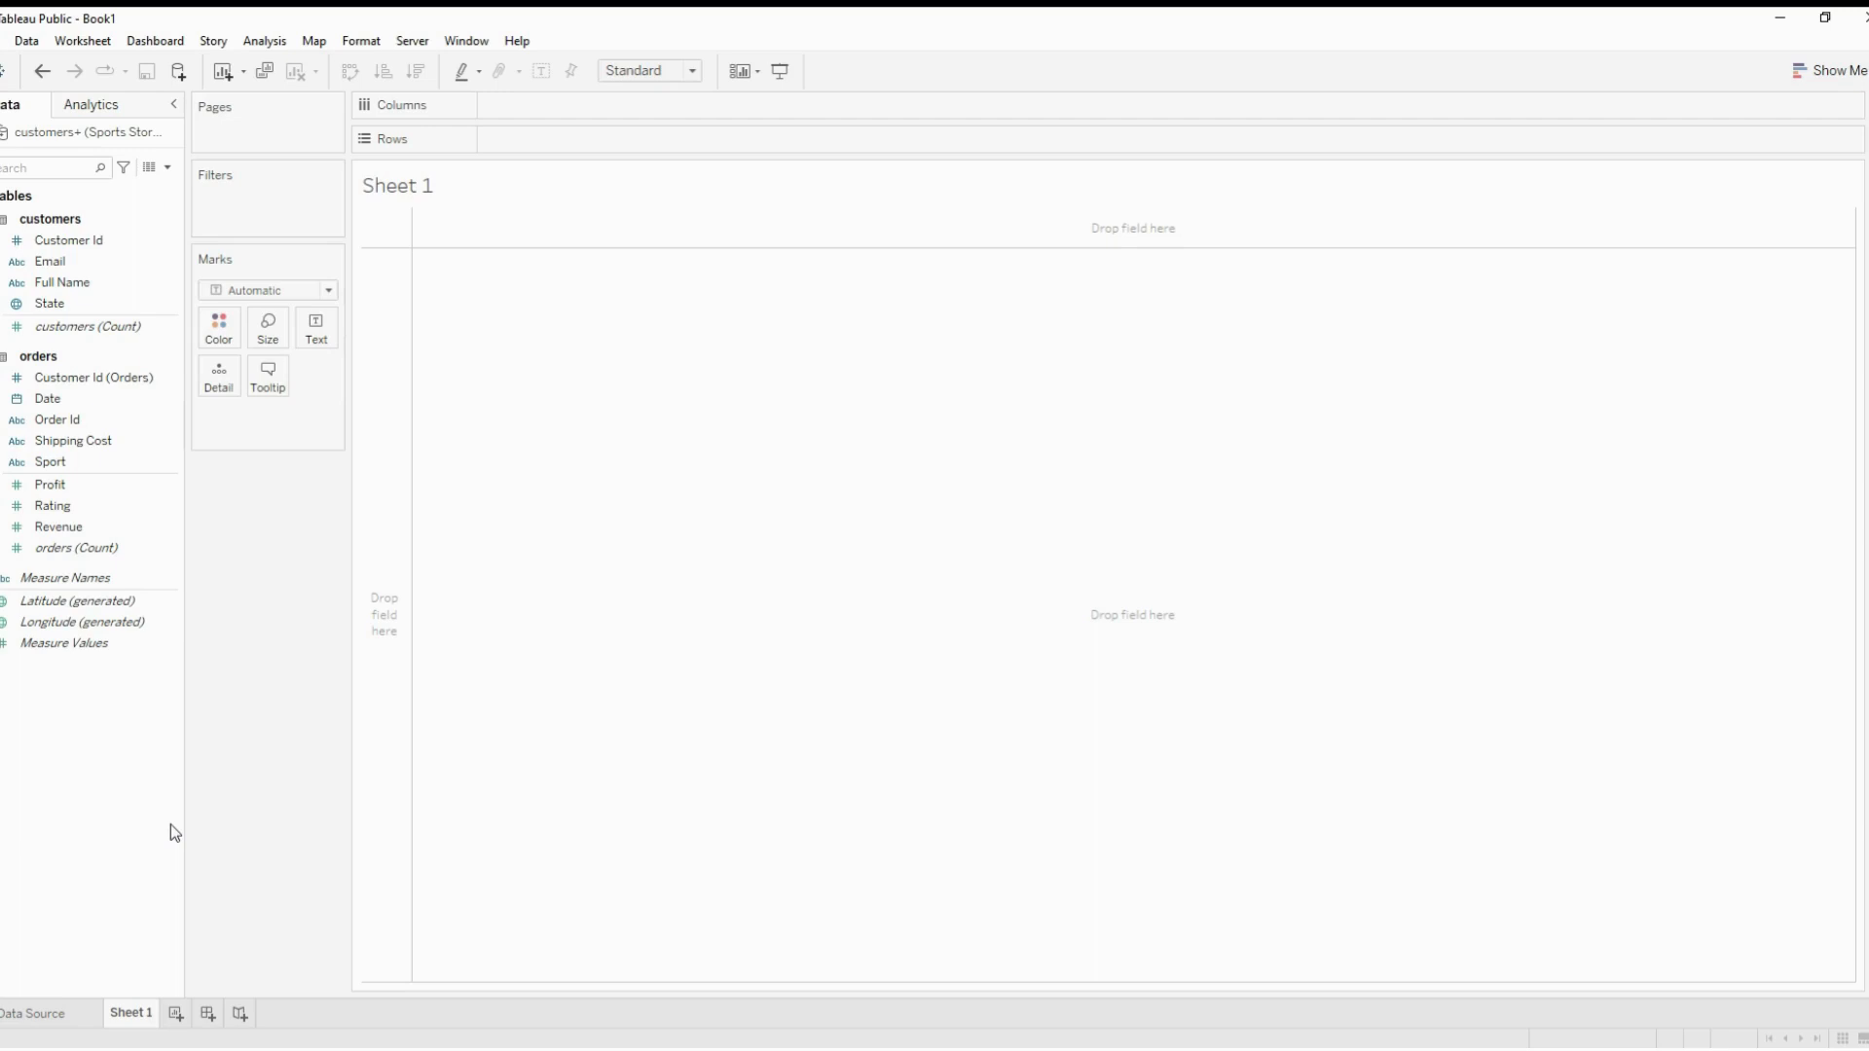
# Rename the Sheet 1 worksheet as "KPIs Overall"
pyautogui.doubleClick(135, 1022)
pyautogui.write('KPO')
pyautogui.press('BackSpace')
pyautogui.write('Is Overall')
pyautogui.press('Return')
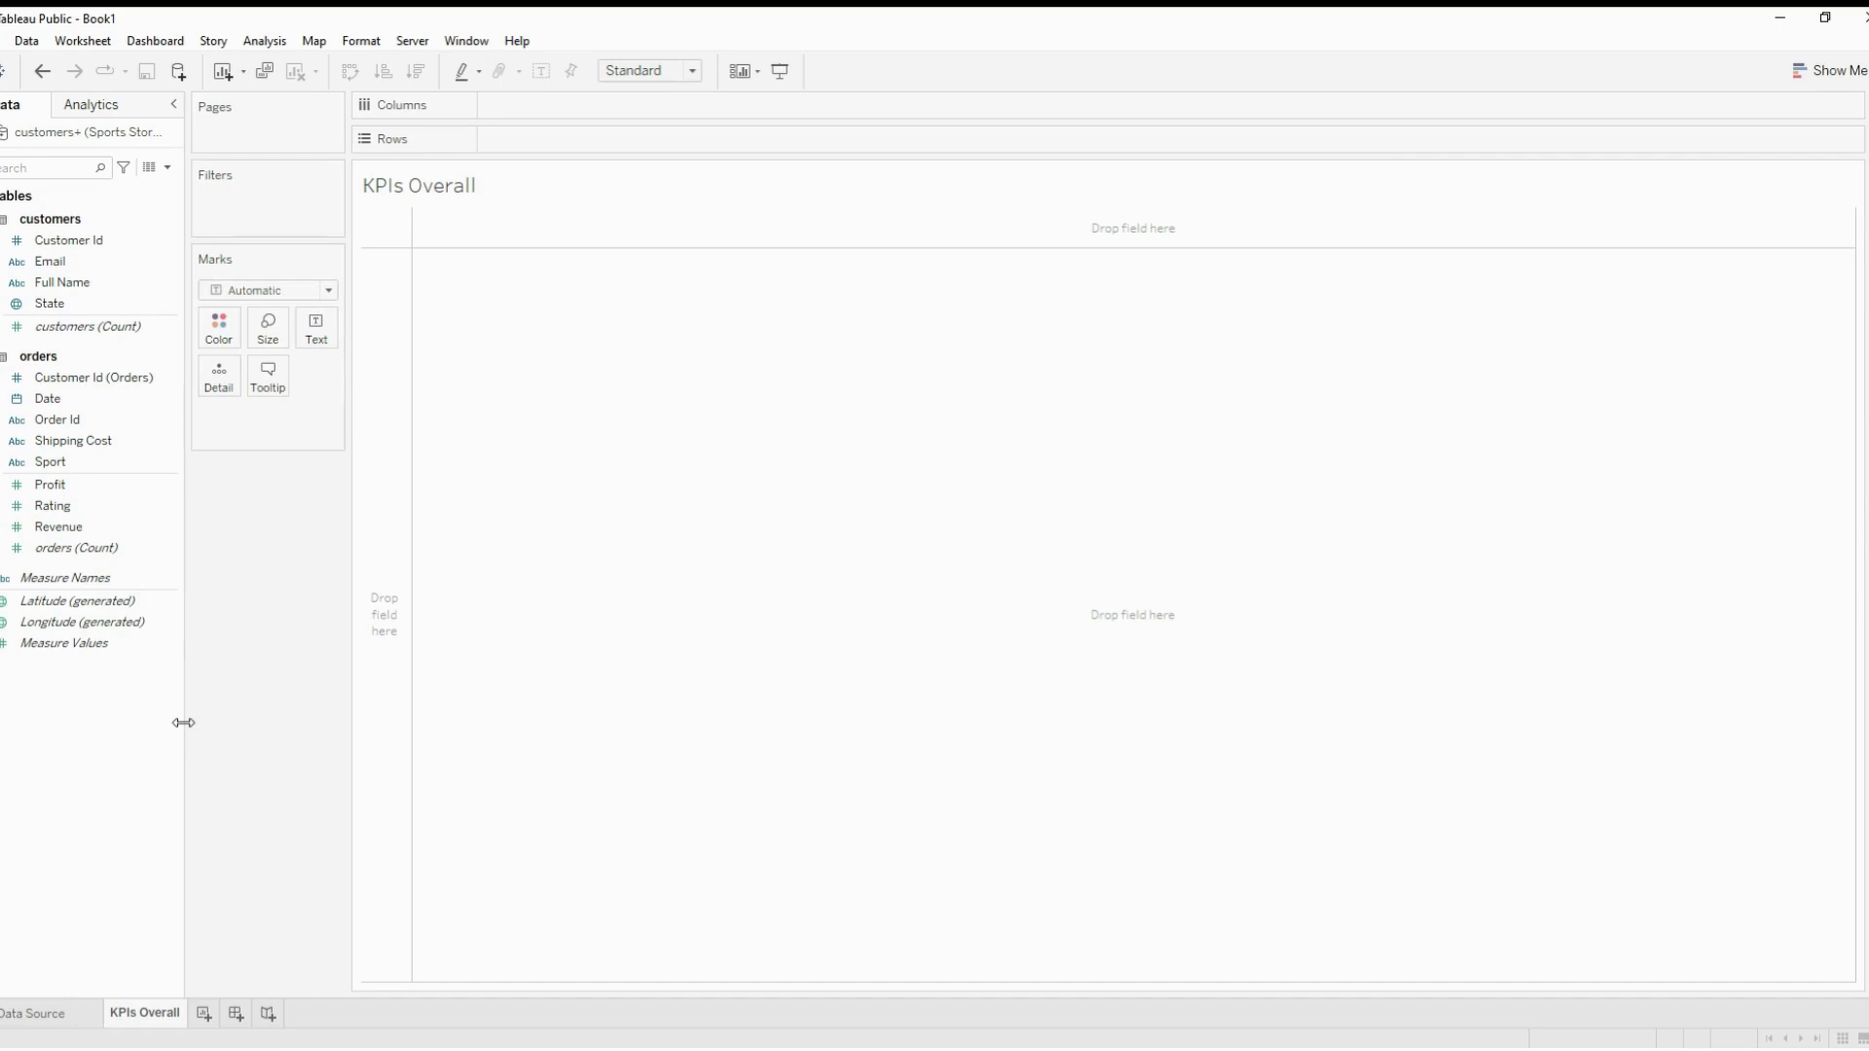
# Build the rows from the count of Order Id, including all members, followed by the sums of Revenue and Profit
pyautogui.moveTo(54, 419); pyautogui.dragTo(534, 137)
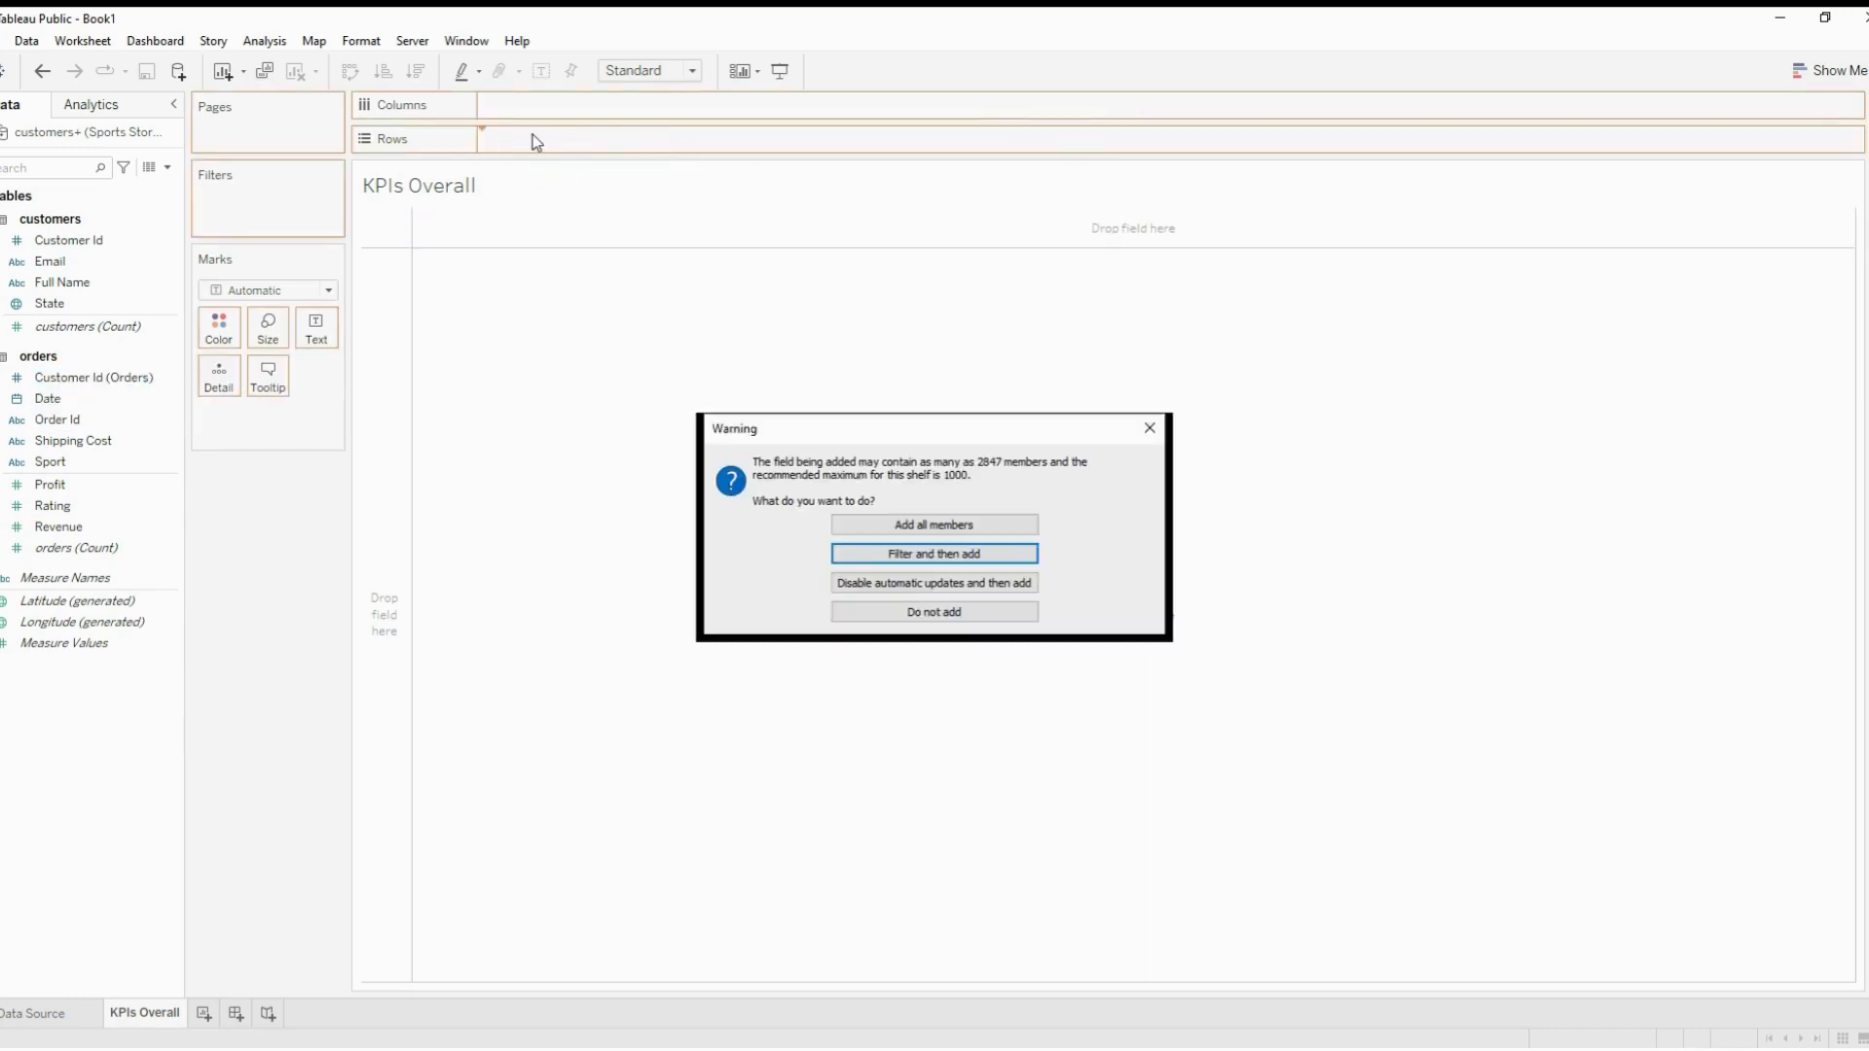
pyautogui.click(932, 526)
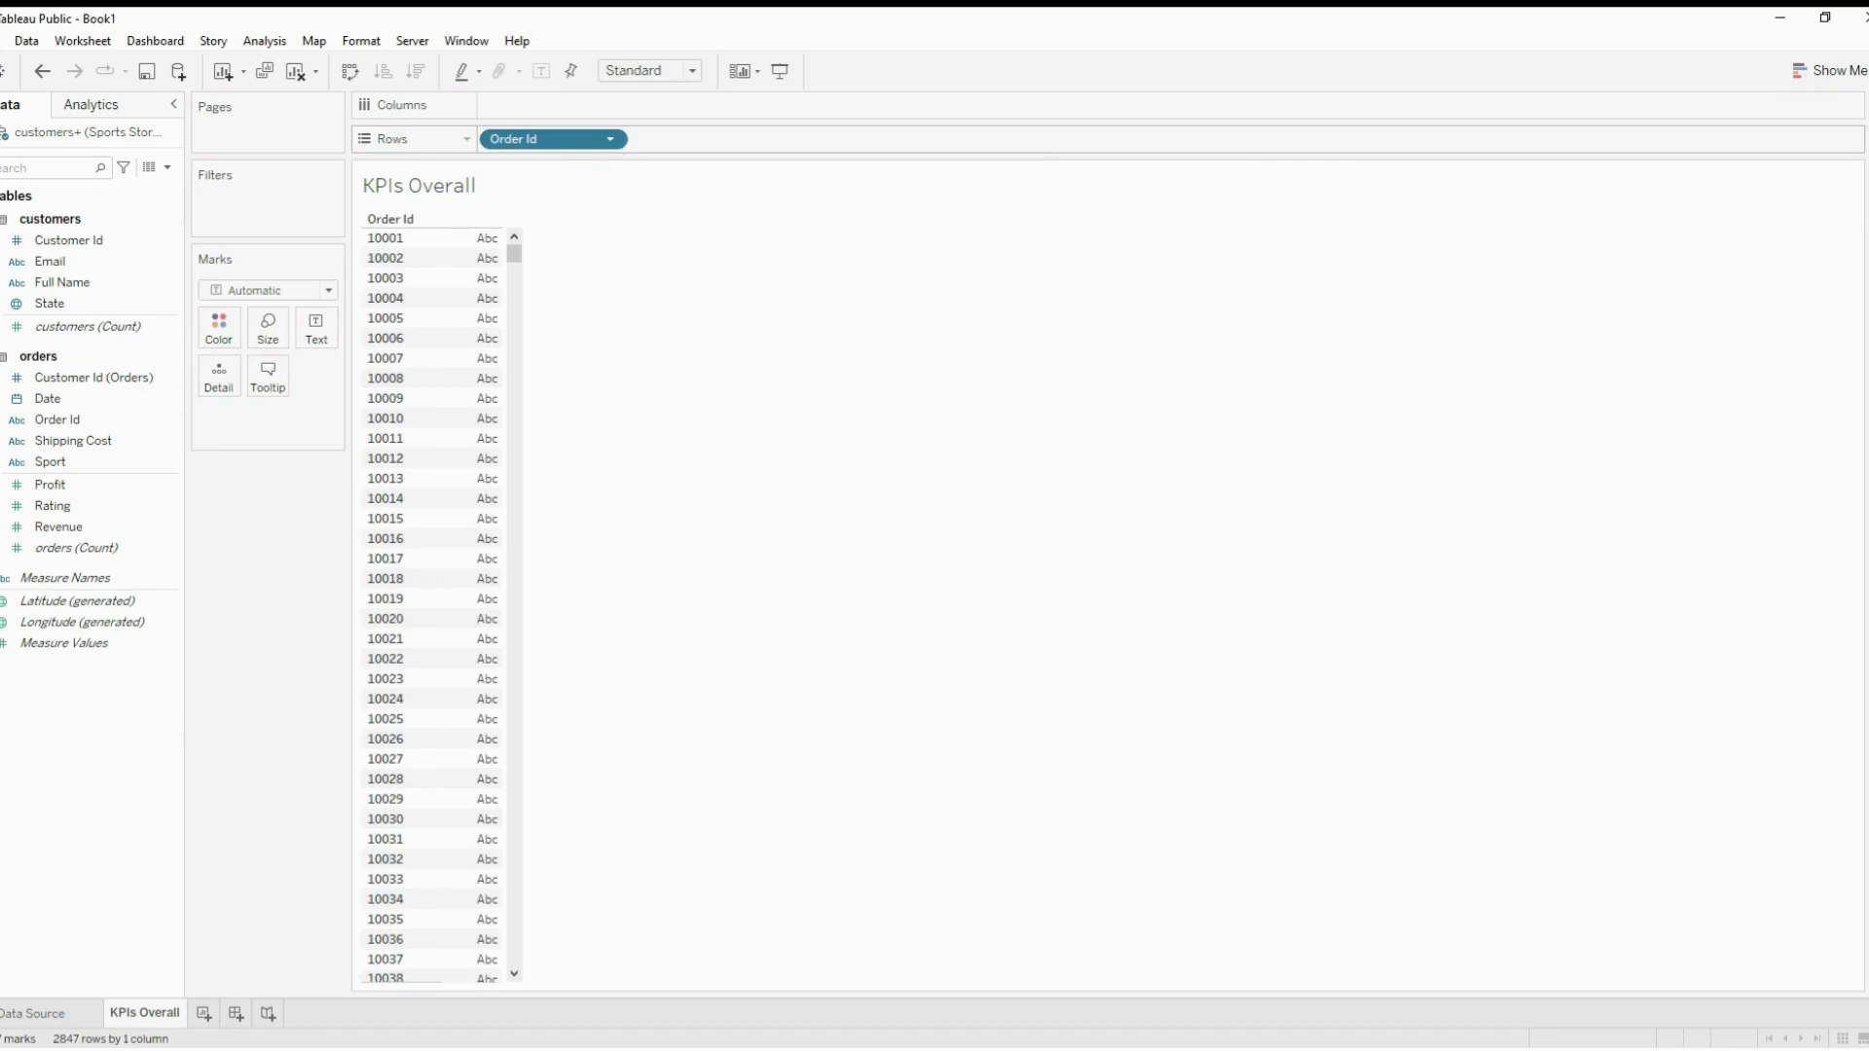
pyautogui.click(709, 467)
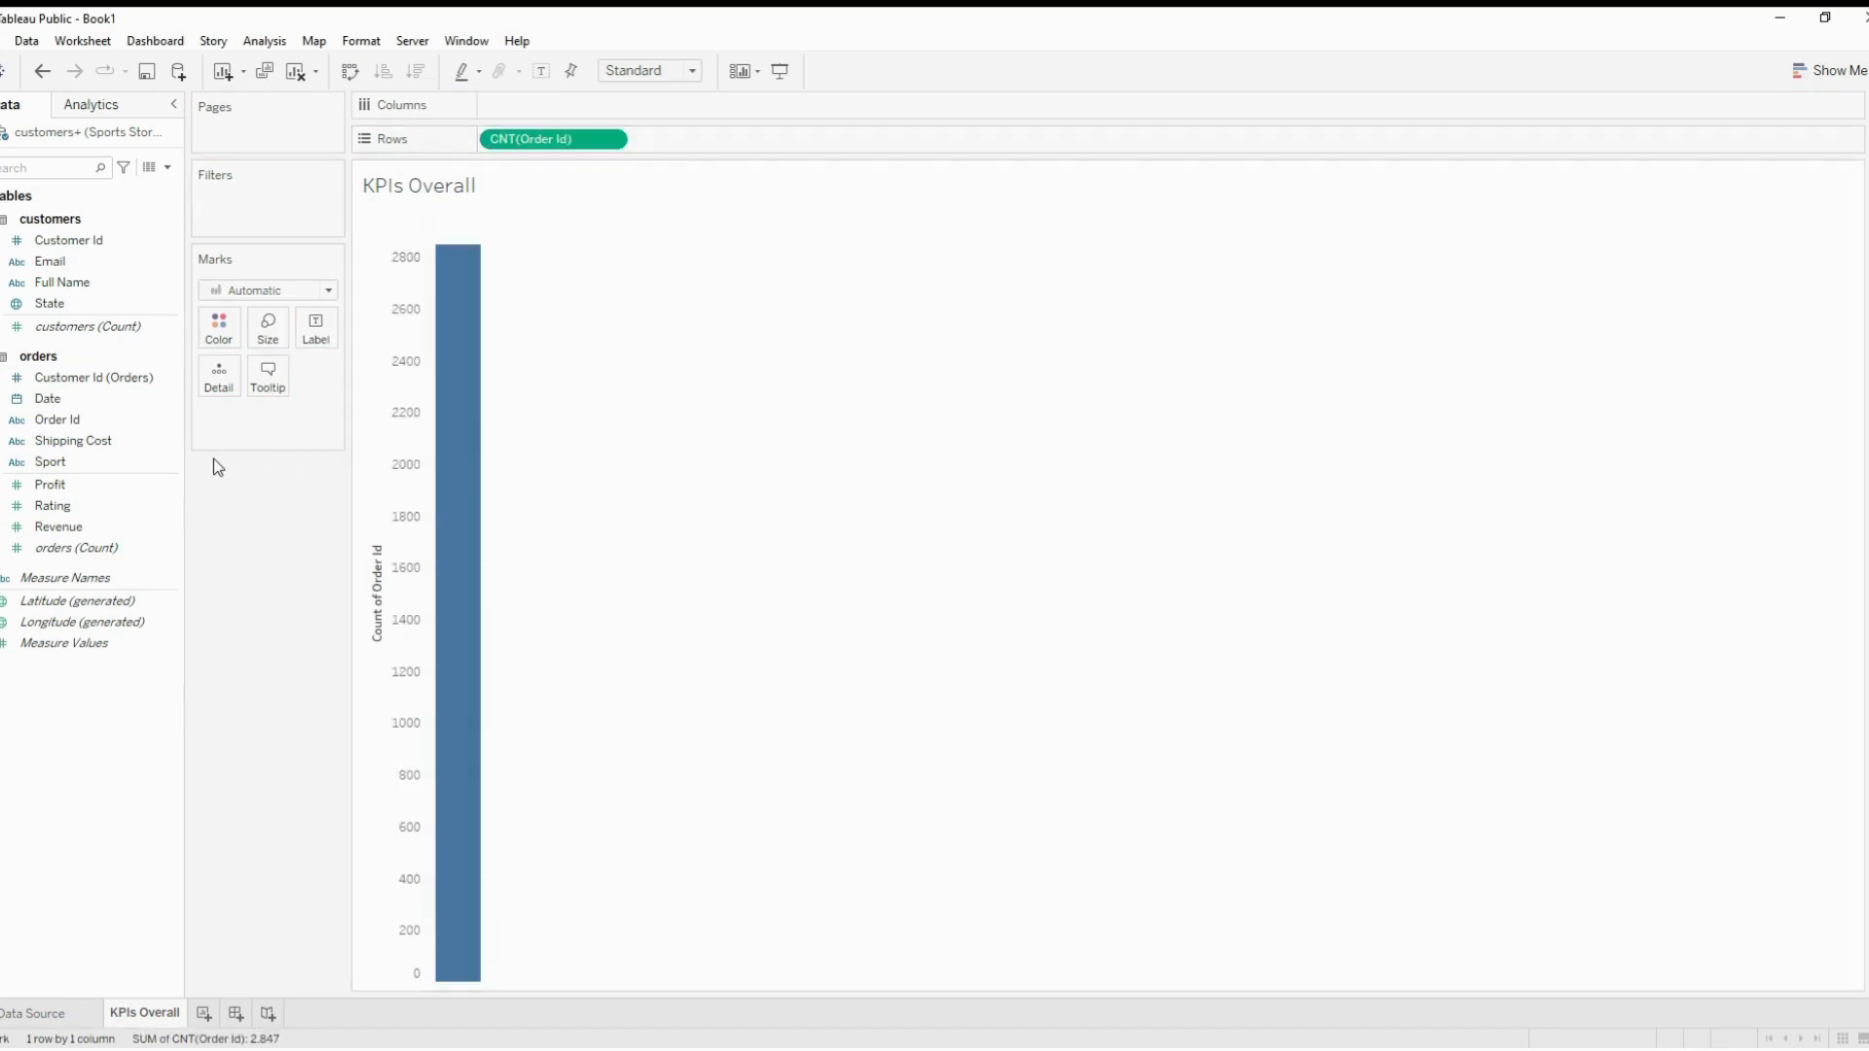
pyautogui.moveTo(122, 530); pyautogui.dragTo(751, 142)
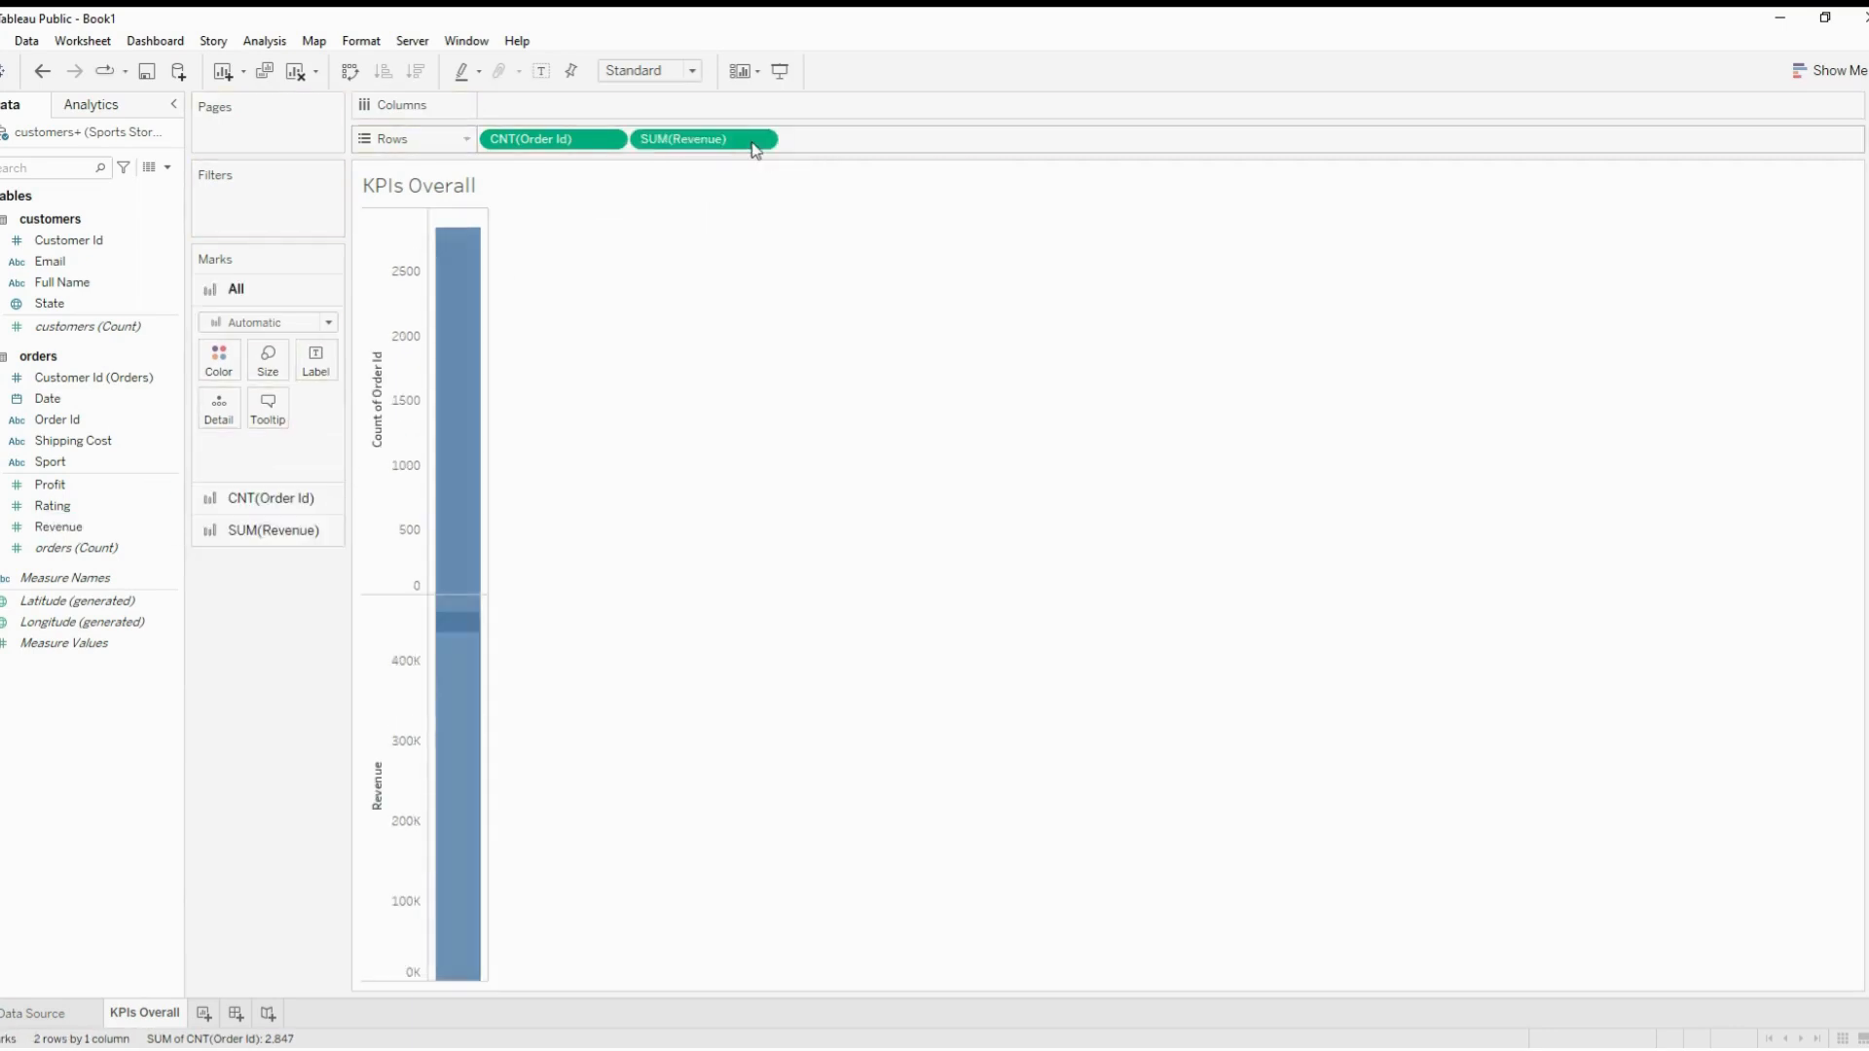
pyautogui.moveTo(98, 485); pyautogui.dragTo(883, 148)
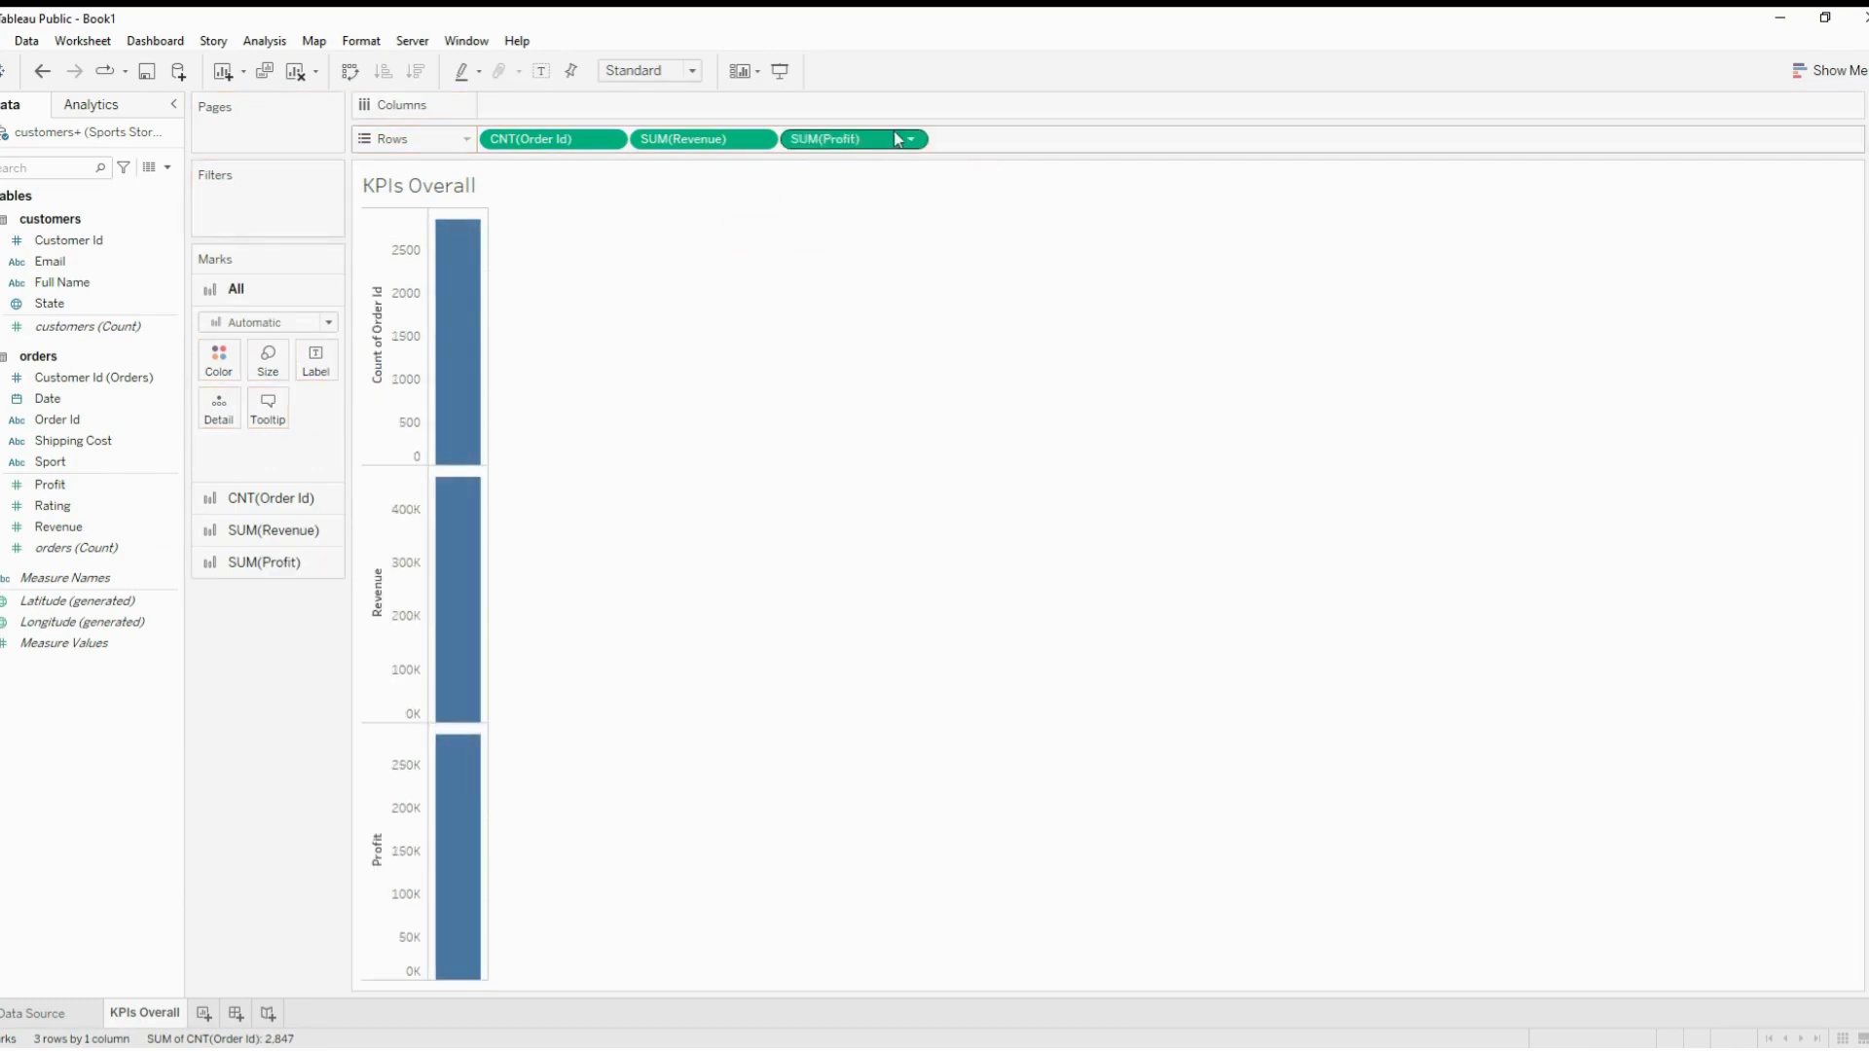
# Create a calculated field named "Profit Margin" with the formula sum([Profit])/sum([Revenue])
pyautogui.click(169, 172)
pyautogui.click(141, 187)
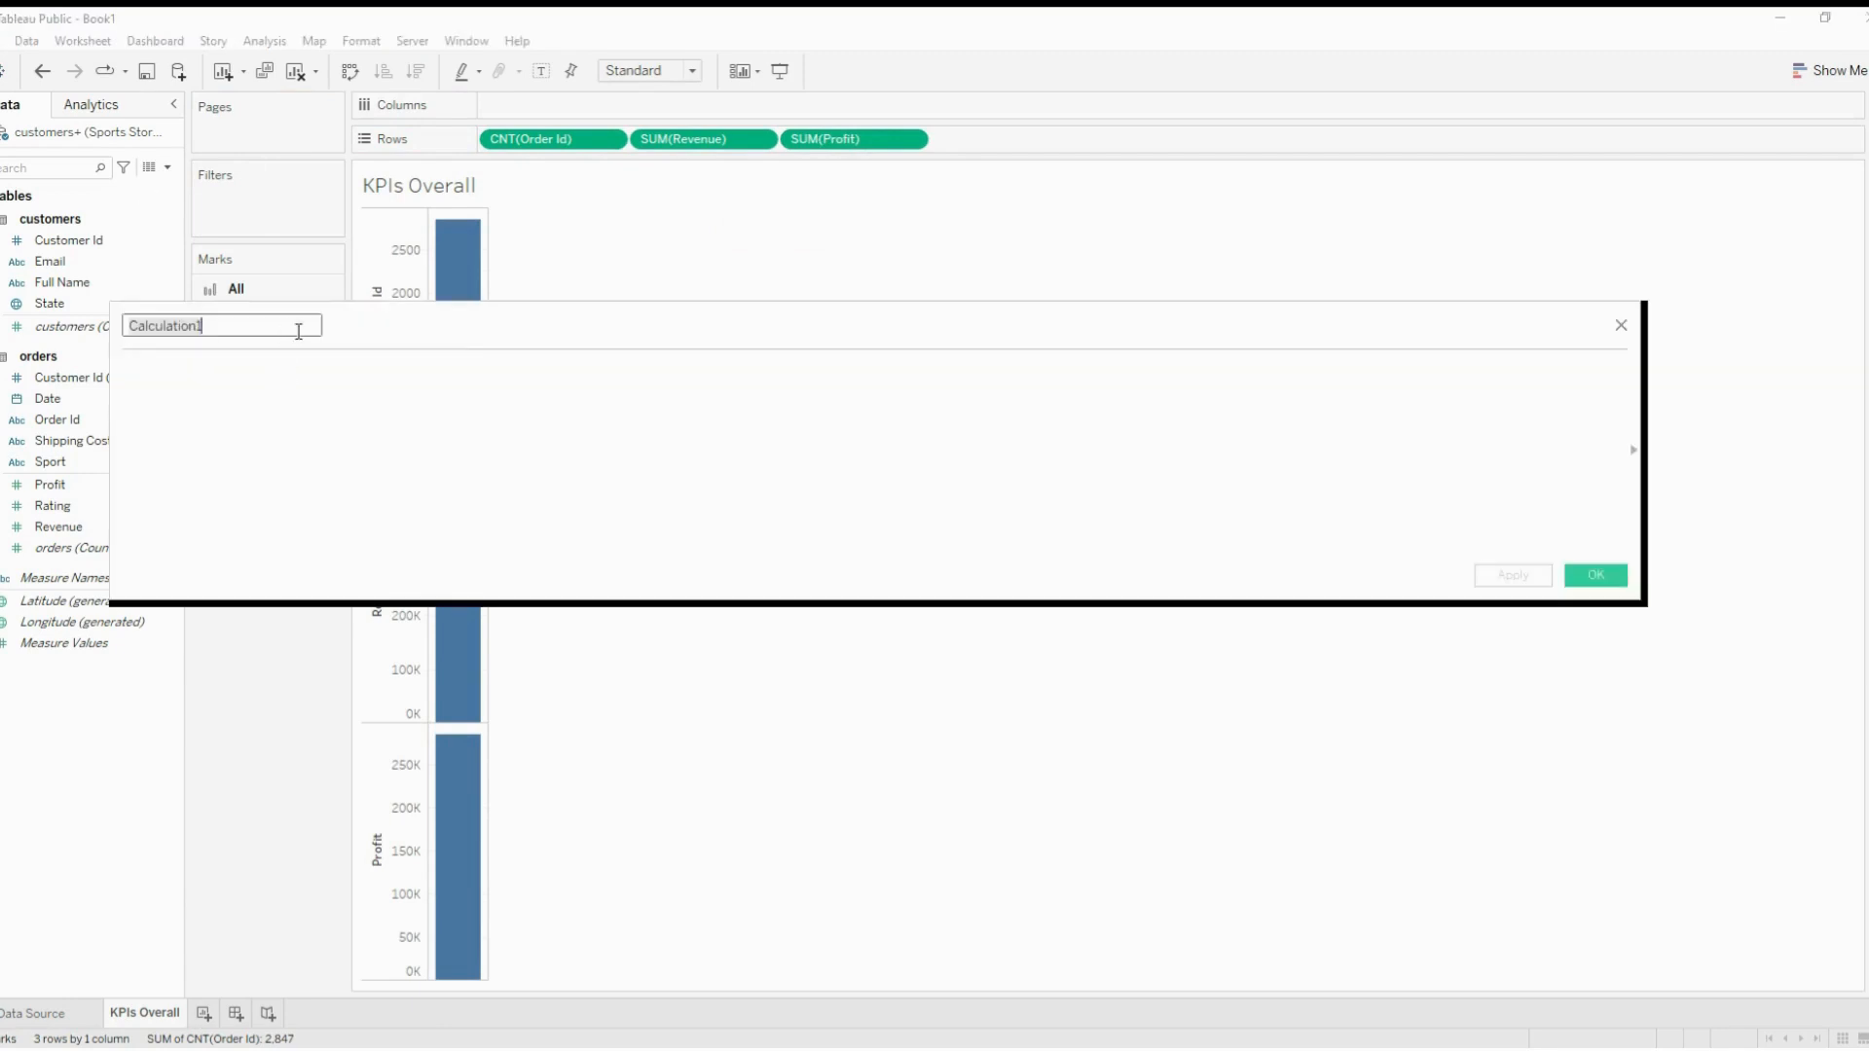
pyautogui.write('Profit Margin')
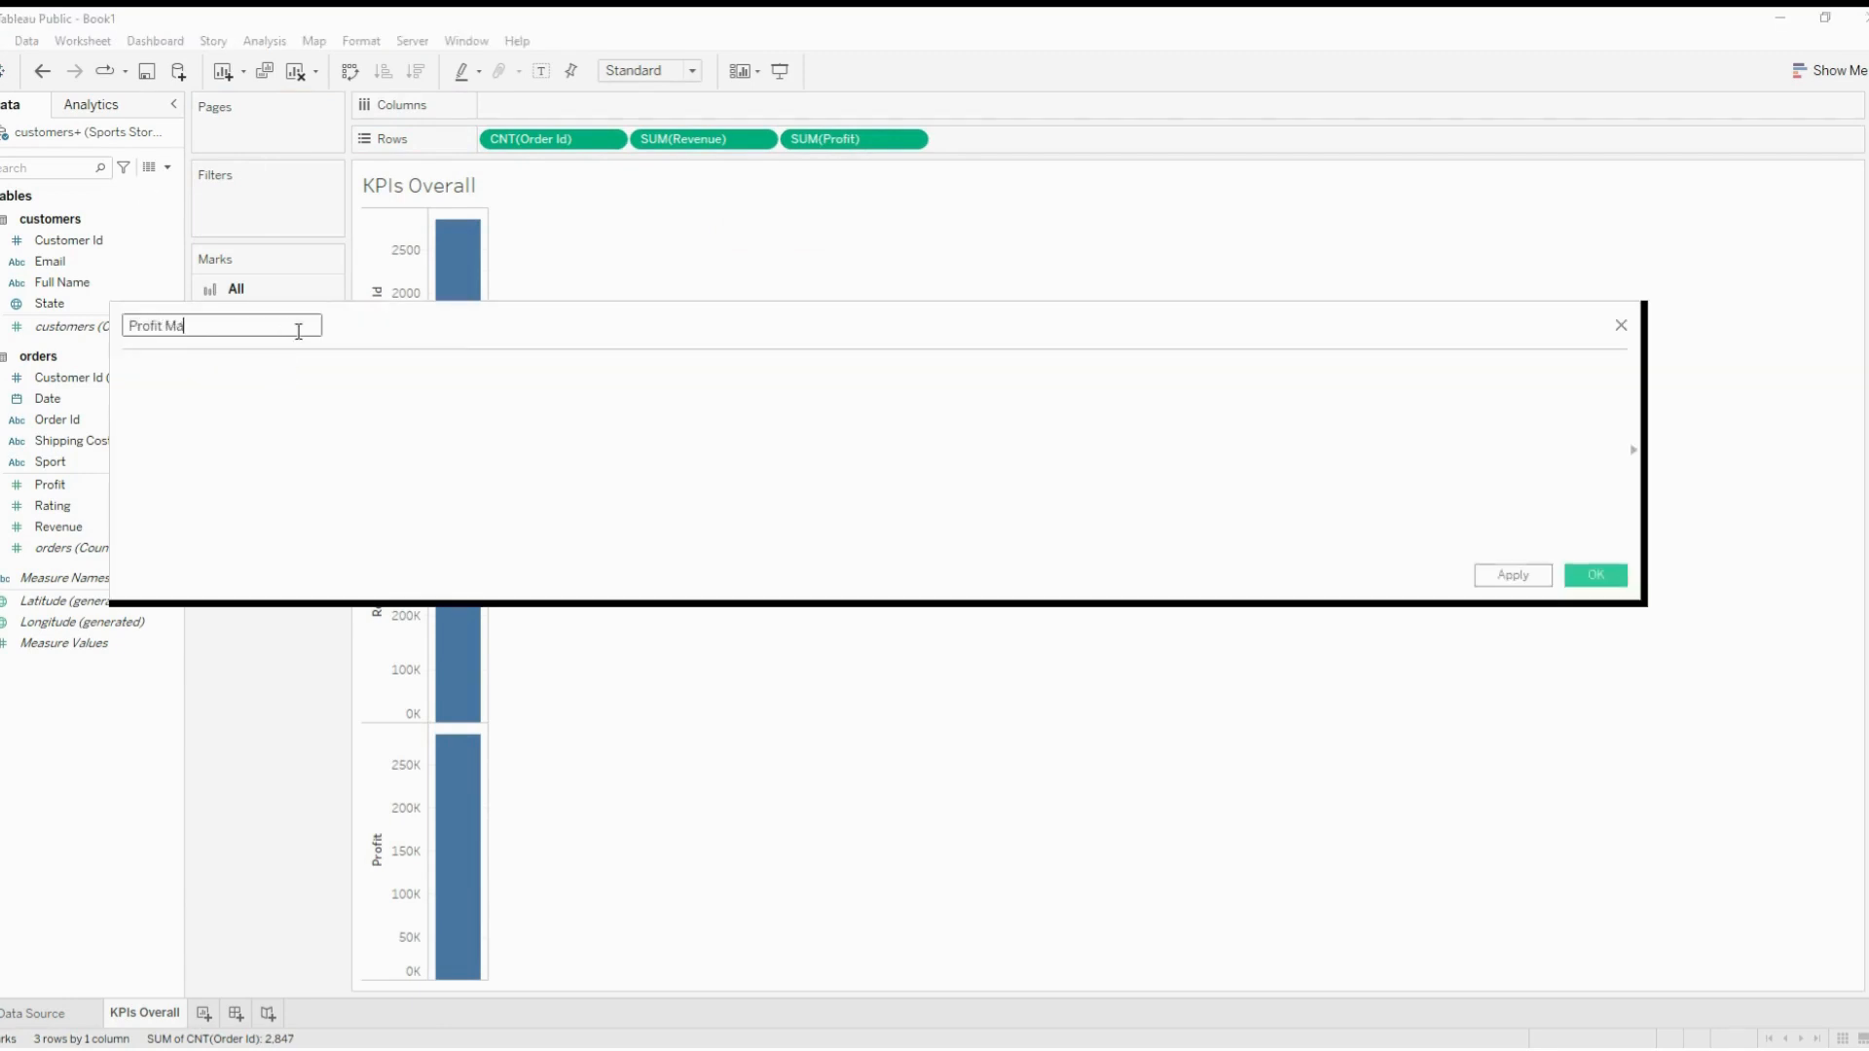
pyautogui.click(337, 400)
pyautogui.write('sum')
pyautogui.write('([Profit]')
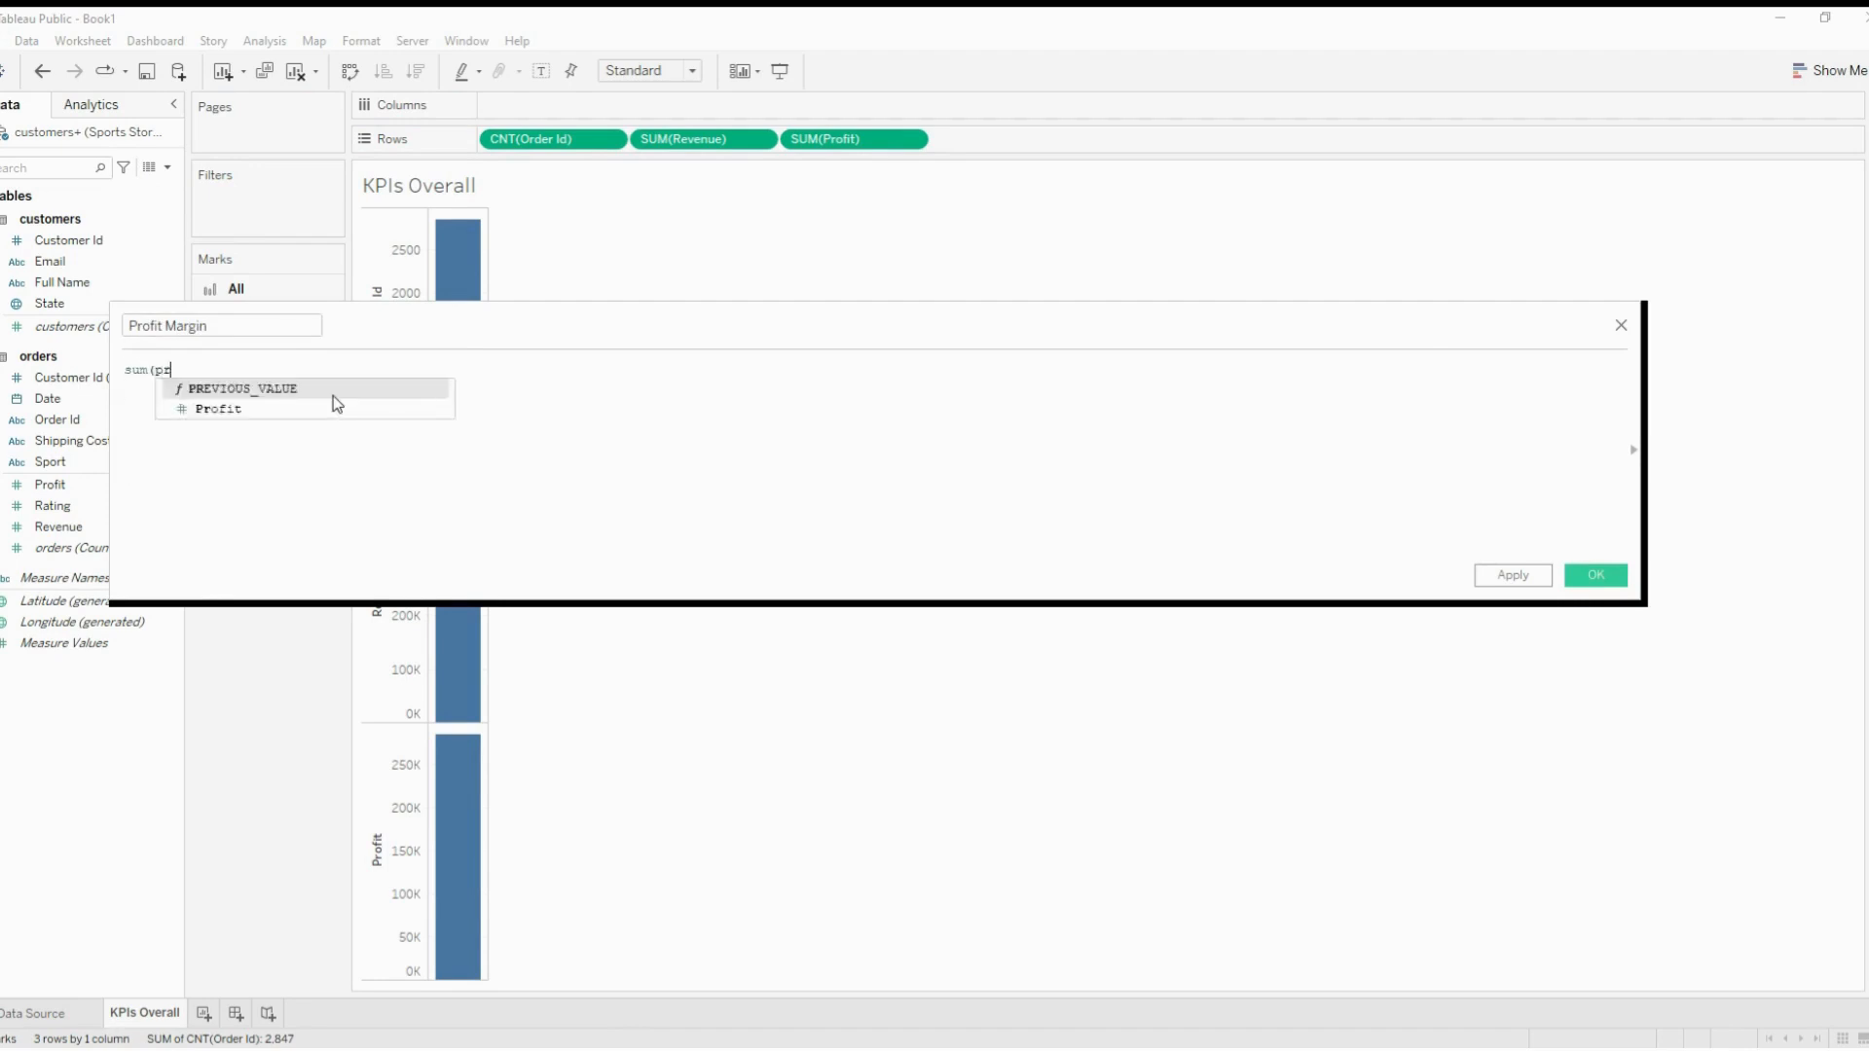
pyautogui.press('Return')
pyautogui.write(')/sum(')
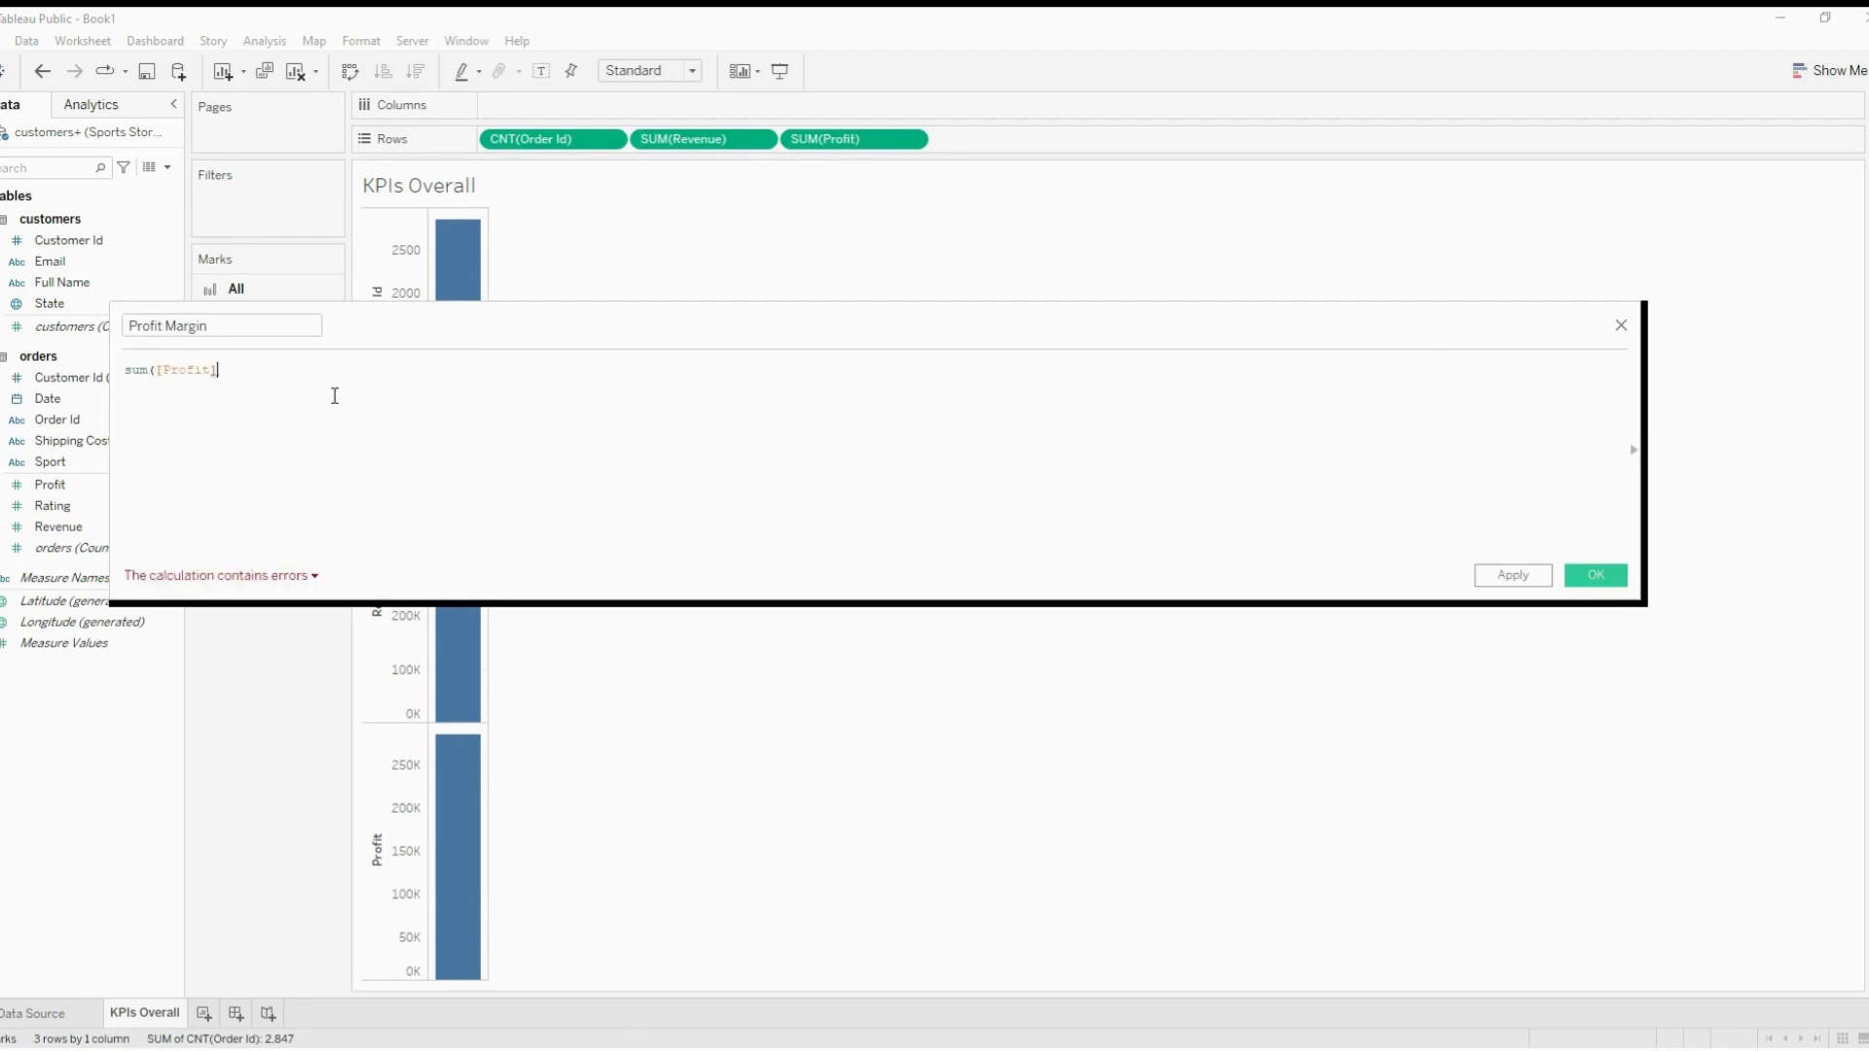
pyautogui.write('[Revenue]')
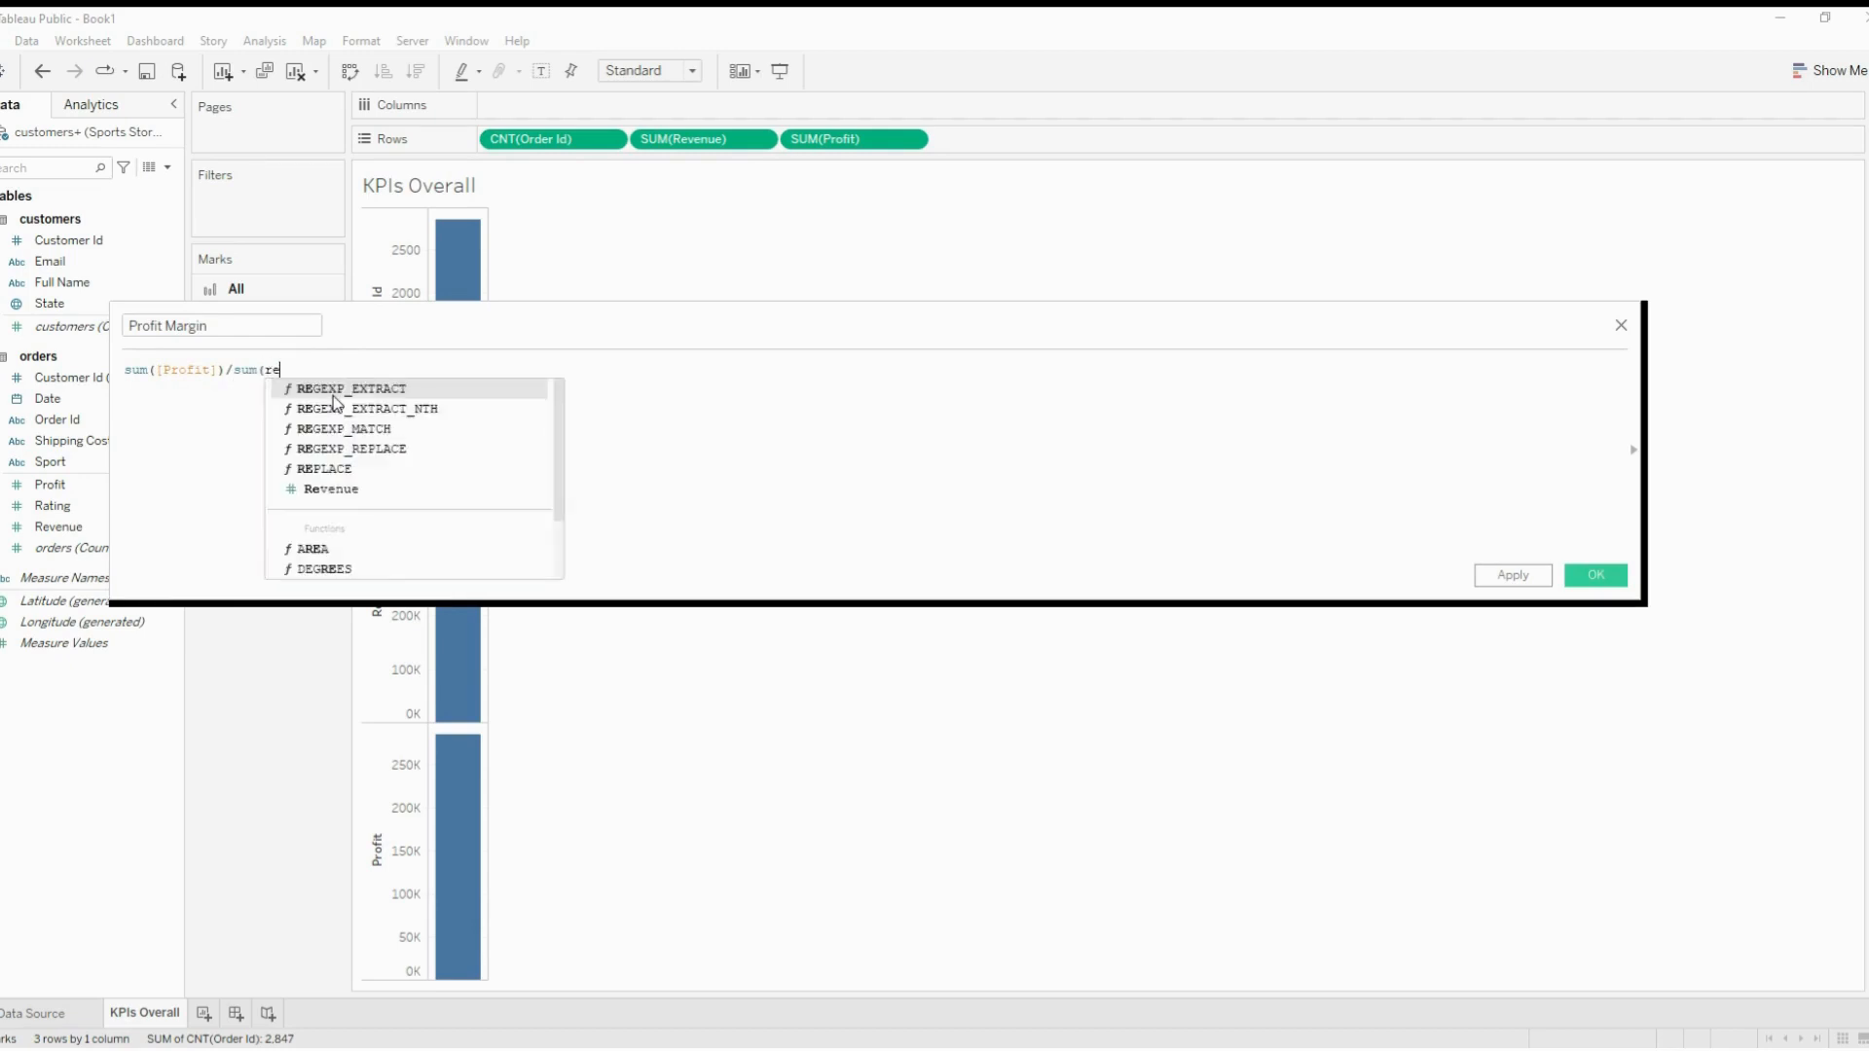
pyautogui.press('Return')
pyautogui.write(')')
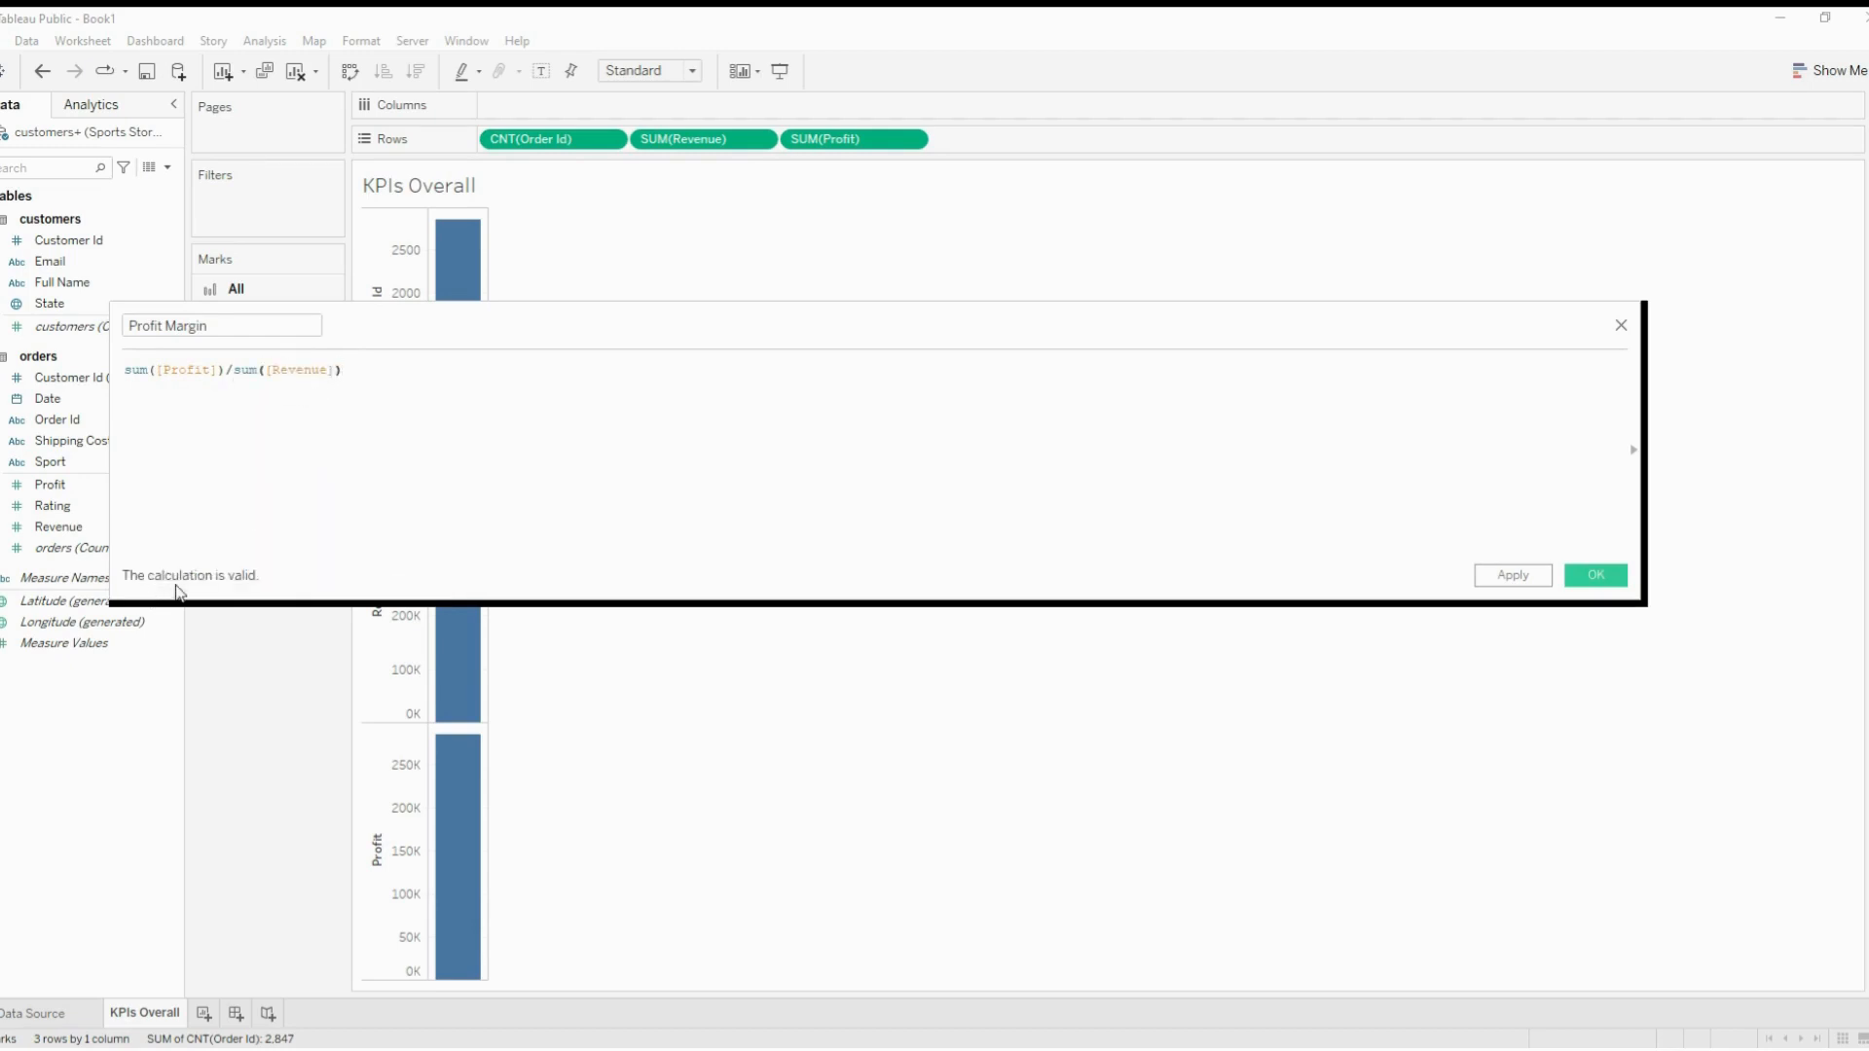
pyautogui.click(1610, 580)
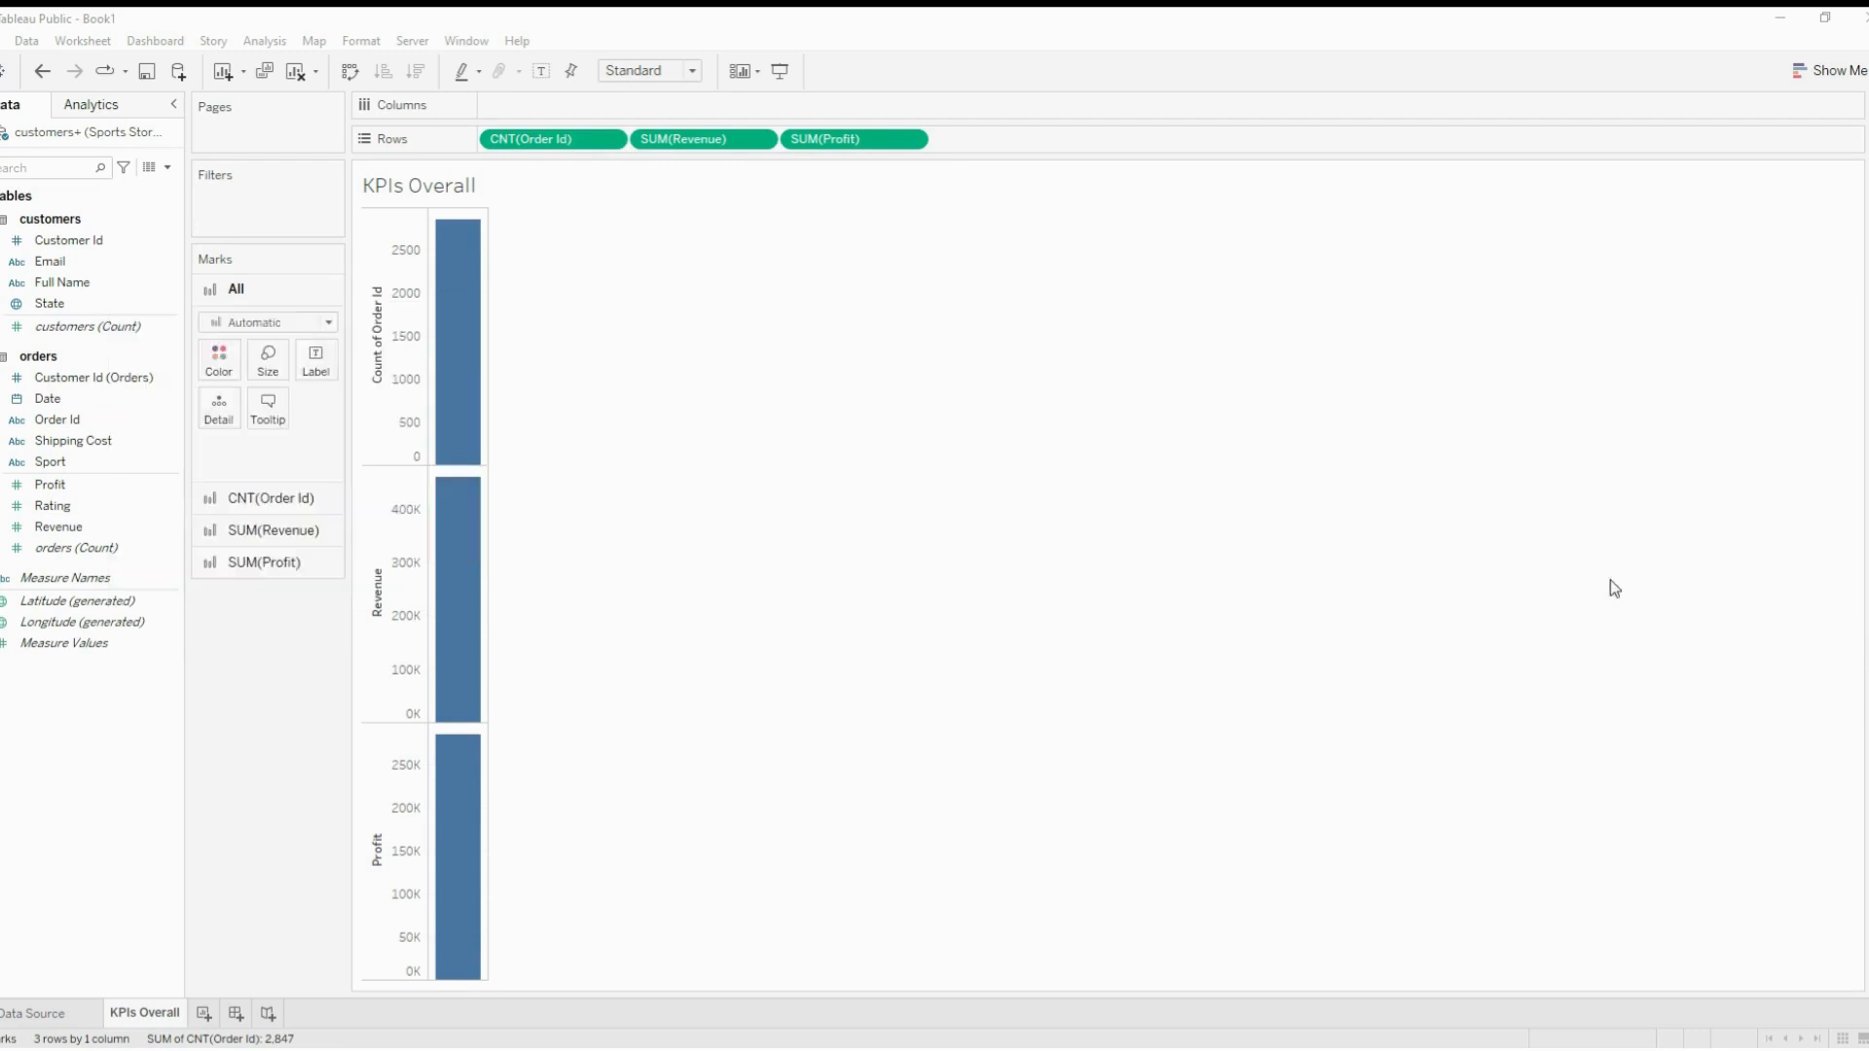
# Add Profit Margin to the rows after Profit and convert the bar charts to a text table
pyautogui.moveTo(95, 612); pyautogui.dragTo(1043, 155)
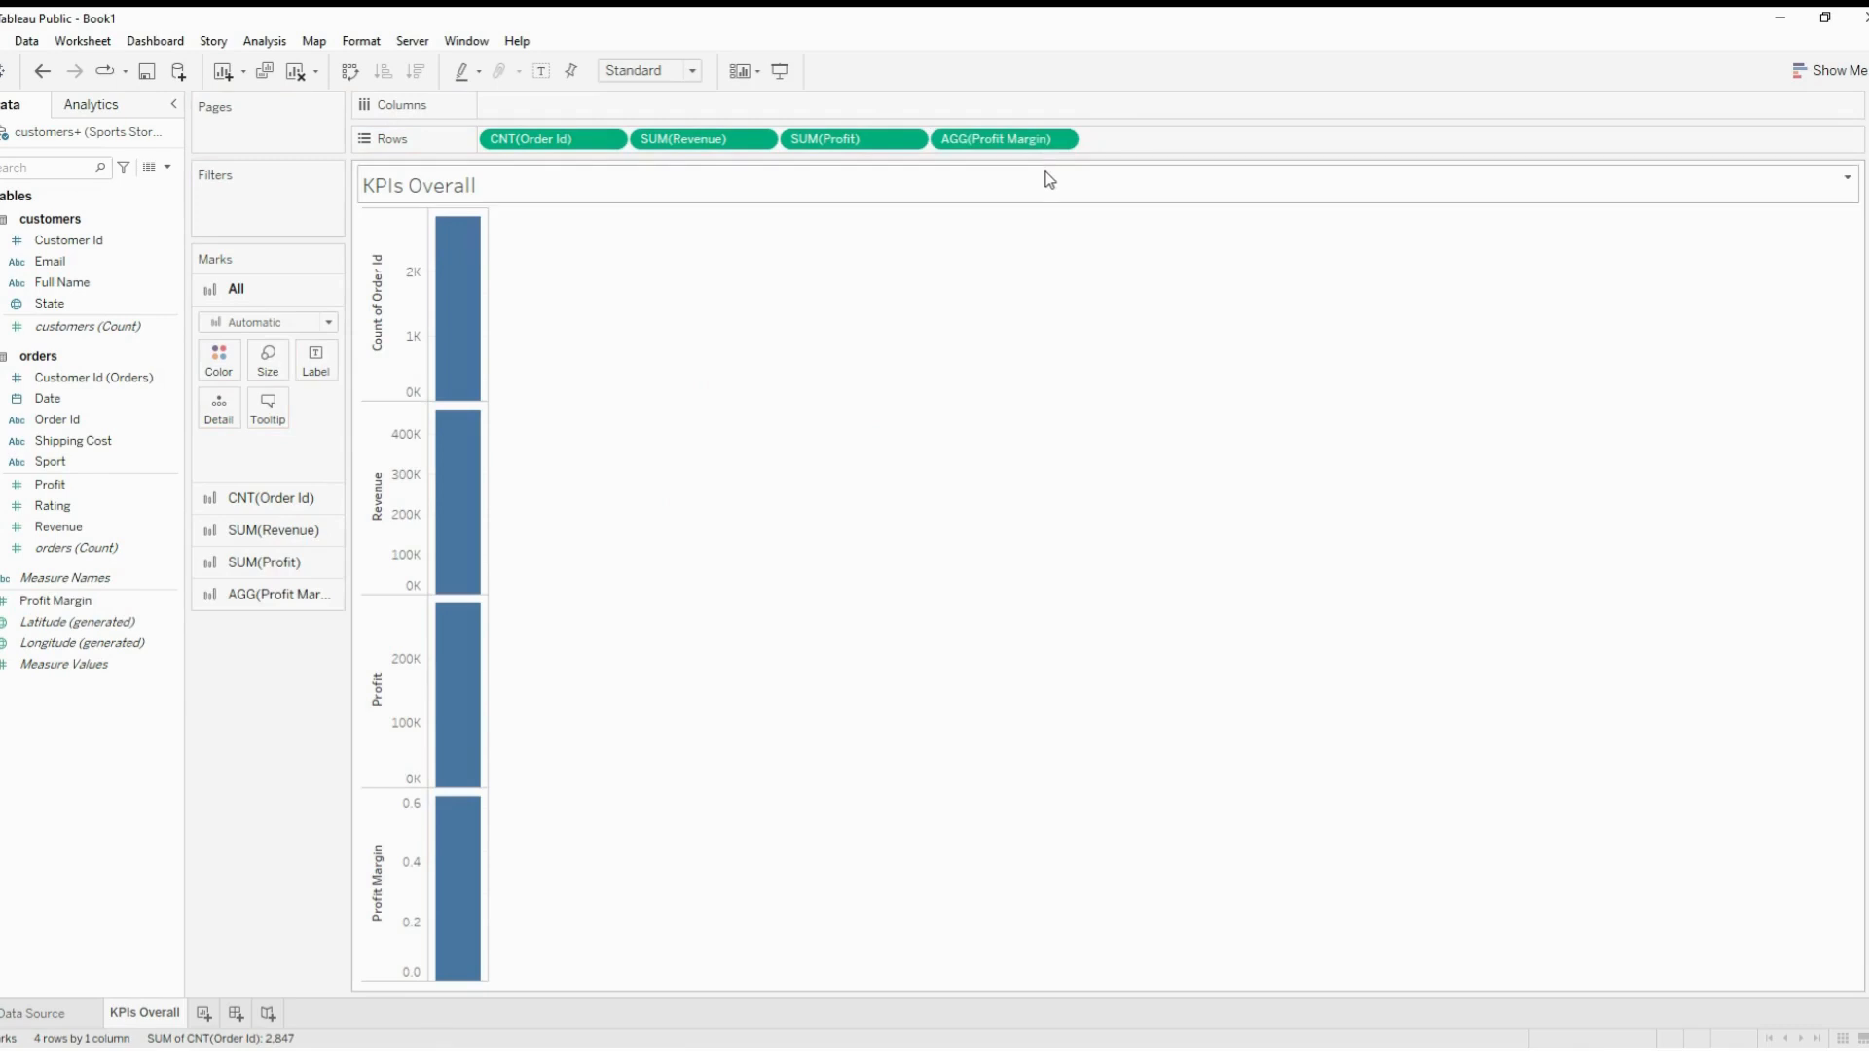
pyautogui.click(1820, 70)
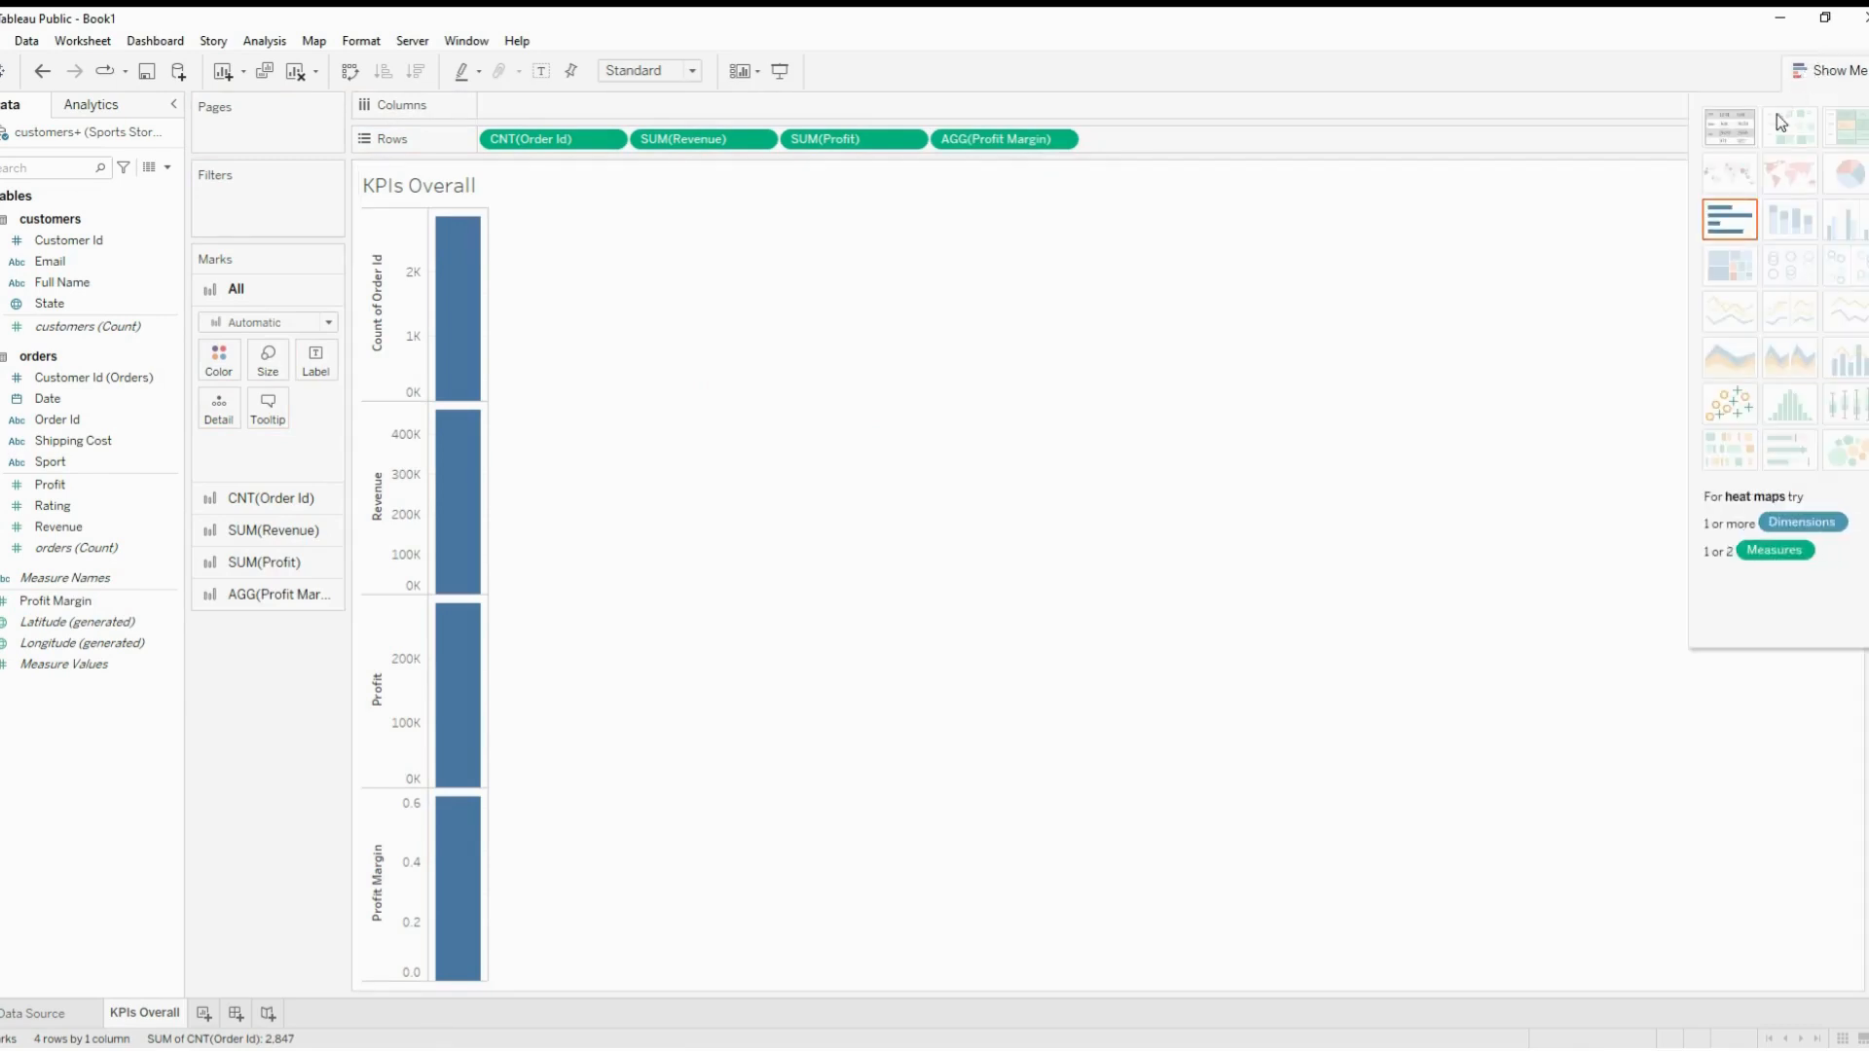
pyautogui.click(1739, 133)
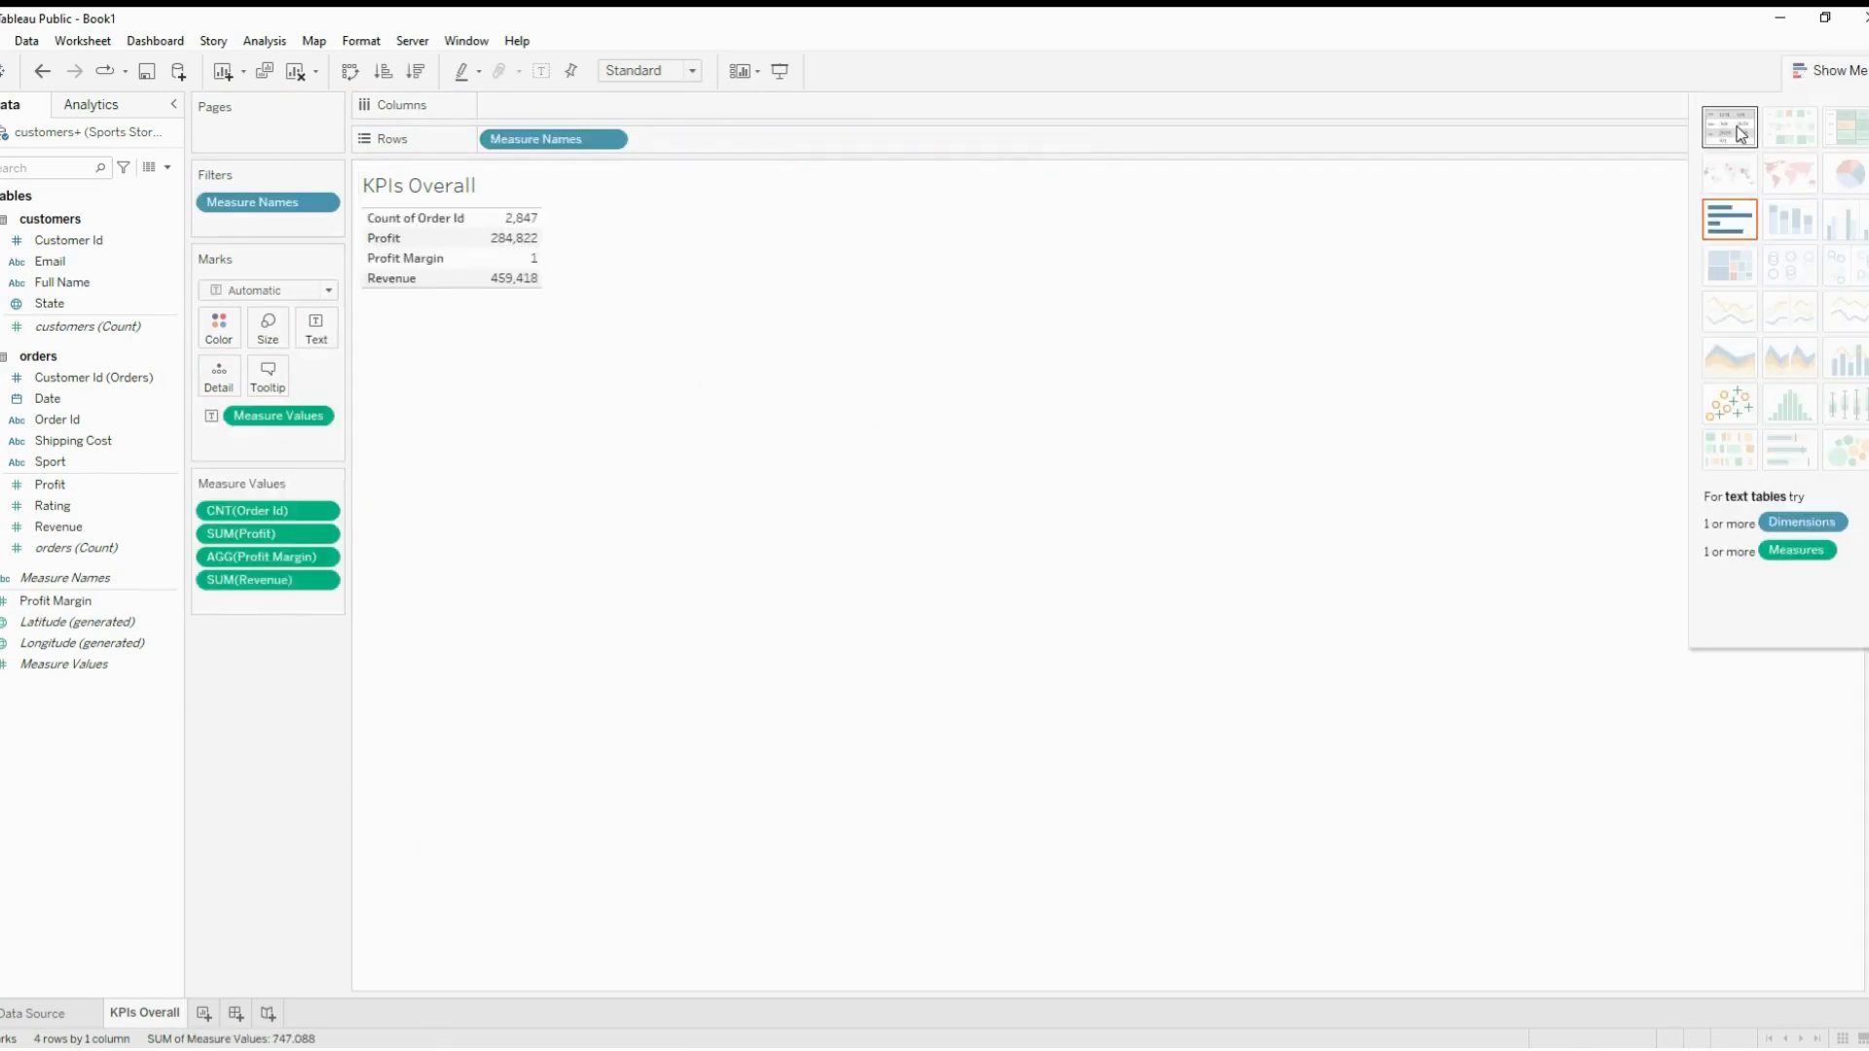
# Lay the measure names out as columns and order the measures with Revenue directly after the count of Order Id
pyautogui.moveTo(561, 148); pyautogui.dragTo(564, 107)
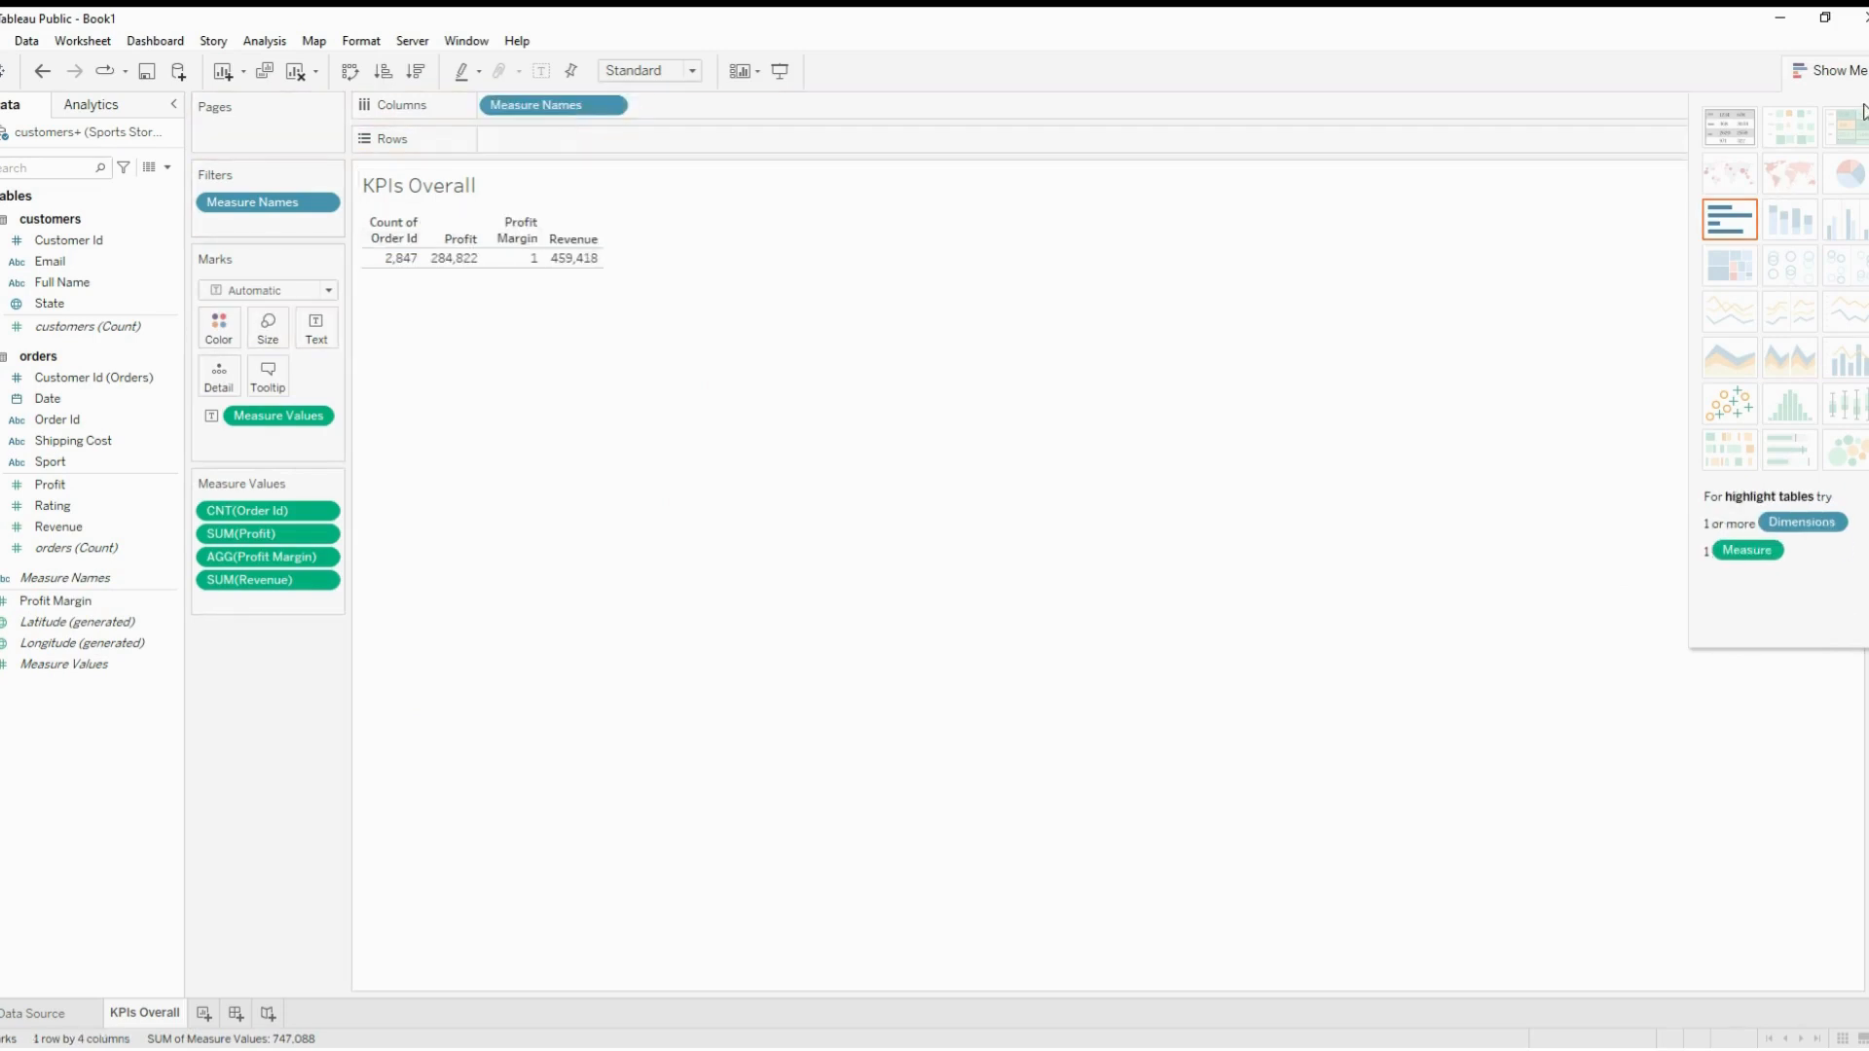
pyautogui.click(1832, 68)
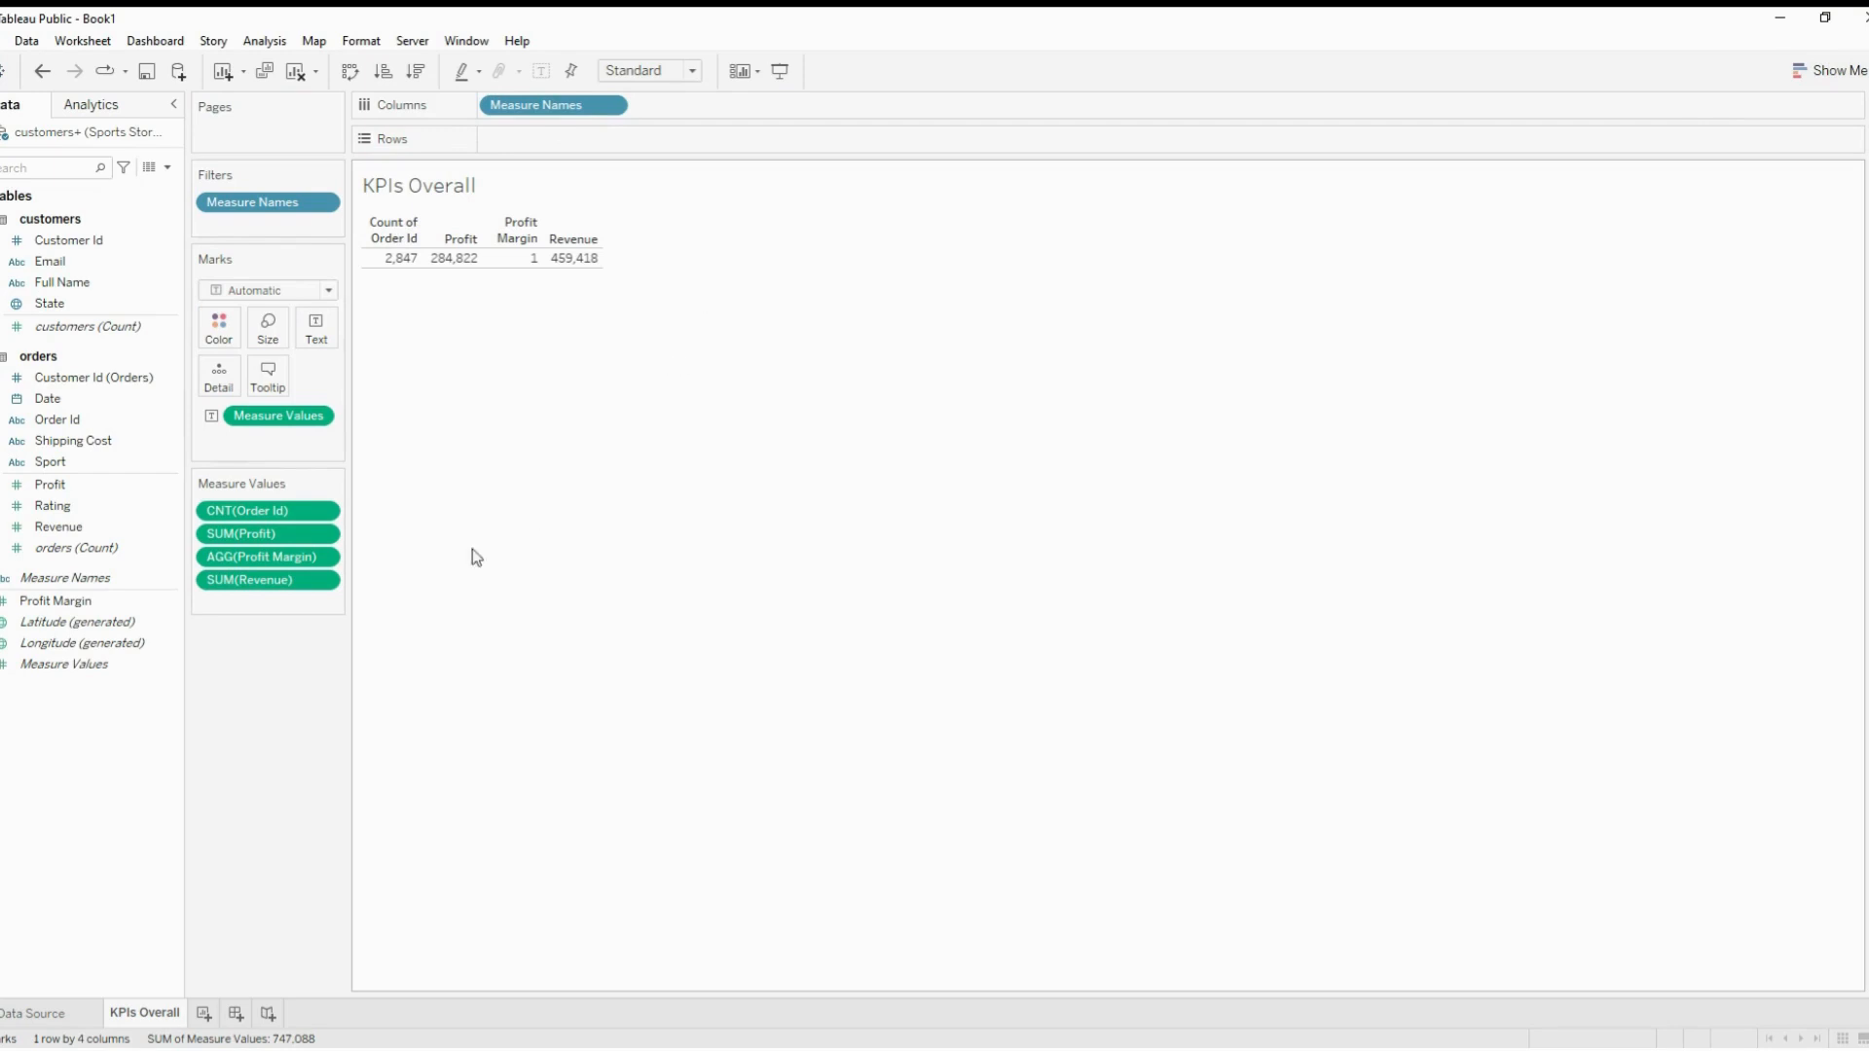
pyautogui.moveTo(278, 589); pyautogui.dragTo(277, 523)
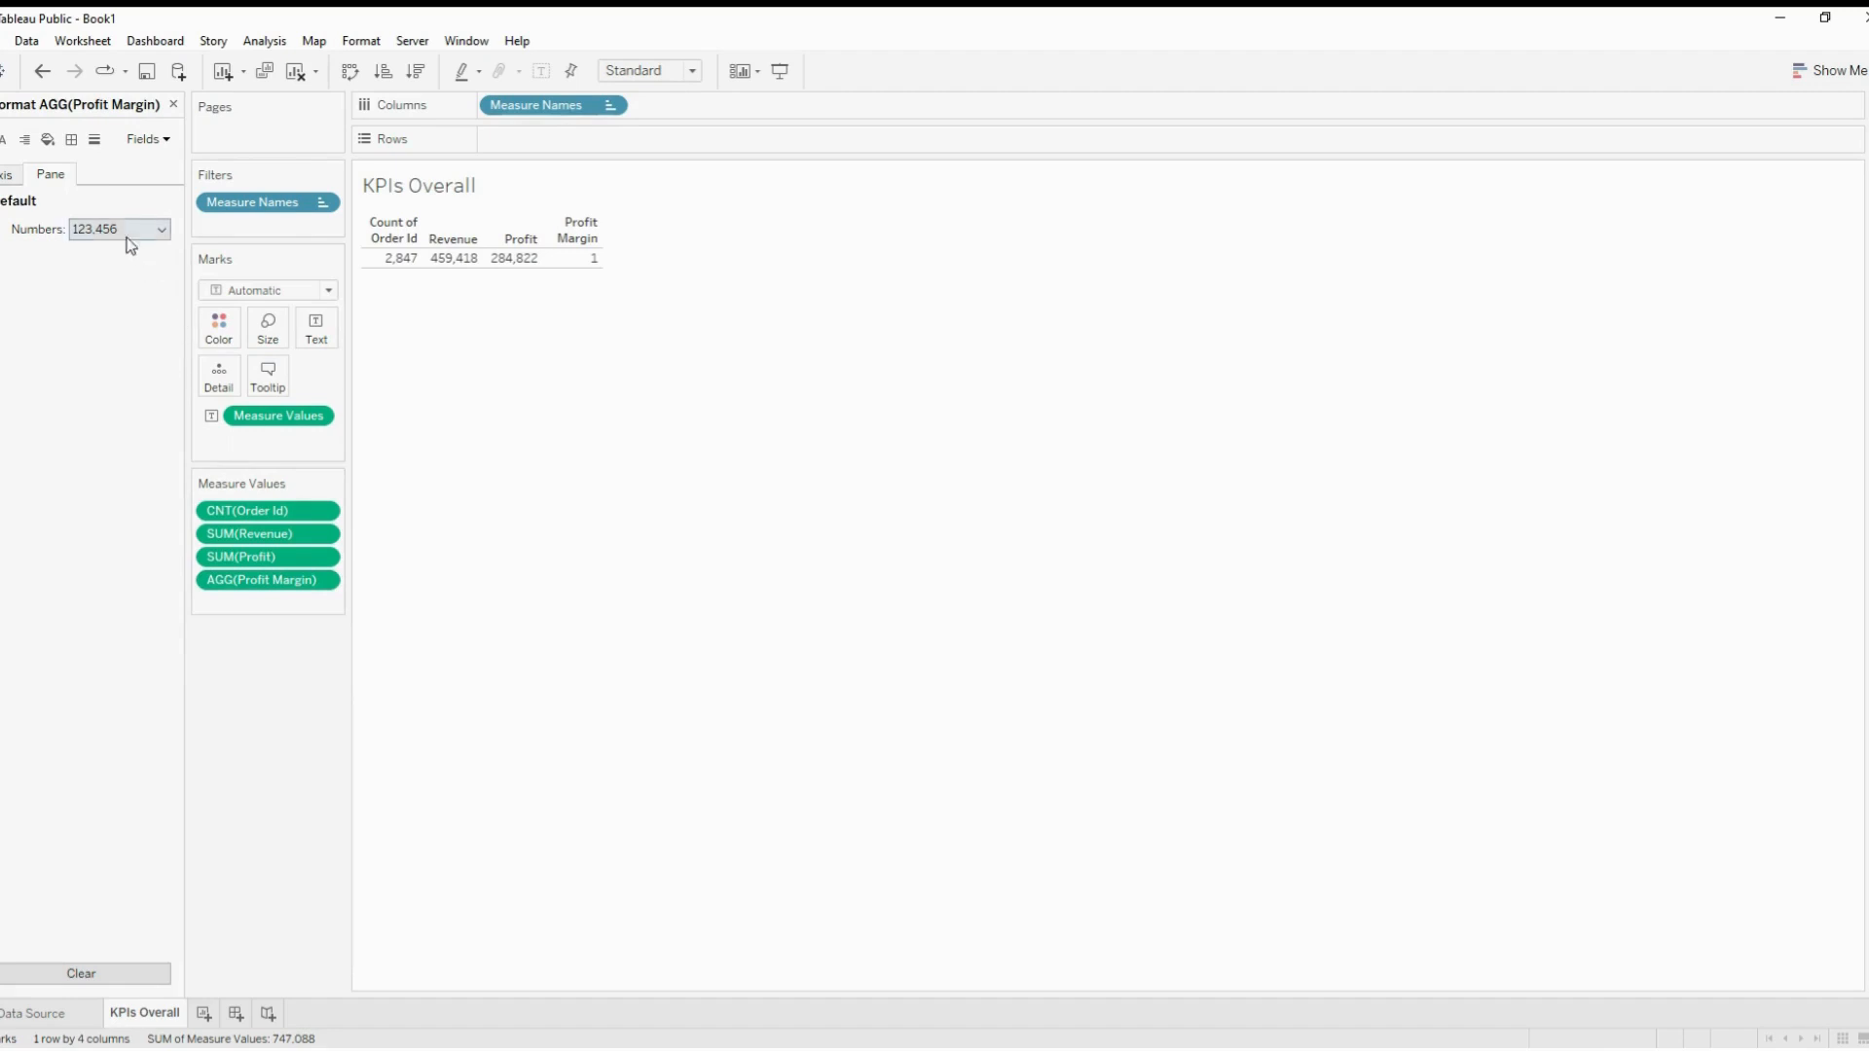
# Format the Profit Margin values as a percentage with 0 decimal places
pyautogui.click(127, 238)
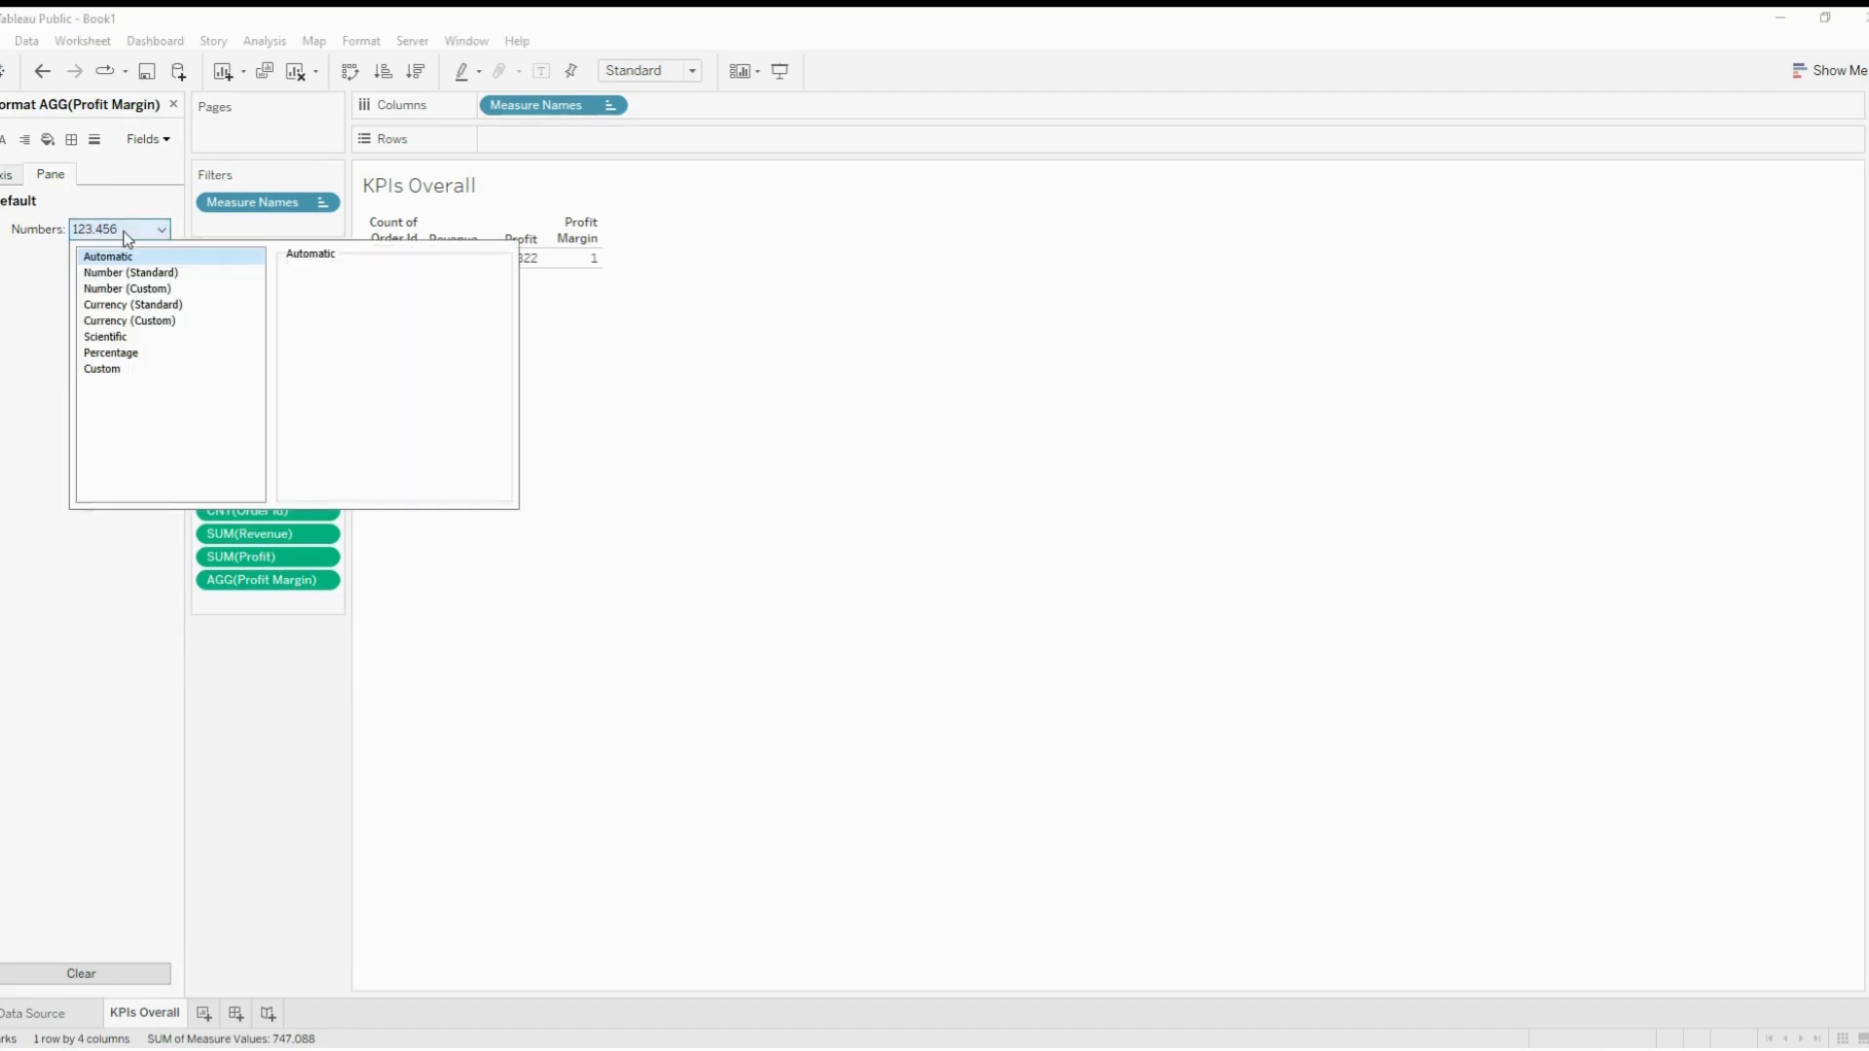
pyautogui.click(144, 355)
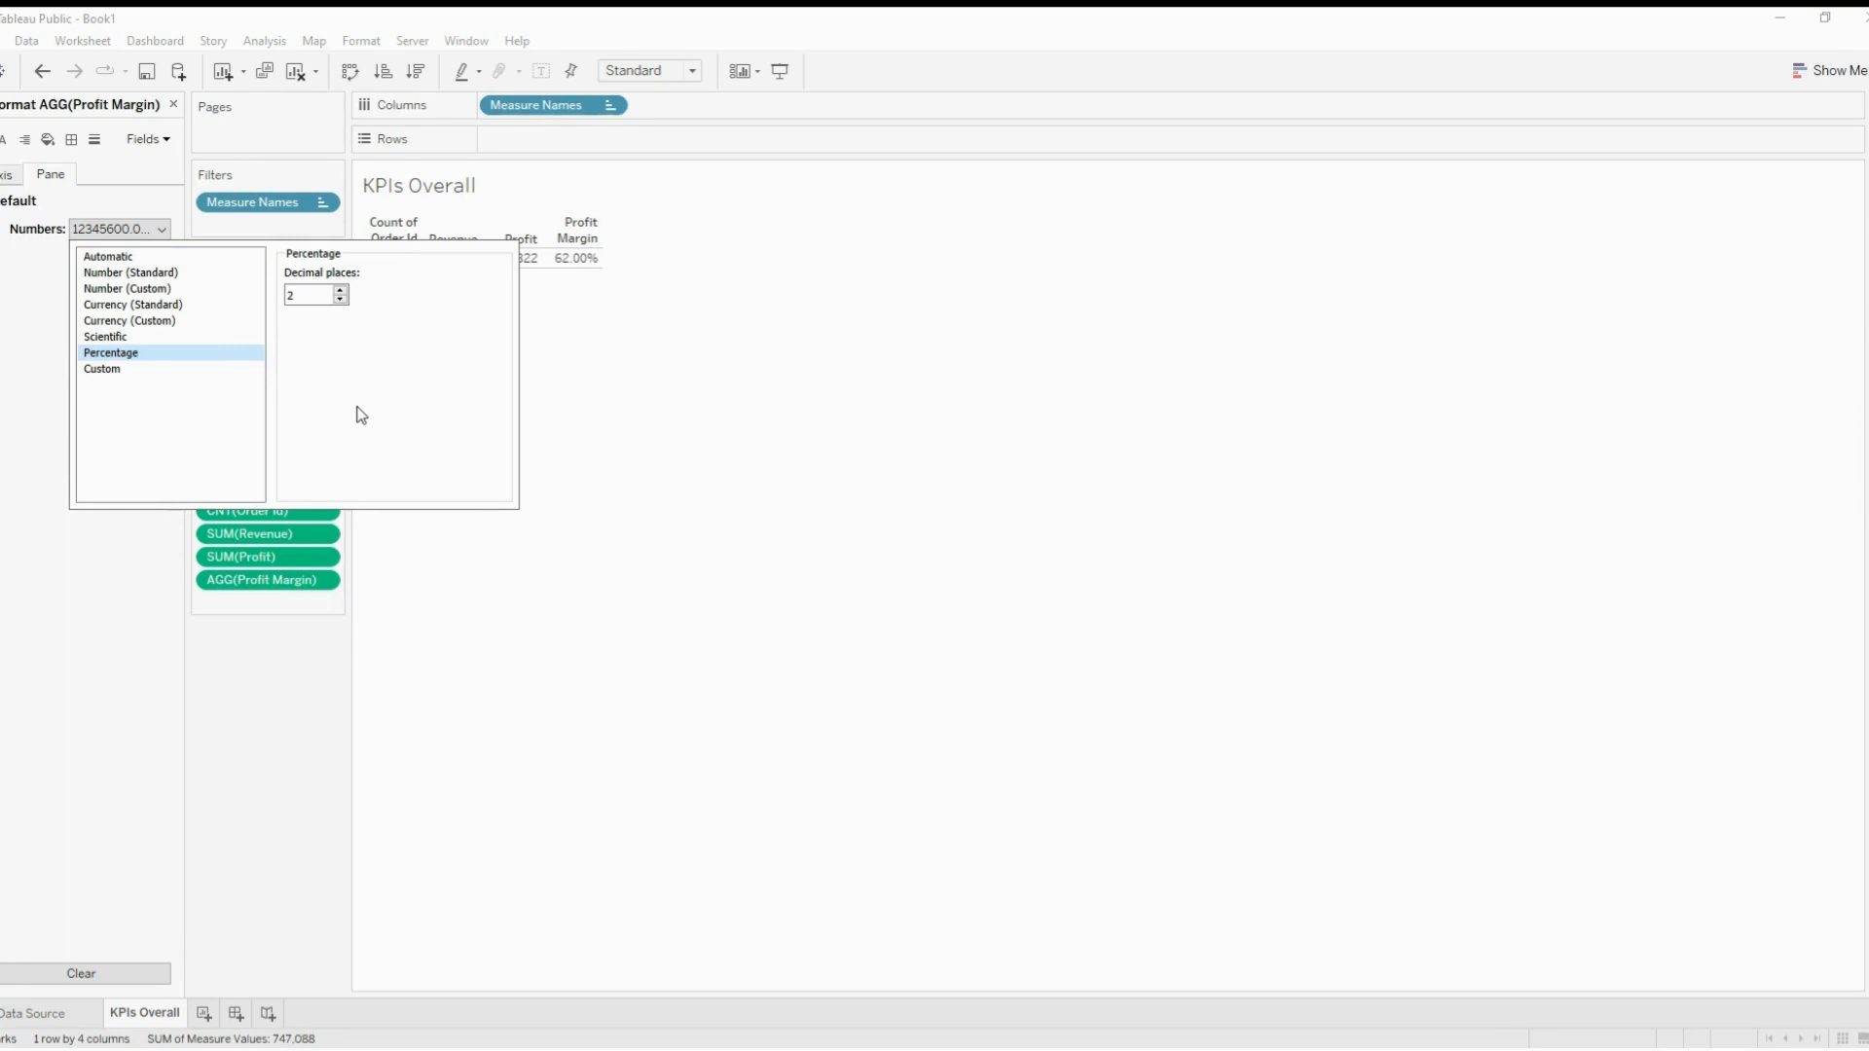
pyautogui.click(340, 300)
pyautogui.click(339, 300)
pyautogui.click(751, 309)
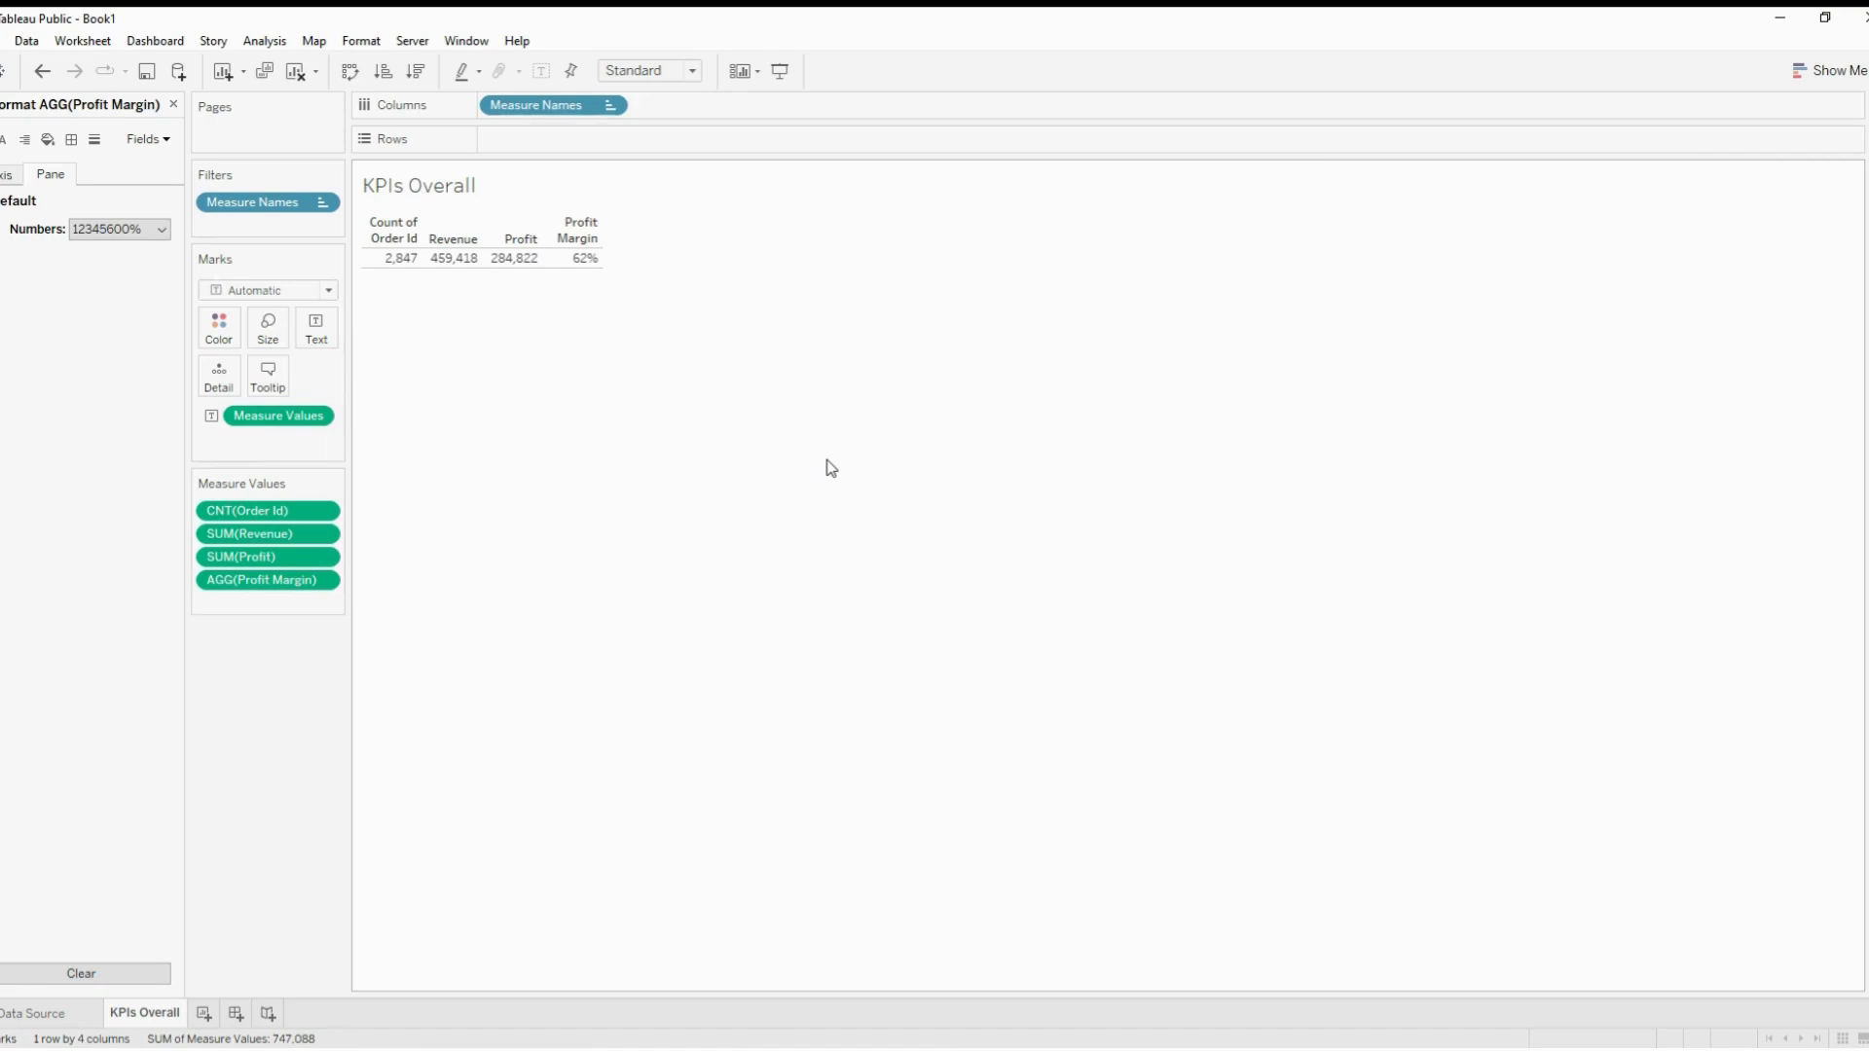
# Add a new worksheet and name it "State Profit"
pyautogui.click(203, 1015)
pyautogui.doubleClick(225, 1014)
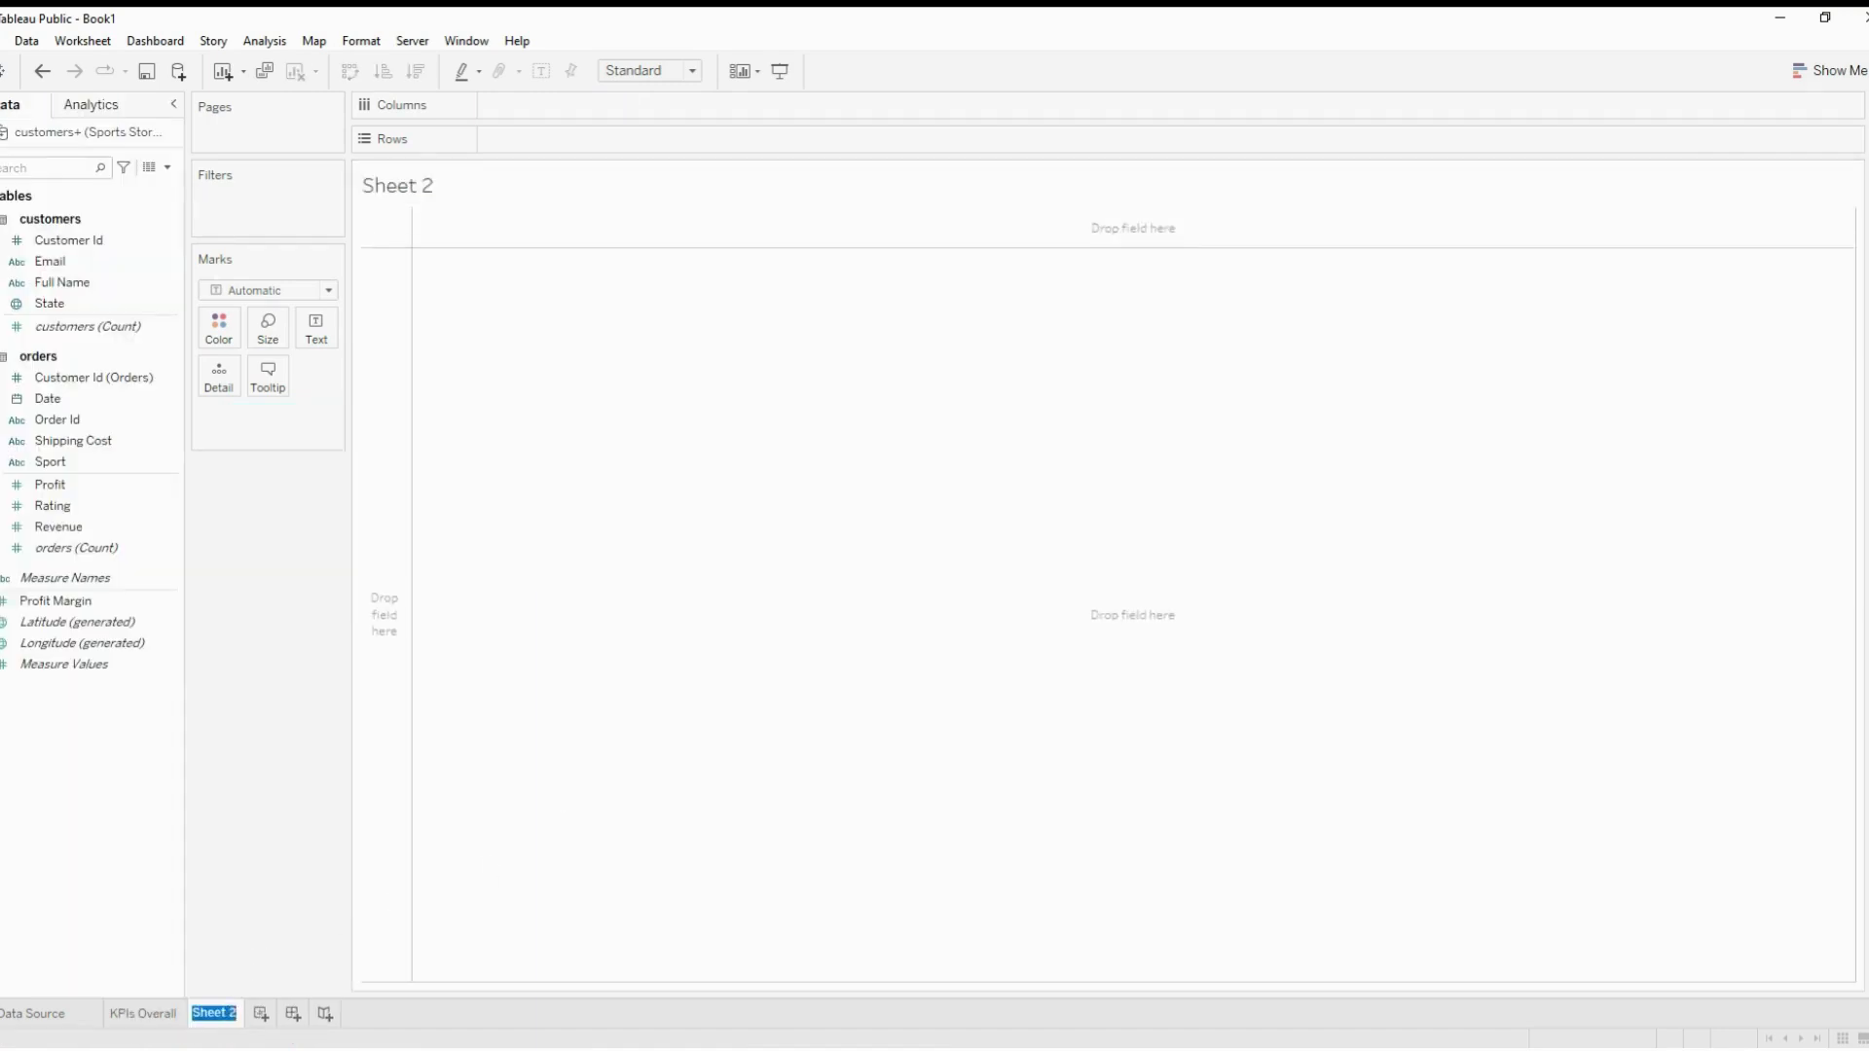
pyautogui.write('State Profi')
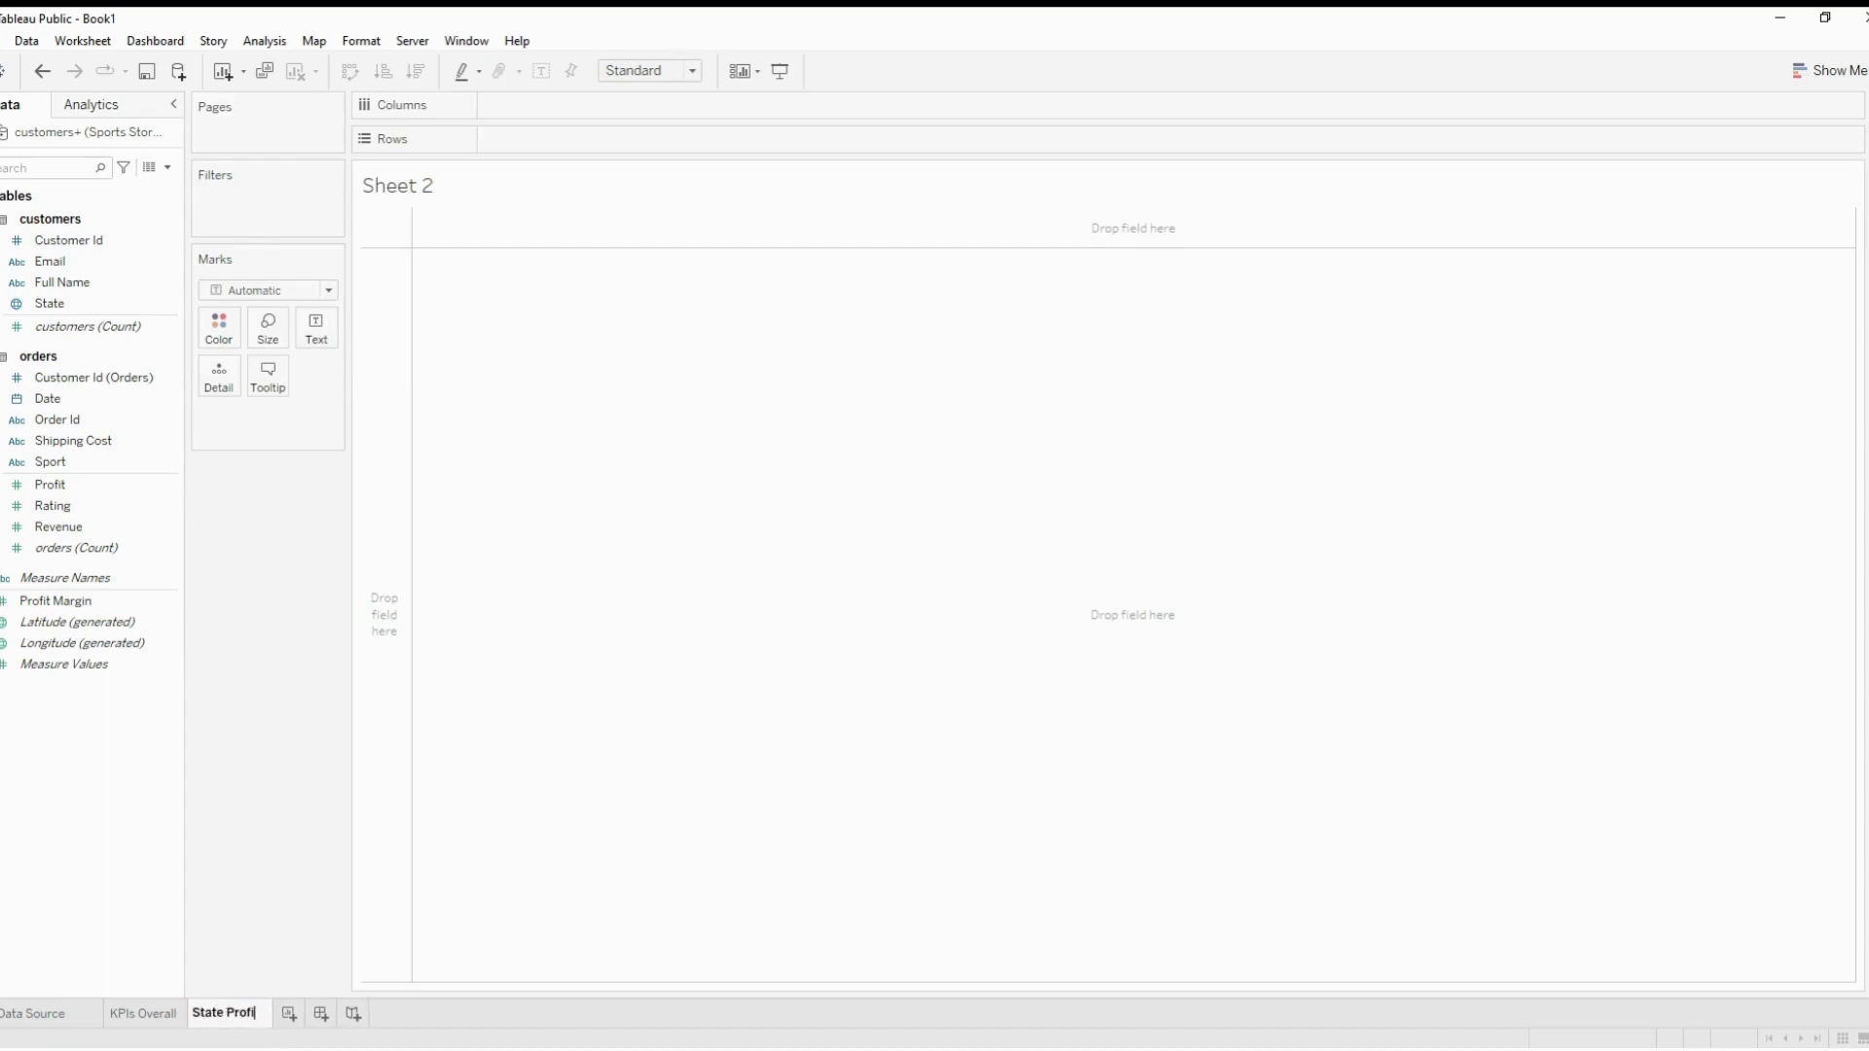
pyautogui.write('t')
pyautogui.press('Return')
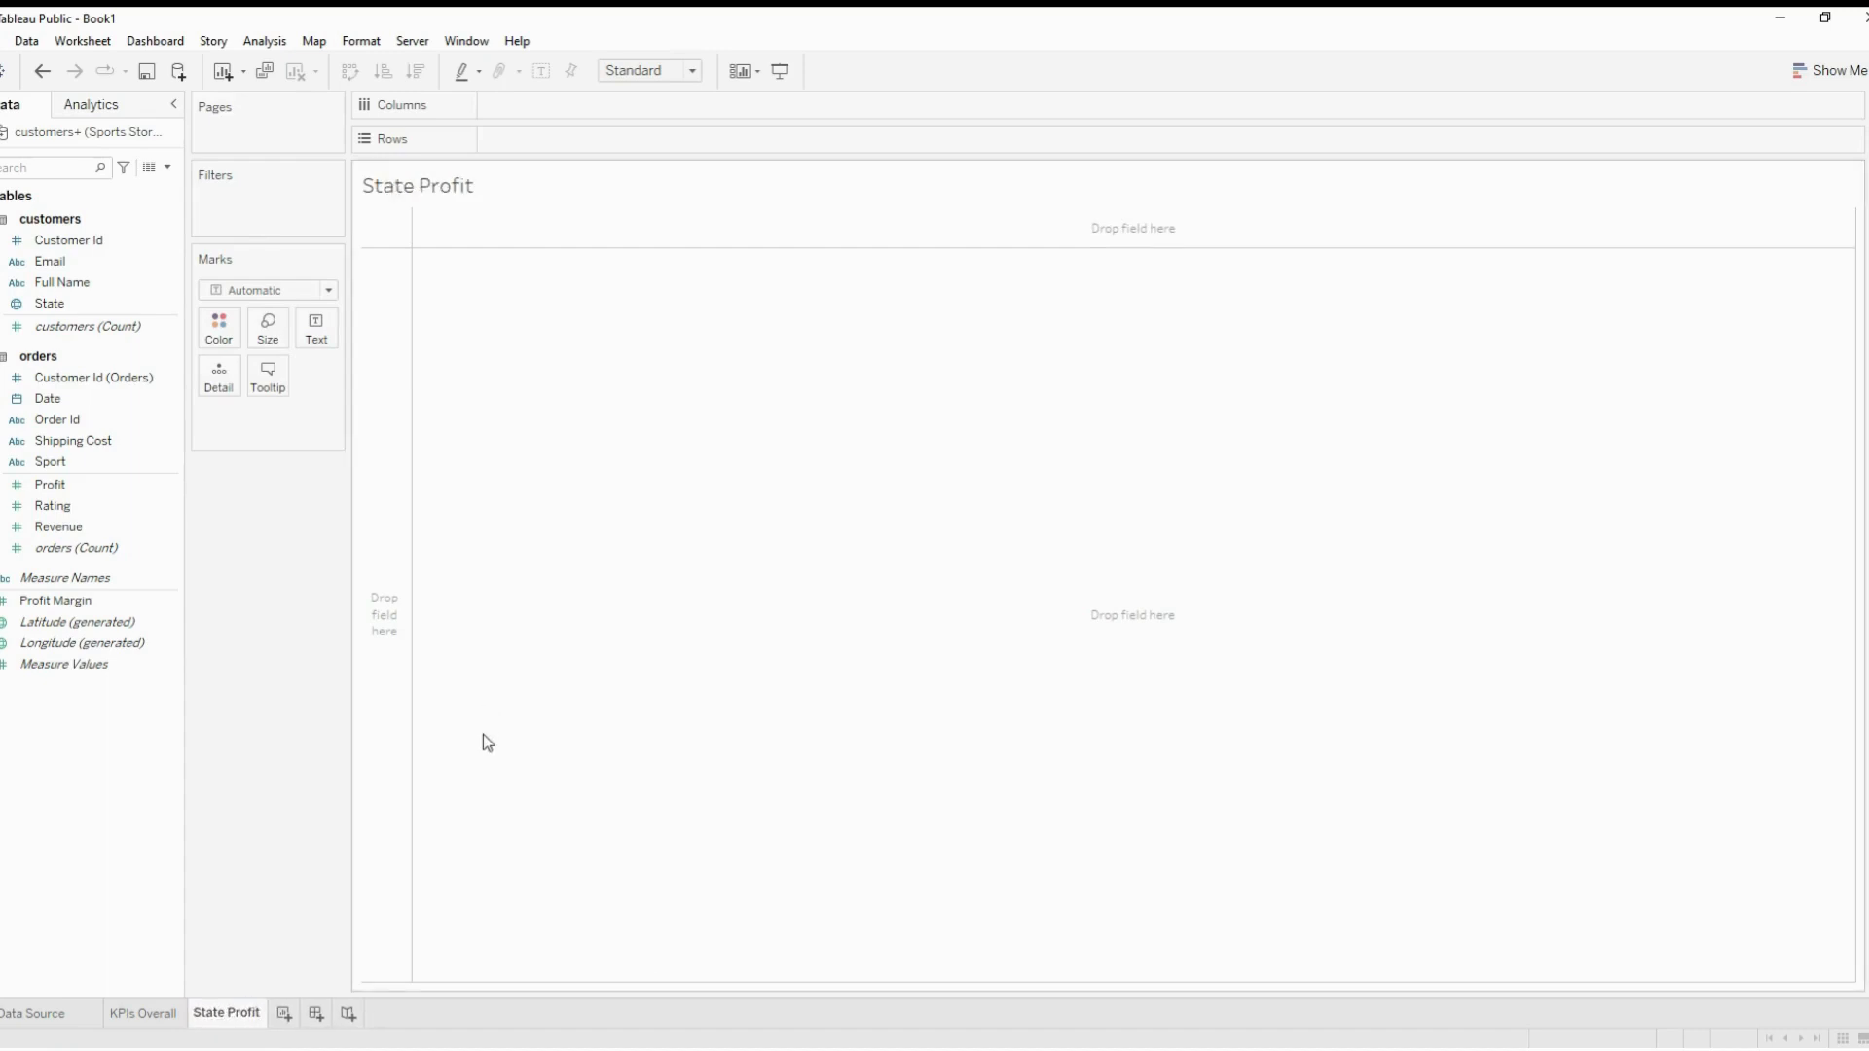
# Build a map with generated latitude on rows and longitude on columns, using State as the detail level
pyautogui.click(167, 626)
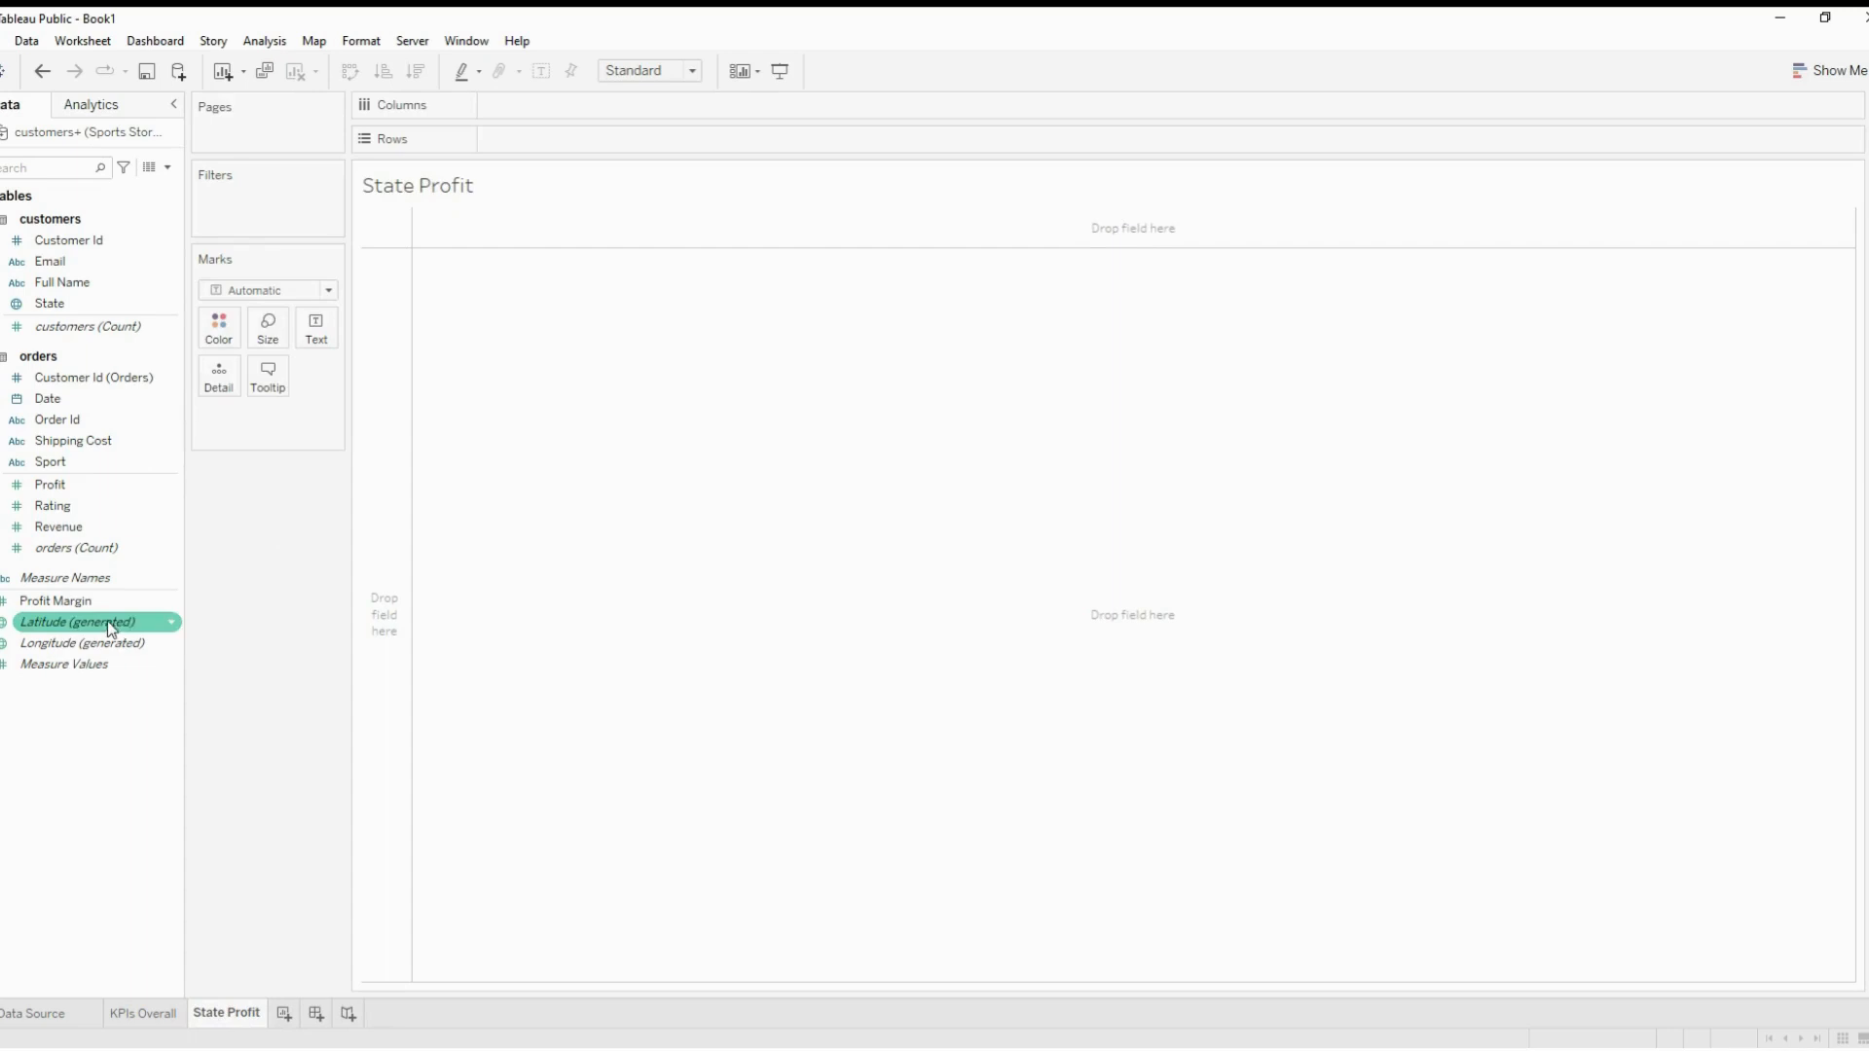
pyautogui.moveTo(110, 628); pyautogui.dragTo(650, 136)
pyautogui.click(82, 671)
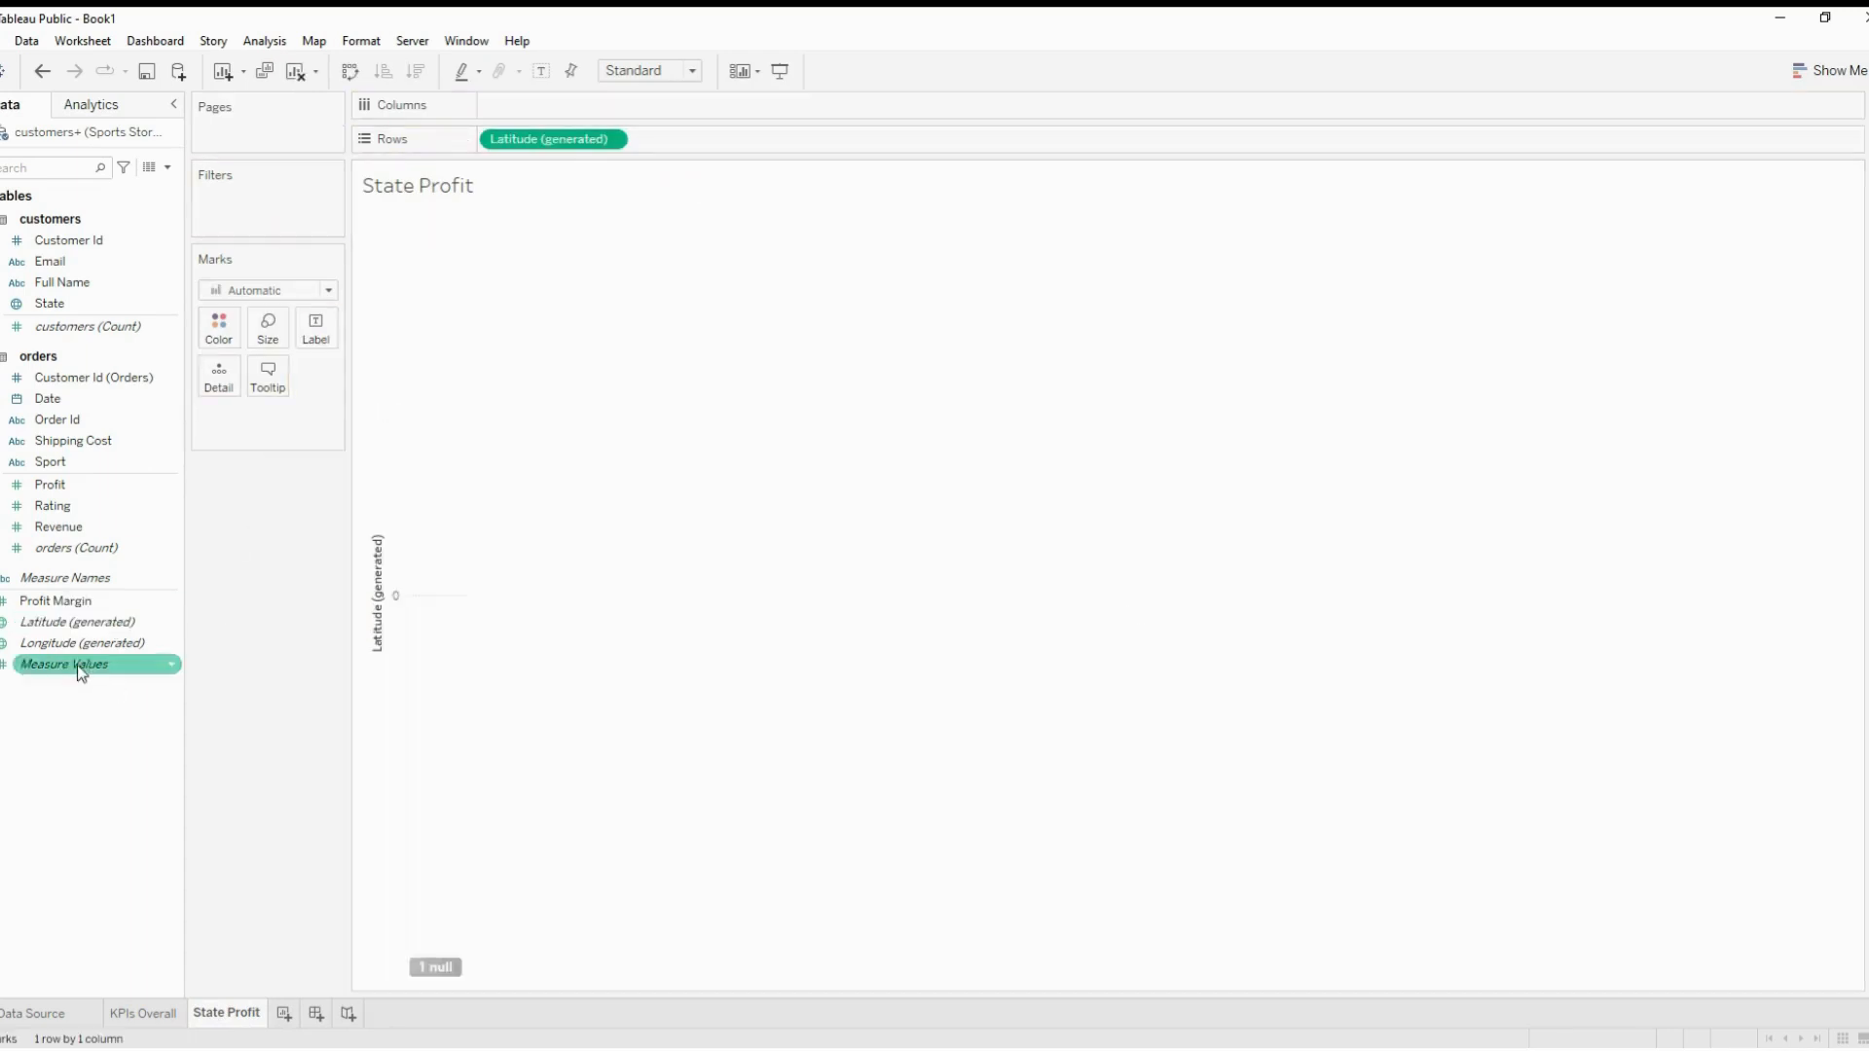
pyautogui.moveTo(82, 643); pyautogui.dragTo(575, 107)
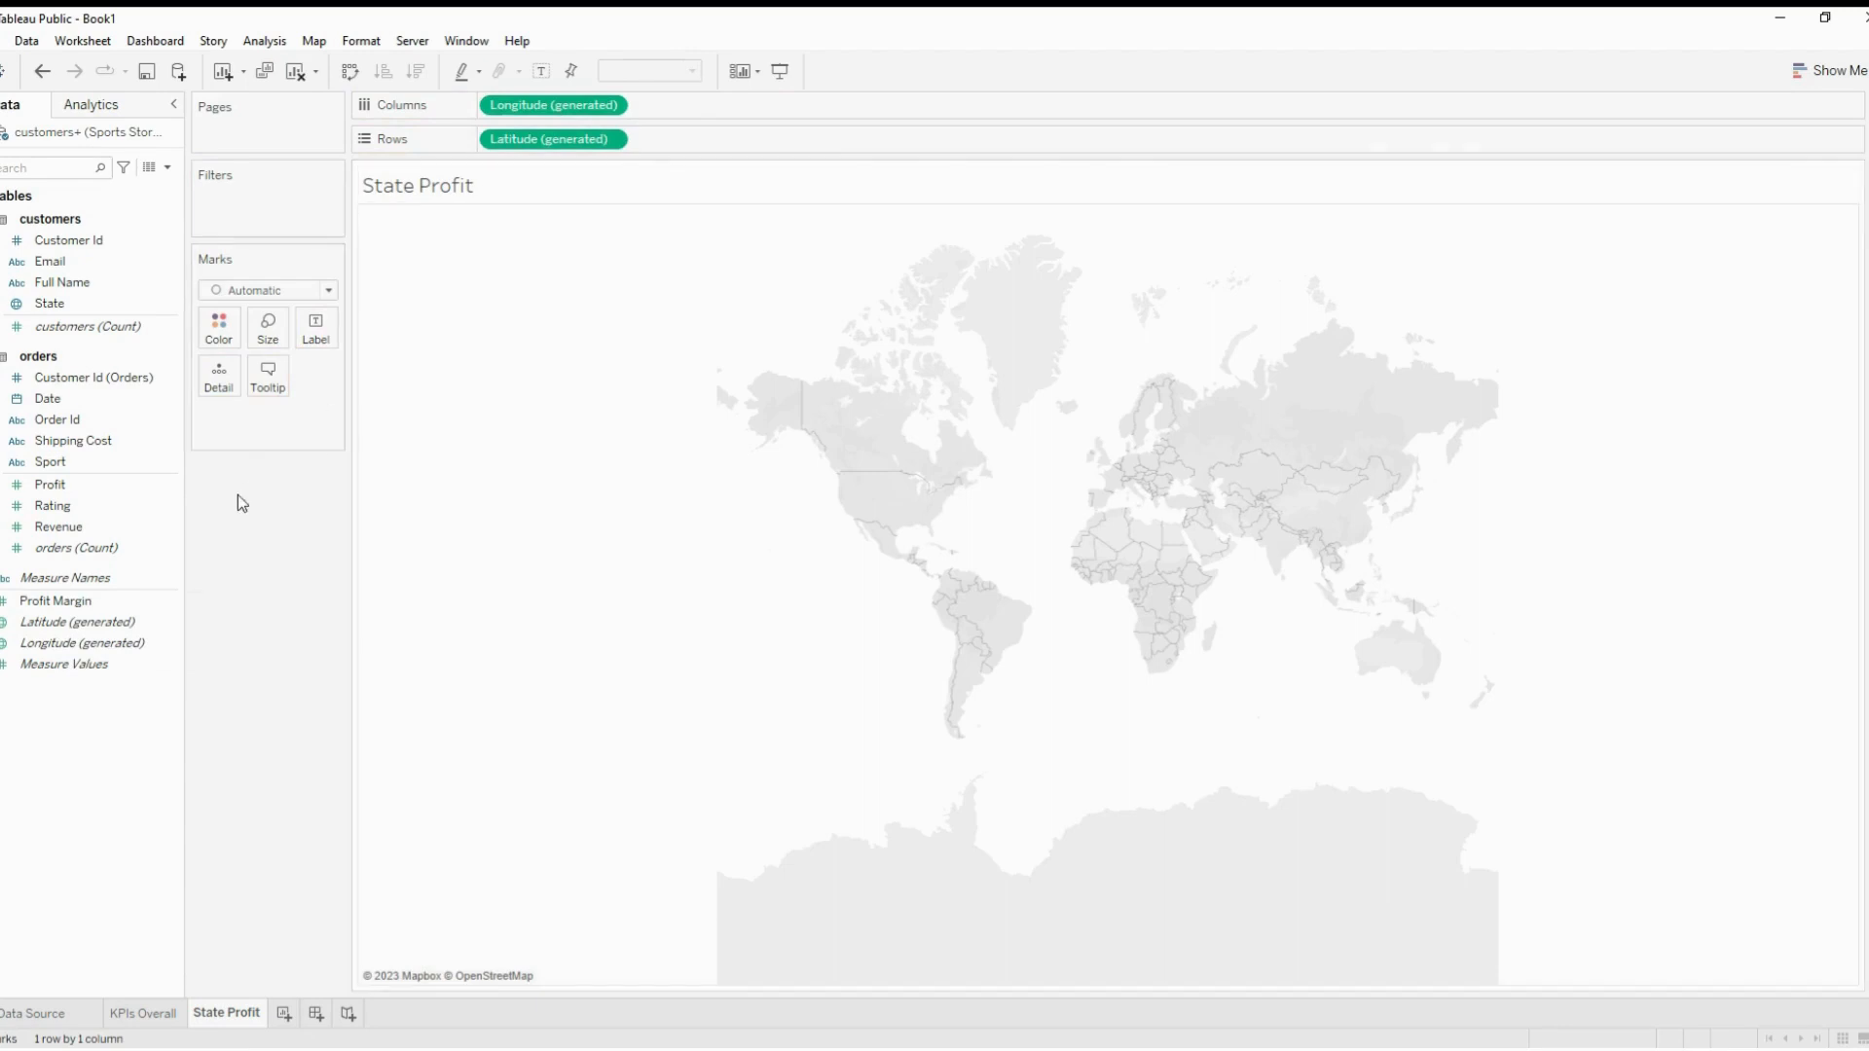
pyautogui.moveTo(84, 306); pyautogui.dragTo(218, 380)
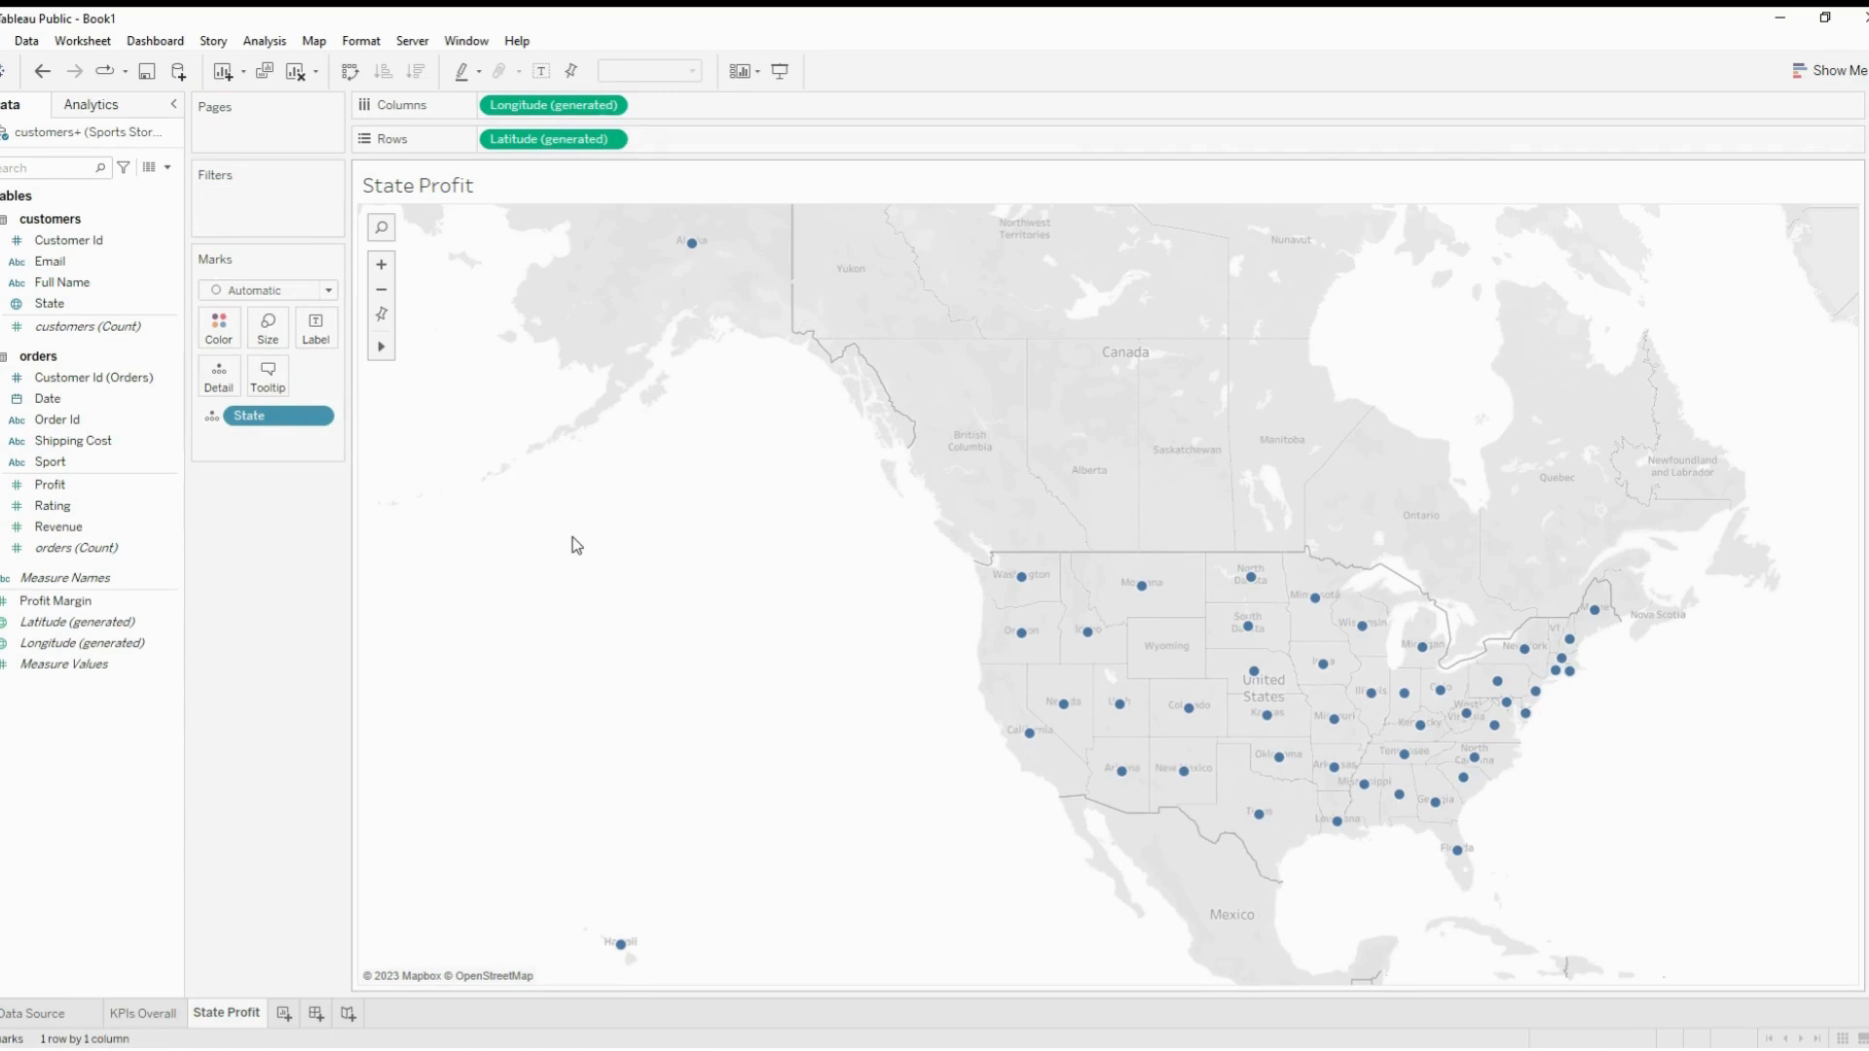
# Color the states on the map by the sum of Profit and inspect individual states
pyautogui.click(59, 487)
pyautogui.moveTo(61, 492); pyautogui.dragTo(209, 338)
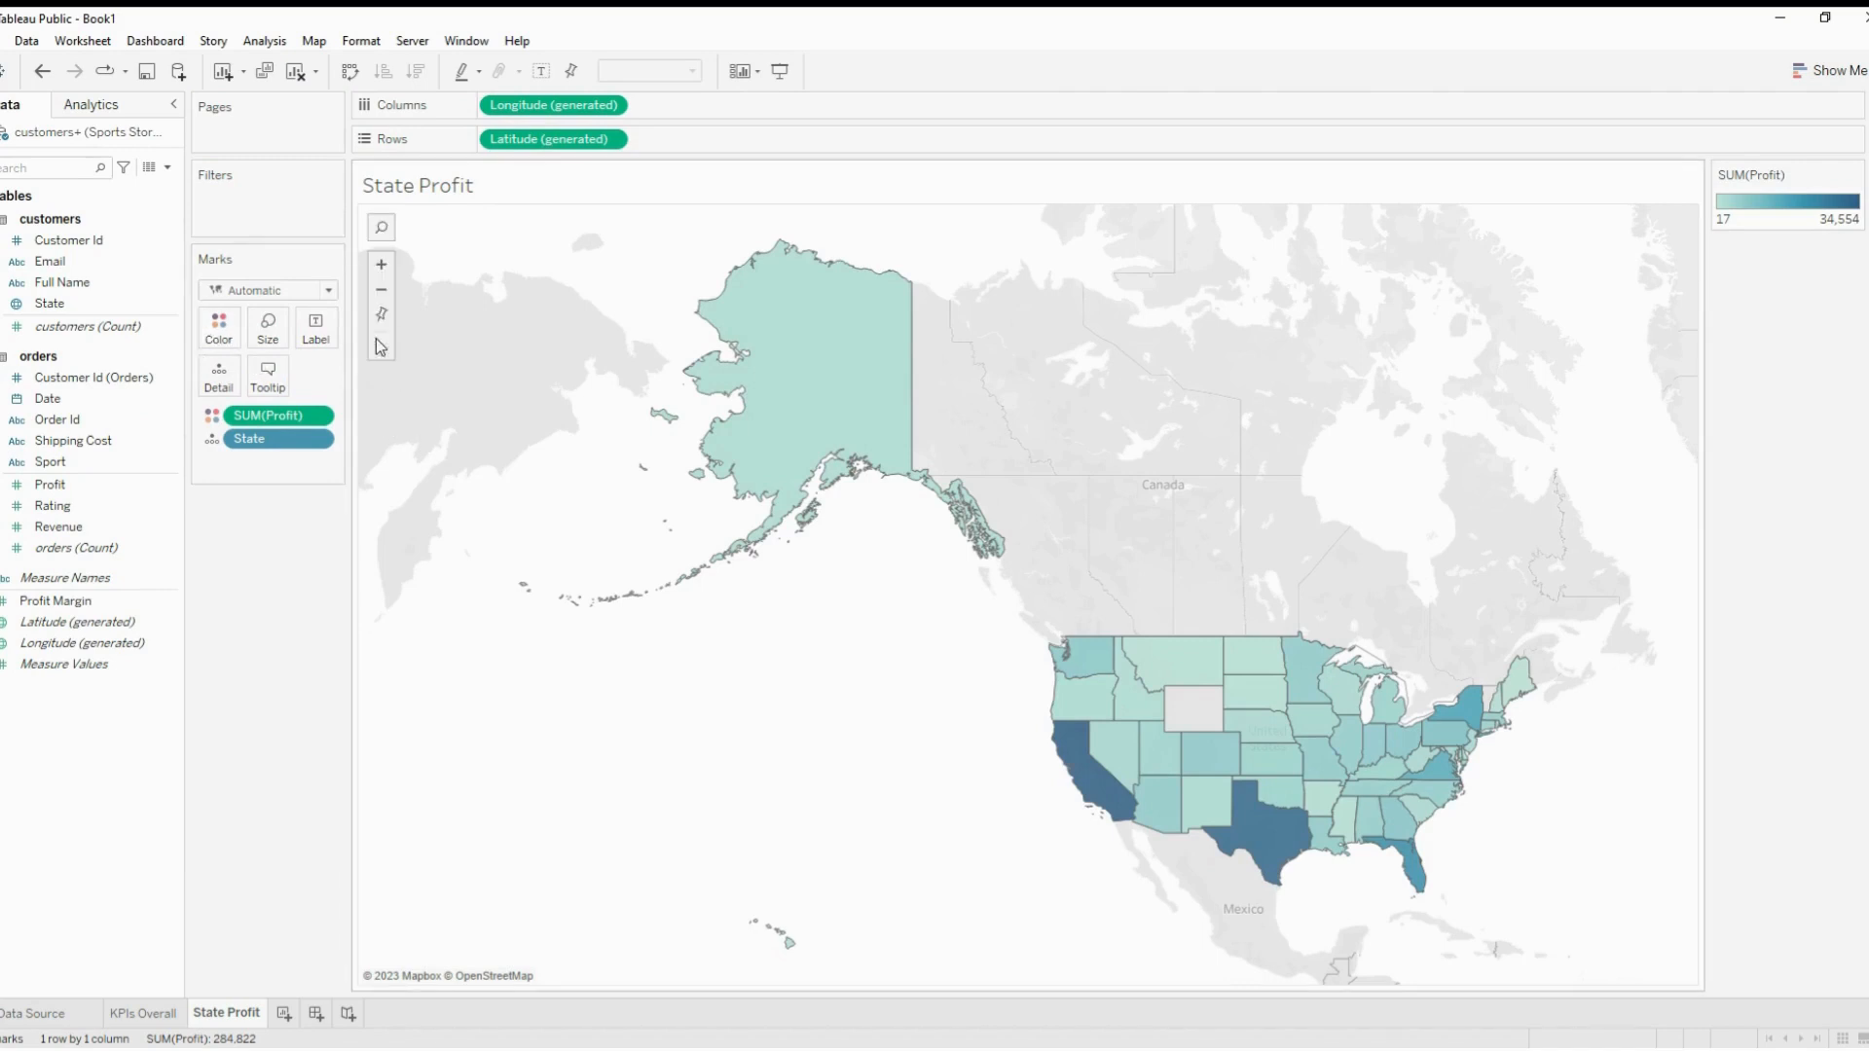
pyautogui.moveTo(730, 638); pyautogui.dragTo(620, 594)
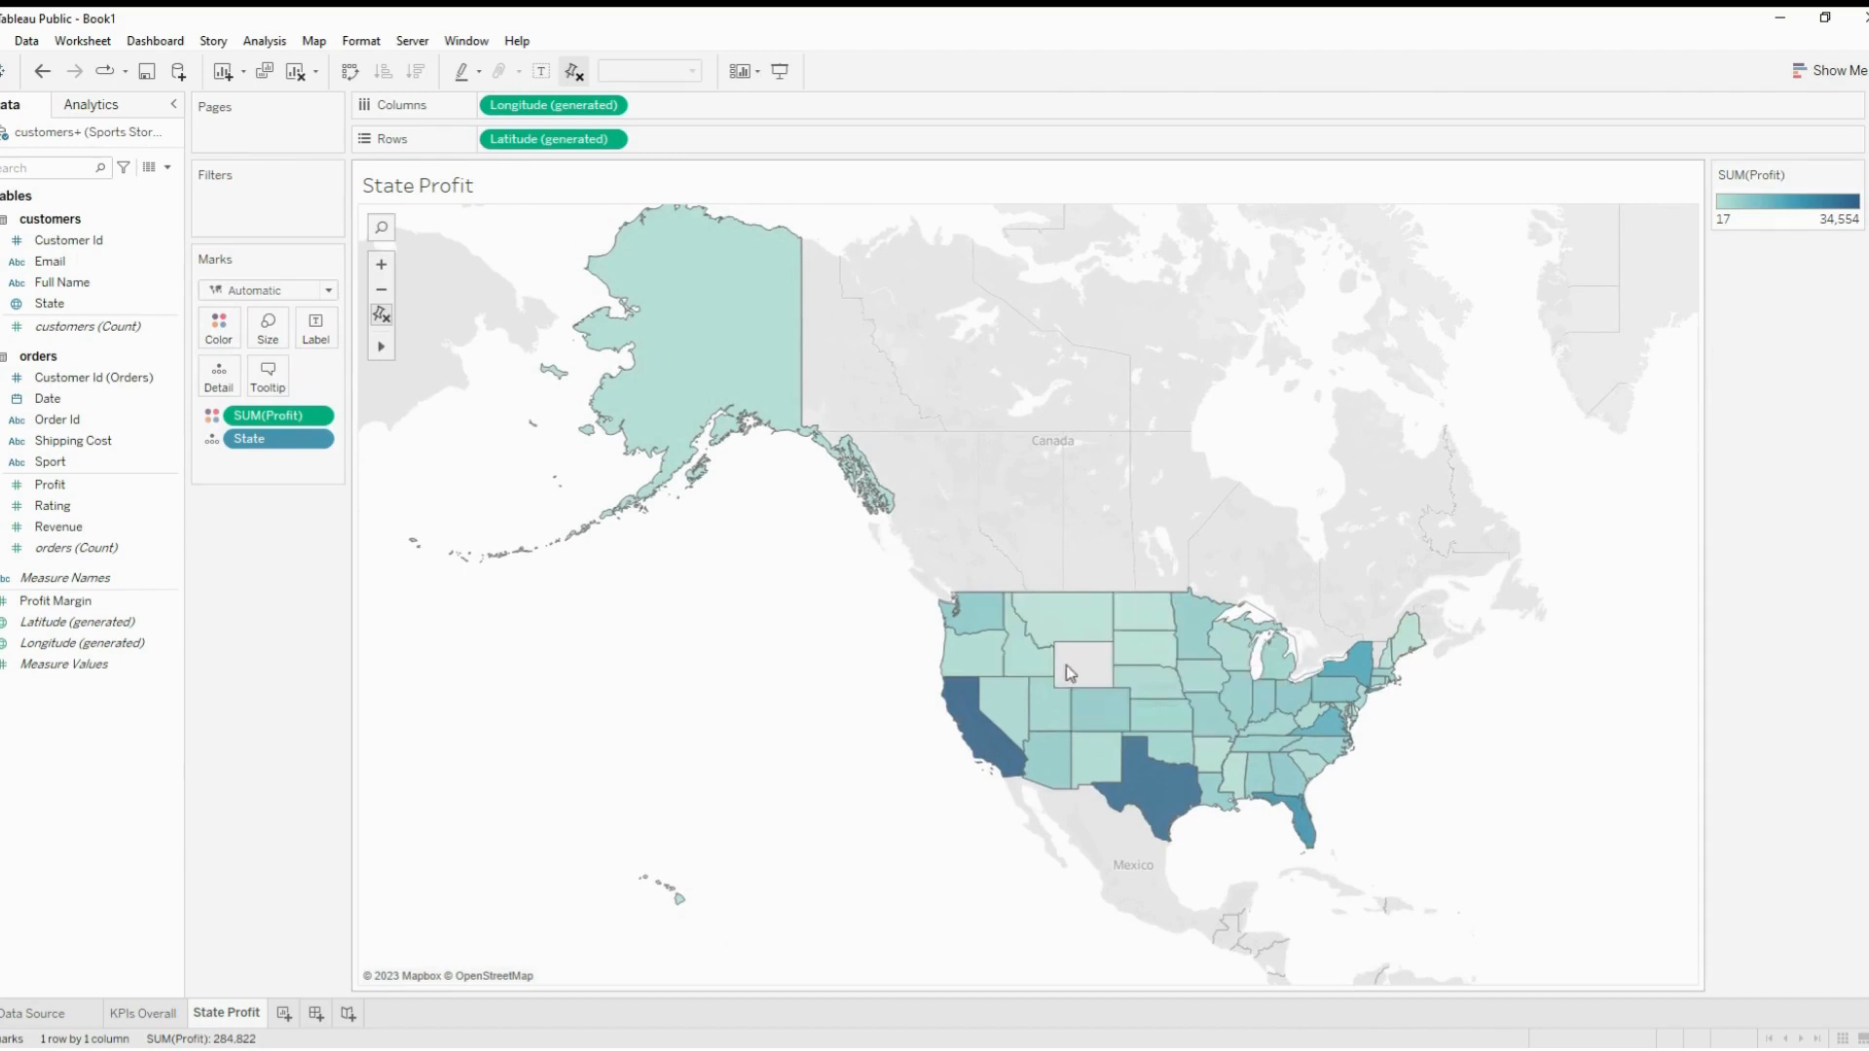
pyautogui.moveTo(1374, 660)
pyautogui.moveTo(974, 769)
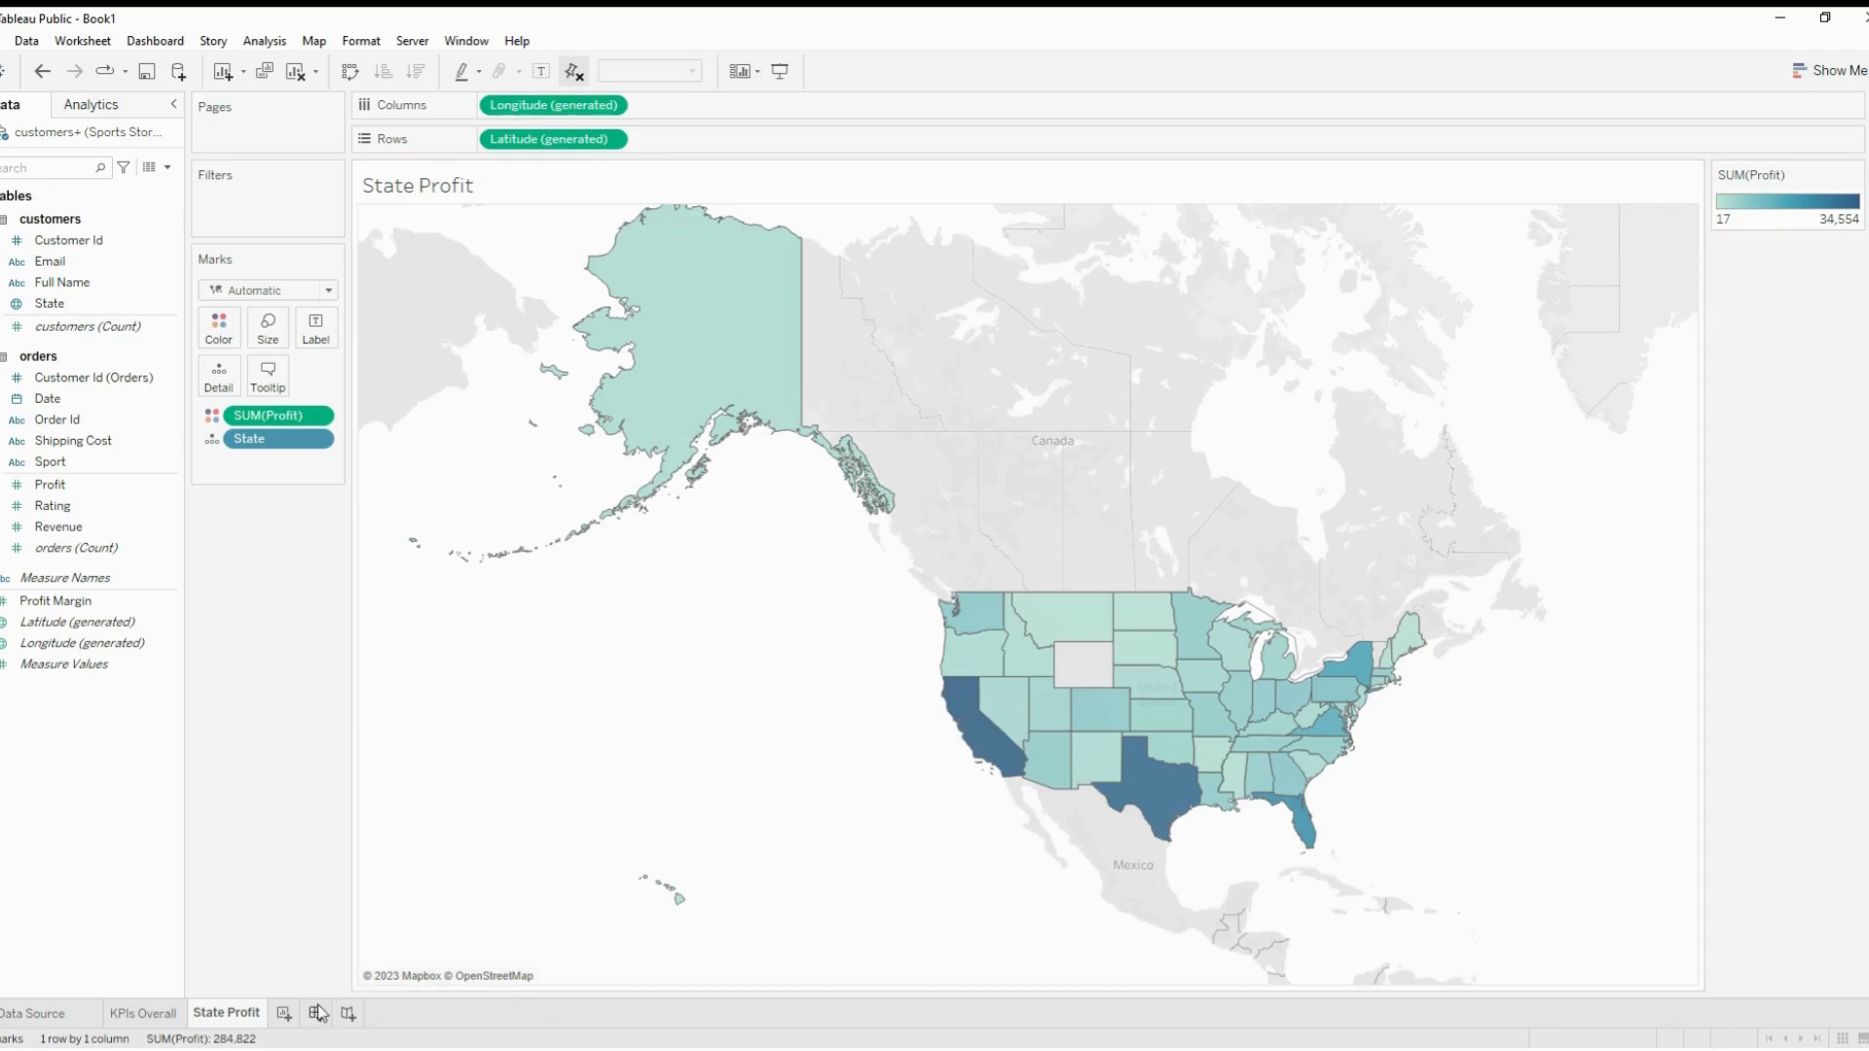
# Add a new worksheet named "Sport Sales" and place the Sport field on its rows
pyautogui.click(283, 1013)
pyautogui.doubleClick(292, 1013)
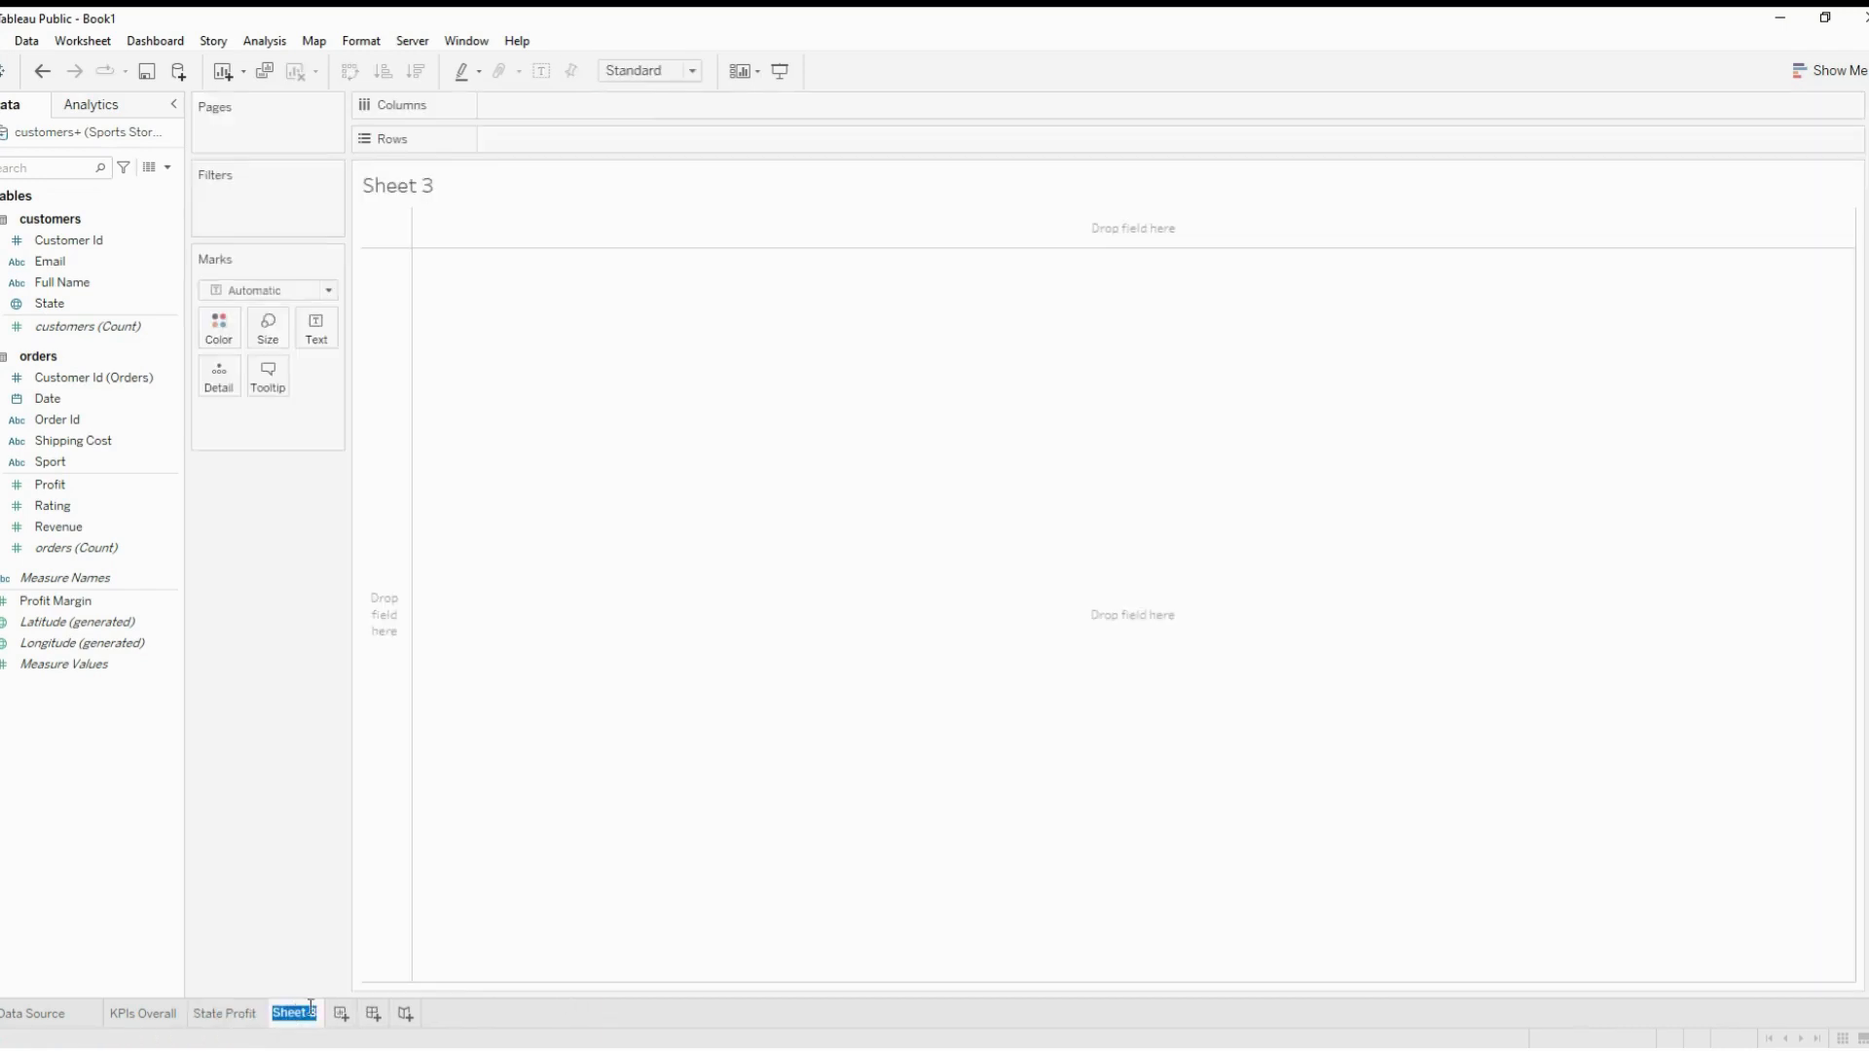
pyautogui.write('Sport Sales')
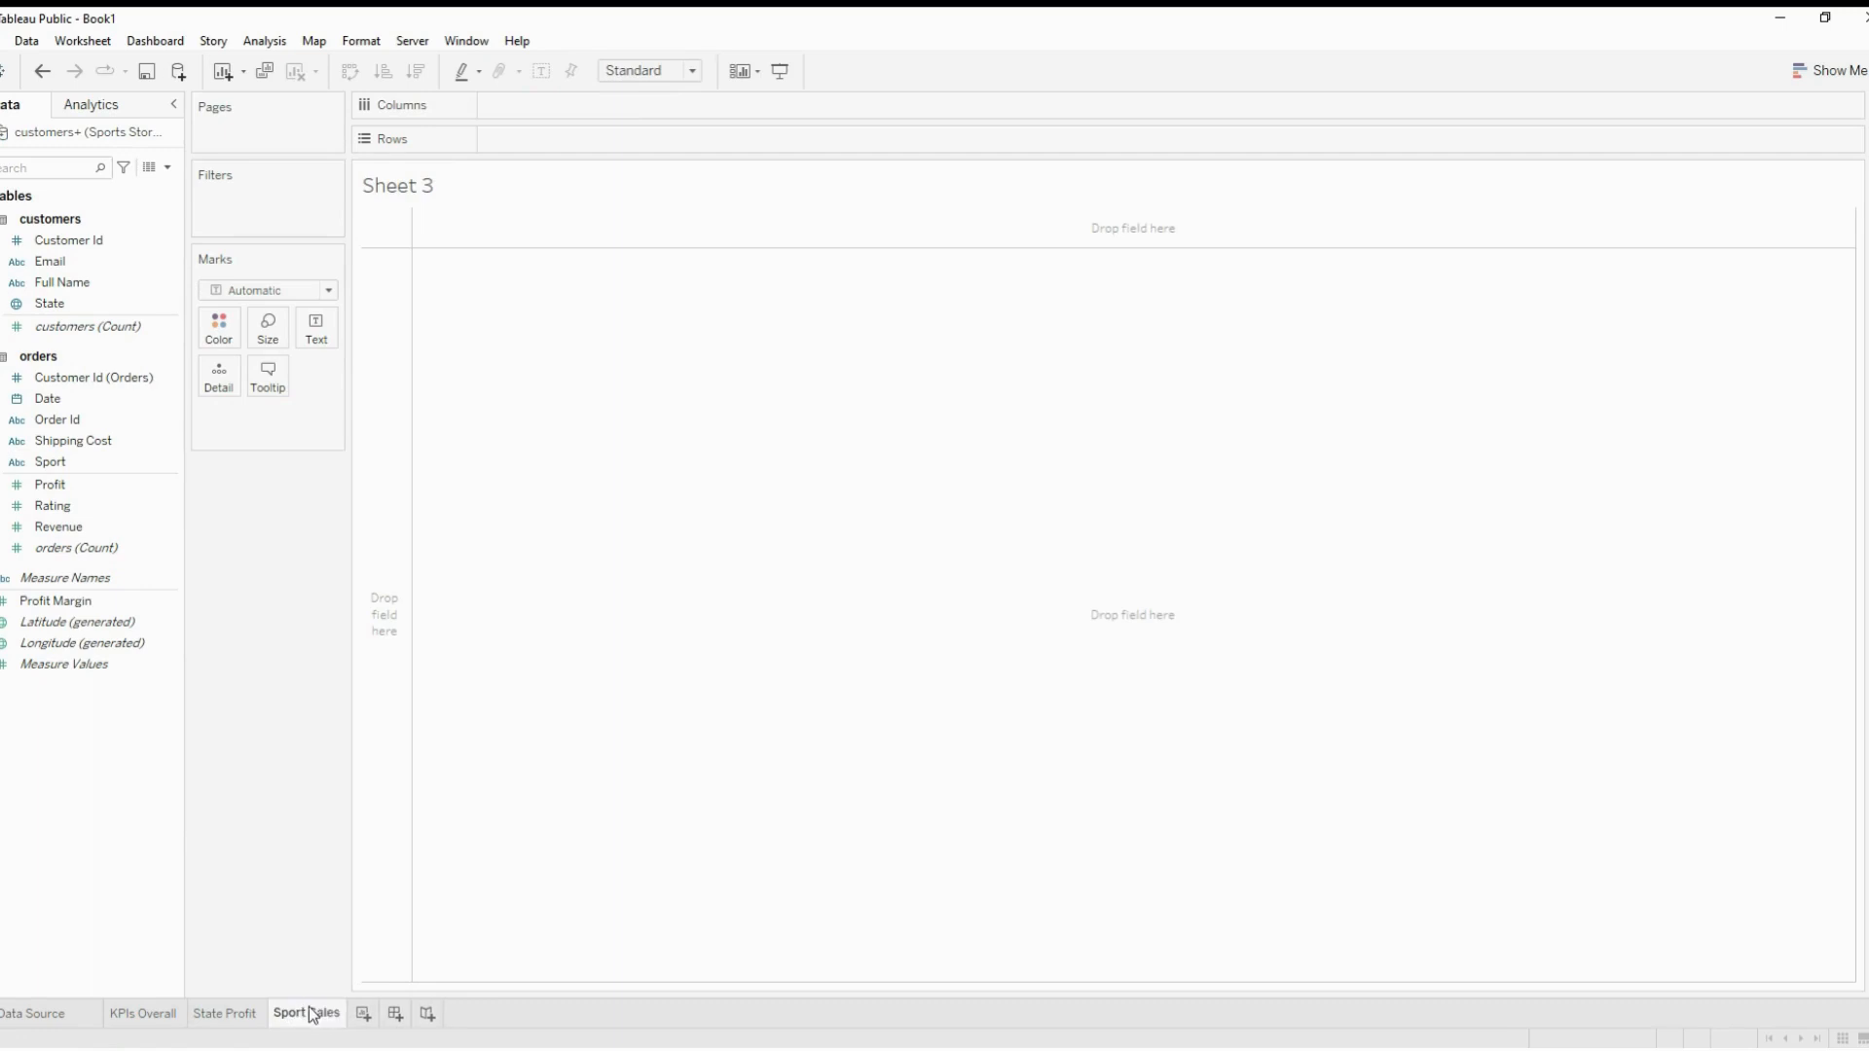
pyautogui.press('Return')
pyautogui.moveTo(96, 468); pyautogui.dragTo(560, 150)
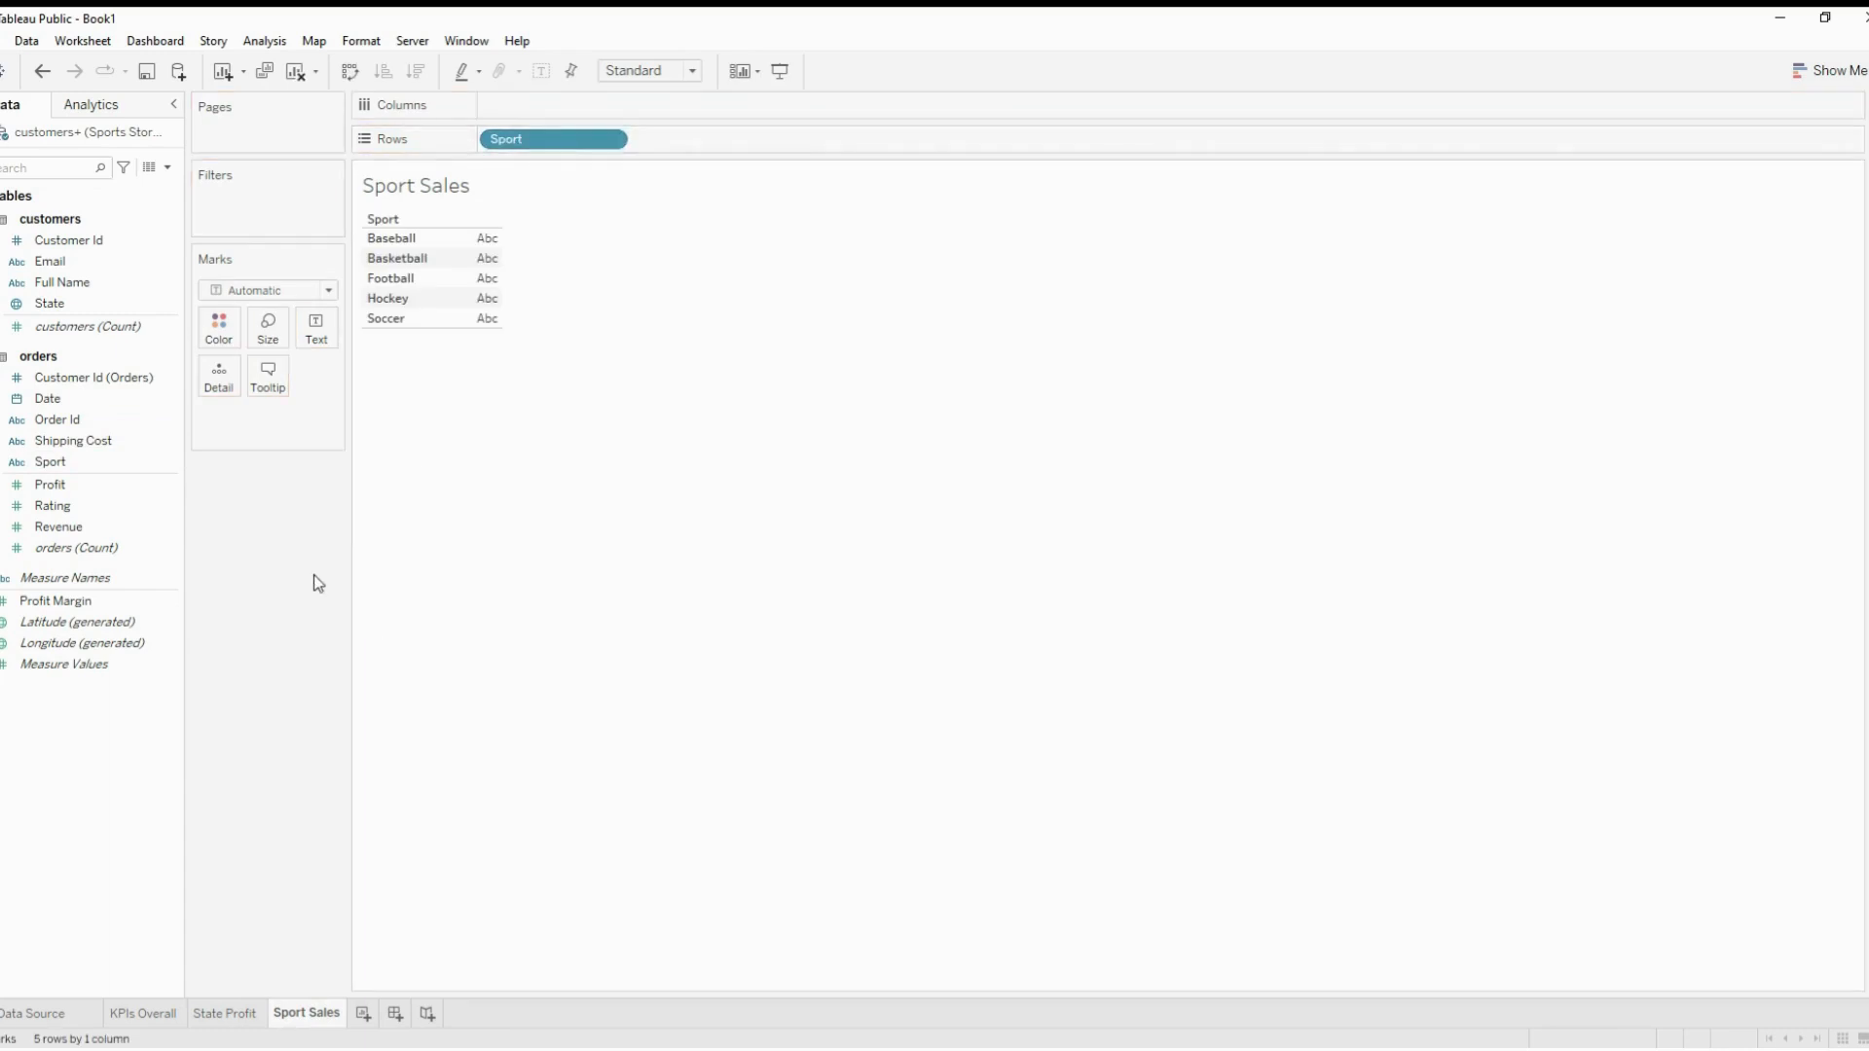
# Move Sport to the columns and place the sums of Revenue and Profit on the rows
pyautogui.moveTo(558, 146)
pyautogui.mouseDown()
pyautogui.moveTo(542, 142)
pyautogui.moveTo(557, 112)
pyautogui.mouseUp()
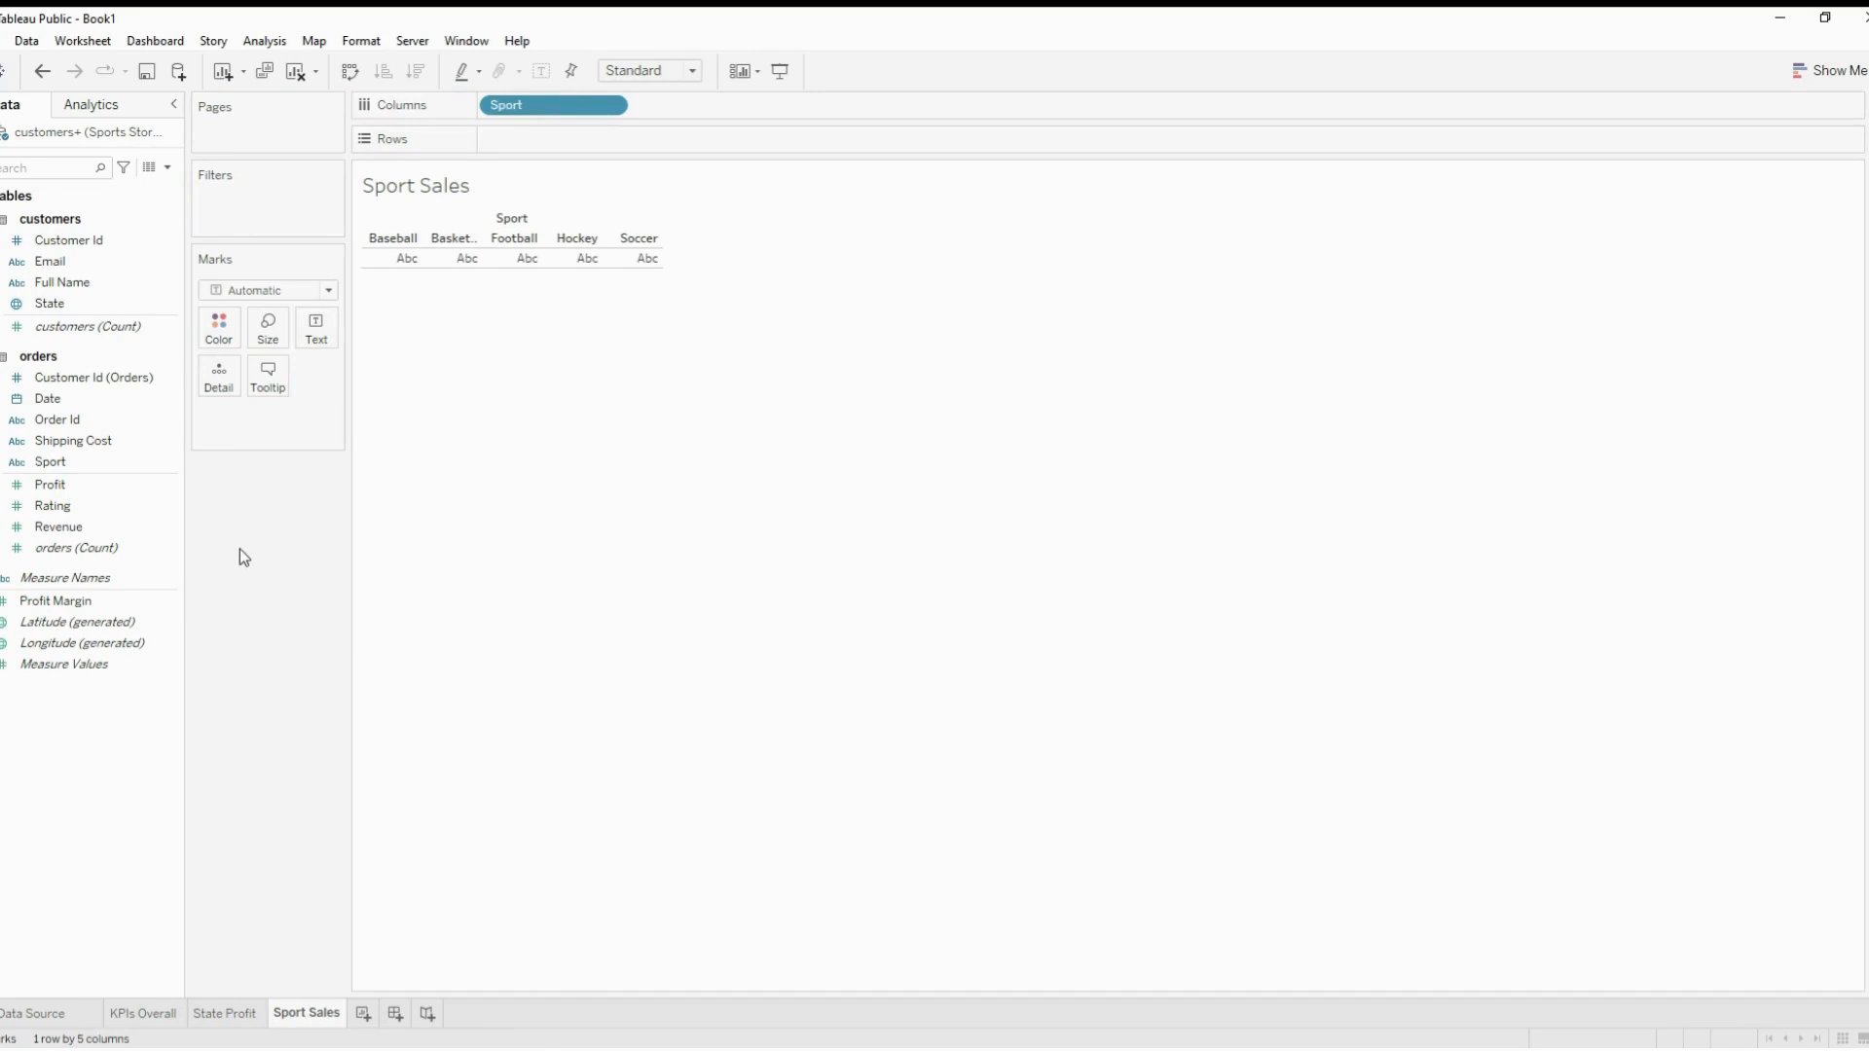
pyautogui.click(101, 528)
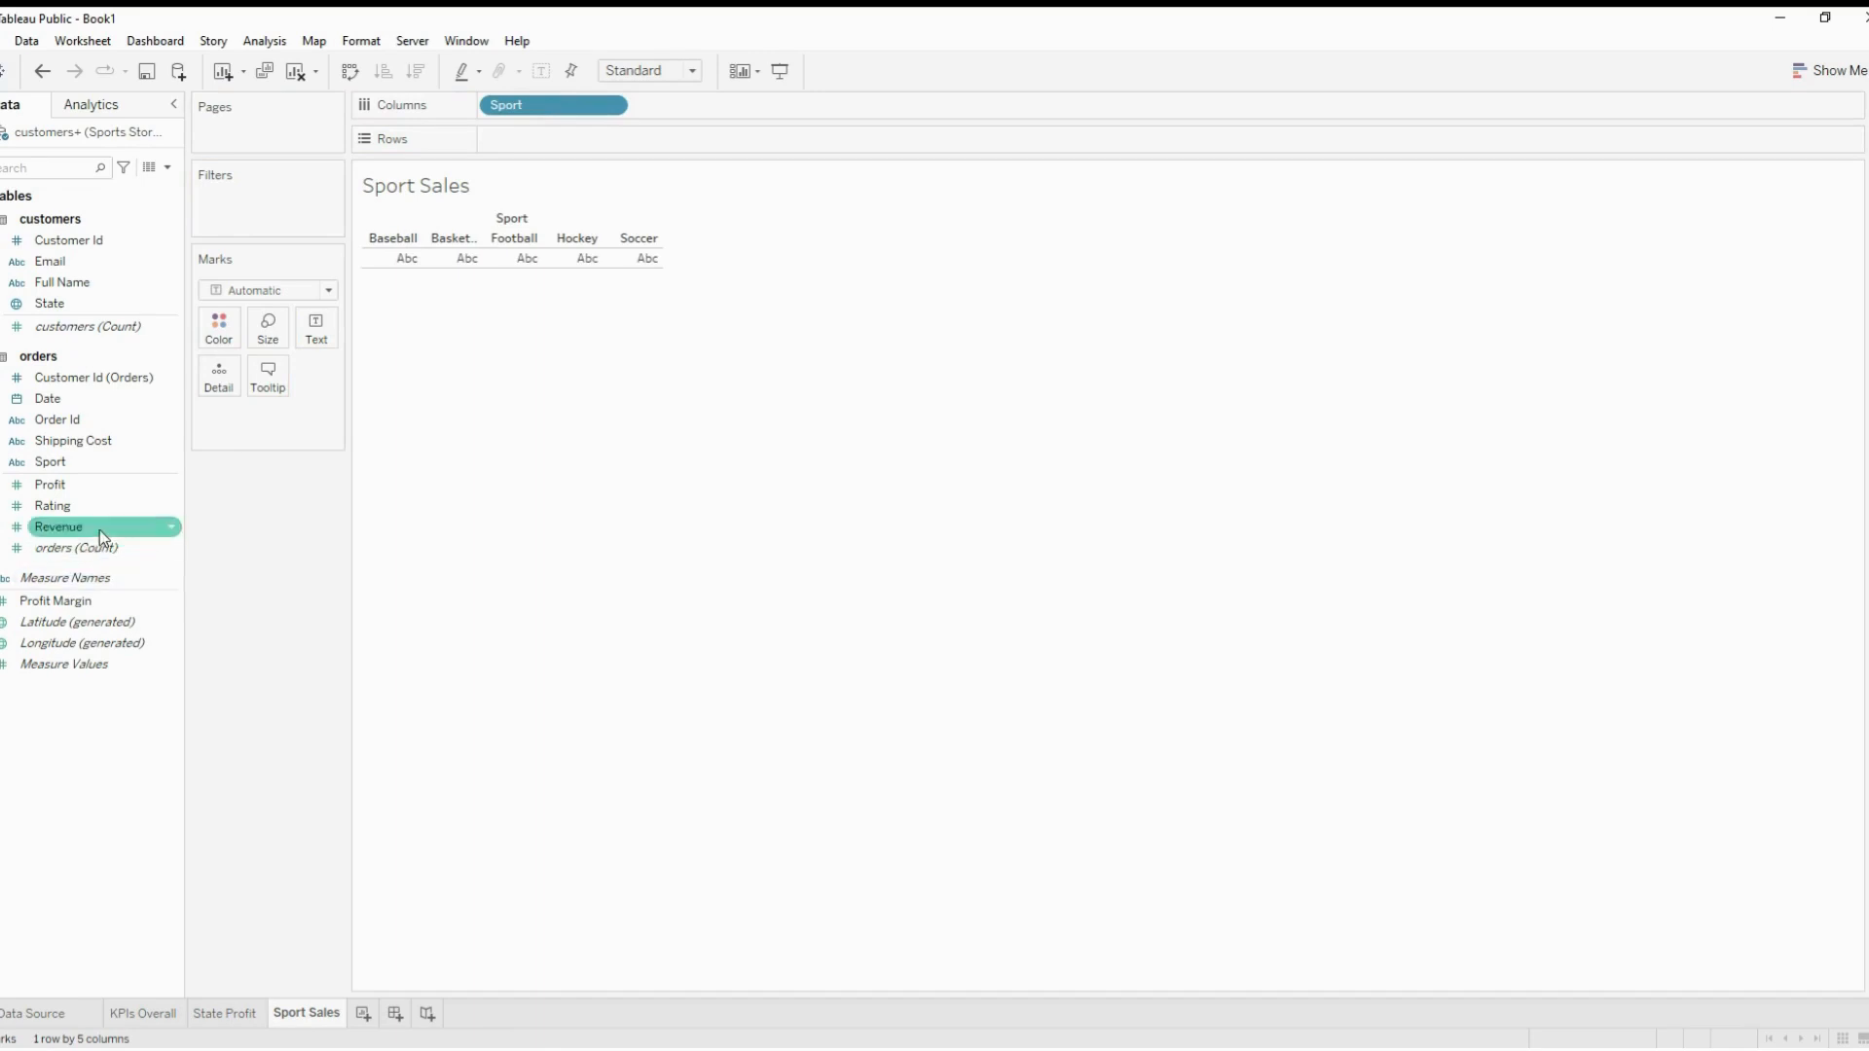
pyautogui.moveTo(99, 530); pyautogui.dragTo(572, 146)
pyautogui.click(166, 487)
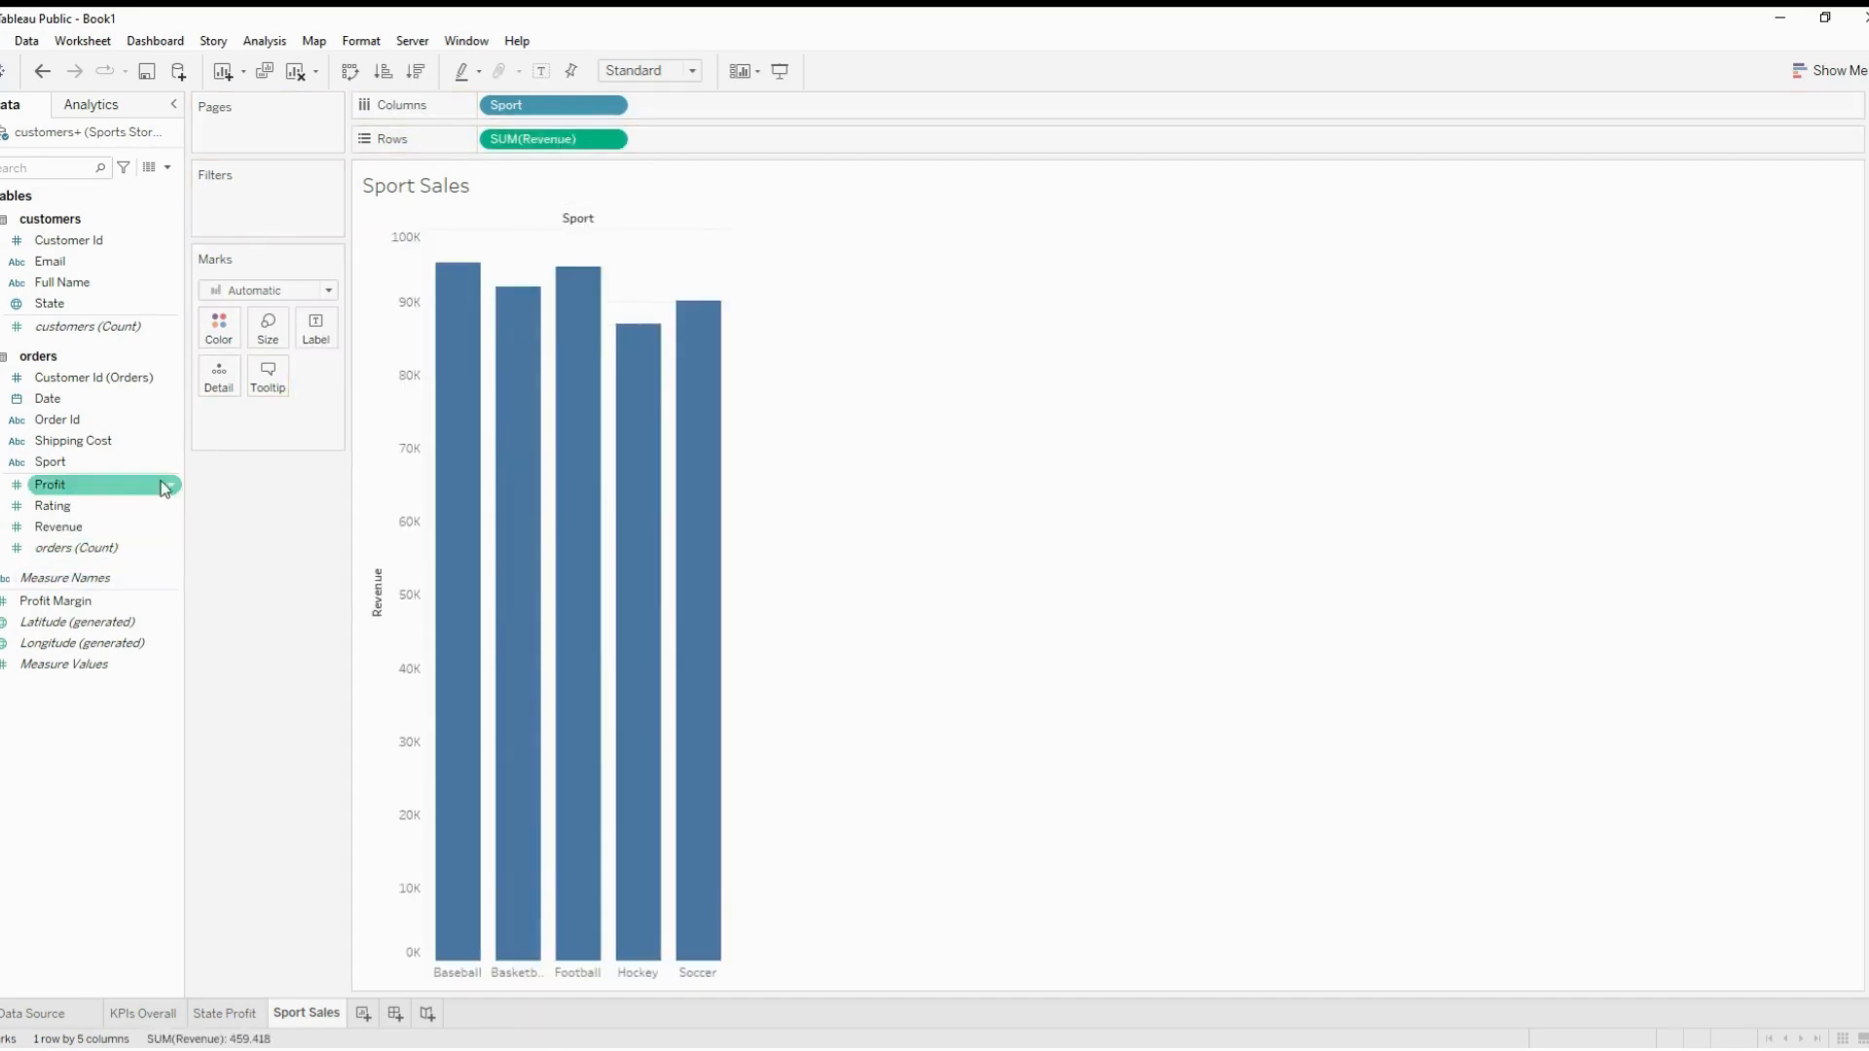
pyautogui.moveTo(165, 486)
pyautogui.mouseDown()
pyautogui.moveTo(742, 208)
pyautogui.moveTo(741, 148)
pyautogui.mouseUp()
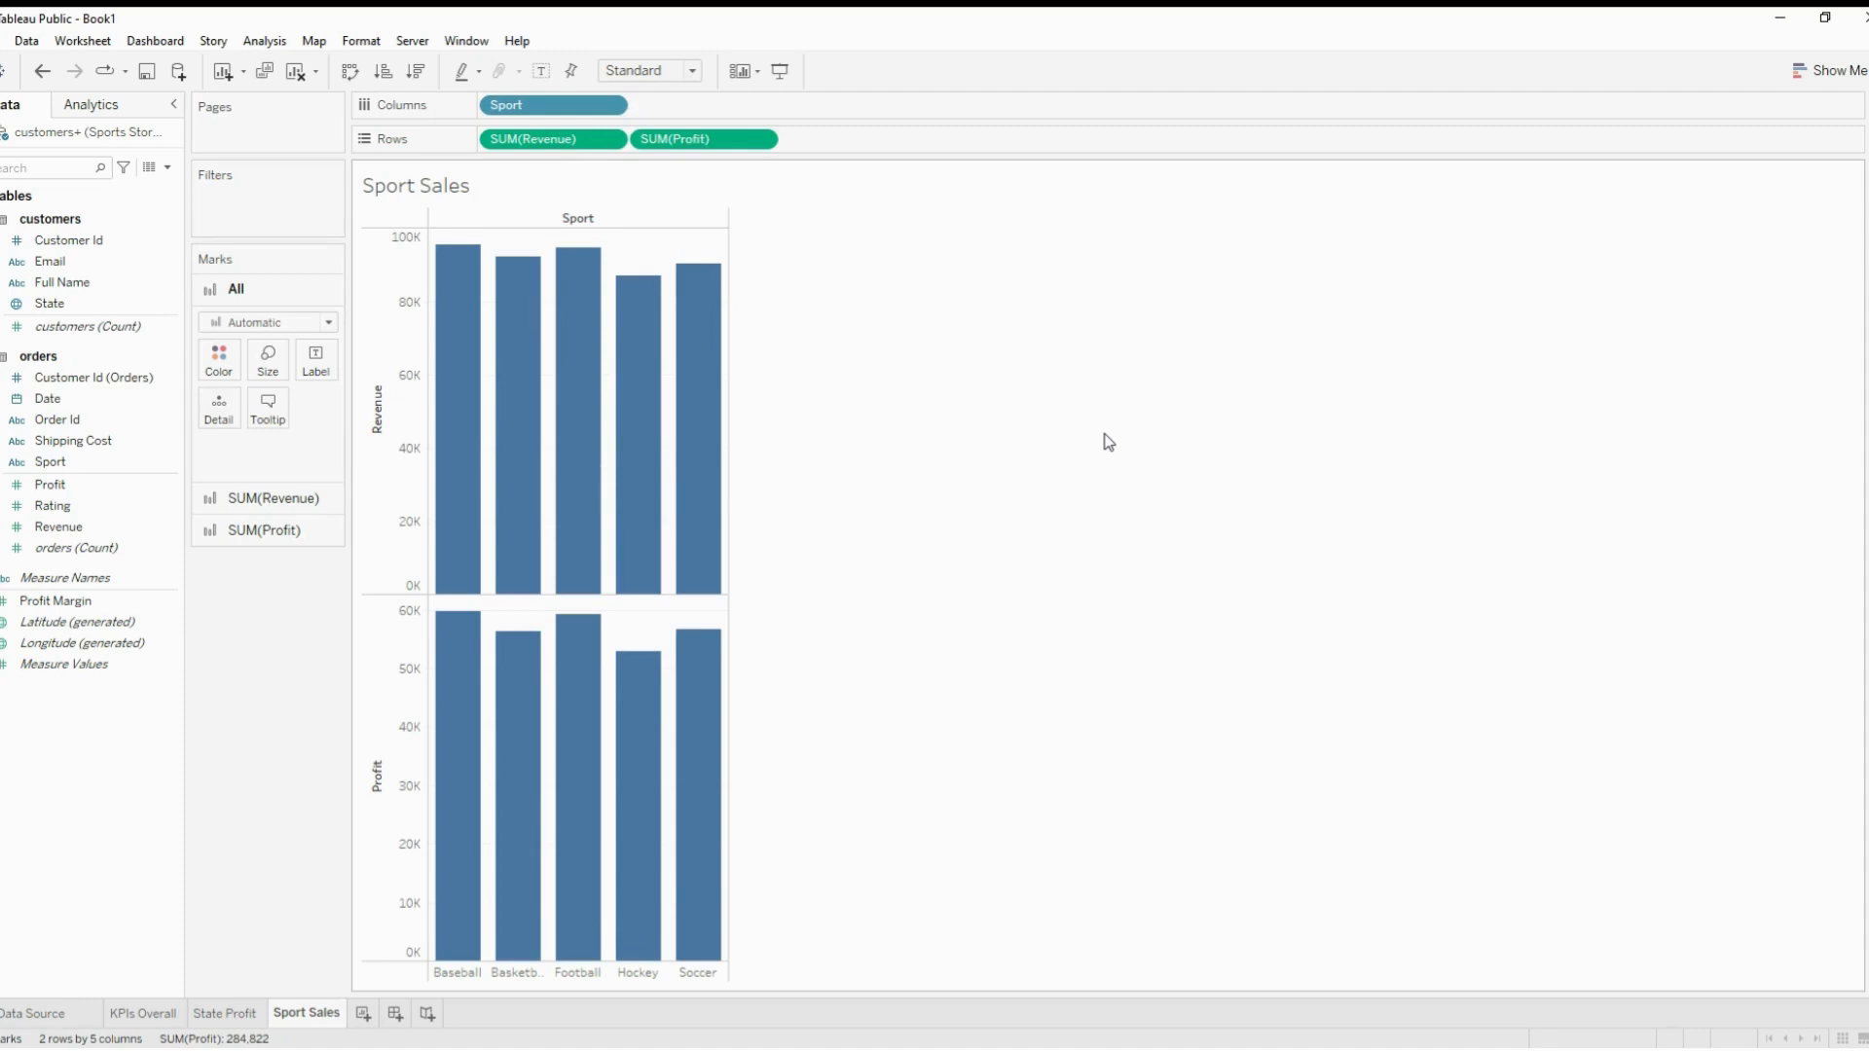
# Combine Revenue and Profit into a dual-axis chart and set the mark type of both measures to Bar
pyautogui.click(759, 141)
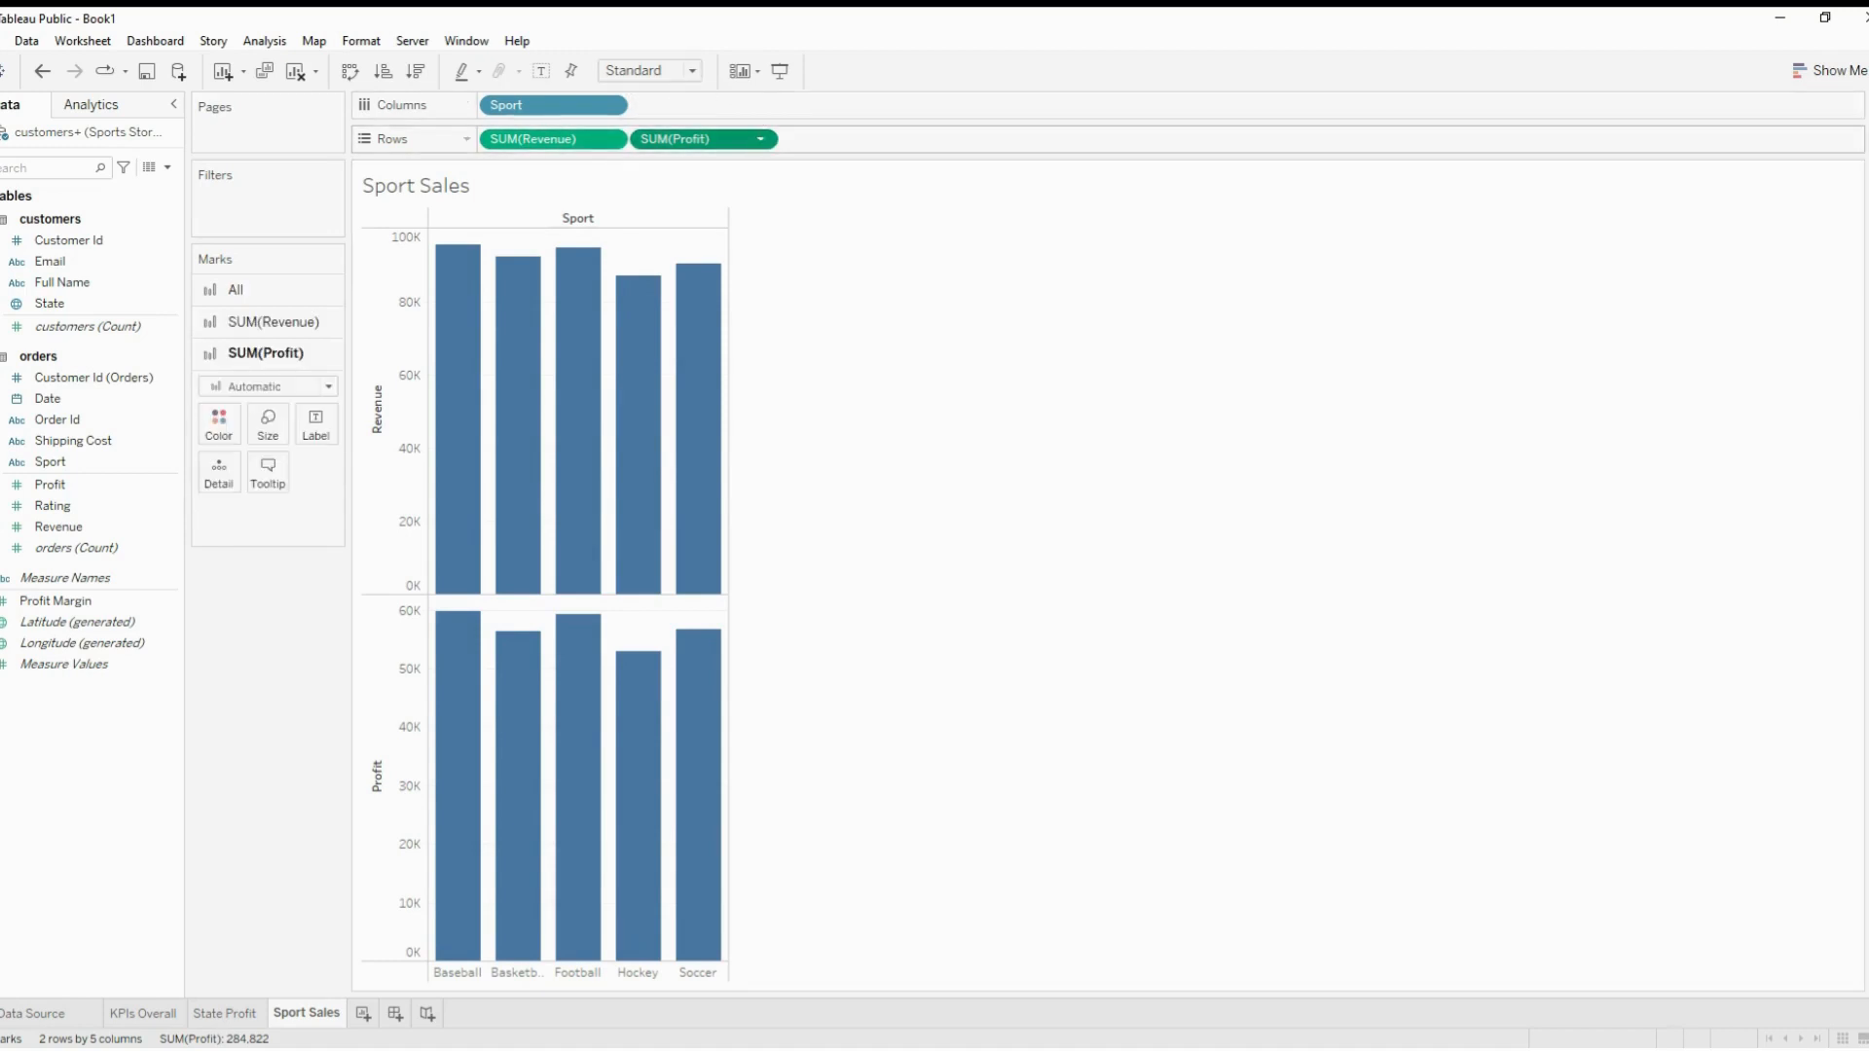
pyautogui.click(691, 530)
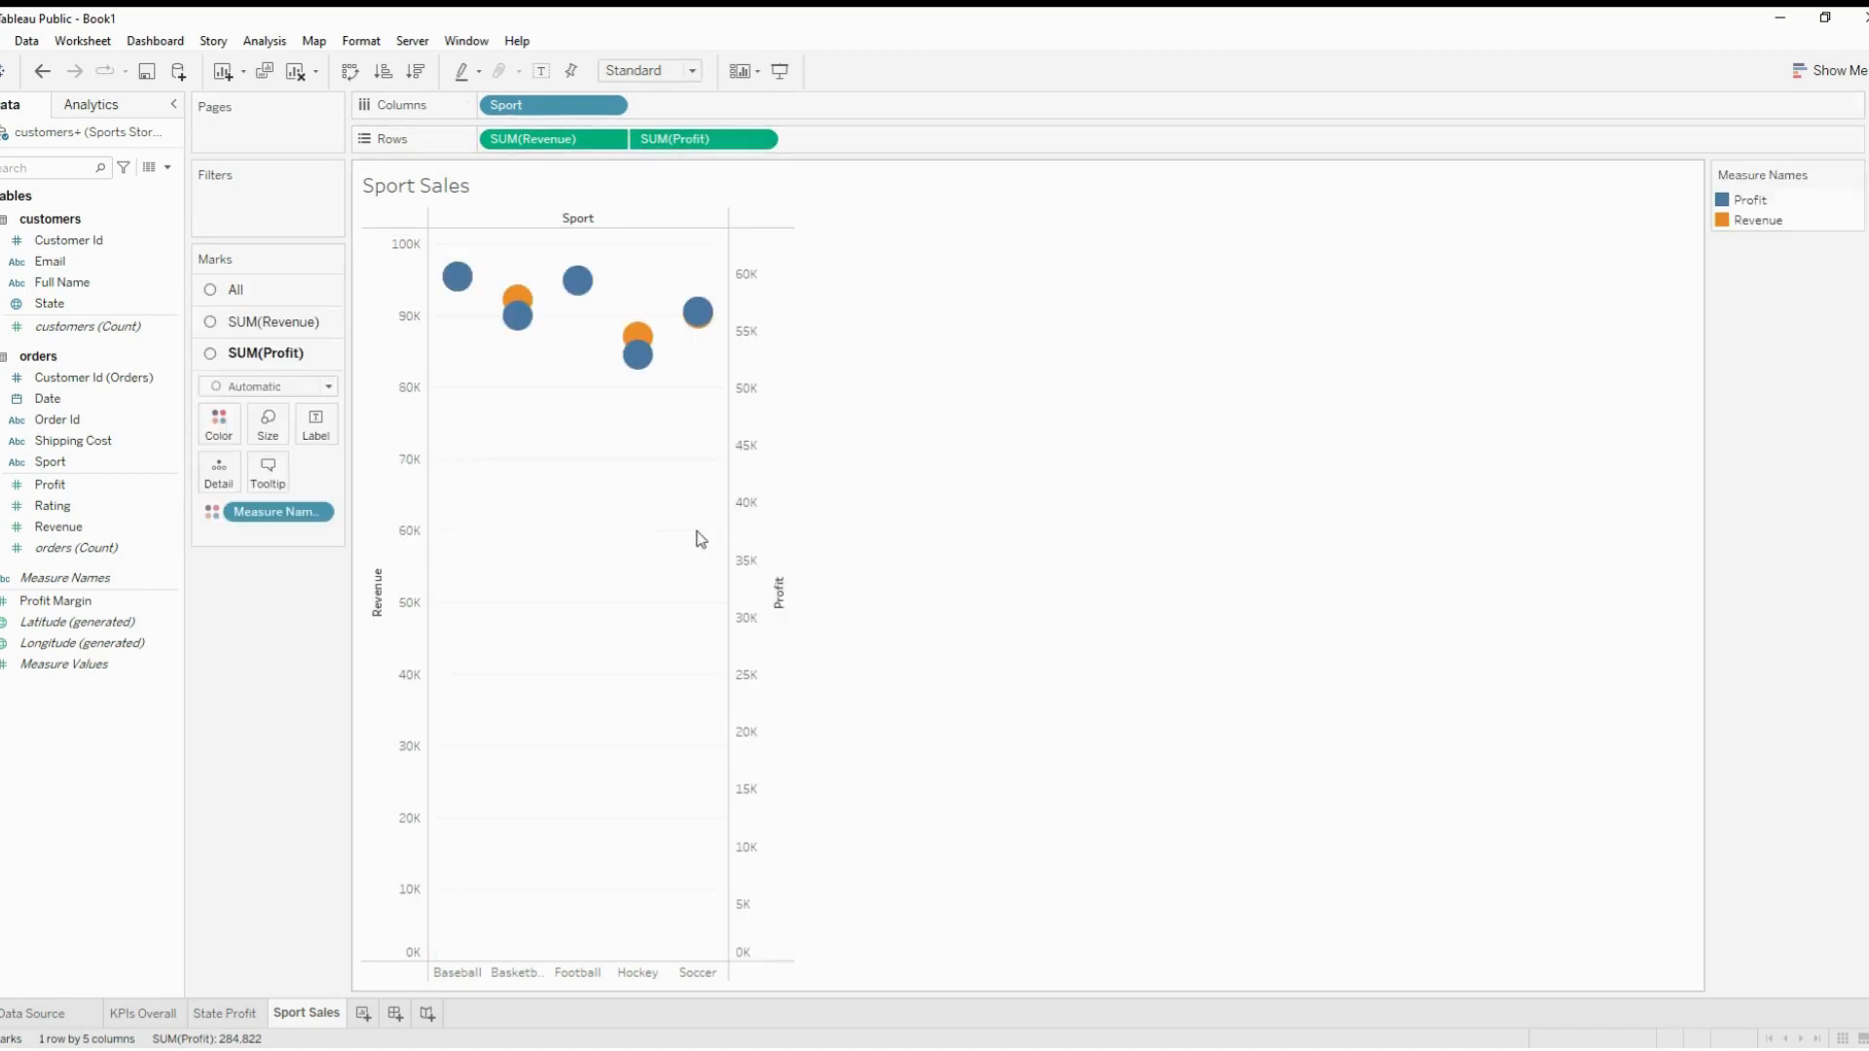
pyautogui.click(309, 329)
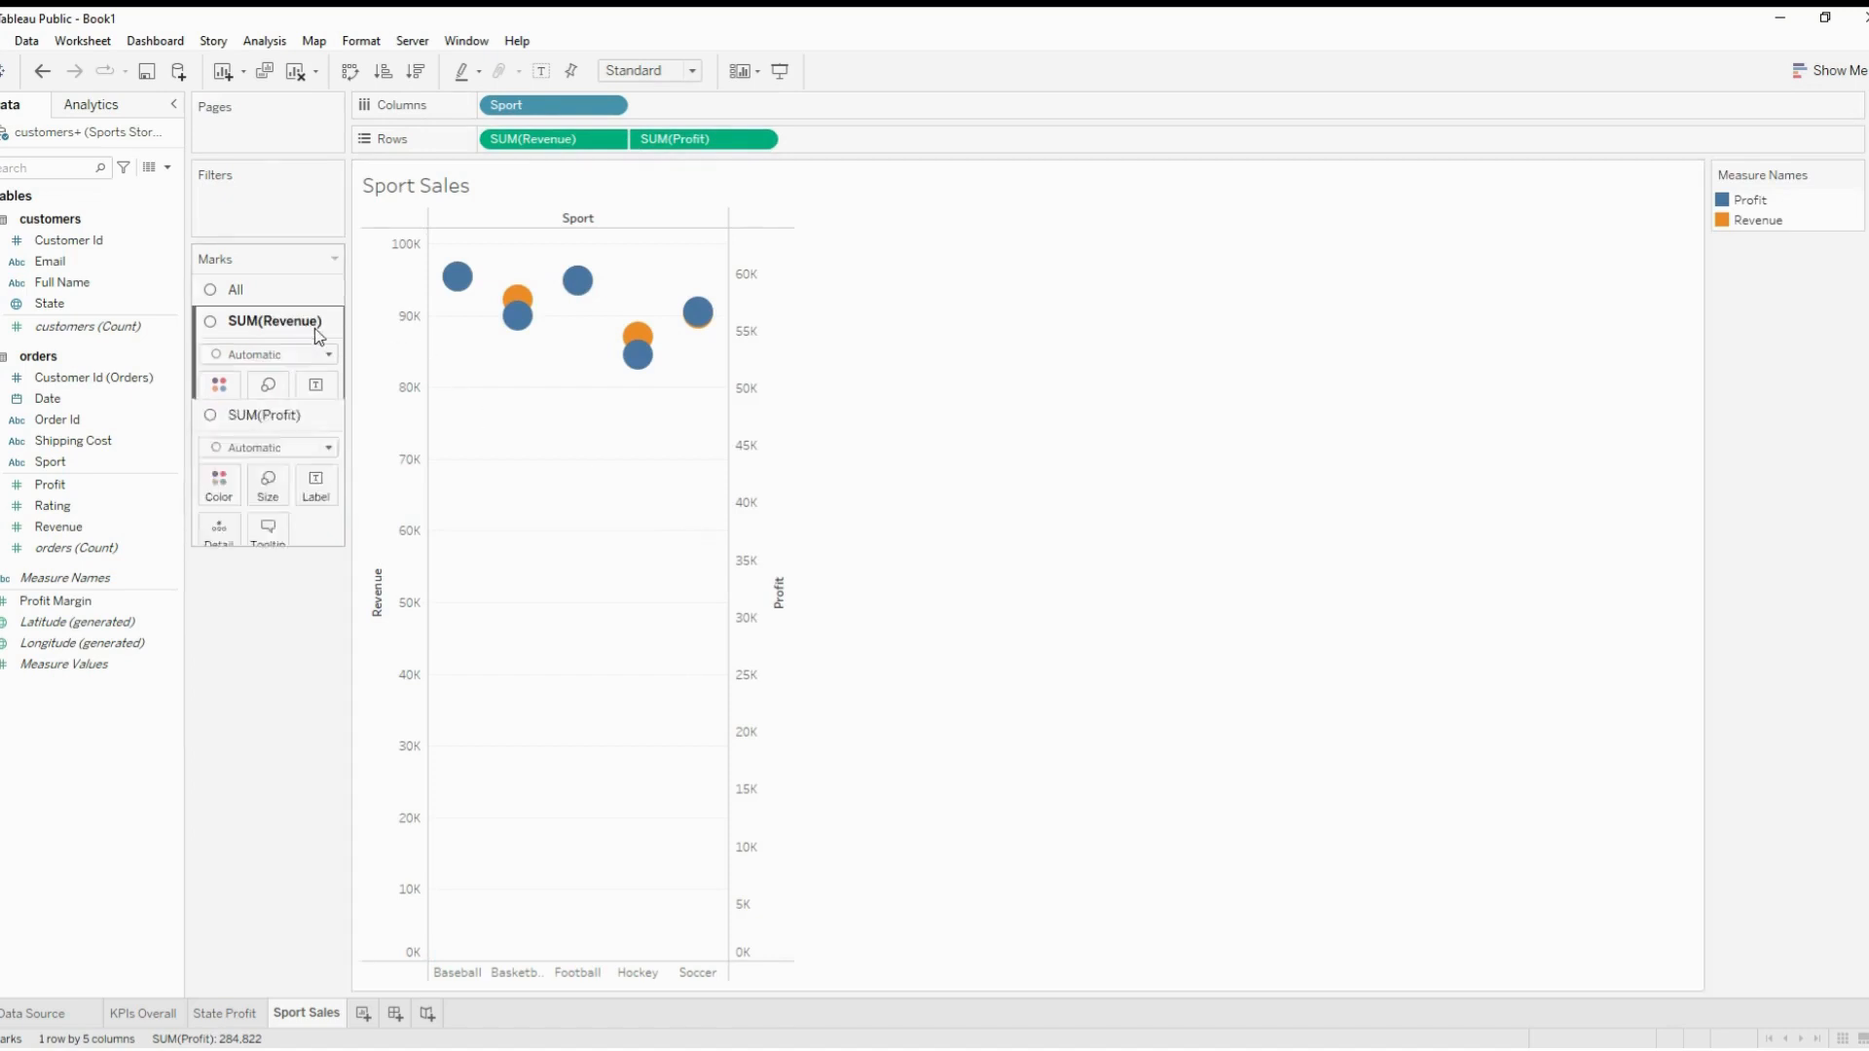
pyautogui.click(315, 396)
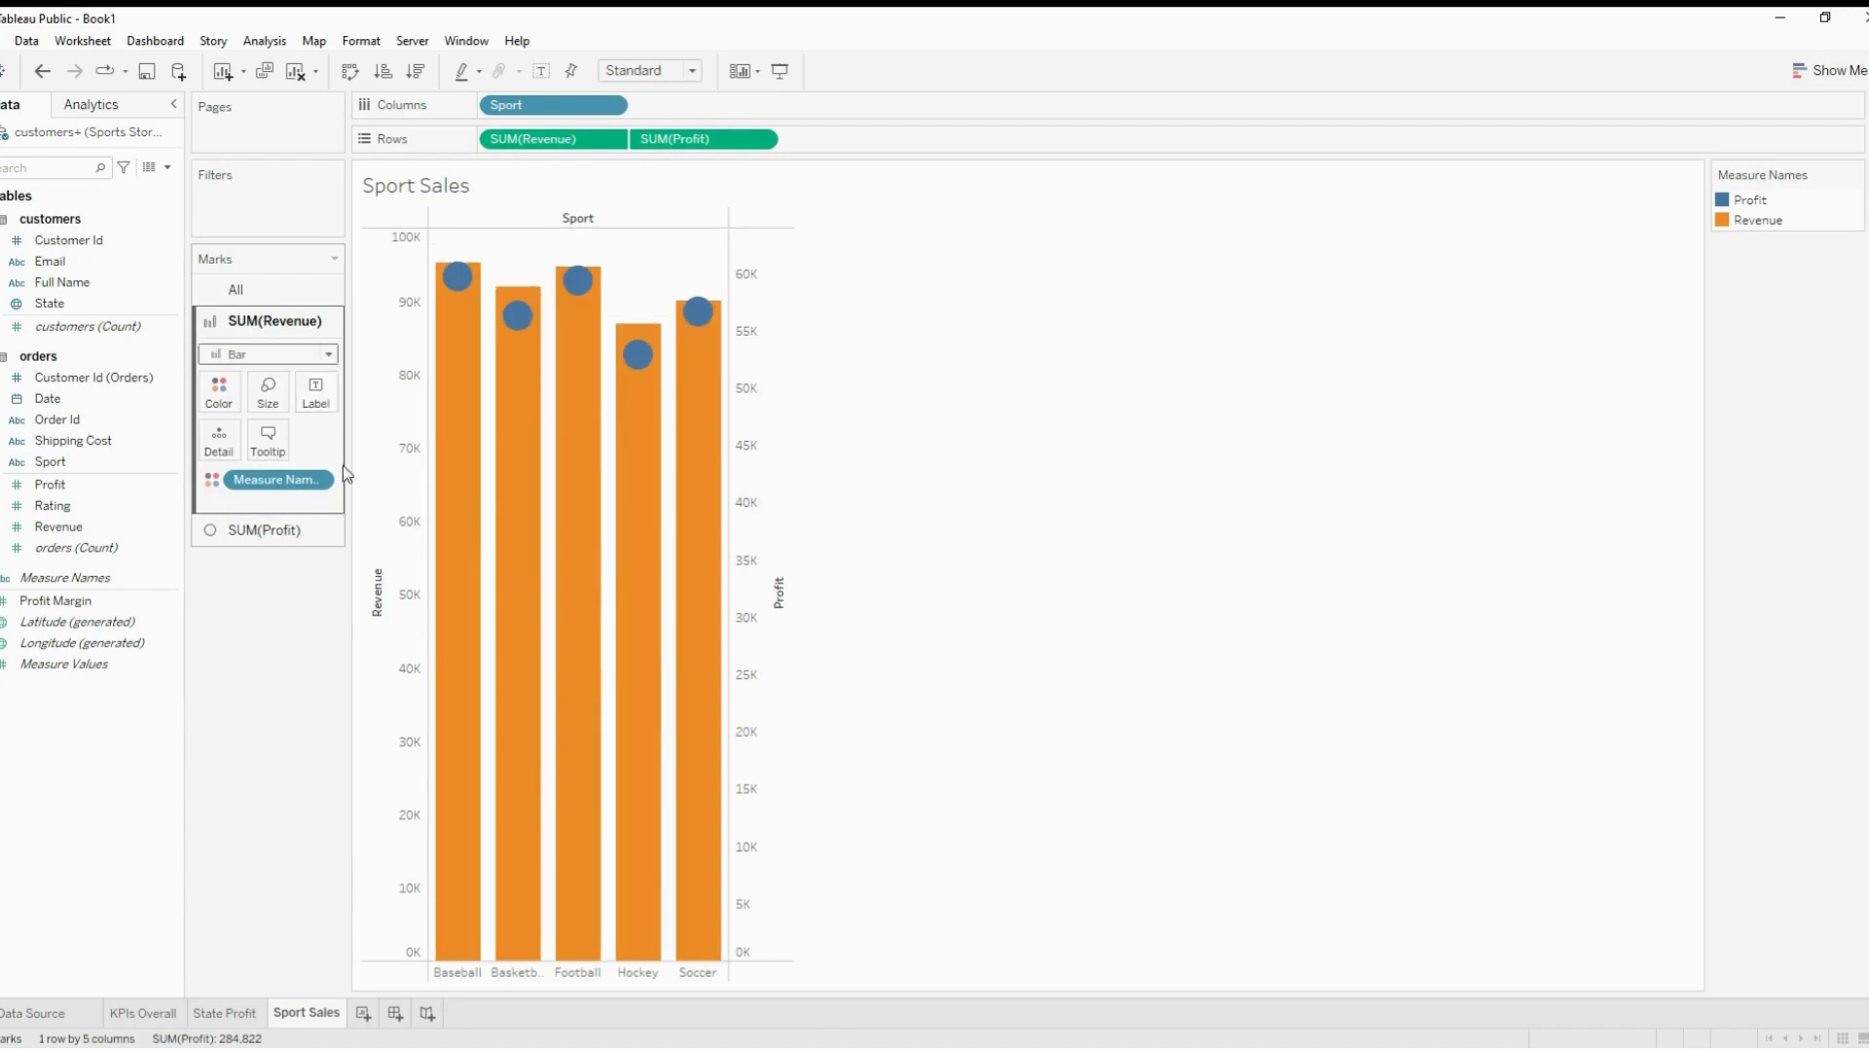
pyautogui.click(306, 529)
pyautogui.click(292, 386)
pyautogui.click(292, 407)
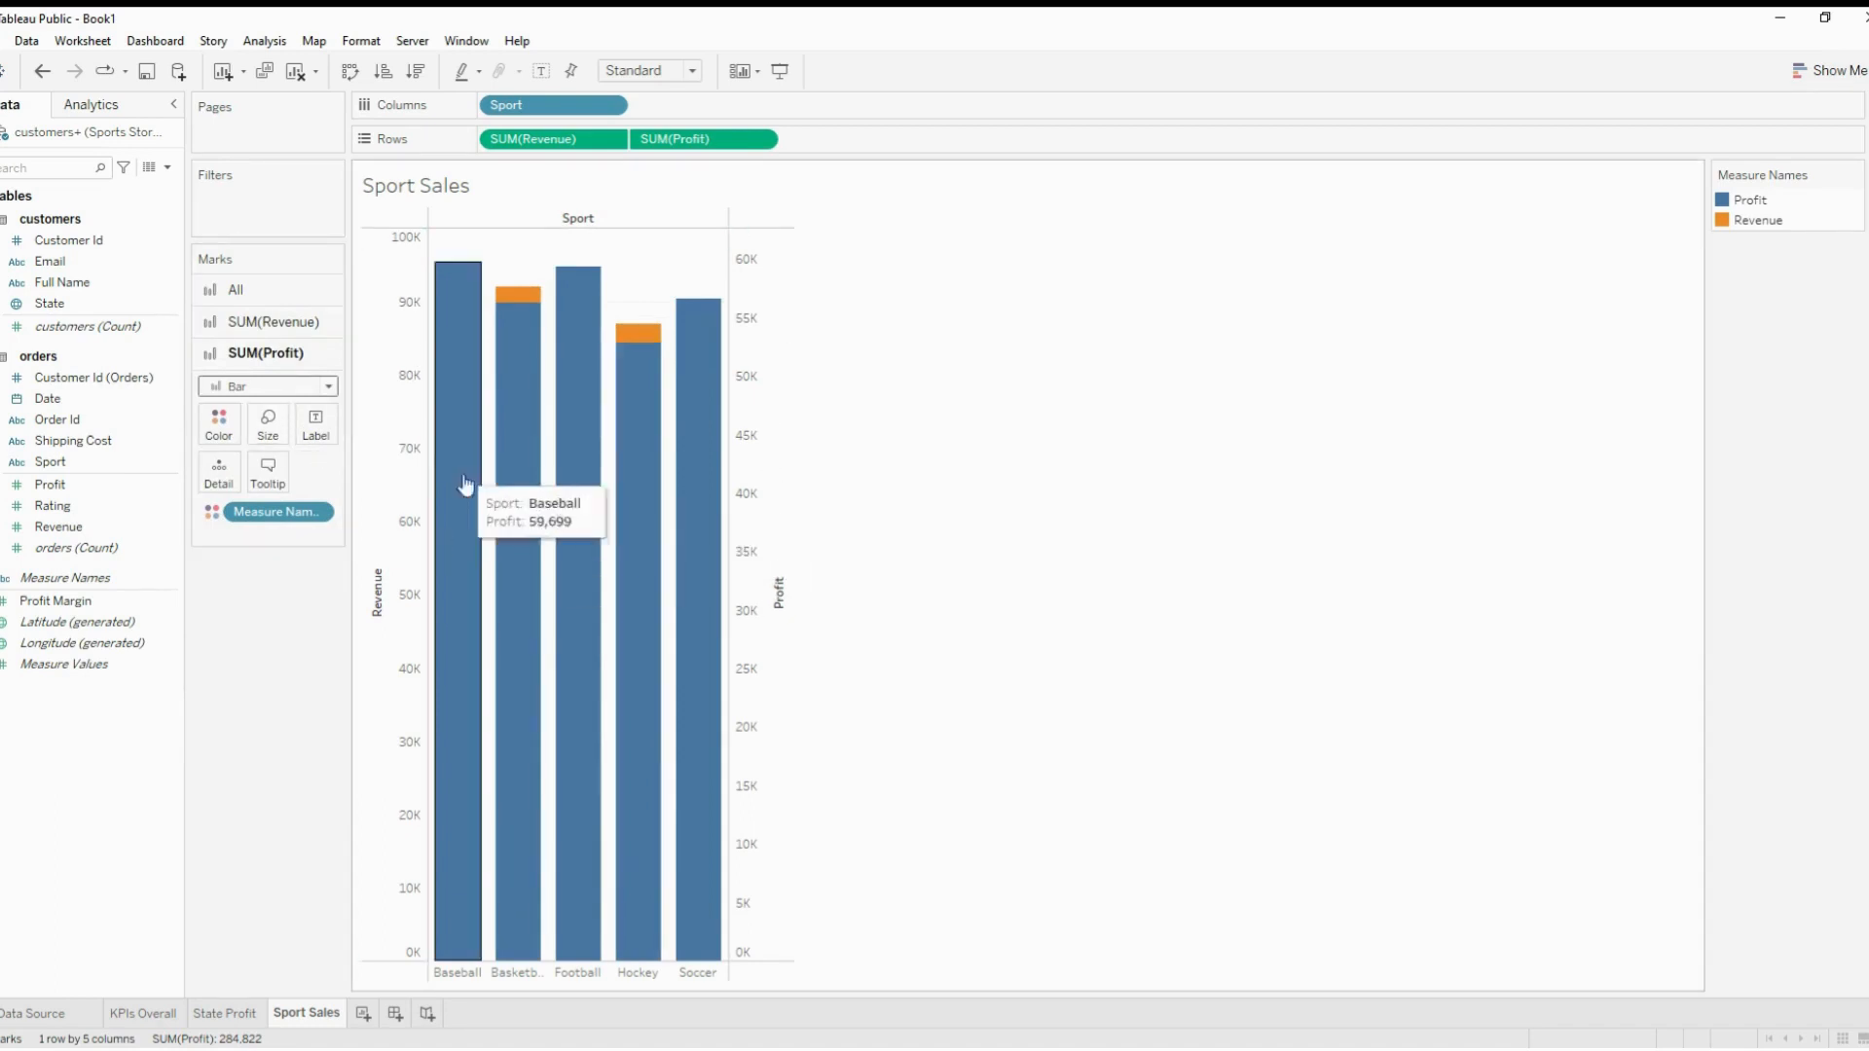
# Synchronize the Revenue and Profit axes and hide the Profit axis header
pyautogui.click(394, 418)
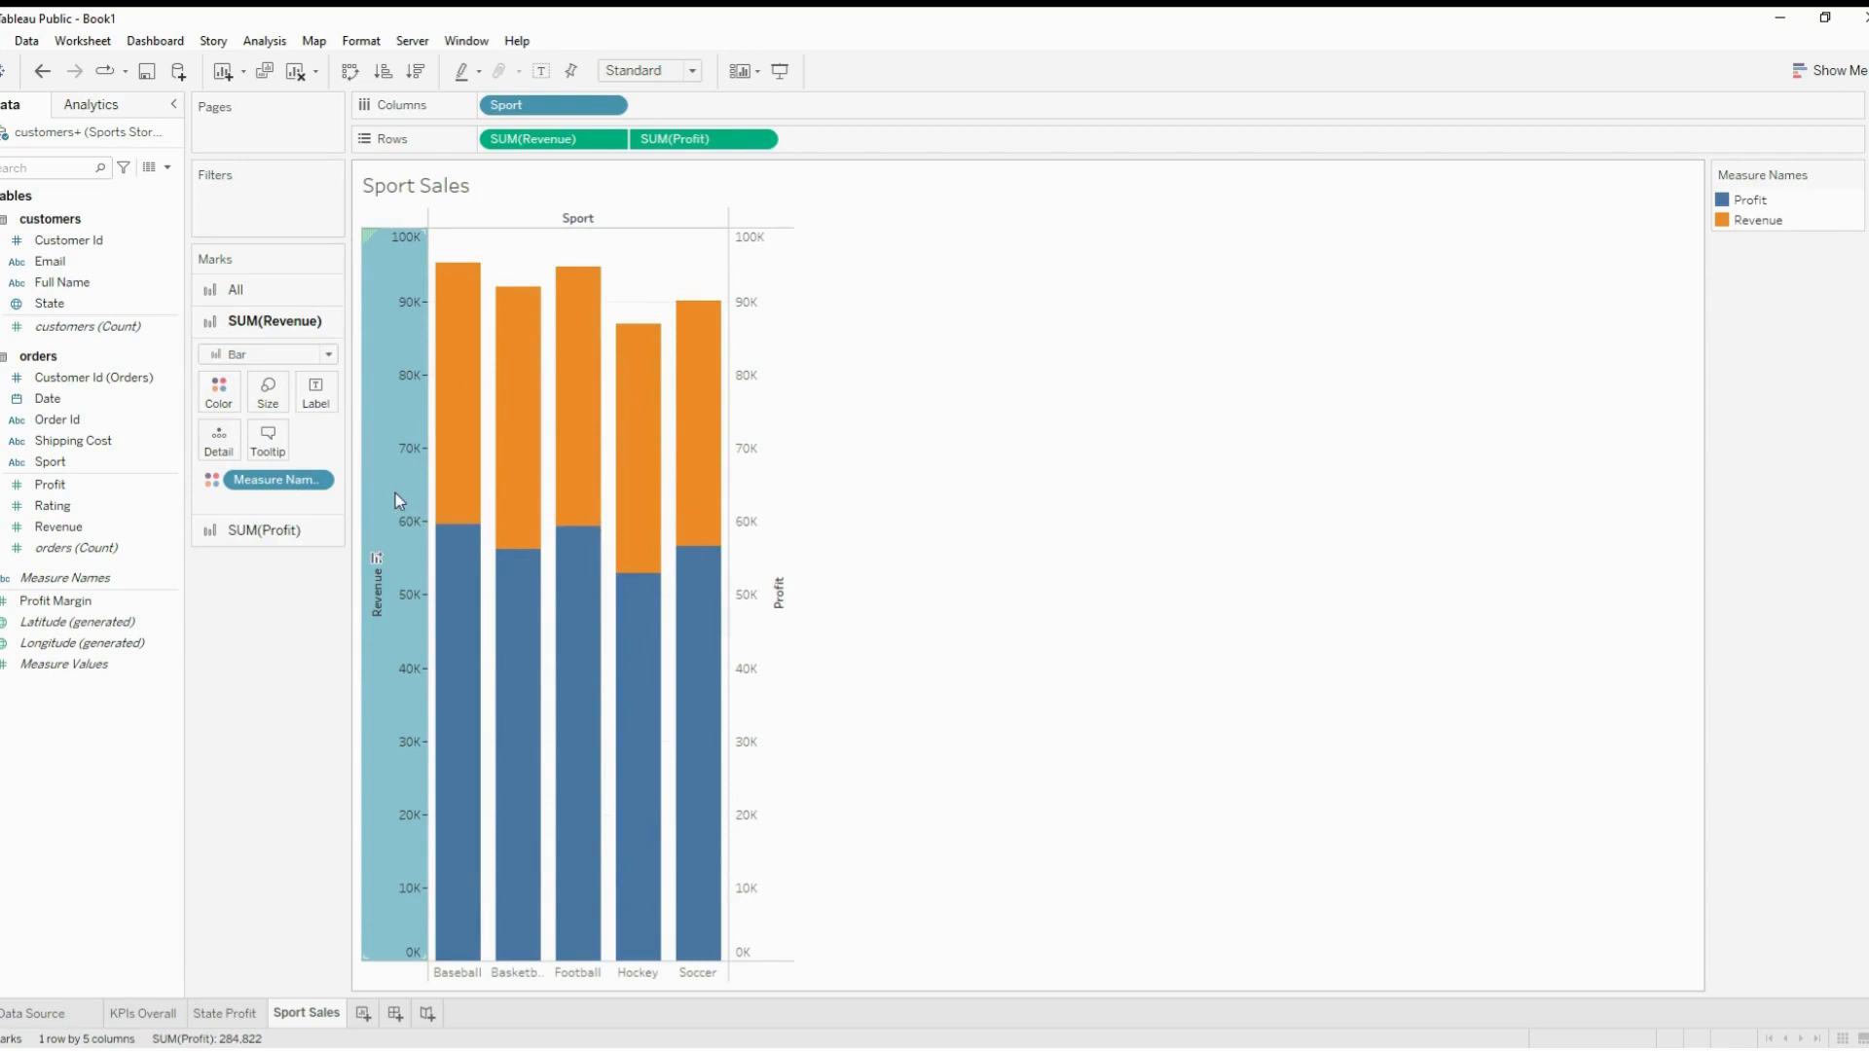
pyautogui.click(757, 401)
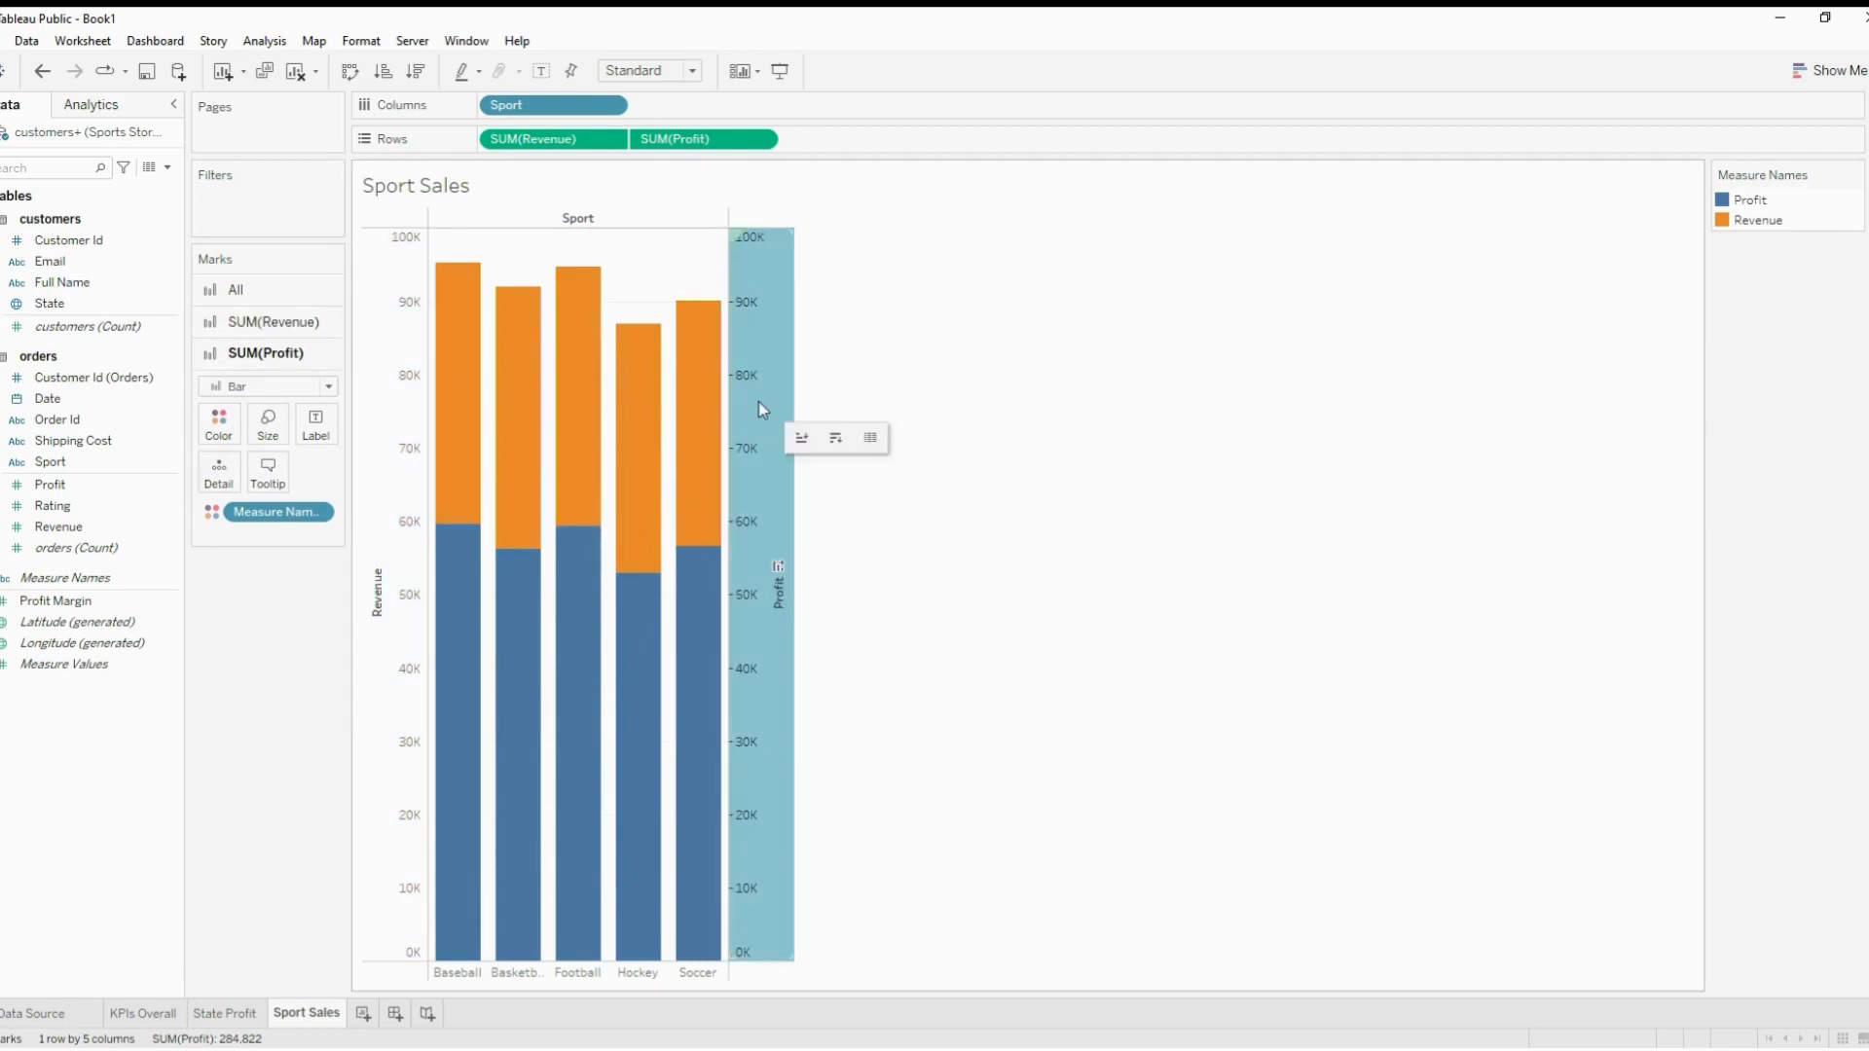
pyautogui.click(833, 615)
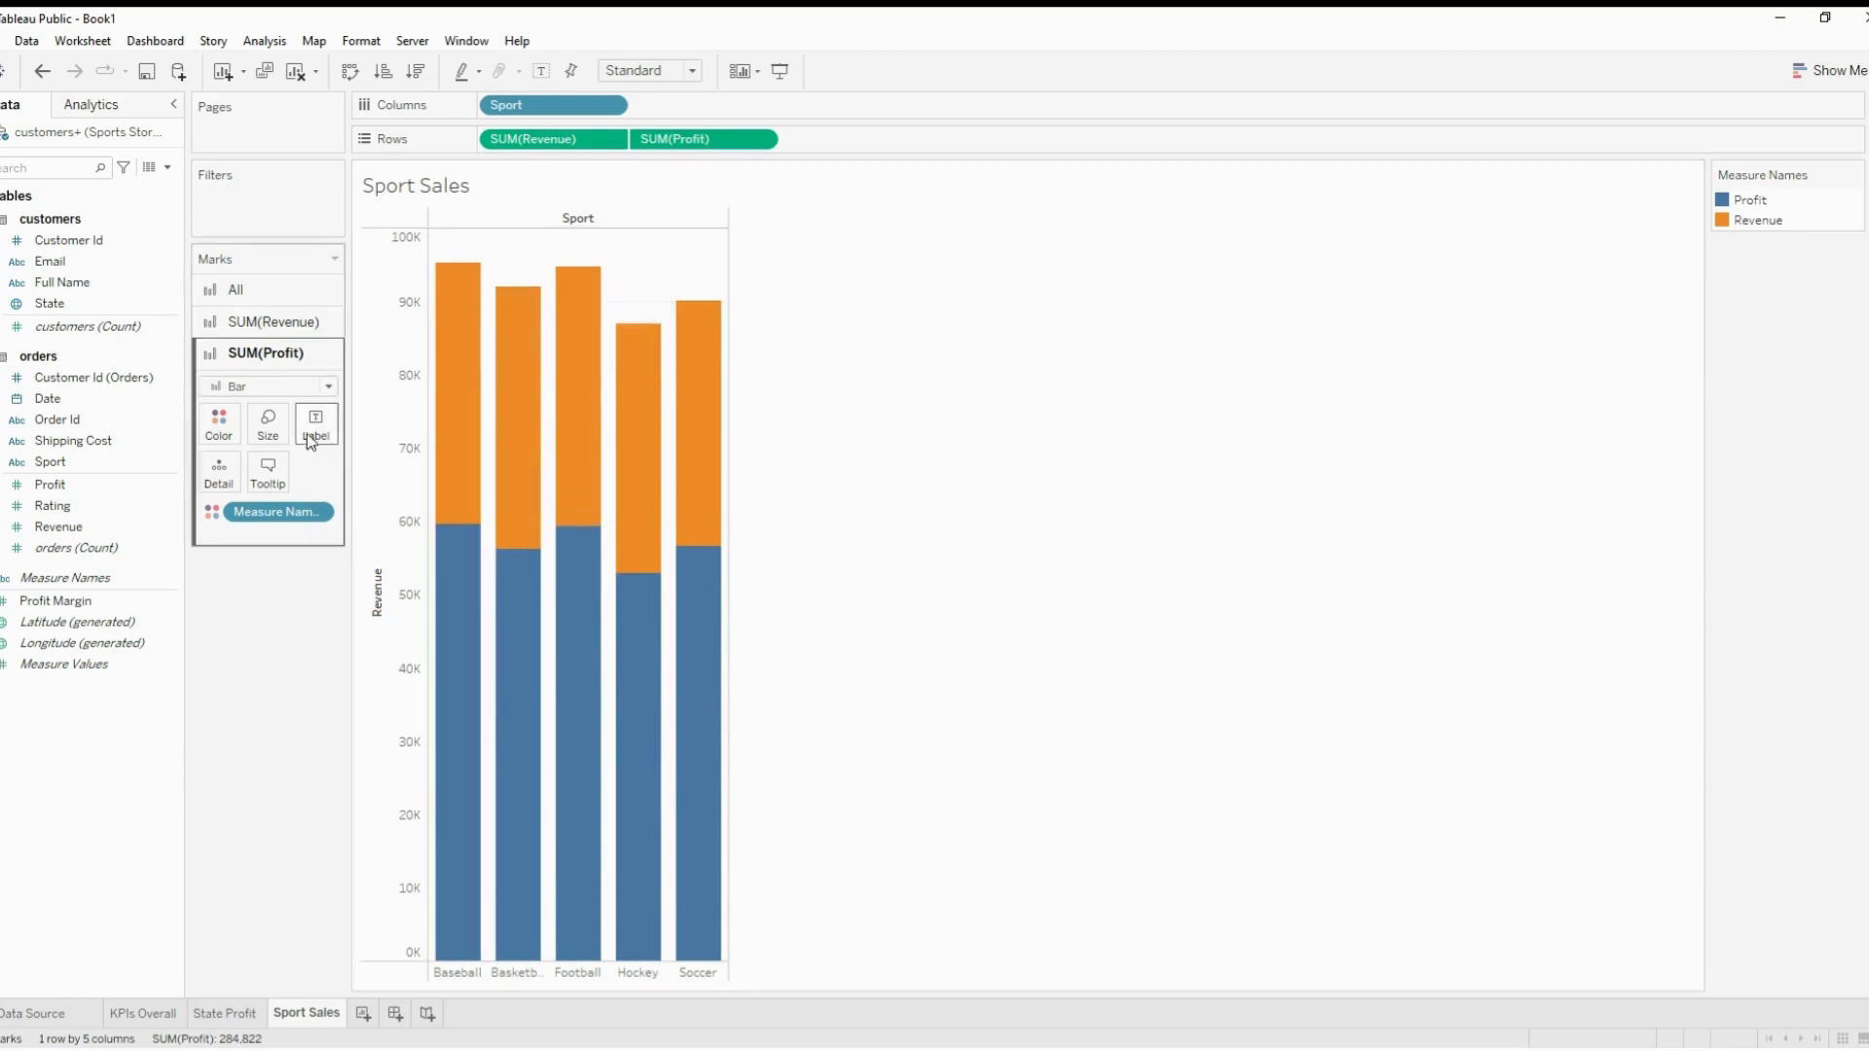
# Reduce the size of the Profit bars so they sit narrower inside the Revenue bars
pyautogui.click(268, 425)
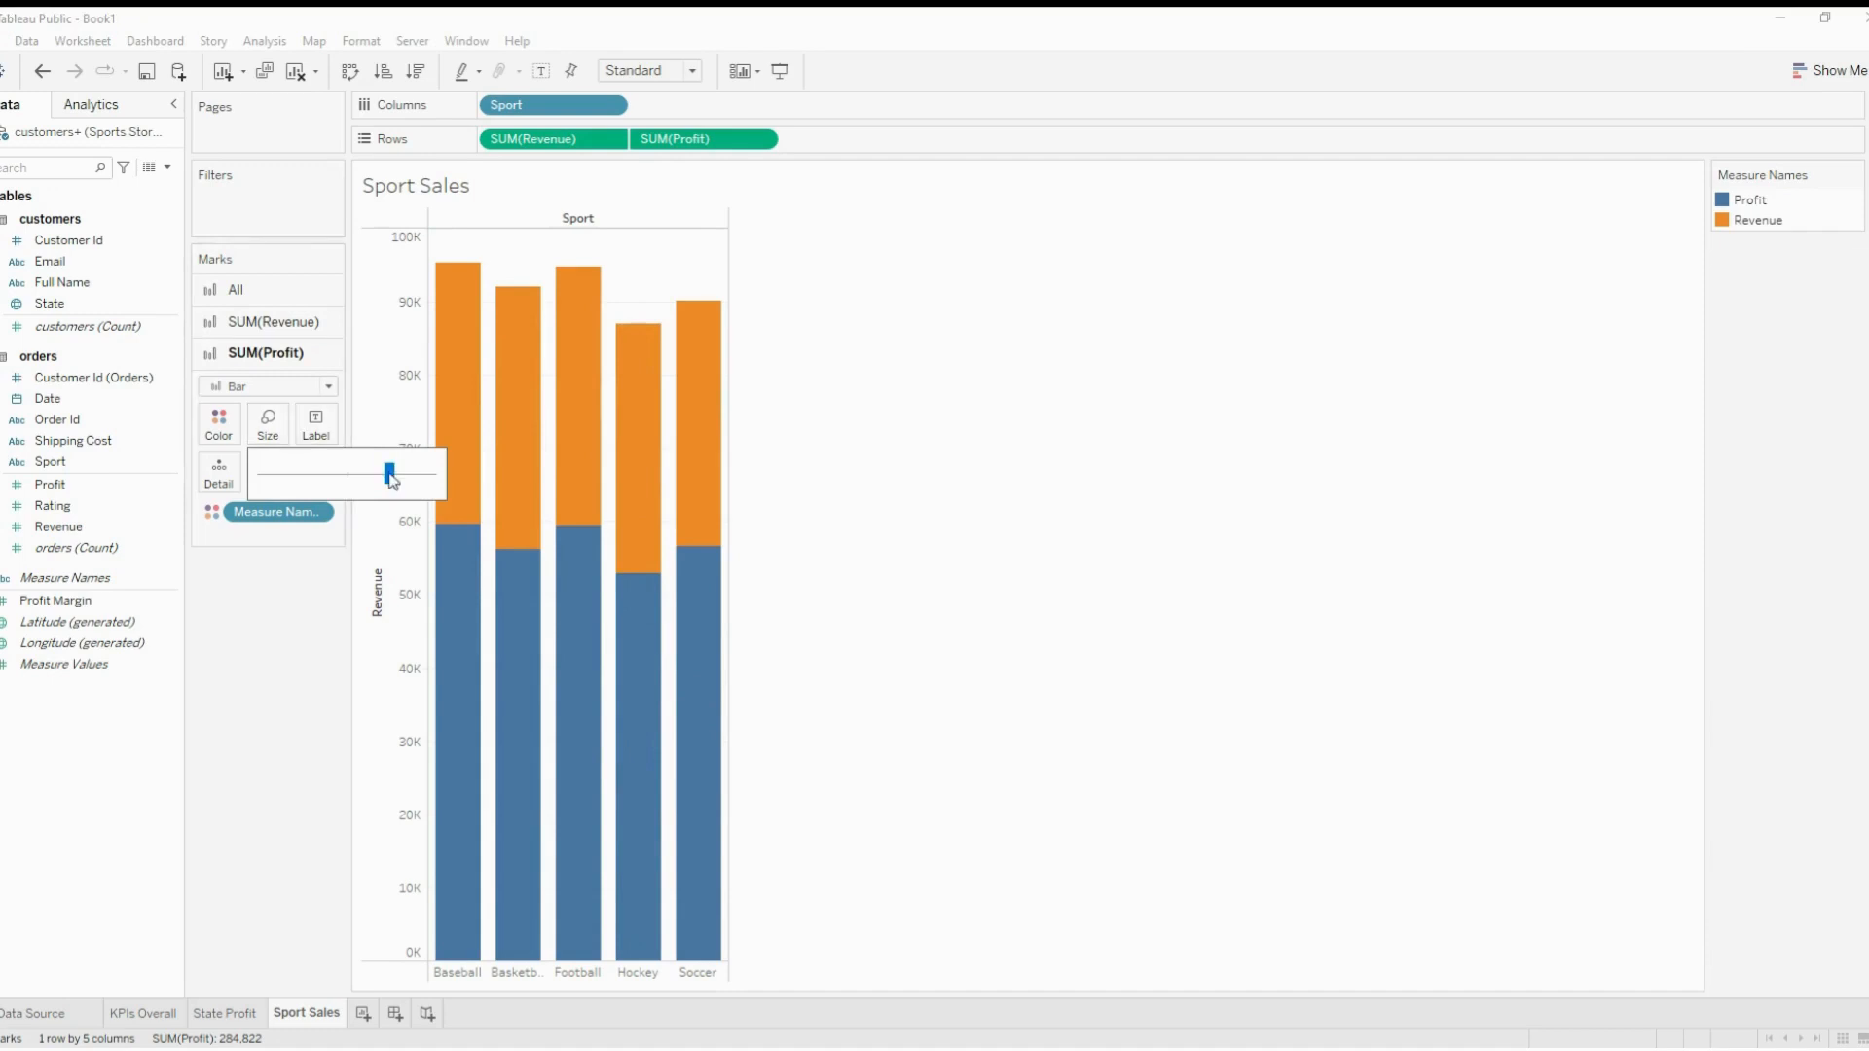
pyautogui.click(348, 474)
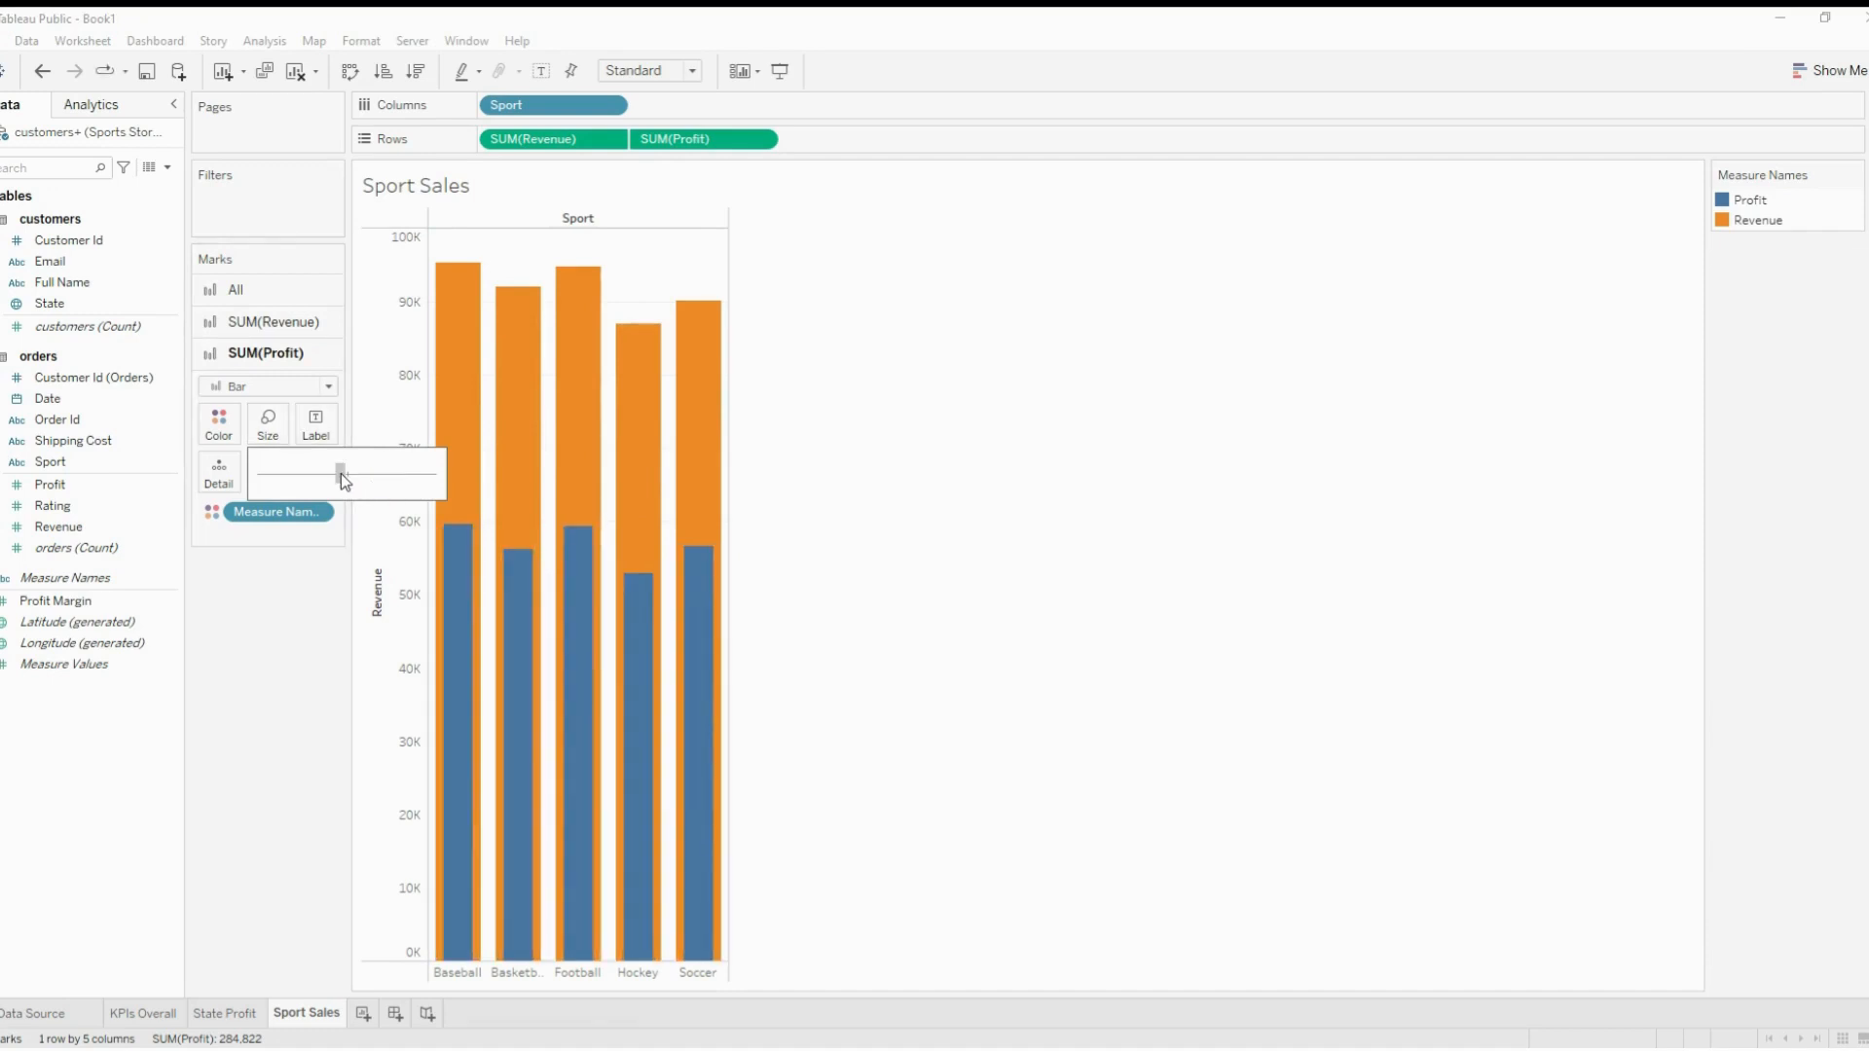
pyautogui.click(997, 495)
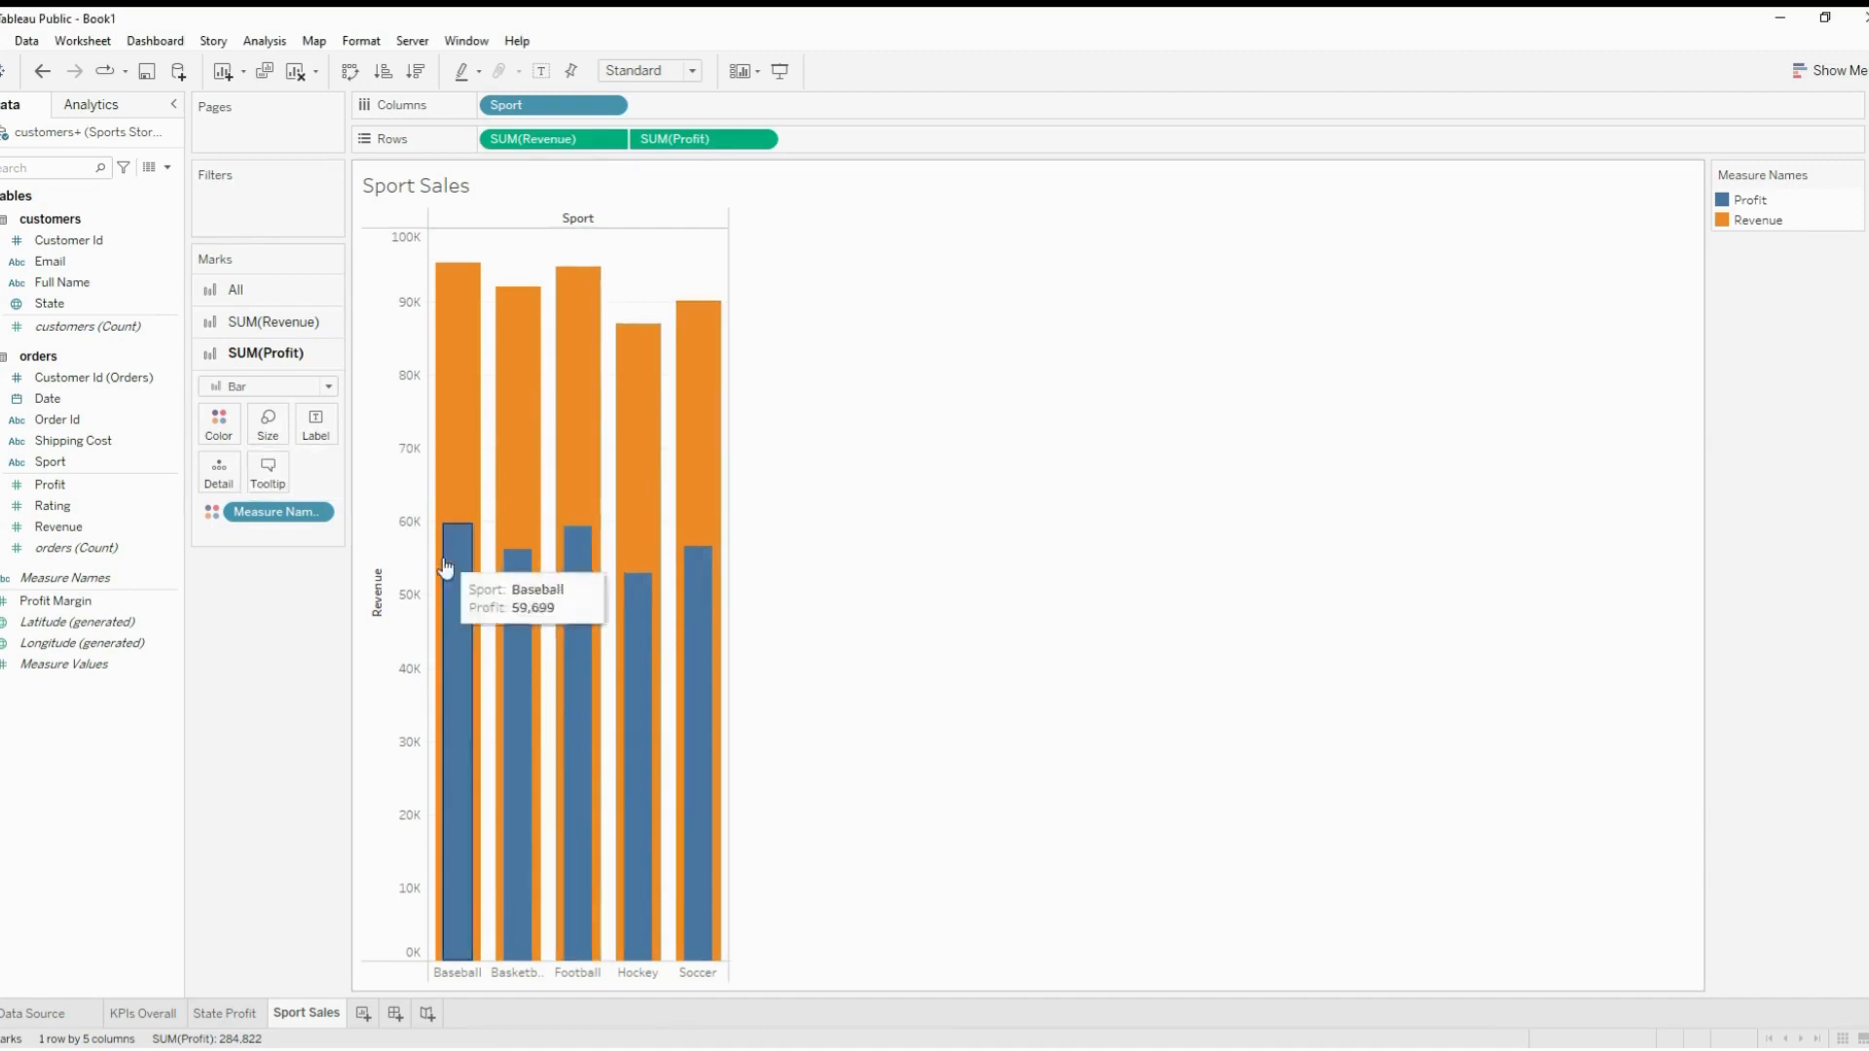
pyautogui.moveTo(474, 545)
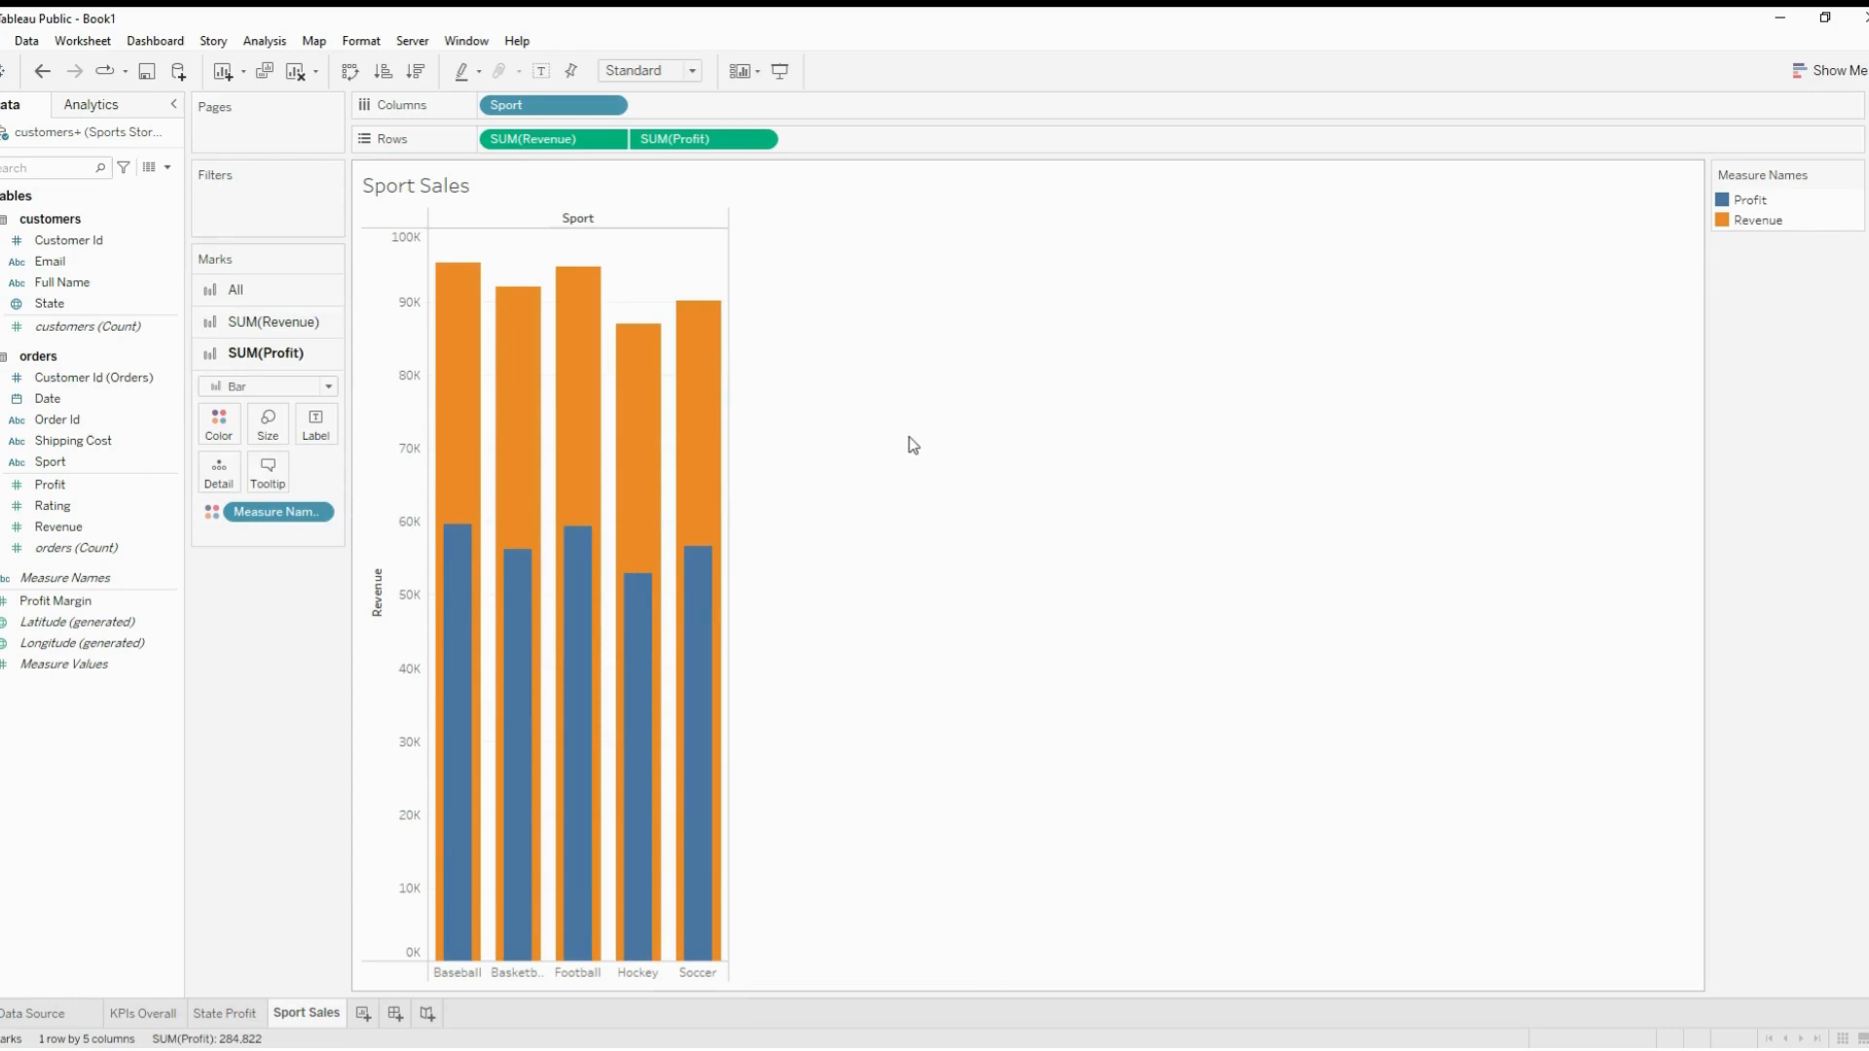
# Remove the title from the Revenue axis
pyautogui.click(378, 609)
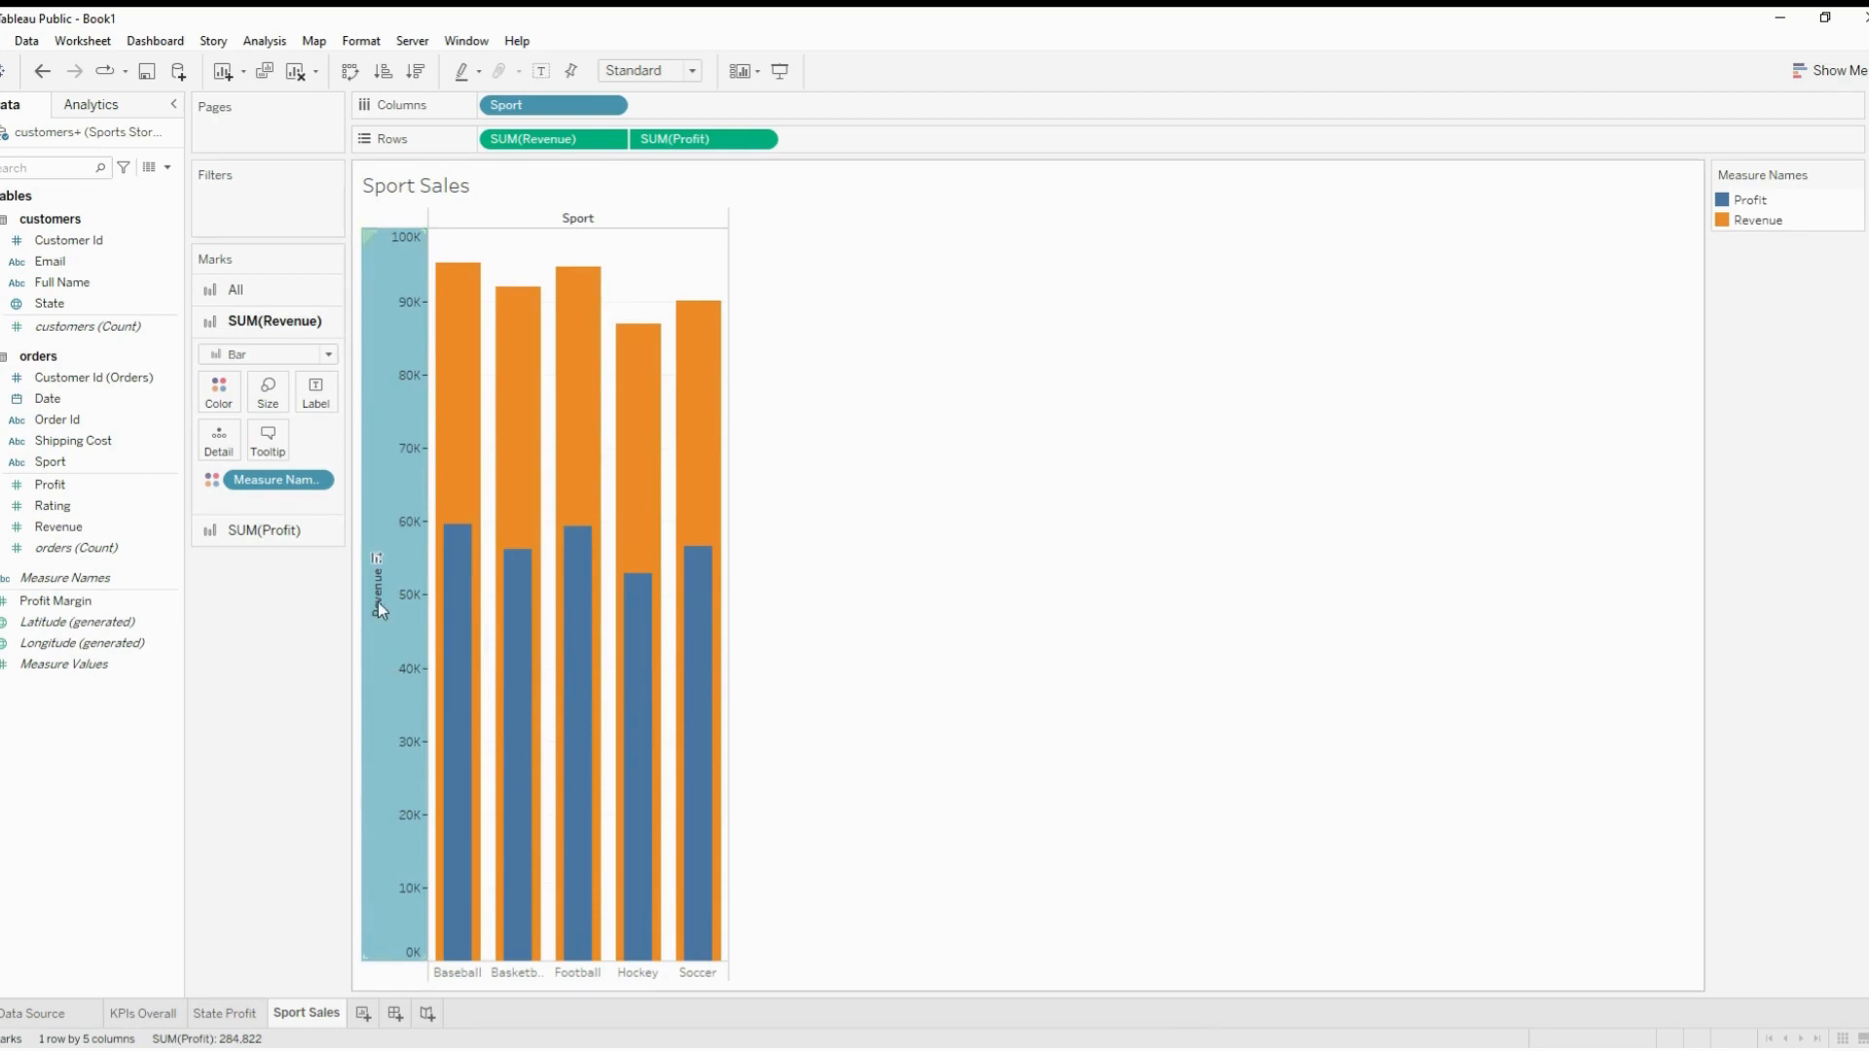
pyautogui.click(981, 604)
pyautogui.doubleClick(407, 628)
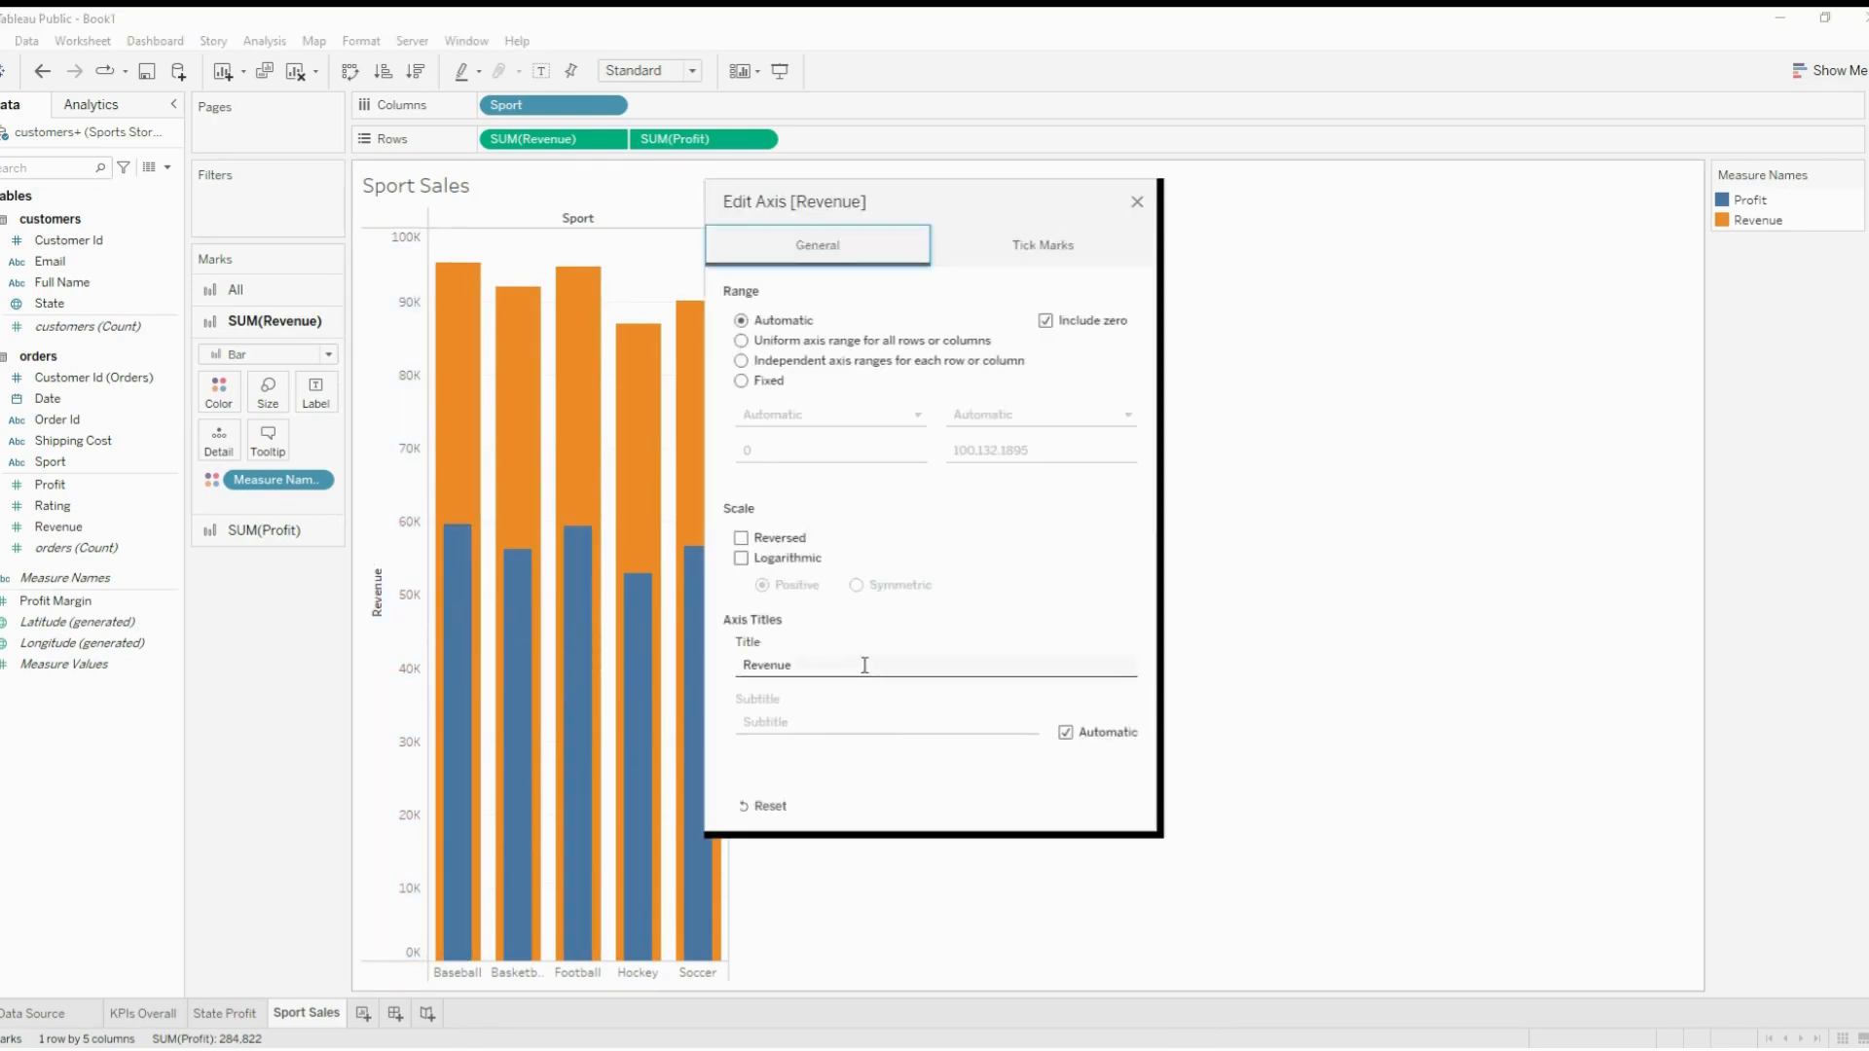
pyautogui.click(864, 665)
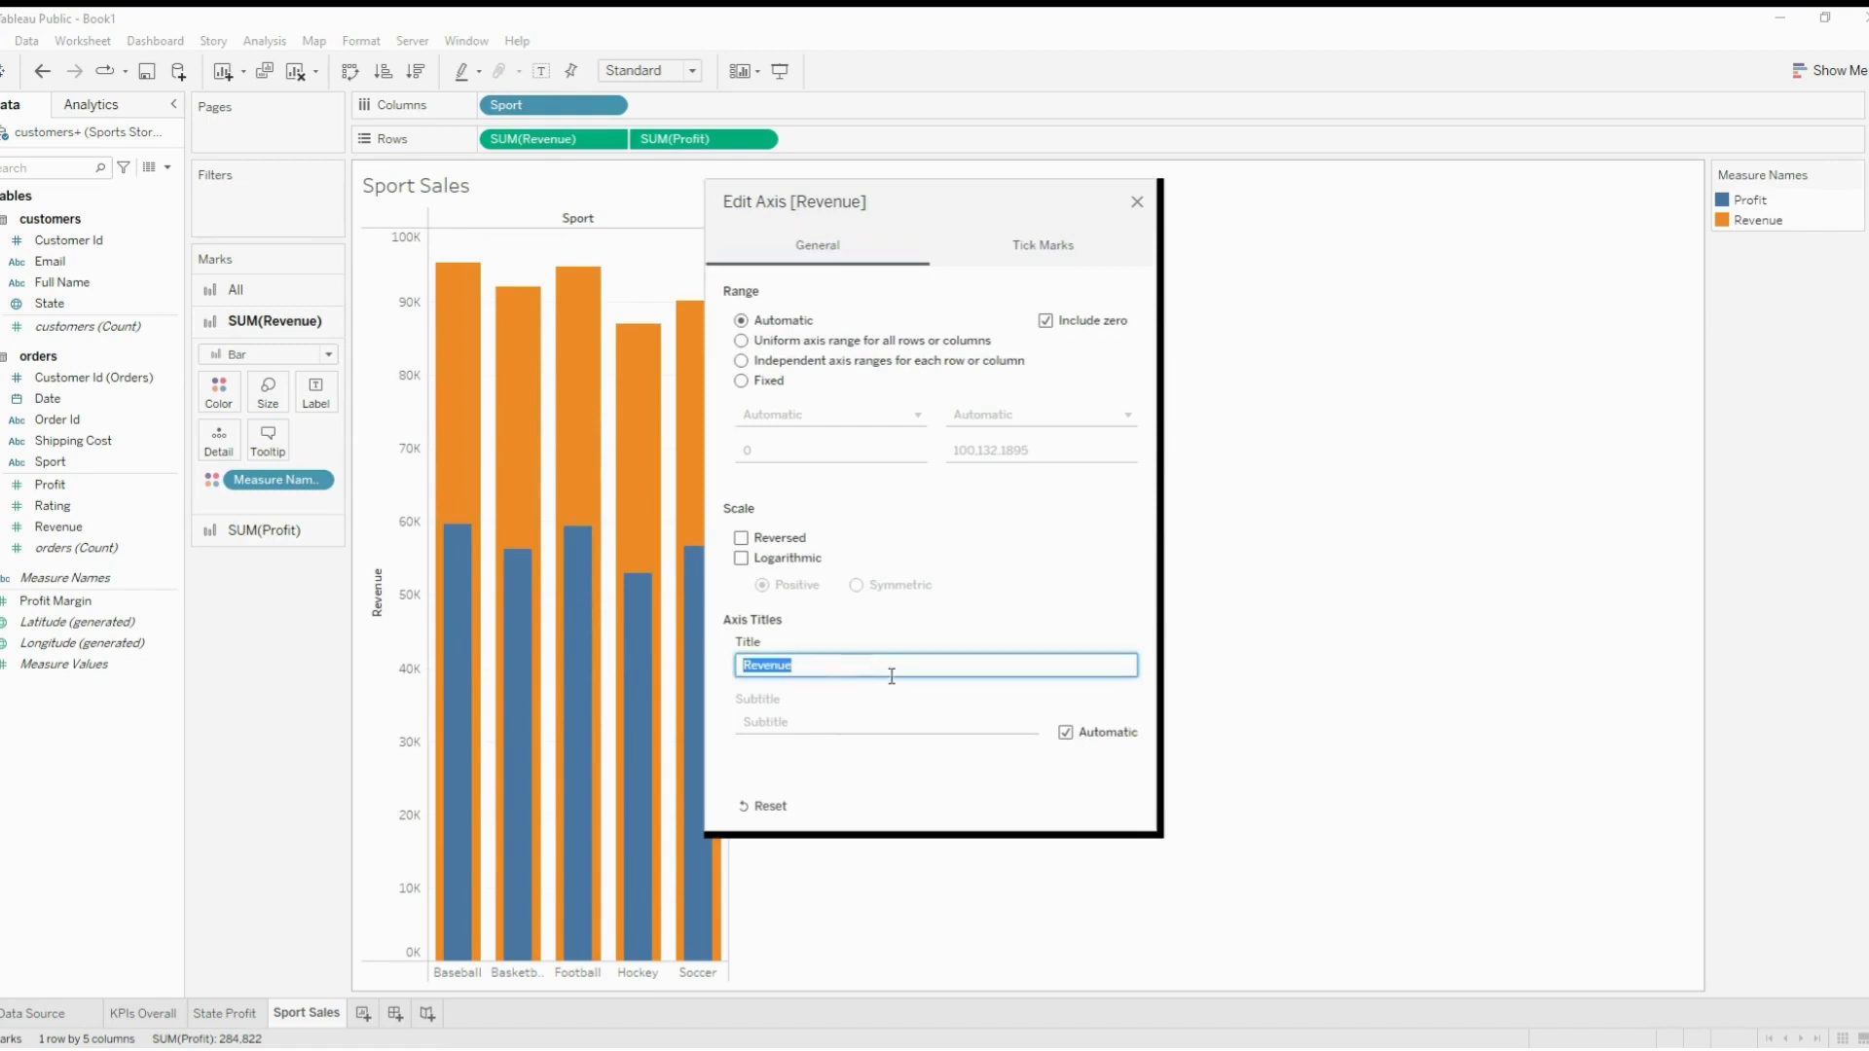
pyautogui.press('BackSpace')
pyautogui.click(1138, 203)
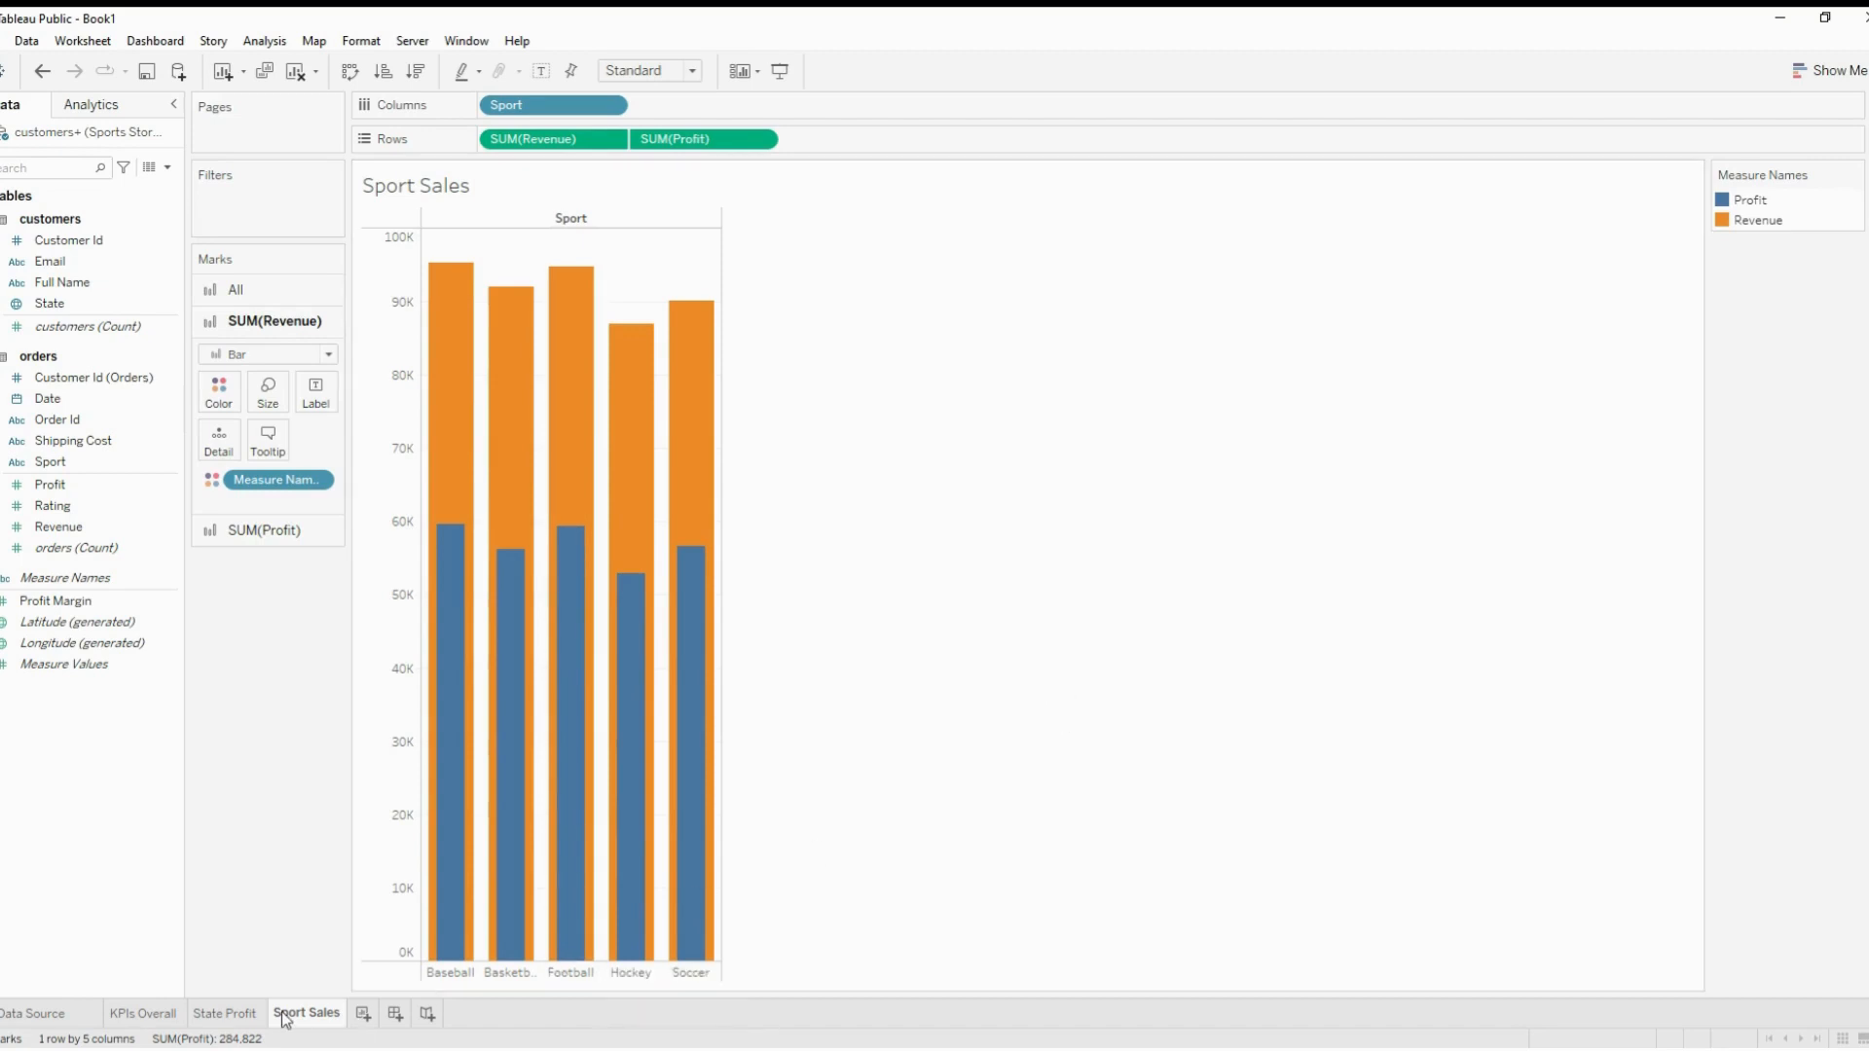
# Duplicate the Sport Sales worksheet and replace Sport on the copy's columns with Date at the Month level
pyautogui.click(363, 843)
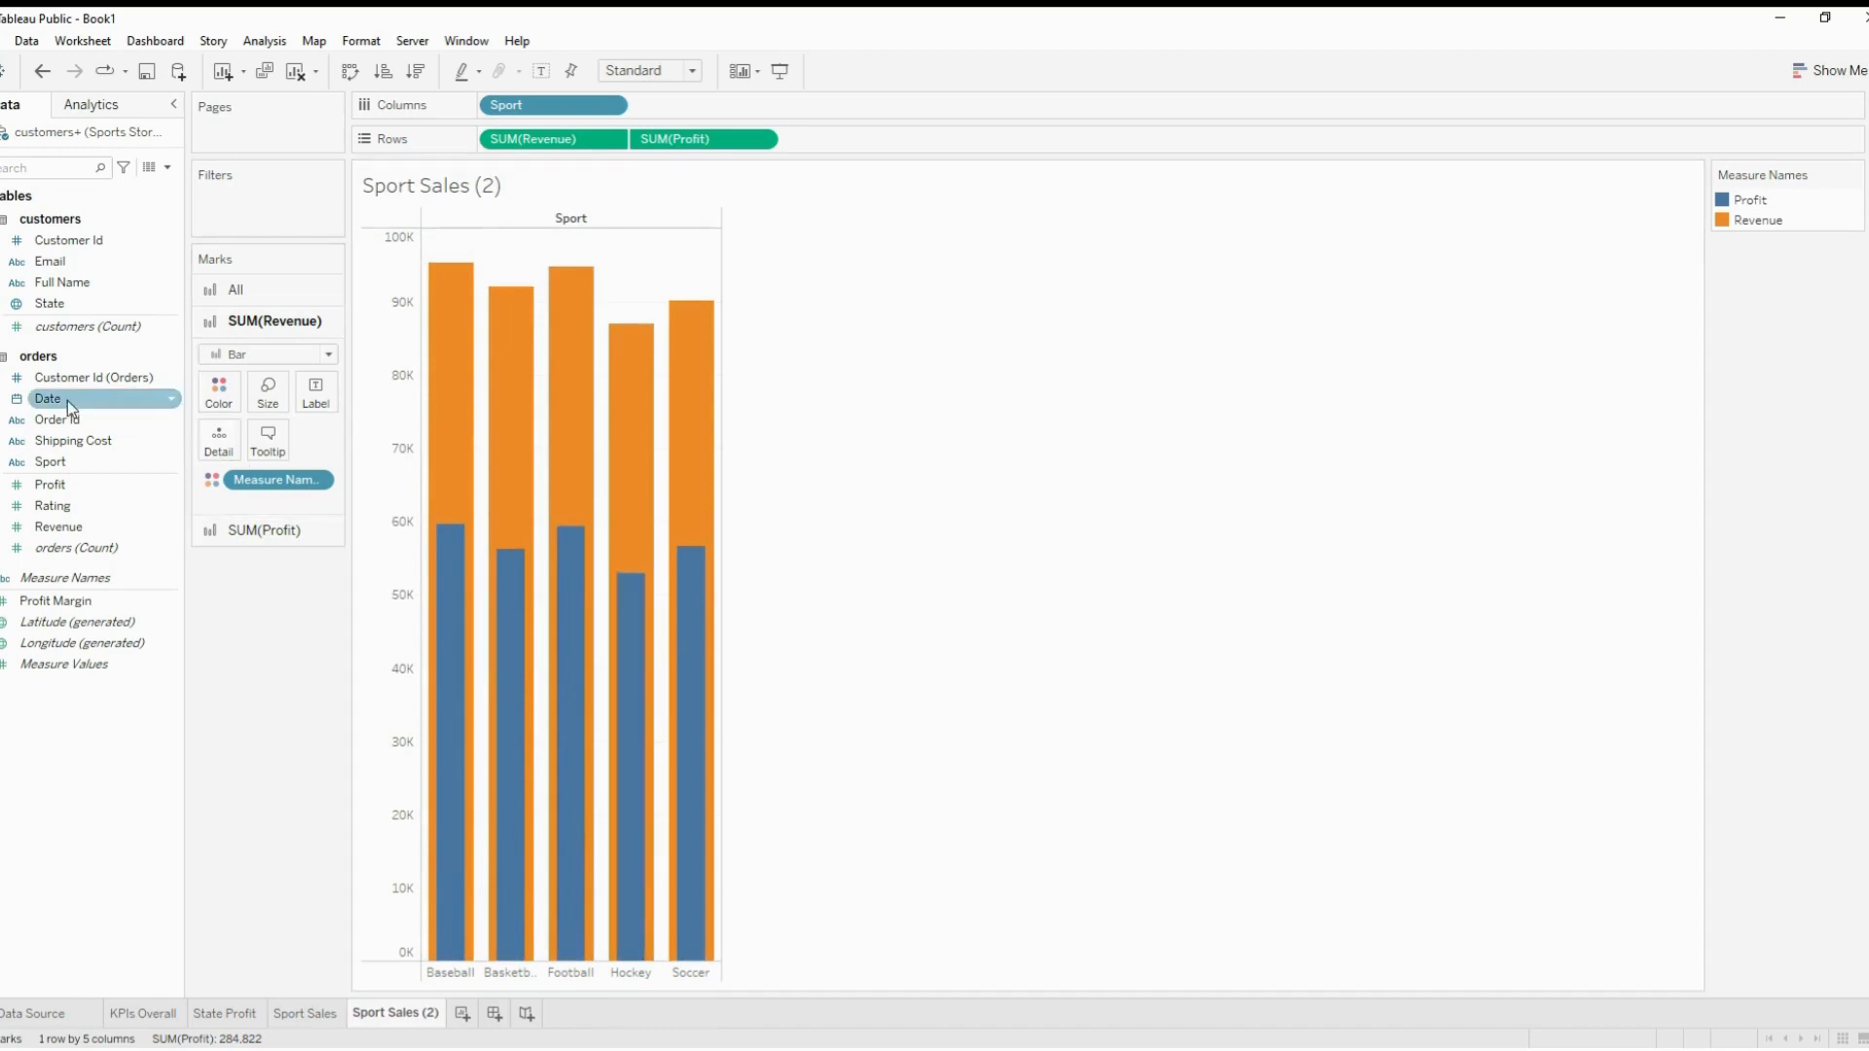
pyautogui.moveTo(75, 401); pyautogui.dragTo(538, 110)
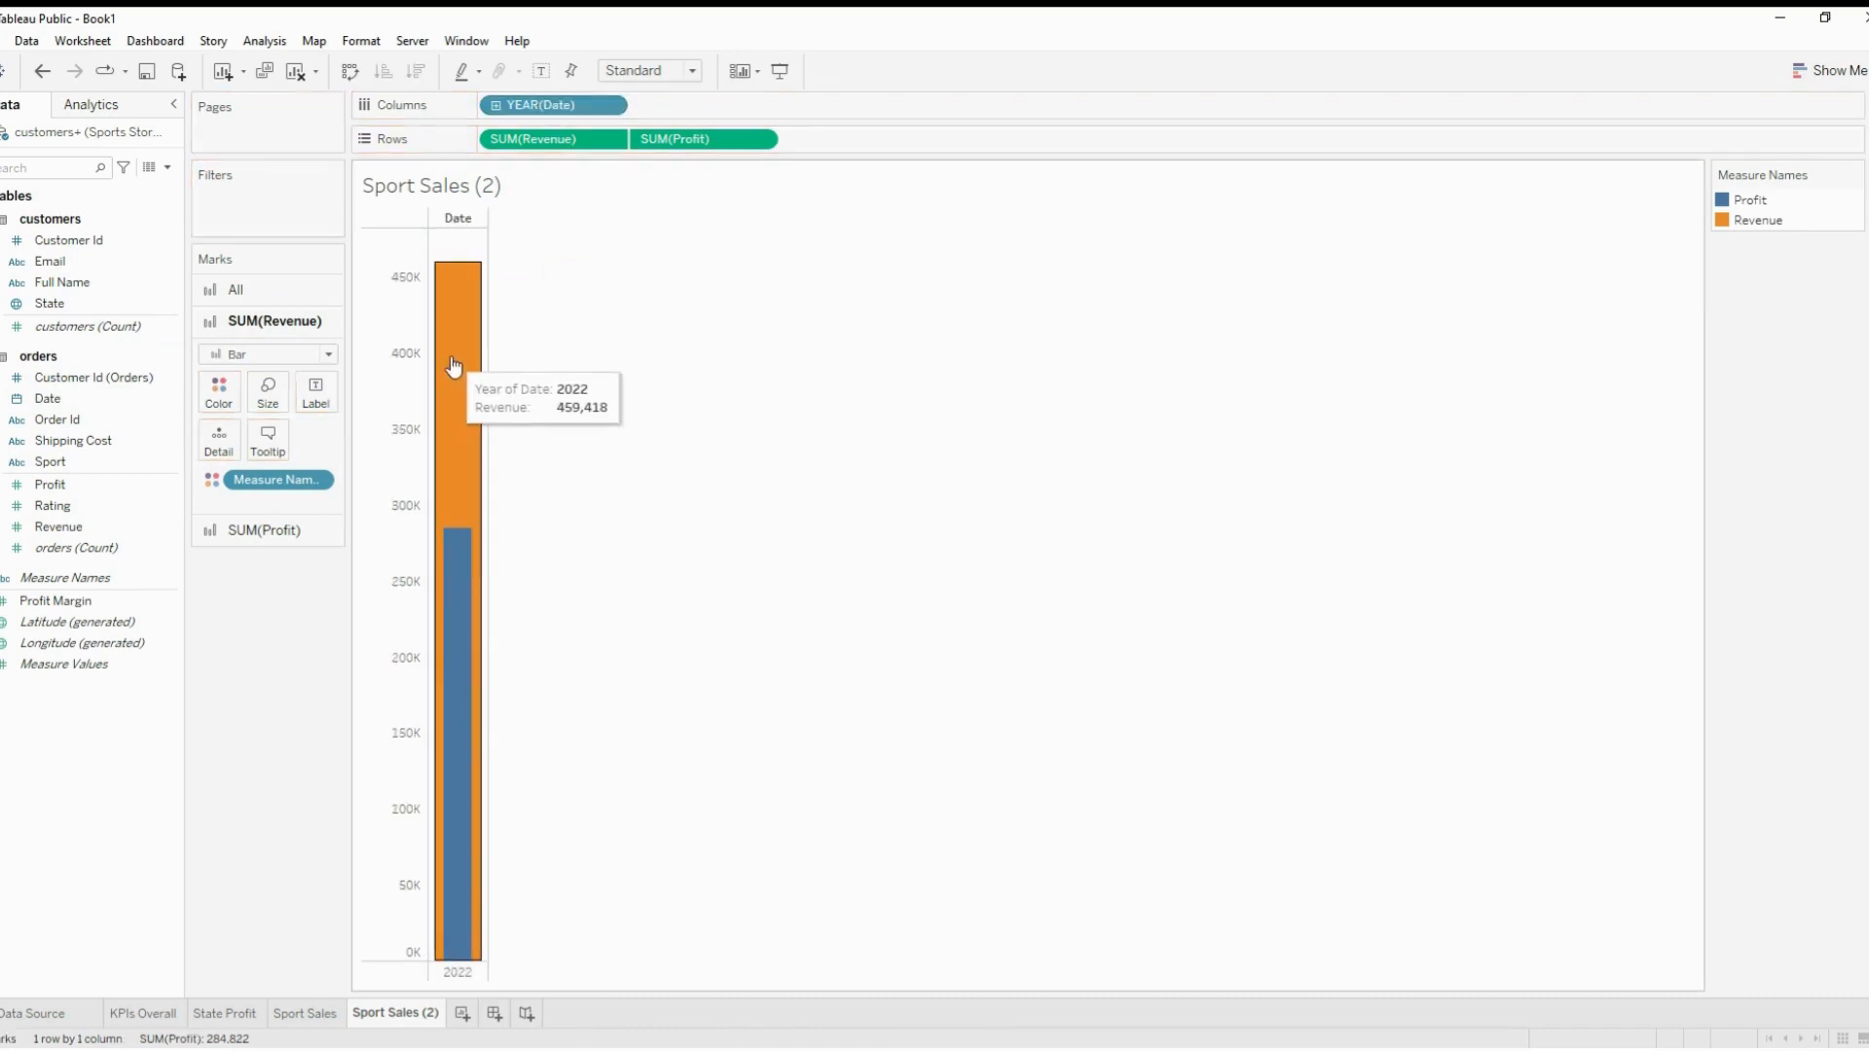
pyautogui.moveTo(459, 619)
pyautogui.click(611, 107)
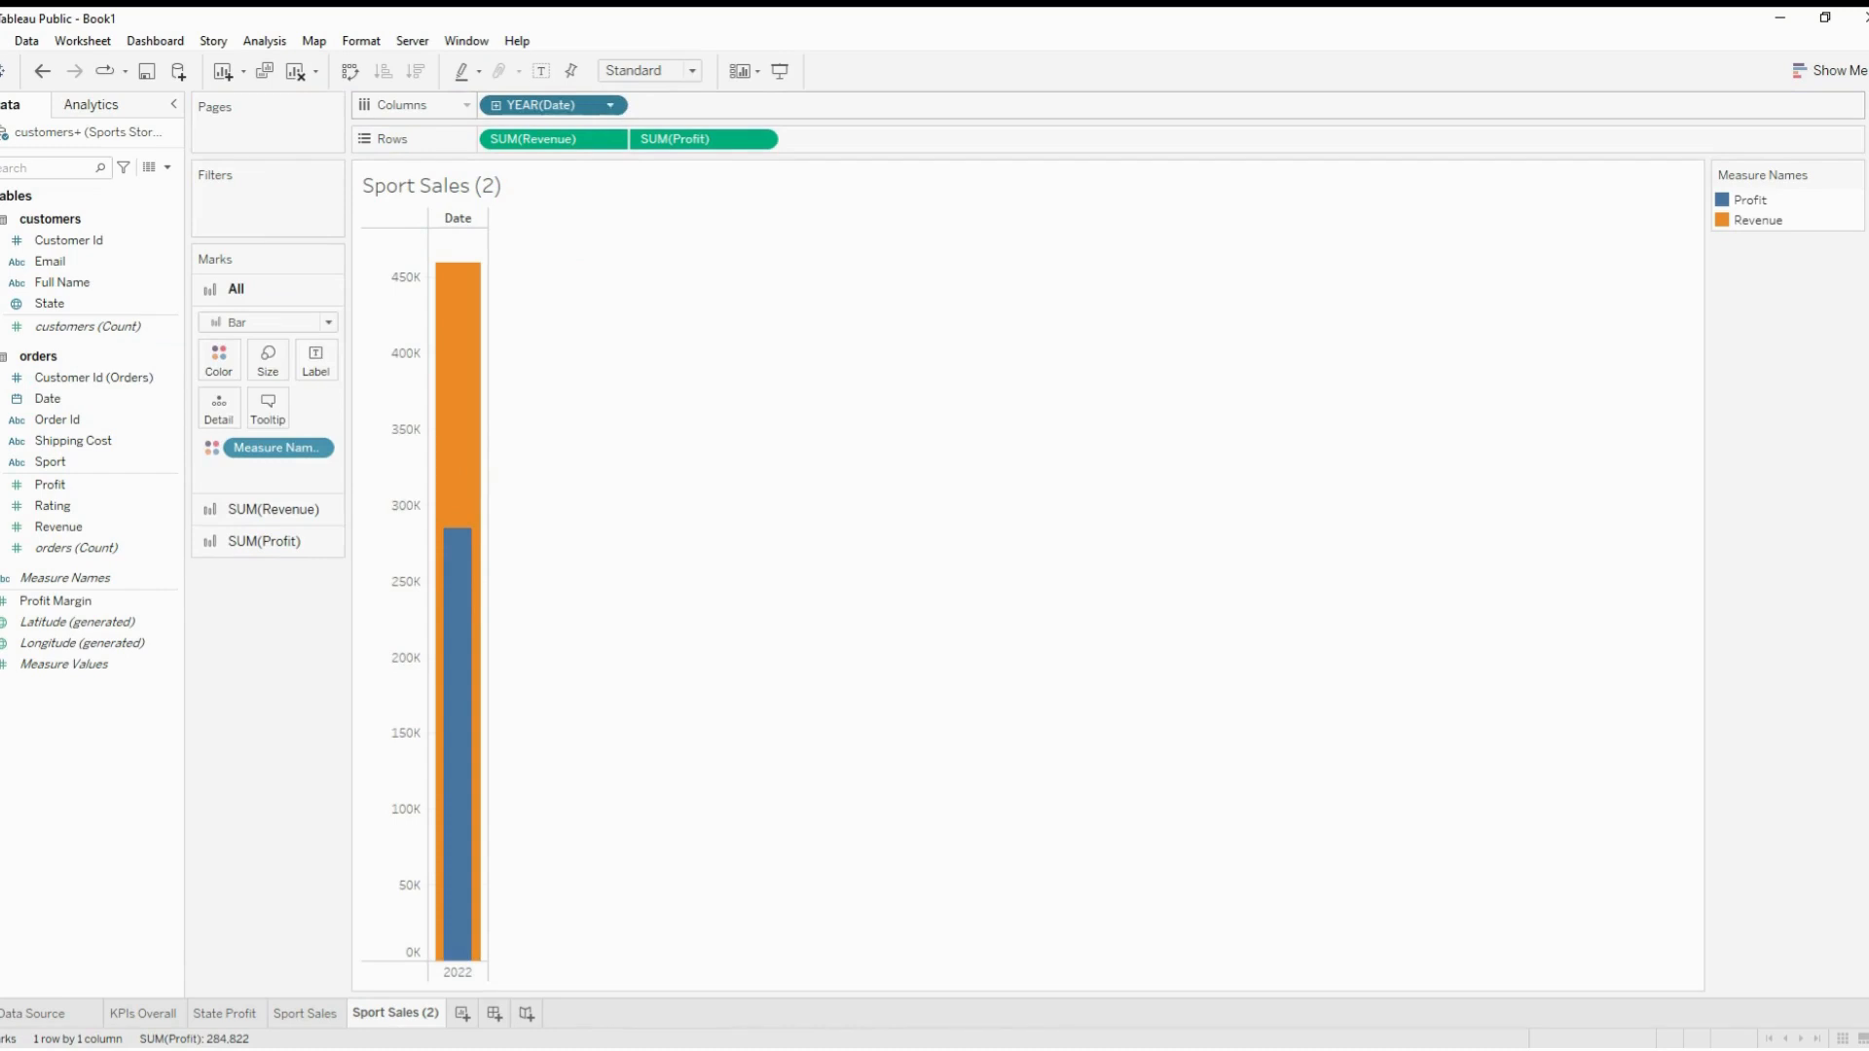
pyautogui.click(569, 465)
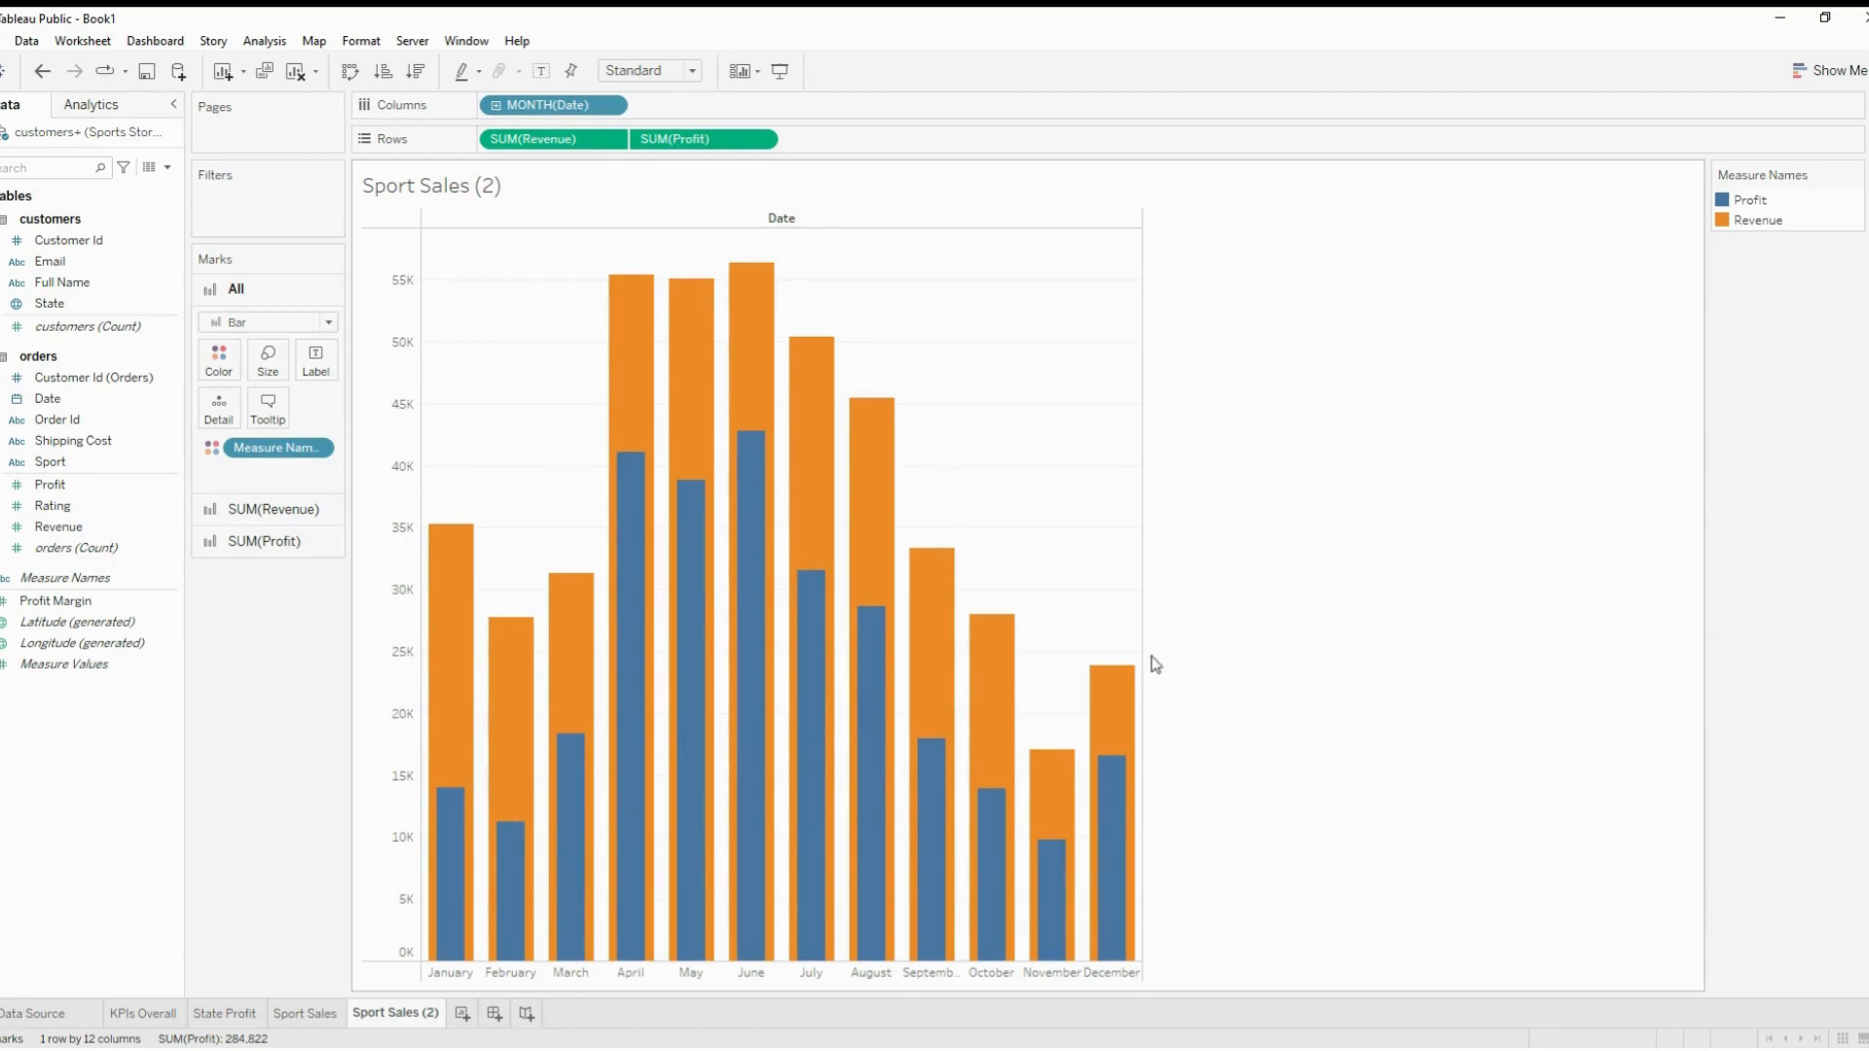
# Inspect the monthly Profit bars and change the Profit mark type to Line
pyautogui.moveTo(874, 796)
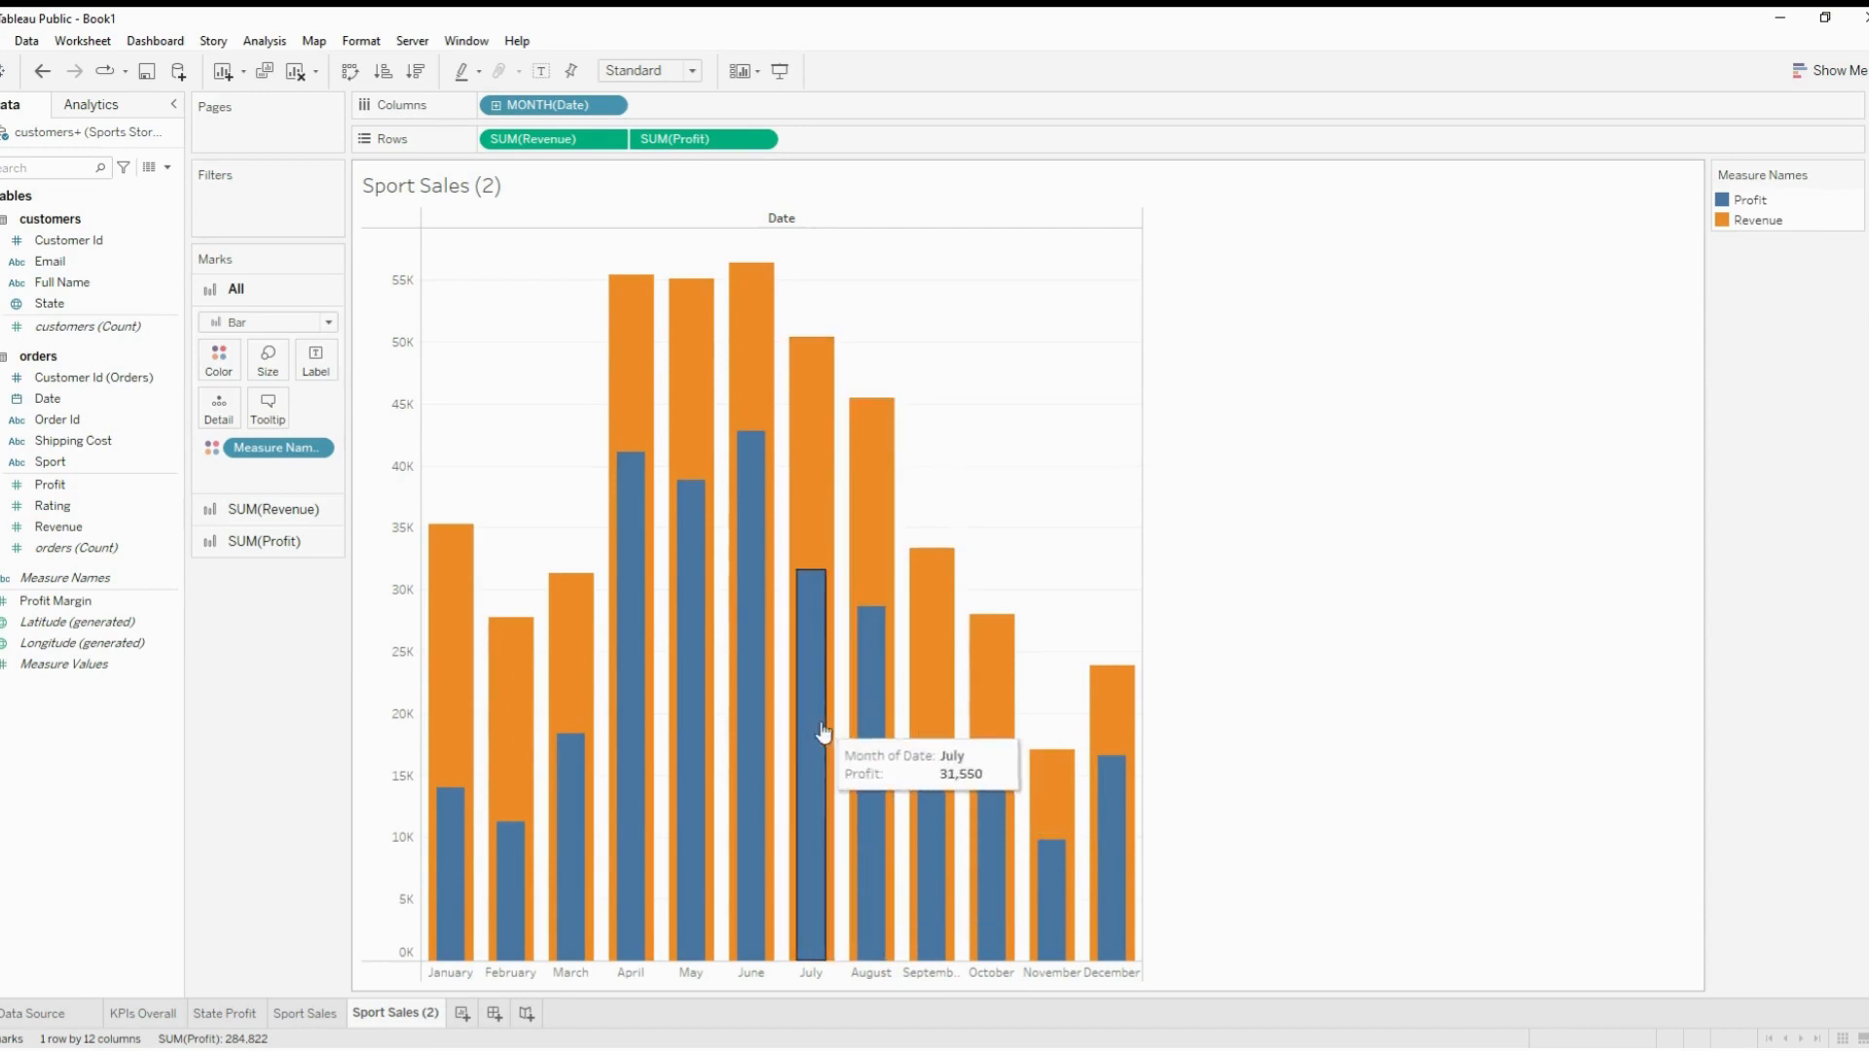
pyautogui.moveTo(764, 740)
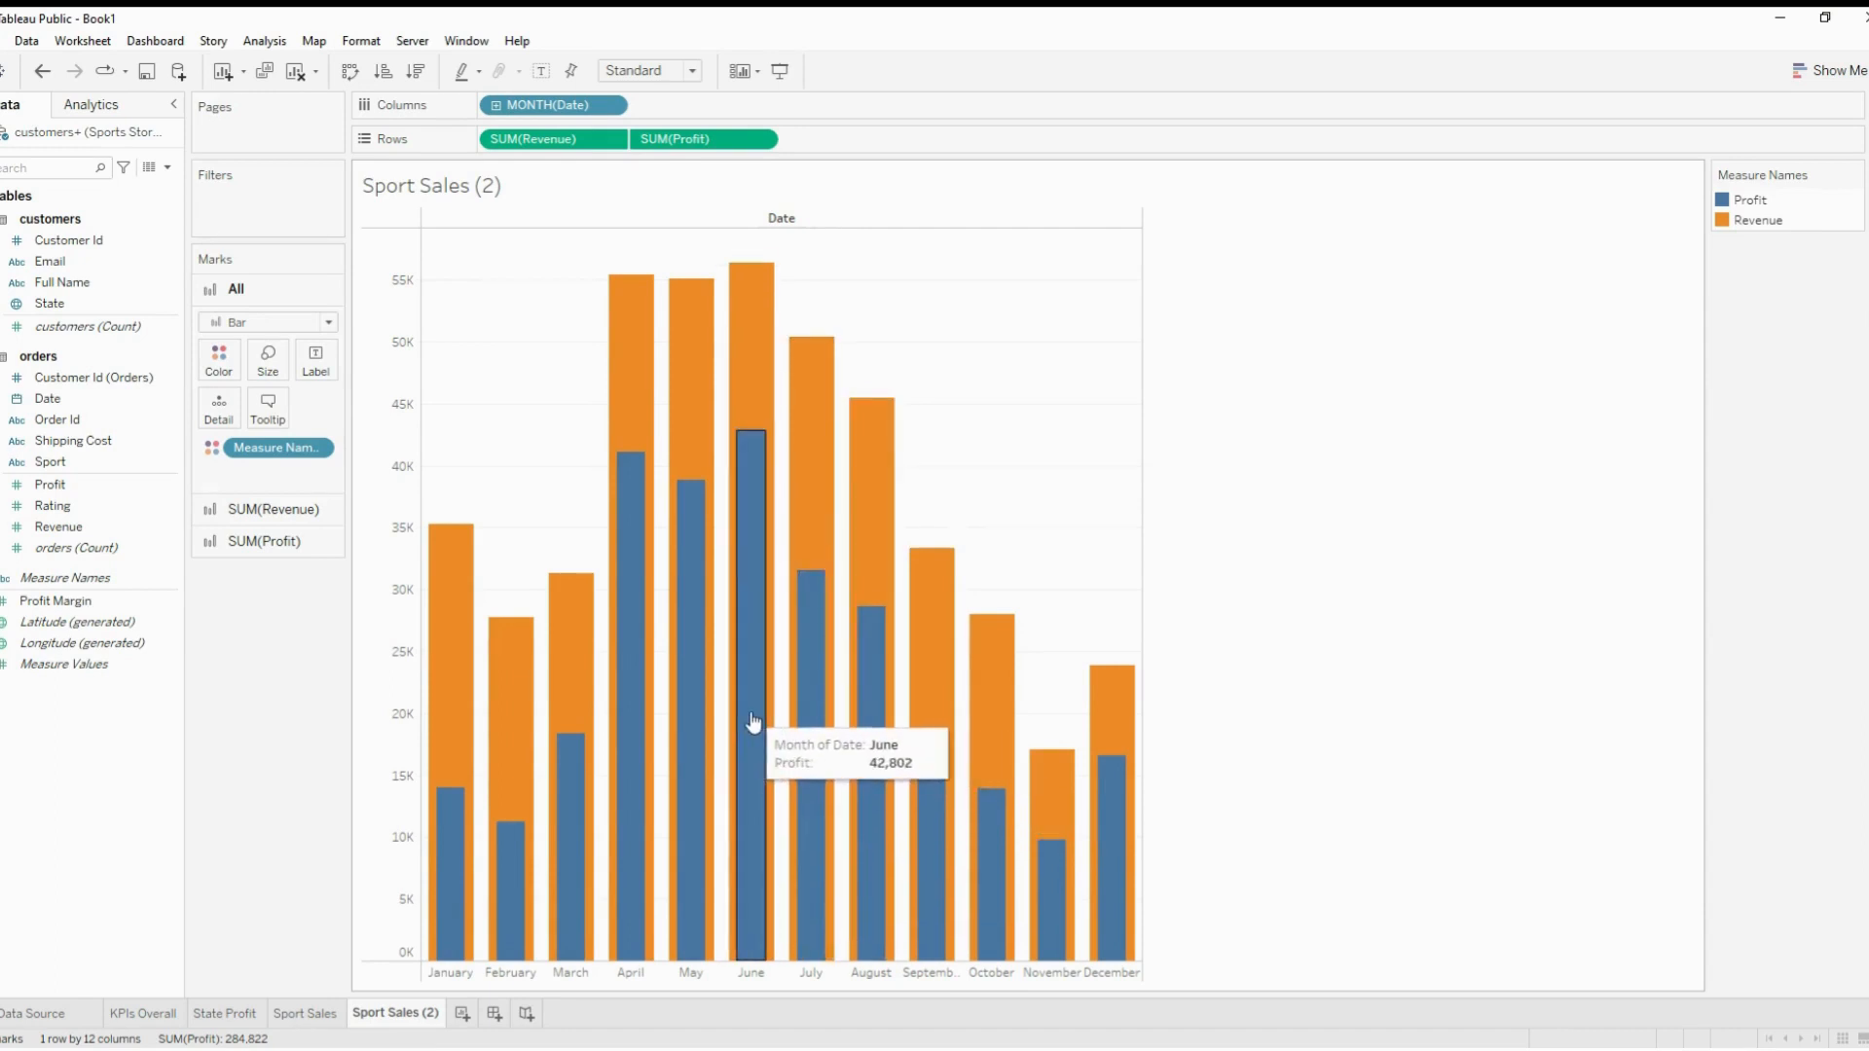
pyautogui.click(251, 541)
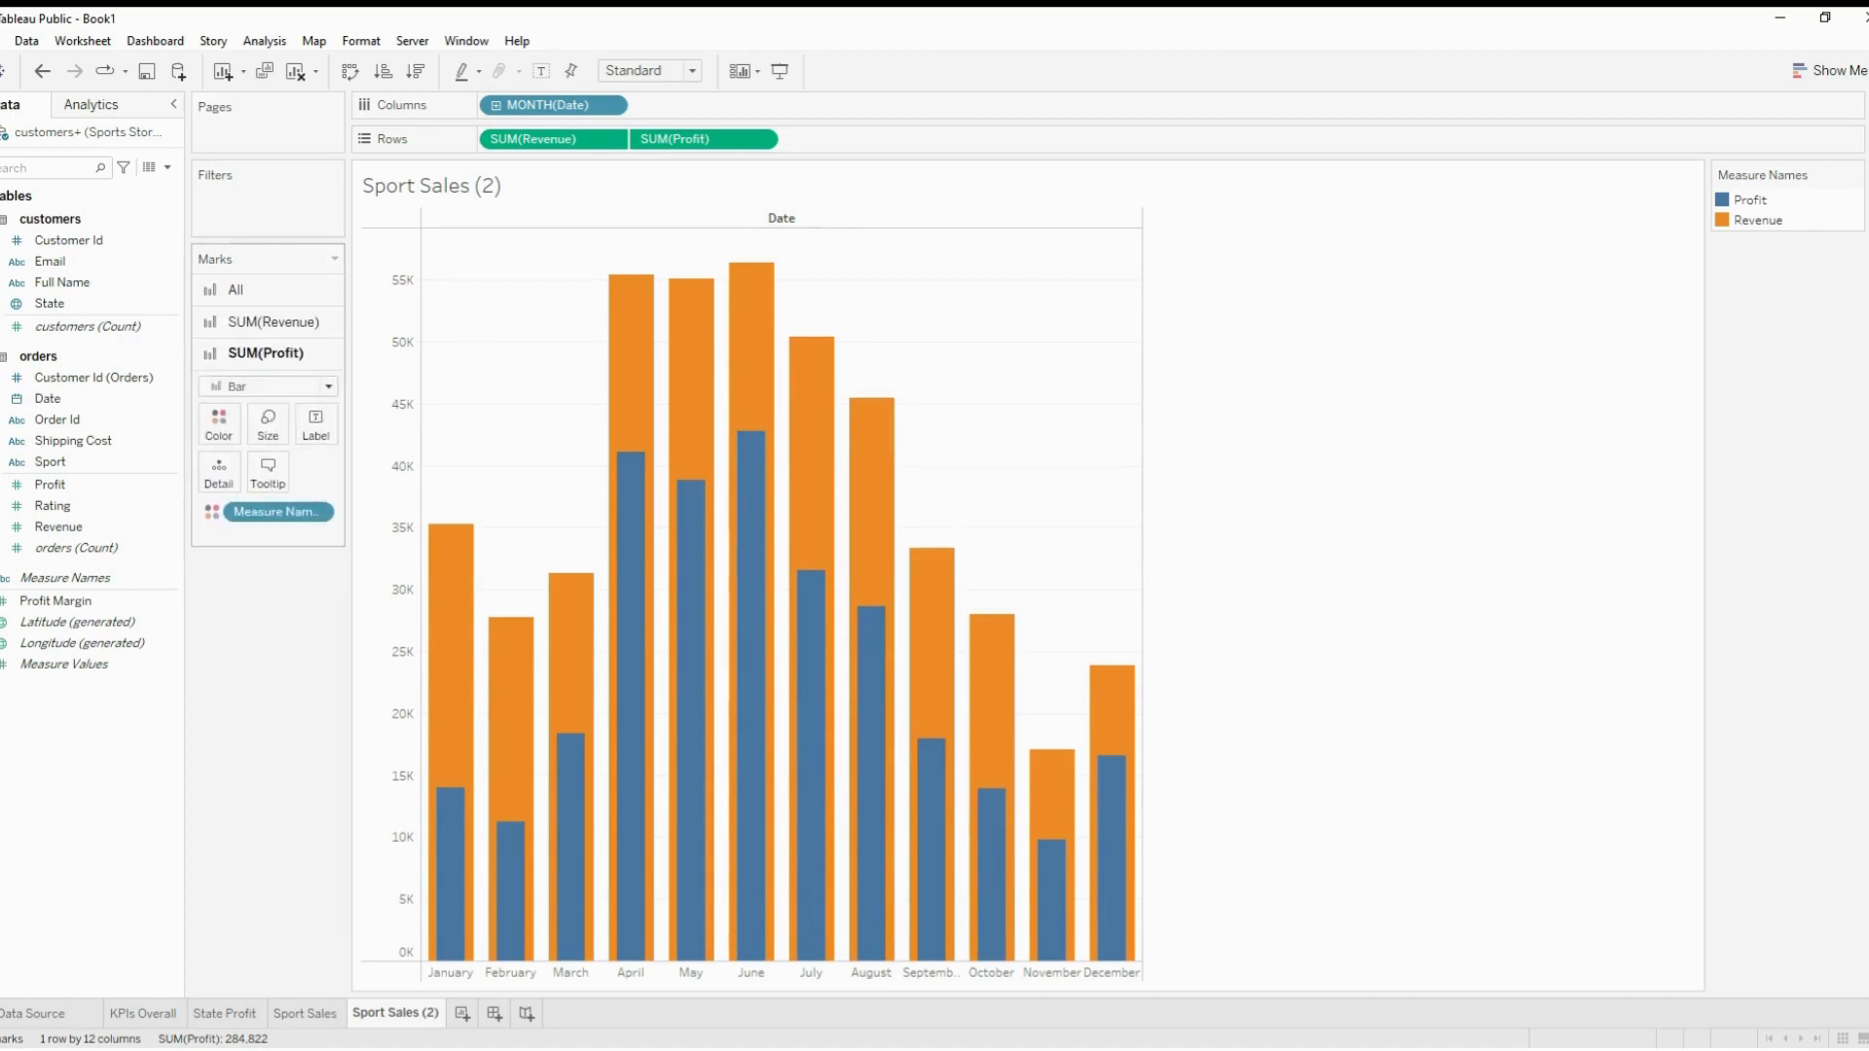
pyautogui.click(328, 452)
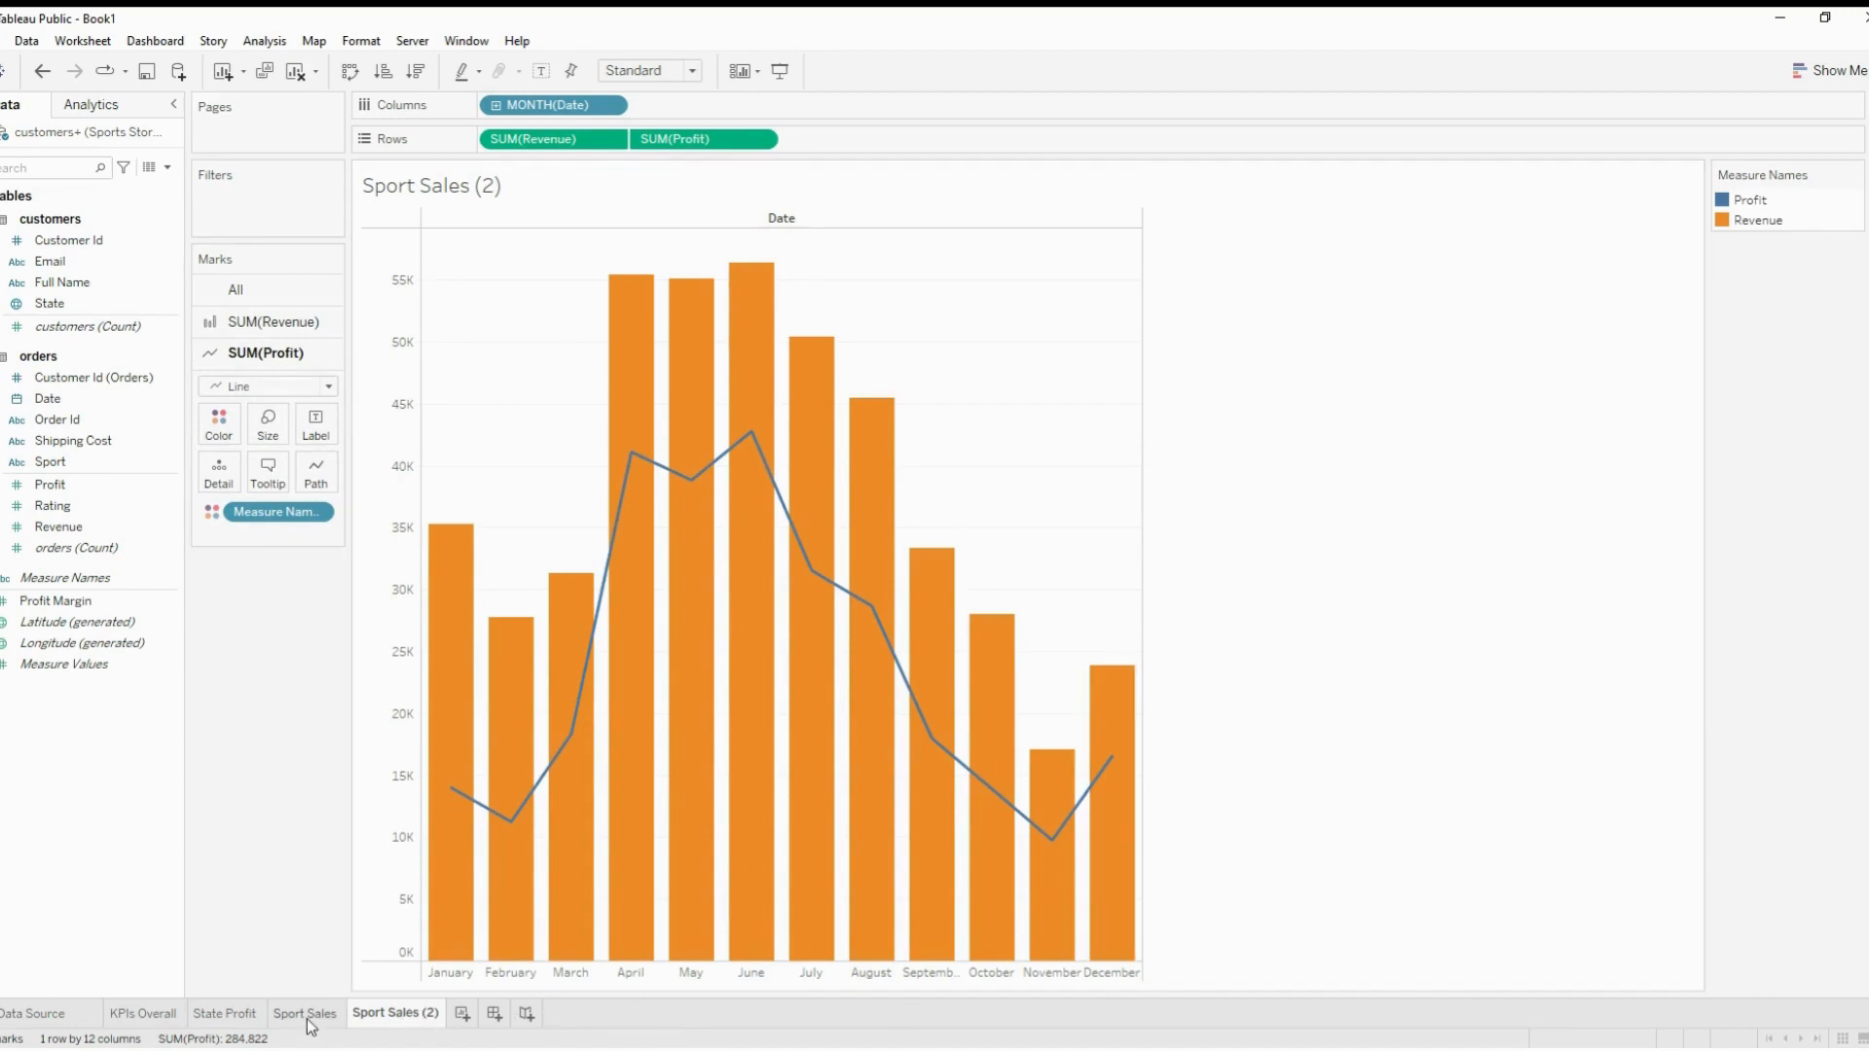
# Rename the duplicated worksheet as "Monthly Sales"
pyautogui.doubleClick(420, 1014)
pyautogui.write('Monthly Sales')
pyautogui.press('Return')
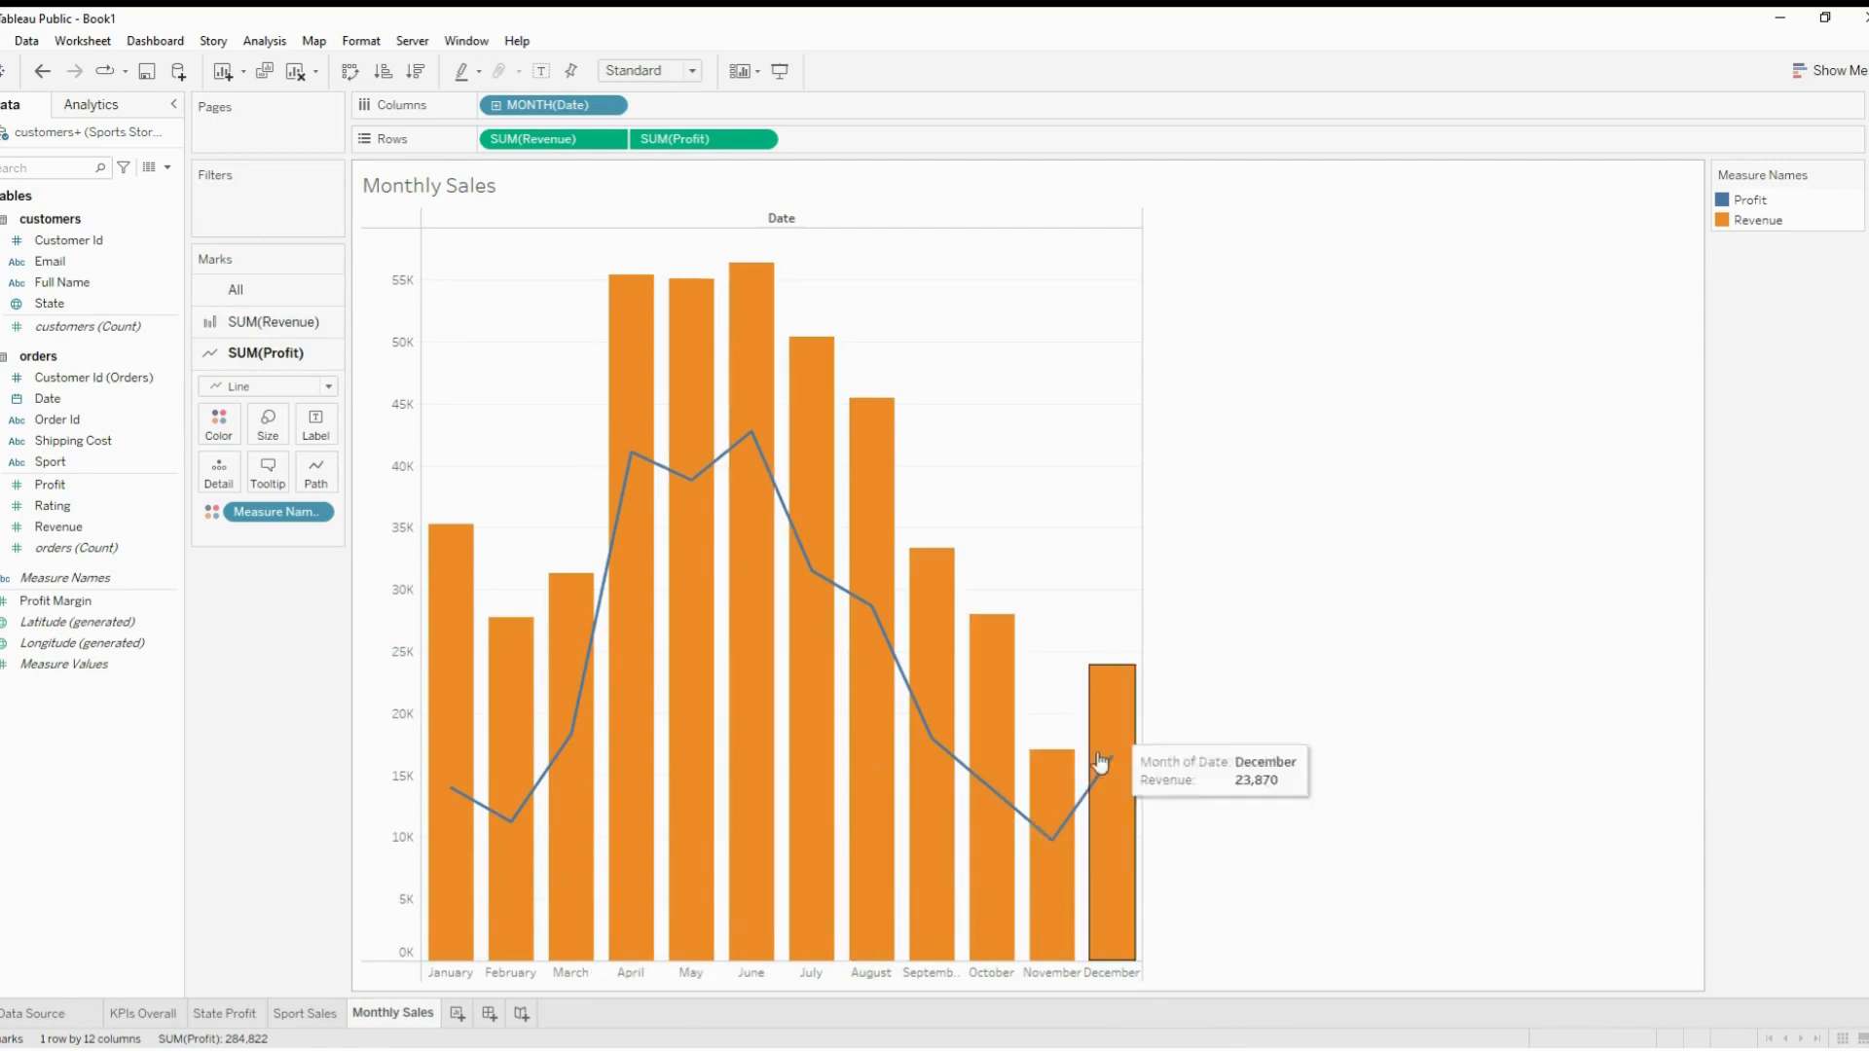
# Add a new dashboard and name it "Home Dashboard"
pyautogui.click(489, 1014)
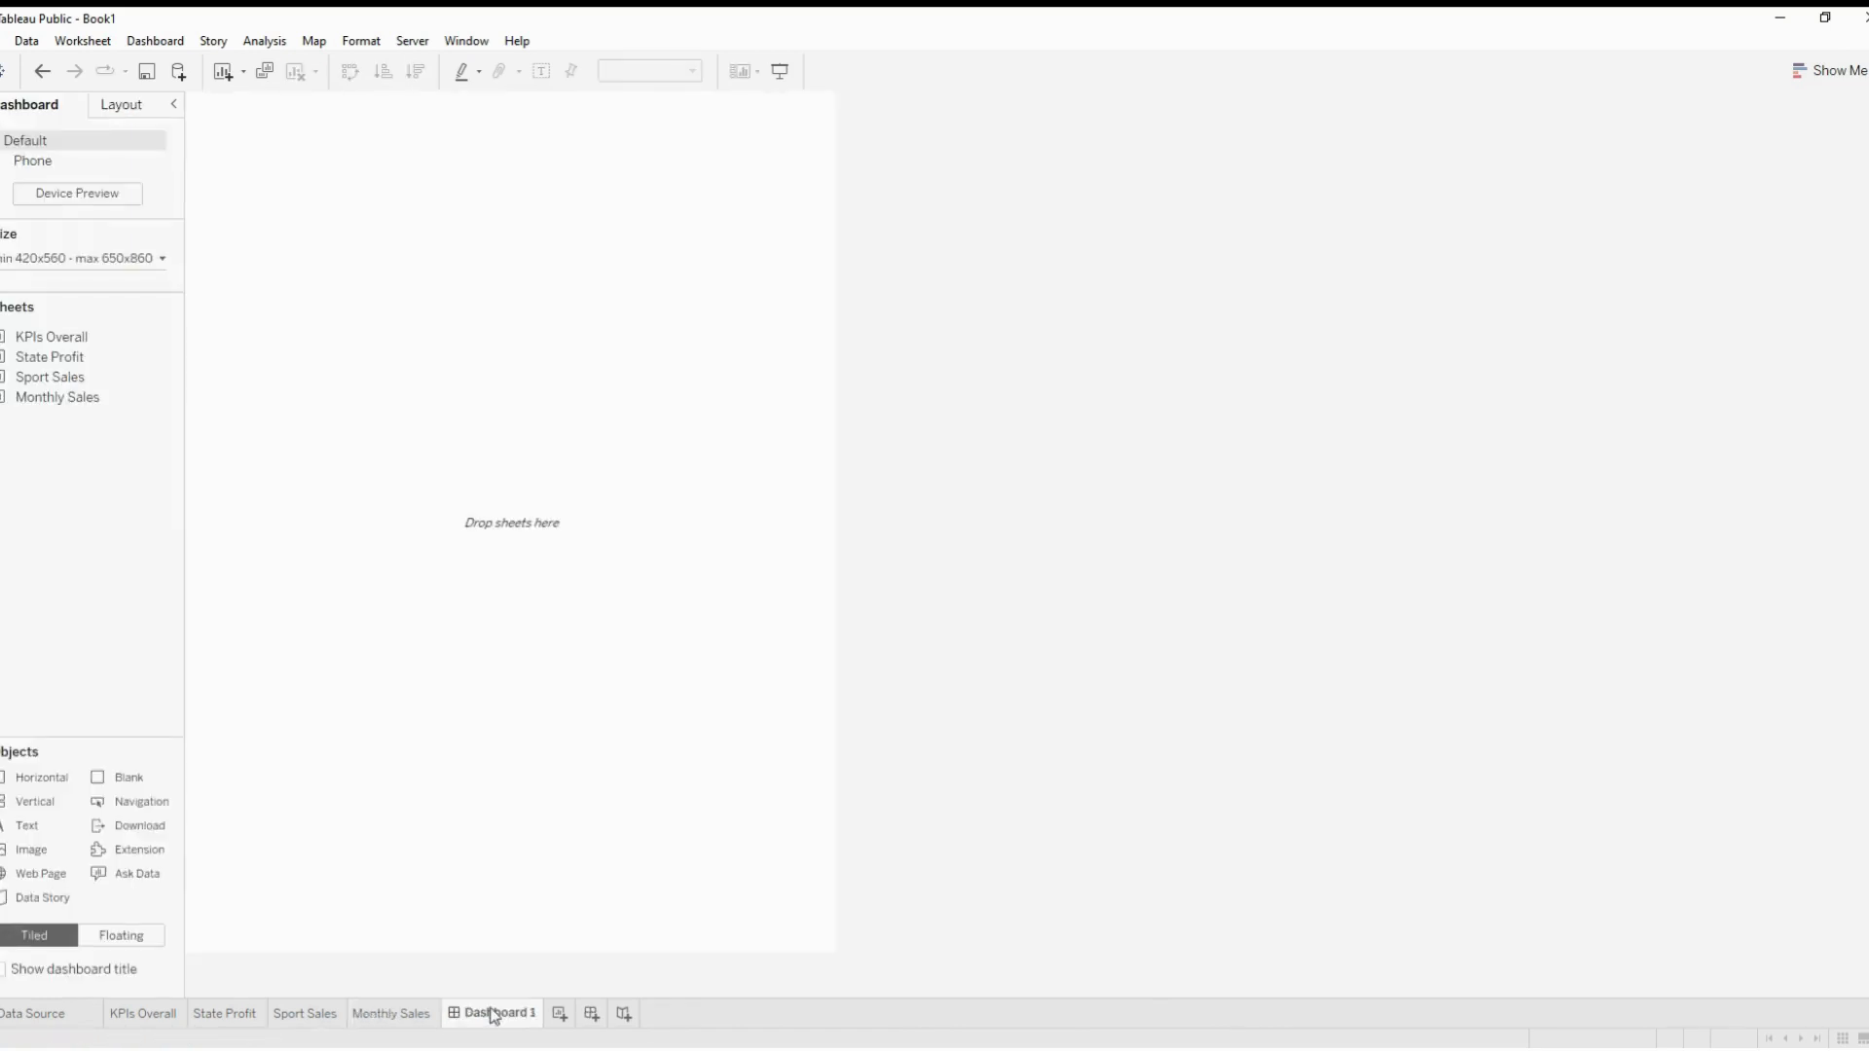
pyautogui.doubleClick(493, 1013)
pyautogui.write('Home Dashboard')
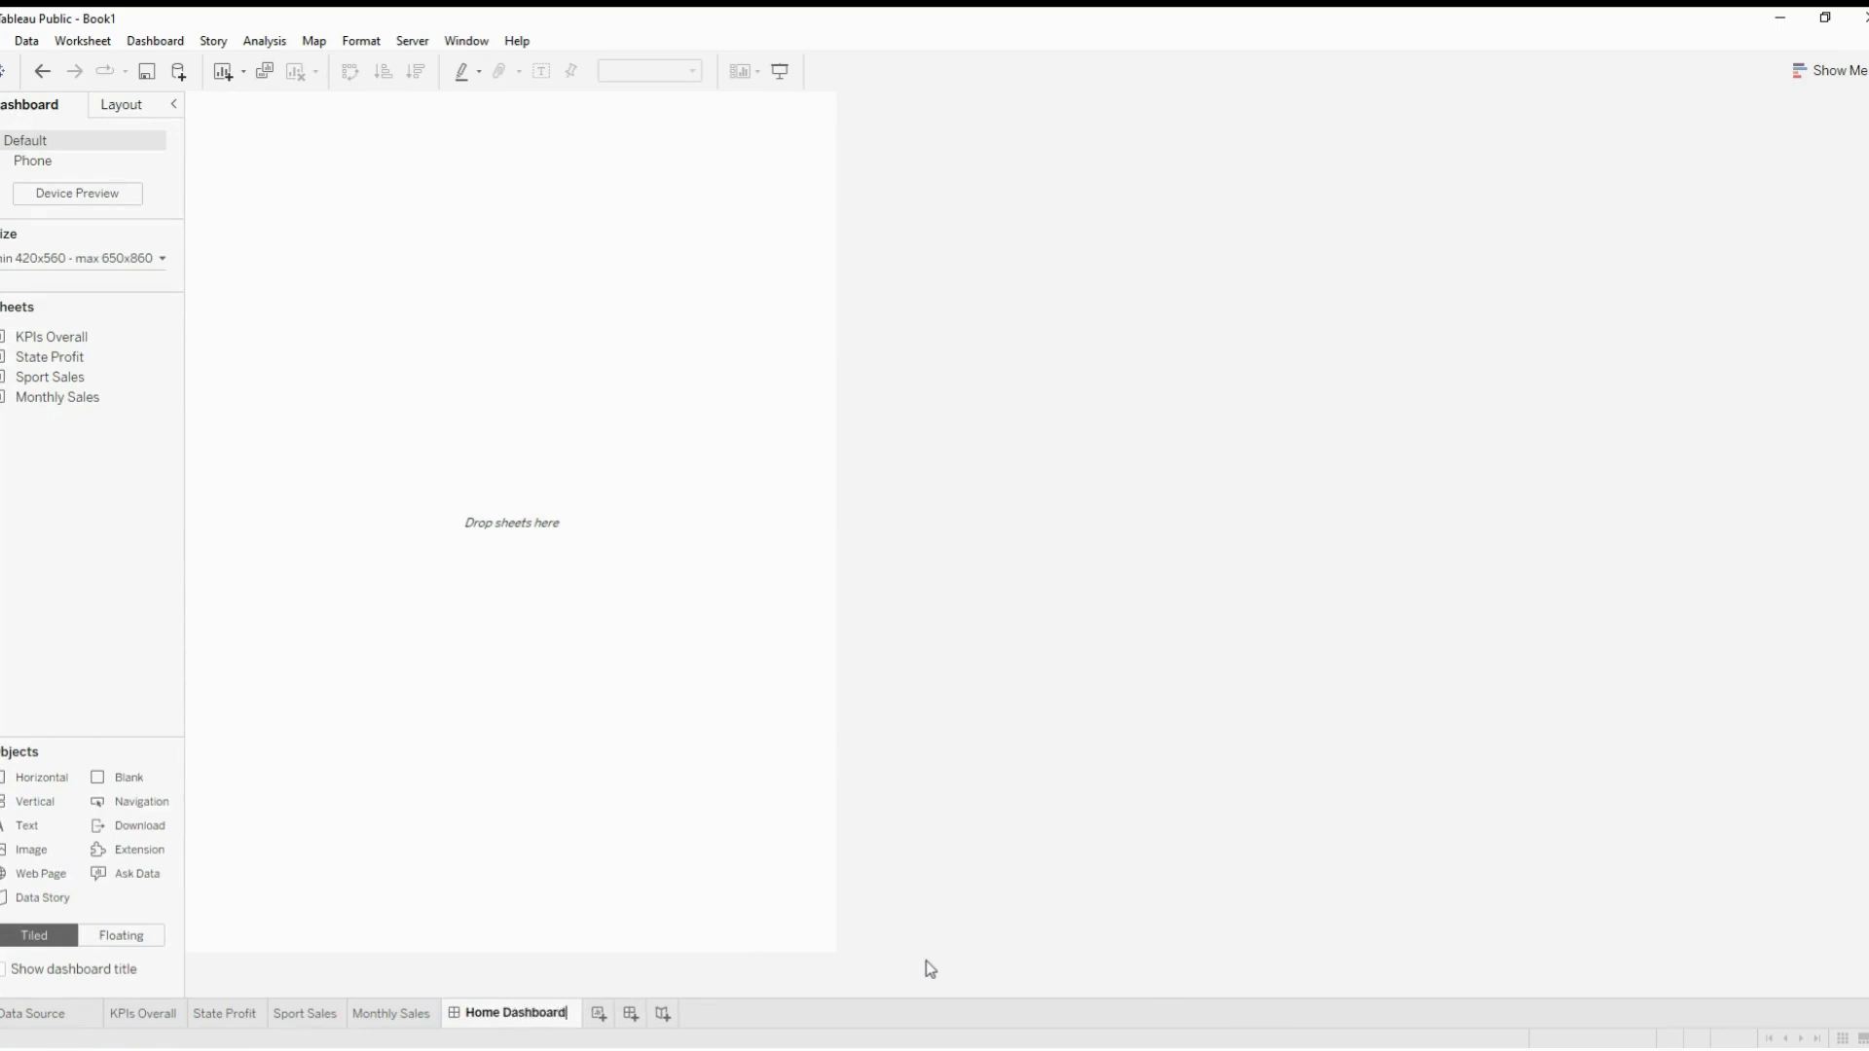
pyautogui.press('Return')
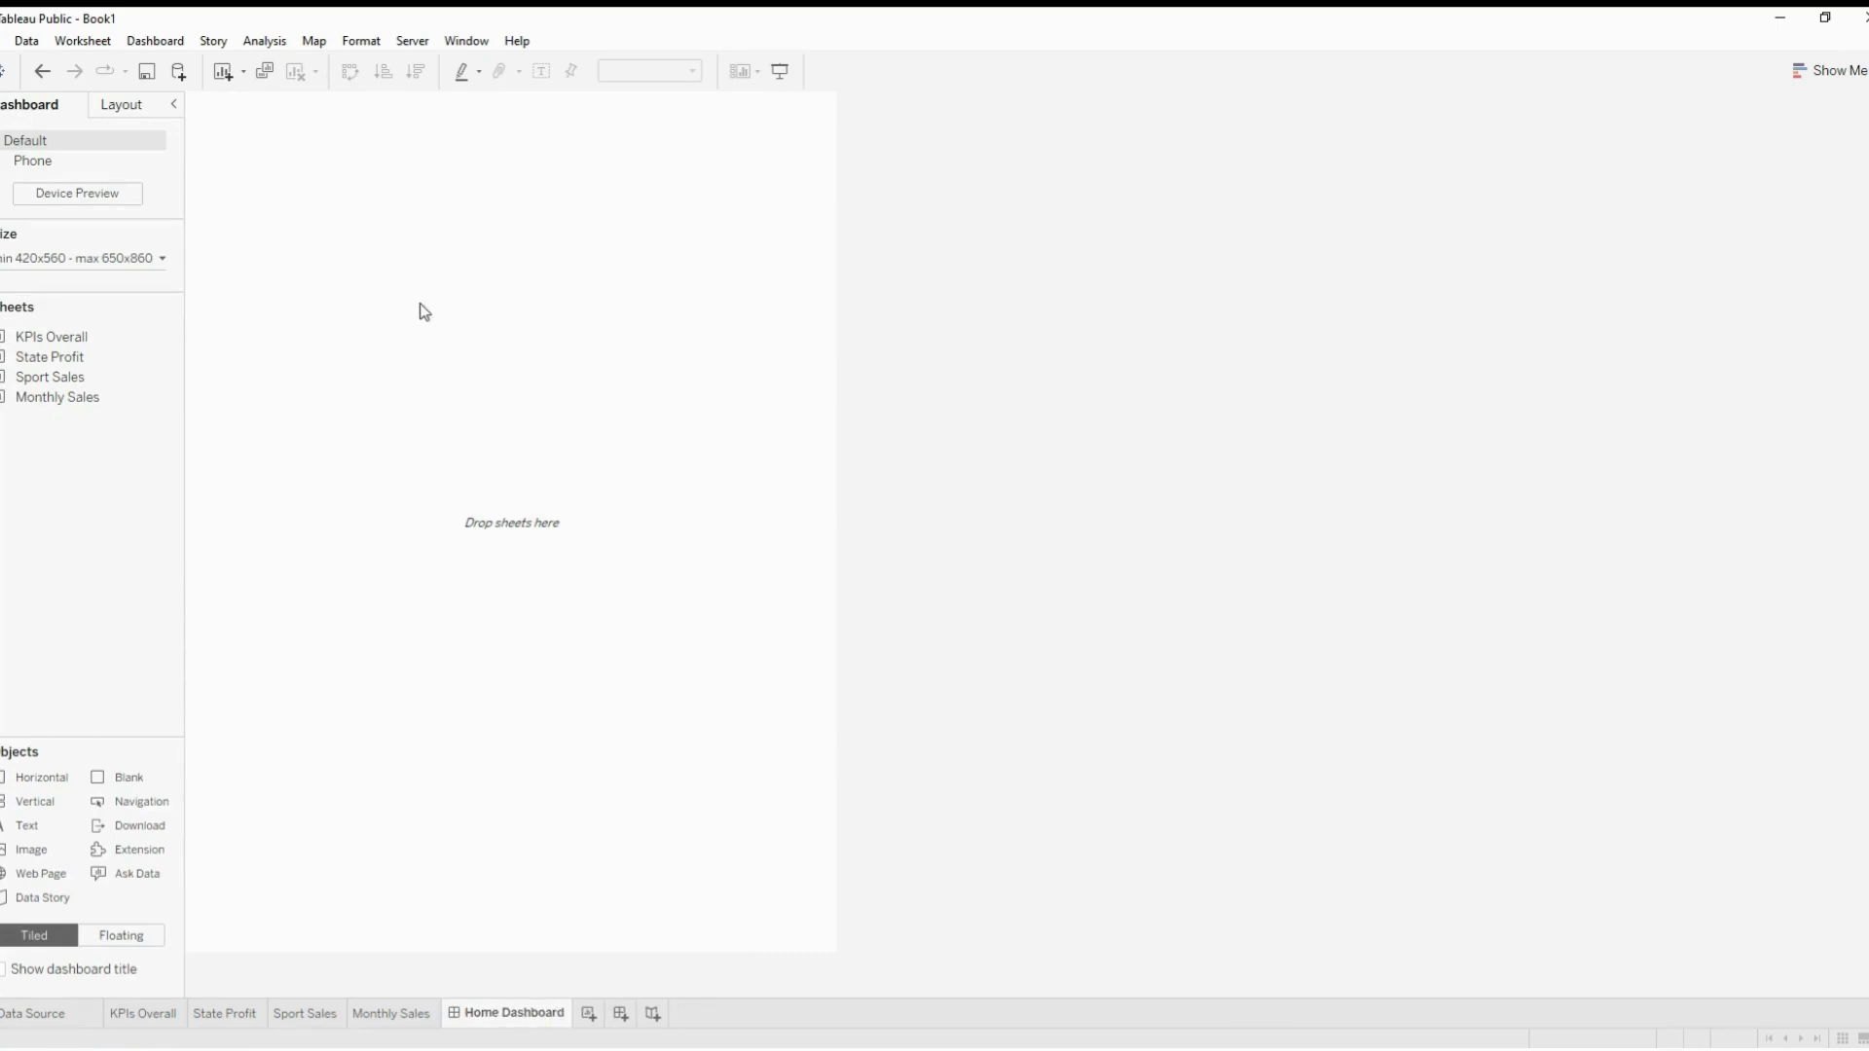
# Set the dashboard to a fixed custom size of 1300 px wide by 900 px high
pyautogui.click(154, 261)
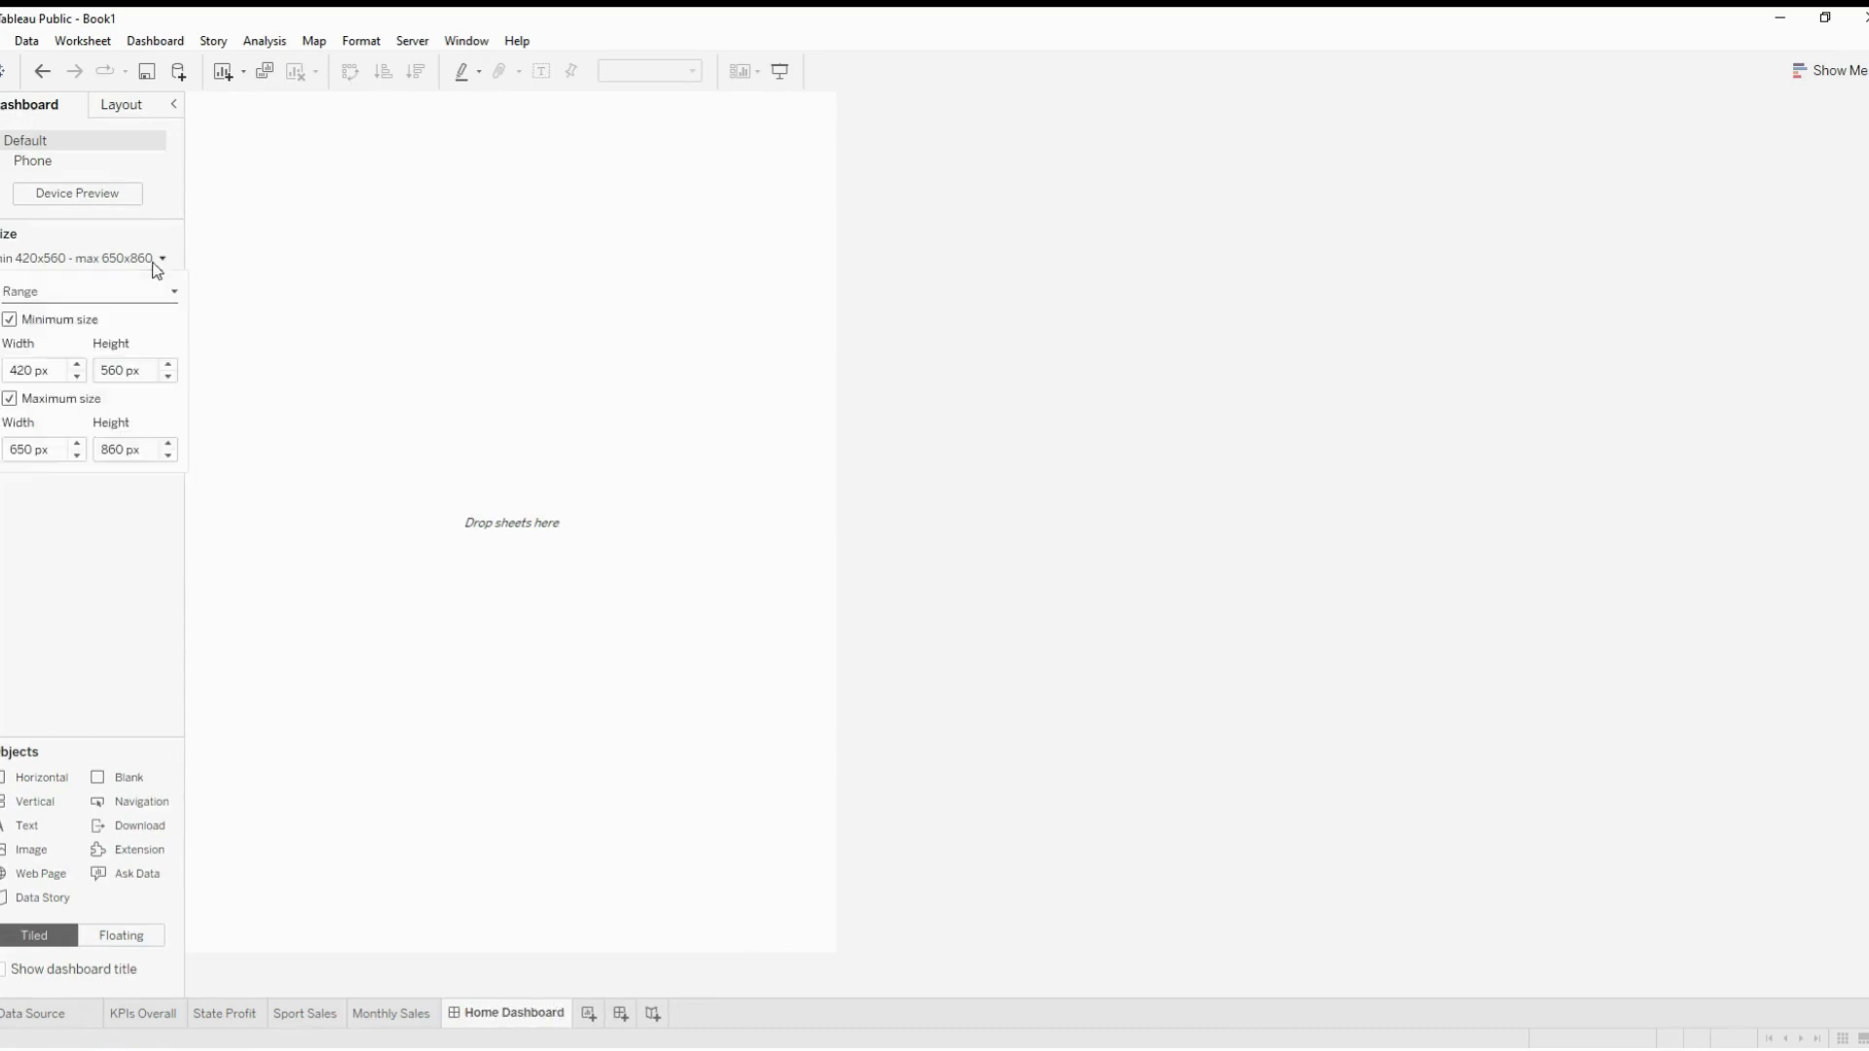
pyautogui.click(63, 311)
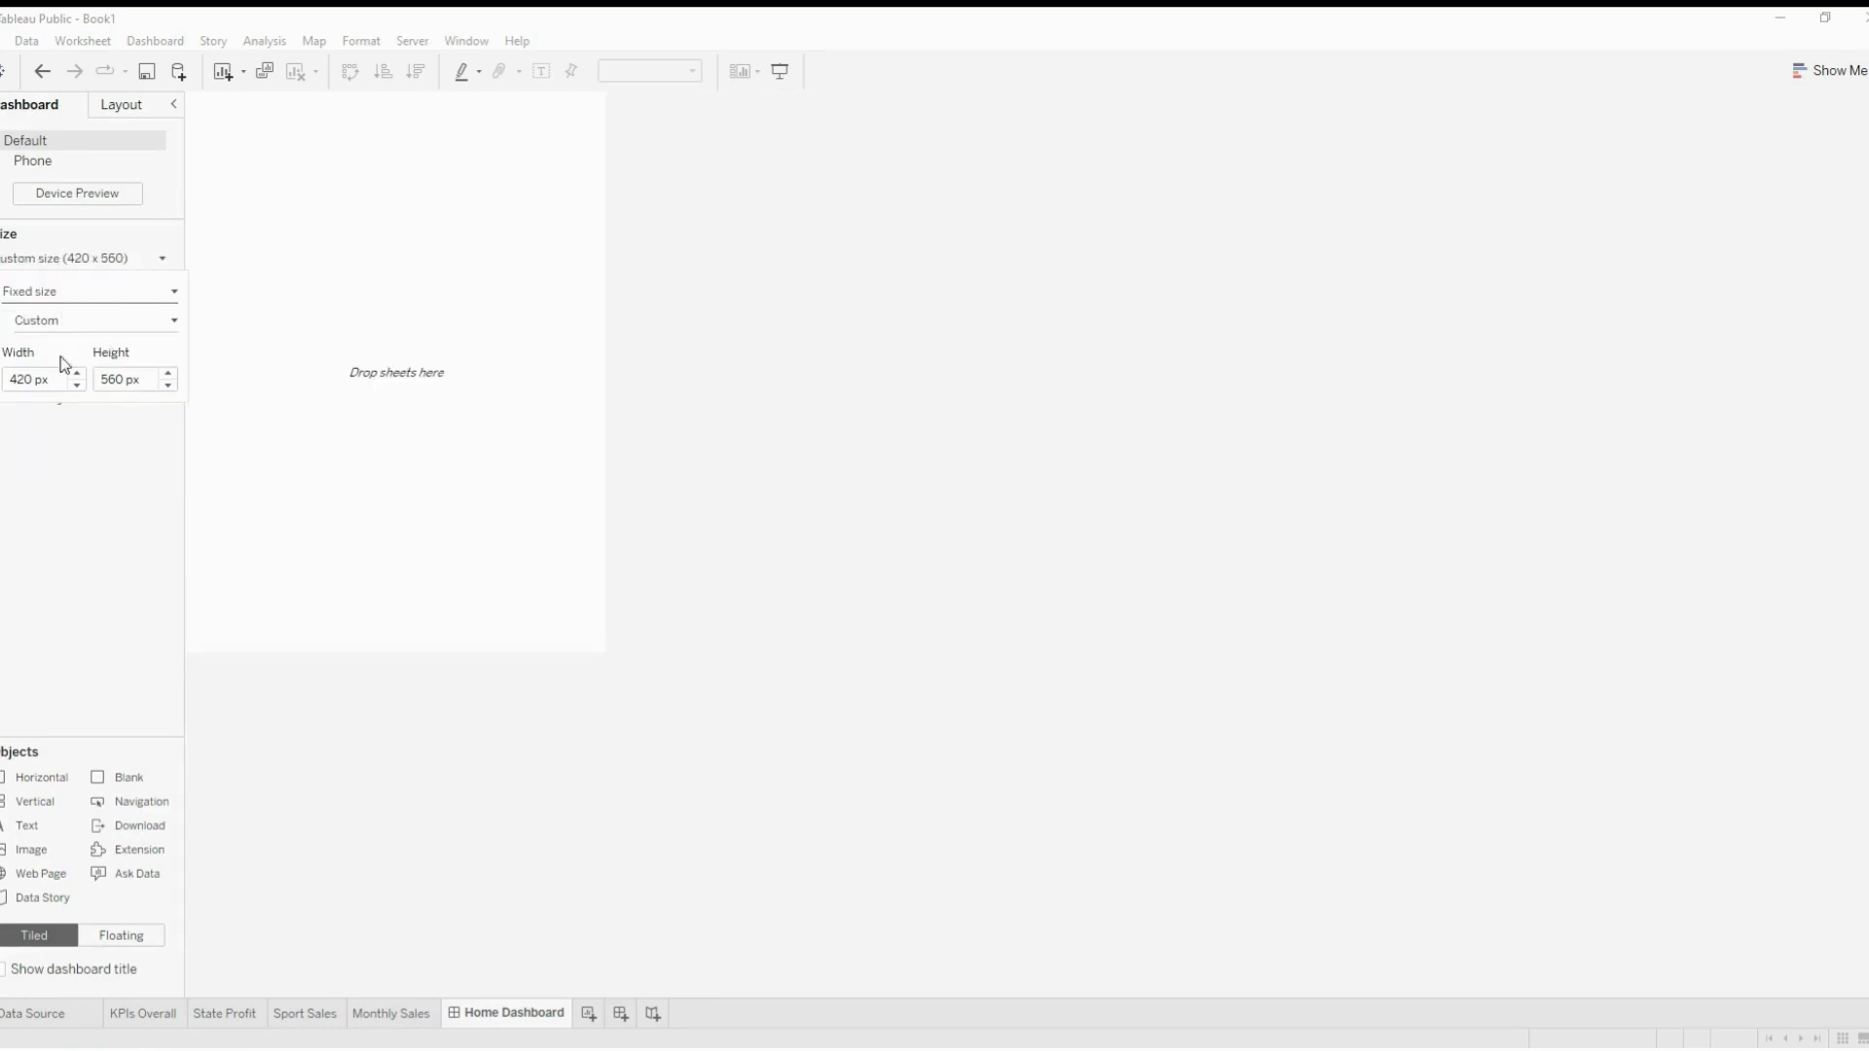
pyautogui.click(42, 382)
pyautogui.doubleClick(25, 380)
pyautogui.write('1300')
pyautogui.press('Return')
pyautogui.press('Tab')
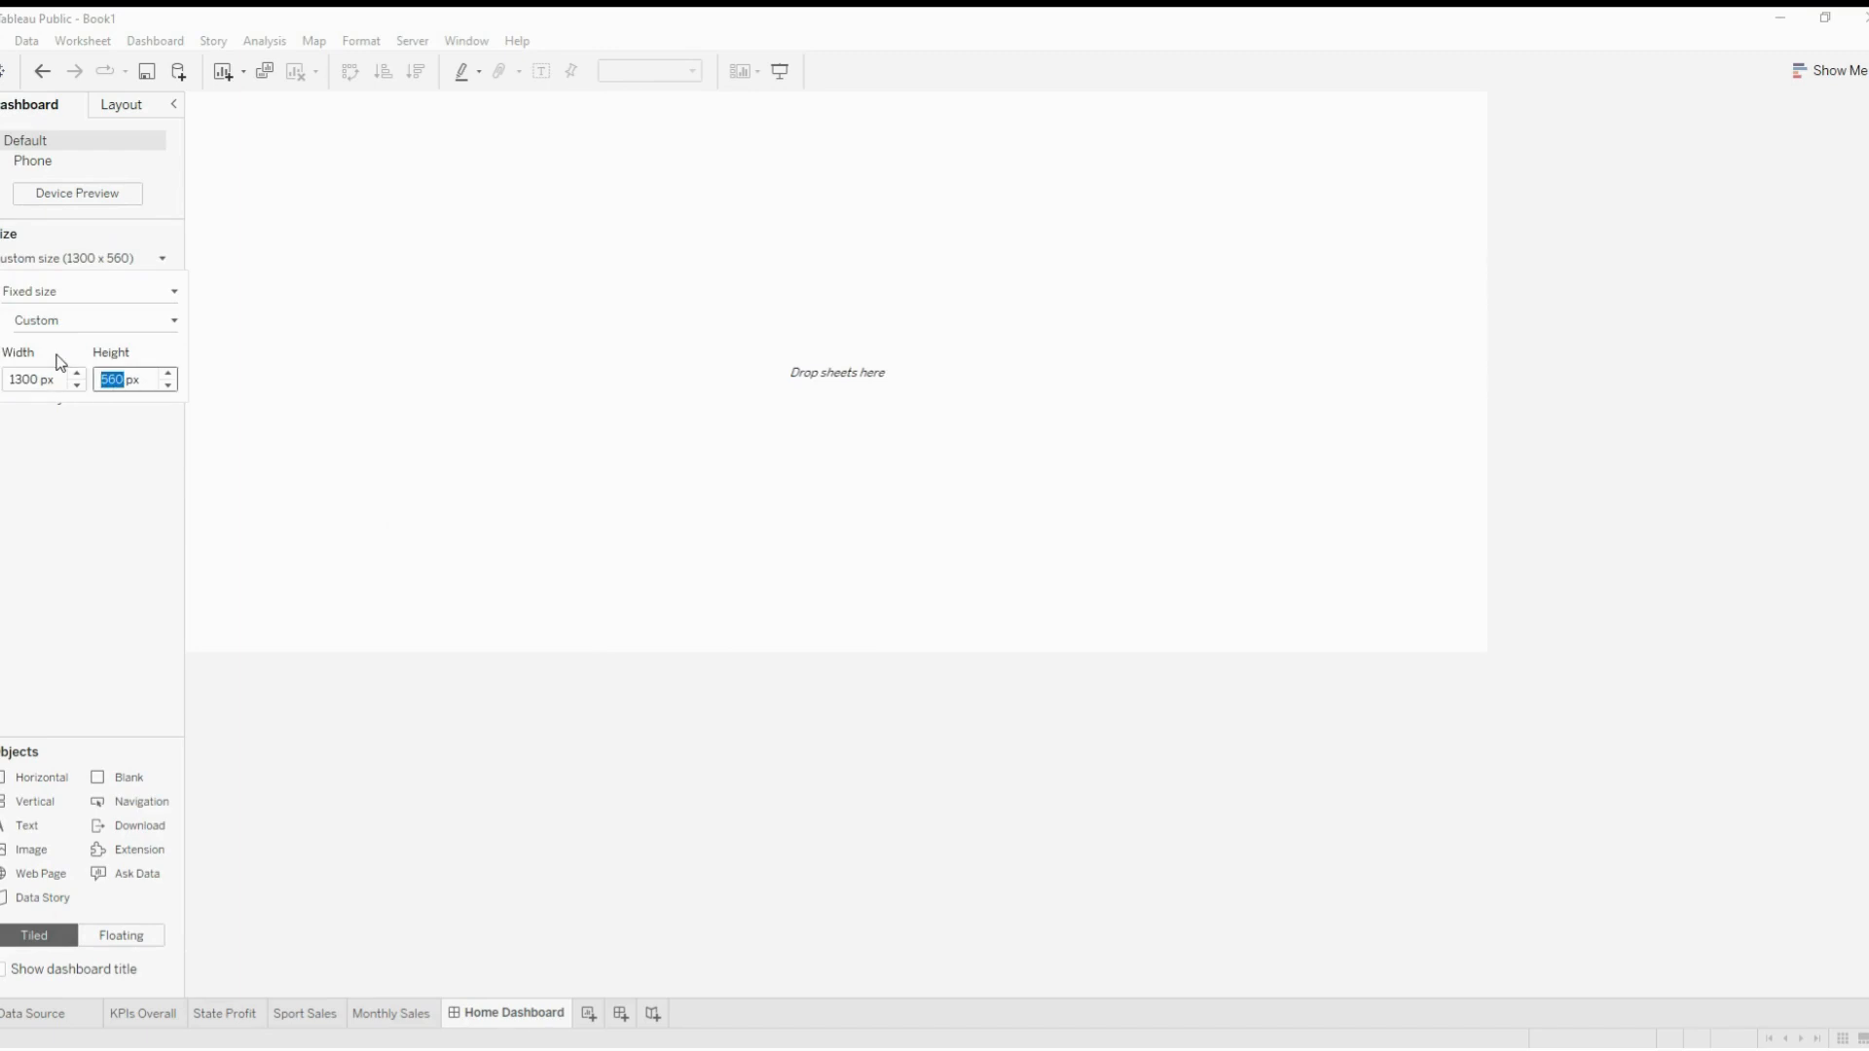
pyautogui.write('800')
pyautogui.press('Return')
pyautogui.write('900')
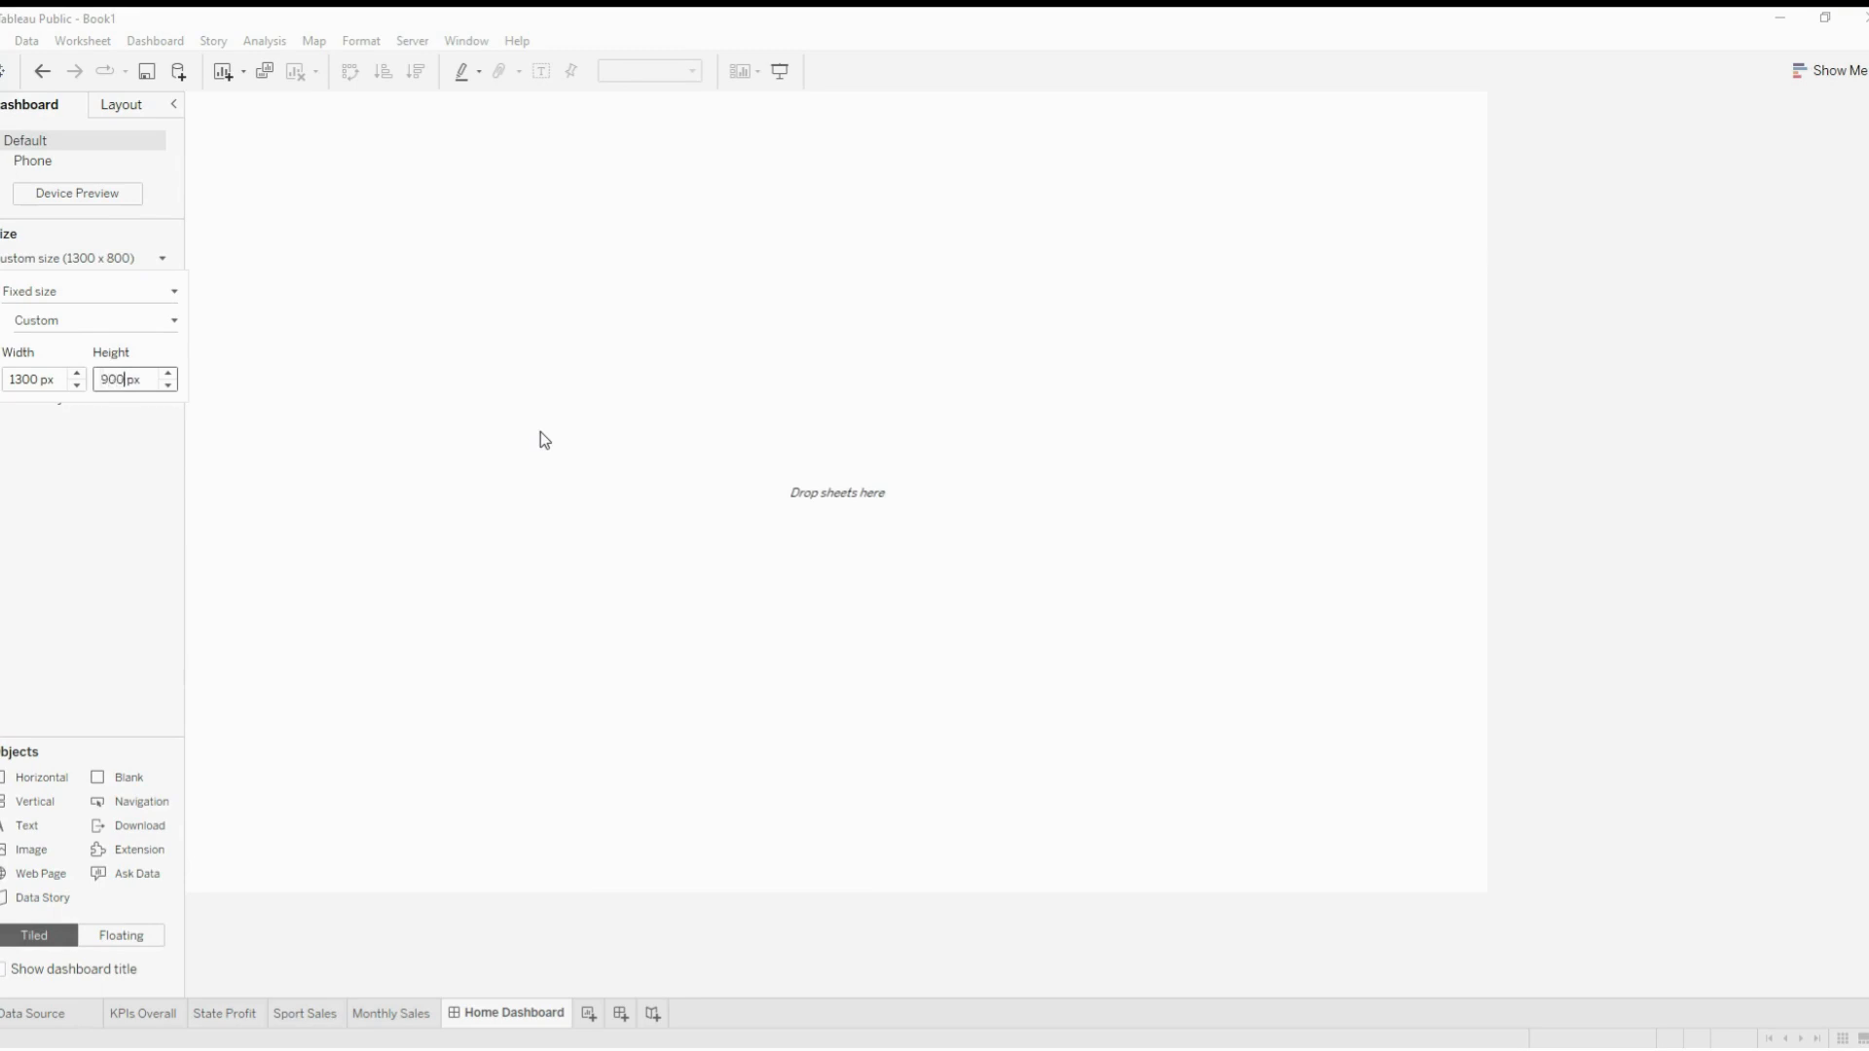
pyautogui.press('Return')
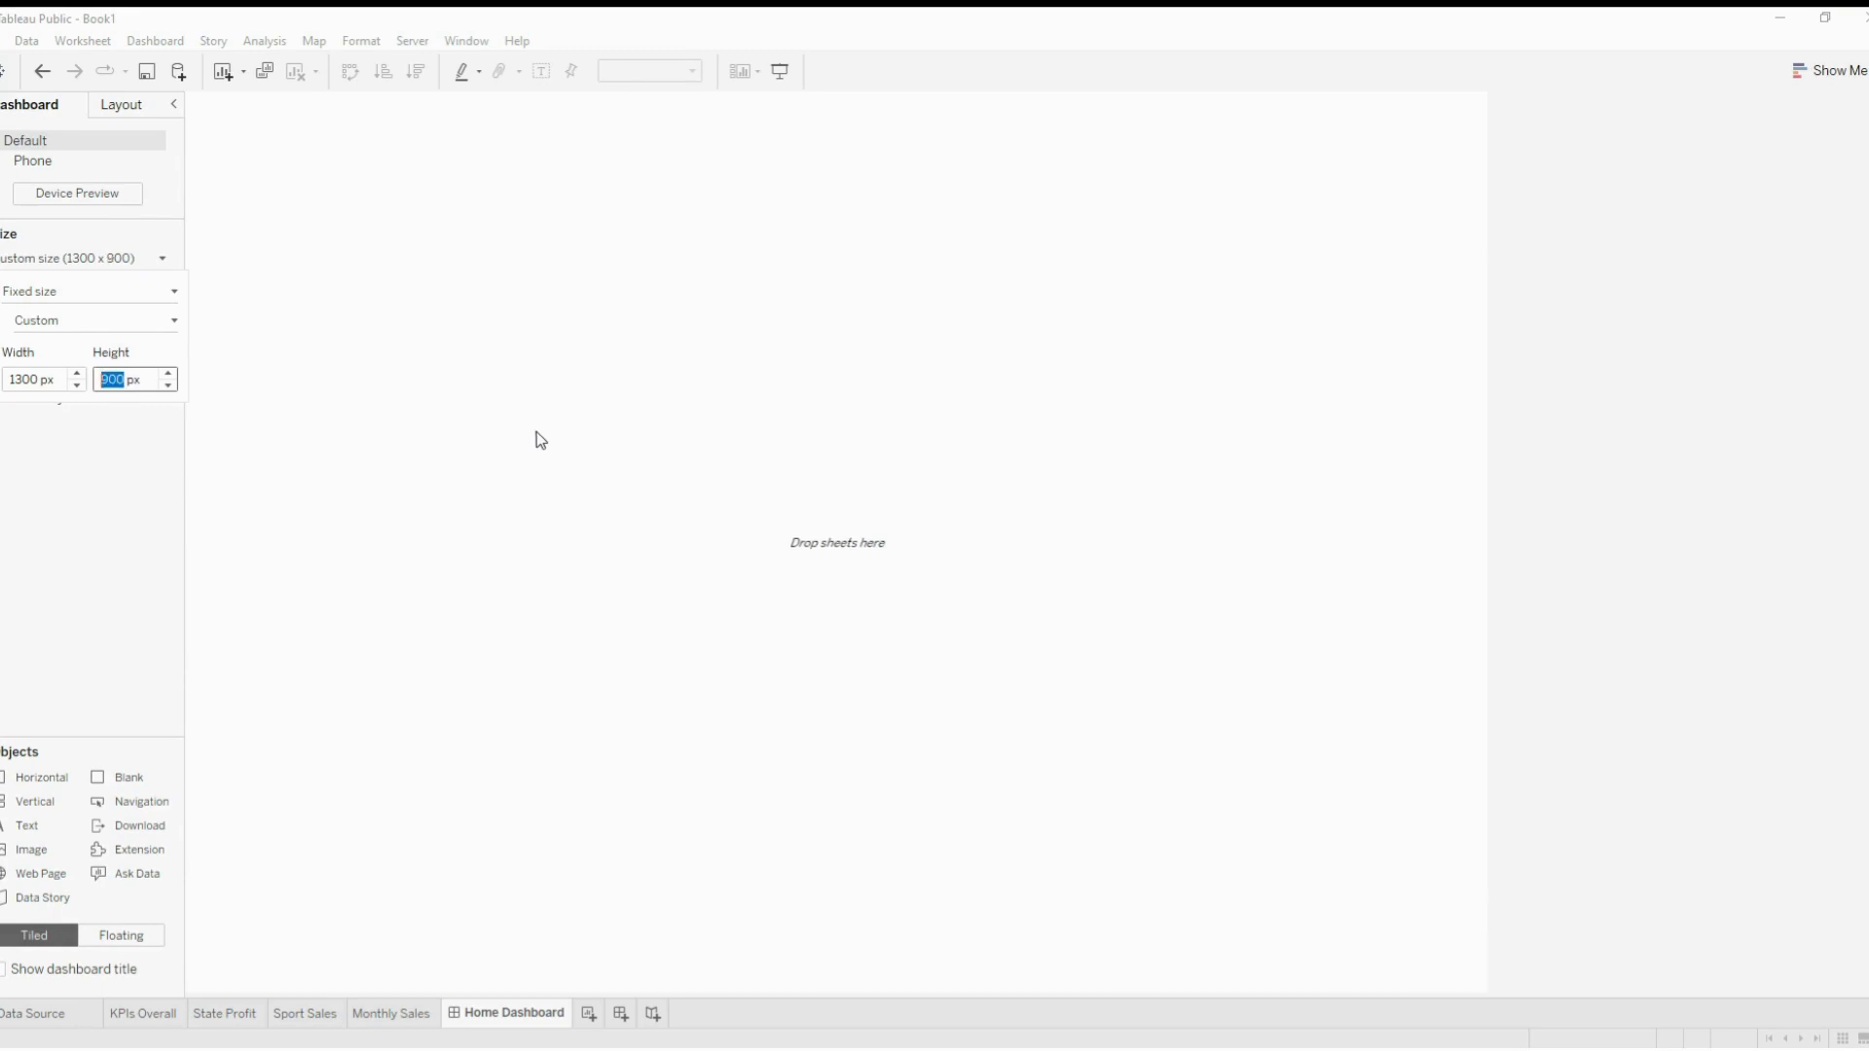
pyautogui.click(541, 418)
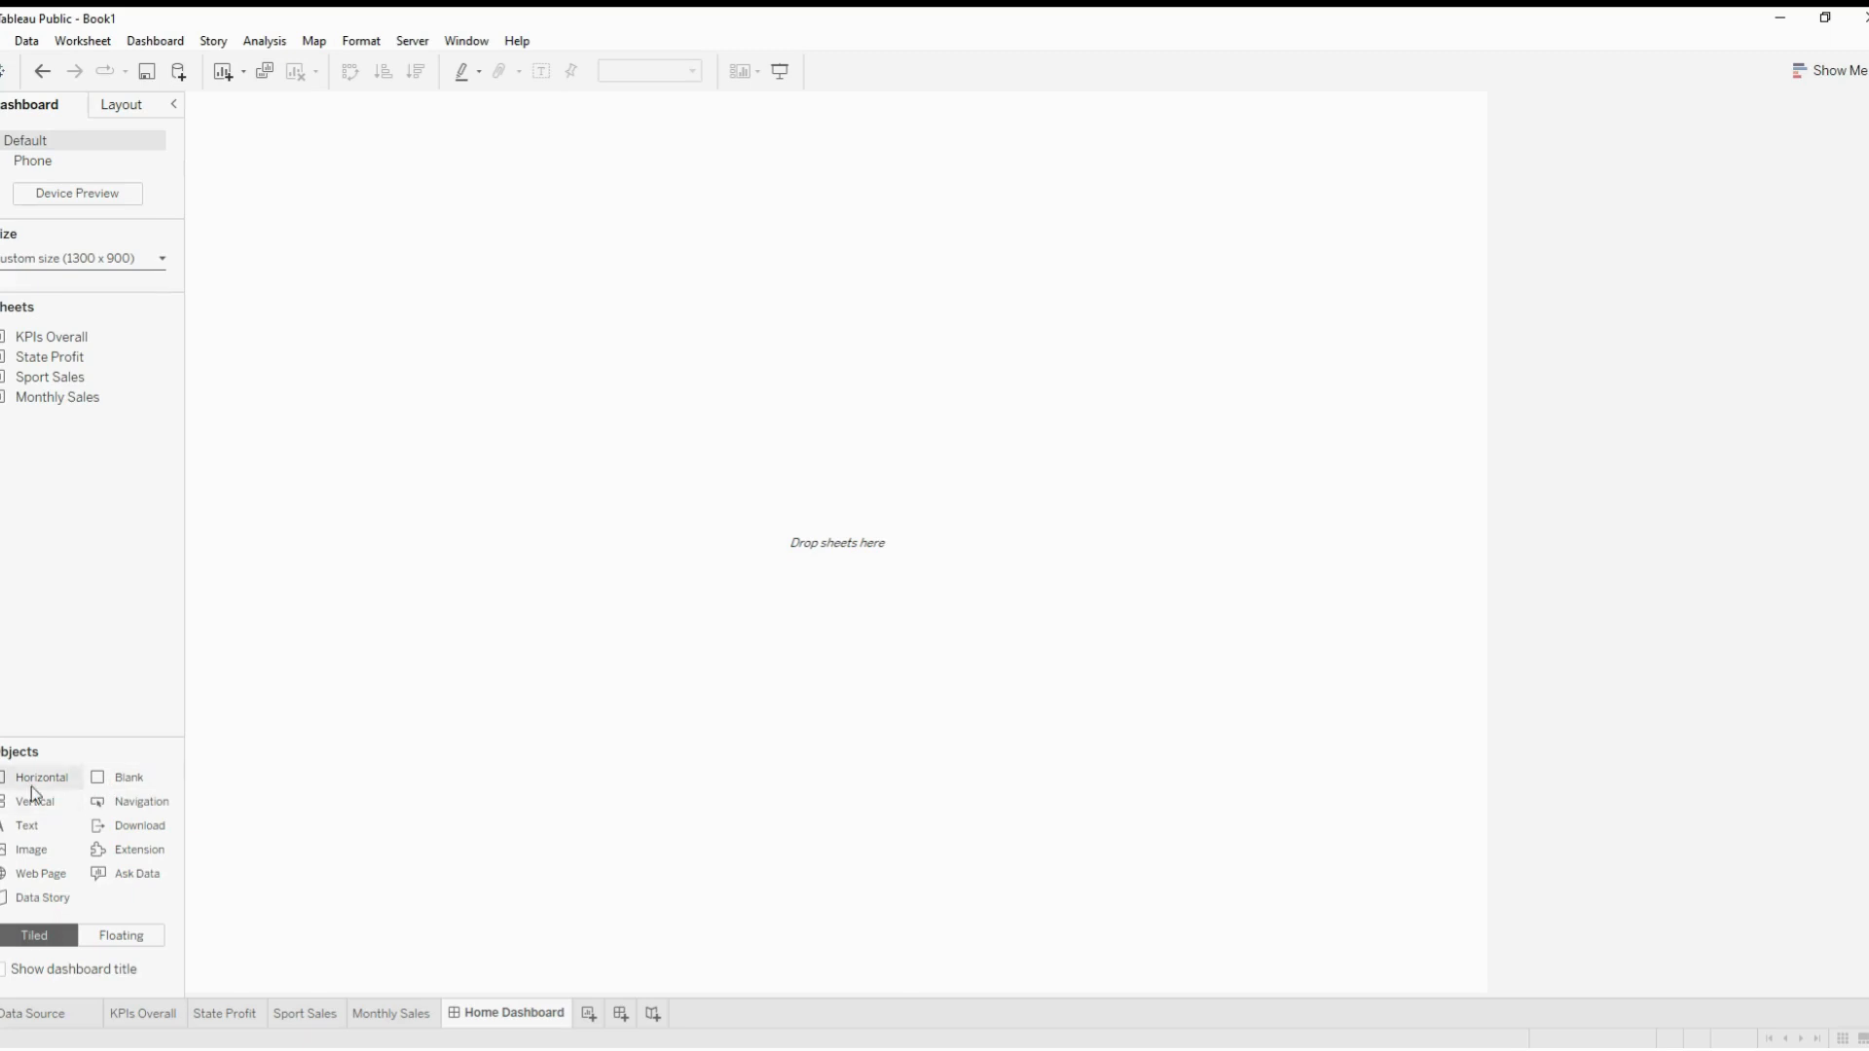
# Fill the dashboard with a horizontal container and add a vertical container above it, shrunk to a thin full-width header strip
pyautogui.moveTo(31, 784); pyautogui.dragTo(307, 691)
pyautogui.moveTo(408, 625); pyautogui.dragTo(407, 632)
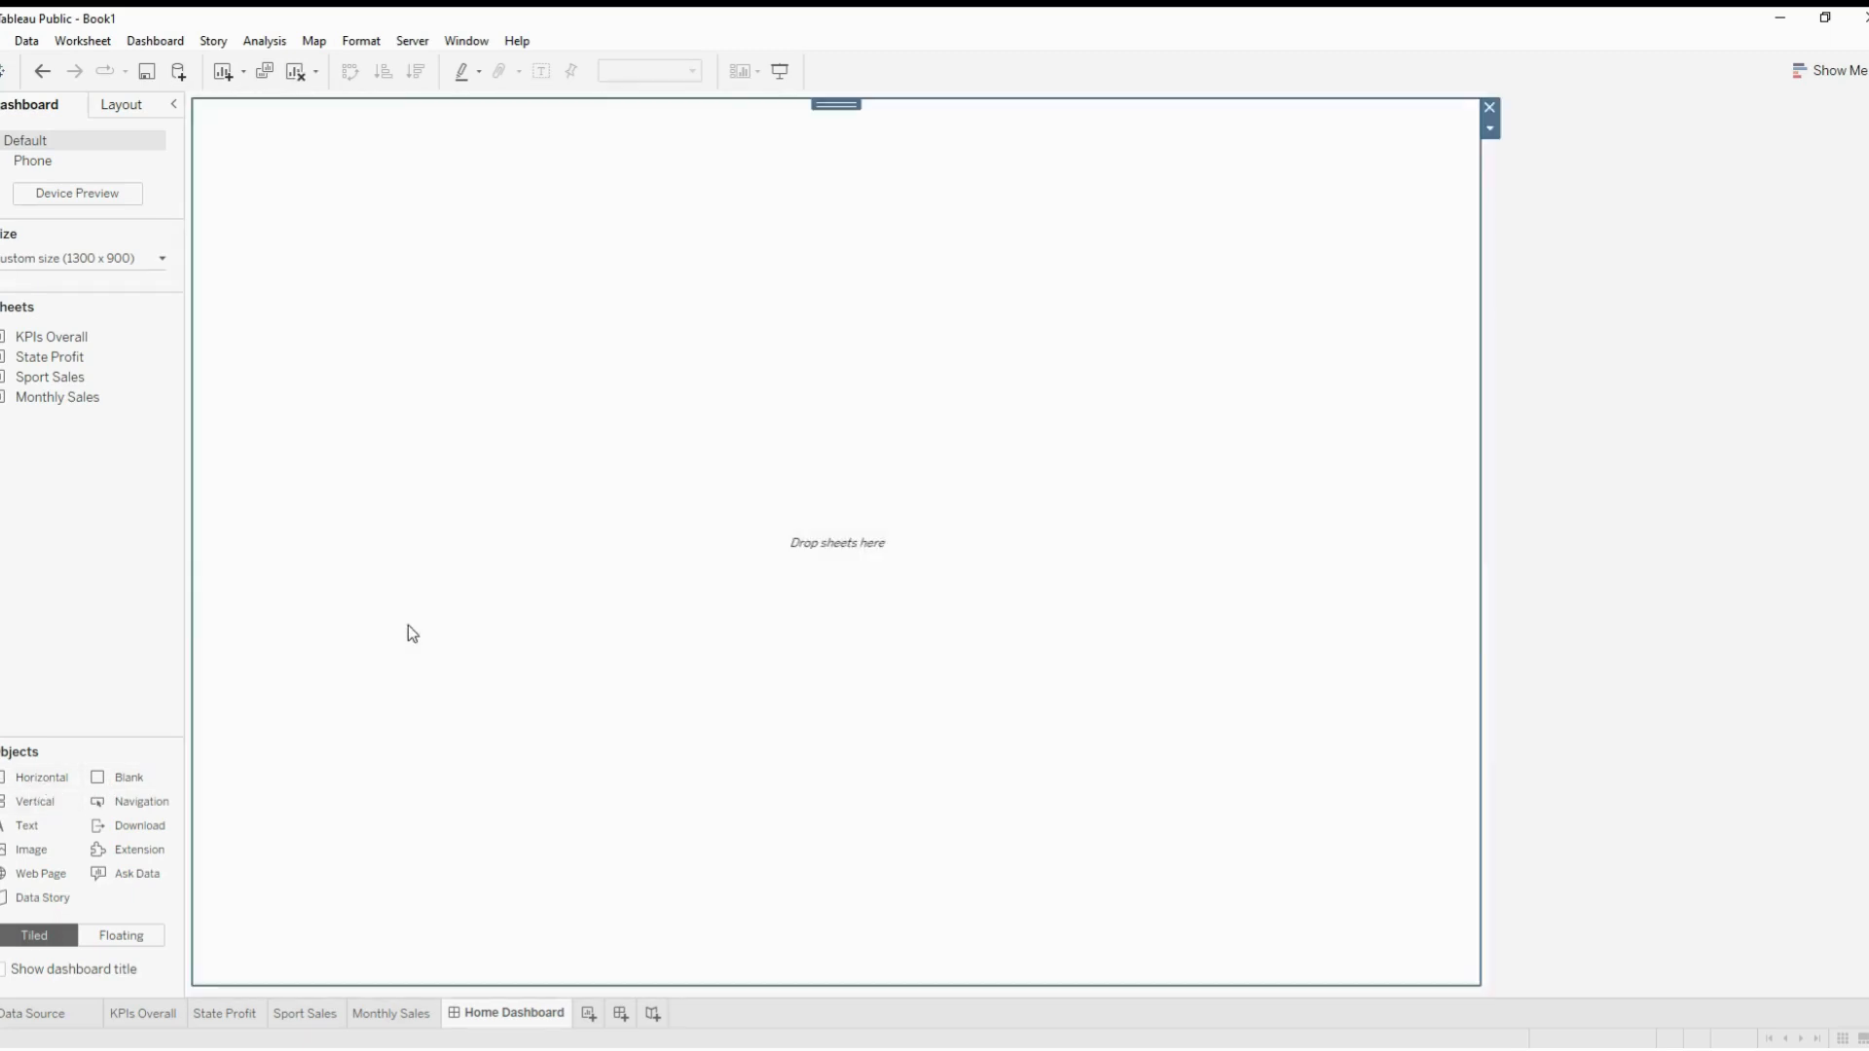
pyautogui.moveTo(39, 808); pyautogui.dragTo(407, 495)
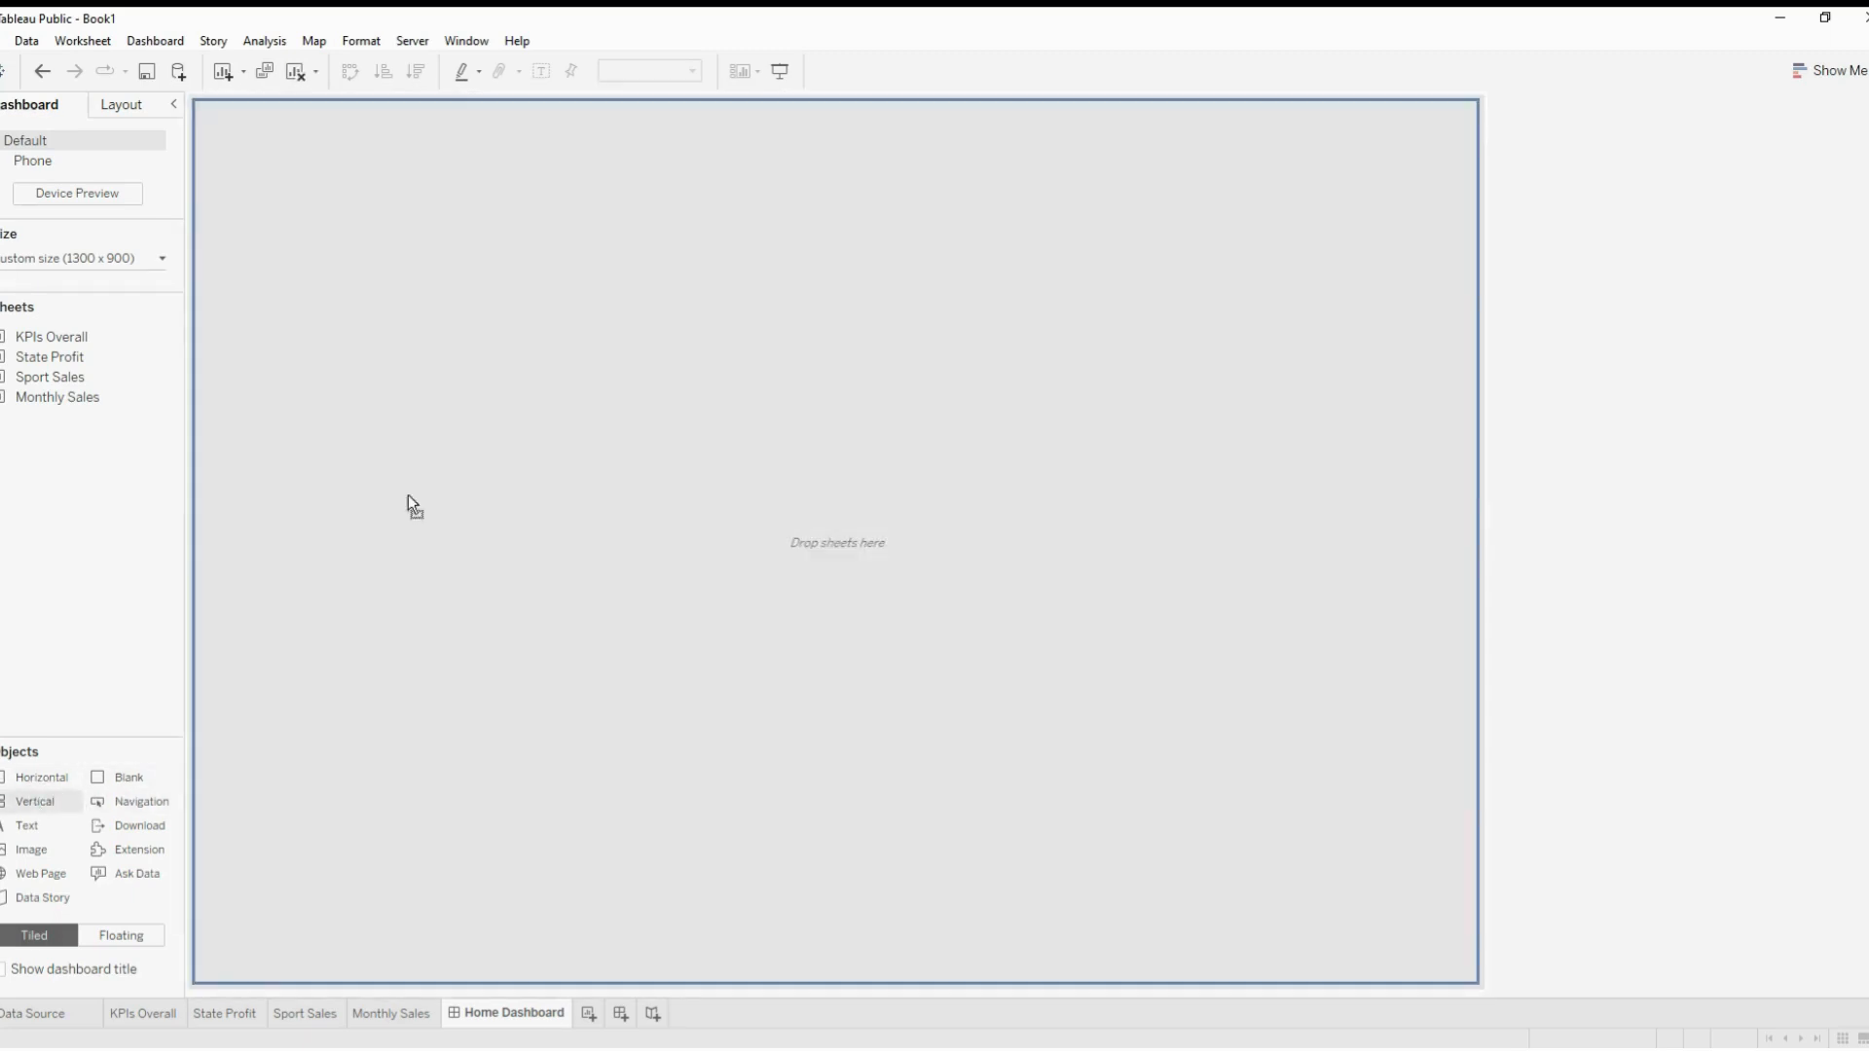
pyautogui.moveTo(393, 166); pyautogui.dragTo(412, 121)
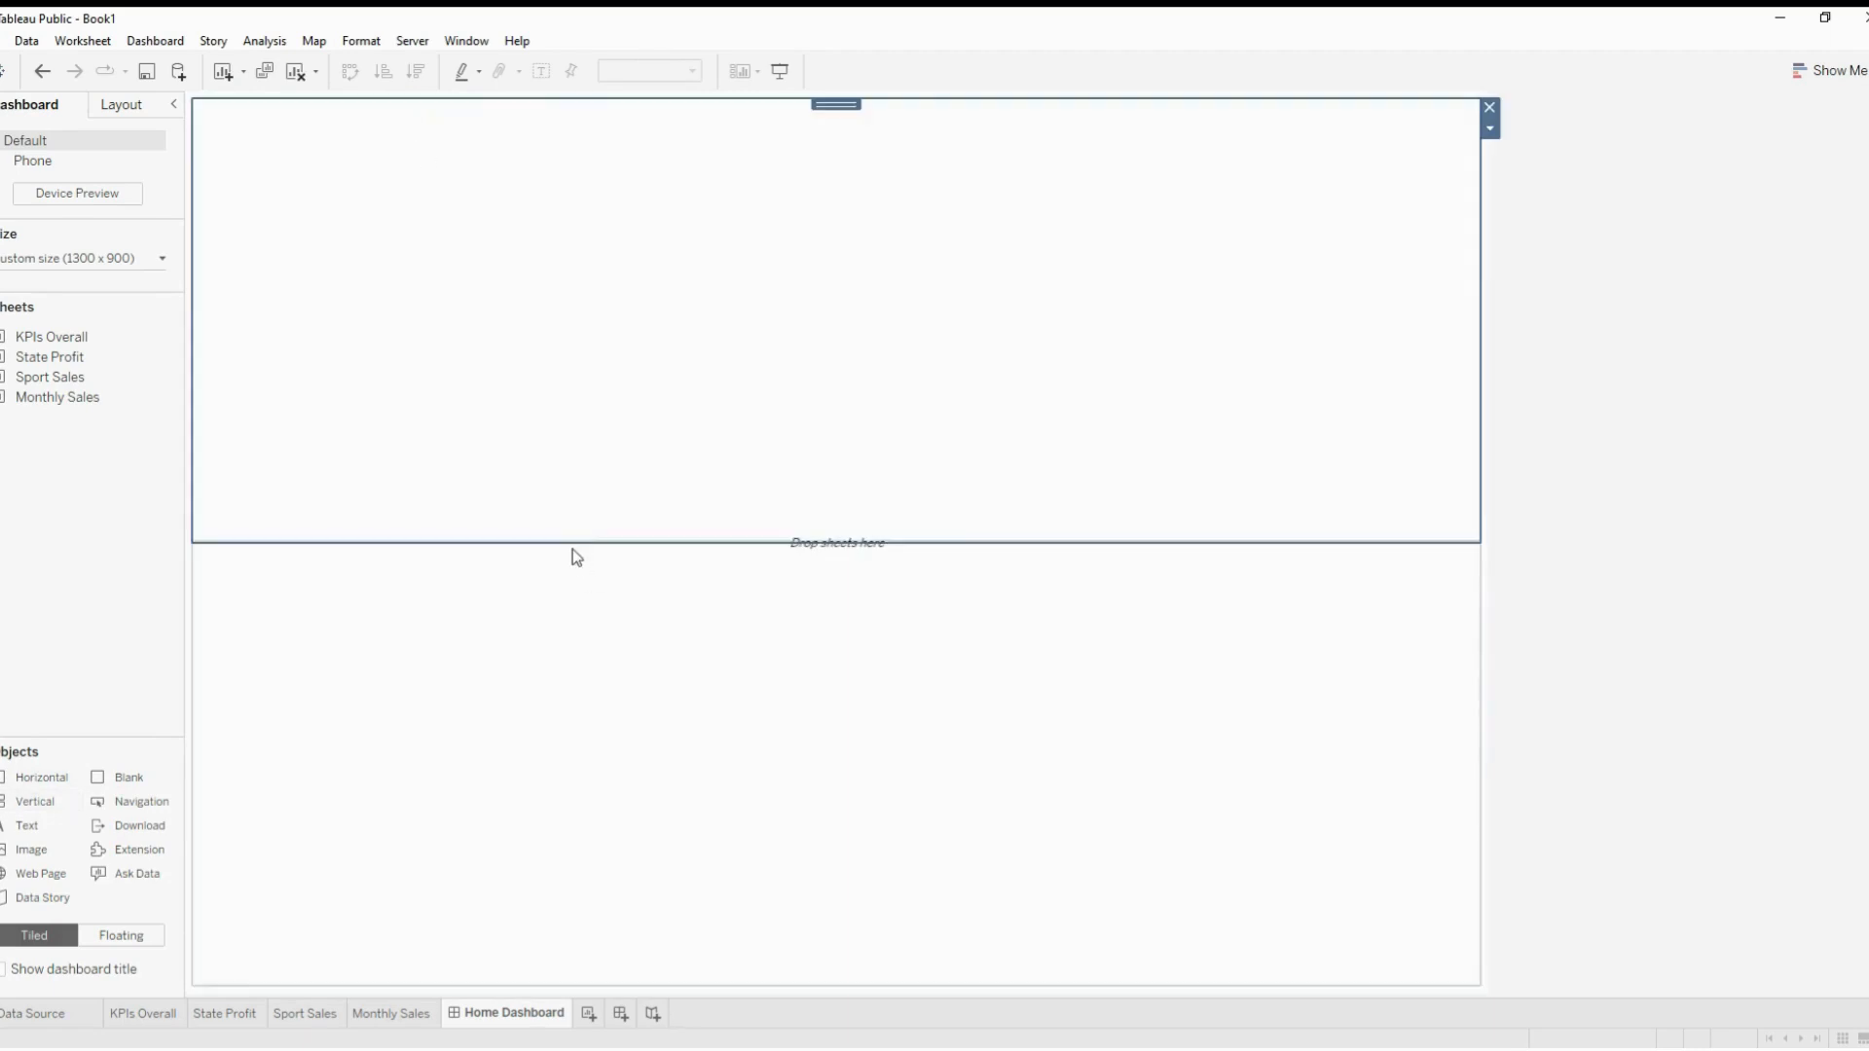
pyautogui.moveTo(568, 542); pyautogui.dragTo(579, 189)
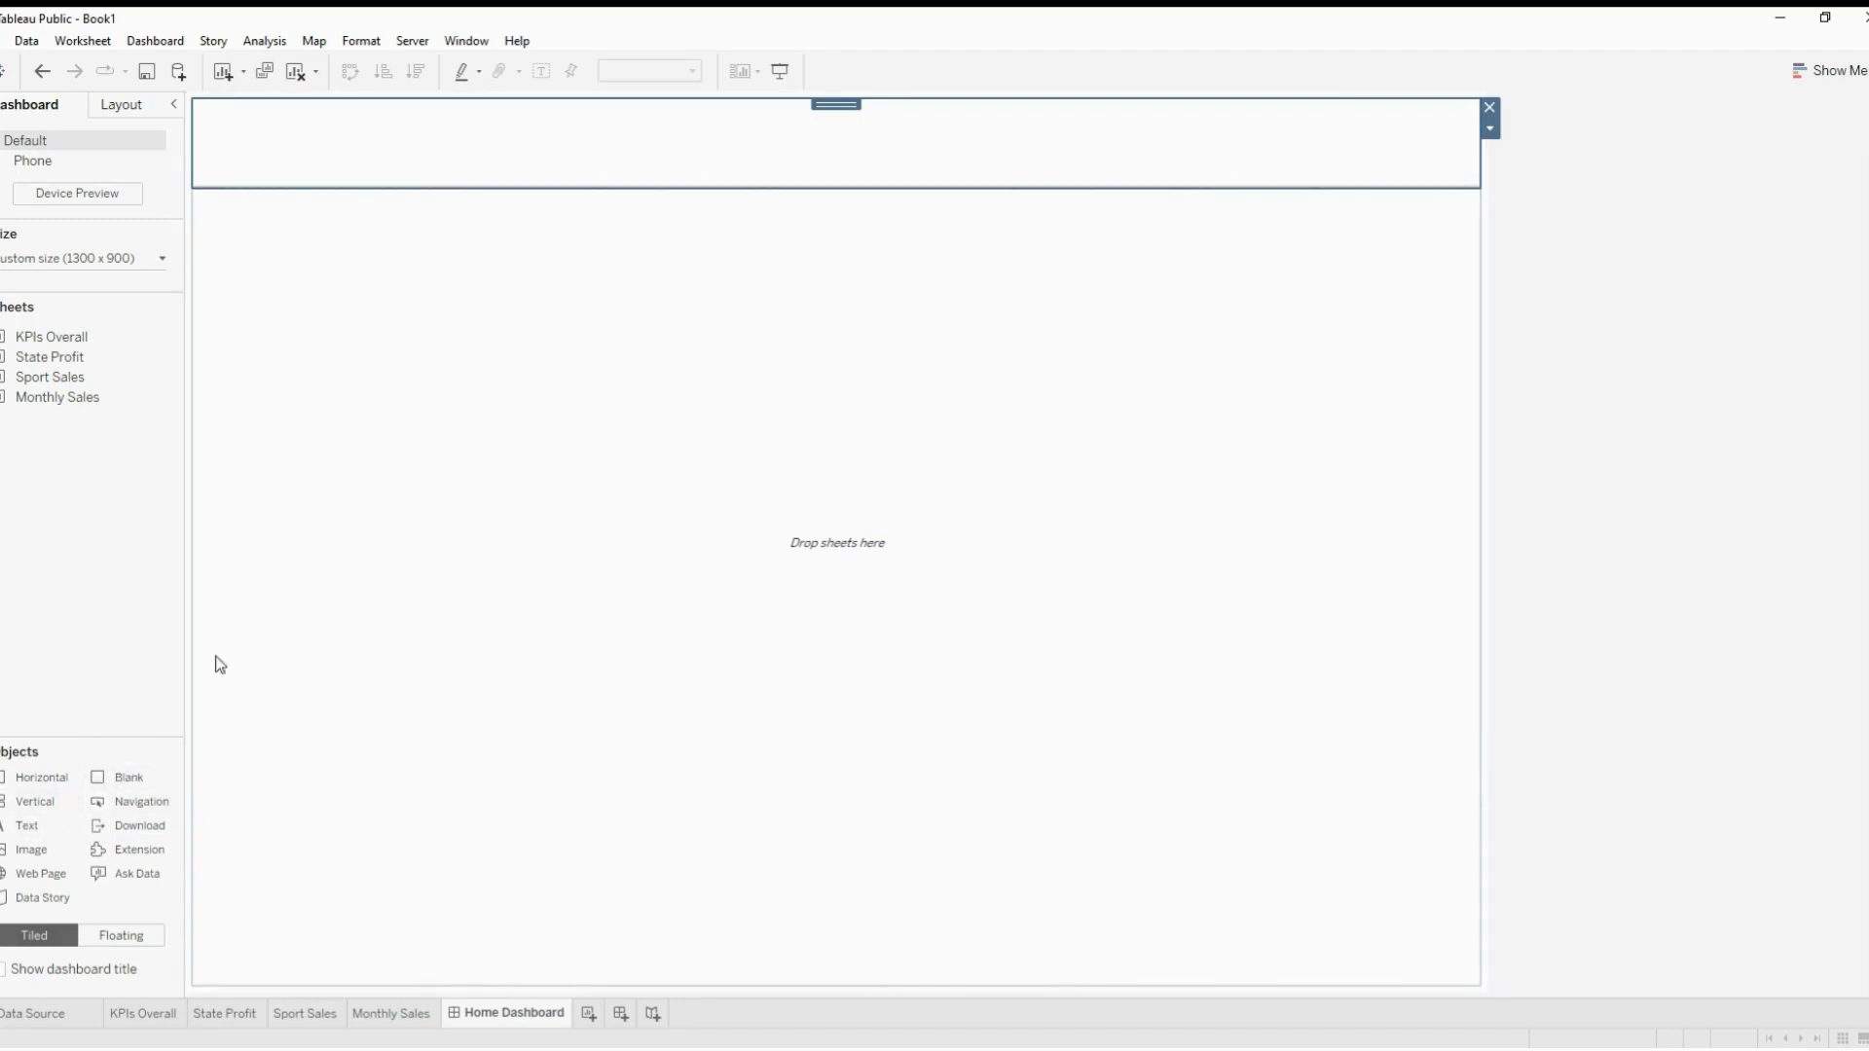
# Add a narrow horizontal container along the left side below the header and put the text "Navigation DO NOT TOUCH" in it
pyautogui.moveTo(26, 781)
pyautogui.mouseDown()
pyautogui.moveTo(167, 756)
pyautogui.moveTo(271, 663)
pyautogui.moveTo(213, 654)
pyautogui.mouseUp()
pyautogui.moveTo(837, 587); pyautogui.dragTo(350, 558)
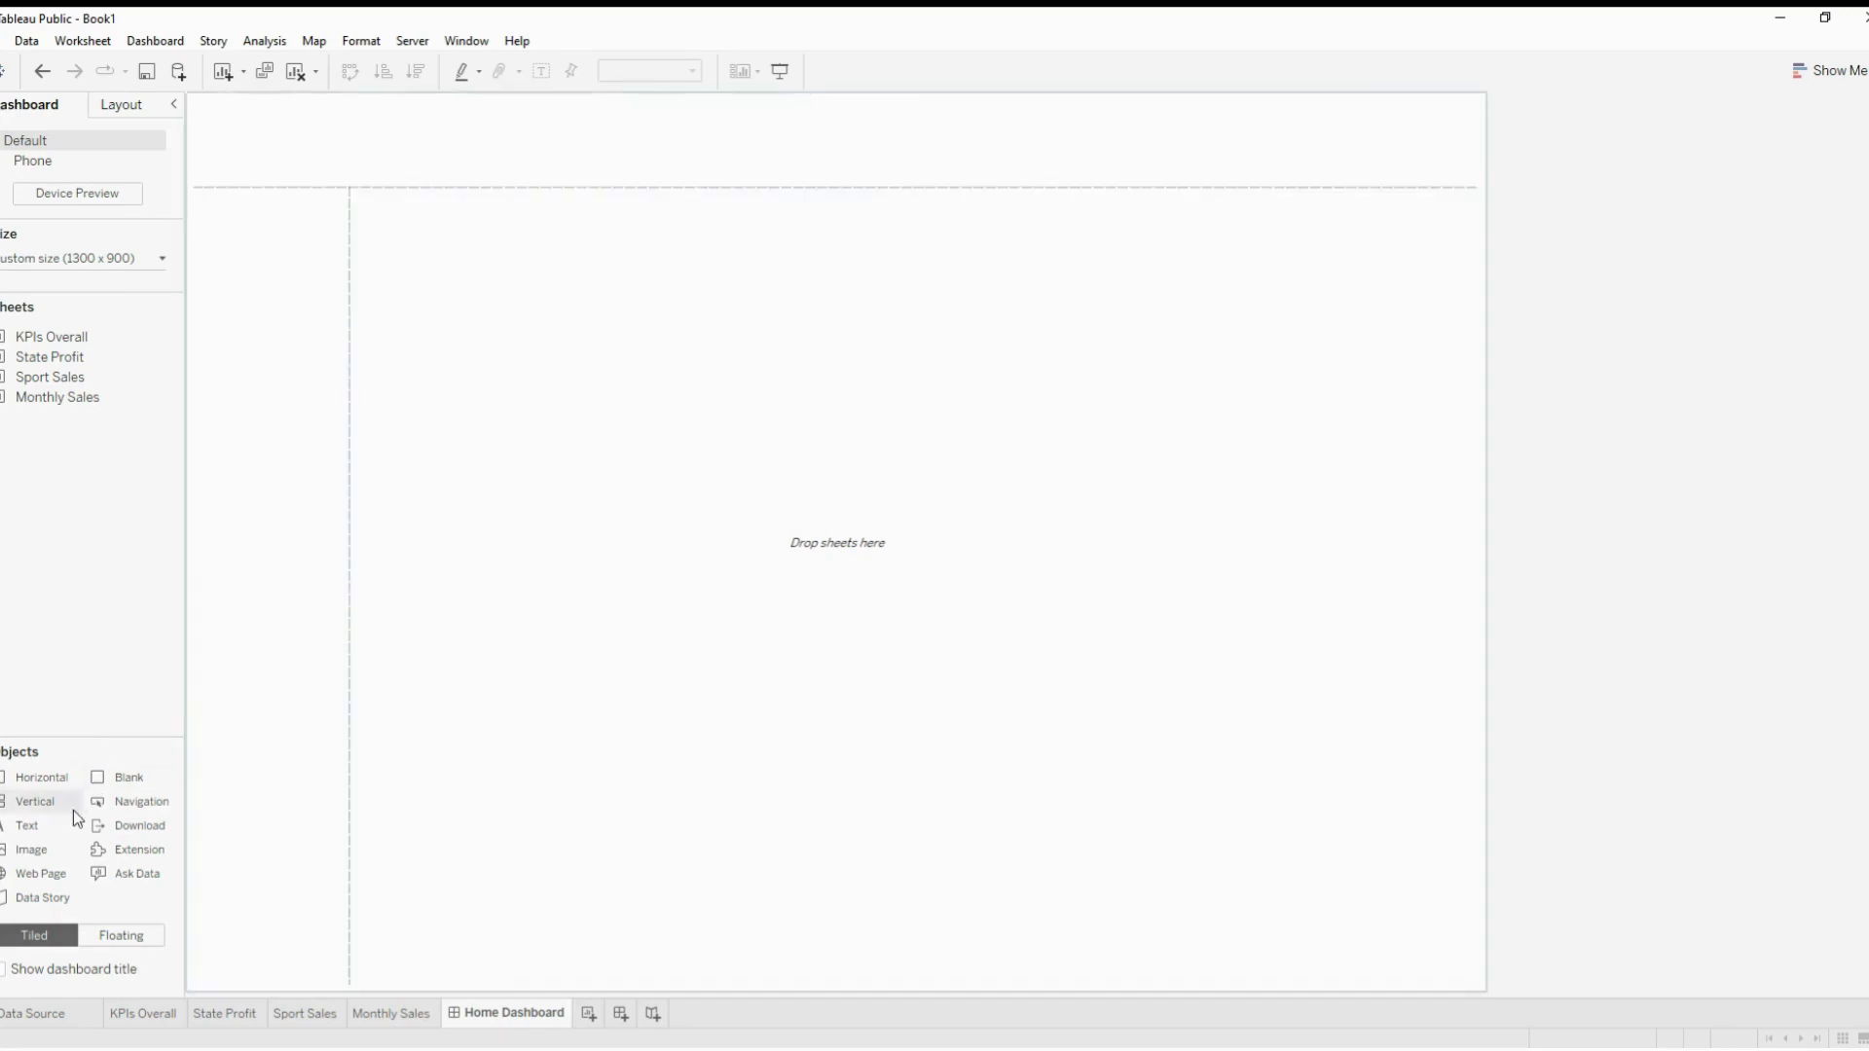
pyautogui.moveTo(69, 824); pyautogui.dragTo(263, 690)
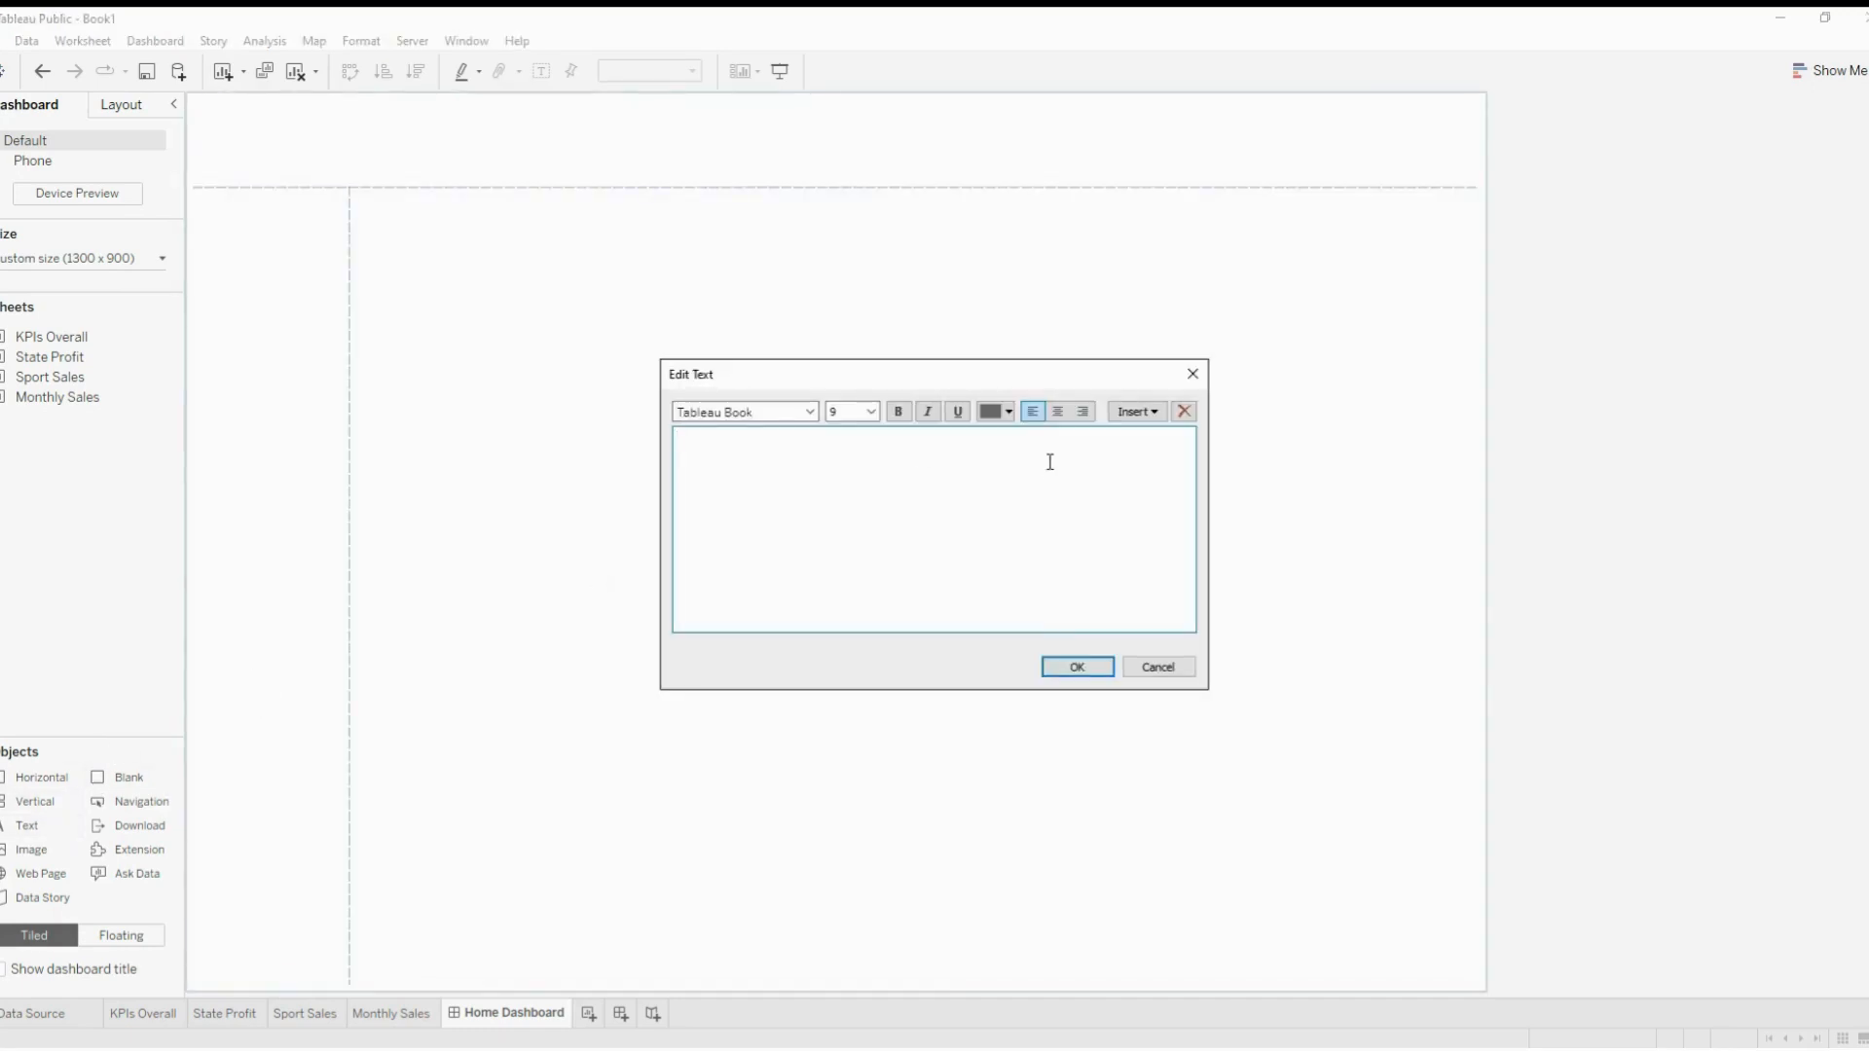
pyautogui.write('Navigation DO NOT TOUCH')
pyautogui.click(1073, 666)
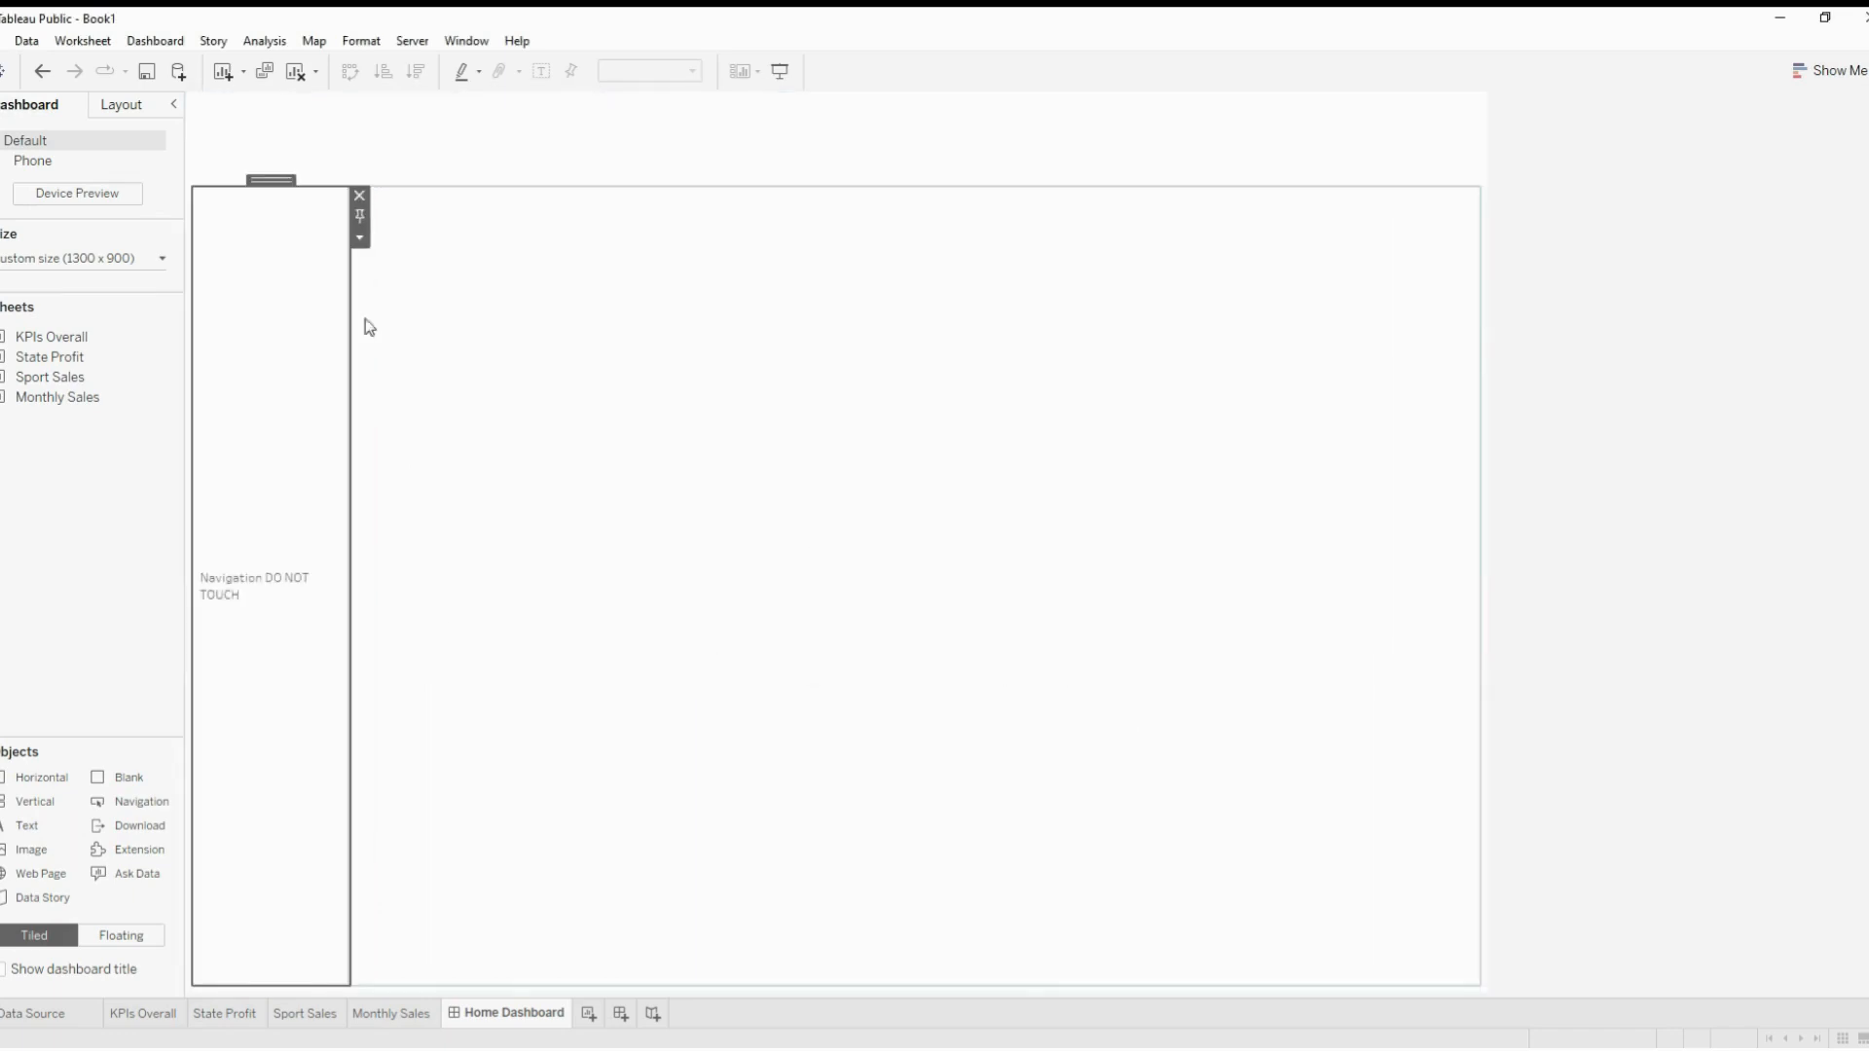
pyautogui.click(380, 161)
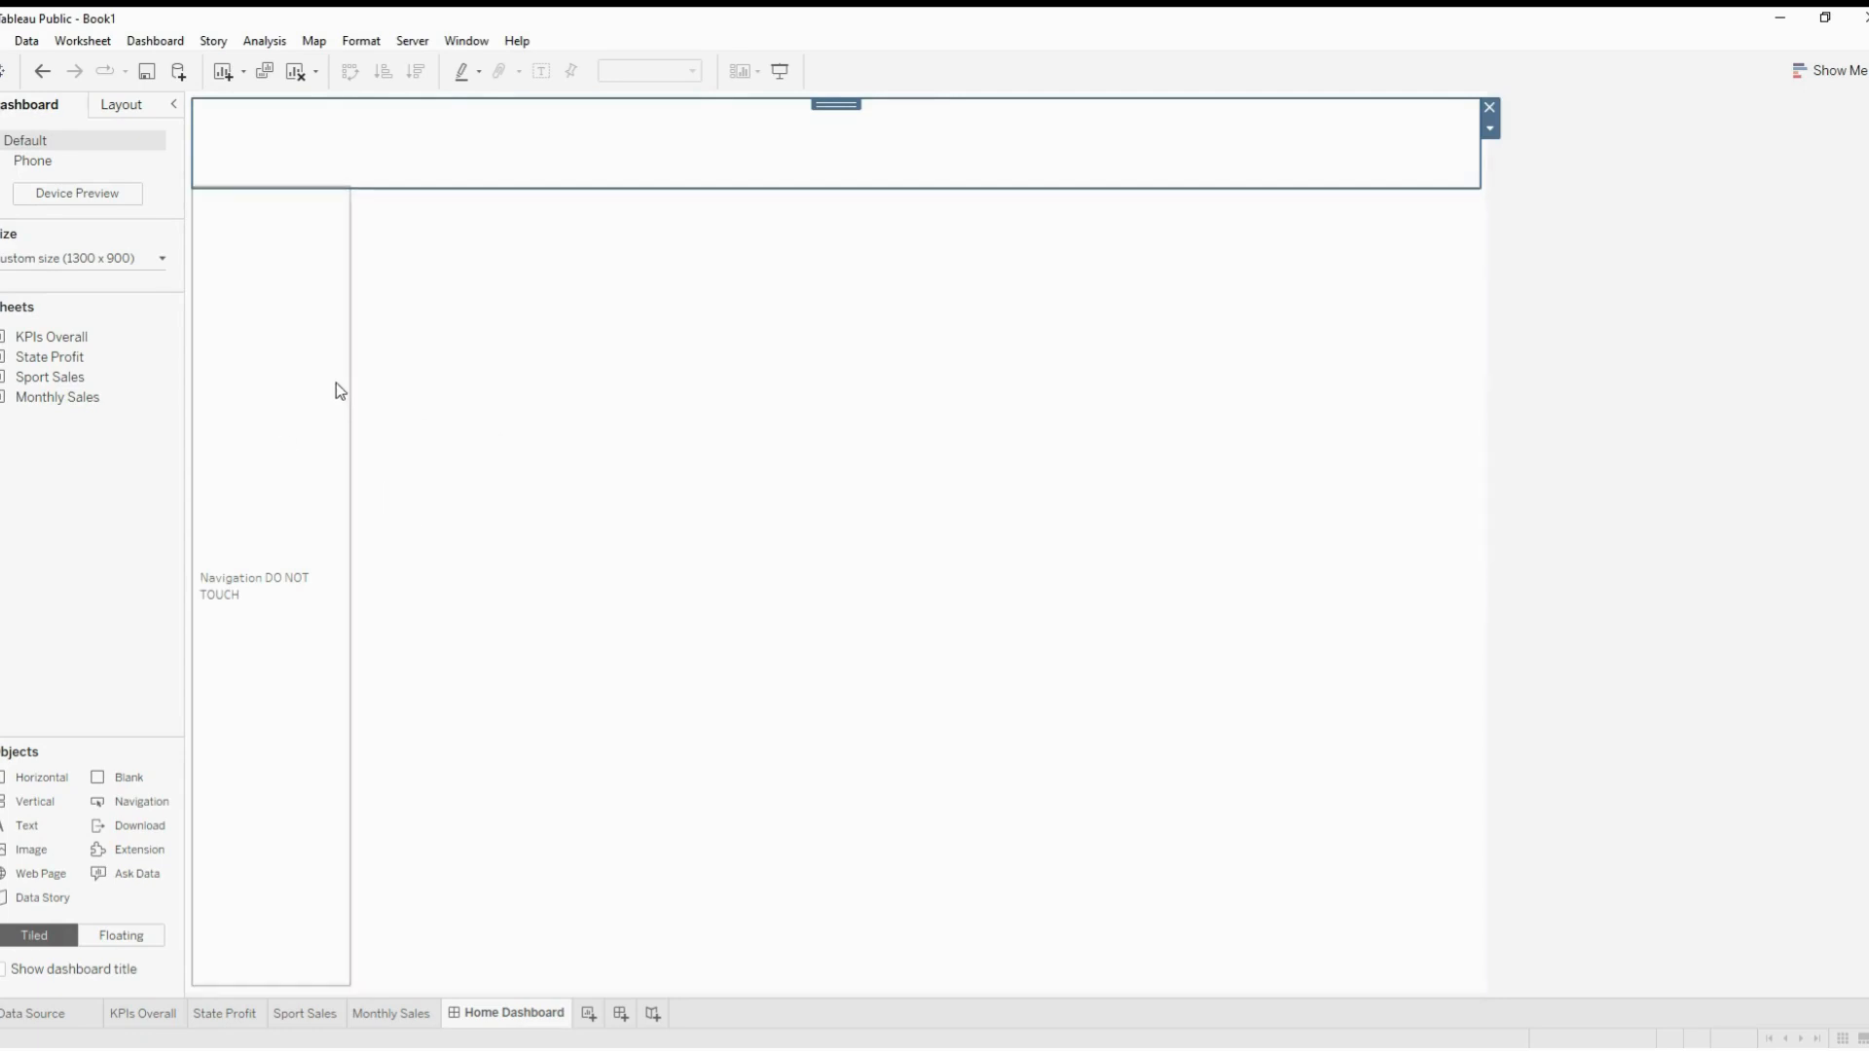
pyautogui.click(446, 364)
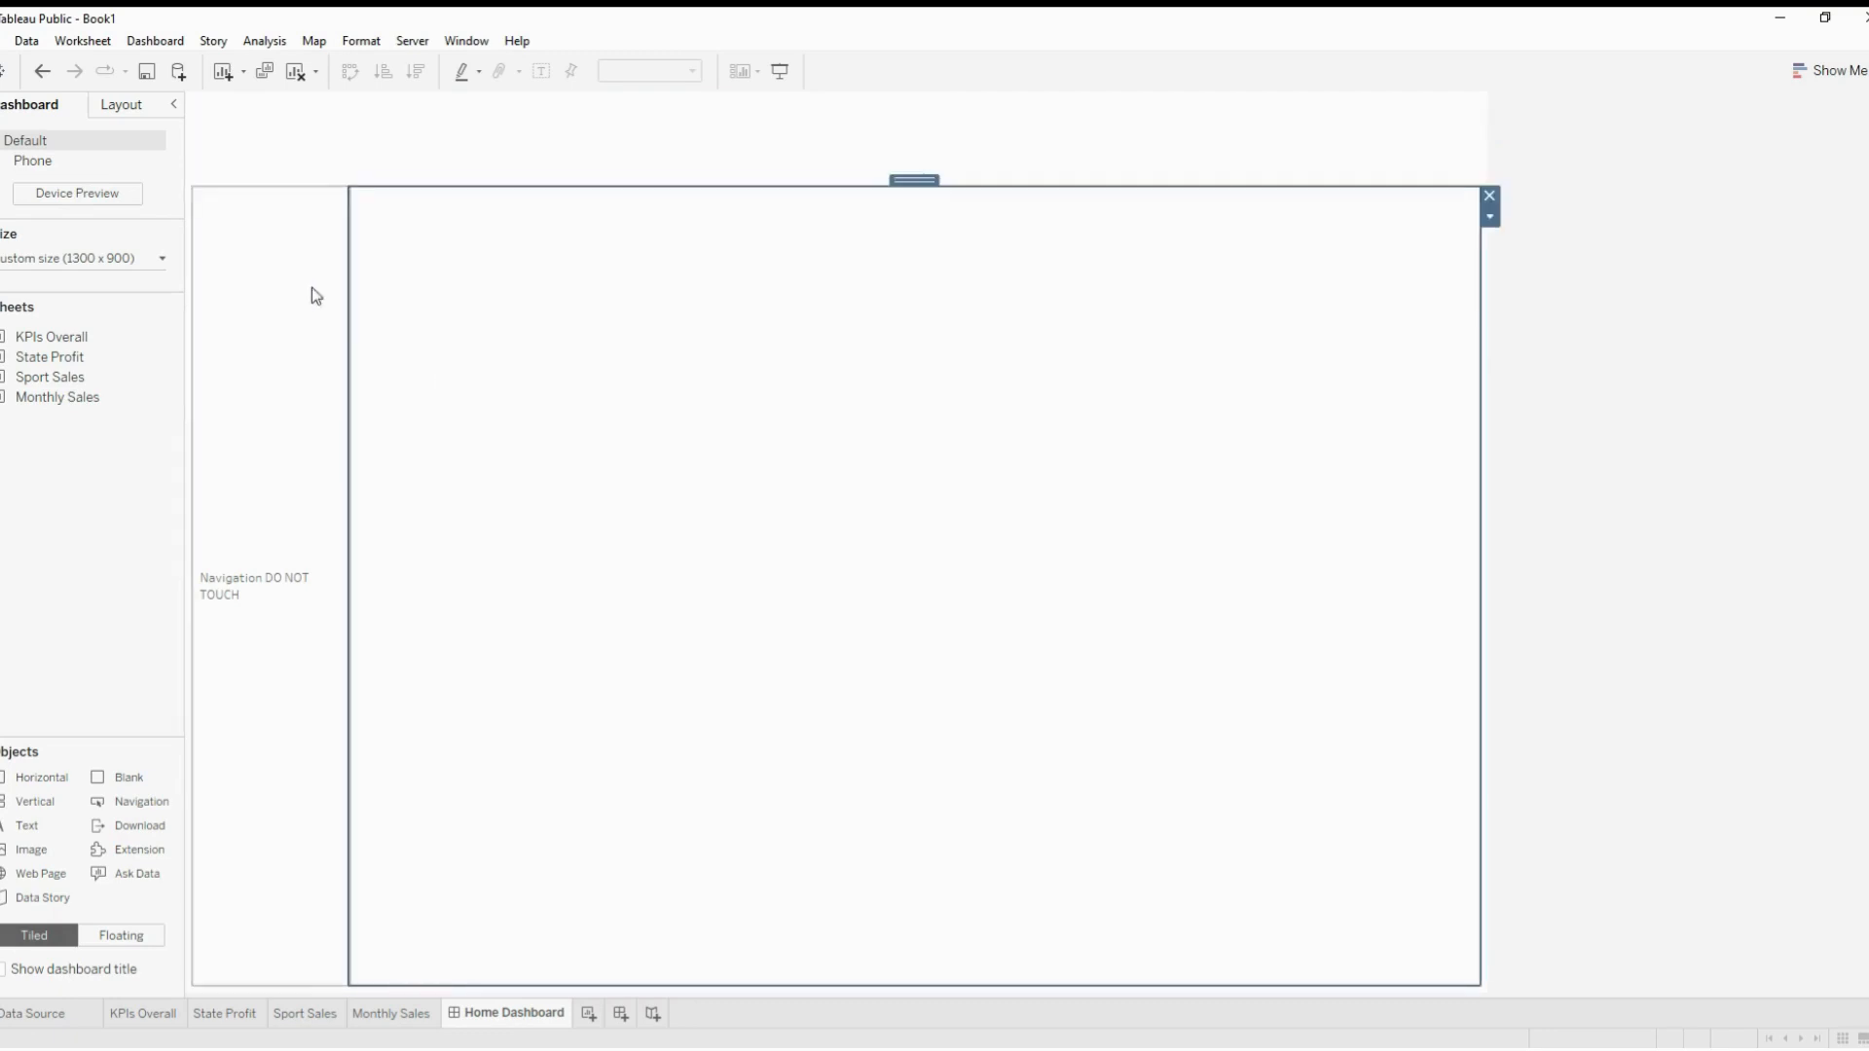
pyautogui.click(328, 130)
pyautogui.click(497, 347)
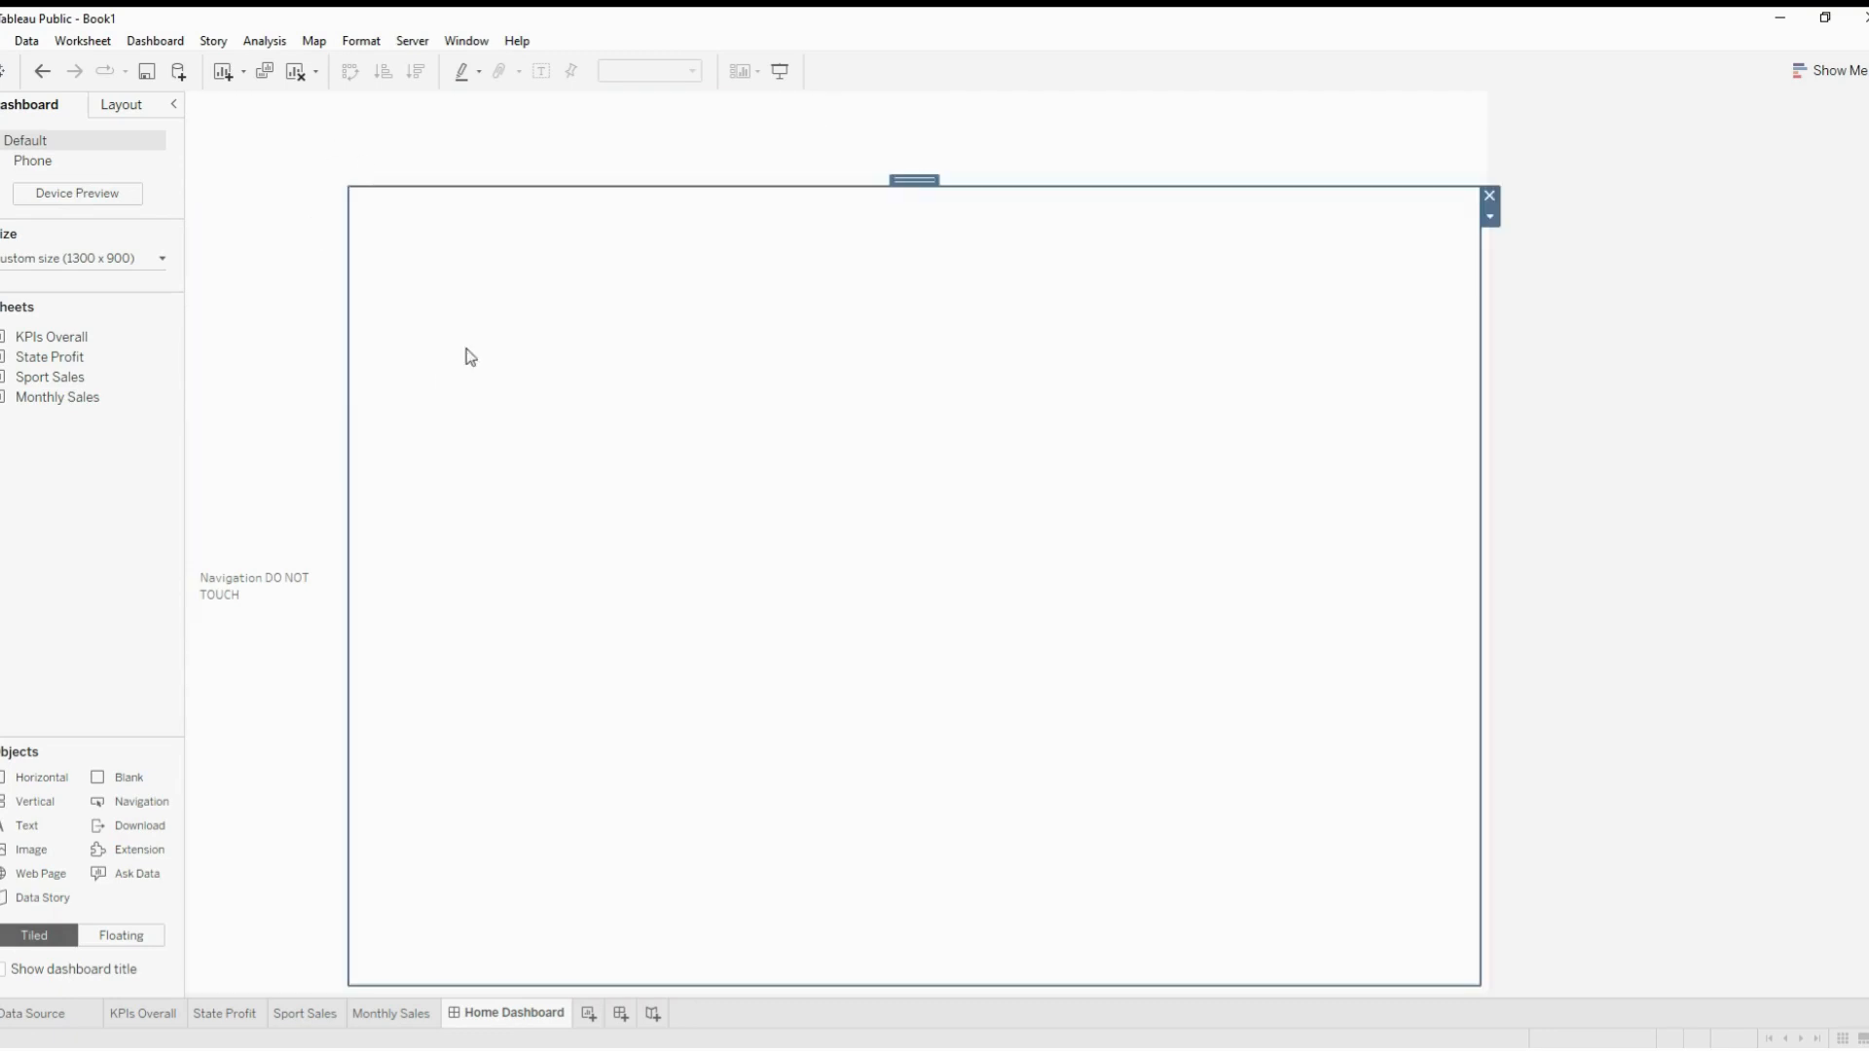
pyautogui.click(296, 405)
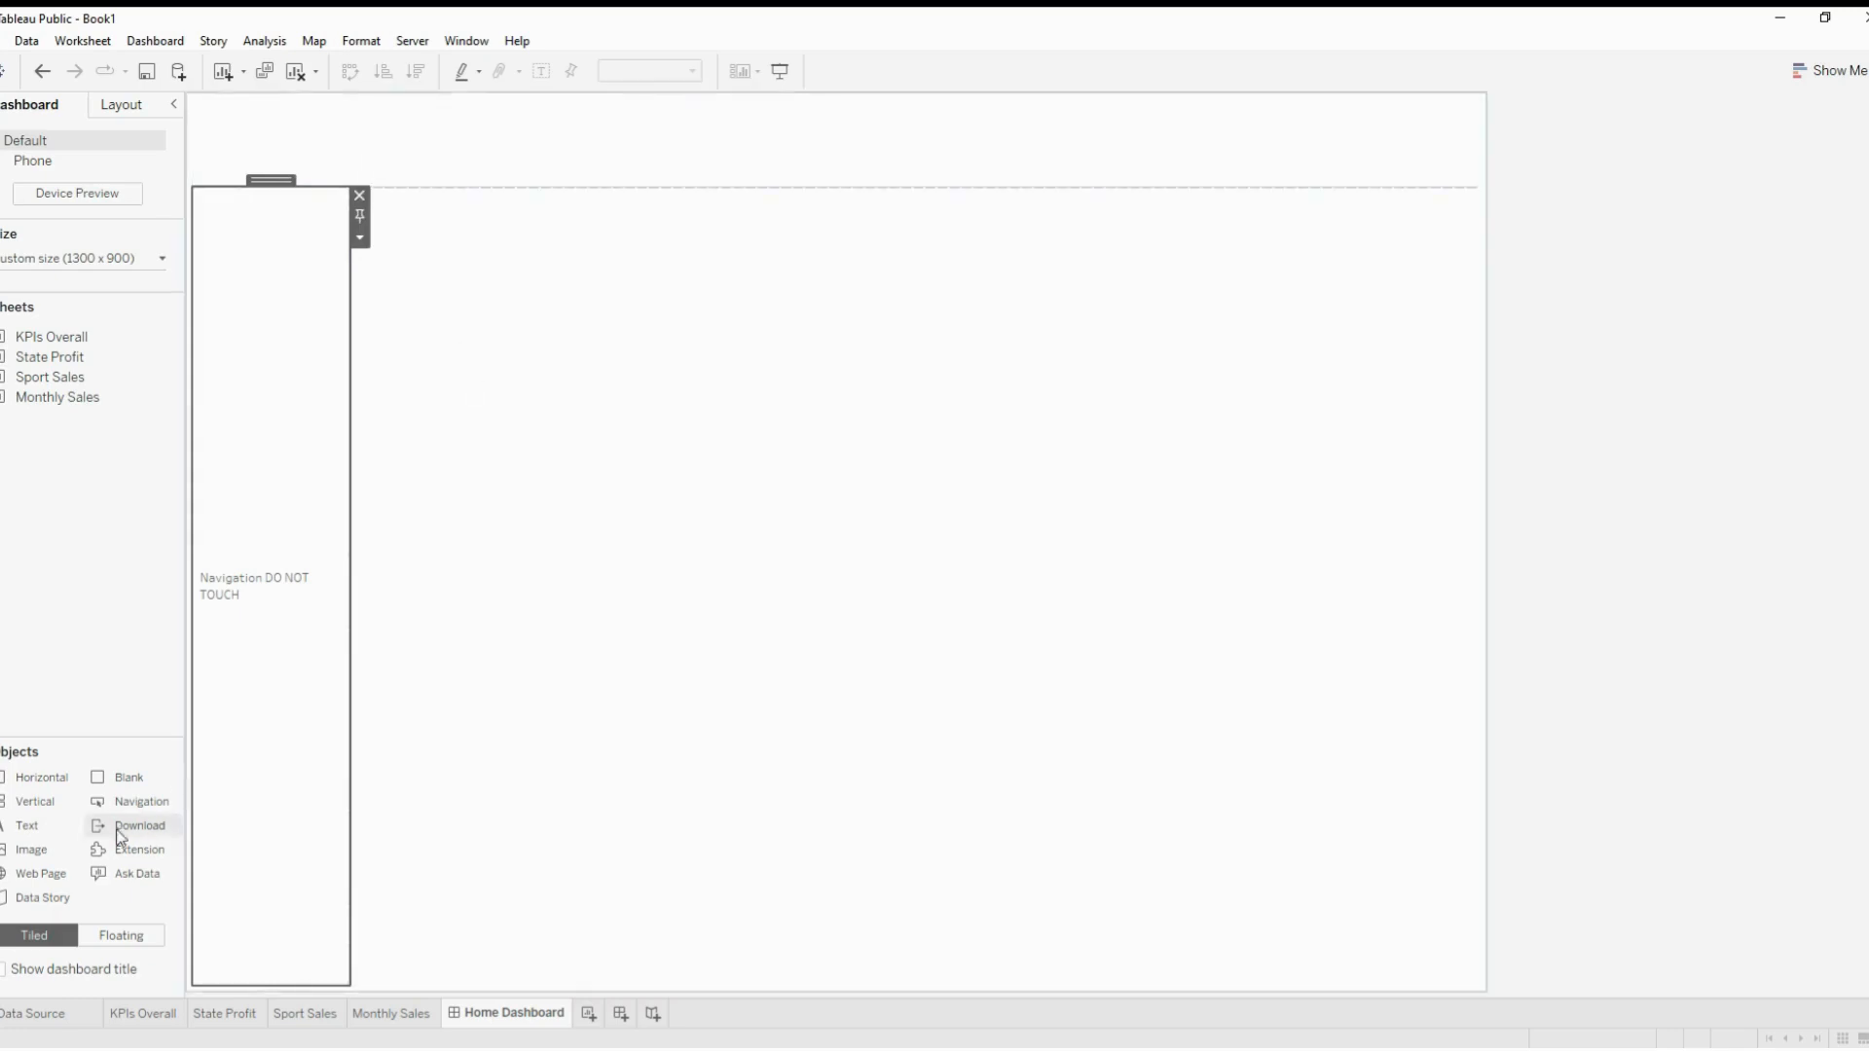
# Divide the main area beside the navigation with containers into a short upper strip, a middle row split in two, and a full-width lower row
pyautogui.moveTo(42, 802); pyautogui.dragTo(861, 209)
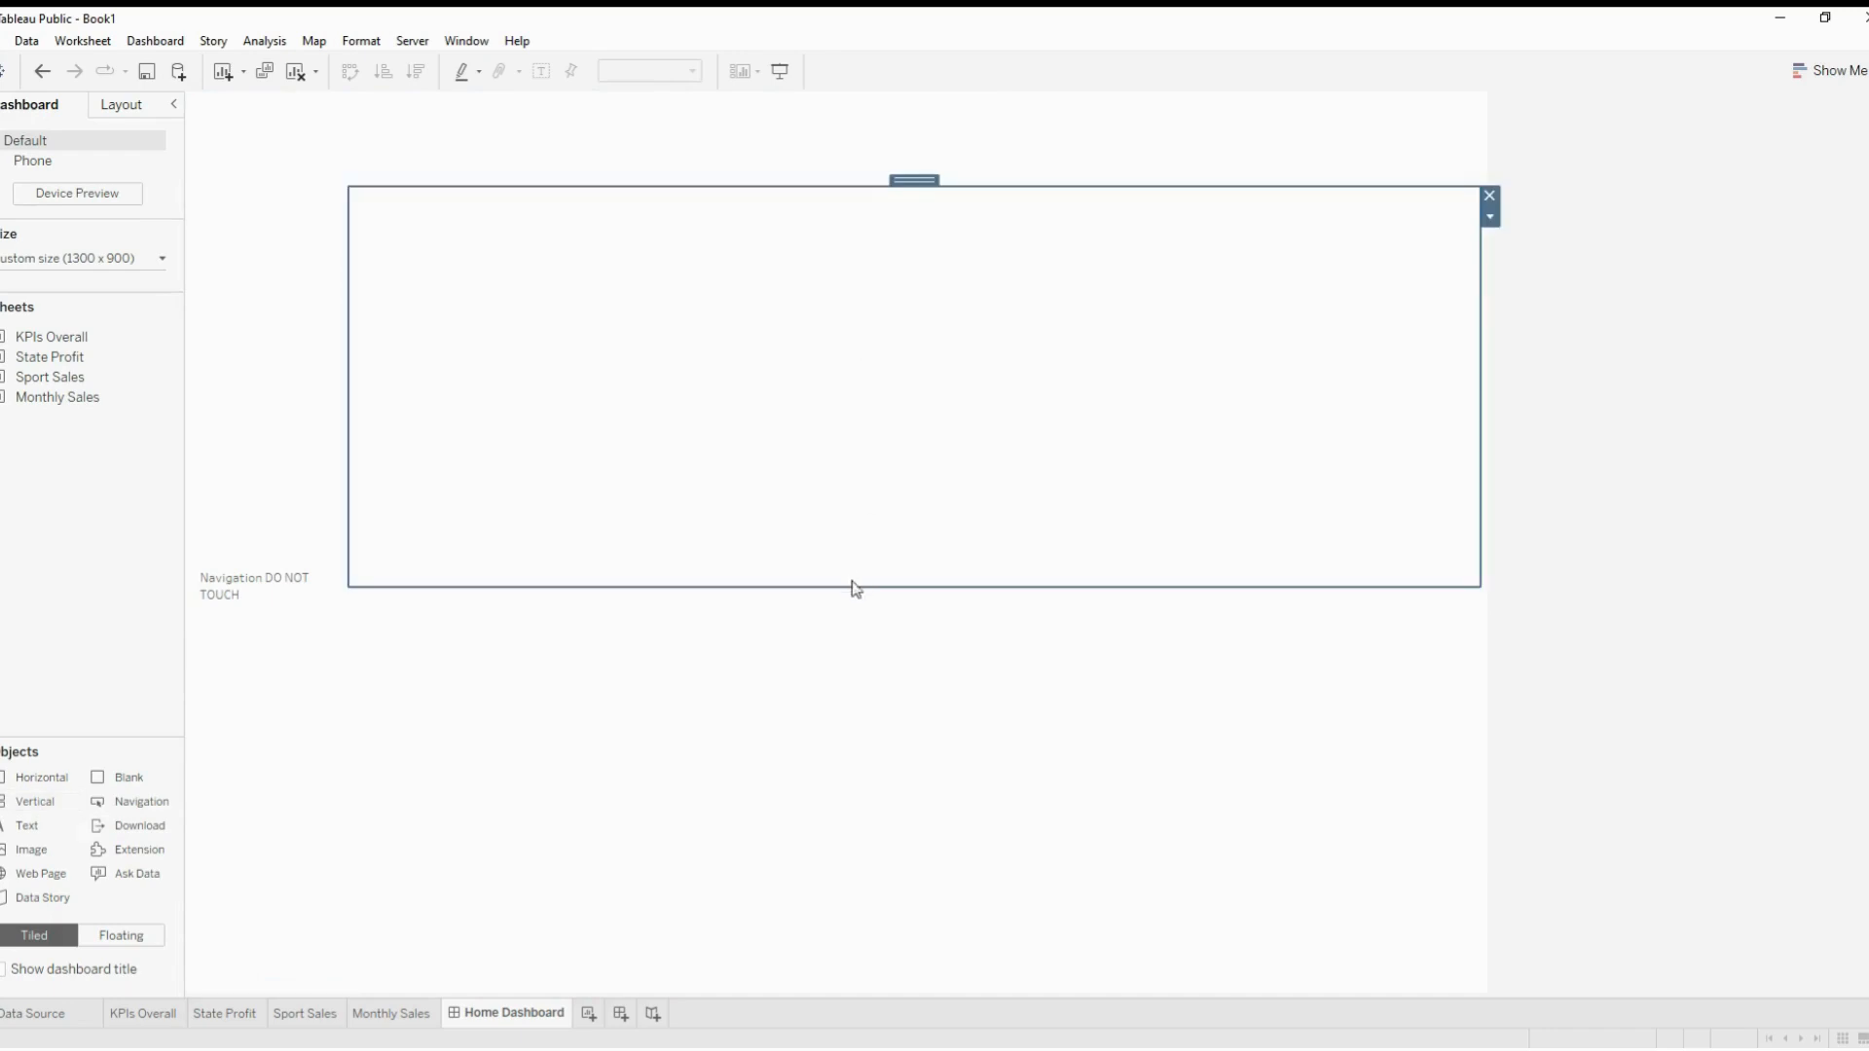
pyautogui.moveTo(856, 588); pyautogui.dragTo(887, 354)
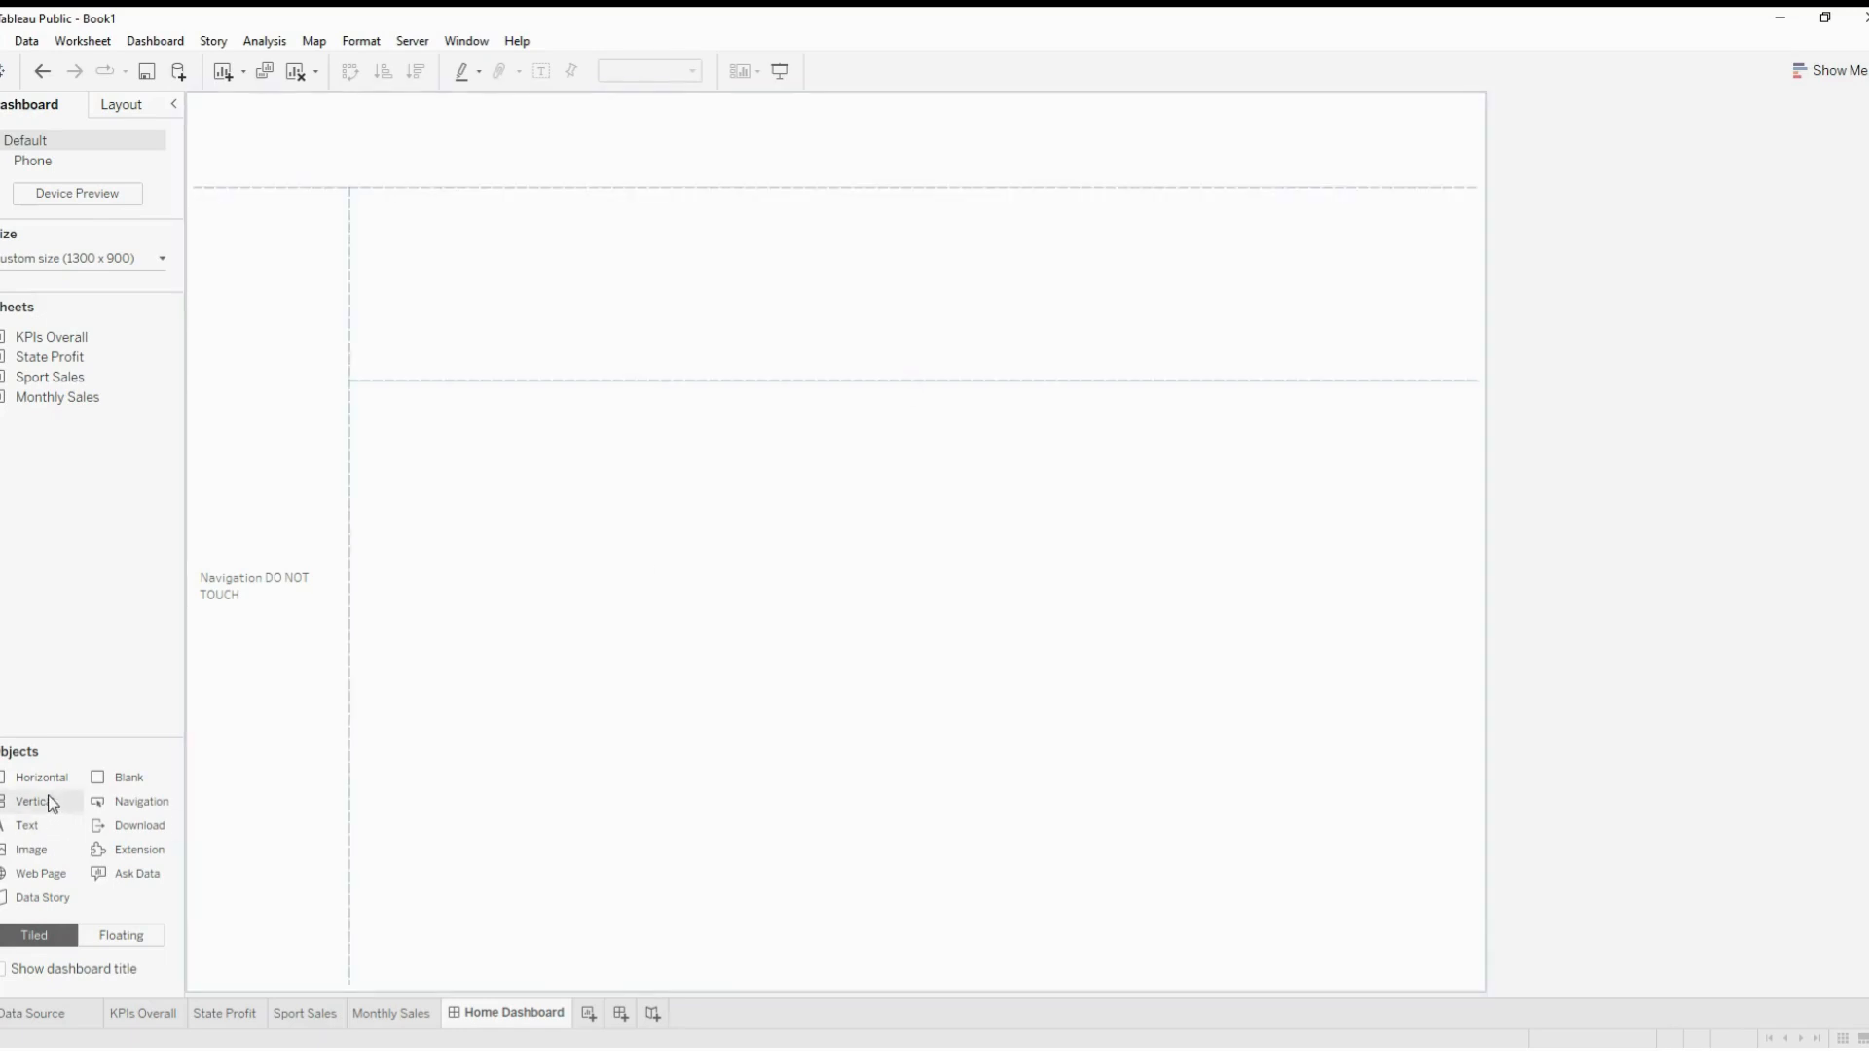
pyautogui.moveTo(52, 802); pyautogui.dragTo(588, 599)
pyautogui.moveTo(33, 796); pyautogui.dragTo(551, 773)
pyautogui.moveTo(640, 427); pyautogui.dragTo(677, 421)
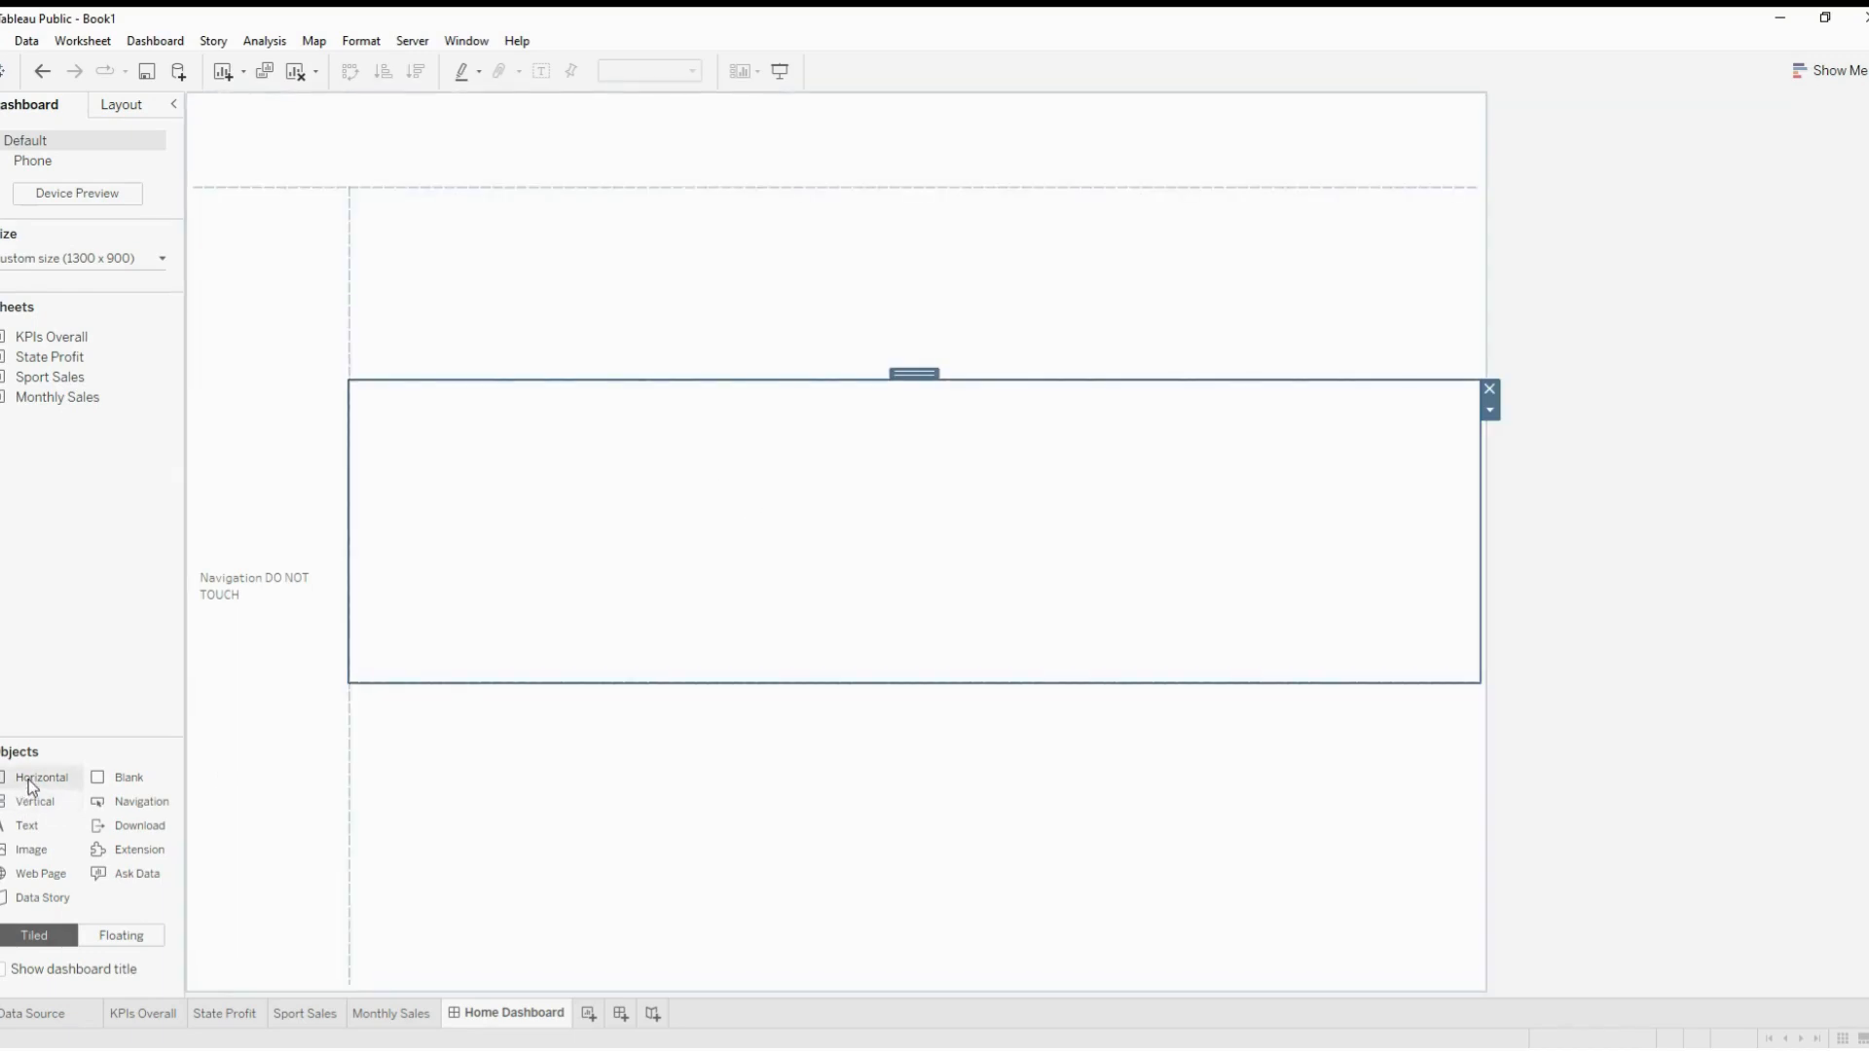
pyautogui.moveTo(33, 782); pyautogui.dragTo(376, 557)
# Check the dashboard layout by selecting the lower, middle, upper and header containers in turn
pyautogui.click(855, 843)
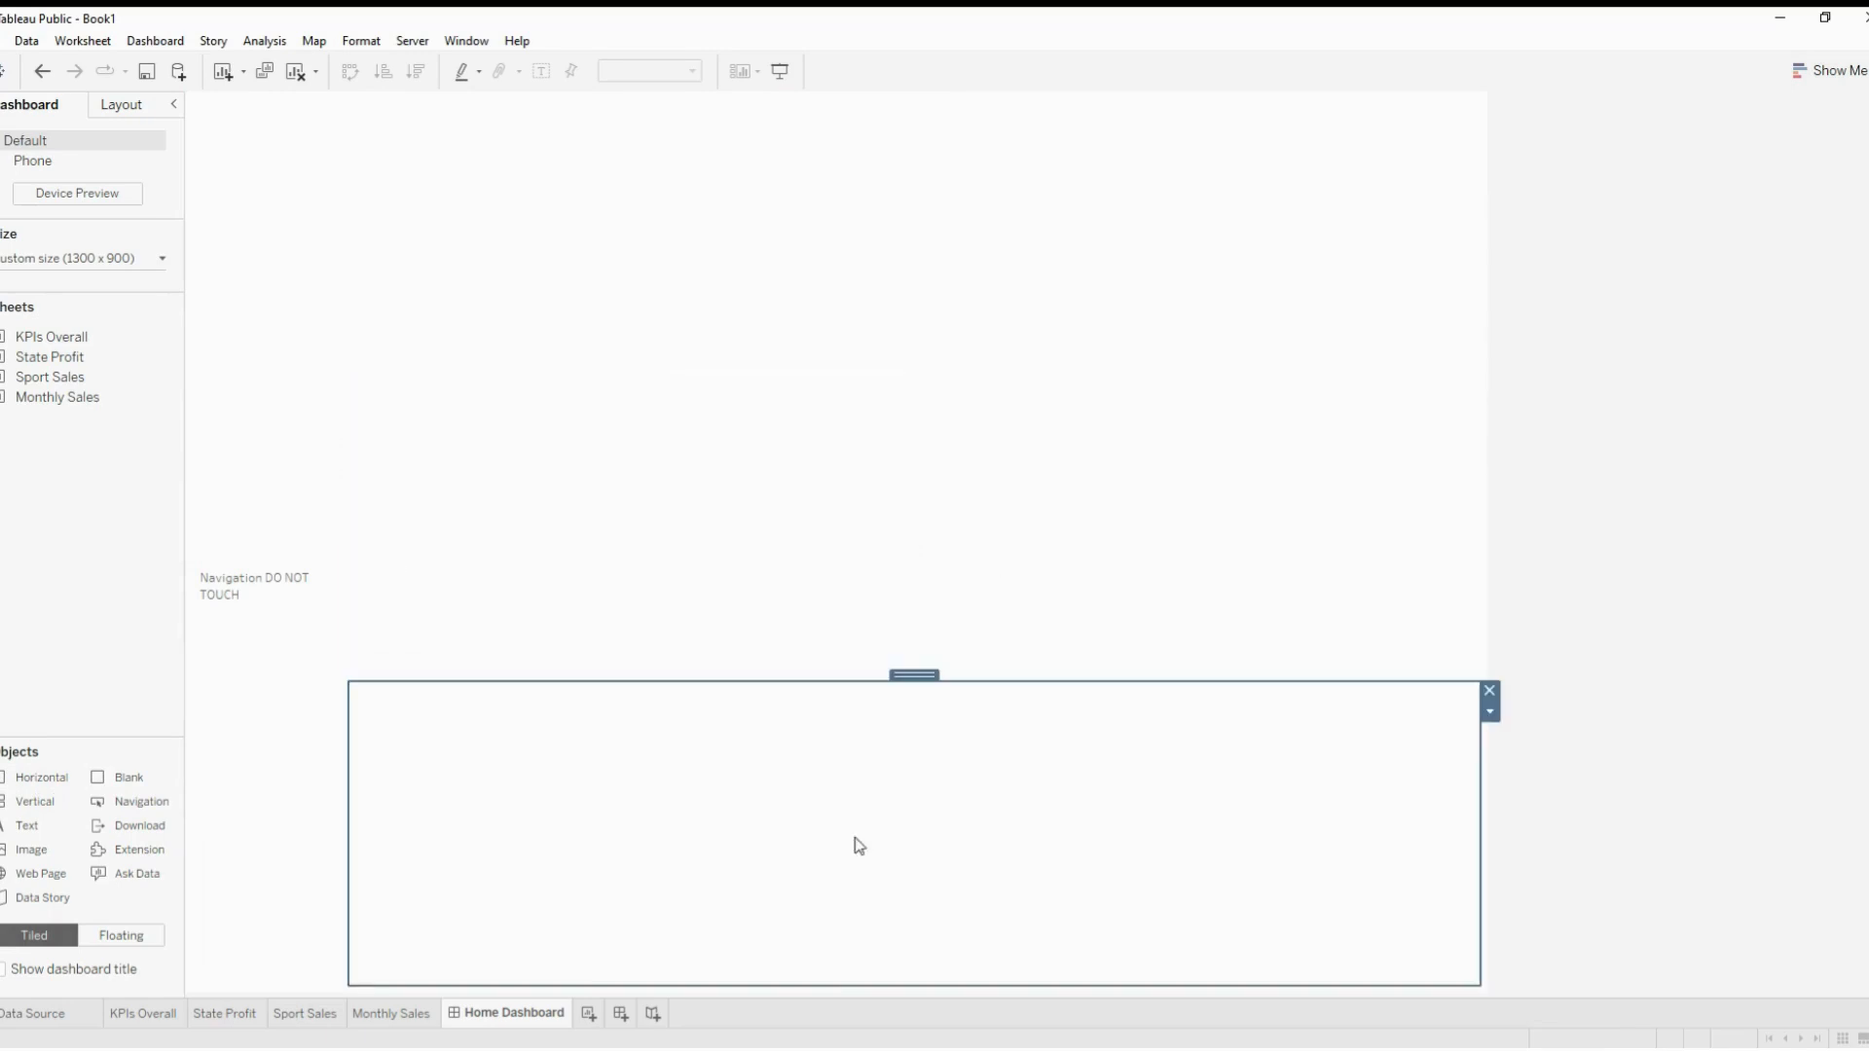
pyautogui.click(571, 483)
pyautogui.click(1022, 492)
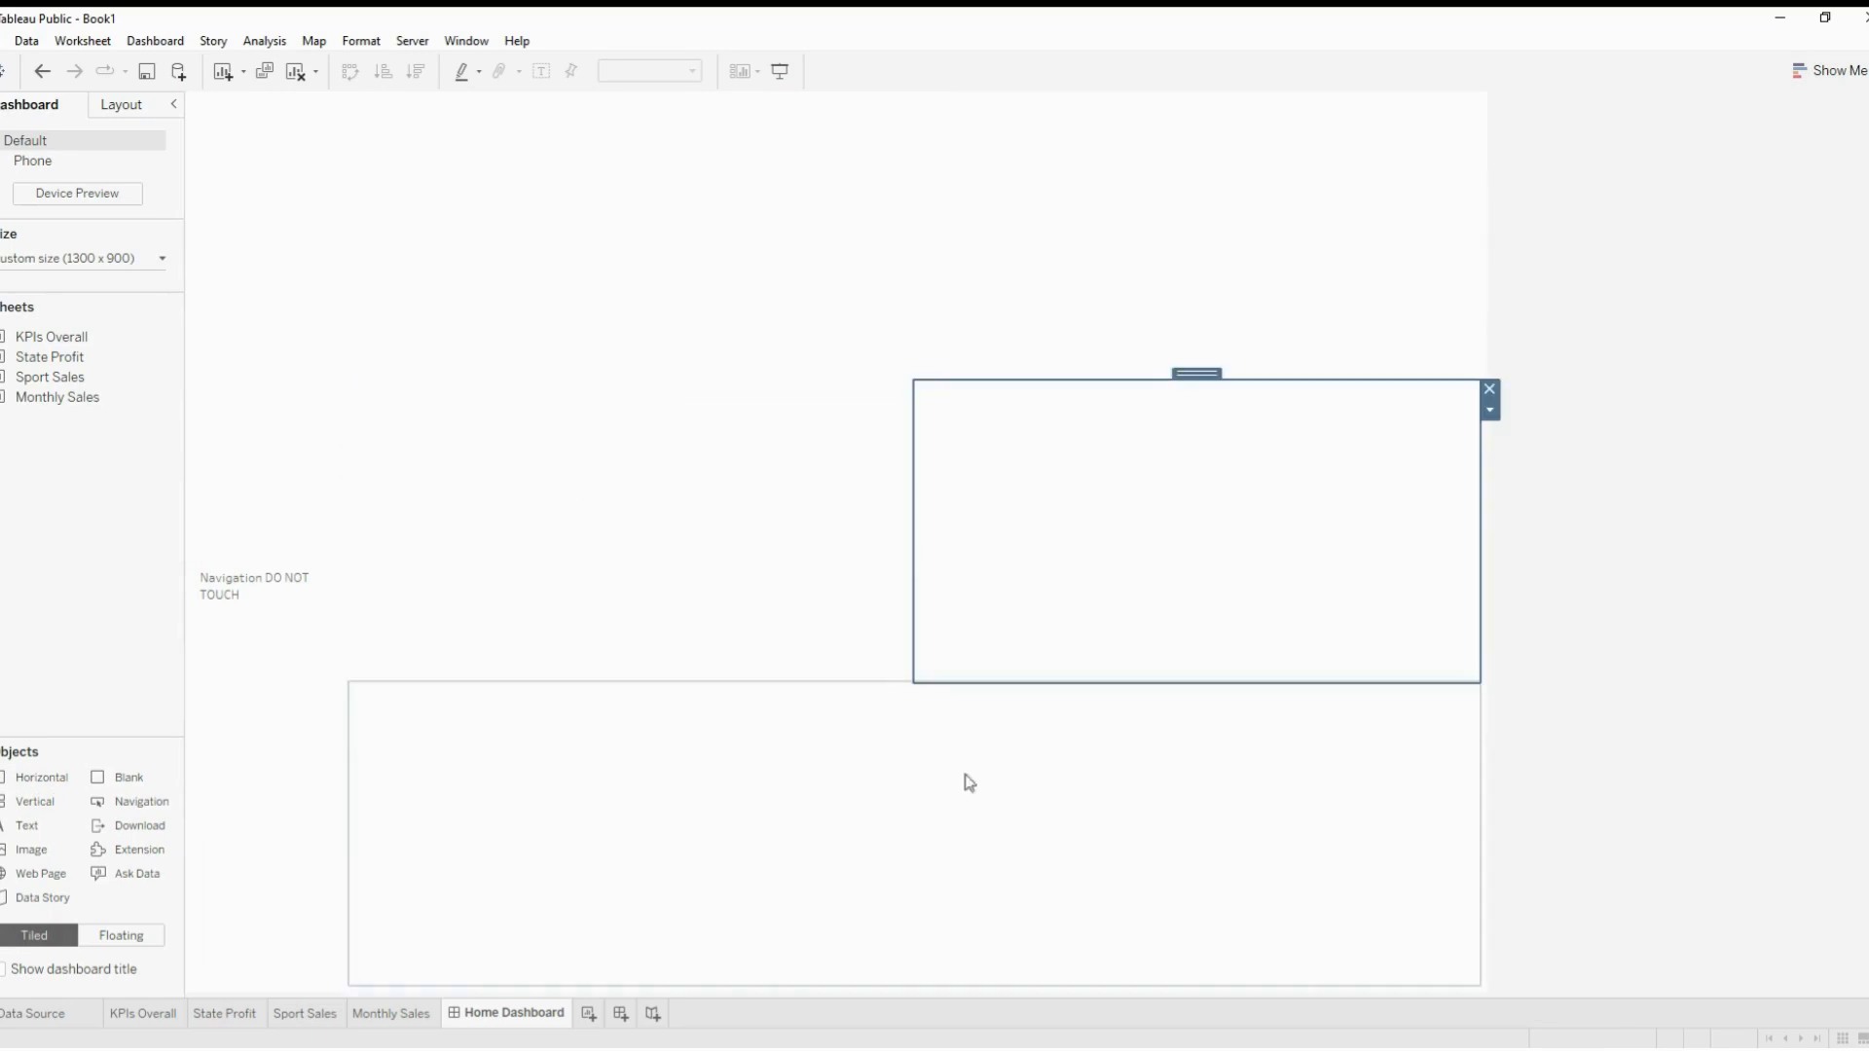
pyautogui.click(734, 586)
pyautogui.click(985, 574)
pyautogui.click(1012, 811)
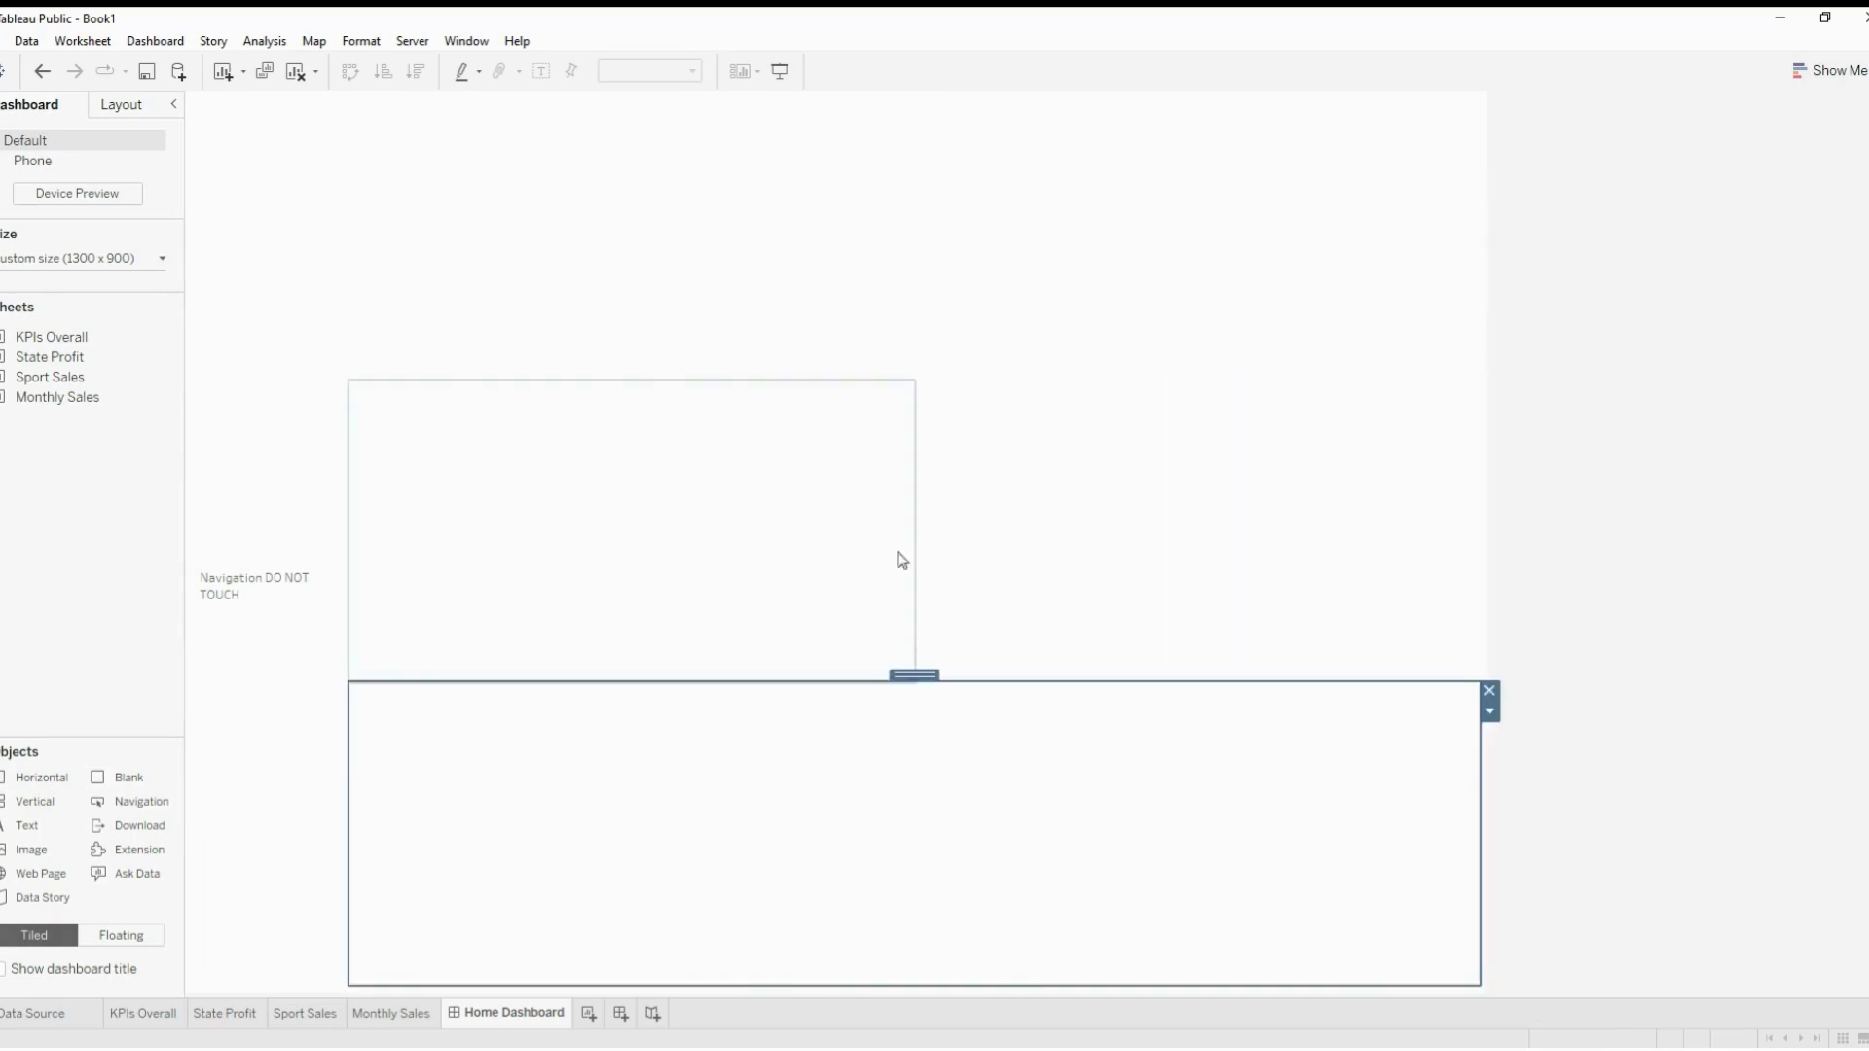
pyautogui.click(666, 324)
pyautogui.moveTo(666, 324); pyautogui.dragTo(489, 141)
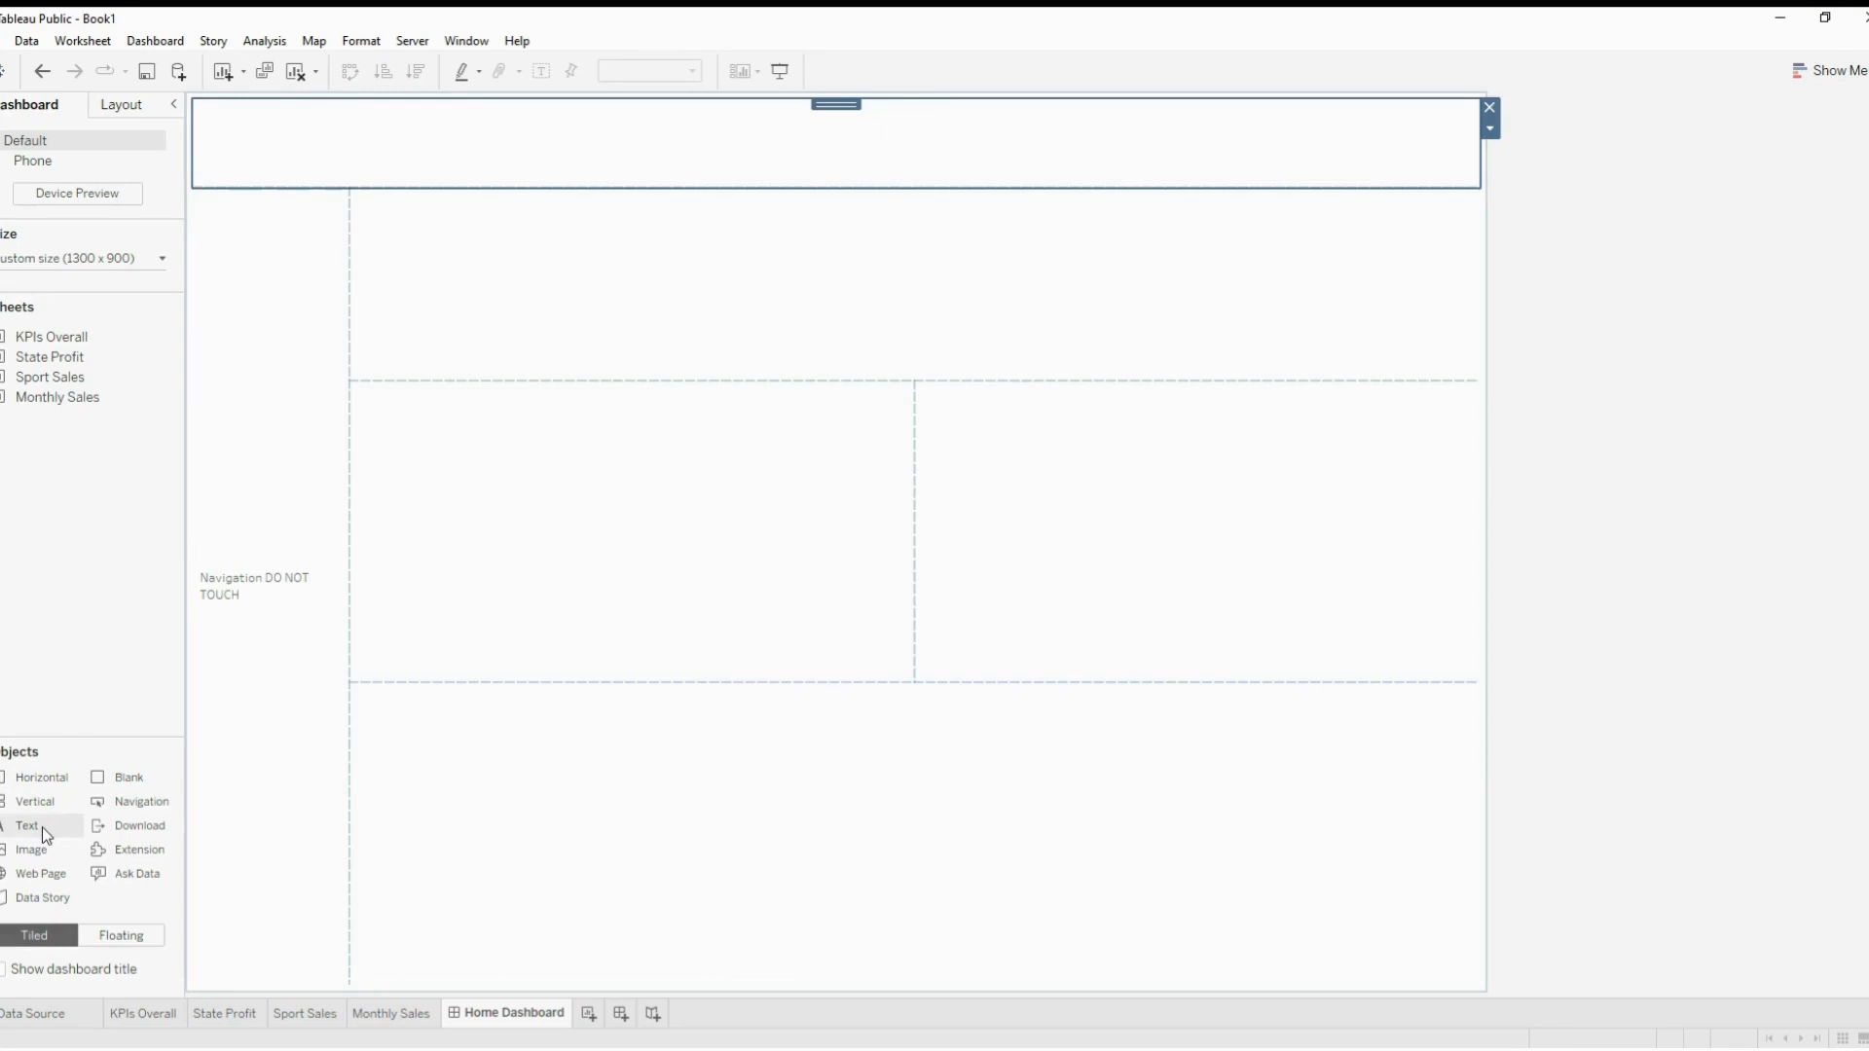
# Add a text object to the header reading "2022 Online Sports Sales Analysis Dashbaord" in bold at size 26
pyautogui.moveTo(43, 827)
pyautogui.mouseDown()
pyautogui.moveTo(69, 820)
pyautogui.moveTo(494, 159)
pyautogui.mouseUp()
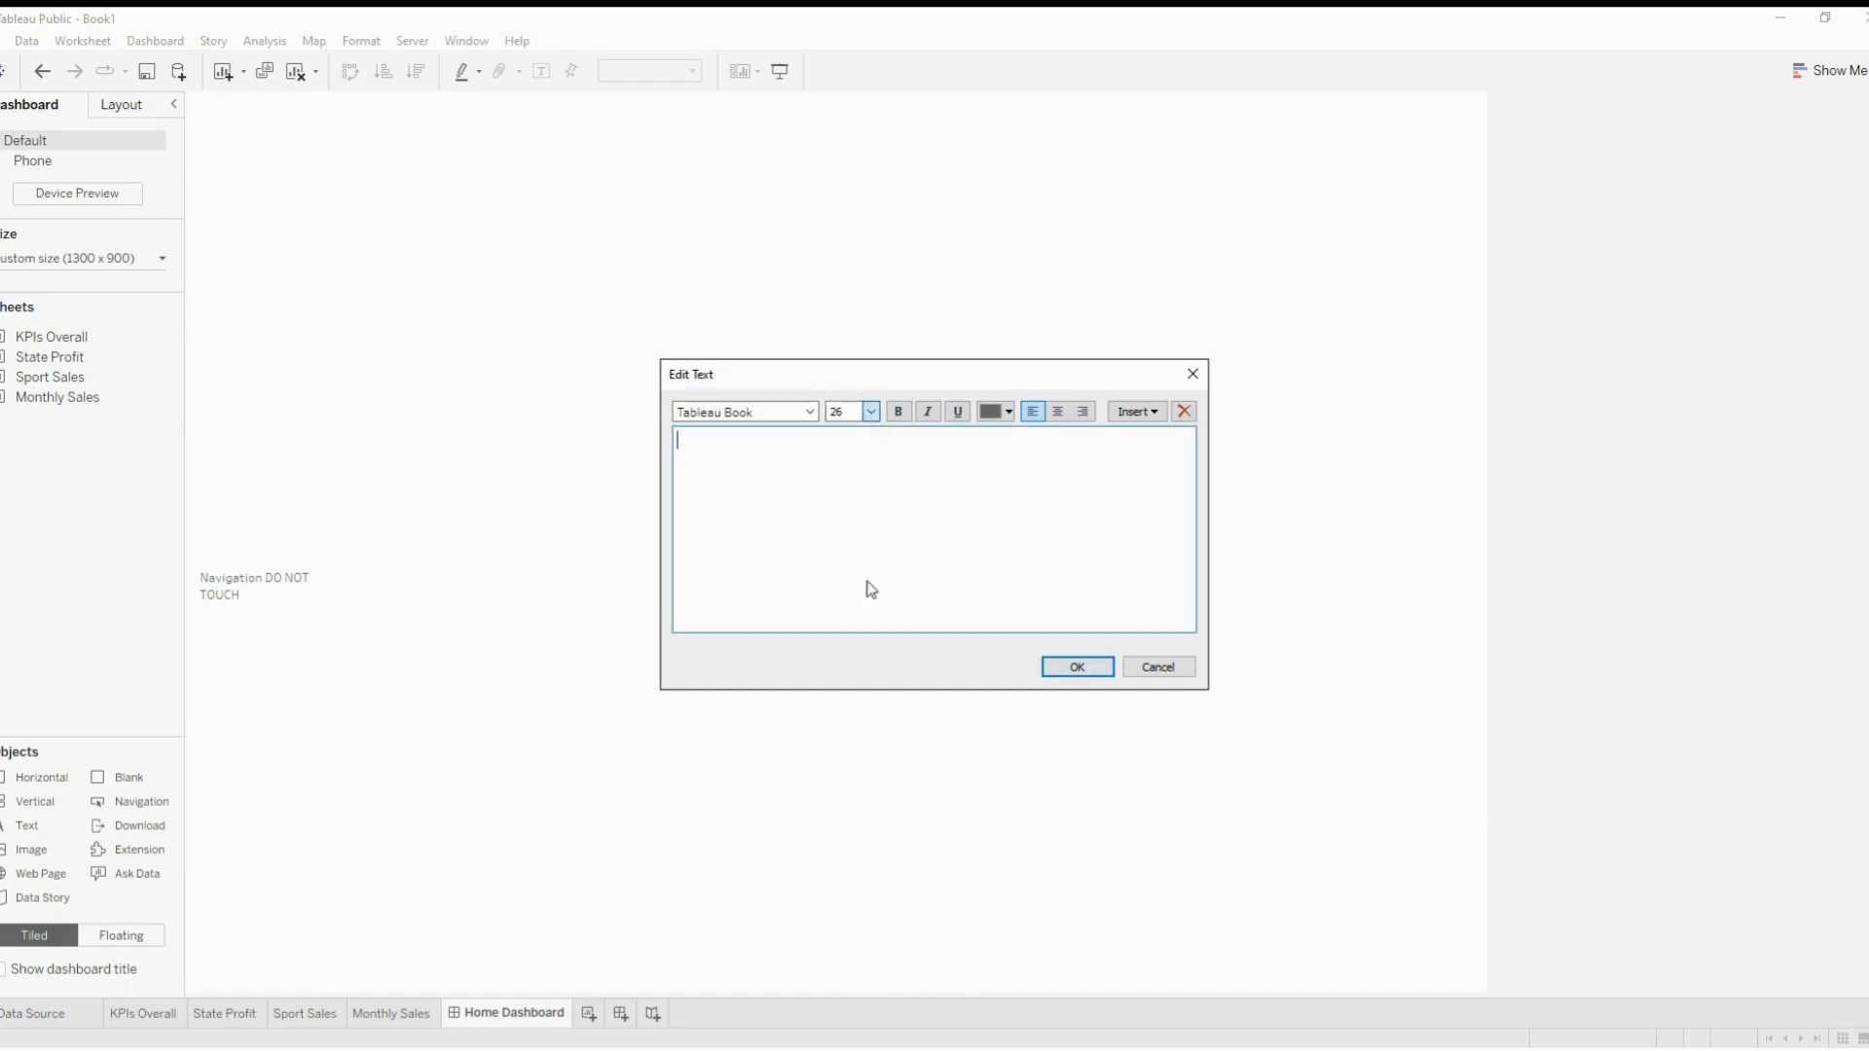
pyautogui.click(867, 588)
pyautogui.click(900, 413)
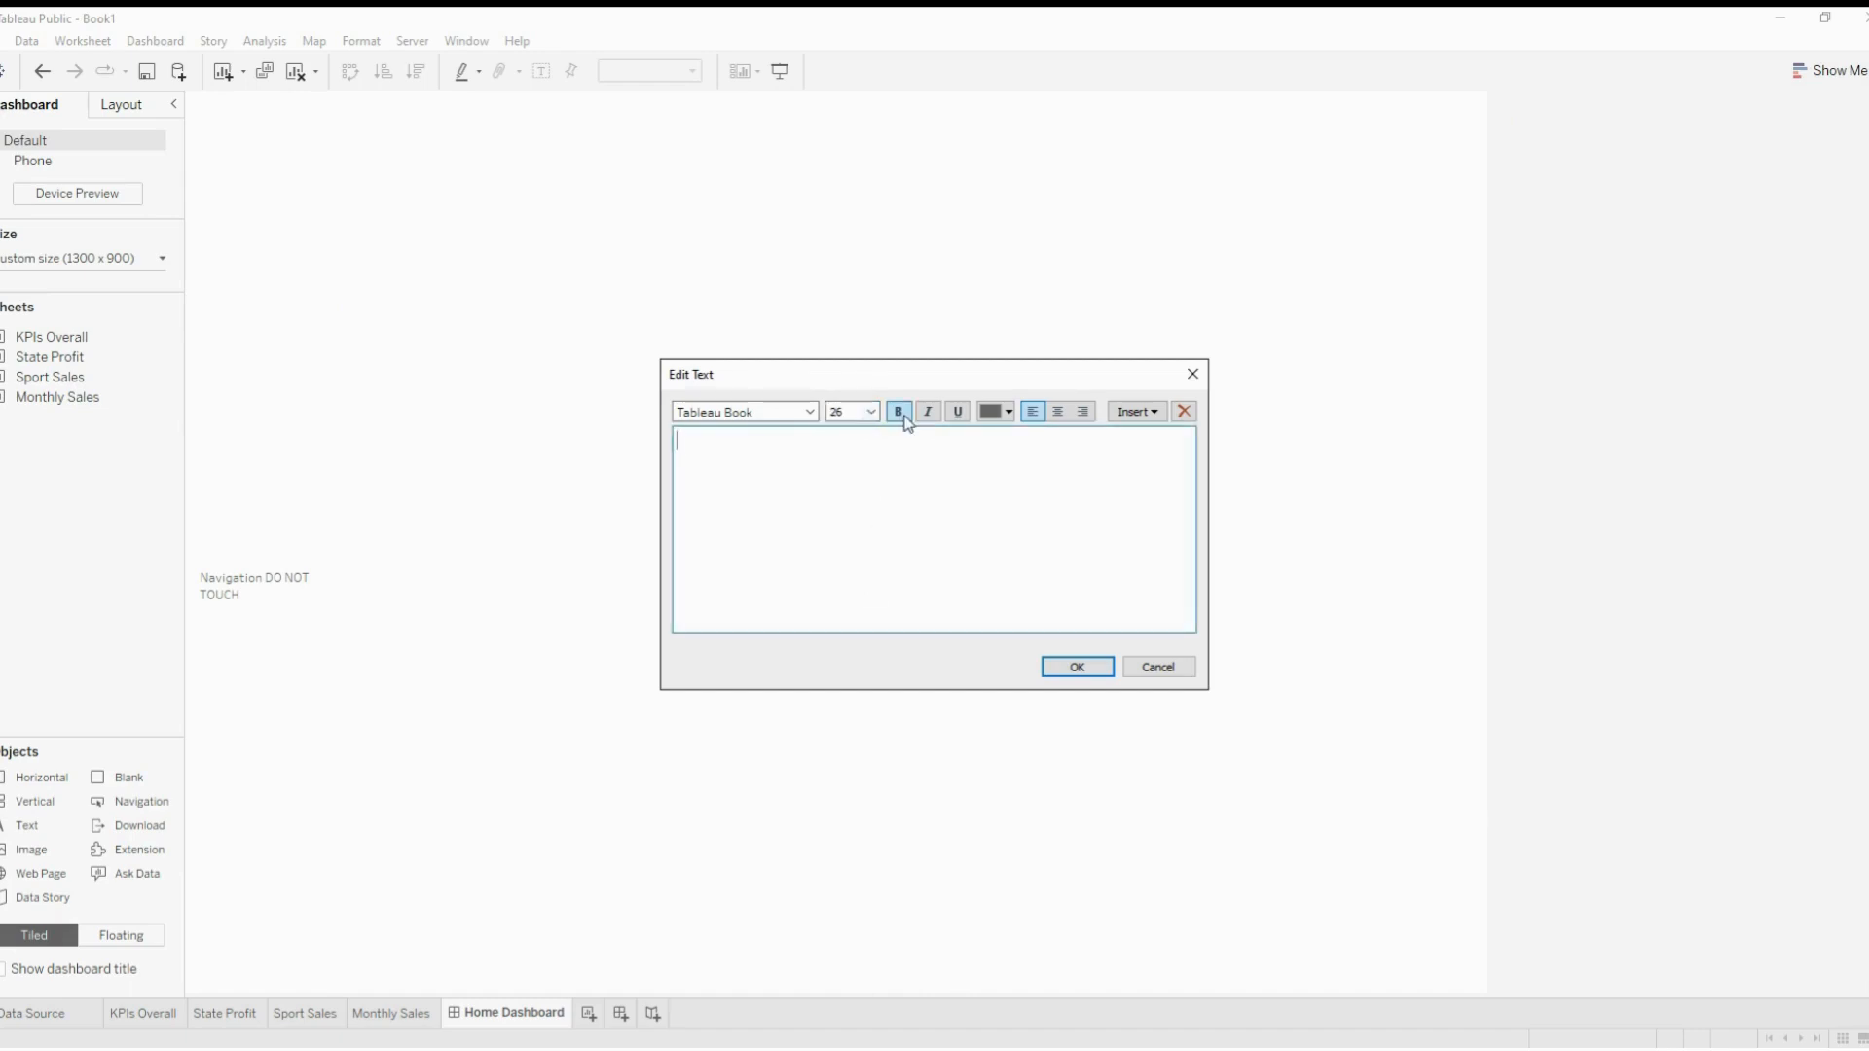
pyautogui.click(1009, 413)
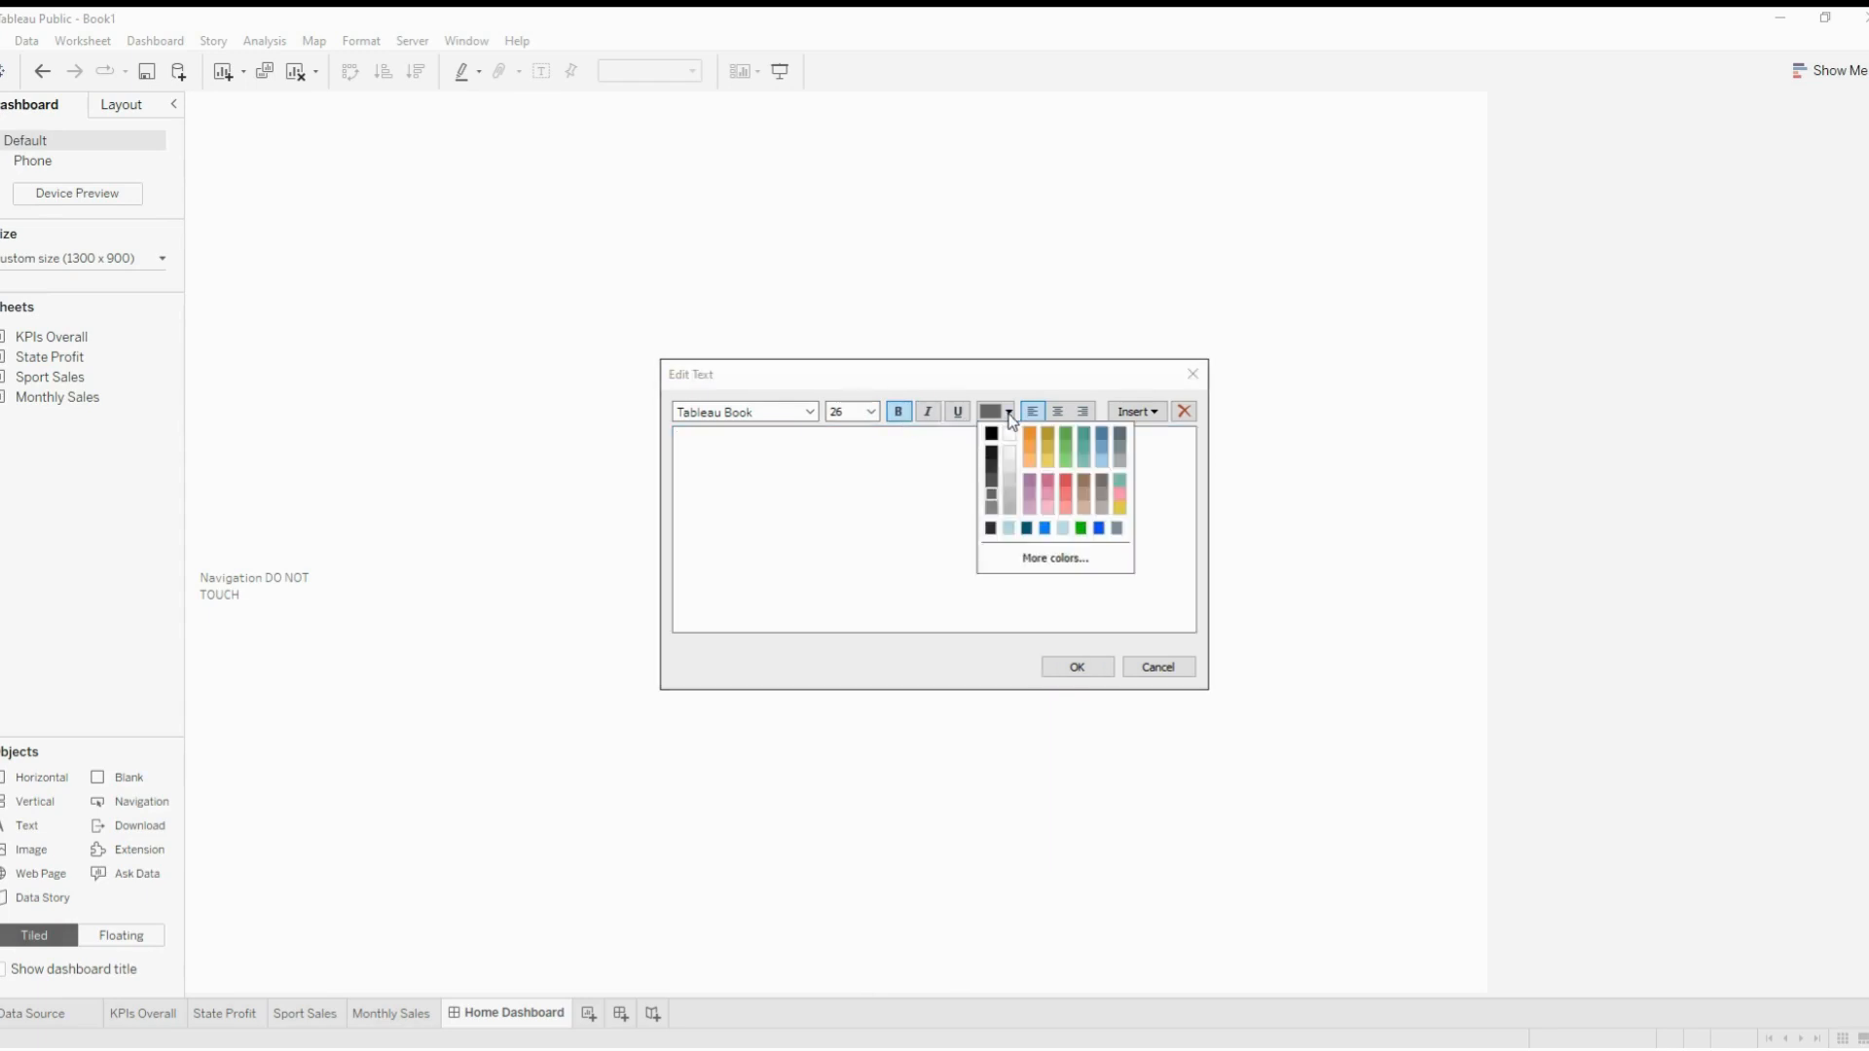
pyautogui.click(881, 487)
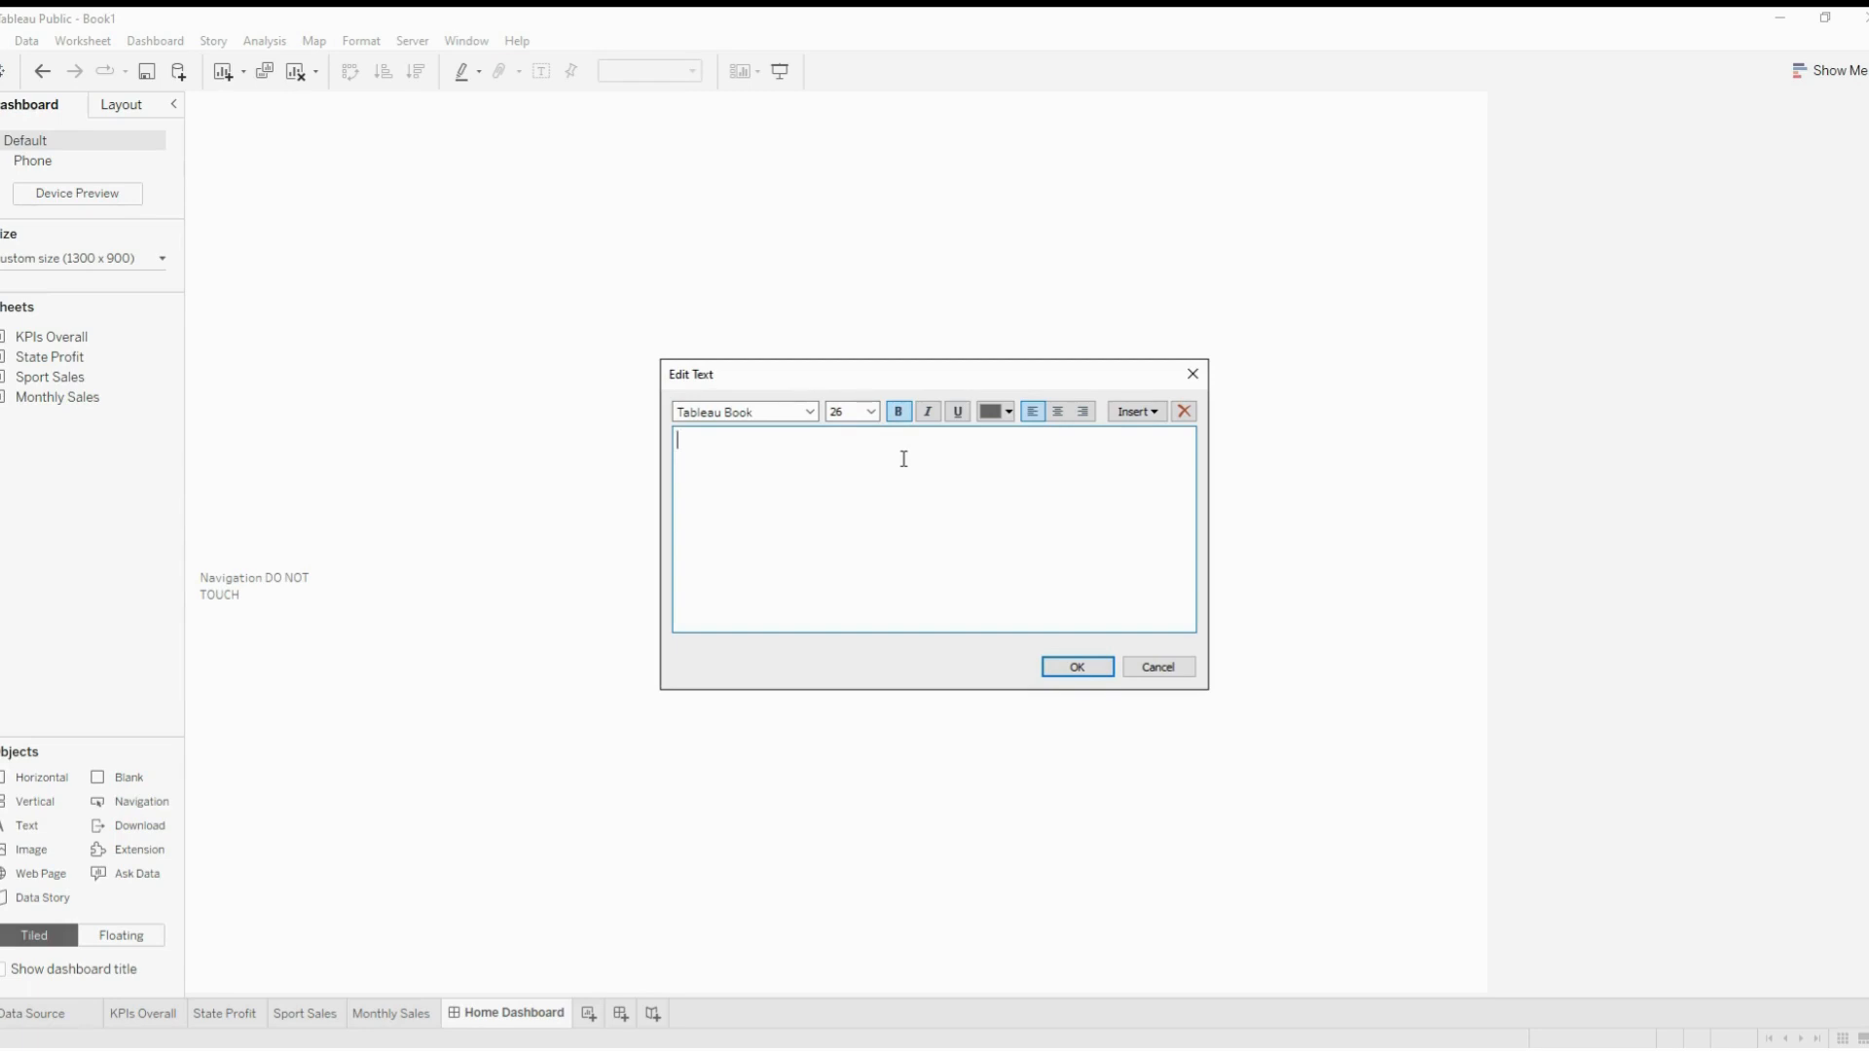
pyautogui.write('2022 Online')
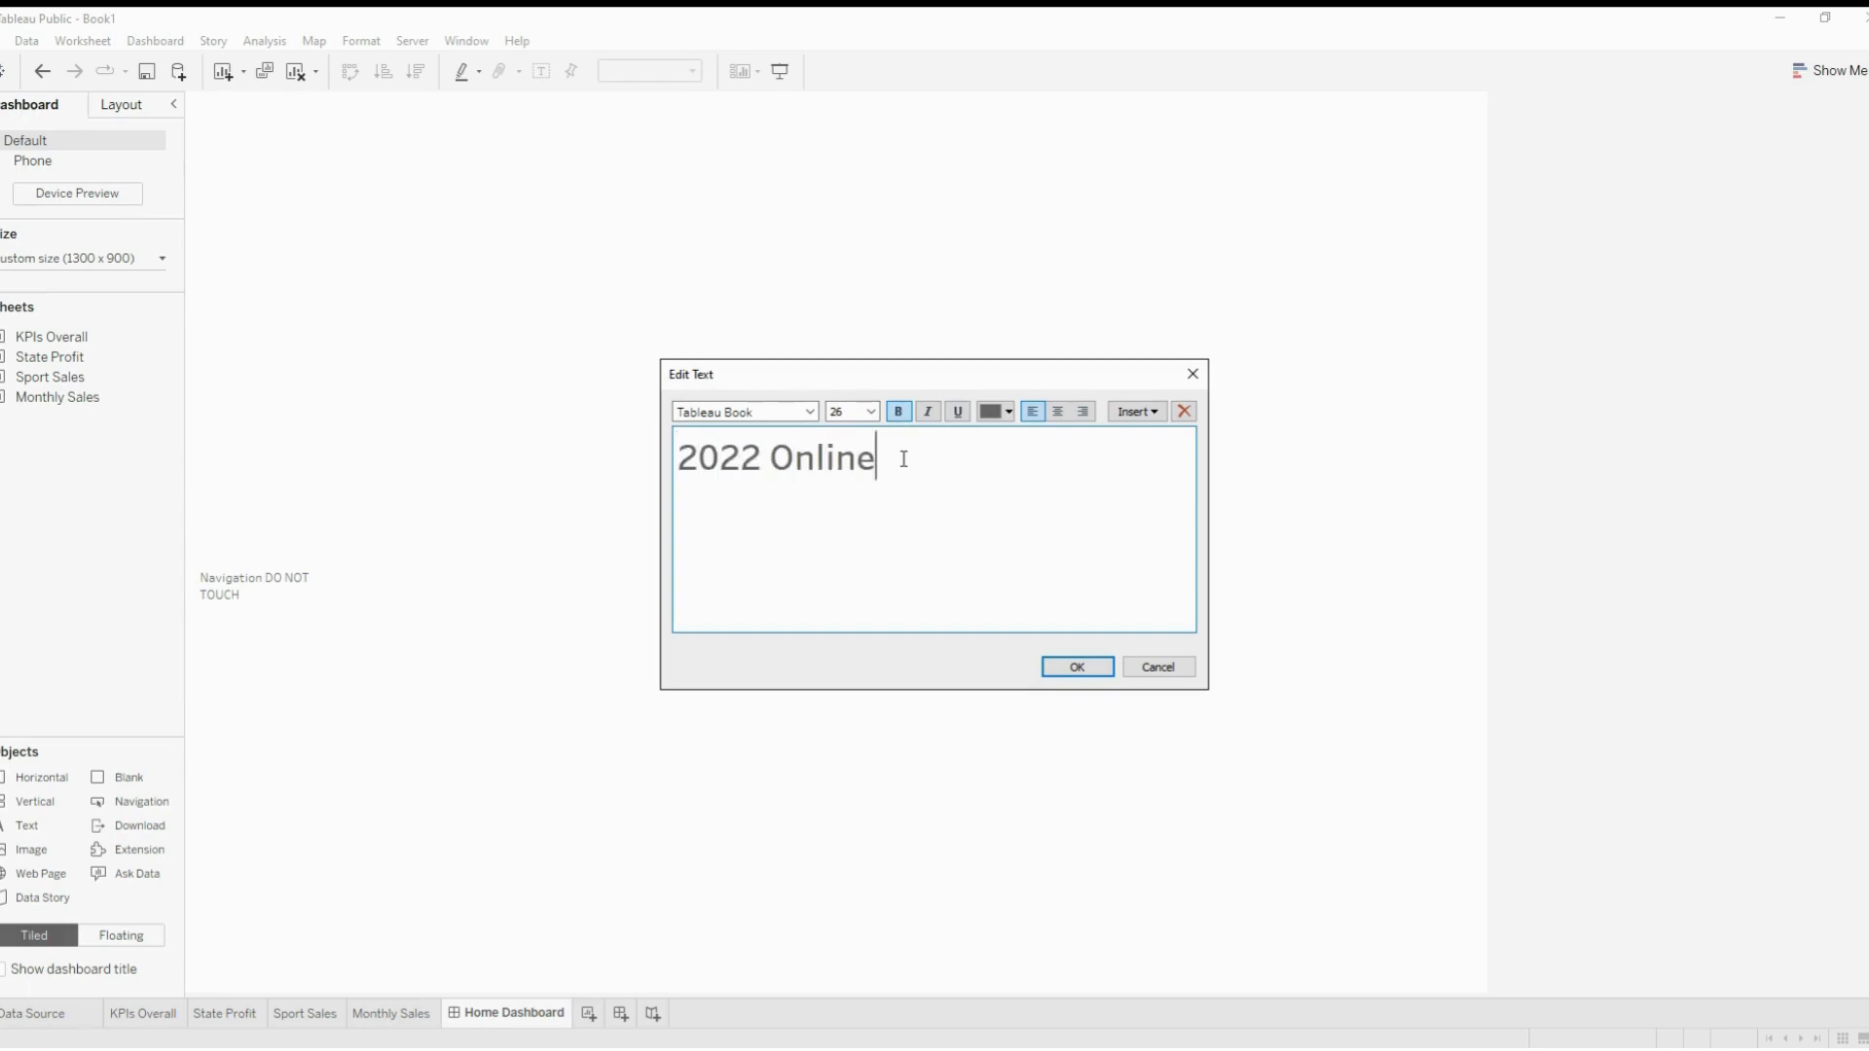
pyautogui.write(' Sports Sale')
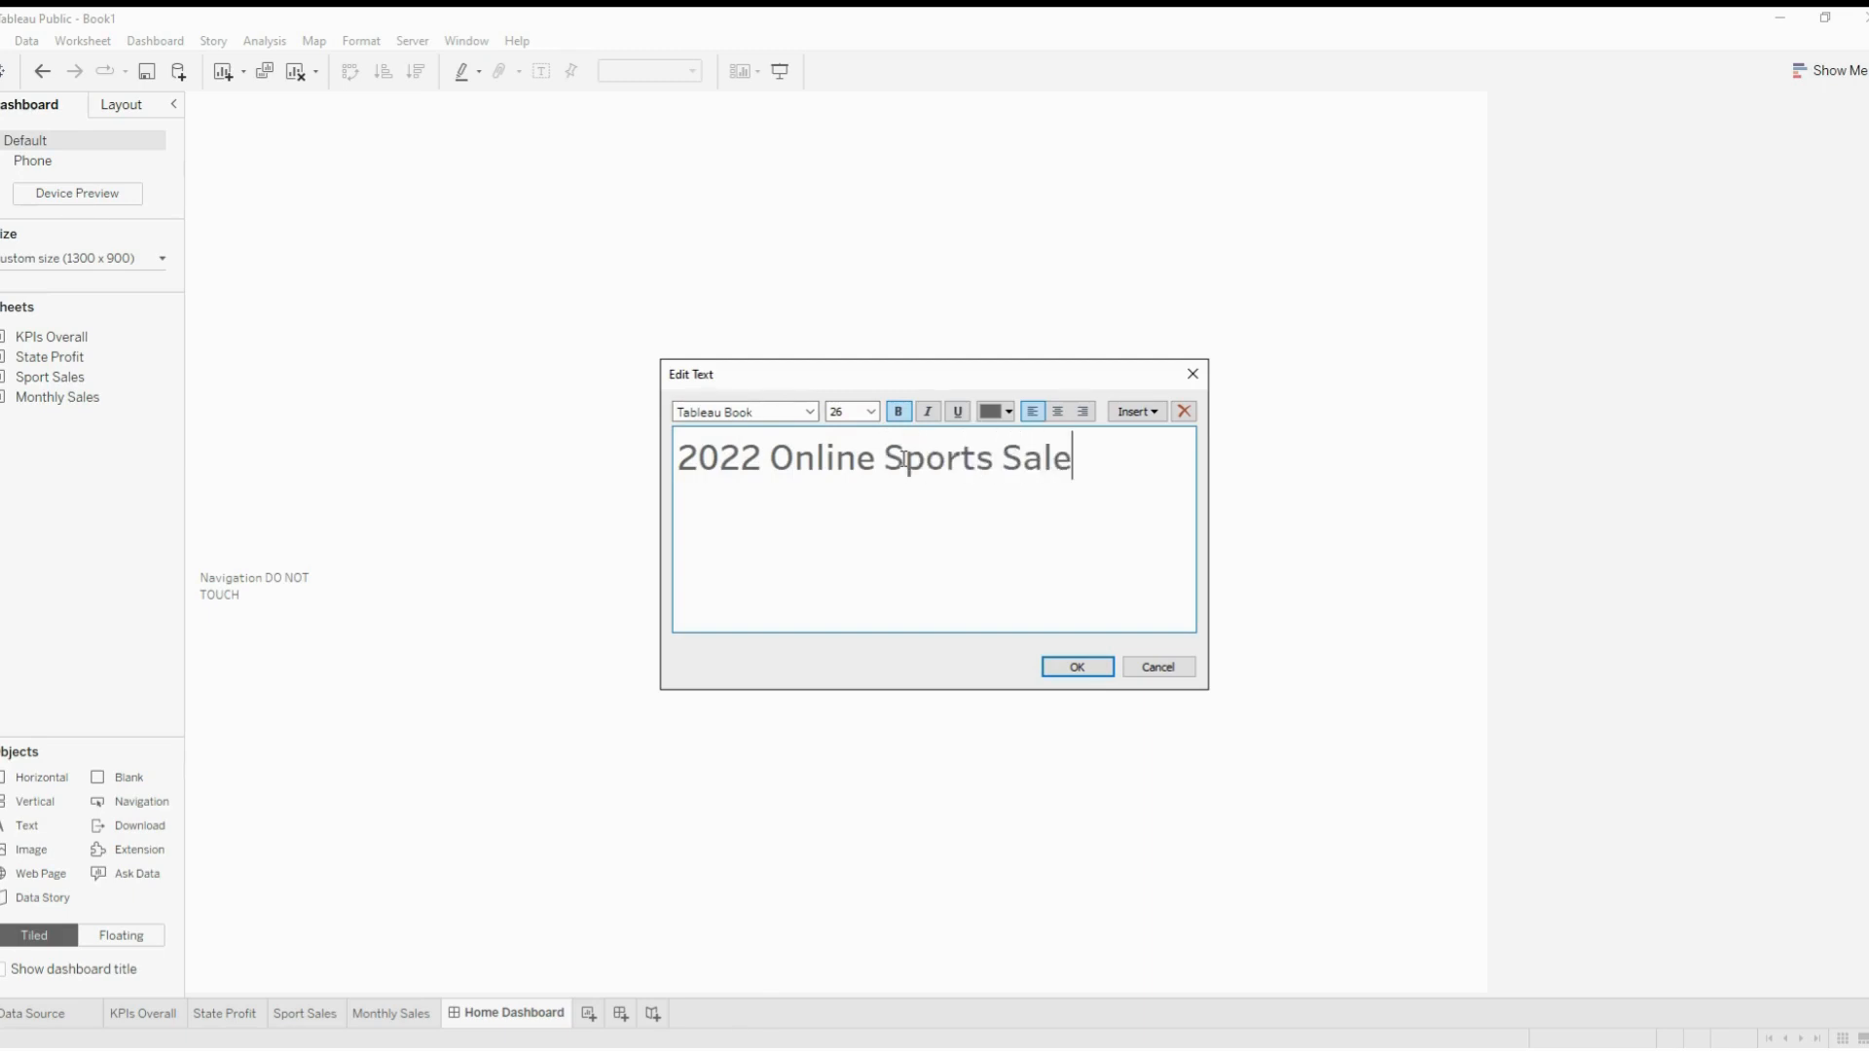
pyautogui.write('s Analys')
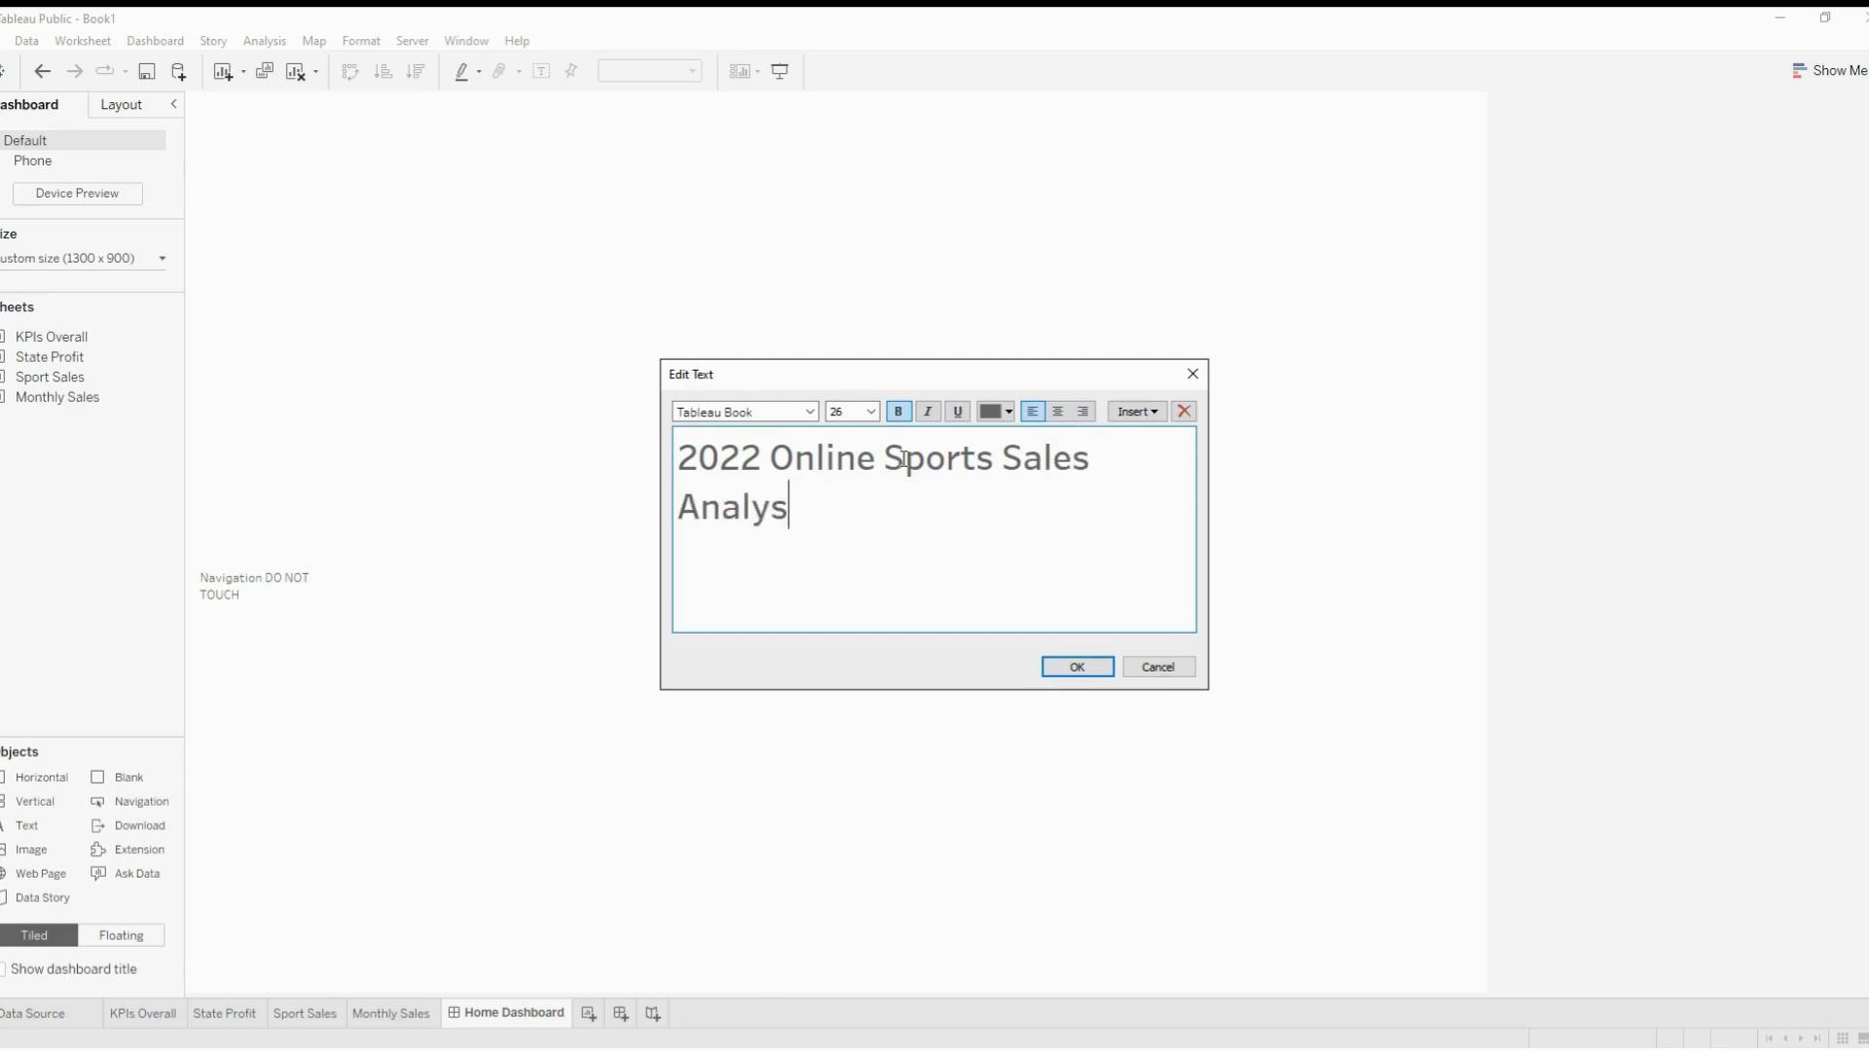
pyautogui.write('is Dashbaord')
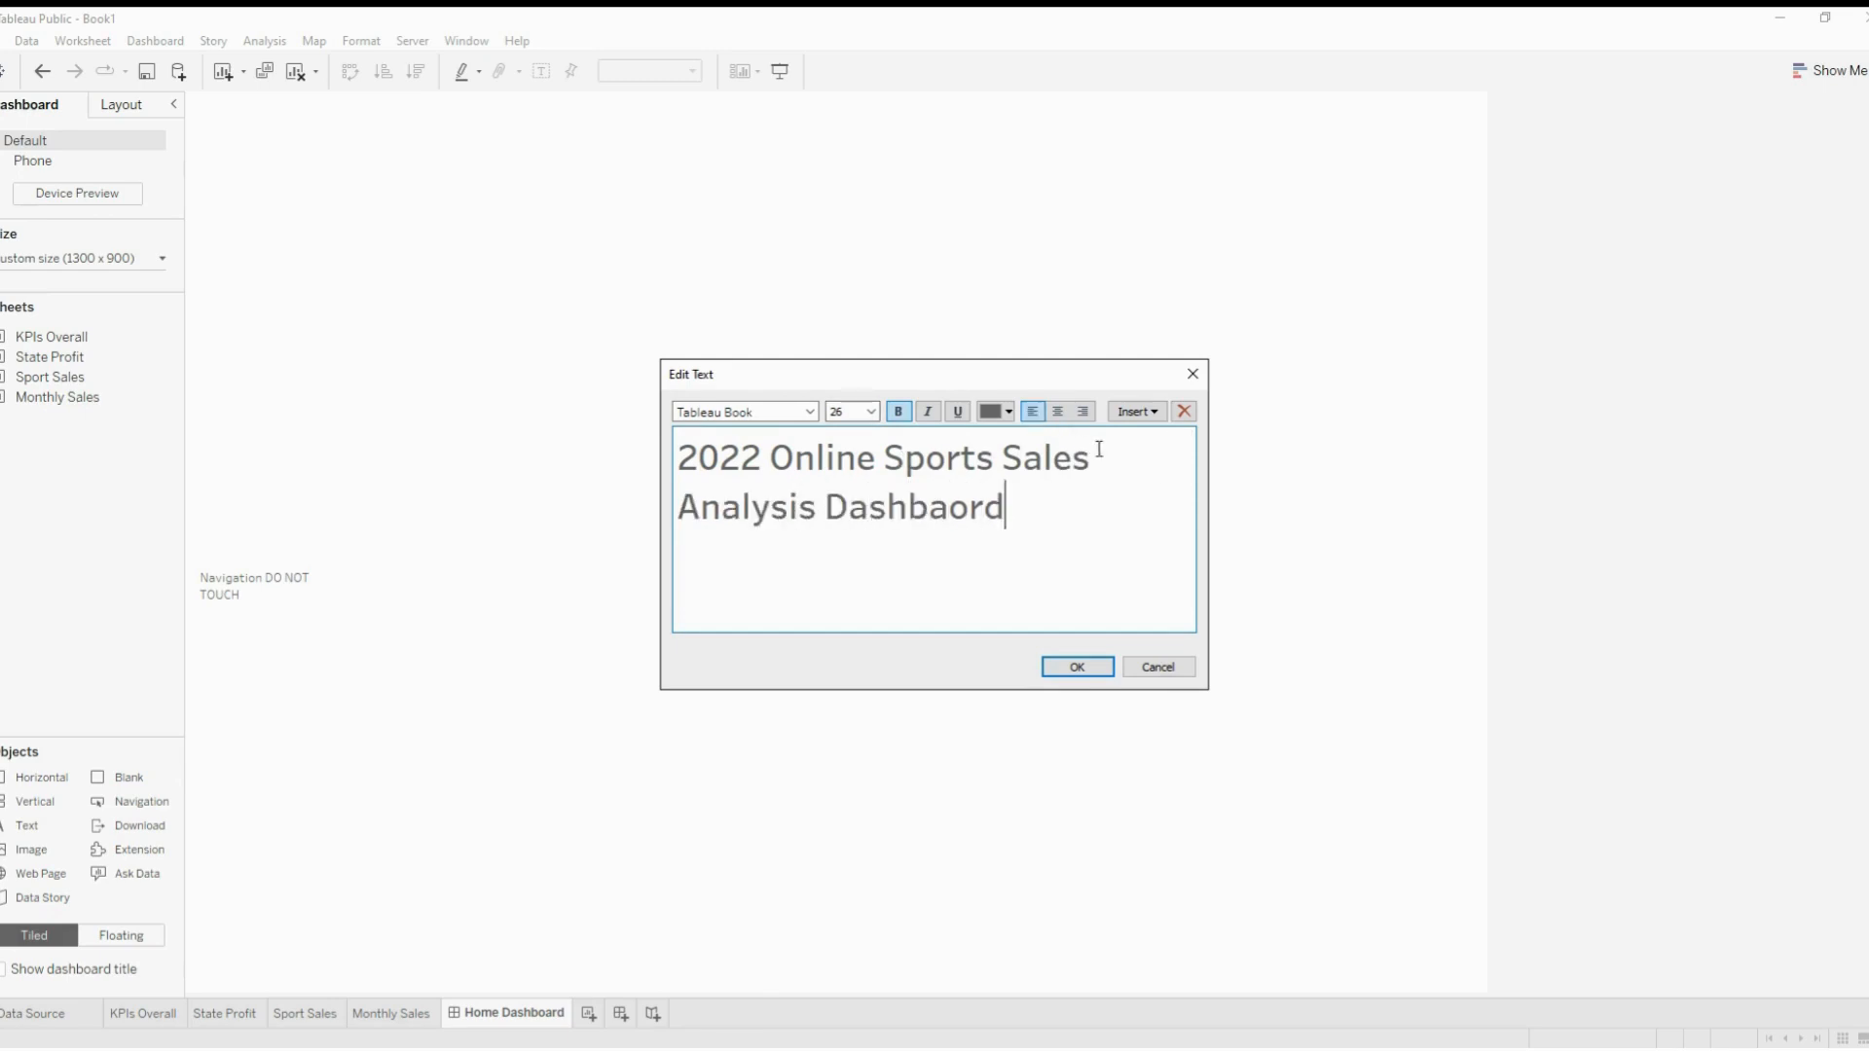
pyautogui.click(1076, 667)
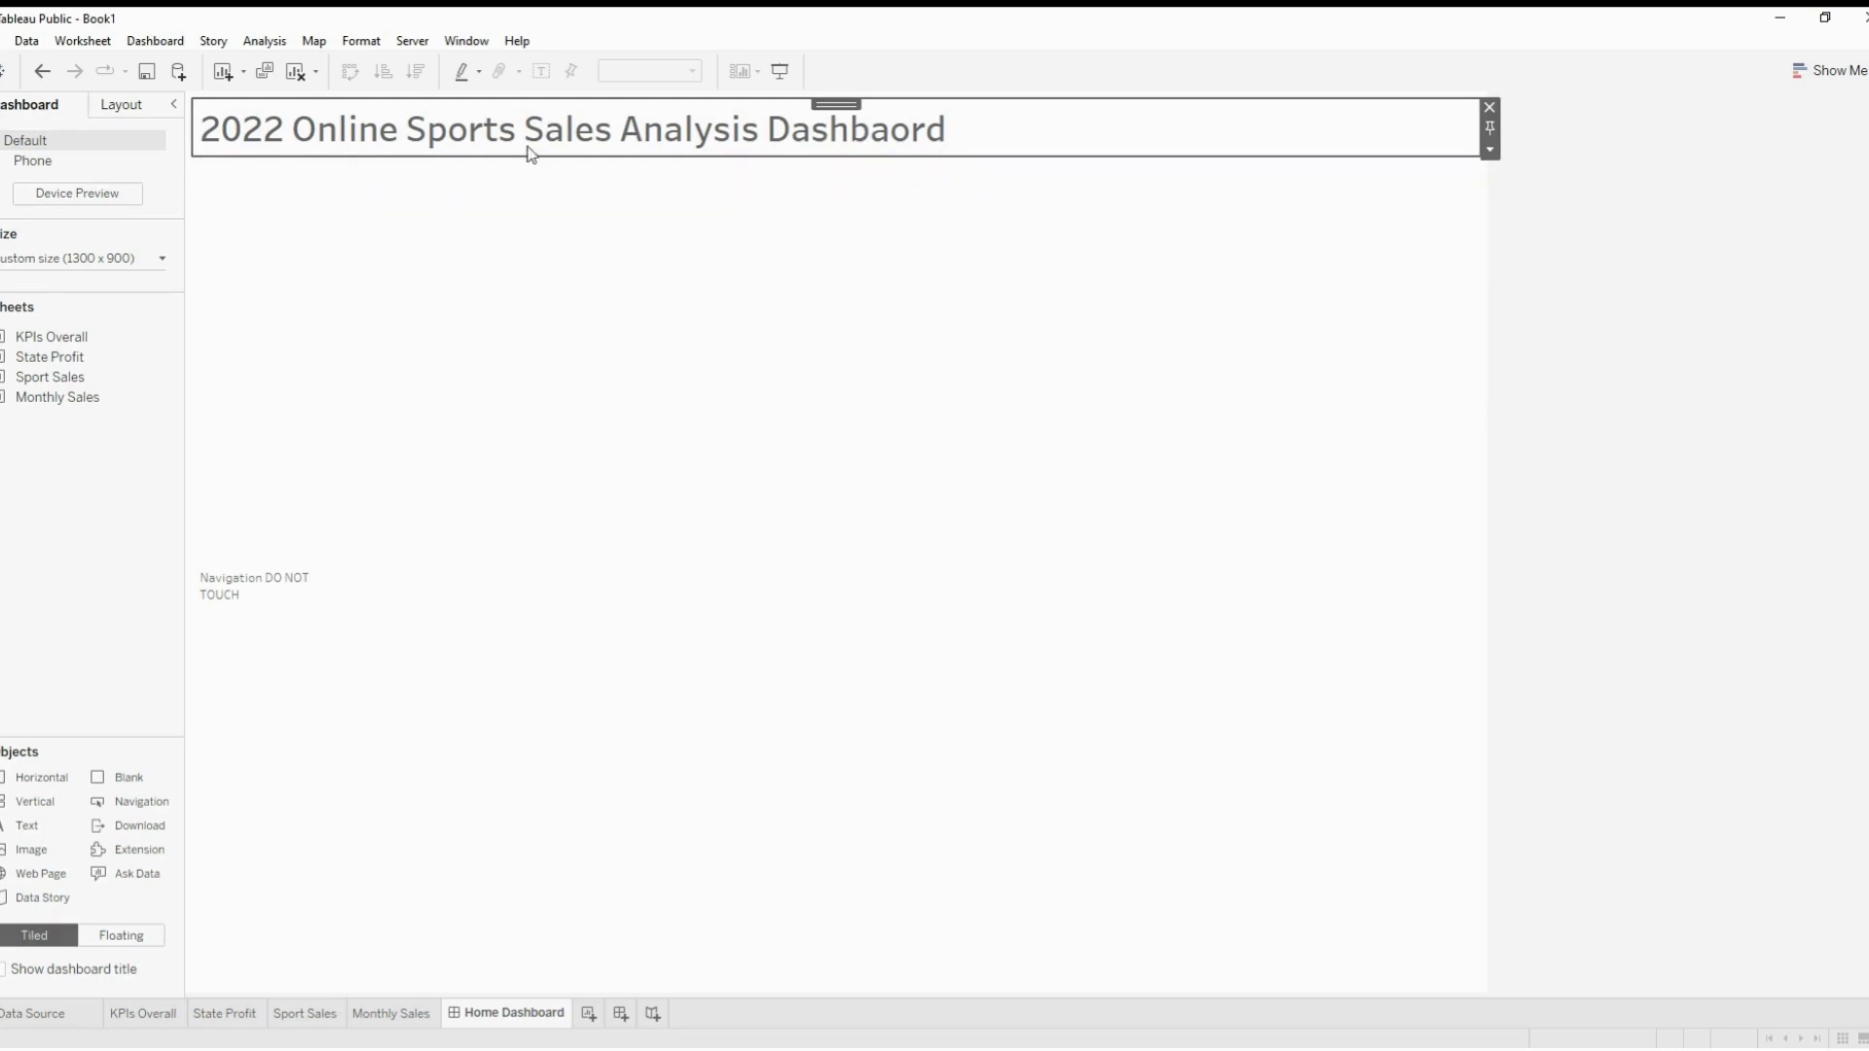
# Change the header title to read "2022 Online Sports Sales & Customer Analysis Dashboard"
pyautogui.doubleClick(606, 135)
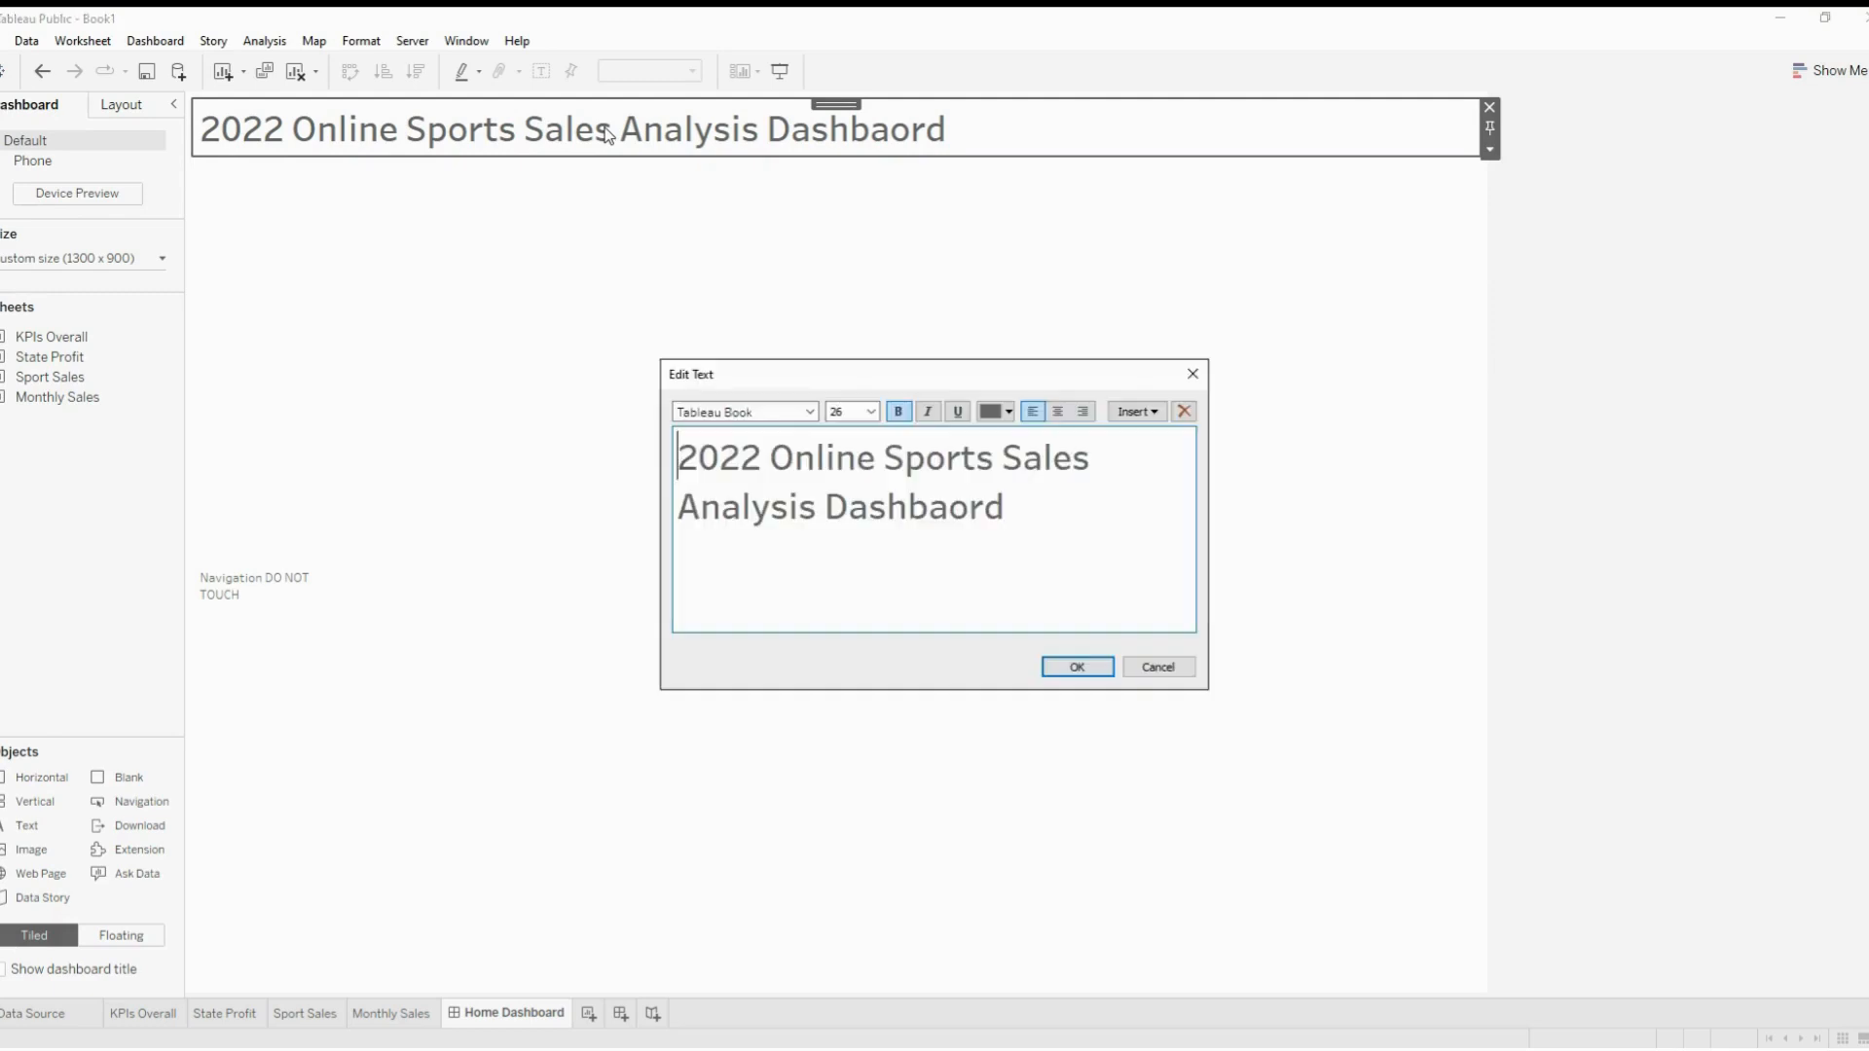
pyautogui.click(1108, 463)
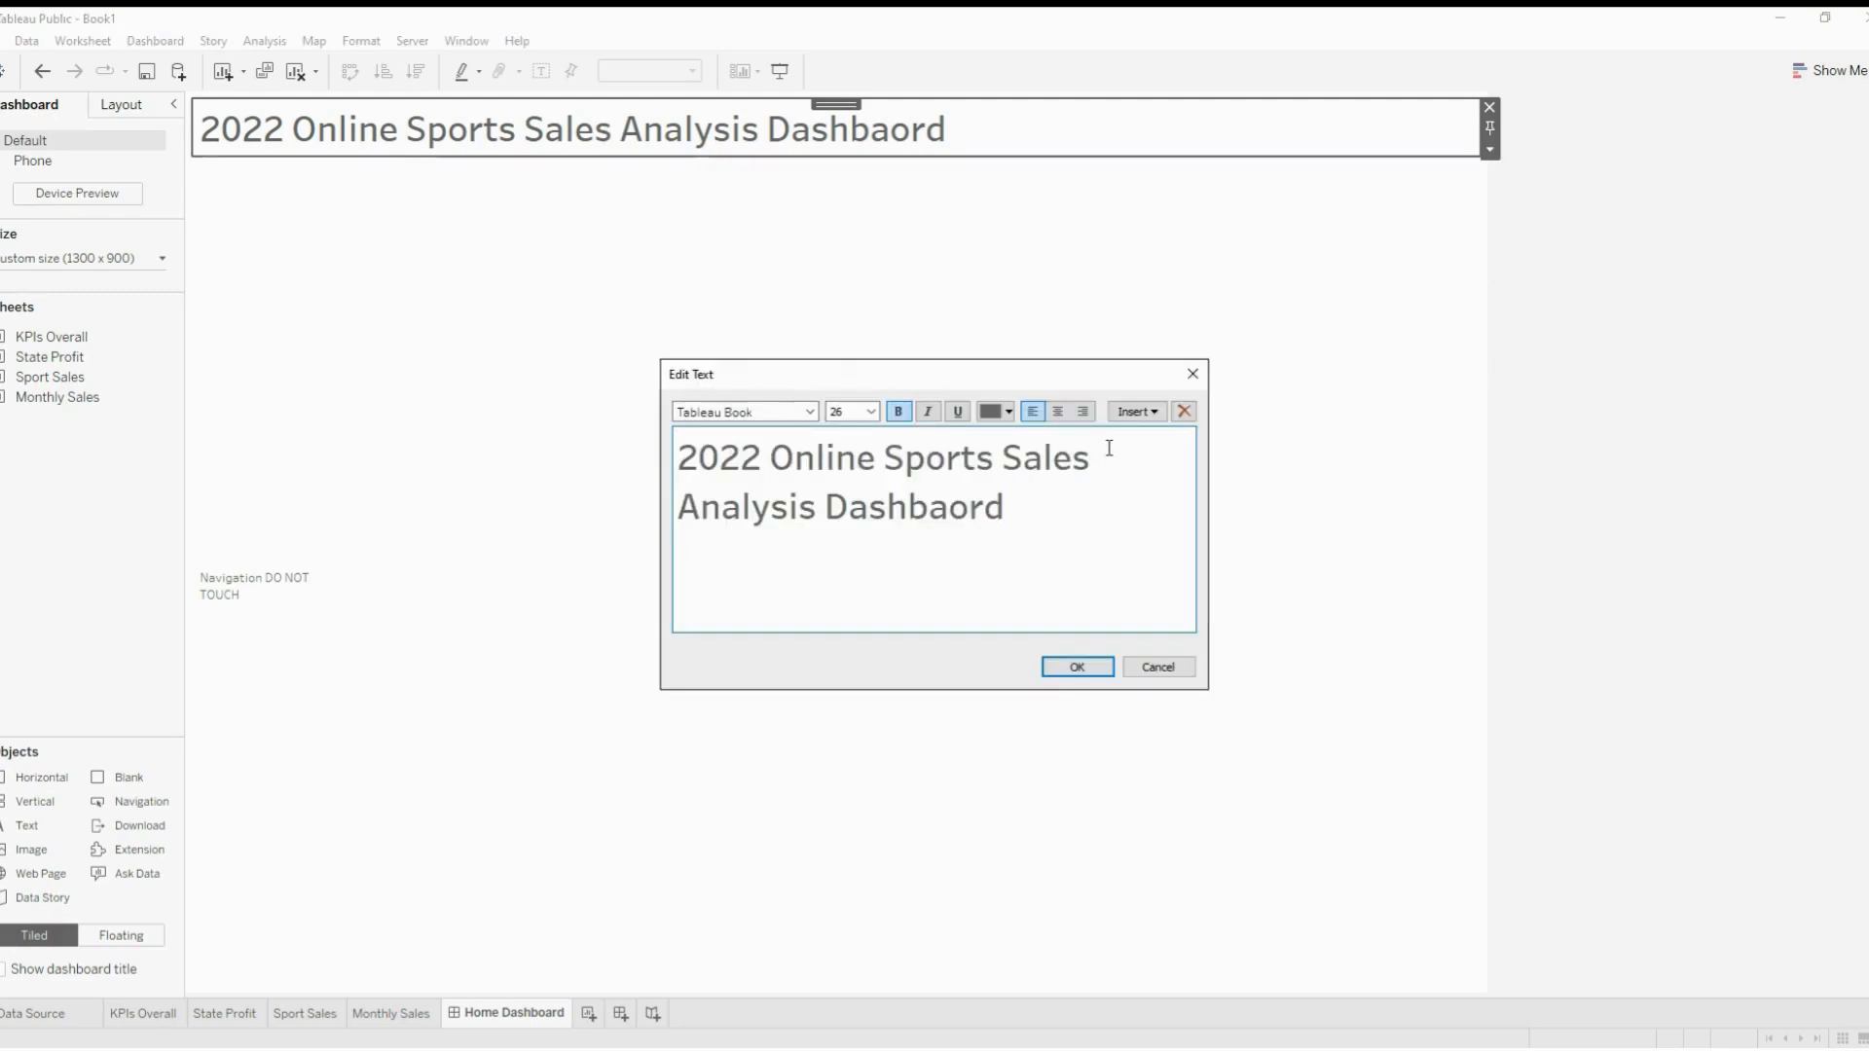
pyautogui.write('& Customer')
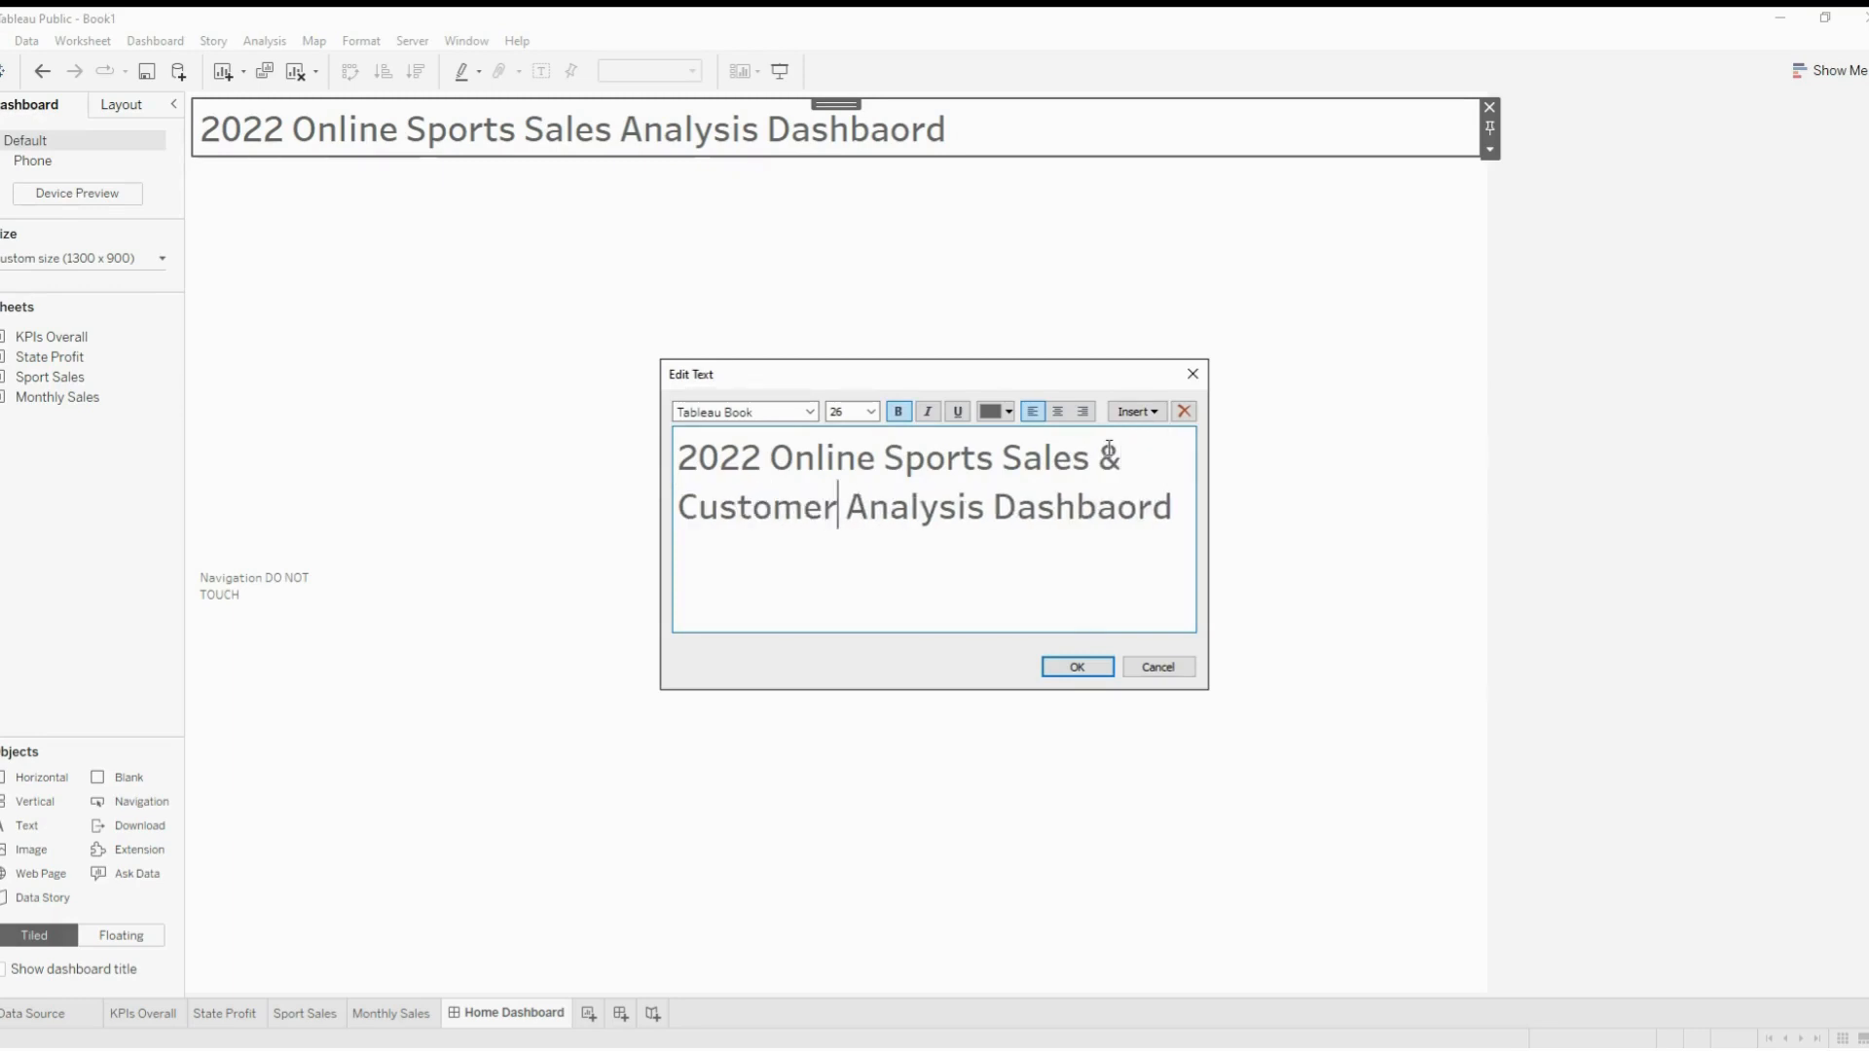
pyautogui.press('BackSpace')
pyautogui.click(1077, 668)
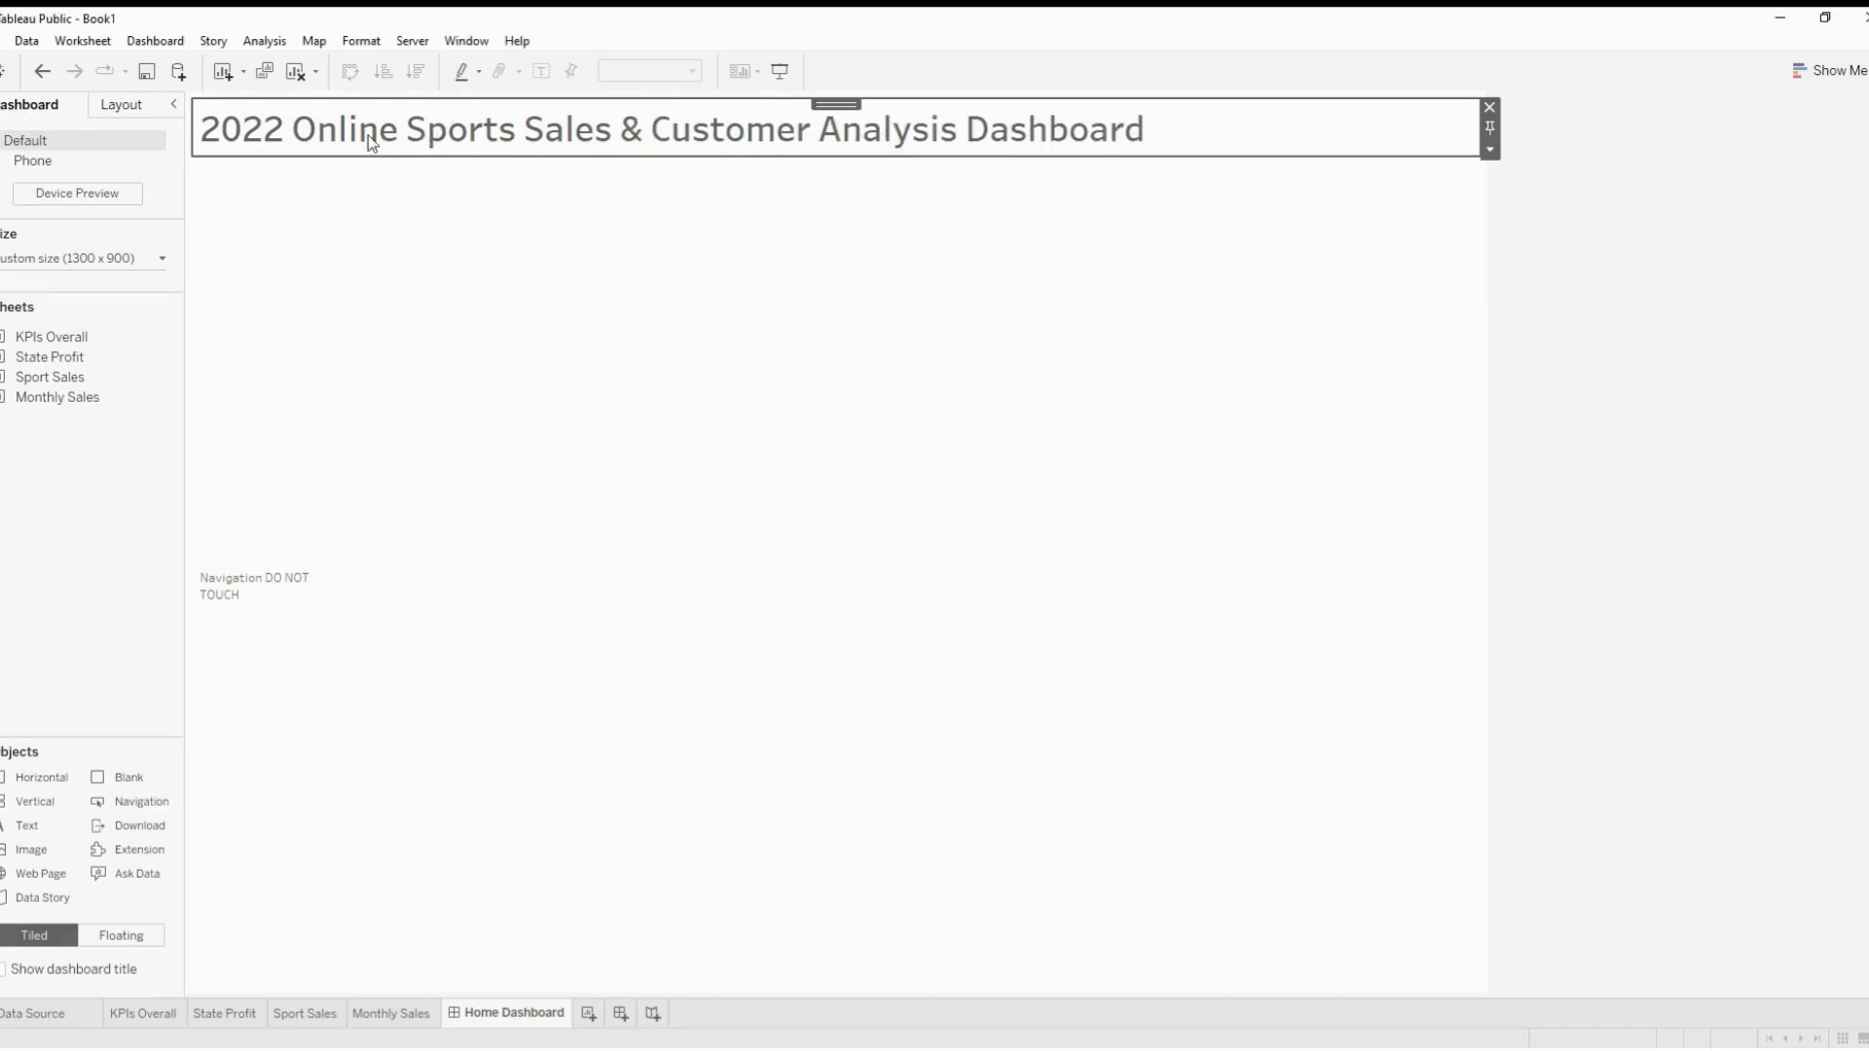
pyautogui.doubleClick(690, 133)
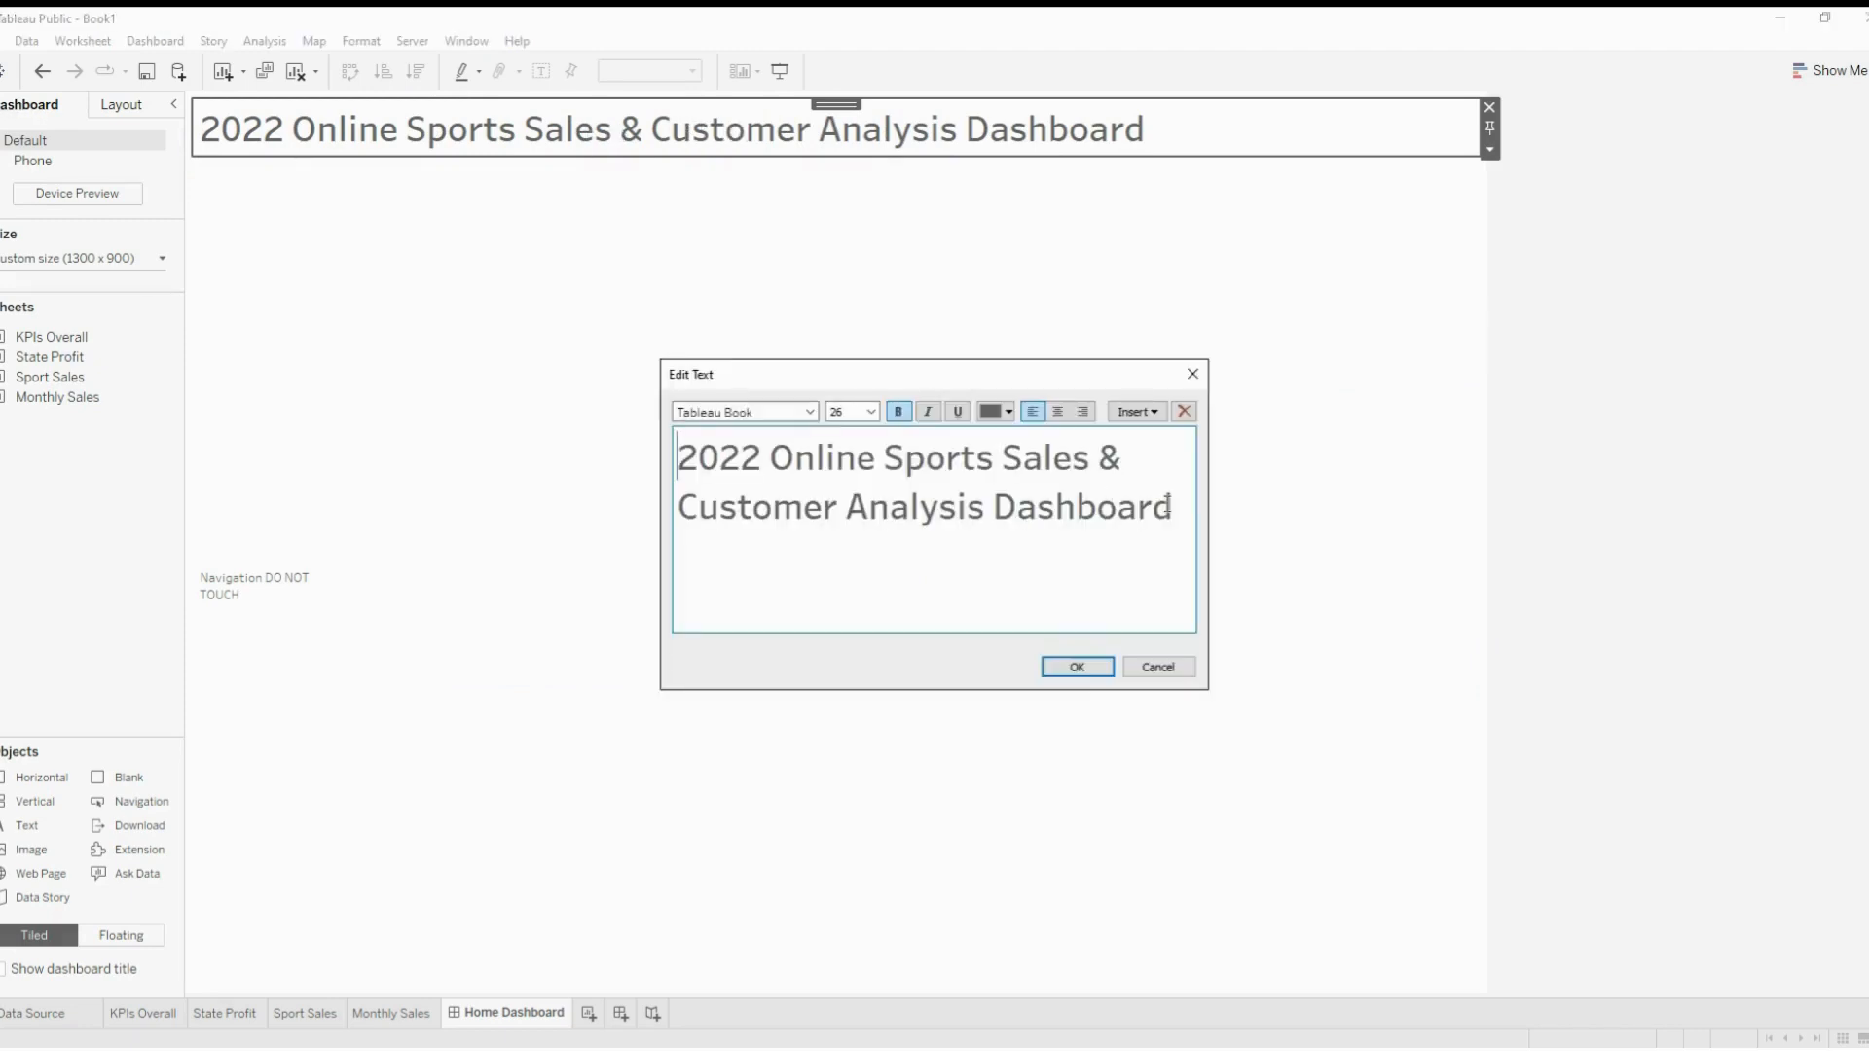
pyautogui.click(1195, 373)
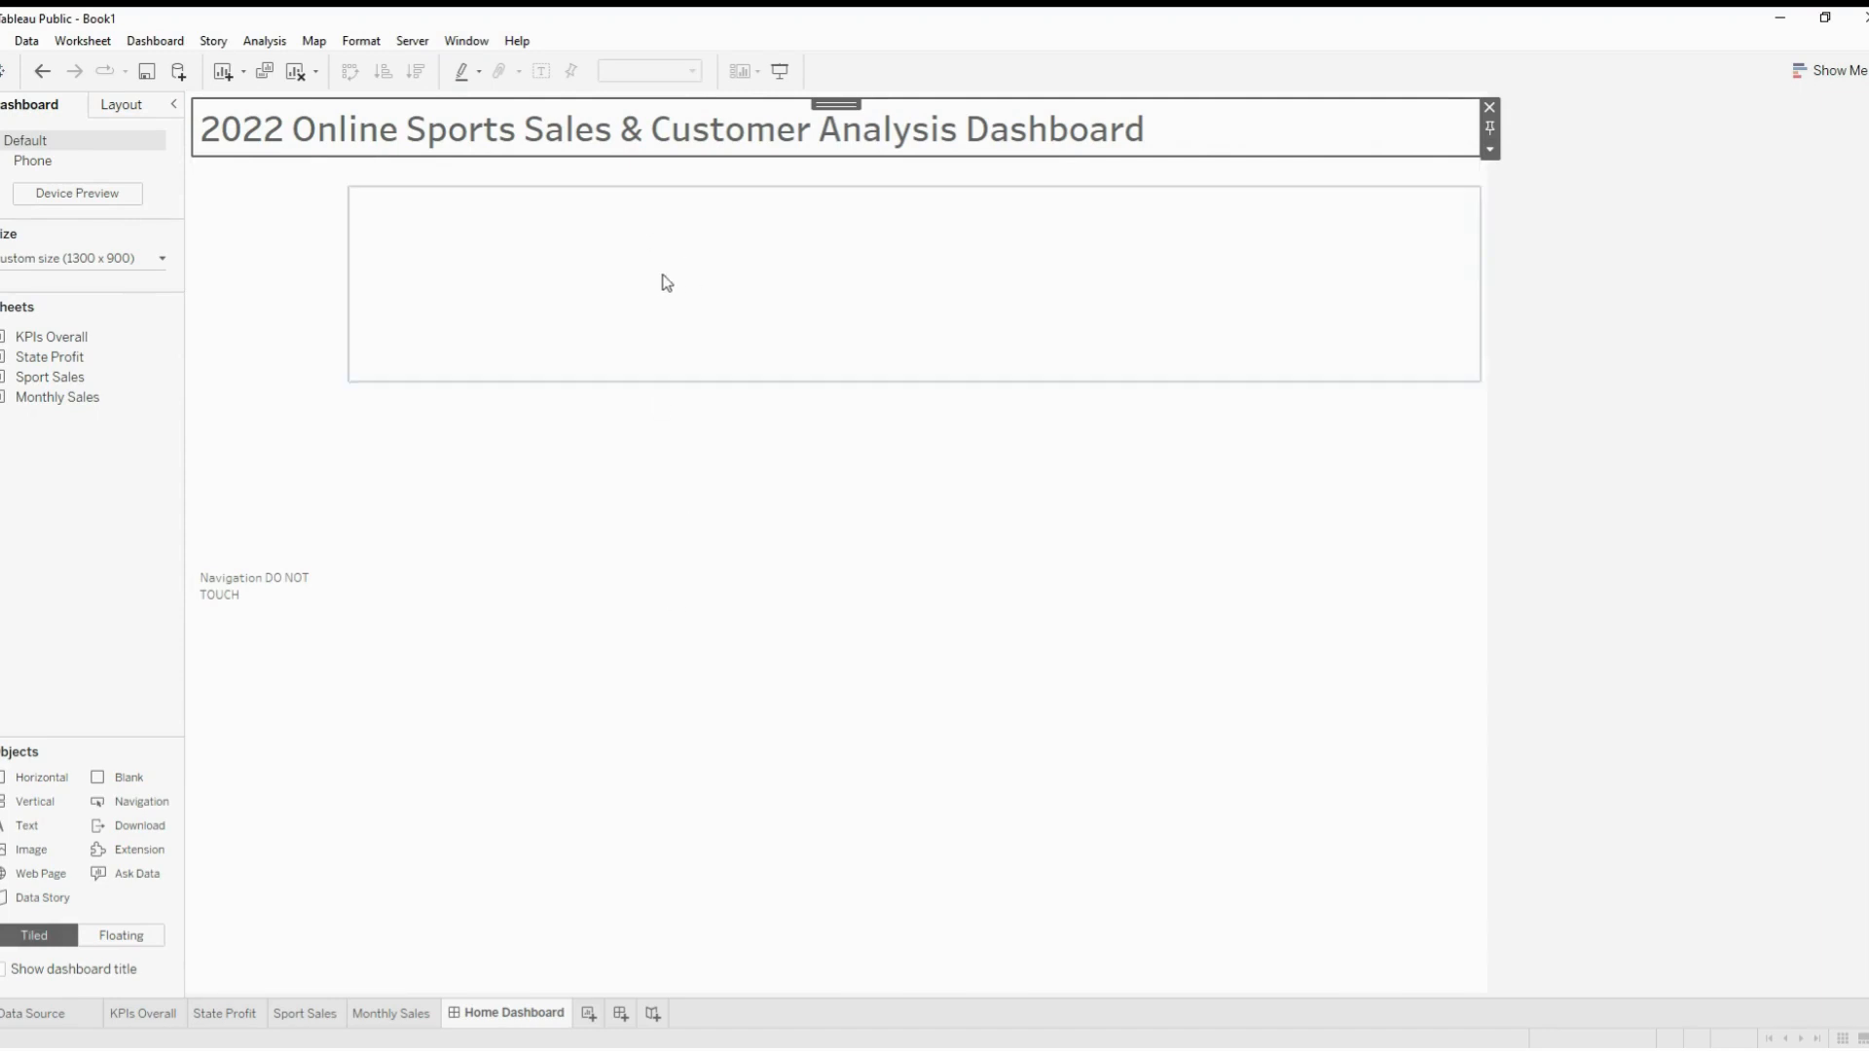
# Add a size 12 line under the header title reading "Please use charts below to filter and icons on the left to navigate"
pyautogui.doubleClick(742, 140)
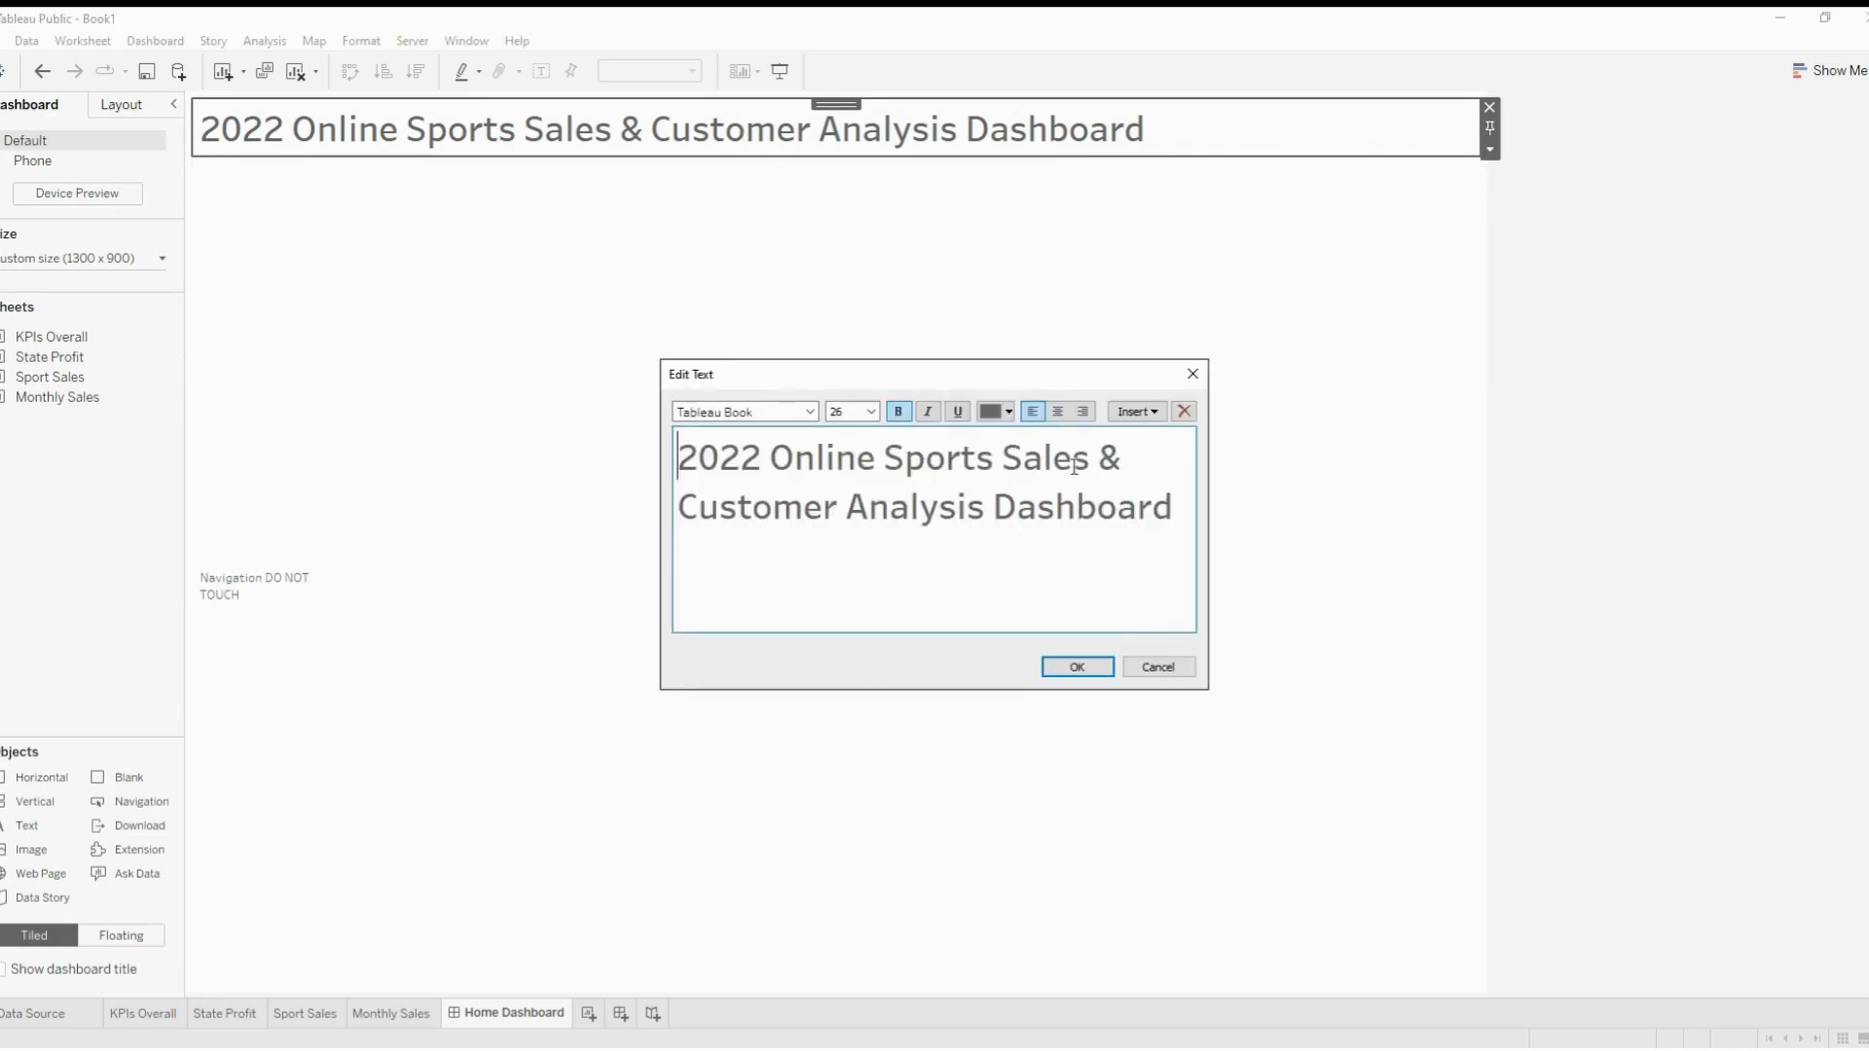
pyautogui.click(1169, 505)
pyautogui.press('Return')
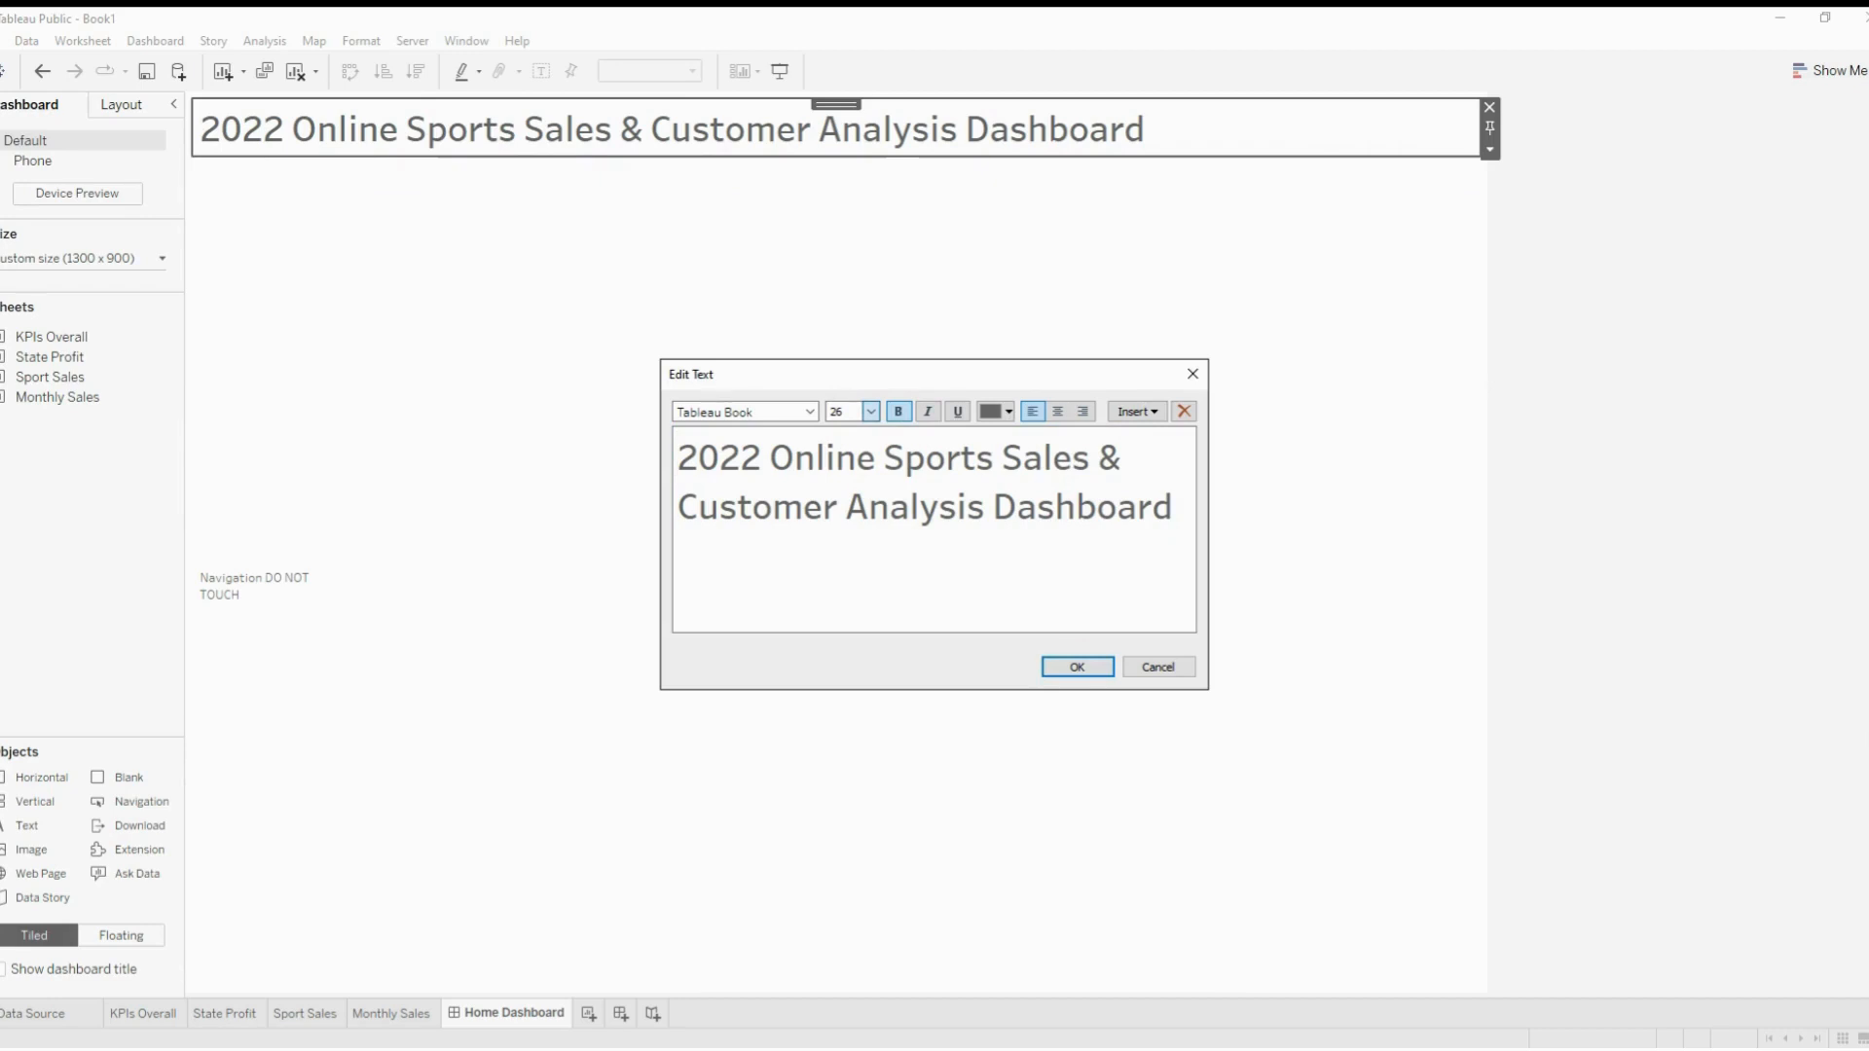
pyautogui.click(870, 410)
pyautogui.click(855, 488)
pyautogui.write('Please use ')
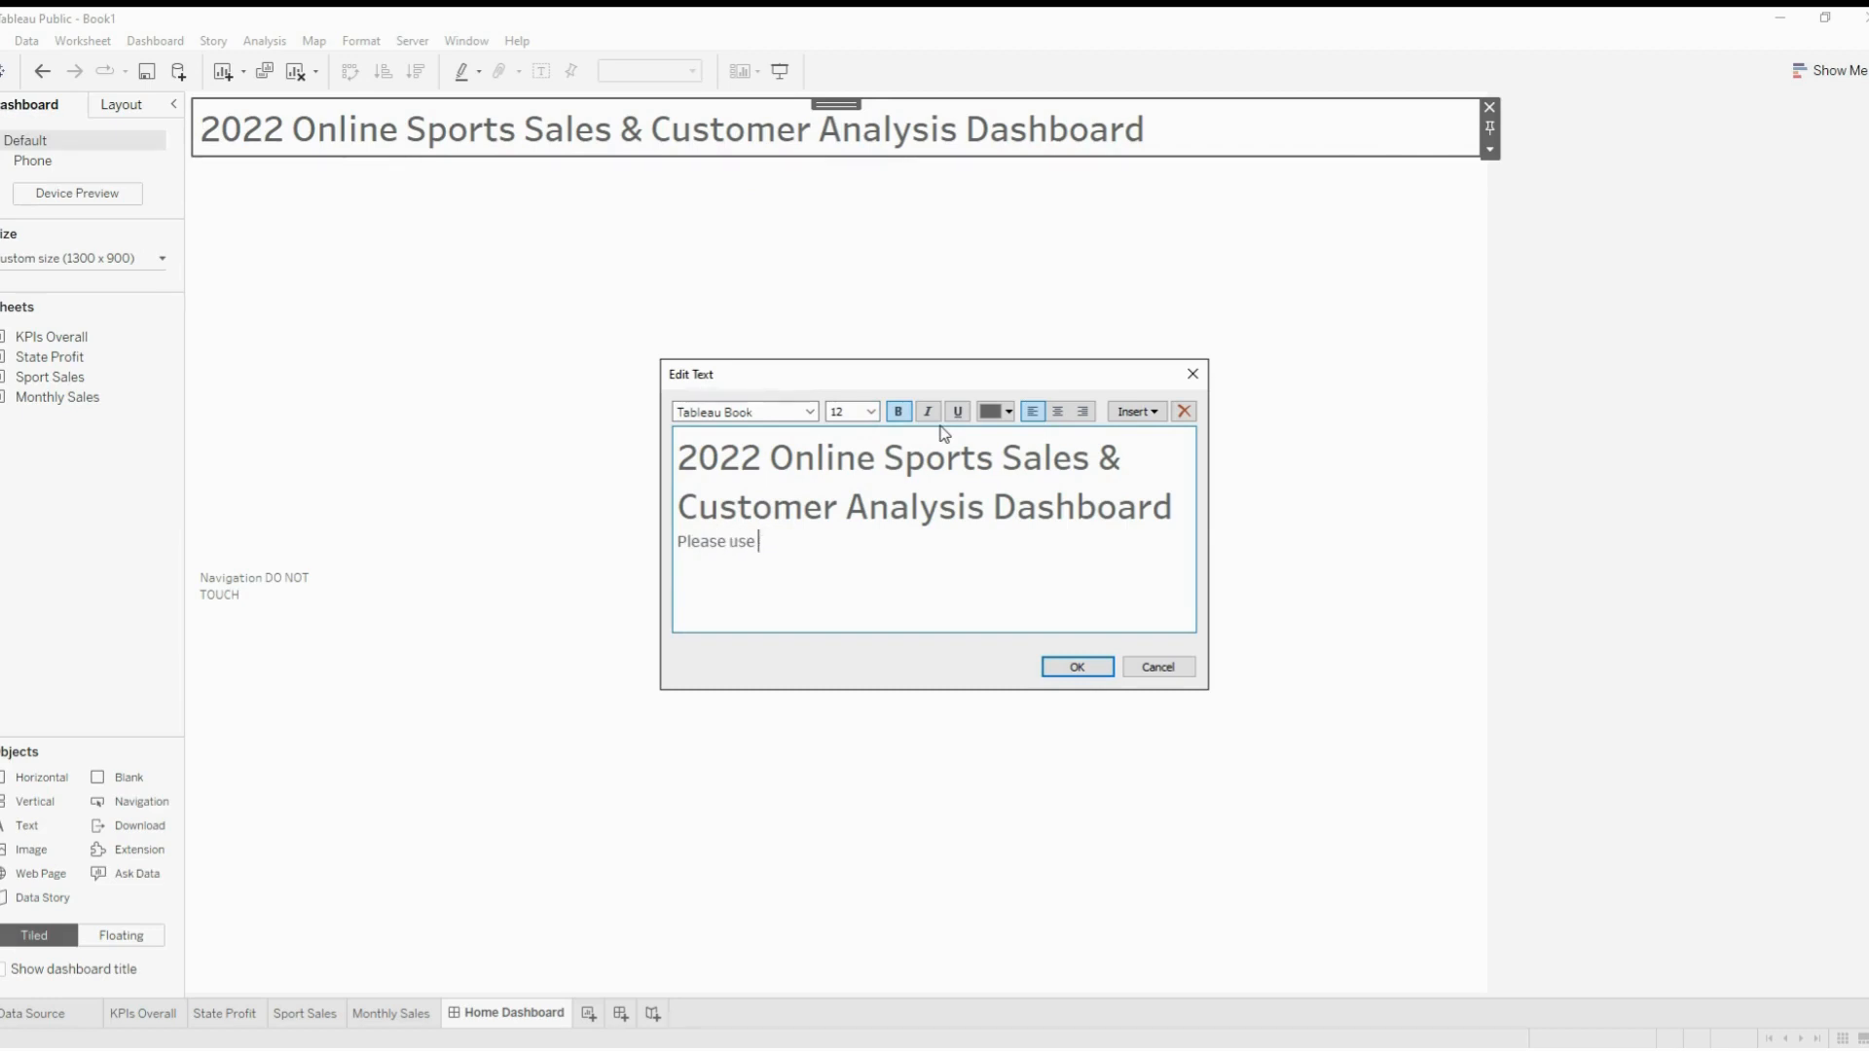
pyautogui.write('ficharts below to filter')
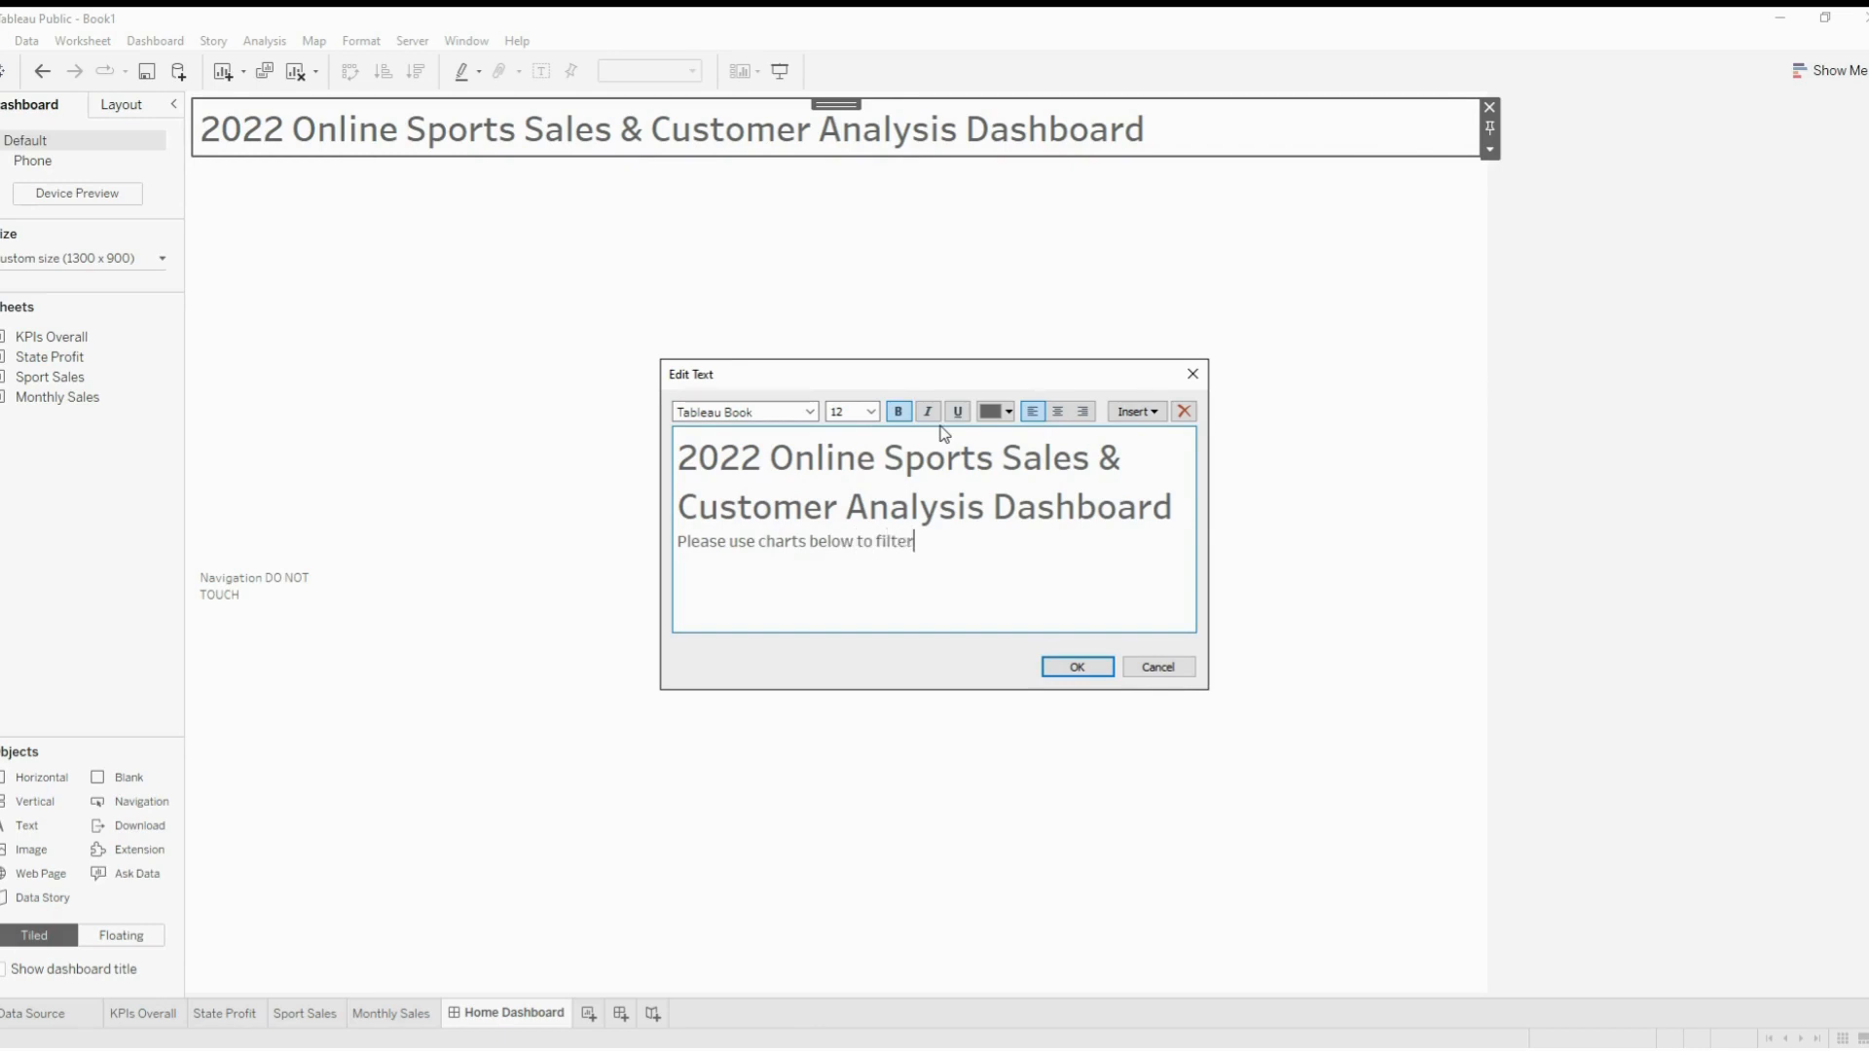
pyautogui.write(' and icons on the left to na')
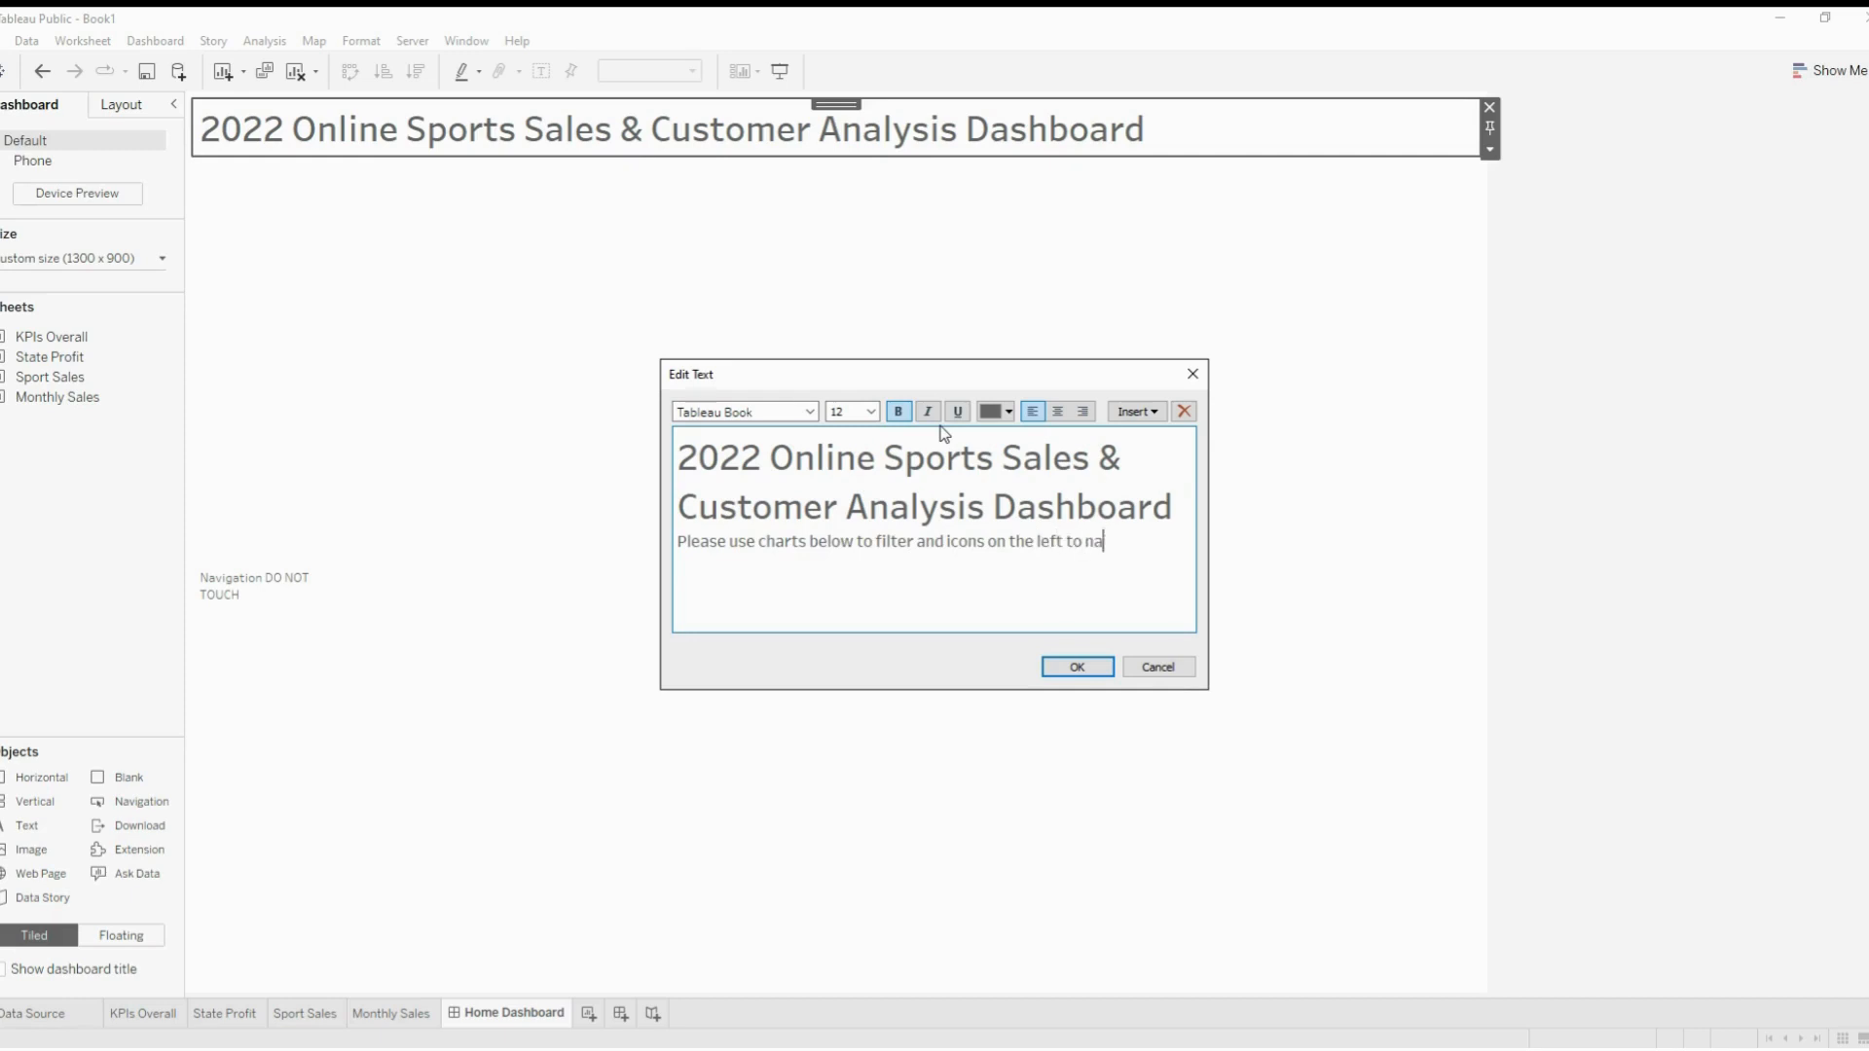
pyautogui.write('vigate')
pyautogui.click(1075, 667)
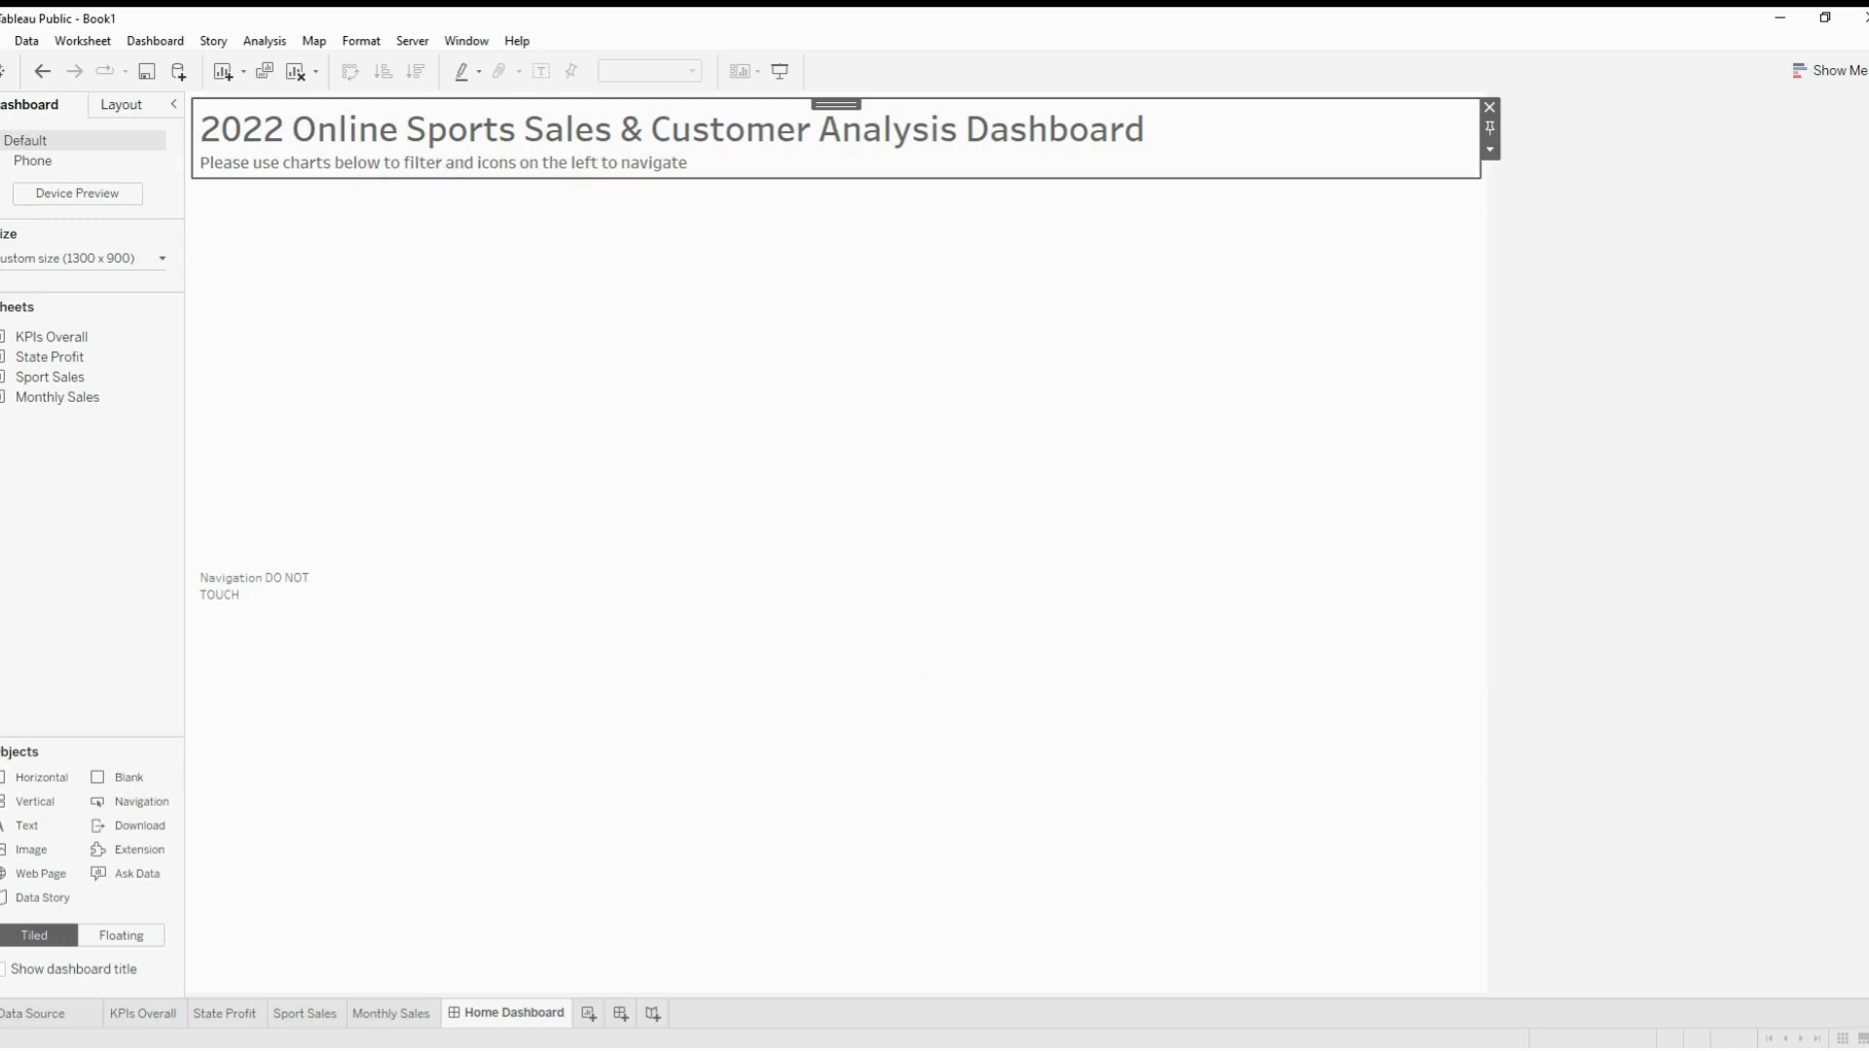
# Reword the header's second line as "Please use the charts below to filter and the icons on the left to navigate."
pyautogui.click(122, 105)
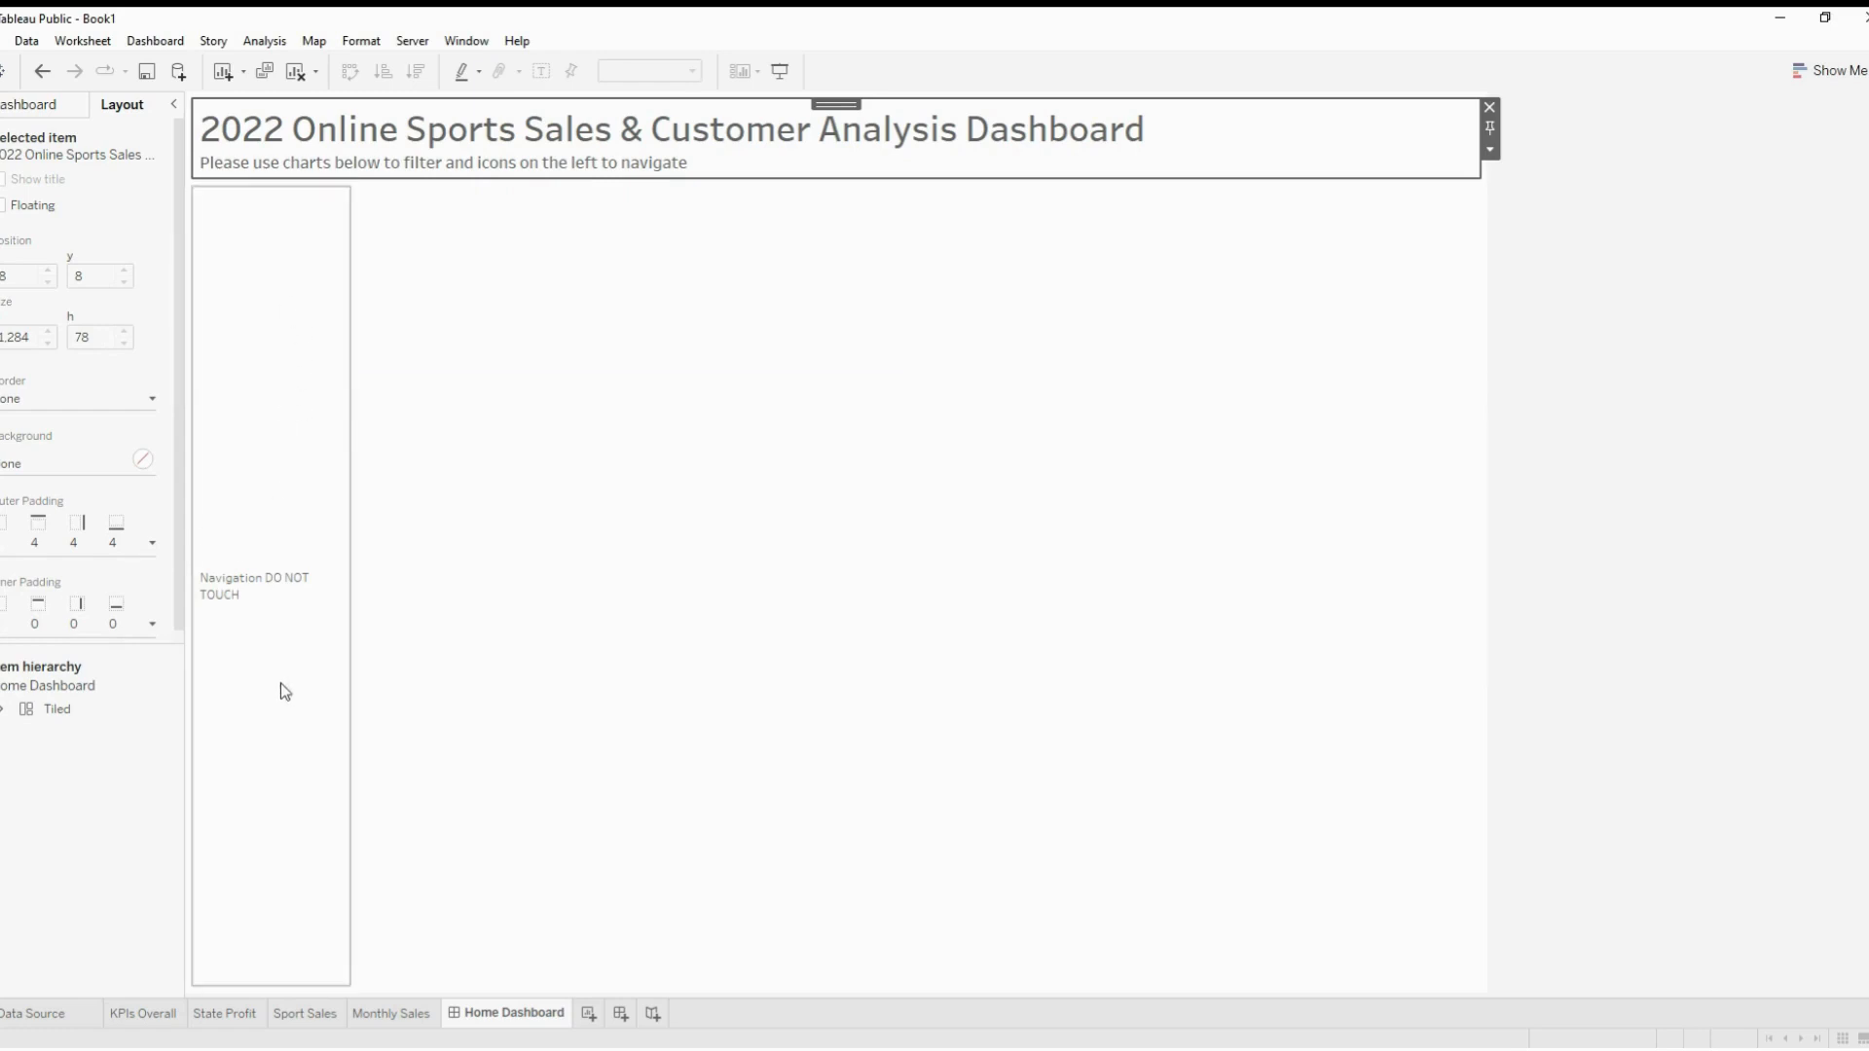
pyautogui.doubleClick(1173, 154)
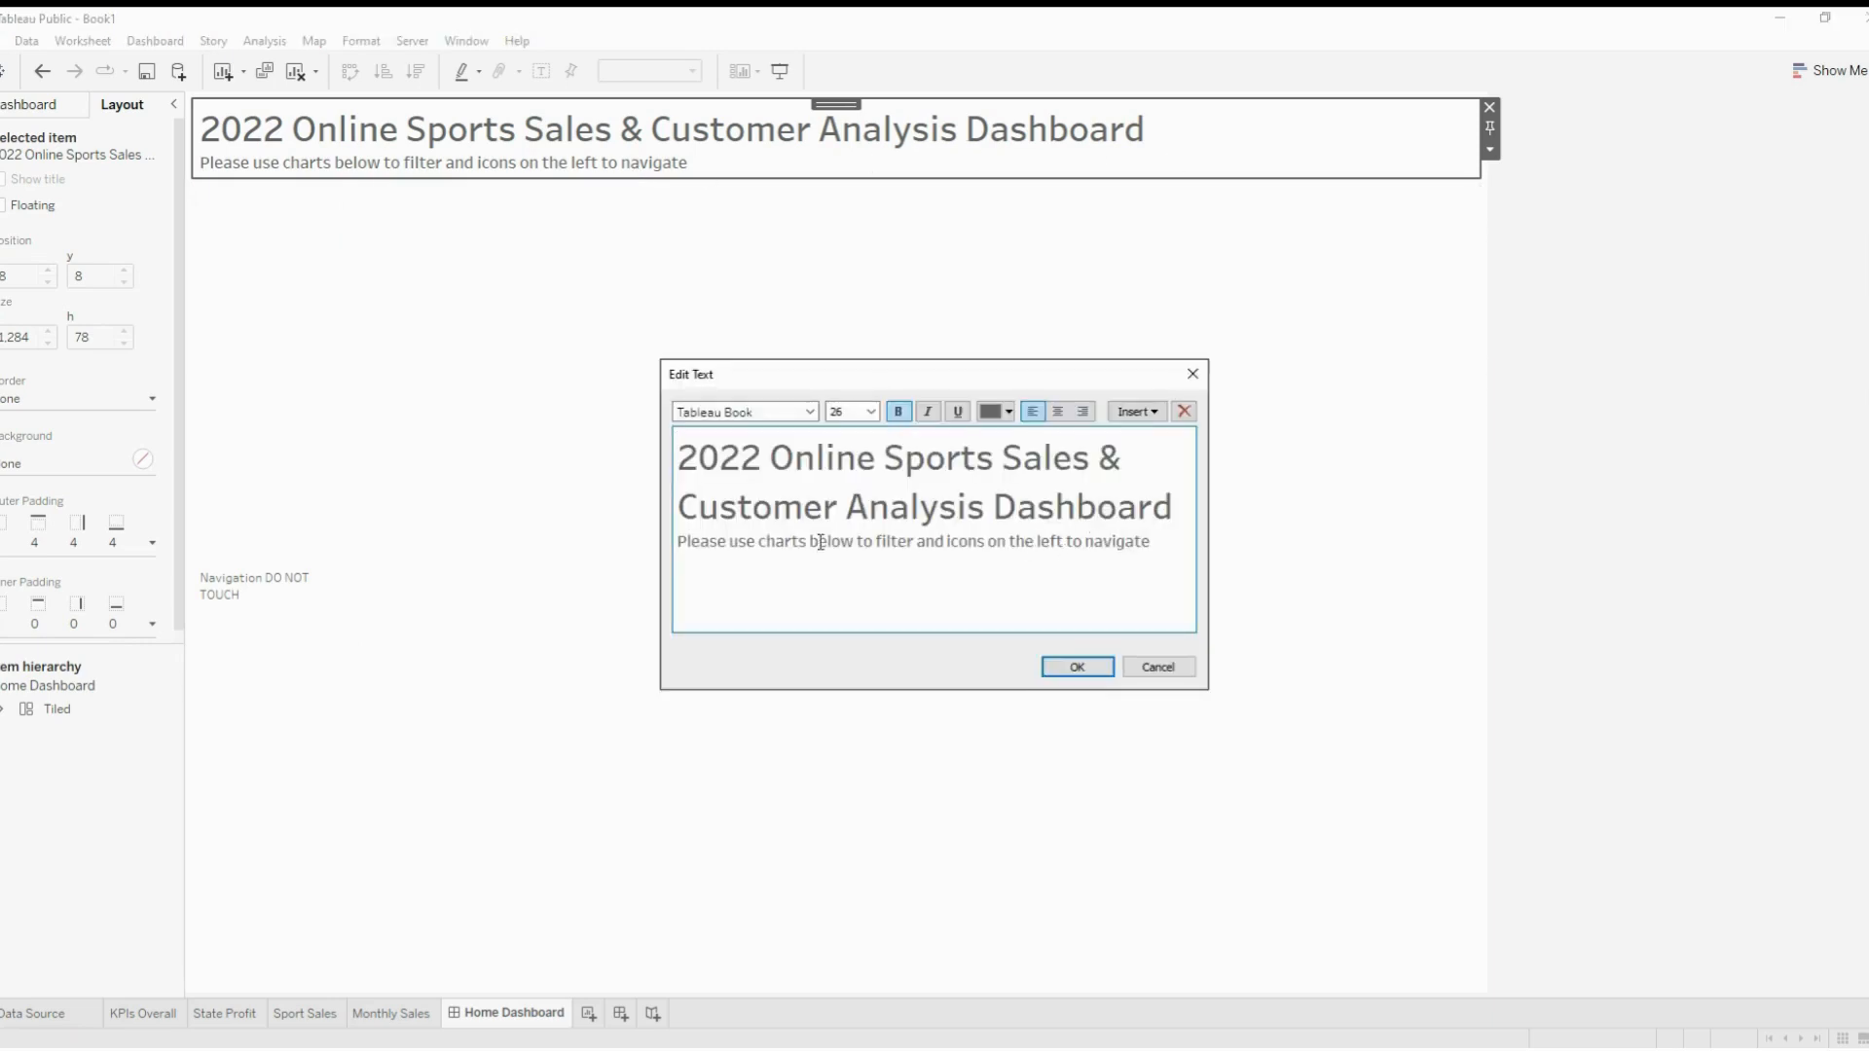
pyautogui.click(759, 542)
pyautogui.write('the ')
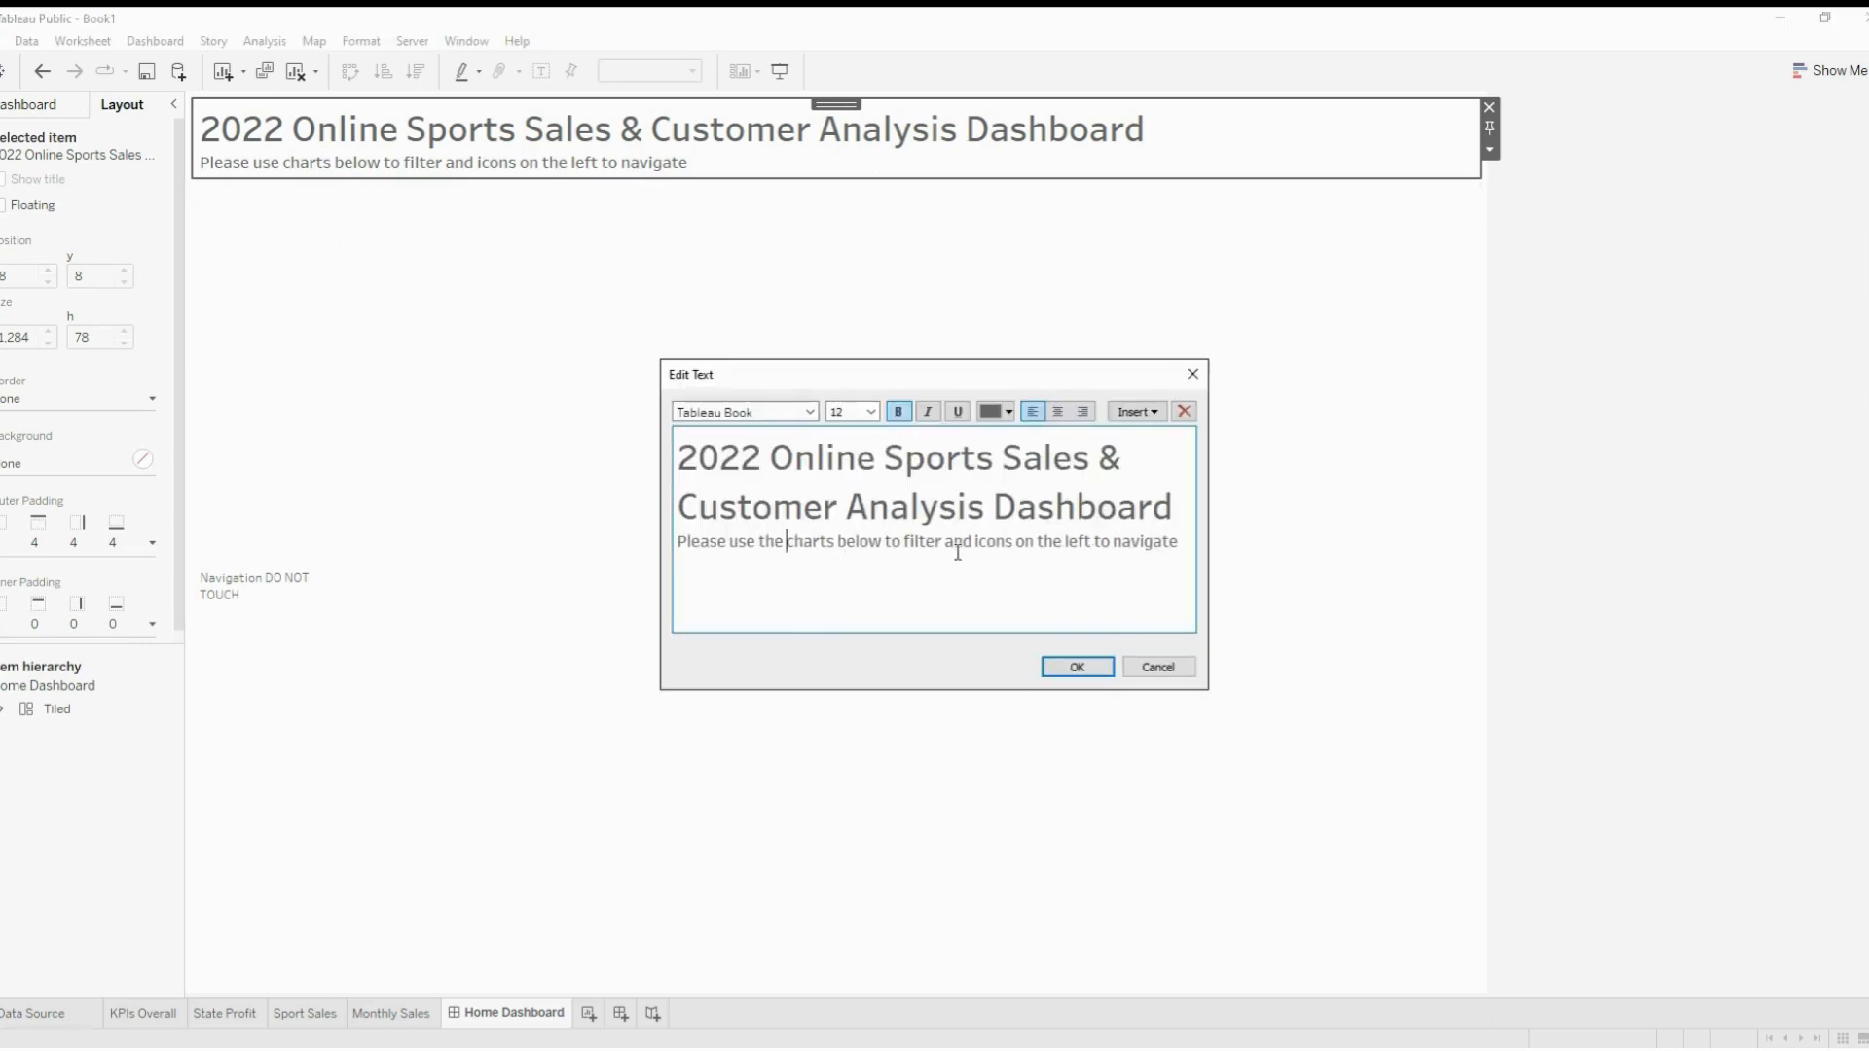
pyautogui.write('the')
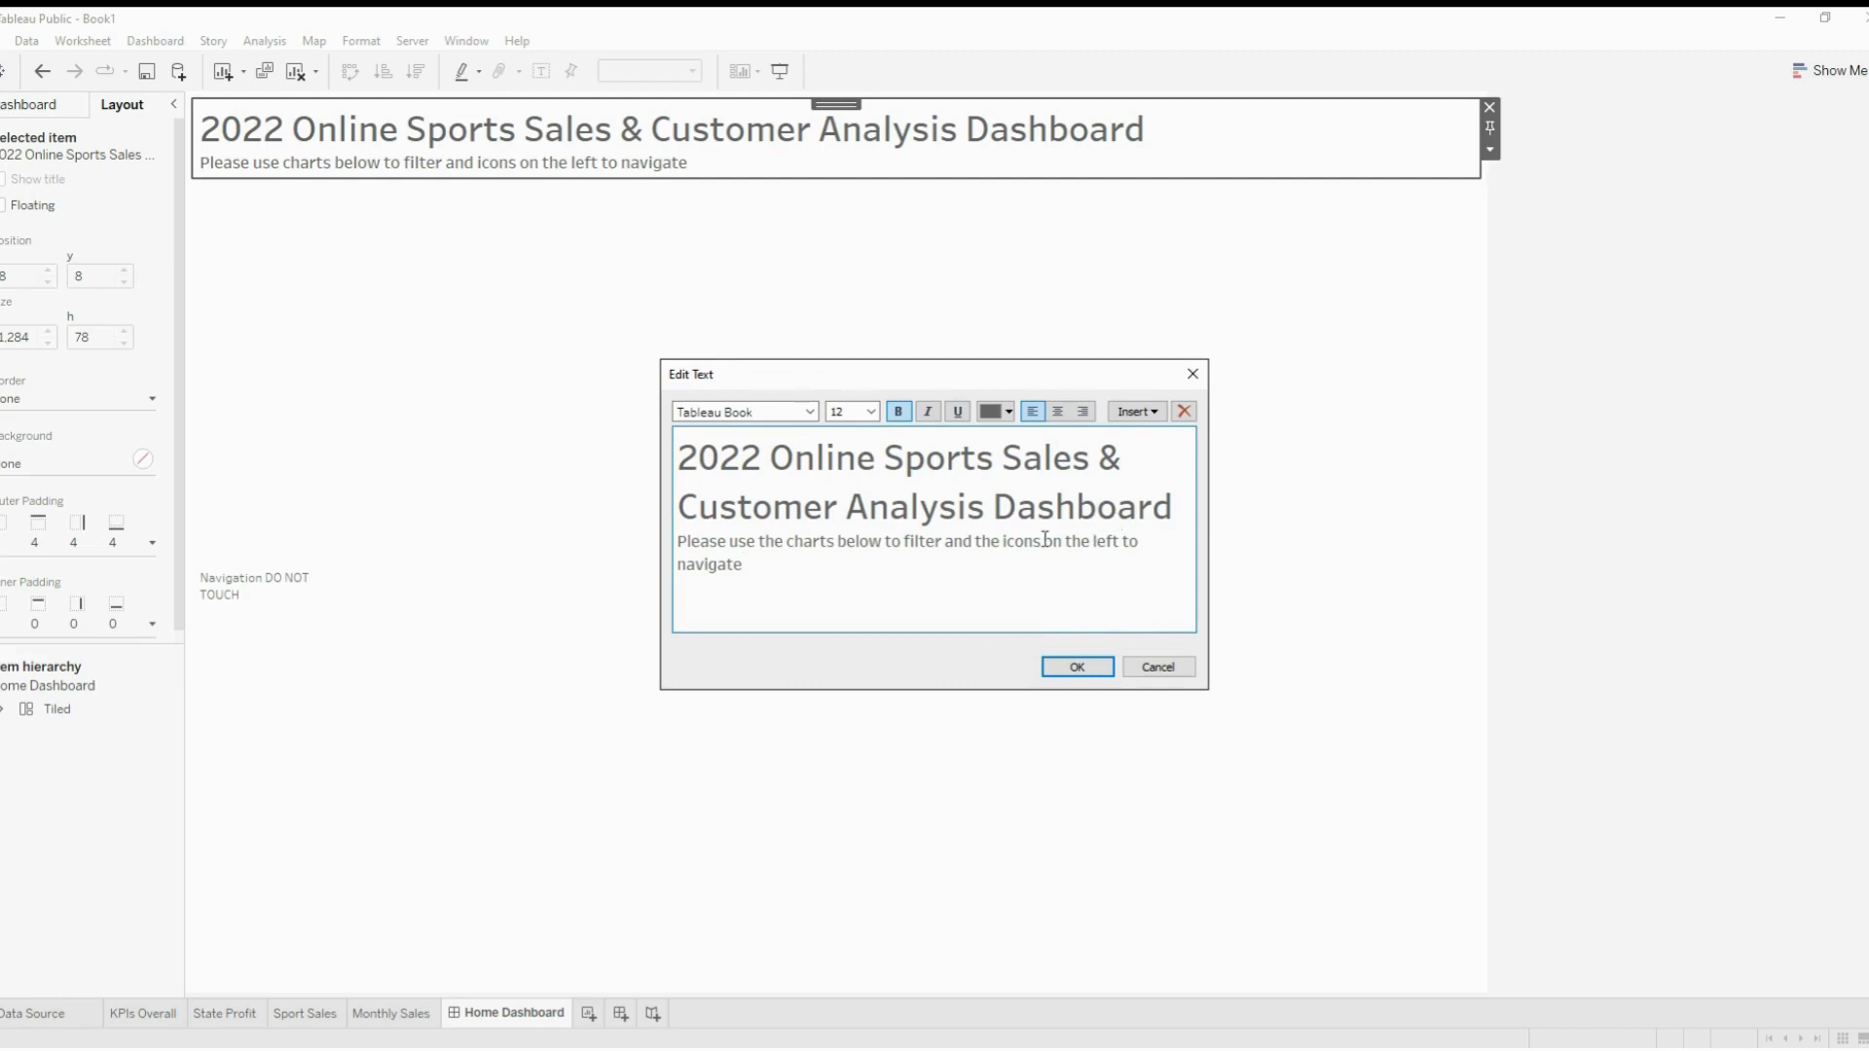
pyautogui.write('.')
# Color the header's title text with the custom HTML color #00557f, leaving the smaller line out of the selection
pyautogui.moveTo(1175, 507); pyautogui.dragTo(990, 433)
pyautogui.click(1009, 413)
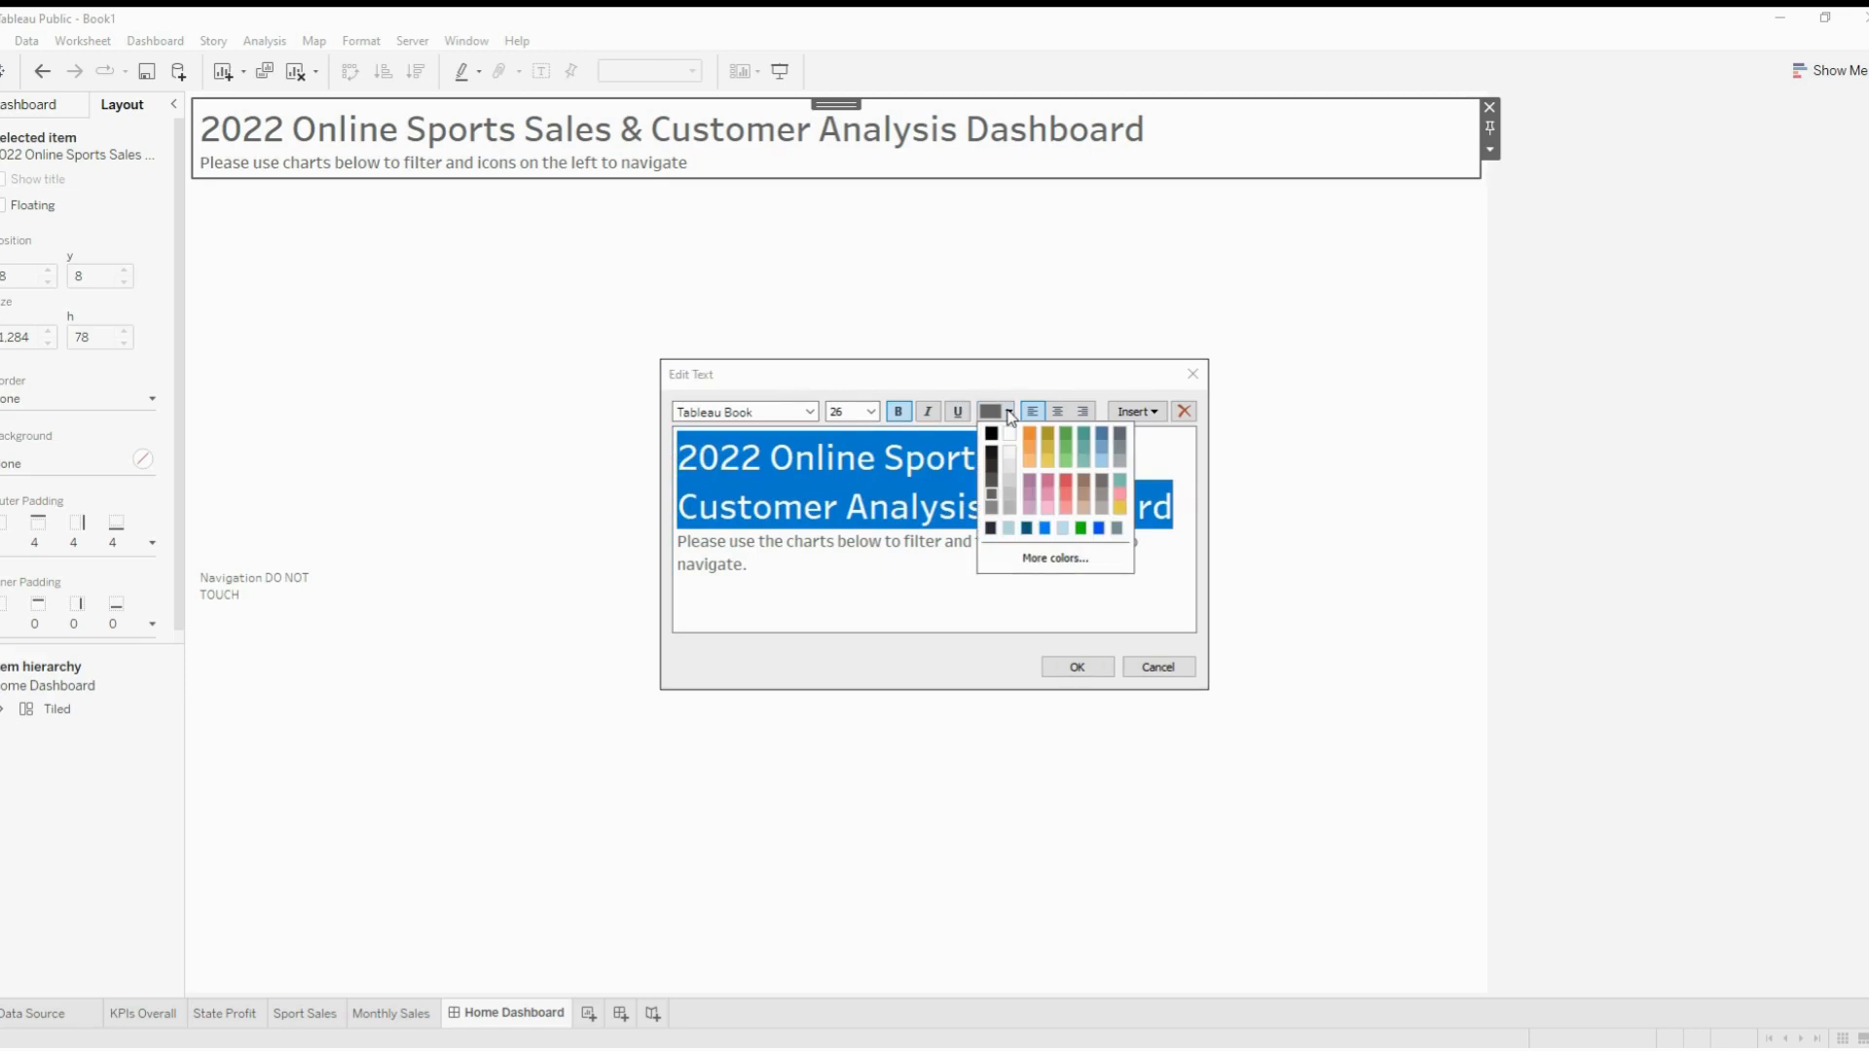
pyautogui.click(1051, 559)
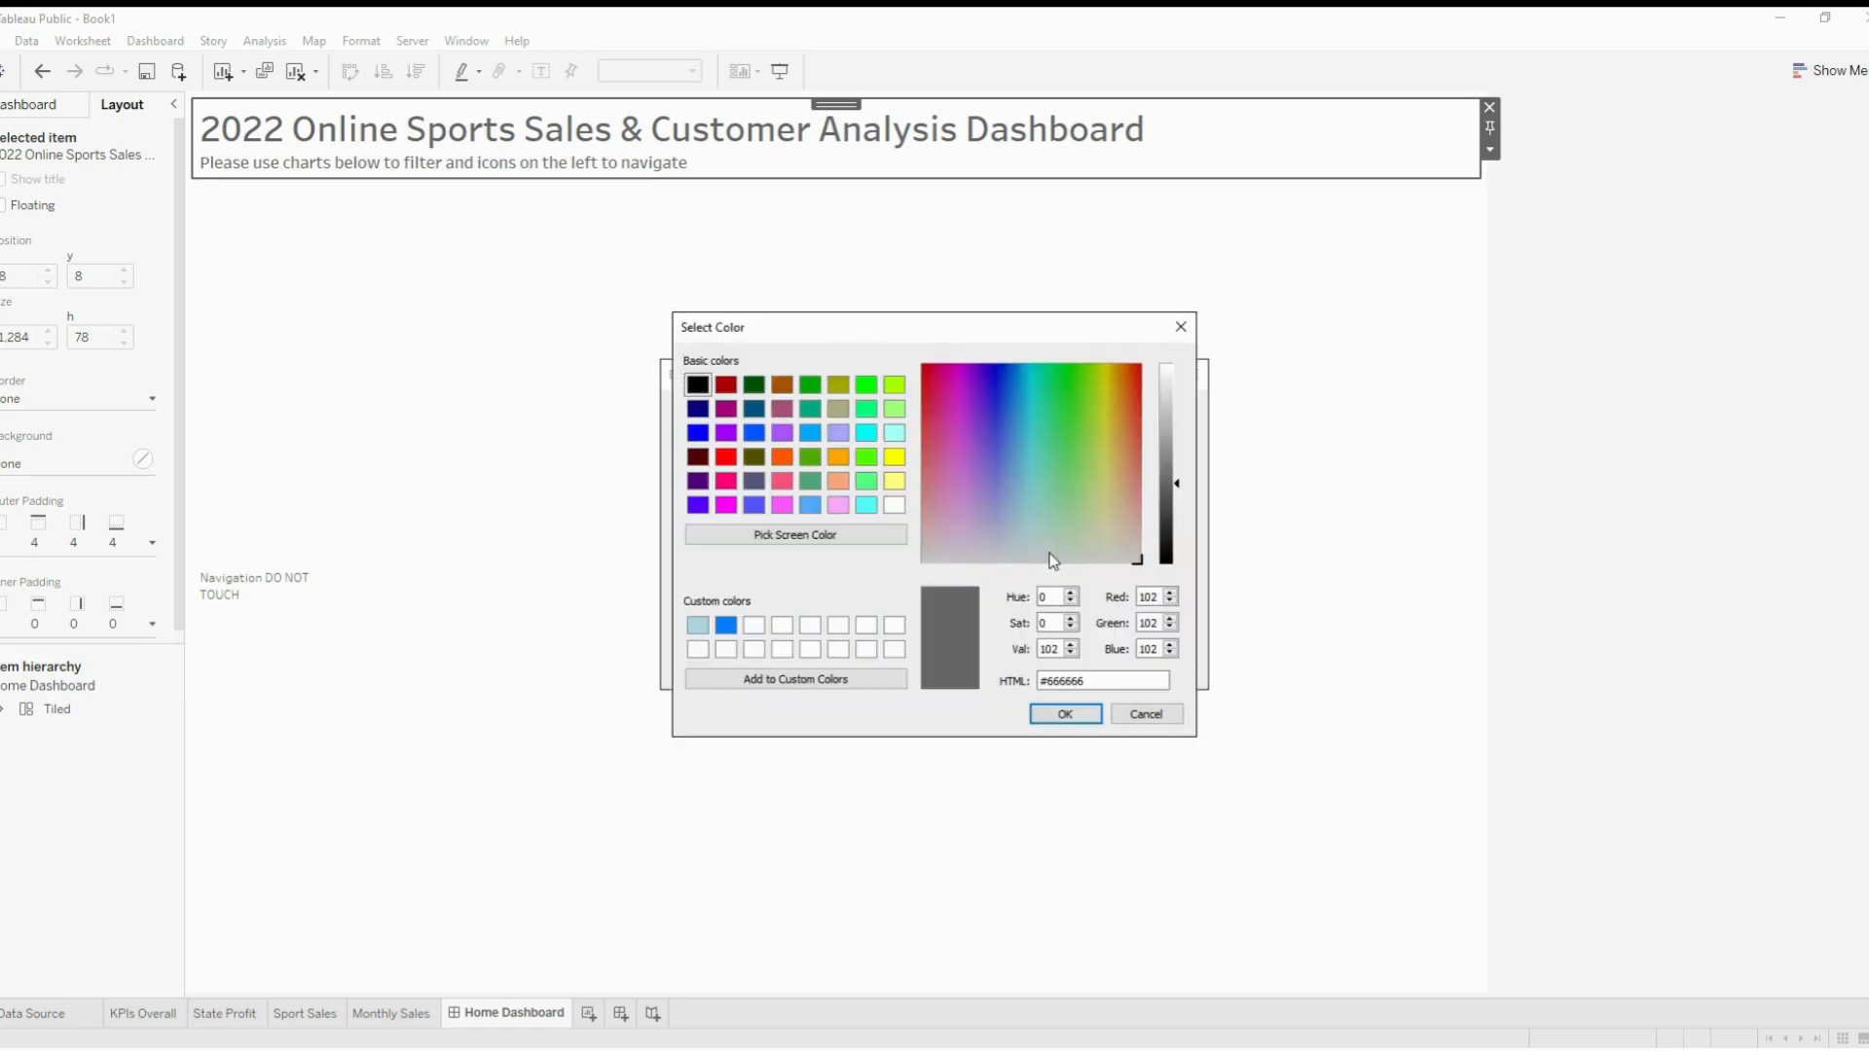
pyautogui.moveTo(1109, 681); pyautogui.dragTo(1039, 680)
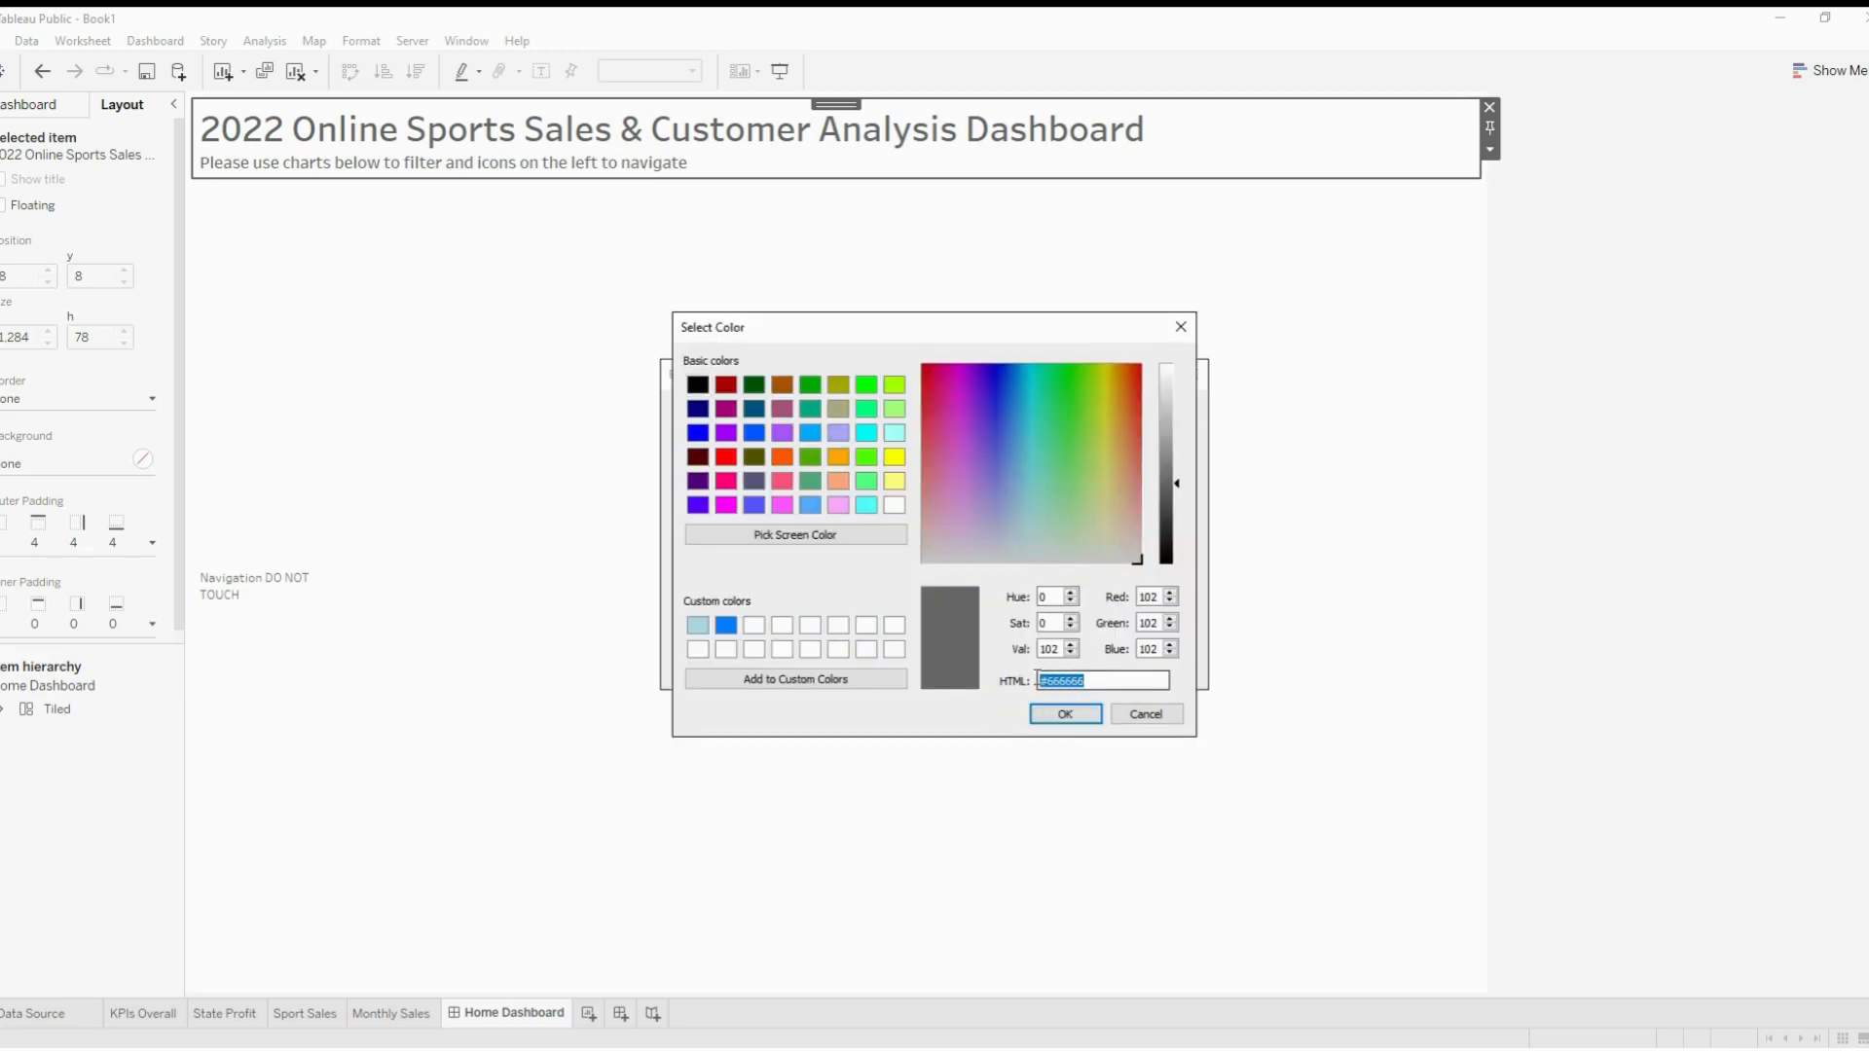
pyautogui.write('#00557')
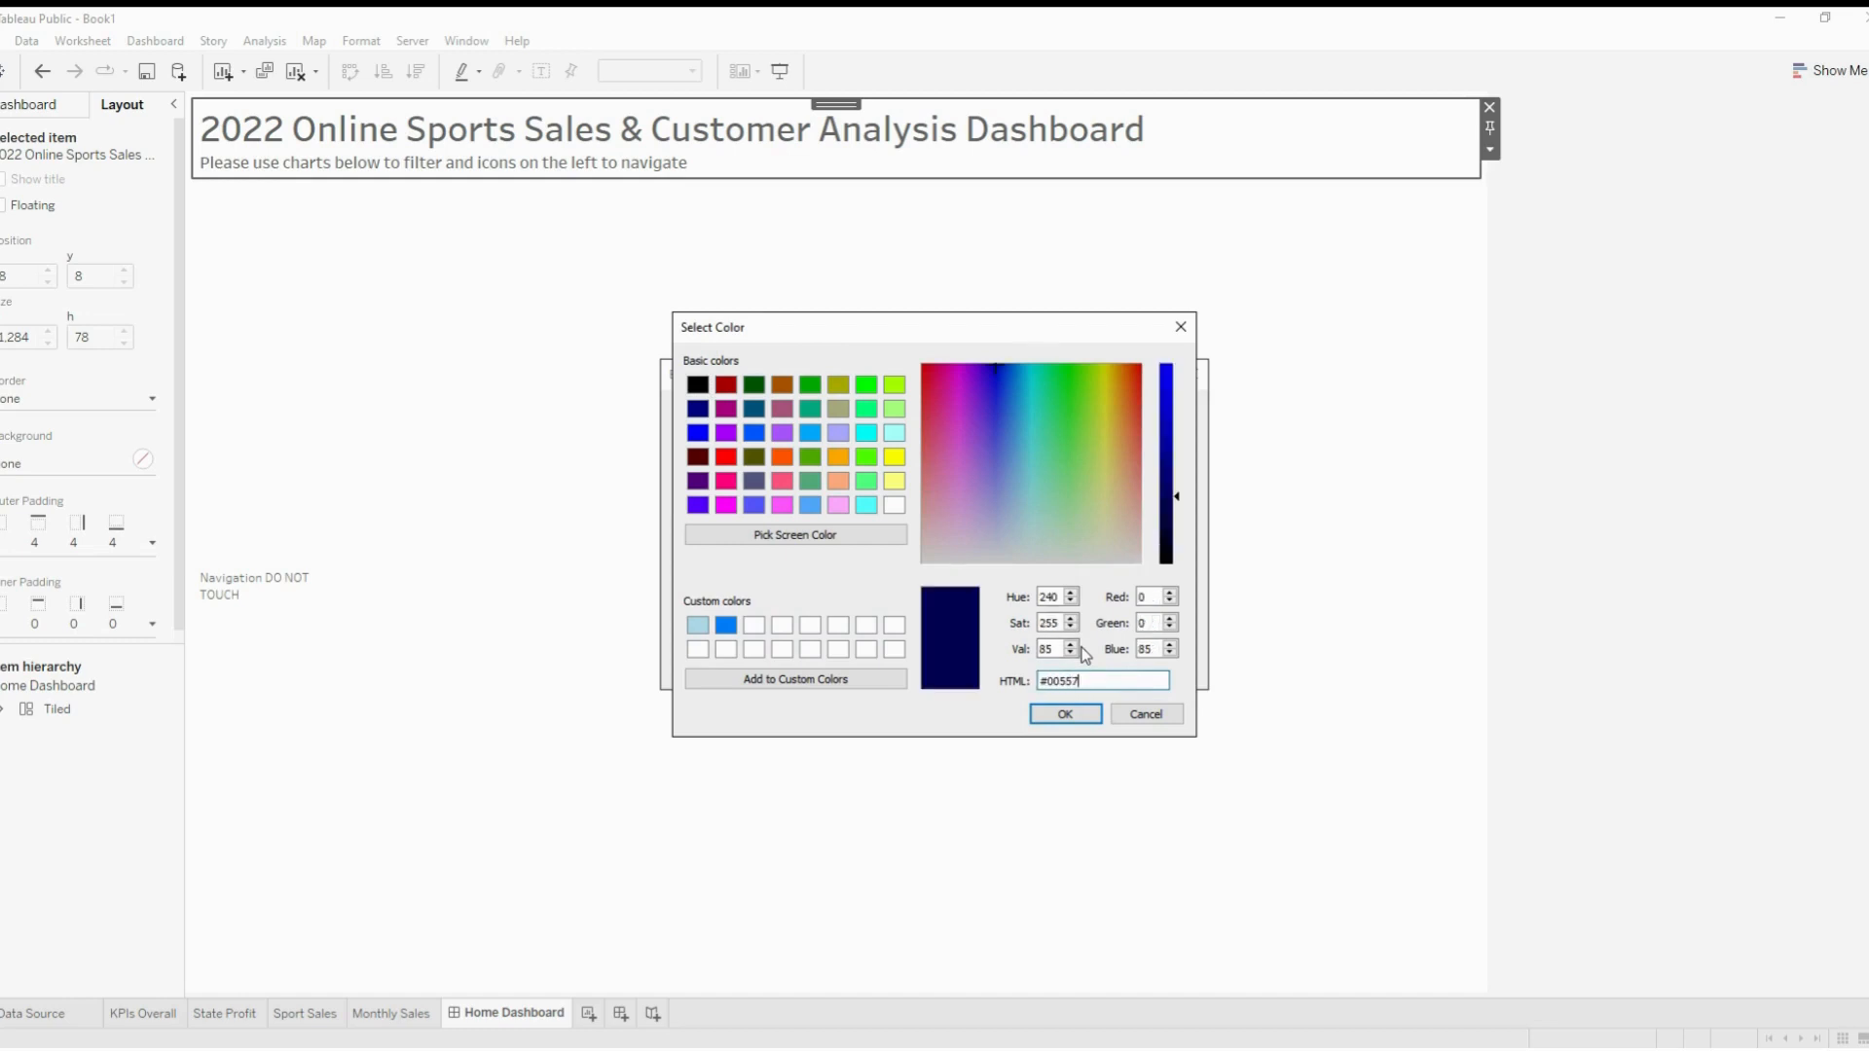
pyautogui.write('f')
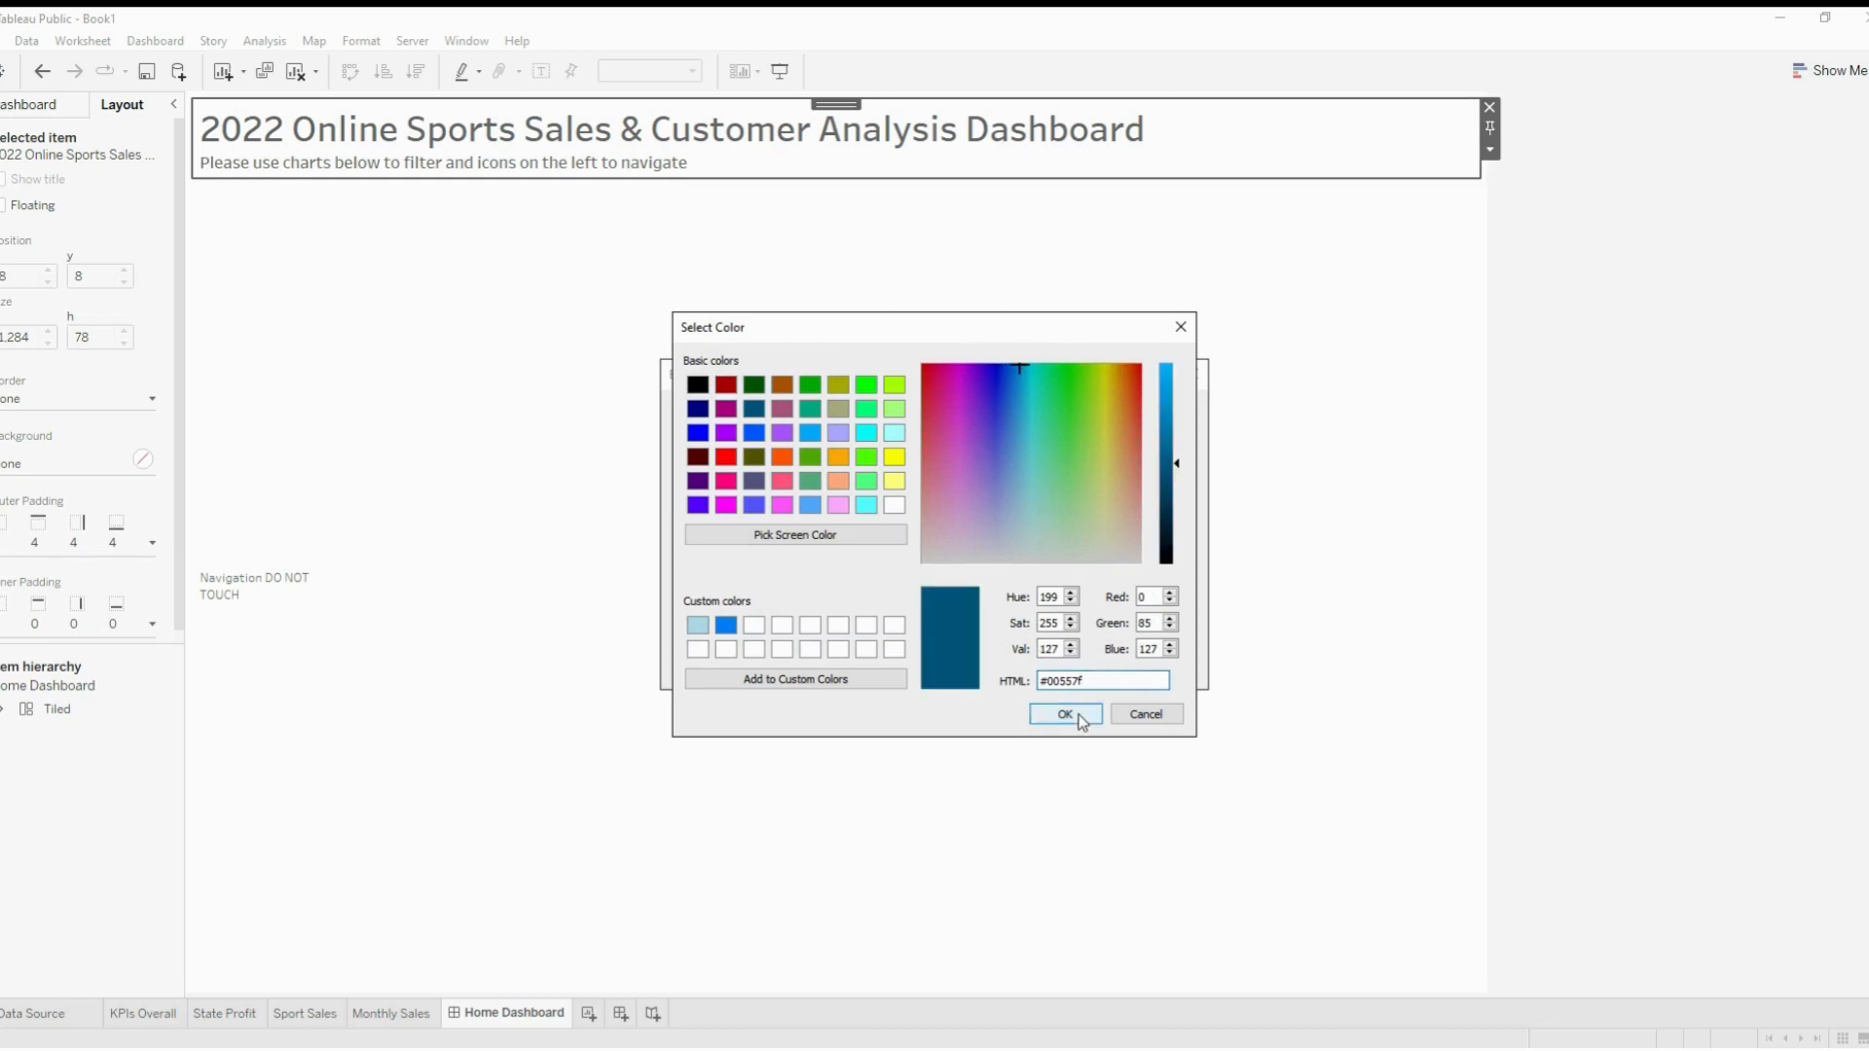
pyautogui.click(1079, 718)
pyautogui.click(1090, 665)
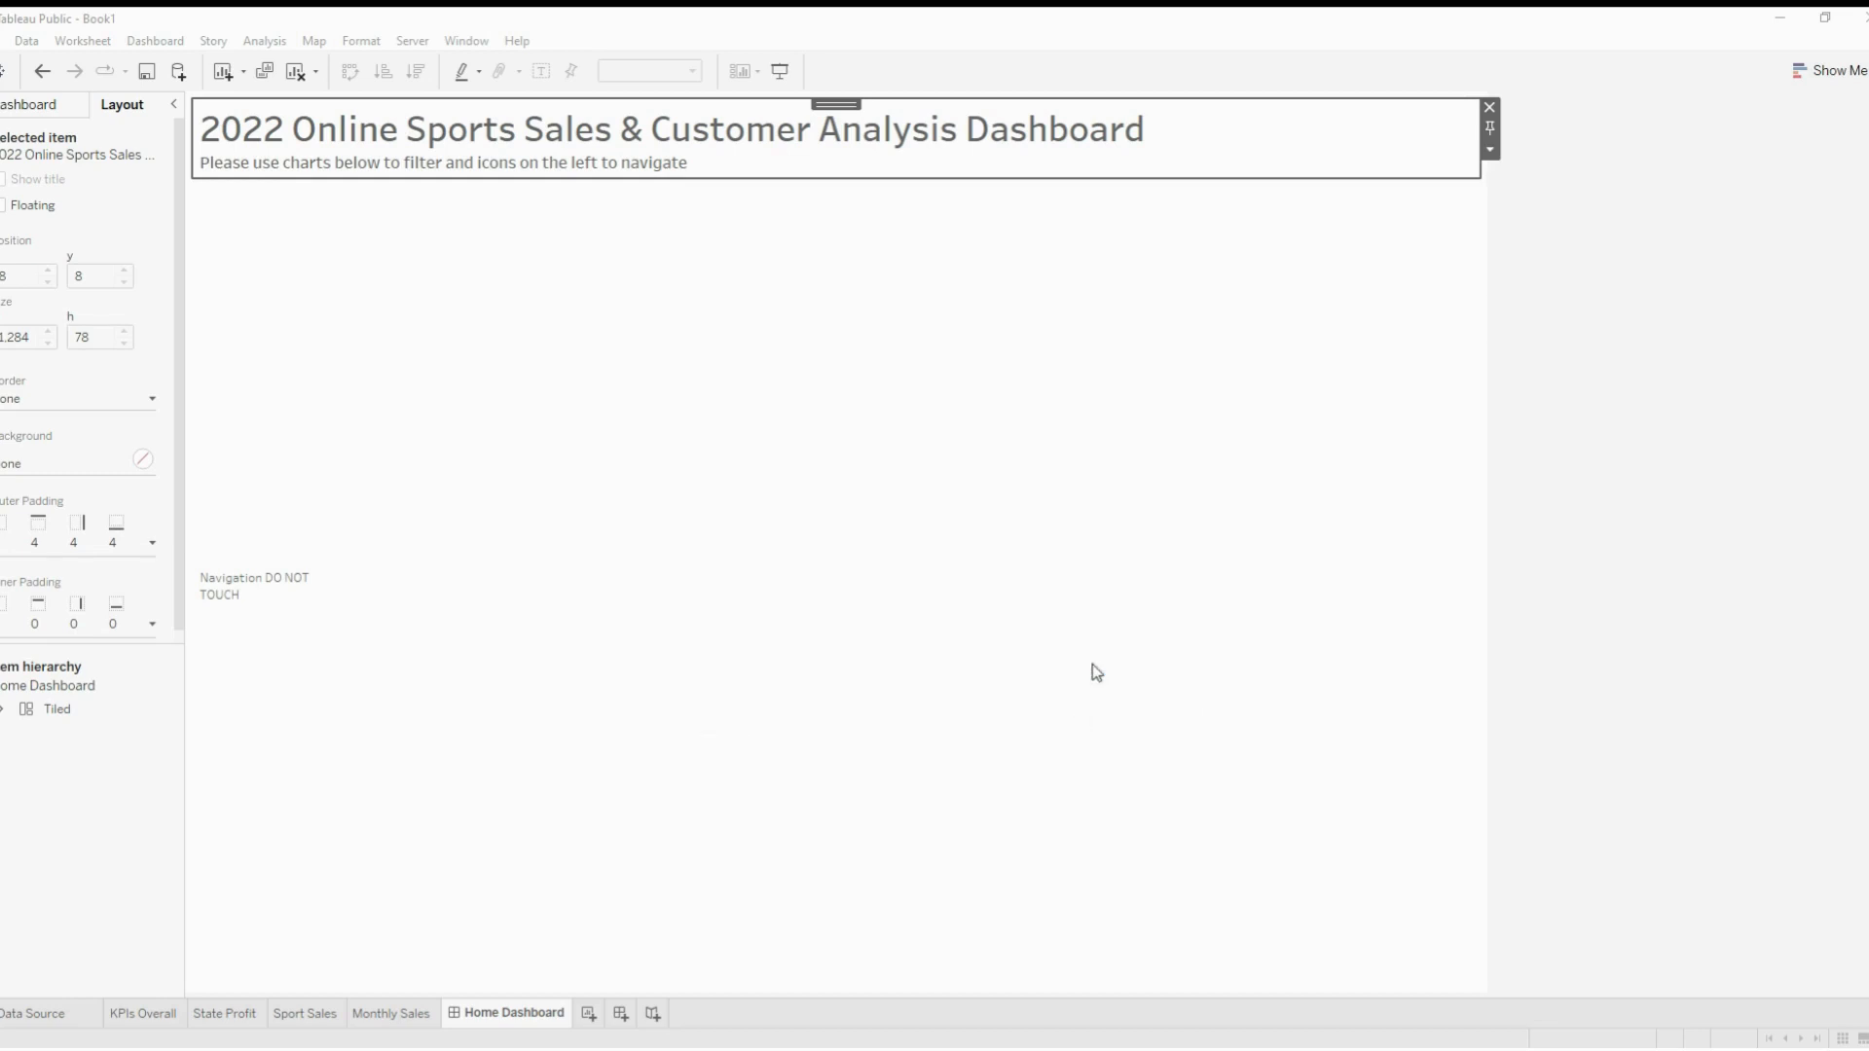
pyautogui.click(670, 294)
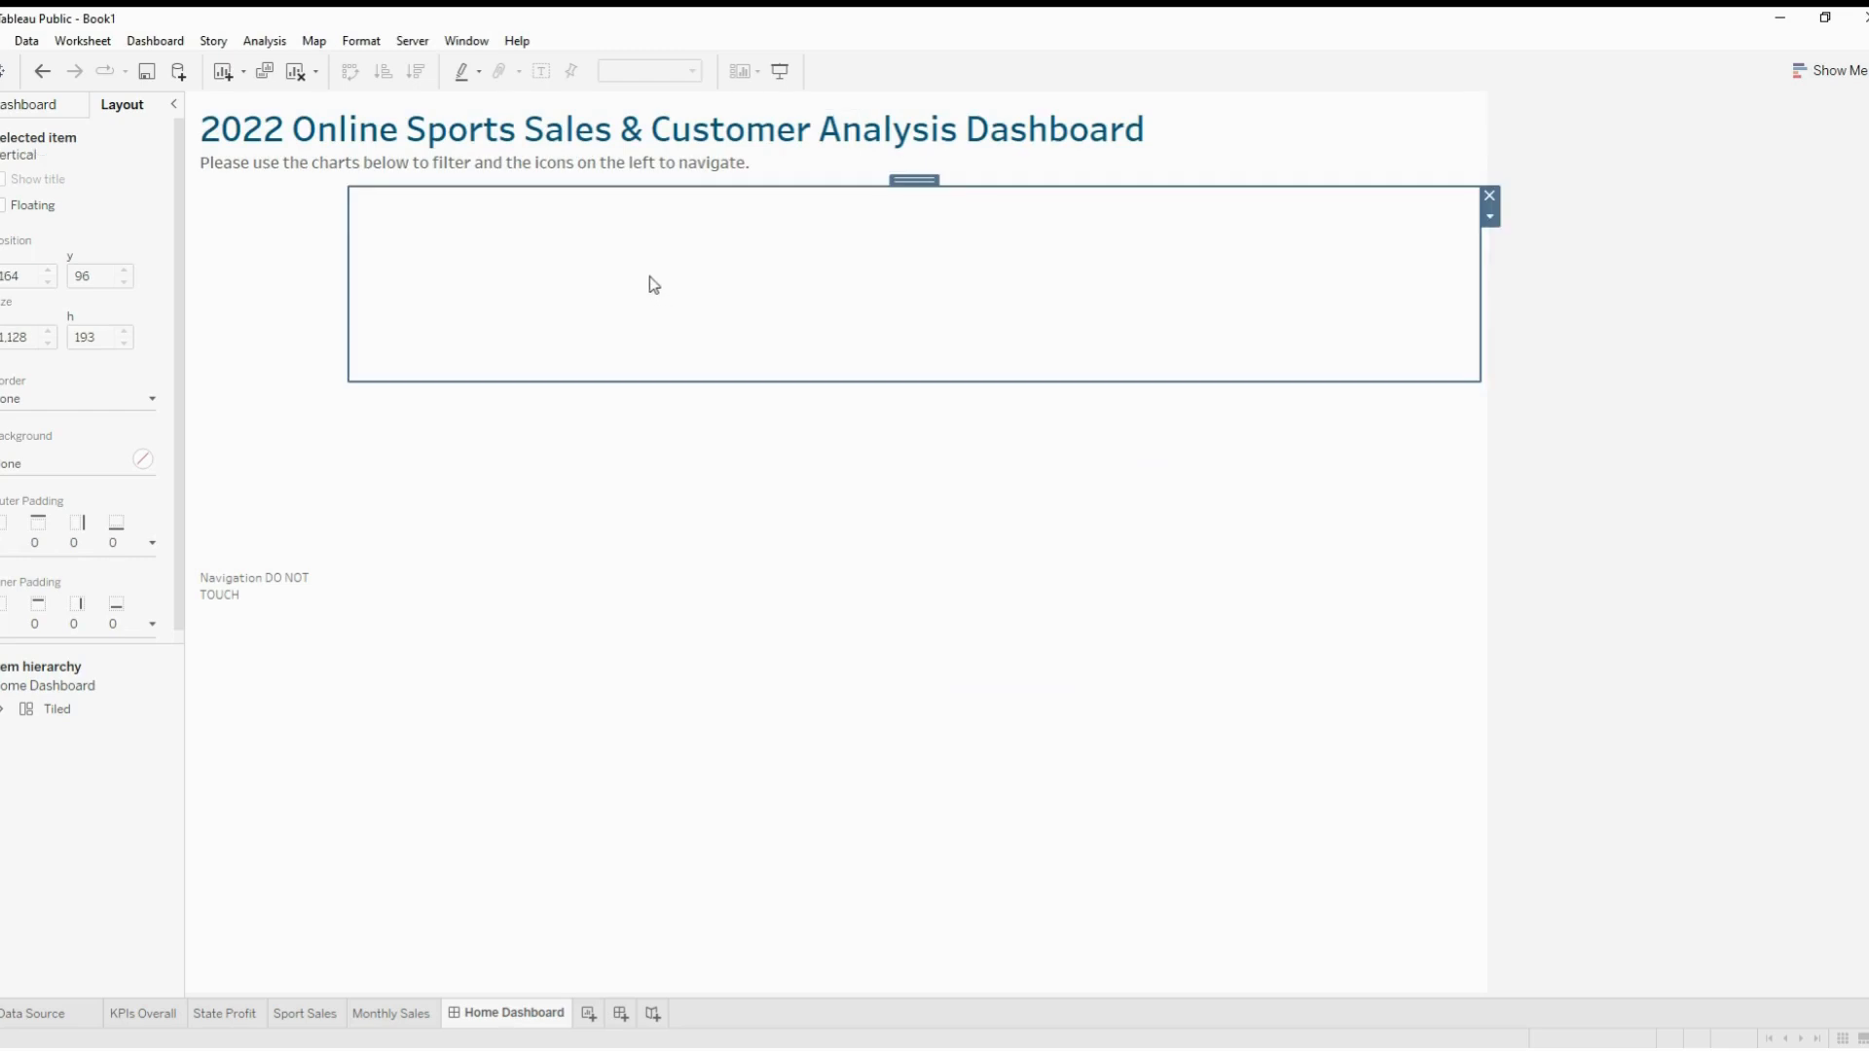
# Check the HTML color code used for the header's title text
pyautogui.click(743, 131)
pyautogui.doubleClick(743, 132)
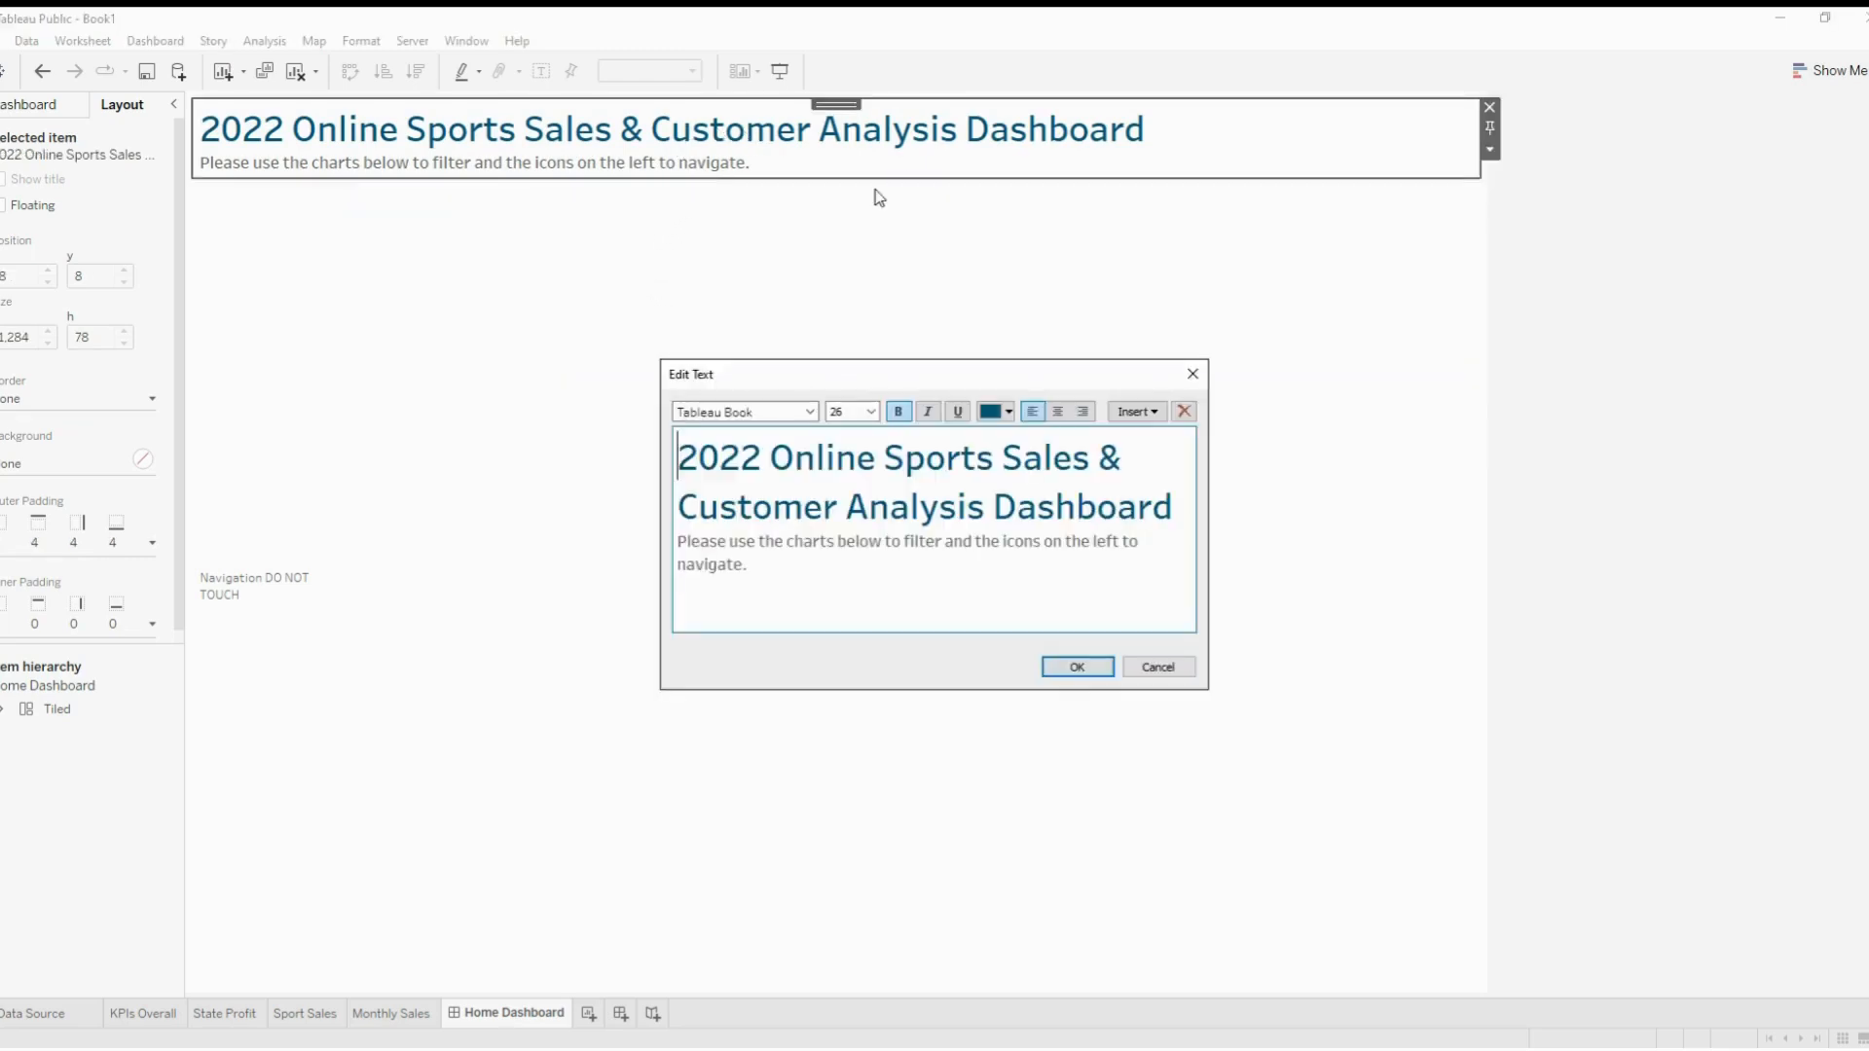
pyautogui.click(1008, 412)
pyautogui.click(1054, 558)
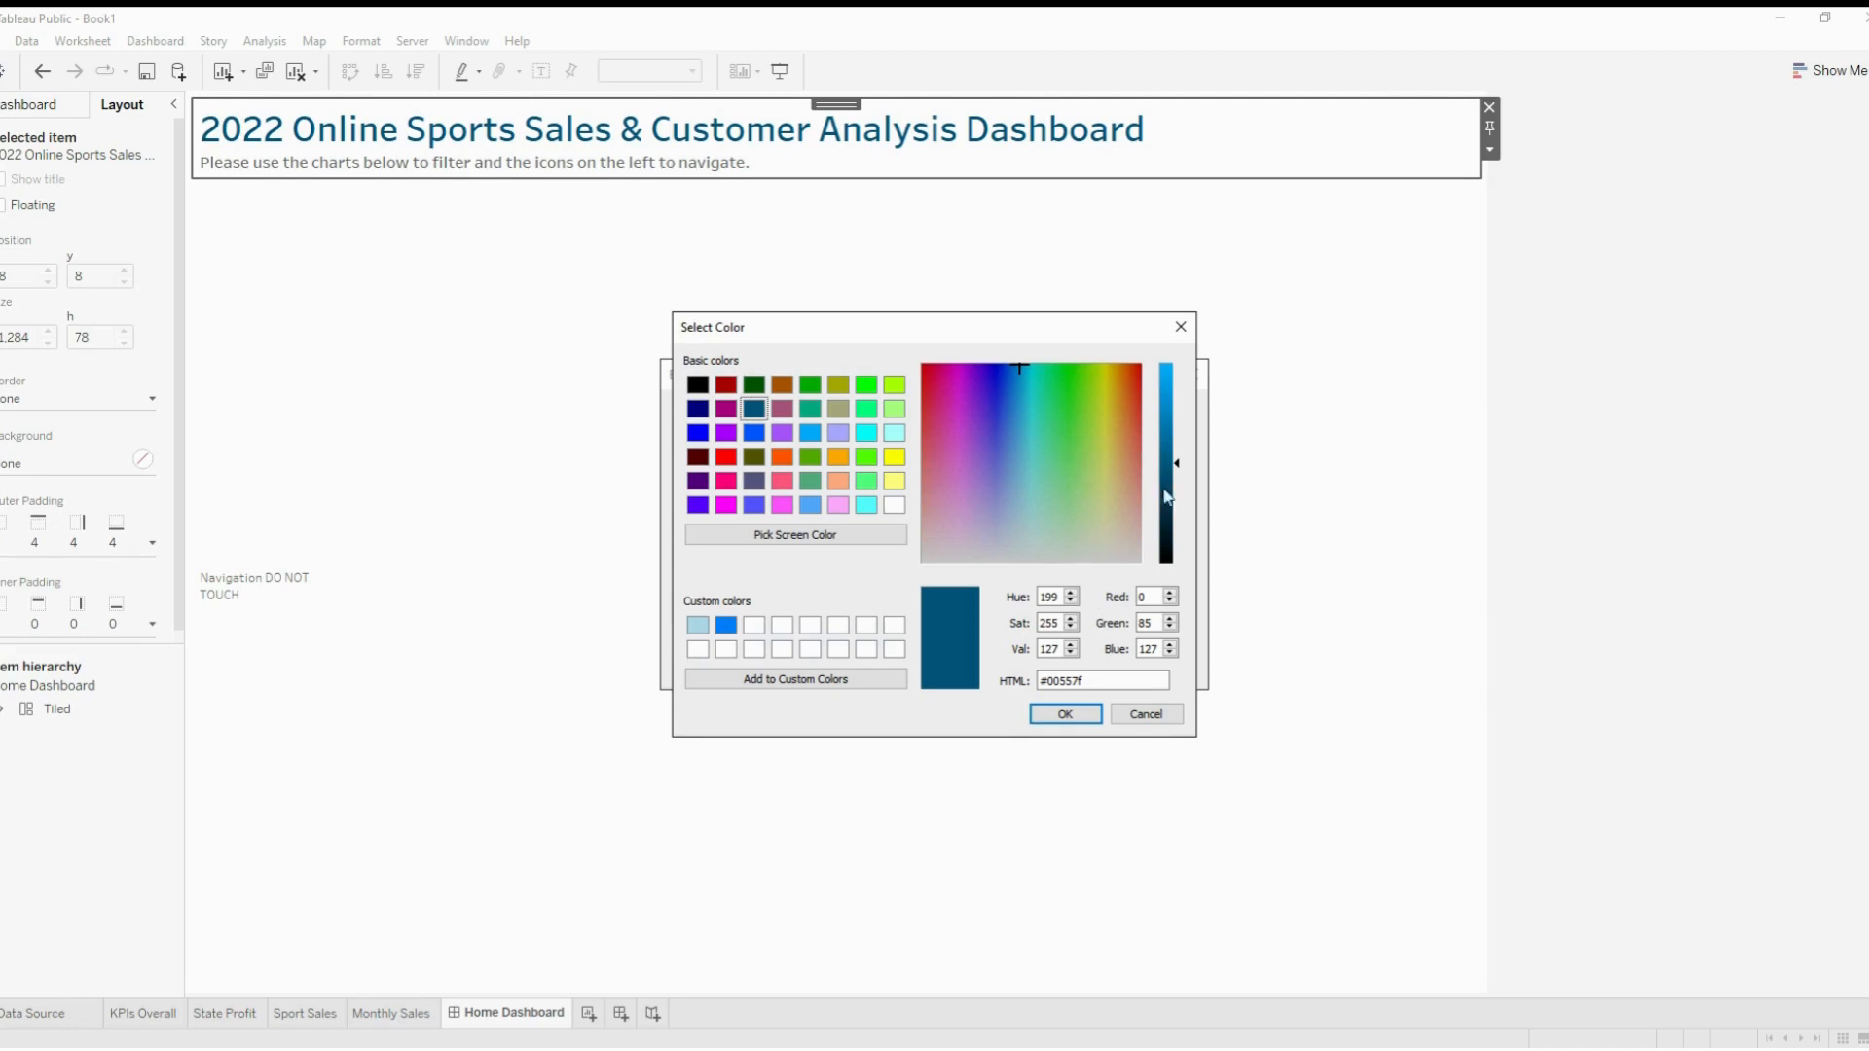
pyautogui.click(1183, 327)
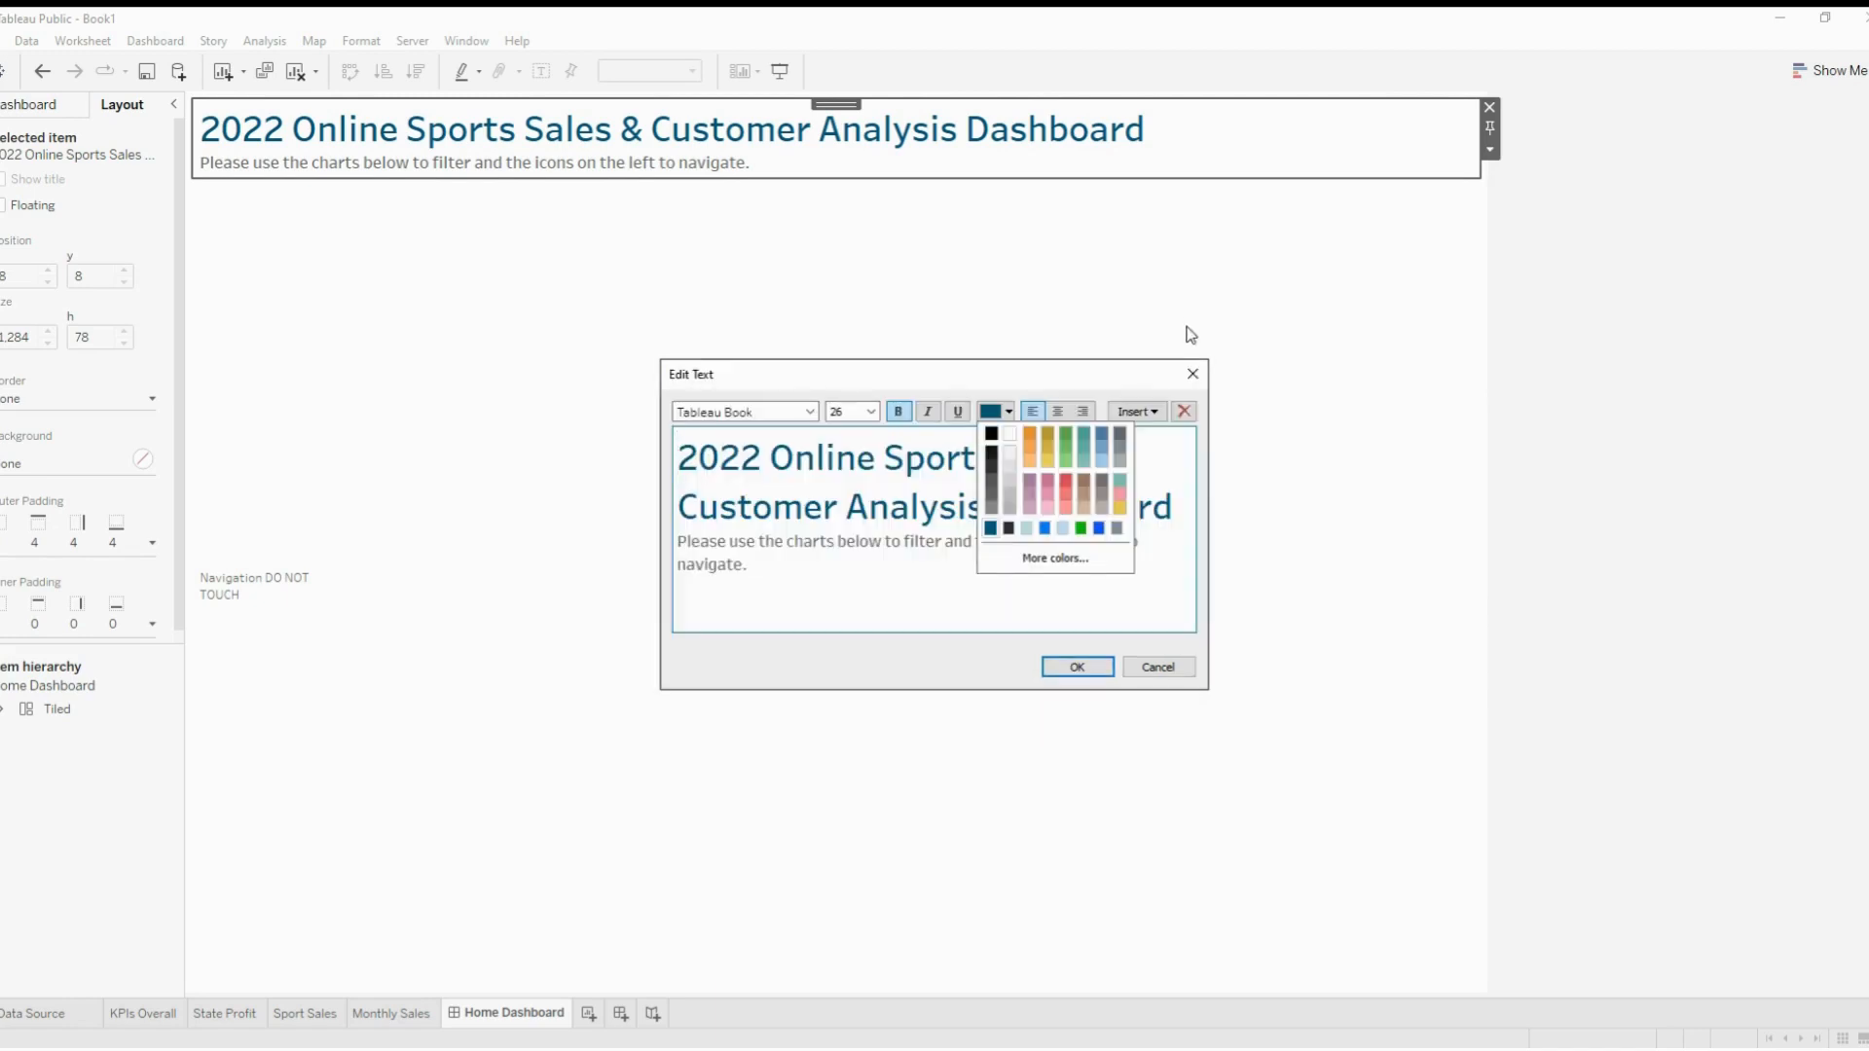
pyautogui.click(1084, 671)
pyautogui.click(1083, 671)
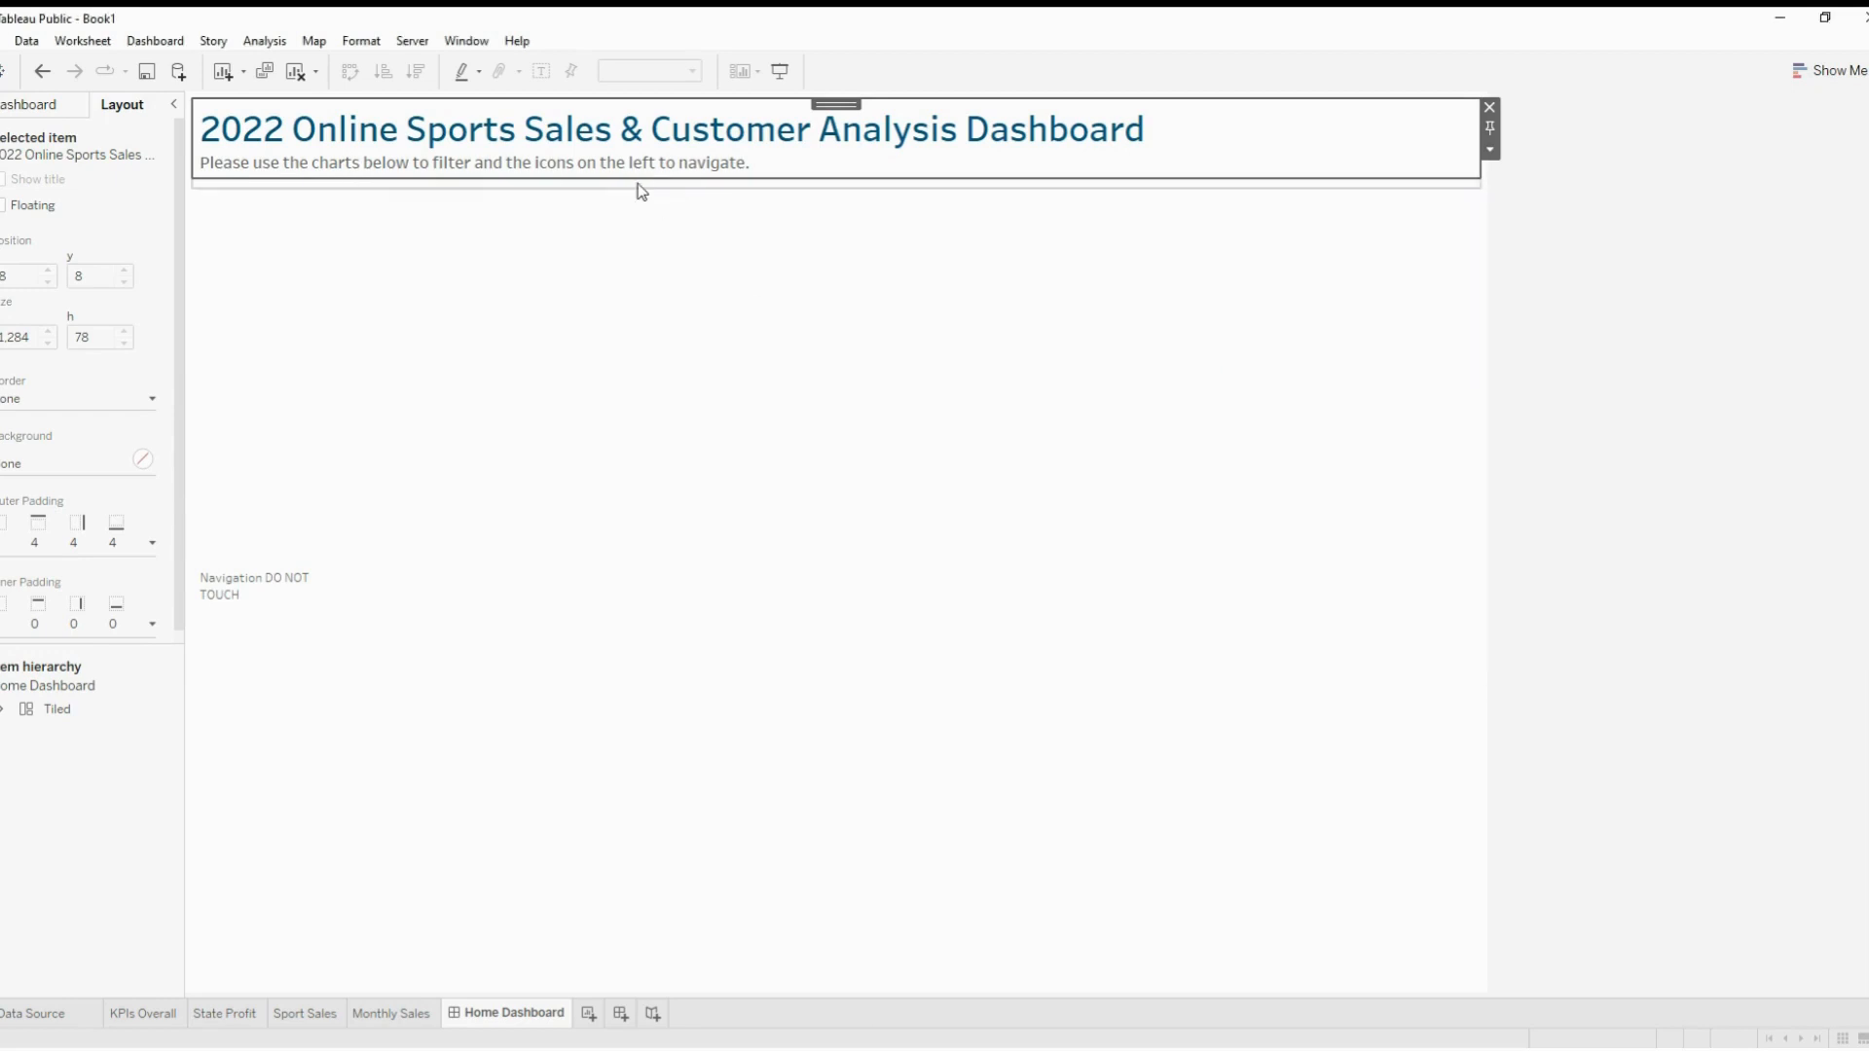
# Place the KPIs Overall sheet in the upper container beside the navigation and fit it to Entire View
pyautogui.click(642, 191)
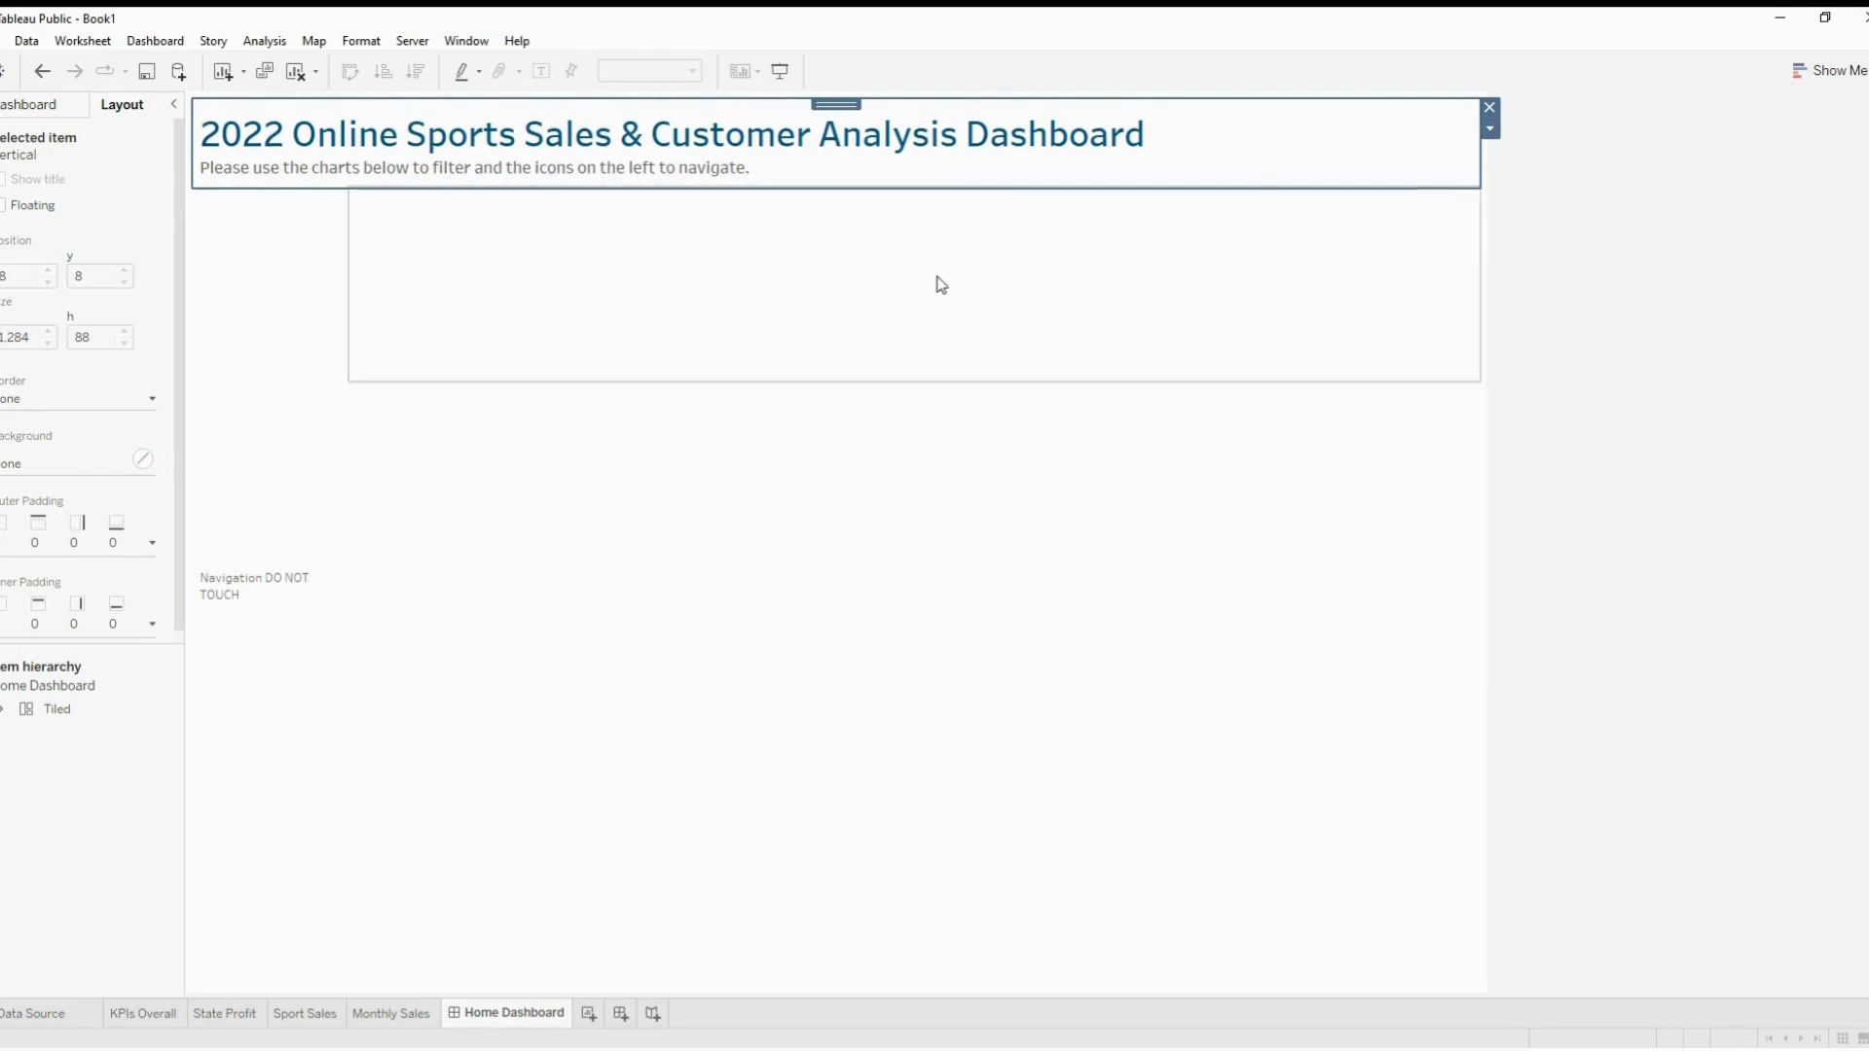
pyautogui.click(941, 286)
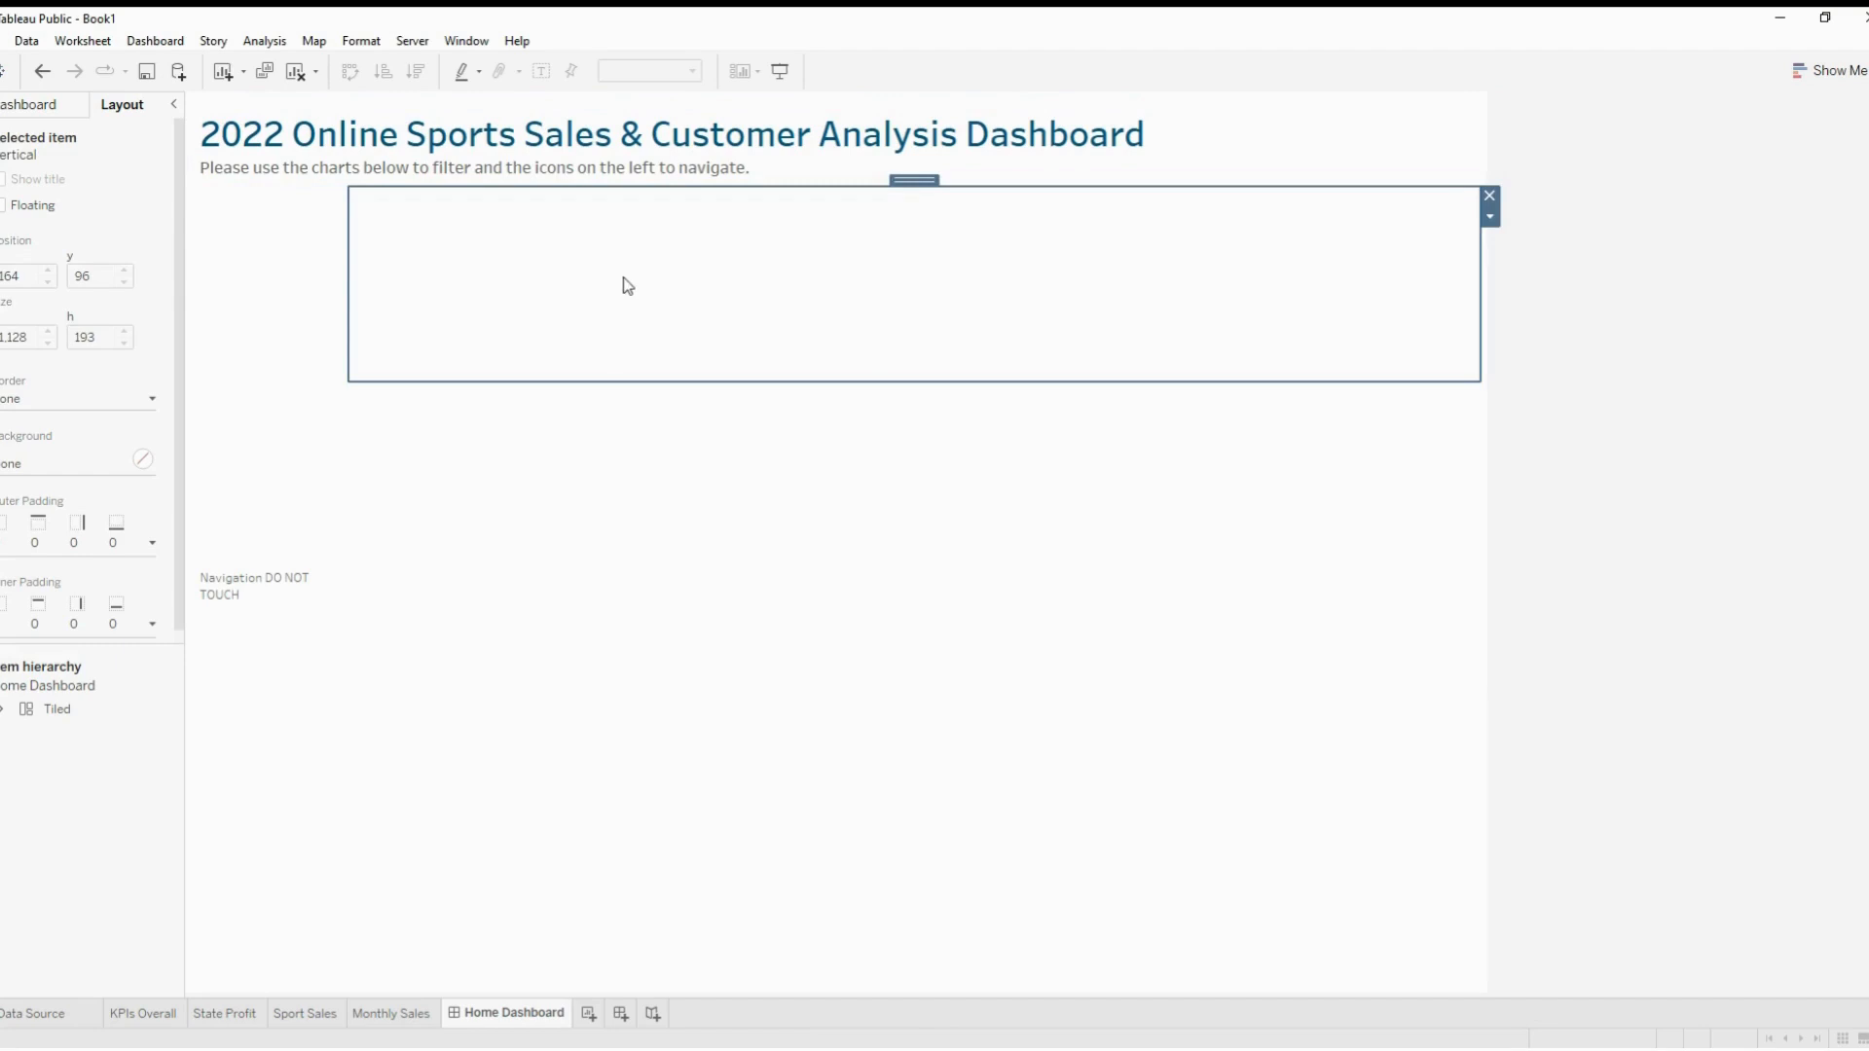
pyautogui.click(56, 107)
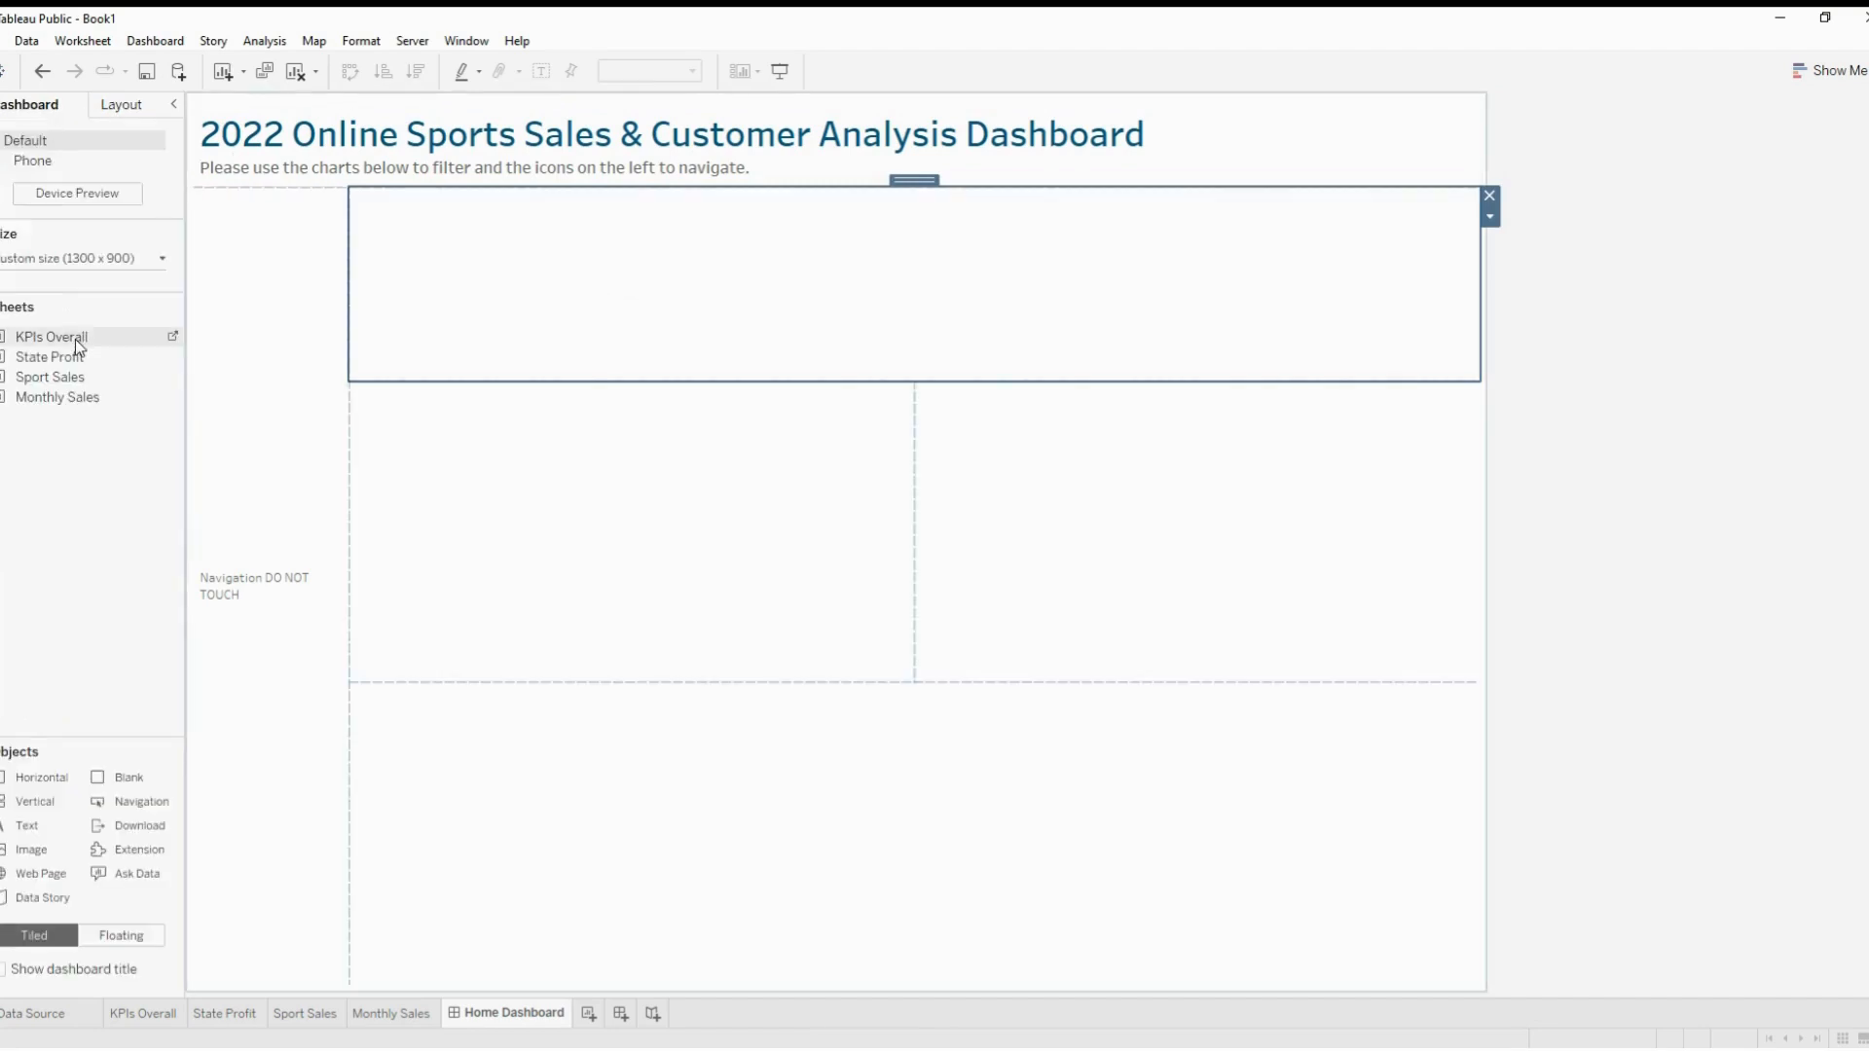
pyautogui.moveTo(74, 339); pyautogui.dragTo(630, 269)
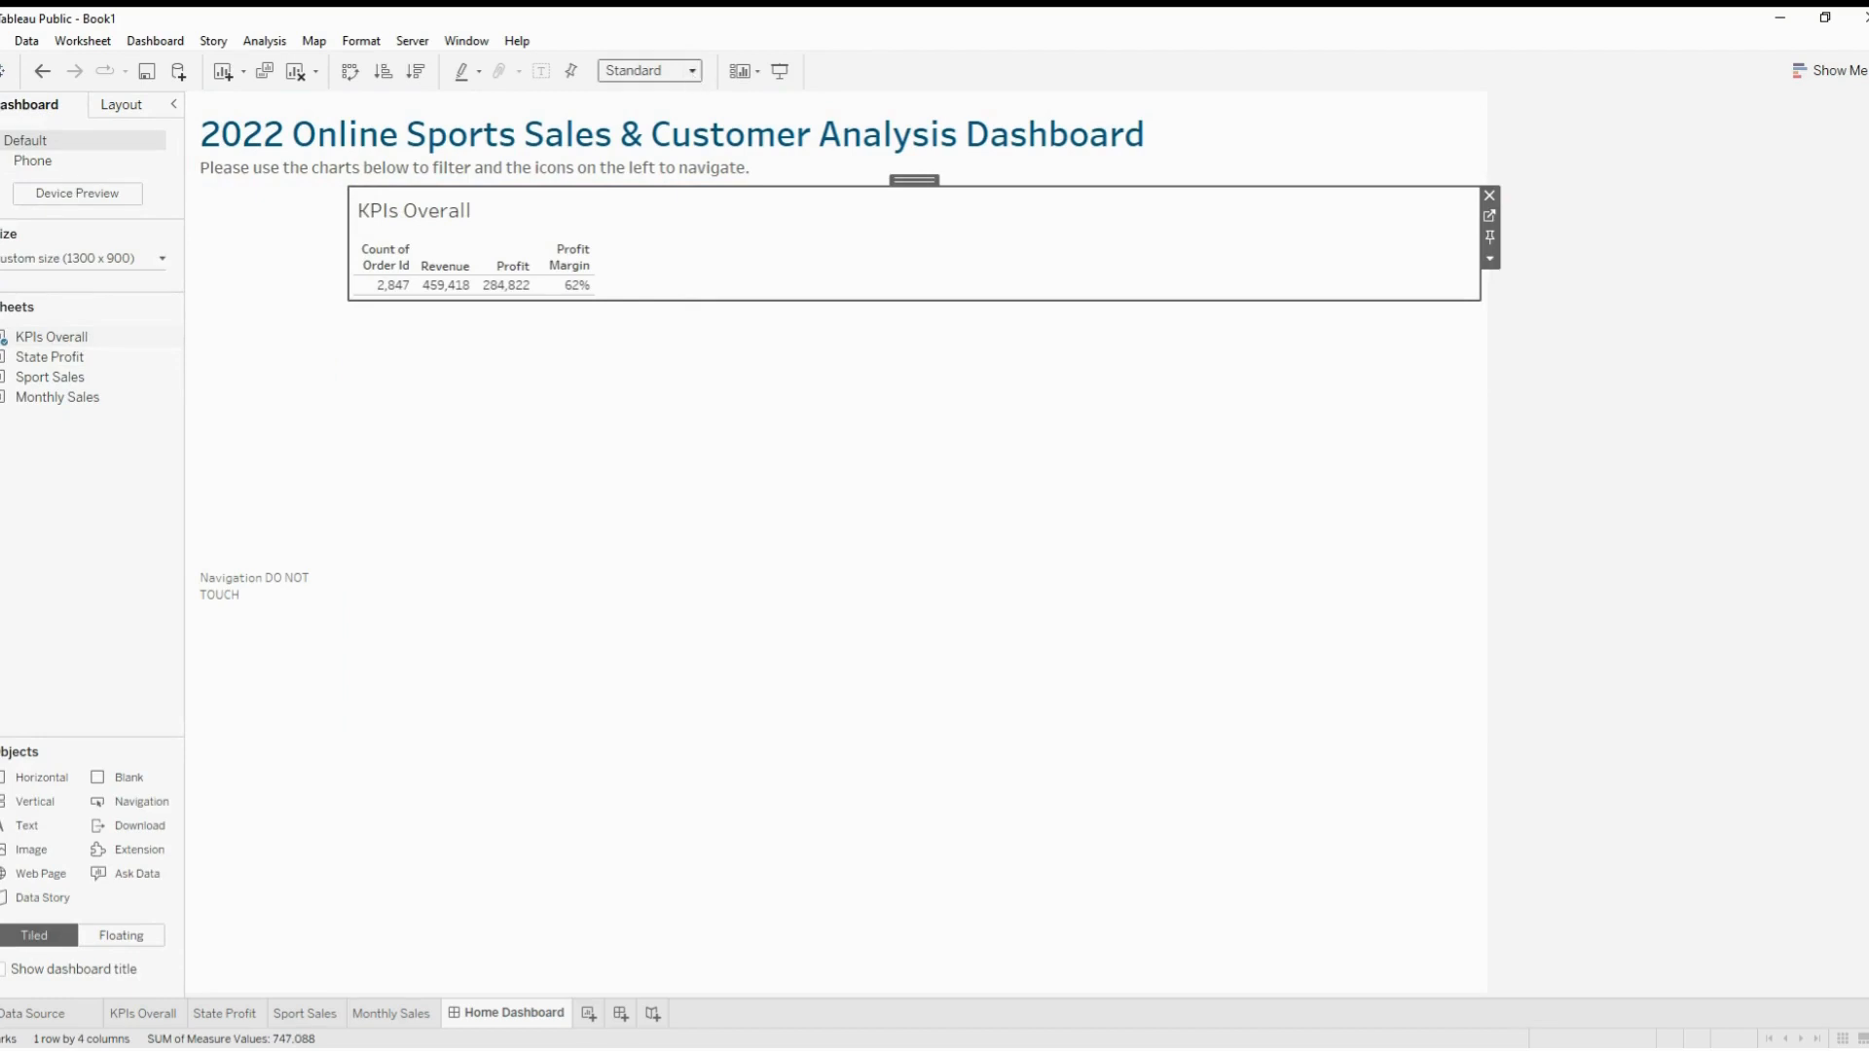
pyautogui.click(687, 141)
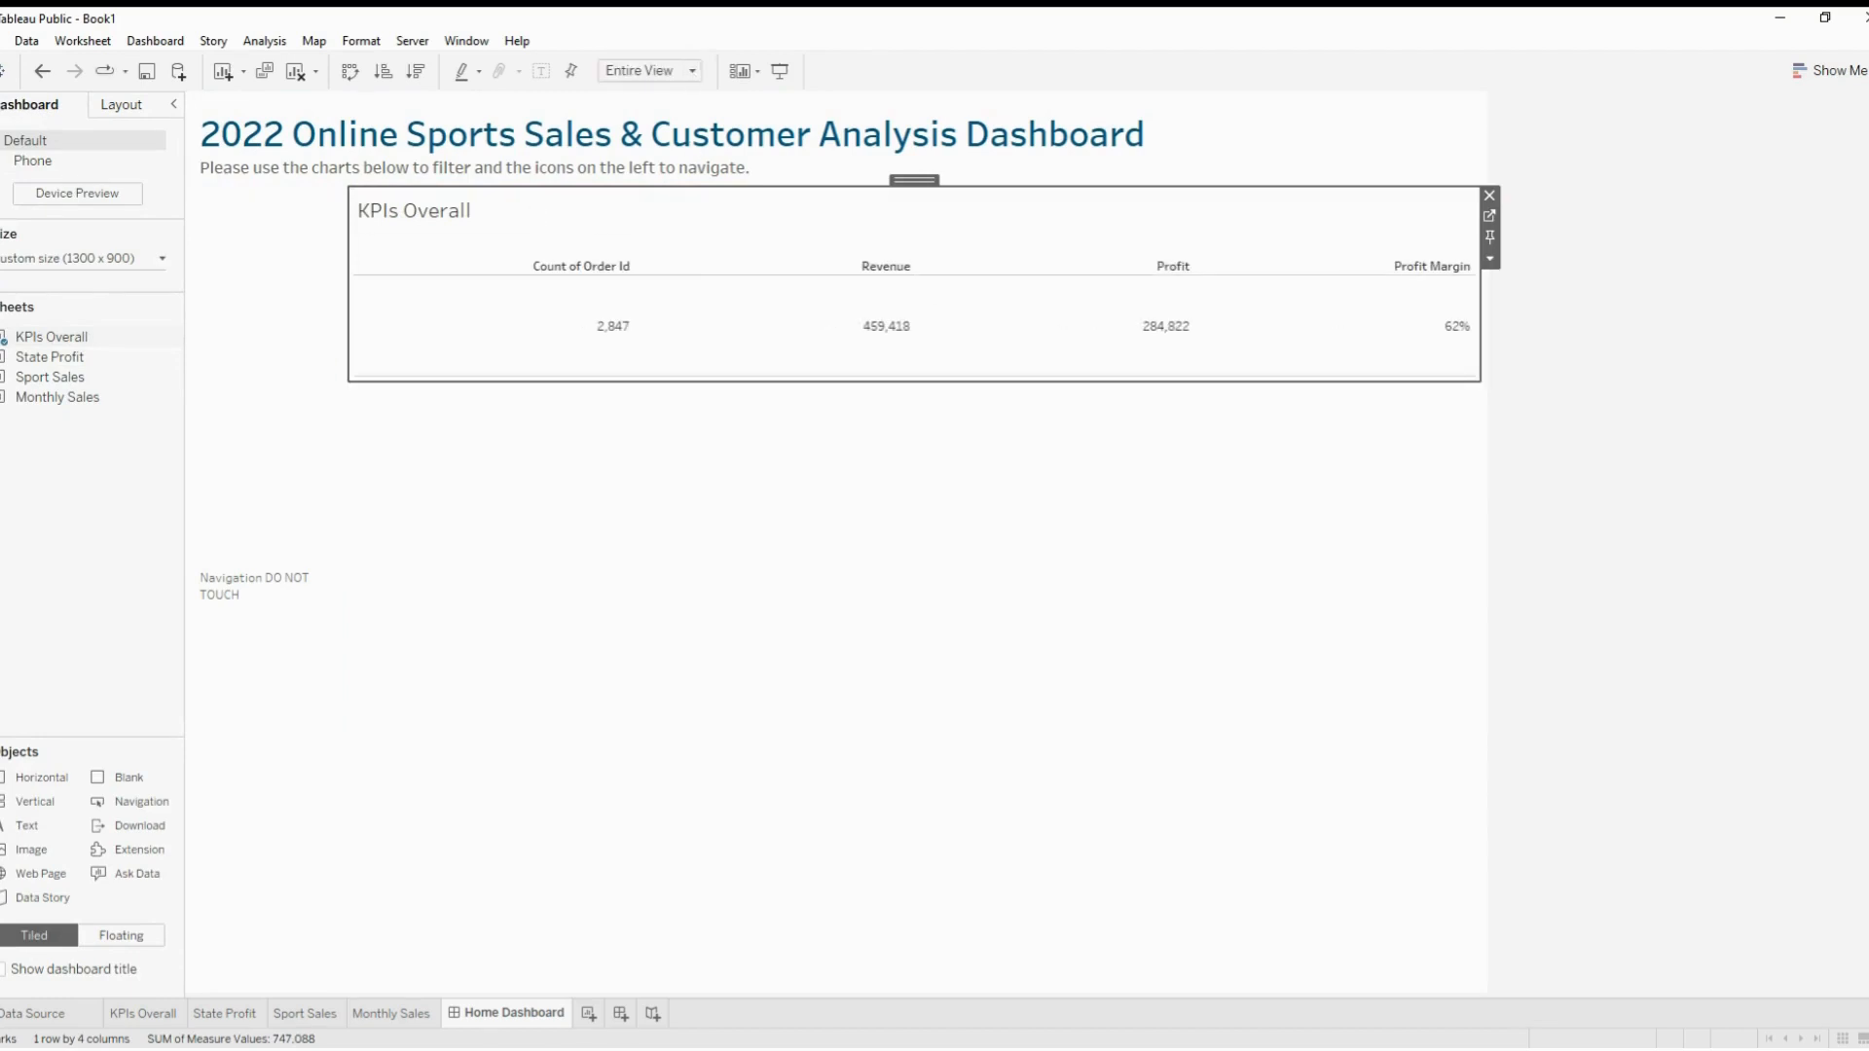
# Hide the KPIs Overall sheet's title and make its container slightly shorter
pyautogui.click(598, 261)
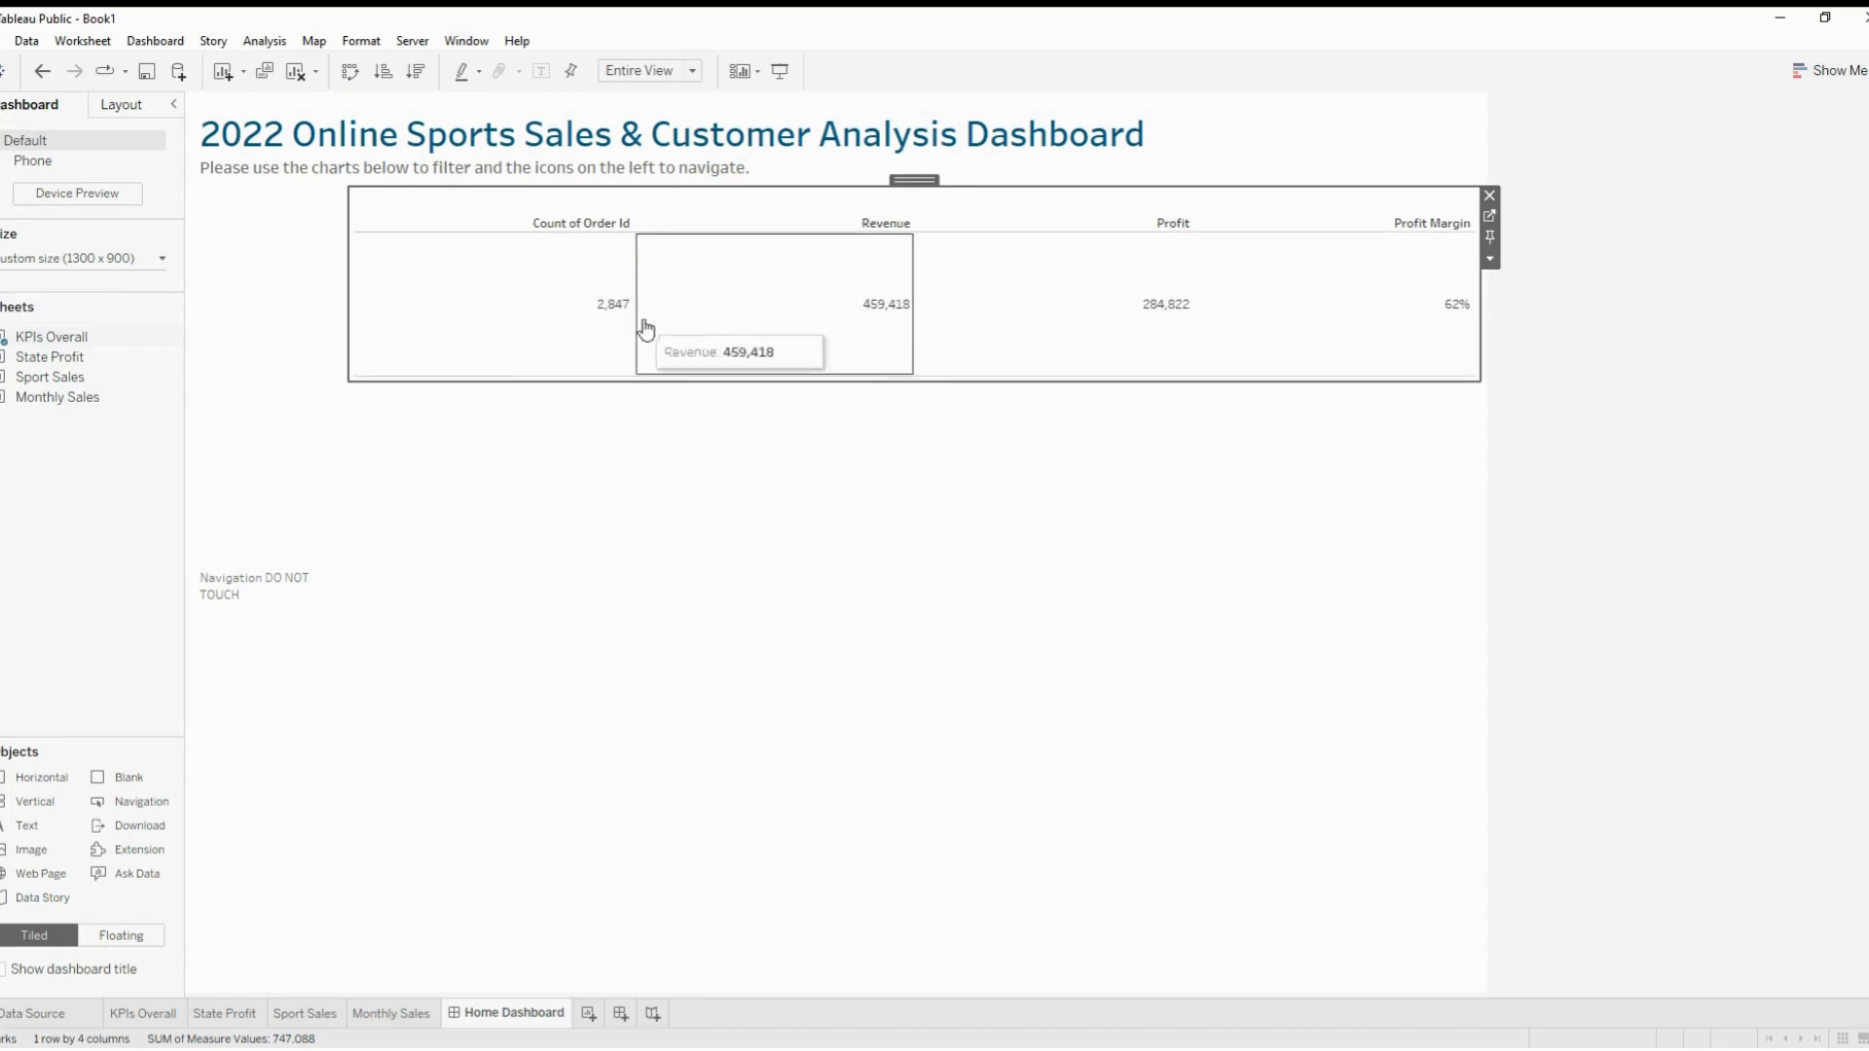
pyautogui.moveTo(716, 379); pyautogui.dragTo(725, 358)
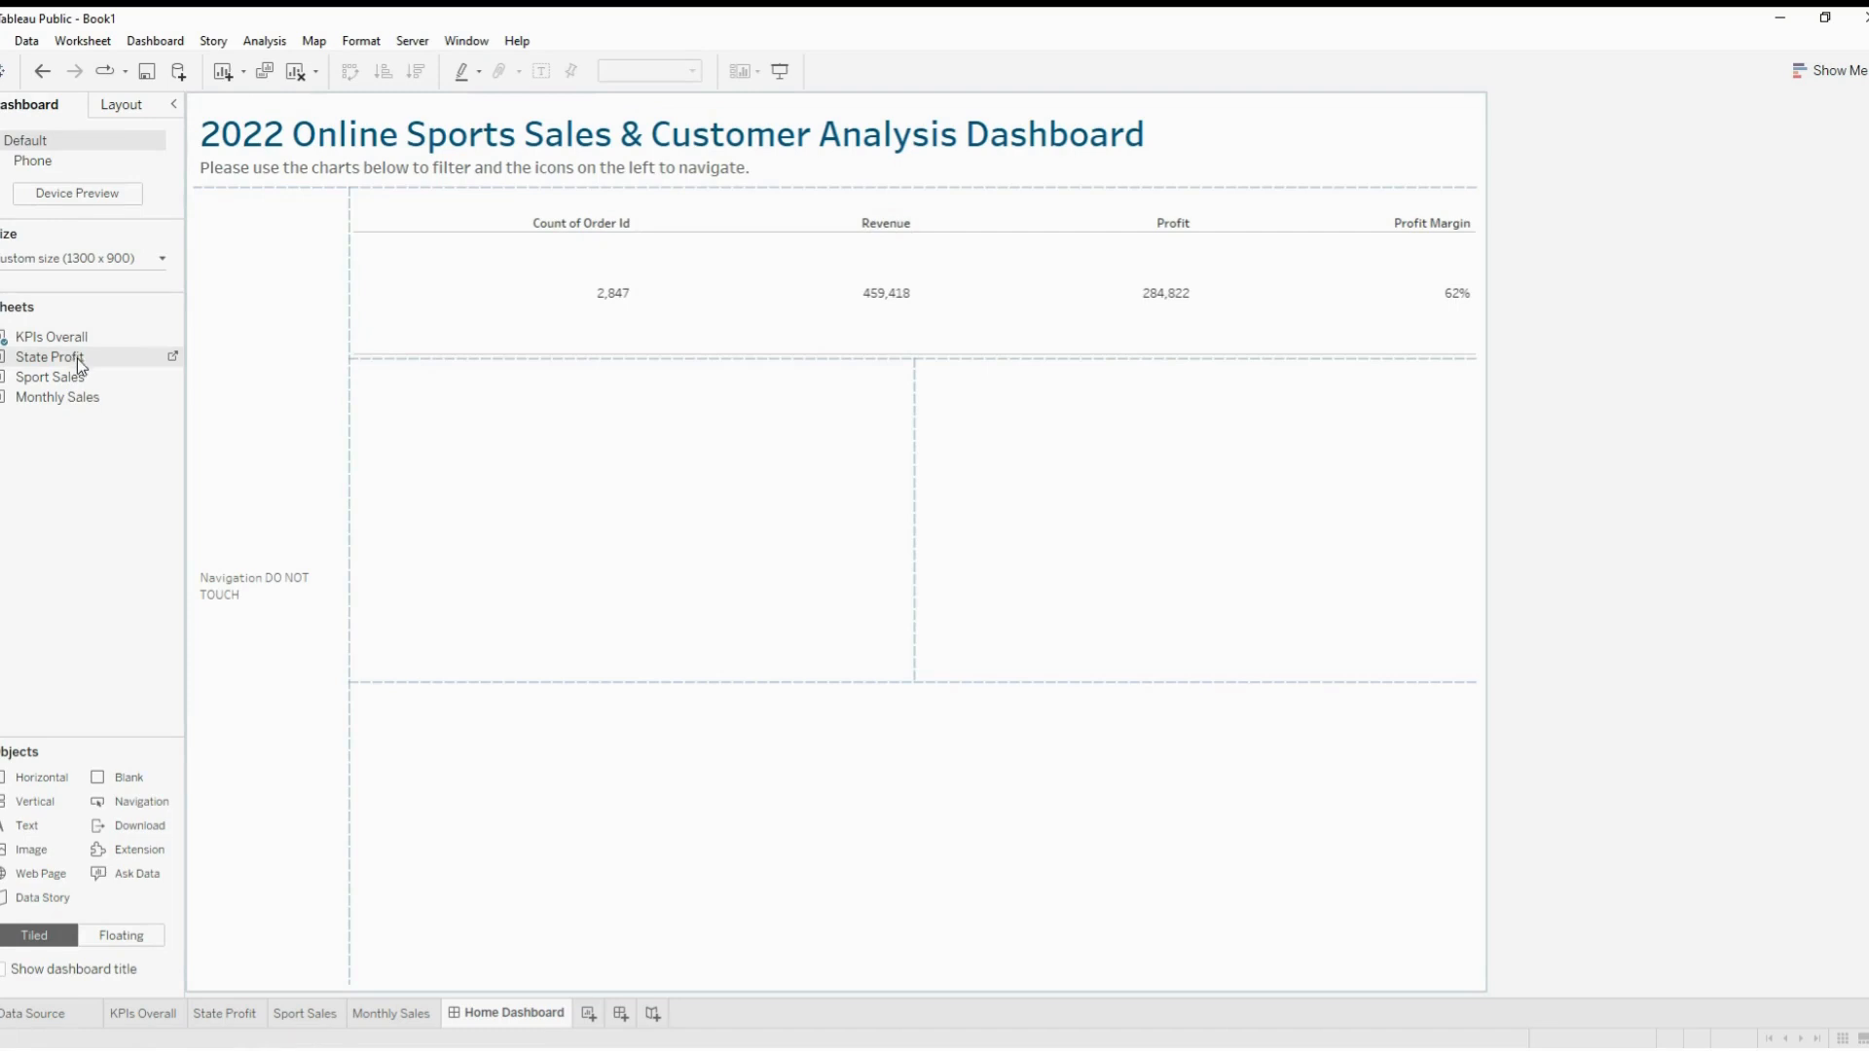
# Place the State Profit map sheet in the first half of the middle row, below the KPIs
pyautogui.moveTo(78, 358); pyautogui.dragTo(576, 492)
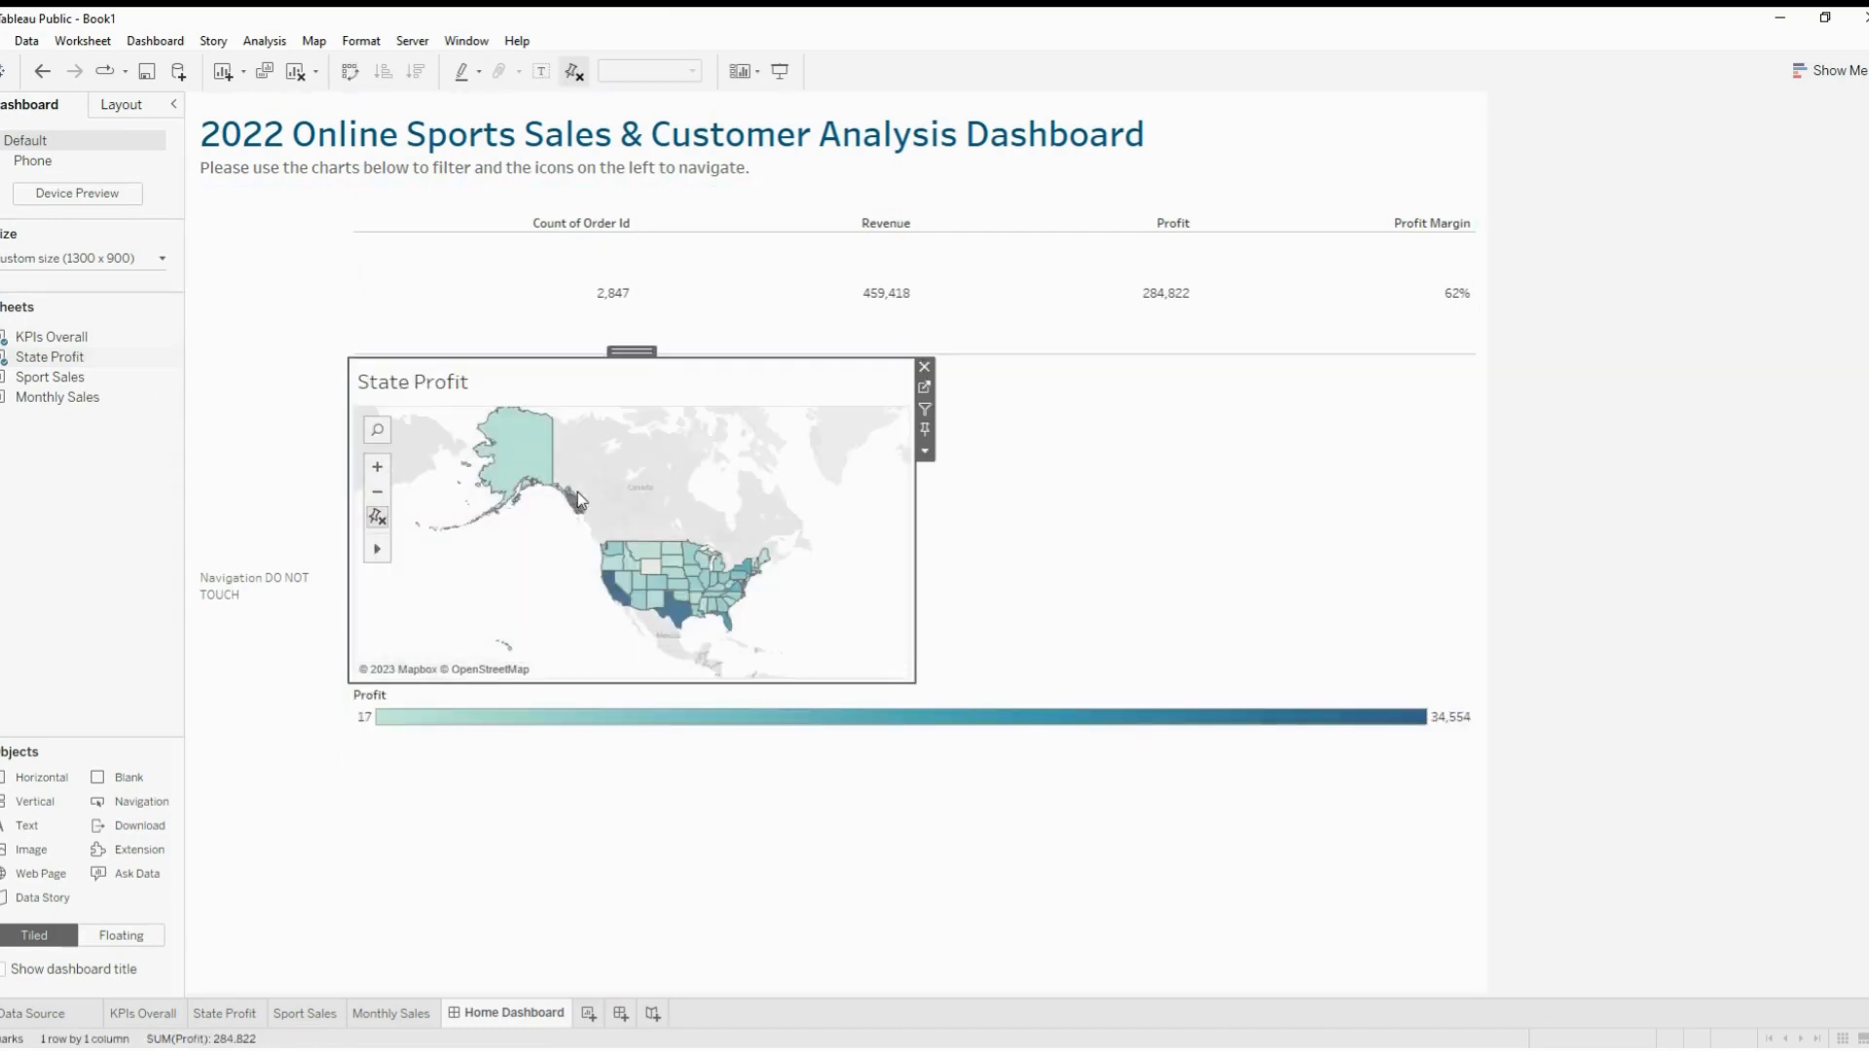
# Float the State Profit map's Profit color legend and remove it from the dashboard
pyautogui.click(777, 703)
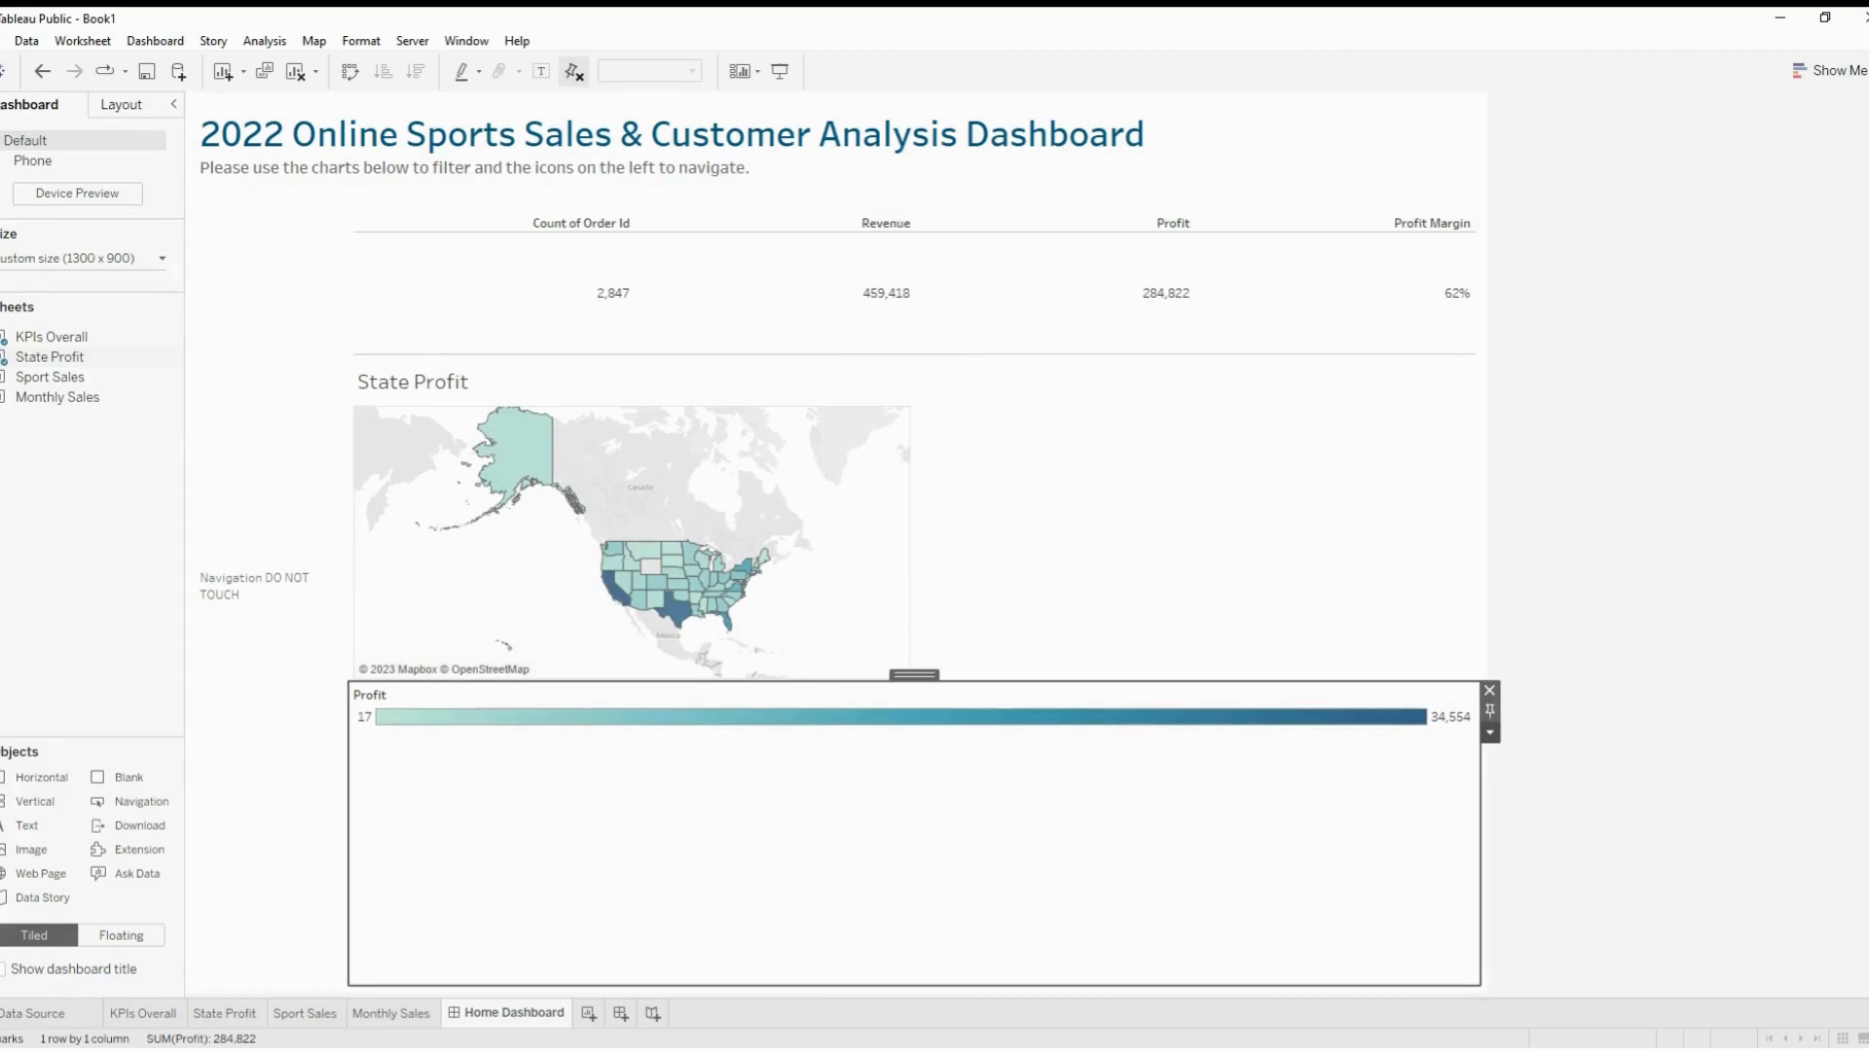
pyautogui.click(1540, 912)
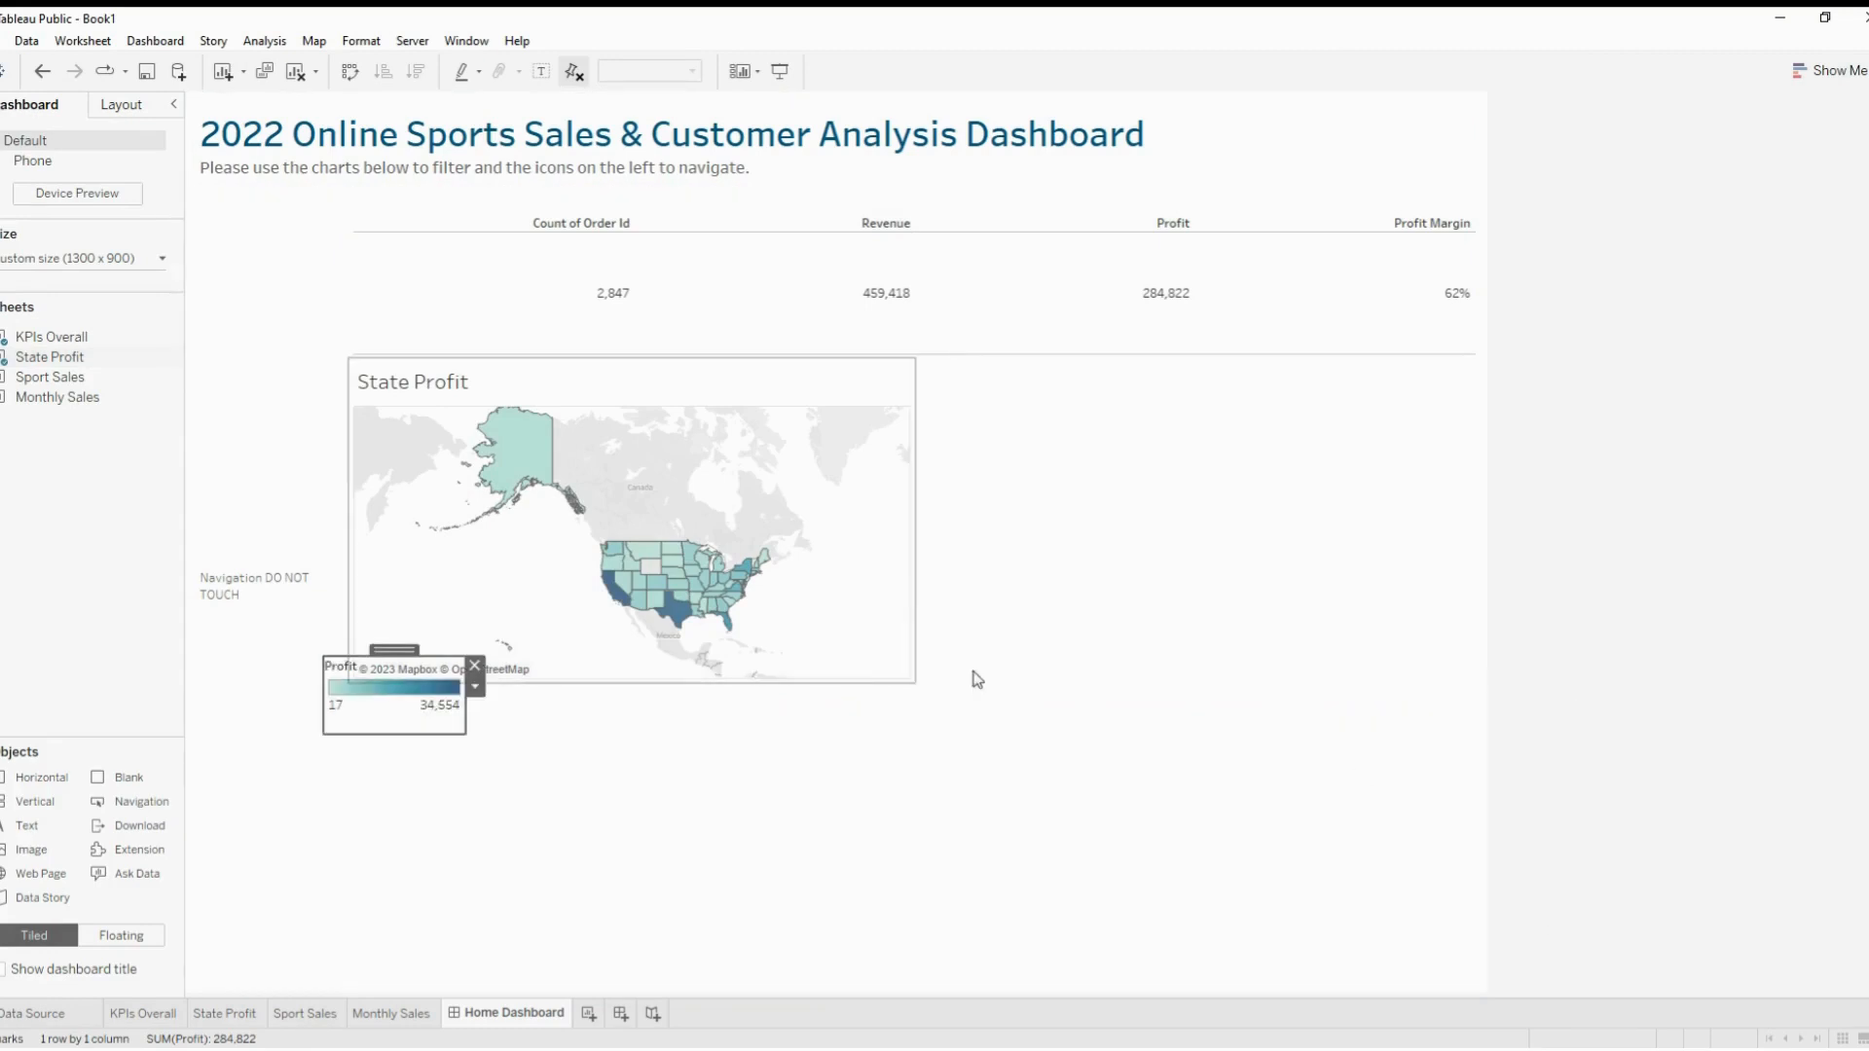
pyautogui.click(473, 665)
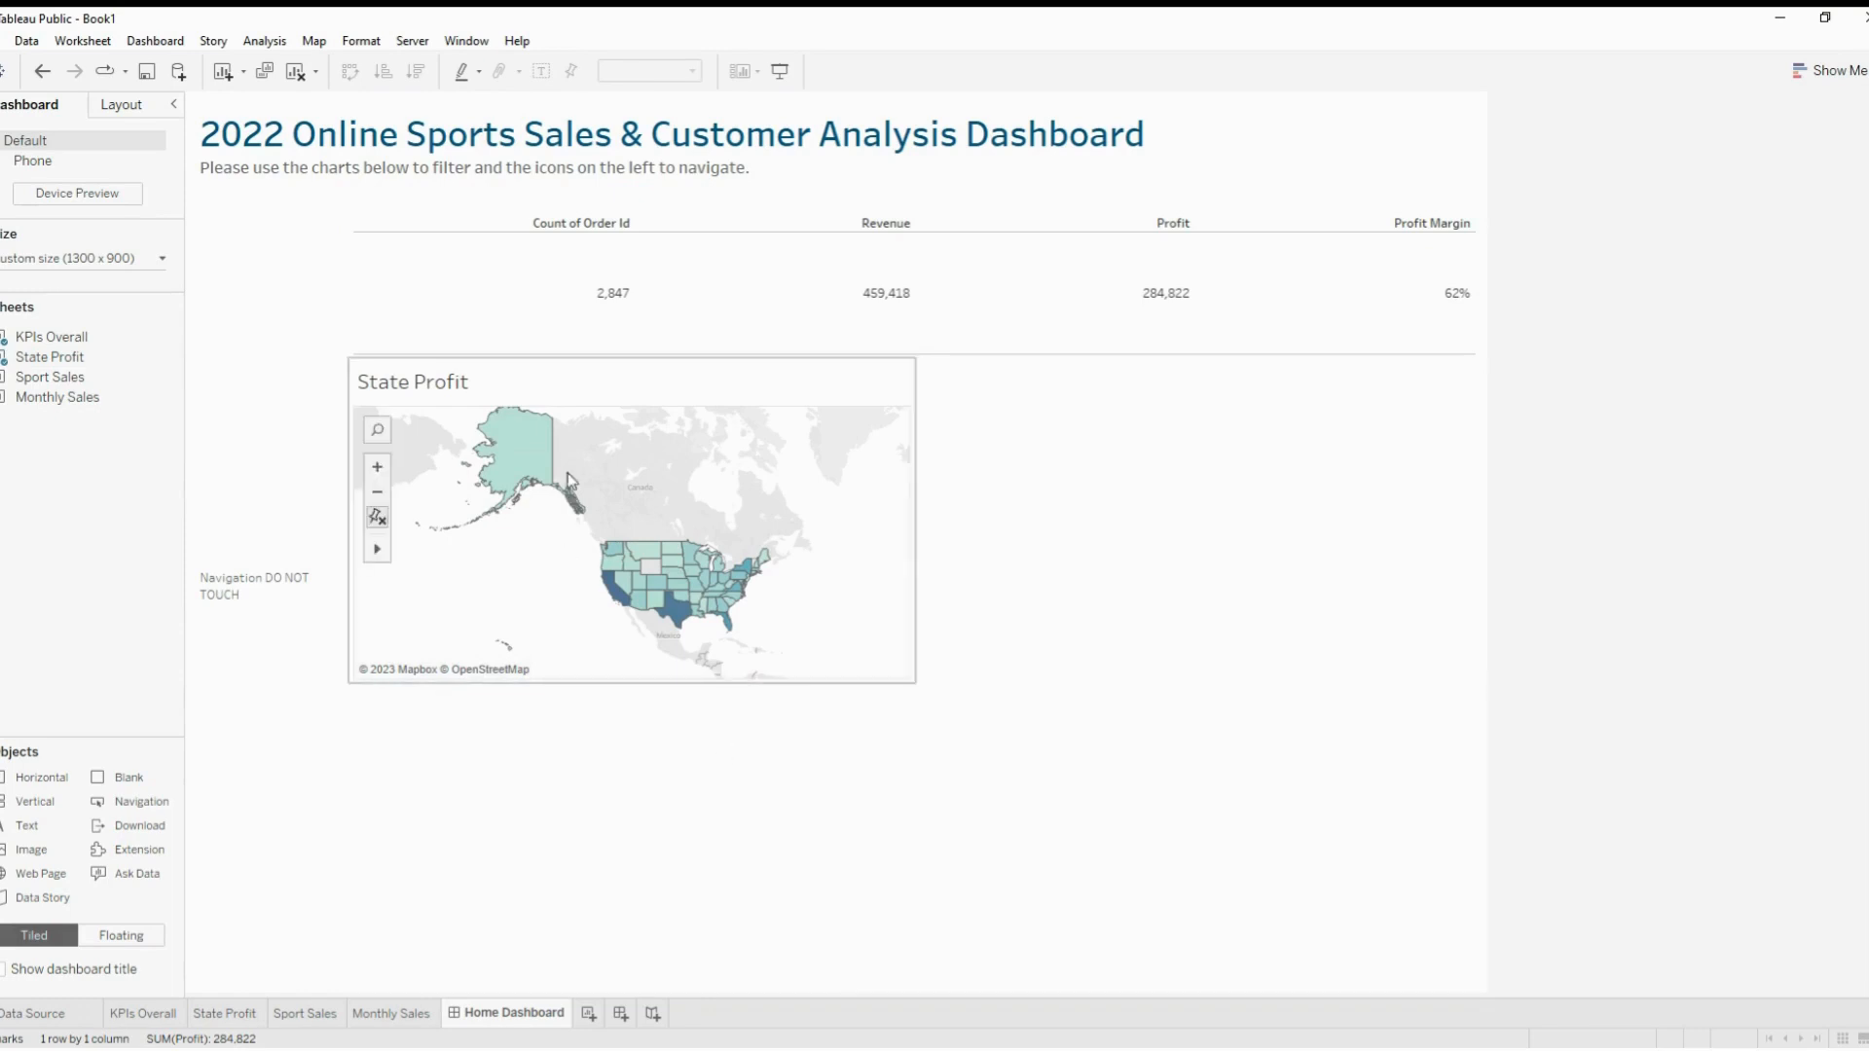
# Place the Sport Sales sheet beside the State Profit map and float its Measure Names legend in the header, after the title
pyautogui.moveTo(26, 385); pyautogui.dragTo(1066, 499)
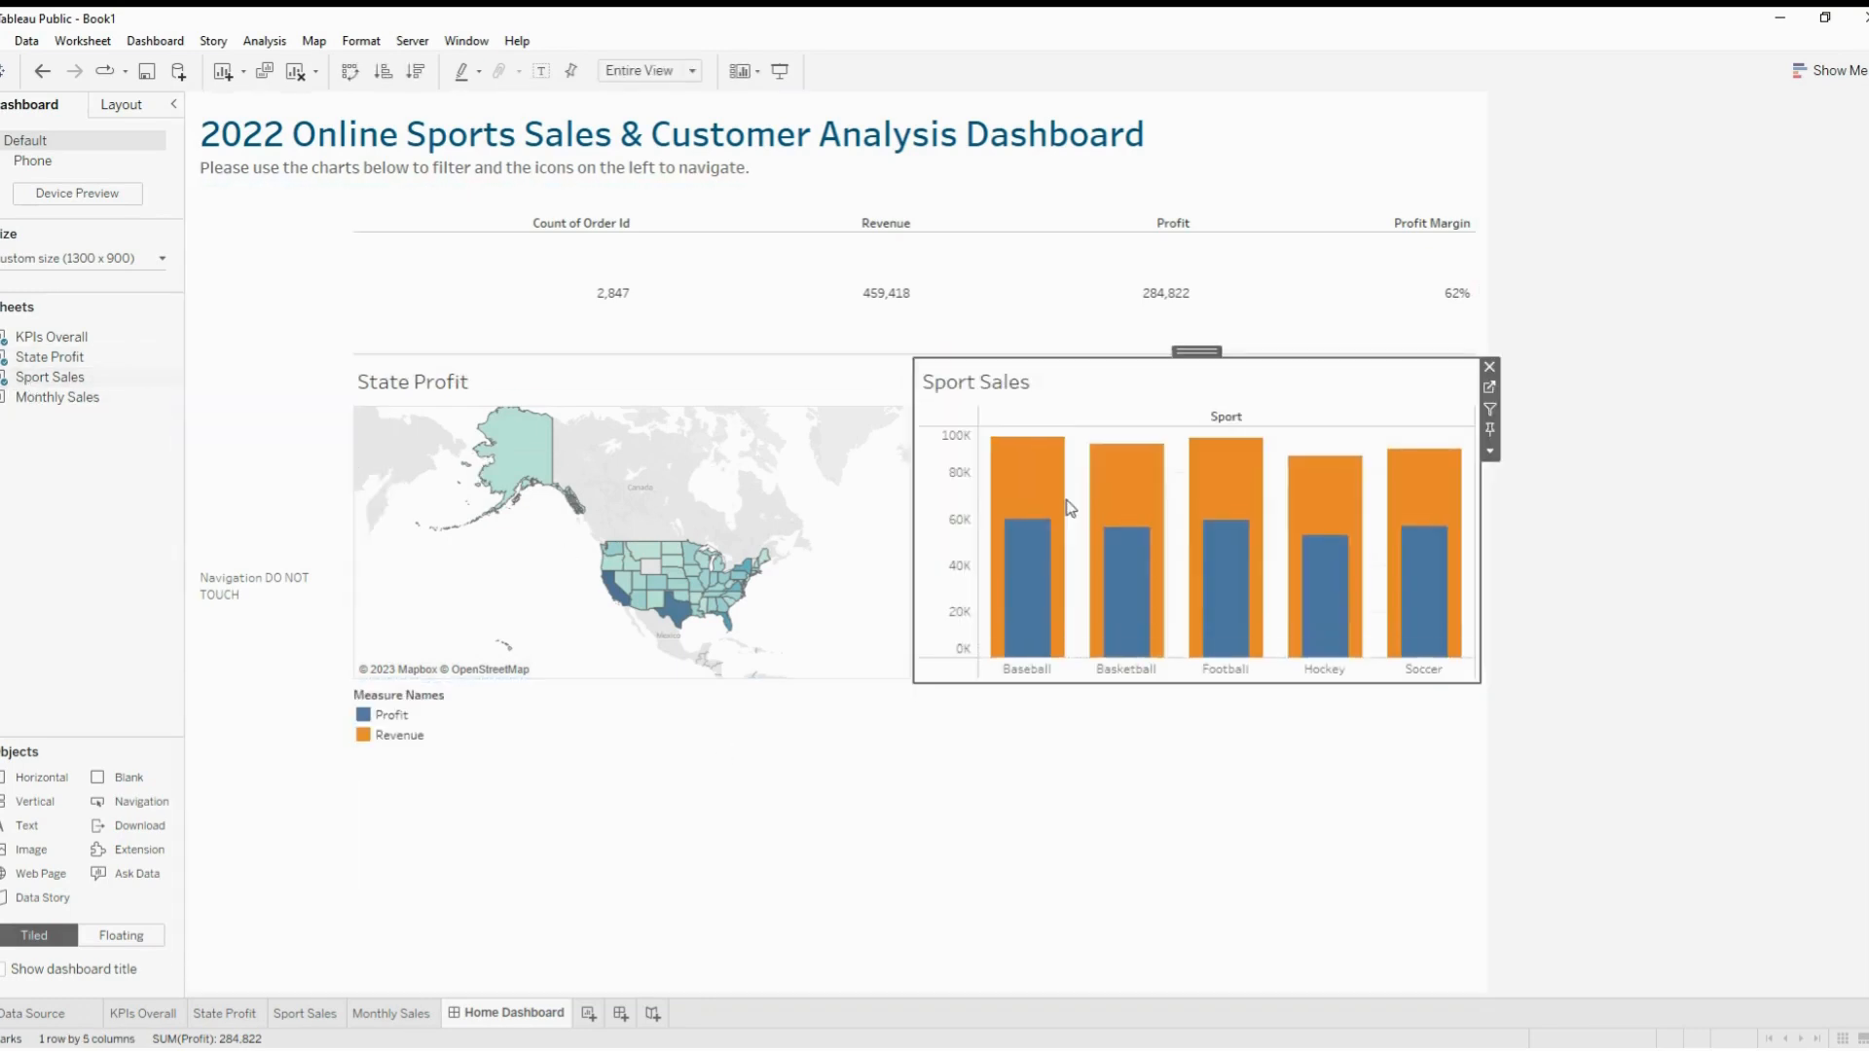
pyautogui.click(443, 713)
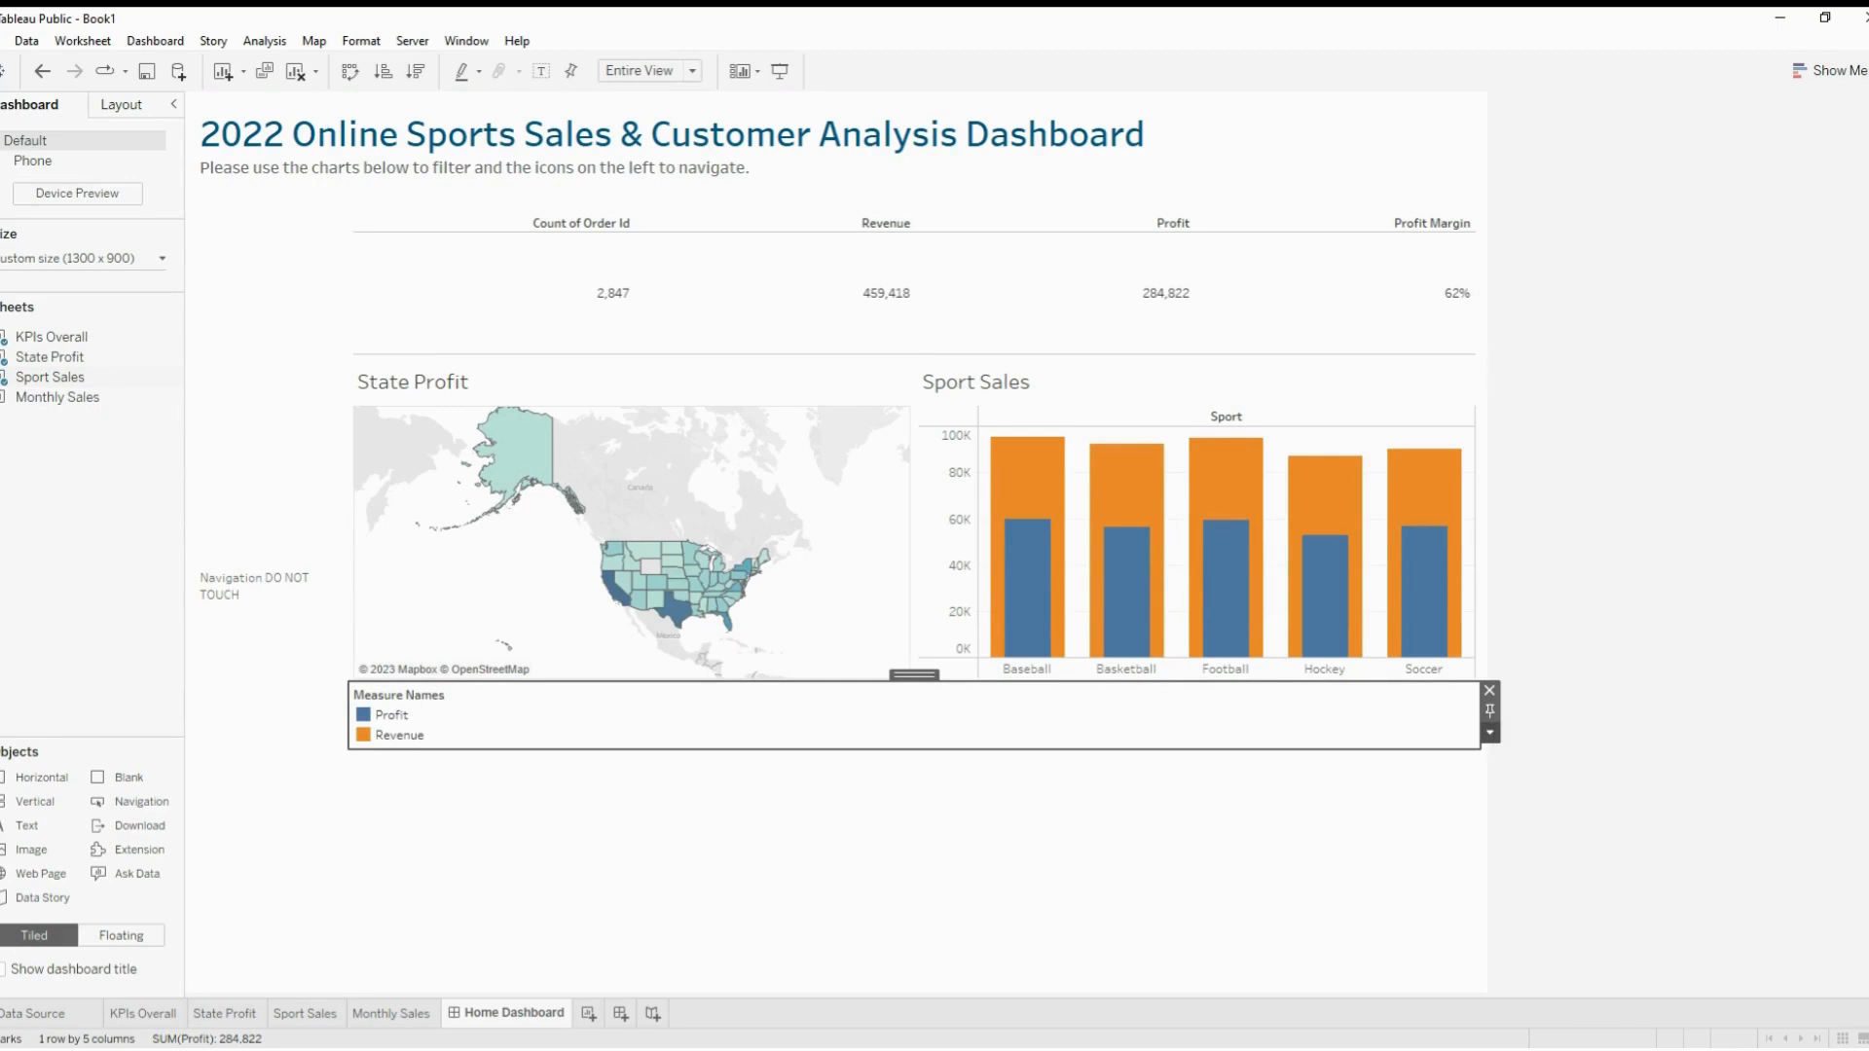
pyautogui.moveTo(914, 675); pyautogui.dragTo(1300, 123)
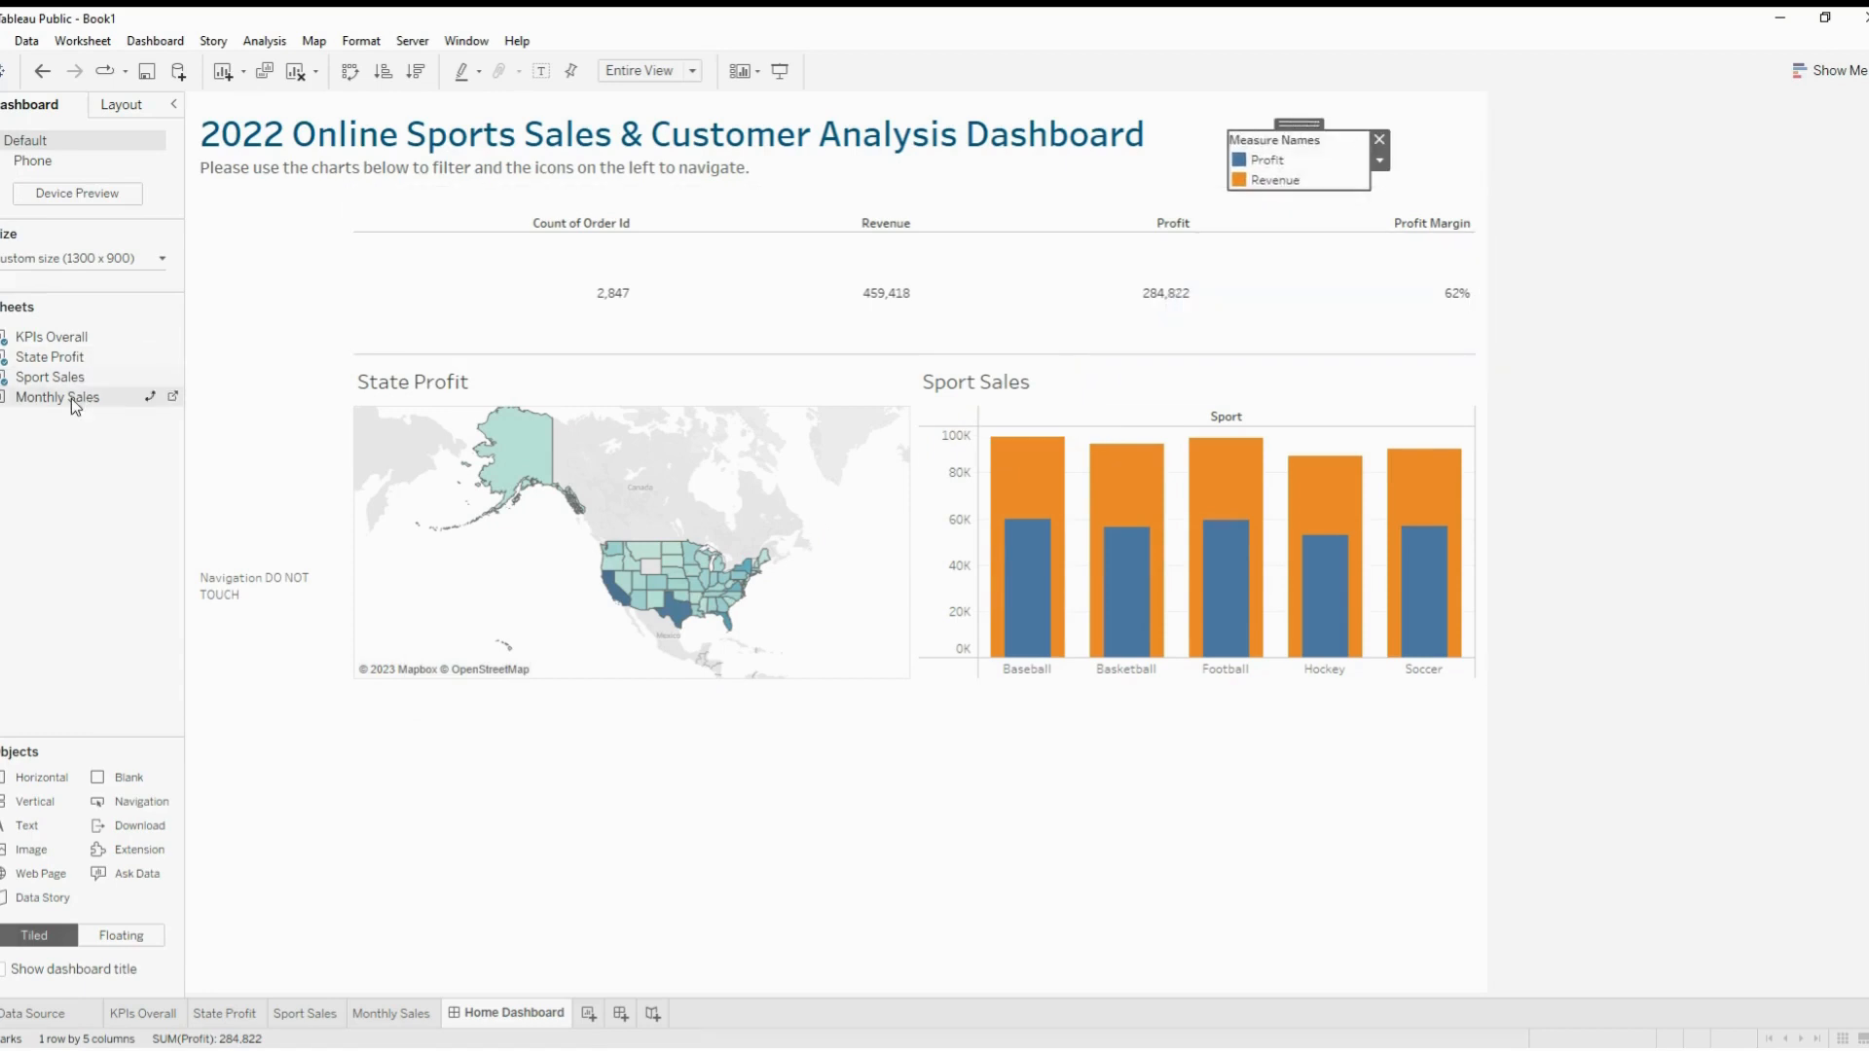
# Place the Monthly Sales sheet in the bottom row, below the State Profit and Sport Sales charts
pyautogui.moveTo(95, 425); pyautogui.dragTo(919, 886)
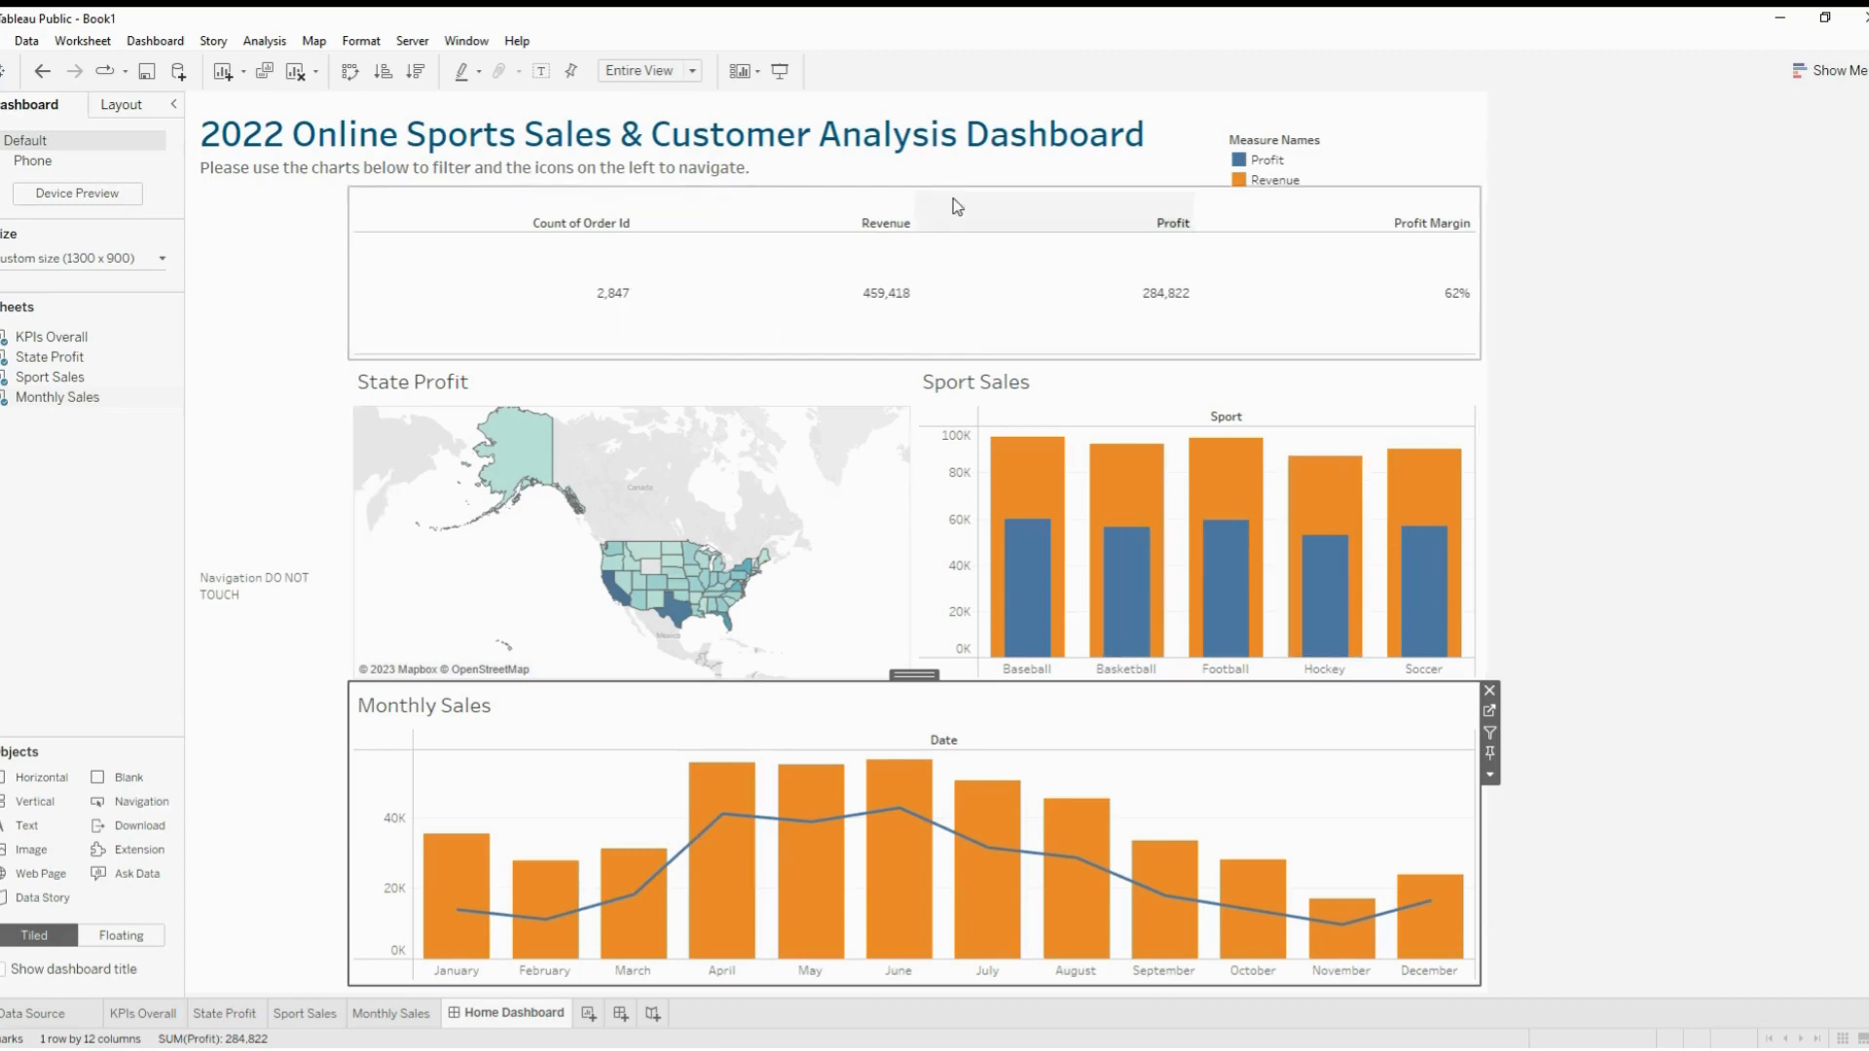
# Change the alias of the Count of Order Id header in the KPIs sheet to "# of Orders"
pyautogui.click(433, 214)
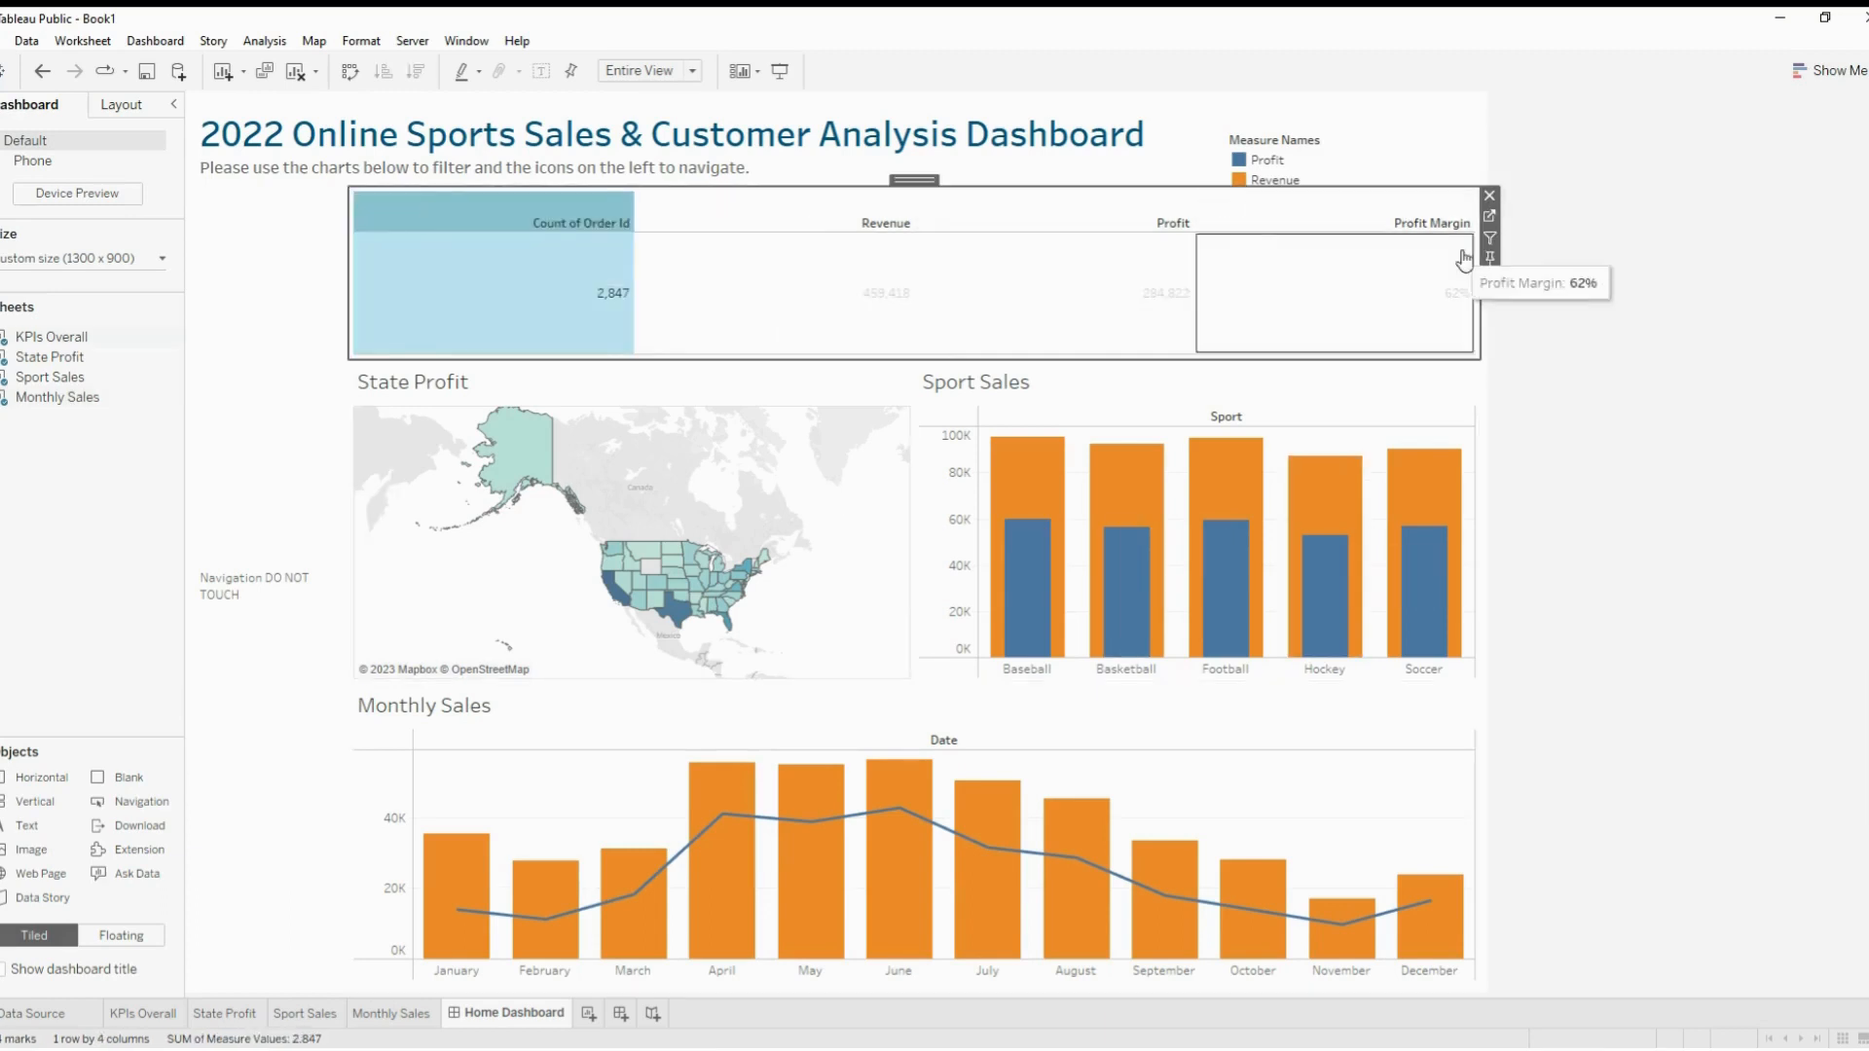
pyautogui.click(133, 109)
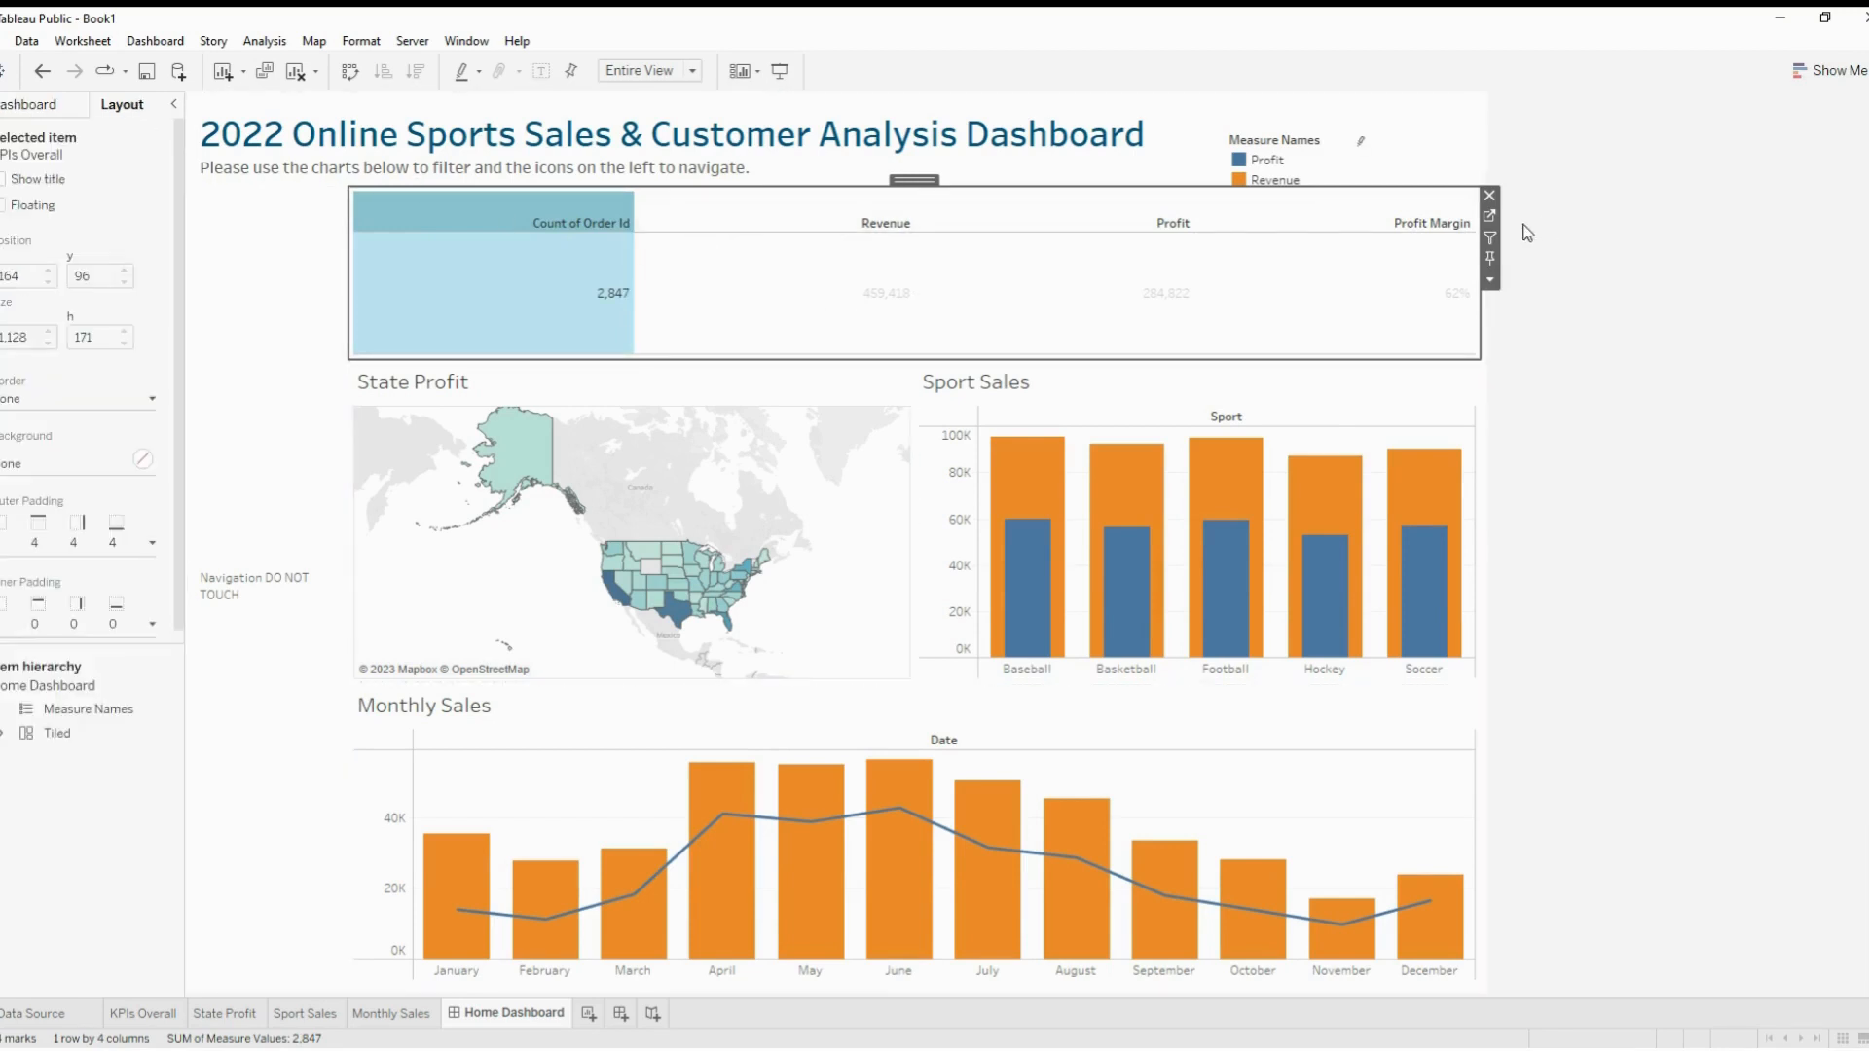
pyautogui.click(505, 207)
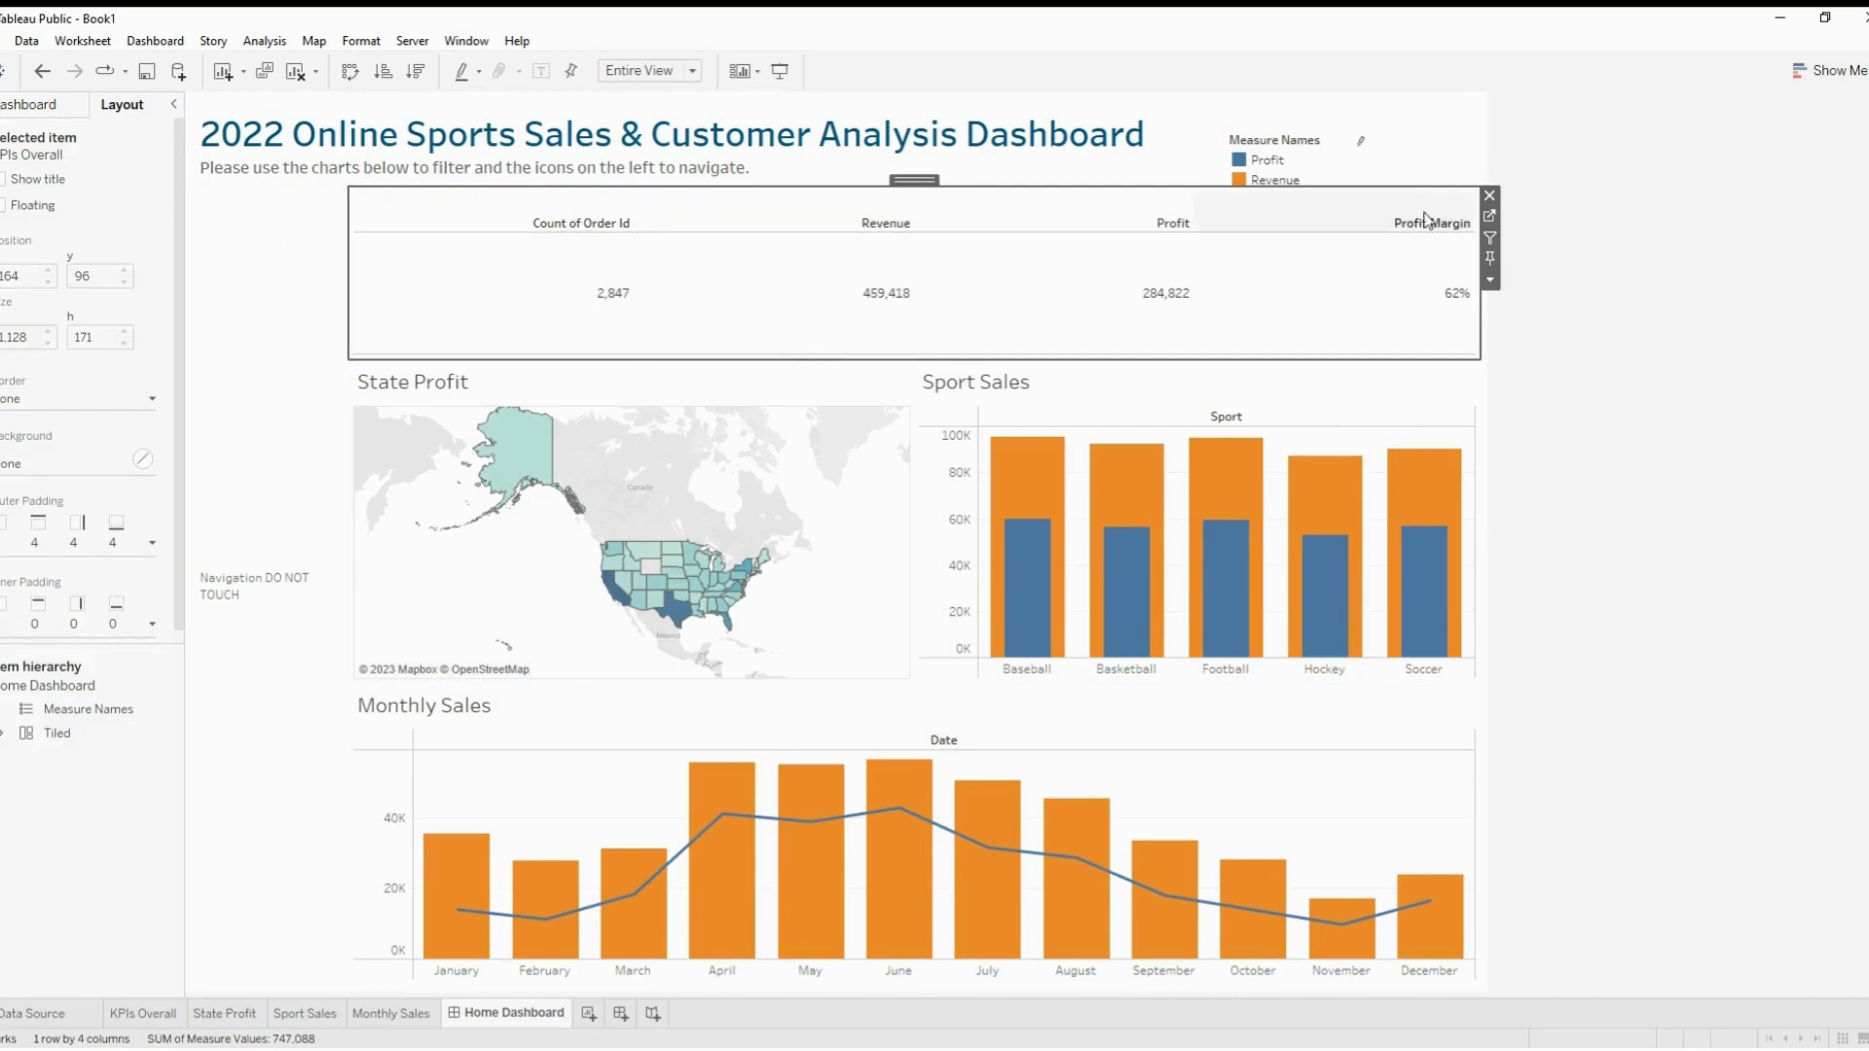
pyautogui.click(535, 212)
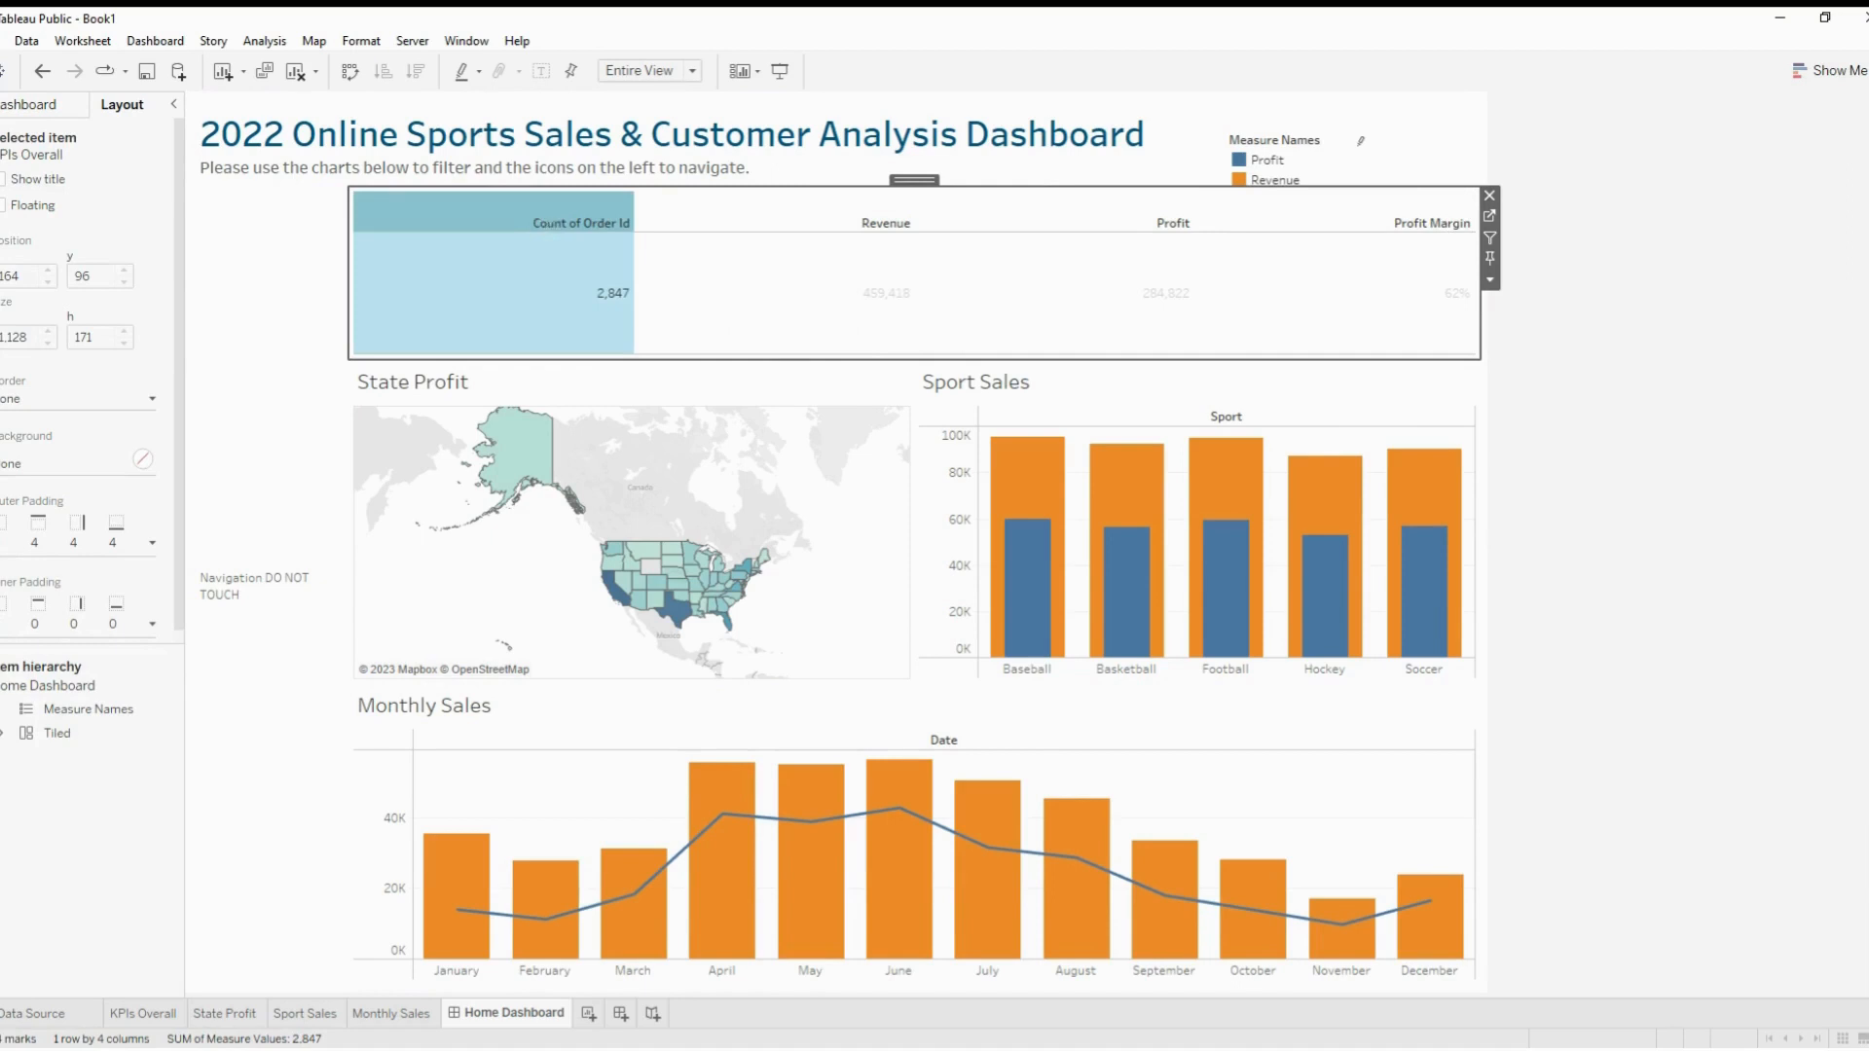
pyautogui.click(615, 372)
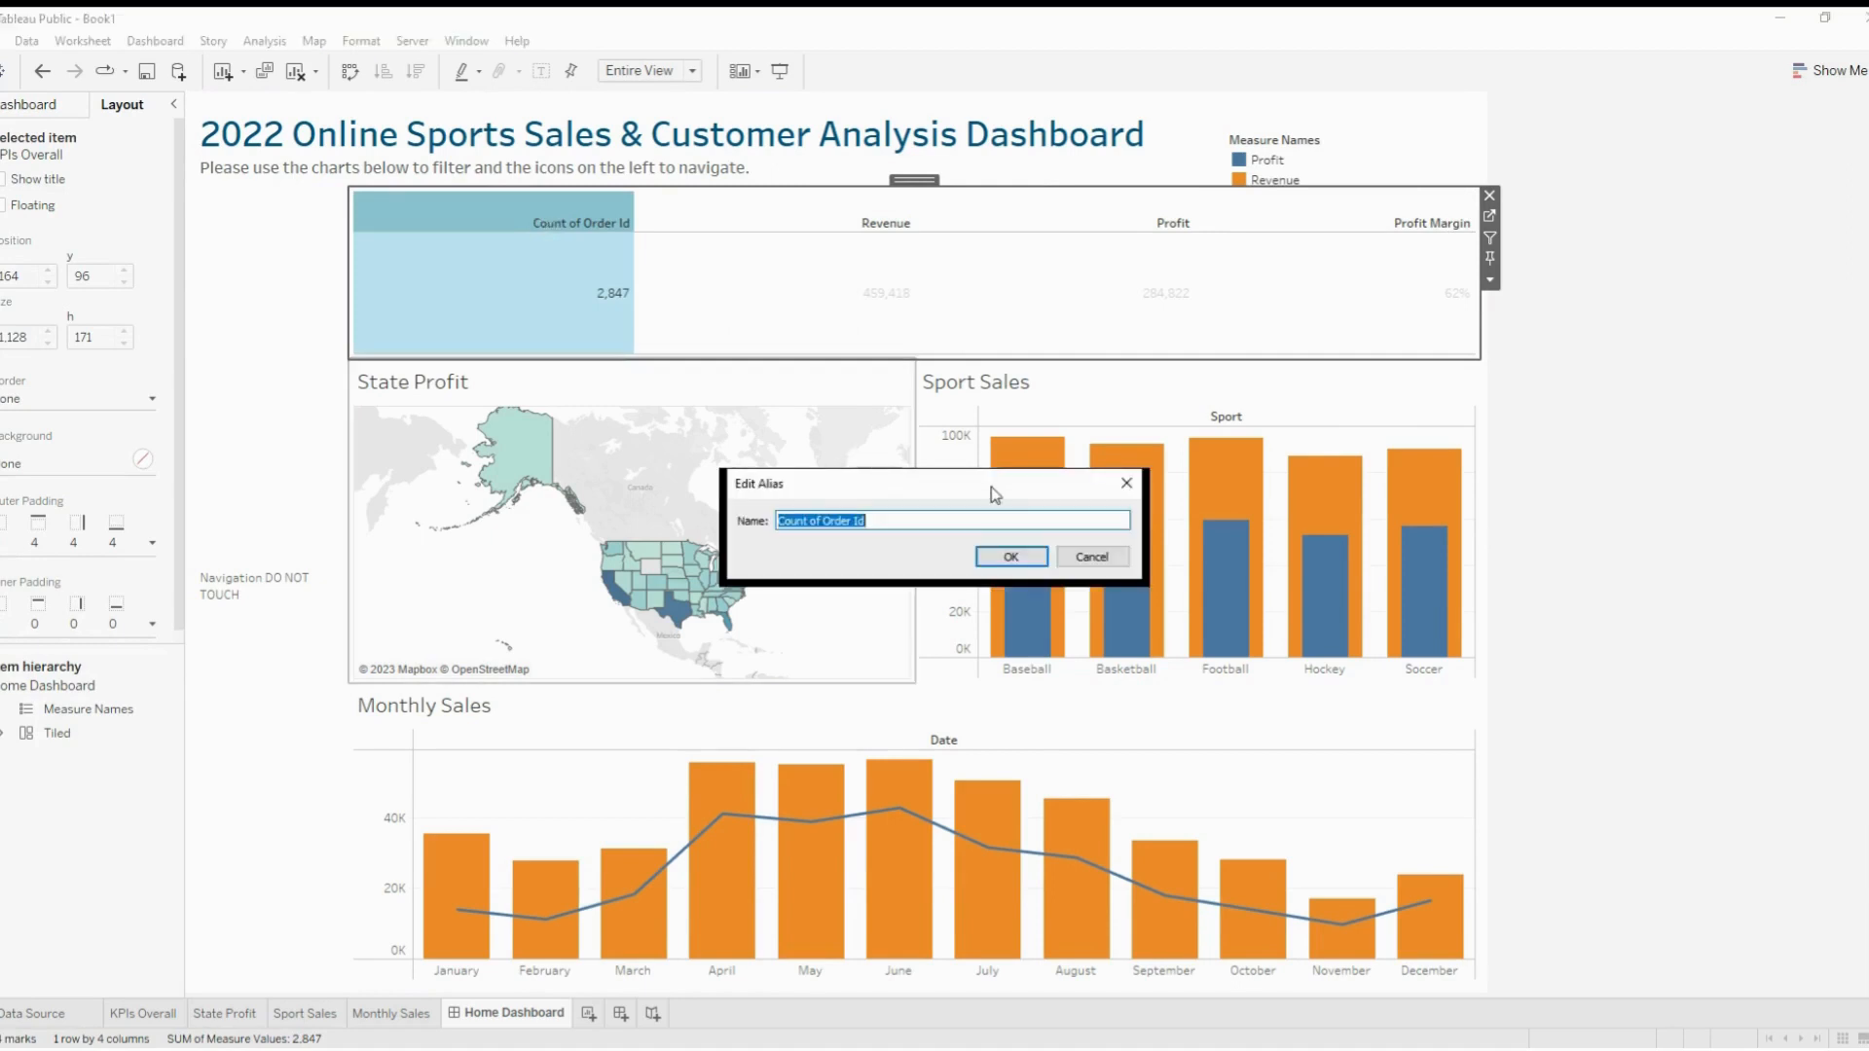
pyautogui.write('# of Orders')
pyautogui.click(1035, 565)
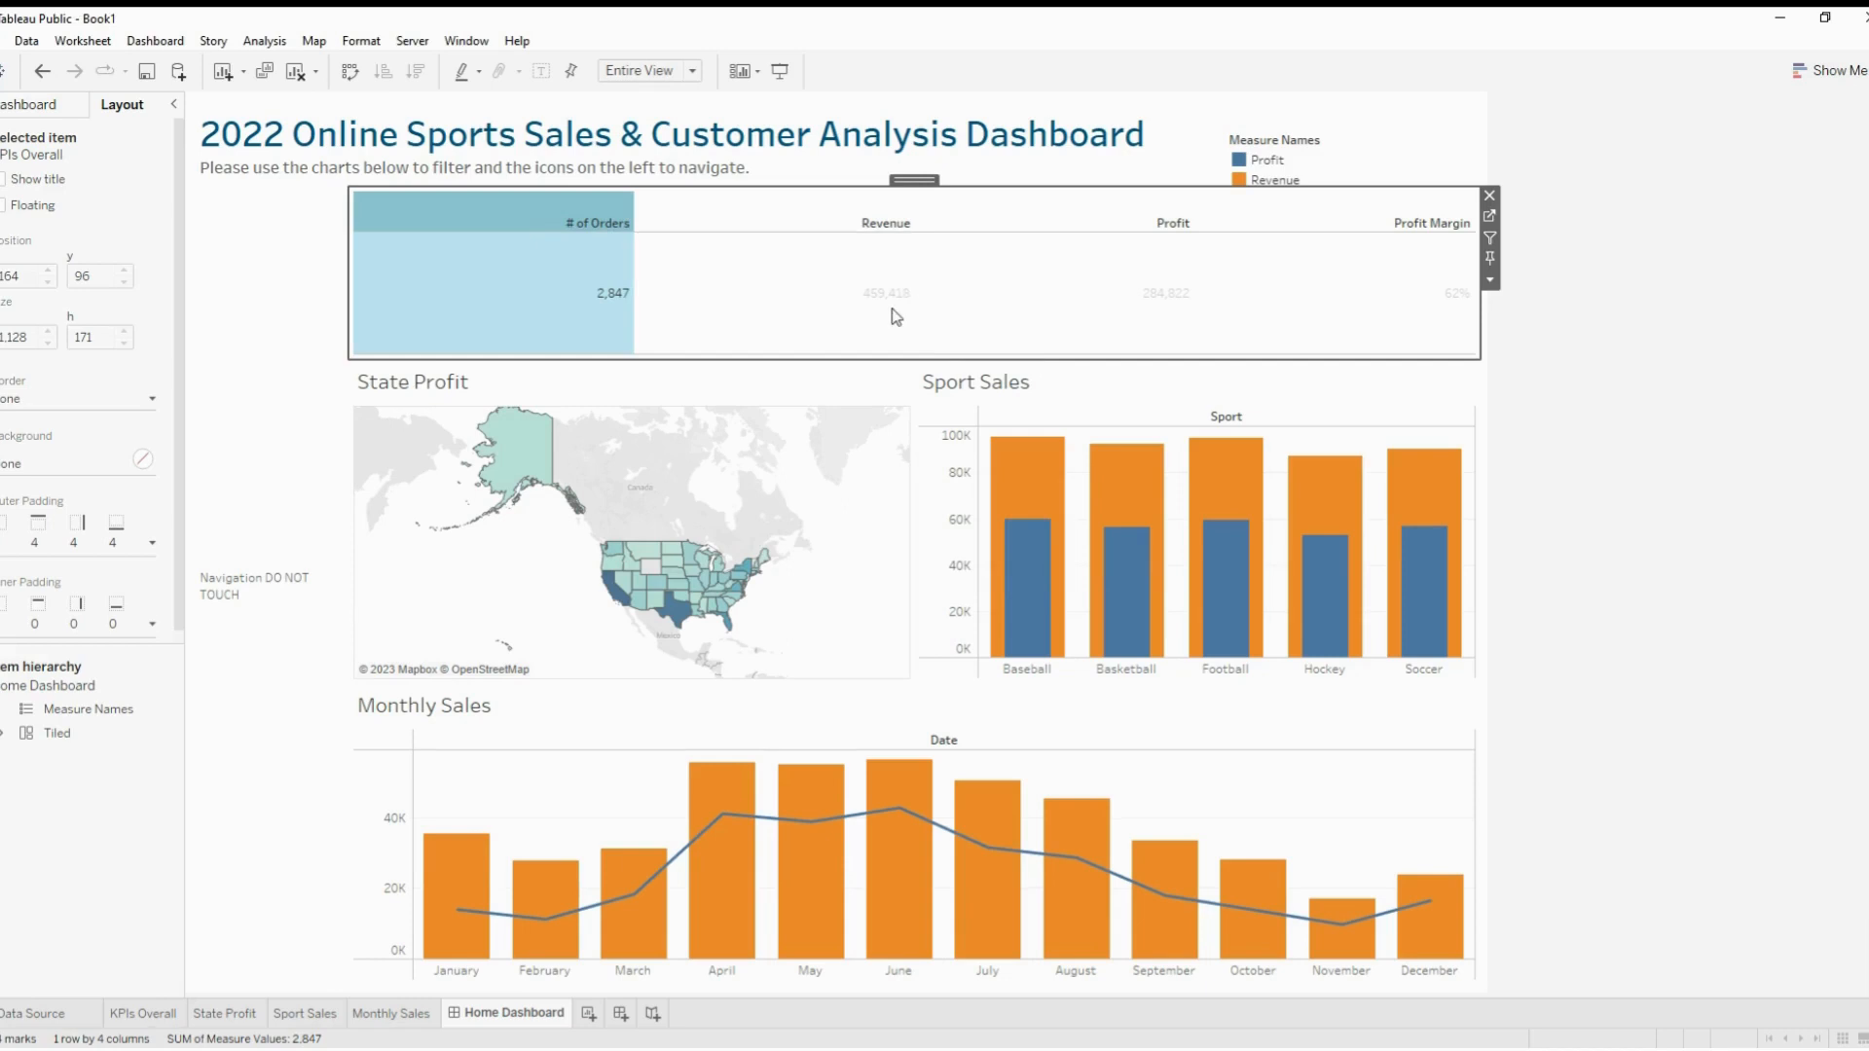
# Format the Revenue KPI's numbers as Currency (Custom) with 0 decimal places
pyautogui.click(866, 322)
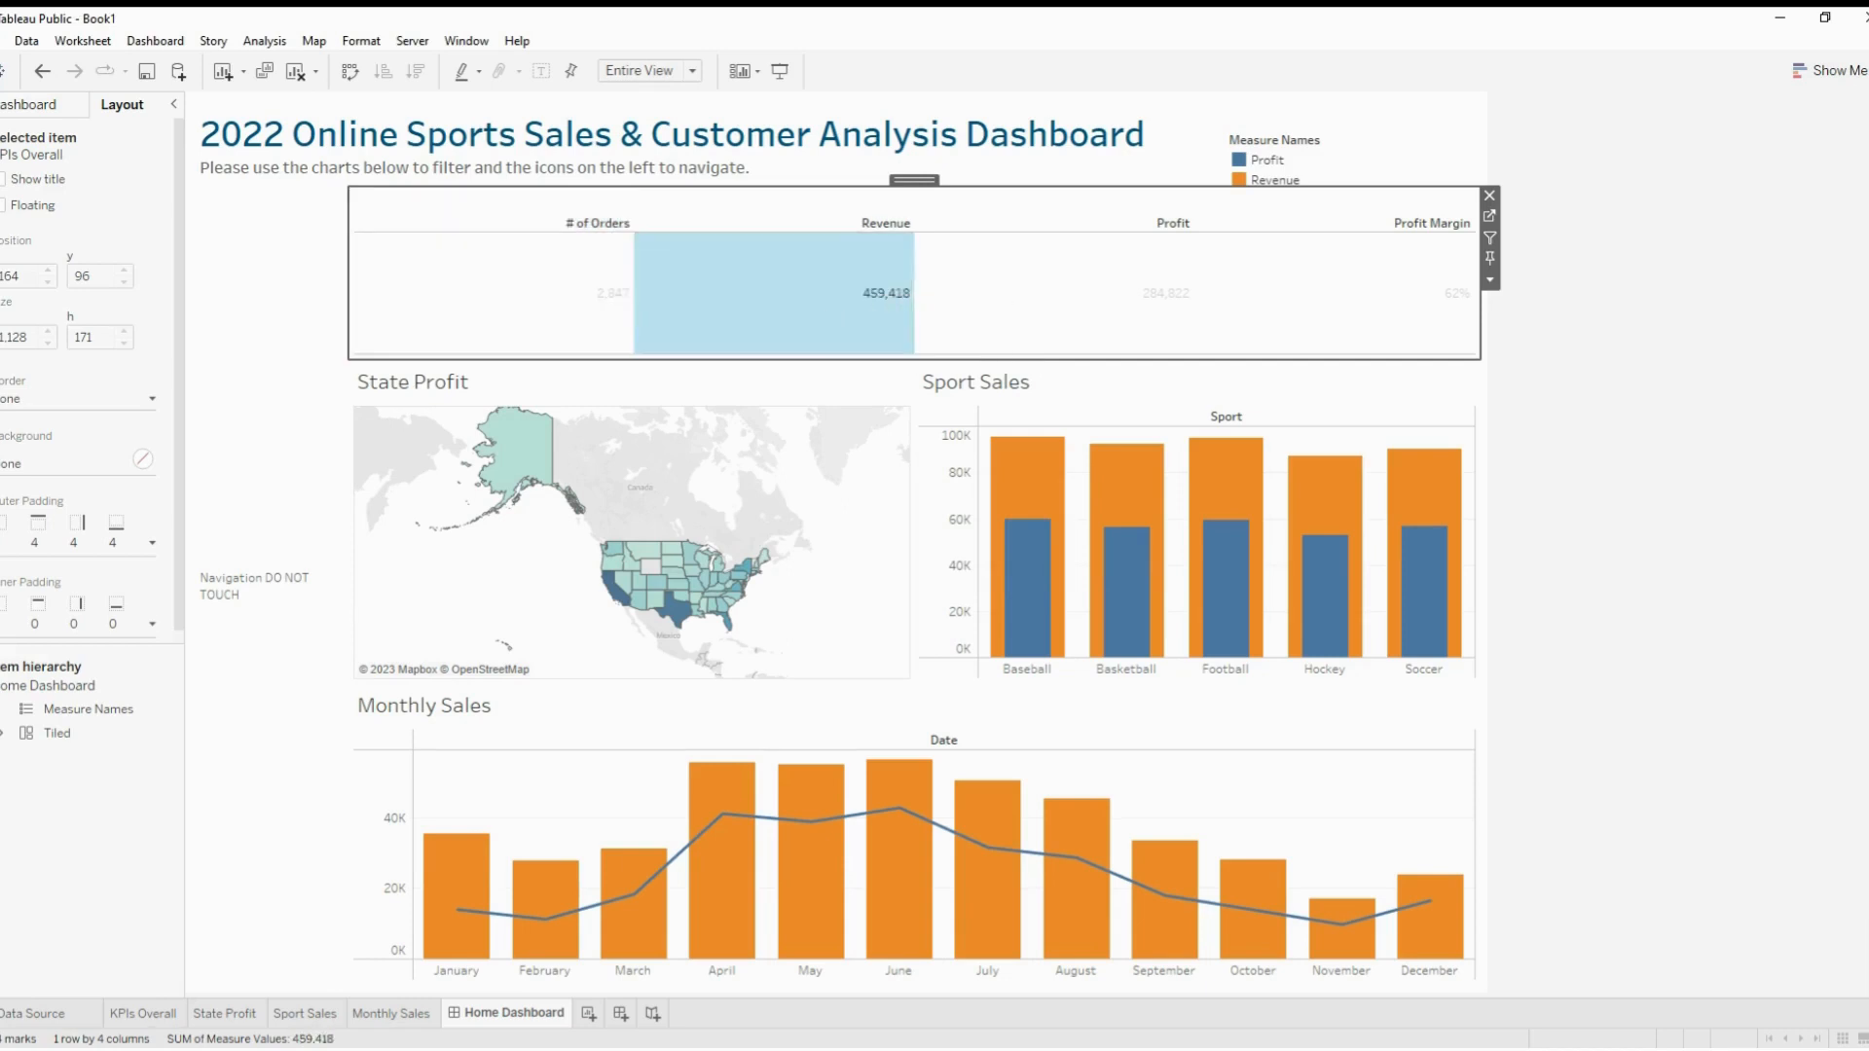
pyautogui.click(791, 388)
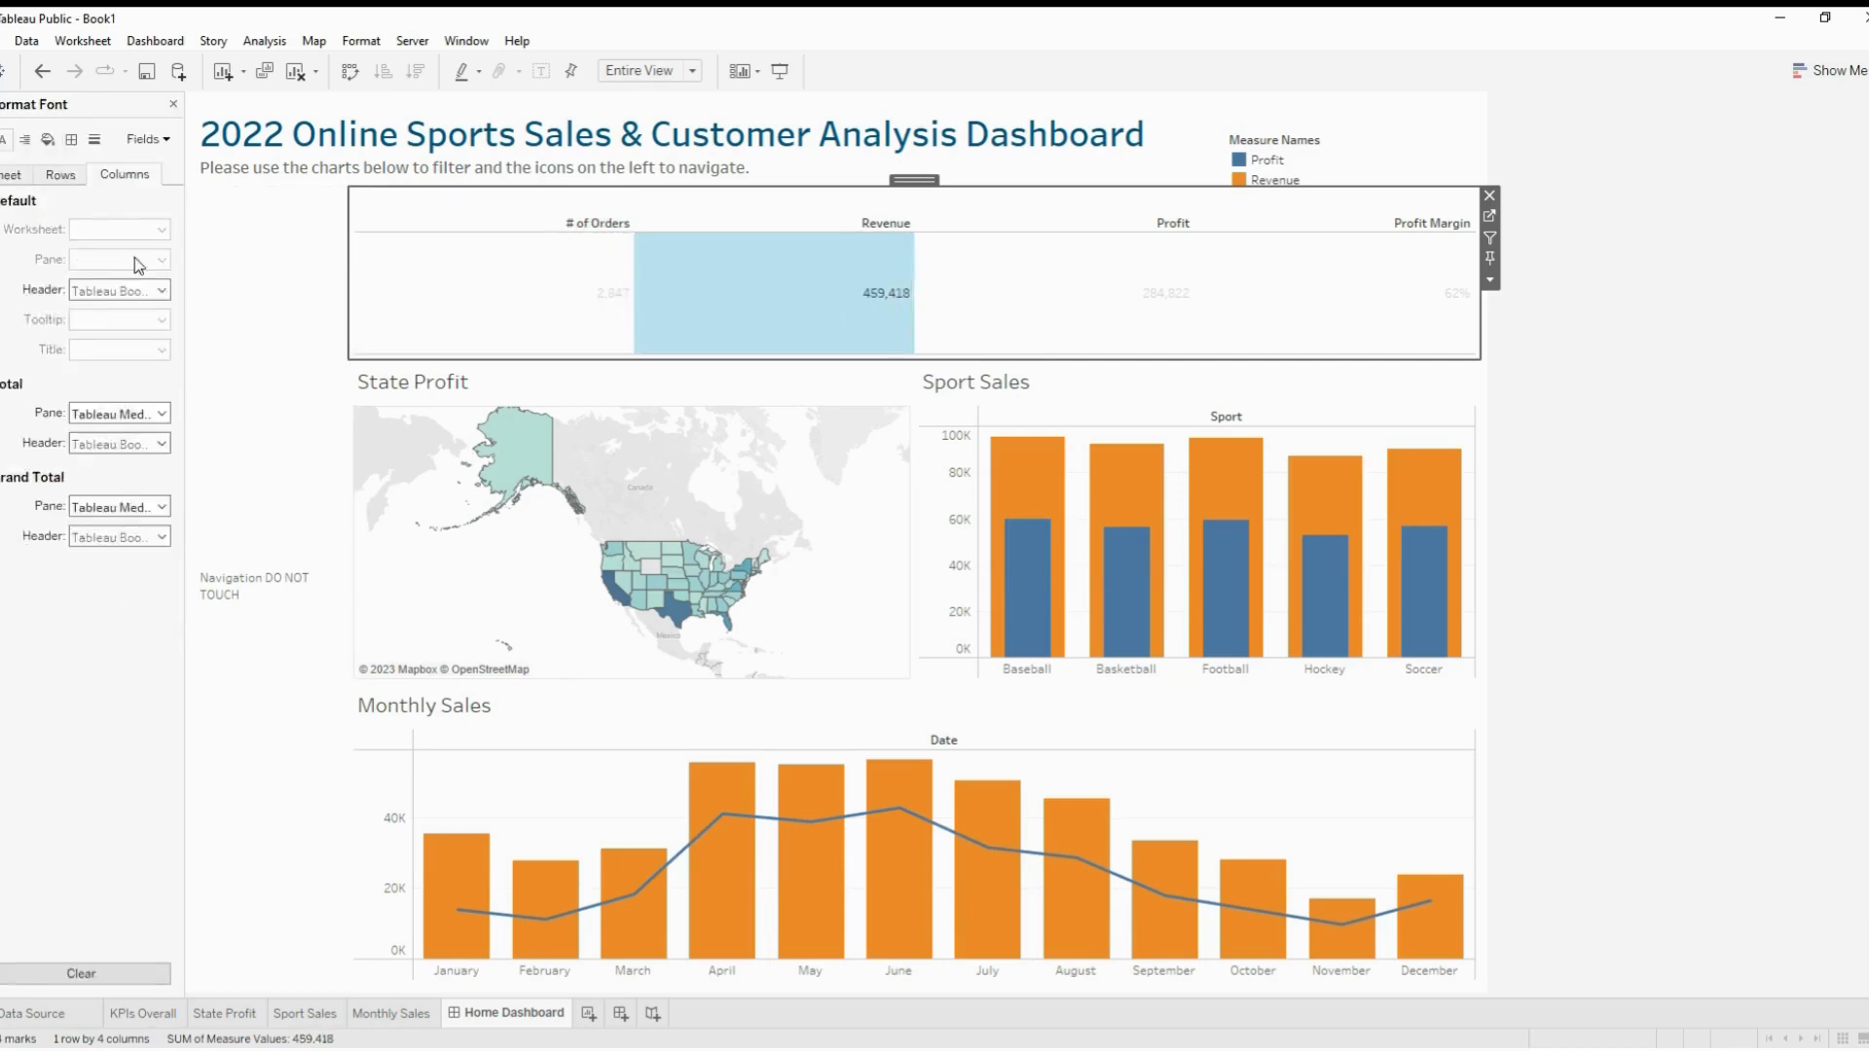
pyautogui.click(151, 146)
pyautogui.click(195, 255)
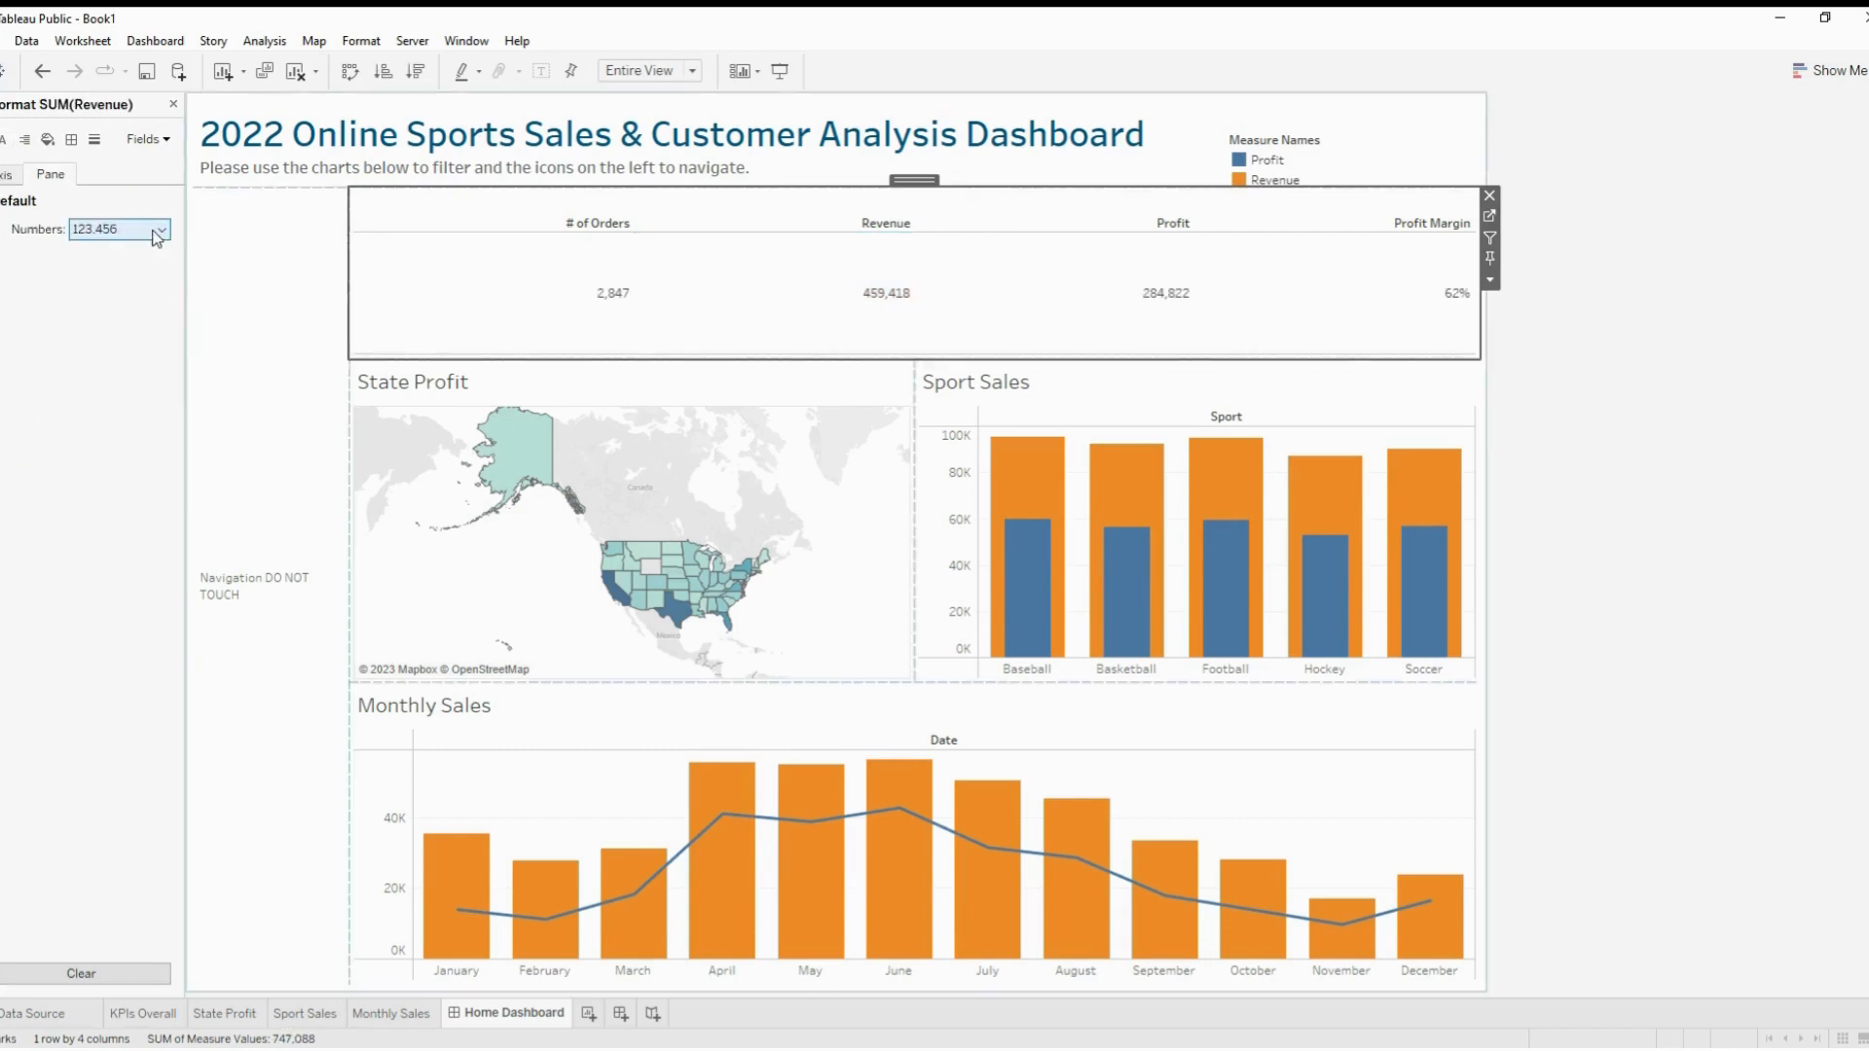
pyautogui.click(155, 231)
pyautogui.click(171, 319)
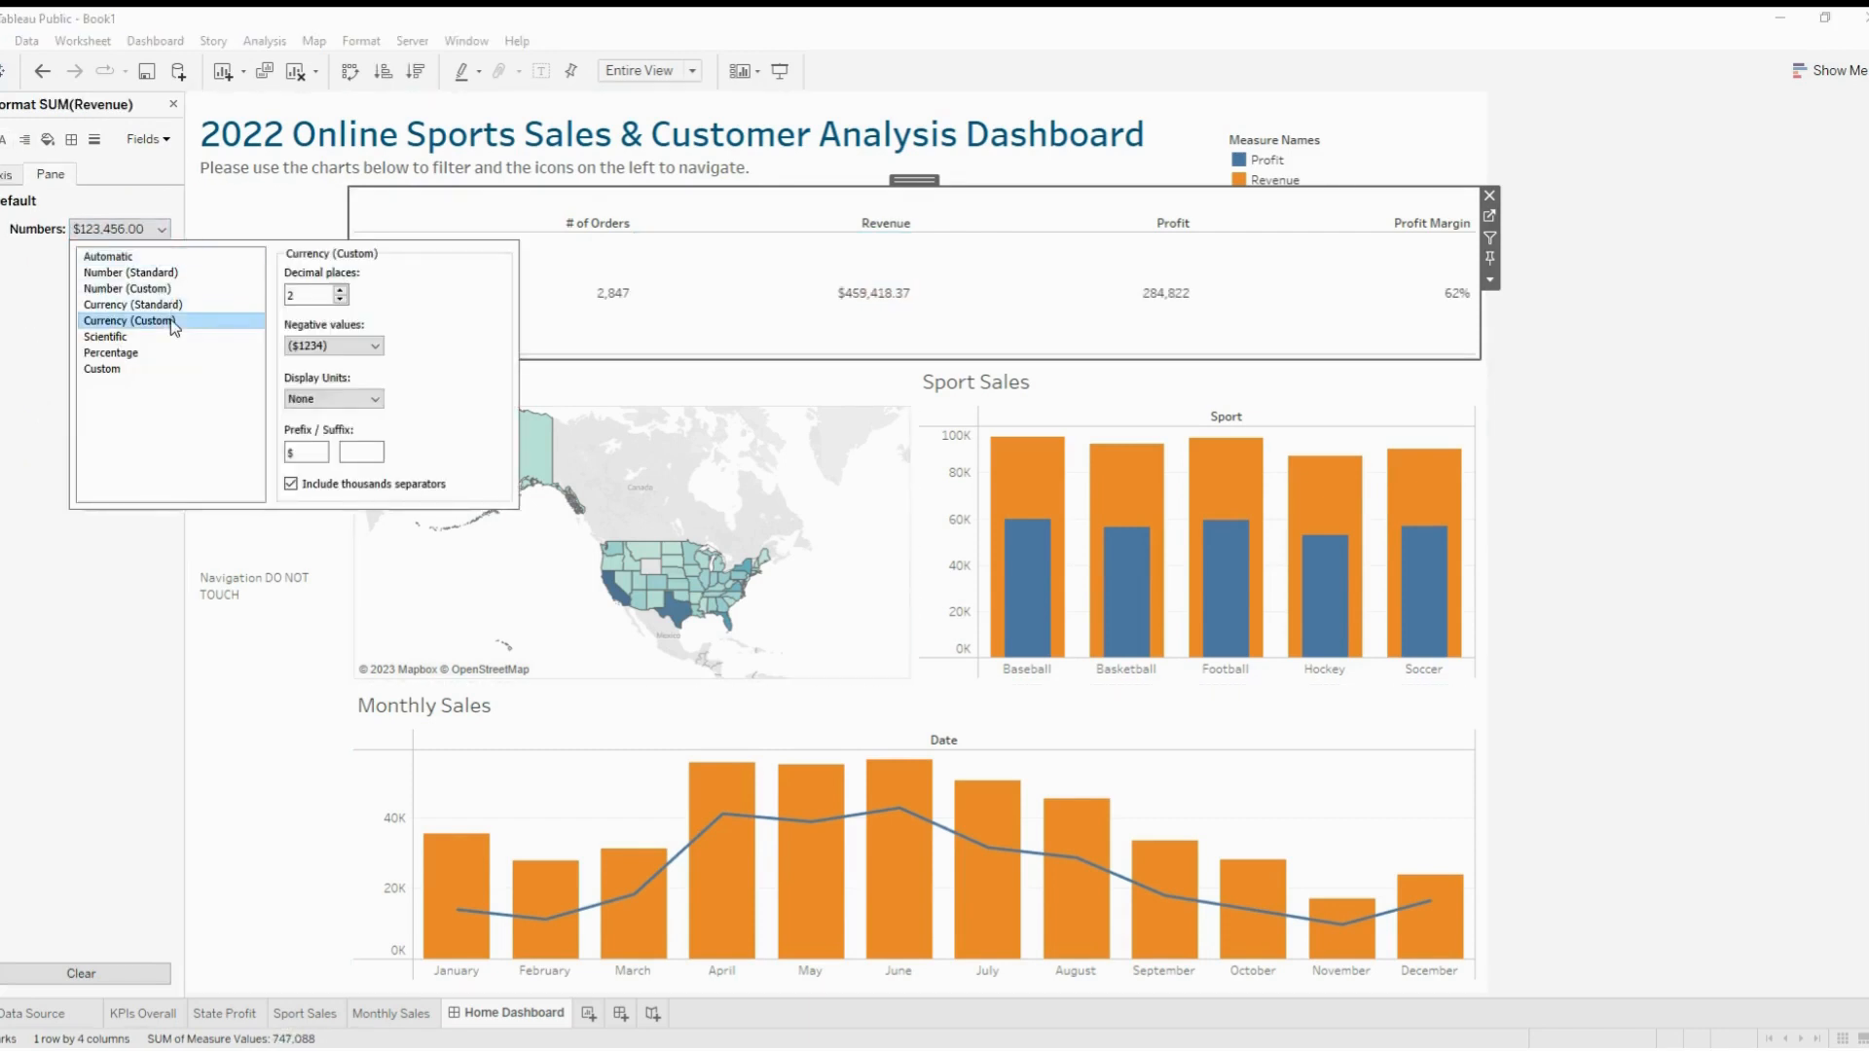
pyautogui.click(340, 300)
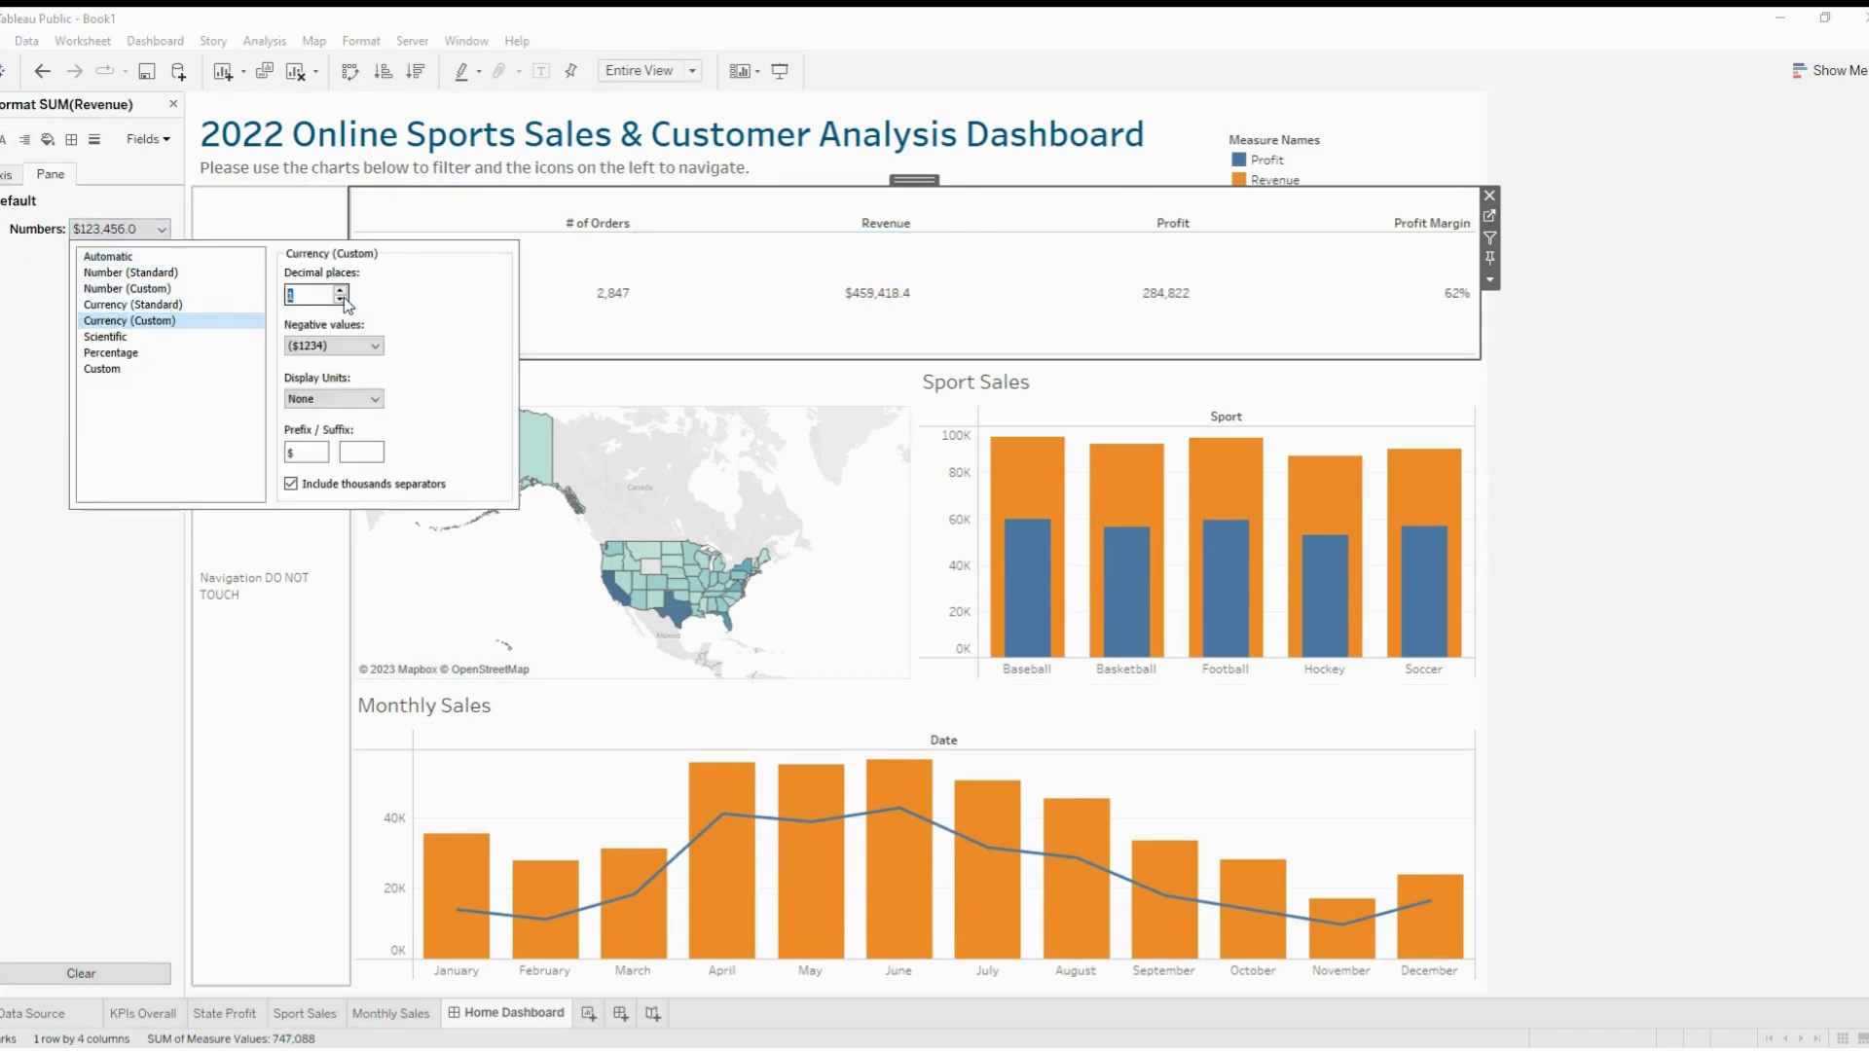
pyautogui.click(340, 300)
# Format the Profit KPI's numbers as Currency (Custom) with 0 decimal places
pyautogui.click(1094, 315)
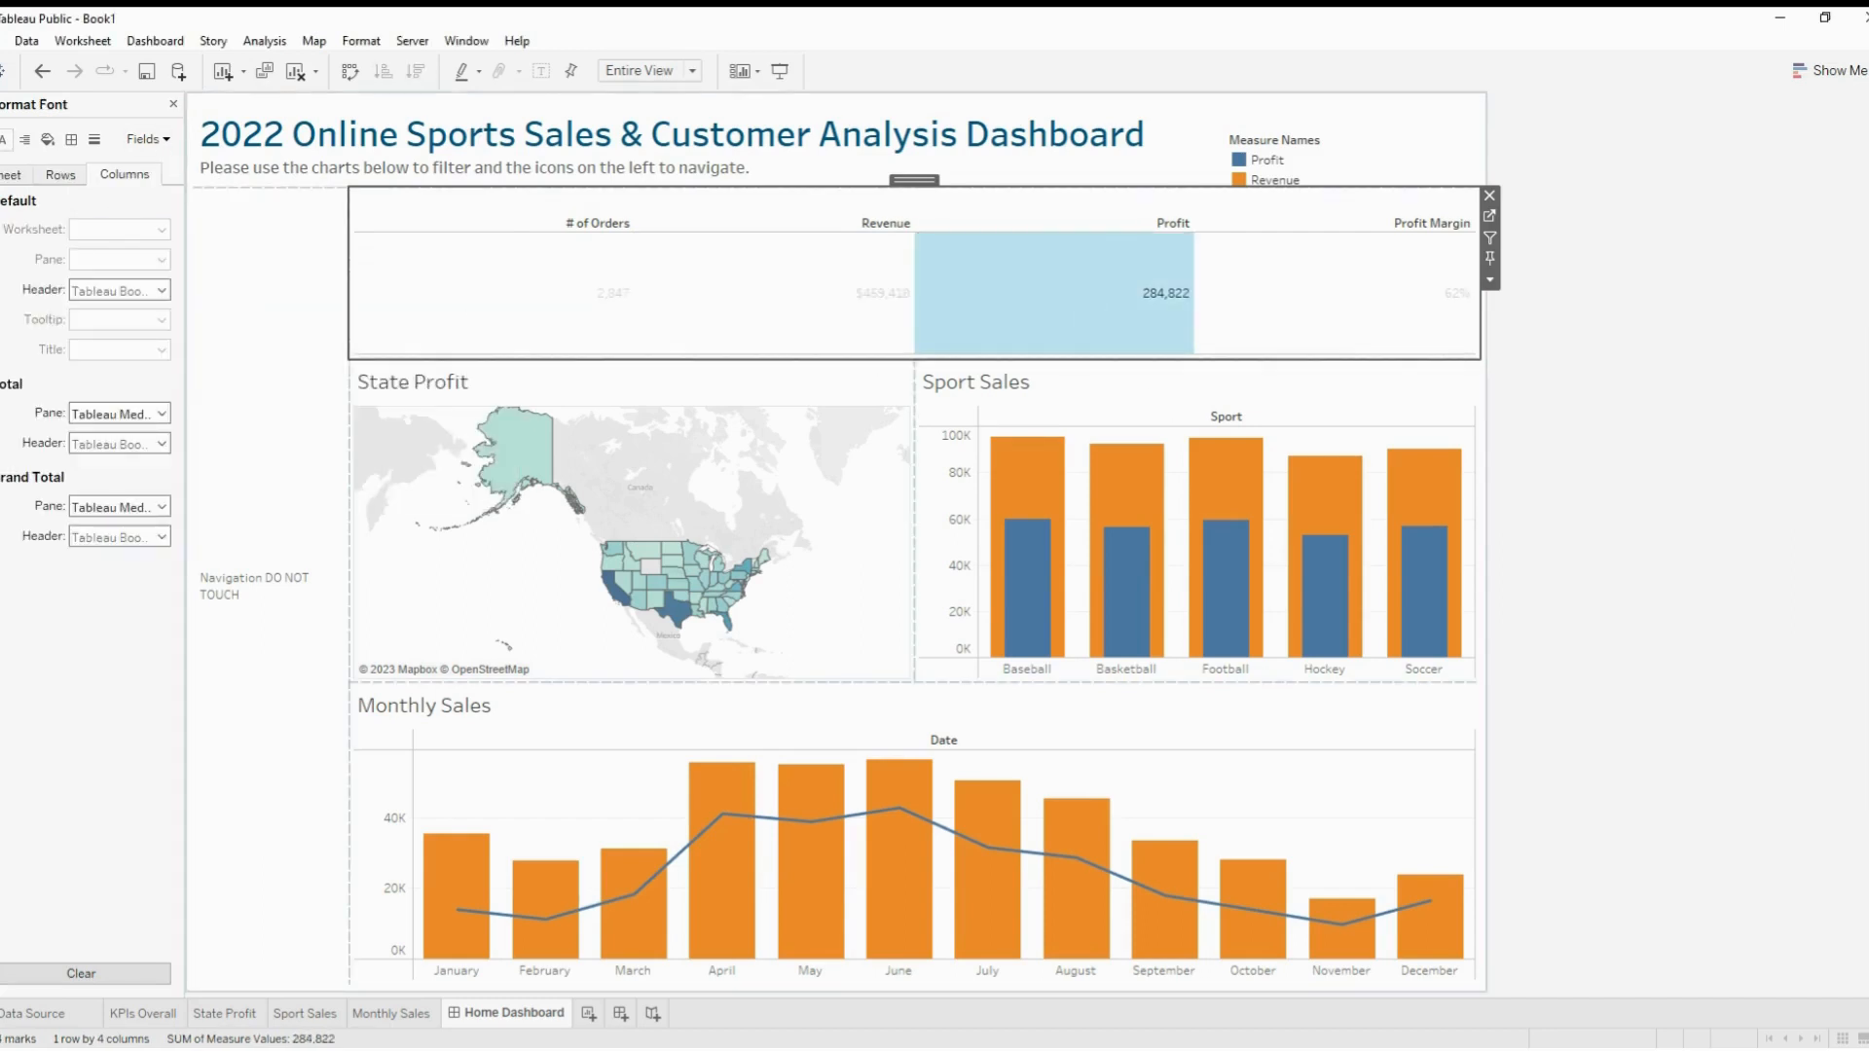
pyautogui.click(135, 228)
pyautogui.click(163, 320)
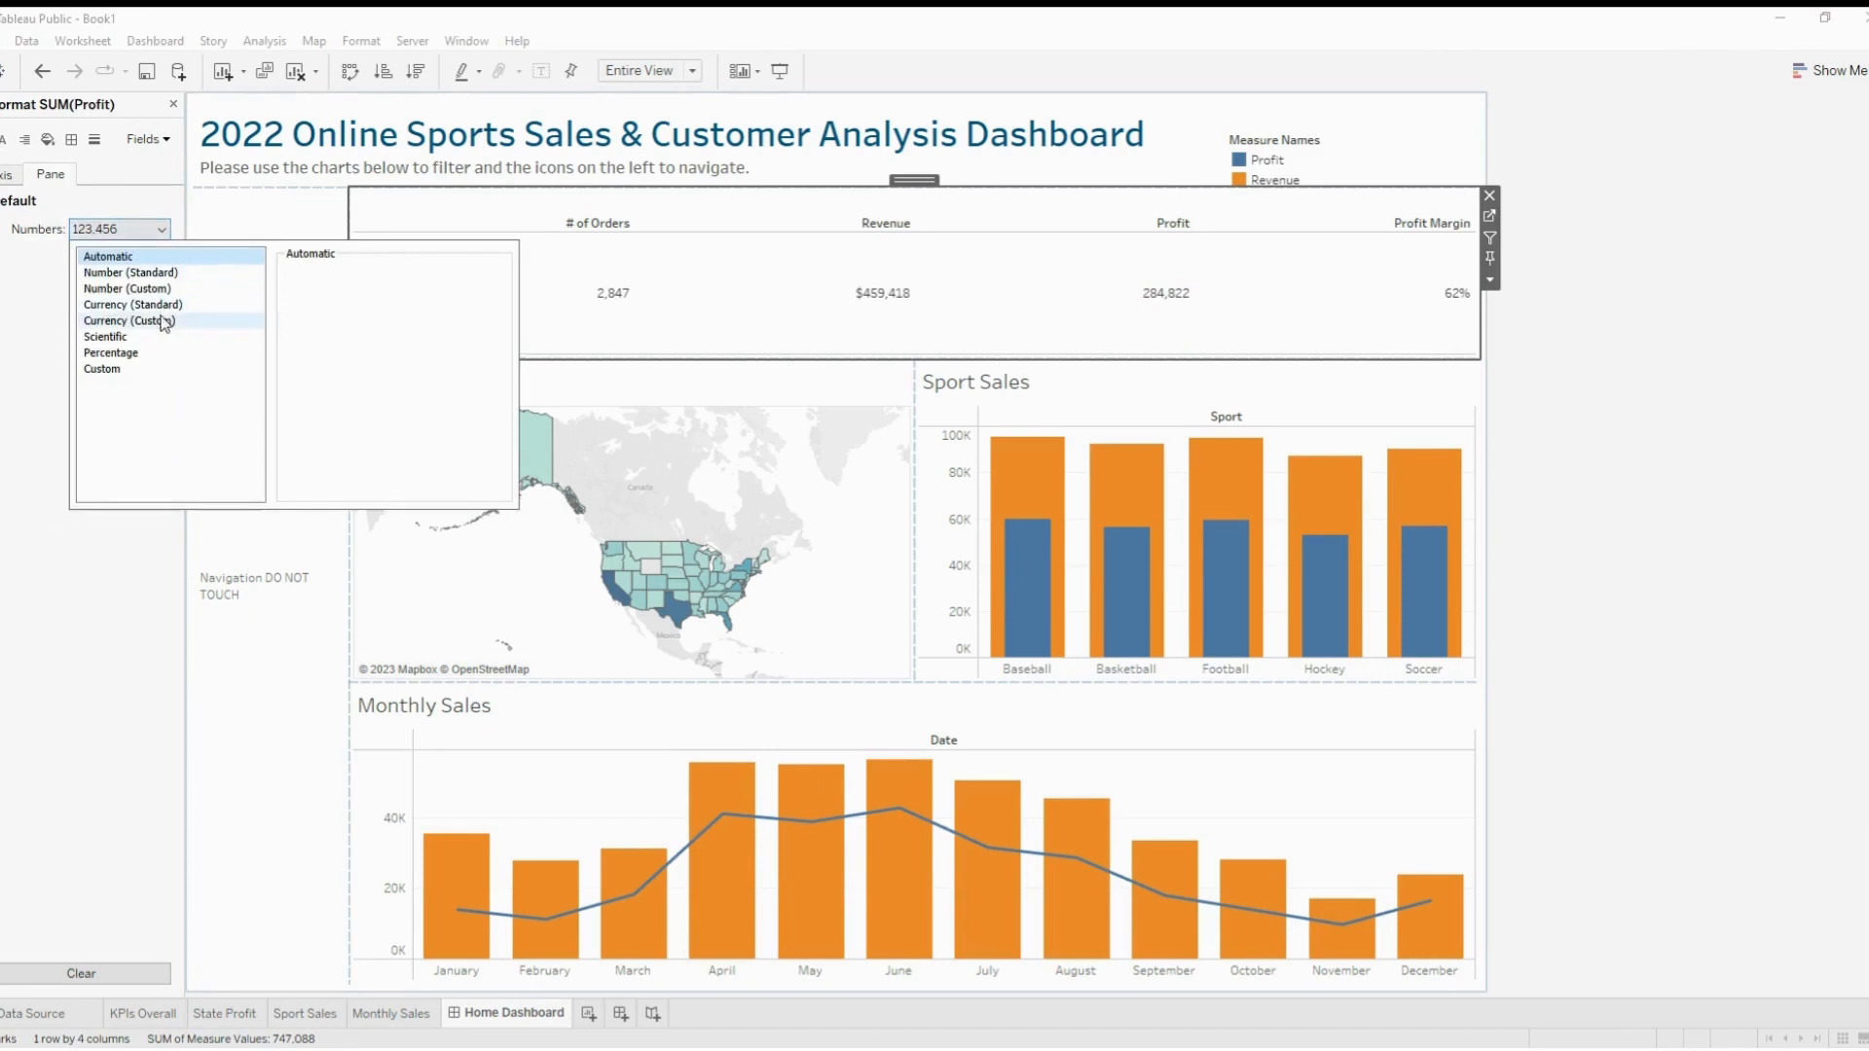
pyautogui.click(340, 298)
pyautogui.click(340, 299)
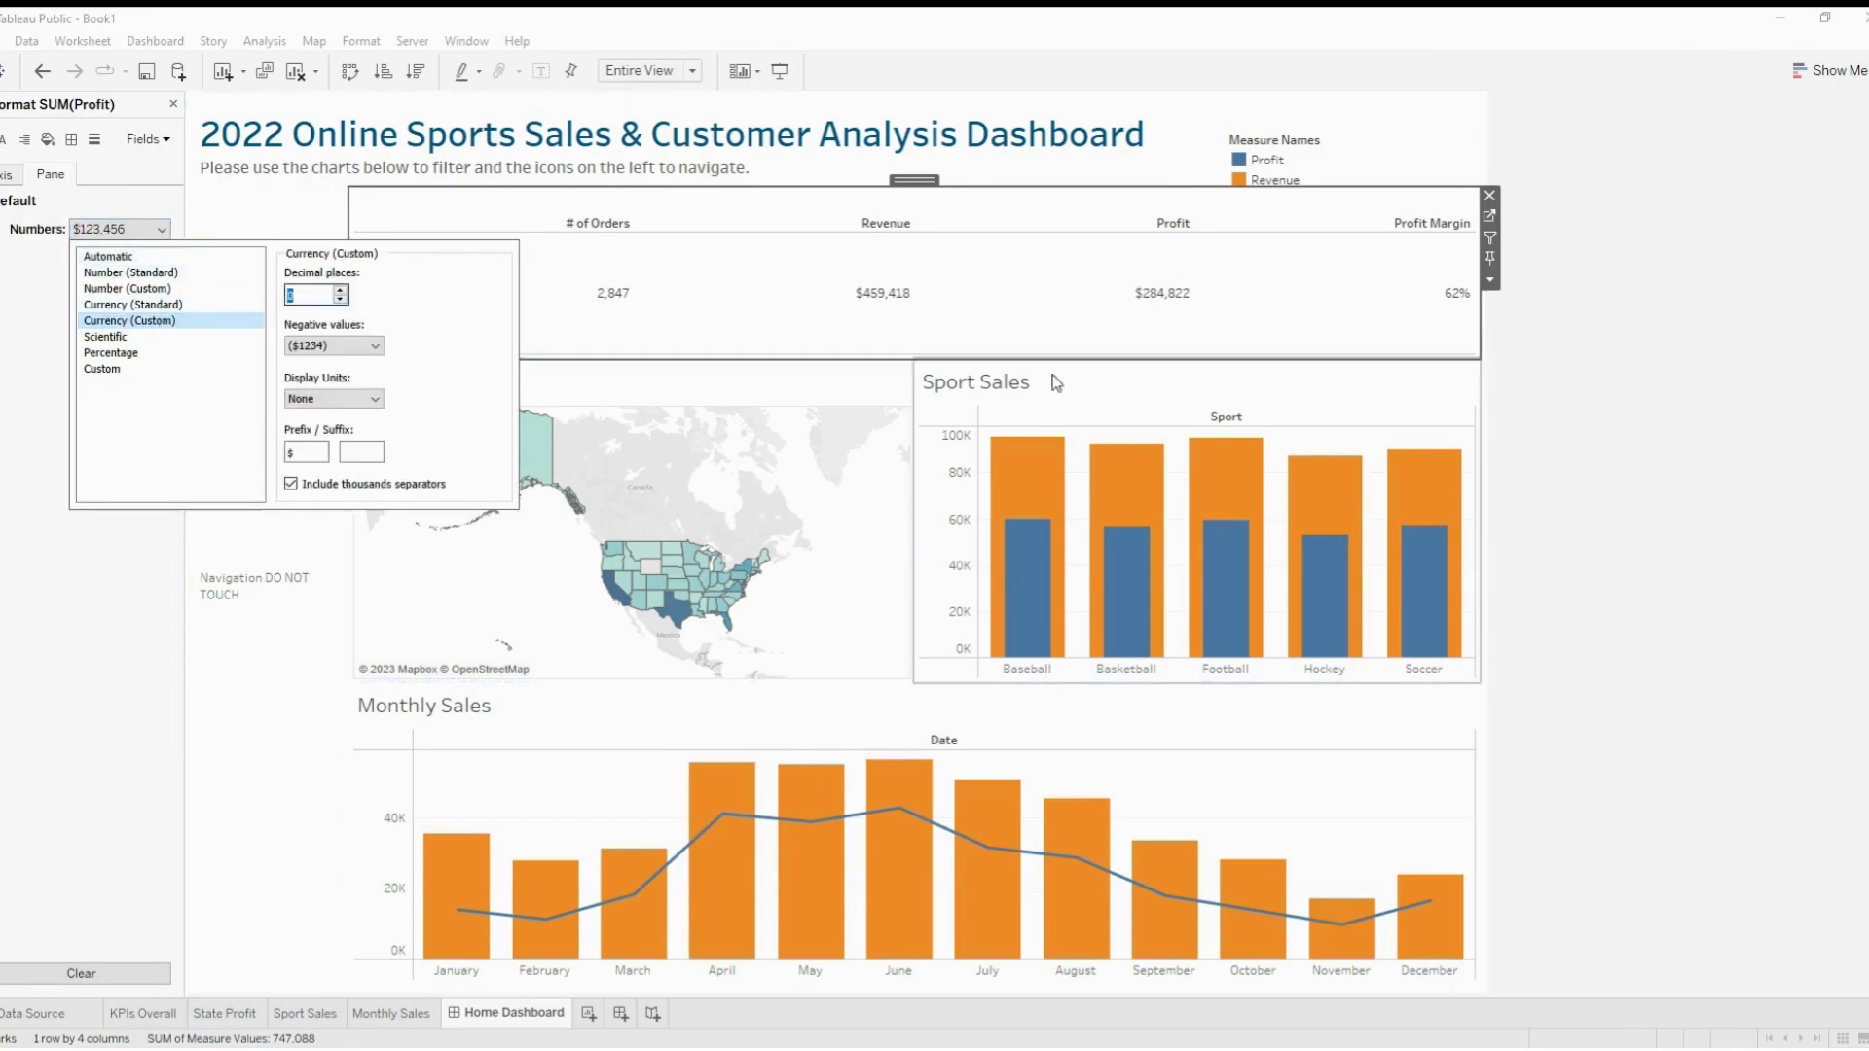
pyautogui.click(1612, 380)
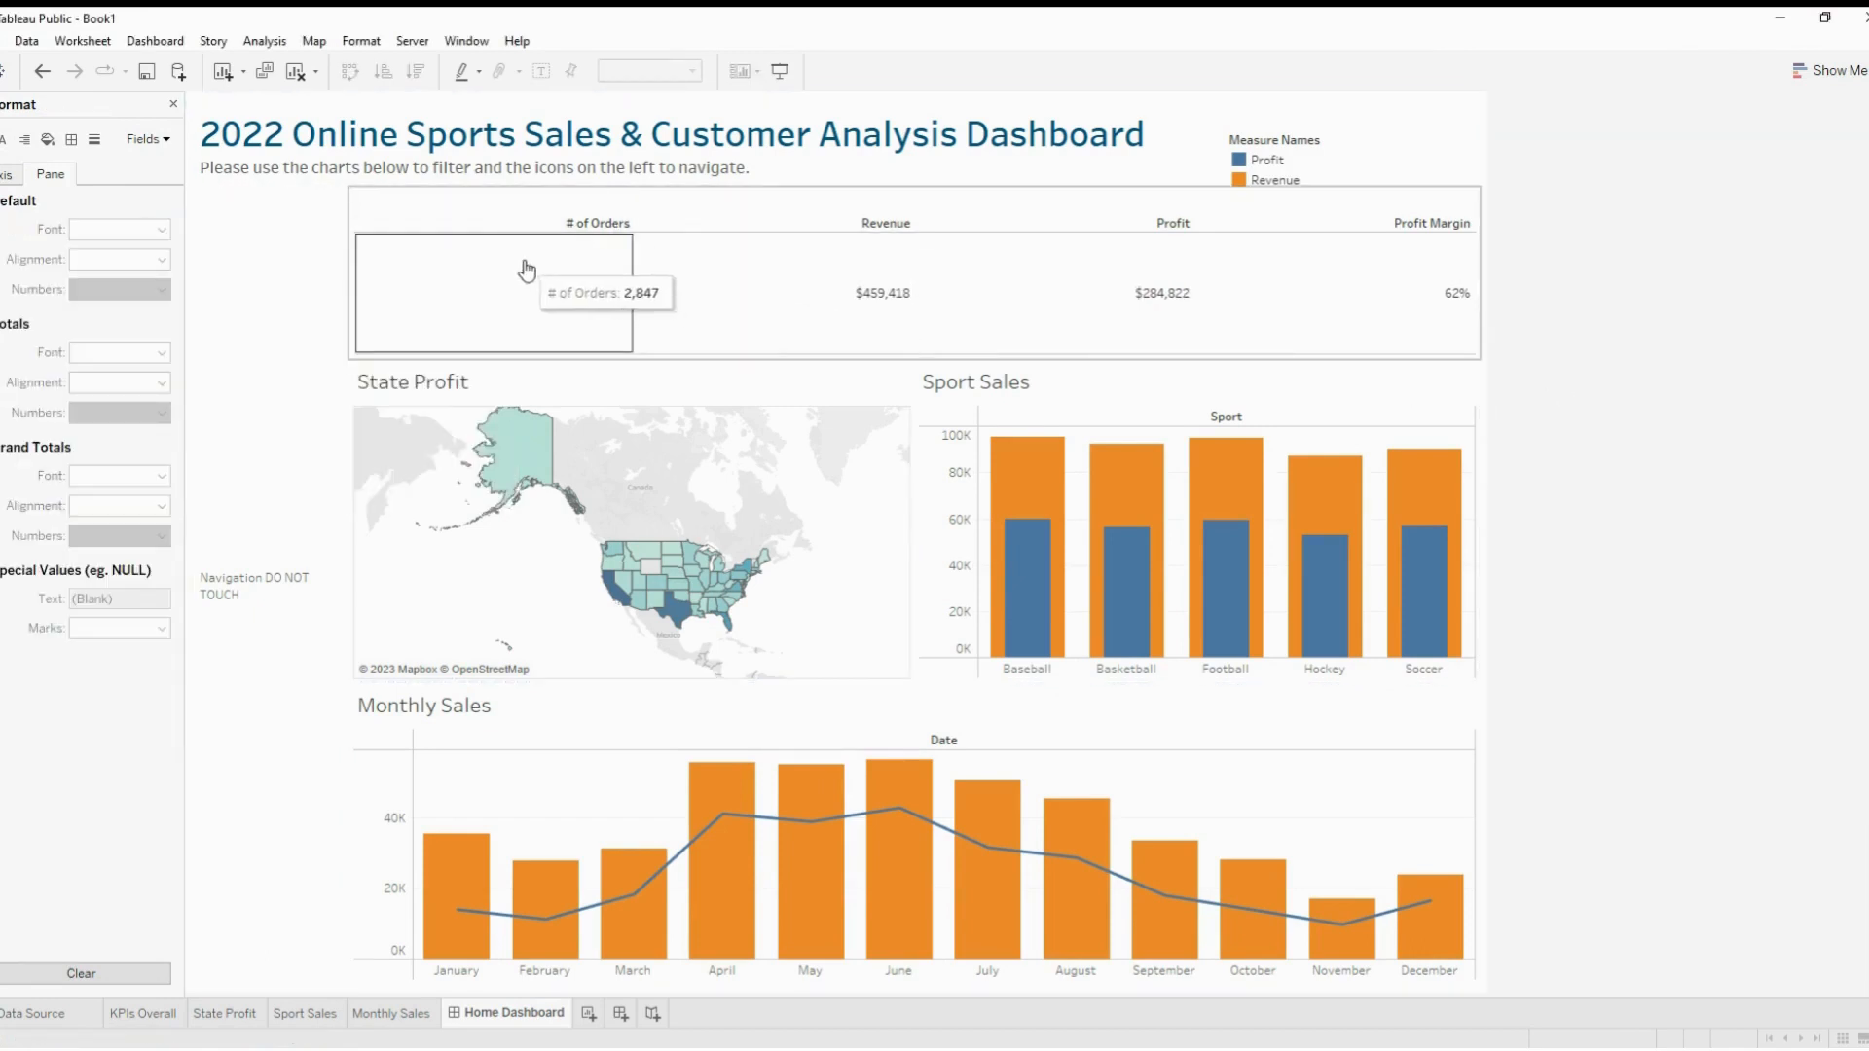
pyautogui.click(354, 191)
pyautogui.click(71, 140)
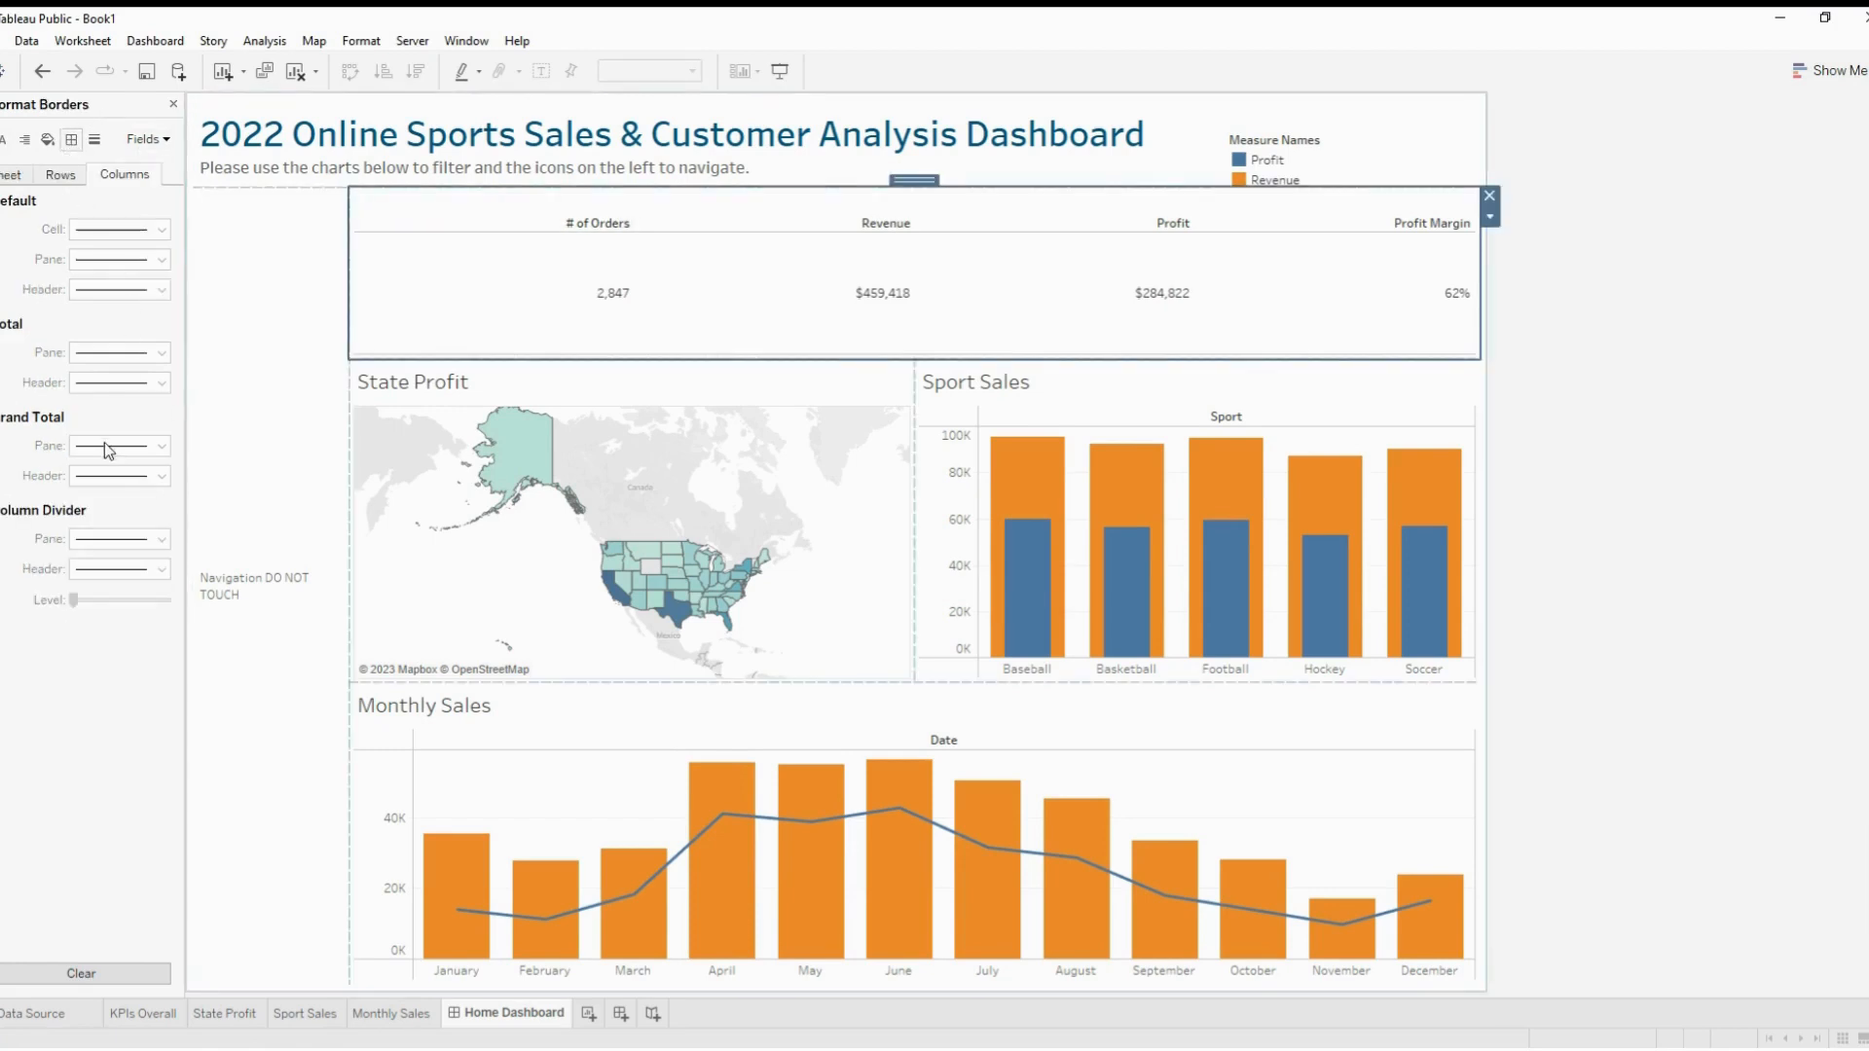
pyautogui.click(8, 175)
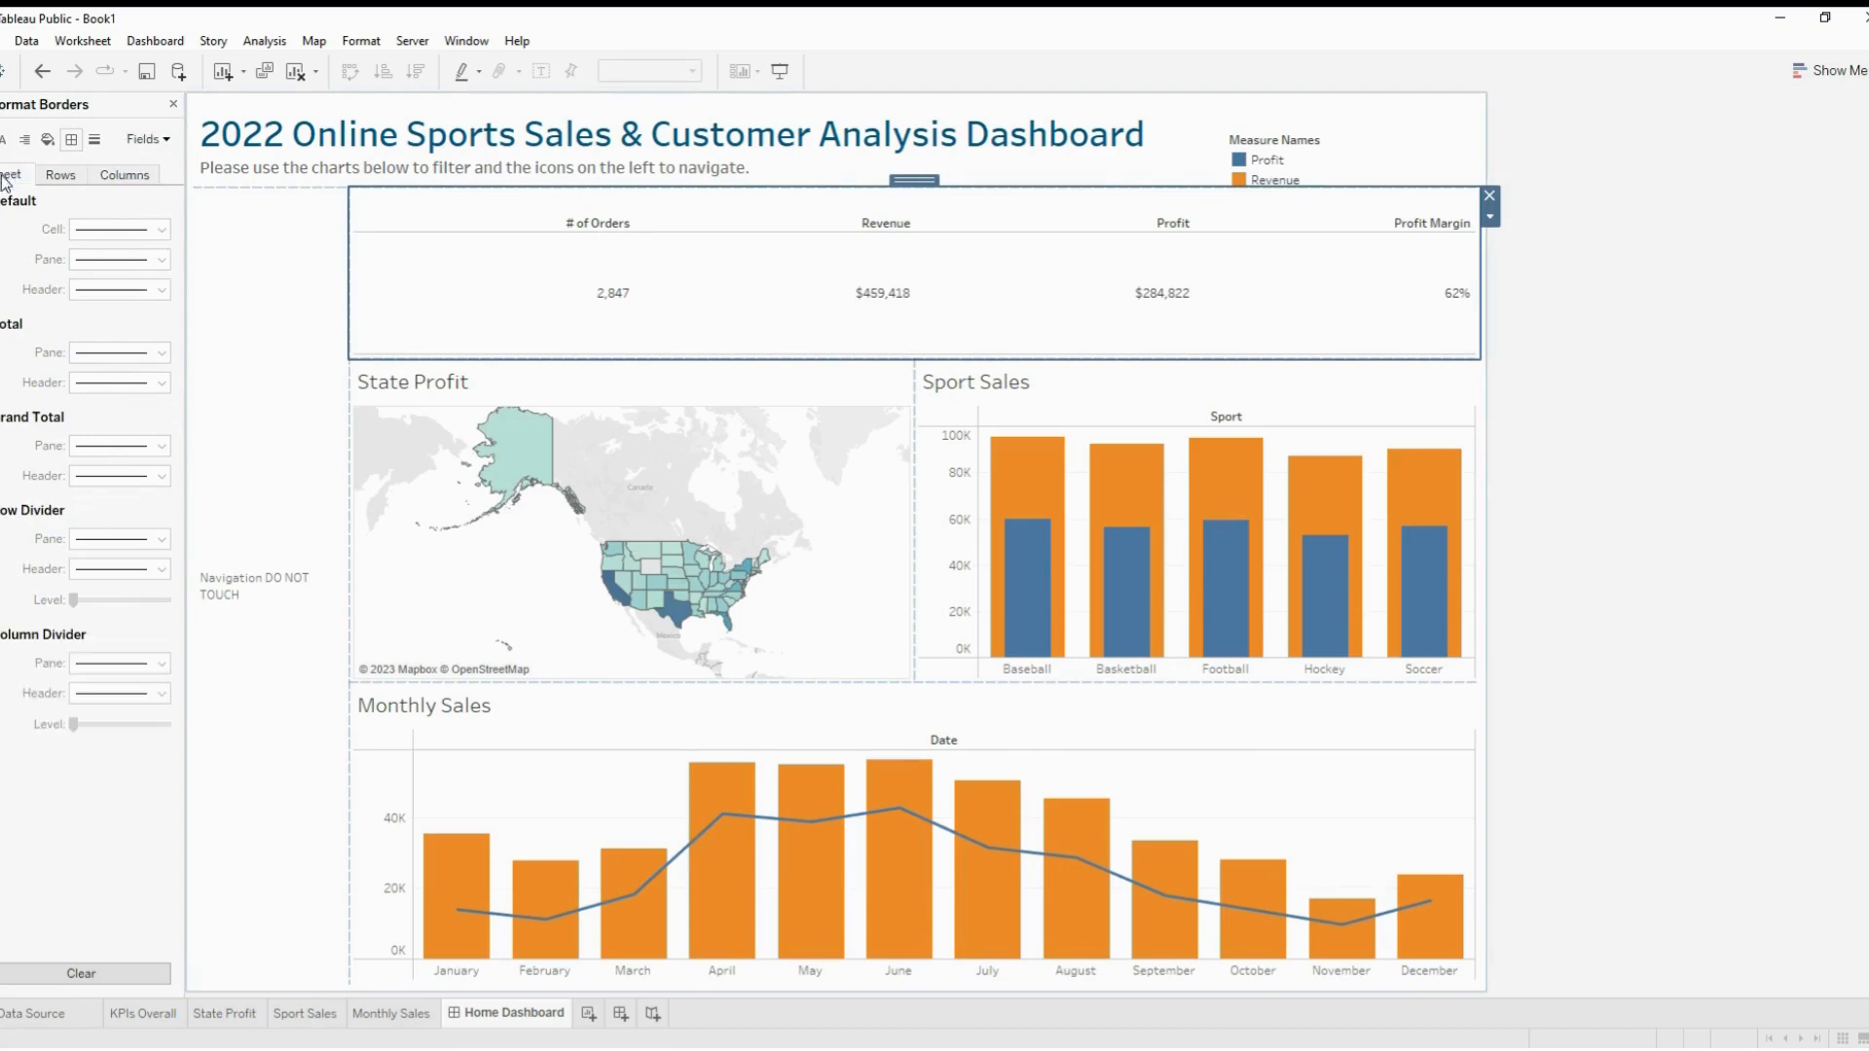
pyautogui.click(1602, 222)
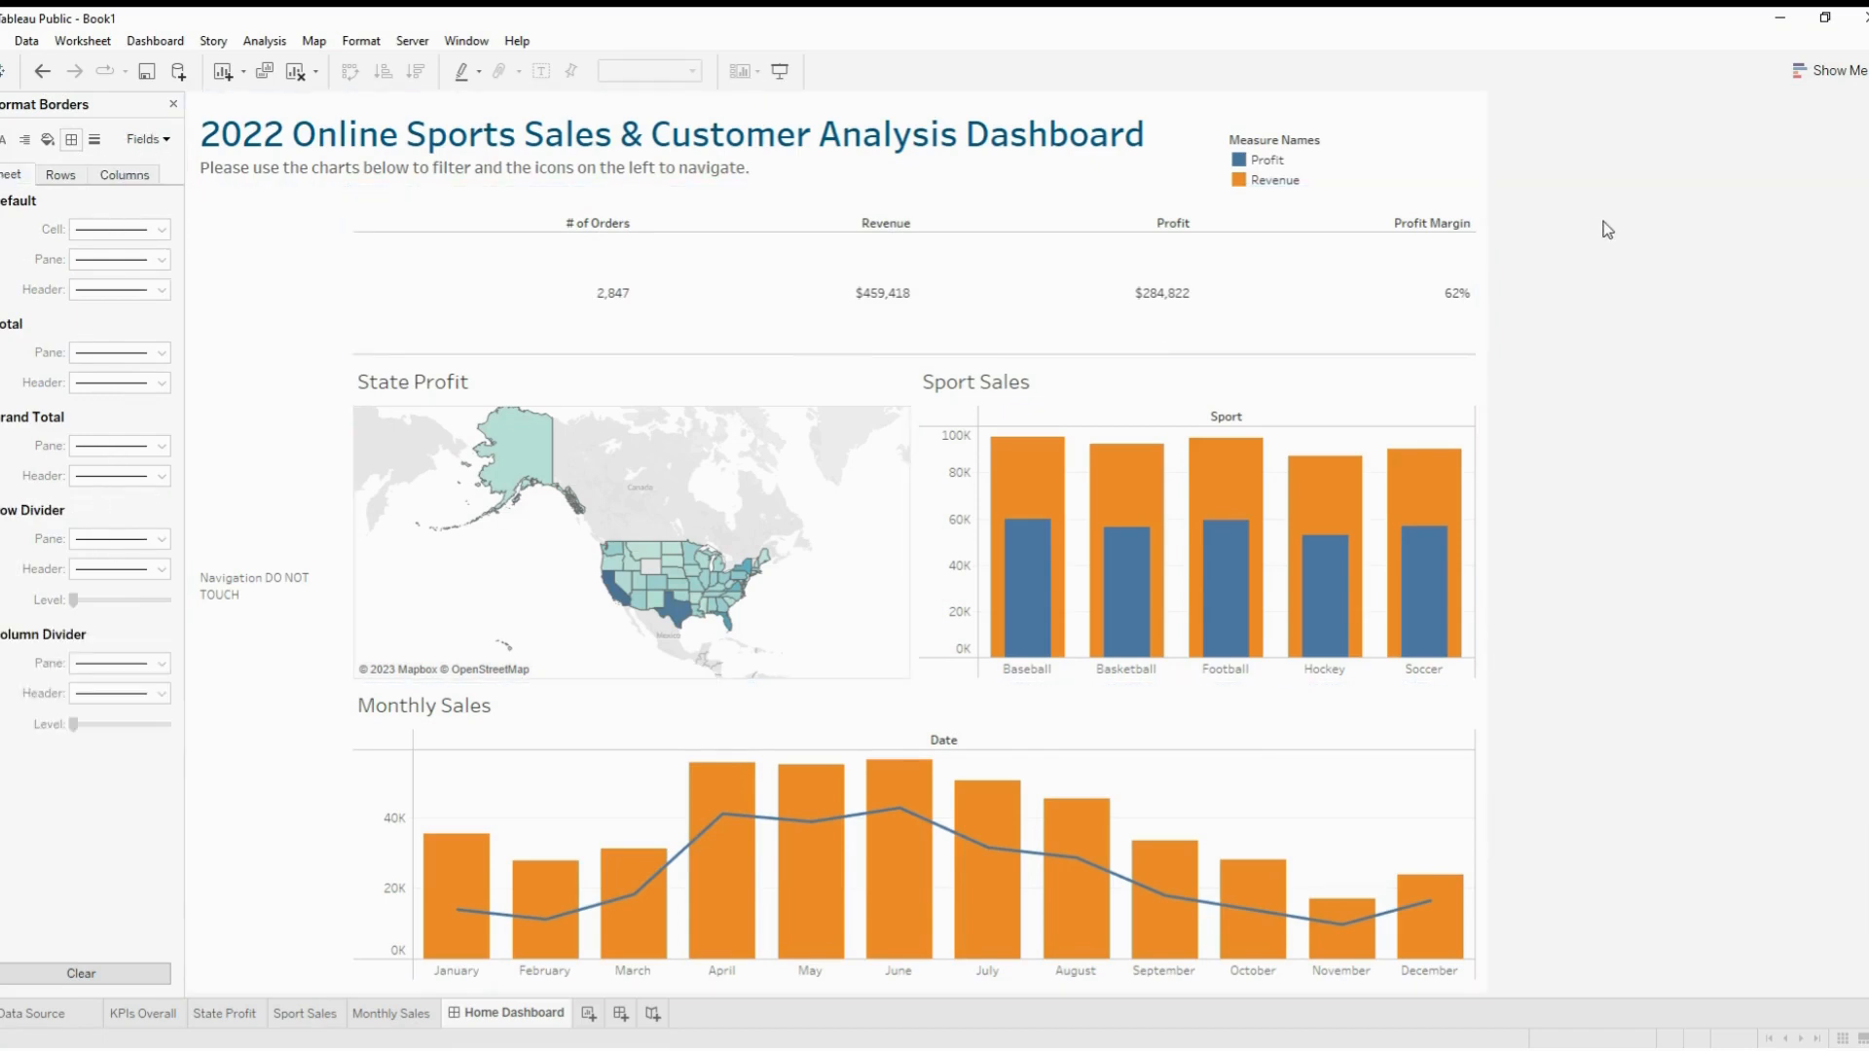
pyautogui.click(1346, 209)
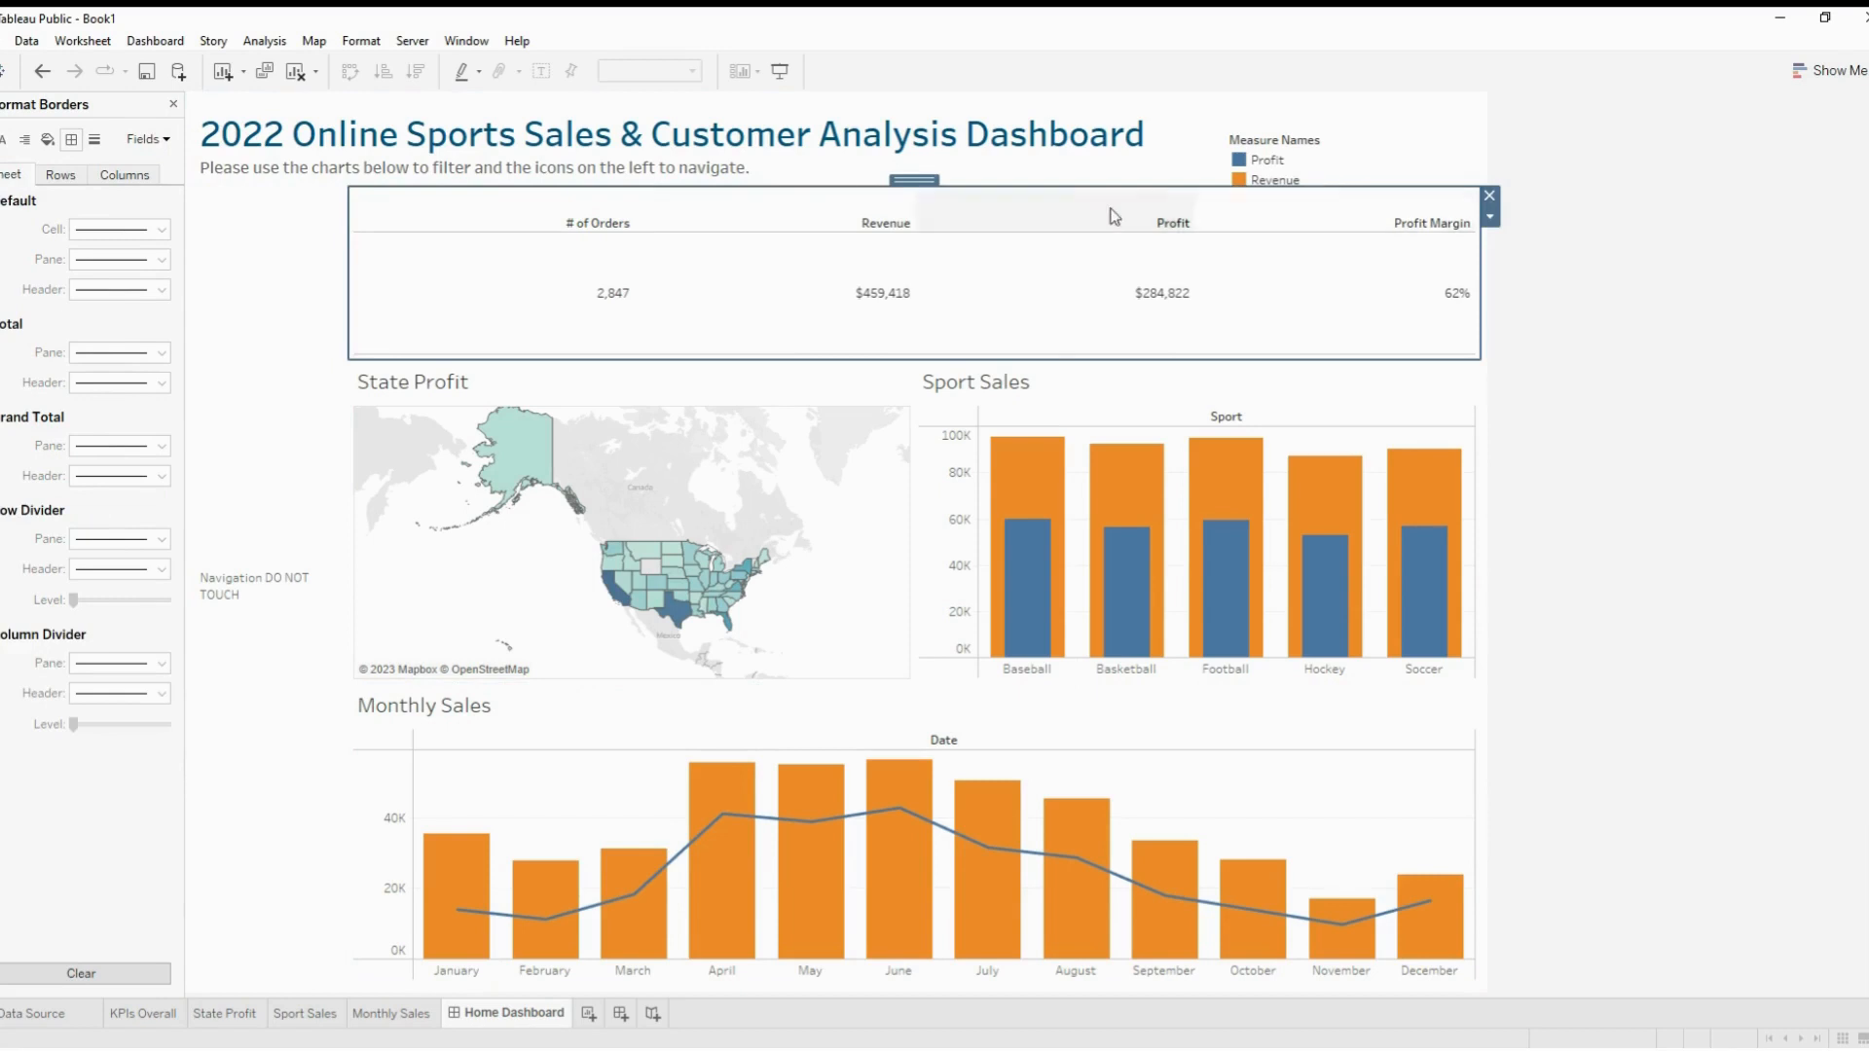
pyautogui.click(174, 104)
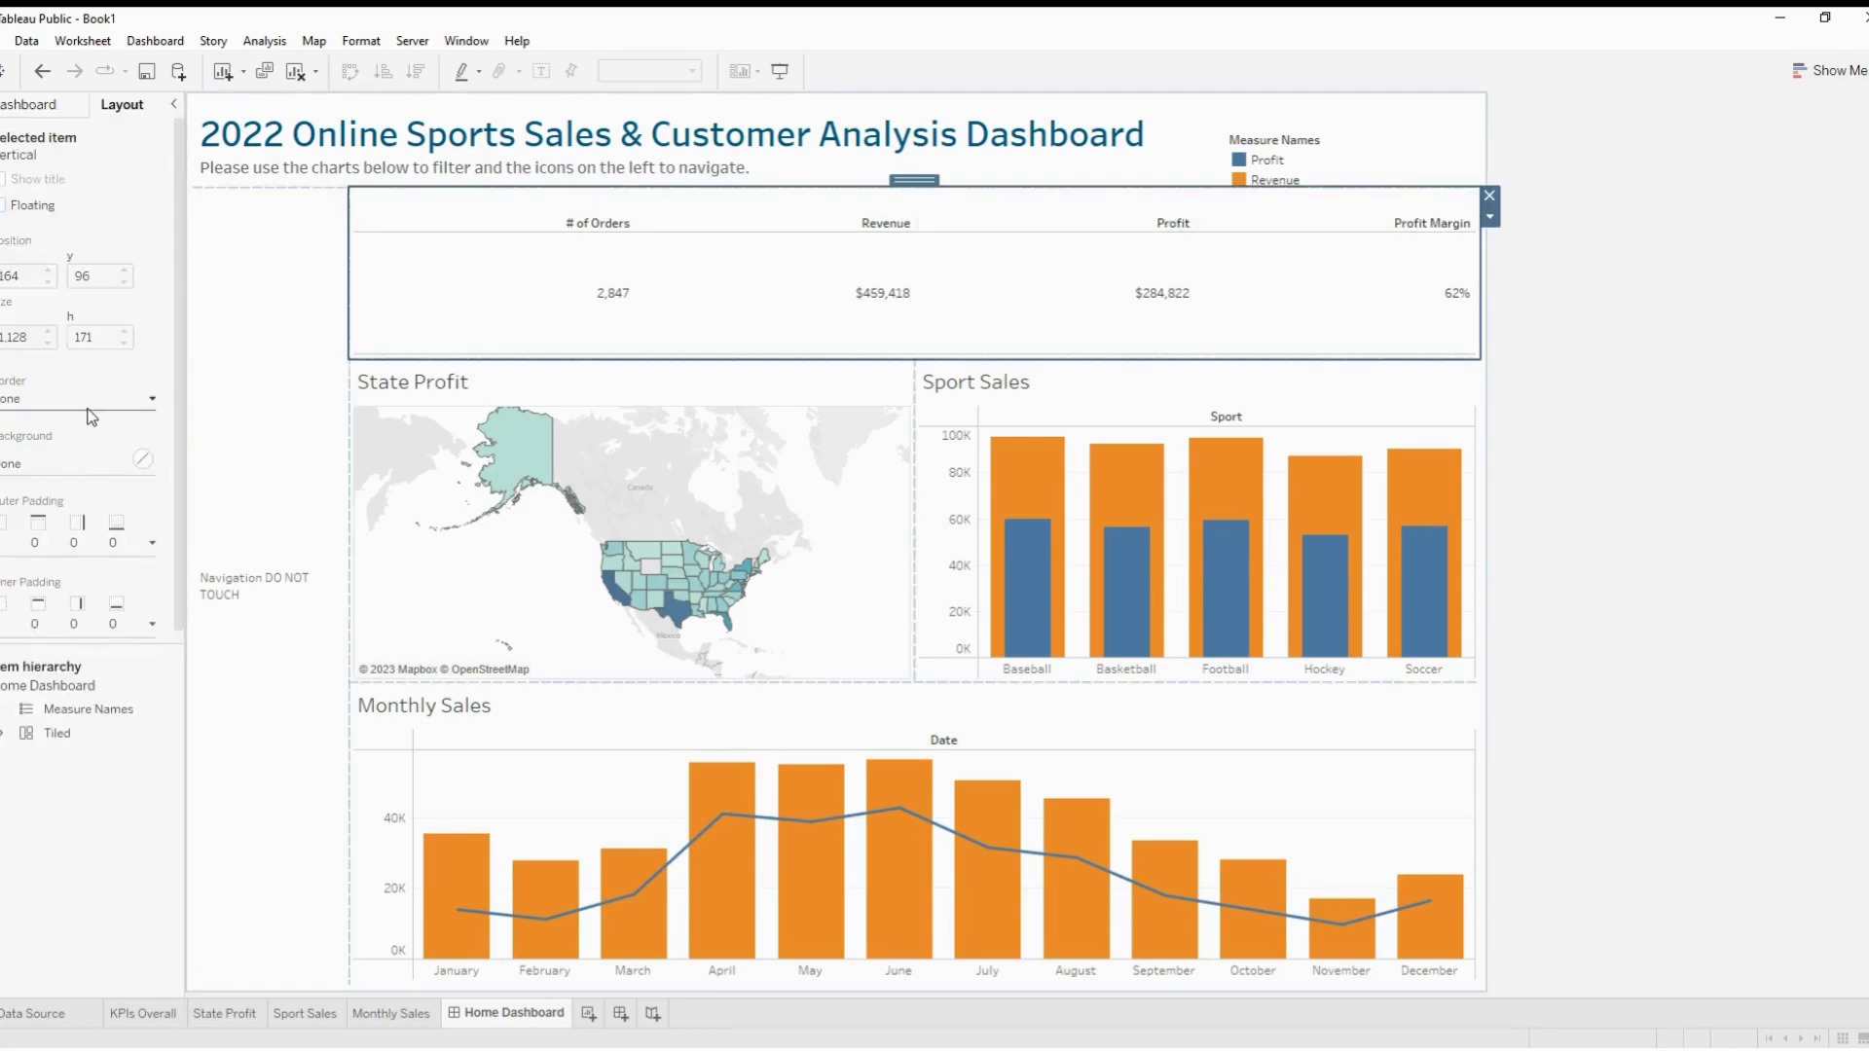
# Set the row divider's pane border in the KPIs Overall sheet to None
pyautogui.click(618, 244)
pyautogui.click(562, 343)
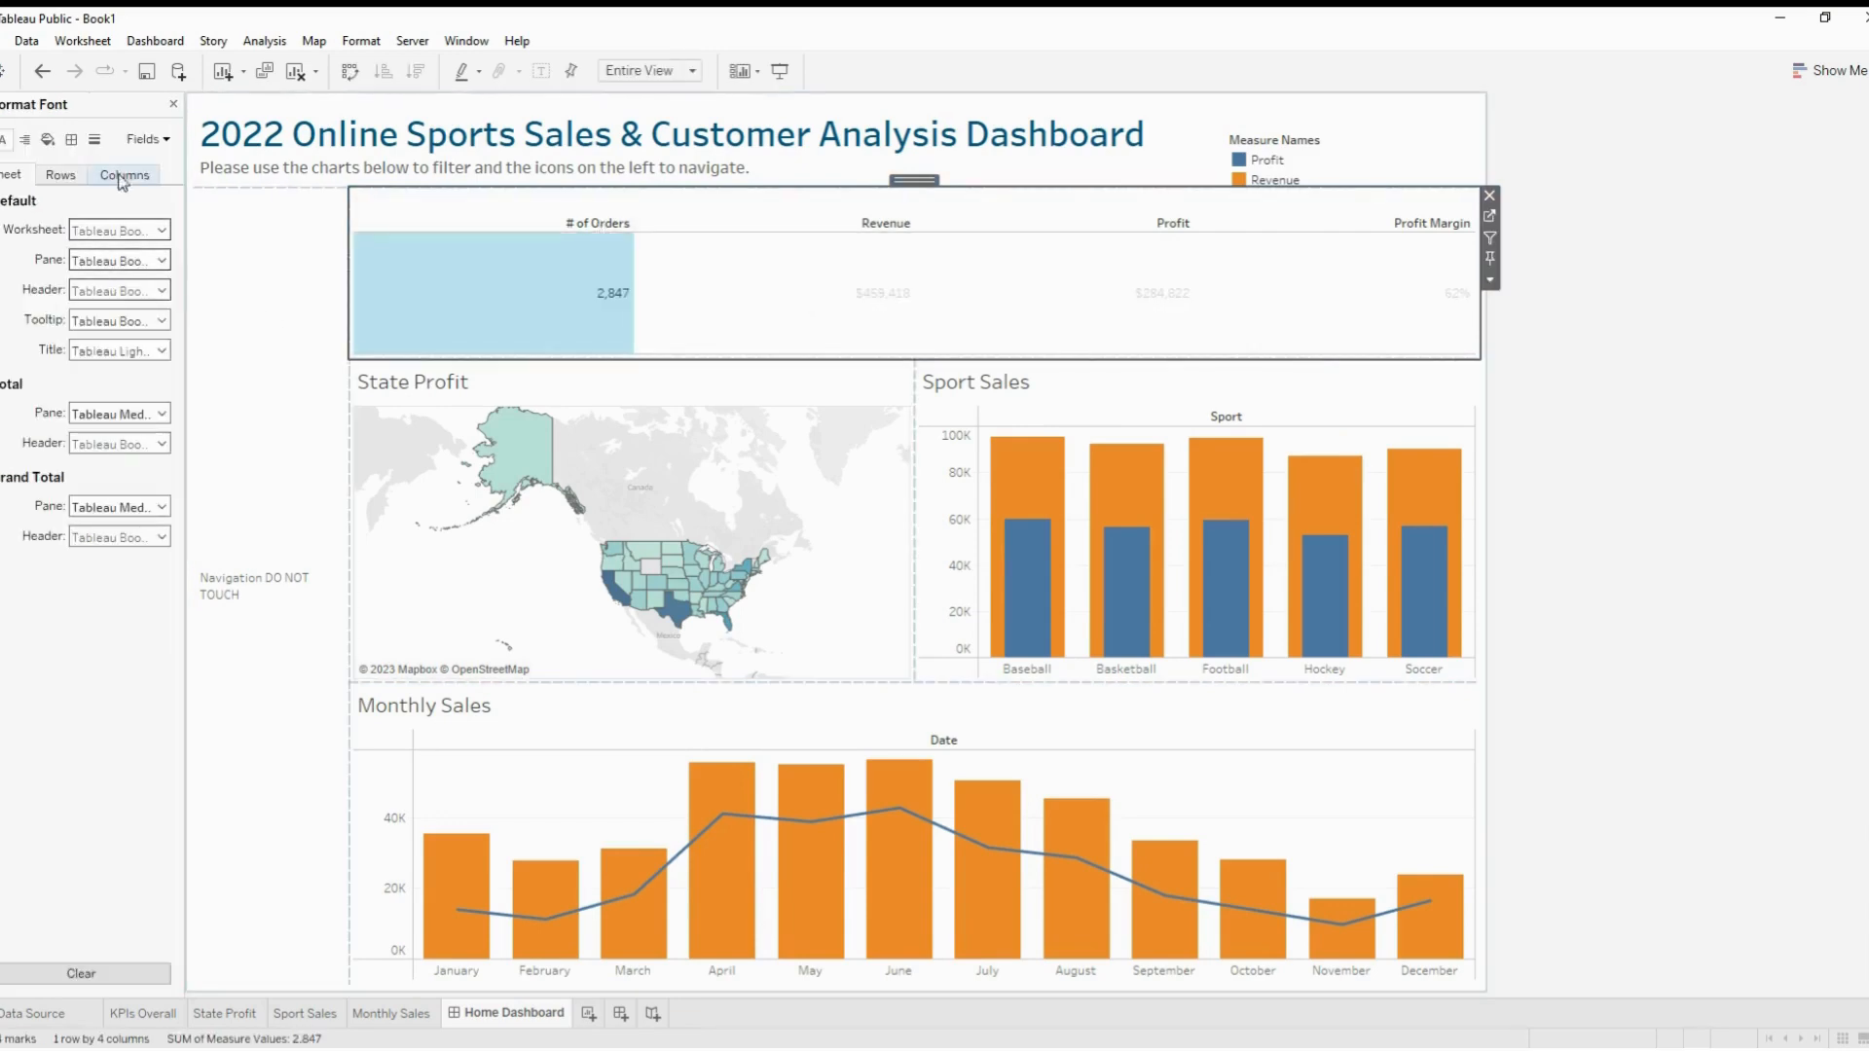
pyautogui.click(71, 139)
pyautogui.click(114, 541)
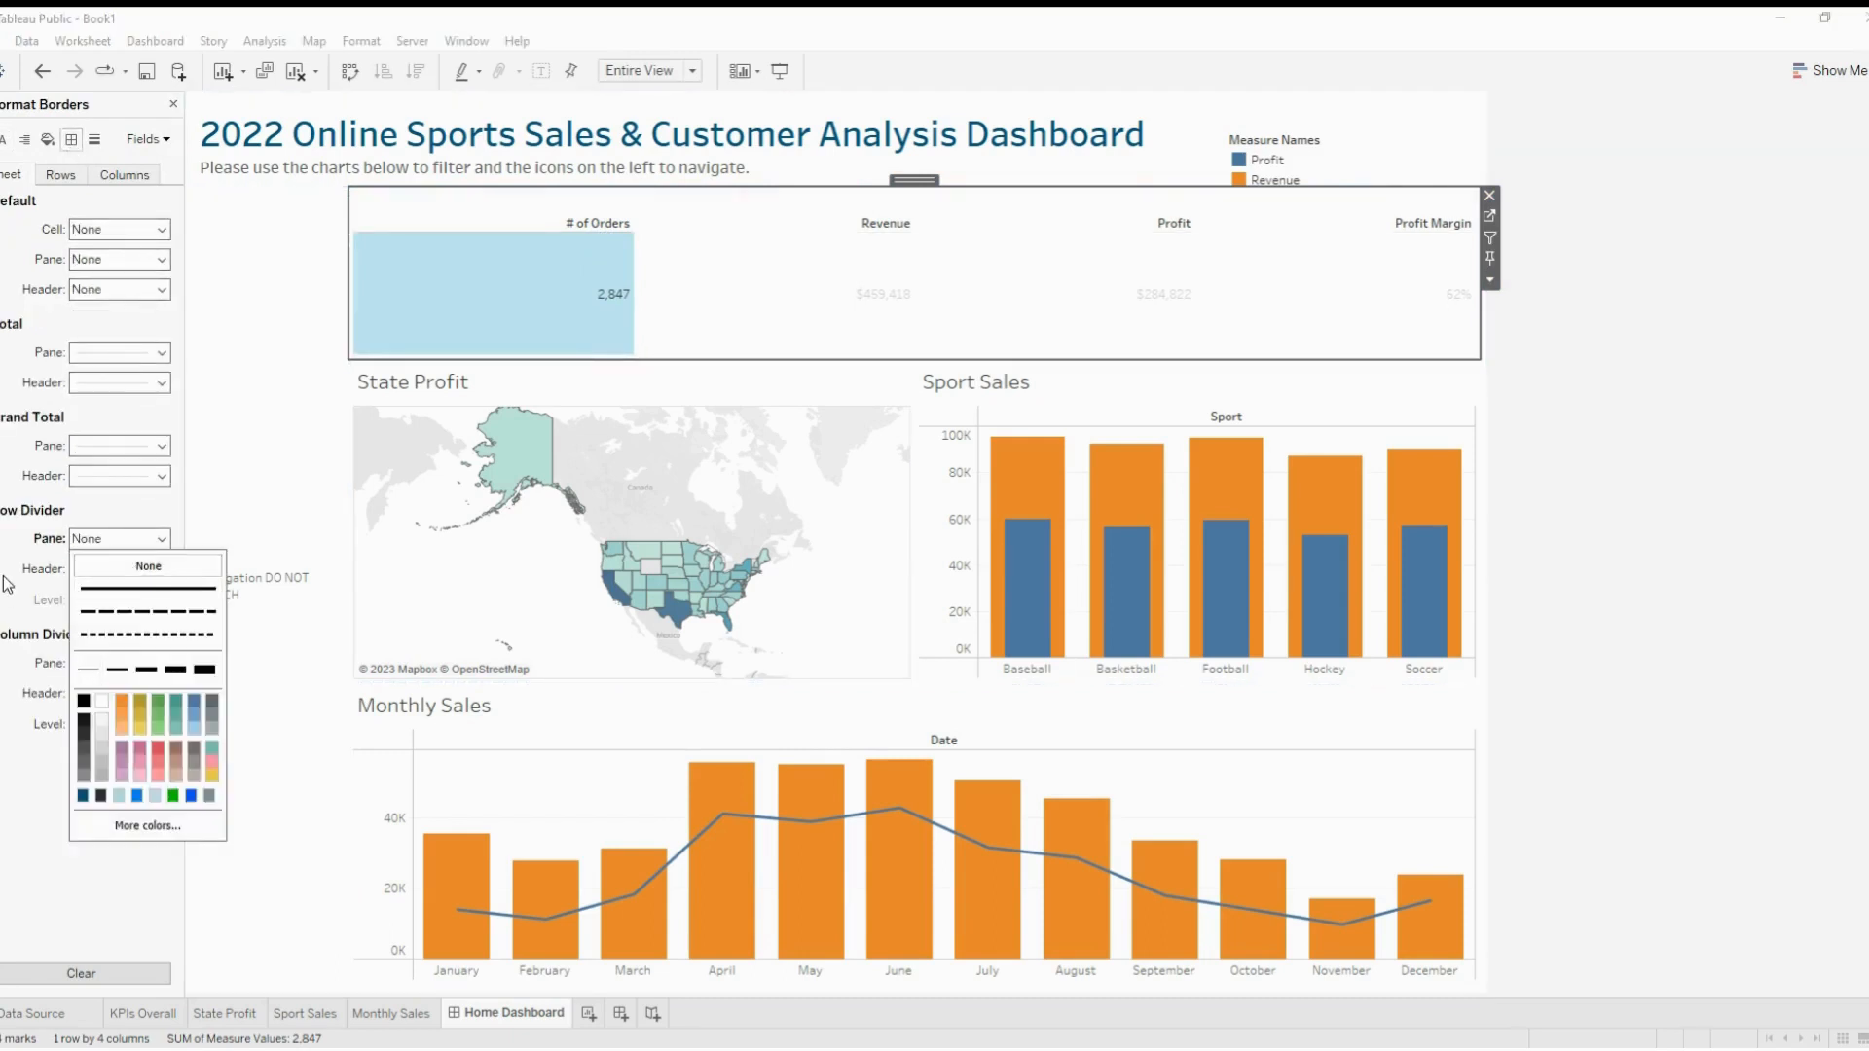
pyautogui.click(133, 566)
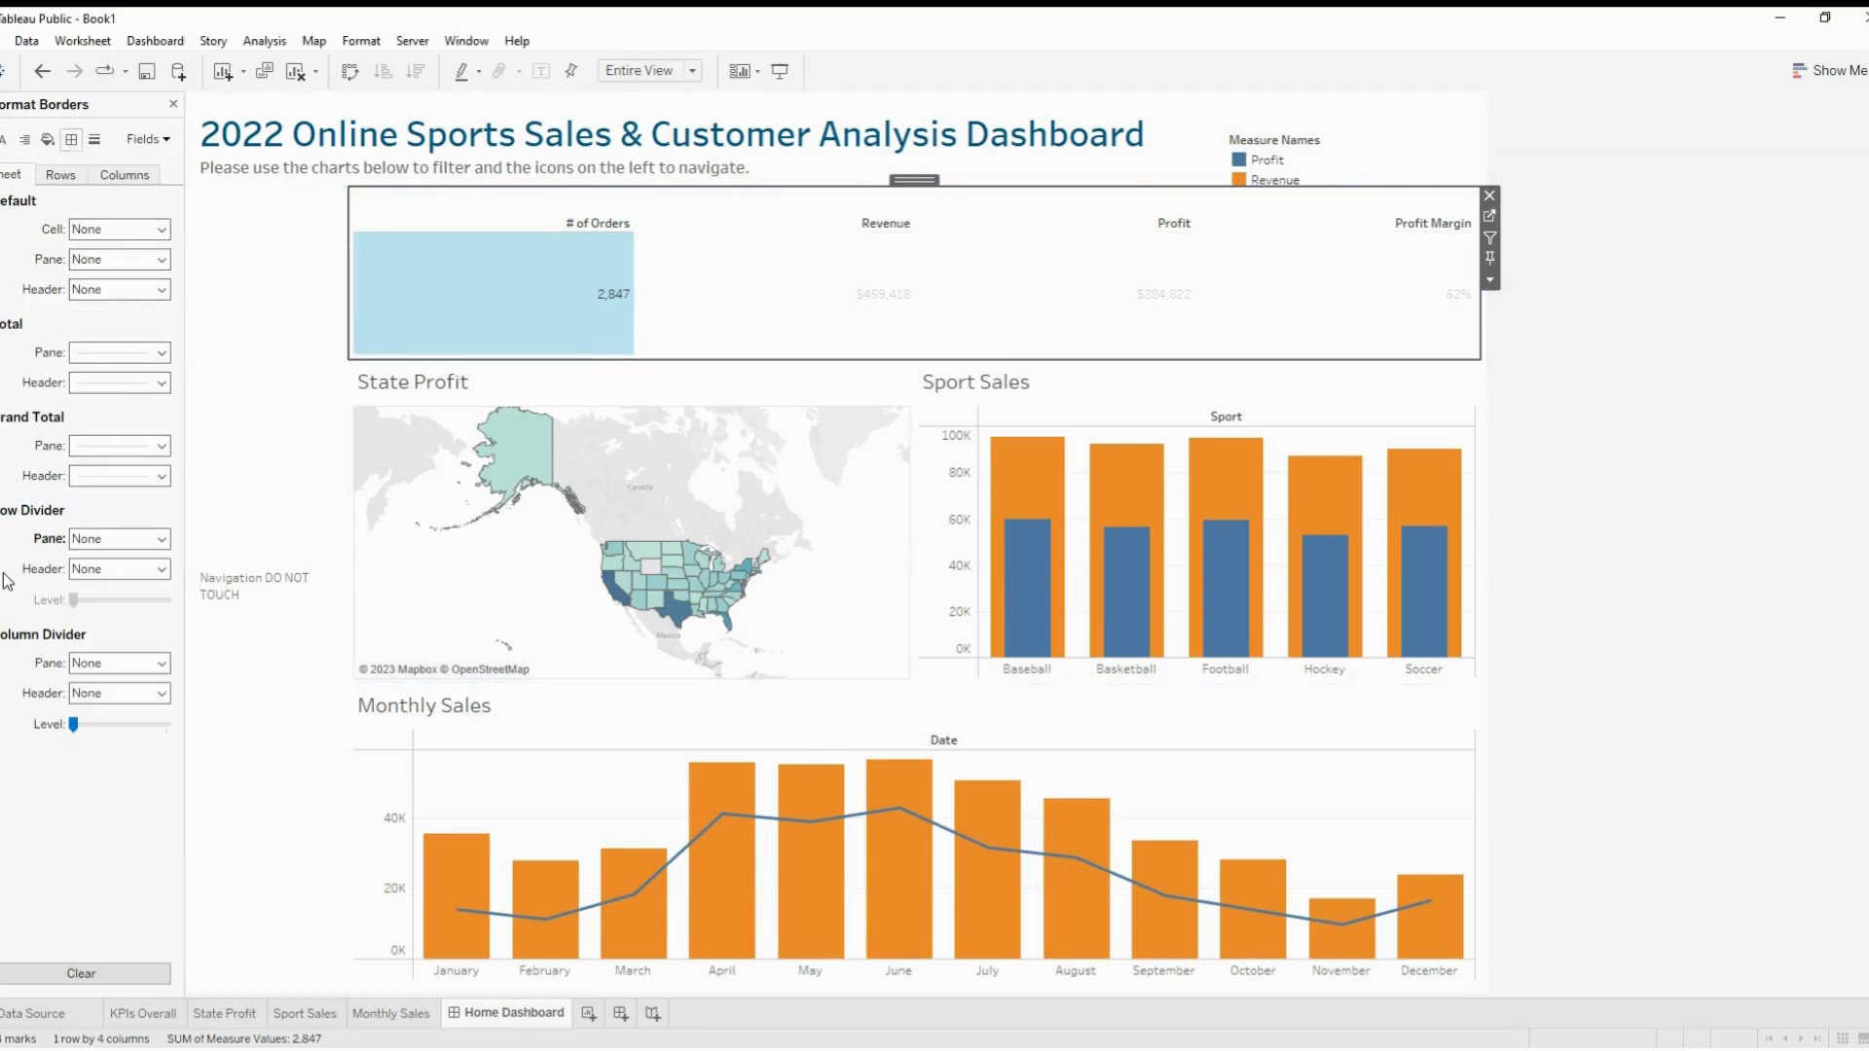
# Center the KPIs Overall sheet's pane alignment horizontally
pyautogui.click(24, 140)
pyautogui.click(103, 231)
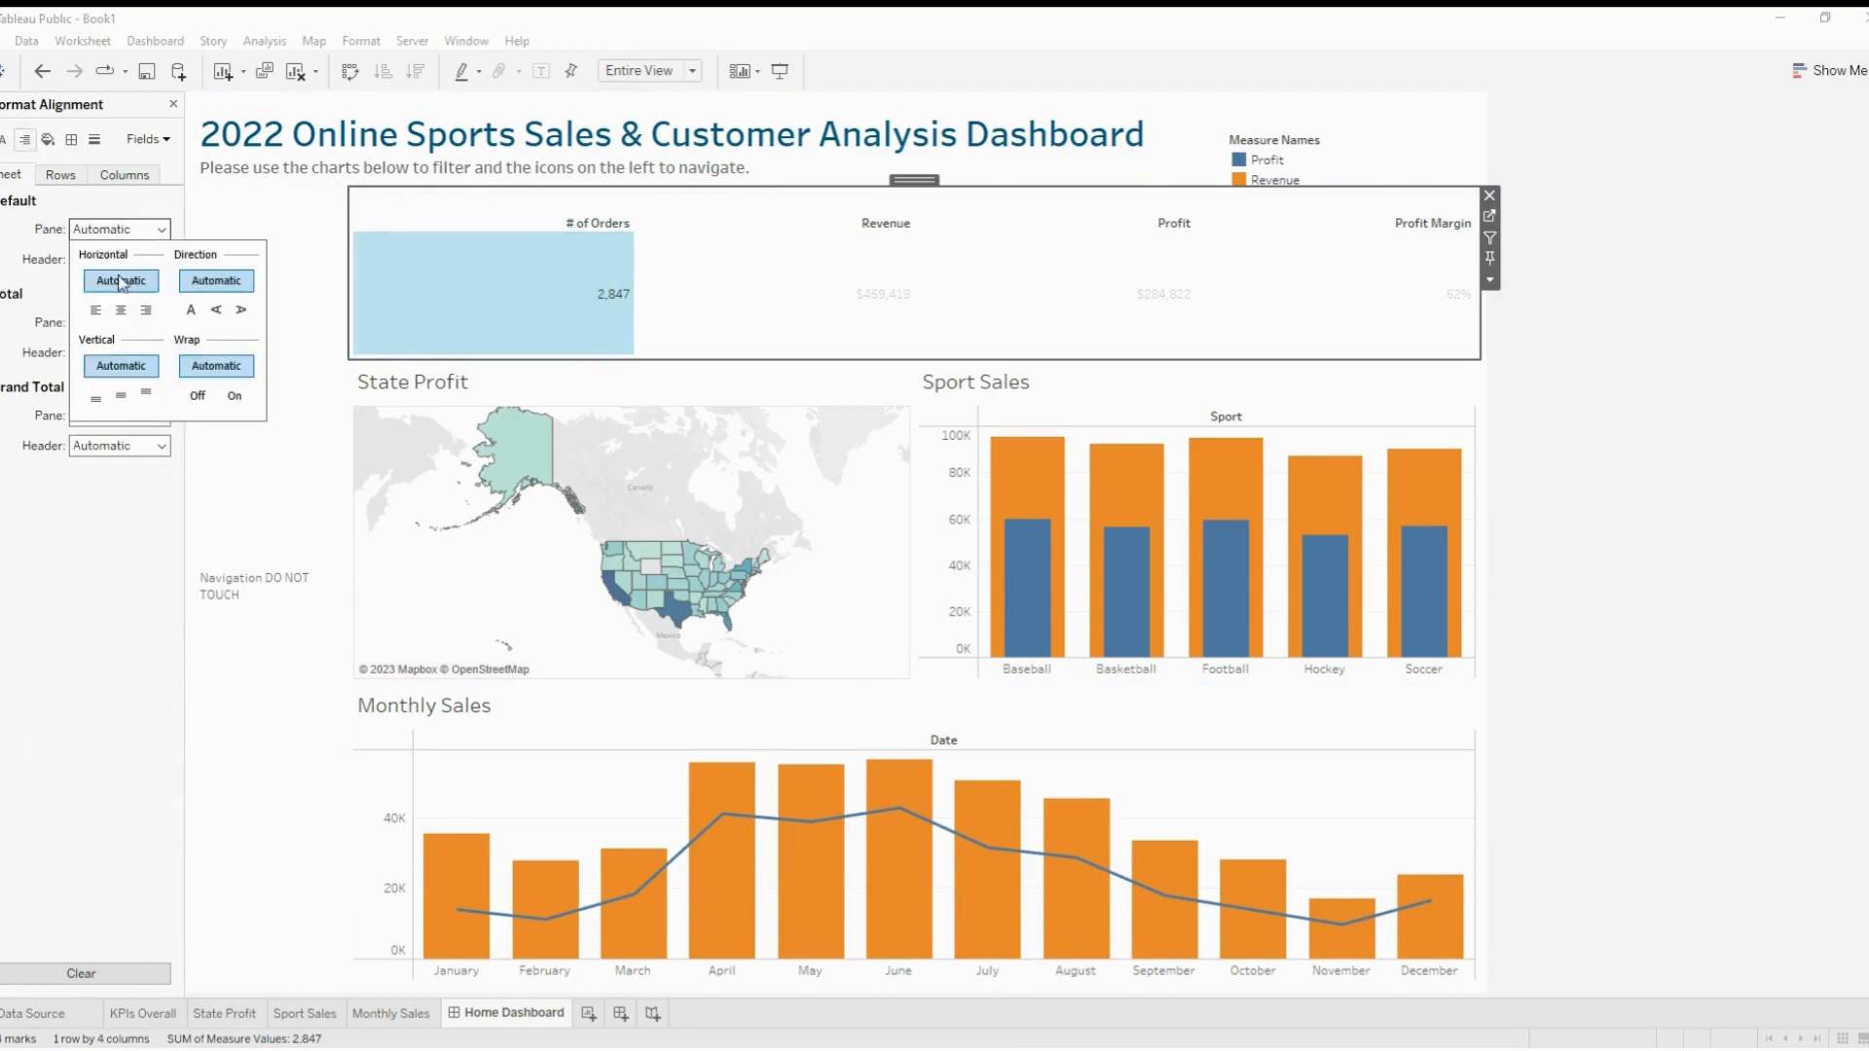
pyautogui.click(122, 310)
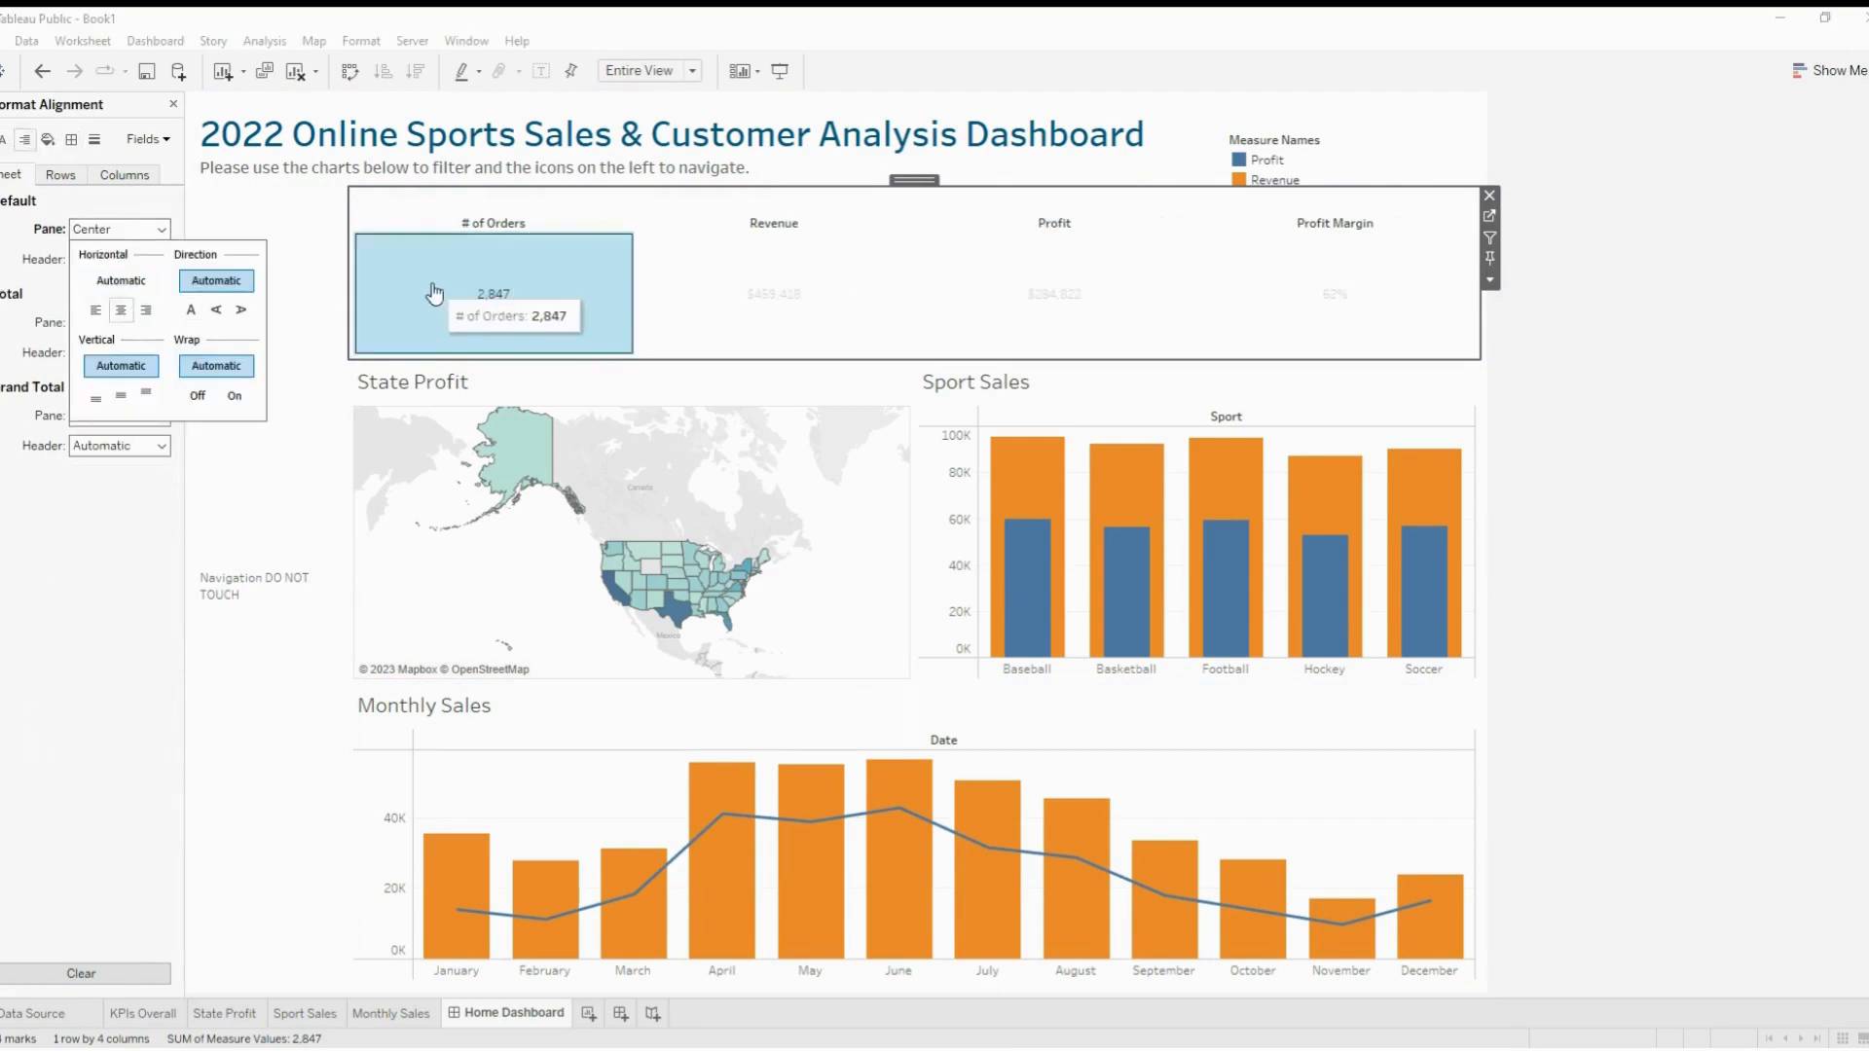
# Set the Measure Names header font in the KPIs Overall sheet to size 22 and bold
pyautogui.click(148, 140)
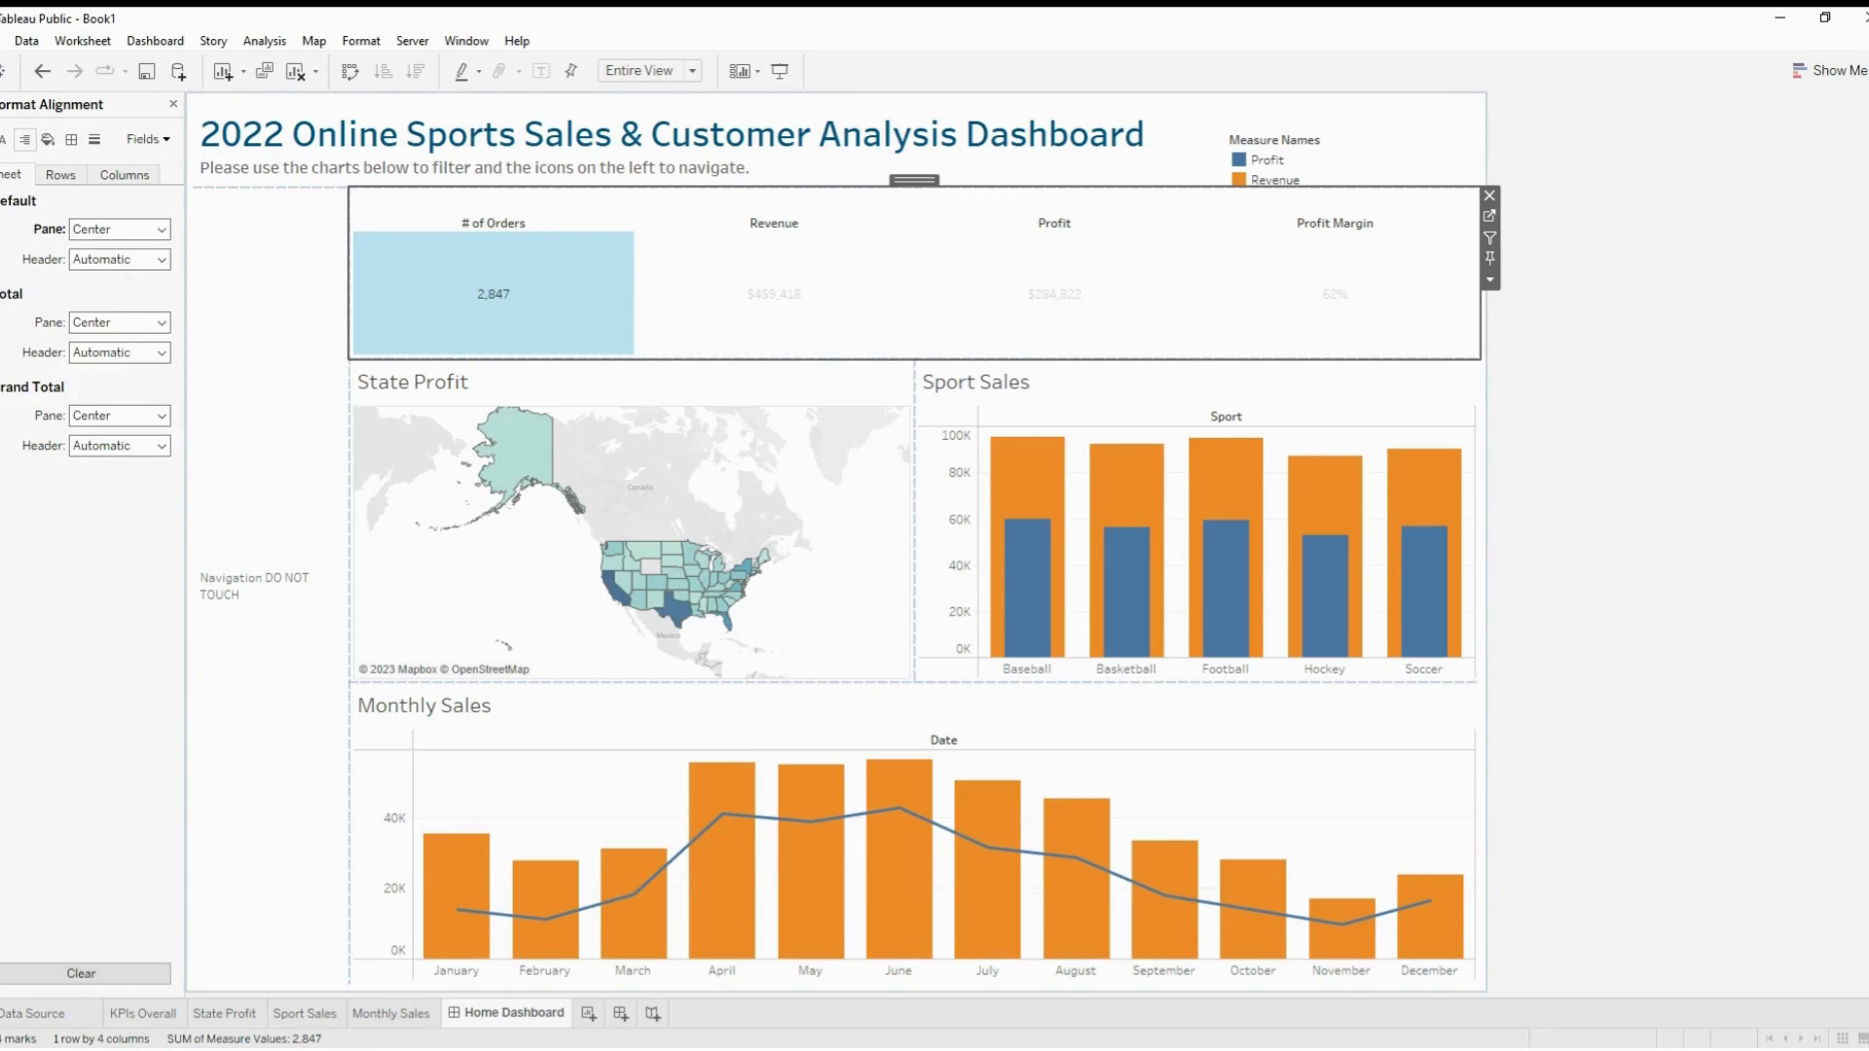
pyautogui.click(206, 169)
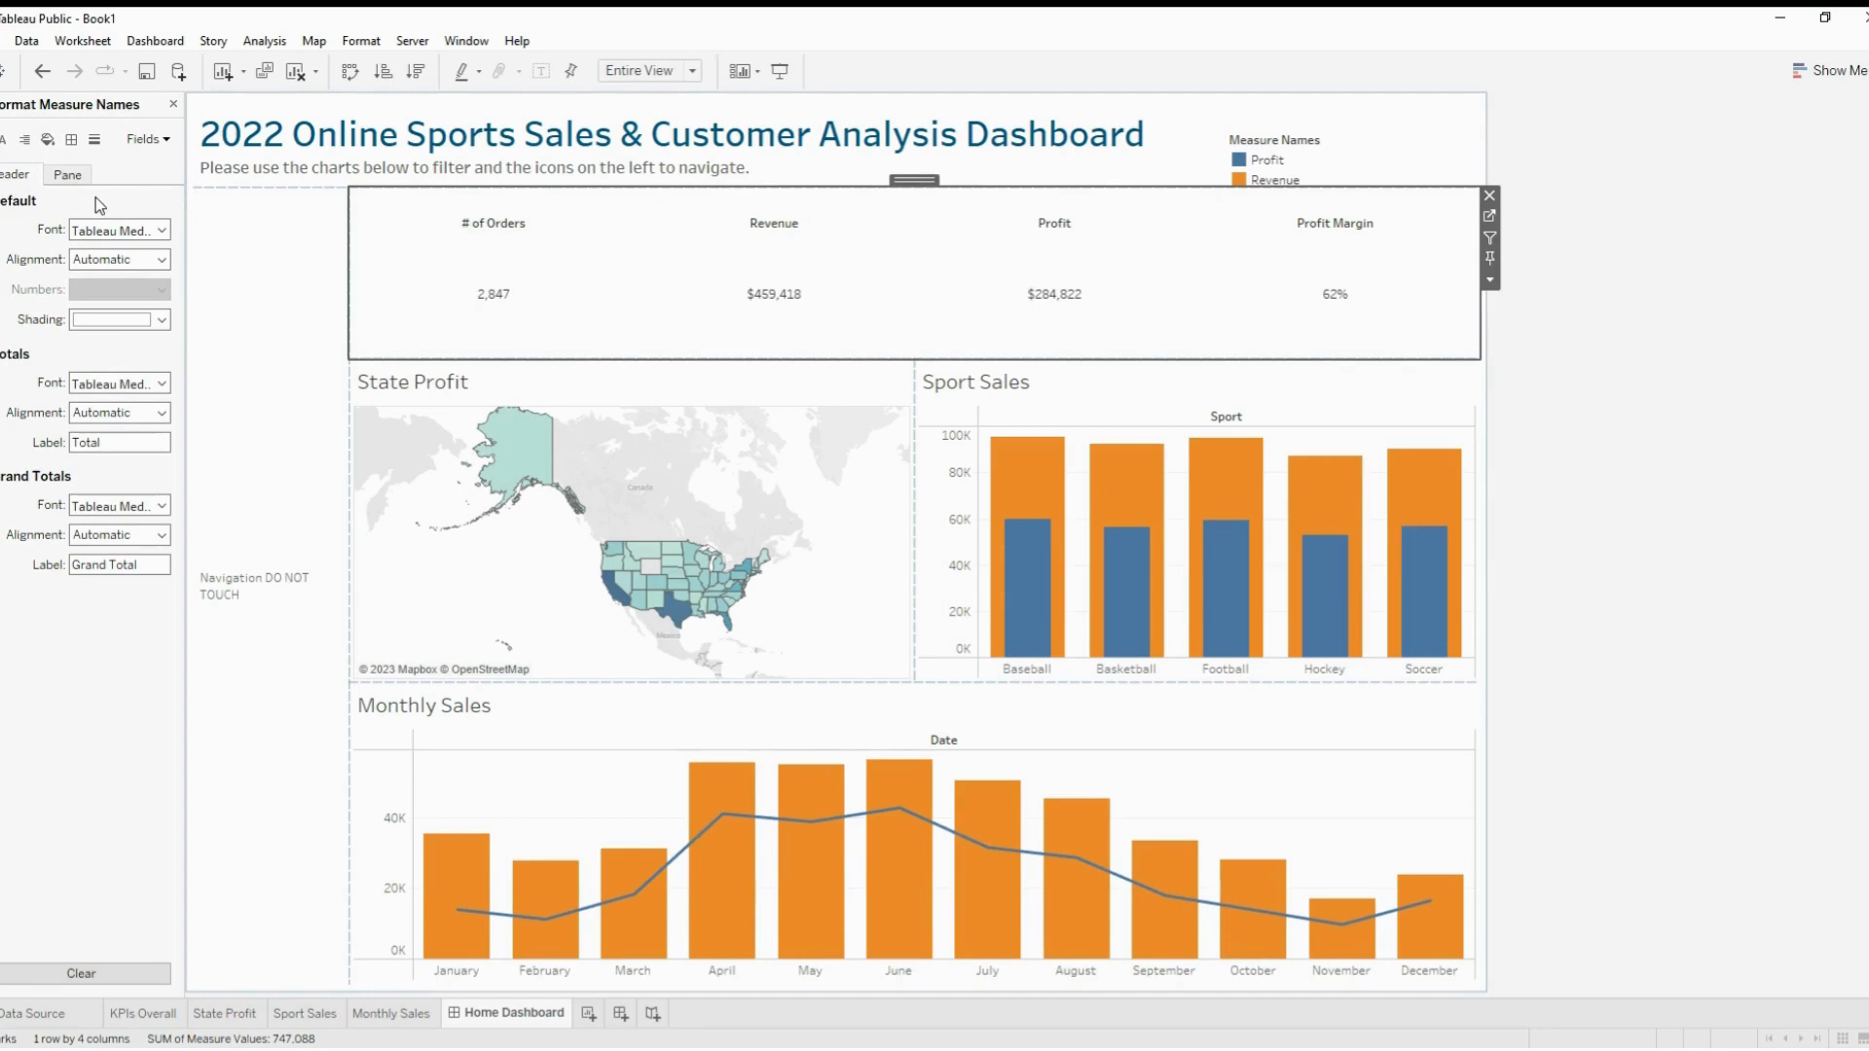
pyautogui.click(162, 231)
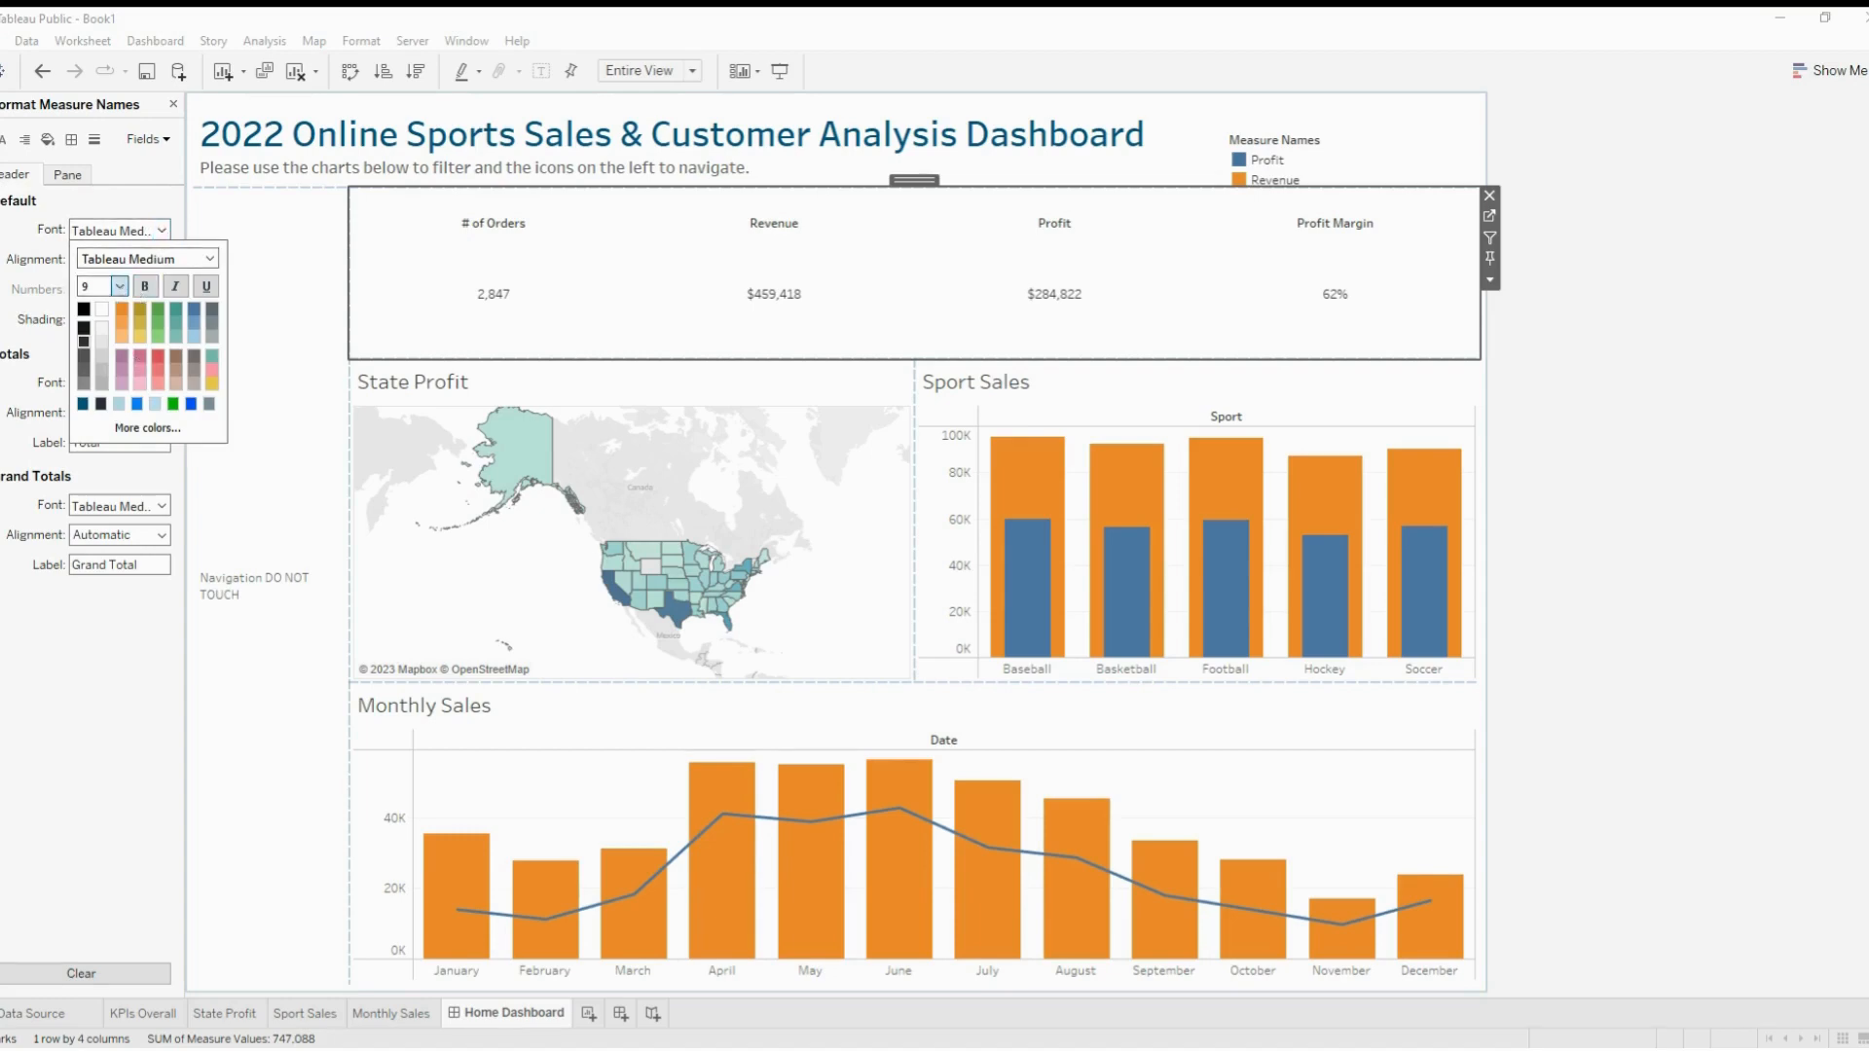
pyautogui.click(122, 305)
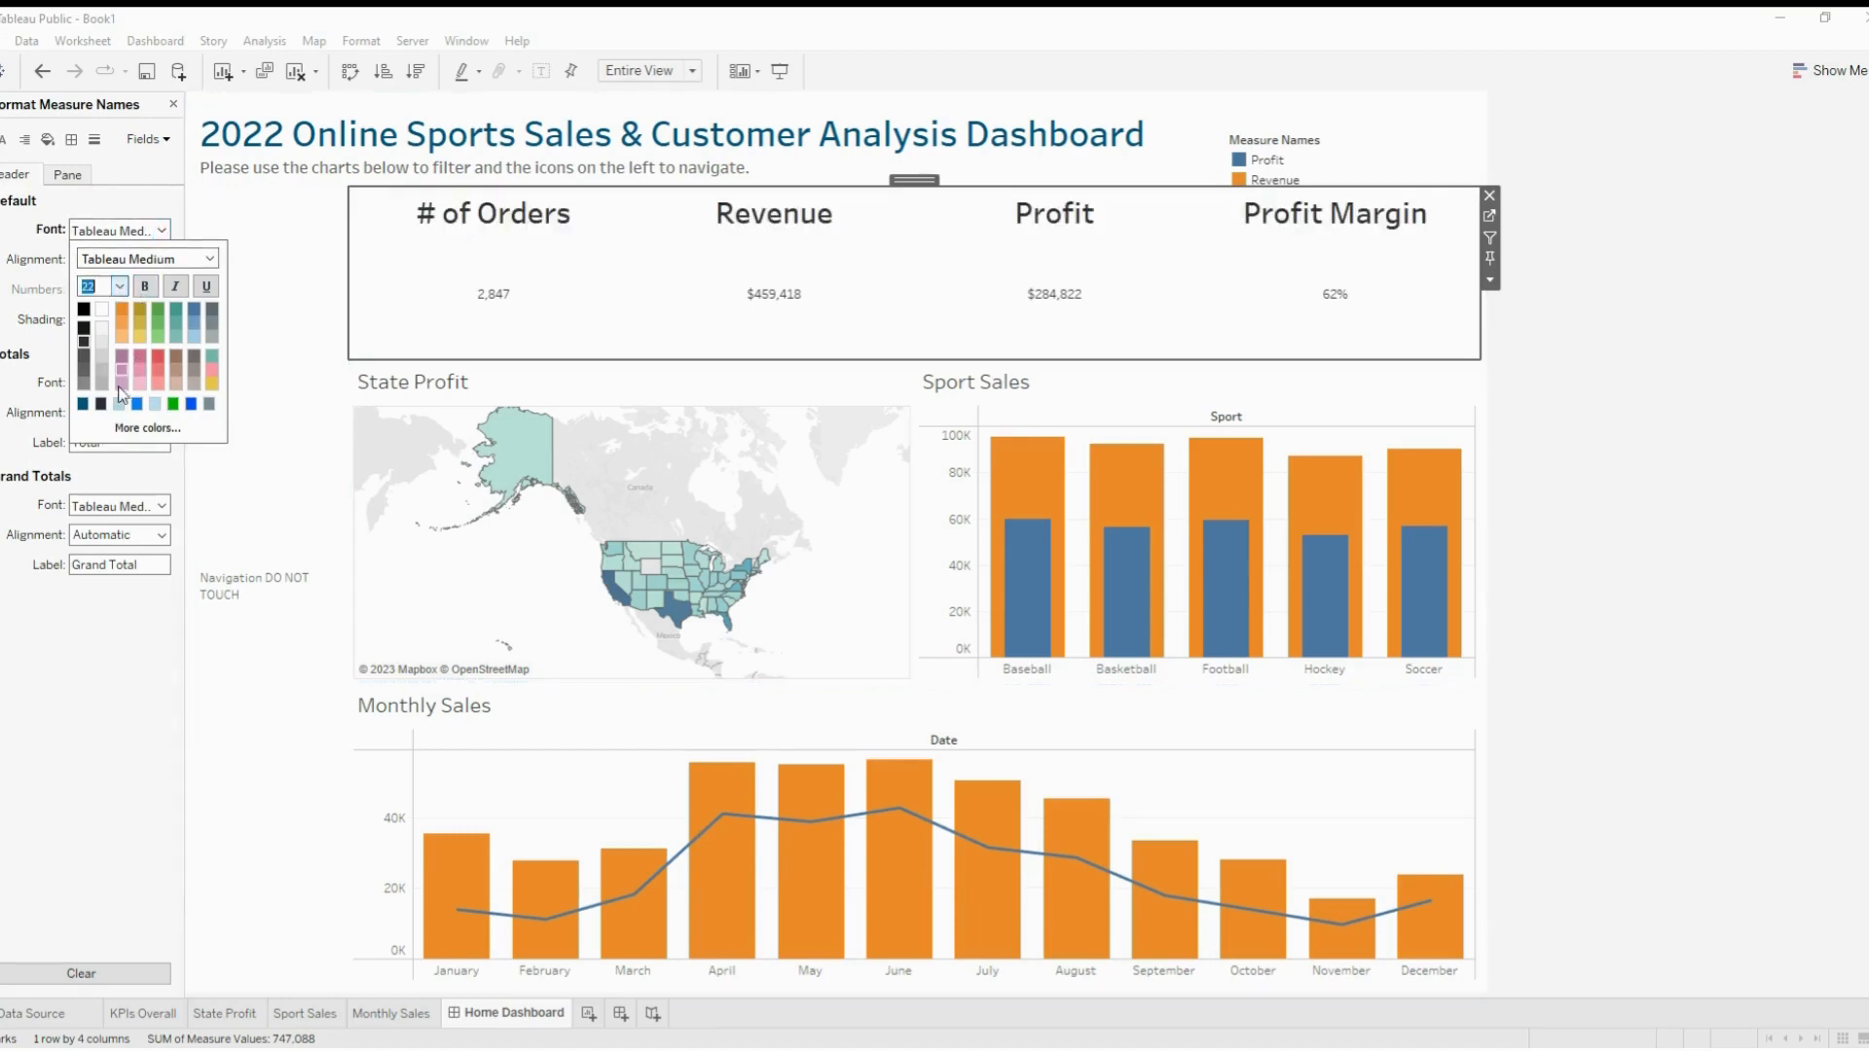
pyautogui.click(146, 284)
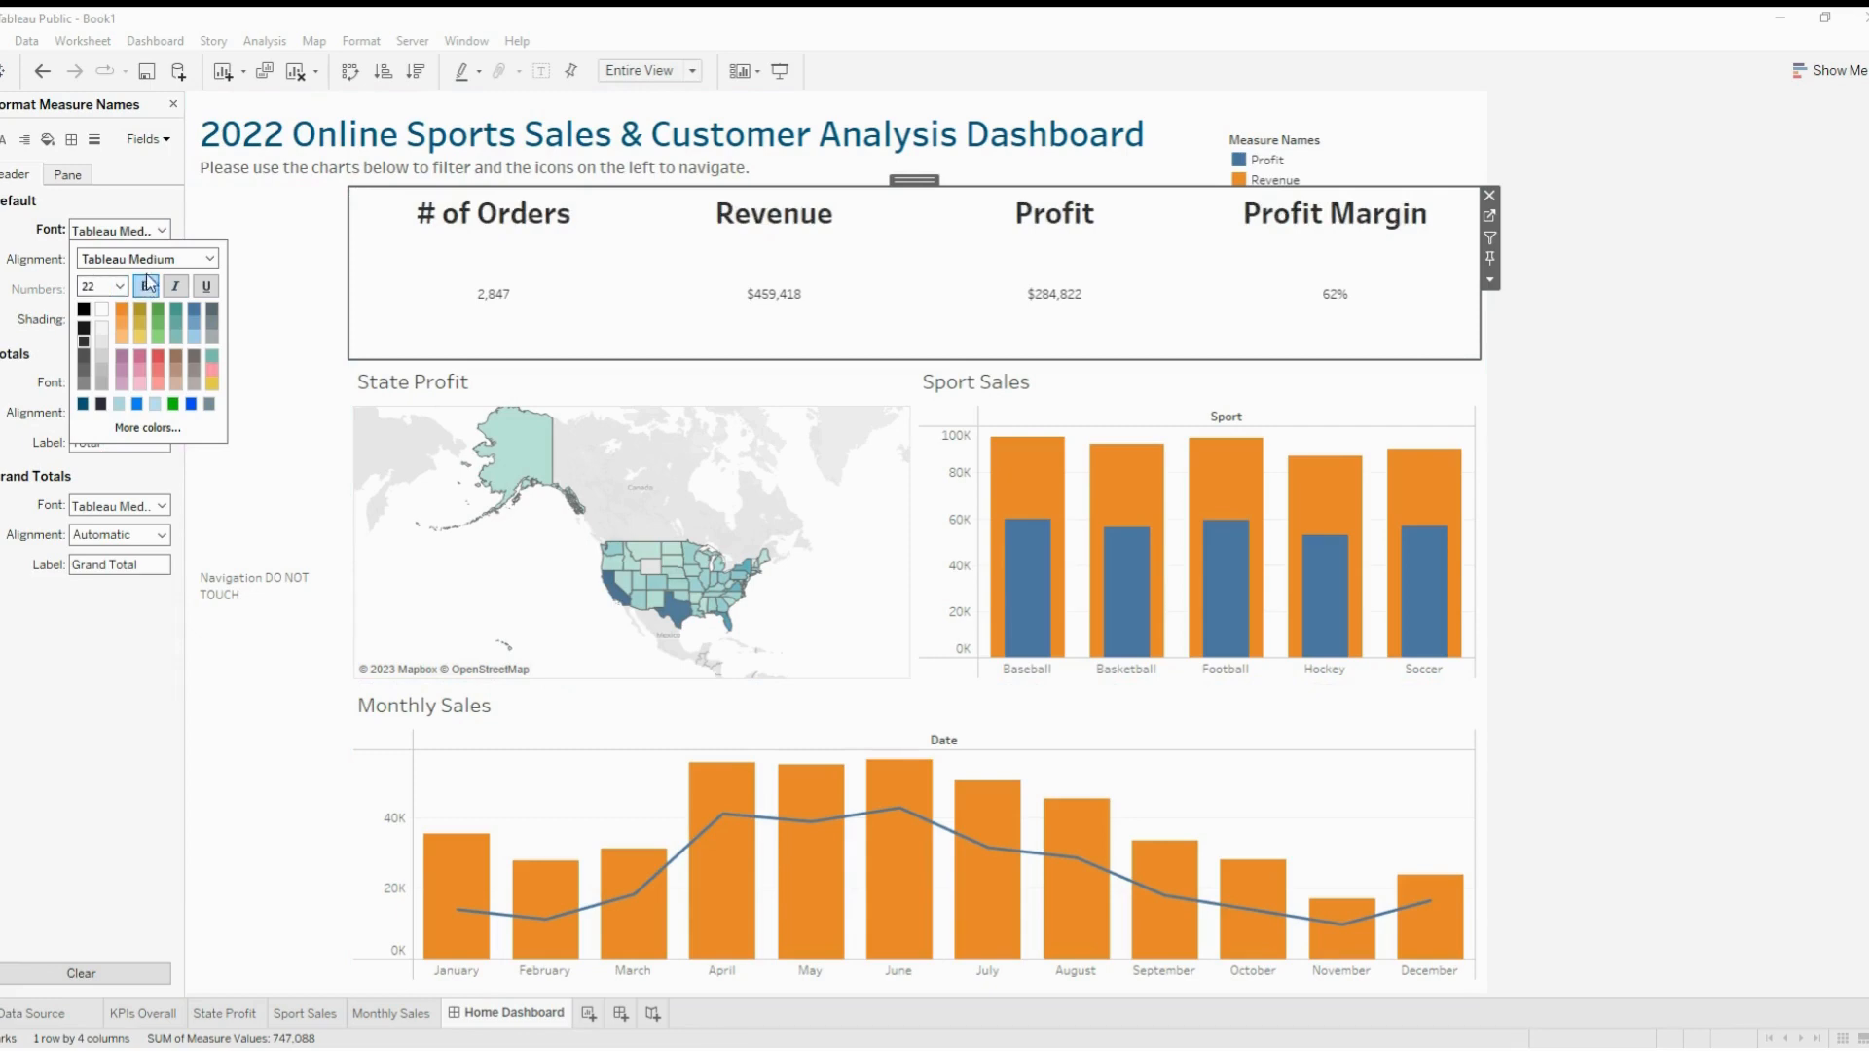
pyautogui.click(167, 208)
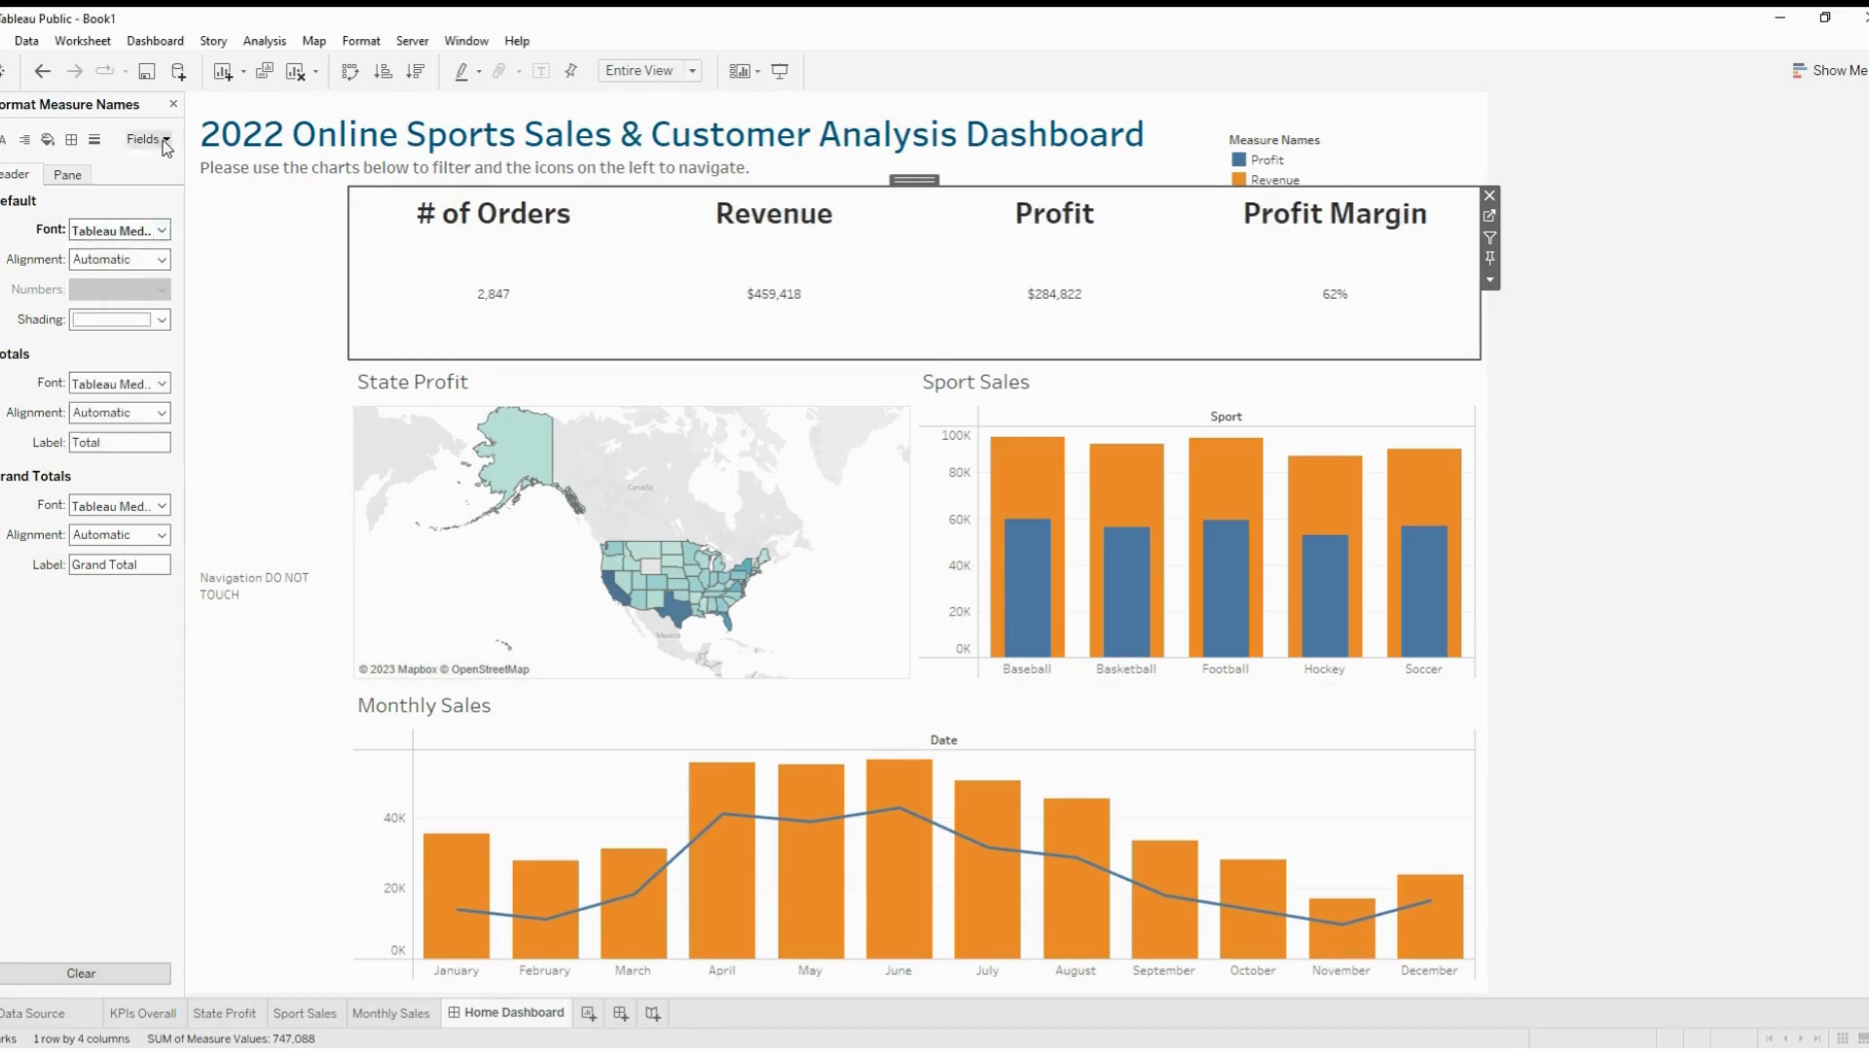
# Set the Measure Values pane font in the KPIs Overall sheet to size 26 and bold
pyautogui.click(166, 143)
pyautogui.click(184, 185)
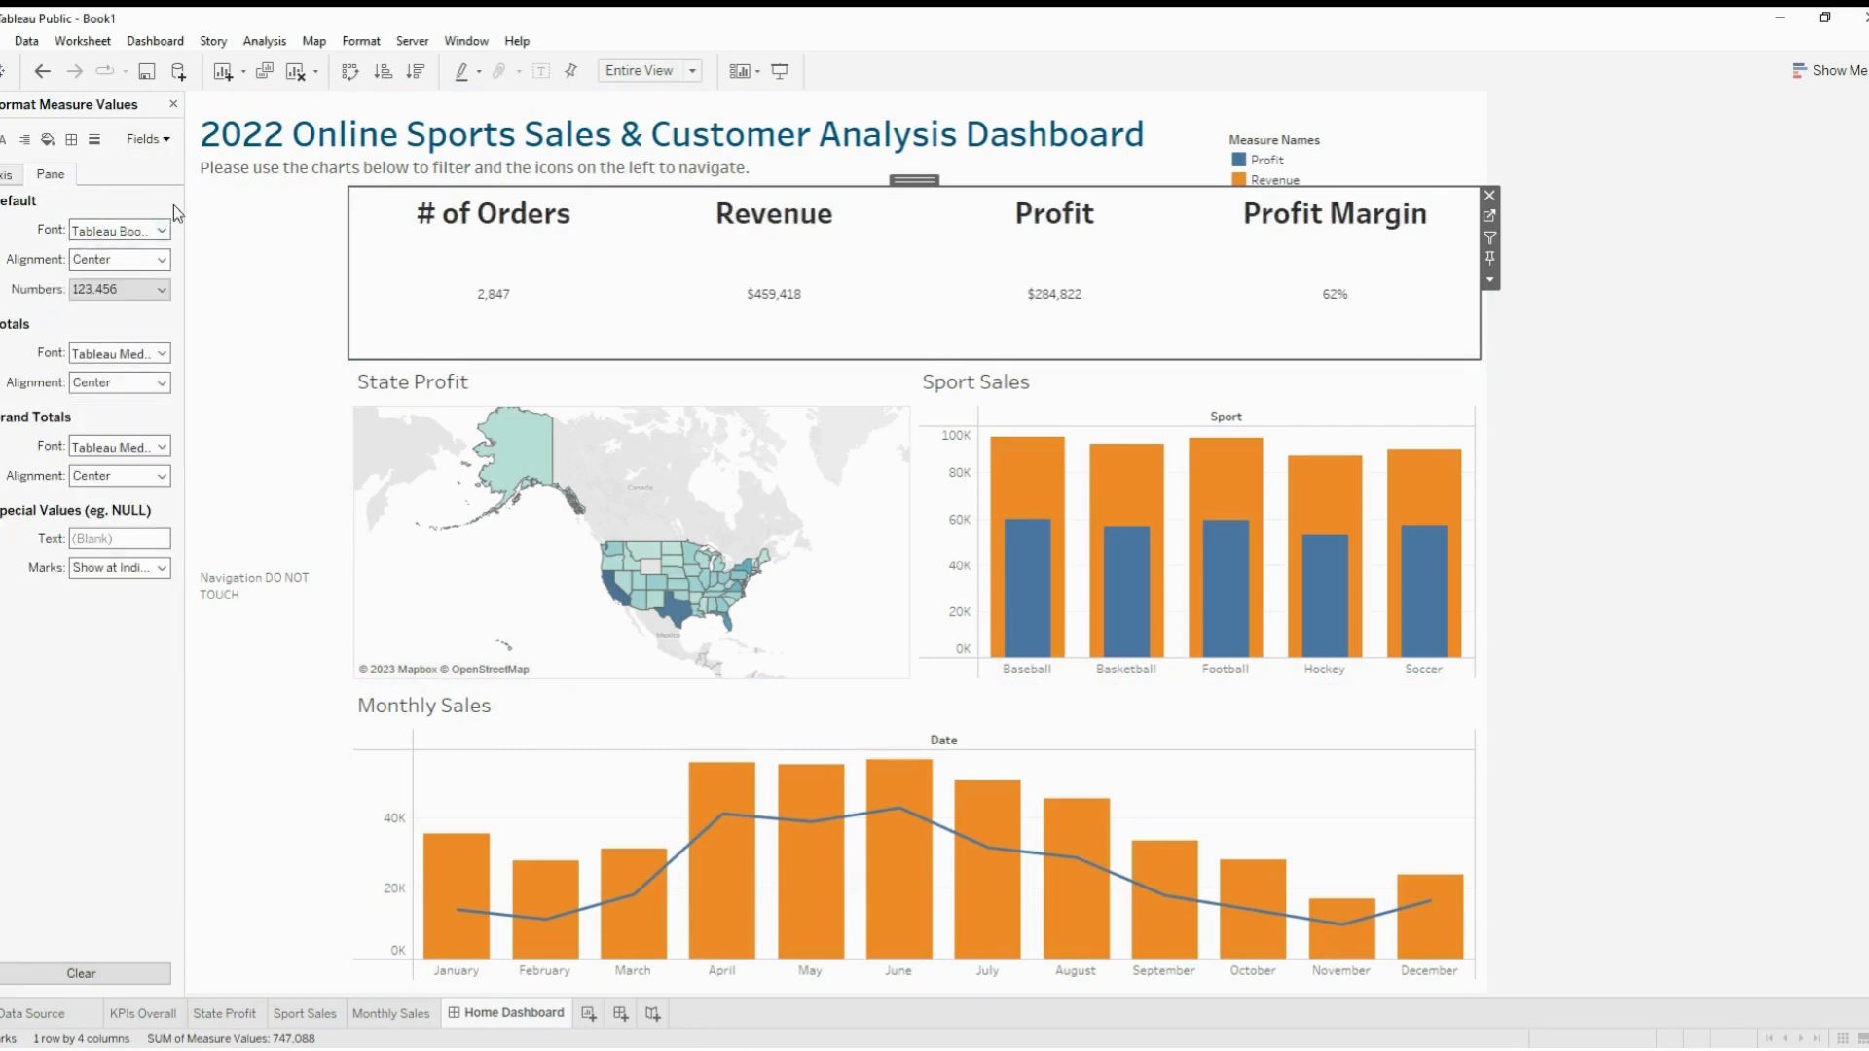
pyautogui.click(156, 233)
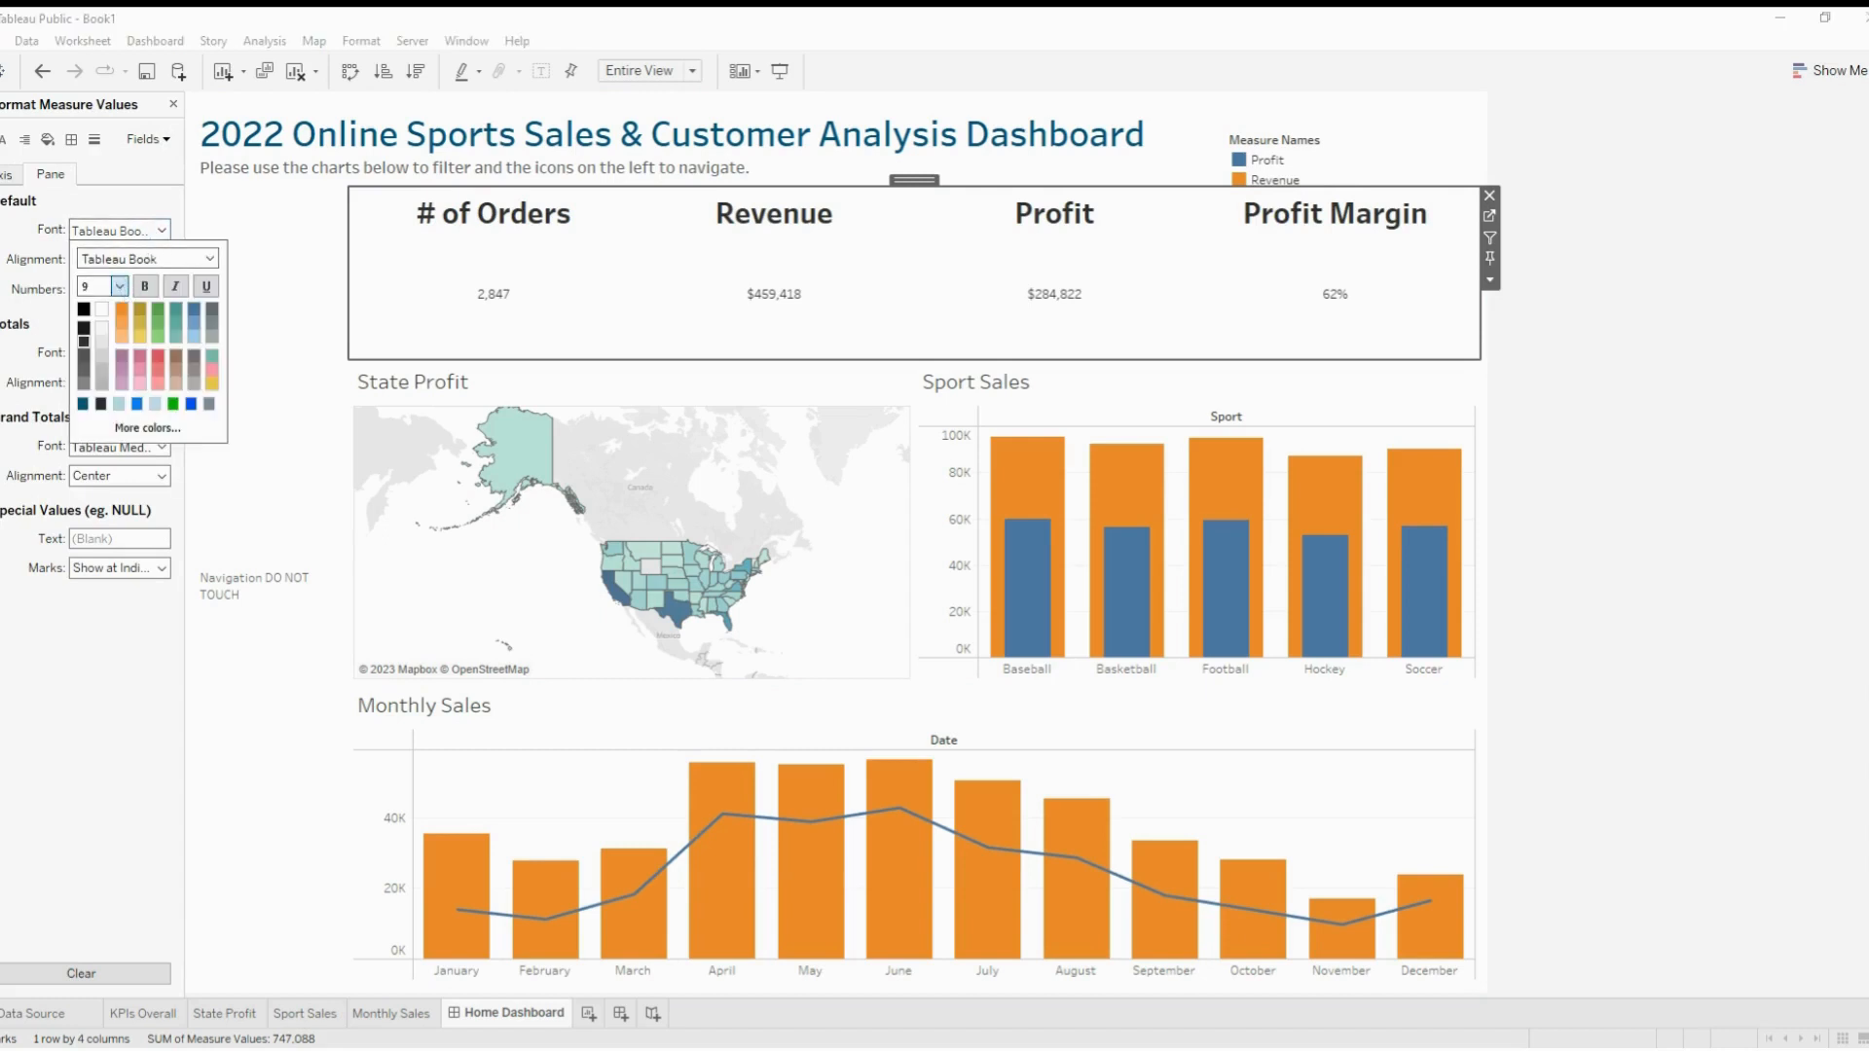
pyautogui.click(111, 471)
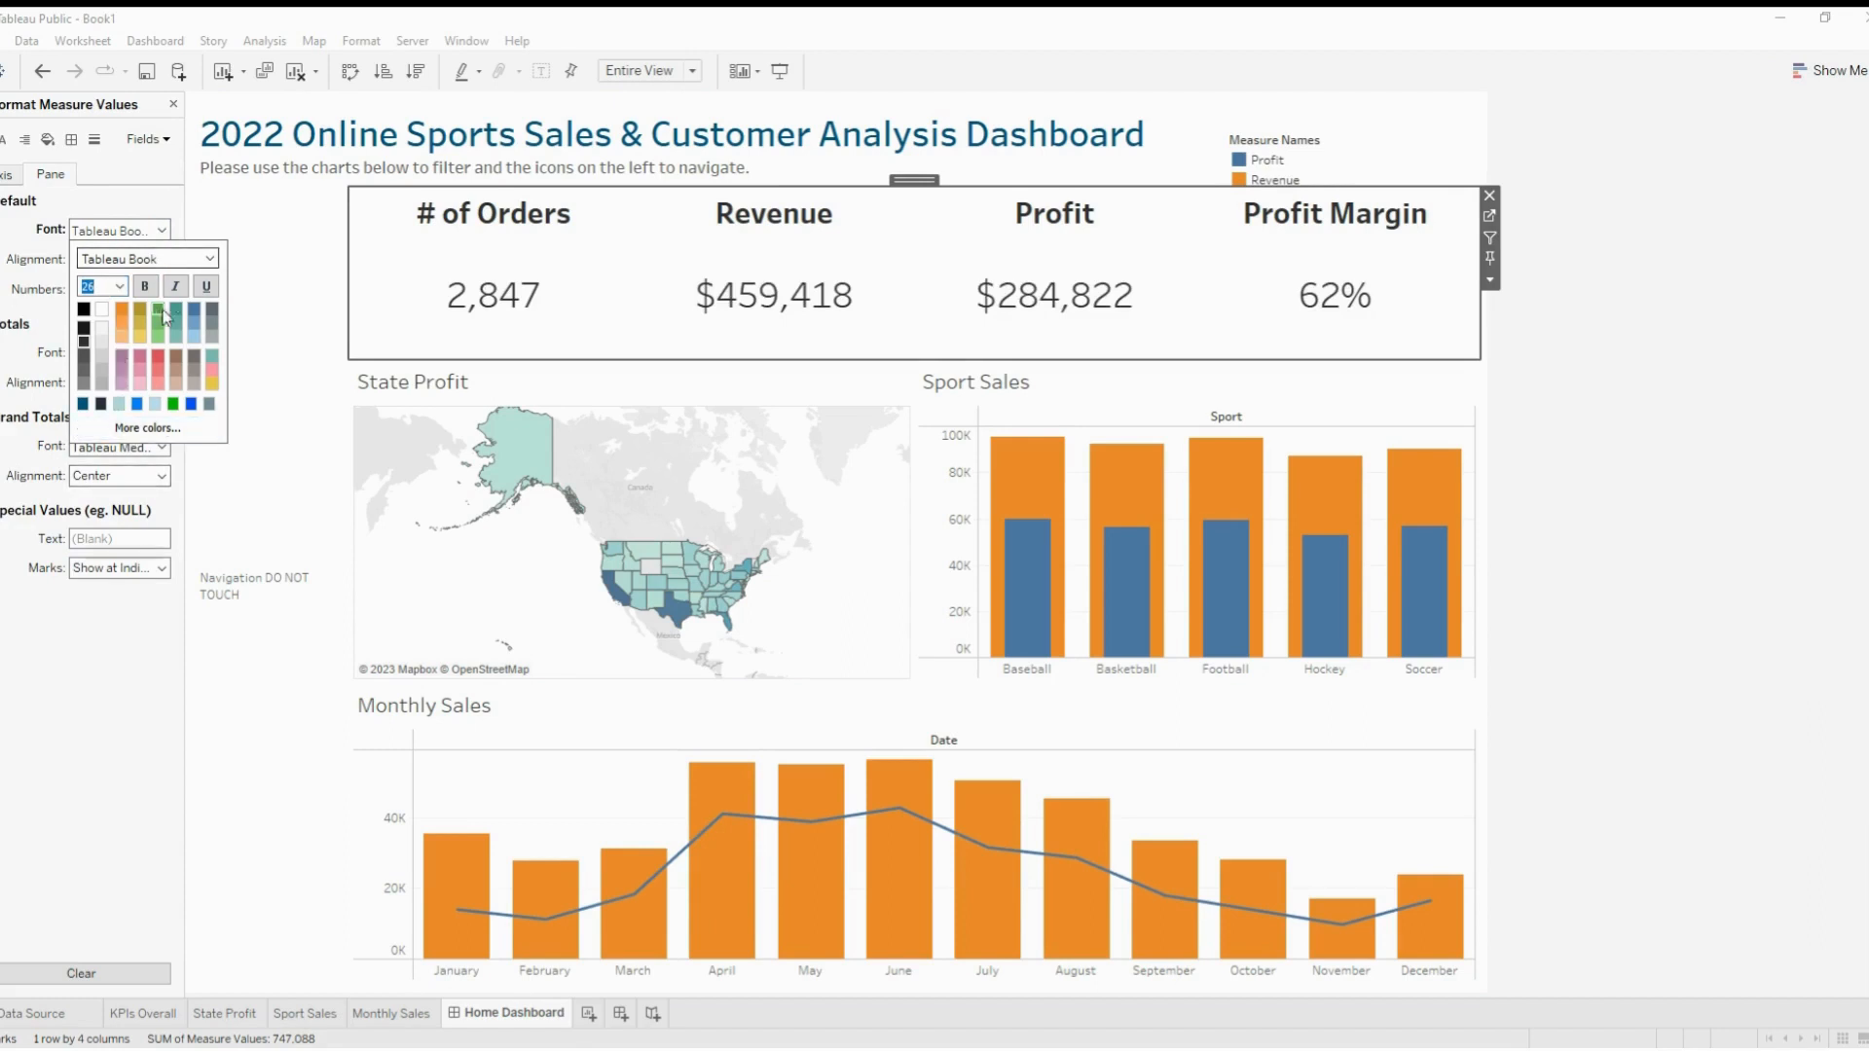
pyautogui.click(143, 287)
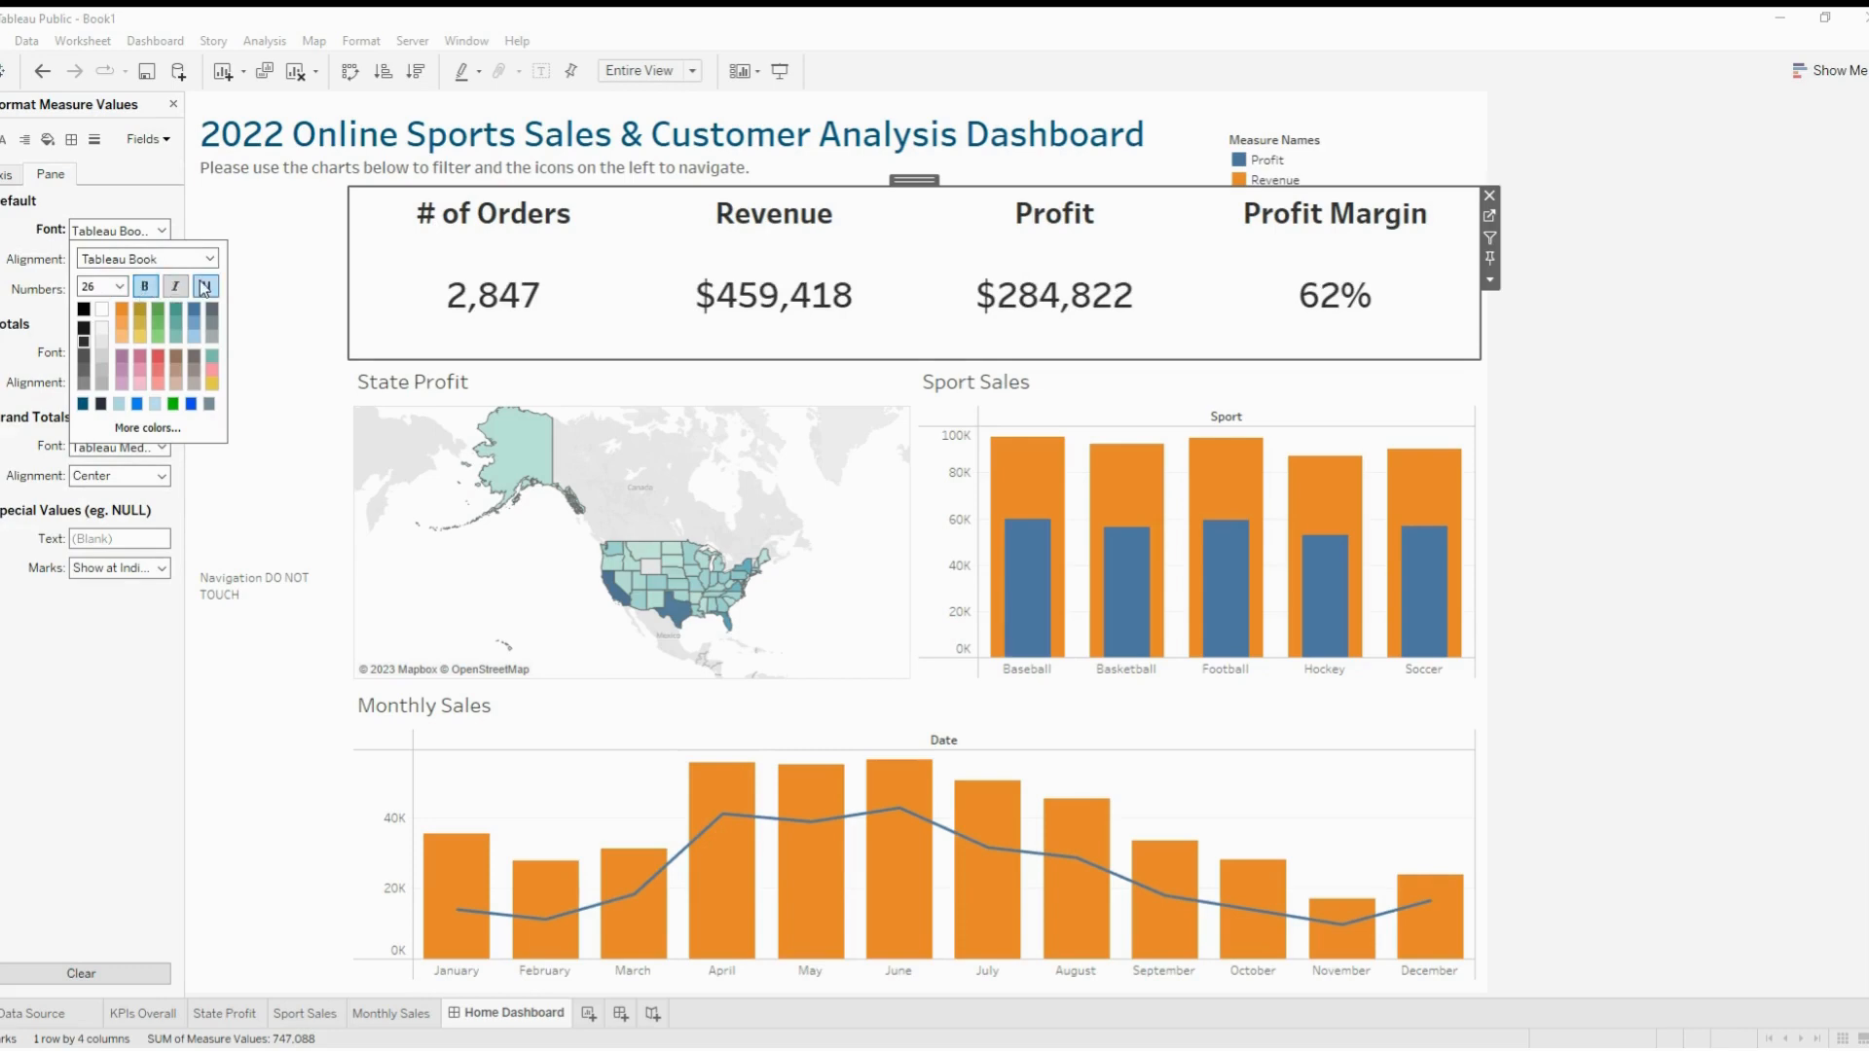
# Color the KPI values with the custom font color #00557F and close the formatting options
pyautogui.click(148, 428)
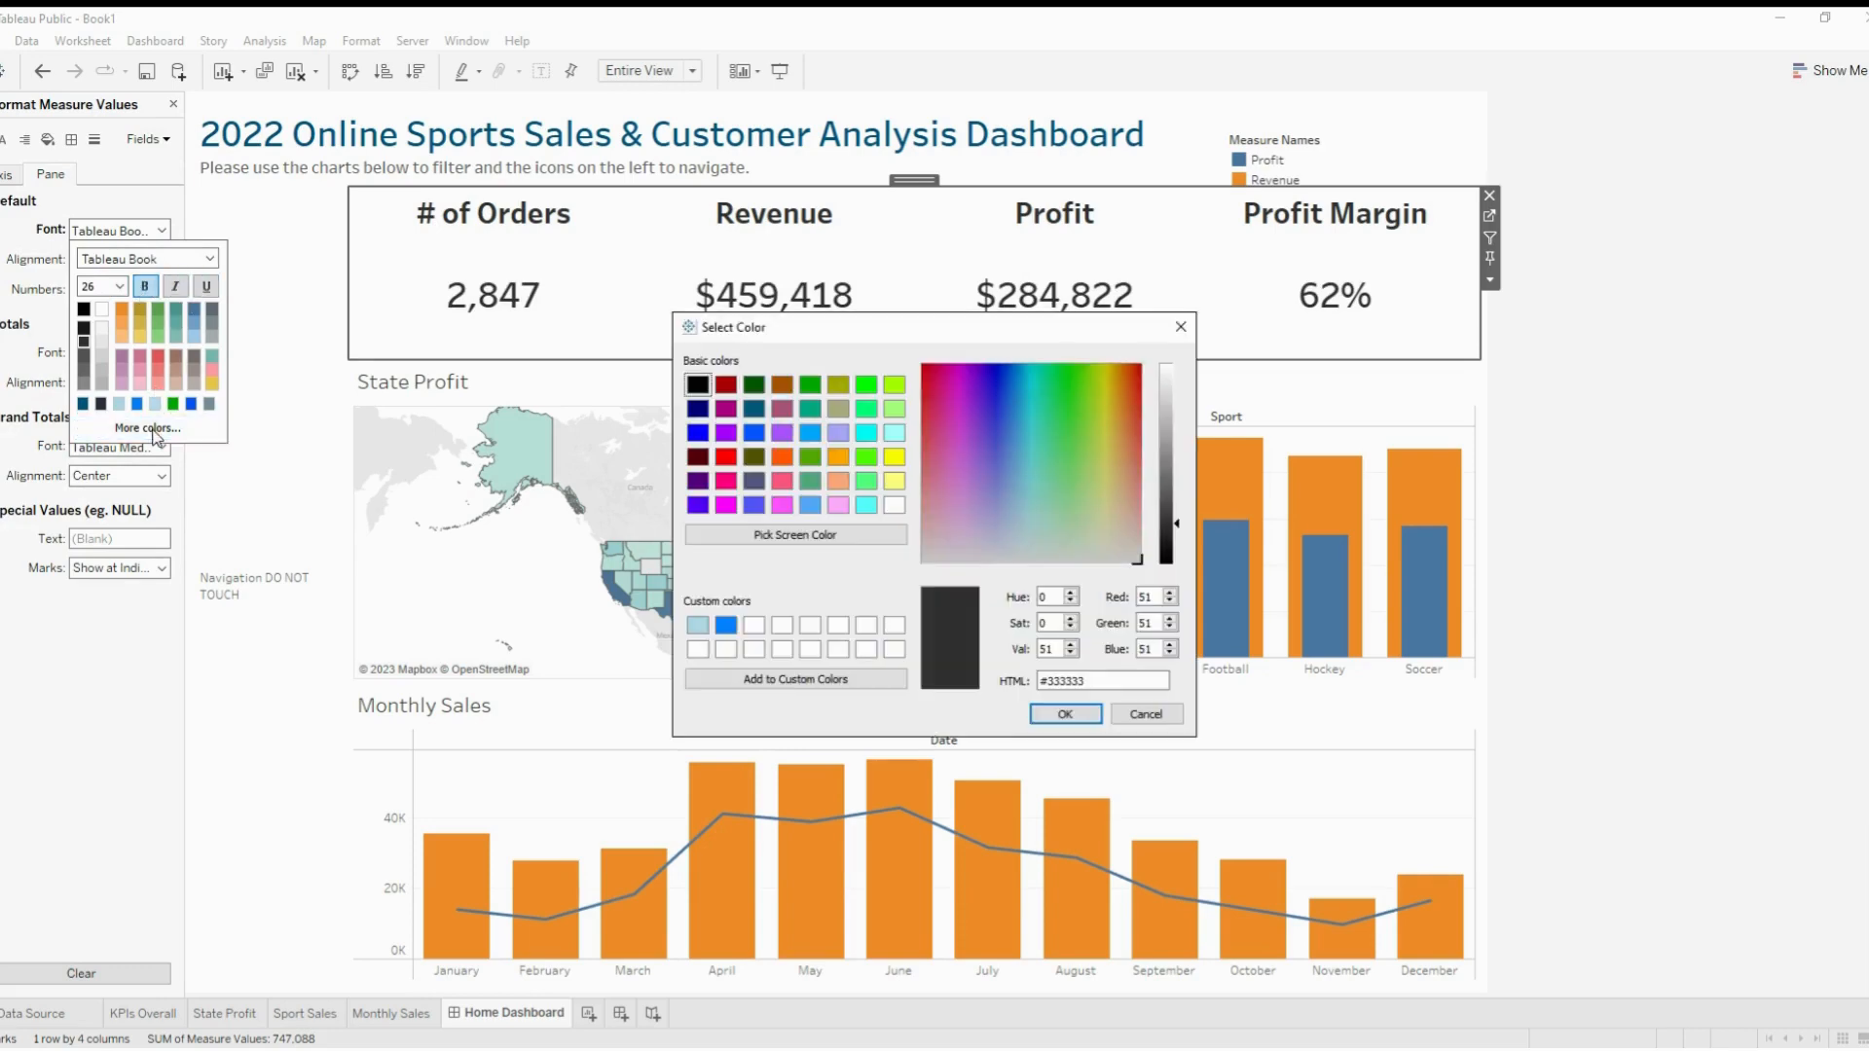
pyautogui.moveTo(1108, 685); pyautogui.dragTo(1041, 682)
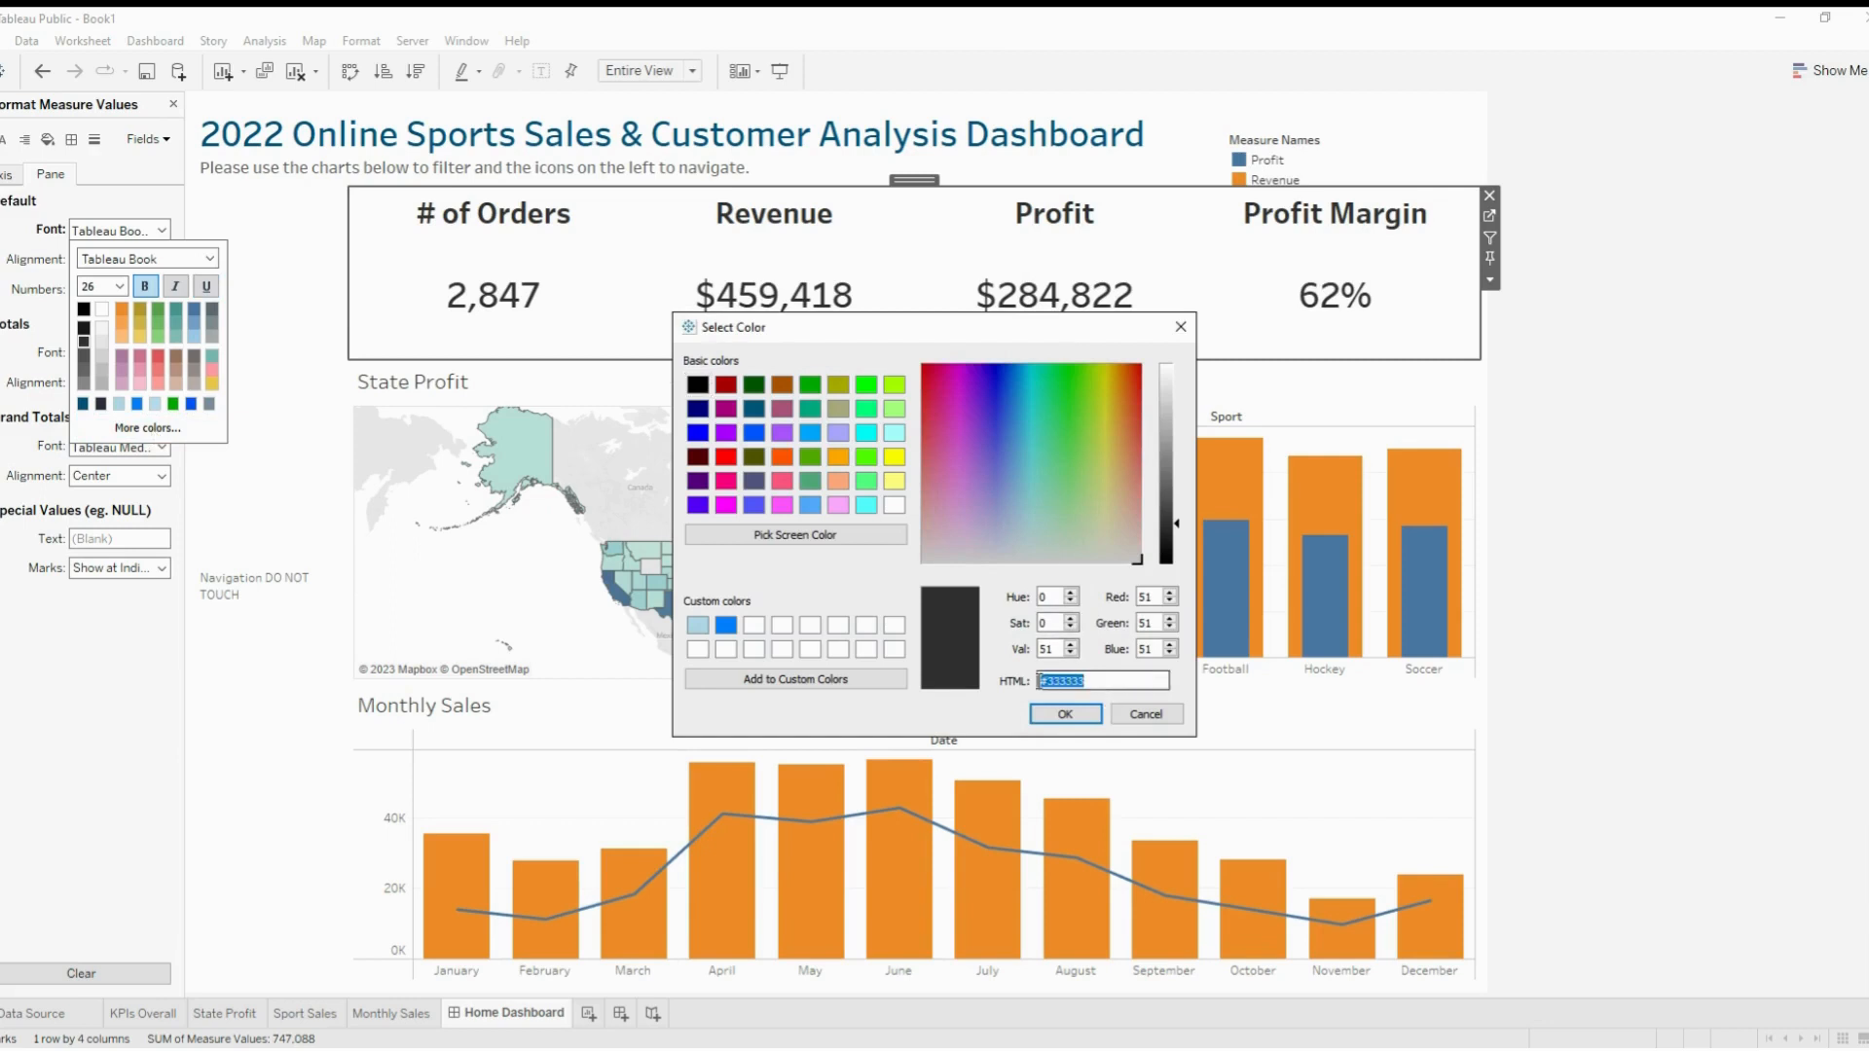
pyautogui.write('#00557F')
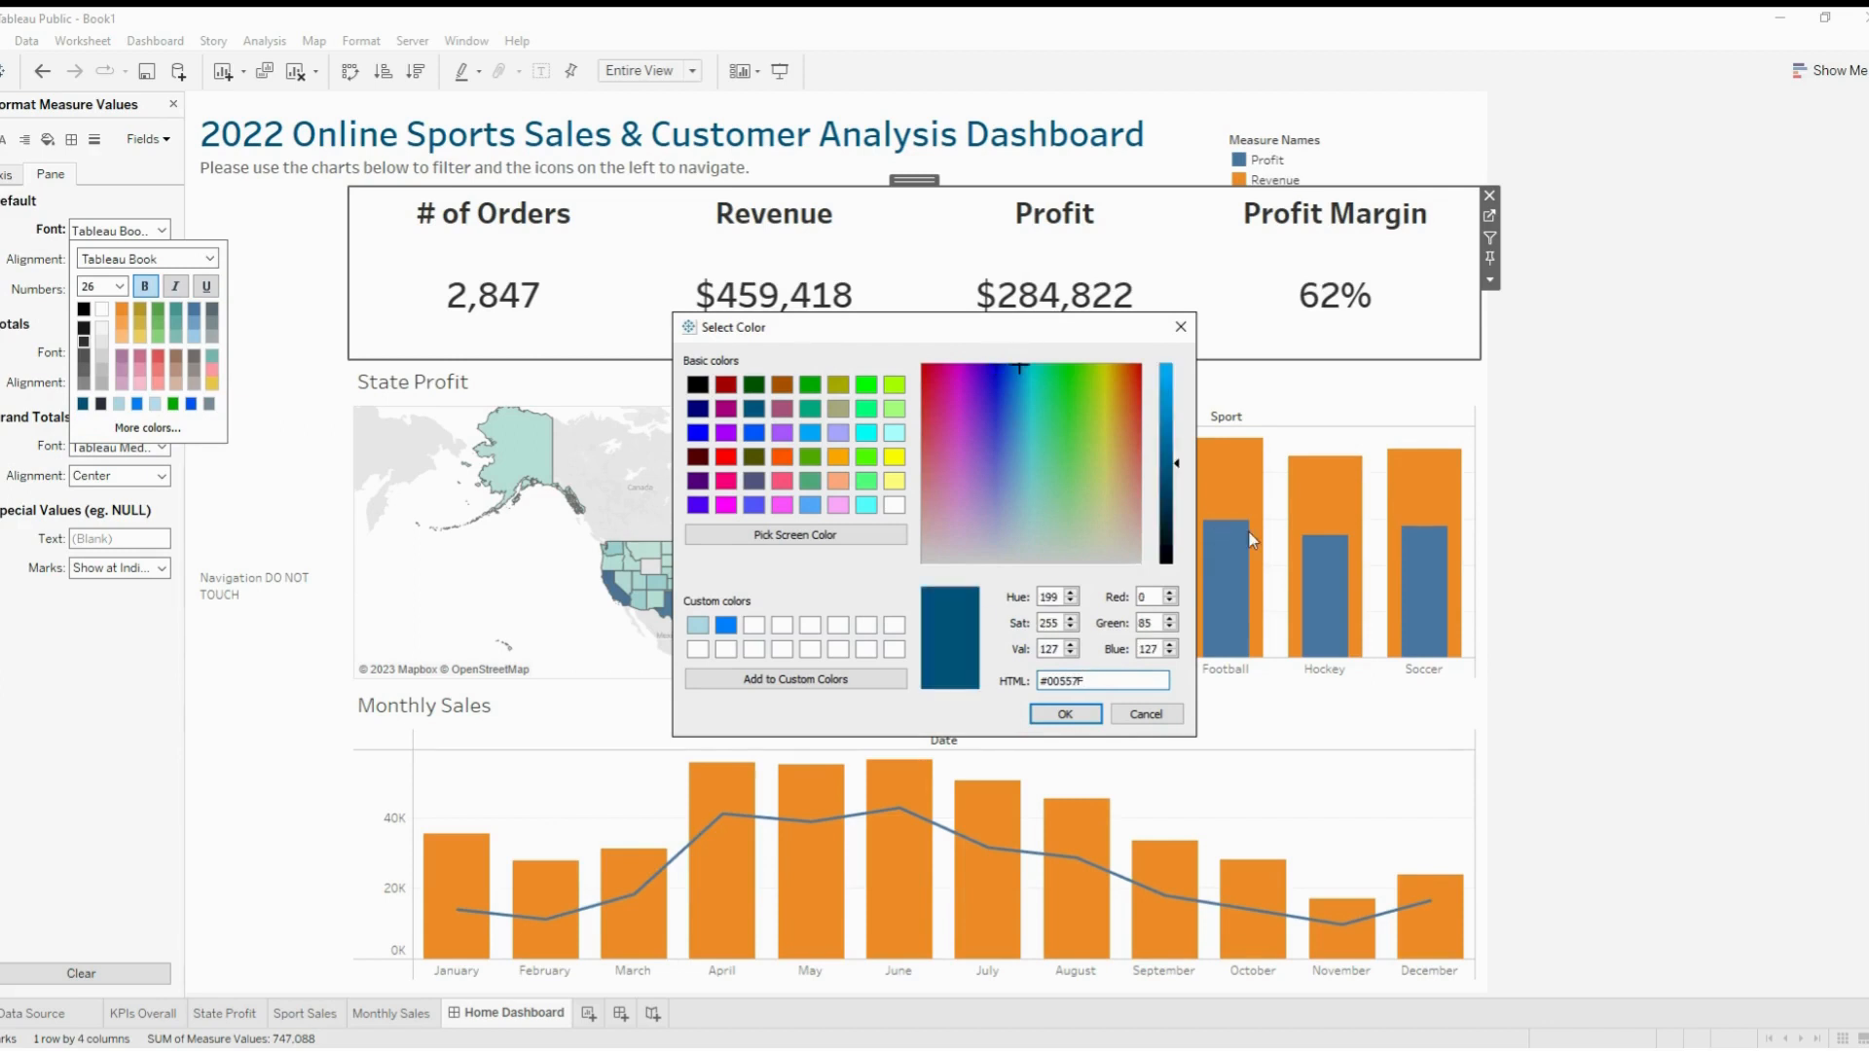
pyautogui.click(1087, 719)
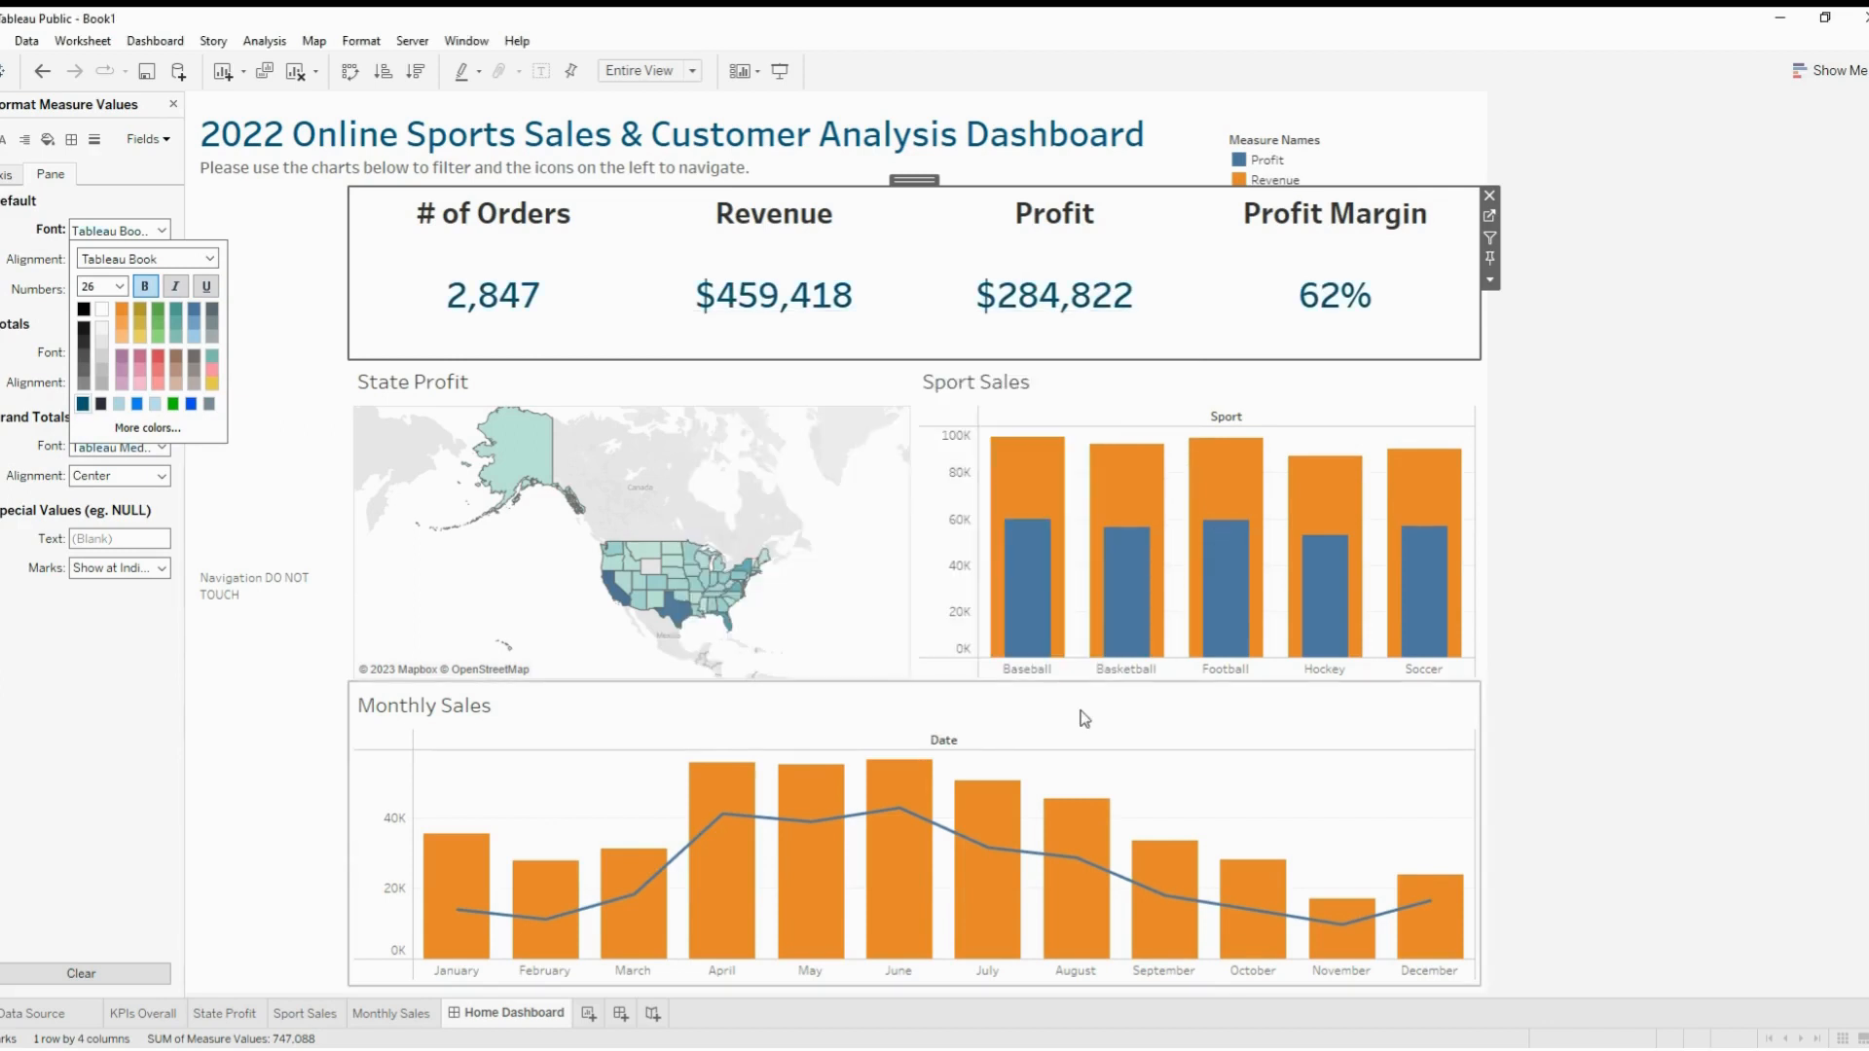
pyautogui.click(1665, 258)
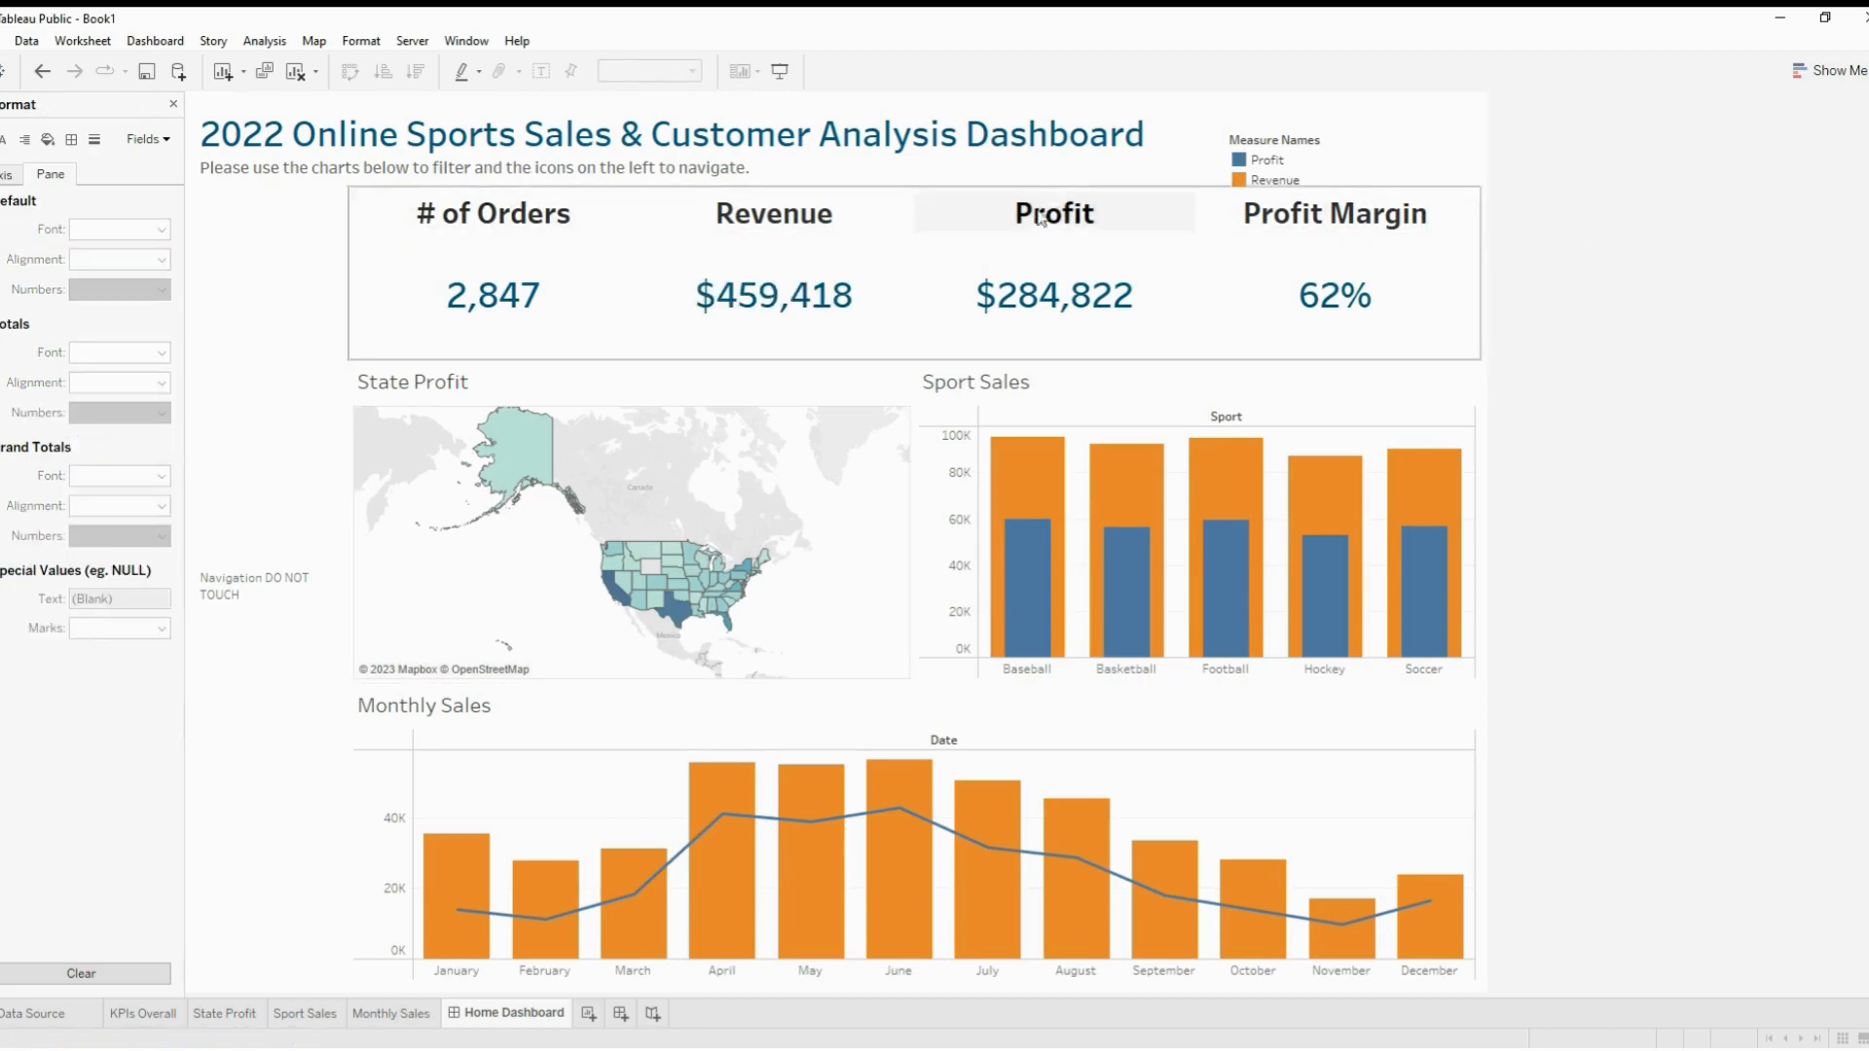
pyautogui.click(173, 104)
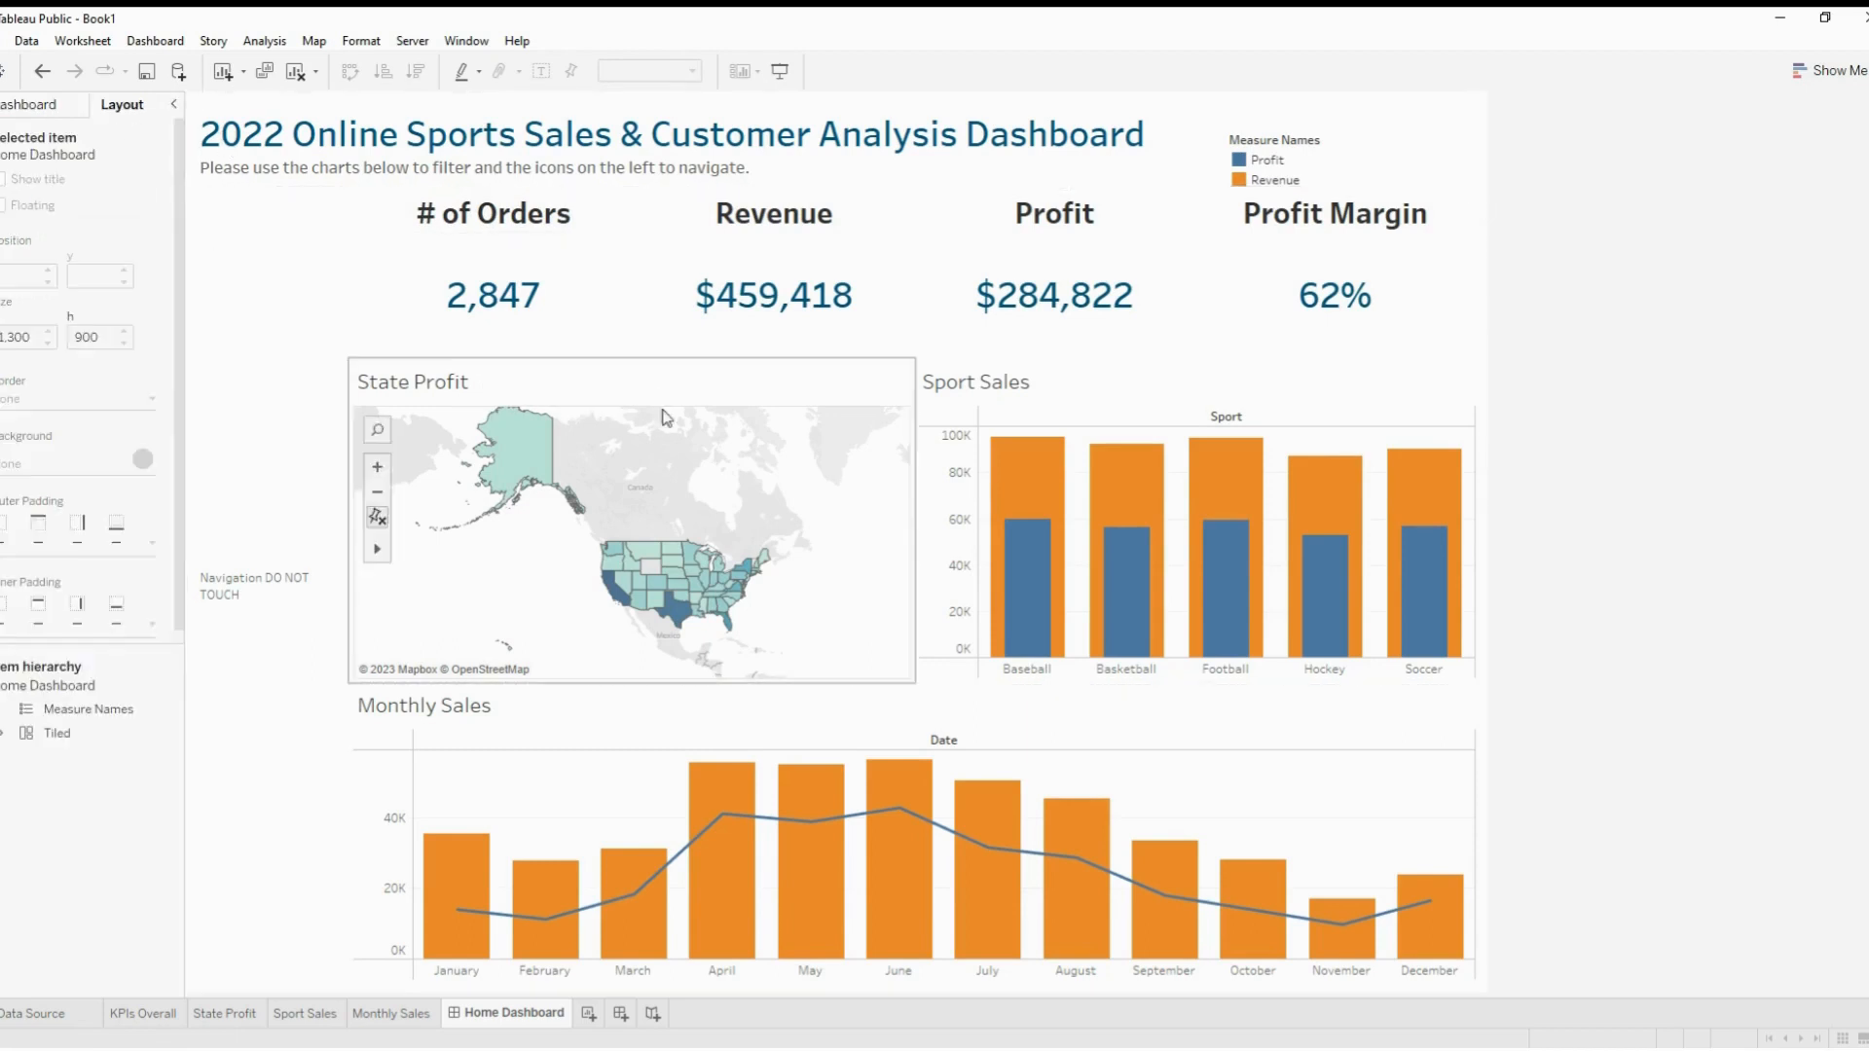
# Set the State Profit map's background washout to 100%
pyautogui.click(652, 381)
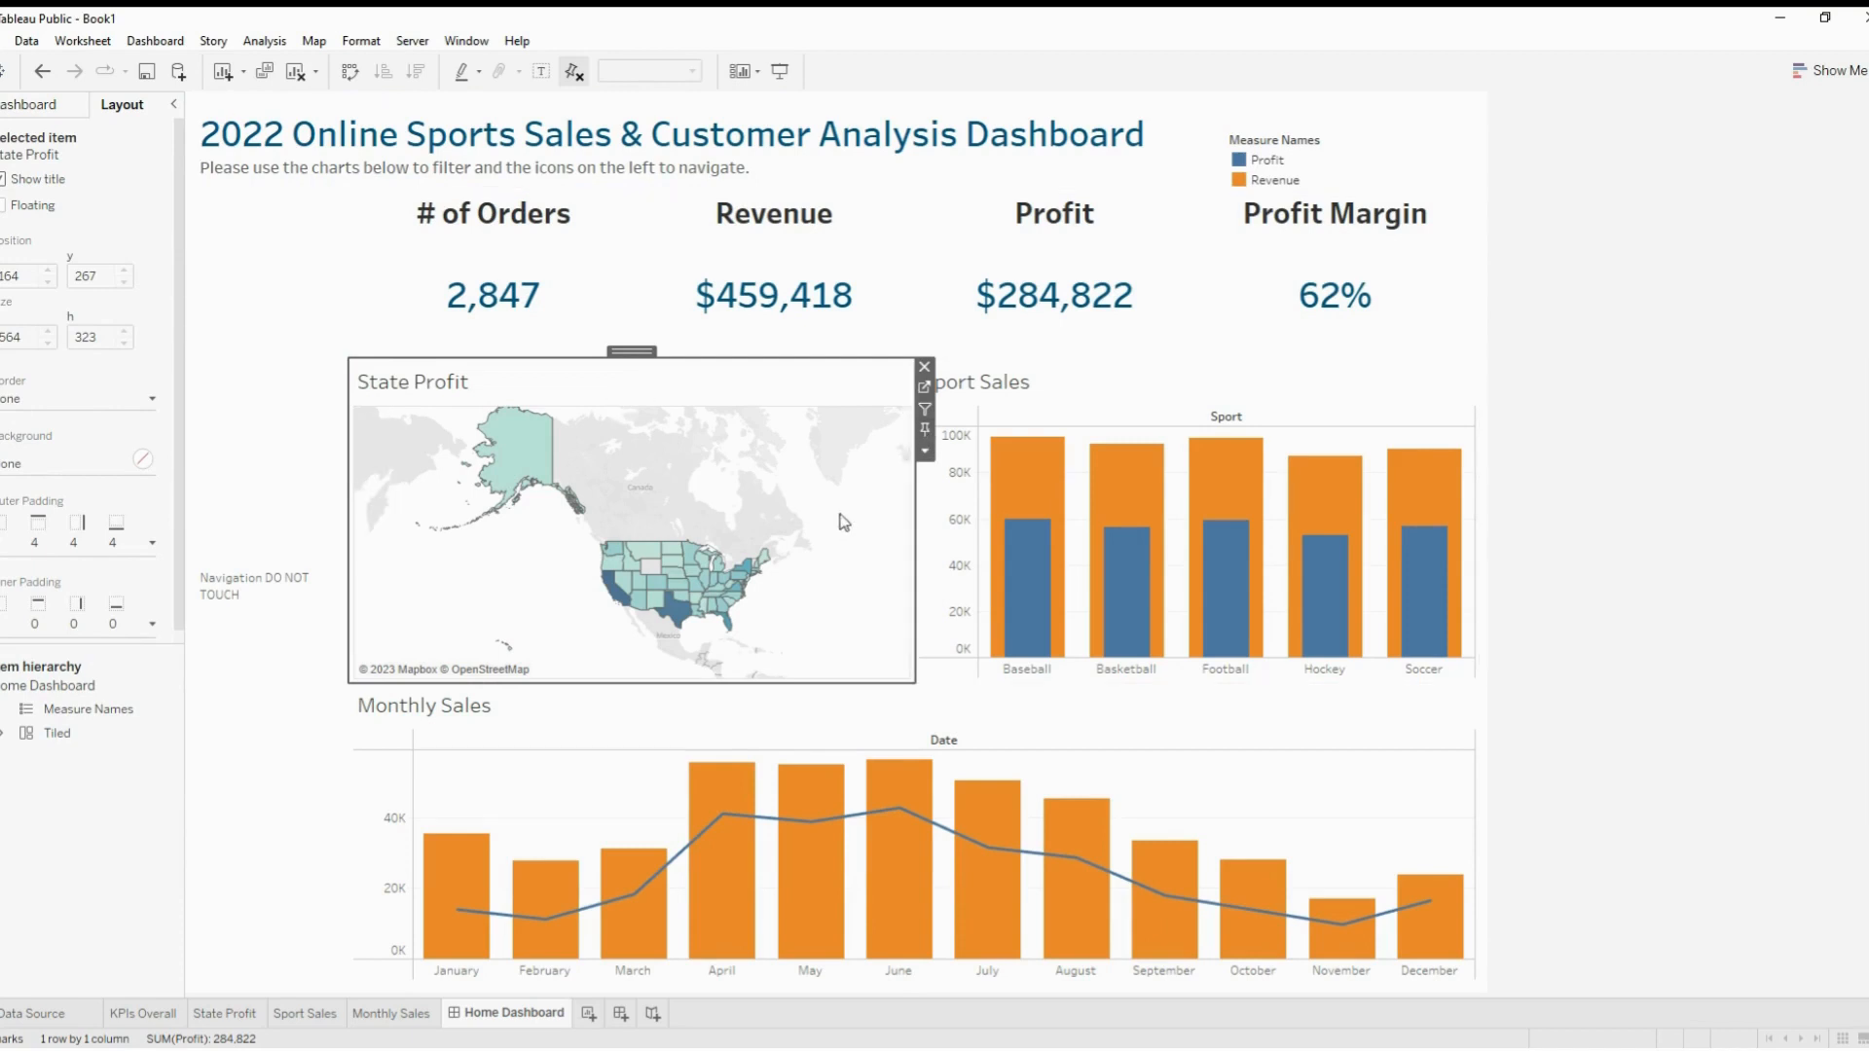
pyautogui.click(944, 773)
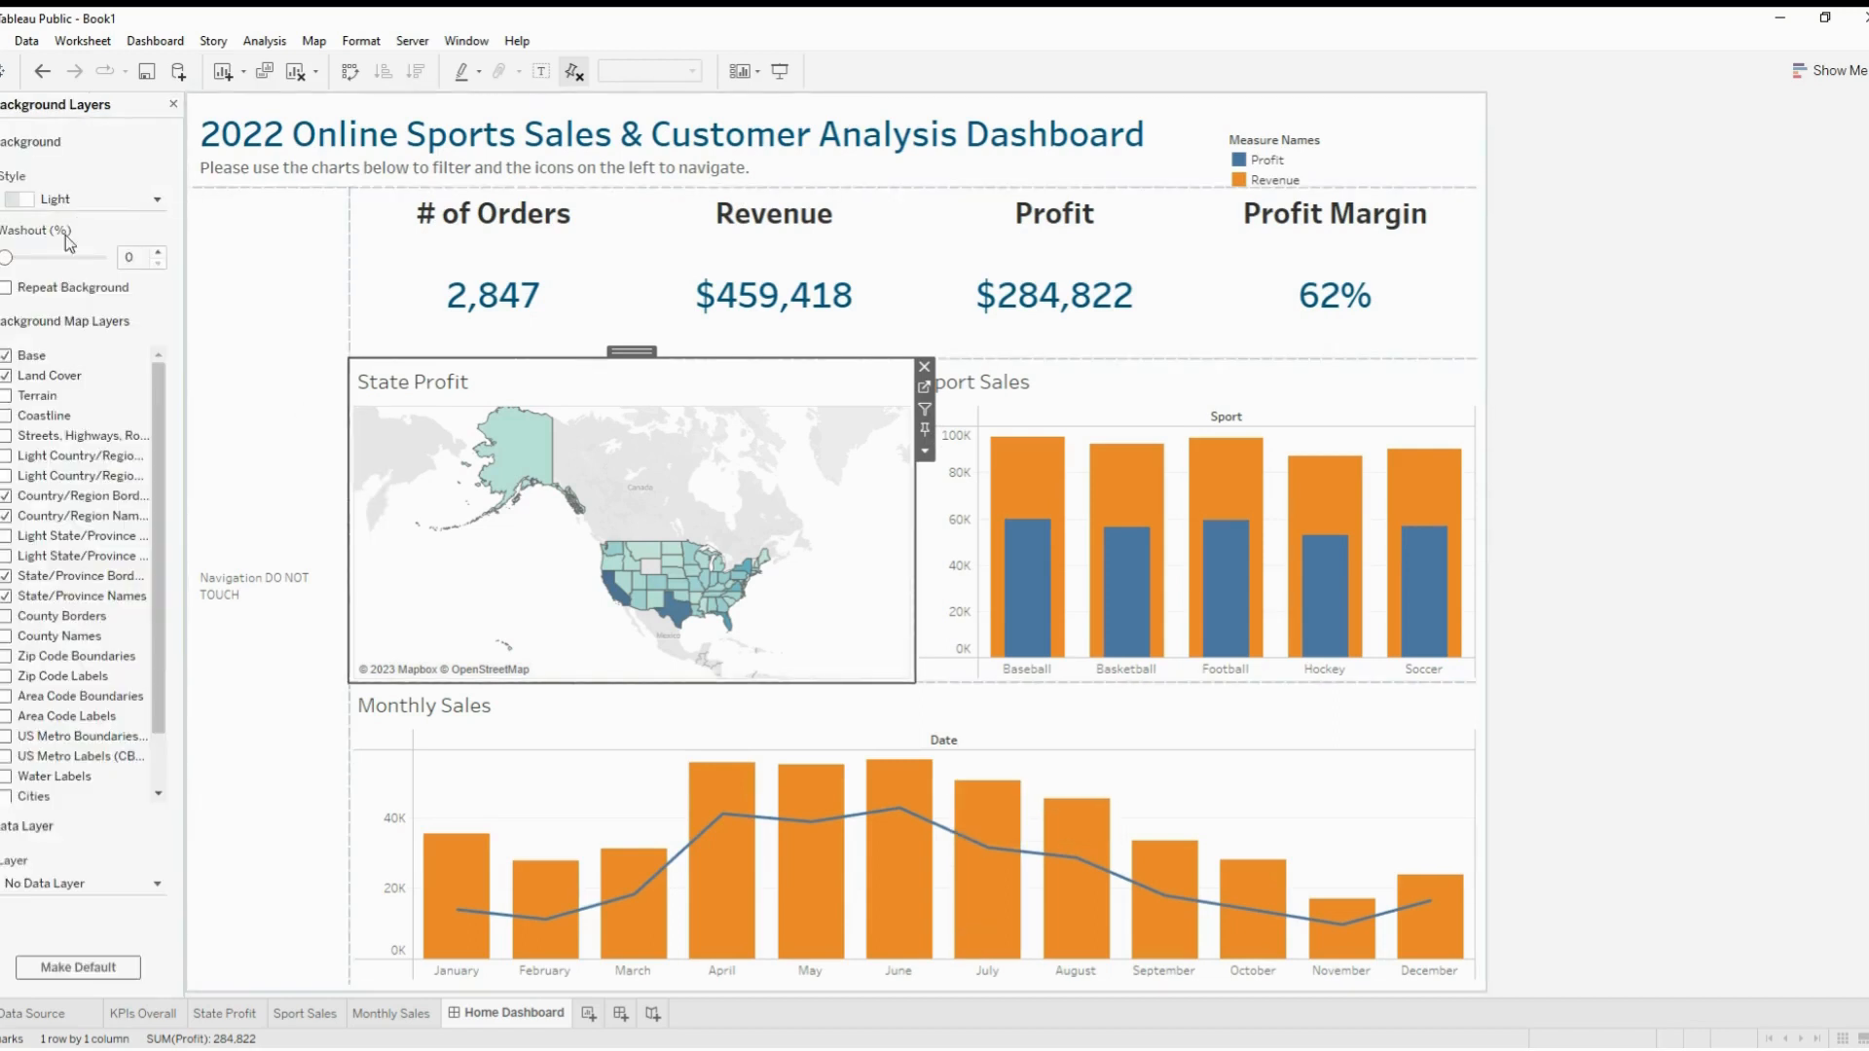
pyautogui.moveTo(49, 259); pyautogui.dragTo(109, 259)
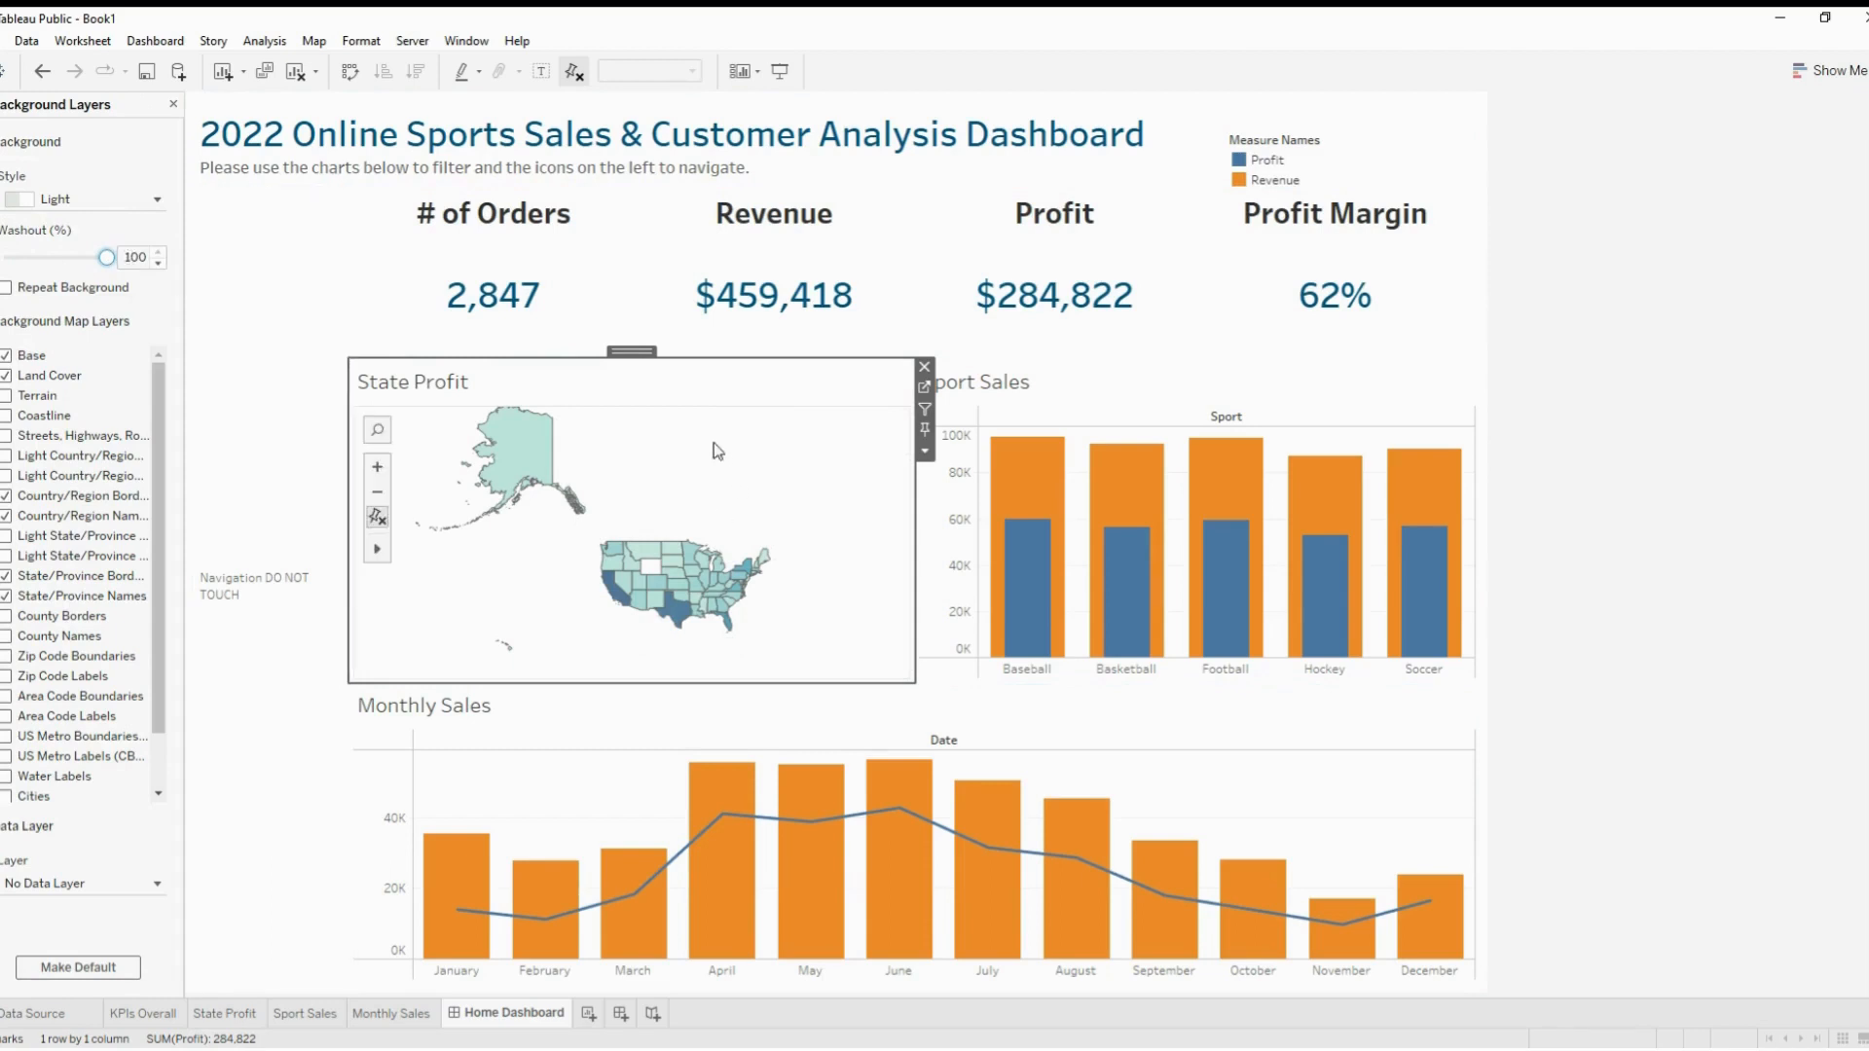
pyautogui.click(174, 103)
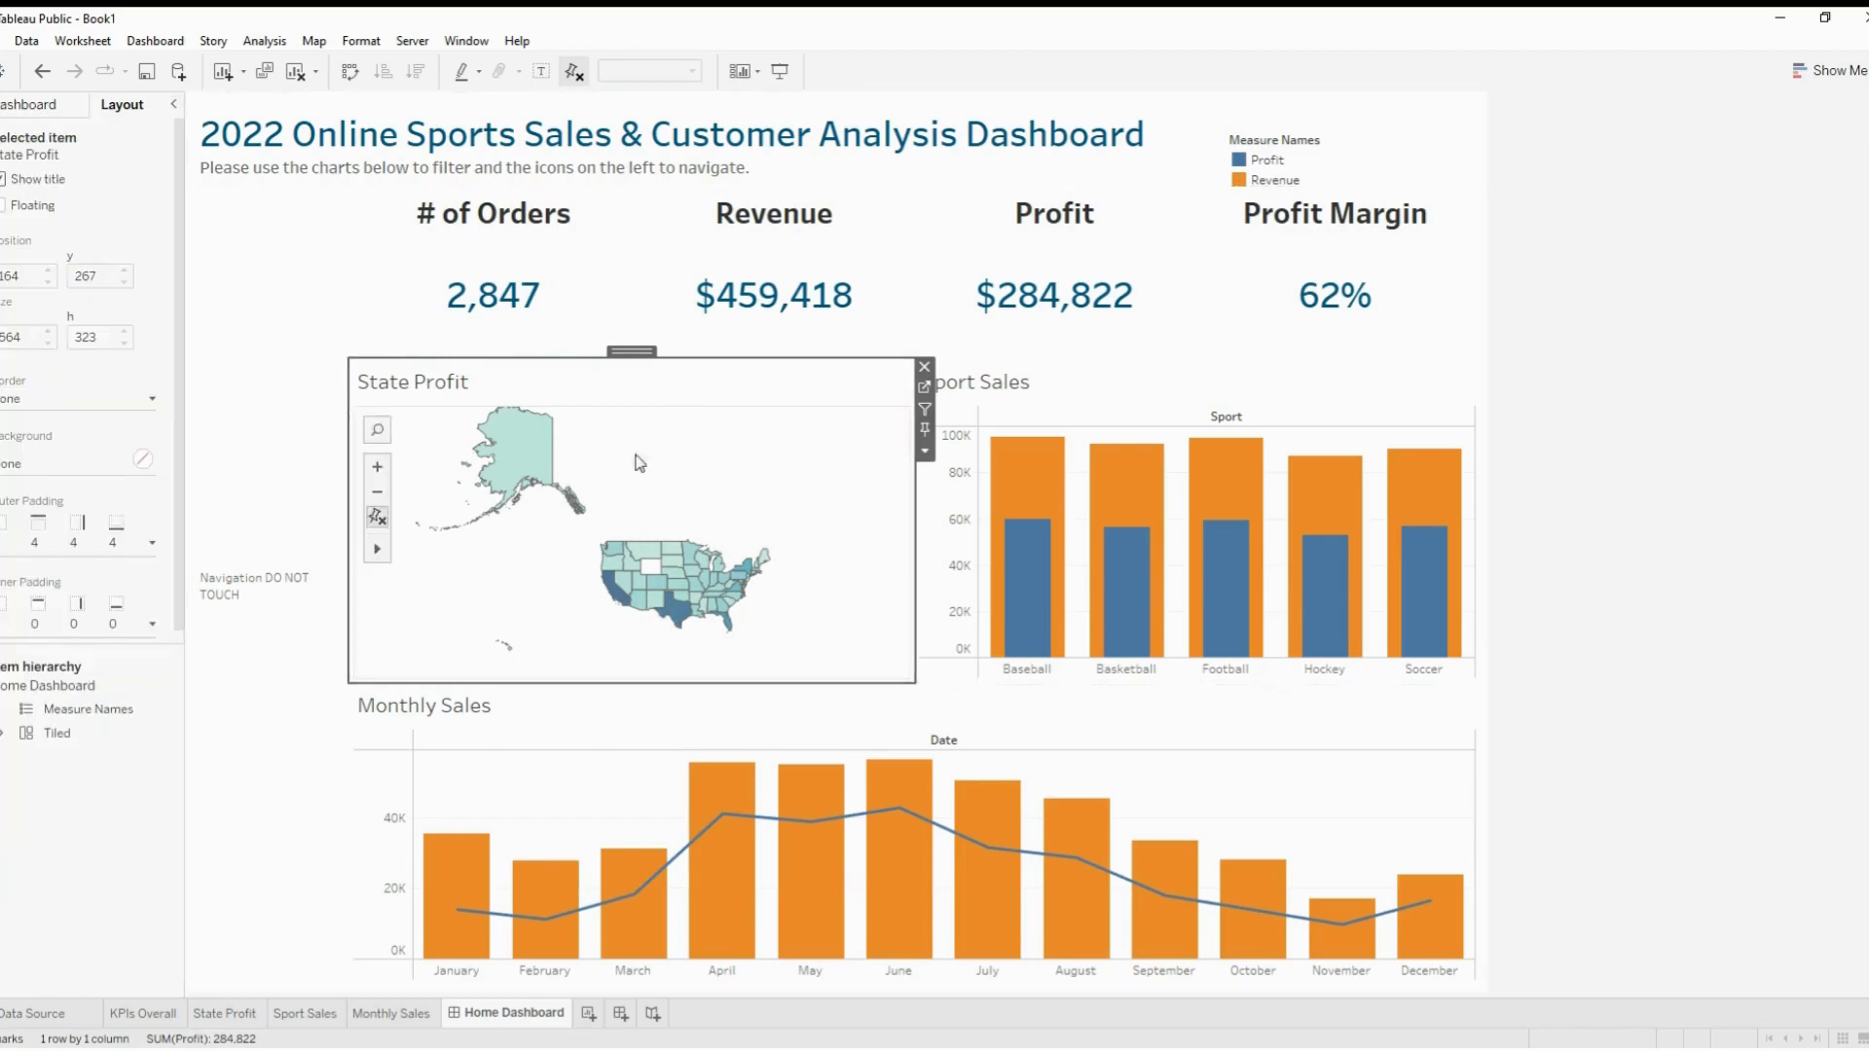
# Set the pane borders of the row divider and column divider in the State Profit sheet to None
pyautogui.click(928, 584)
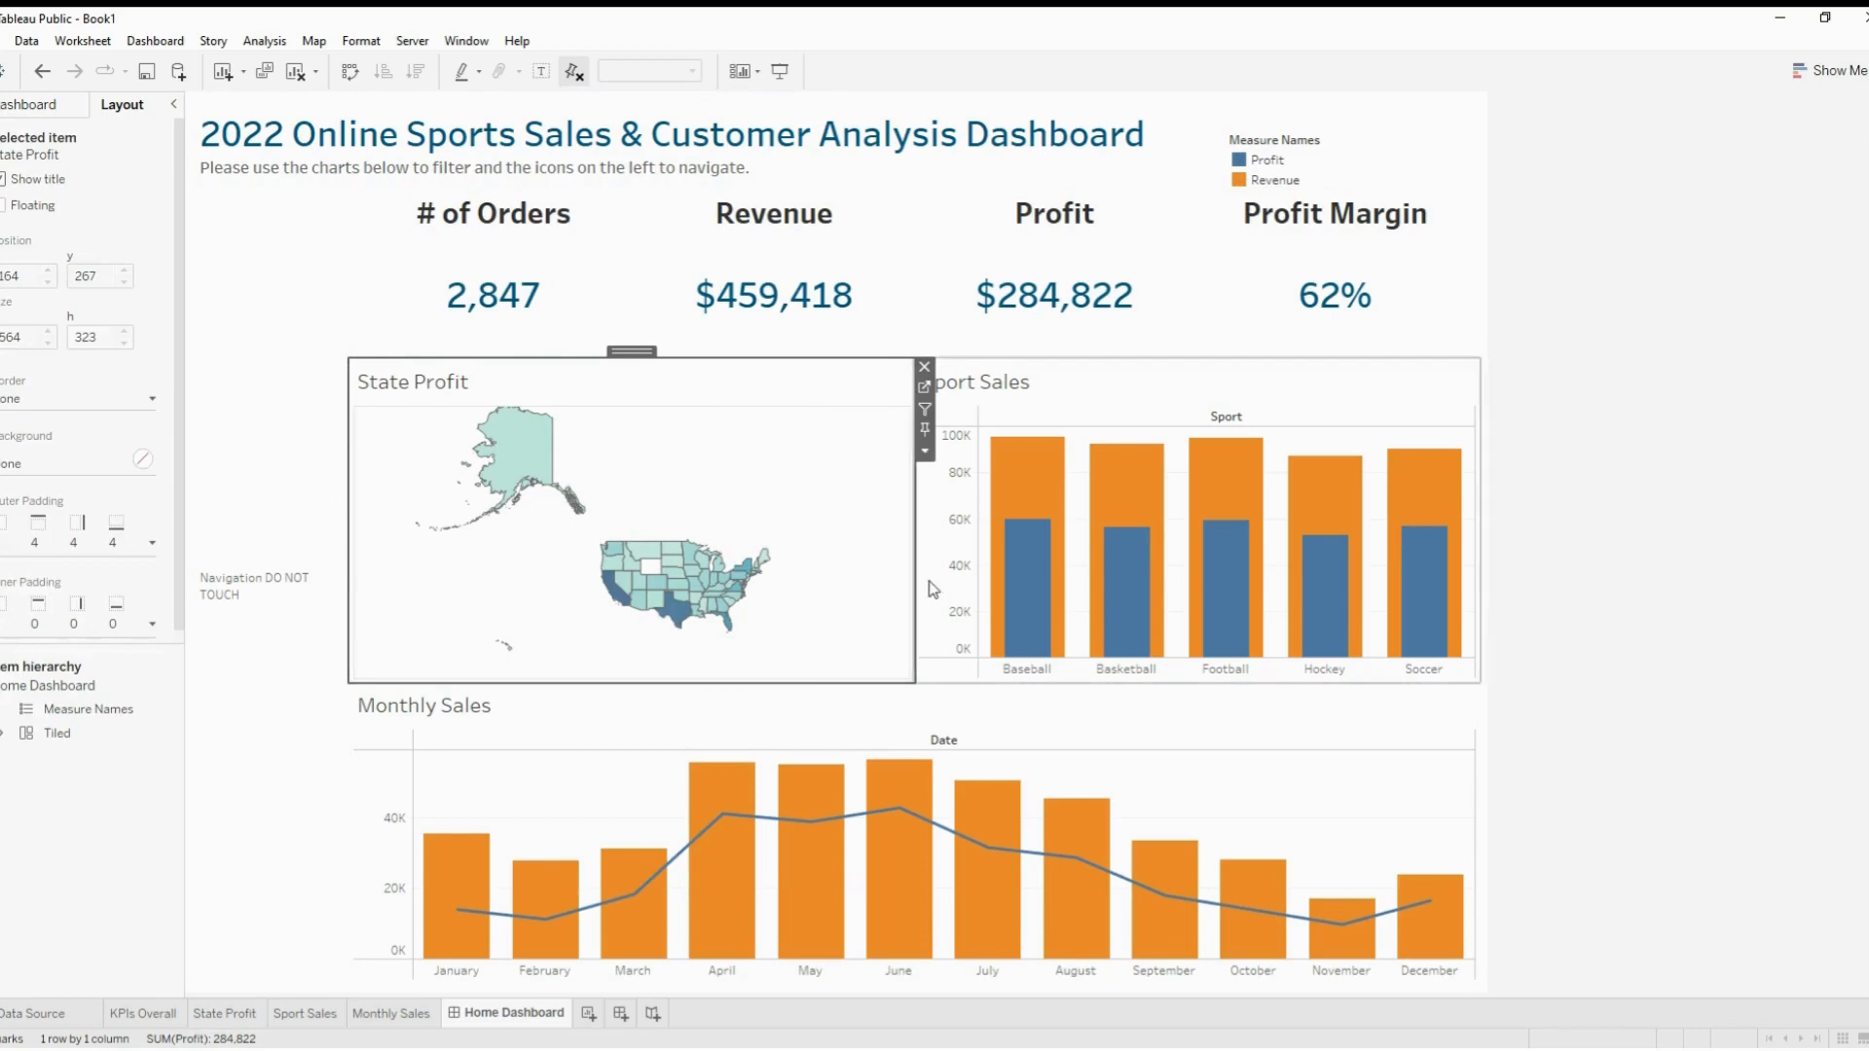
pyautogui.click(72, 138)
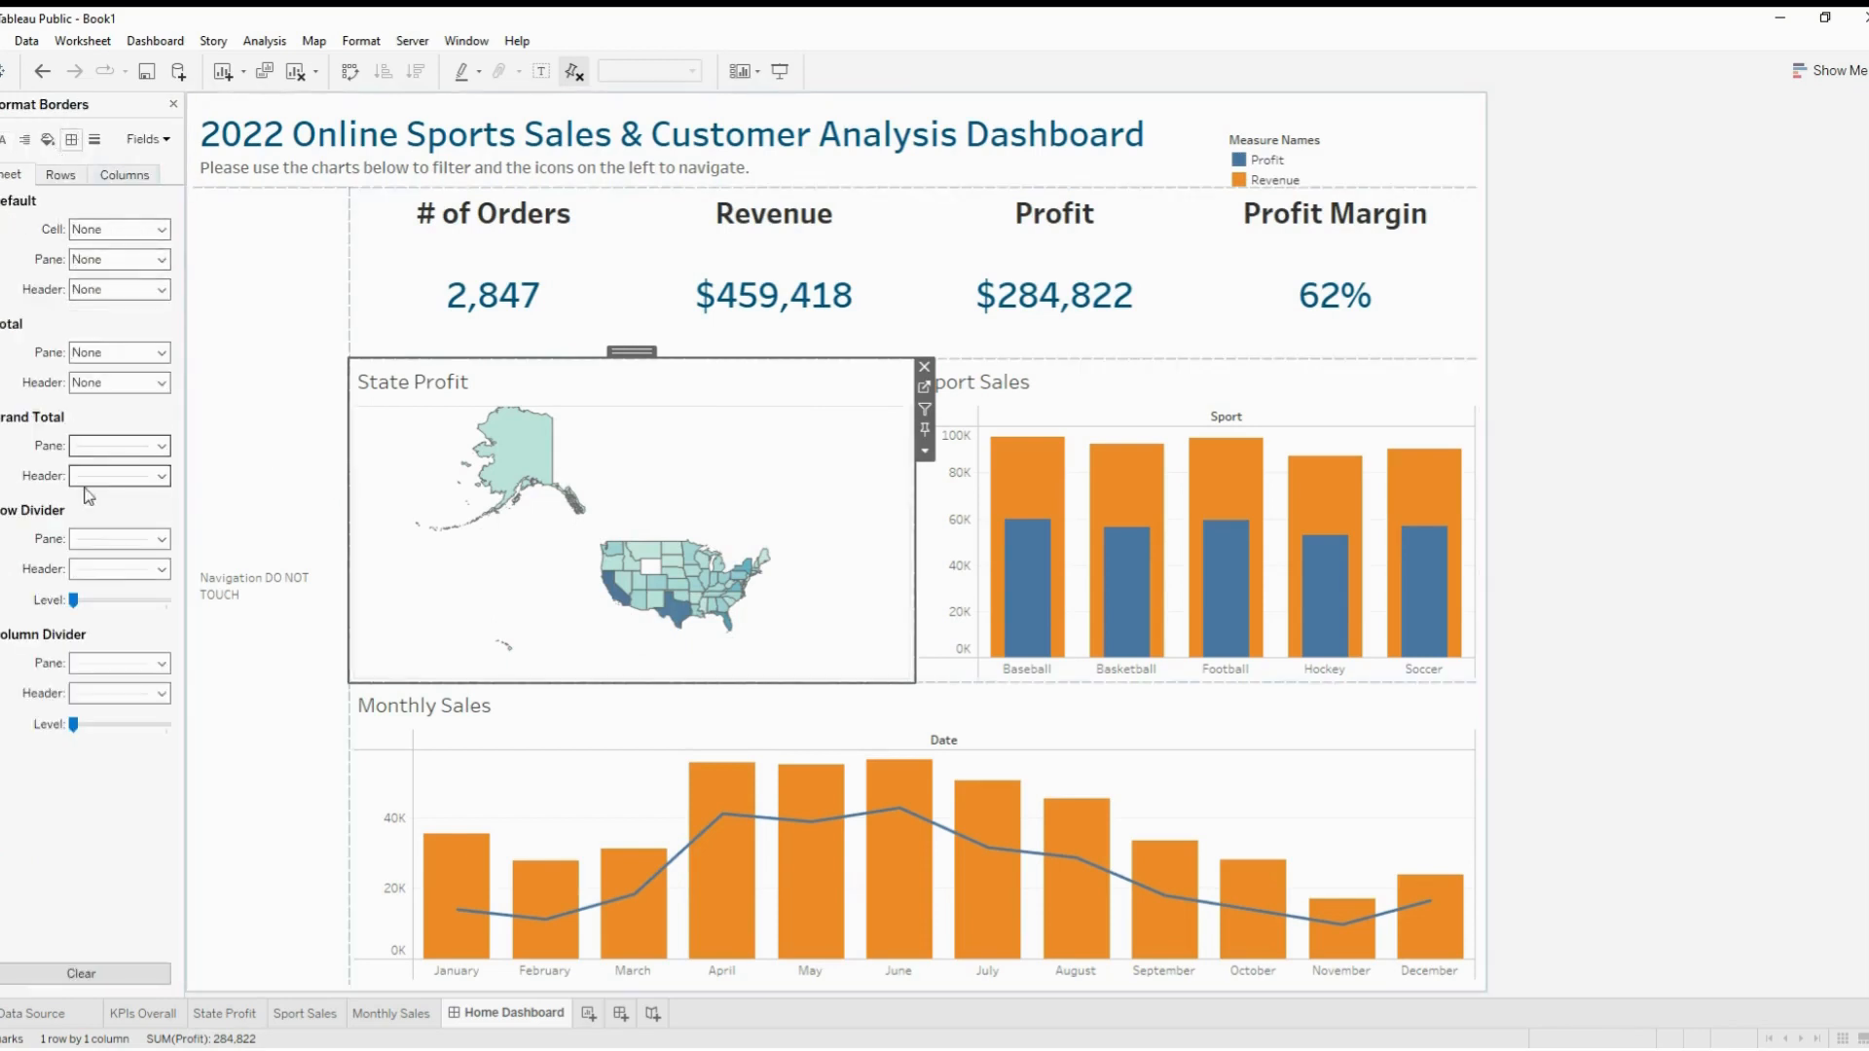
pyautogui.click(105, 538)
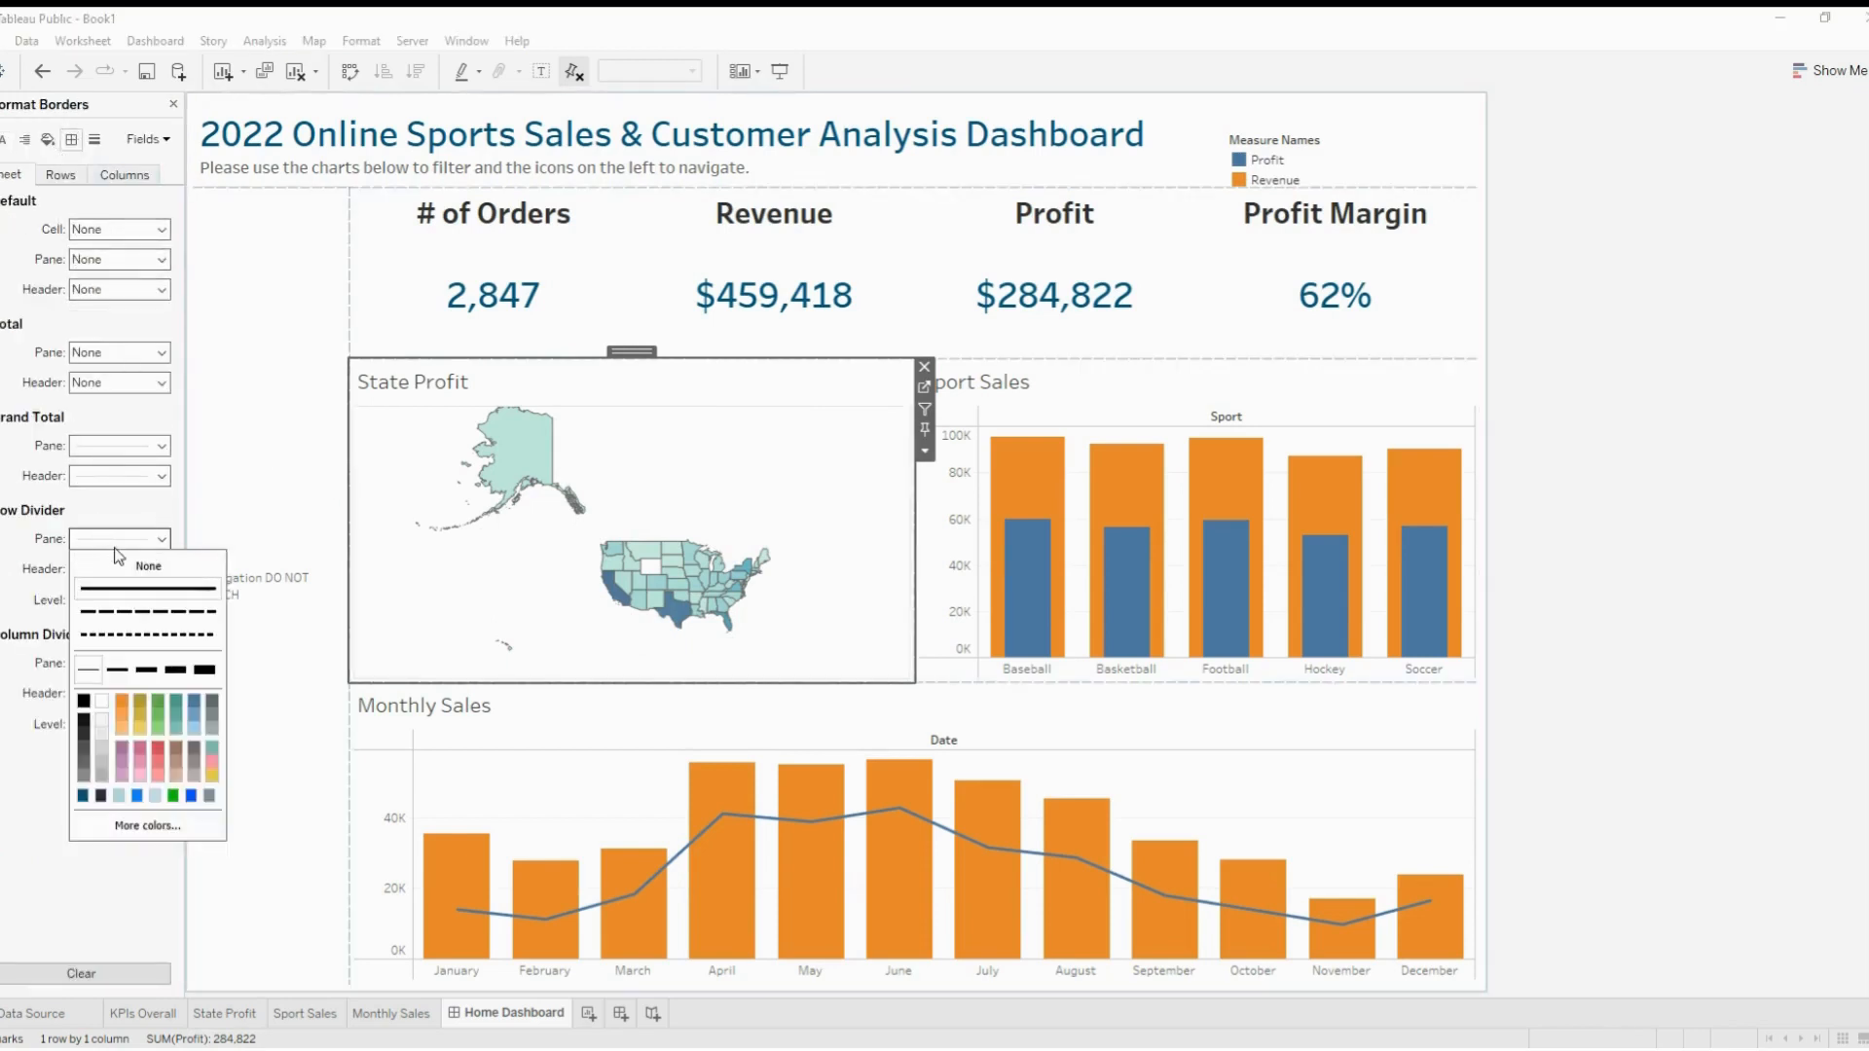
pyautogui.click(120, 564)
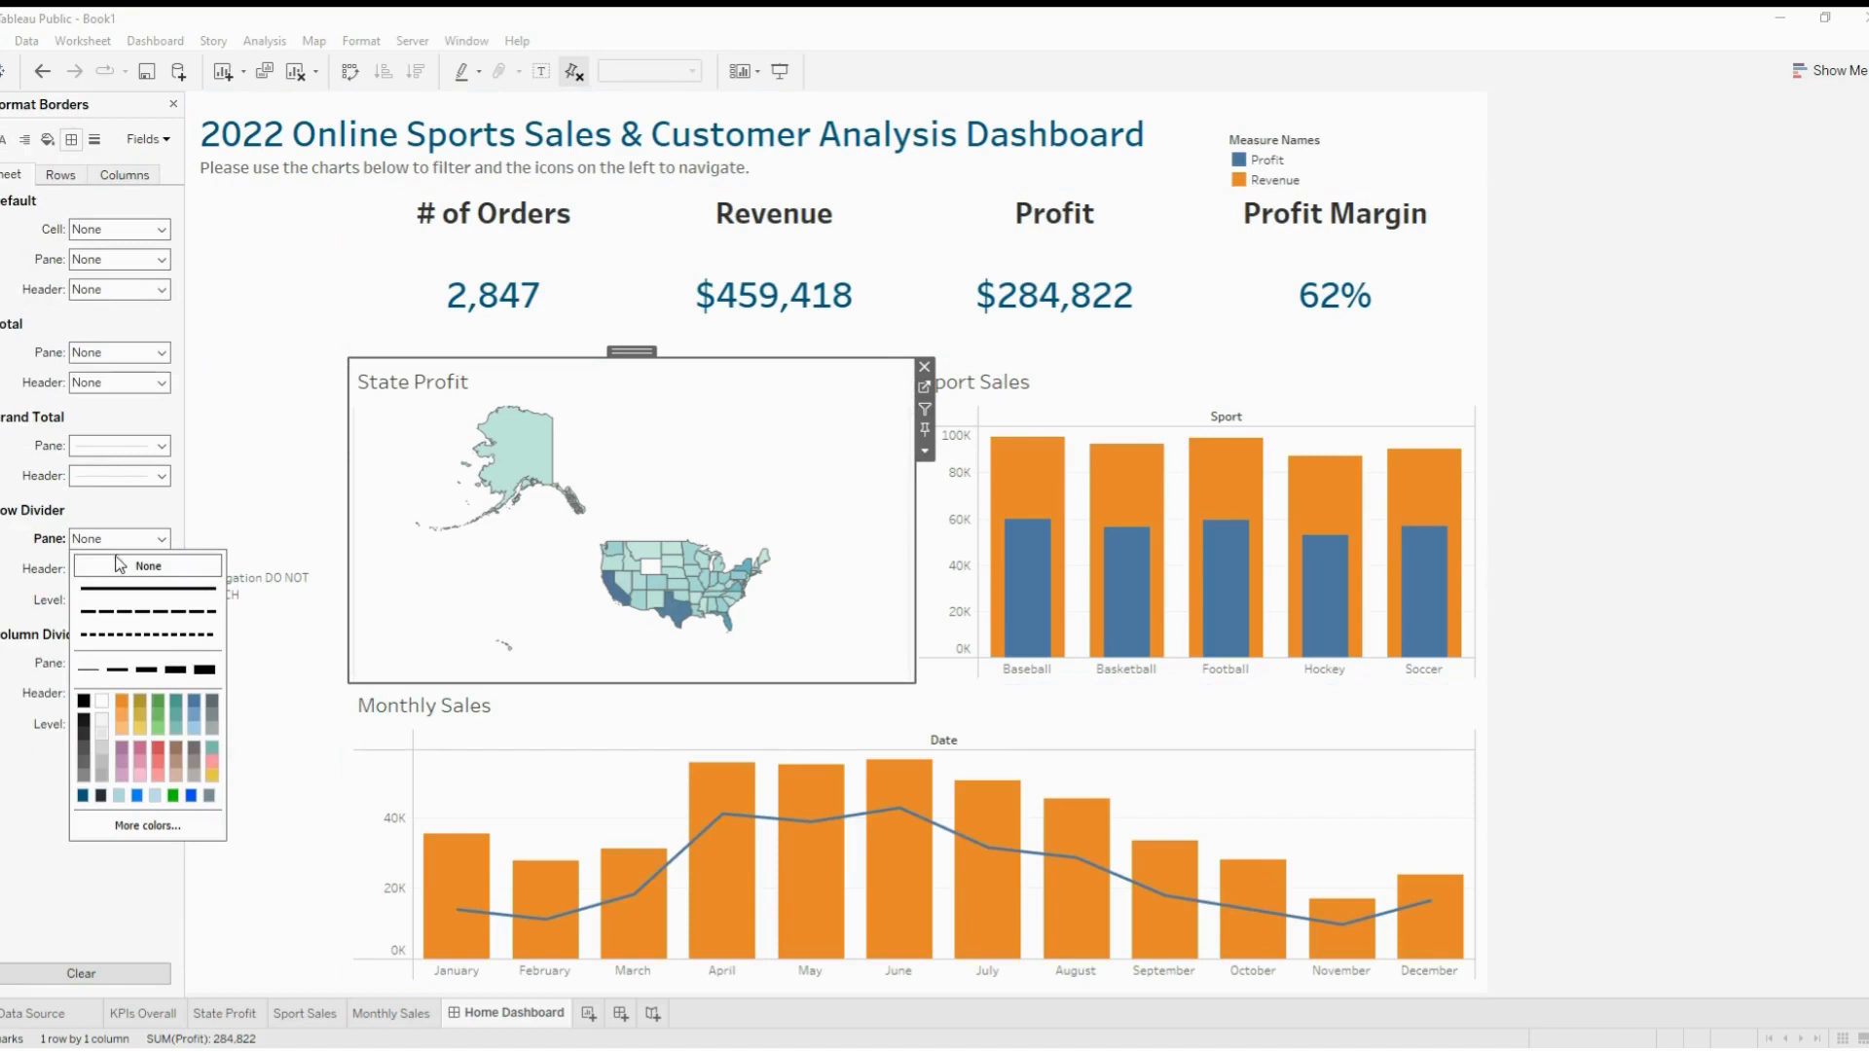
pyautogui.click(112, 663)
pyautogui.click(112, 663)
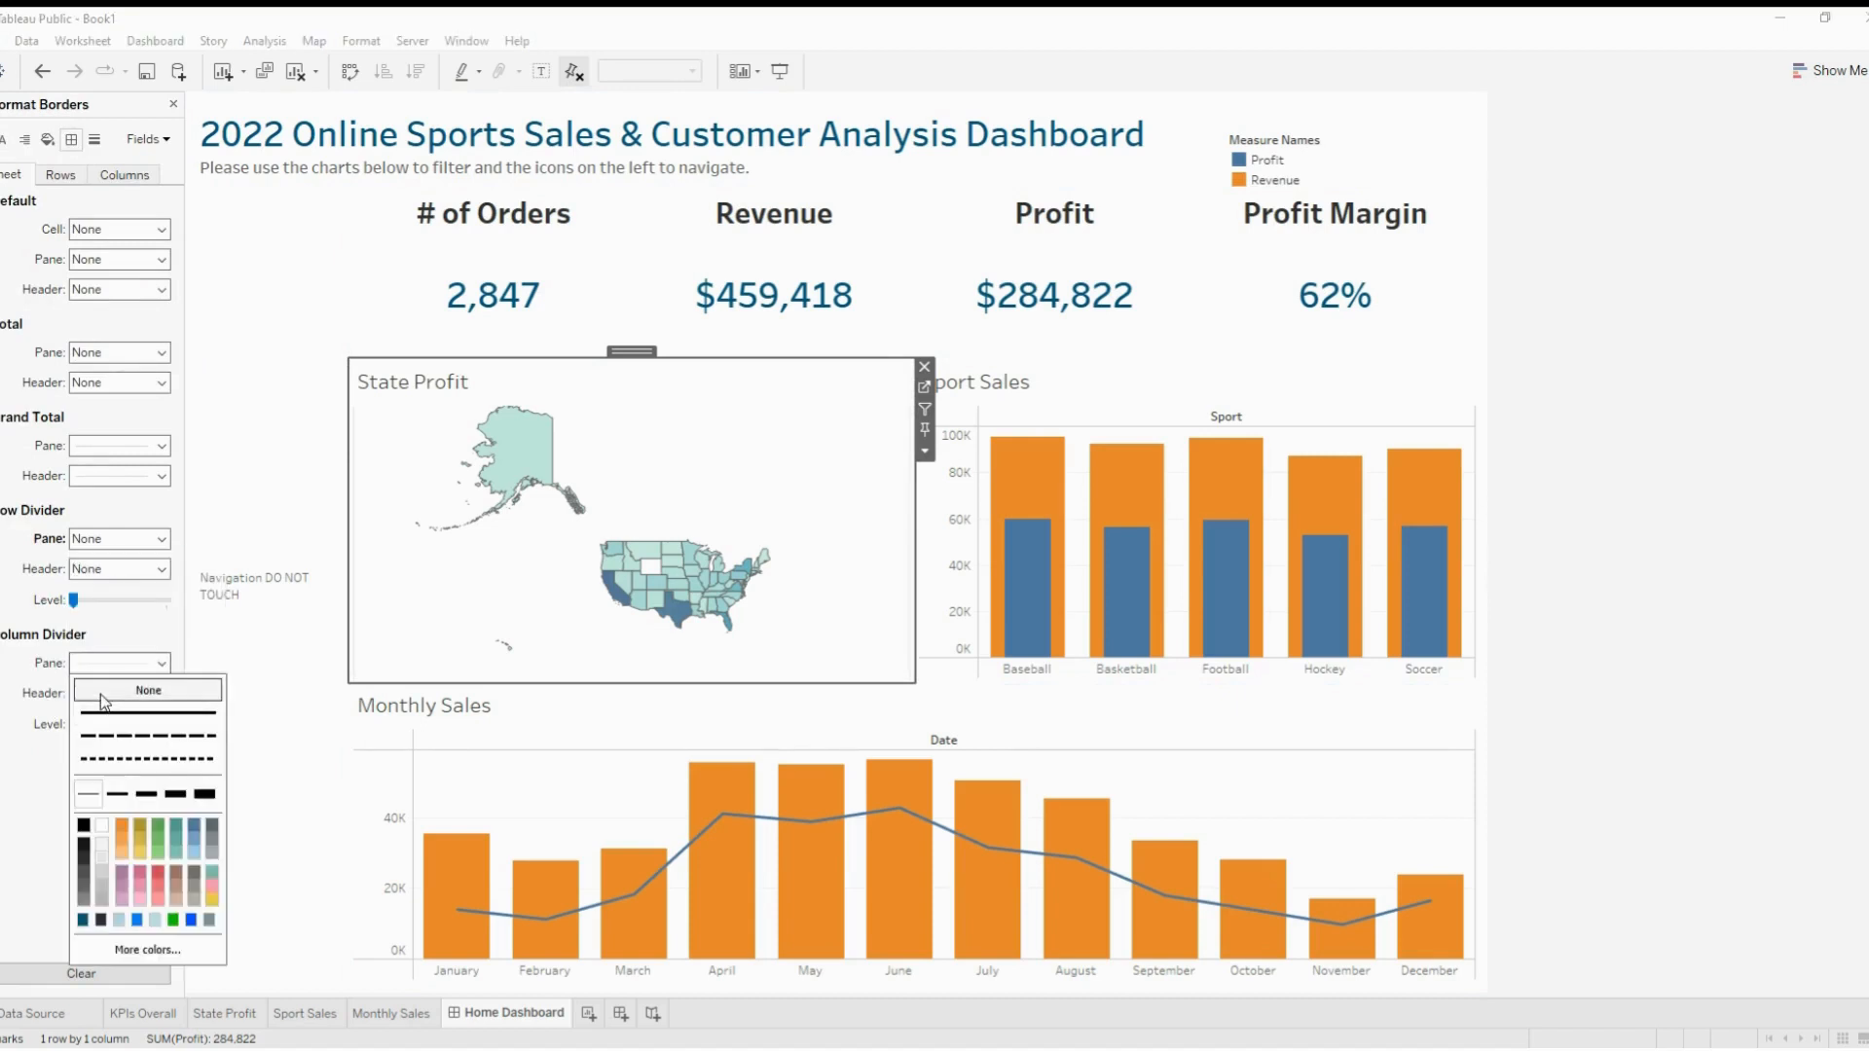
pyautogui.click(107, 691)
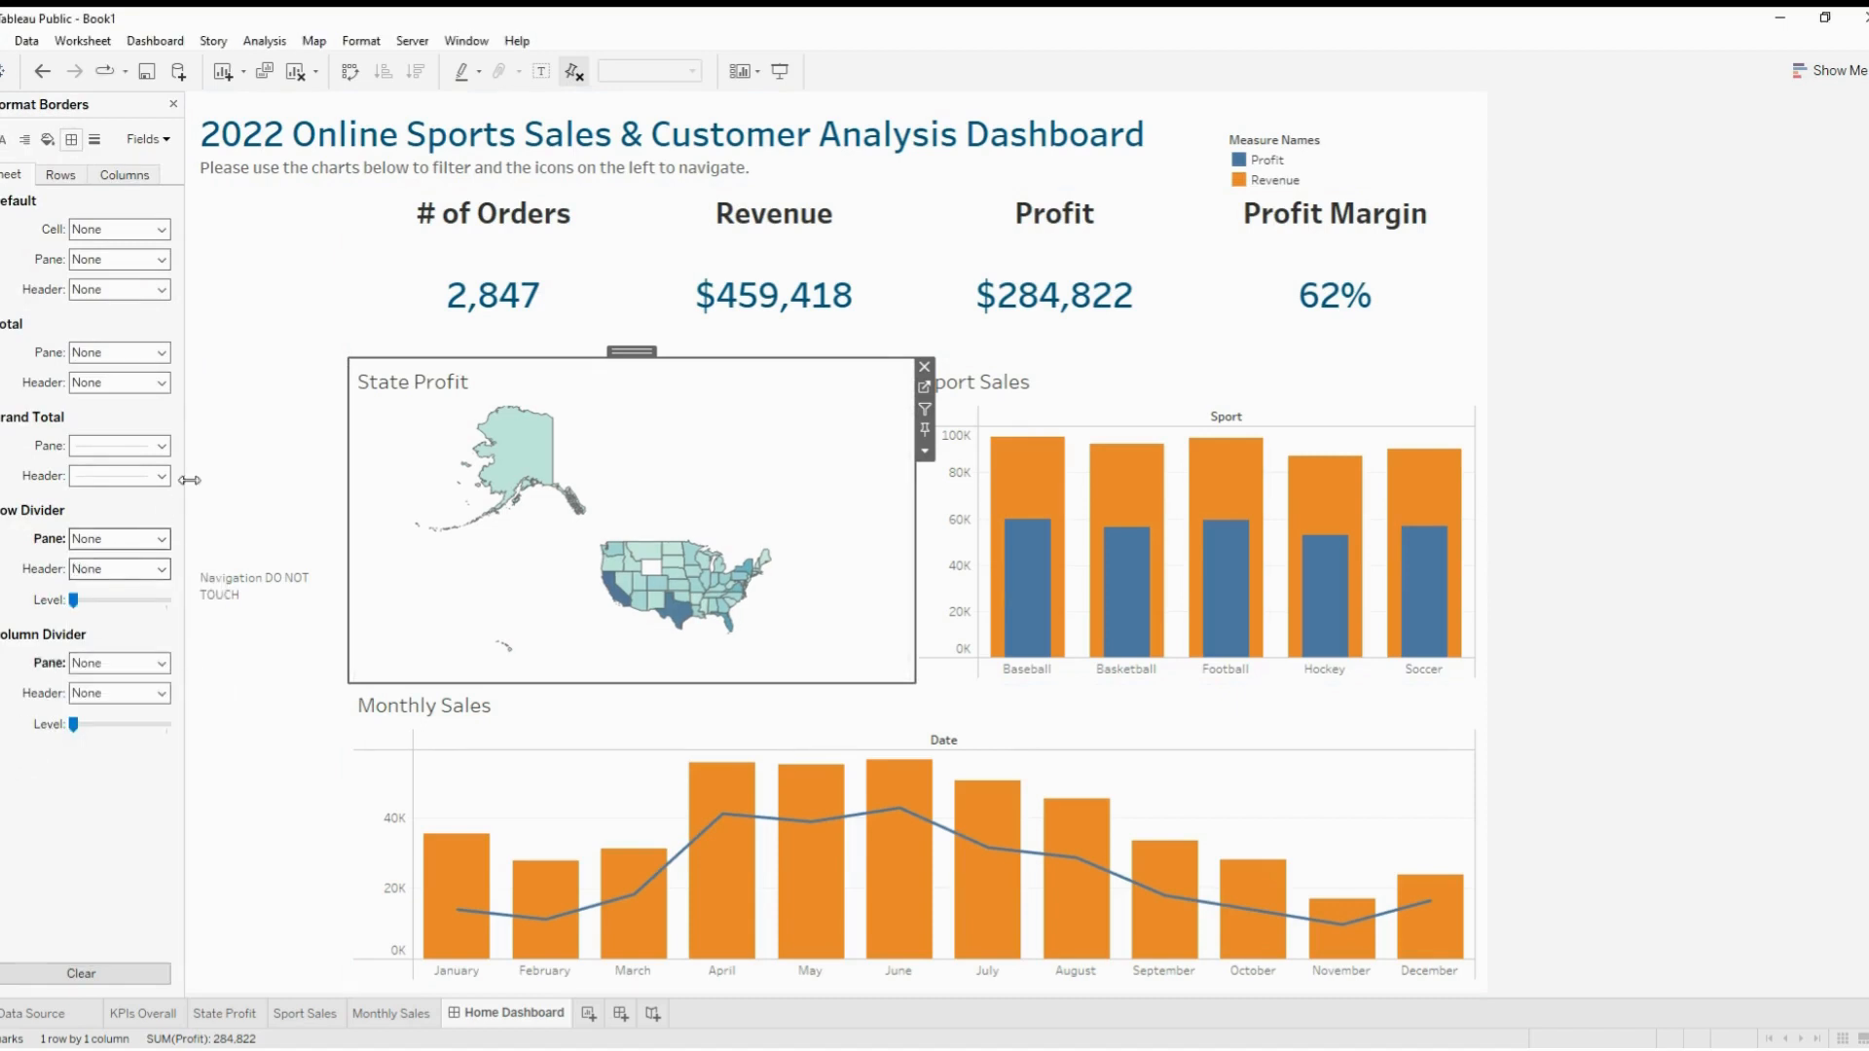
# Make the State Profit title bold and color it with the dark blue custom swatch
pyautogui.doubleClick(473, 381)
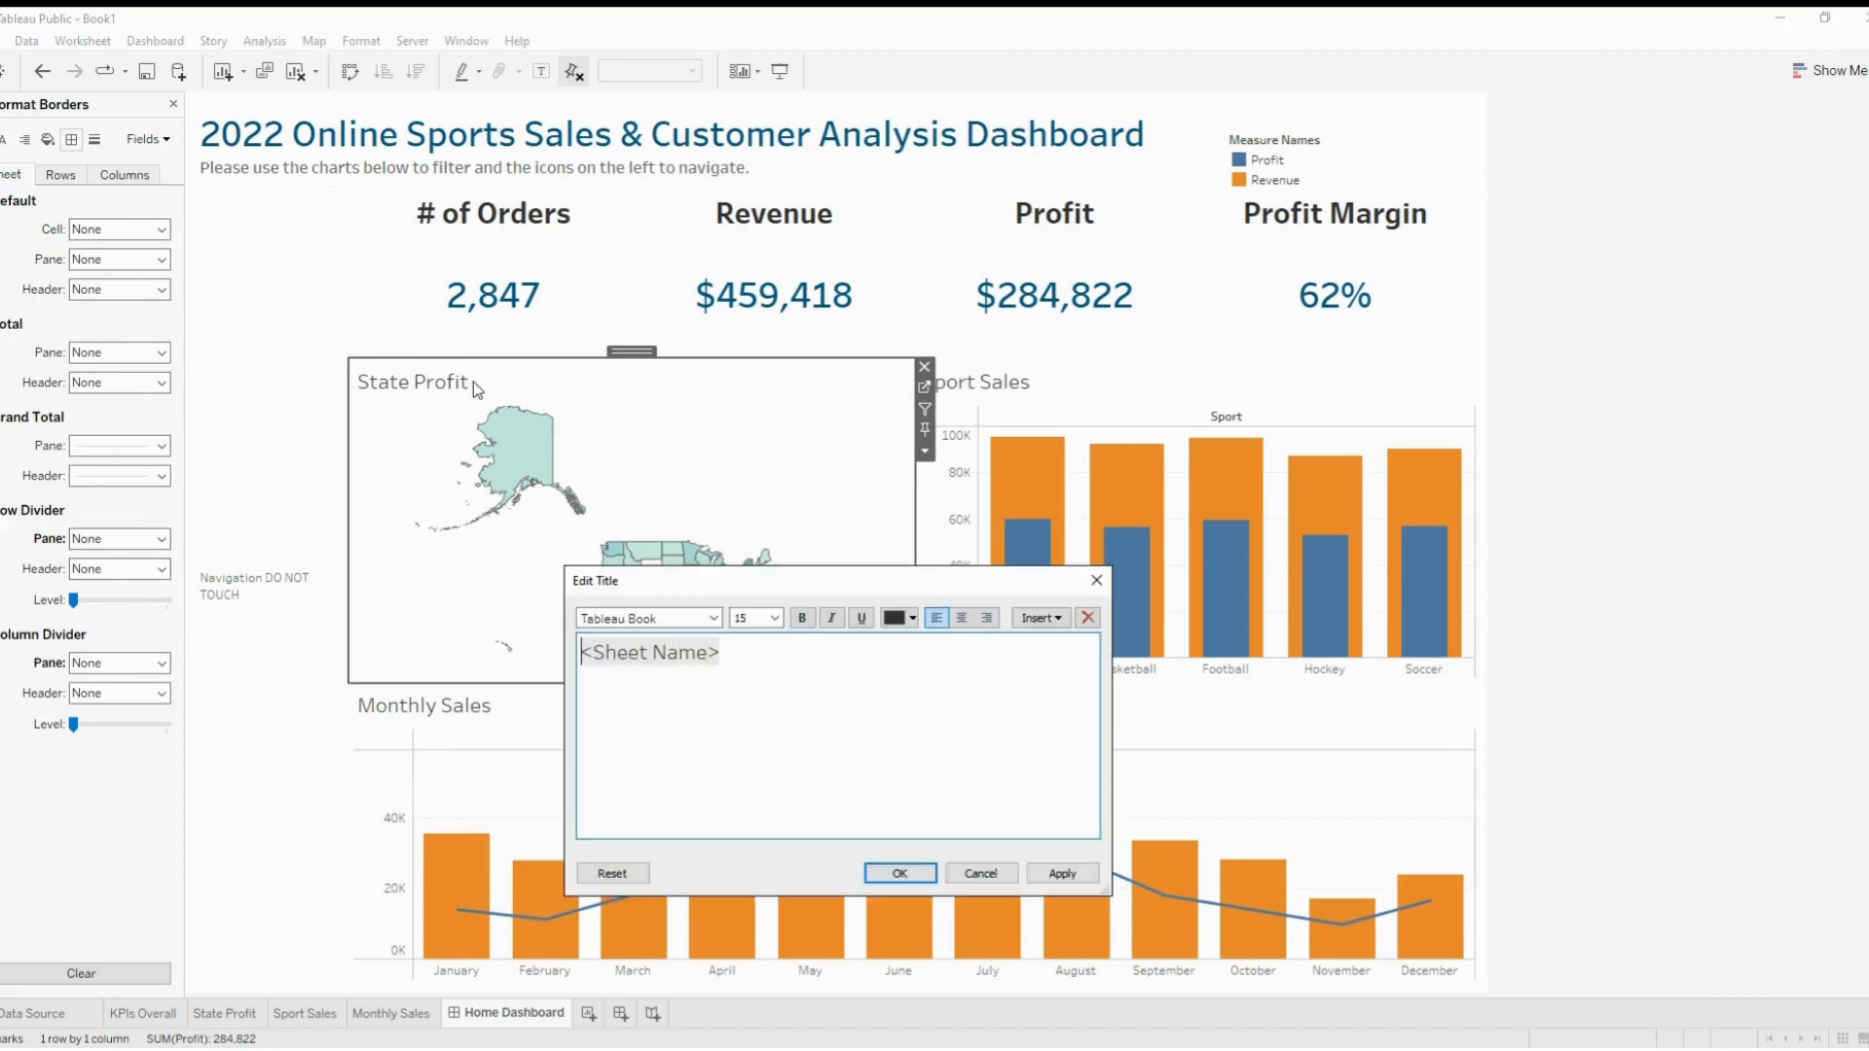
pyautogui.tripleClick(733, 655)
pyautogui.click(912, 618)
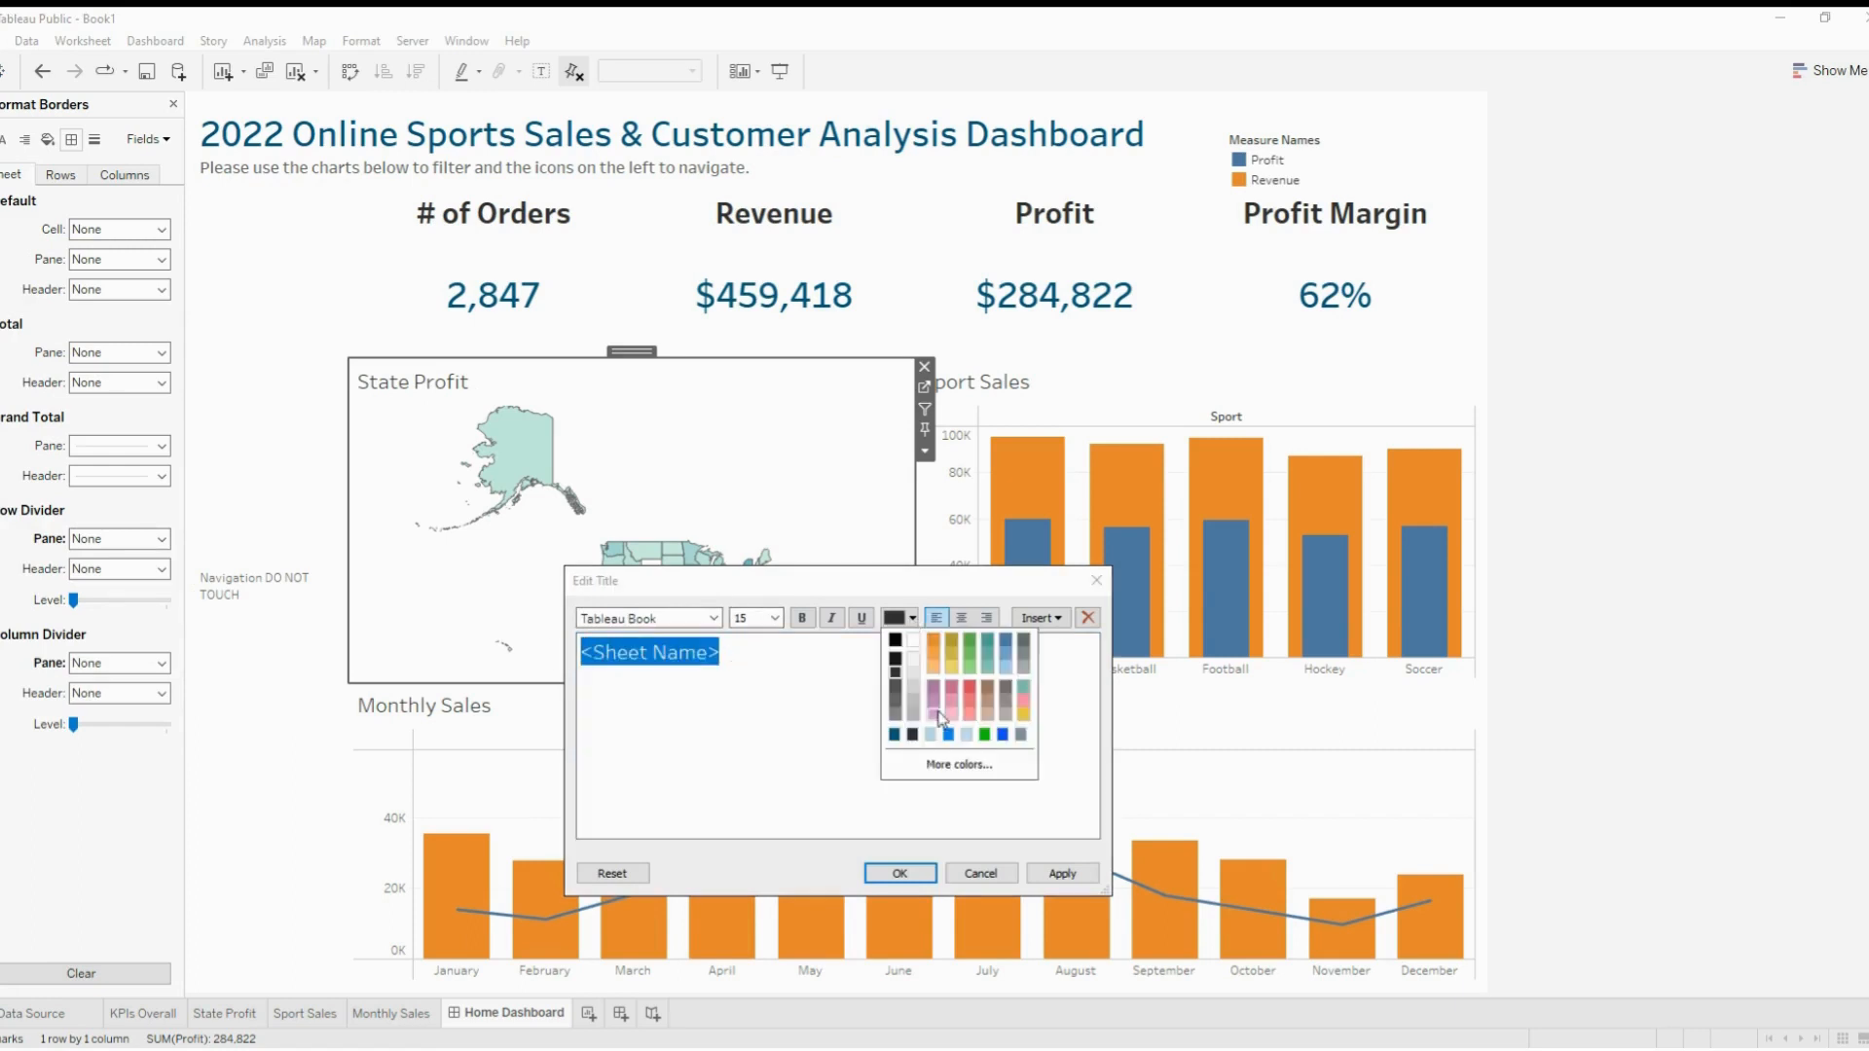
pyautogui.click(896, 735)
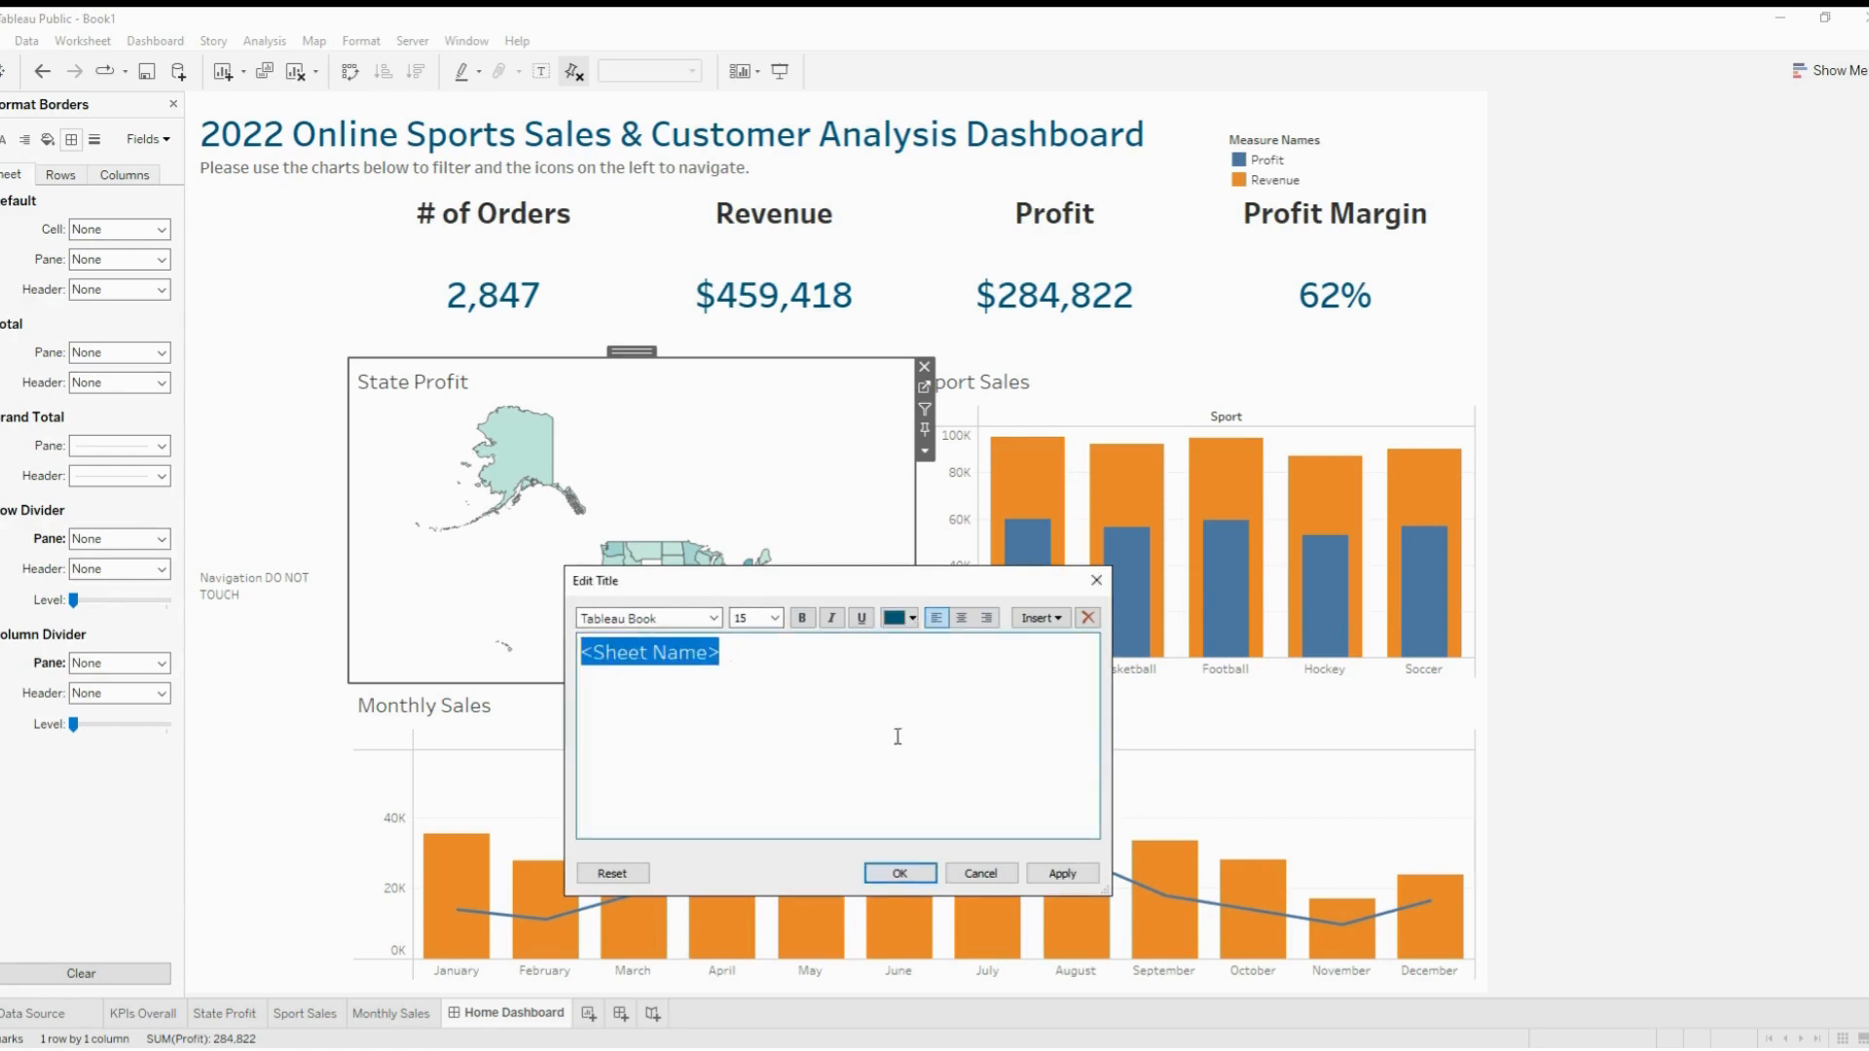
pyautogui.click(889, 872)
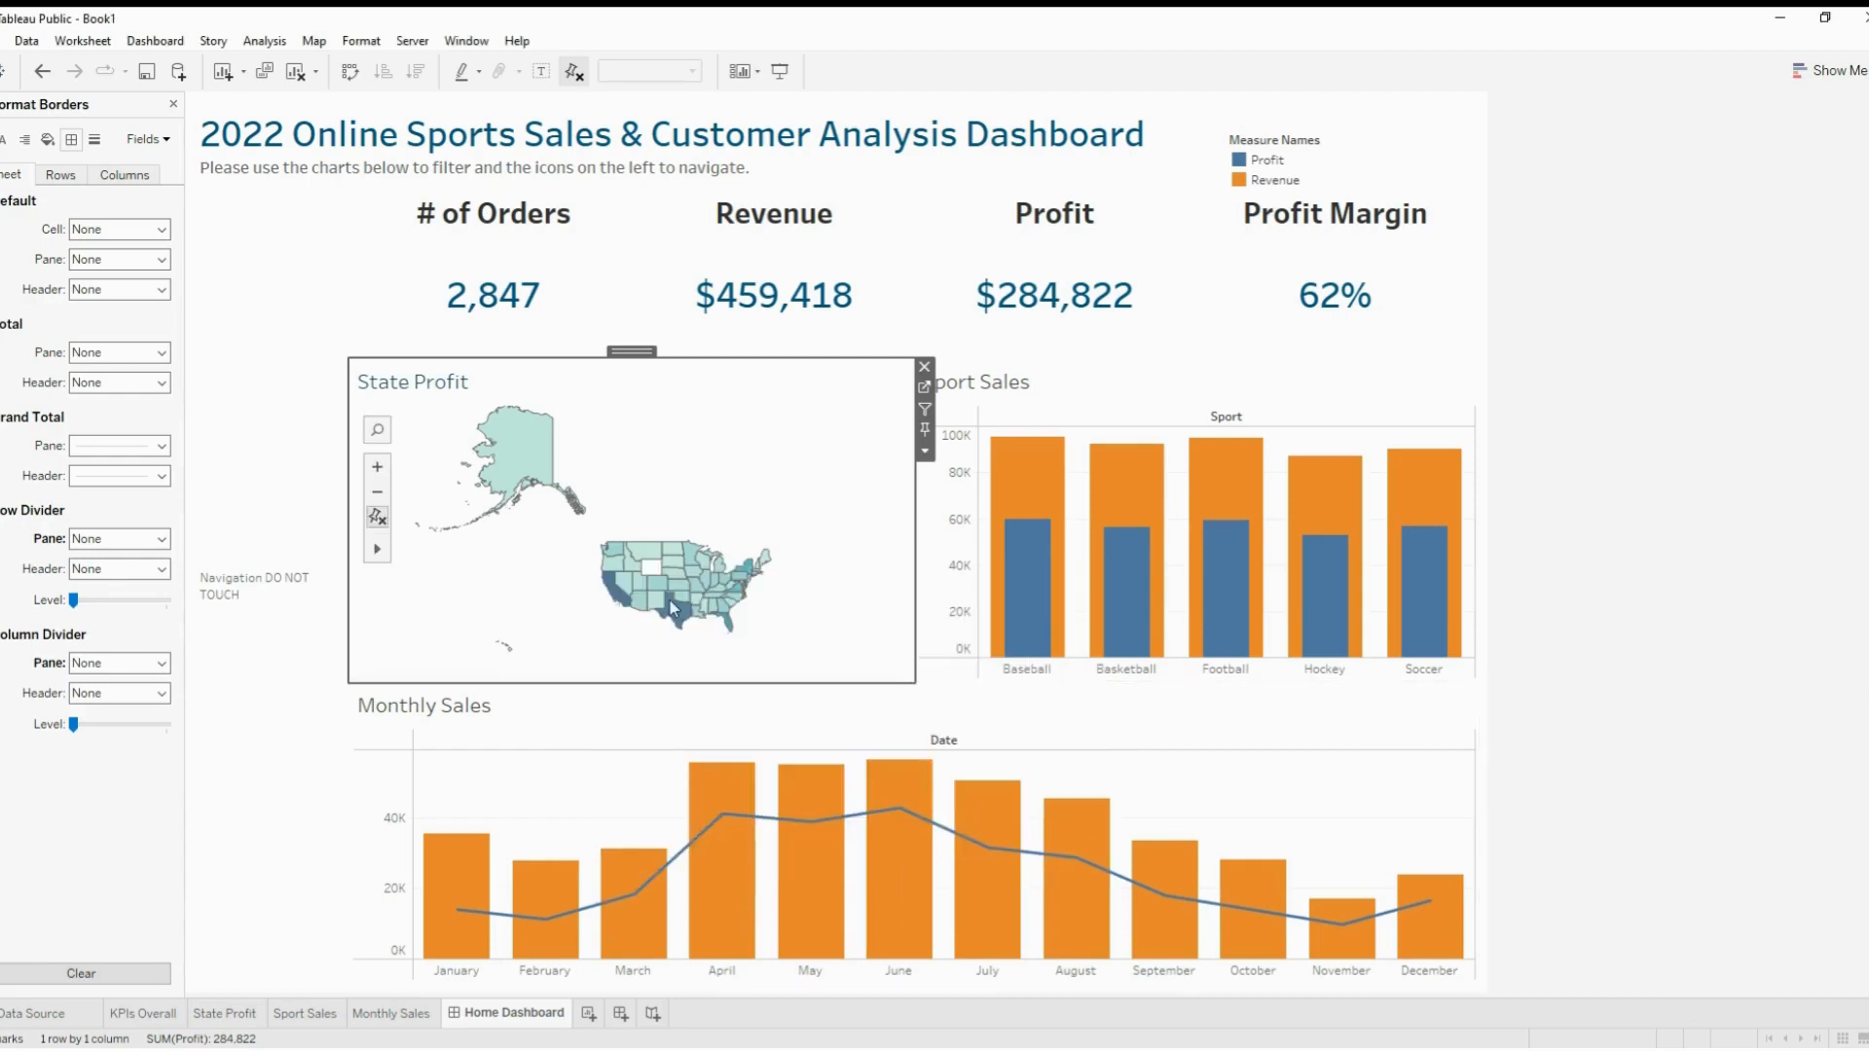
pyautogui.doubleClick(501, 386)
pyautogui.moveTo(818, 746); pyautogui.dragTo(524, 638)
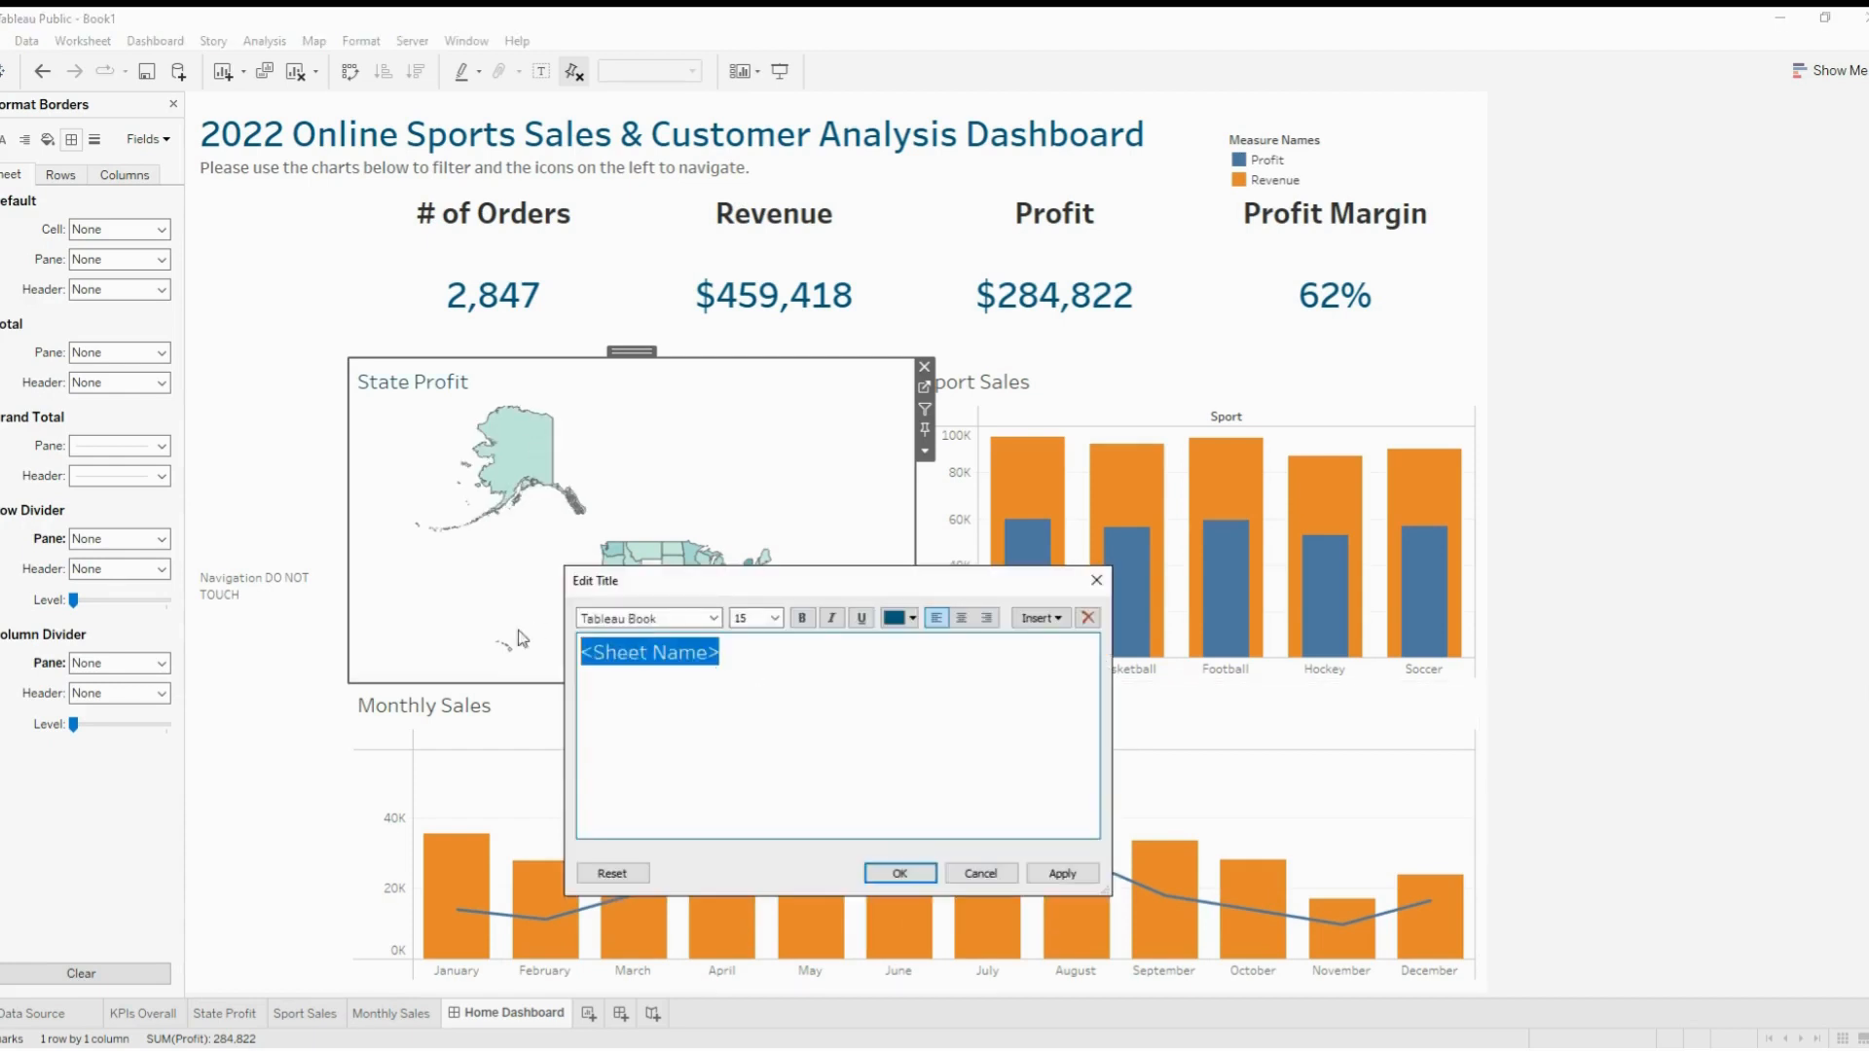
pyautogui.click(802, 618)
pyautogui.click(900, 873)
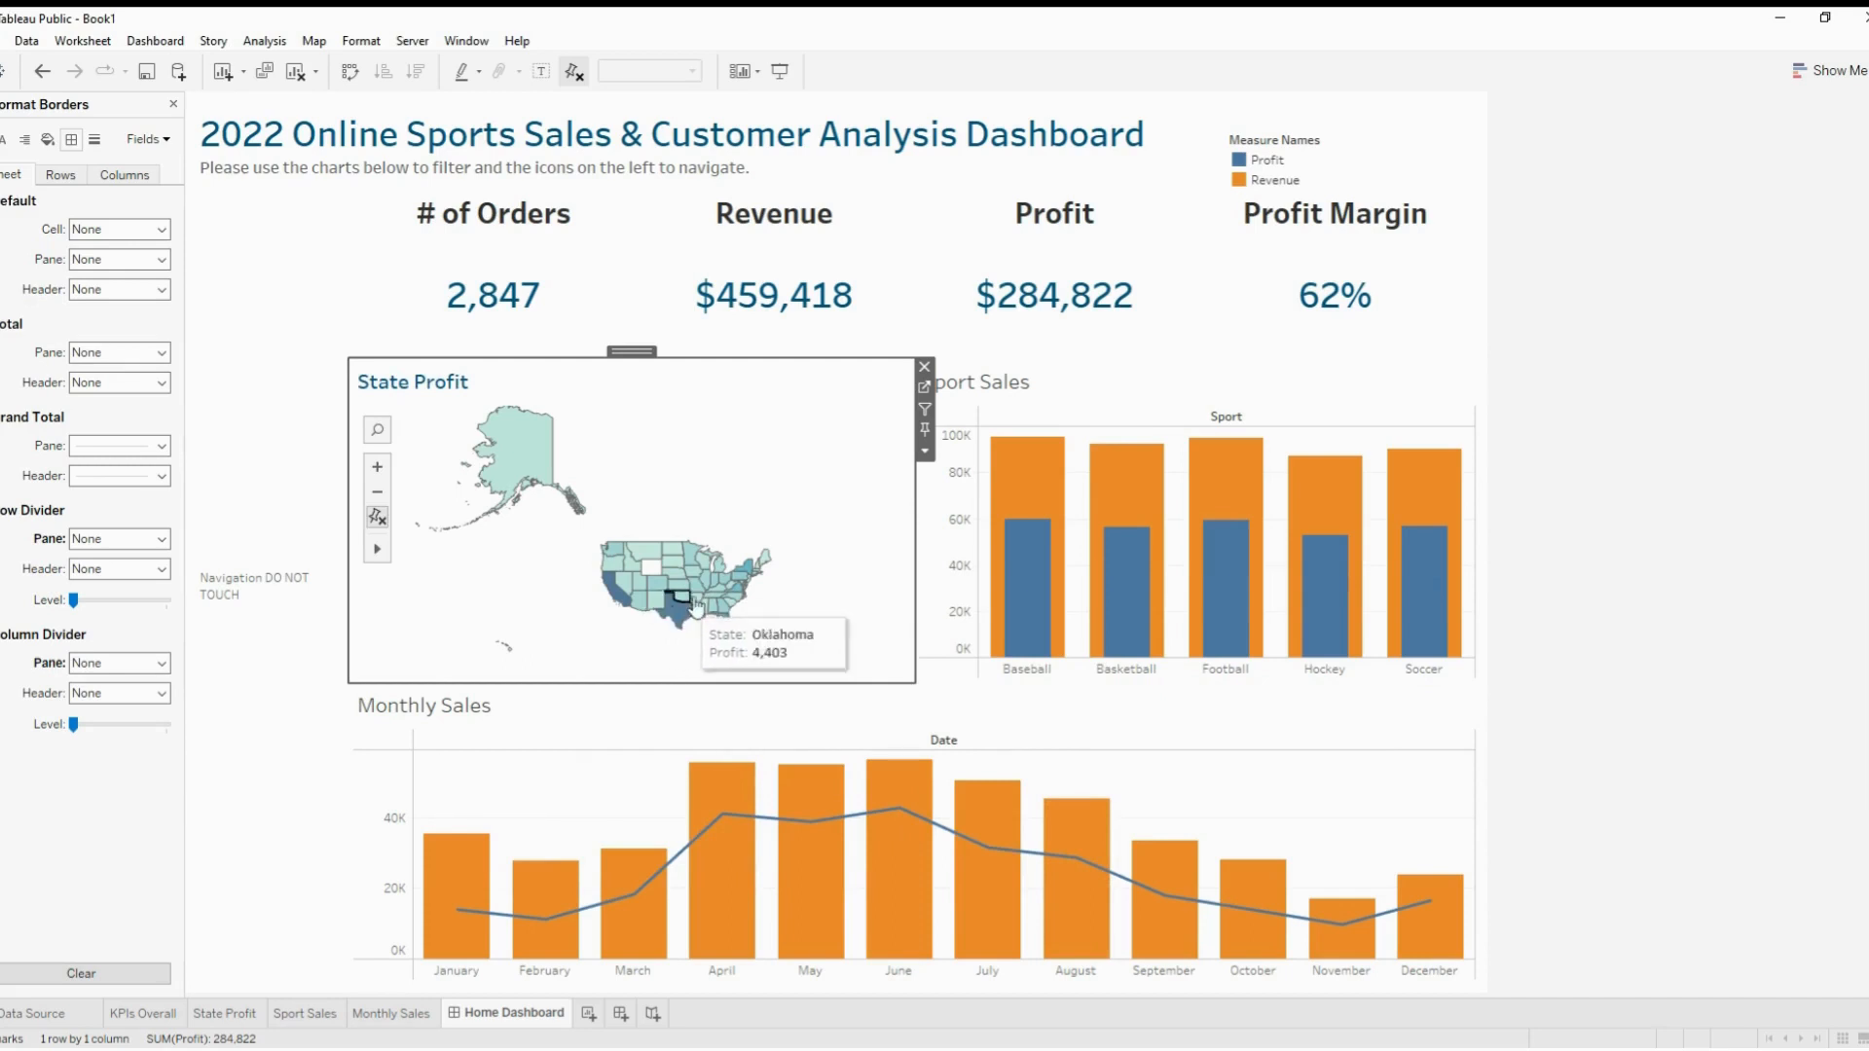
# Open the State Profit worksheet and format the SUM(Profit) axis numbers as Currency (Custom) with 0 decimal places
pyautogui.click(924, 389)
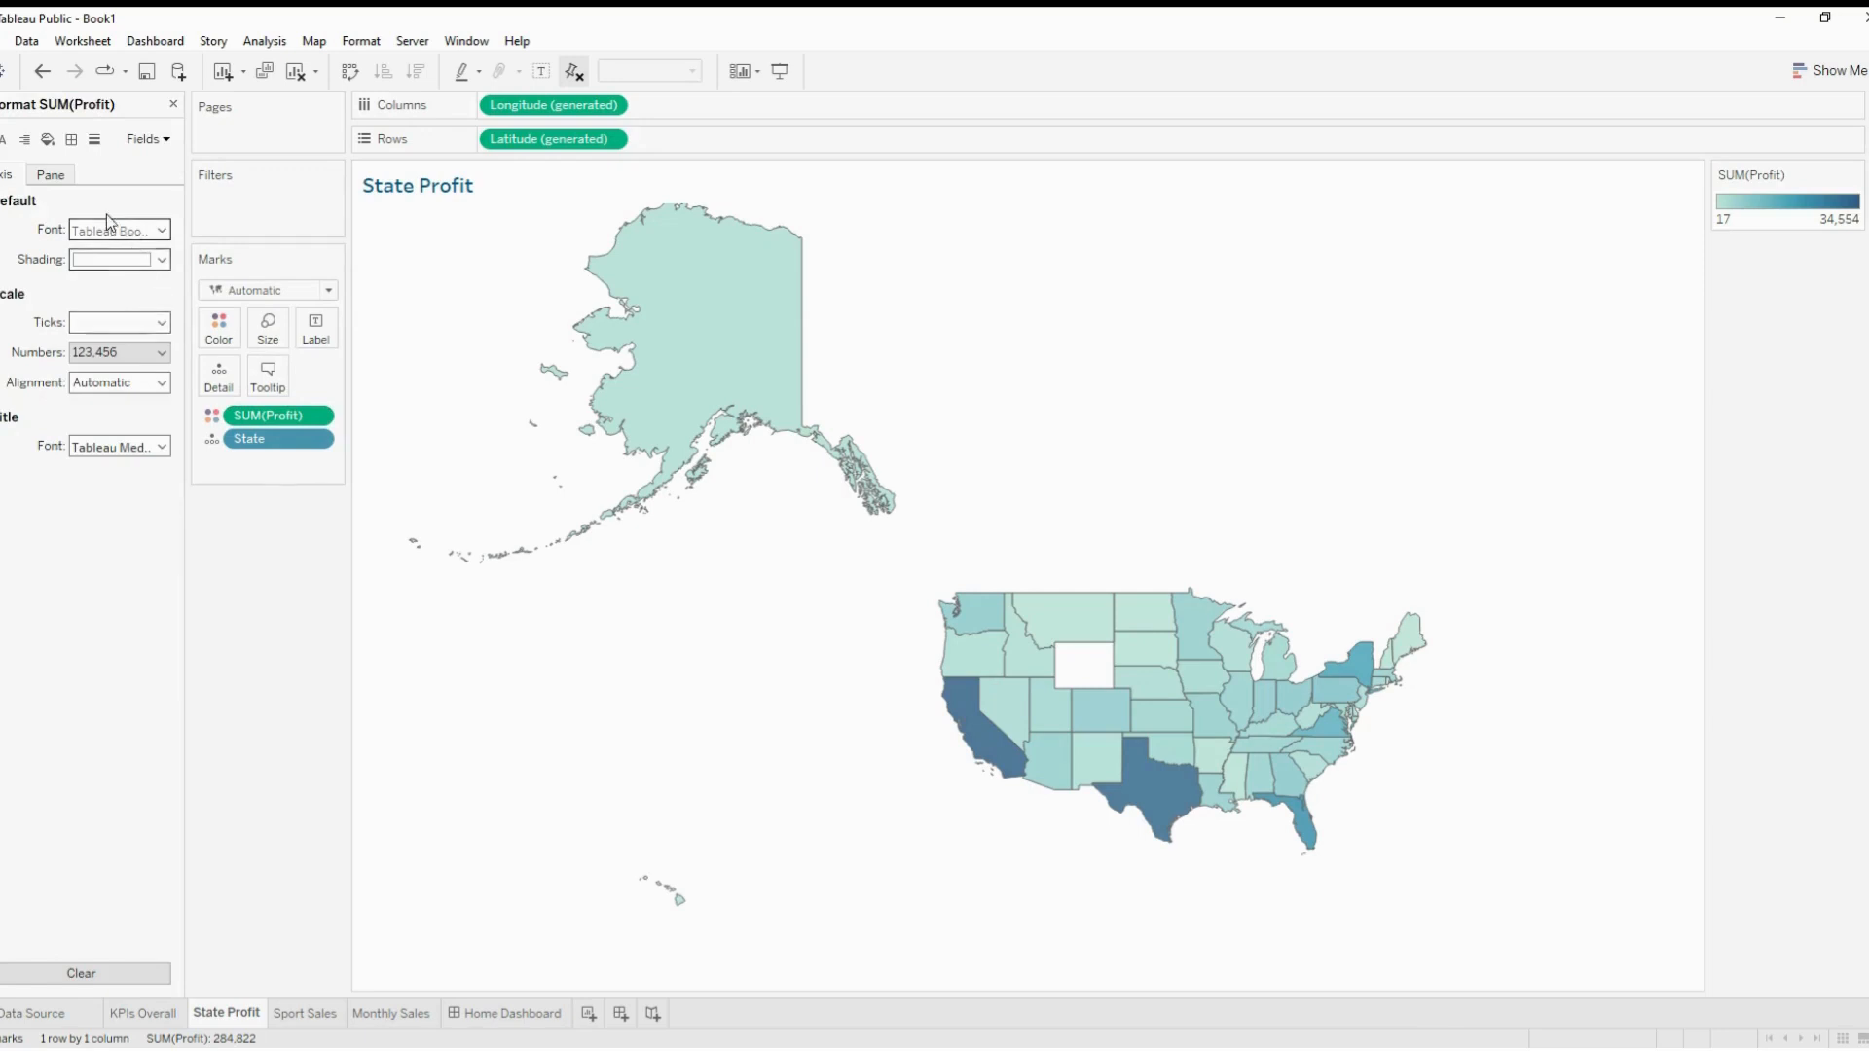
pyautogui.click(141, 355)
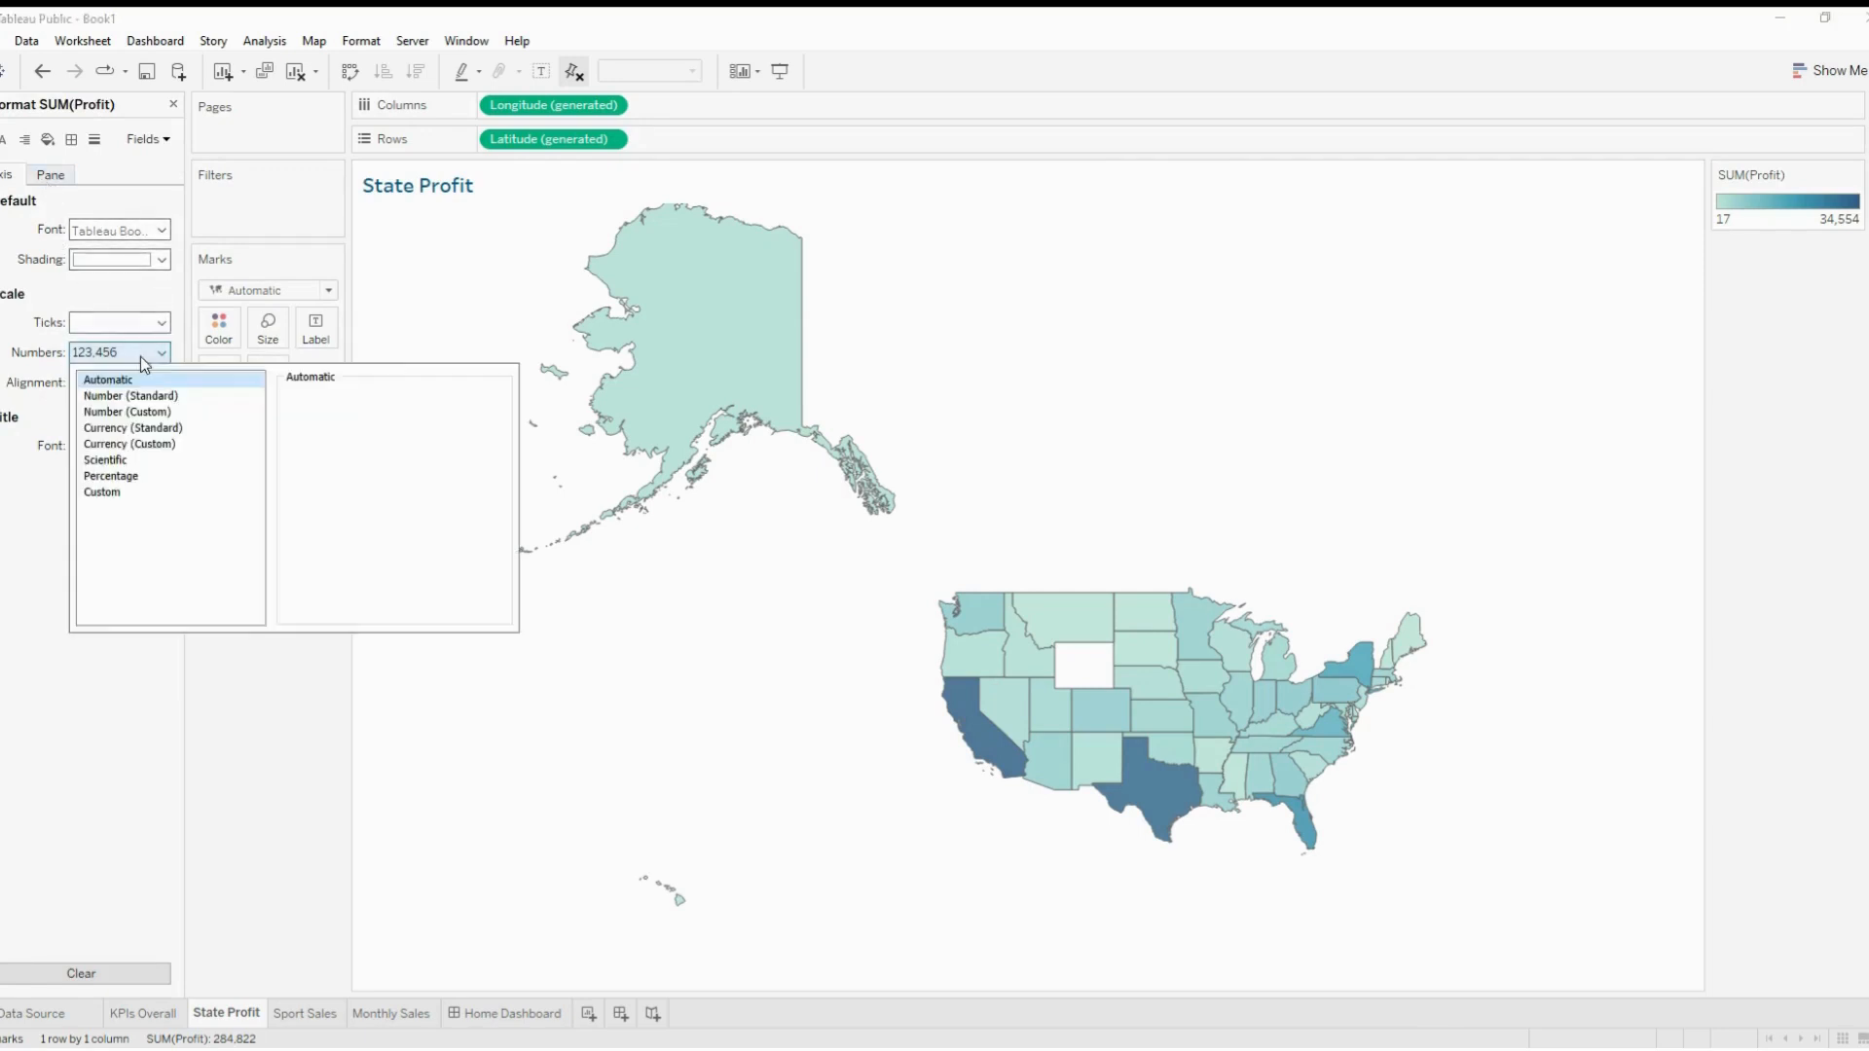
pyautogui.click(143, 445)
pyautogui.click(340, 422)
pyautogui.click(339, 422)
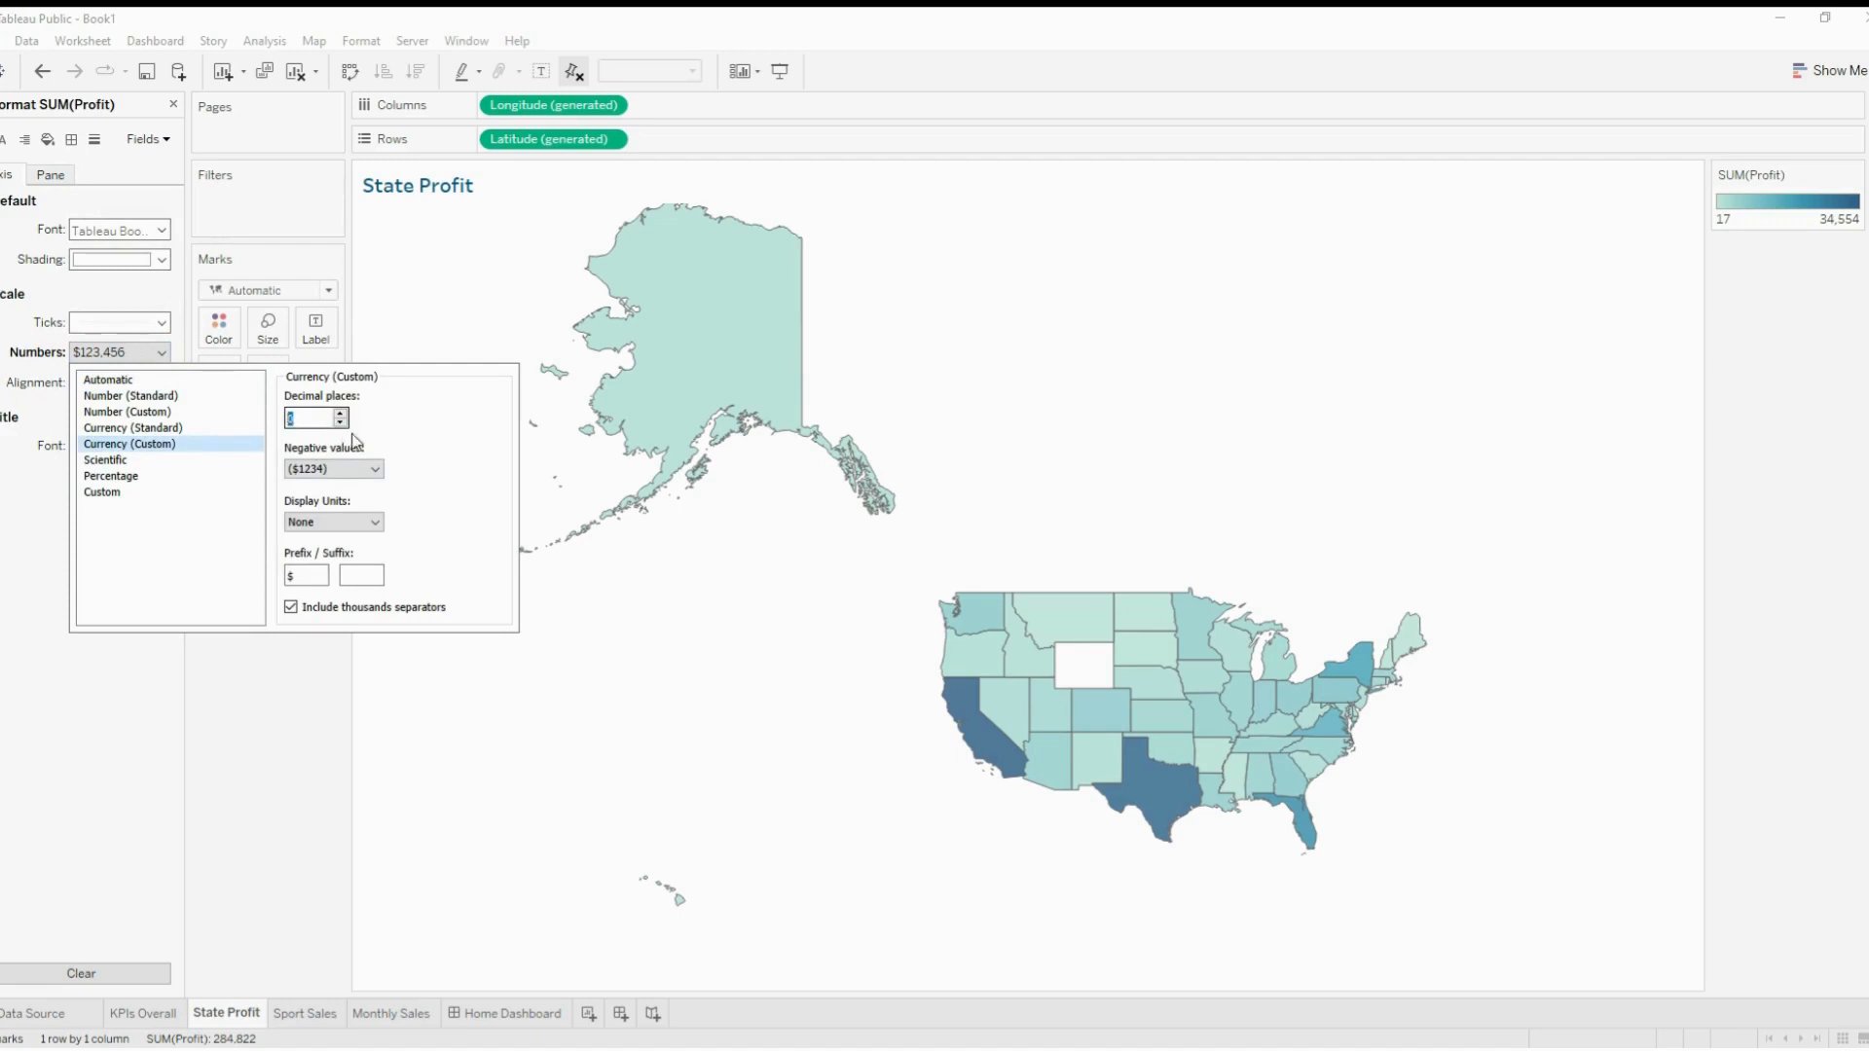
# Format the SUM(Profit) pane numbers in the State Profit sheet as Currency (Custom) with 0 decimal places
pyautogui.moveTo(1022, 710)
pyautogui.moveTo(1103, 729)
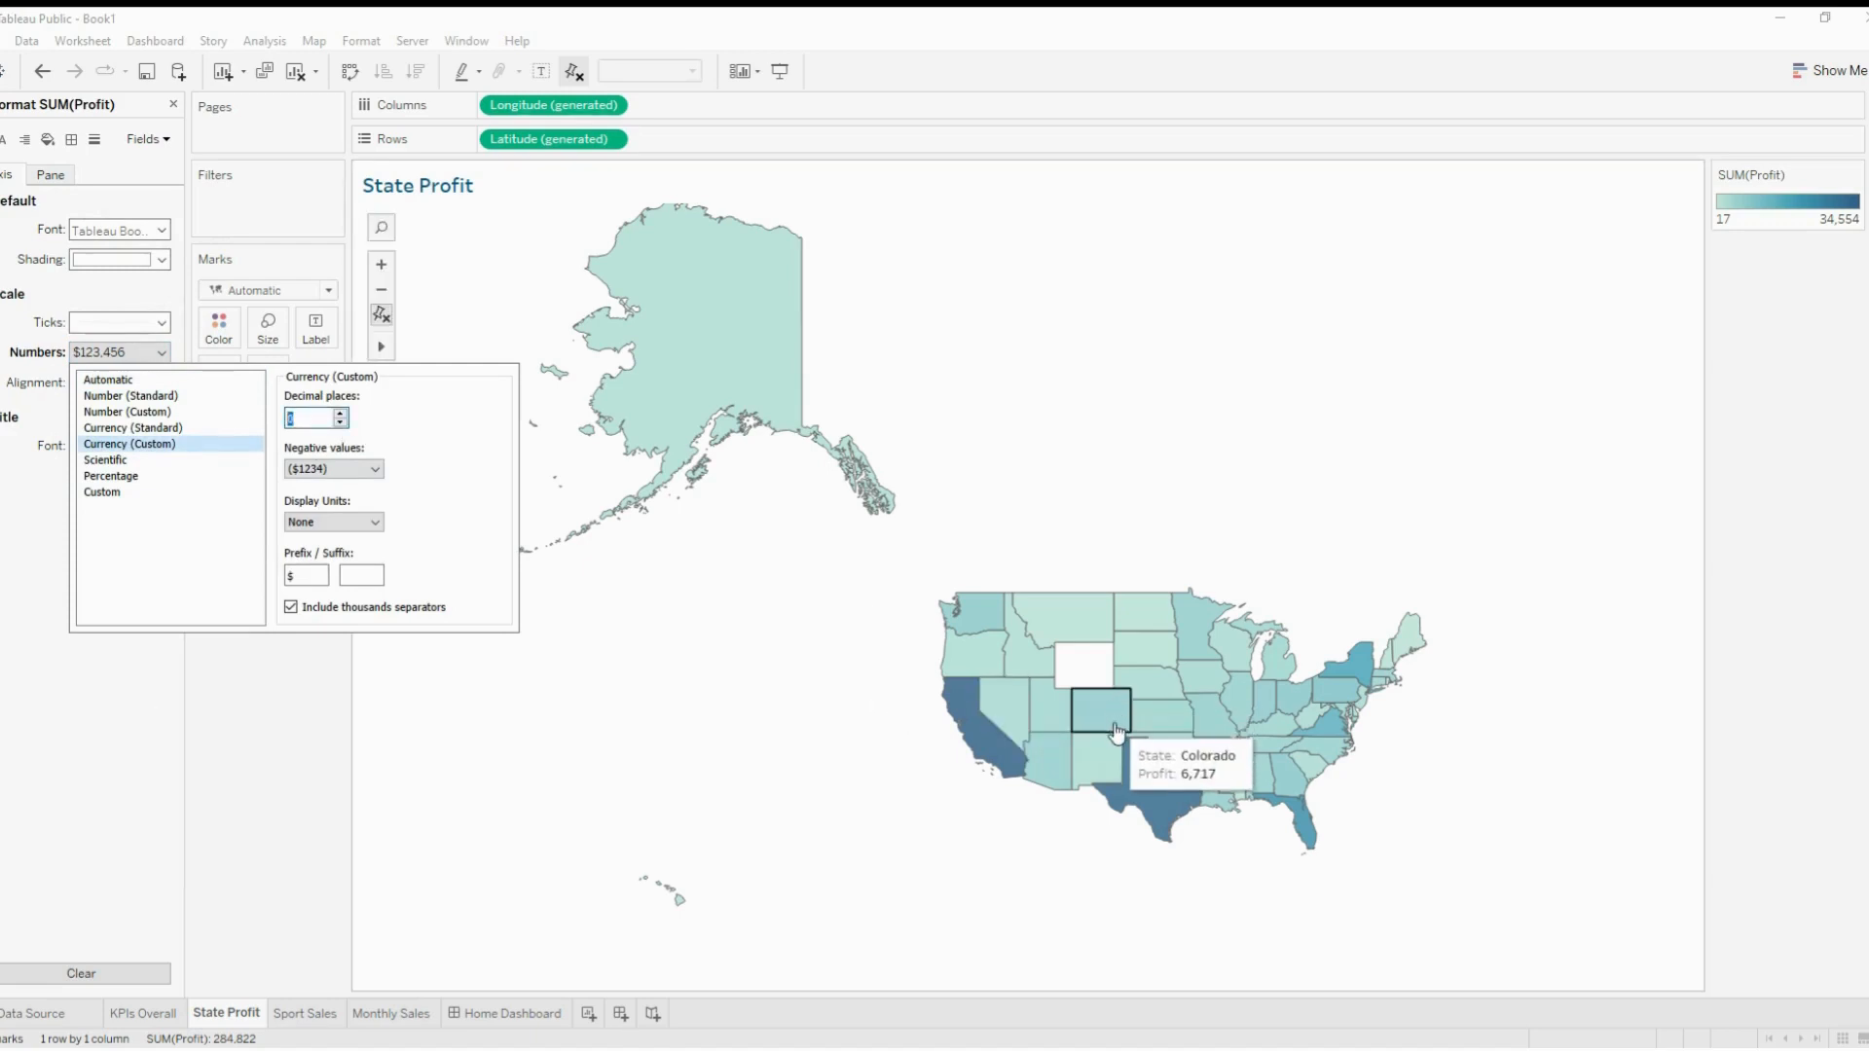
pyautogui.click(78, 763)
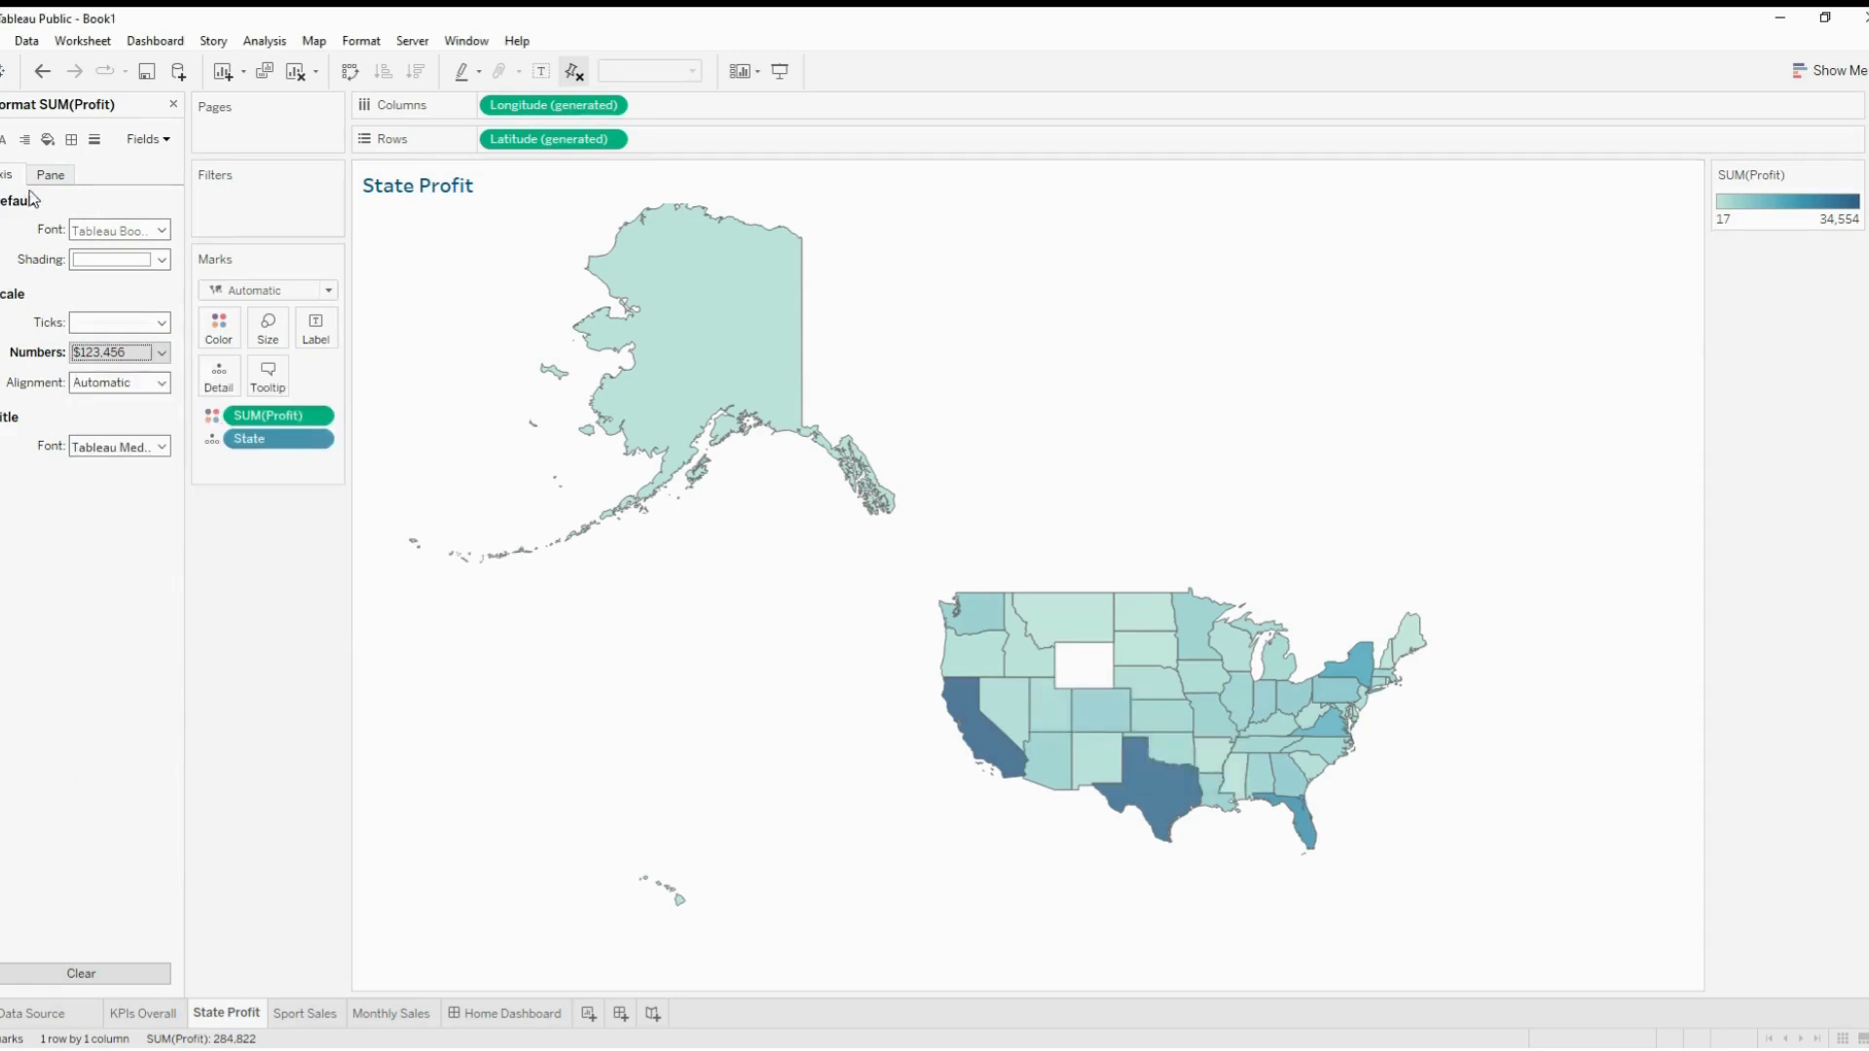
pyautogui.click(50, 177)
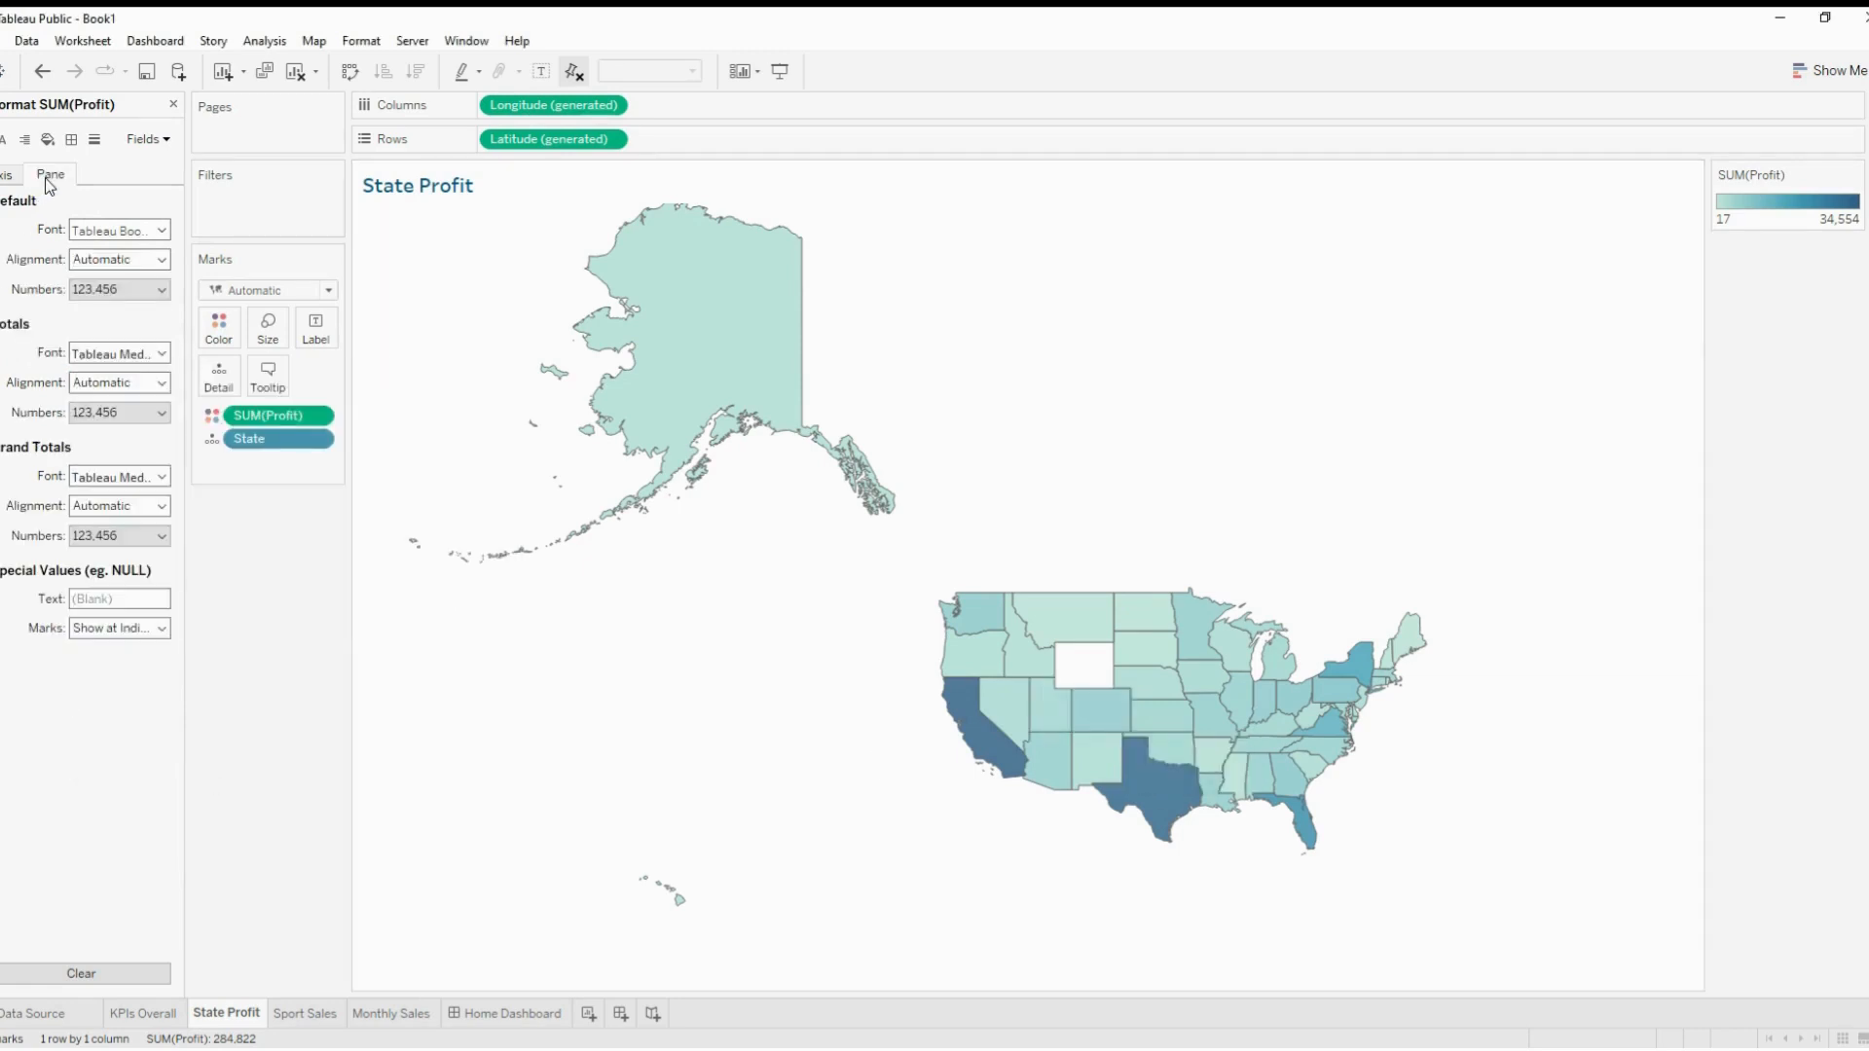
pyautogui.click(121, 289)
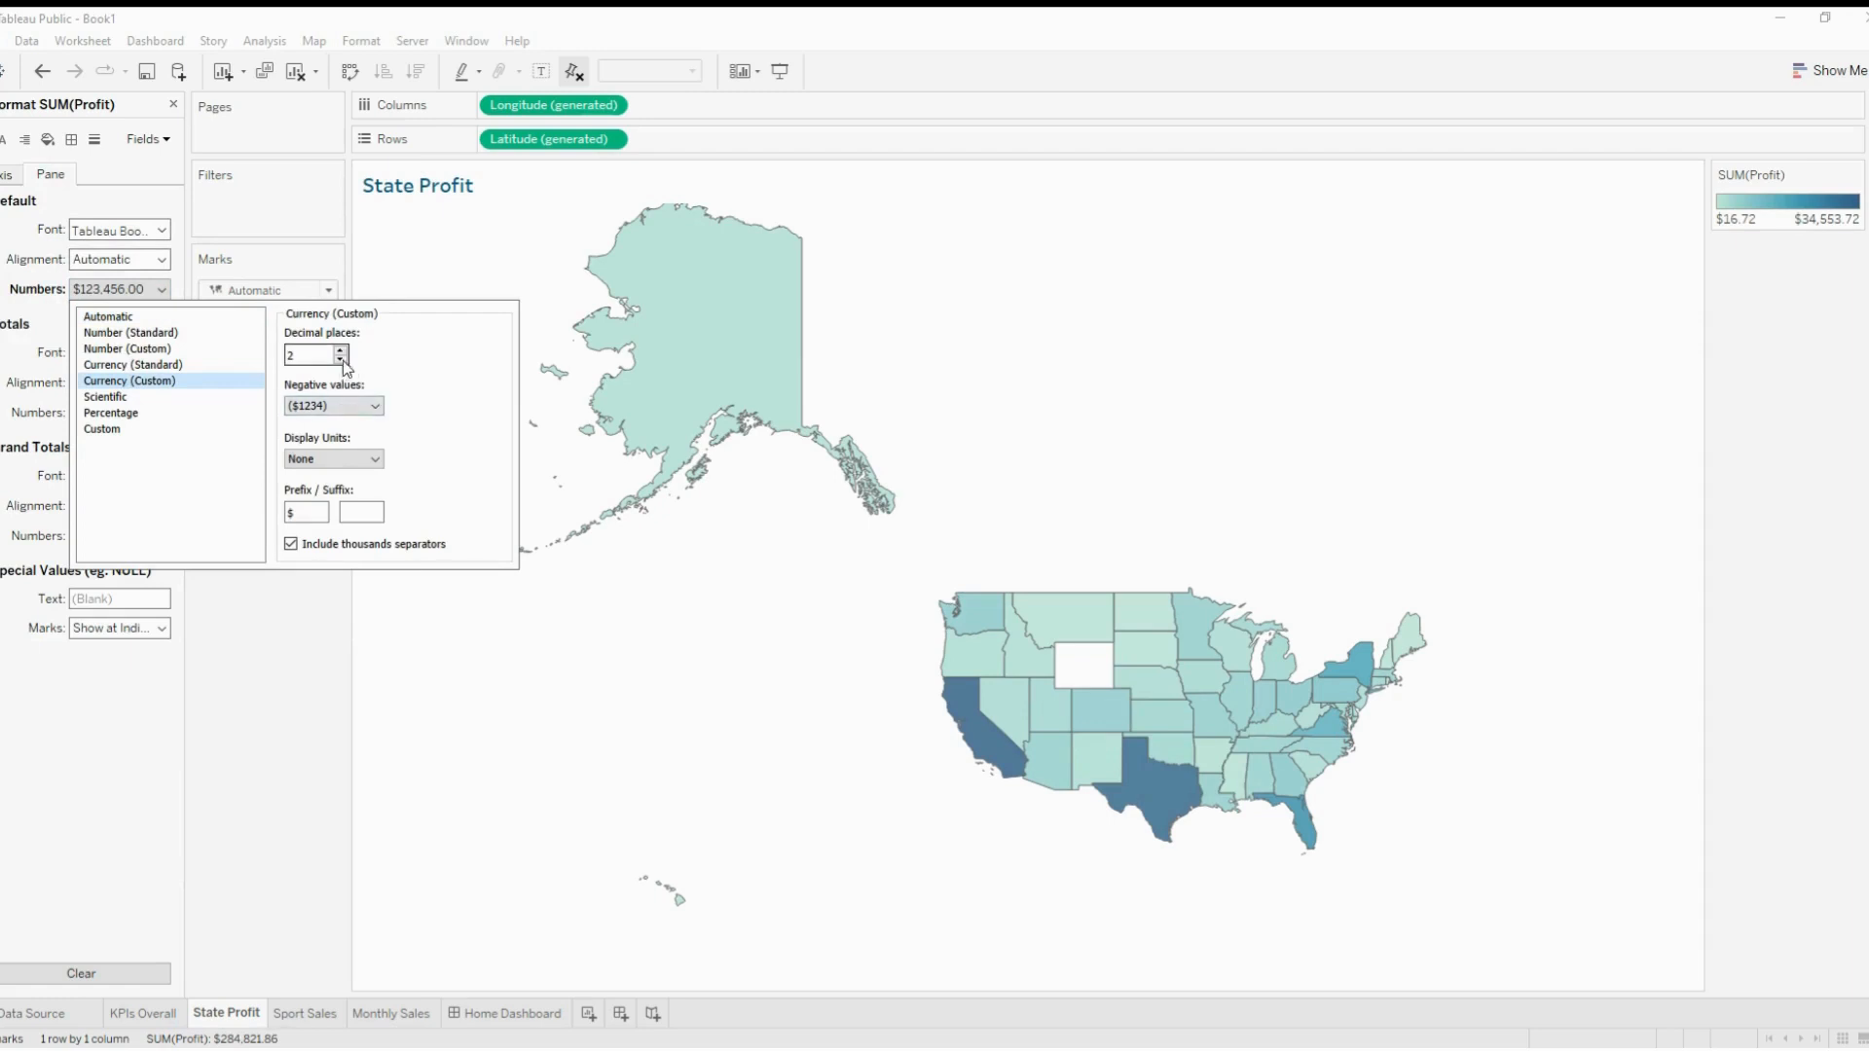
pyautogui.click(340, 359)
pyautogui.click(340, 359)
pyautogui.moveTo(1058, 725)
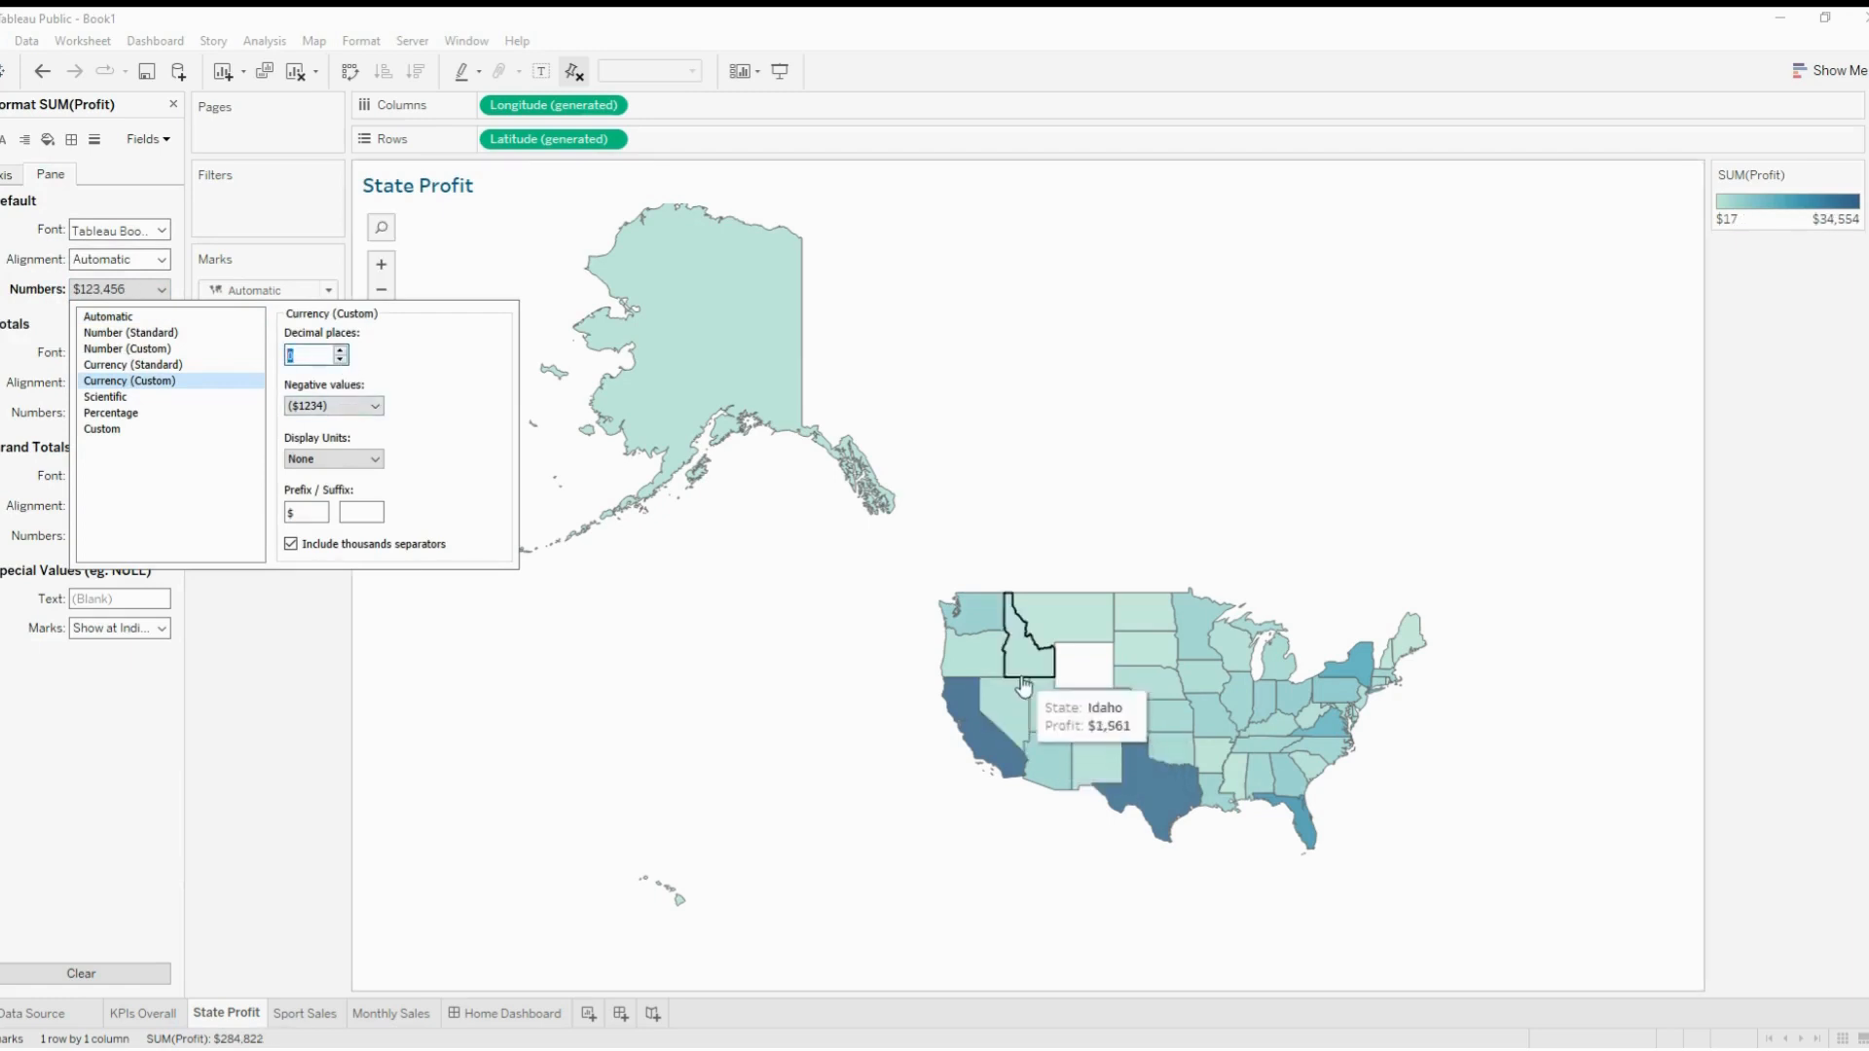
pyautogui.moveTo(1107, 624)
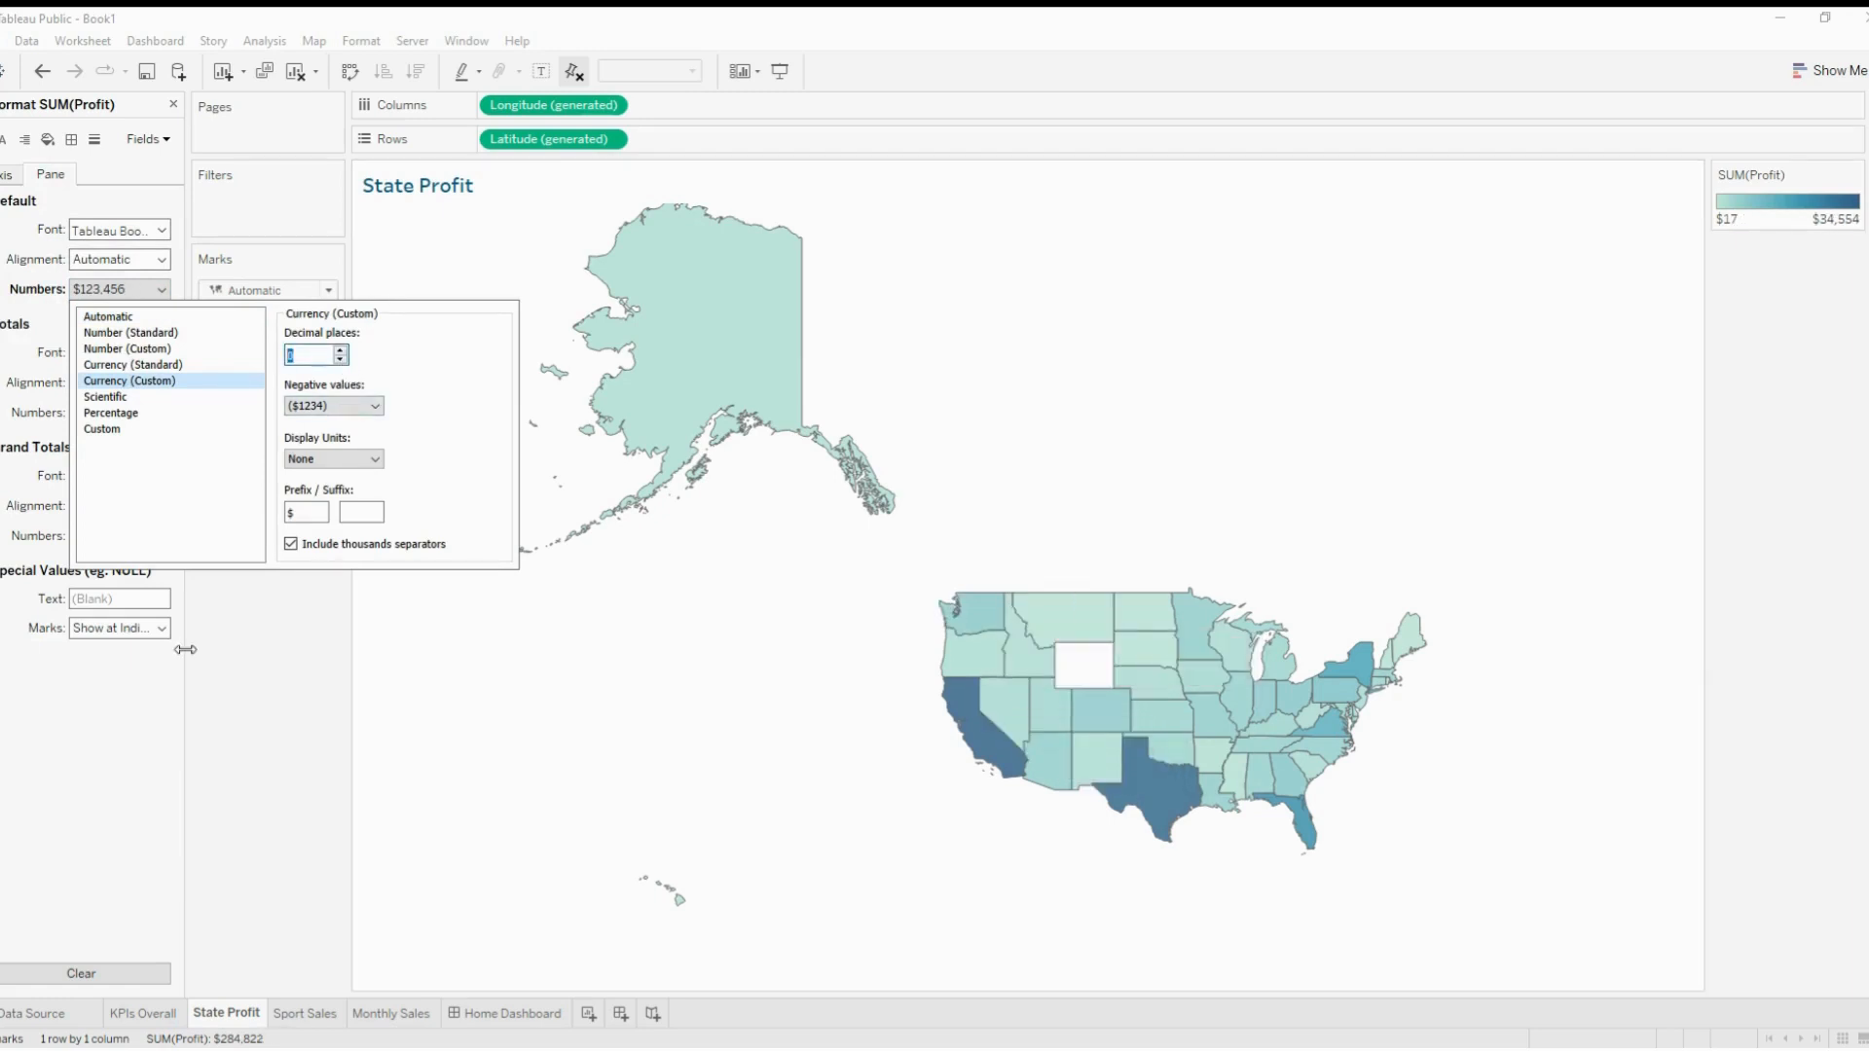
pyautogui.click(173, 104)
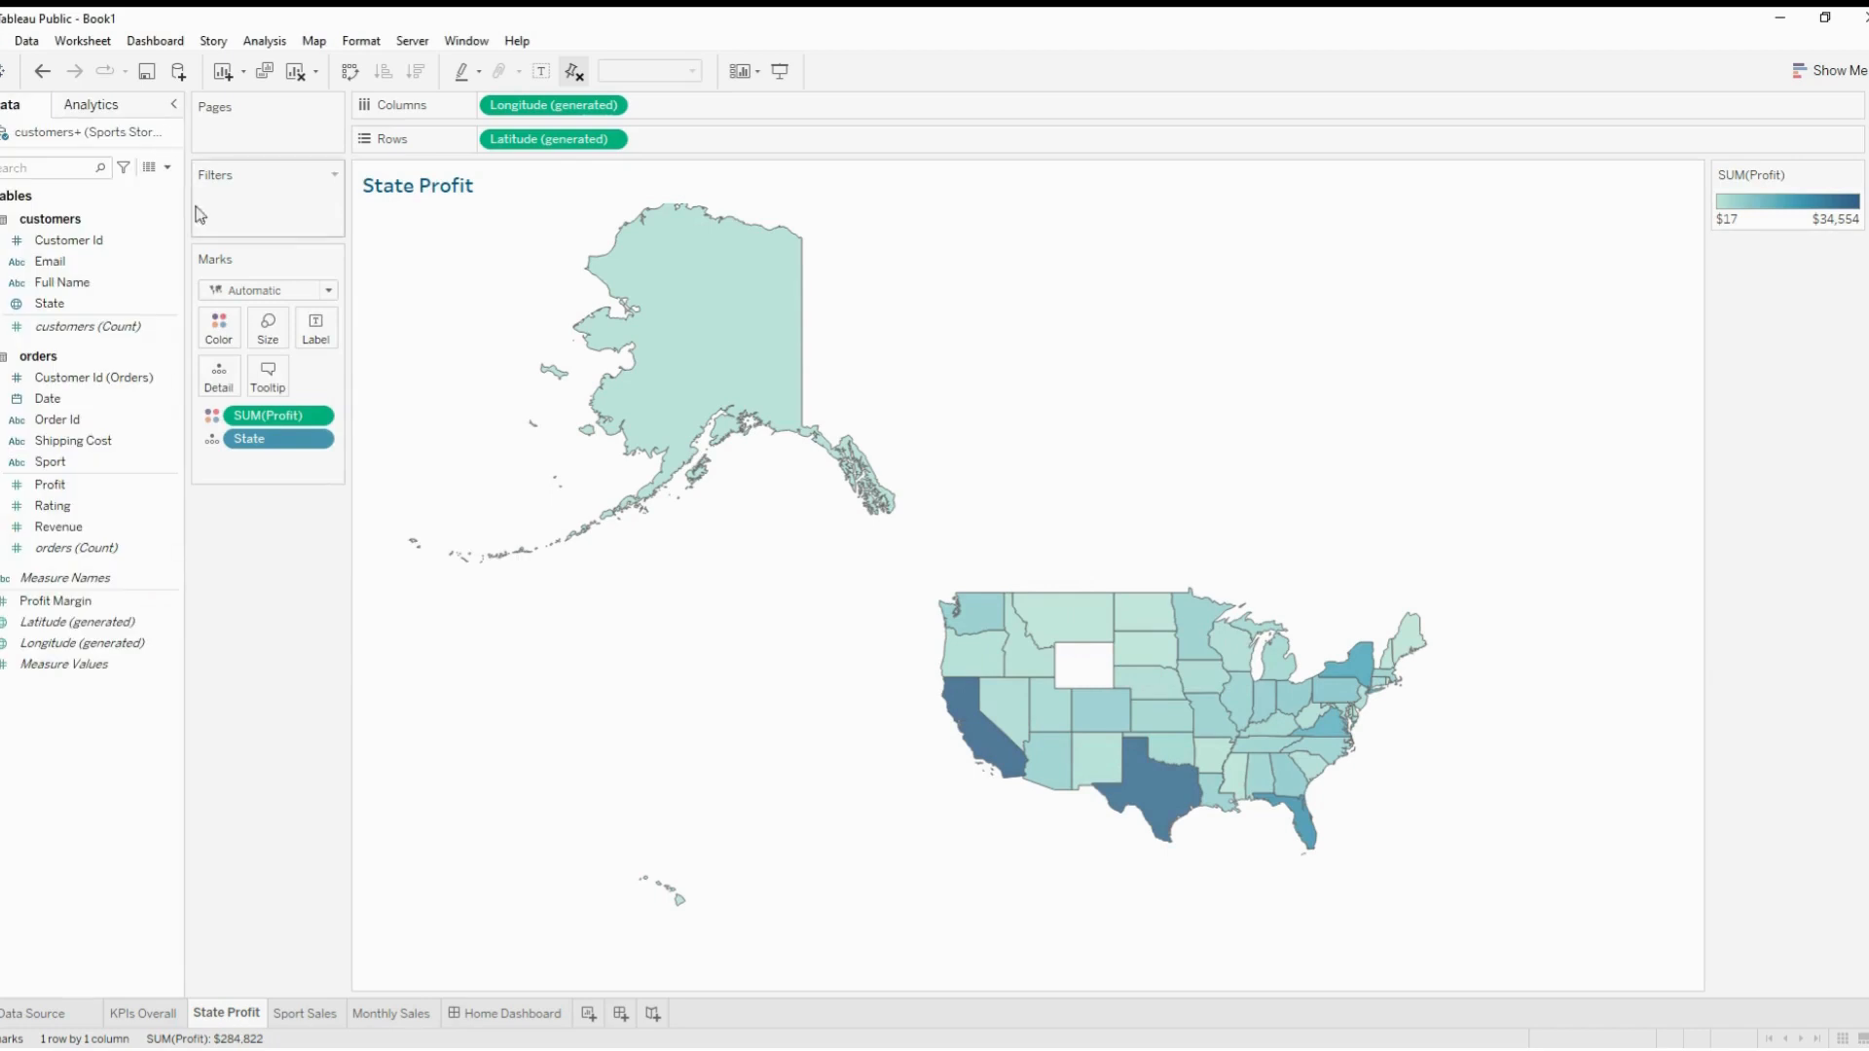
# Return to the Home Dashboard and check the profit format in the State Profit map's tooltips
pyautogui.click(497, 1014)
pyautogui.moveTo(711, 603)
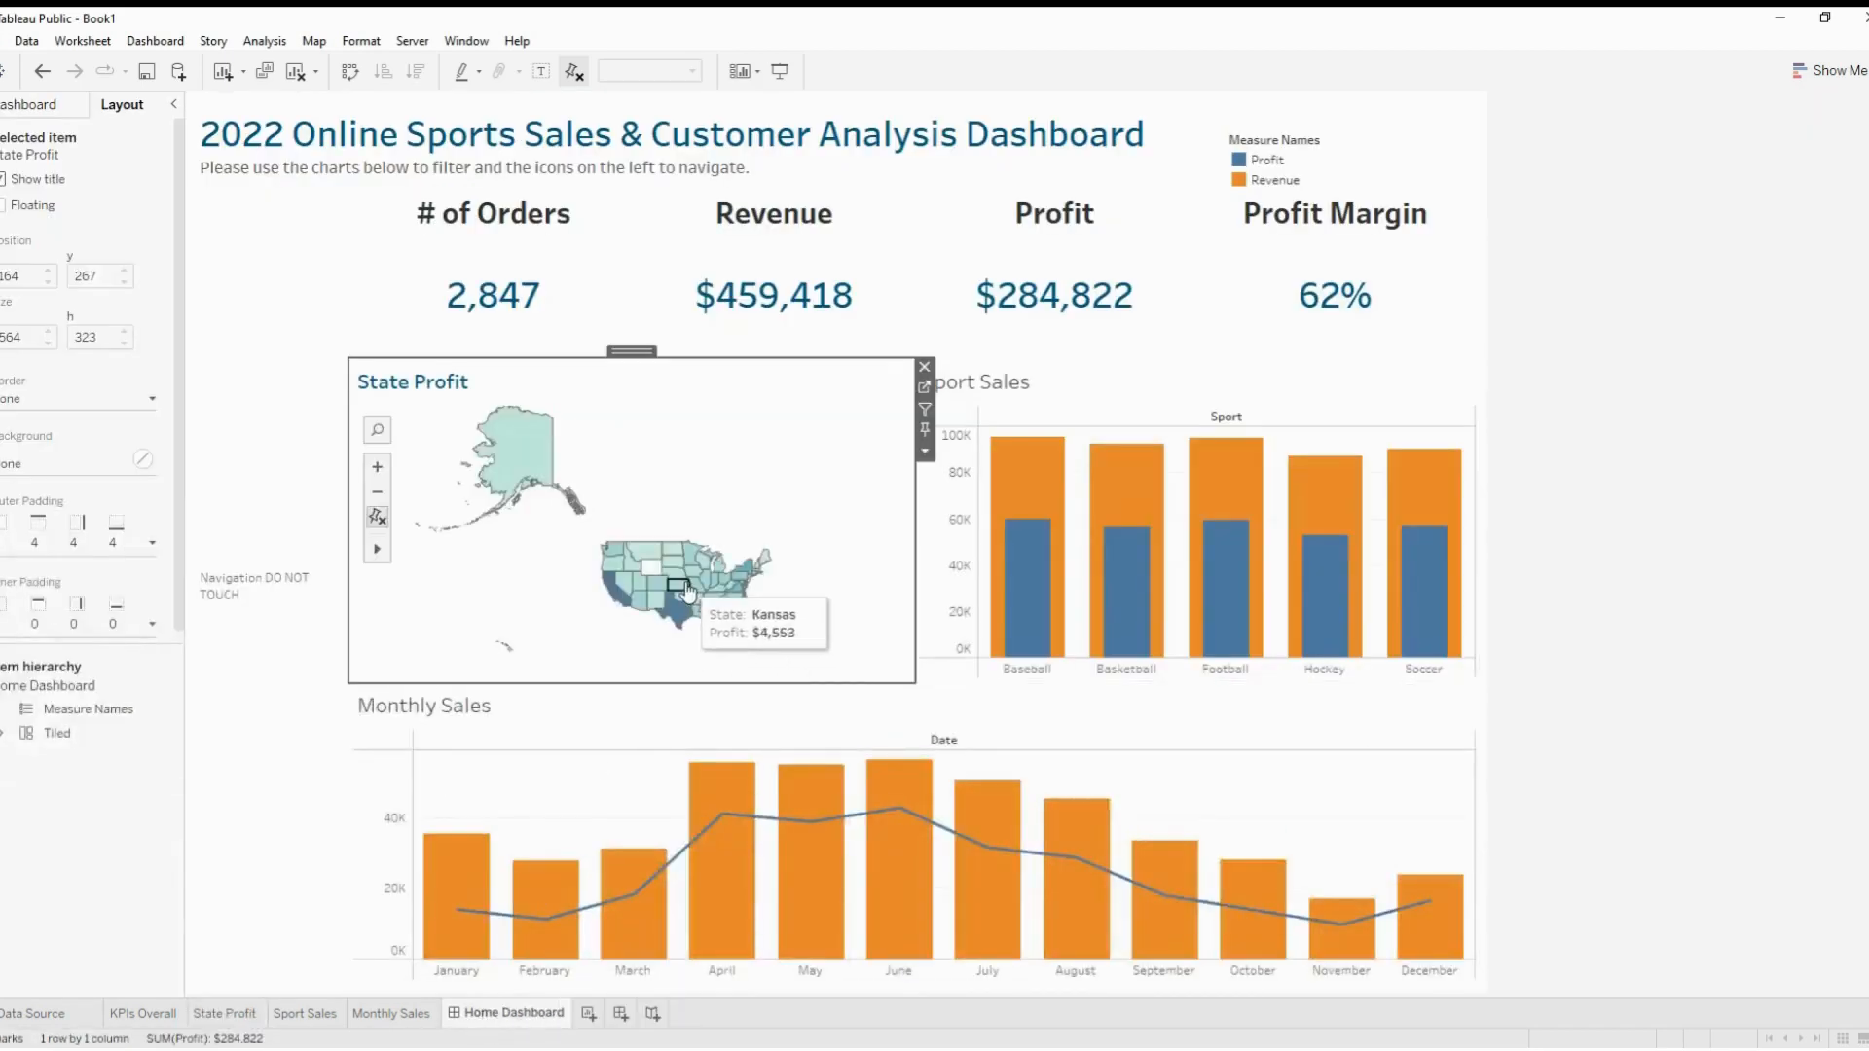
pyautogui.moveTo(527, 458)
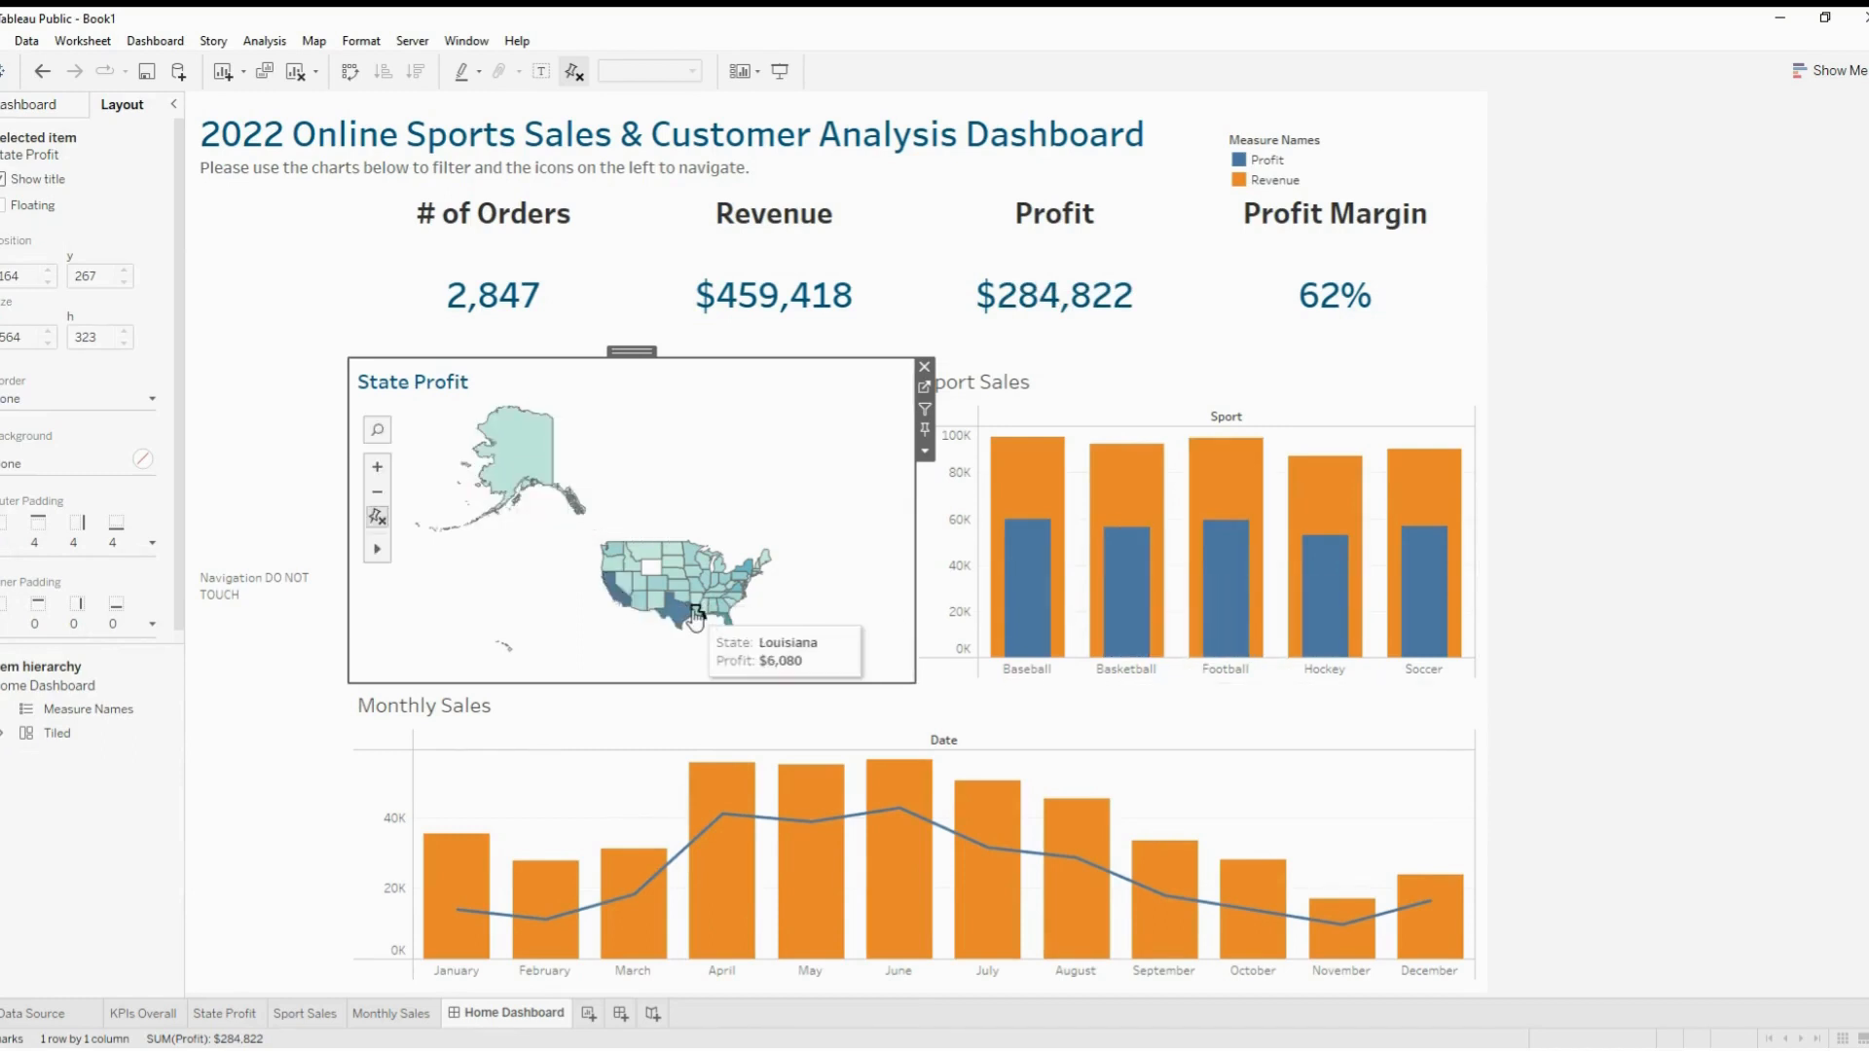
# Set the row divider's pane border of the Sport Sales chart to None
pyautogui.click(1165, 382)
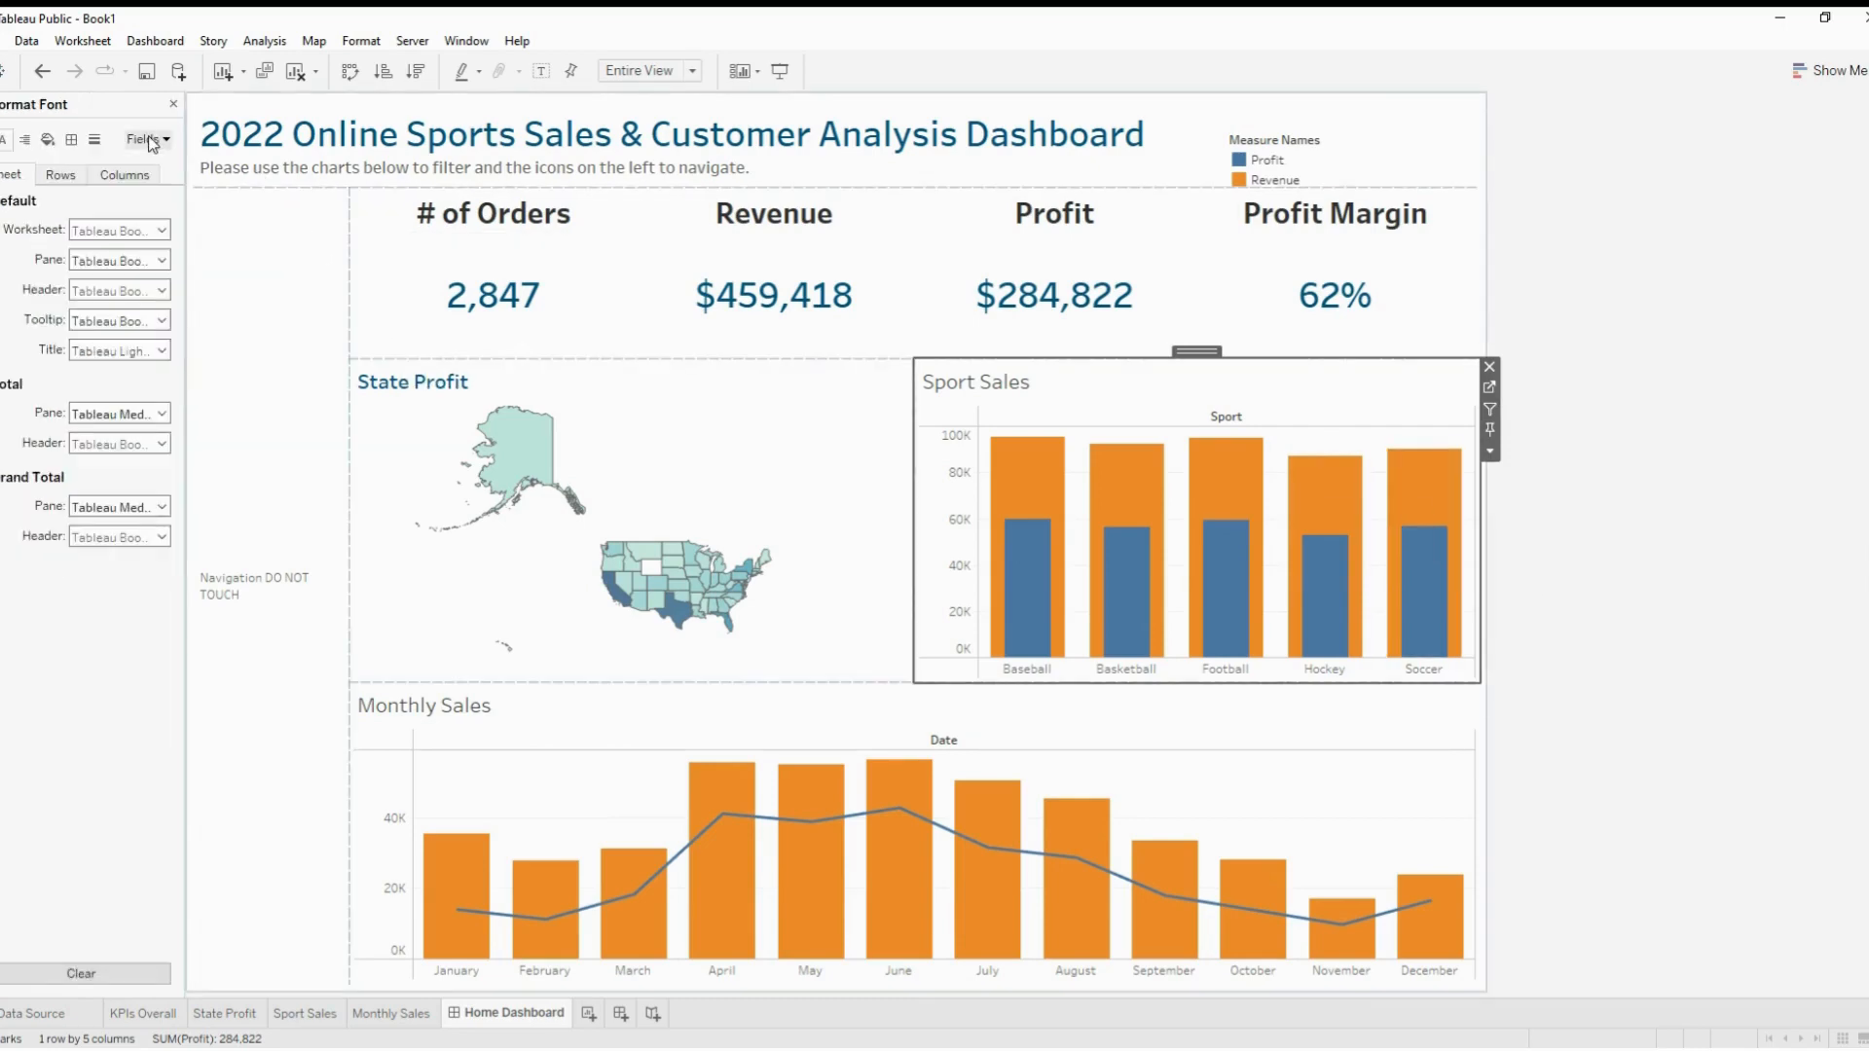
pyautogui.click(71, 139)
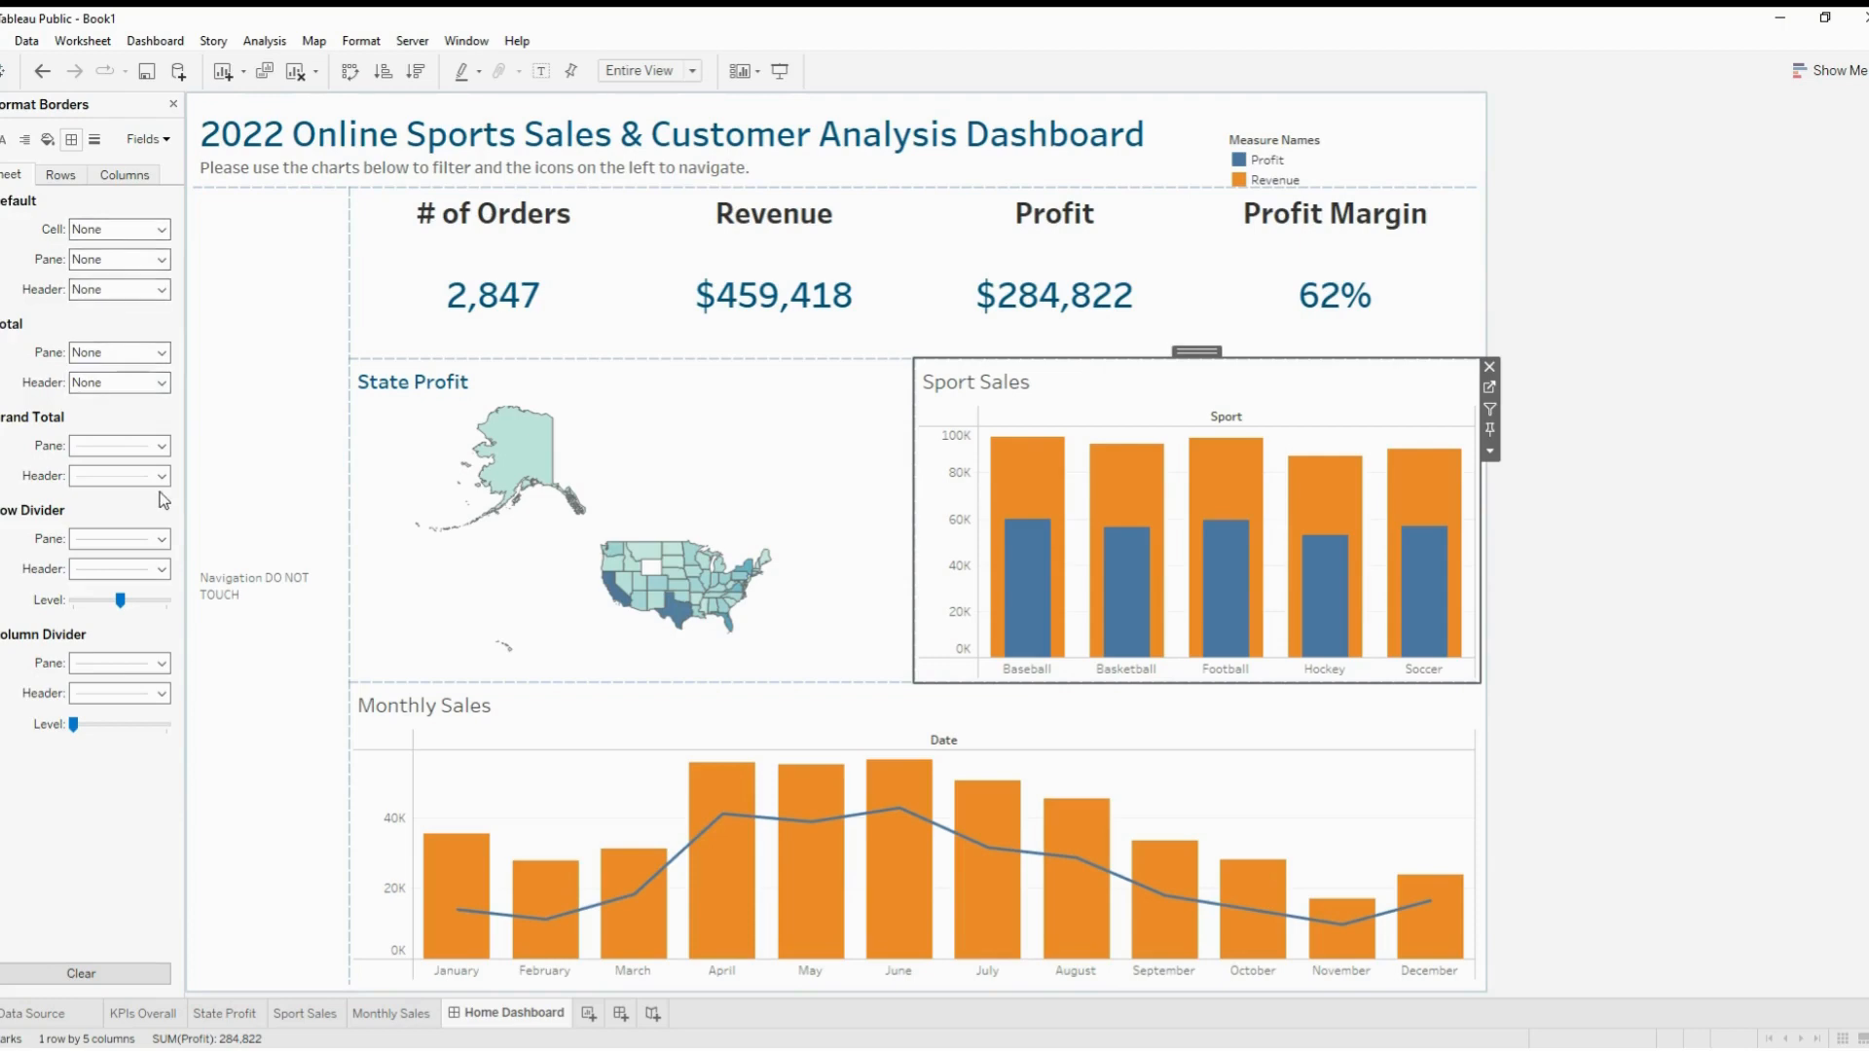
pyautogui.click(124, 663)
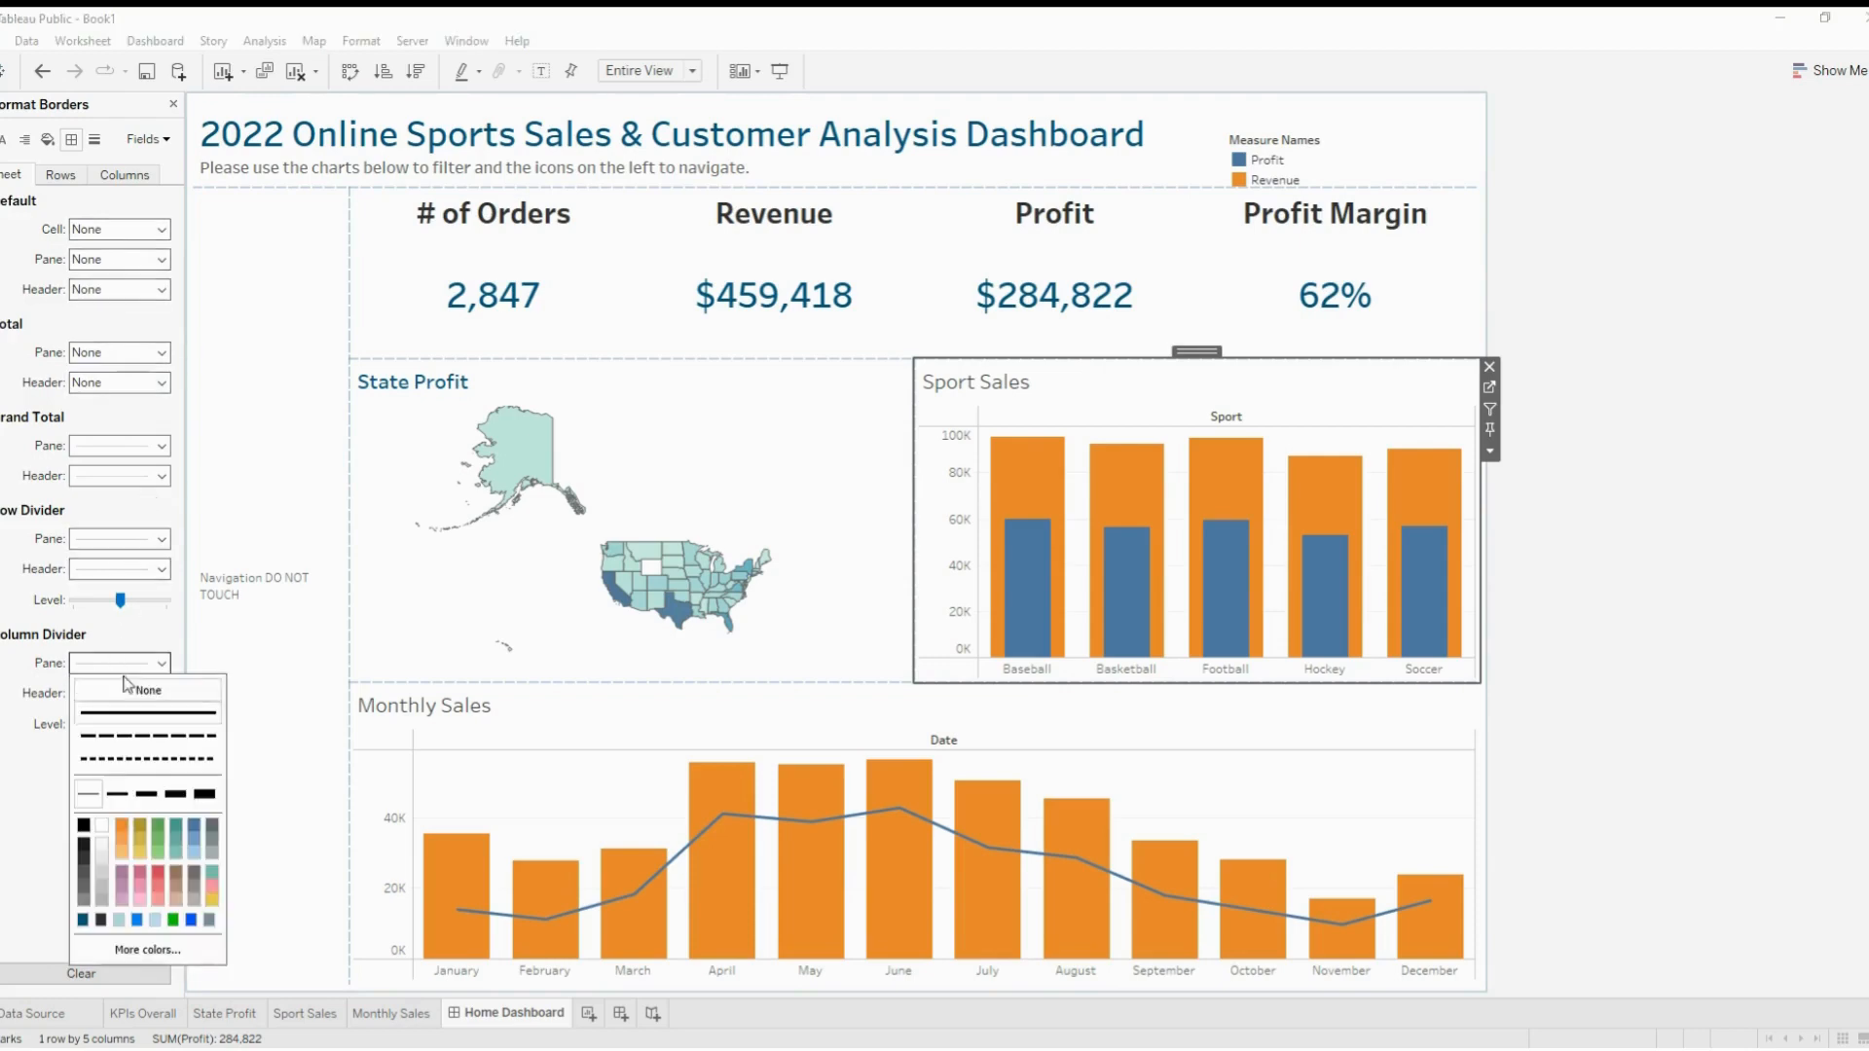
pyautogui.click(127, 538)
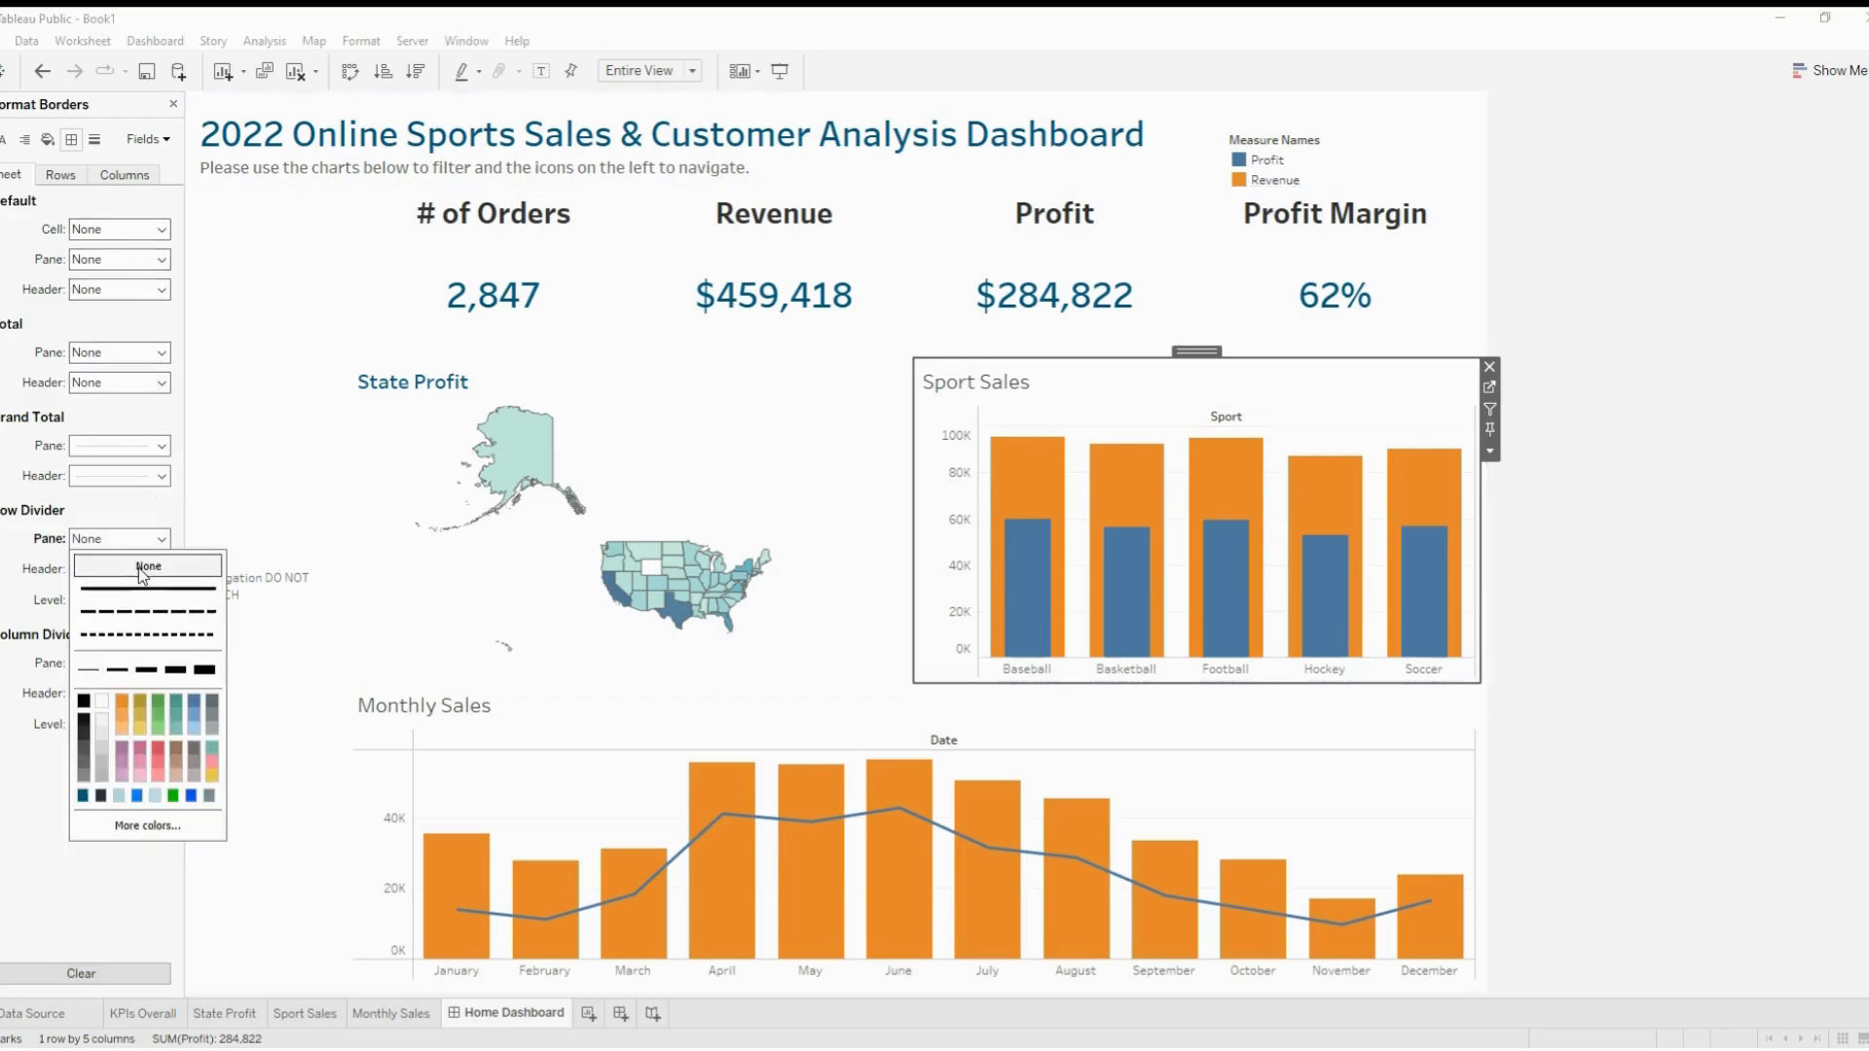
pyautogui.click(121, 521)
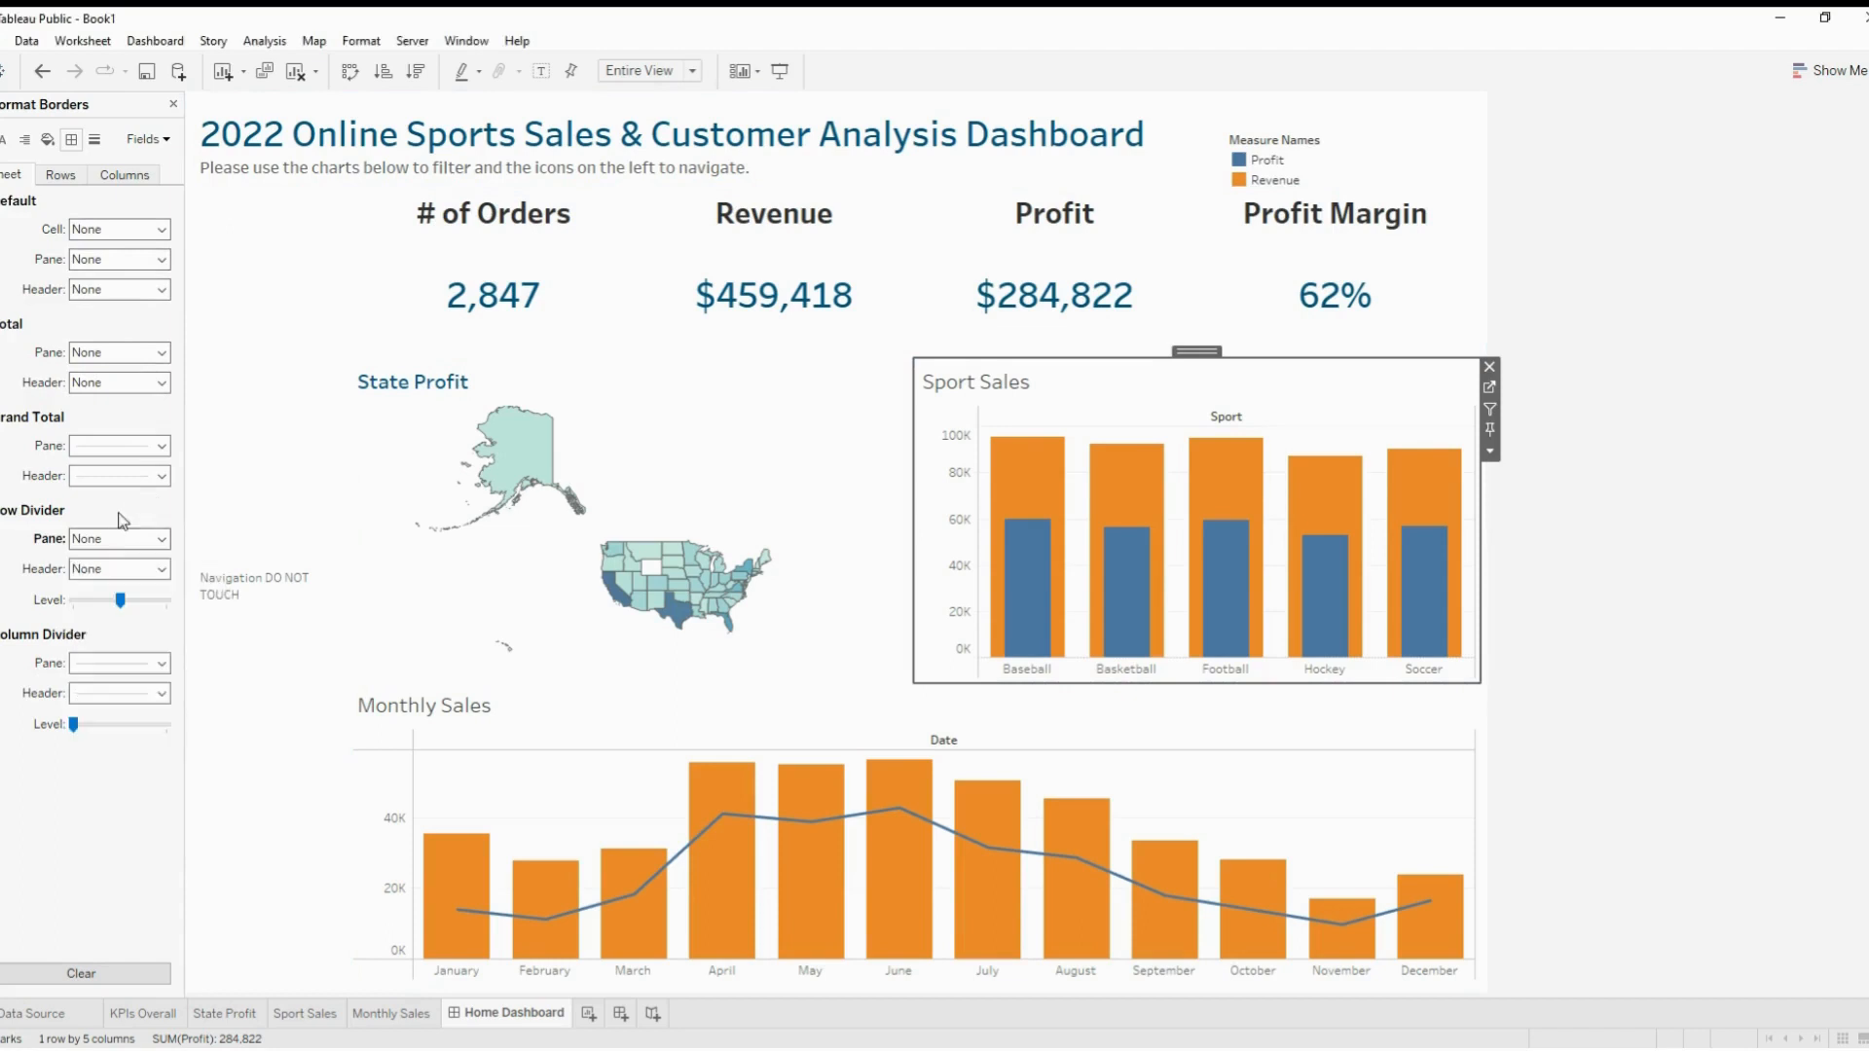
# Try None as the column divider's pane border of the Sport Sales chart and restore the solid line
pyautogui.click(135, 666)
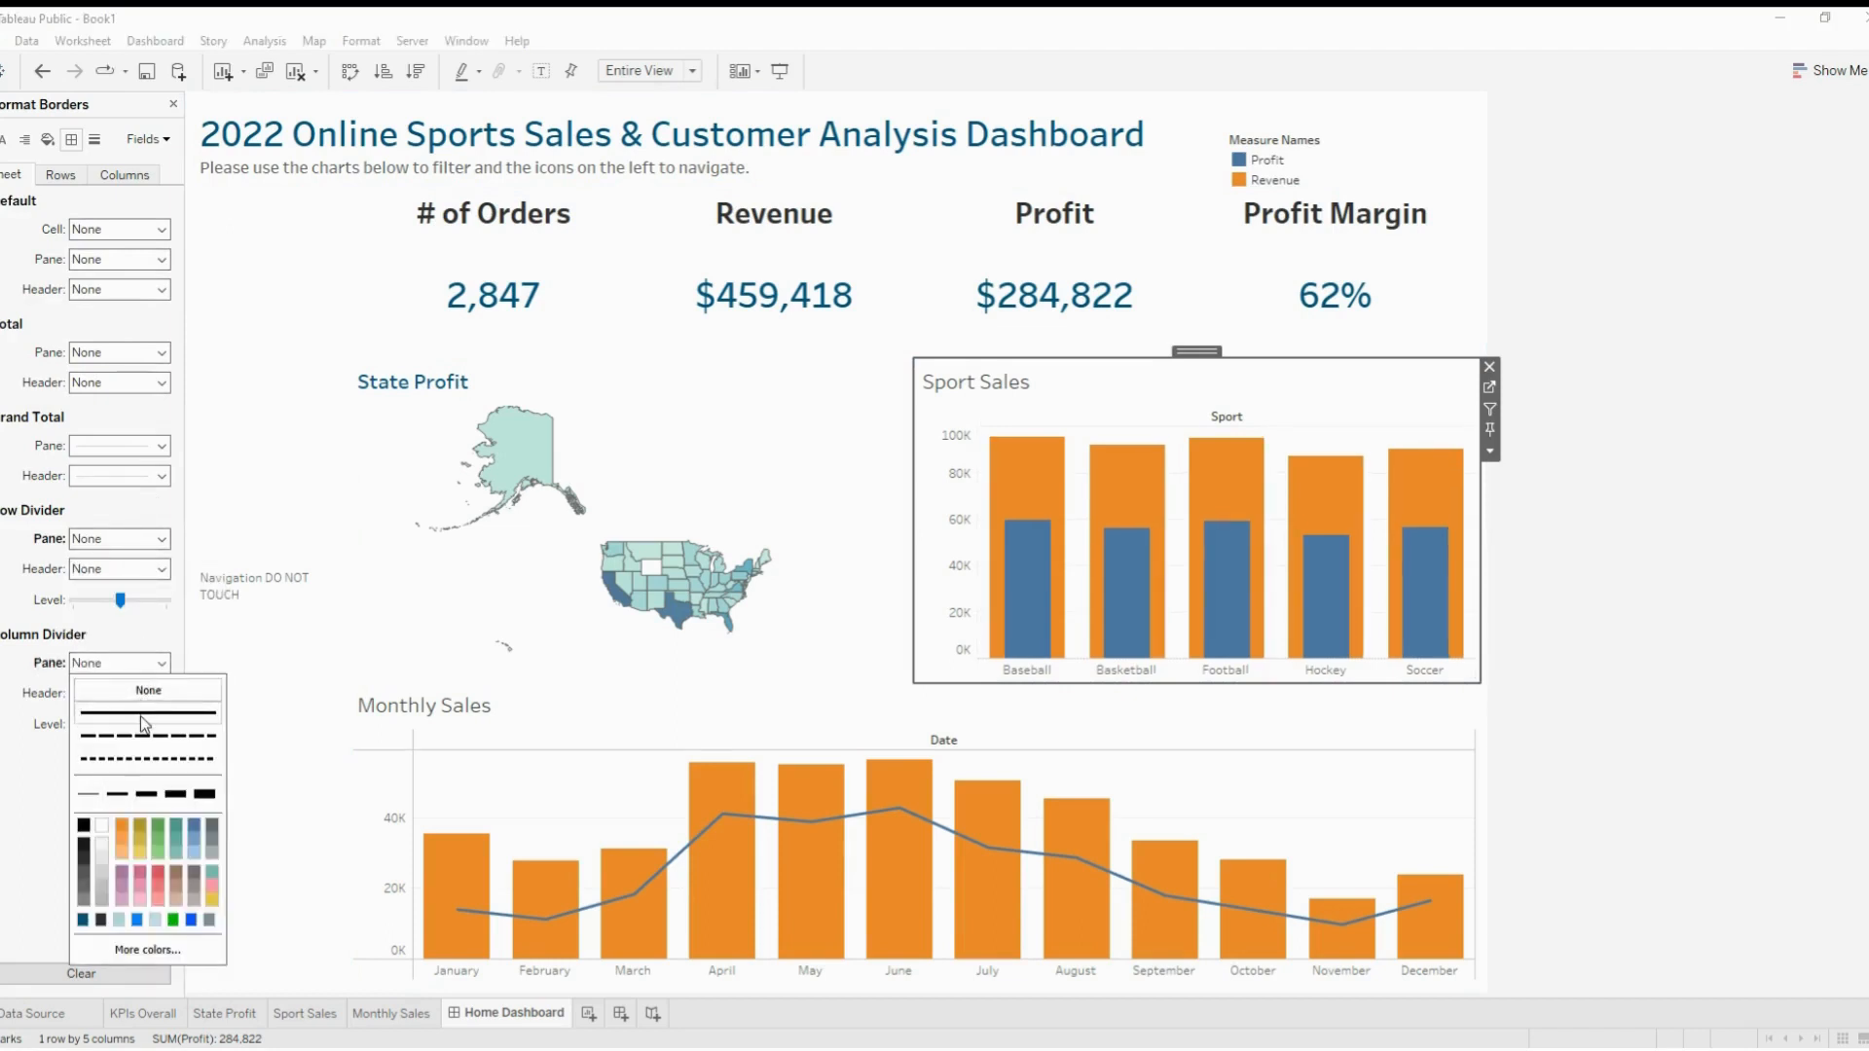
pyautogui.click(144, 715)
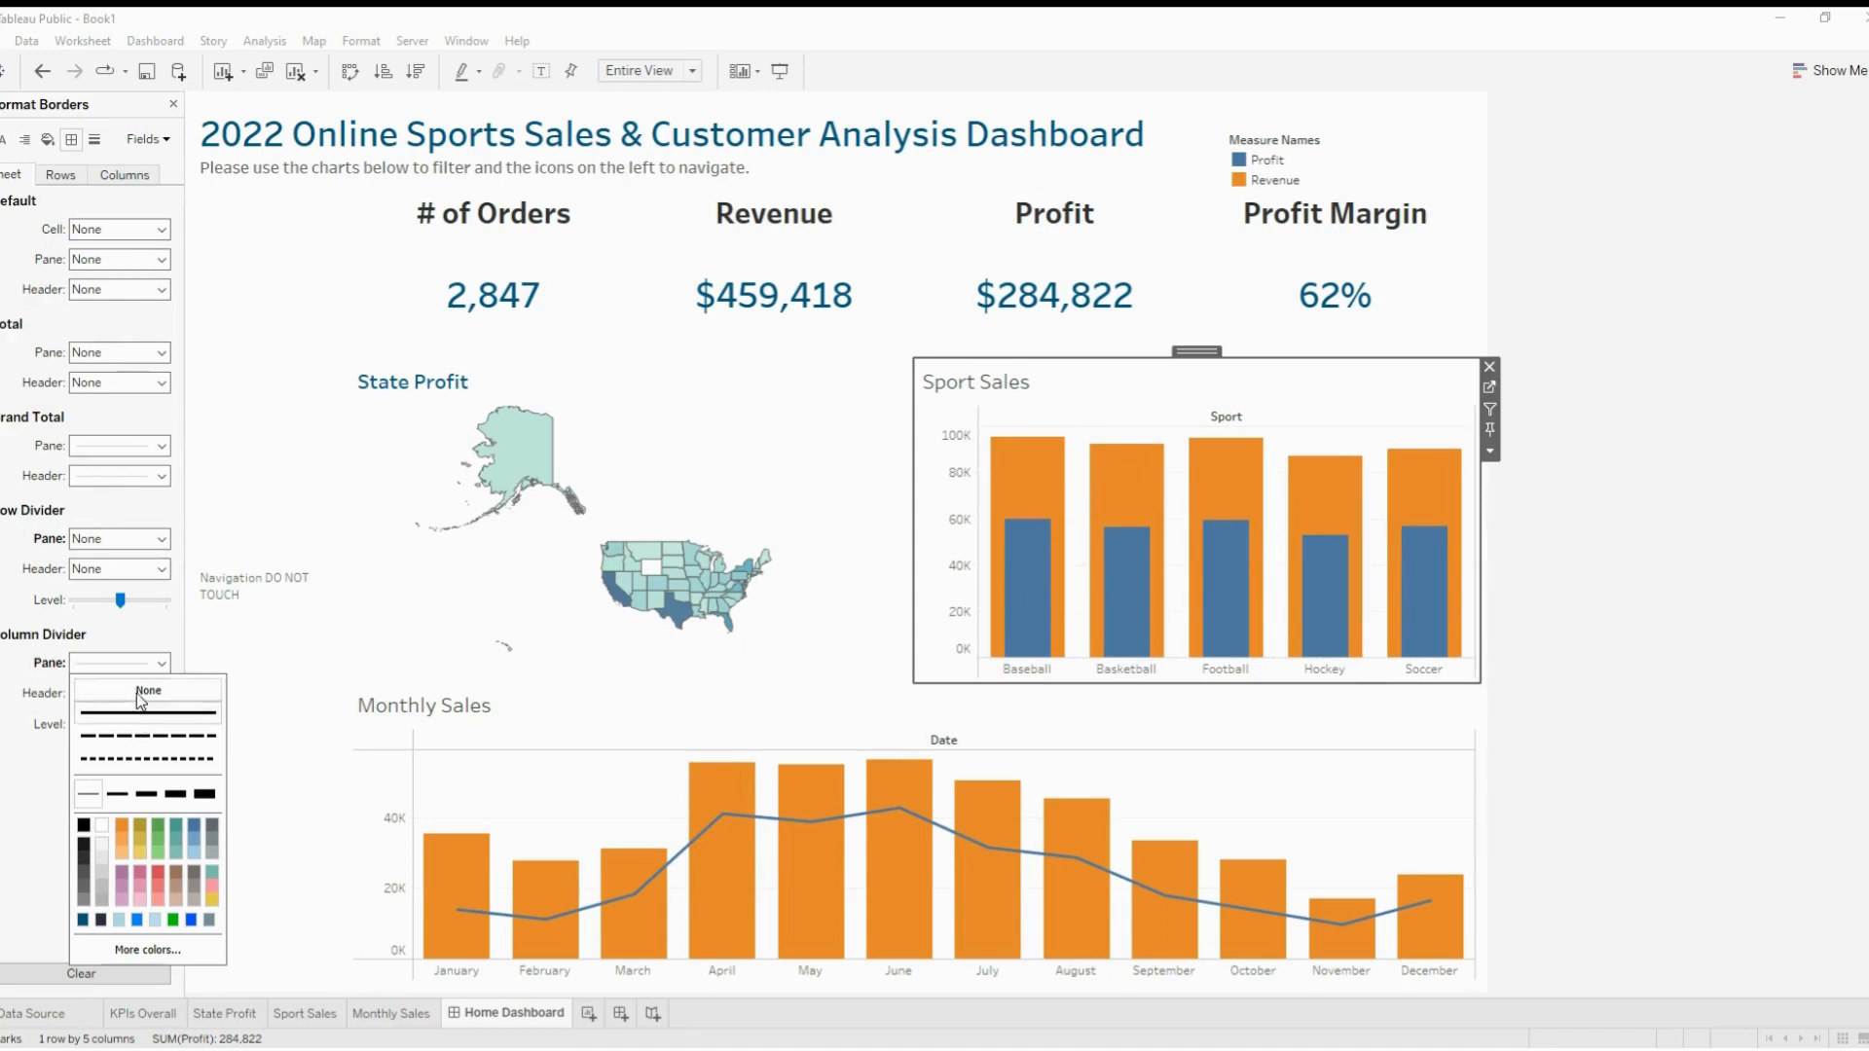
pyautogui.click(126, 643)
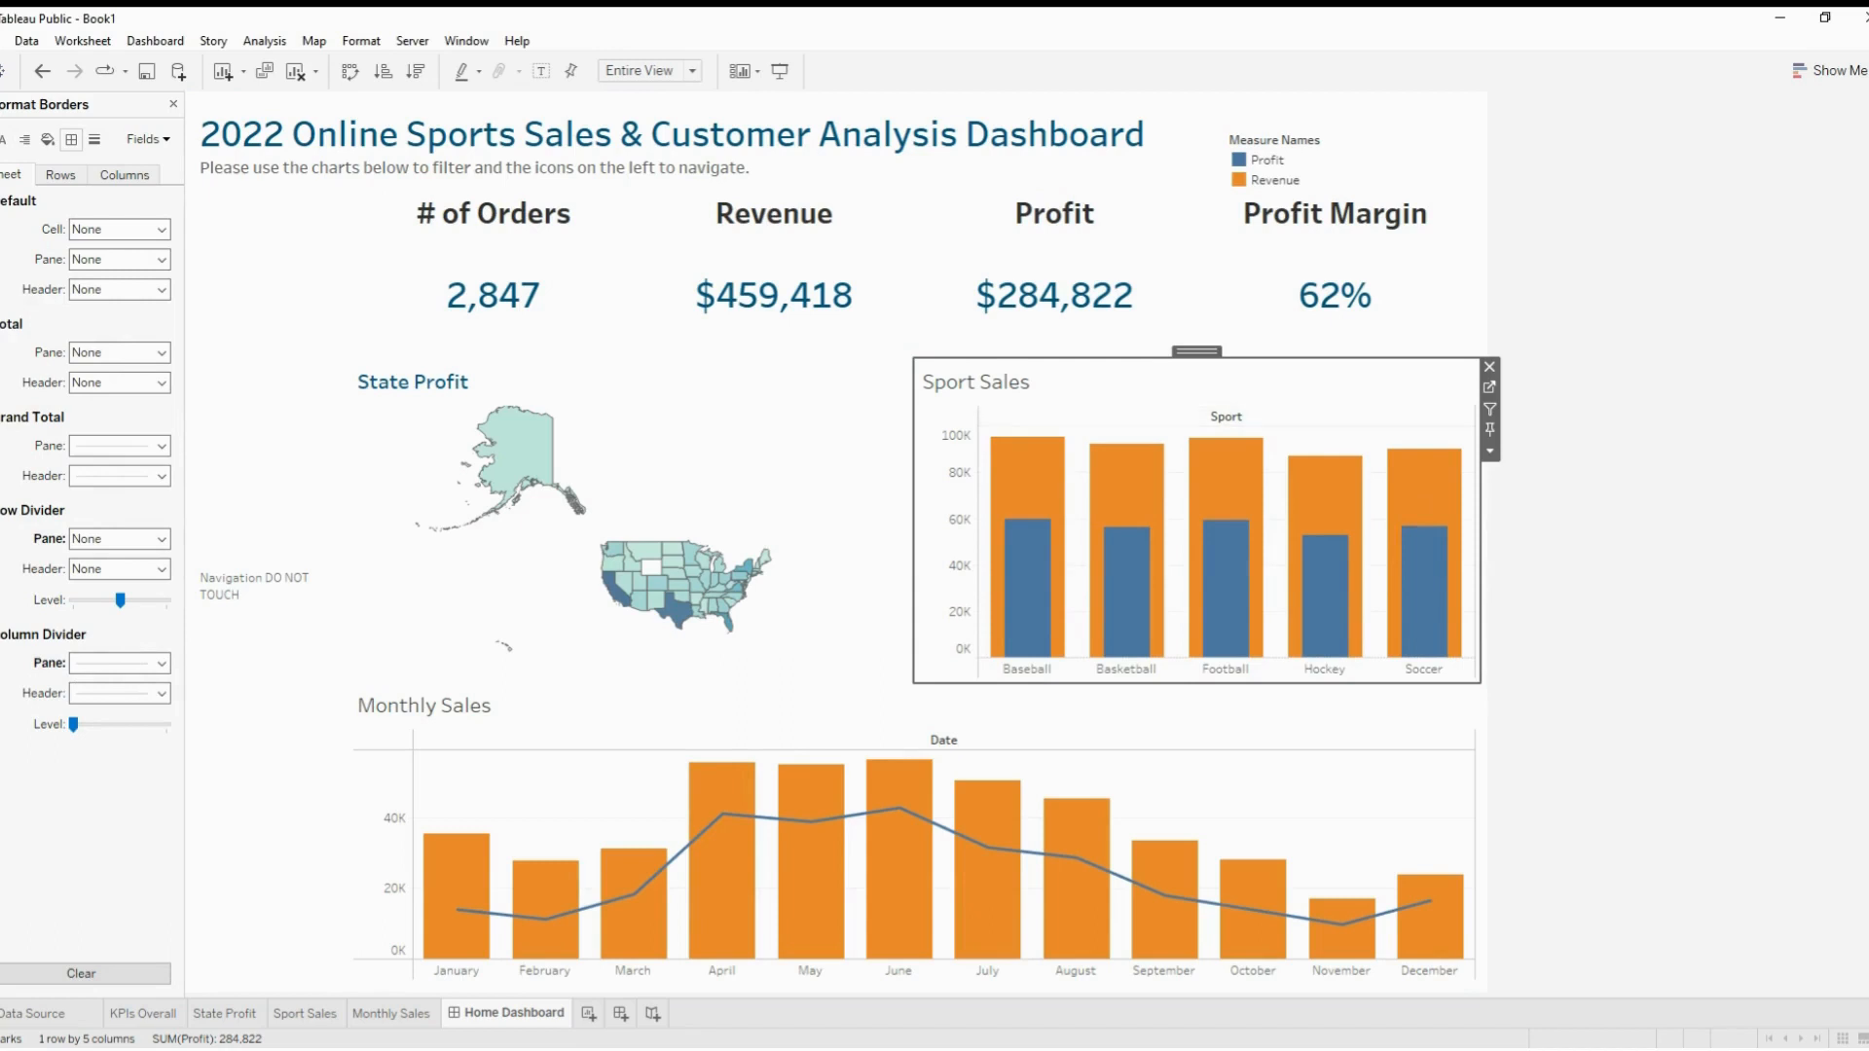
# Hide the Sport field label above the Sport Sales chart and open its worksheet
pyautogui.click(1339, 499)
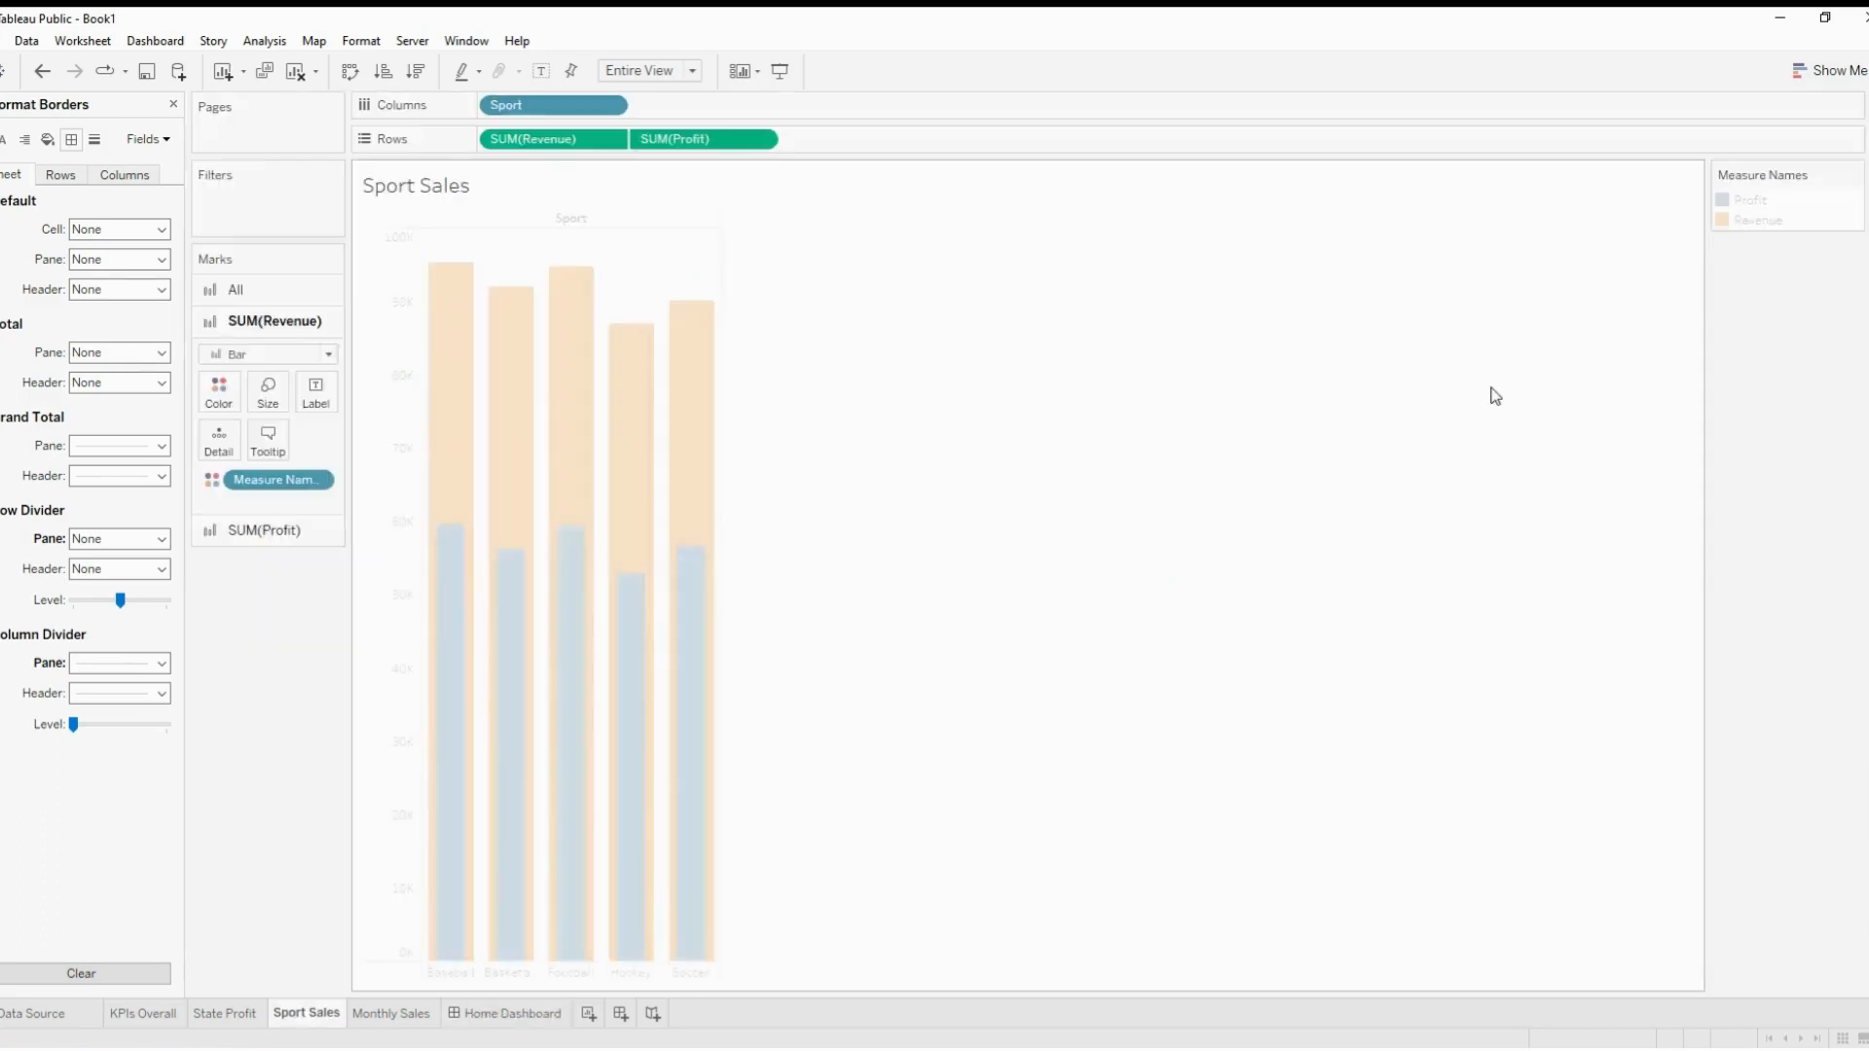
pyautogui.click(1490, 388)
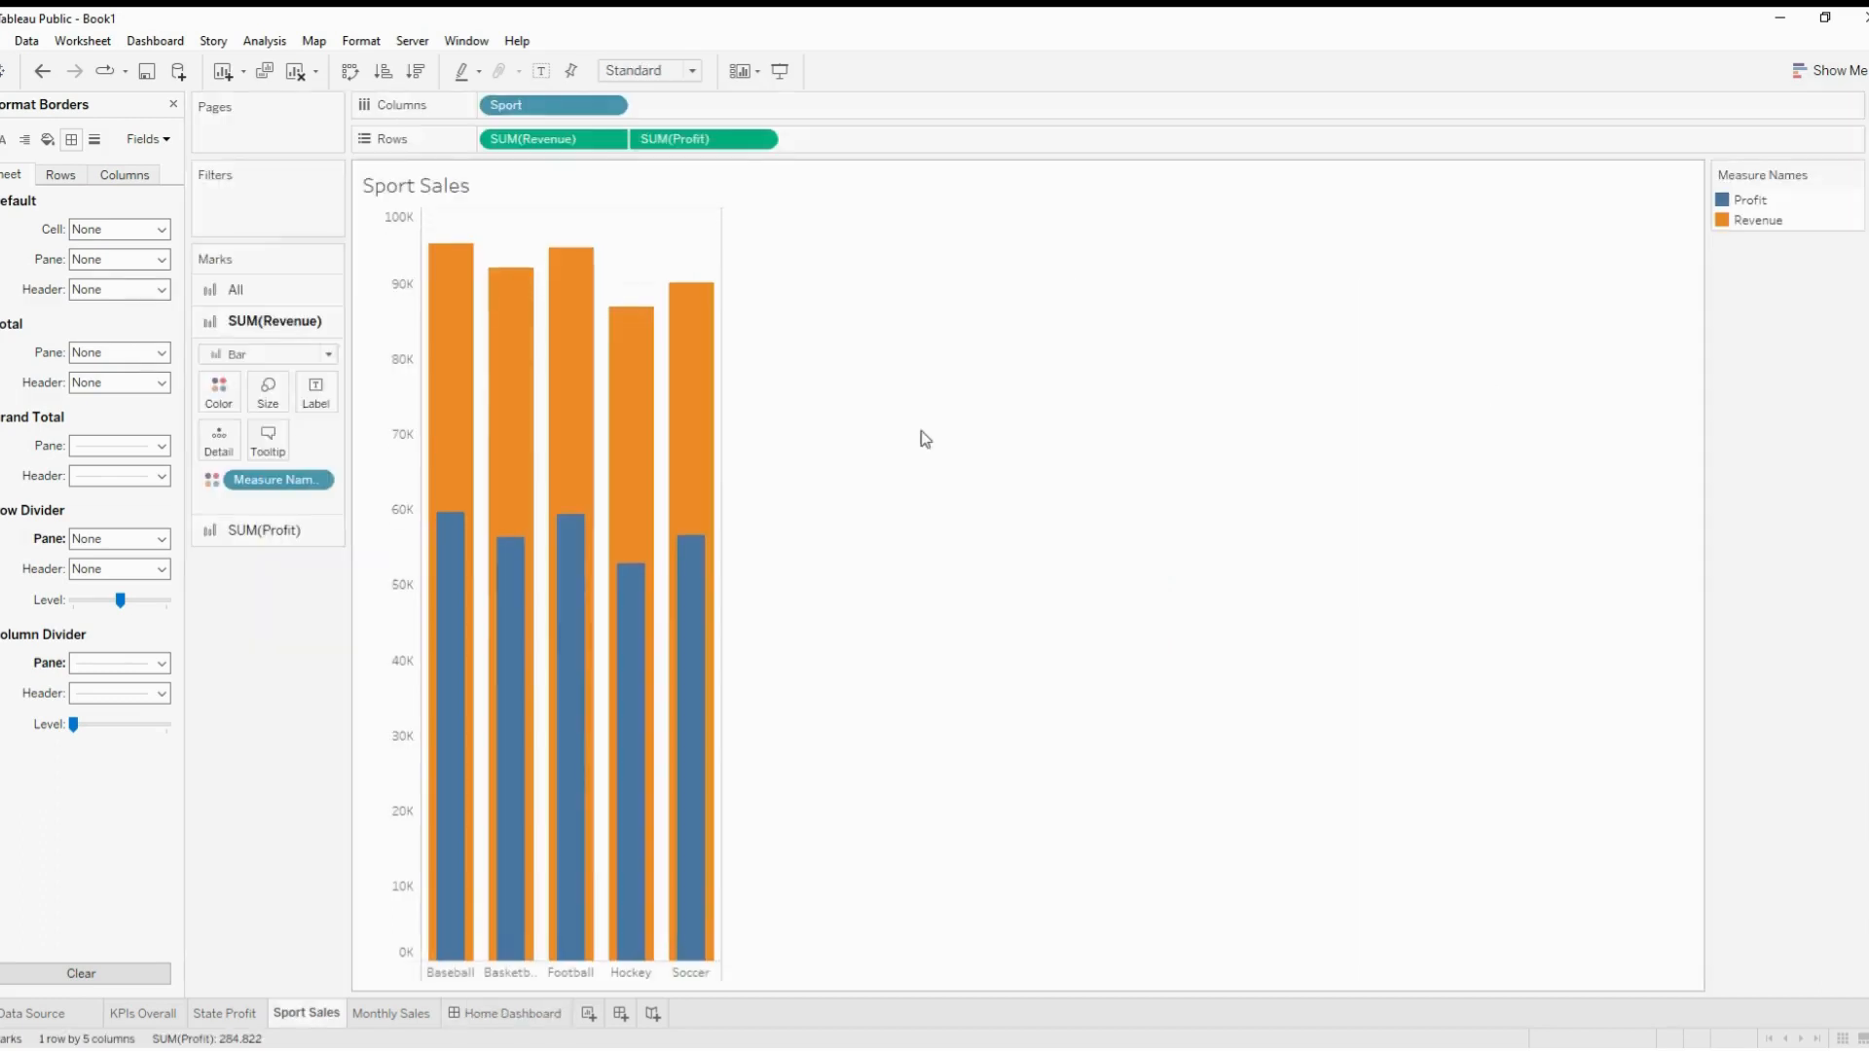
# Narrow the SUM(Profit) bars and slightly narrow the SUM(Revenue) bars in Sport Sales, and return to the Home Dashboard
pyautogui.click(281, 538)
pyautogui.click(268, 423)
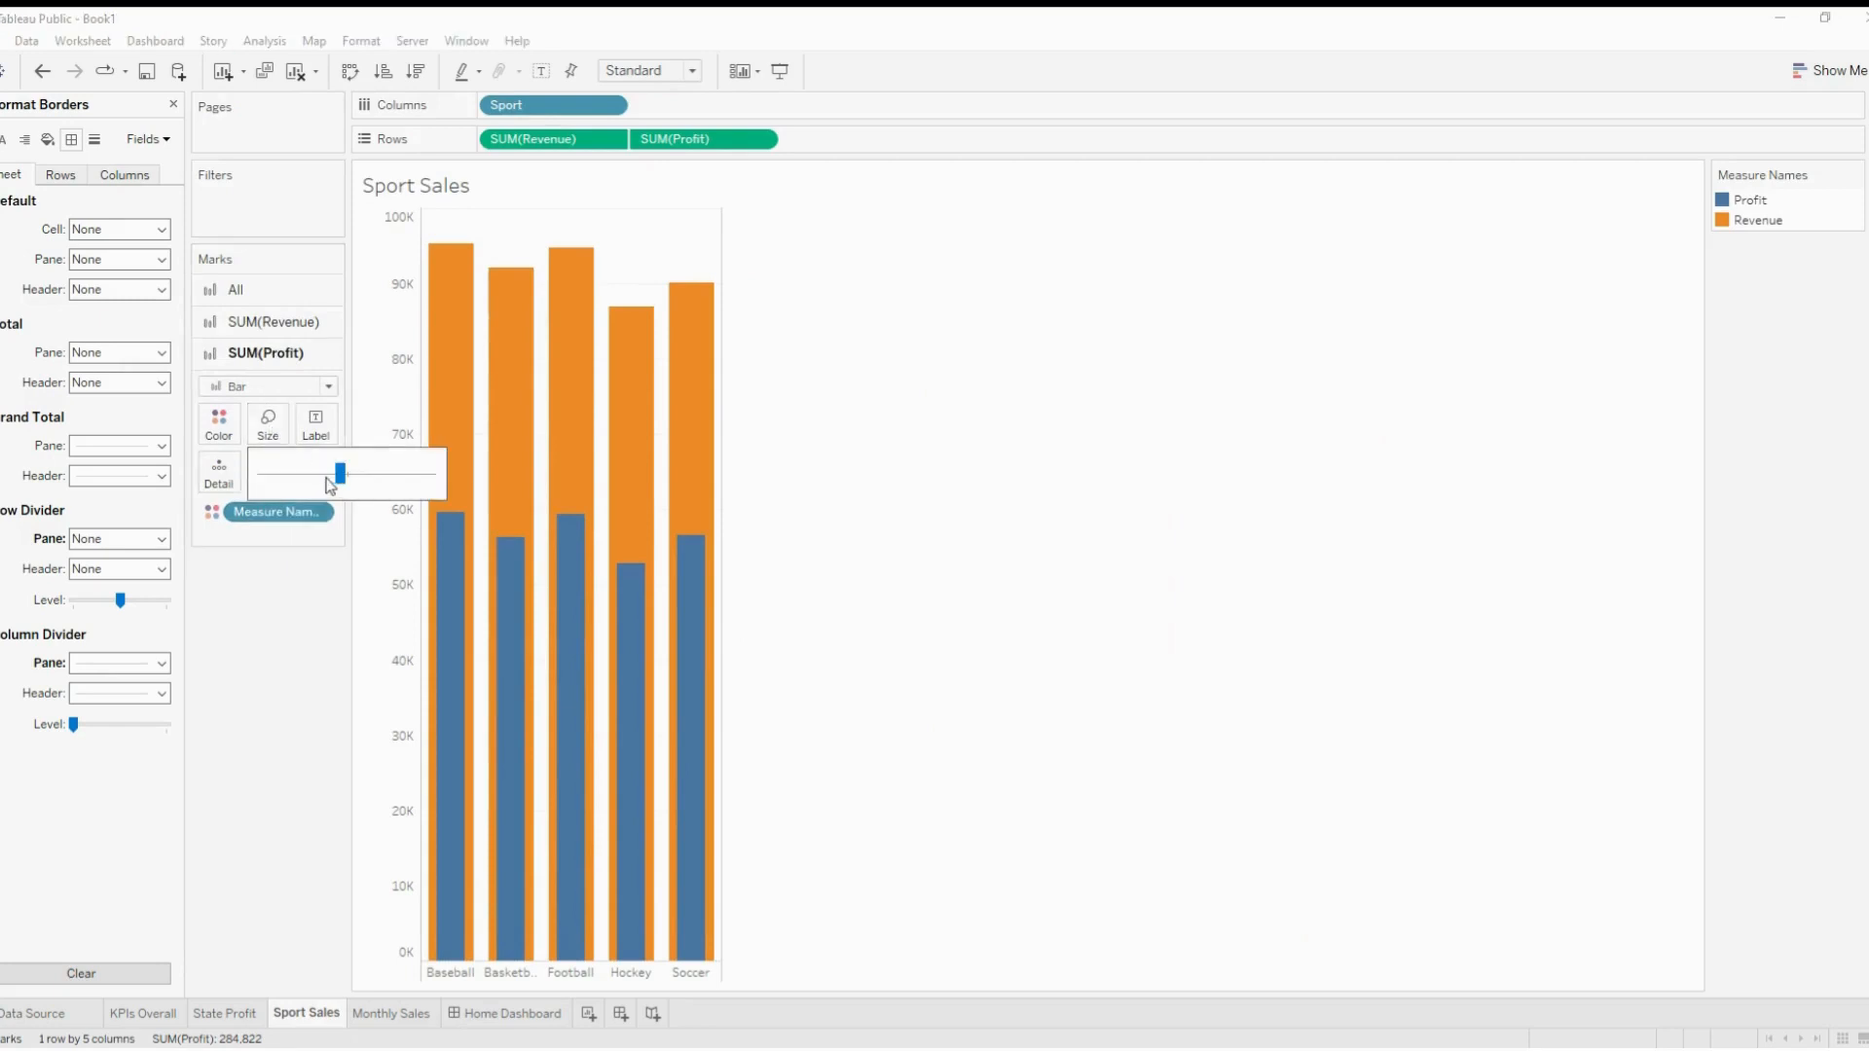
pyautogui.moveTo(331, 485); pyautogui.dragTo(312, 471)
pyautogui.click(274, 322)
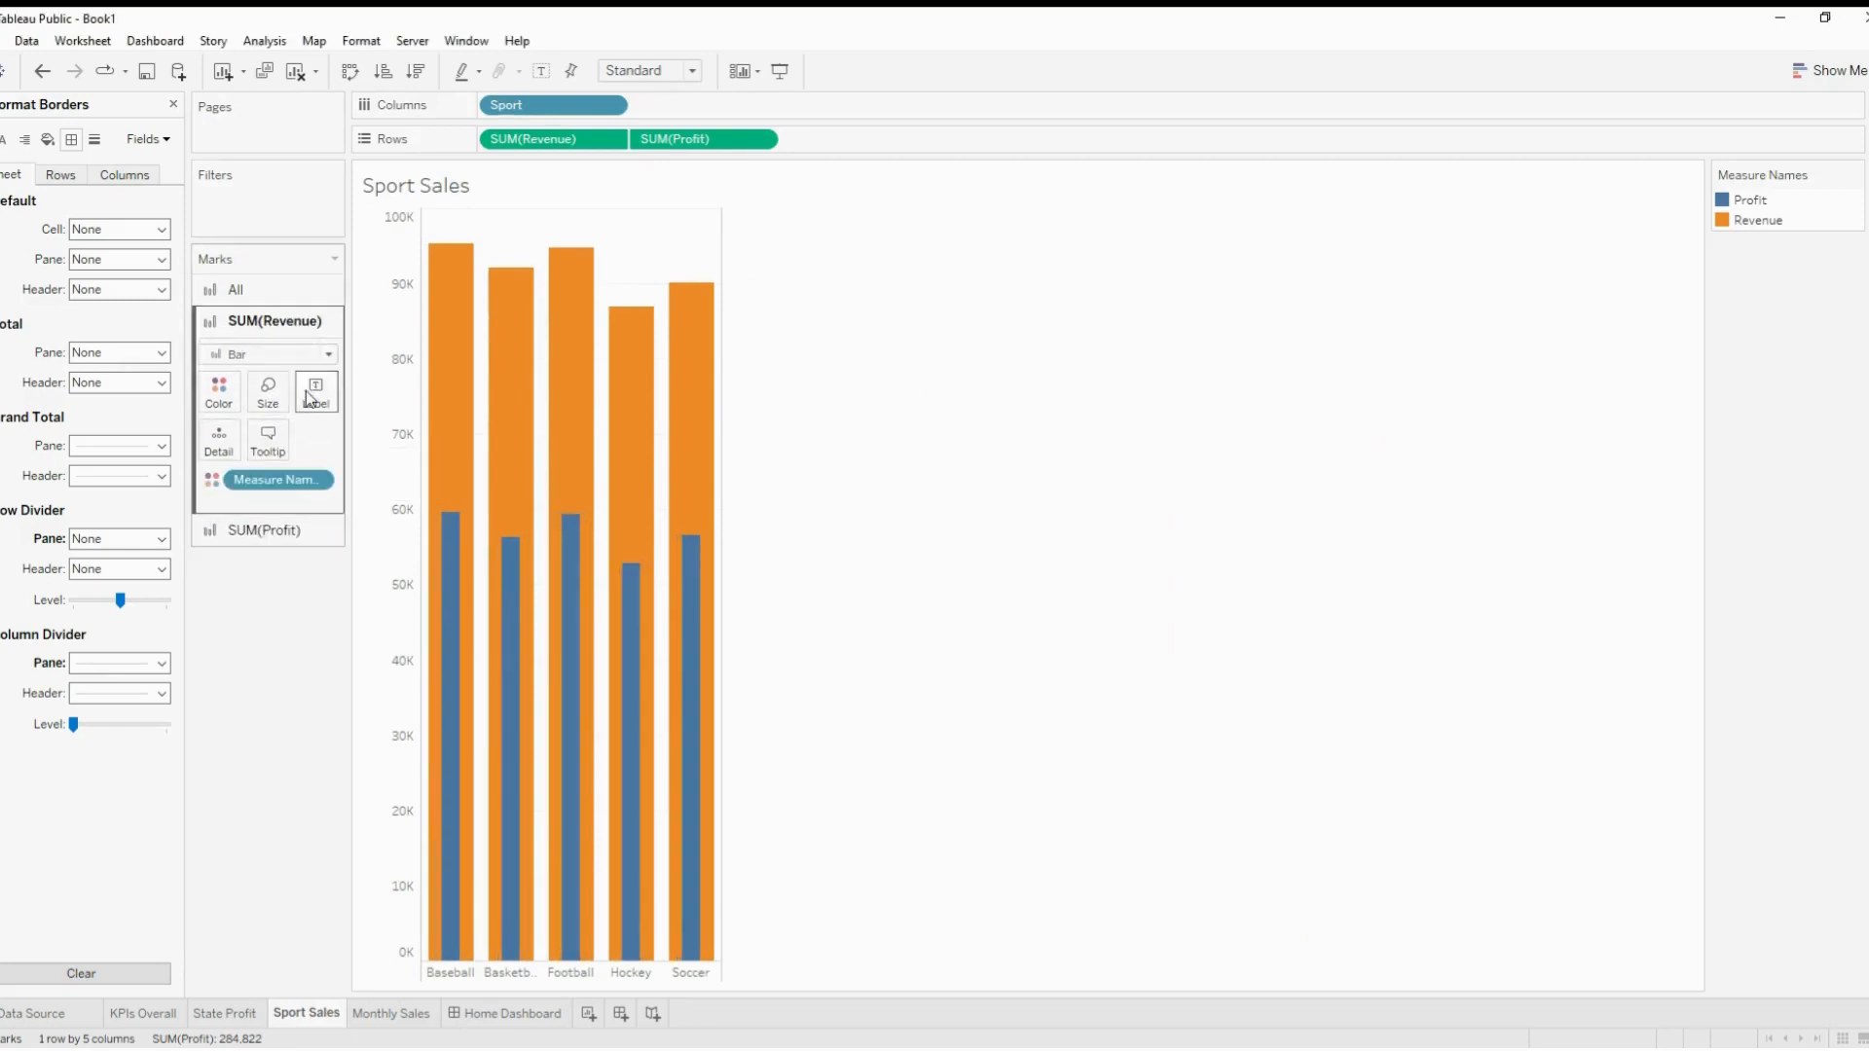
pyautogui.click(268, 392)
pyautogui.click(358, 443)
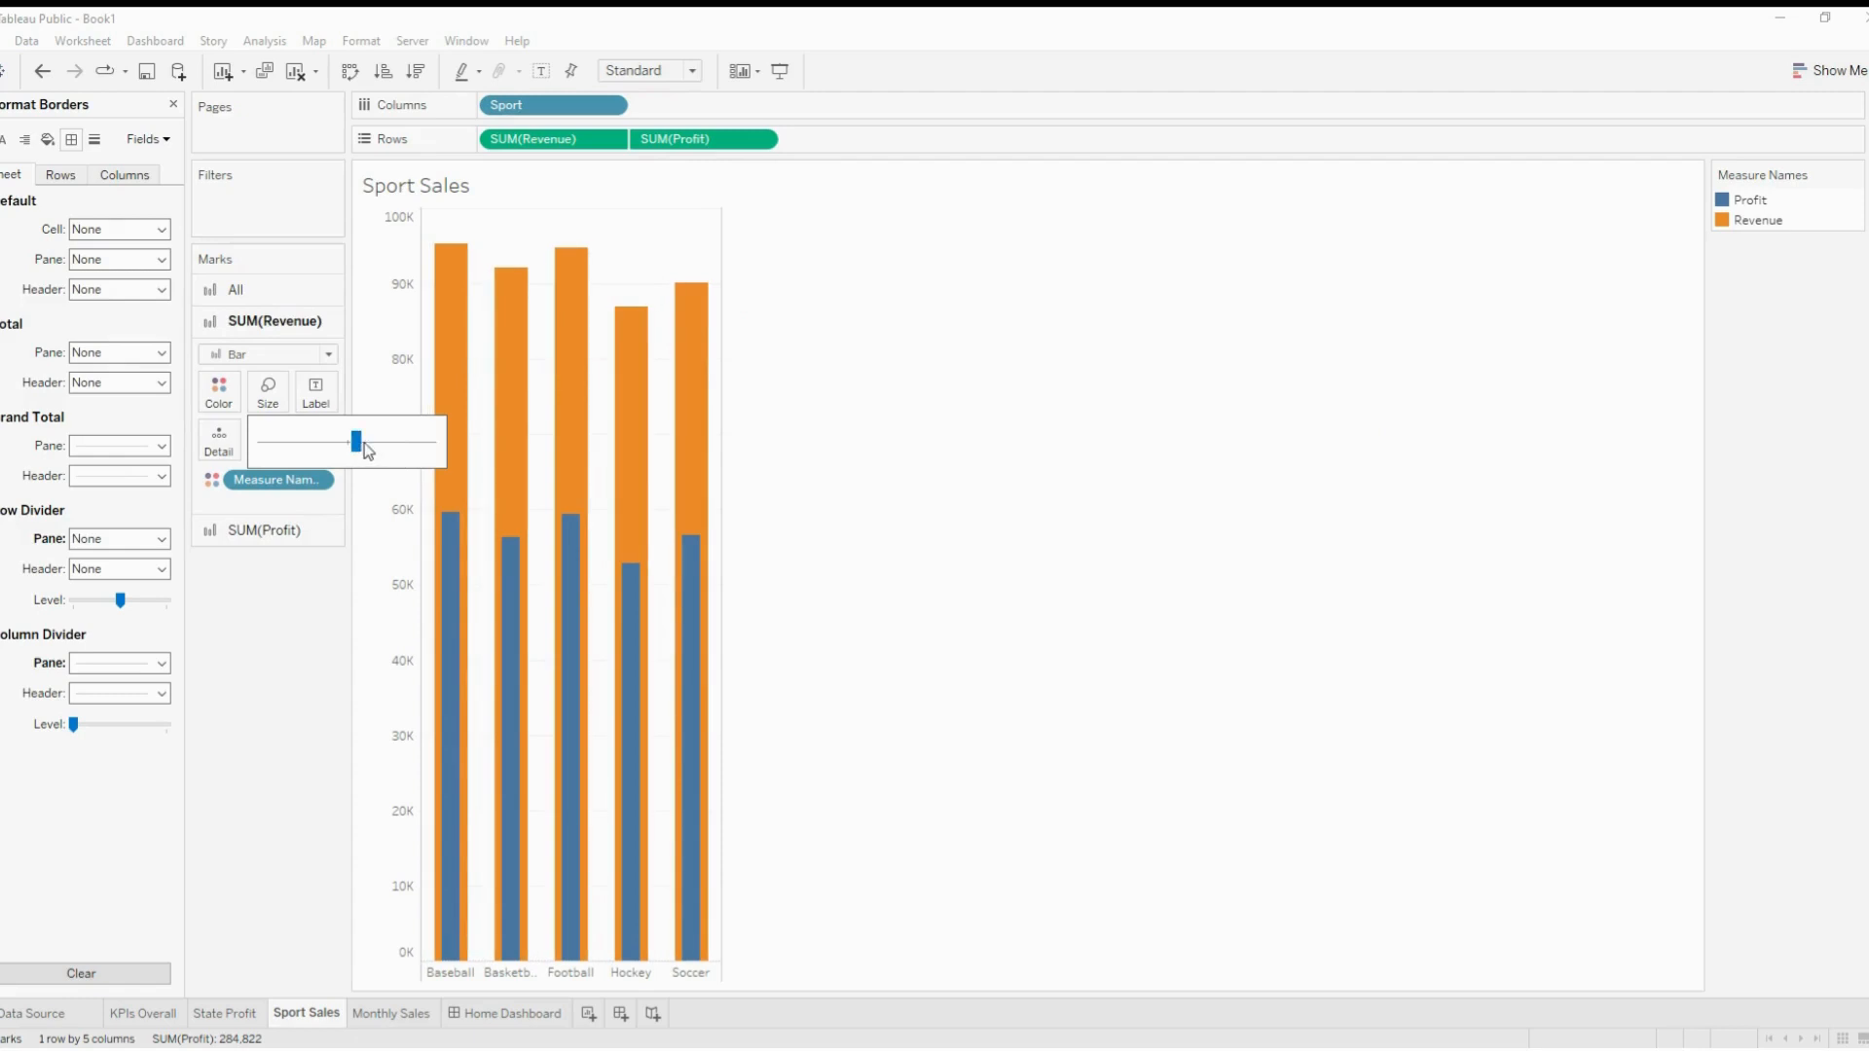
pyautogui.click(364, 444)
pyautogui.click(1086, 339)
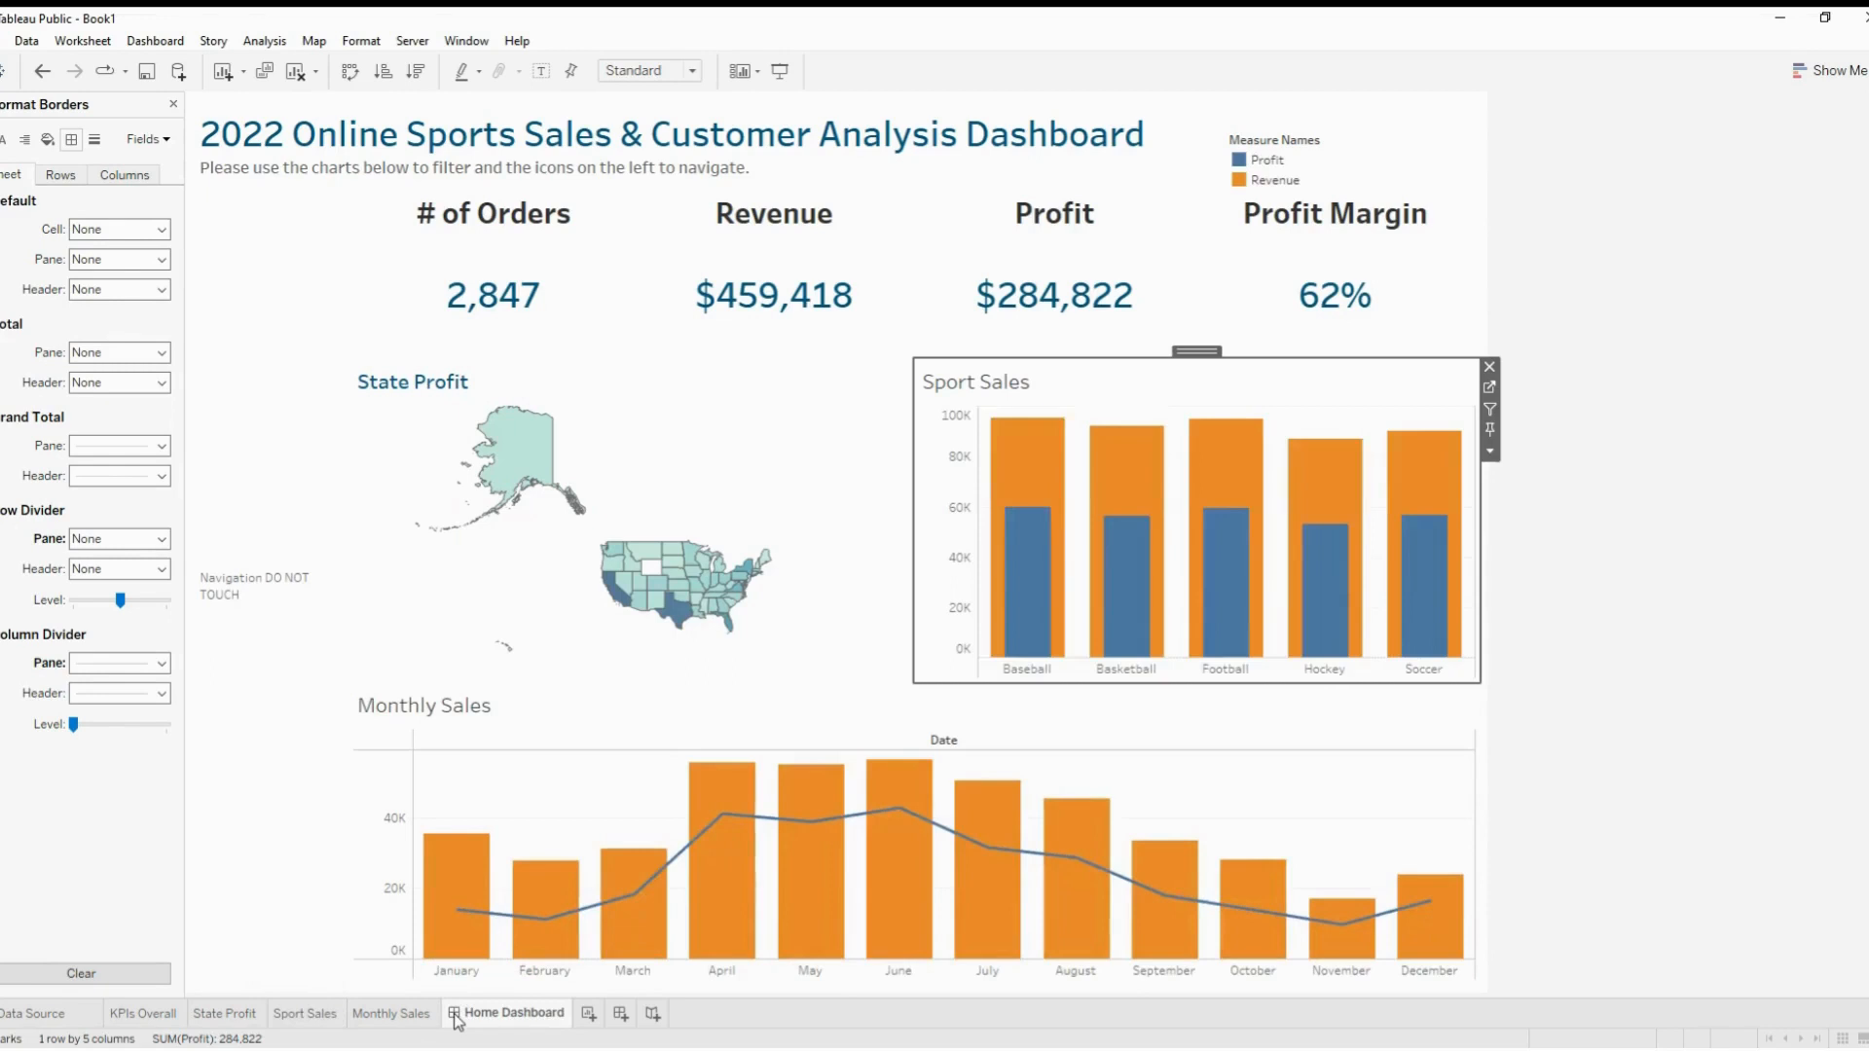
pyautogui.click(458, 1013)
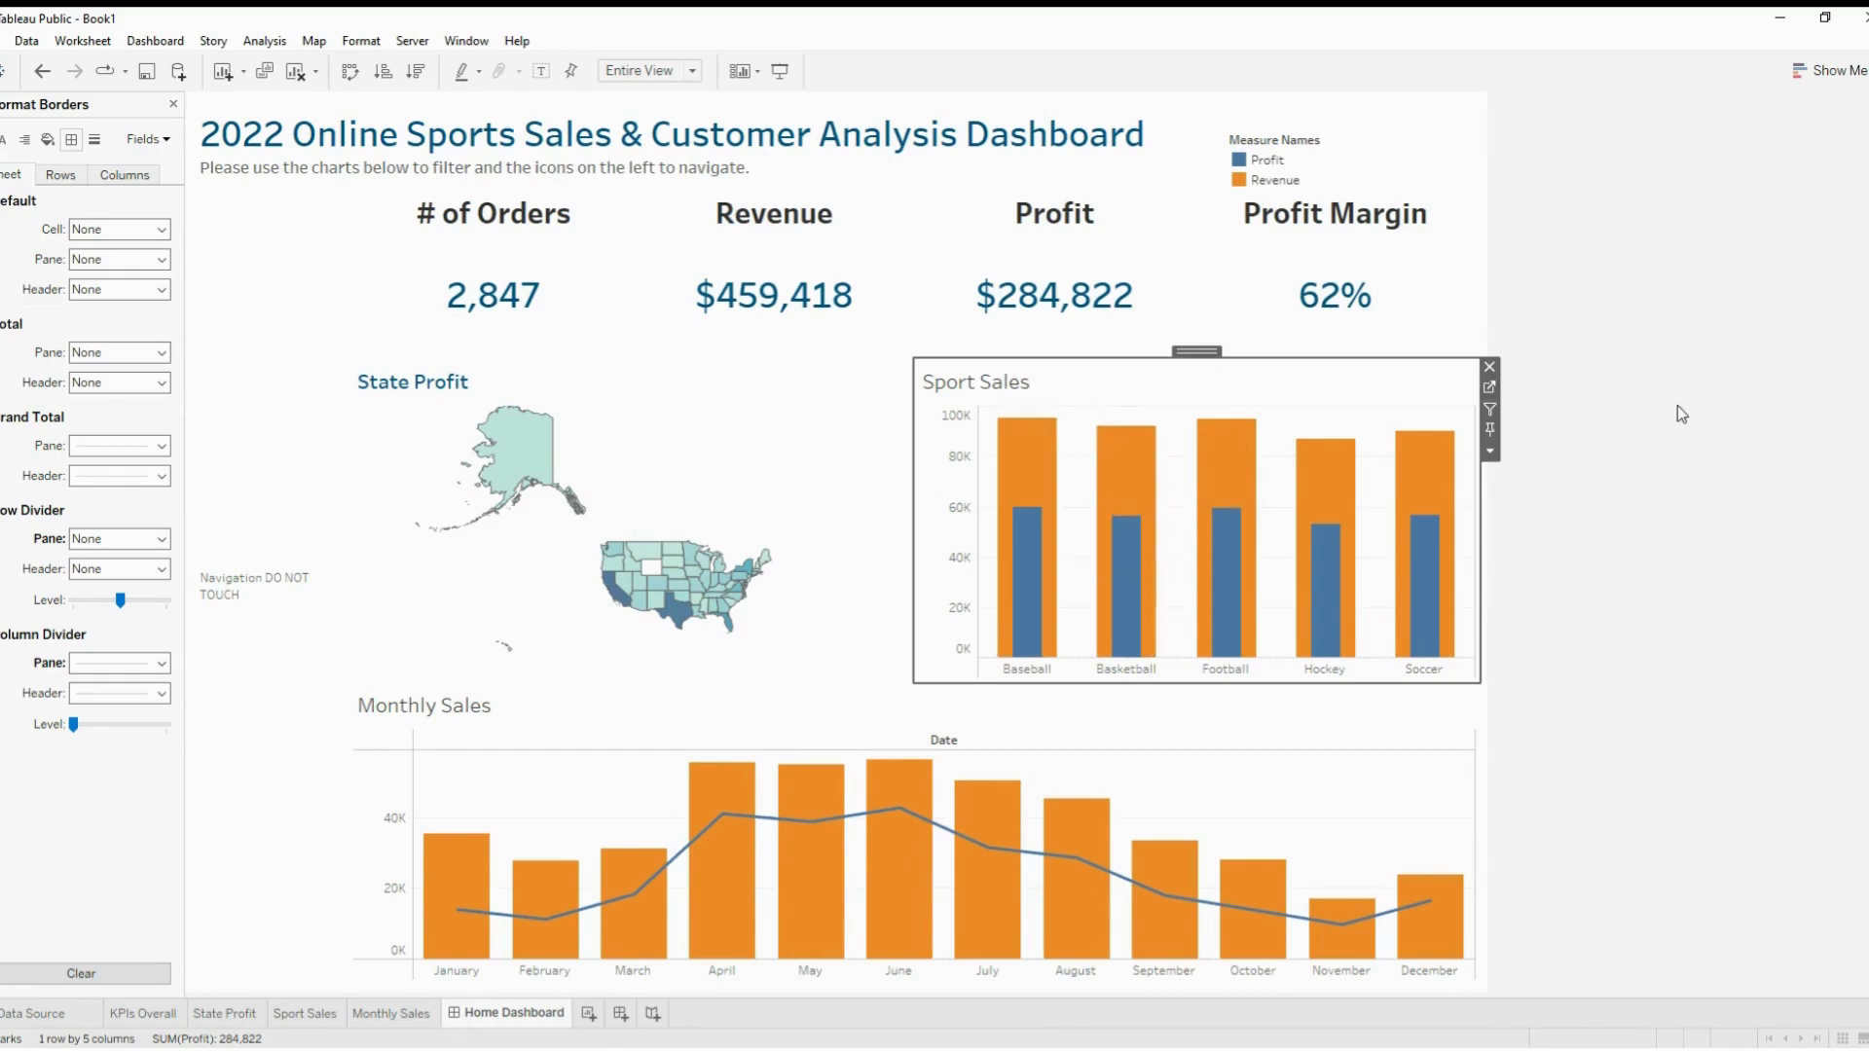
# Make the Sport Sales title bold and color it with the dark blue custom swatch
pyautogui.doubleClick(994, 382)
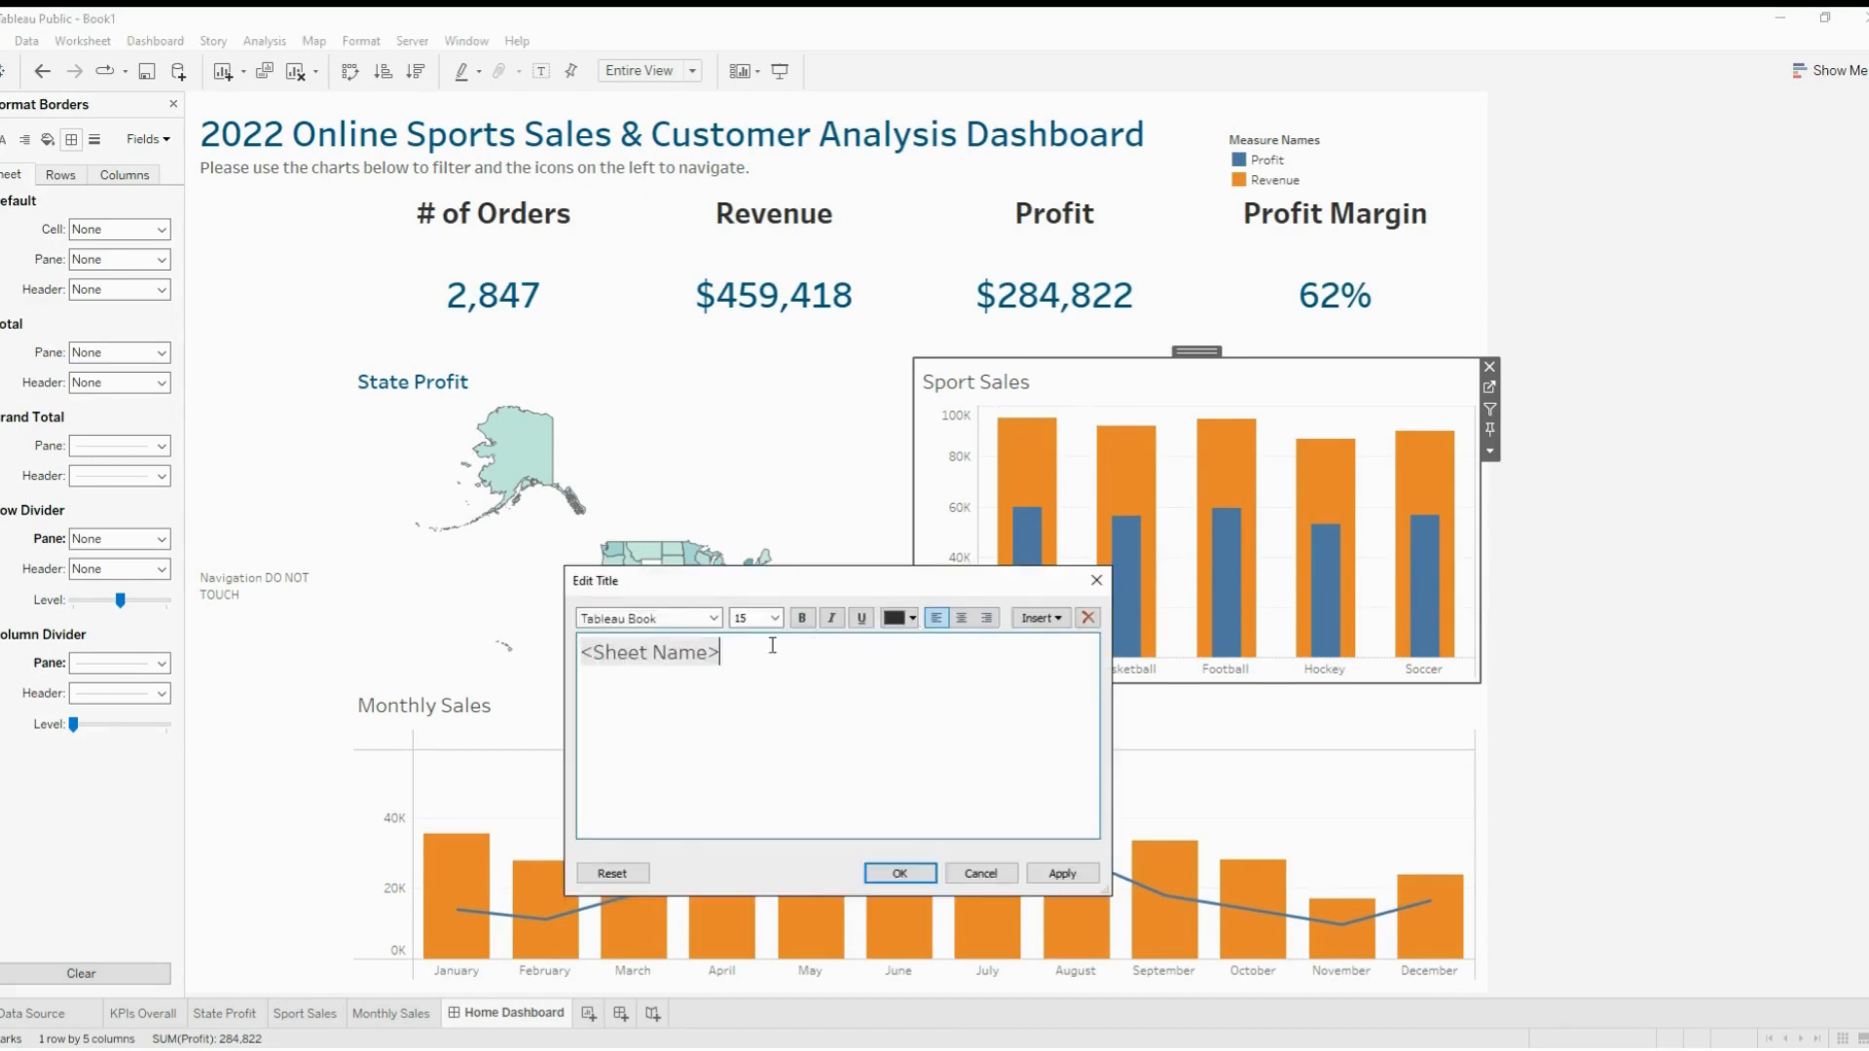
pyautogui.hotkey('ctrl', 'a')
pyautogui.click(912, 619)
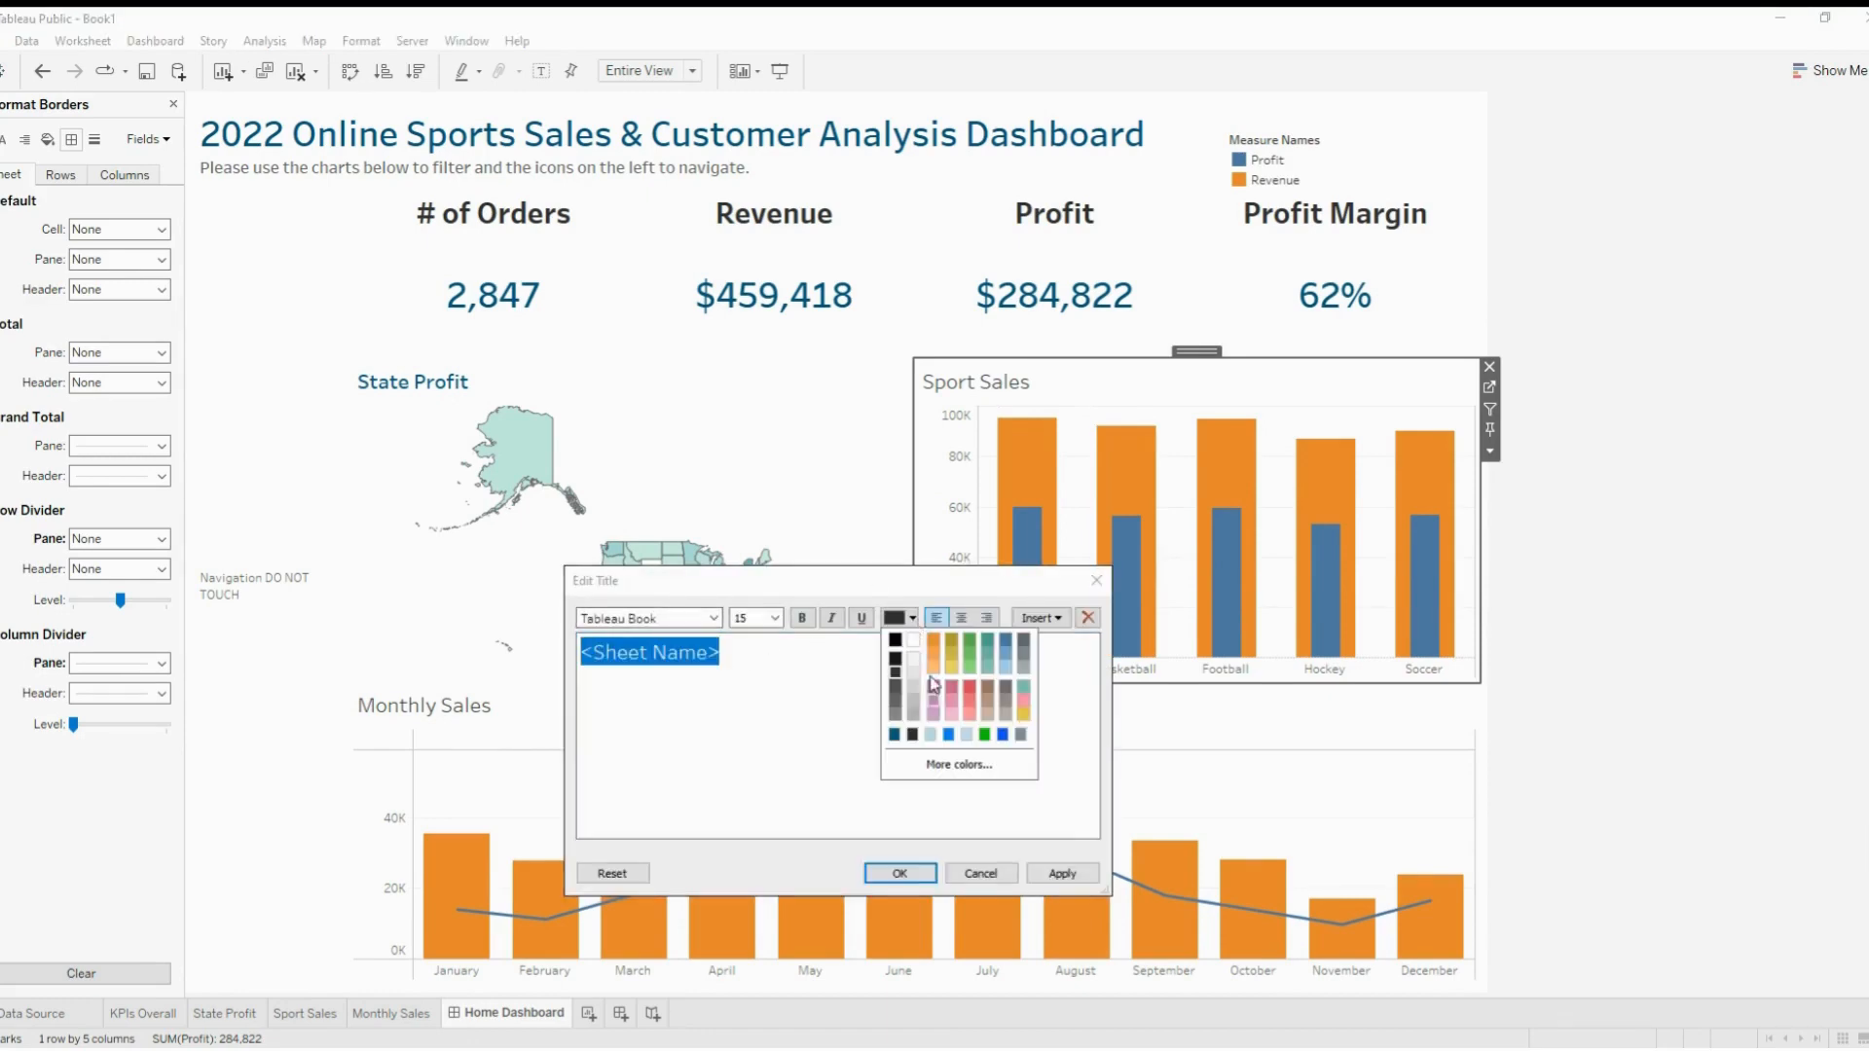
pyautogui.click(894, 734)
pyautogui.hotkey('ctrl', 'b')
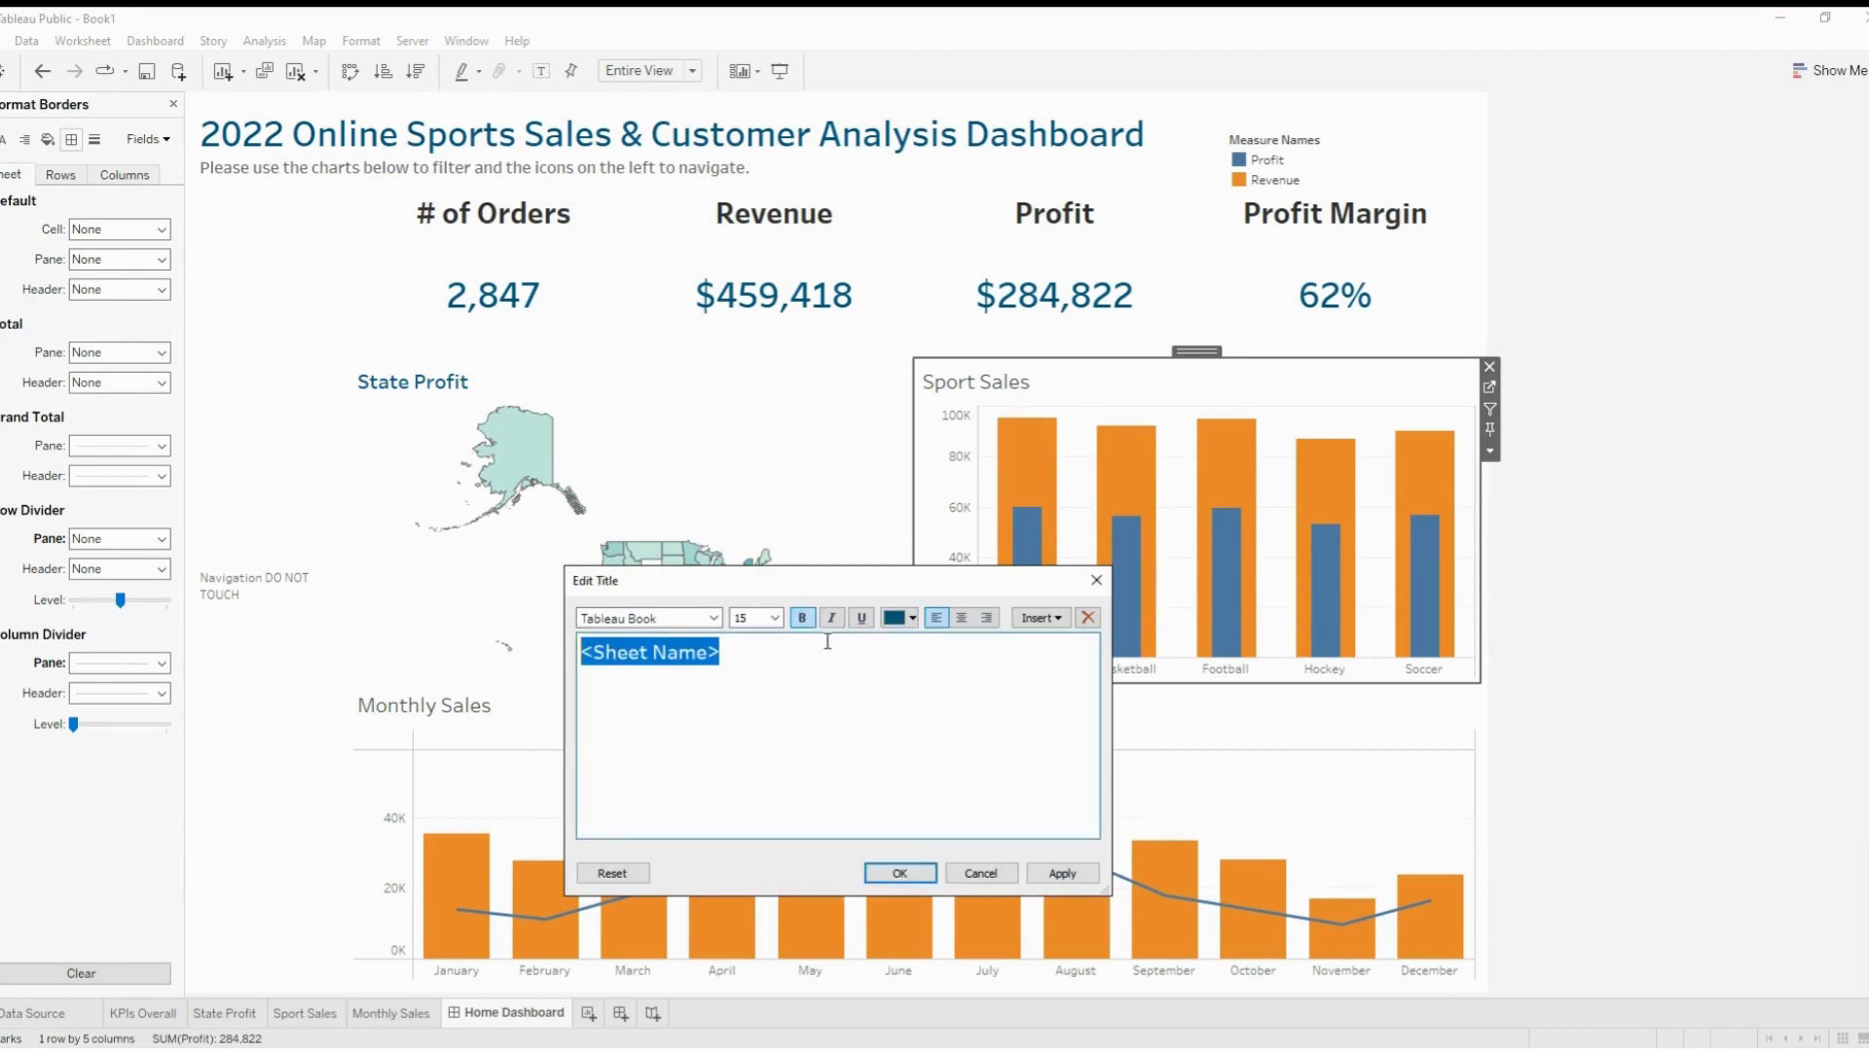
pyautogui.click(901, 874)
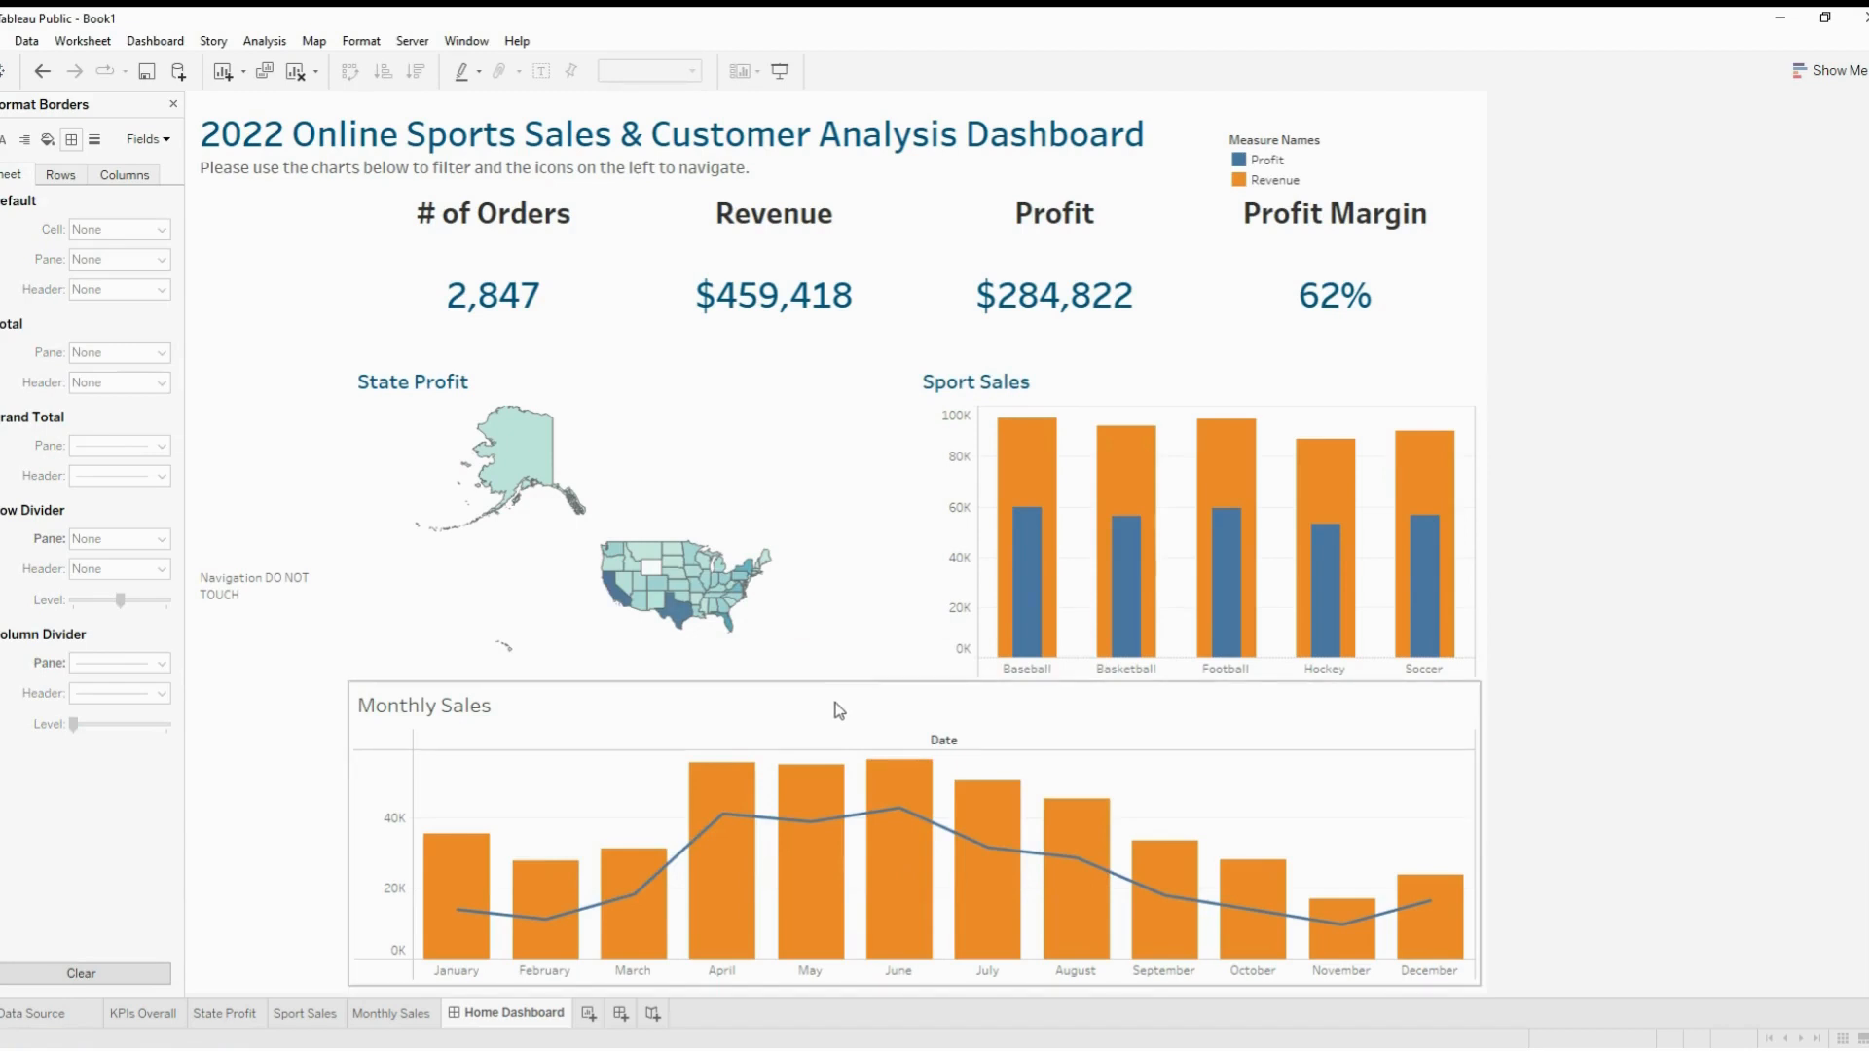
# Hide the Date field label of the Monthly Sales chart and make its title bold in the dark blue custom swatch
pyautogui.click(942, 743)
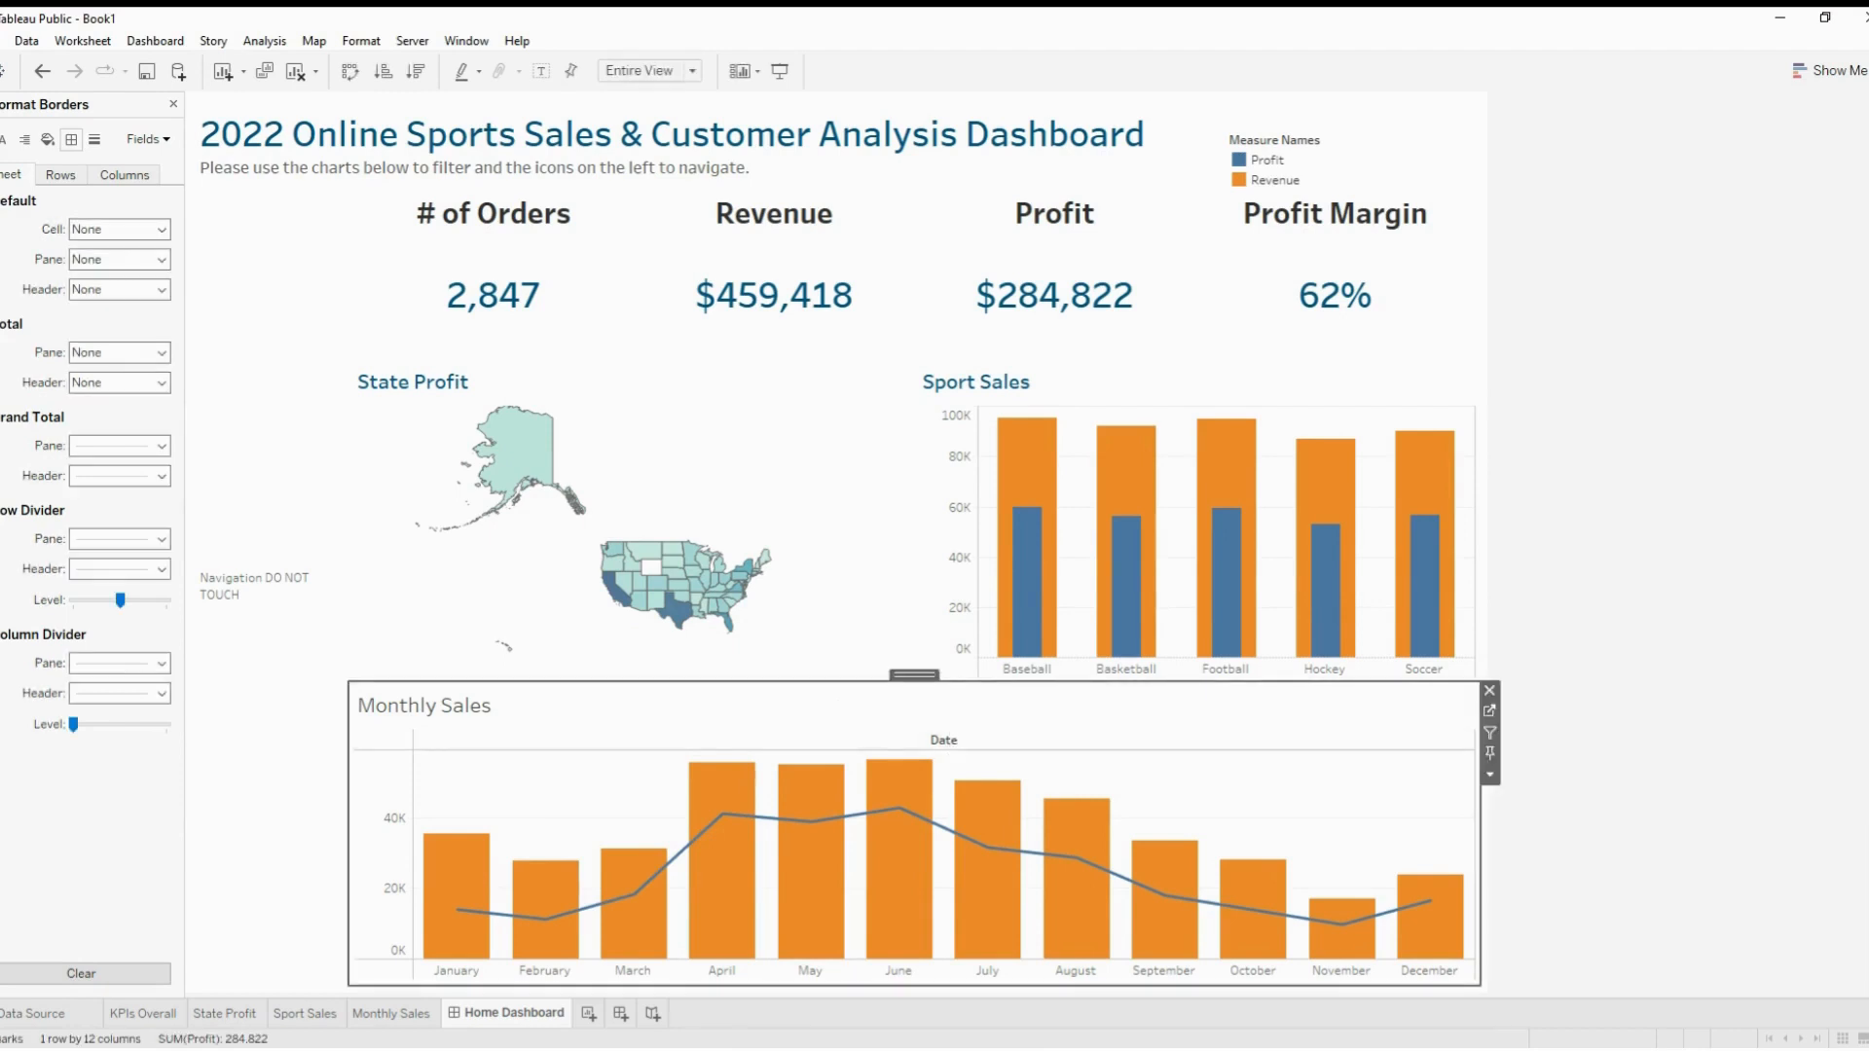
pyautogui.click(1035, 828)
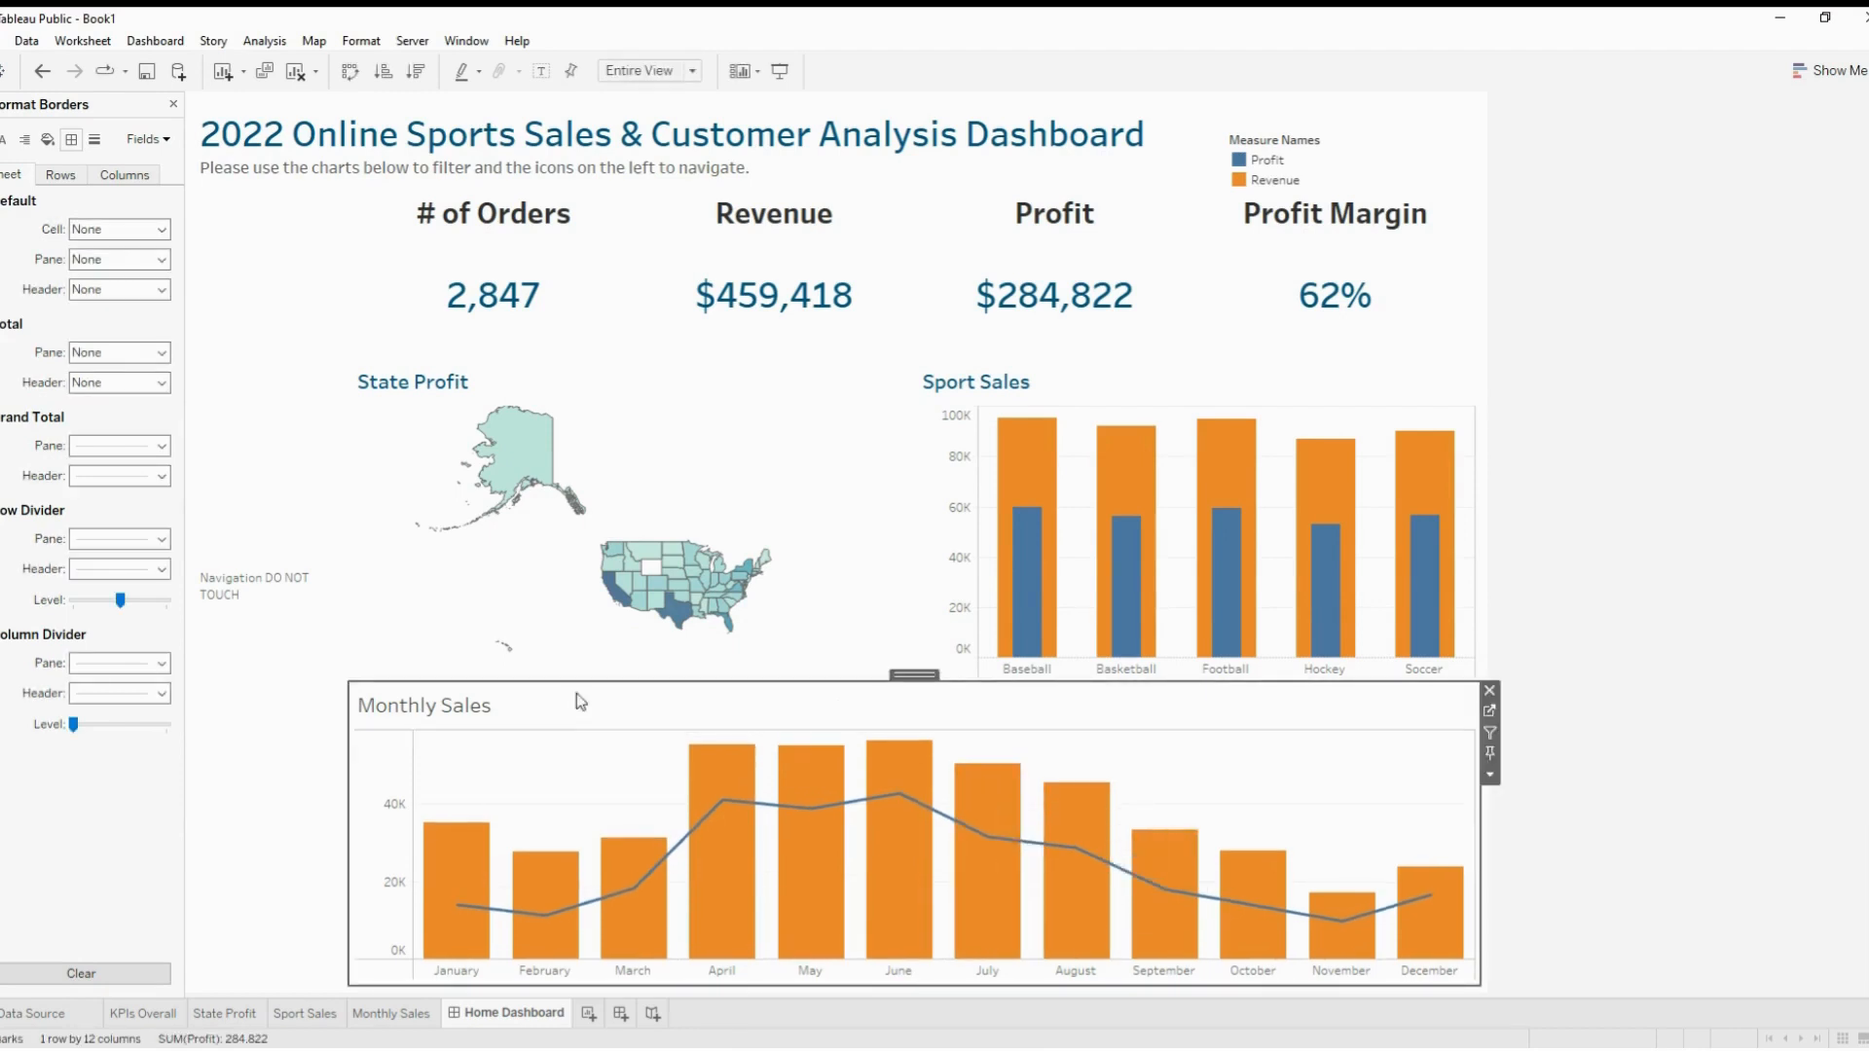
pyautogui.doubleClick(545, 705)
pyautogui.moveTo(688, 688); pyautogui.dragTo(412, 601)
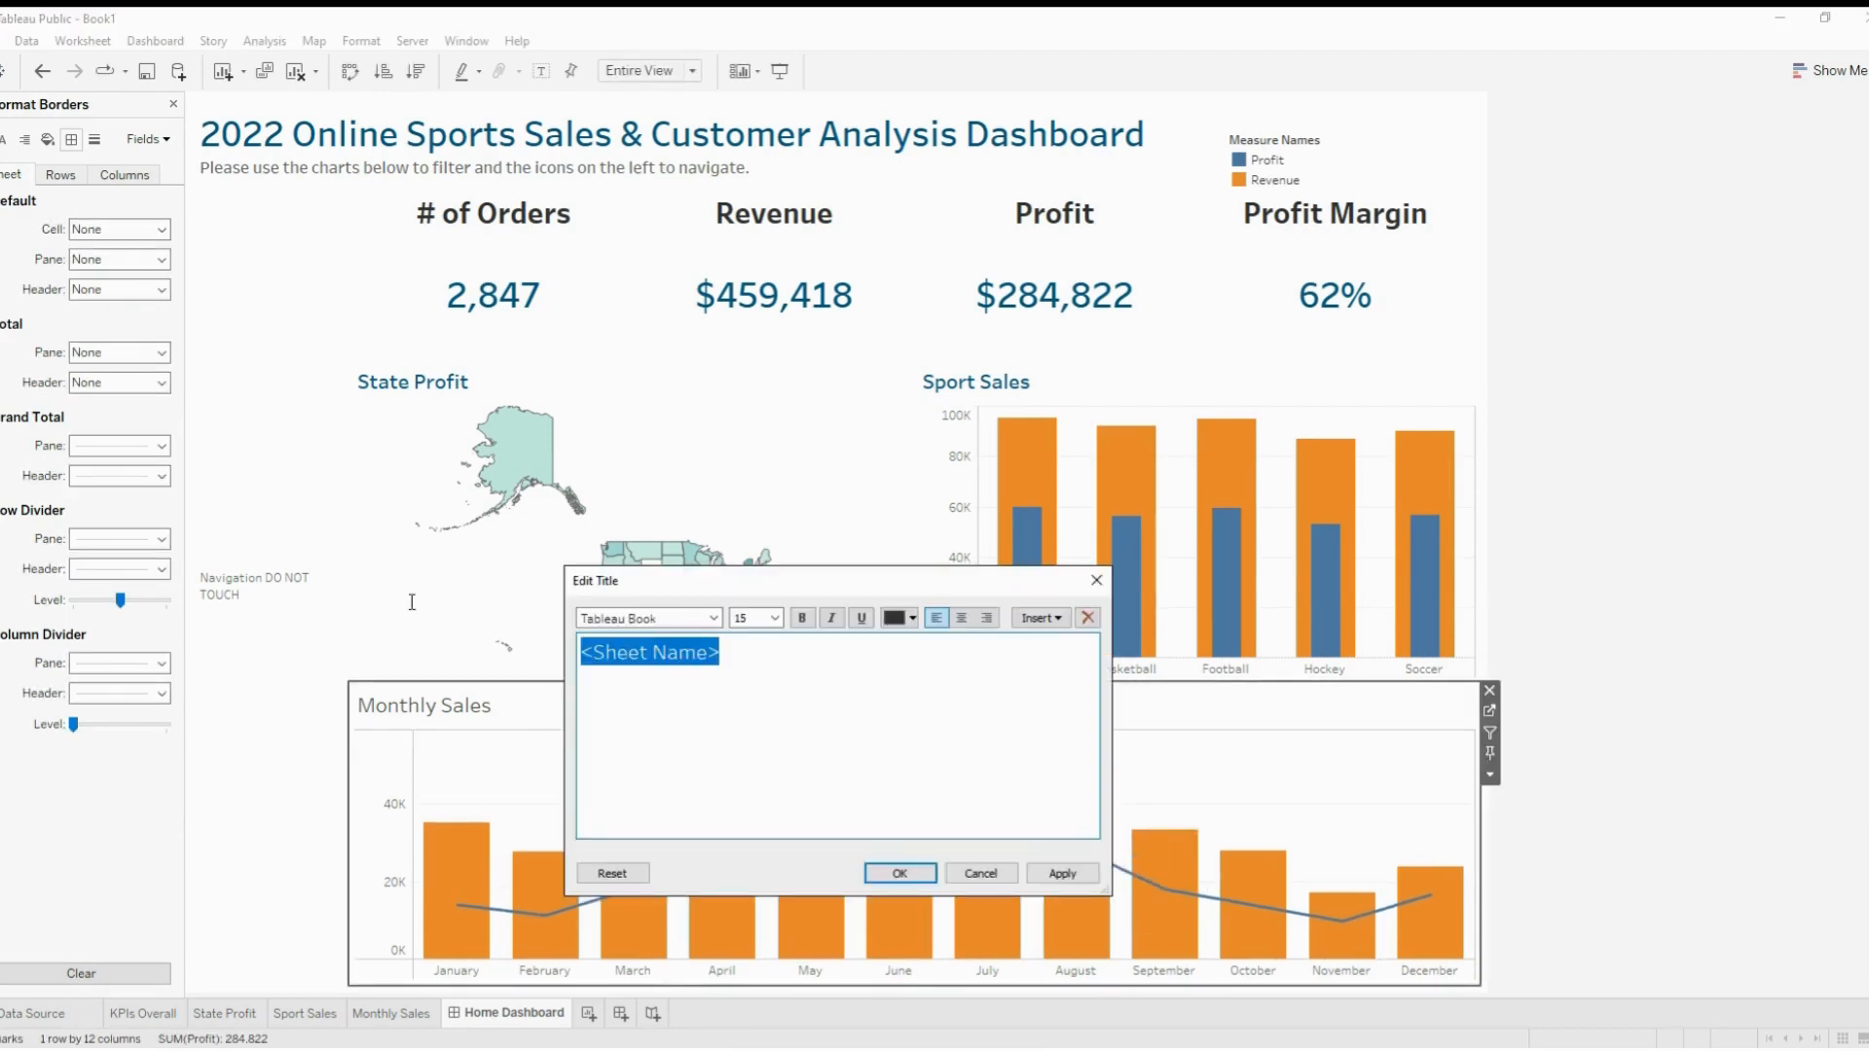
pyautogui.click(802, 619)
pyautogui.click(912, 618)
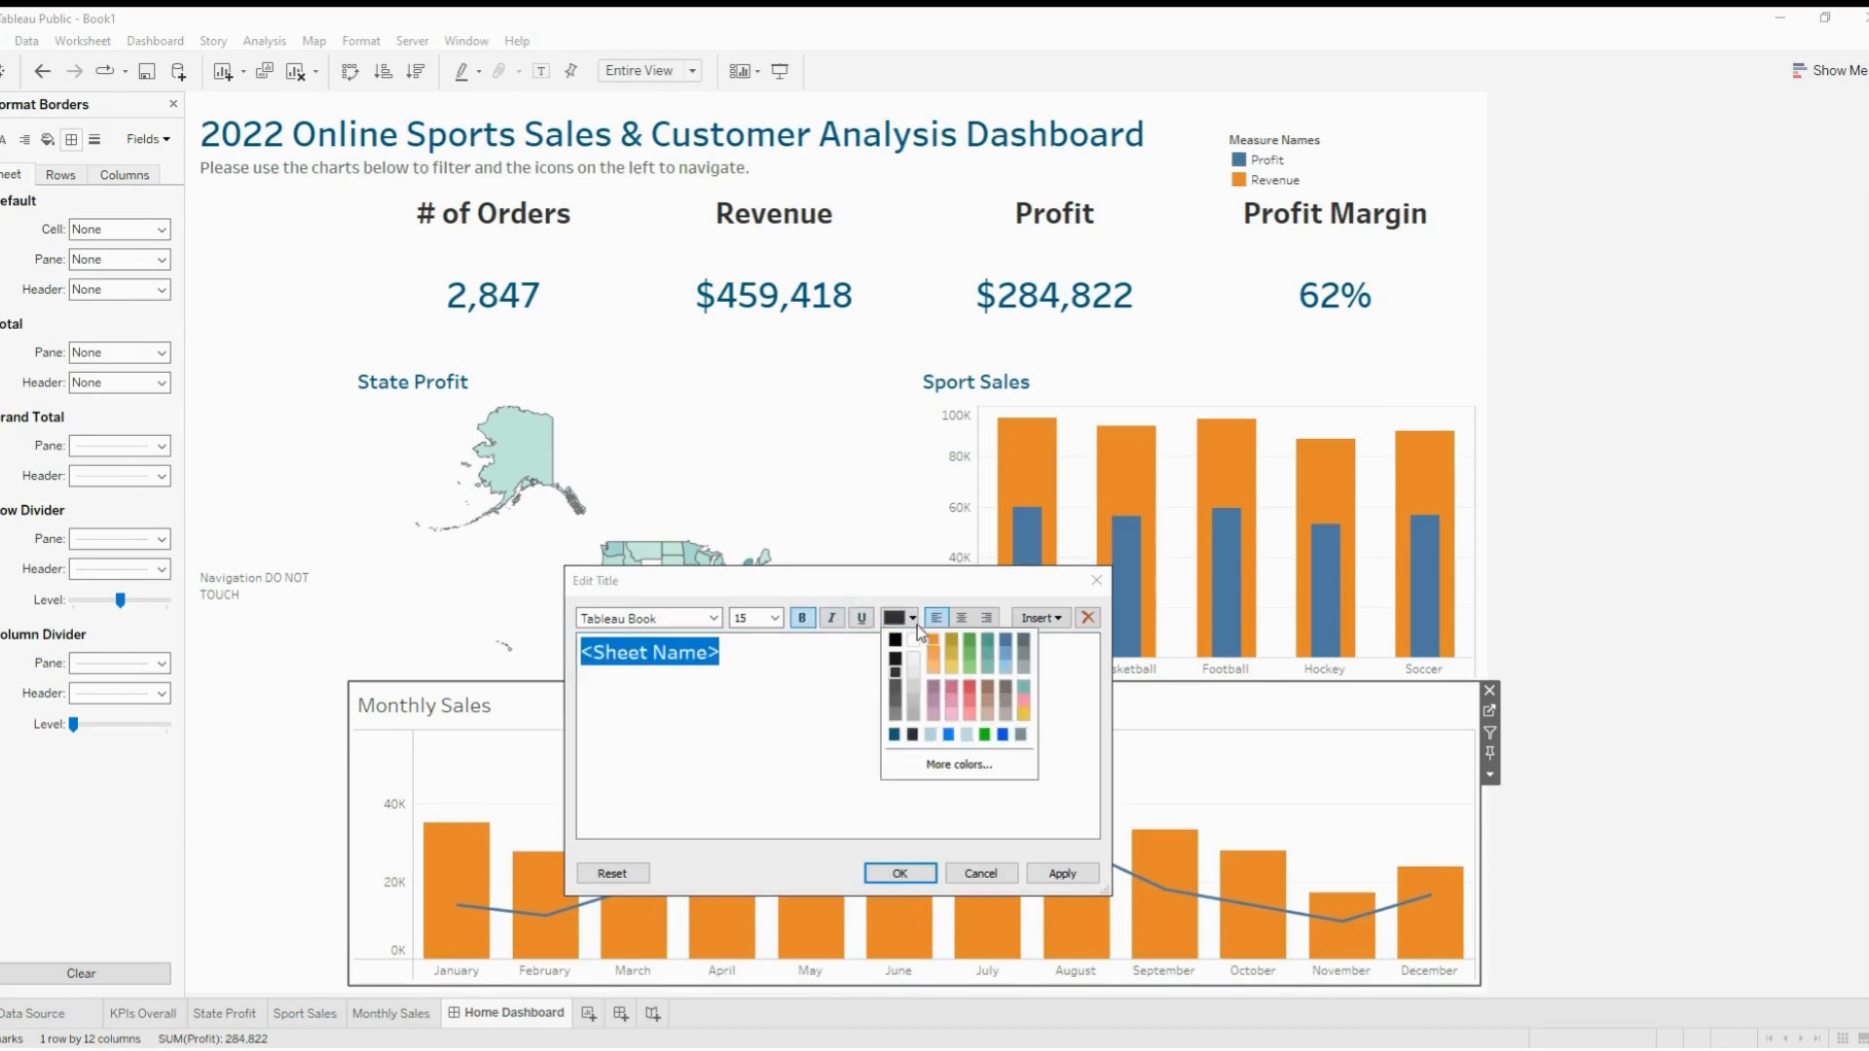
pyautogui.click(894, 736)
pyautogui.click(915, 874)
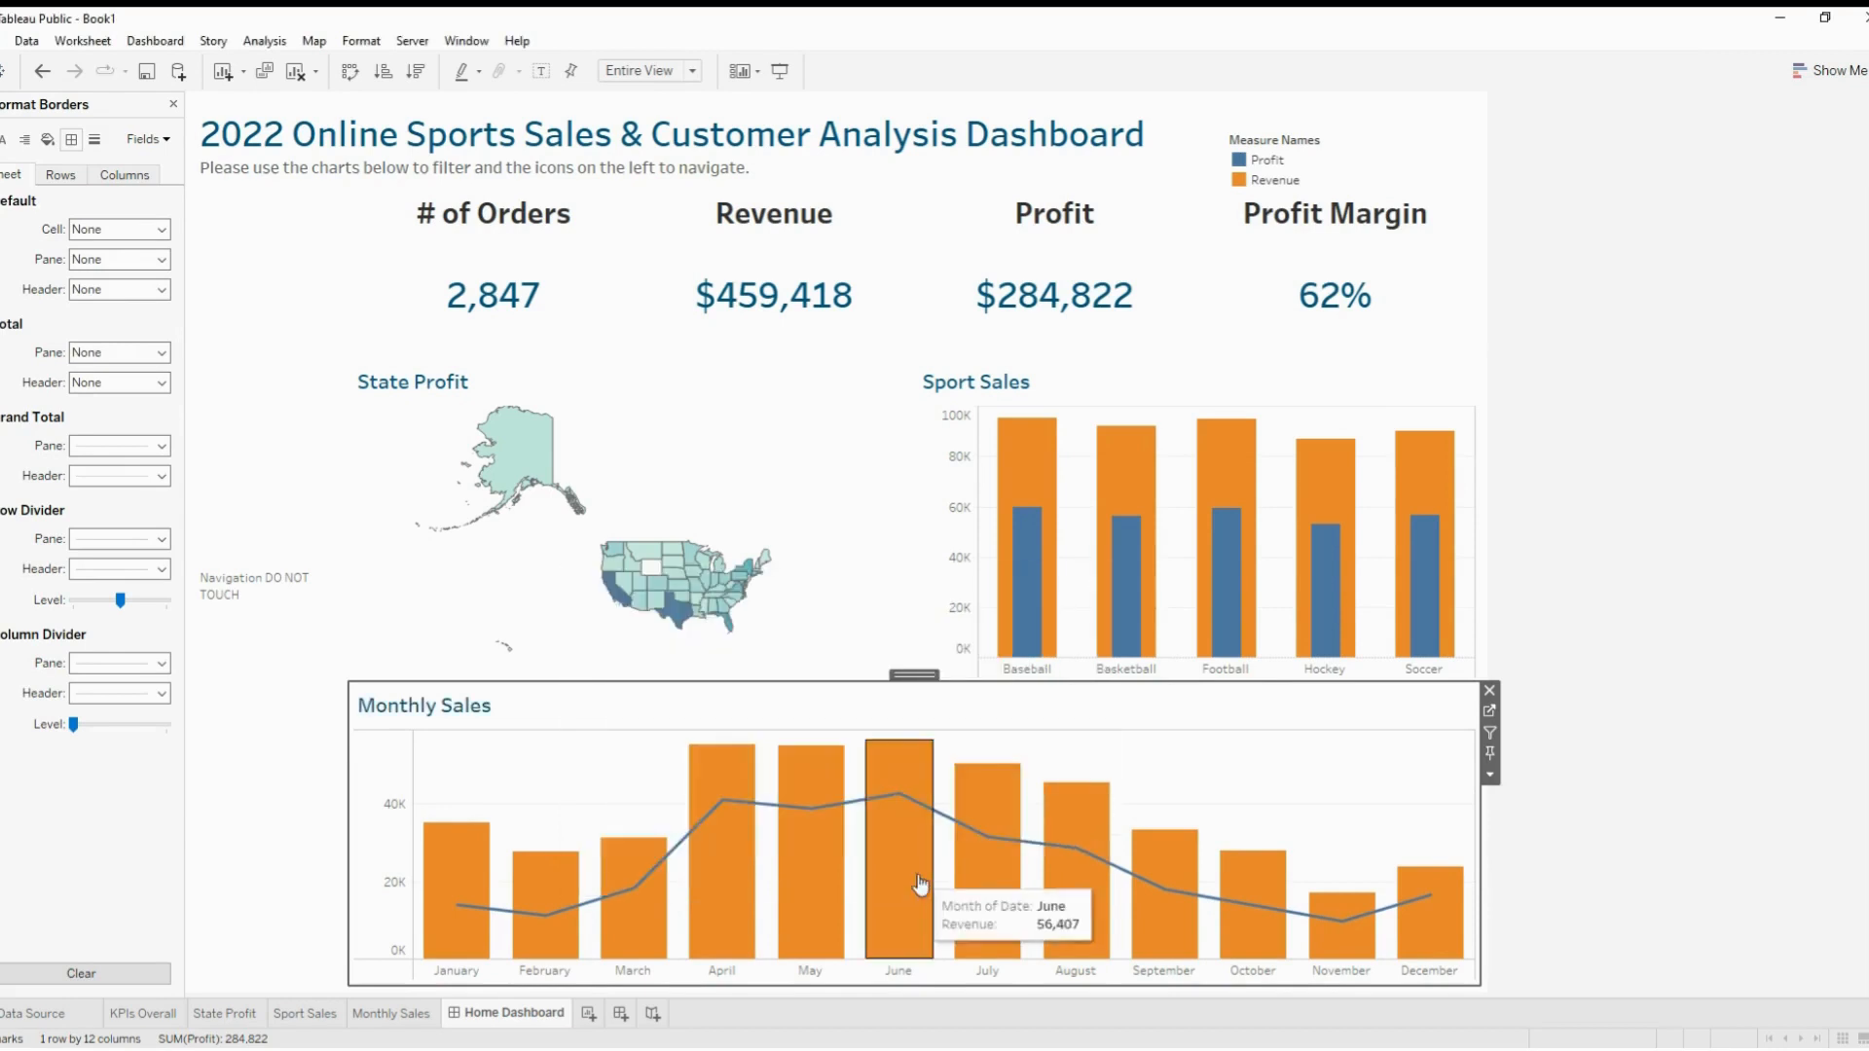
# Fix the Revenue axis range of the Monthly Sales chart from 0 to 60000
pyautogui.moveTo(737, 774)
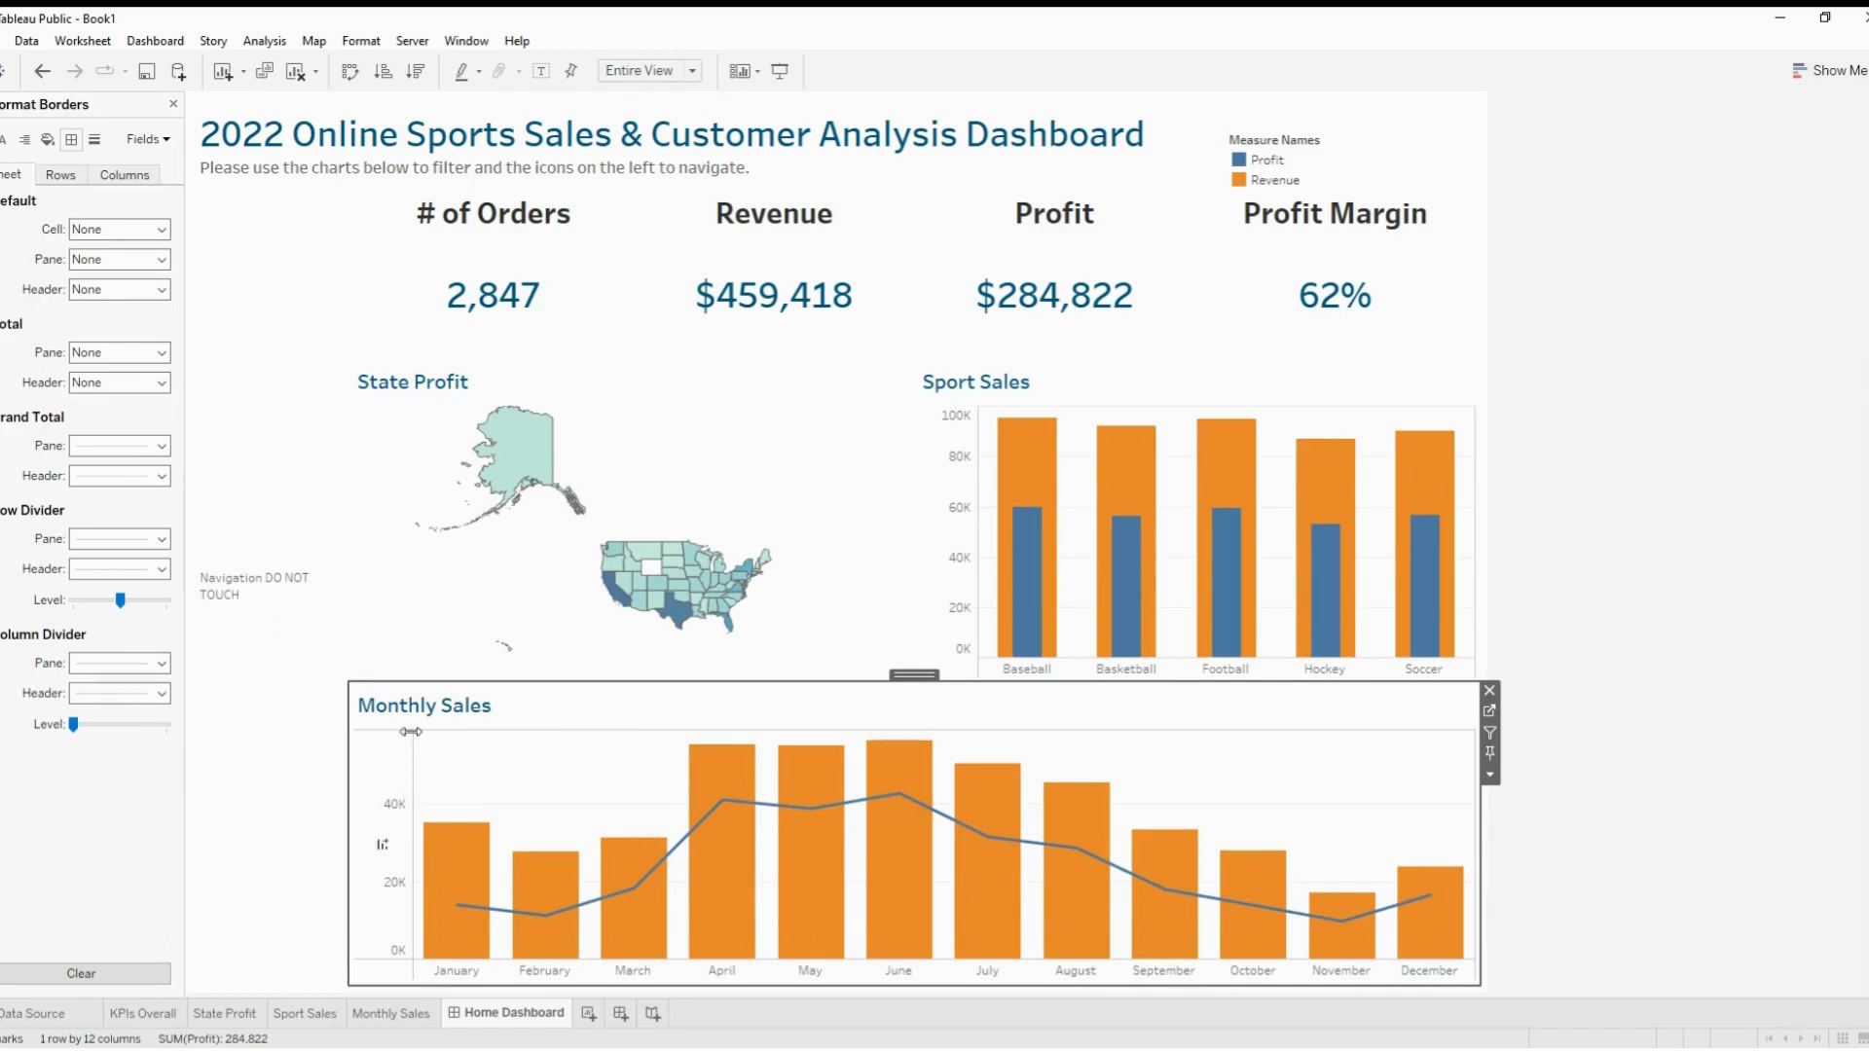
pyautogui.click(397, 785)
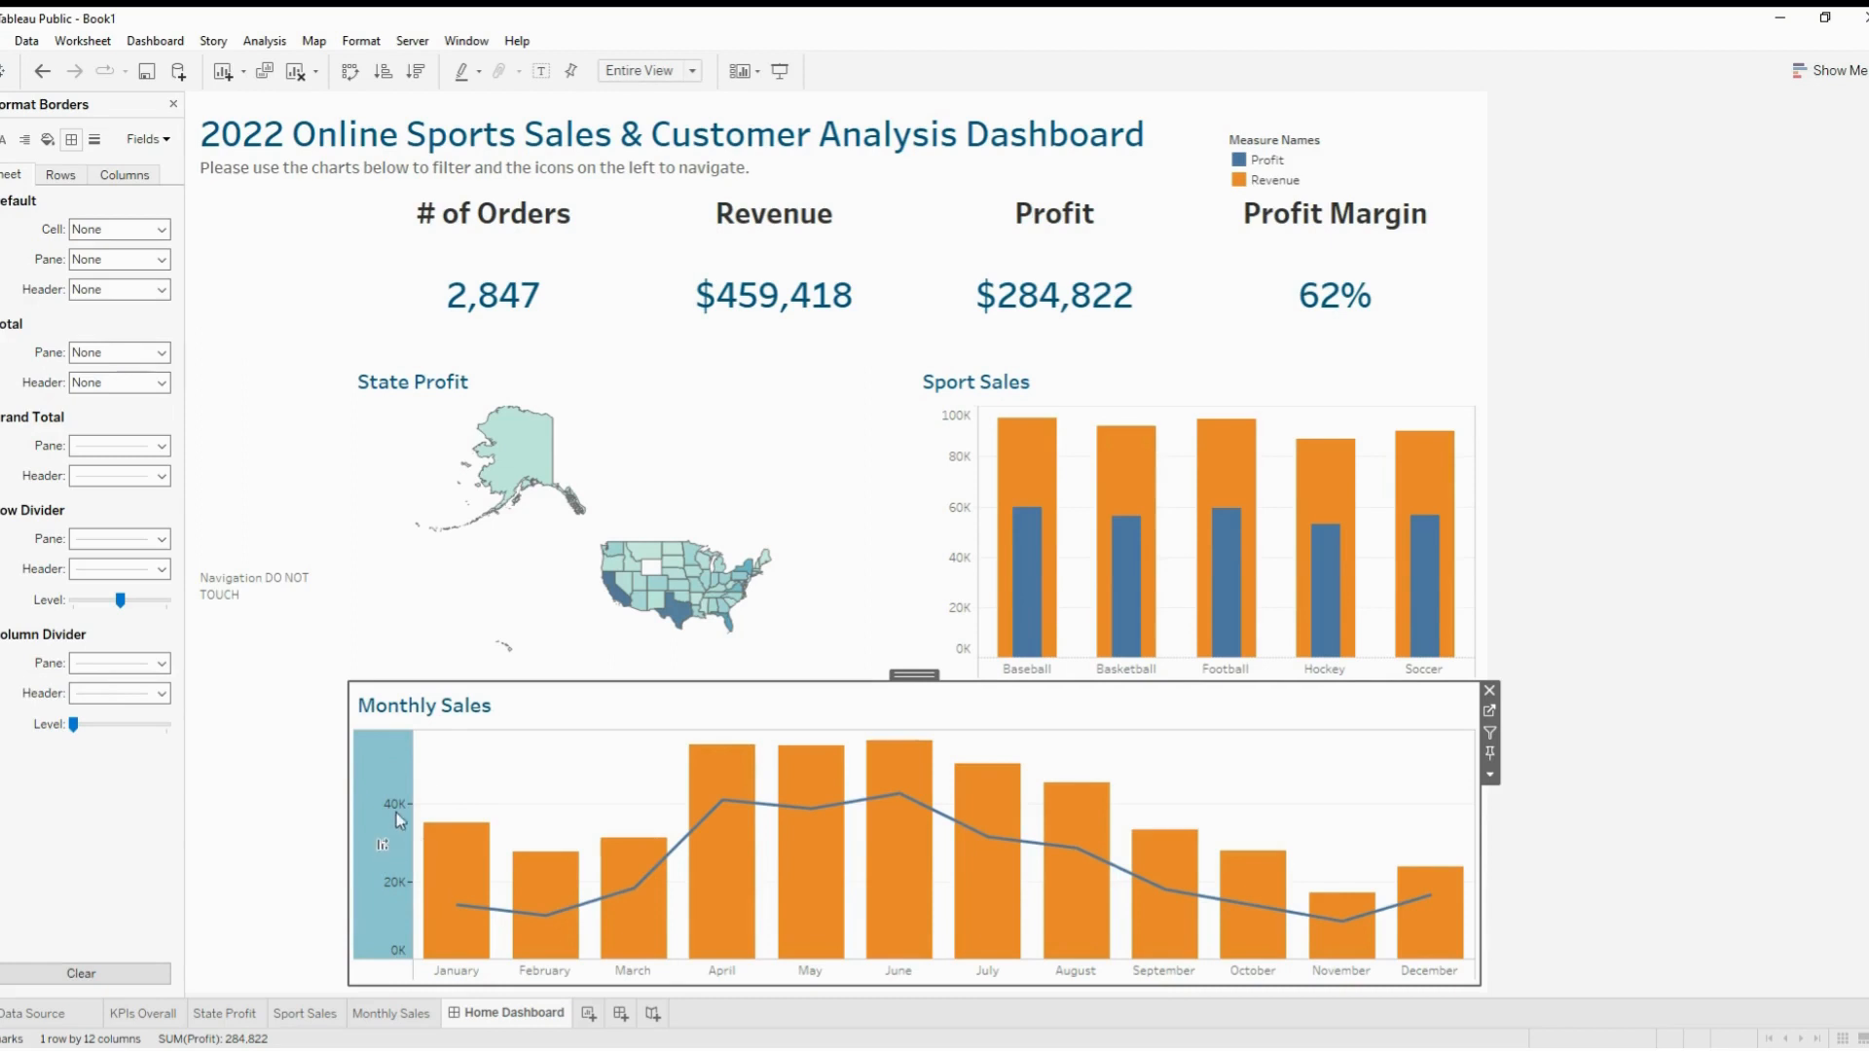
pyautogui.doubleClick(389, 786)
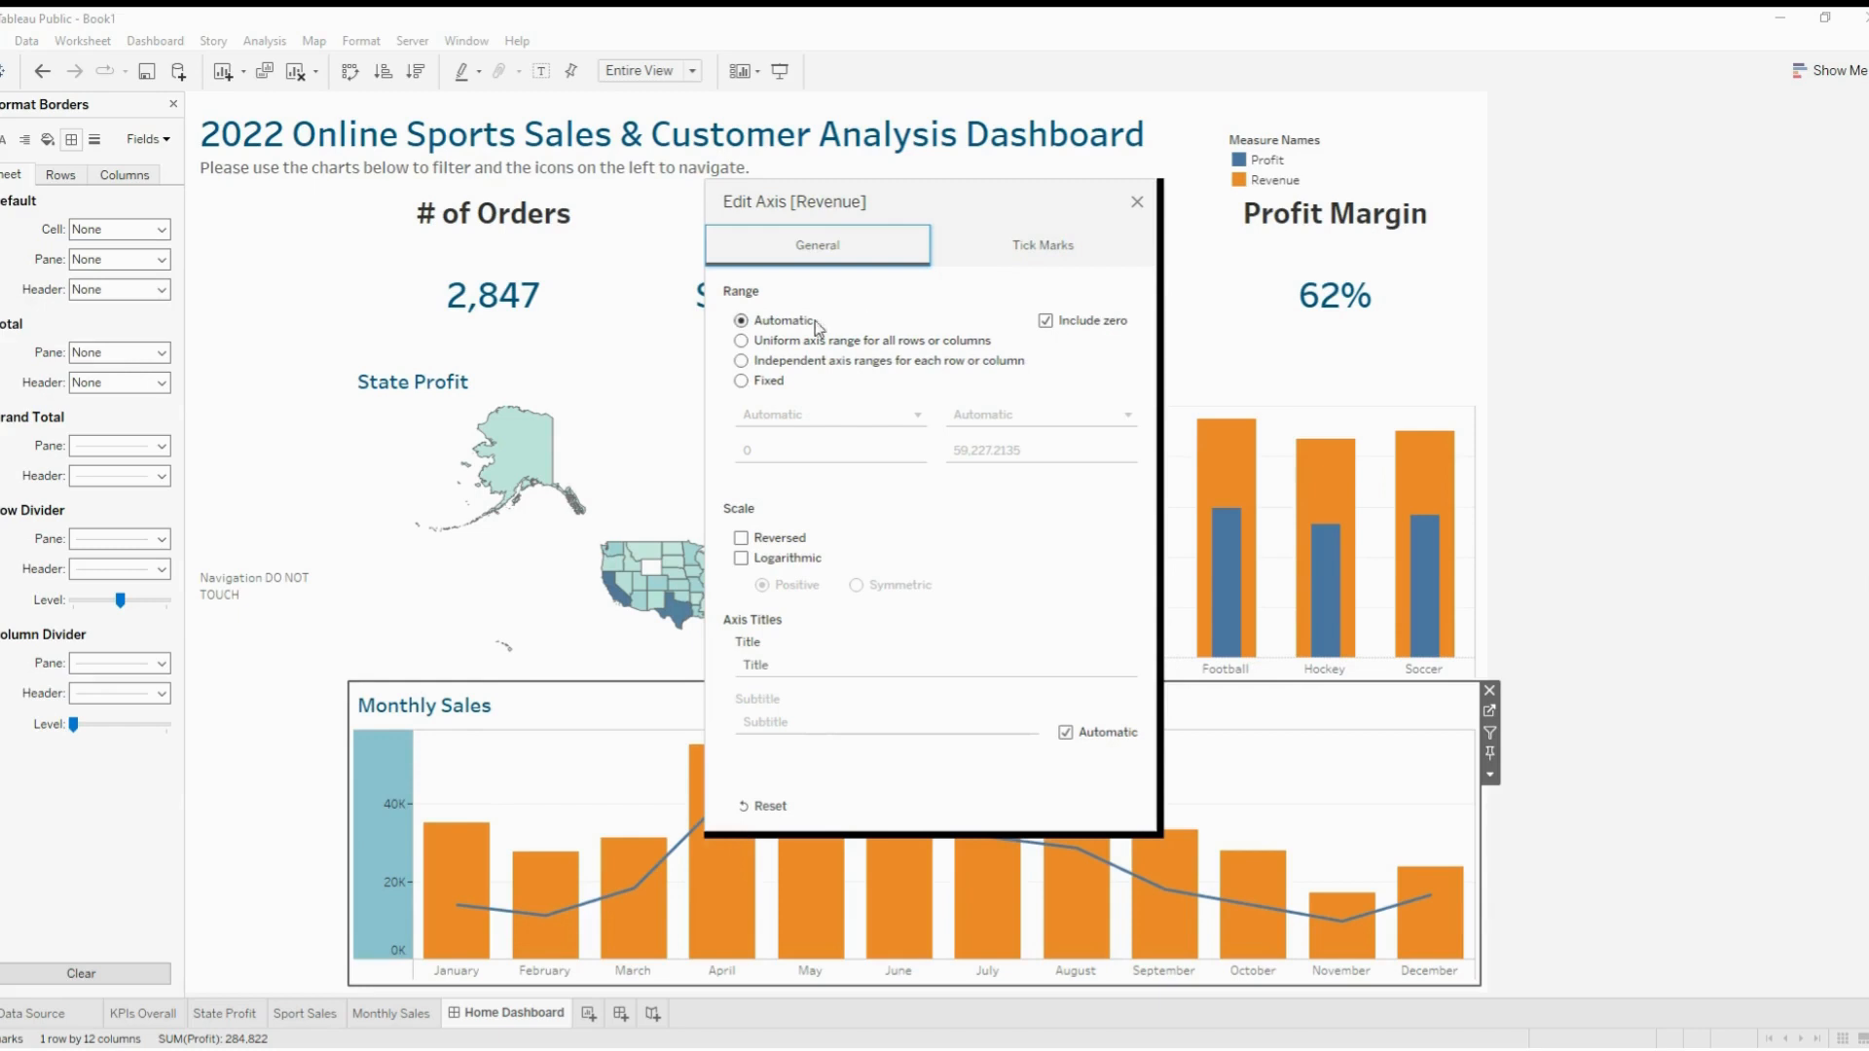
pyautogui.click(742, 382)
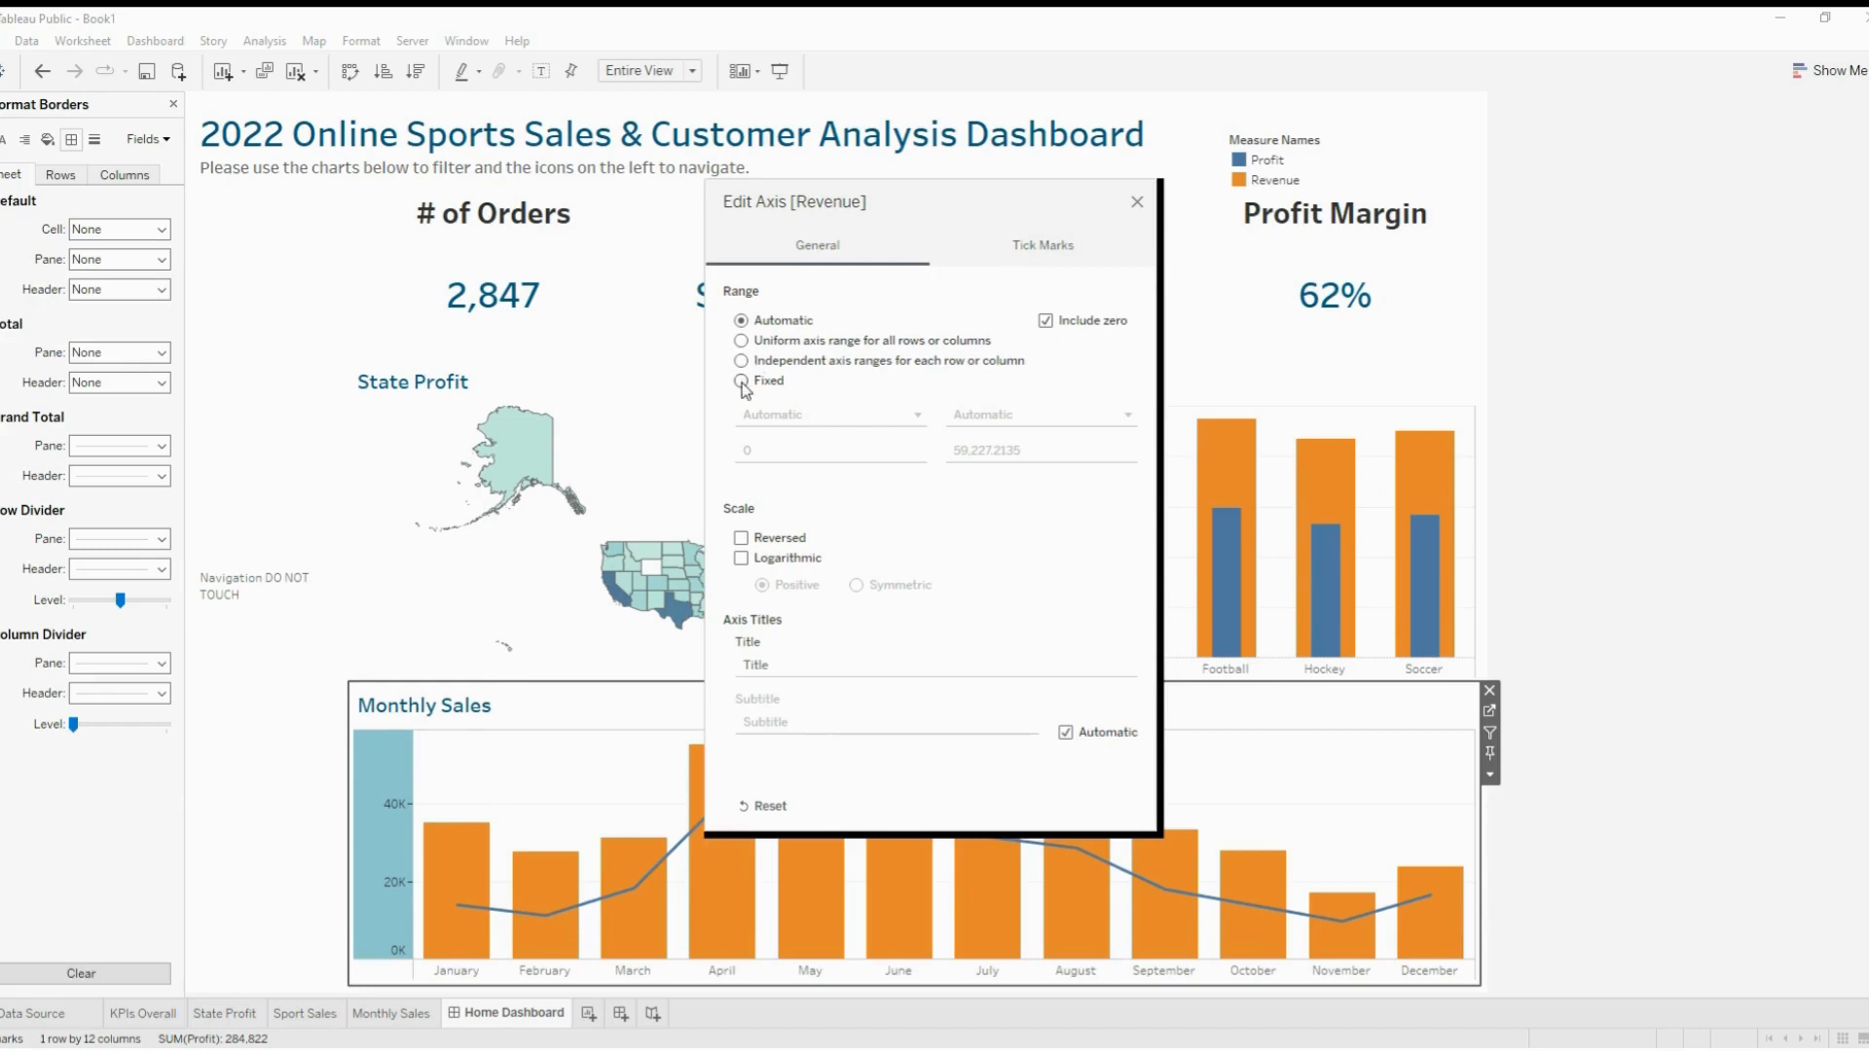
pyautogui.click(1082, 450)
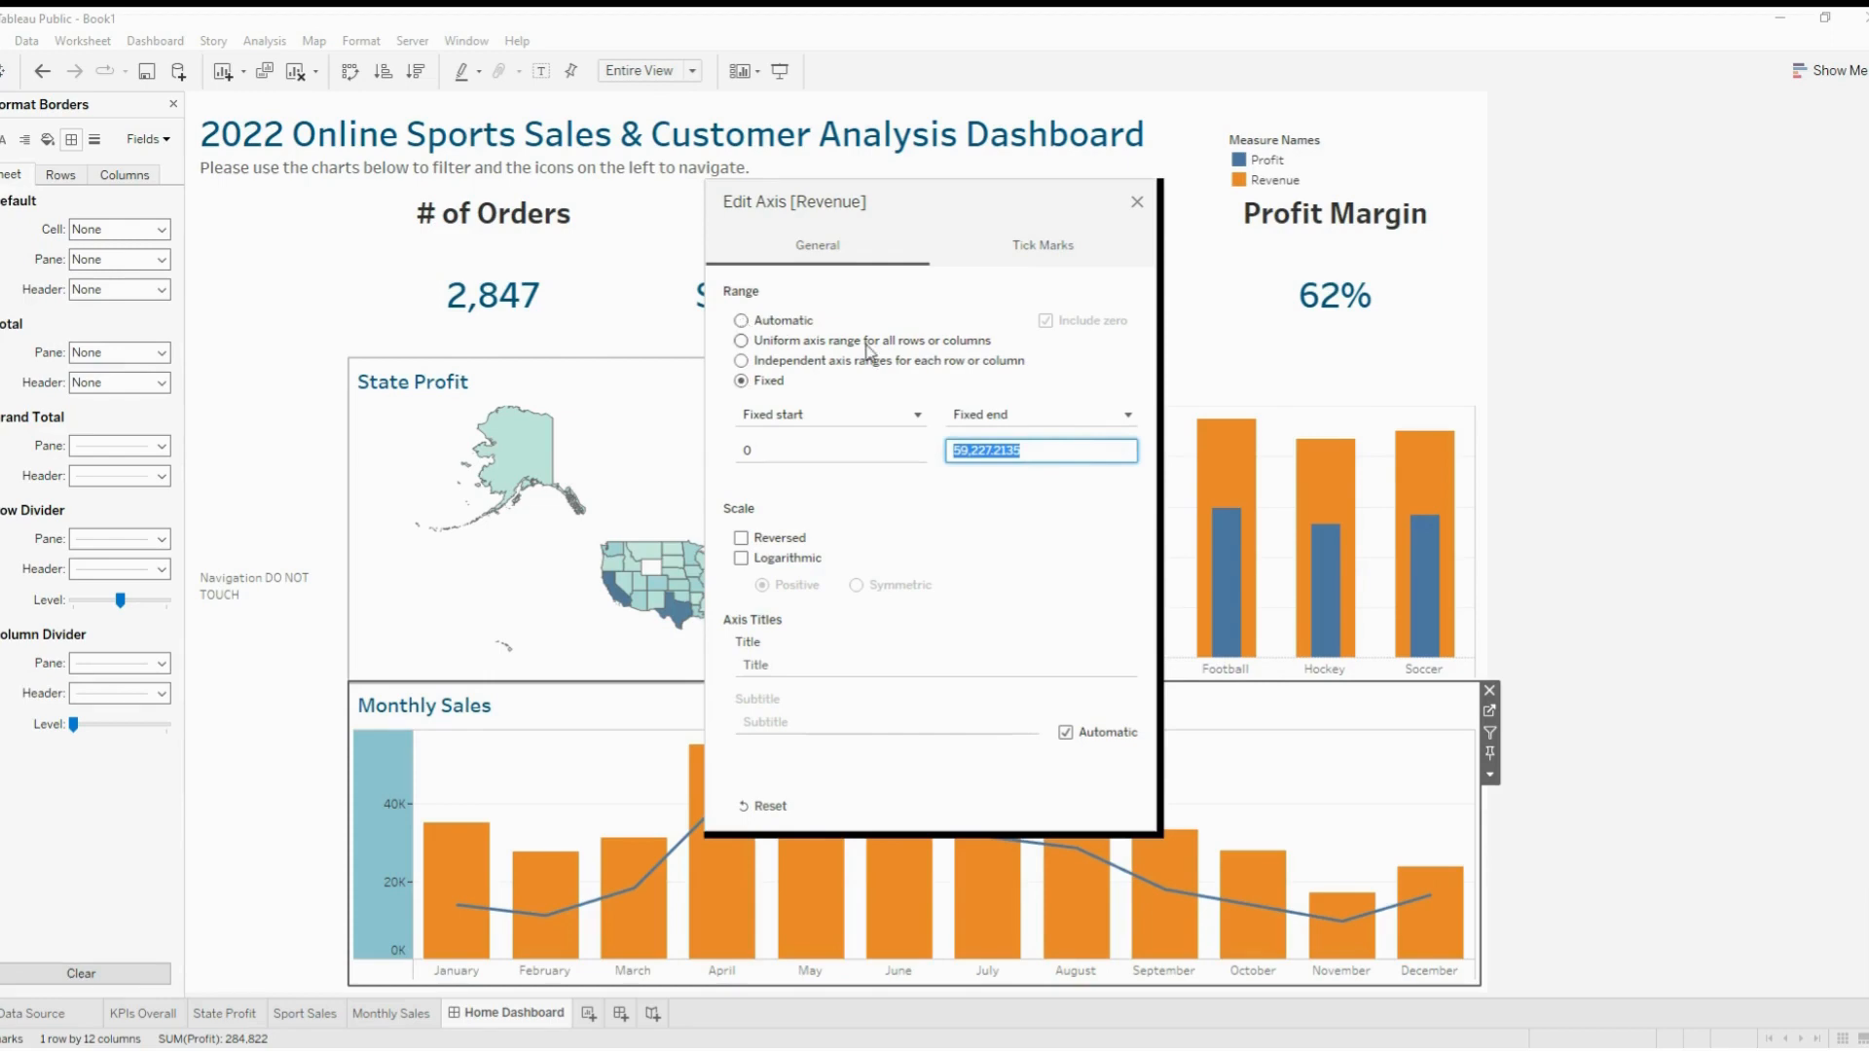
pyautogui.write('60000')
pyautogui.click(1061, 543)
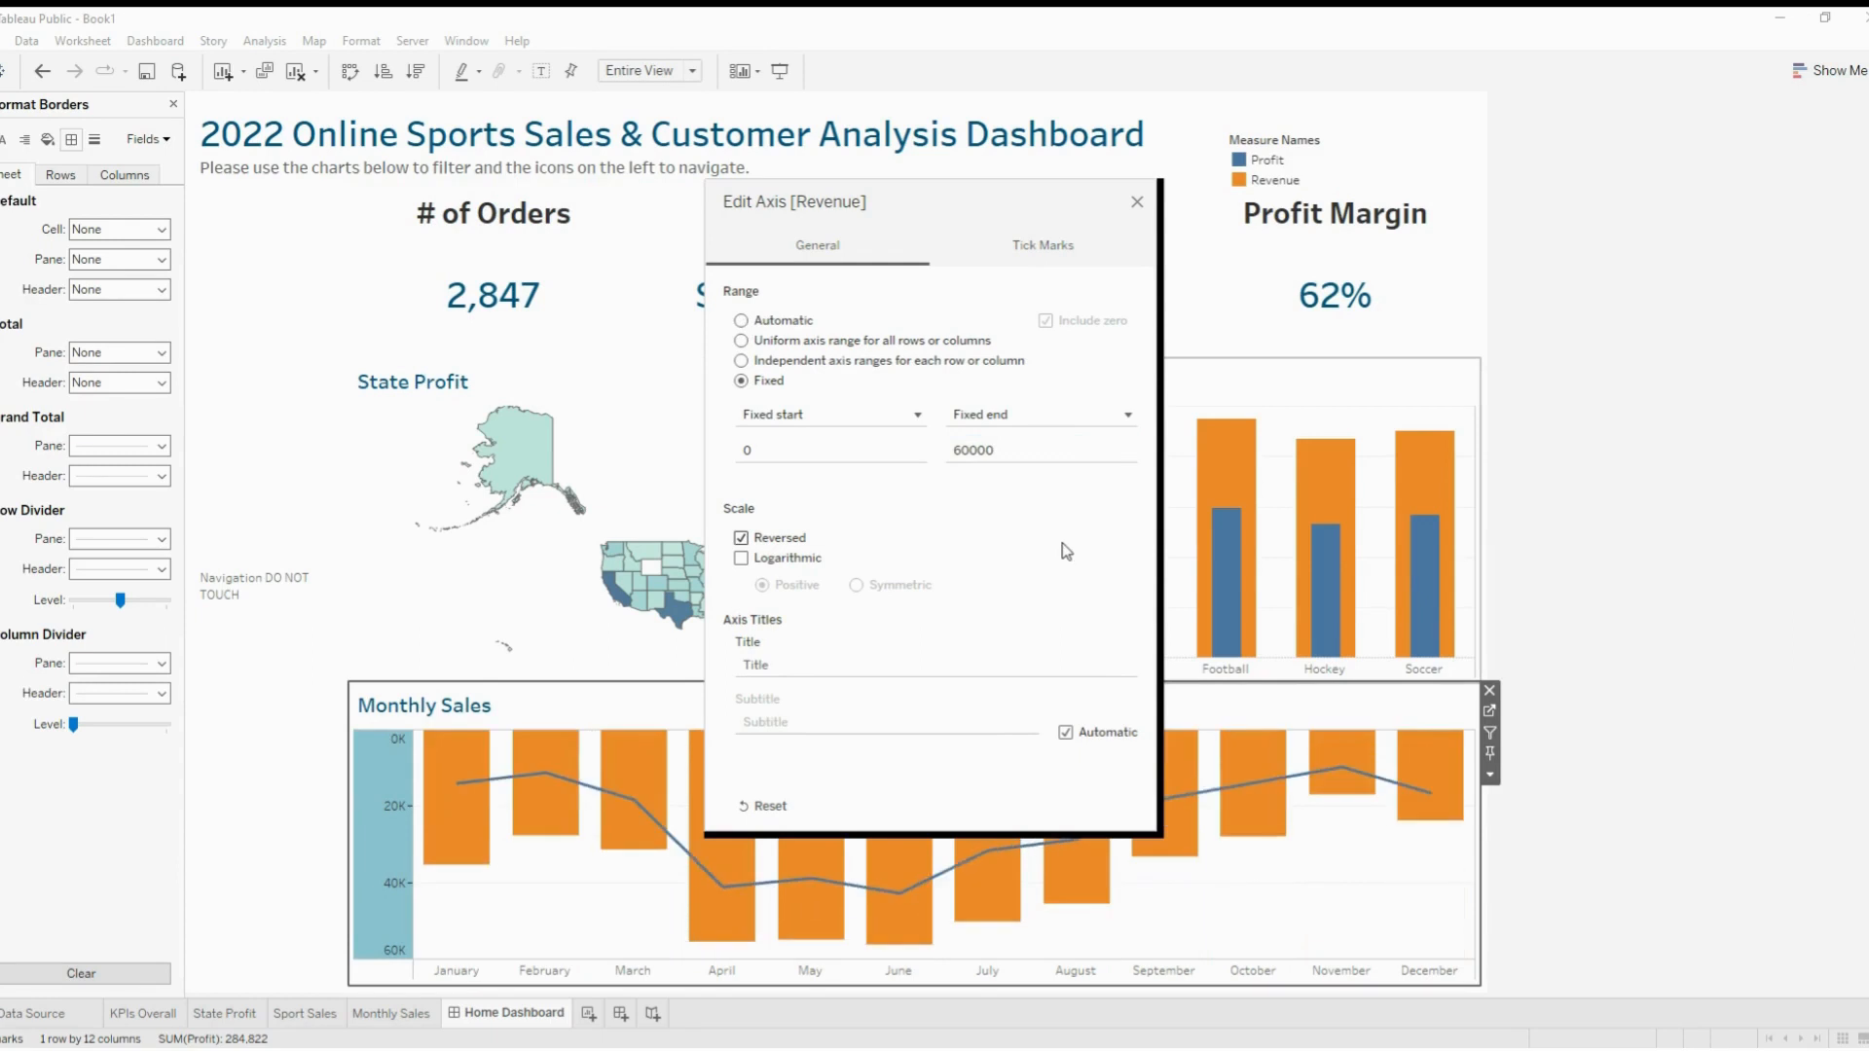
pyautogui.click(745, 541)
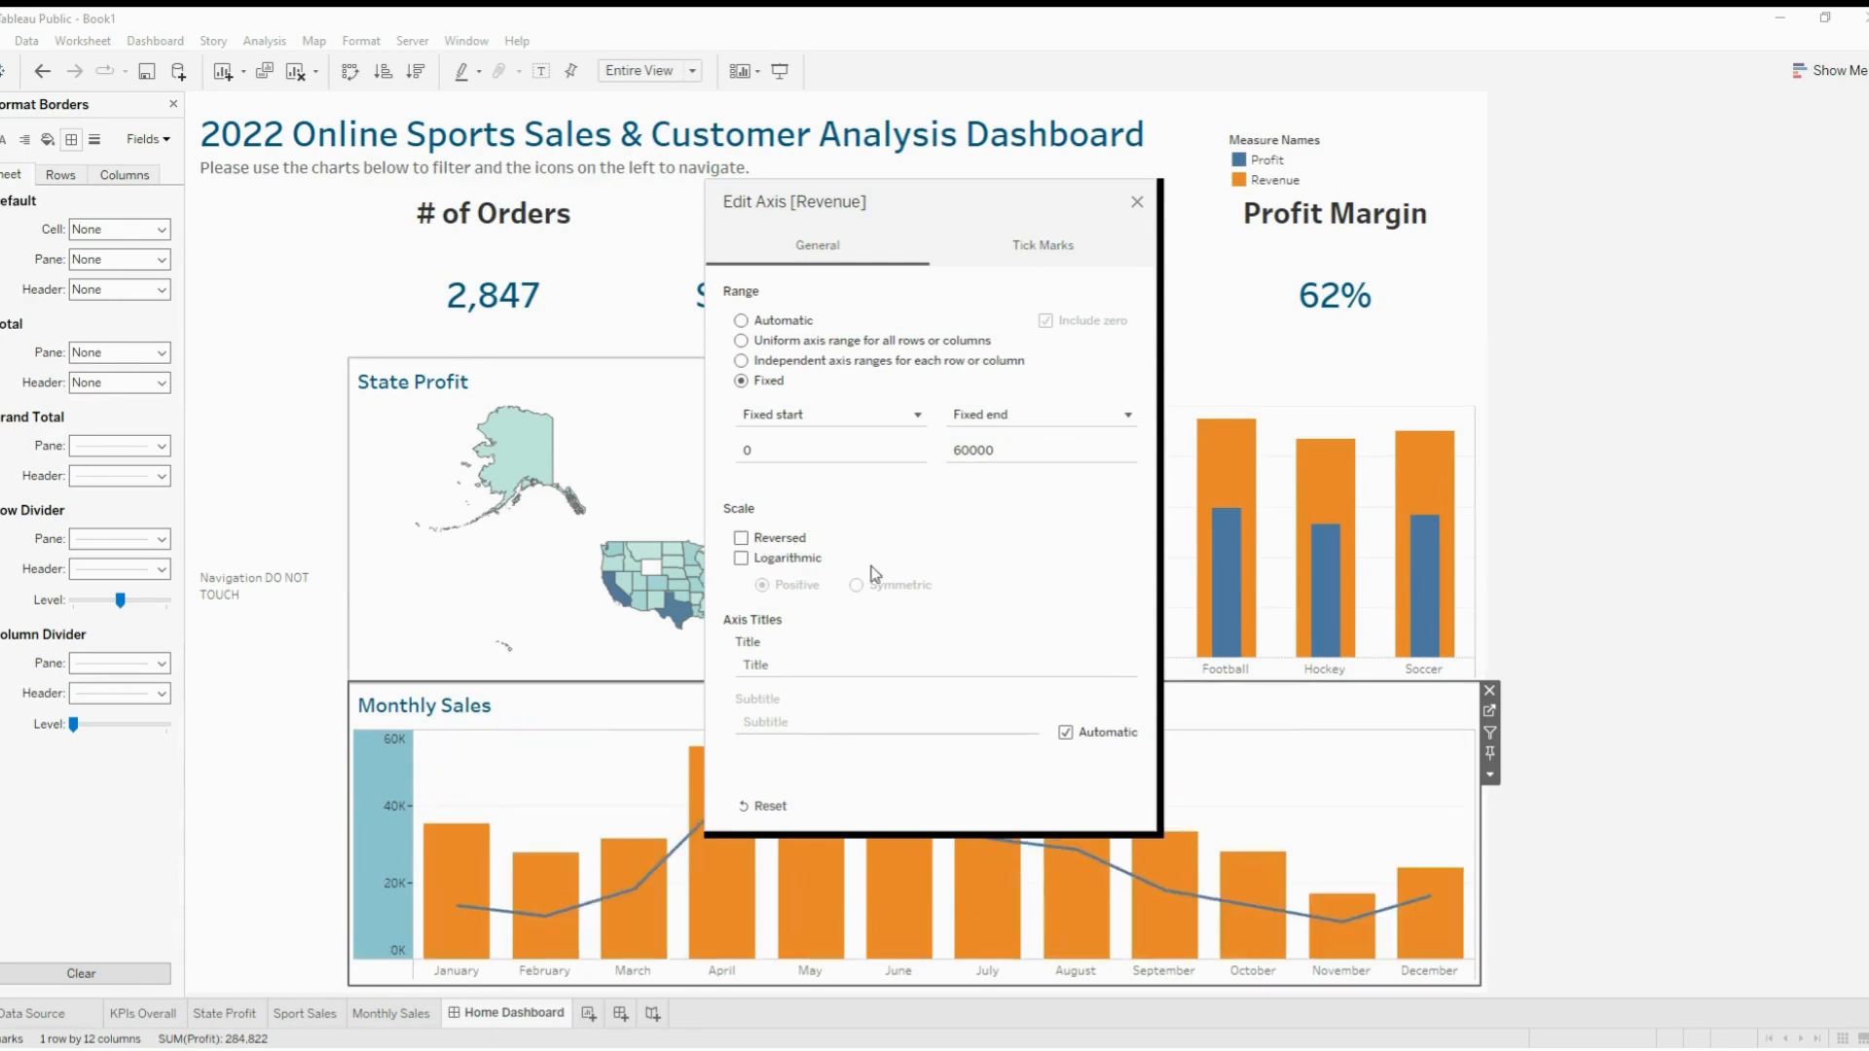
pyautogui.click(1137, 203)
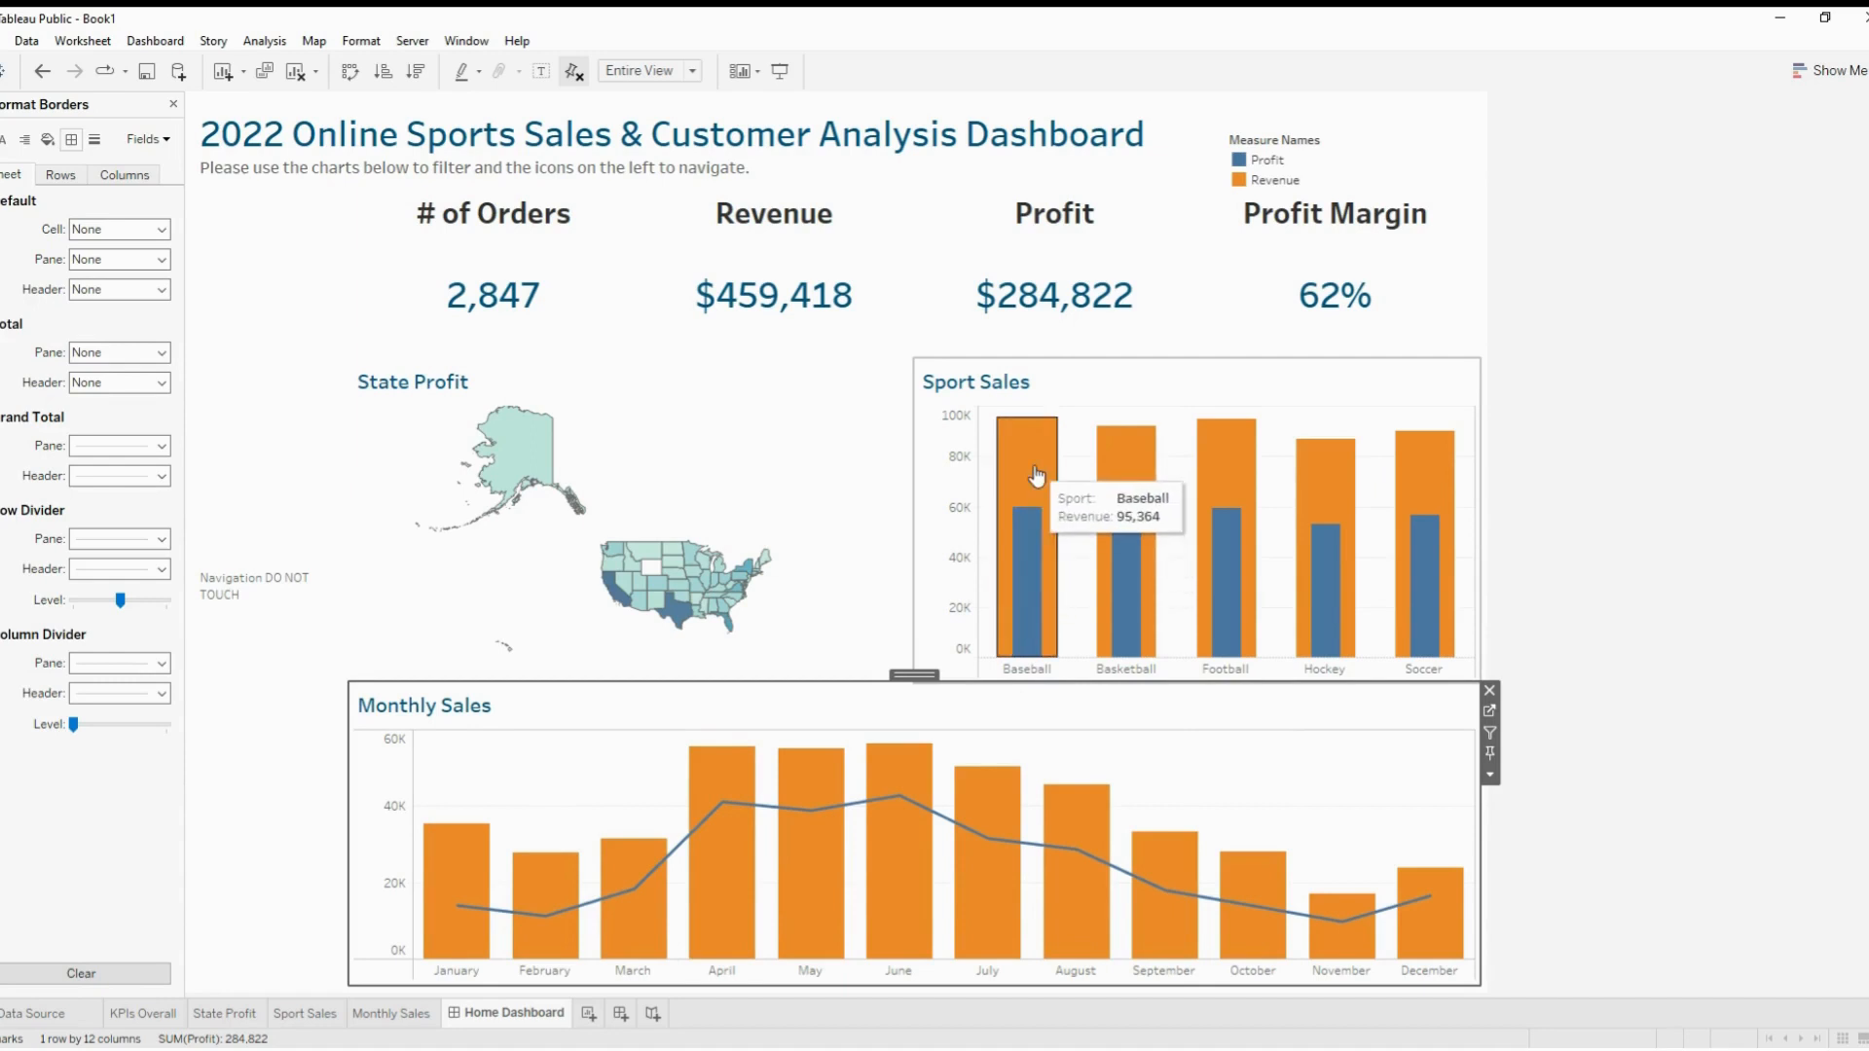
# Open the Sport Sales worksheet and format the SUM(Revenue) pane numbers as Currency (Custom) with 0 decimal places
pyautogui.click(1167, 383)
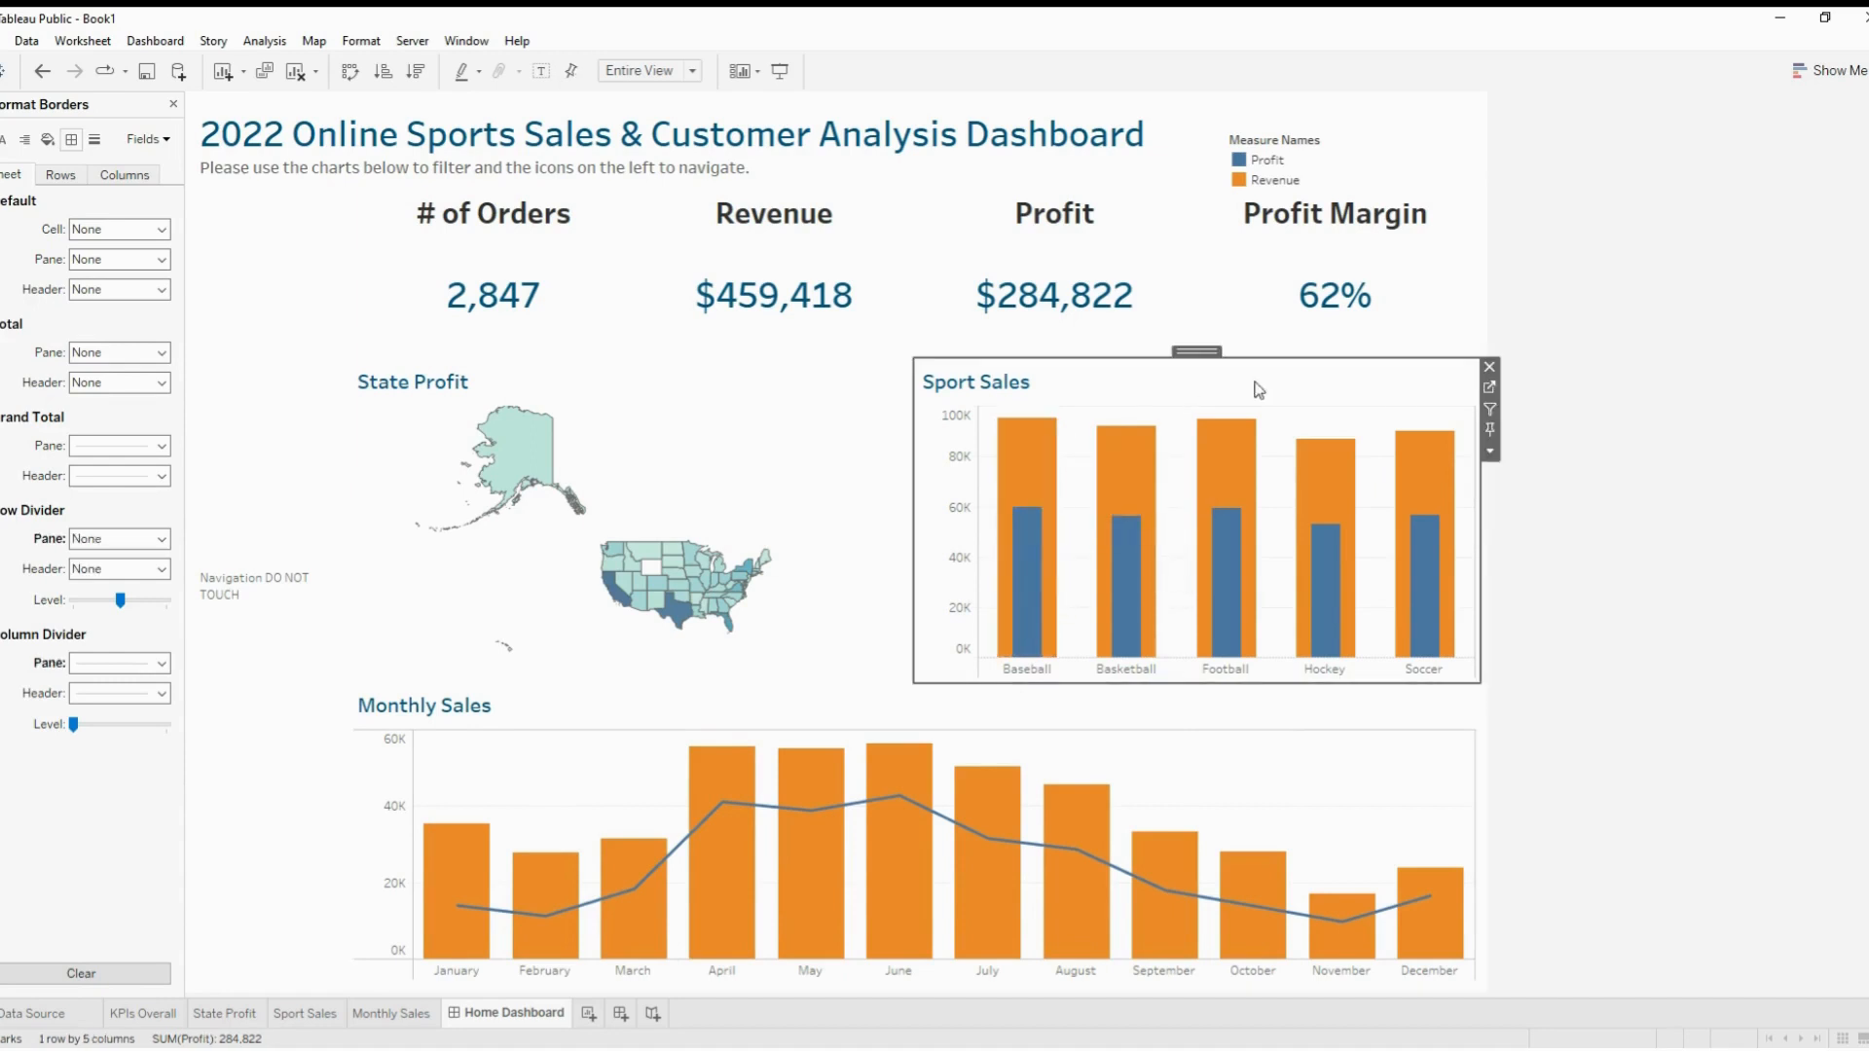
pyautogui.click(1492, 389)
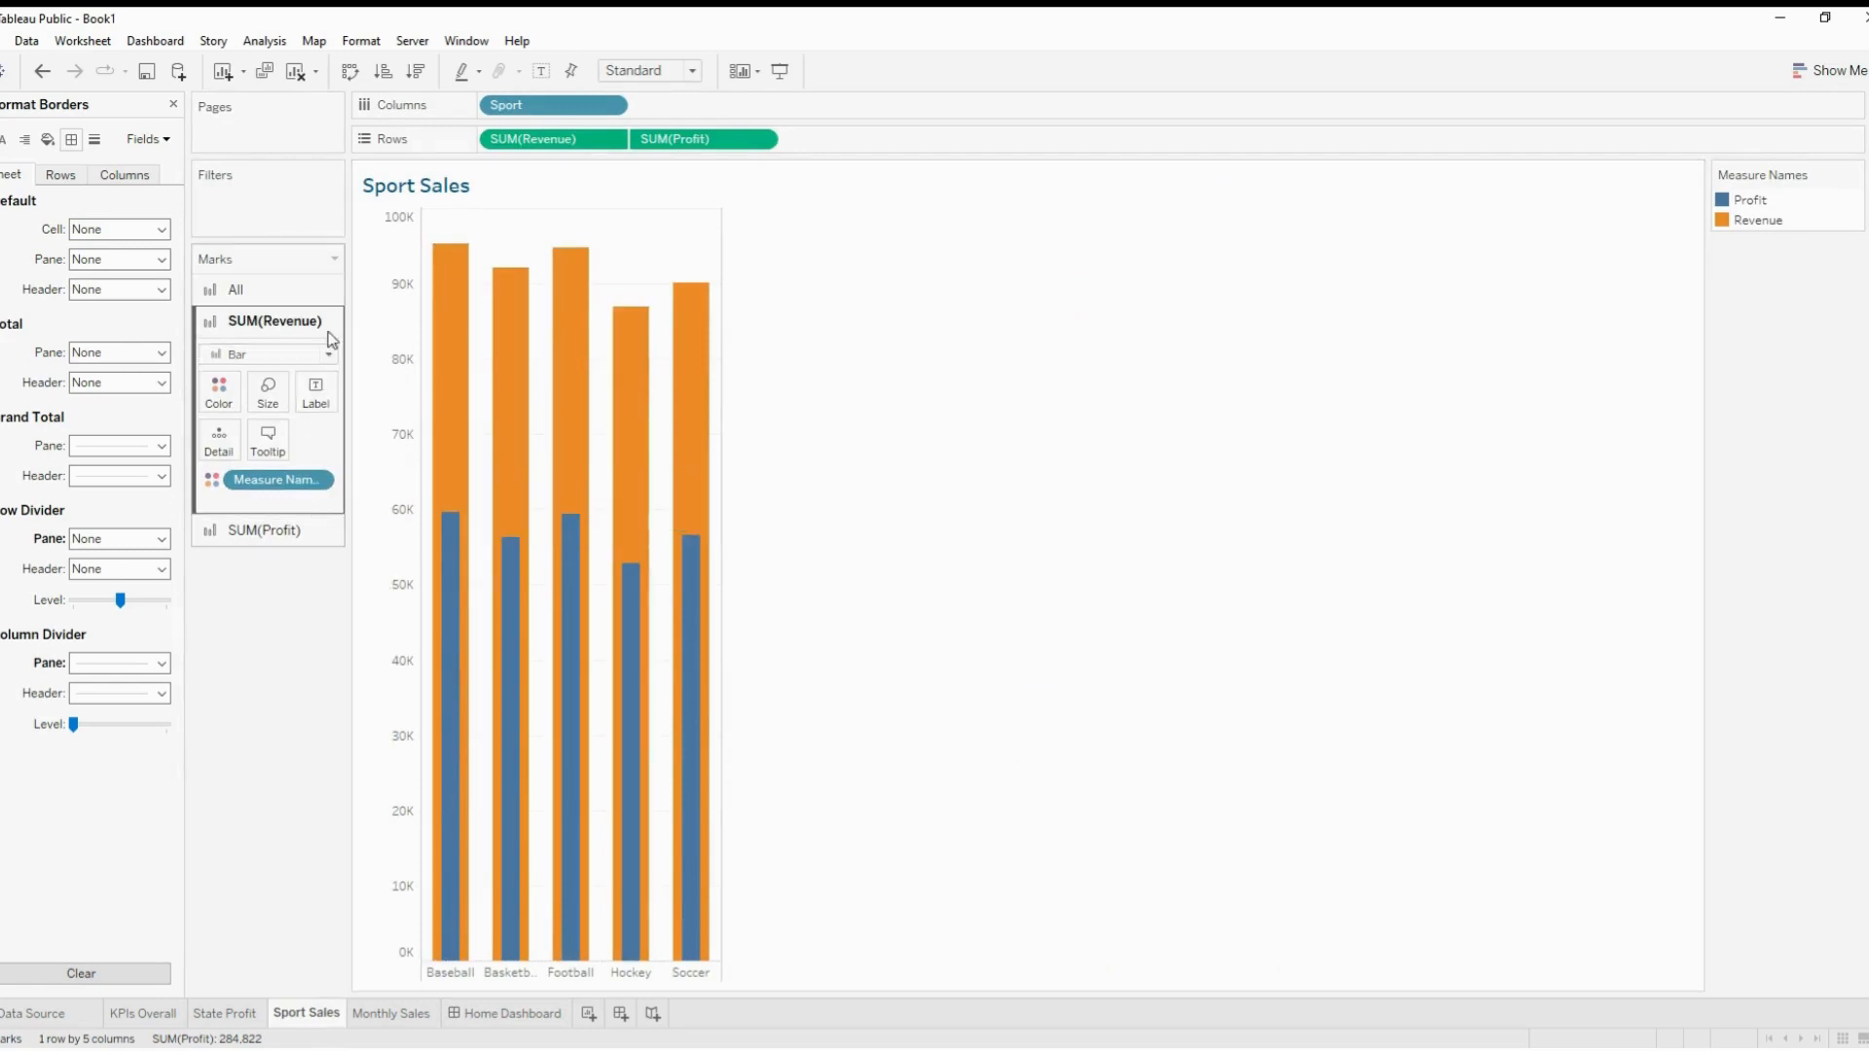
pyautogui.click(288, 290)
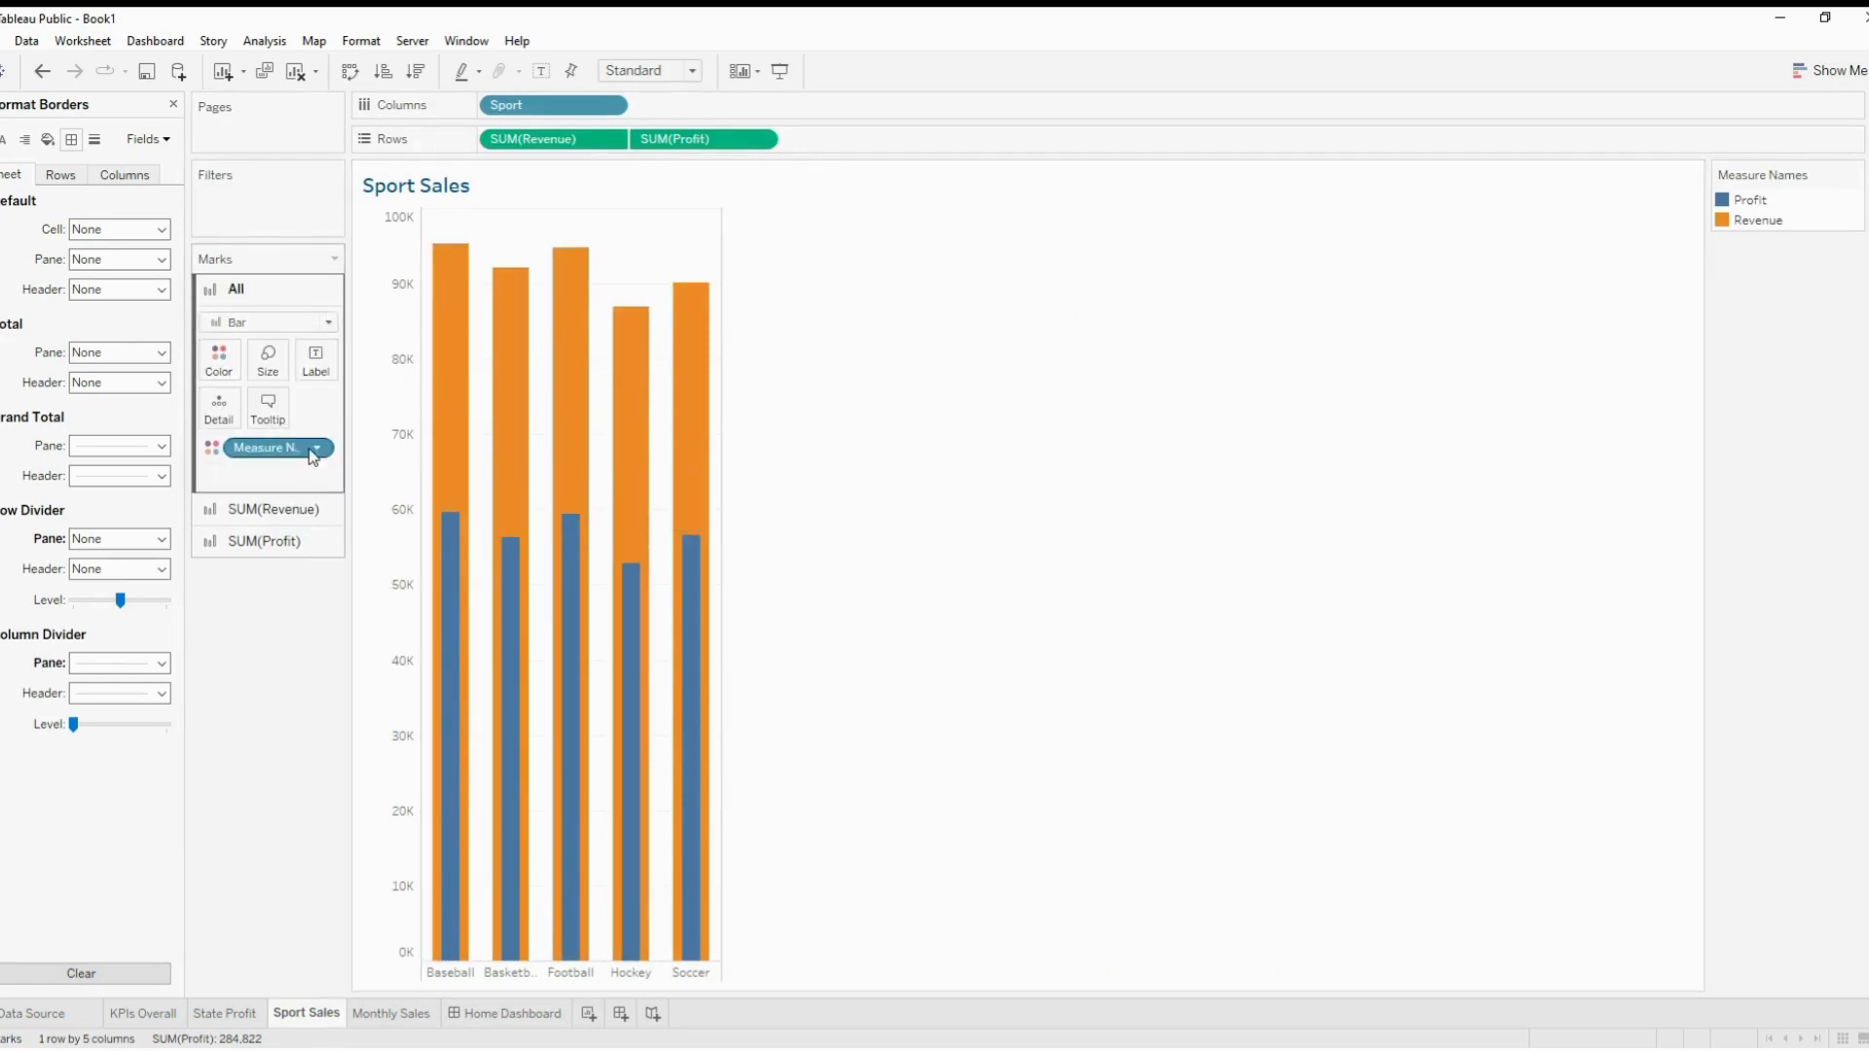
pyautogui.click(307, 508)
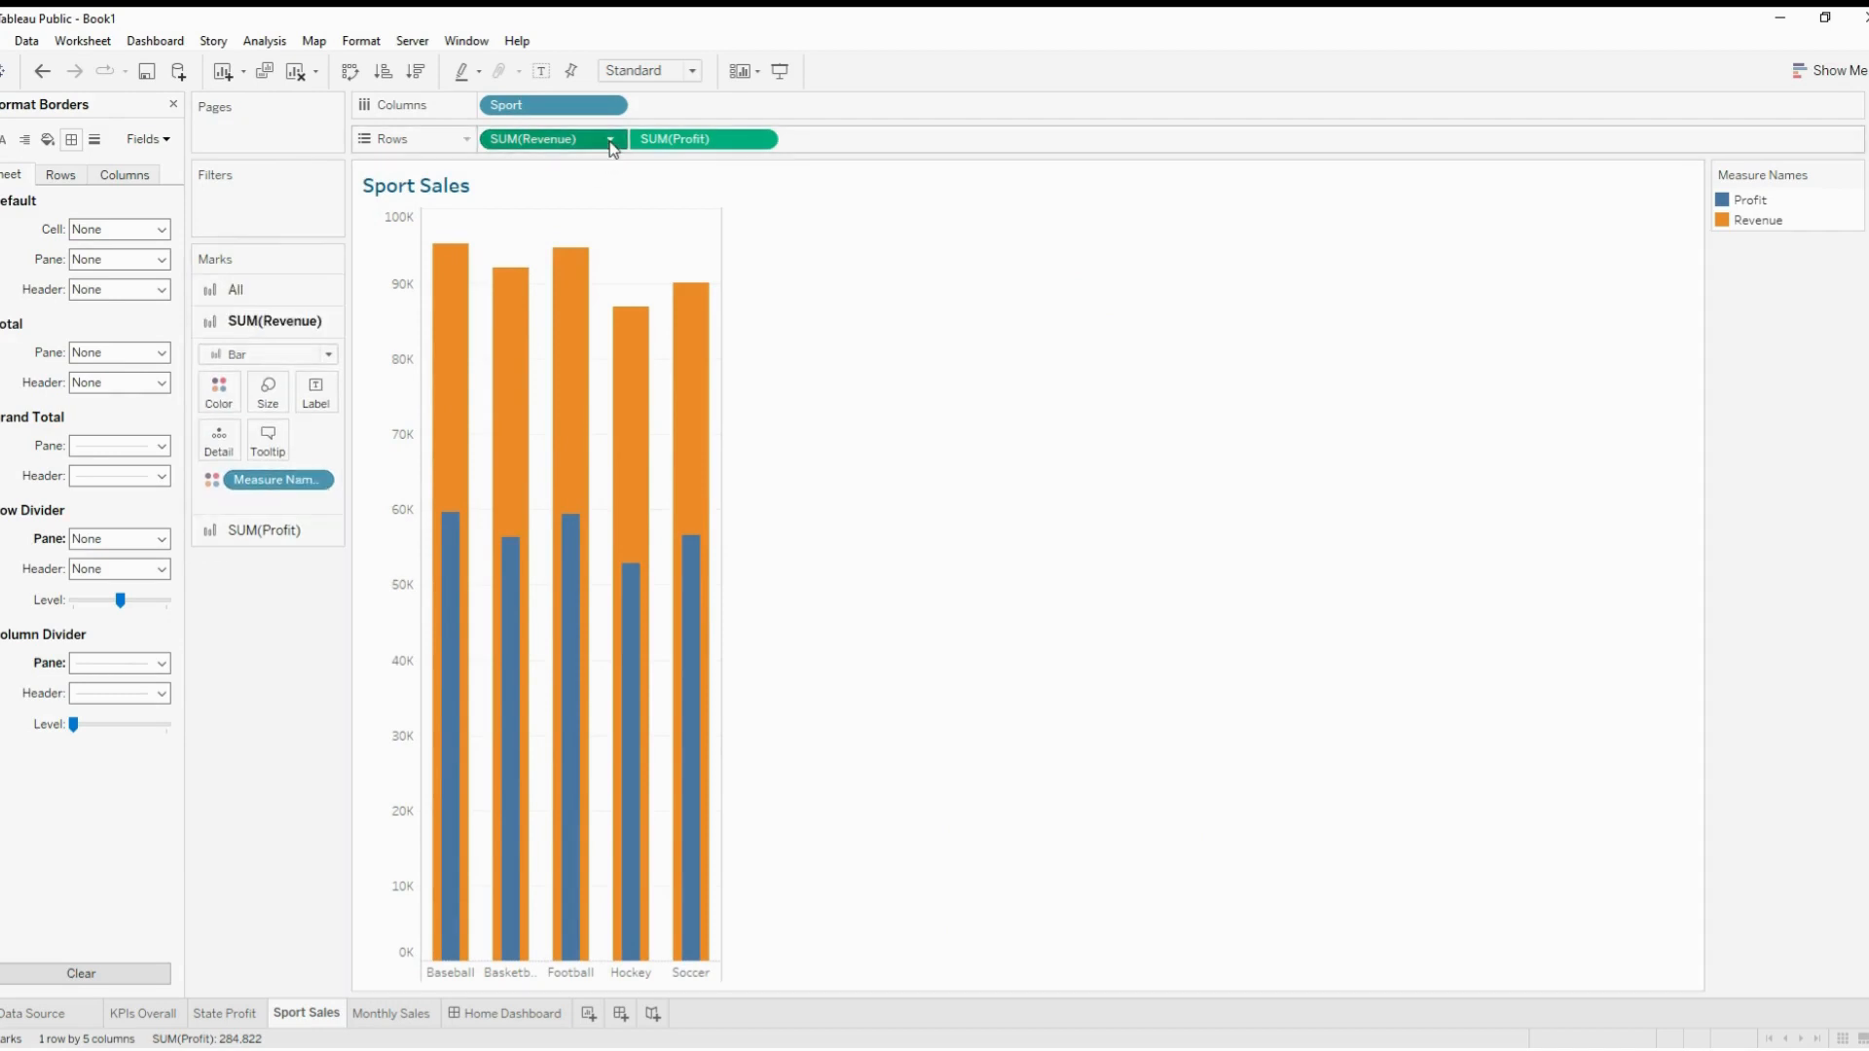
pyautogui.click(545, 253)
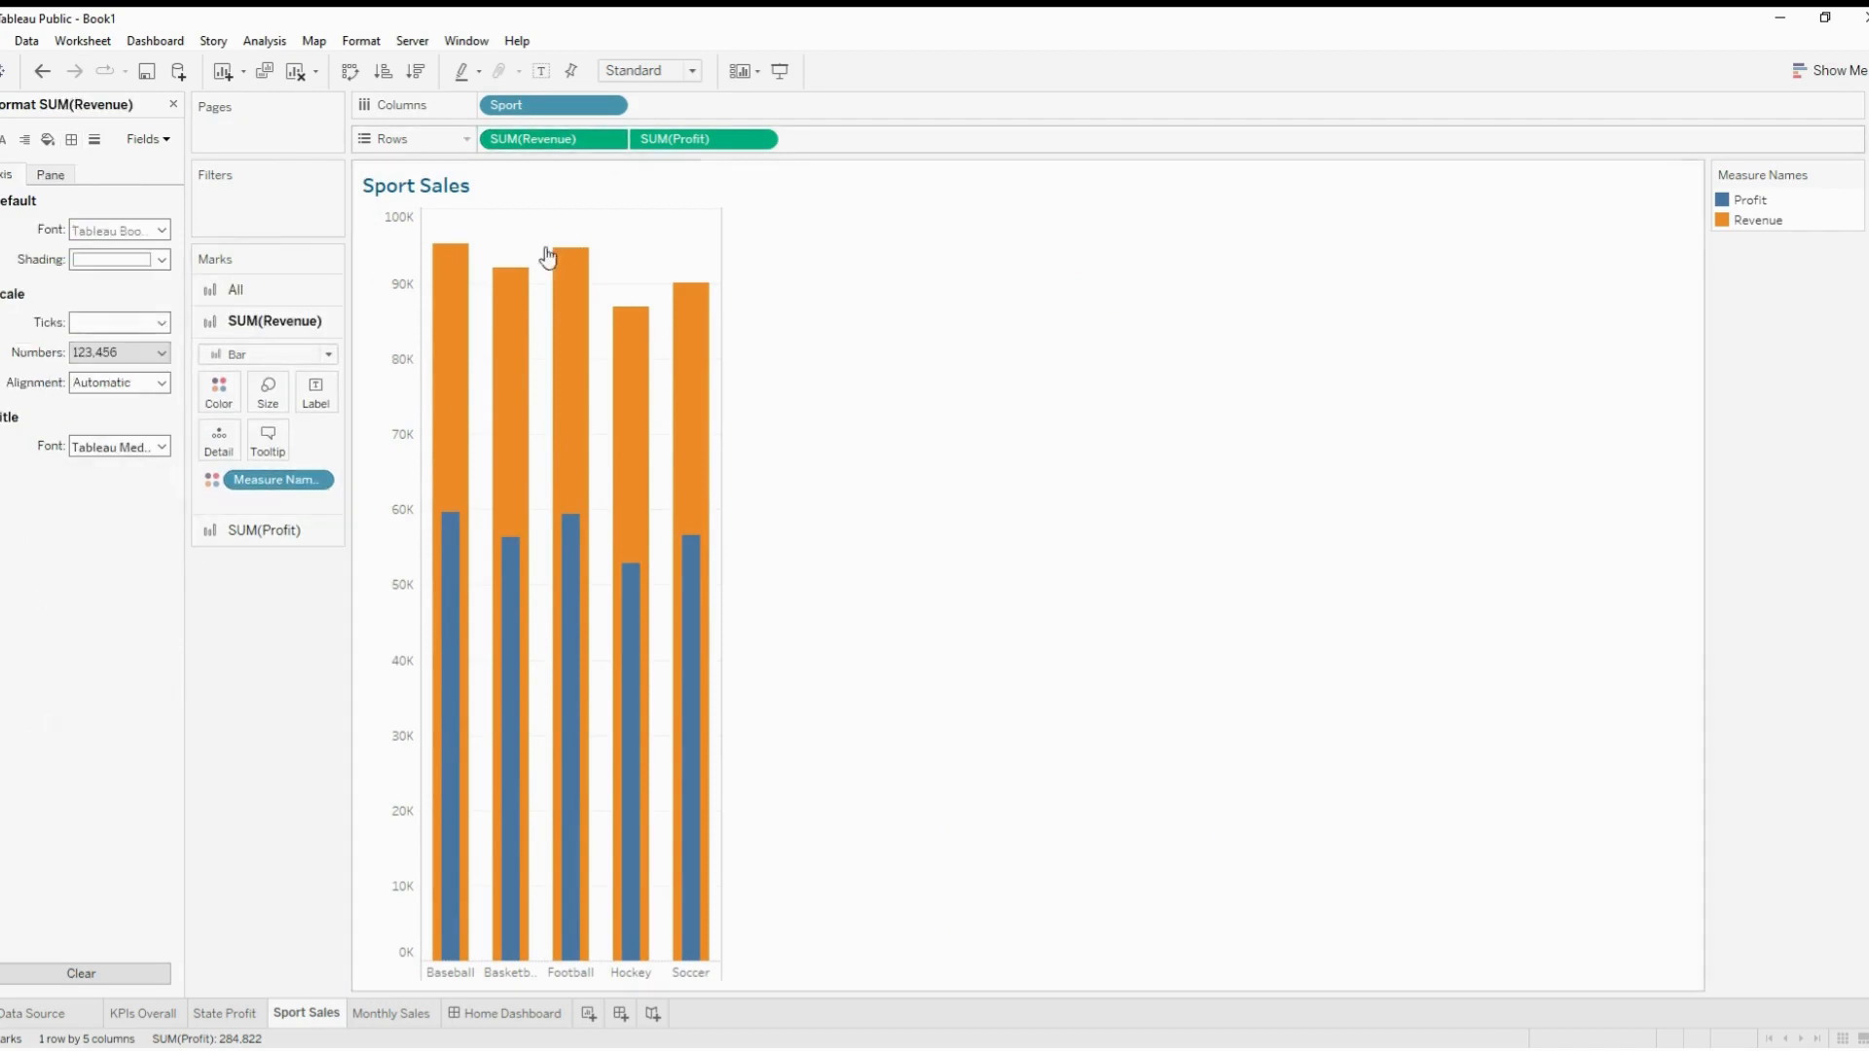
pyautogui.click(58, 174)
pyautogui.click(138, 290)
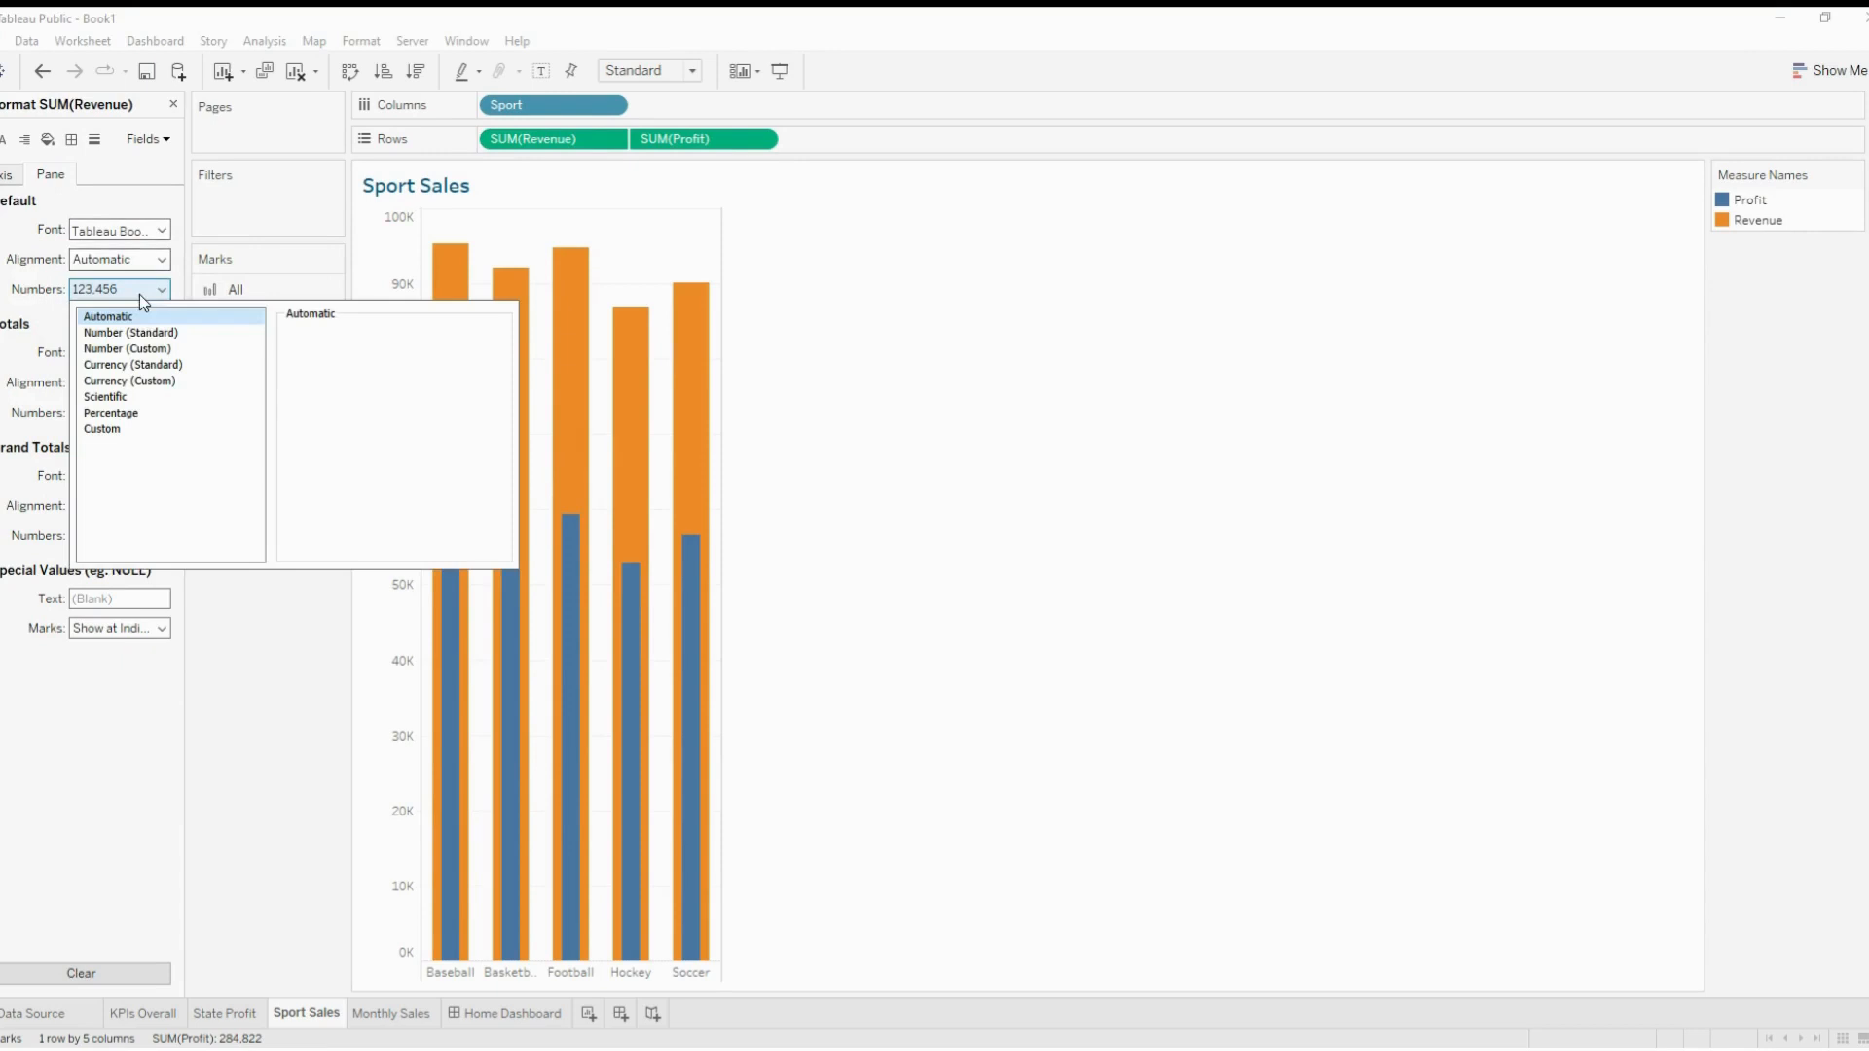
pyautogui.click(146, 380)
pyautogui.click(342, 359)
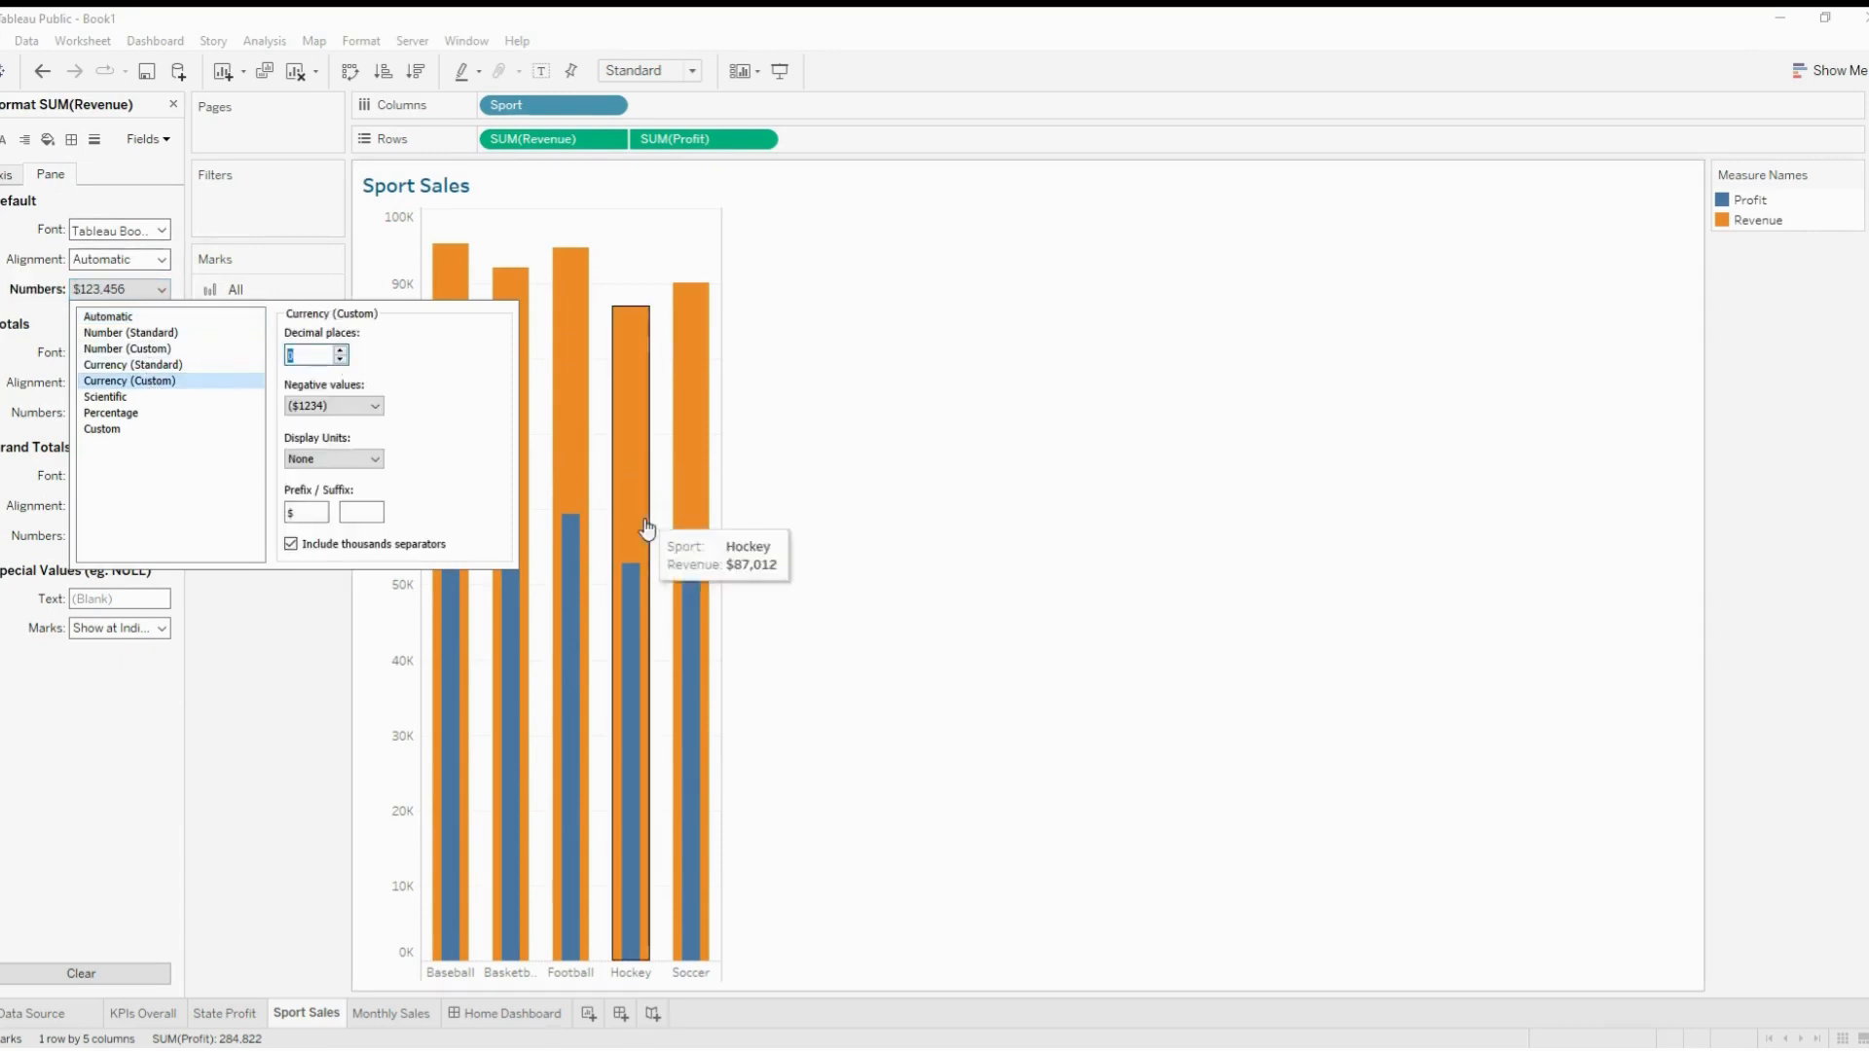
# Format the SUM(Profit) pane numbers in Sport Sales as Currency (Custom) with 0 decimal places and return to the Home Dashboard
pyautogui.click(763, 140)
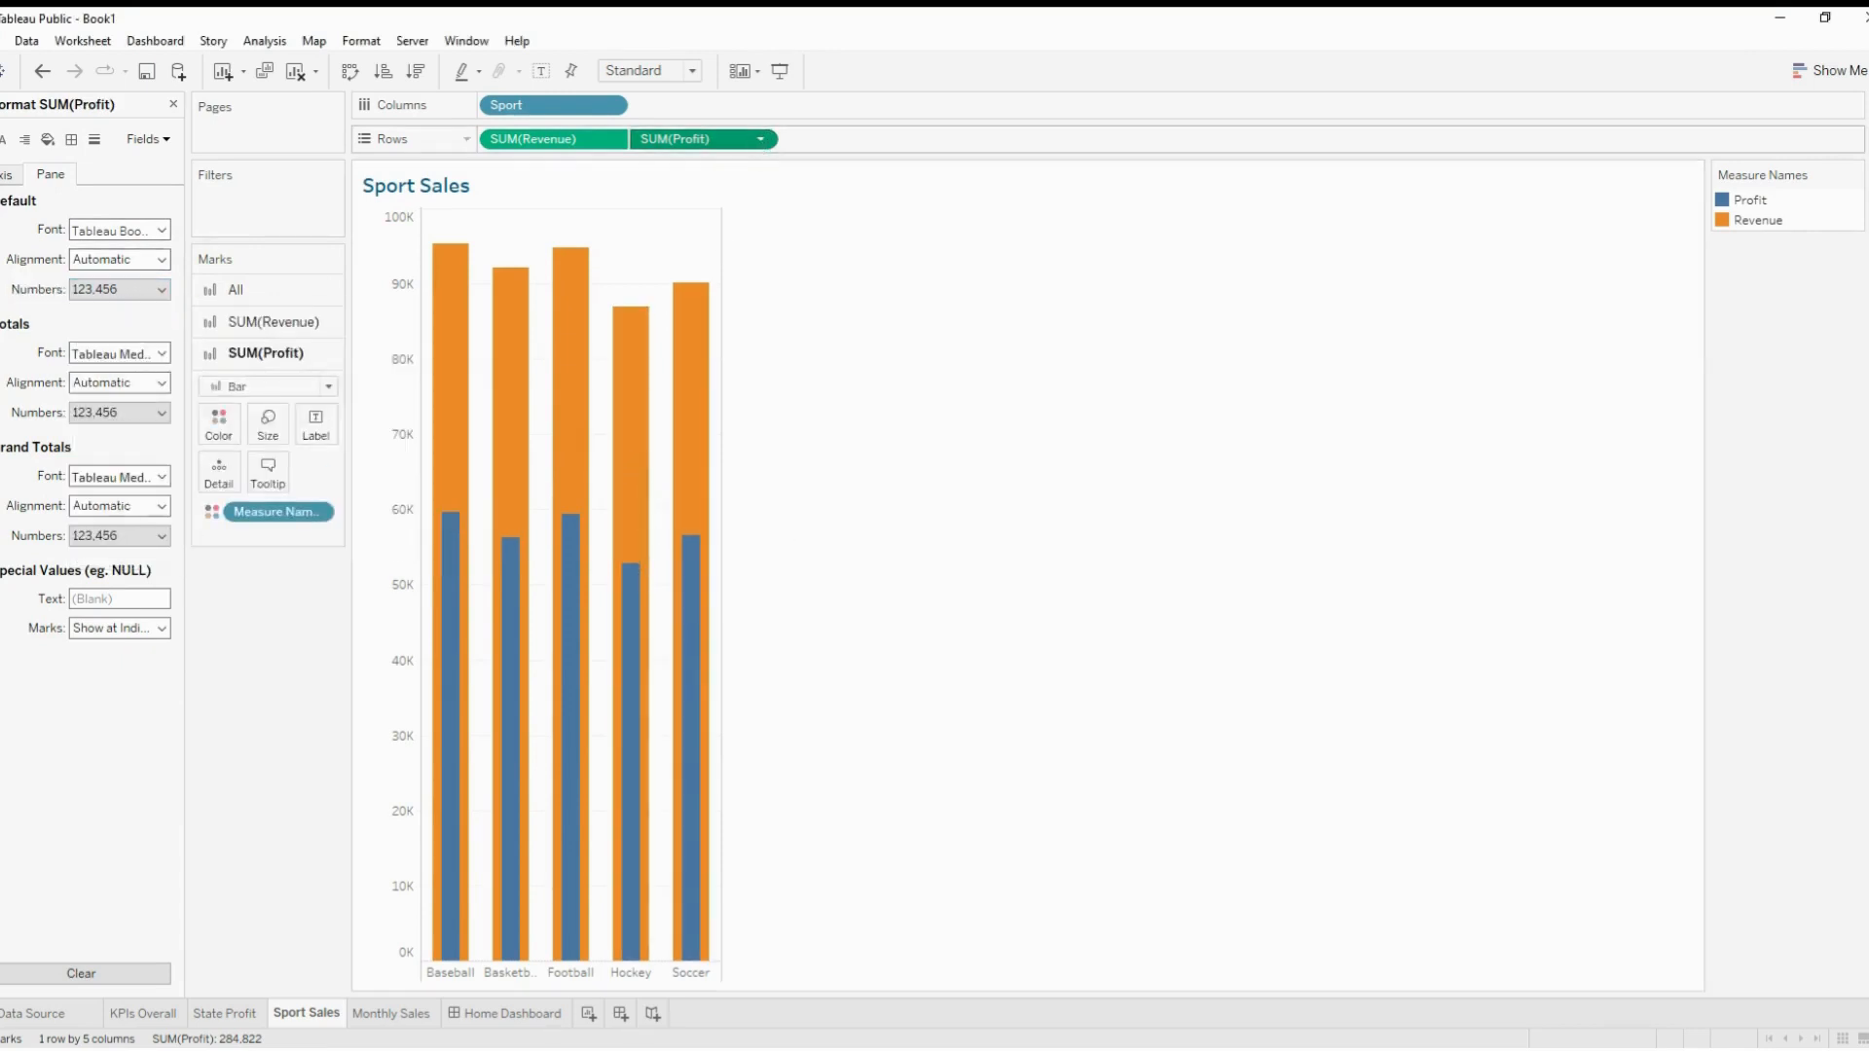
pyautogui.click(117, 289)
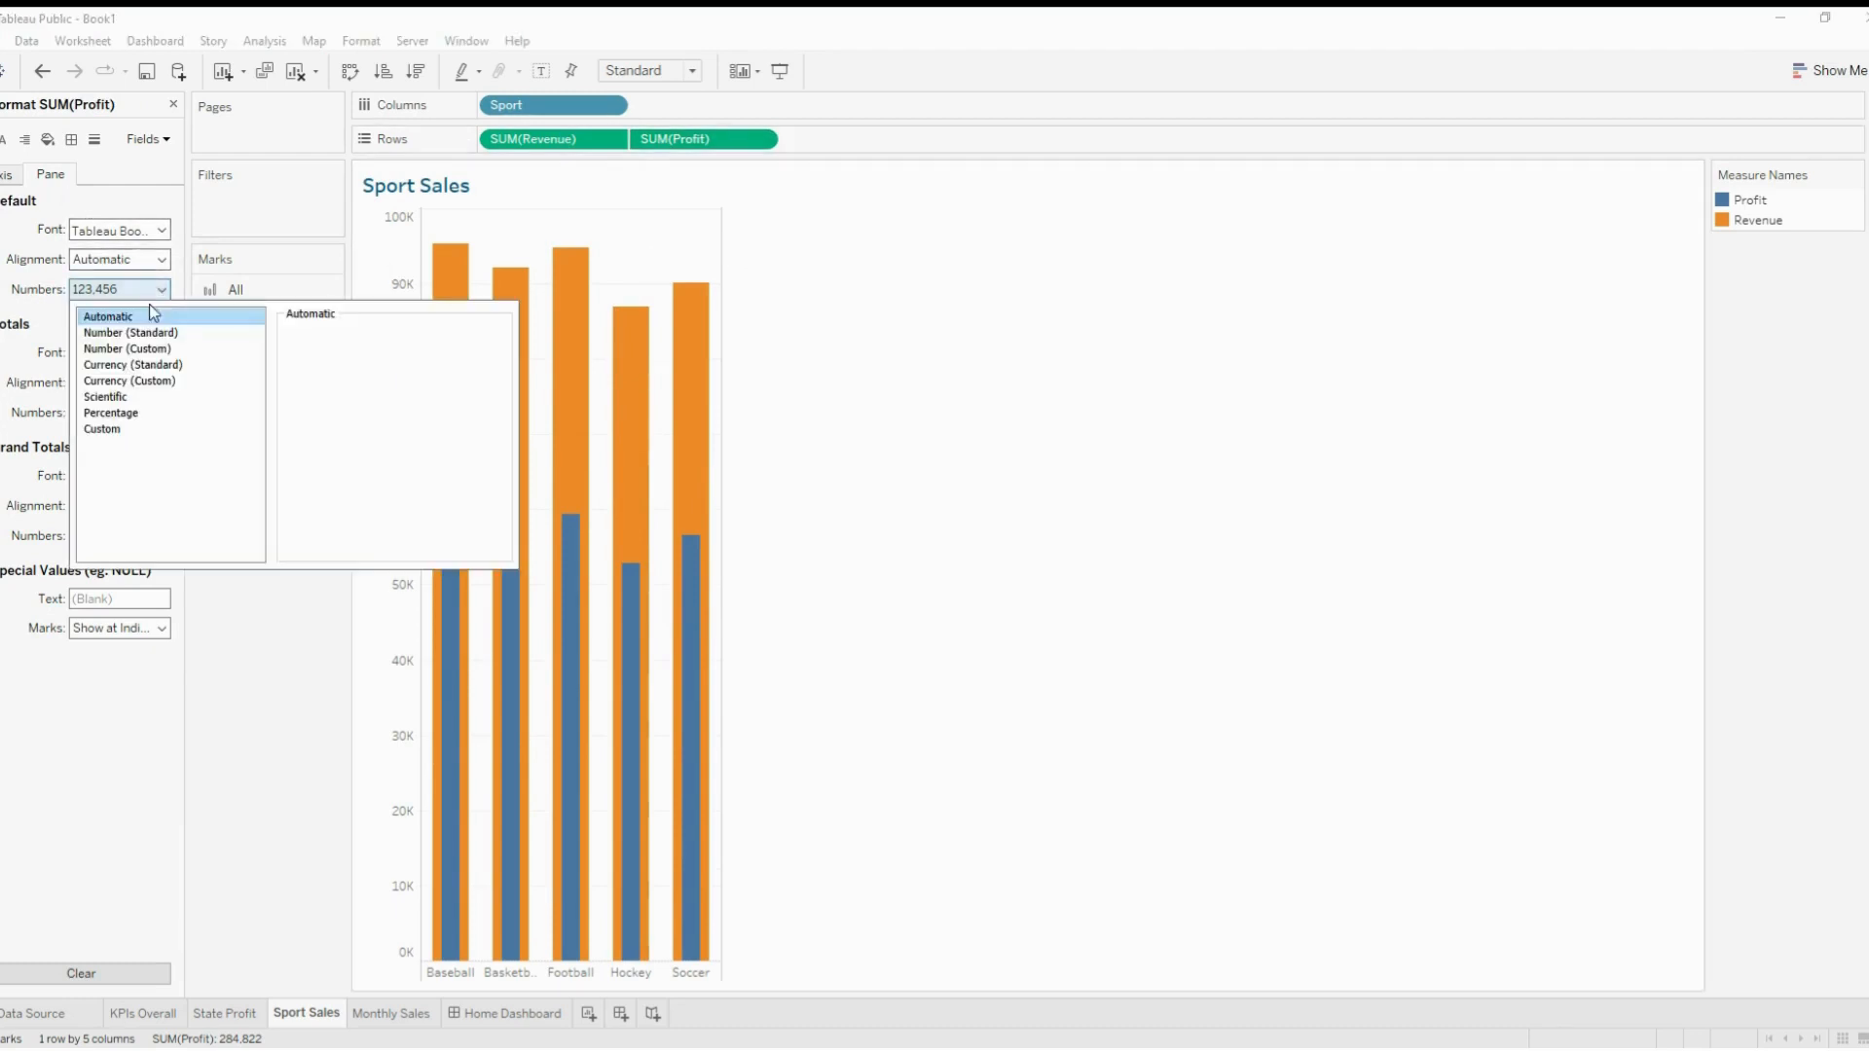
pyautogui.click(129, 381)
pyautogui.click(340, 359)
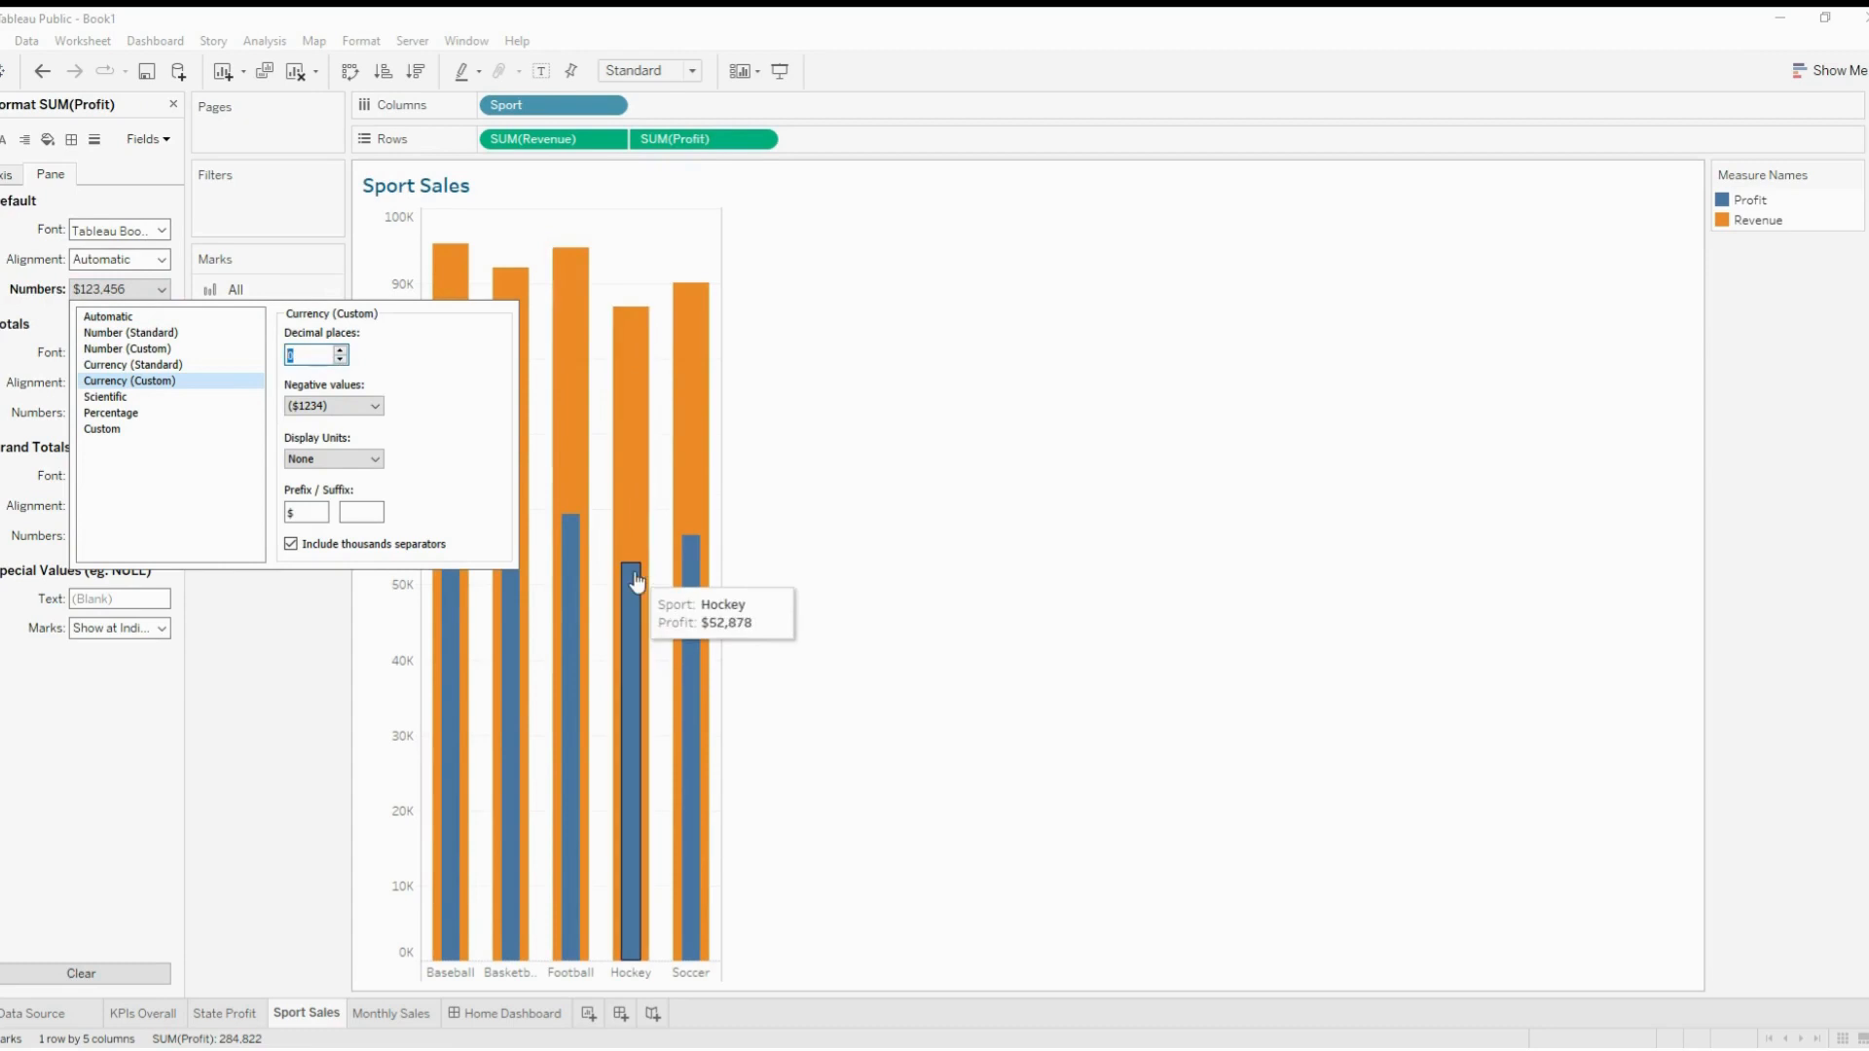
pyautogui.click(852, 435)
pyautogui.click(535, 1013)
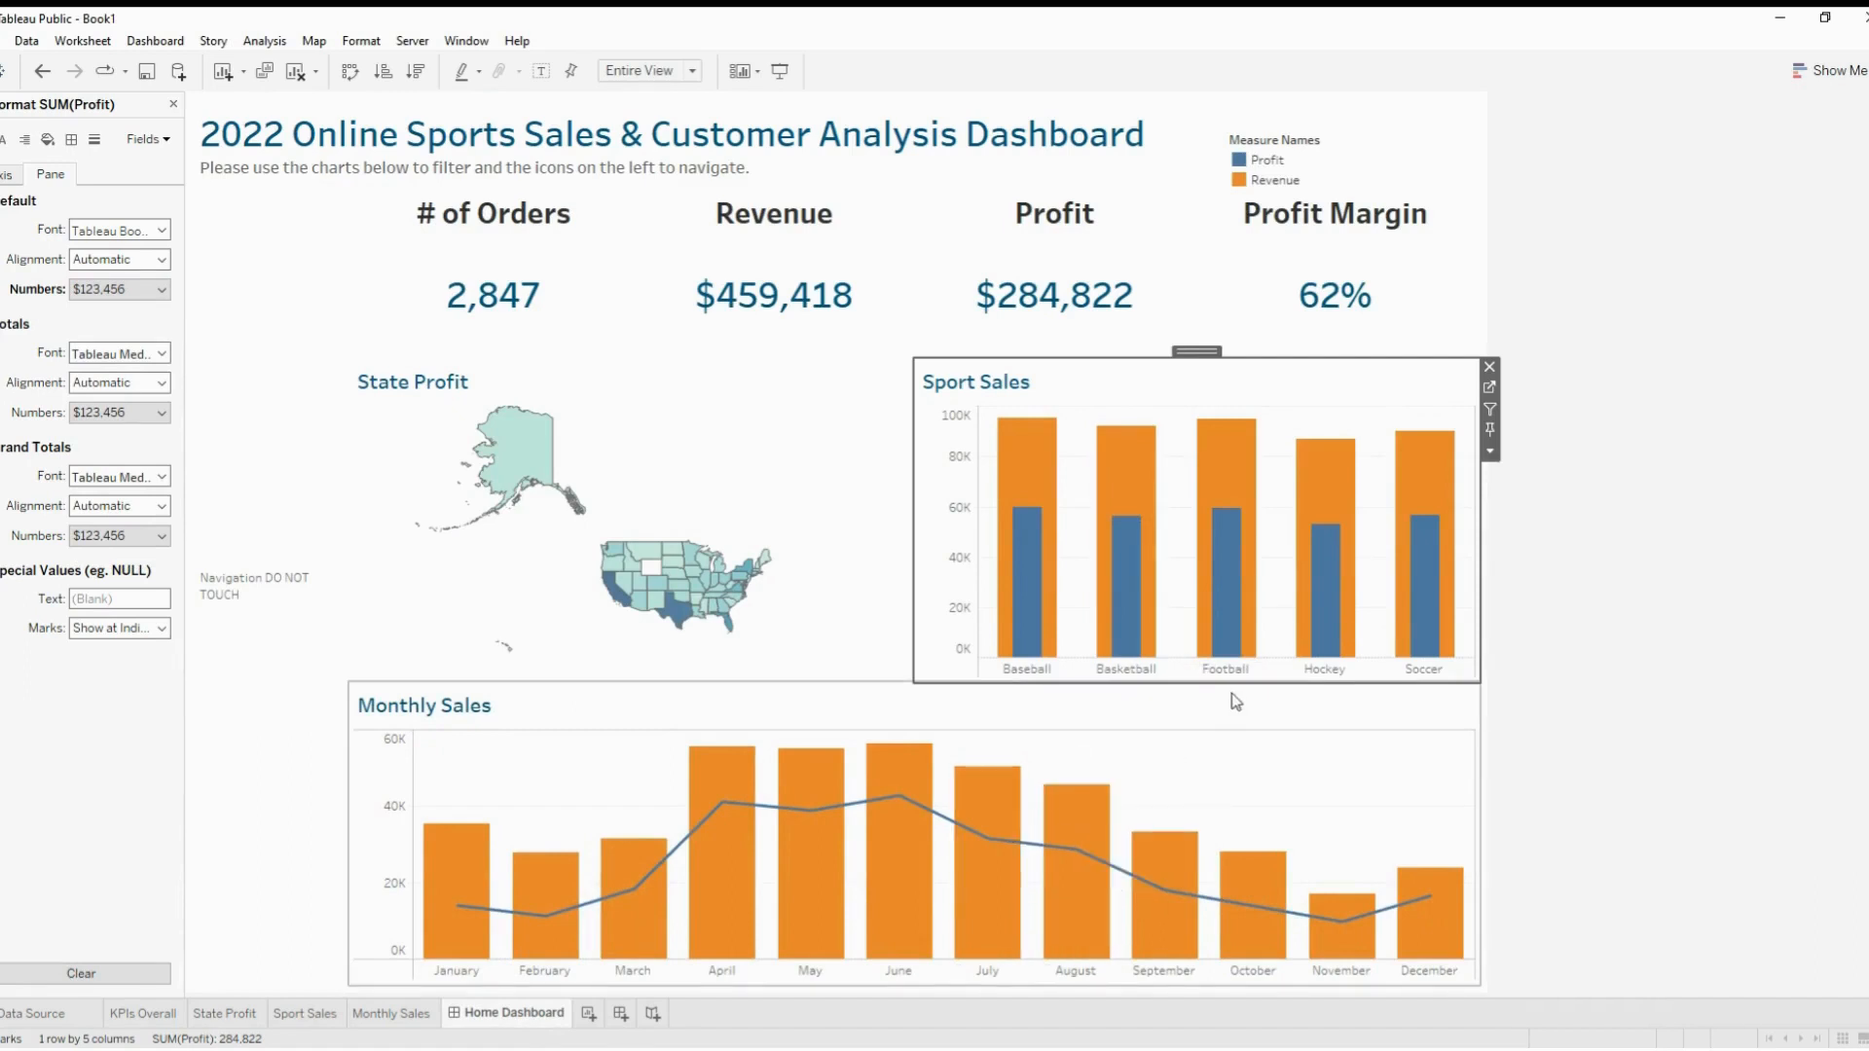
# Open the Monthly Sales worksheet and format the SUM(Revenue) pane numbers as Currency (Custom) with 0 decimal places
pyautogui.click(1234, 717)
pyautogui.click(1489, 711)
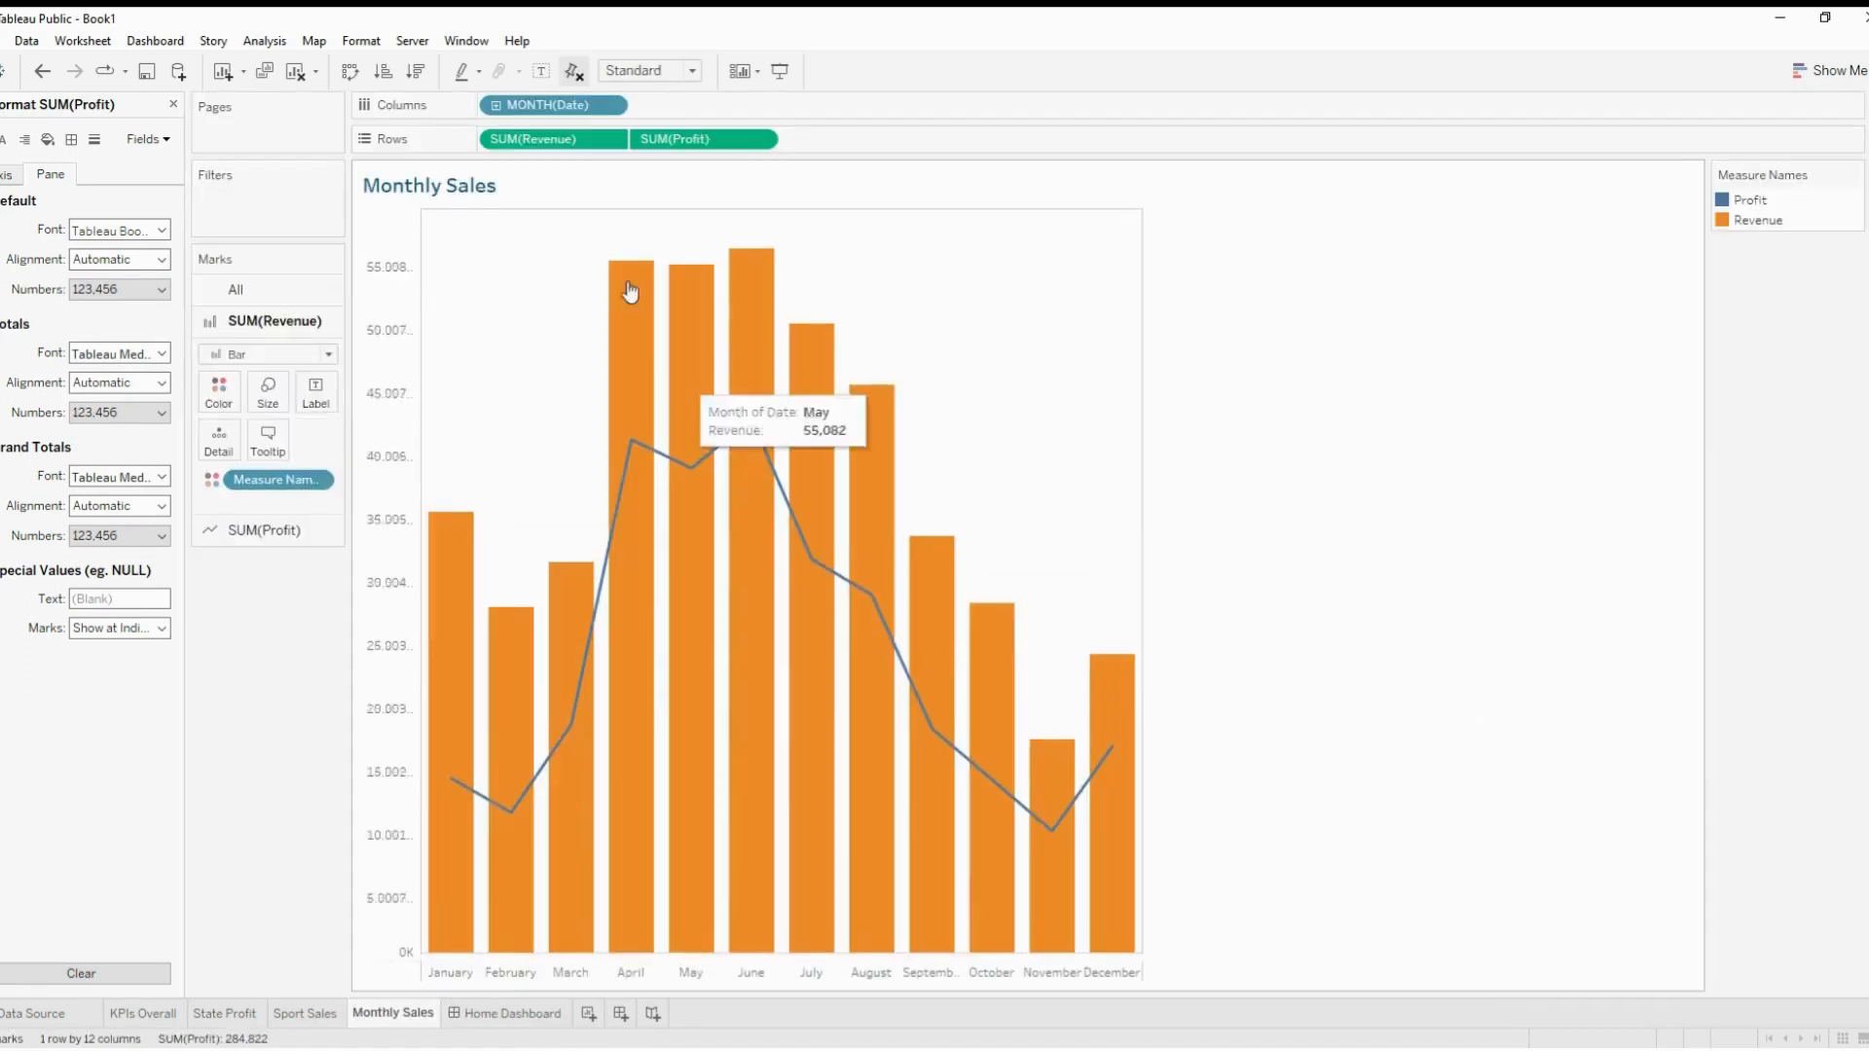
pyautogui.click(614, 144)
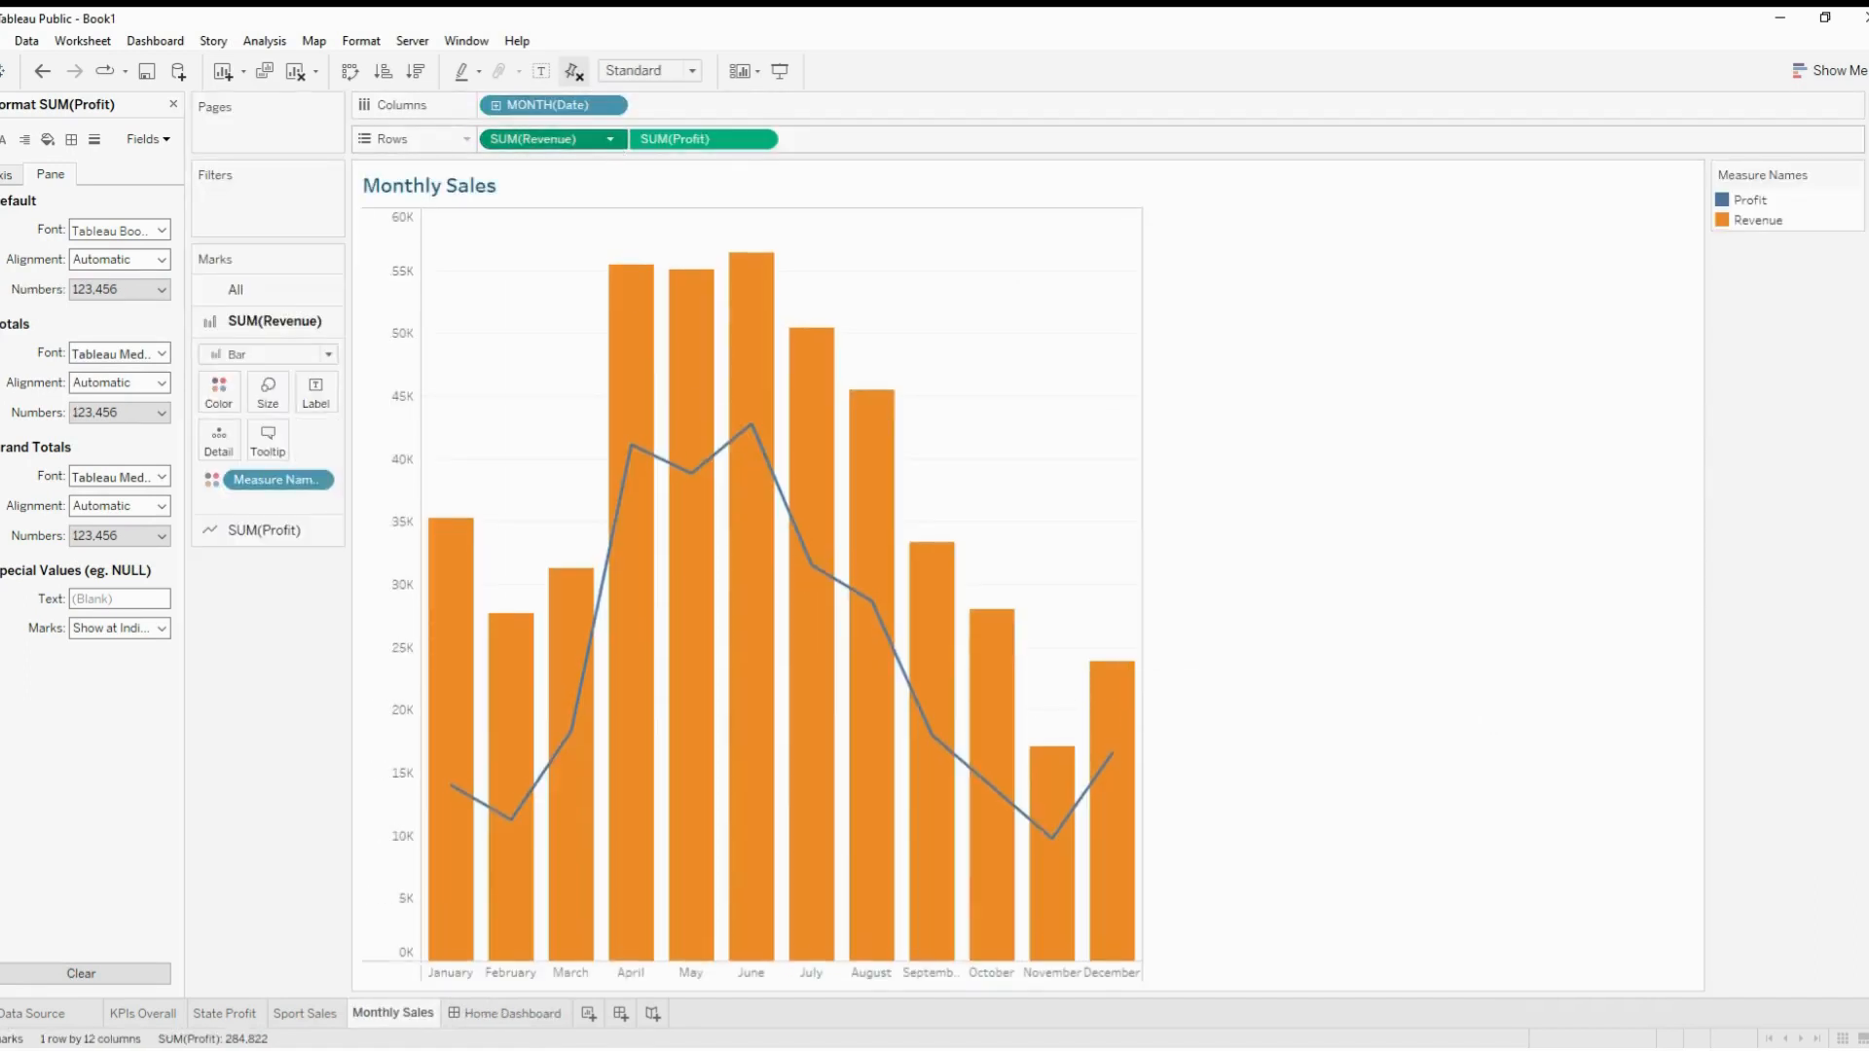
pyautogui.click(128, 289)
pyautogui.click(129, 381)
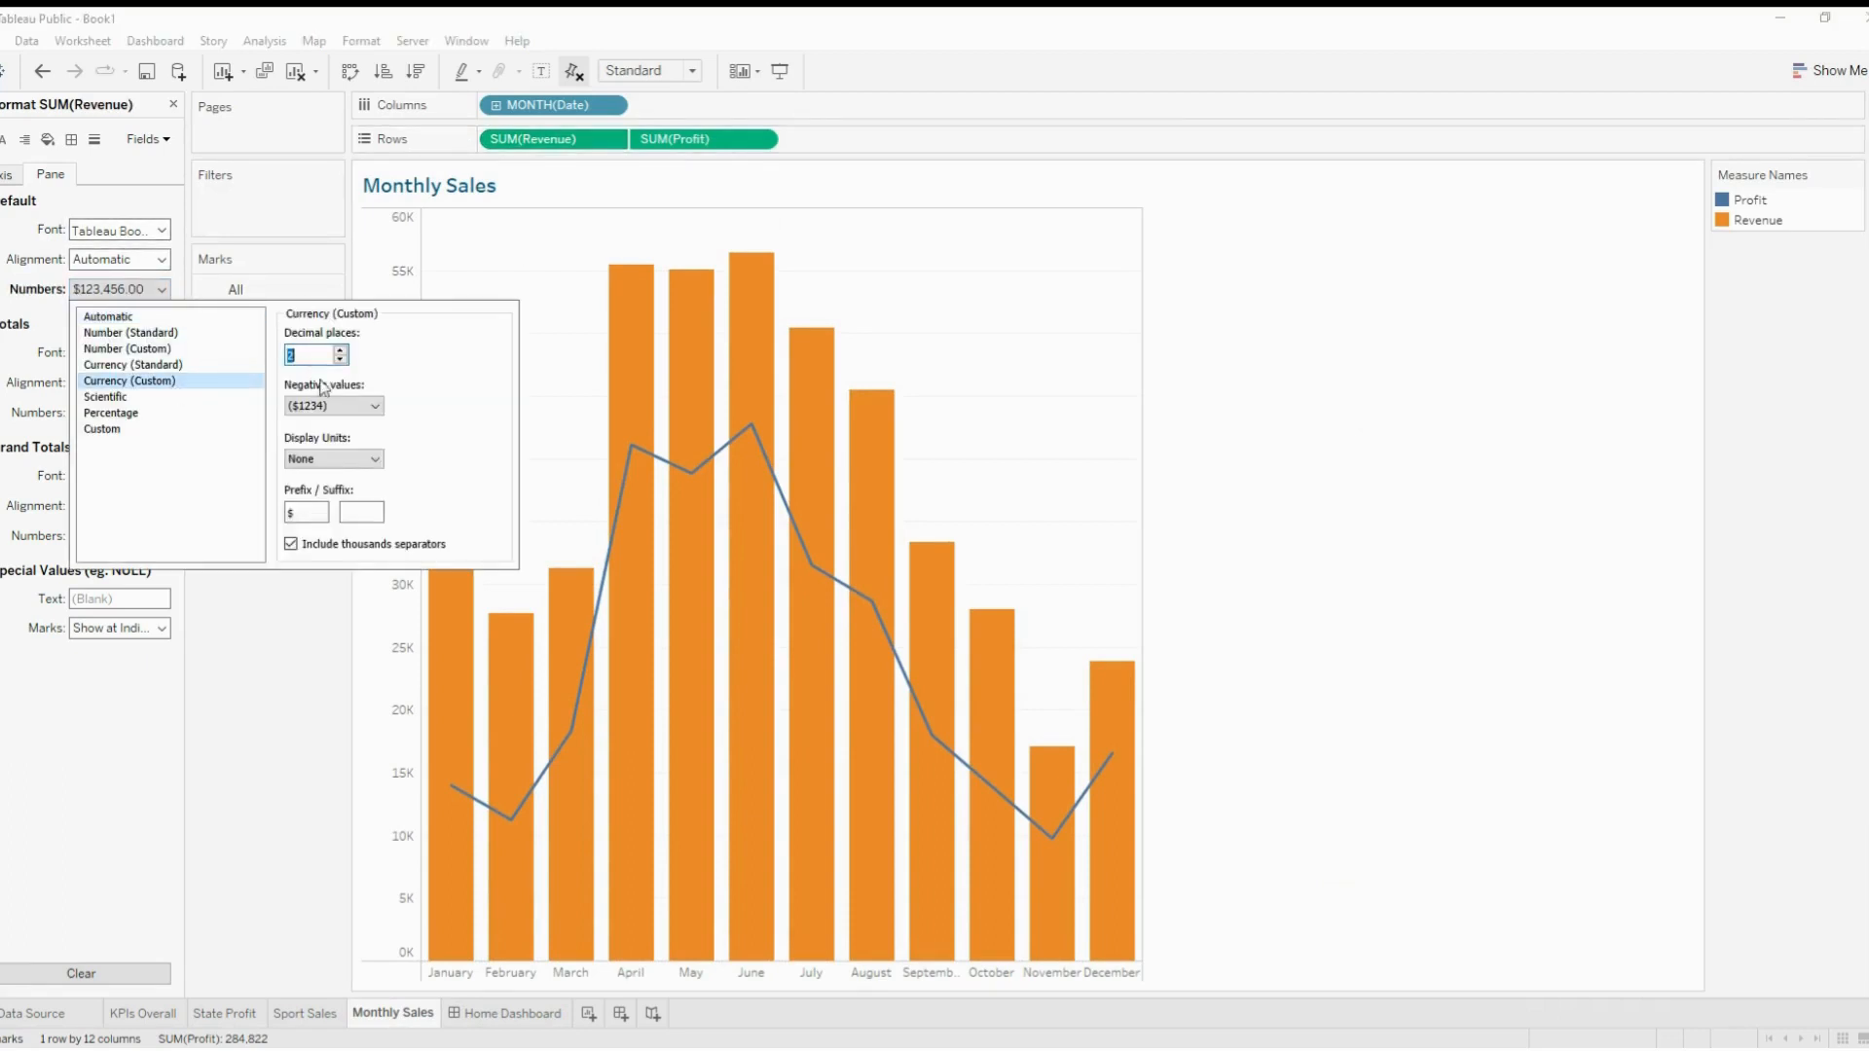
pyautogui.click(136, 191)
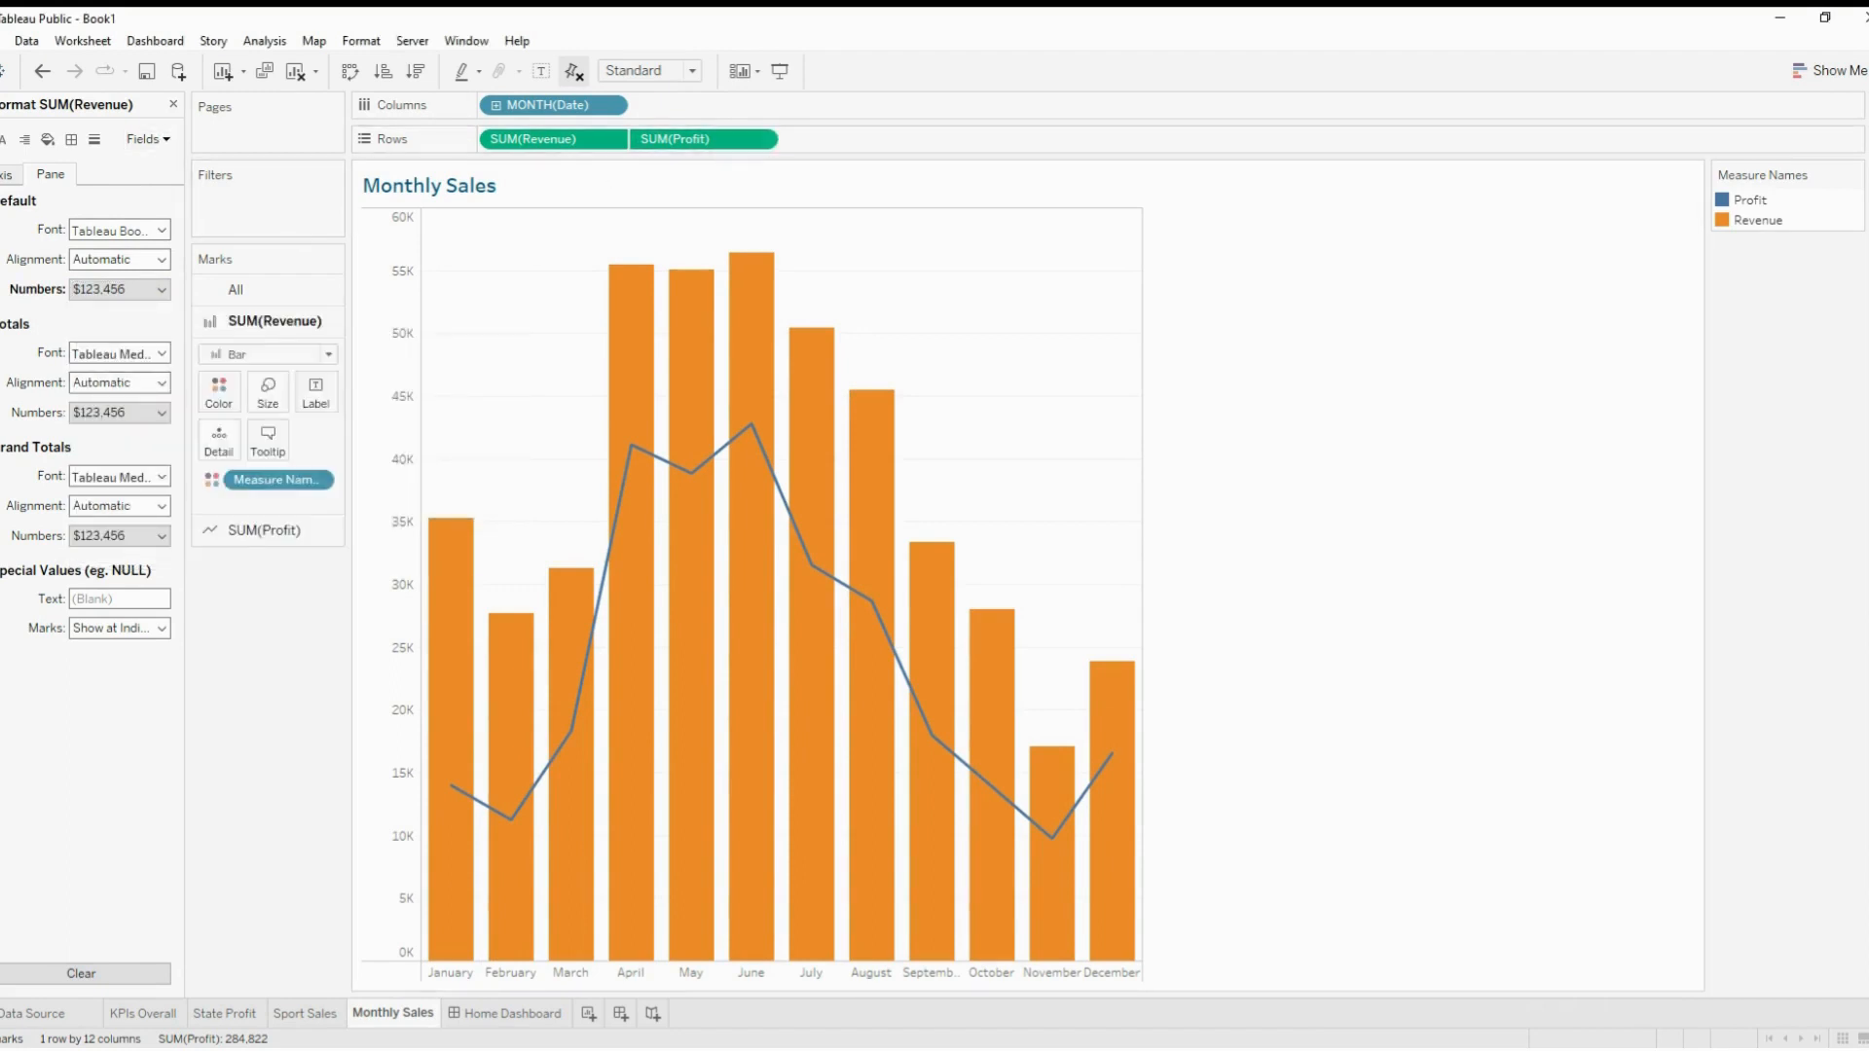
# Format the SUM(Profit) pane numbers in Monthly Sales as Currency (Custom) with 0 decimal places and return to the Home Dashboard
pyautogui.click(128, 288)
pyautogui.click(147, 386)
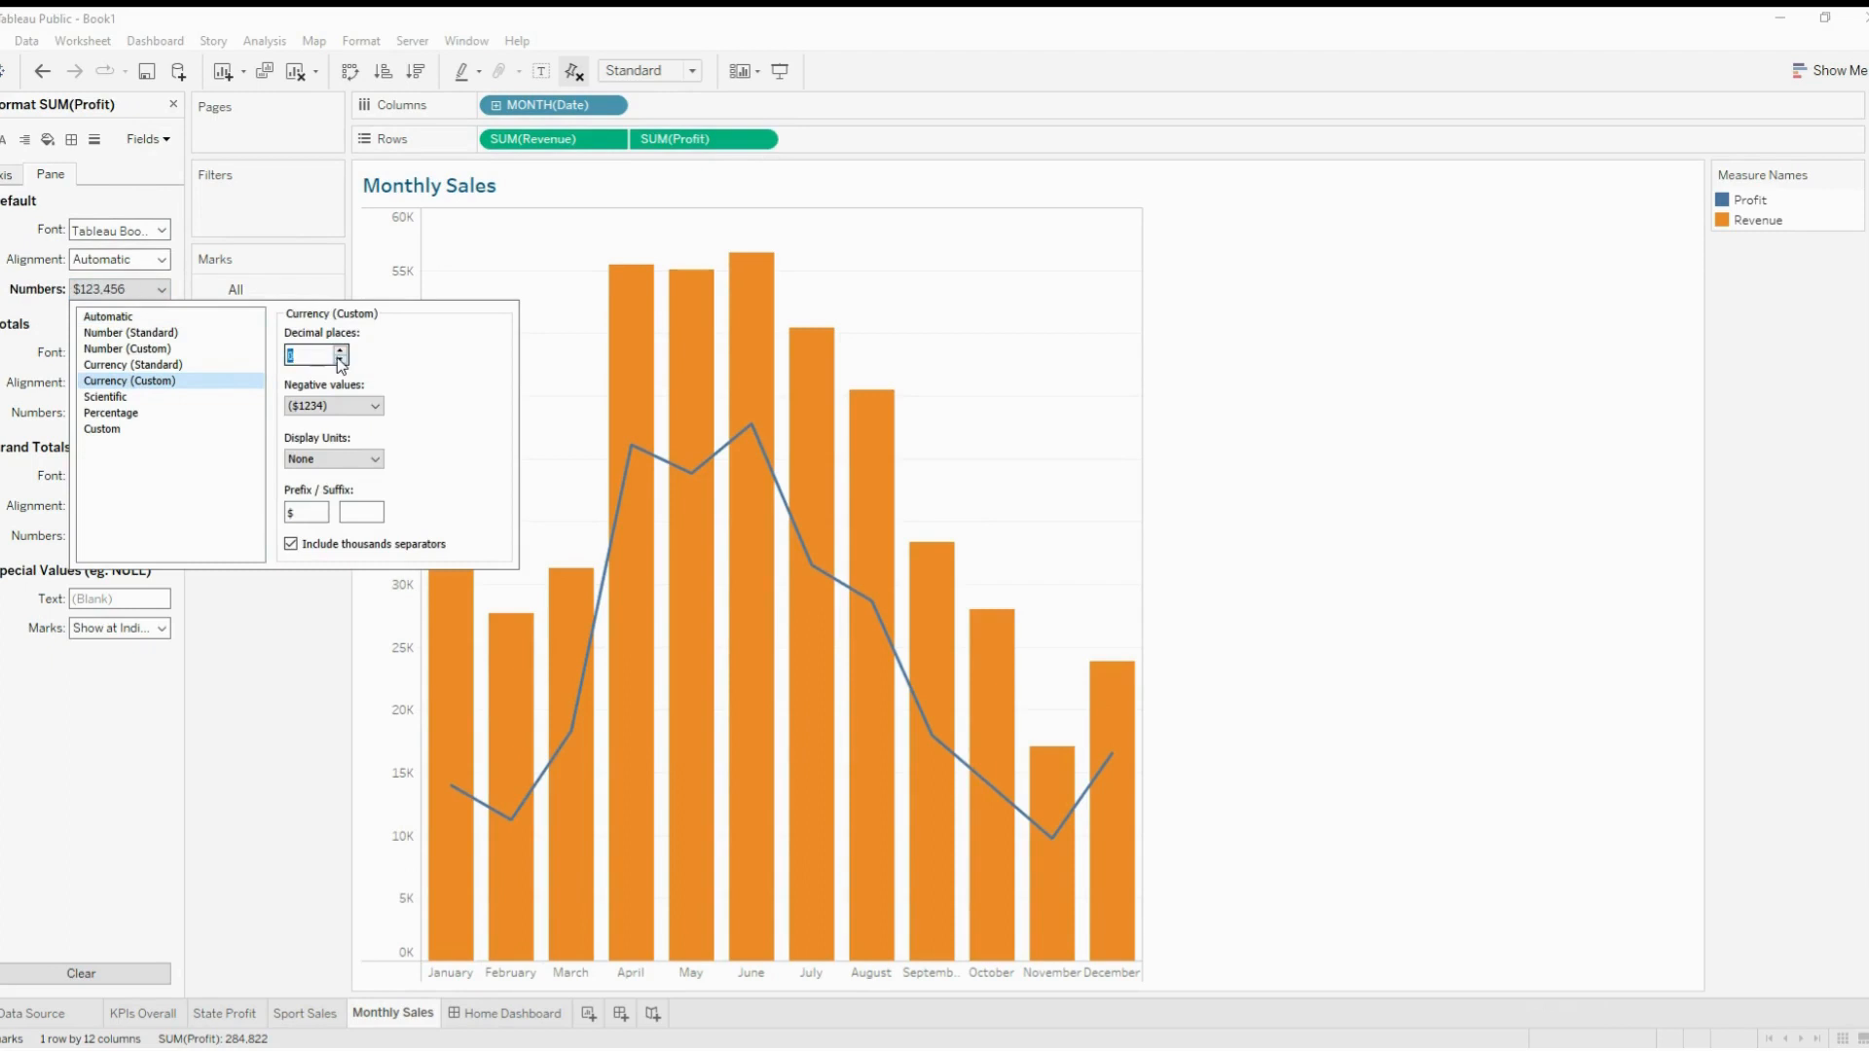
pyautogui.click(145, 195)
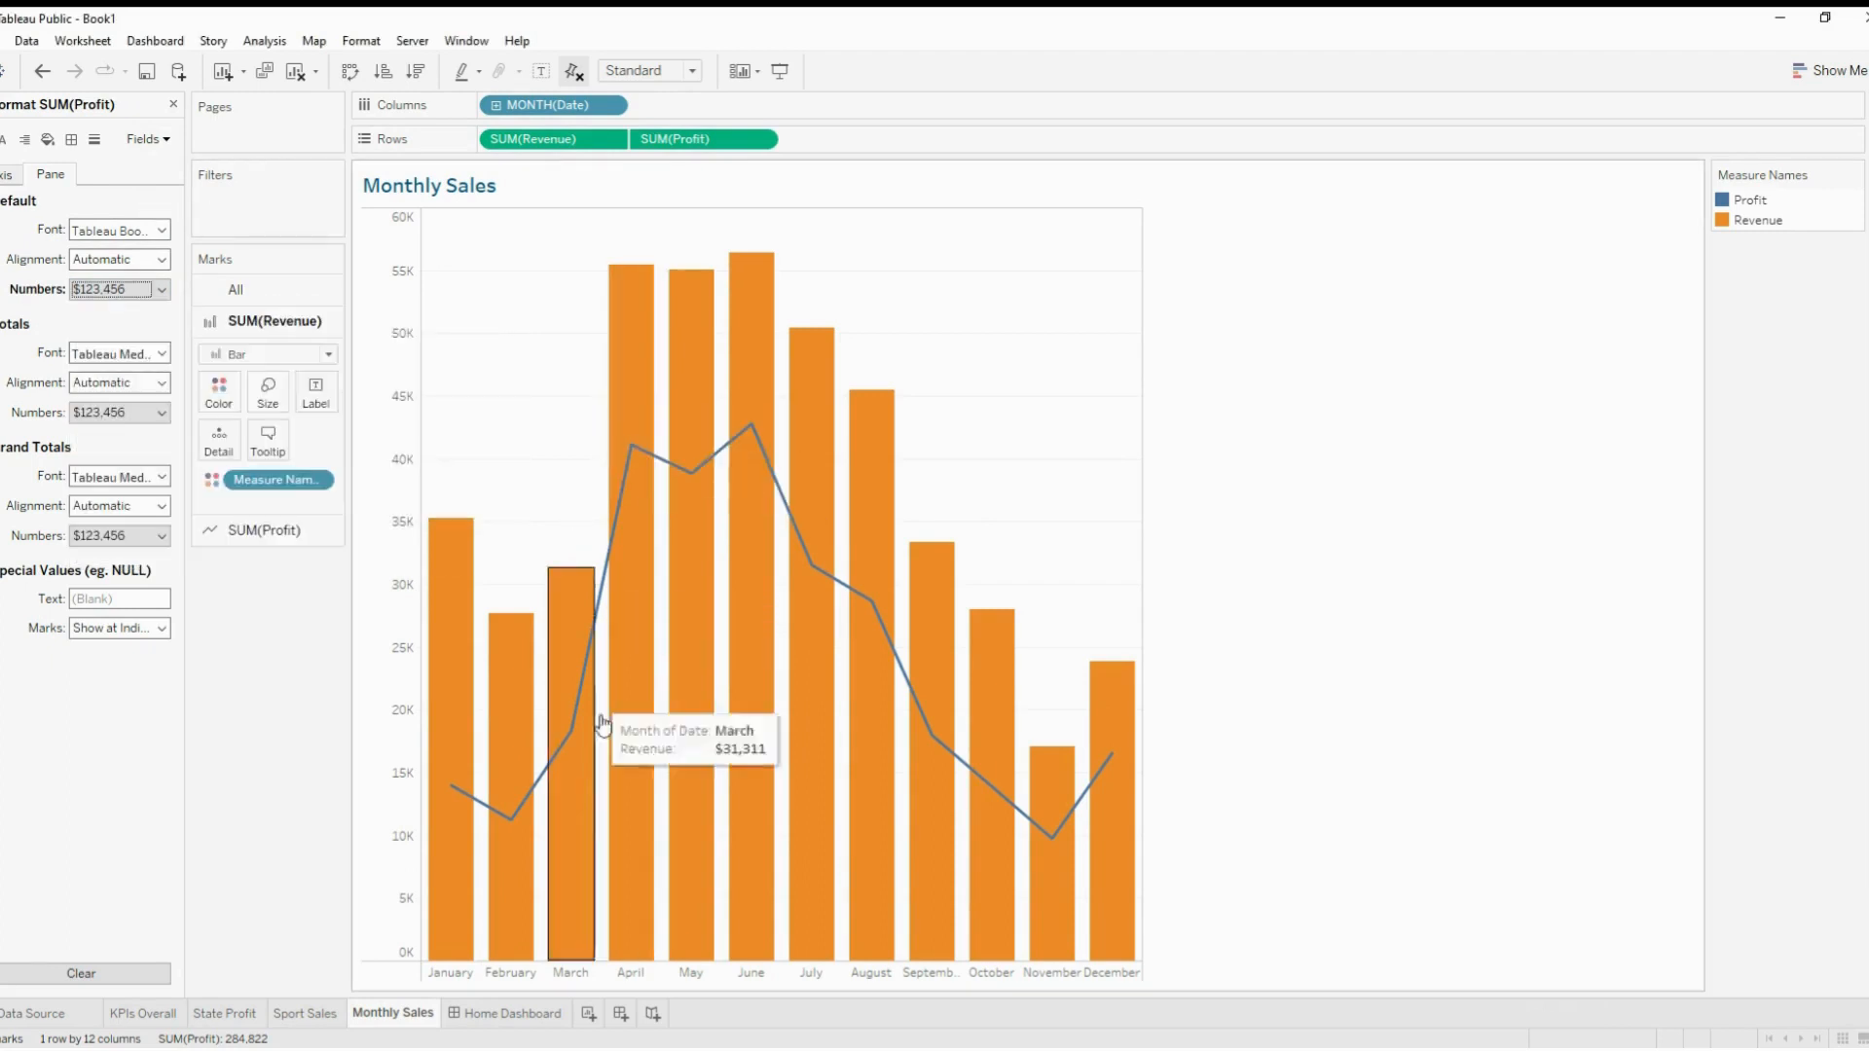
pyautogui.click(513, 1013)
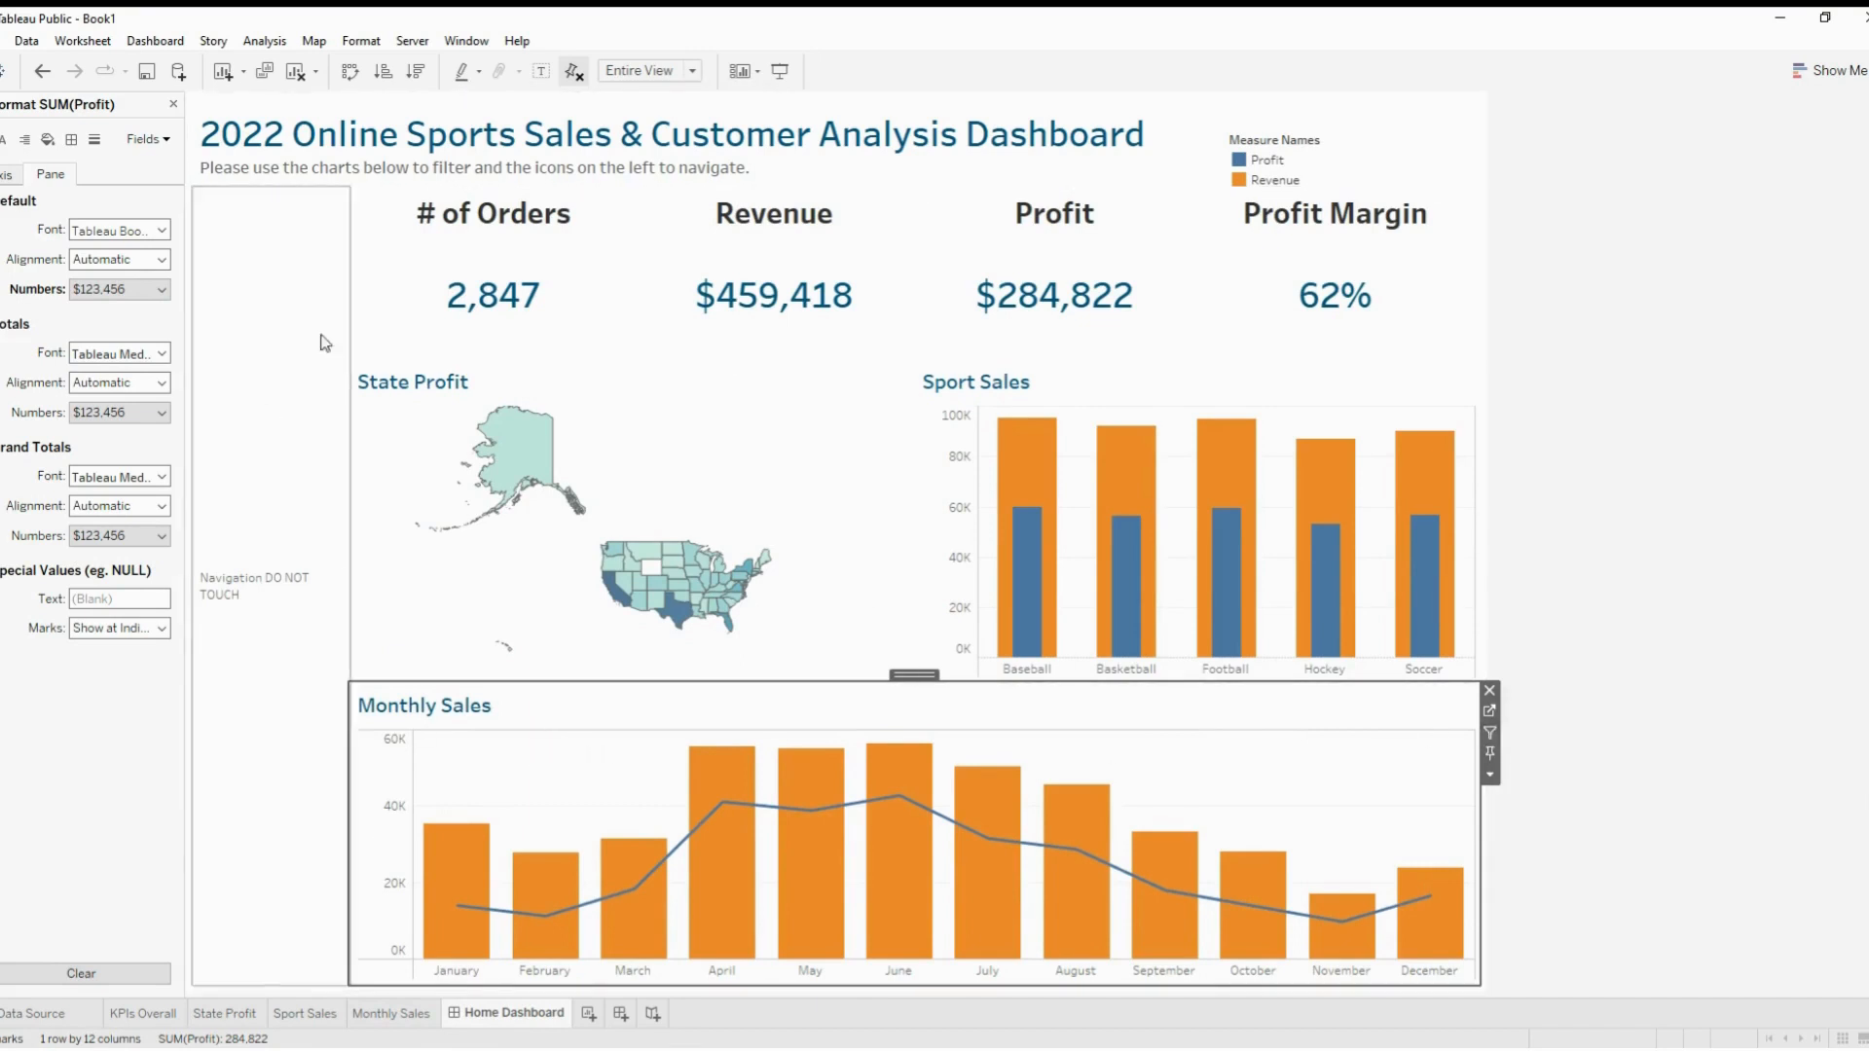
# Set the row divider pane border of the Monthly Sales chart to None and close the border formatting
pyautogui.click(72, 141)
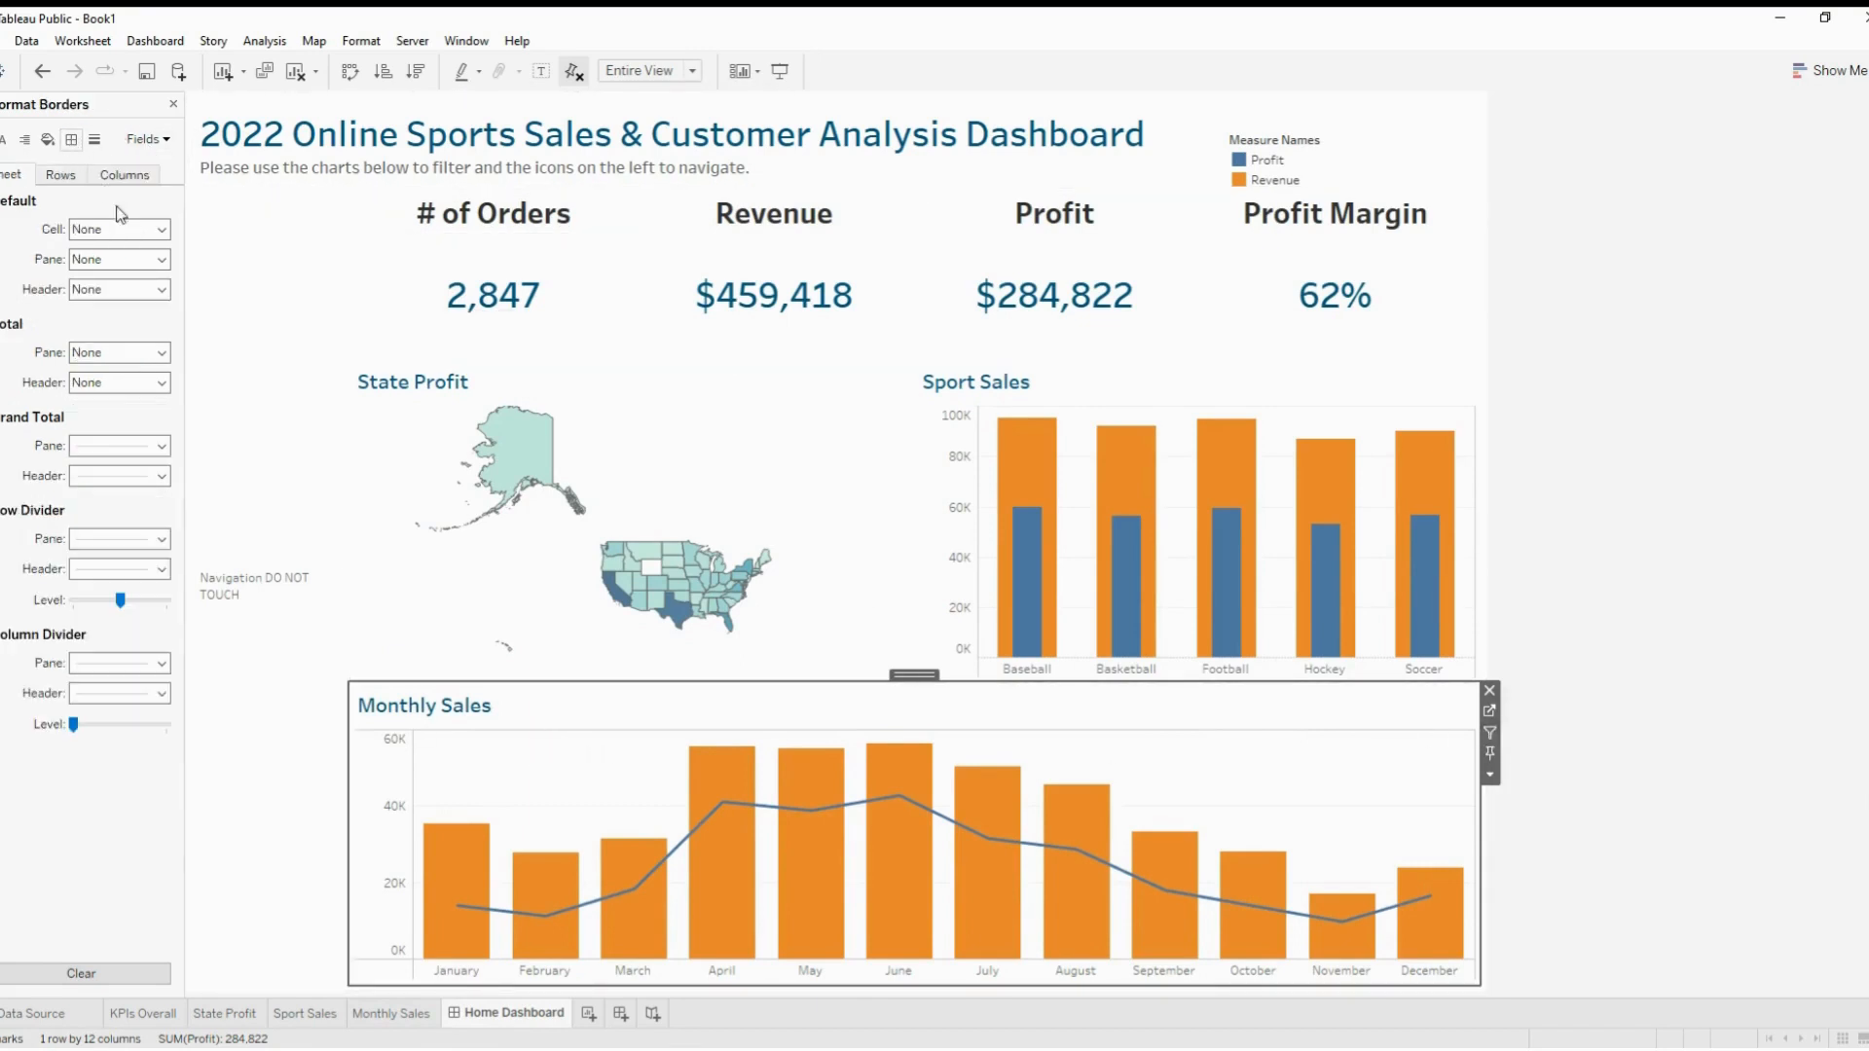
pyautogui.click(151, 569)
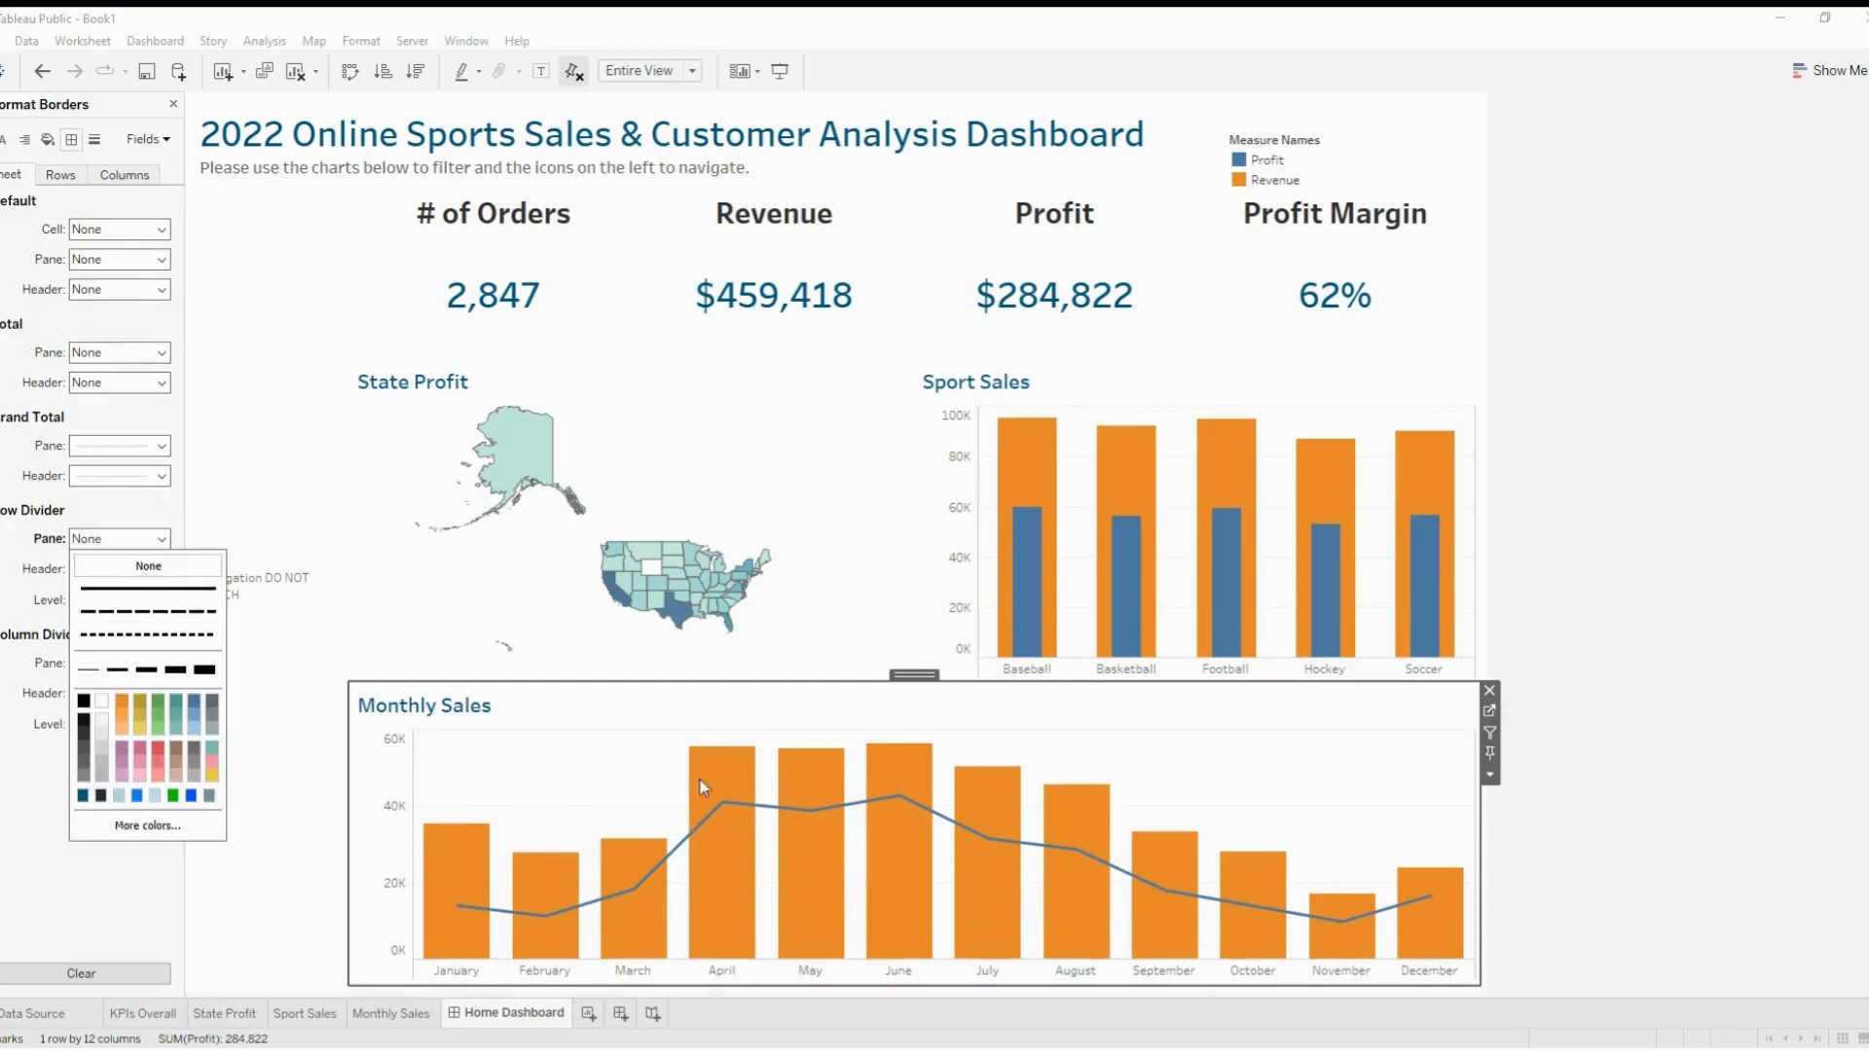
pyautogui.click(1813, 572)
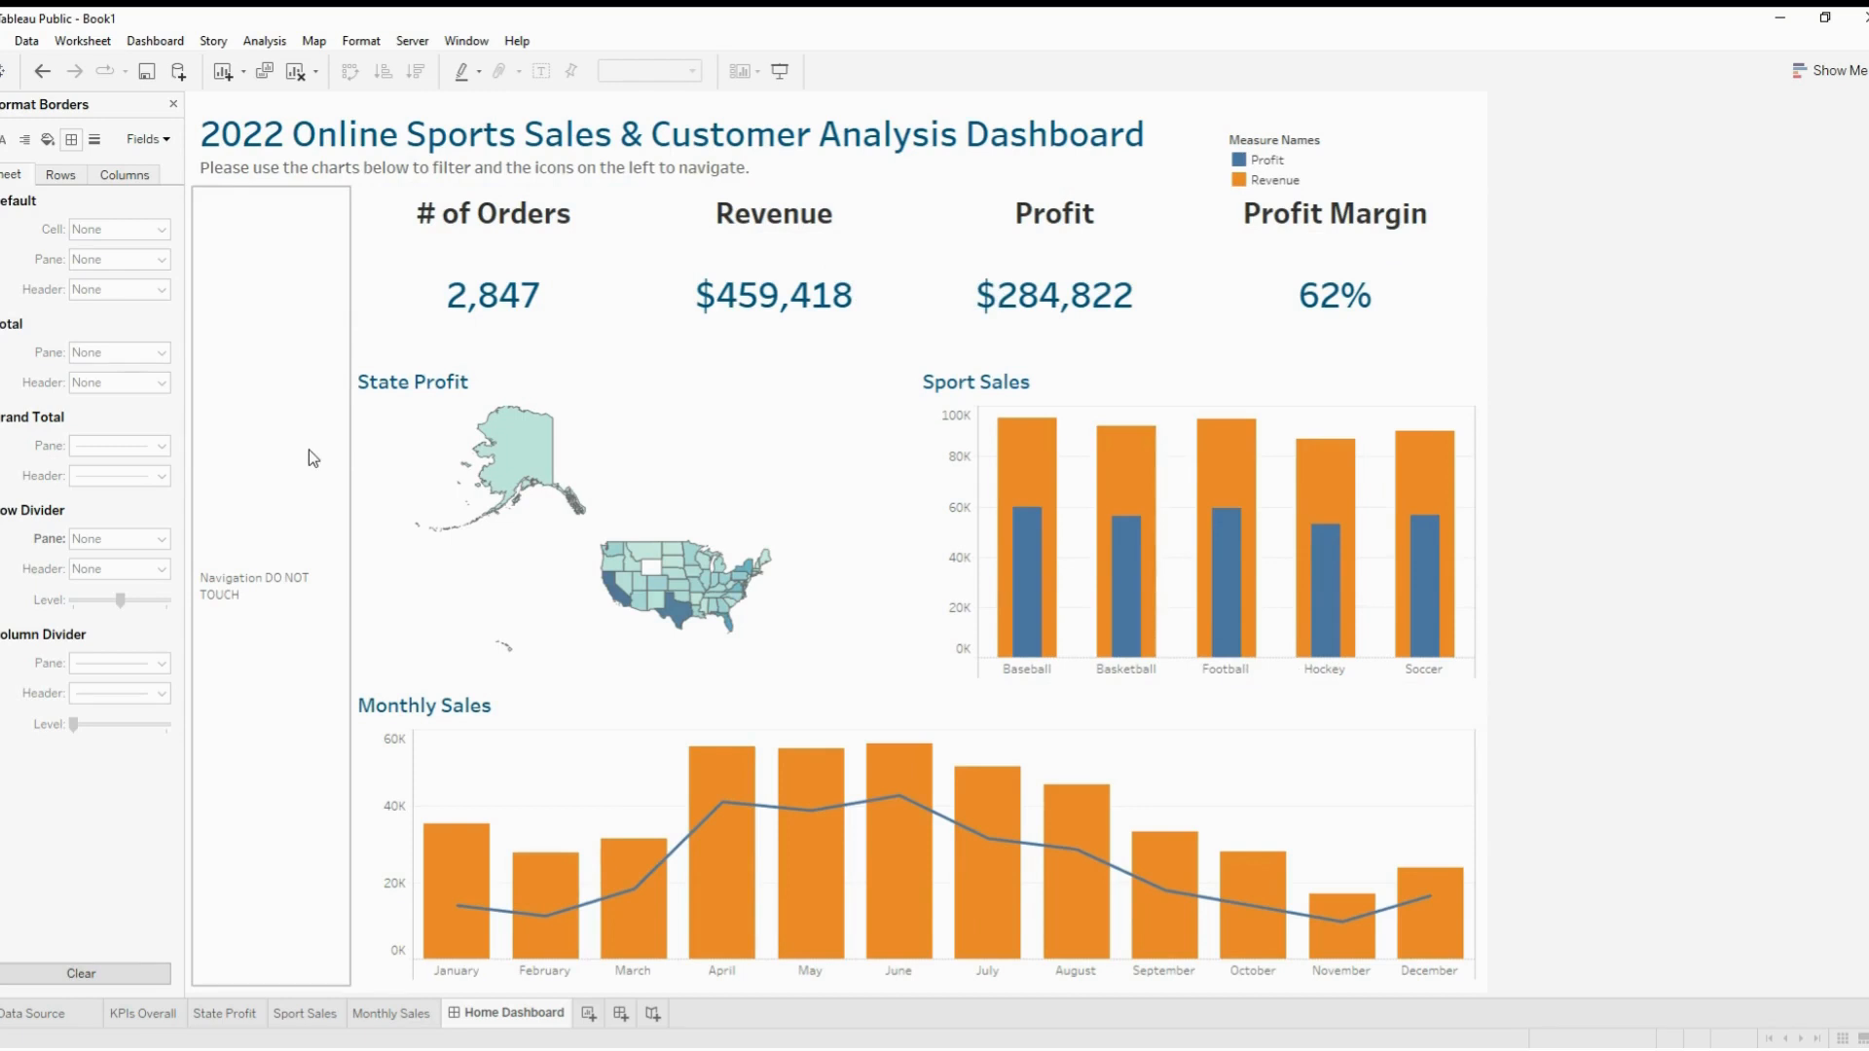
pyautogui.click(307, 453)
pyautogui.click(173, 105)
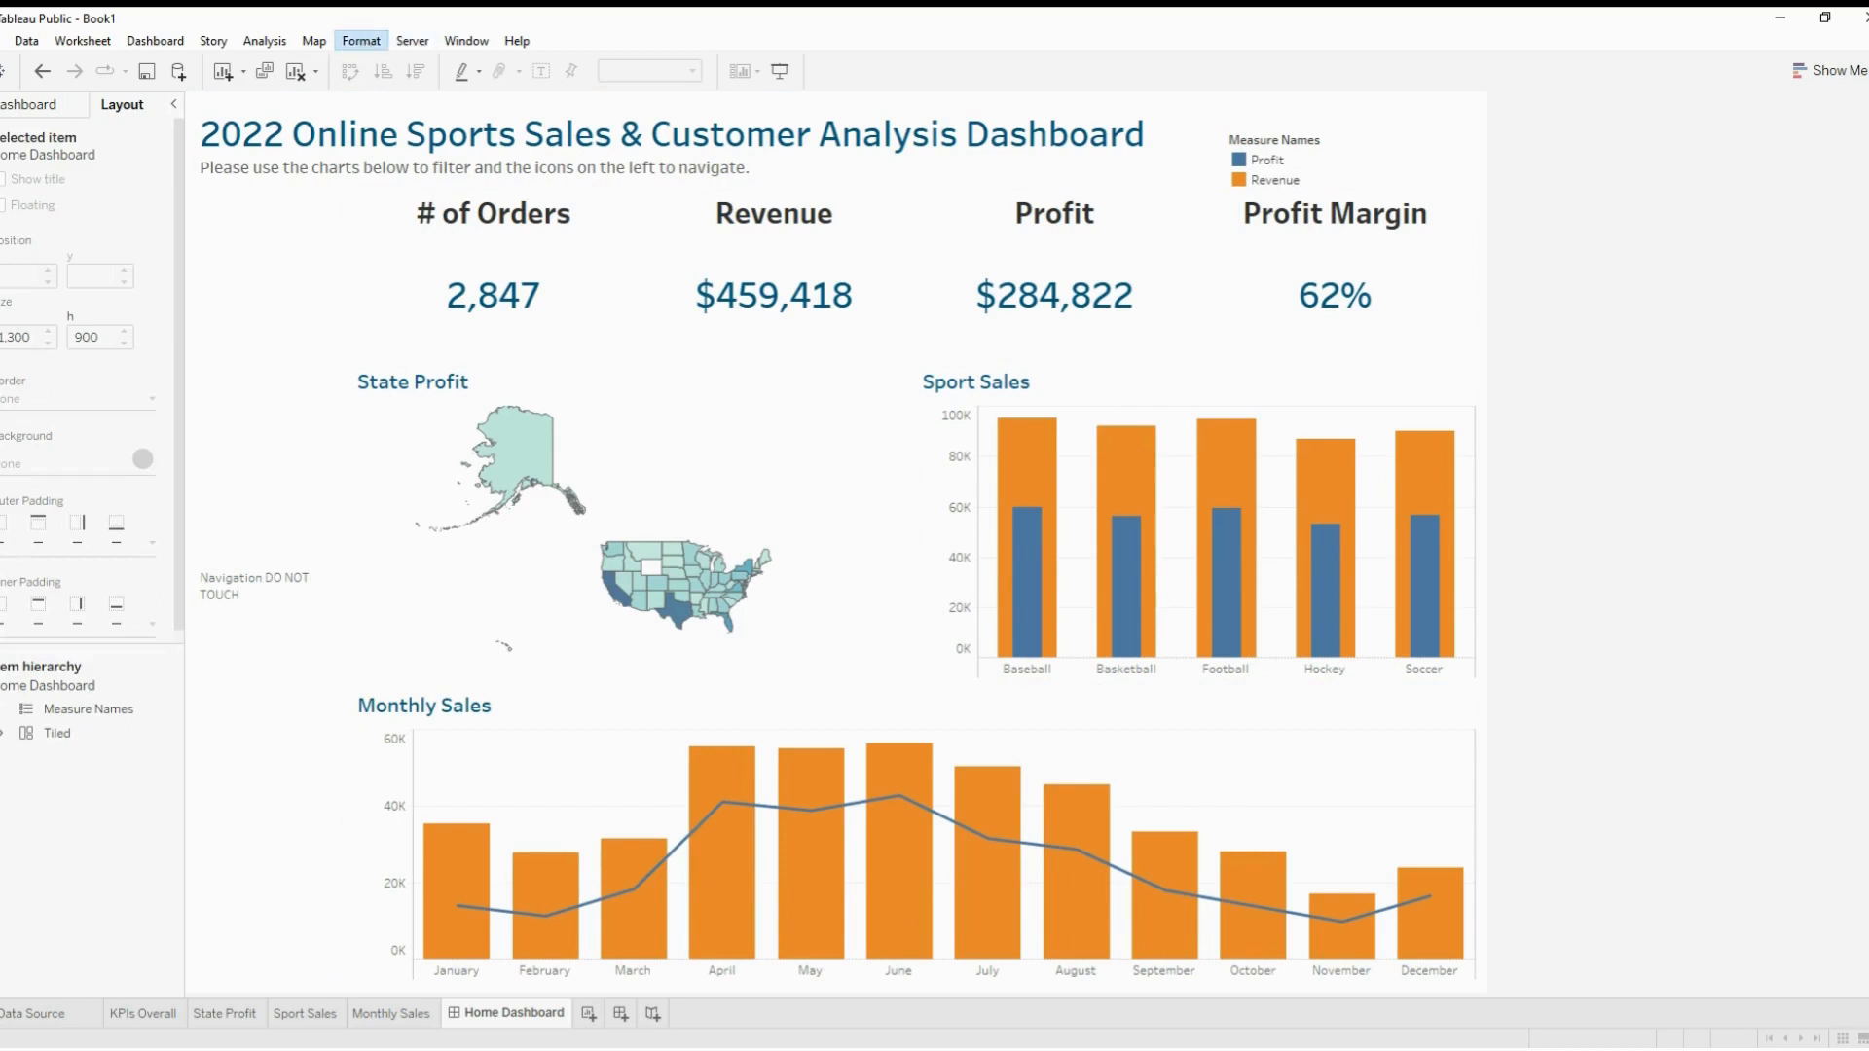
# Set the default dashboard shading to the light blue custom color #ADD8E6
pyautogui.click(361, 39)
pyautogui.click(380, 67)
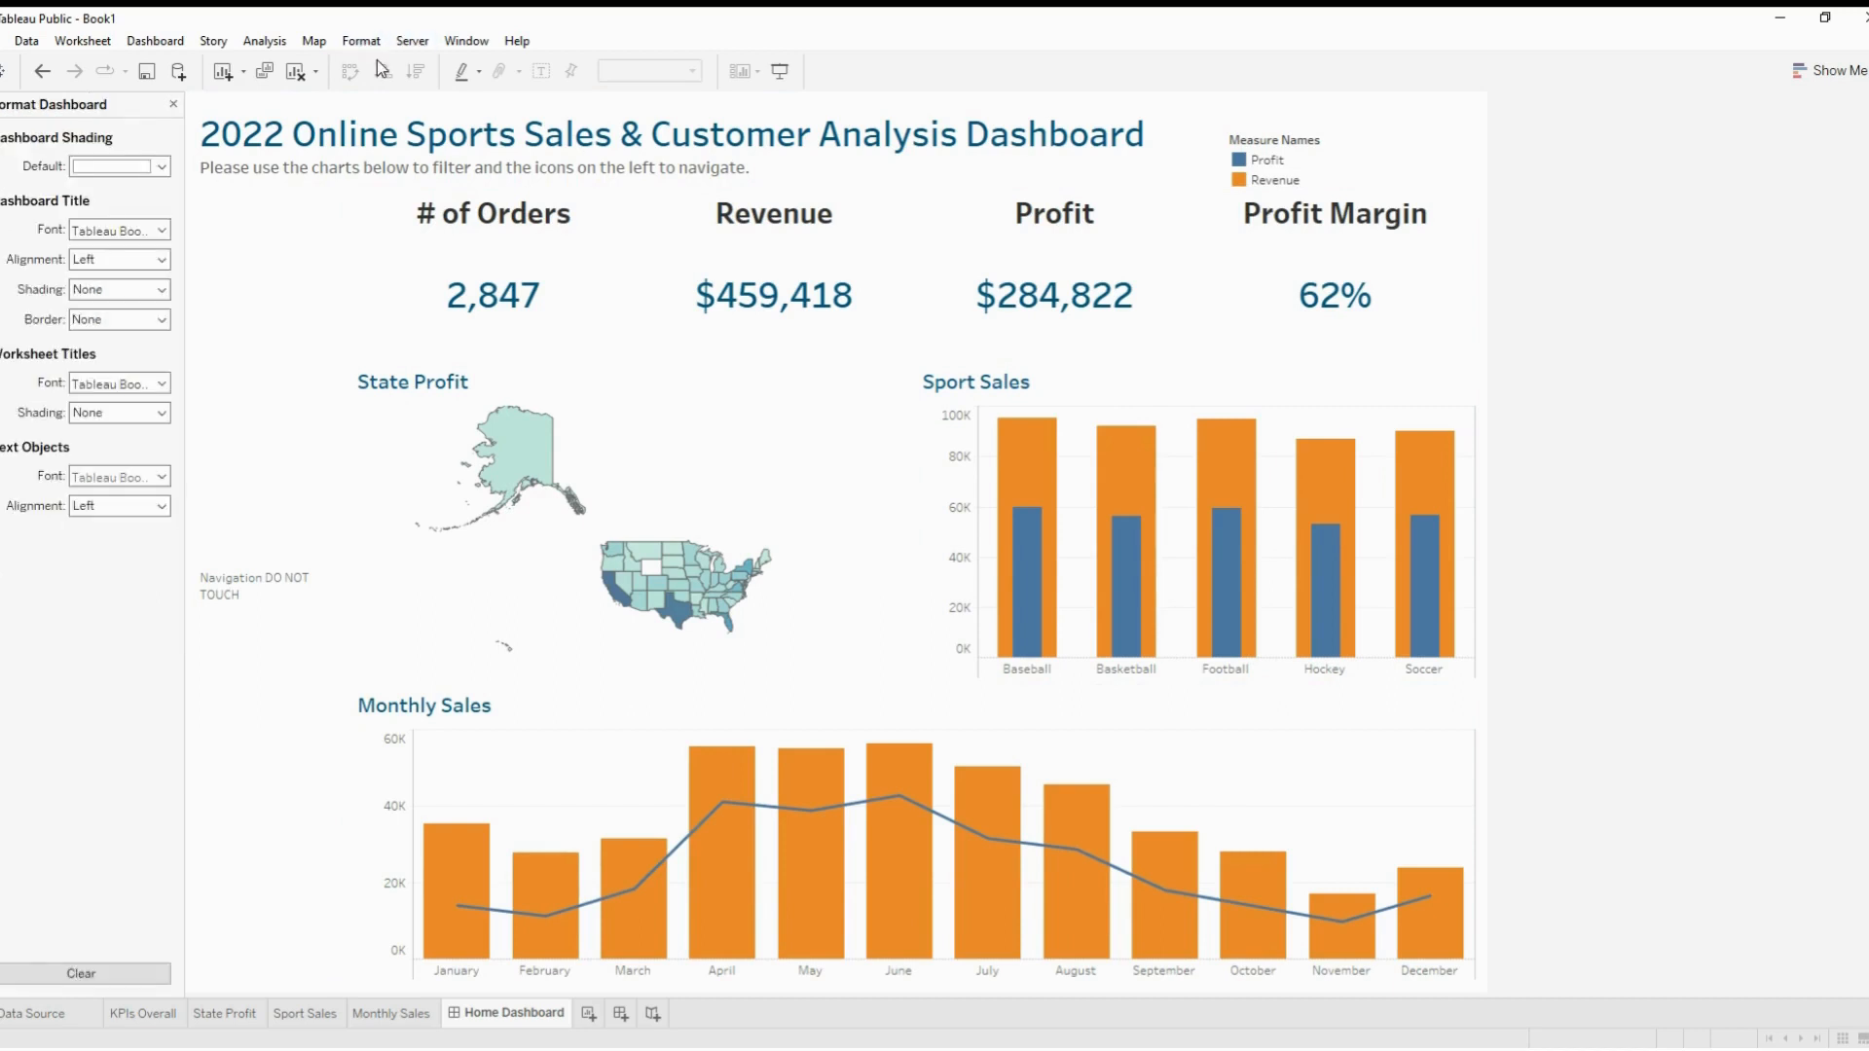
pyautogui.click(162, 167)
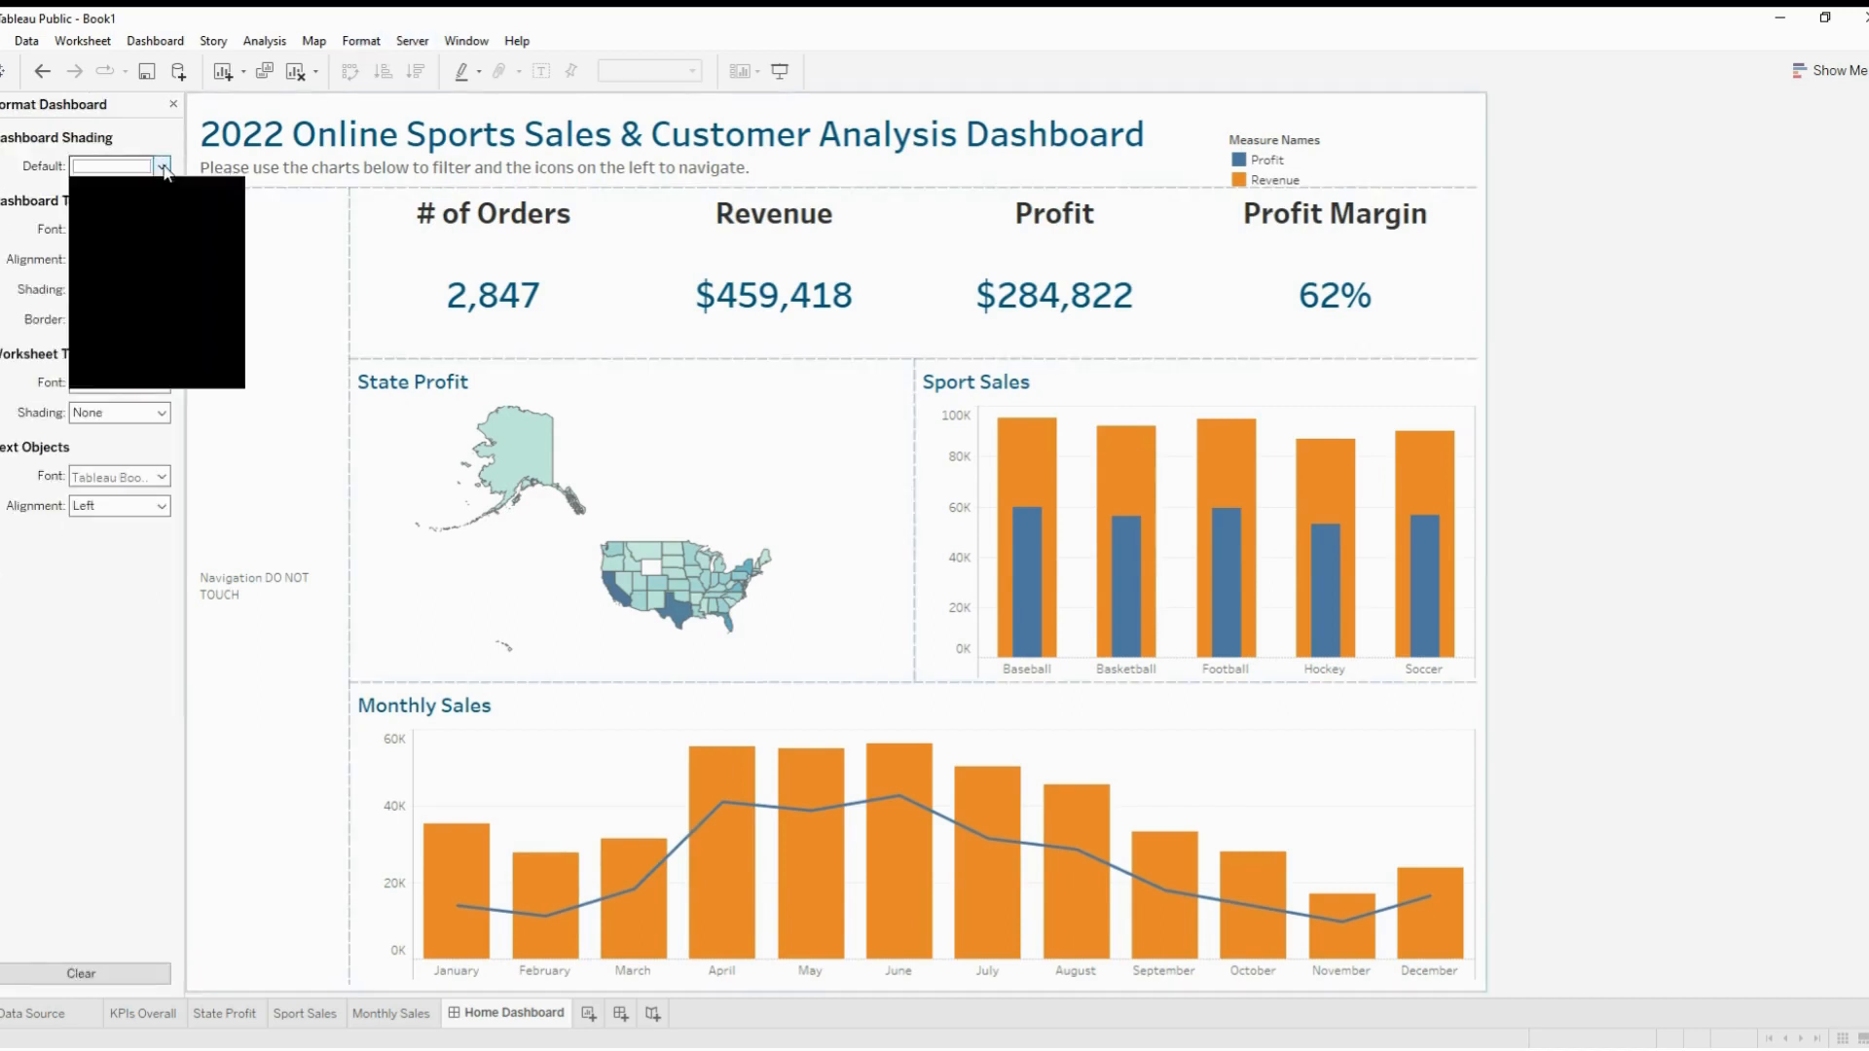
pyautogui.click(185, 342)
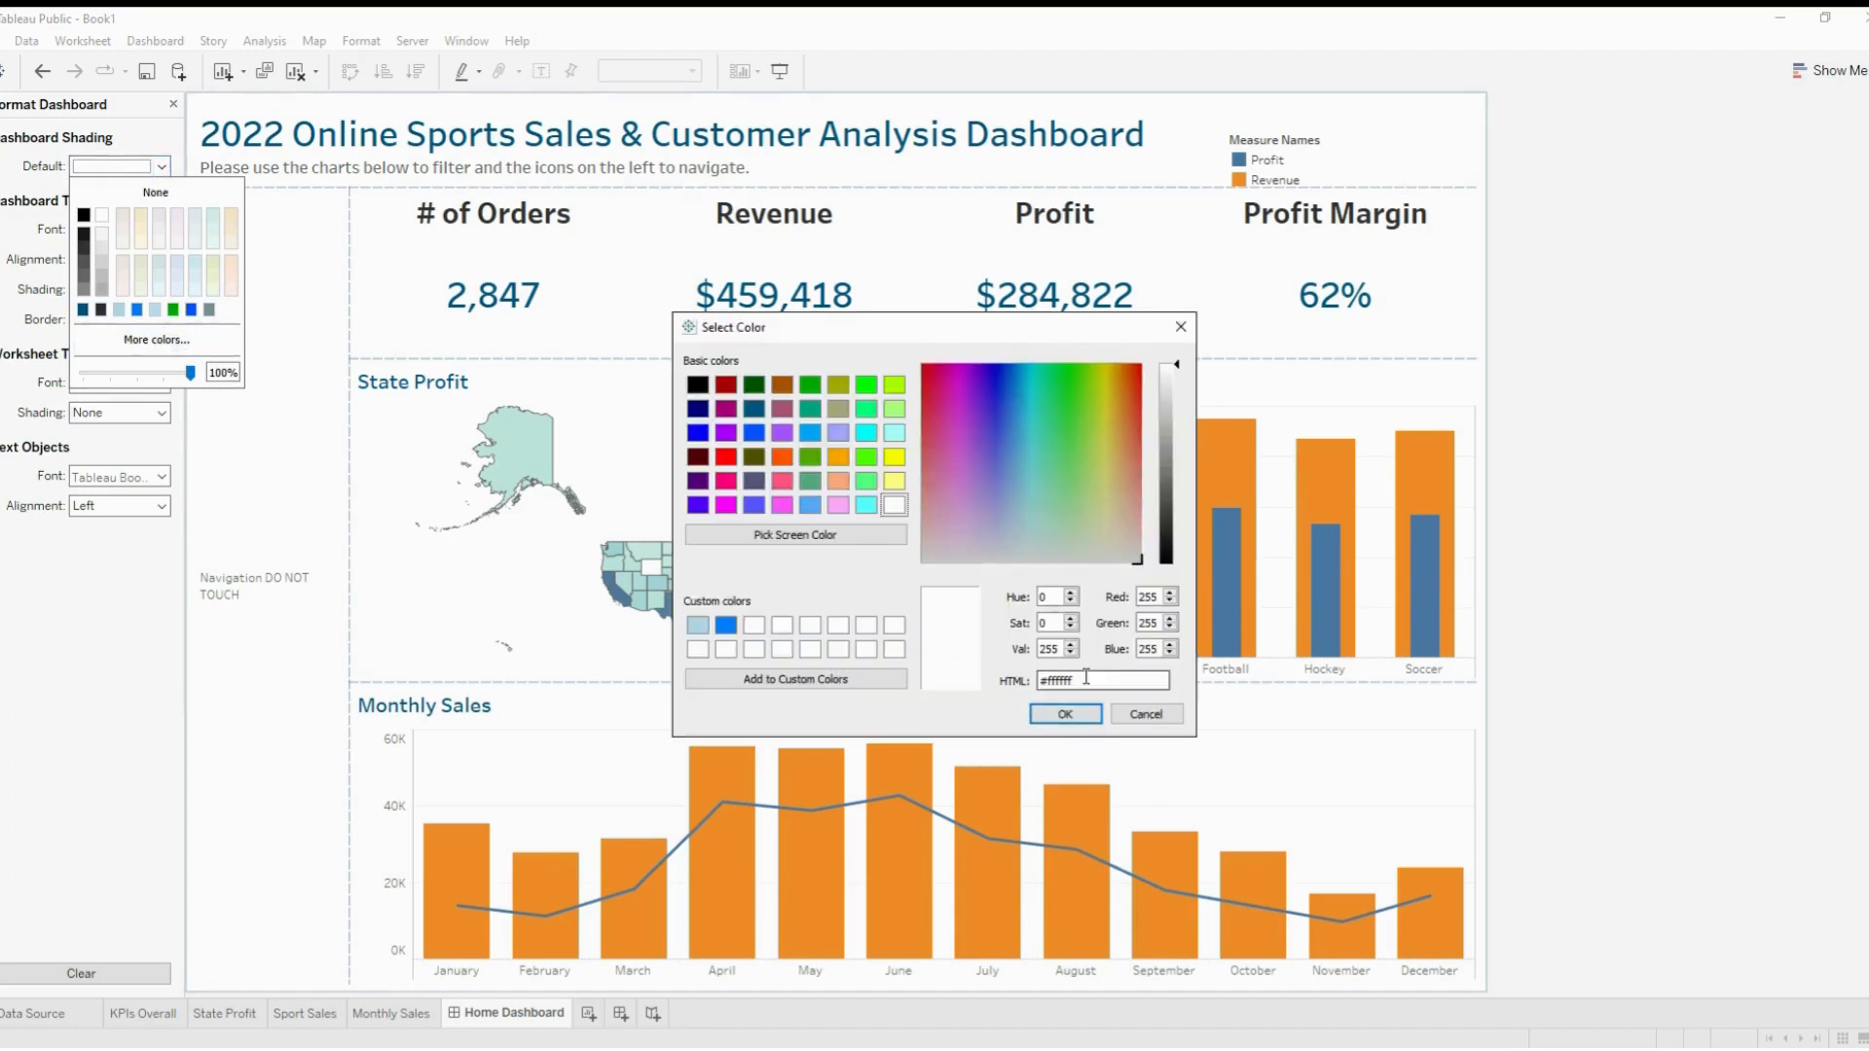
pyautogui.moveTo(1086, 677); pyautogui.dragTo(1009, 674)
pyautogui.write('#ADD8')
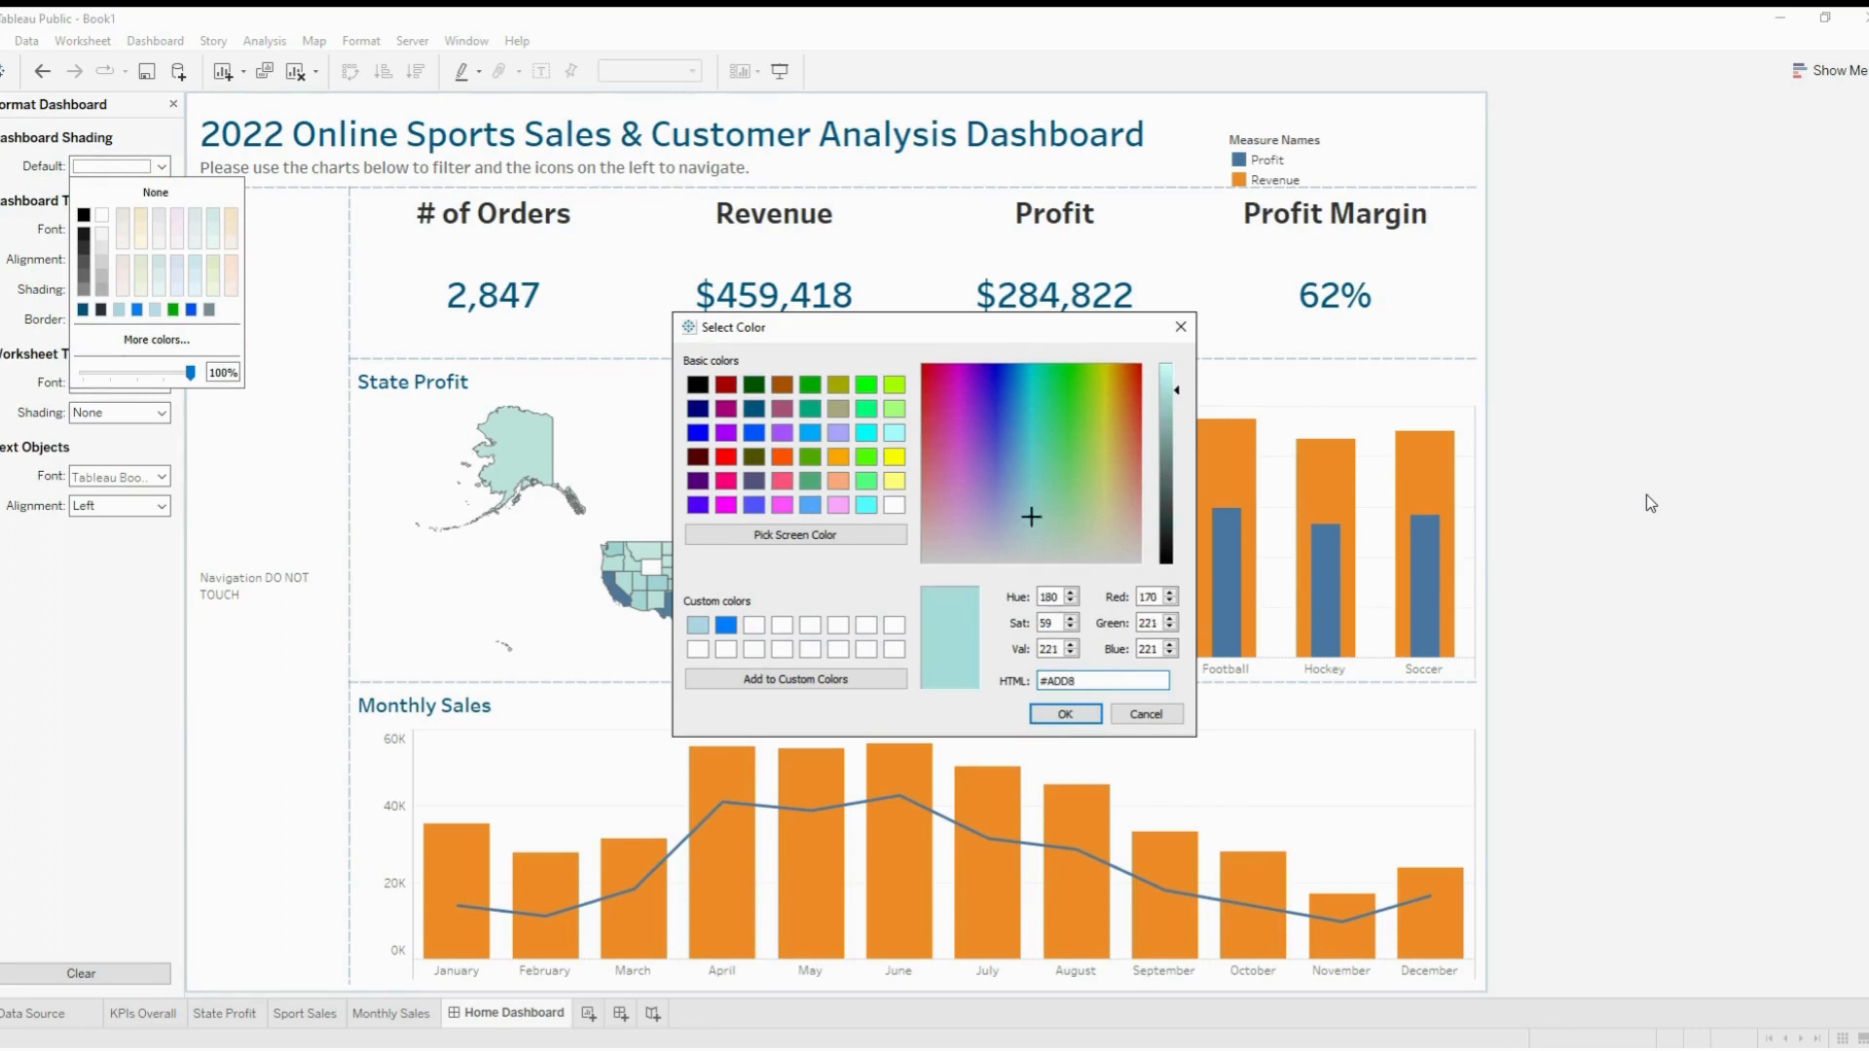
pyautogui.write('E6')
pyautogui.click(1064, 714)
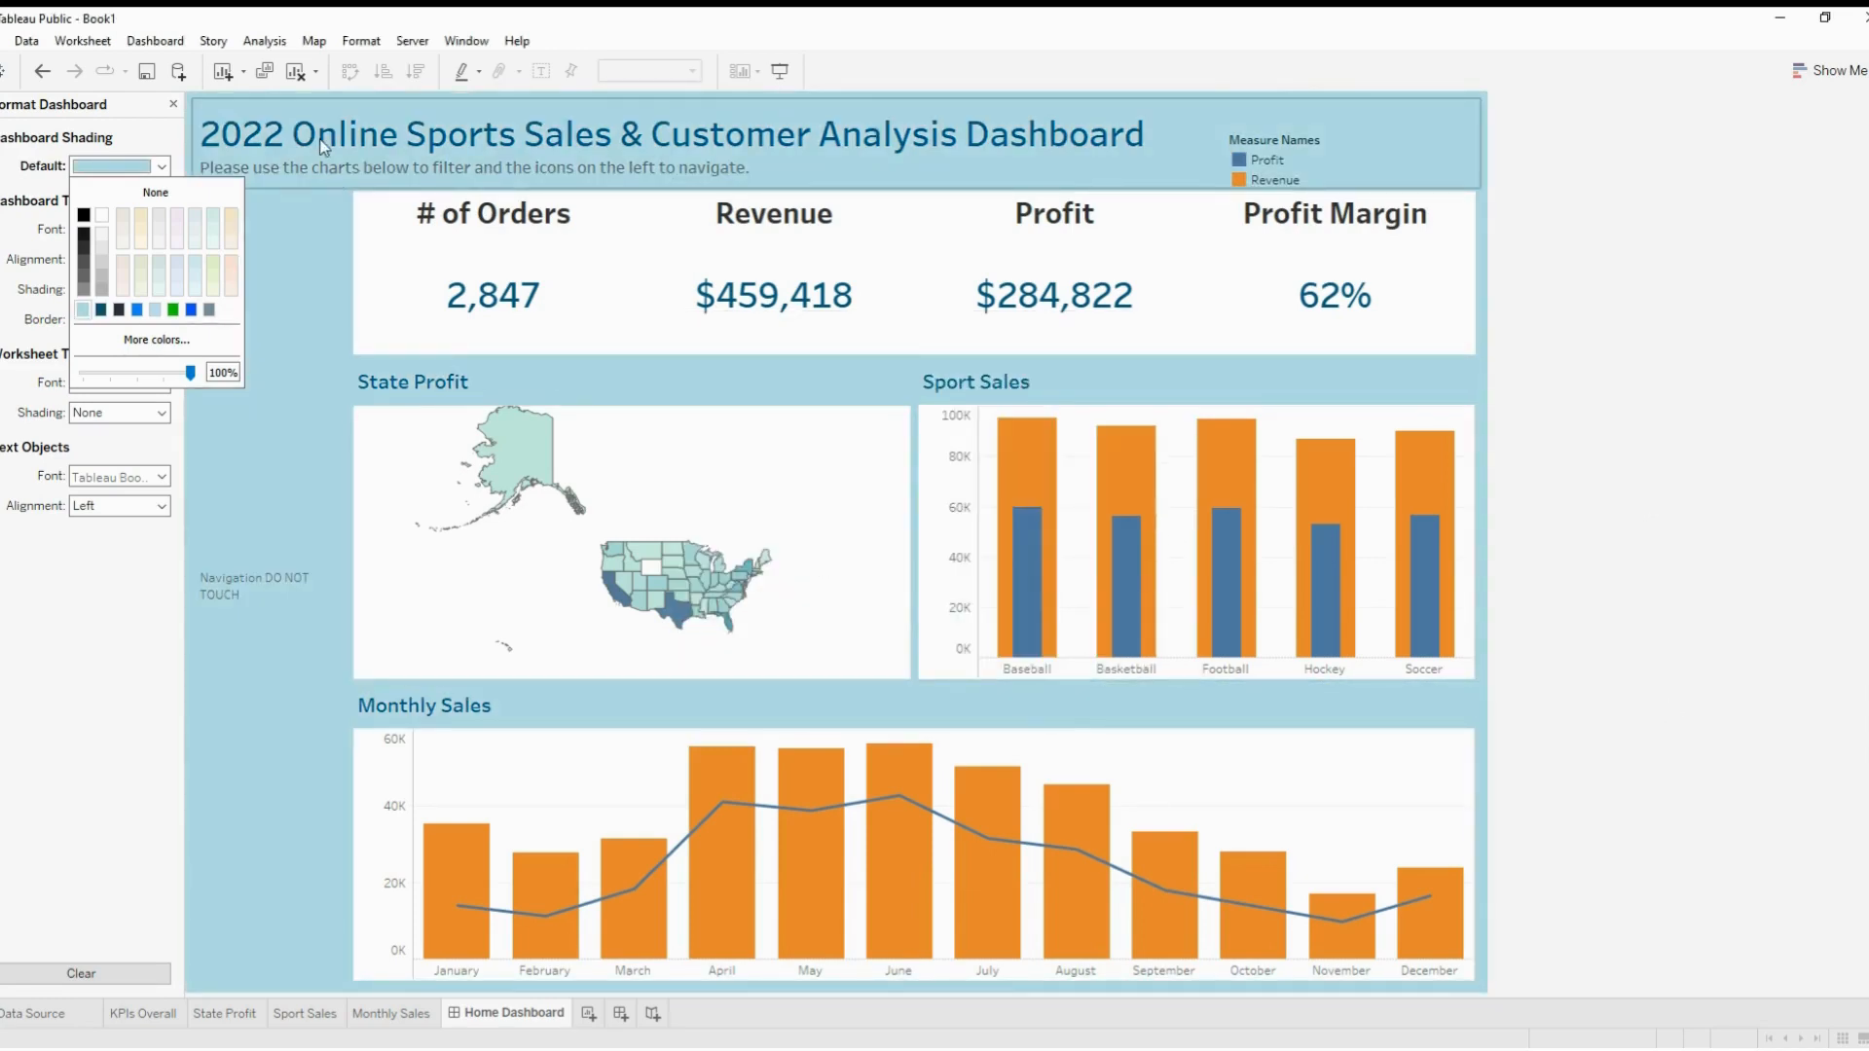
# Close the dashboard formatting and give the State Profit map a white background
pyautogui.click(176, 104)
pyautogui.click(175, 104)
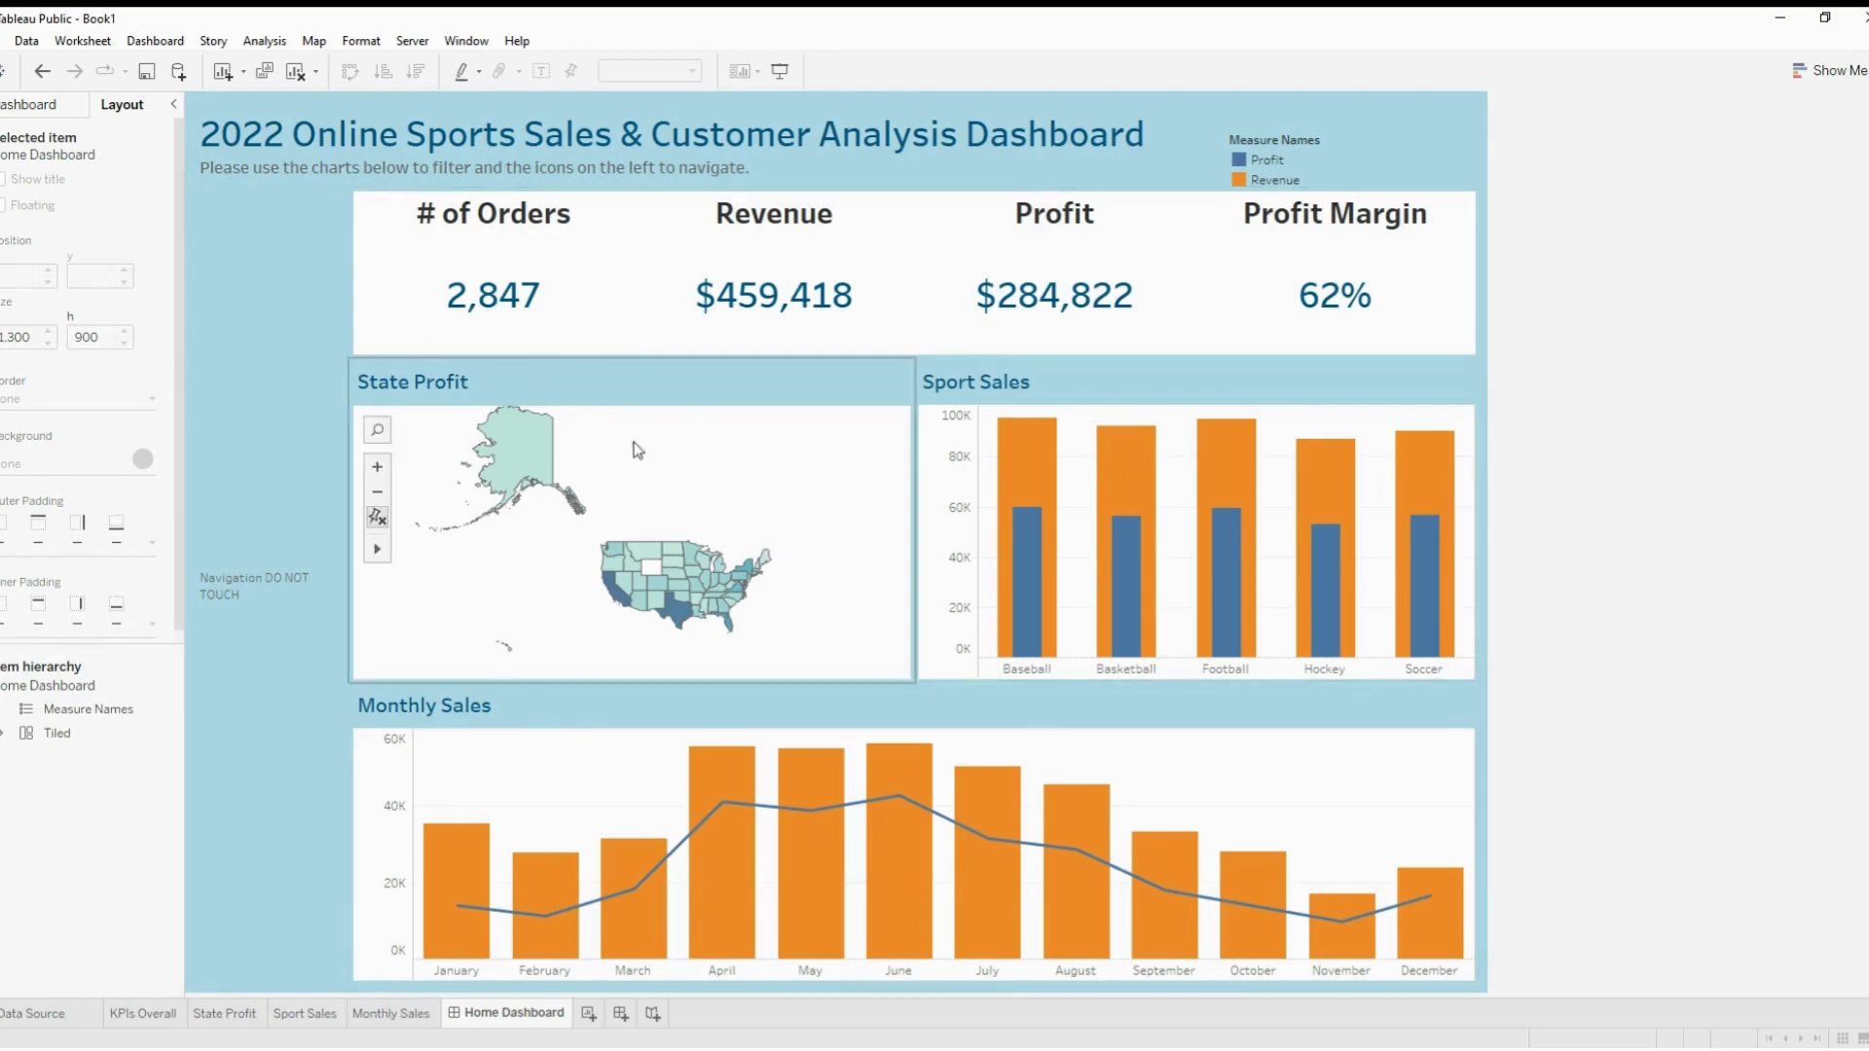
pyautogui.click(630, 392)
pyautogui.click(67, 470)
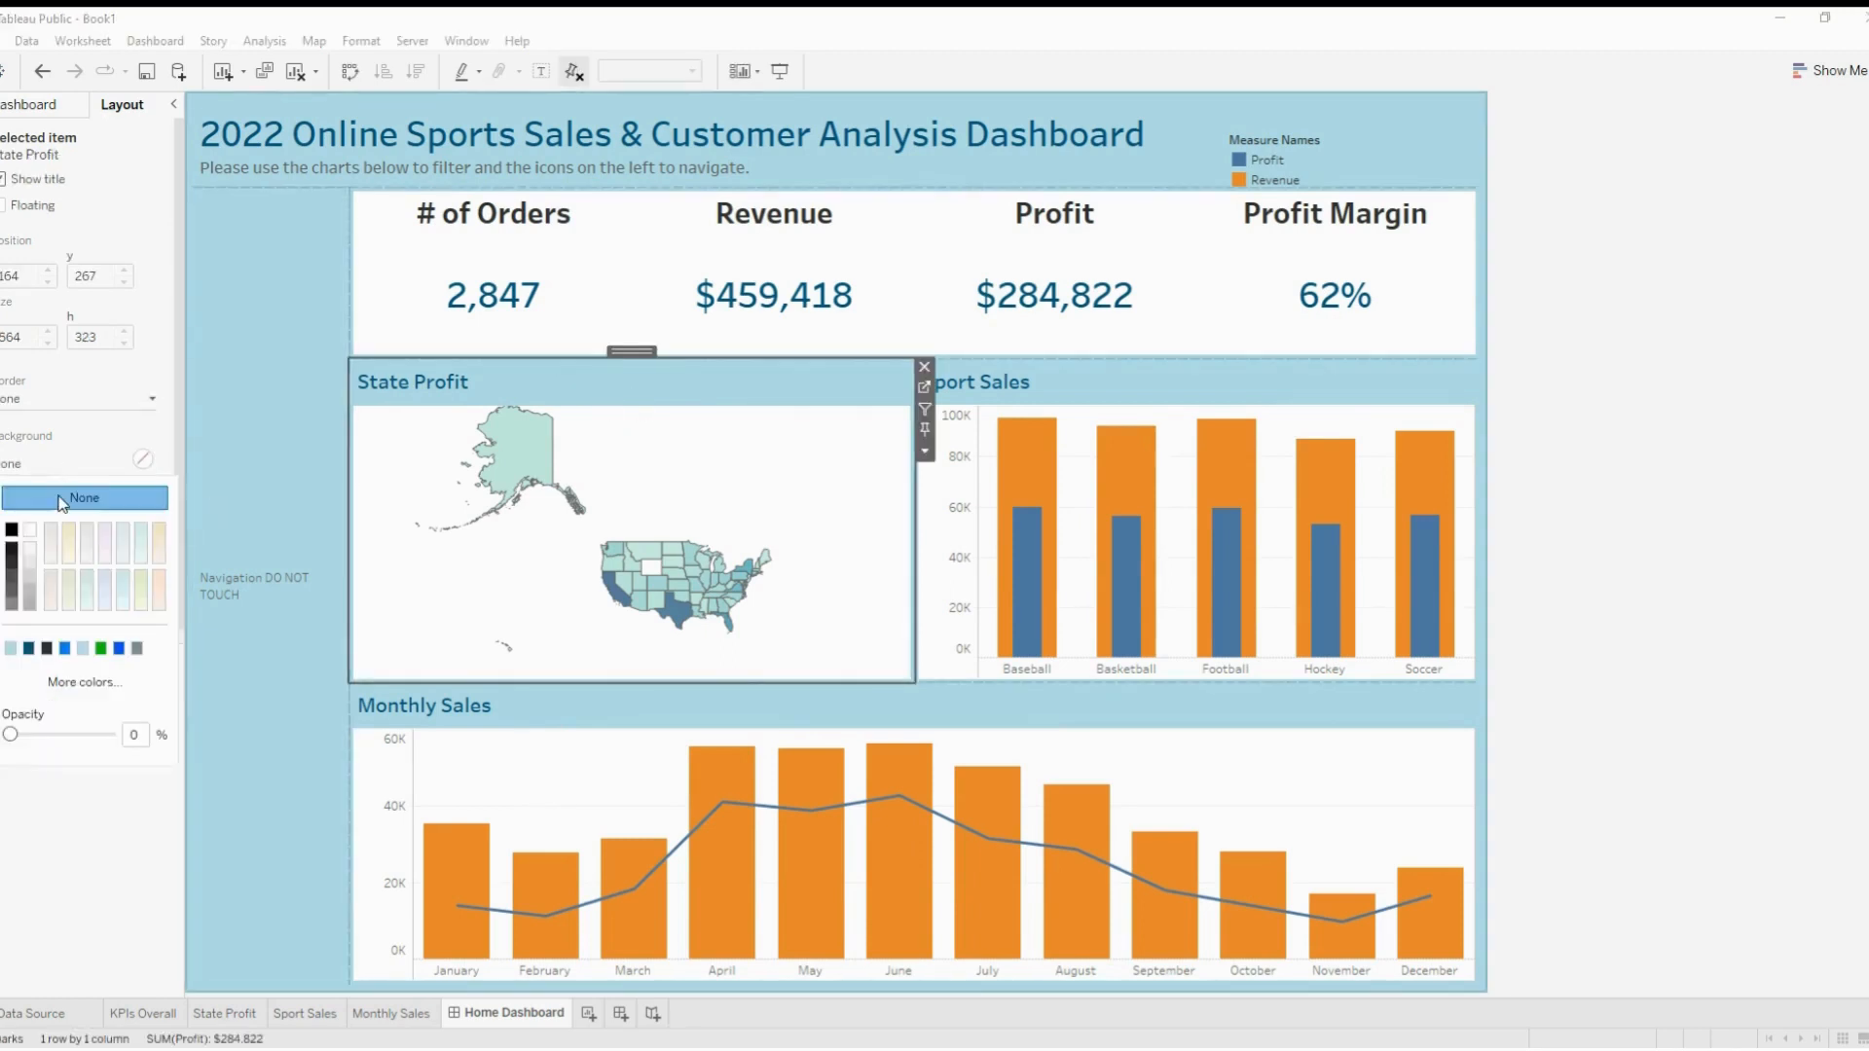
pyautogui.click(31, 530)
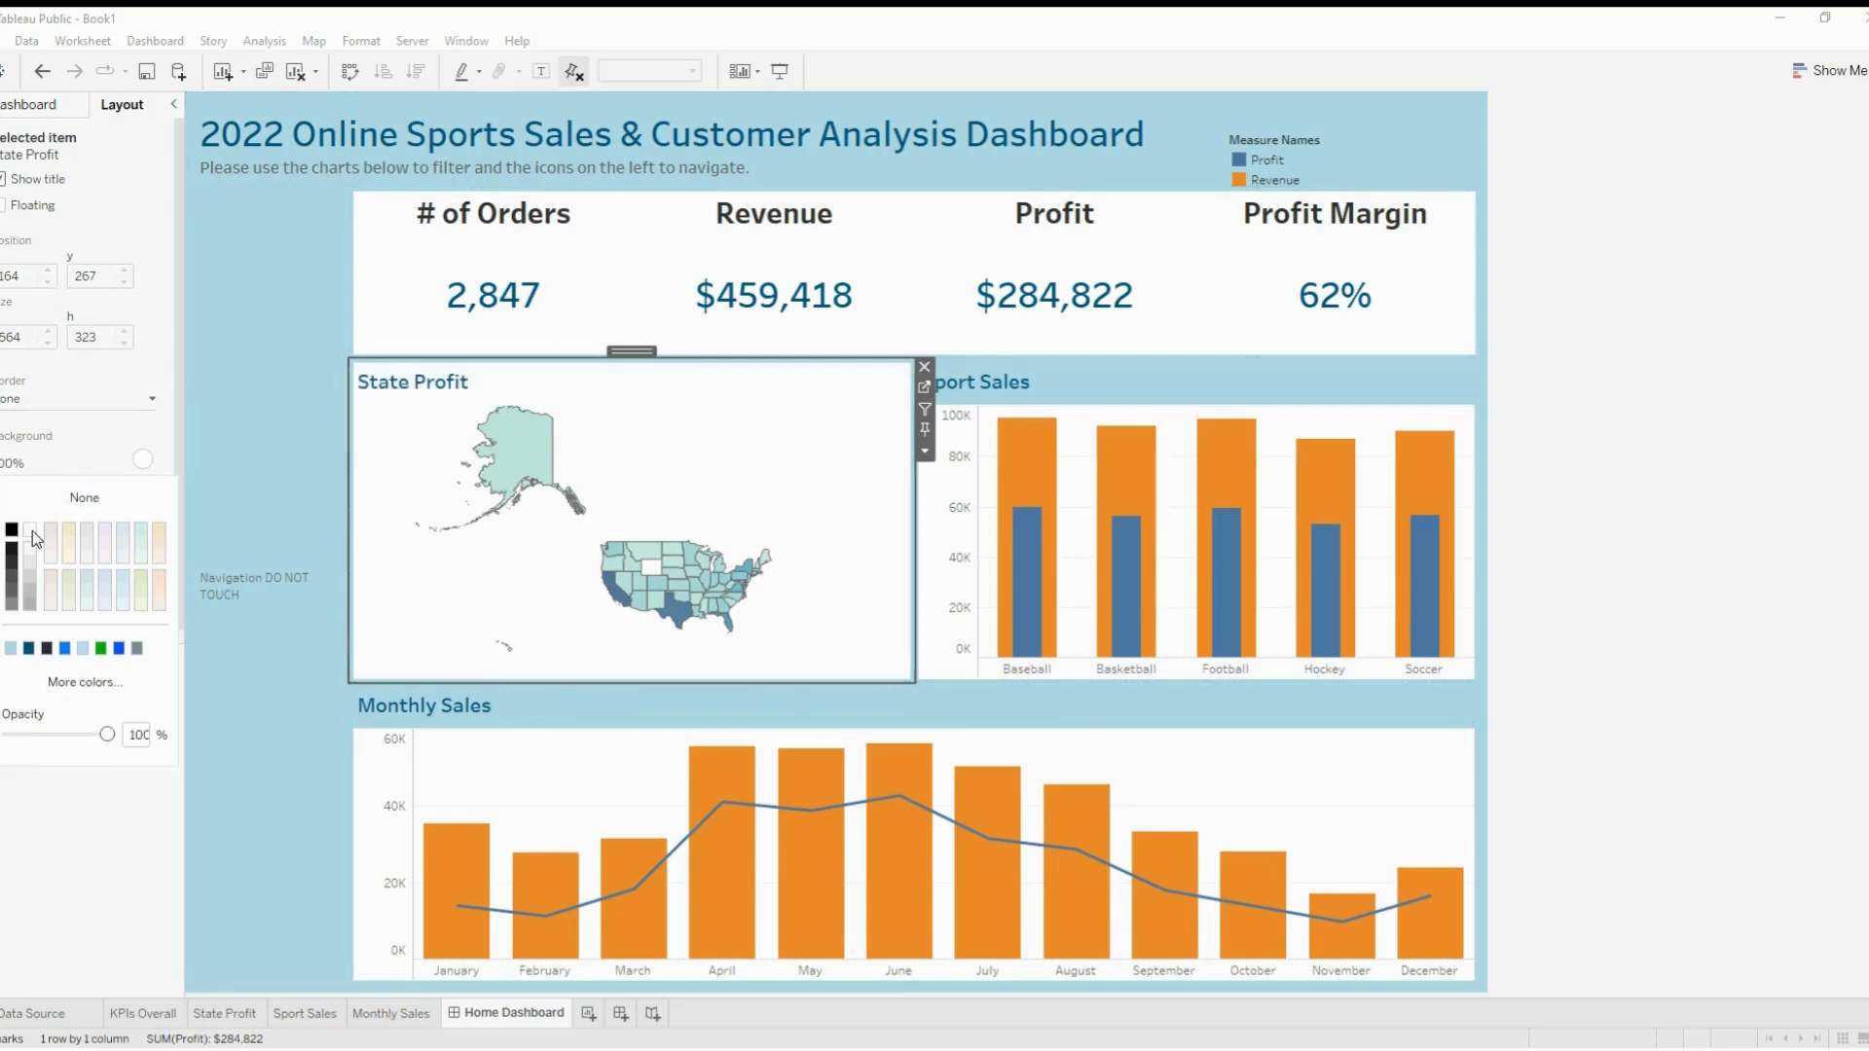
# Set the backgrounds of the Sport Sales and Monthly Sales charts to white
pyautogui.click(1077, 384)
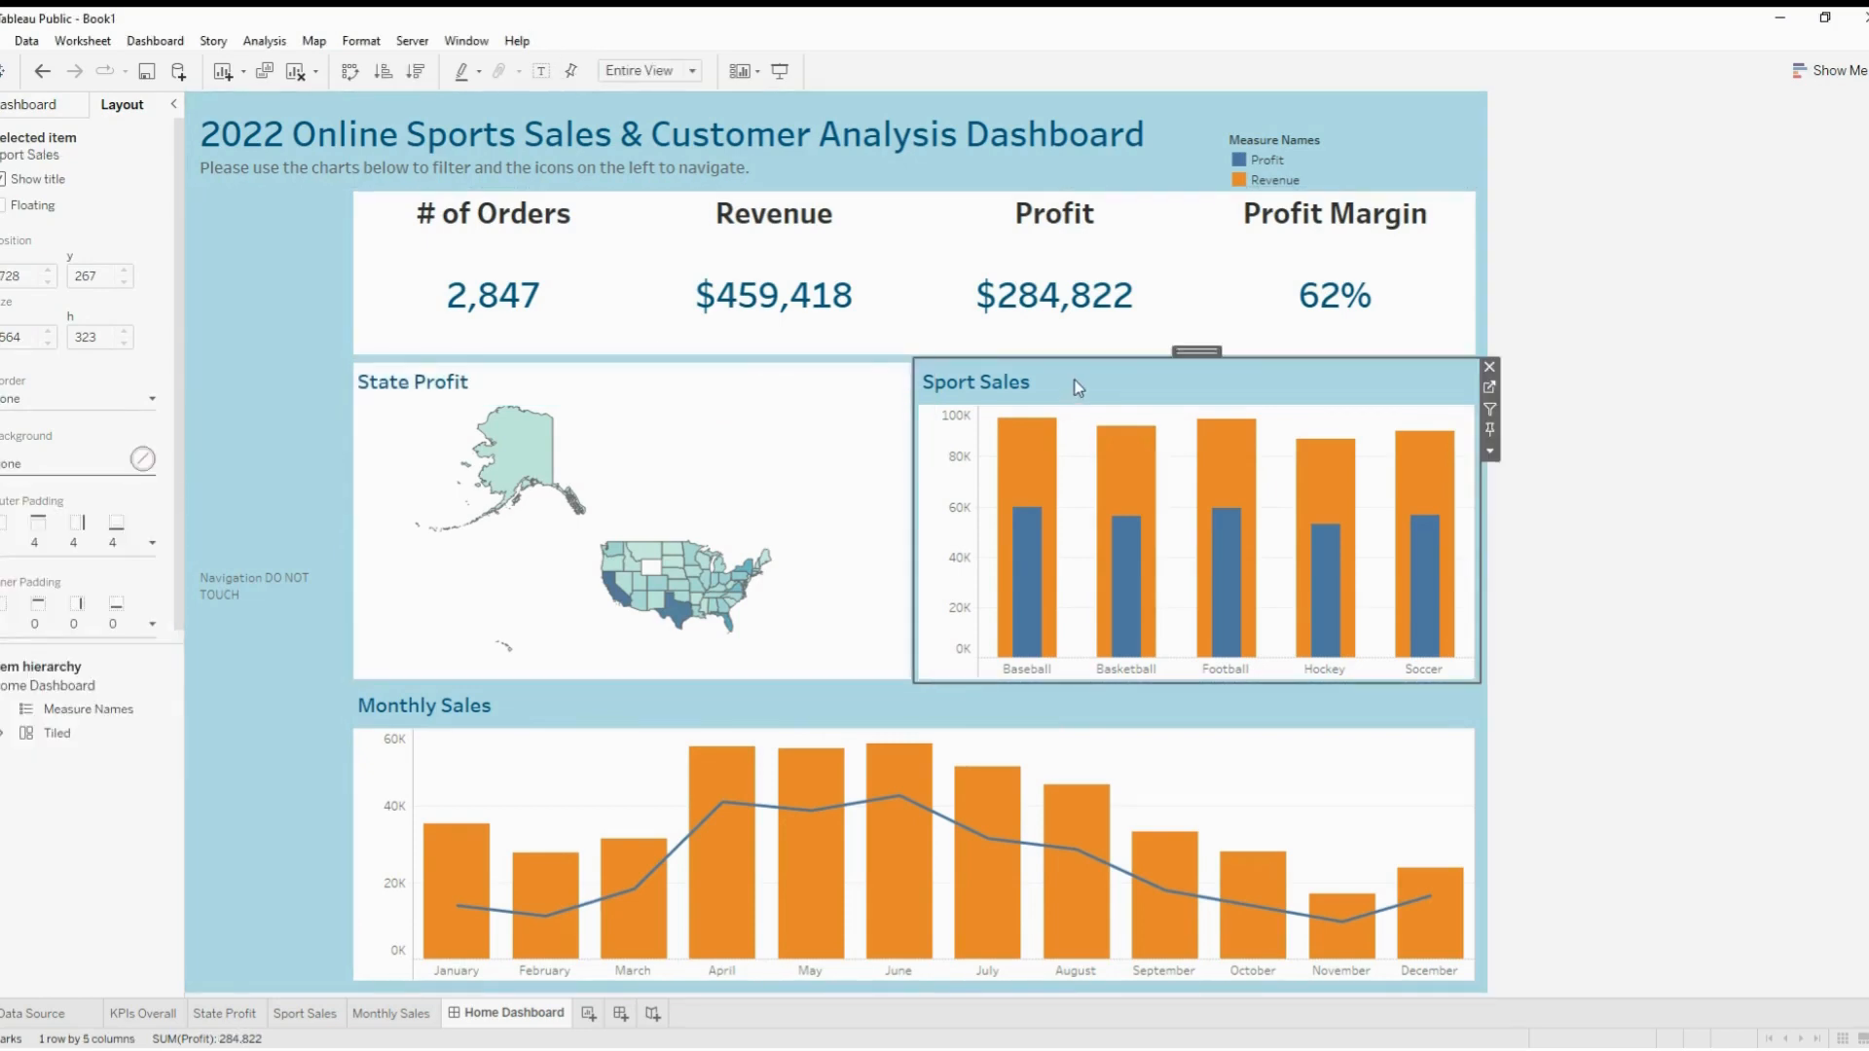
pyautogui.click(60, 478)
pyautogui.click(27, 532)
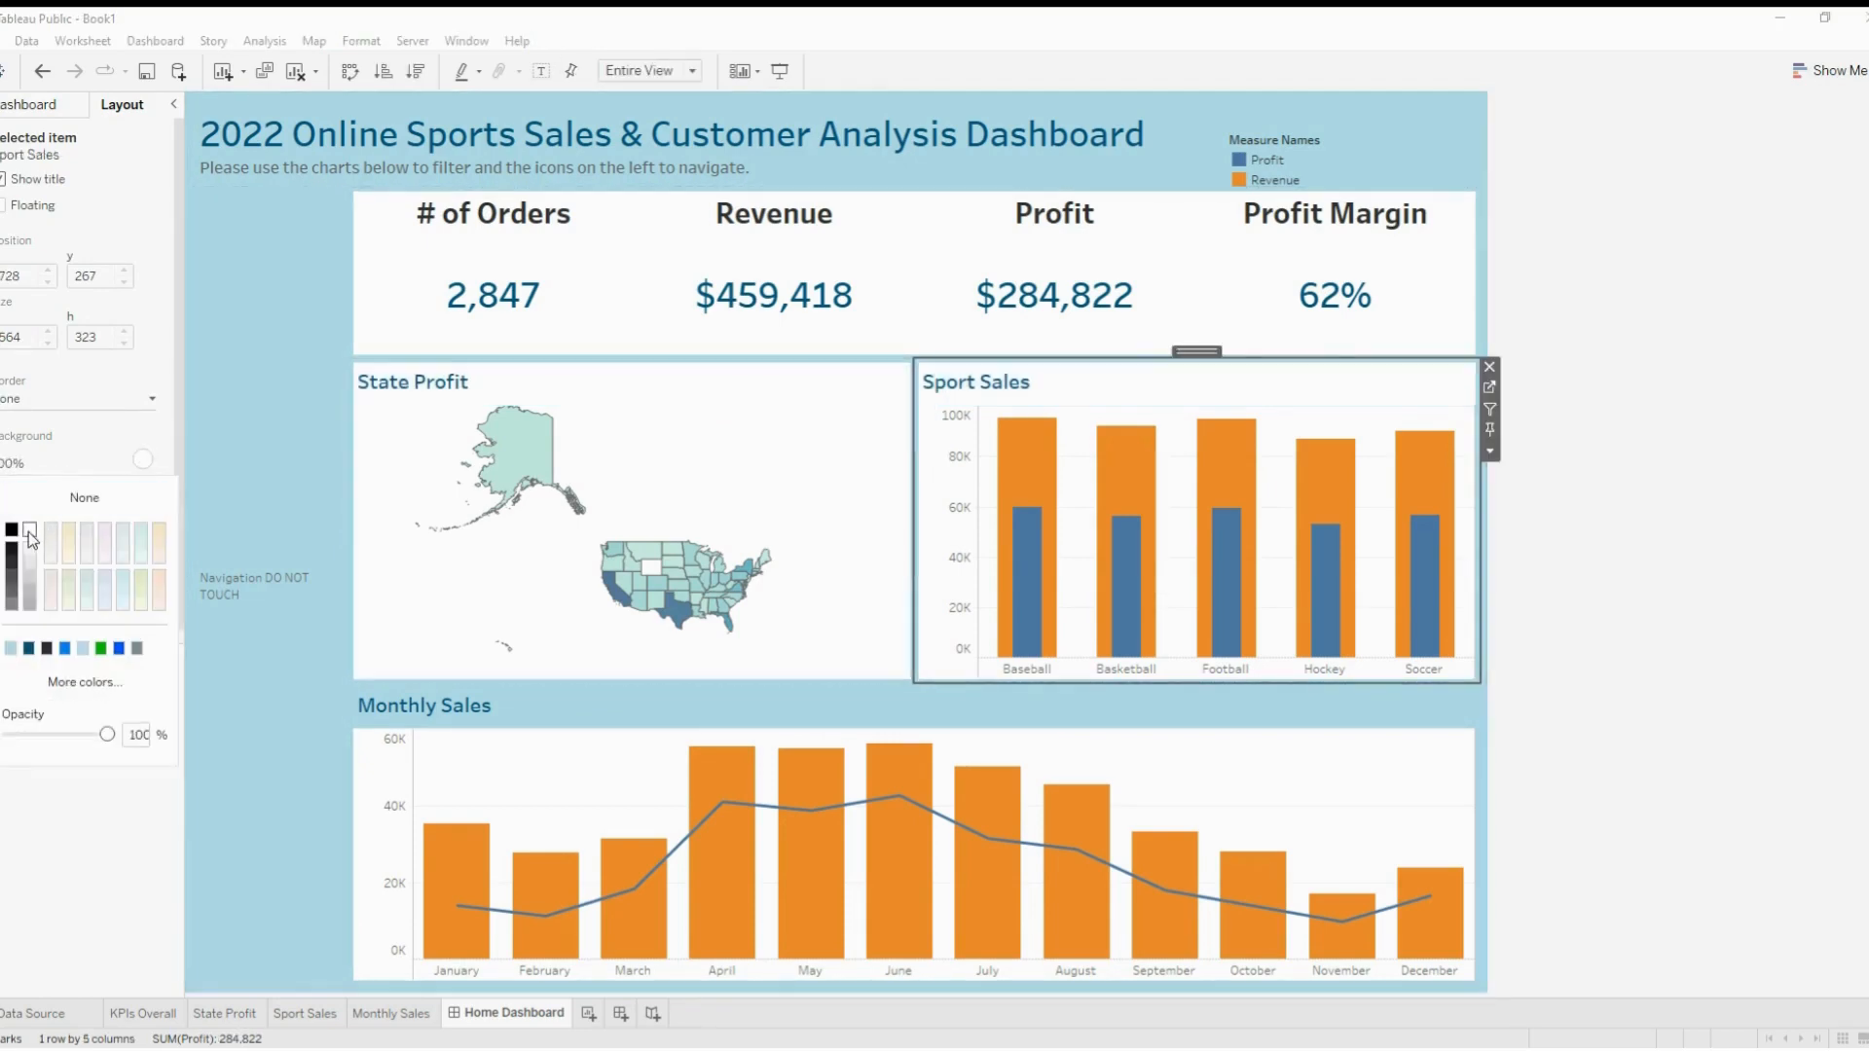
pyautogui.click(625, 730)
pyautogui.click(121, 466)
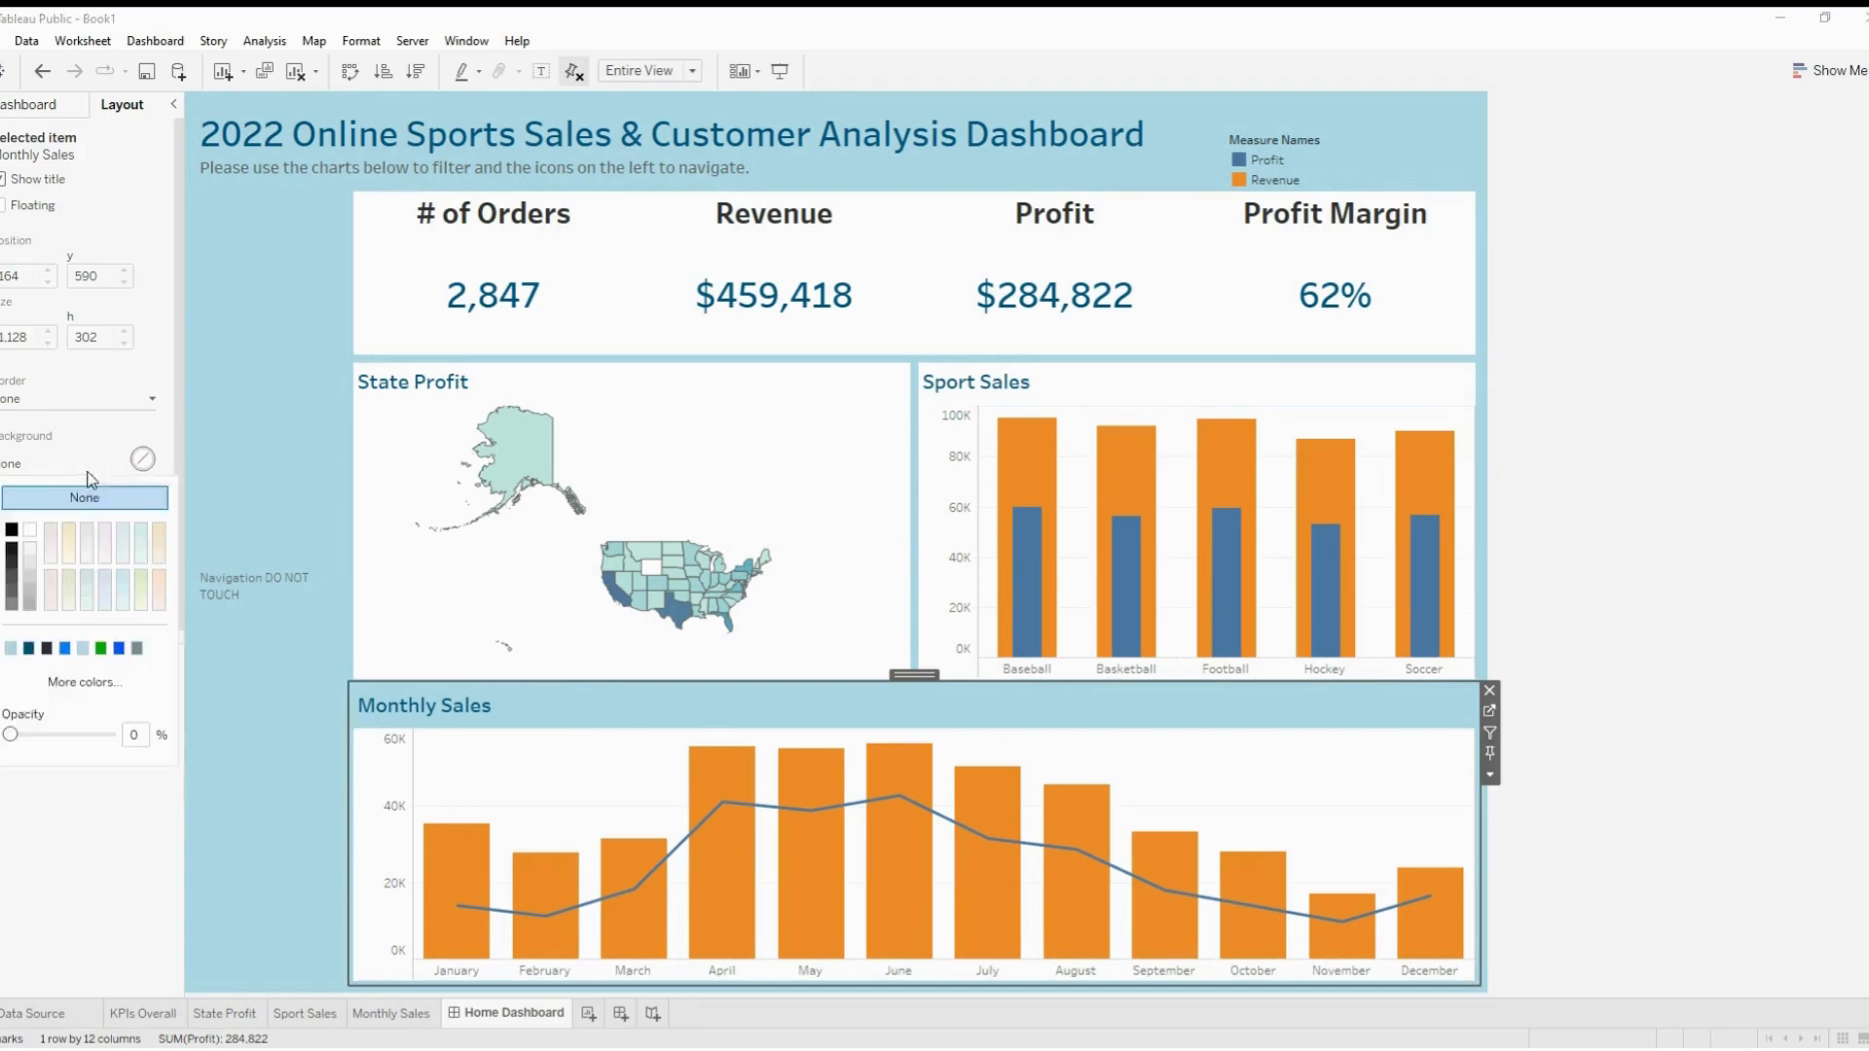
pyautogui.click(31, 531)
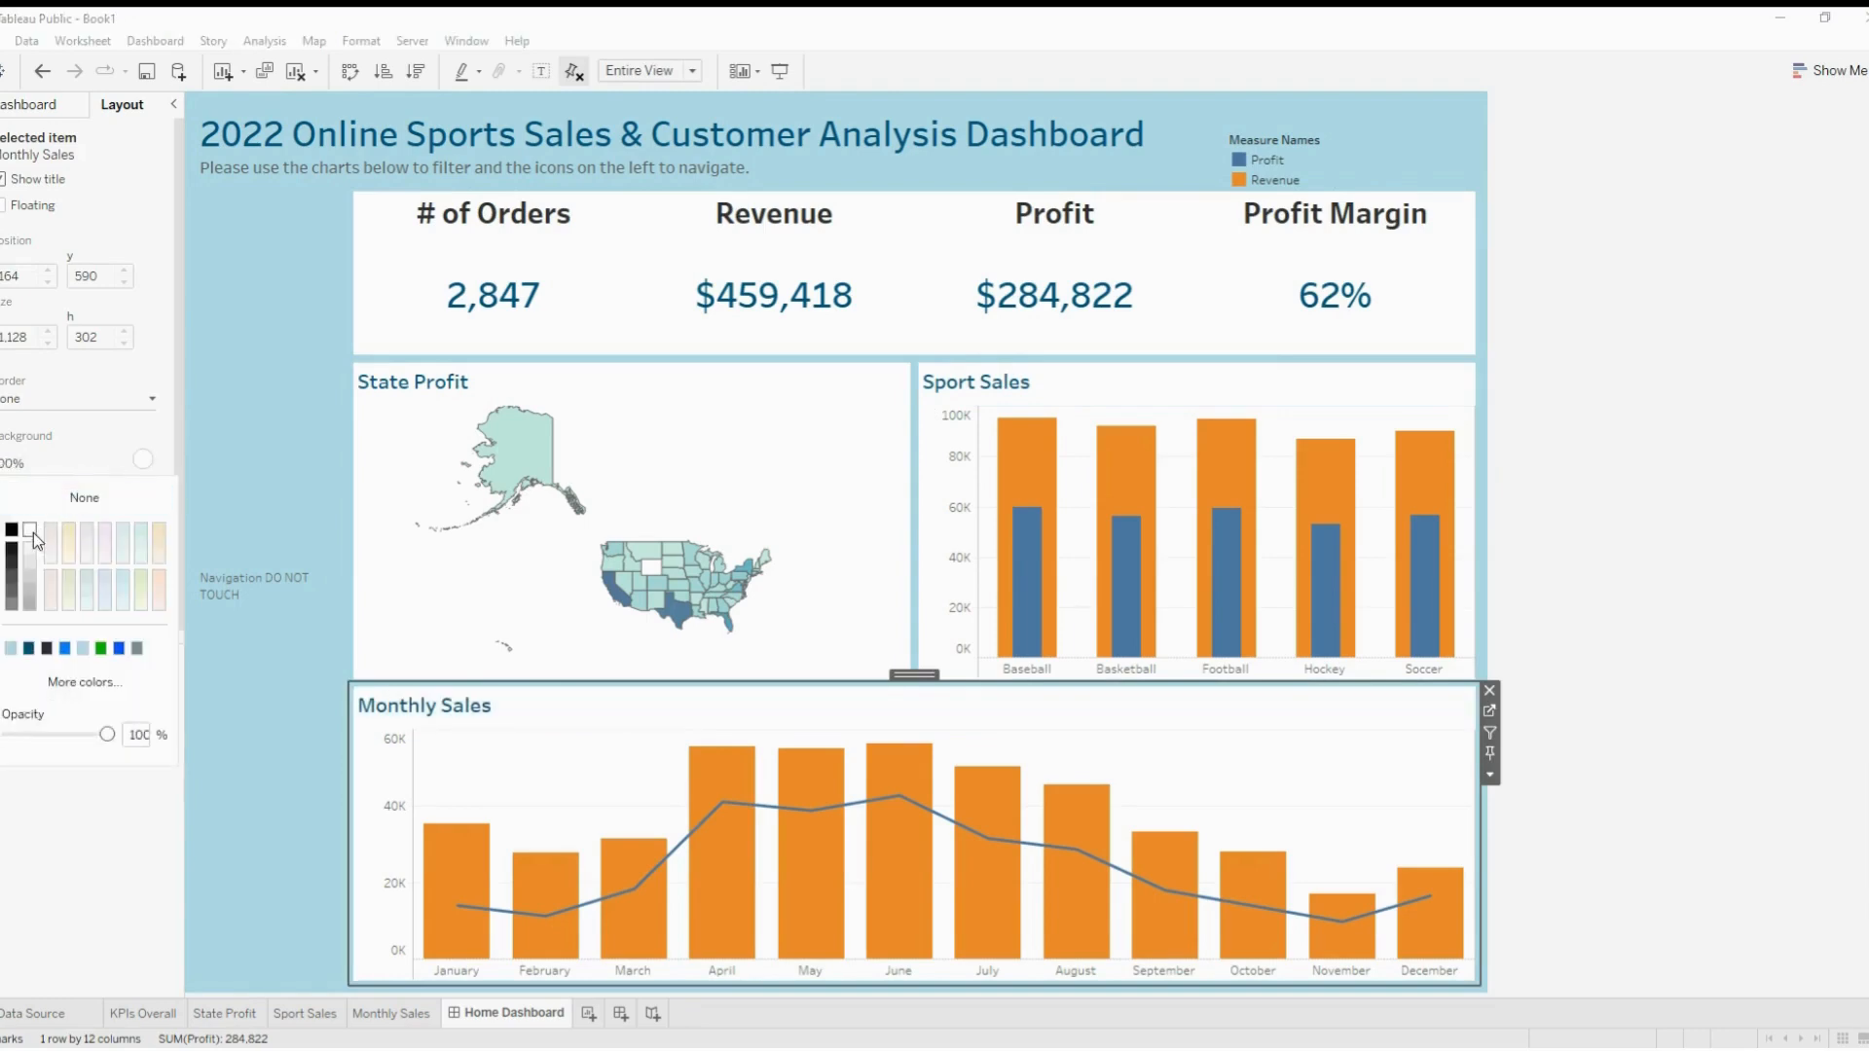
pyautogui.click(1631, 372)
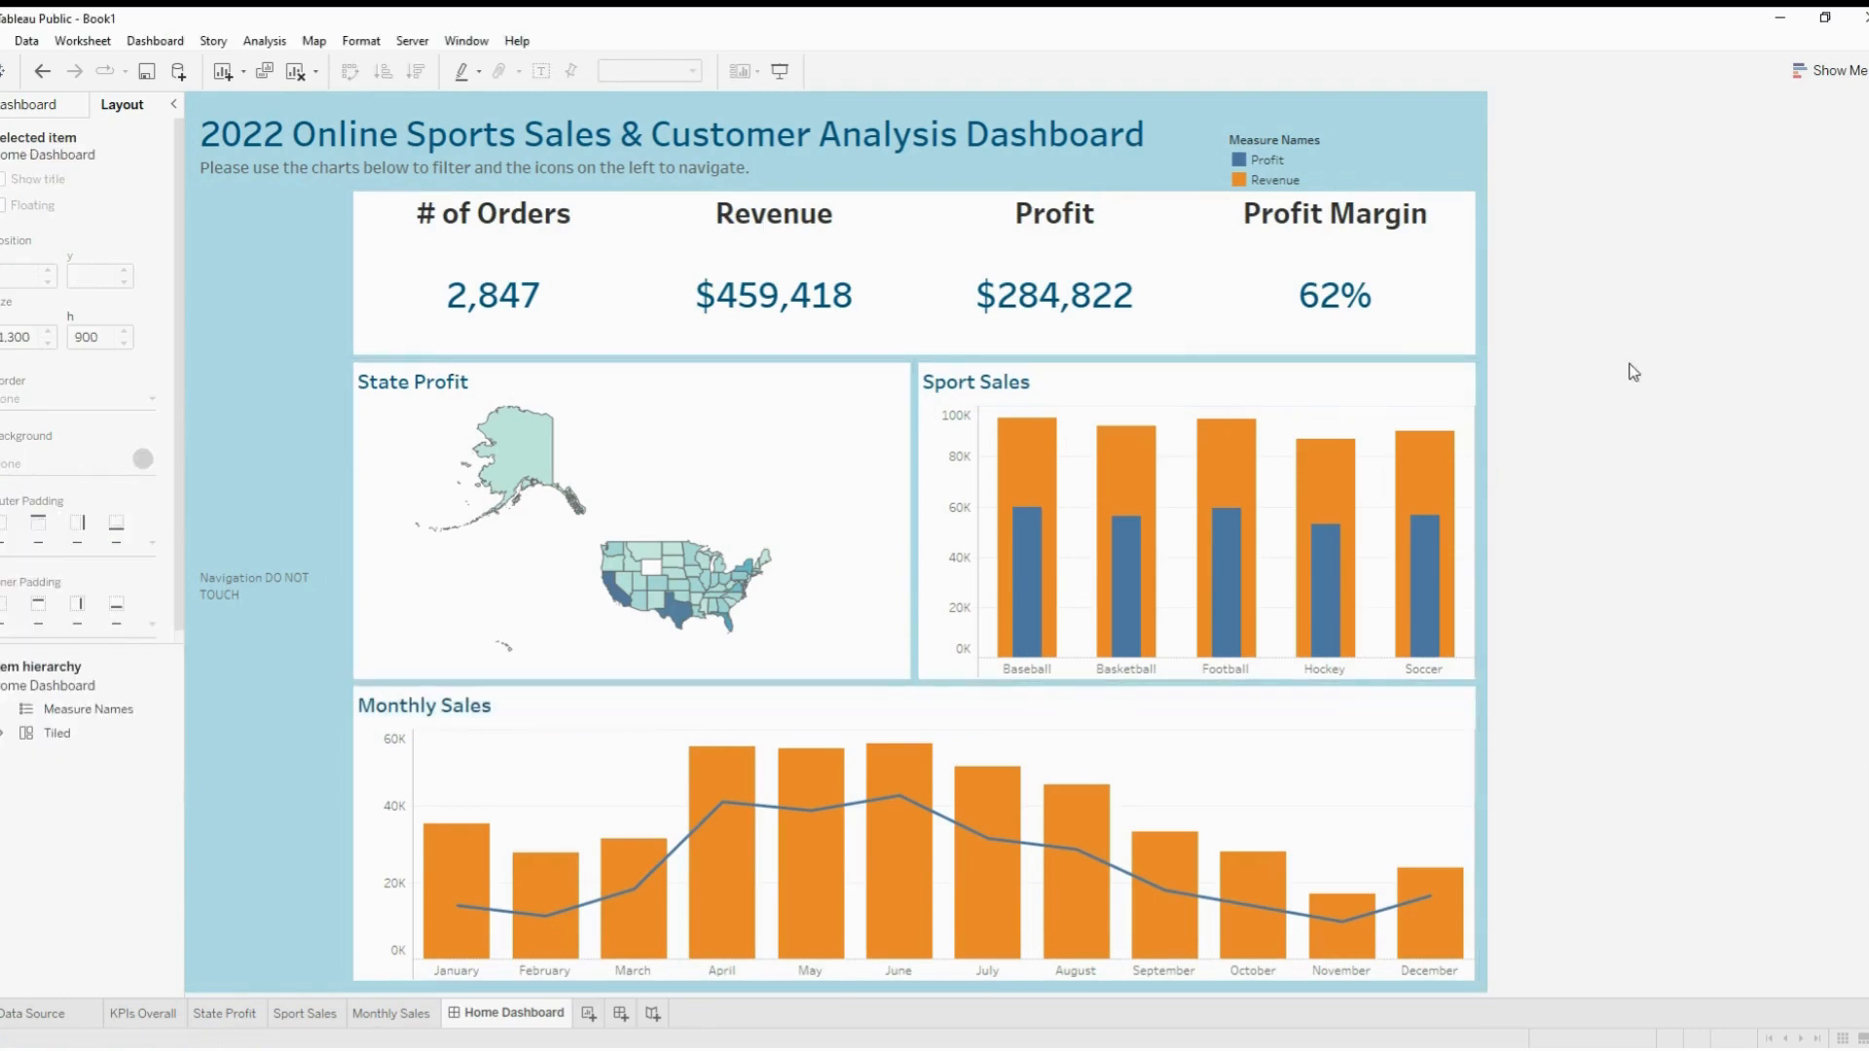
# Set the outer padding of the KPIs Overall sheet to 8 on all sides
pyautogui.click(931, 197)
pyautogui.click(1008, 206)
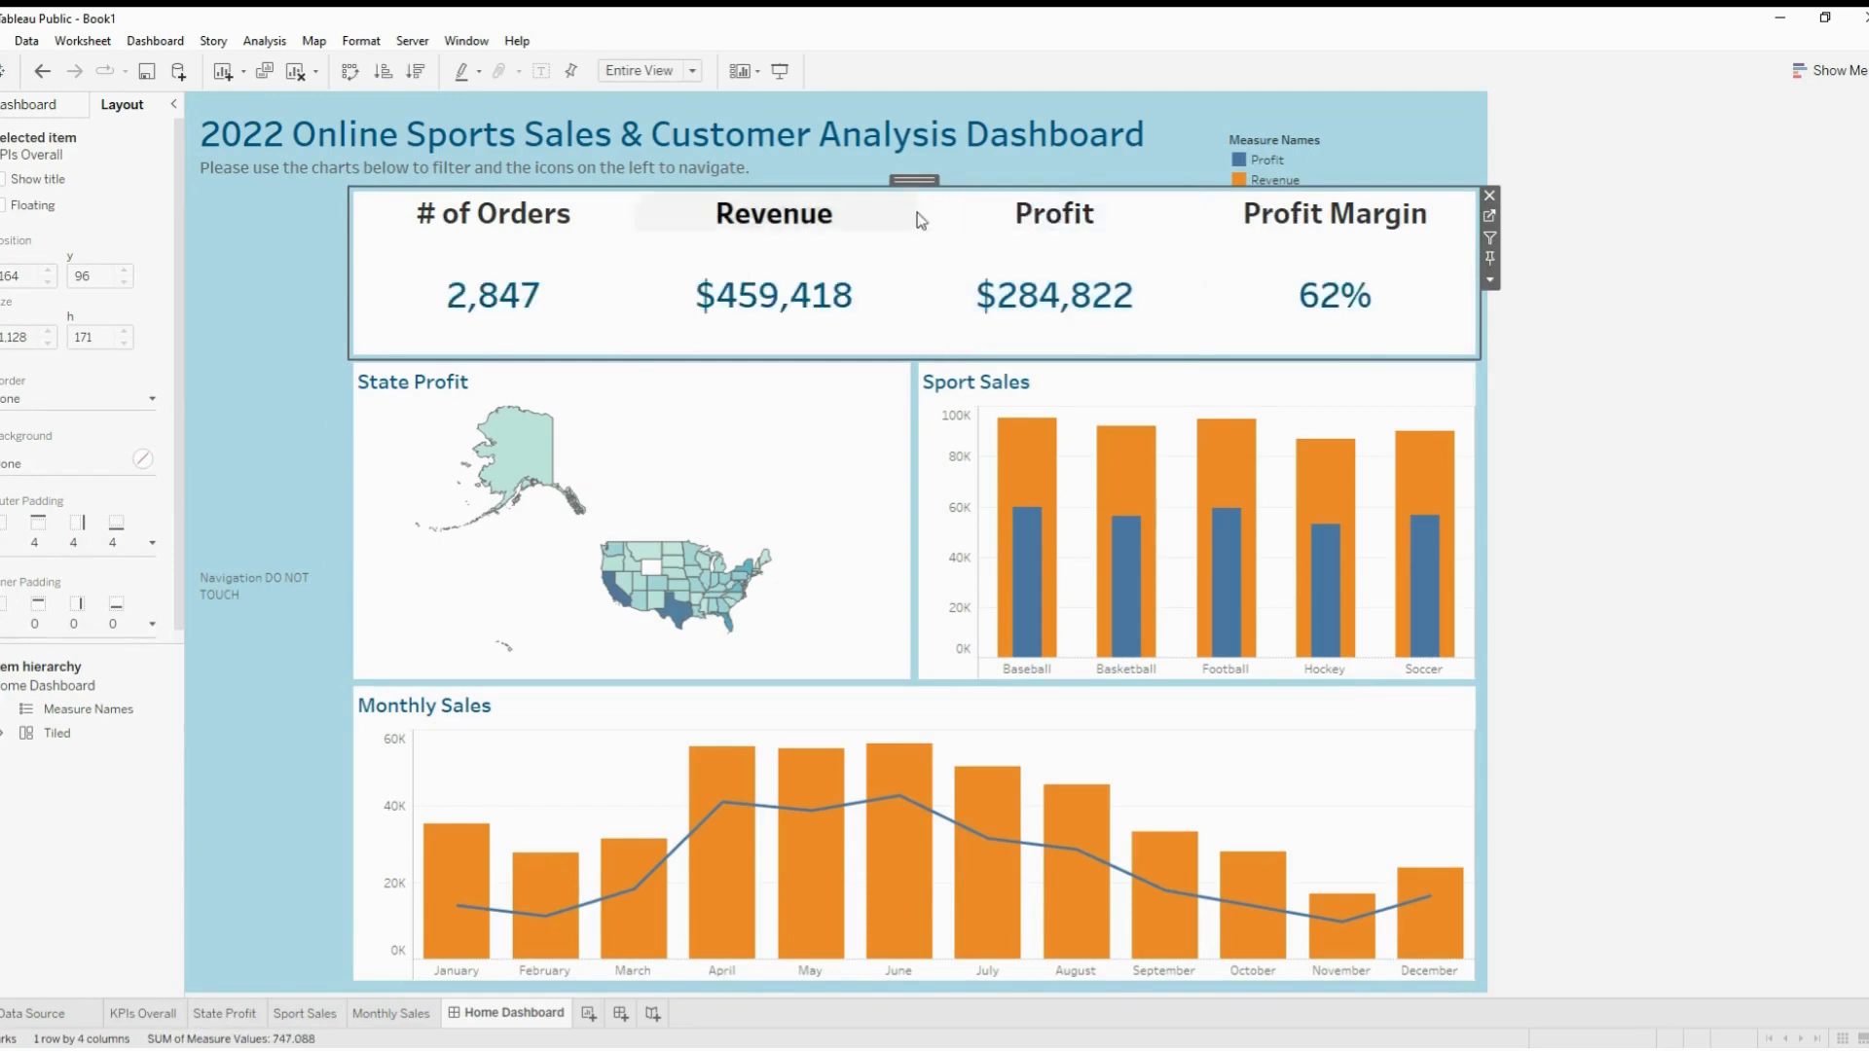
pyautogui.click(109, 538)
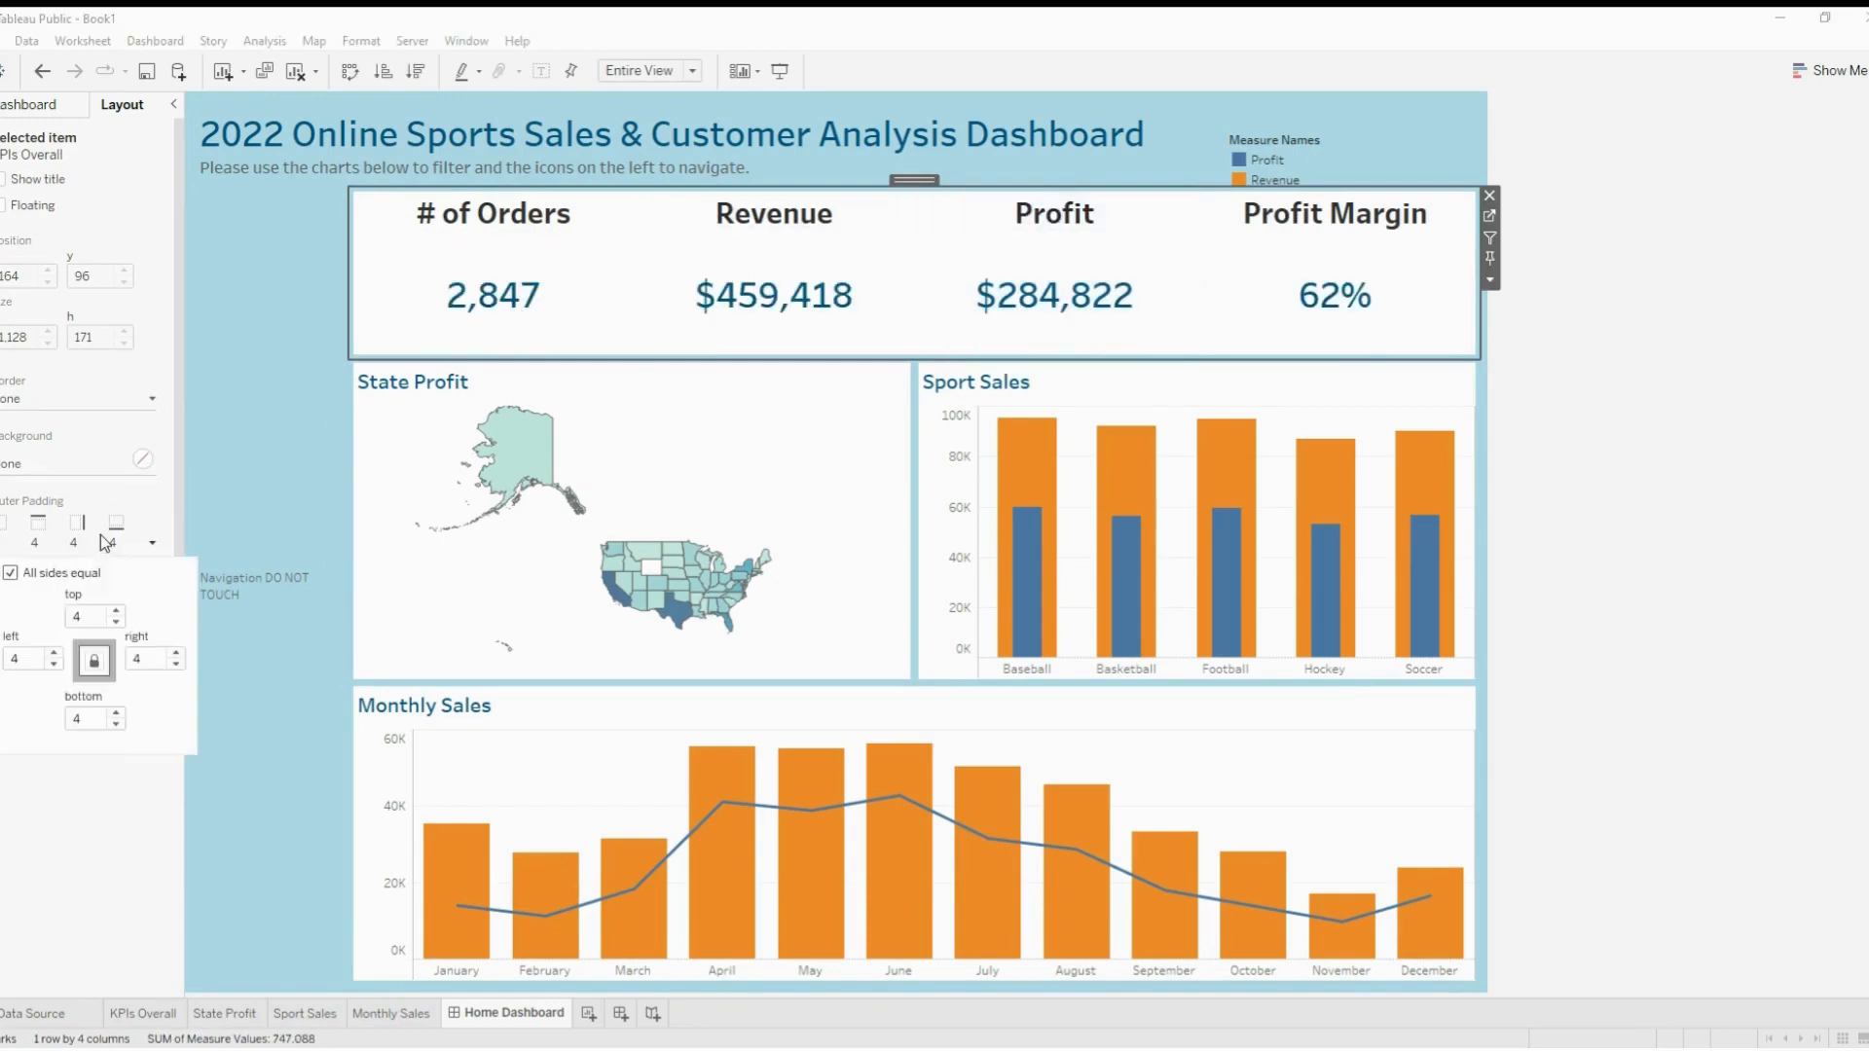
pyautogui.click(117, 611)
pyautogui.click(117, 611)
pyautogui.click(116, 611)
pyautogui.click(117, 612)
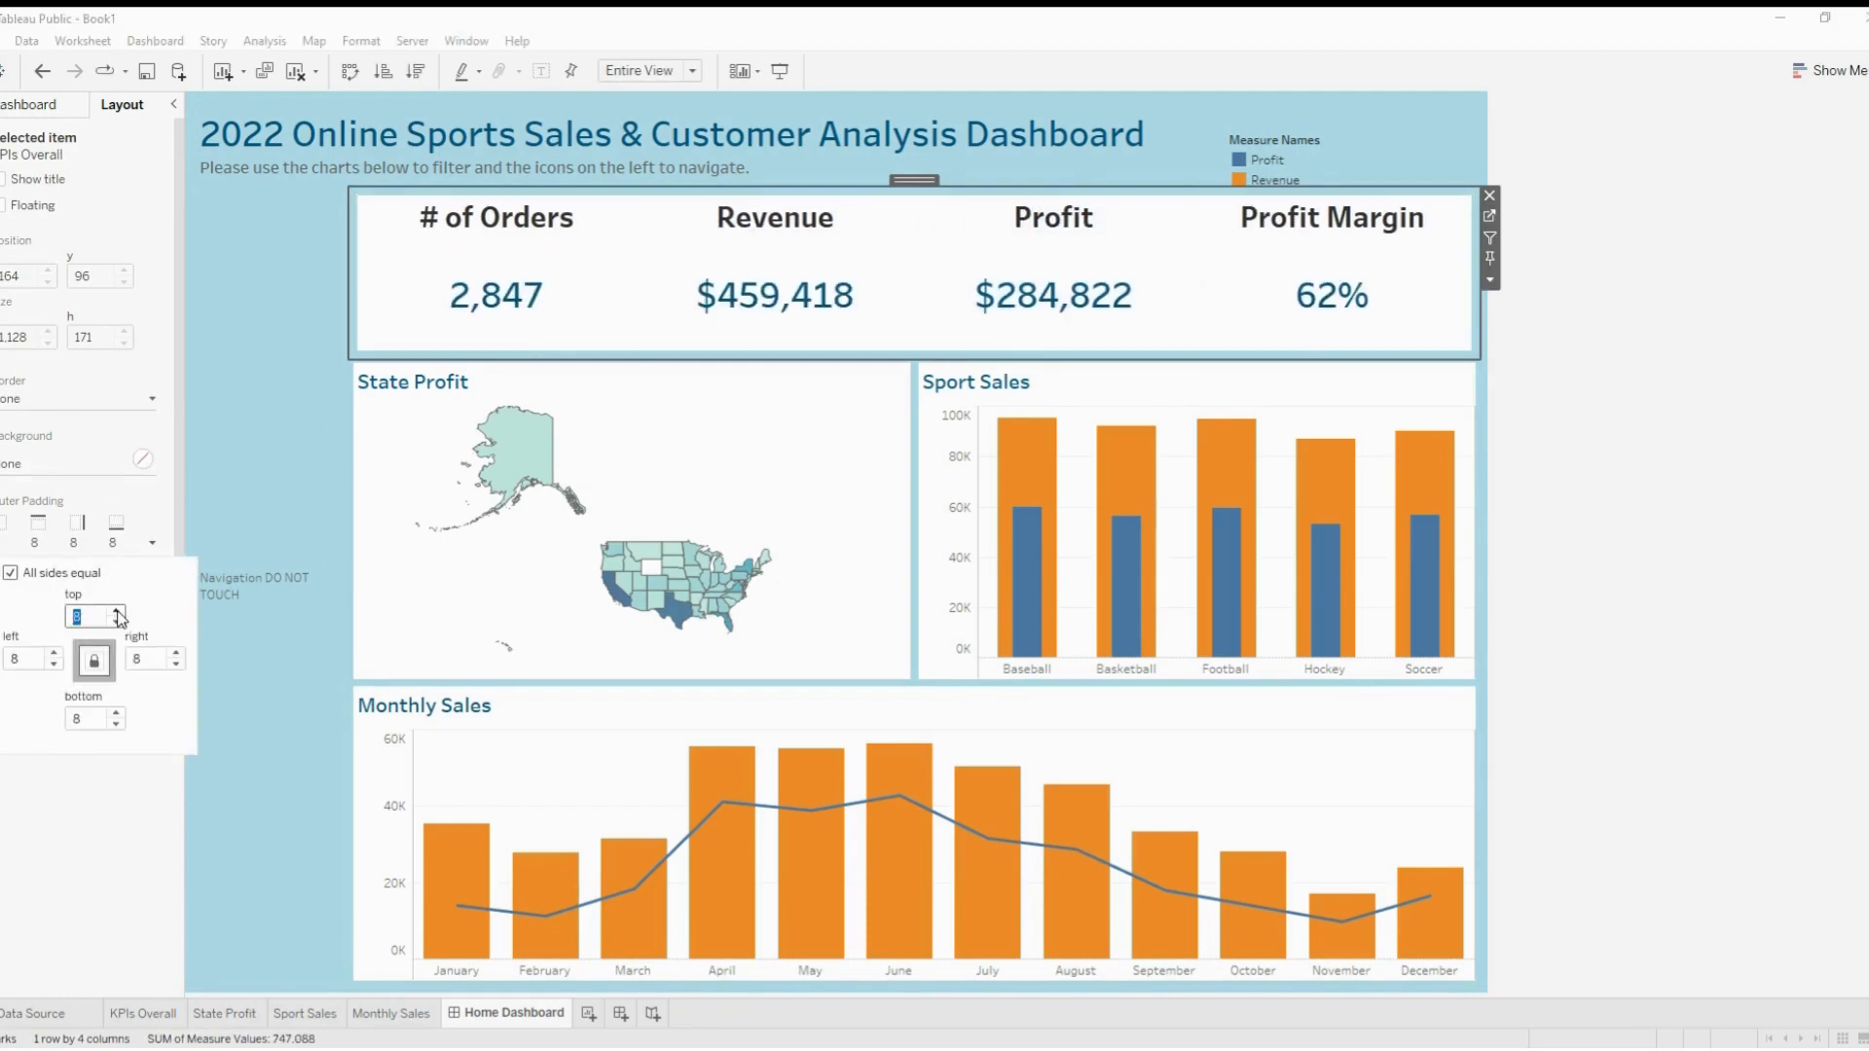
pyautogui.click(139, 505)
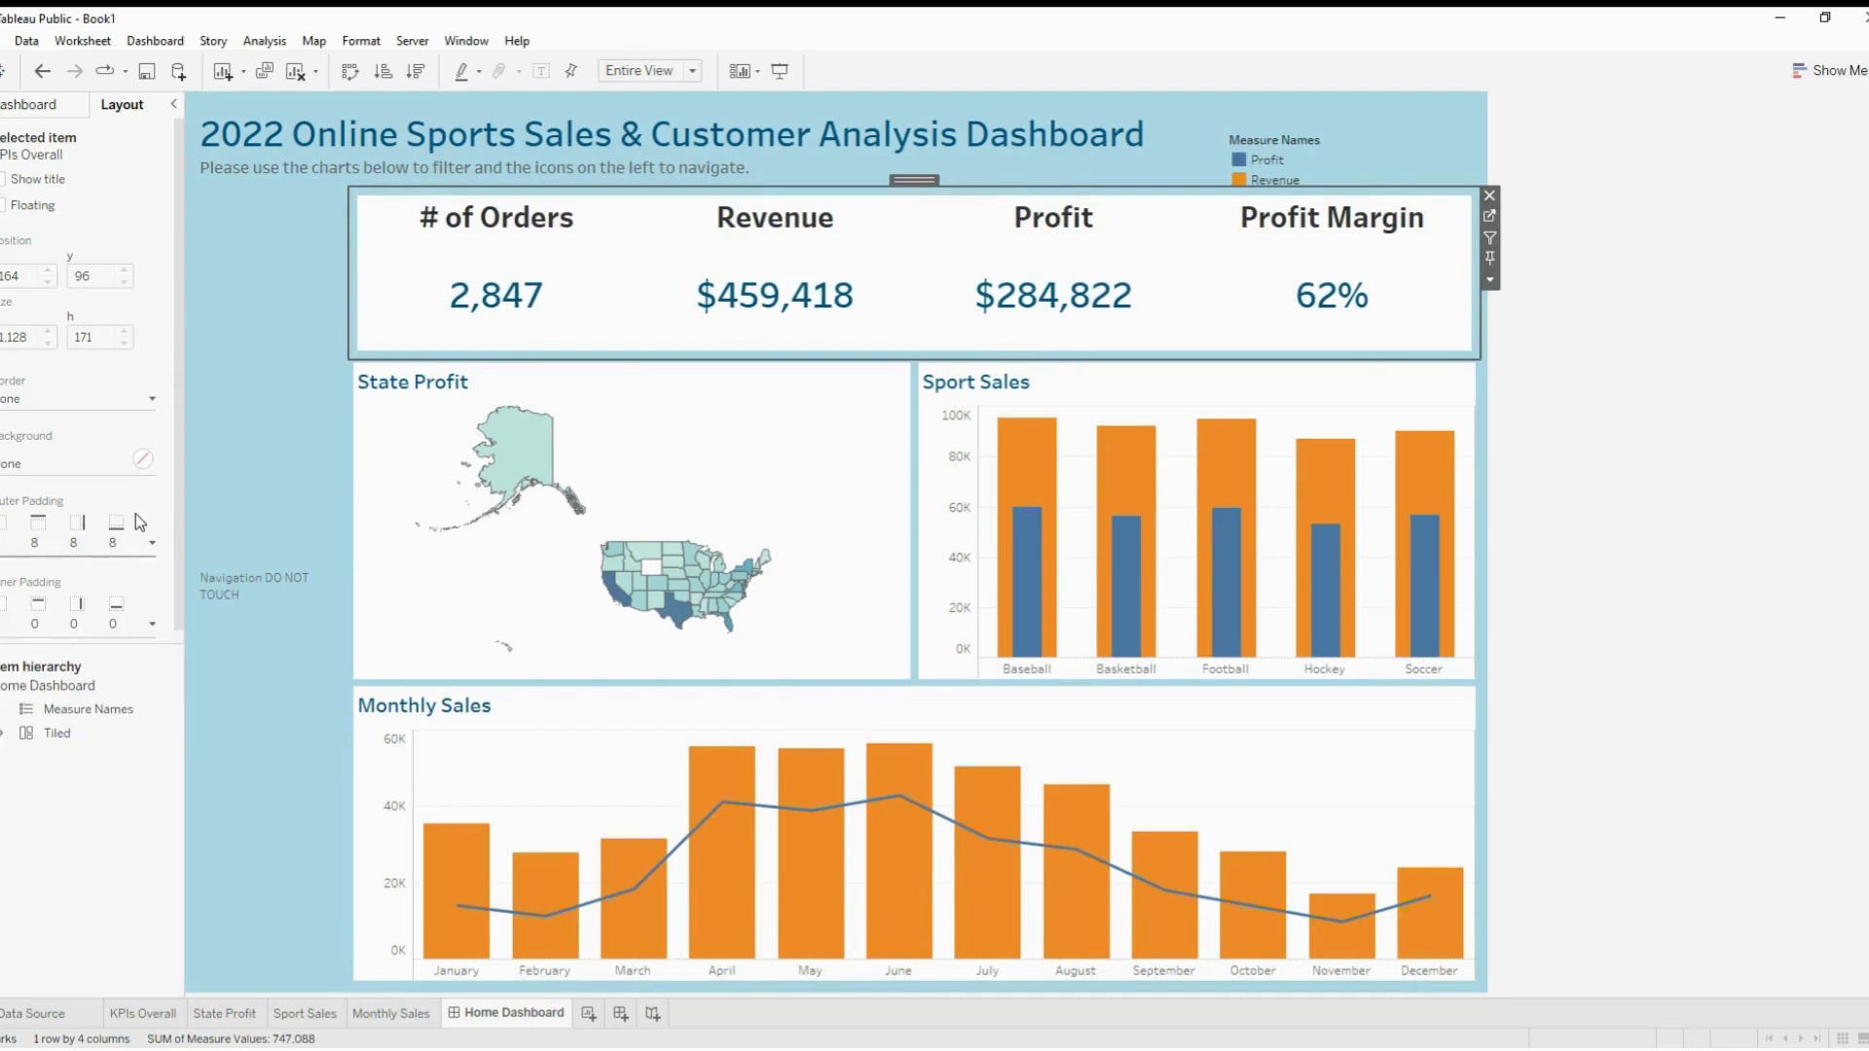
# Set the inner padding of the KPIs Overall sheet to 8 on all sides
pyautogui.click(134, 623)
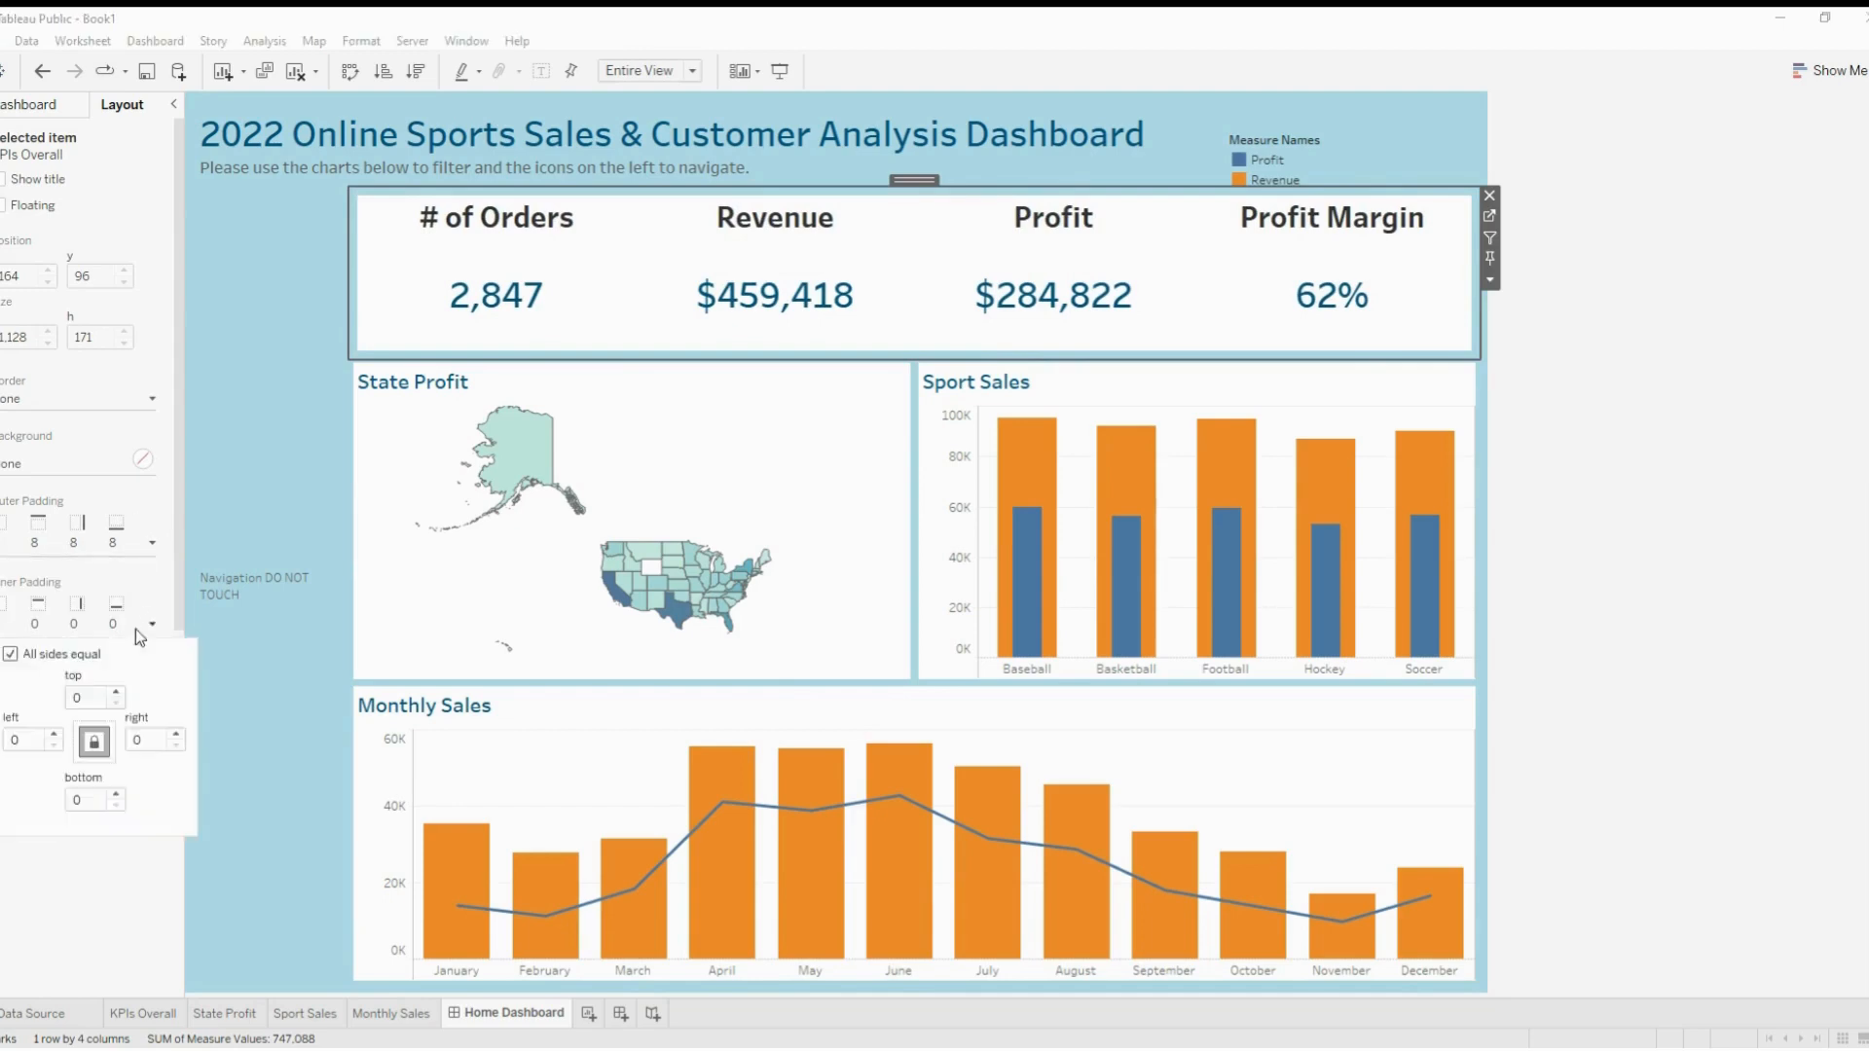
pyautogui.click(117, 692)
pyautogui.click(117, 692)
pyautogui.click(117, 692)
pyautogui.click(116, 692)
pyautogui.click(117, 693)
pyautogui.click(117, 692)
pyautogui.click(117, 692)
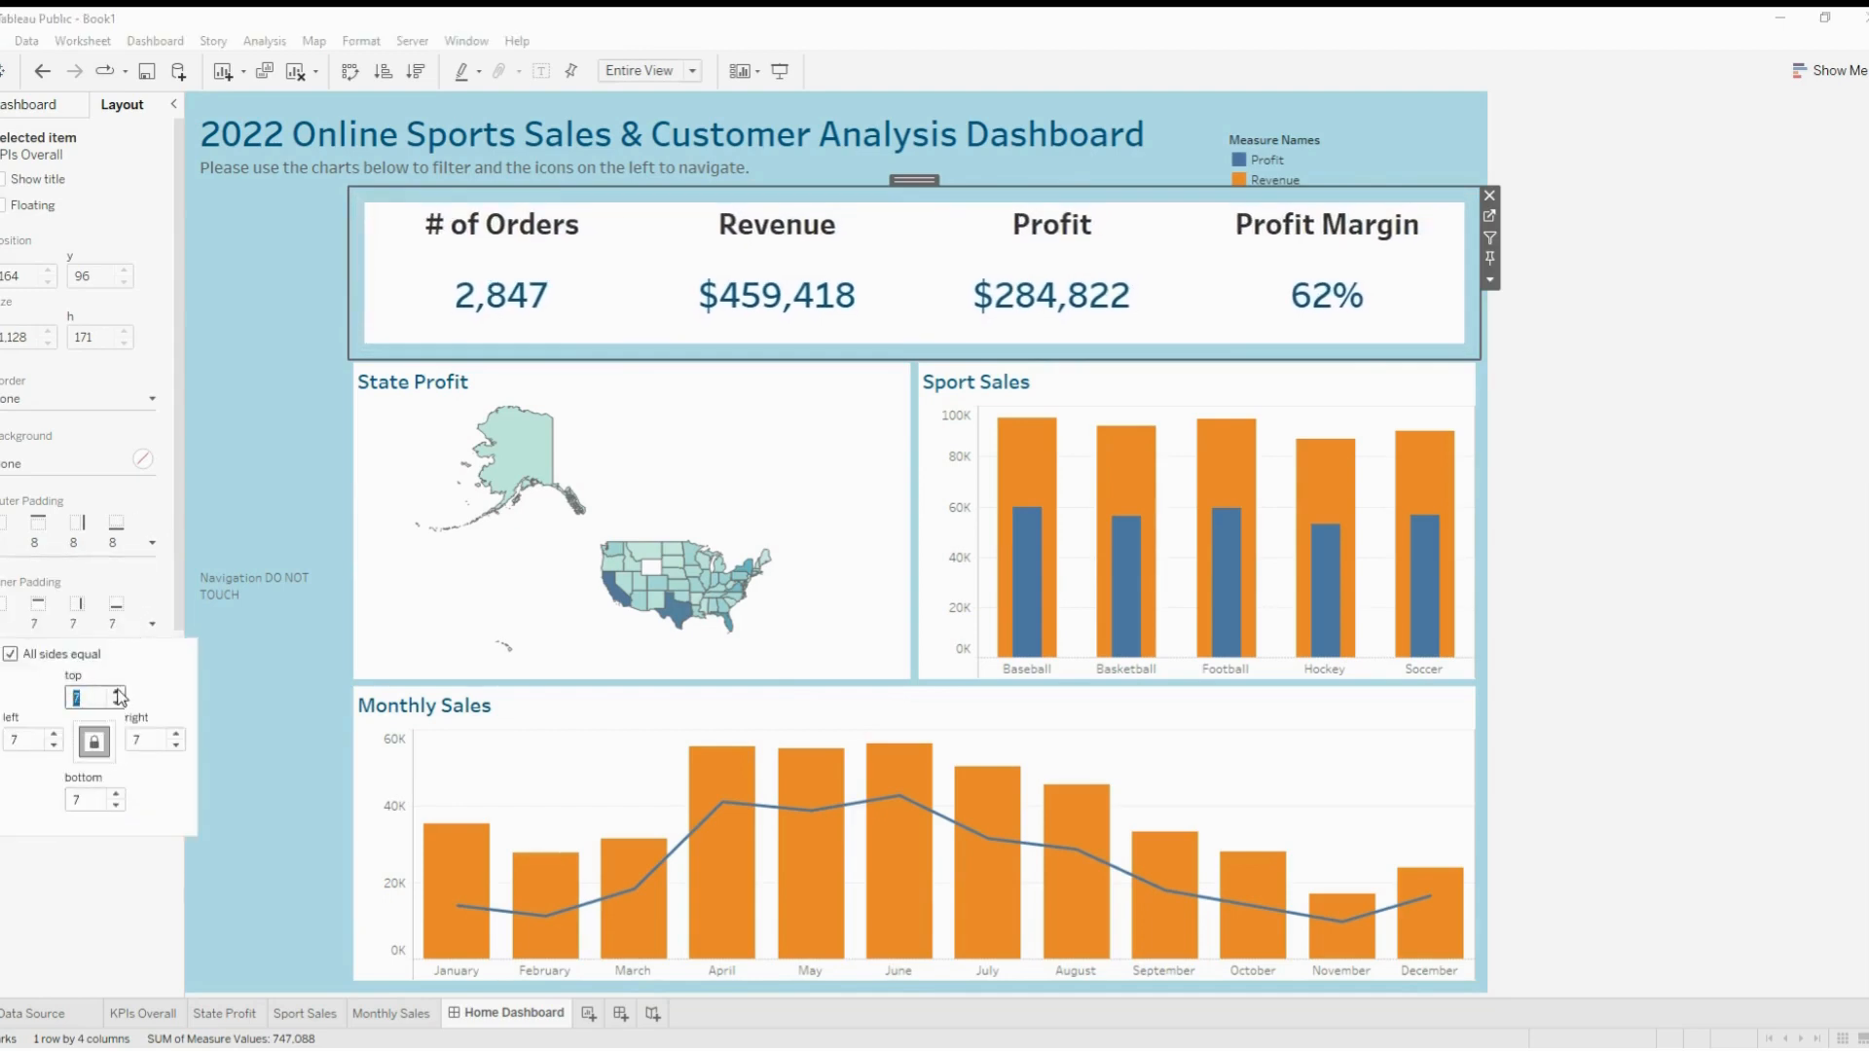
pyautogui.click(117, 692)
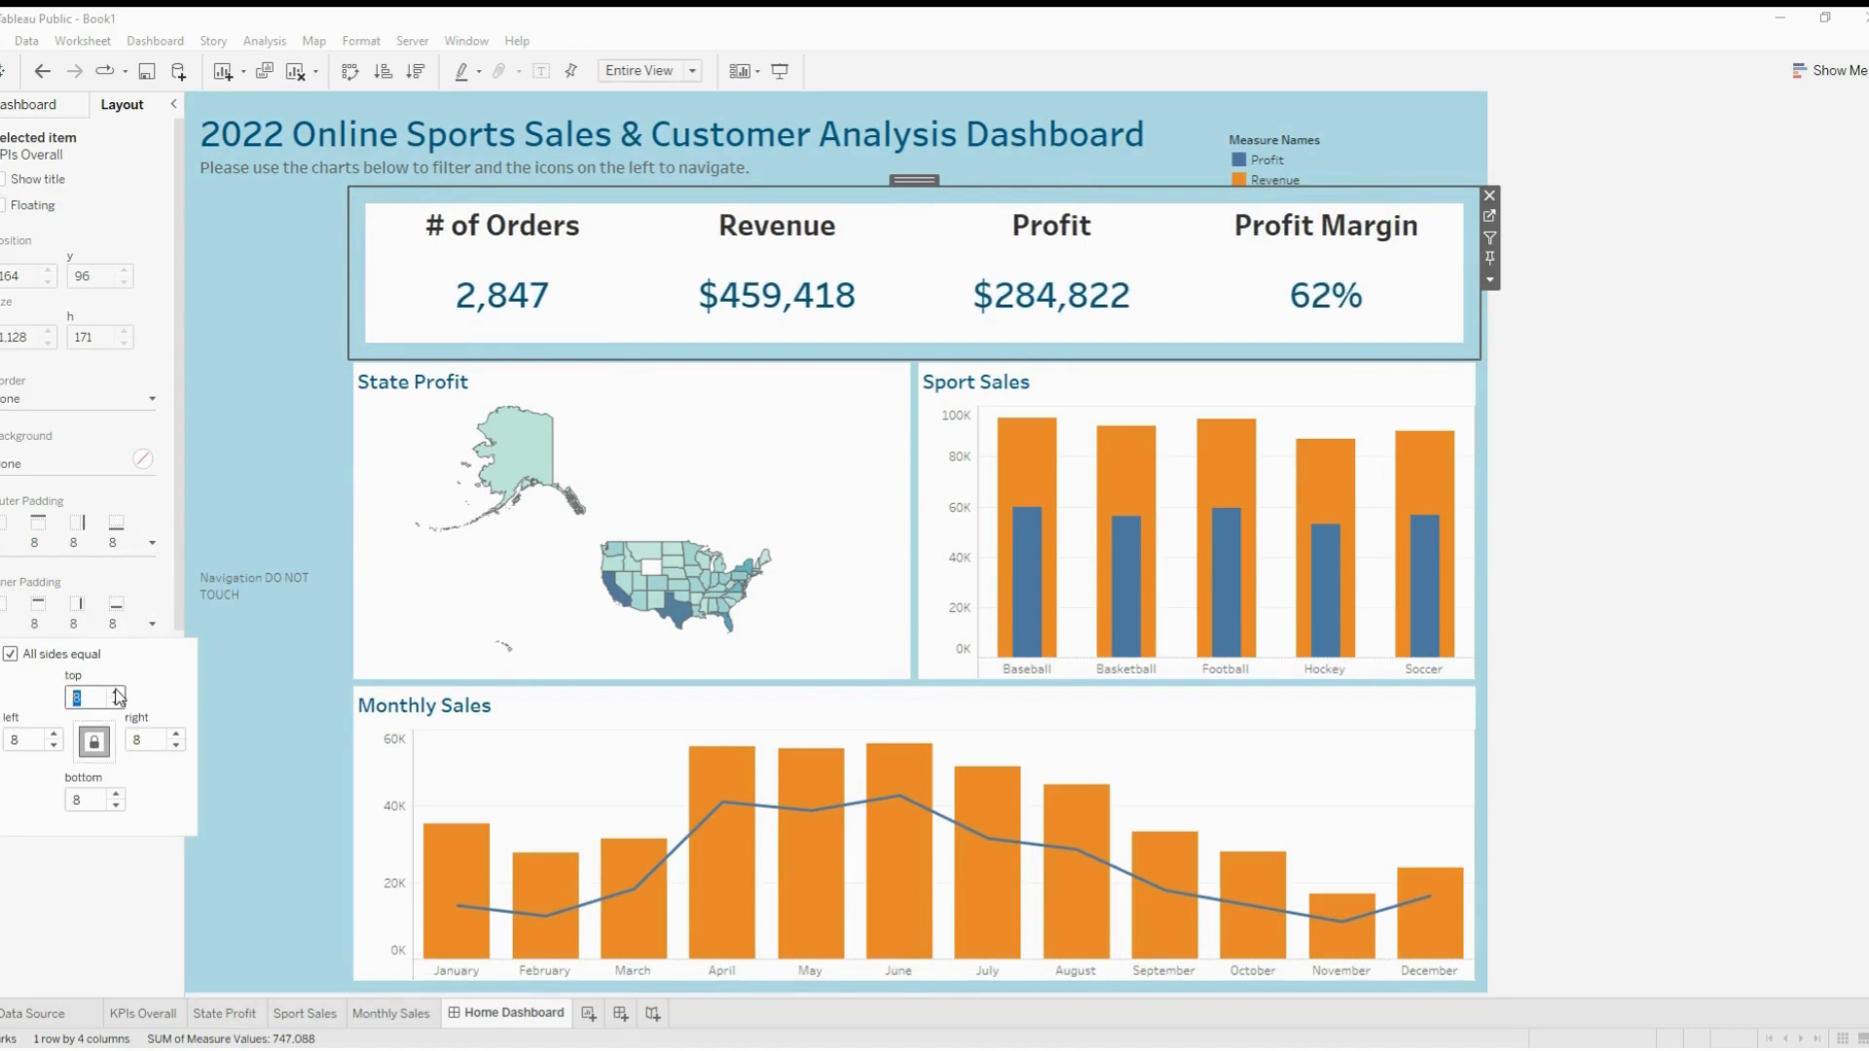
# Set the outer padding of the State Profit map to 8 on all sides
pyautogui.click(700, 424)
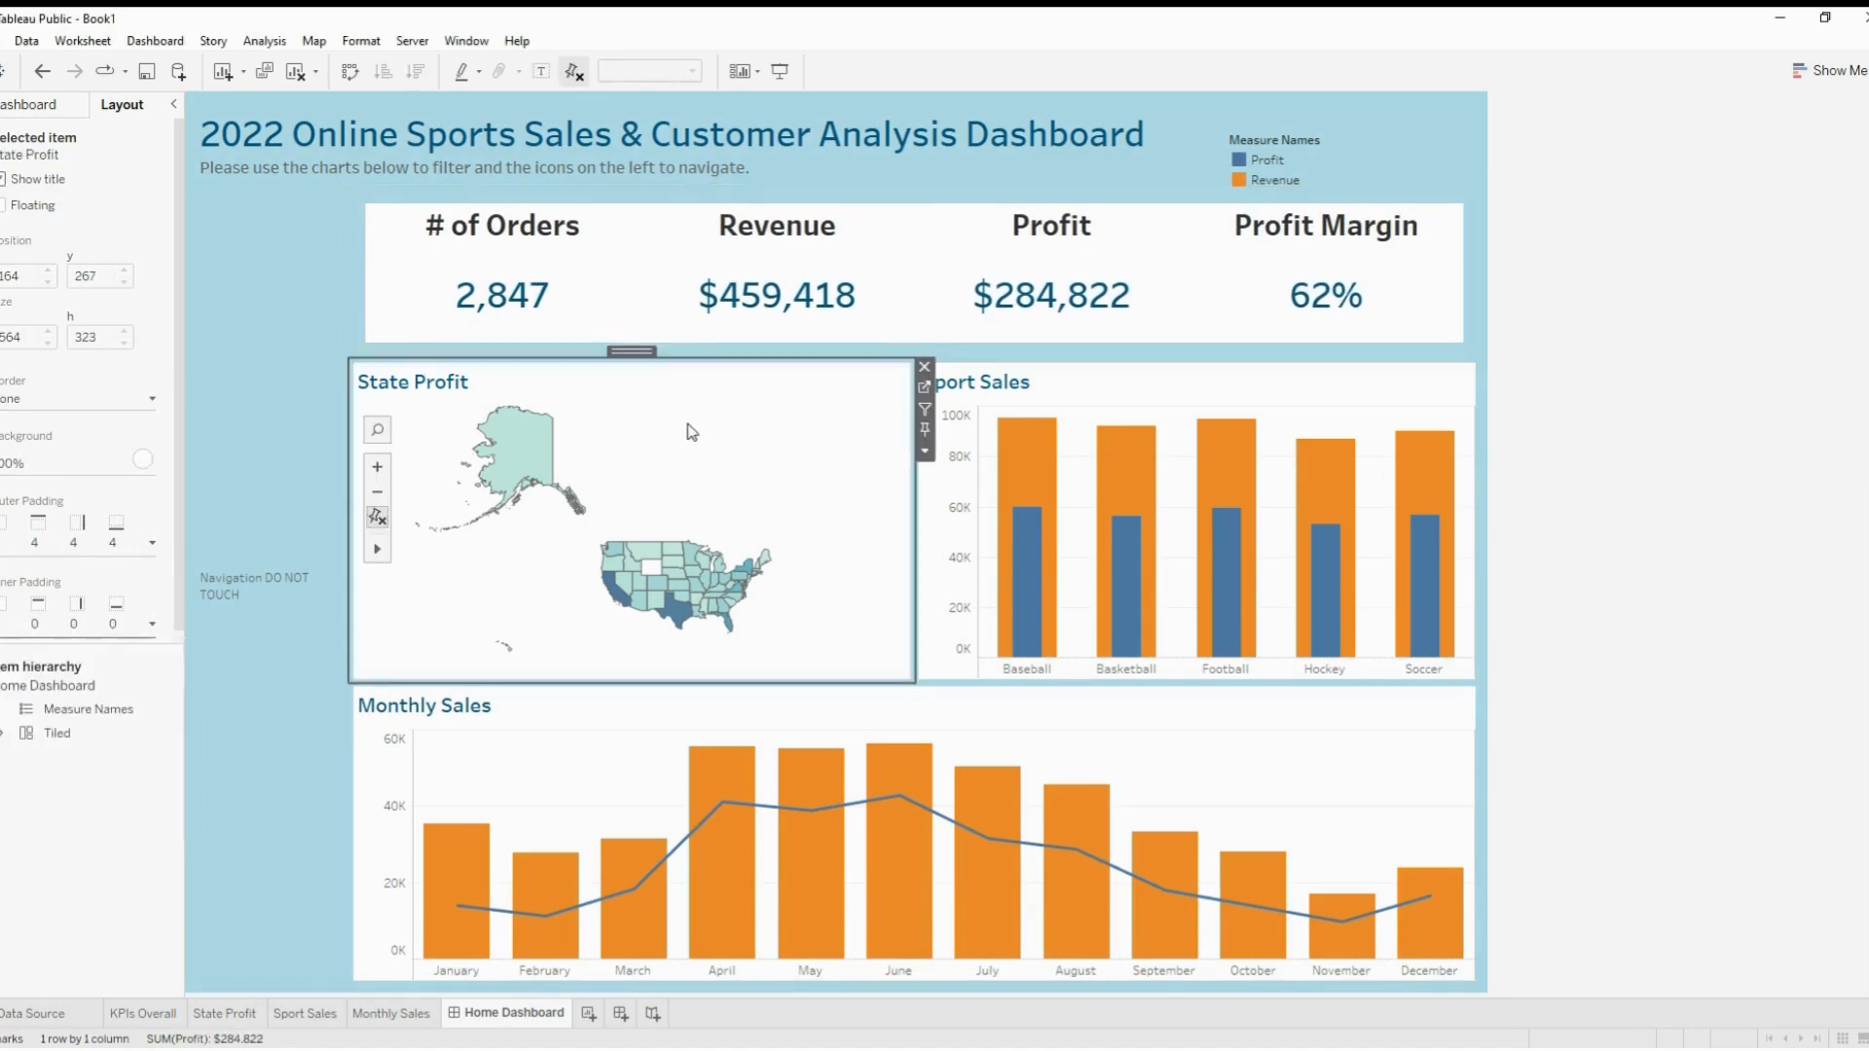
pyautogui.click(105, 549)
pyautogui.click(117, 612)
pyautogui.click(117, 613)
pyautogui.click(116, 613)
pyautogui.click(117, 612)
pyautogui.click(116, 612)
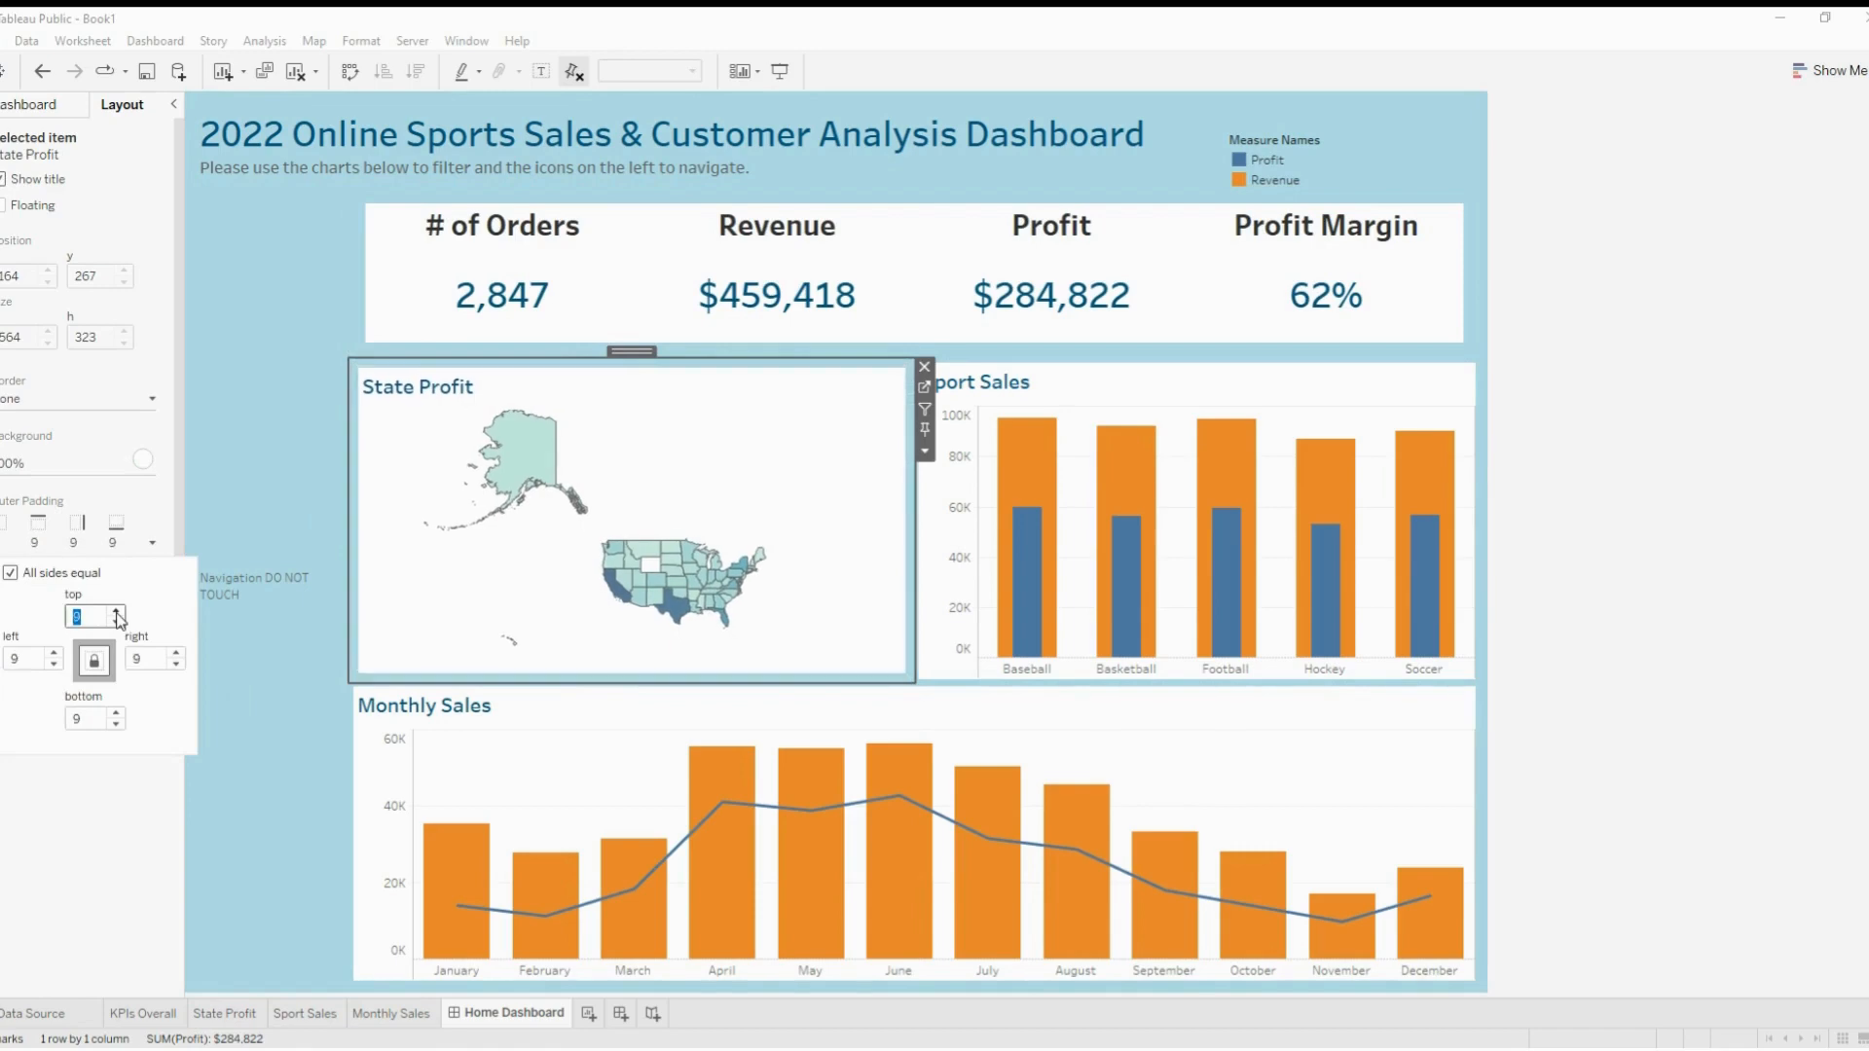
pyautogui.click(117, 621)
pyautogui.click(118, 547)
# Set the inner padding of the State Profit map to 8 on all sides
pyautogui.click(119, 613)
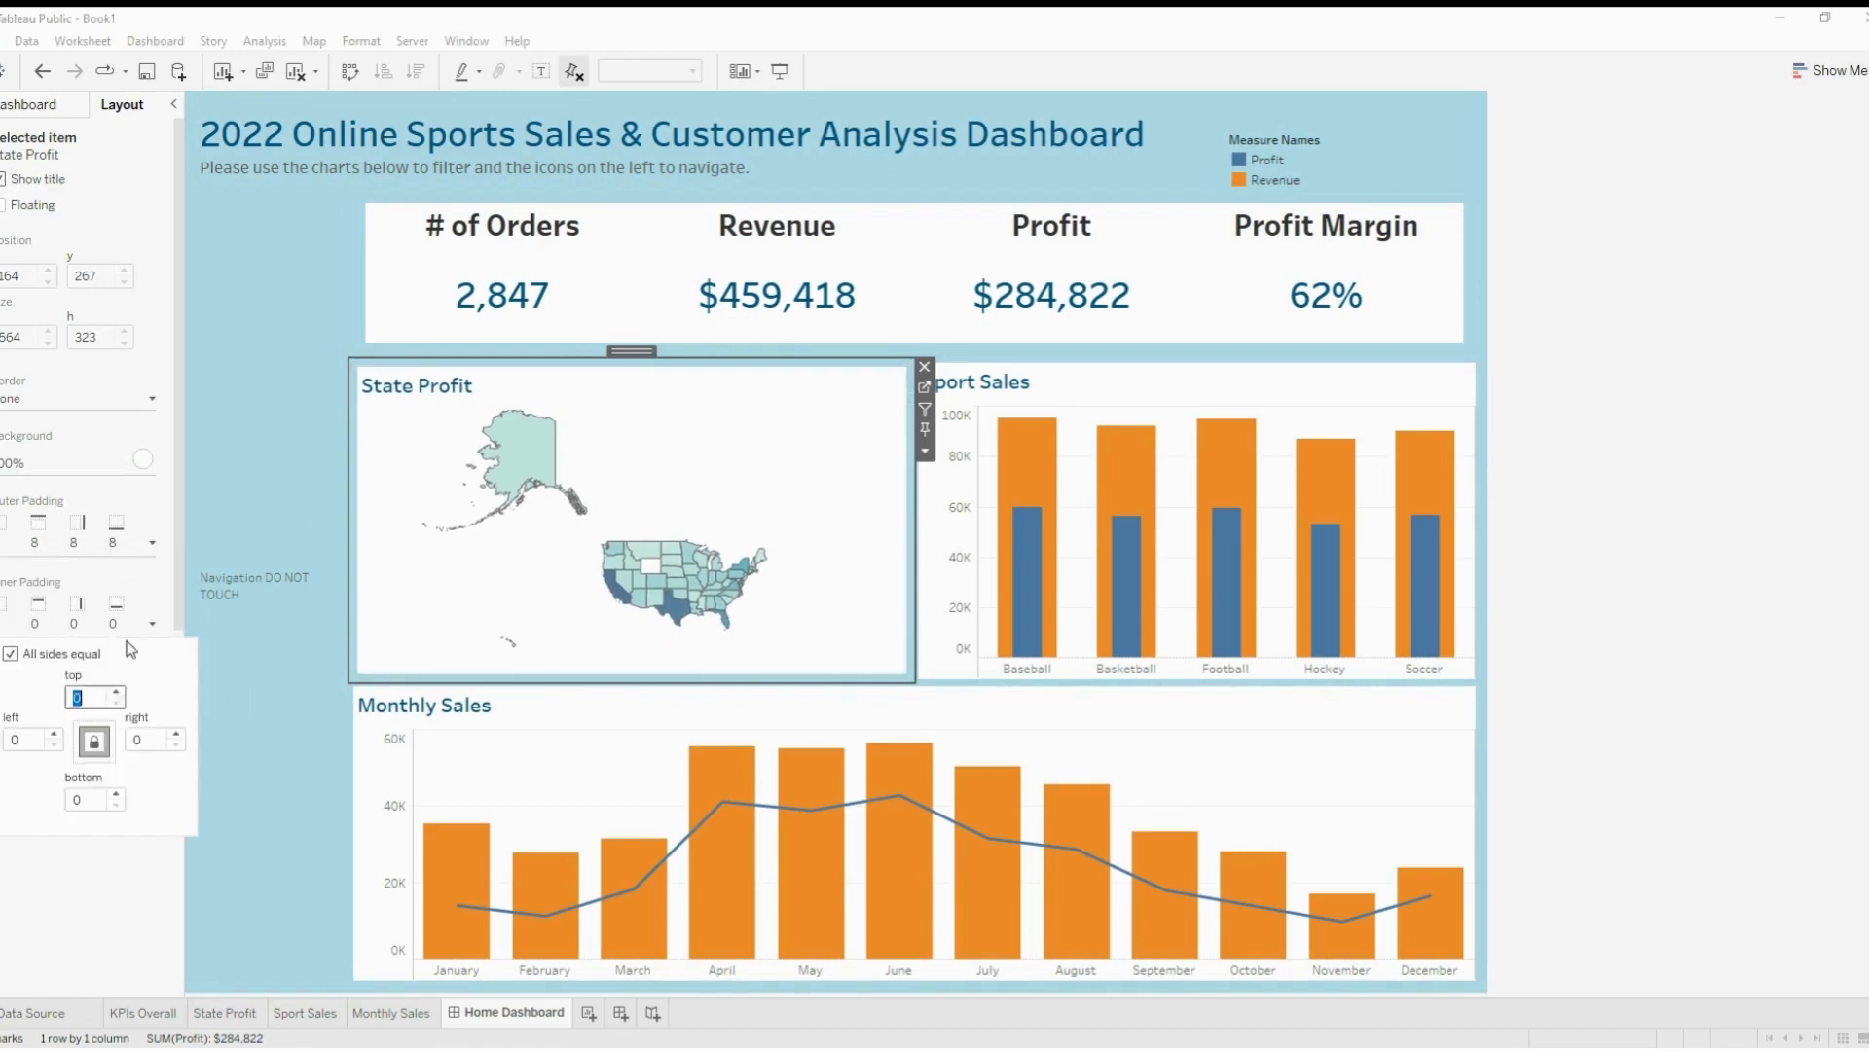
pyautogui.click(116, 693)
pyautogui.click(117, 693)
pyautogui.click(117, 693)
pyautogui.click(117, 693)
pyautogui.click(117, 693)
pyautogui.click(116, 693)
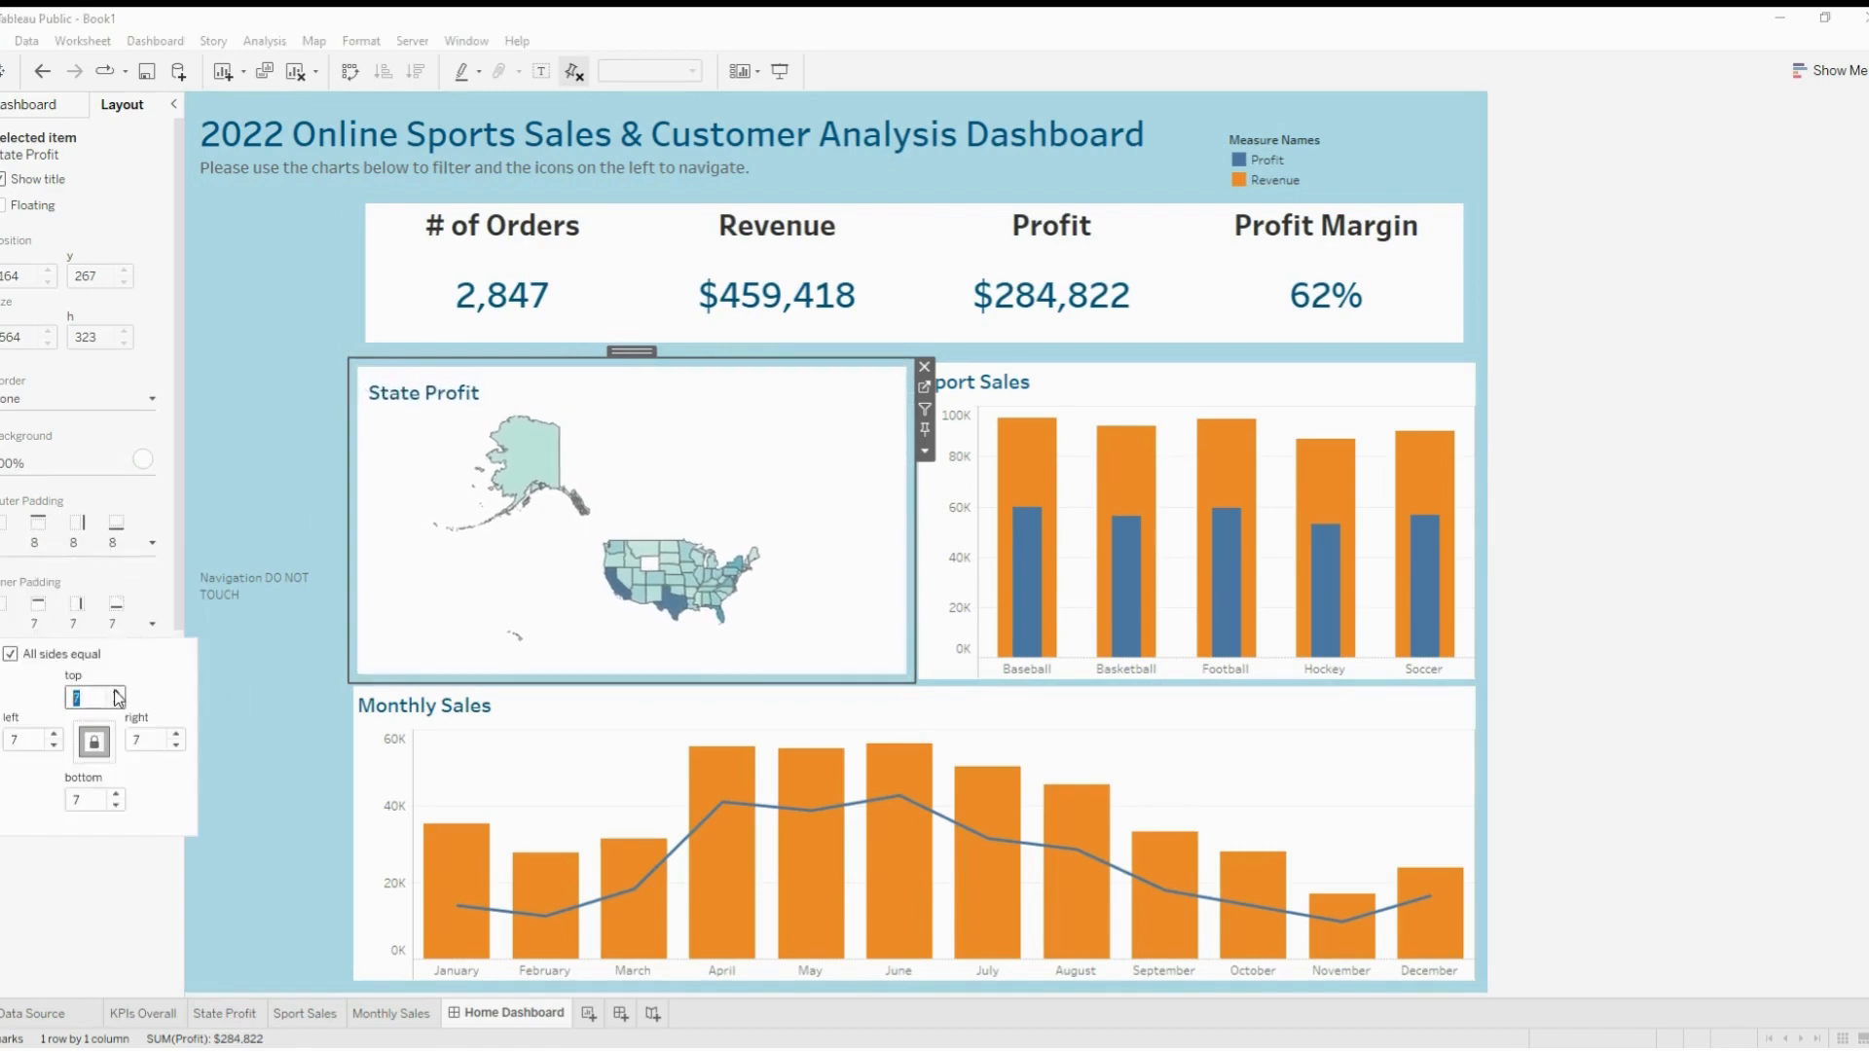
pyautogui.click(116, 693)
pyautogui.click(117, 693)
pyautogui.click(662, 380)
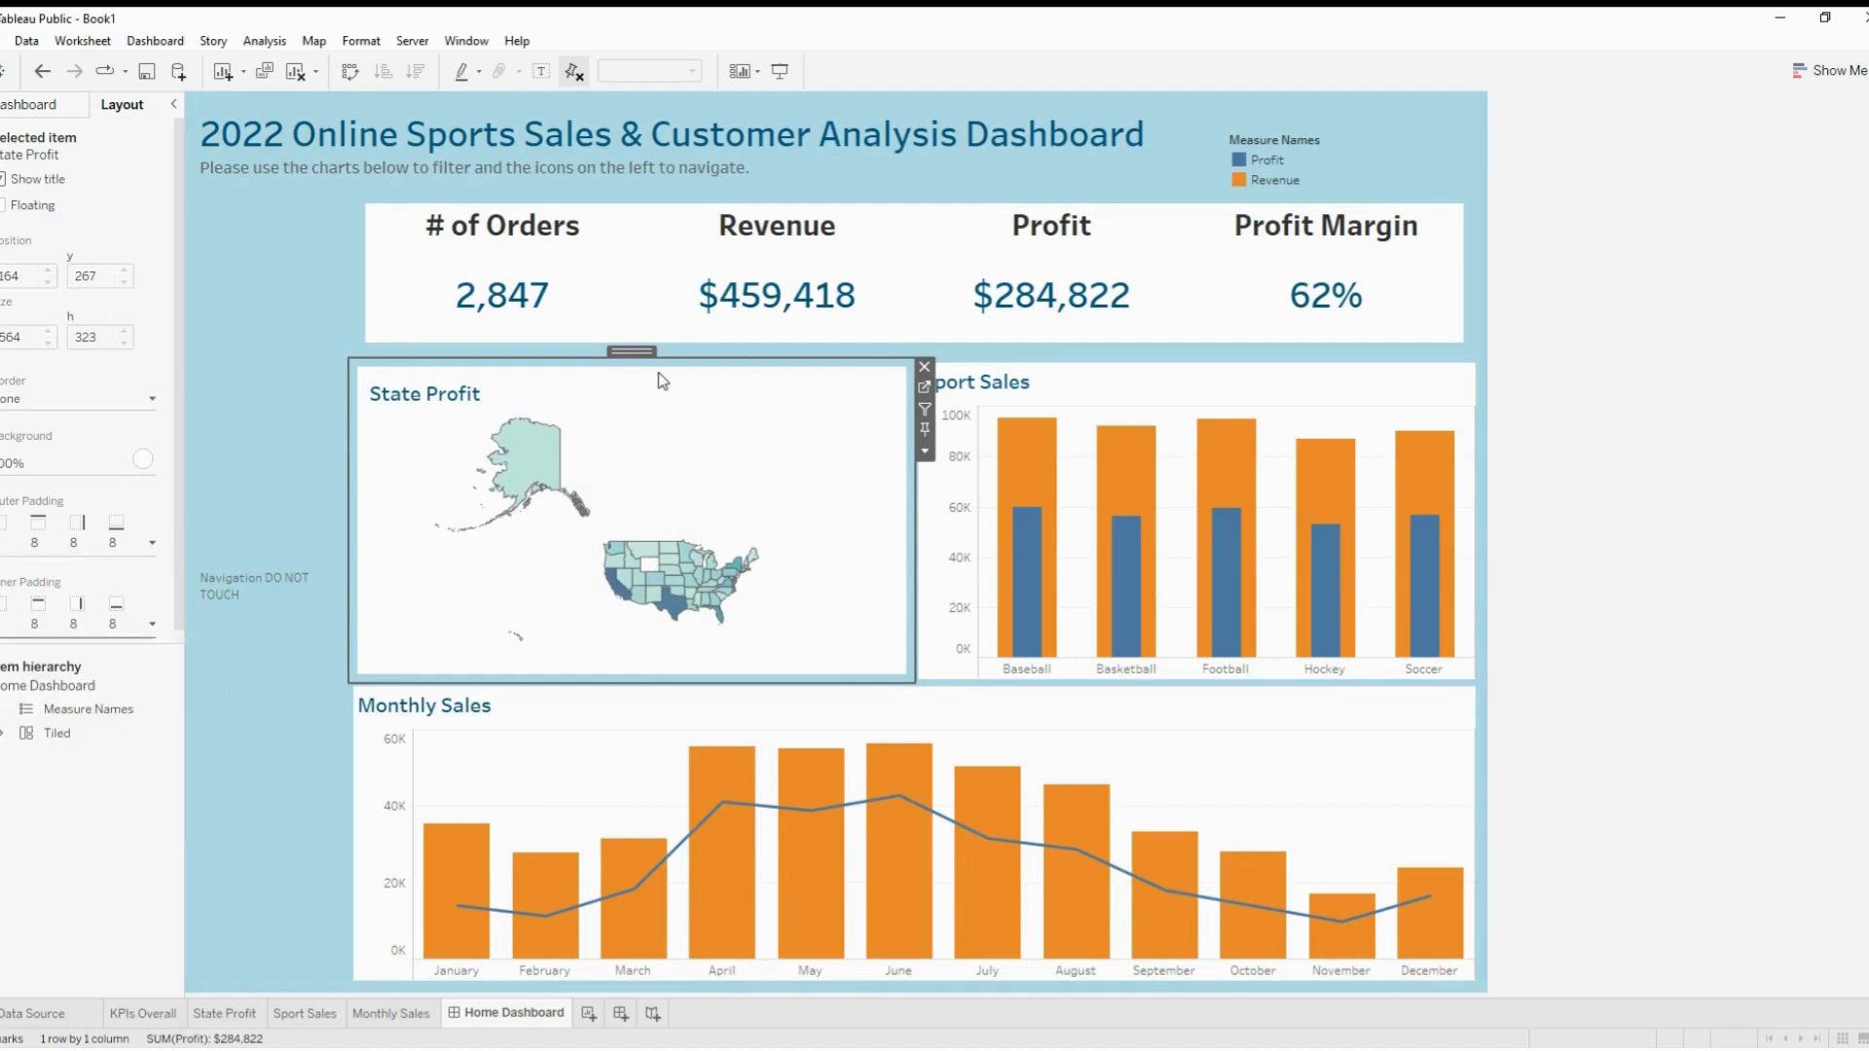
# Set both the outer and inner padding of the Sport Sales chart to 8 on all sides
pyautogui.click(1137, 403)
pyautogui.click(101, 551)
pyautogui.write('8')
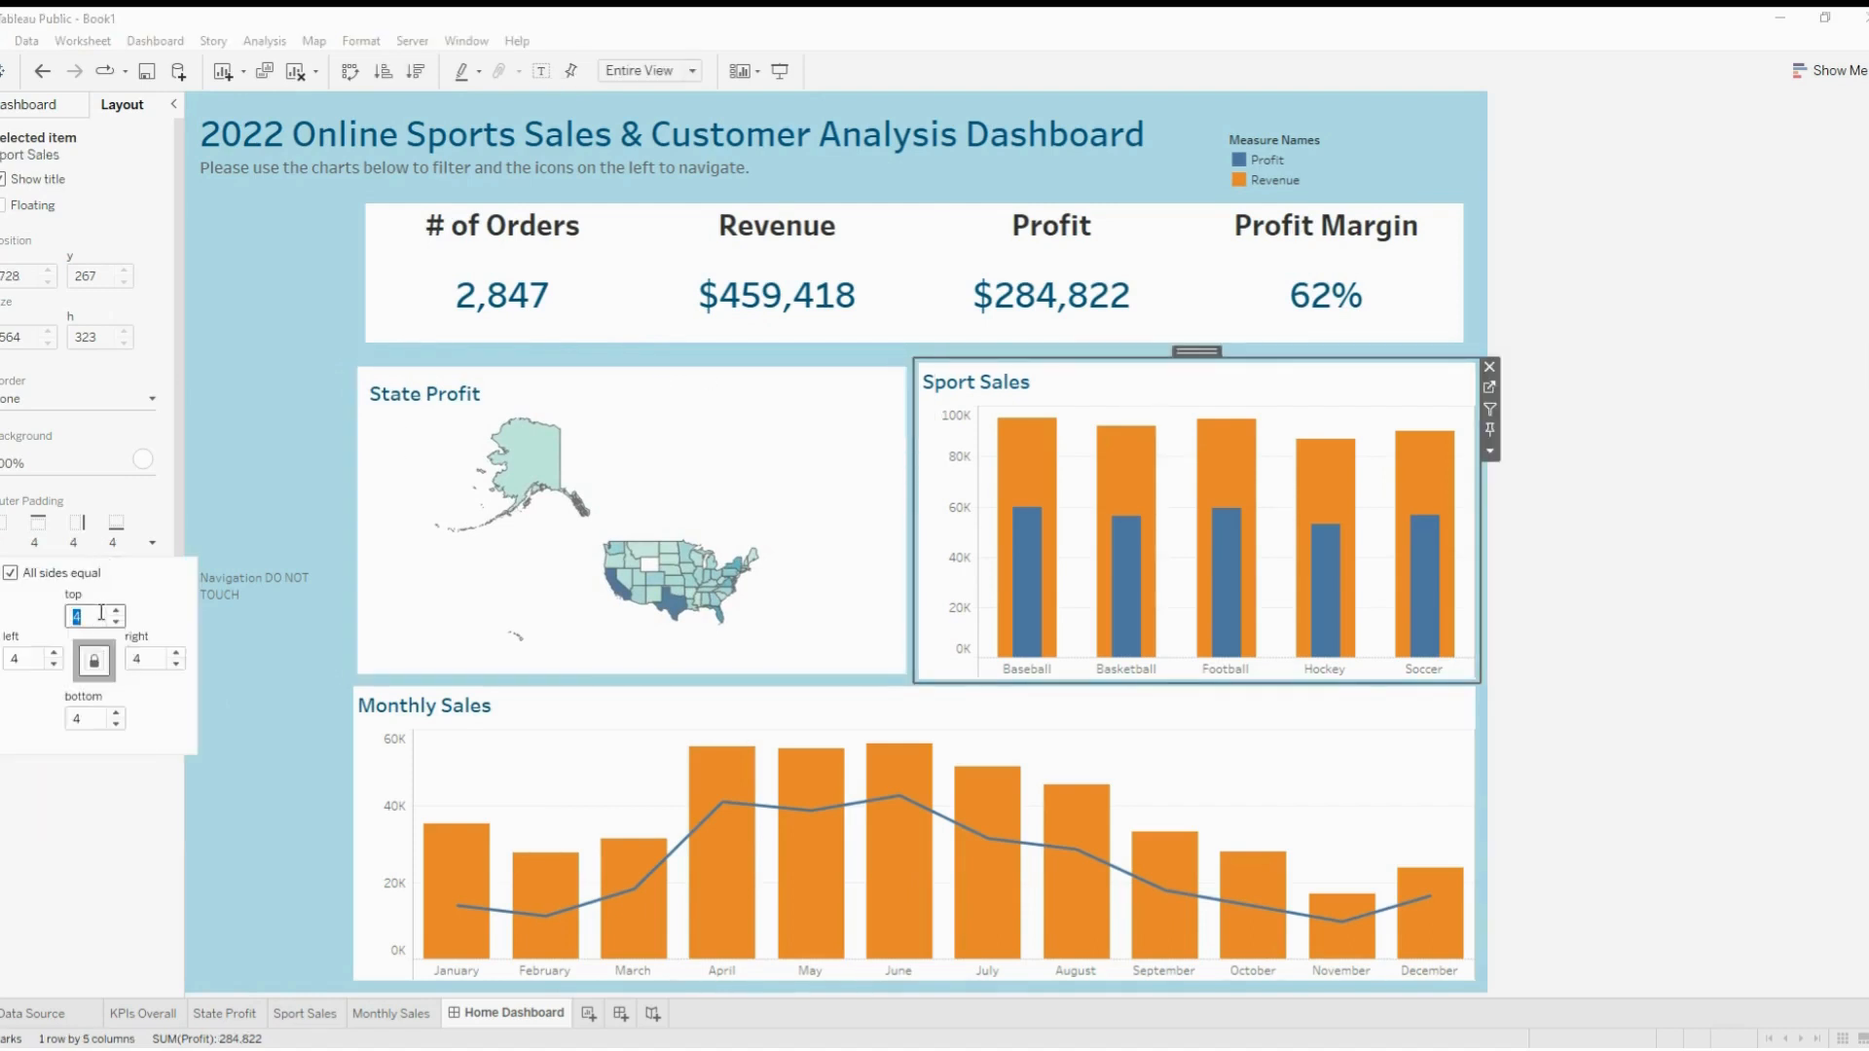
pyautogui.press('Return')
pyautogui.click(109, 594)
pyautogui.write('8')
pyautogui.press('Return')
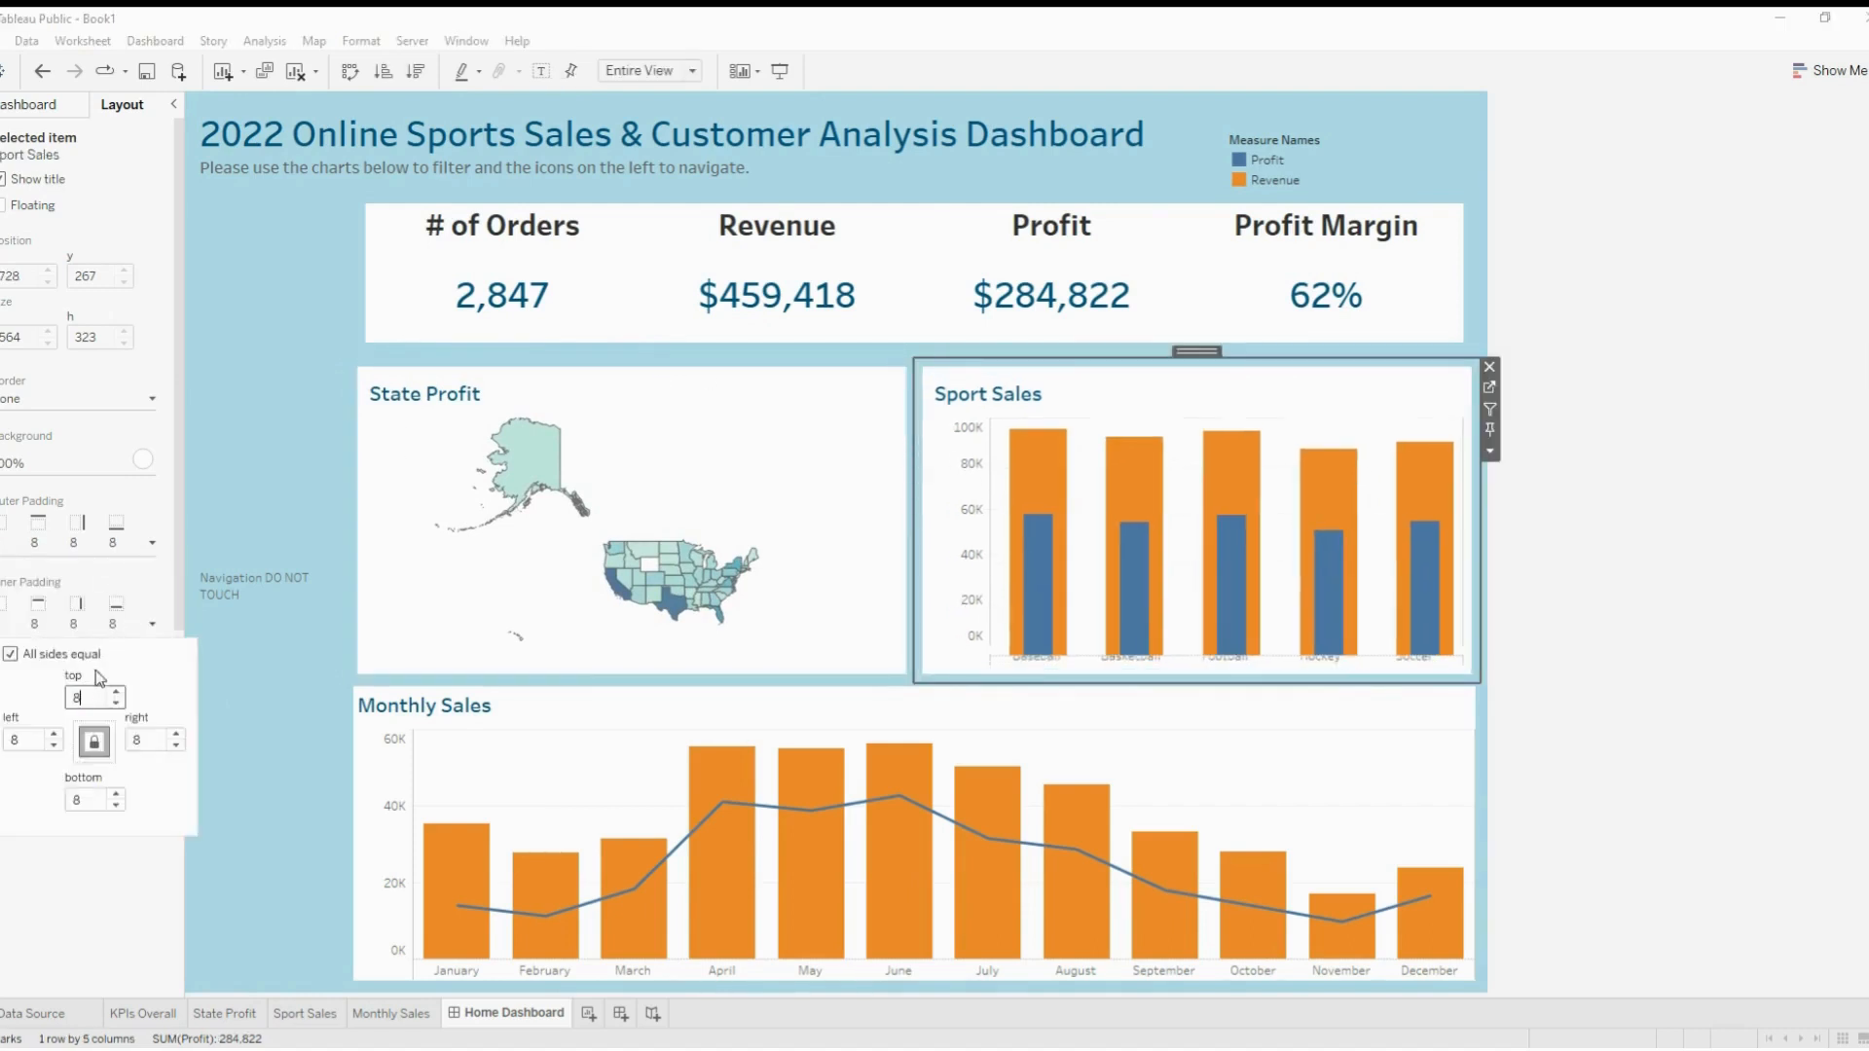
# Set both the outer and inner padding of the Monthly Sales chart to 8 on all sides
pyautogui.click(918, 705)
pyautogui.click(85, 552)
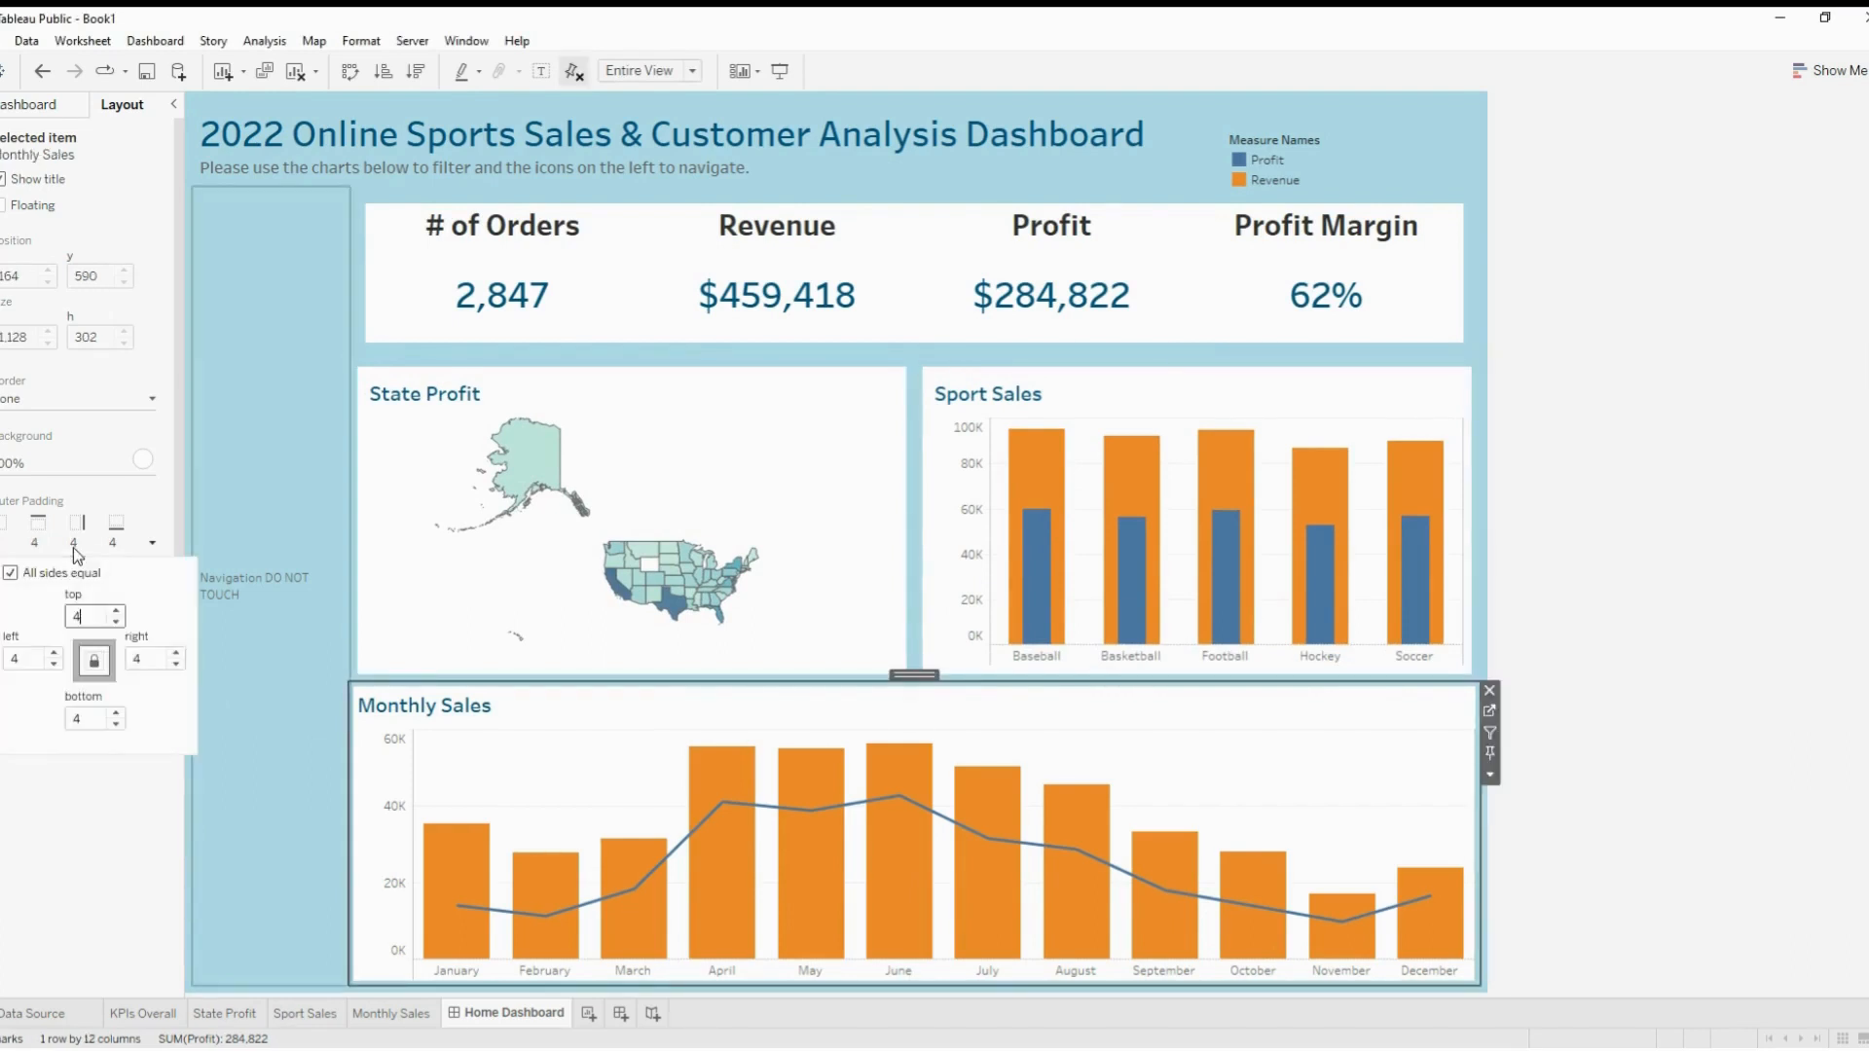
pyautogui.write('8')
pyautogui.press('Return')
pyautogui.click(85, 619)
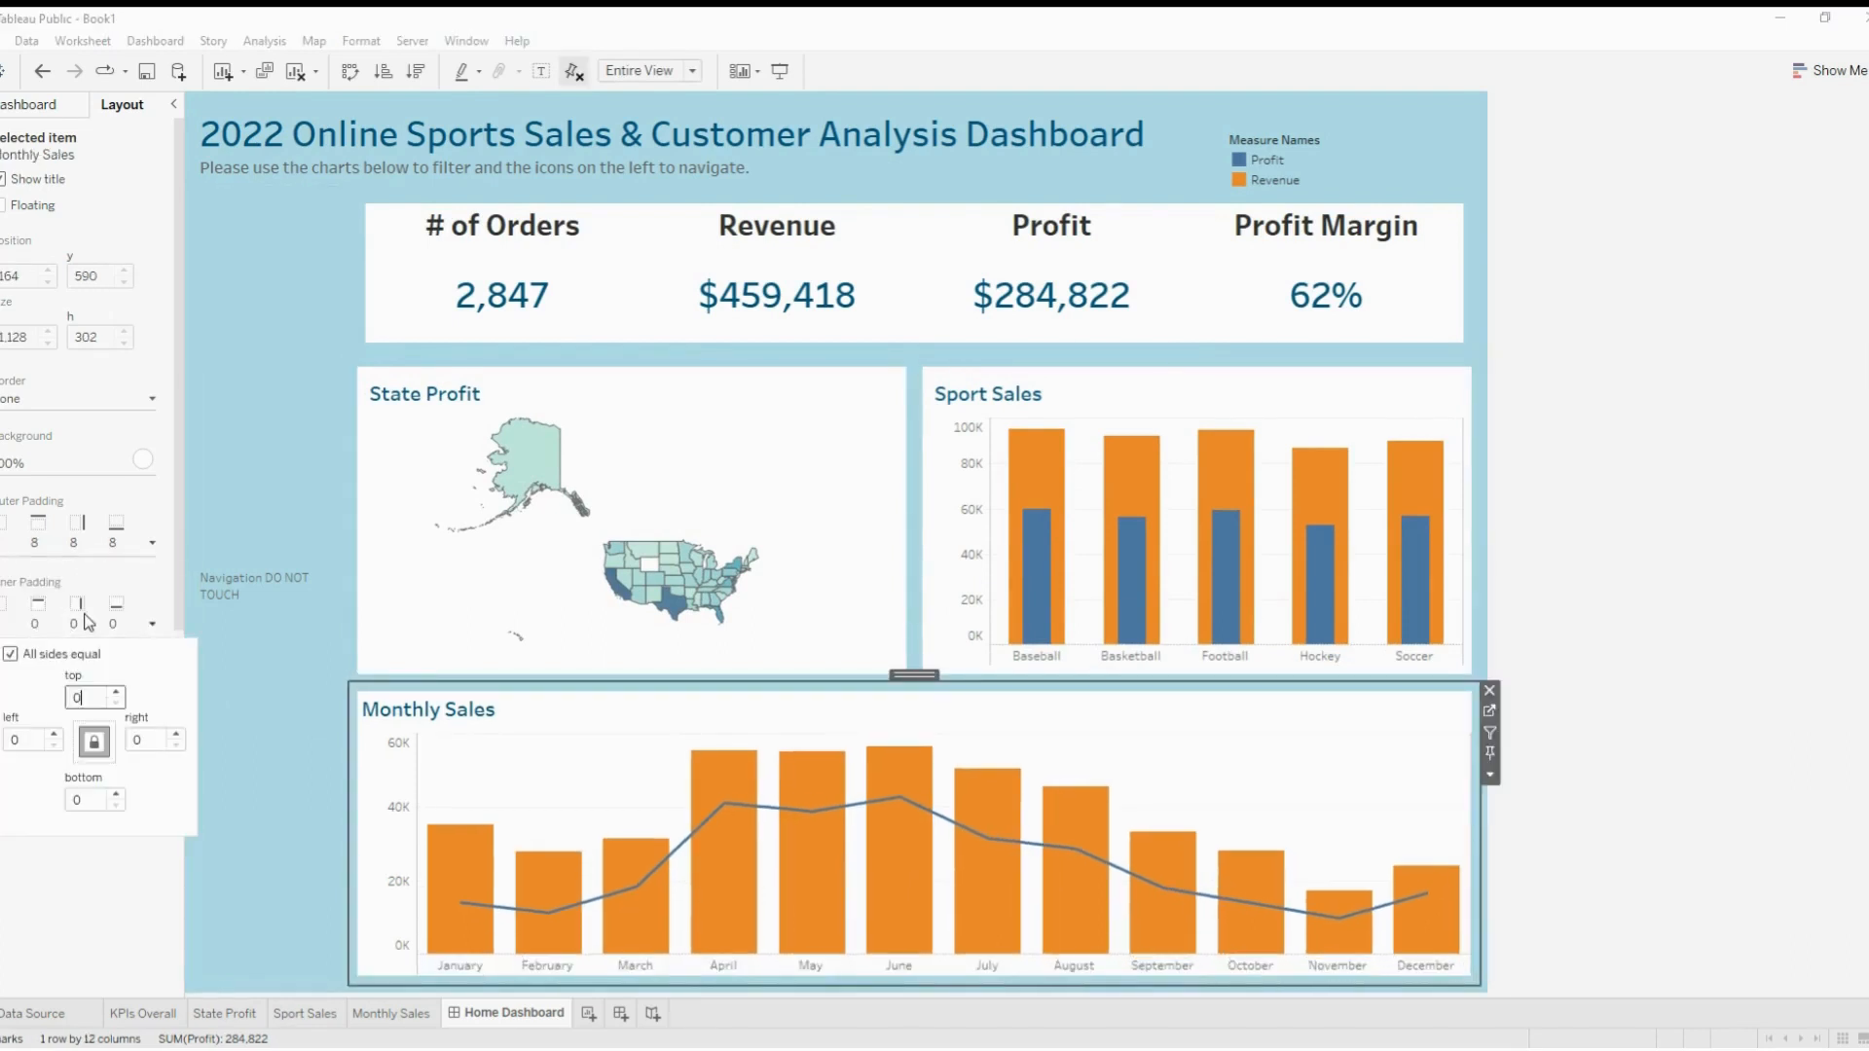
pyautogui.write('8')
pyautogui.press('Return')
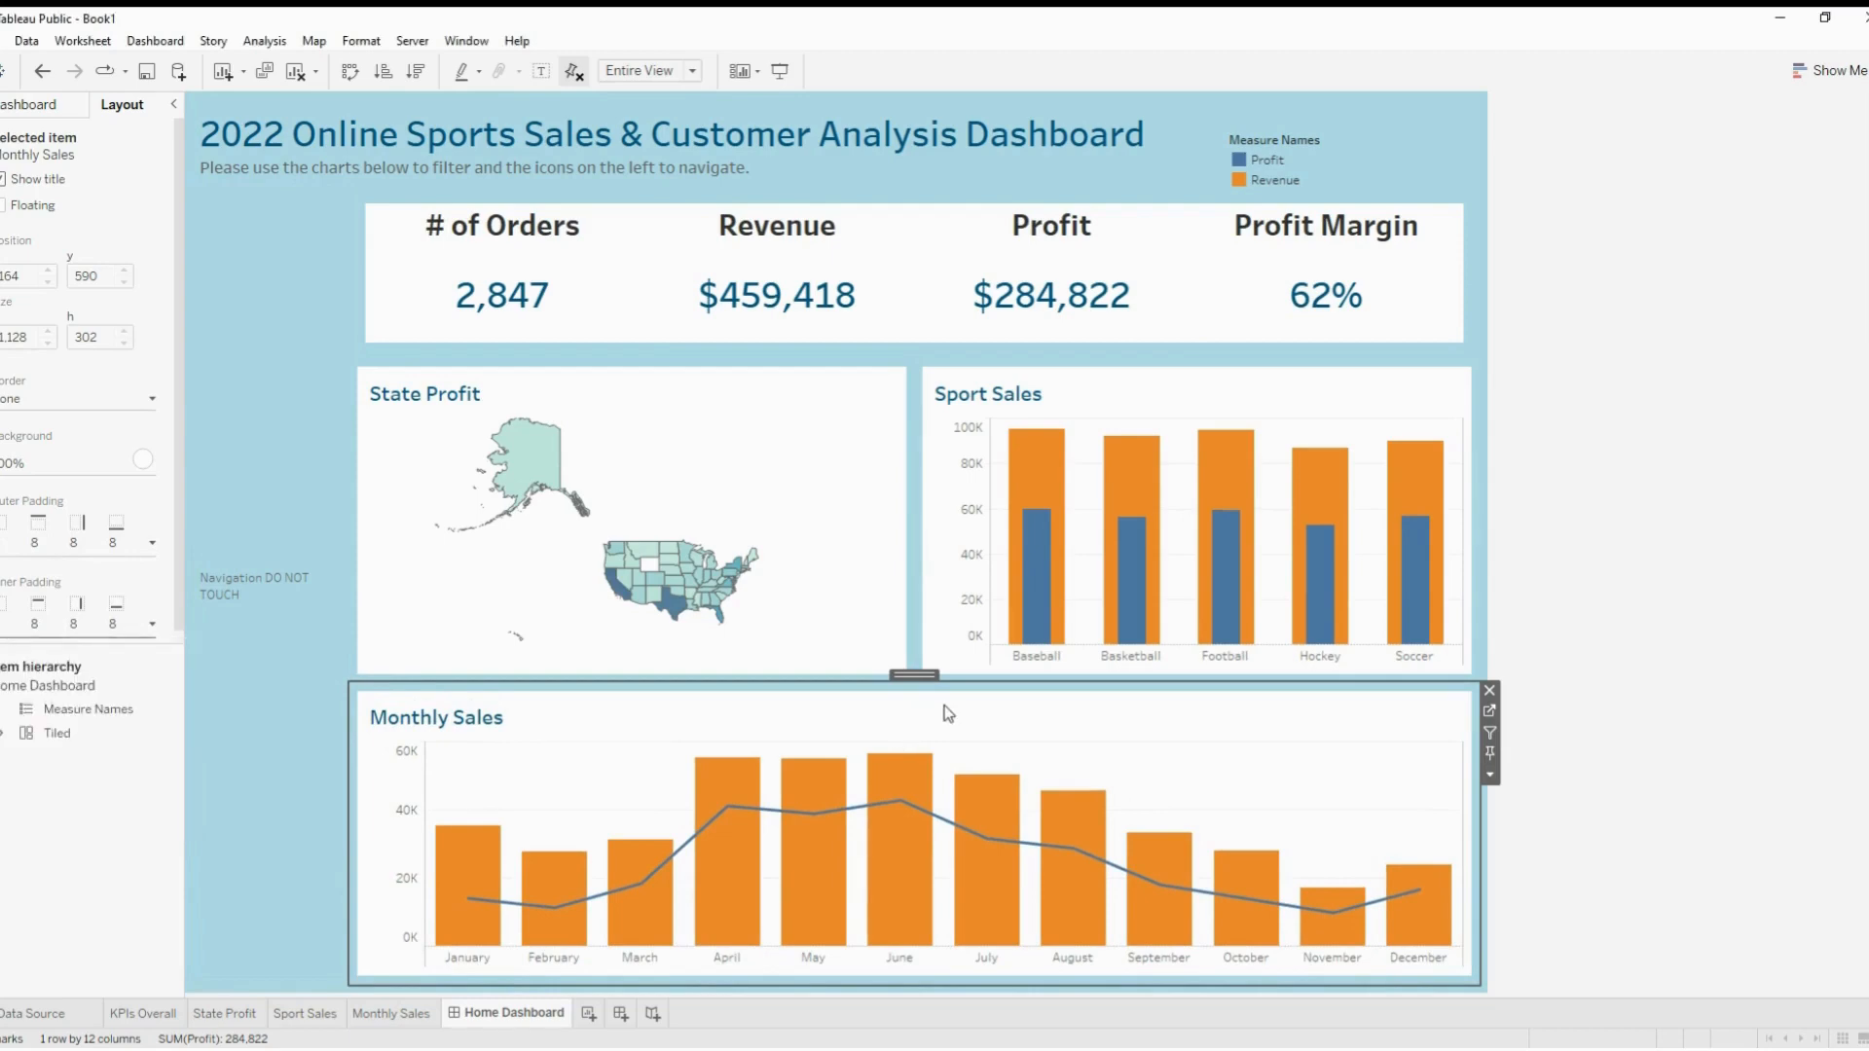
pyautogui.click(1783, 508)
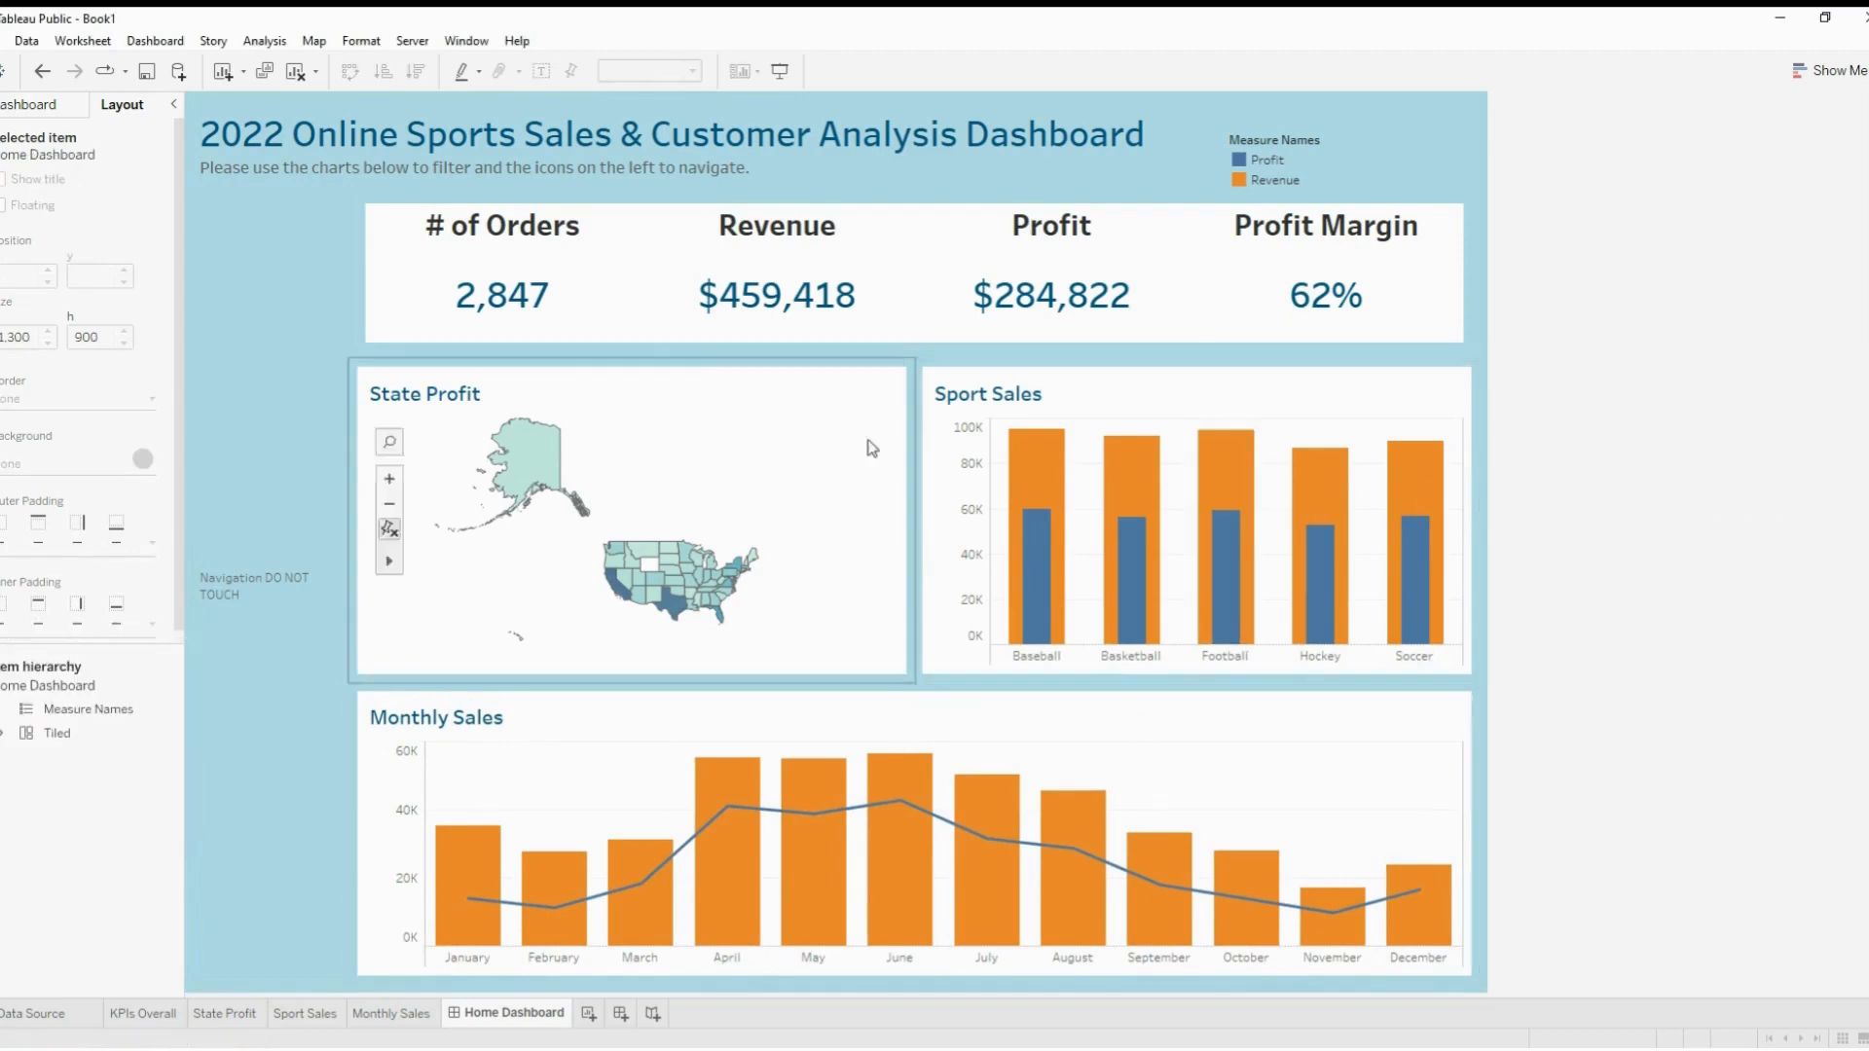
# Set the inner padding of the KPIs Overall sheet back to 0 on all sides
pyautogui.click(390, 197)
pyautogui.click(86, 619)
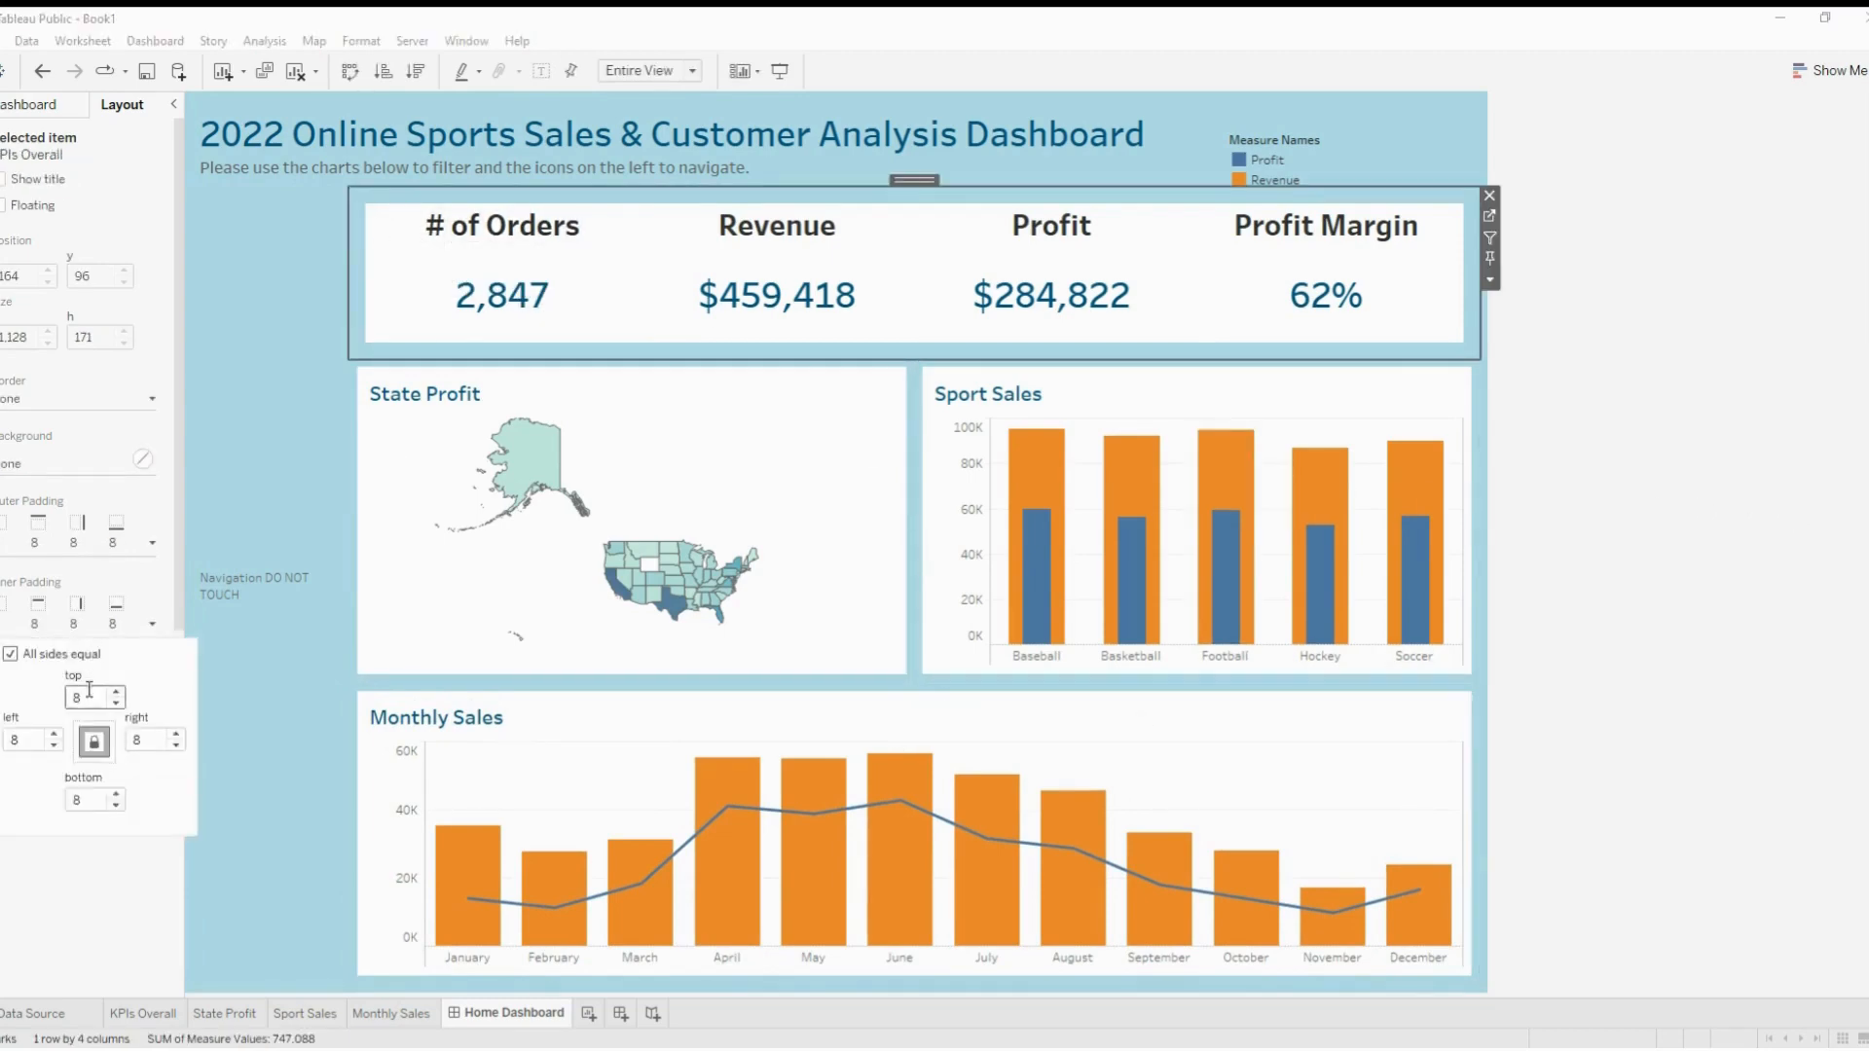
pyautogui.press('Return')
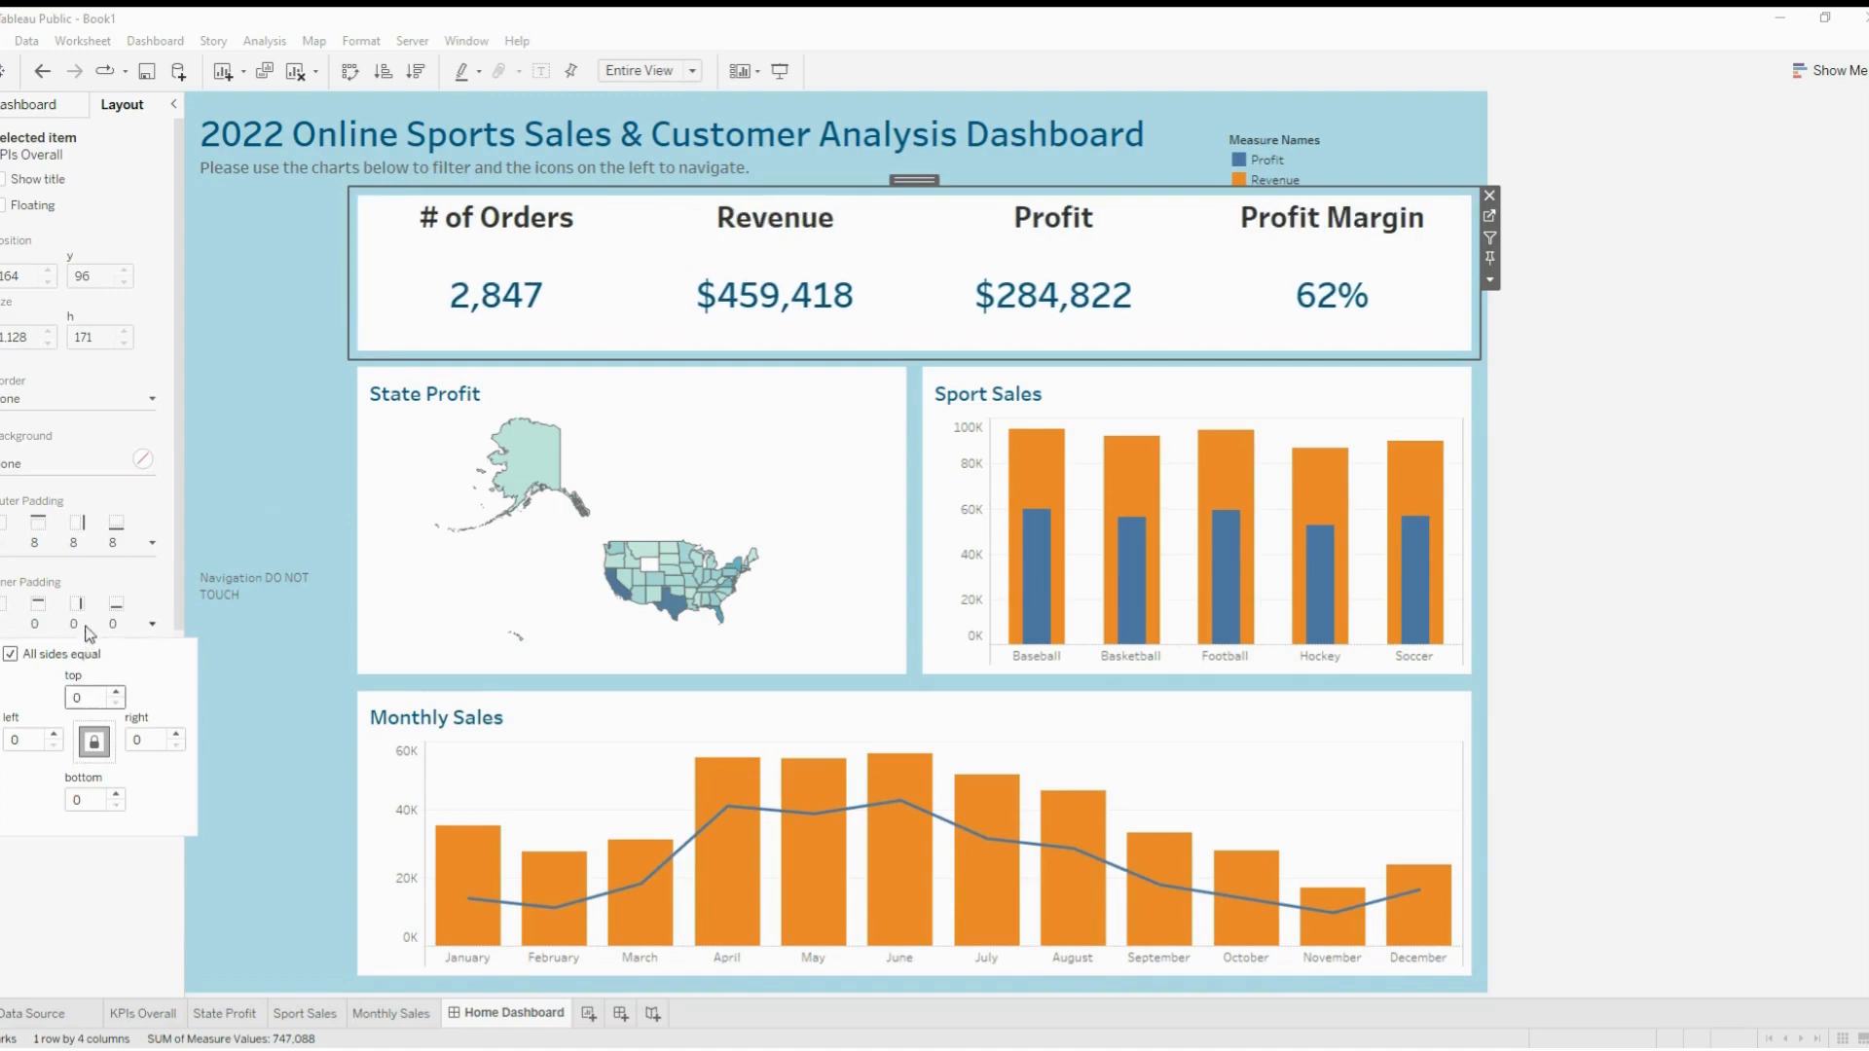
pyautogui.click(1752, 438)
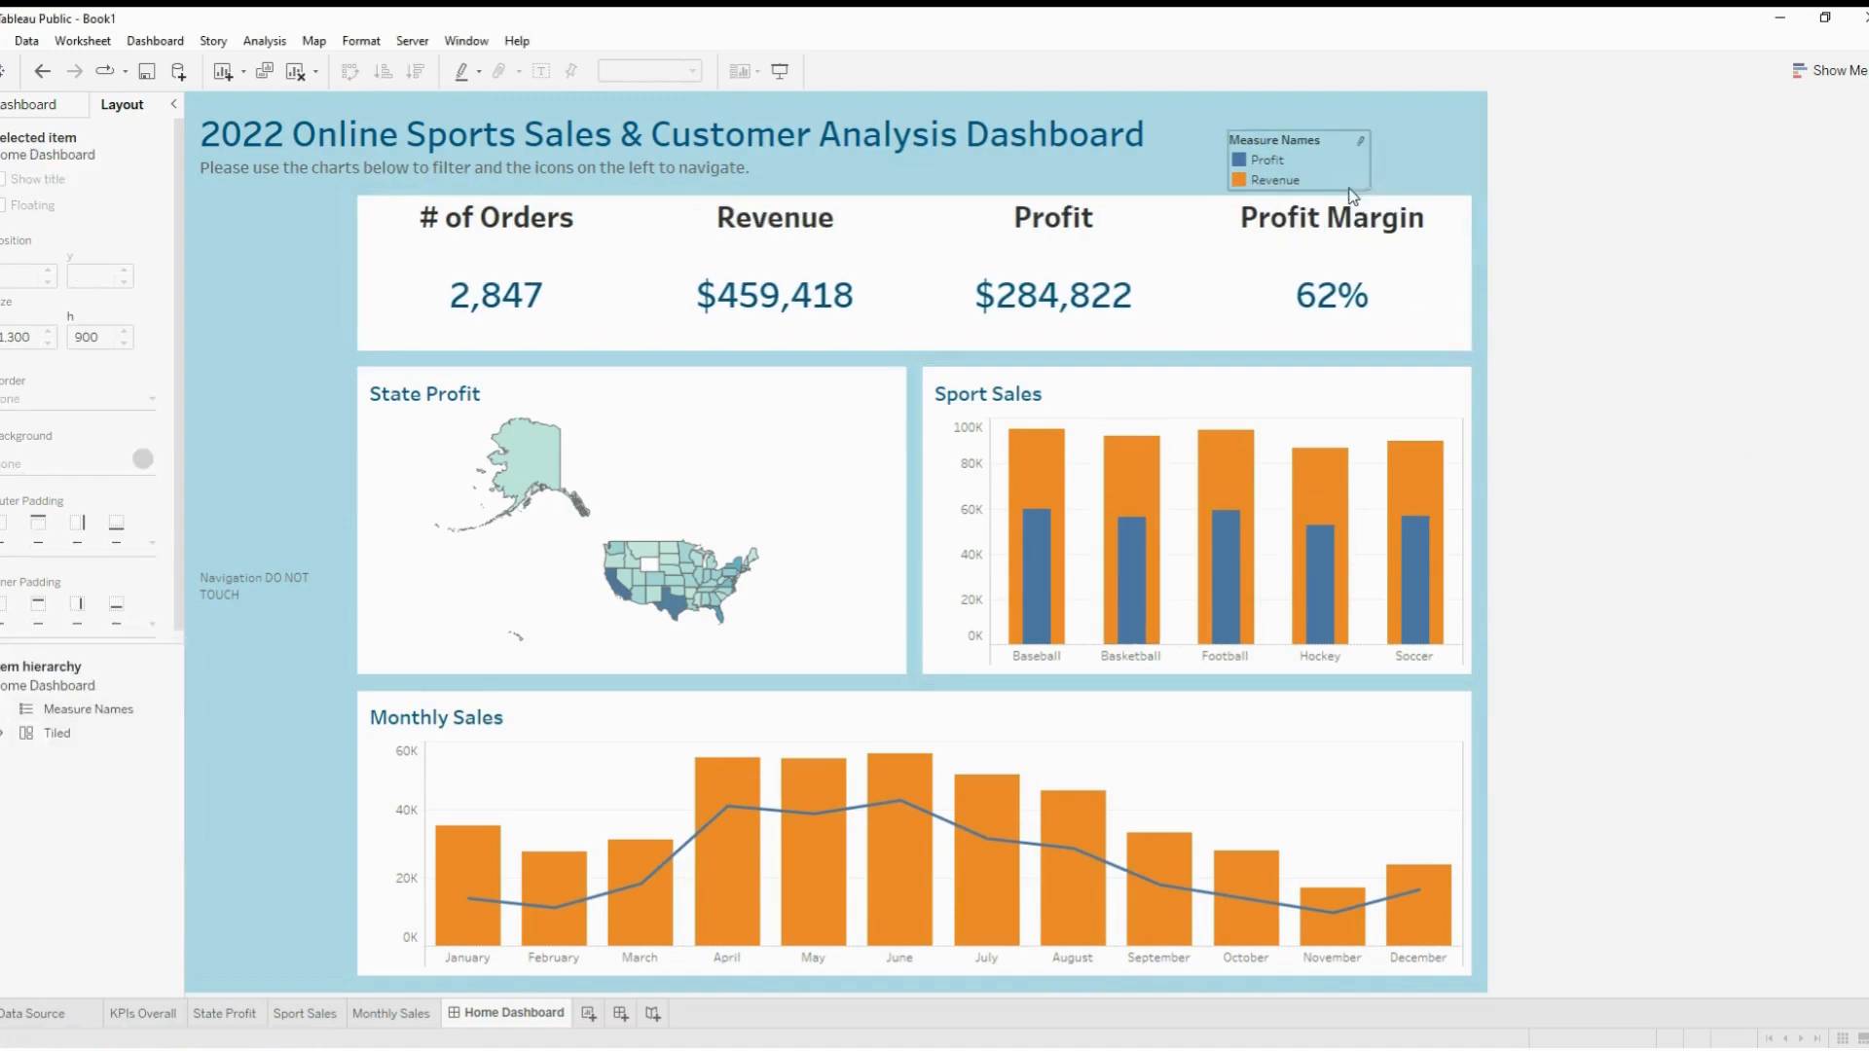
# Move the floating Measure Names legend from the header into the Monthly Sales chart, over the empty area above the November and December bars
pyautogui.click(1308, 166)
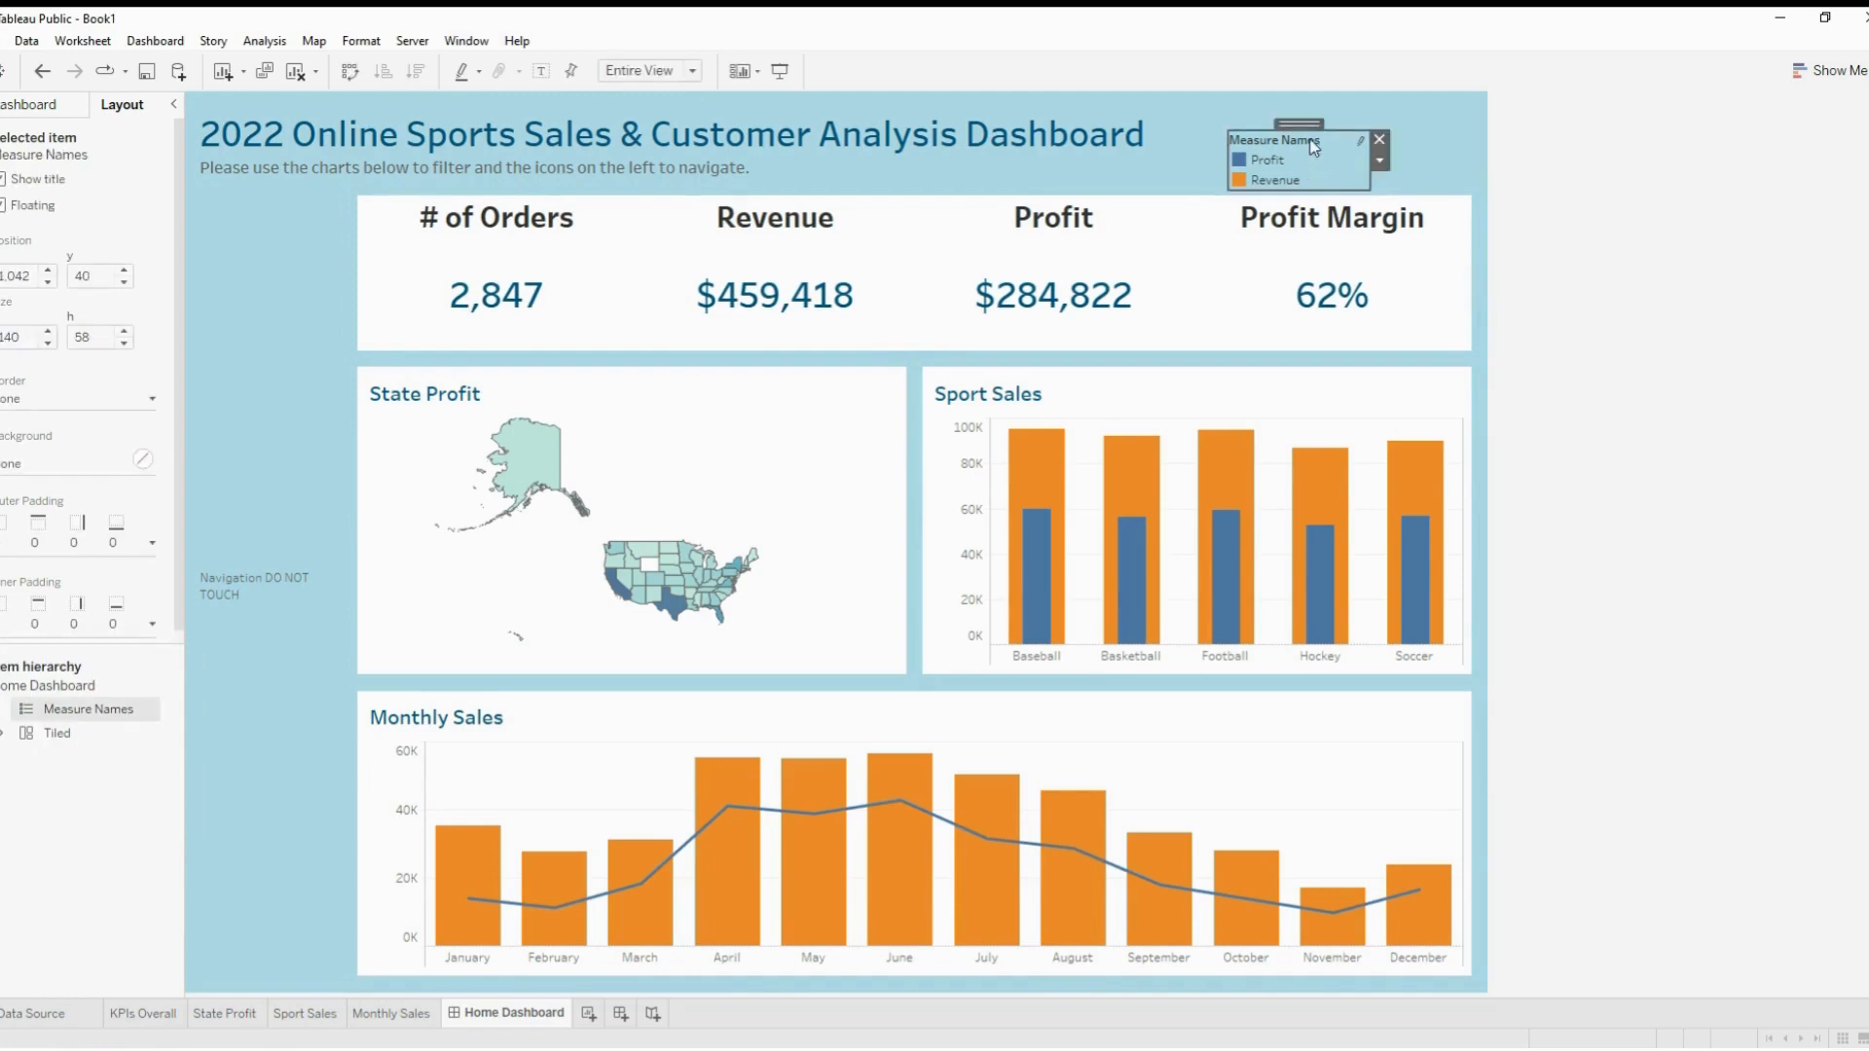
pyautogui.moveTo(1301, 123); pyautogui.dragTo(1410, 679)
pyautogui.moveTo(1396, 687); pyautogui.dragTo(1400, 732)
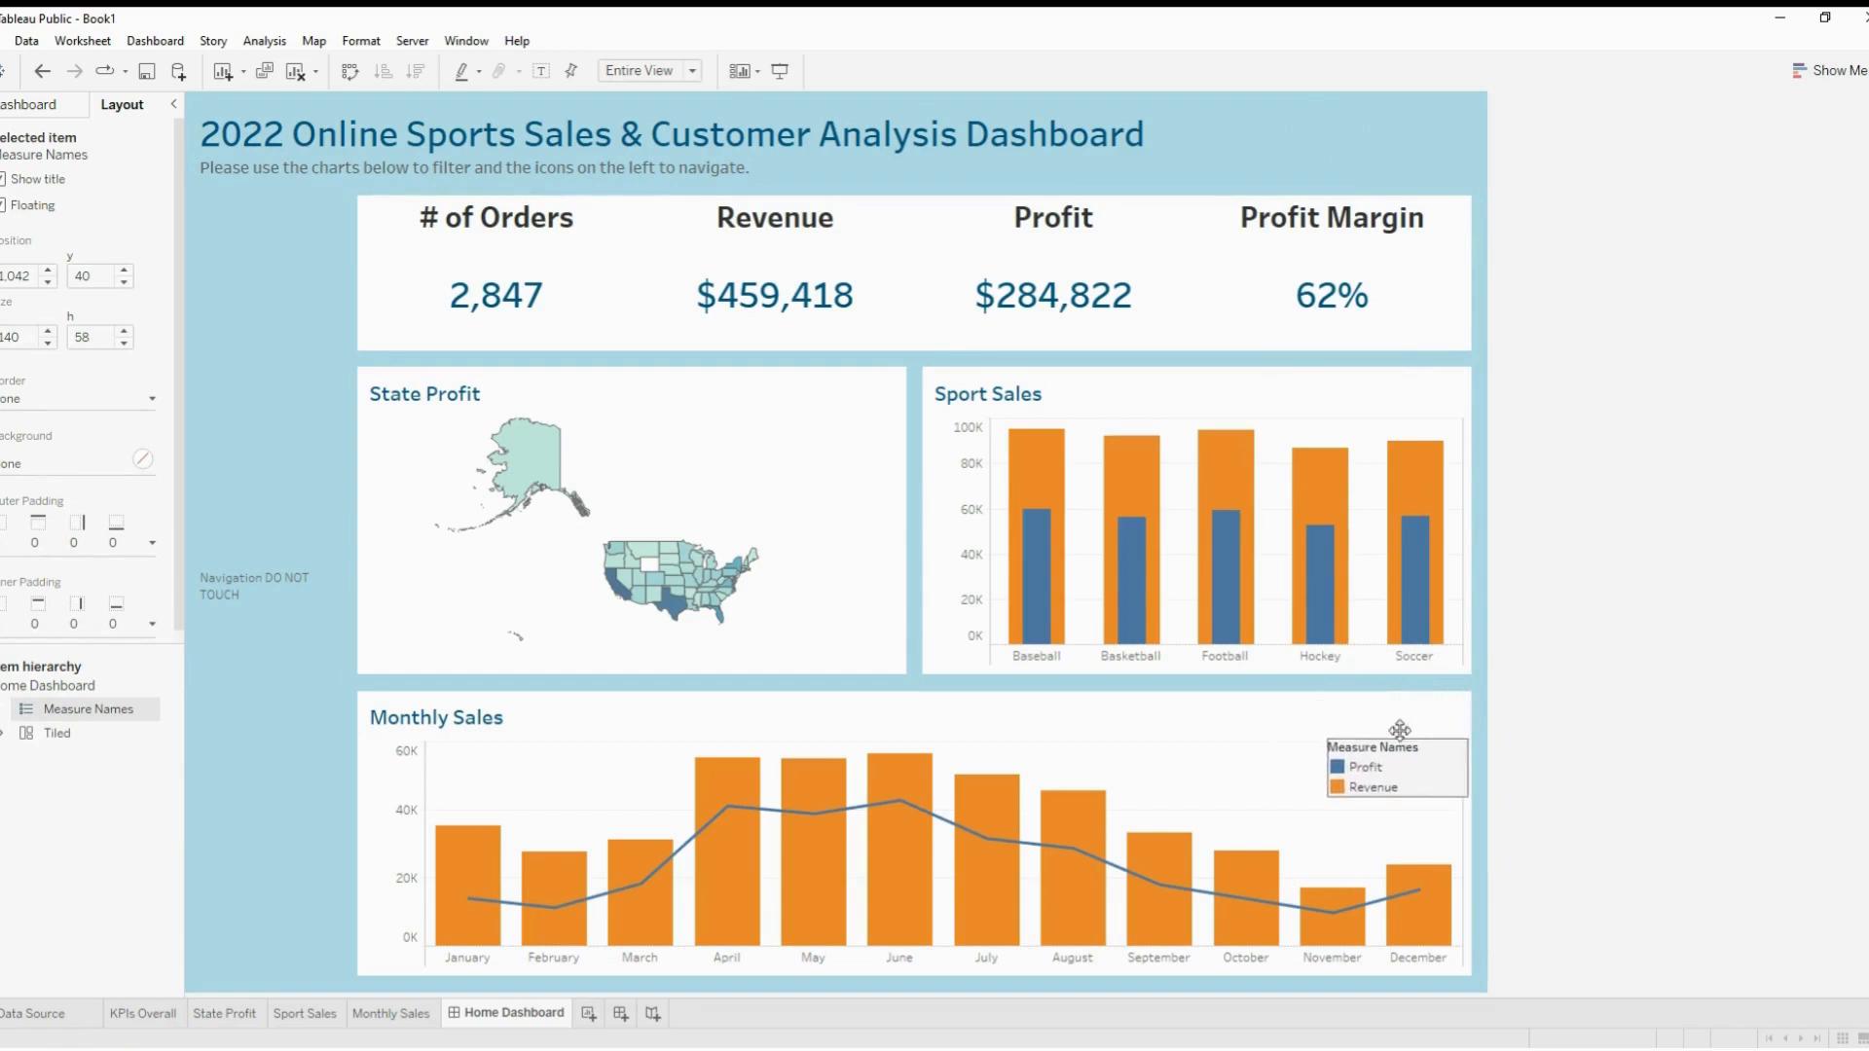
pyautogui.click(1672, 584)
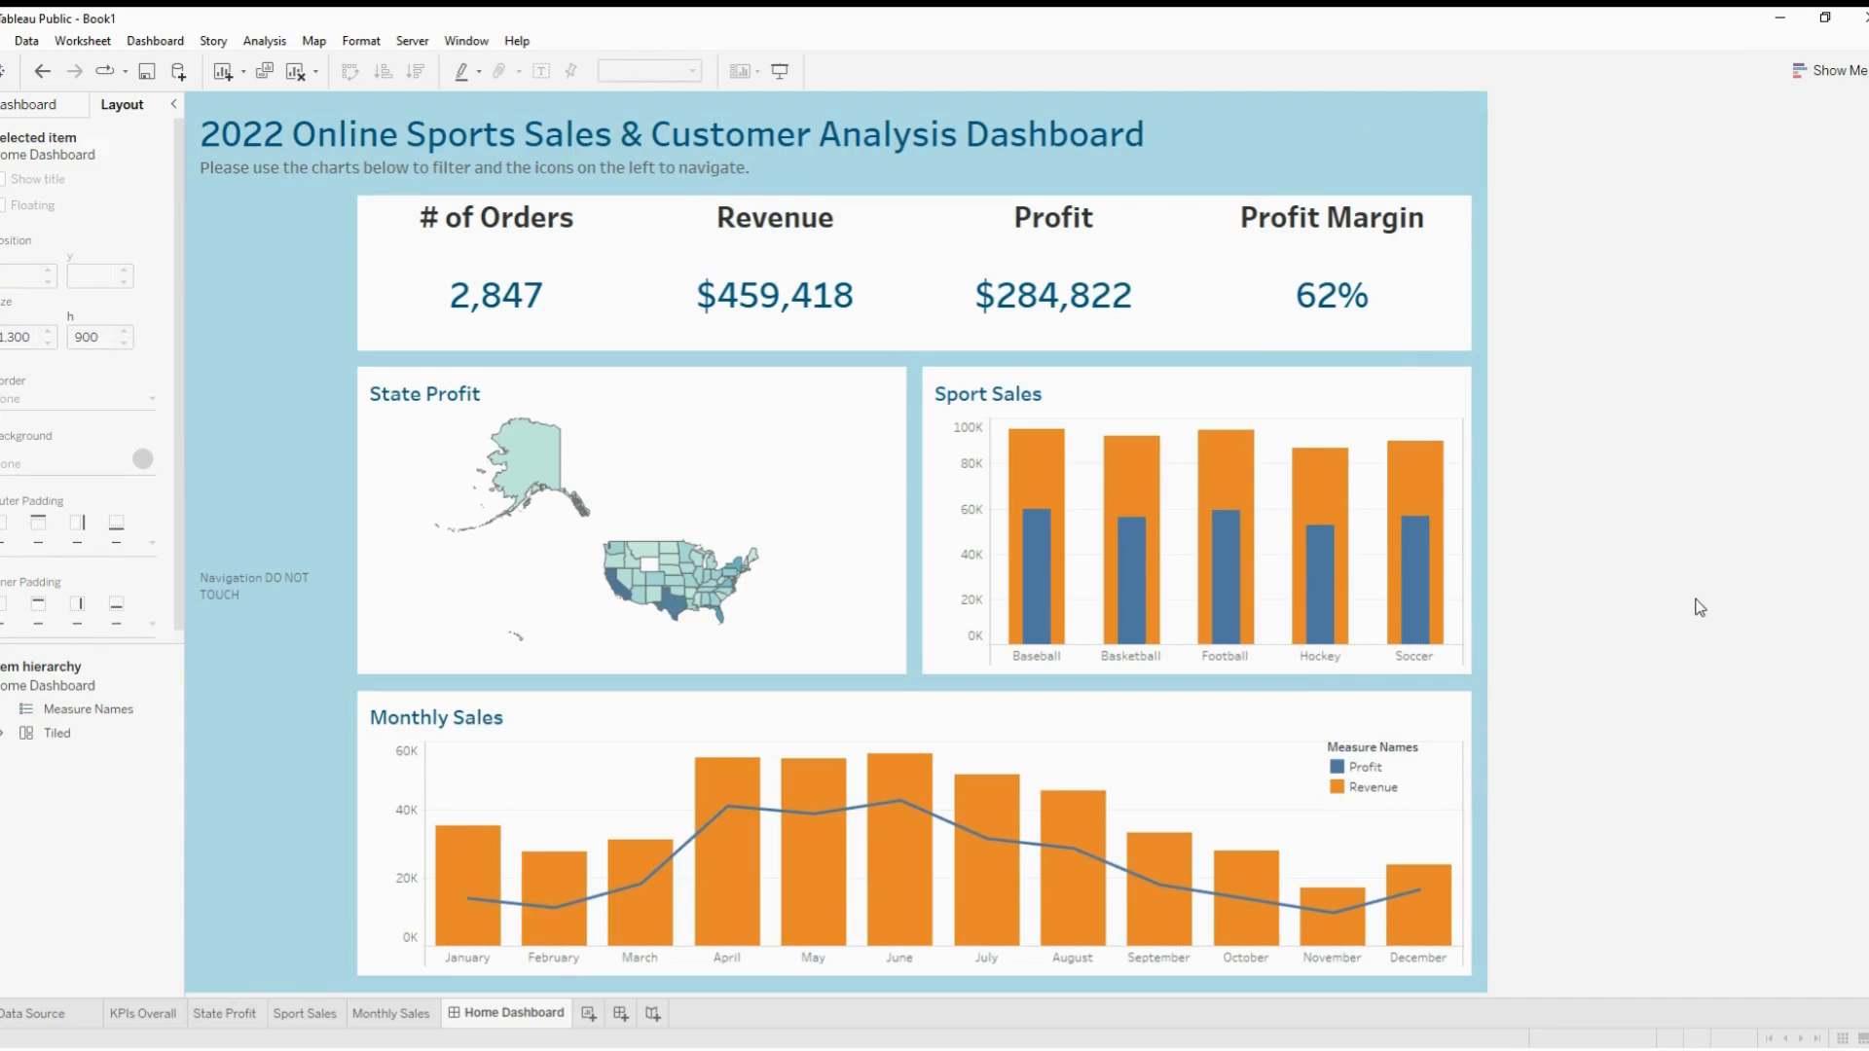
pyautogui.click(1440, 786)
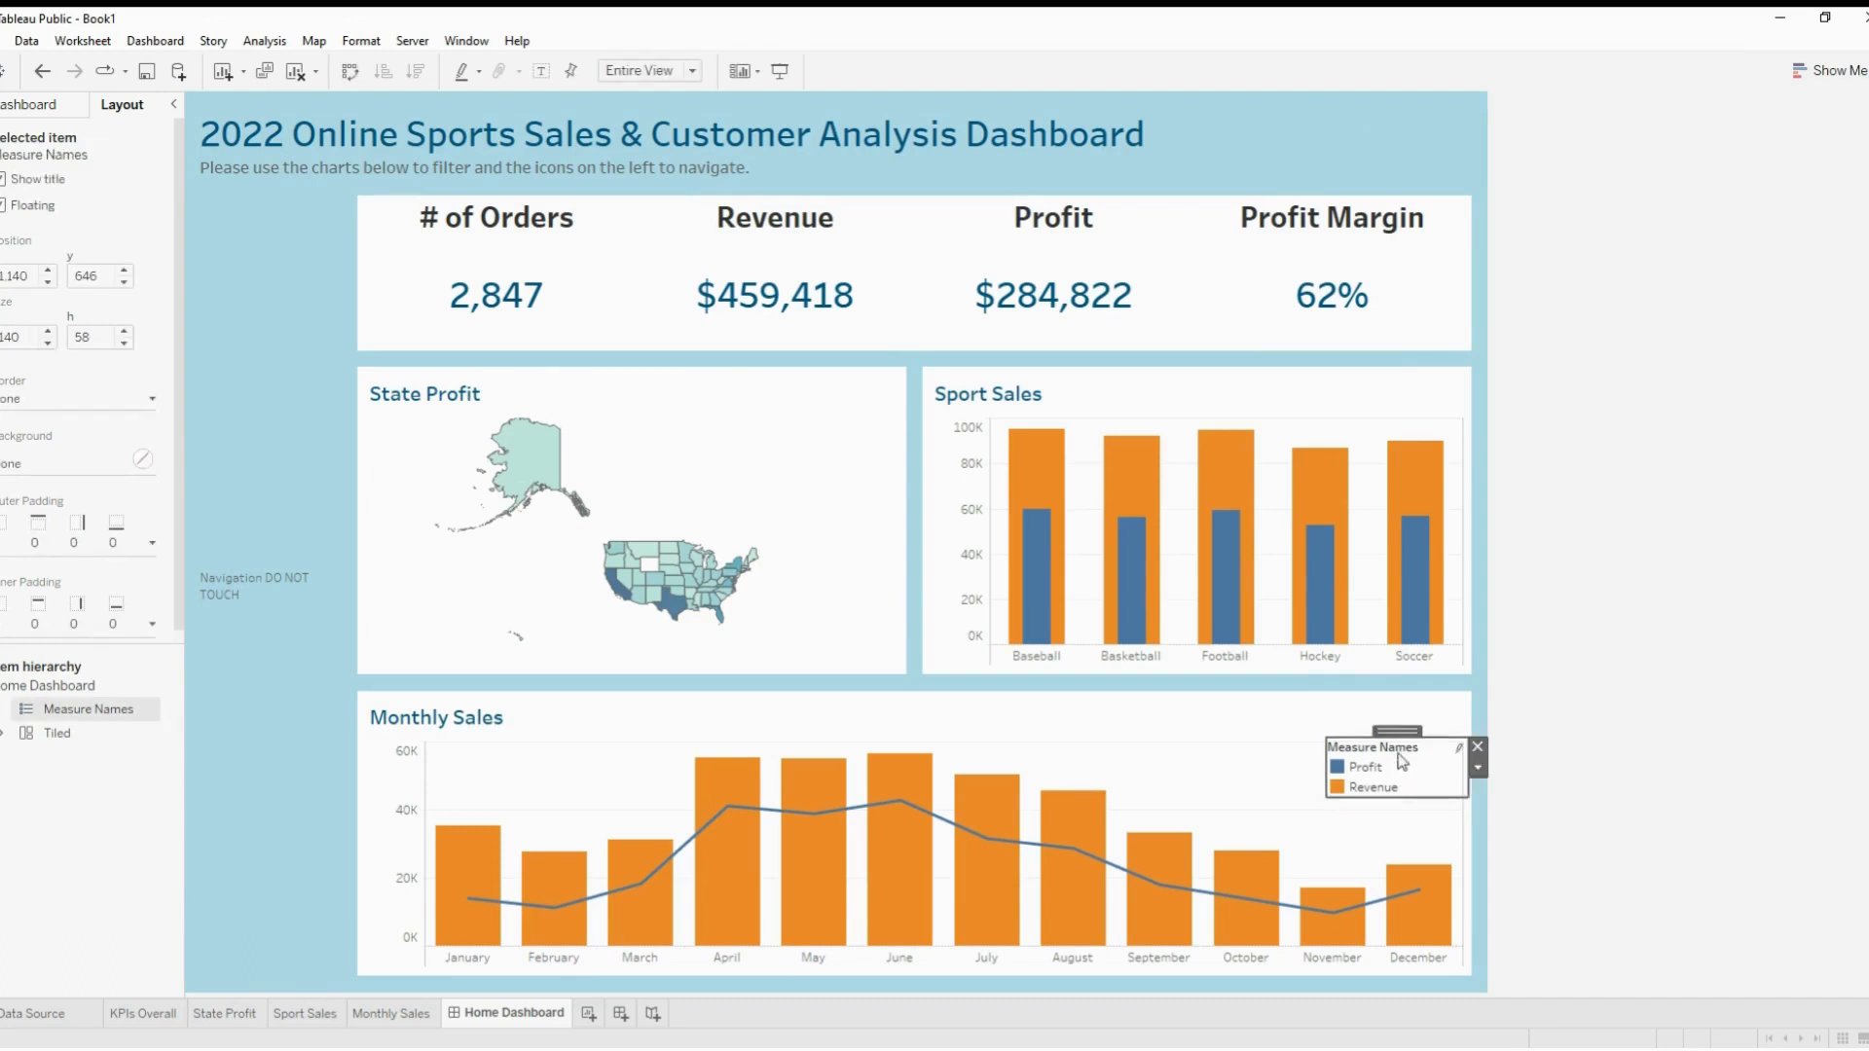
pyautogui.moveTo(1404, 738); pyautogui.dragTo(1409, 743)
pyautogui.click(1651, 759)
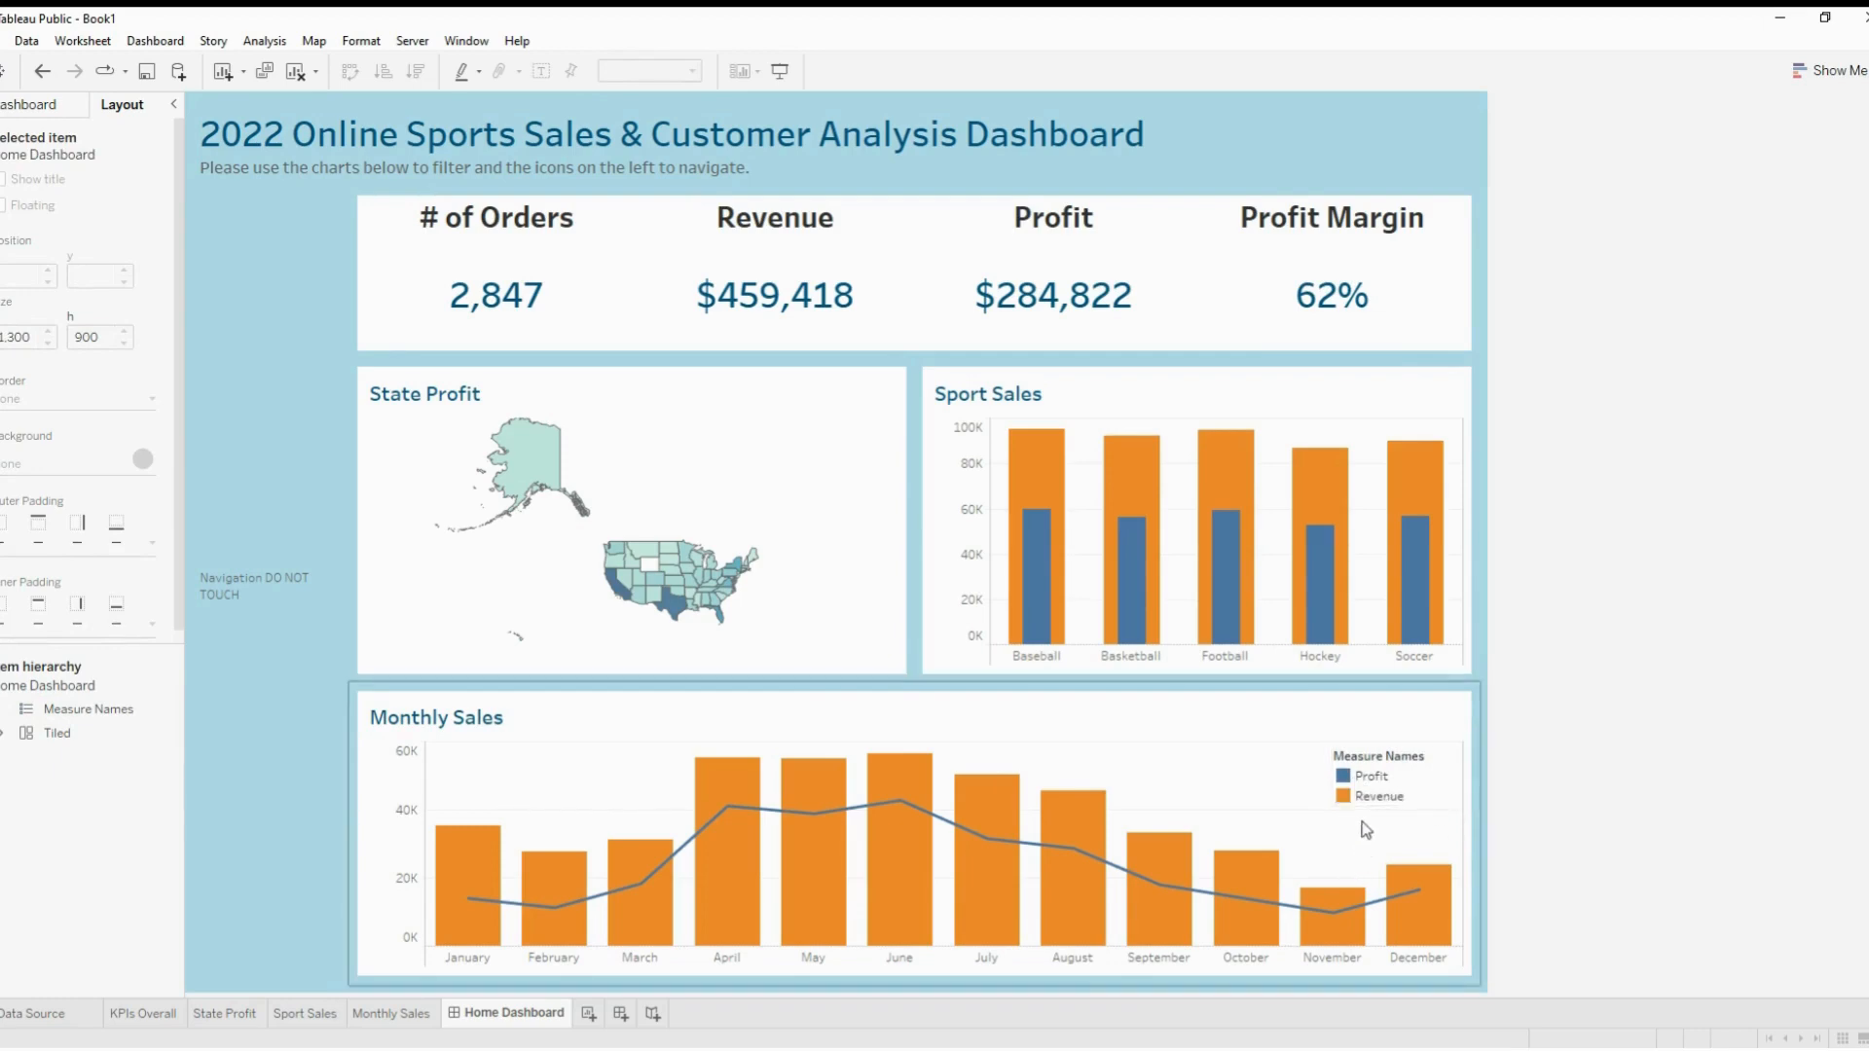
pyautogui.moveTo(1385, 879)
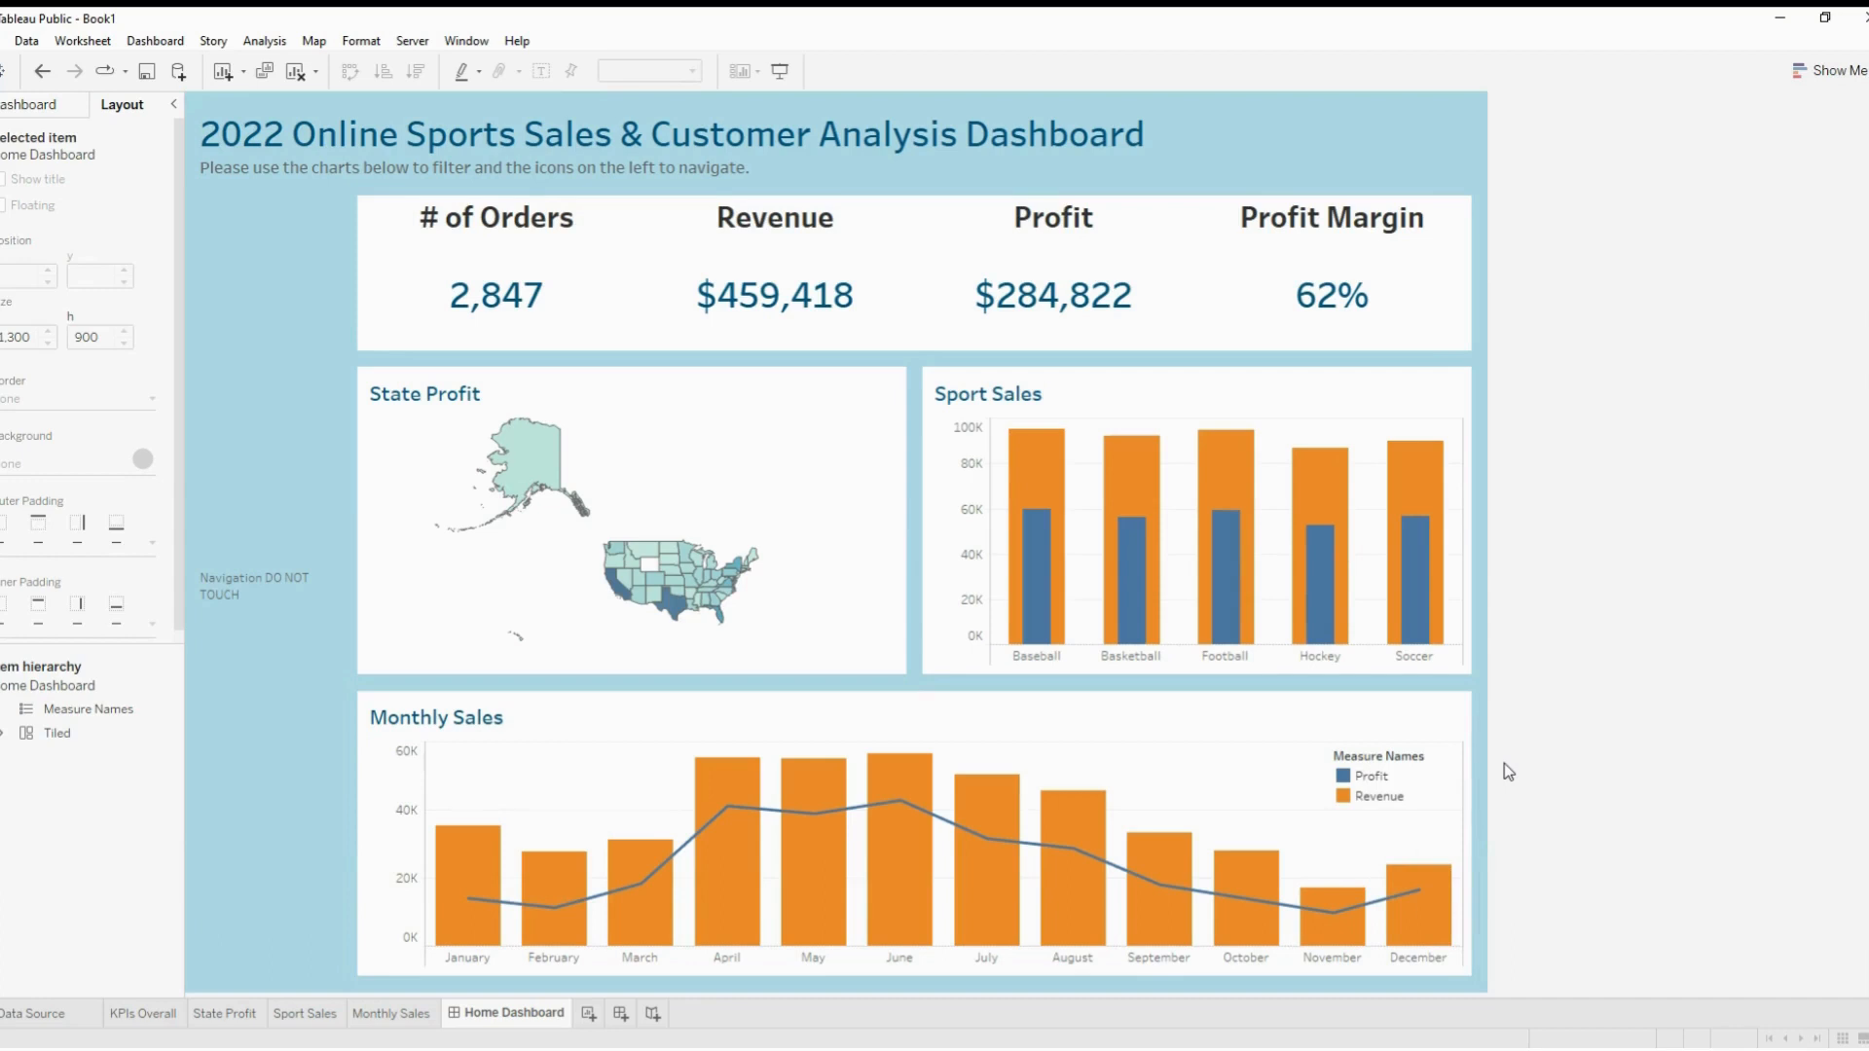
# Recolour the Profit measure in the Measure Names legend with the dark grey of the Seattle Grays palette
pyautogui.doubleClick(1382, 778)
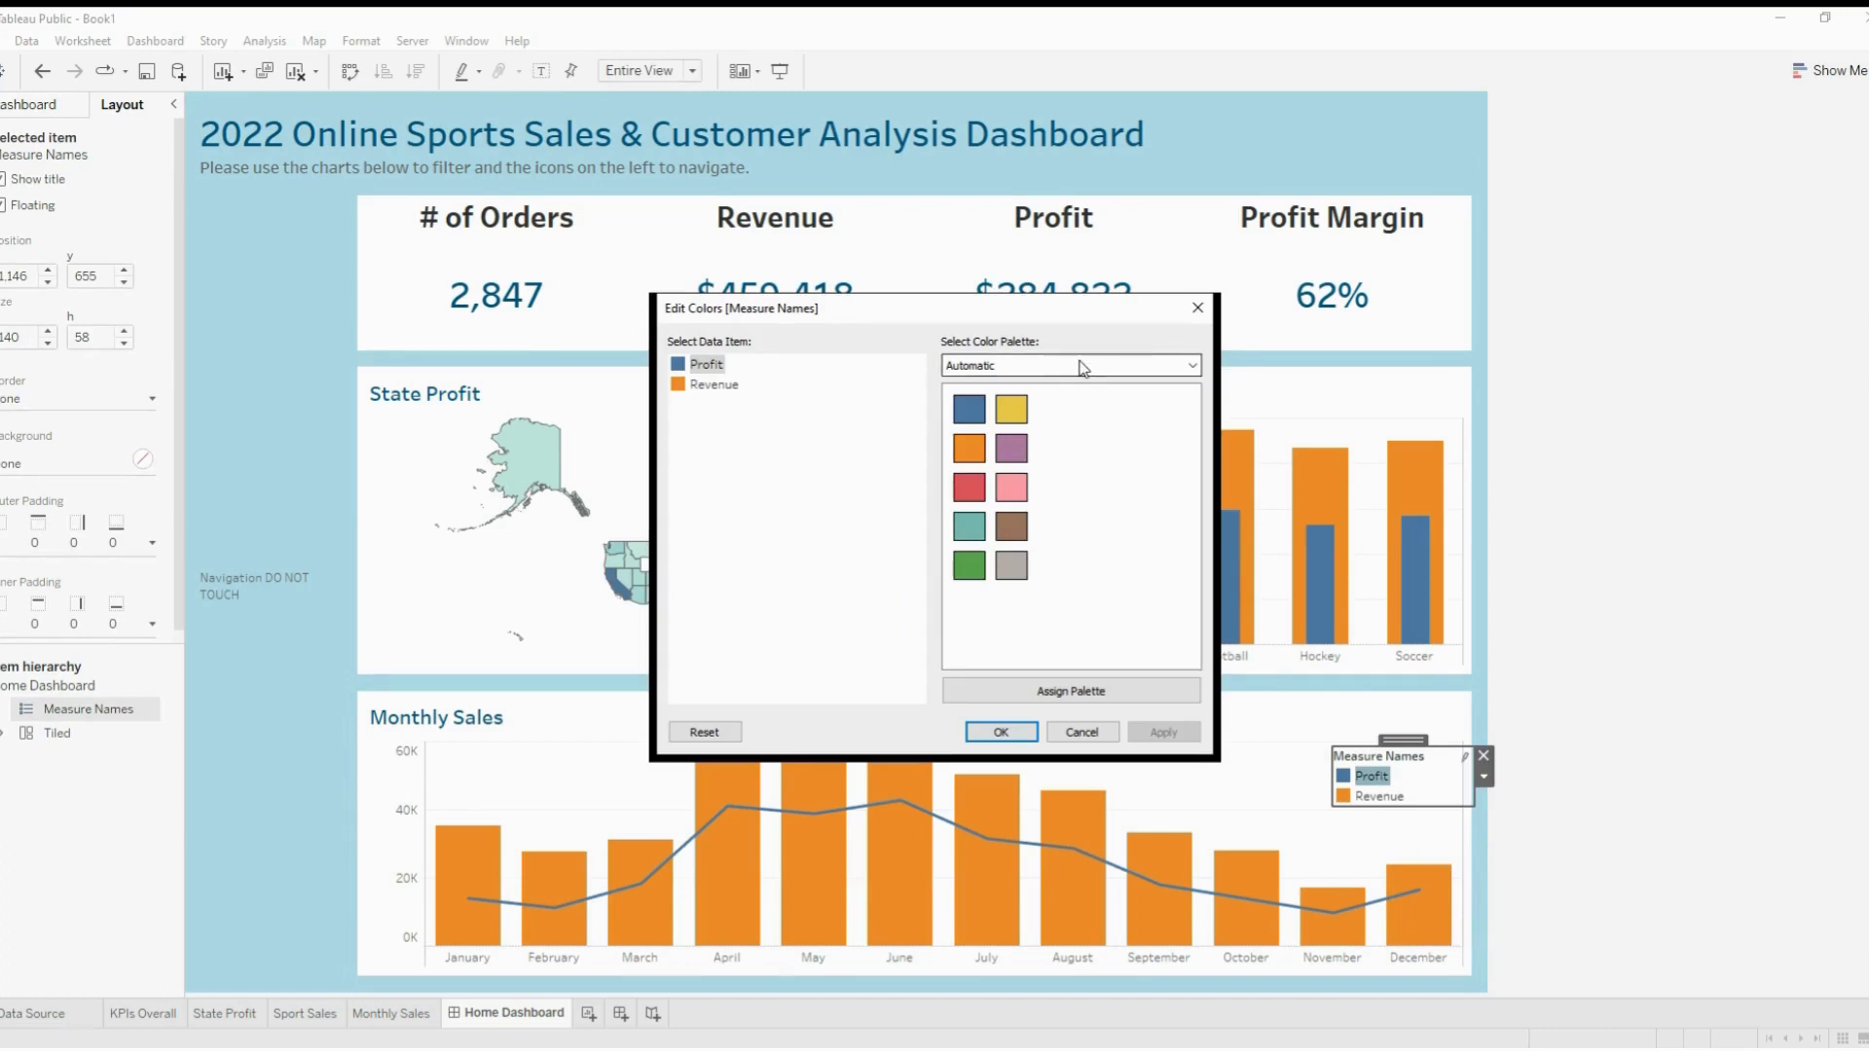
pyautogui.click(1084, 372)
pyautogui.click(1099, 443)
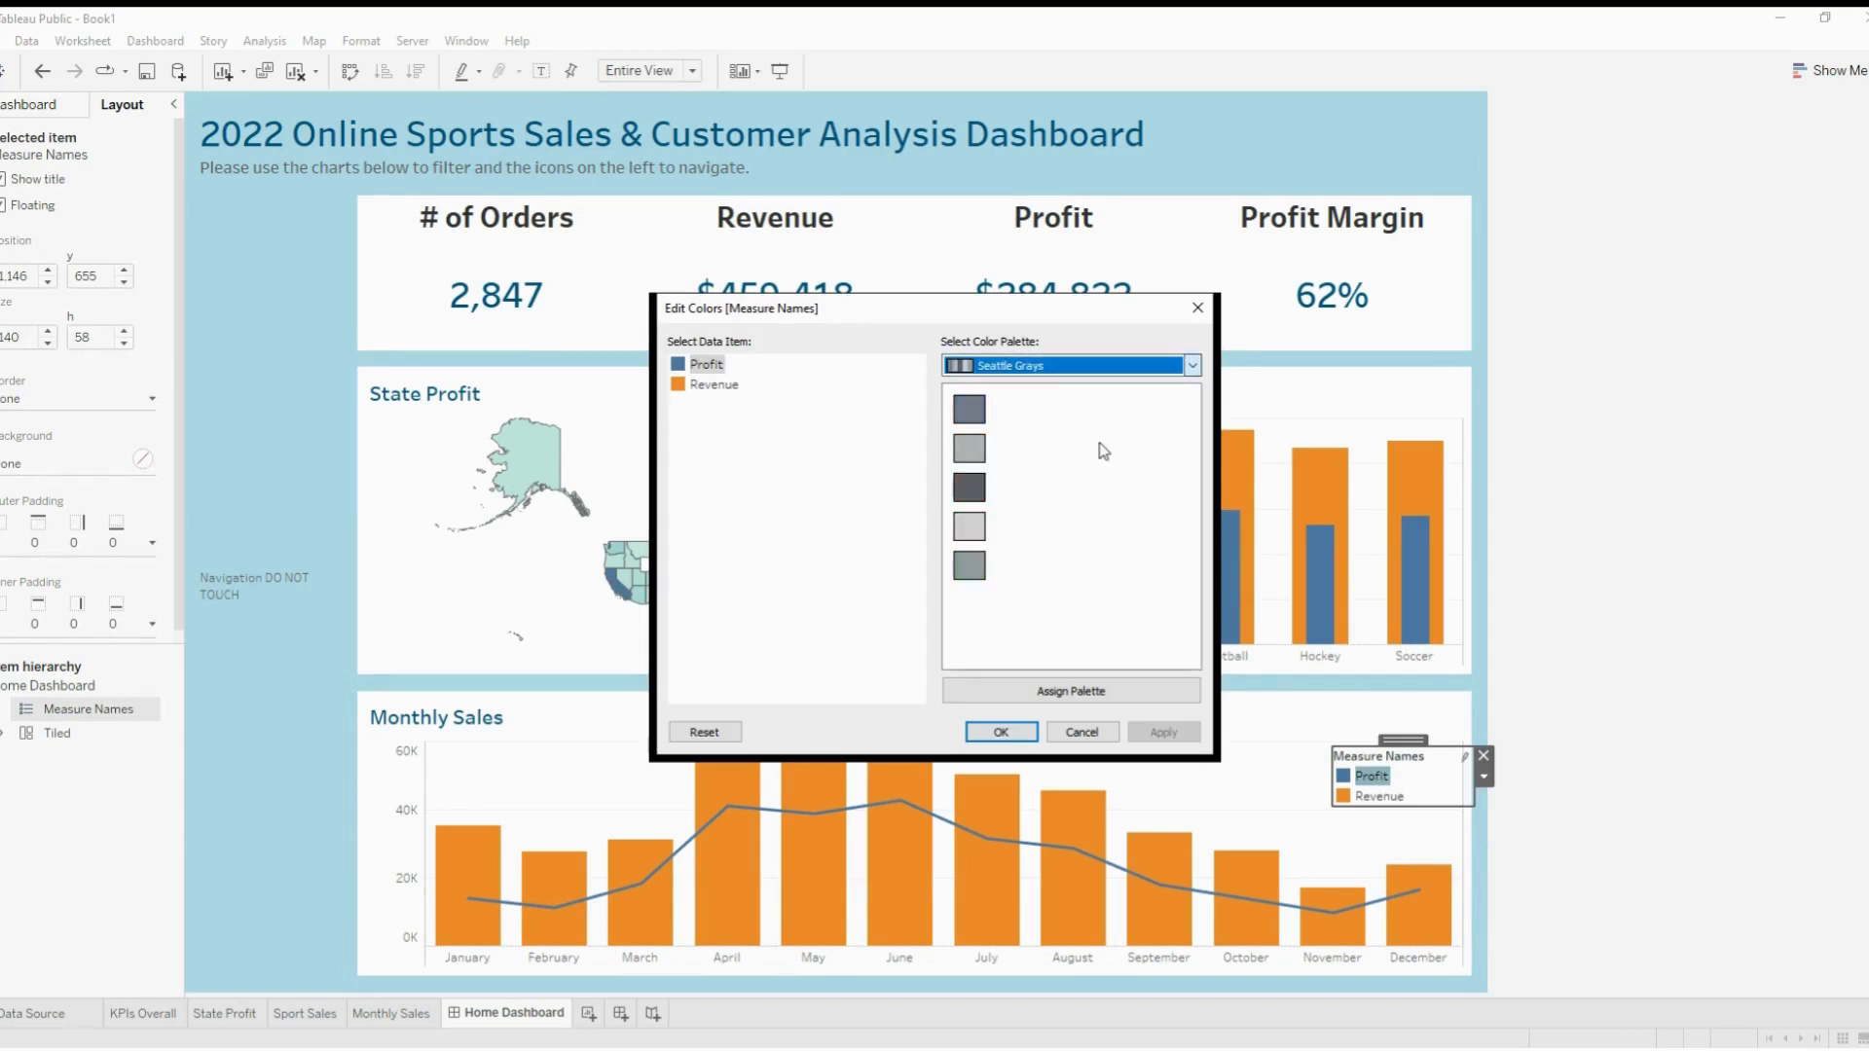
pyautogui.click(980, 490)
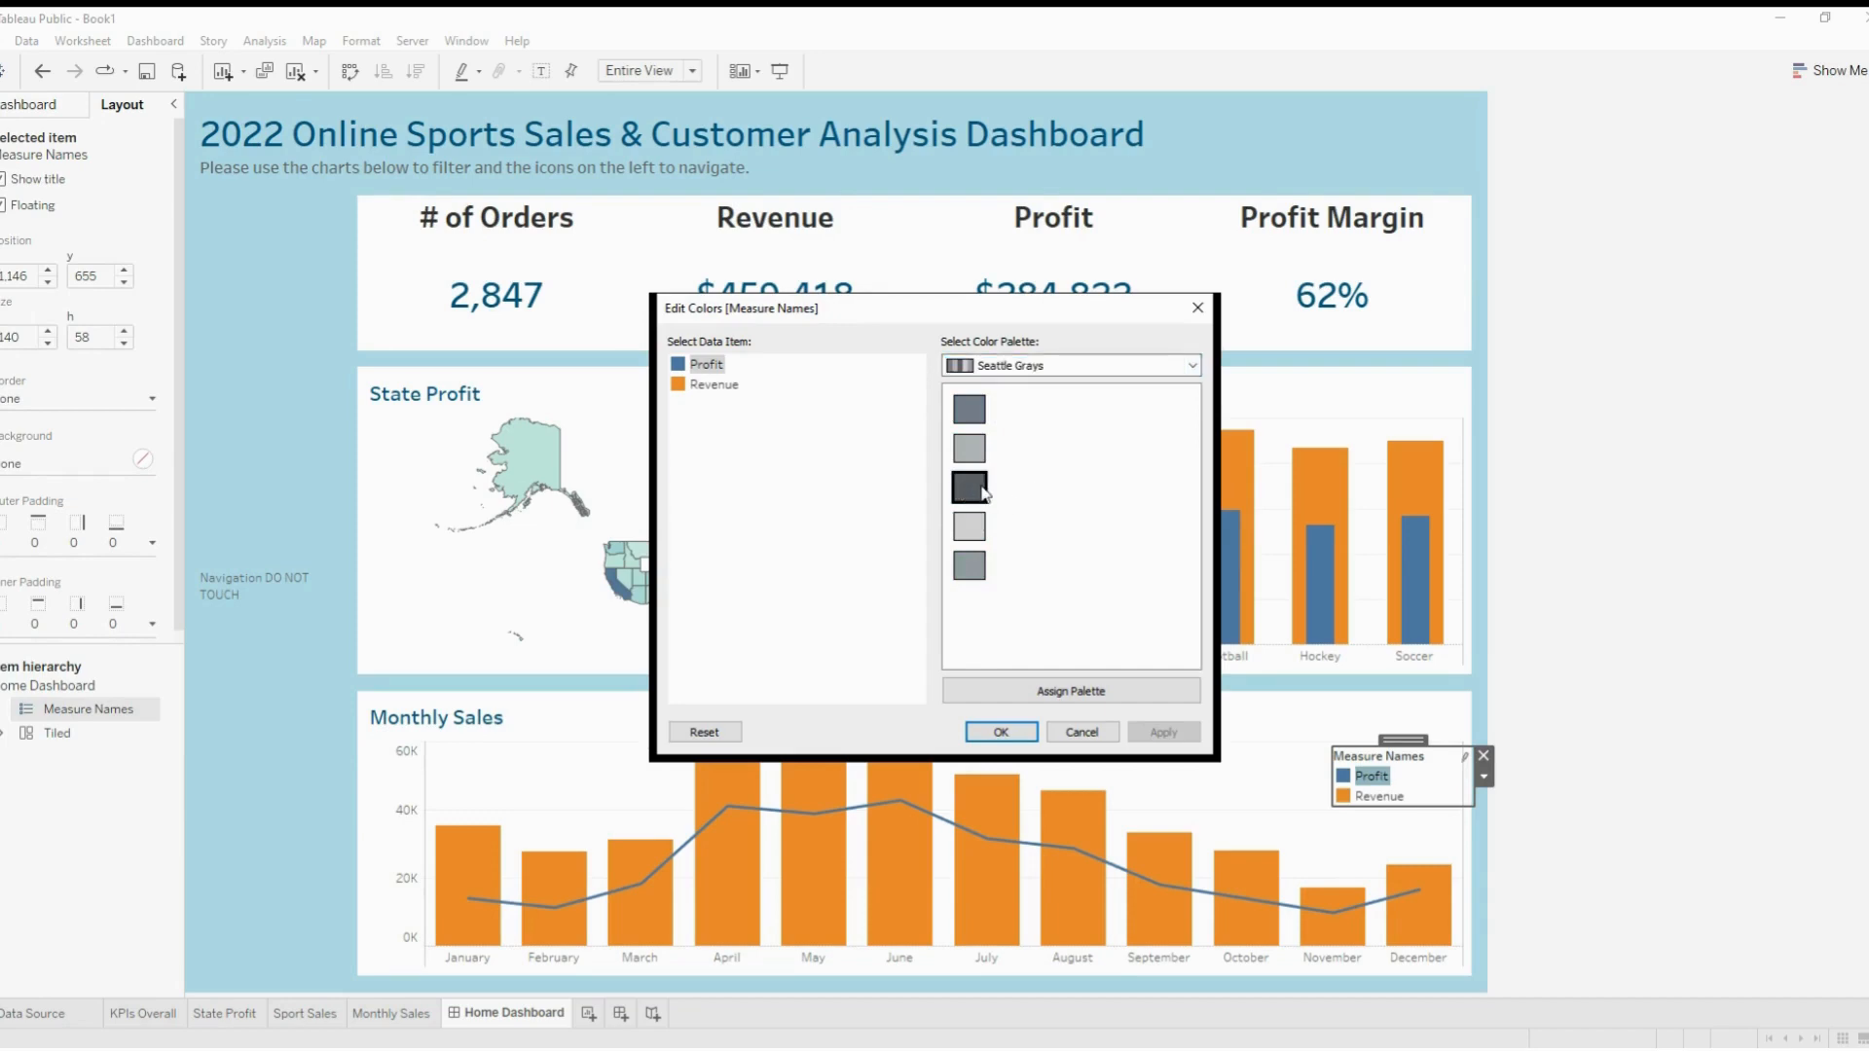
# Recolour the Revenue measure with the teal of the Jewel Bright palette and apply the legend colours
pyautogui.click(727, 386)
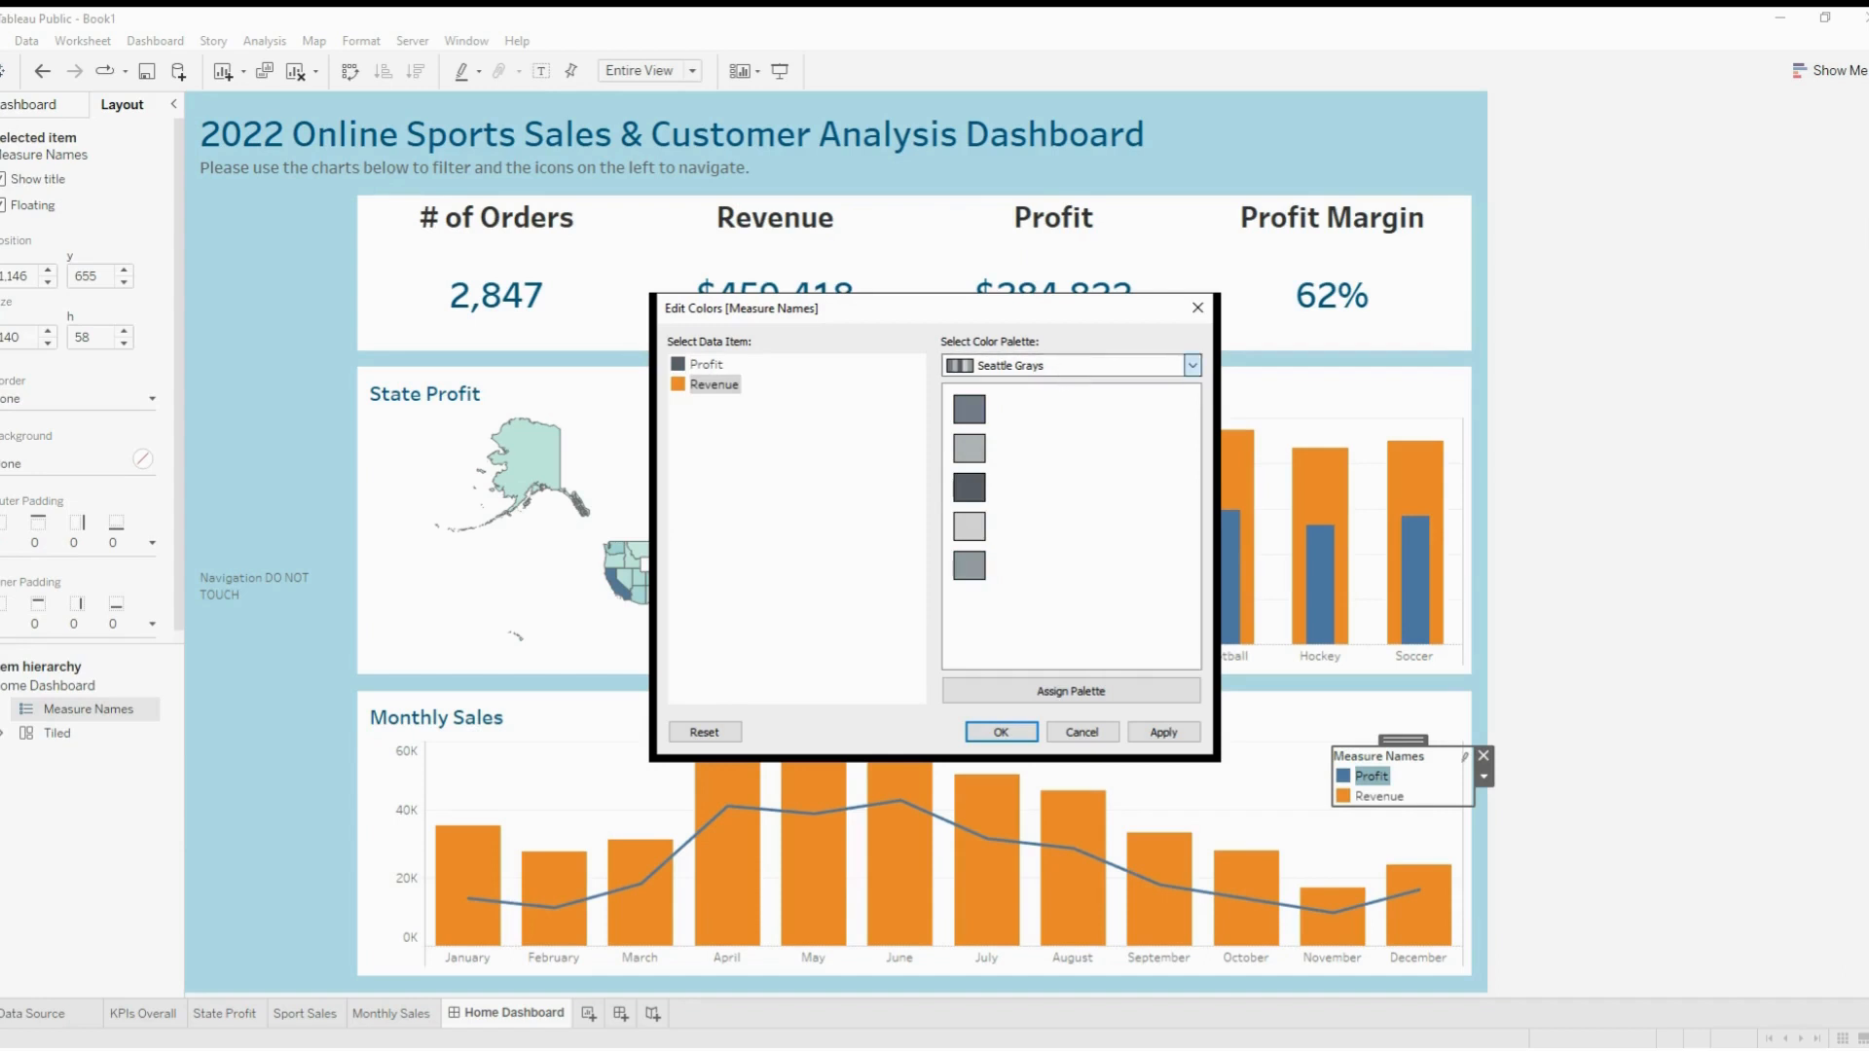
pyautogui.click(1073, 459)
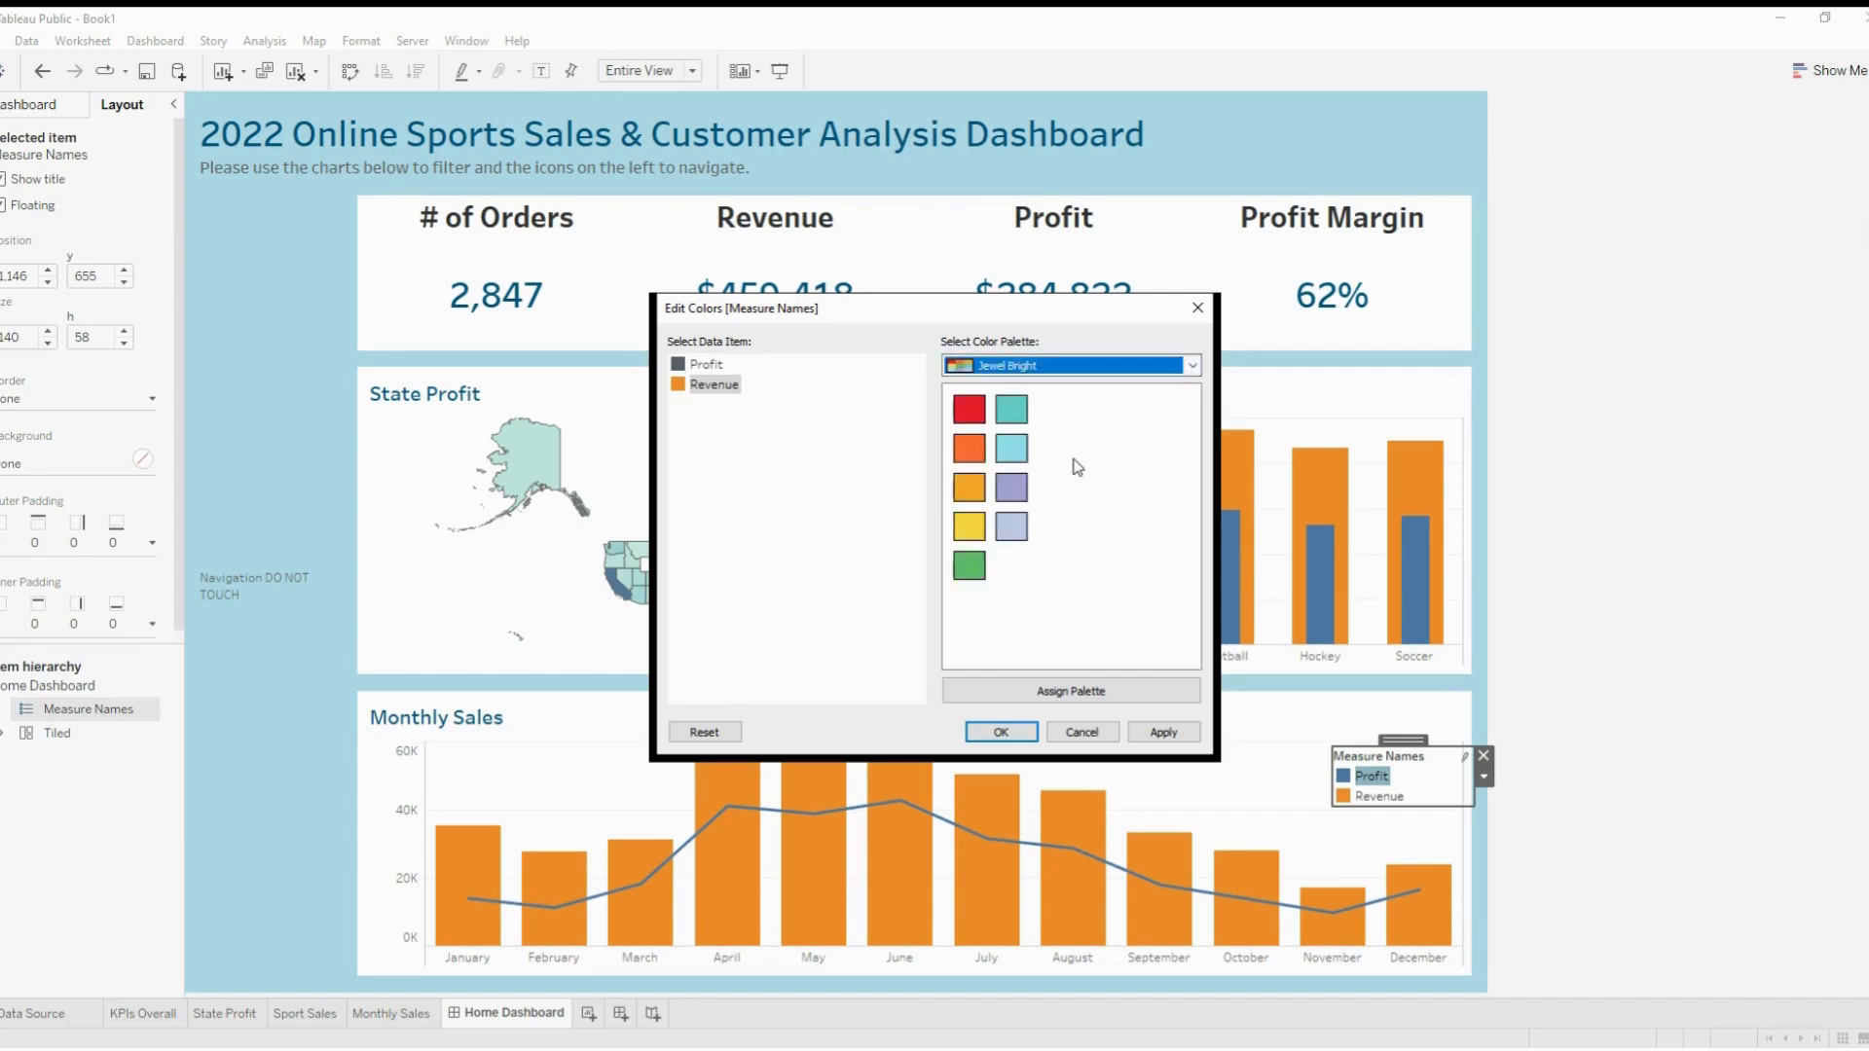
pyautogui.click(1011, 409)
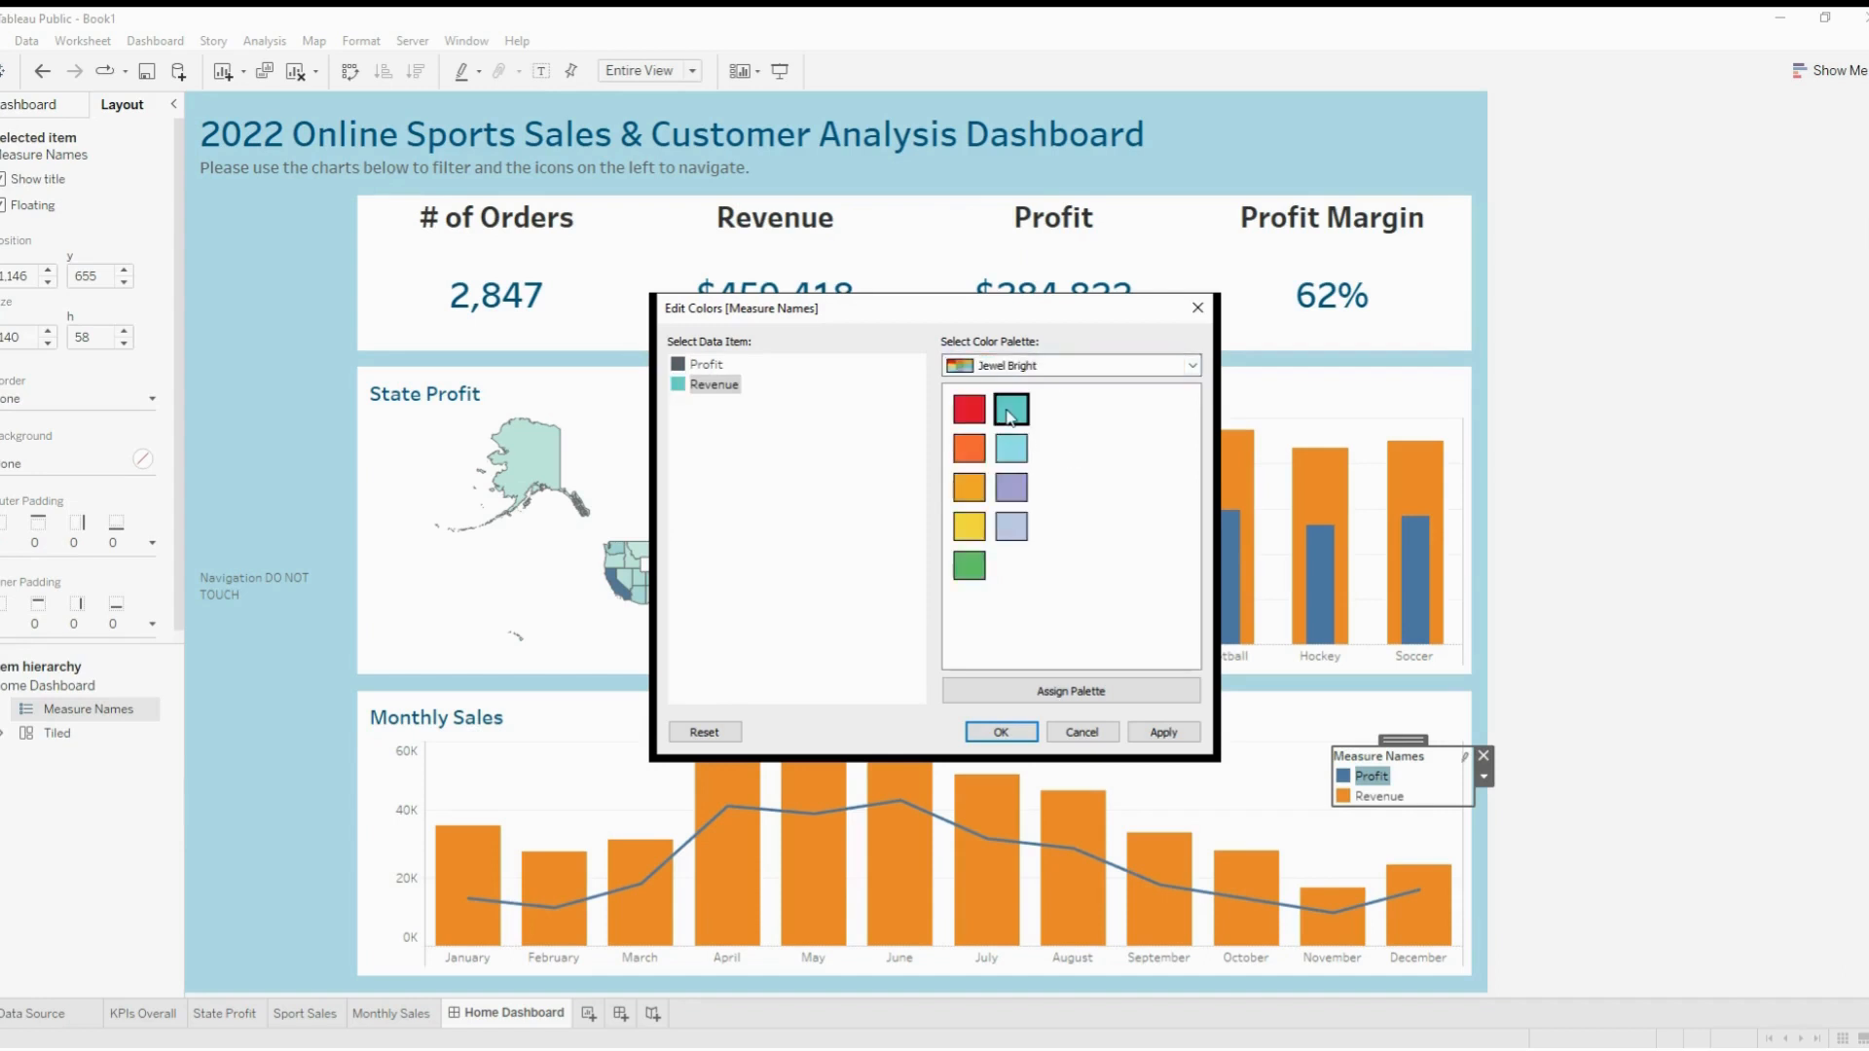
pyautogui.click(1164, 732)
pyautogui.click(1003, 732)
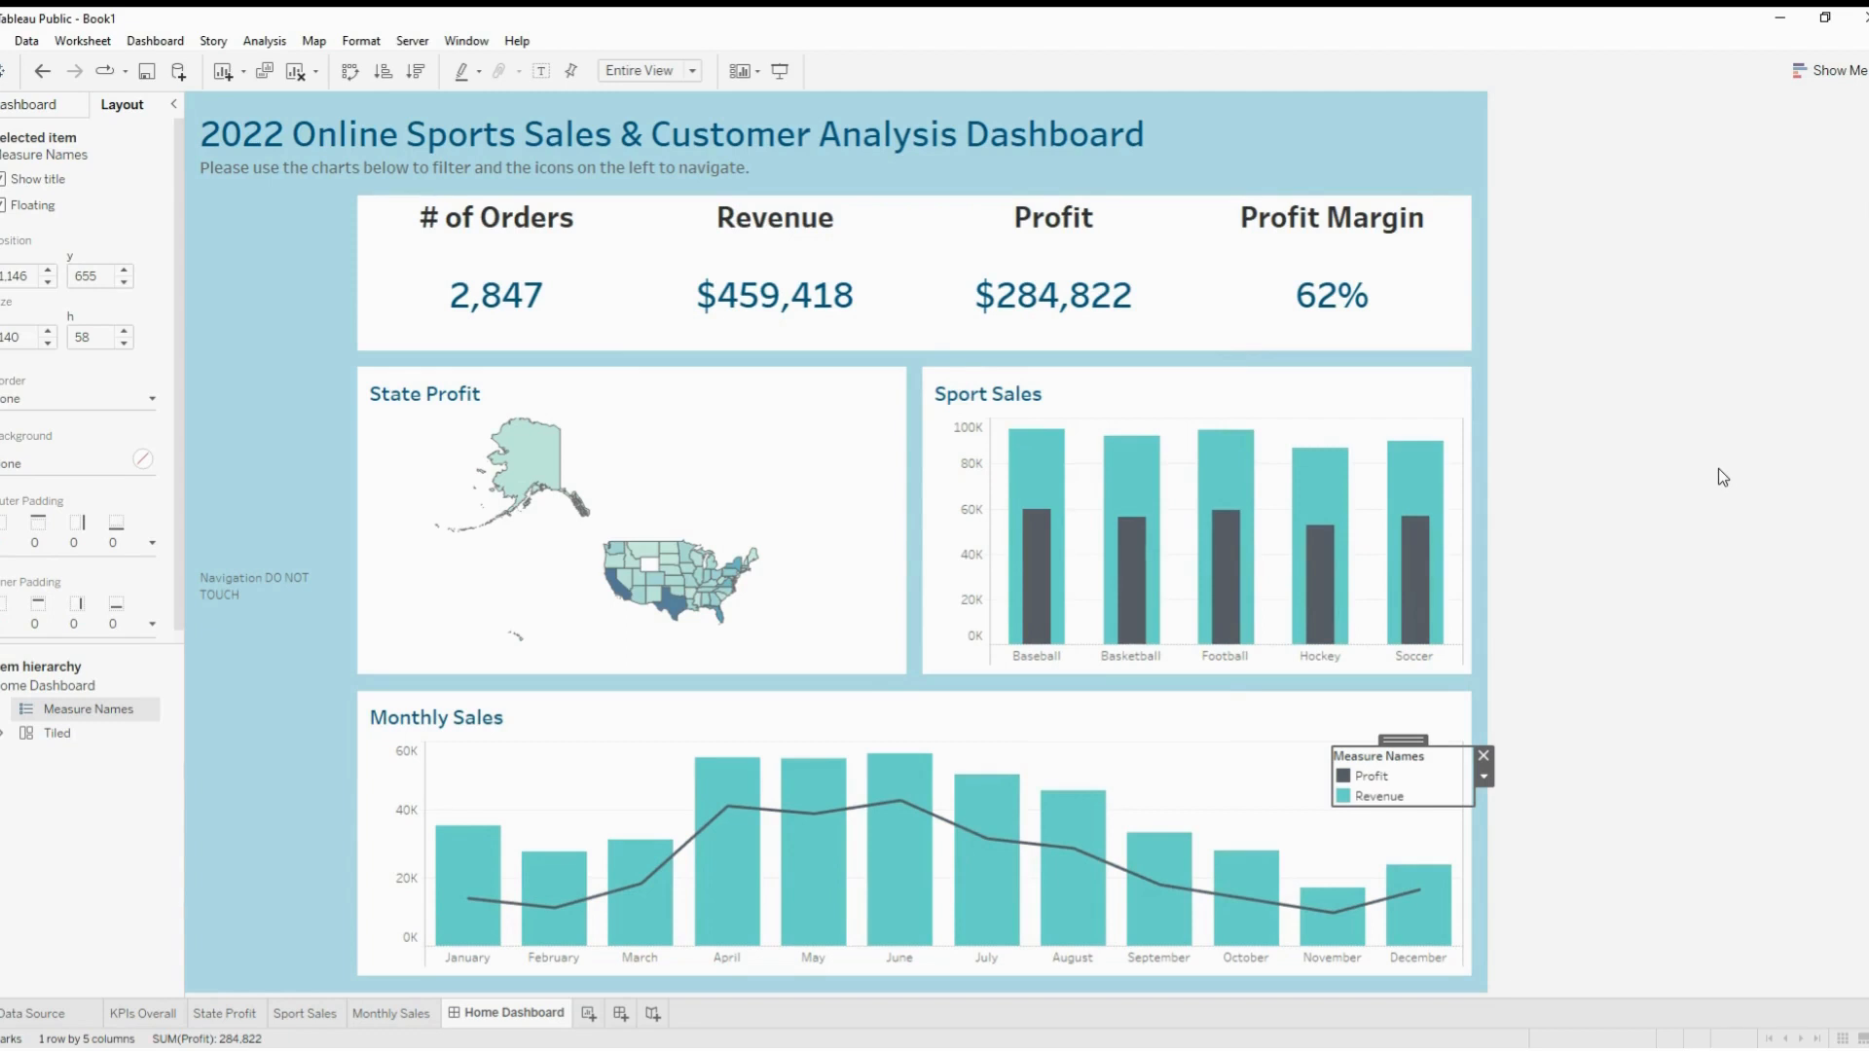
pyautogui.moveTo(1044, 458)
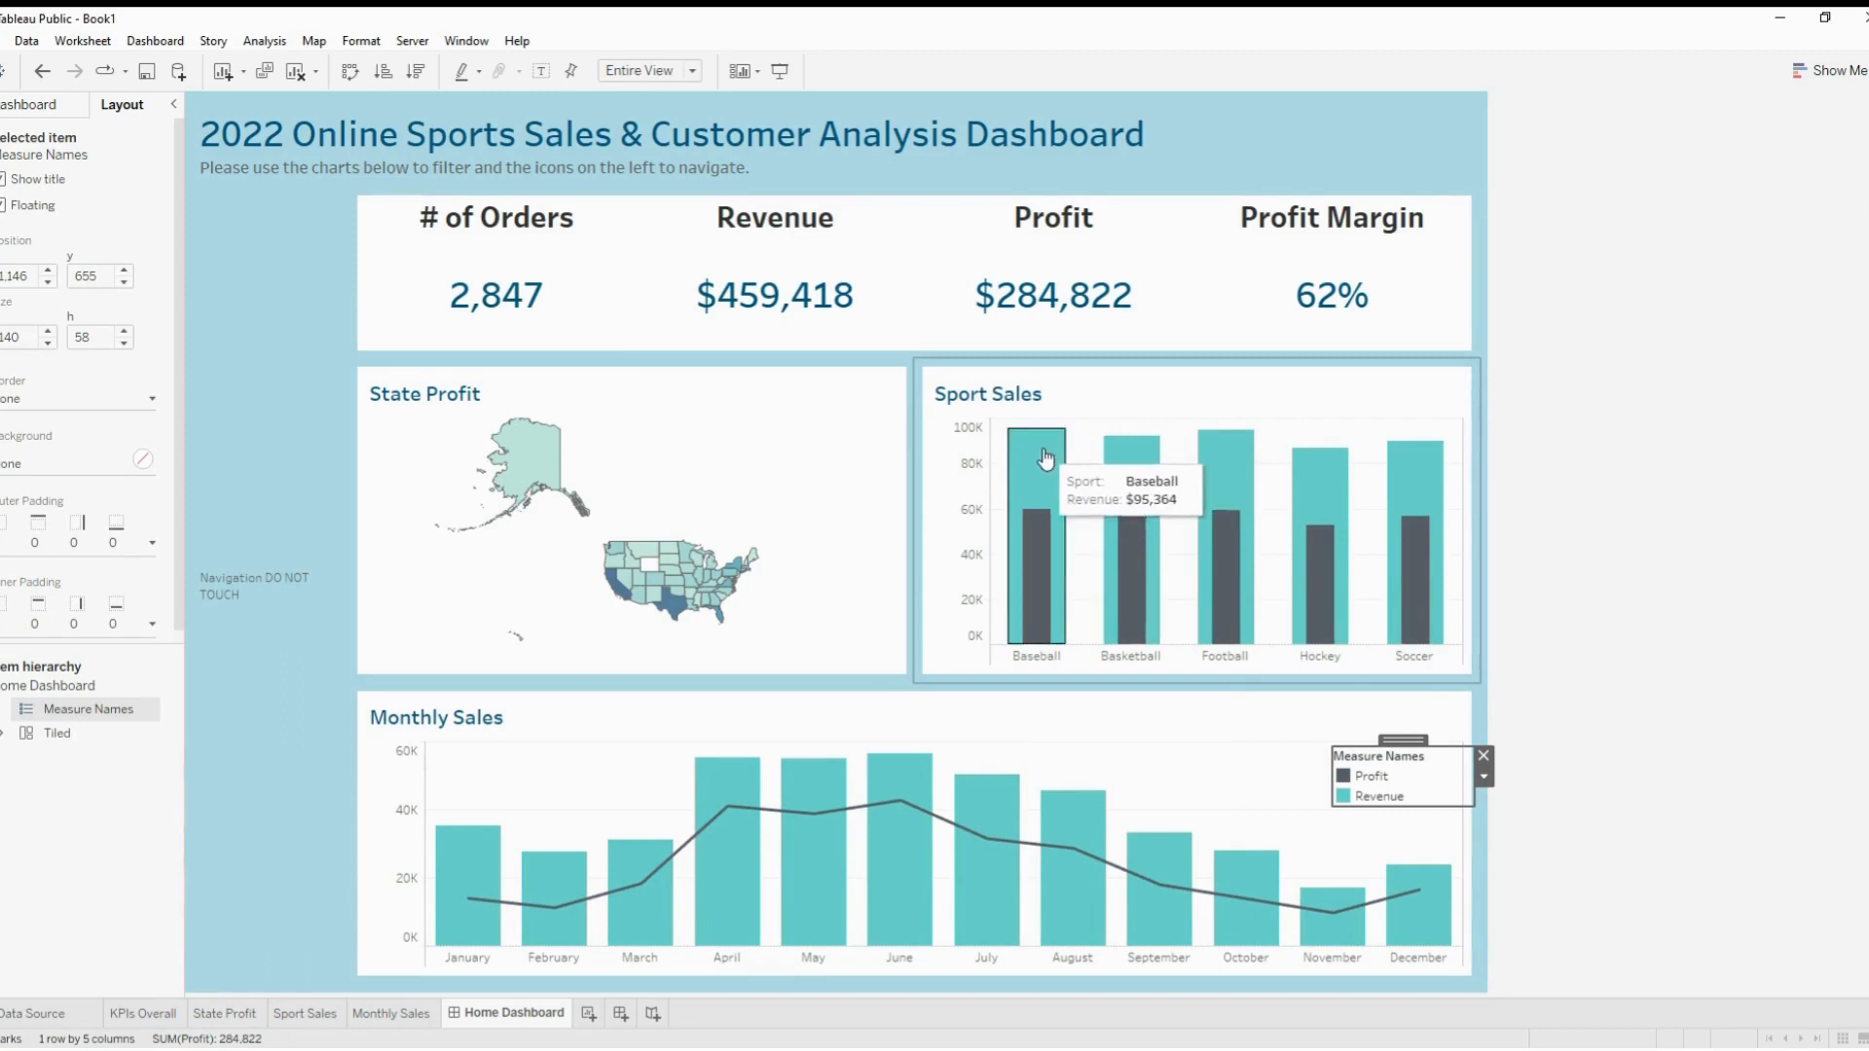
pyautogui.moveTo(1330, 601)
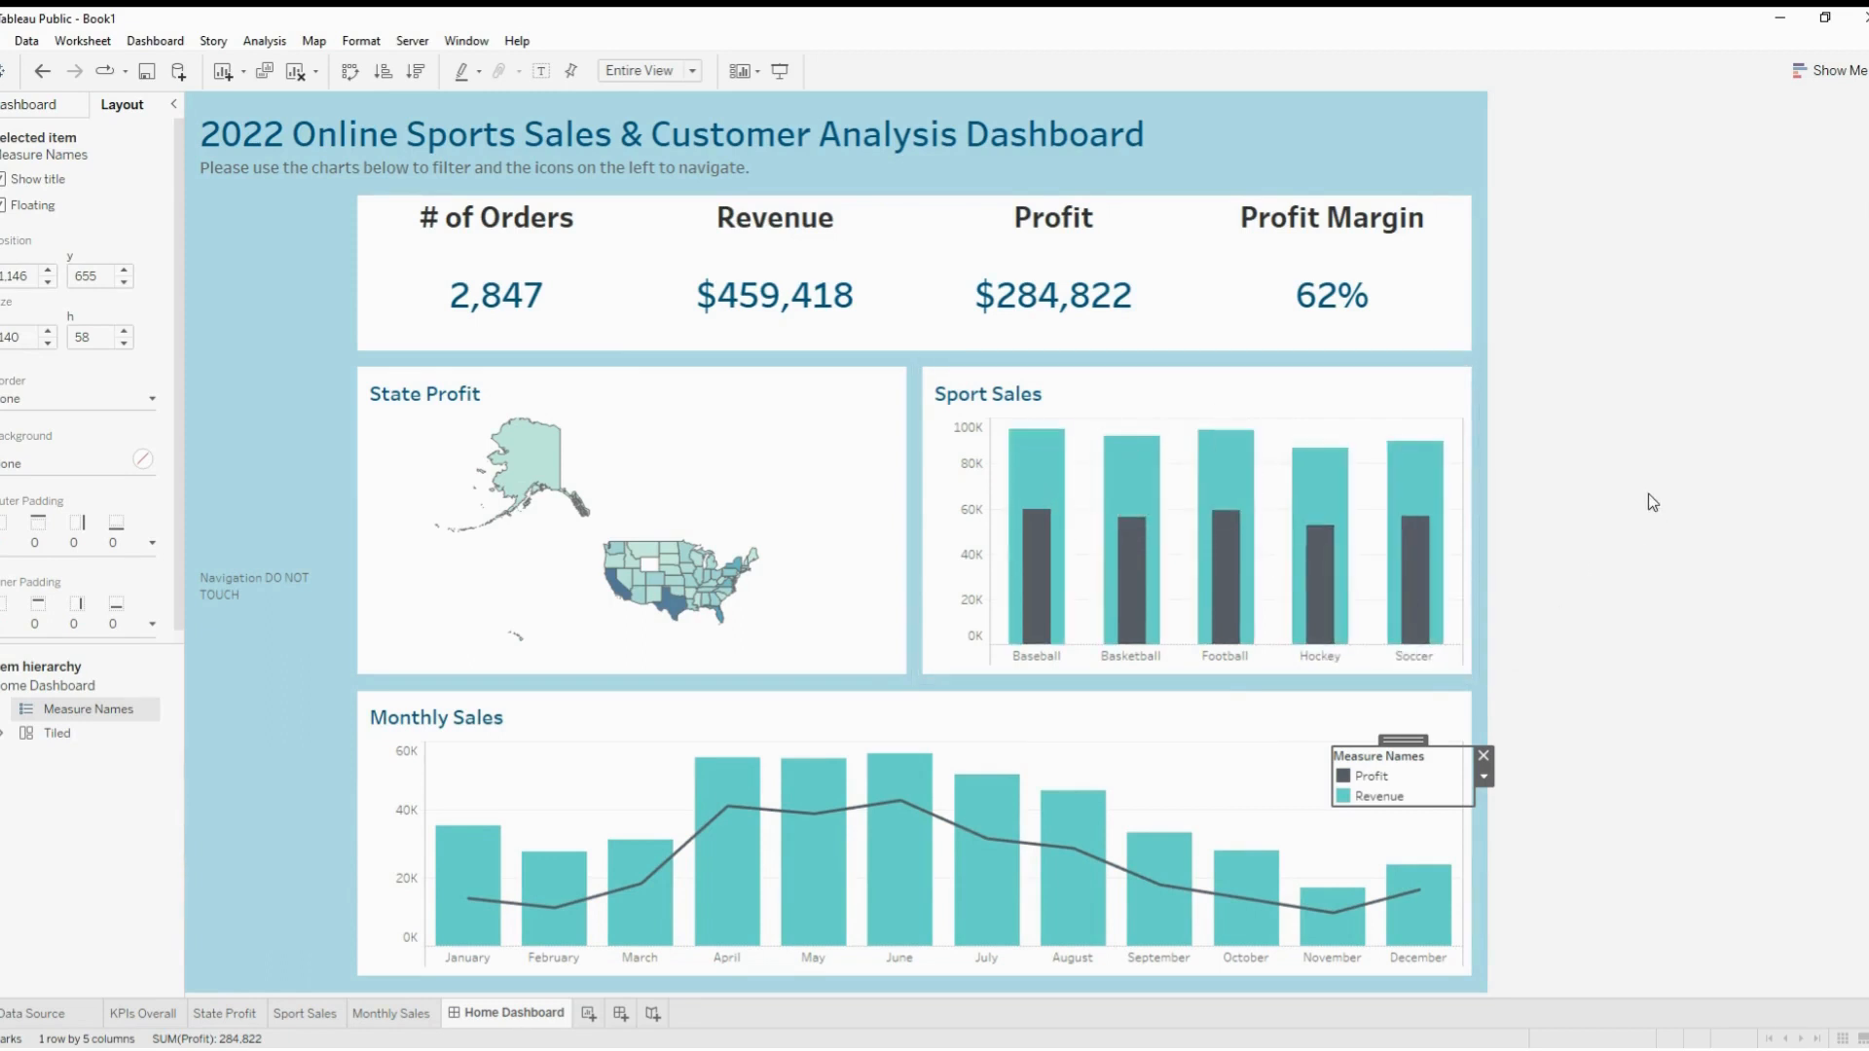
pyautogui.moveTo(1035, 513)
pyautogui.click(1672, 373)
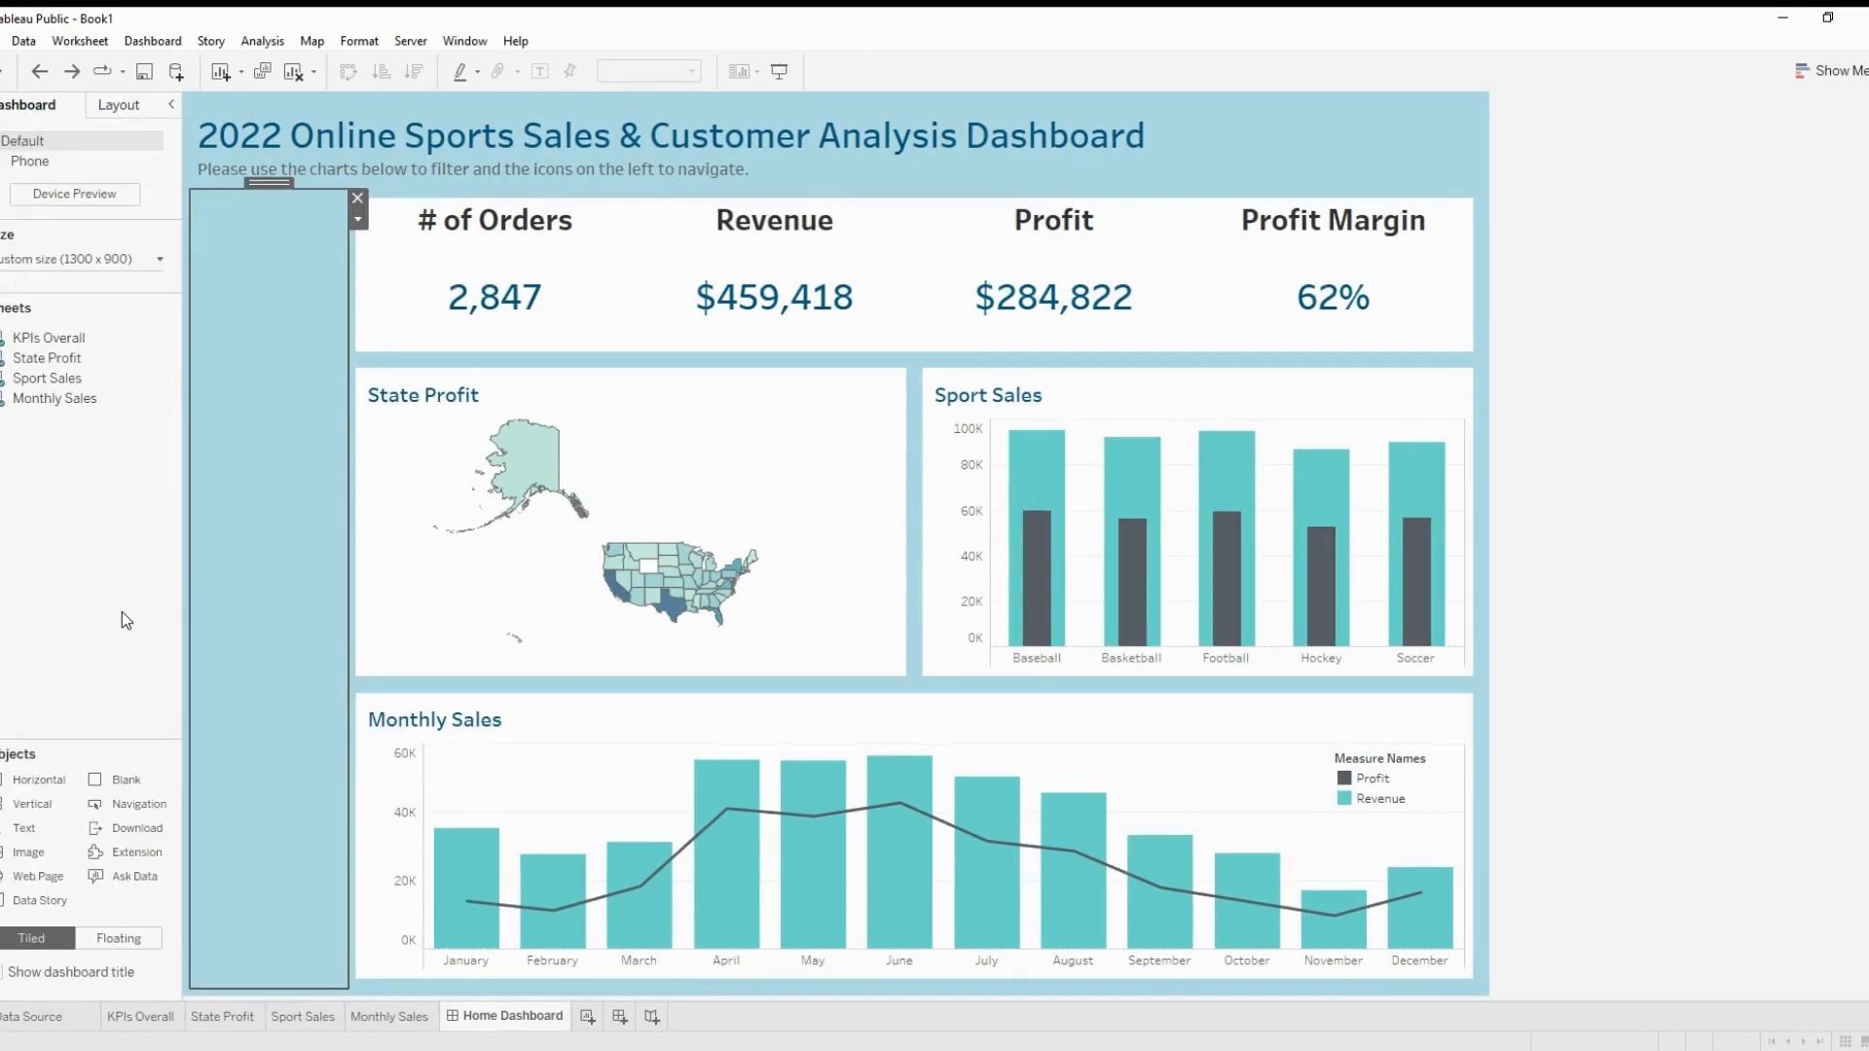
# Replace the dashboard's left placeholder column with a narrow stack of two Navigation buttons and a Download button beneath them
pyautogui.click(357, 198)
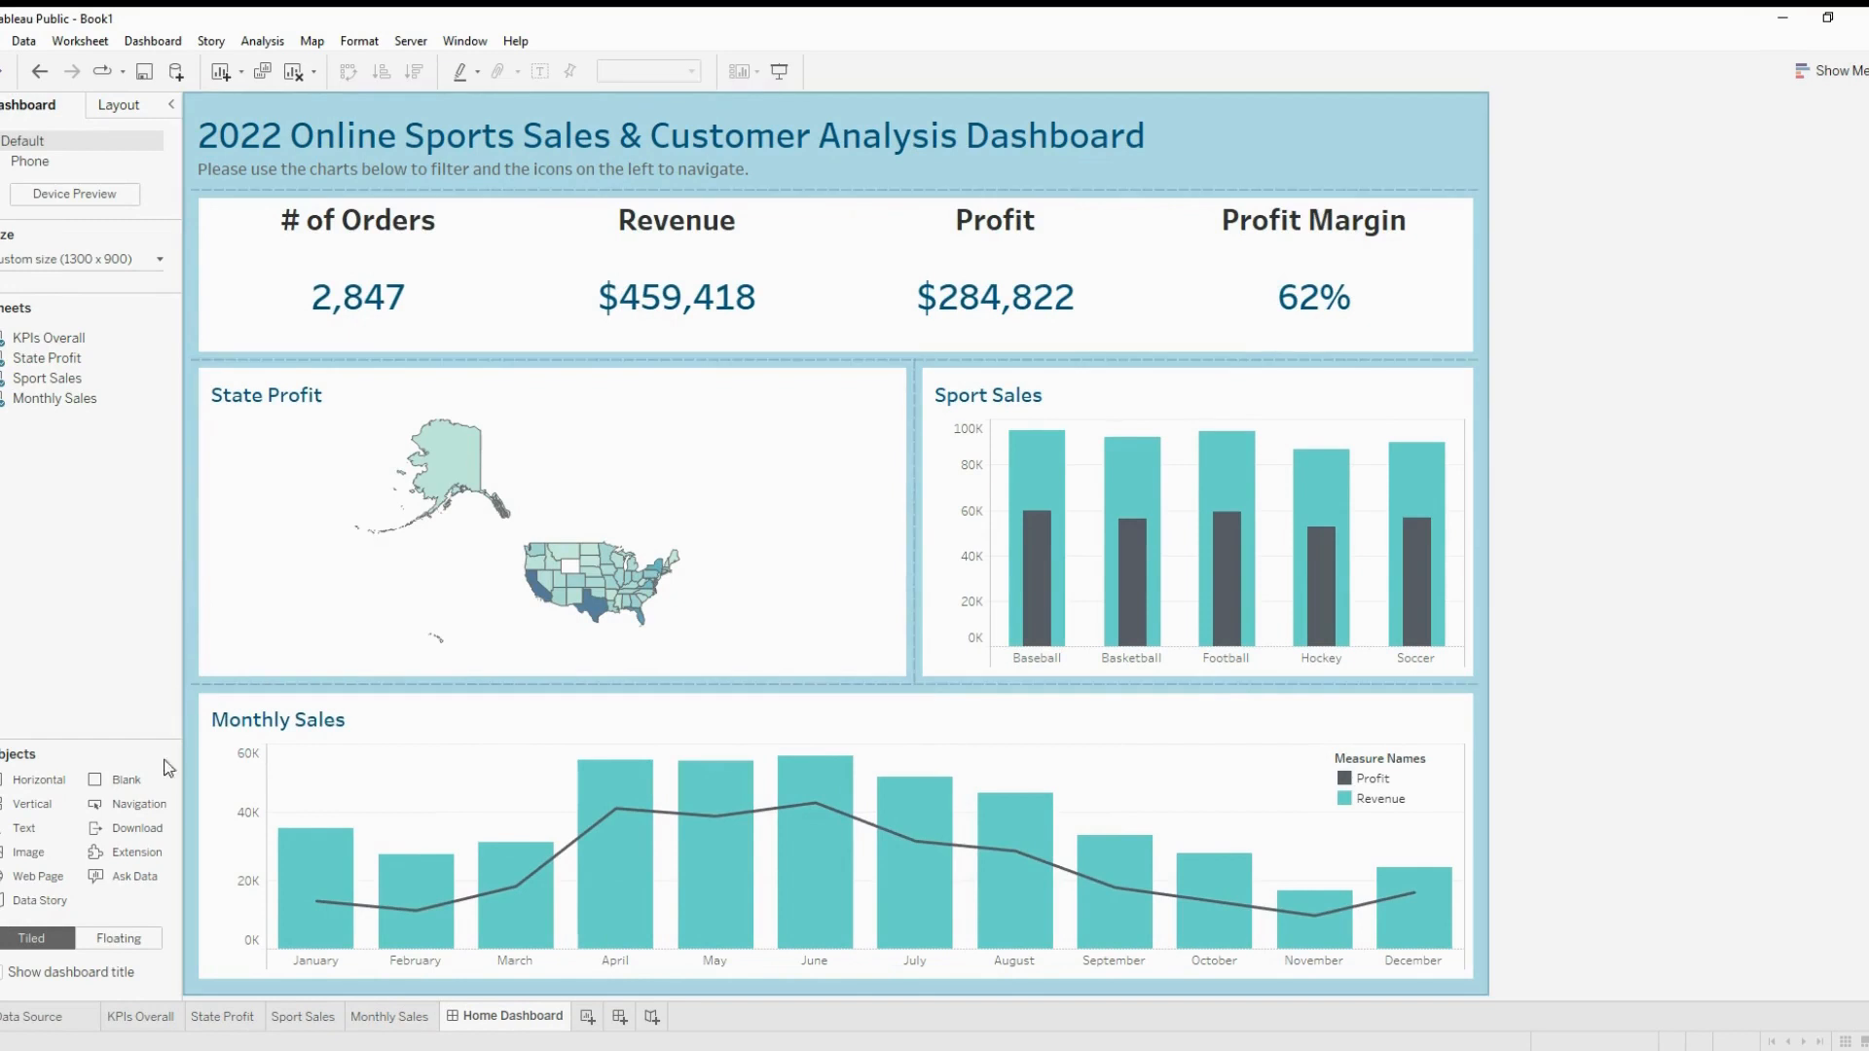
pyautogui.moveTo(138, 802); pyautogui.dragTo(185, 598)
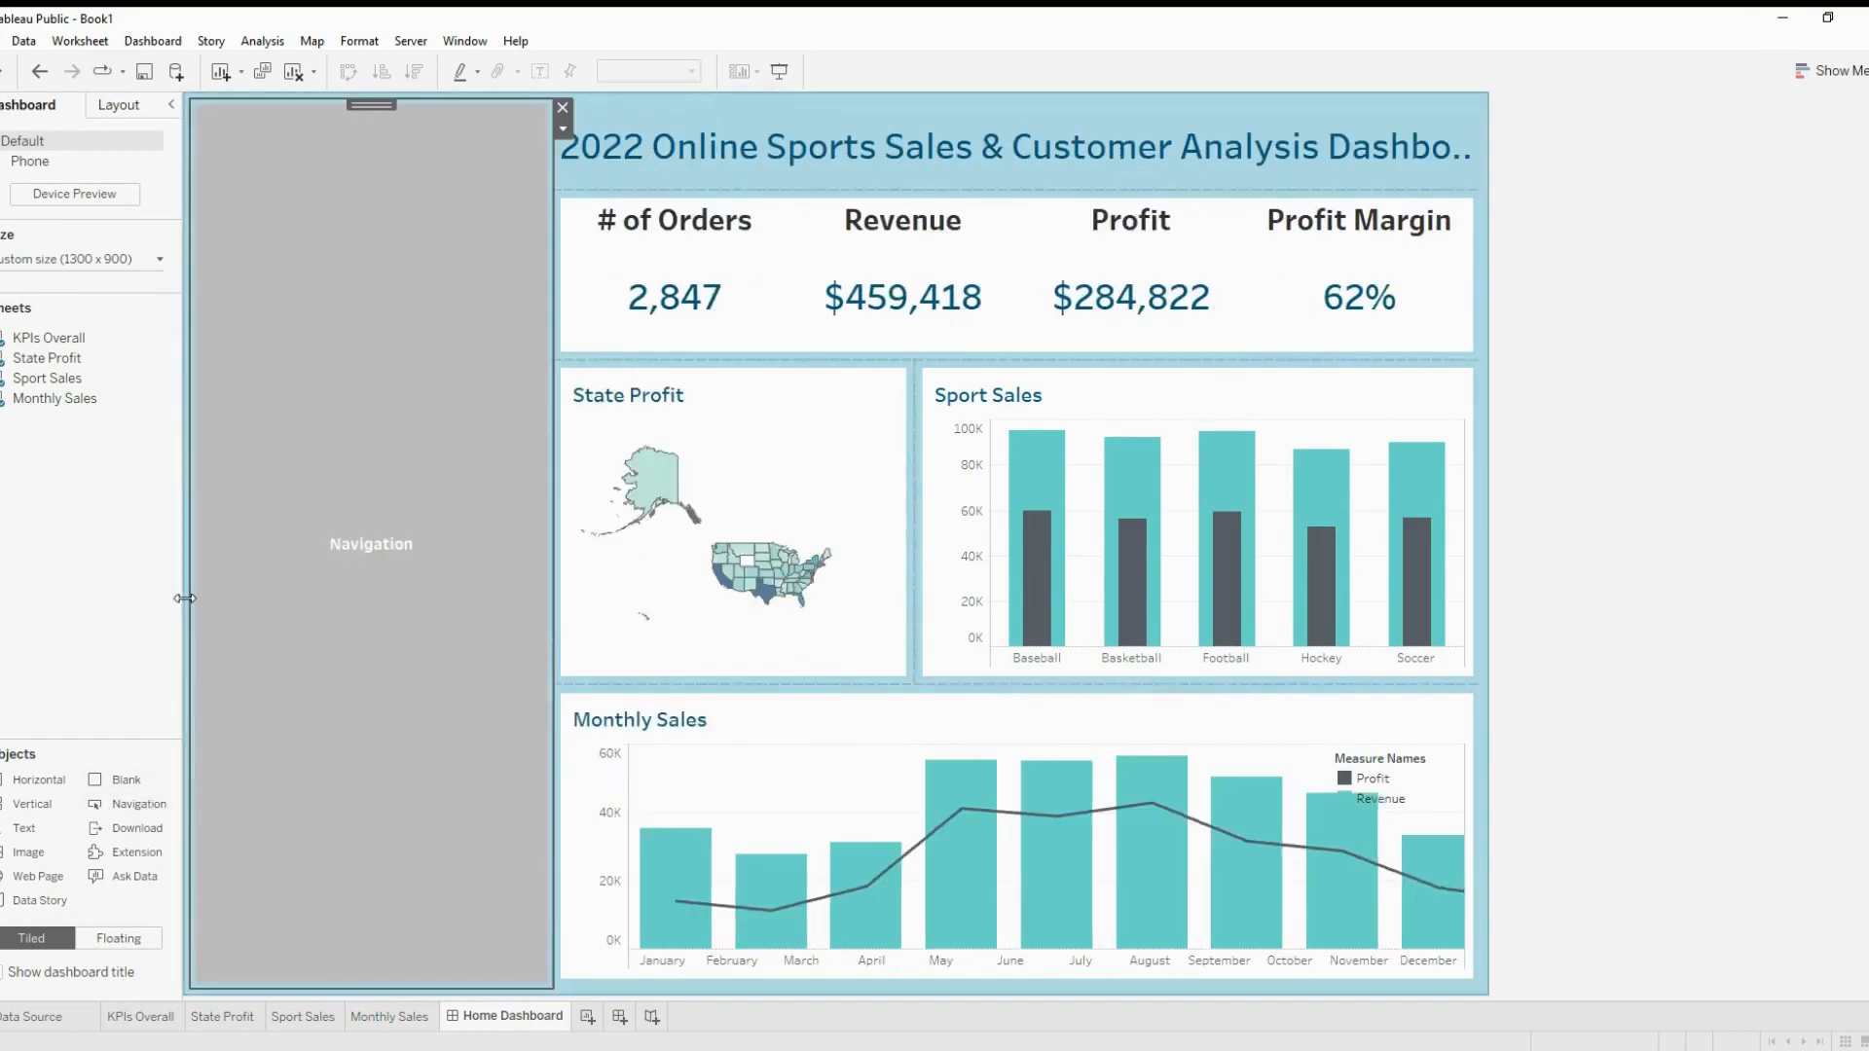
pyautogui.moveTo(545, 542); pyautogui.dragTo(358, 540)
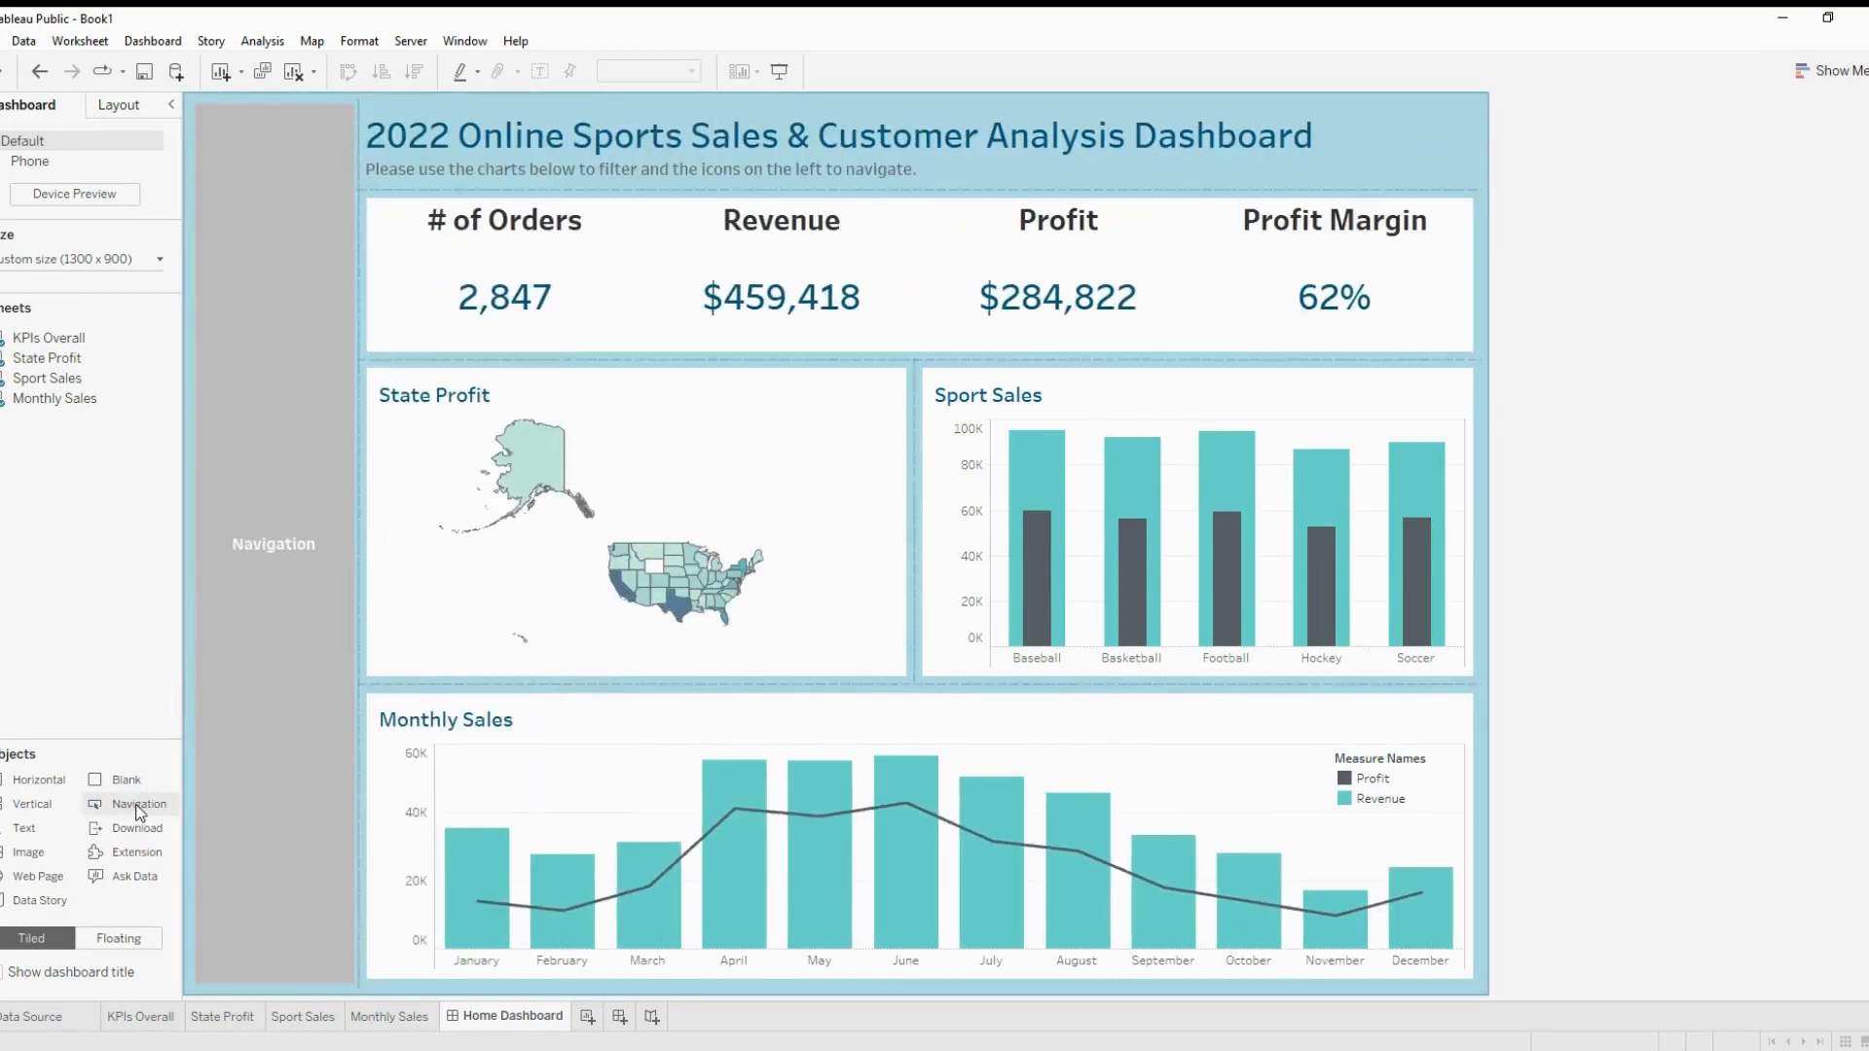
pyautogui.moveTo(136, 815); pyautogui.dragTo(277, 712)
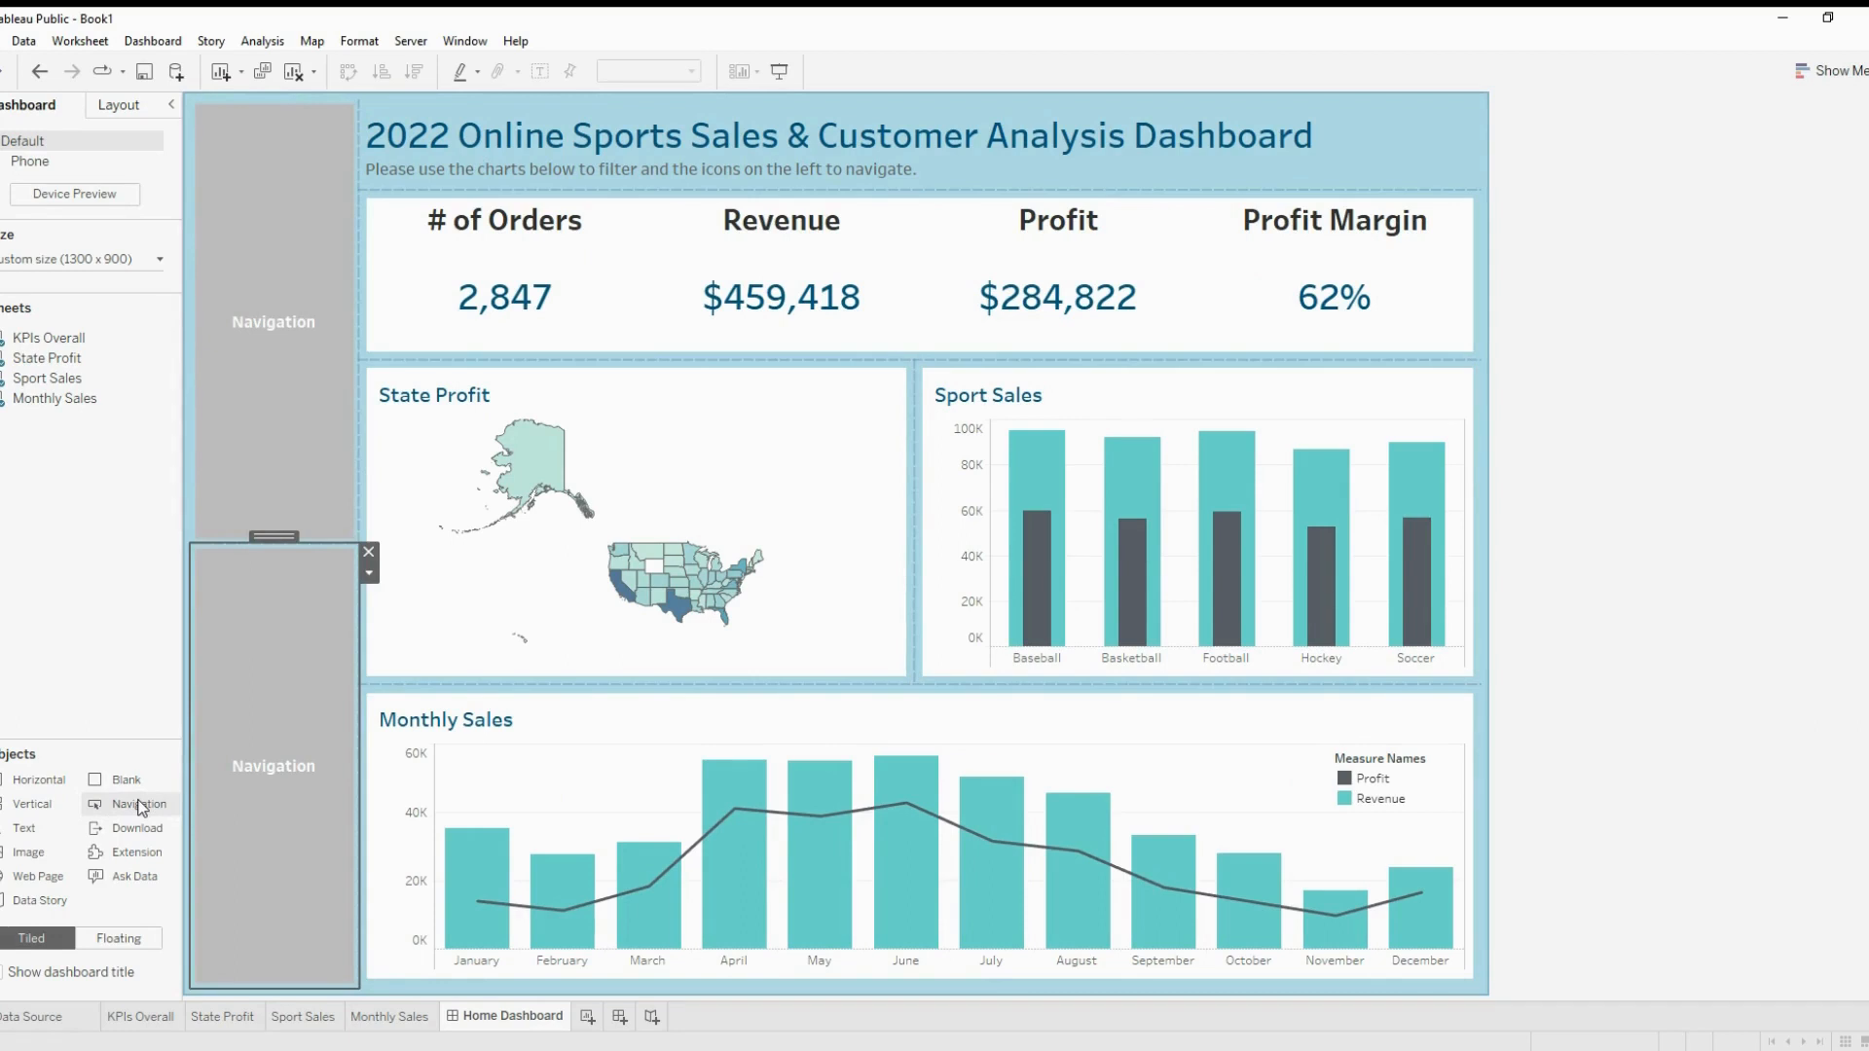
pyautogui.moveTo(136, 827)
pyautogui.mouseDown()
pyautogui.moveTo(313, 861)
pyautogui.moveTo(292, 893)
pyautogui.mouseUp()
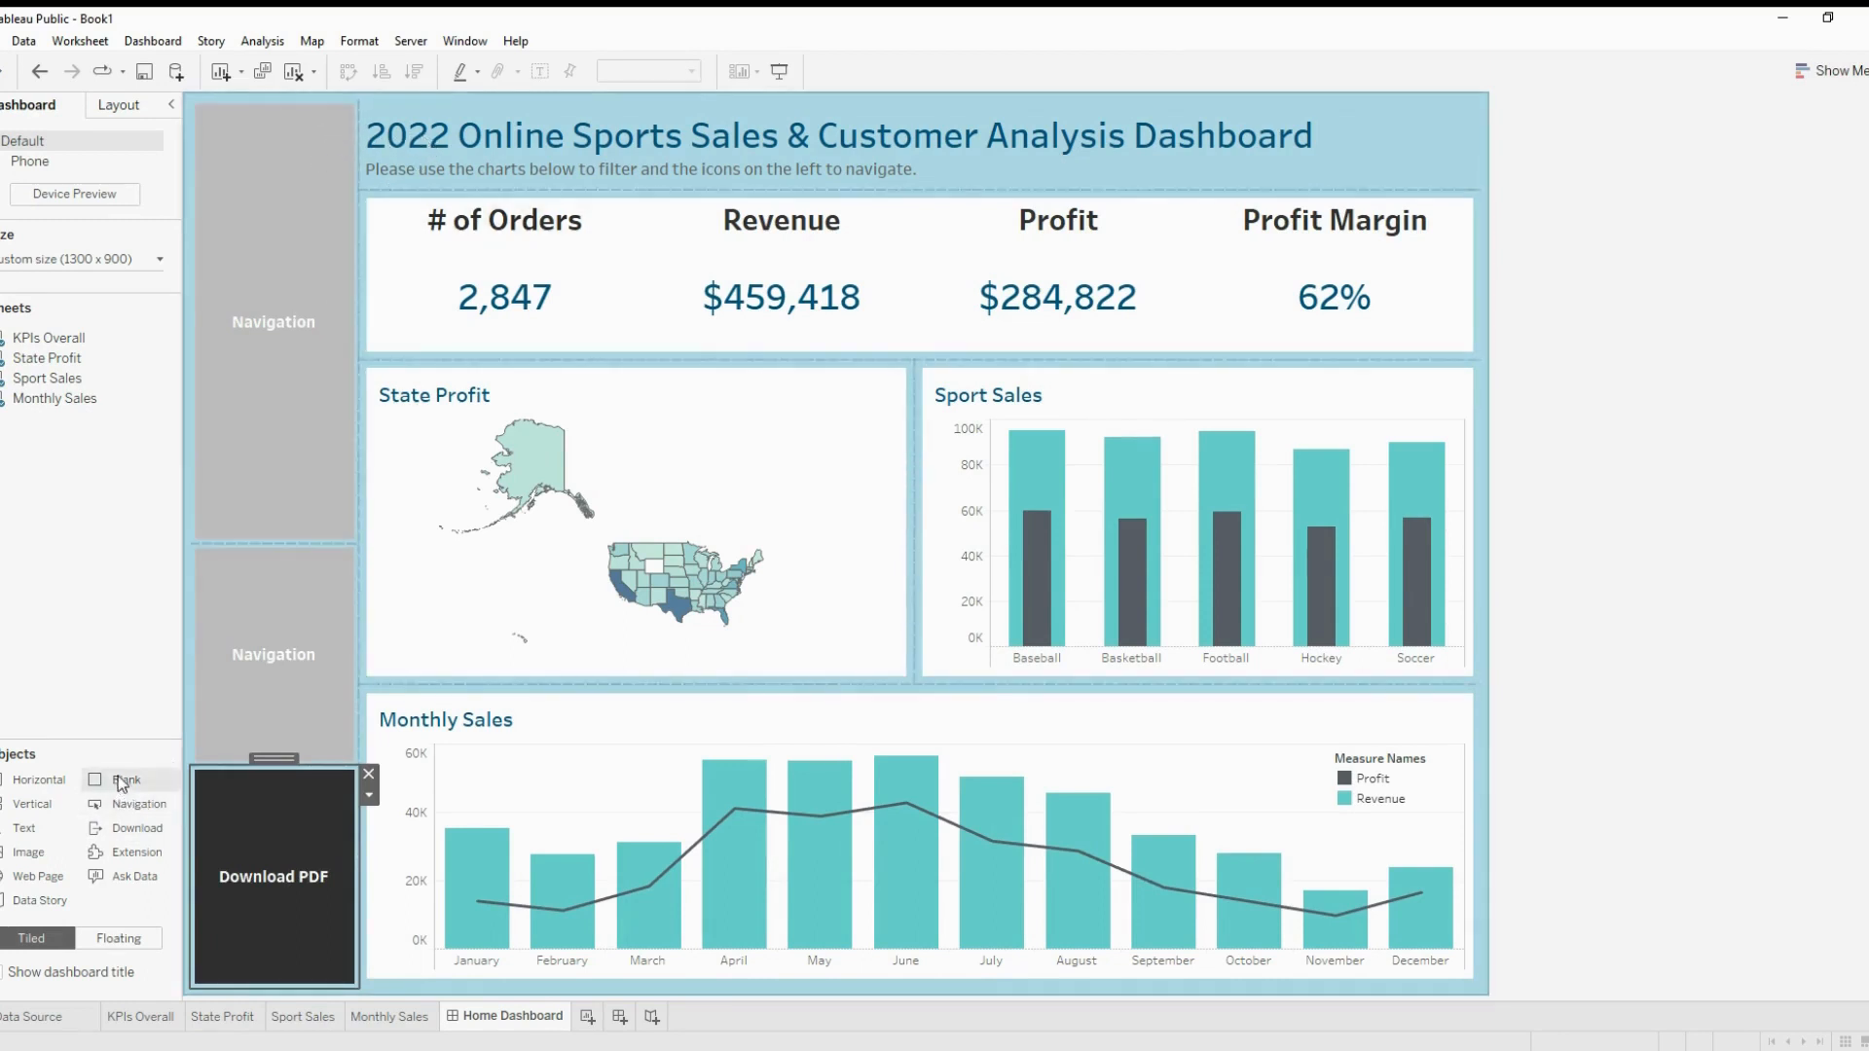
# Add a Blank at header height above the first Navigation button, plus Blank spacers between the buttons and below the Download button
pyautogui.moveTo(119, 779); pyautogui.dragTo(285, 157)
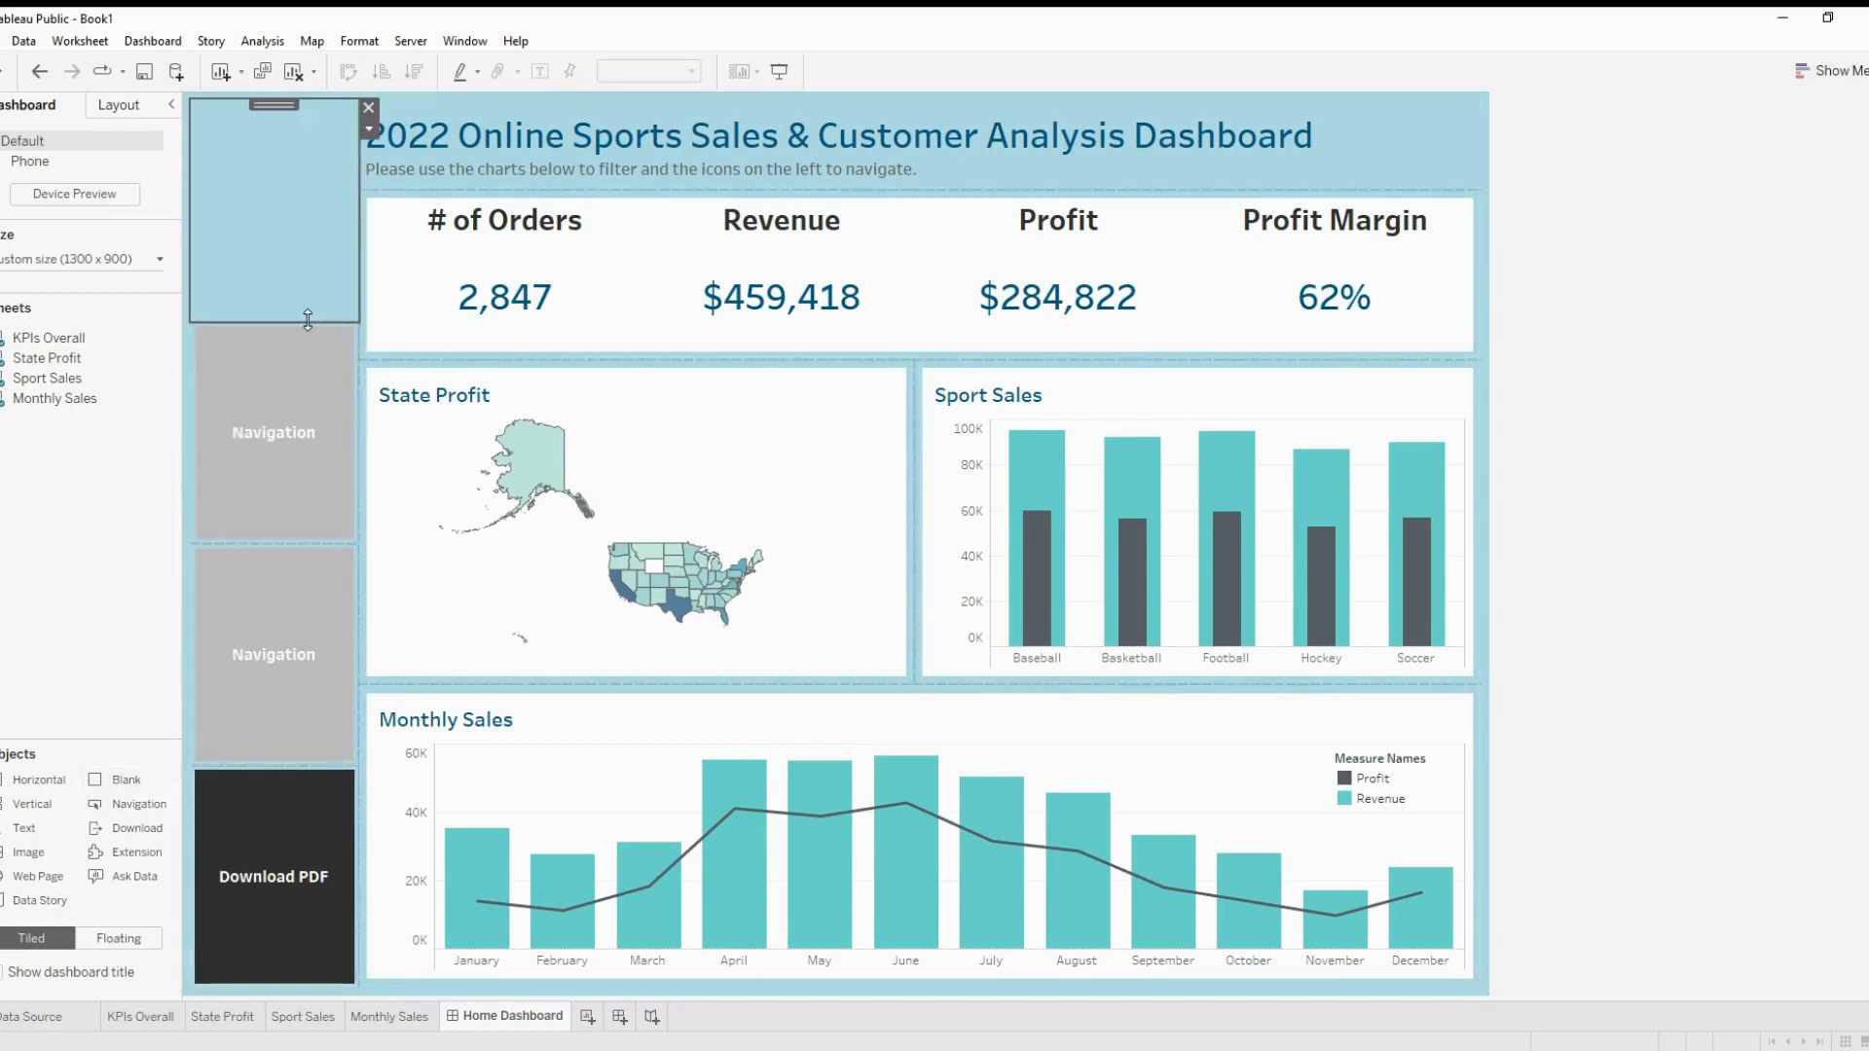
pyautogui.moveTo(312, 323); pyautogui.dragTo(327, 193)
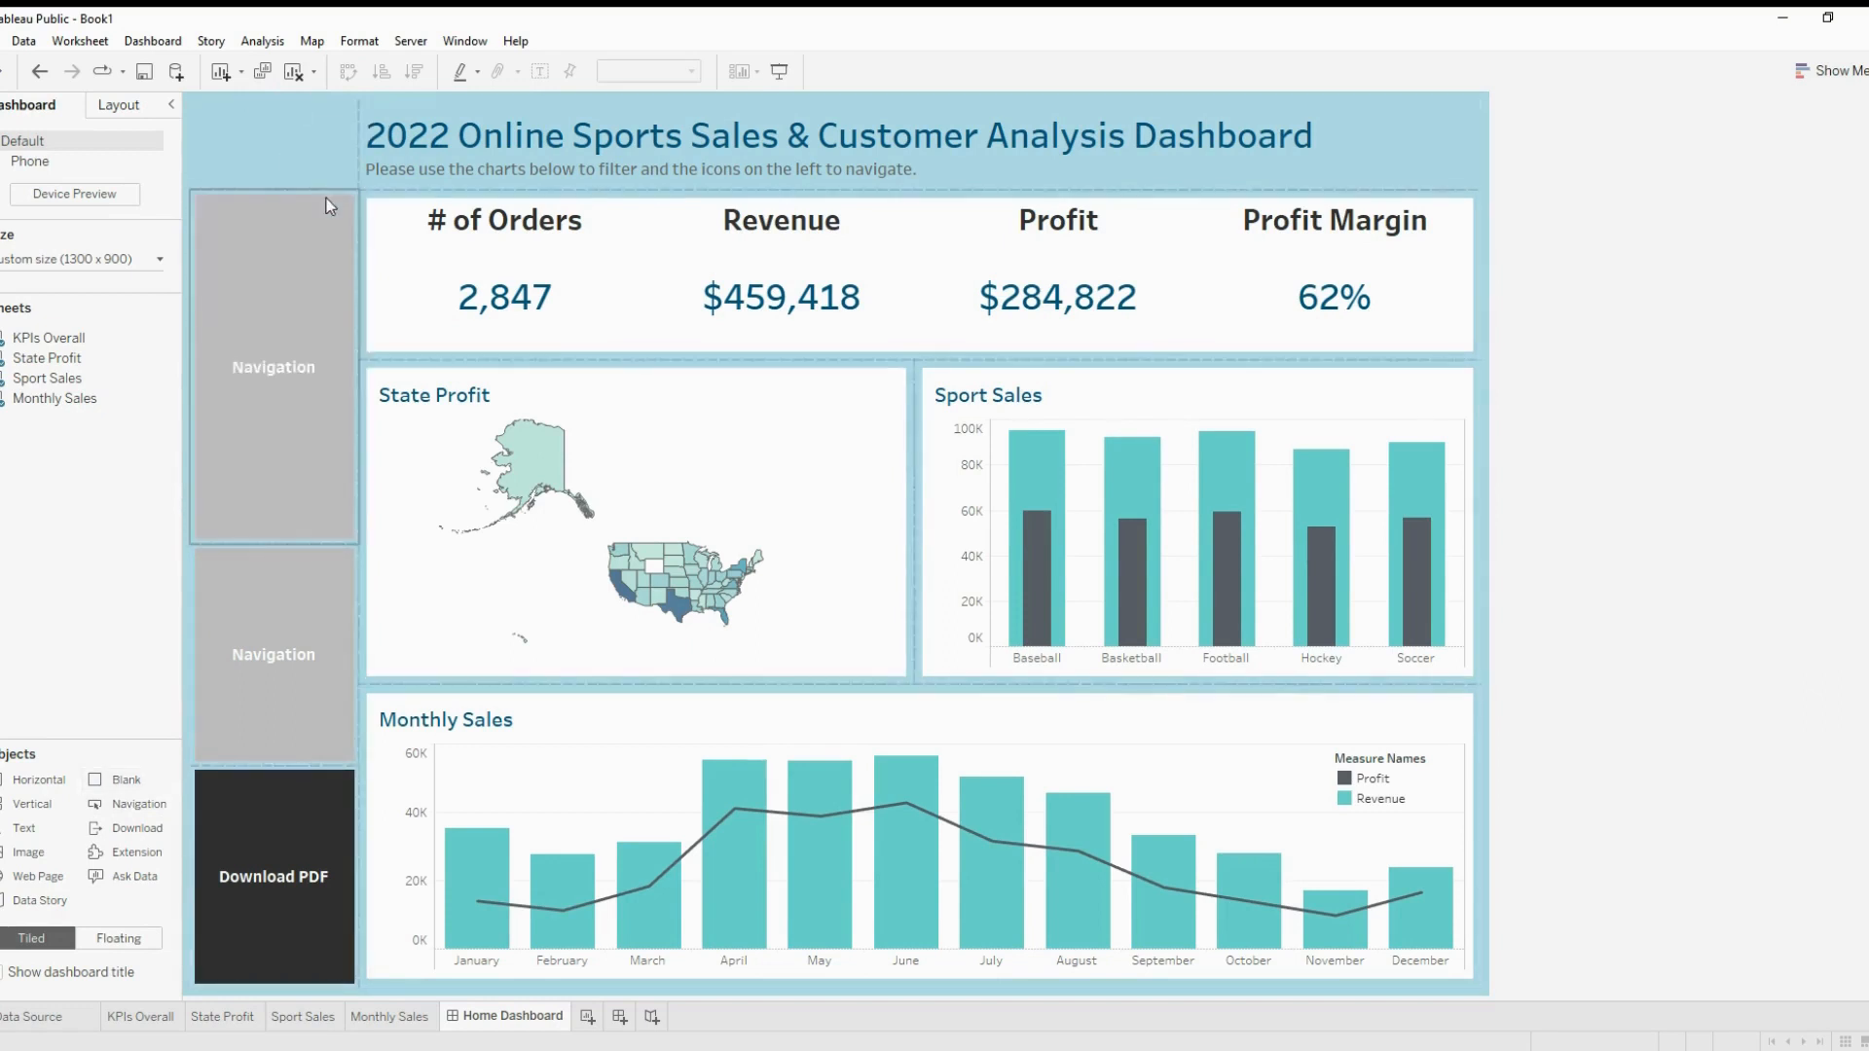
pyautogui.moveTo(125, 829); pyautogui.dragTo(300, 531)
pyautogui.moveTo(127, 779); pyautogui.dragTo(297, 783)
pyautogui.moveTo(130, 783); pyautogui.dragTo(305, 772)
# Adjust the heights of the spacers and buttons in the navigation column so the three buttons are roughly equal in size and evenly spaced
pyautogui.click(326, 553)
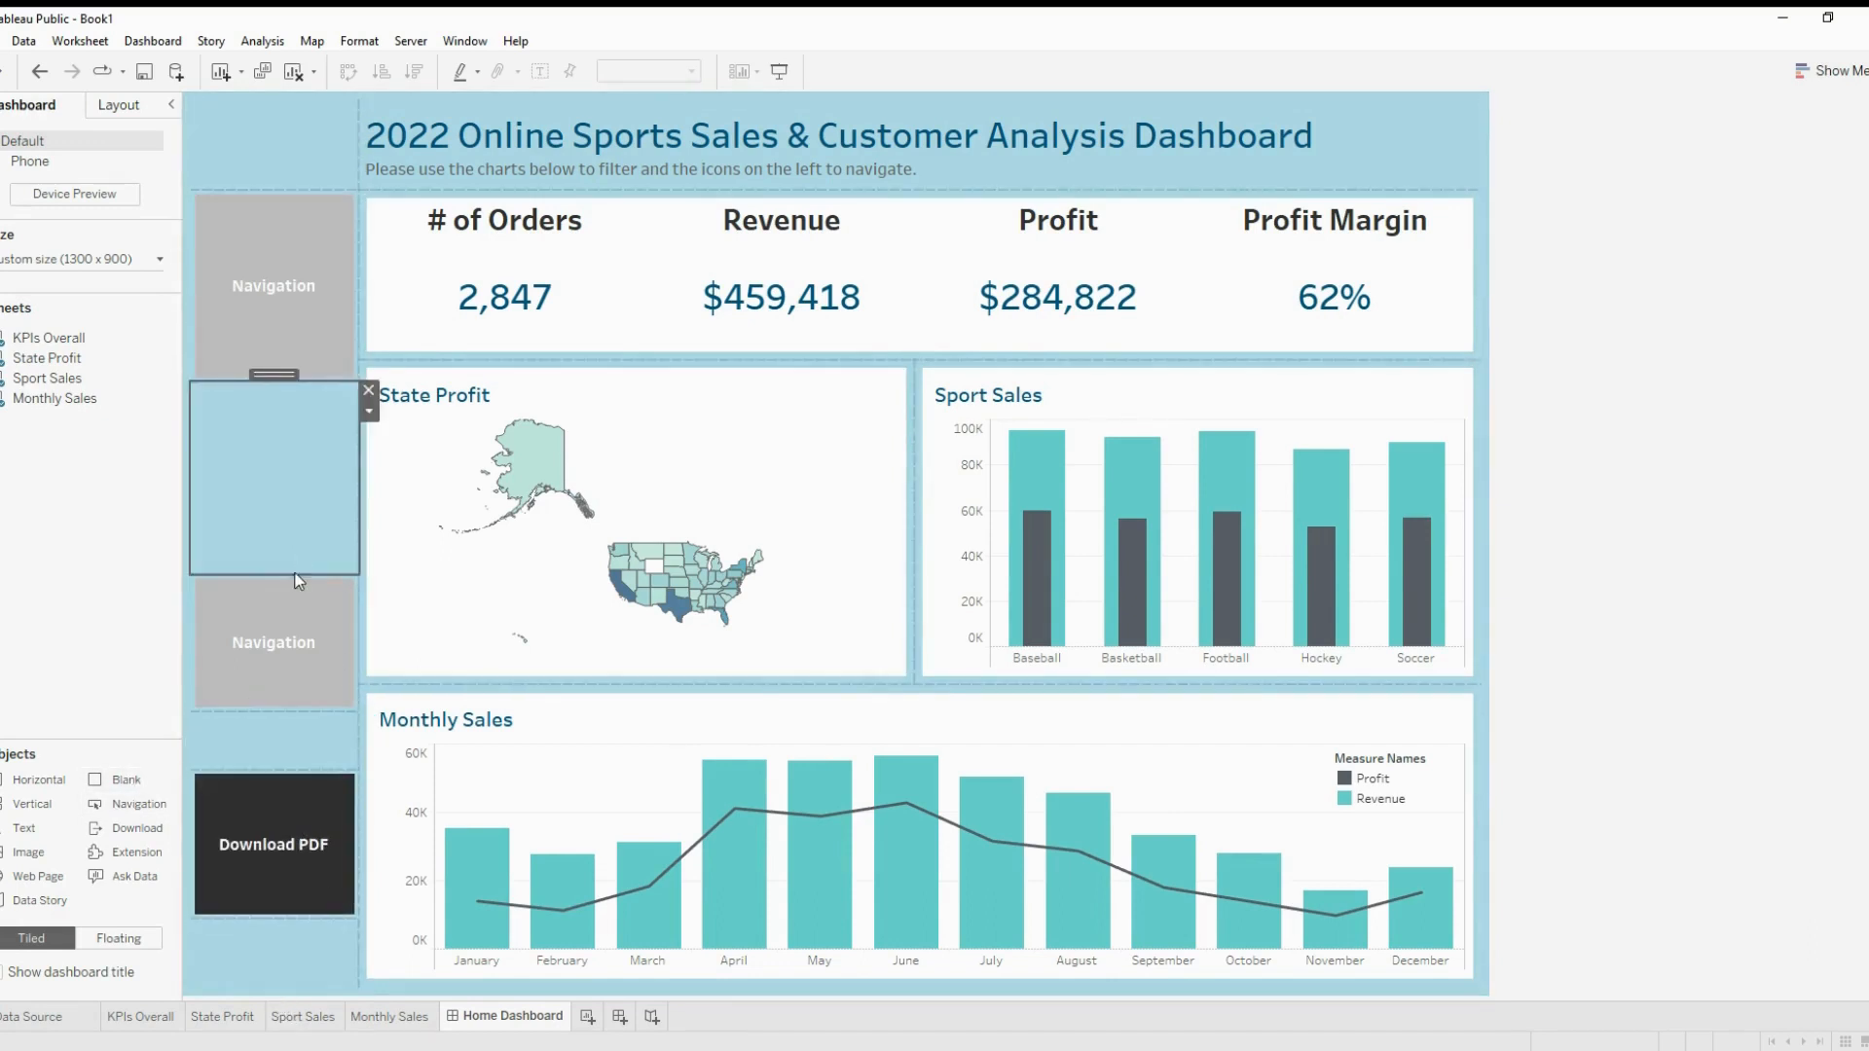
pyautogui.moveTo(297, 576); pyautogui.dragTo(297, 484)
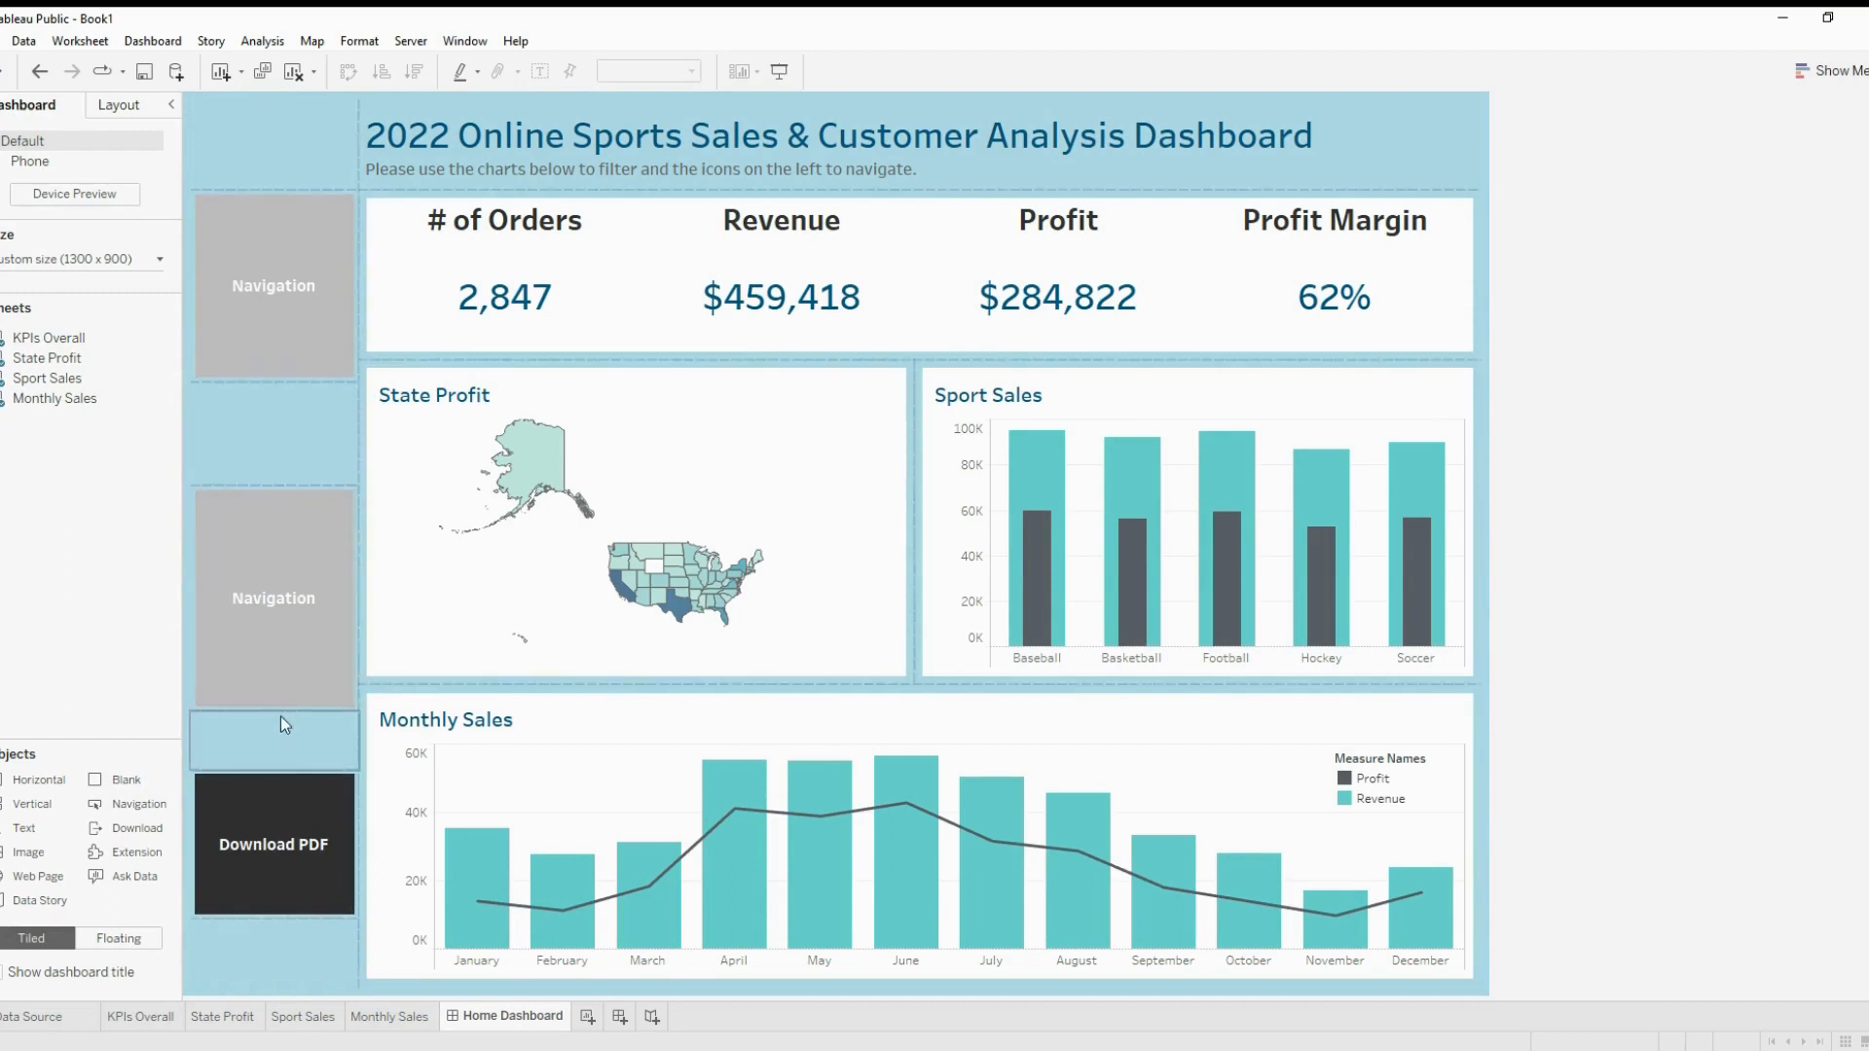
pyautogui.moveTo(280, 710); pyautogui.dragTo(292, 651)
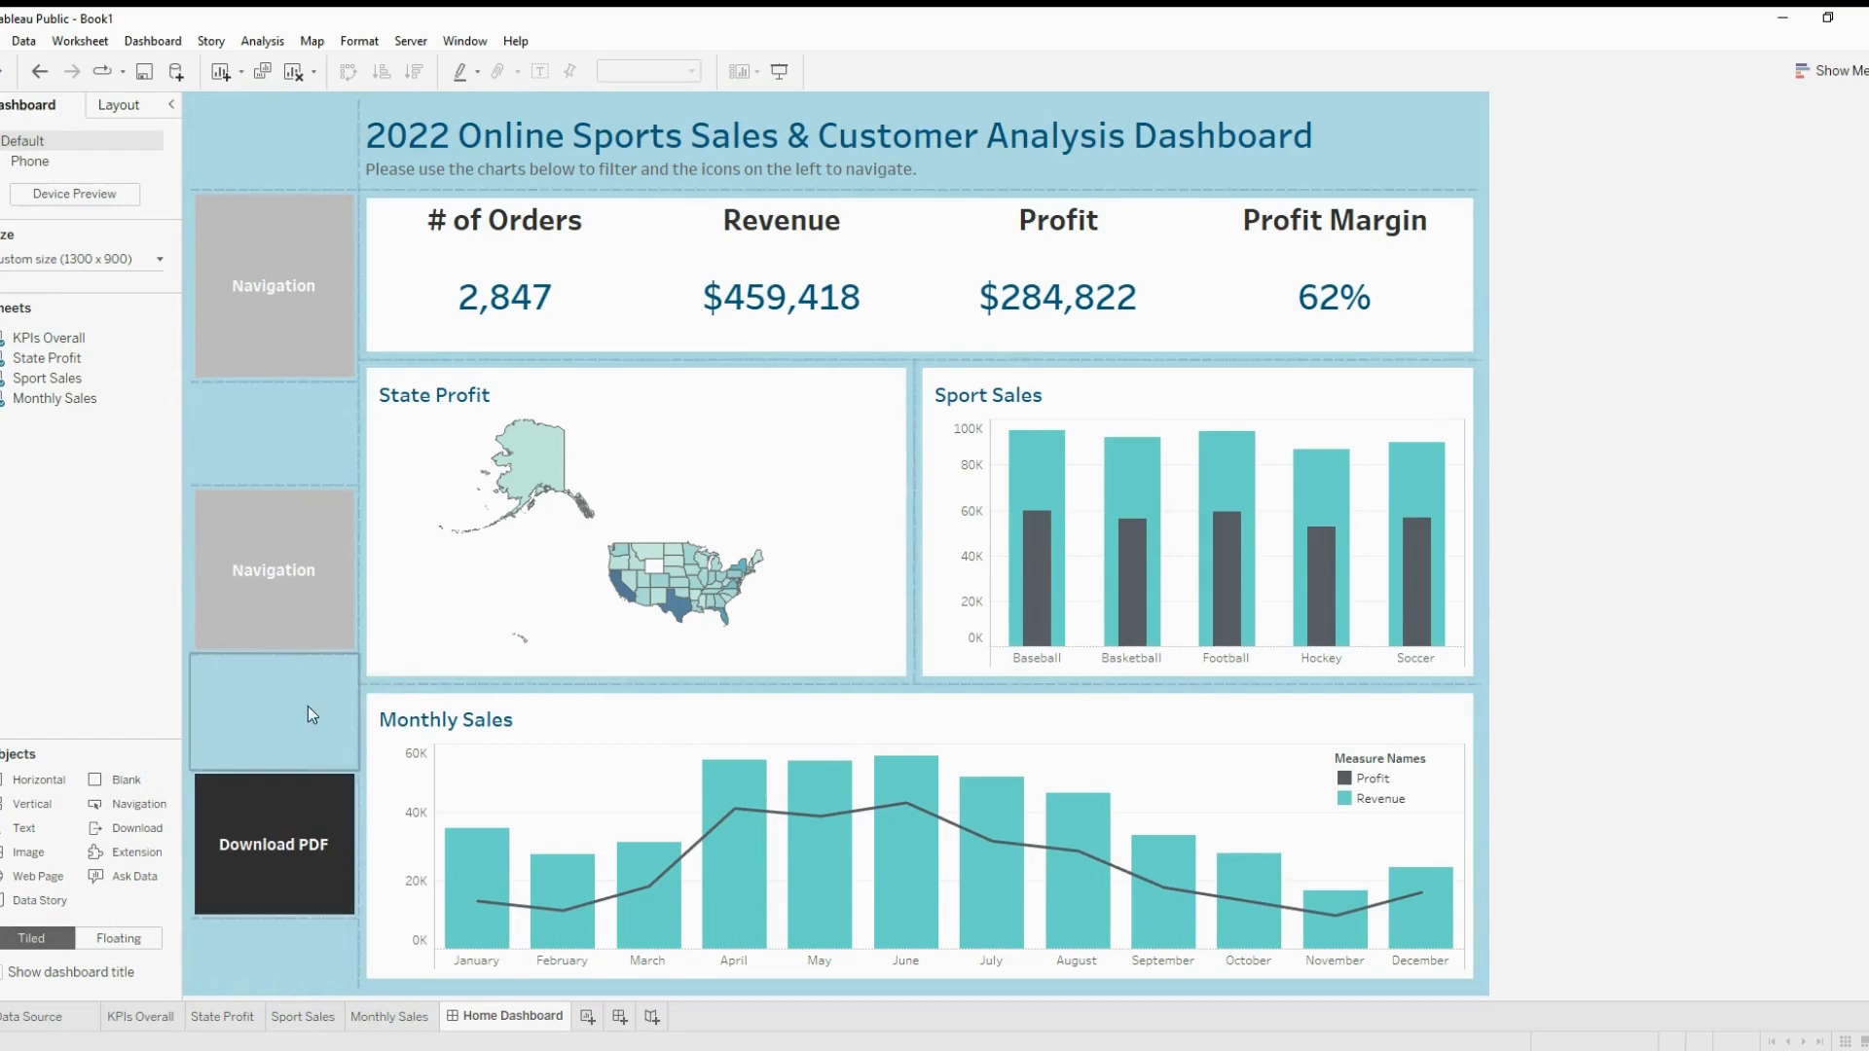
pyautogui.click(297, 757)
pyautogui.moveTo(292, 773); pyautogui.dragTo(294, 731)
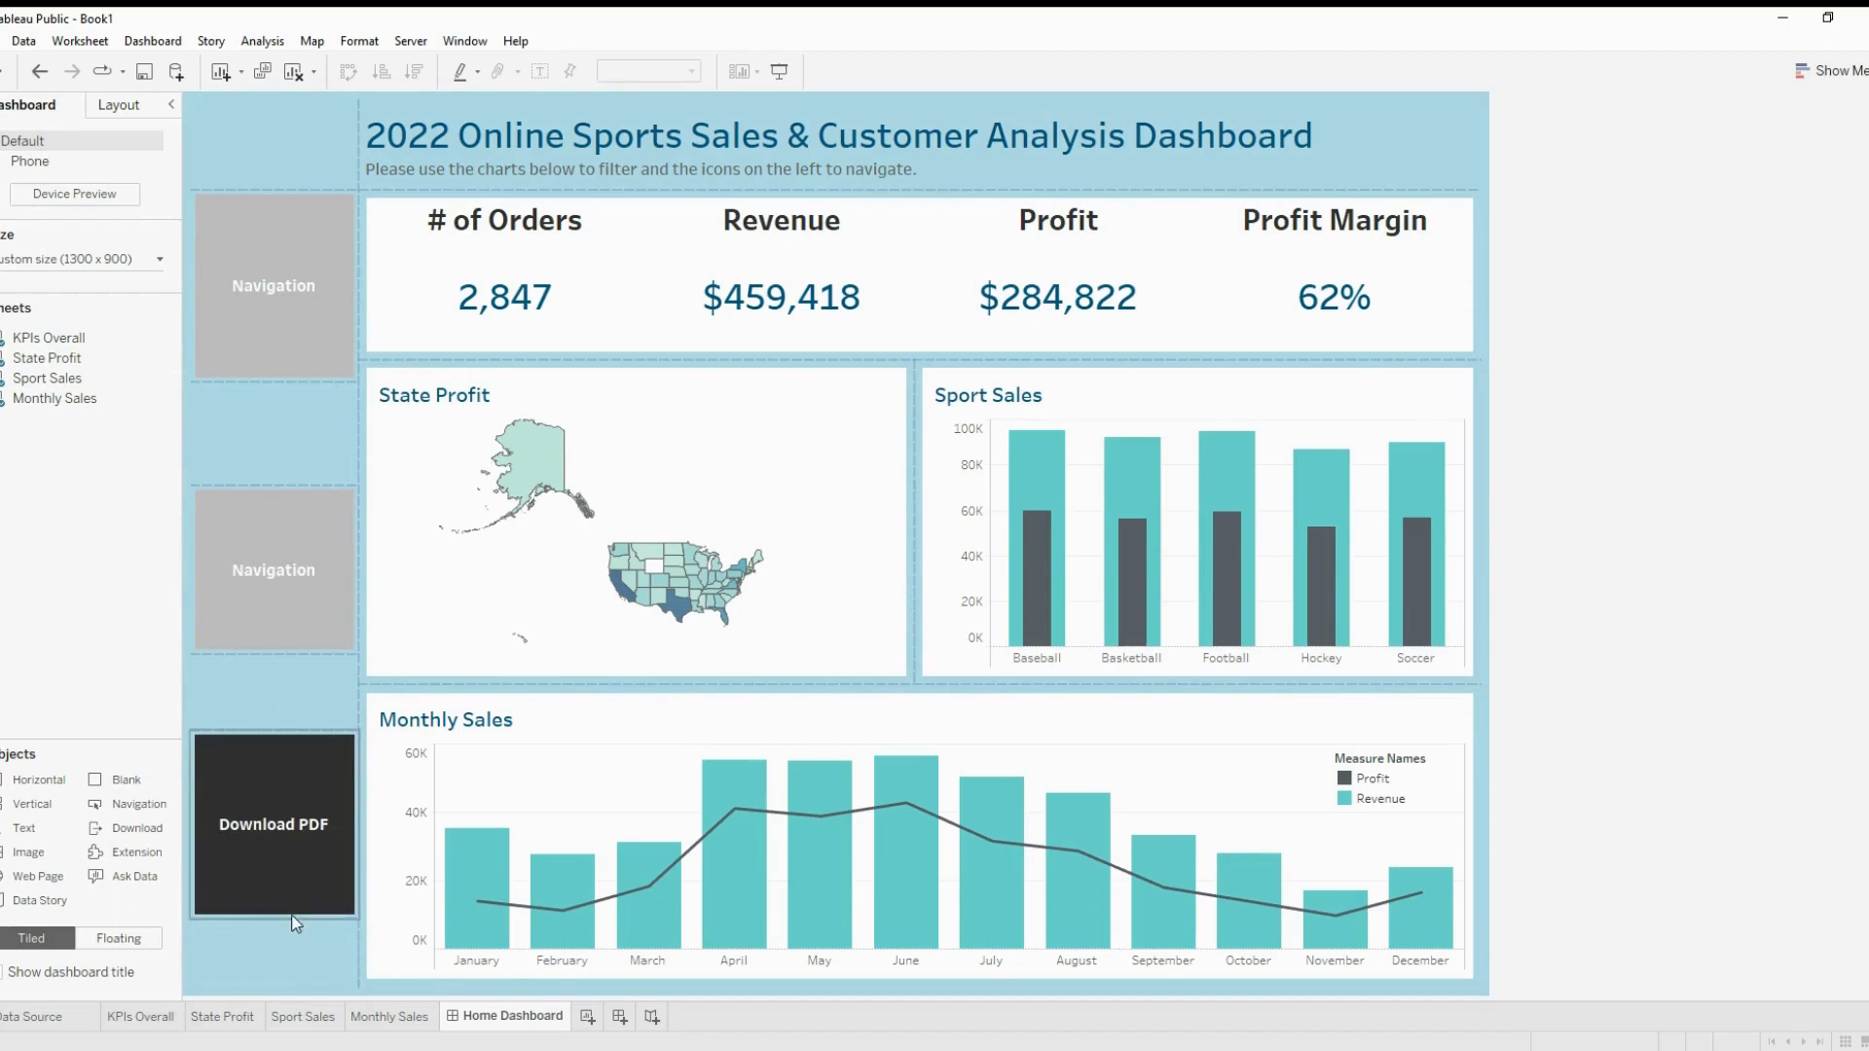
pyautogui.moveTo(290, 918); pyautogui.dragTo(297, 864)
pyautogui.click(324, 326)
pyautogui.click(312, 381)
pyautogui.moveTo(311, 378); pyautogui.dragTo(292, 595)
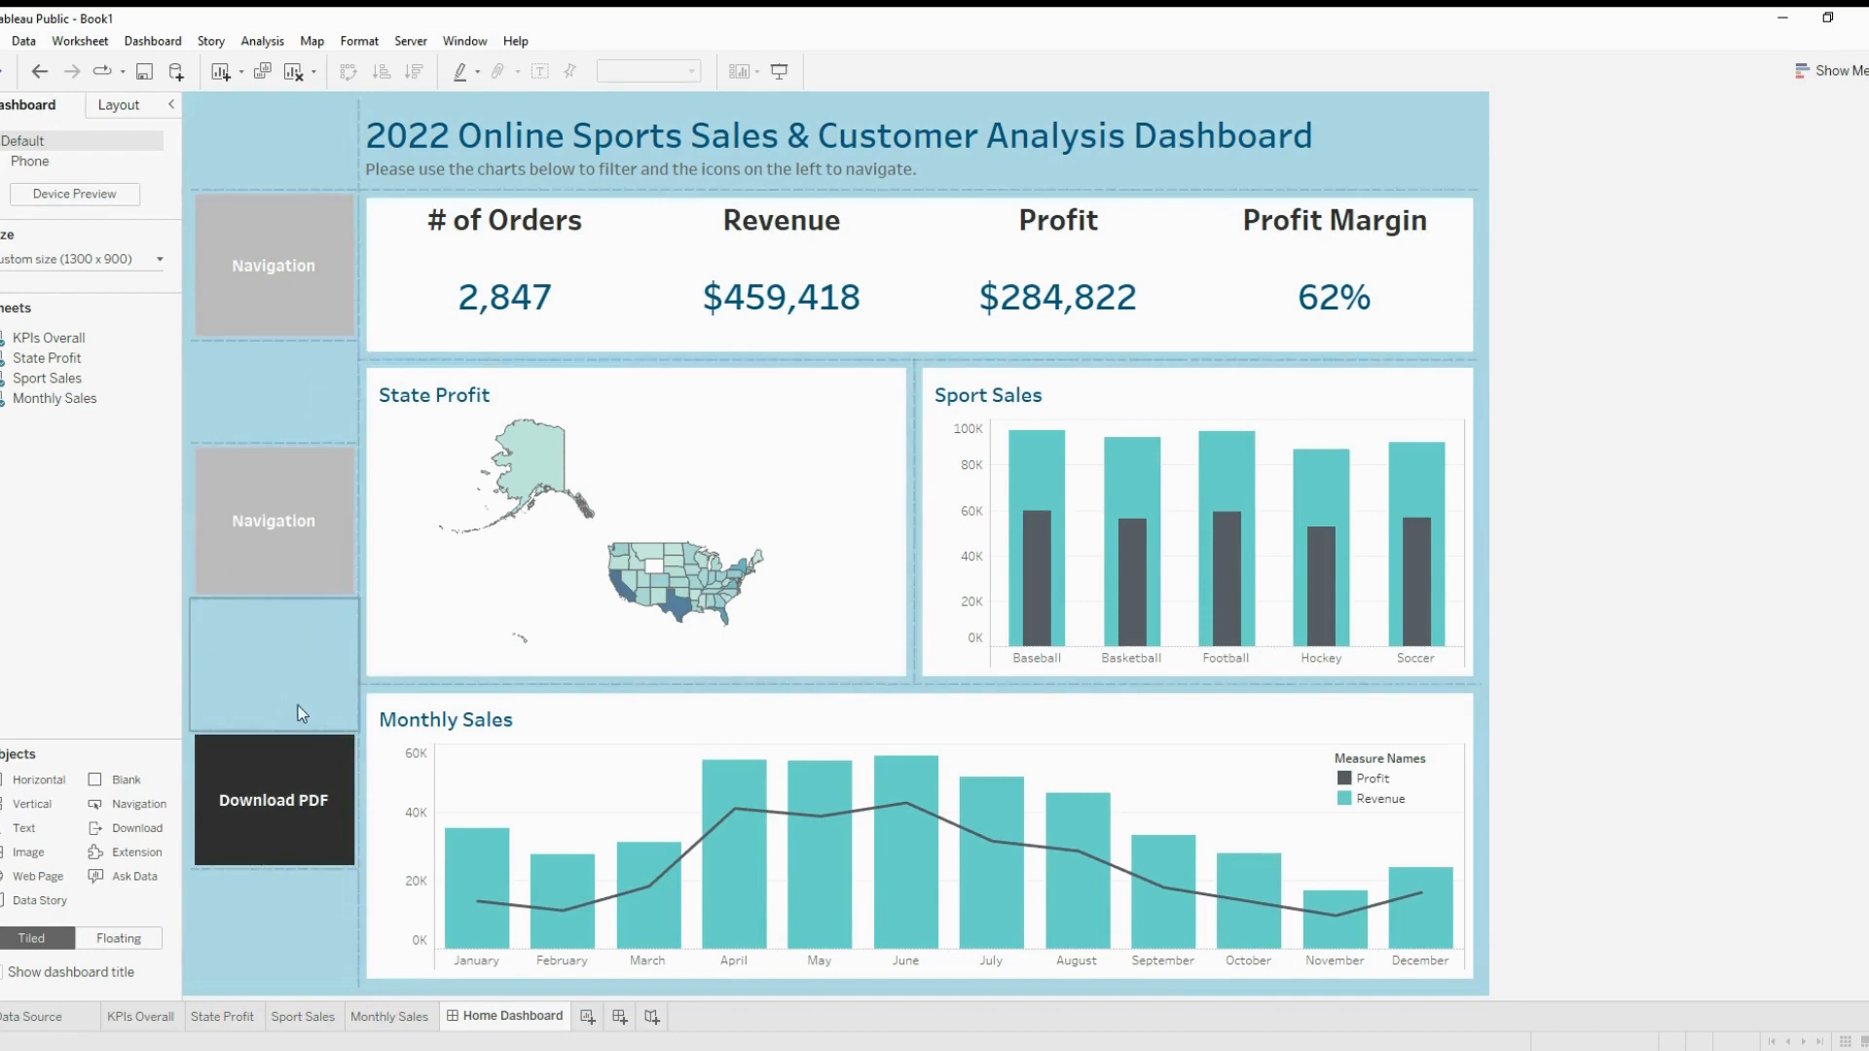
pyautogui.click(1581, 555)
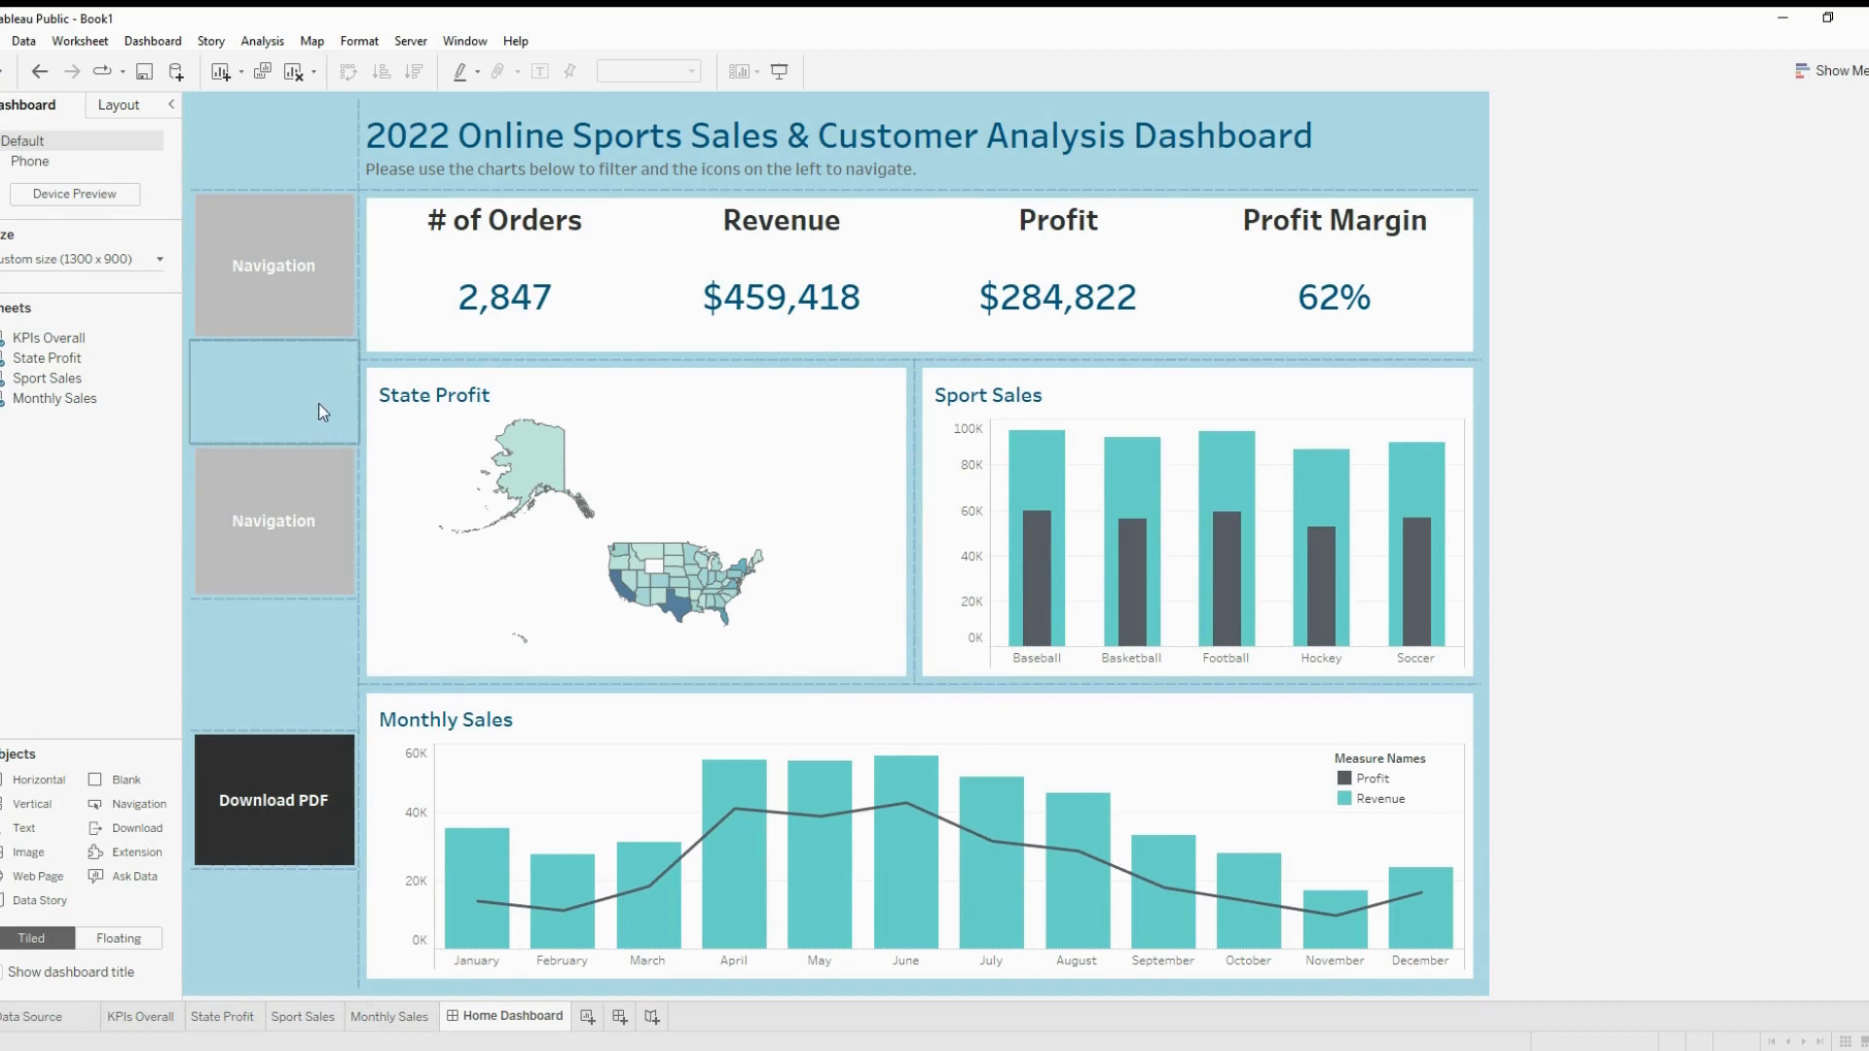
# Set the upper Navigation button to navigate to Home Dashboard and use the Image Button style
pyautogui.click(271, 265)
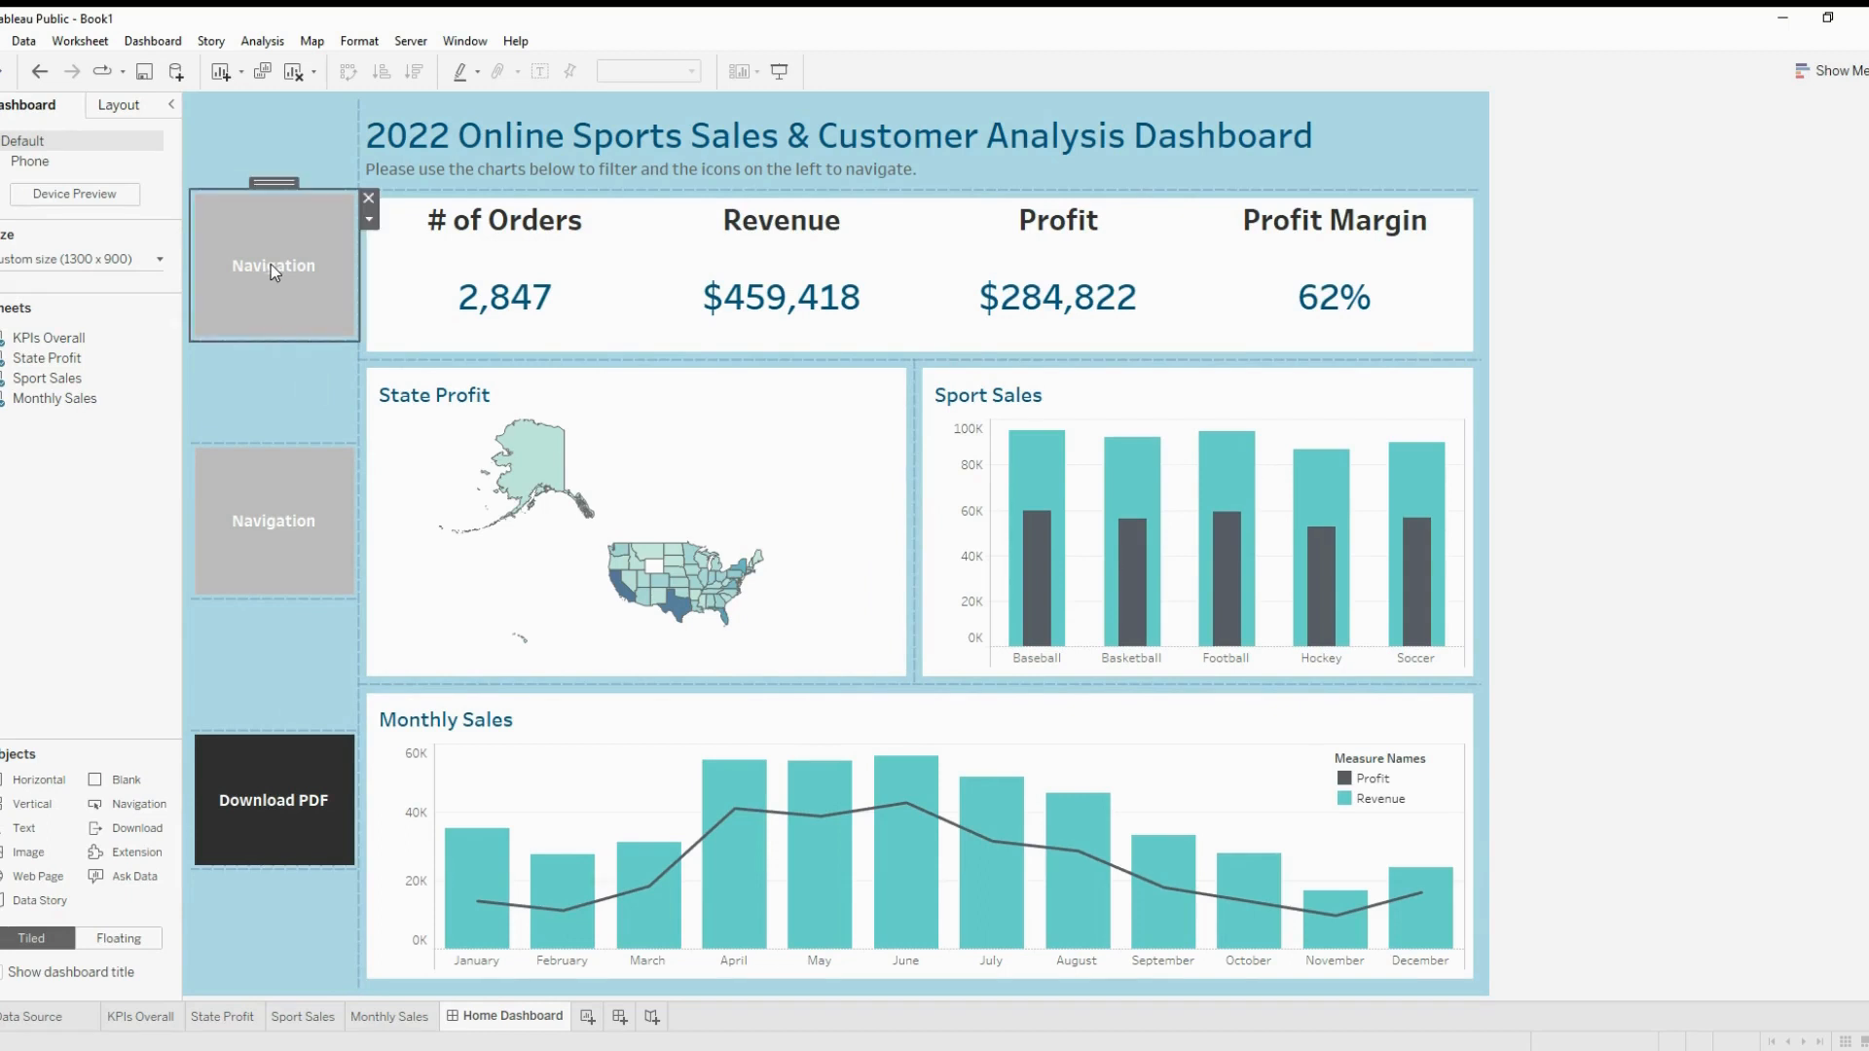
pyautogui.doubleClick(271, 265)
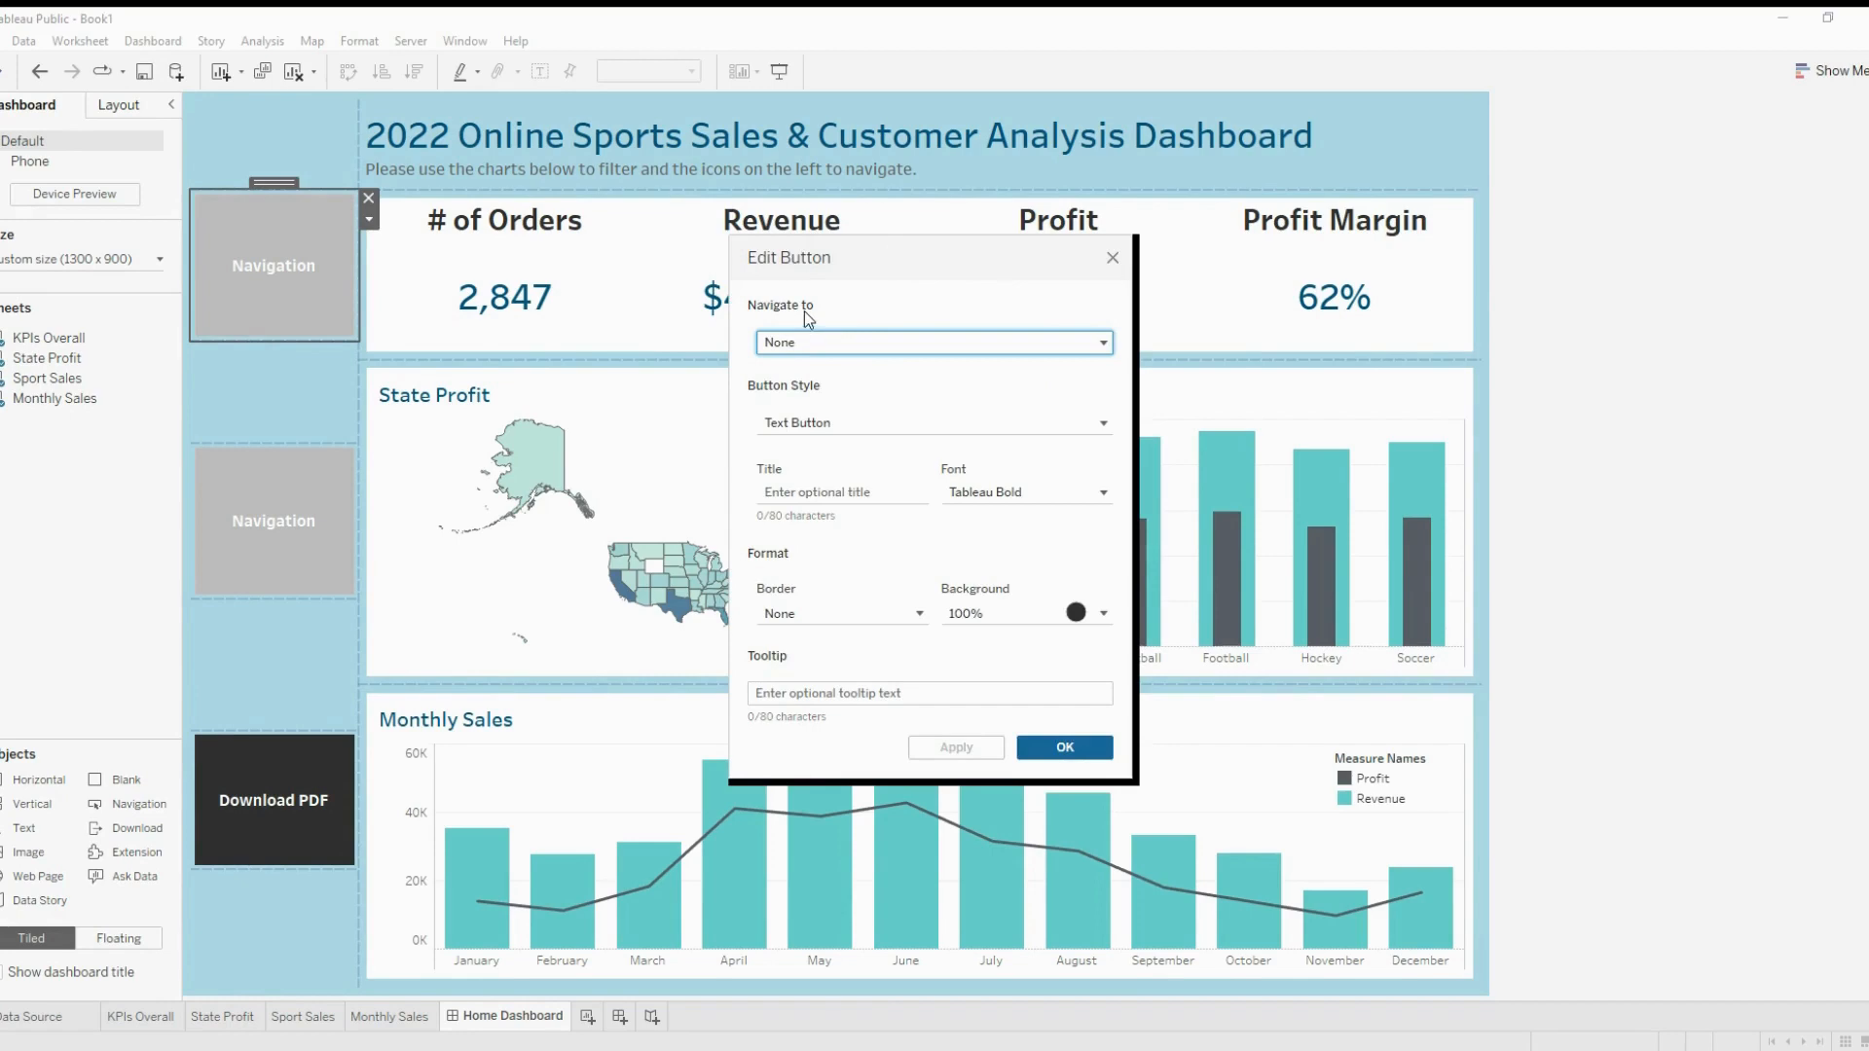
pyautogui.click(856, 345)
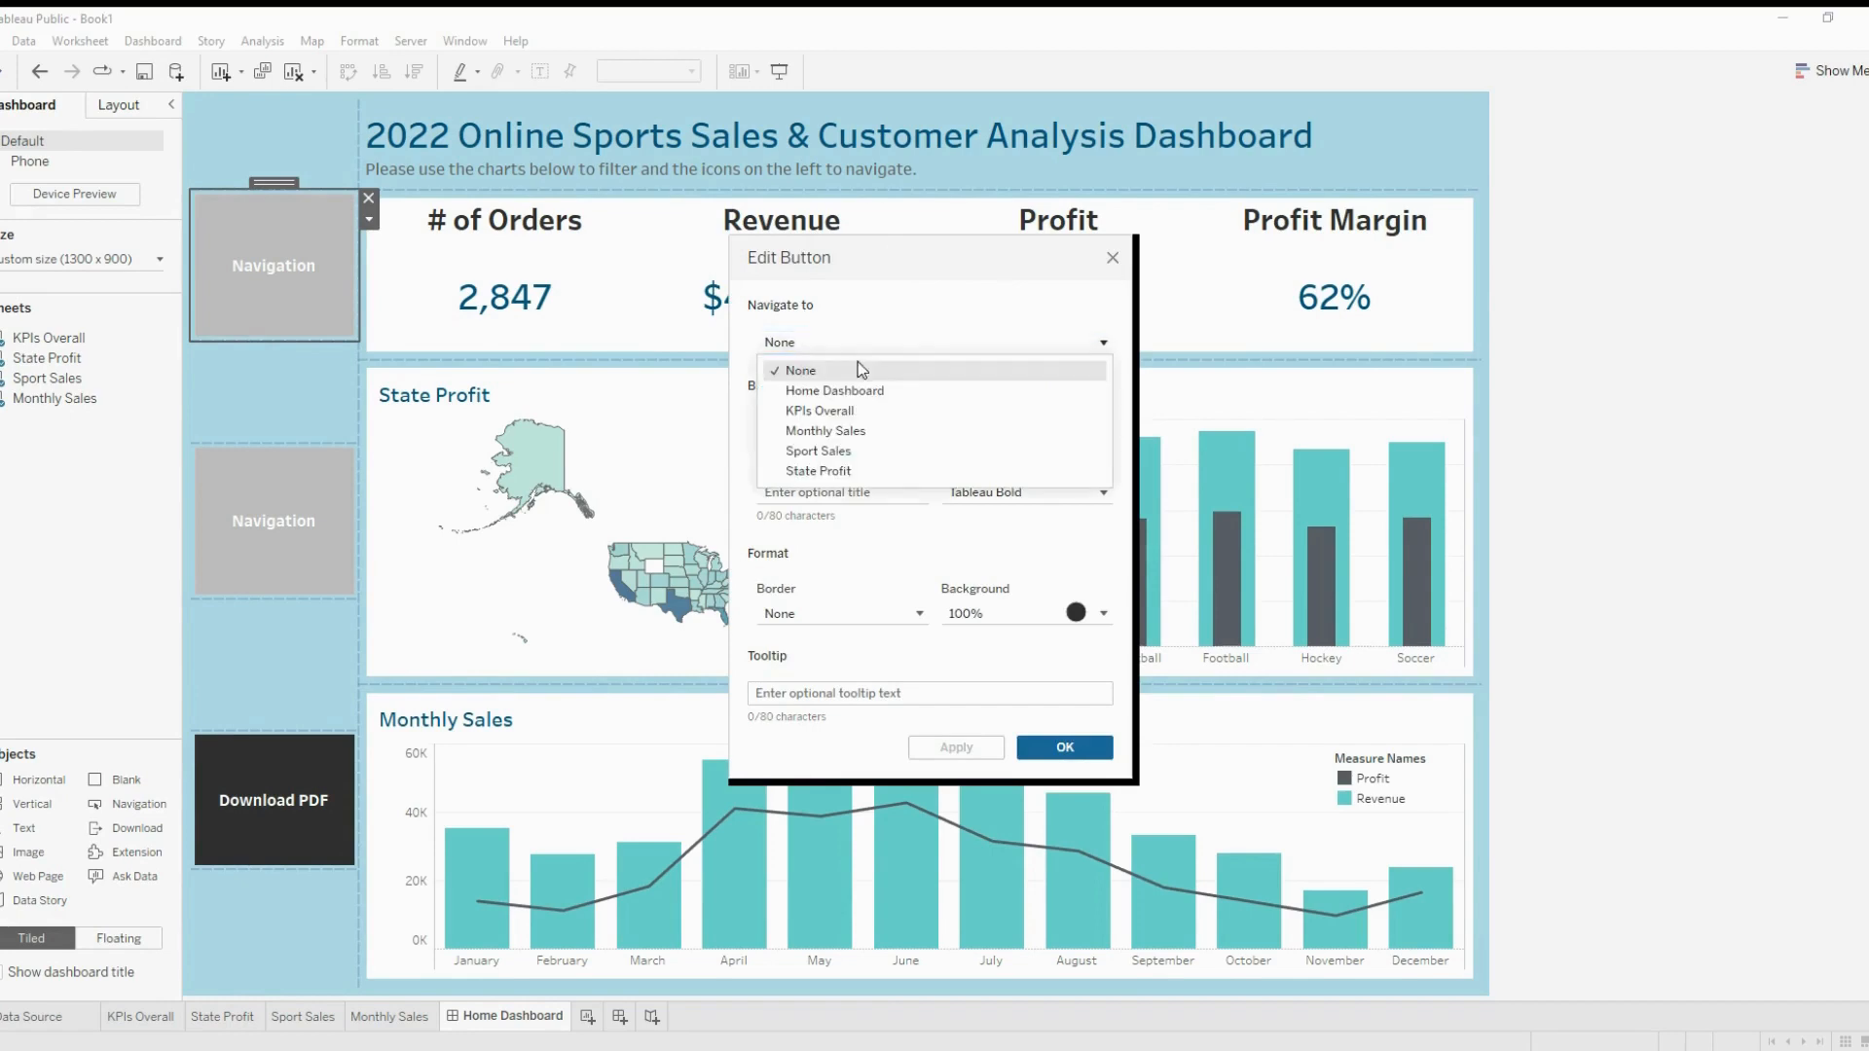
pyautogui.click(873, 393)
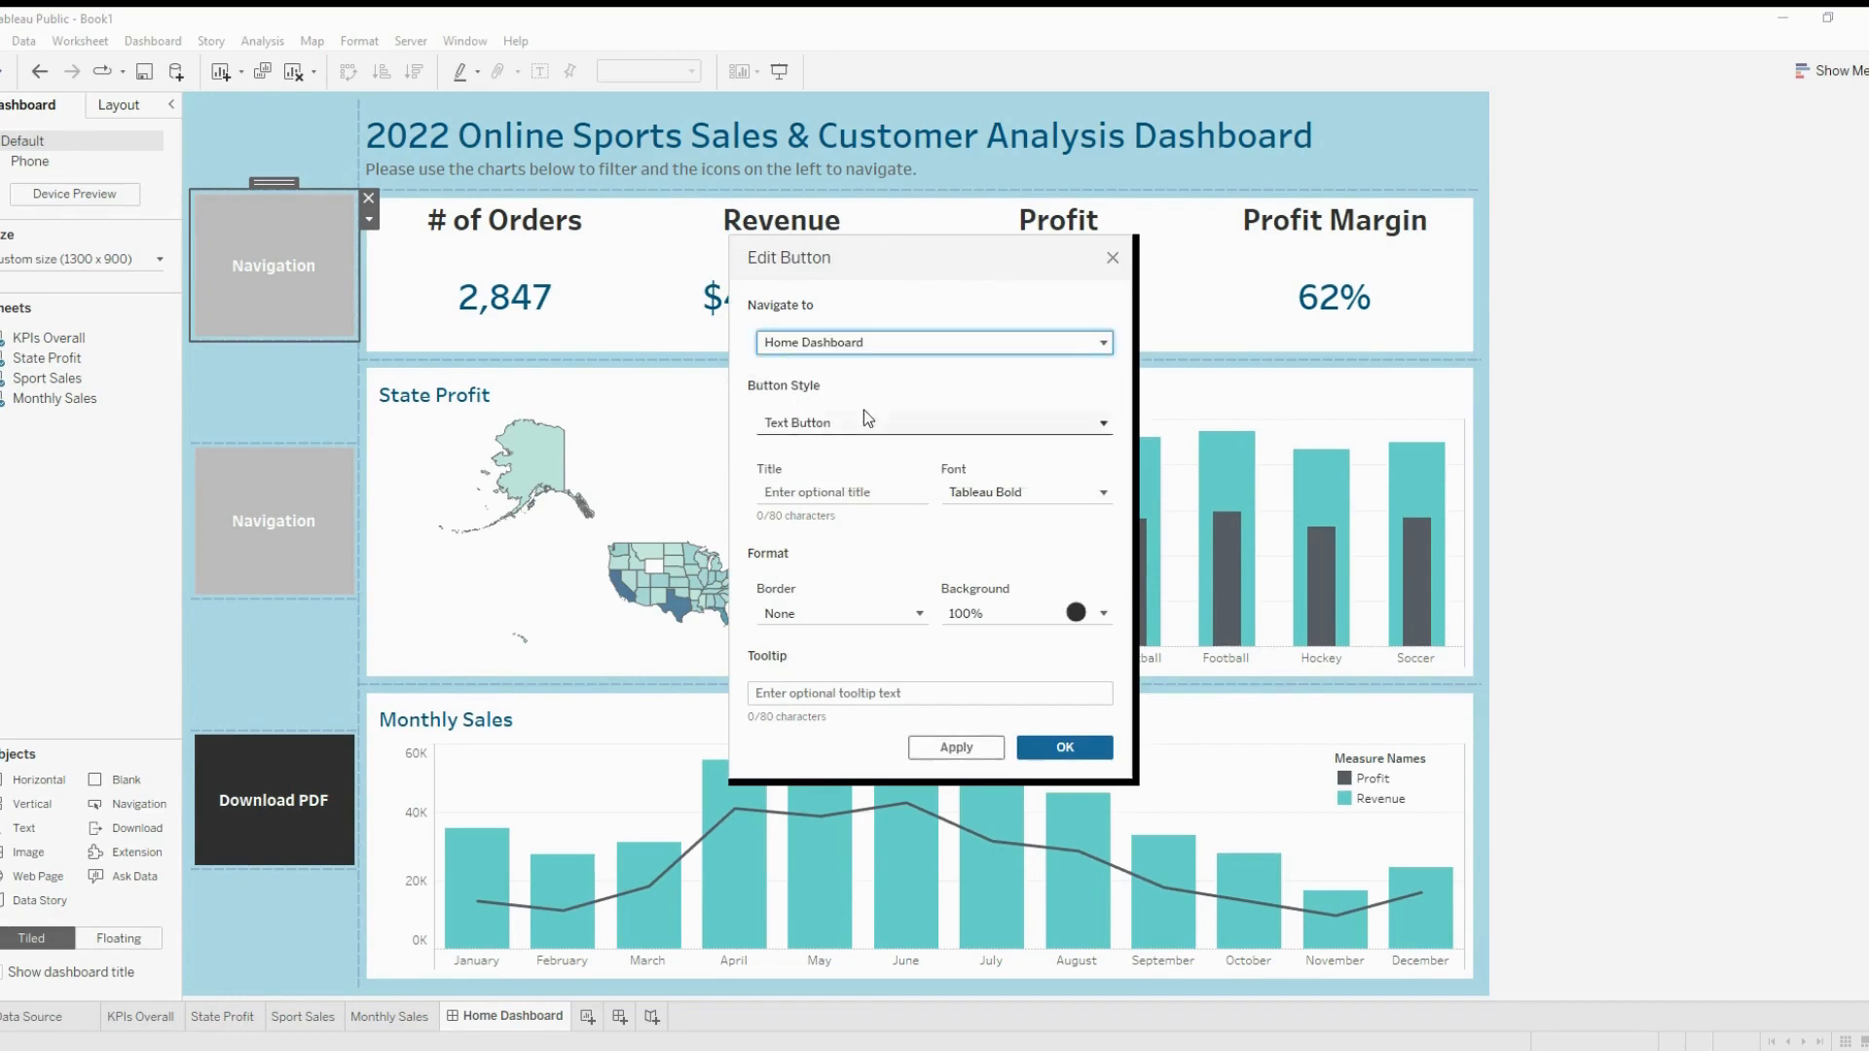
pyautogui.click(861, 422)
pyautogui.click(868, 451)
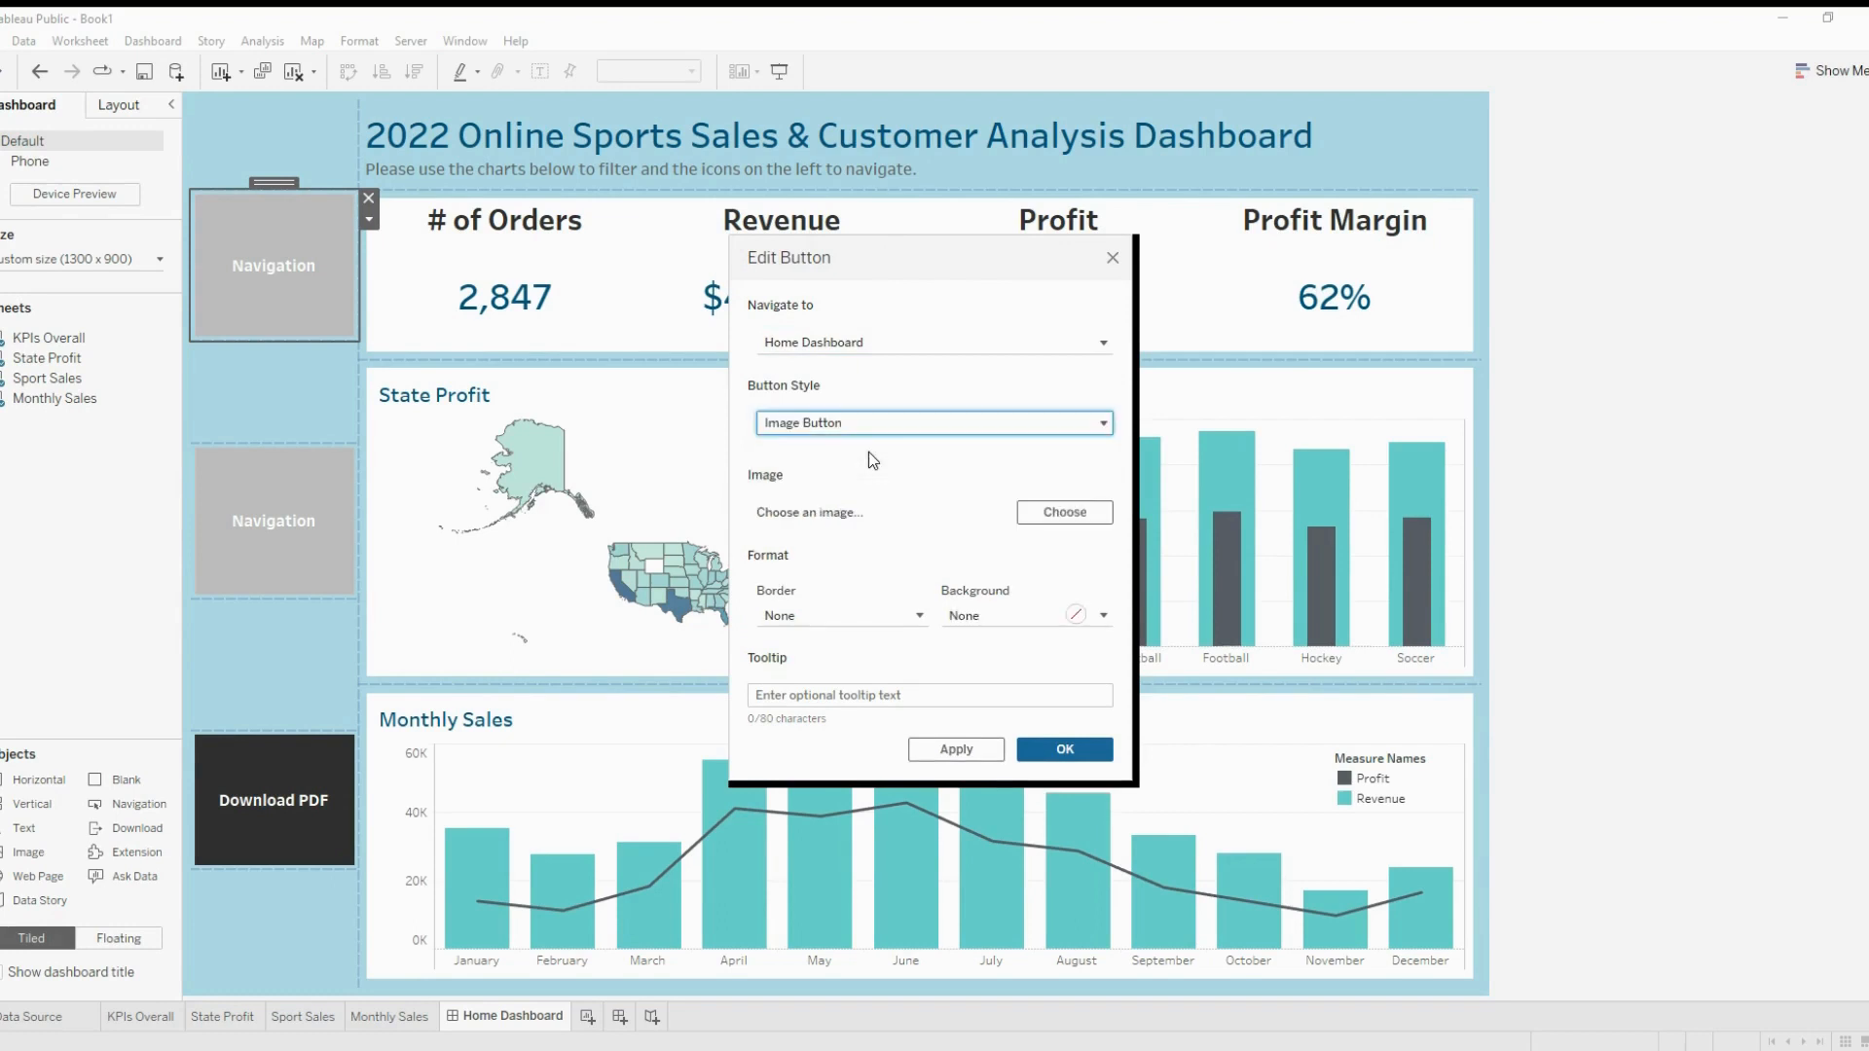
# Choose Home (1).png from the Downloads folder as the button's image
pyautogui.click(1063, 507)
pyautogui.click(1053, 506)
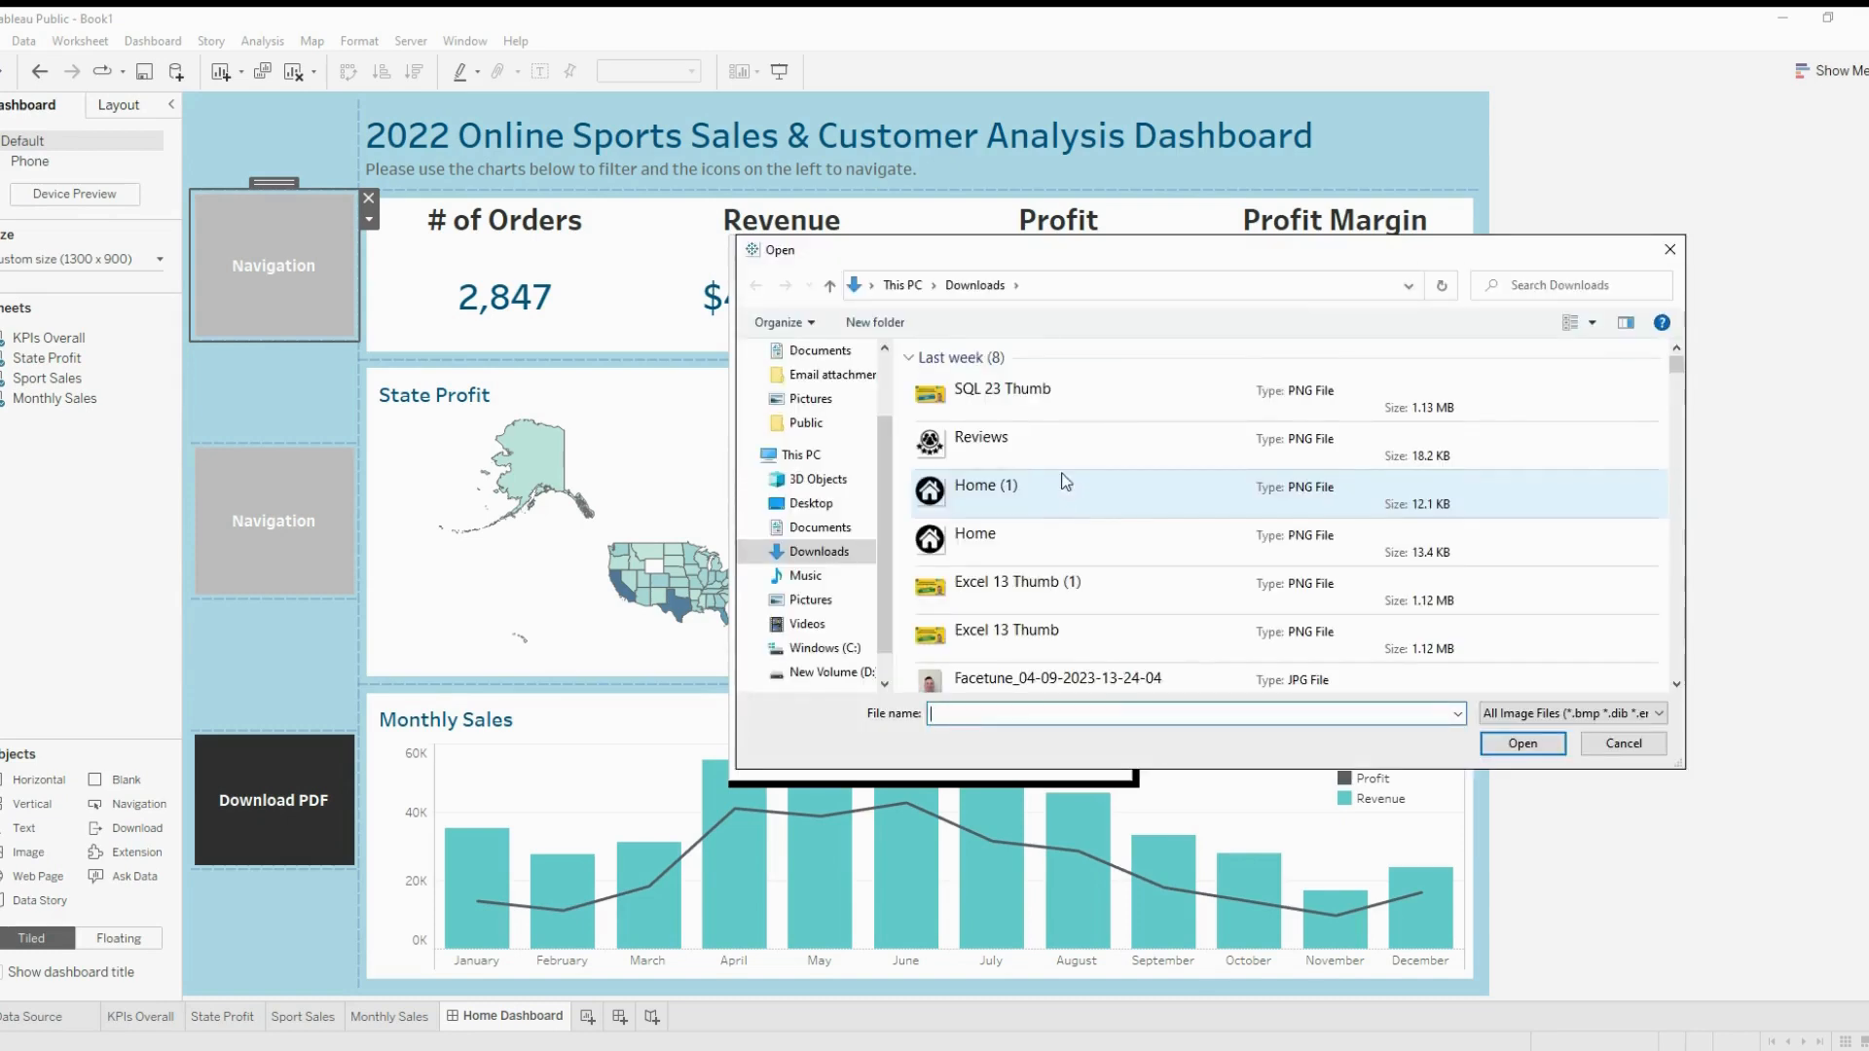
pyautogui.click(1059, 491)
pyautogui.click(1514, 743)
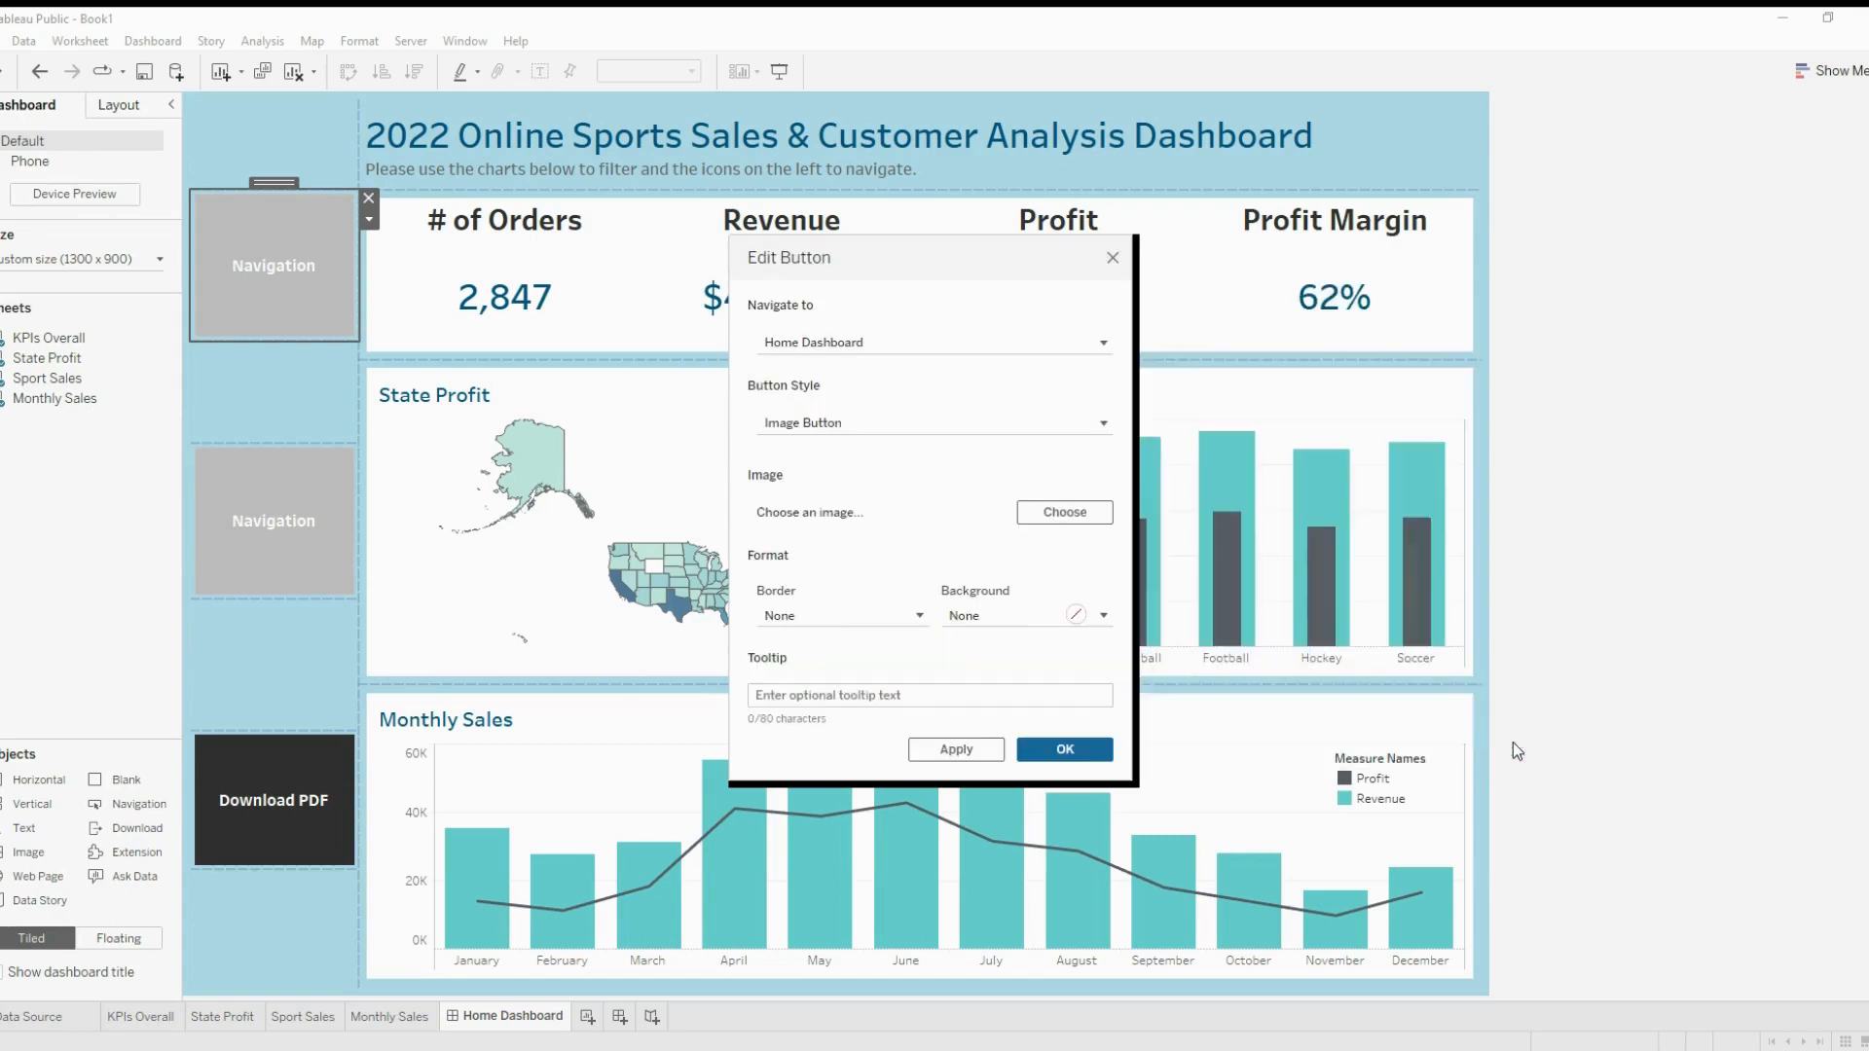
# Give the home button a solid black border of medium thickness and apply the button settings
pyautogui.click(914, 615)
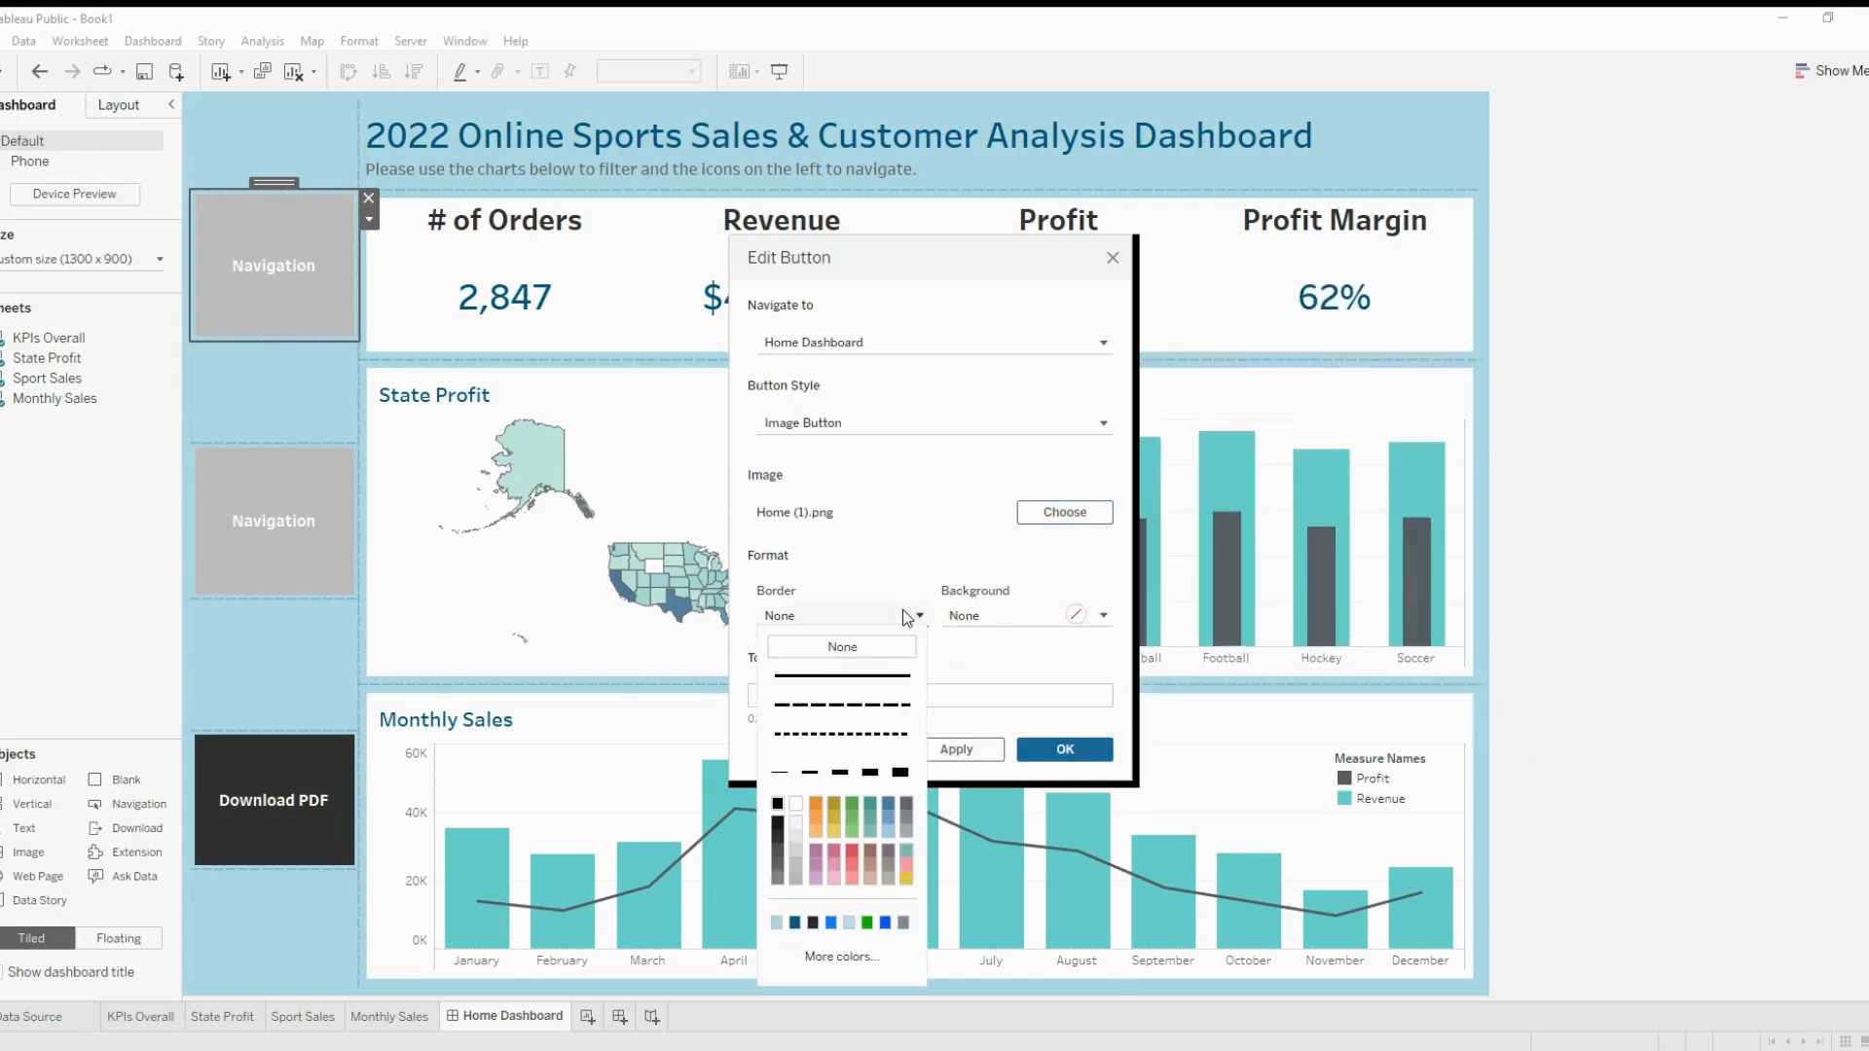
pyautogui.click(840, 772)
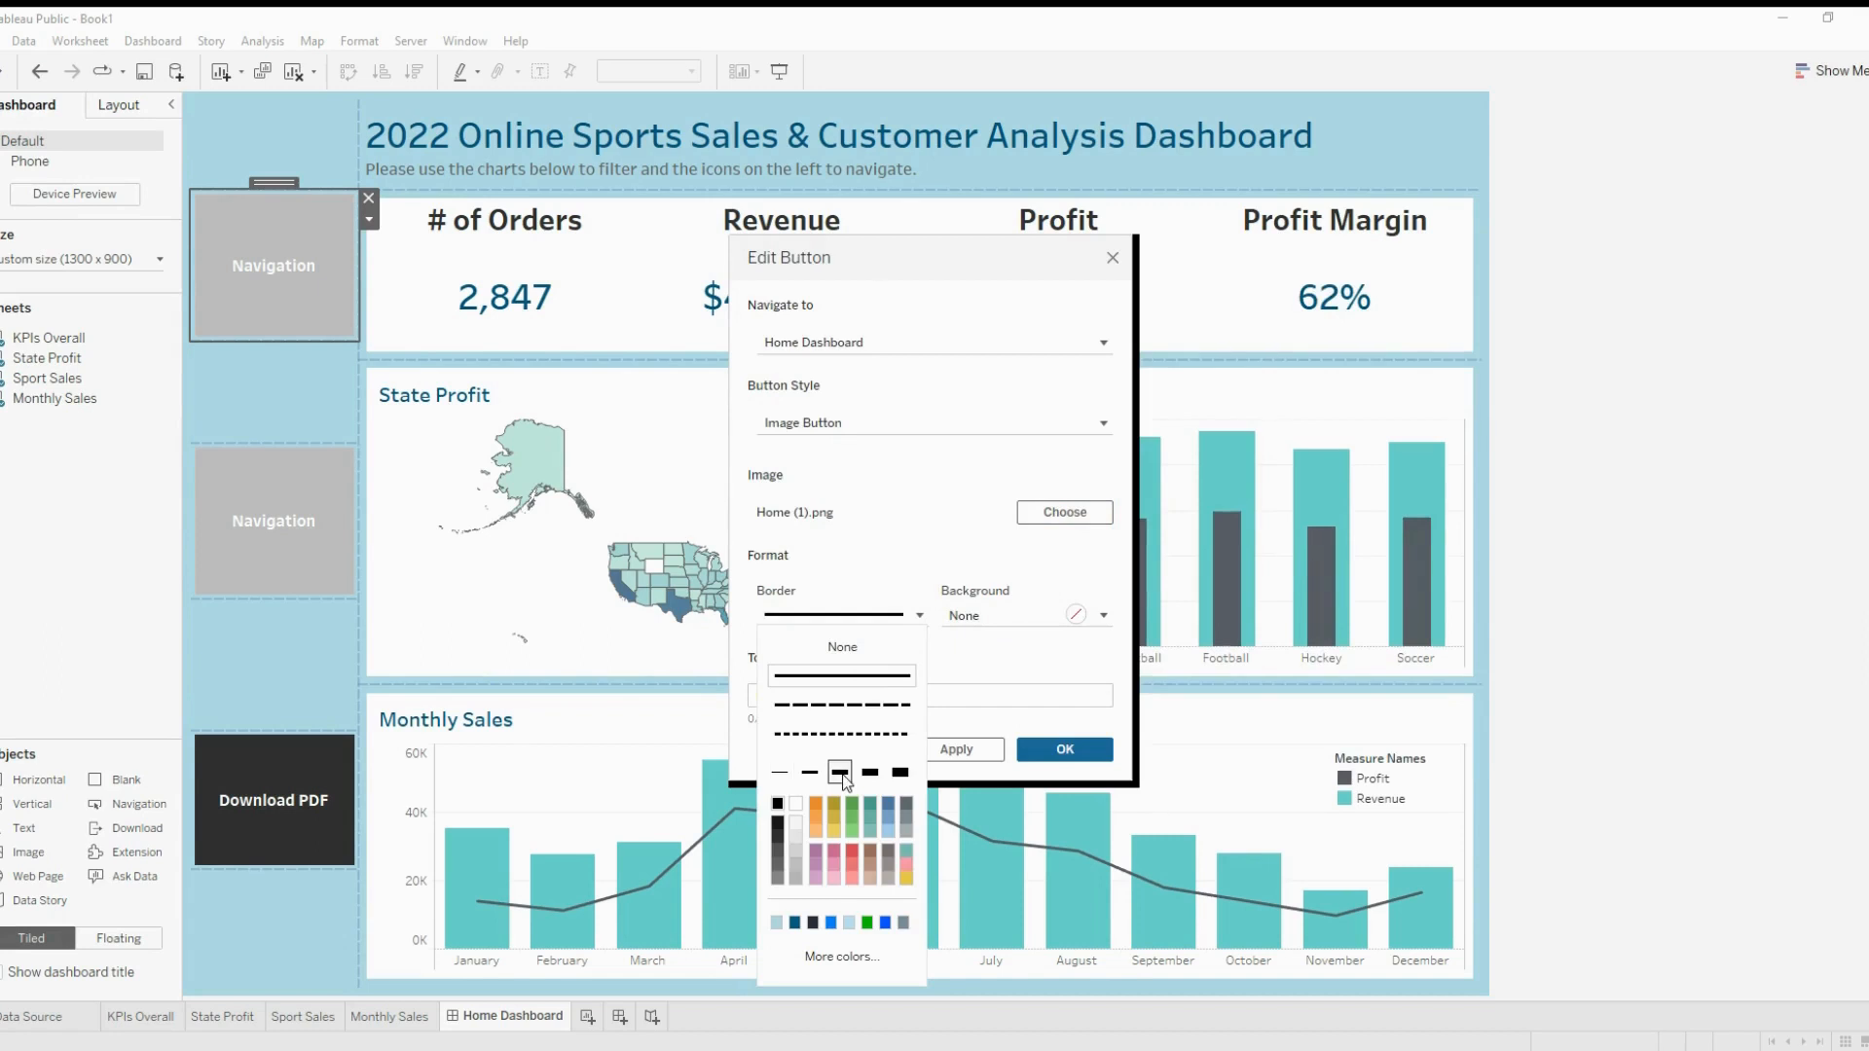
pyautogui.click(1010, 622)
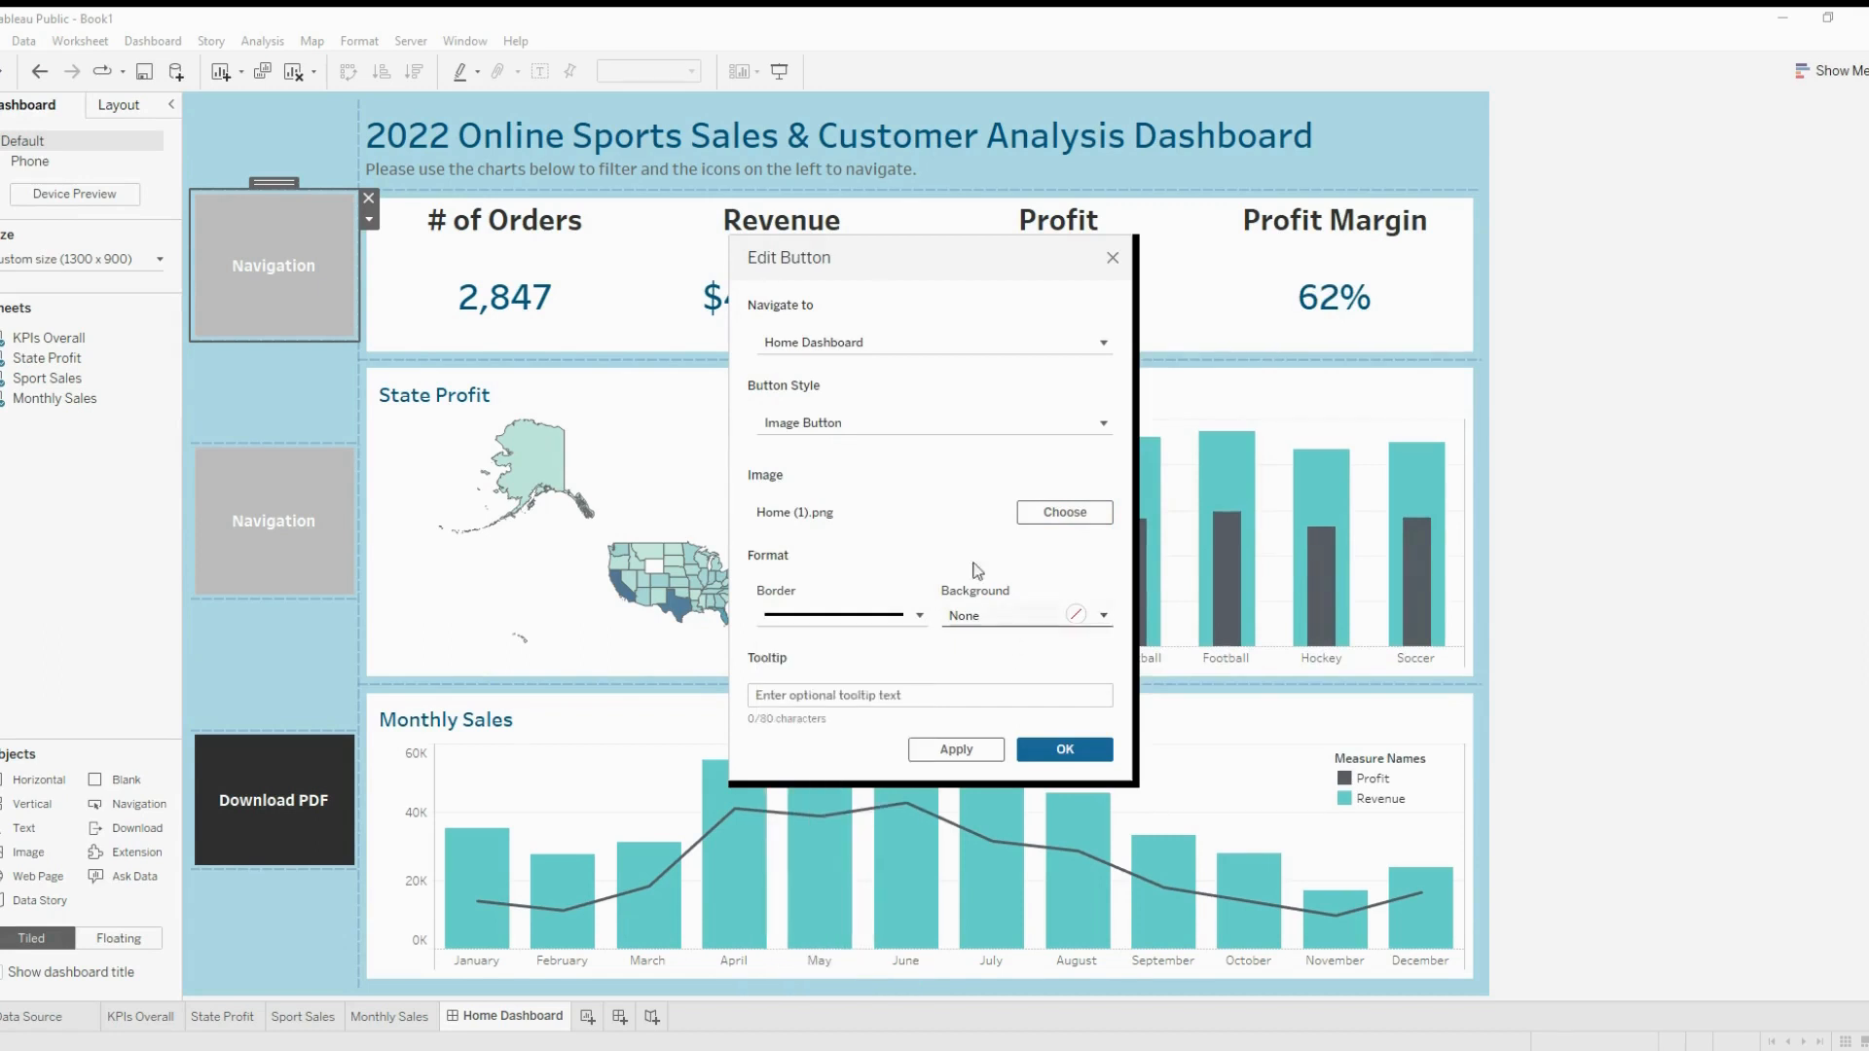
pyautogui.click(1079, 751)
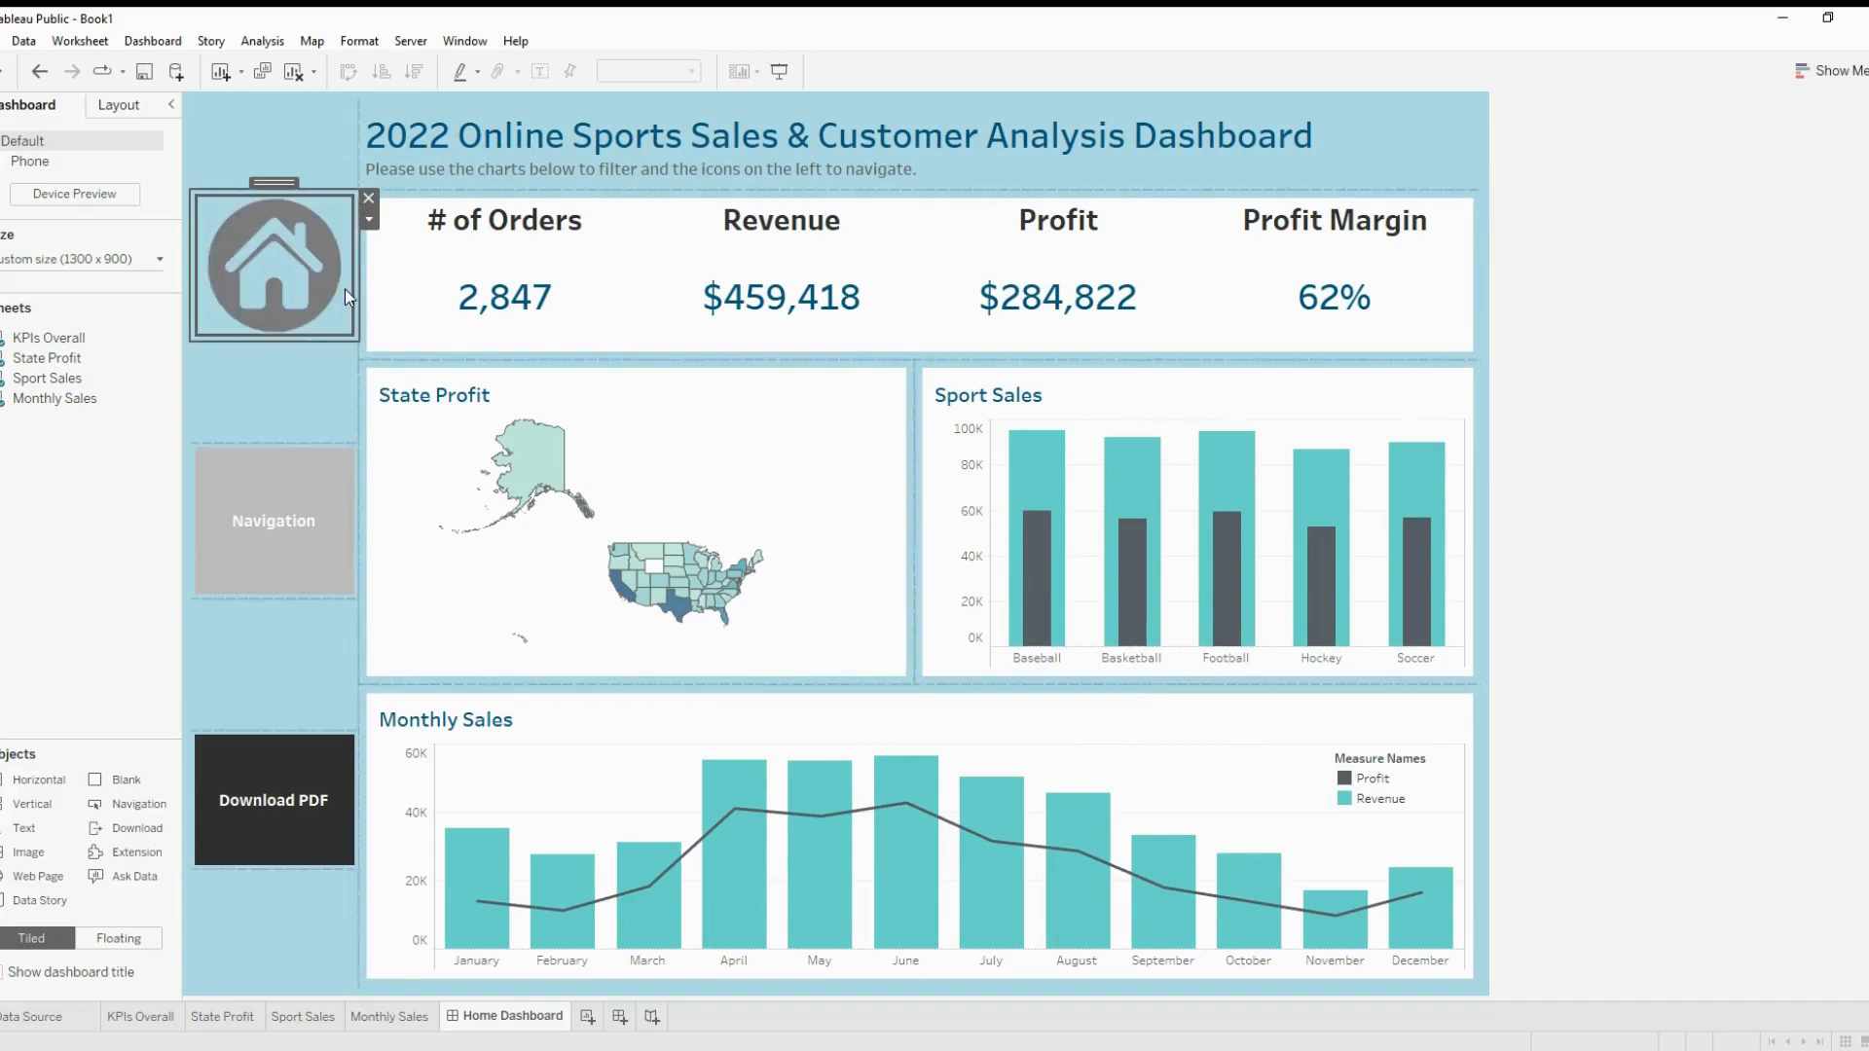
pyautogui.click(1700, 349)
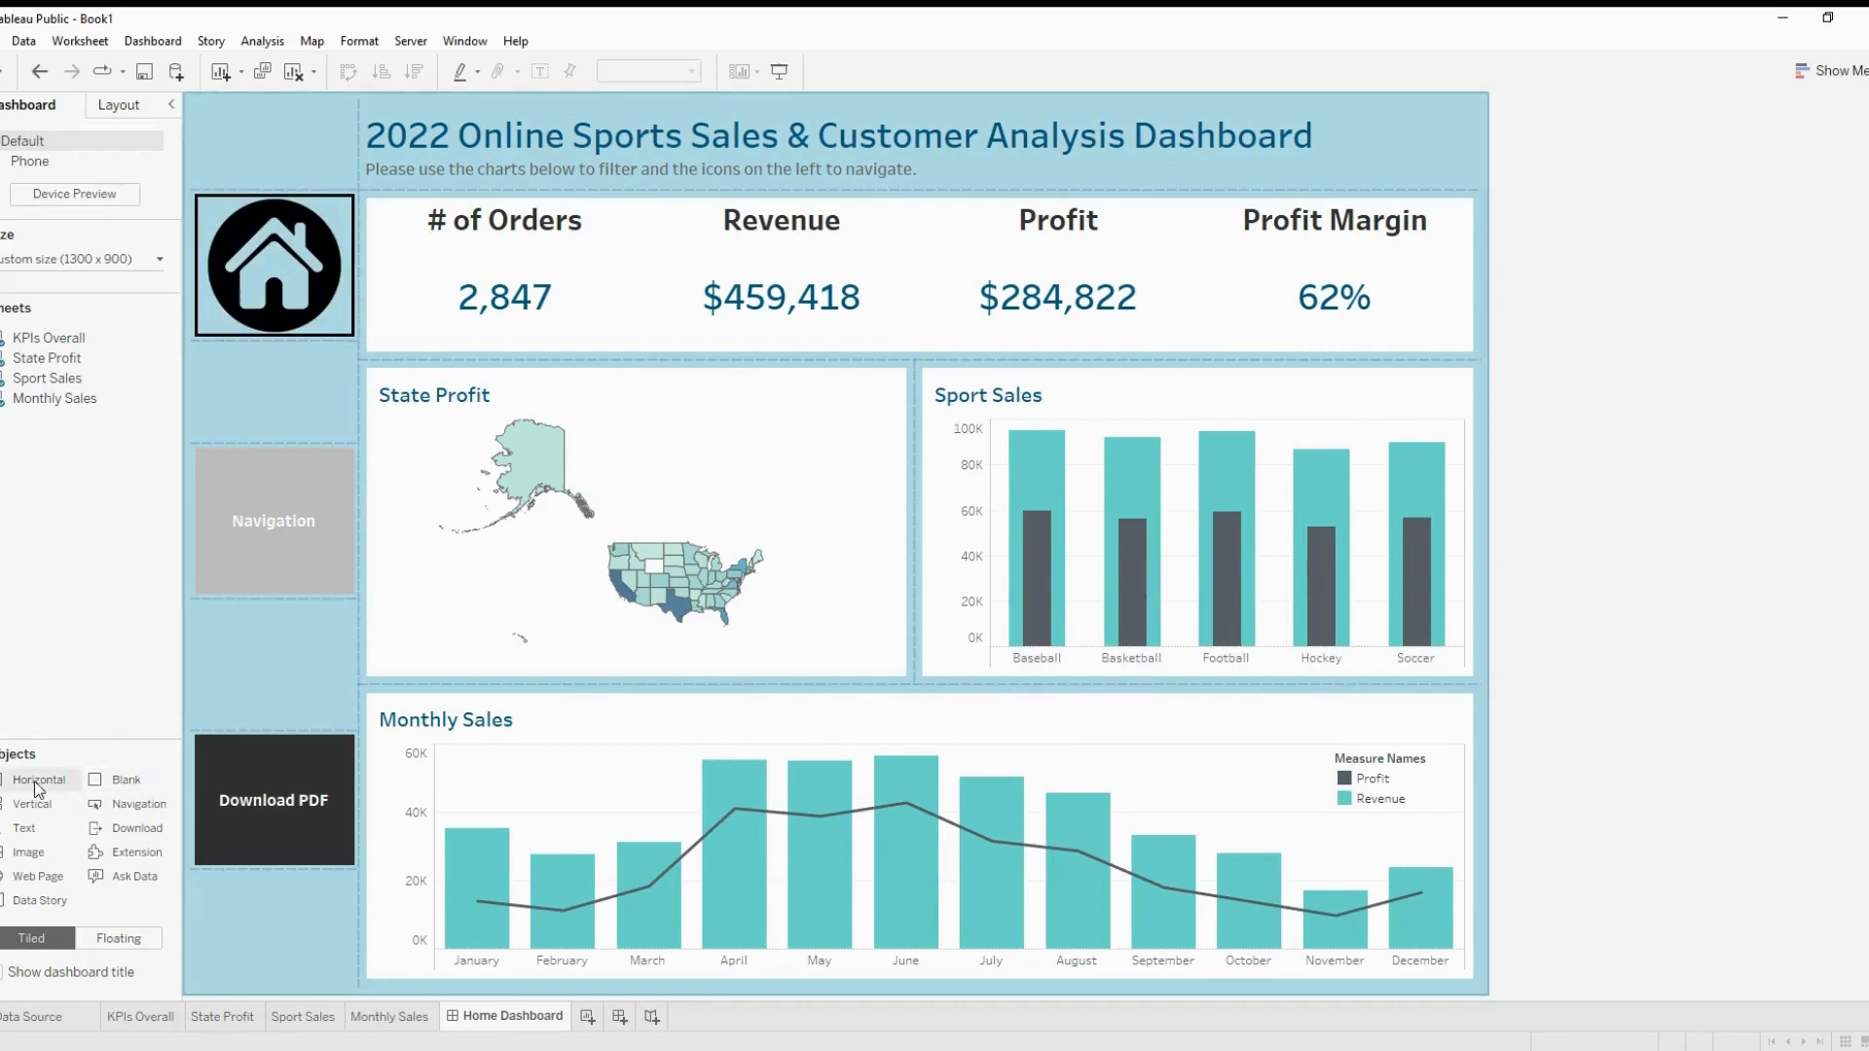
# Insert a horizontal container between the navigation column and the charts, and narrow it to a slim vertical gap
pyautogui.moveTo(36, 788); pyautogui.dragTo(352, 617)
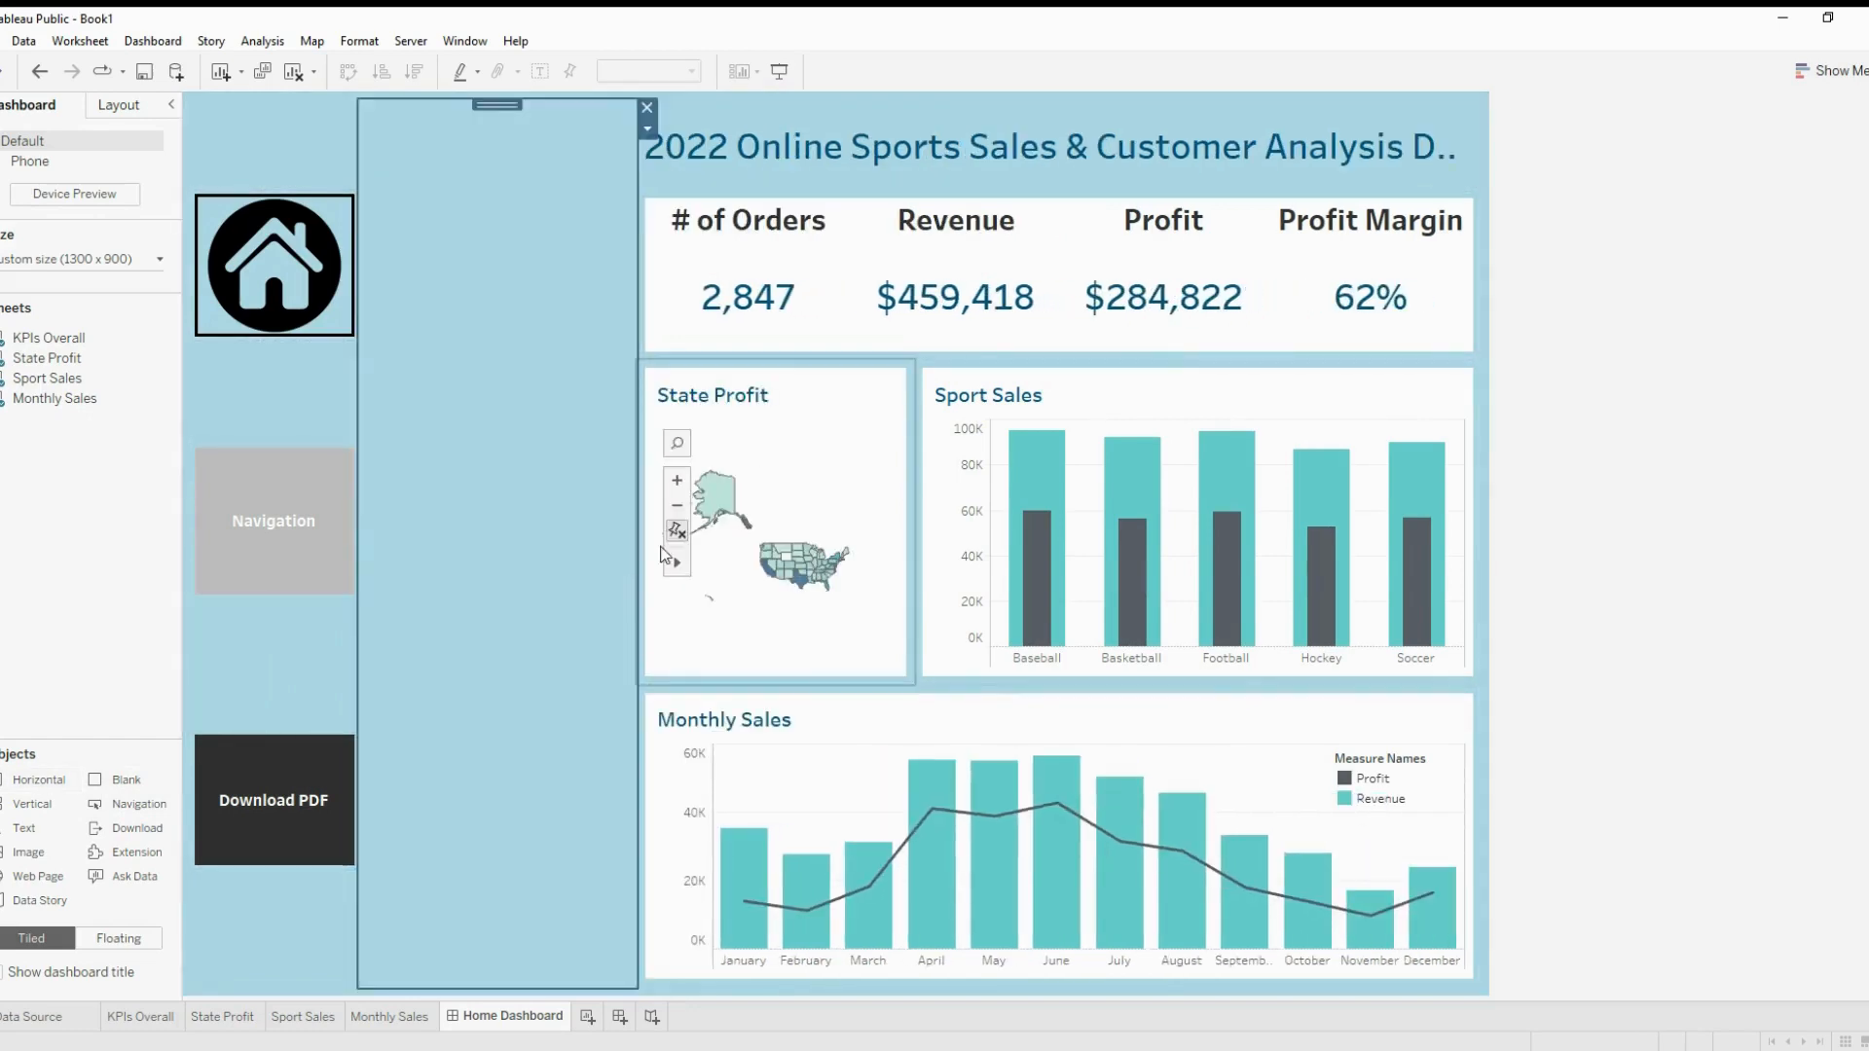
pyautogui.moveTo(638, 545); pyautogui.dragTo(401, 535)
pyautogui.click(412, 530)
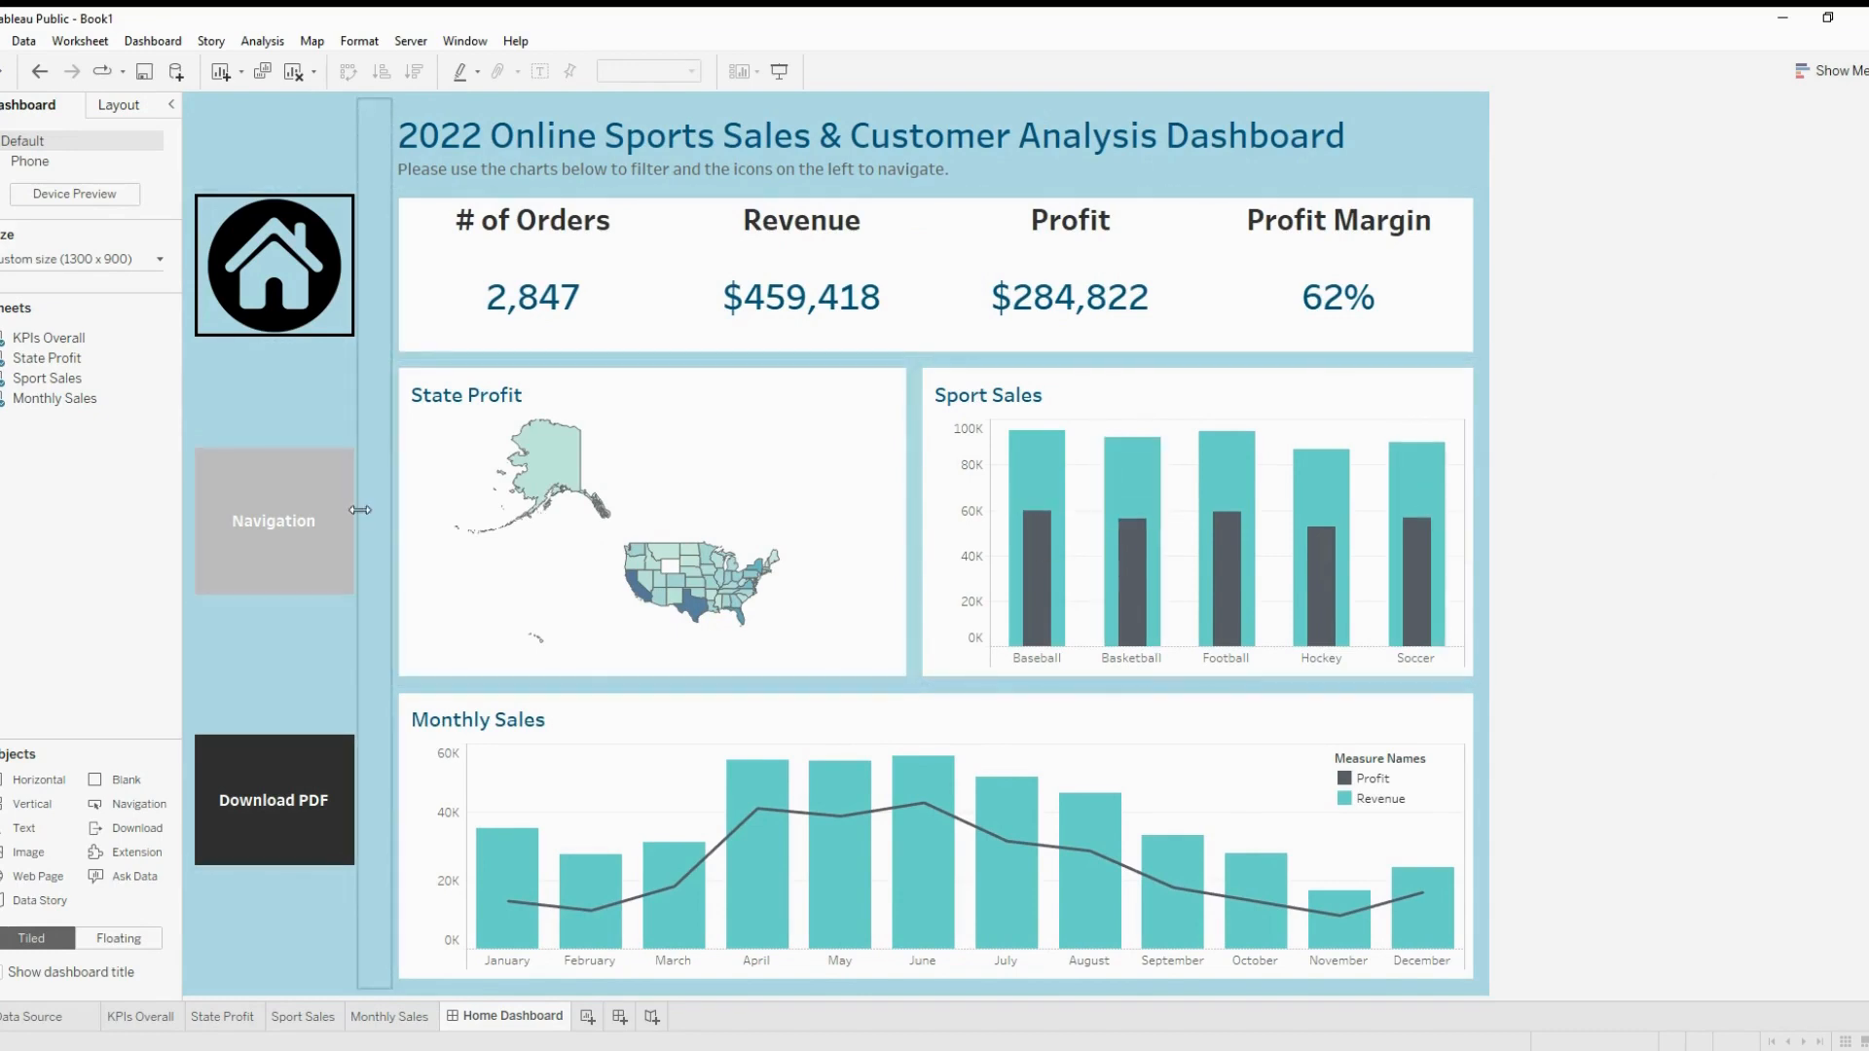
pyautogui.click(311, 506)
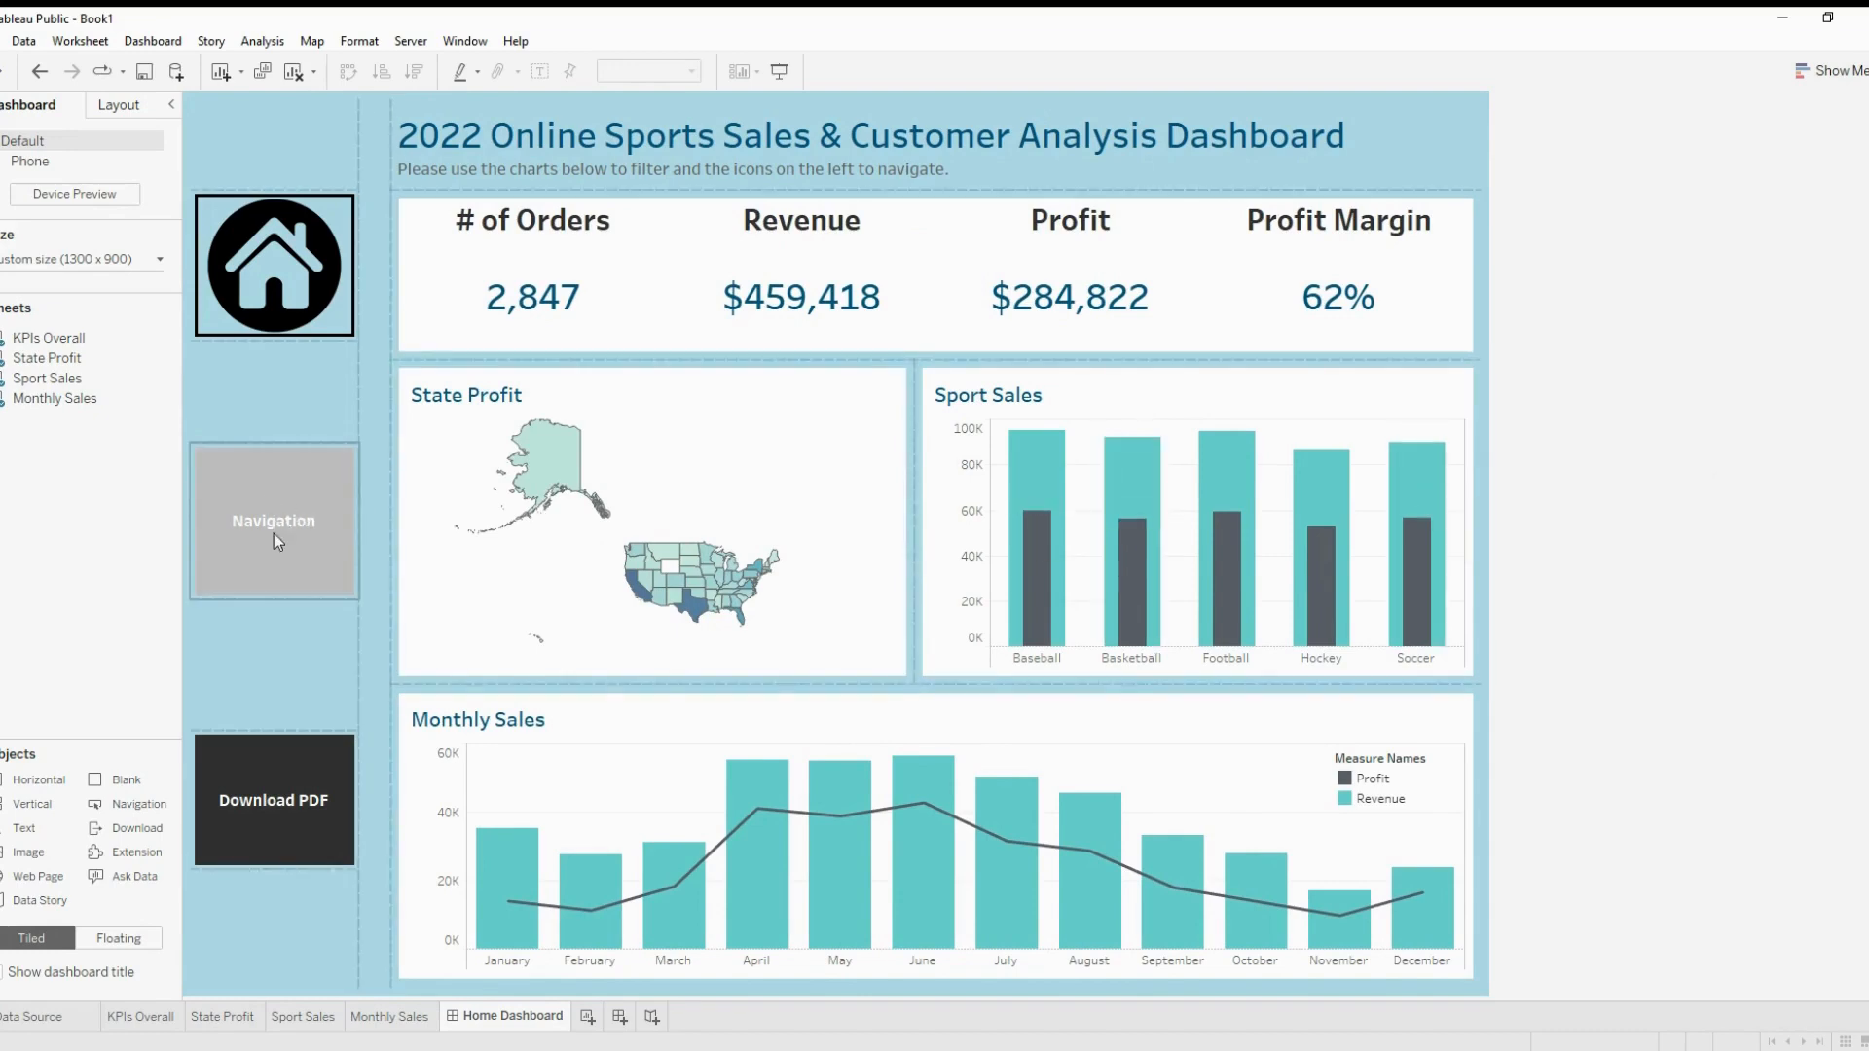
pyautogui.click(305, 826)
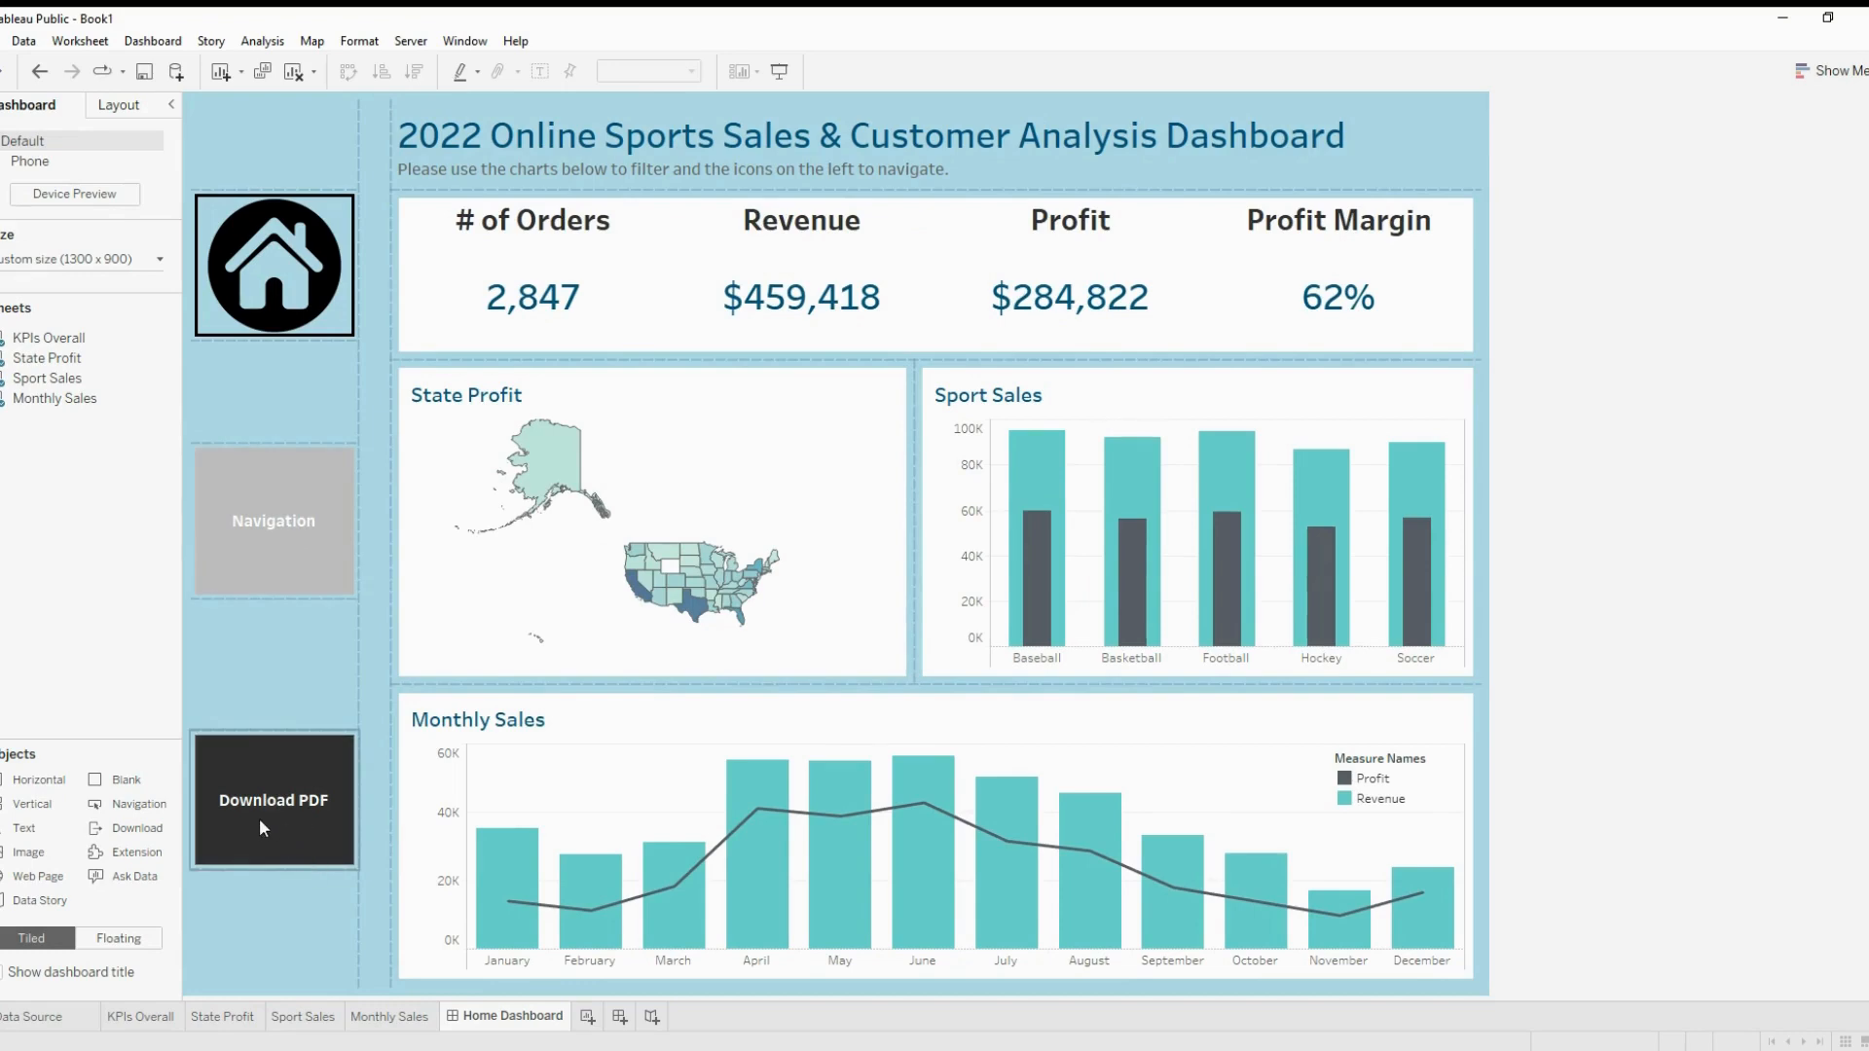
# Duplicate the Home Dashboard and rename the copy as Ratings Dashboard
pyautogui.click(1639, 633)
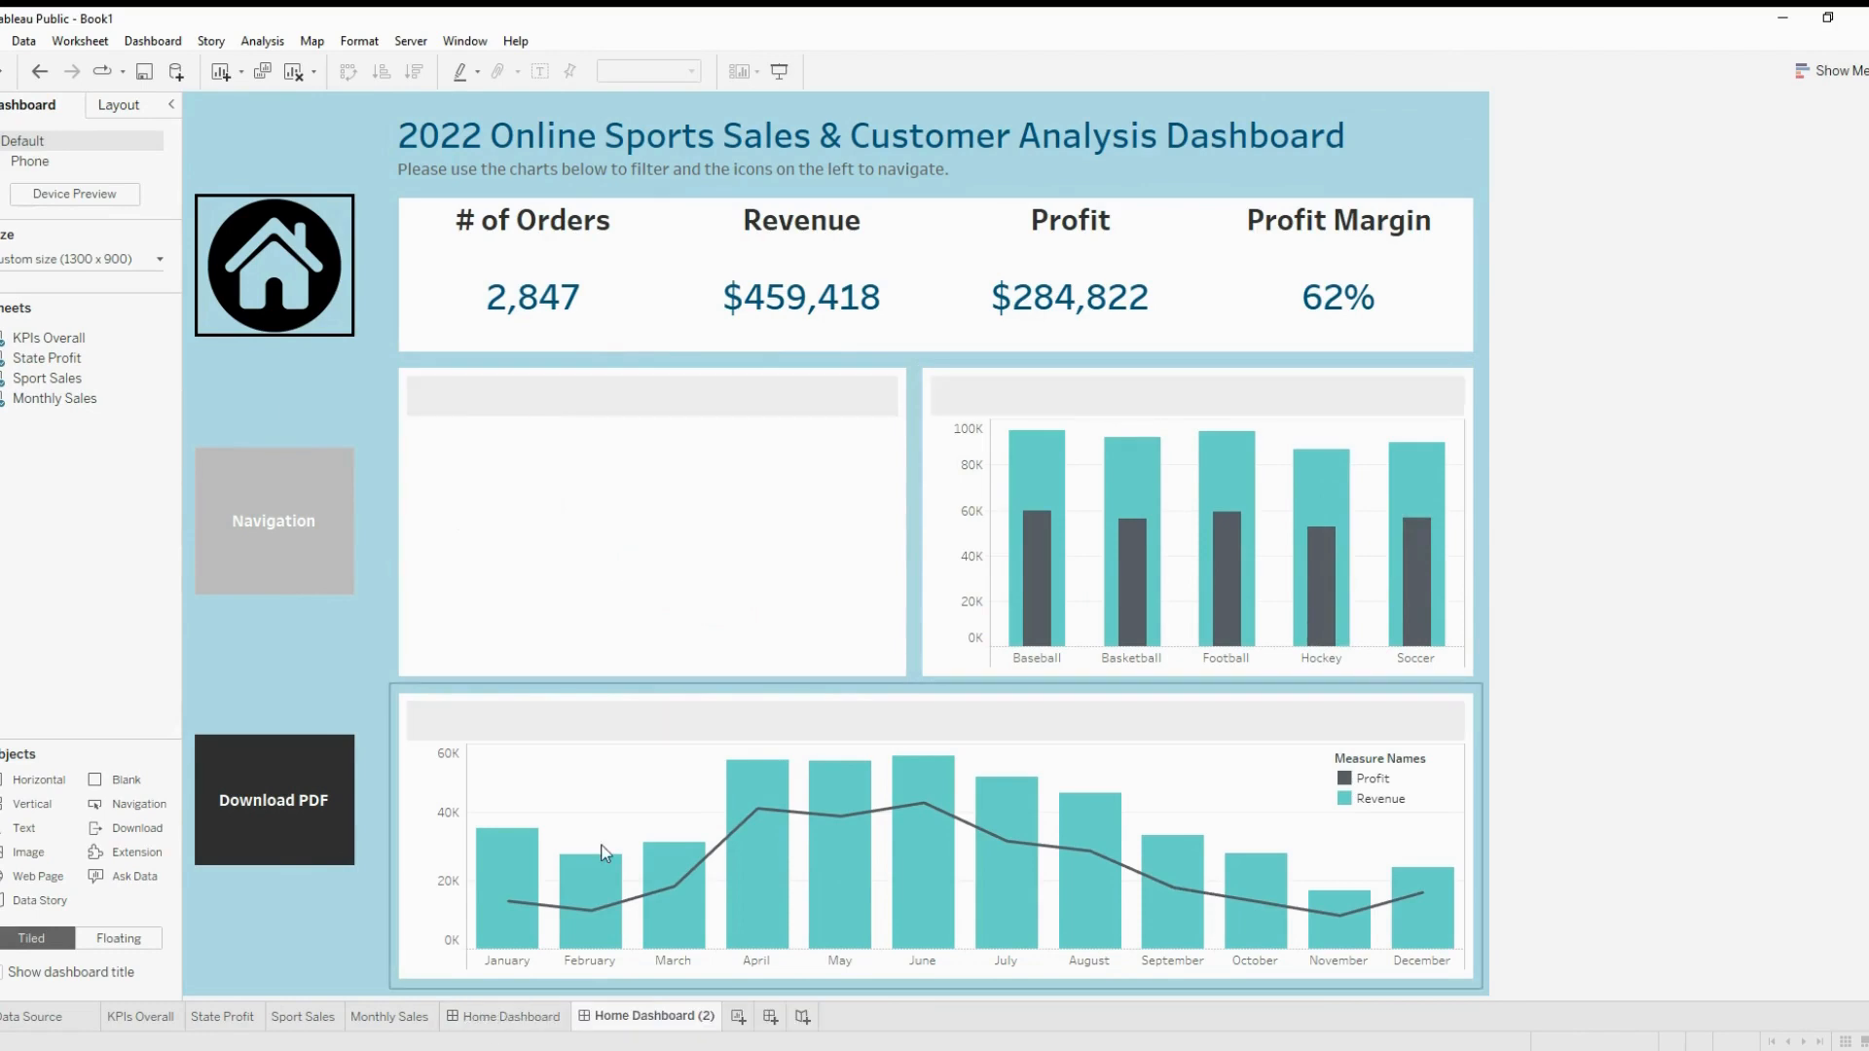
pyautogui.doubleClick(657, 1016)
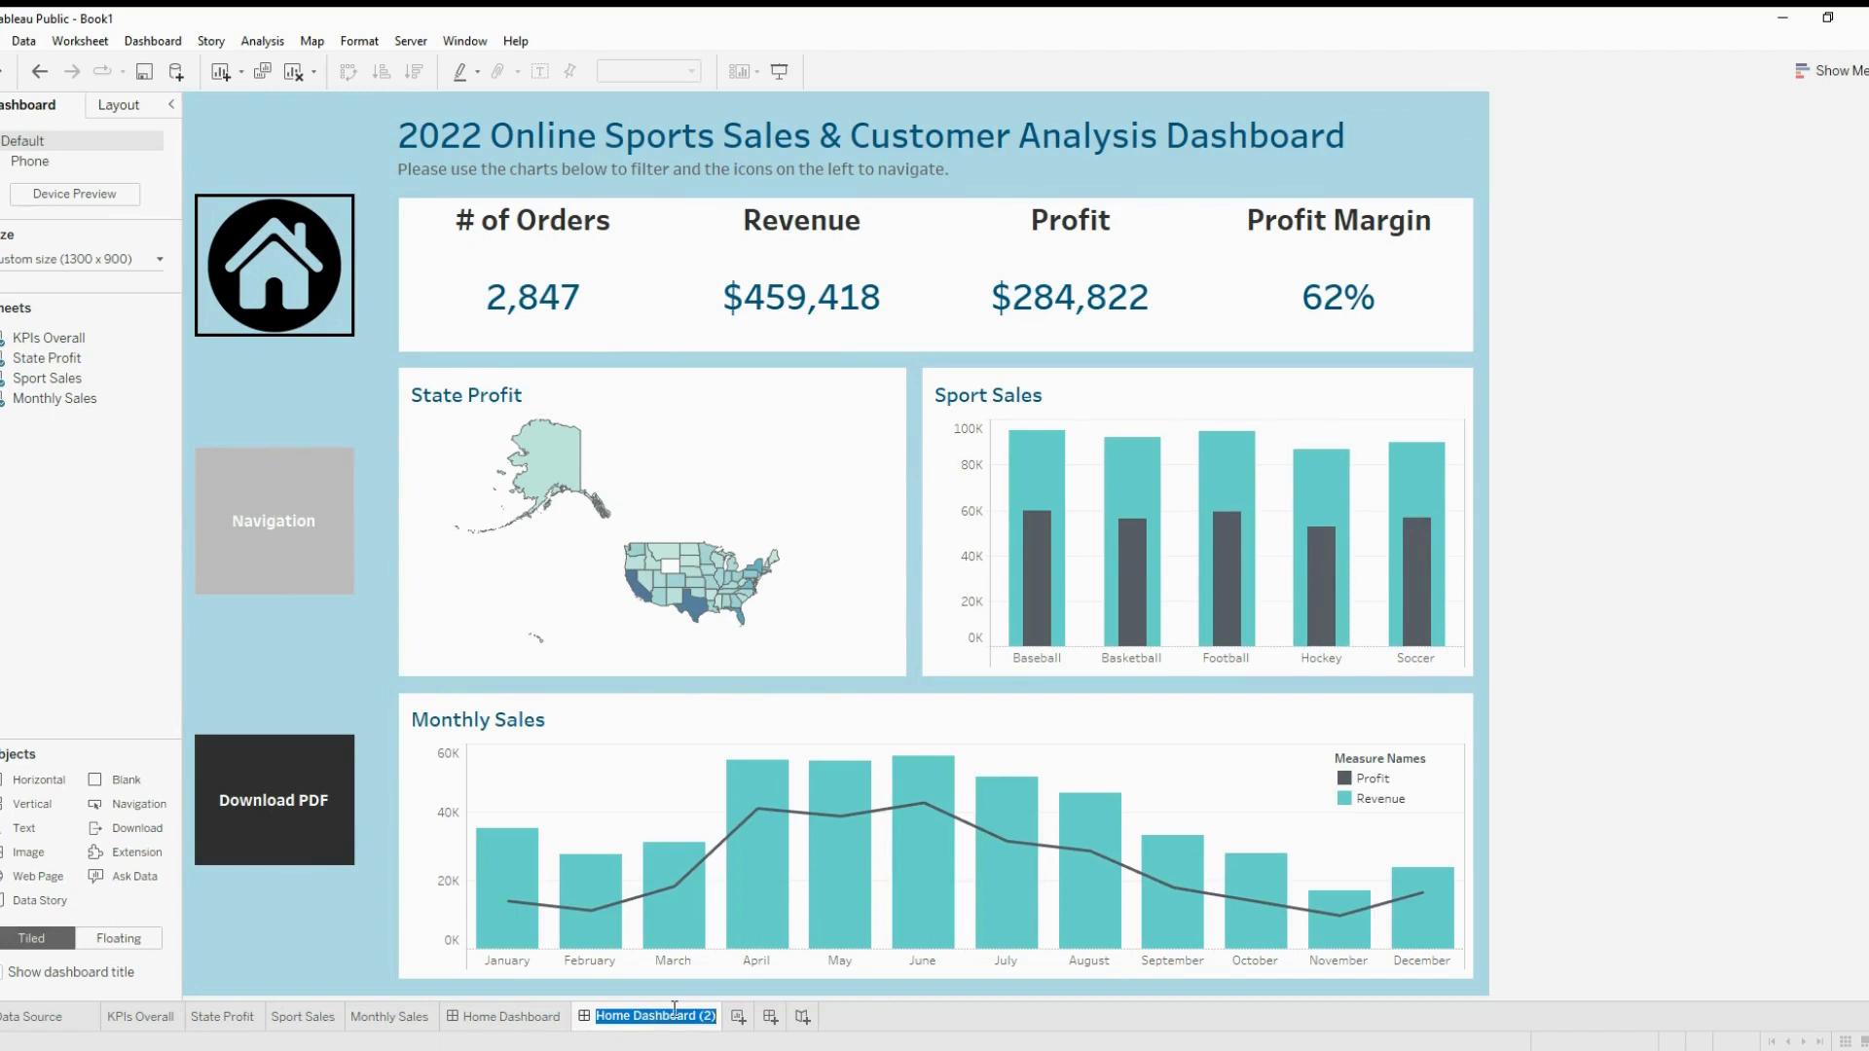
pyautogui.write('Ratings')
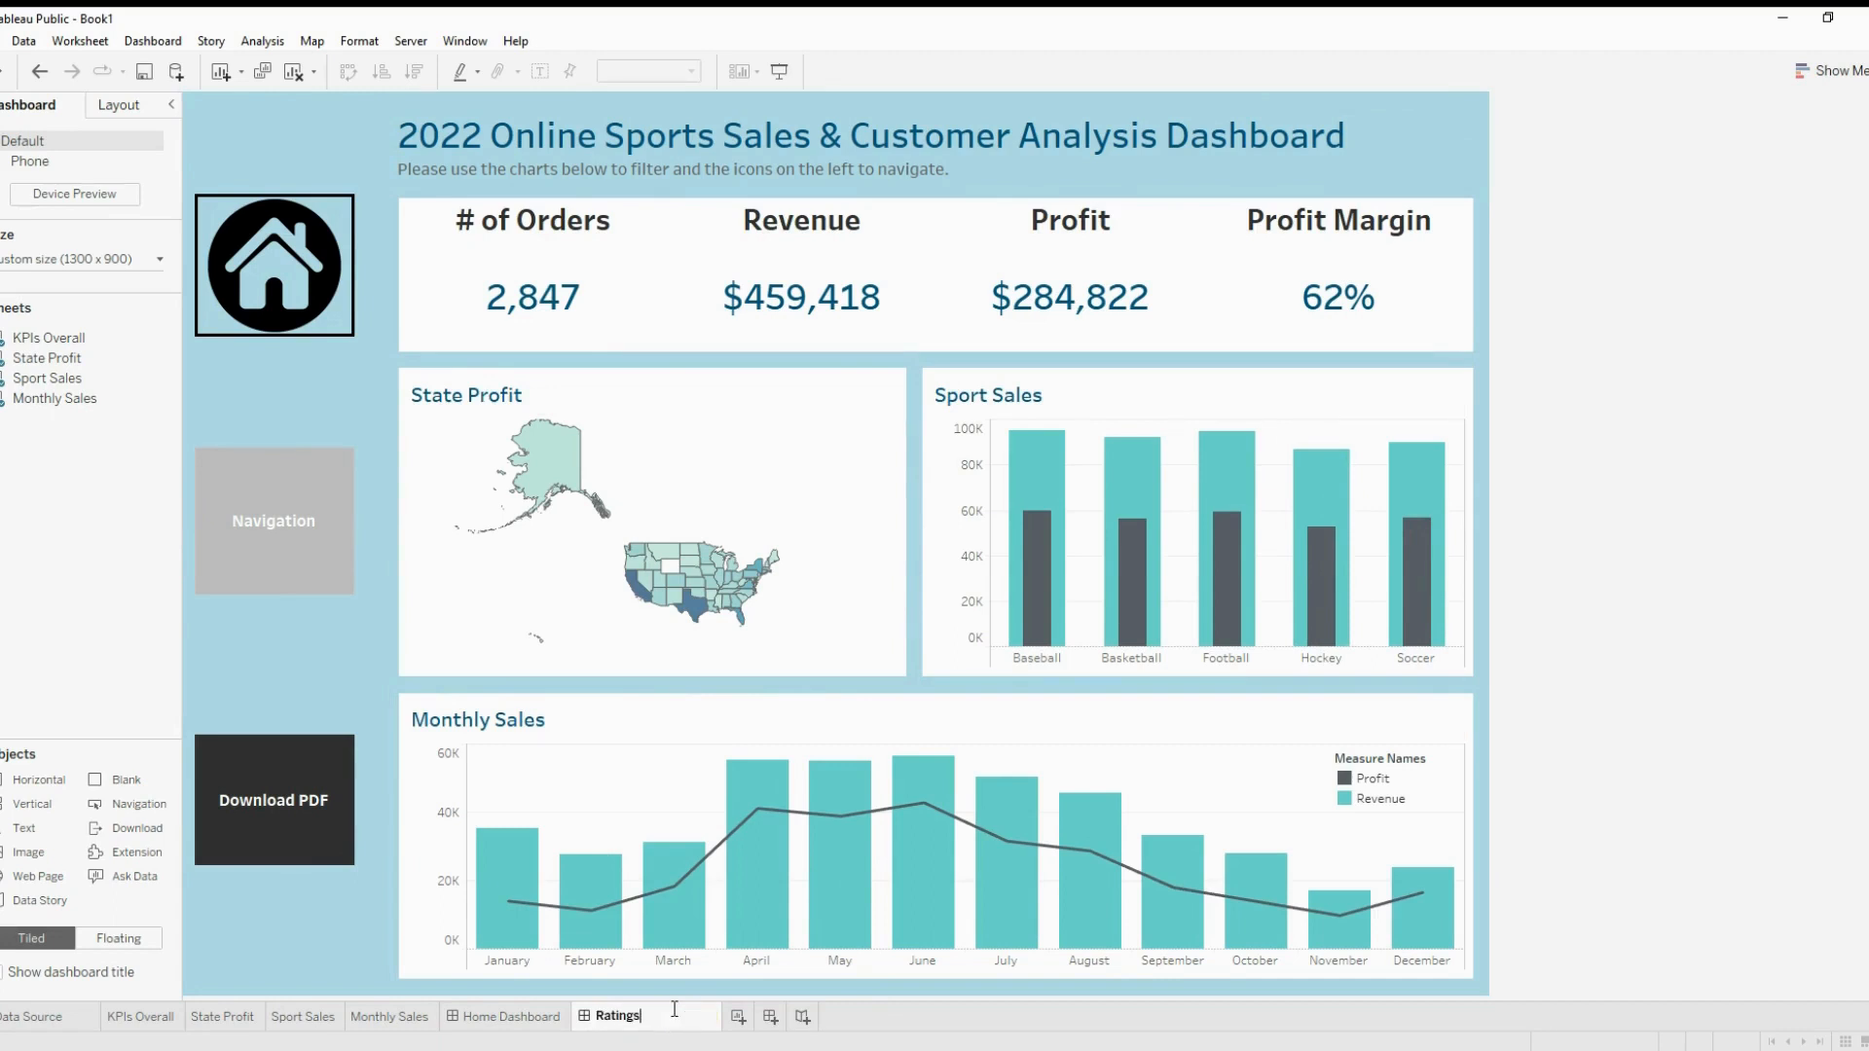
pyautogui.write(' Dashboard')
pyautogui.press('Return')
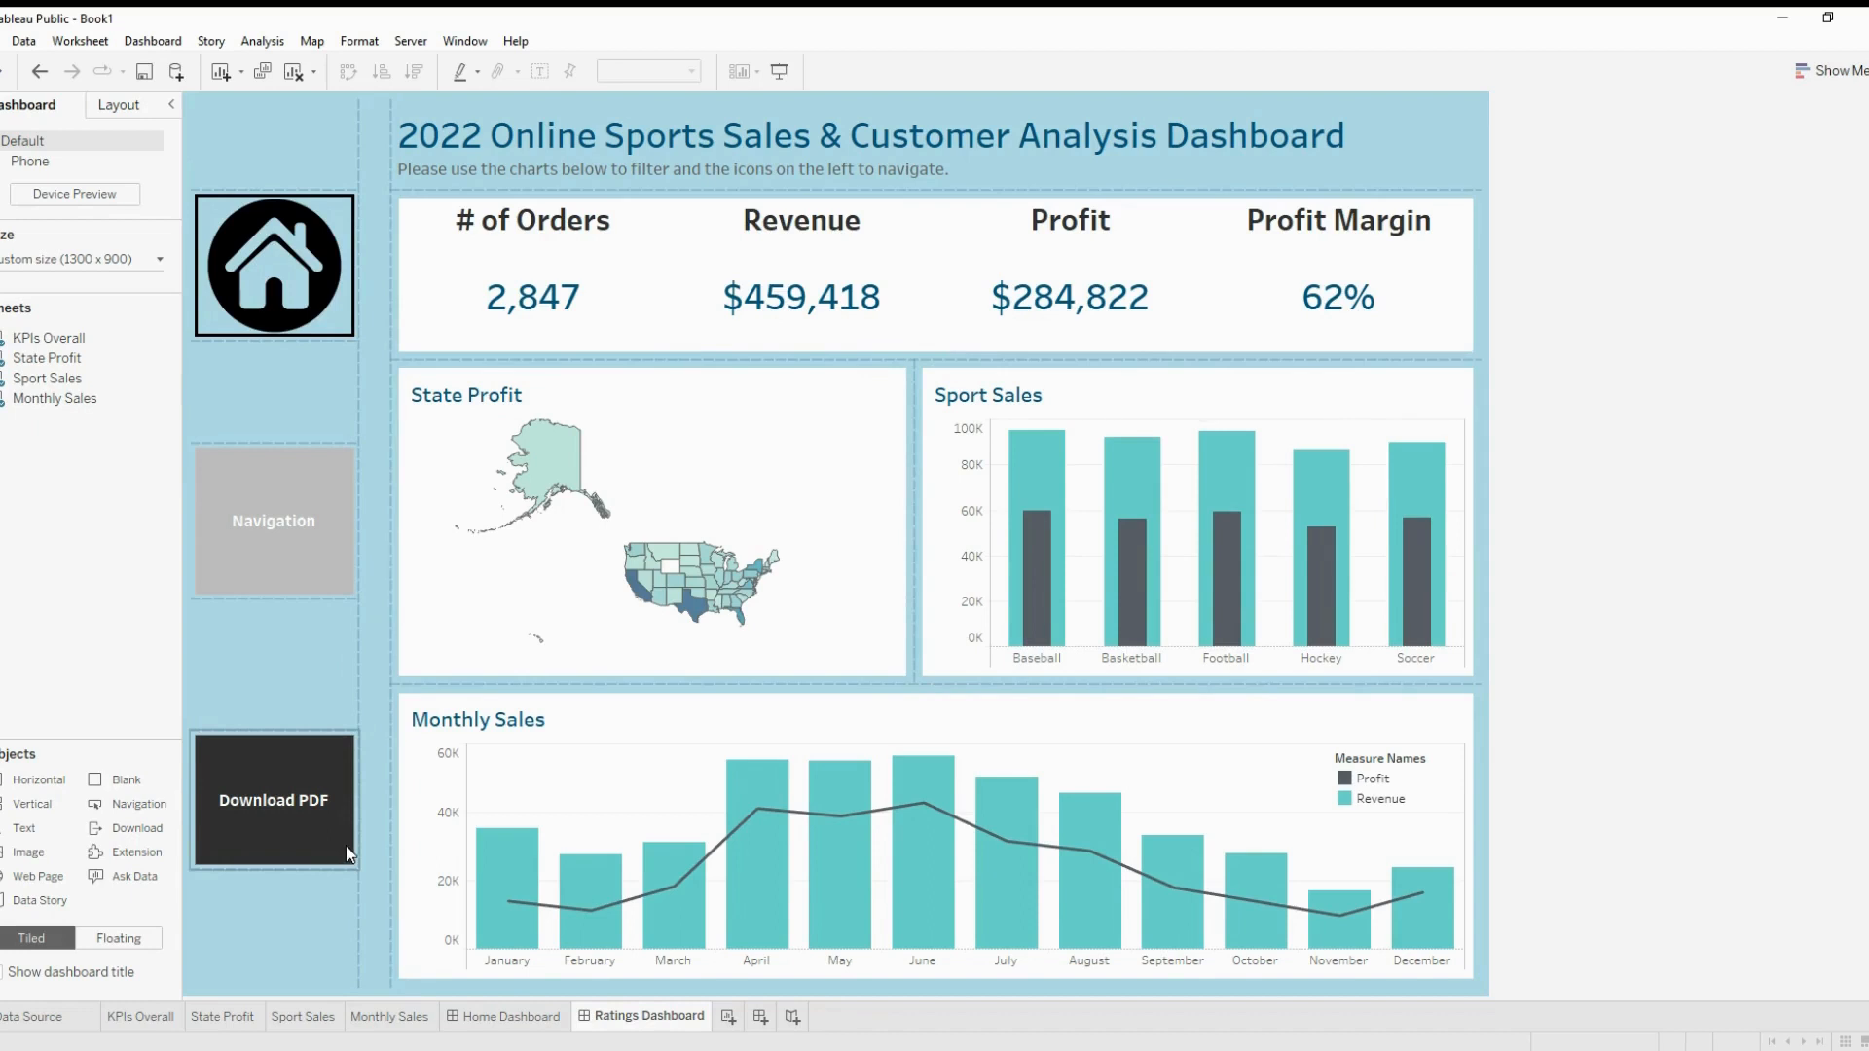
# Add a new worksheet between Home Dashboard and Ratings Dashboard and name it Ratings KPIs
pyautogui.moveTo(708, 876)
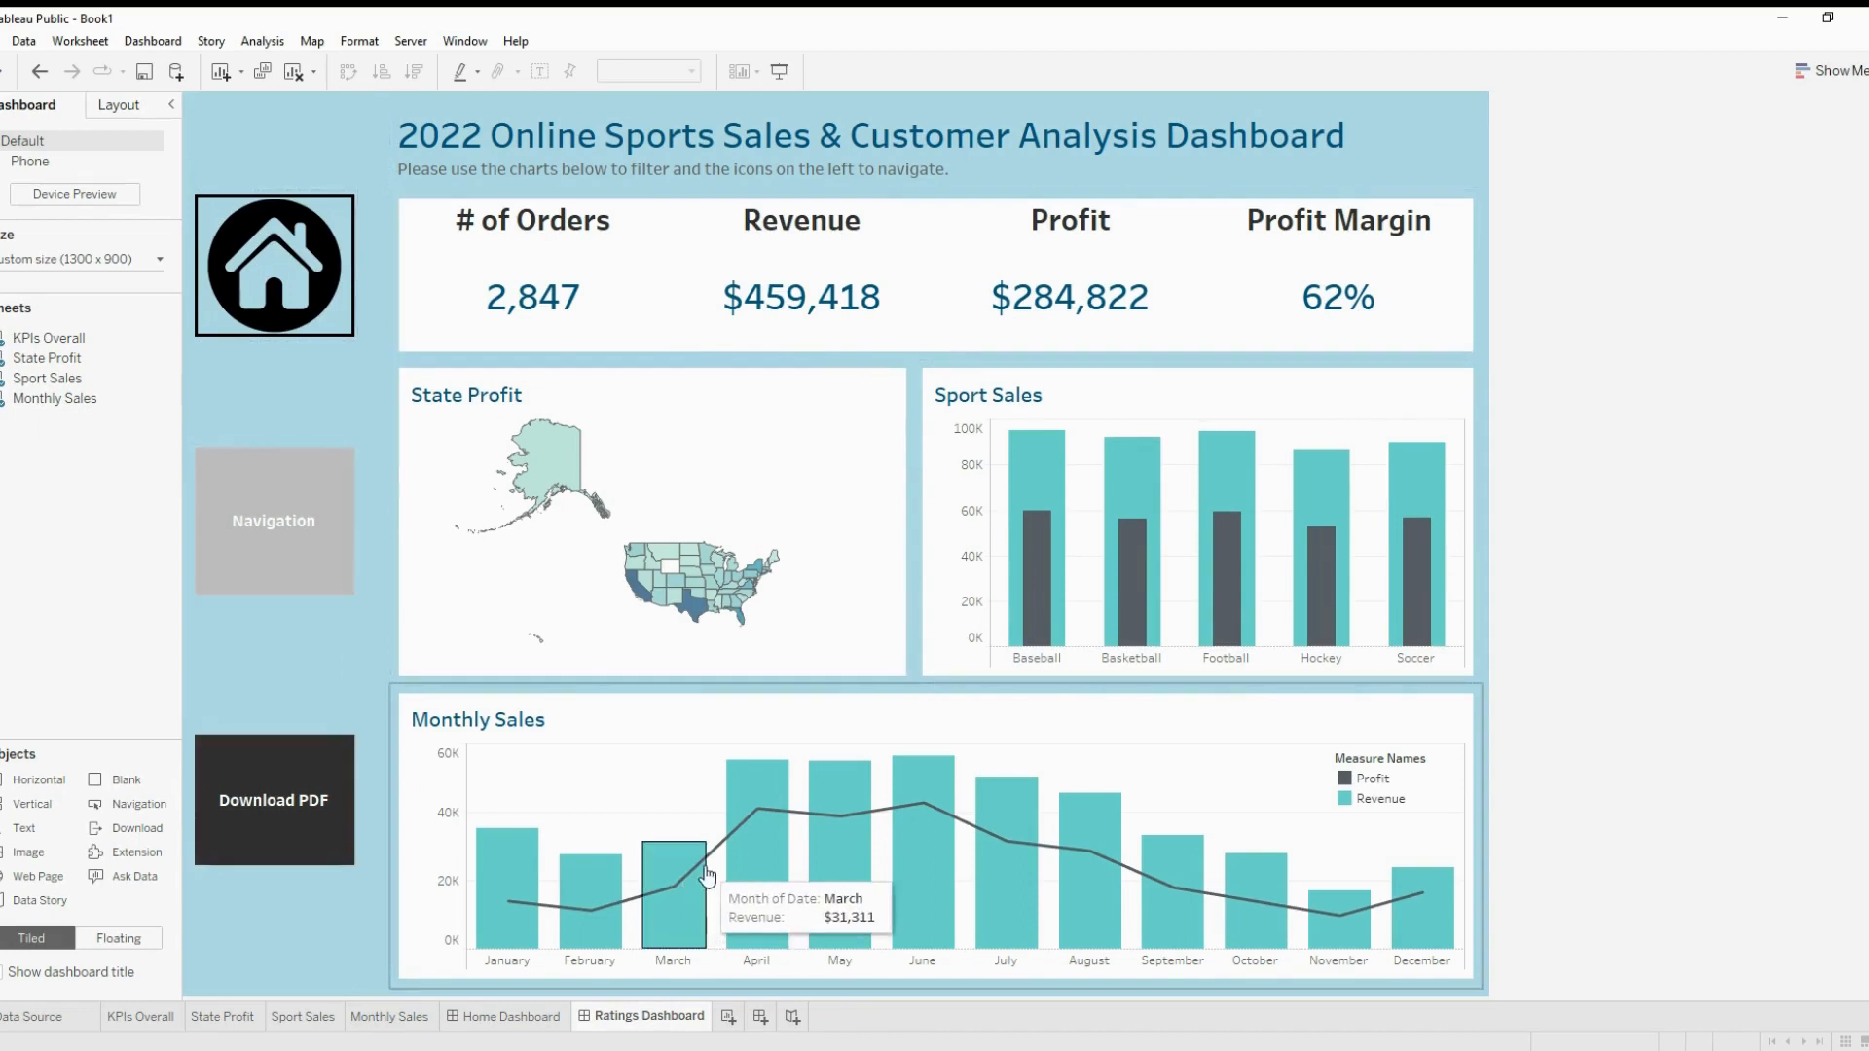
pyautogui.moveTo(859, 798)
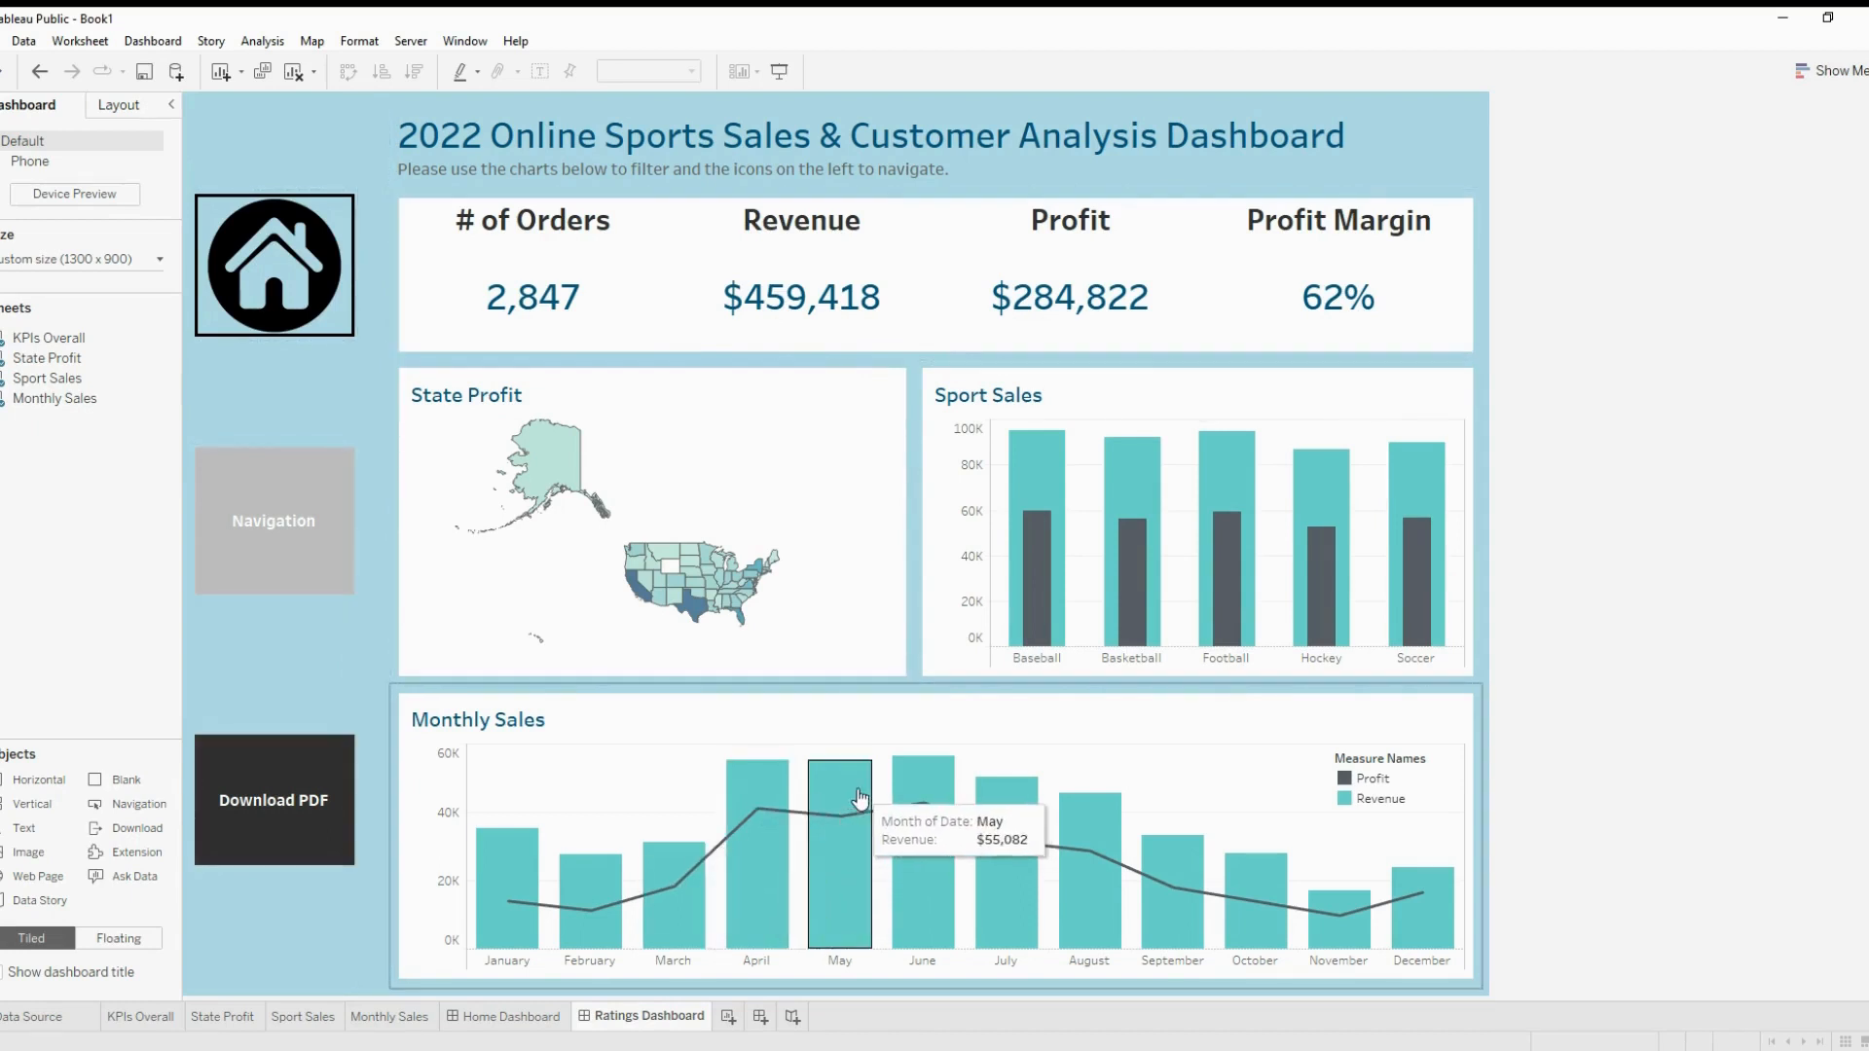
pyautogui.moveTo(740, 944)
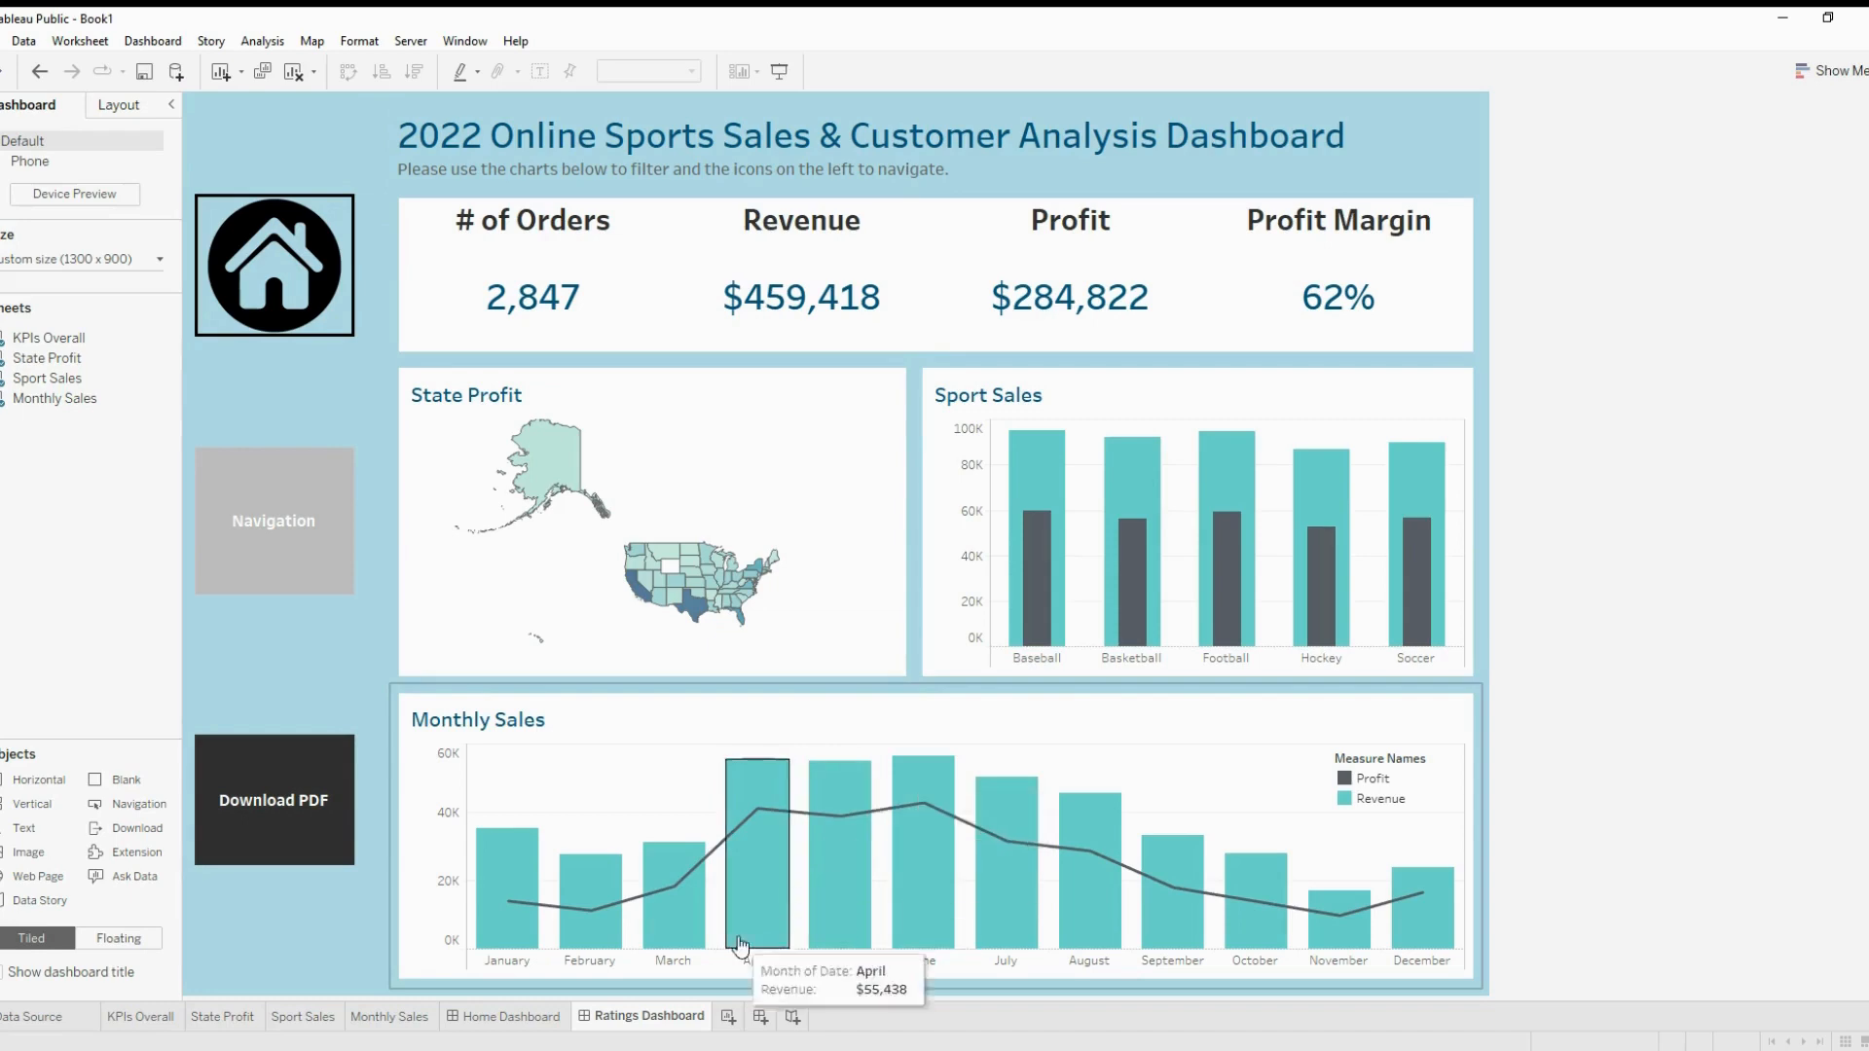
pyautogui.click(729, 1019)
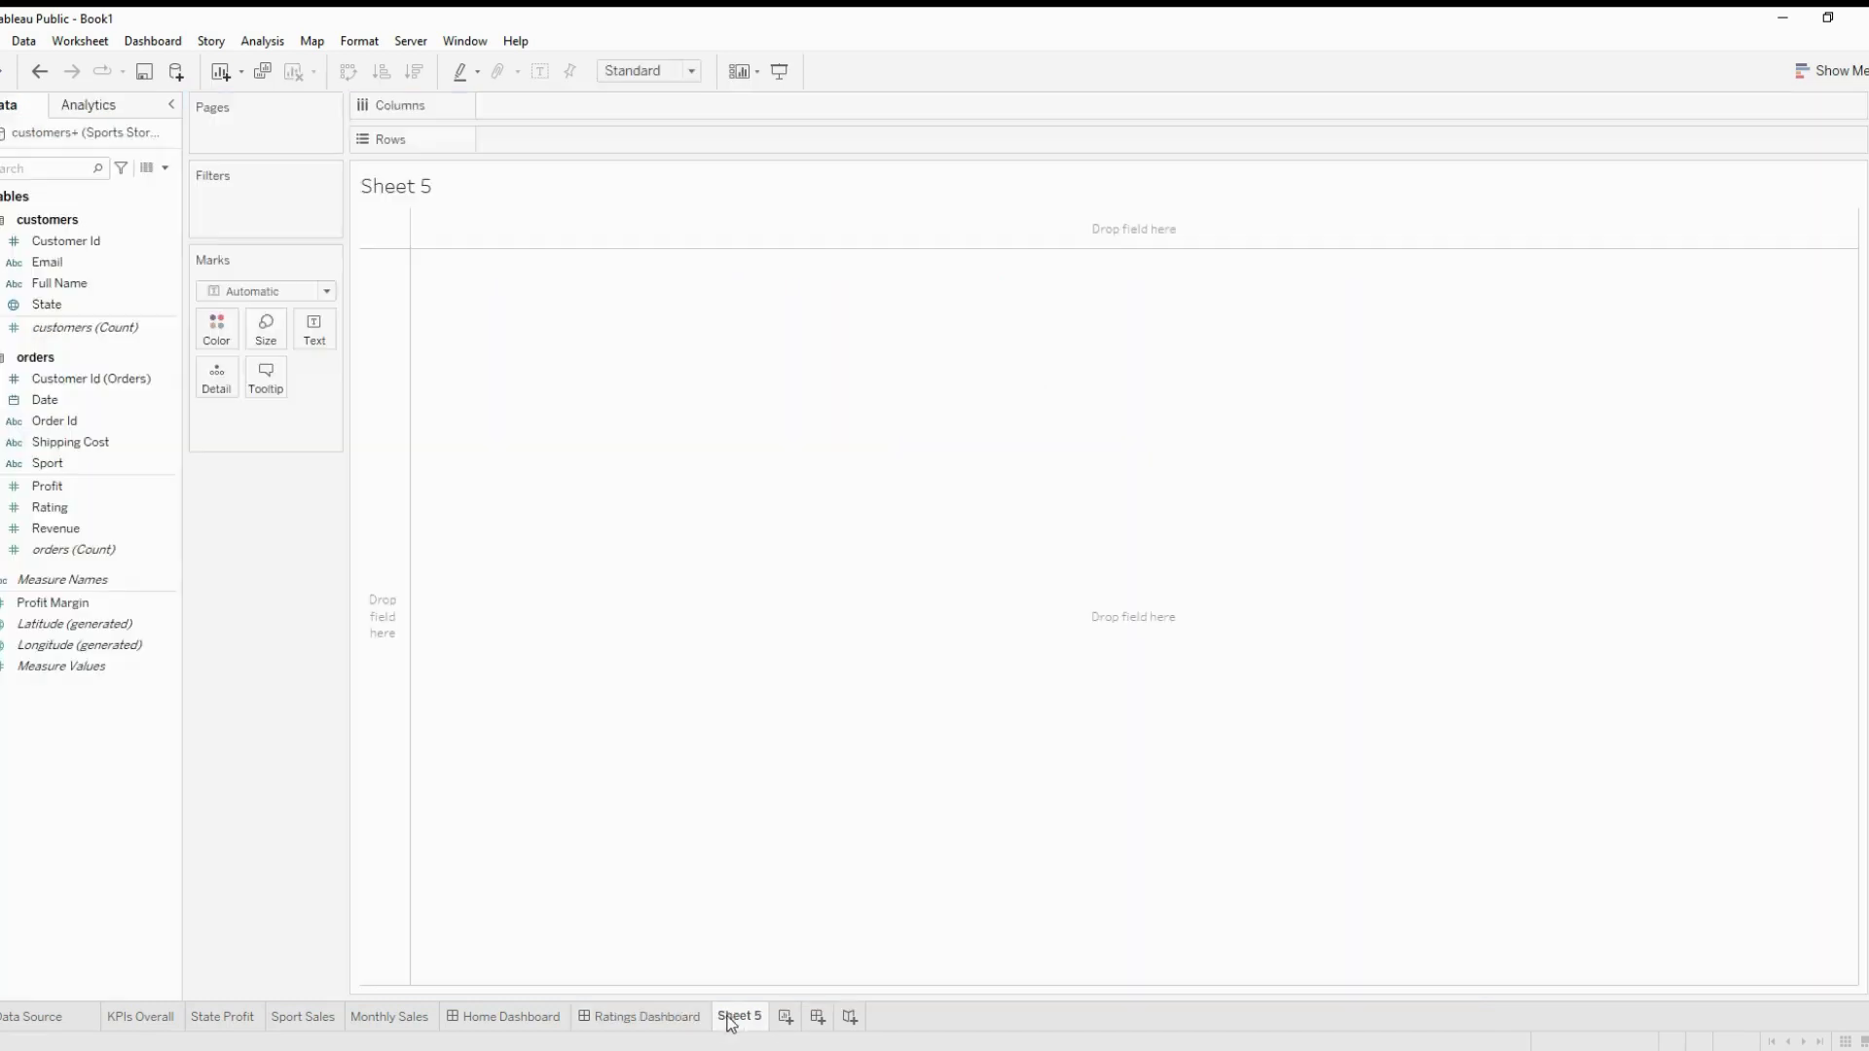
pyautogui.moveTo(725, 1017); pyautogui.dragTo(593, 1020)
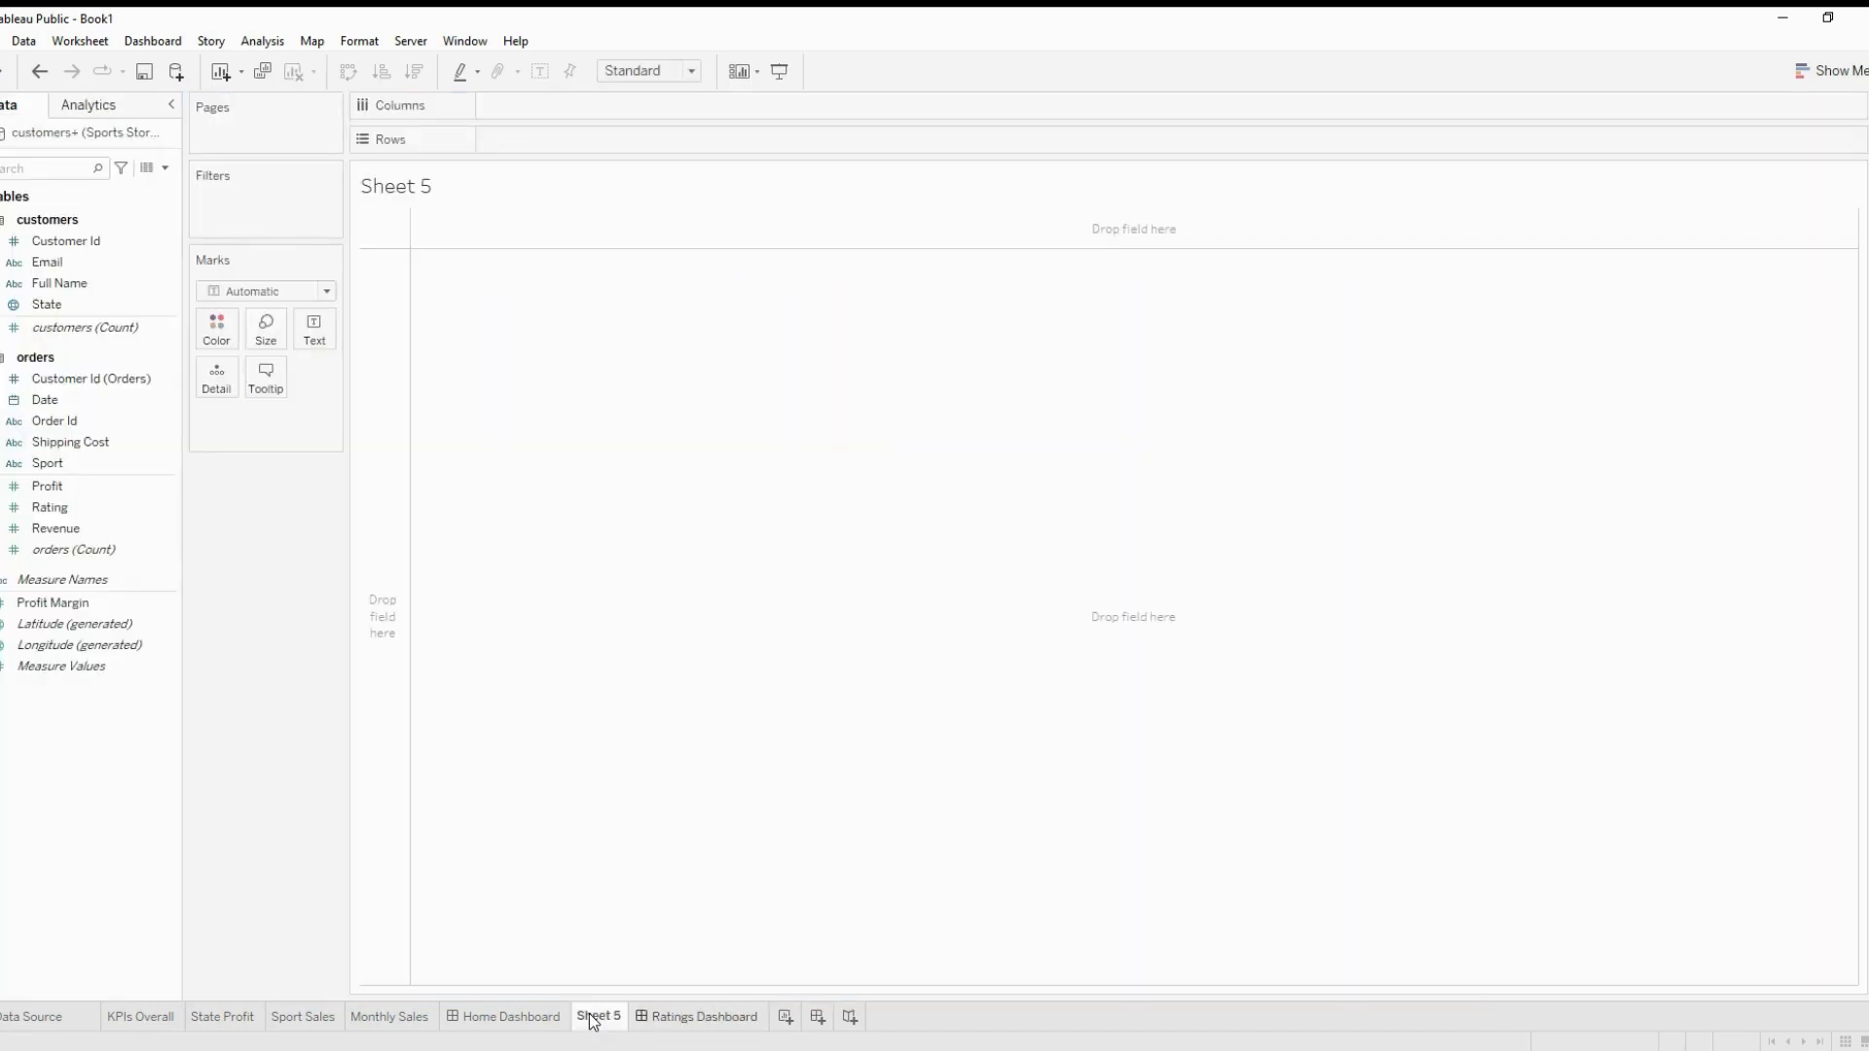
pyautogui.doubleClick(593, 1017)
pyautogui.write('Ratings KPIs')
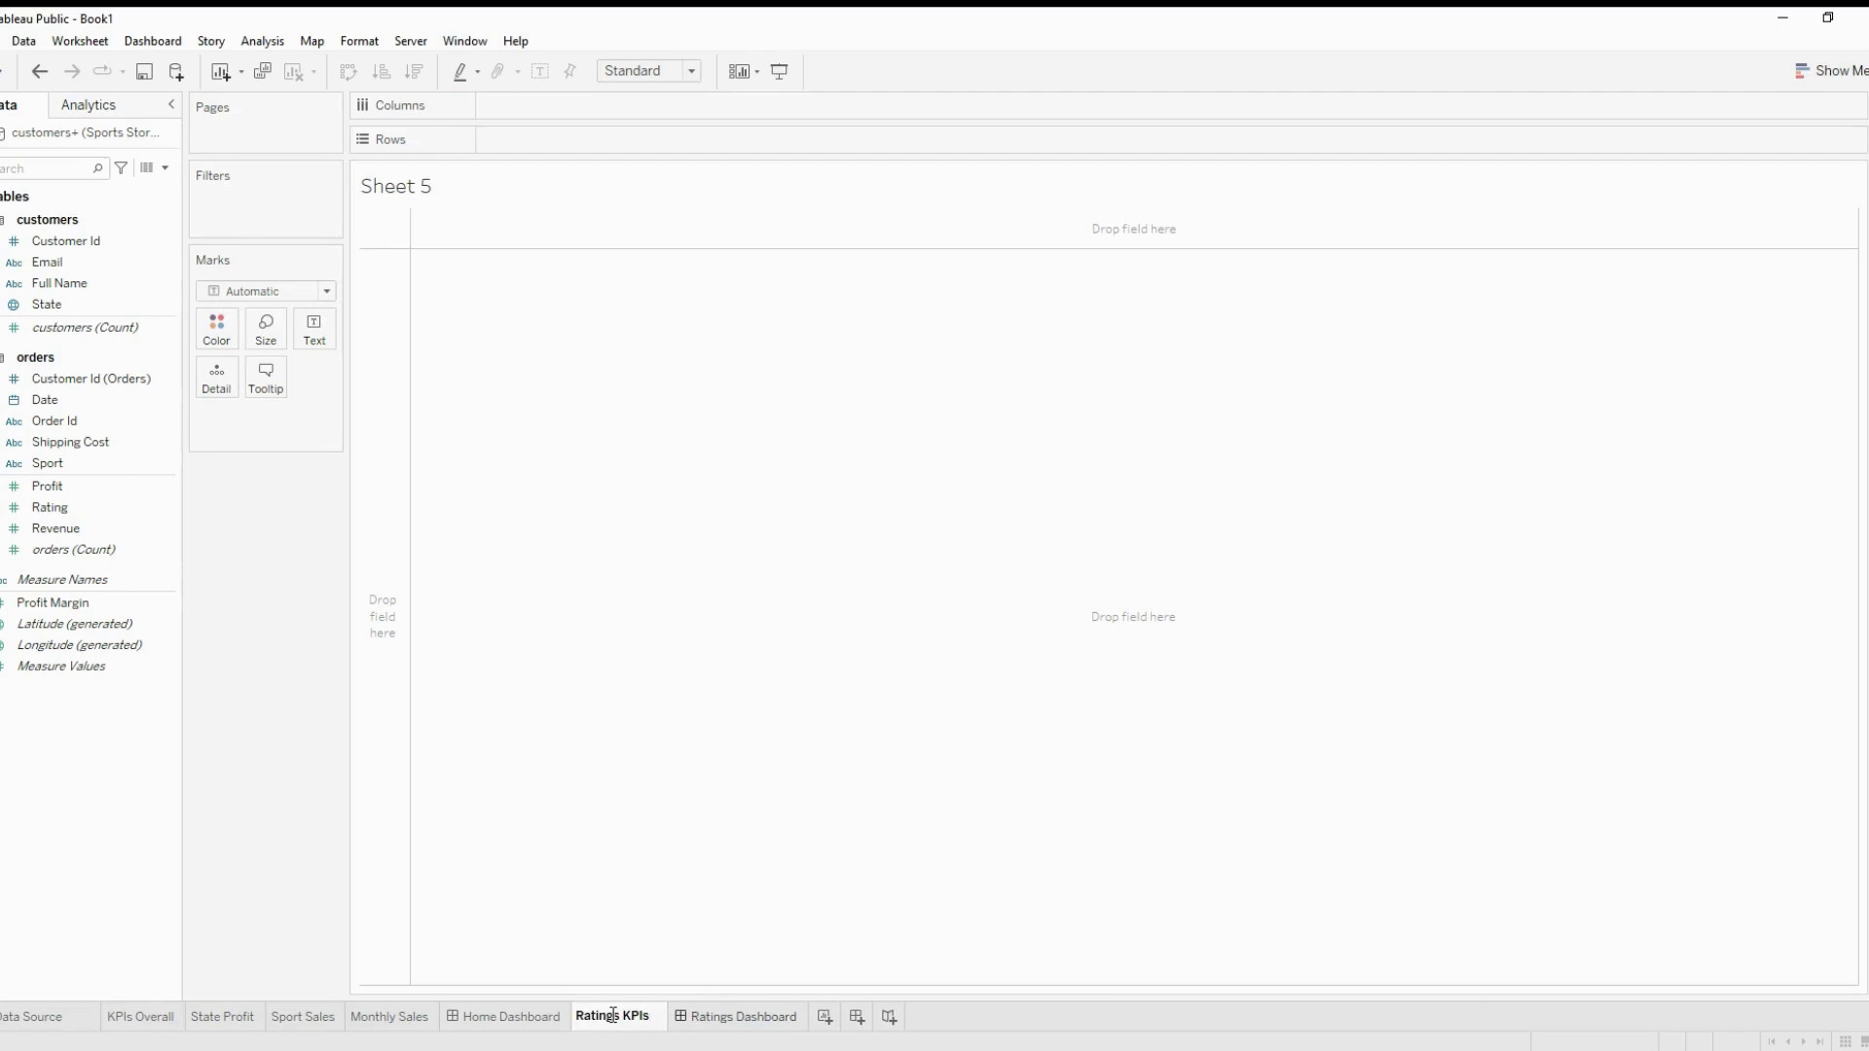
pyautogui.press('Return')
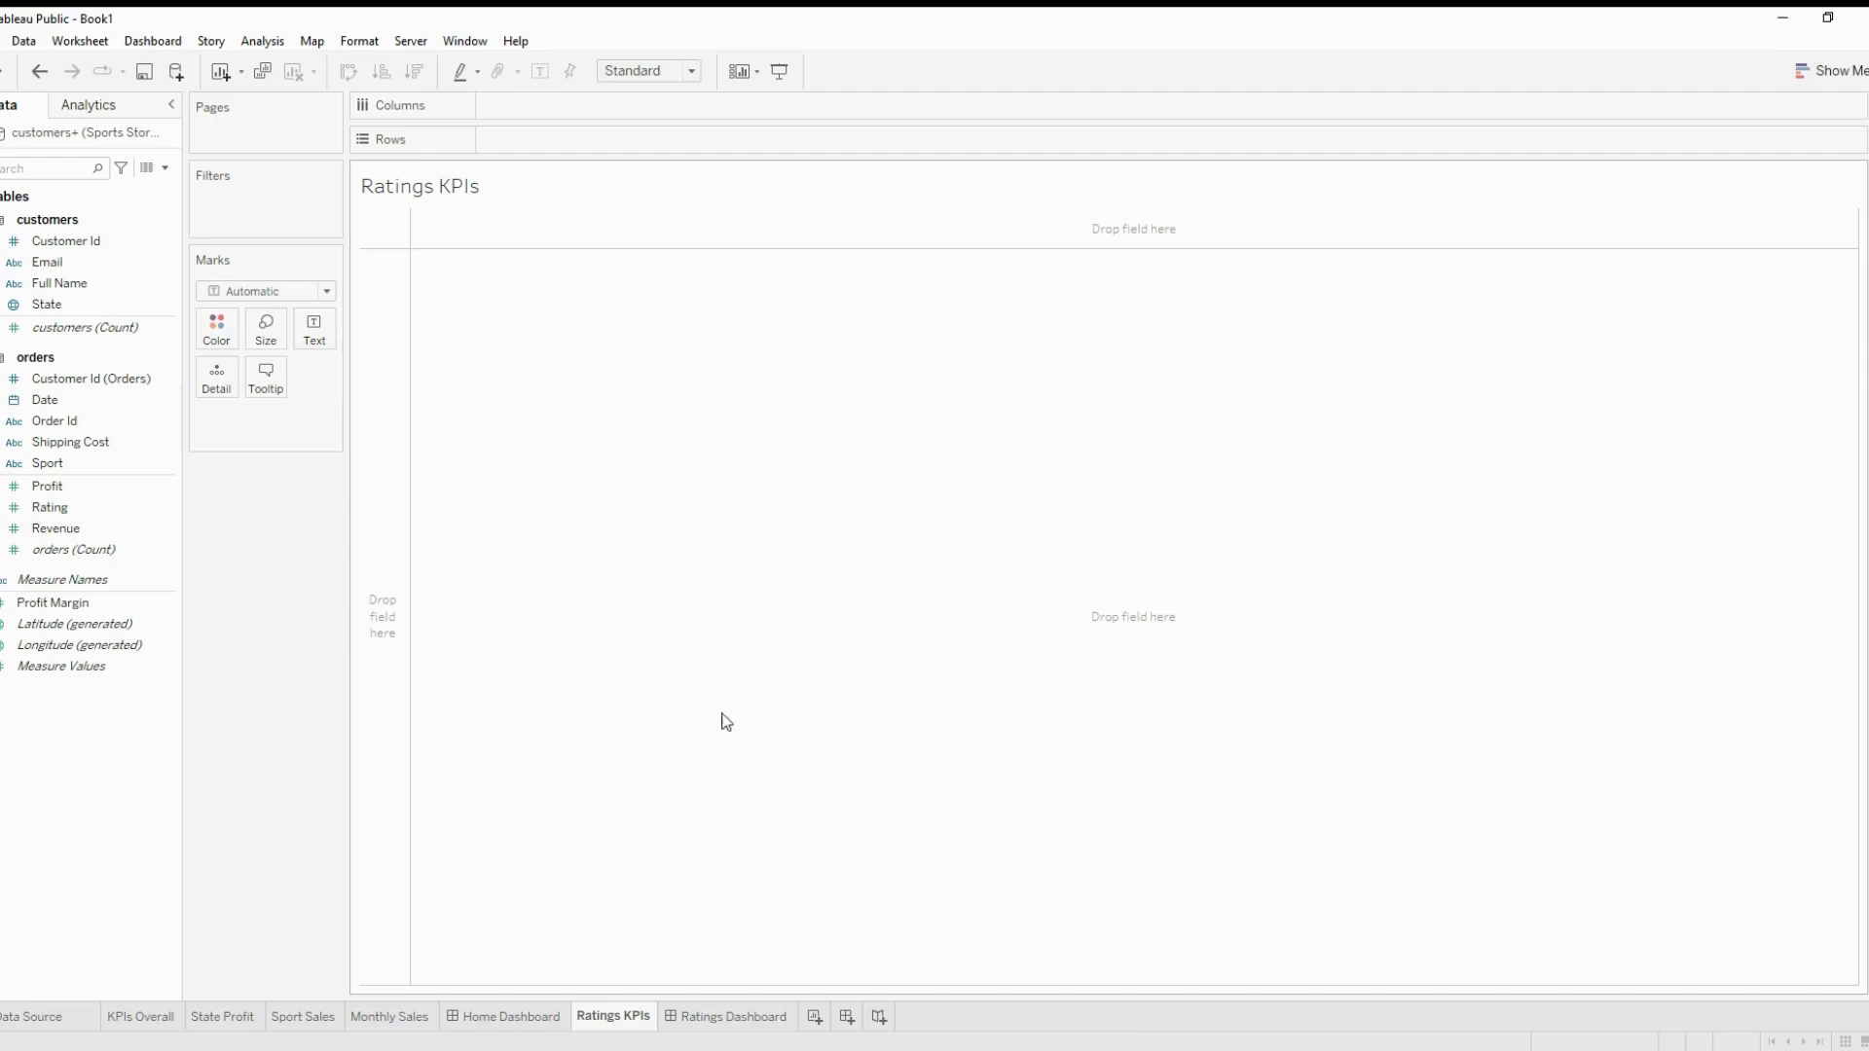
# Place Rating on the rows of the Ratings KPIs sheet twice, once as a count and once as an average
pyautogui.click(86, 510)
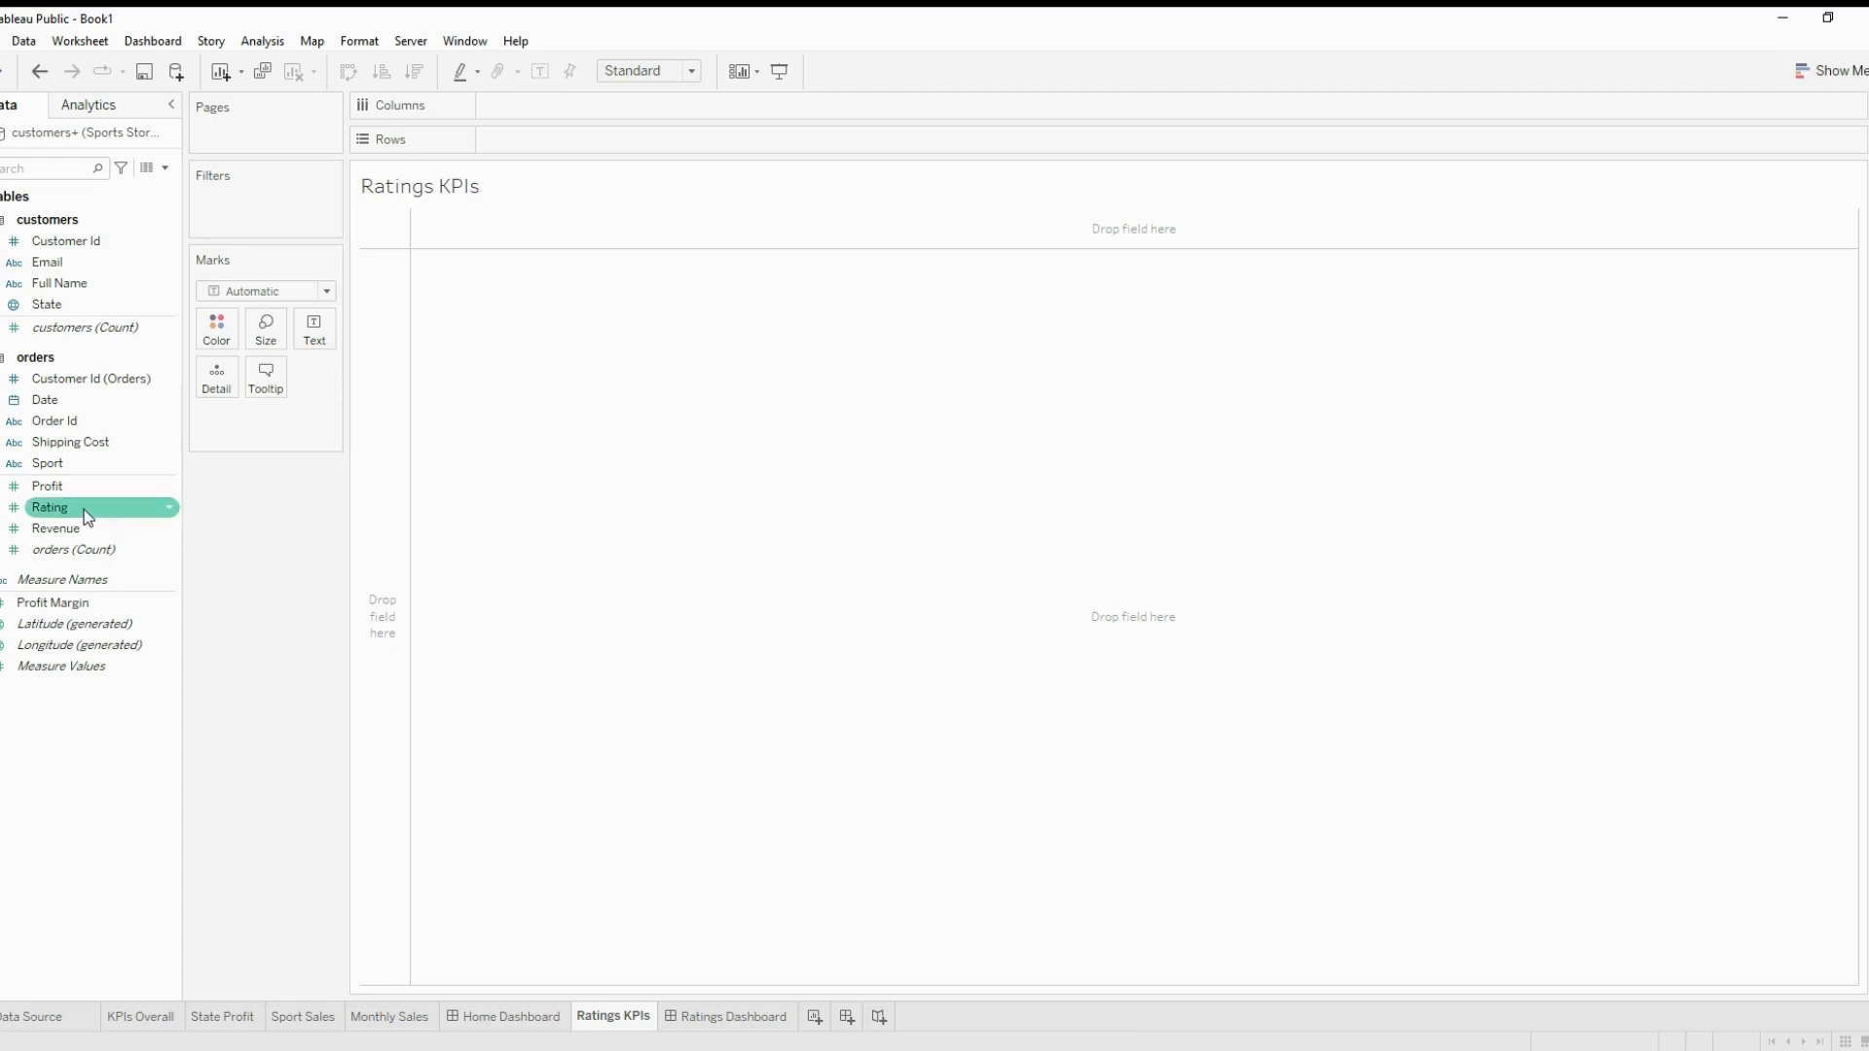
pyautogui.moveTo(86, 513)
pyautogui.mouseDown()
pyautogui.moveTo(241, 451)
pyautogui.moveTo(574, 139)
pyautogui.mouseUp()
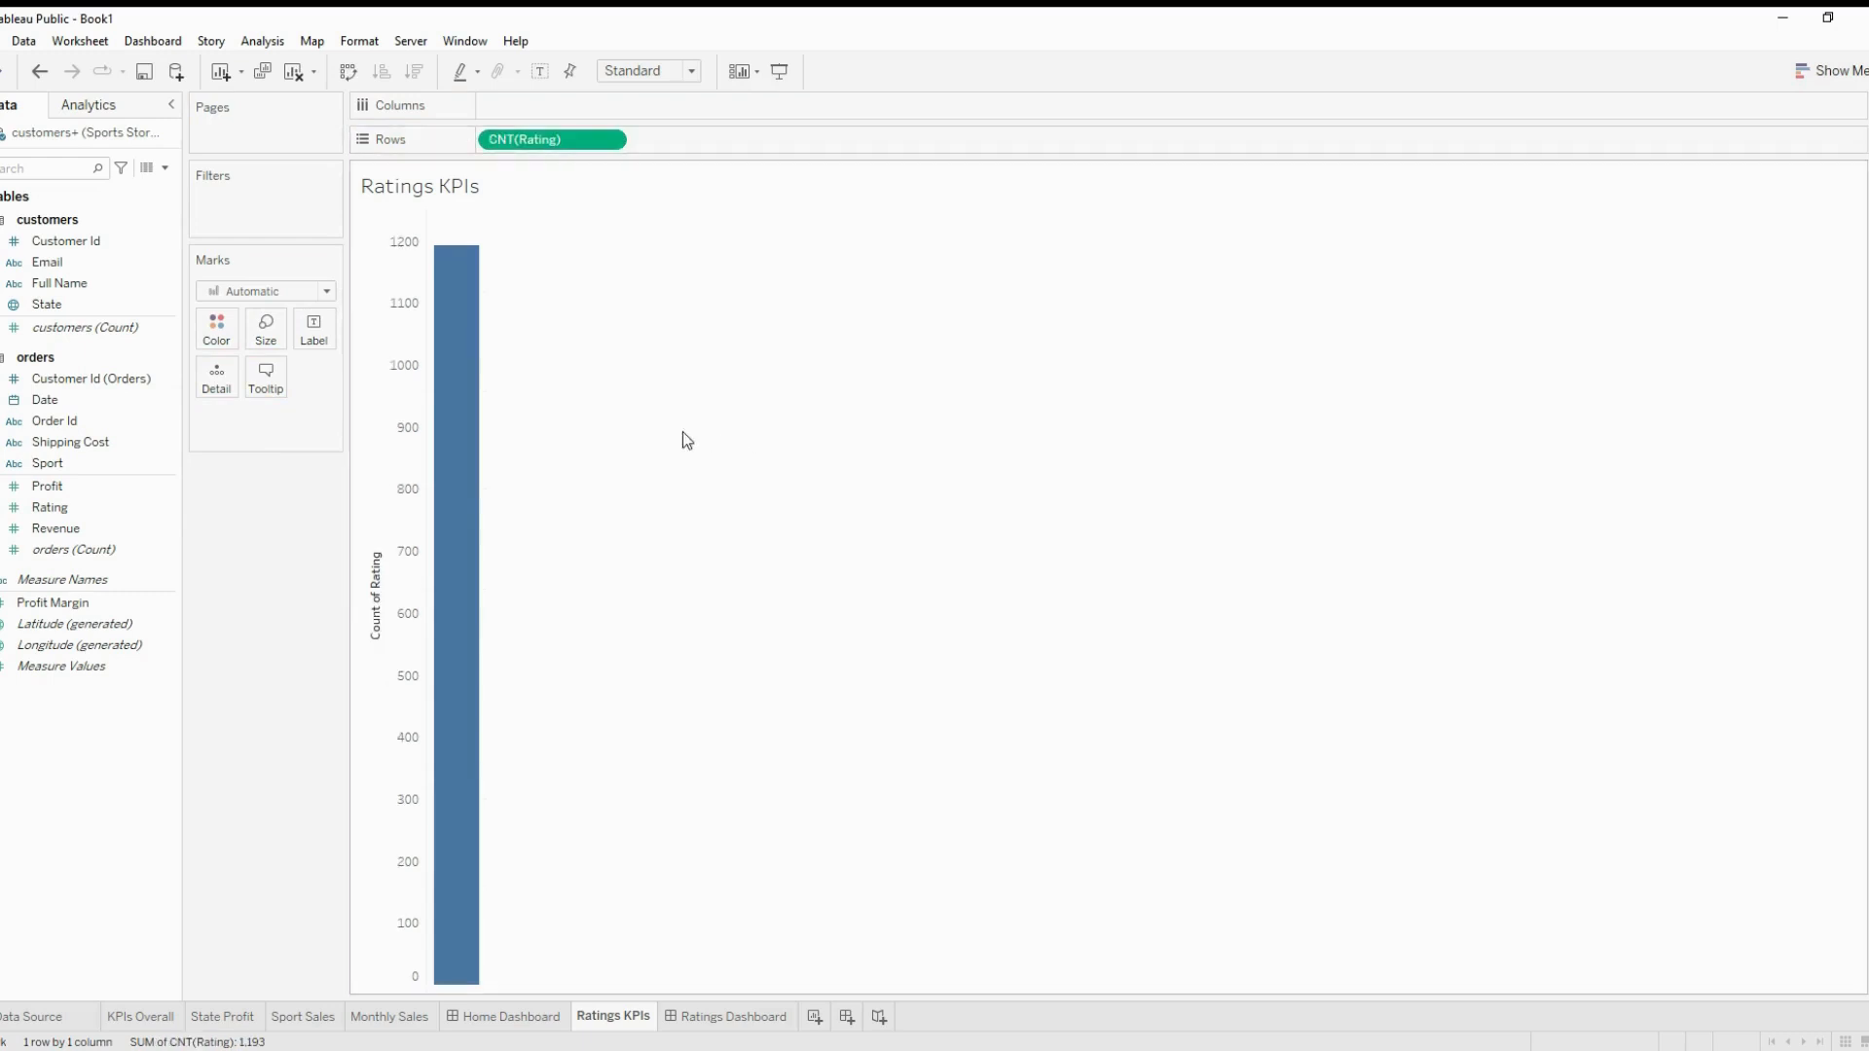
pyautogui.moveTo(50, 507); pyautogui.dragTo(759, 142)
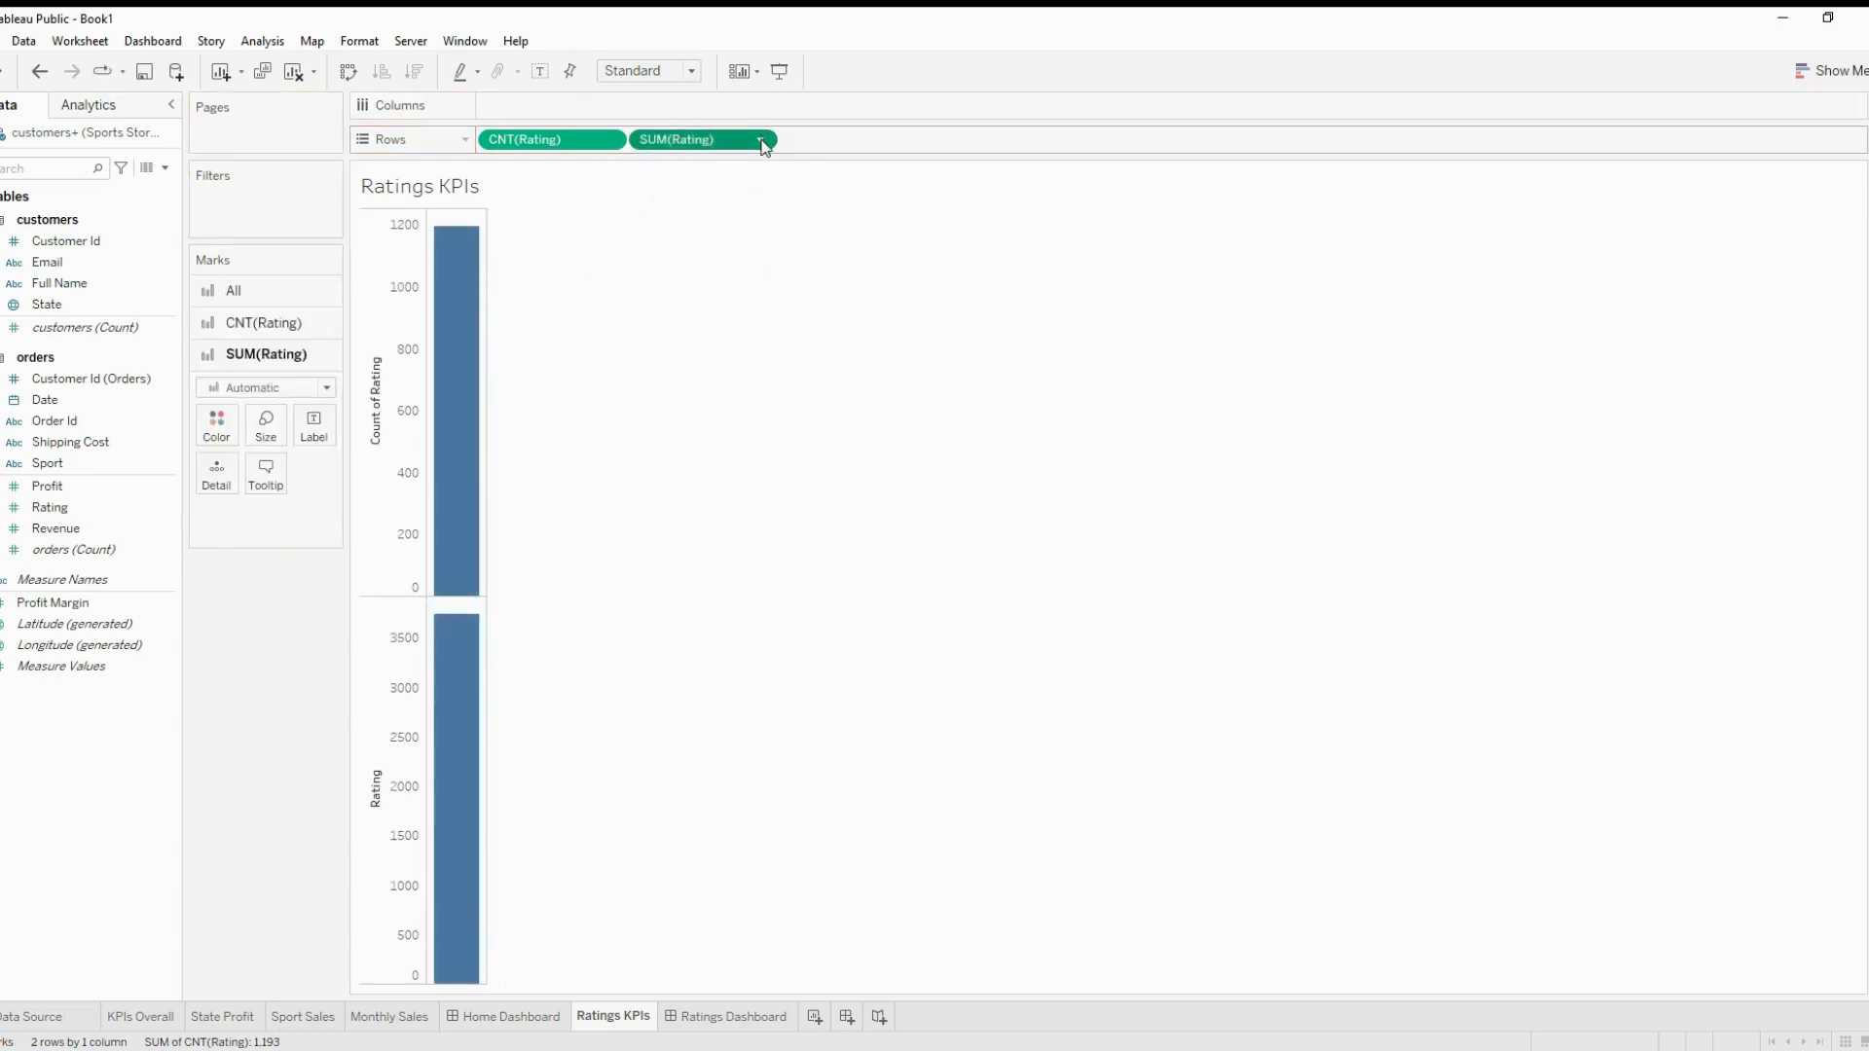
pyautogui.click(875, 392)
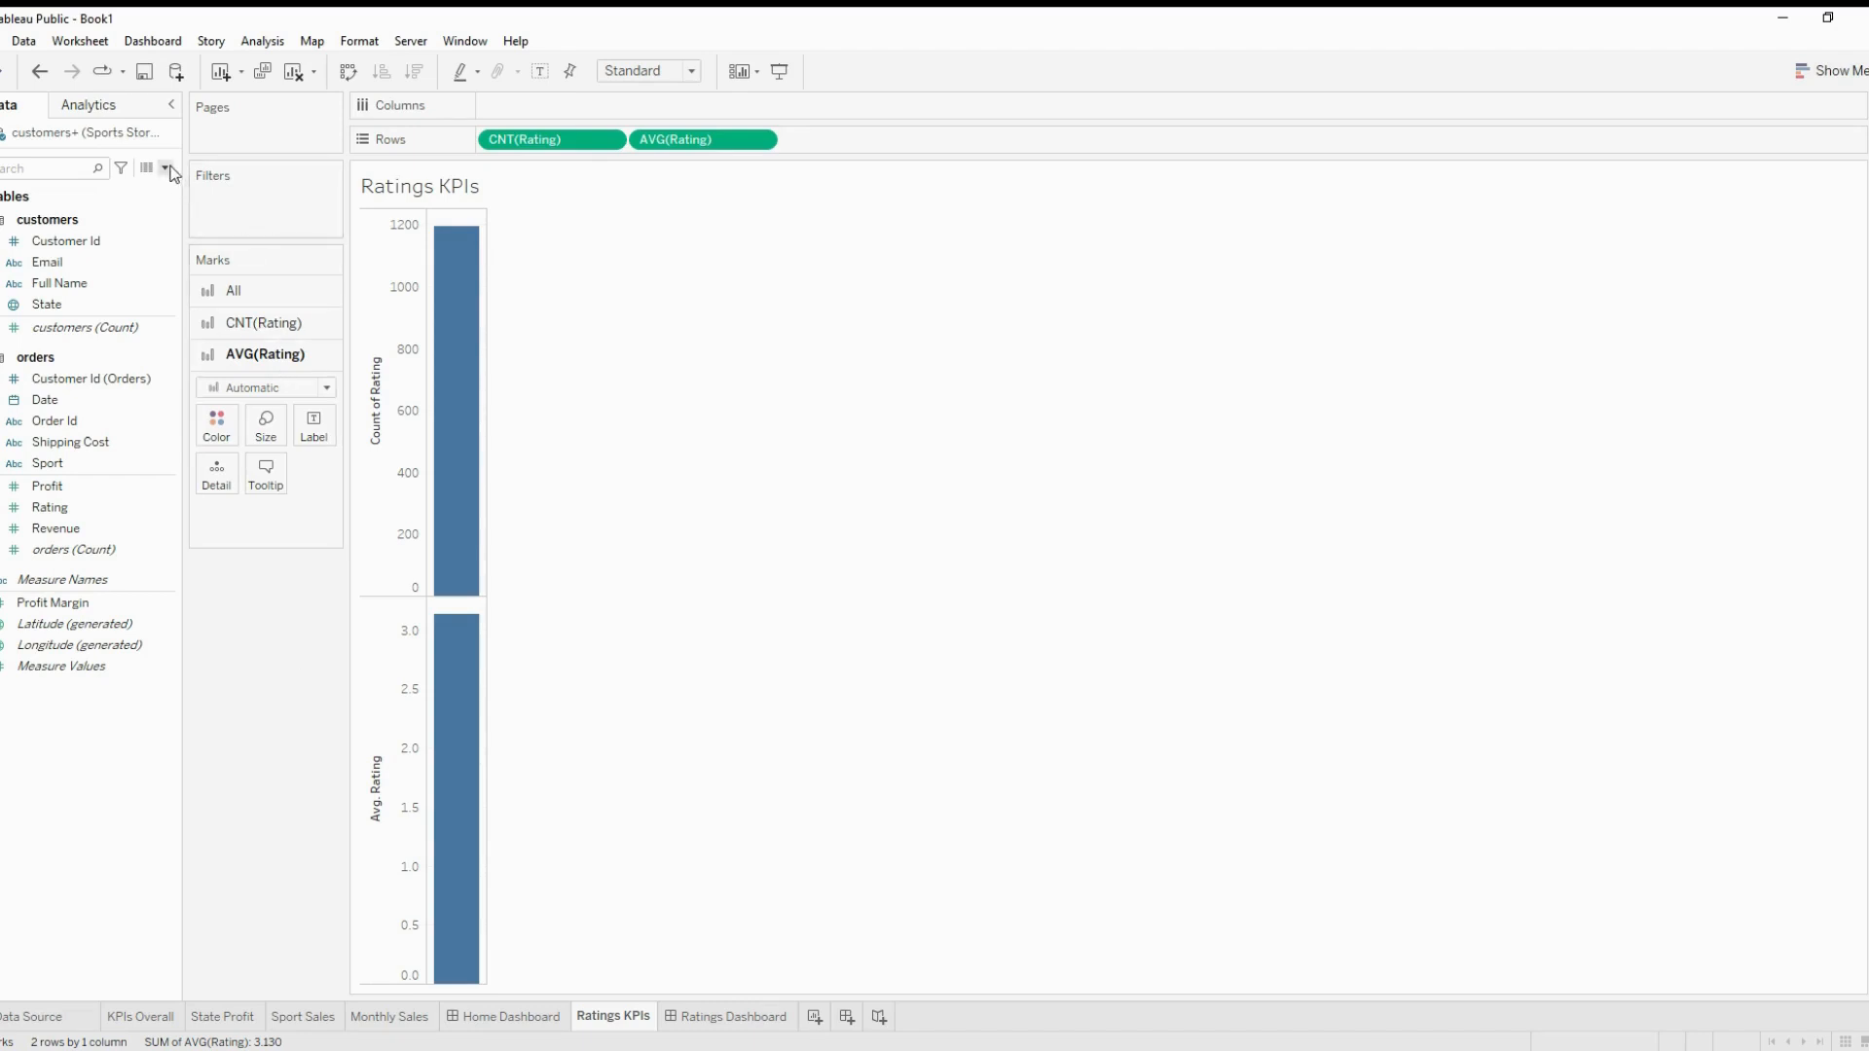
# Create a calculated field named % of Customer Reviews with the formula count([Rating])/count([Order Id])
pyautogui.click(229, 190)
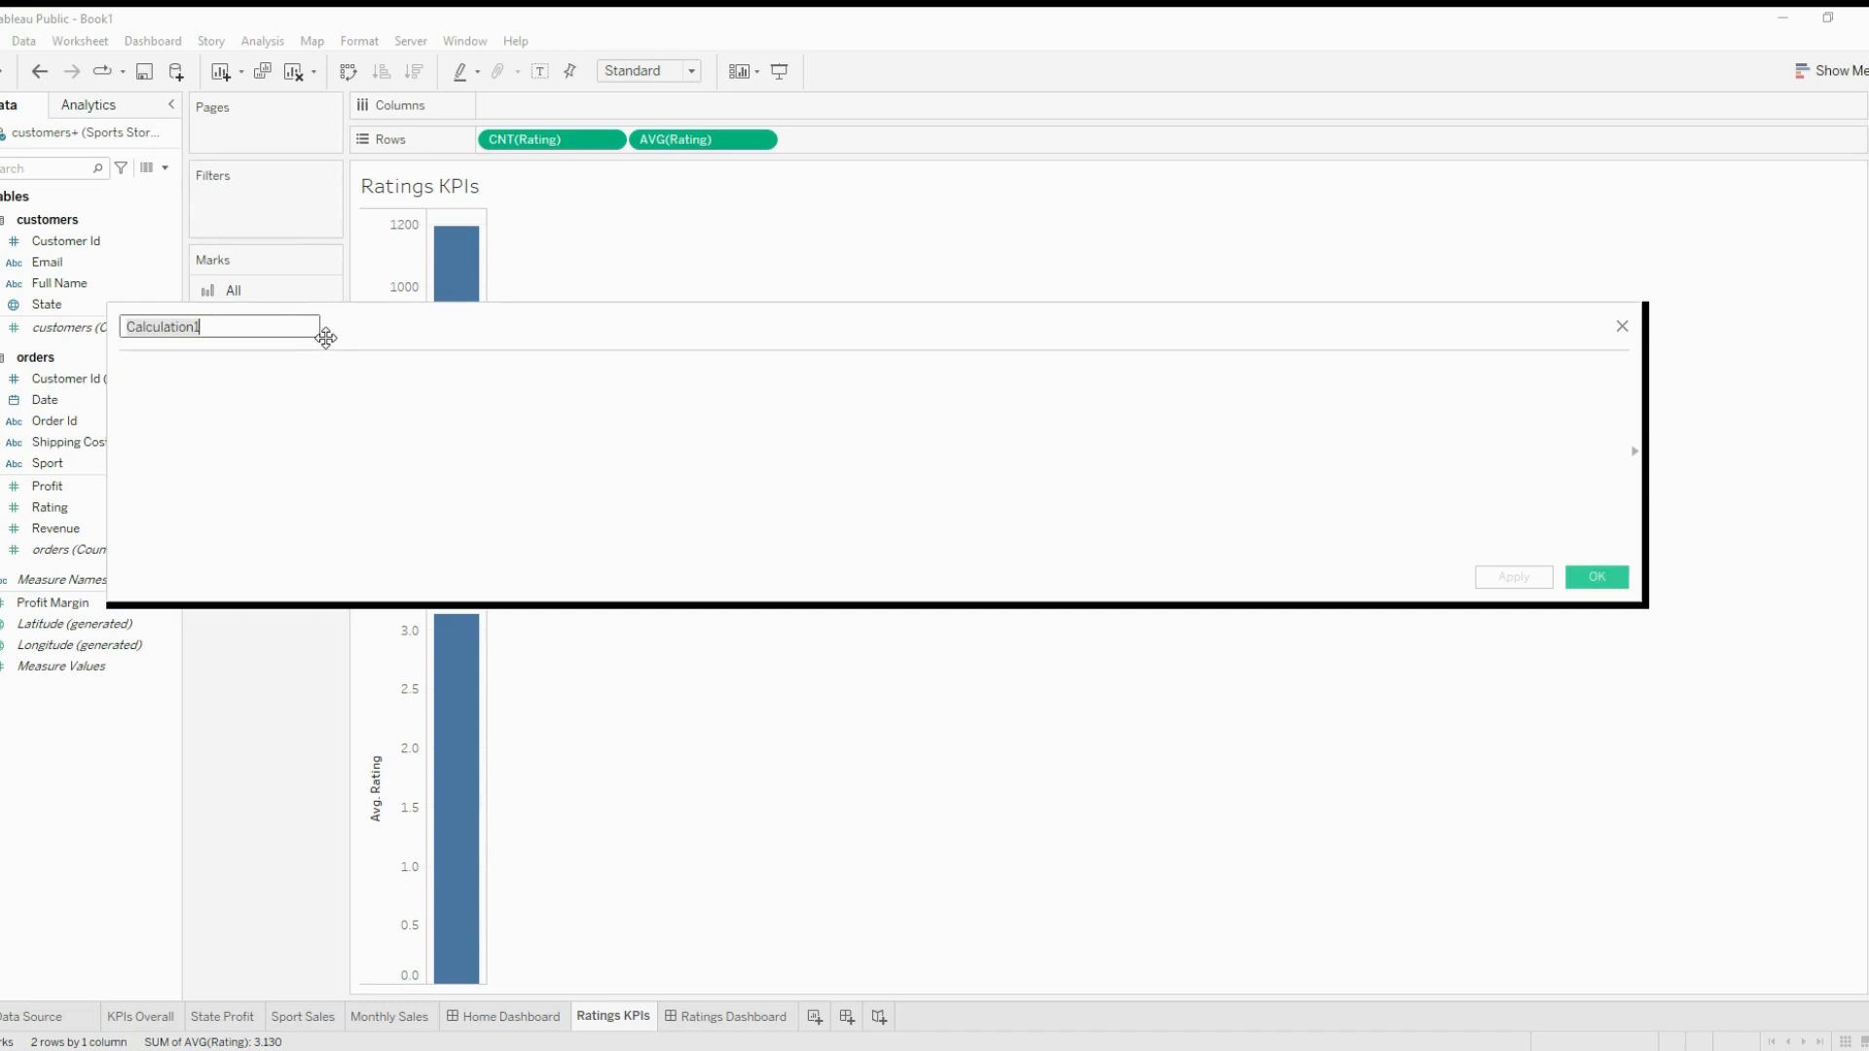
pyautogui.write('% of ')
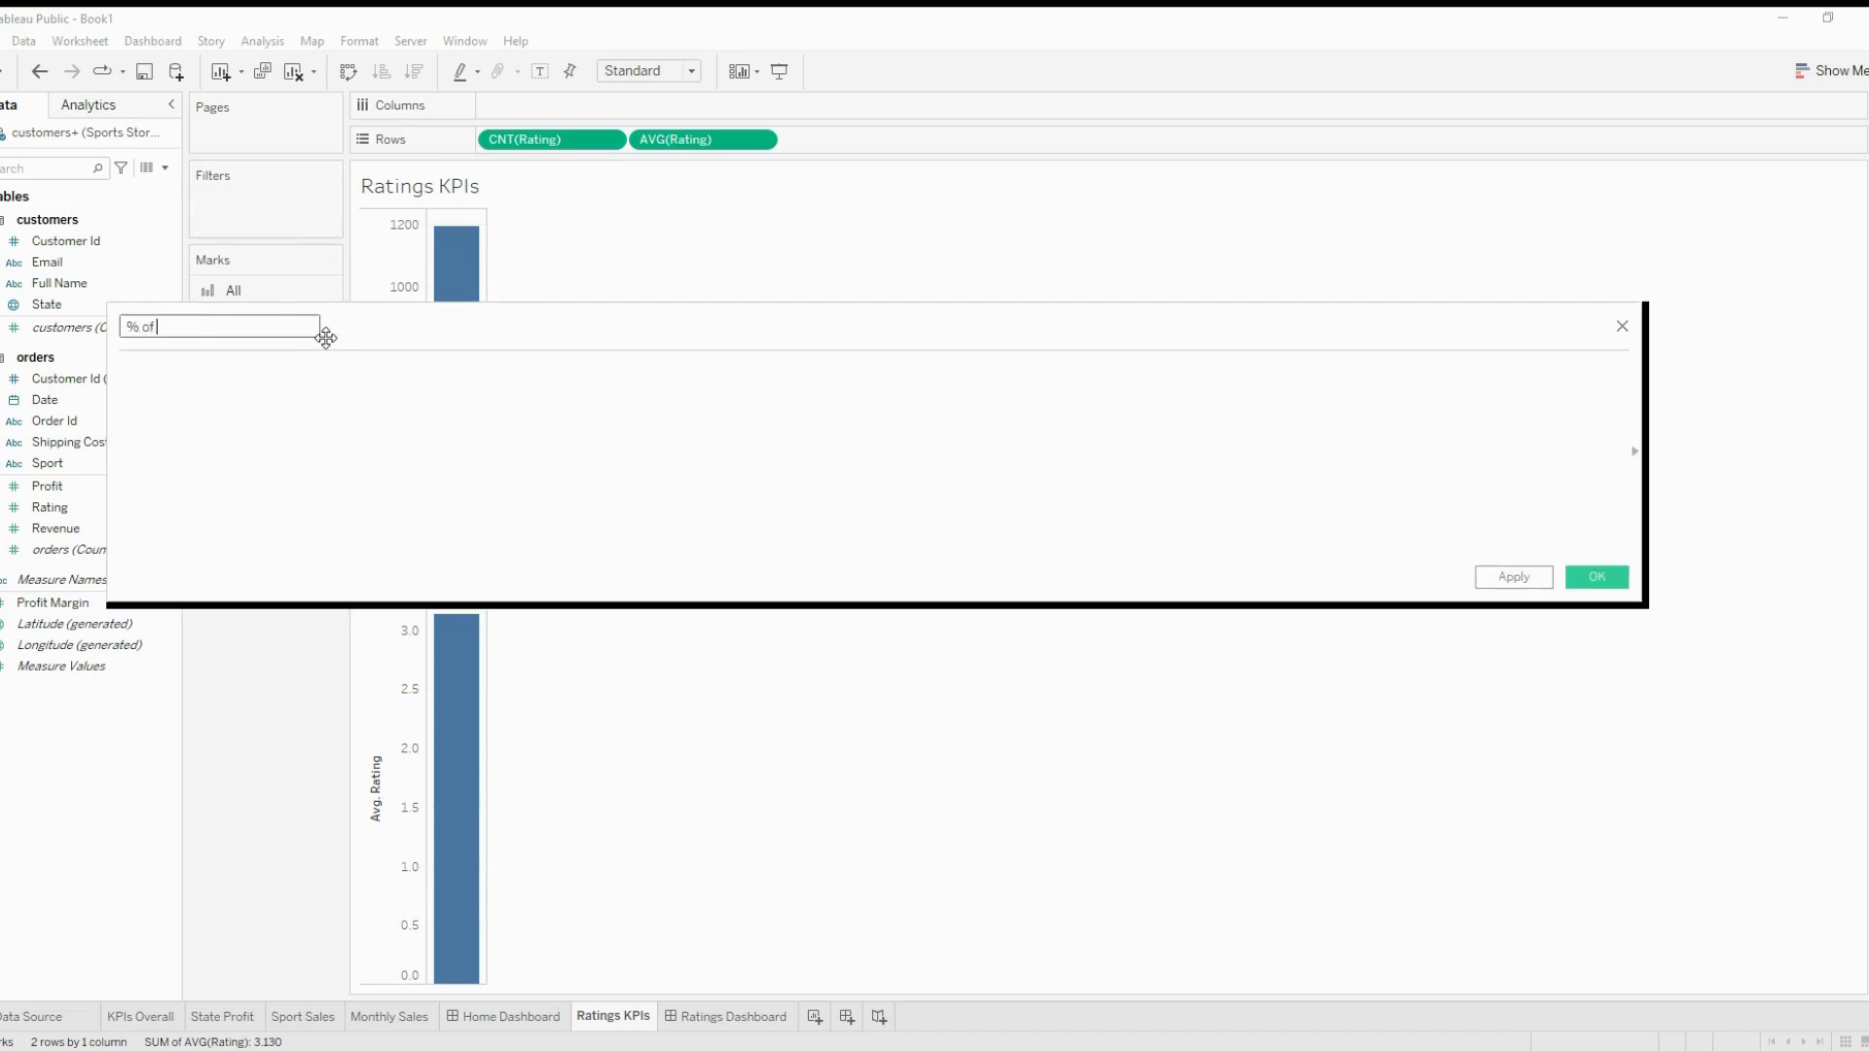
pyautogui.write('Customer Reviews')
pyautogui.click(340, 430)
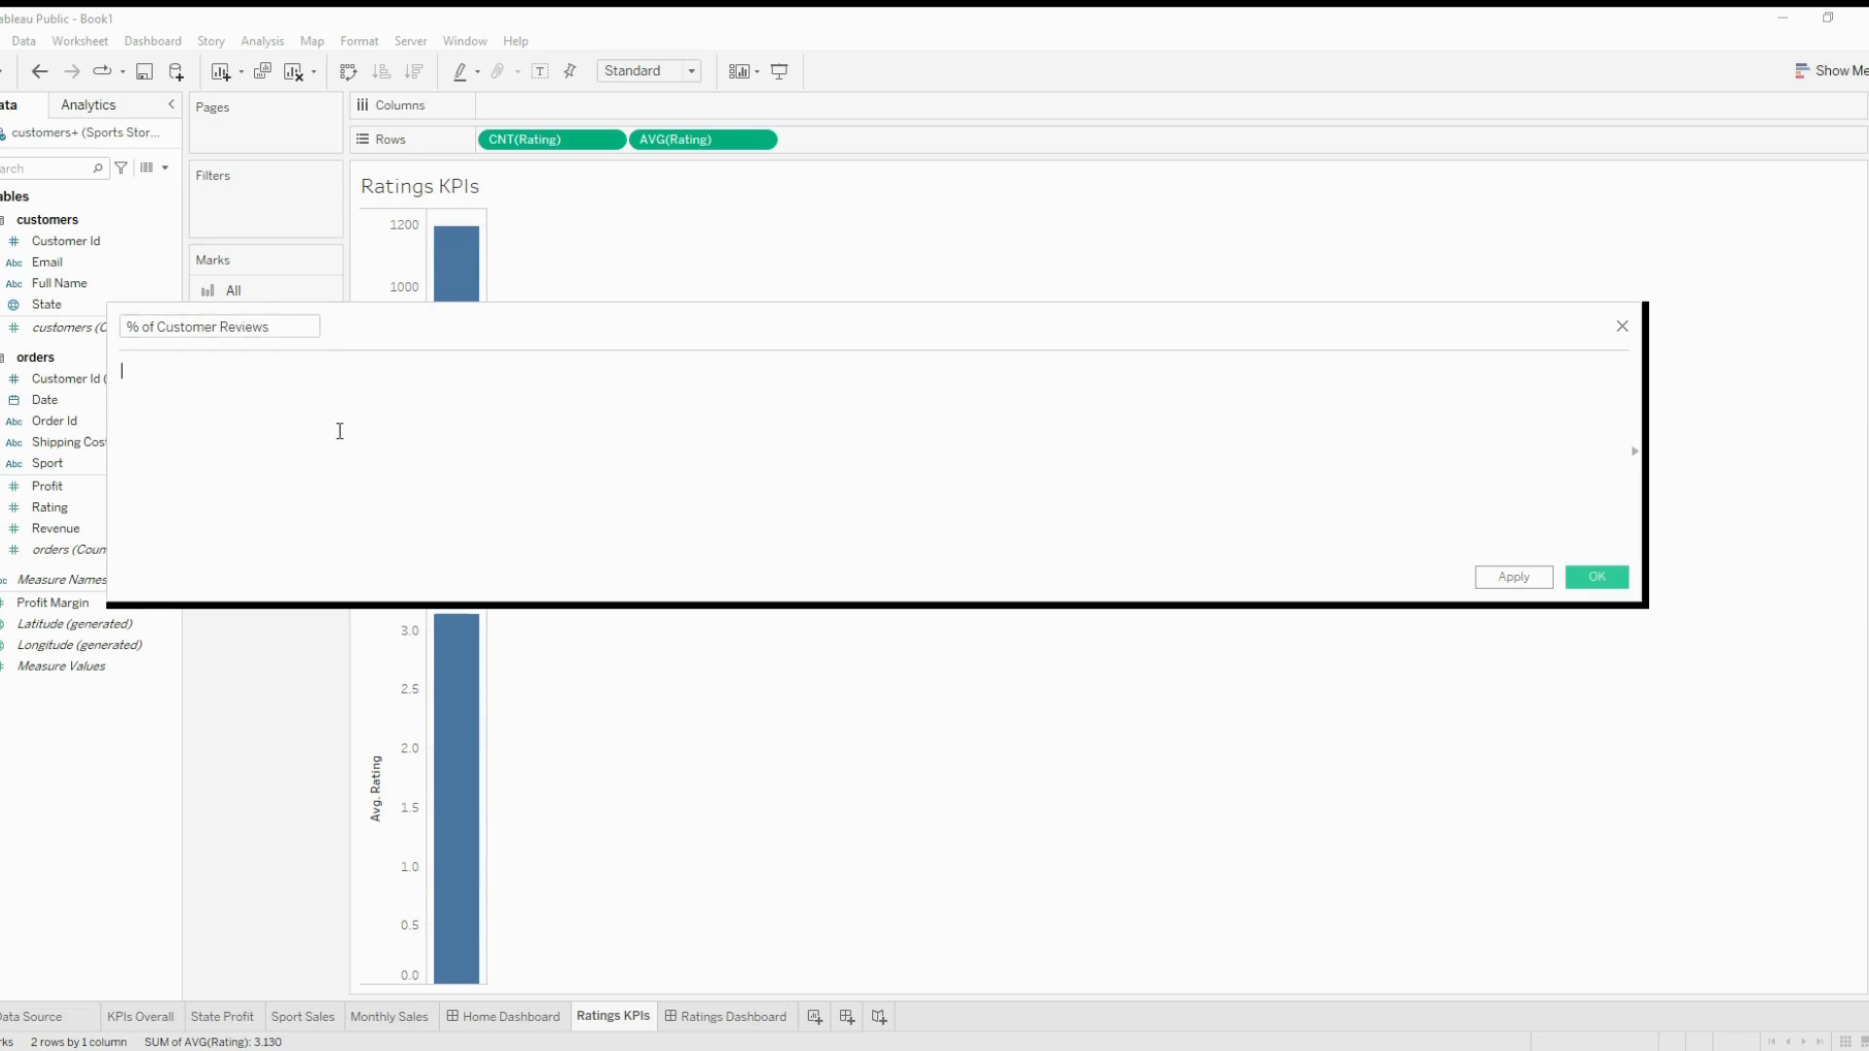
pyautogui.write('co')
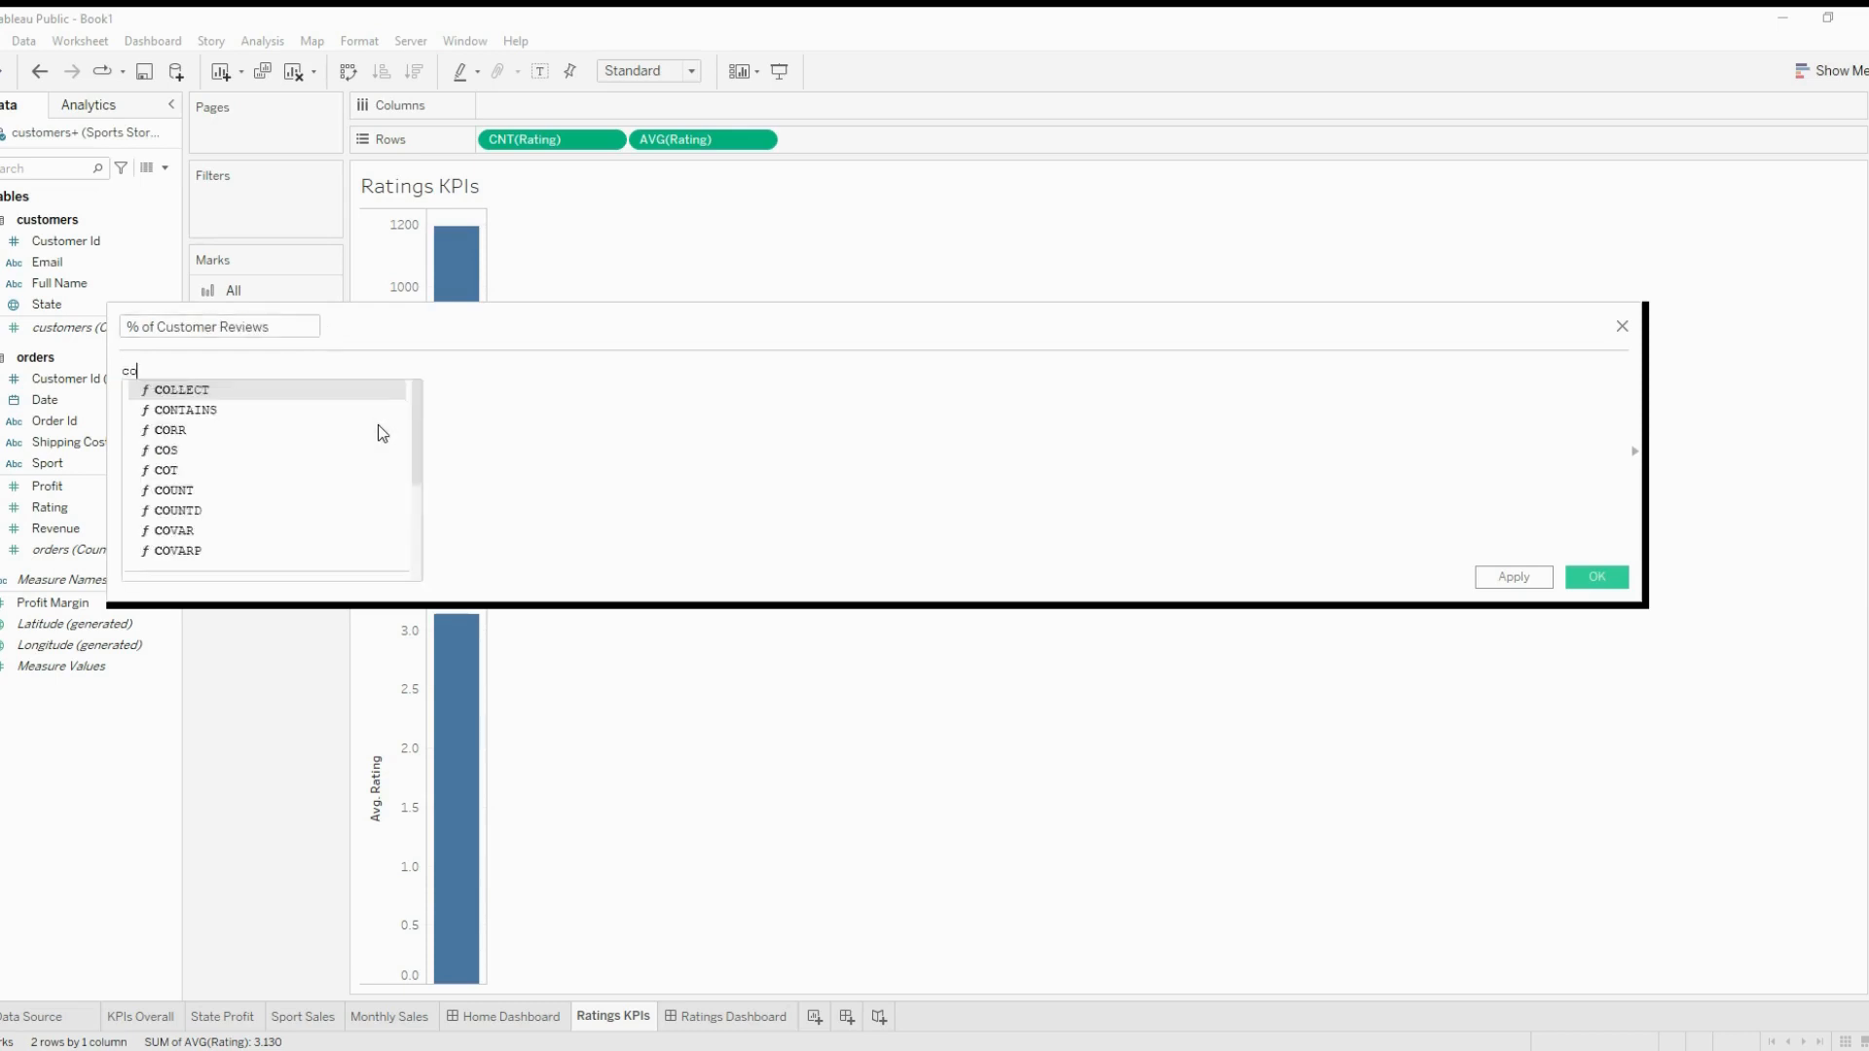
pyautogui.write('unt(rating')
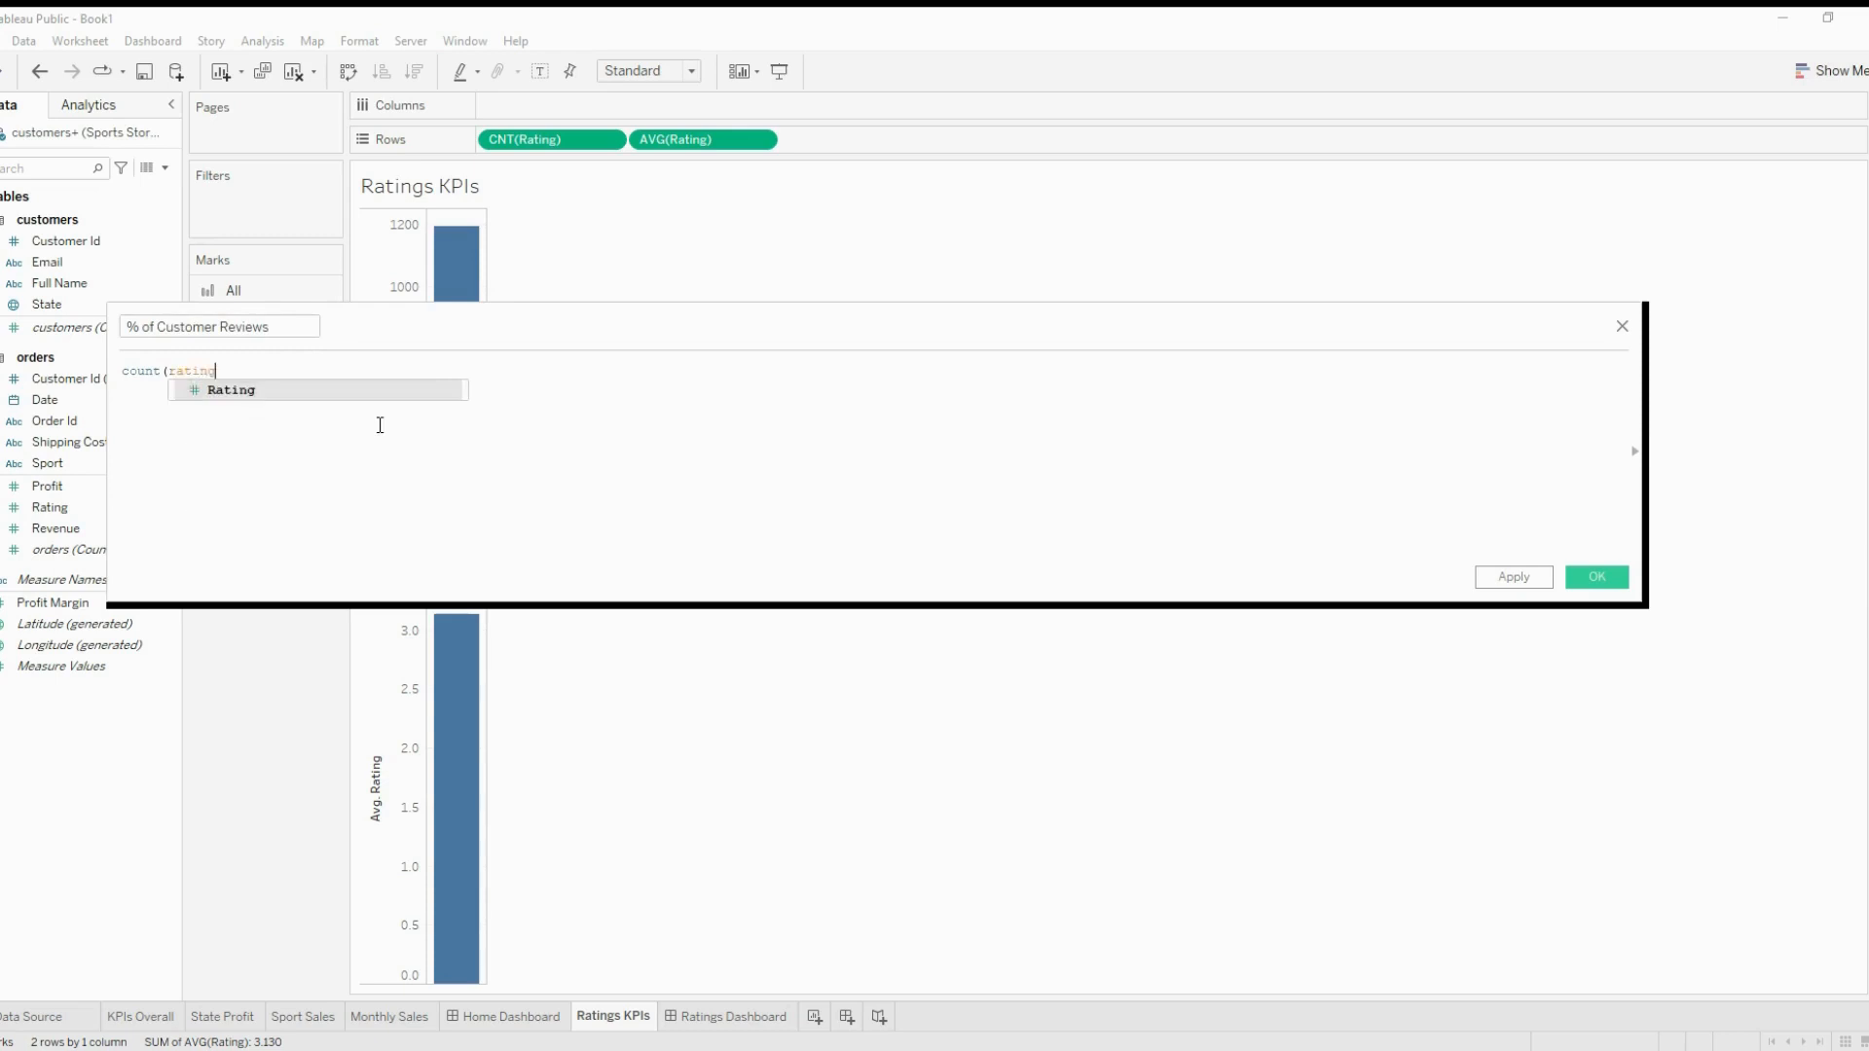
pyautogui.press('Return')
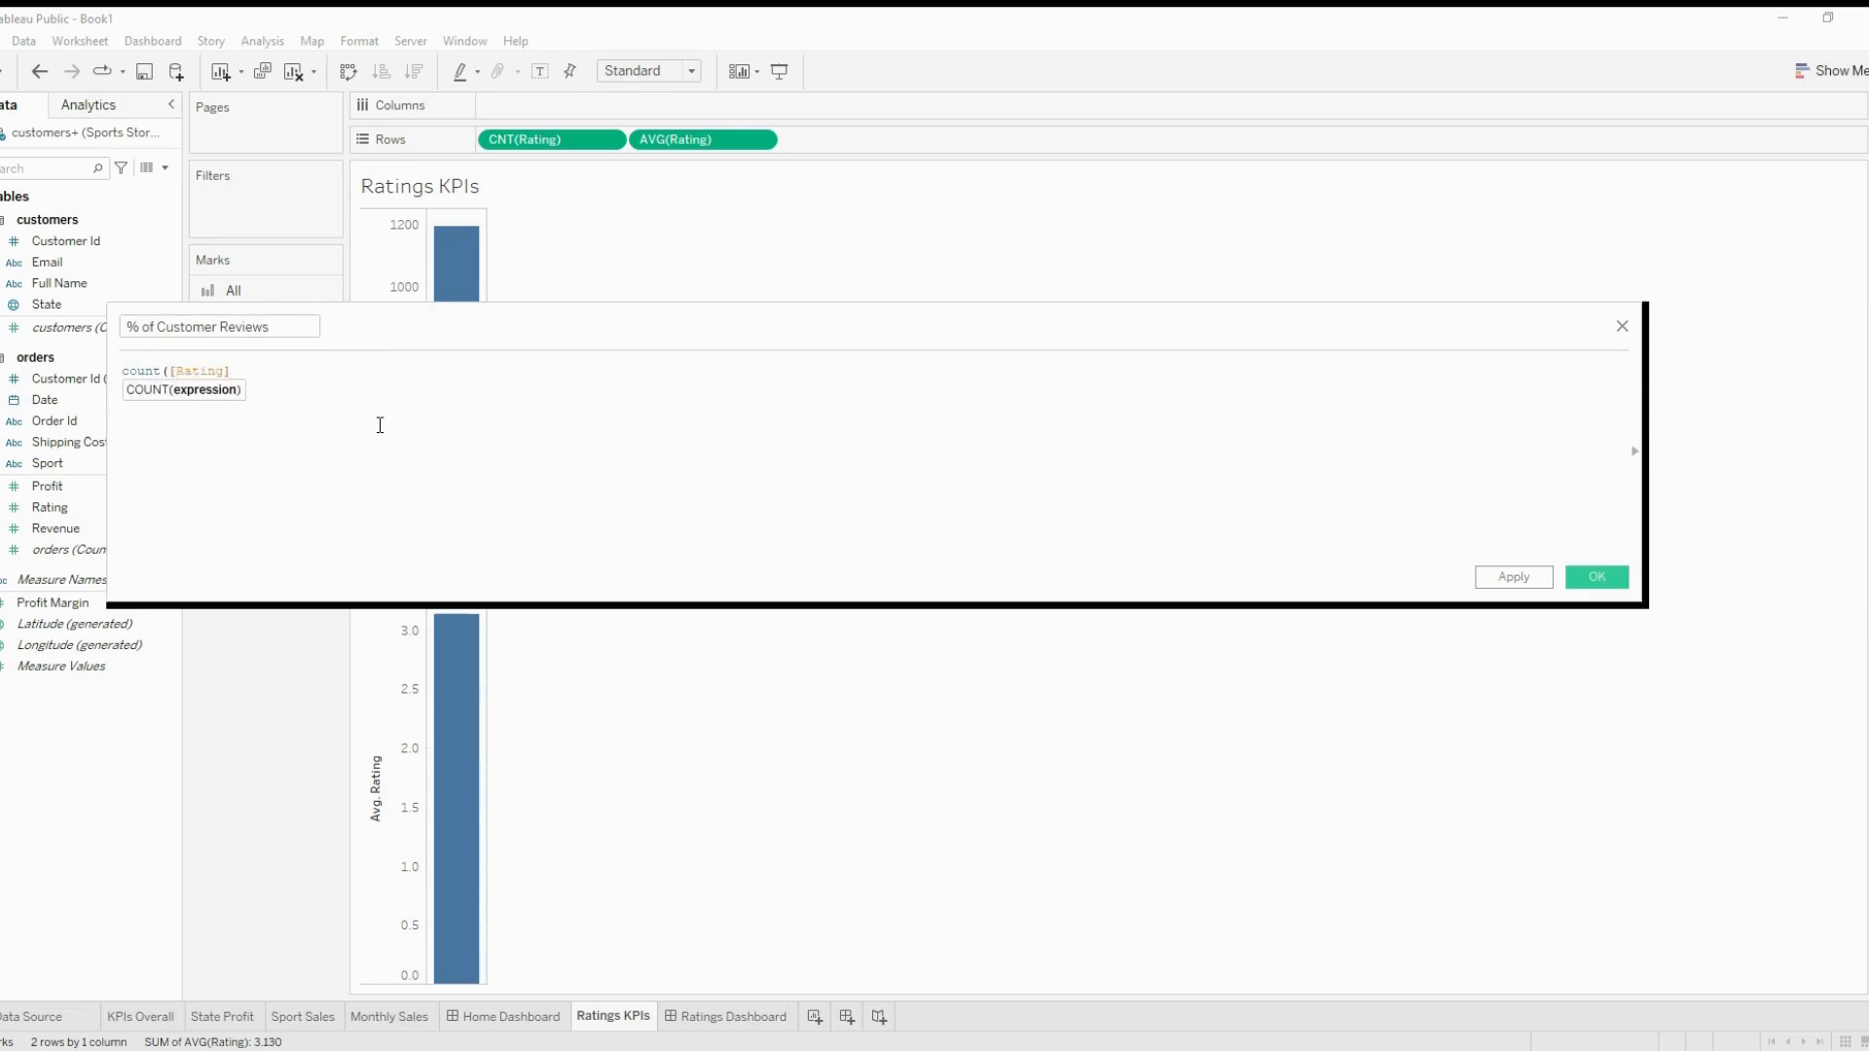
pyautogui.write(')/cou')
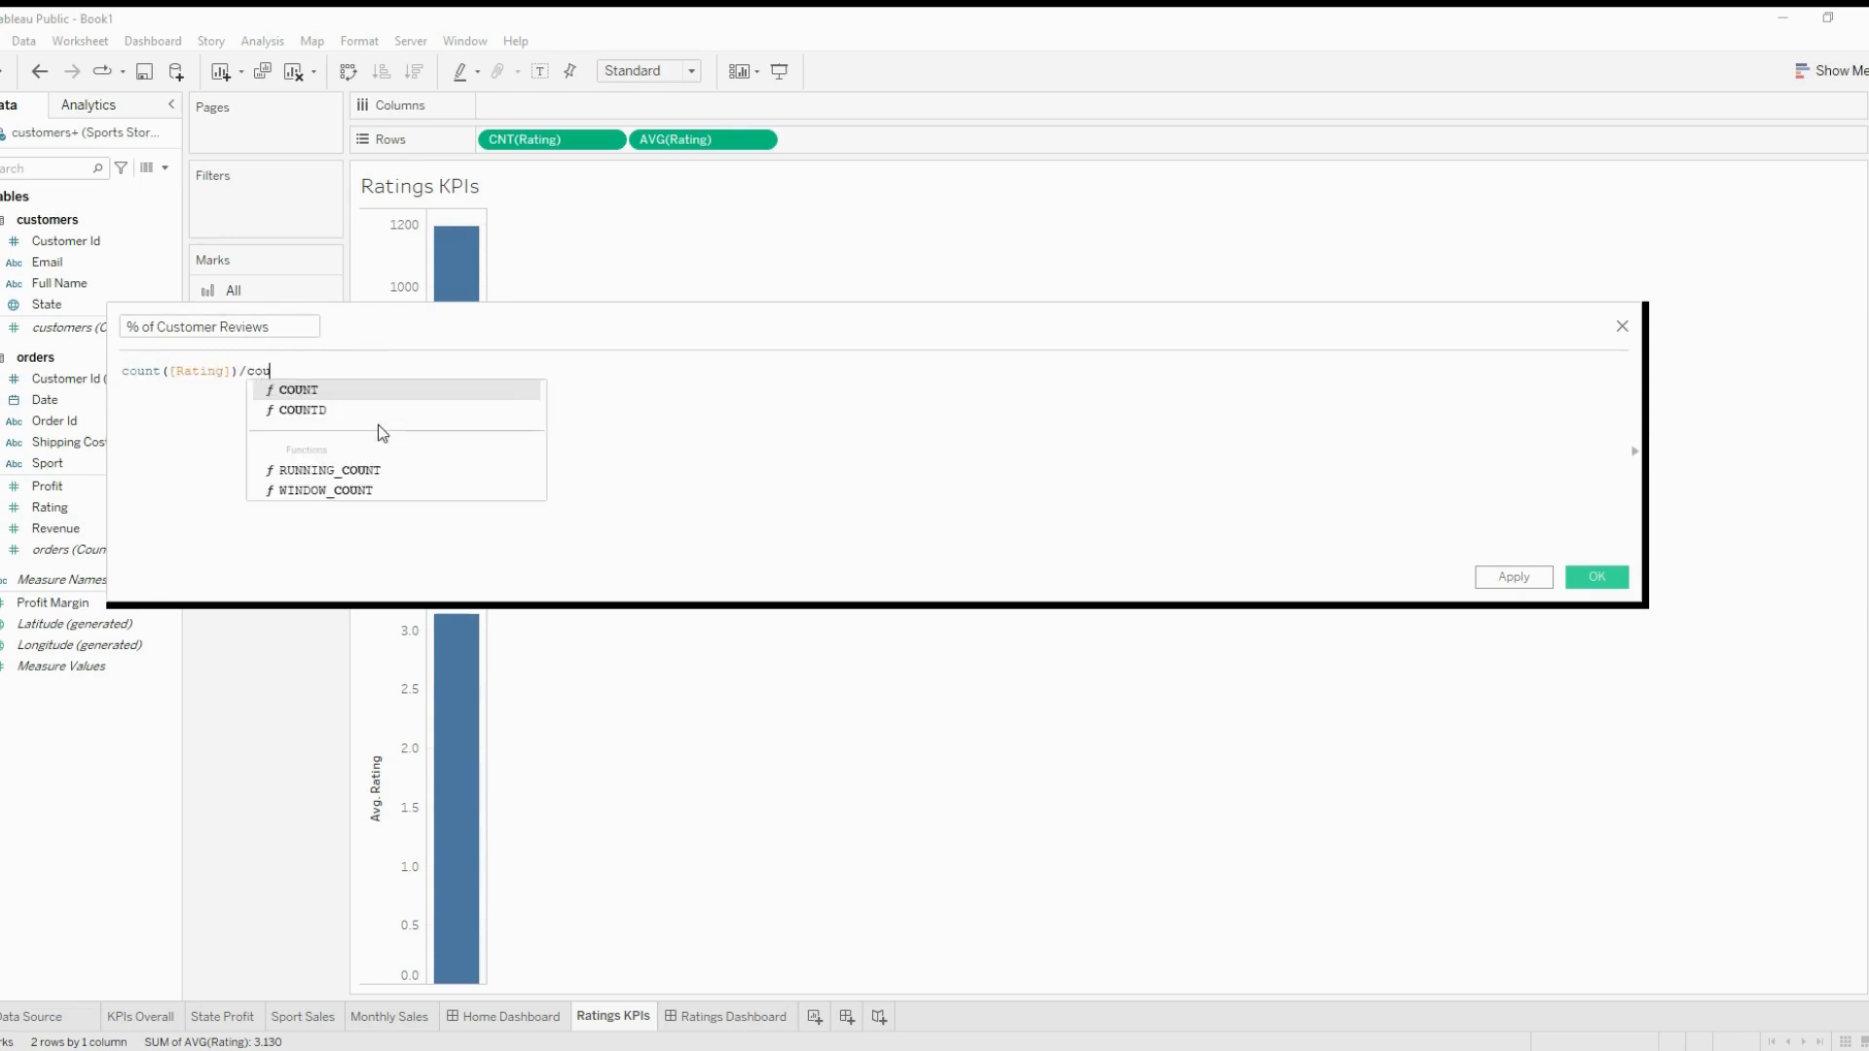
pyautogui.write('nt(order')
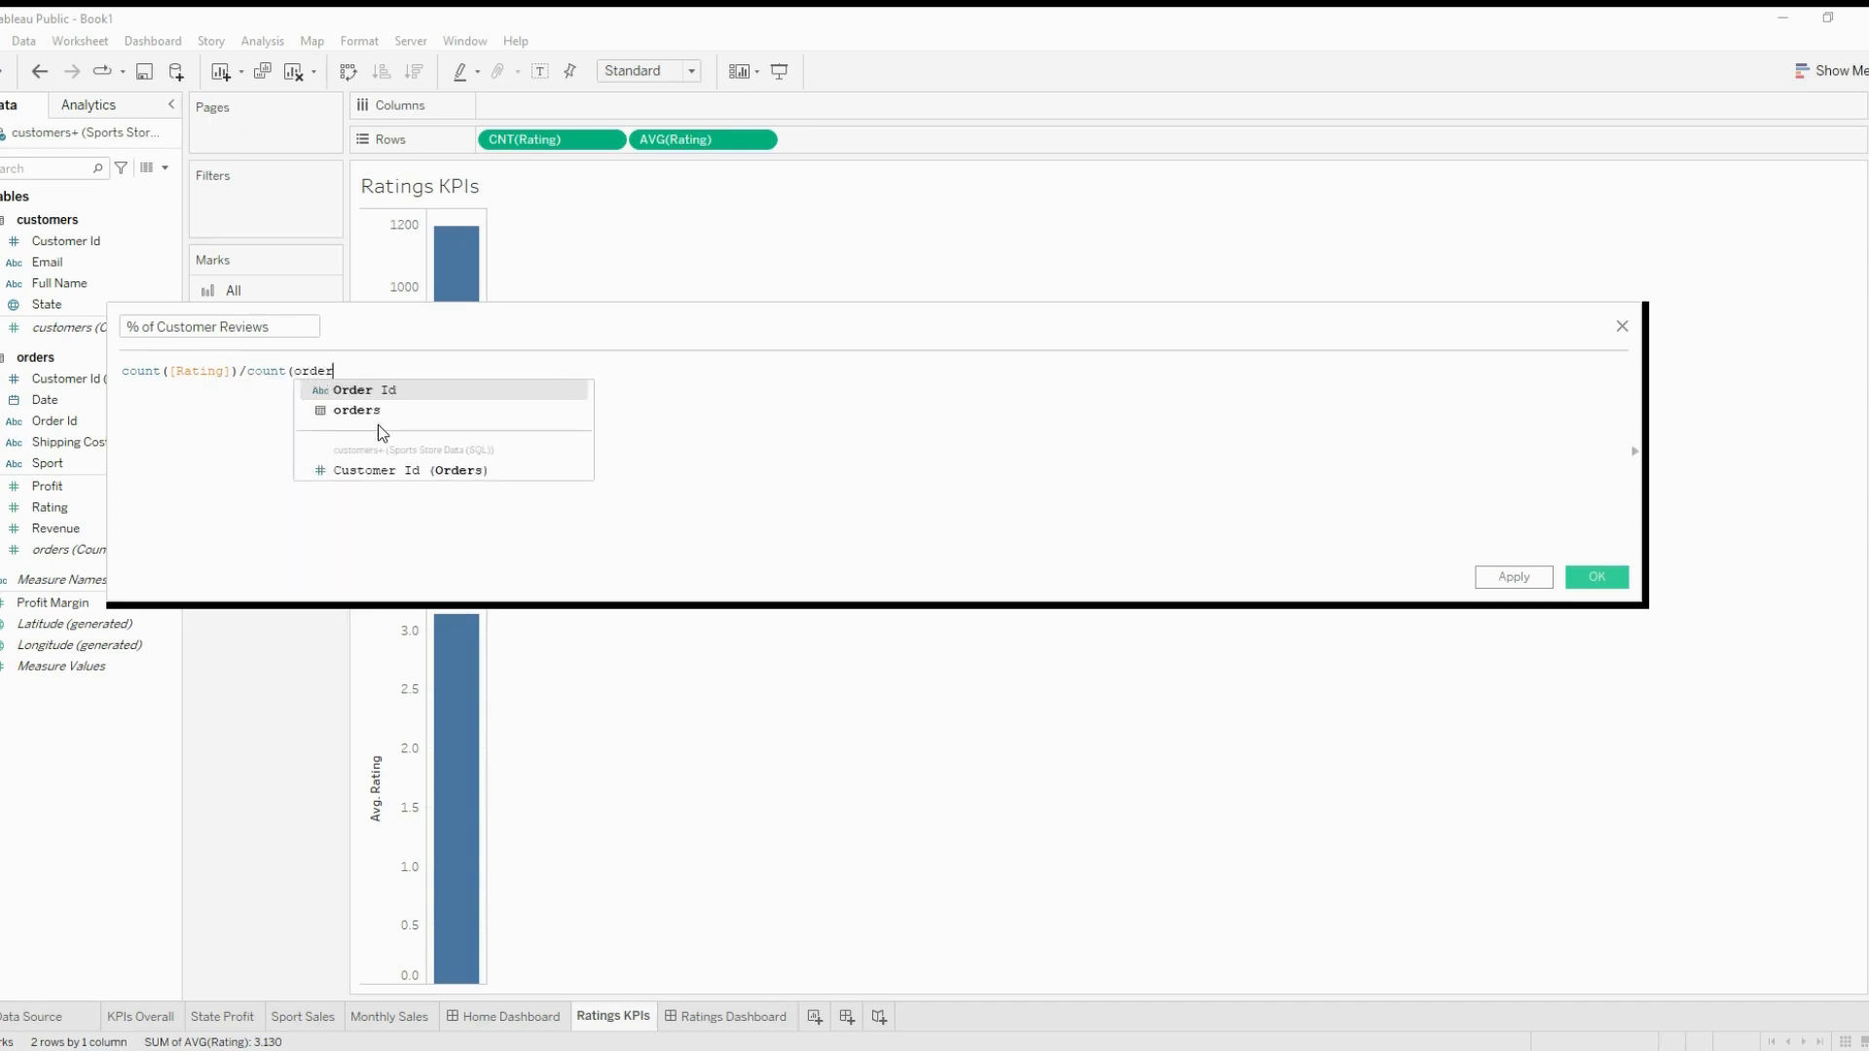
pyautogui.press('Return')
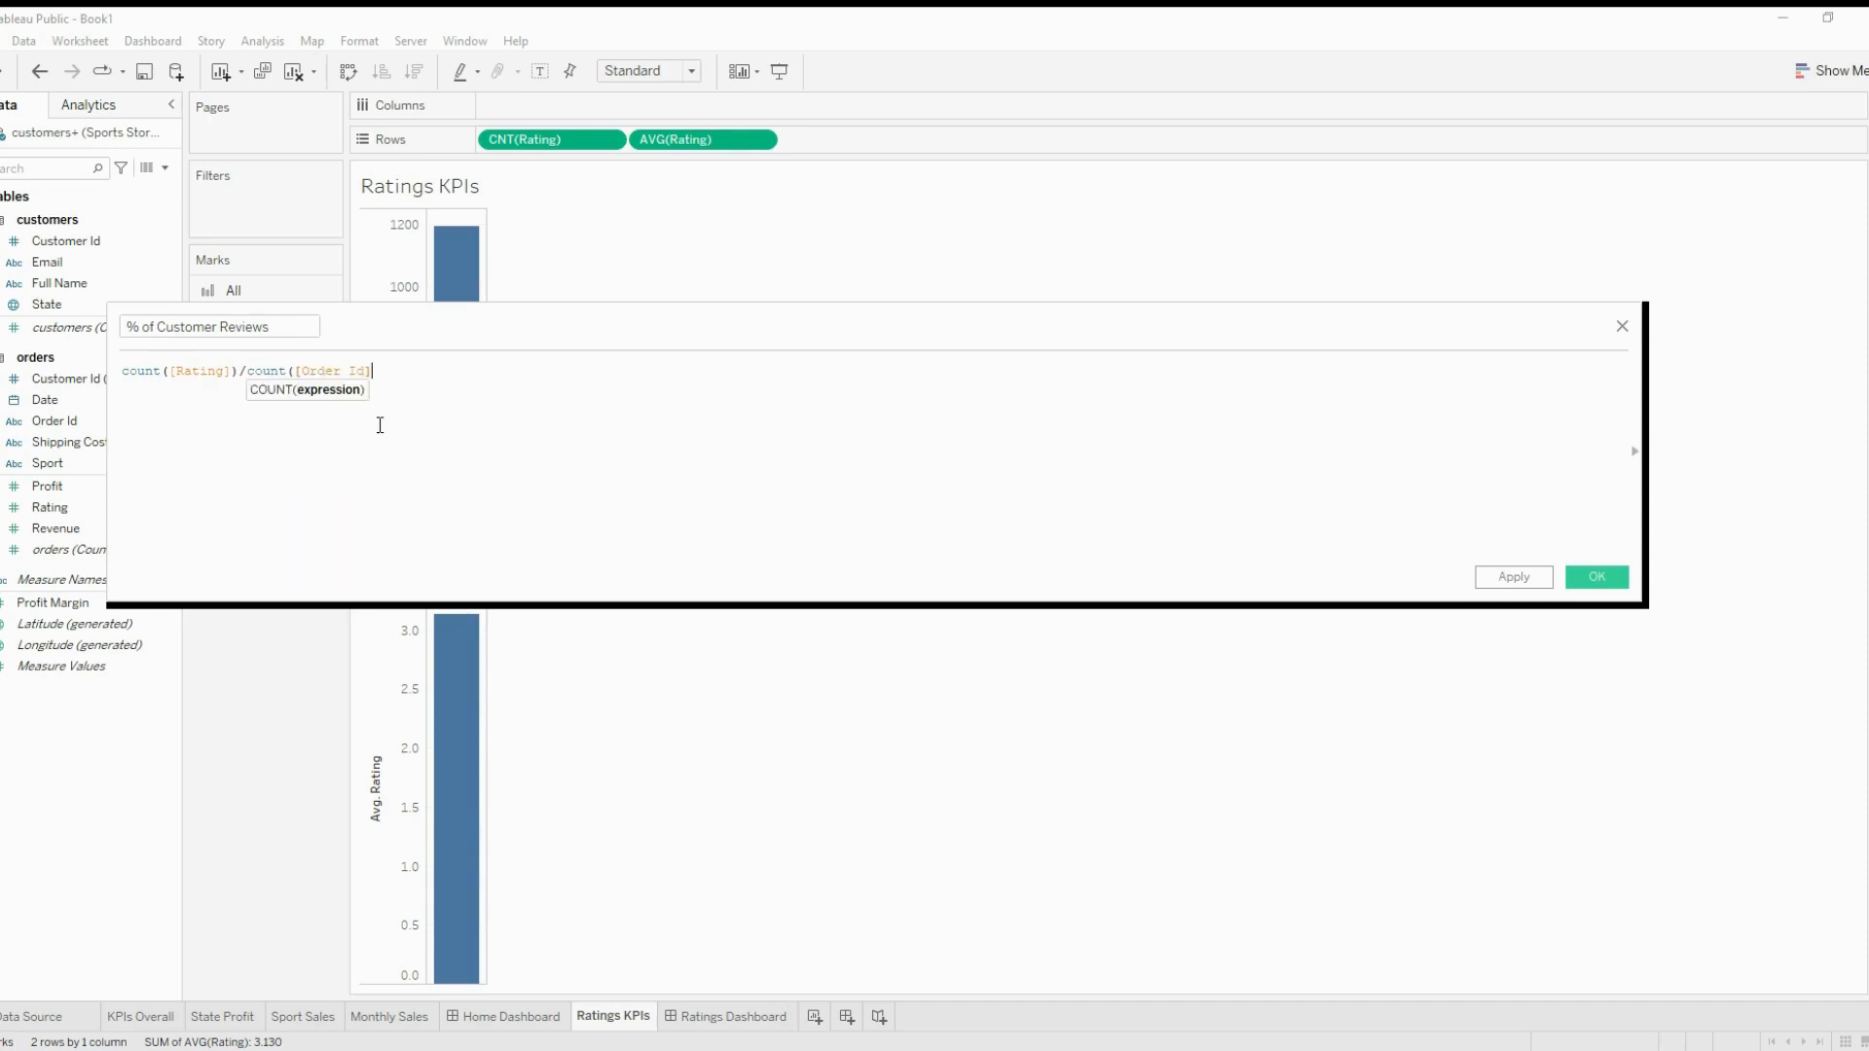
pyautogui.write(')')
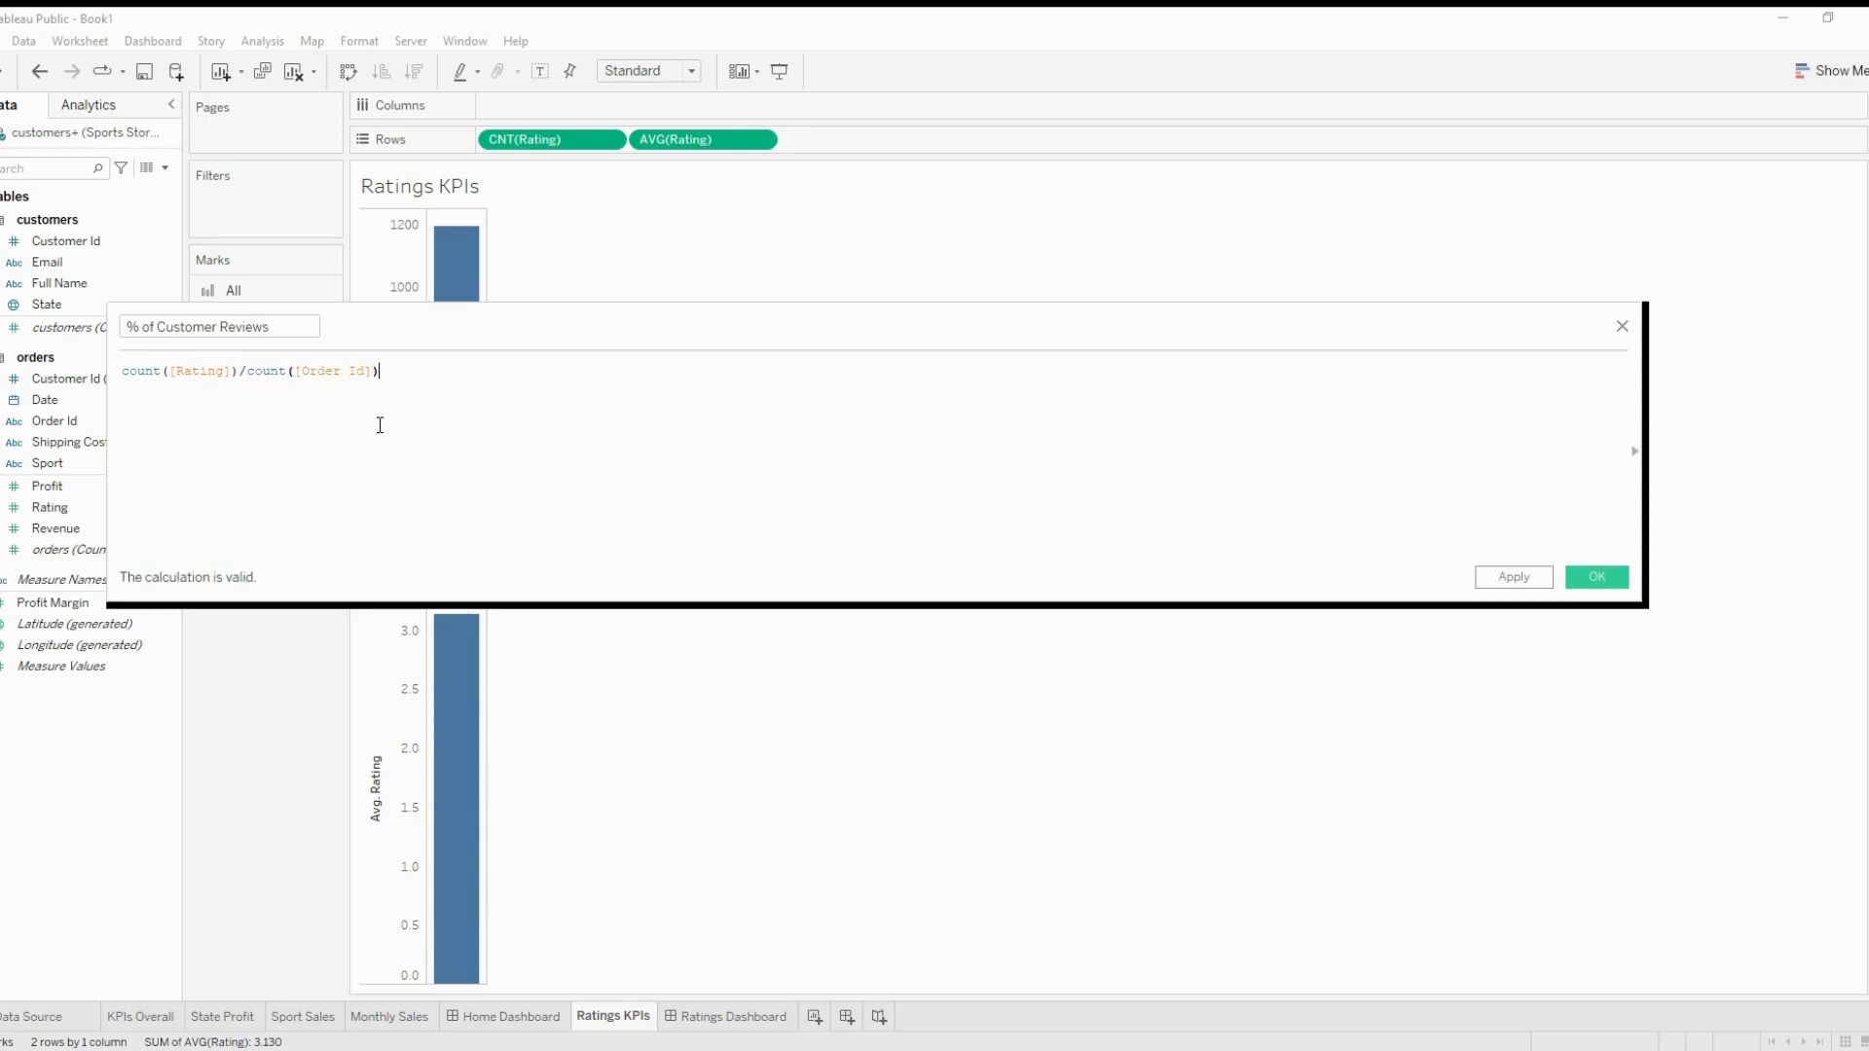
pyautogui.click(1586, 581)
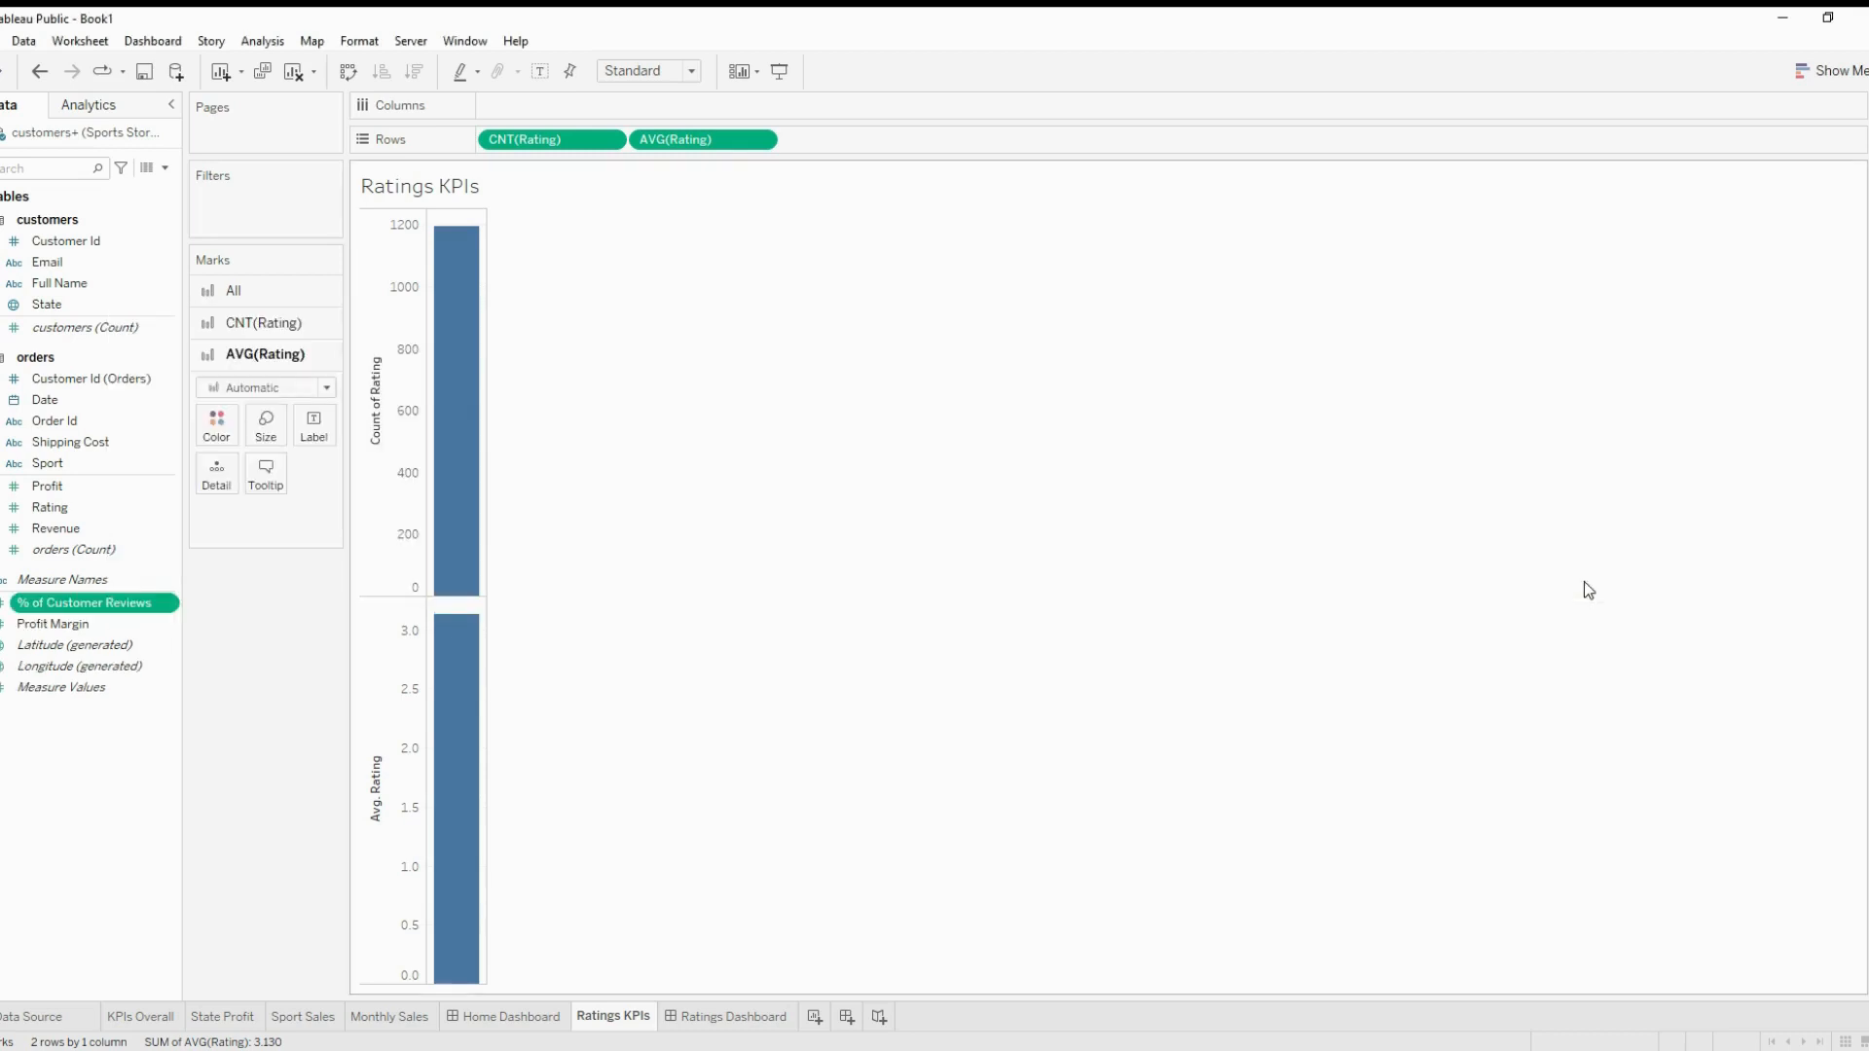
# Add % of Customer Reviews to the rows after the average rating and convert the bars to a text table
pyautogui.moveTo(119, 605); pyautogui.dragTo(920, 148)
pyautogui.click(1819, 72)
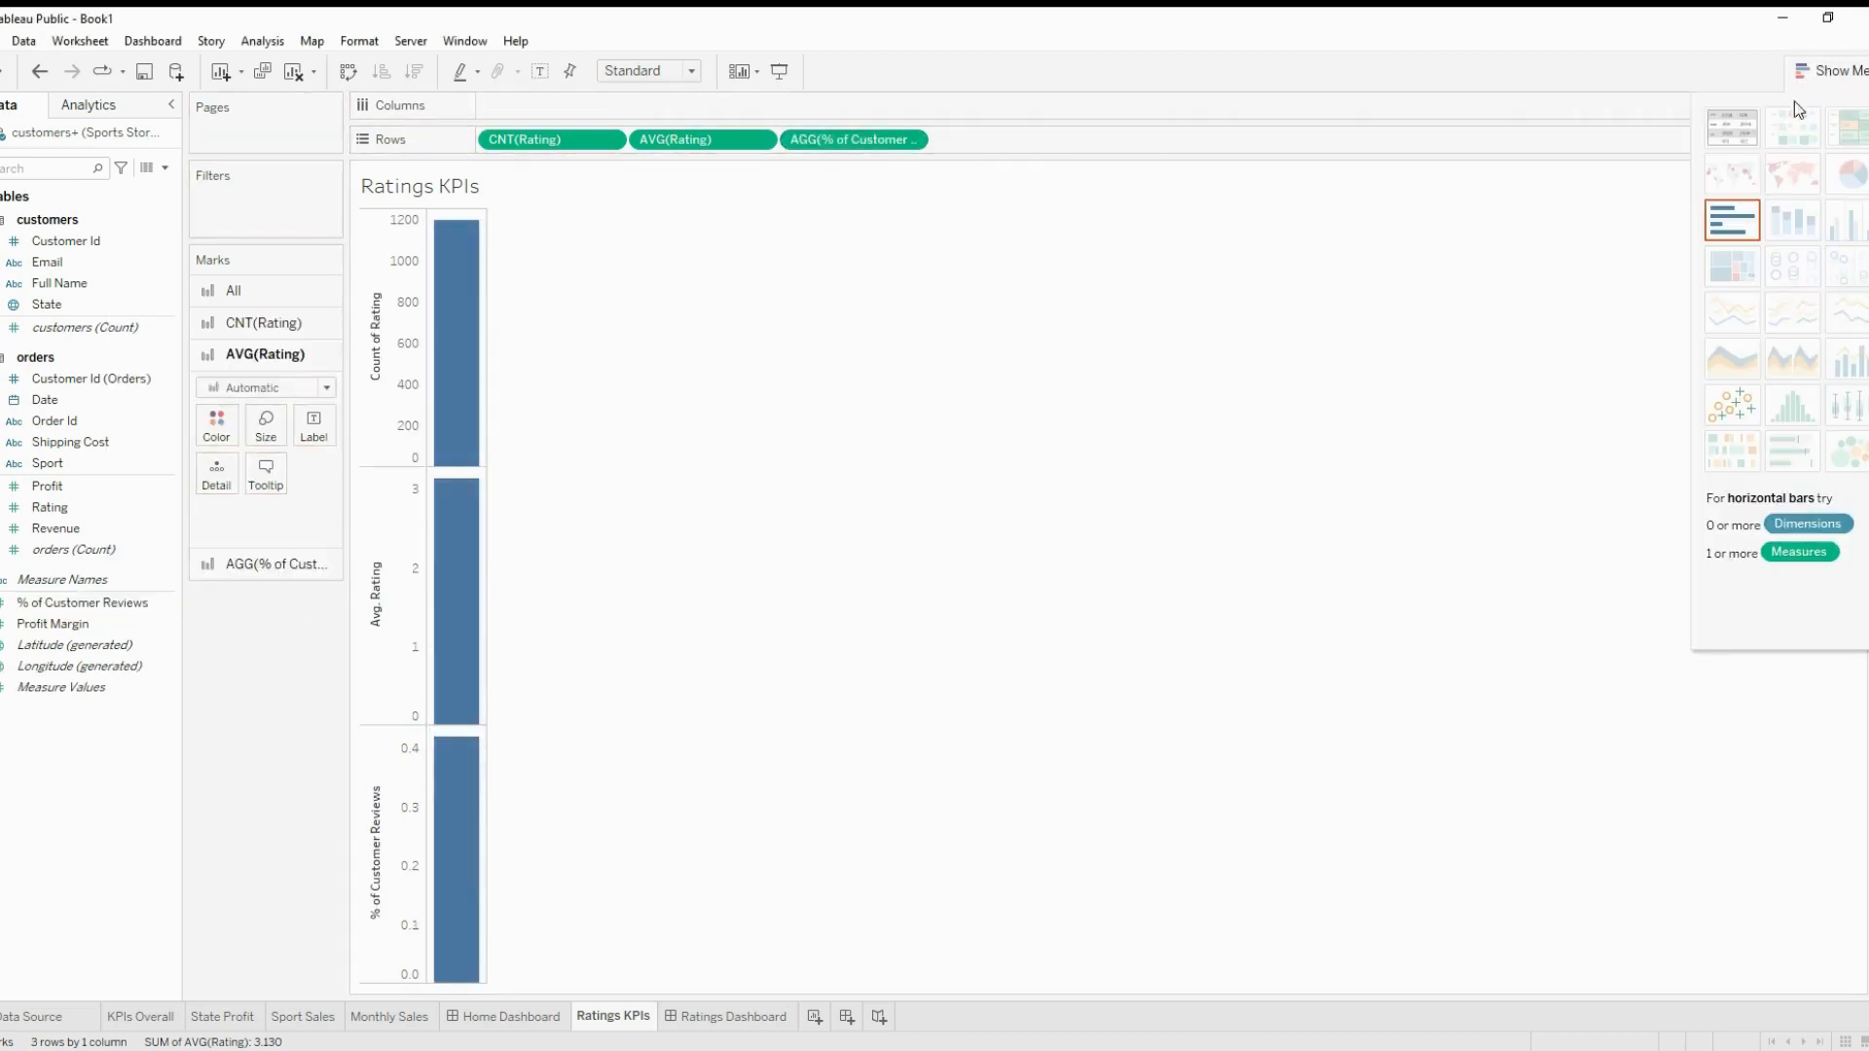
pyautogui.click(1752, 133)
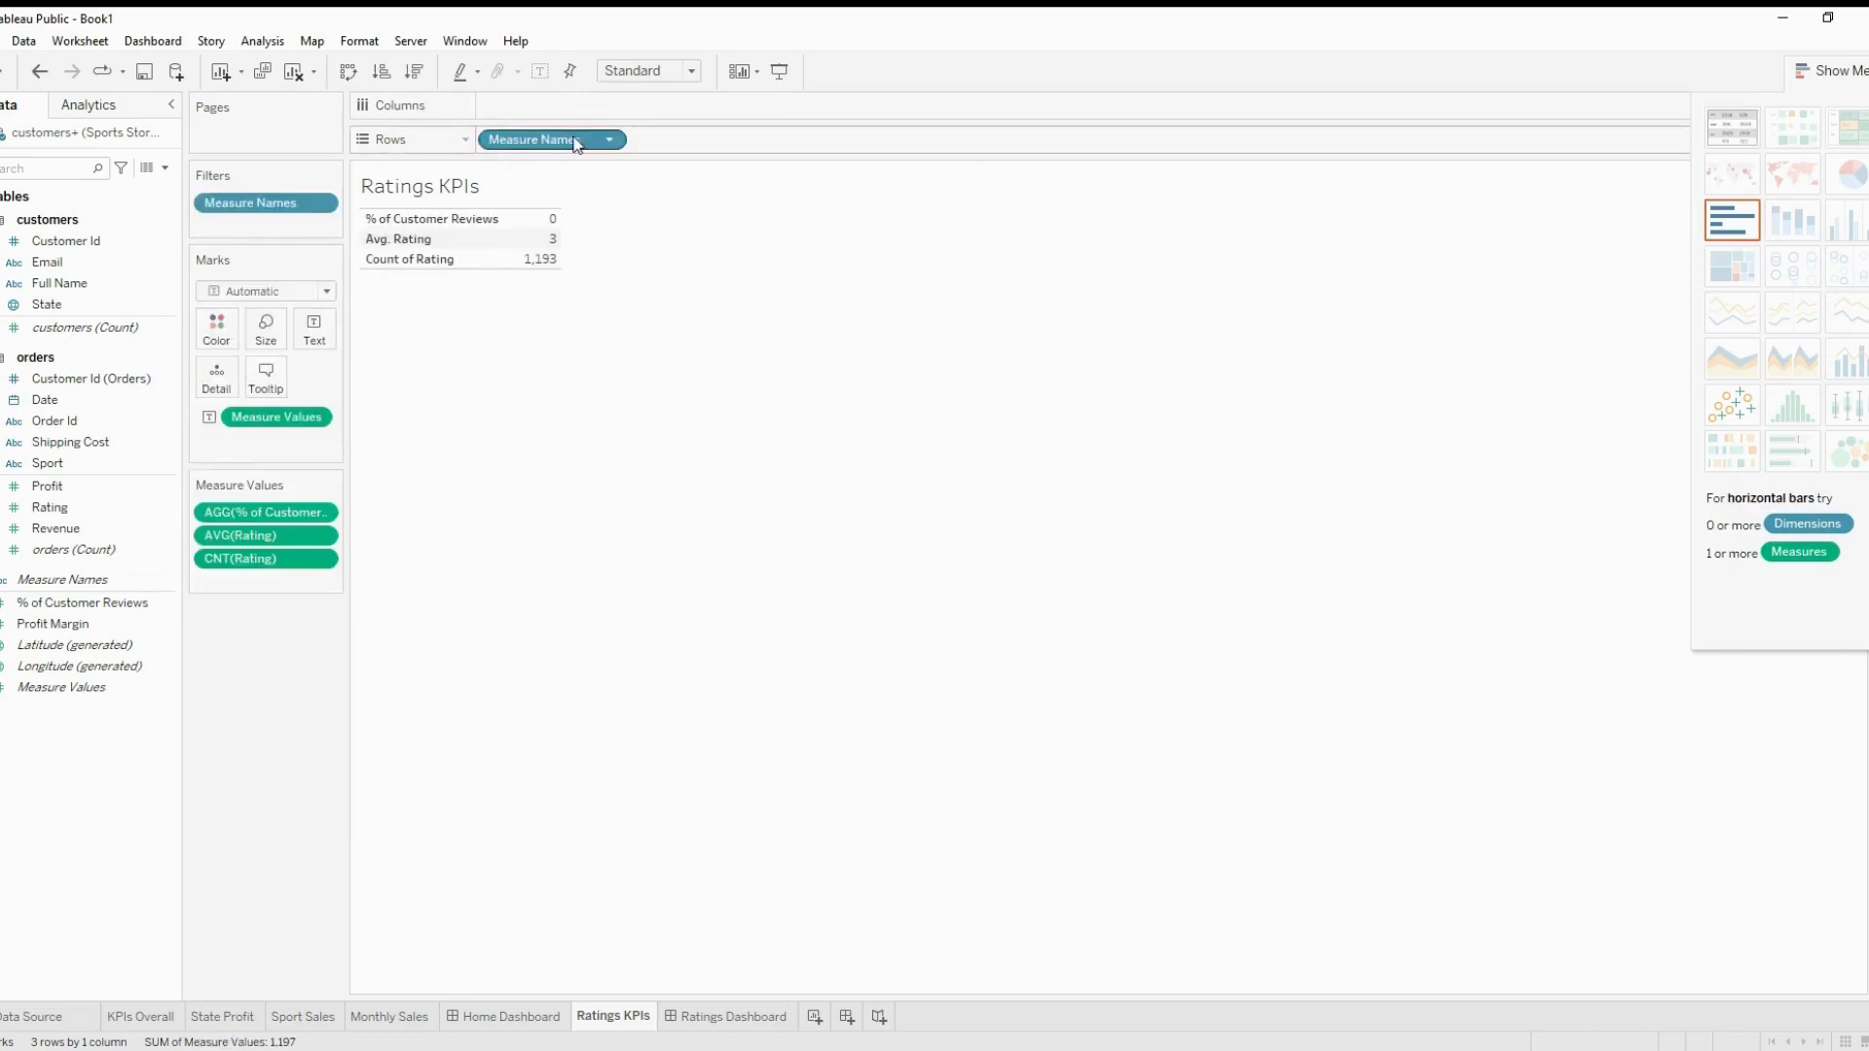
# Move Measure Names to the columns and order the measures as count of Rating, average Rating, % of Customer Reviews
pyautogui.moveTo(576, 144); pyautogui.dragTo(585, 109)
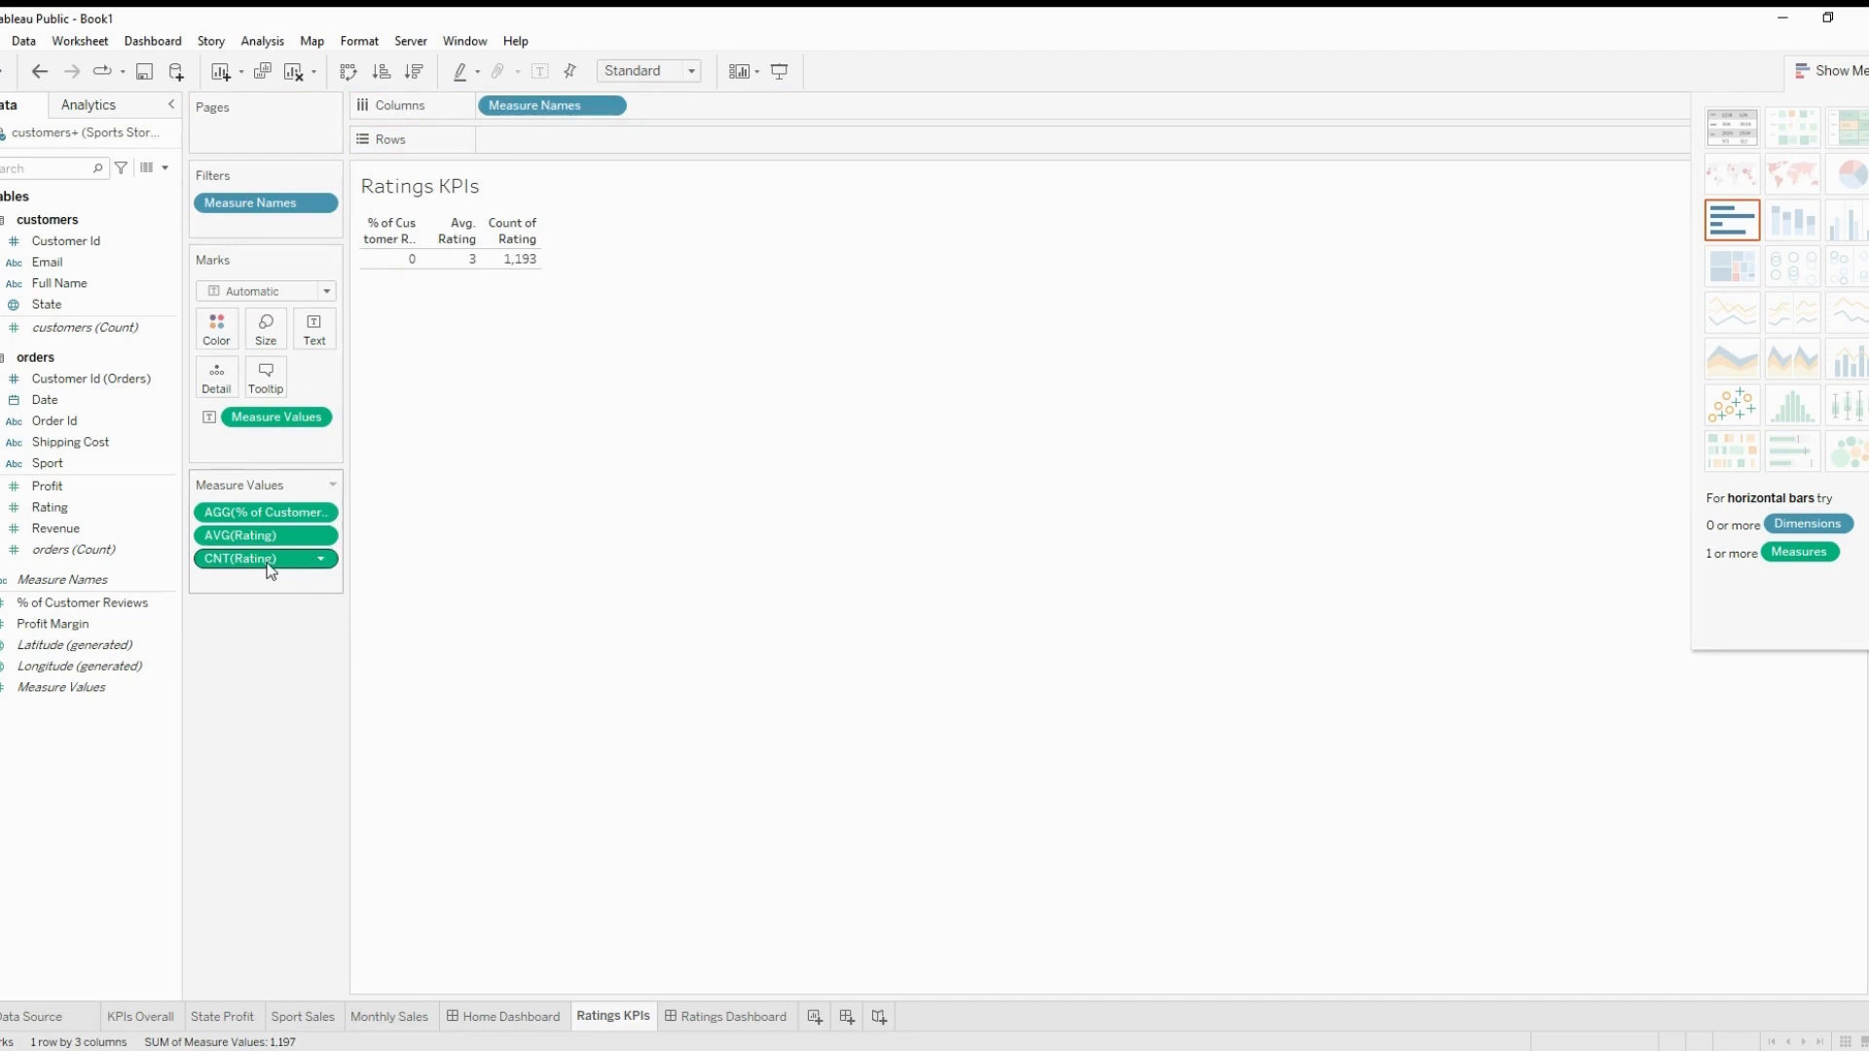
pyautogui.moveTo(270, 568)
pyautogui.mouseDown()
pyautogui.moveTo(270, 513)
pyautogui.moveTo(264, 534)
pyautogui.mouseUp()
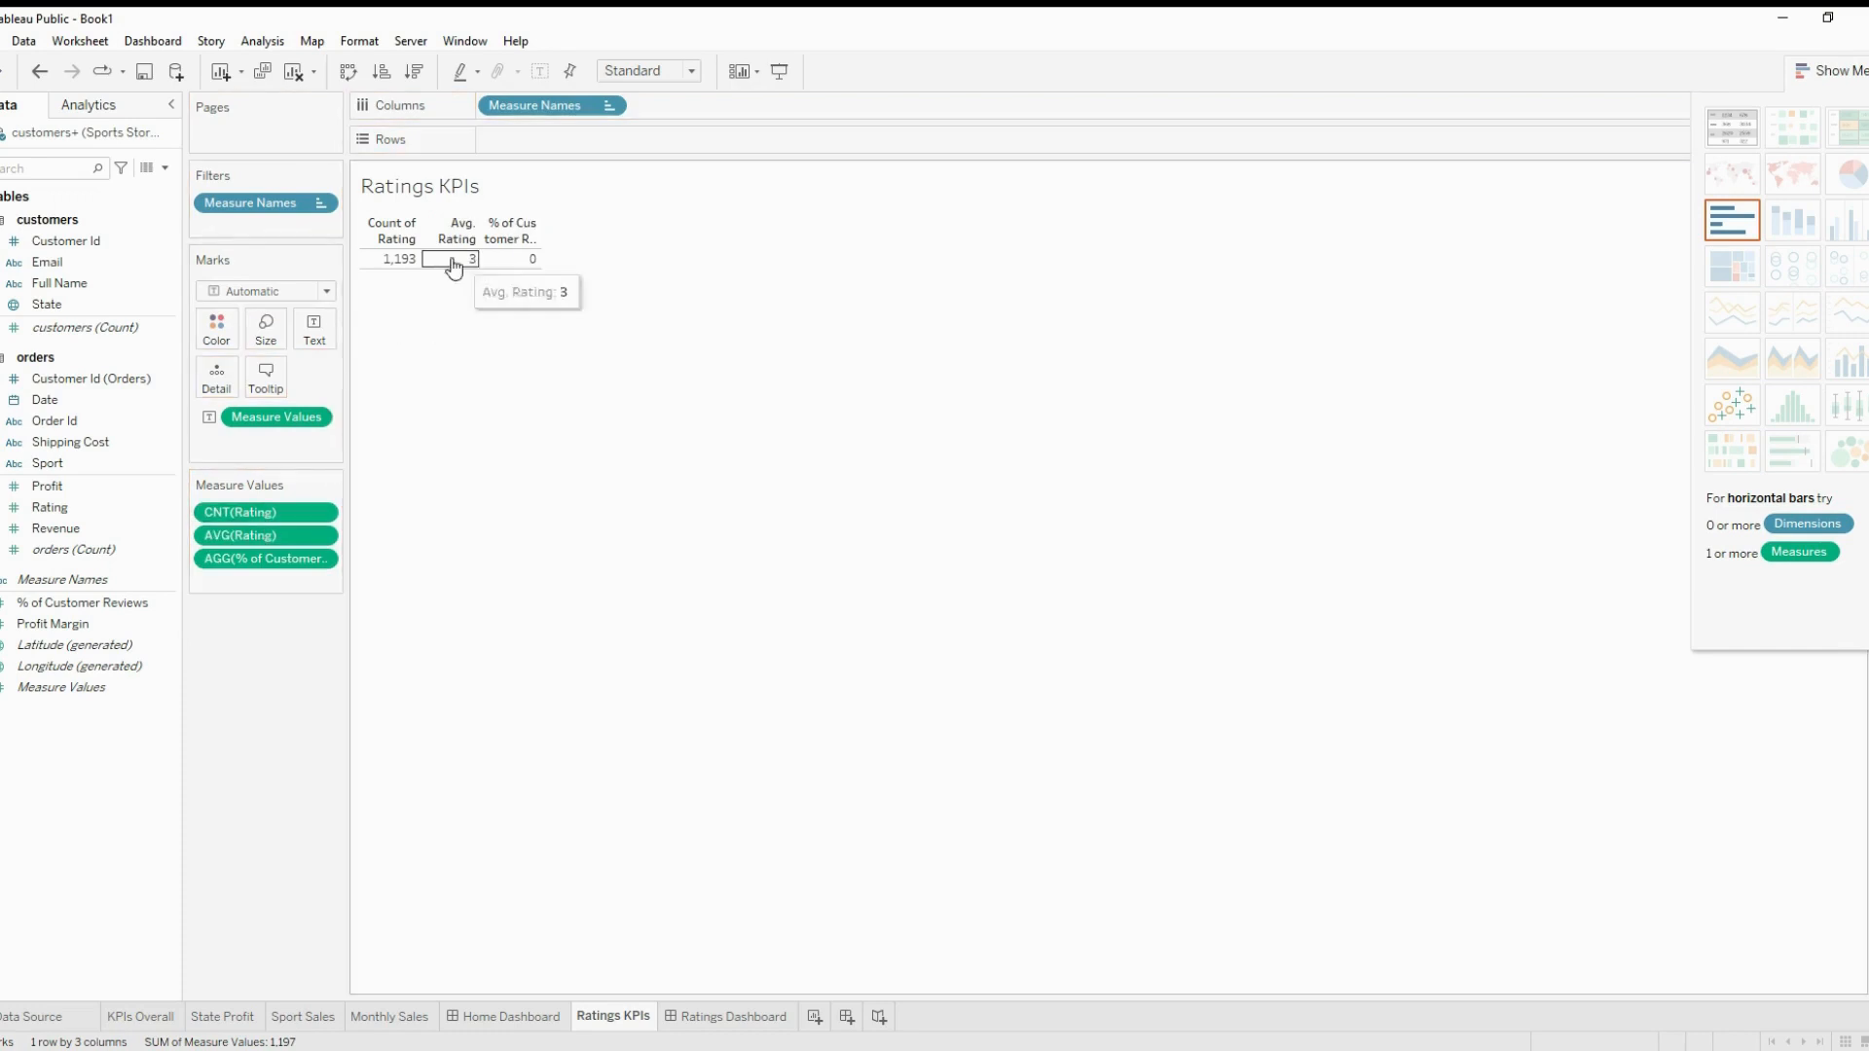
# Format the average Rating measure as Number (Custom) with 2 decimal places
pyautogui.click(327, 541)
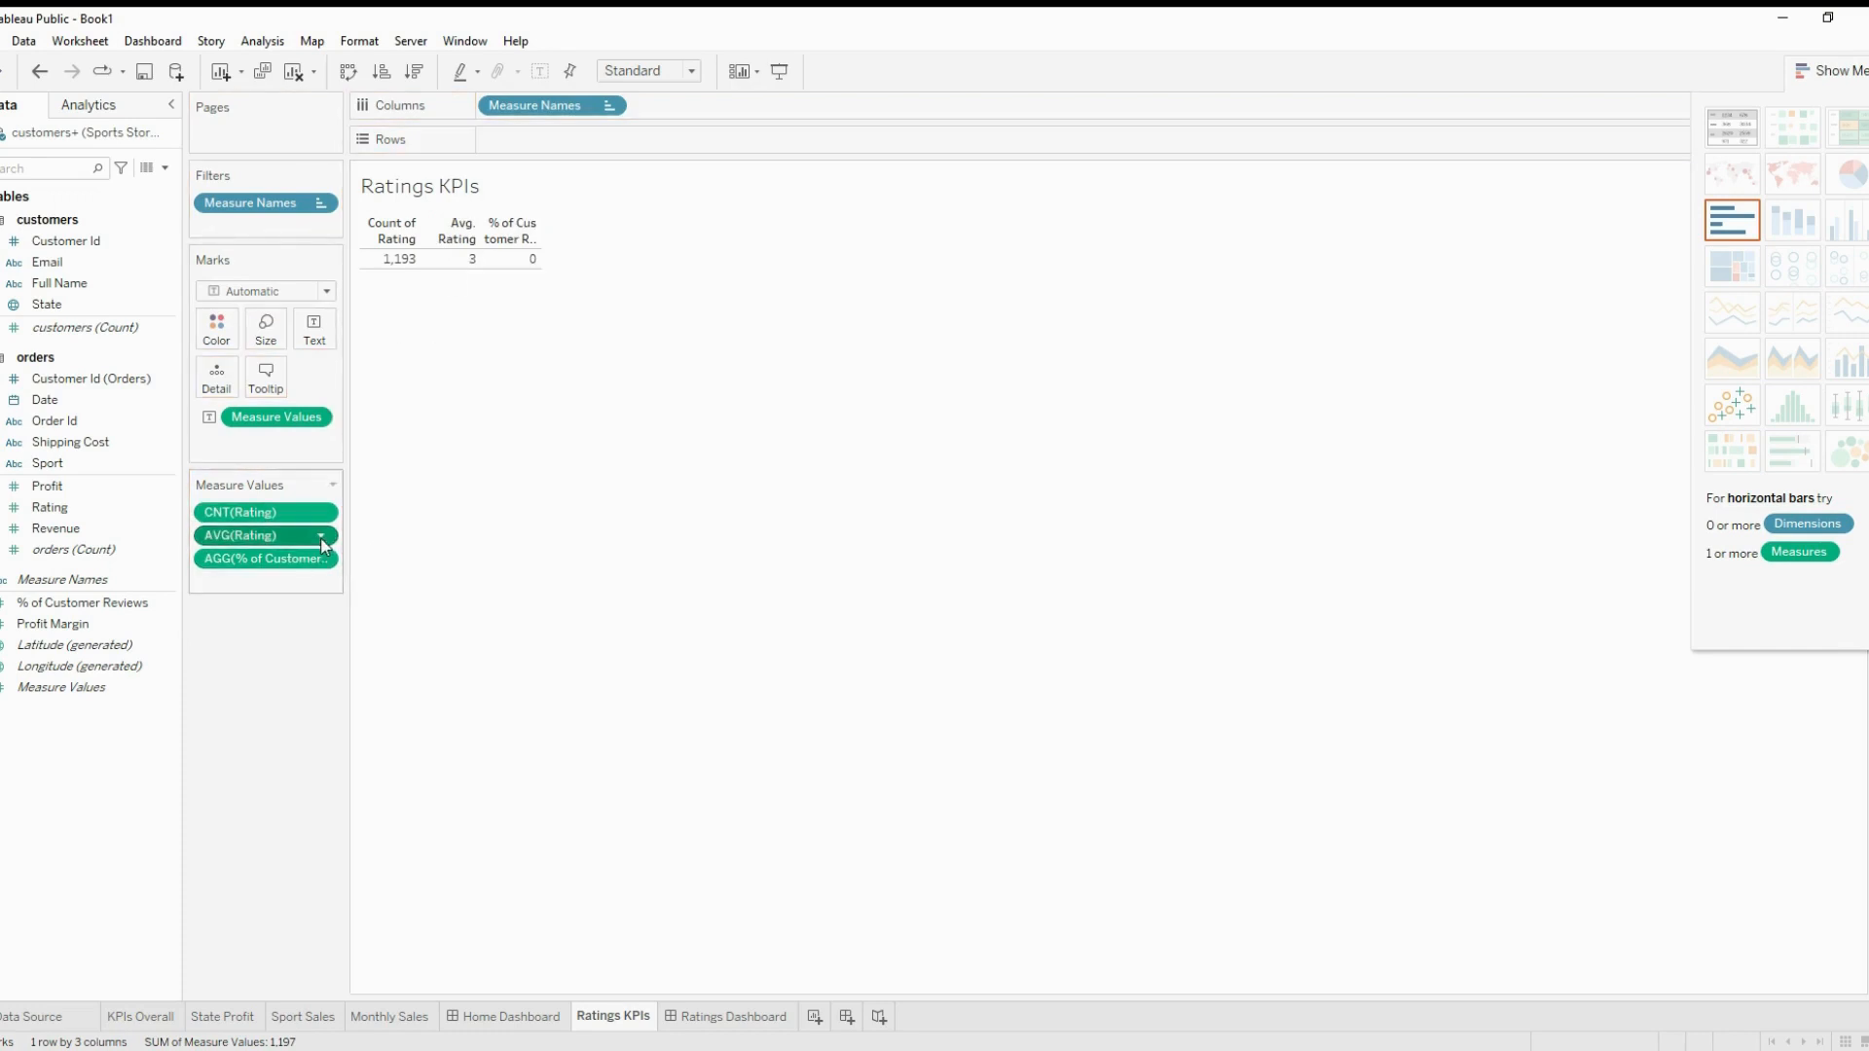
pyautogui.click(320, 640)
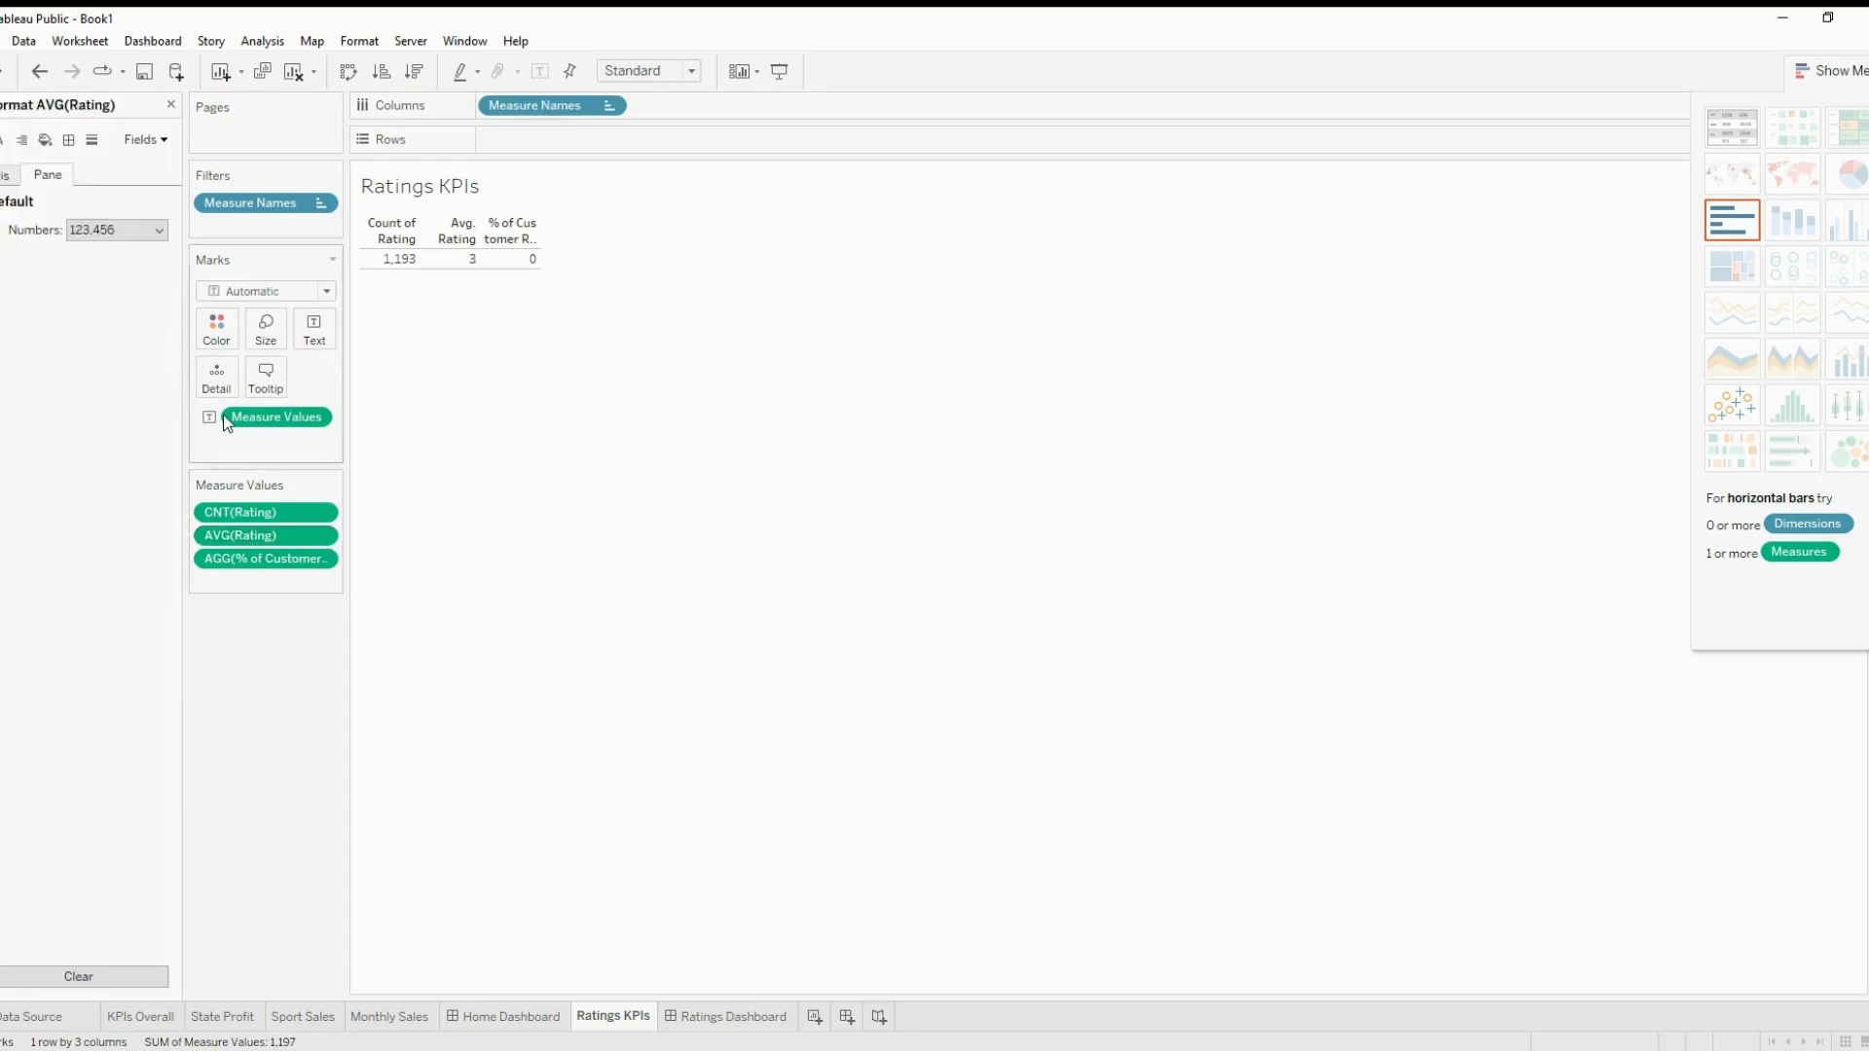
pyautogui.click(153, 235)
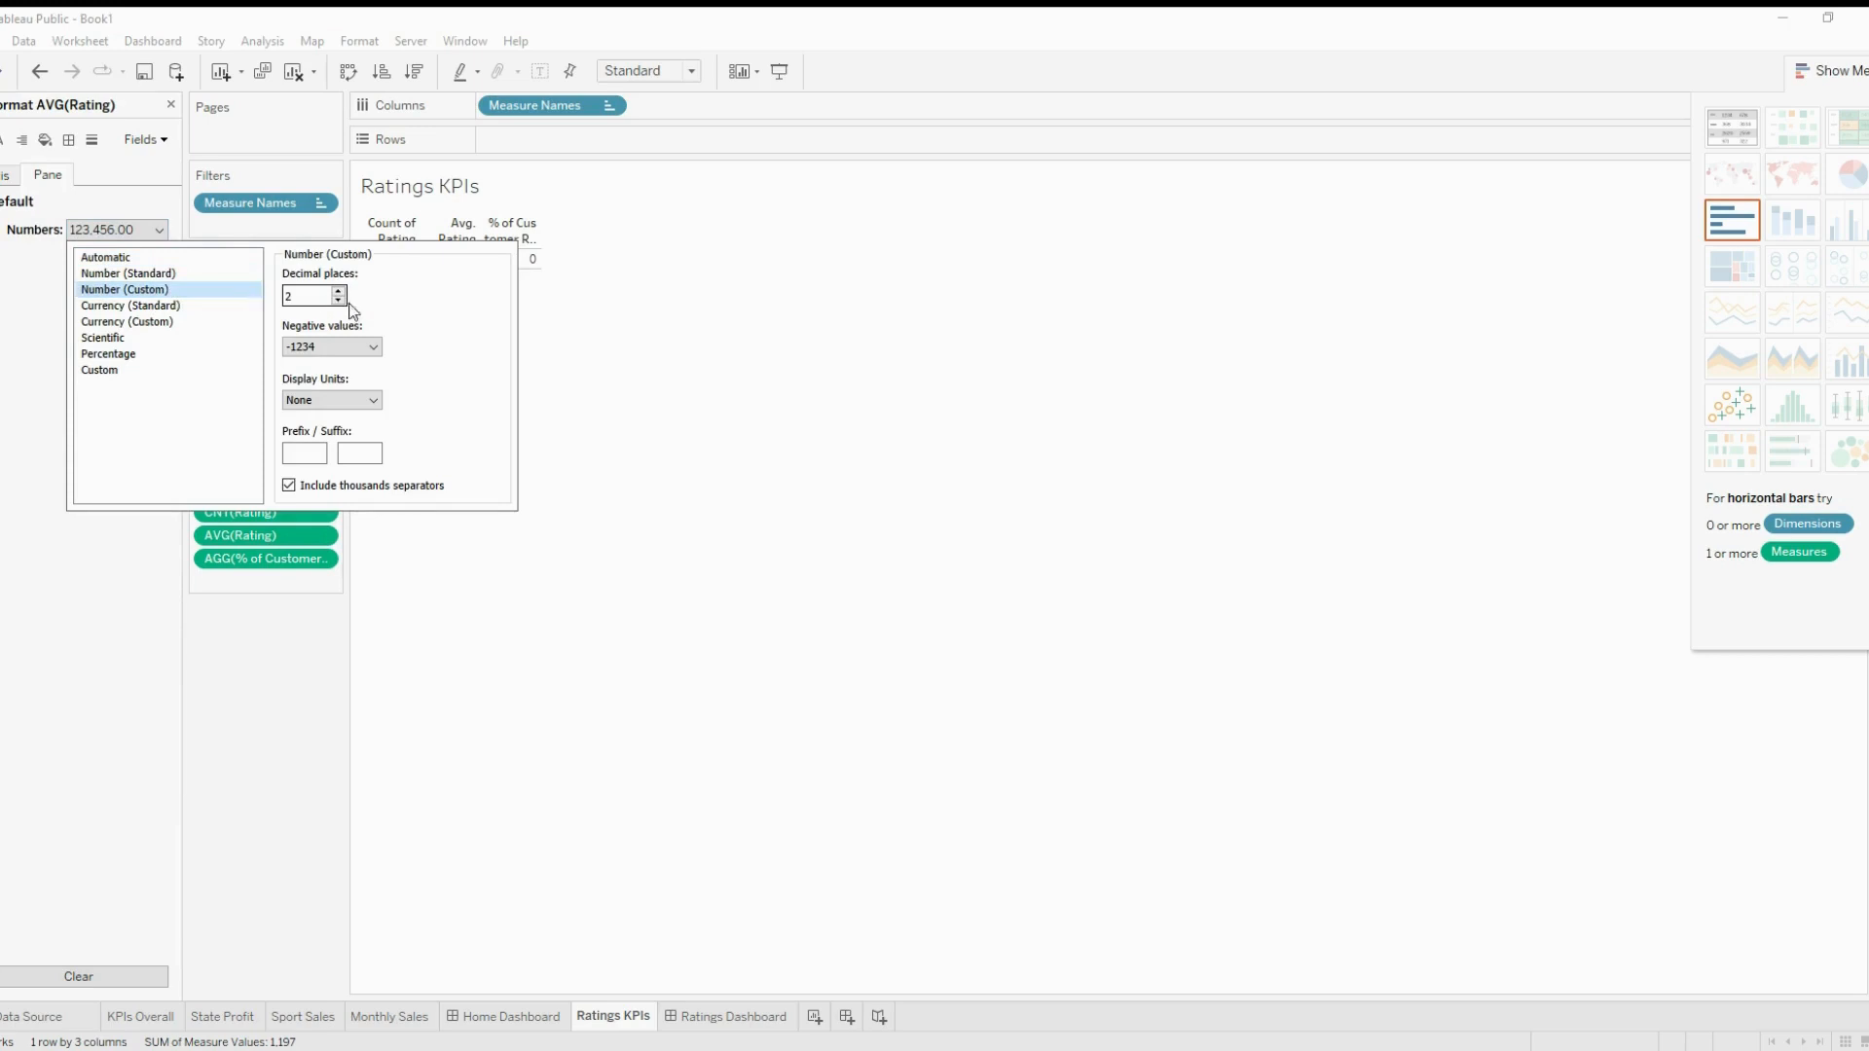
pyautogui.click(674, 433)
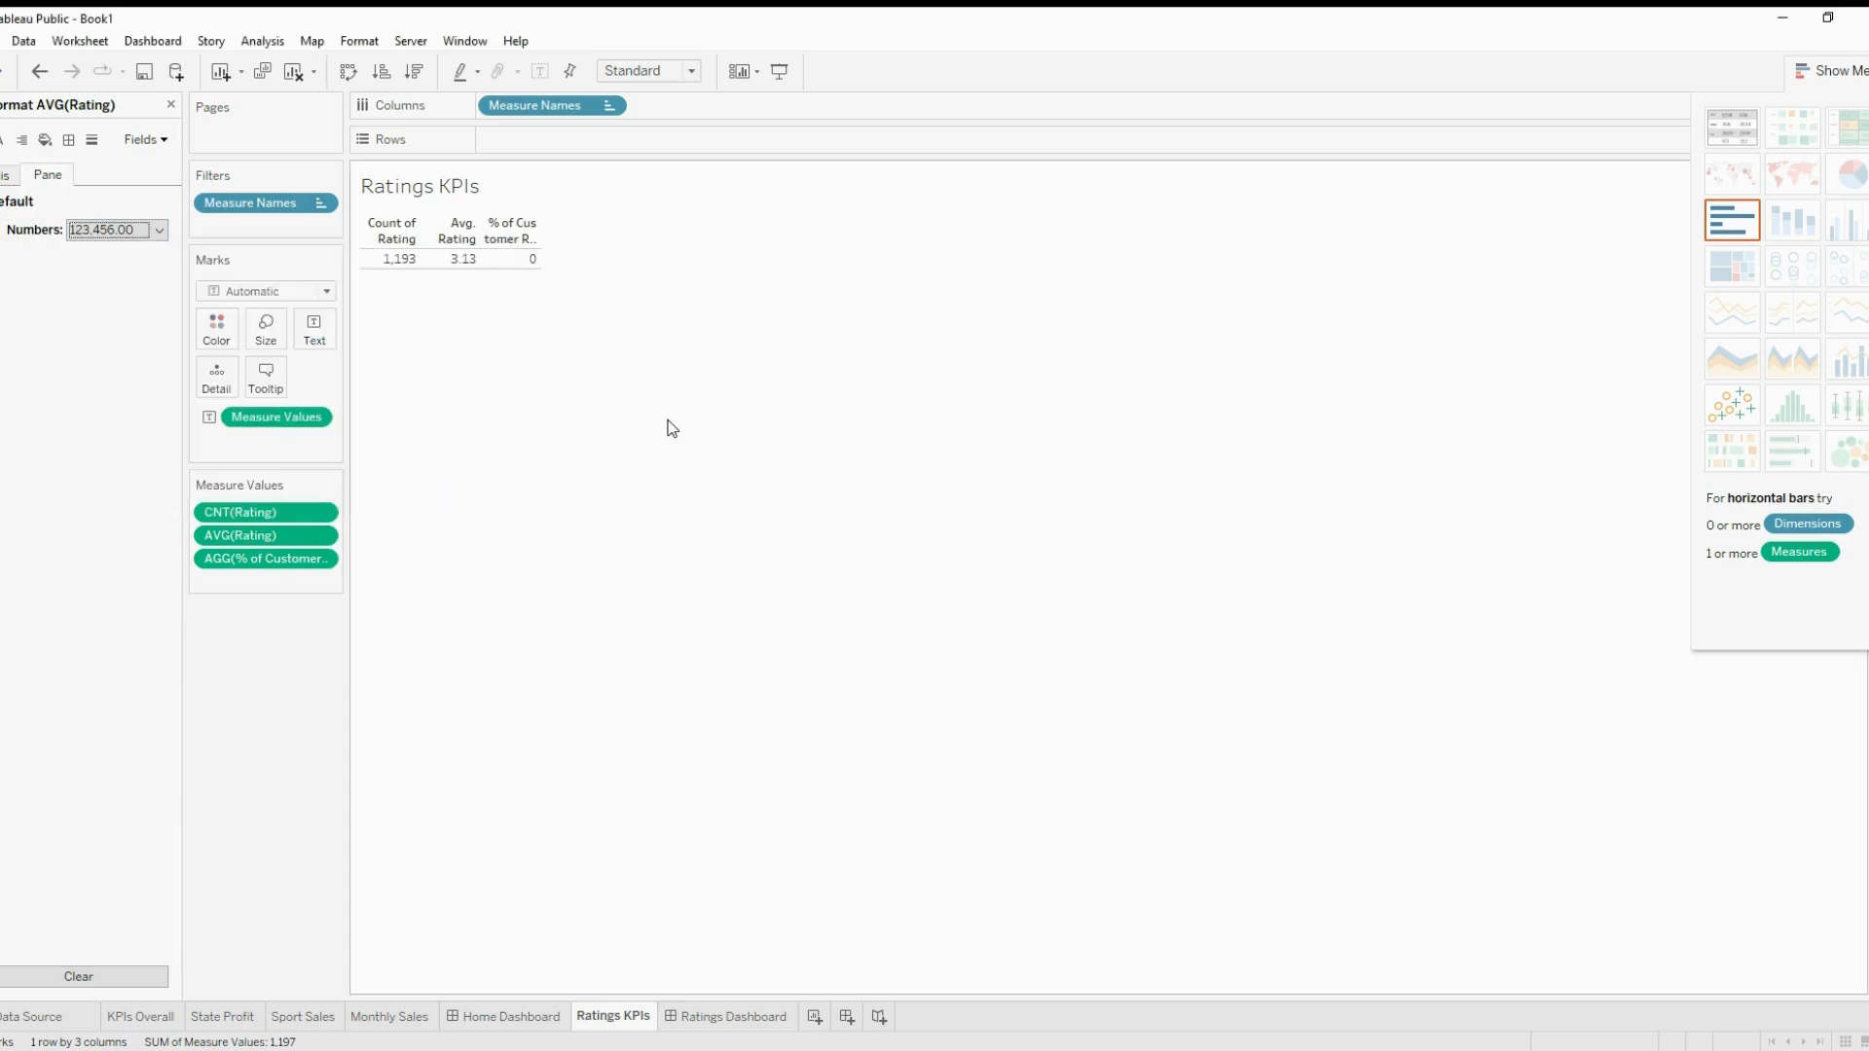
# Format the % of Customer Reviews measure in the Ratings KPIs sheet as a percentage with 1 decimal place
pyautogui.moveTo(466, 271)
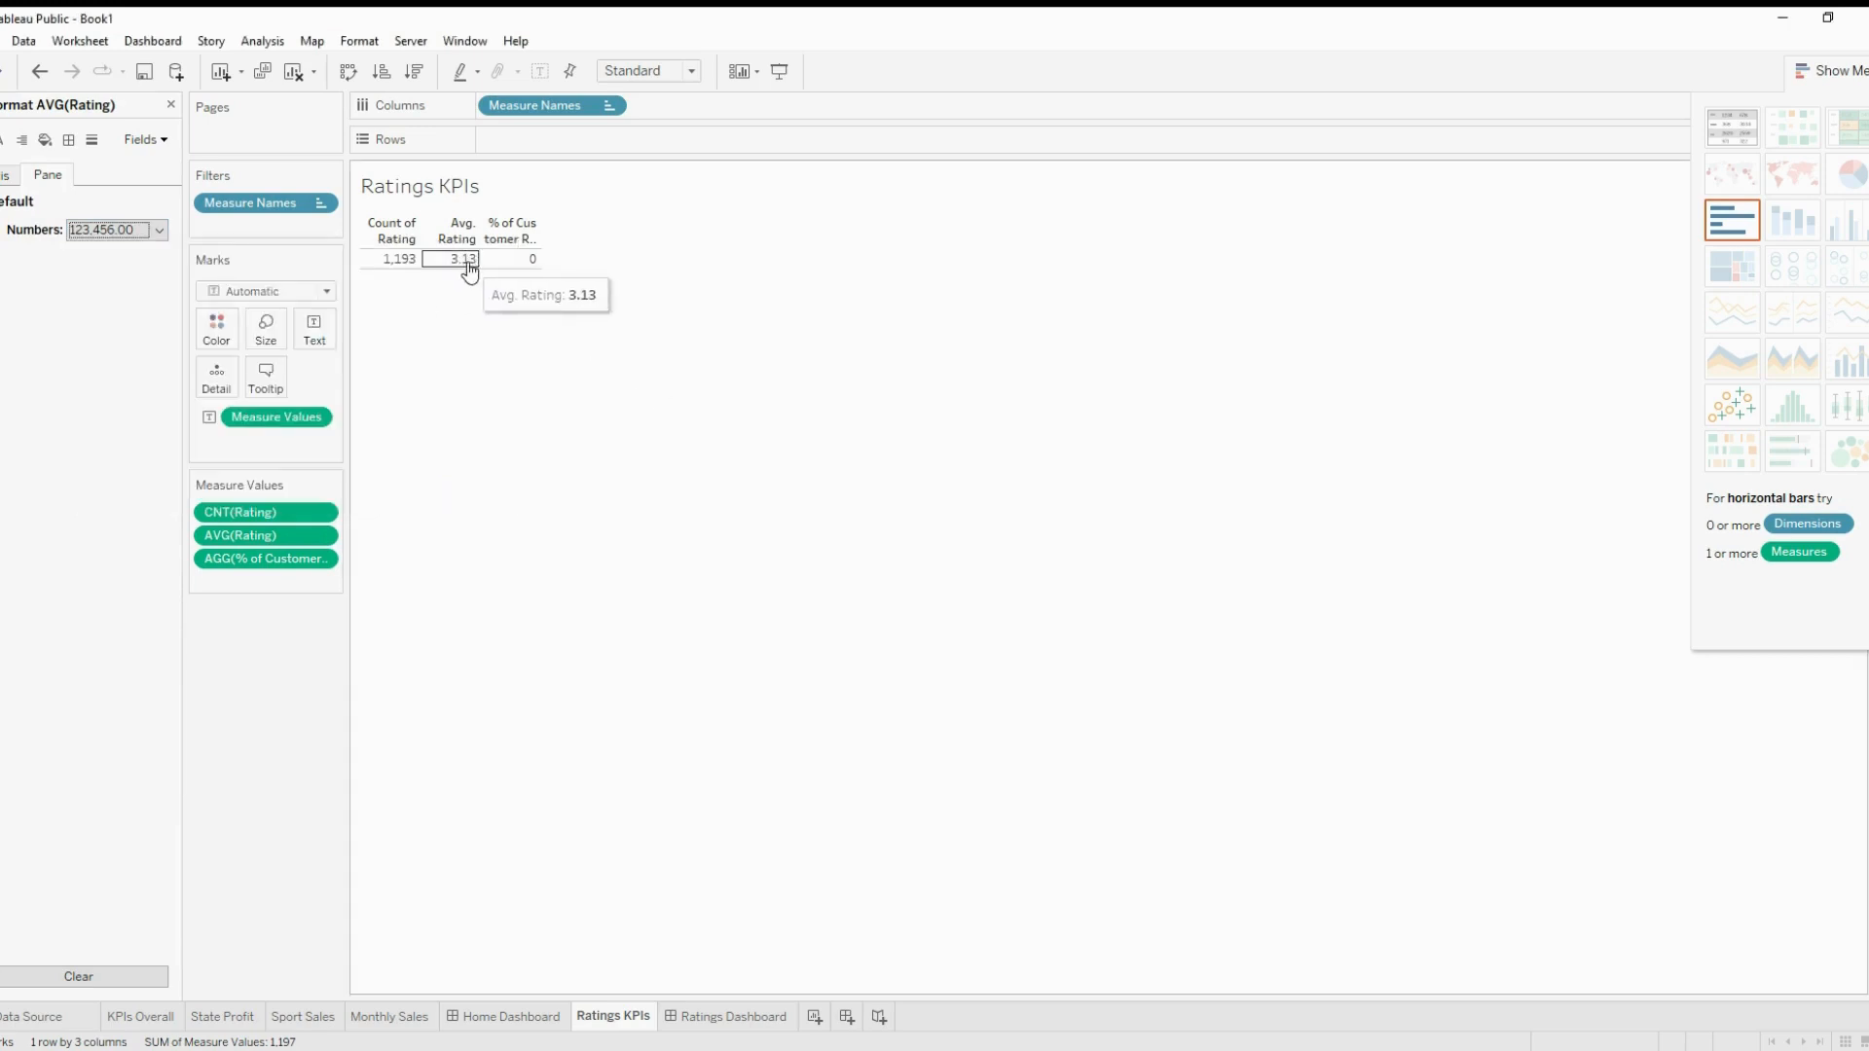
pyautogui.click(321, 560)
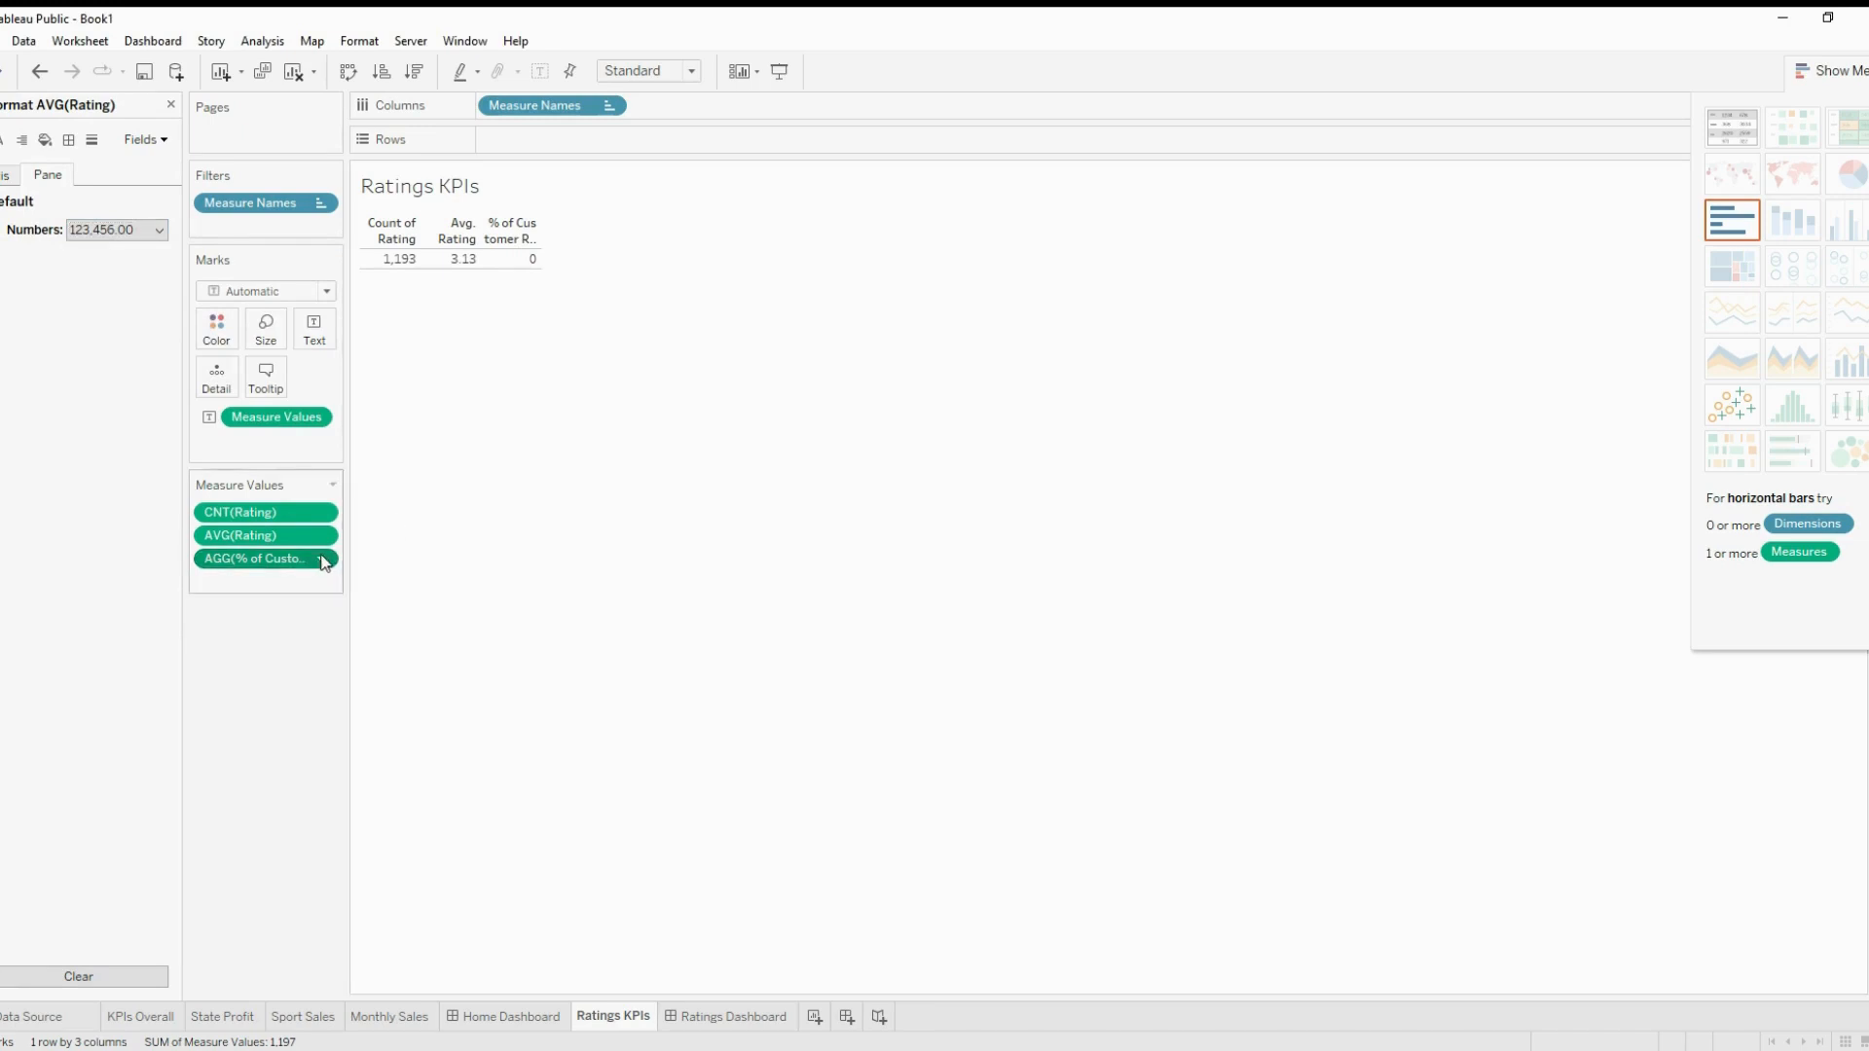
pyautogui.click(159, 229)
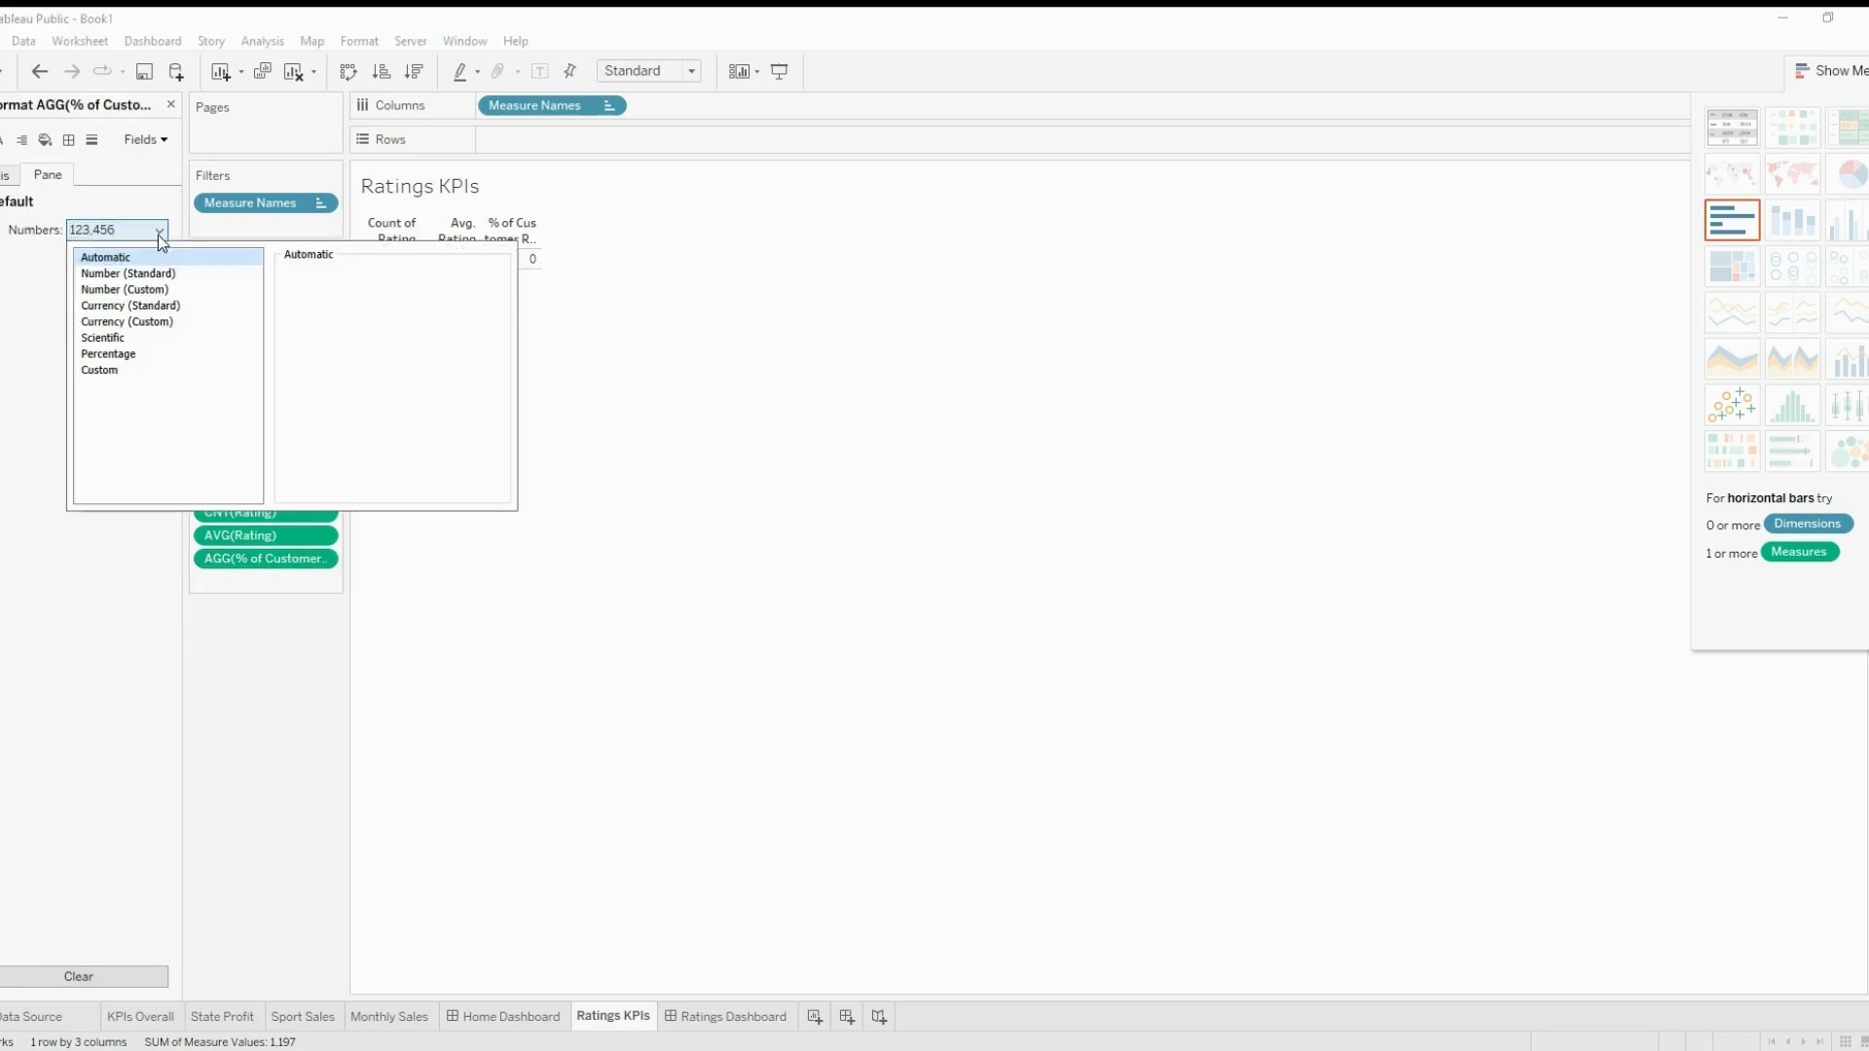
pyautogui.click(156, 354)
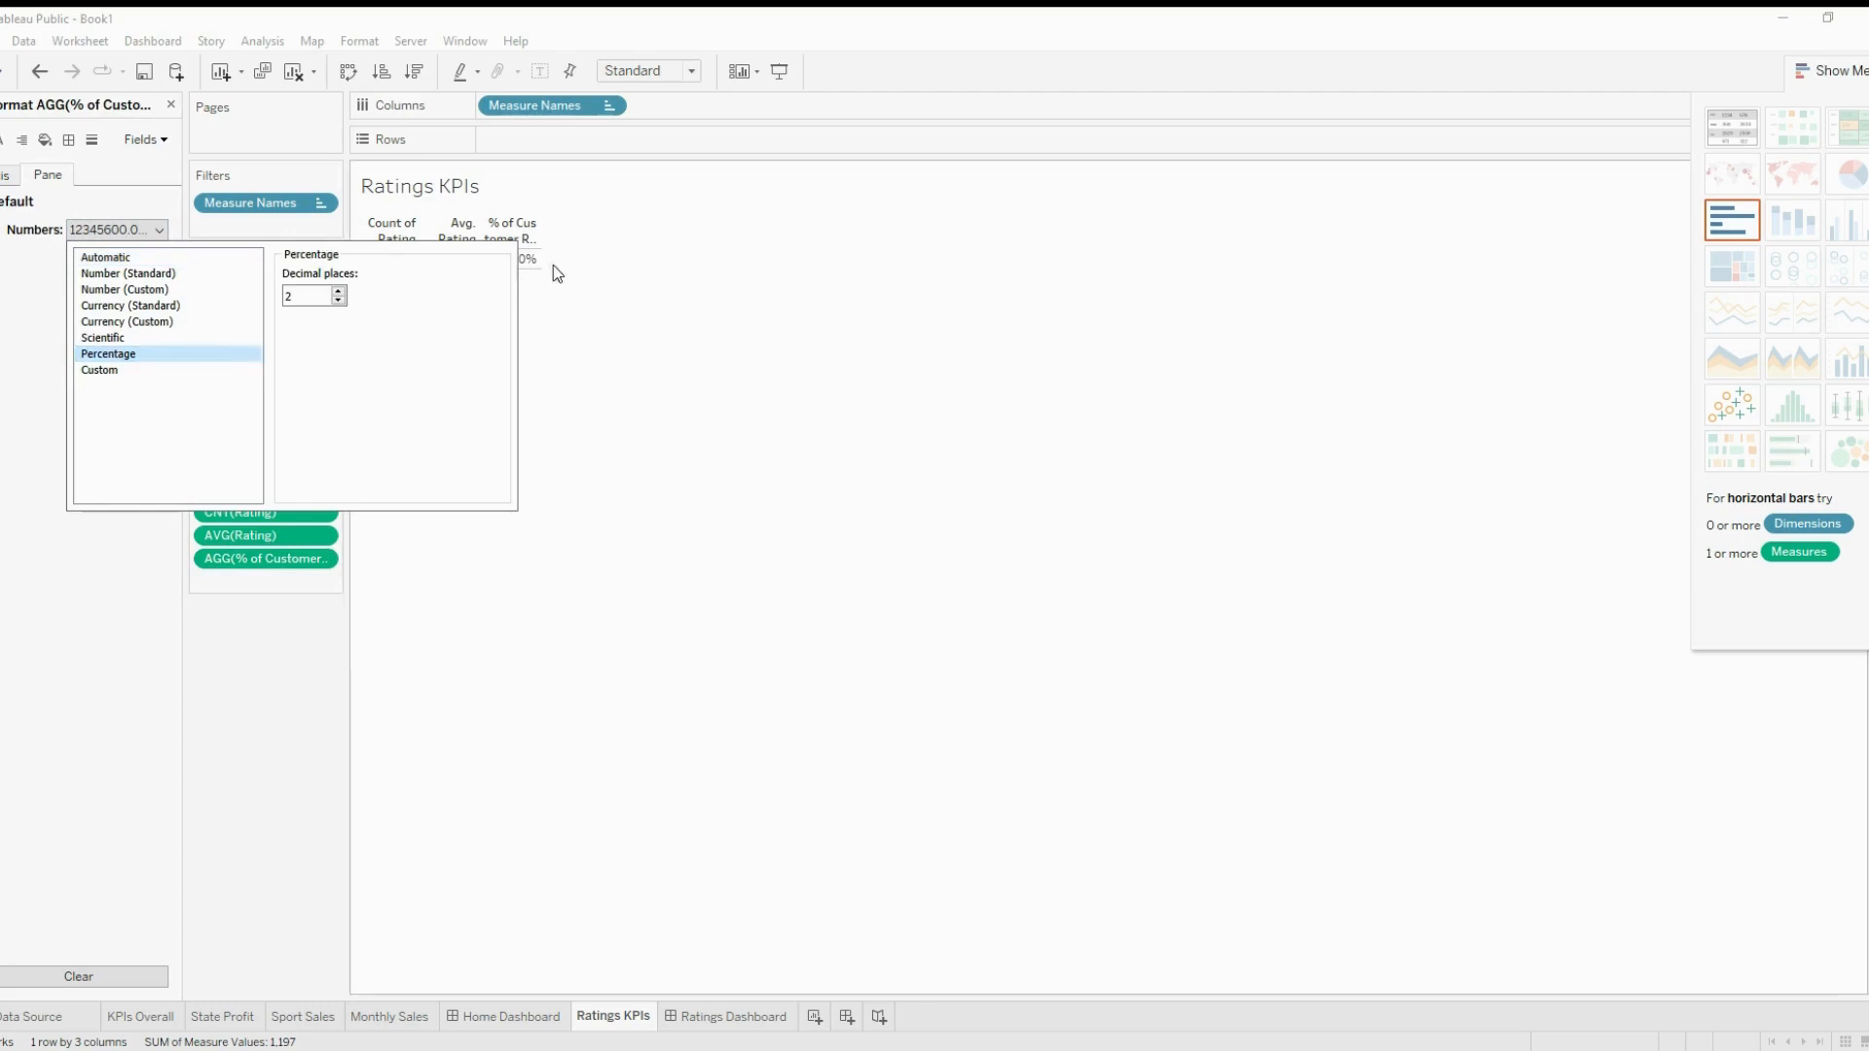
pyautogui.click(339, 303)
pyautogui.click(645, 350)
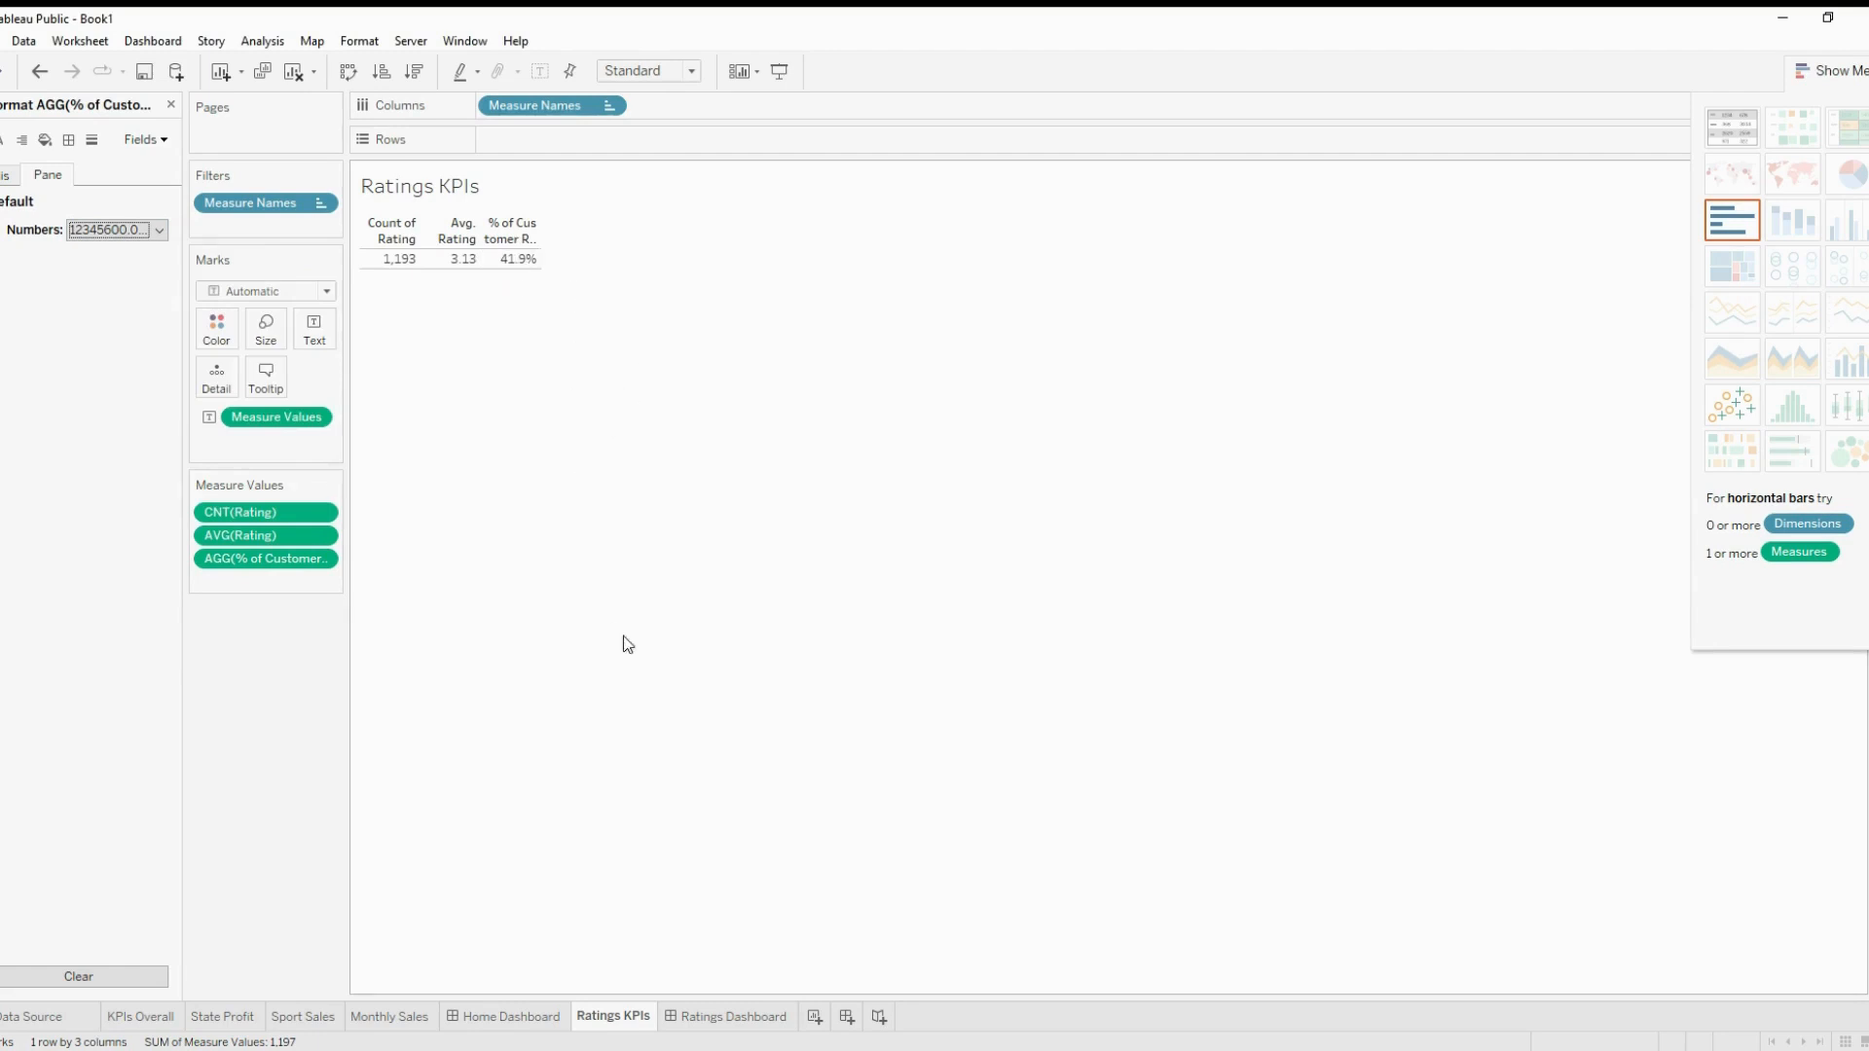
pyautogui.click(1842, 70)
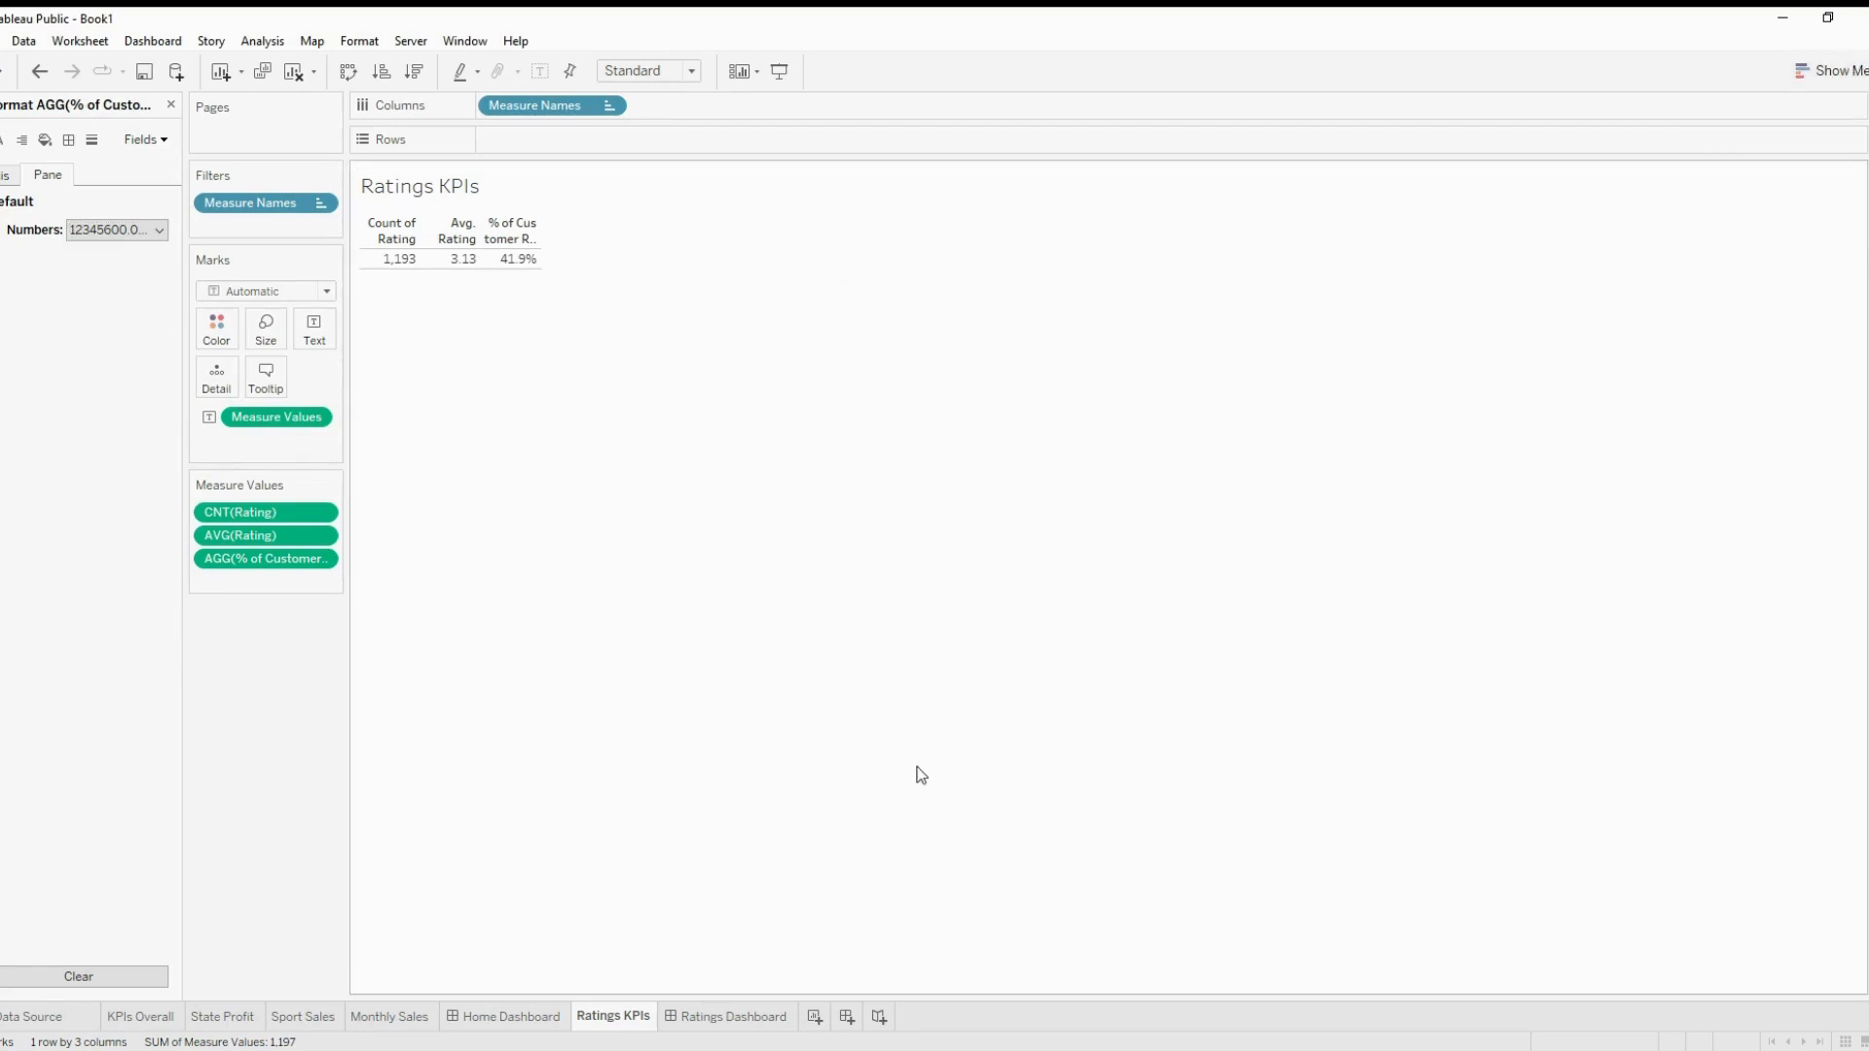
# Add a new worksheet and place it between Ratings KPIs and Ratings Dashboard
pyautogui.click(815, 1018)
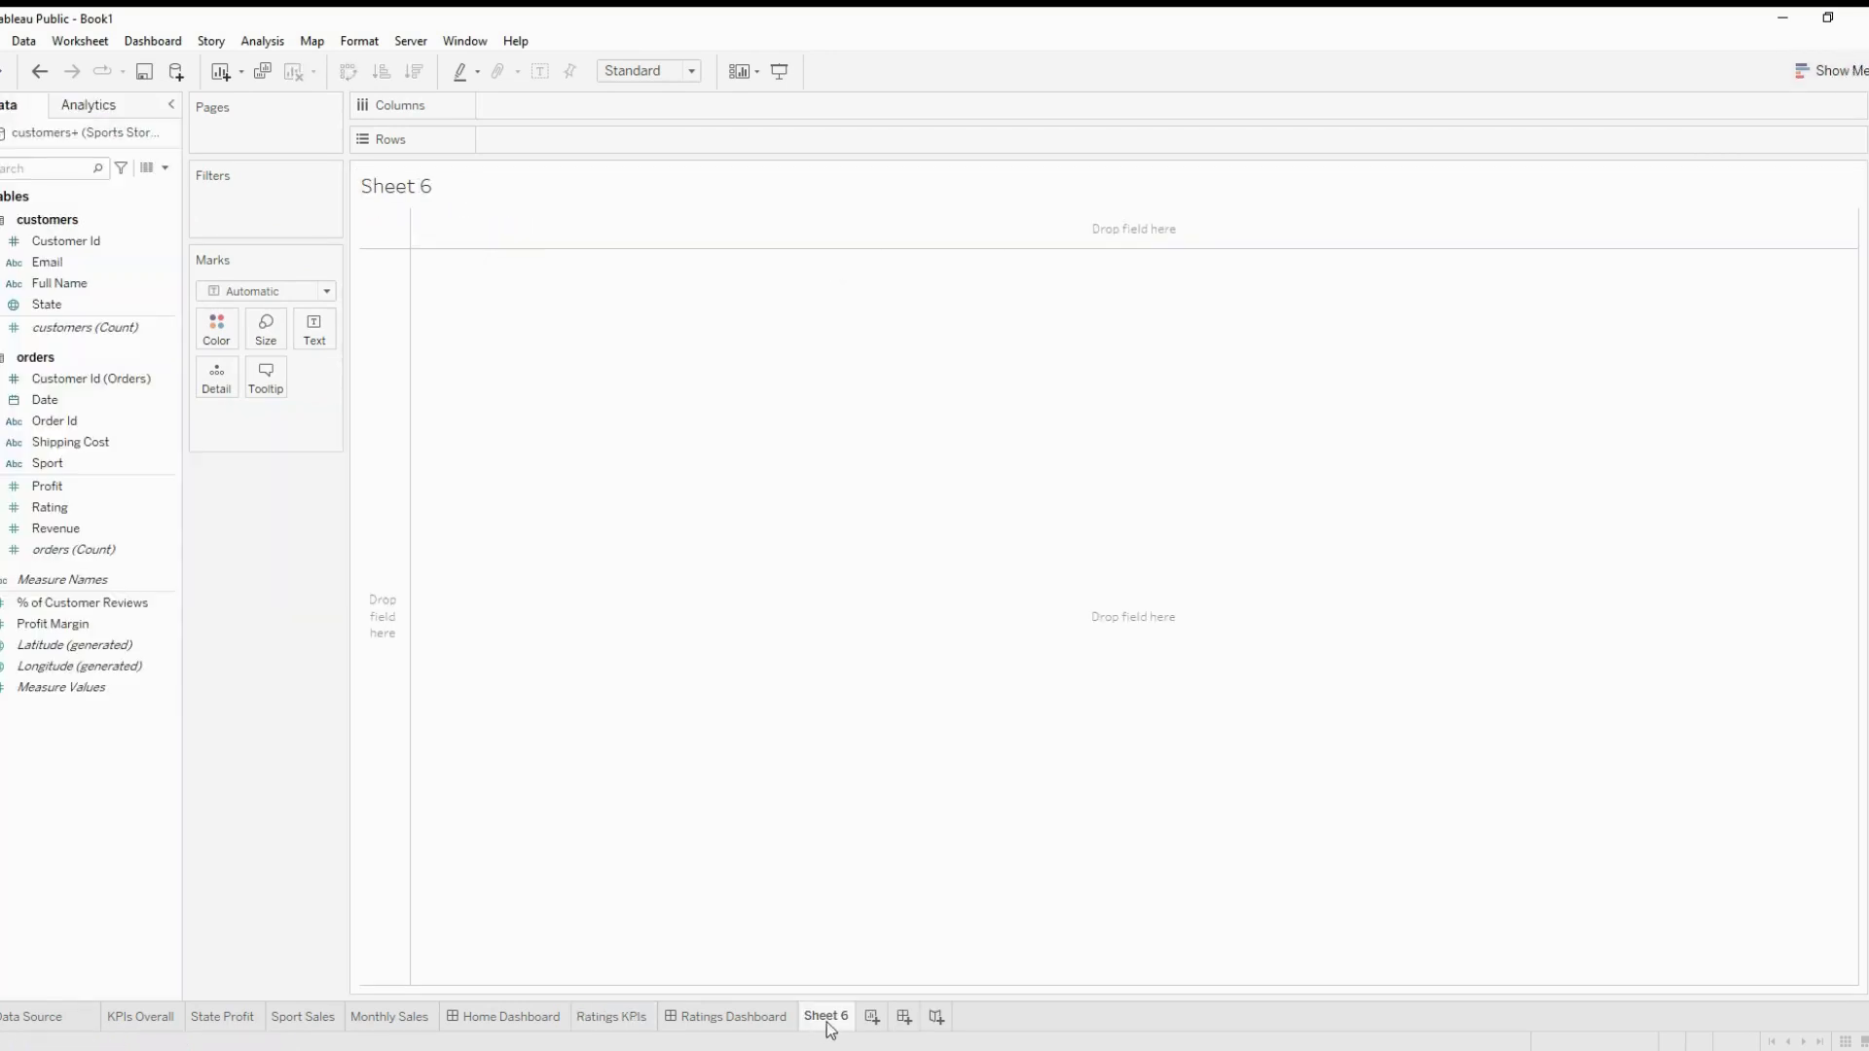
pyautogui.moveTo(819, 1022); pyautogui.dragTo(658, 1022)
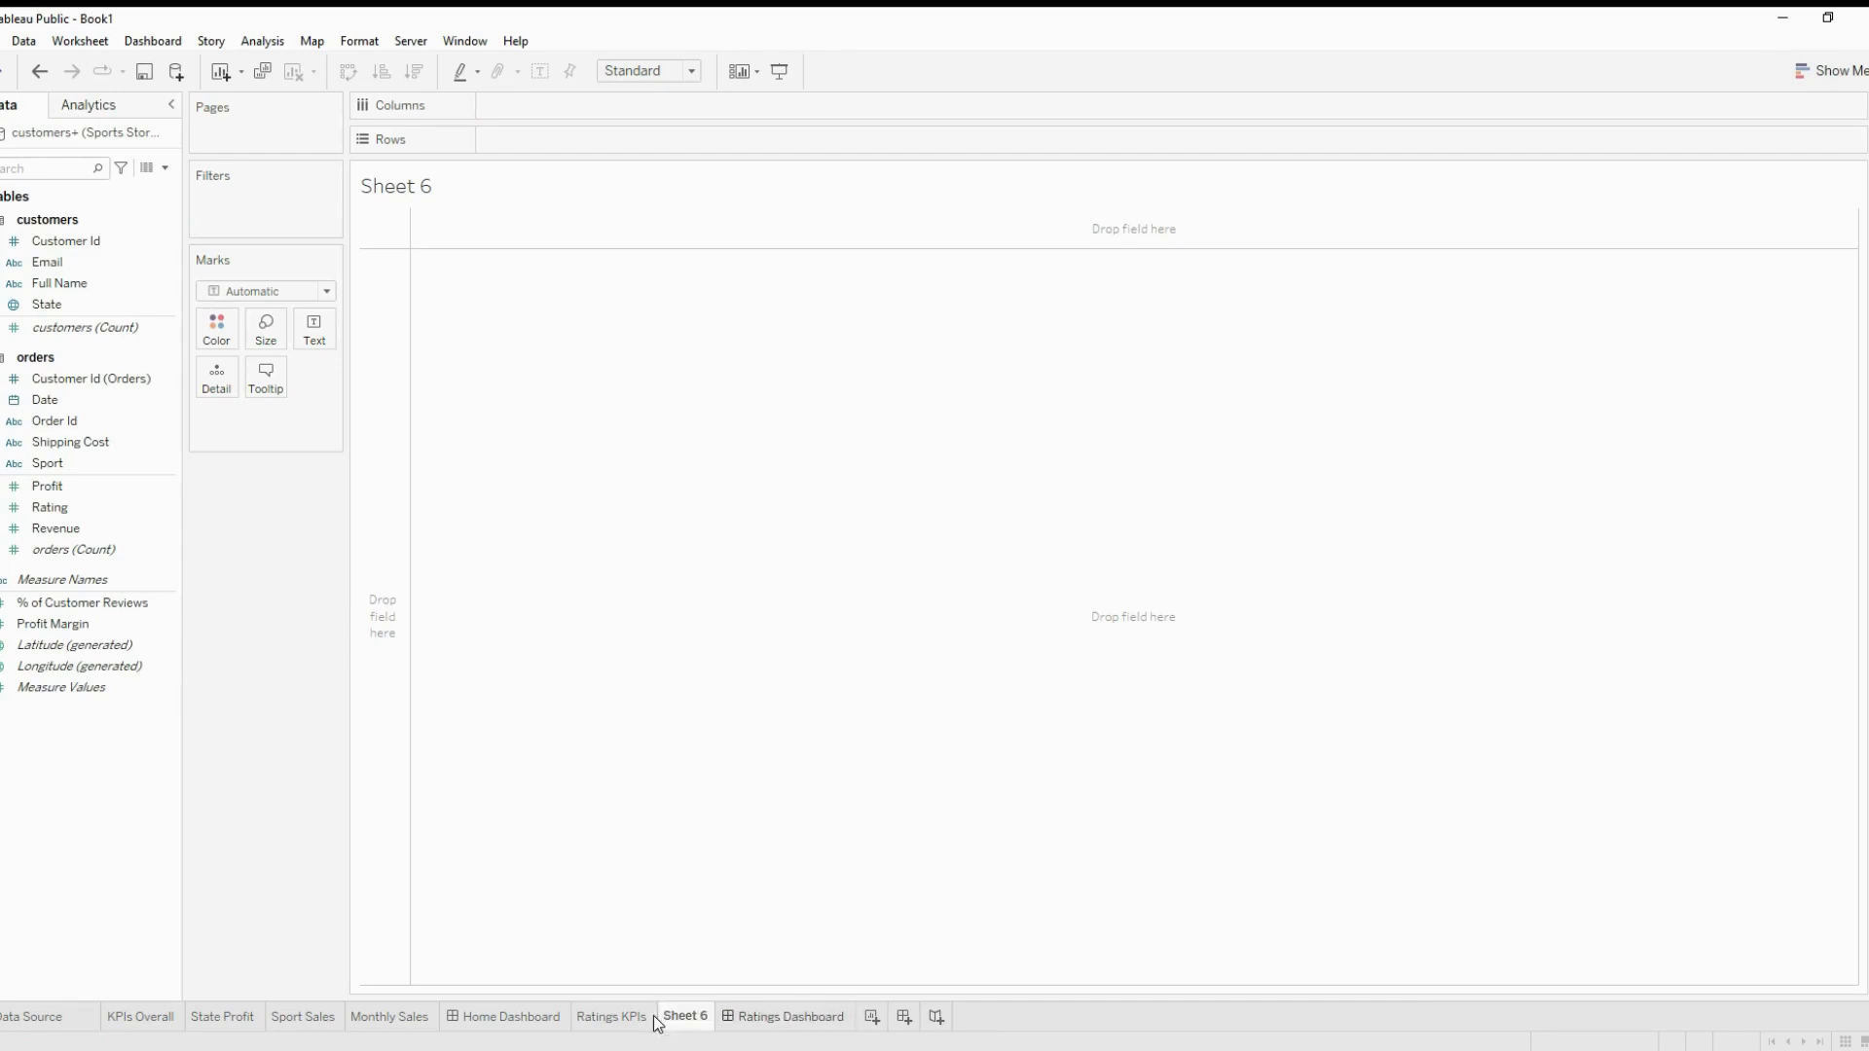
# Color the Home Dashboard sheet tab blue and the Ratings Dashboard sheet tab red
pyautogui.click(502, 1022)
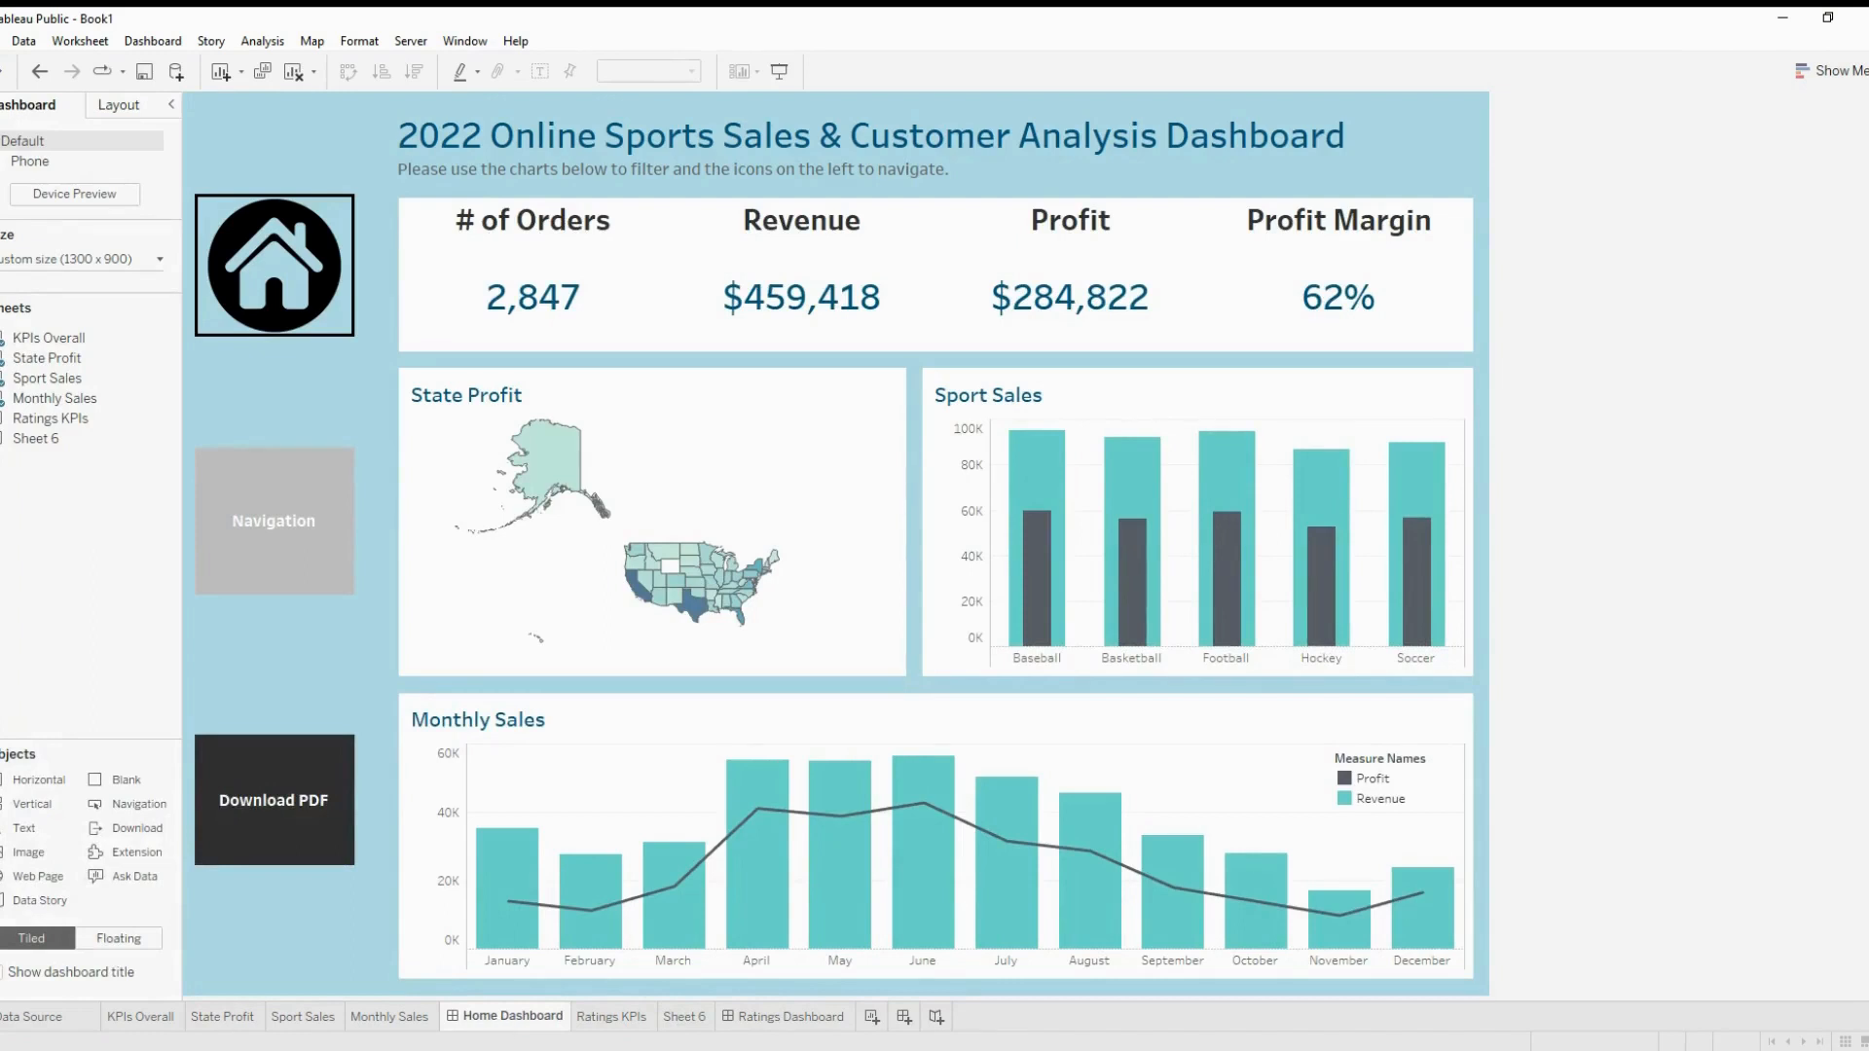
pyautogui.click(784, 1017)
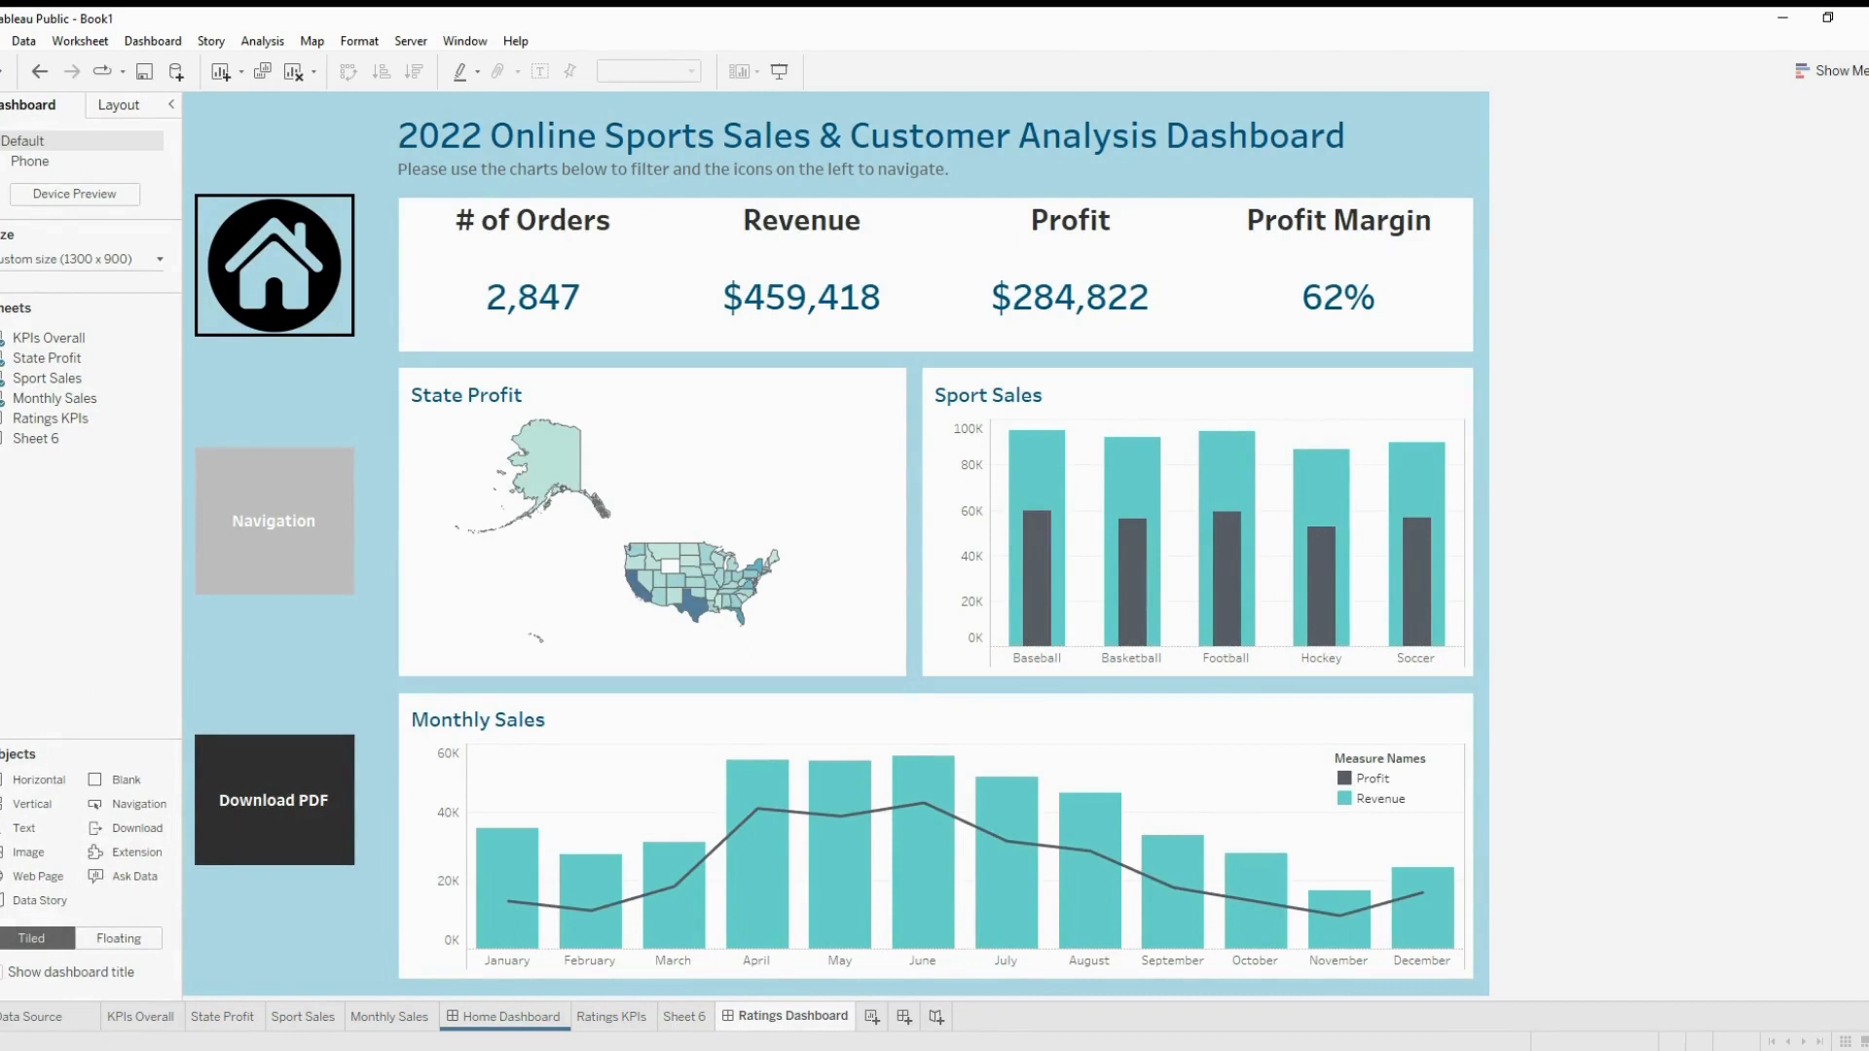
pyautogui.click(1016, 976)
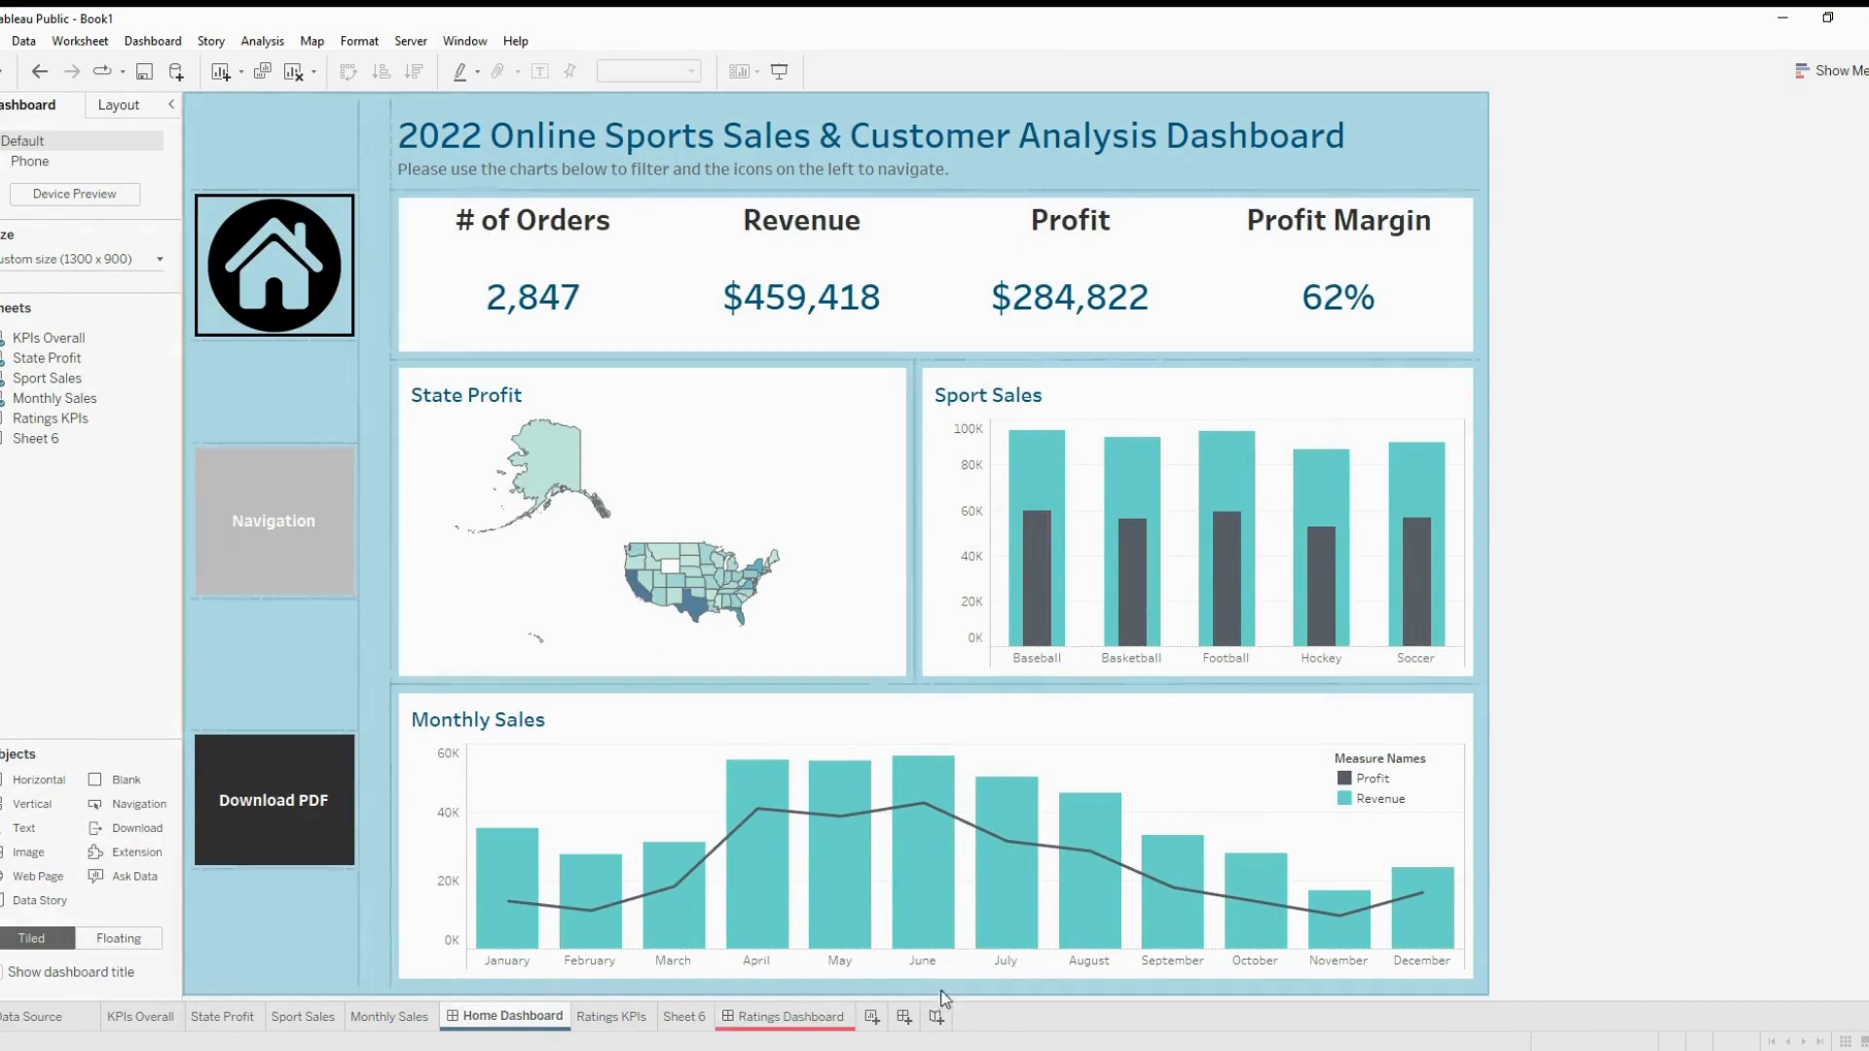
# Build a text table in Sheet 6 showing Revenue, Profit and Profit Margin for each Sport
pyautogui.click(617, 1022)
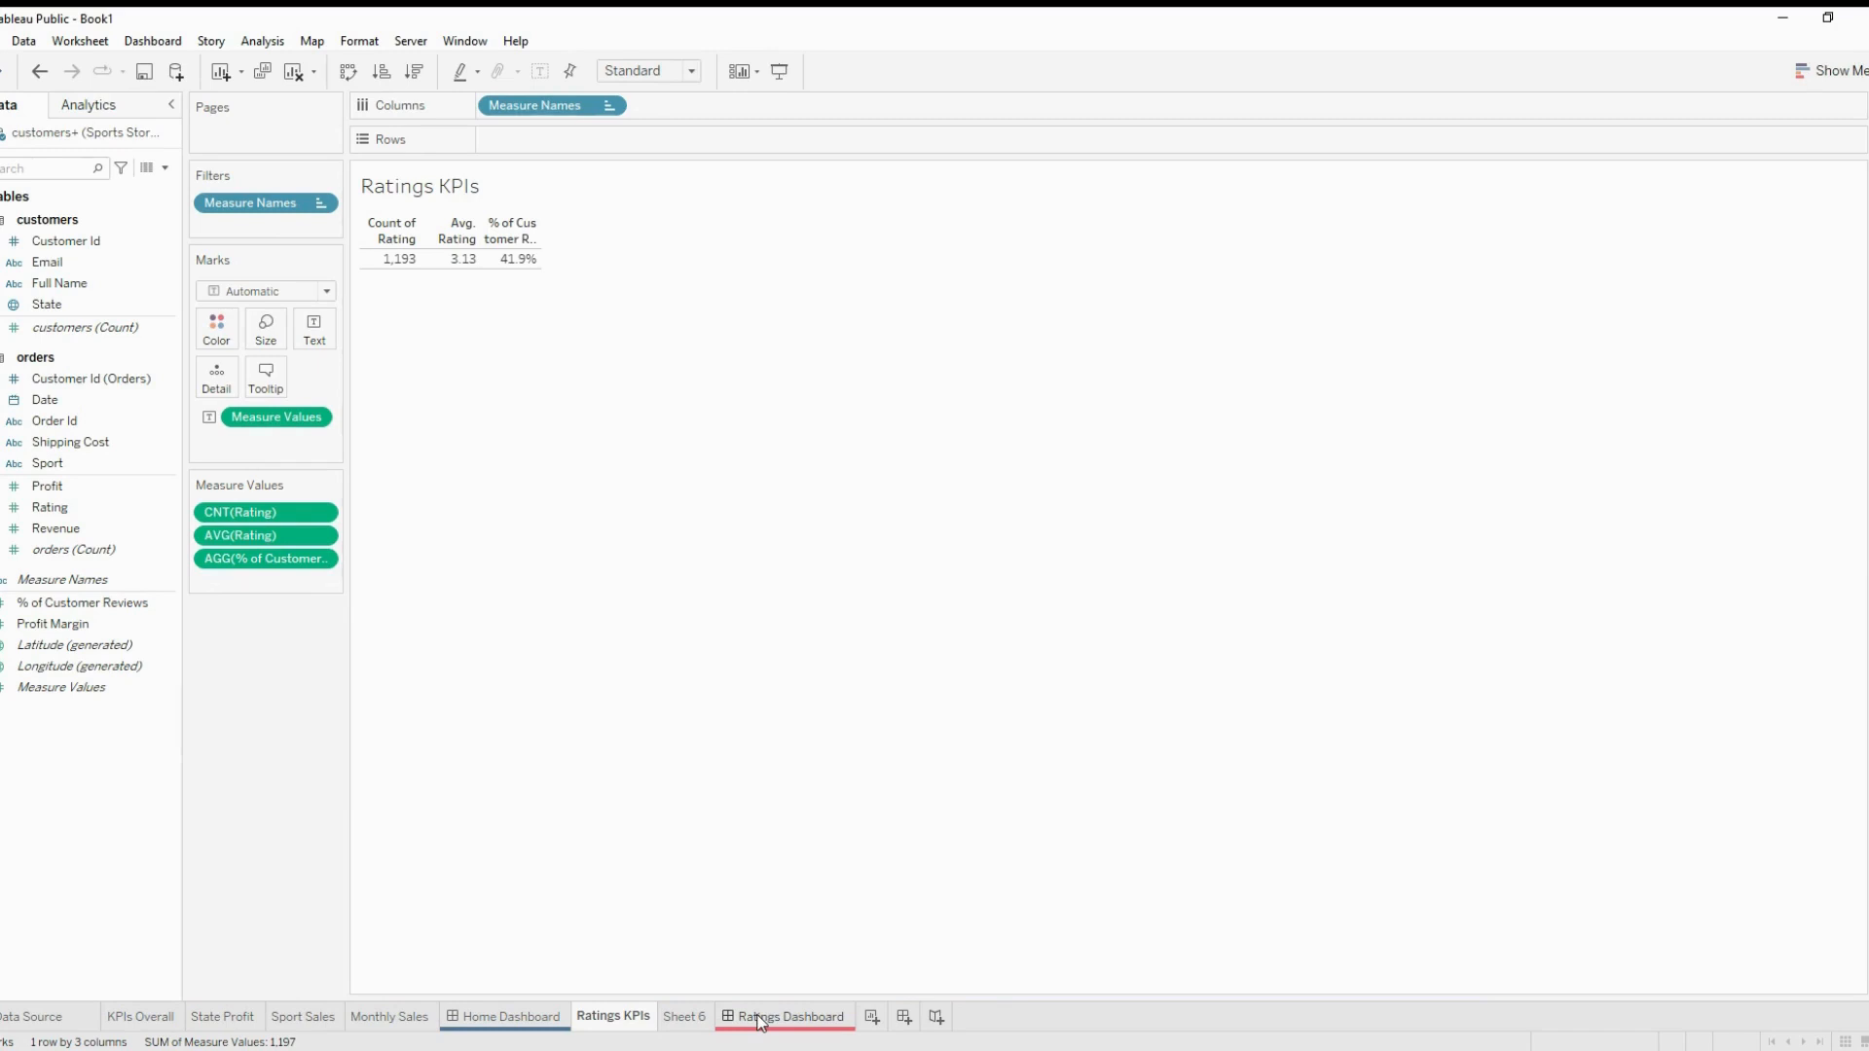
pyautogui.click(687, 1022)
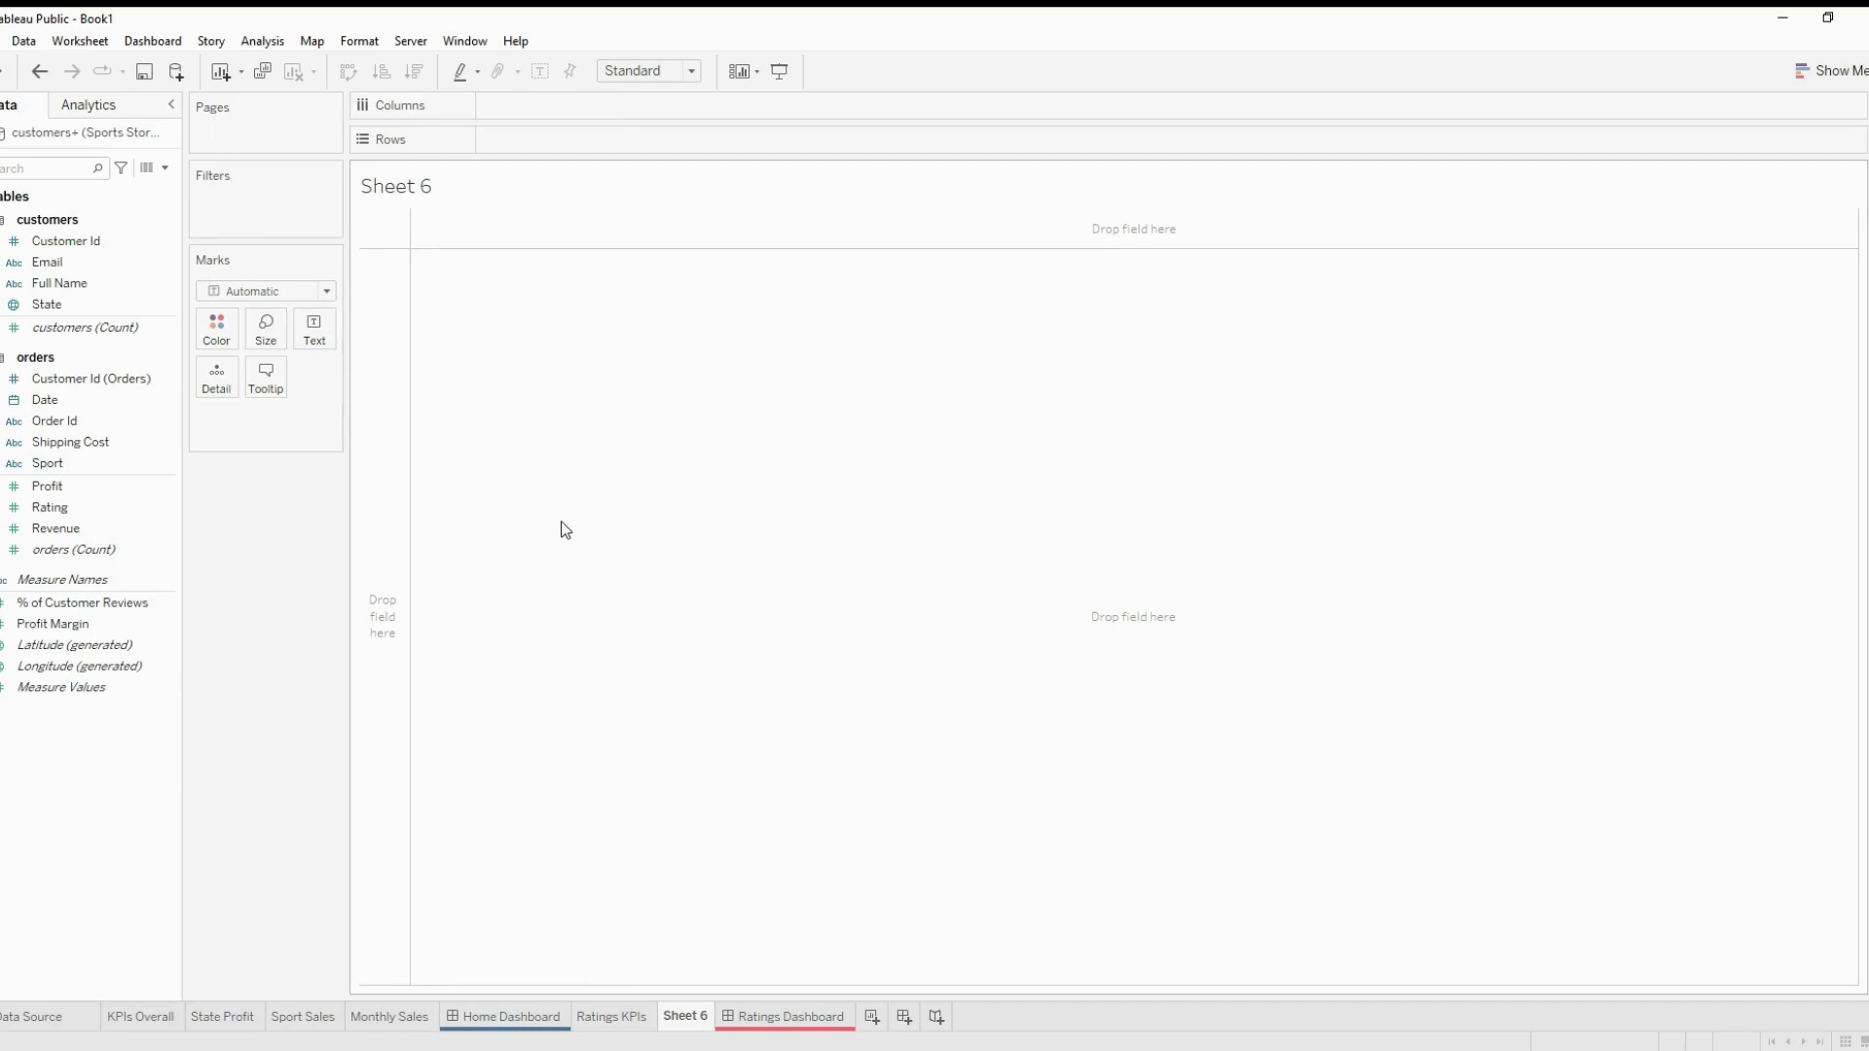
pyautogui.moveTo(70, 466); pyautogui.dragTo(536, 146)
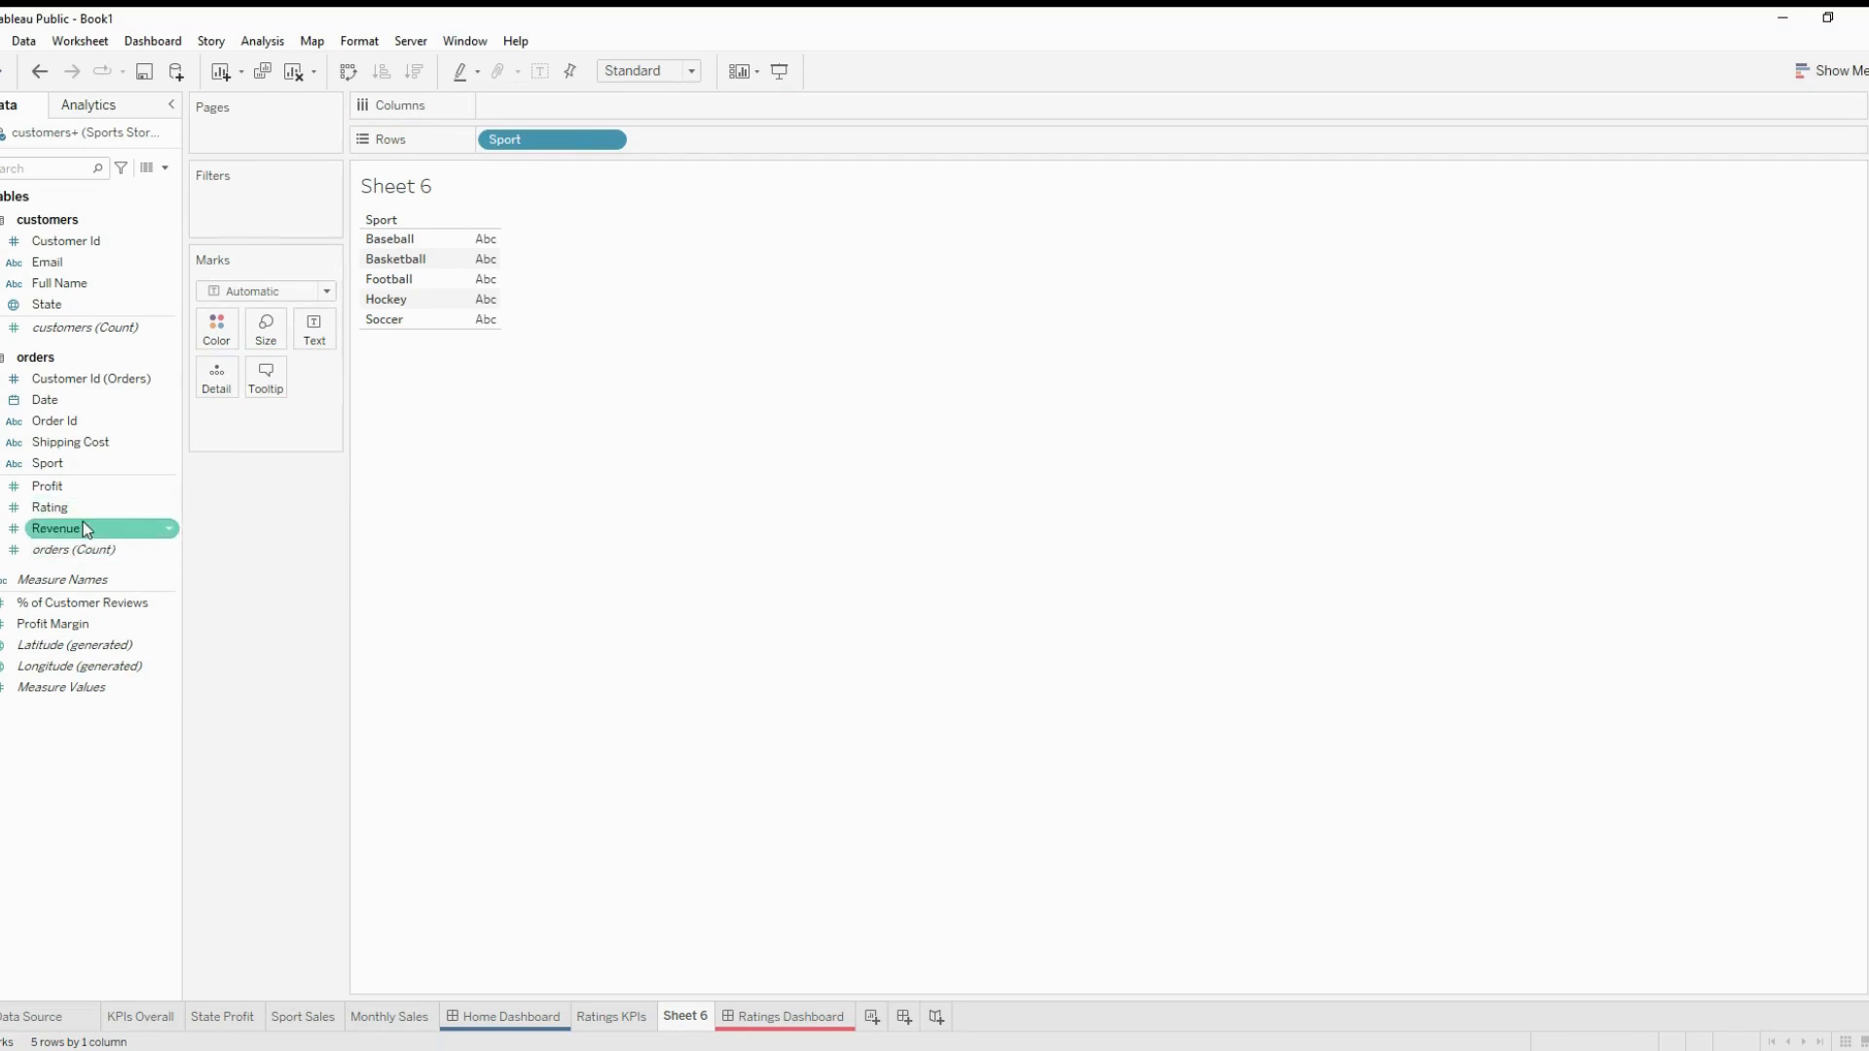
pyautogui.moveTo(84, 528); pyautogui.dragTo(563, 95)
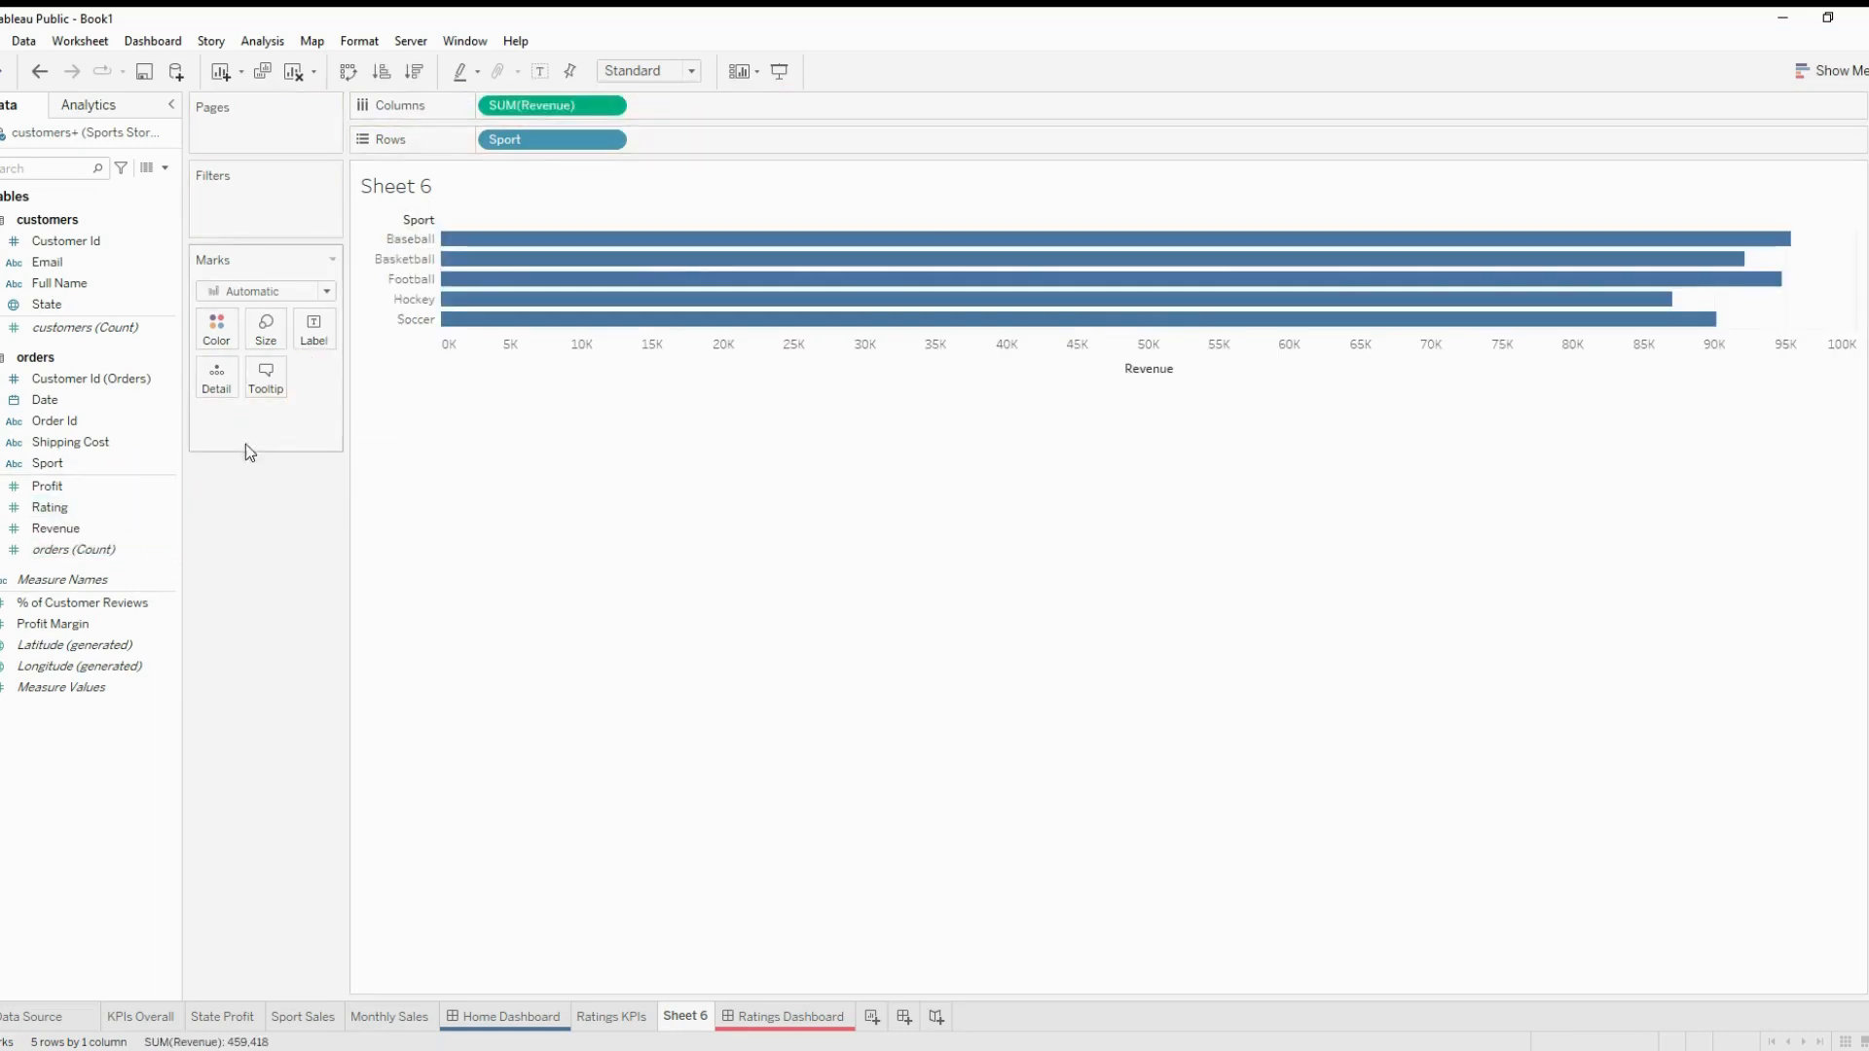
pyautogui.moveTo(58, 485); pyautogui.dragTo(740, 109)
pyautogui.moveTo(52, 624); pyautogui.dragTo(884, 117)
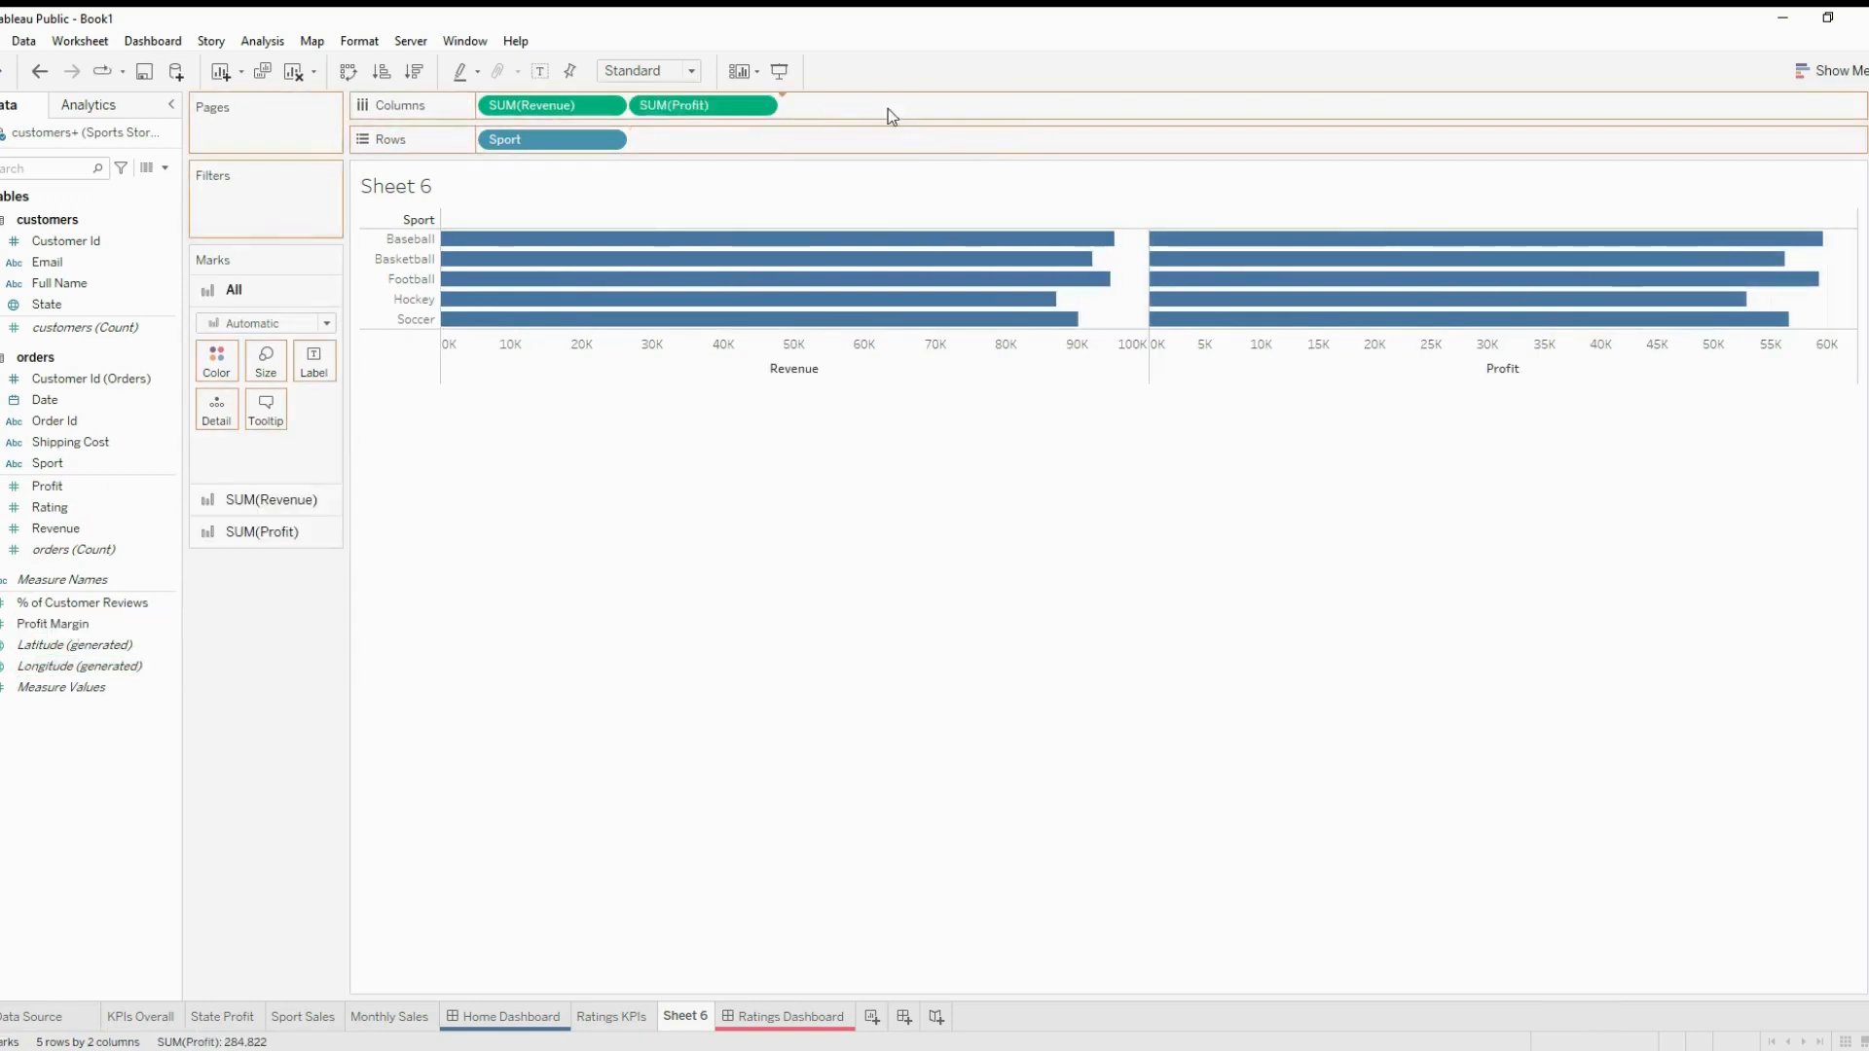
pyautogui.click(1840, 68)
pyautogui.click(1750, 126)
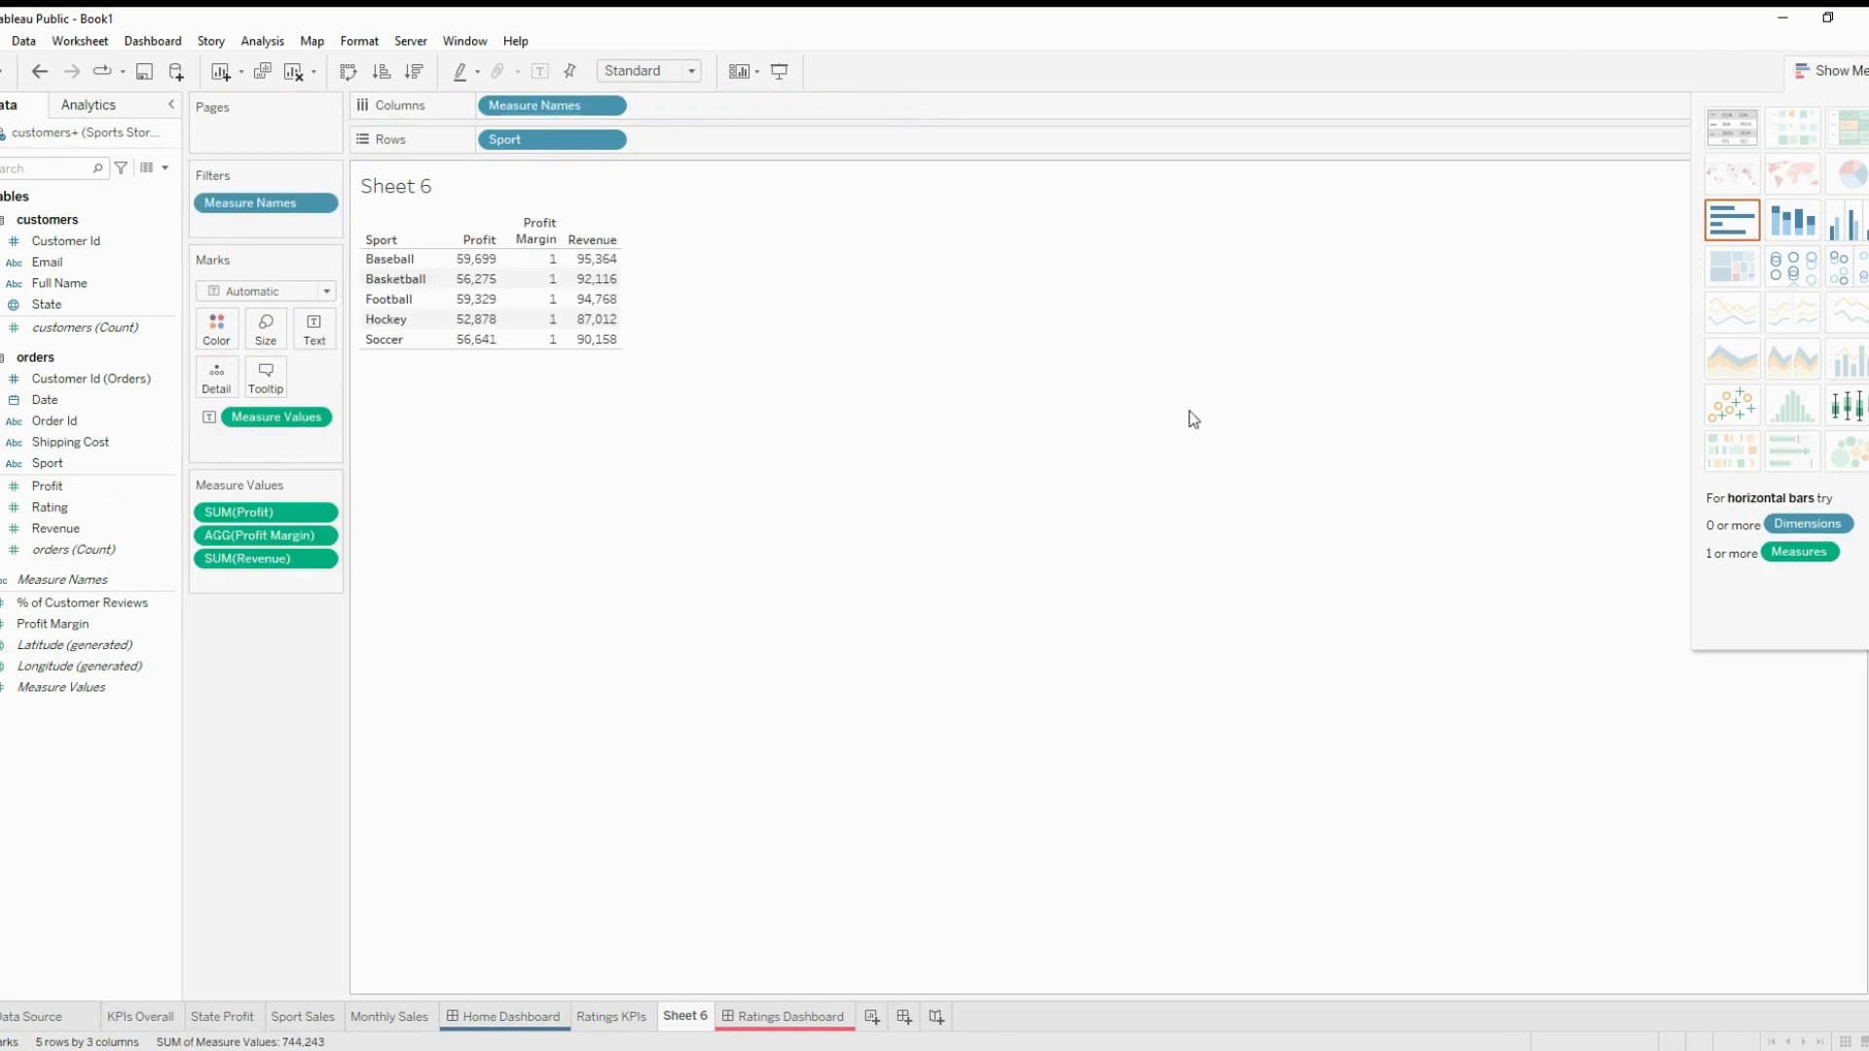
# Format the Profit measure as Currency (Custom) with 0 decimal places
pyautogui.click(321, 514)
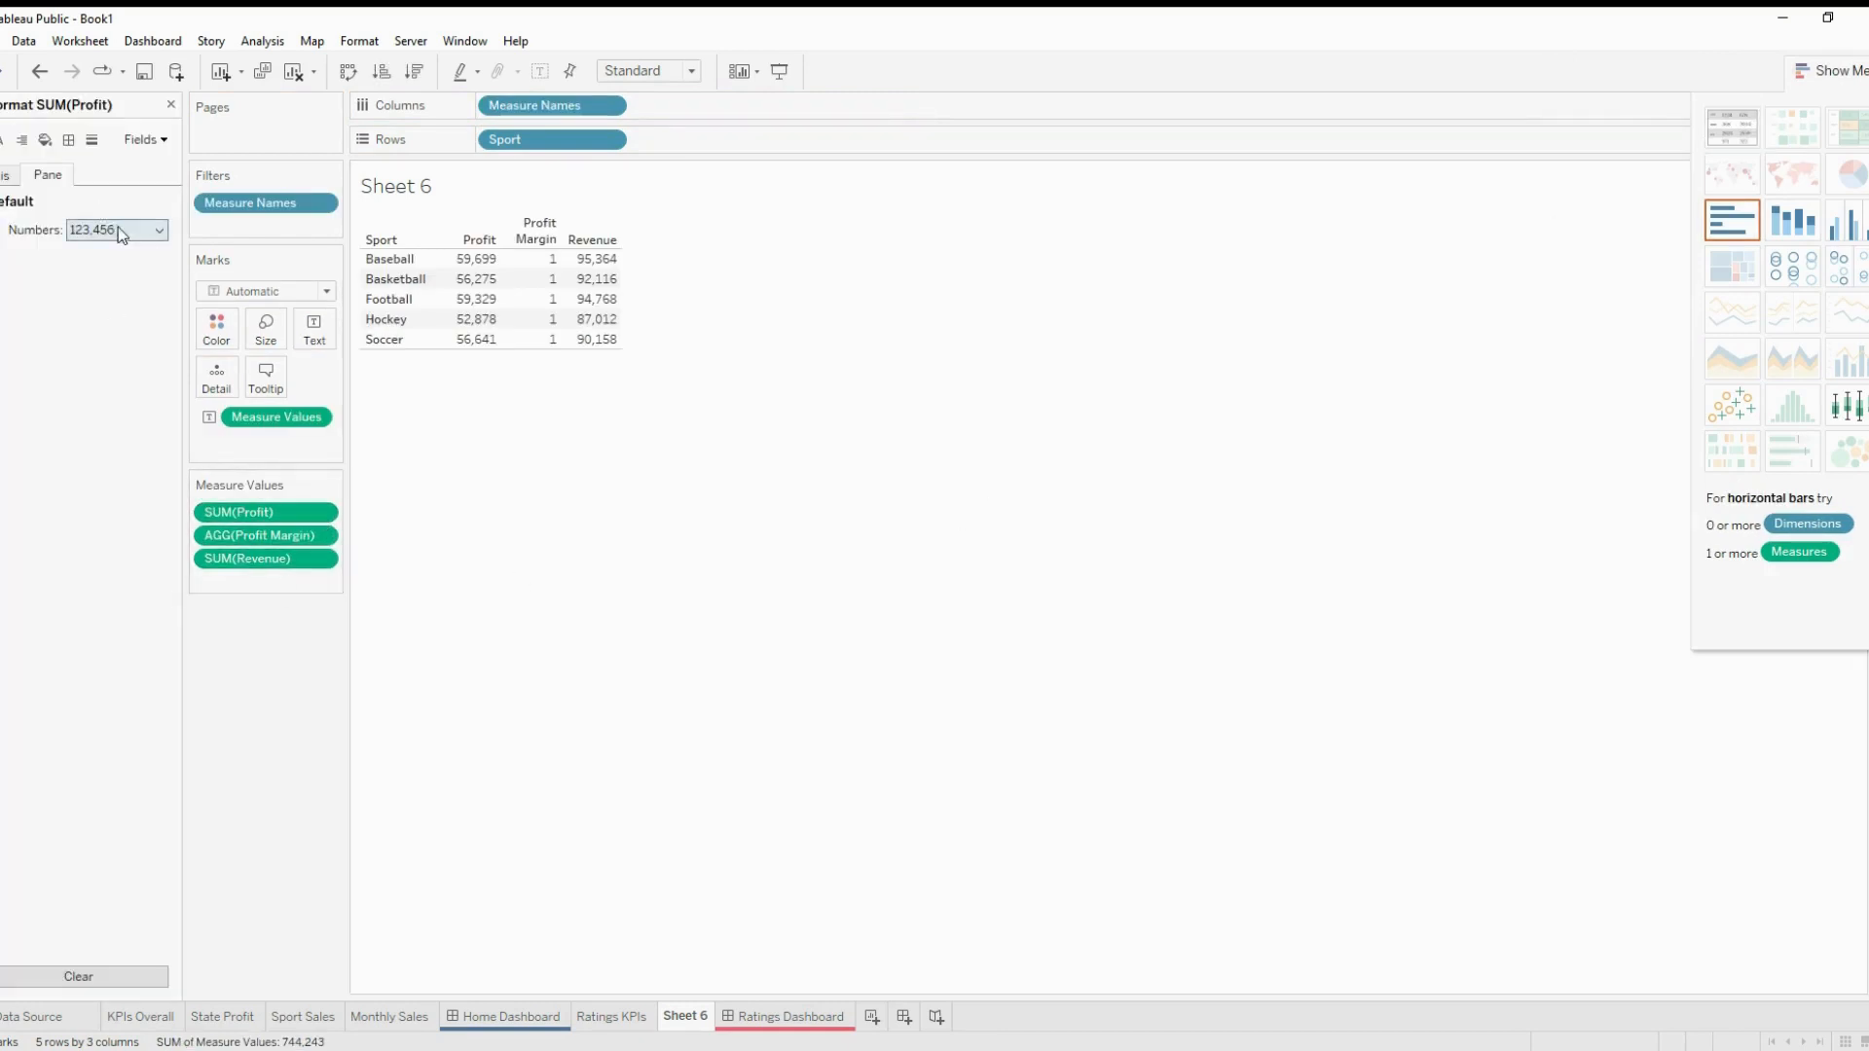
pyautogui.click(119, 228)
pyautogui.click(168, 323)
pyautogui.click(340, 301)
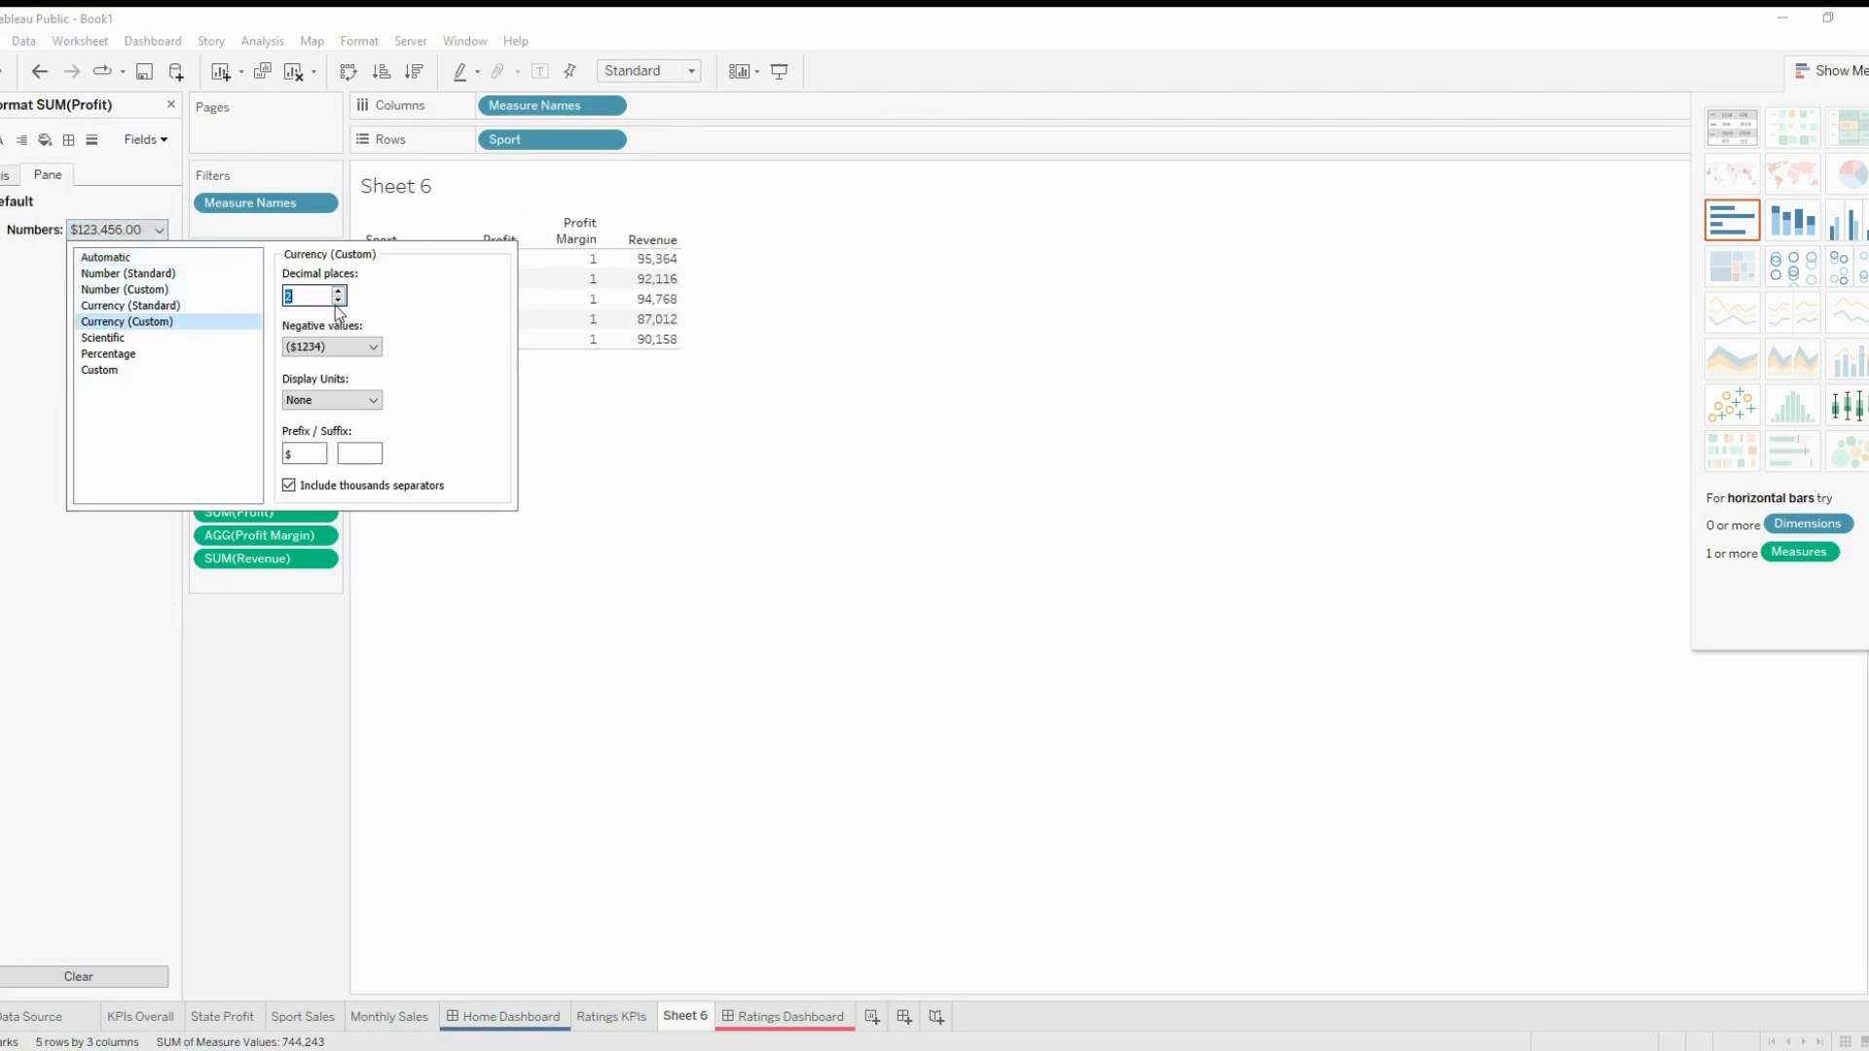
pyautogui.click(340, 301)
pyautogui.click(641, 444)
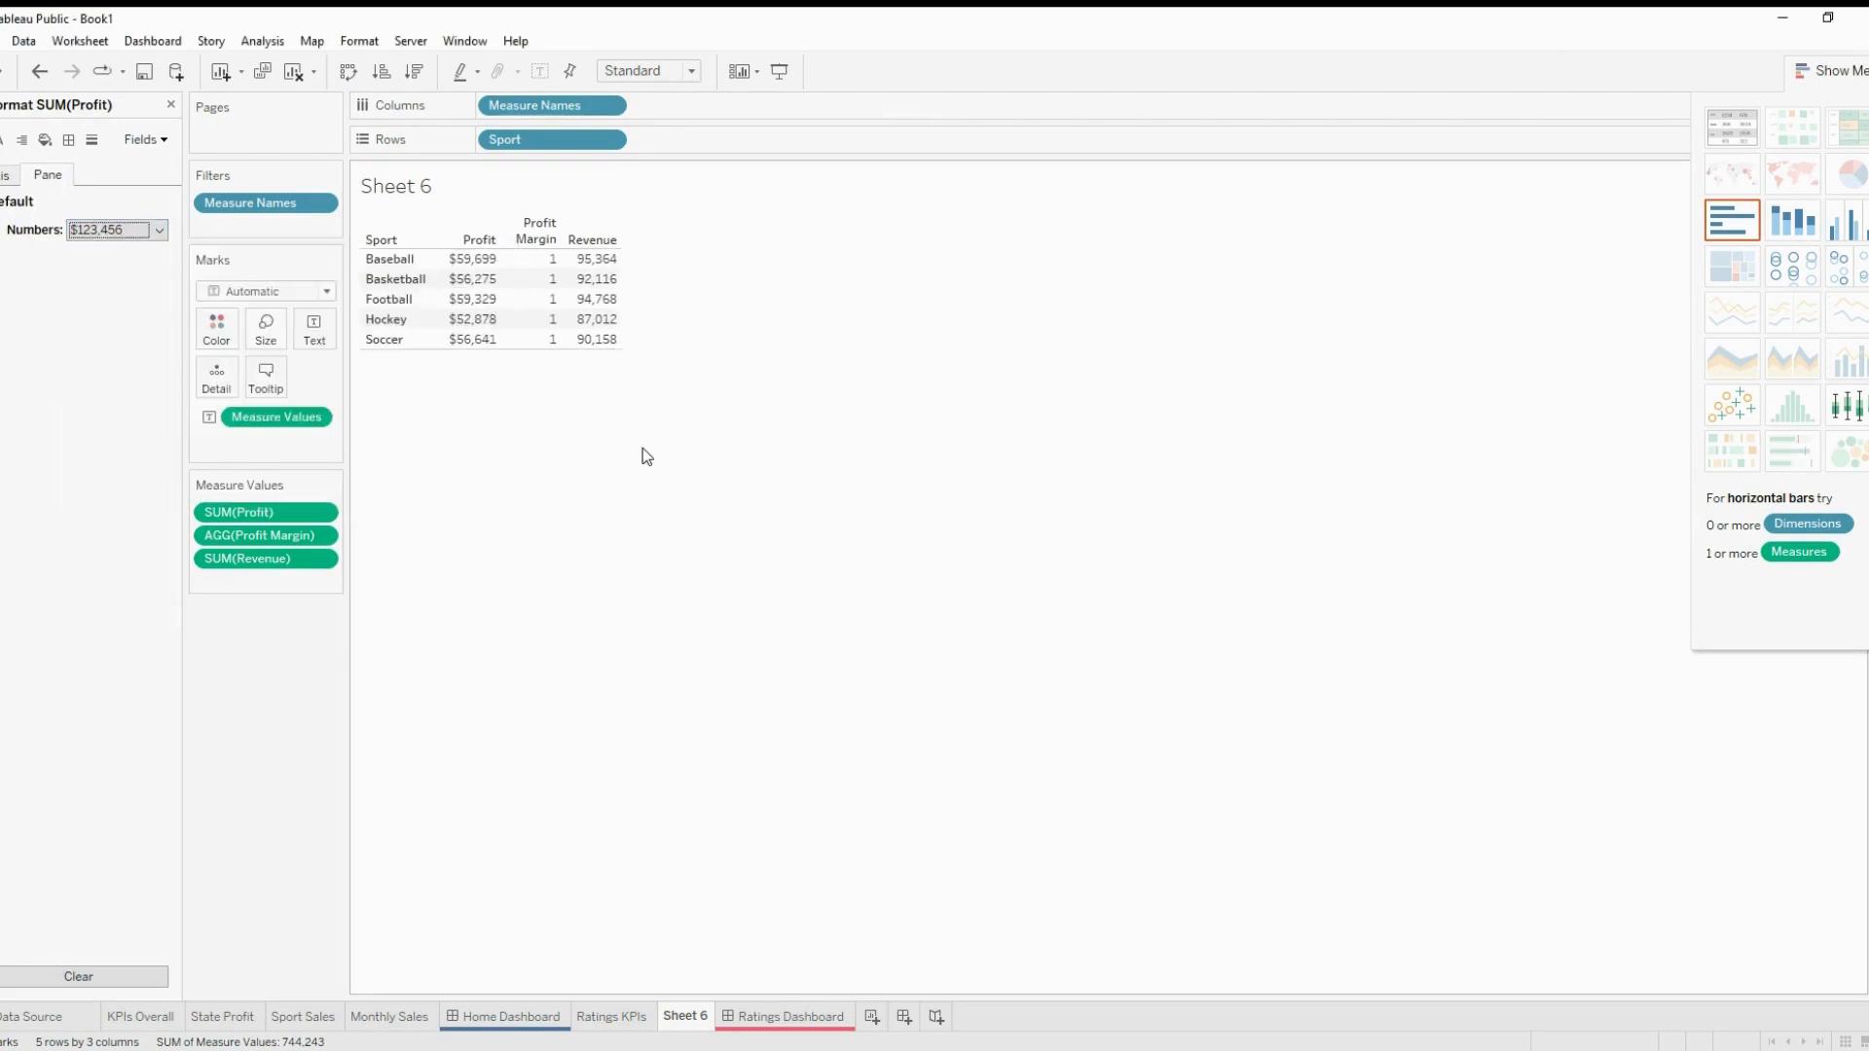
# Format the Profit Margin measure as a percentage with 2 decimal places
pyautogui.click(321, 535)
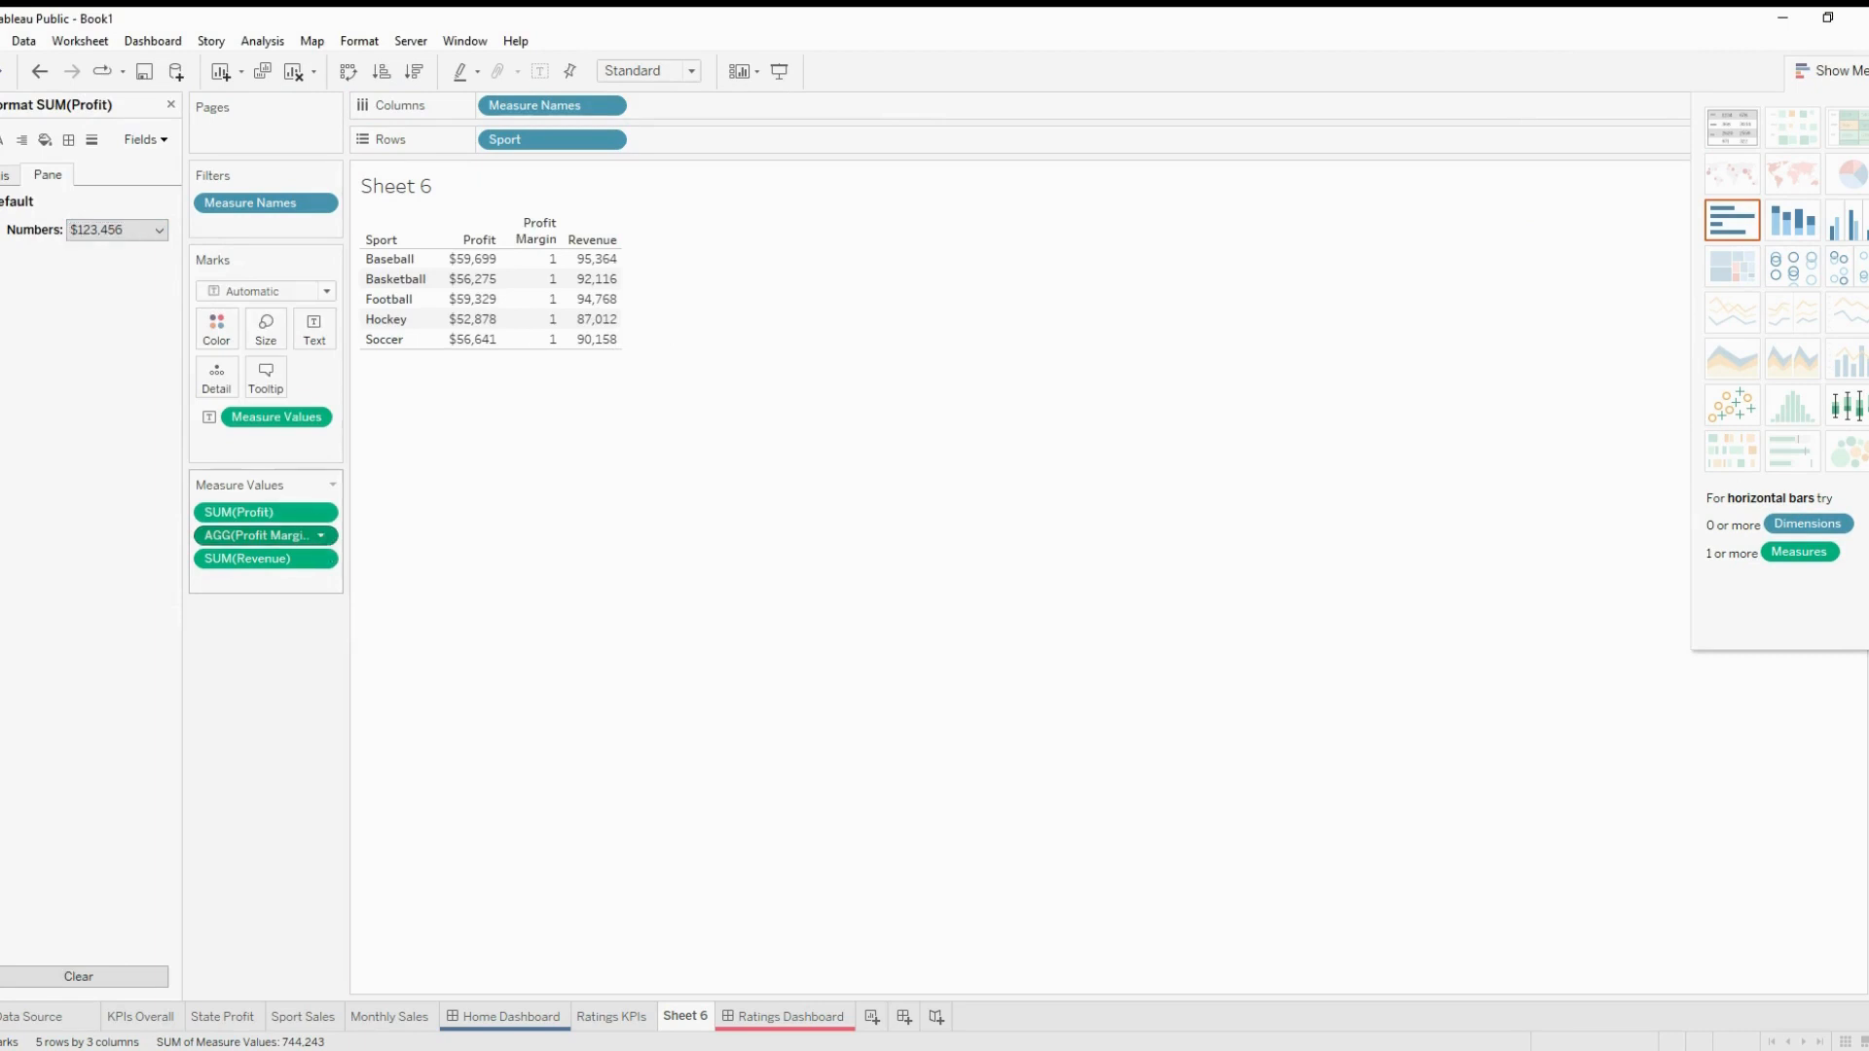
pyautogui.click(115, 232)
pyautogui.click(150, 354)
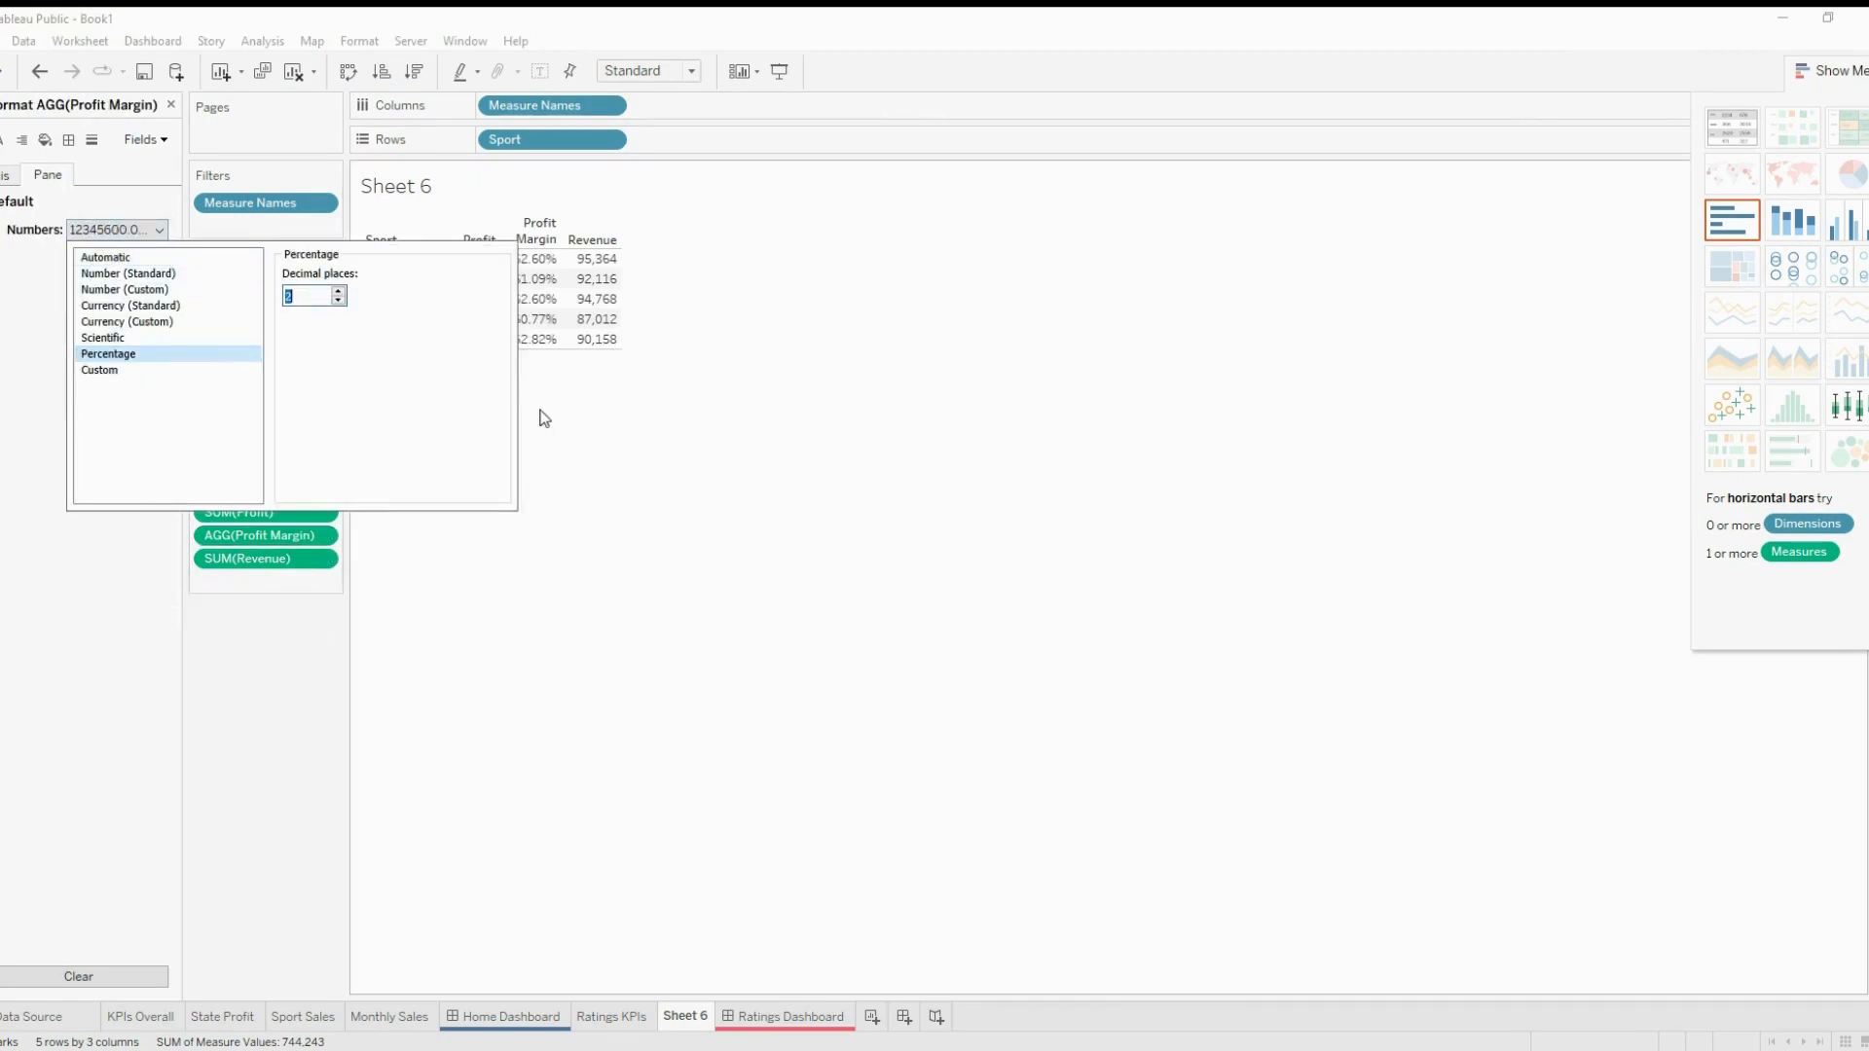
pyautogui.click(592, 447)
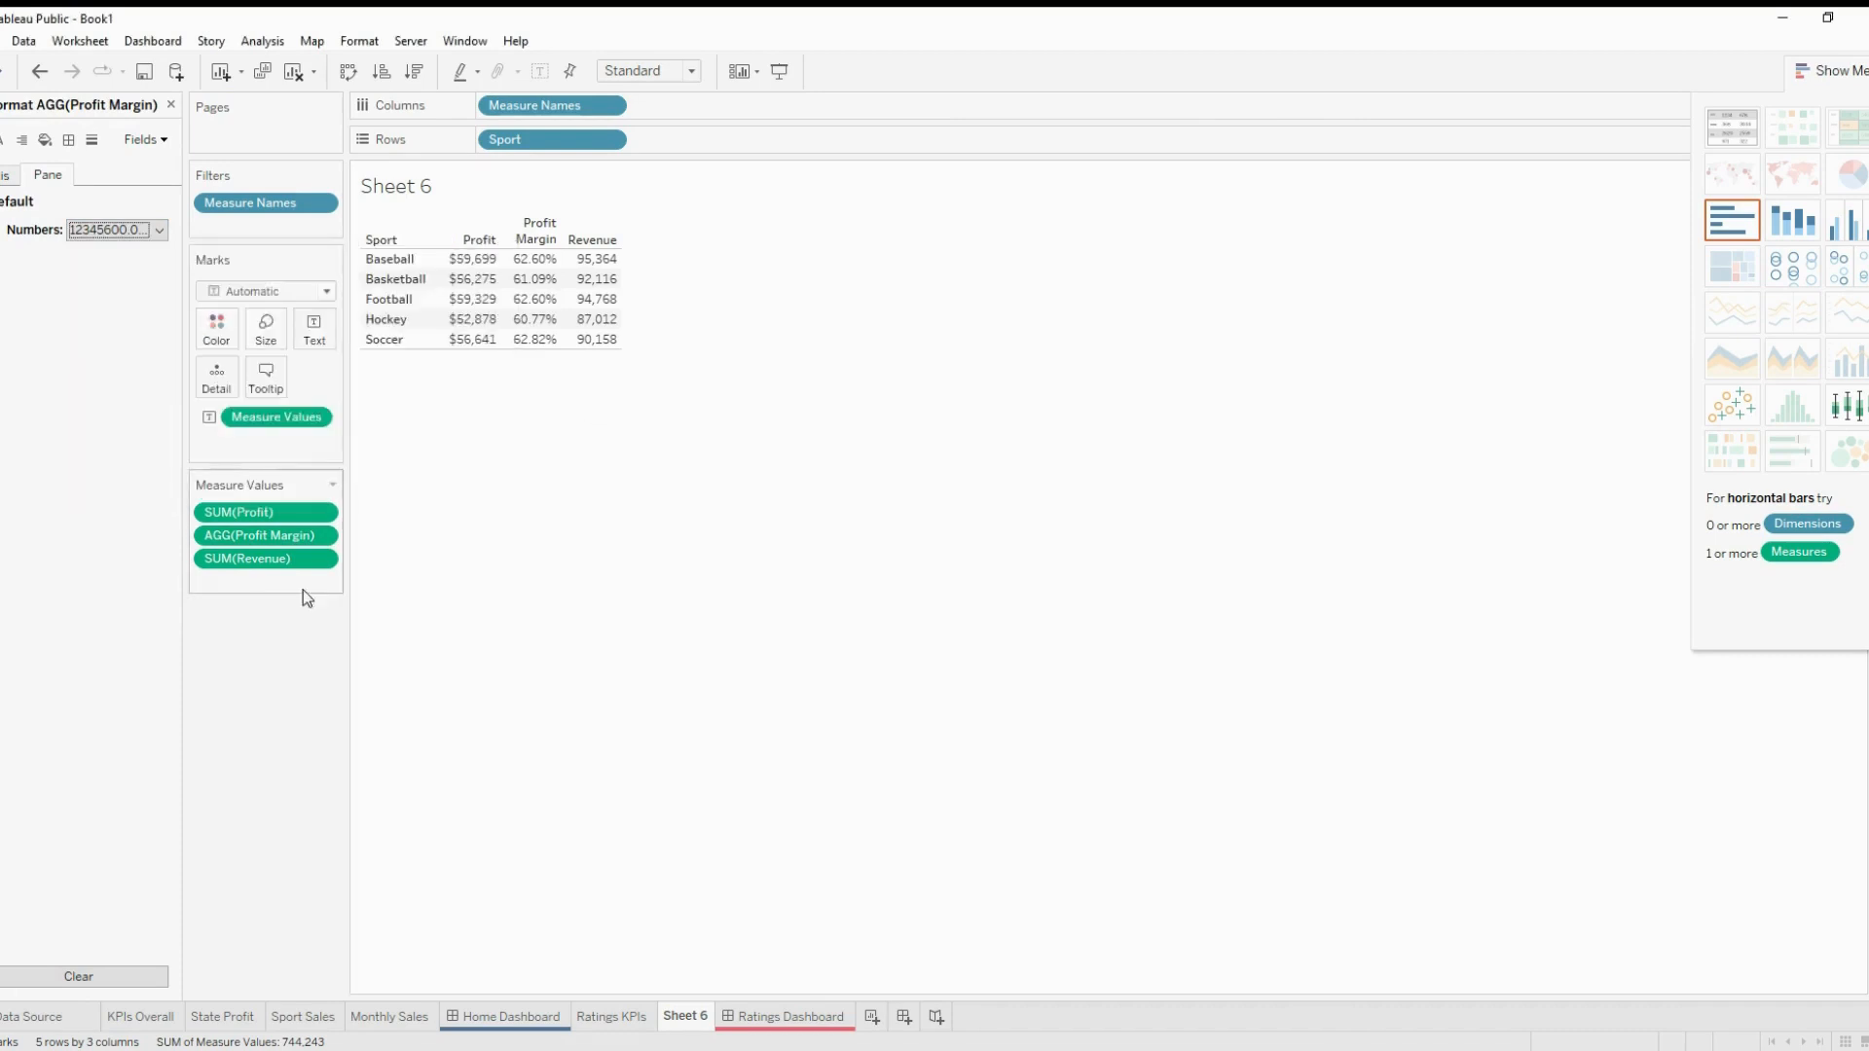
# Format the Revenue measure as Scientific with 0 decimal places
pyautogui.click(321, 567)
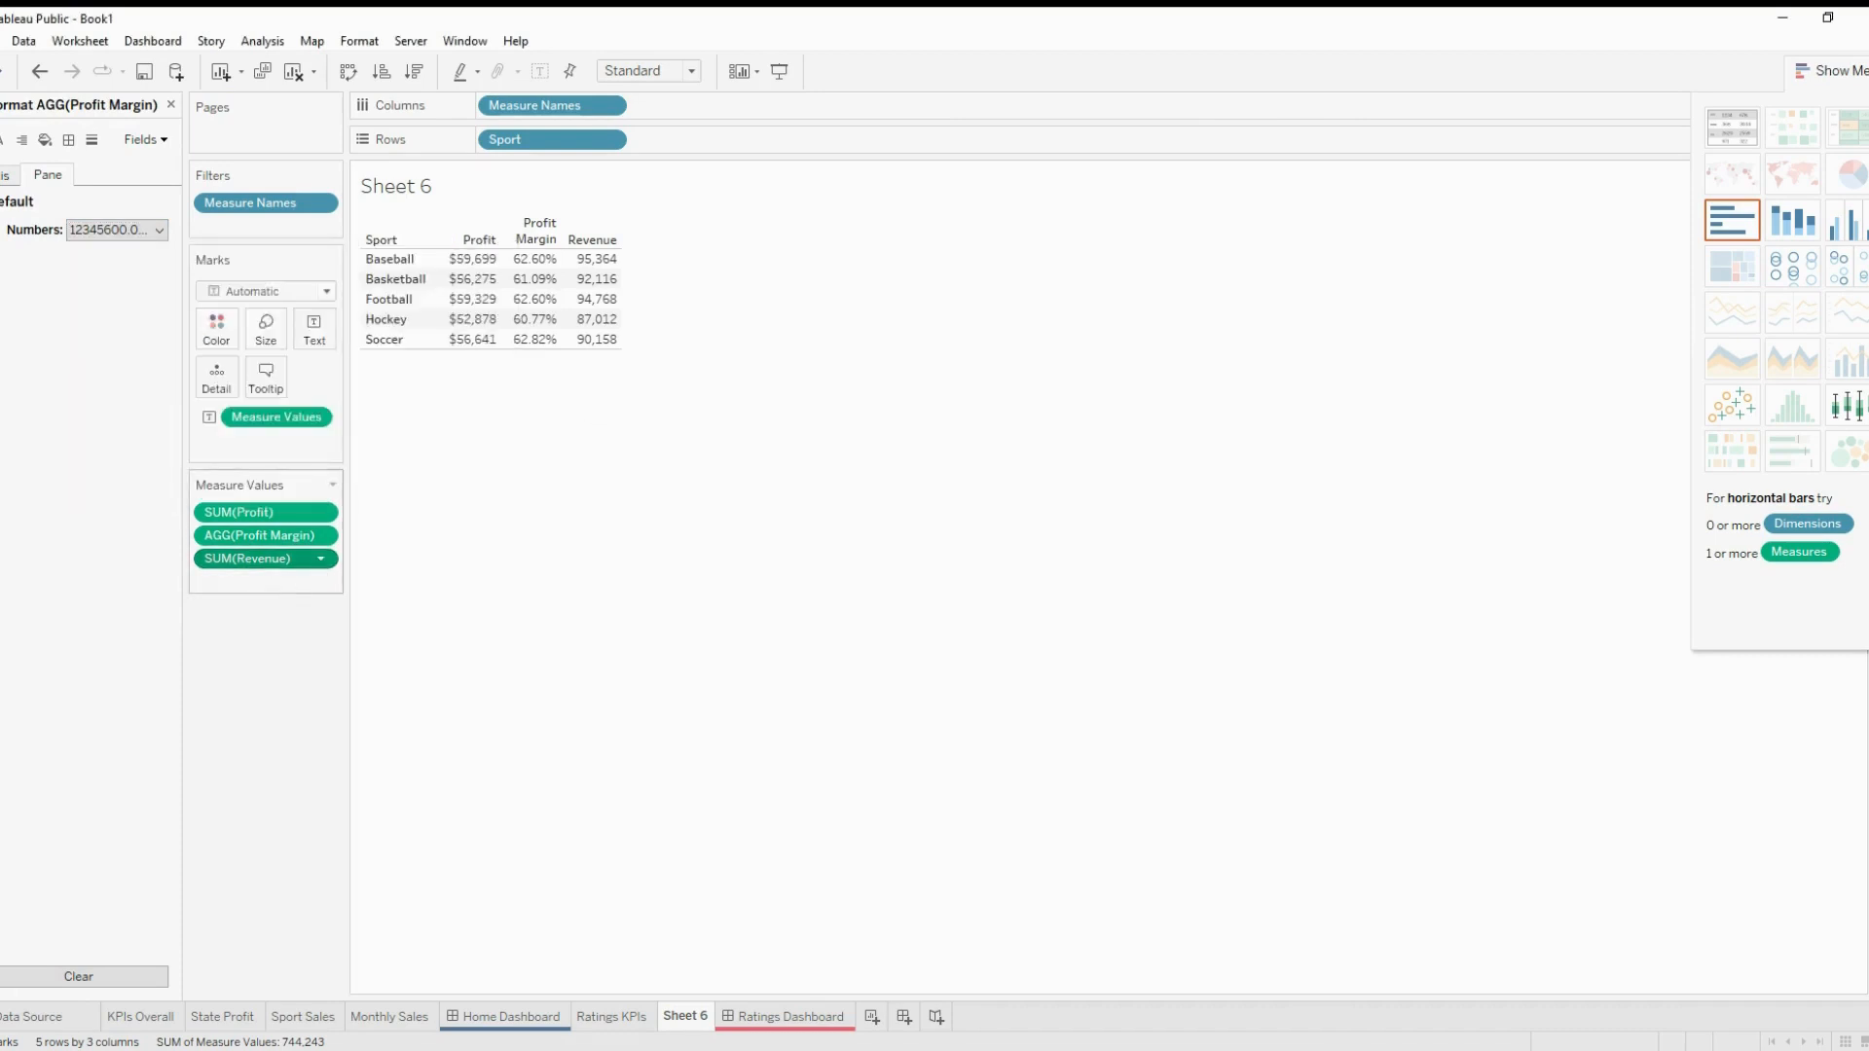
pyautogui.click(121, 232)
pyautogui.click(147, 337)
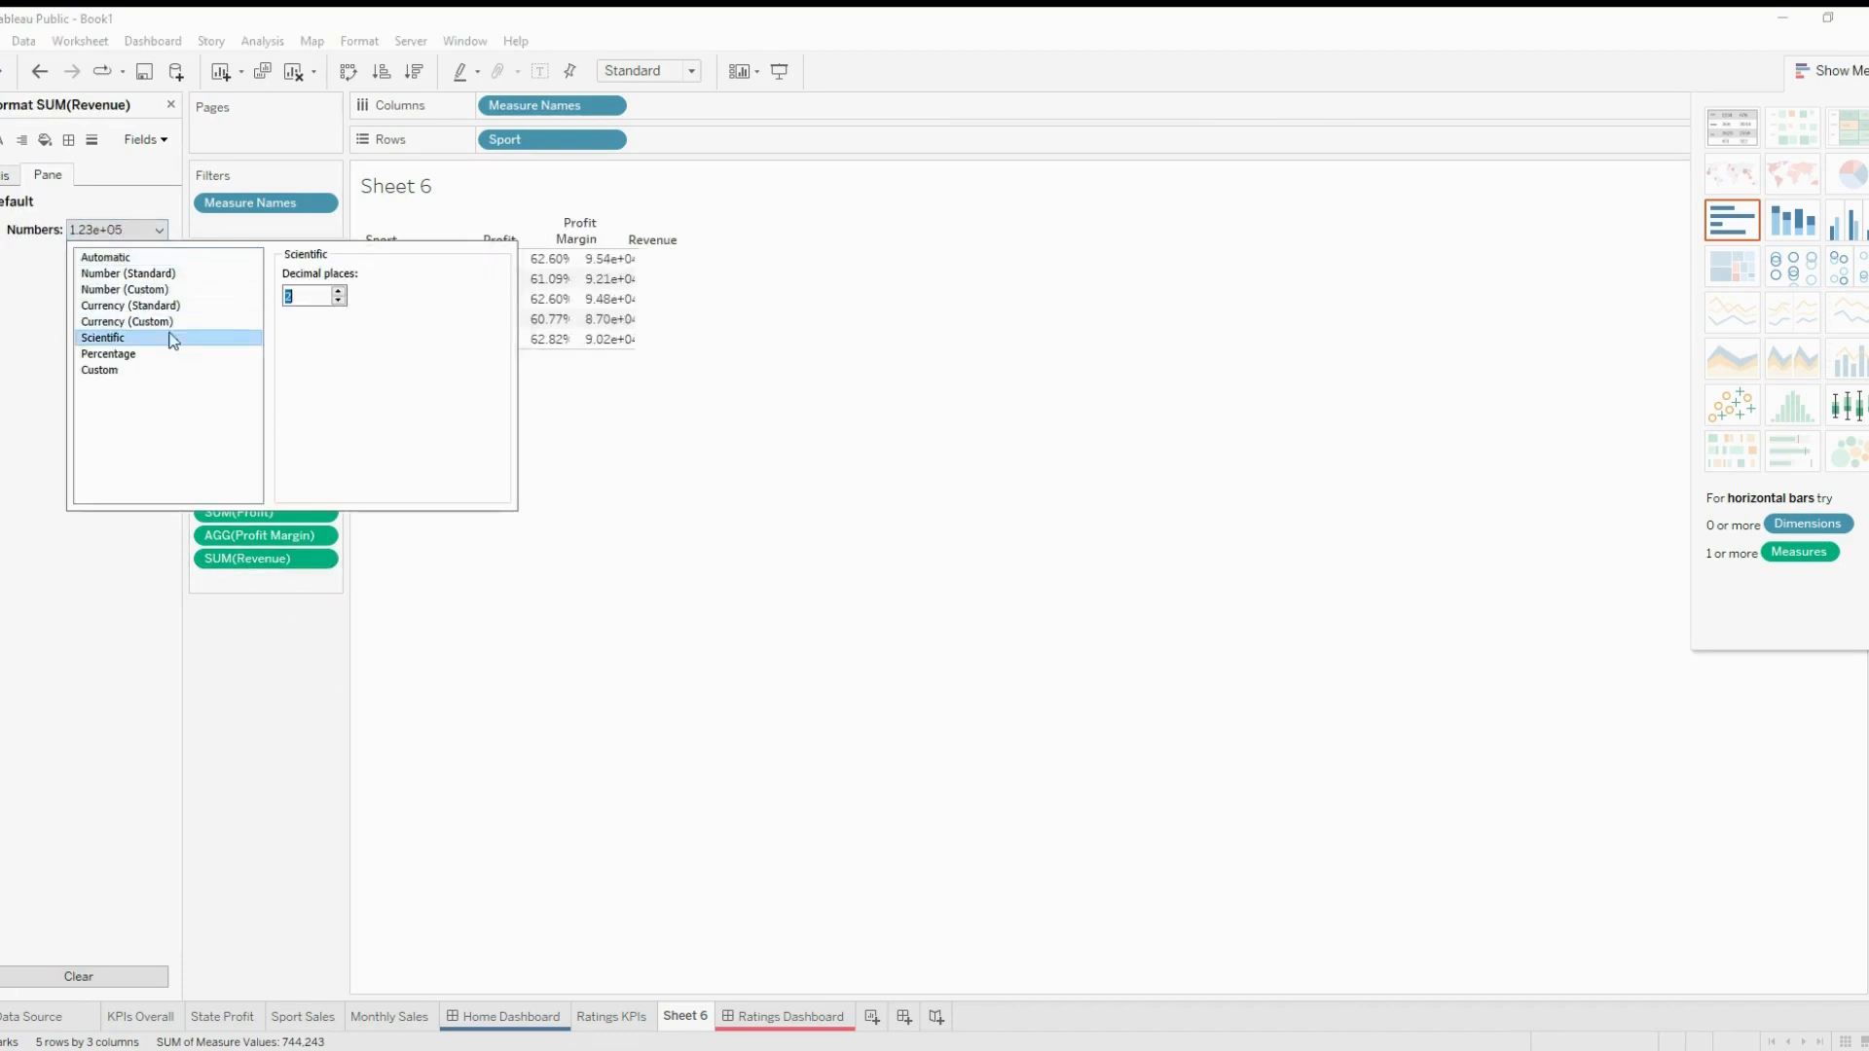
pyautogui.click(343, 300)
pyautogui.click(342, 301)
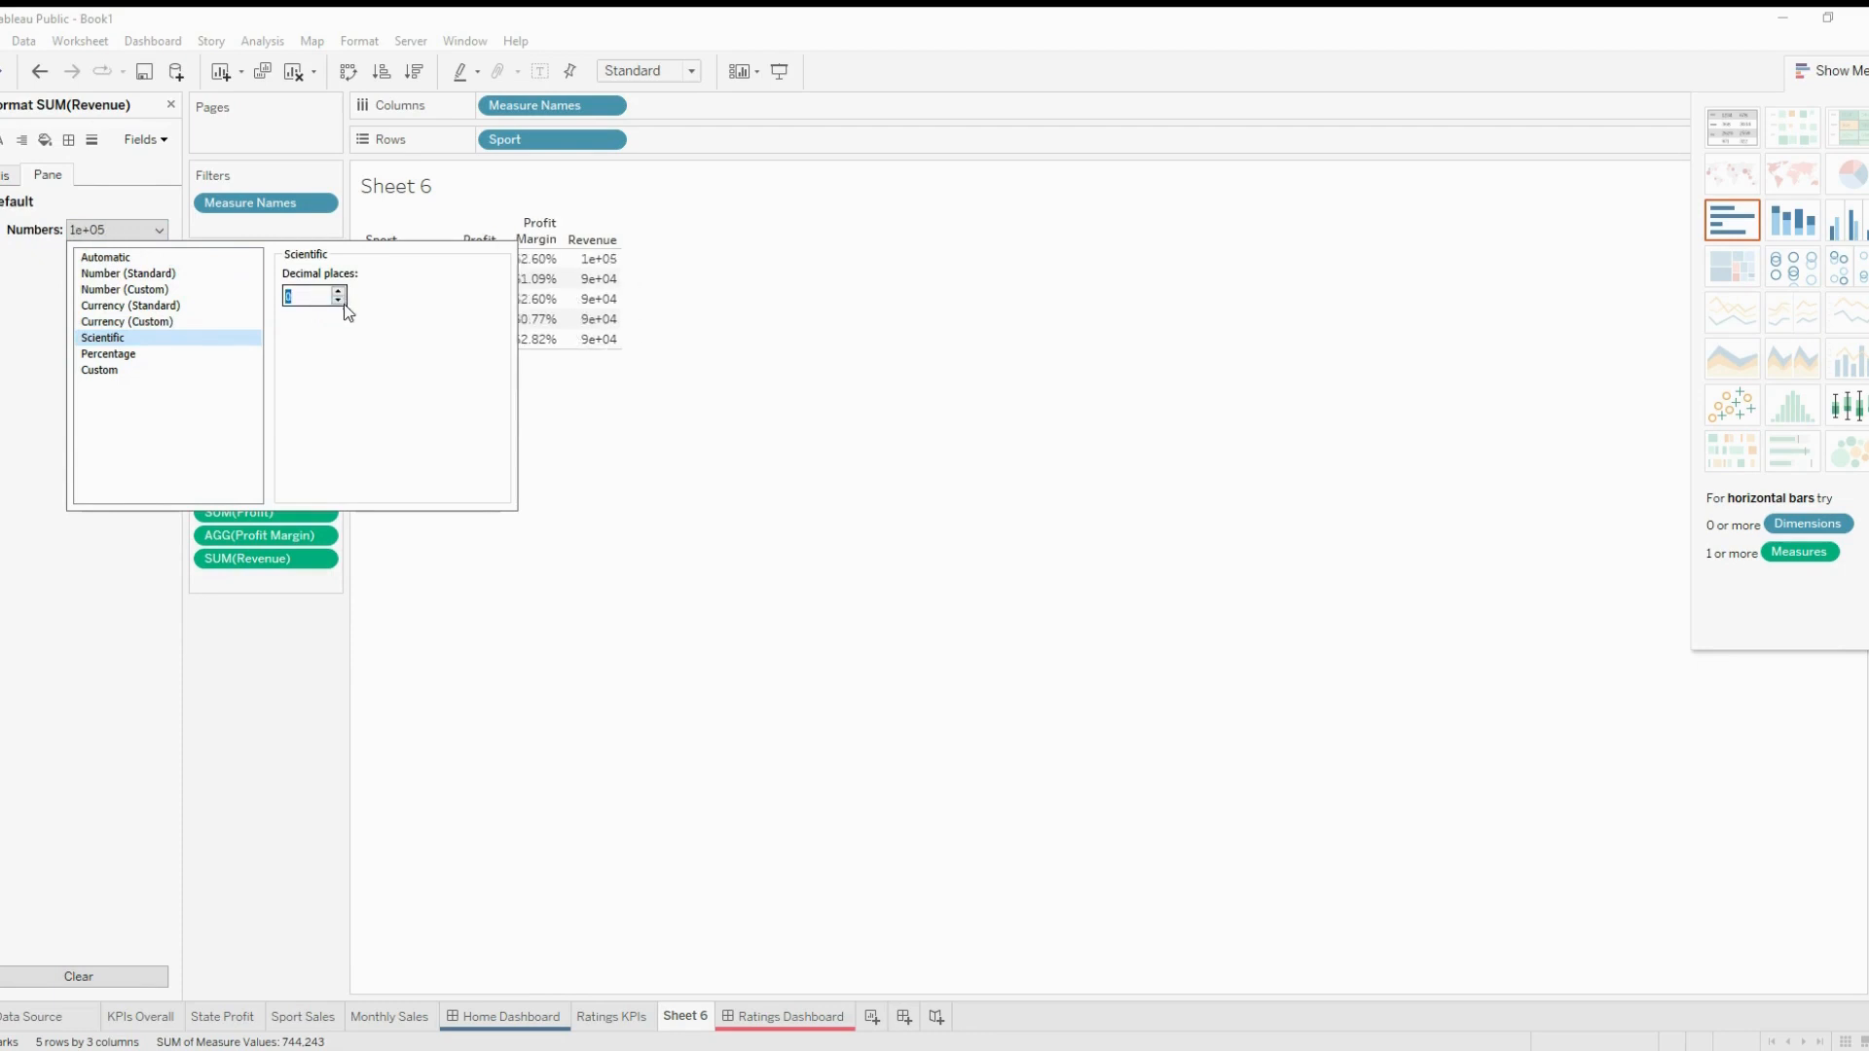
pyautogui.click(586, 467)
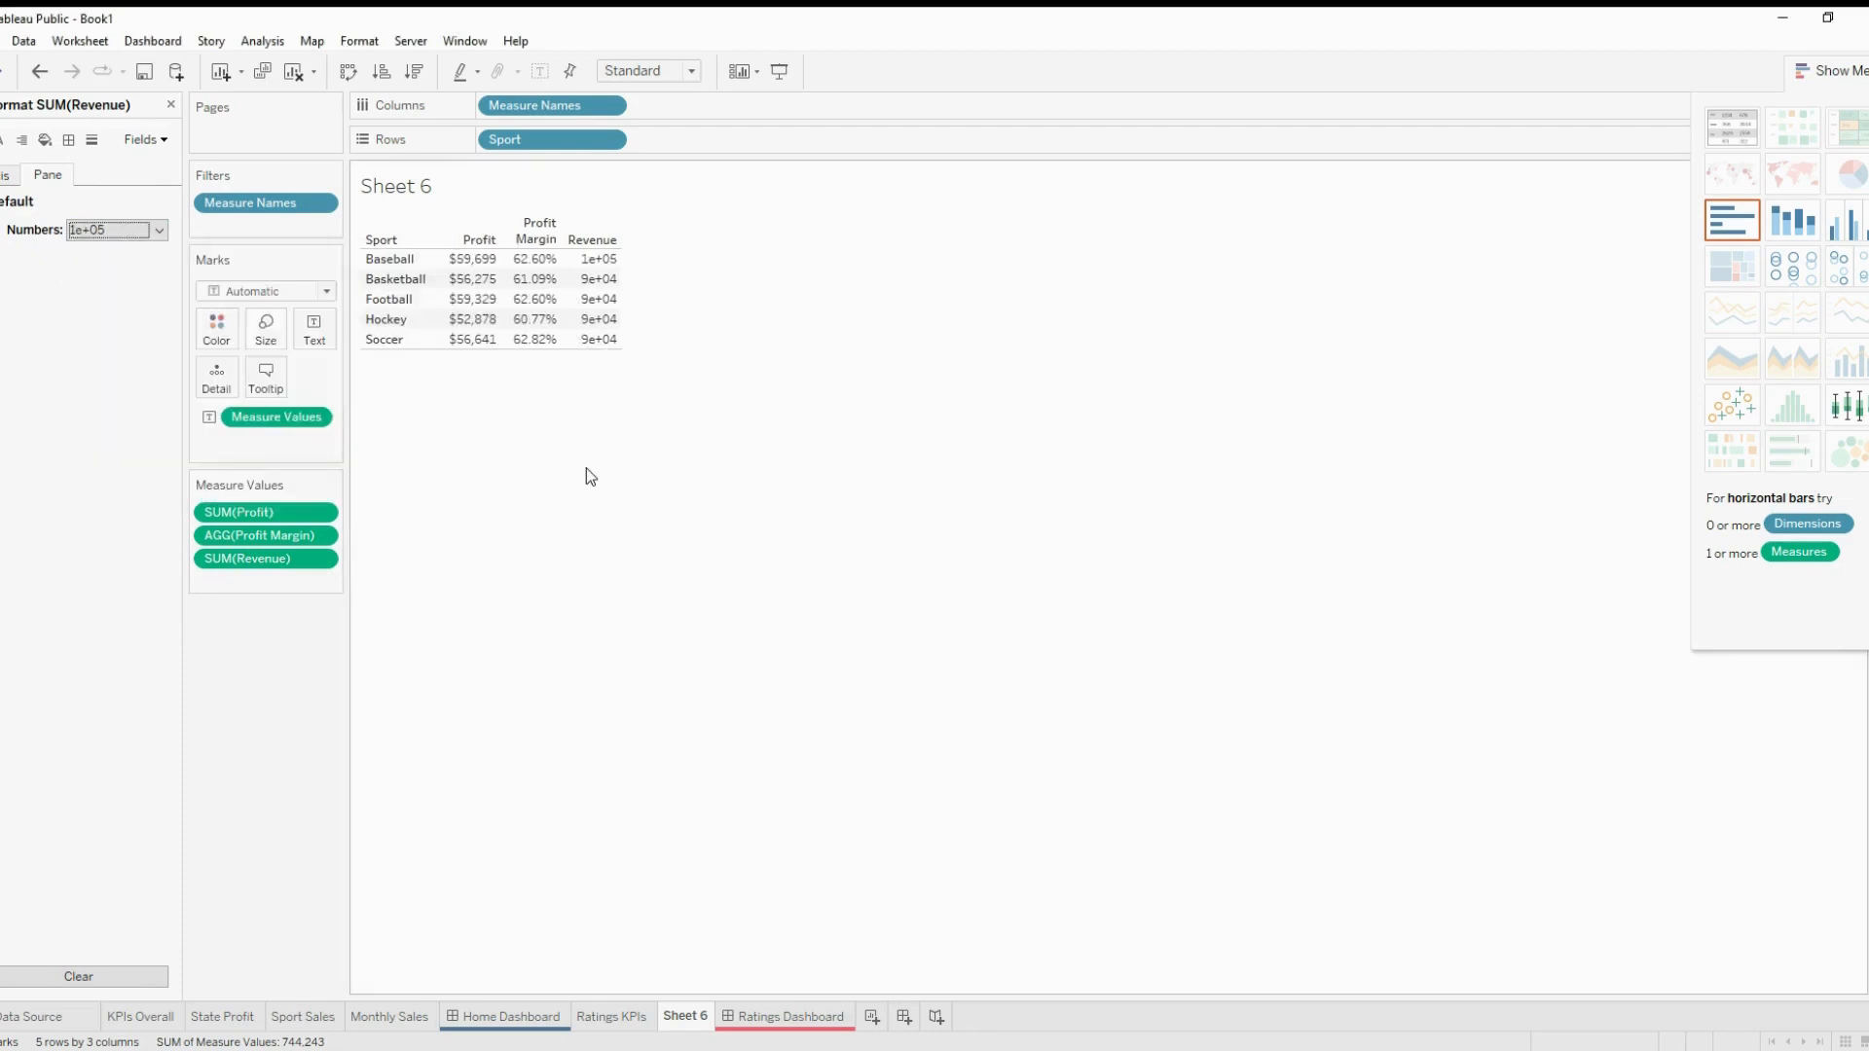
# Format the Revenue measure as Currency (Custom) with 0 decimal places
pyautogui.click(322, 562)
pyautogui.click(135, 232)
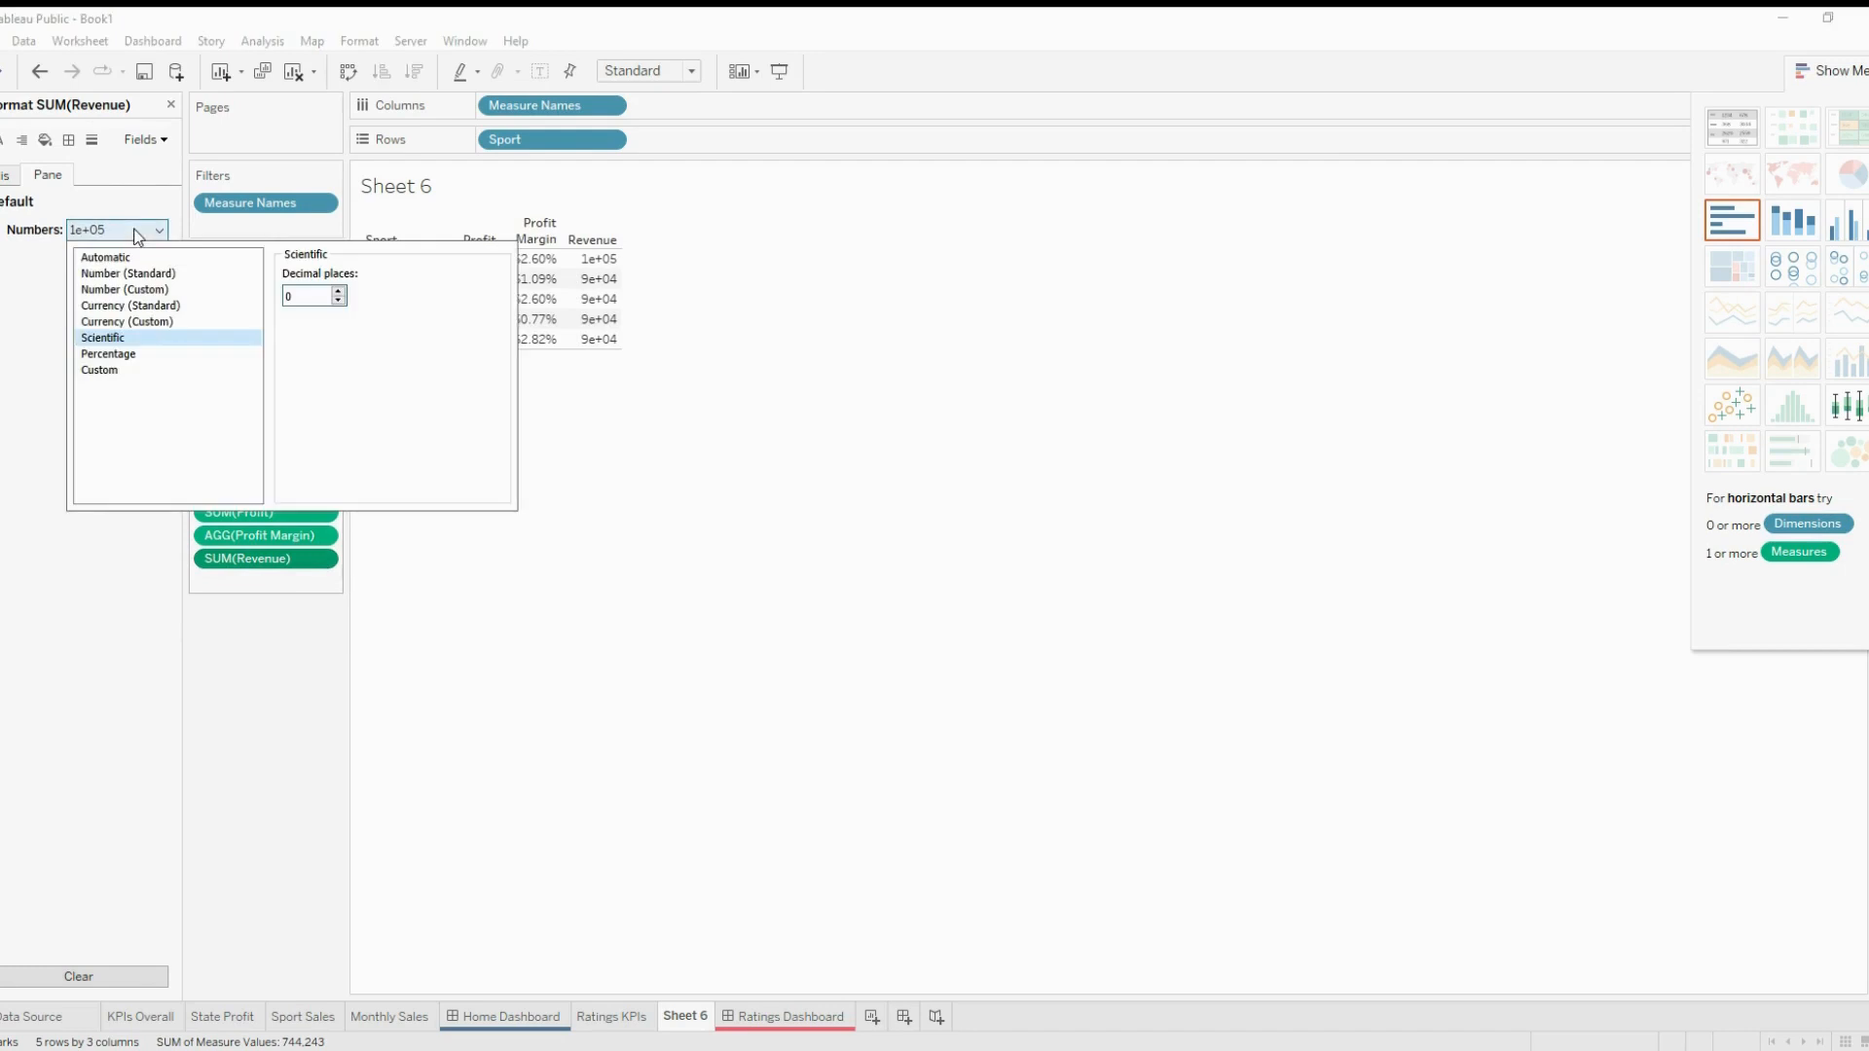
pyautogui.click(187, 322)
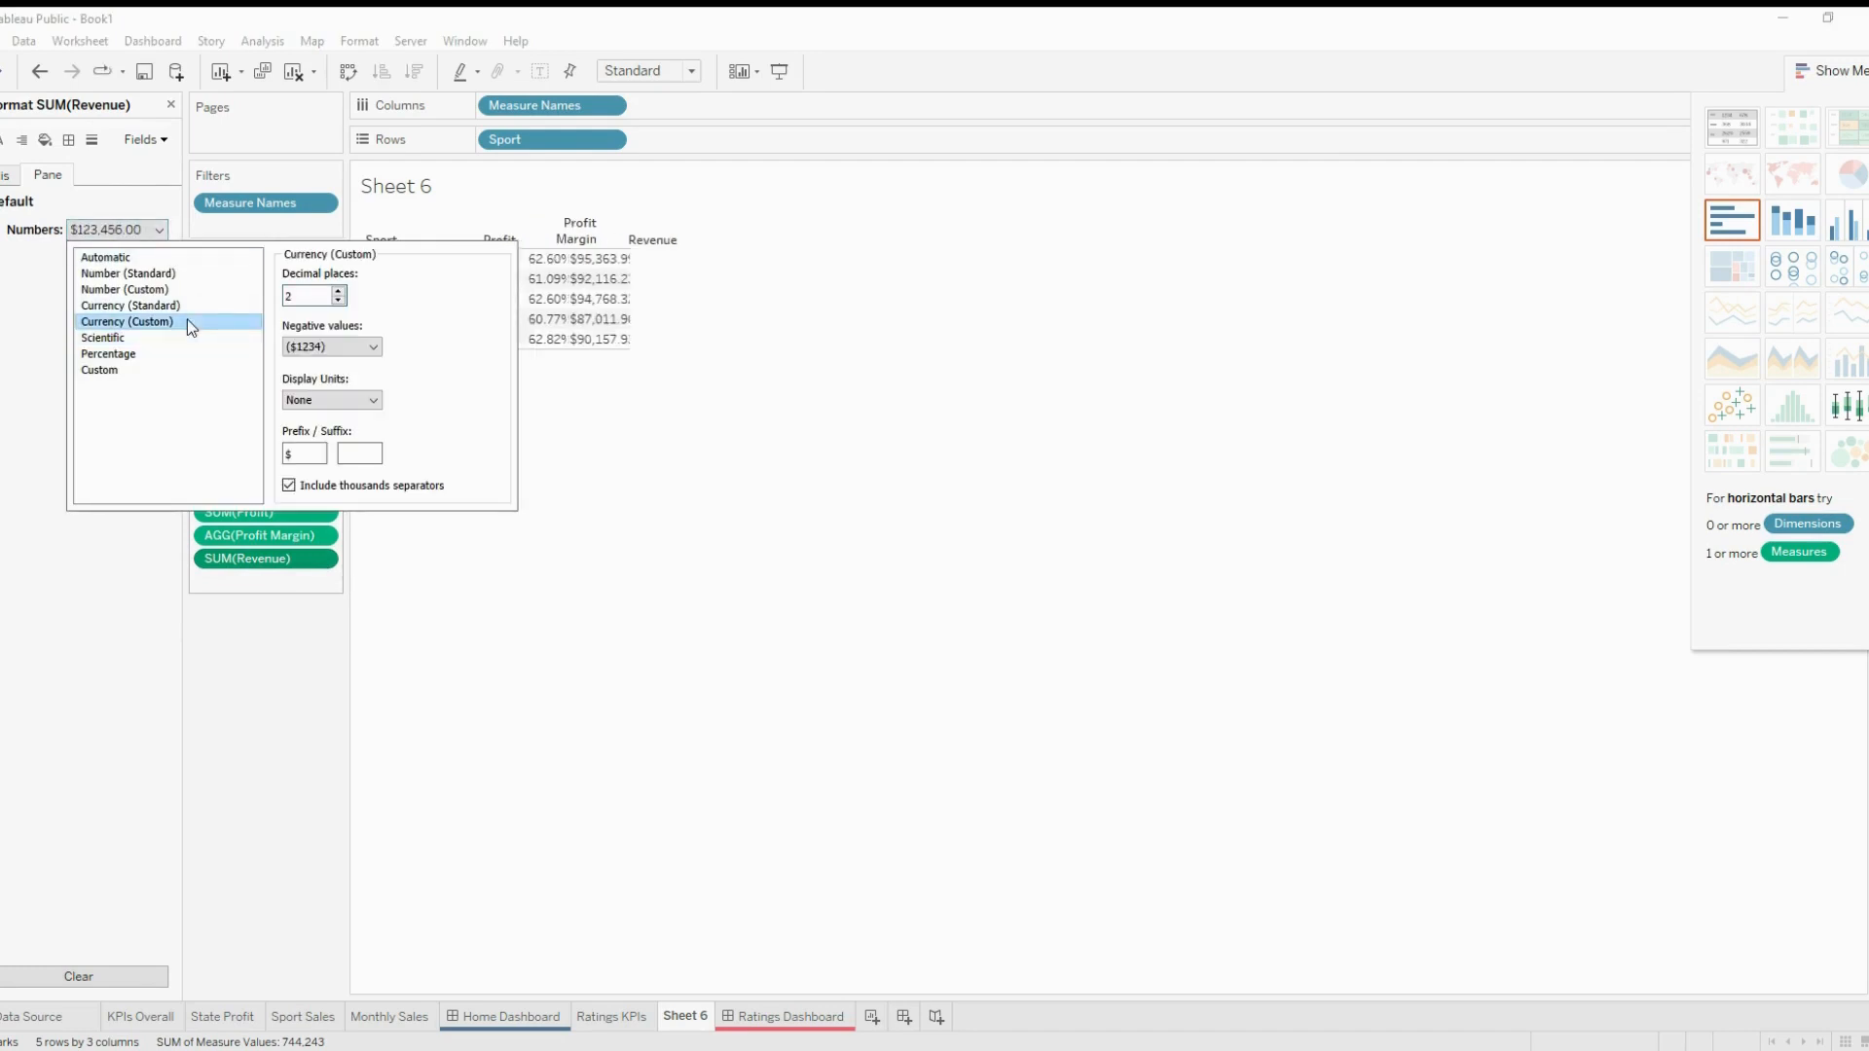
pyautogui.click(339, 301)
pyautogui.click(339, 301)
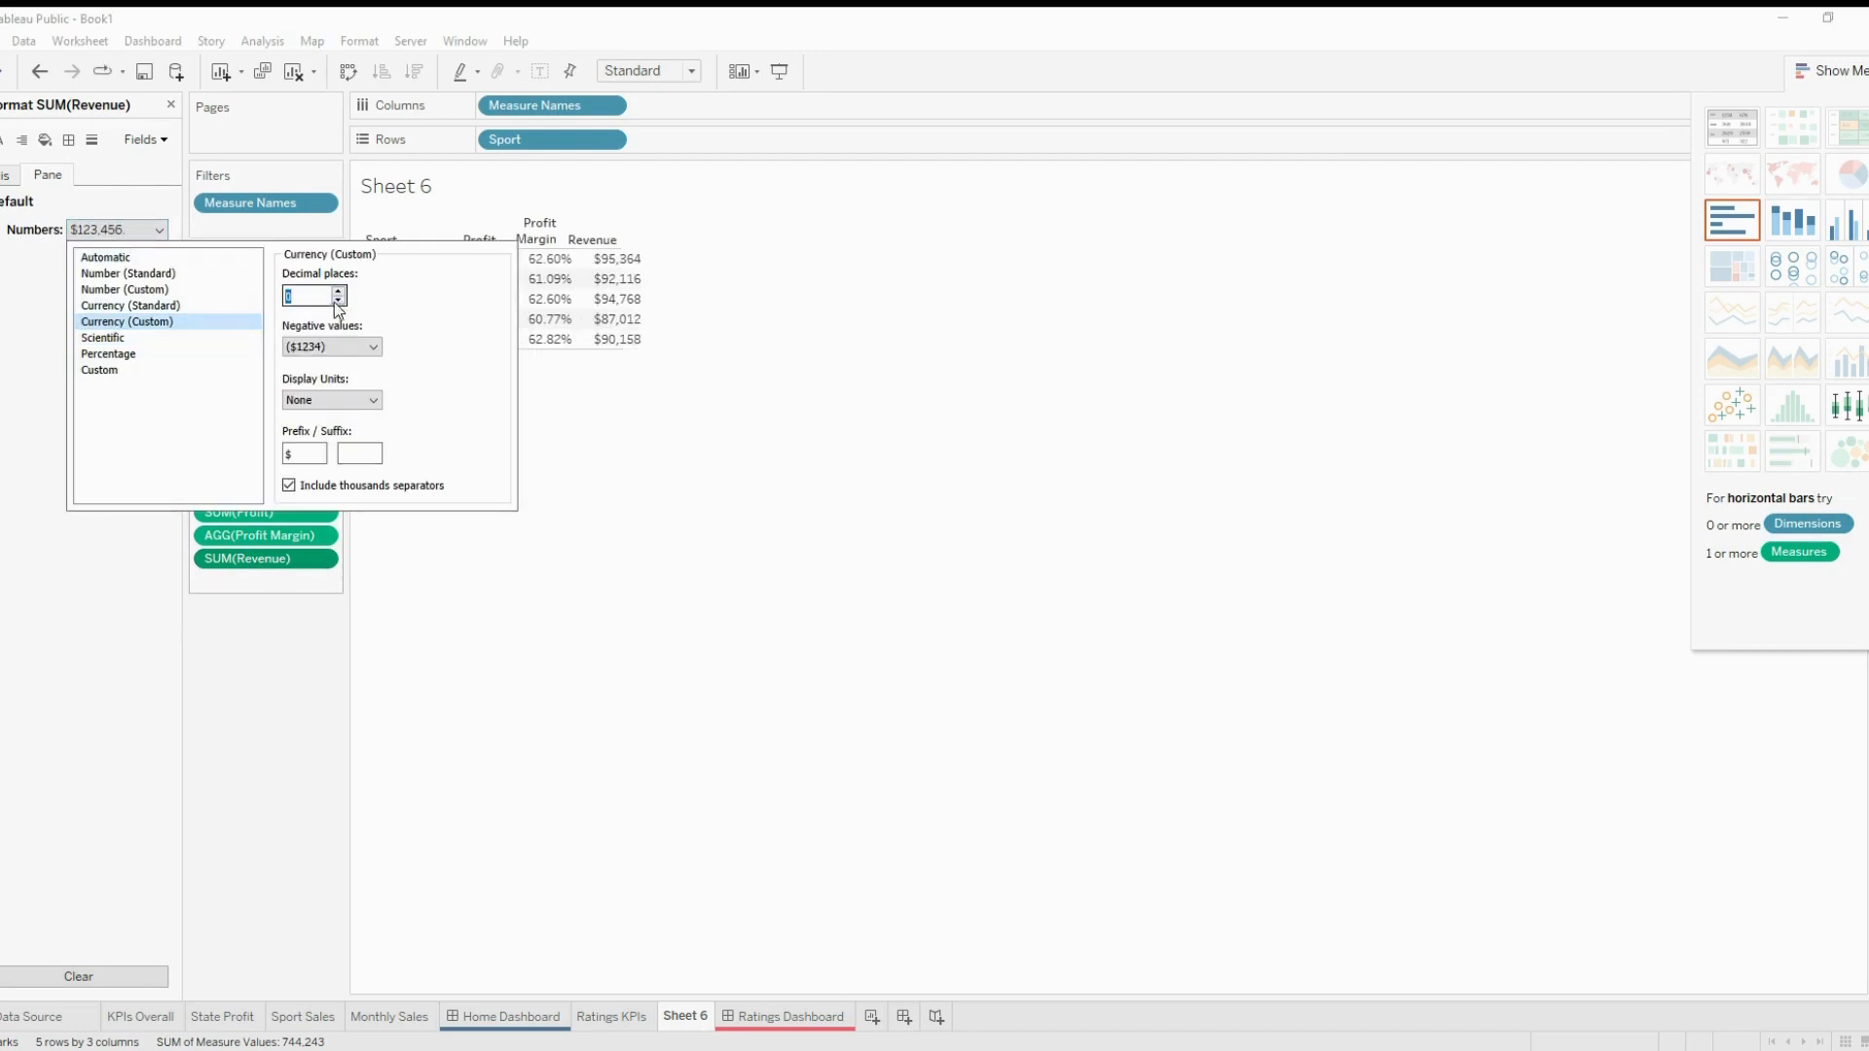
pyautogui.click(674, 504)
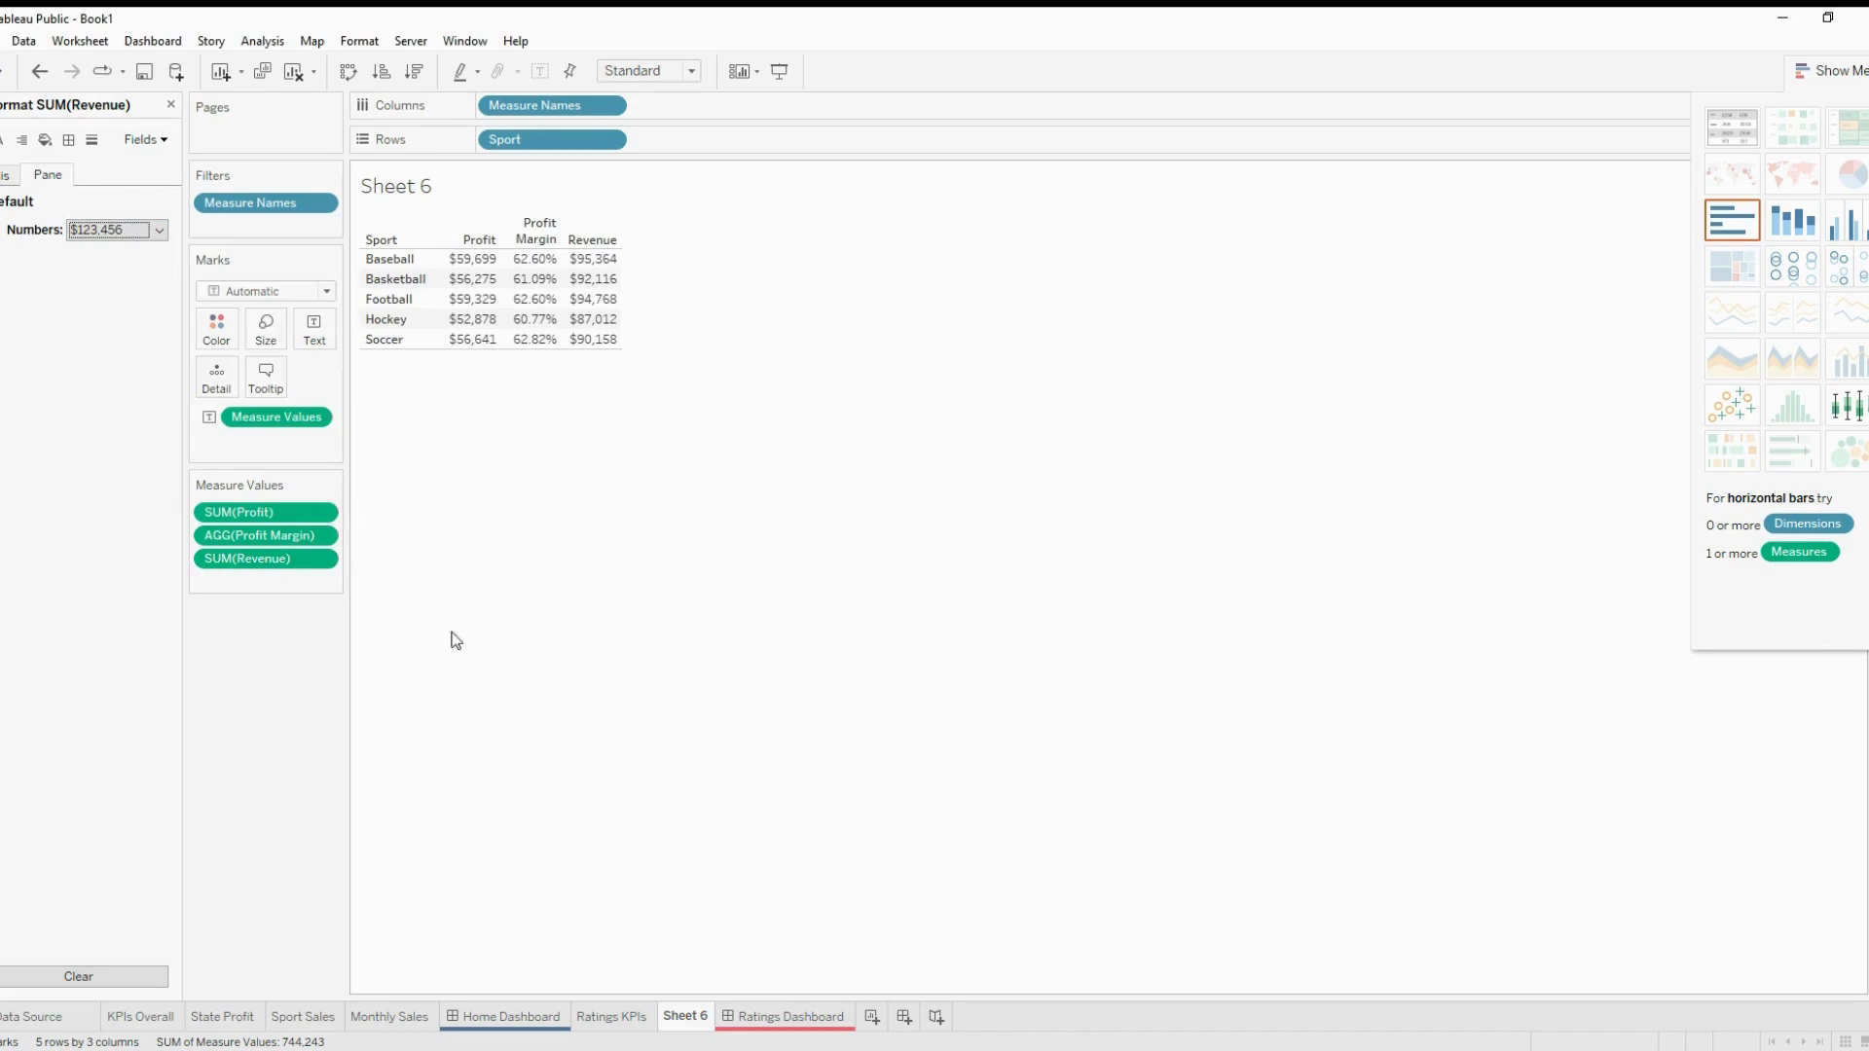
# Move Revenue ahead of Profit and Profit Margin in the table's measure order and close the formatting options
pyautogui.moveTo(260, 559); pyautogui.dragTo(268, 510)
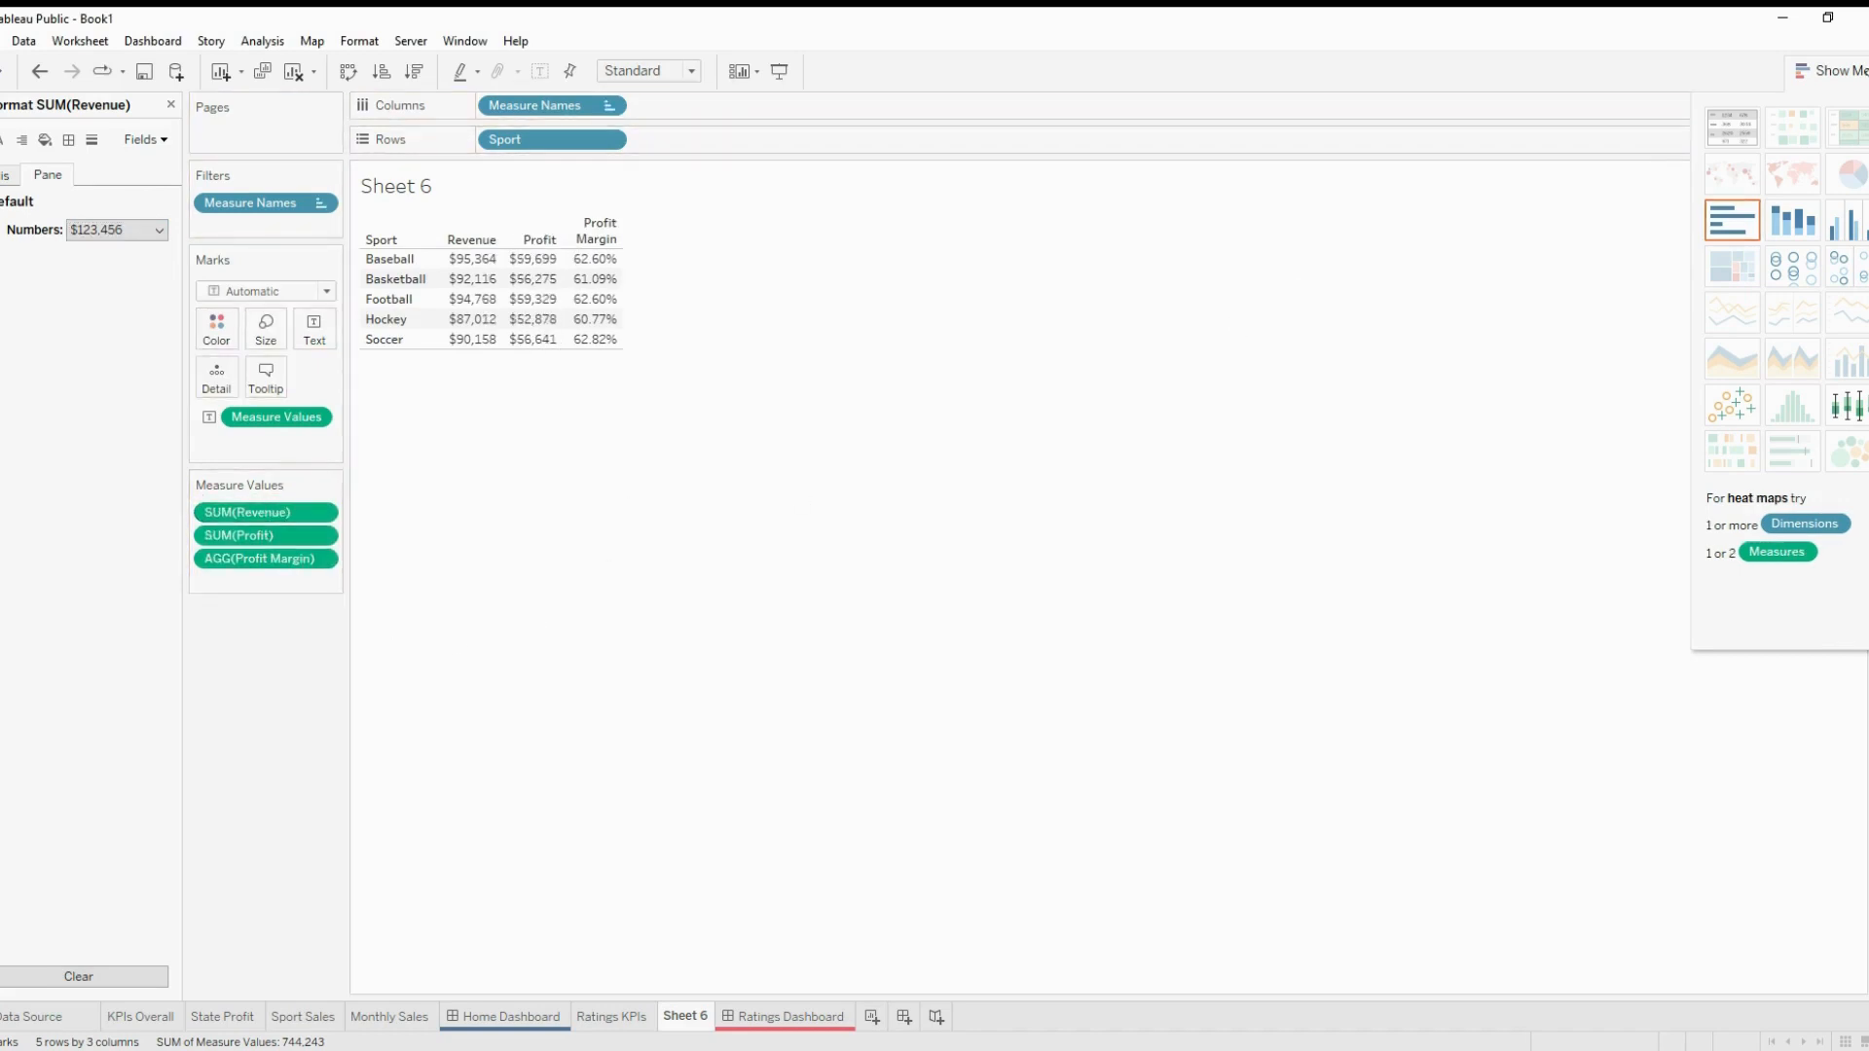
pyautogui.click(1863, 70)
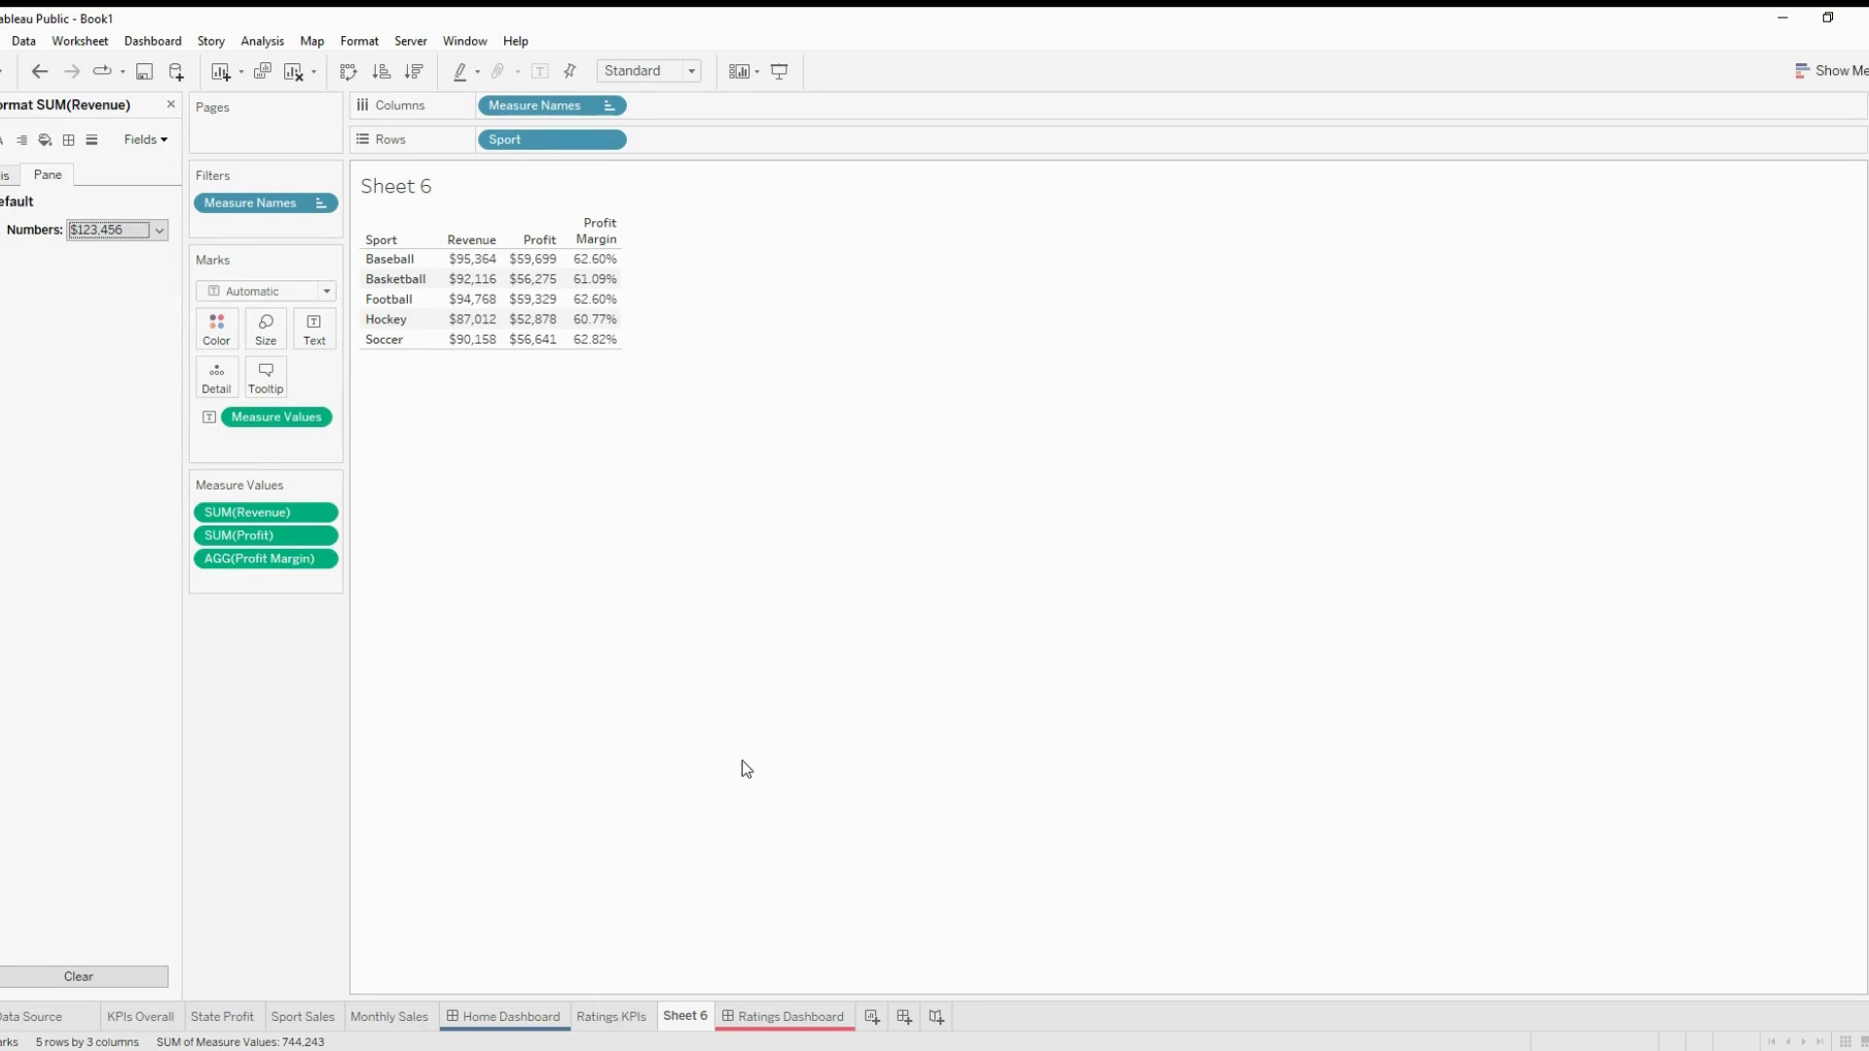
pyautogui.click(171, 104)
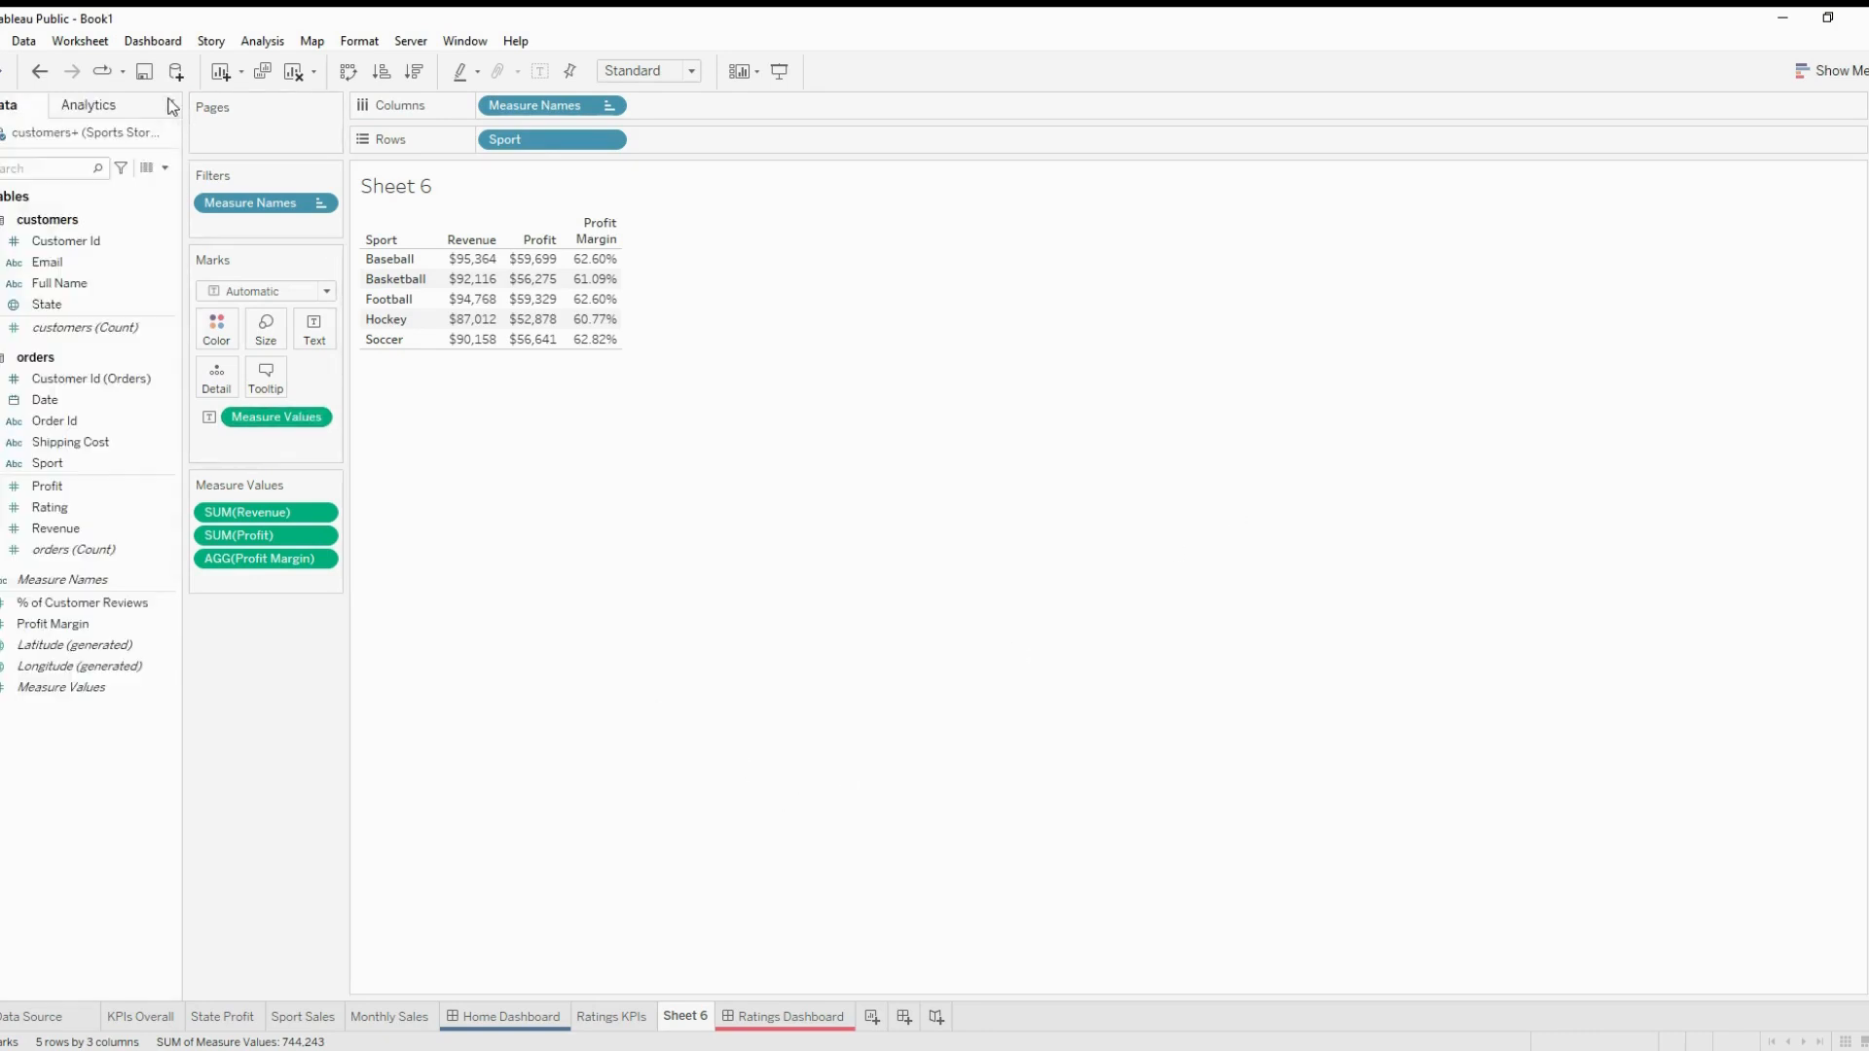
# Rename Sheet 6 to "Overall Ratings Info"
pyautogui.doubleClick(686, 1017)
pyautogui.write('Overall Ratings Info')
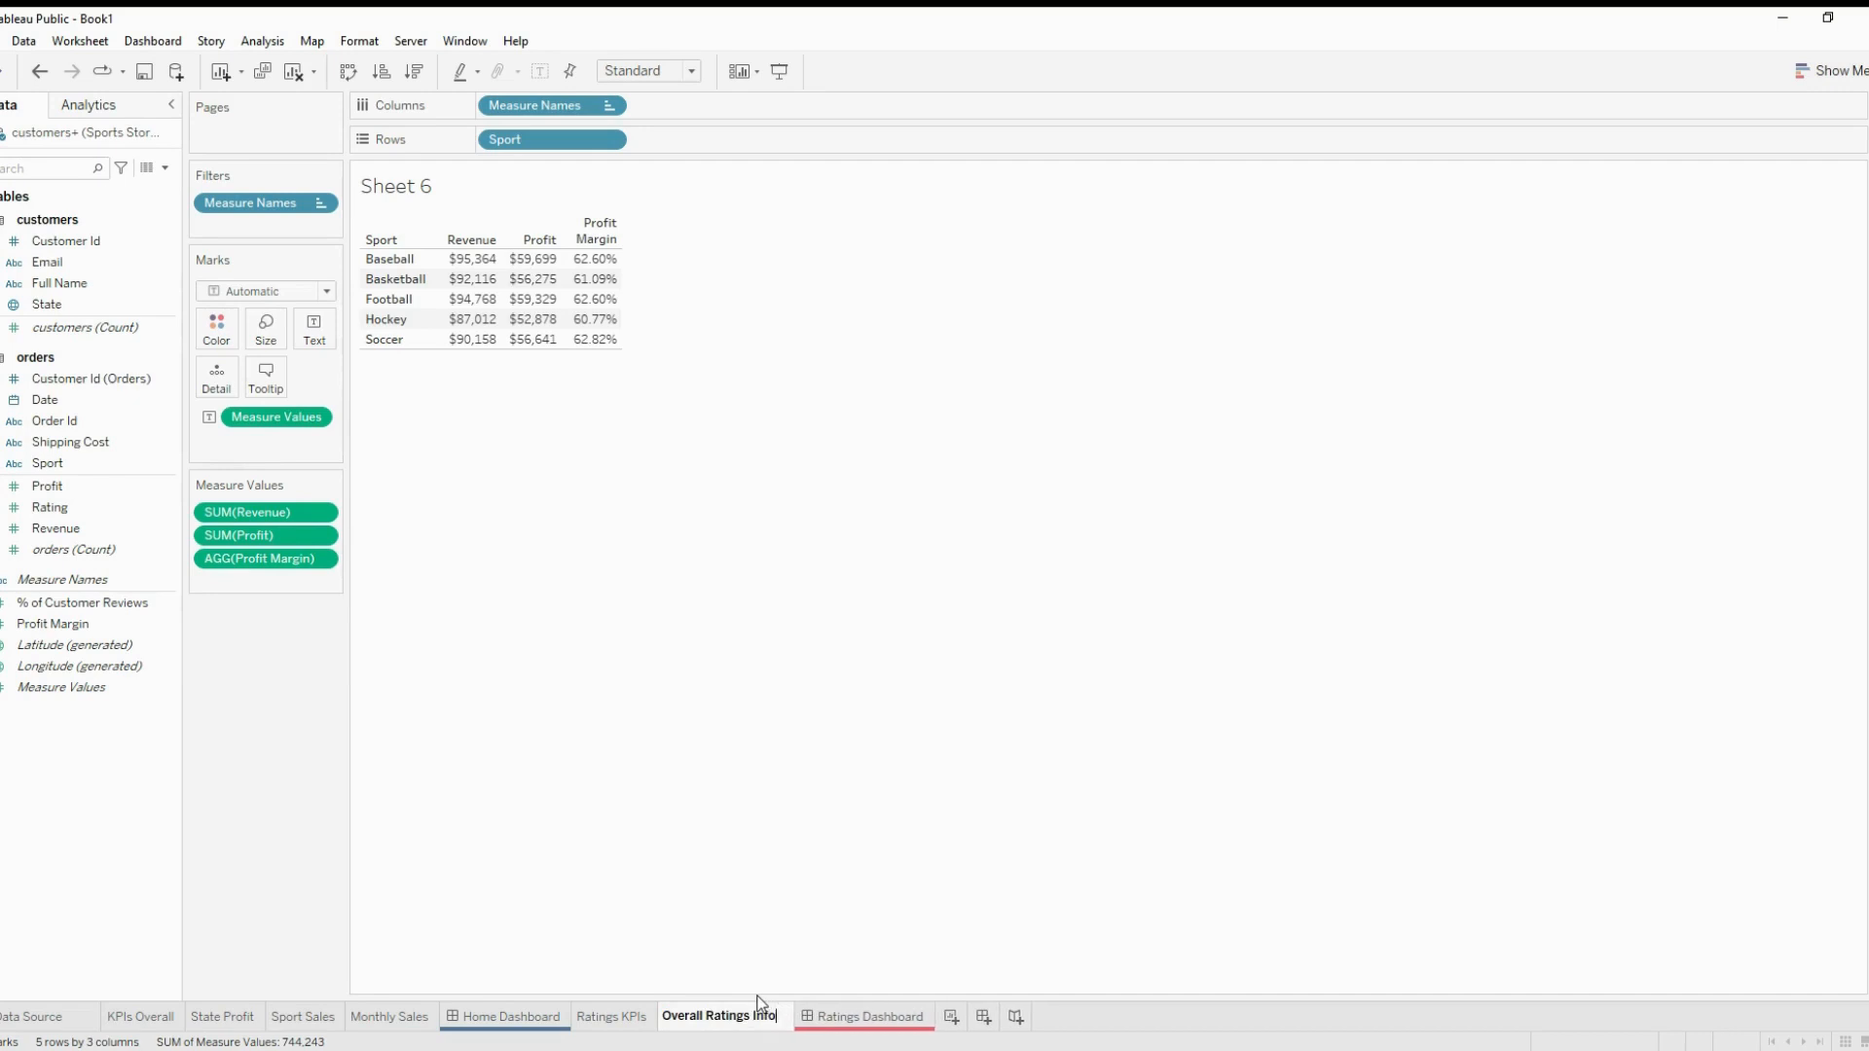
# Confirm the Overall Ratings Info sheet name and add a new worksheet just before the Ratings Dashboard
pyautogui.press('Return')
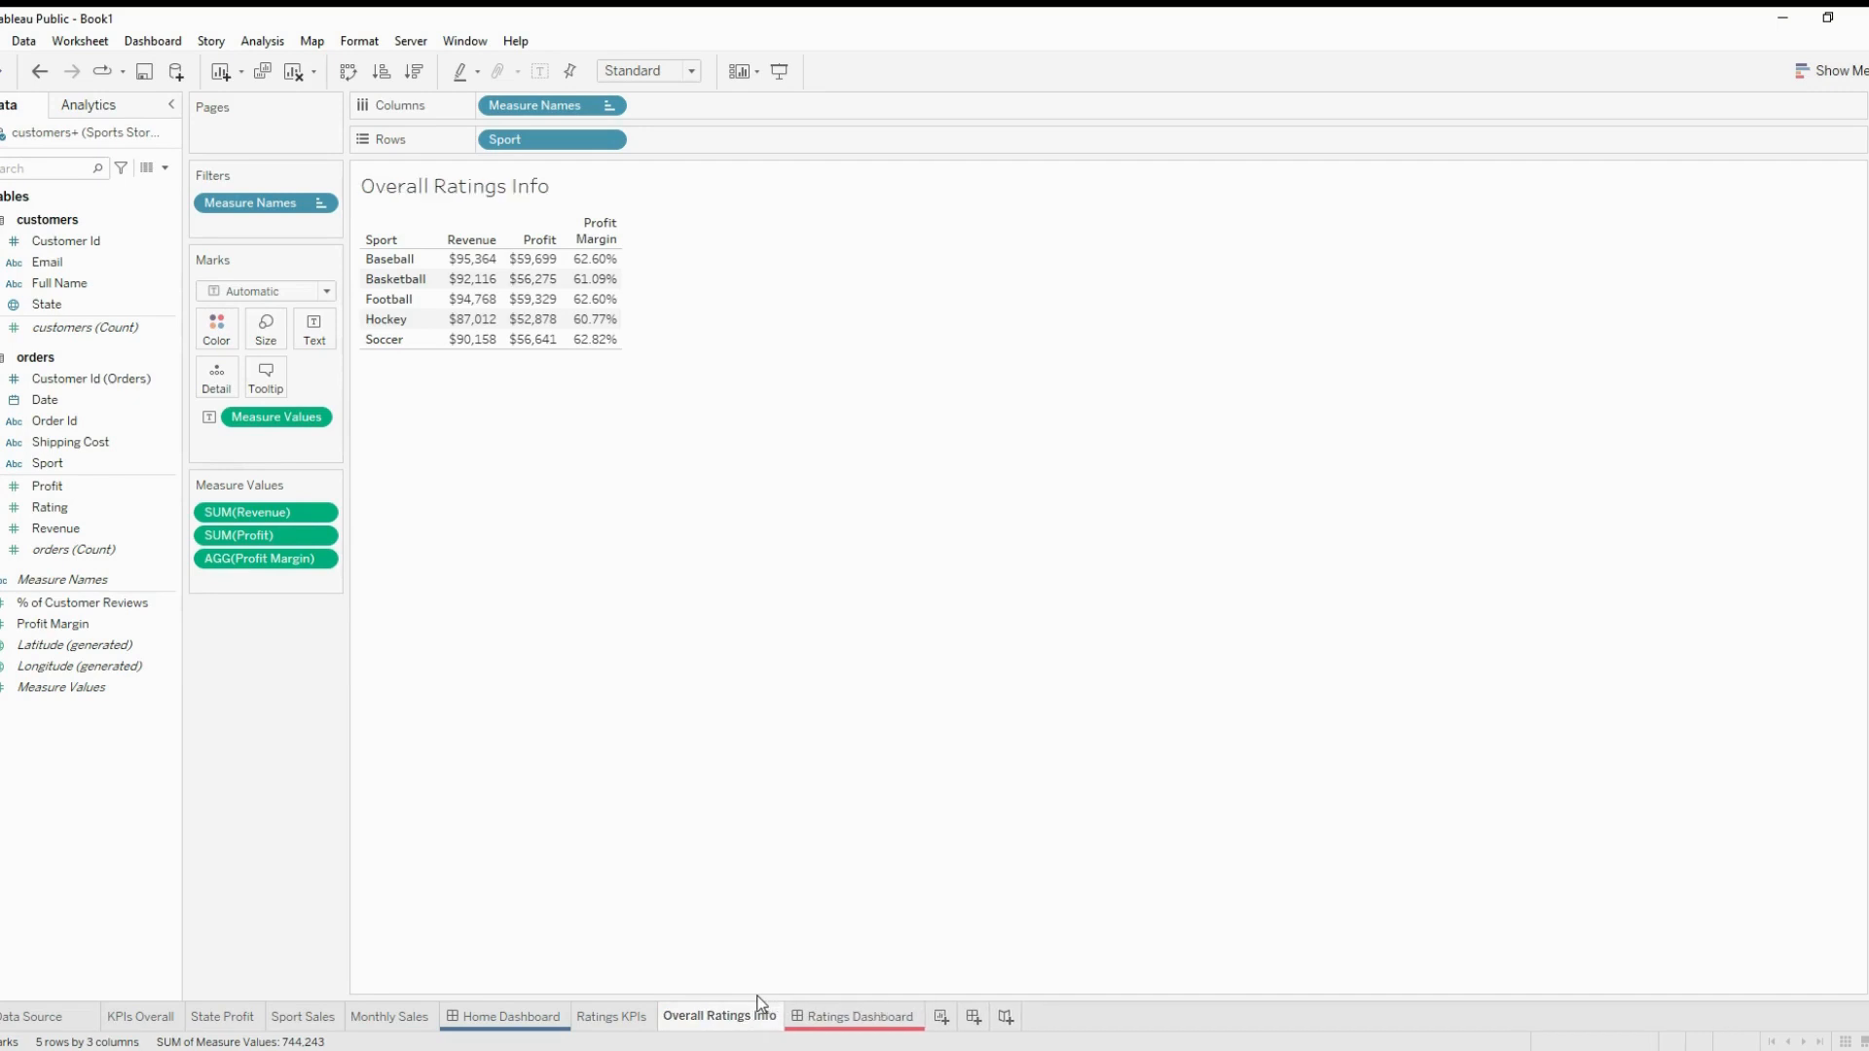
pyautogui.click(943, 1018)
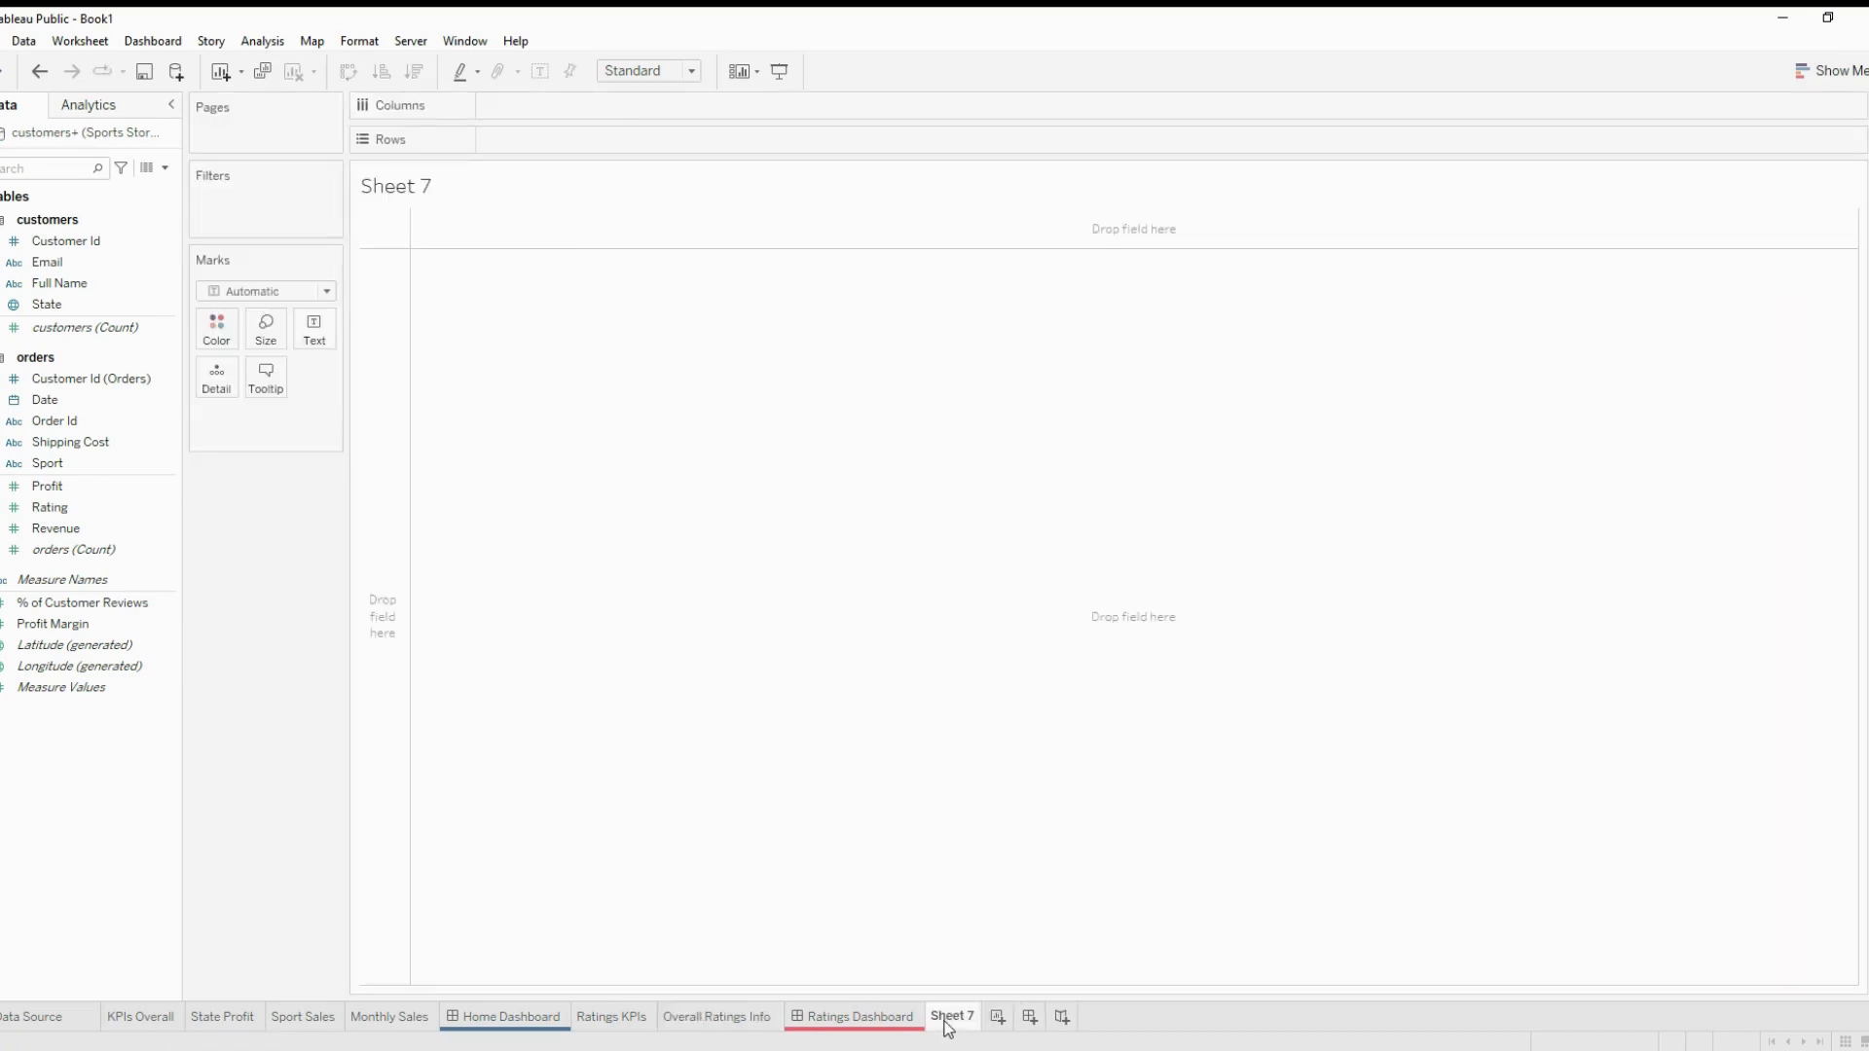
pyautogui.moveTo(951, 1022); pyautogui.dragTo(780, 1028)
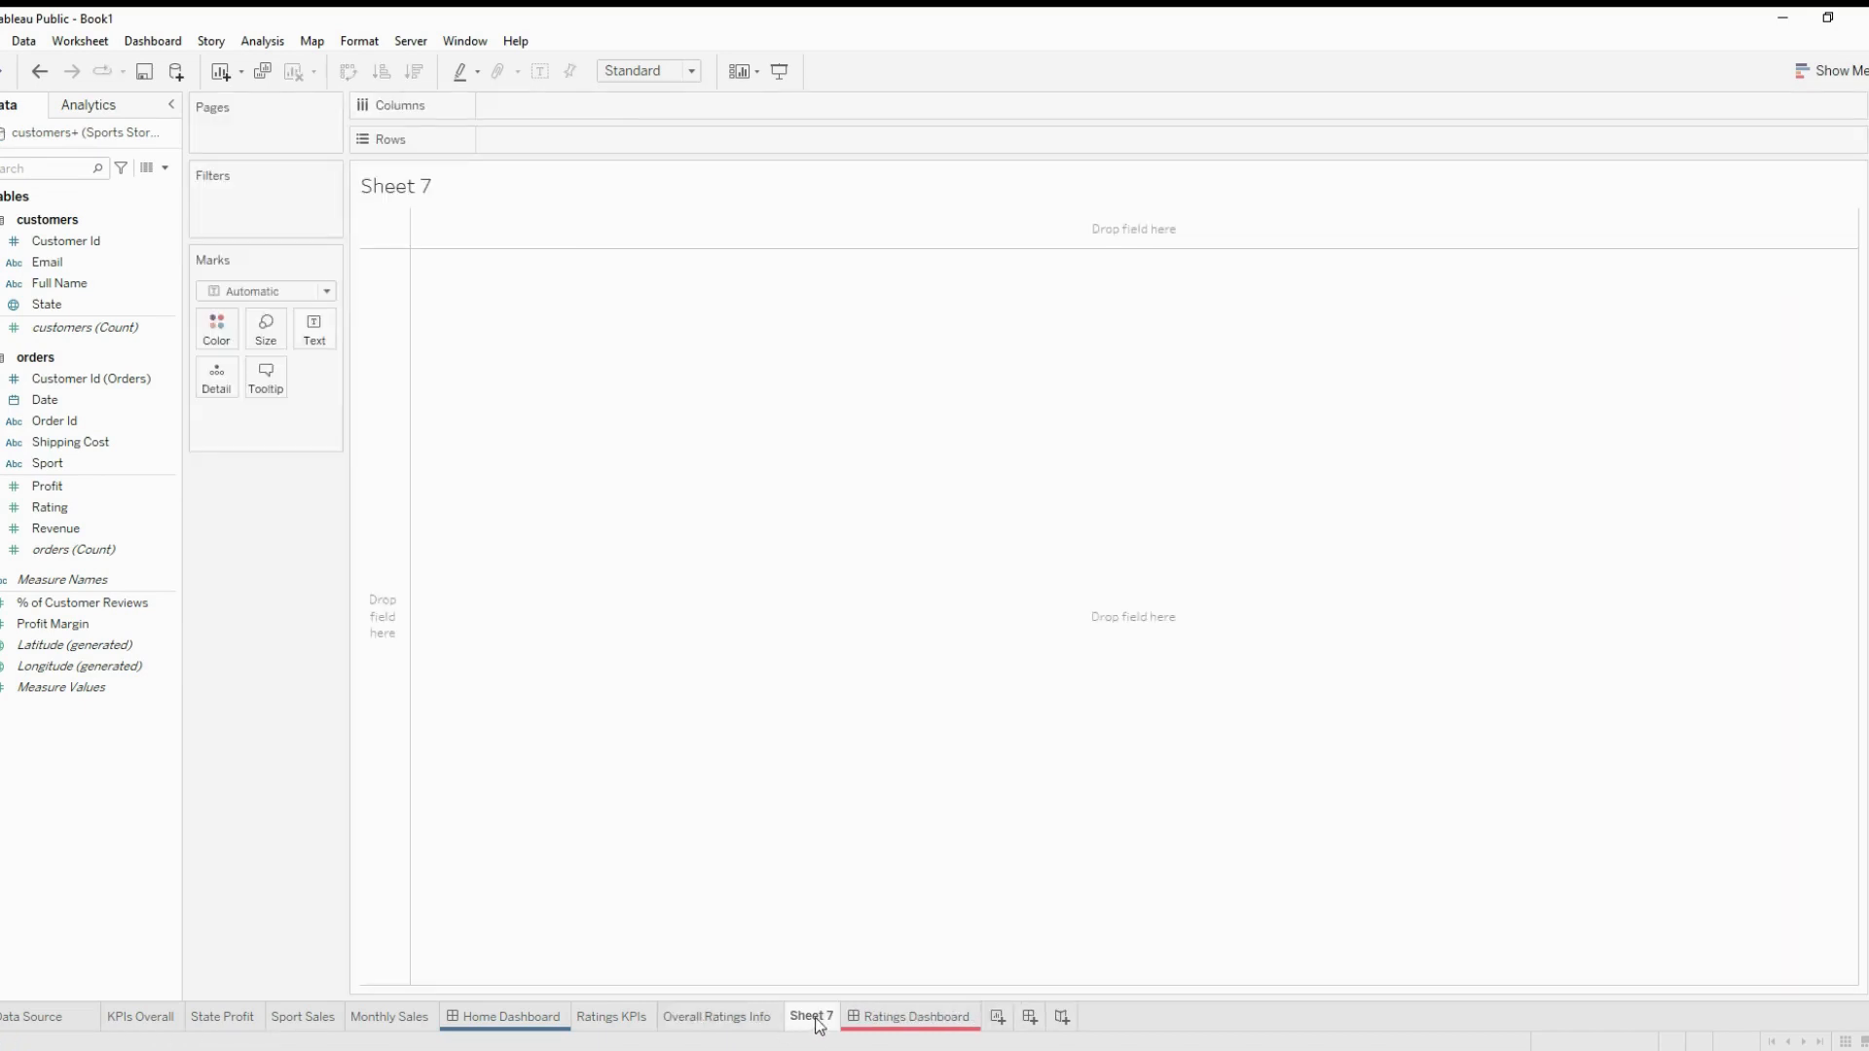
# Rename the new worksheet to "Ratings Profit/Revenue Chart"
pyautogui.doubleClick(811, 1017)
pyautogui.write('Ratings')
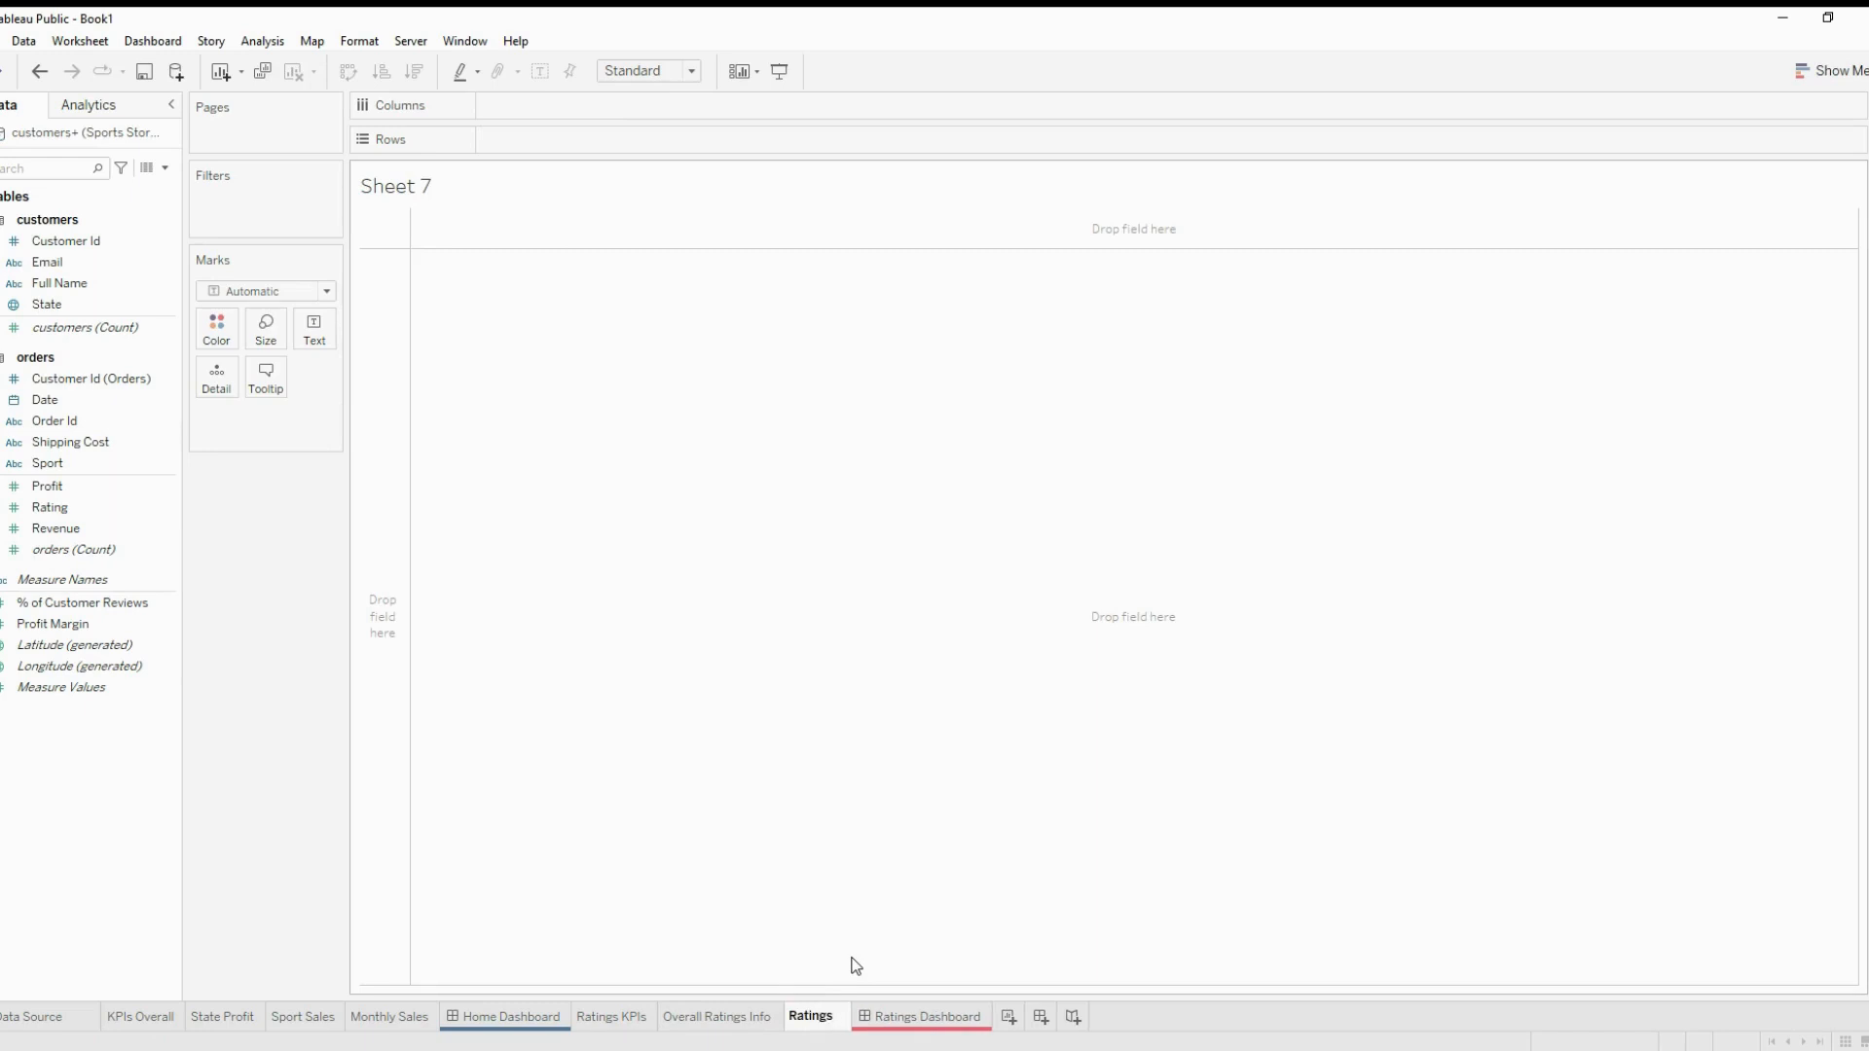
pyautogui.write(' Profit')
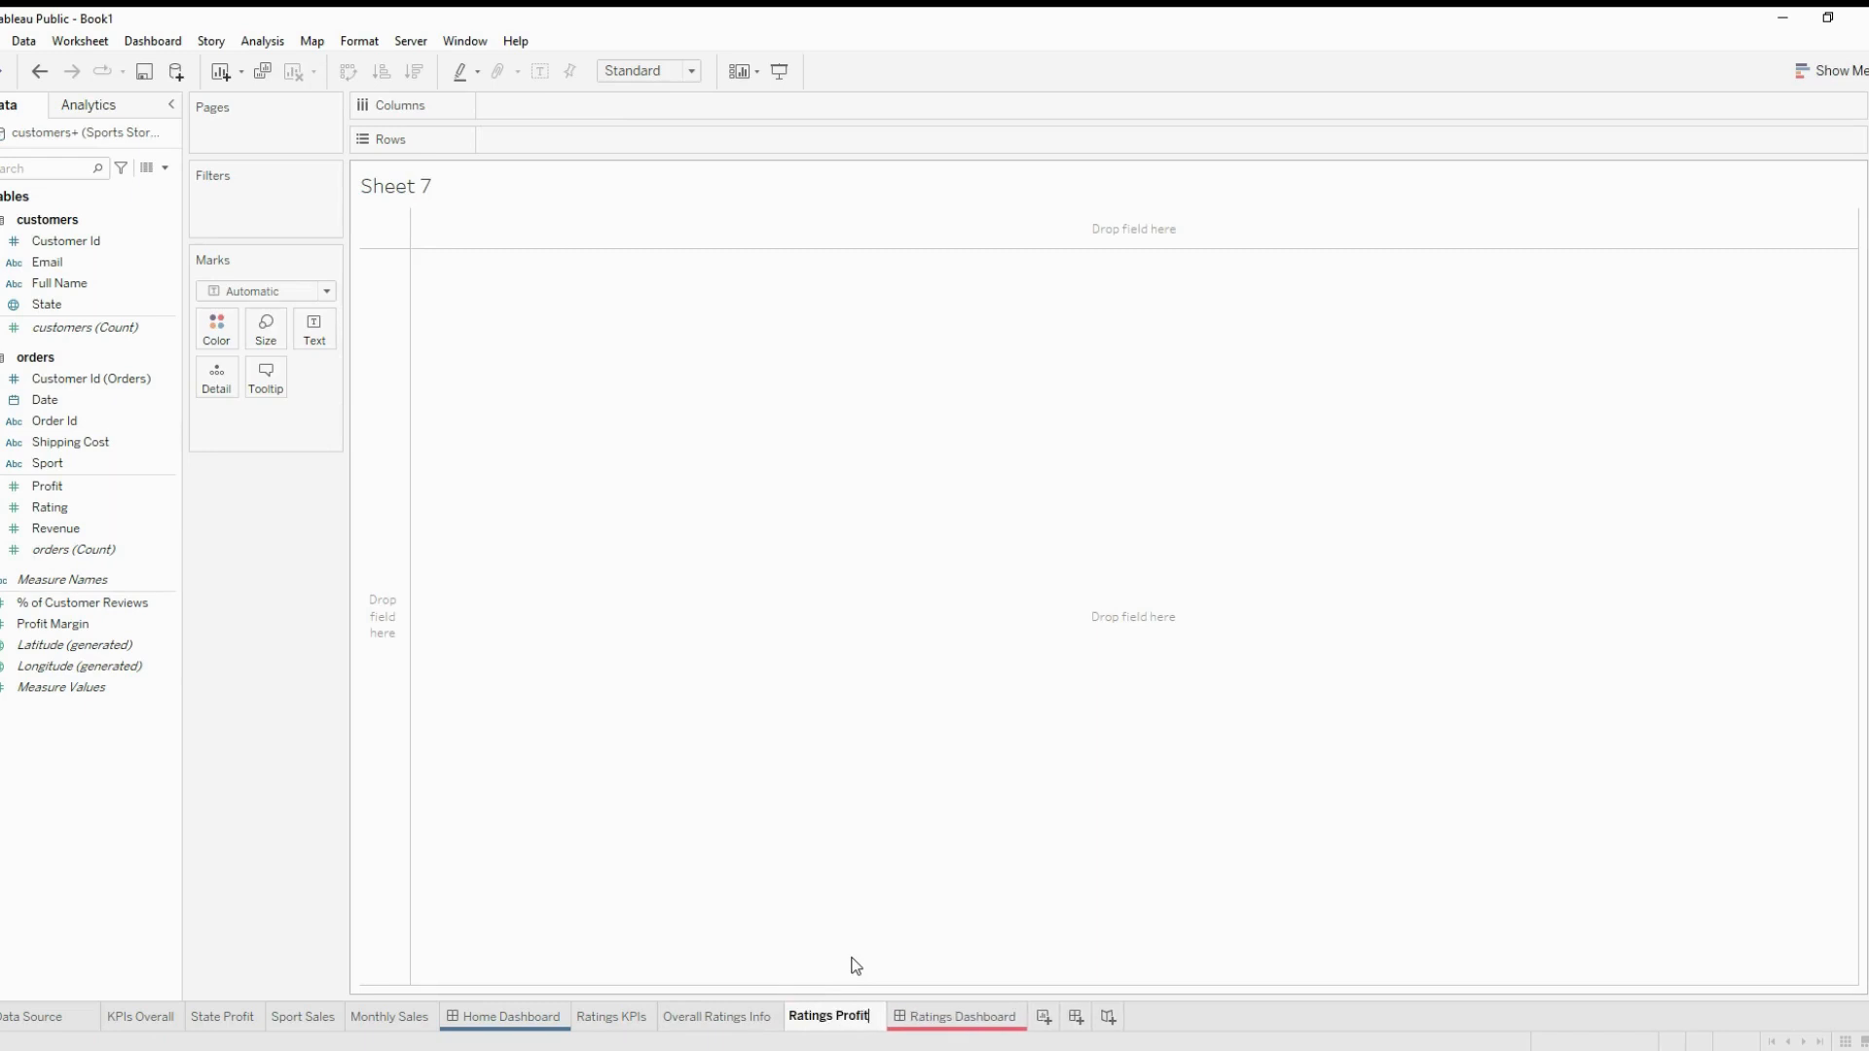
pyautogui.write('/Revenue')
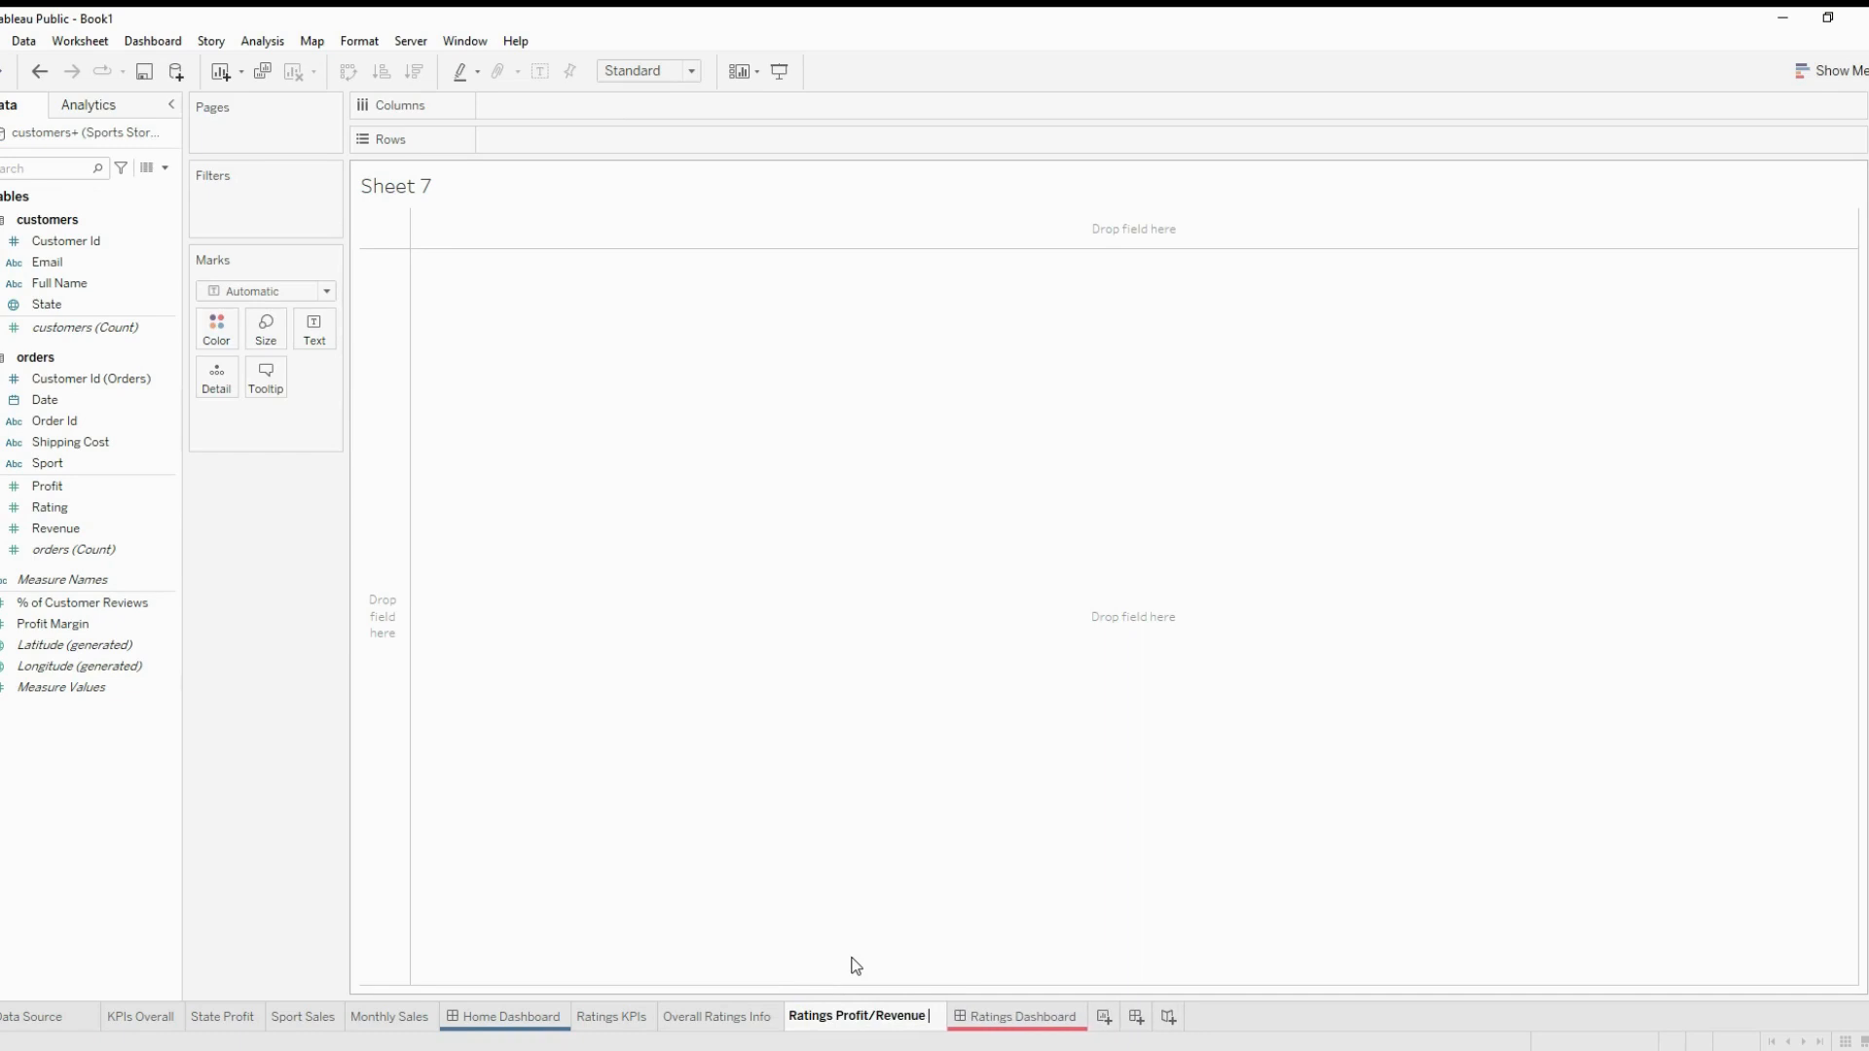
pyautogui.write(' Chart')
pyautogui.press('Return')
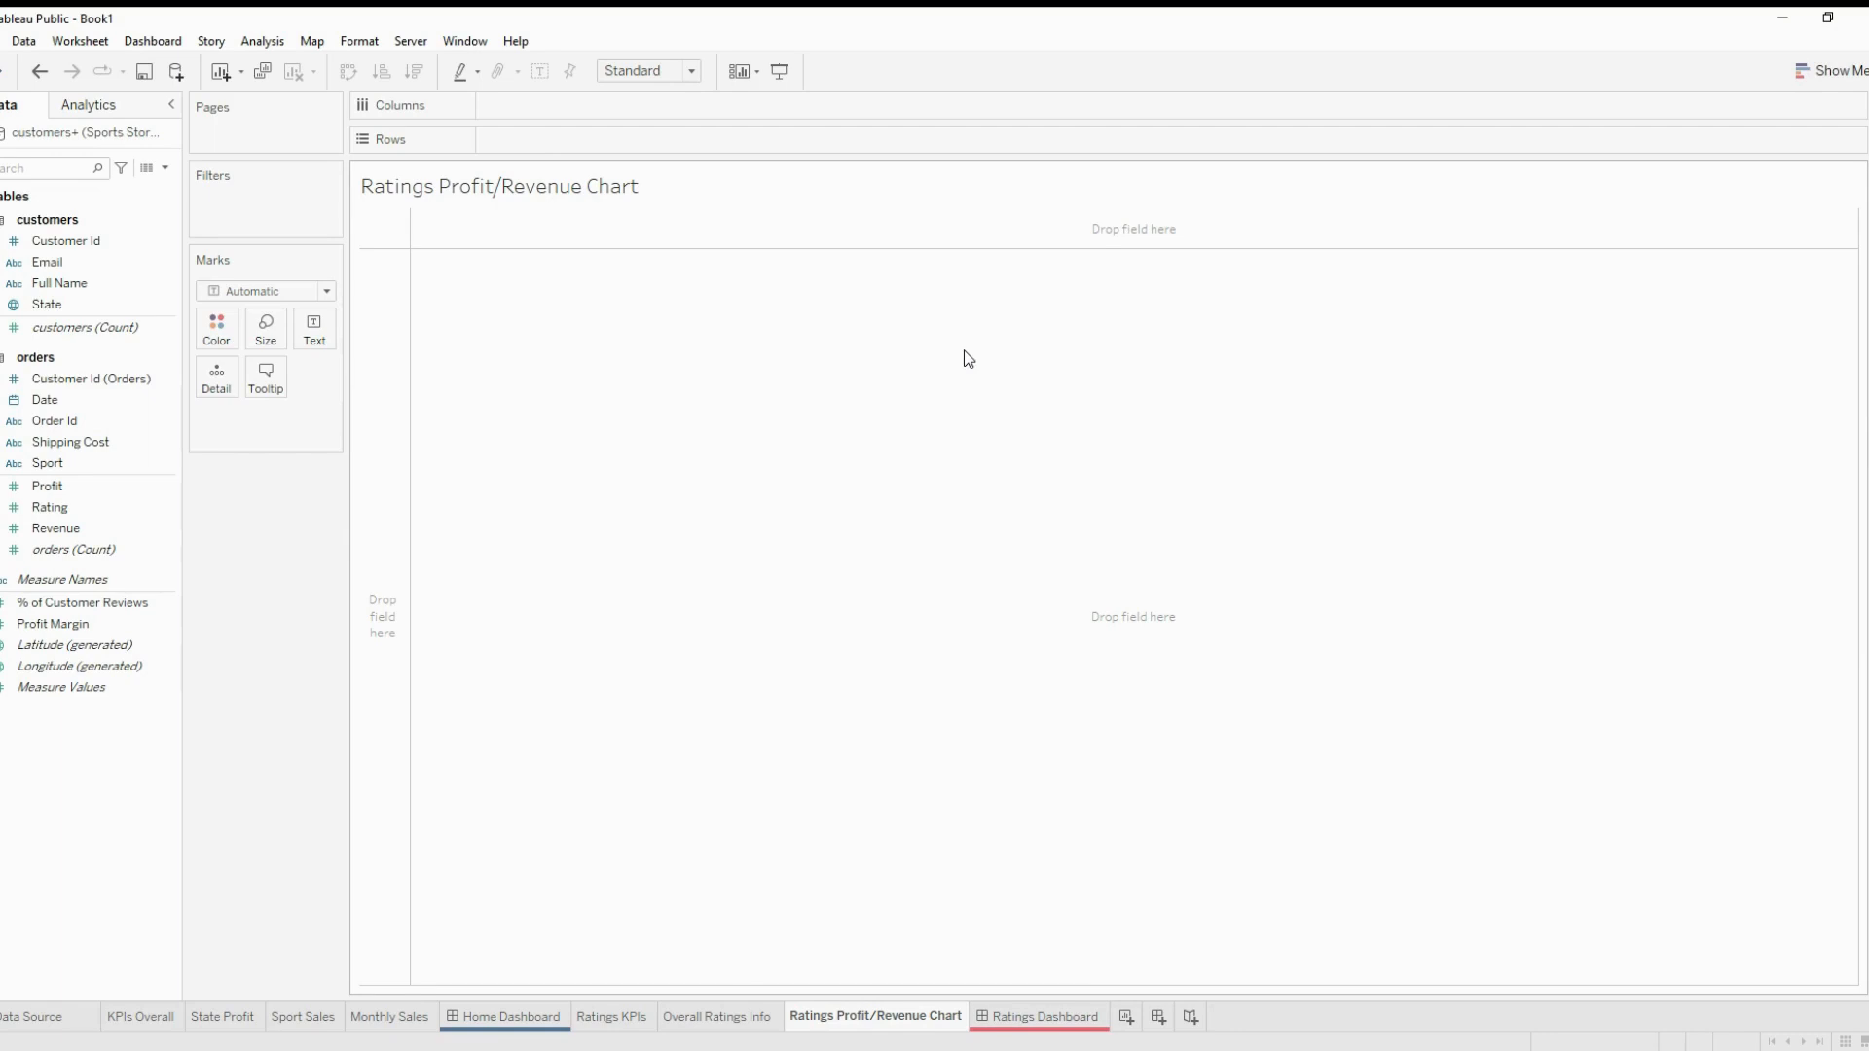
# Build a scatter plot with Profit on columns and Revenue on rows
pyautogui.click(151, 552)
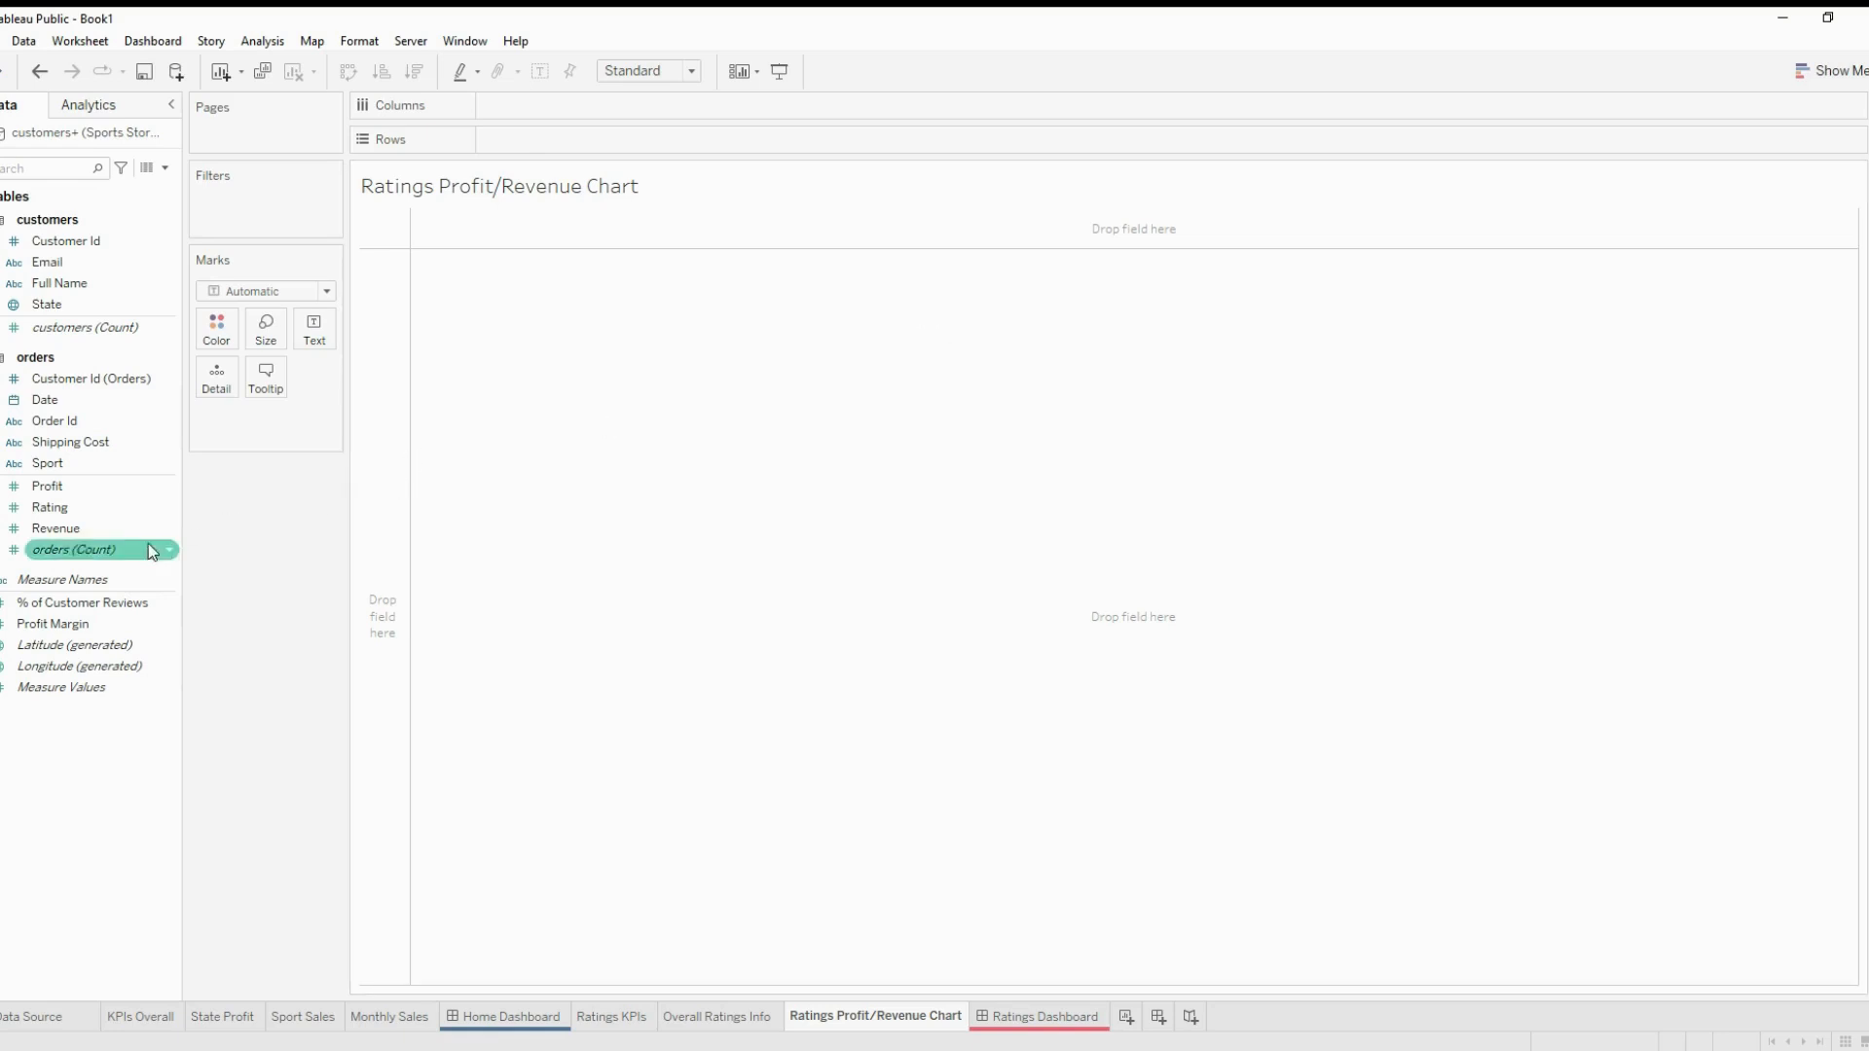
pyautogui.moveTo(101, 490)
pyautogui.mouseDown()
pyautogui.moveTo(230, 429)
pyautogui.moveTo(526, 166)
pyautogui.moveTo(568, 104)
pyautogui.mouseUp()
pyautogui.moveTo(91, 528)
pyautogui.mouseDown()
pyautogui.moveTo(559, 195)
pyautogui.moveTo(552, 144)
pyautogui.mouseUp()
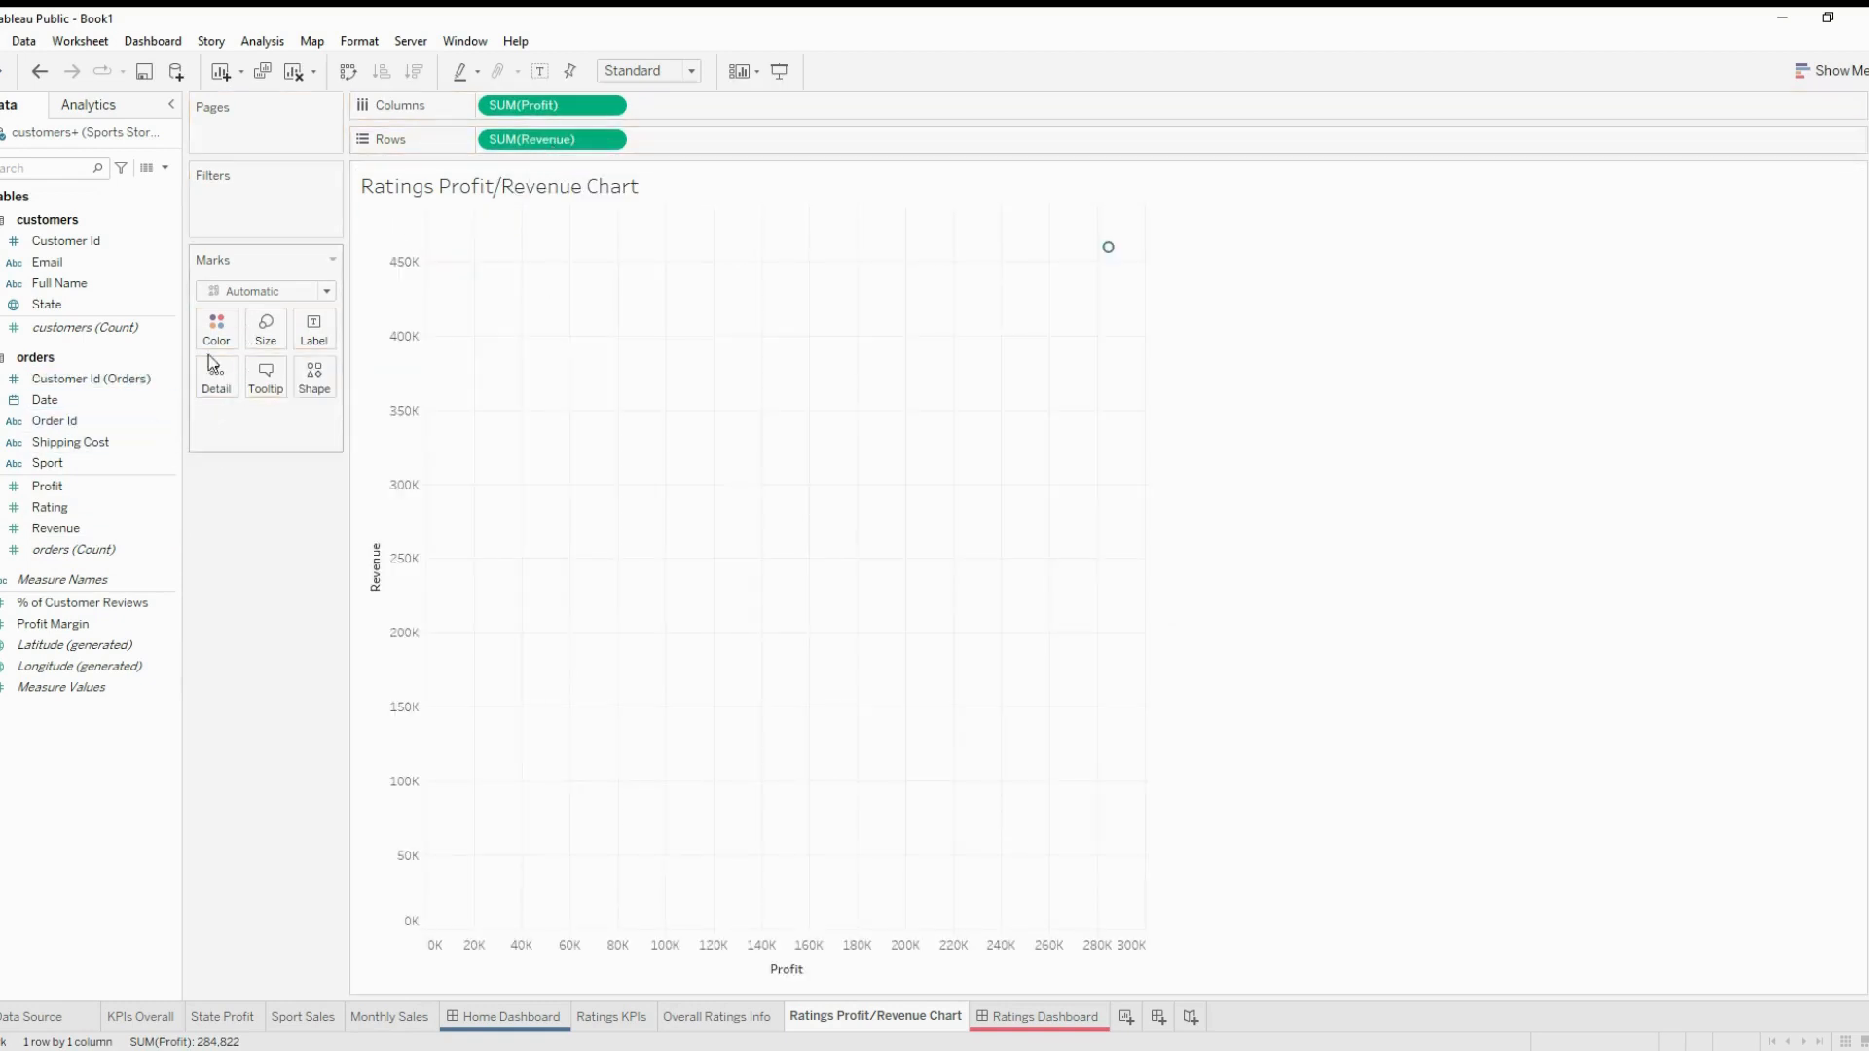
# Color the scatter plot's marks by Sport and add Order Id as detail to show individual orders
pyautogui.moveTo(115, 463); pyautogui.dragTo(230, 337)
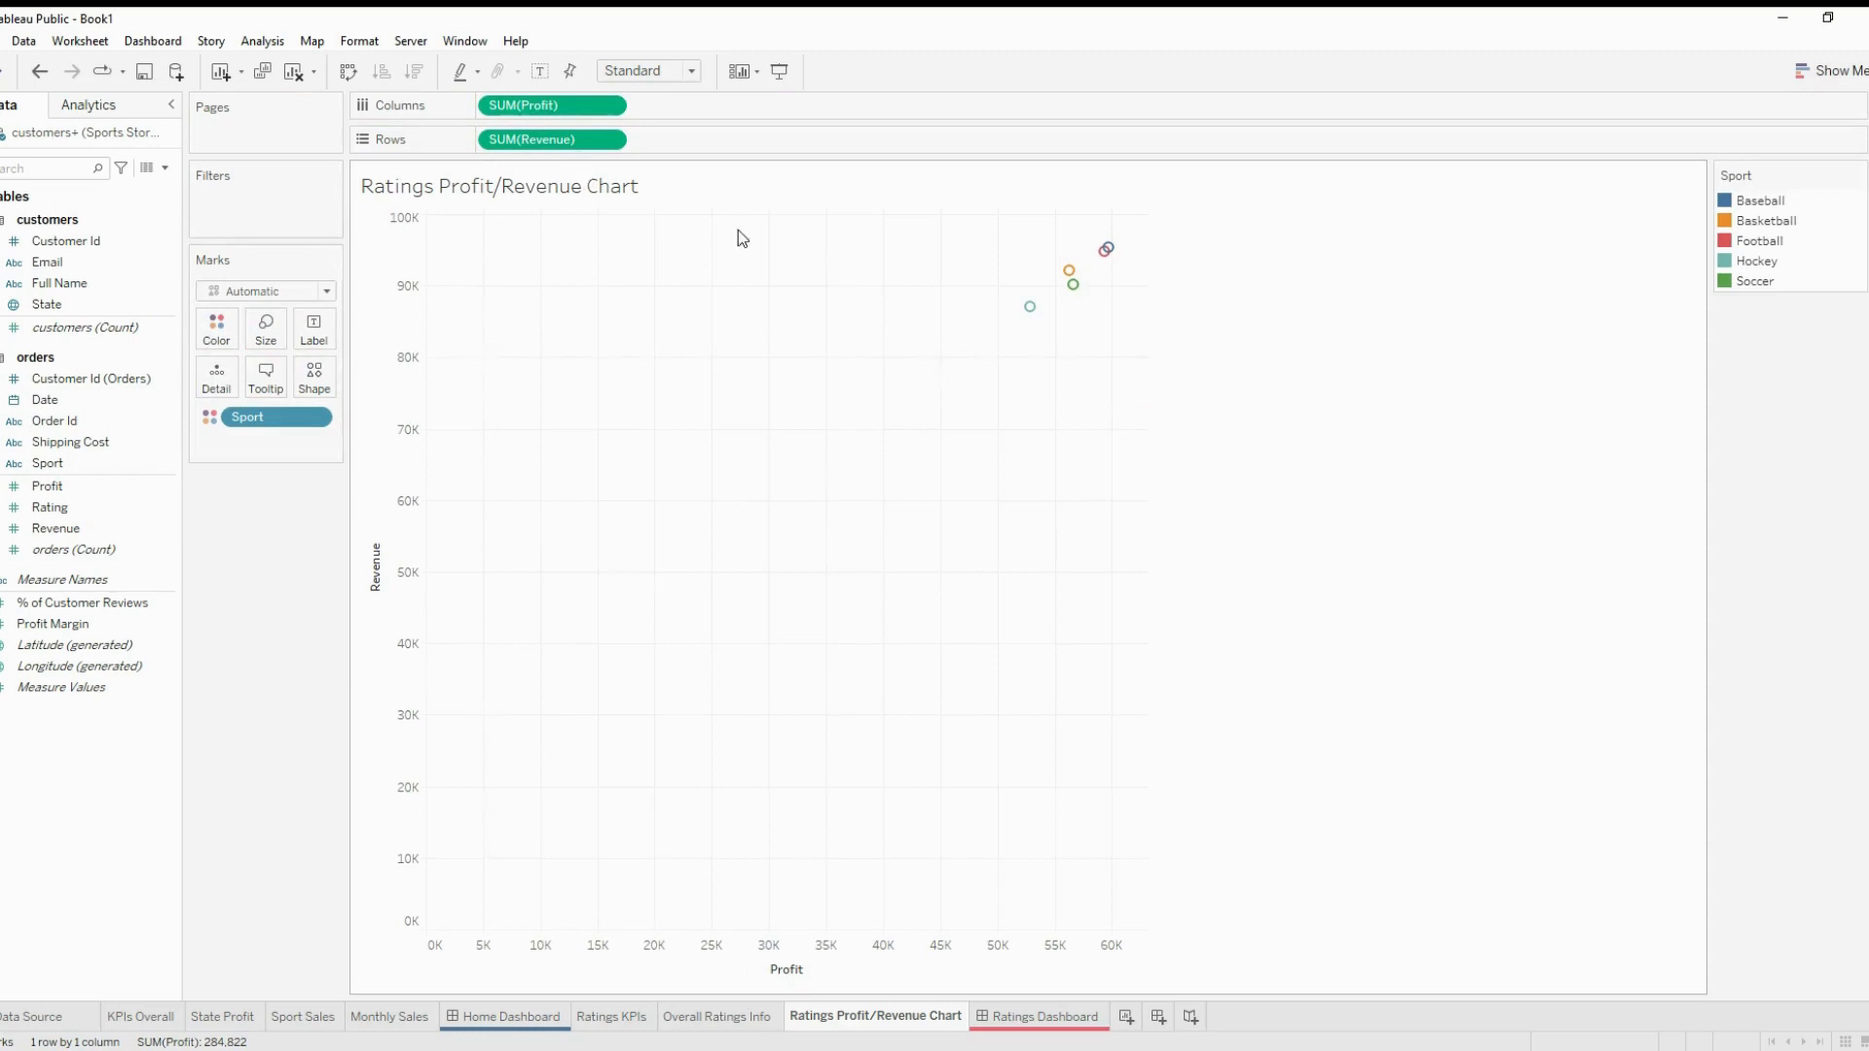
pyautogui.moveTo(1035, 314)
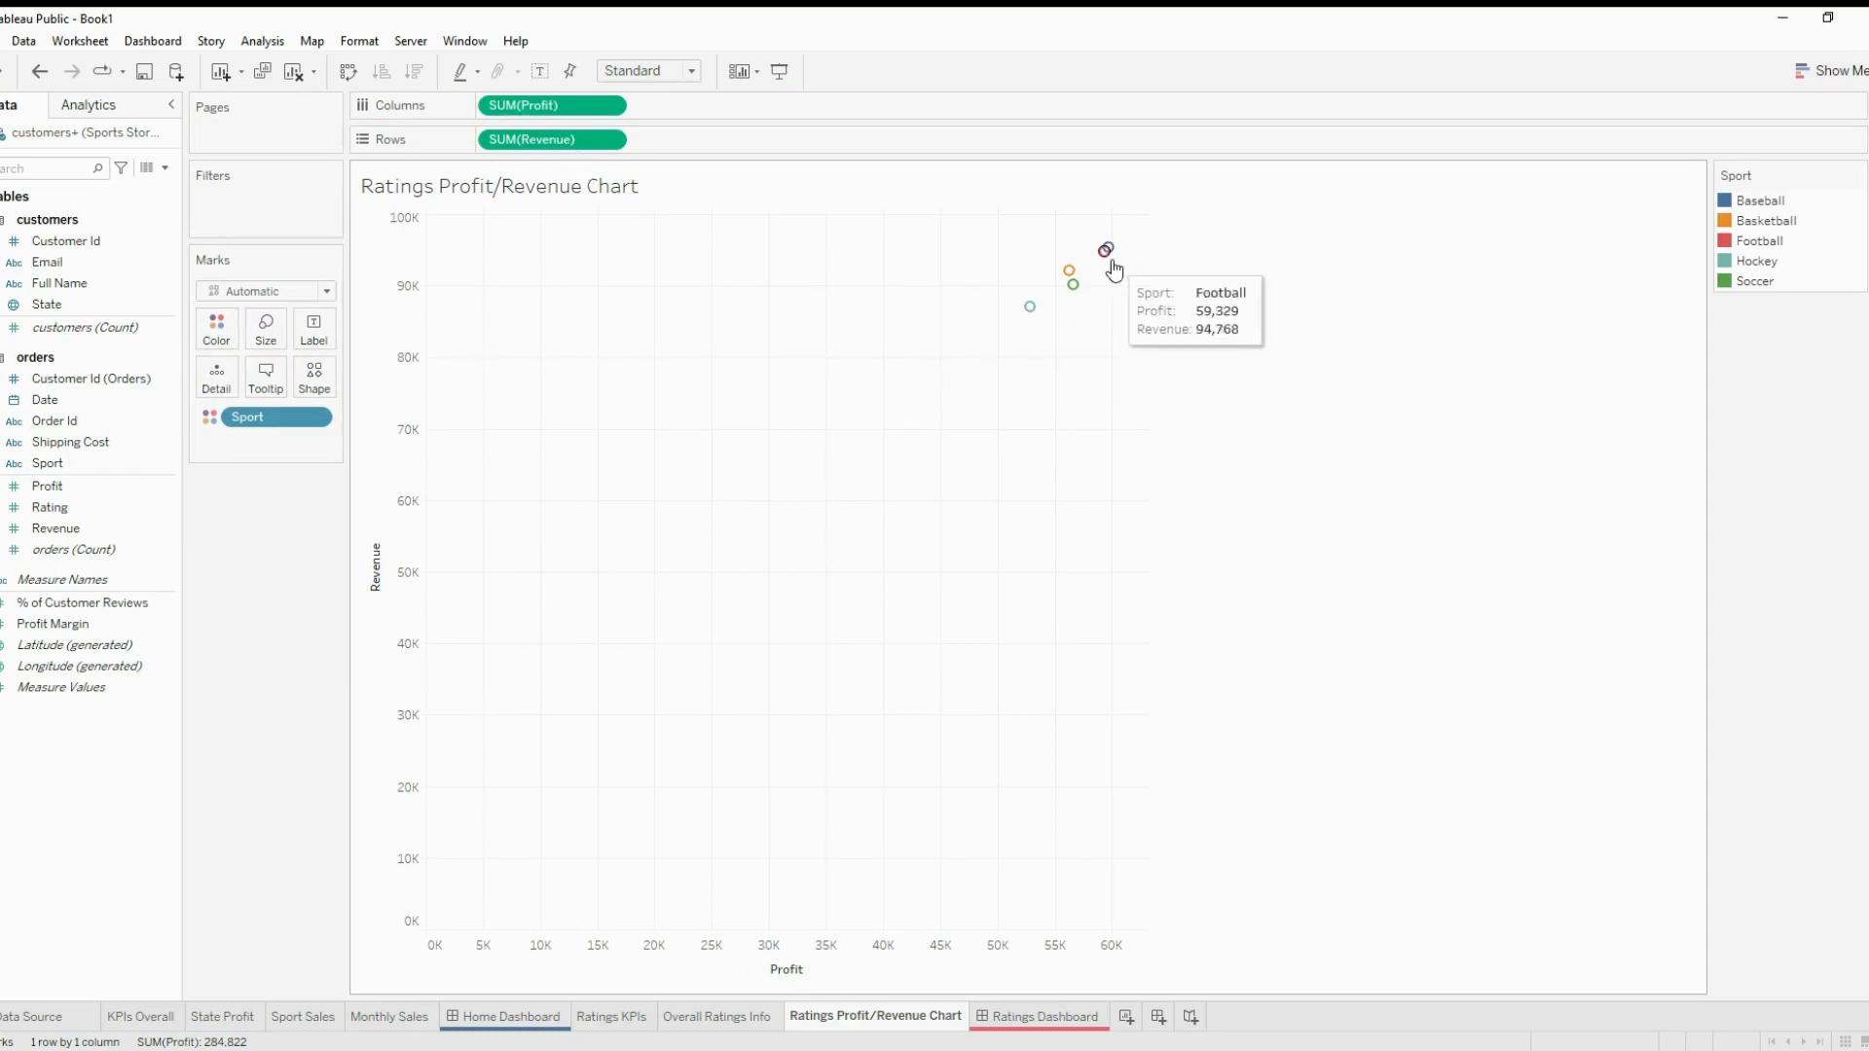
pyautogui.click(86, 423)
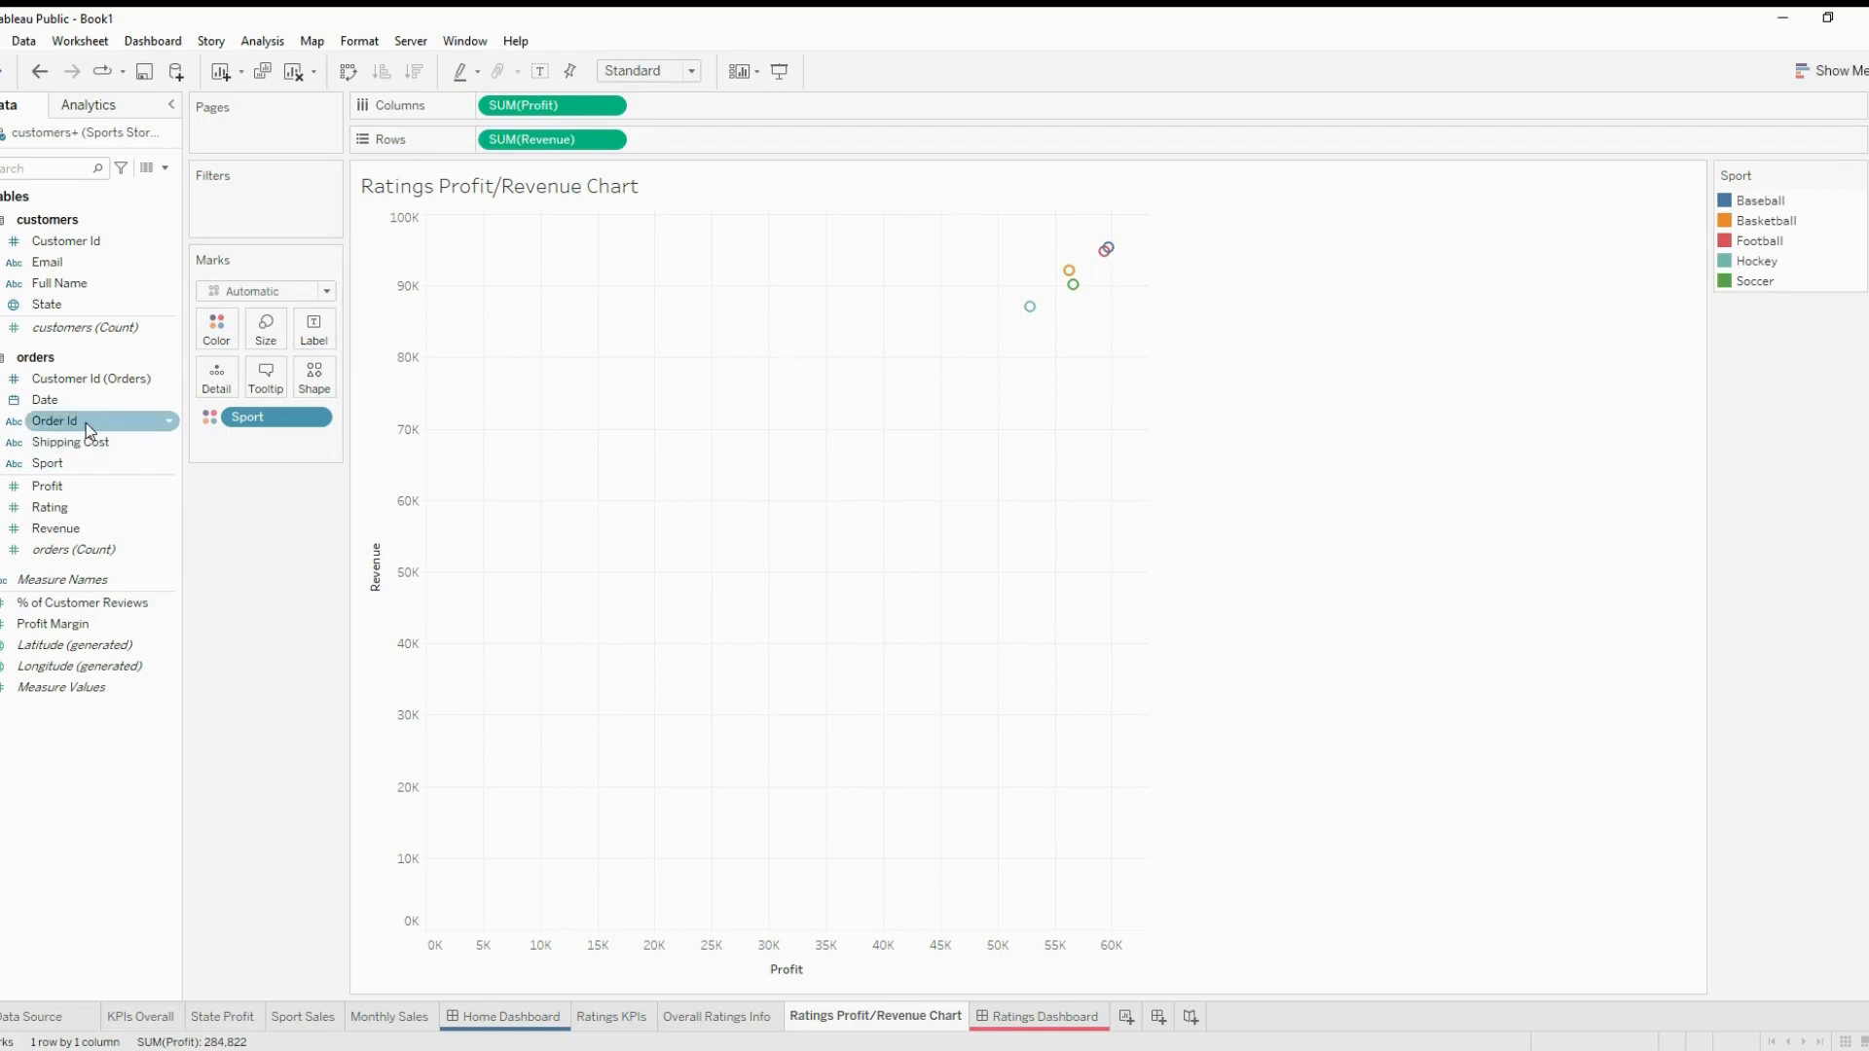
pyautogui.moveTo(85, 423); pyautogui.dragTo(224, 386)
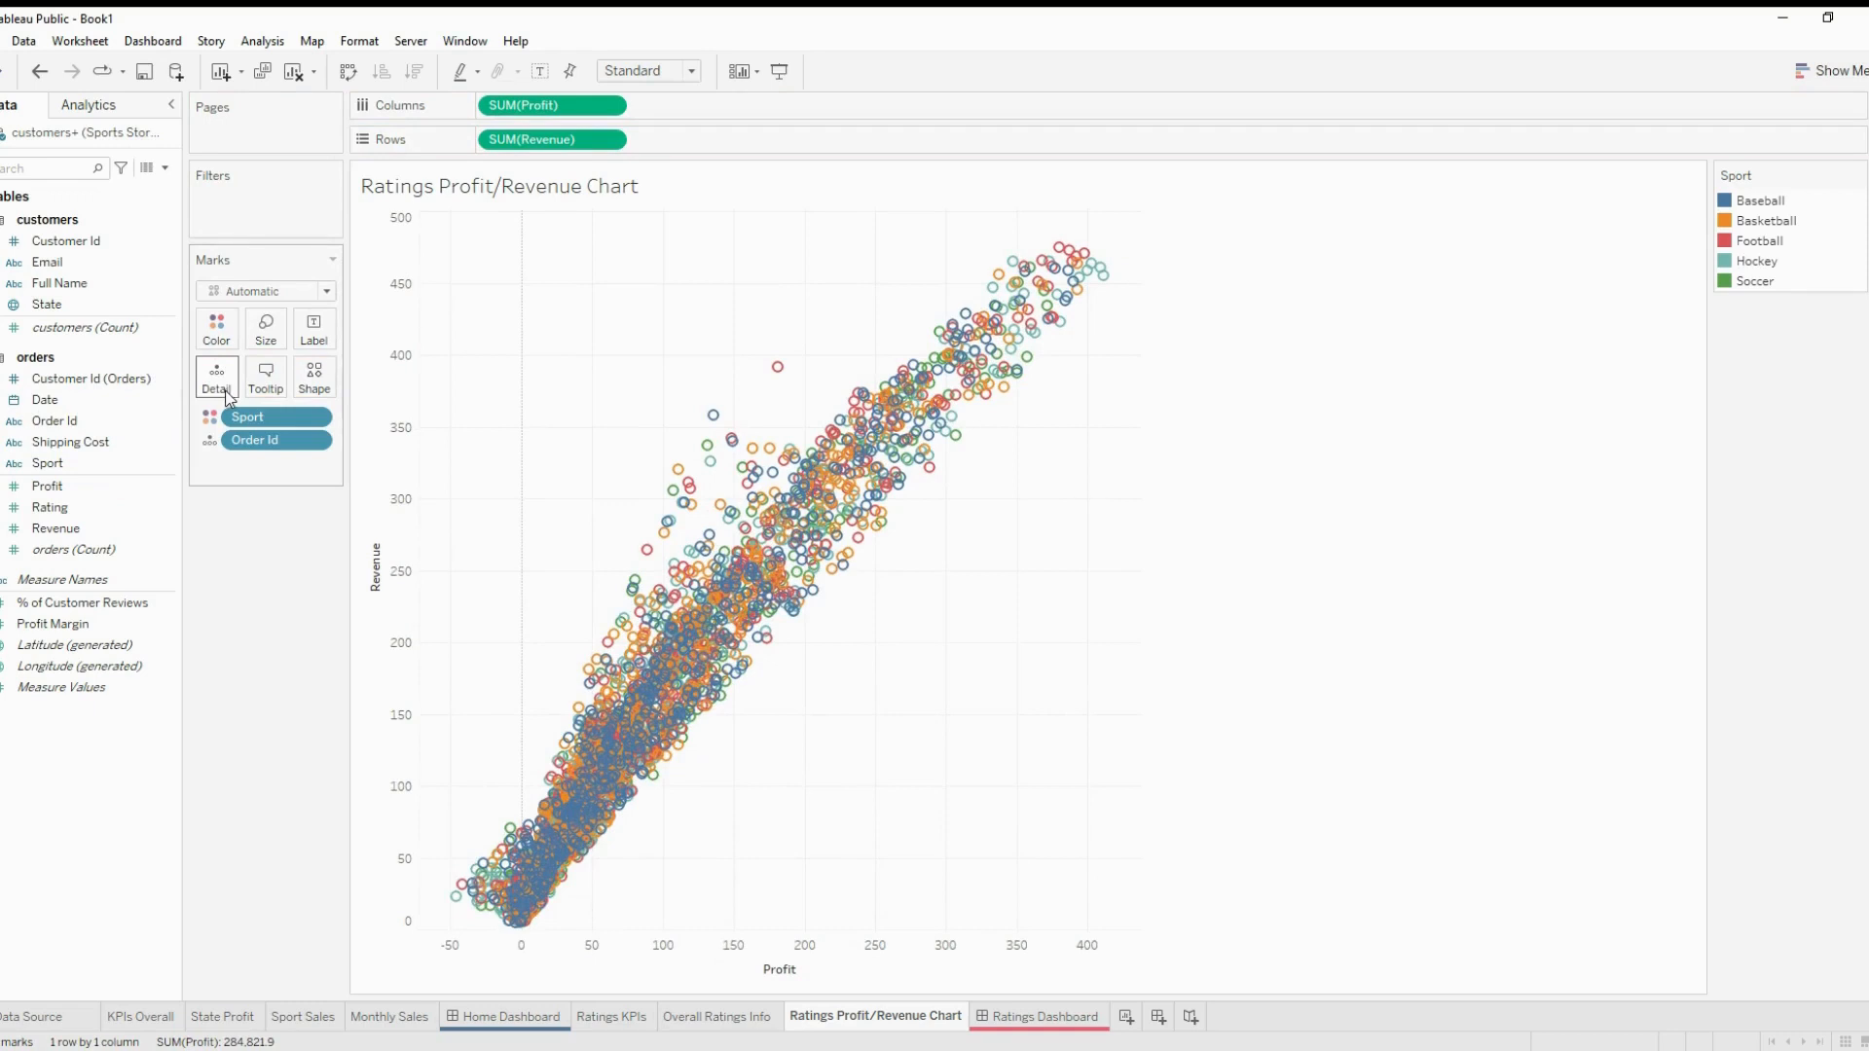
# Swap the scatter plot's axes so Revenue is on columns and Profit on rows, and inspect the outlying points
pyautogui.moveTo(747, 588)
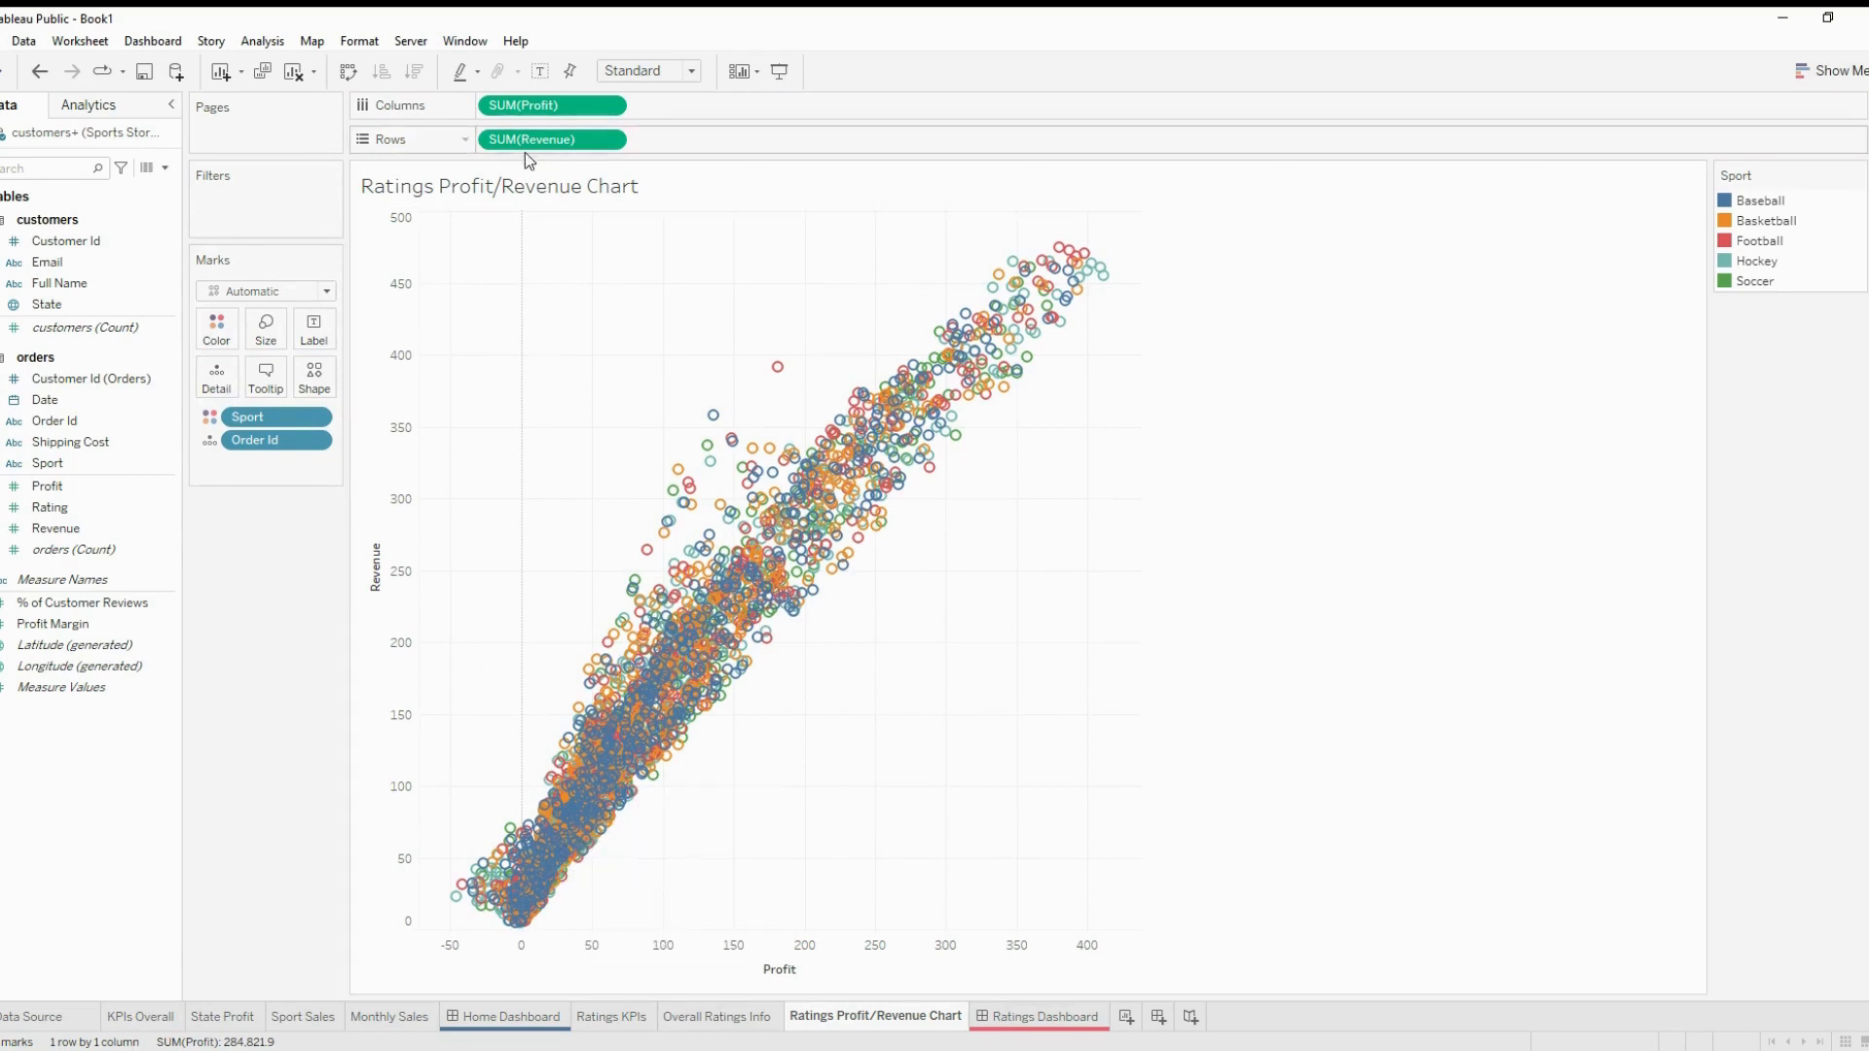
pyautogui.moveTo(526, 141); pyautogui.dragTo(479, 115)
pyautogui.moveTo(672, 109); pyautogui.dragTo(596, 138)
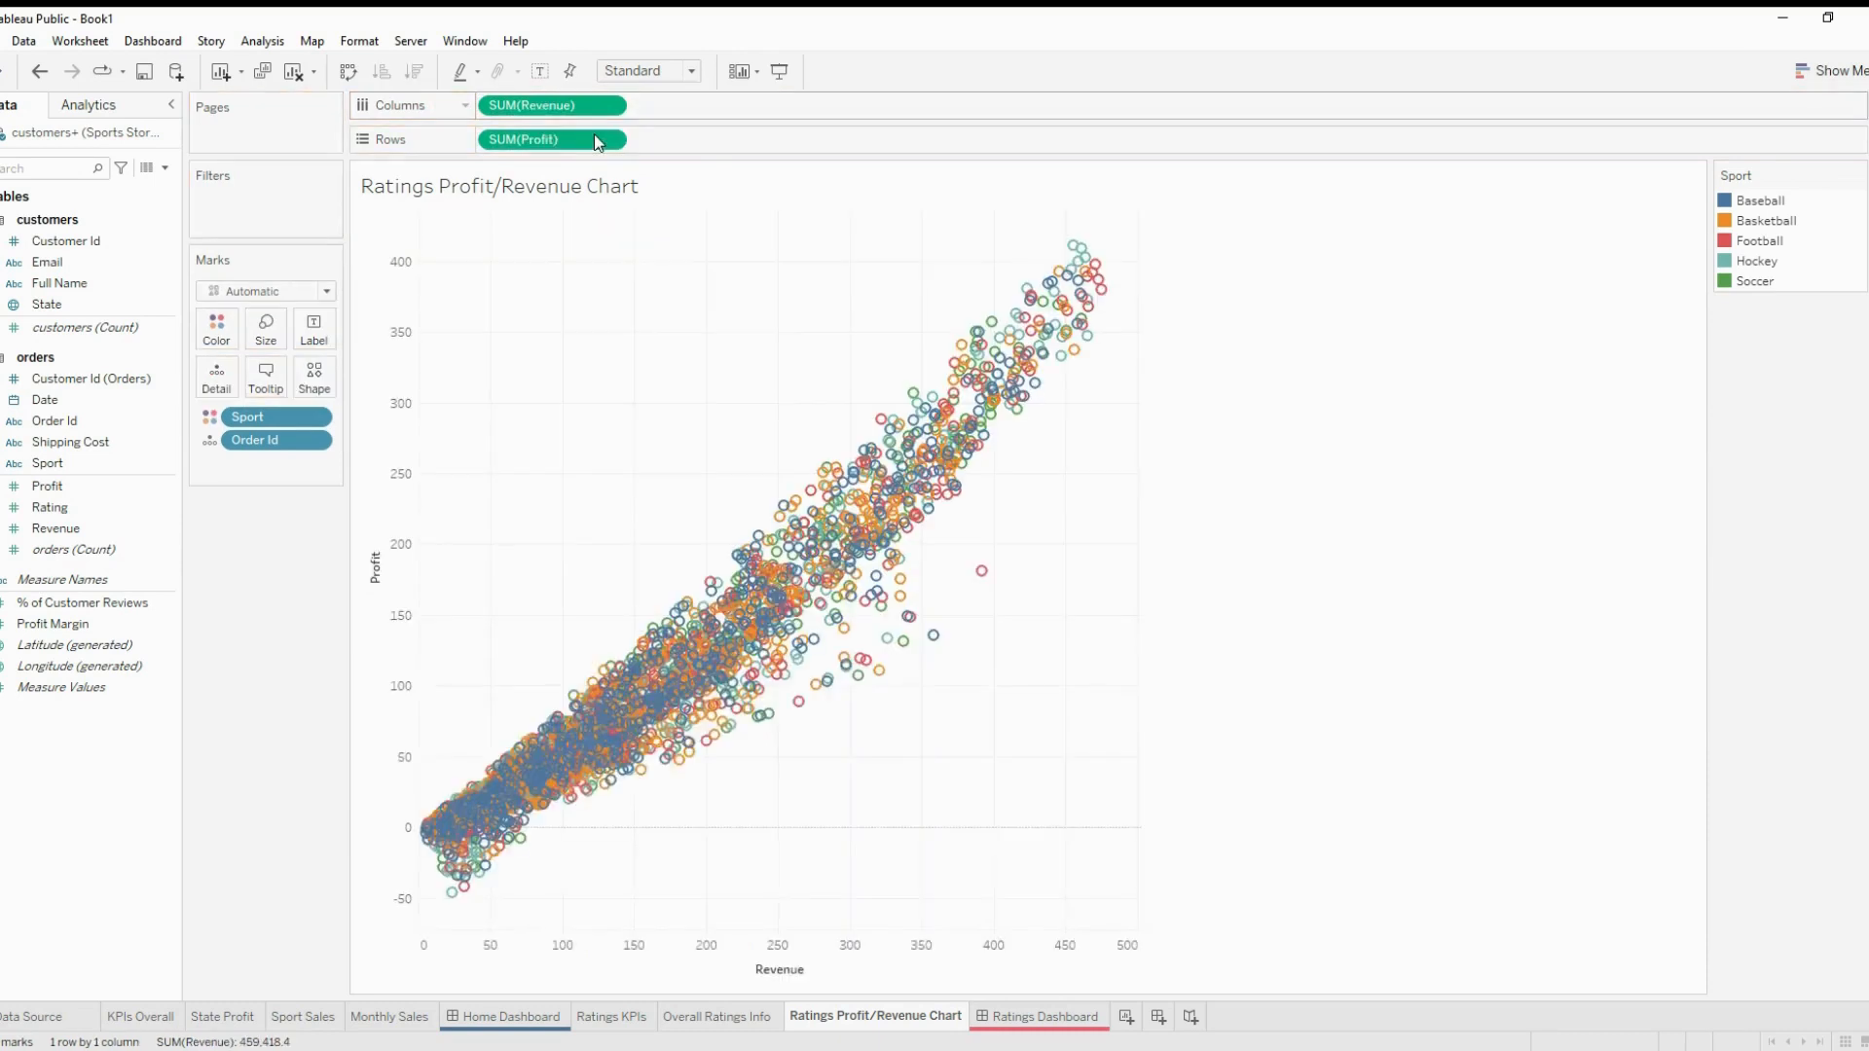
pyautogui.moveTo(769, 576)
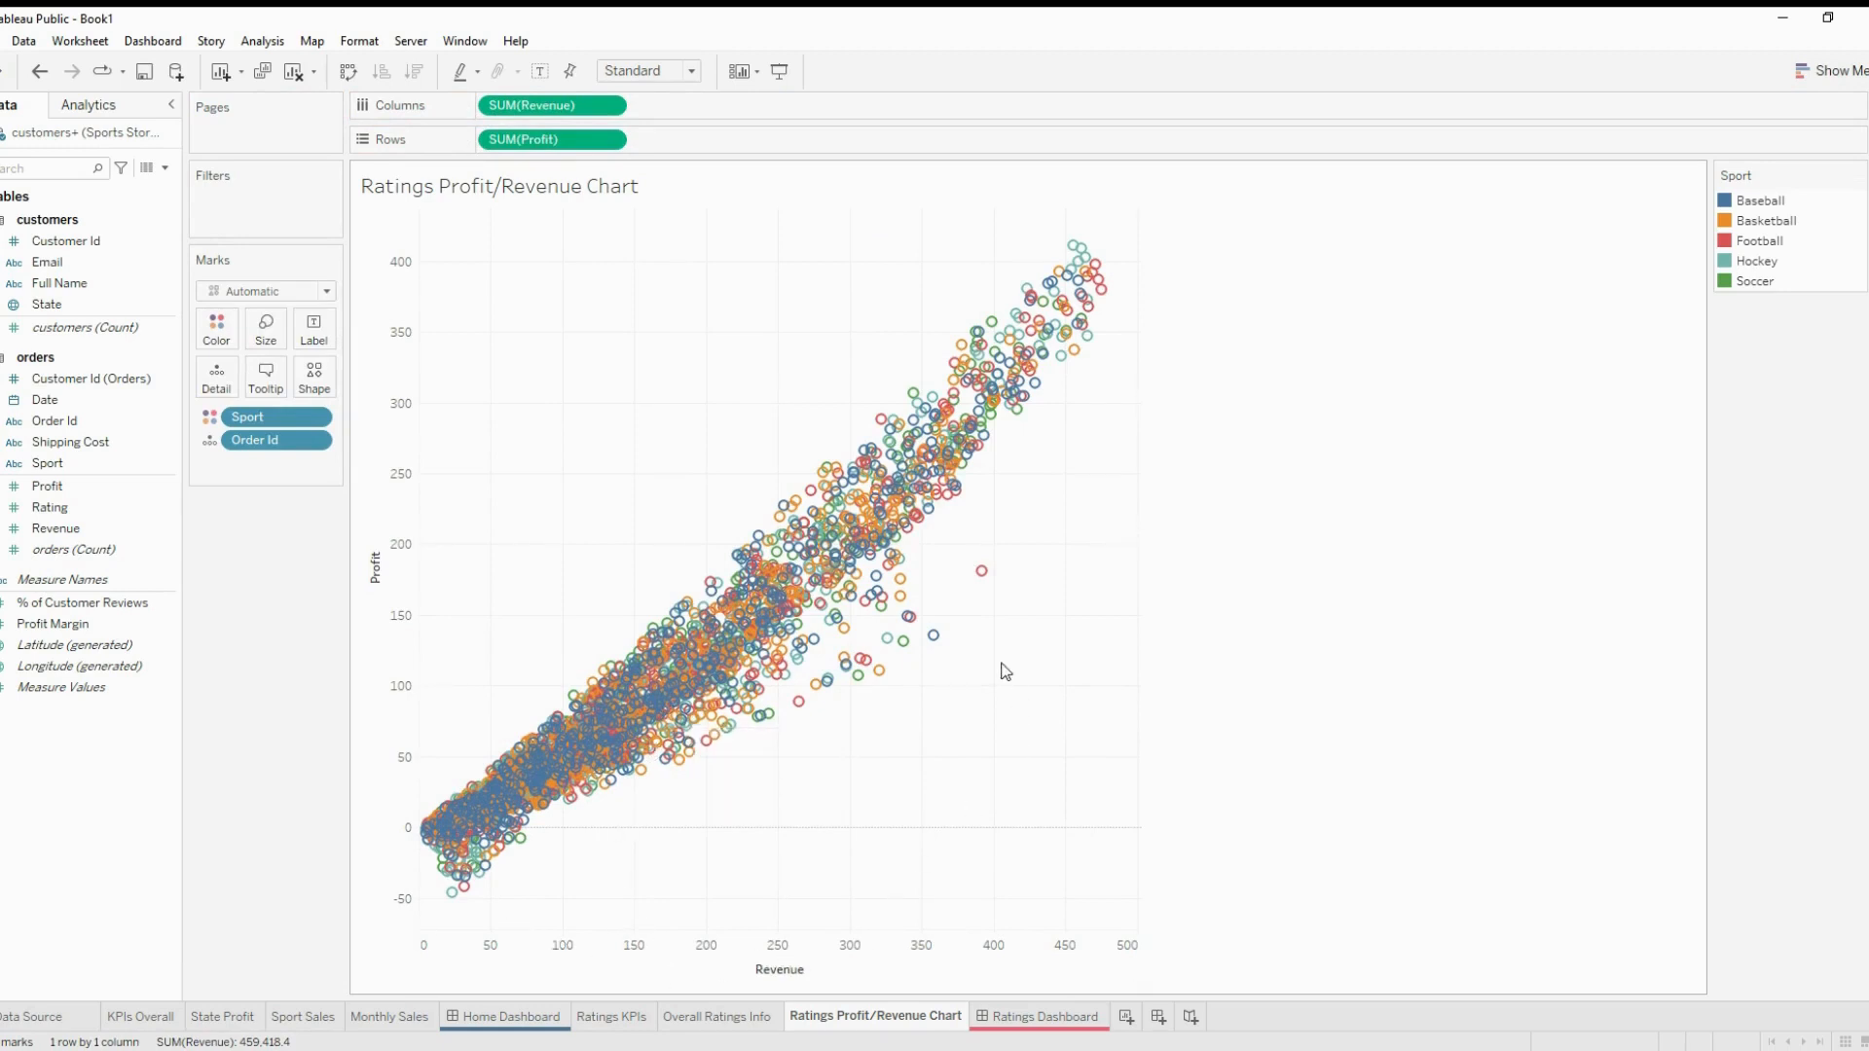
pyautogui.moveTo(983, 577)
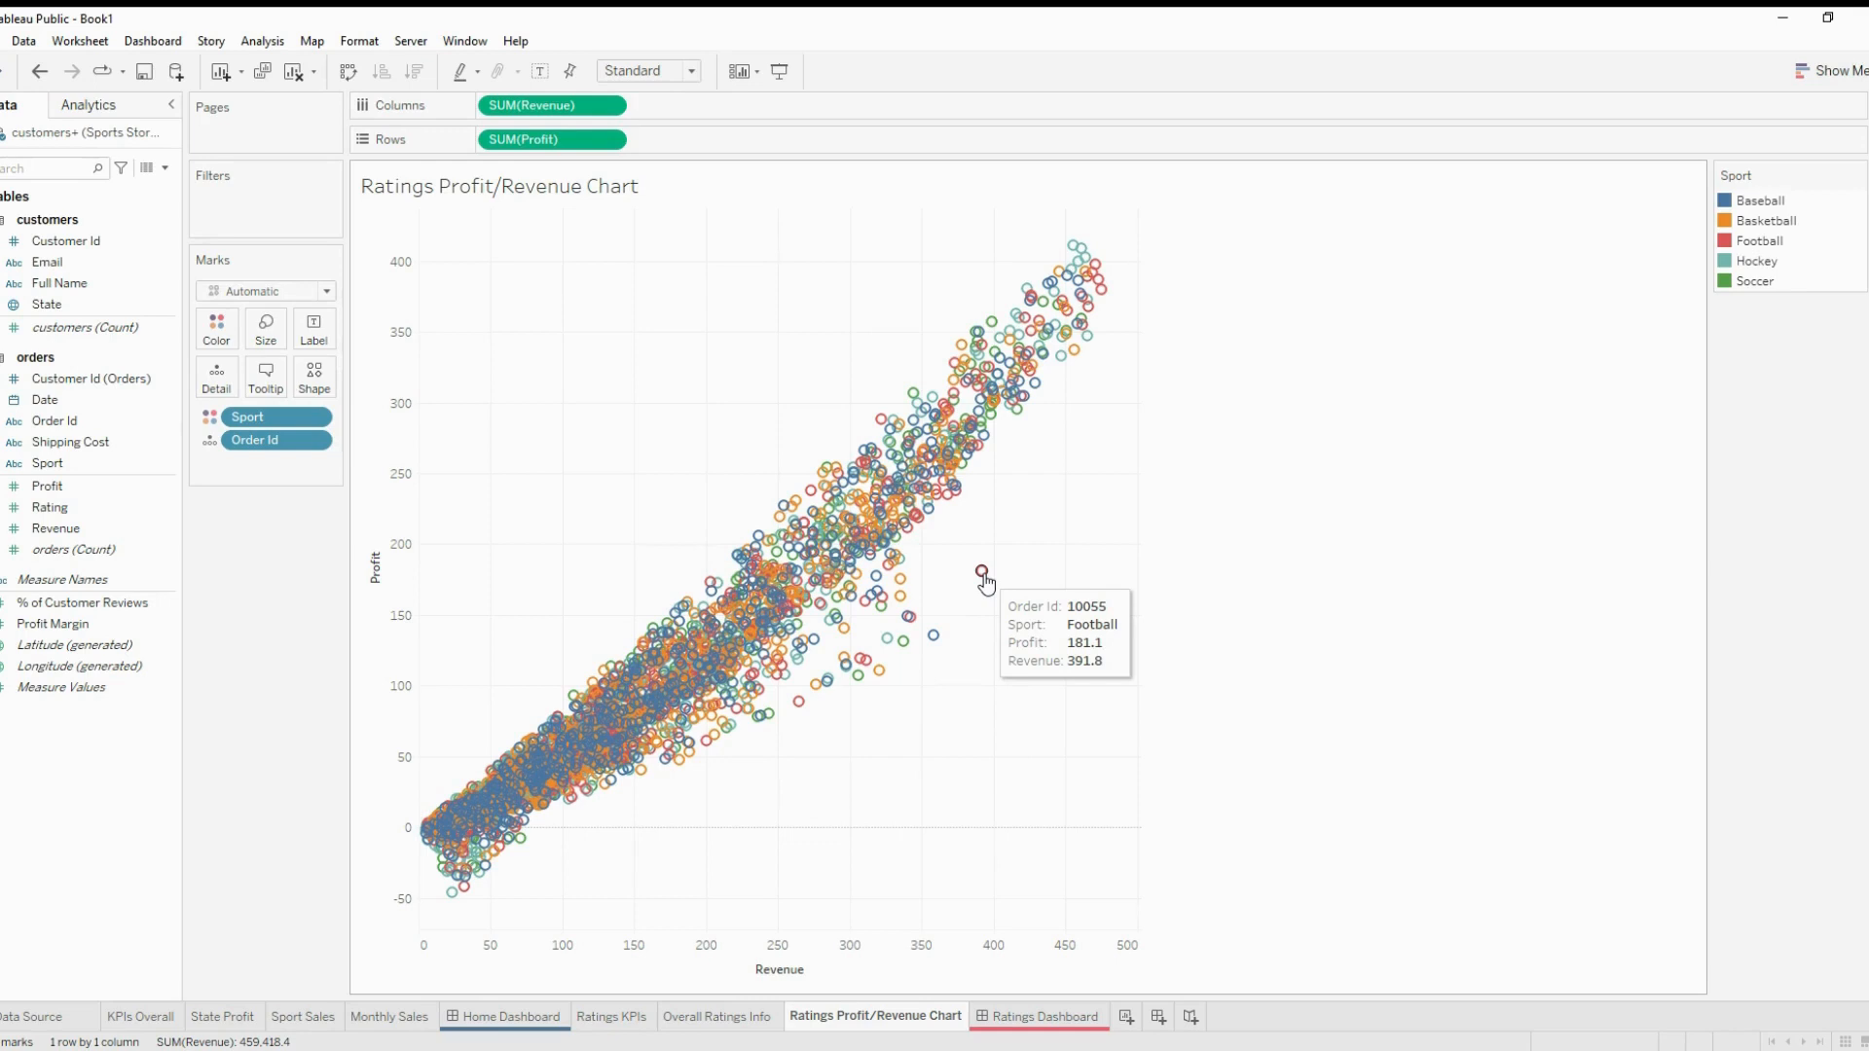
pyautogui.moveTo(919, 614)
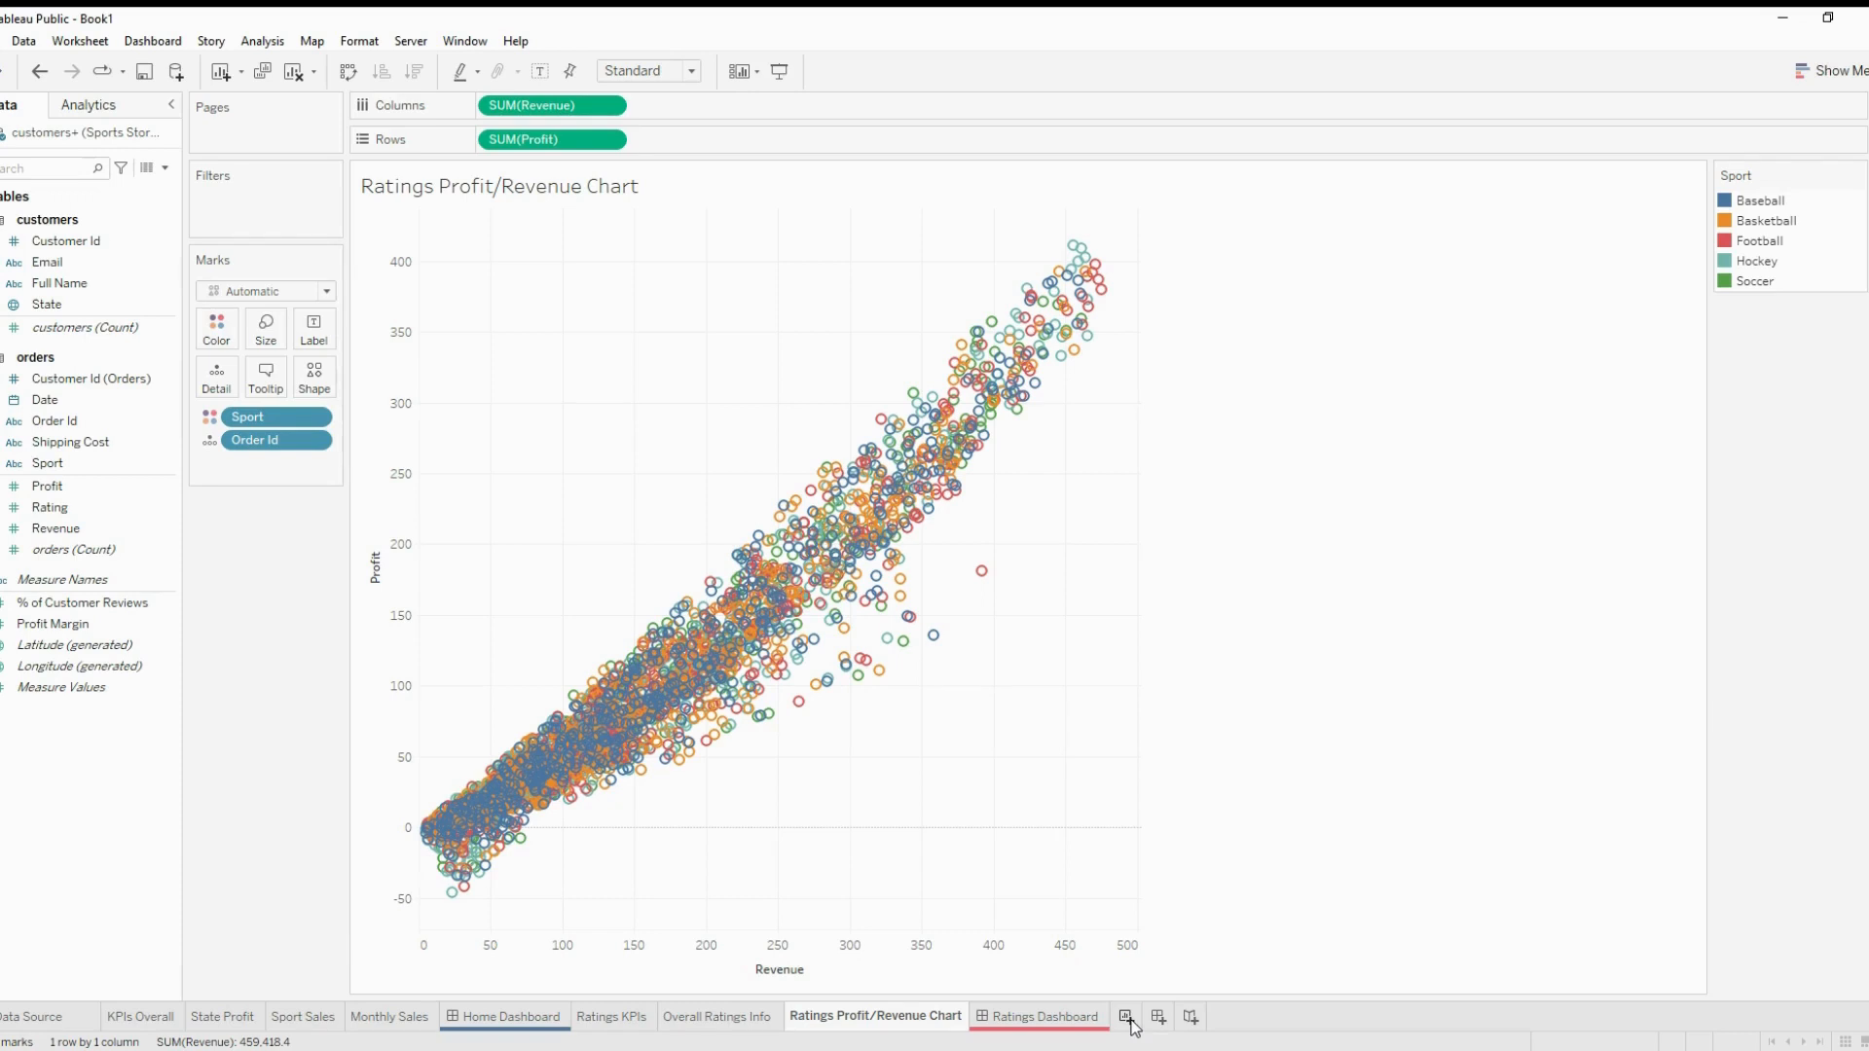
# Duplicate the Monthly Sales worksheet and place the copy between the Ratings Profit/Revenue Chart and the Ratings Dashboard
pyautogui.click(411, 1019)
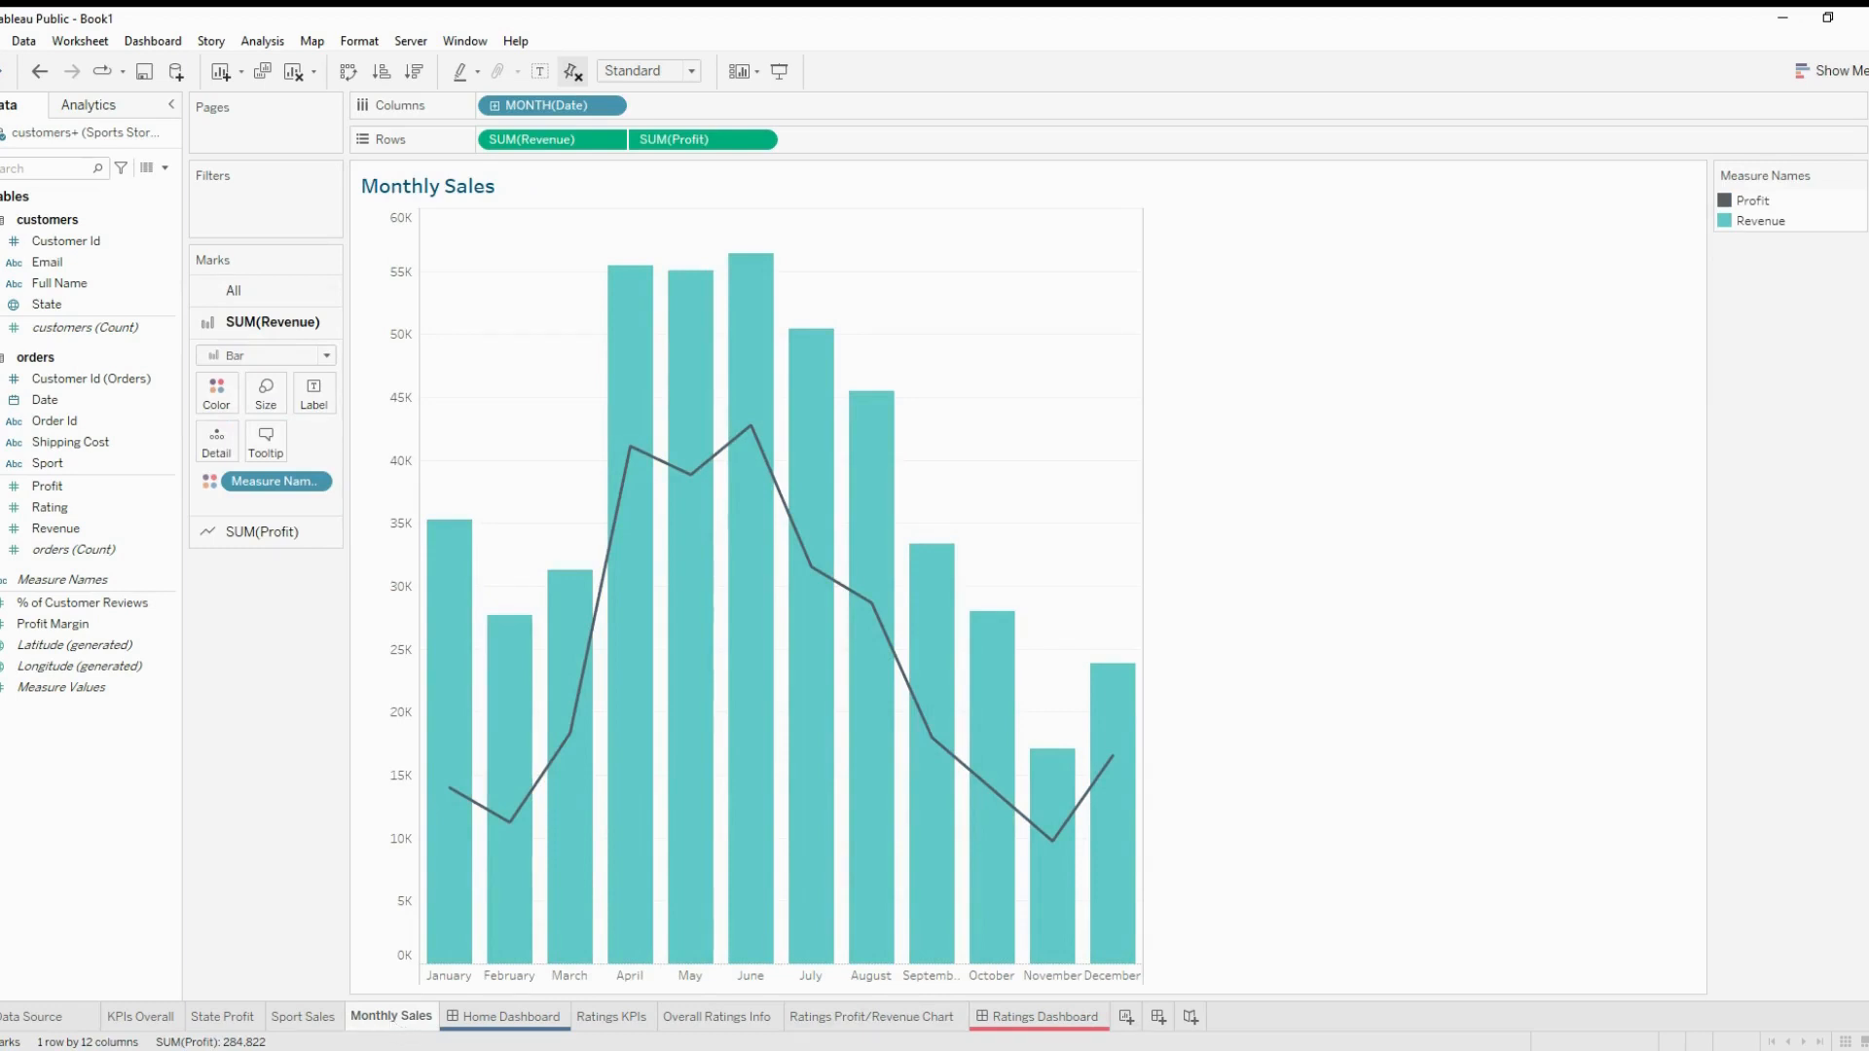
pyautogui.click(495, 823)
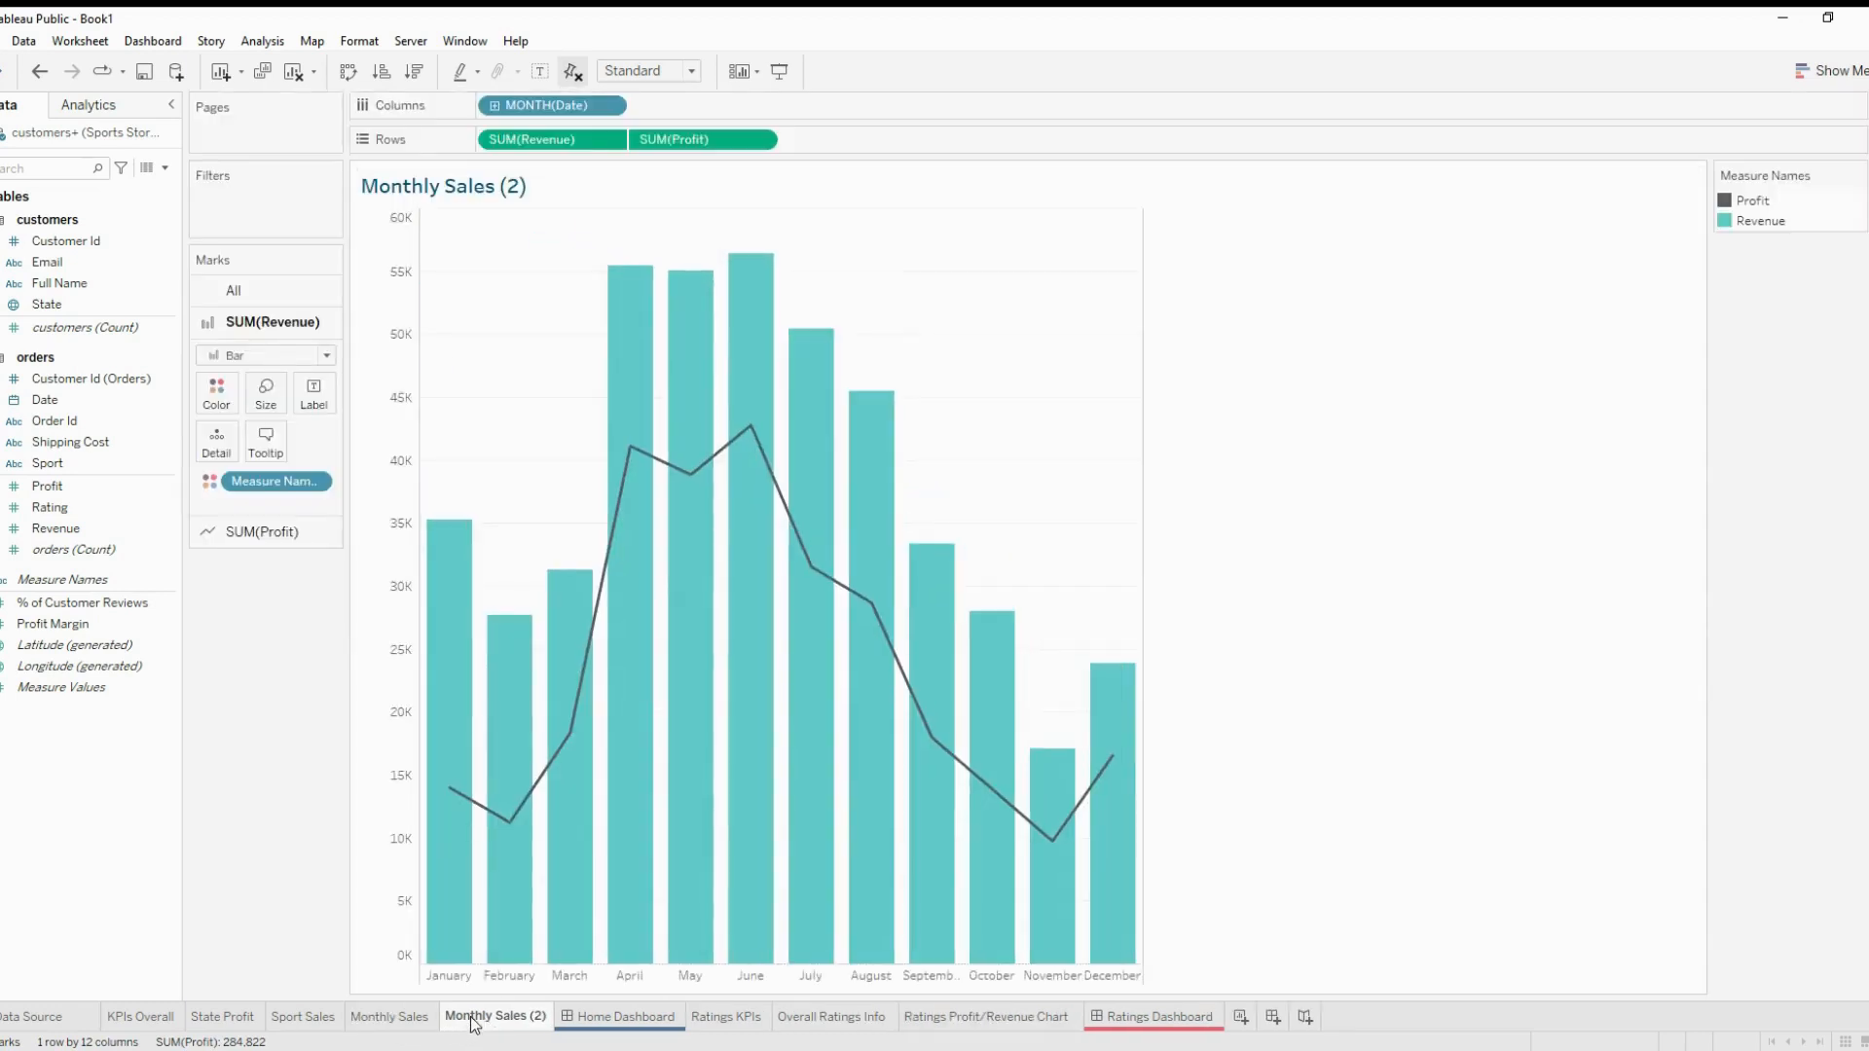
pyautogui.moveTo(473, 1019); pyautogui.dragTo(1070, 1024)
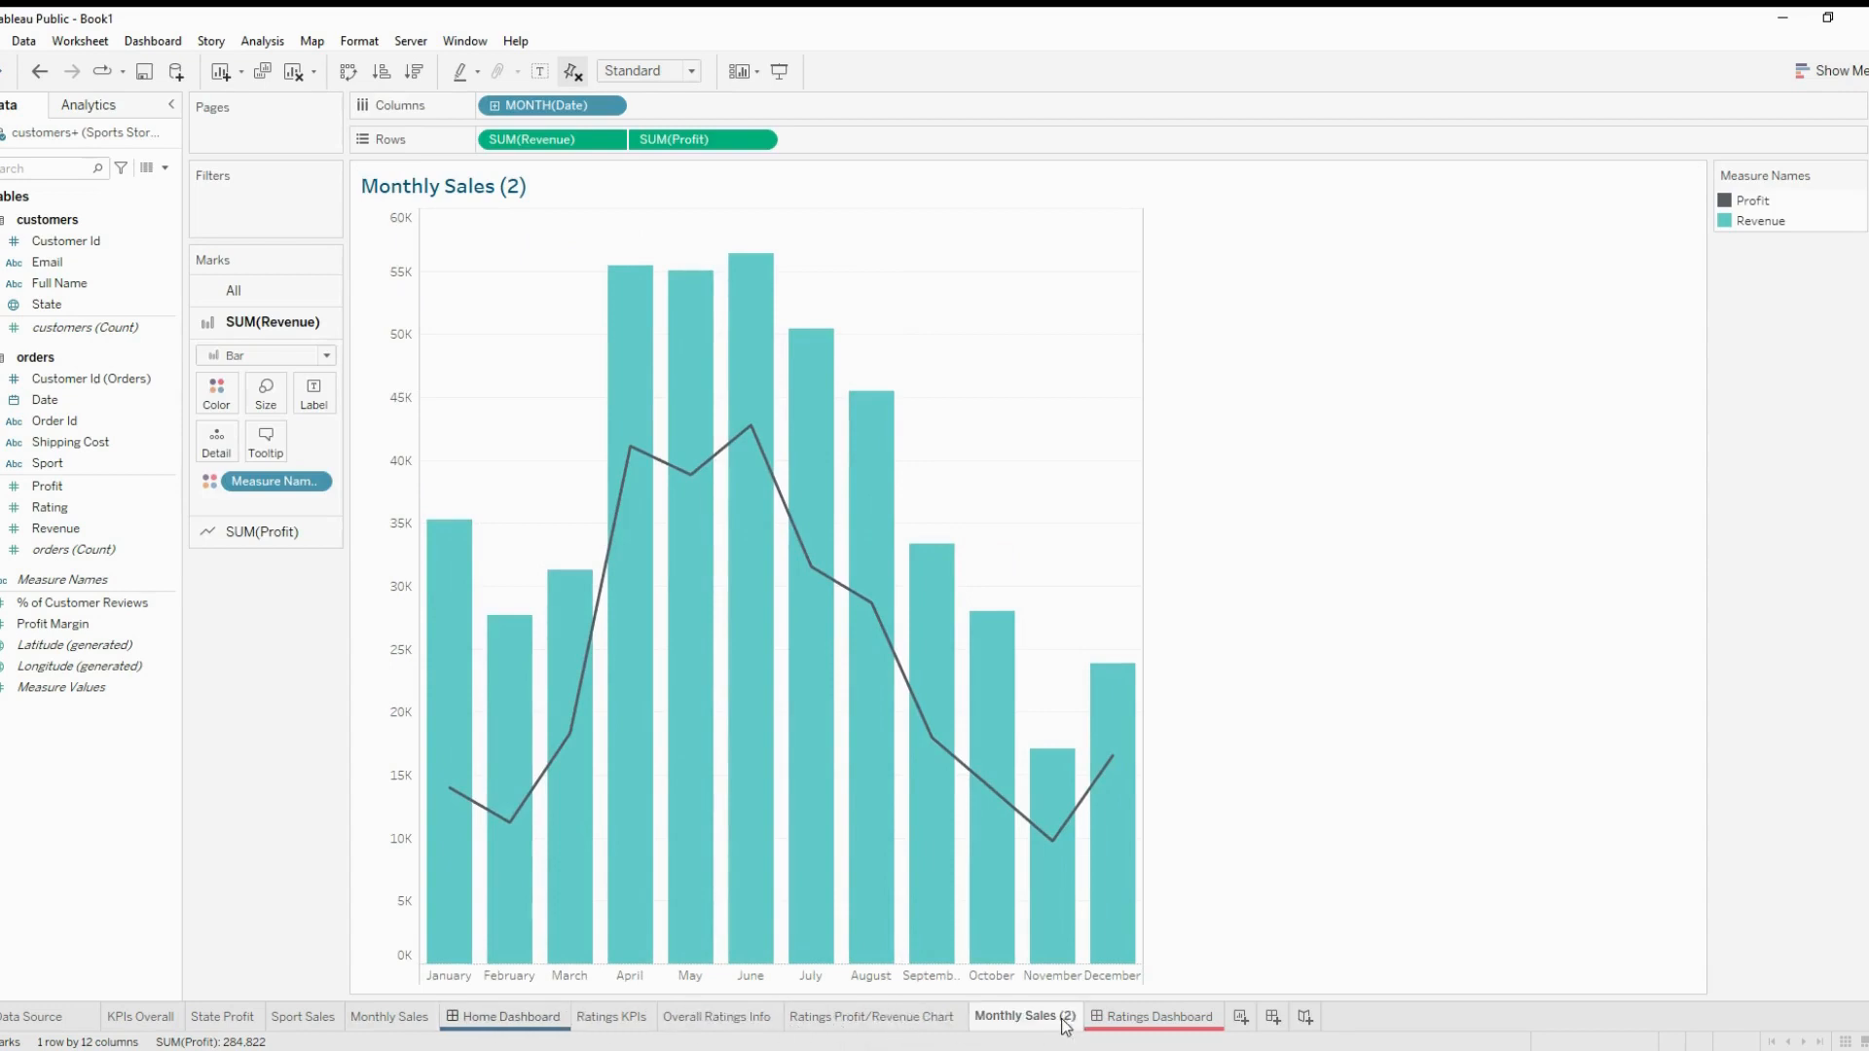
# Rename the duplicated Monthly Sales worksheet to "Ratings Monthly Sales"
pyautogui.doubleClick(1069, 1022)
pyautogui.write('Ratings Monthly Sales')
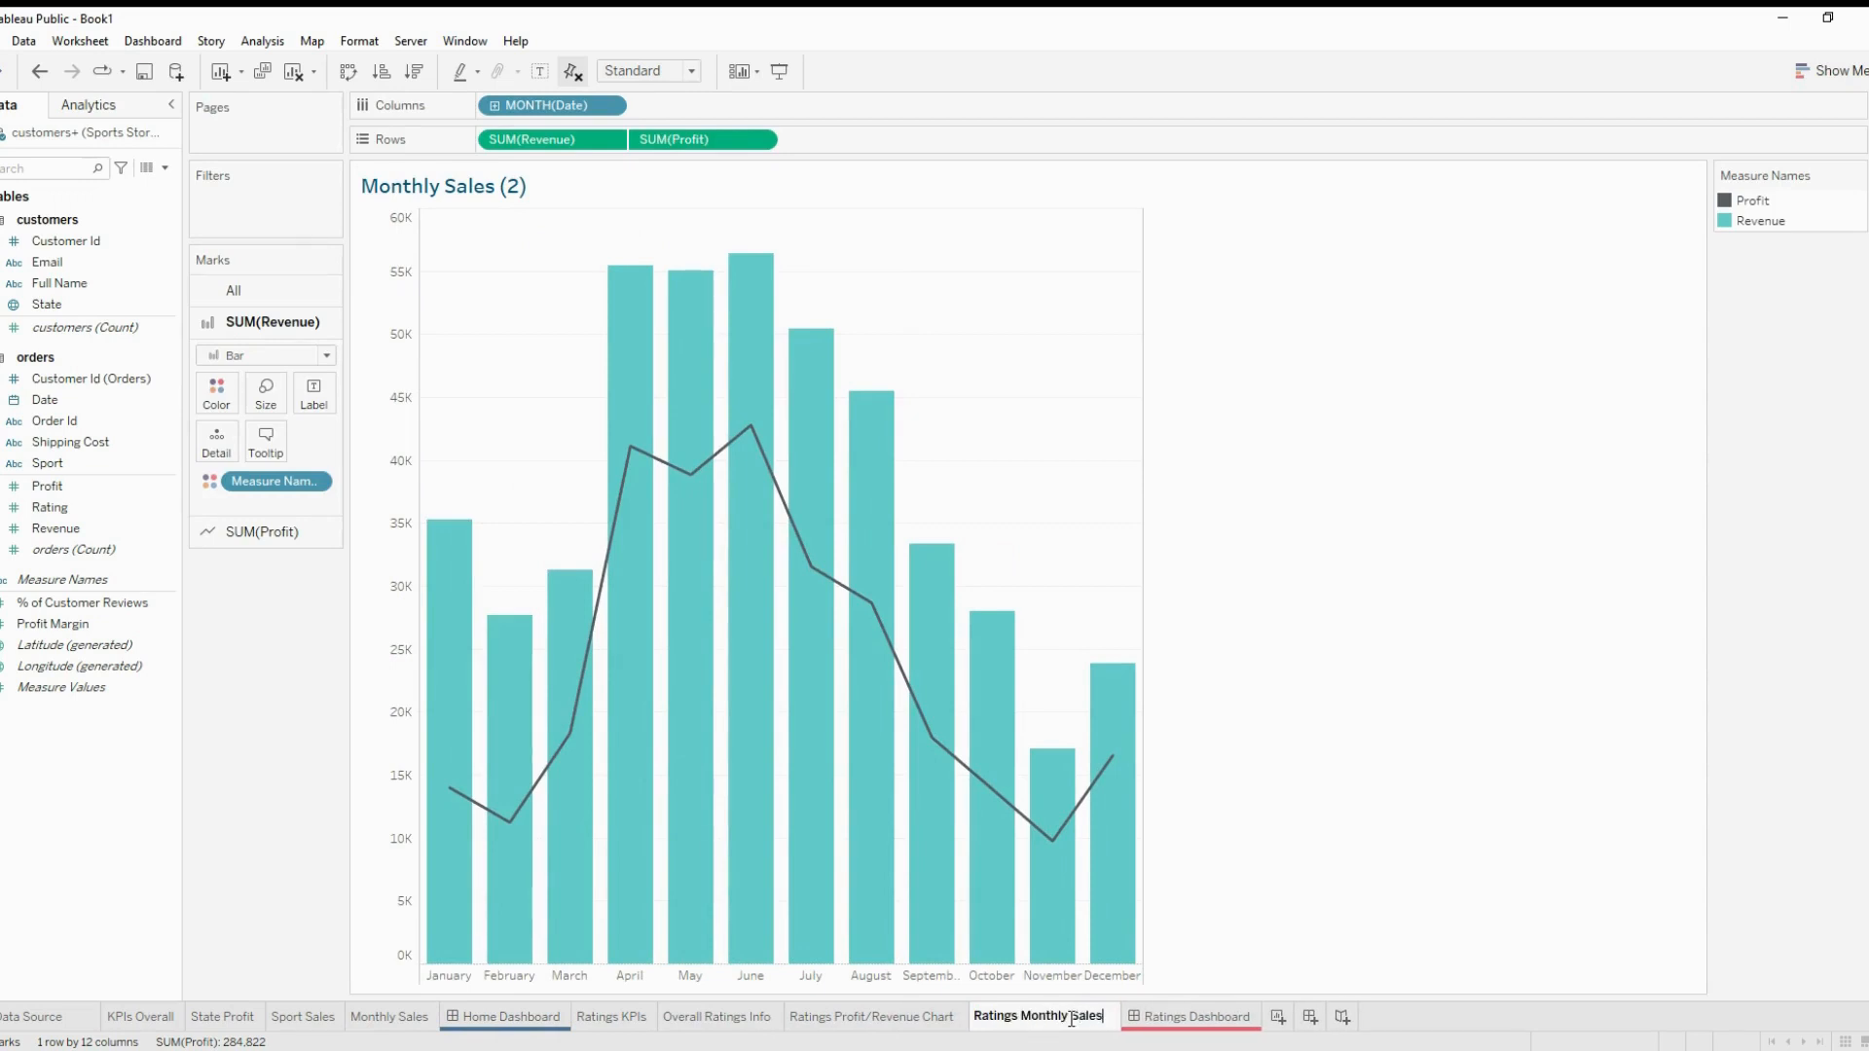
pyautogui.press('Return')
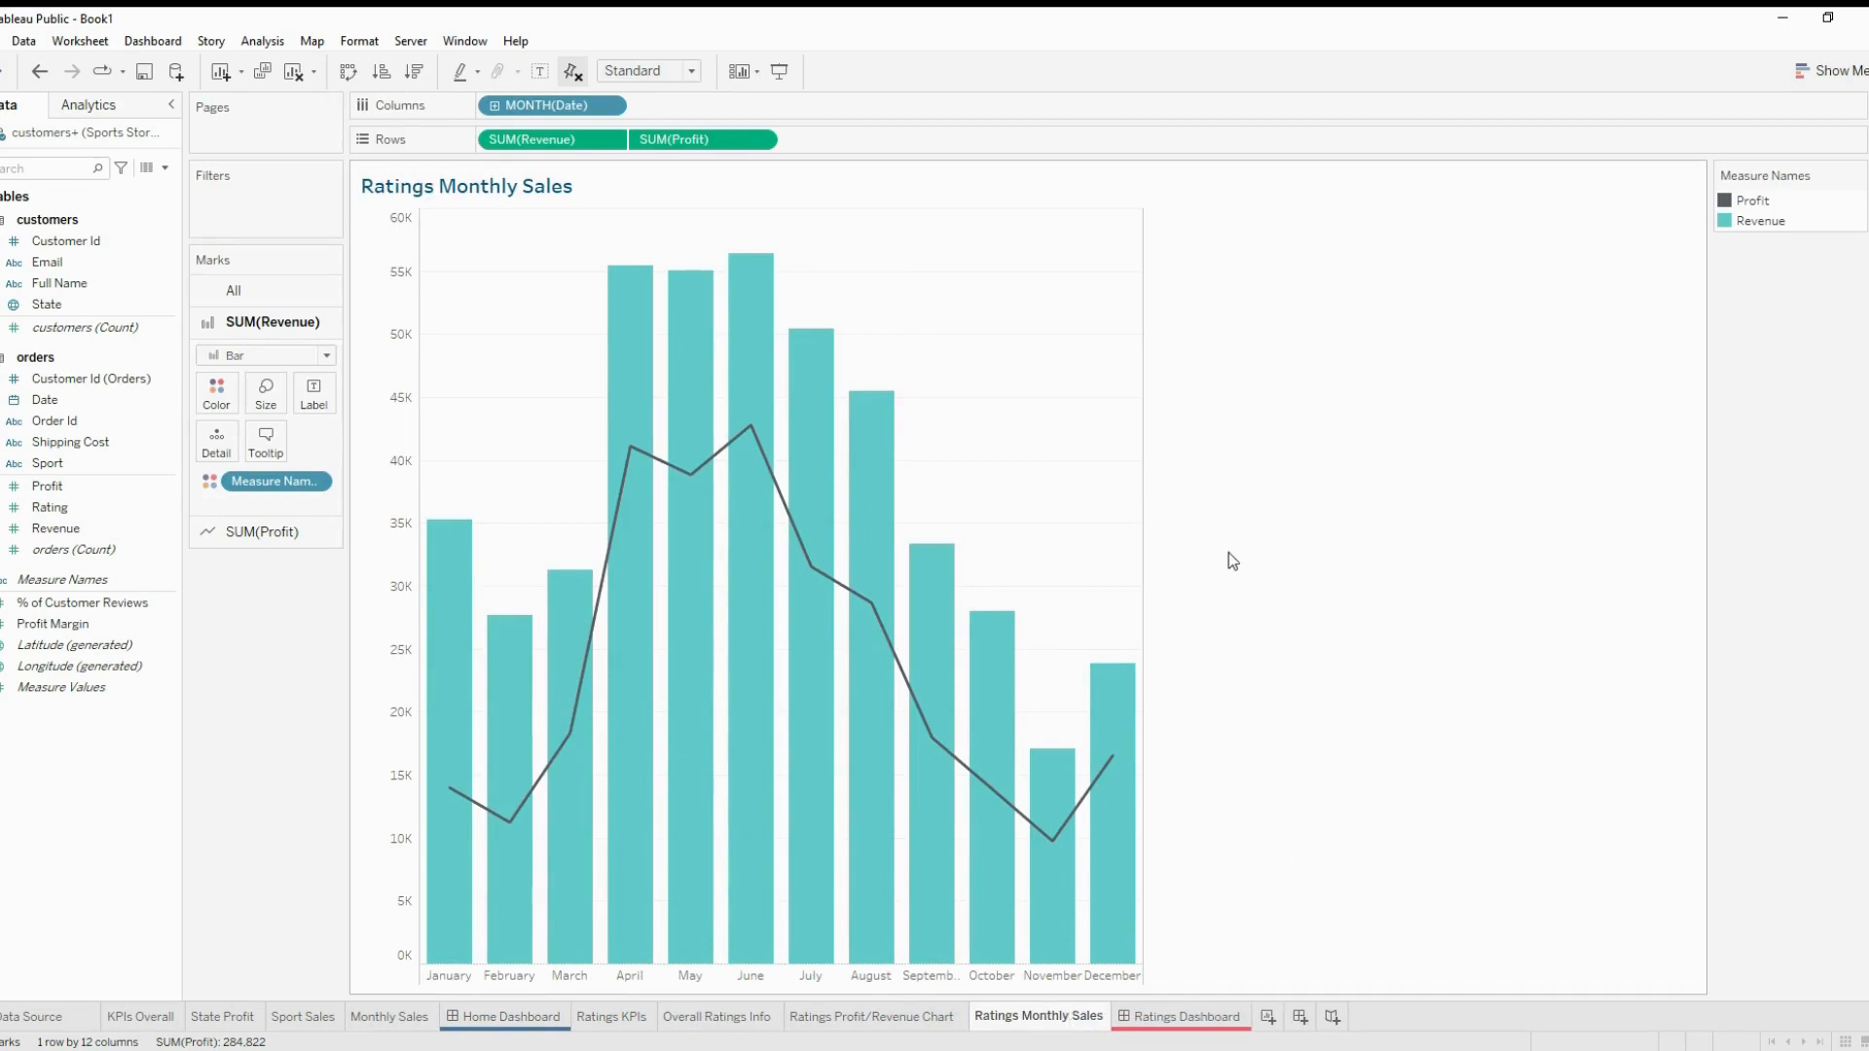
# Review the Ratings Profit/Revenue Chart, Overall Ratings Info, Ratings KPIs and Ratings Monthly Sales worksheets
pyautogui.click(865, 1017)
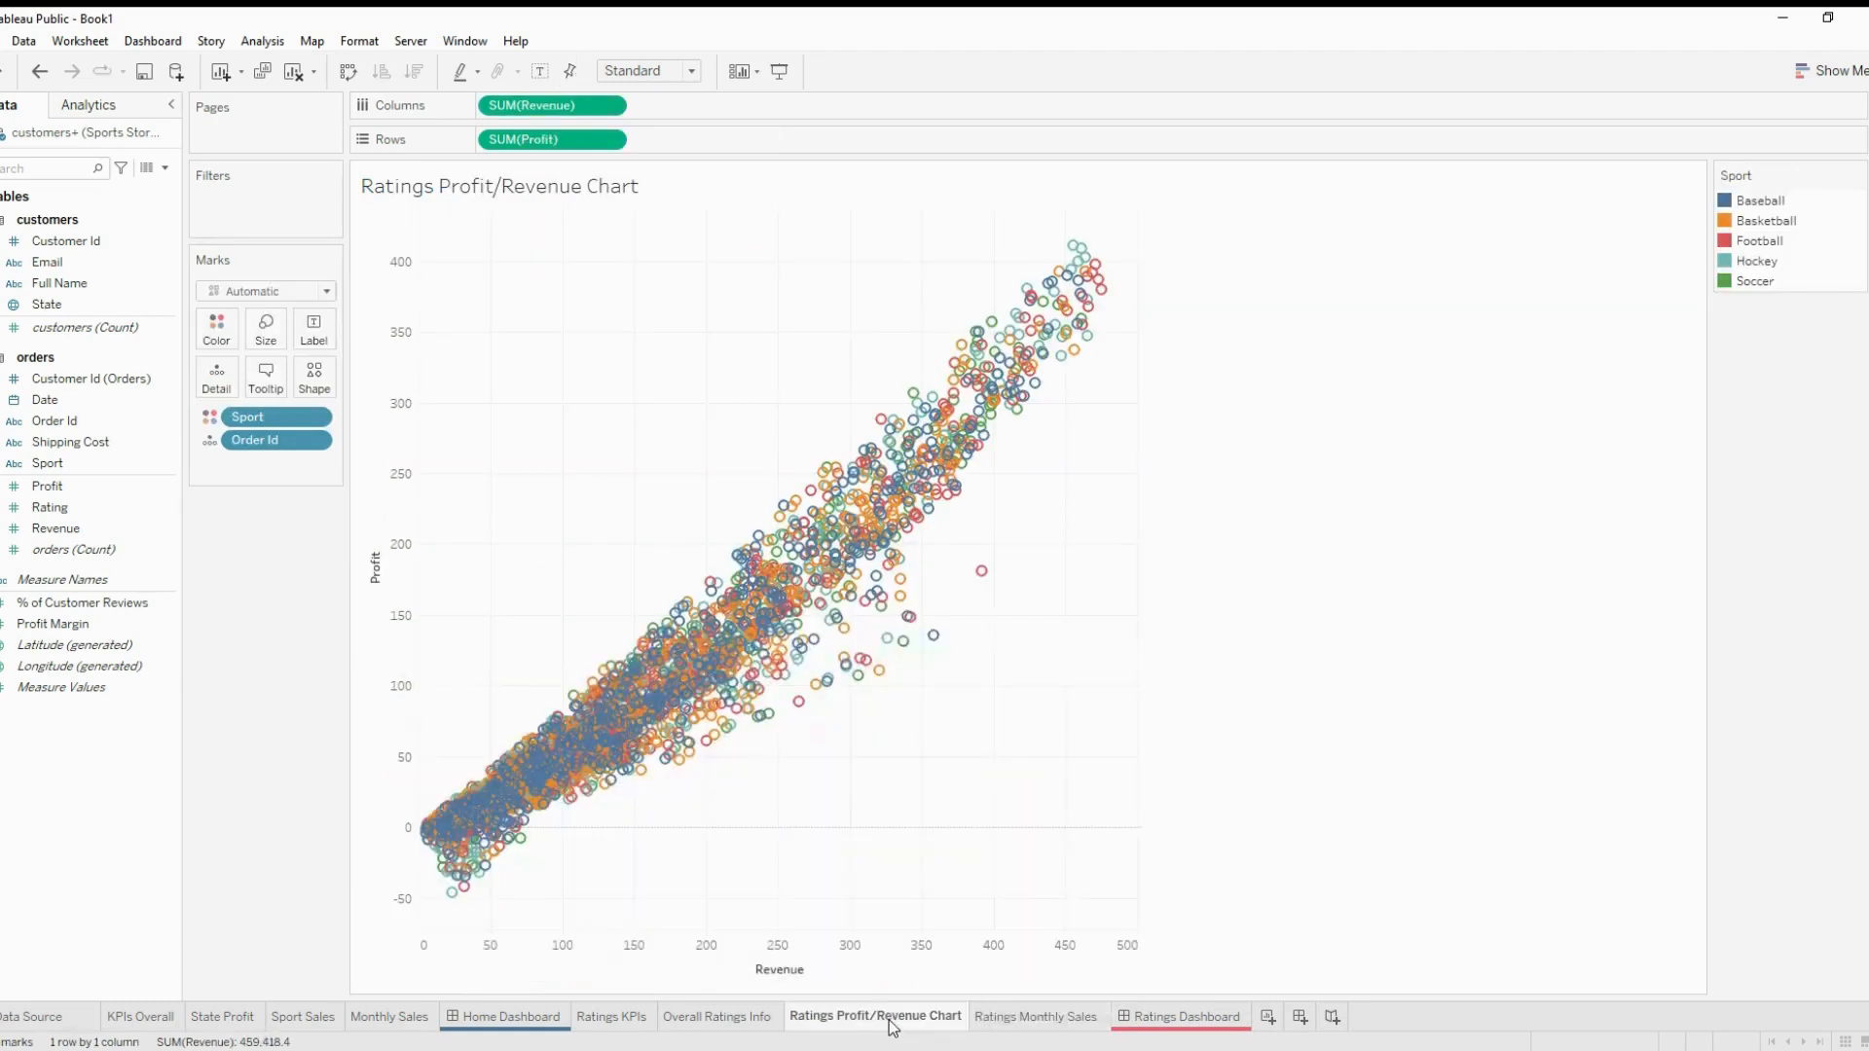
pyautogui.click(748, 1020)
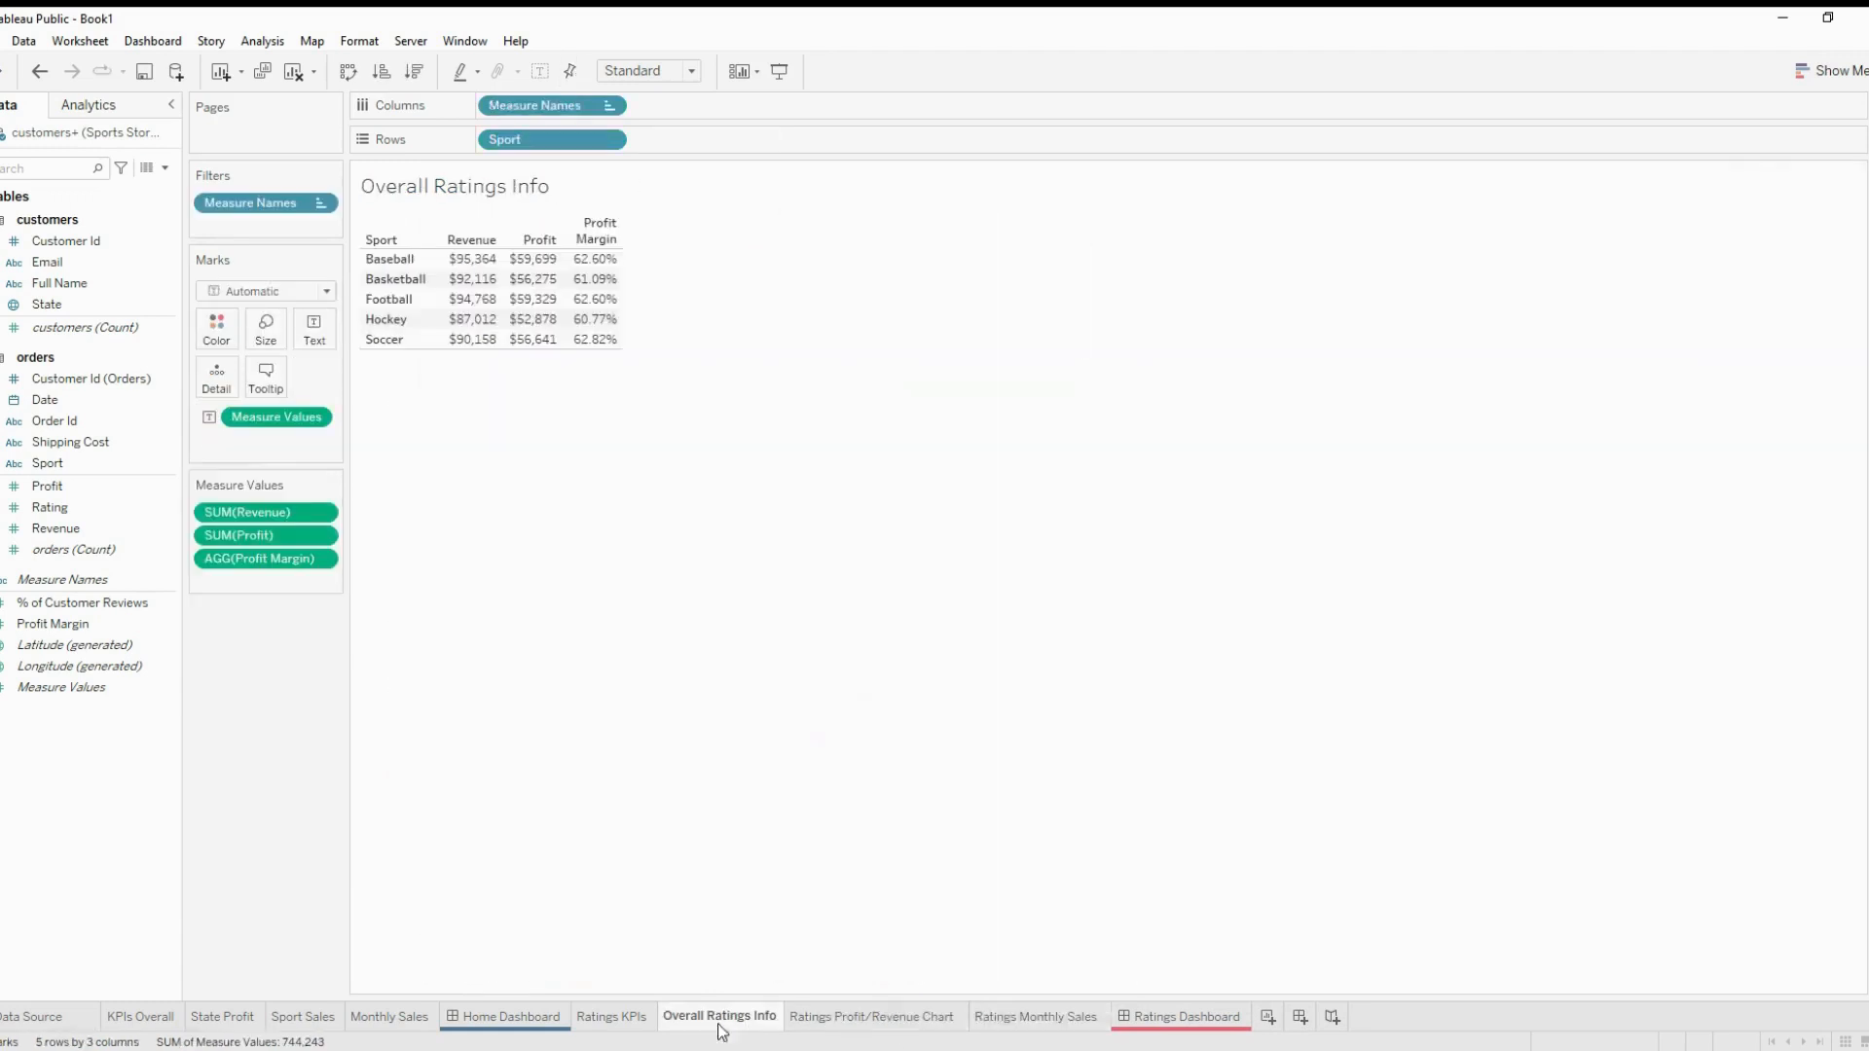
pyautogui.click(631, 1022)
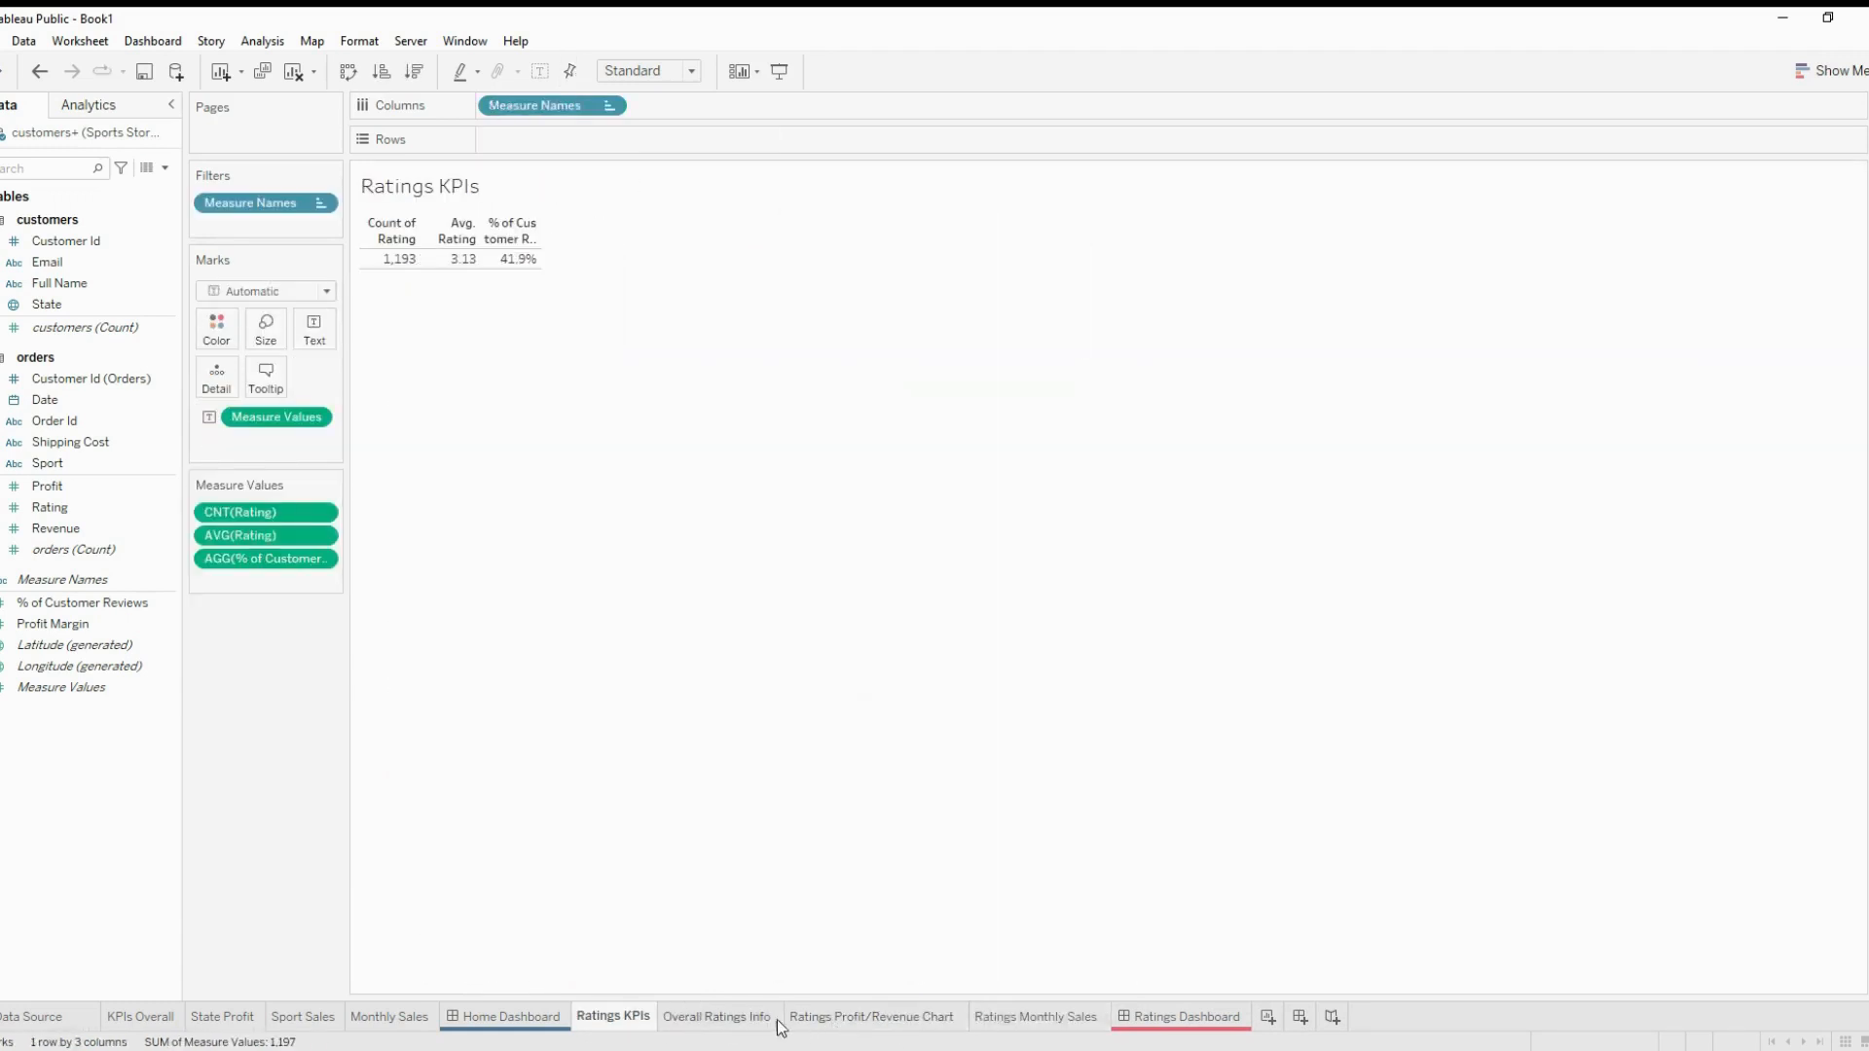
pyautogui.click(744, 1022)
pyautogui.click(623, 1022)
pyautogui.click(716, 1027)
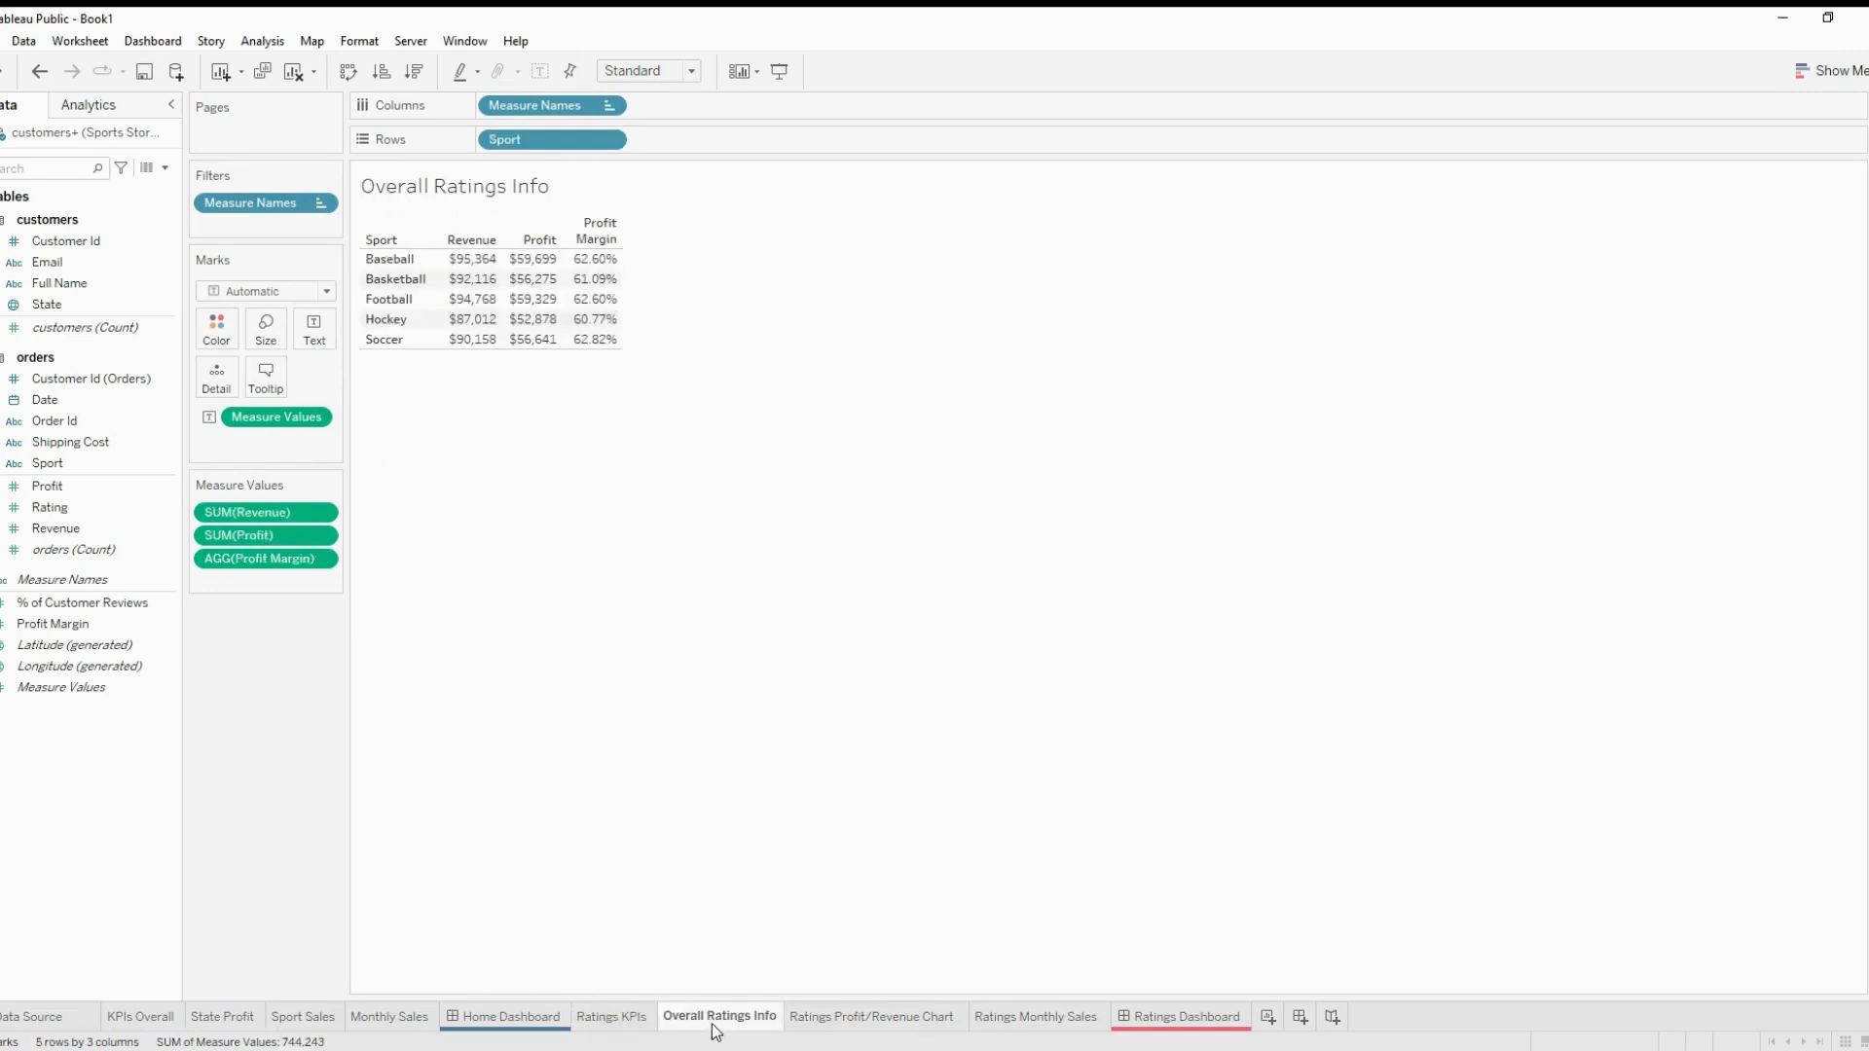
pyautogui.click(850, 1024)
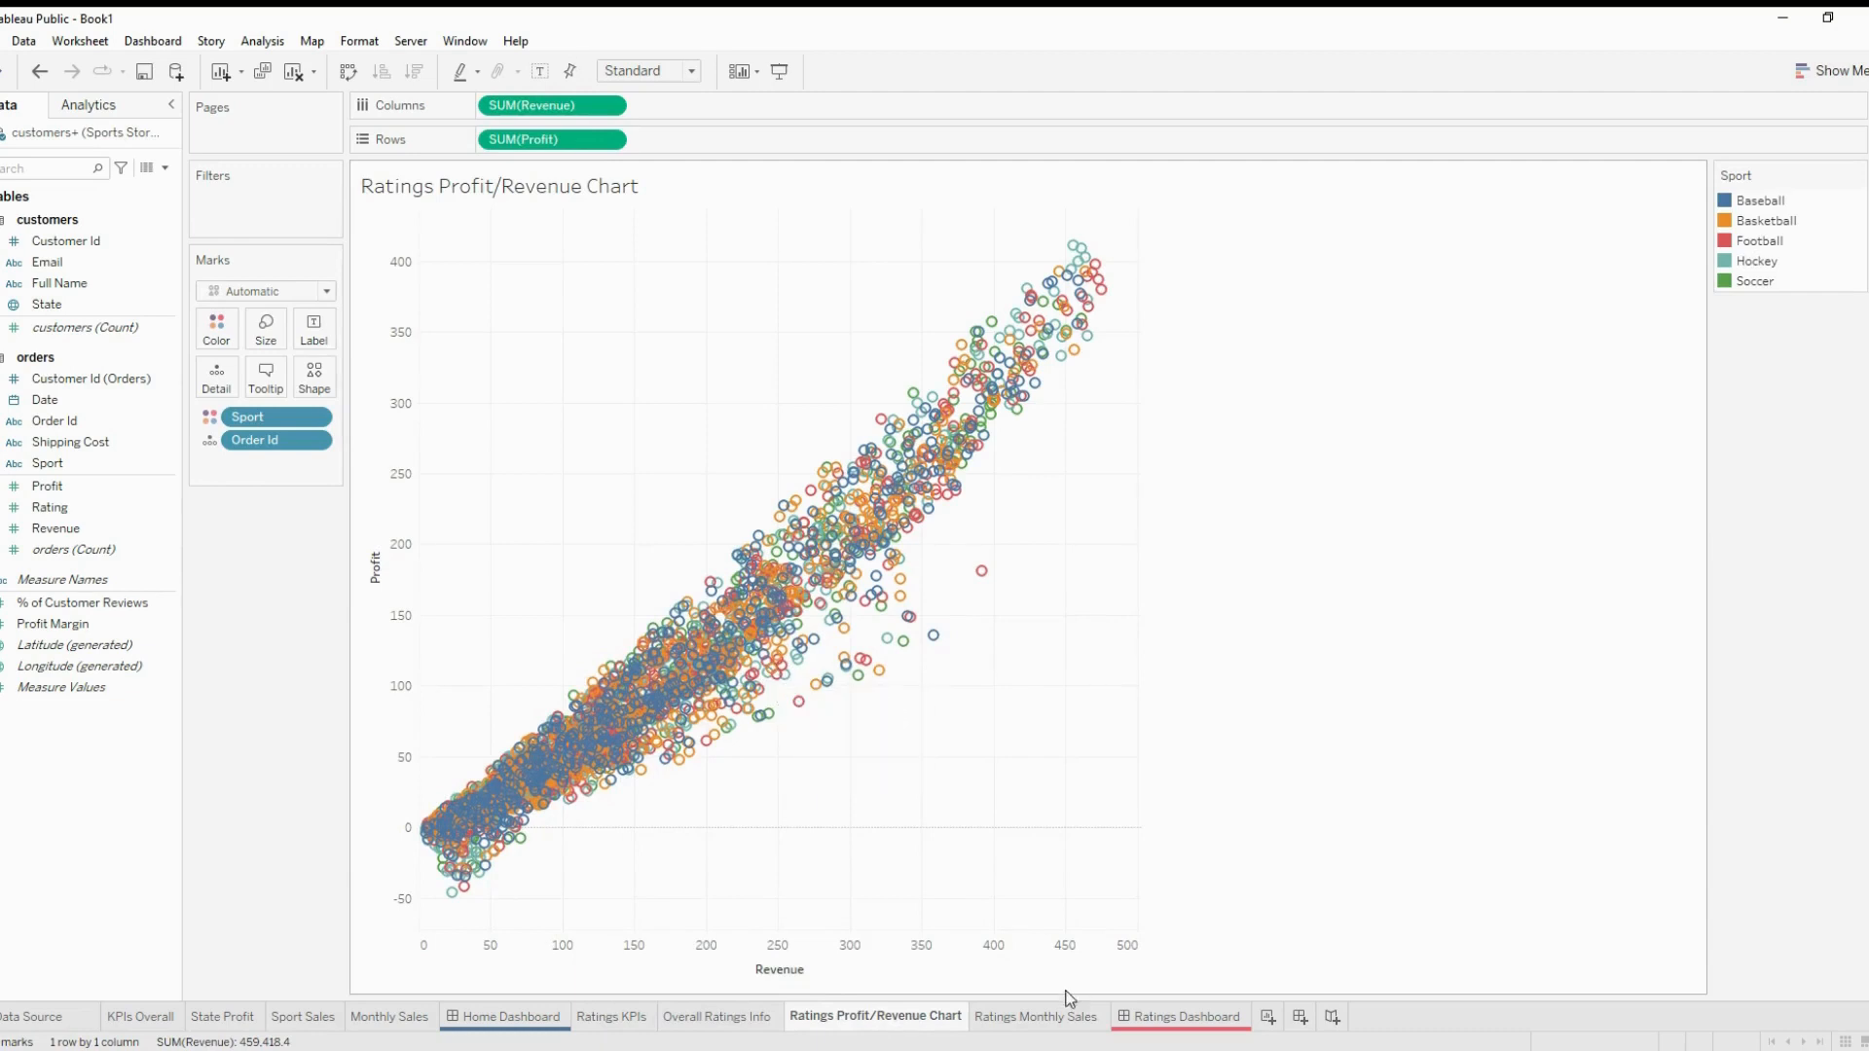
pyautogui.click(1035, 1018)
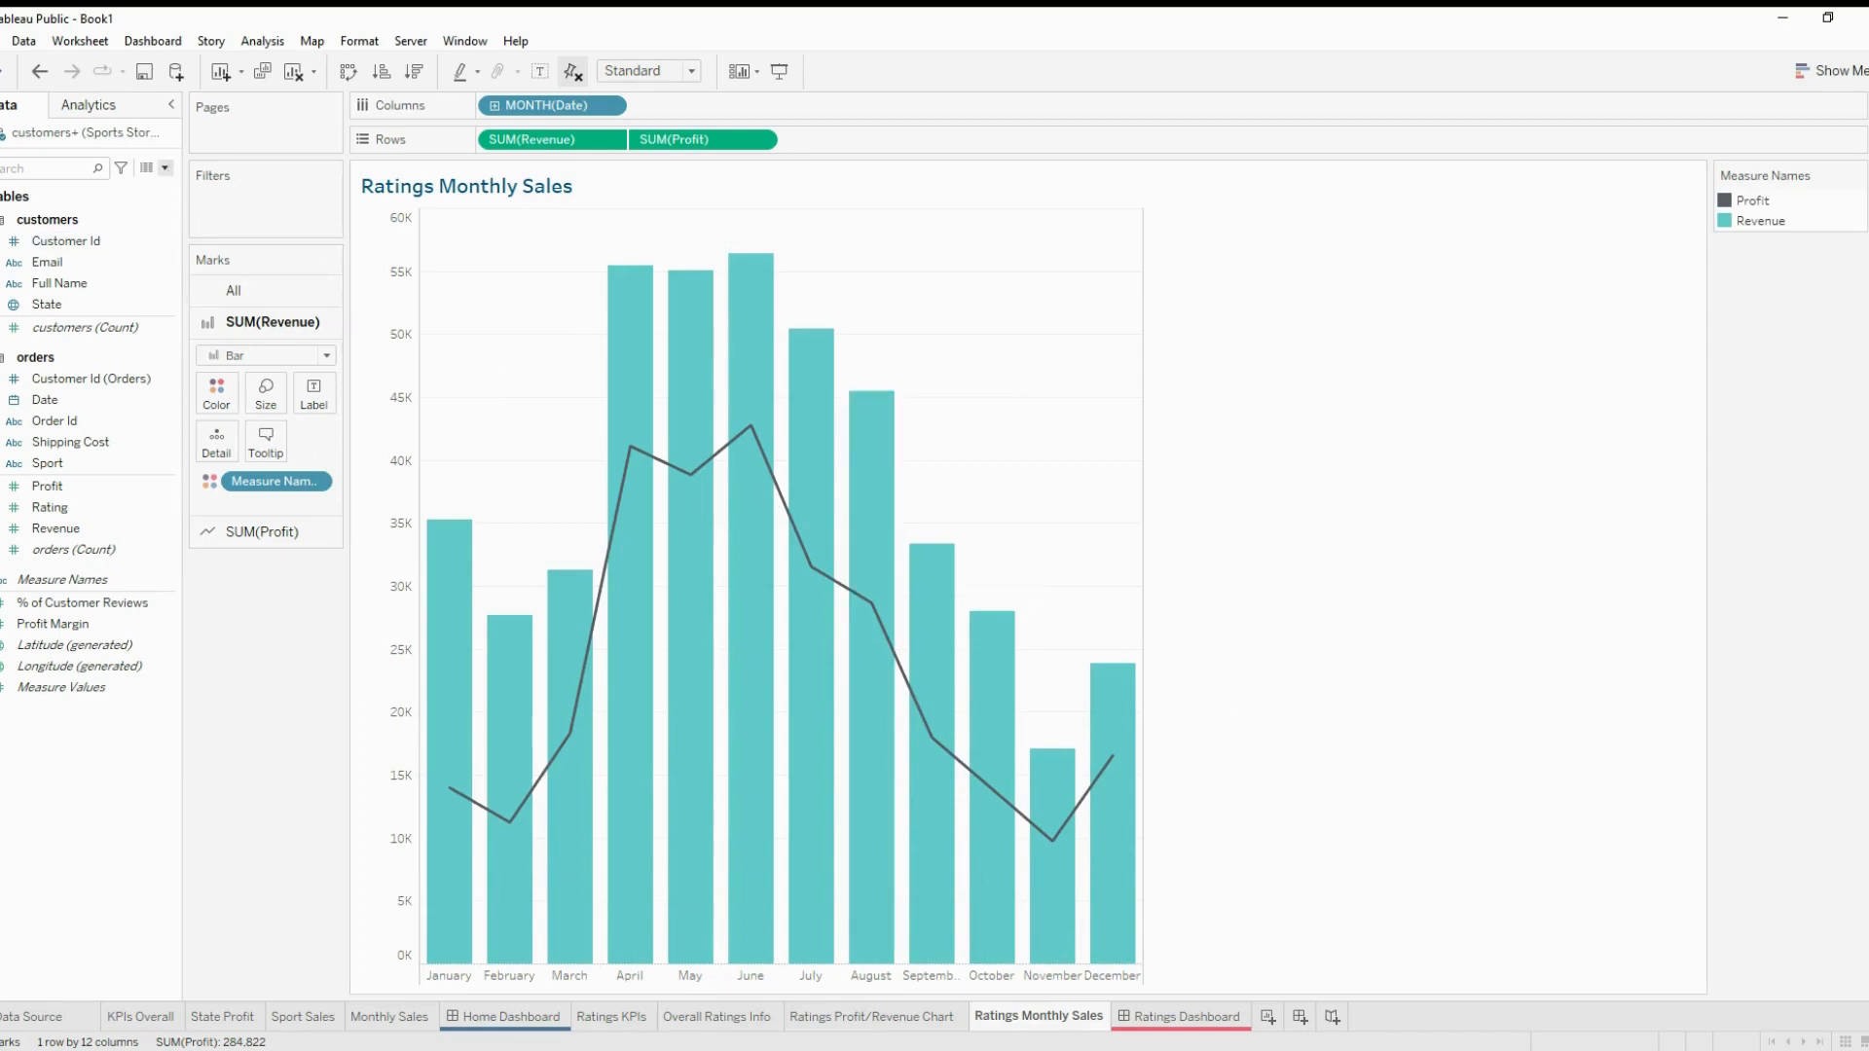
# Create an integer parameter named "Ratings" with a fixed list of allowable values taken from the Rating field
pyautogui.click(145, 225)
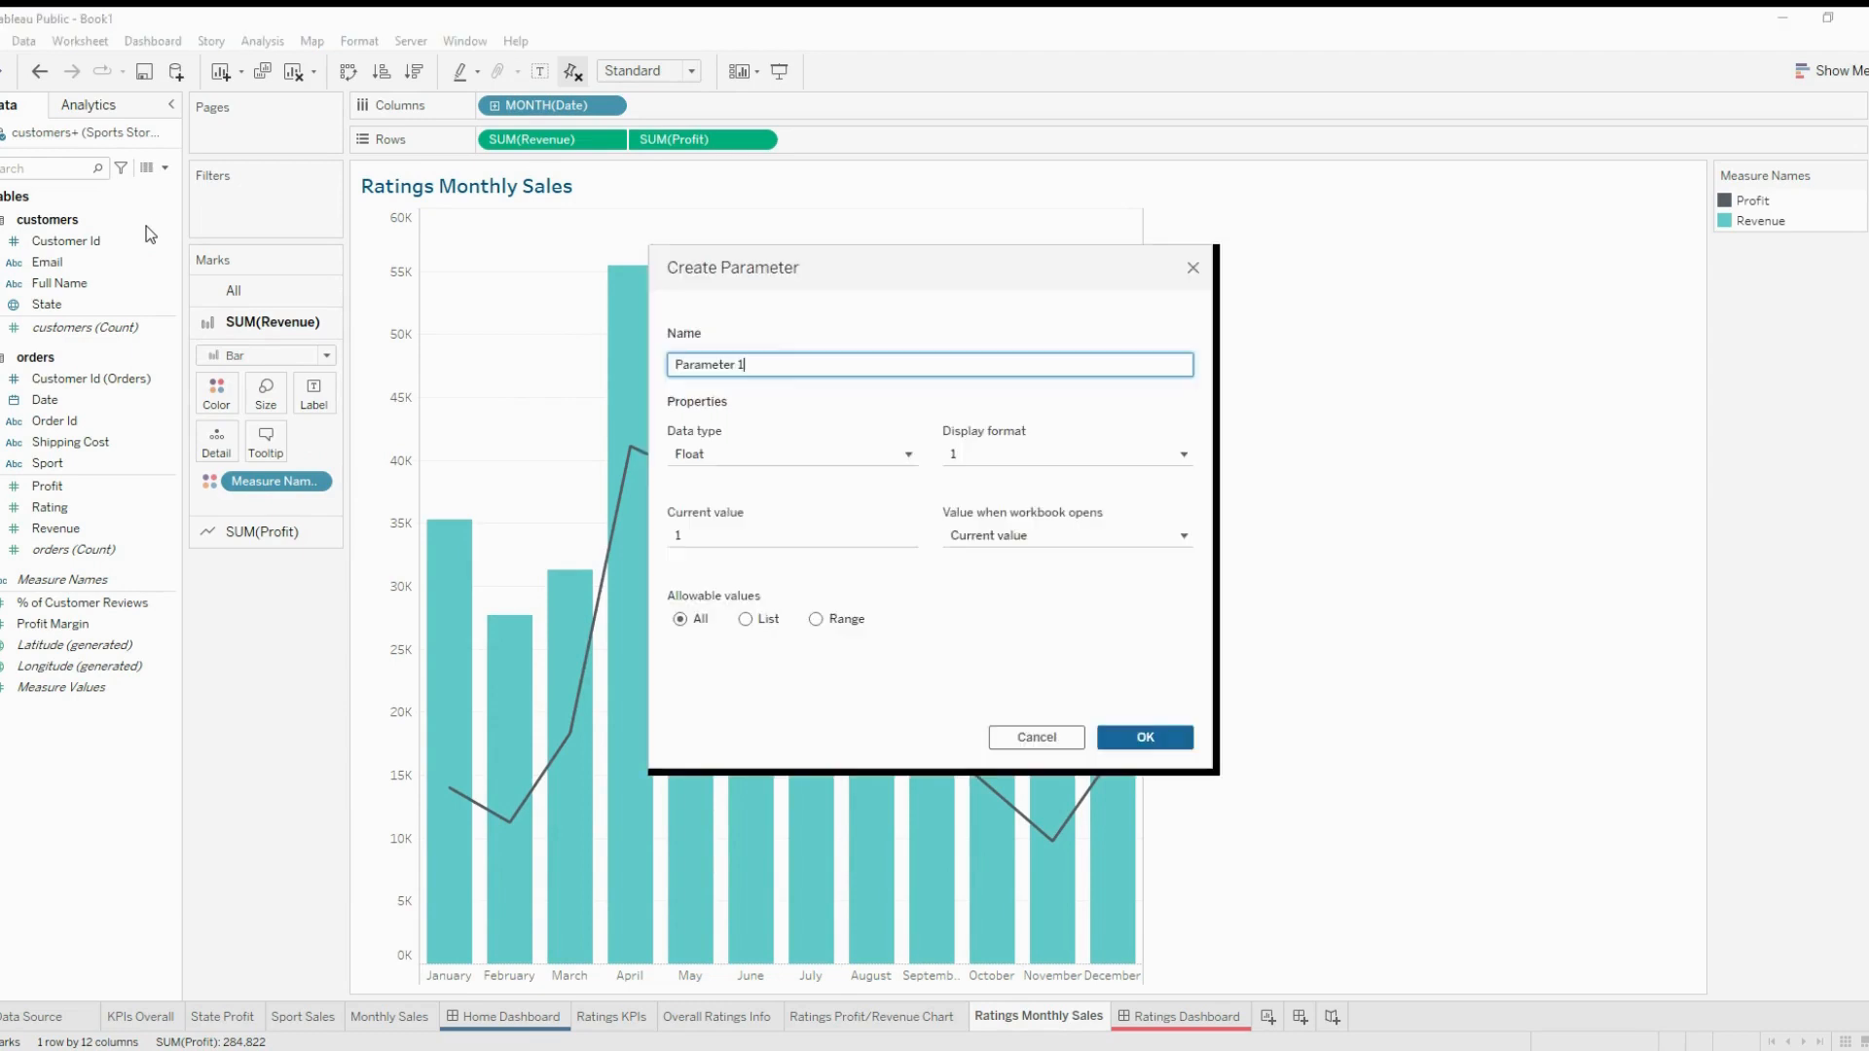
pyautogui.moveTo(775, 363); pyautogui.dragTo(546, 363)
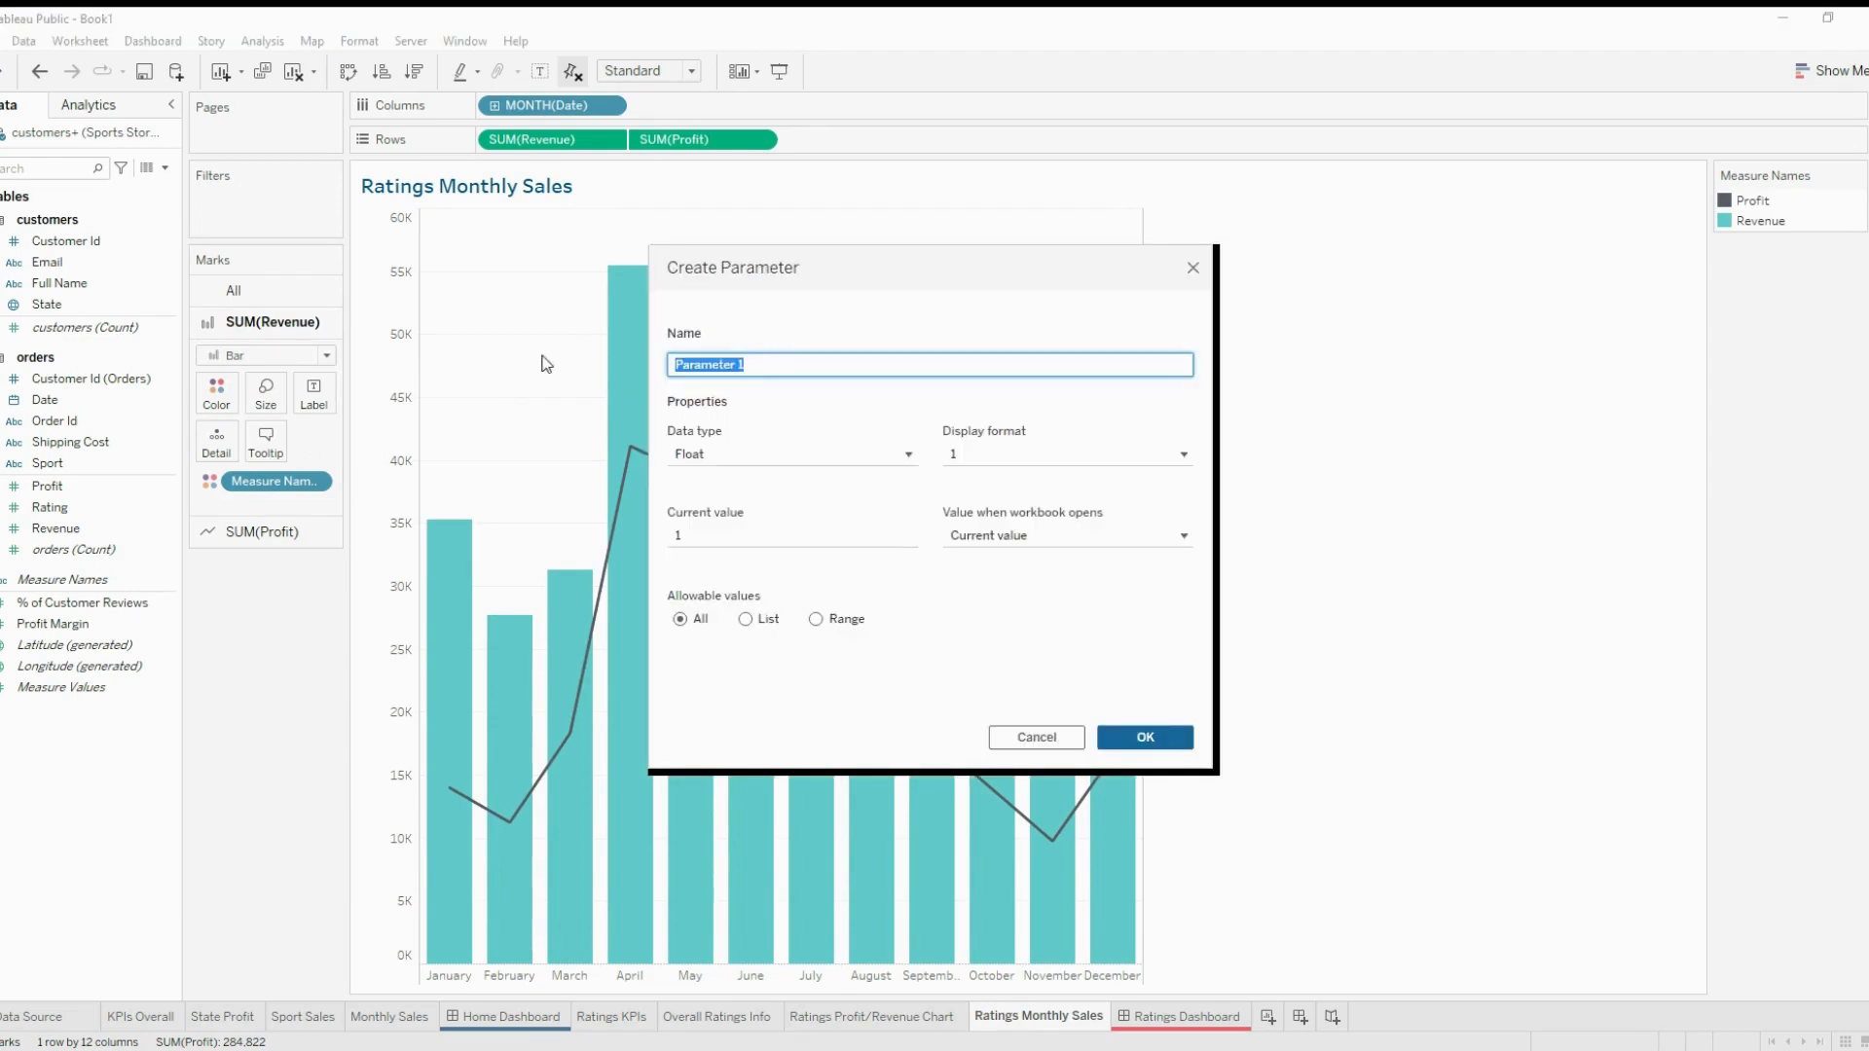
pyautogui.write('Ratings')
pyautogui.click(822, 452)
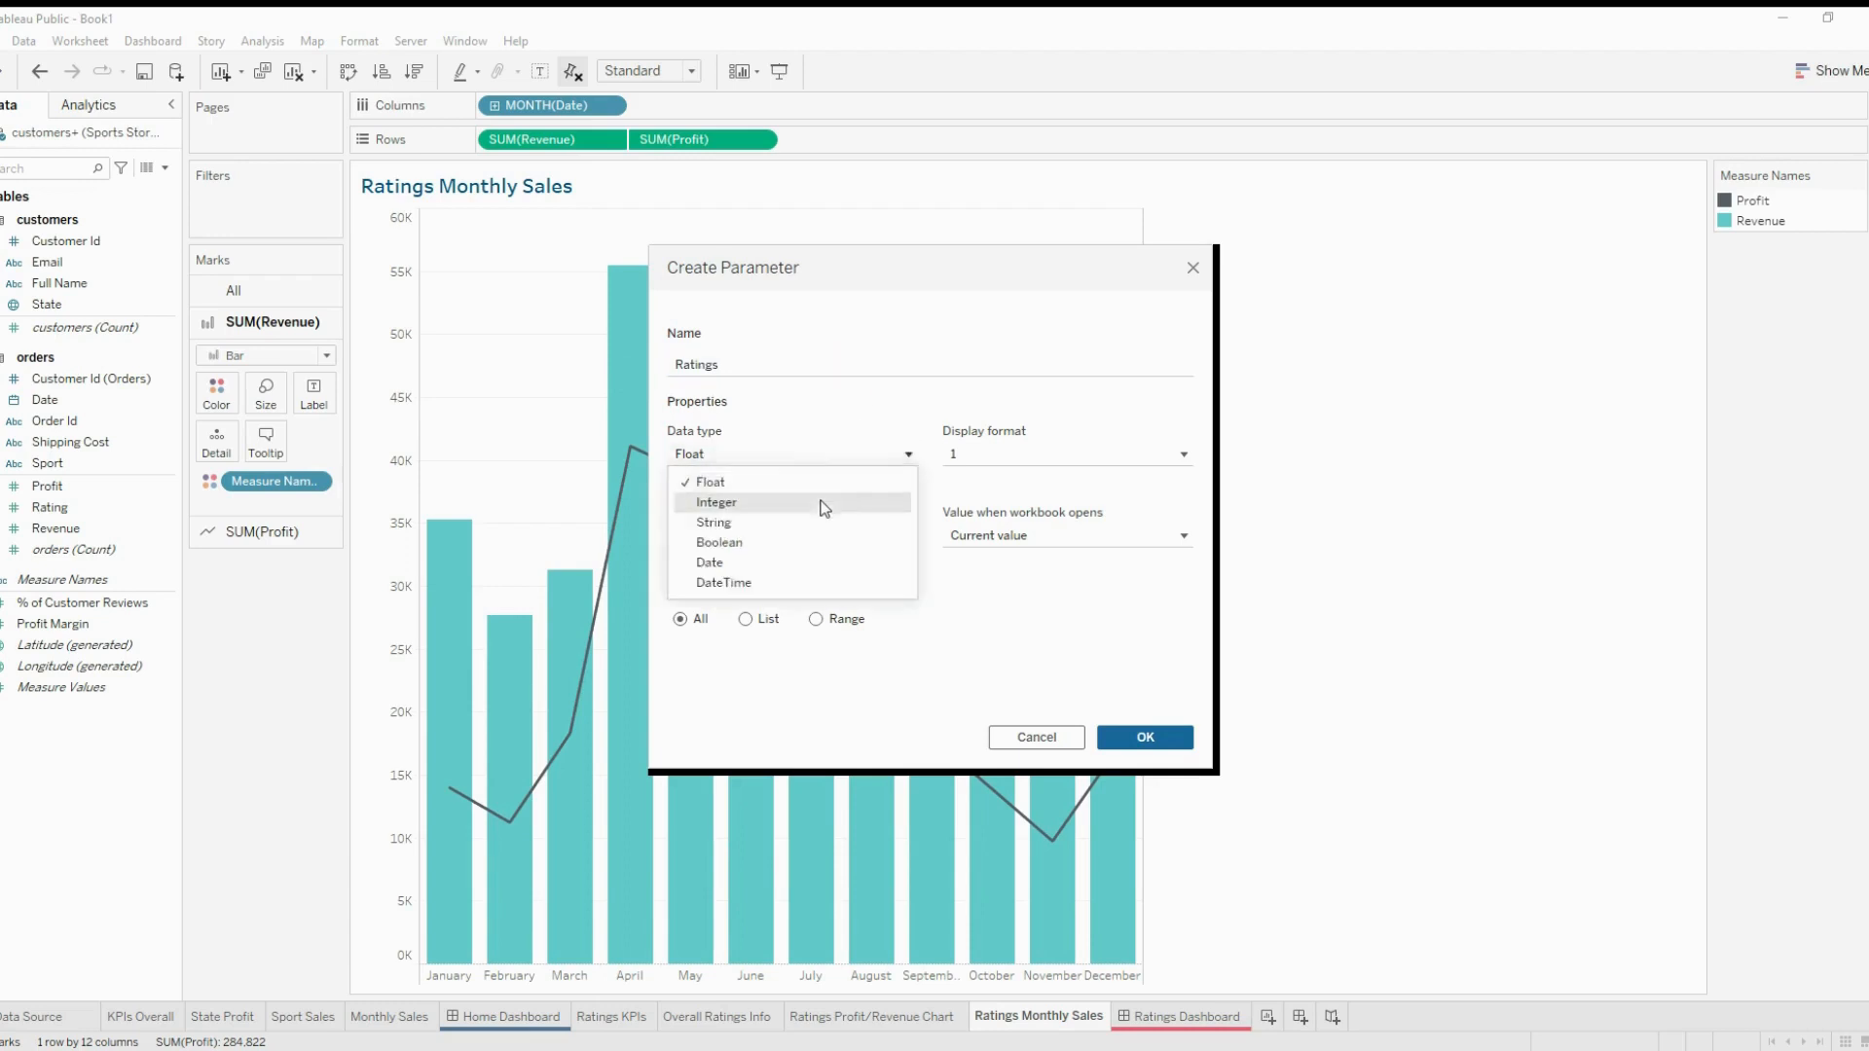
pyautogui.click(820, 502)
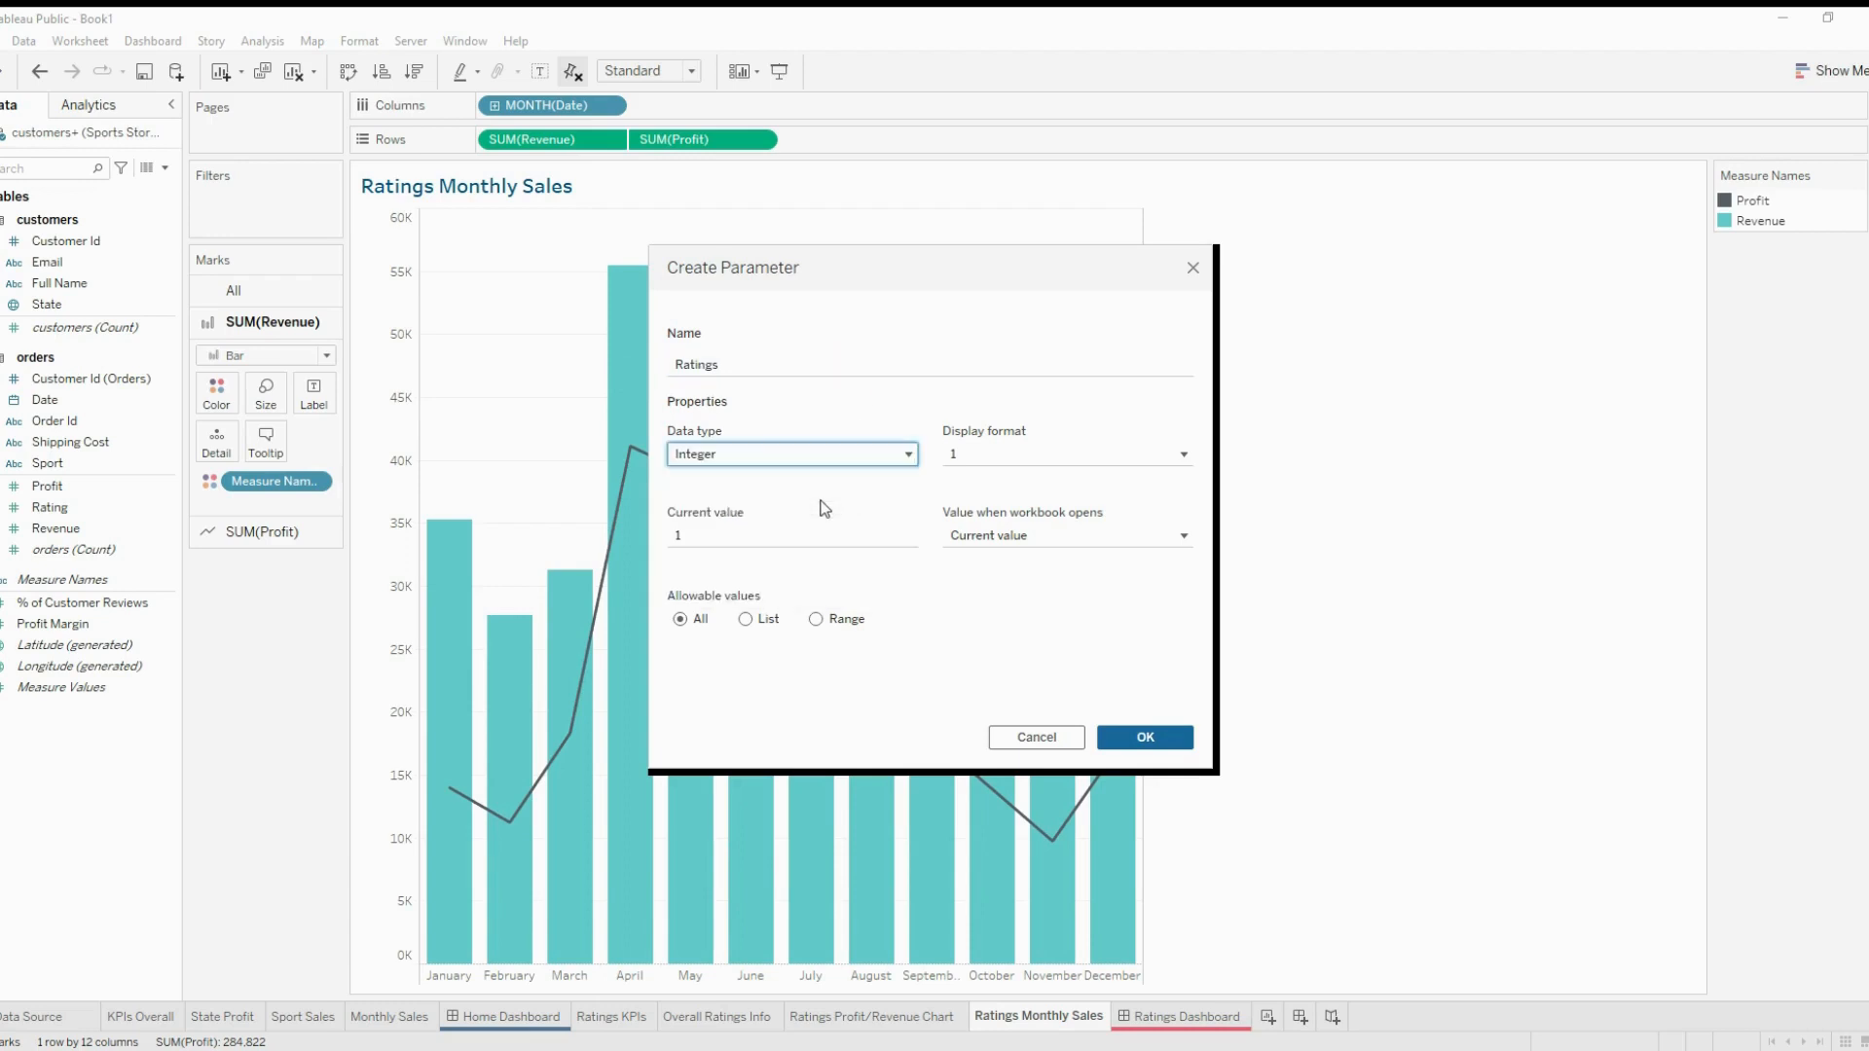
pyautogui.click(744, 620)
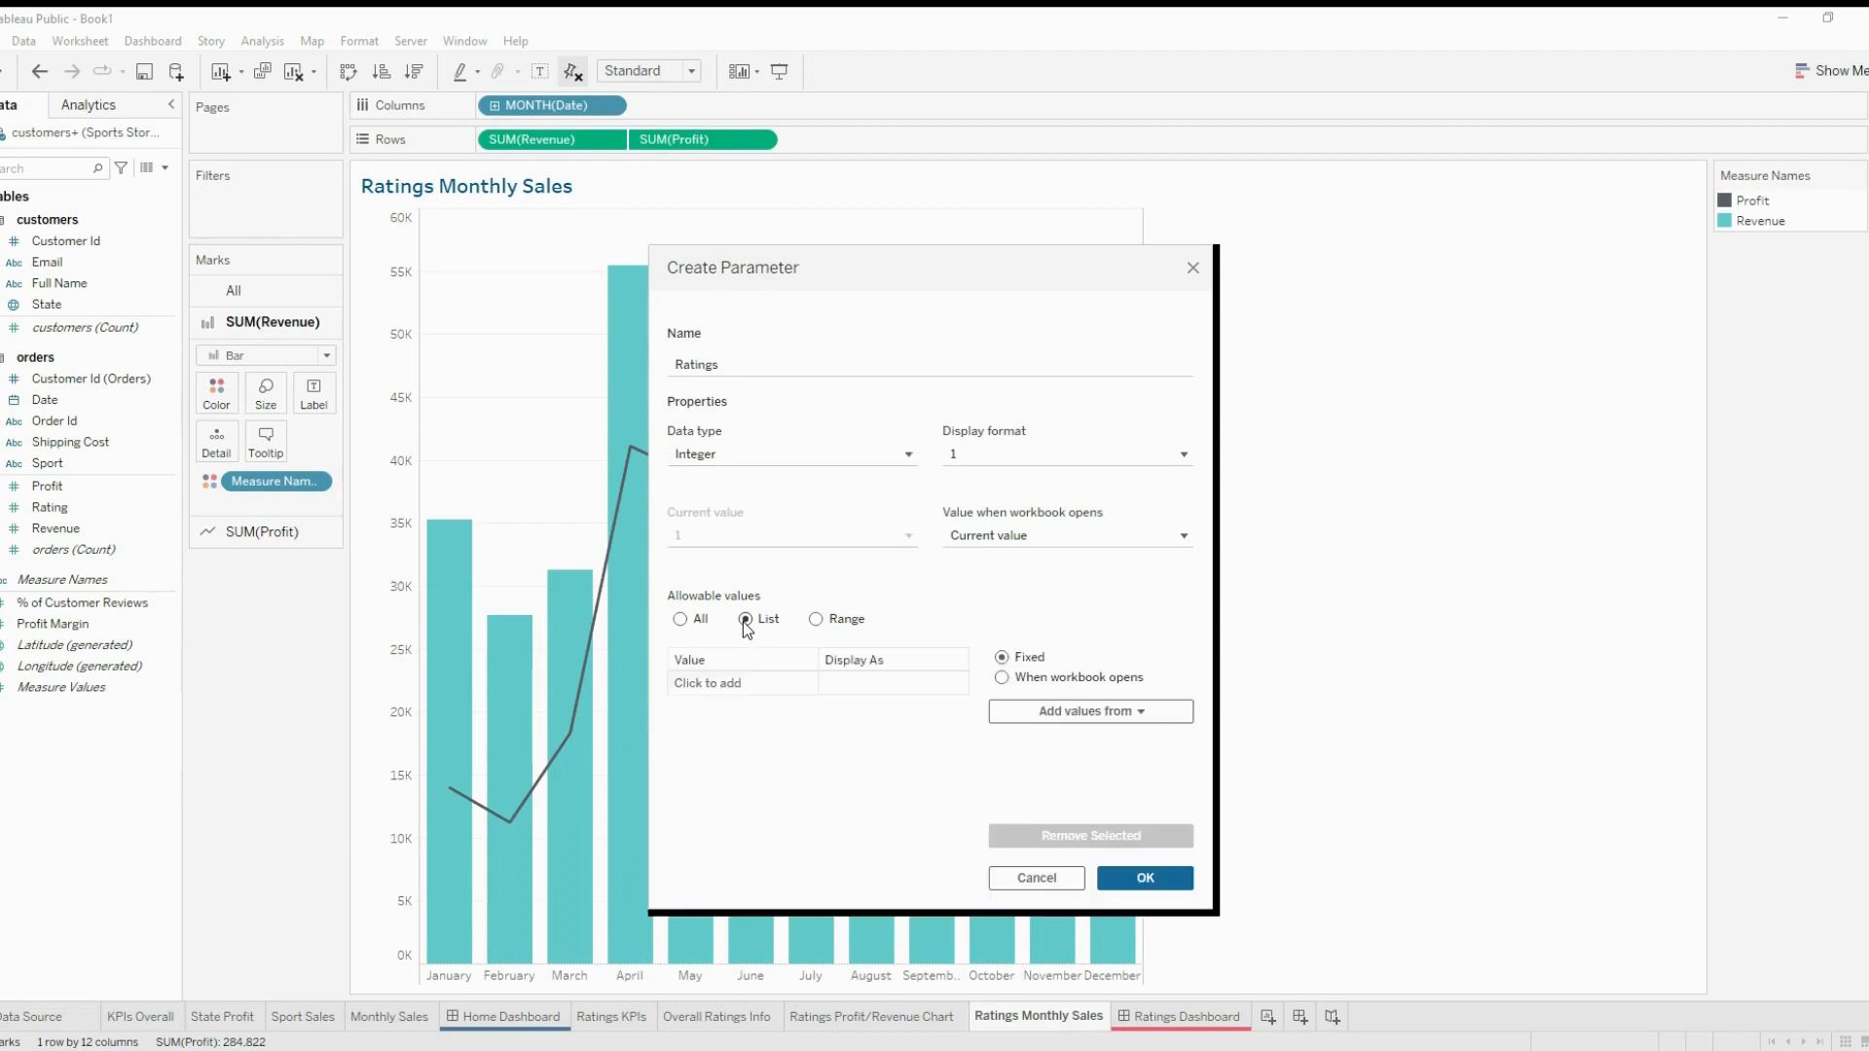
pyautogui.click(1093, 716)
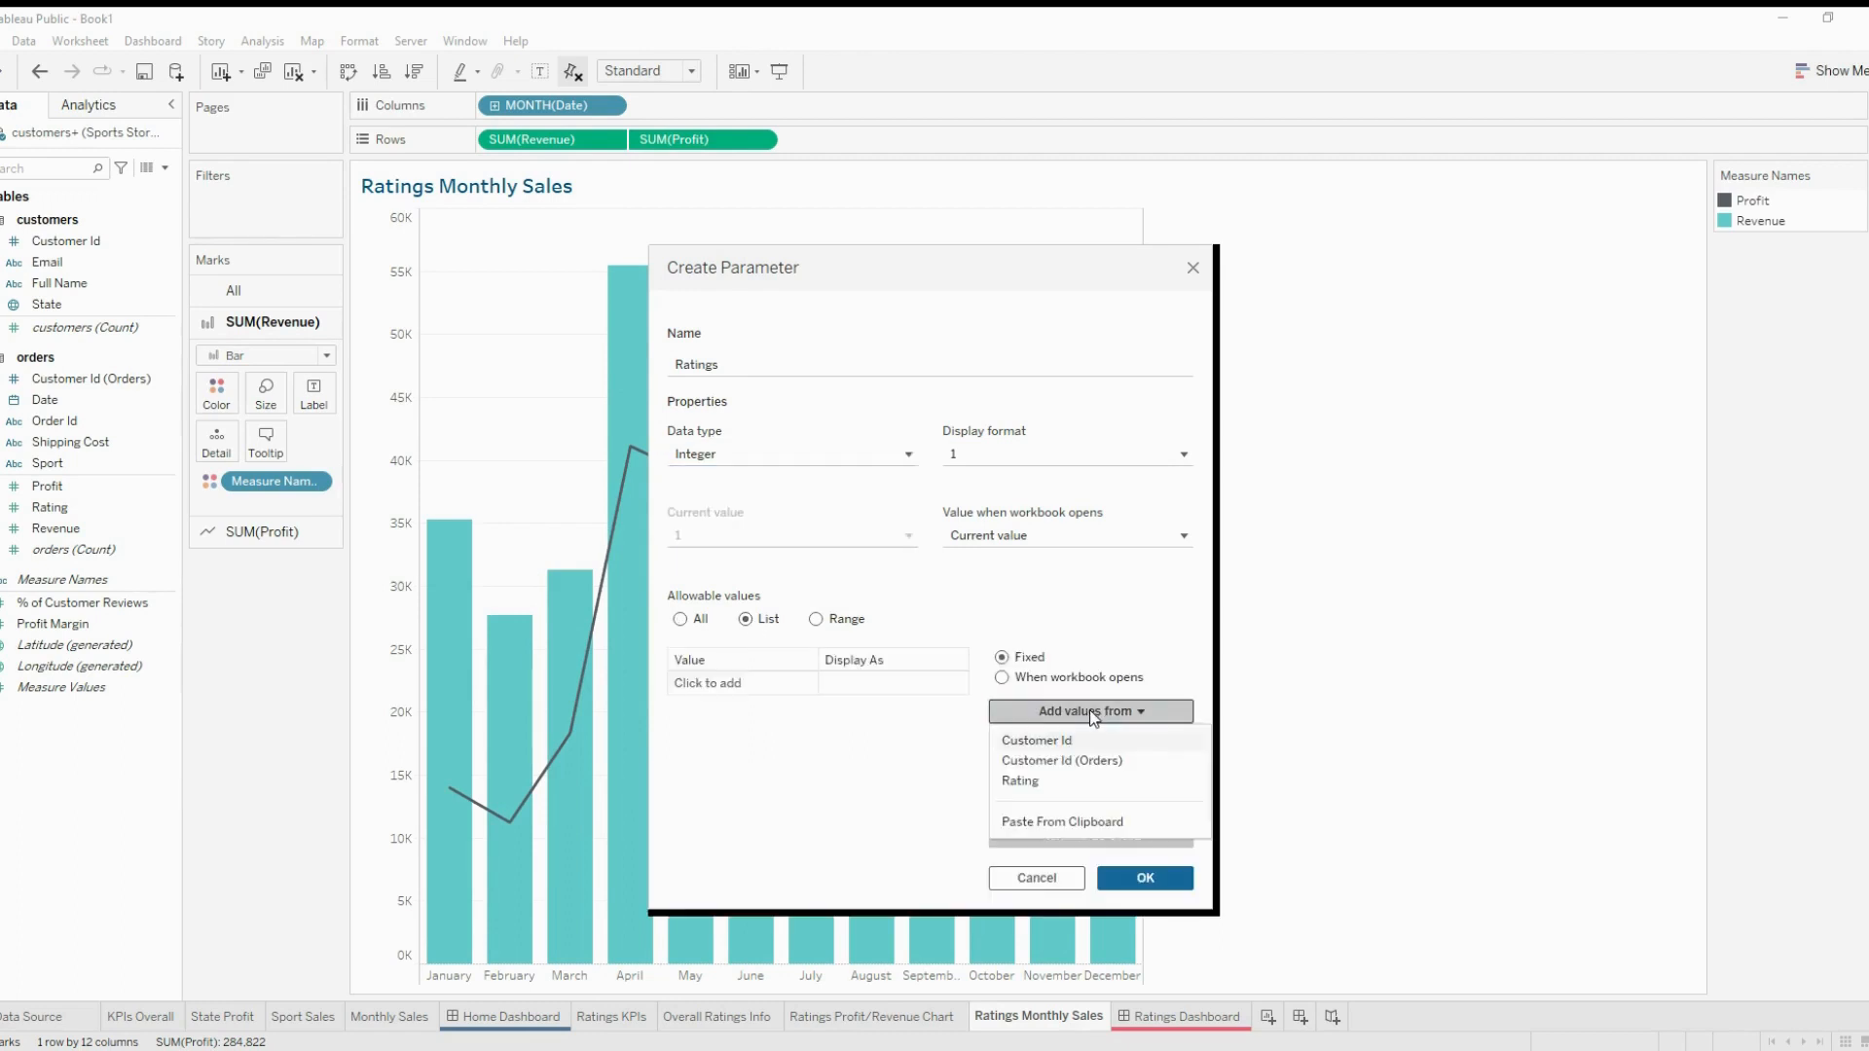
pyautogui.click(1076, 778)
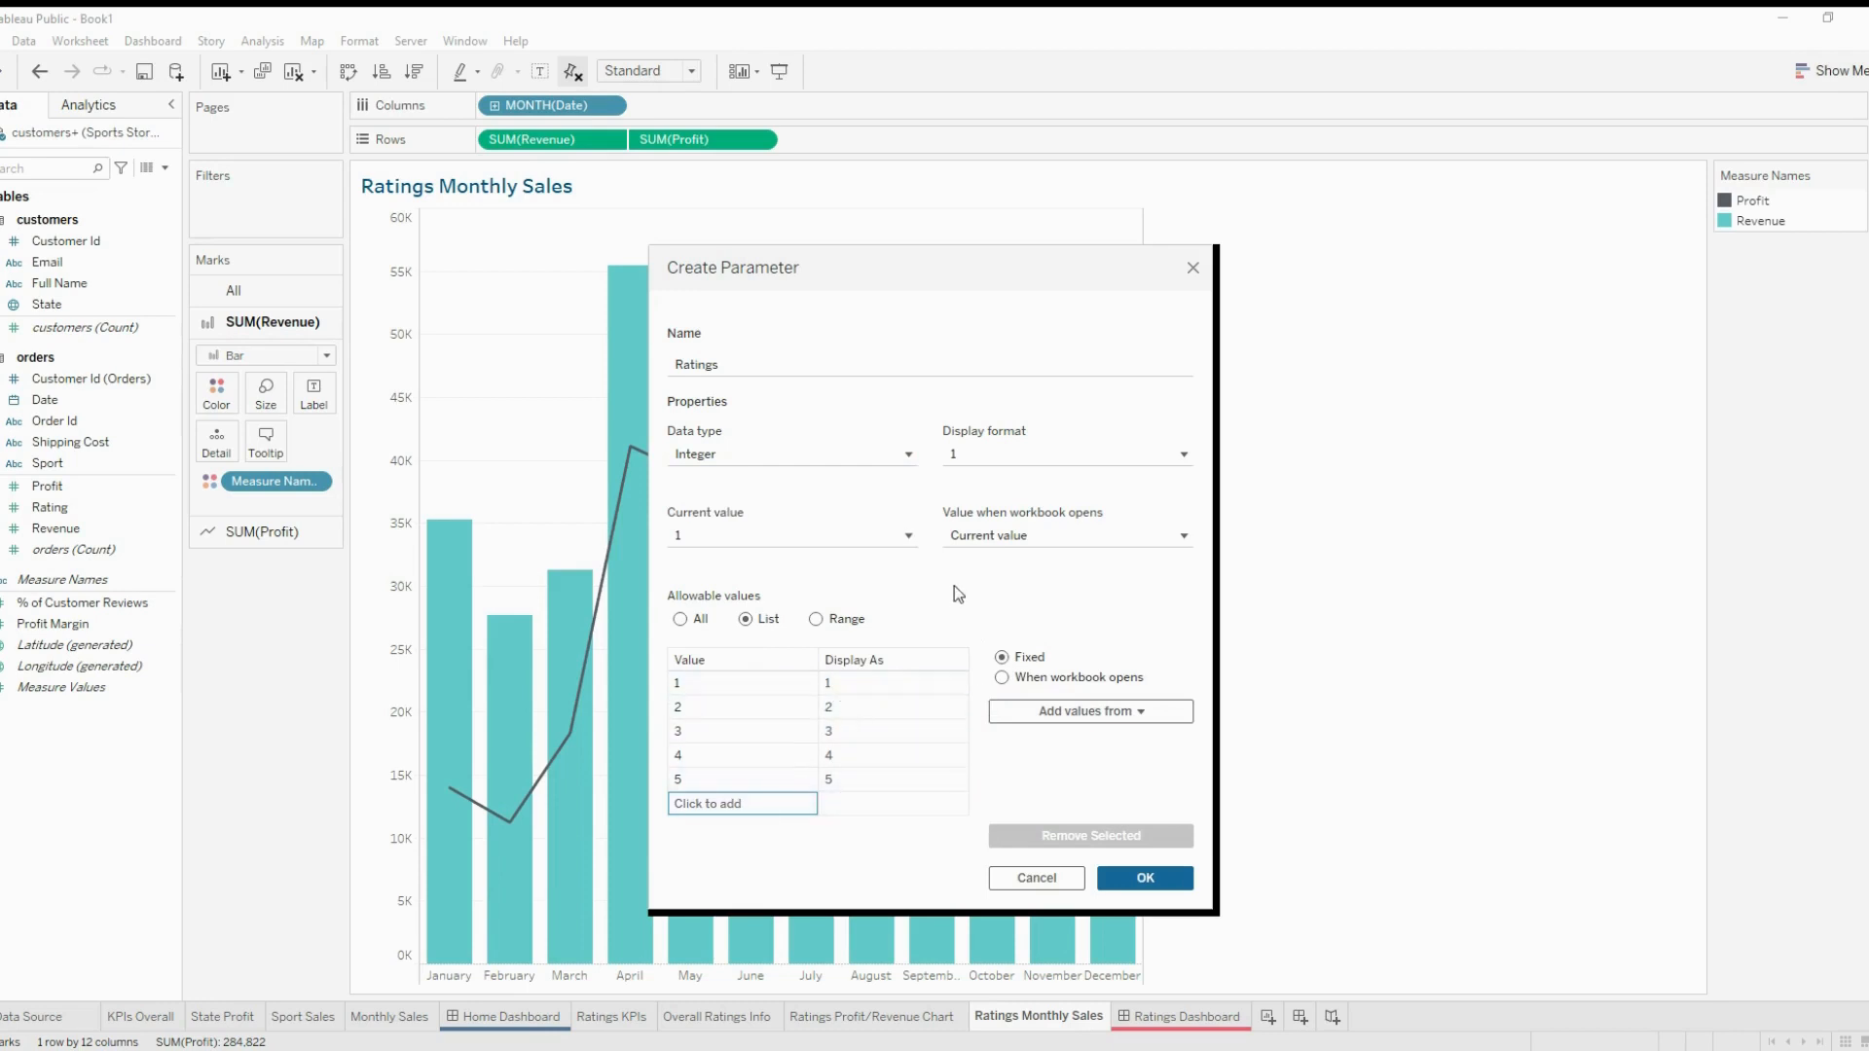
pyautogui.click(1126, 882)
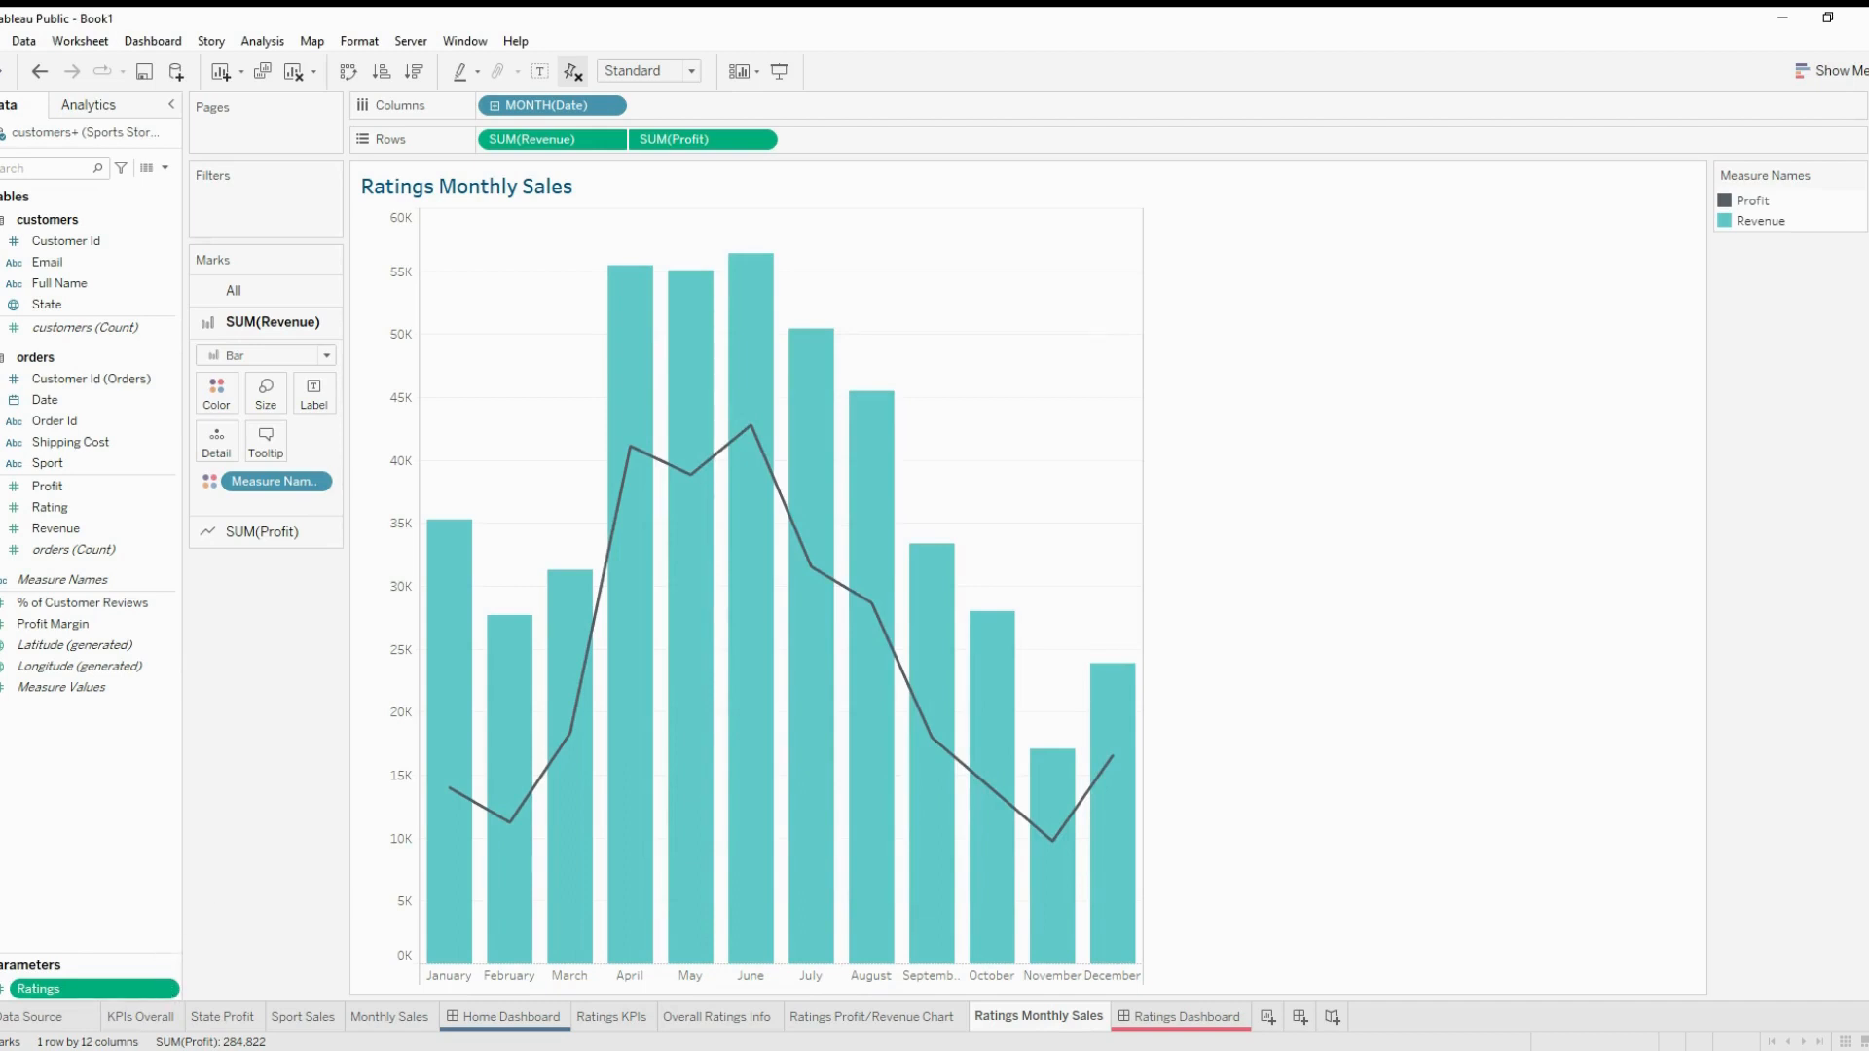
# Show the Ratings parameter control on the Ratings Monthly Sales worksheet and try out its value list, leaving it at 1
pyautogui.click(226, 968)
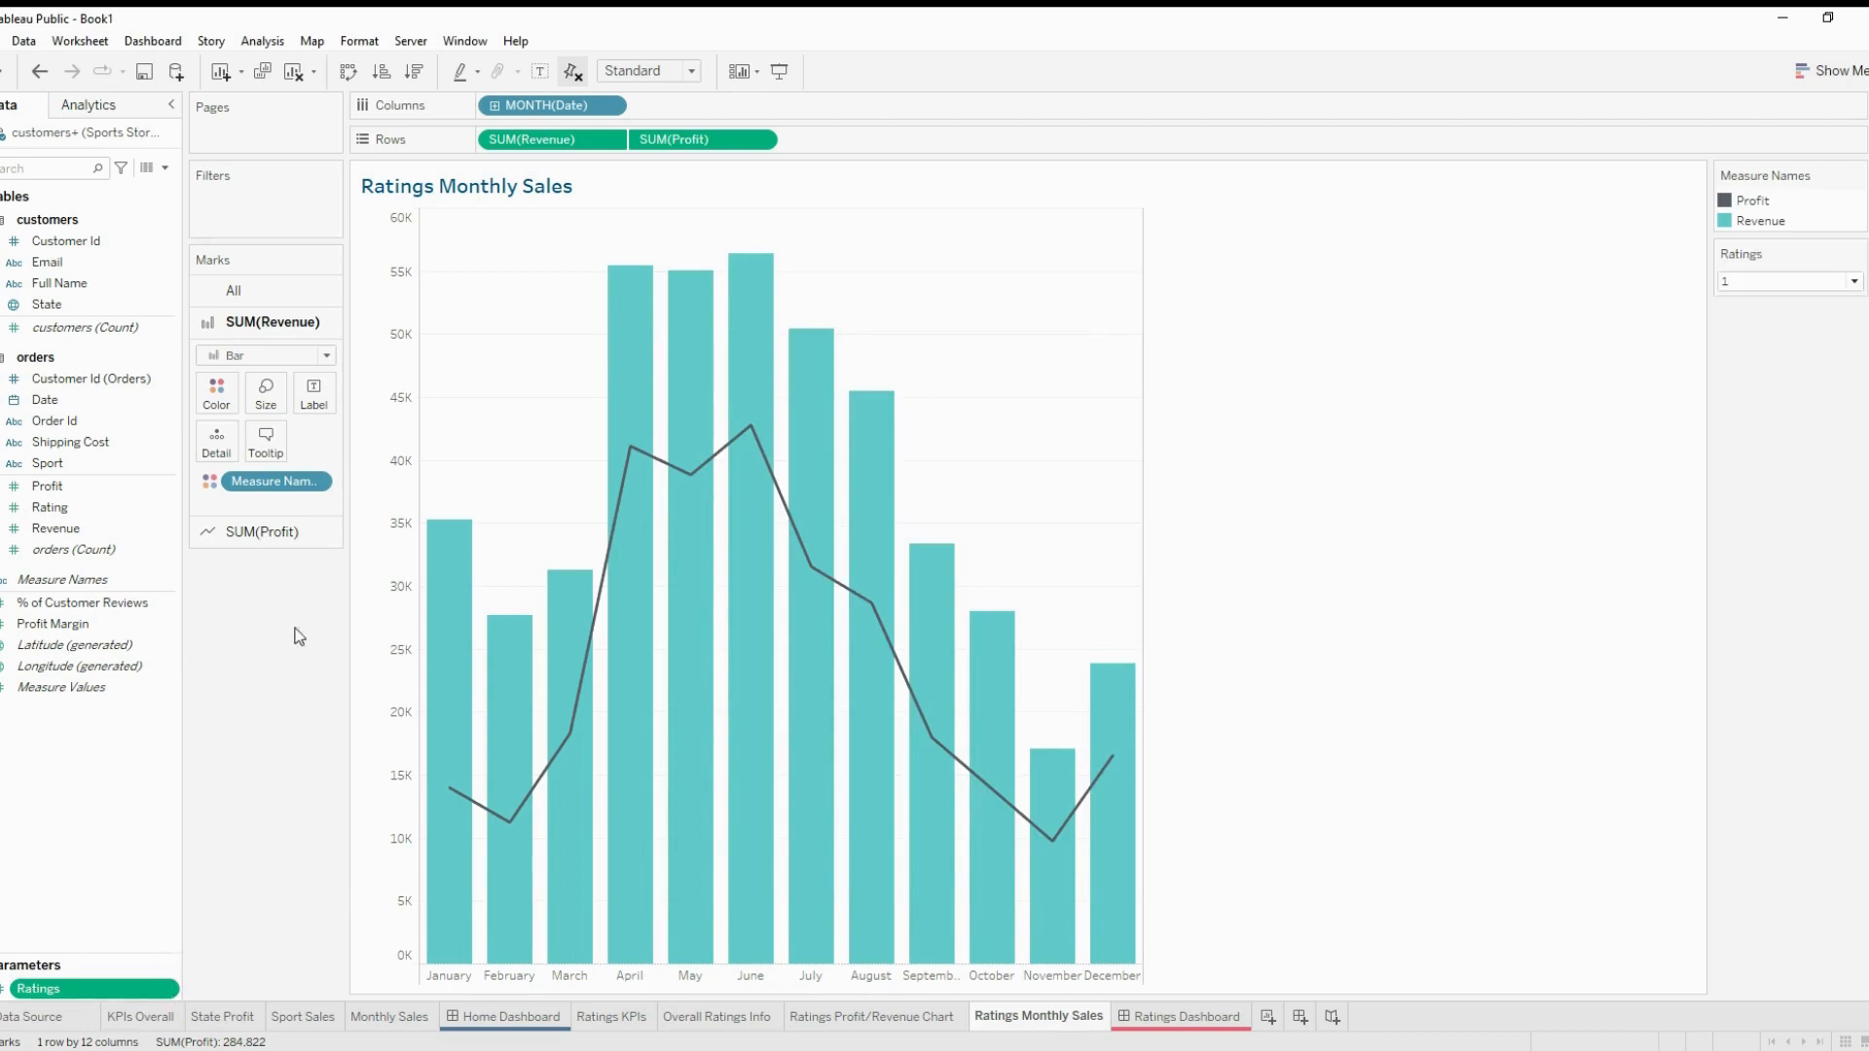
pyautogui.click(1776, 278)
pyautogui.click(1776, 313)
pyautogui.click(1776, 289)
pyautogui.click(1769, 329)
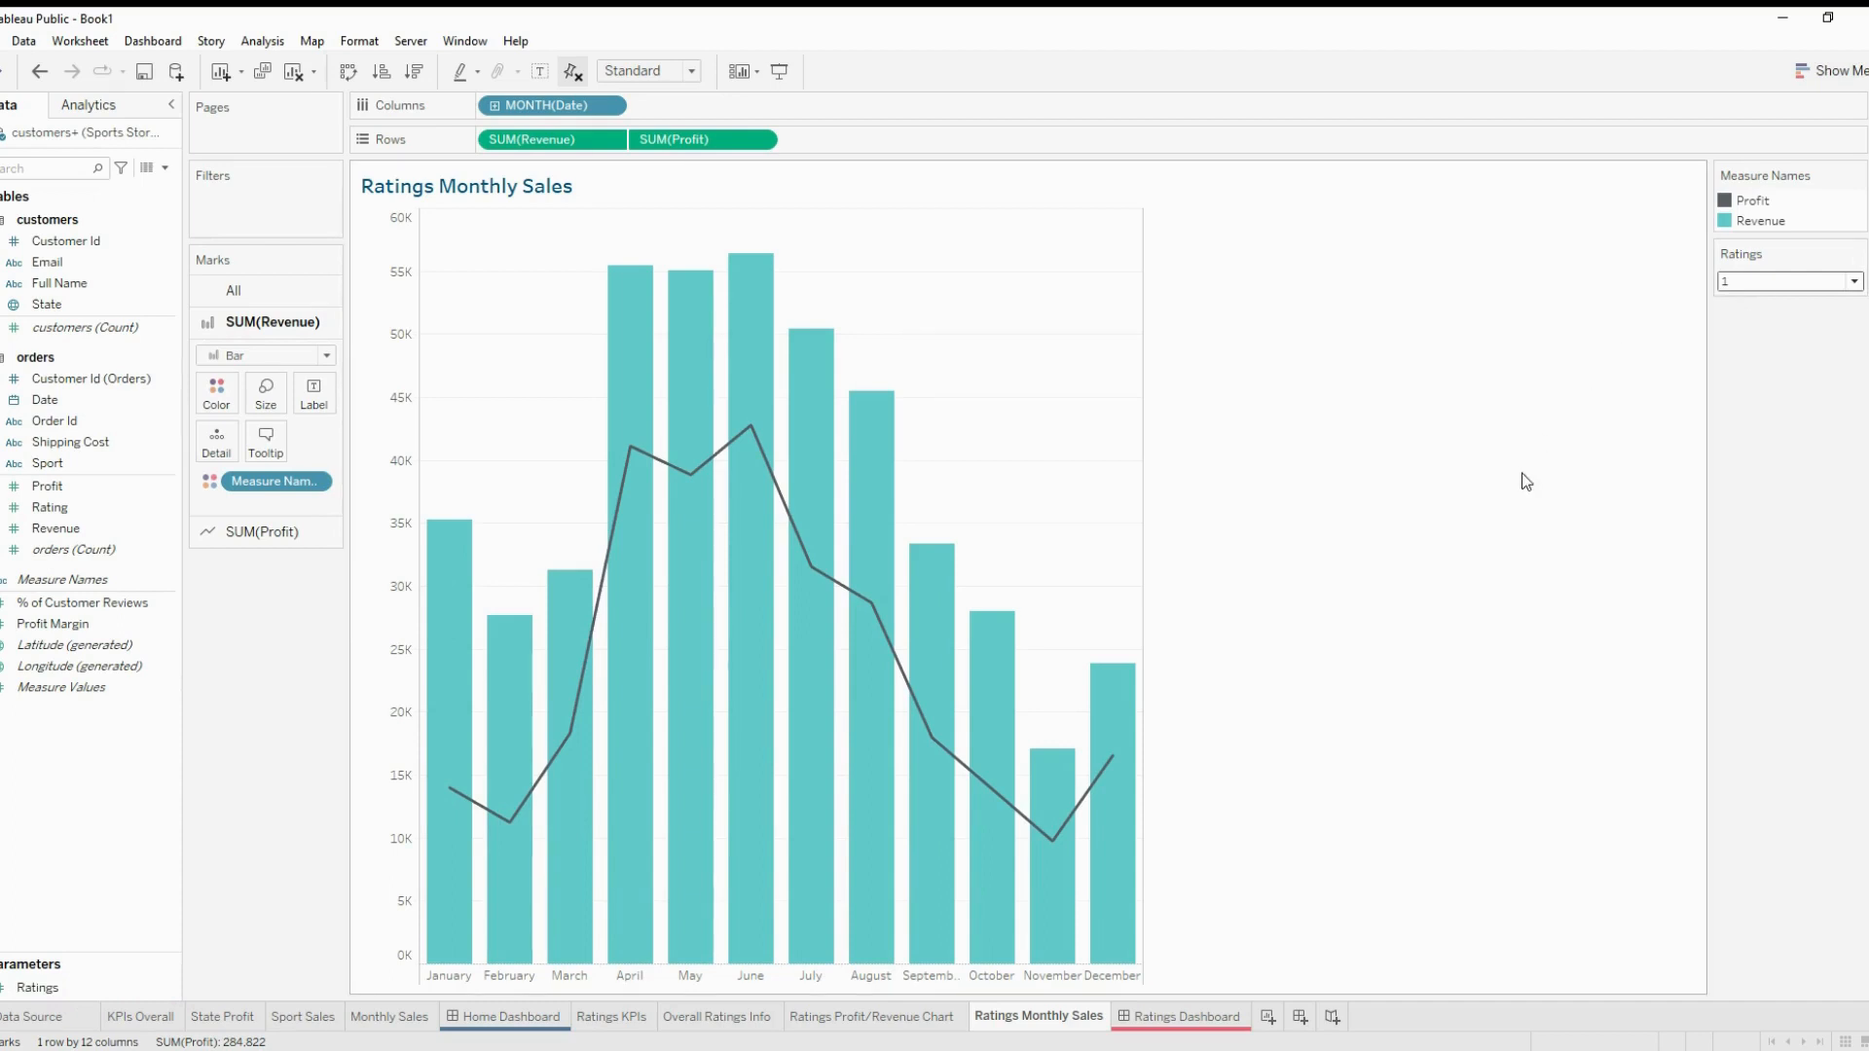
# Create a calculated field named "Ratings Parameter" with the formula [Ratings] = [Rating]
pyautogui.click(167, 171)
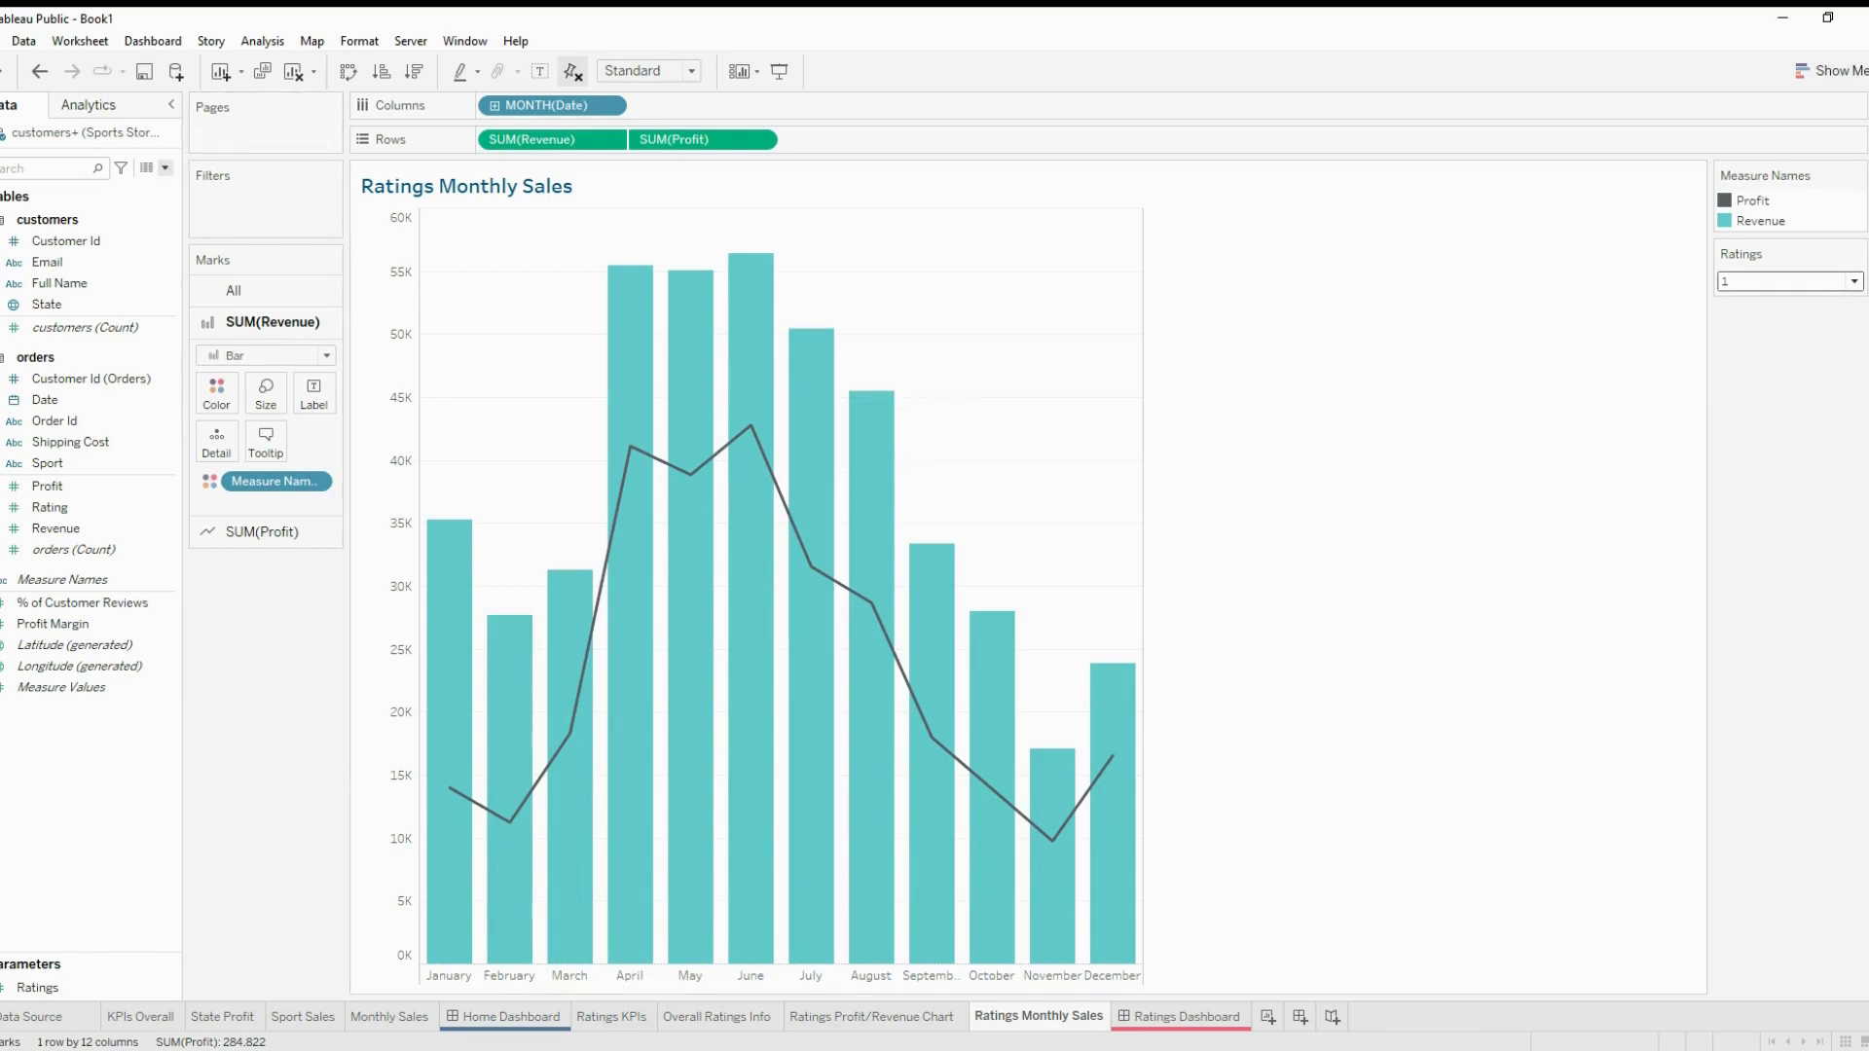
pyautogui.click(147, 177)
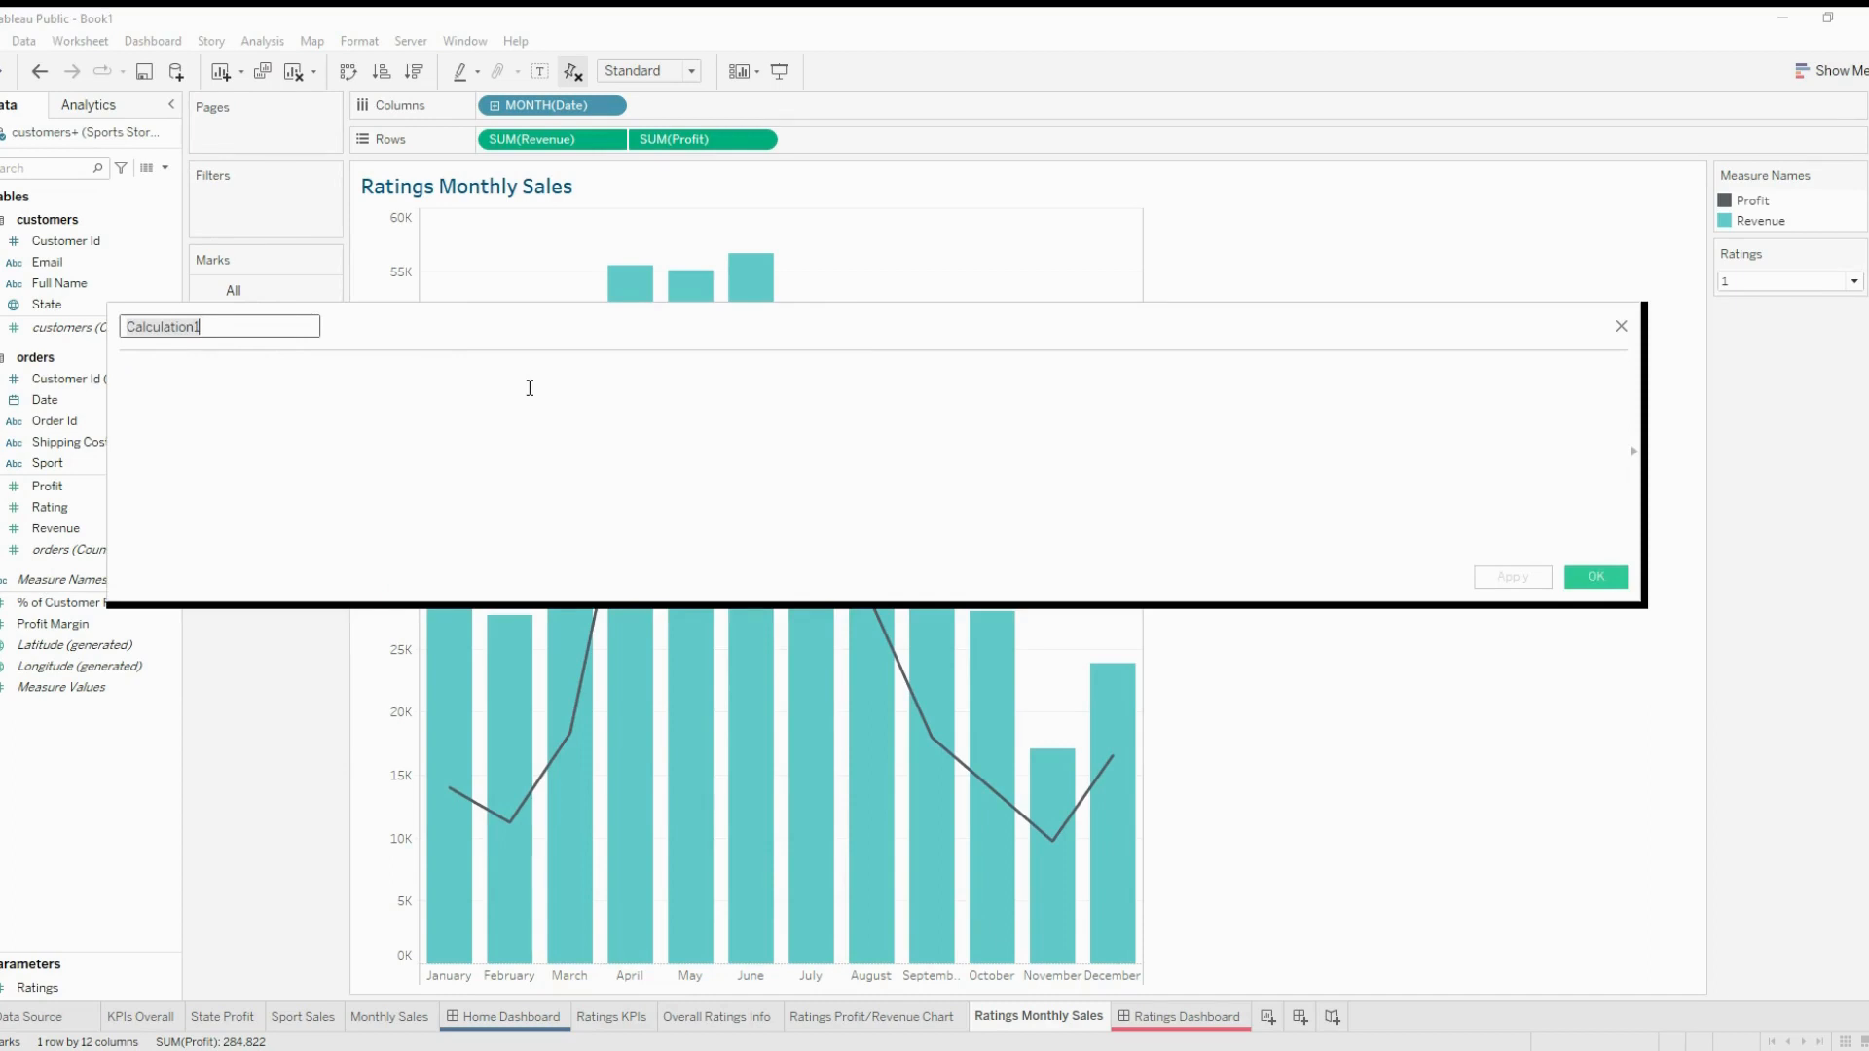
pyautogui.write('Ratings')
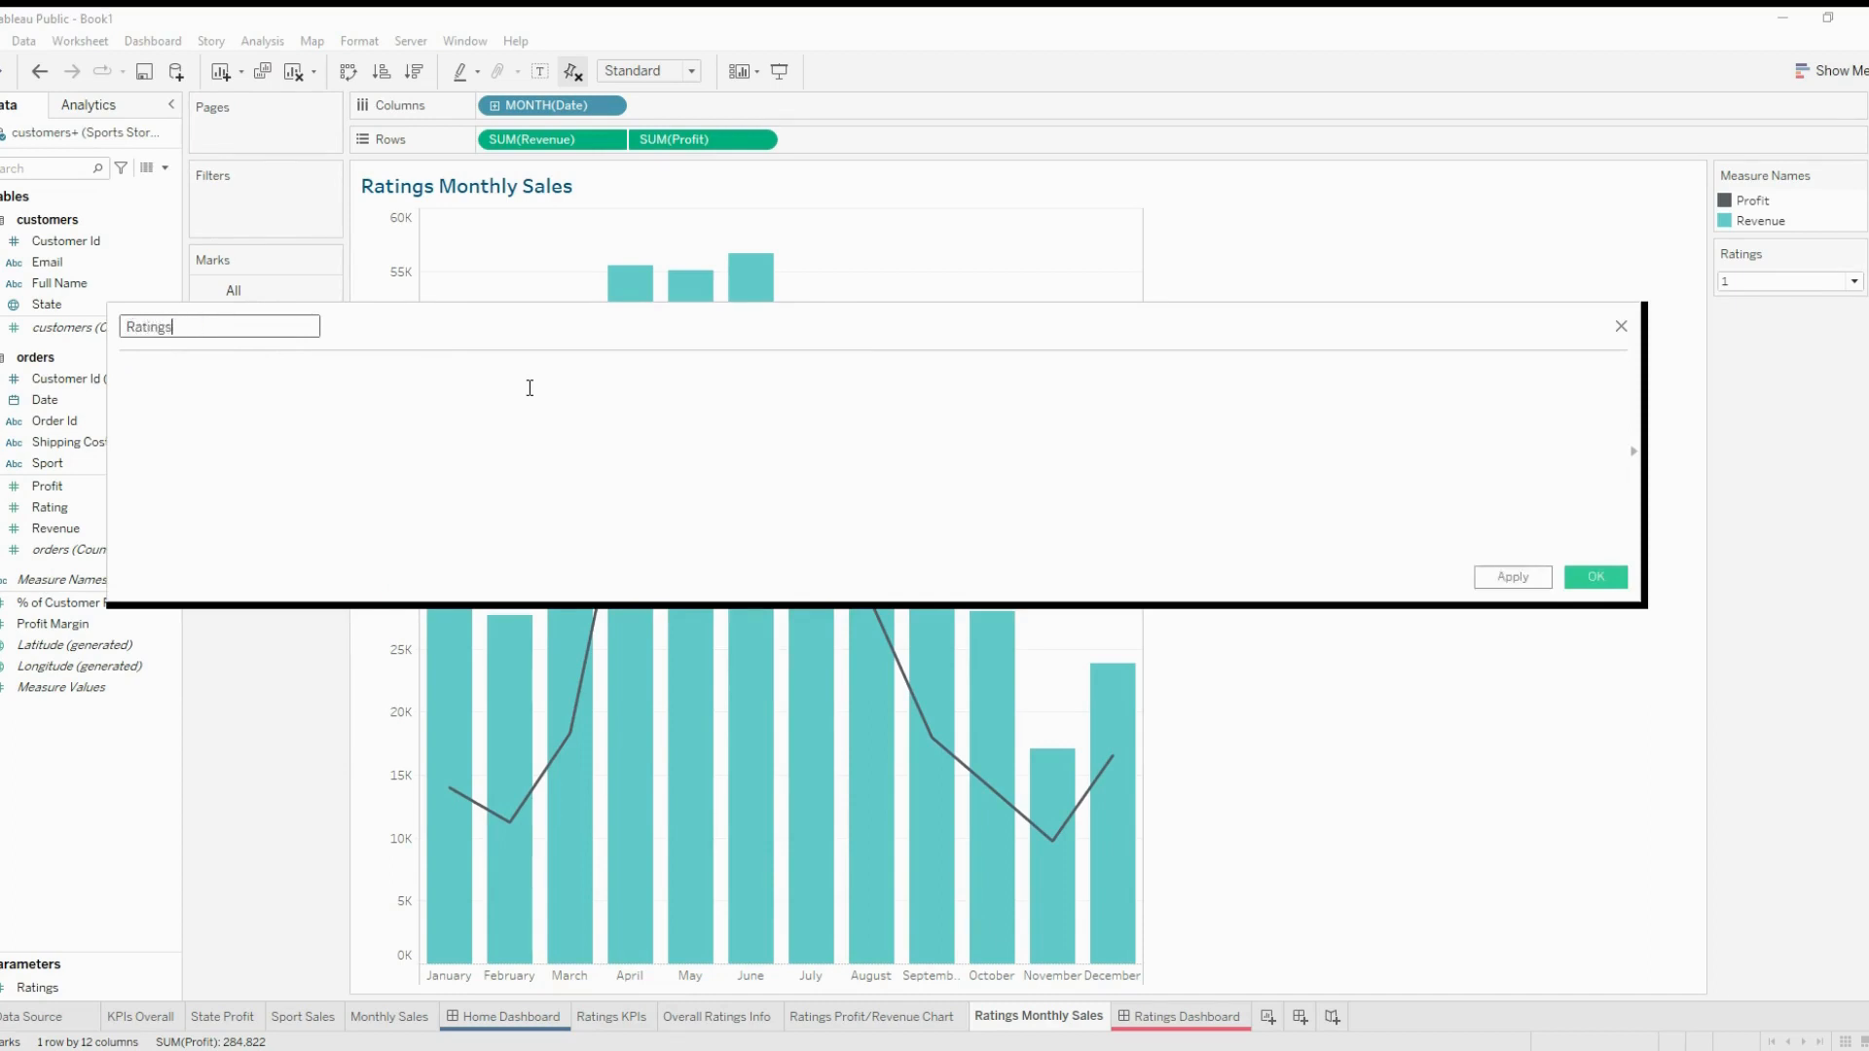
pyautogui.write(' Parameter')
pyautogui.click(469, 434)
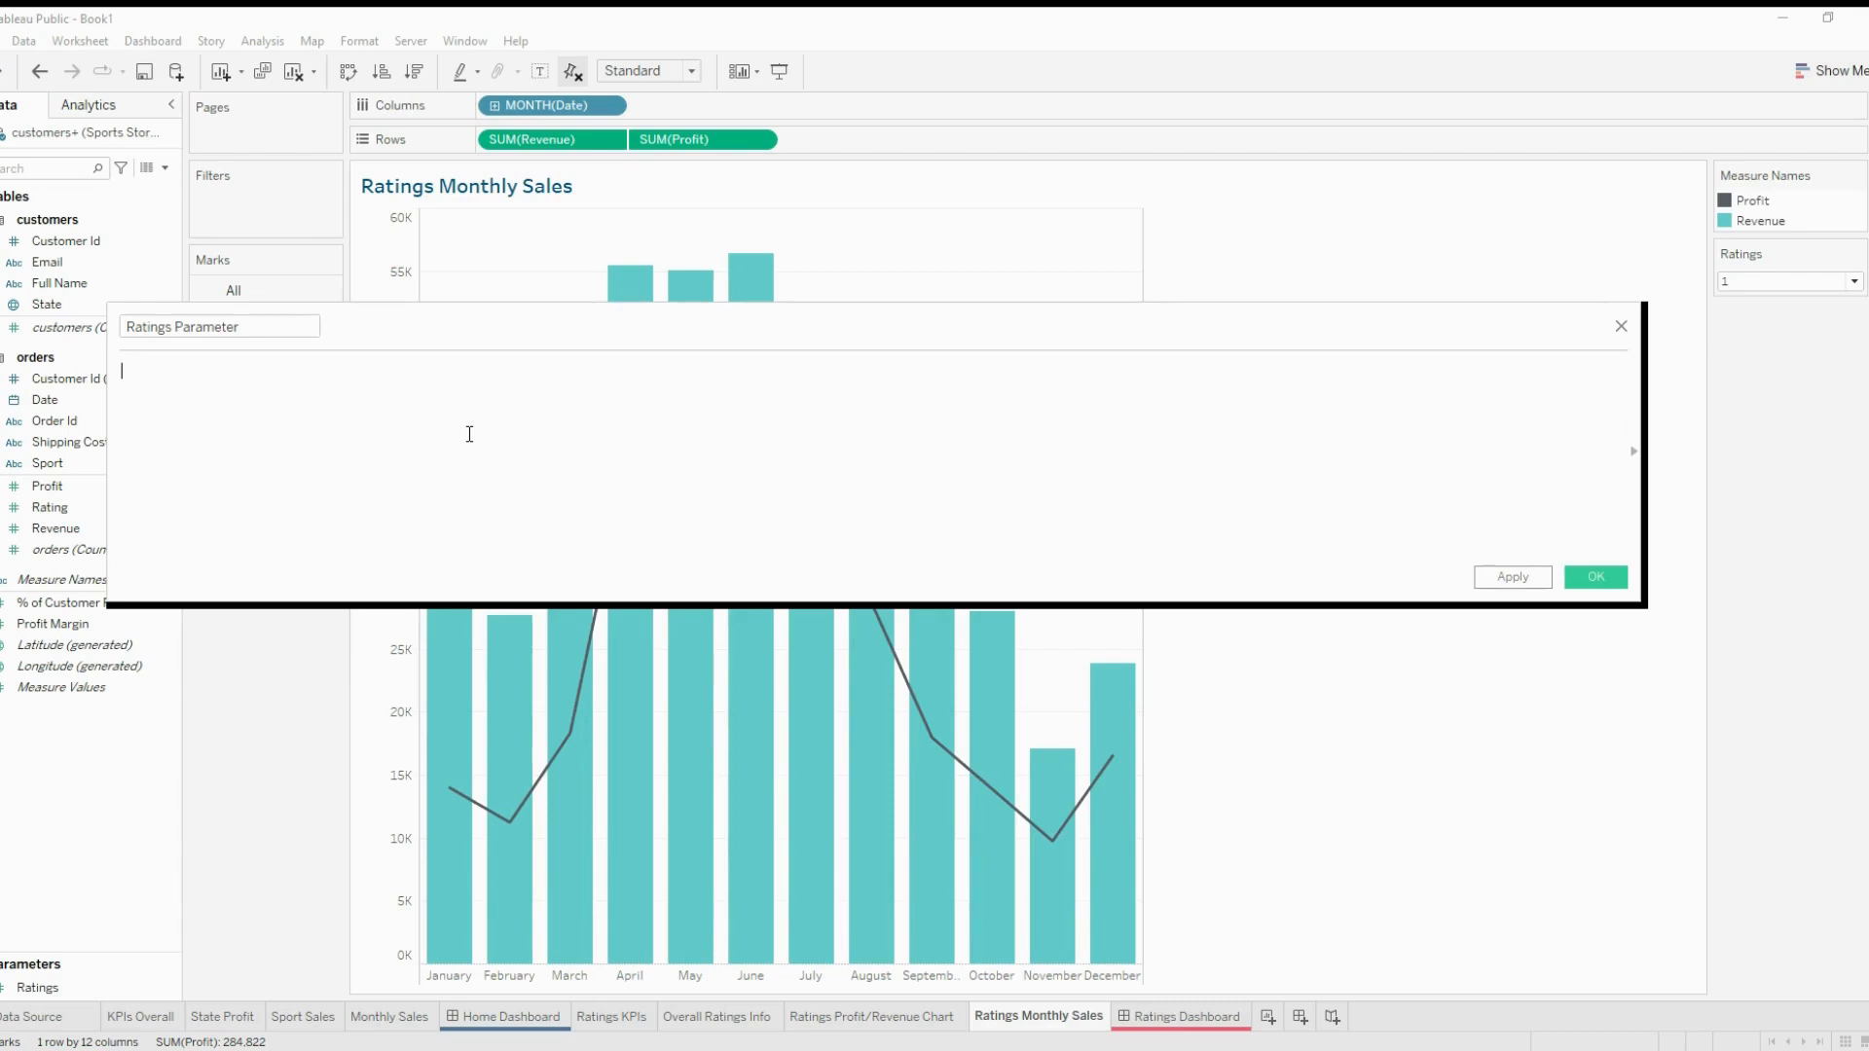
pyautogui.write('[Ratings] = [Rating]')
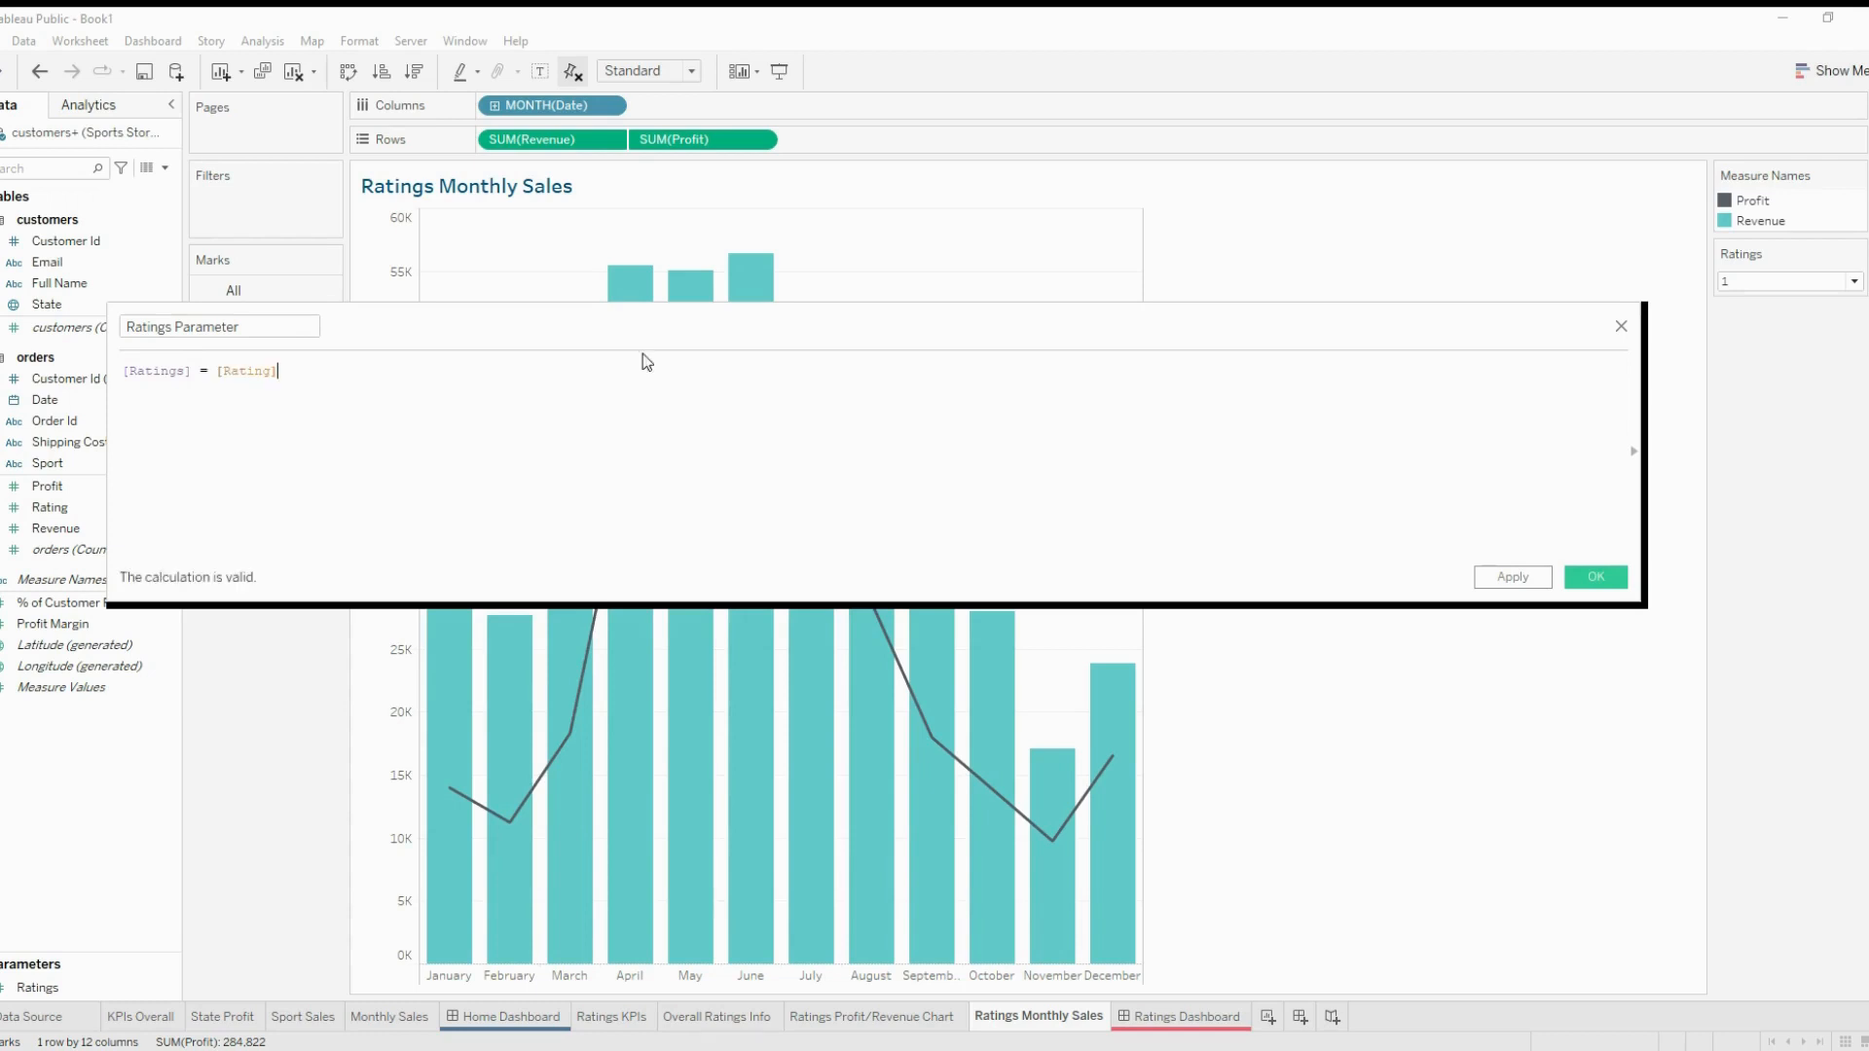
pyautogui.click(1612, 581)
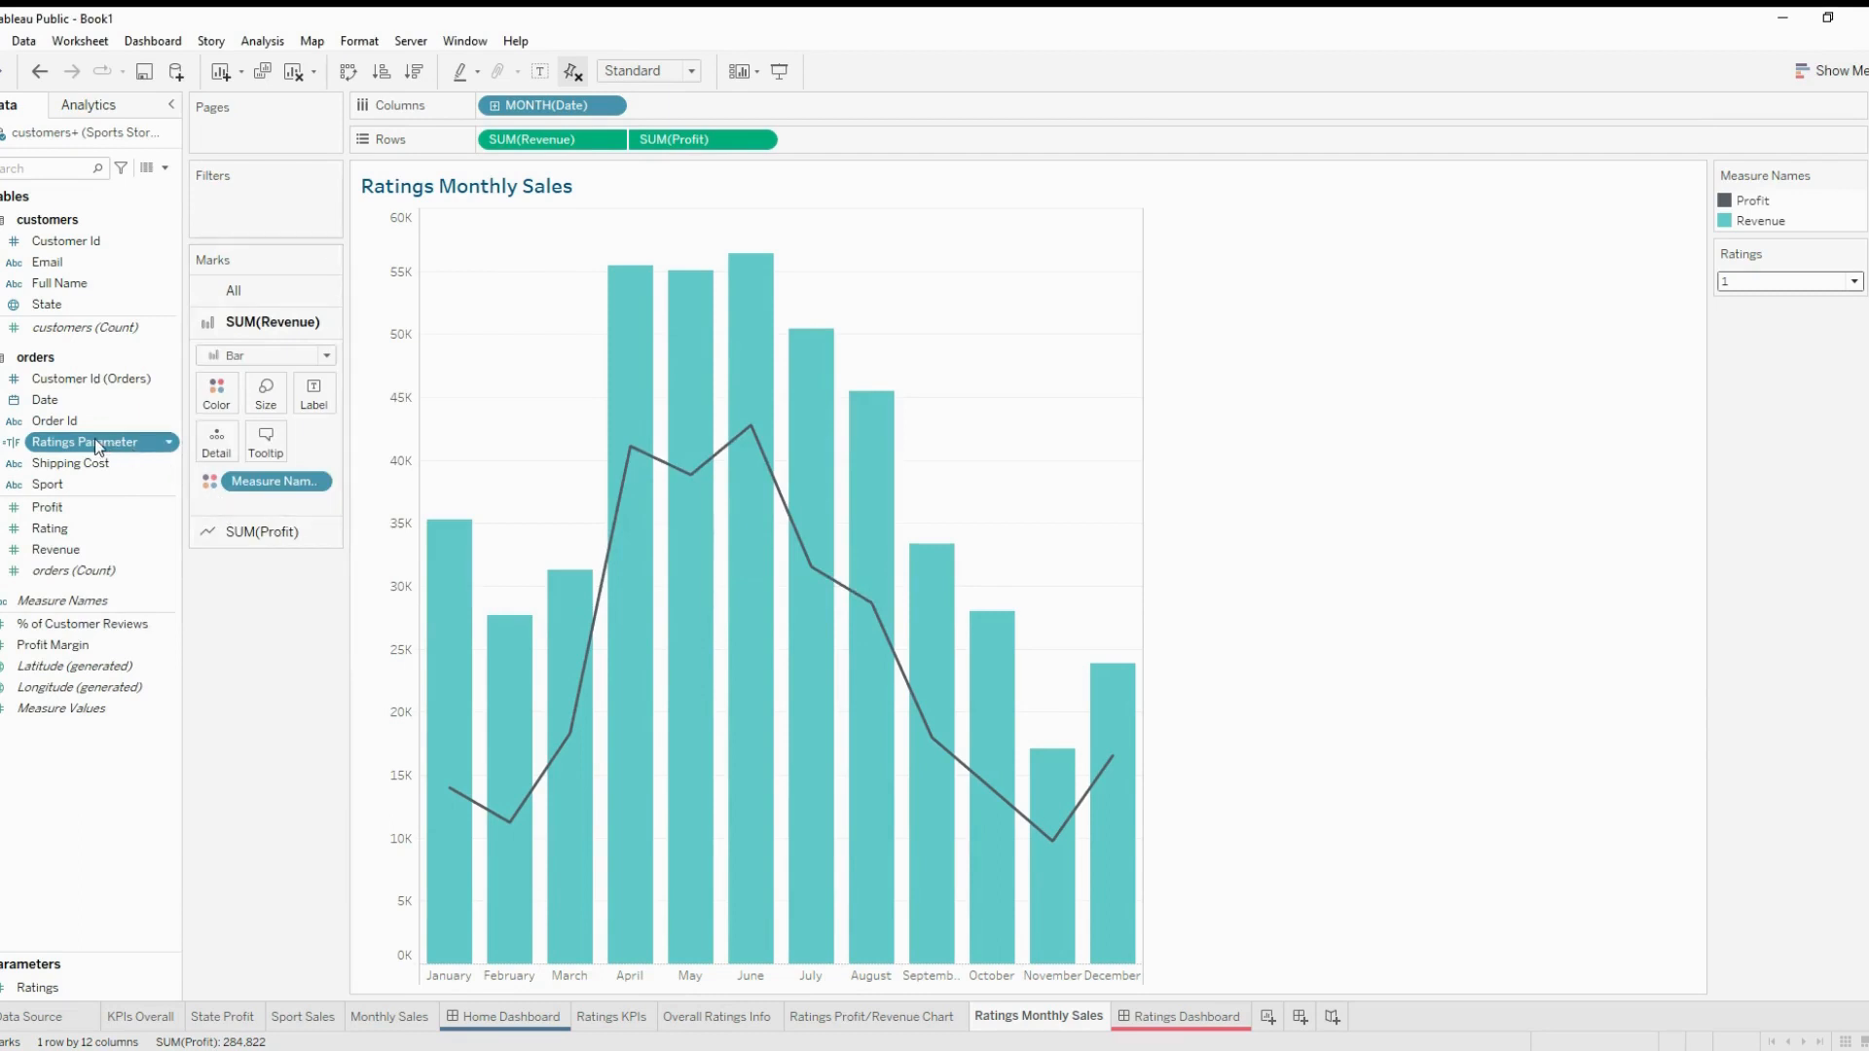
# Filter Ratings Monthly Sales to True for the Ratings Parameter field, then test the Ratings control at 3 and return it to 1
pyautogui.moveTo(96, 440); pyautogui.dragTo(273, 194)
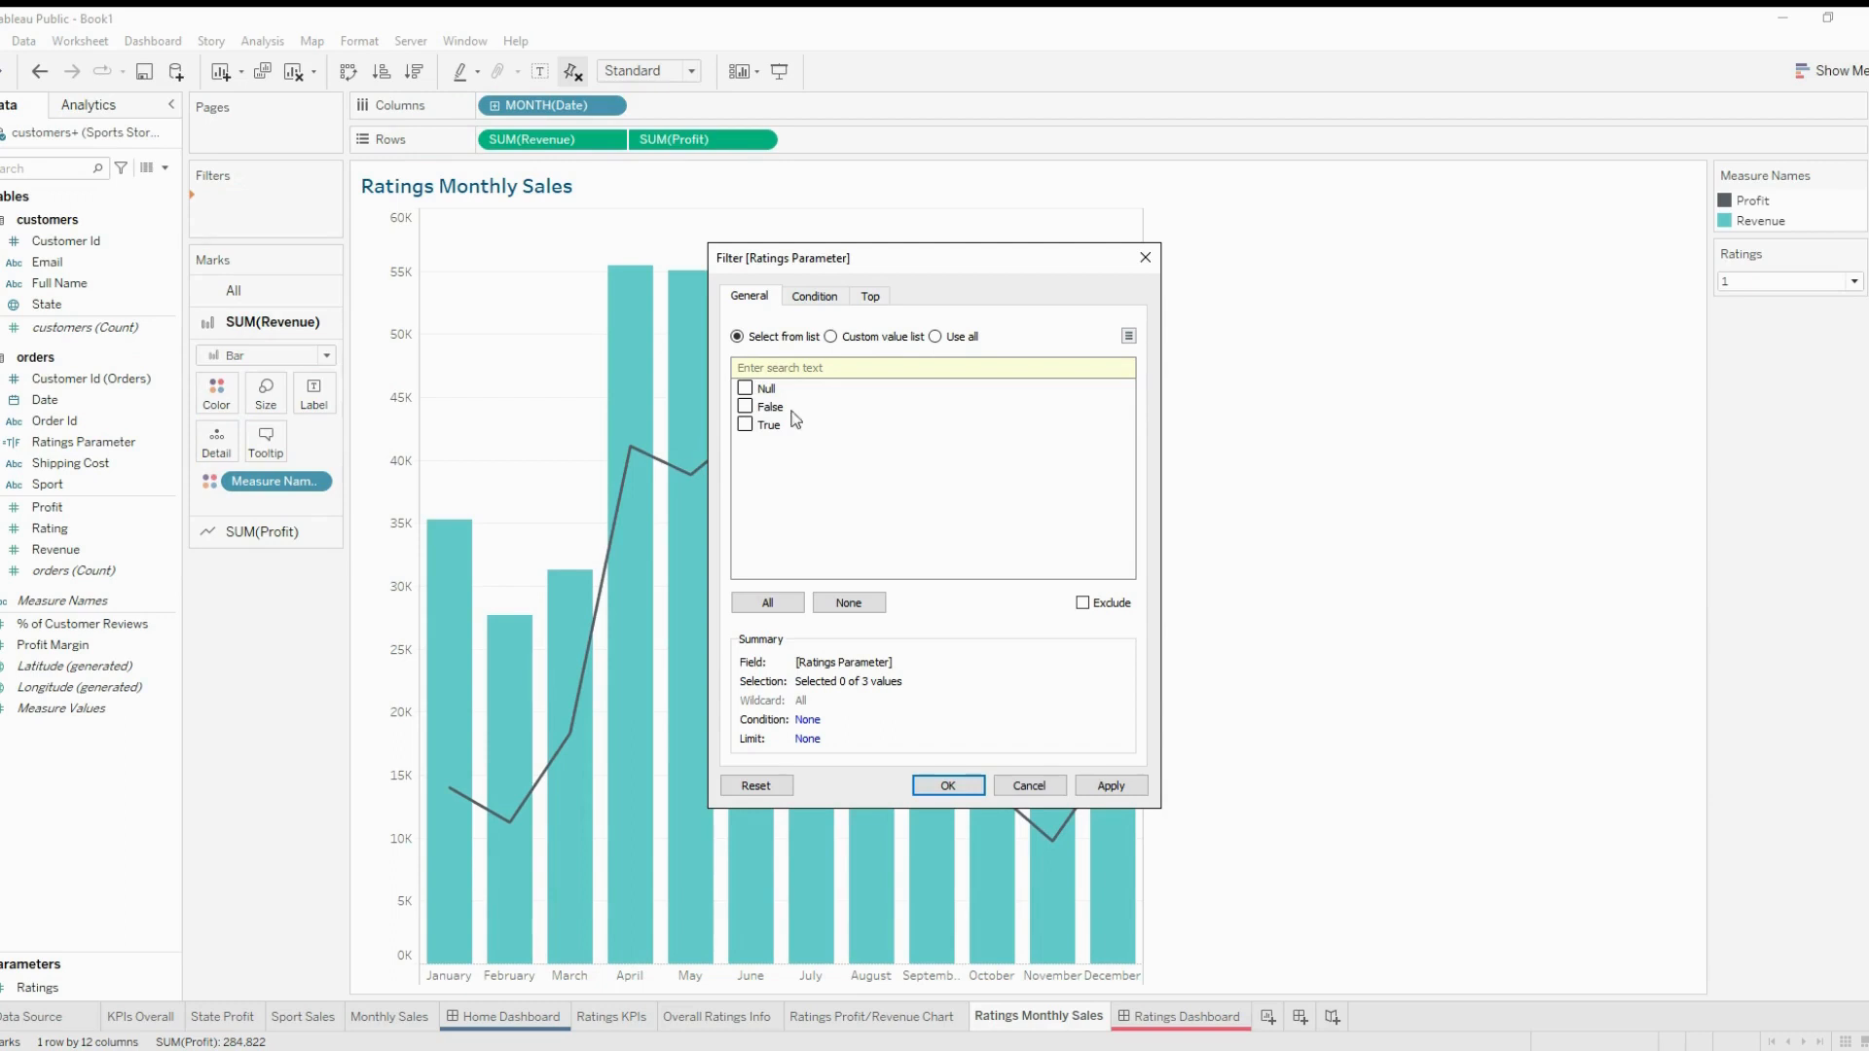
pyautogui.click(972, 787)
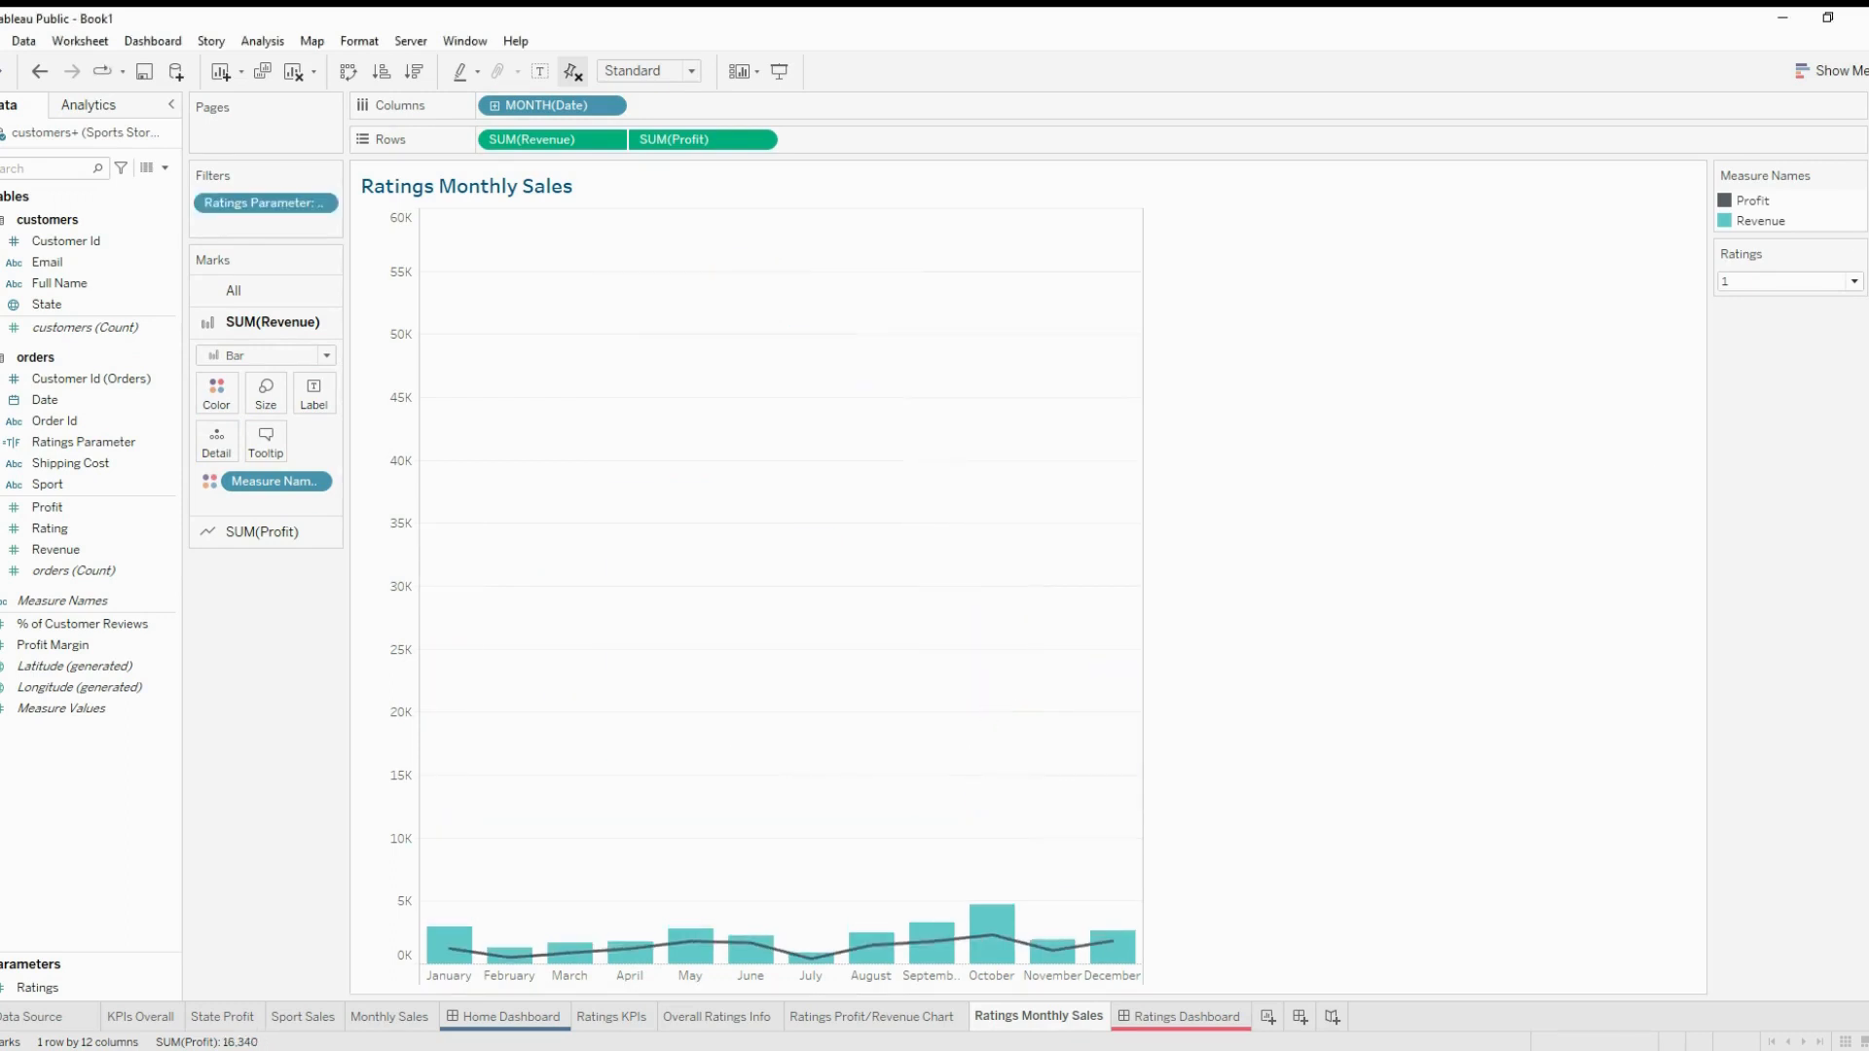
pyautogui.press('Down')
pyautogui.press('Down')
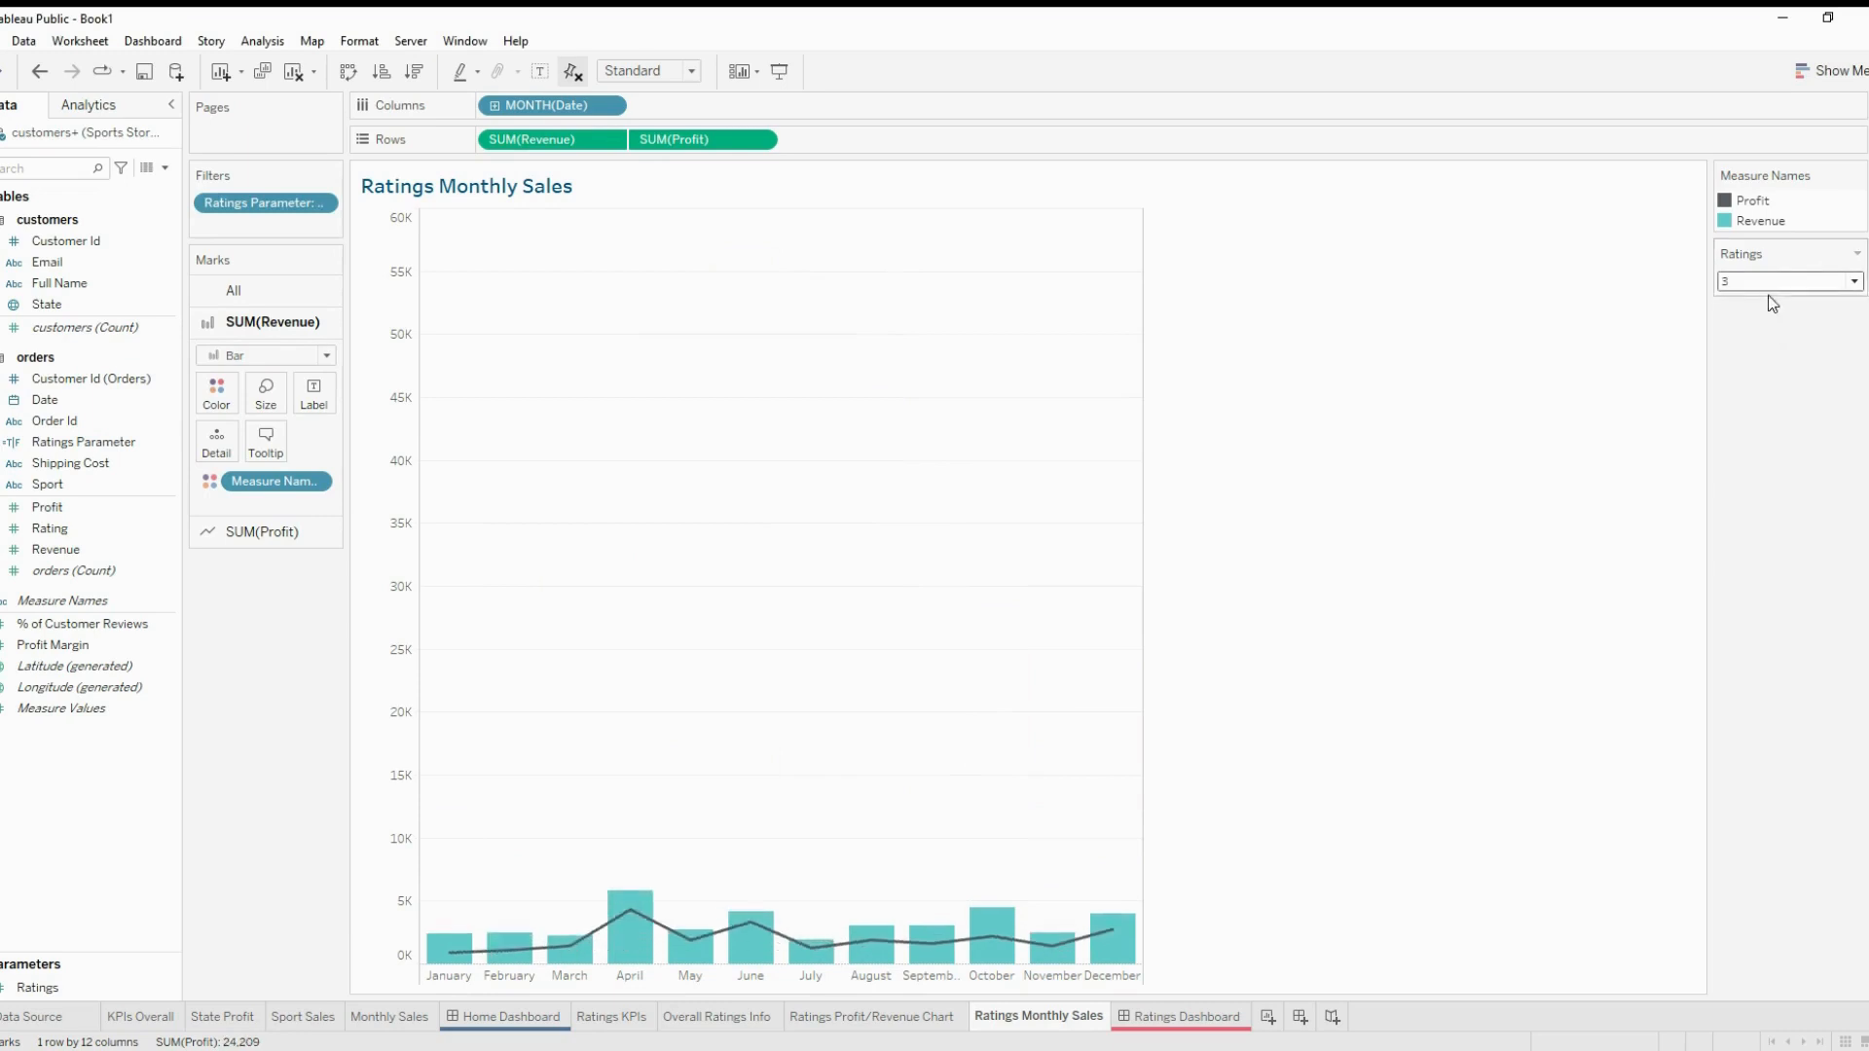
pyautogui.press('Up')
pyautogui.press('Up')
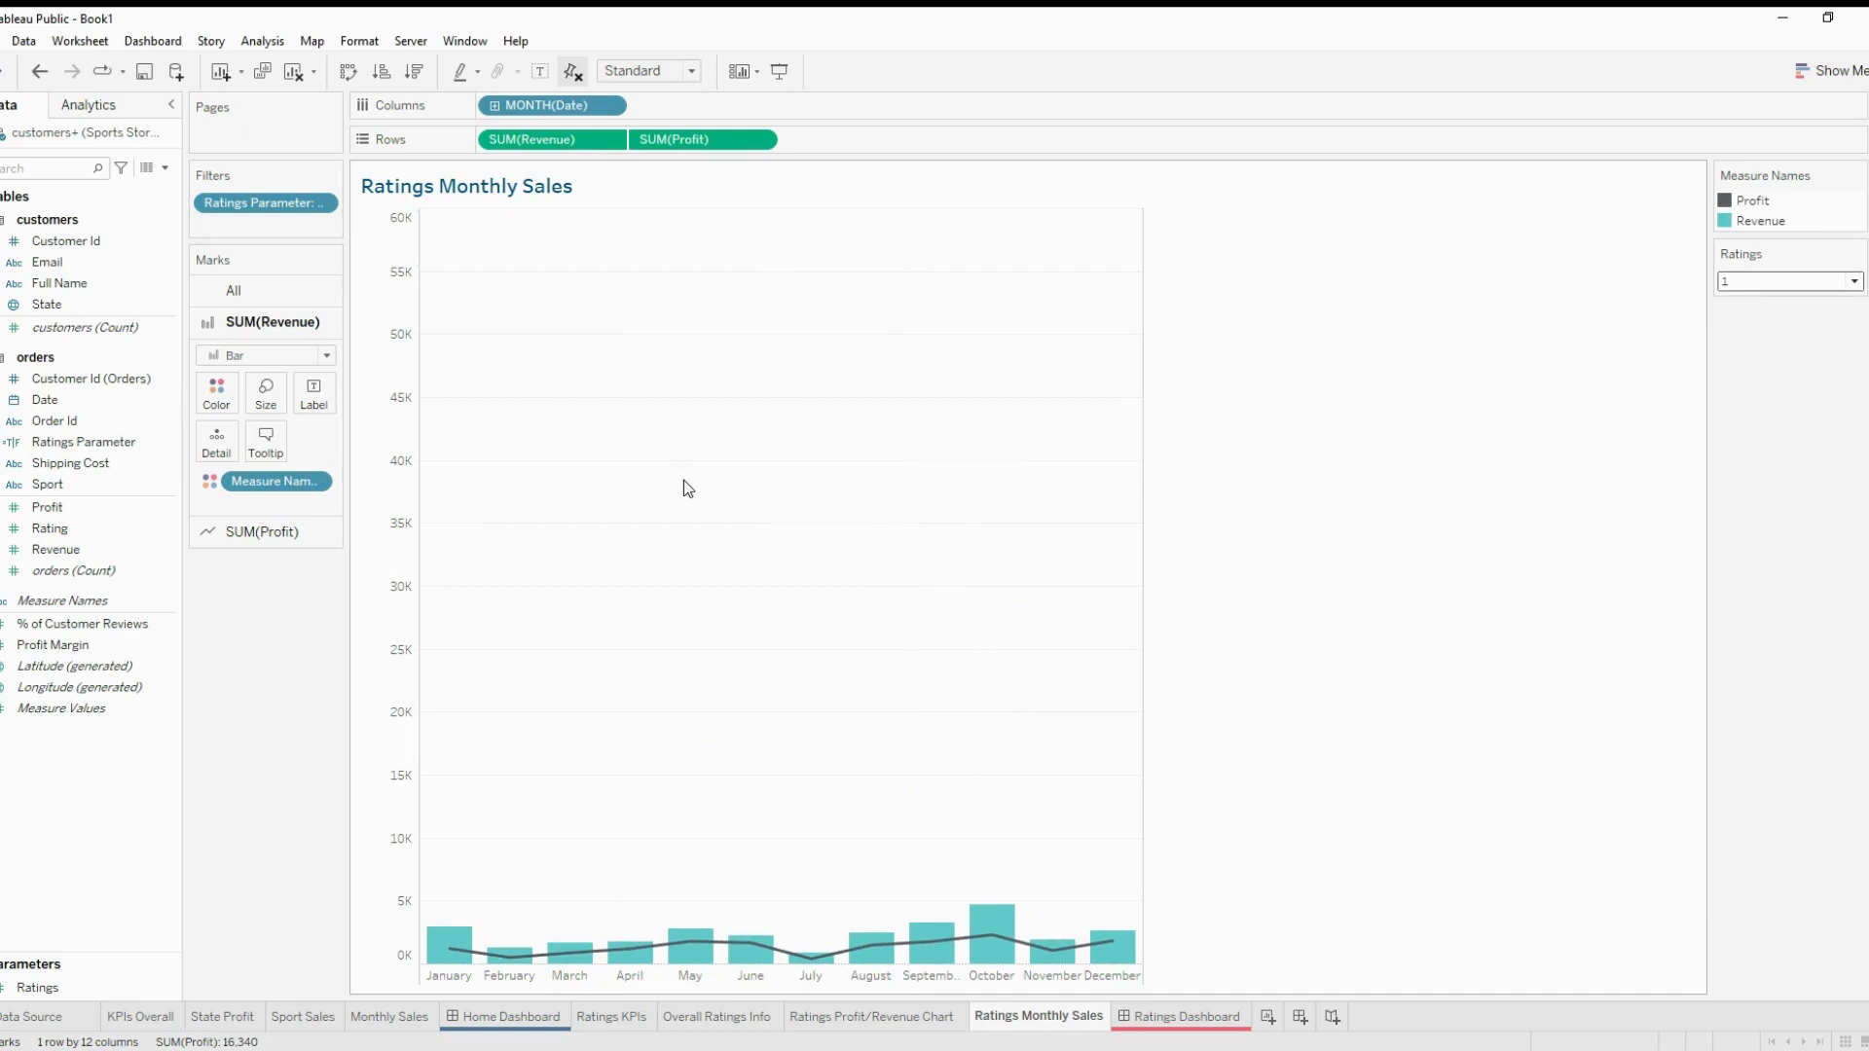
# Set the Revenue axis range of the monthly sales chart to Automatic
pyautogui.click(405, 337)
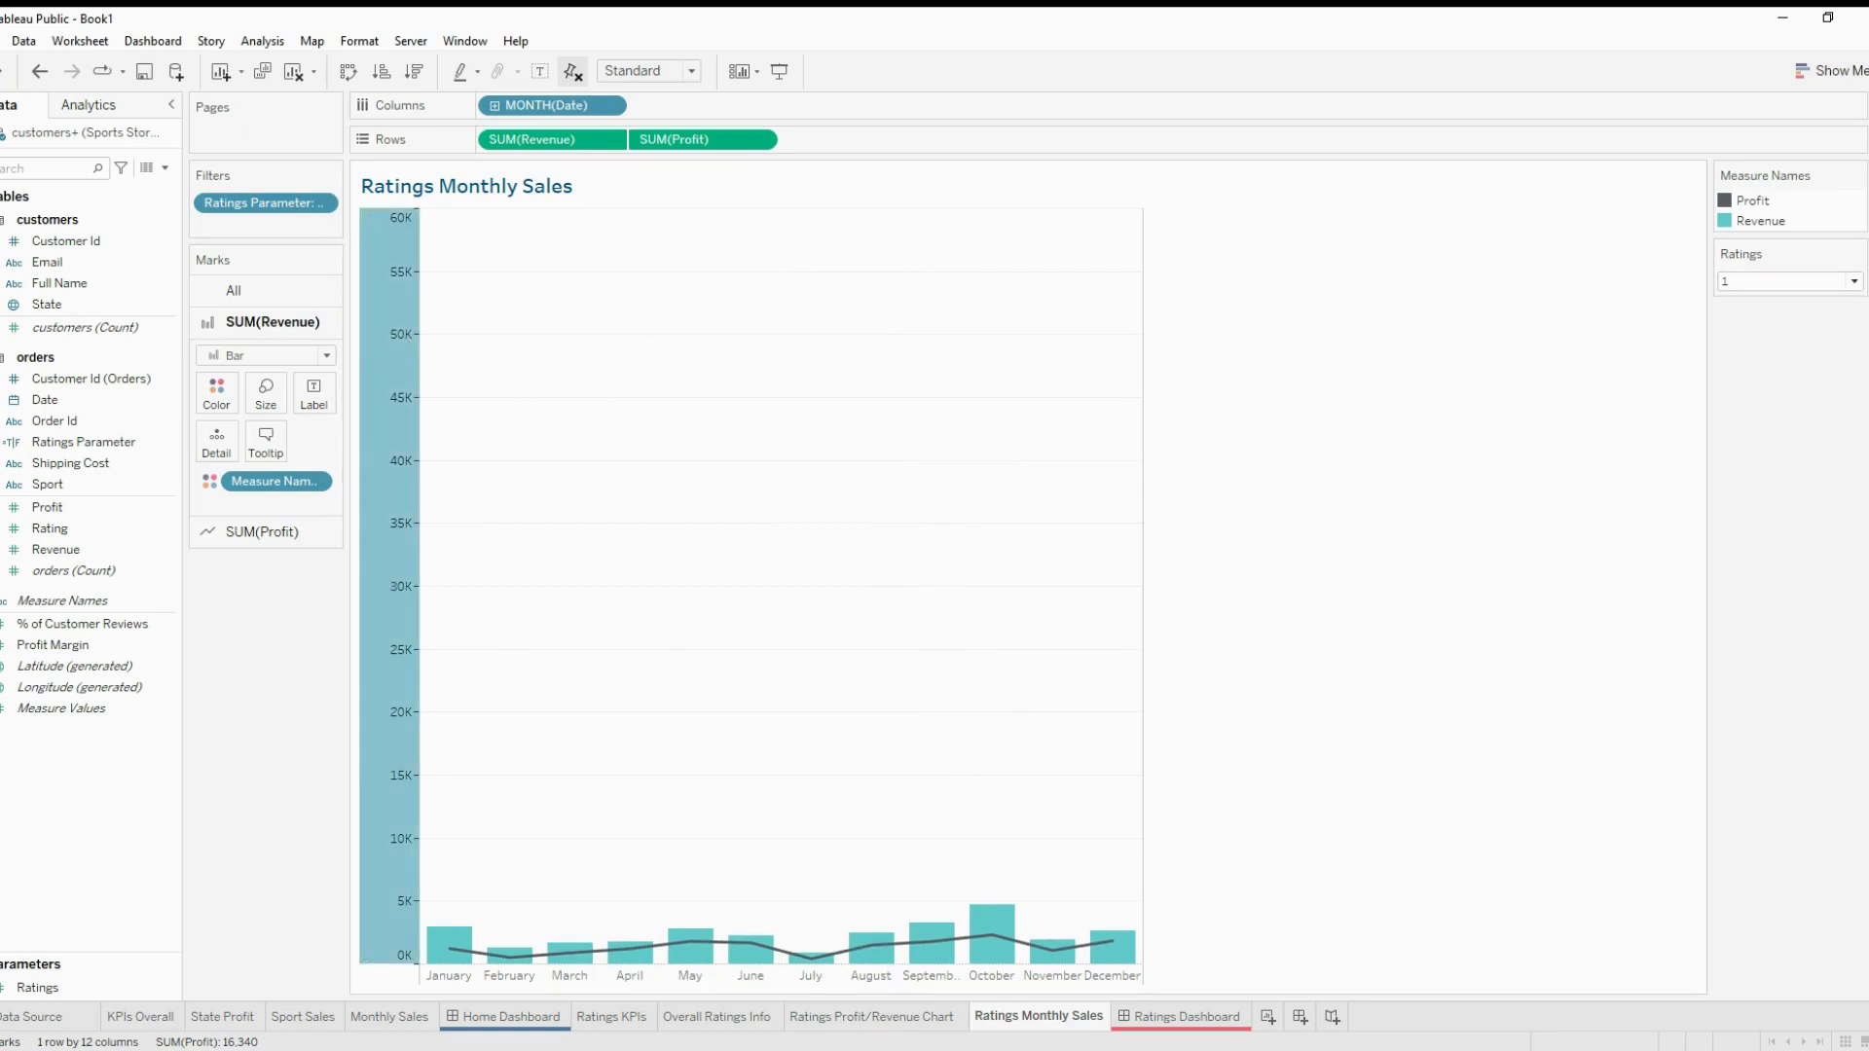
pyautogui.click(464, 358)
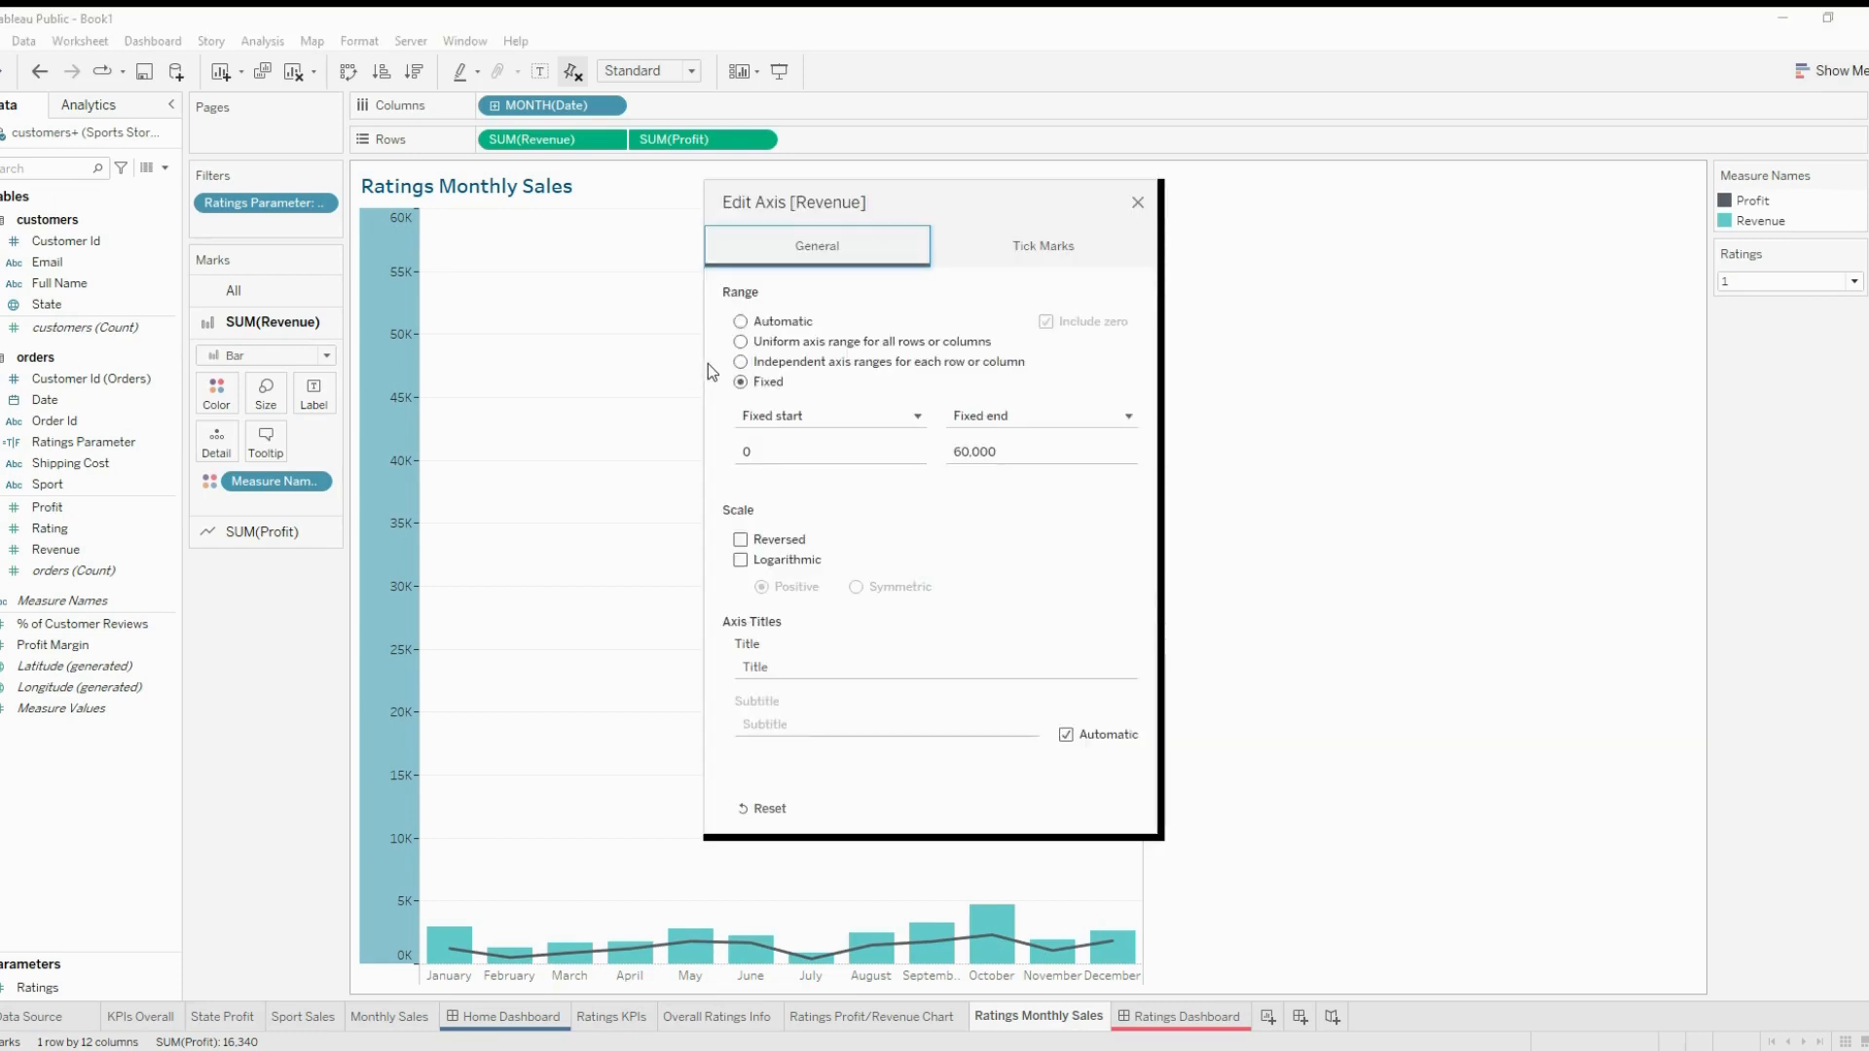
pyautogui.click(740, 321)
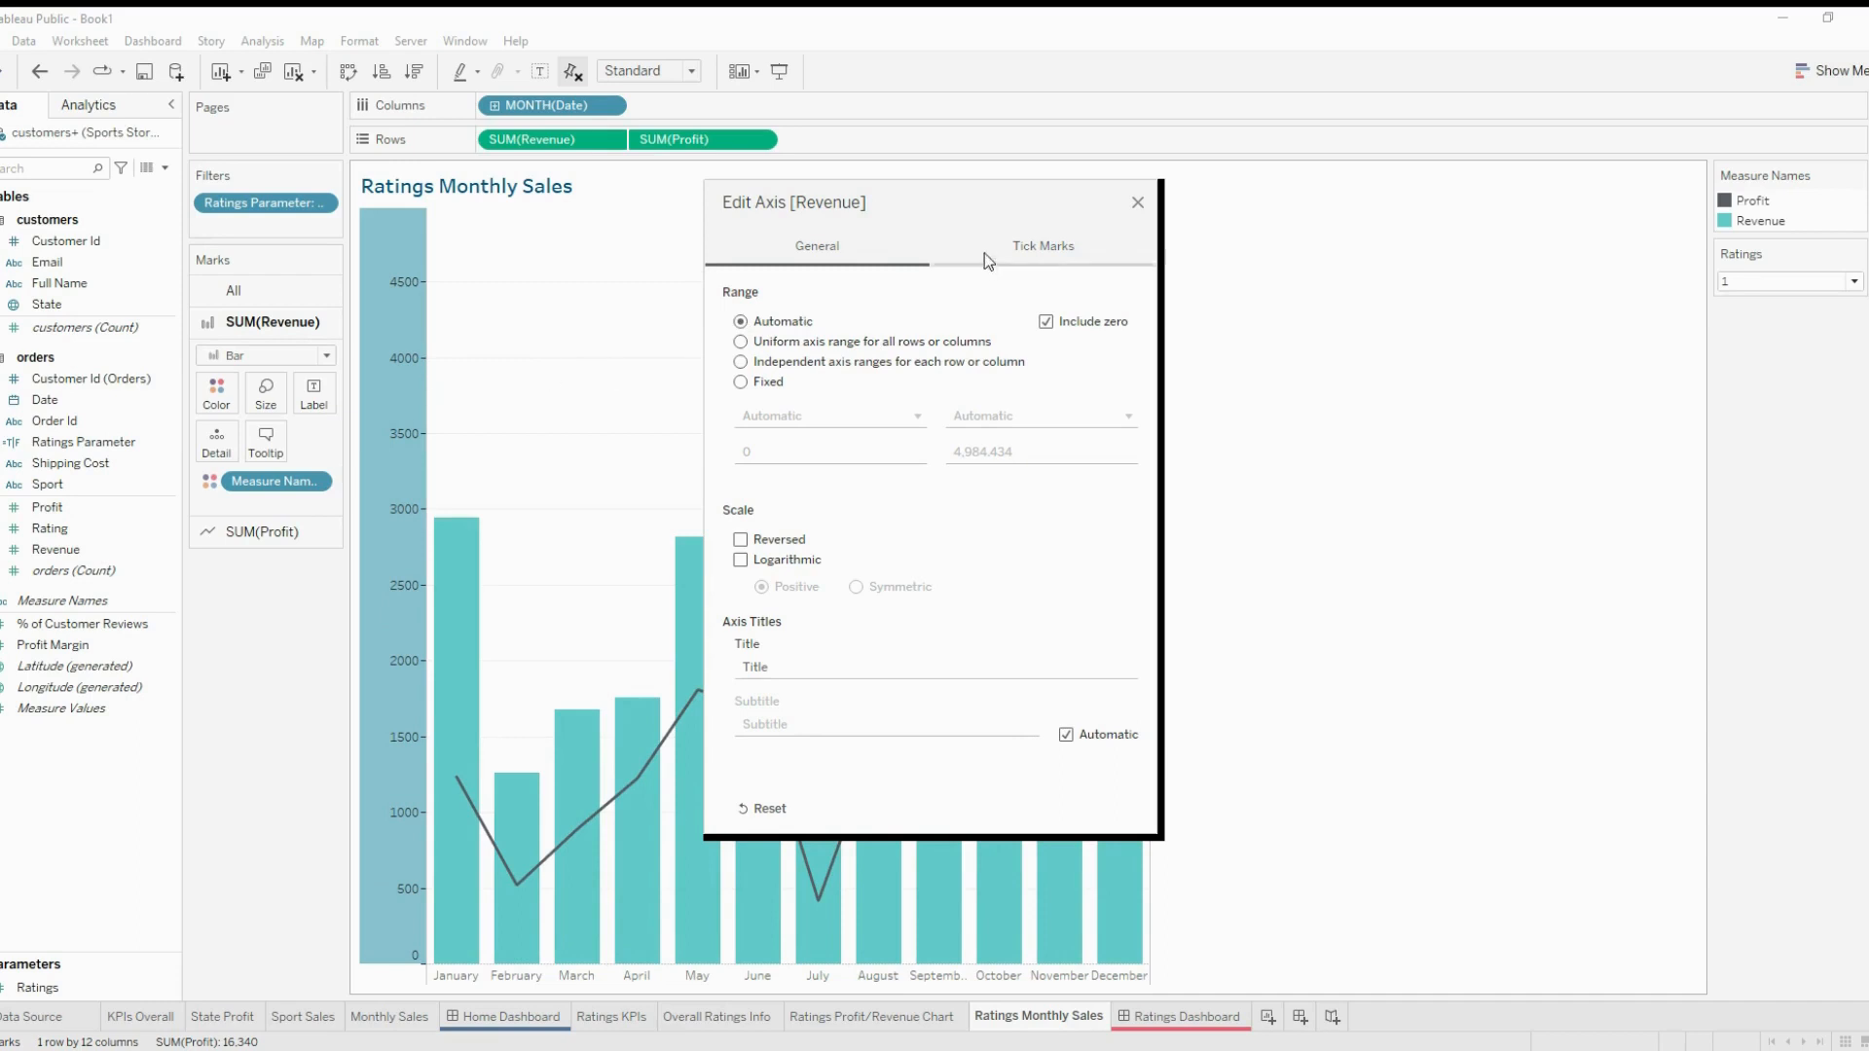
pyautogui.click(1137, 203)
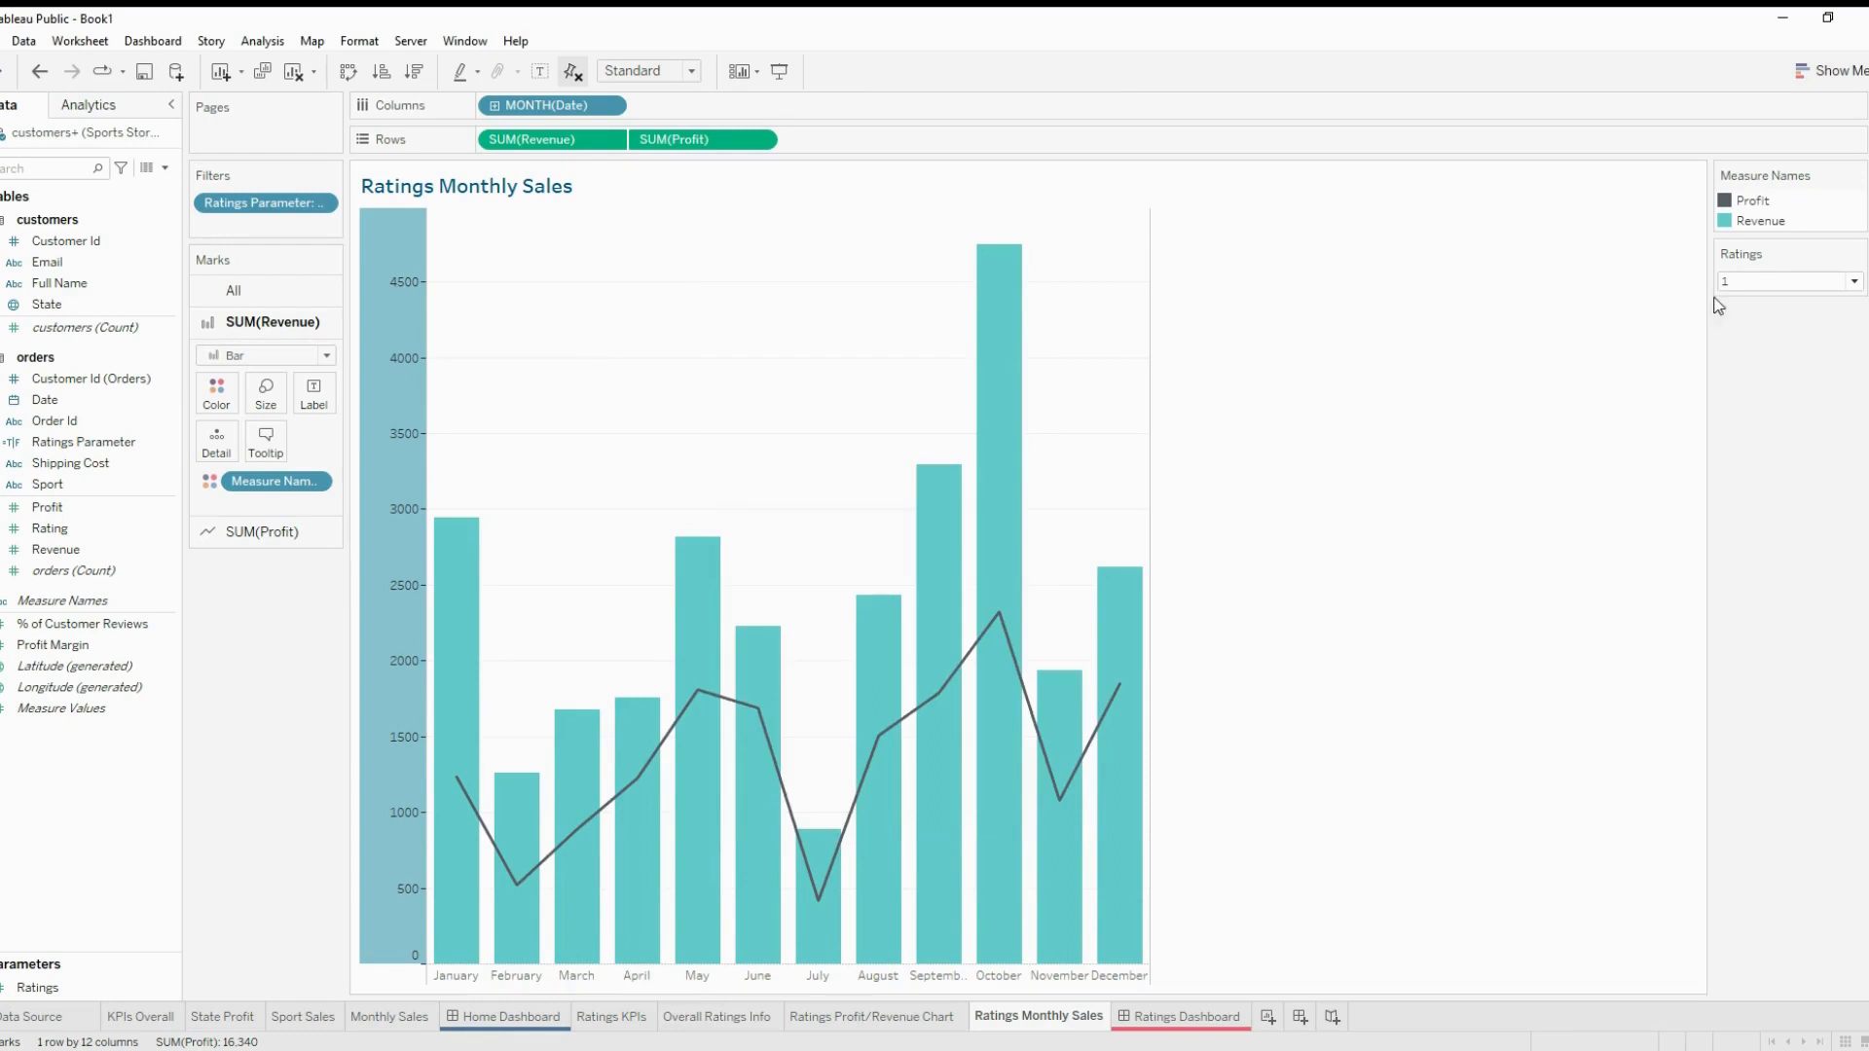
pyautogui.click(372, 304)
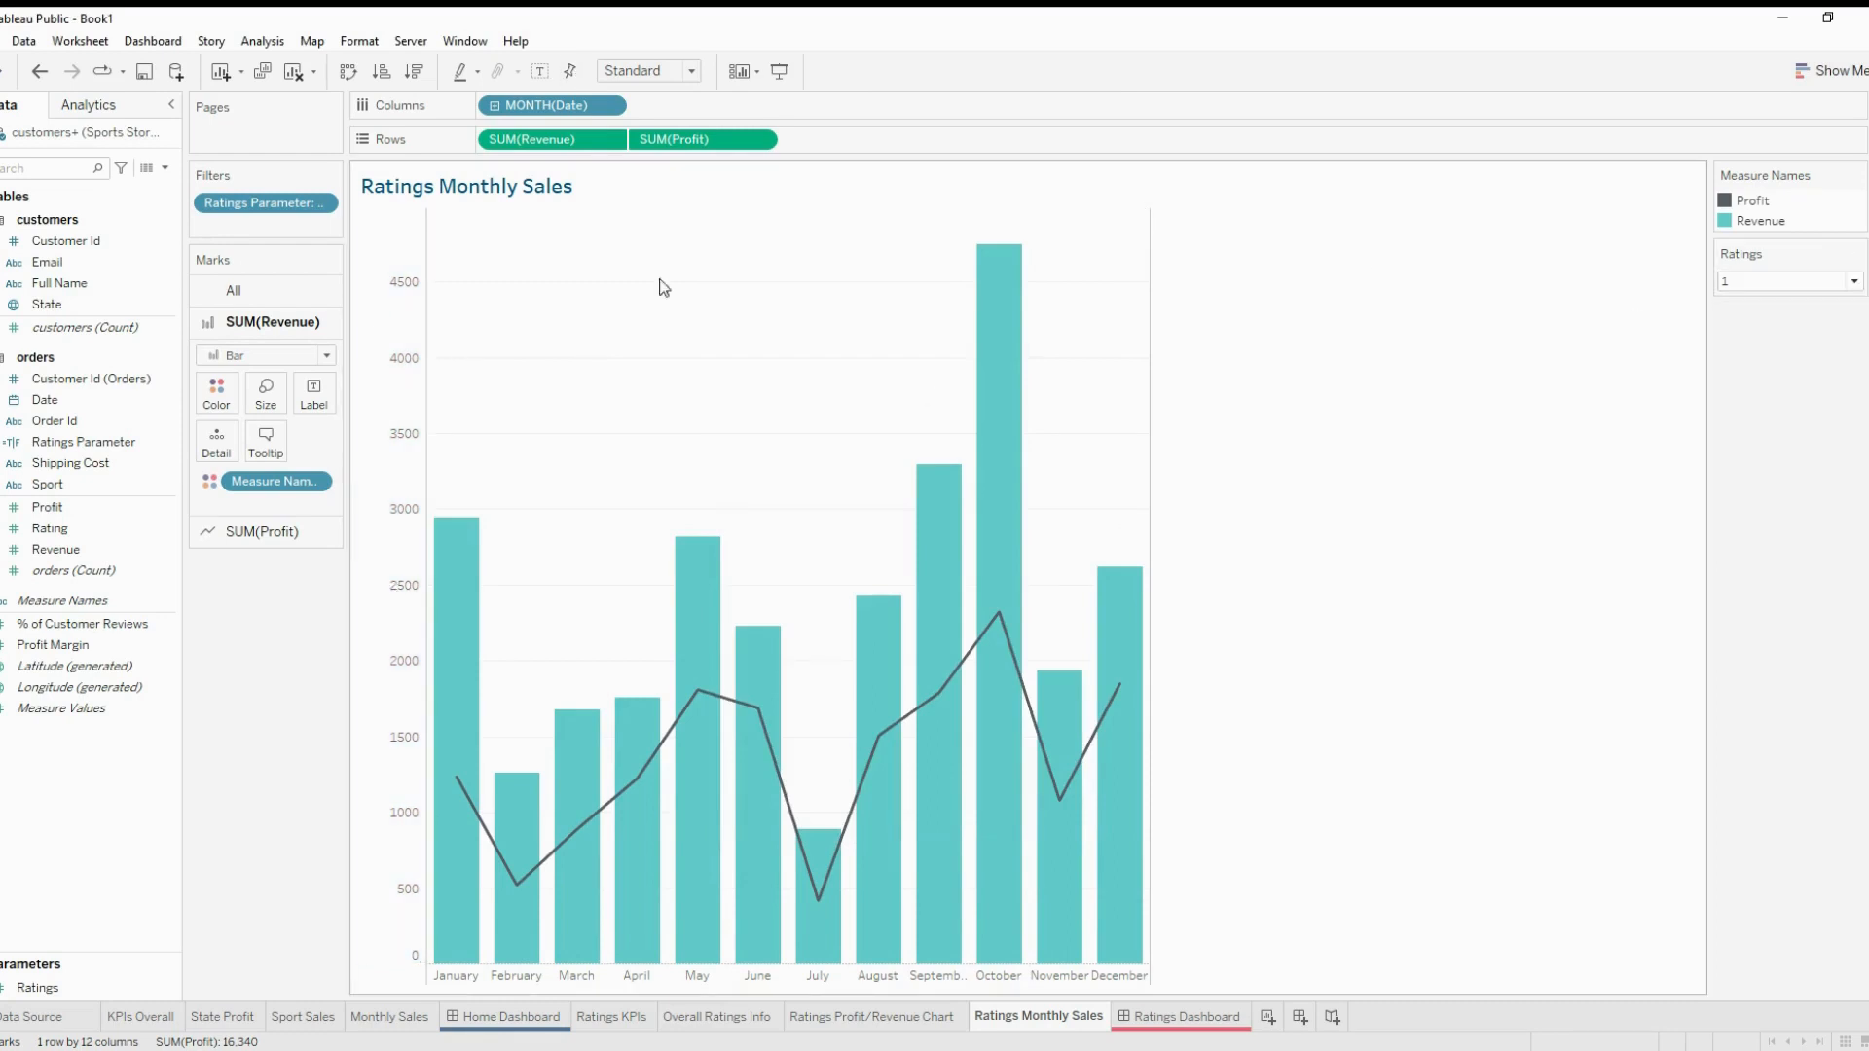
# Switch the Ratings parameter through 2, 3, 4 and 5, and inspect how the monthly bars and axis respond
pyautogui.click(1750, 282)
pyautogui.click(1757, 316)
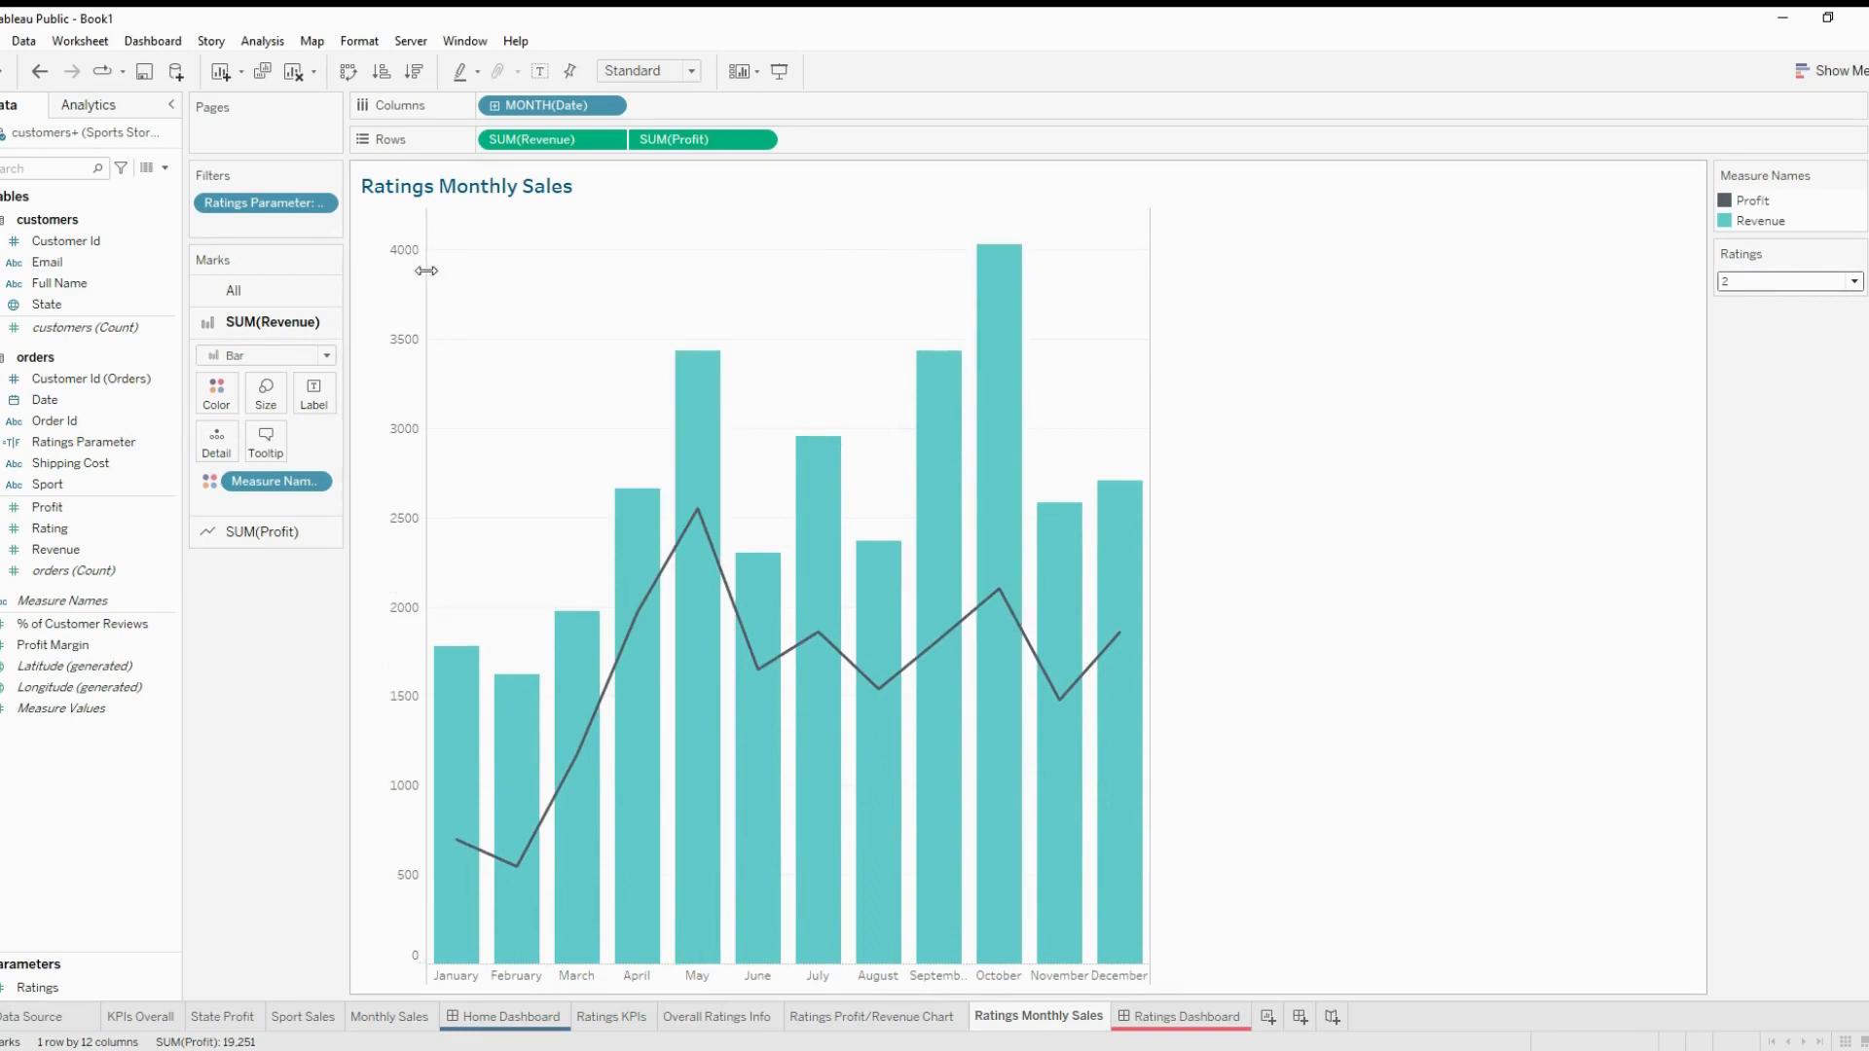
pyautogui.moveTo(727, 404)
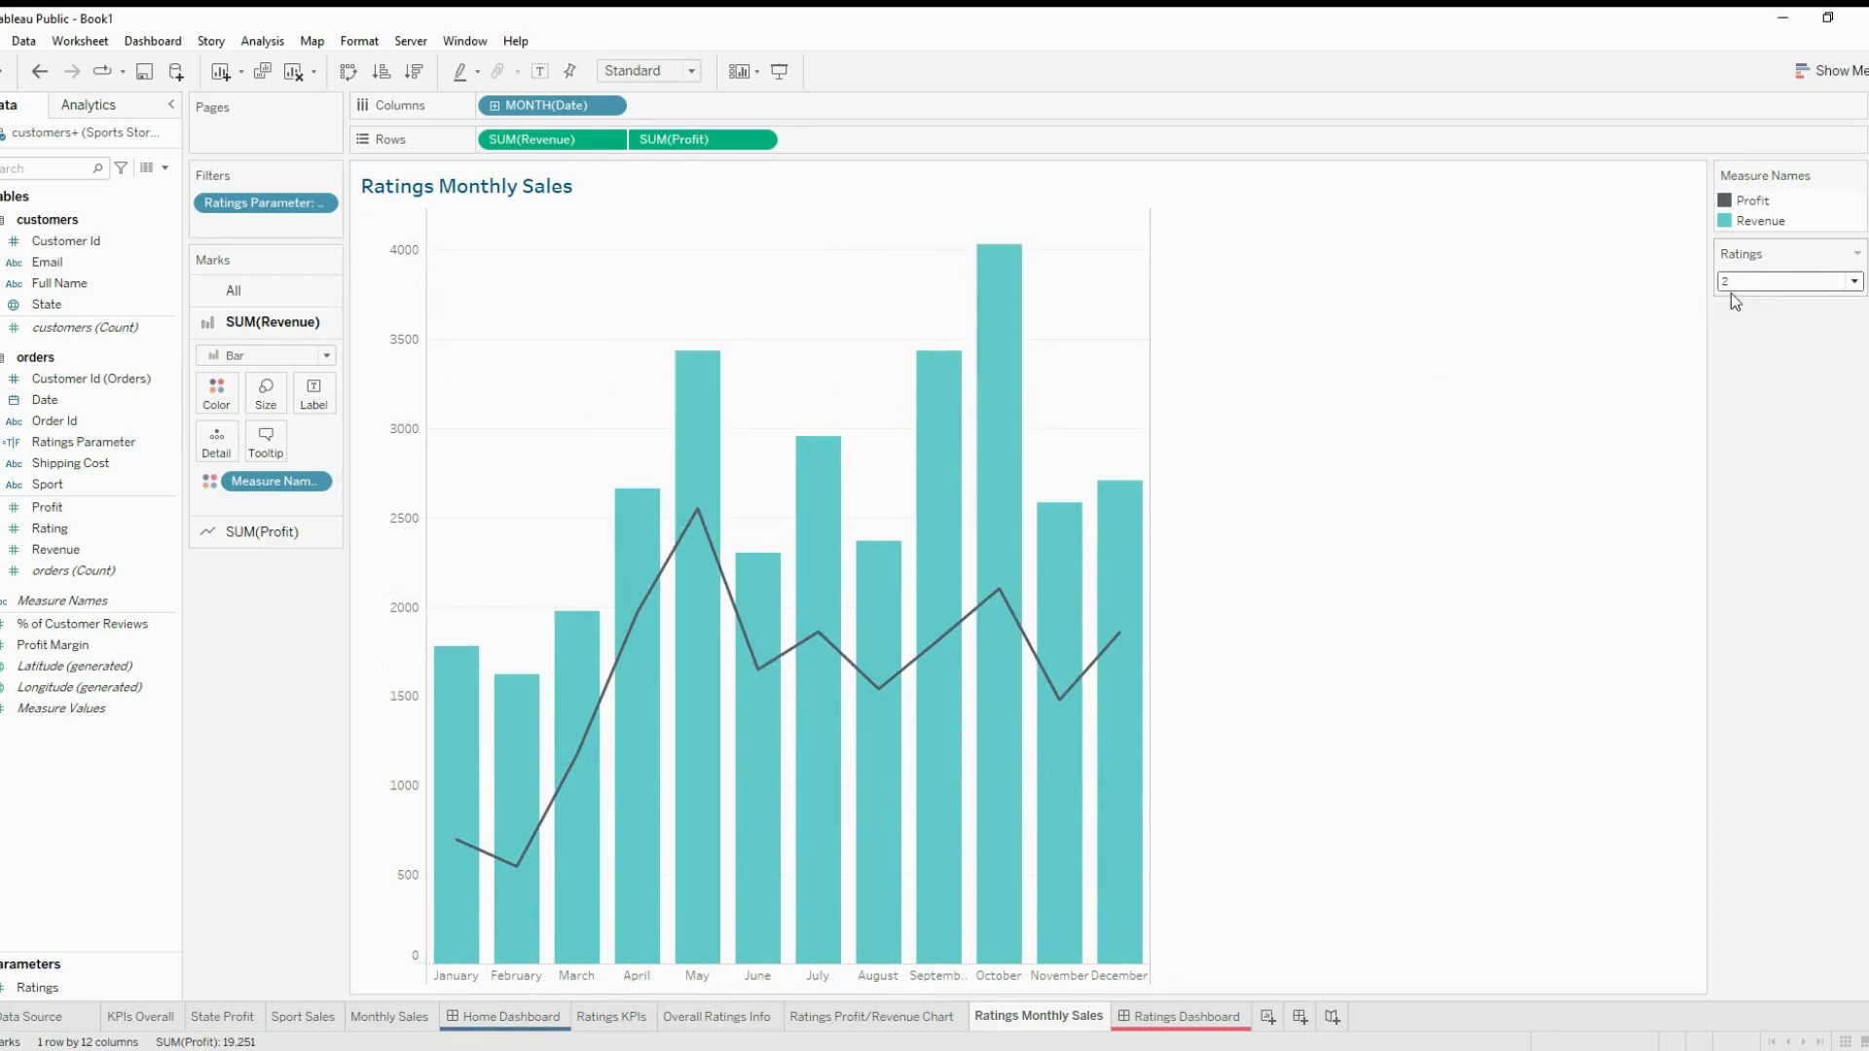
pyautogui.click(1762, 346)
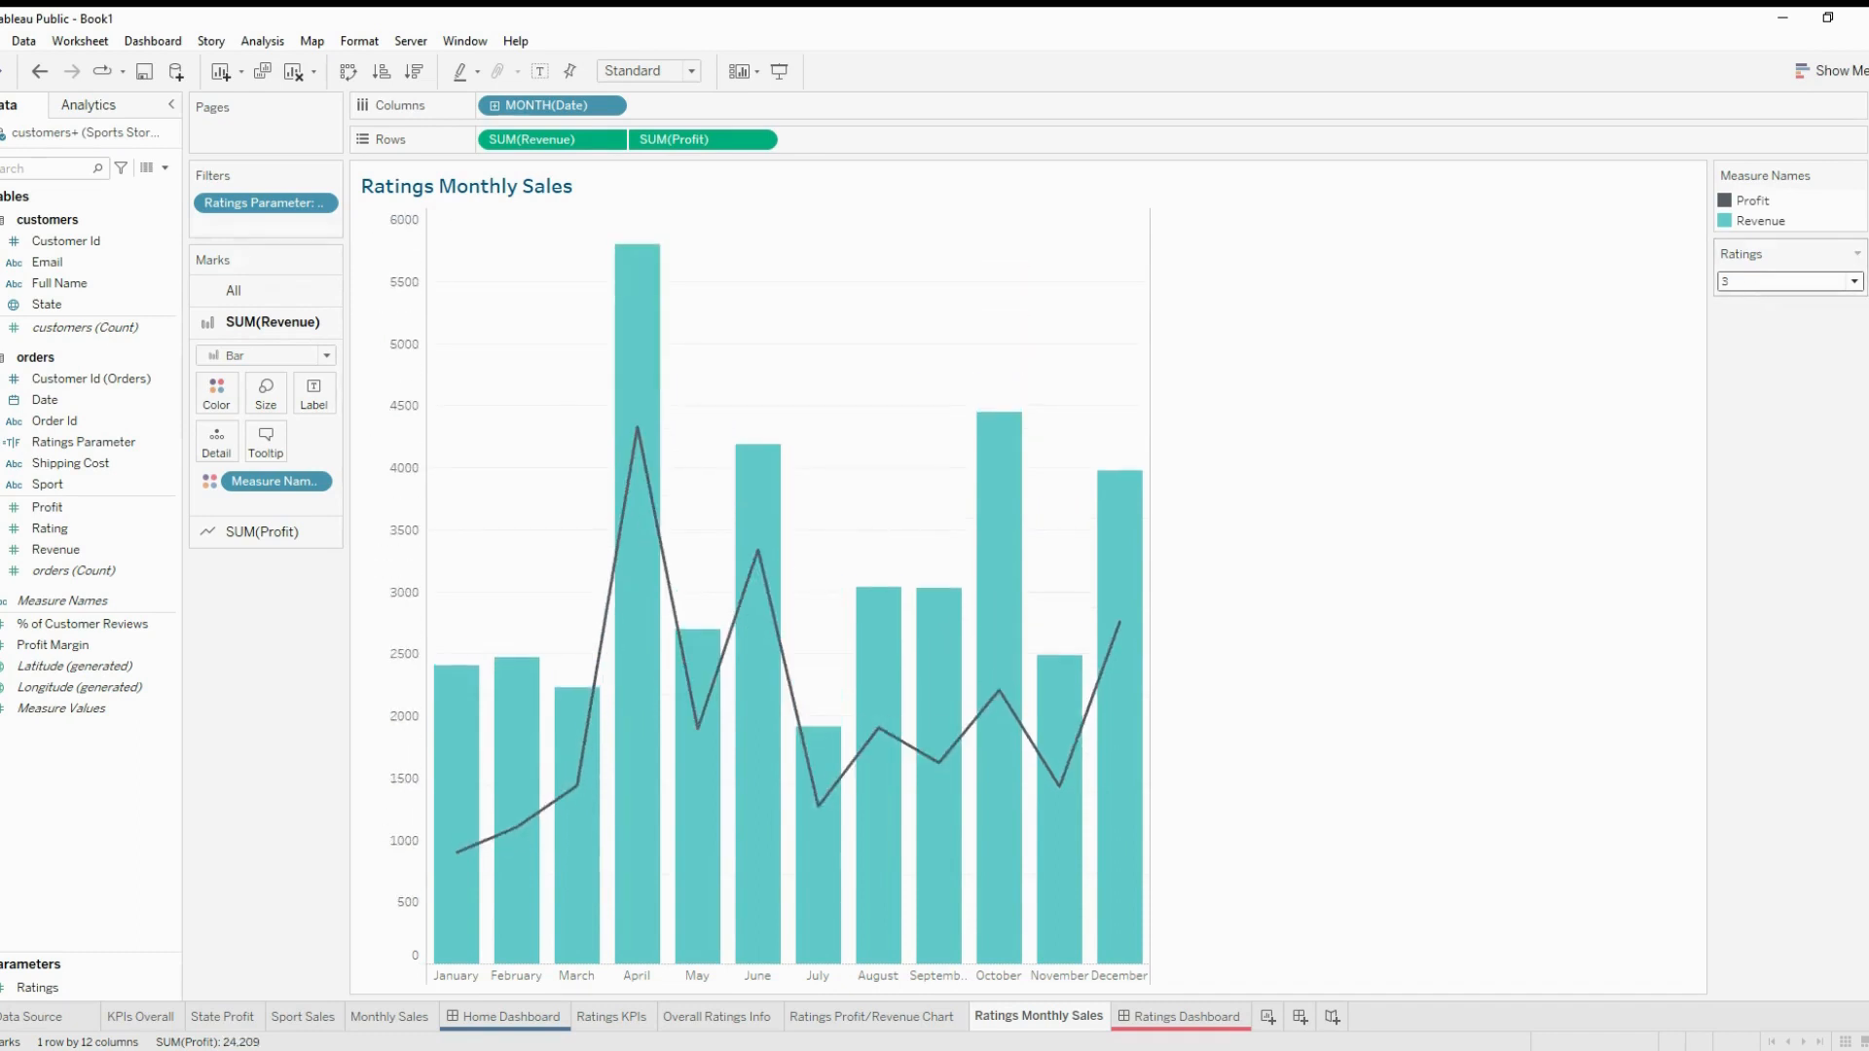
pyautogui.click(1762, 351)
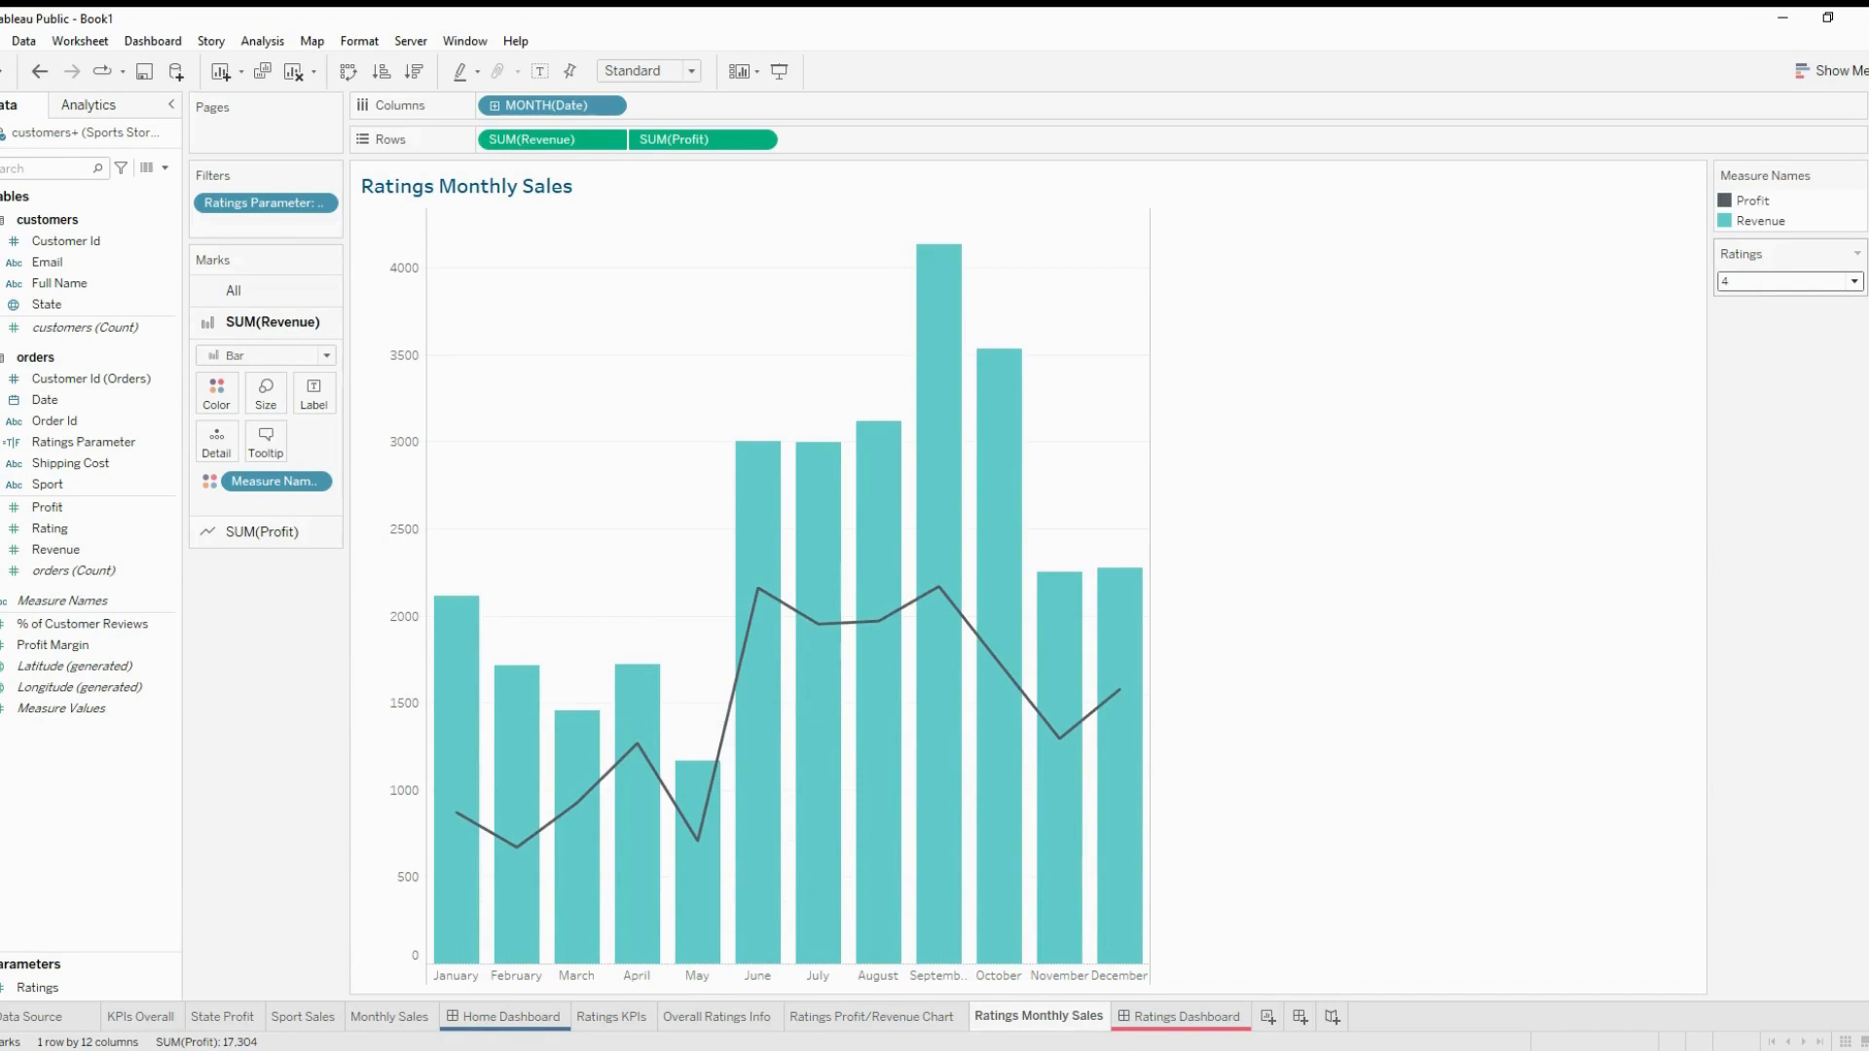
pyautogui.click(1754, 370)
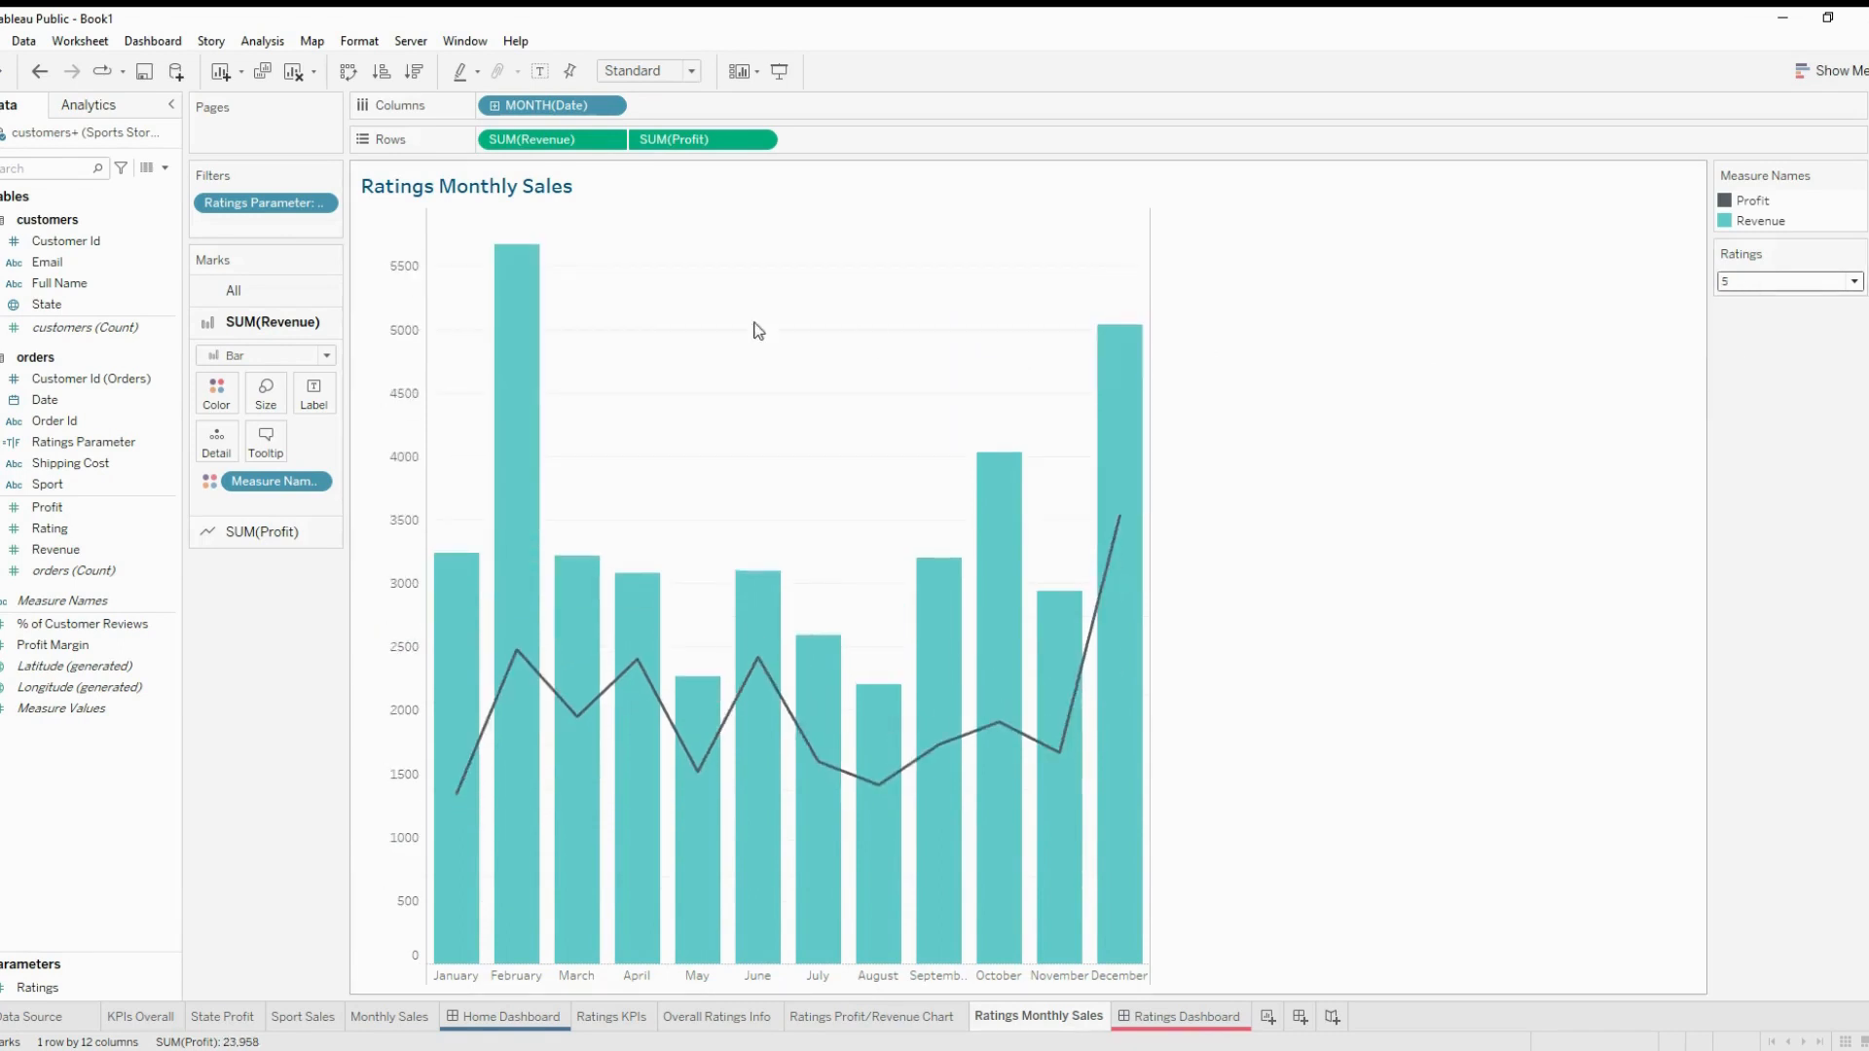
pyautogui.moveTo(512, 262)
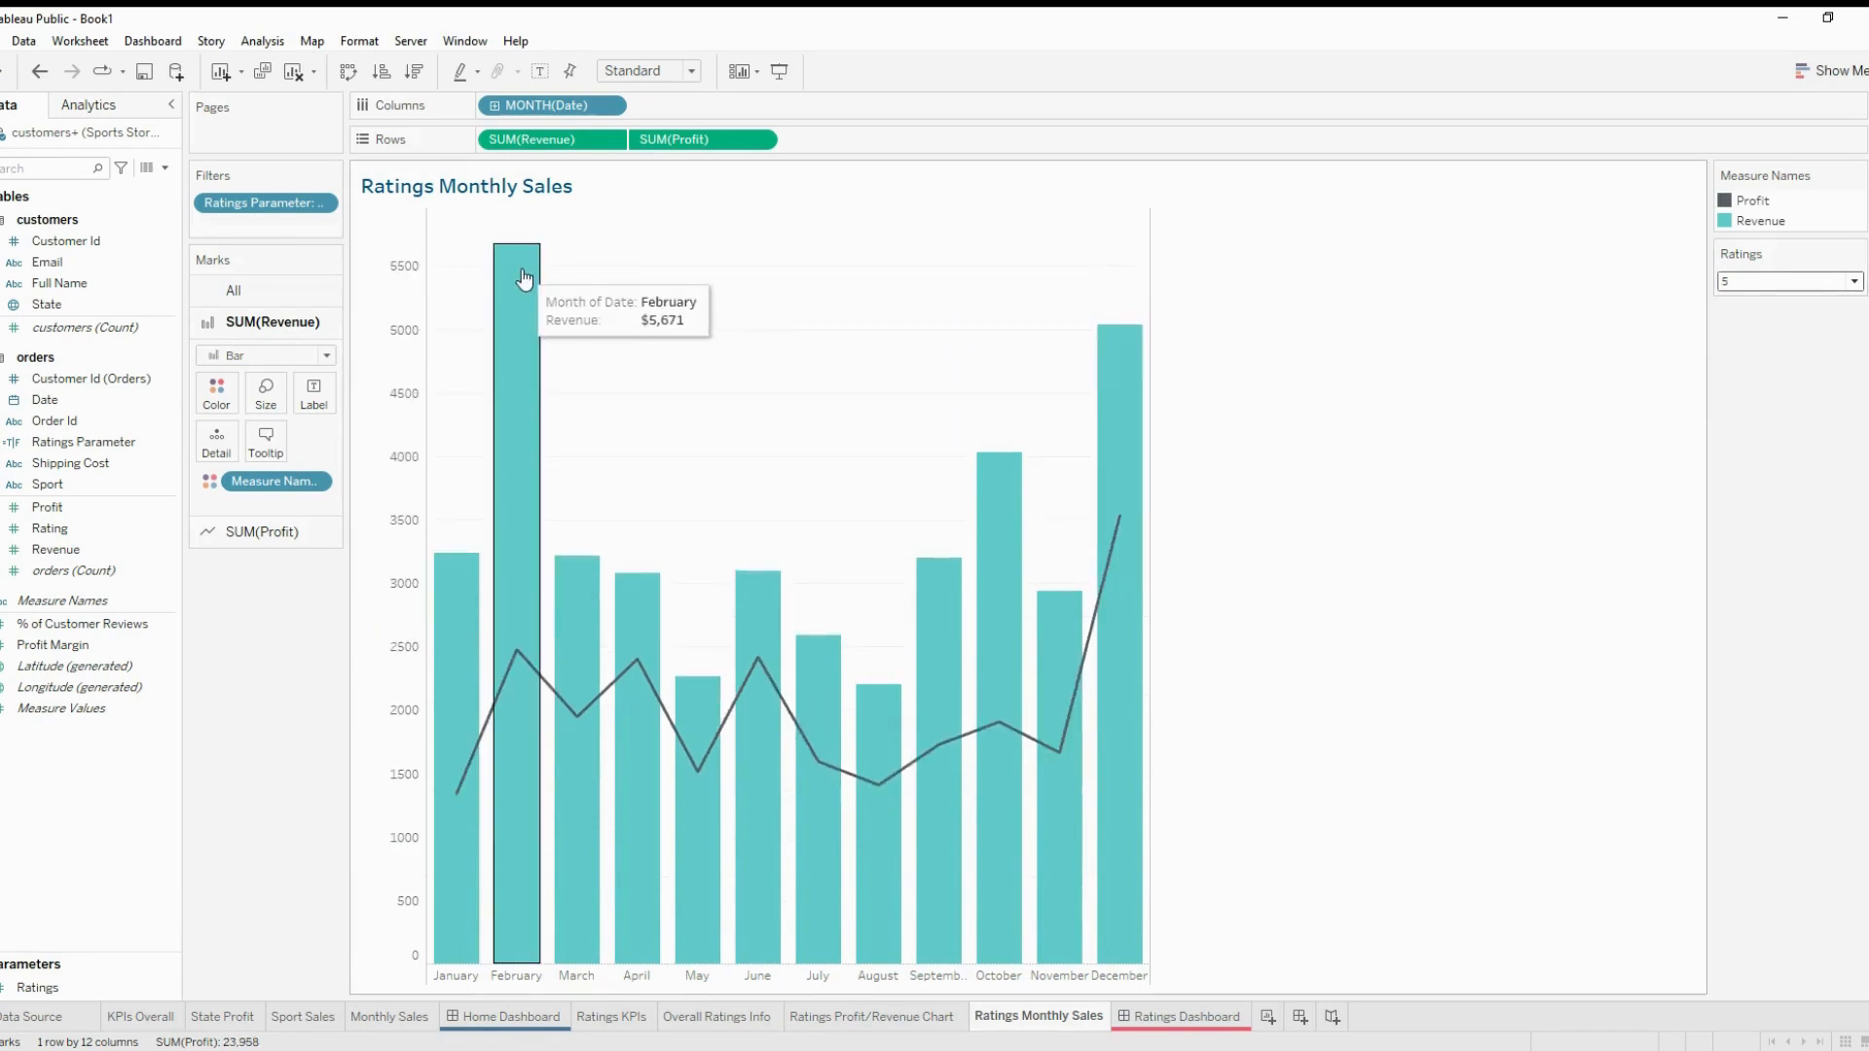
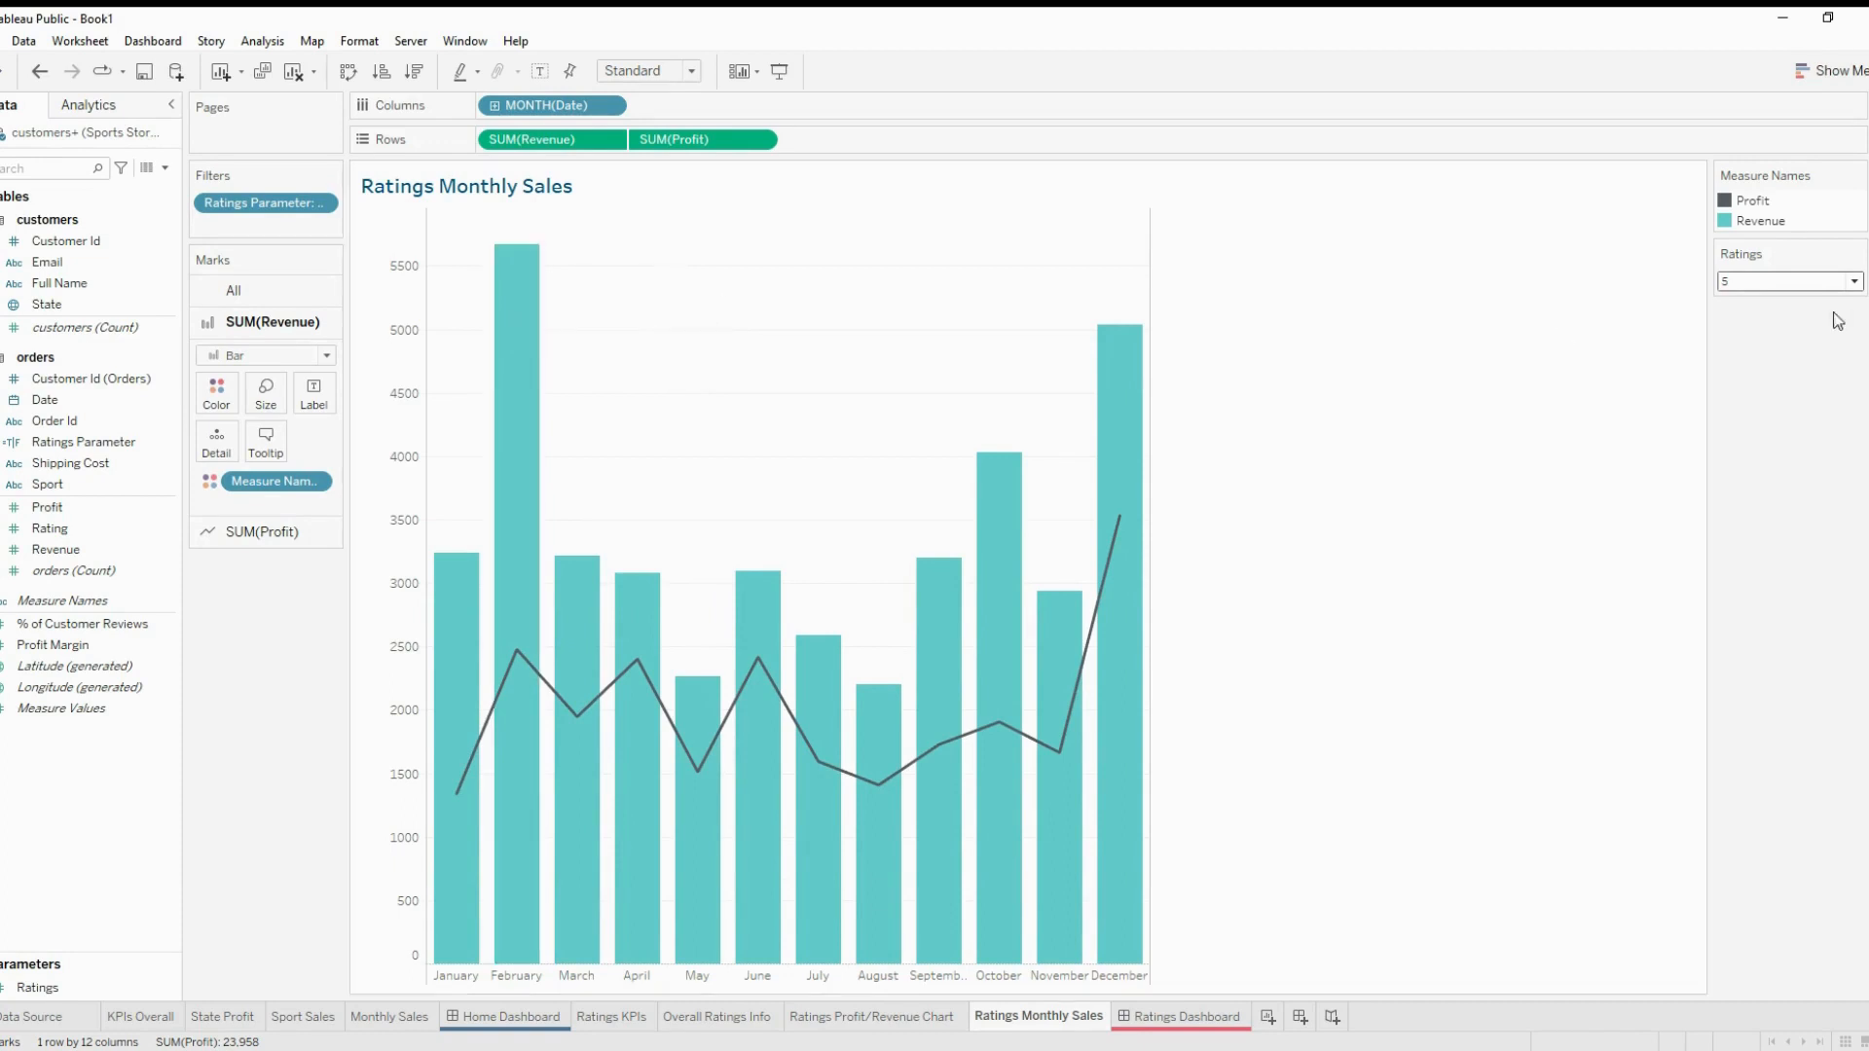
# Compare the monthly sales for ratings 2 and 3 by switching the Ratings parameter between them
pyautogui.click(1770, 283)
pyautogui.click(1778, 320)
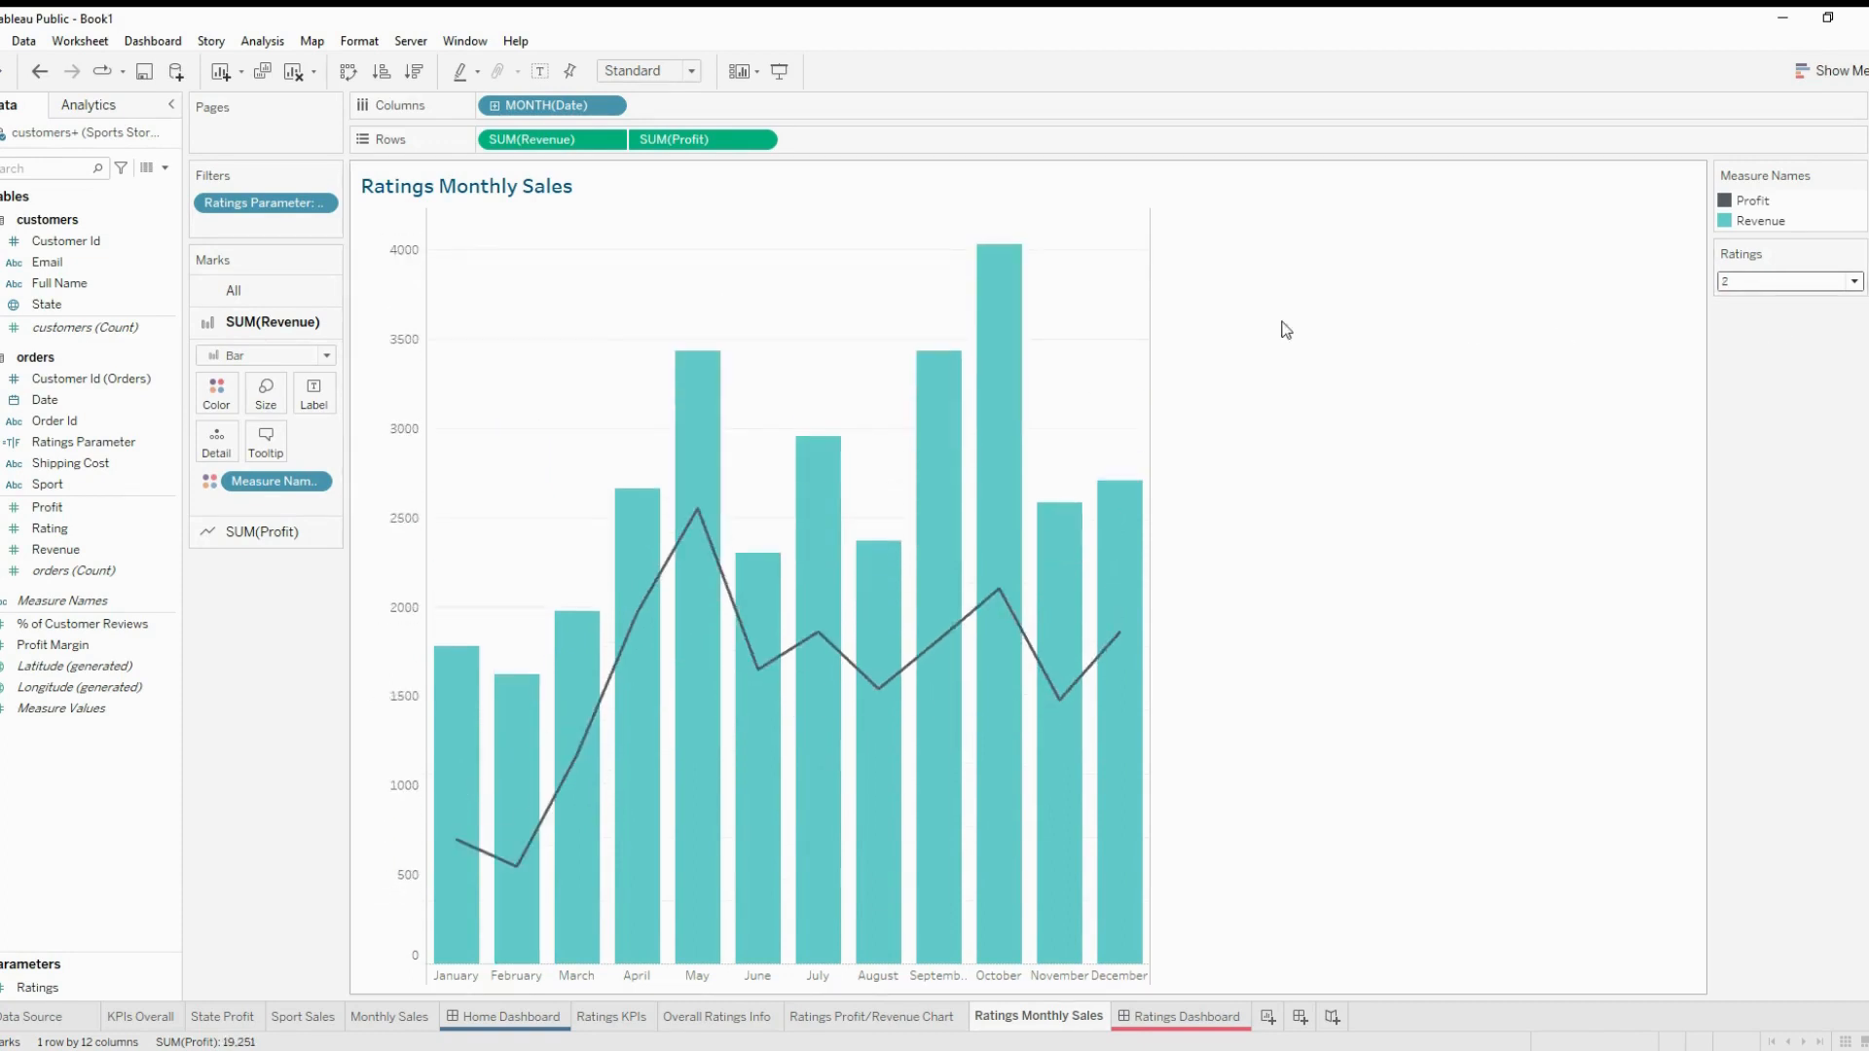
pyautogui.moveTo(1012, 299)
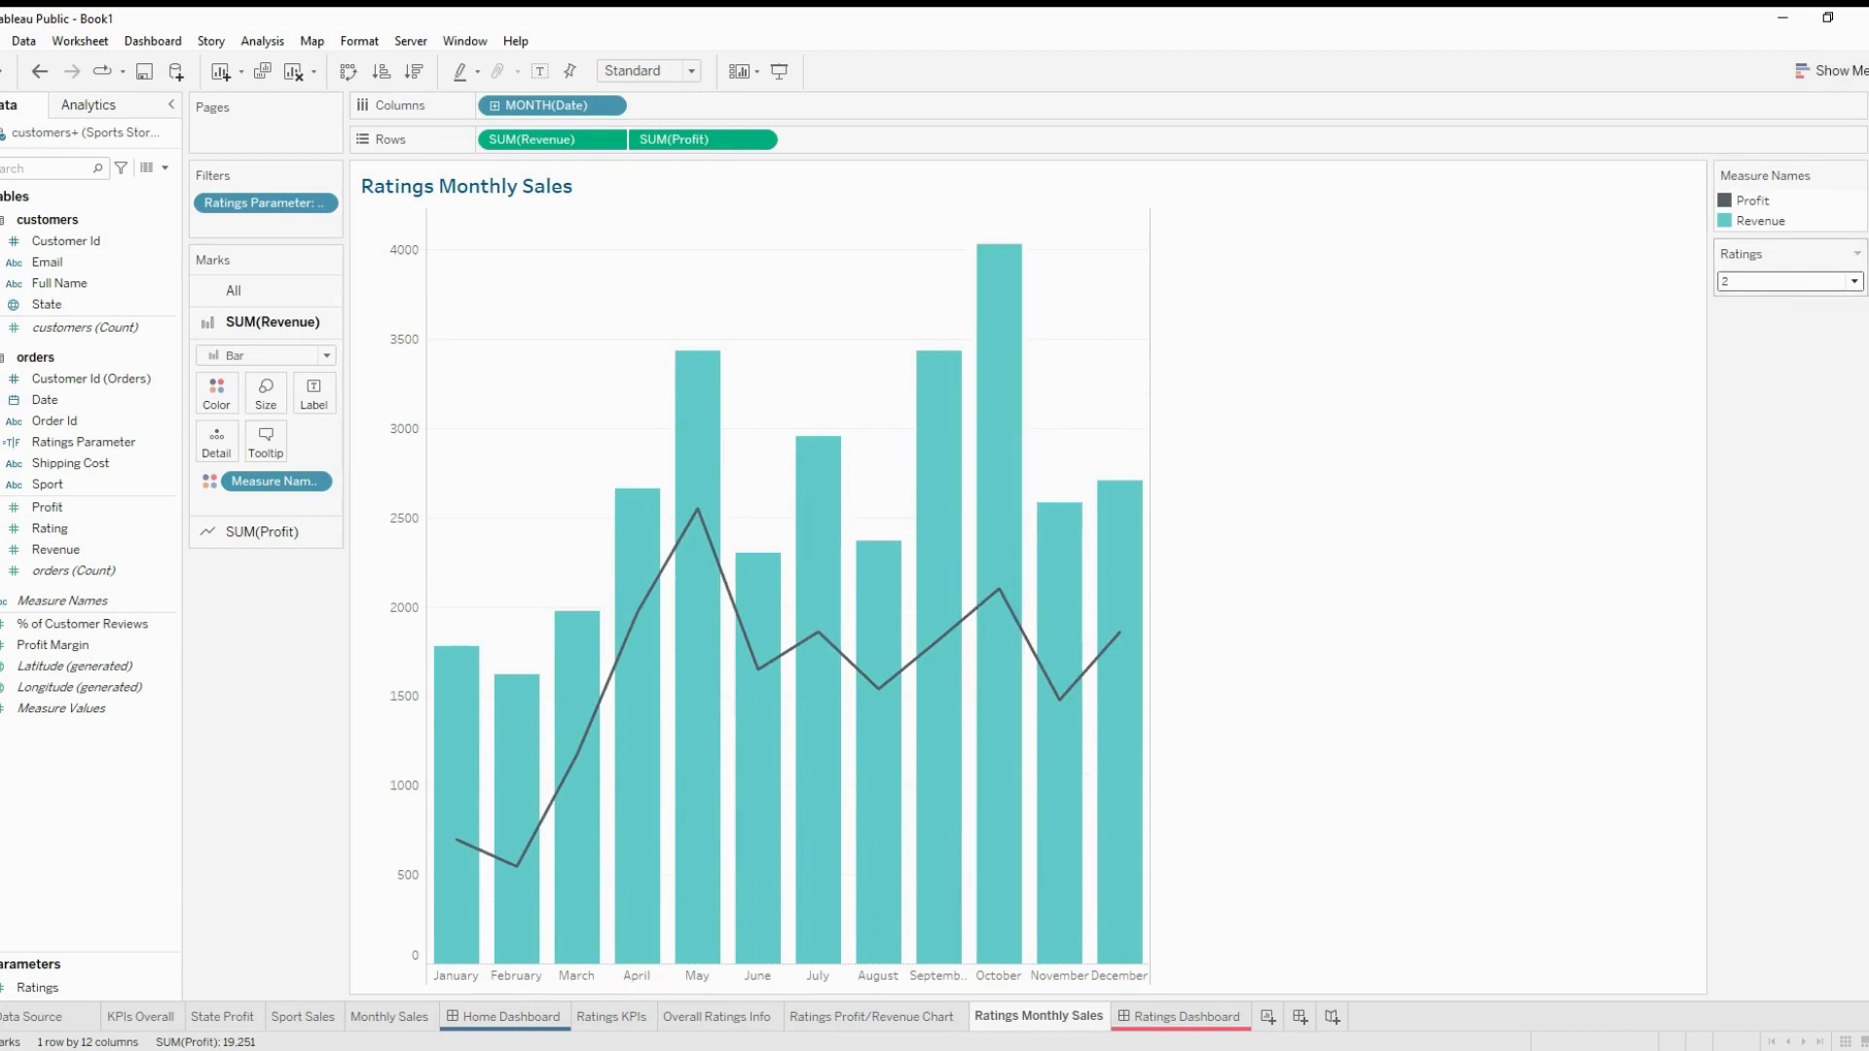
pyautogui.click(1760, 285)
pyautogui.click(1769, 334)
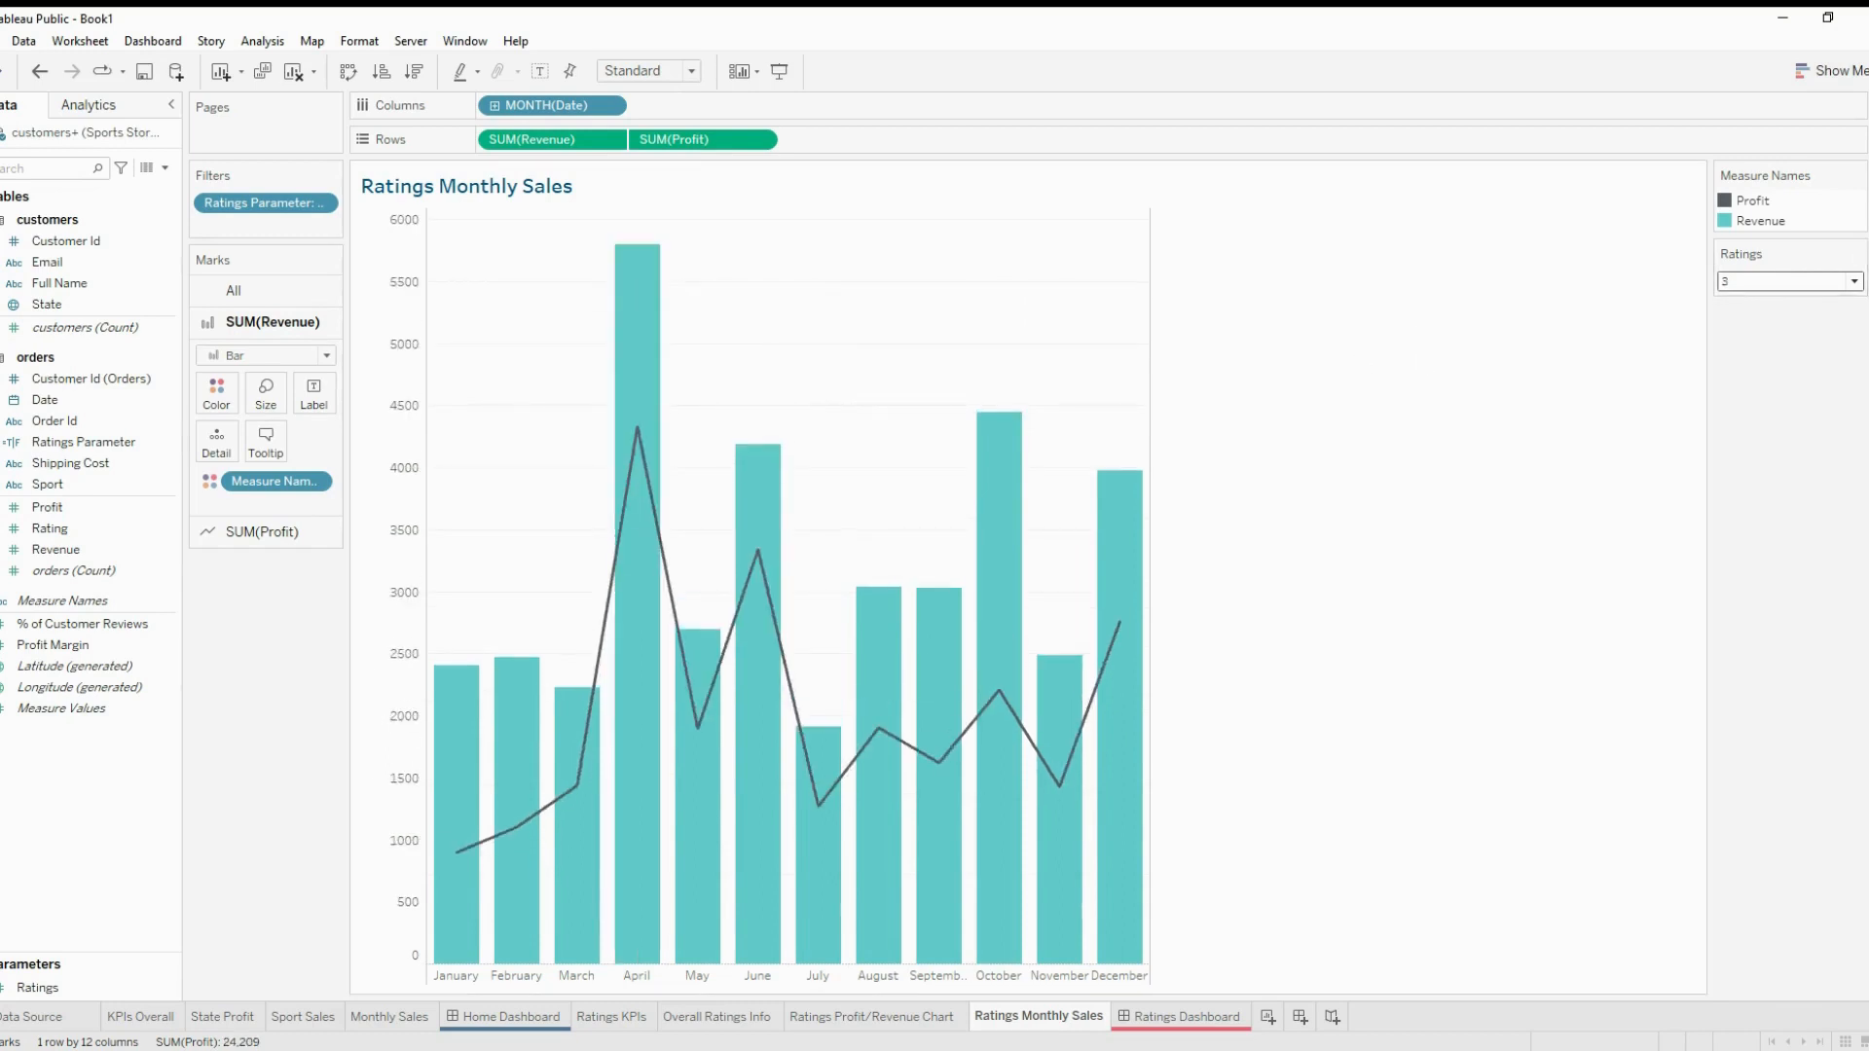
# Compare the monthly sales at ratings 5 and 1 by switching the Ratings parameter
pyautogui.click(1820, 290)
pyautogui.click(1801, 366)
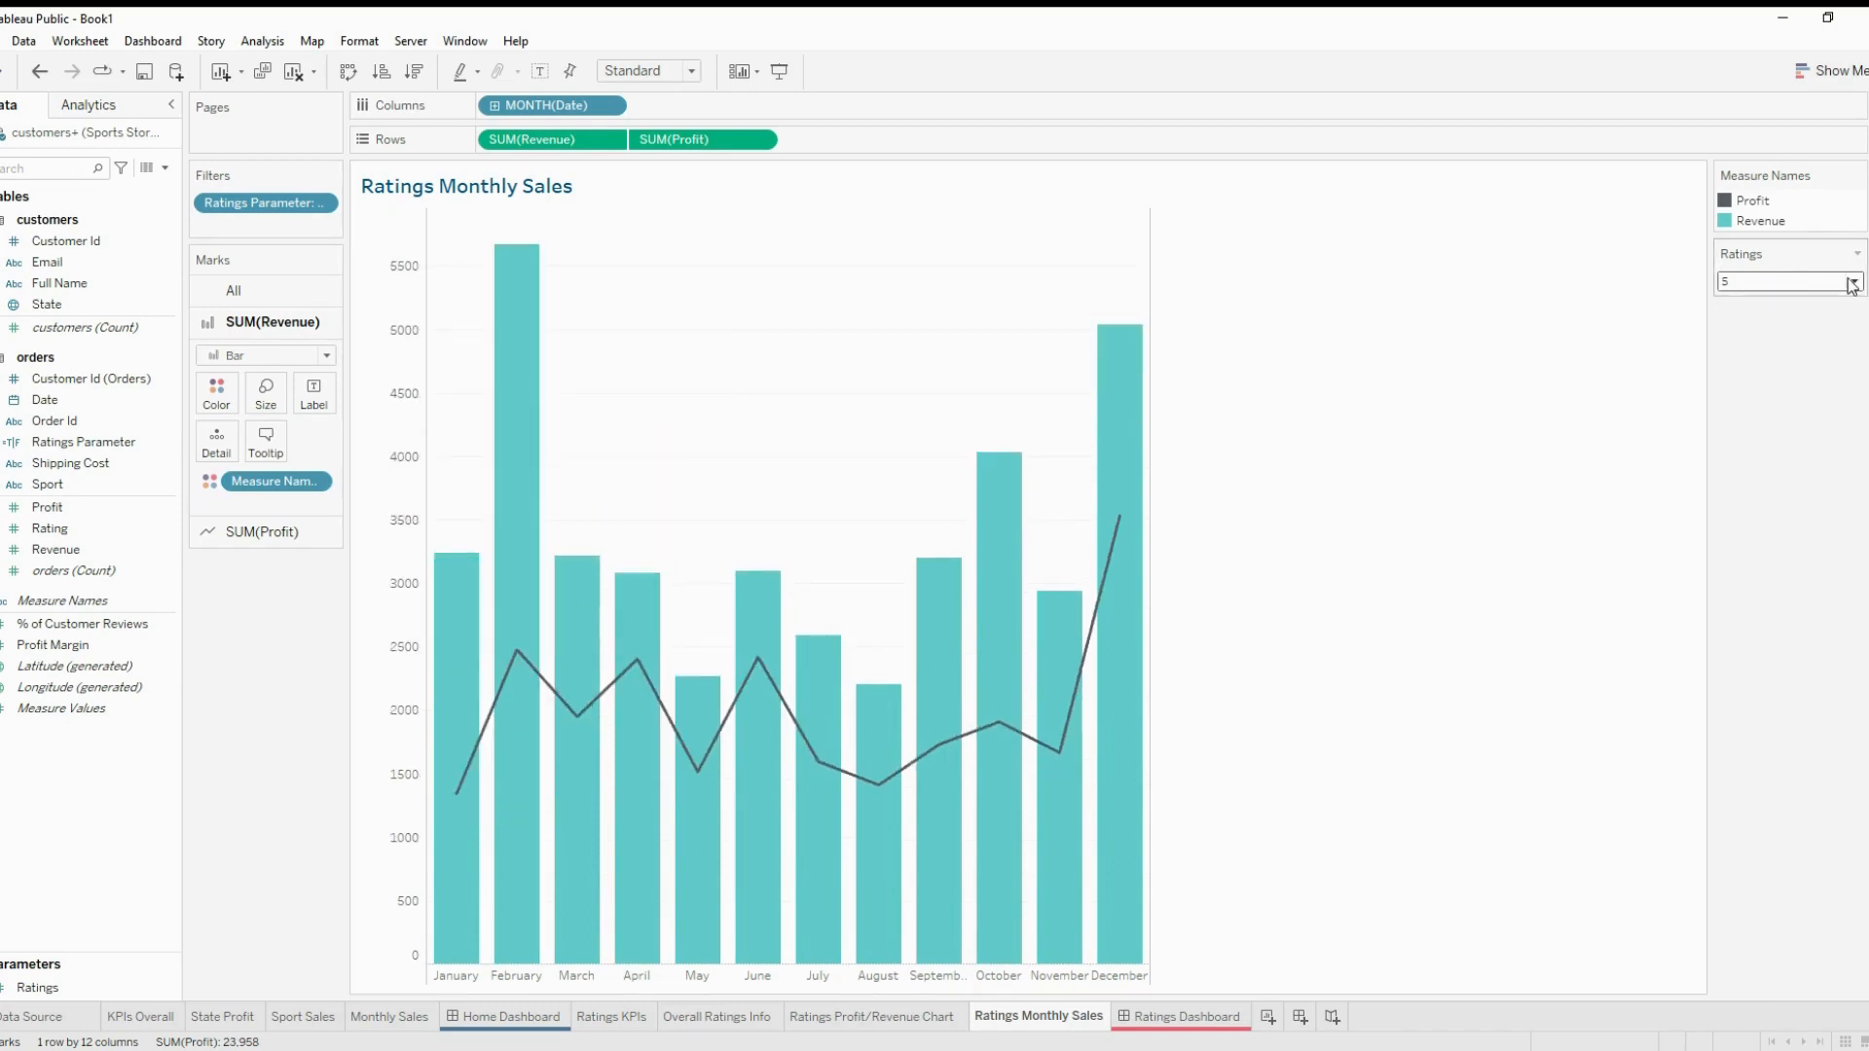
pyautogui.click(1812, 285)
pyautogui.click(1807, 298)
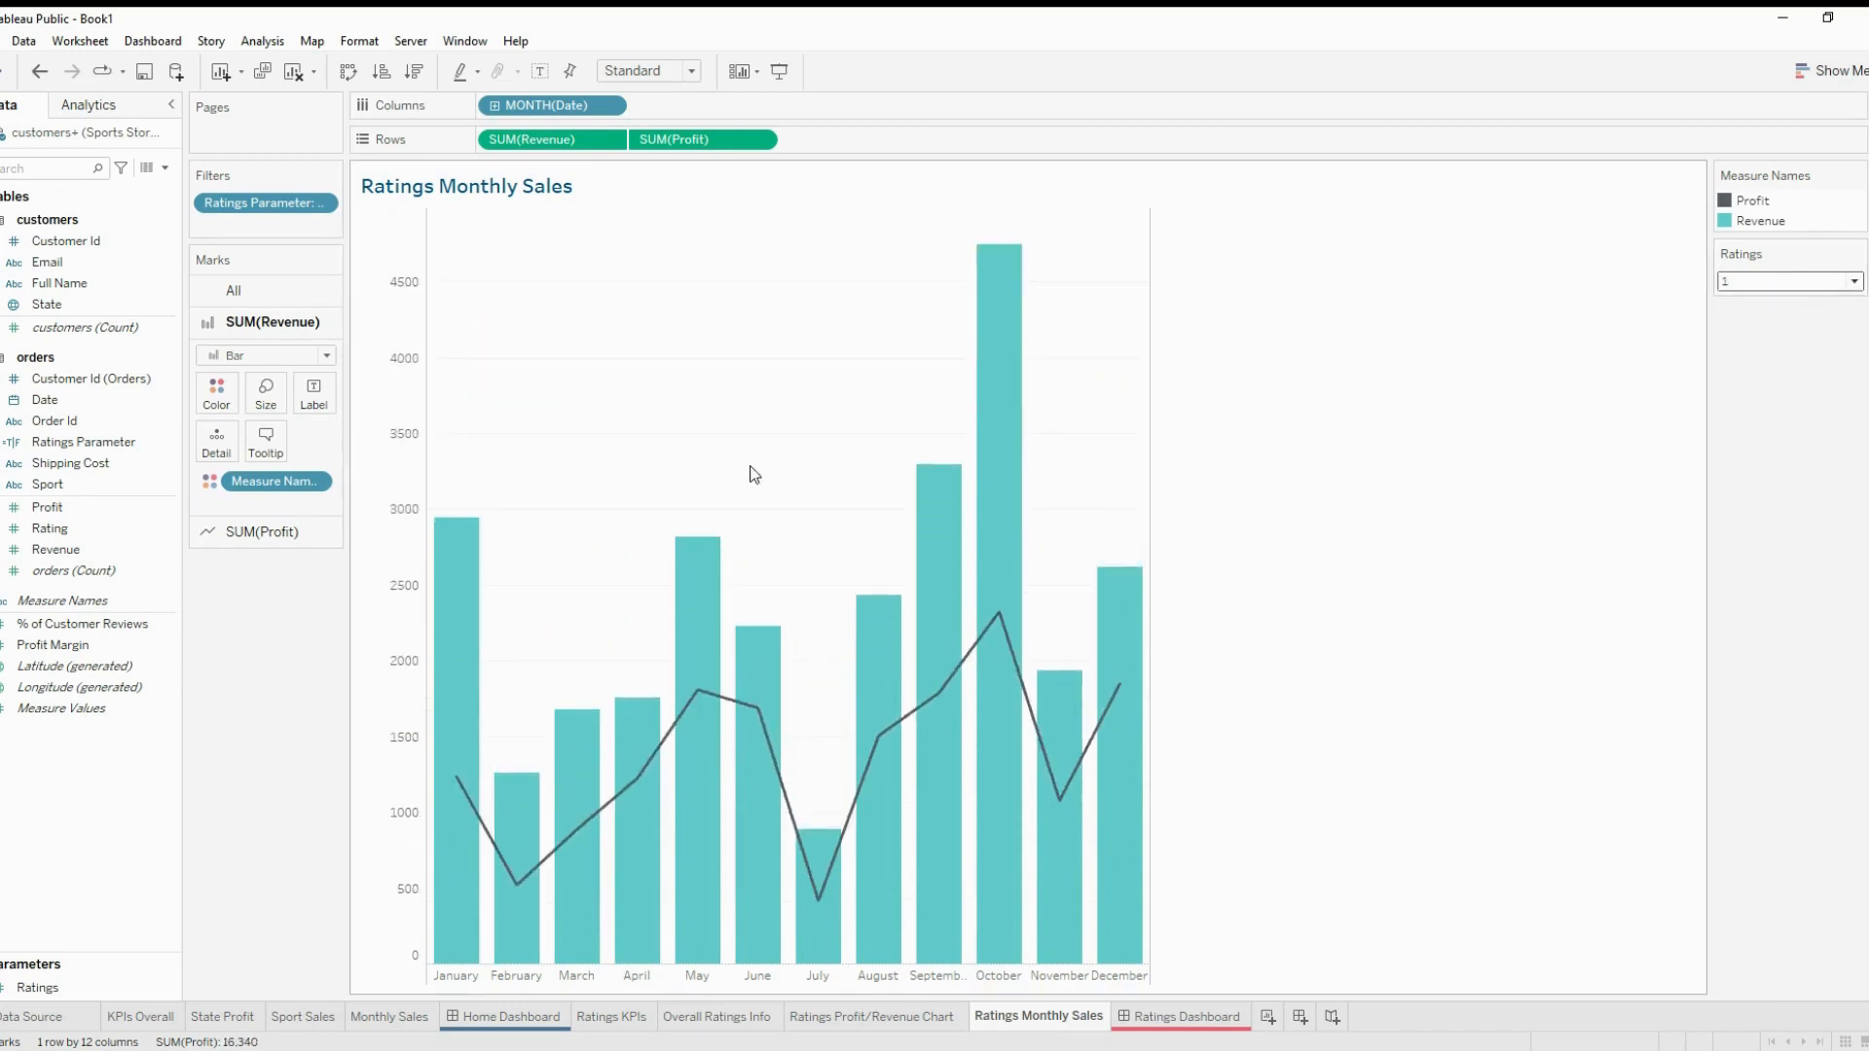
# Fix the Revenue axis range of the monthly sales chart from 0 to 6000, leaving the scale unreversed
pyautogui.rightClick(379, 400)
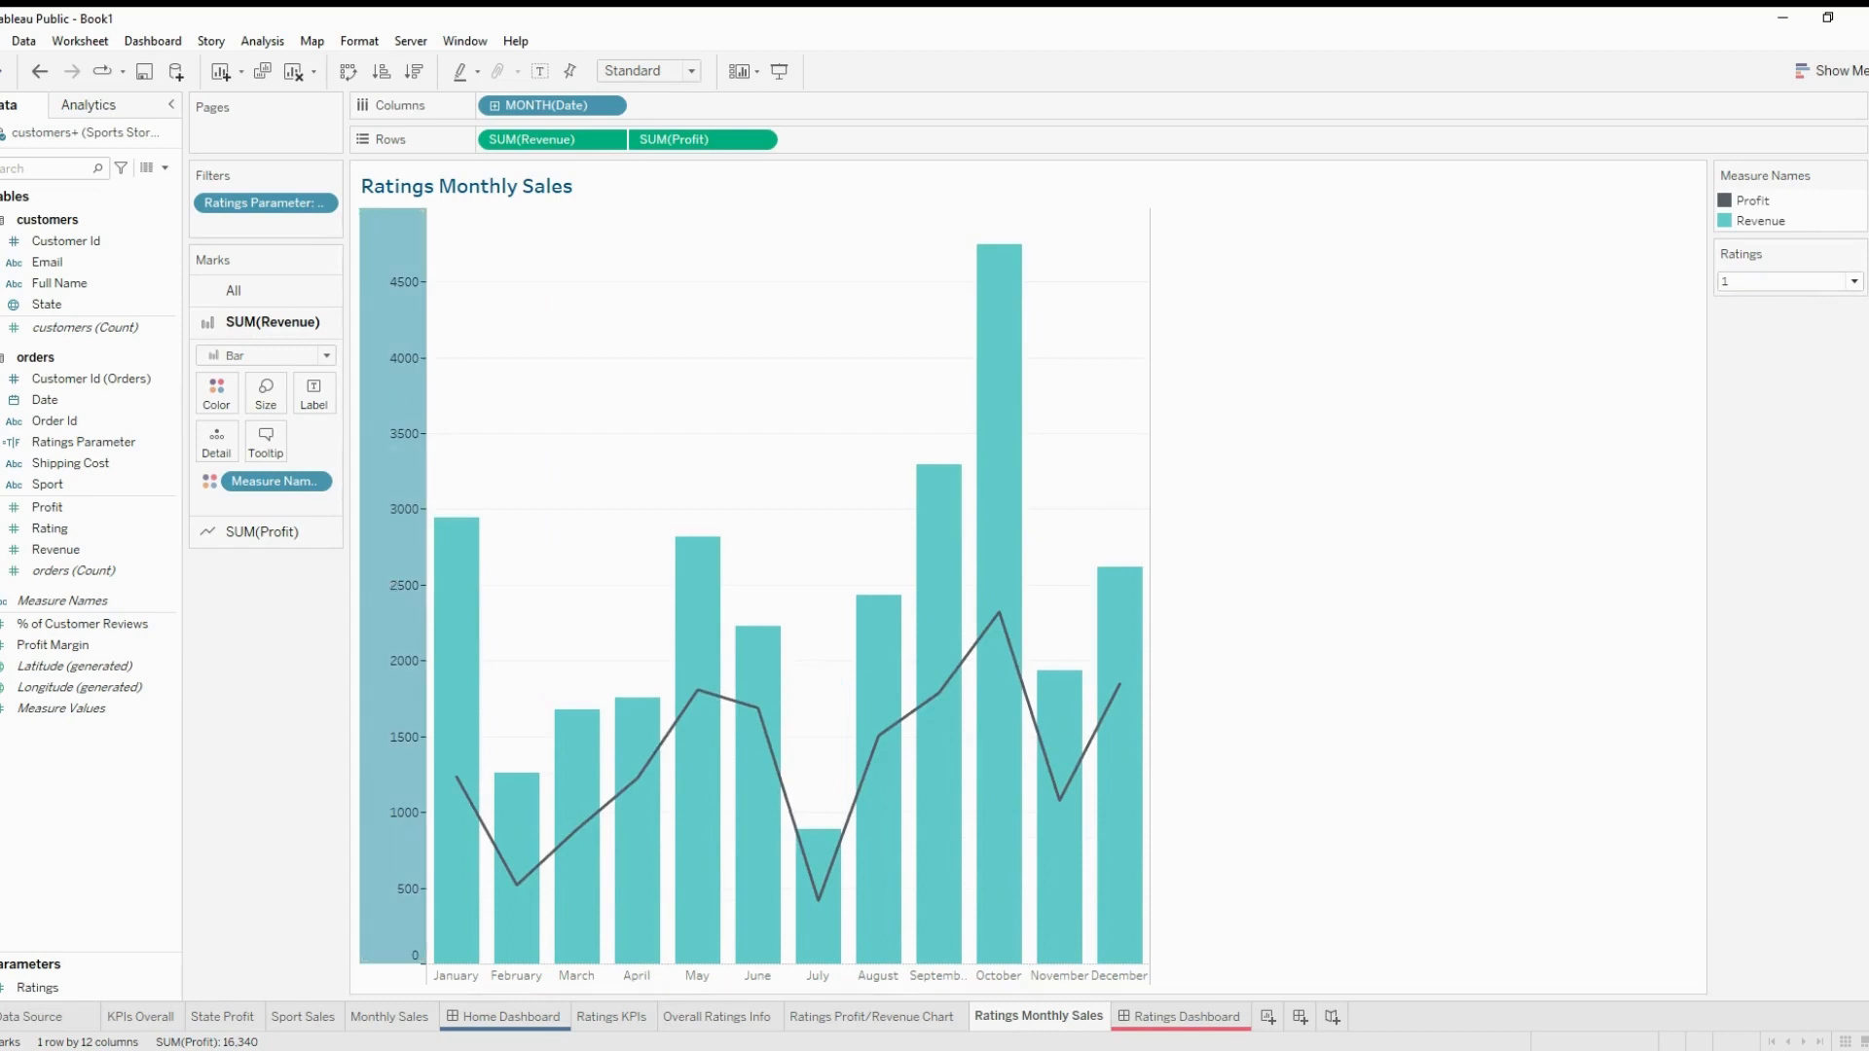
pyautogui.doubleClick(438, 409)
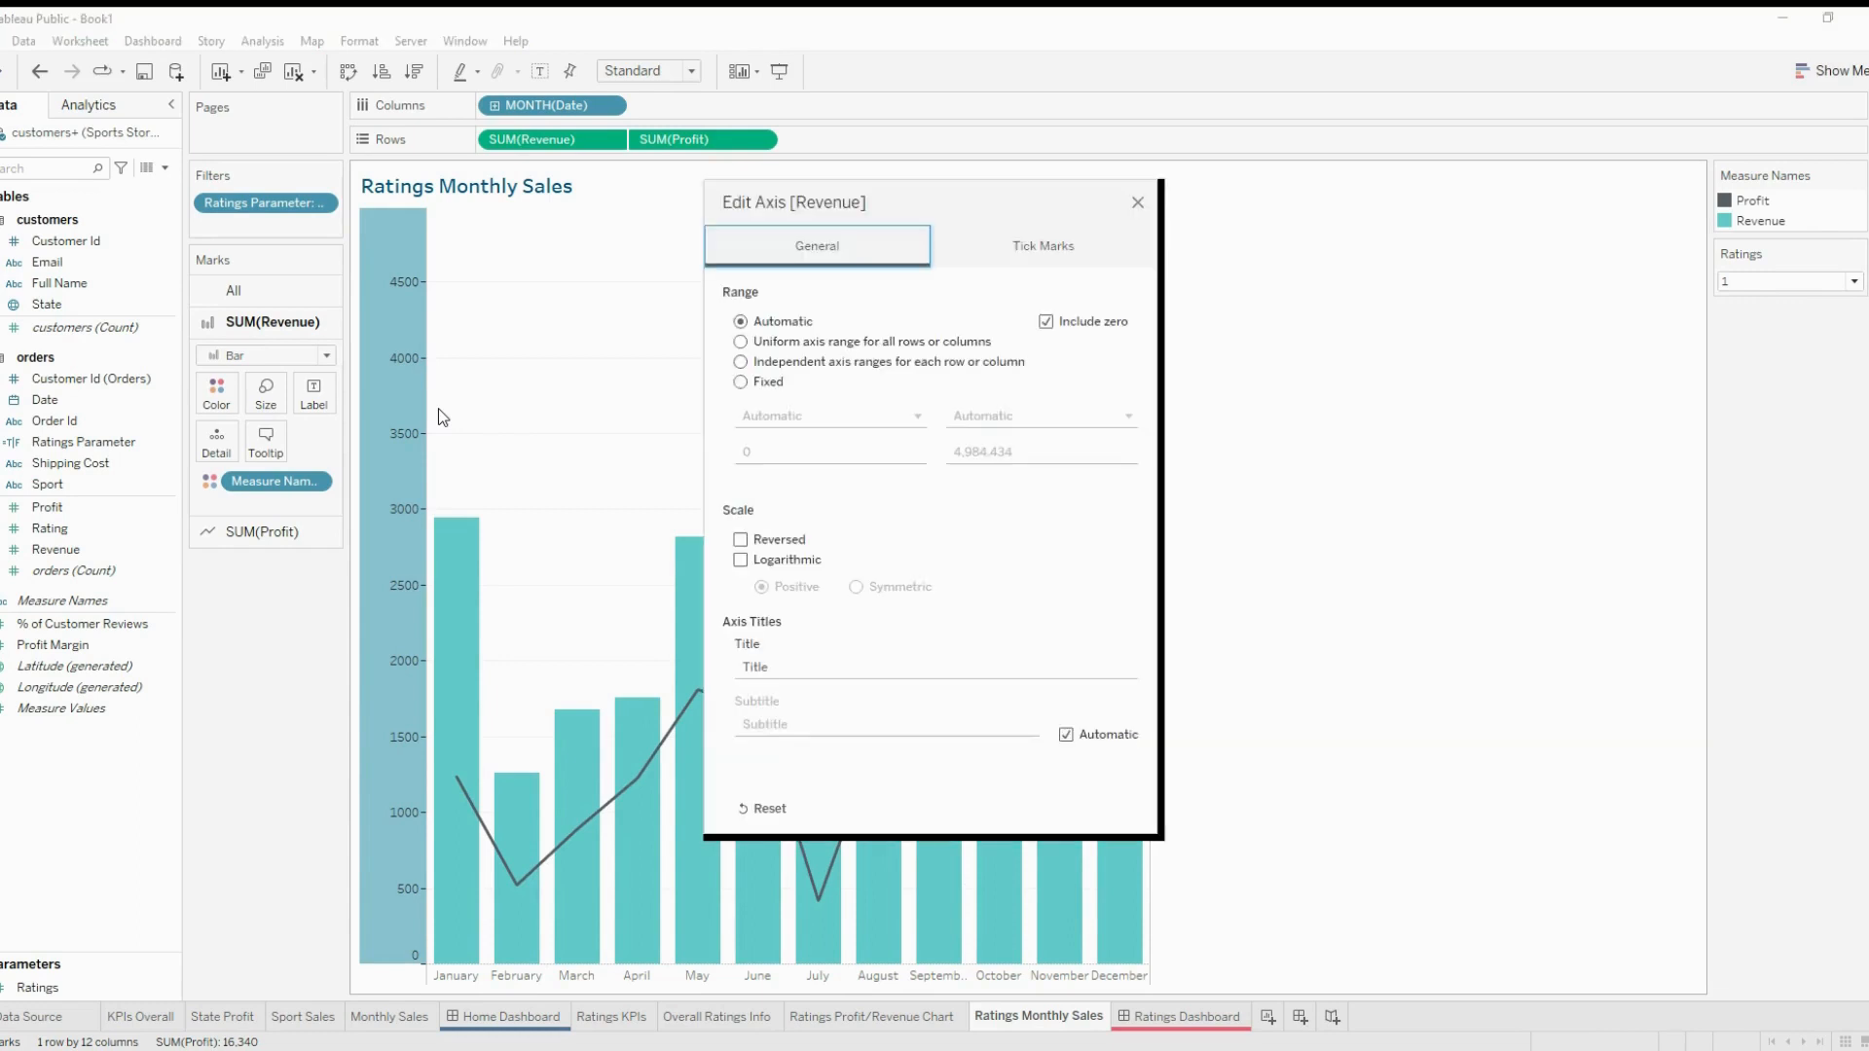
pyautogui.click(740, 382)
pyautogui.click(1022, 452)
pyautogui.doubleClick(1013, 452)
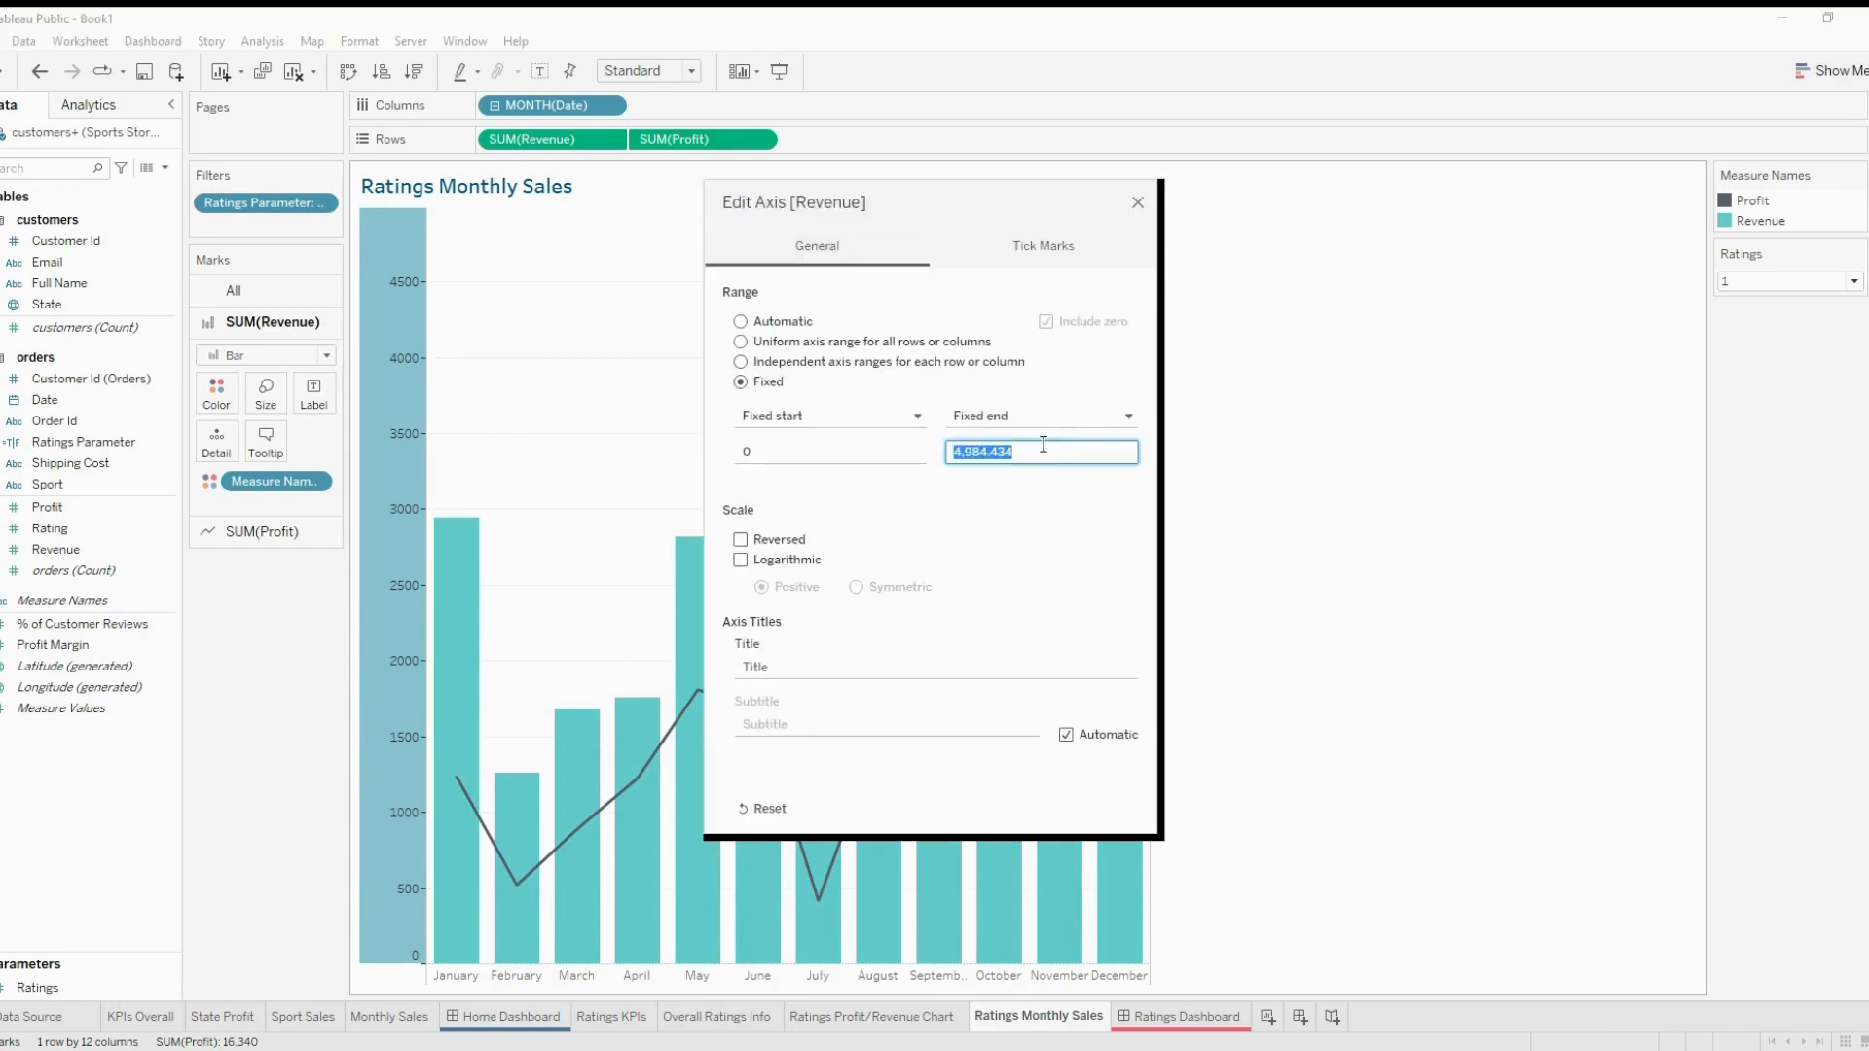
pyautogui.write('6000')
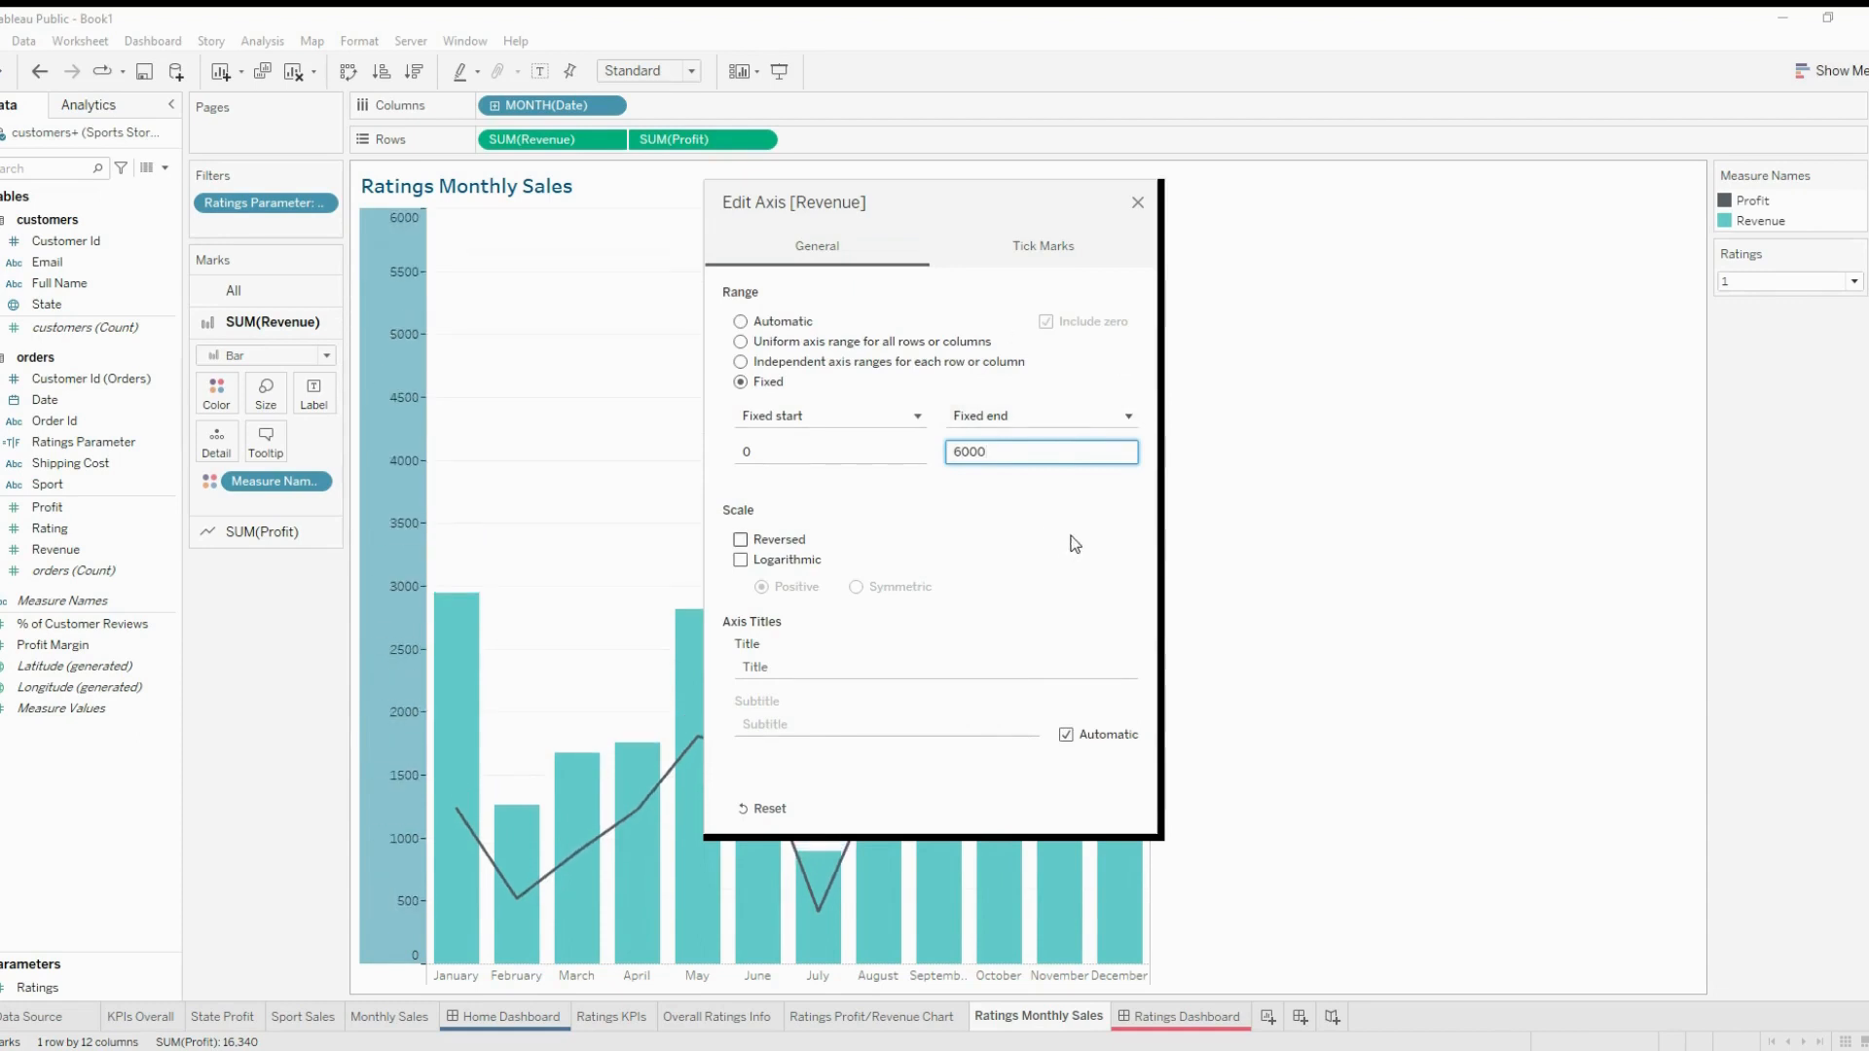
pyautogui.click(760, 541)
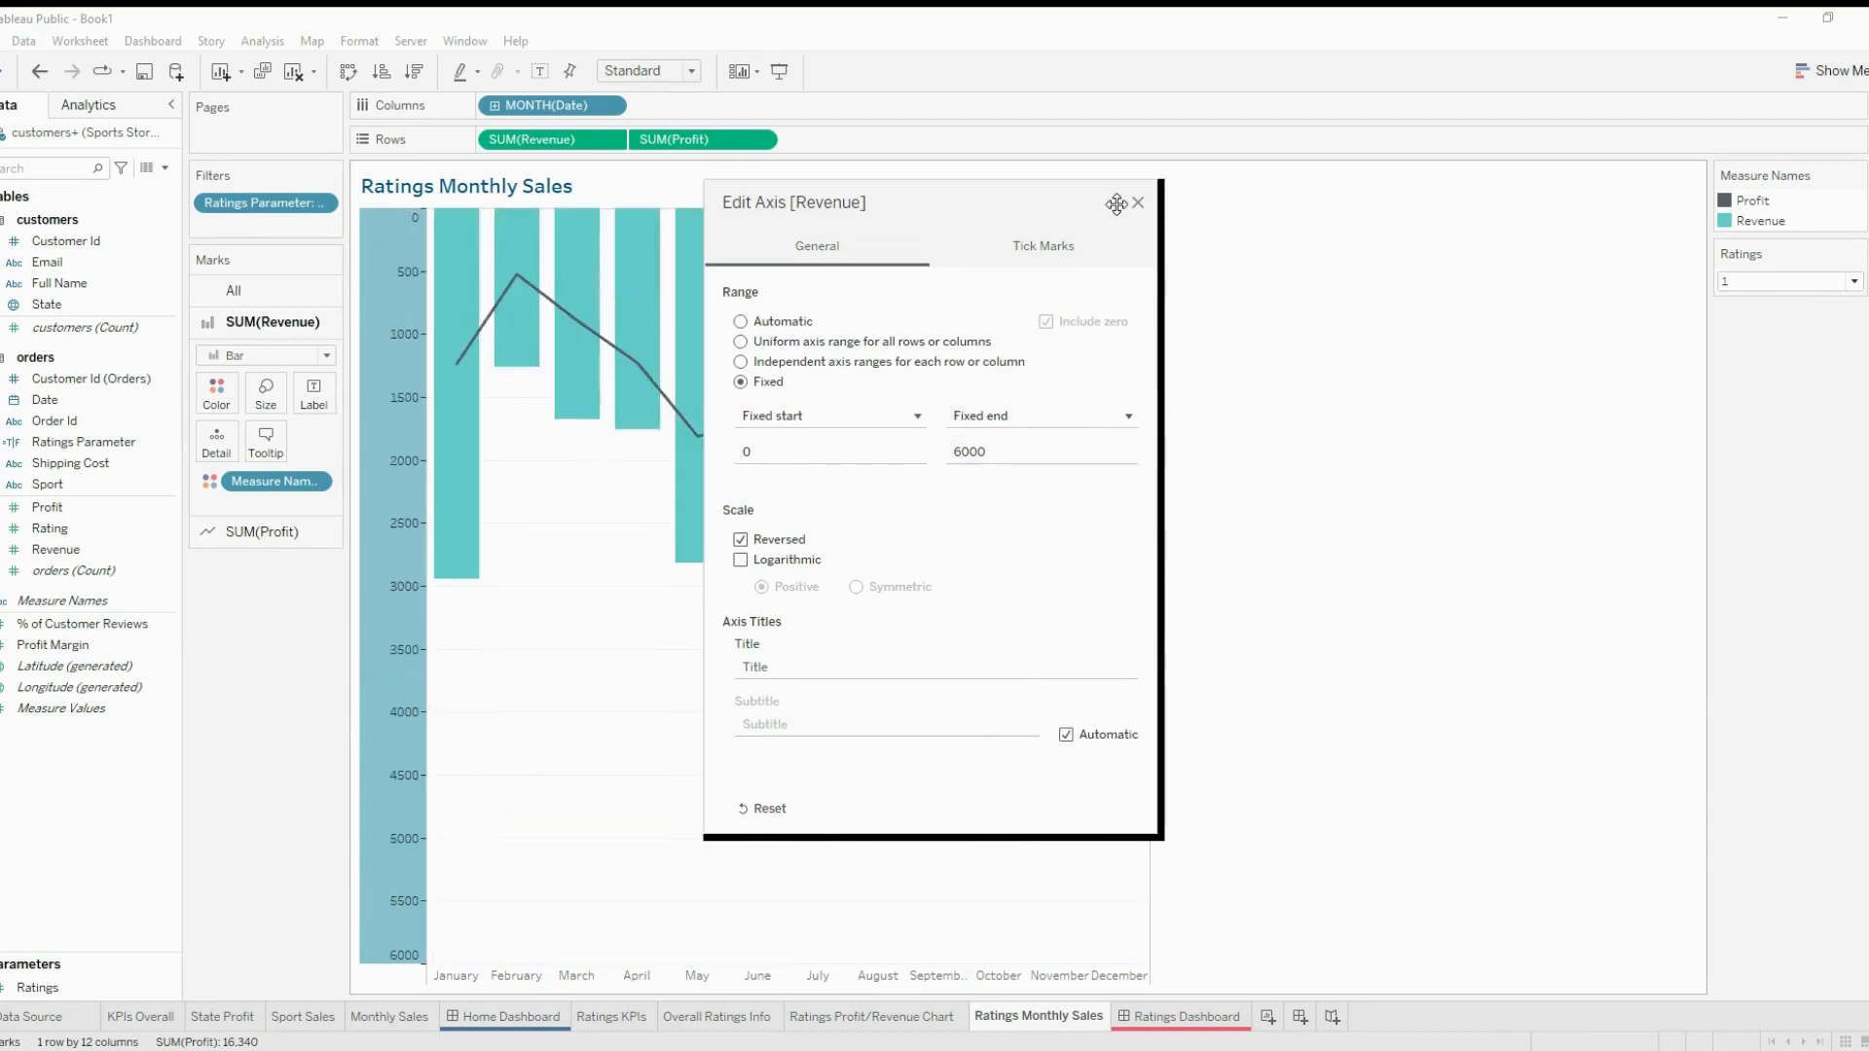
pyautogui.click(760, 542)
pyautogui.click(1136, 202)
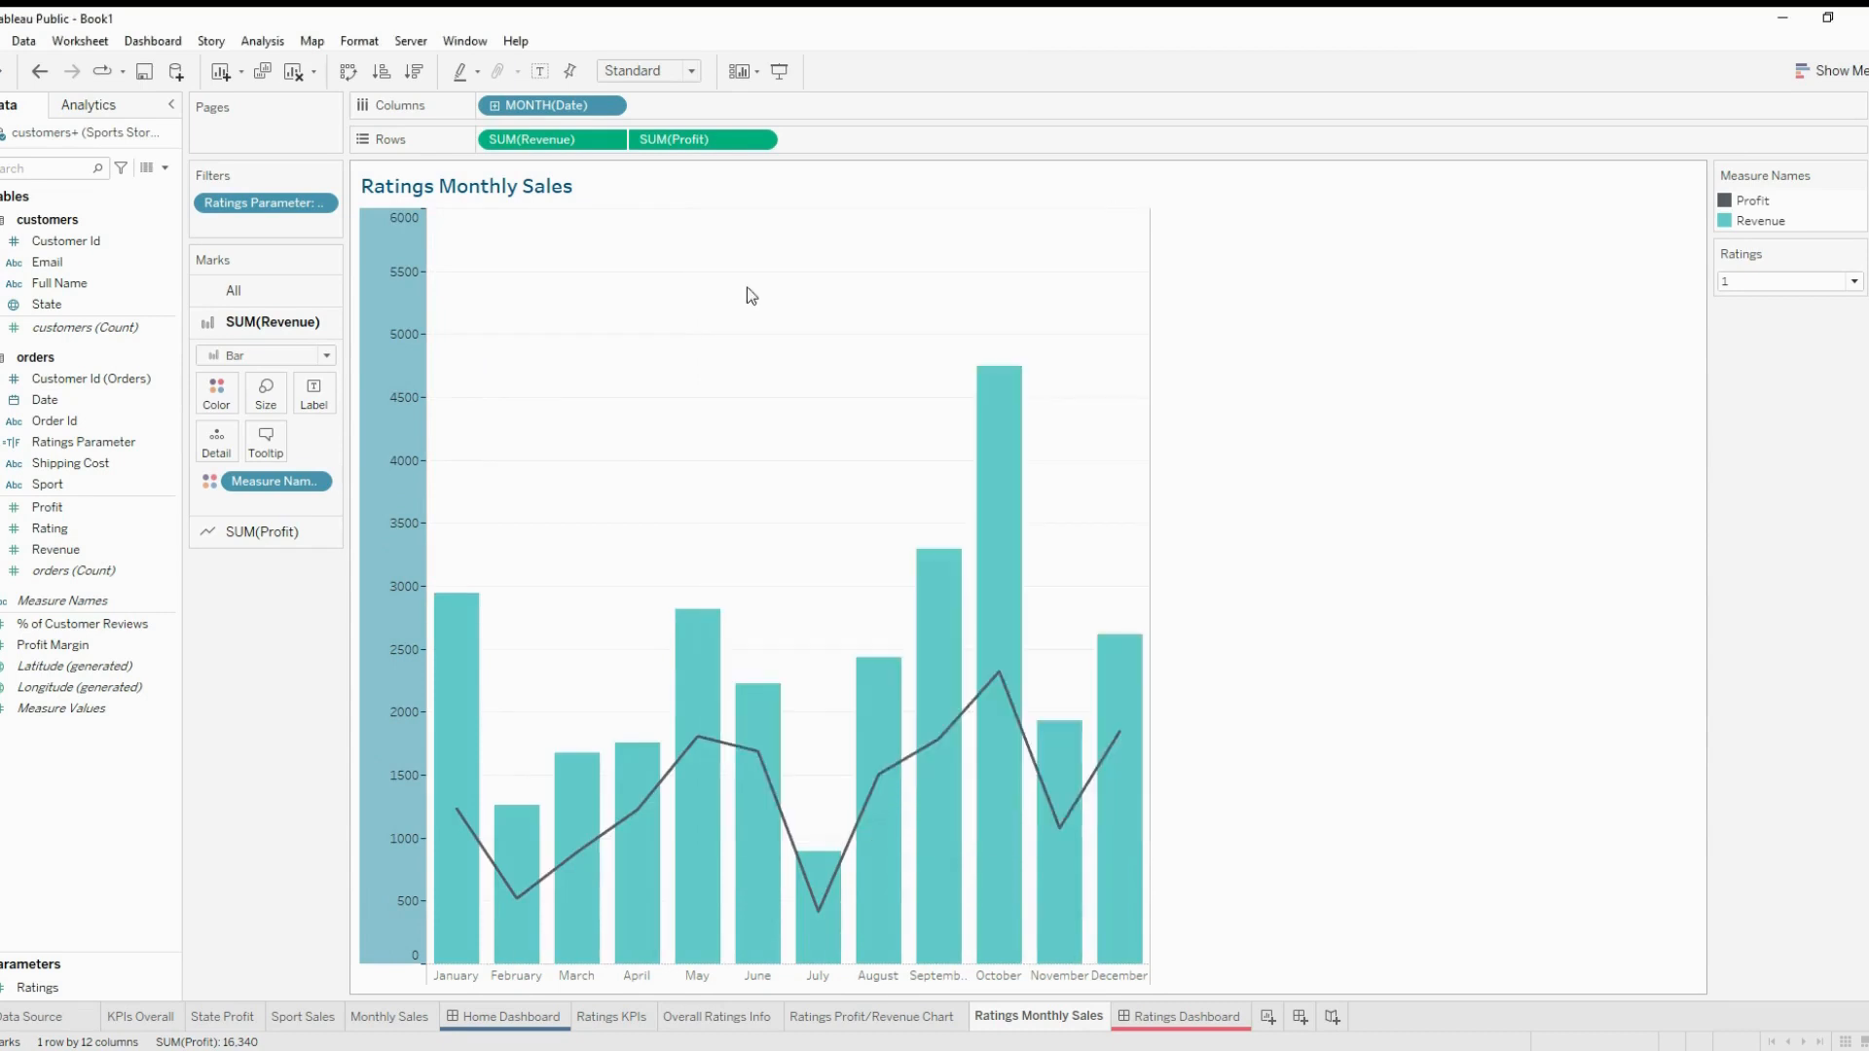
pyautogui.click(376, 300)
# Test the fixed axis by switching the Ratings parameter through 3, 4, 2 and 5, and return it to 1
pyautogui.click(1742, 282)
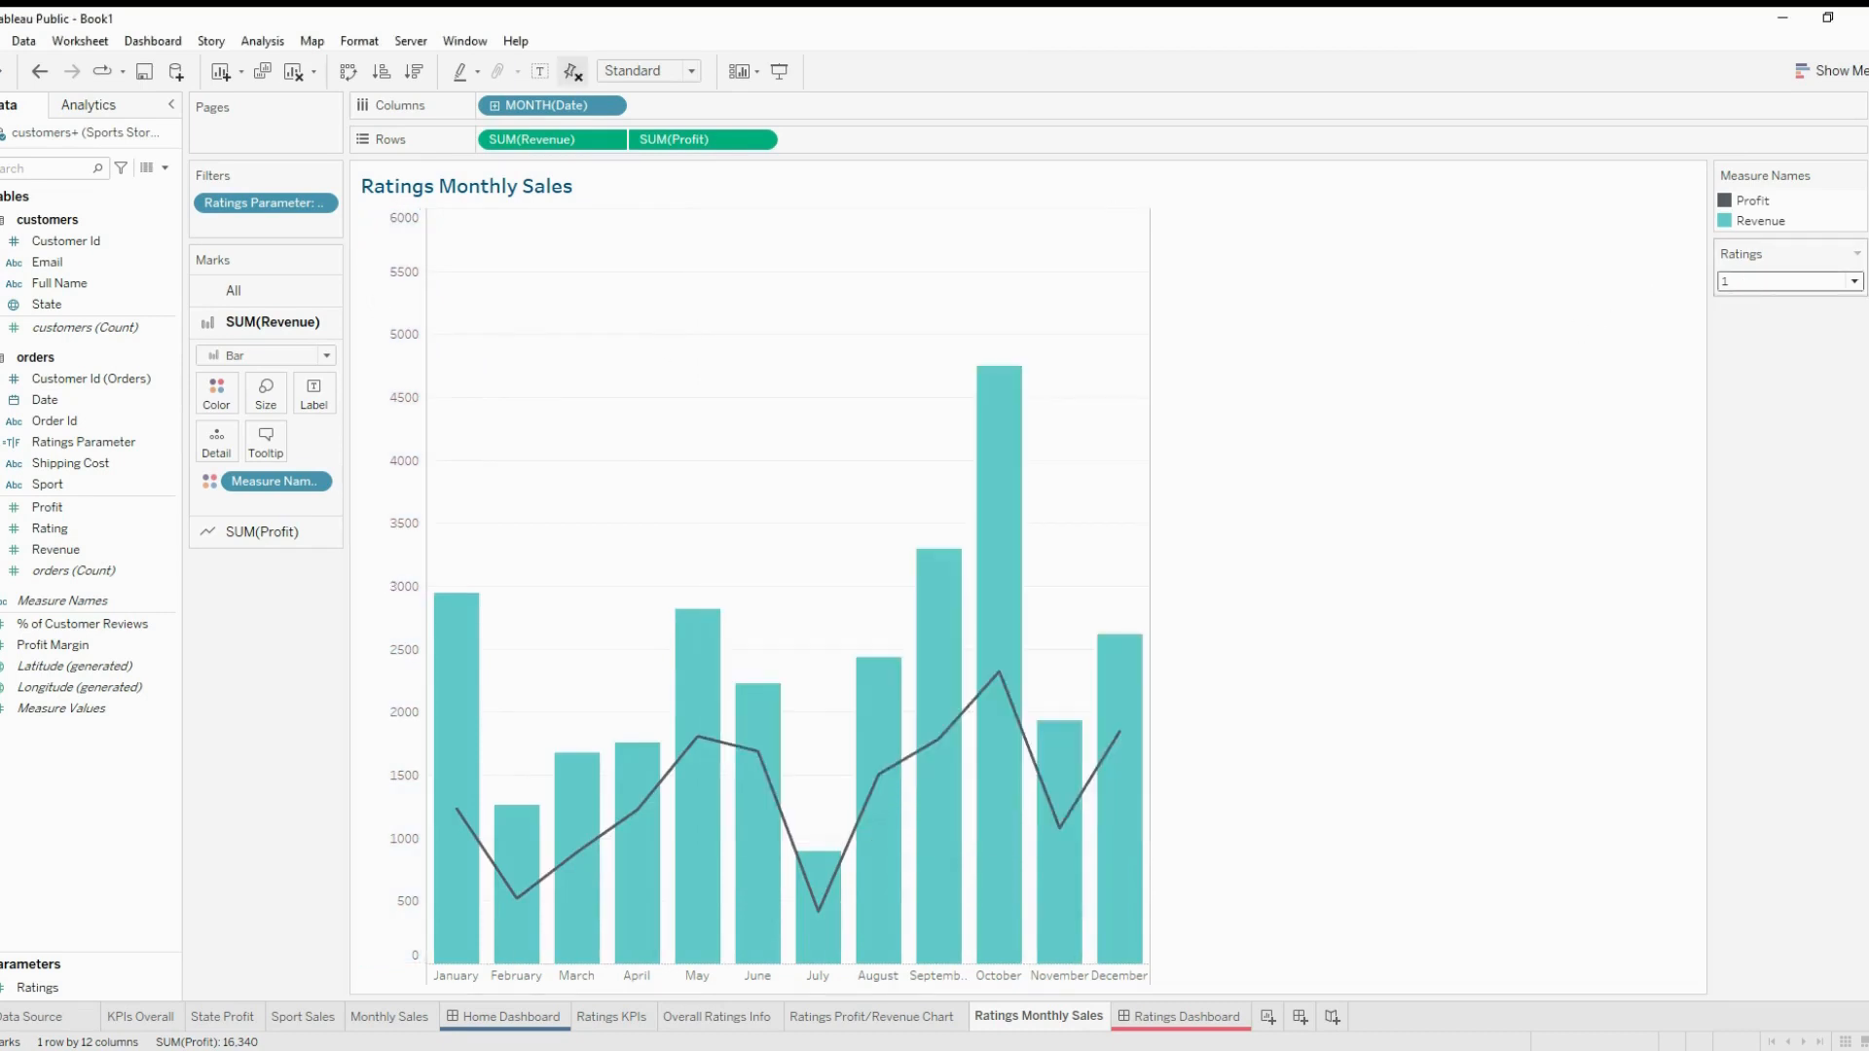
pyautogui.click(1750, 332)
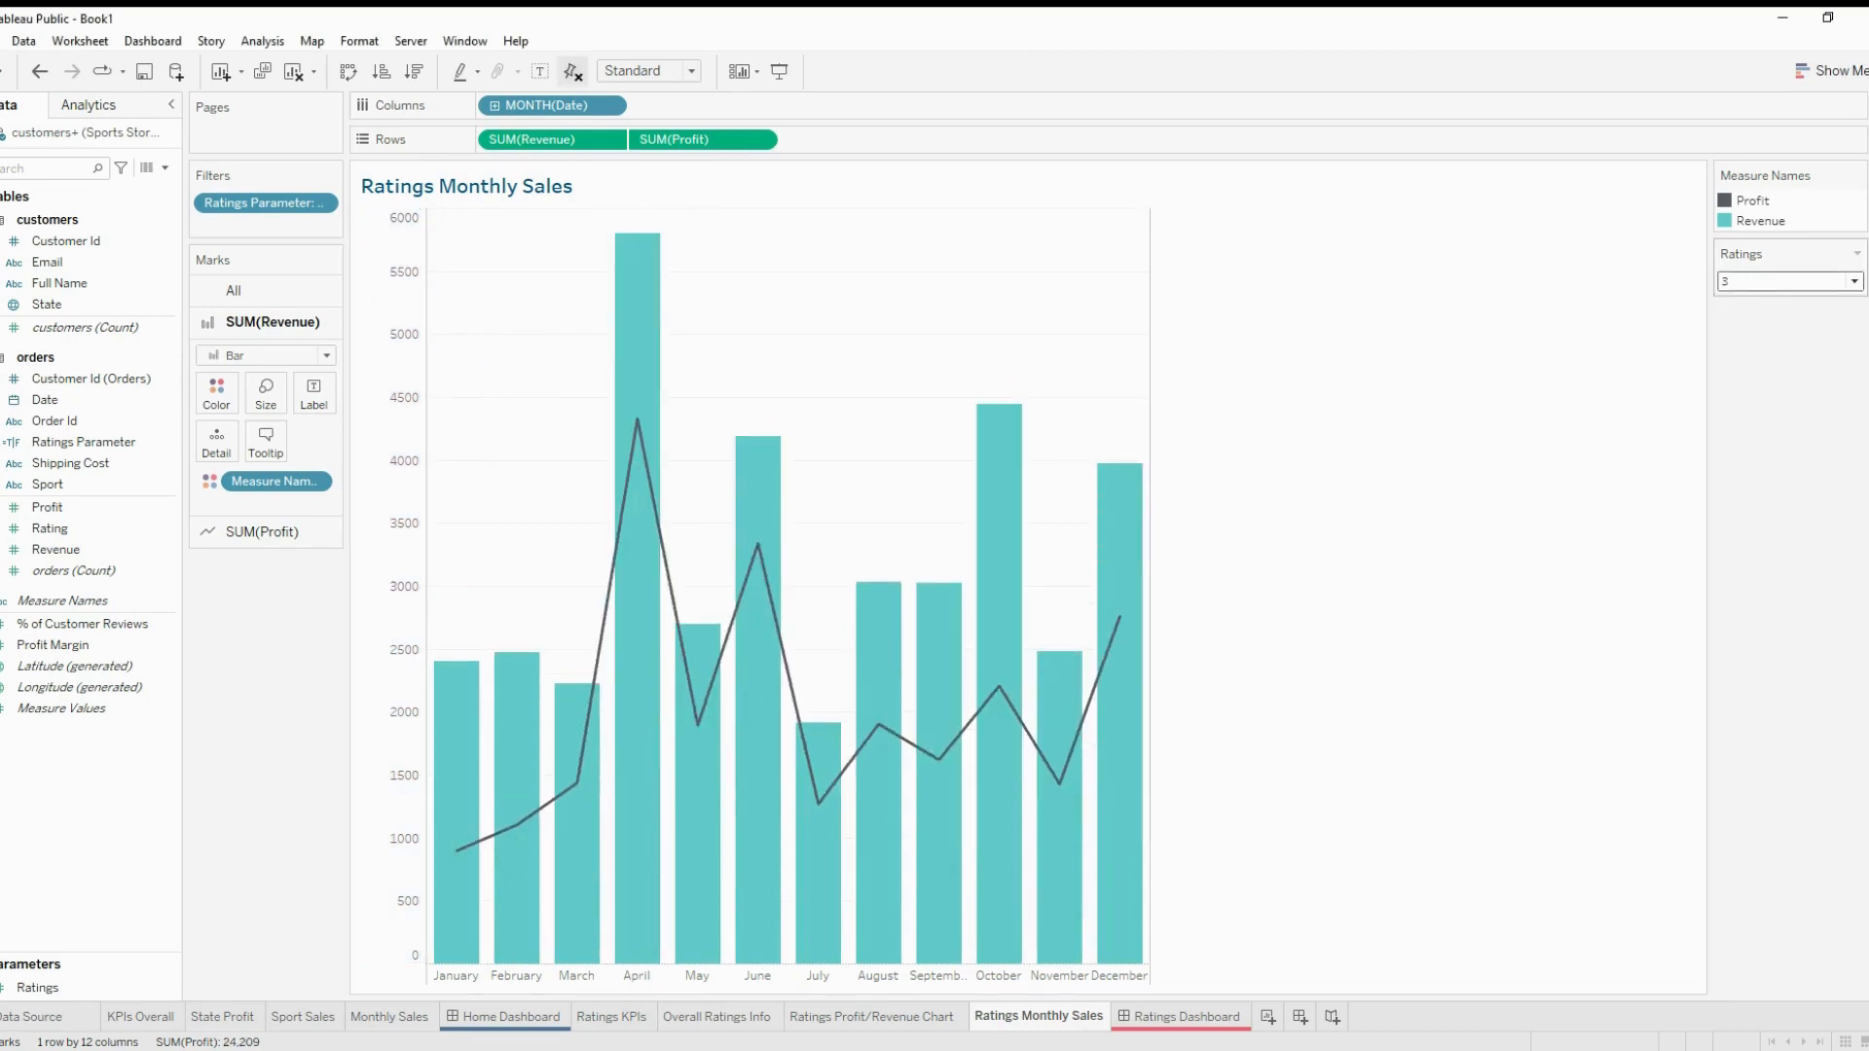
pyautogui.click(1743, 281)
pyautogui.click(1762, 352)
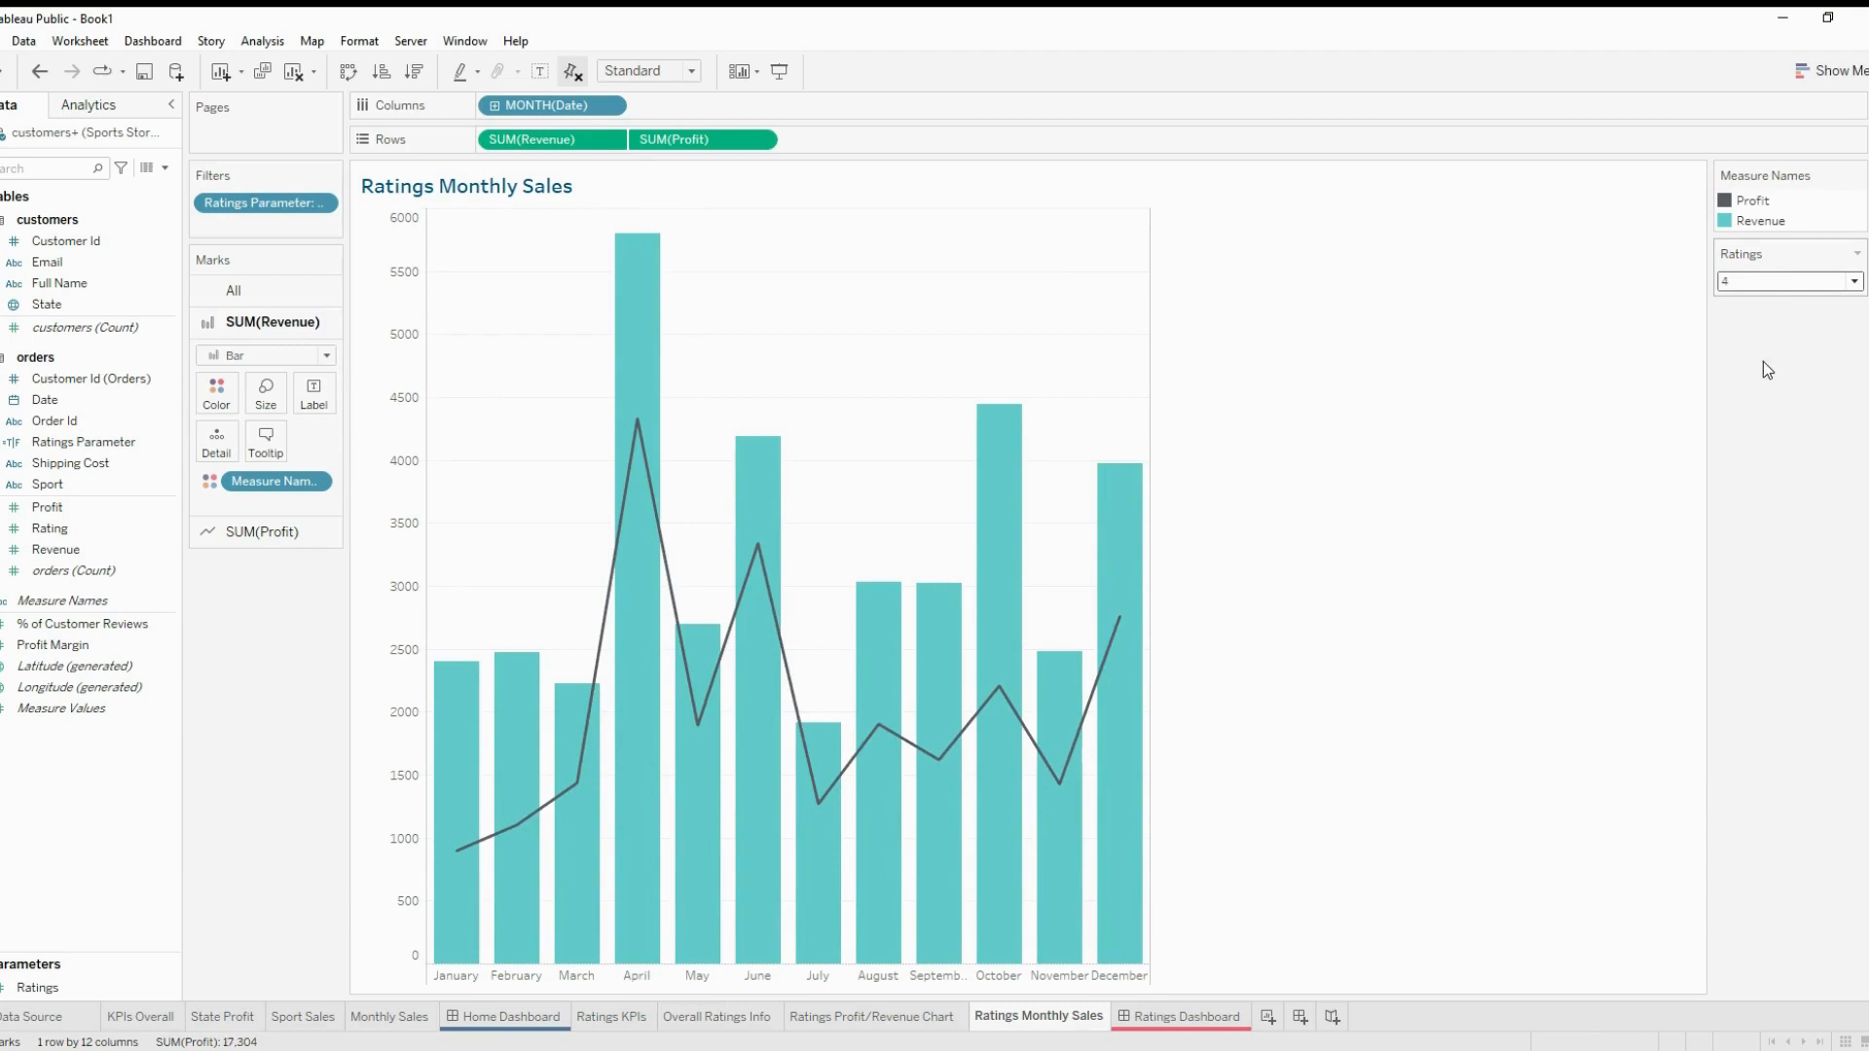
pyautogui.click(1779, 286)
pyautogui.click(1777, 313)
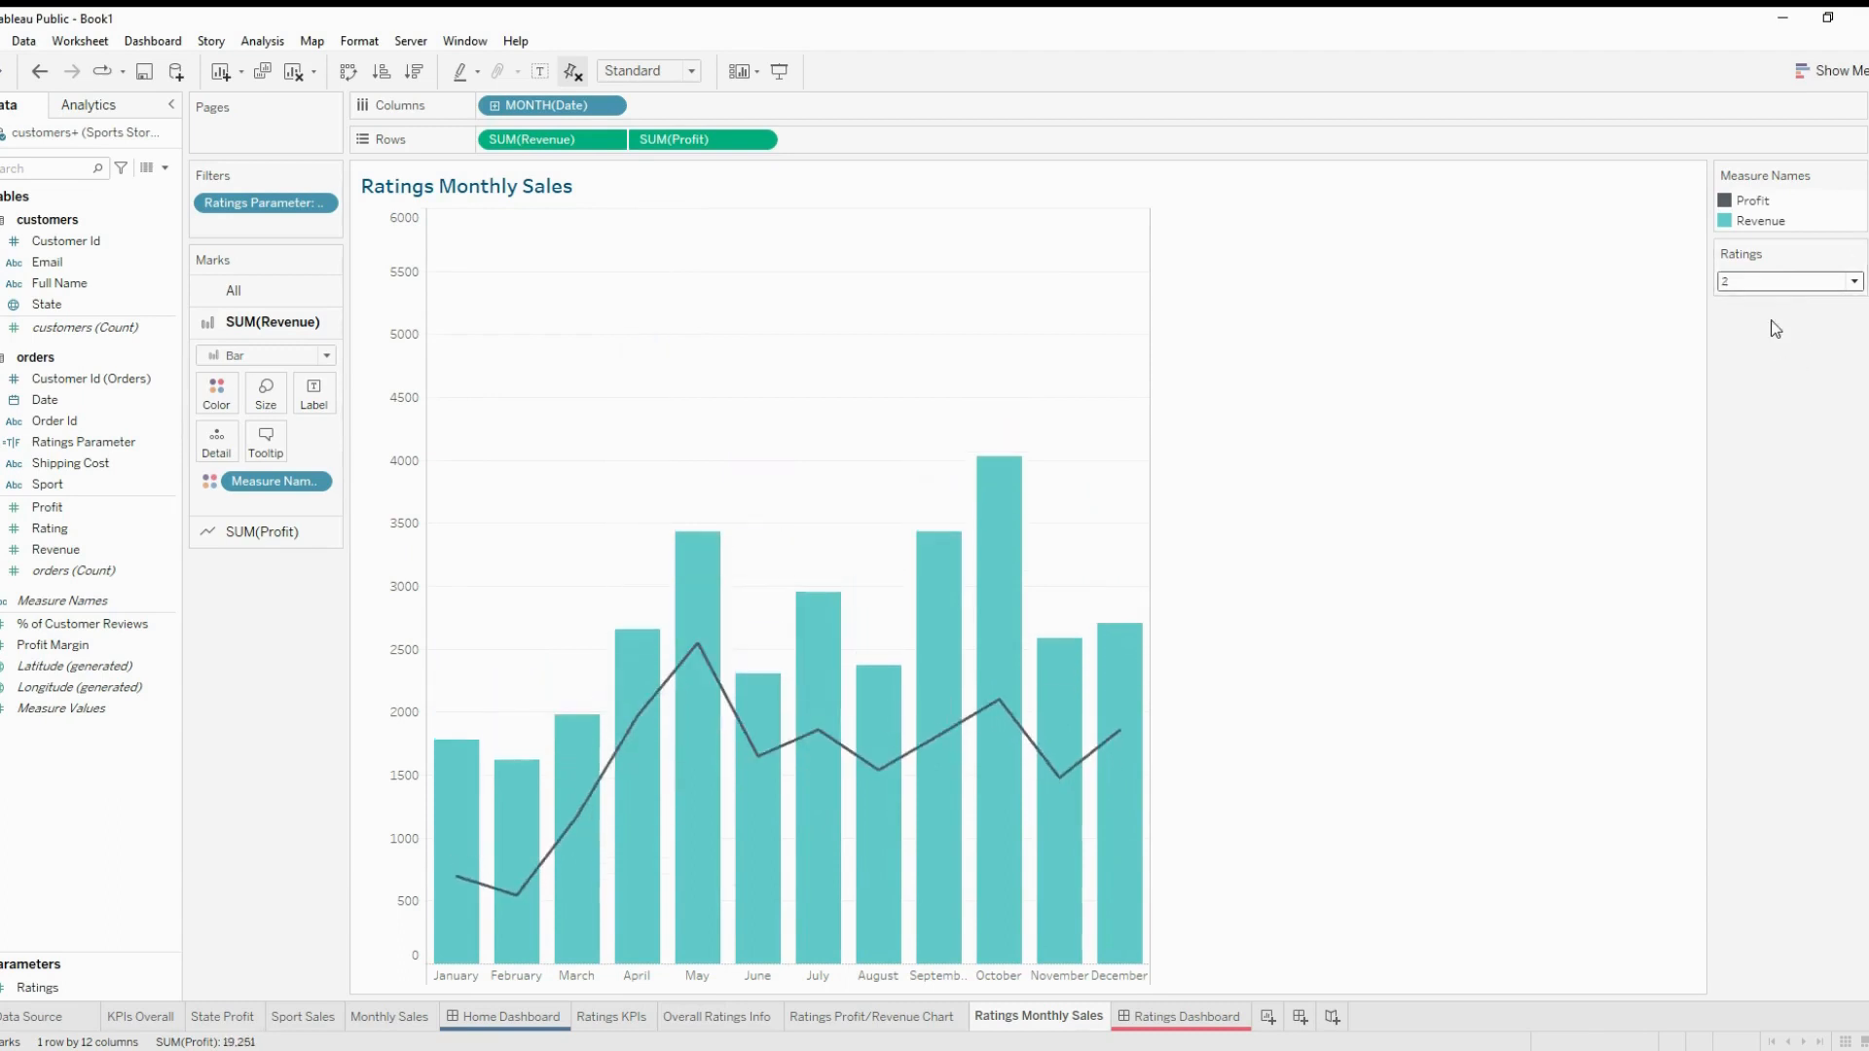
pyautogui.click(1775, 285)
pyautogui.click(1782, 375)
pyautogui.click(1780, 282)
pyautogui.click(1777, 300)
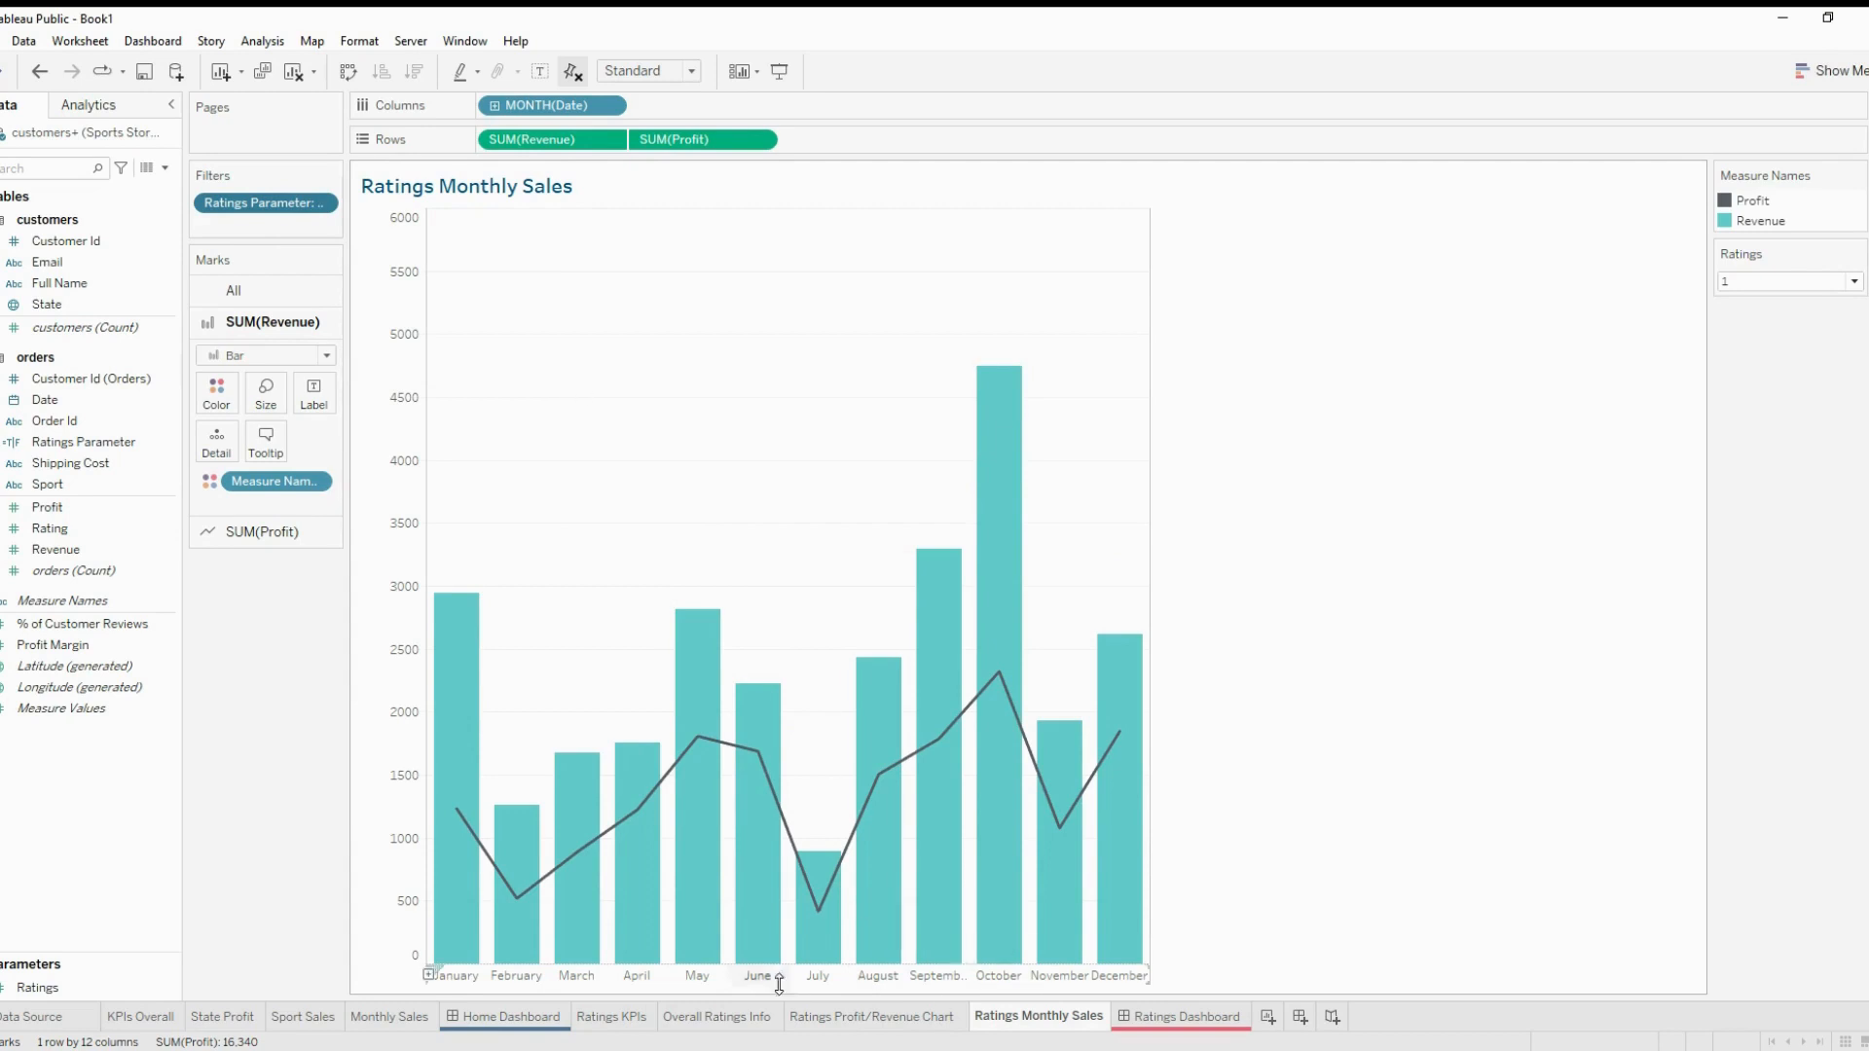
# Apply the Ratings Parameter filter to the Overall Ratings Info and Ratings Profit/Revenue Chart worksheets as well
pyautogui.click(326, 203)
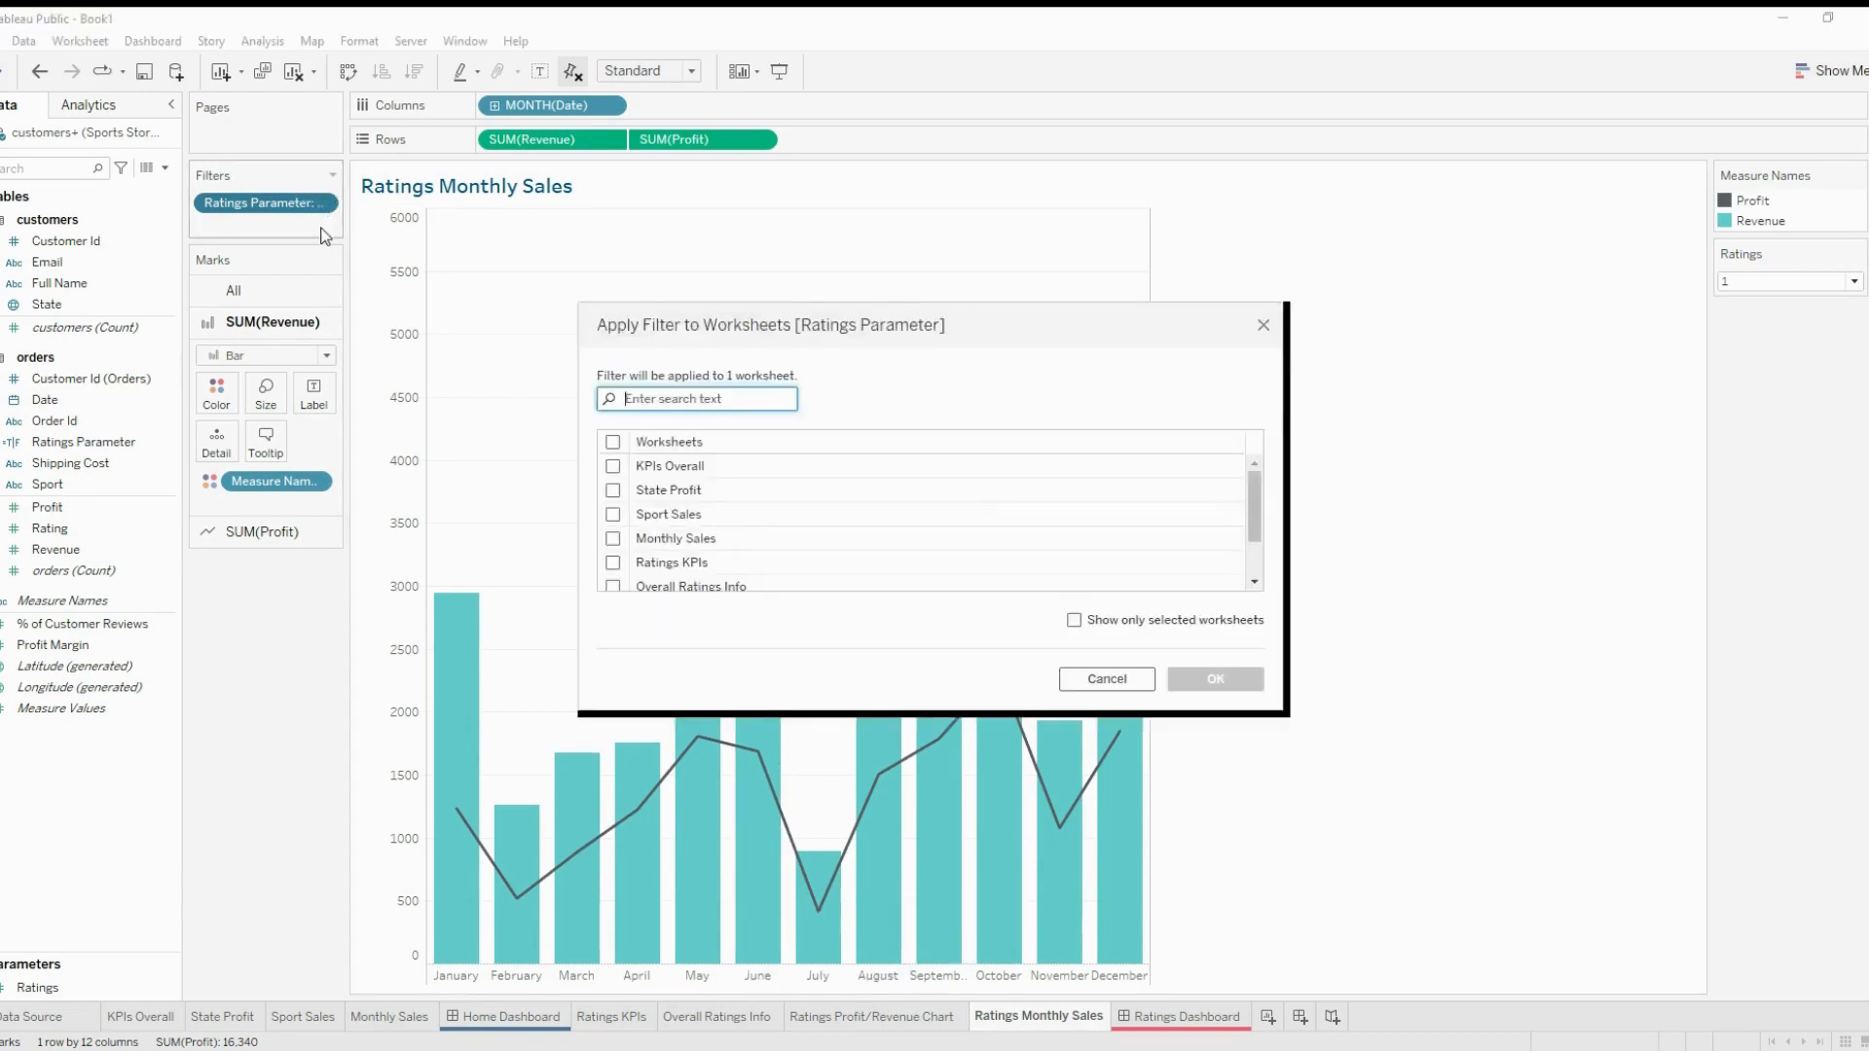
pyautogui.scroll(-2, 763, 557)
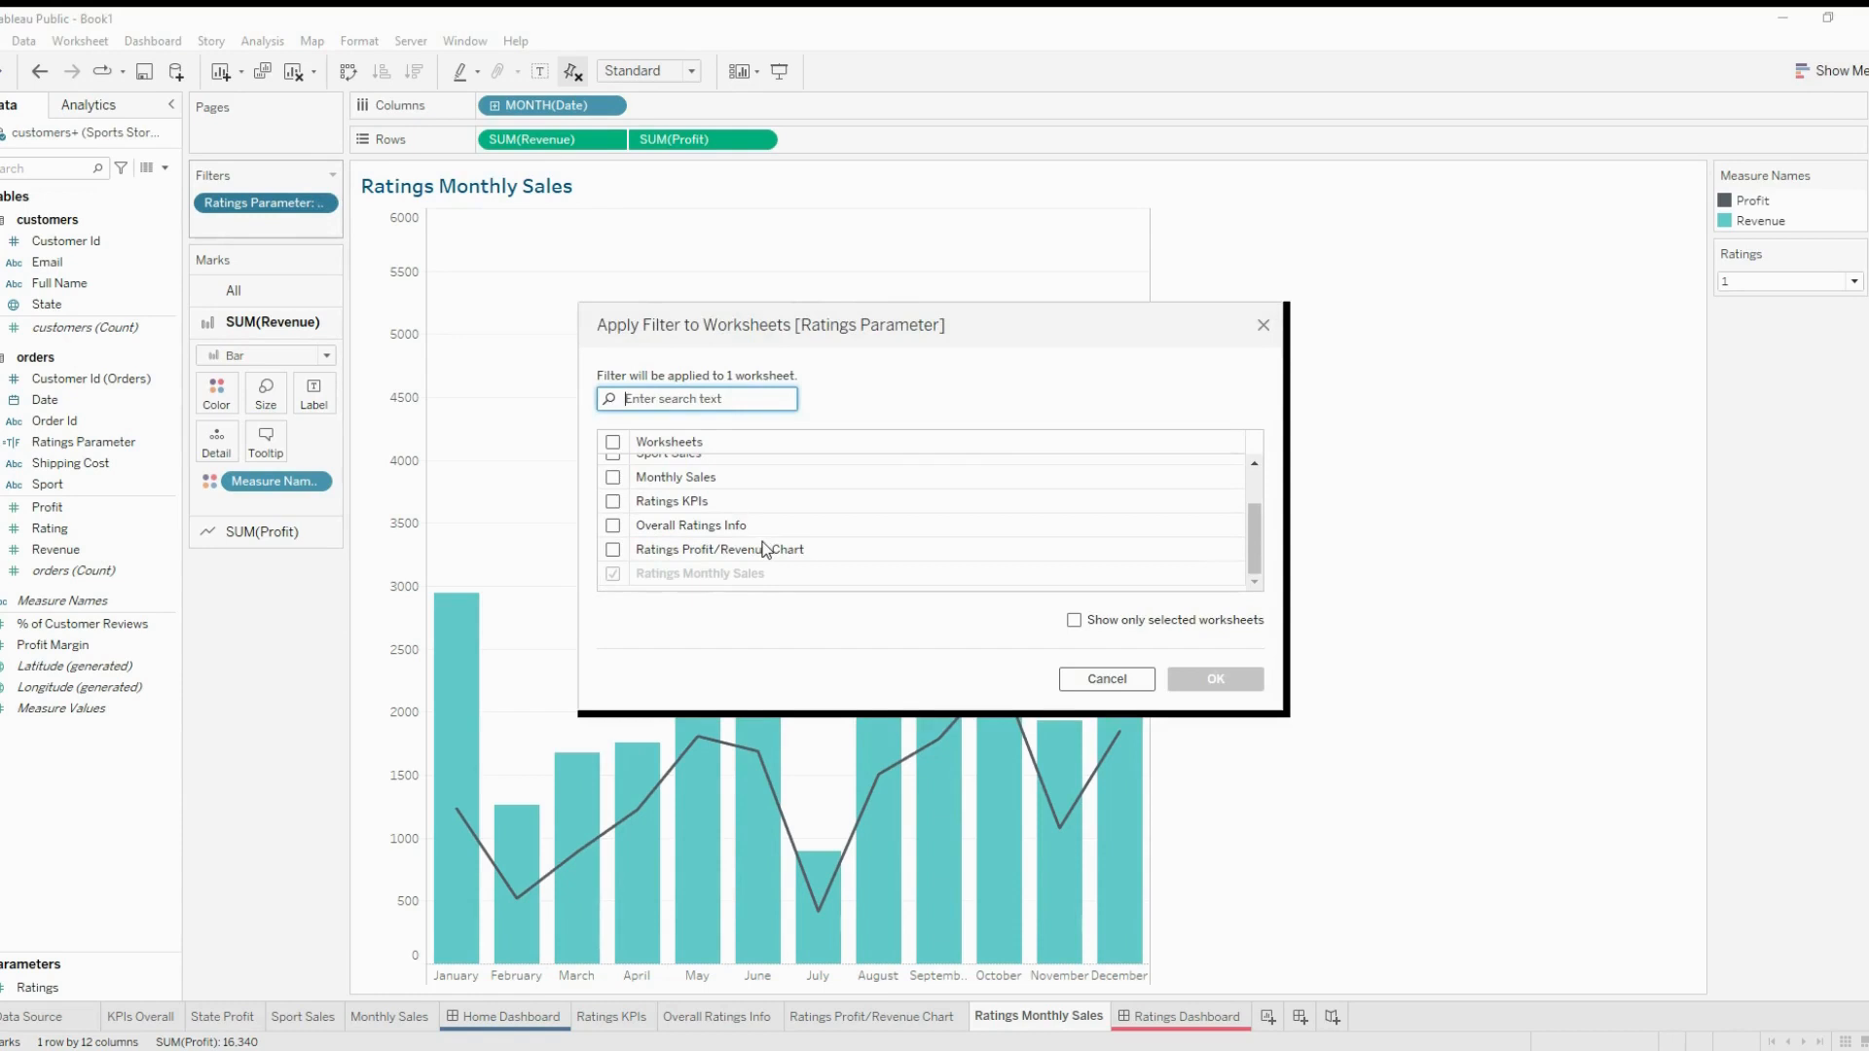
pyautogui.click(614, 550)
pyautogui.click(613, 526)
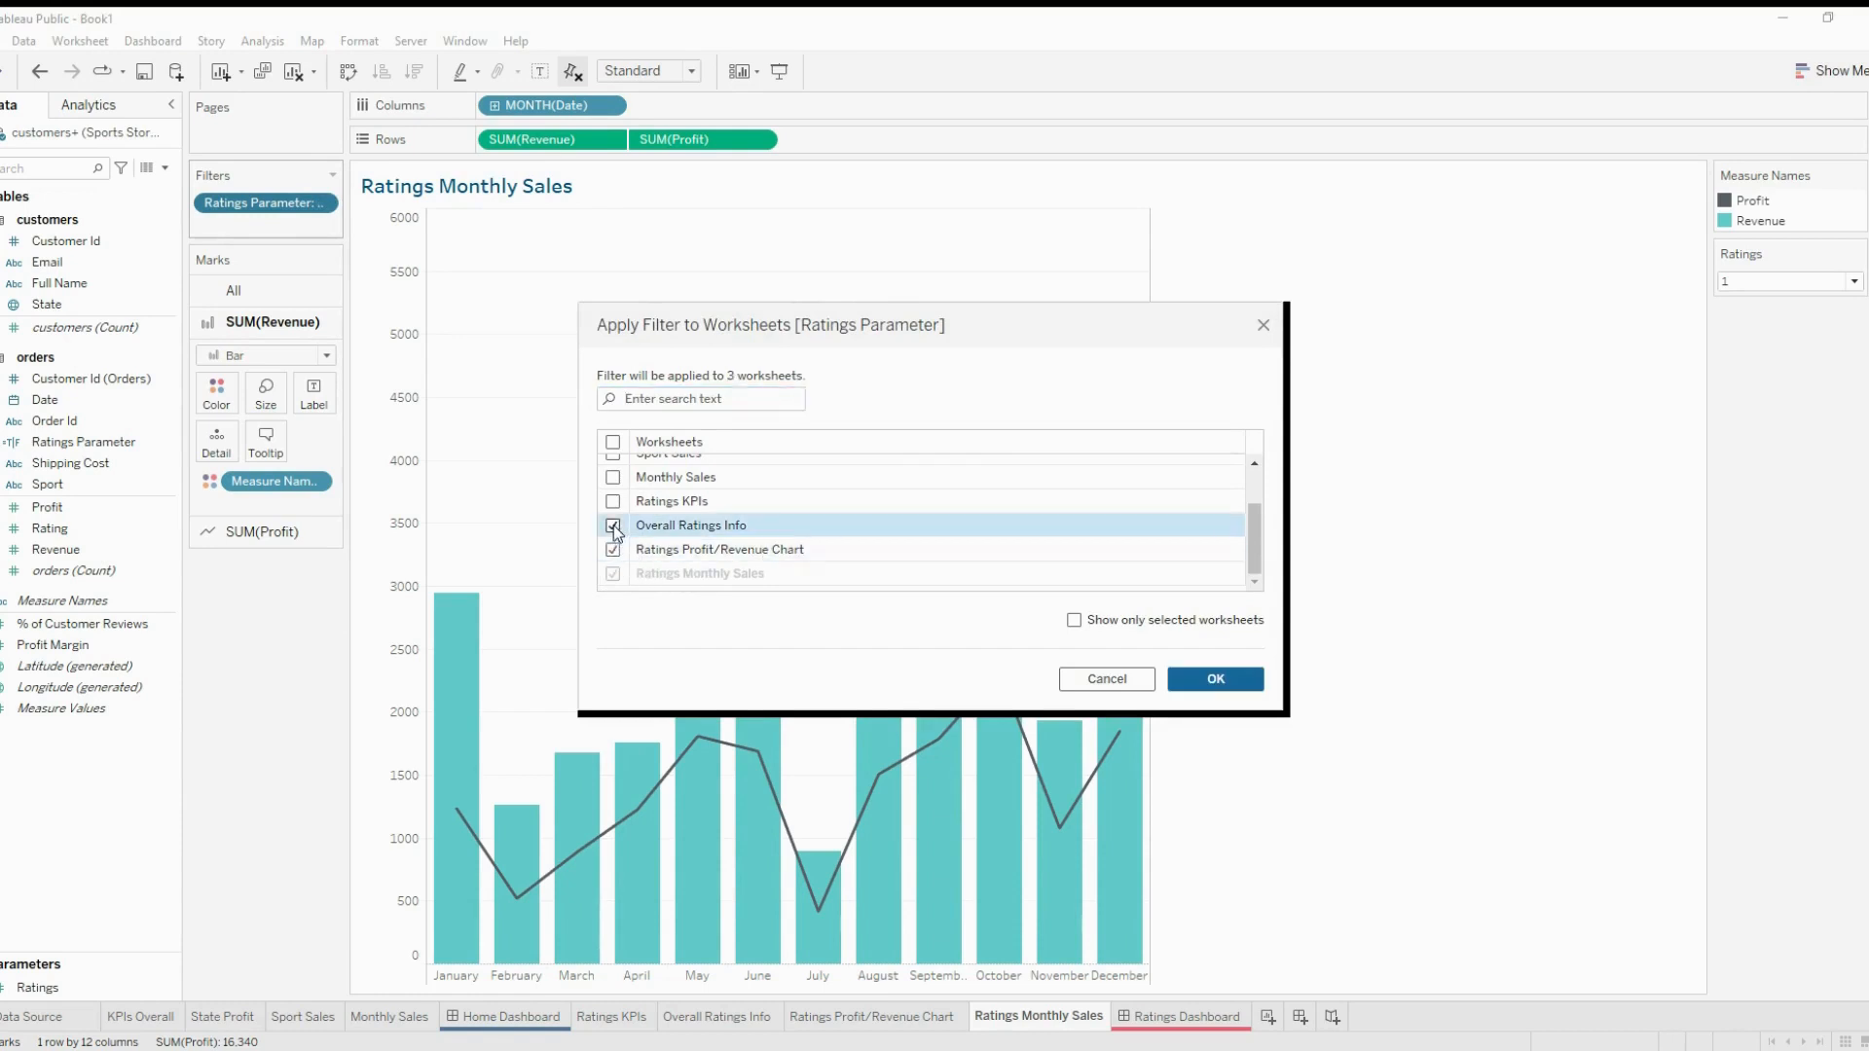
pyautogui.click(1213, 680)
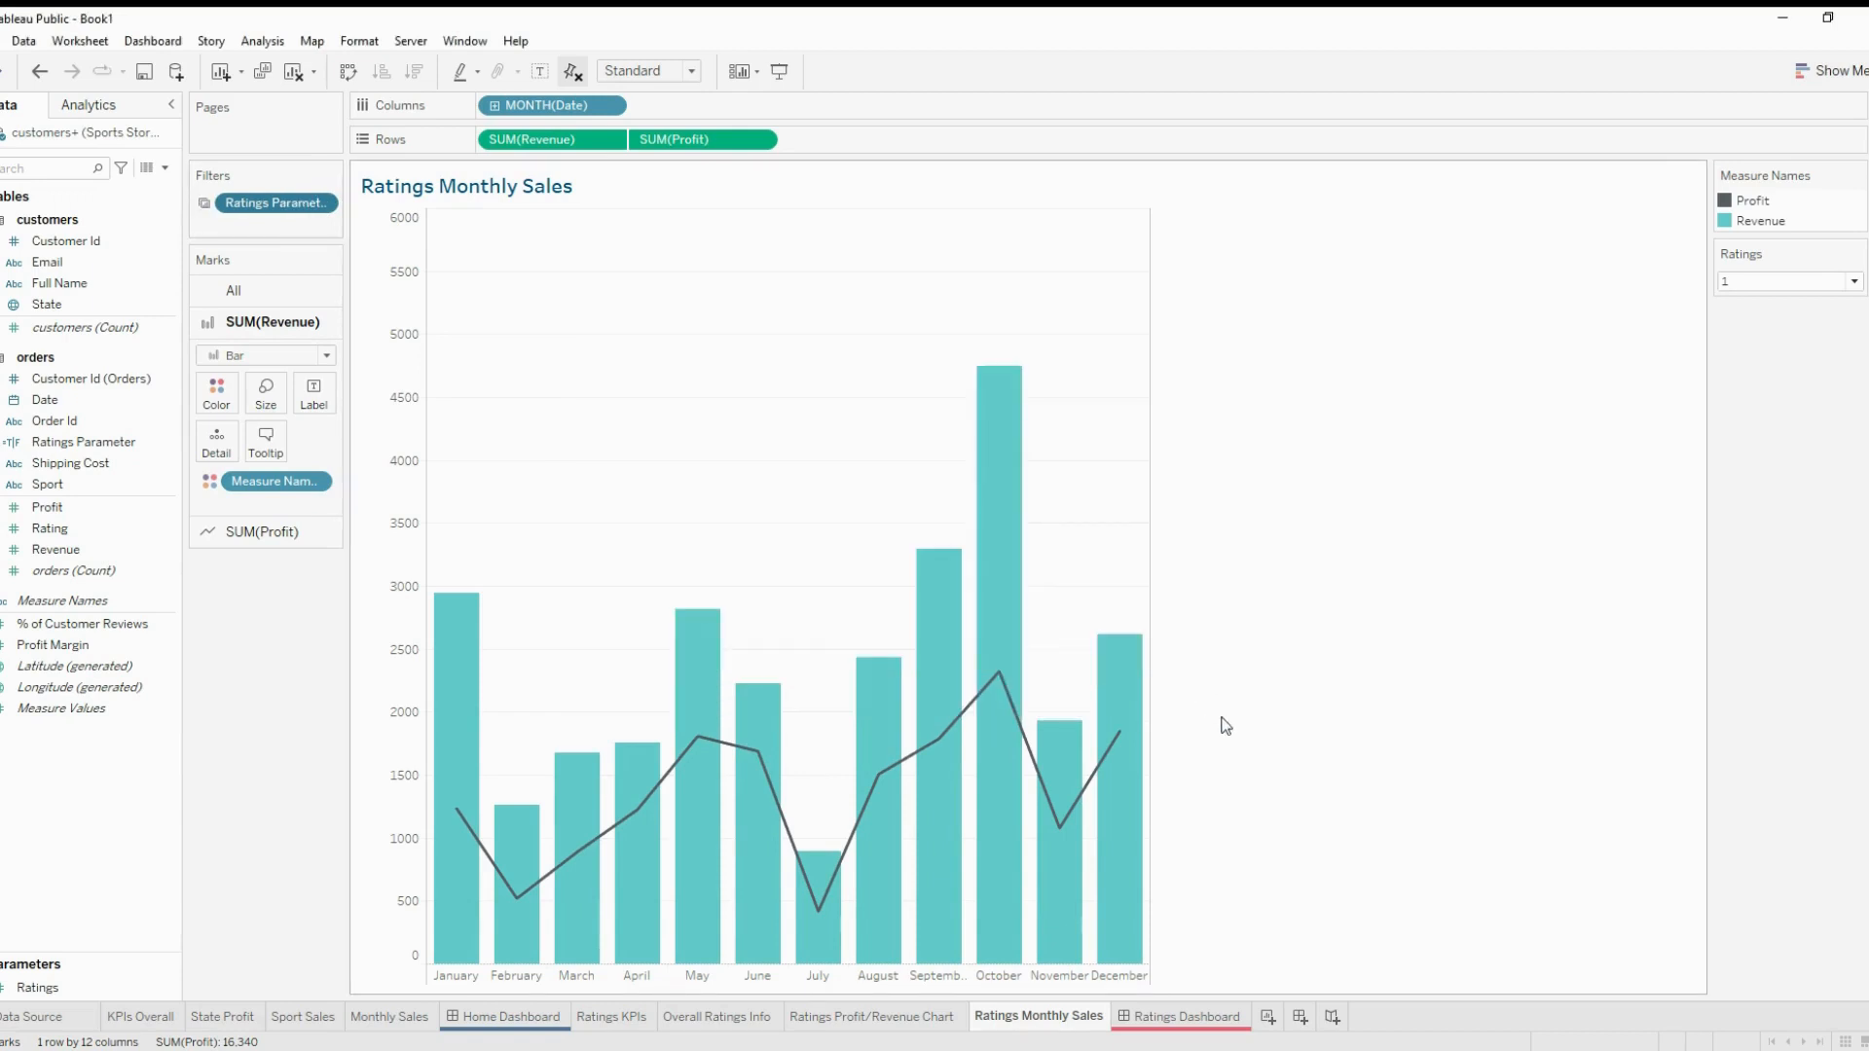
# Check the filtered order points in the Ratings Profit/Revenue Chart against the Ratings Monthly Sales worksheet
pyautogui.click(927, 1020)
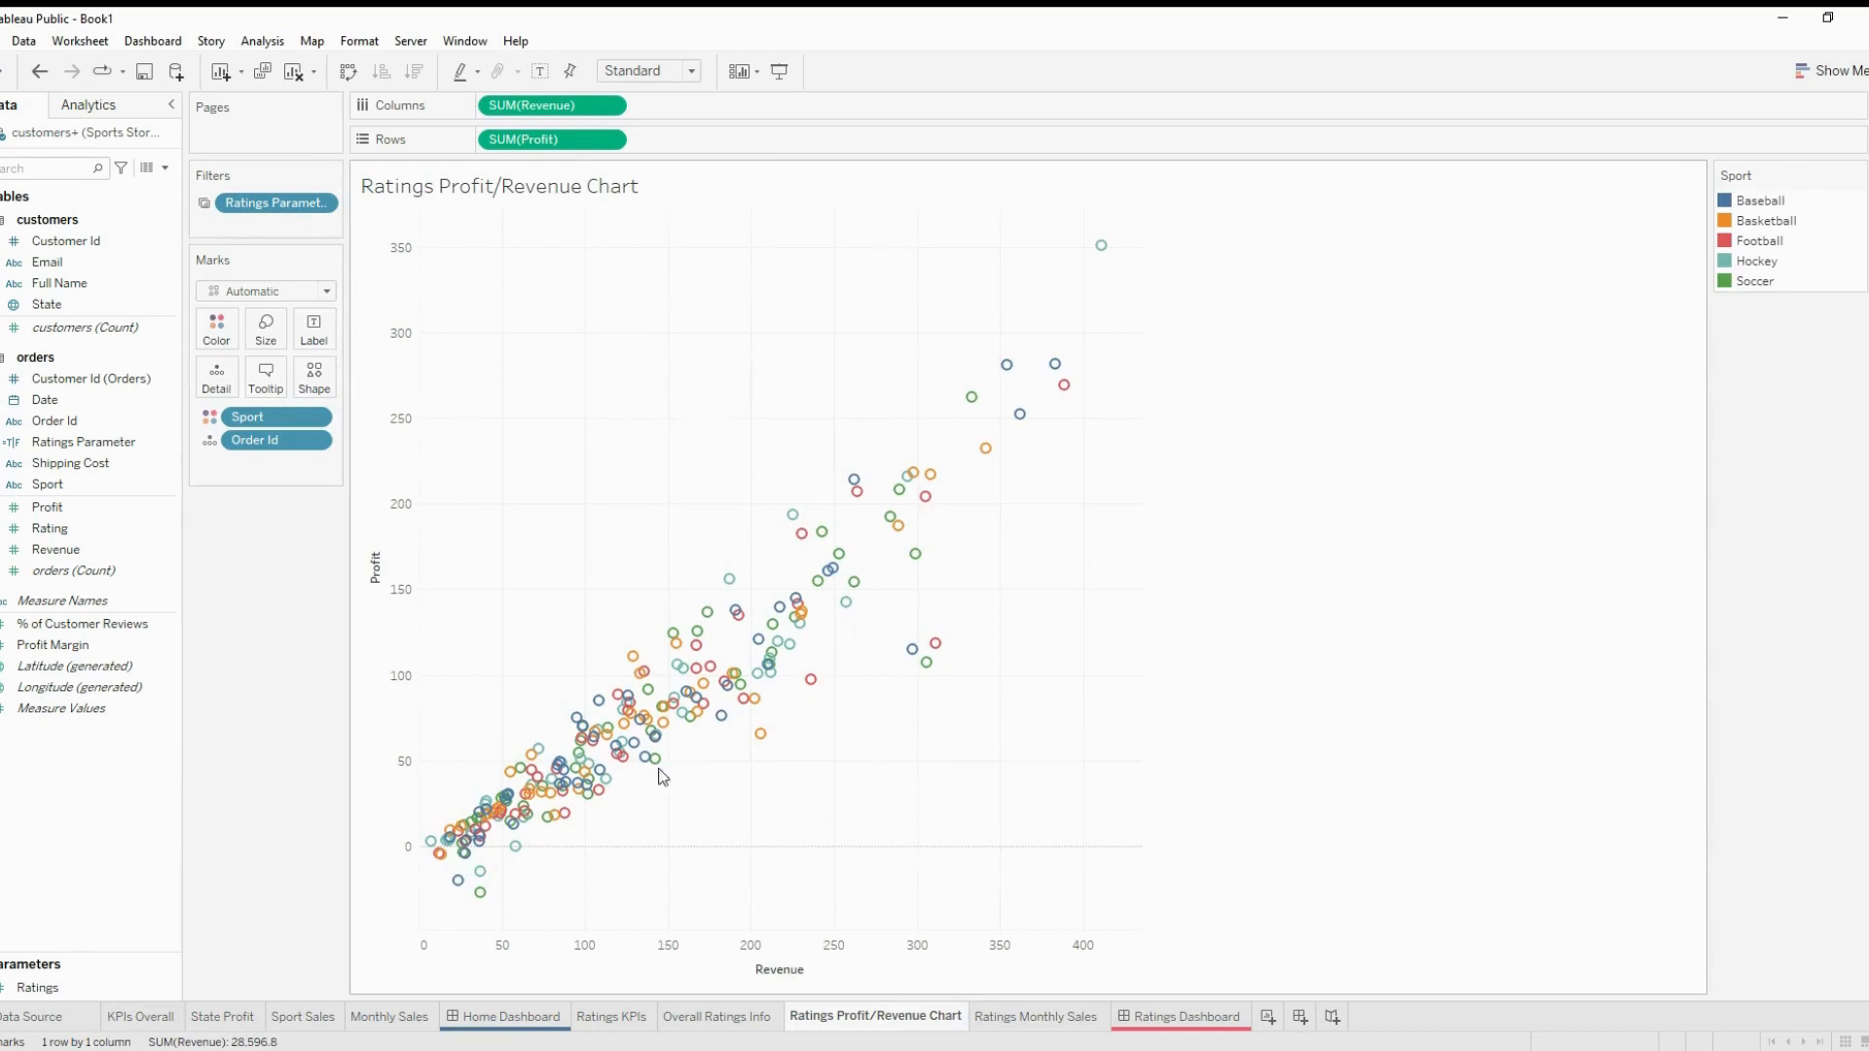
pyautogui.click(1017, 1018)
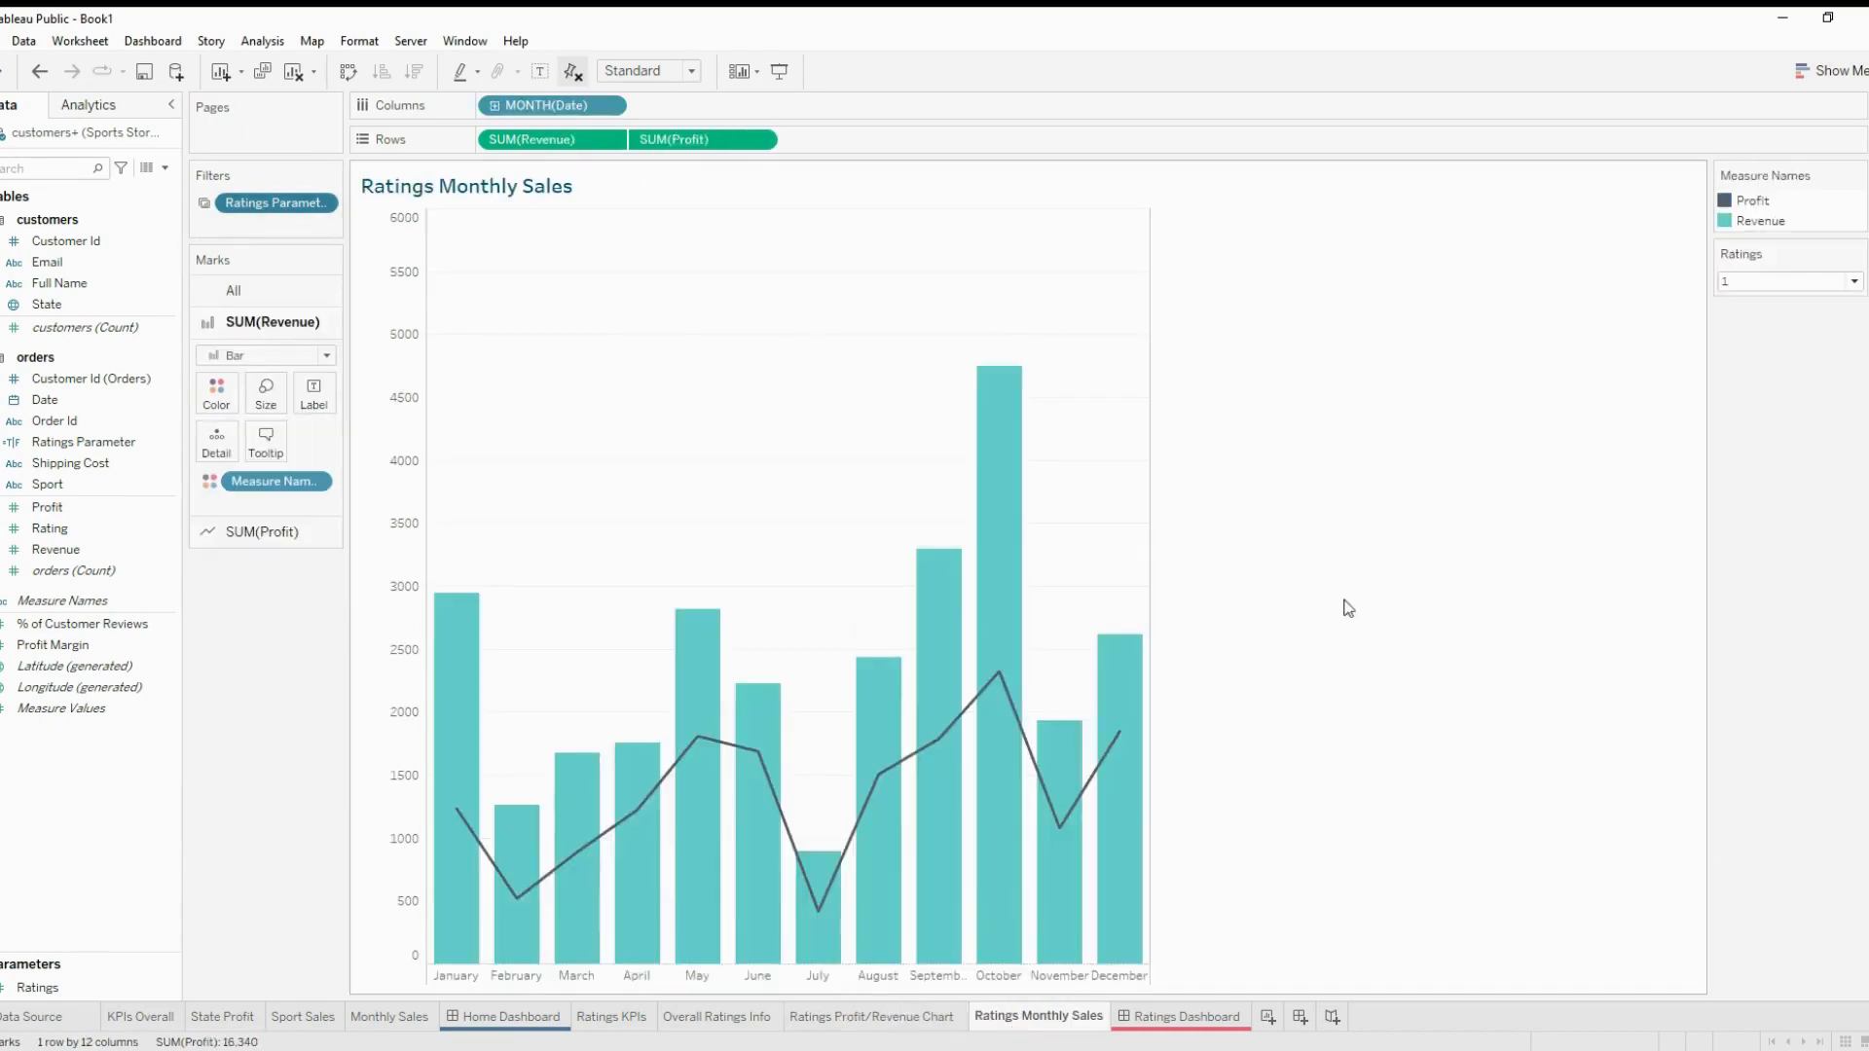
pyautogui.click(929, 1020)
pyautogui.moveTo(500, 816)
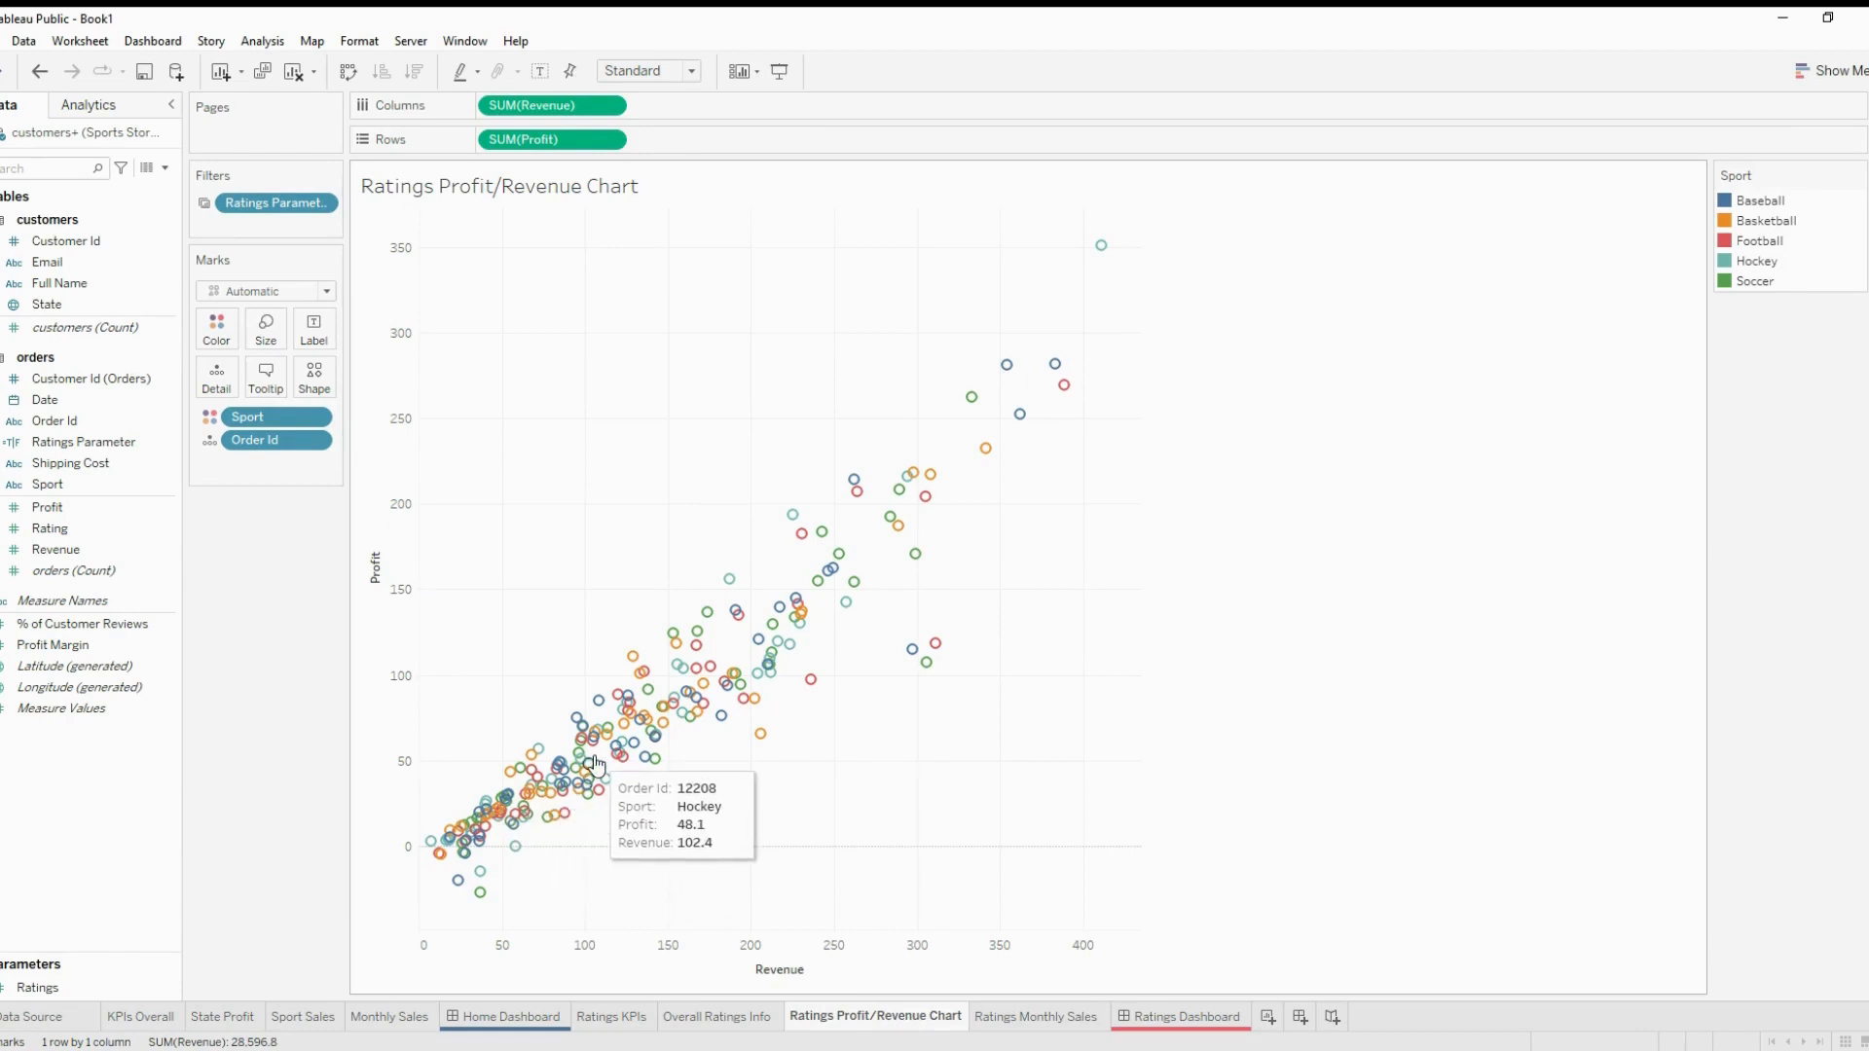
pyautogui.moveTo(597, 761)
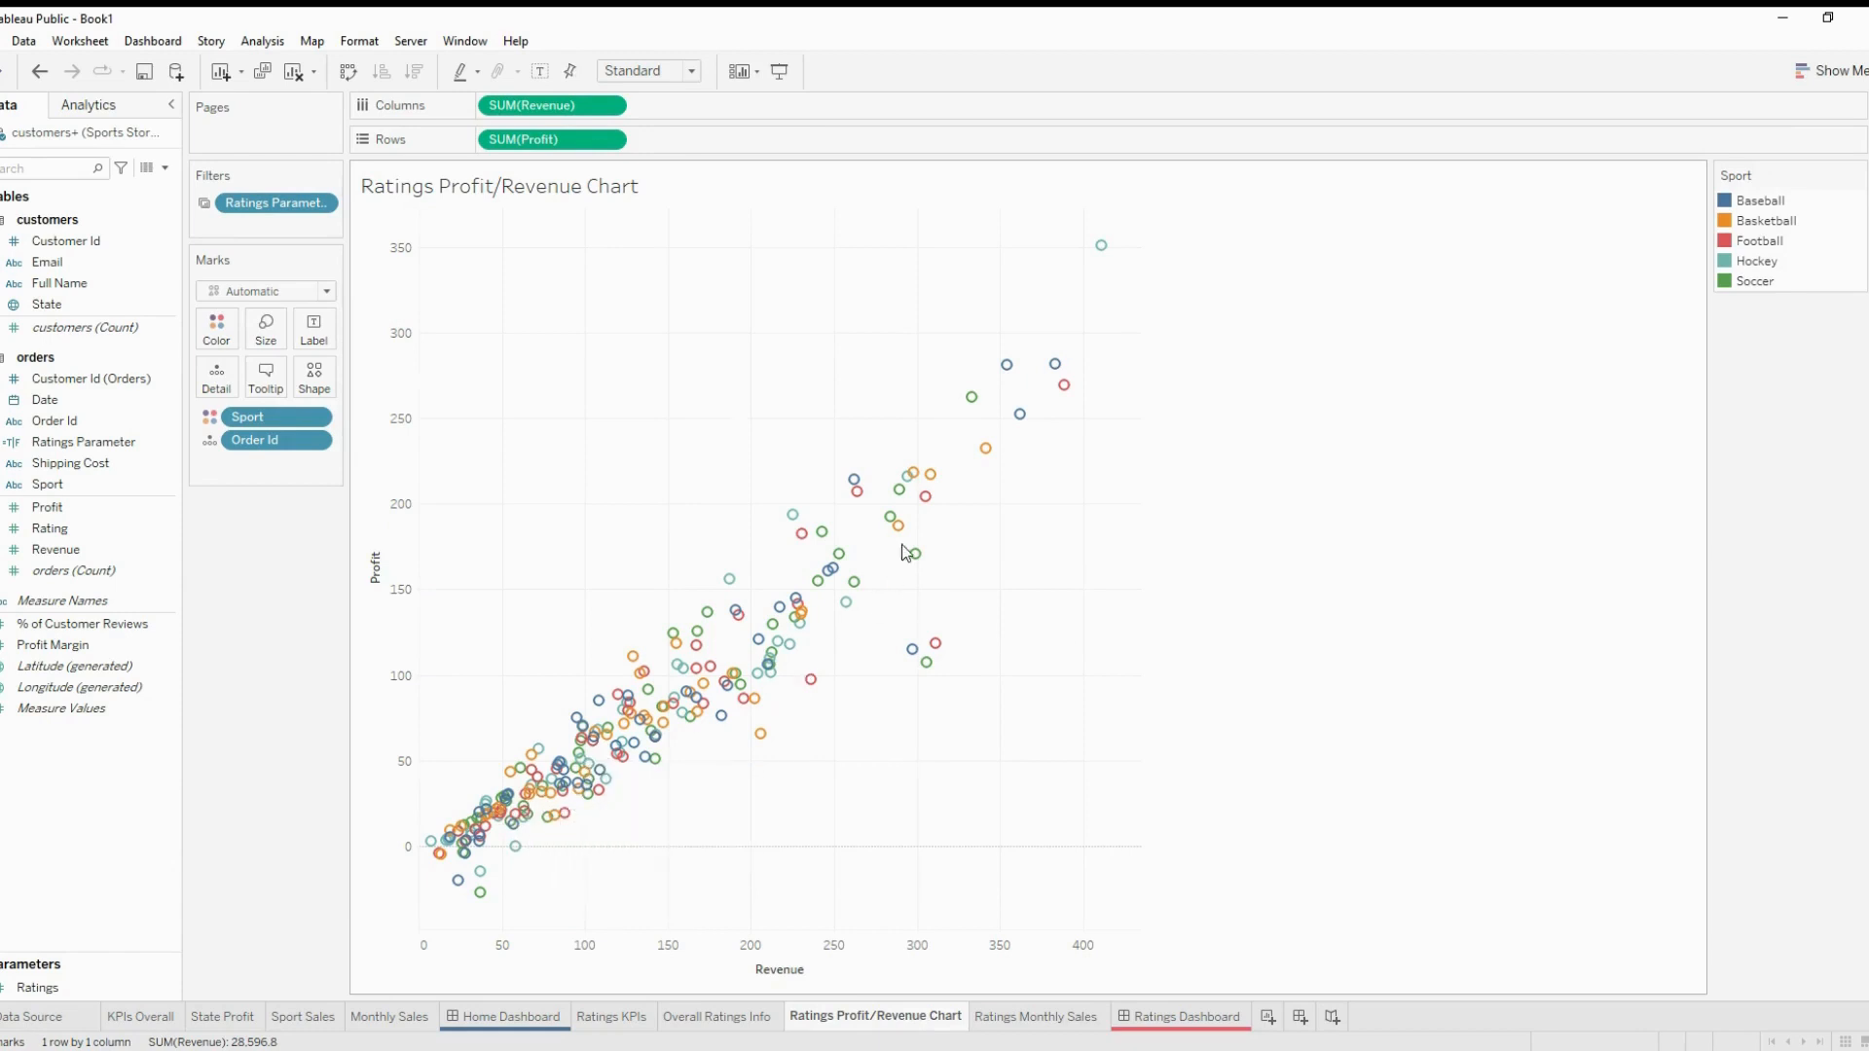
pyautogui.moveTo(913, 545)
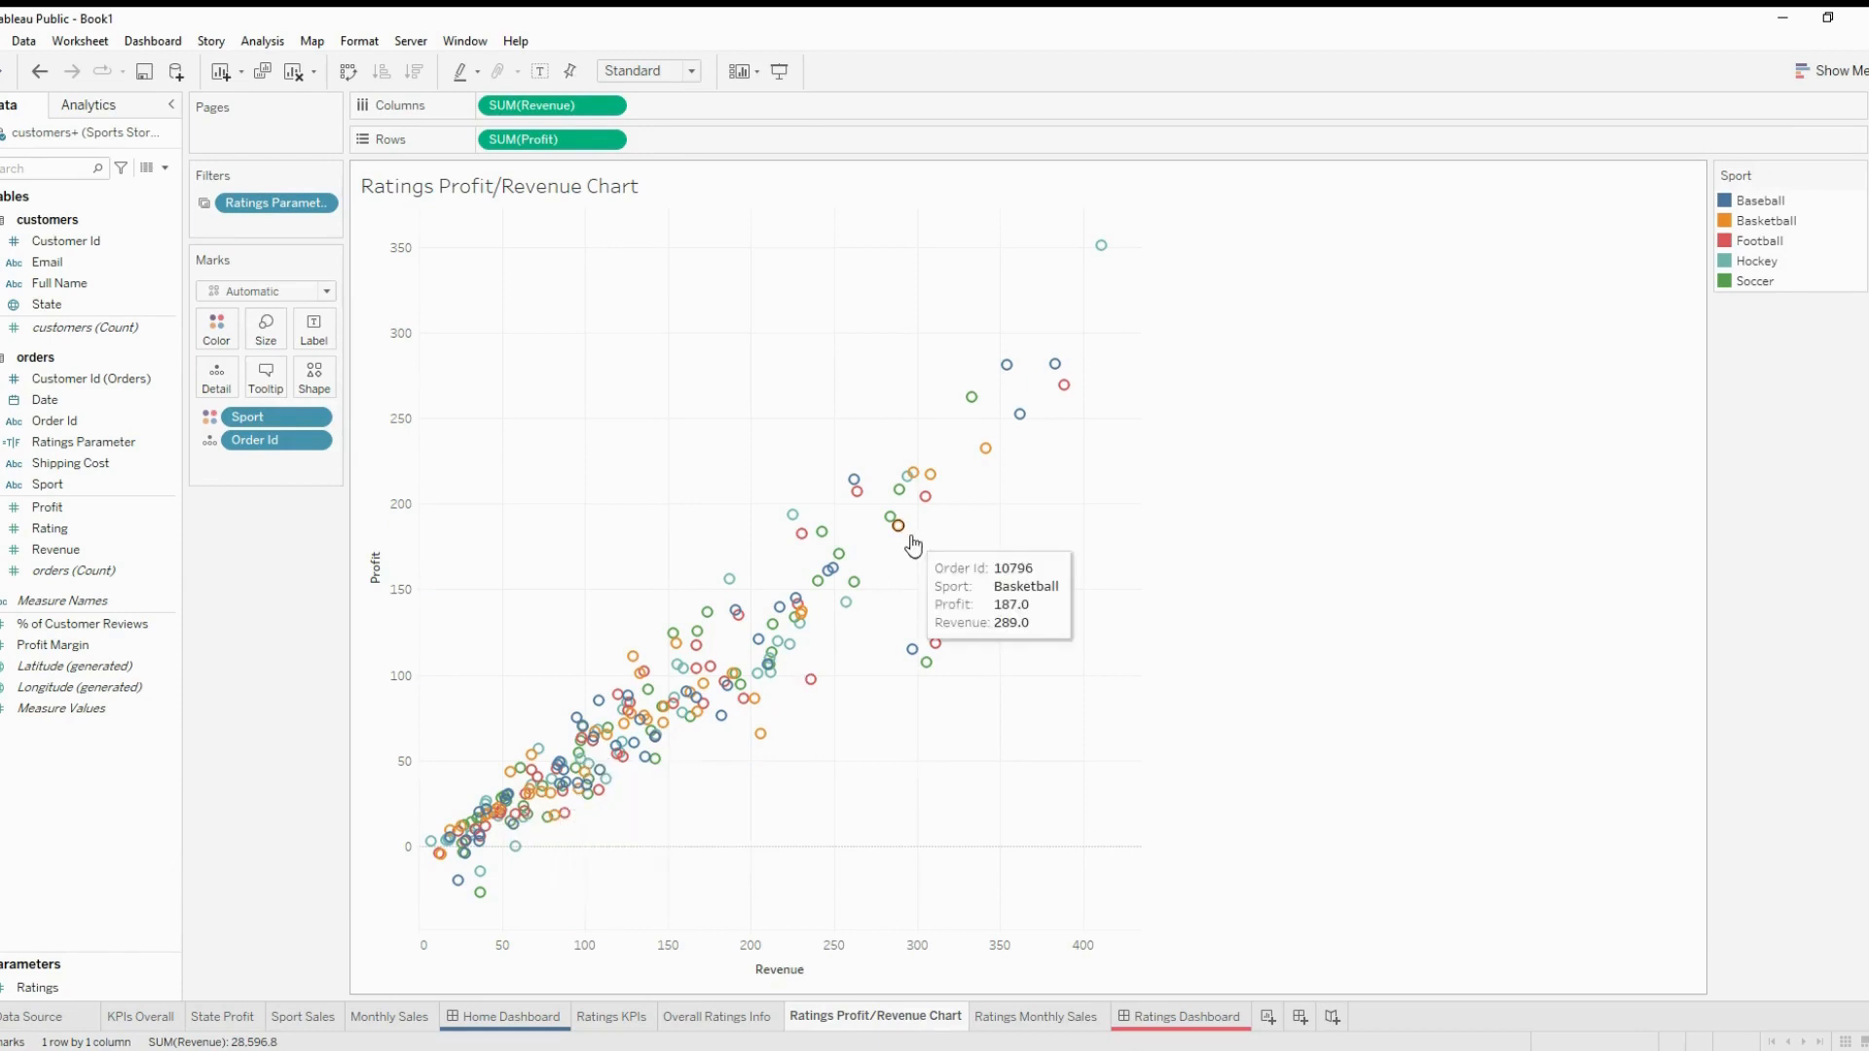
pyautogui.click(1017, 1022)
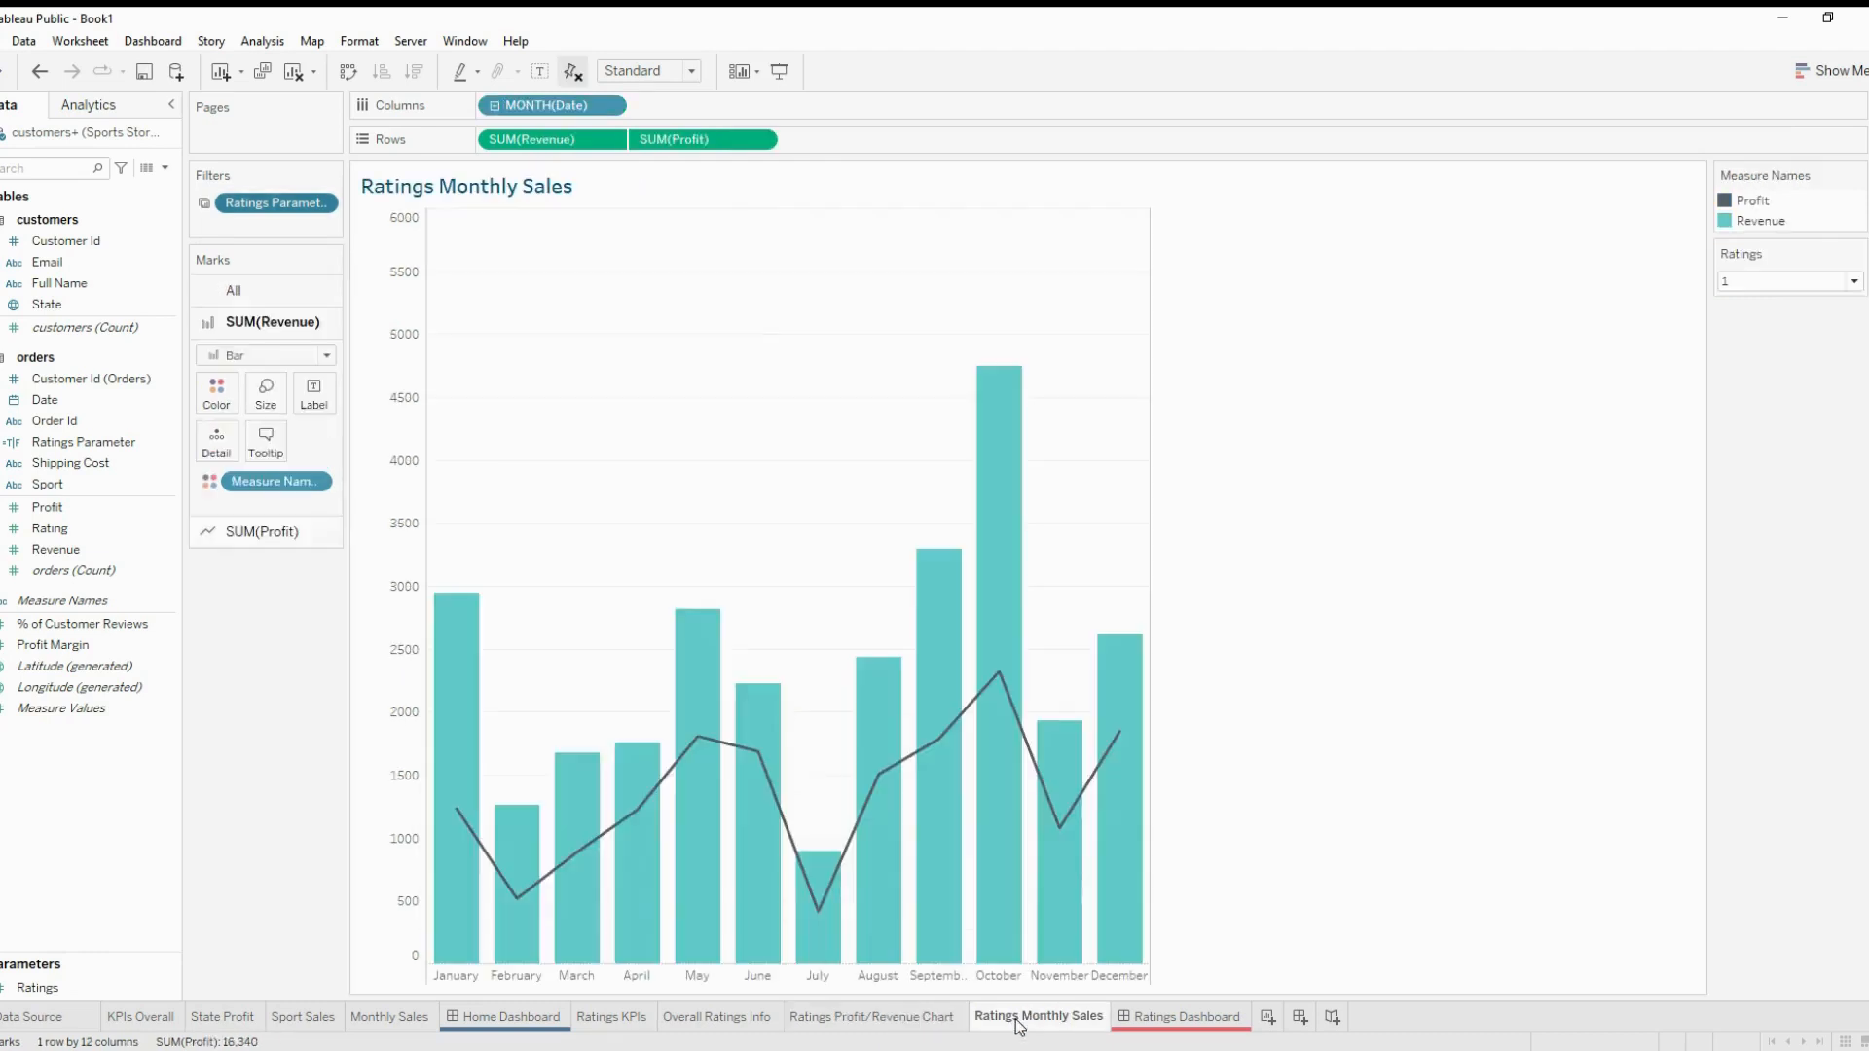
# On the Ratings Dashboard, replace the overall KPI sheet beneath the title with the Ratings KPIs sheet
pyautogui.click(1157, 1022)
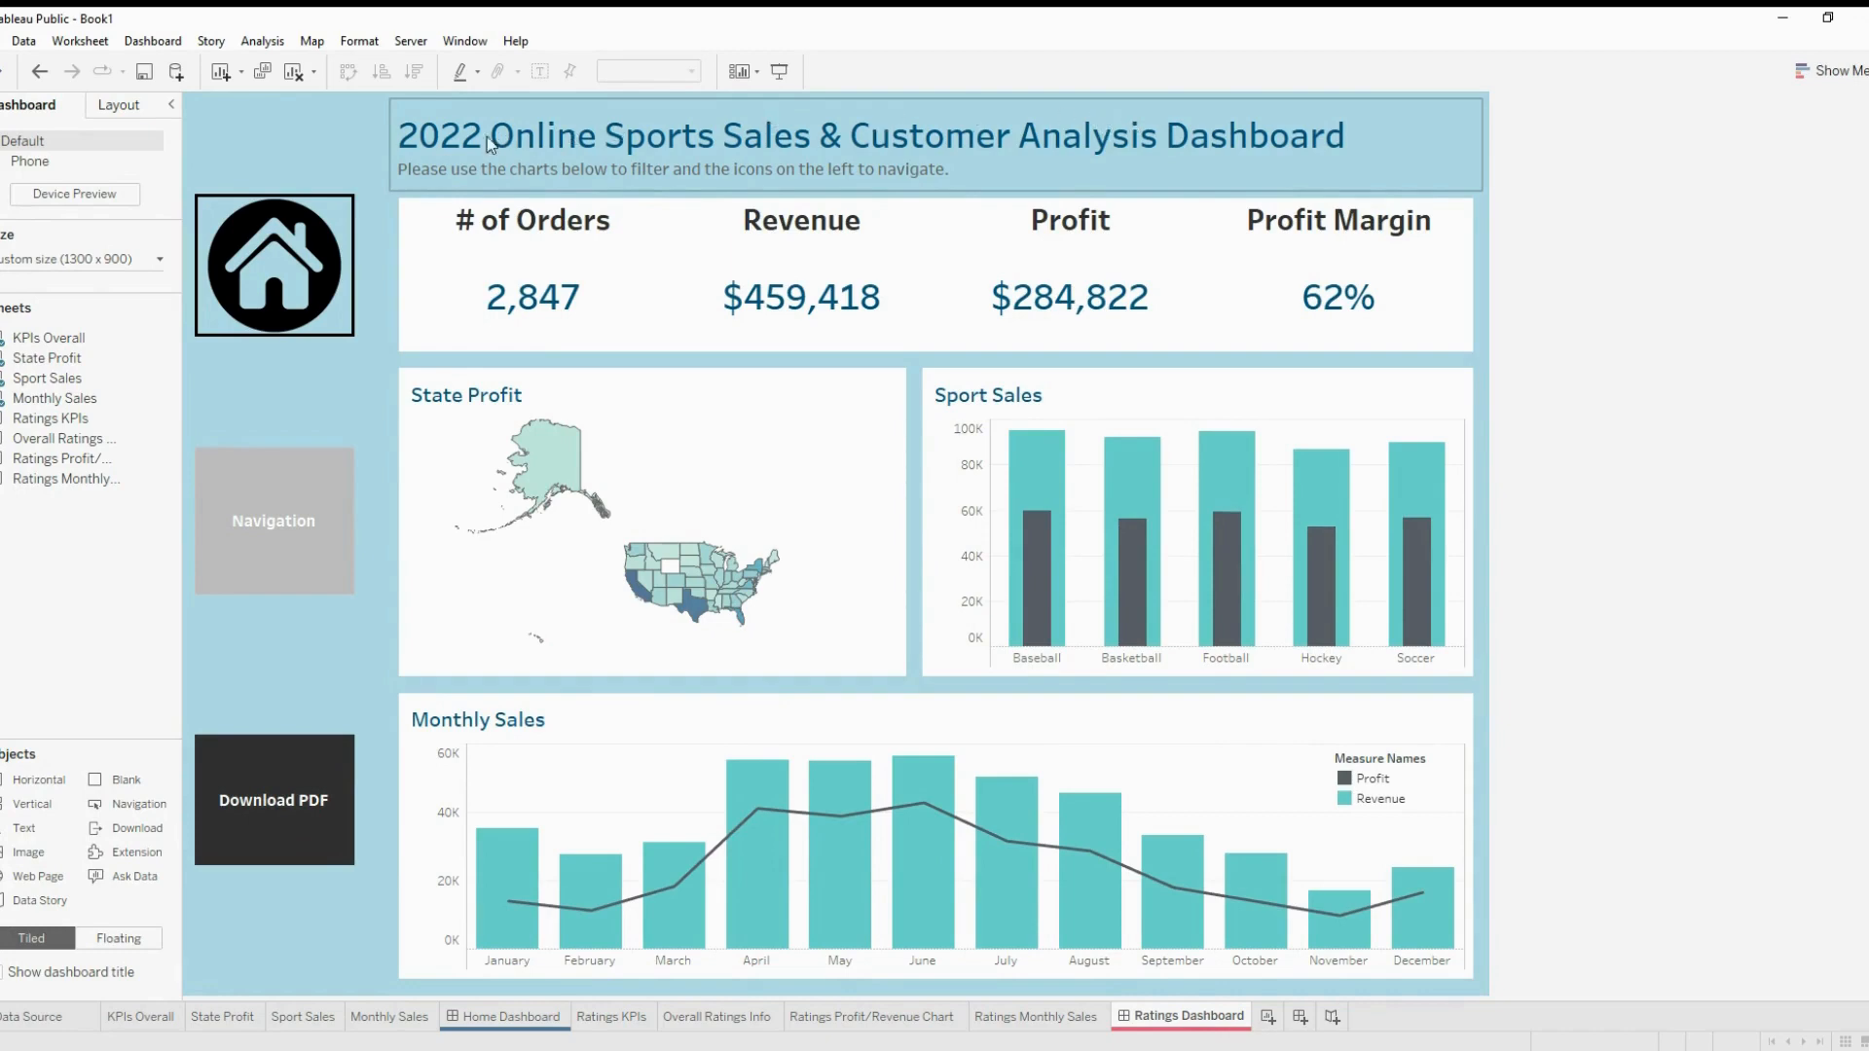
pyautogui.moveTo(527, 287)
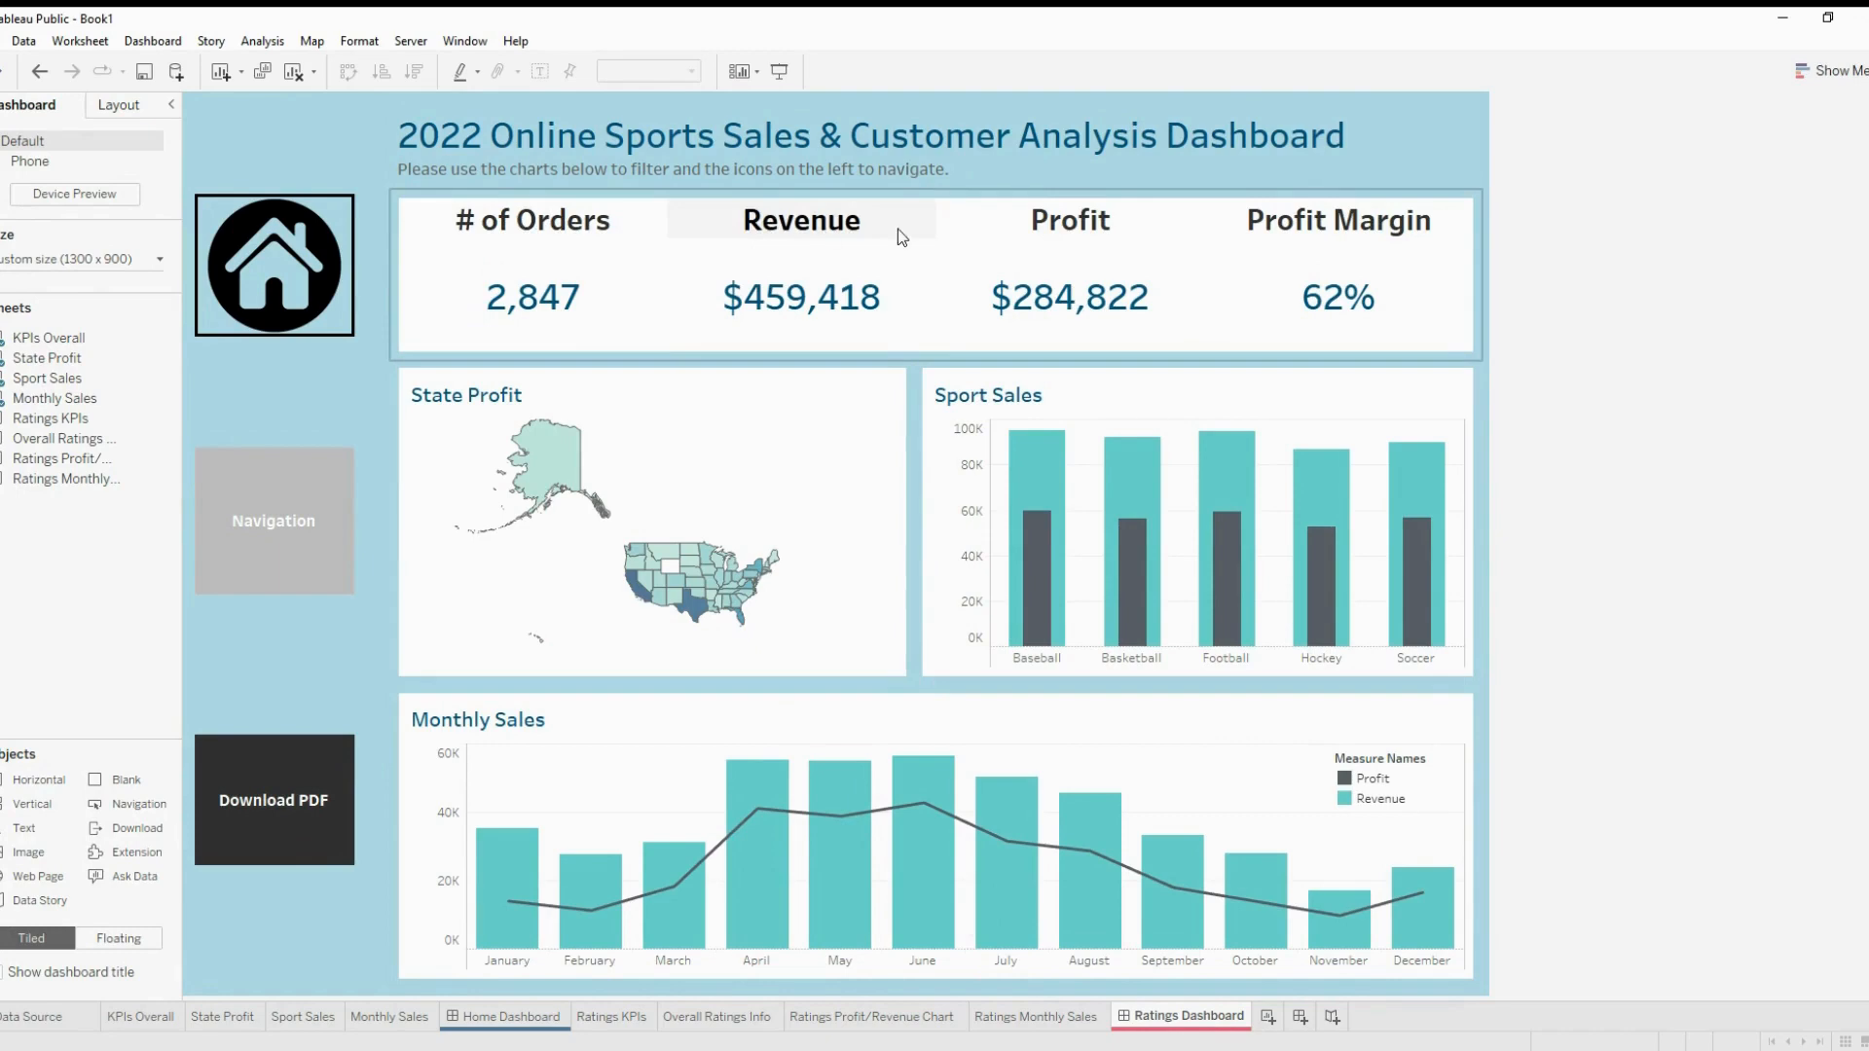
pyautogui.moveTo(1107, 512)
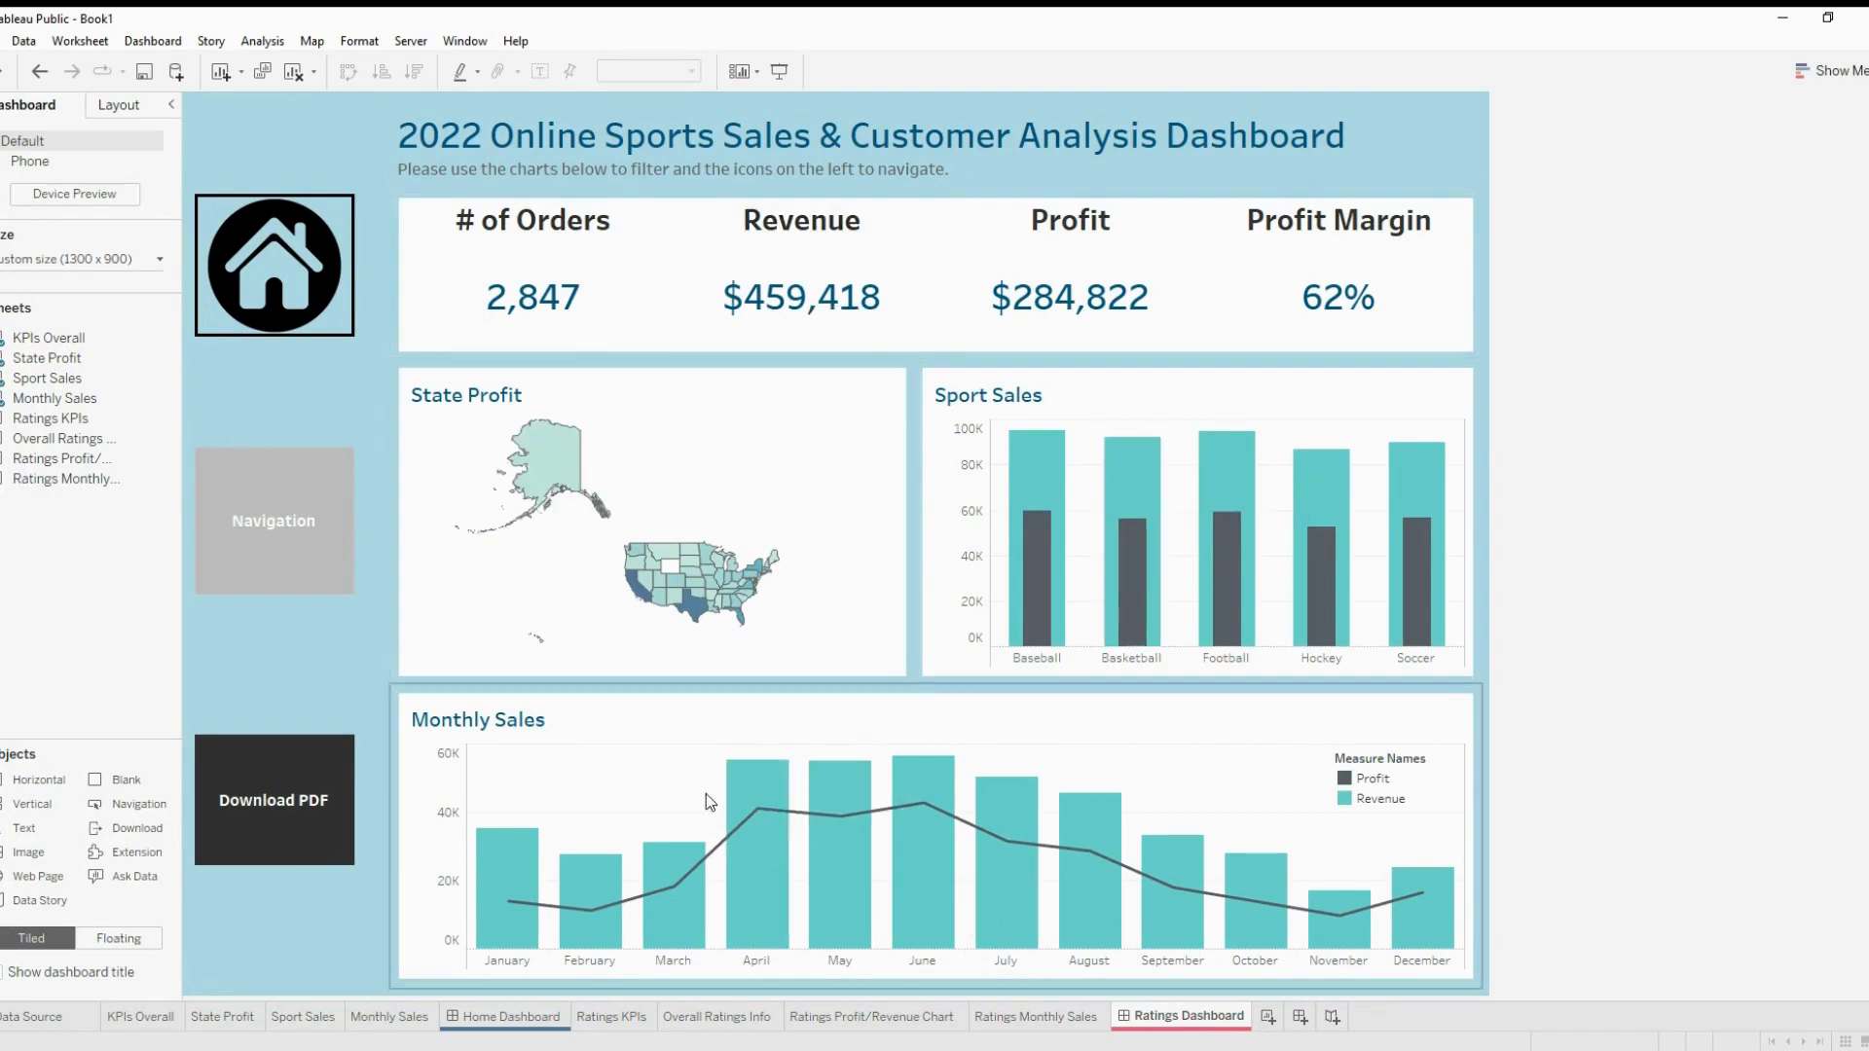
pyautogui.moveTo(758, 810)
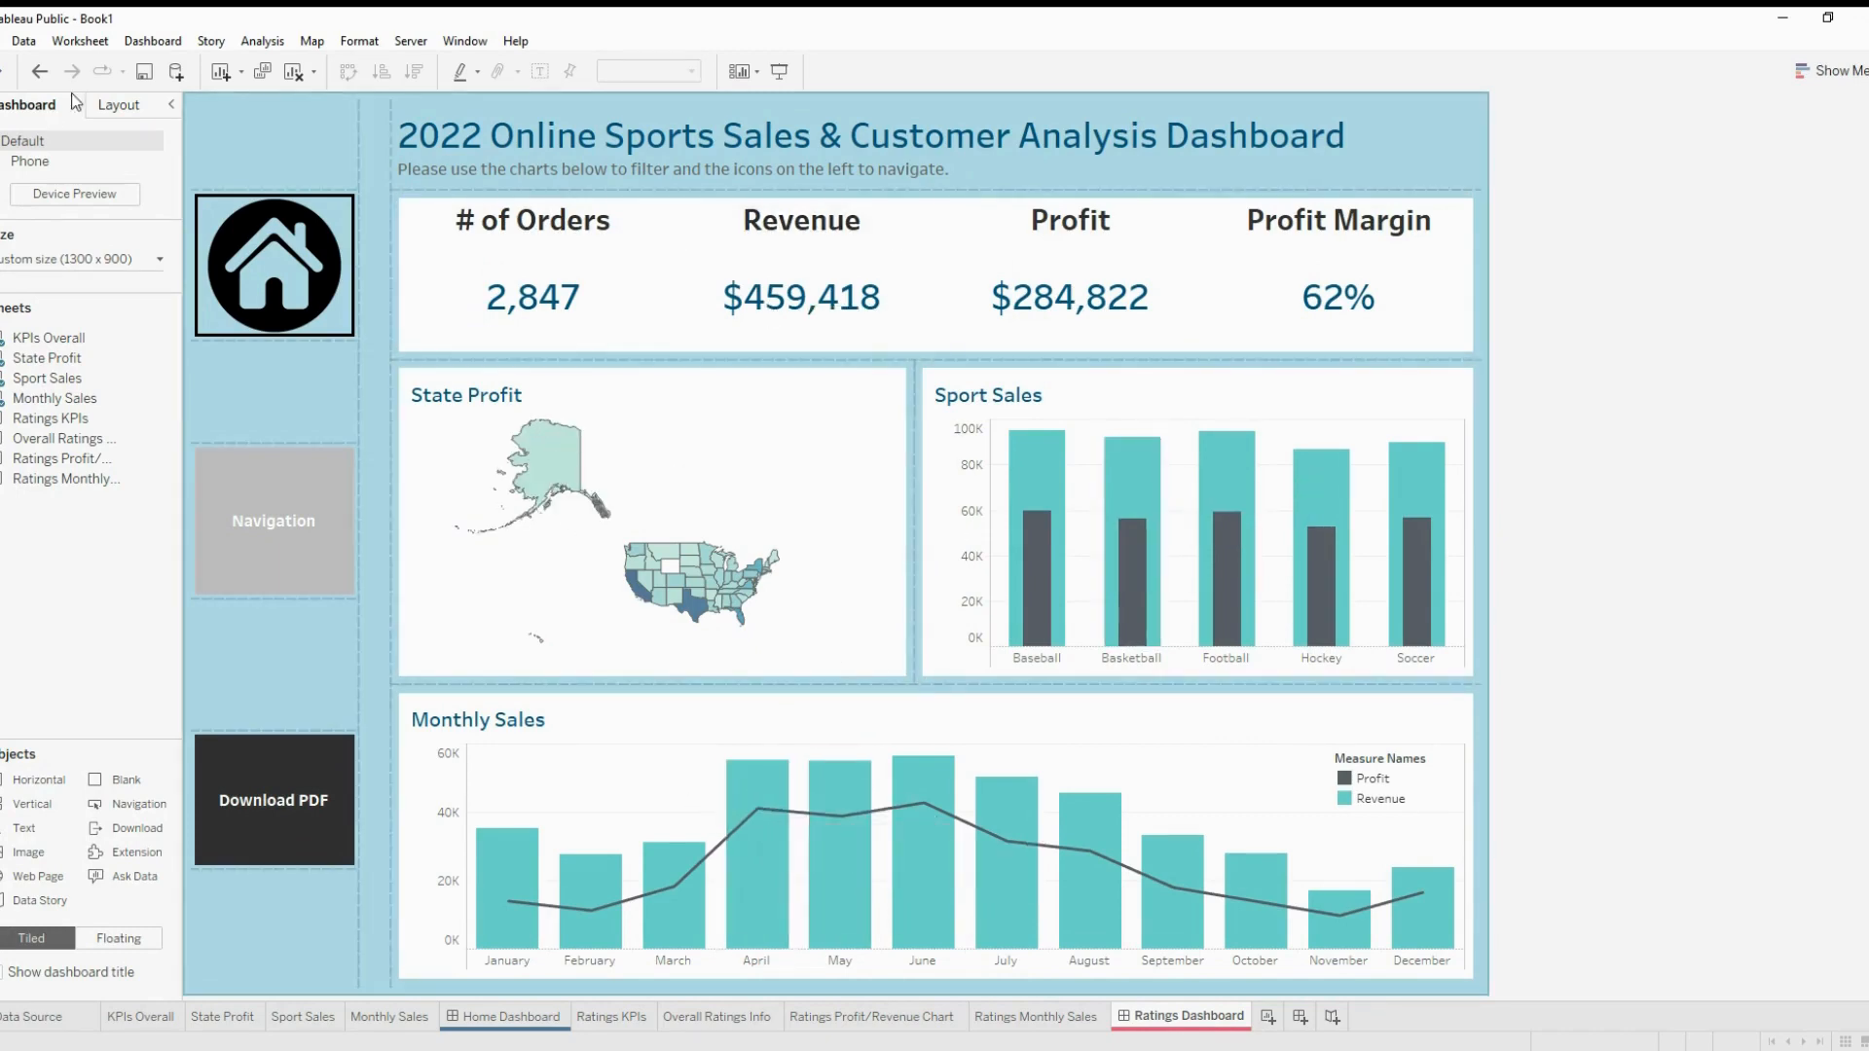
pyautogui.moveTo(592, 306)
pyautogui.moveTo(674, 281)
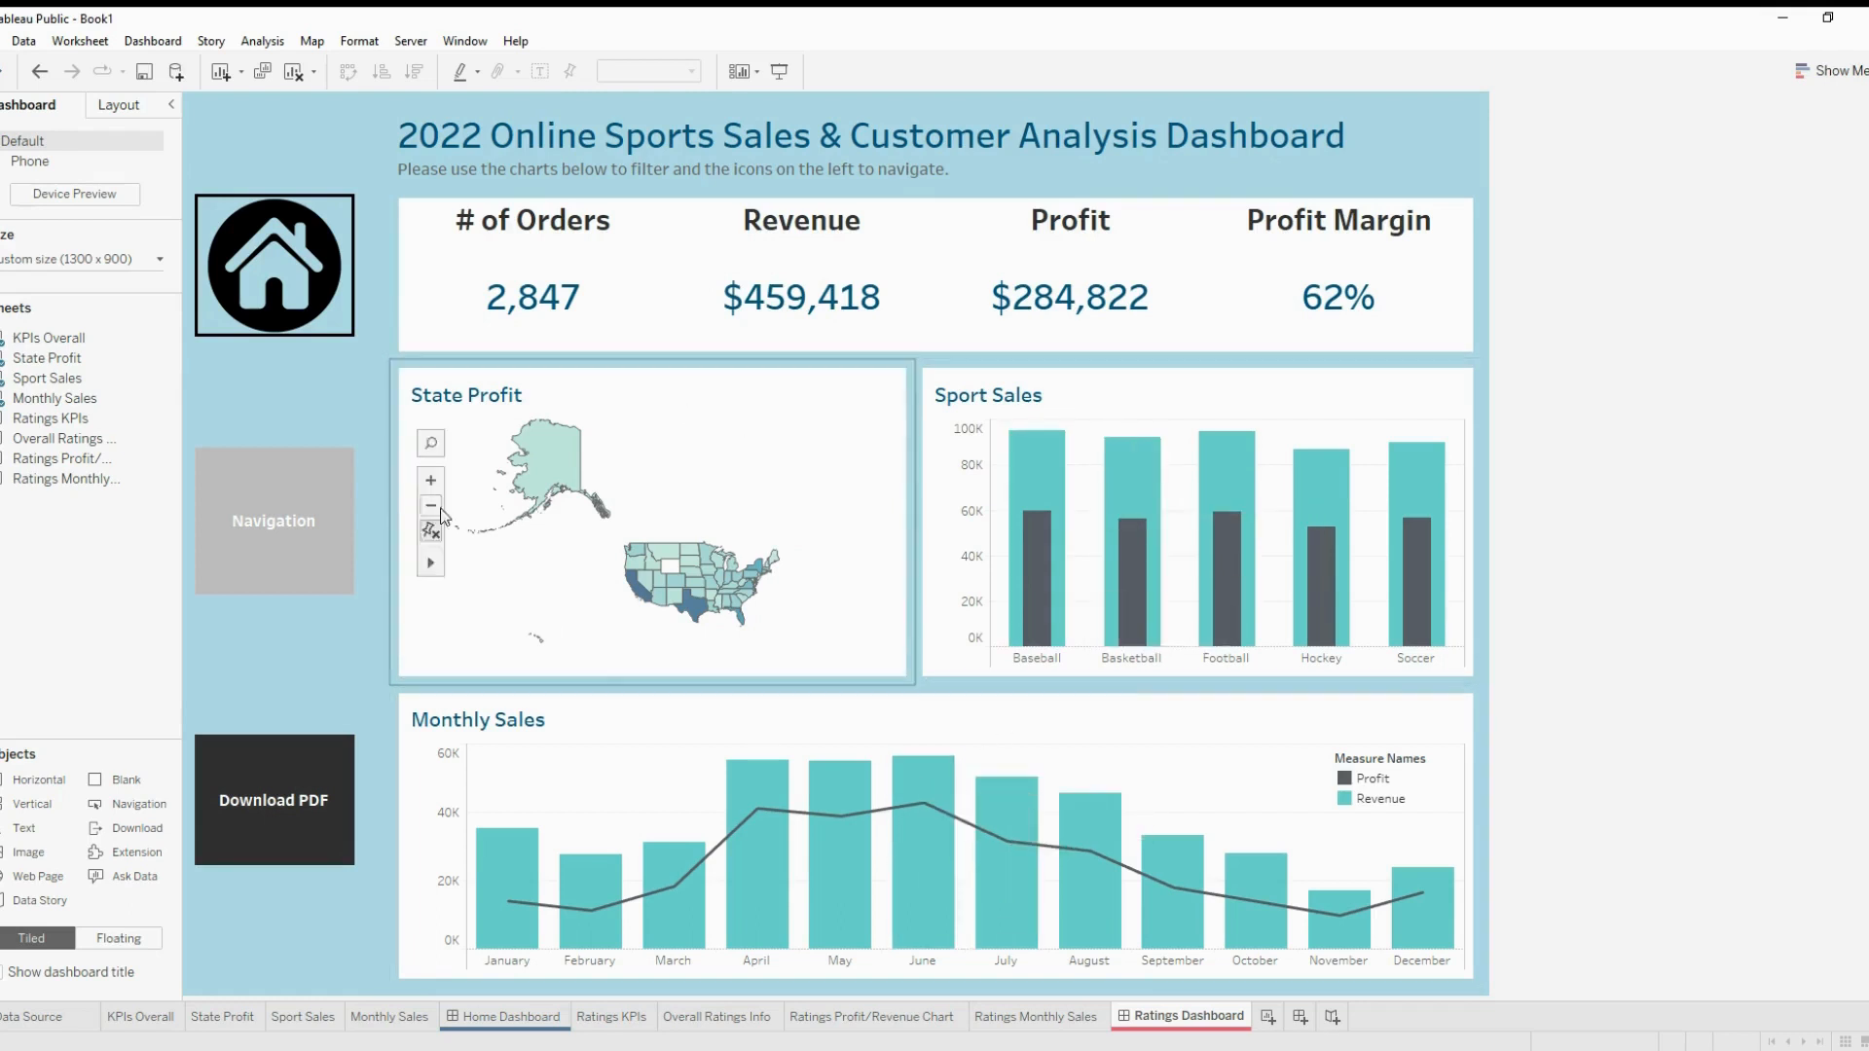
pyautogui.moveTo(81, 425); pyautogui.dragTo(860, 232)
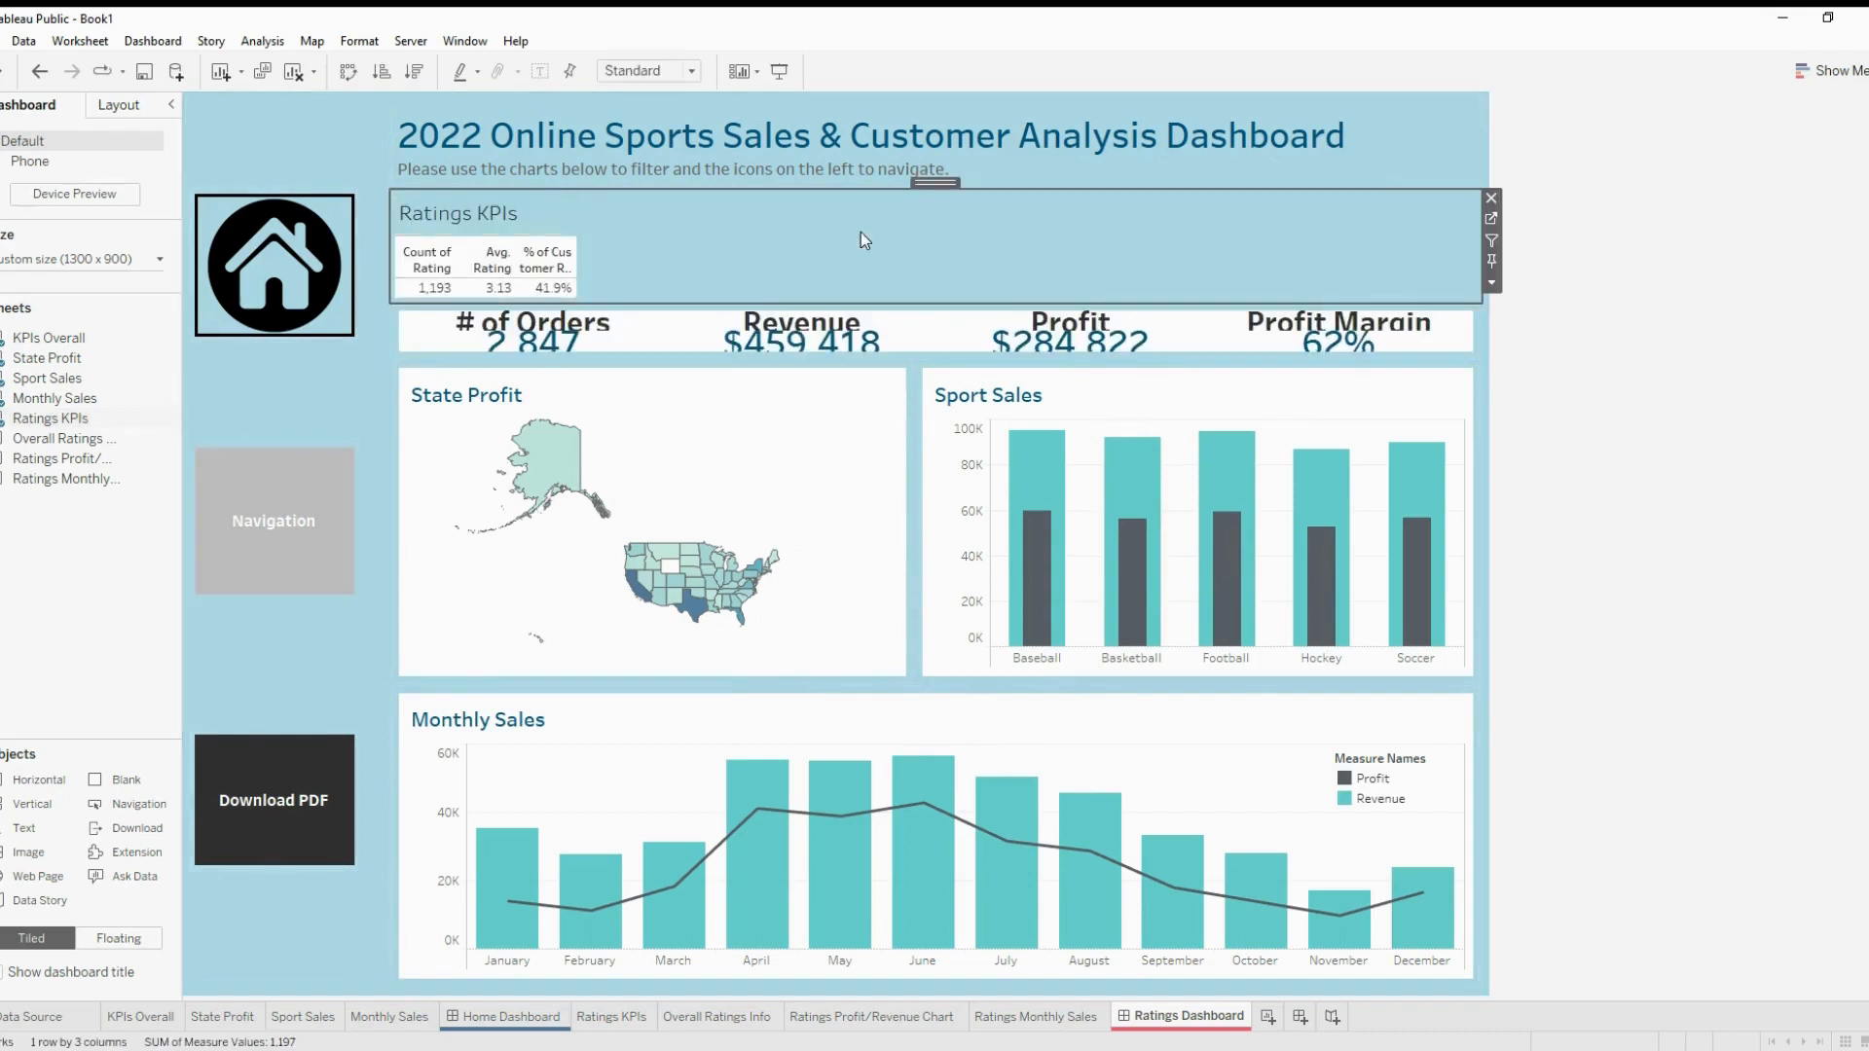
pyautogui.click(919, 311)
pyautogui.click(1490, 310)
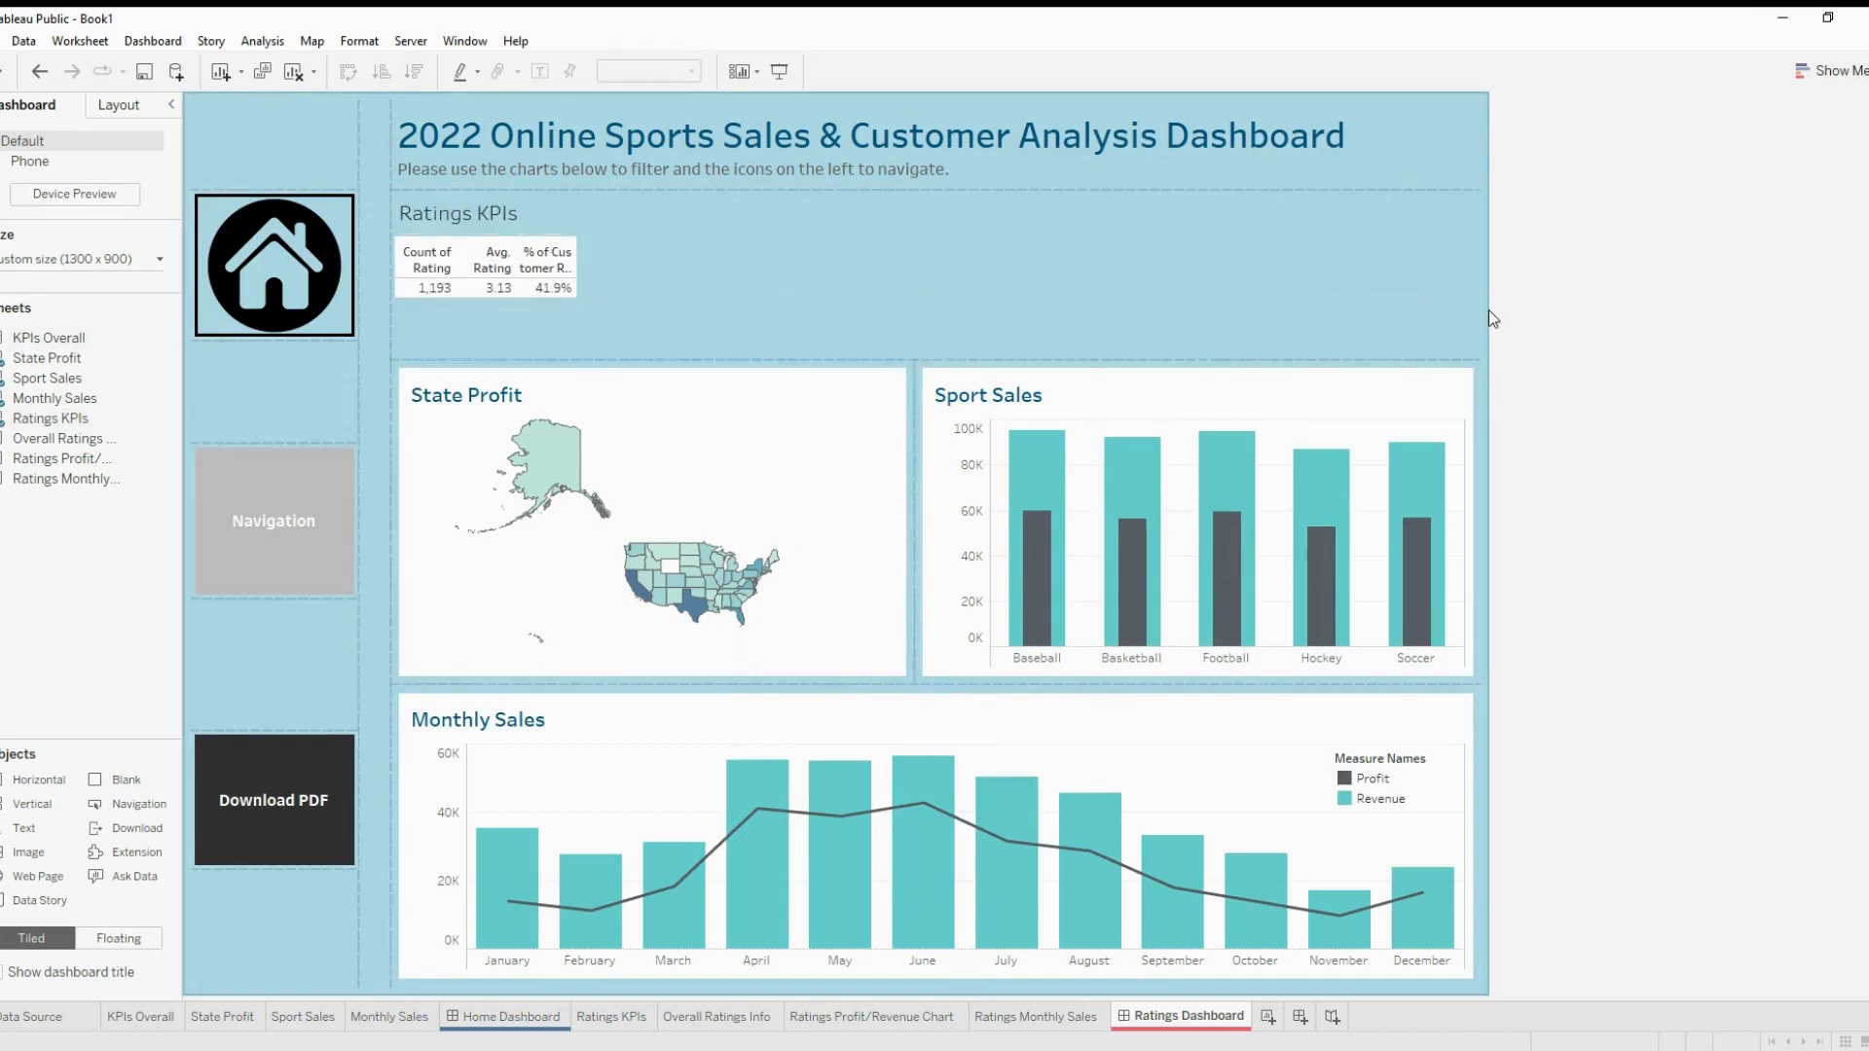
# Fit the Ratings KPIs sheet to Entire View and hide its title
pyautogui.click(948, 286)
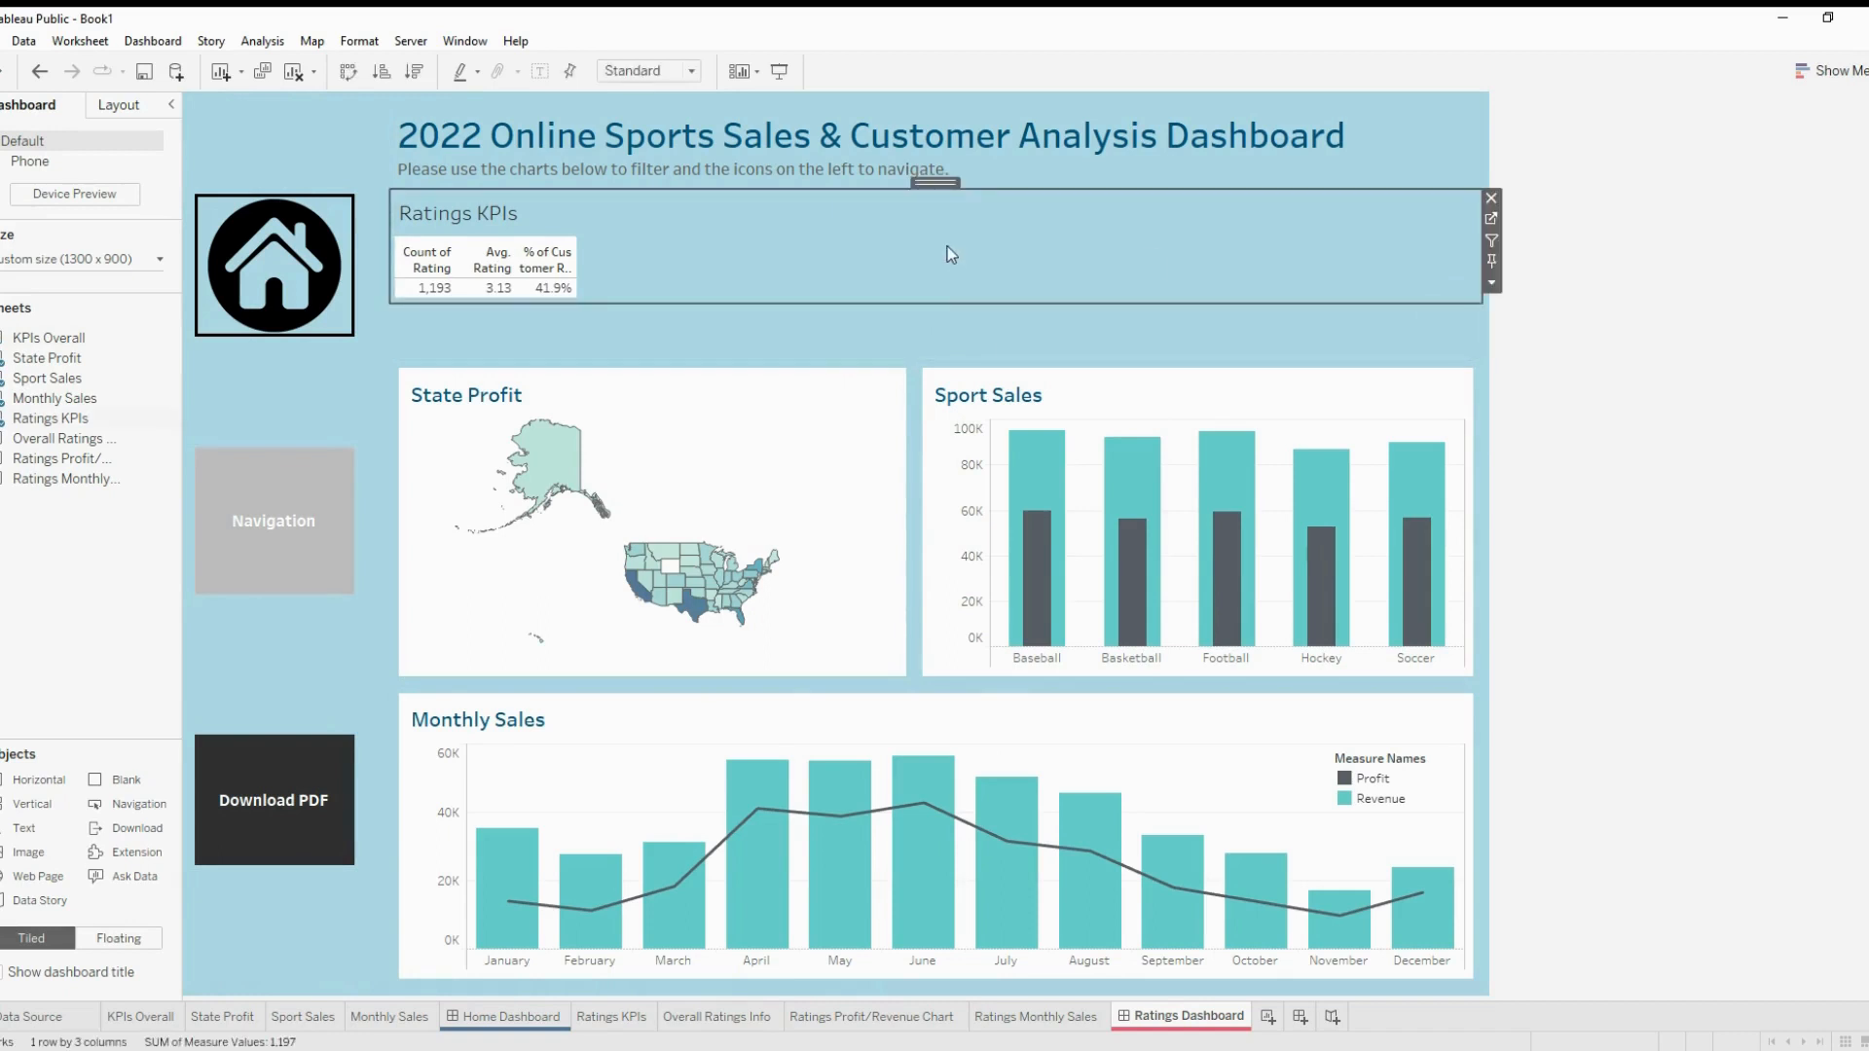
pyautogui.click(681, 138)
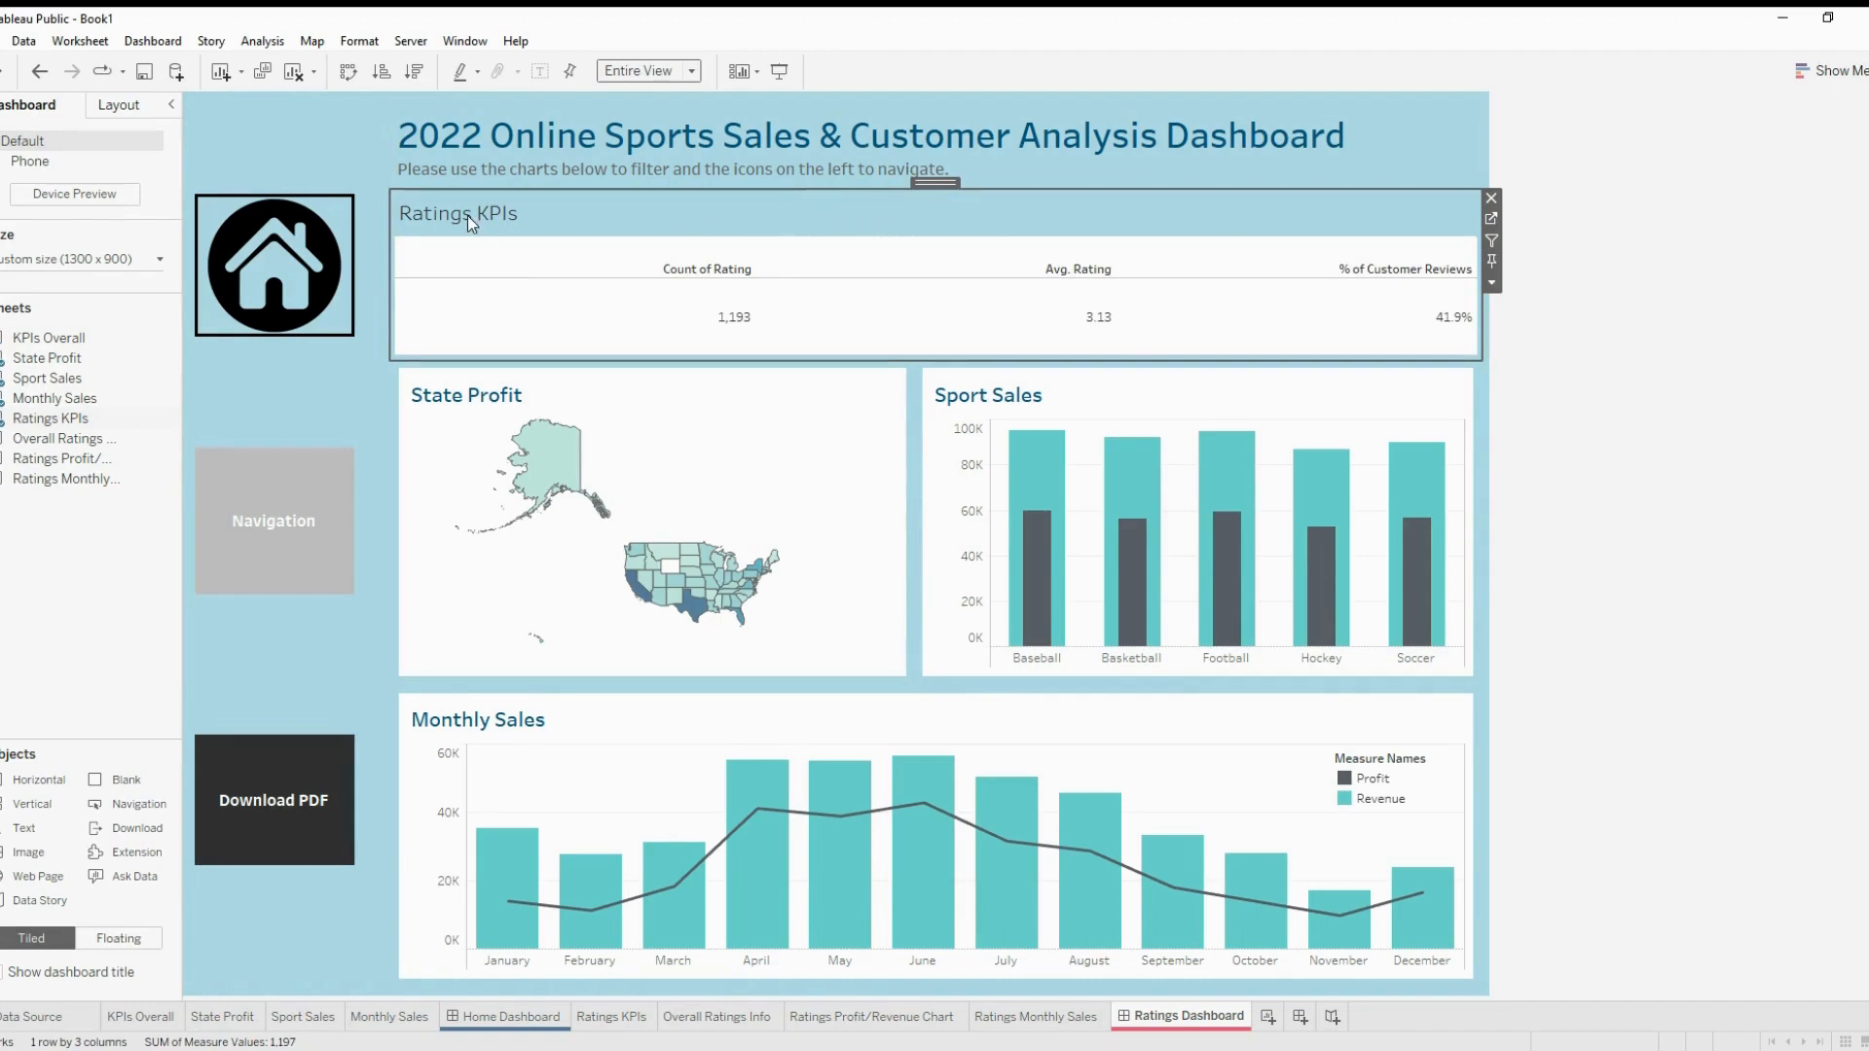
pyautogui.click(526, 271)
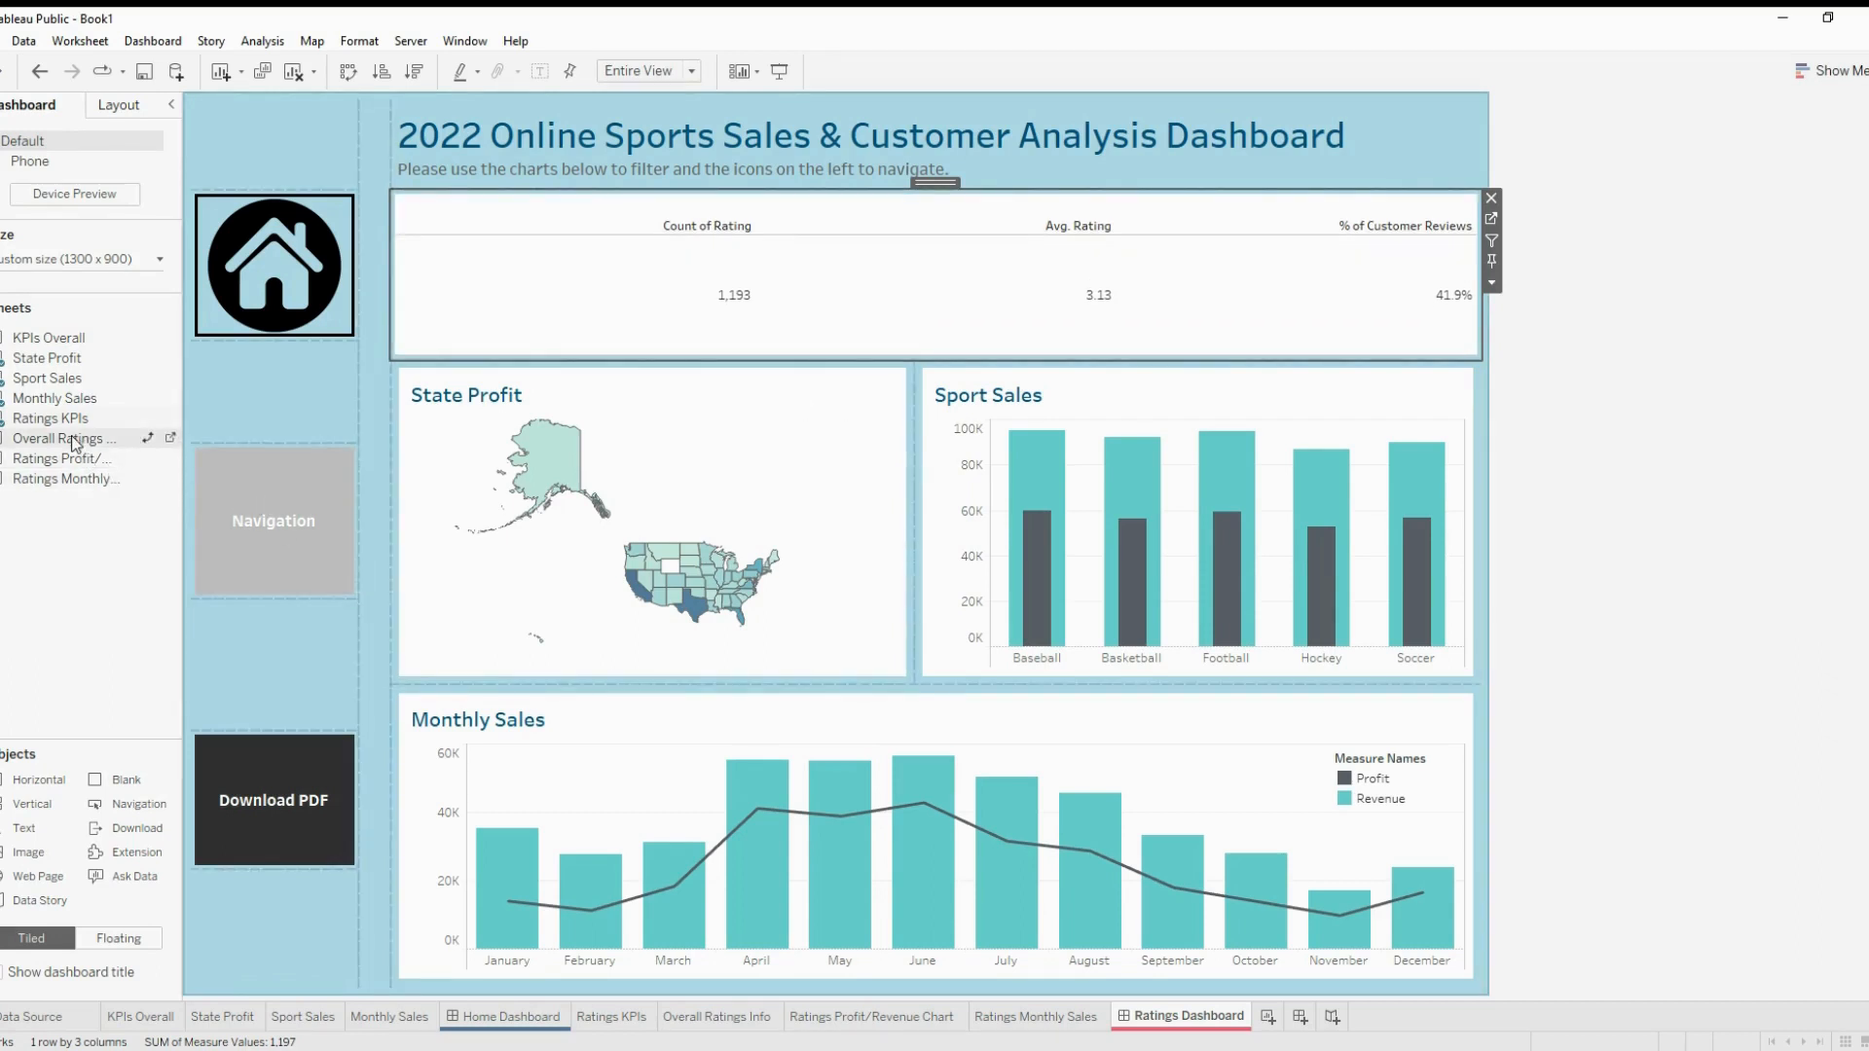
# Replace the State Profit map on the dashboard with the Overall Ratings Info sheet, and select the new sheet
pyautogui.moveTo(72, 434); pyautogui.dragTo(577, 403)
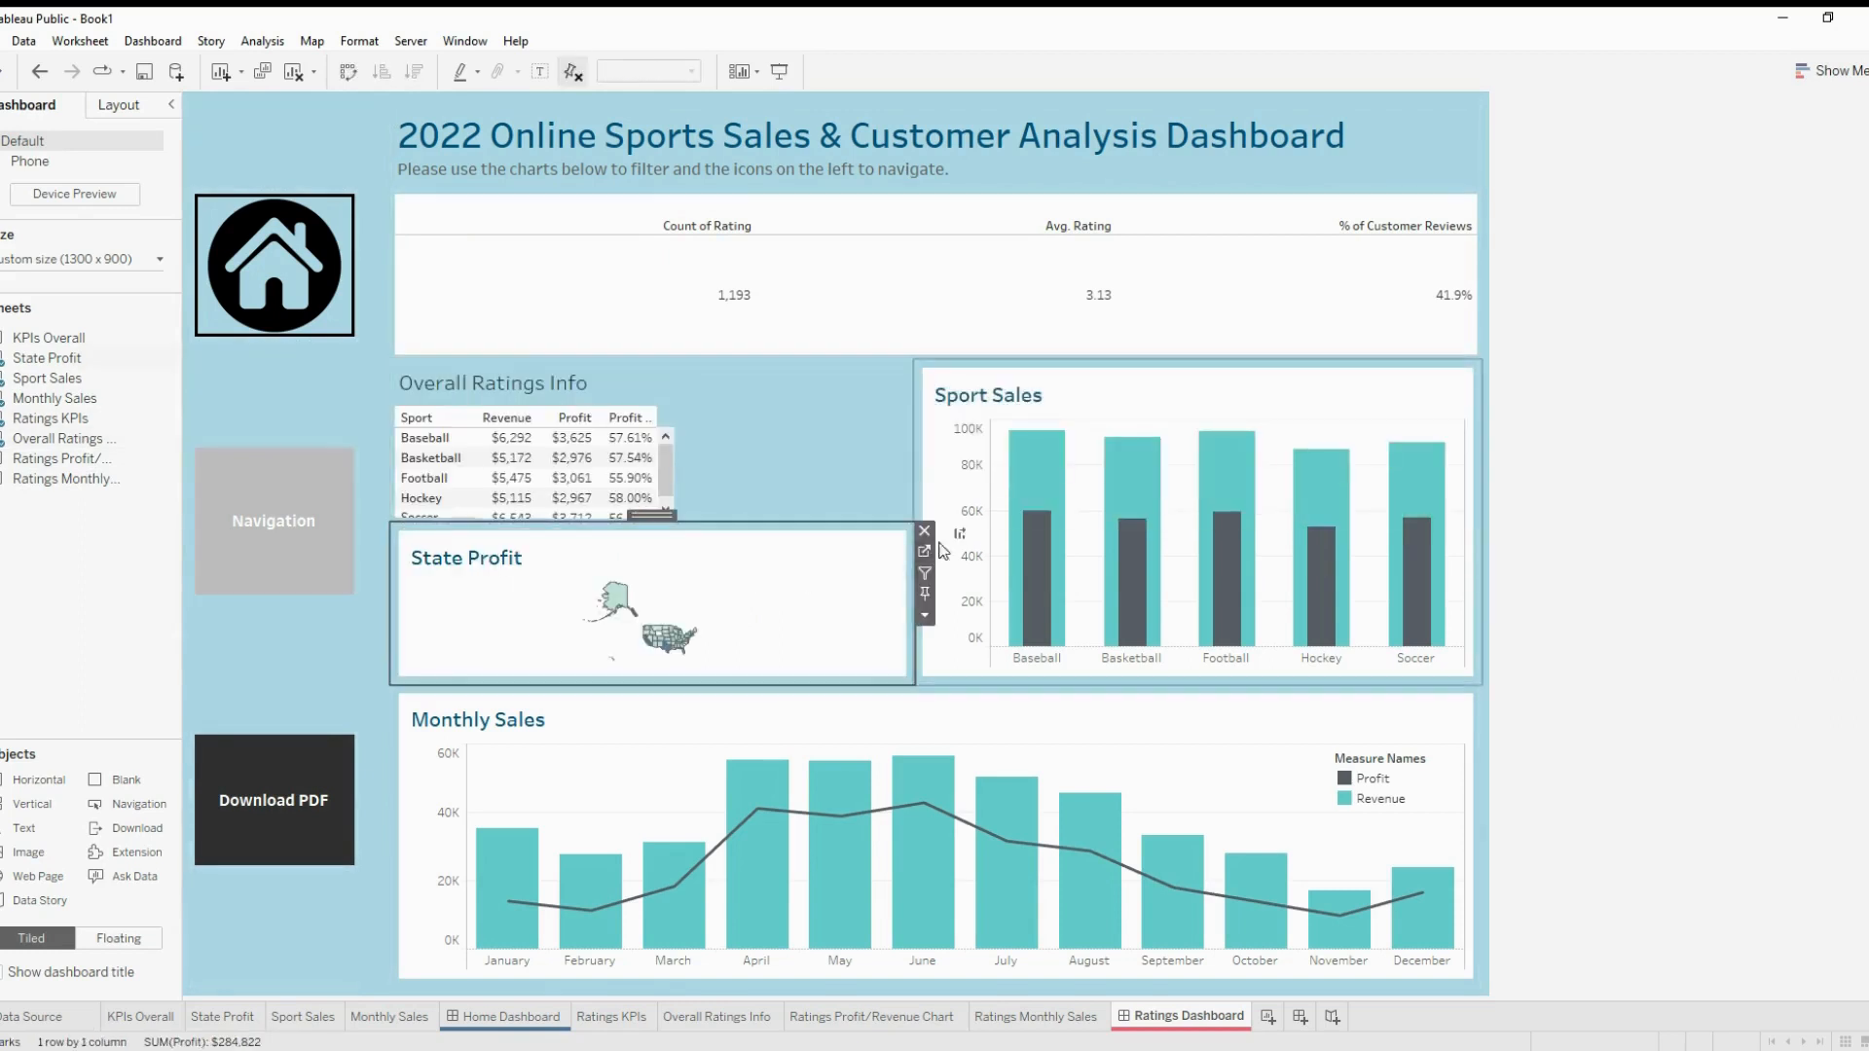
pyautogui.click(924, 533)
pyautogui.click(759, 451)
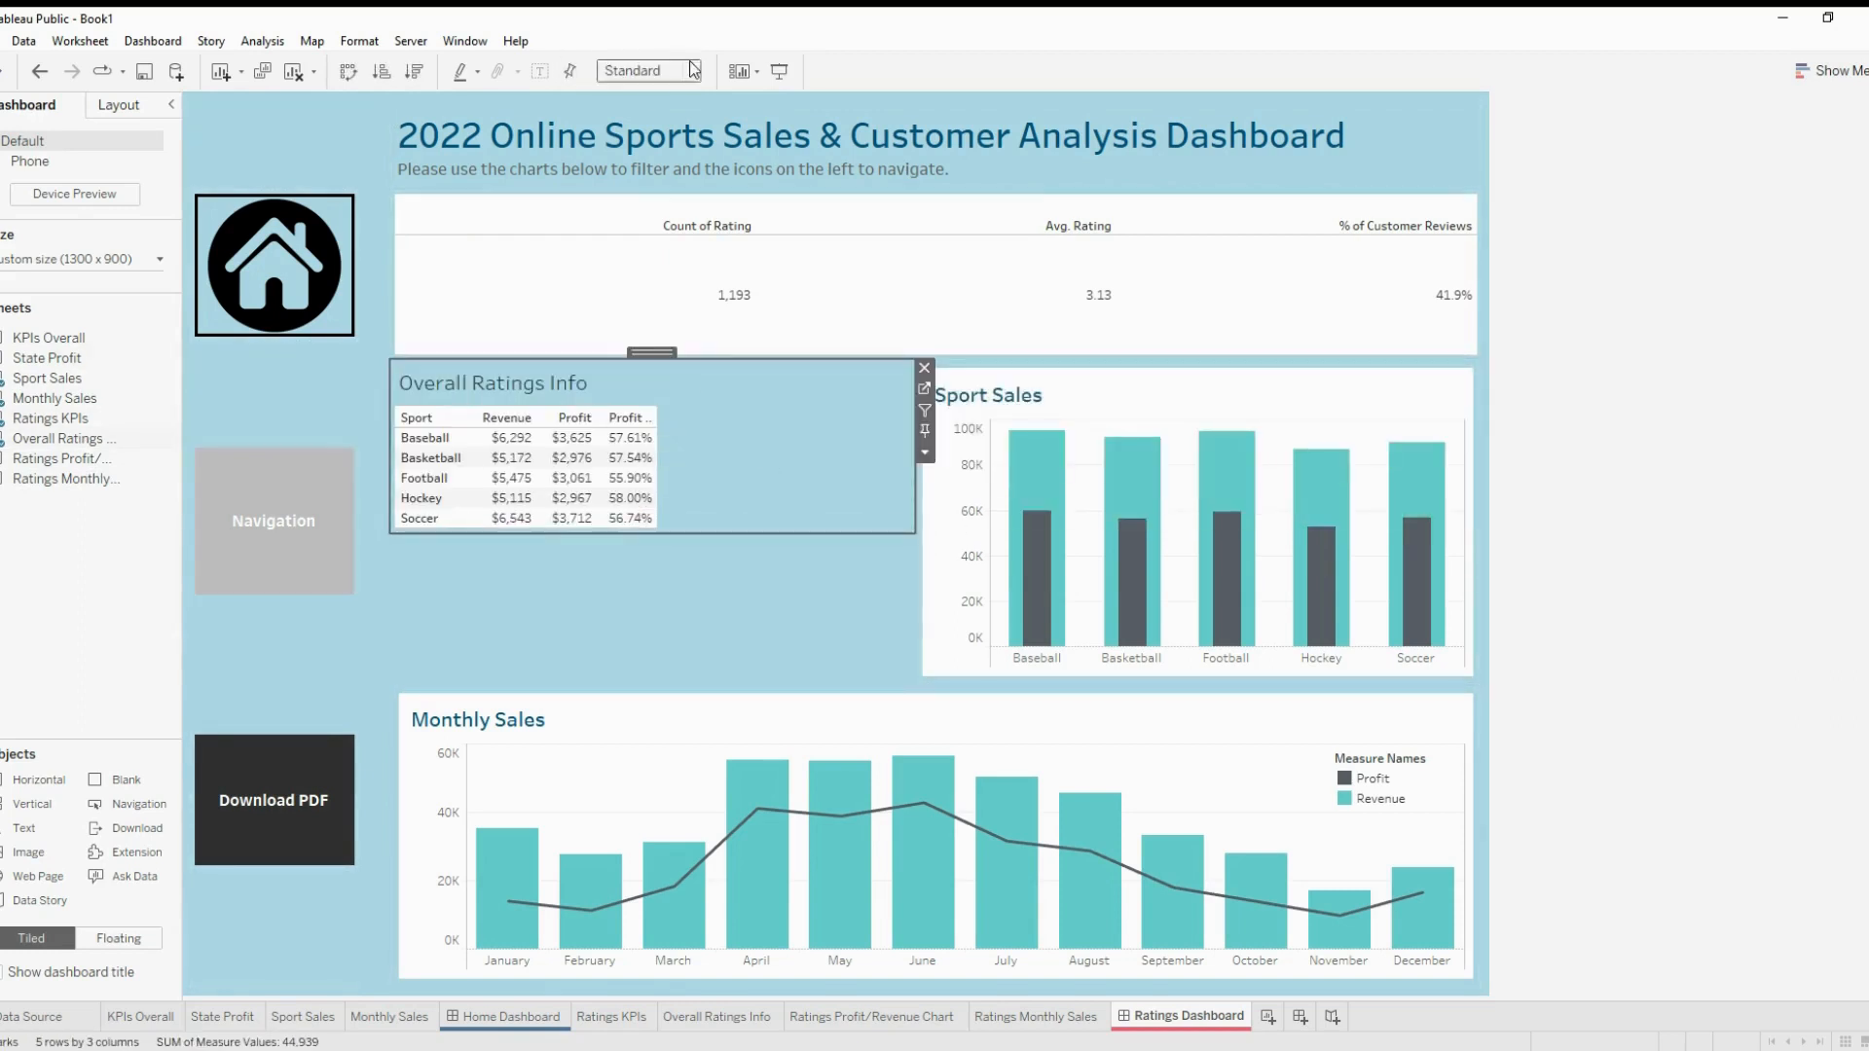
# Fit the Overall Ratings Info sheet to Entire View and replace the Sport Sales chart with the Ratings Profit/Revenue Chart sheet
pyautogui.click(648, 70)
pyautogui.click(667, 139)
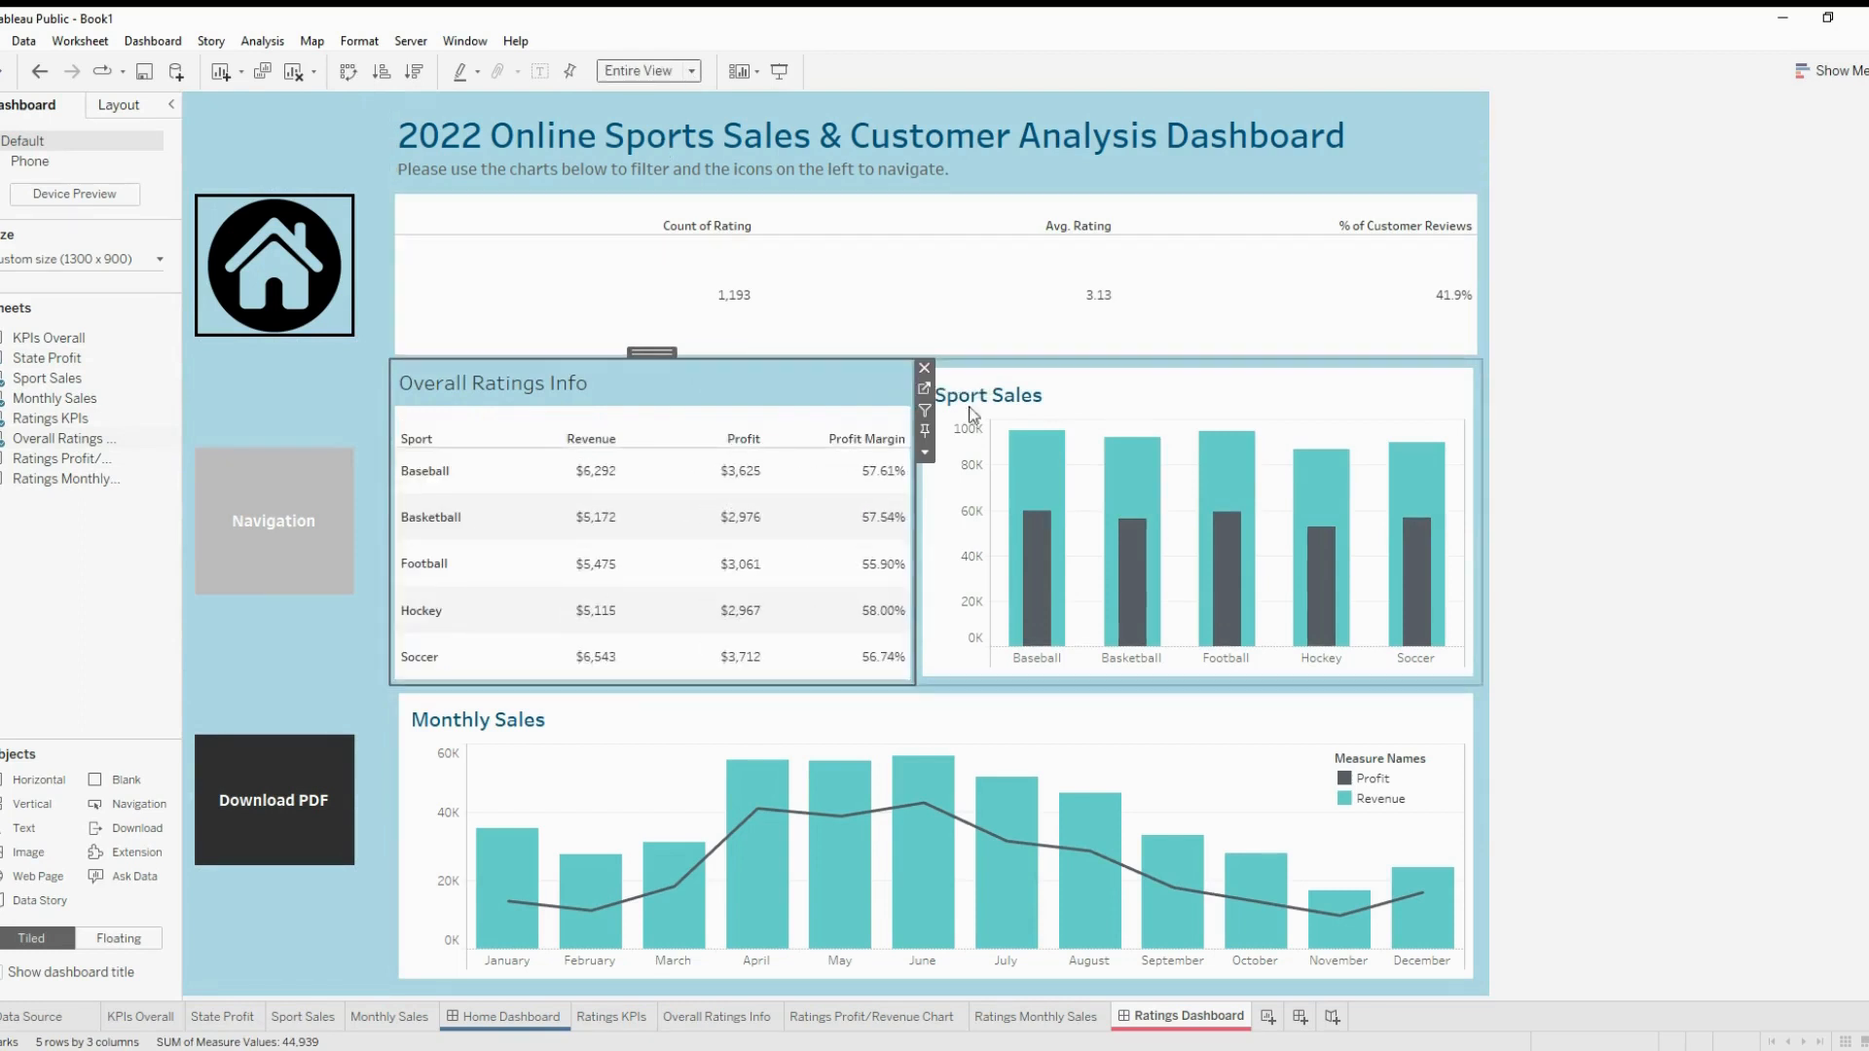
pyautogui.click(1129, 392)
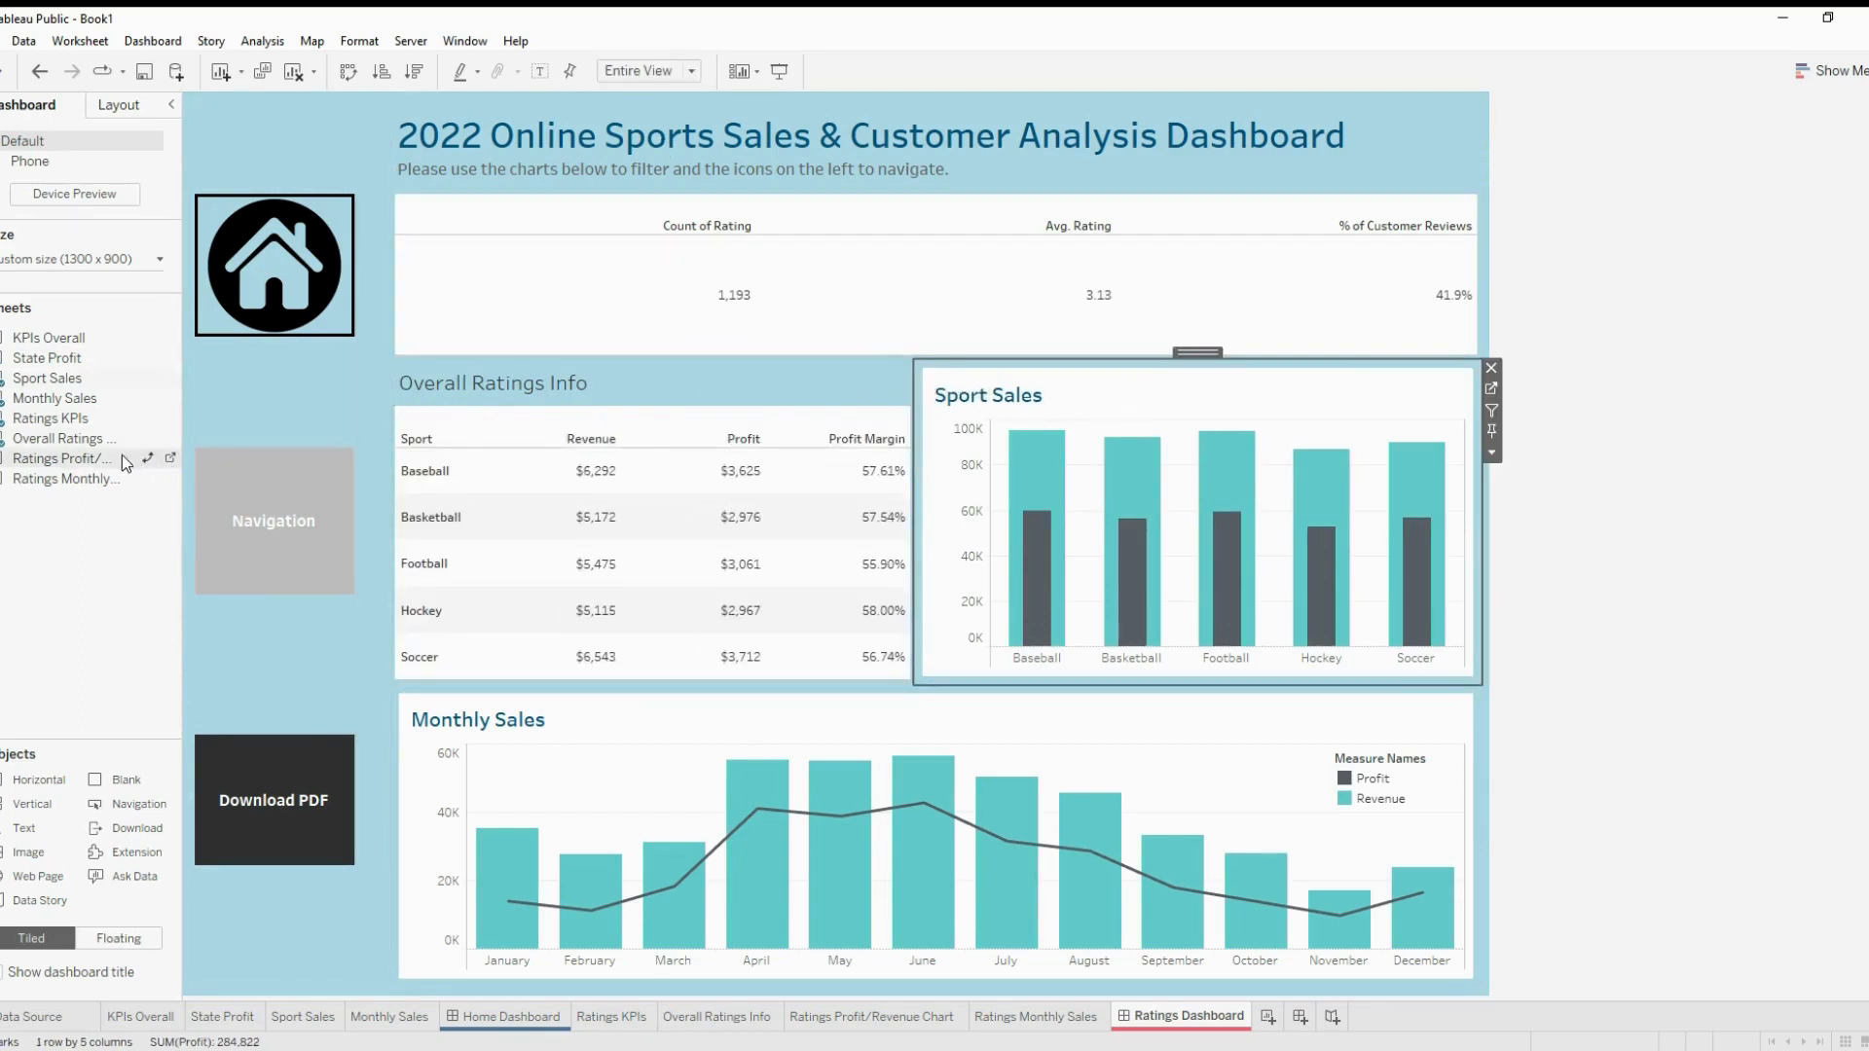
pyautogui.moveTo(77, 460)
pyautogui.mouseDown()
pyautogui.moveTo(972, 418)
pyautogui.moveTo(1056, 376)
pyautogui.moveTo(1134, 391)
pyautogui.mouseUp()
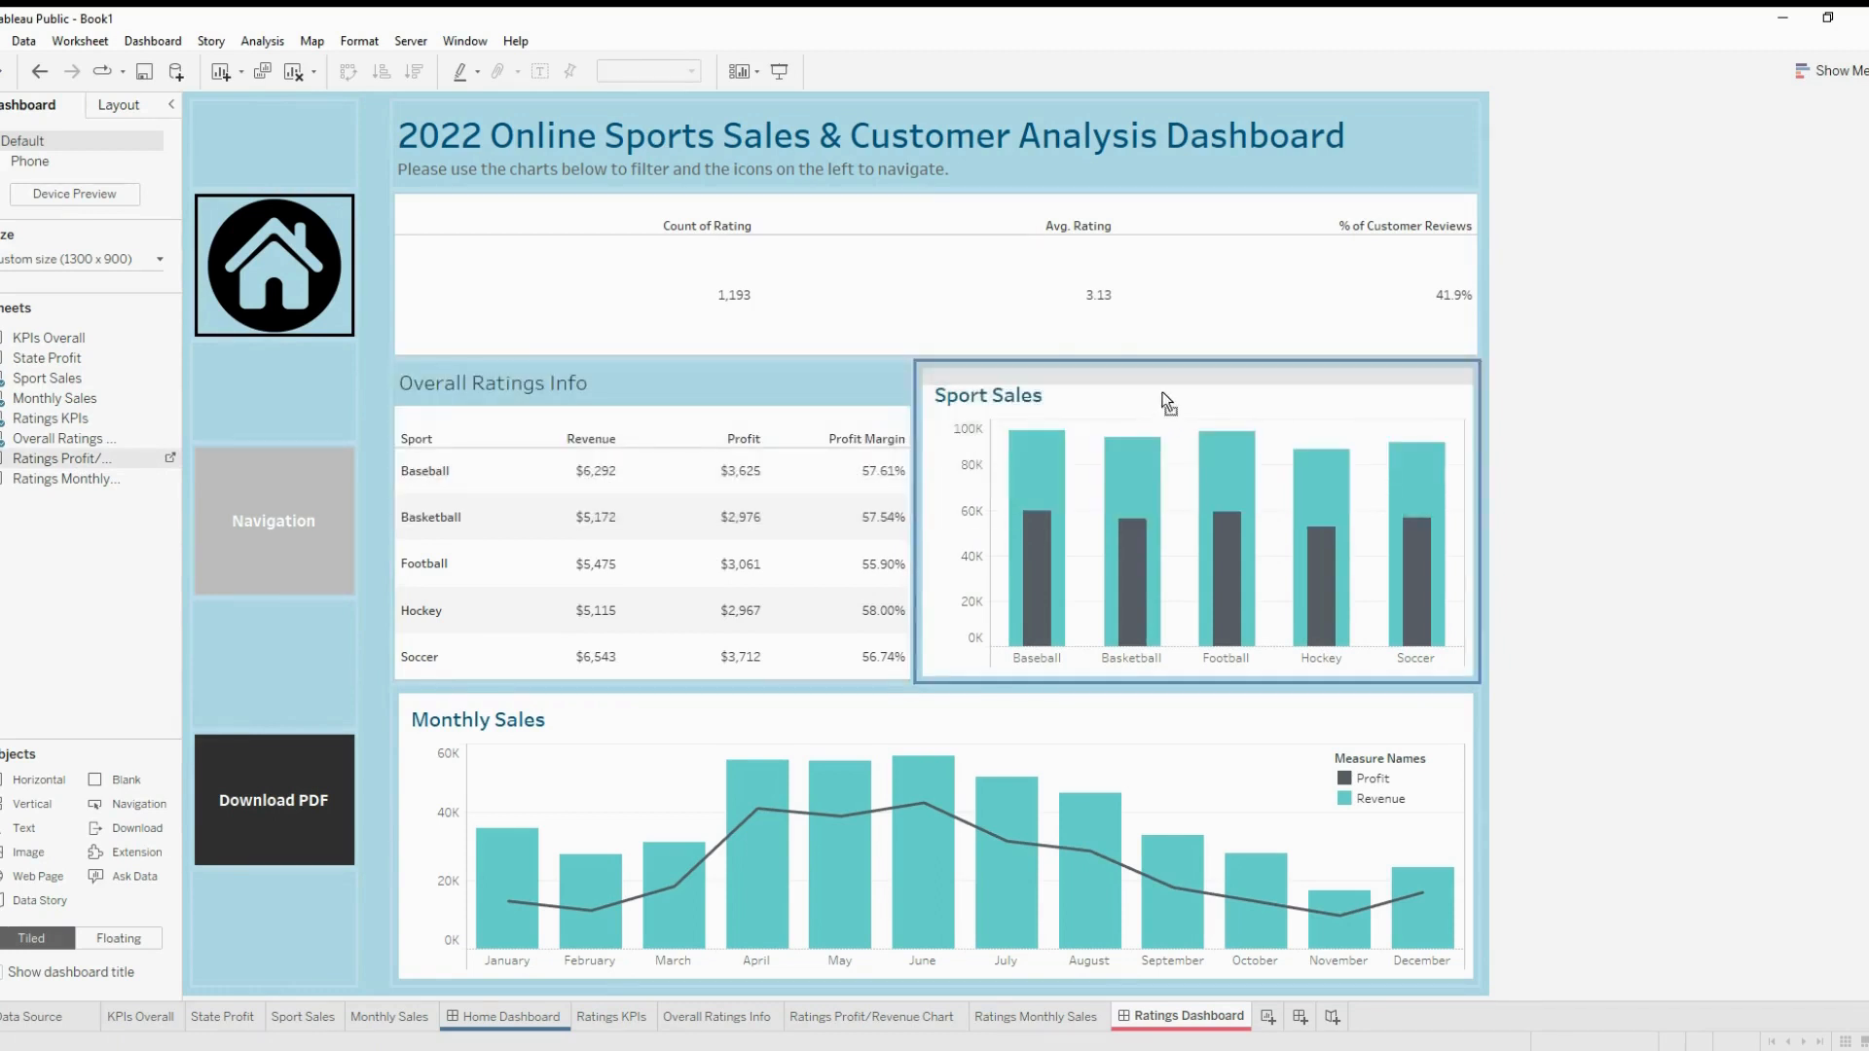
pyautogui.click(1265, 564)
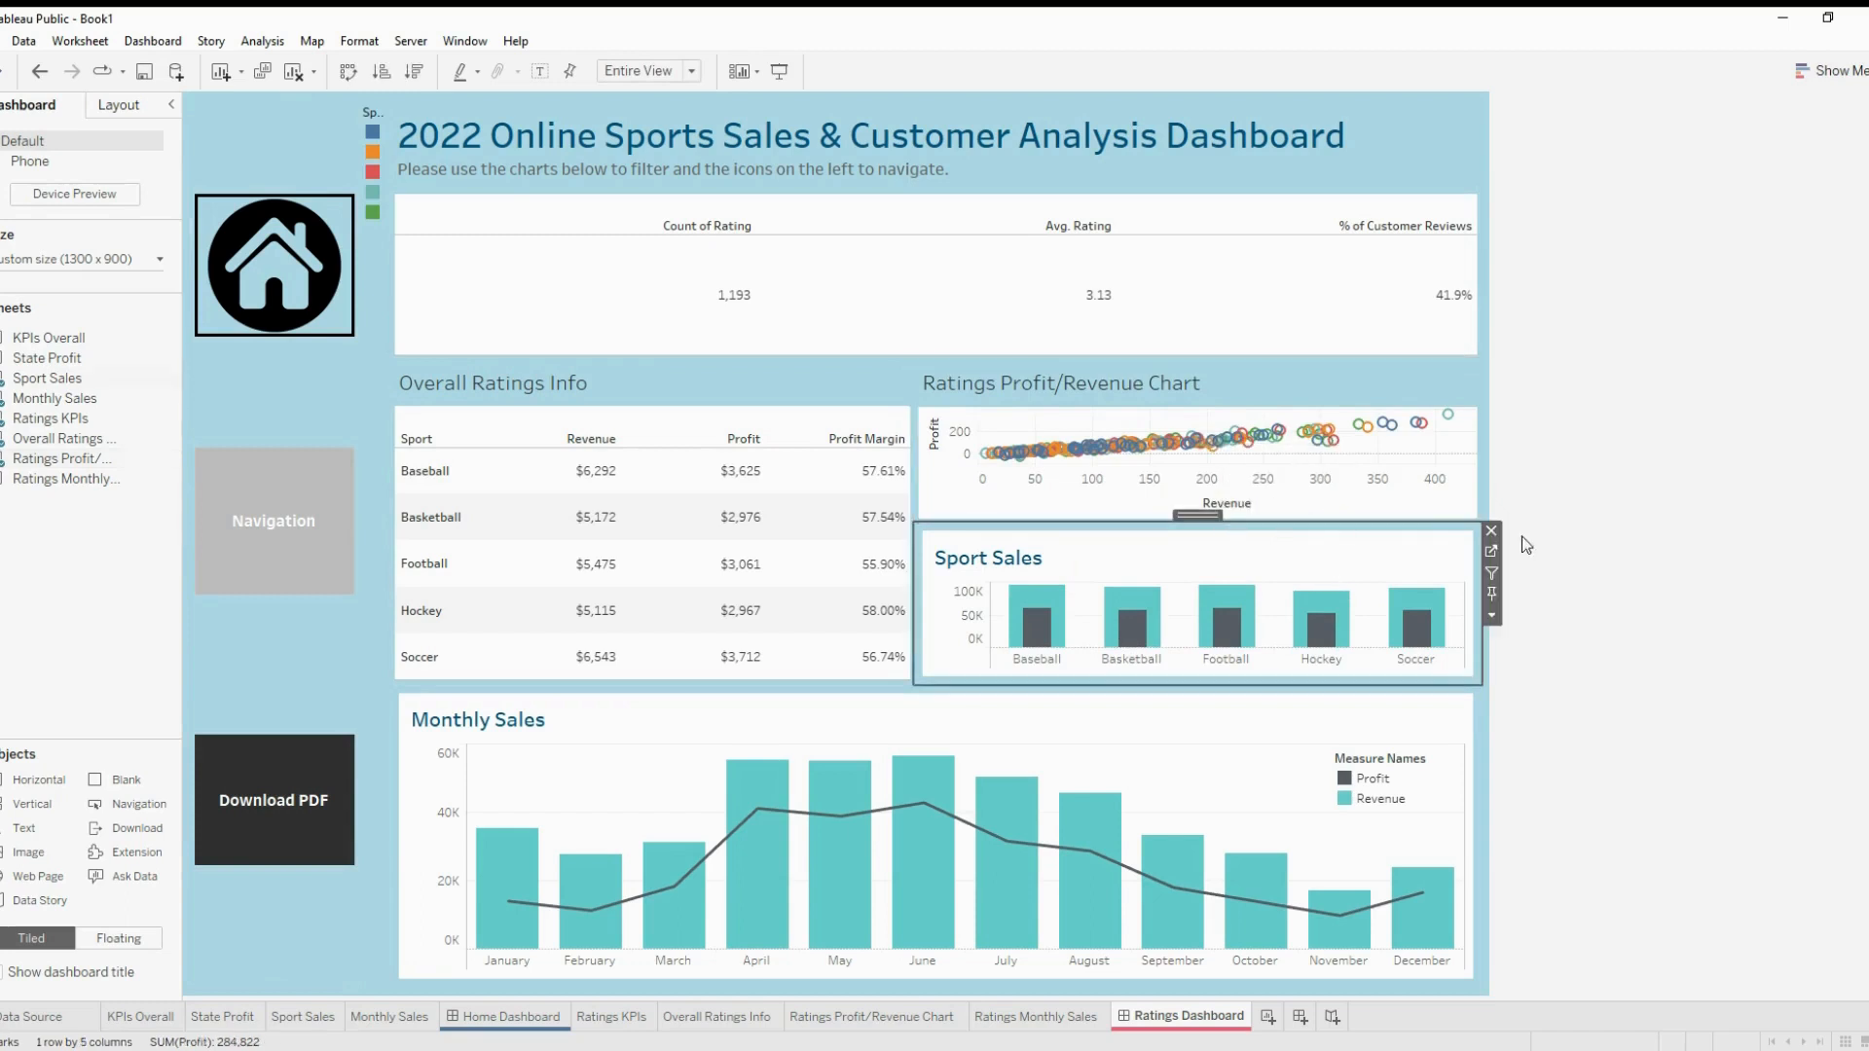
pyautogui.click(1495, 538)
pyautogui.click(1246, 385)
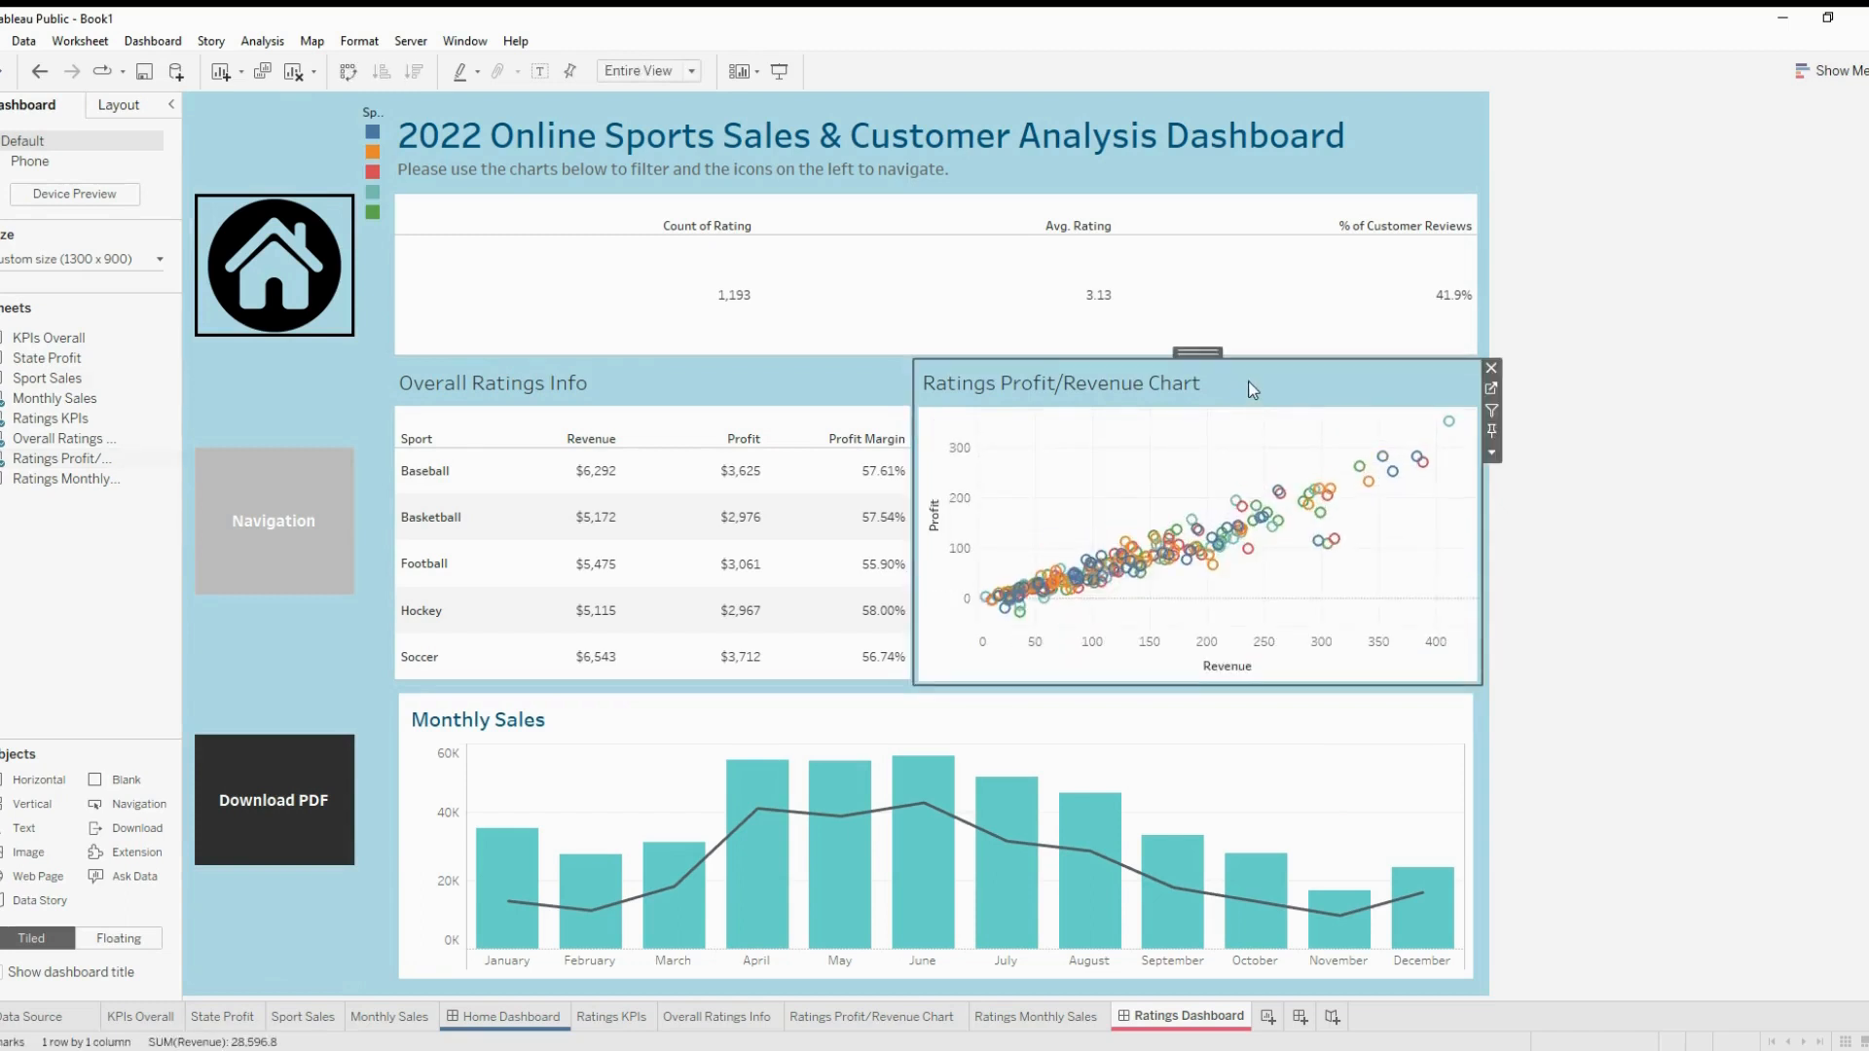
# Replace the Monthly Sales chart on the dashboard with the Ratings Monthly Sales sheet
pyautogui.click(1157, 729)
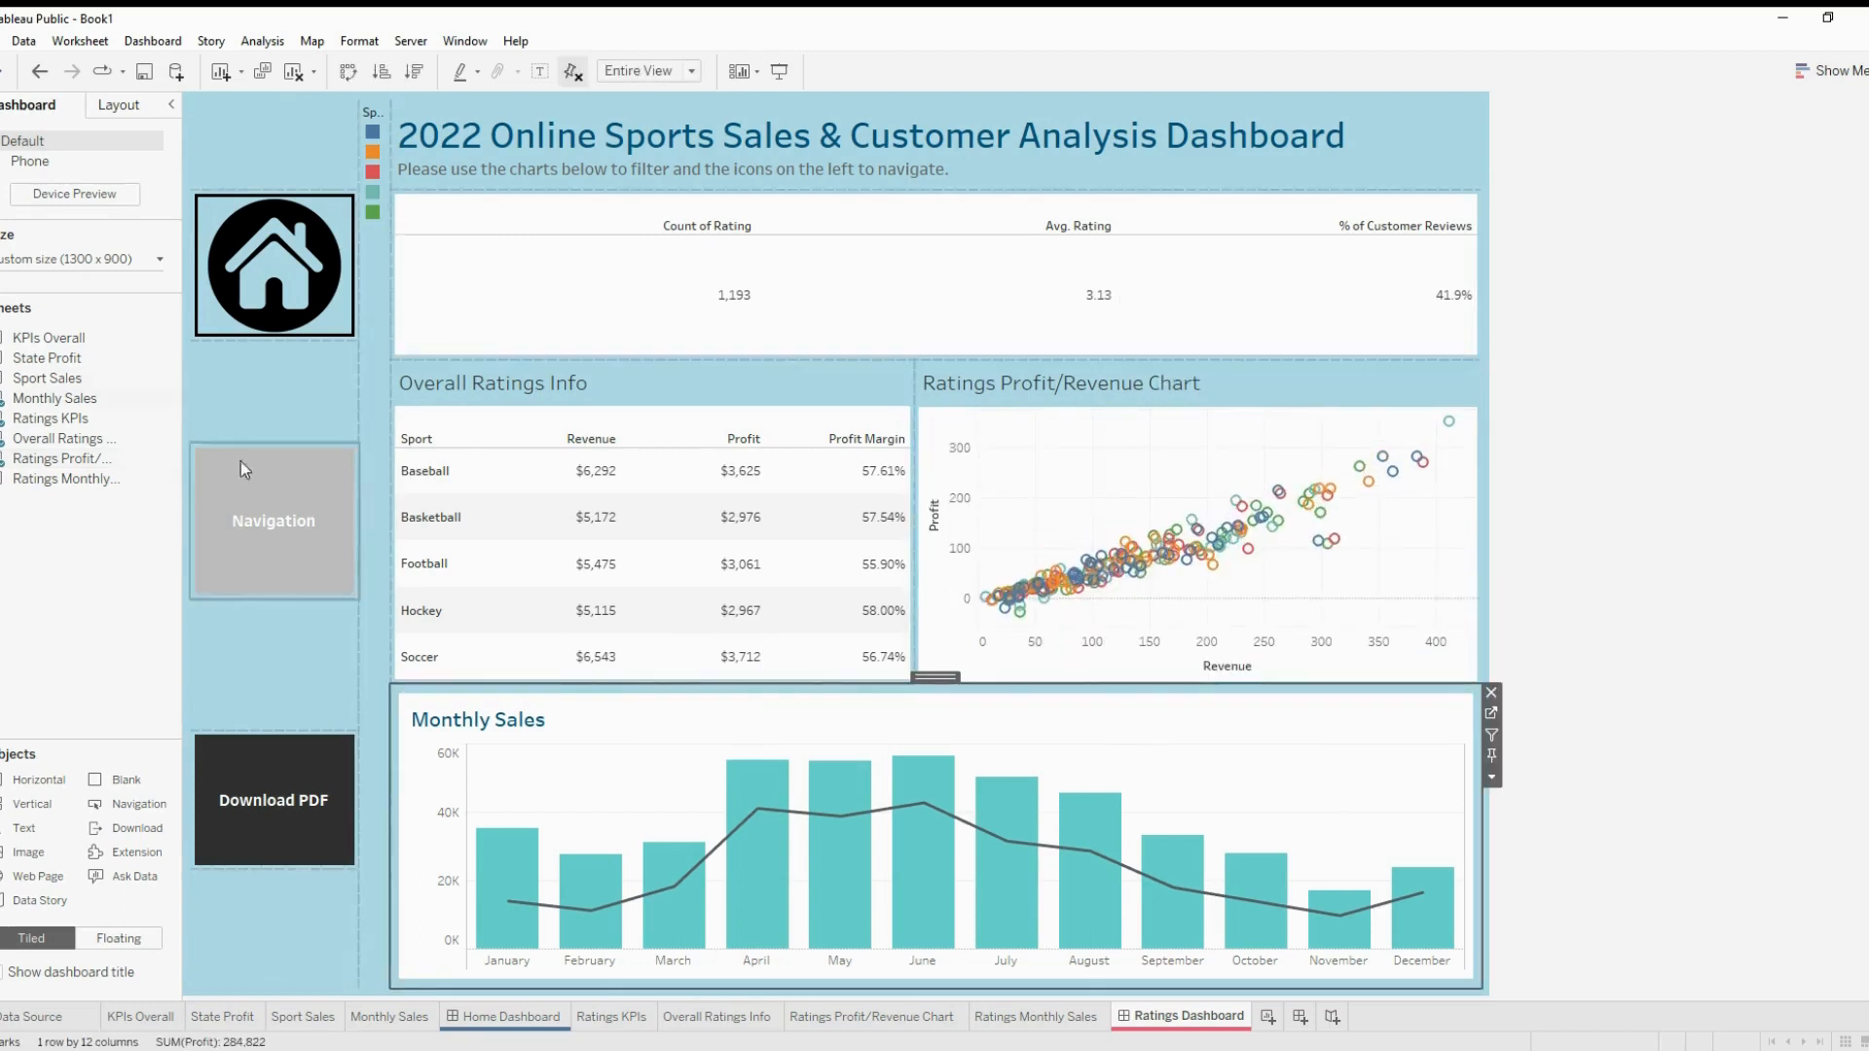
pyautogui.moveTo(69, 482); pyautogui.dragTo(876, 728)
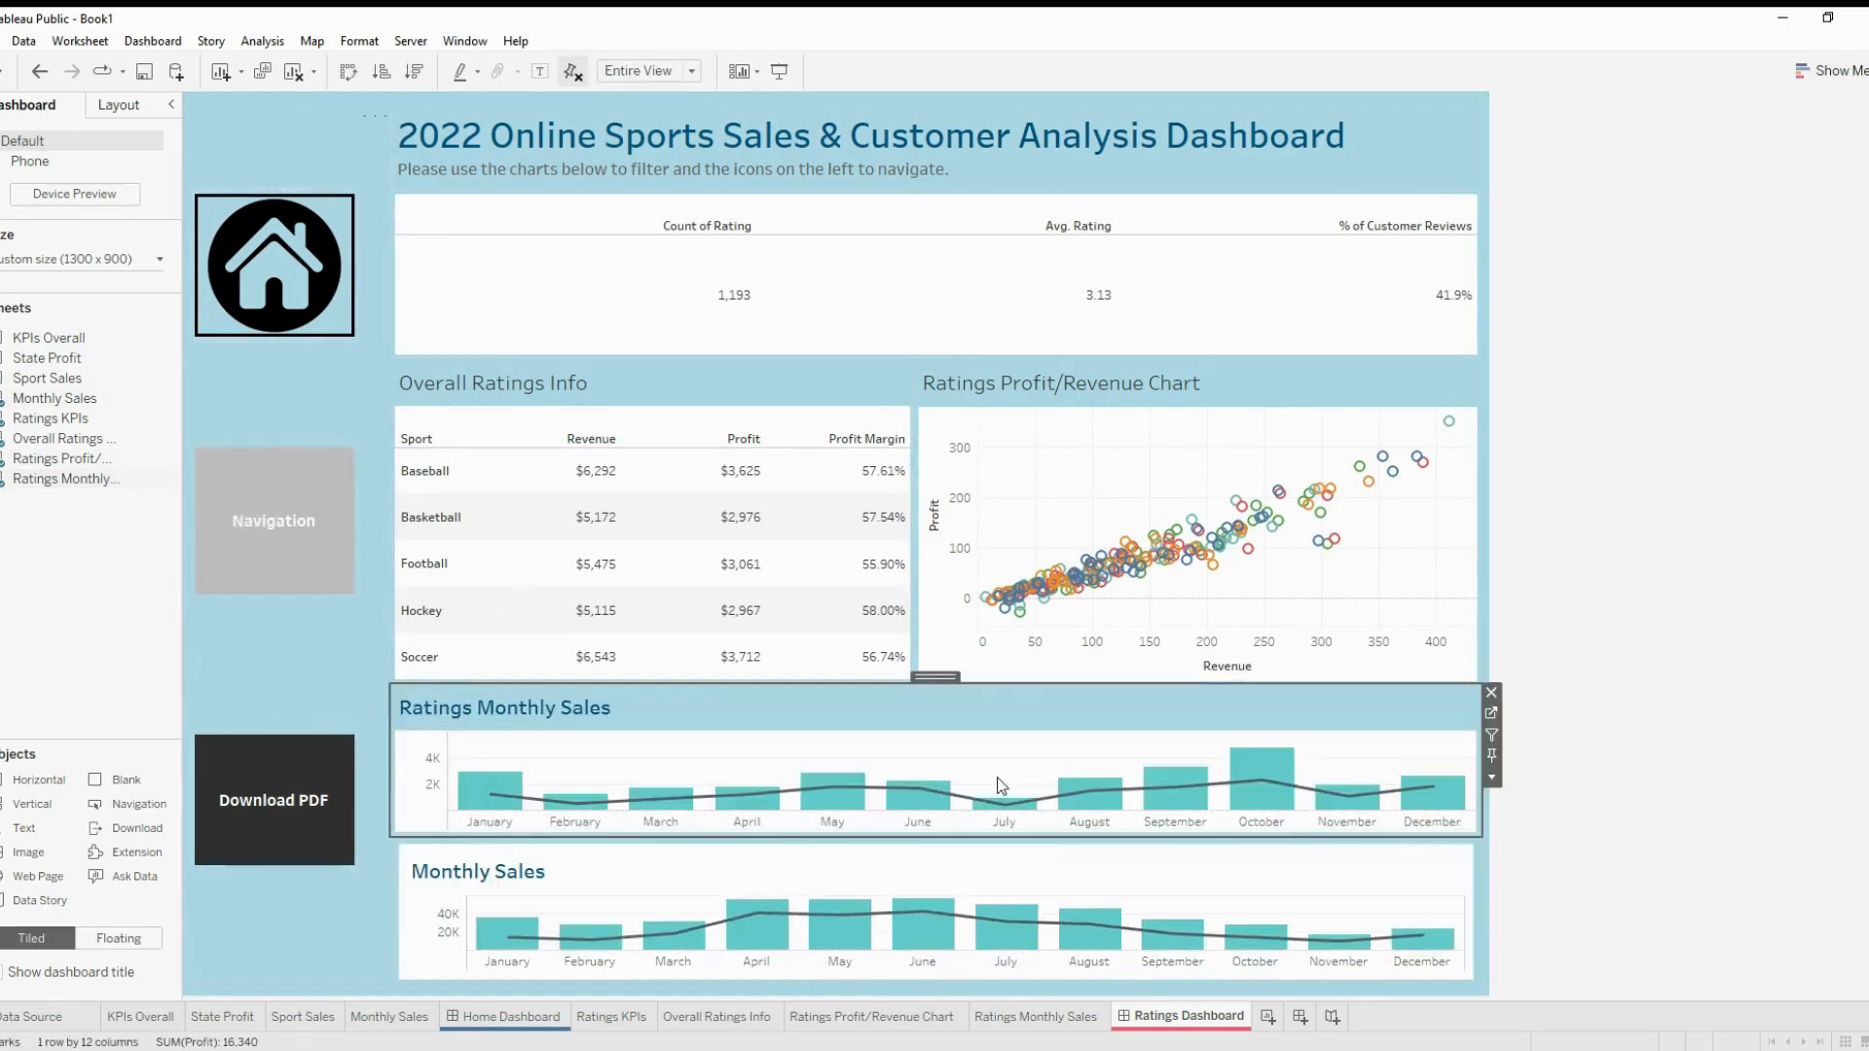
pyautogui.click(1198, 881)
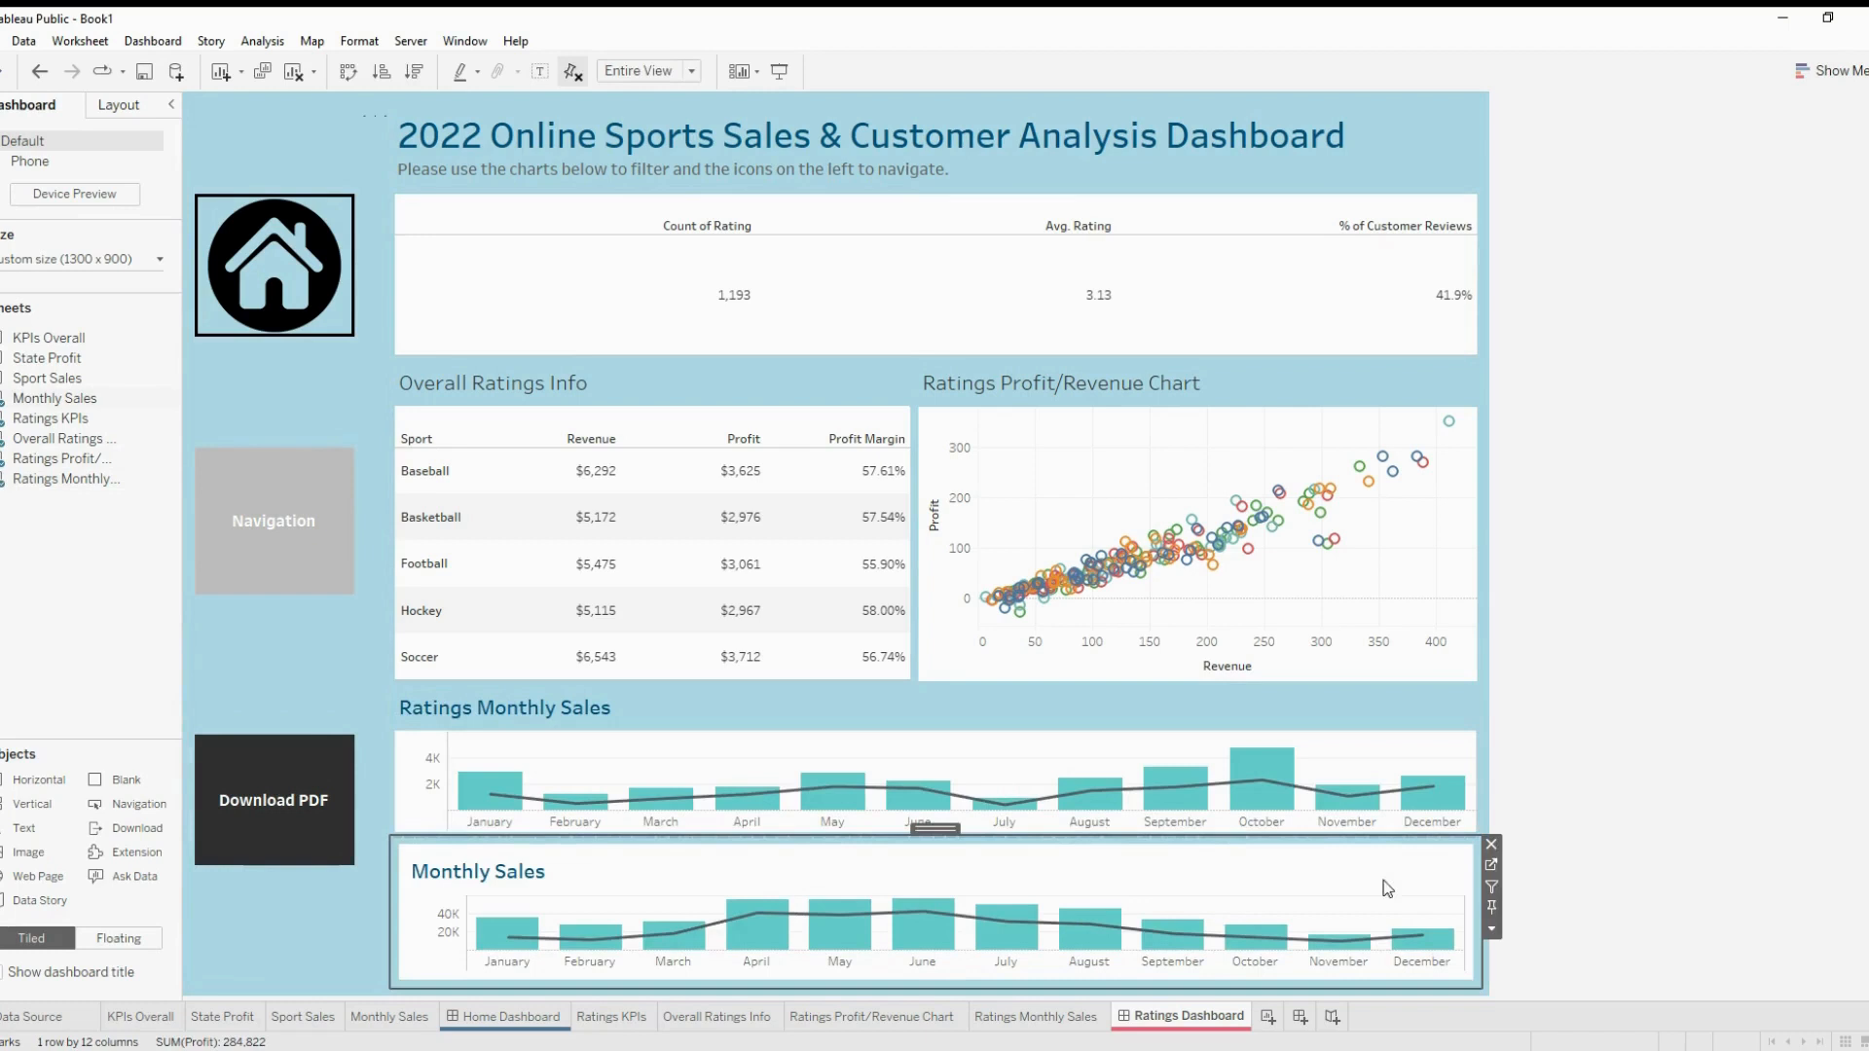
pyautogui.click(1491, 854)
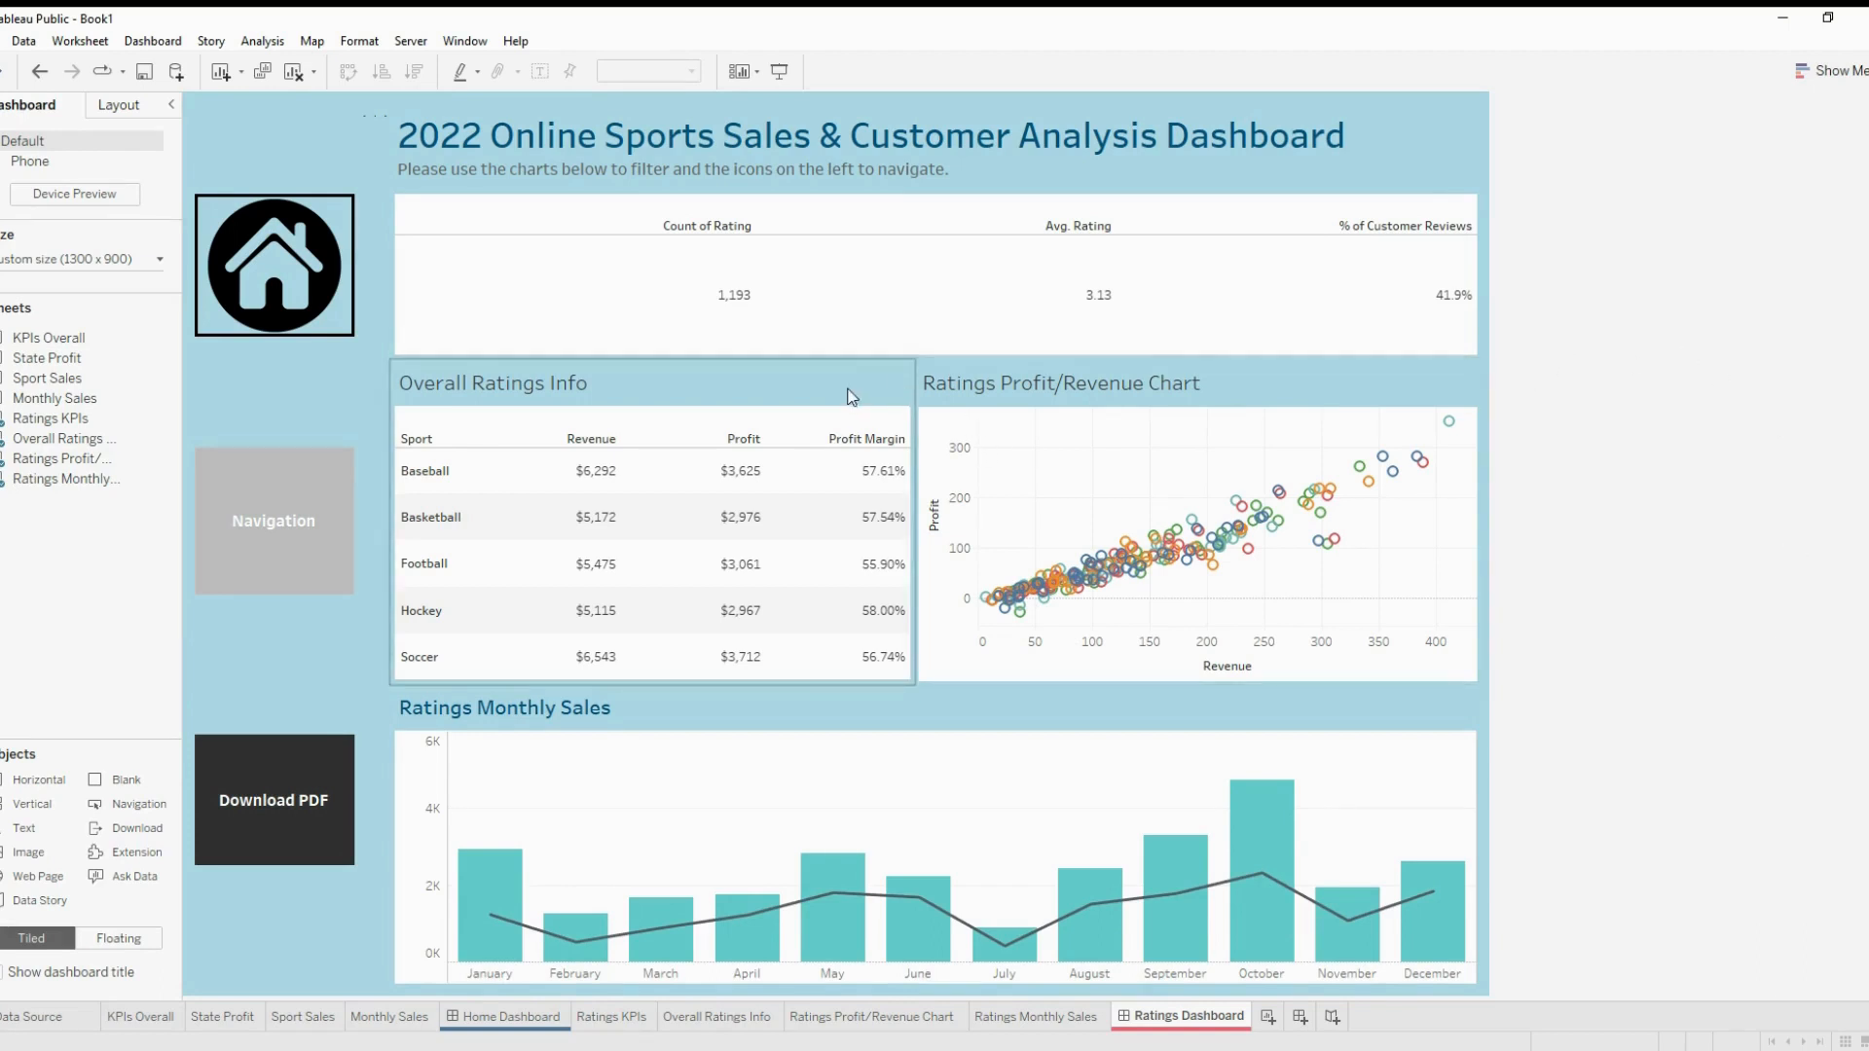
# Give the Overall Ratings Info, Ratings Profit/Revenue Chart and Ratings Monthly Sales sheets a white background
pyautogui.click(689, 380)
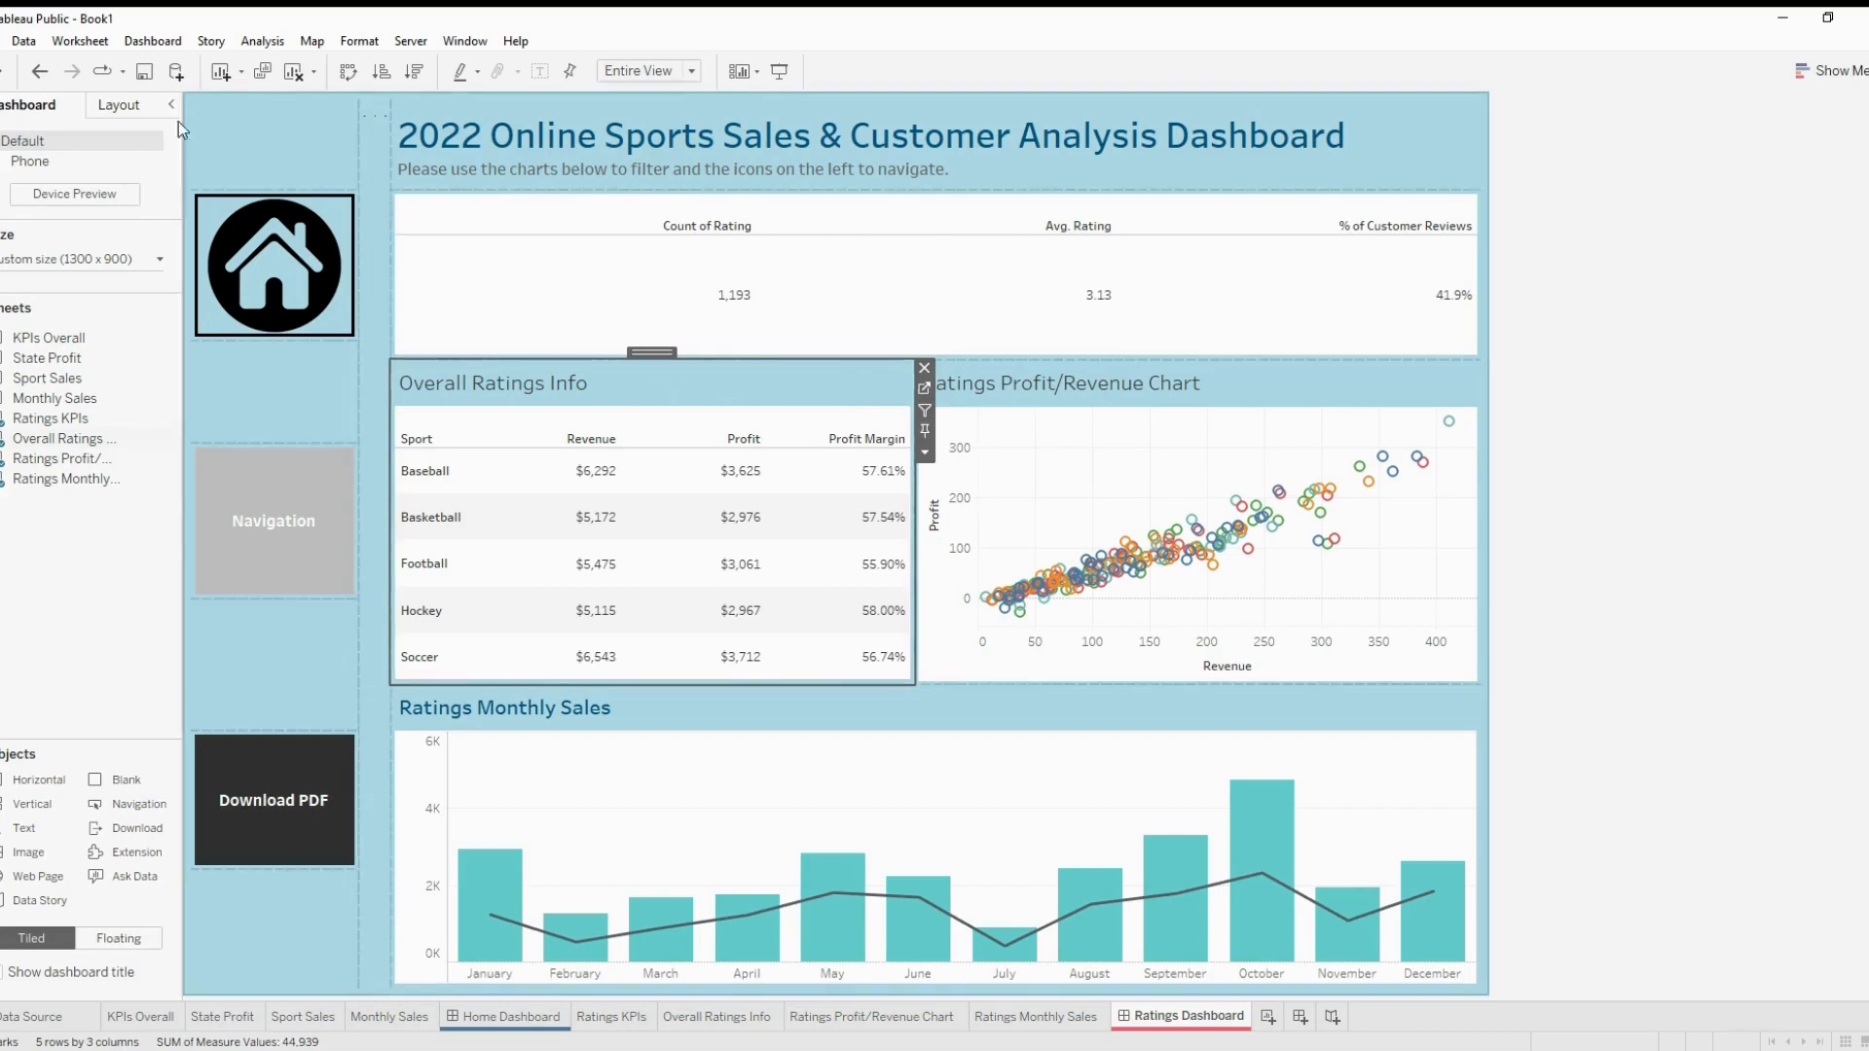
pyautogui.click(119, 105)
pyautogui.click(136, 461)
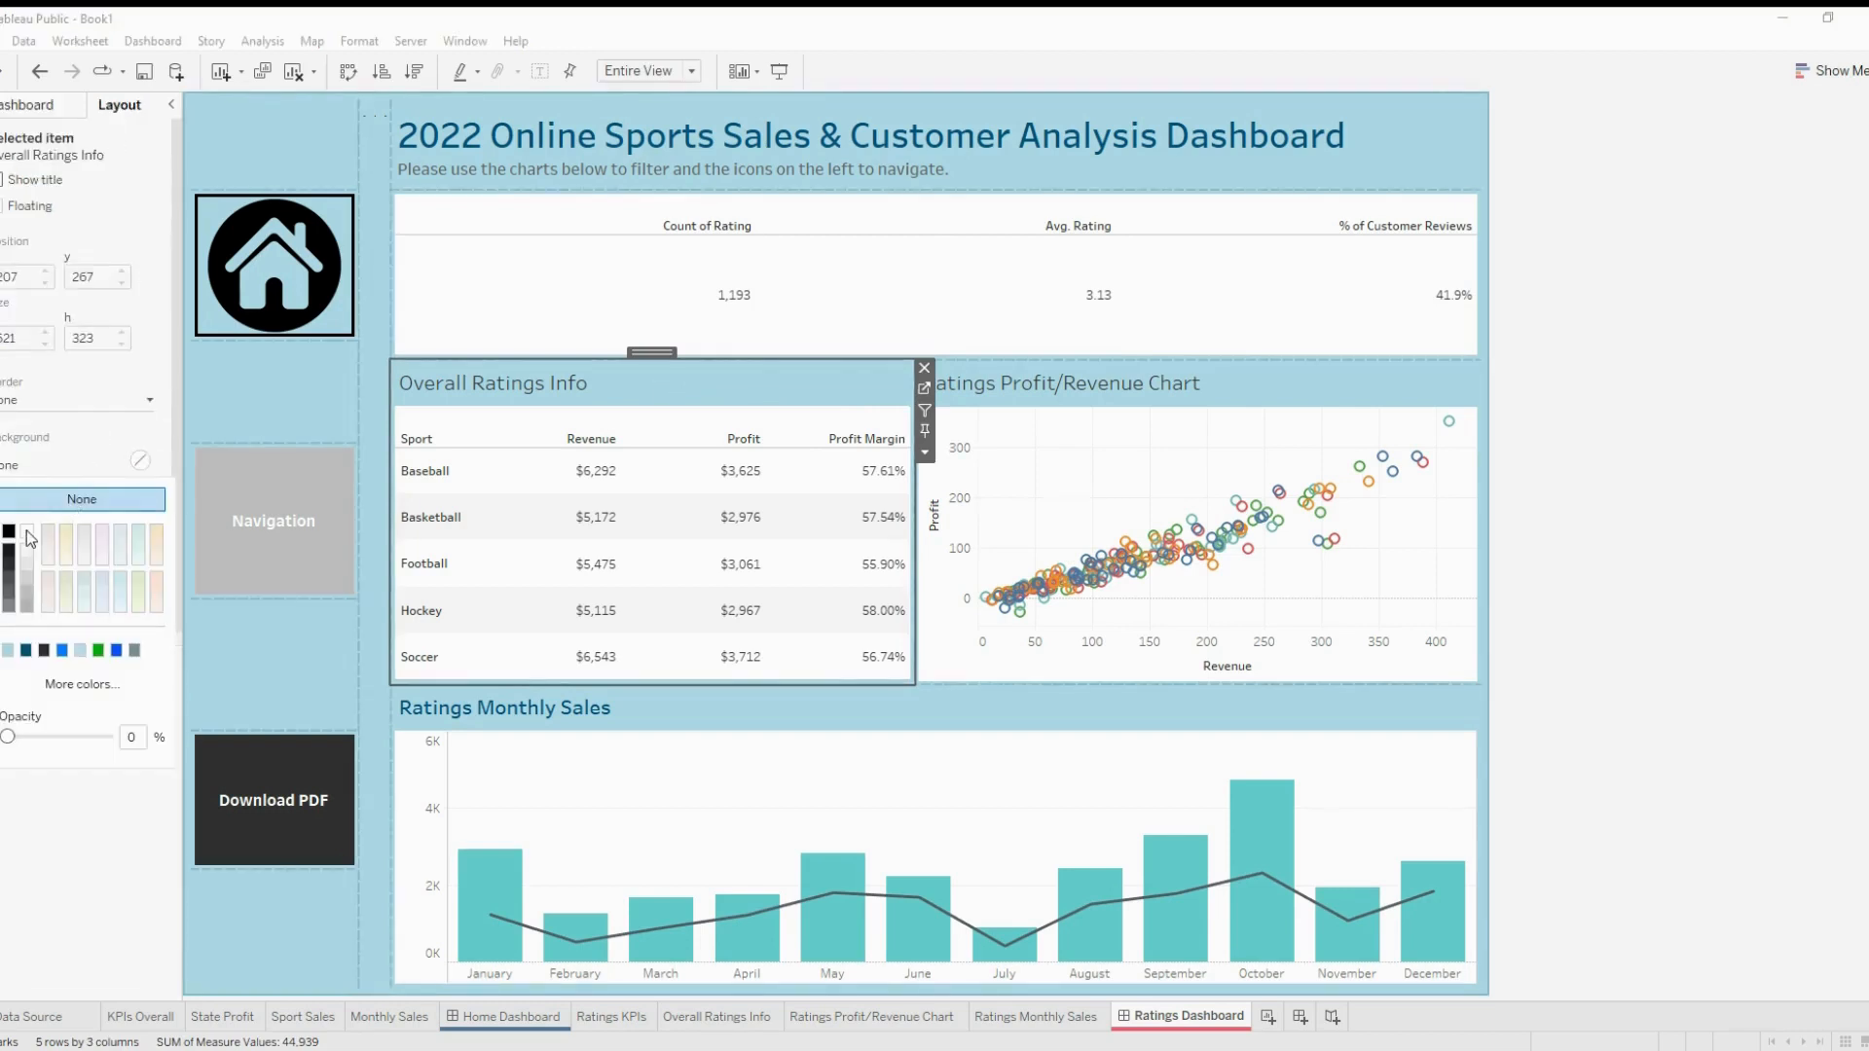
pyautogui.click(27, 531)
pyautogui.click(1129, 381)
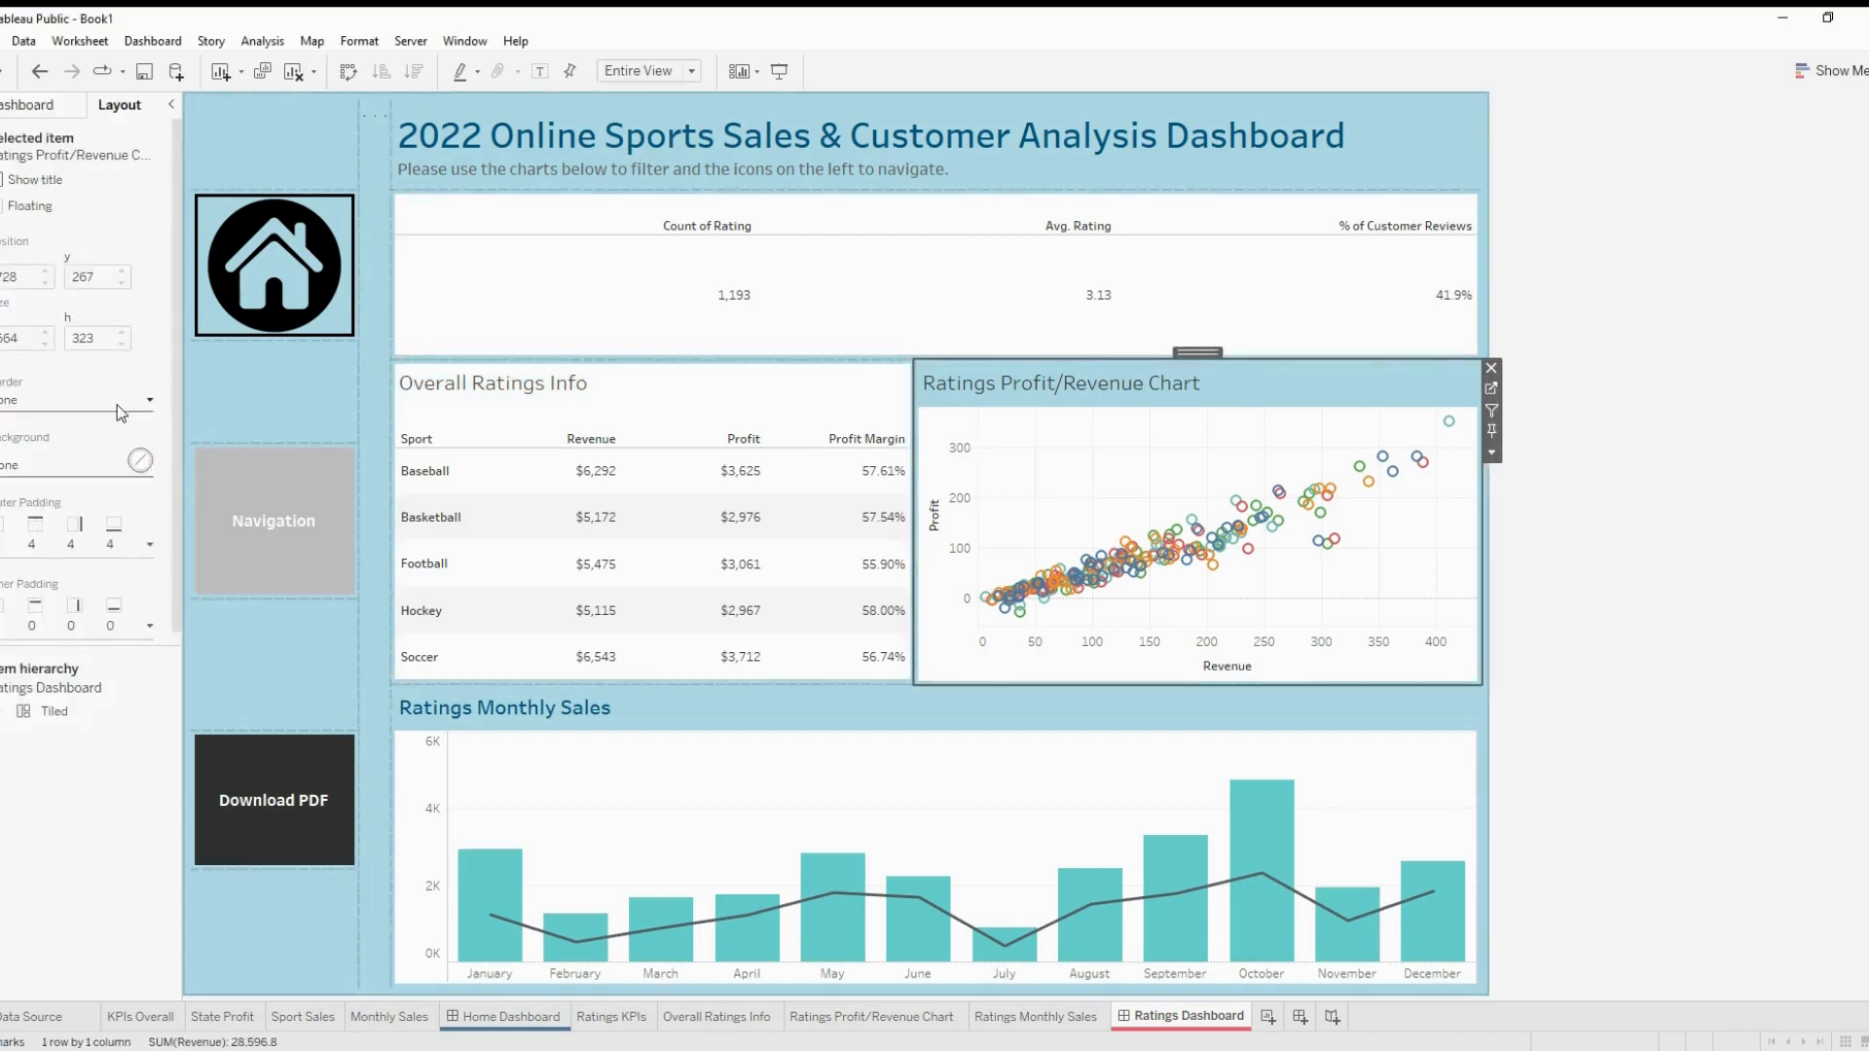
pyautogui.click(43, 463)
pyautogui.click(29, 533)
pyautogui.click(555, 725)
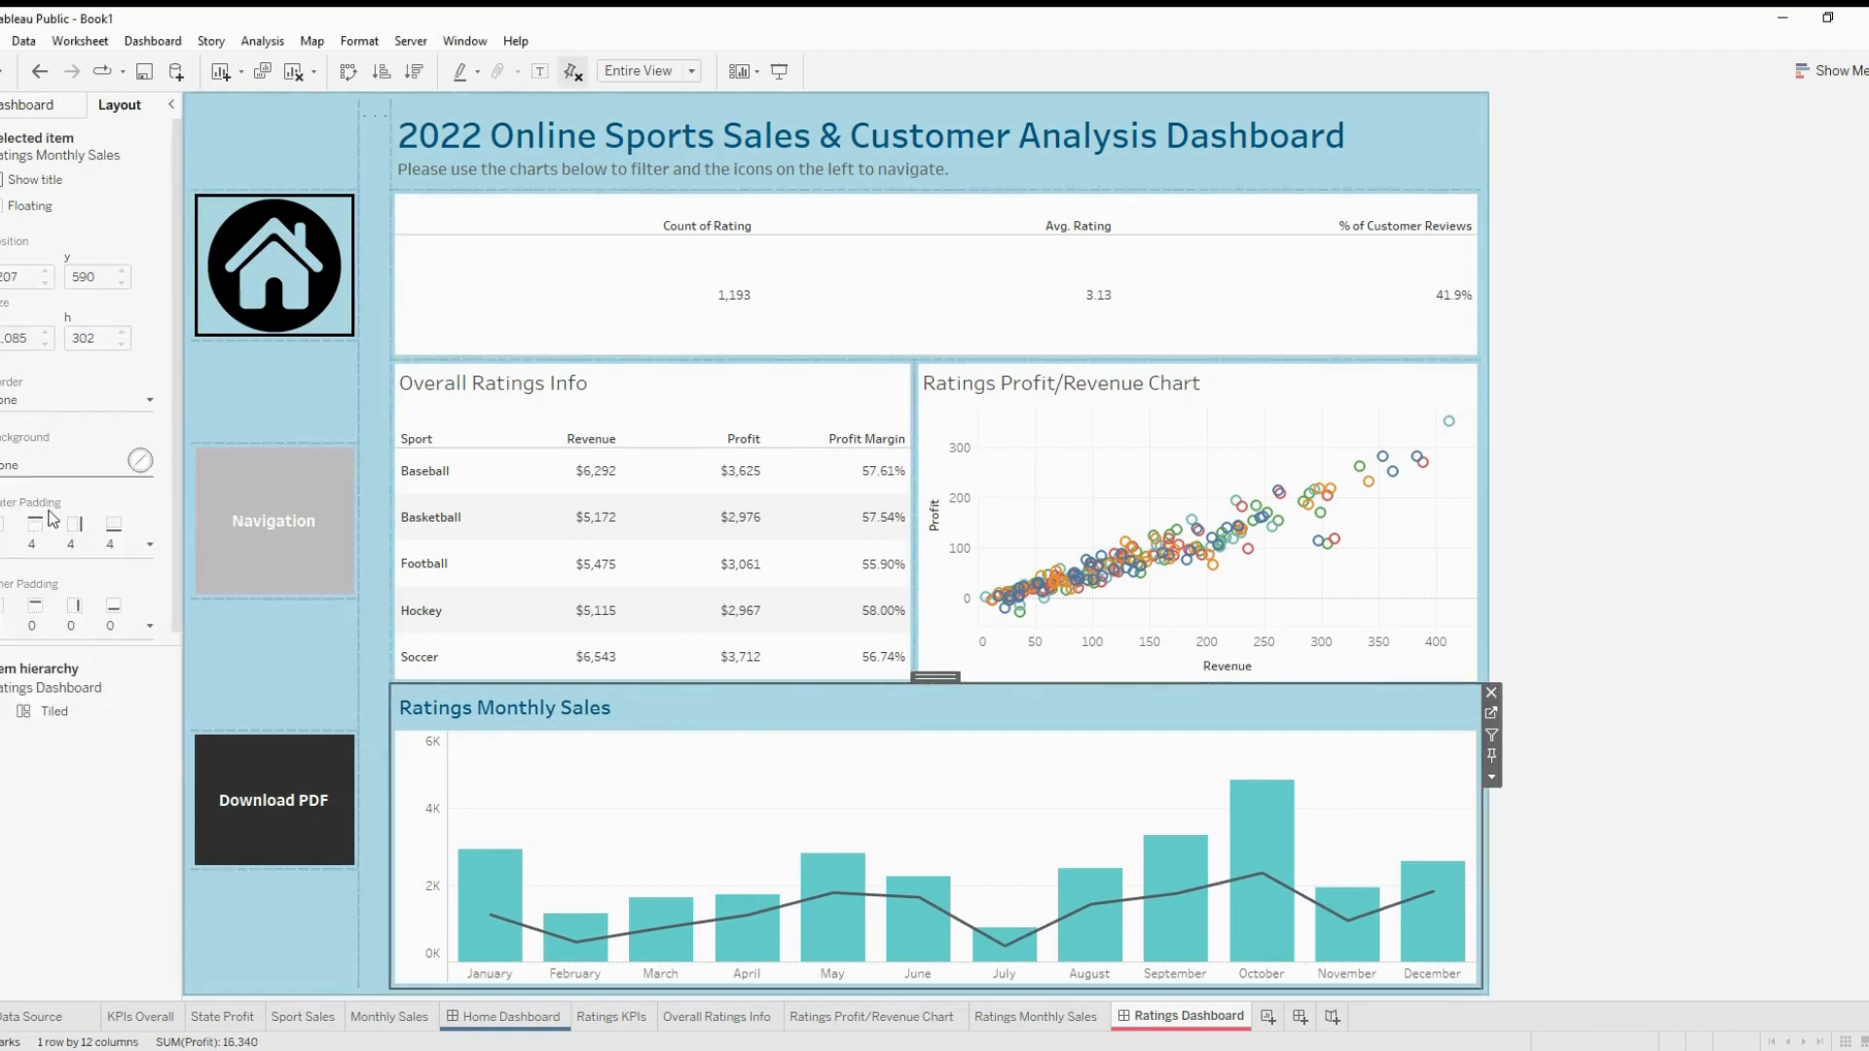
pyautogui.click(50, 472)
pyautogui.click(26, 531)
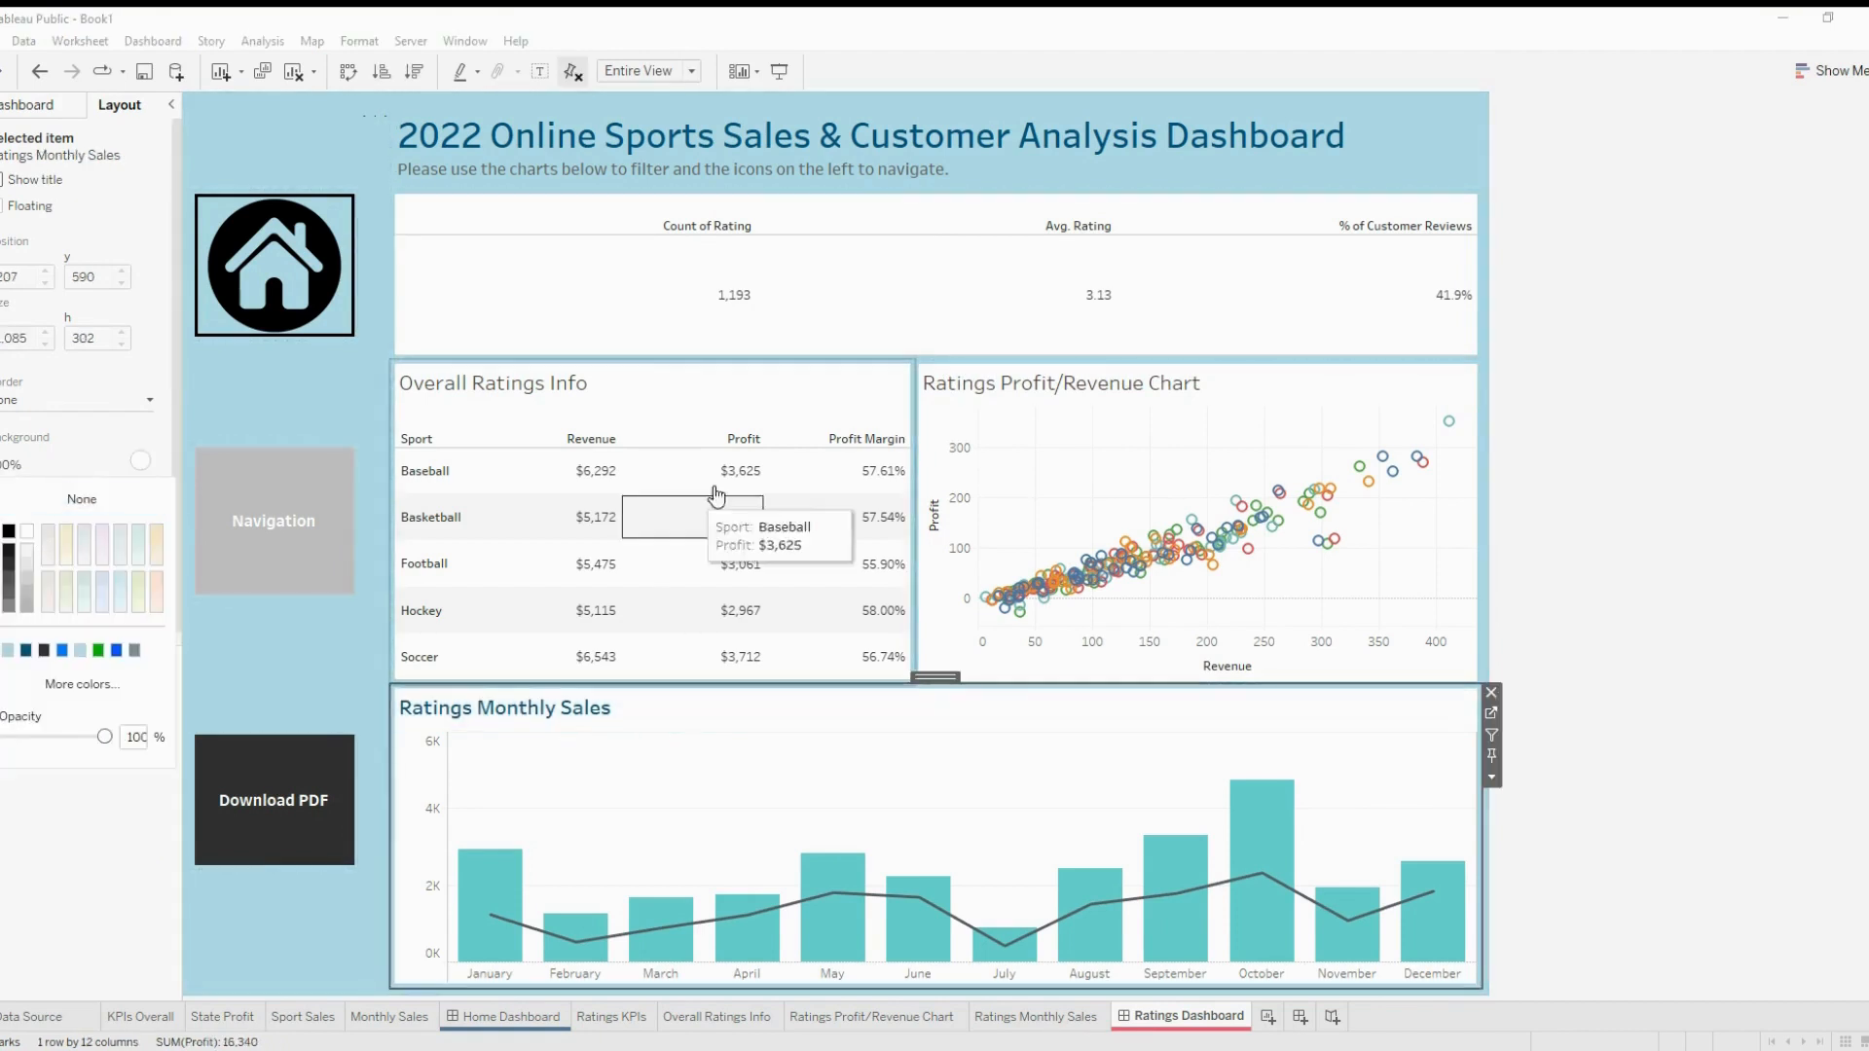
# Format the Overall Ratings Info title as bold dark blue text, matching the Ratings Monthly Sales title
pyautogui.doubleClick(570, 389)
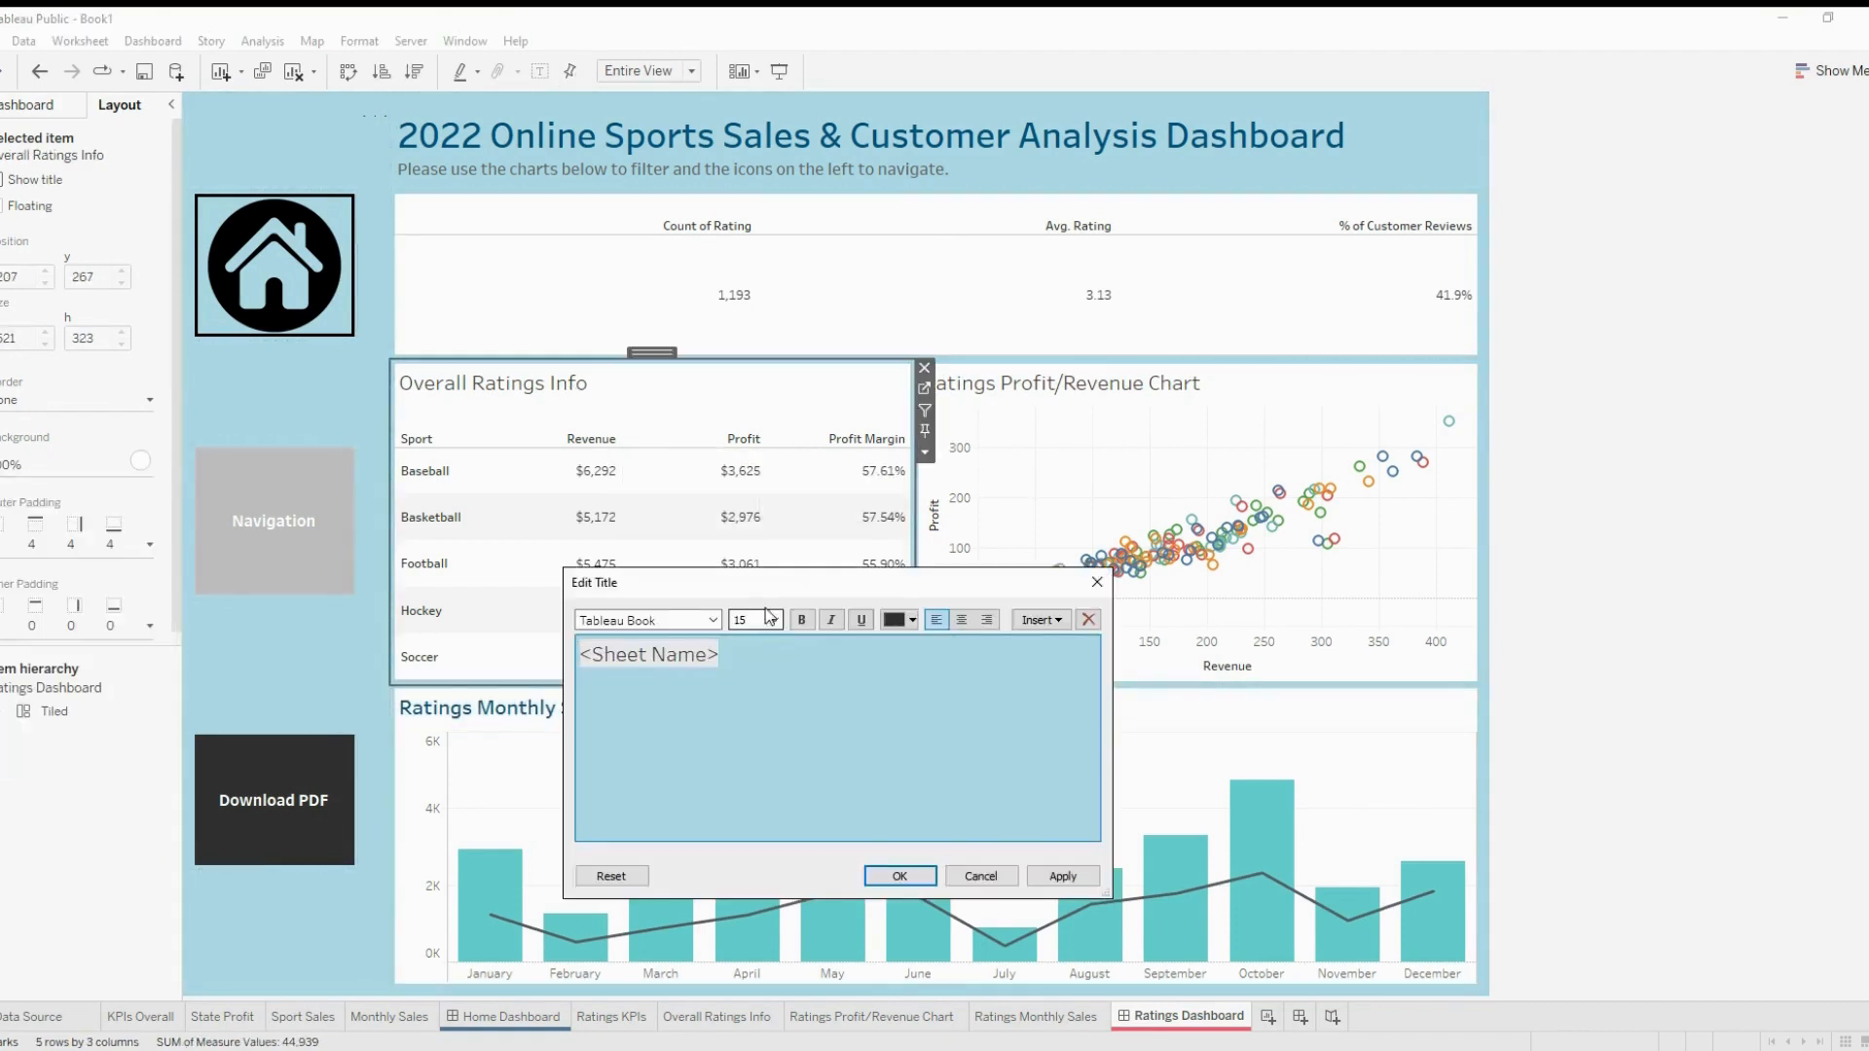
pyautogui.moveTo(751, 666); pyautogui.dragTo(580, 654)
pyautogui.click(802, 620)
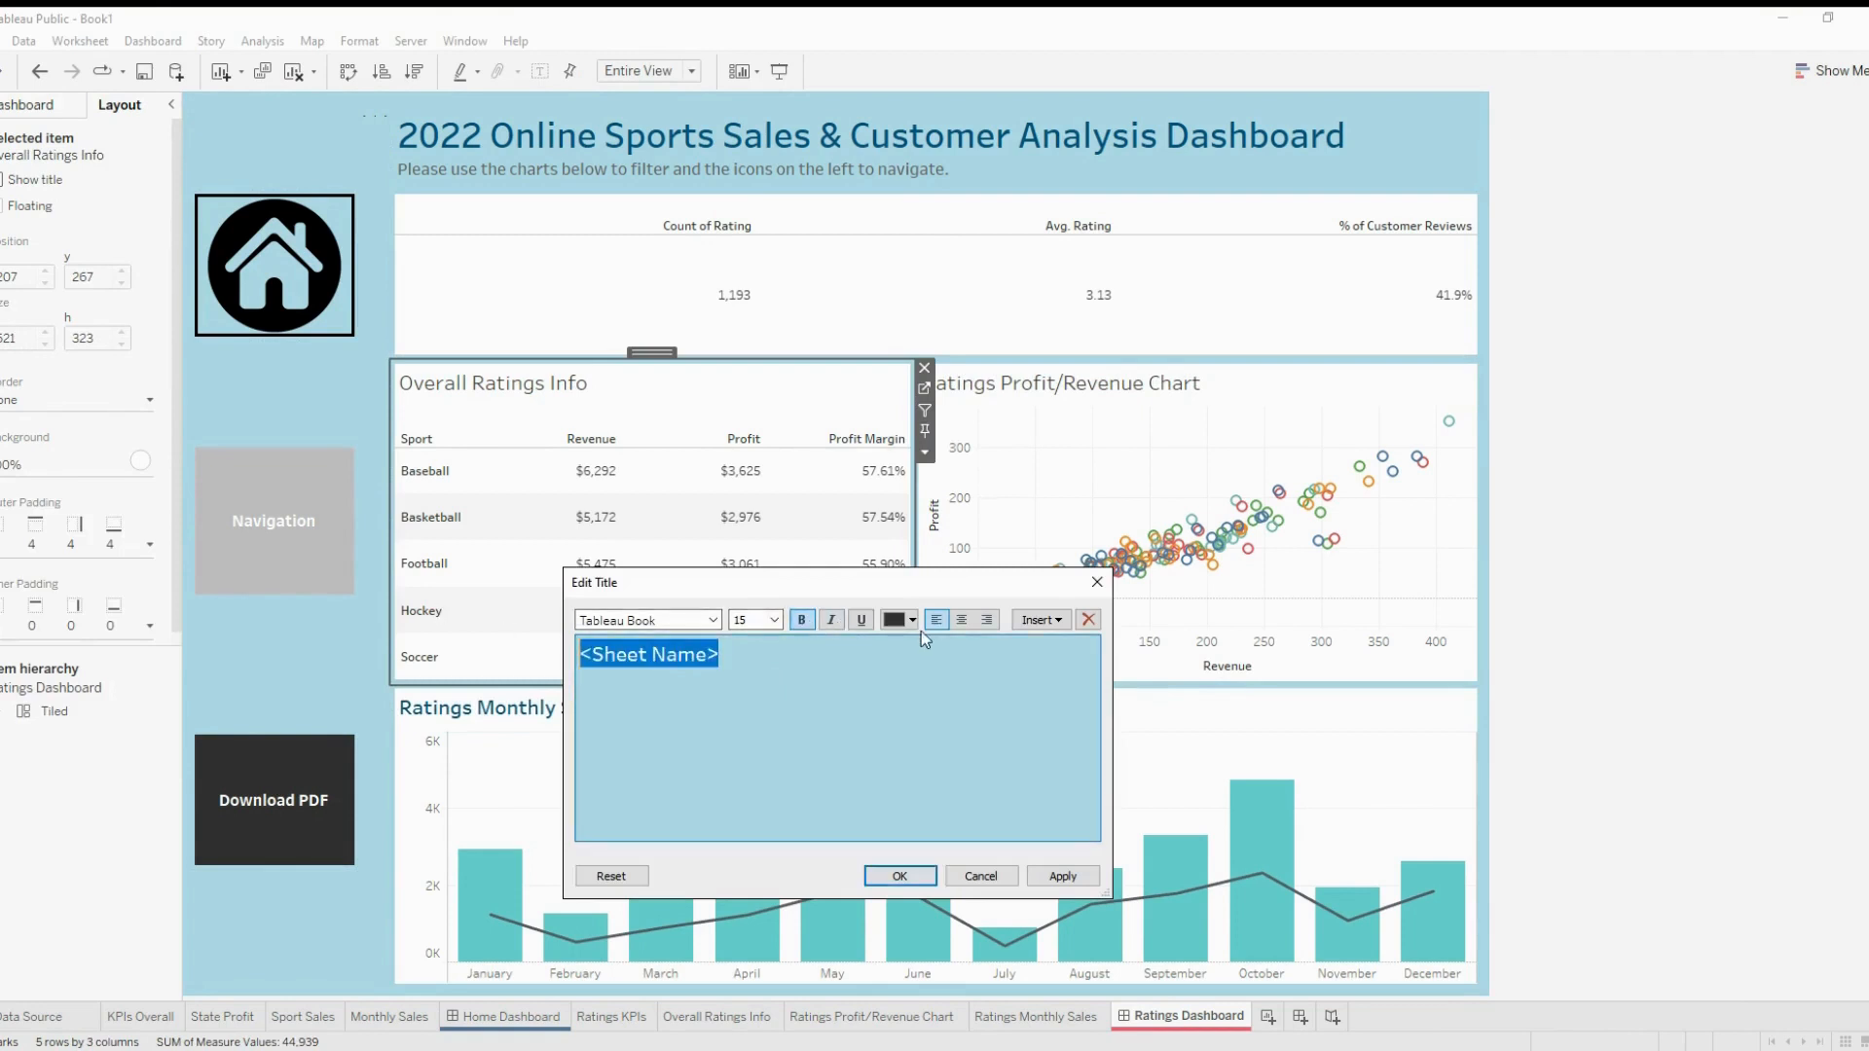
pyautogui.click(912, 620)
pyautogui.click(913, 737)
pyautogui.click(902, 875)
# Format the Ratings Profit/Revenue Chart title as bold dark blue text
pyautogui.doubleClick(1076, 389)
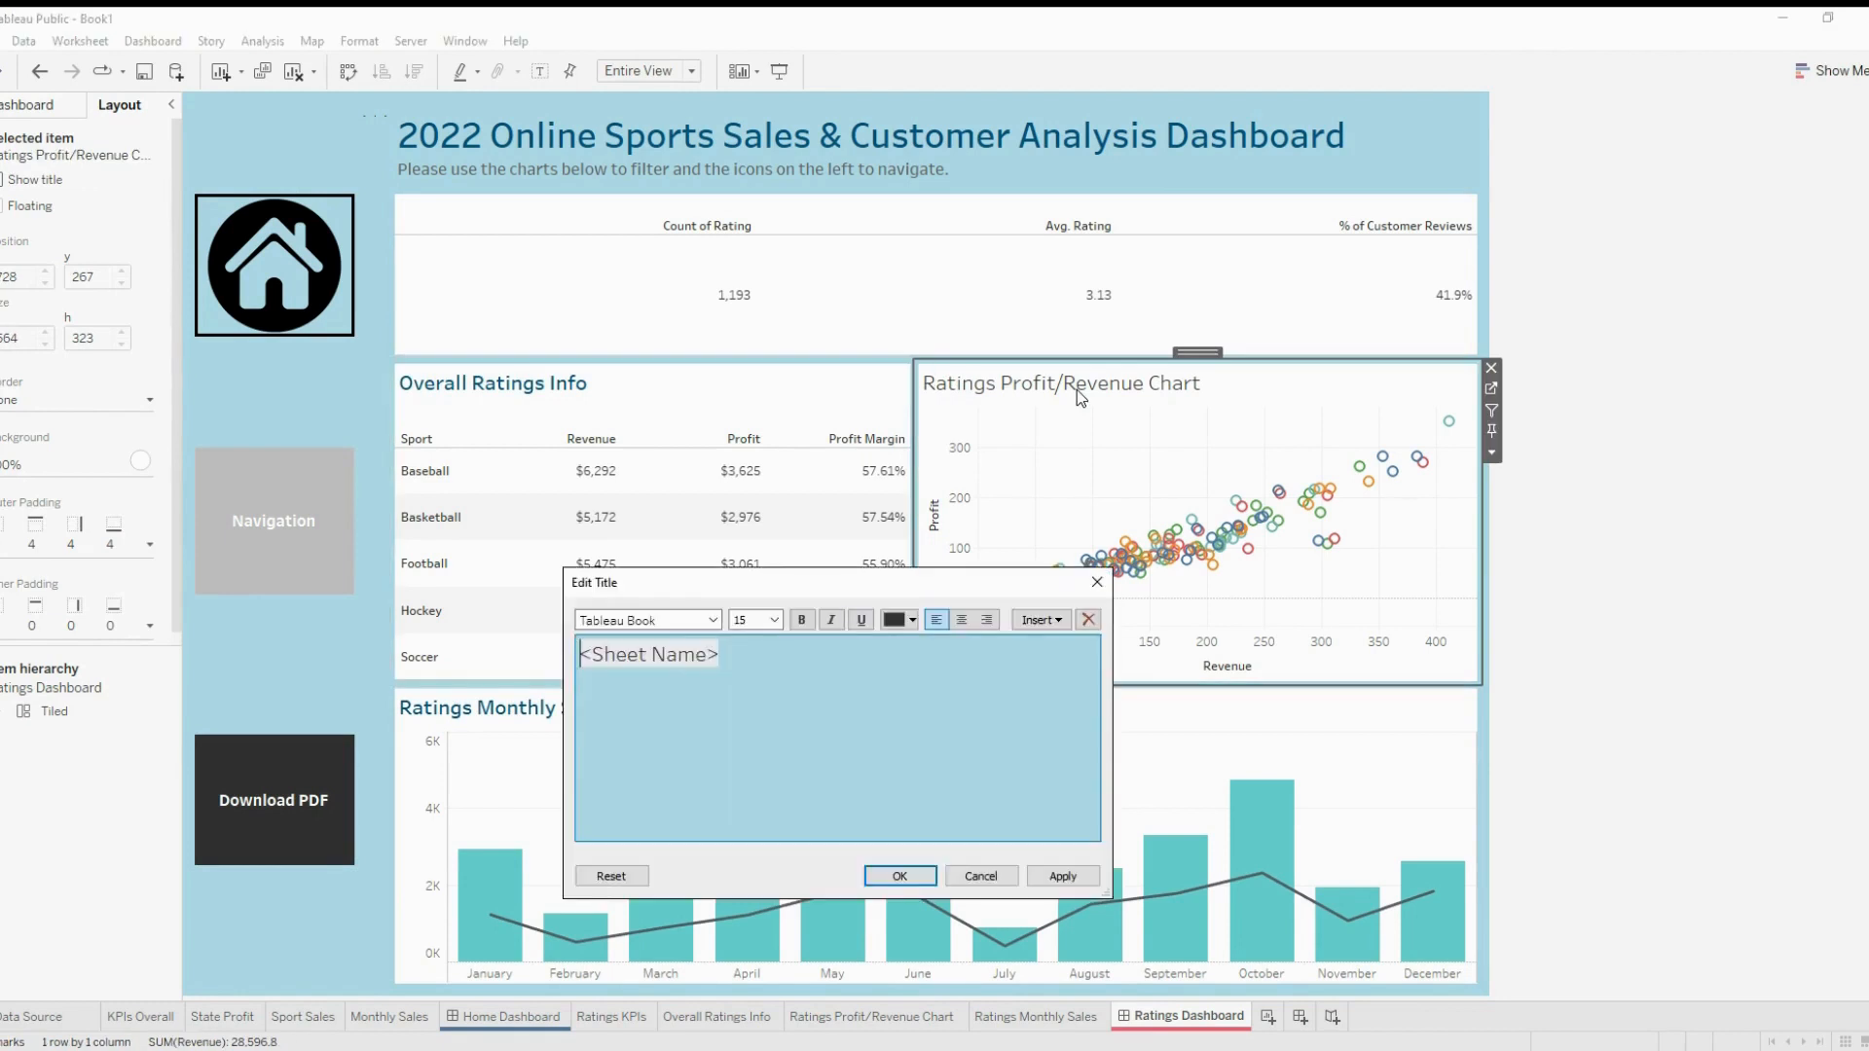
pyautogui.moveTo(737, 651); pyautogui.dragTo(518, 626)
pyautogui.click(802, 620)
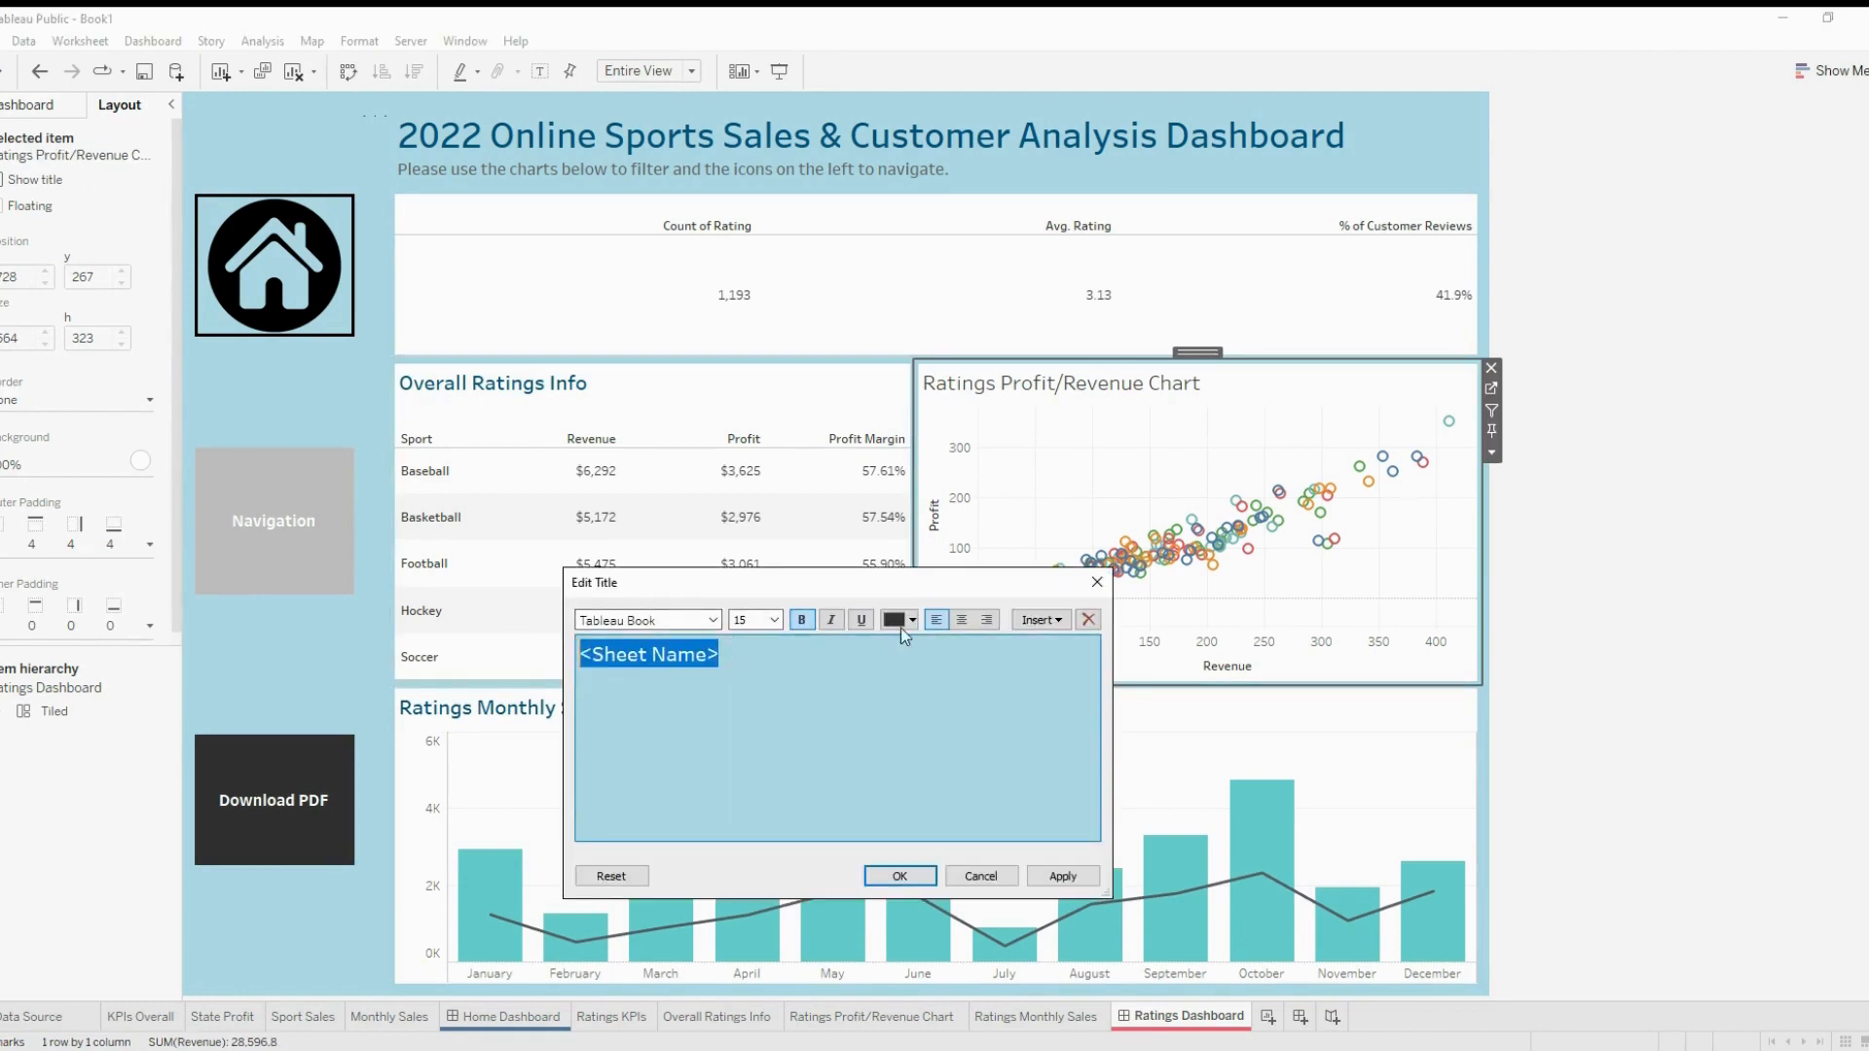
pyautogui.click(901, 623)
pyautogui.click(895, 737)
pyautogui.click(899, 875)
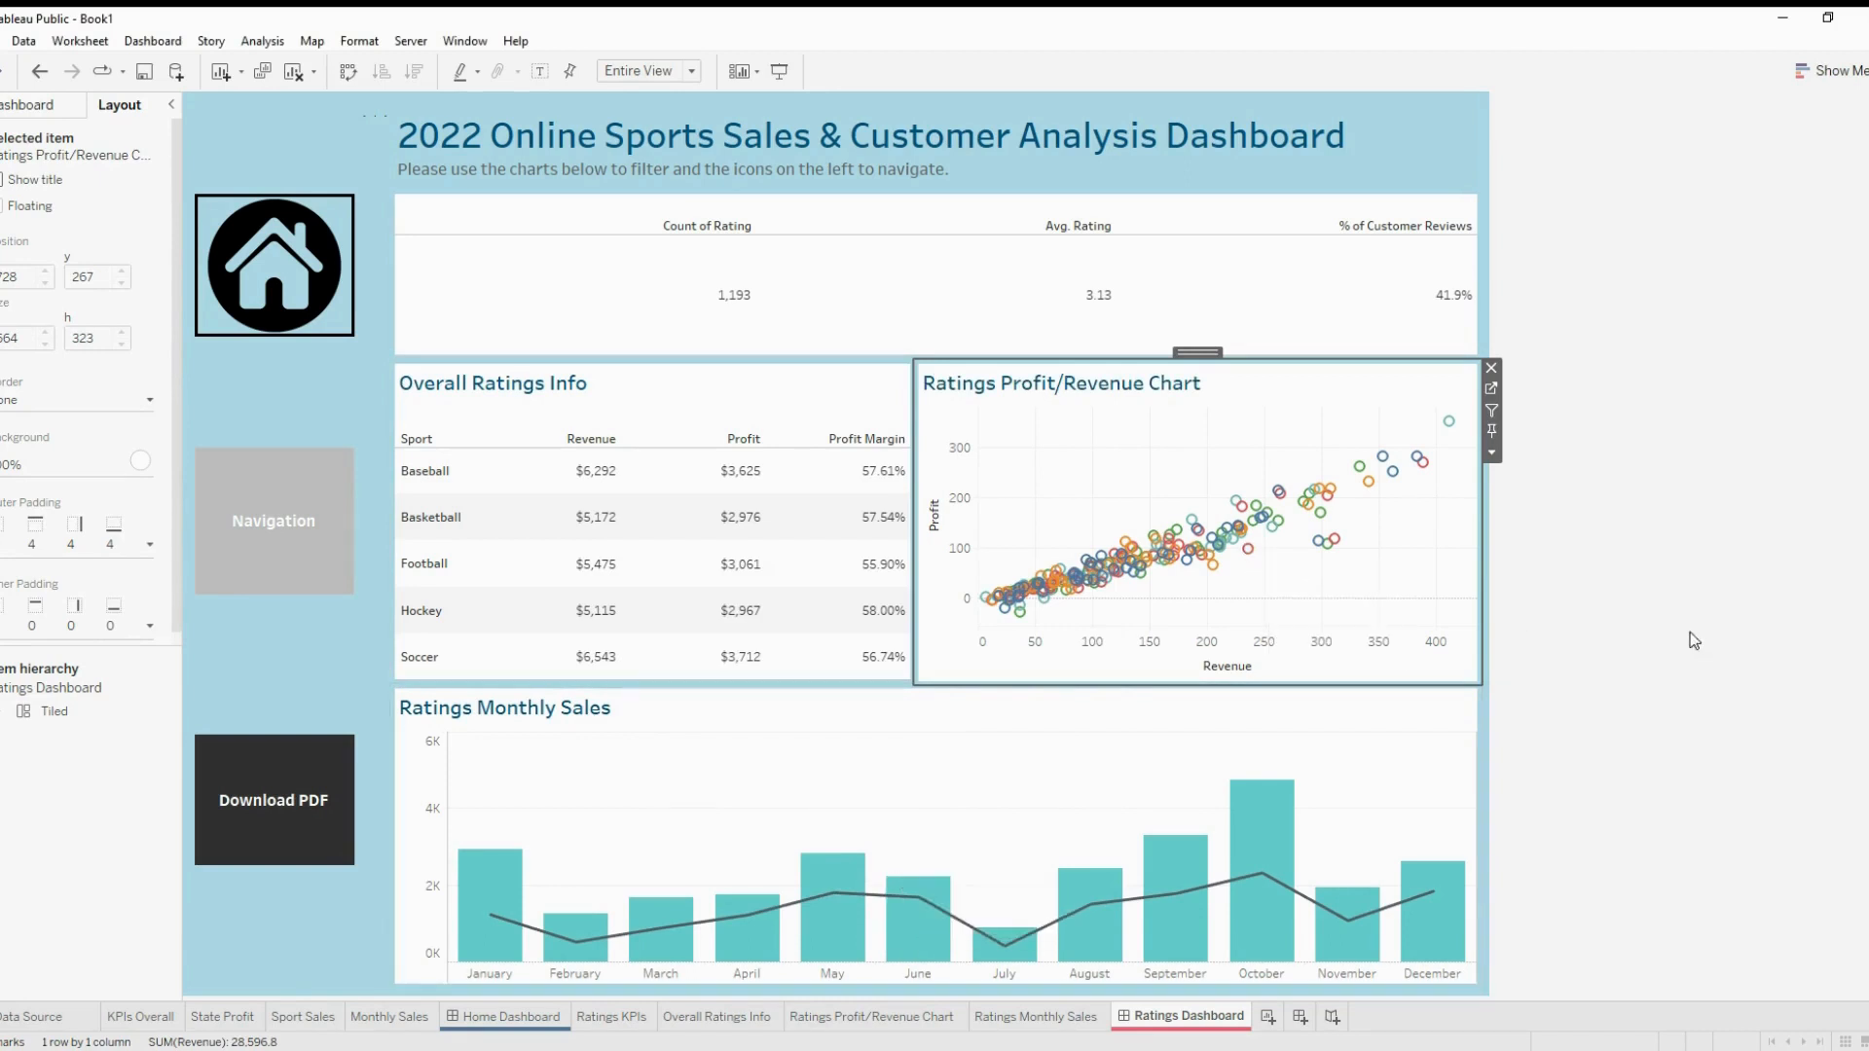
pyautogui.click(1682, 536)
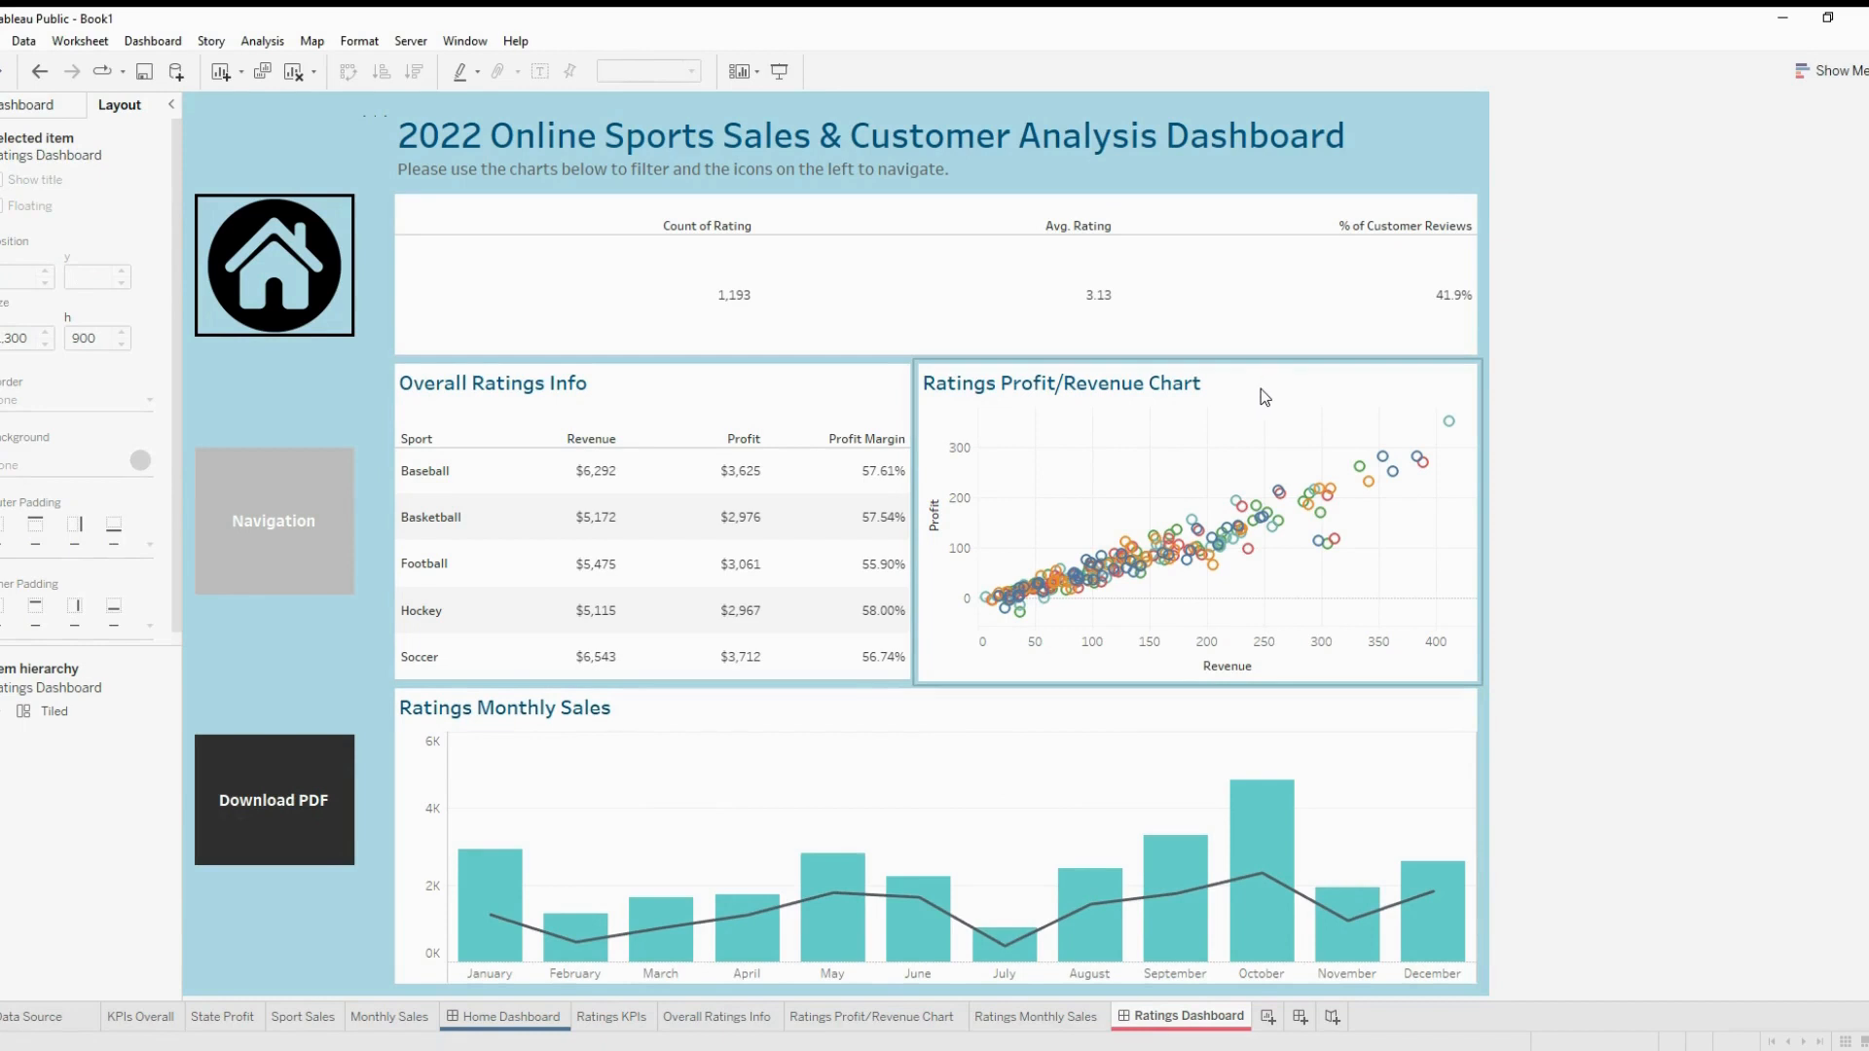
# Float the scatter chart's Sport color legend, arranged in a single row, over the upper edge of the Overall Ratings Info sheet
pyautogui.moveTo(1222, 571)
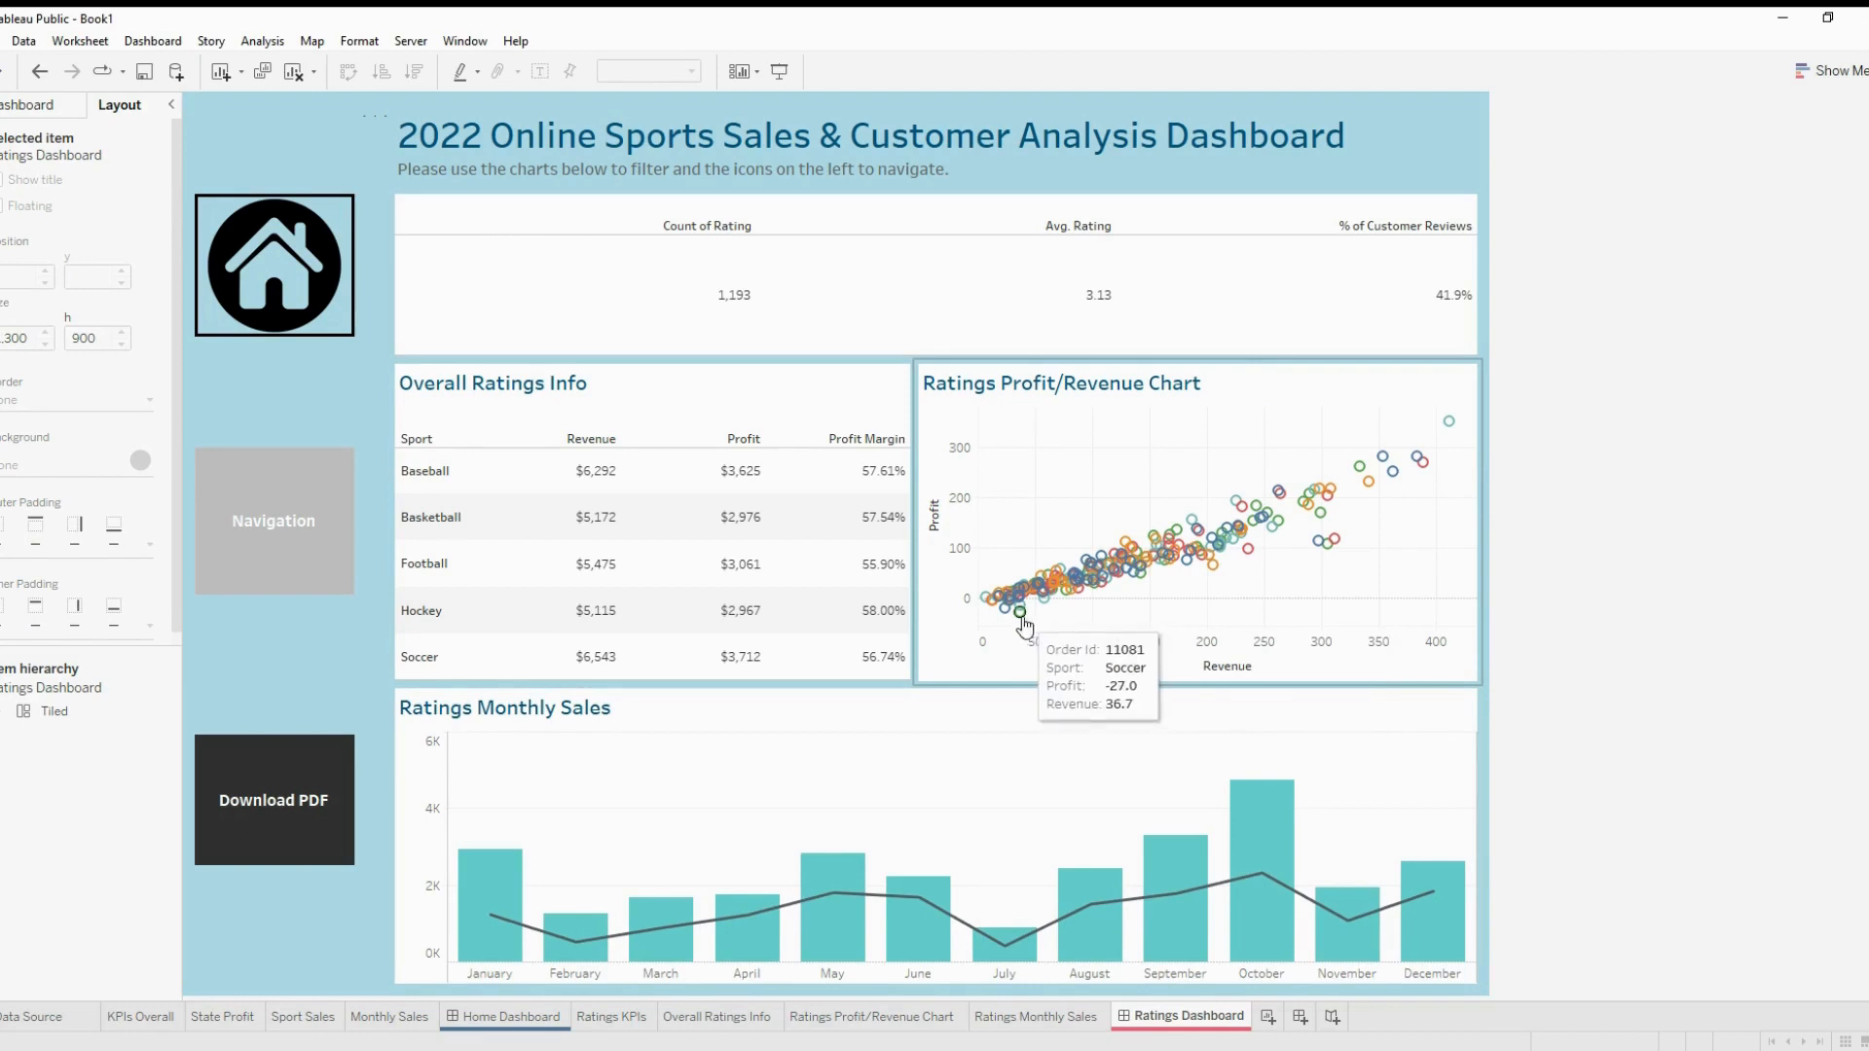
pyautogui.moveTo(997, 610)
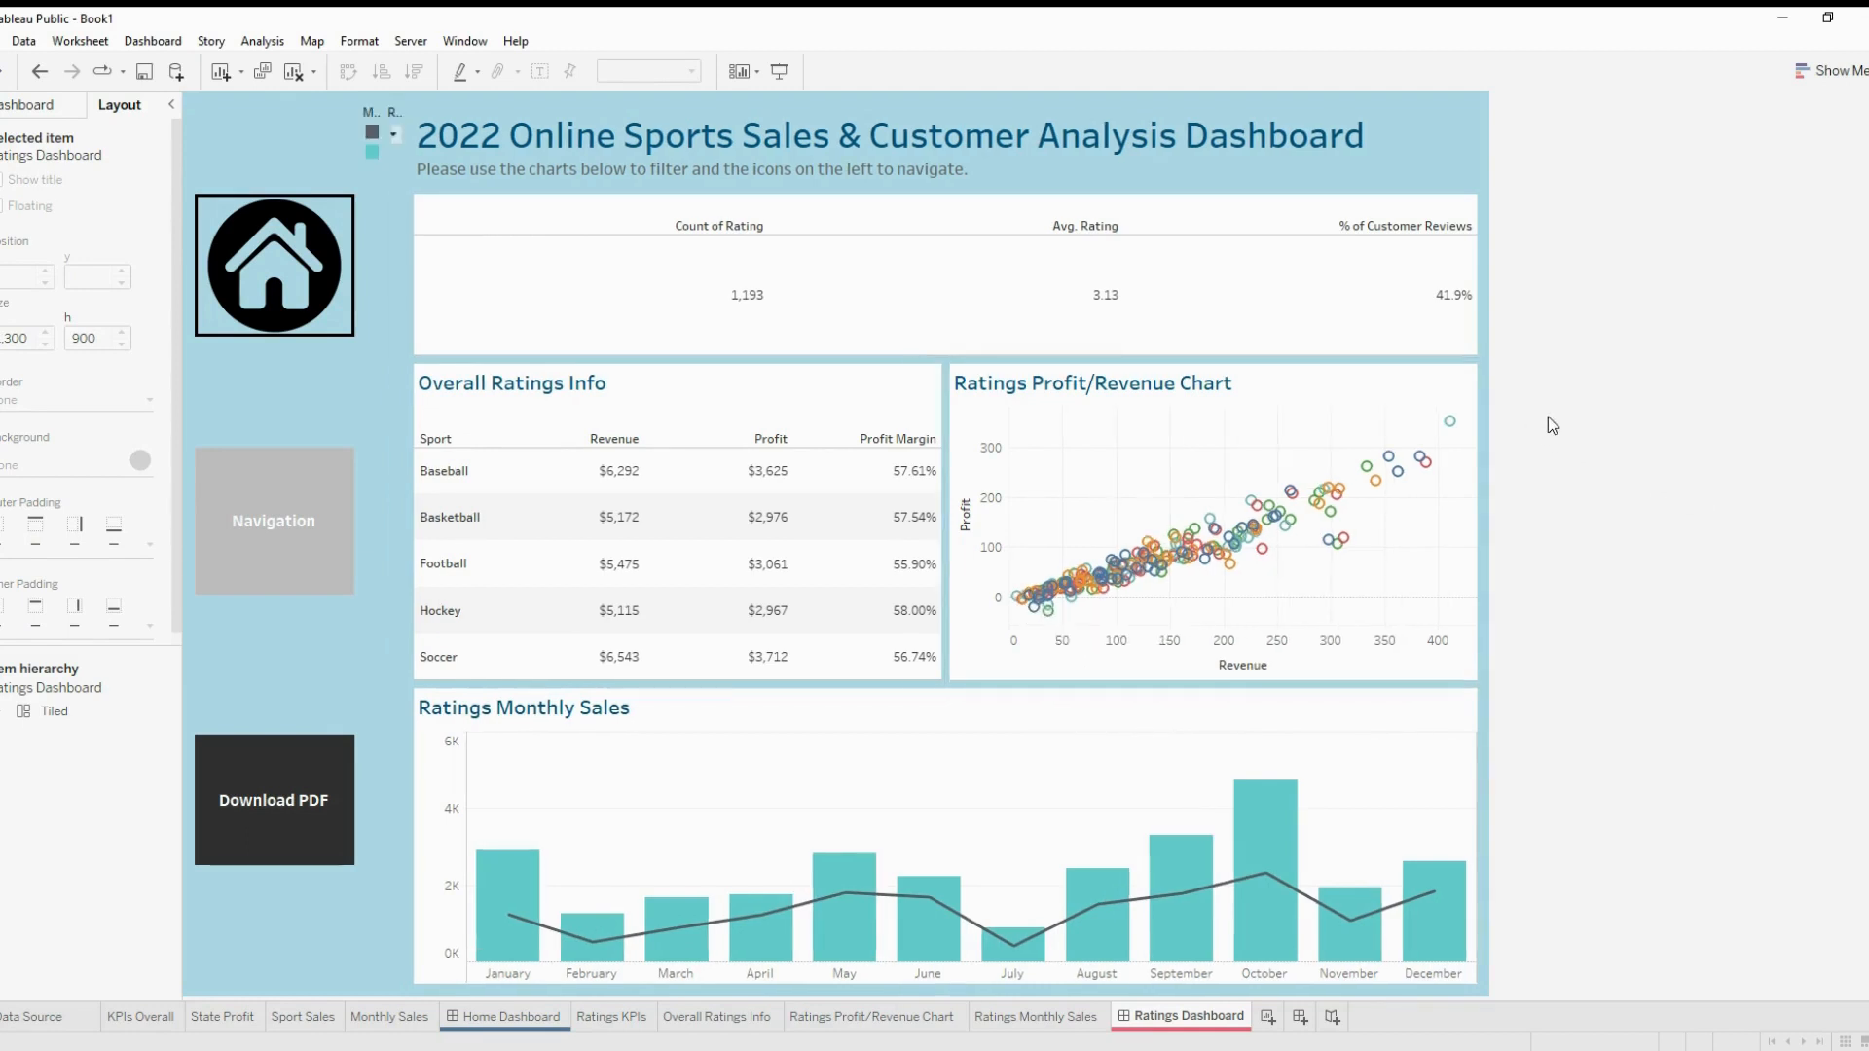
pyautogui.click(1472, 435)
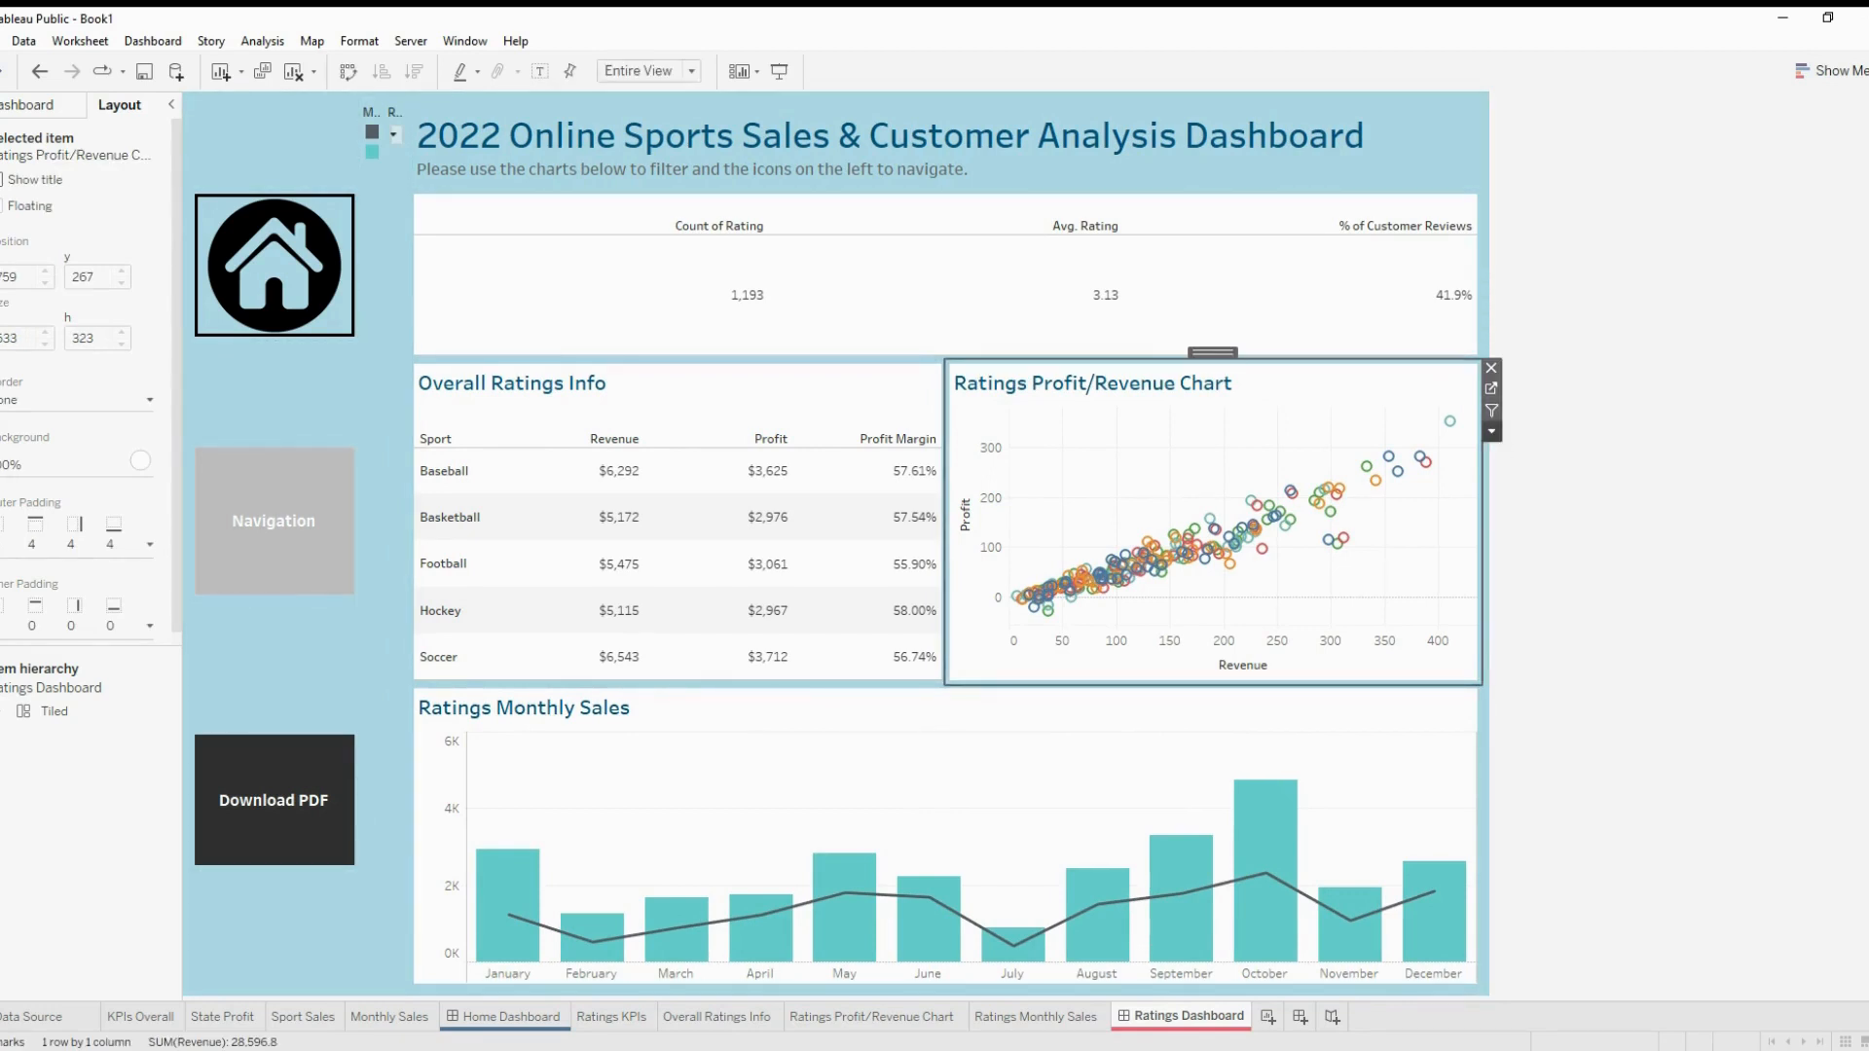
pyautogui.click(1774, 581)
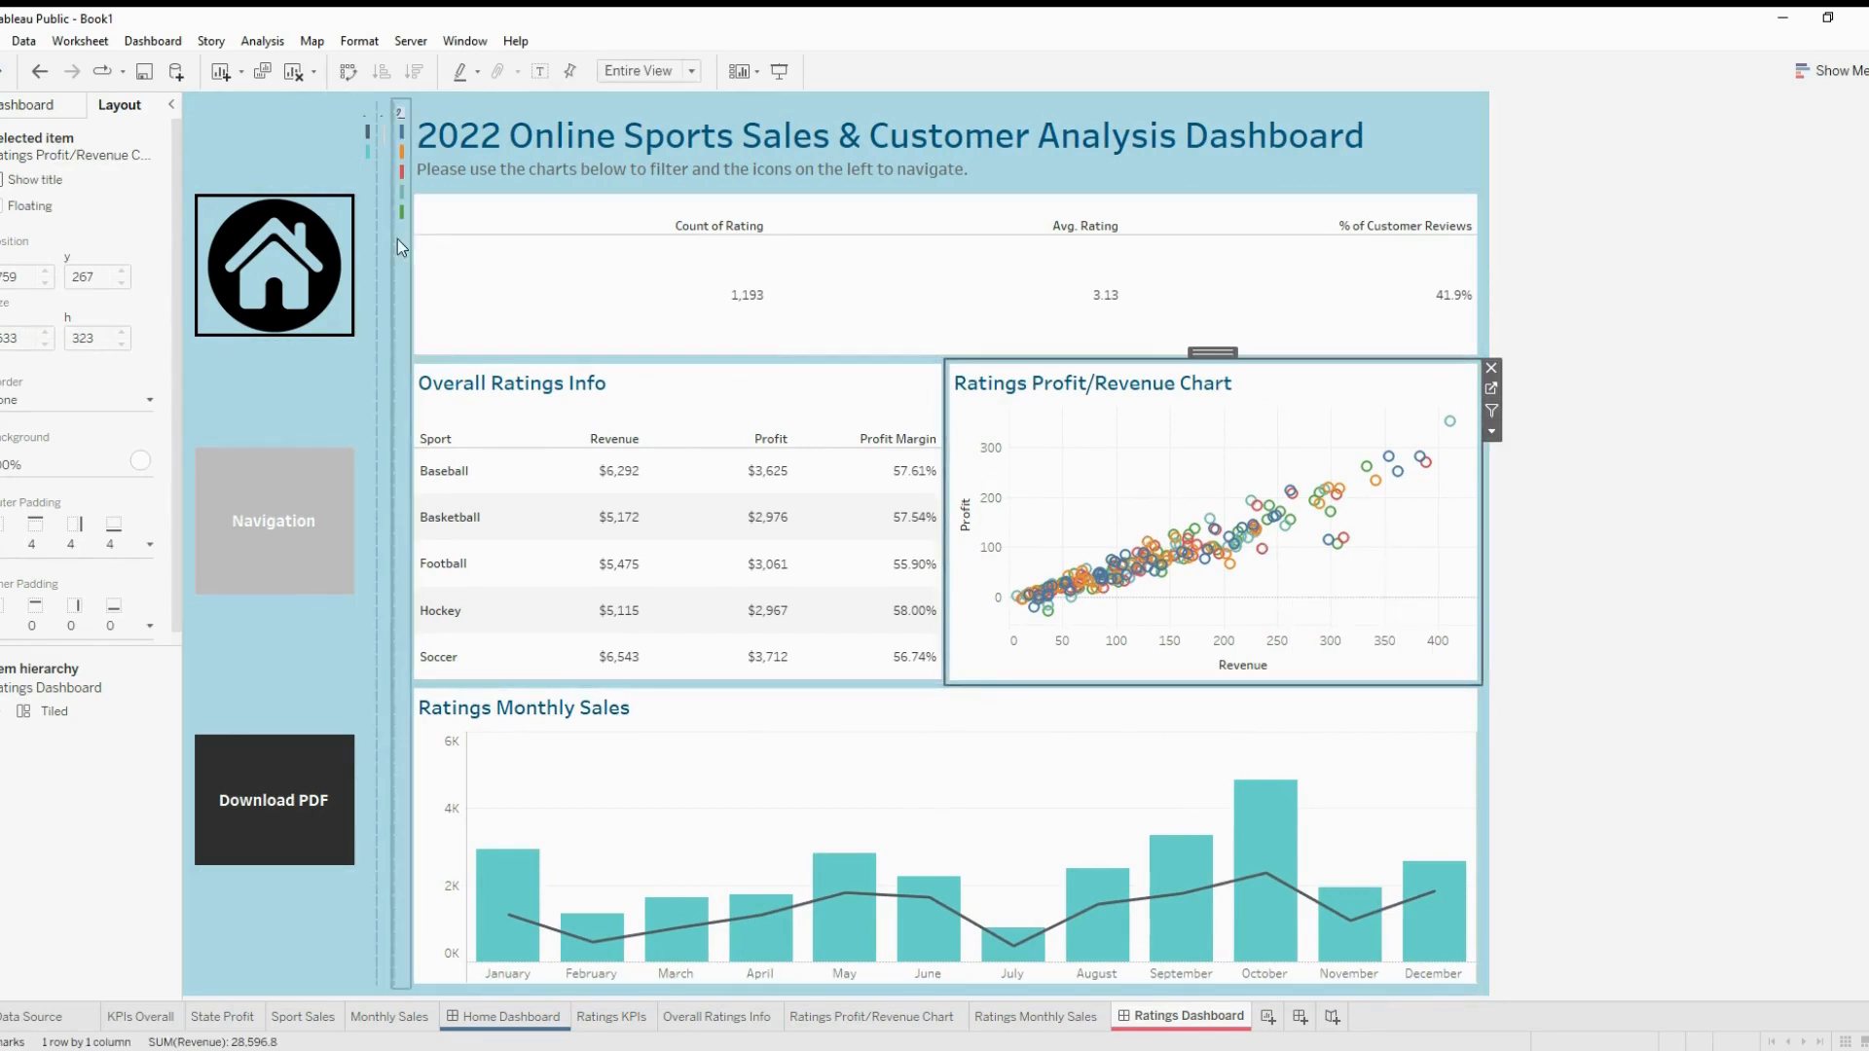
pyautogui.click(397, 237)
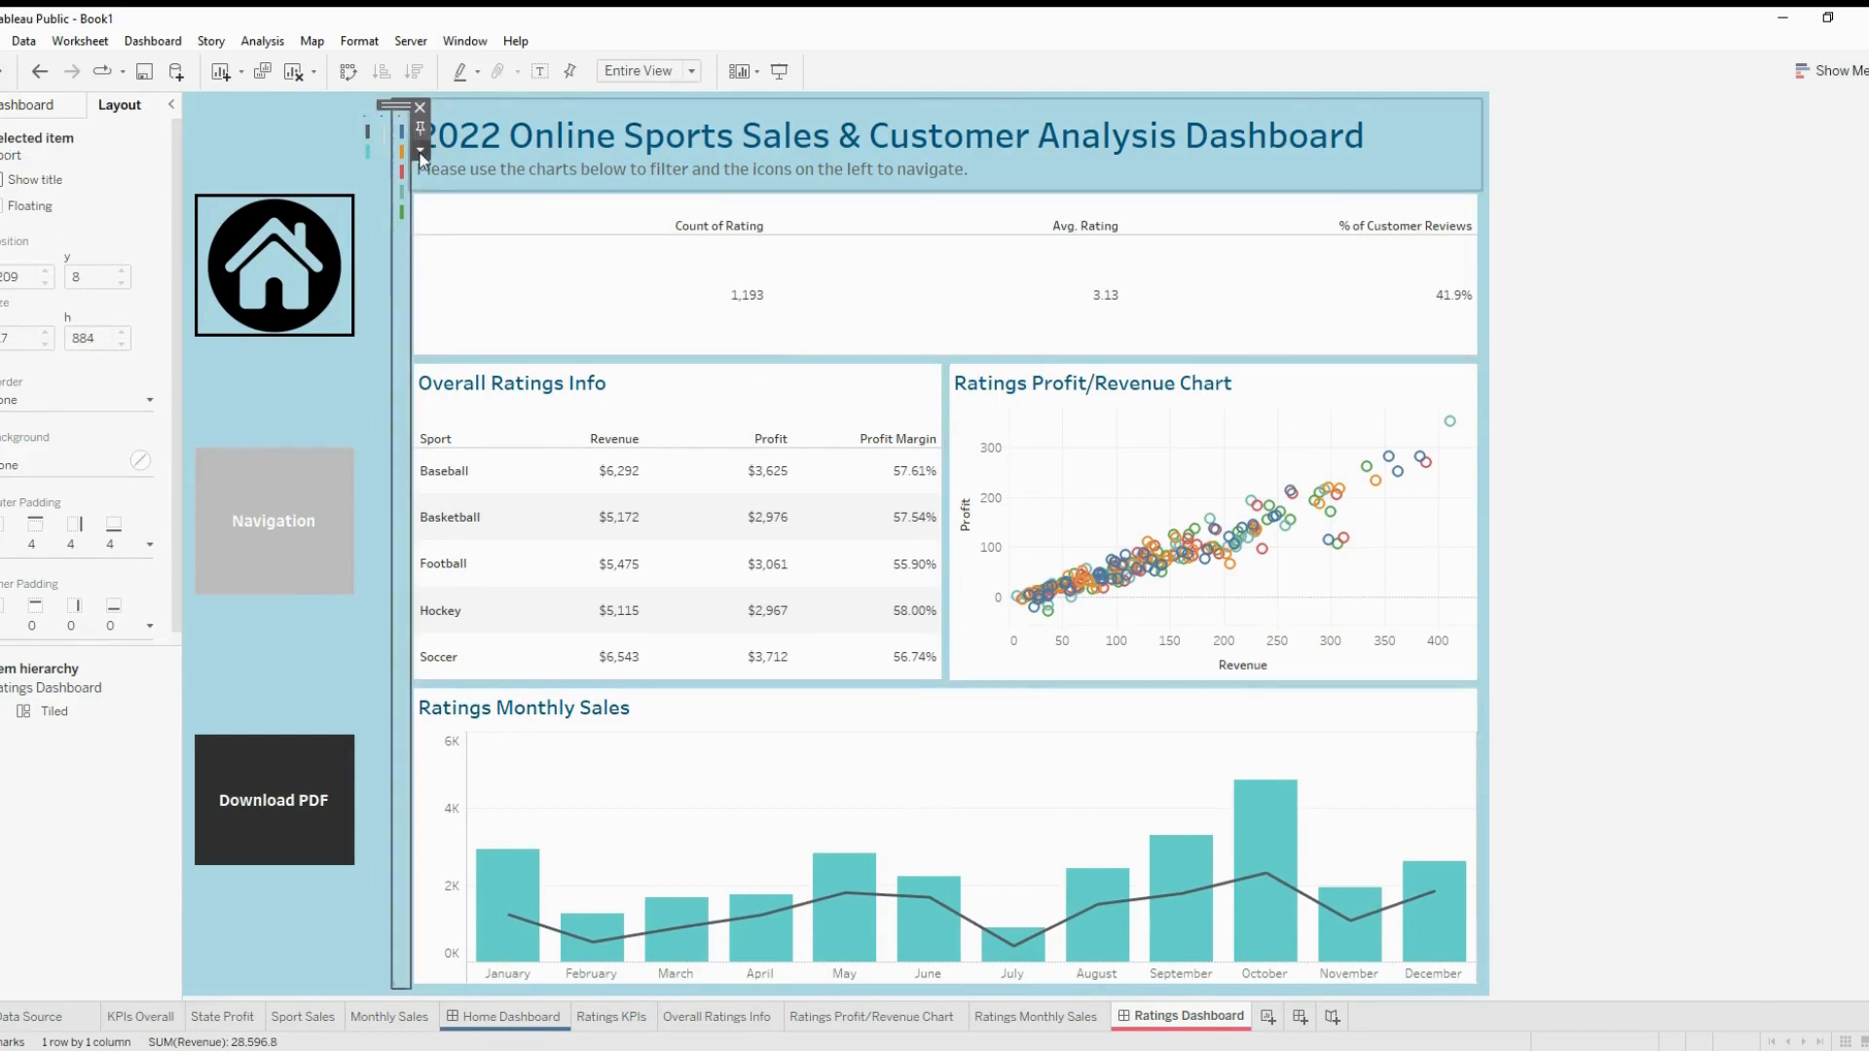
pyautogui.click(534, 386)
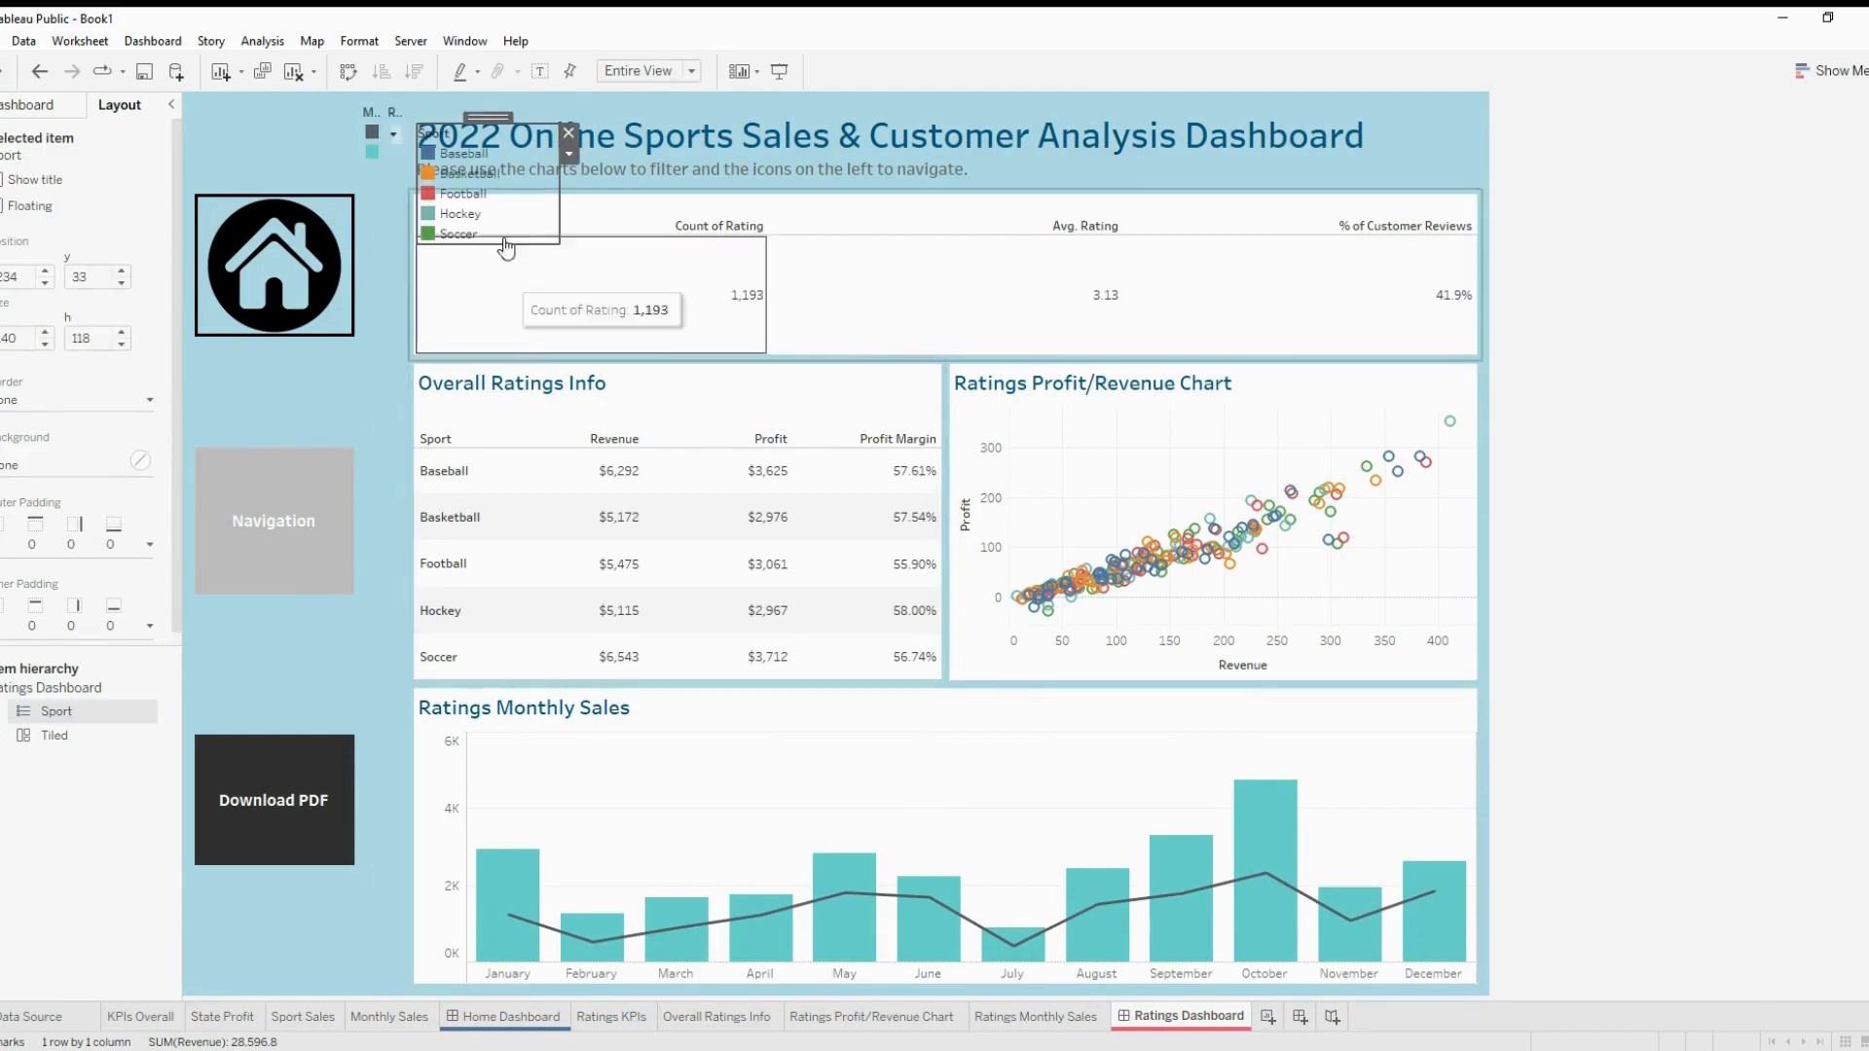
pyautogui.moveTo(485, 116); pyautogui.dragTo(539, 331)
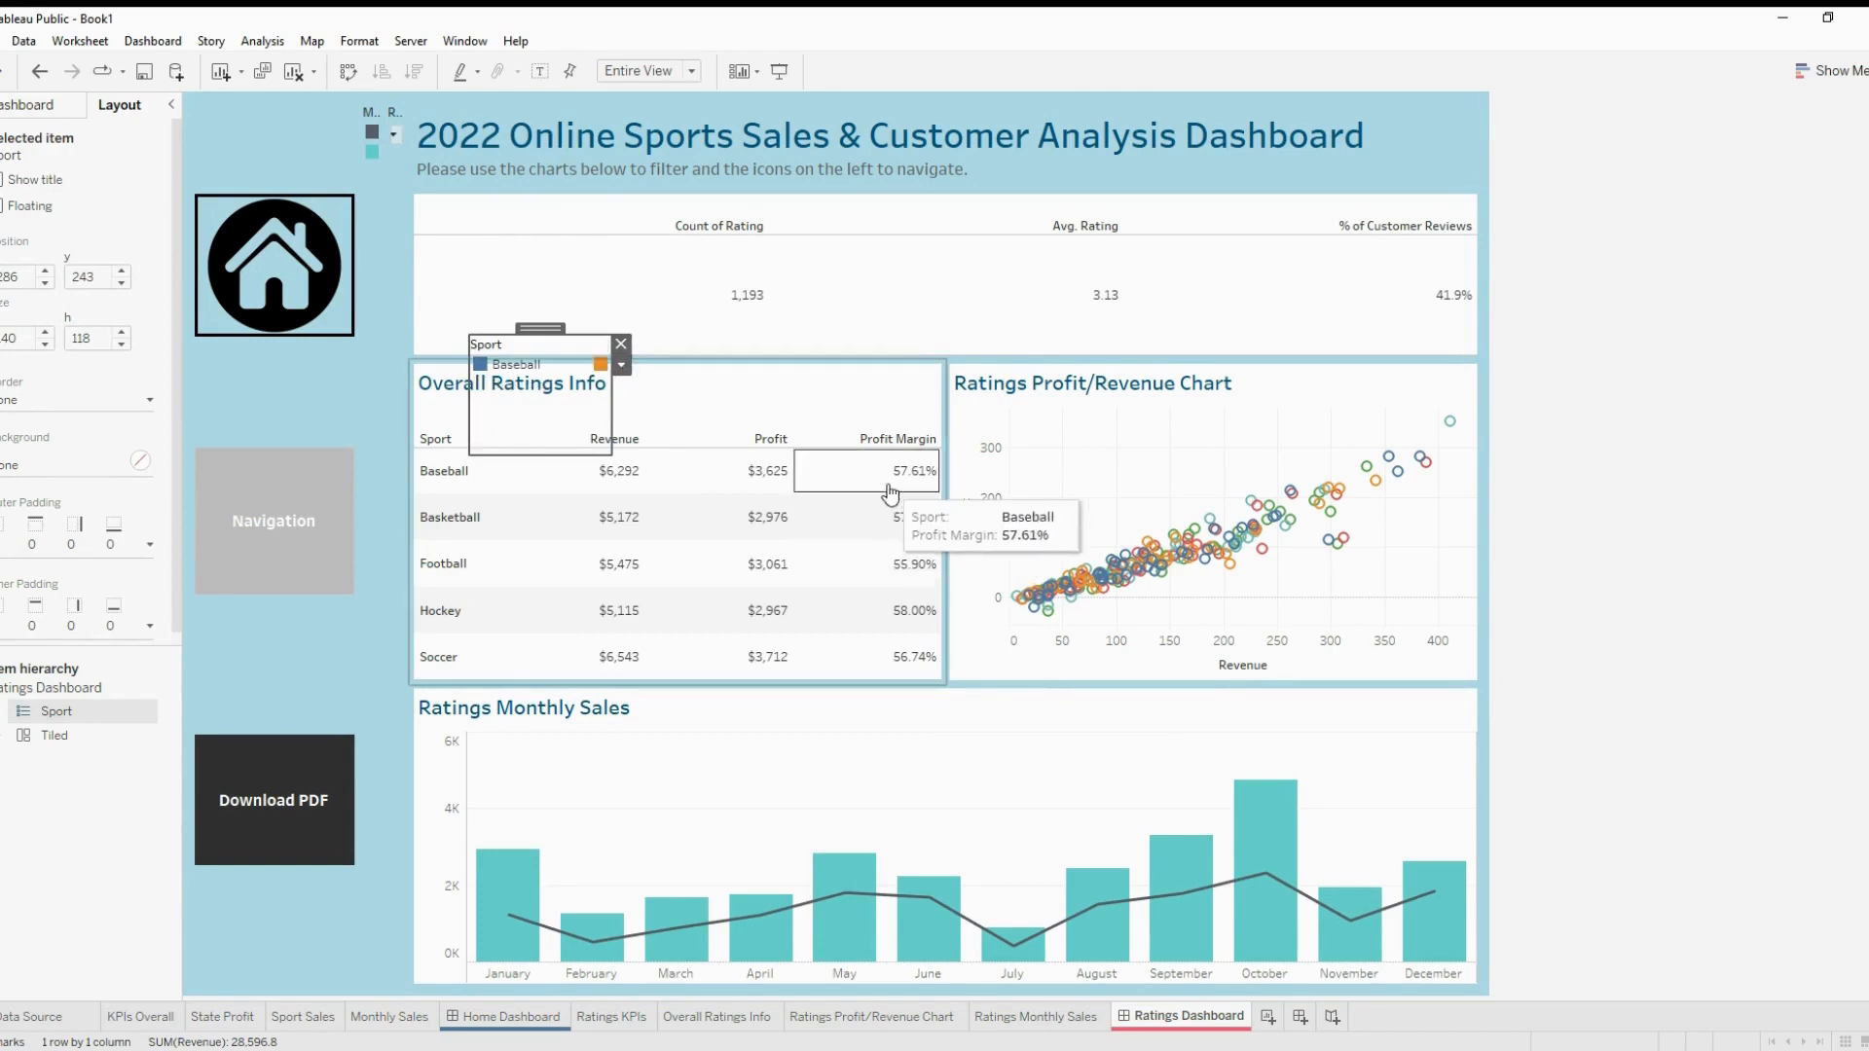
# Narrow the Overall Ratings Info sheet to give the Ratings Profit/Revenue Chart more width, and stretch the Sport legend to about 438 pixels wide
pyautogui.moveTo(946, 477); pyautogui.dragTo(758, 490)
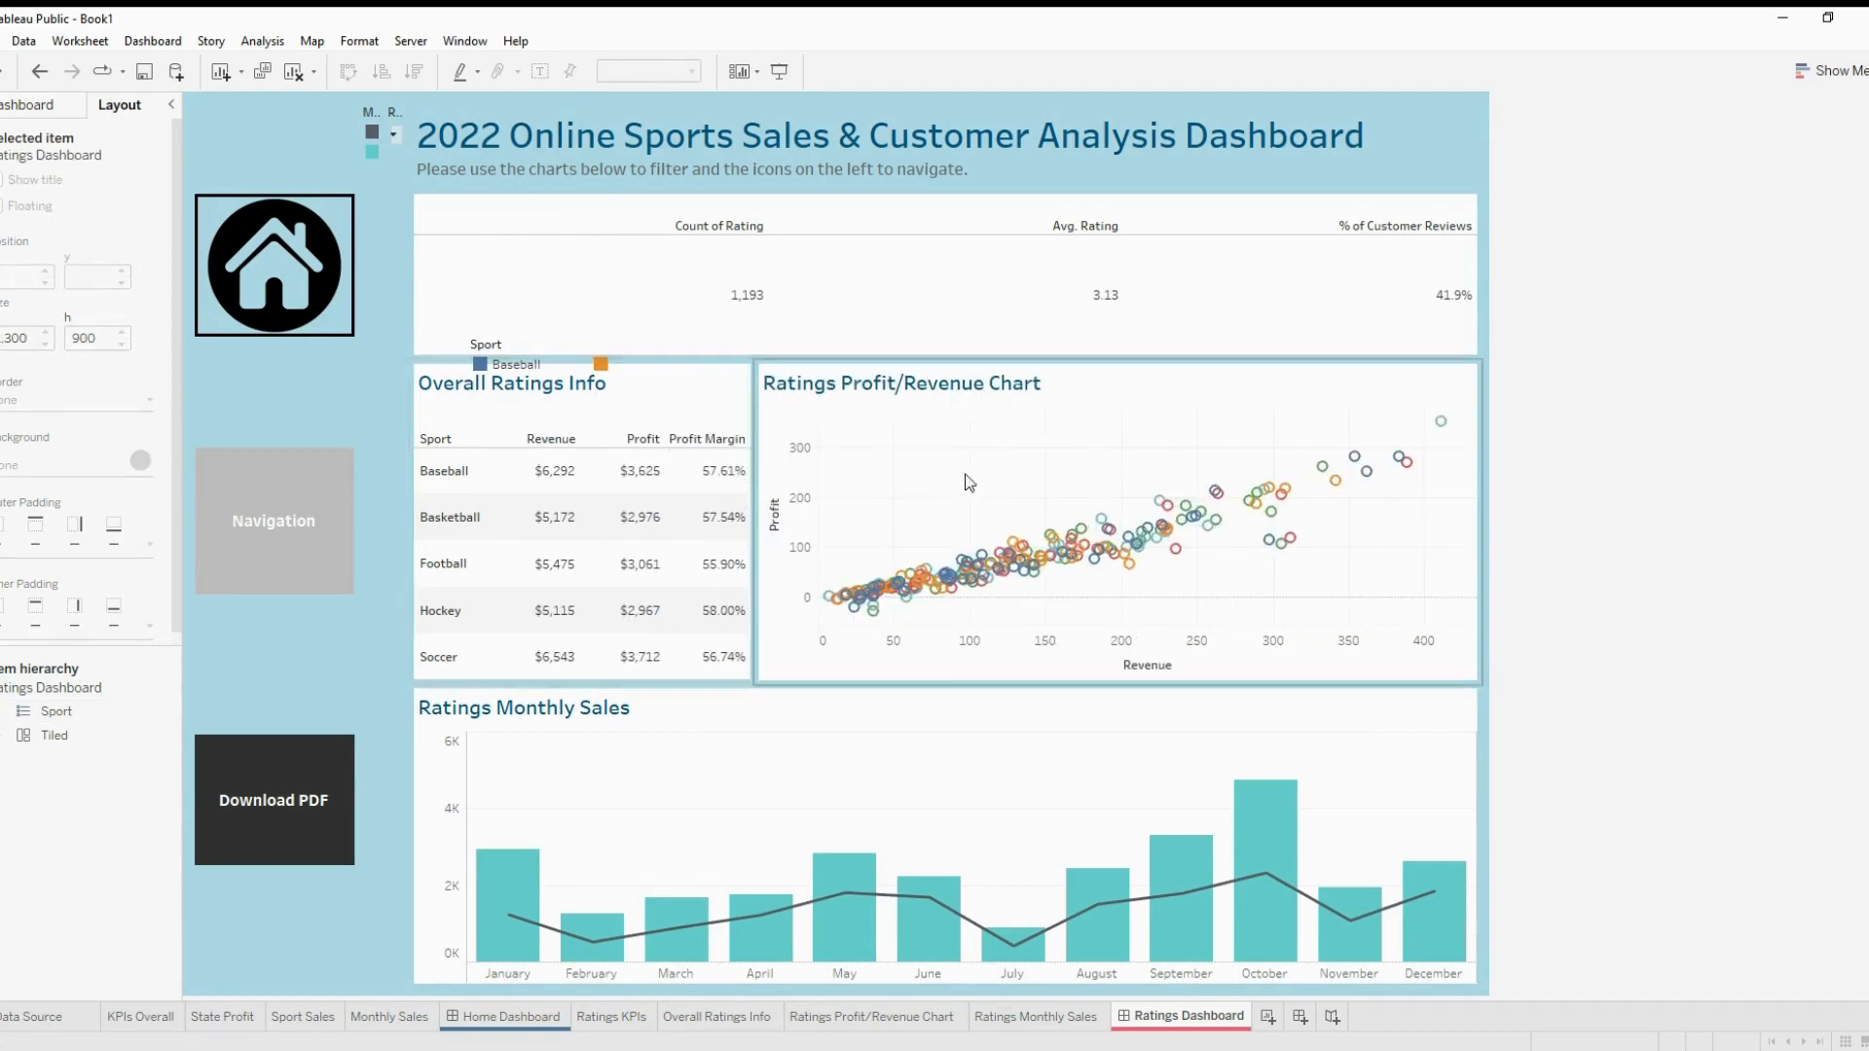
pyautogui.click(537, 352)
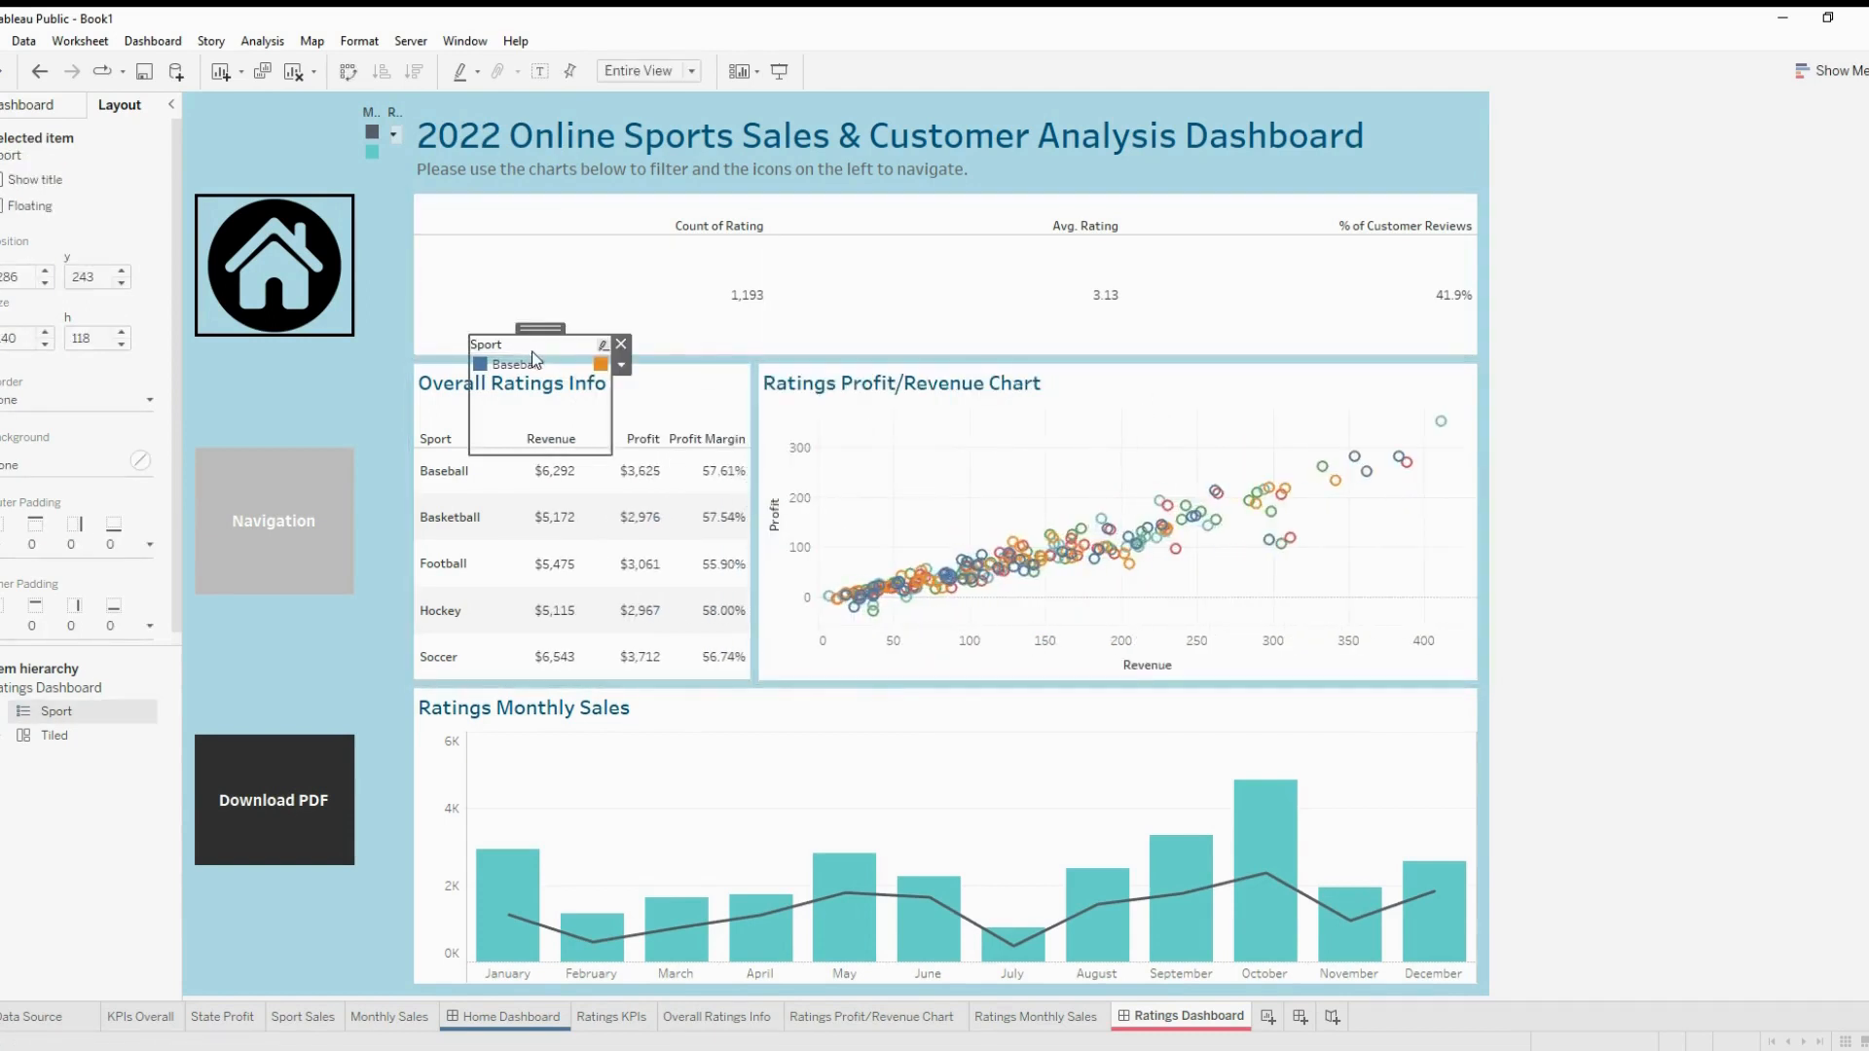
pyautogui.moveTo(609, 402); pyautogui.dragTo(911, 401)
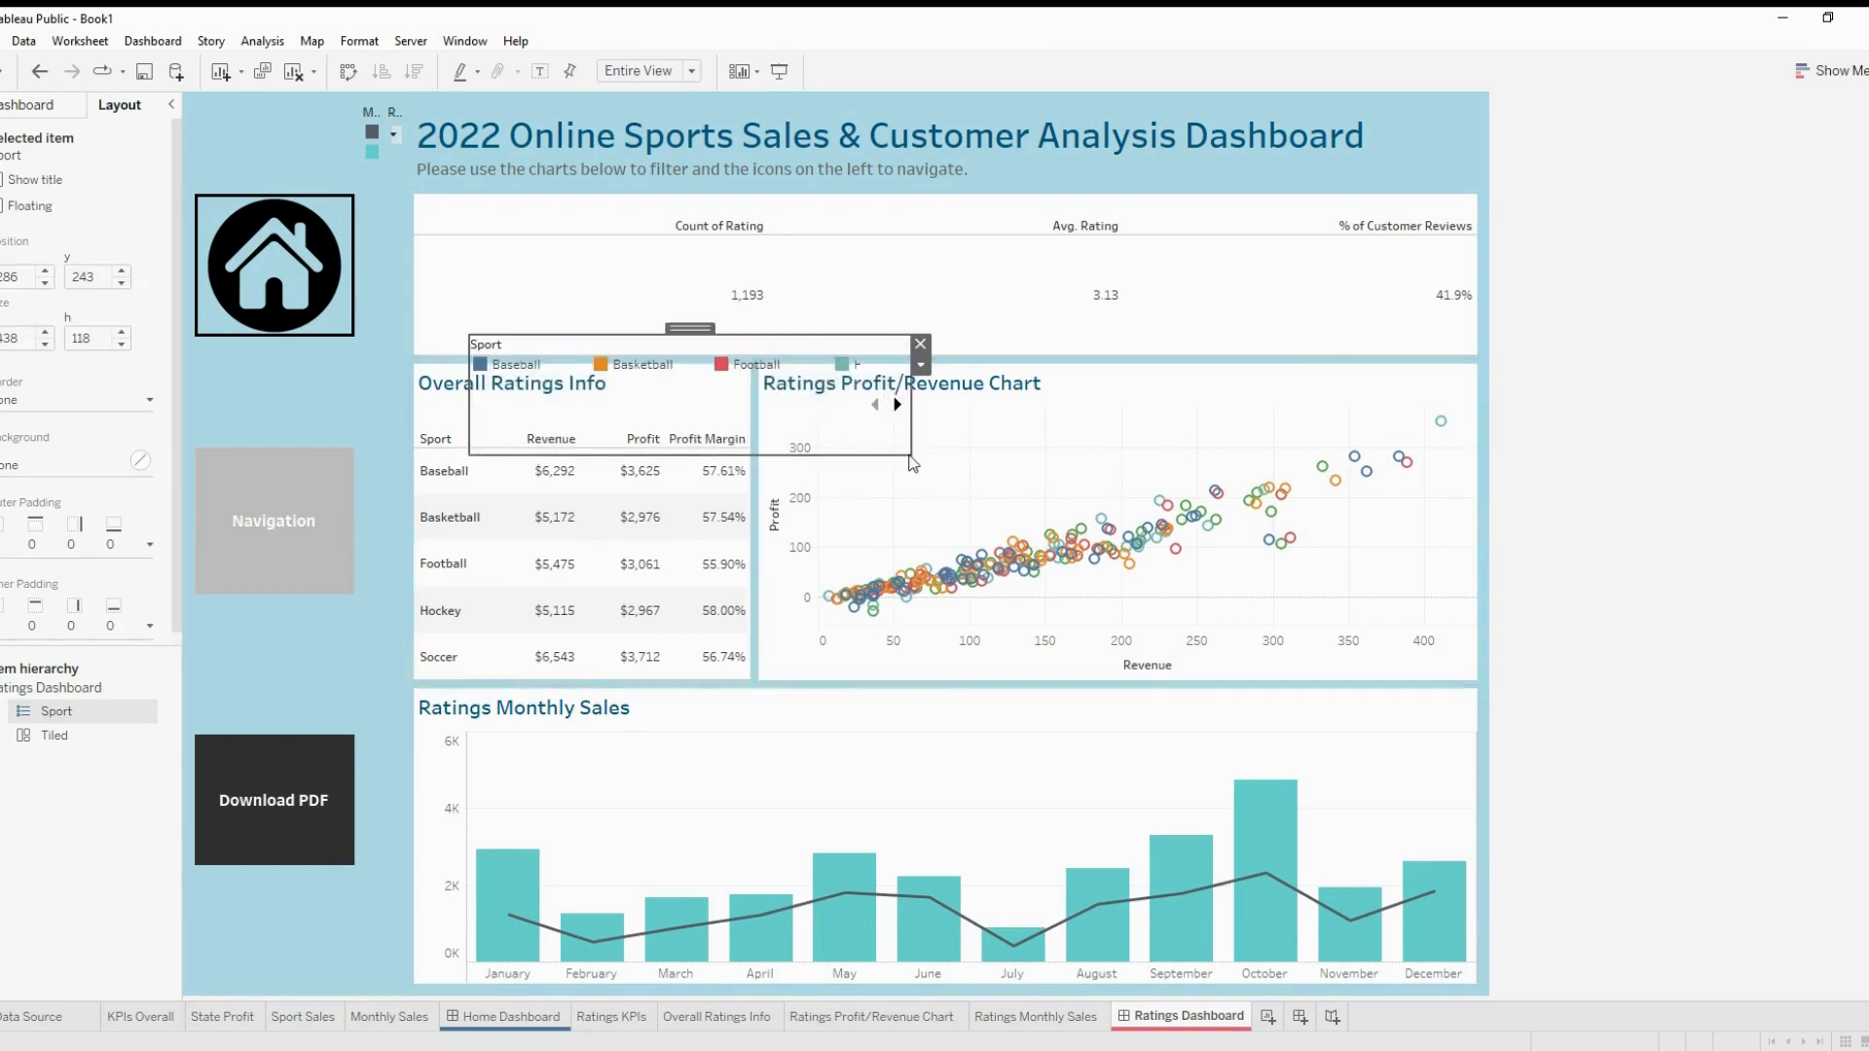
# Try a bottom outer padding of 20 on the Ratings Profit/Revenue Chart, and set it back to 4
pyautogui.click(1161, 424)
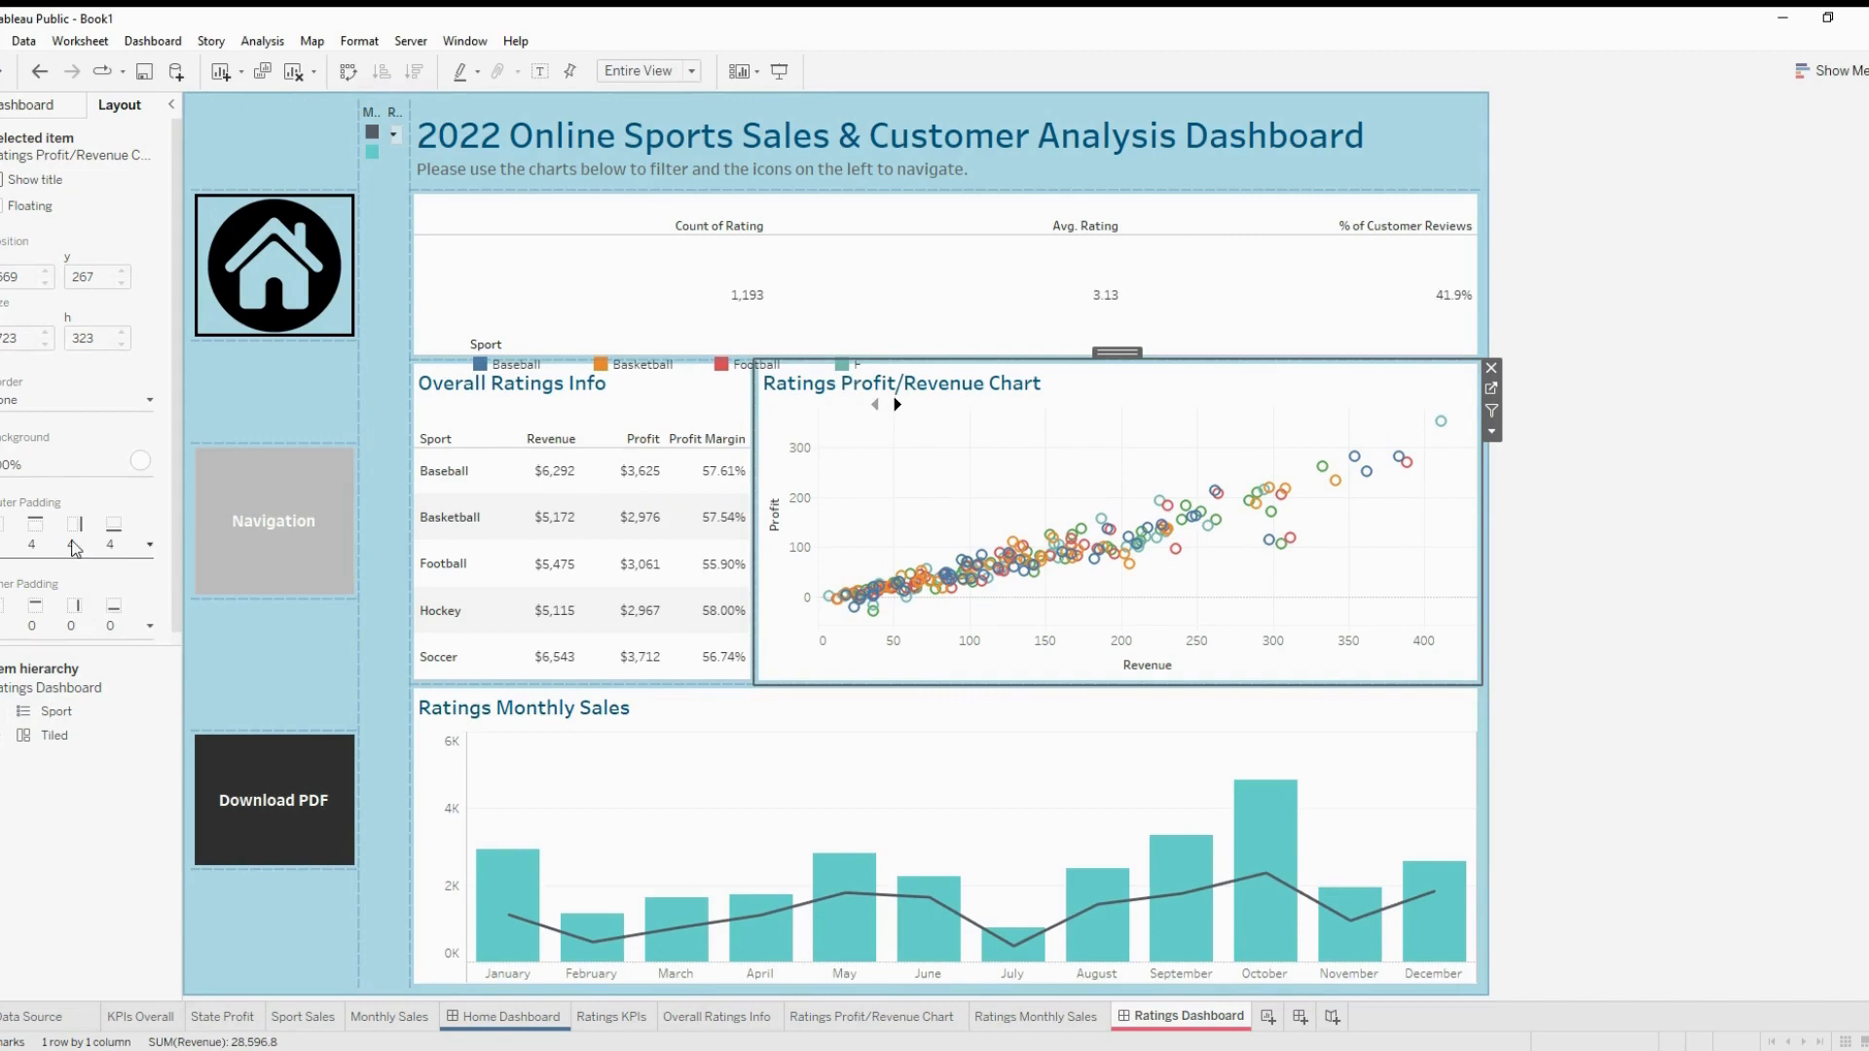
pyautogui.click(75, 550)
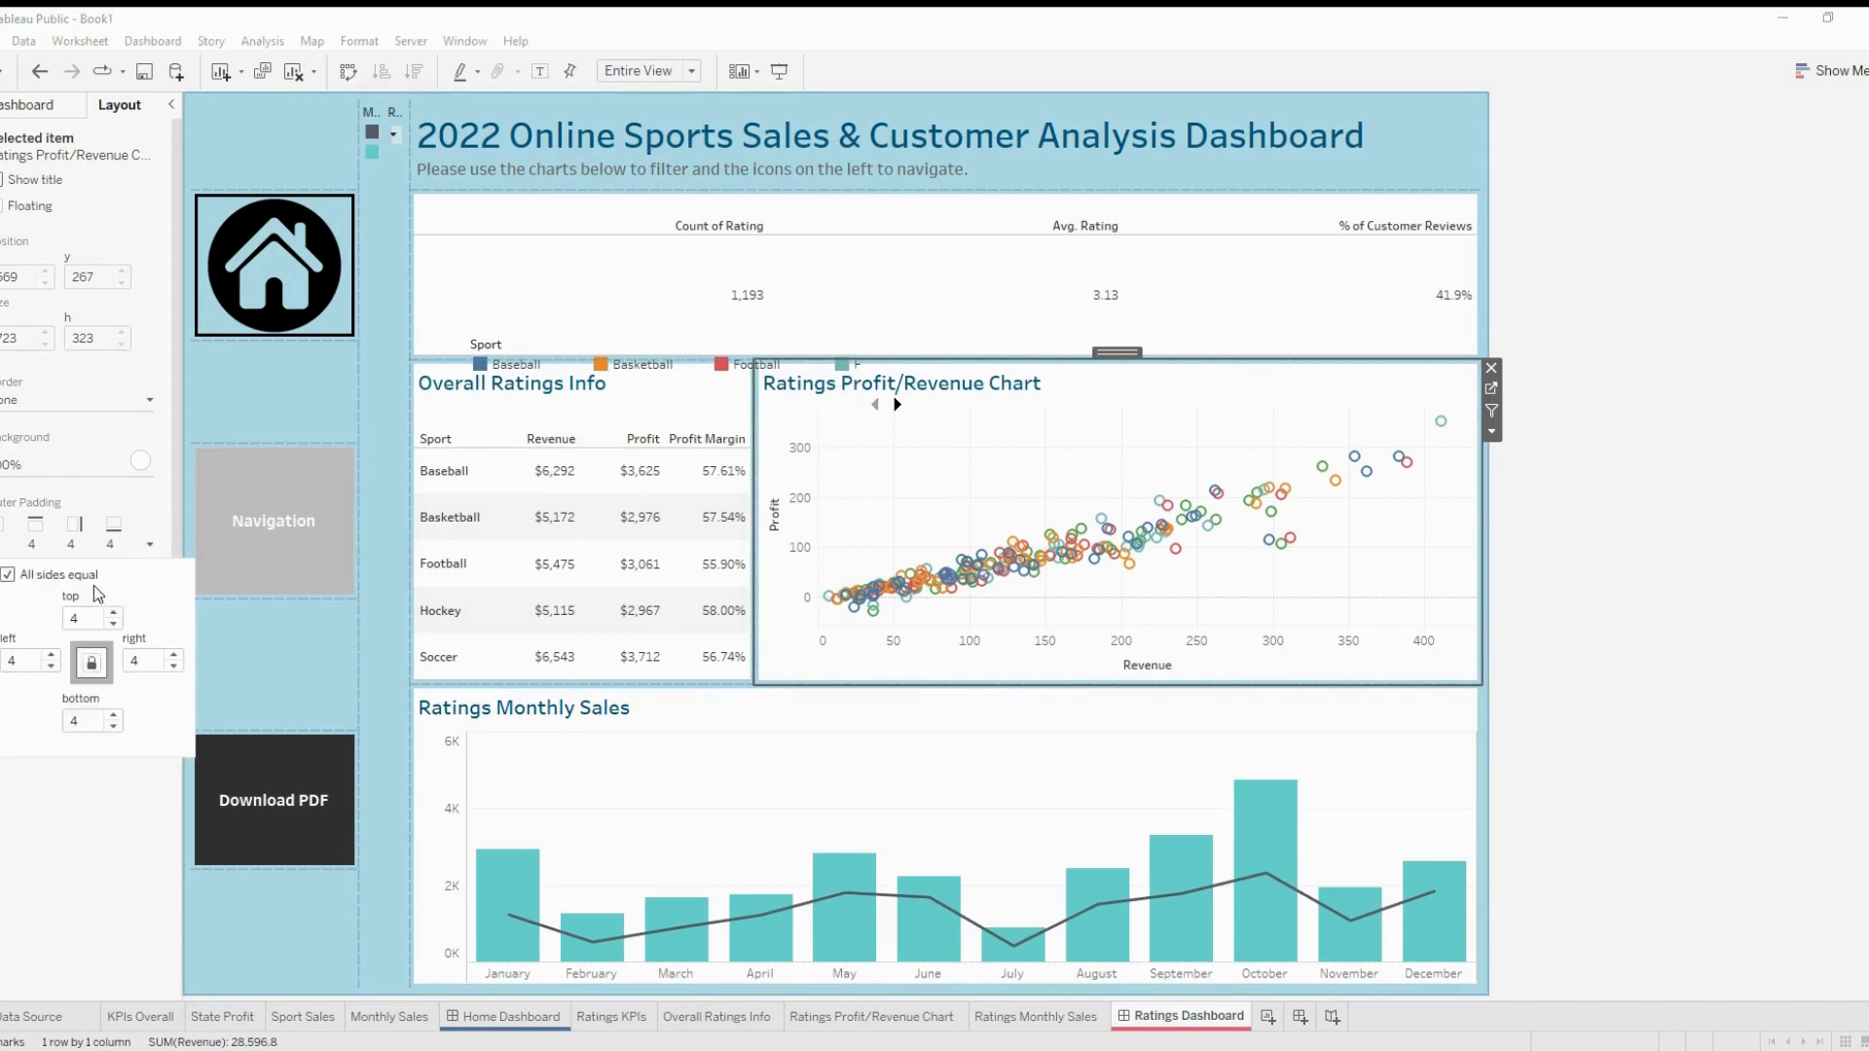
pyautogui.moveTo(88, 721); pyautogui.dragTo(38, 718)
pyautogui.write('20')
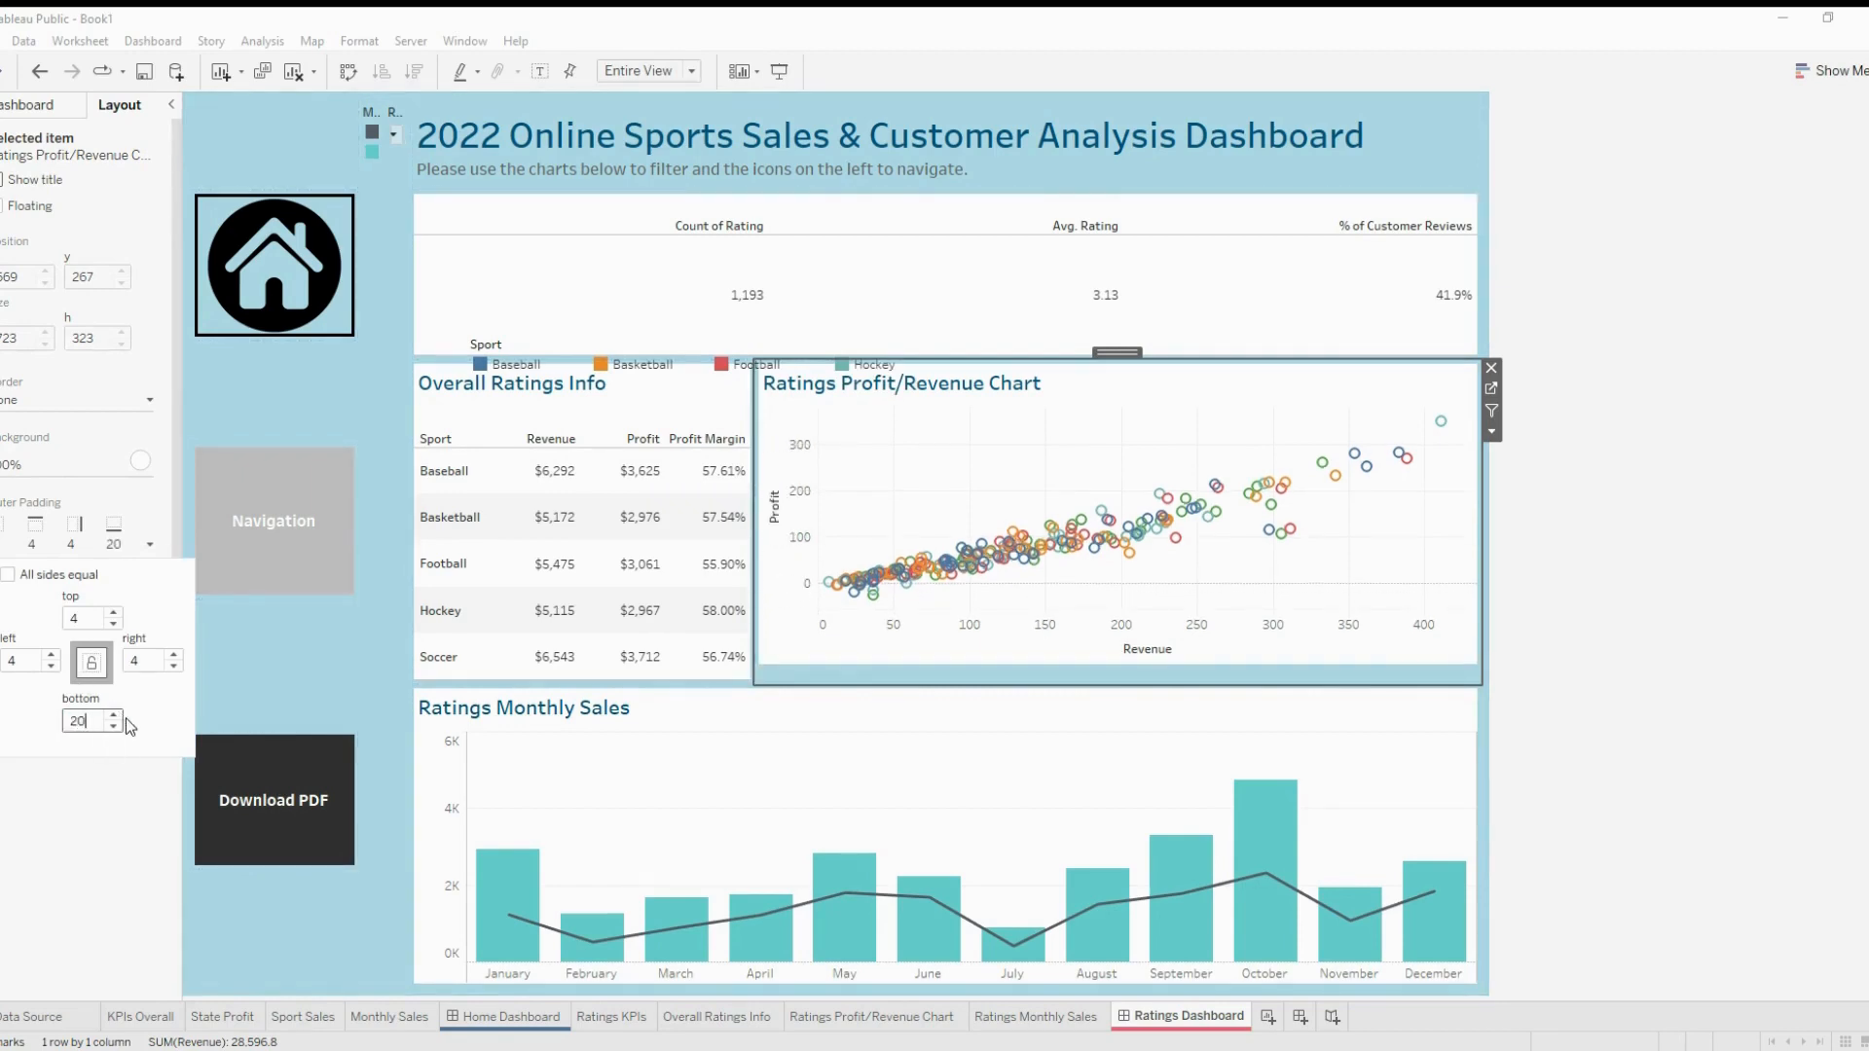
pyautogui.moveTo(93, 721); pyautogui.dragTo(49, 719)
pyautogui.write('4')
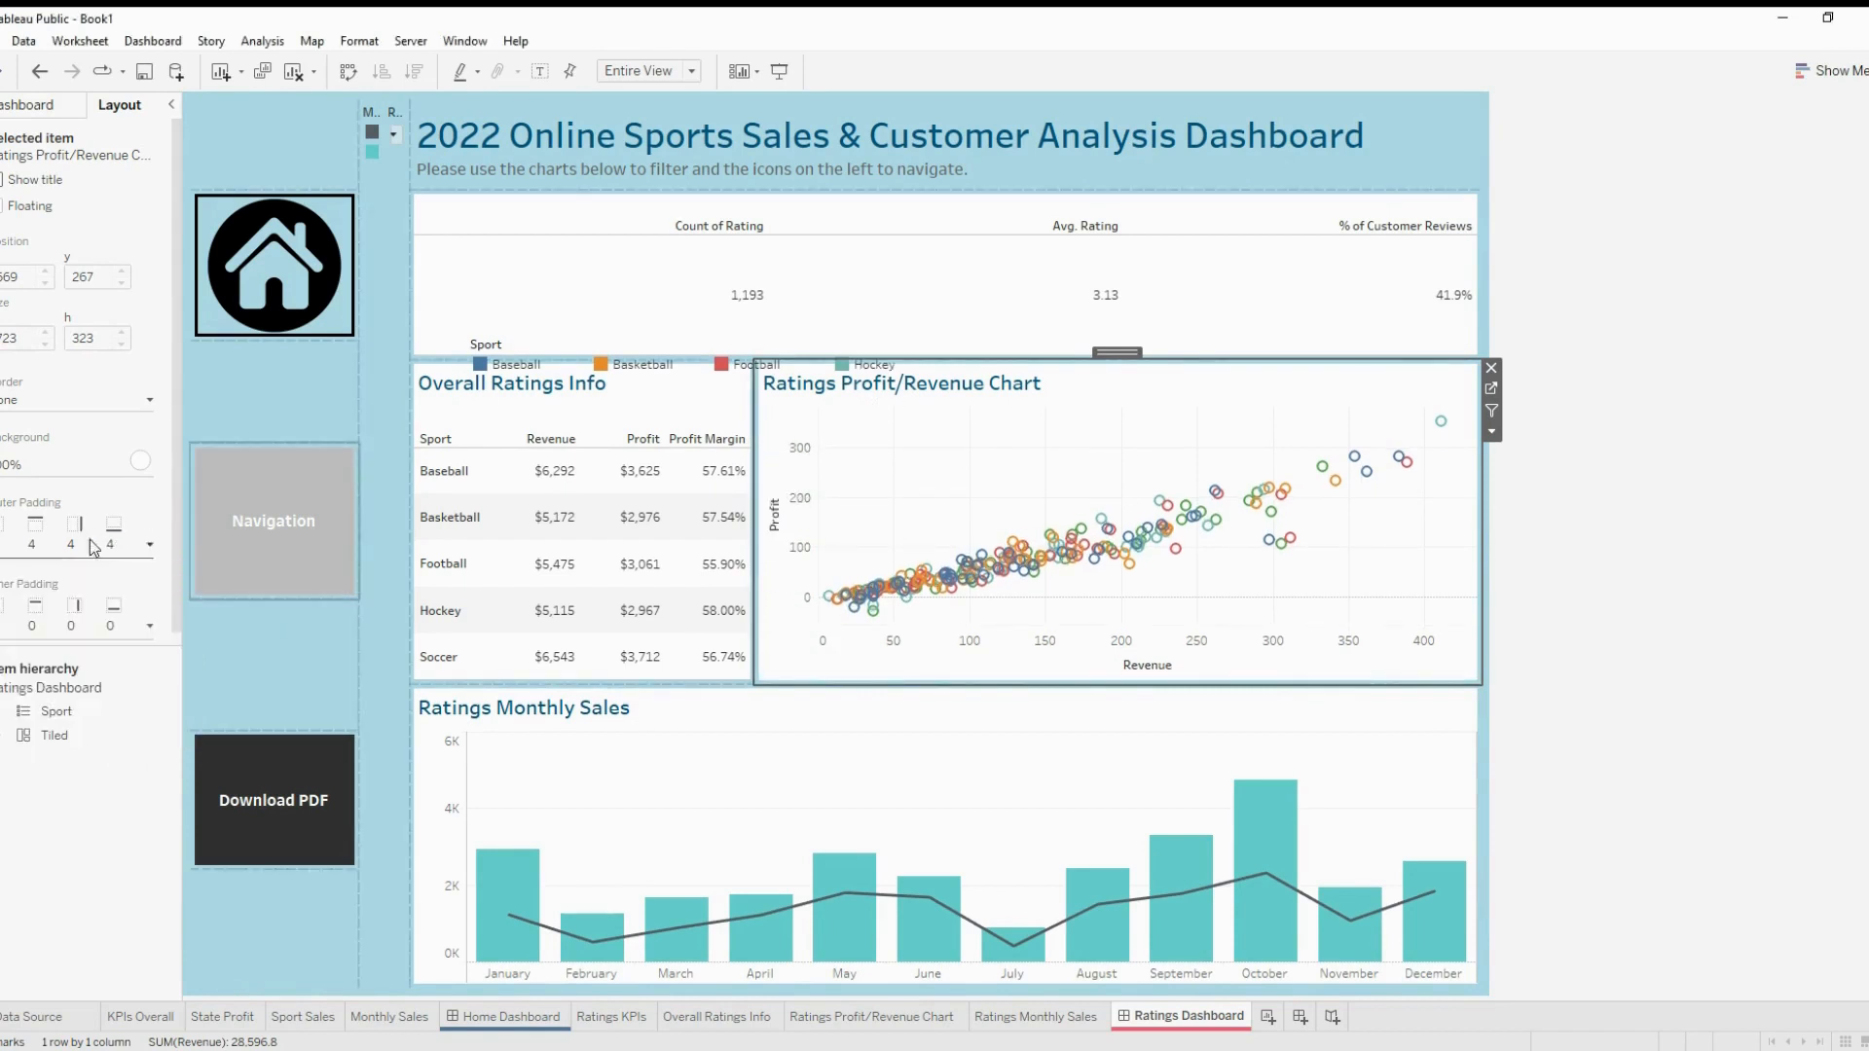
# Set the bottom inner padding of the Ratings Profit/Revenue Chart to 20
pyautogui.click(87, 619)
pyautogui.moveTo(85, 804); pyautogui.dragTo(29, 791)
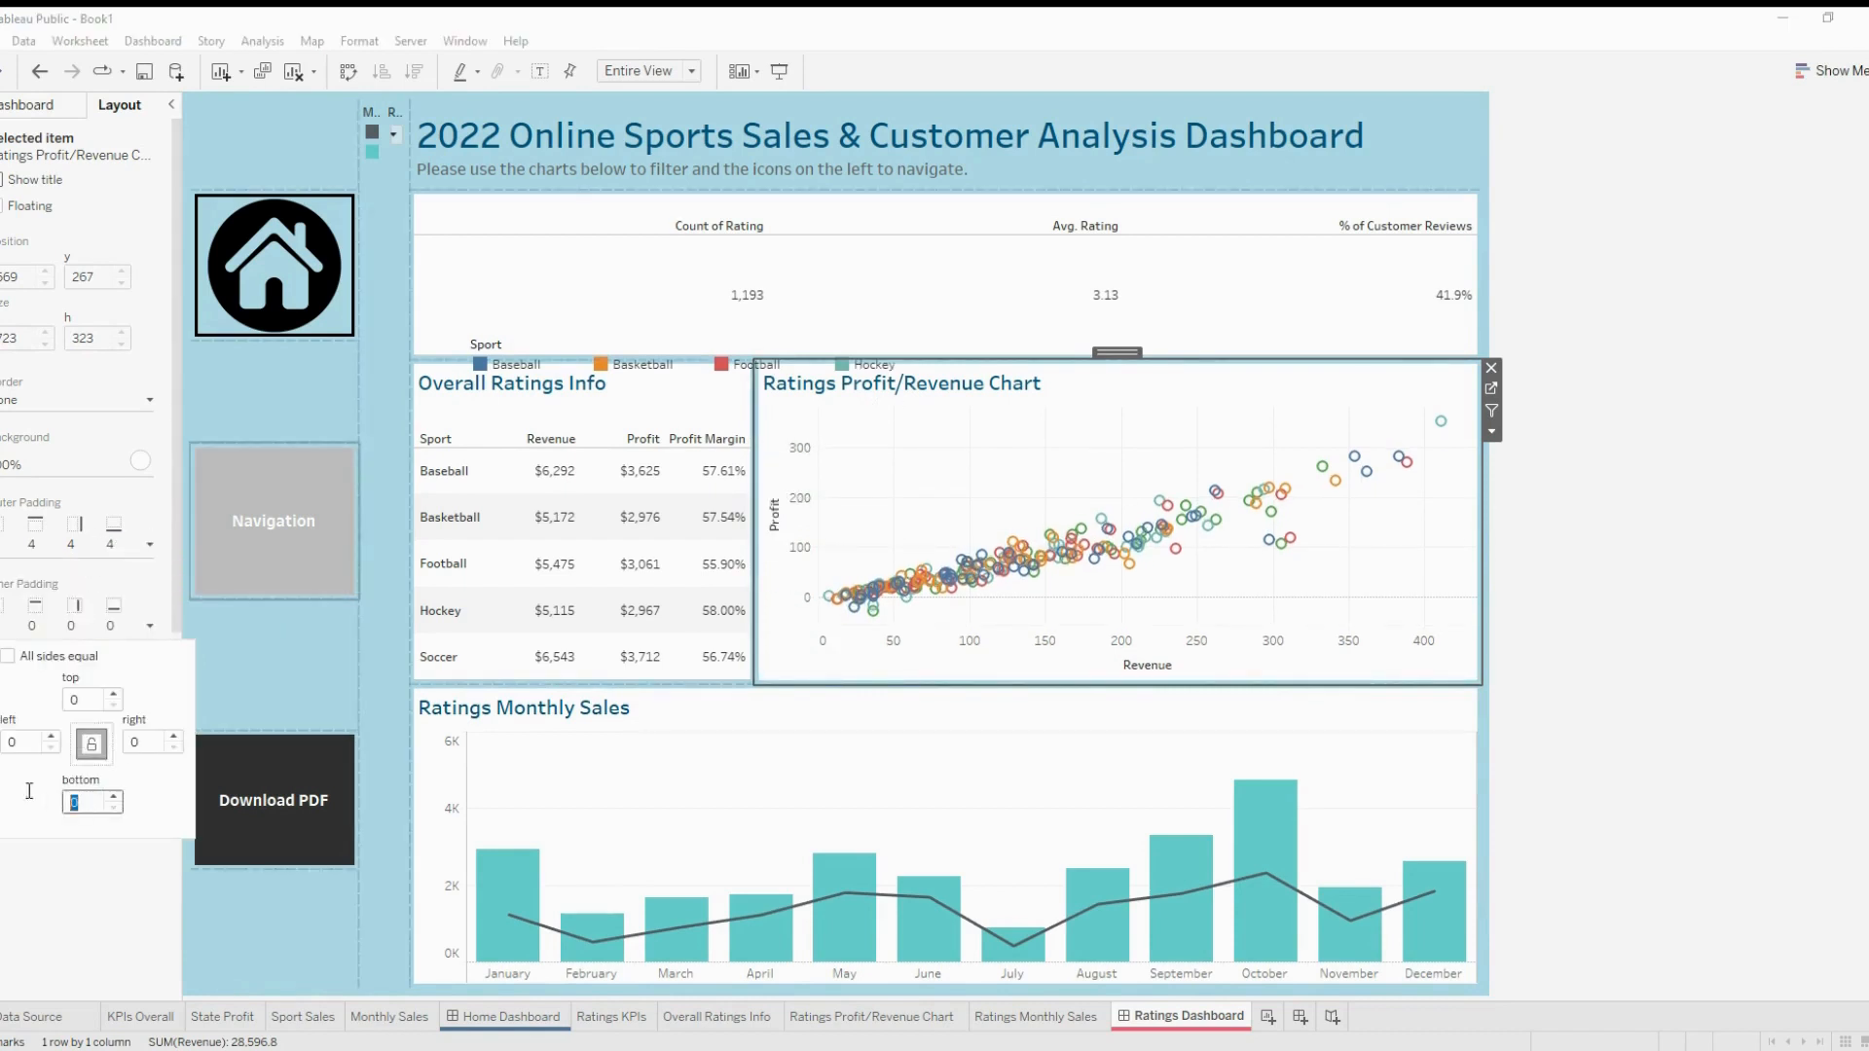
pyautogui.write('20')
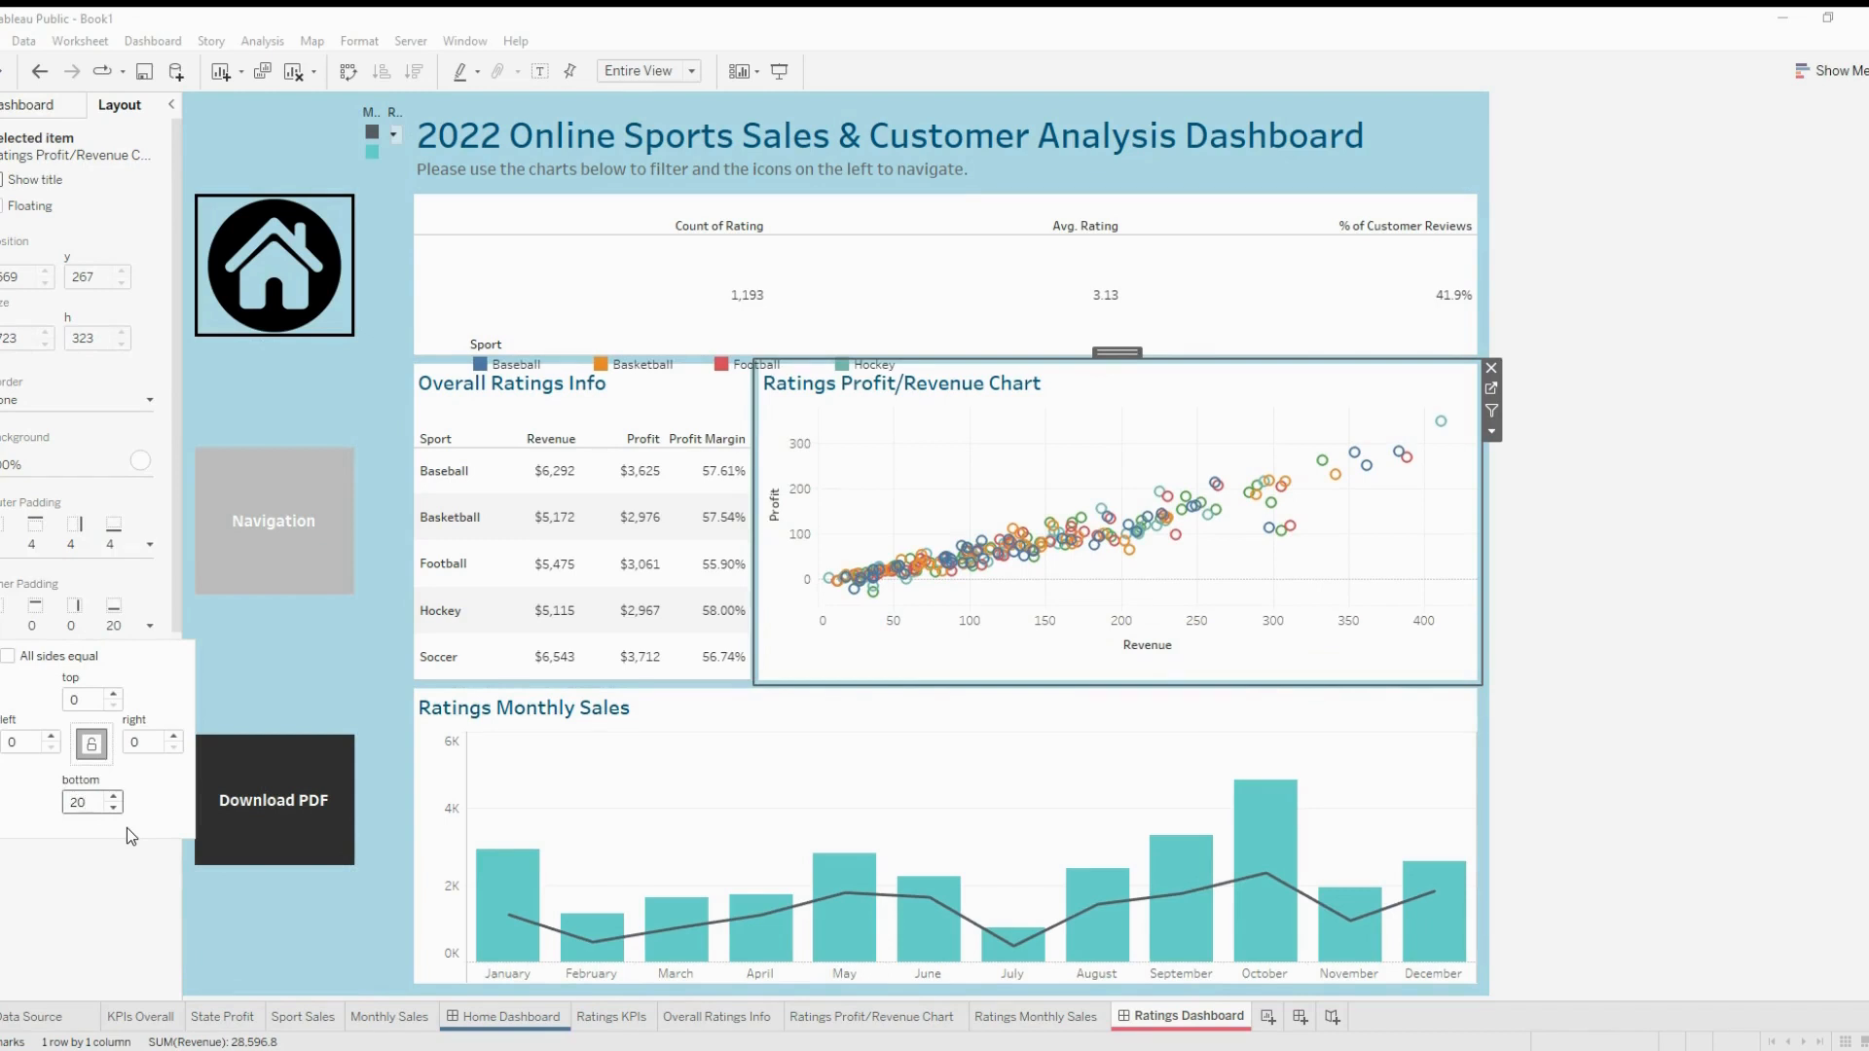
# Place the Sport legend without its title below the scatter chart's Revenue axis, resized to about 711 by 37 pixels so all five sports fit
pyautogui.click(714, 399)
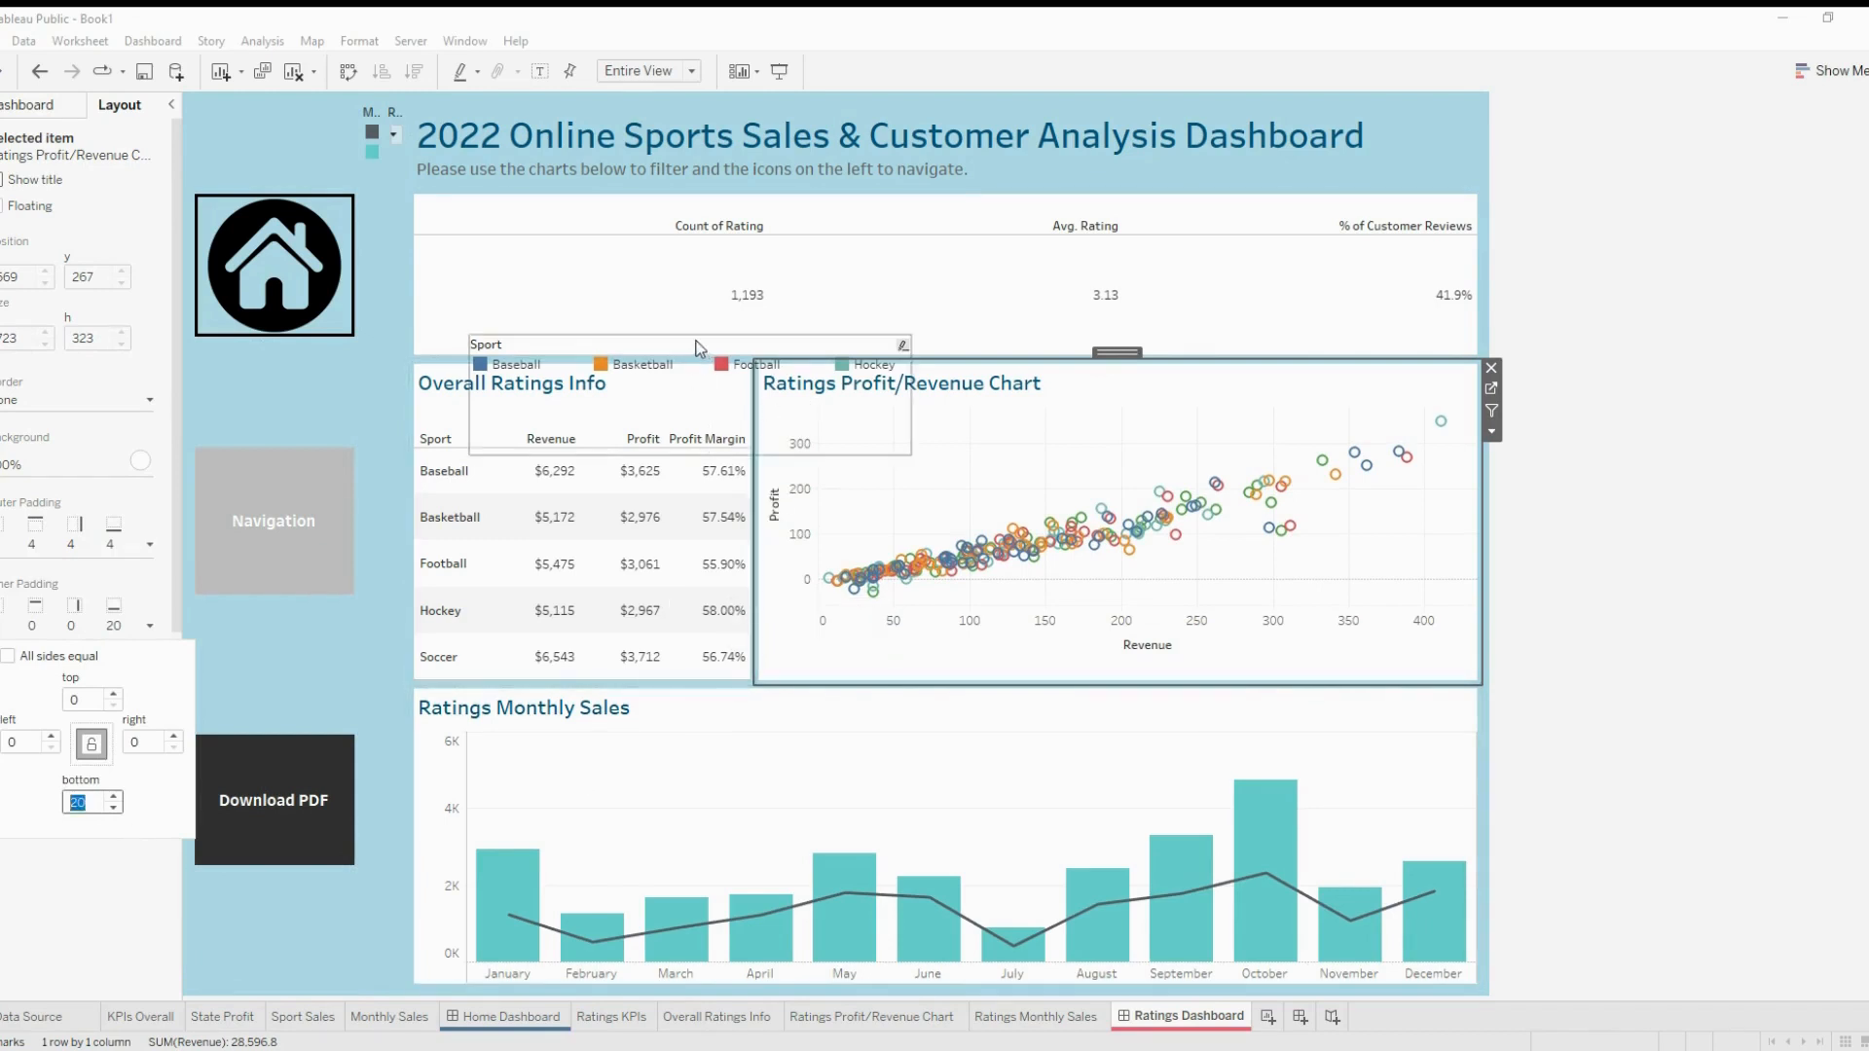
pyautogui.moveTo(690, 328); pyautogui.dragTo(1149, 622)
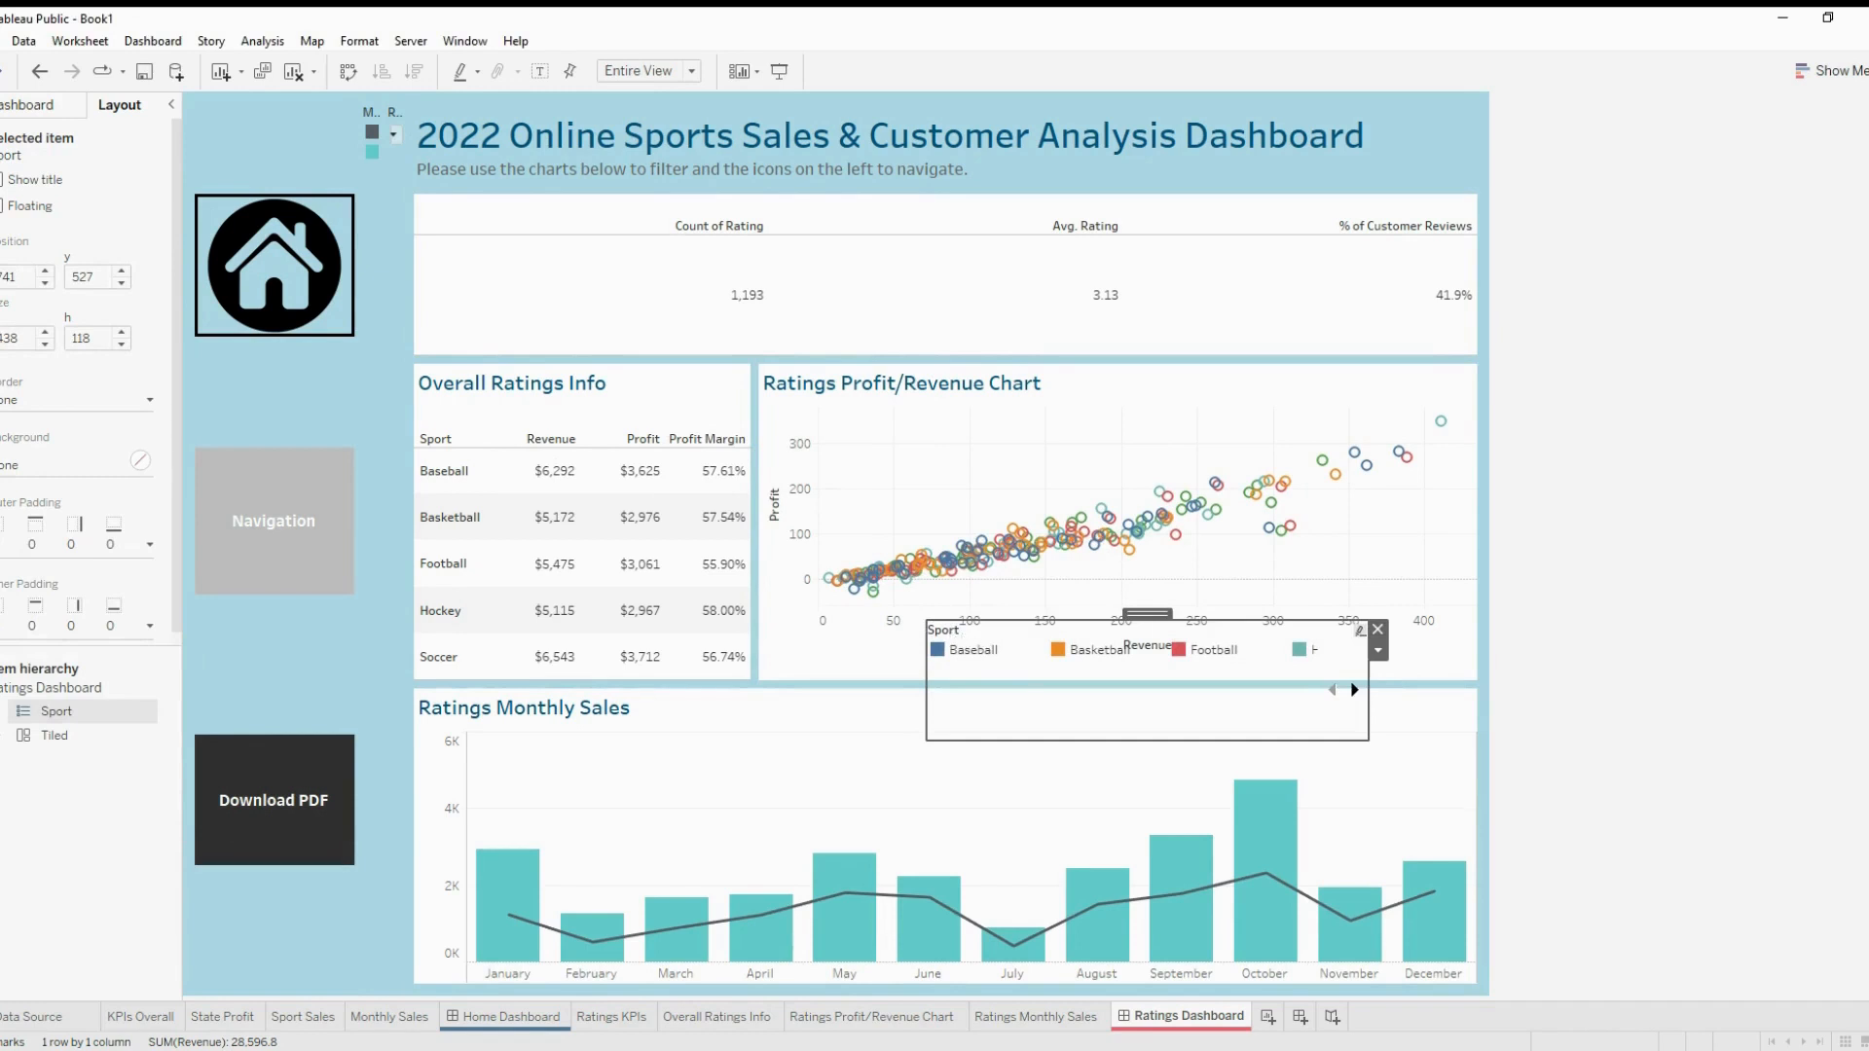
pyautogui.moveTo(927, 686); pyautogui.dragTo(787, 686)
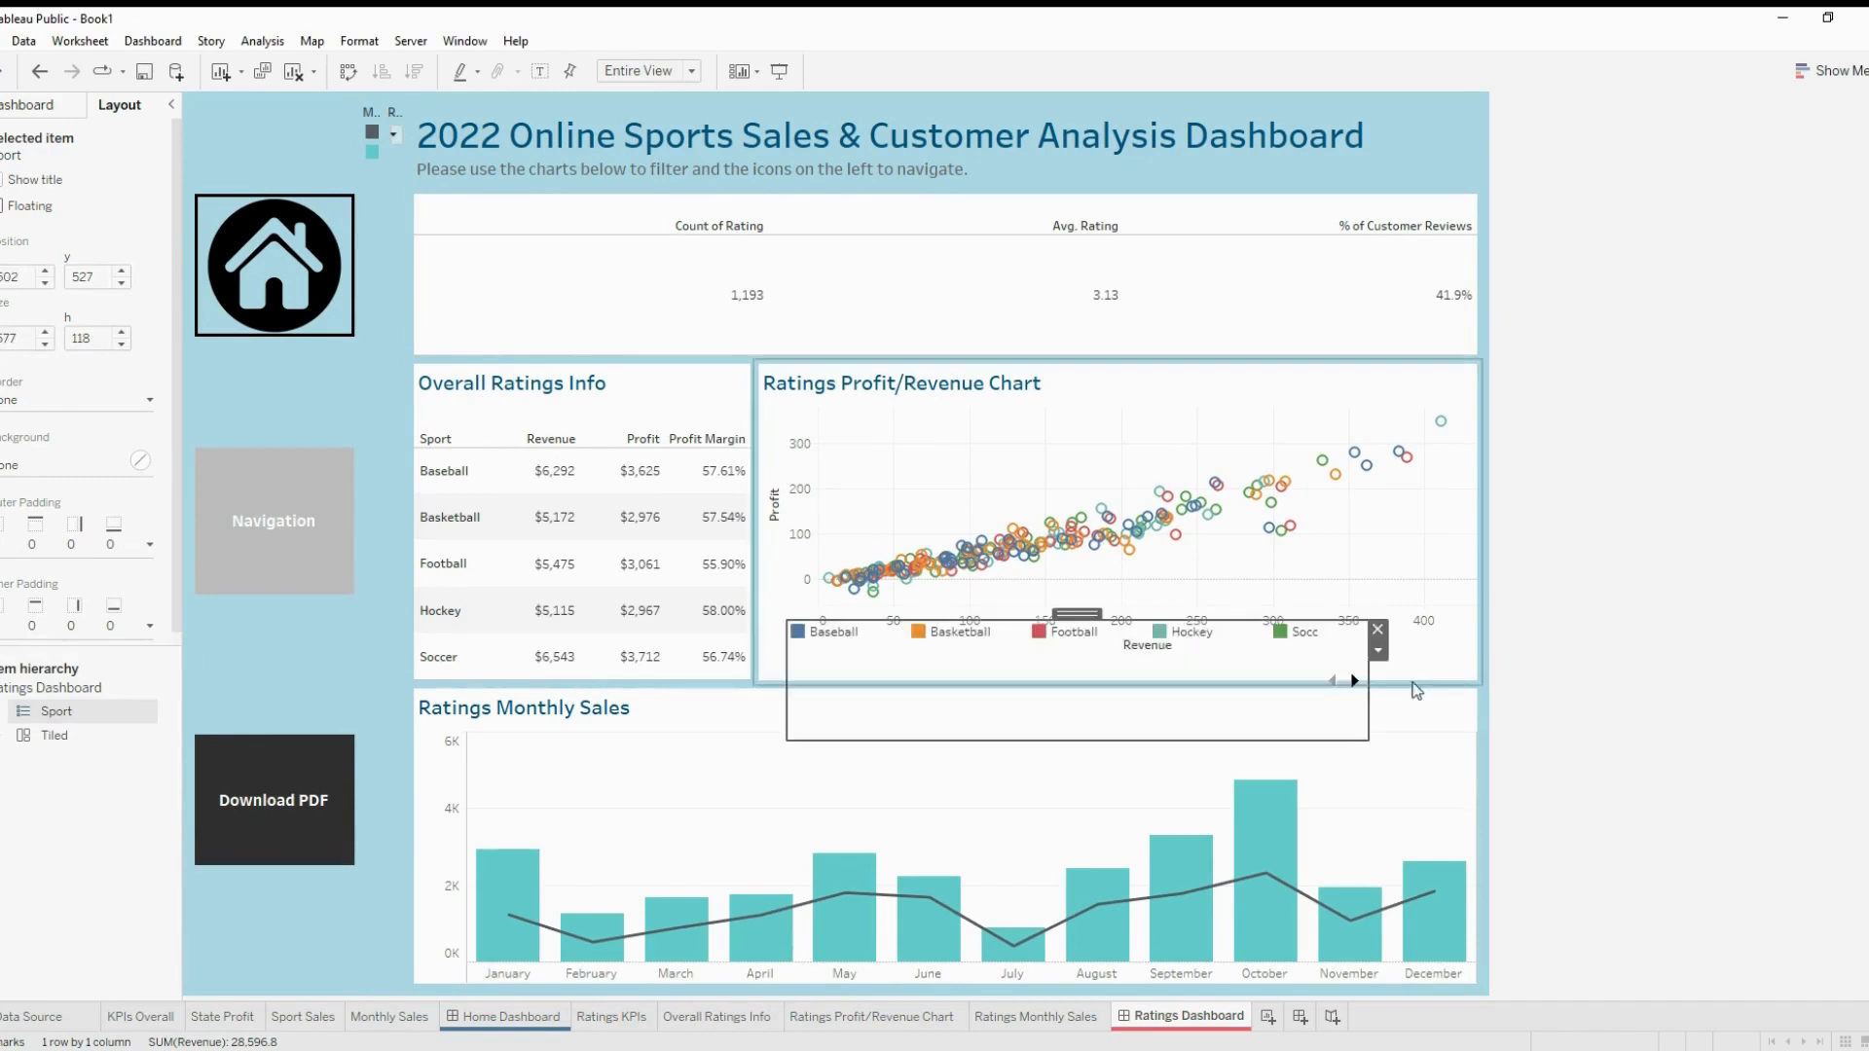
pyautogui.moveTo(1372, 681); pyautogui.dragTo(1501, 686)
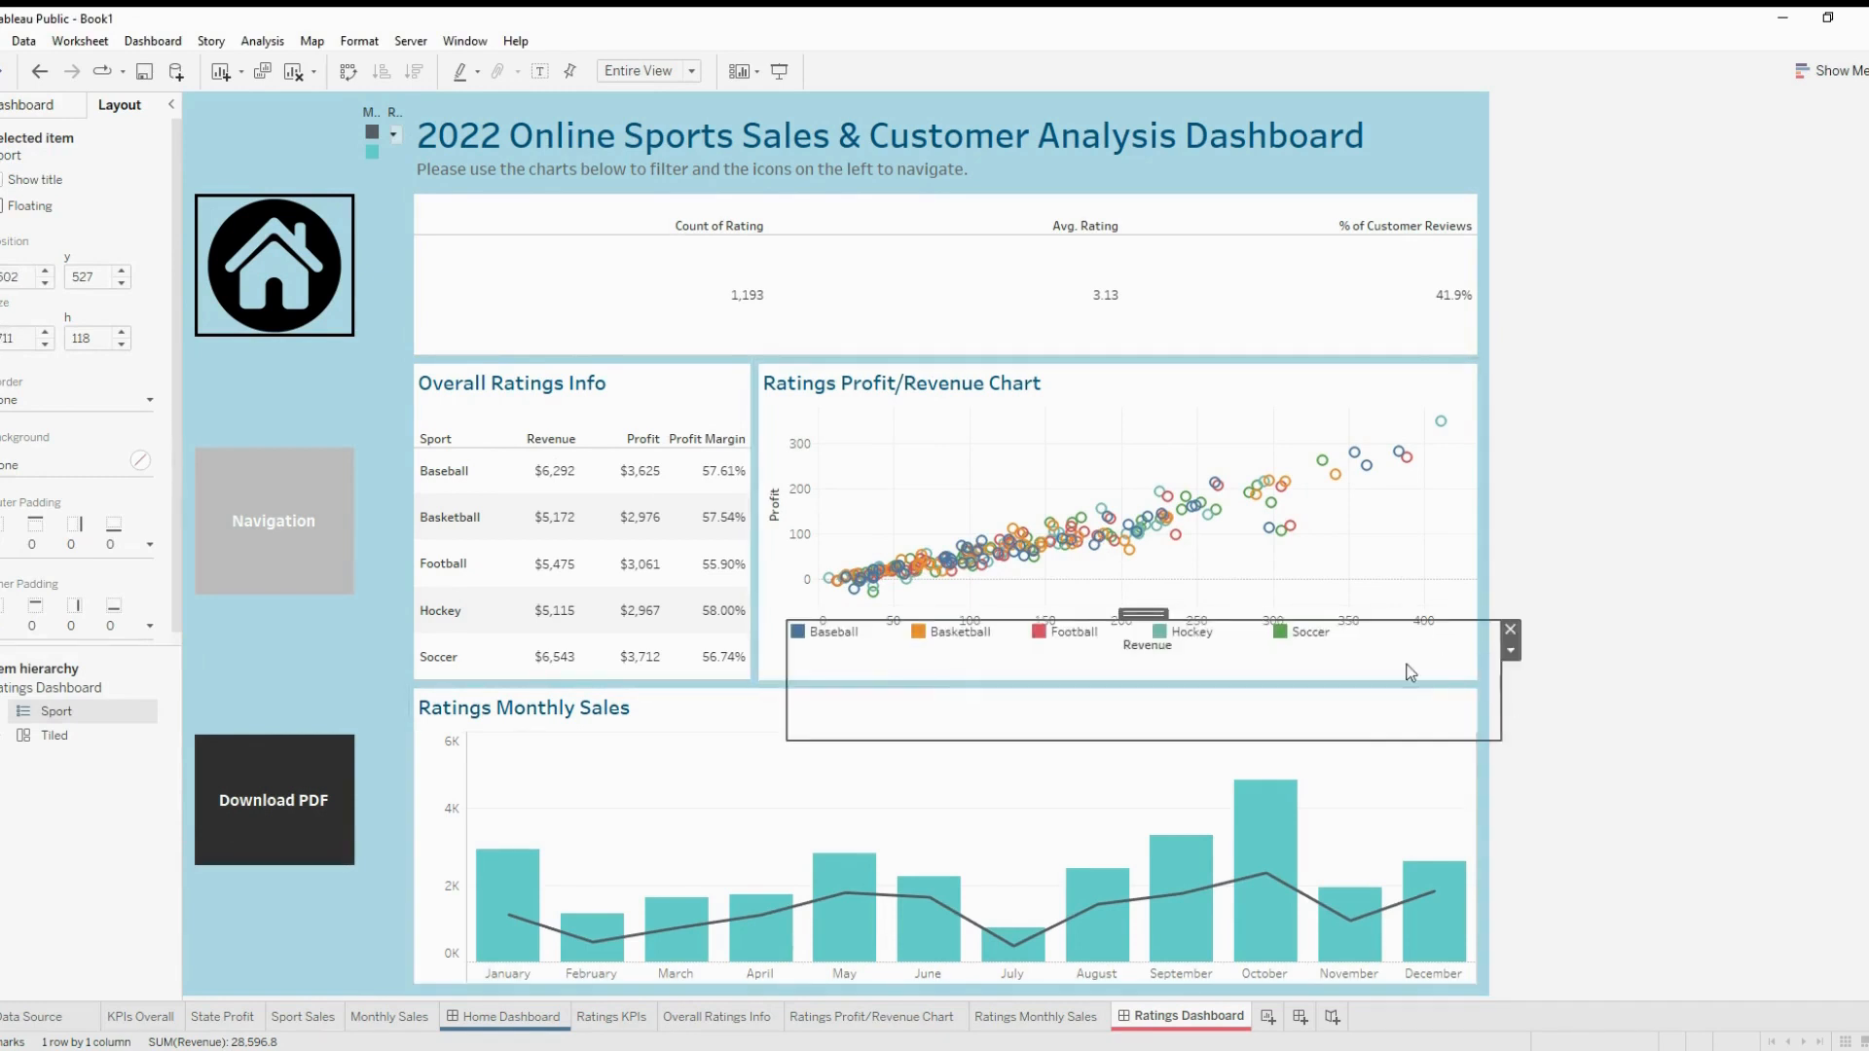
pyautogui.moveTo(1318, 740); pyautogui.dragTo(1314, 660)
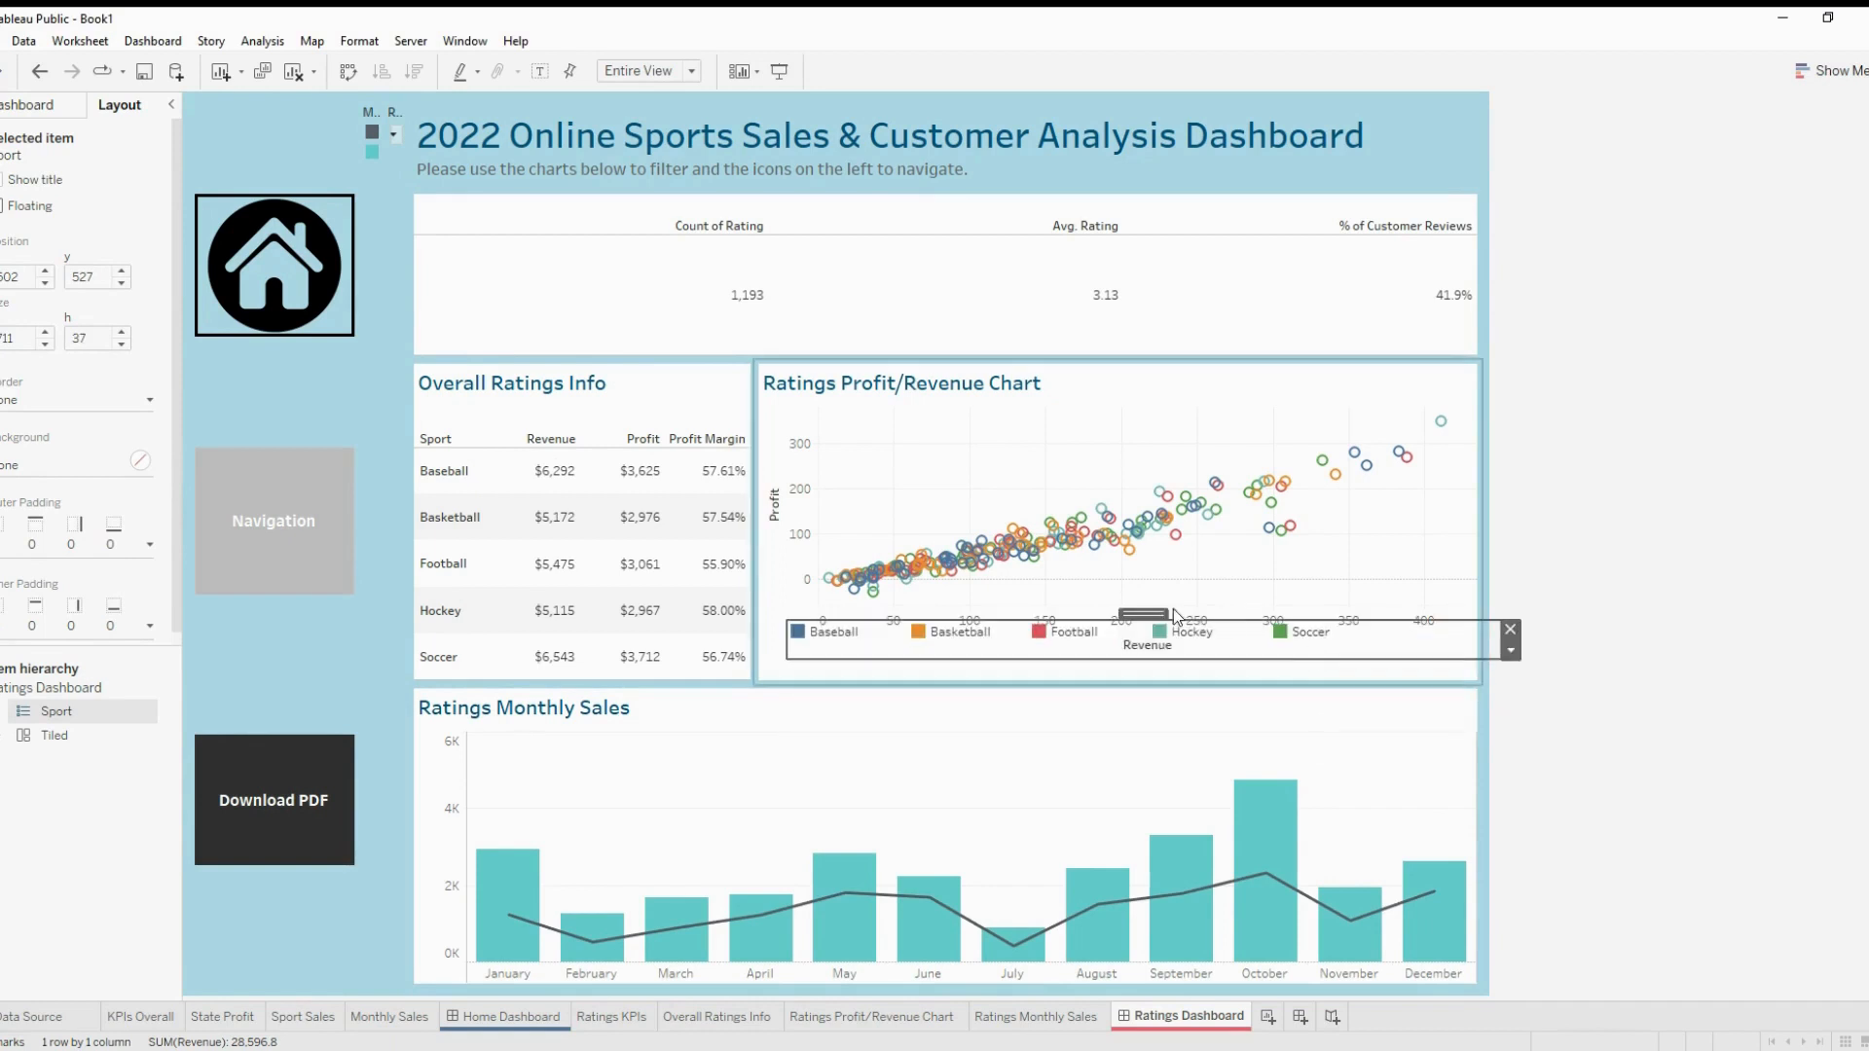
pyautogui.moveTo(1150, 610); pyautogui.dragTo(1181, 650)
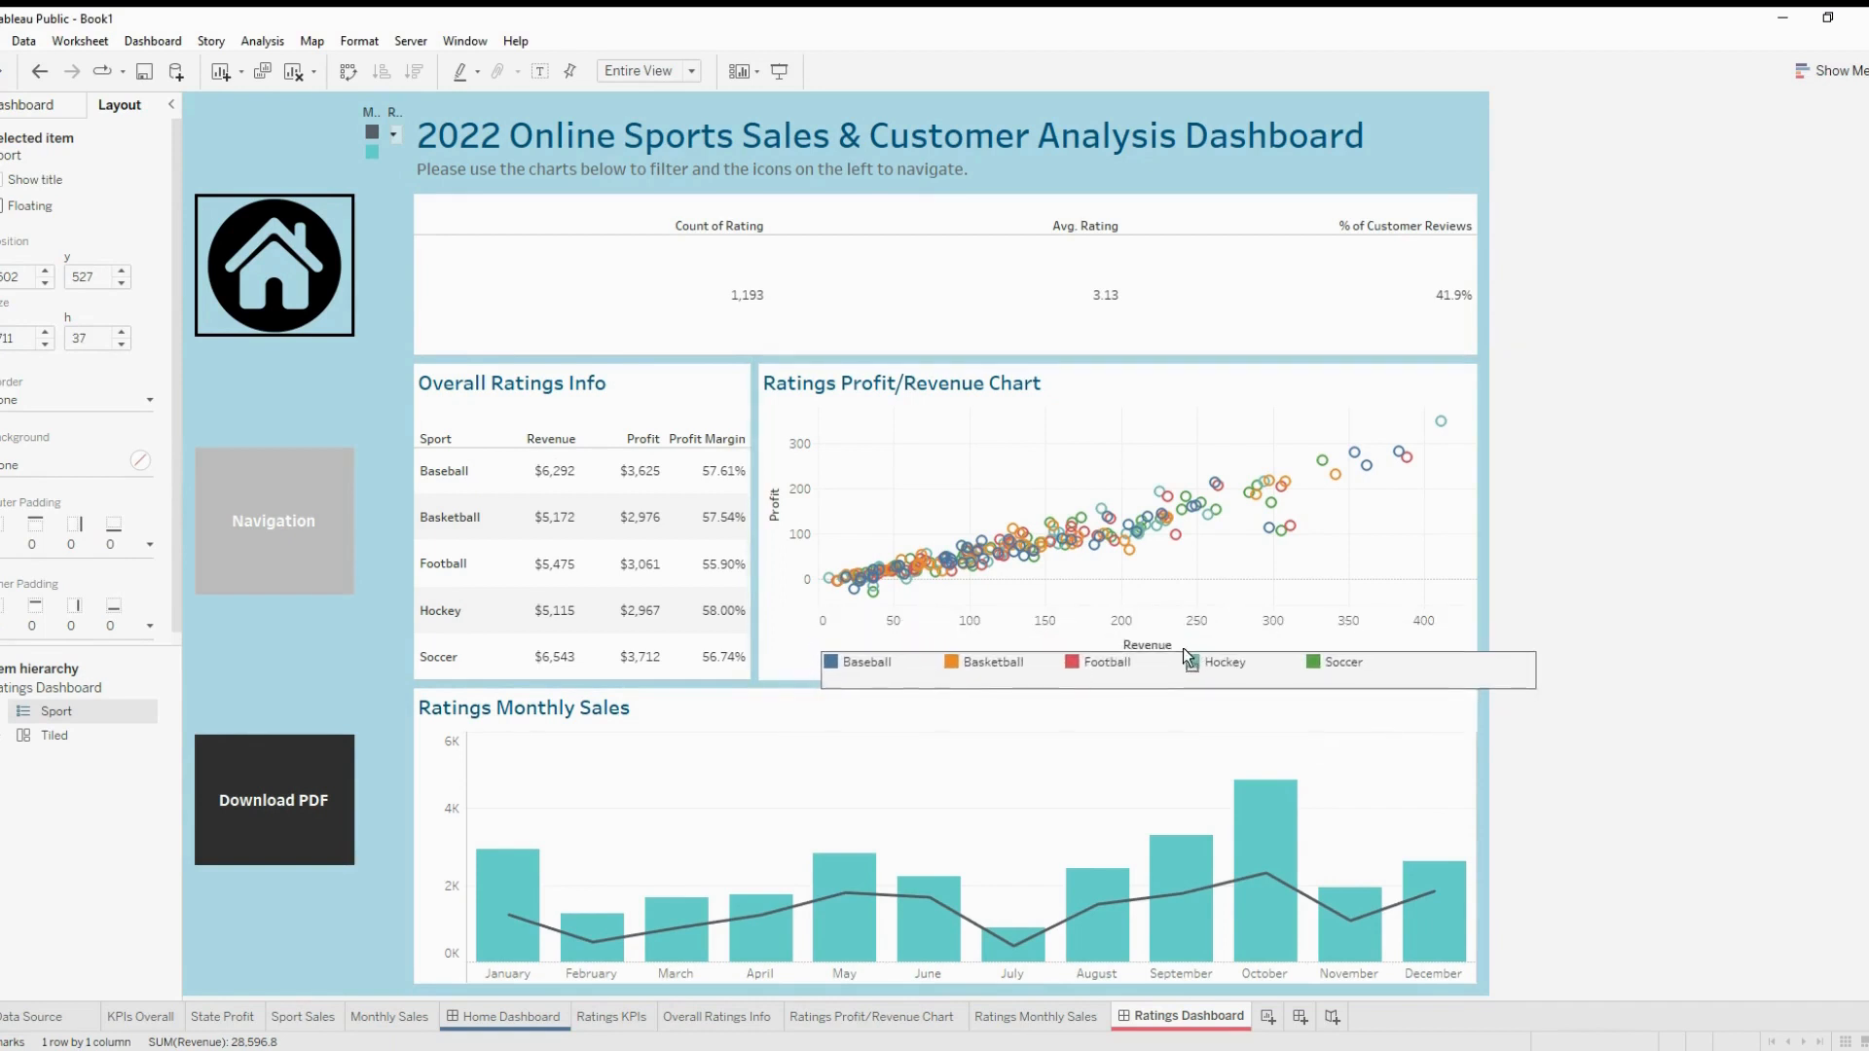
pyautogui.click(1698, 577)
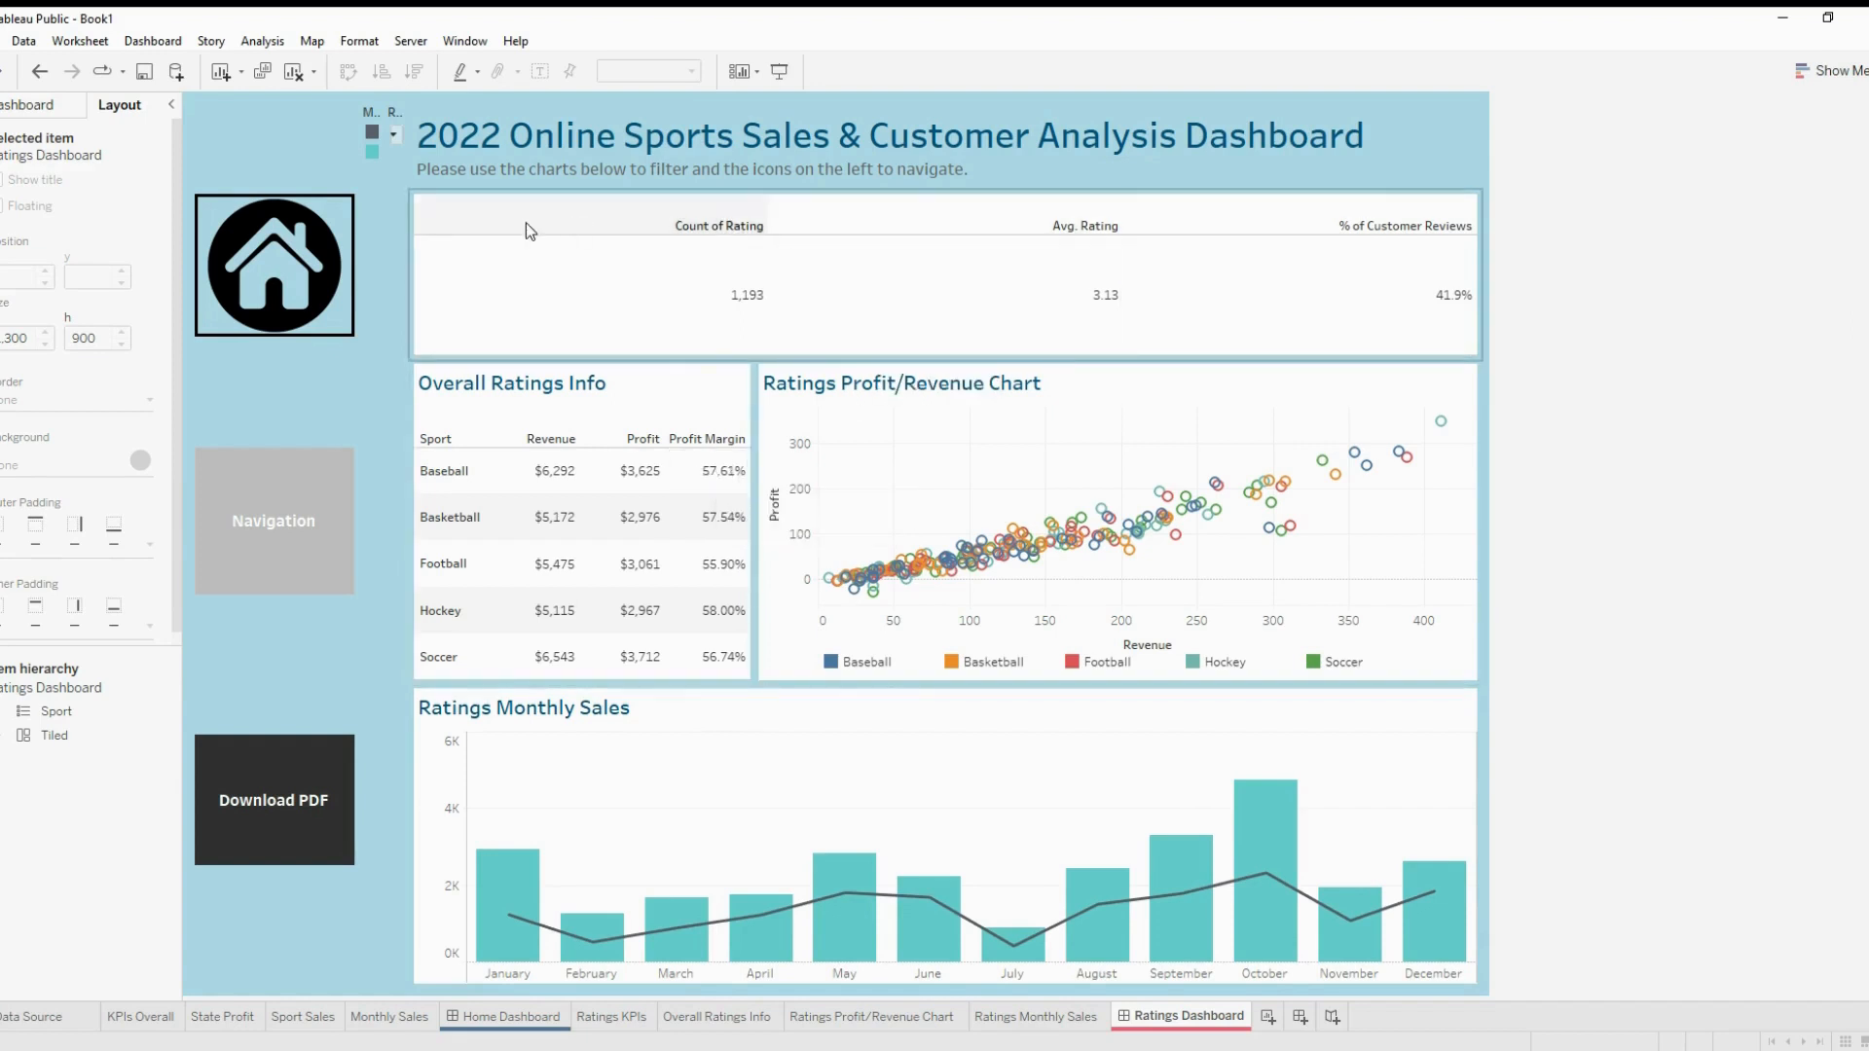
# Float the Measure Names legend without its title beside the Ratings Monthly Sales title, widened so Profit and Revenue sit in one row
pyautogui.click(366, 183)
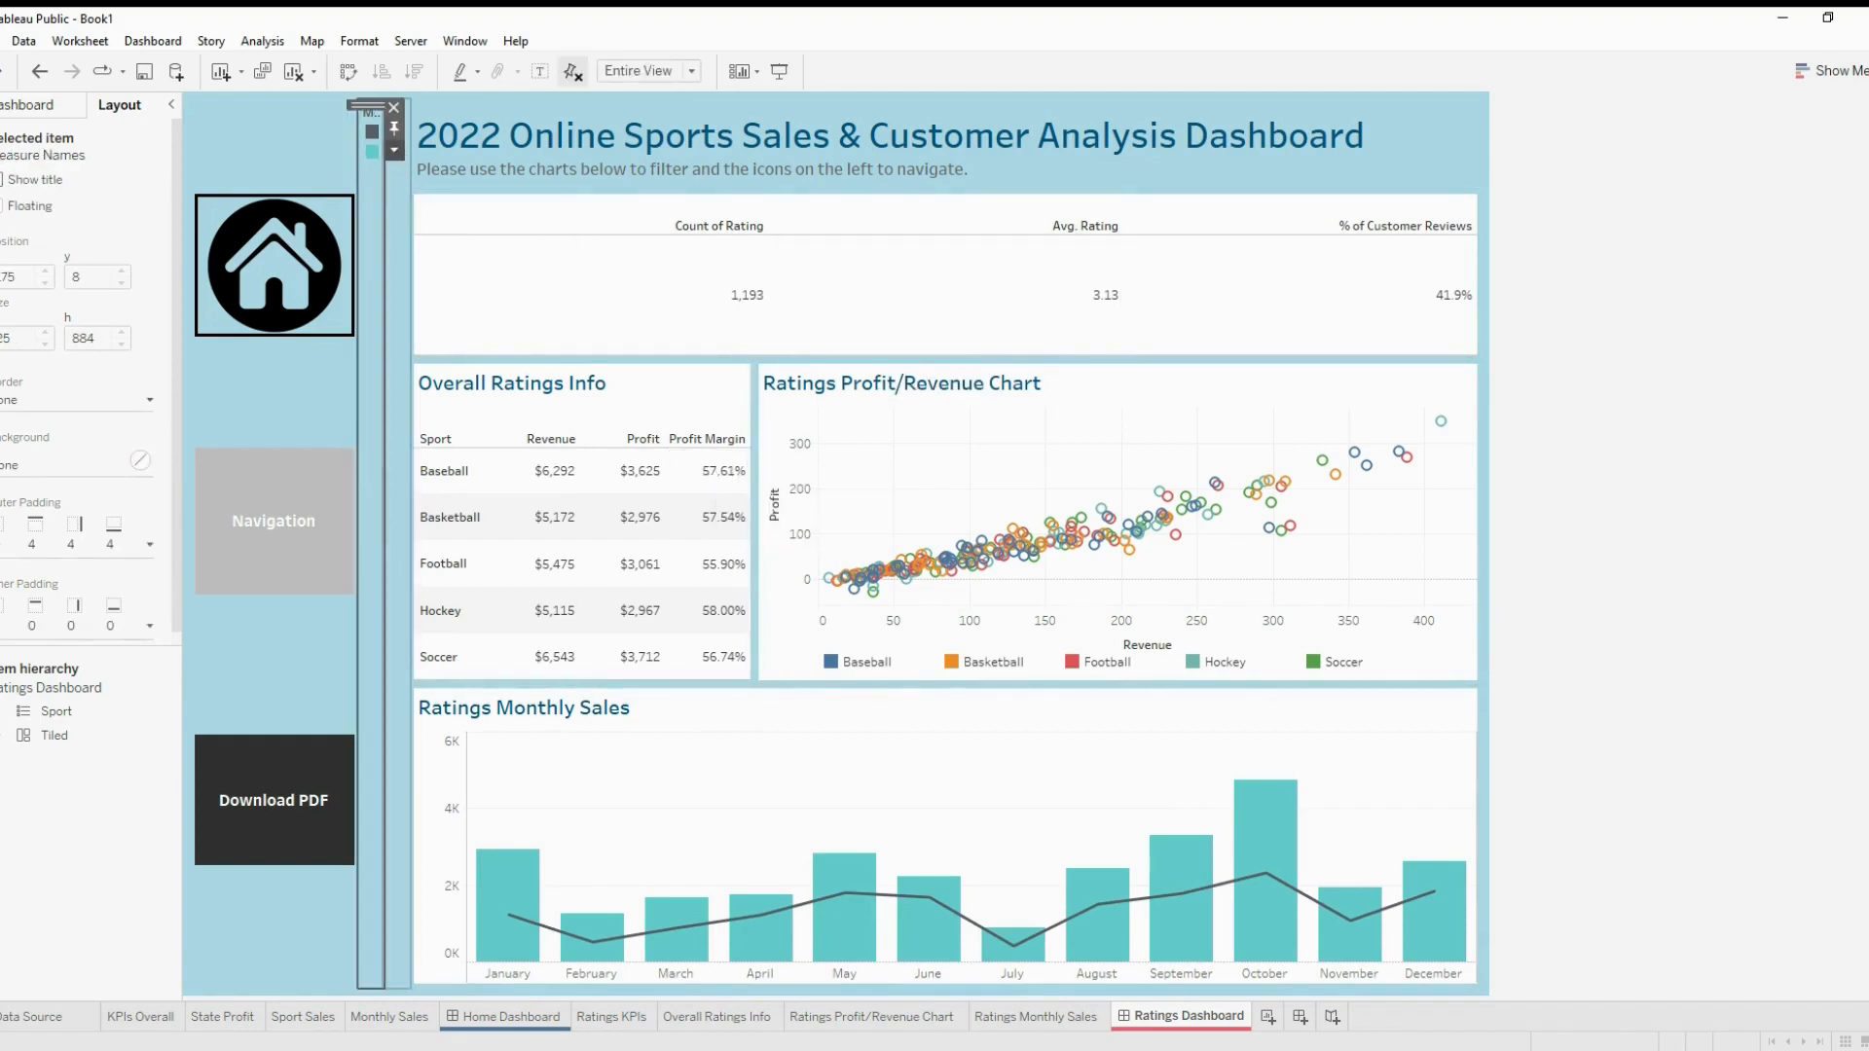
pyautogui.click(476, 386)
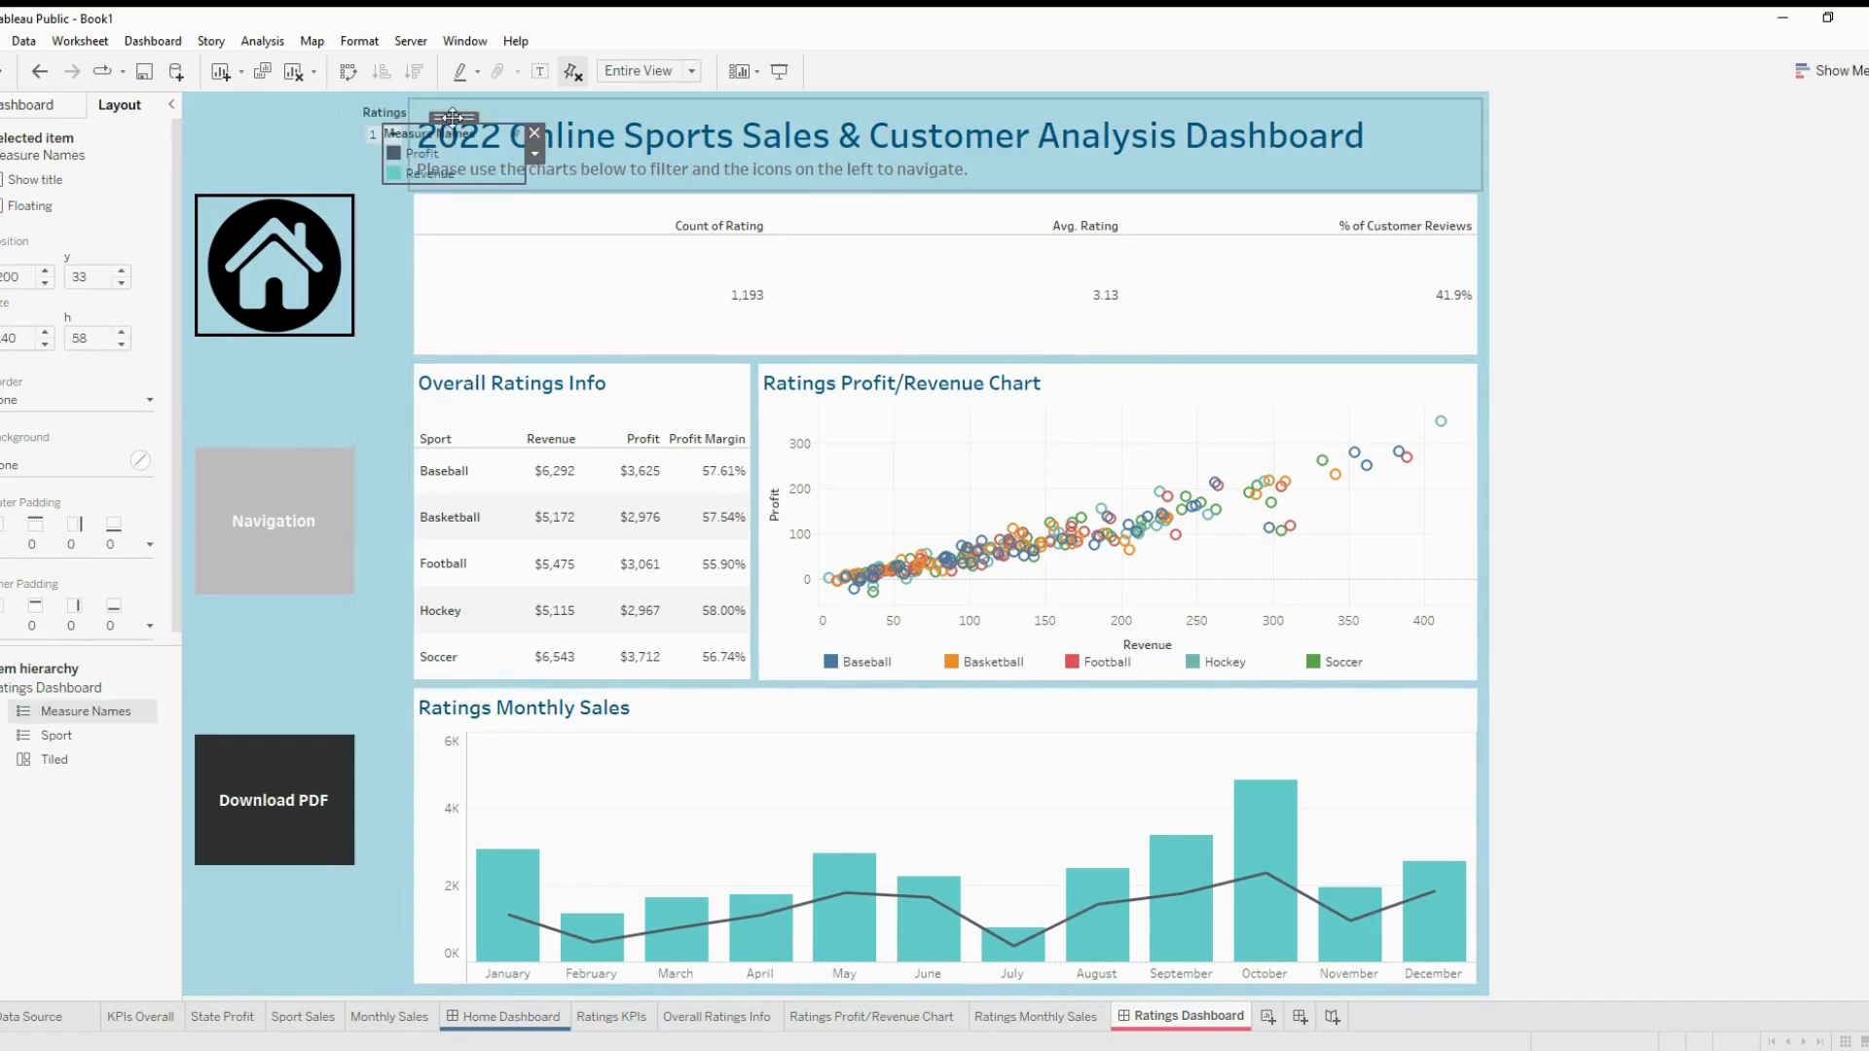
pyautogui.moveTo(452, 116); pyautogui.dragTo(1384, 687)
pyautogui.moveTo(1385, 688); pyautogui.dragTo(1398, 686)
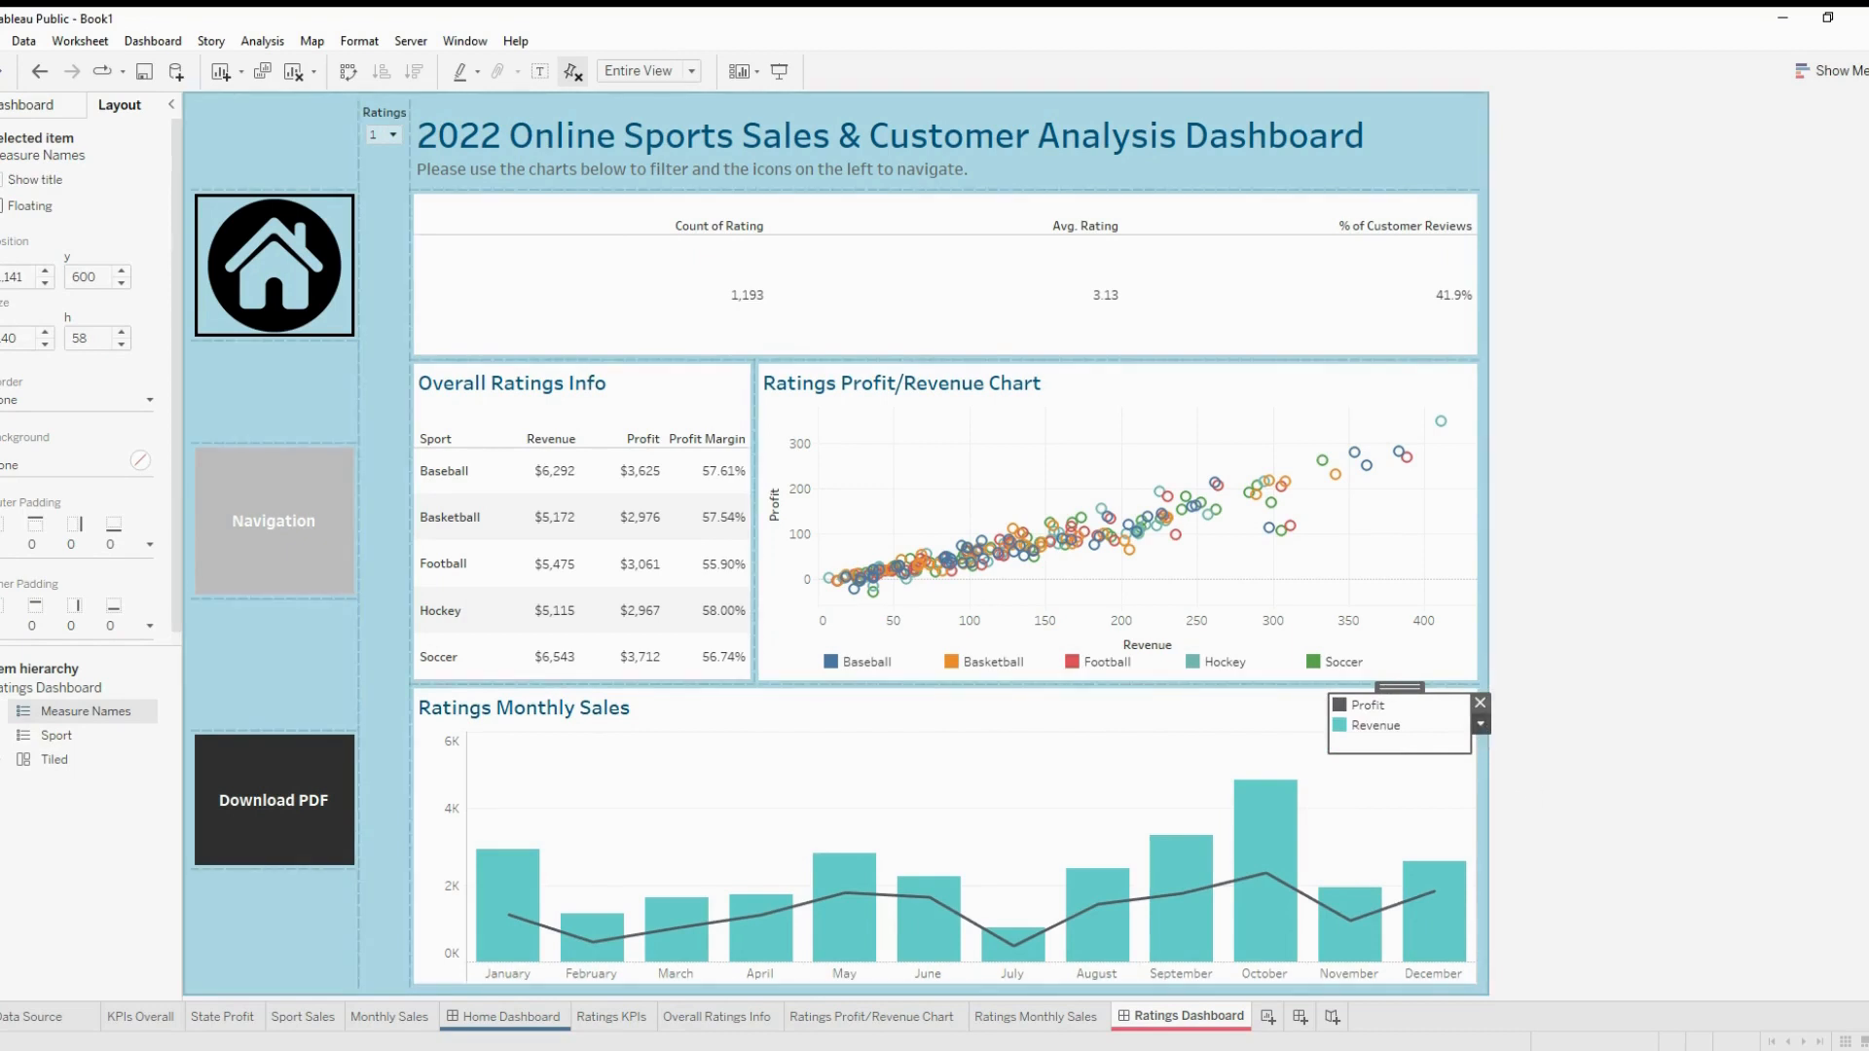
pyautogui.moveTo(1329, 720); pyautogui.dragTo(1181, 707)
pyautogui.moveTo(1319, 695); pyautogui.dragTo(802, 693)
pyautogui.click(1752, 560)
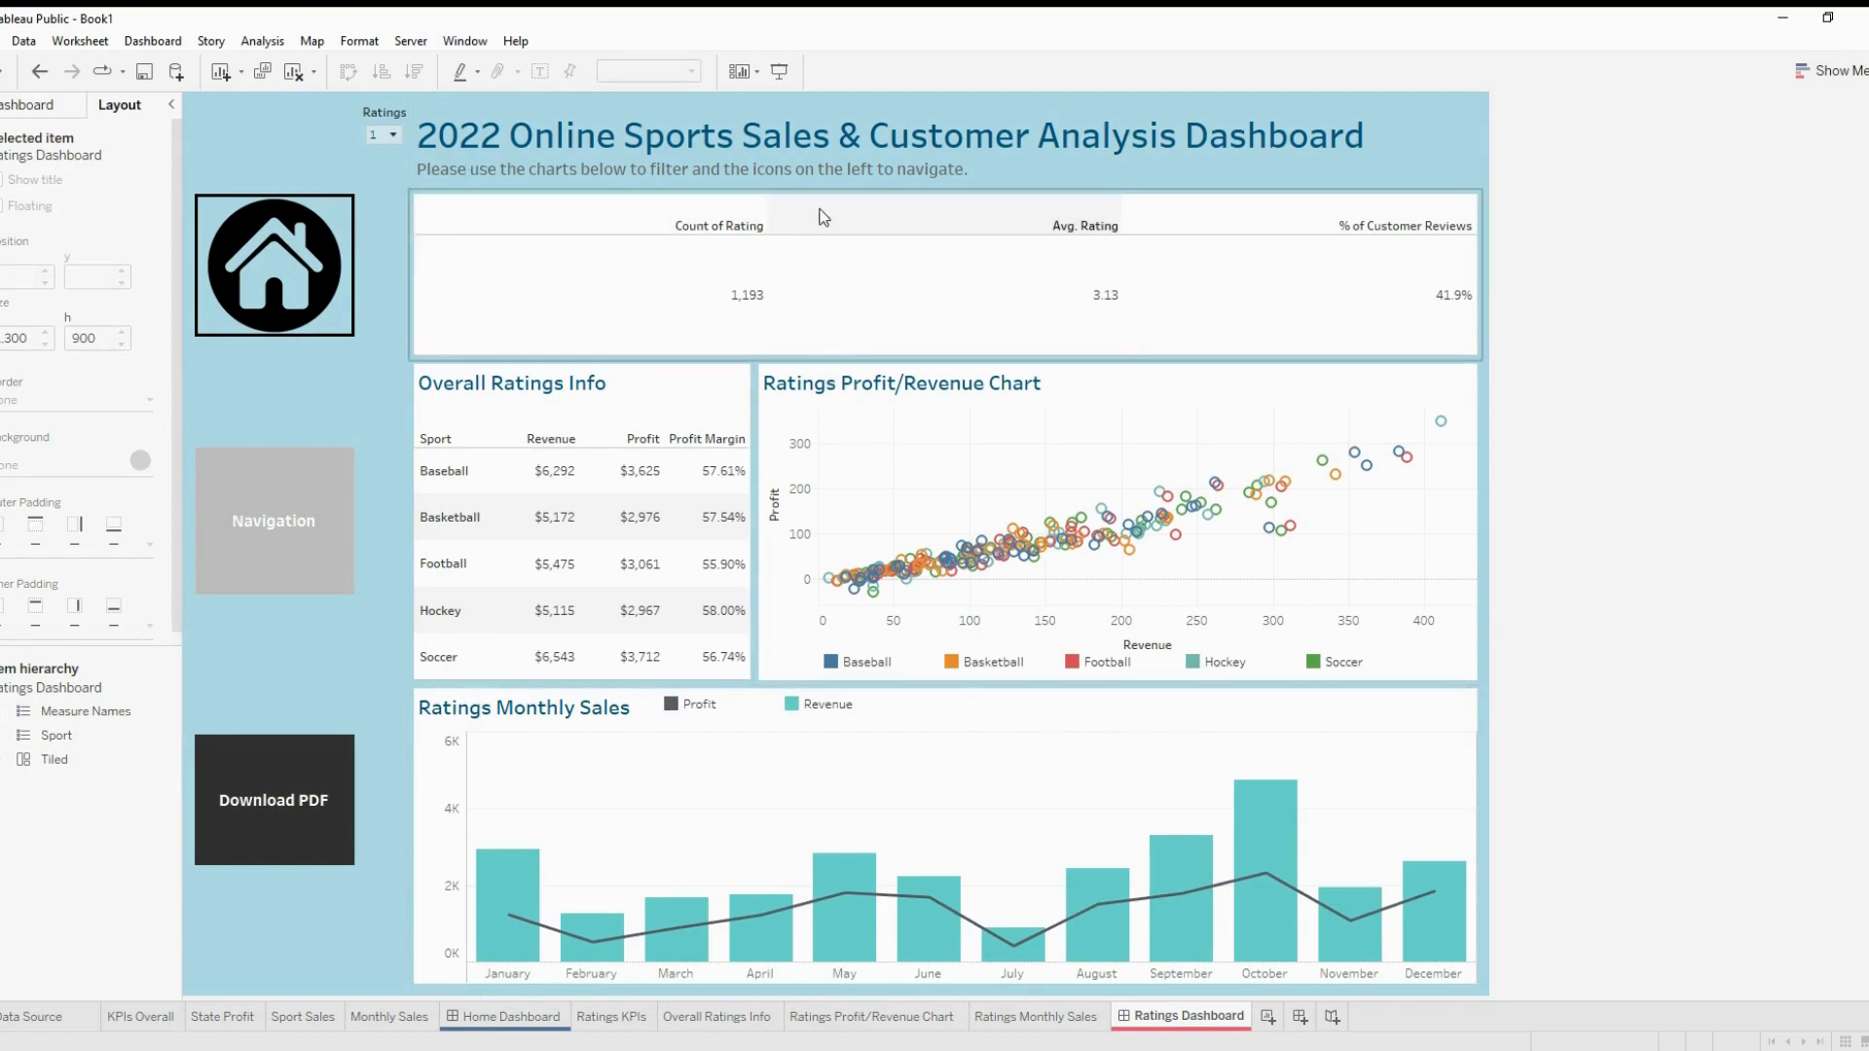
# Format the Ratings KPIs column headers as 22-point bold text
pyautogui.click(625, 219)
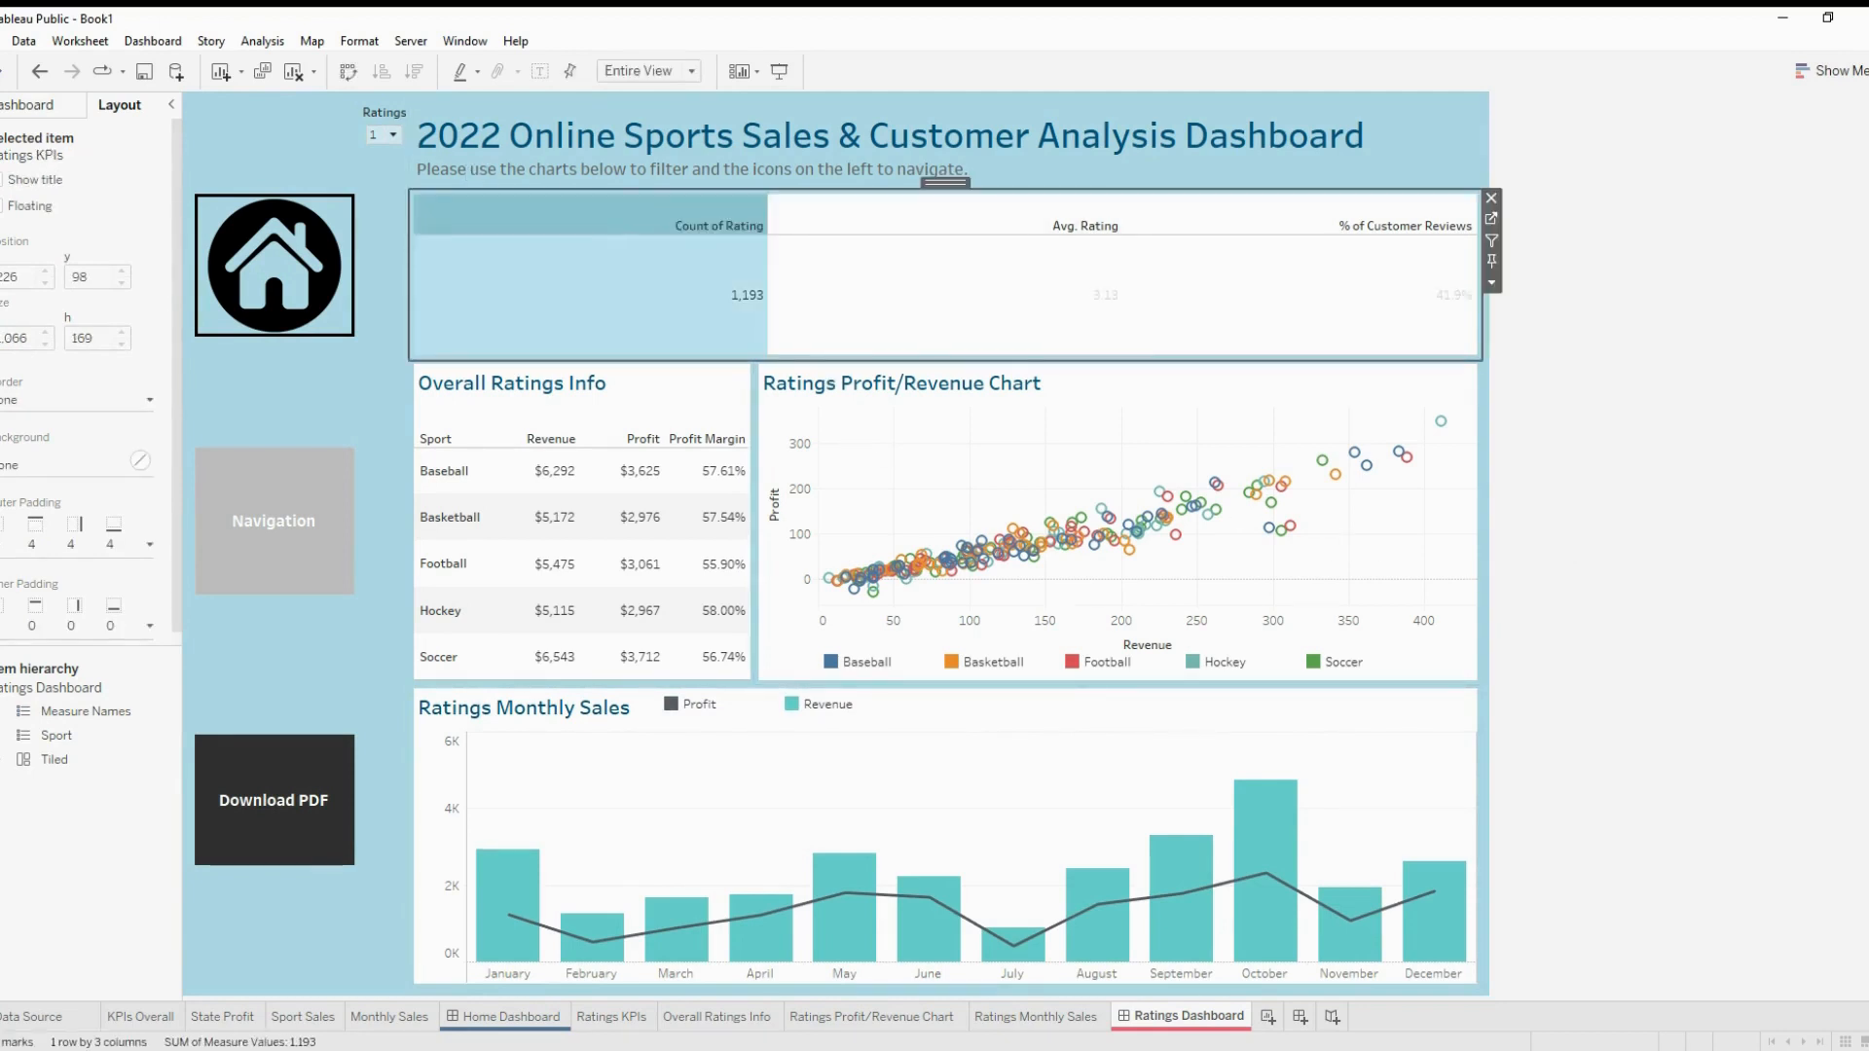
pyautogui.click(122, 231)
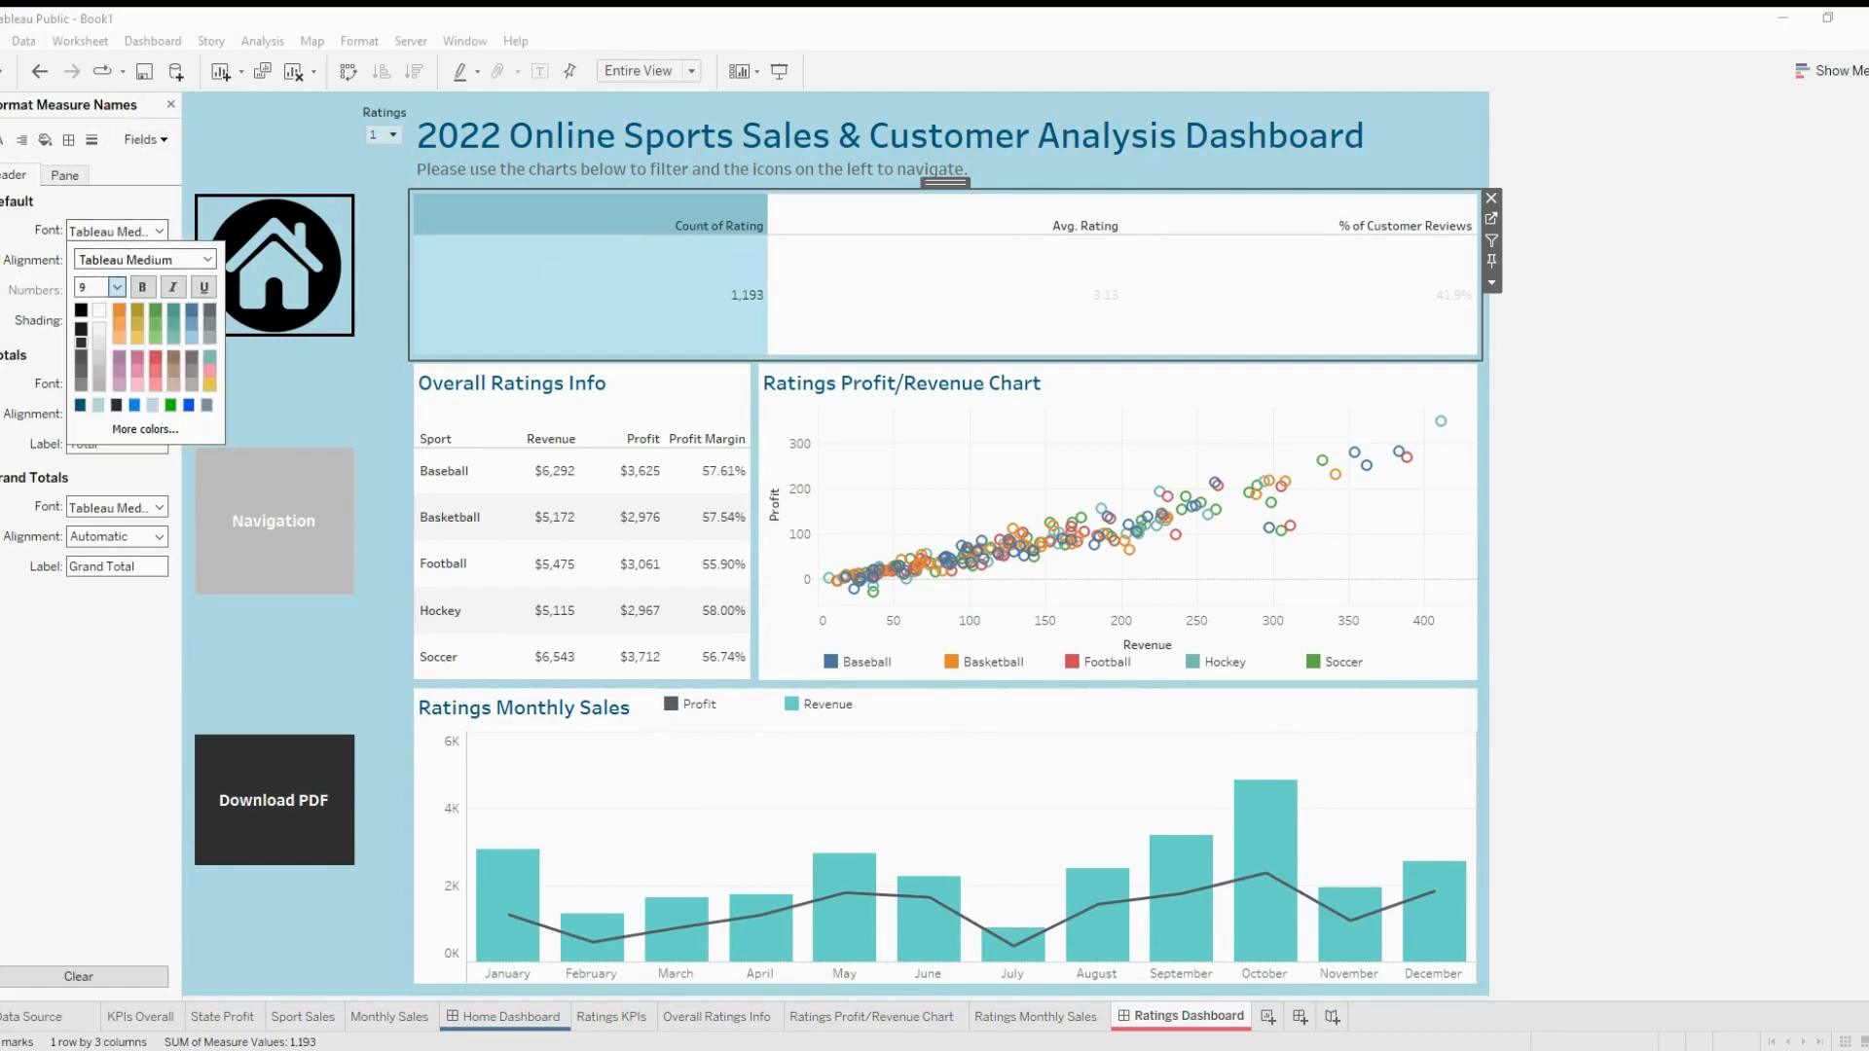
pyautogui.click(117, 287)
pyautogui.click(104, 434)
pyautogui.click(143, 288)
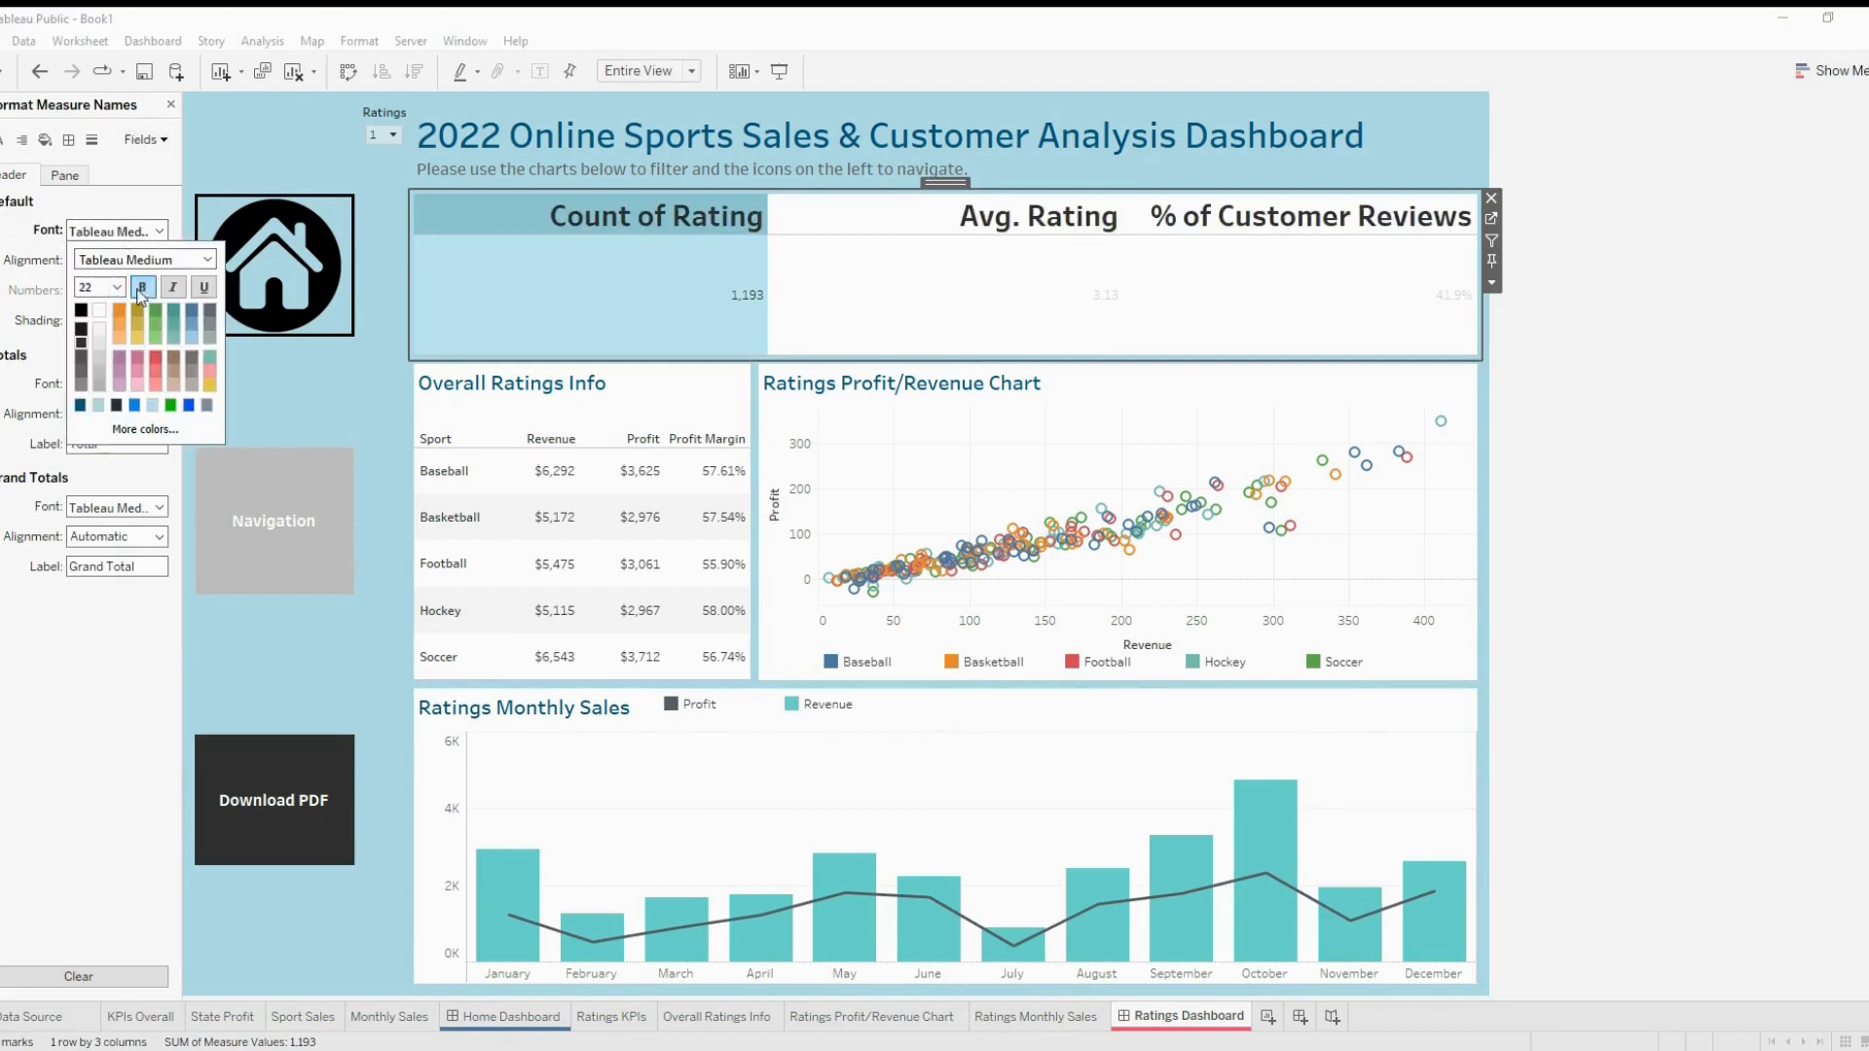
# Centre the Ratings KPIs pane horizontally so headers and values line up in the middle of each column
pyautogui.click(21, 139)
pyautogui.click(117, 230)
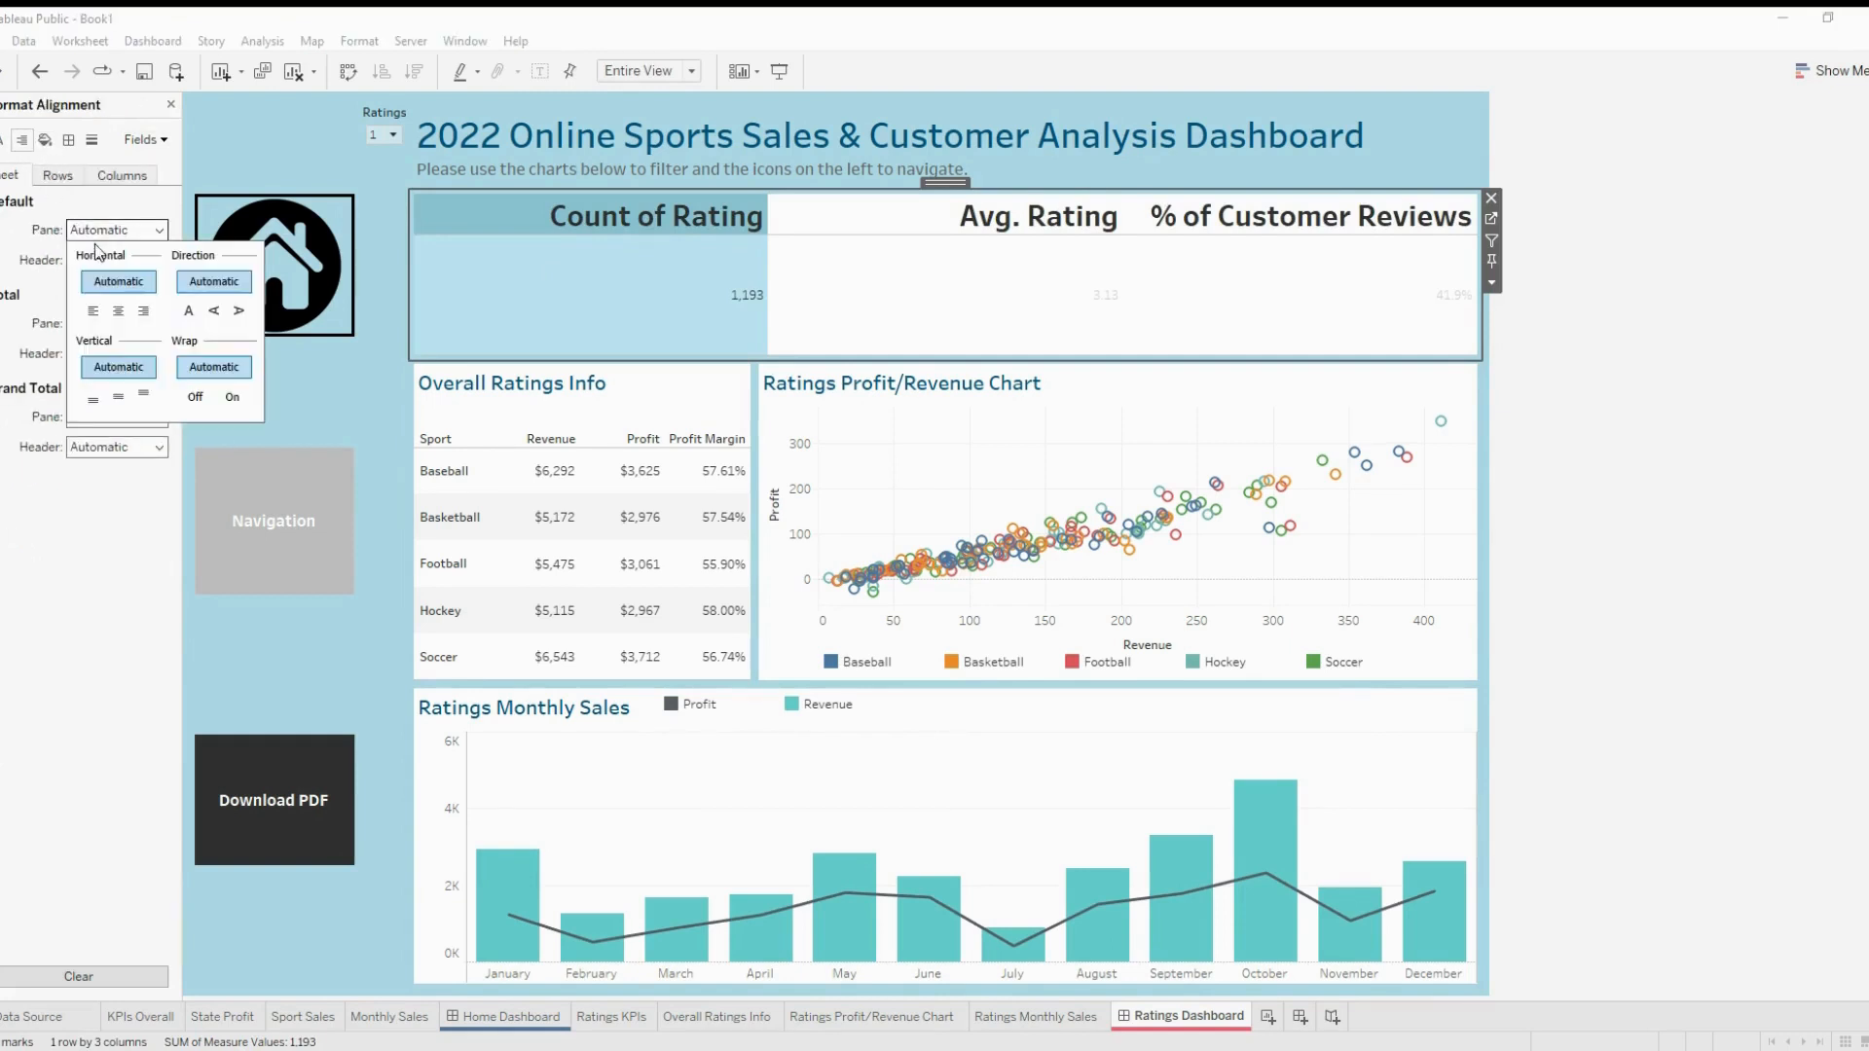
pyautogui.click(118, 313)
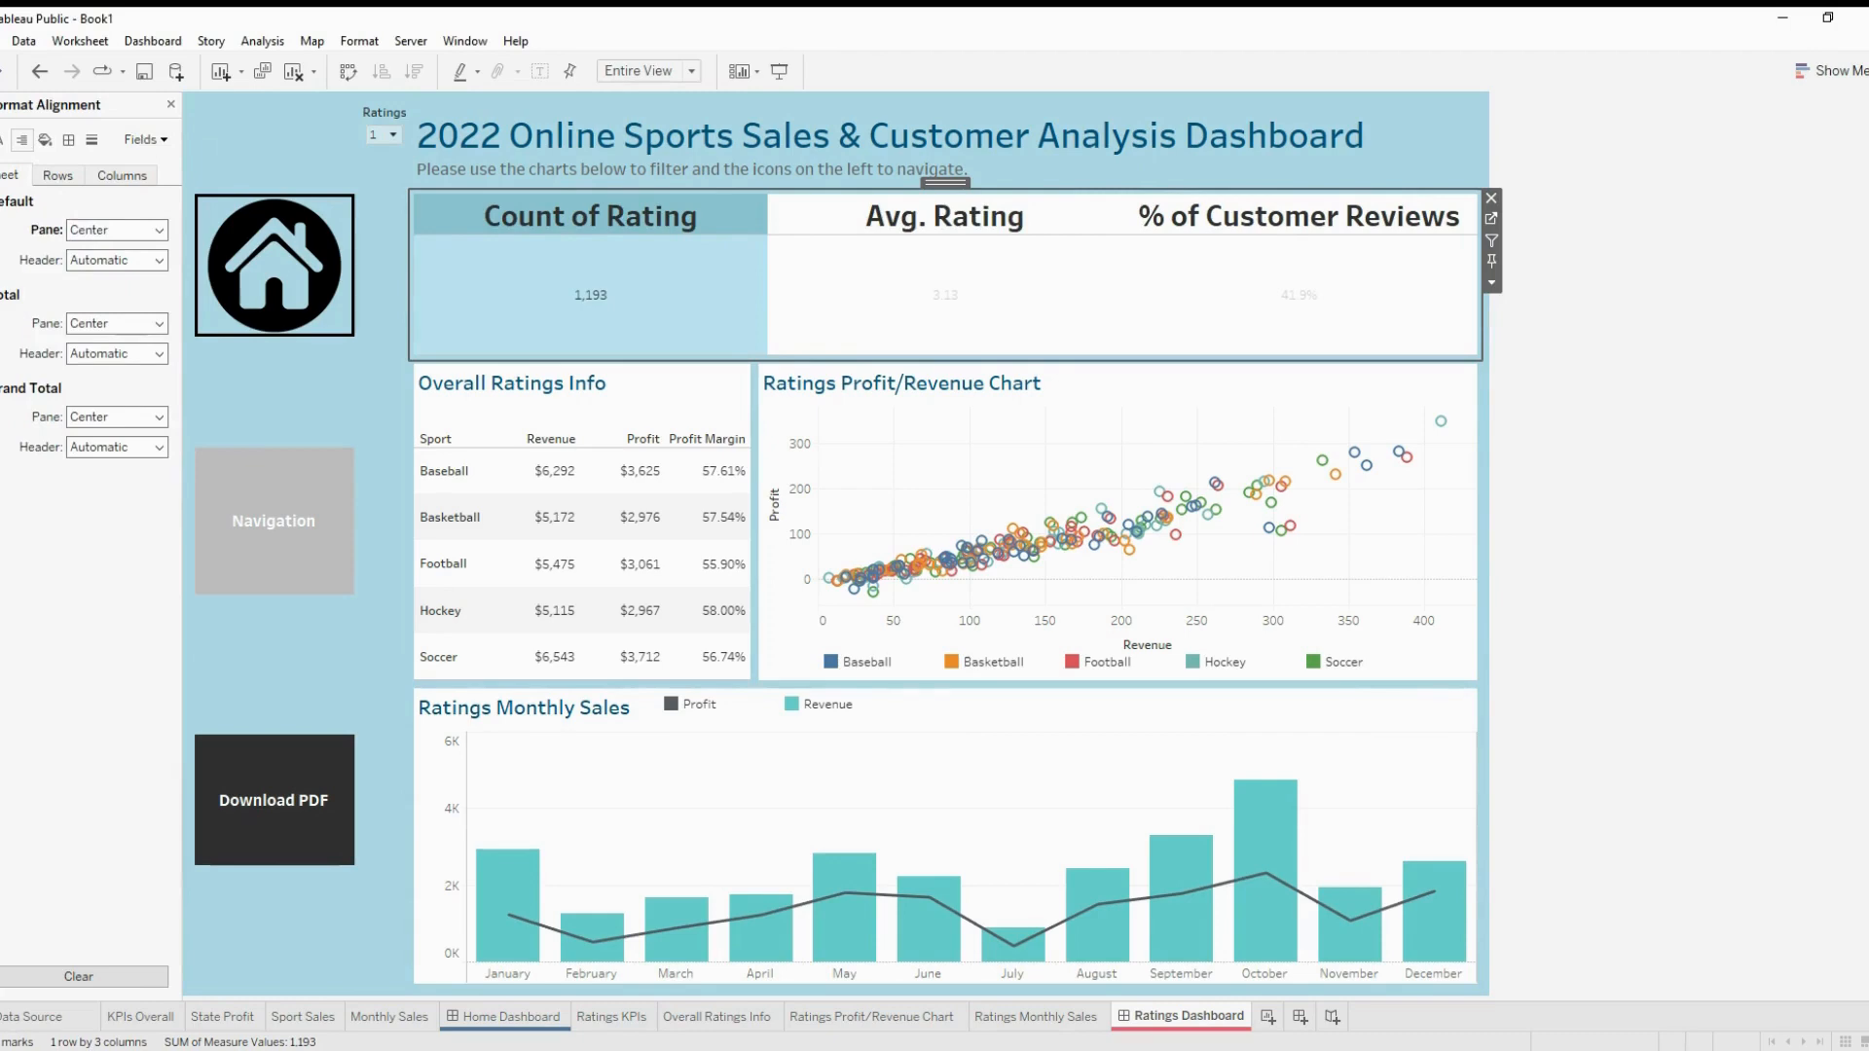
# Format the Ratings KPIs values as 26-point bold dark blue text
pyautogui.click(121, 291)
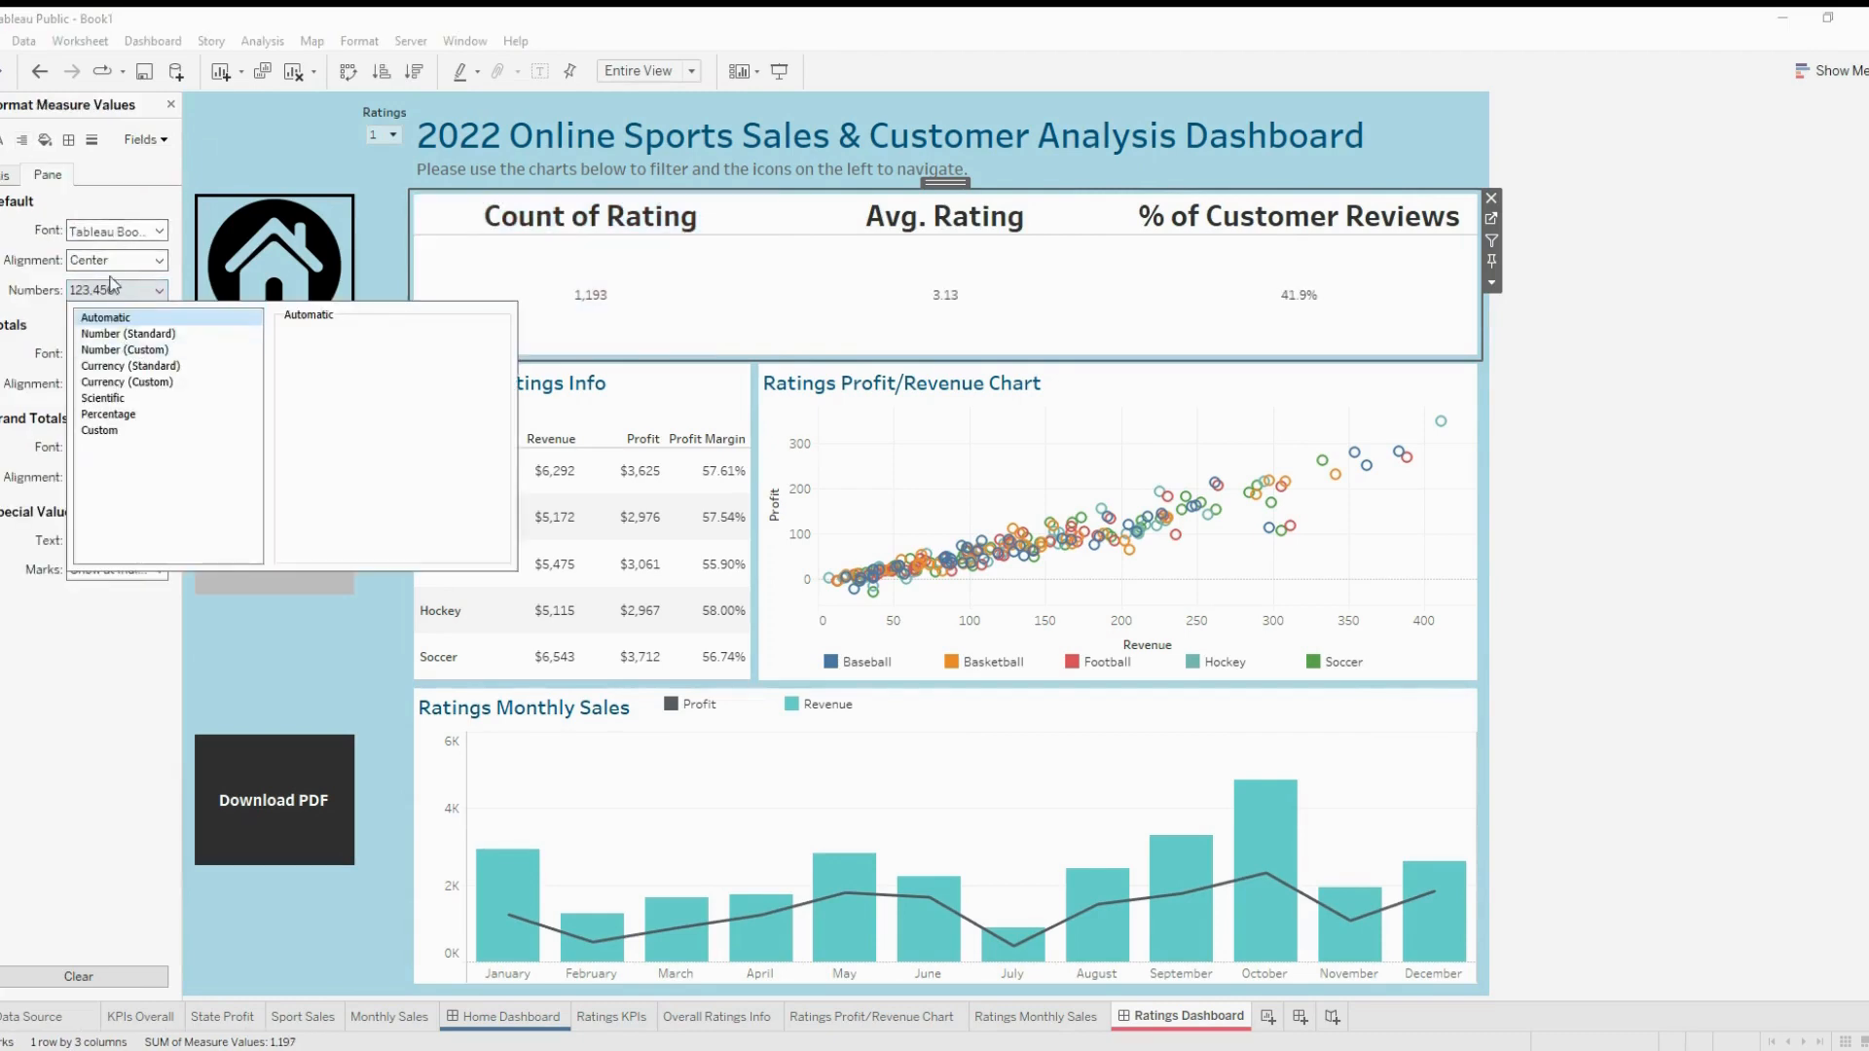
pyautogui.click(84, 233)
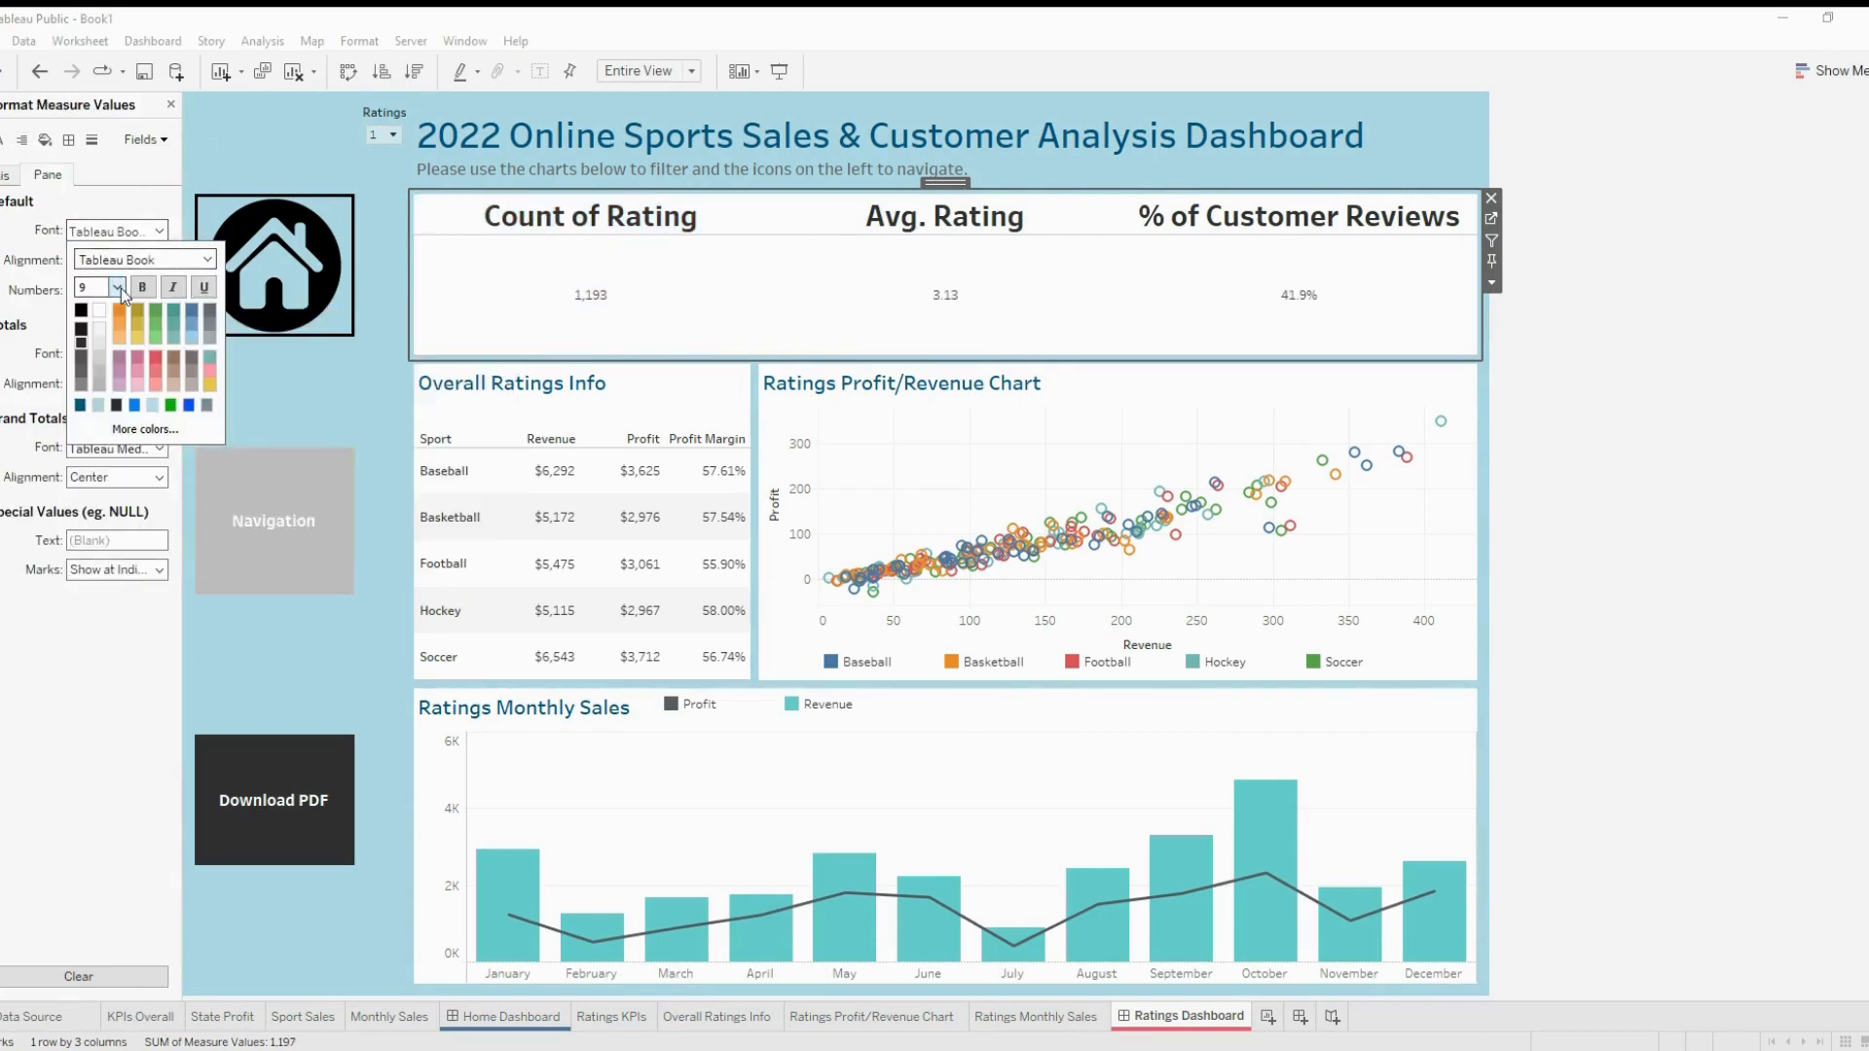
pyautogui.click(107, 473)
pyautogui.click(143, 287)
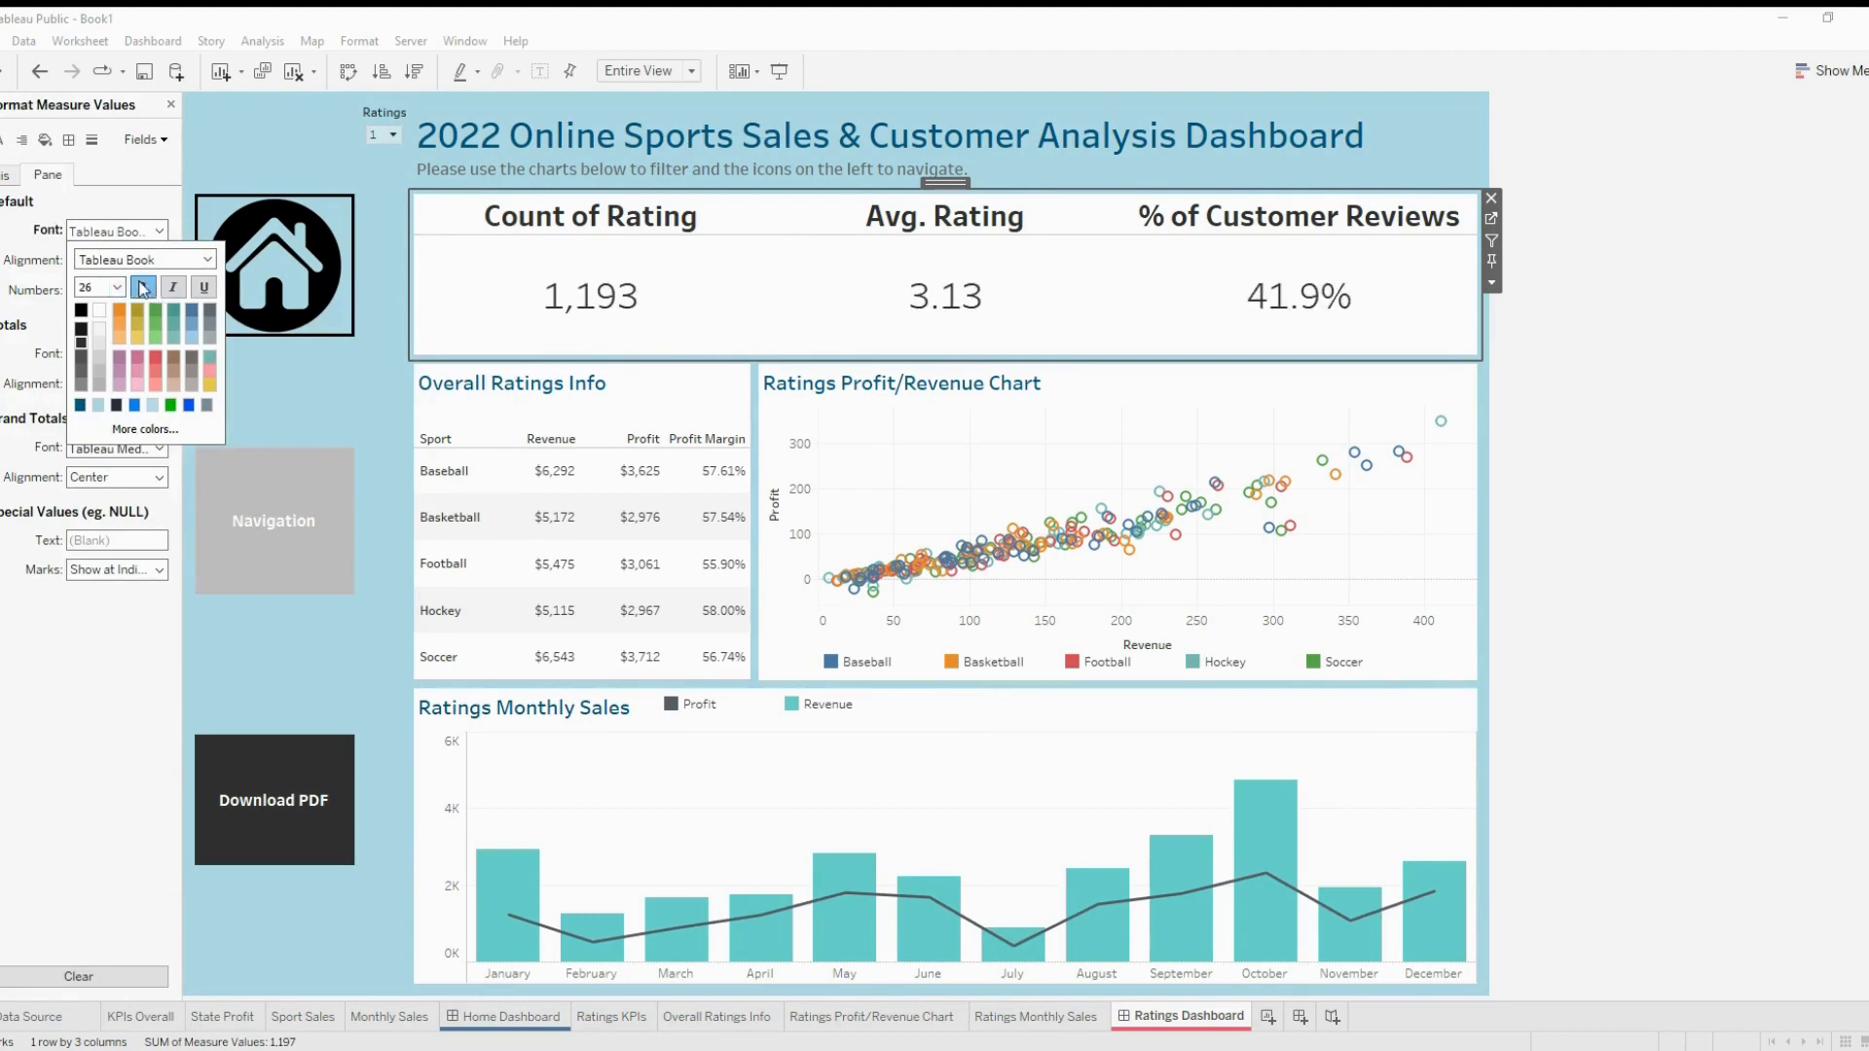
pyautogui.click(80, 405)
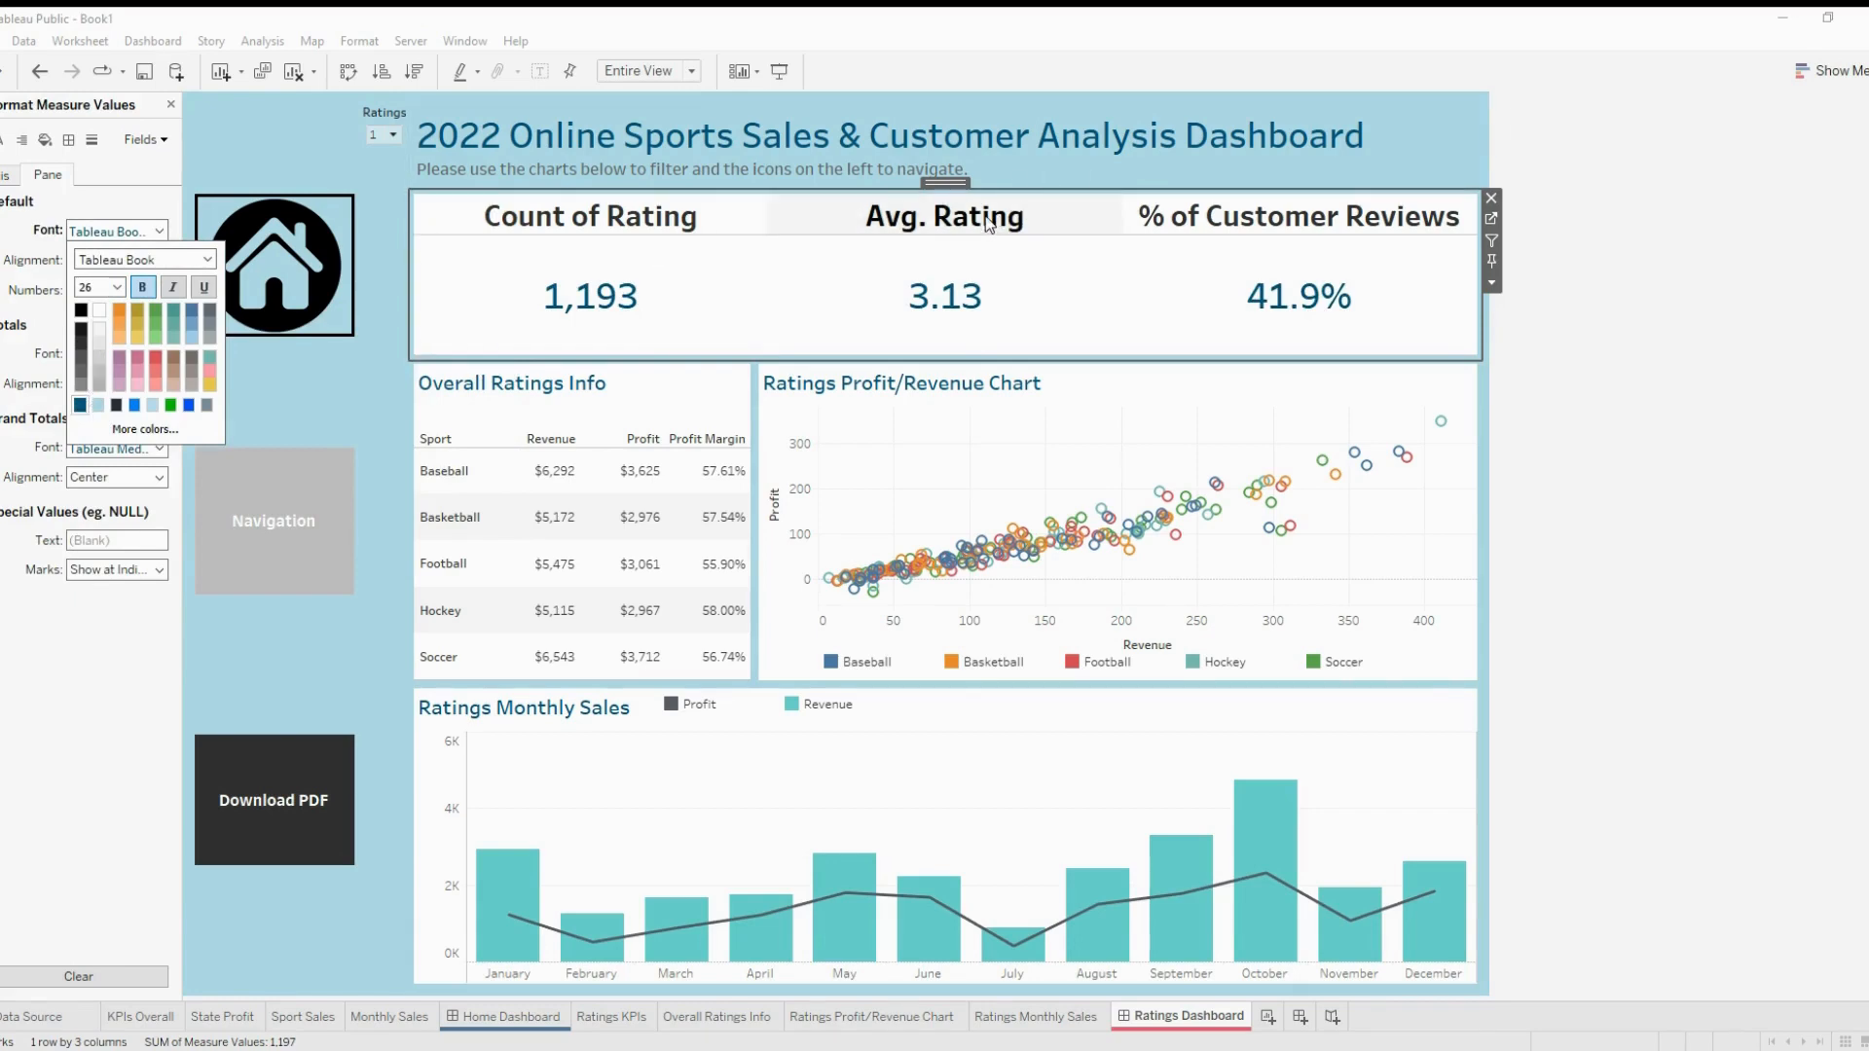
pyautogui.click(124, 202)
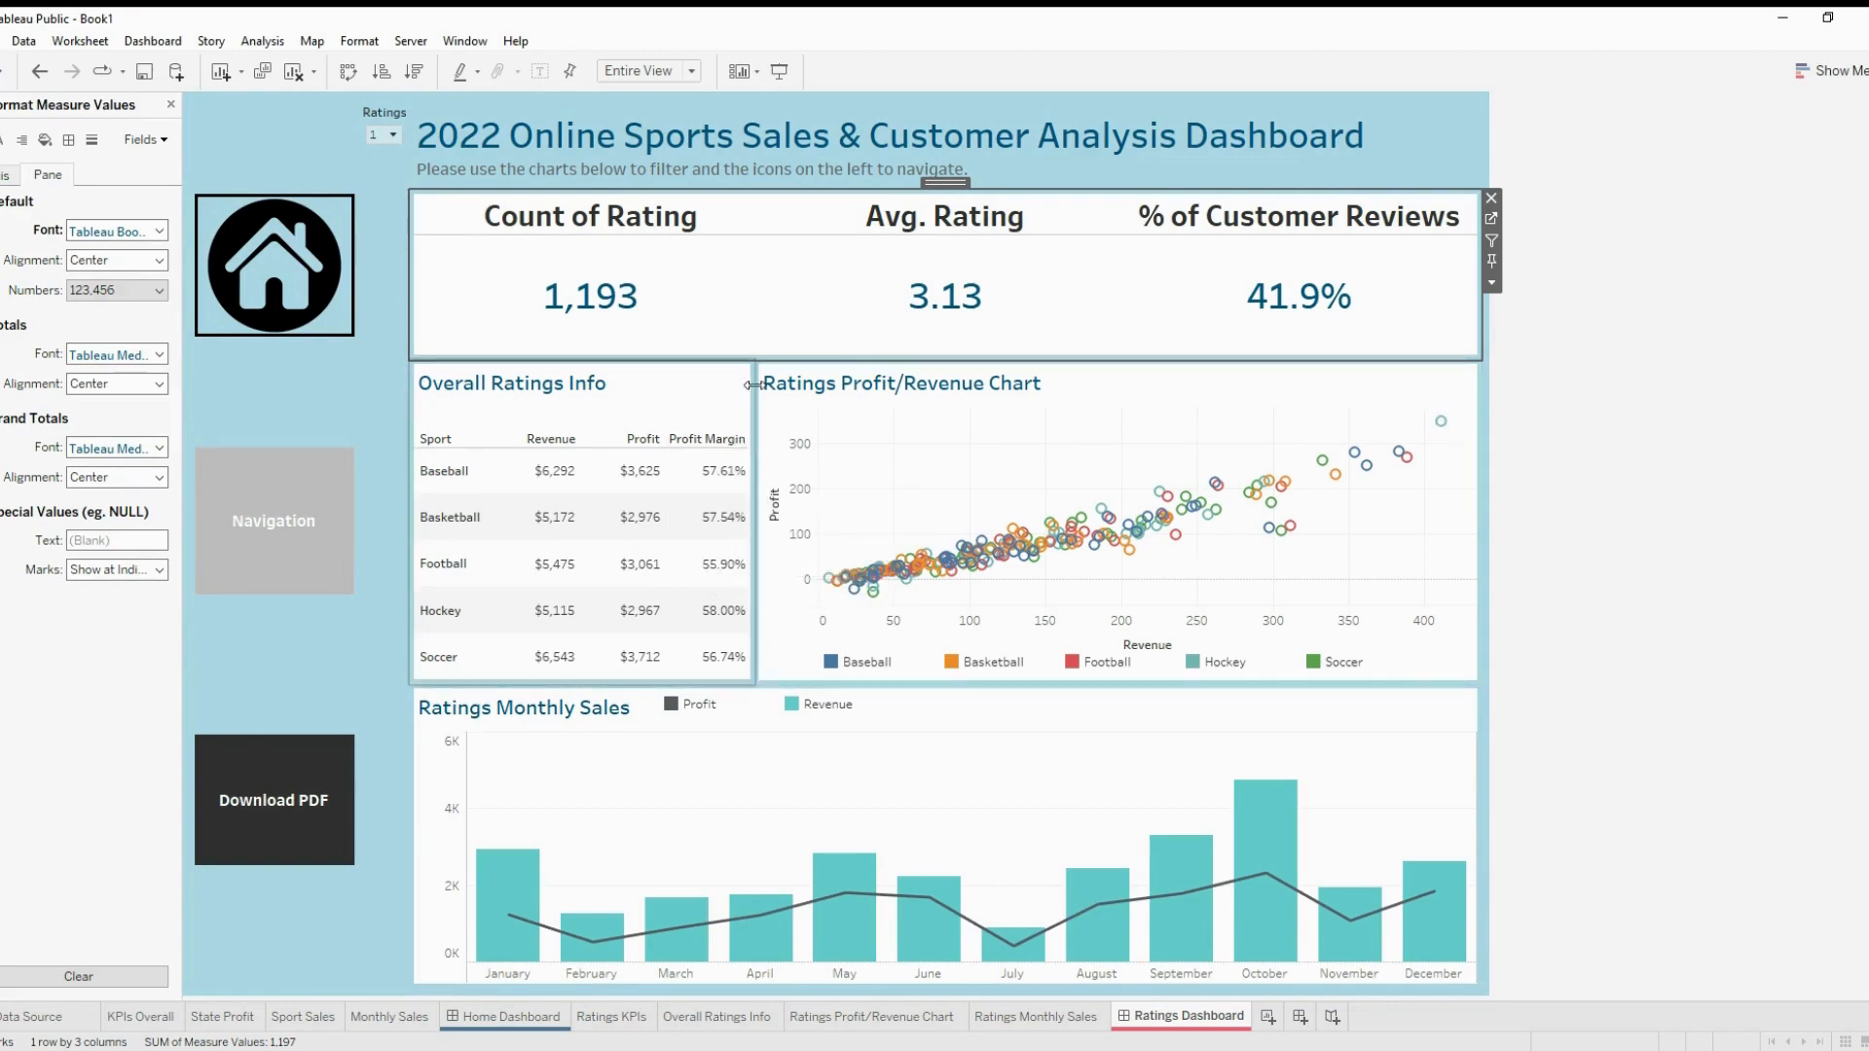
# Widen the Overall Ratings Info sheet slightly, and check the tooltips in its table and in the scatter chart
pyautogui.moveTo(753, 386)
pyautogui.mouseDown()
pyautogui.moveTo(809, 389)
pyautogui.moveTo(779, 394)
pyautogui.mouseUp()
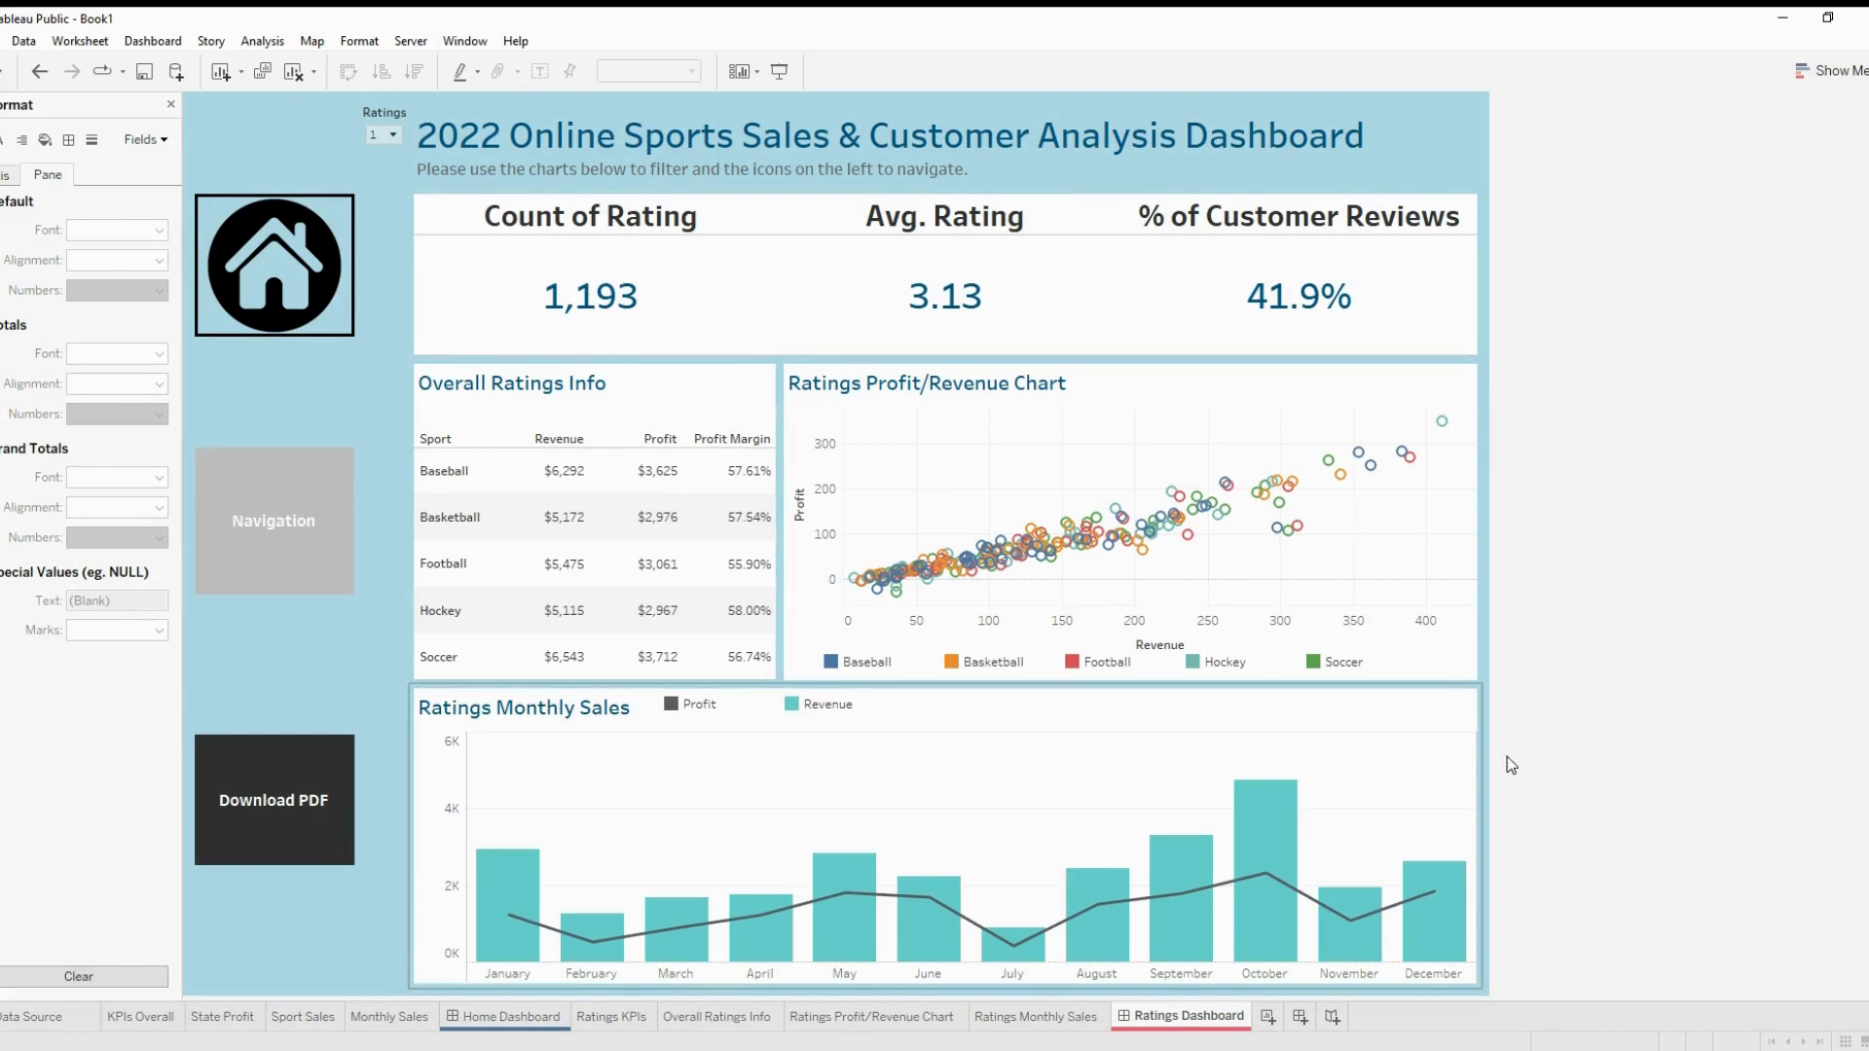
pyautogui.moveTo(493, 891)
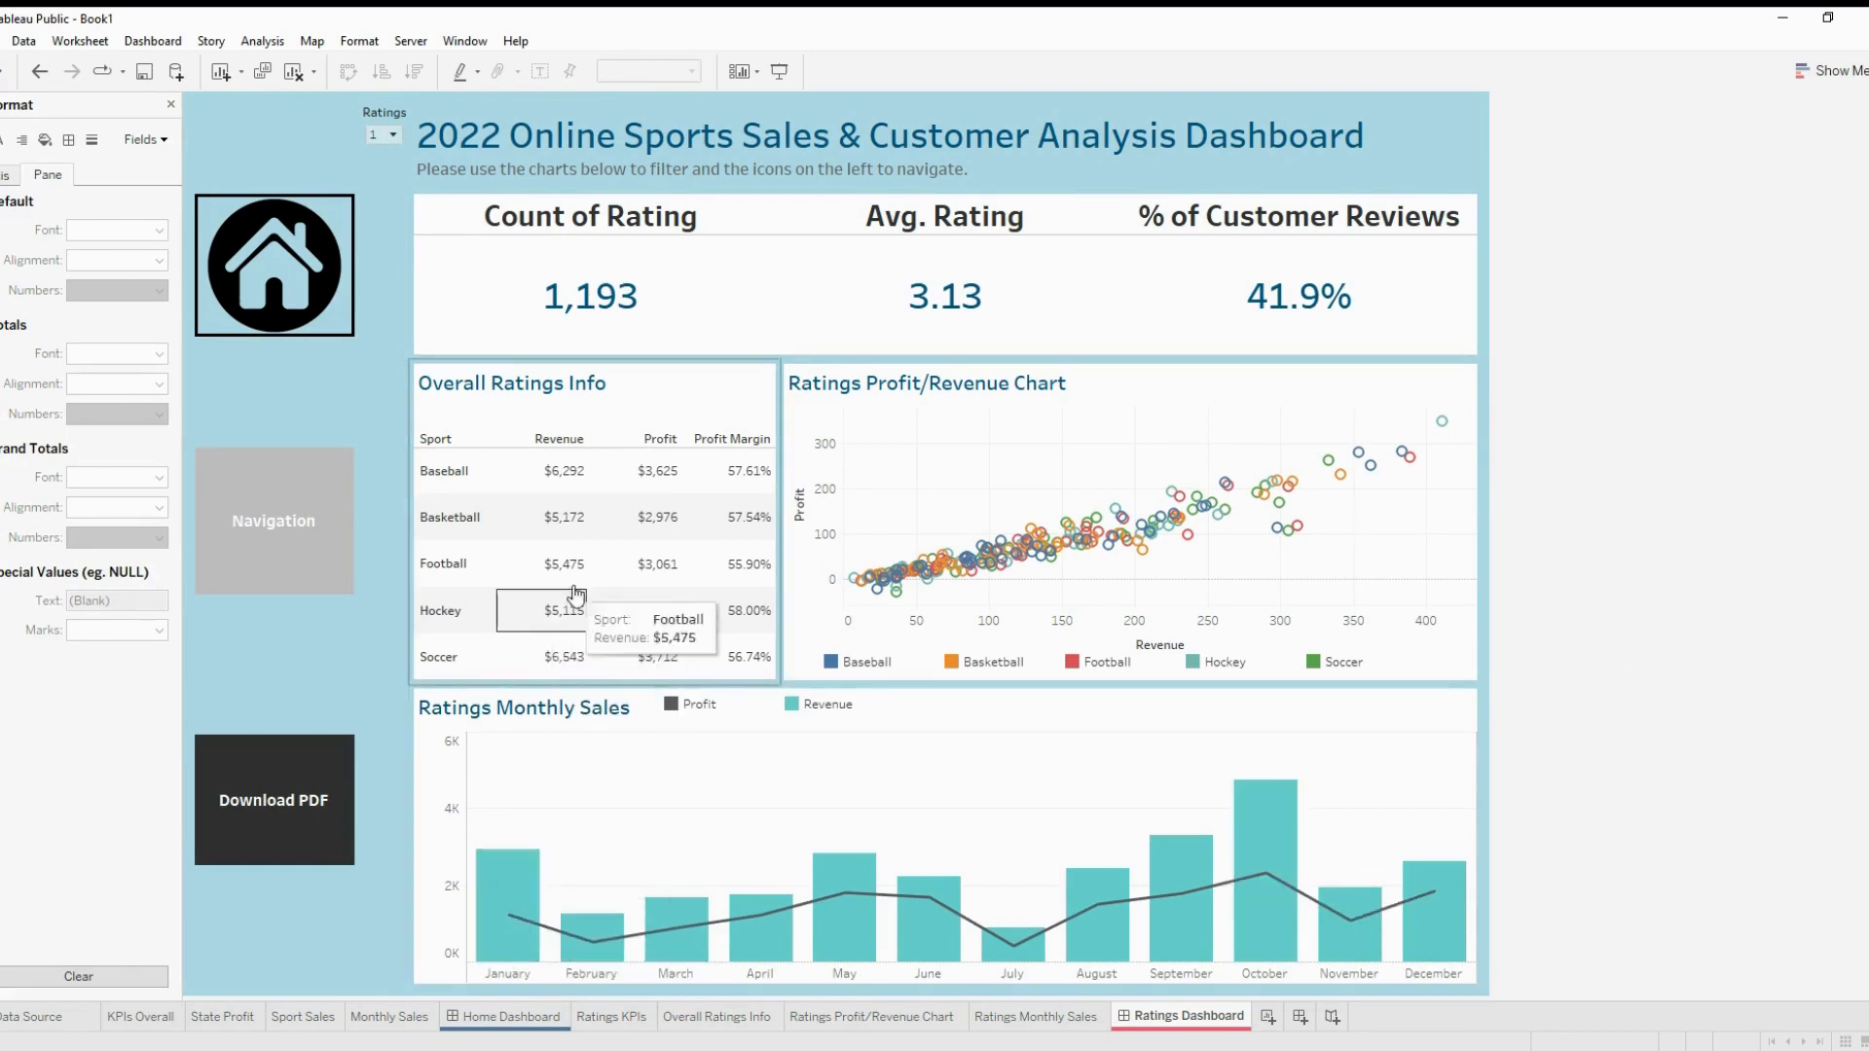
pyautogui.moveTo(659, 579)
pyautogui.moveTo(731, 584)
pyautogui.moveTo(903, 600)
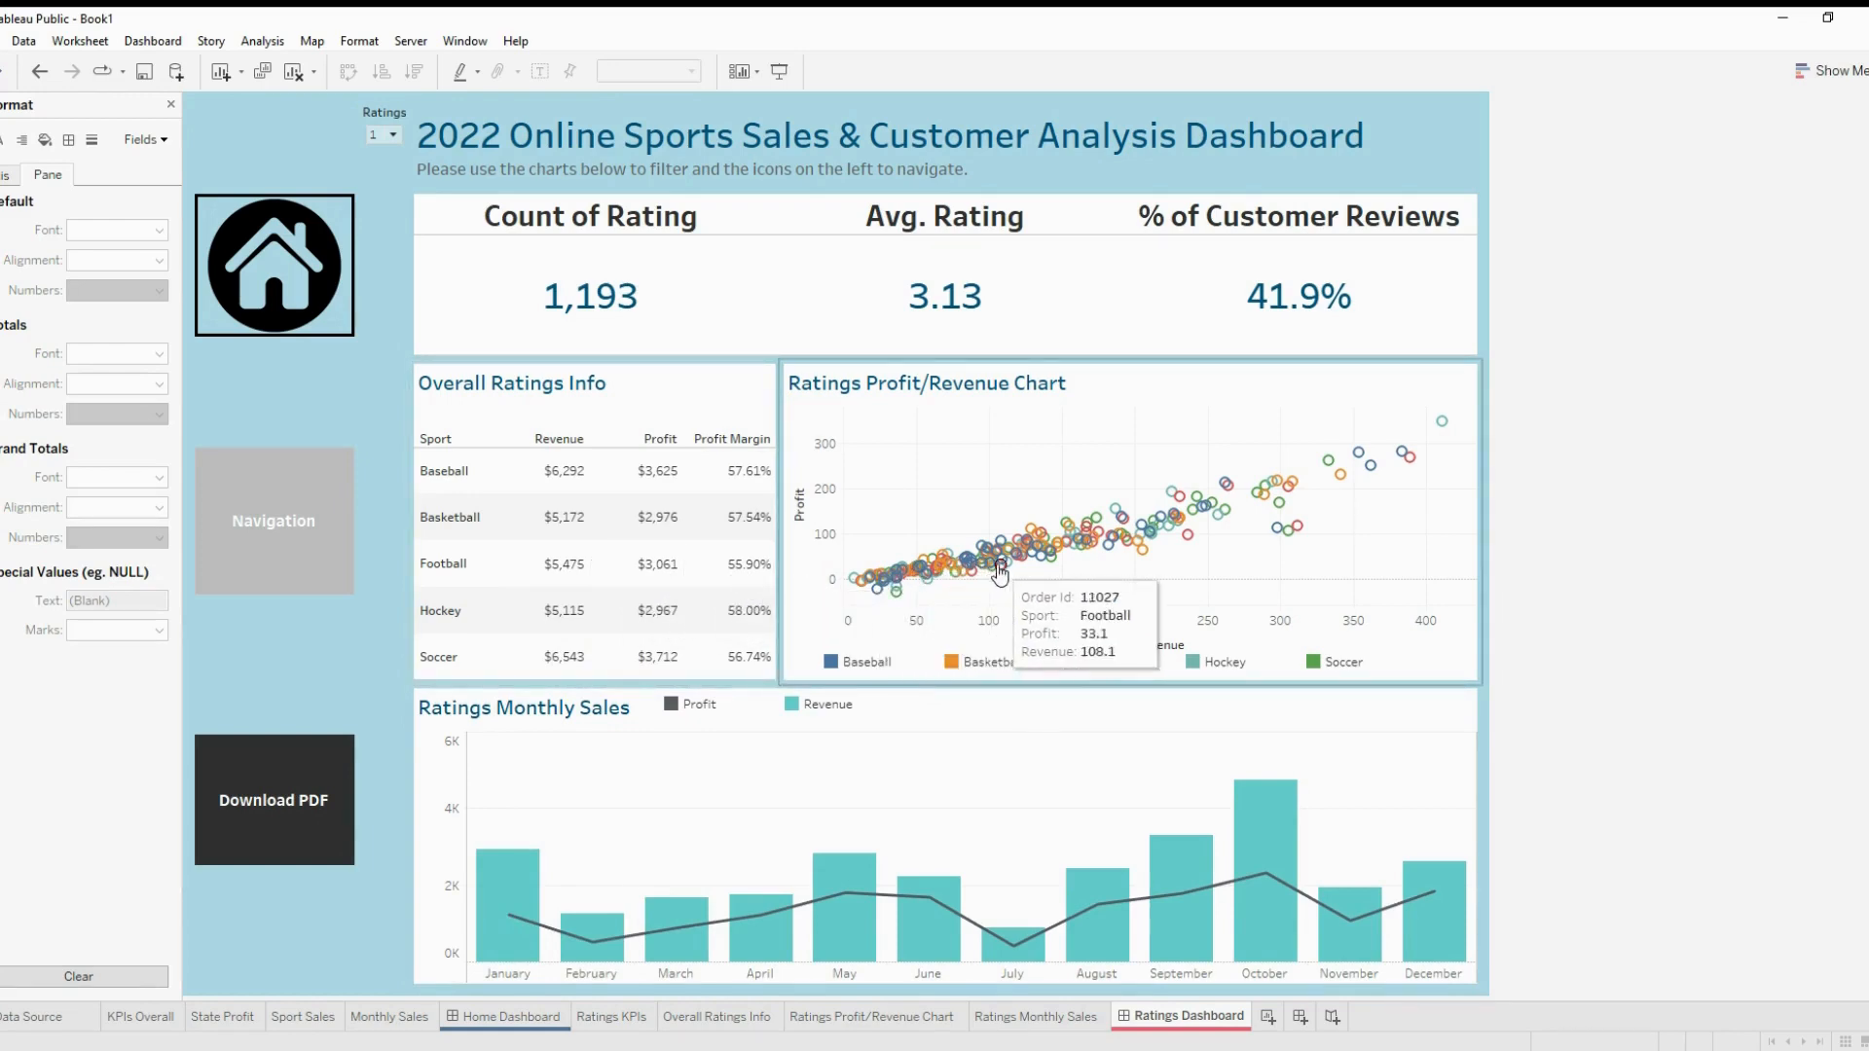
pyautogui.moveTo(1036, 560)
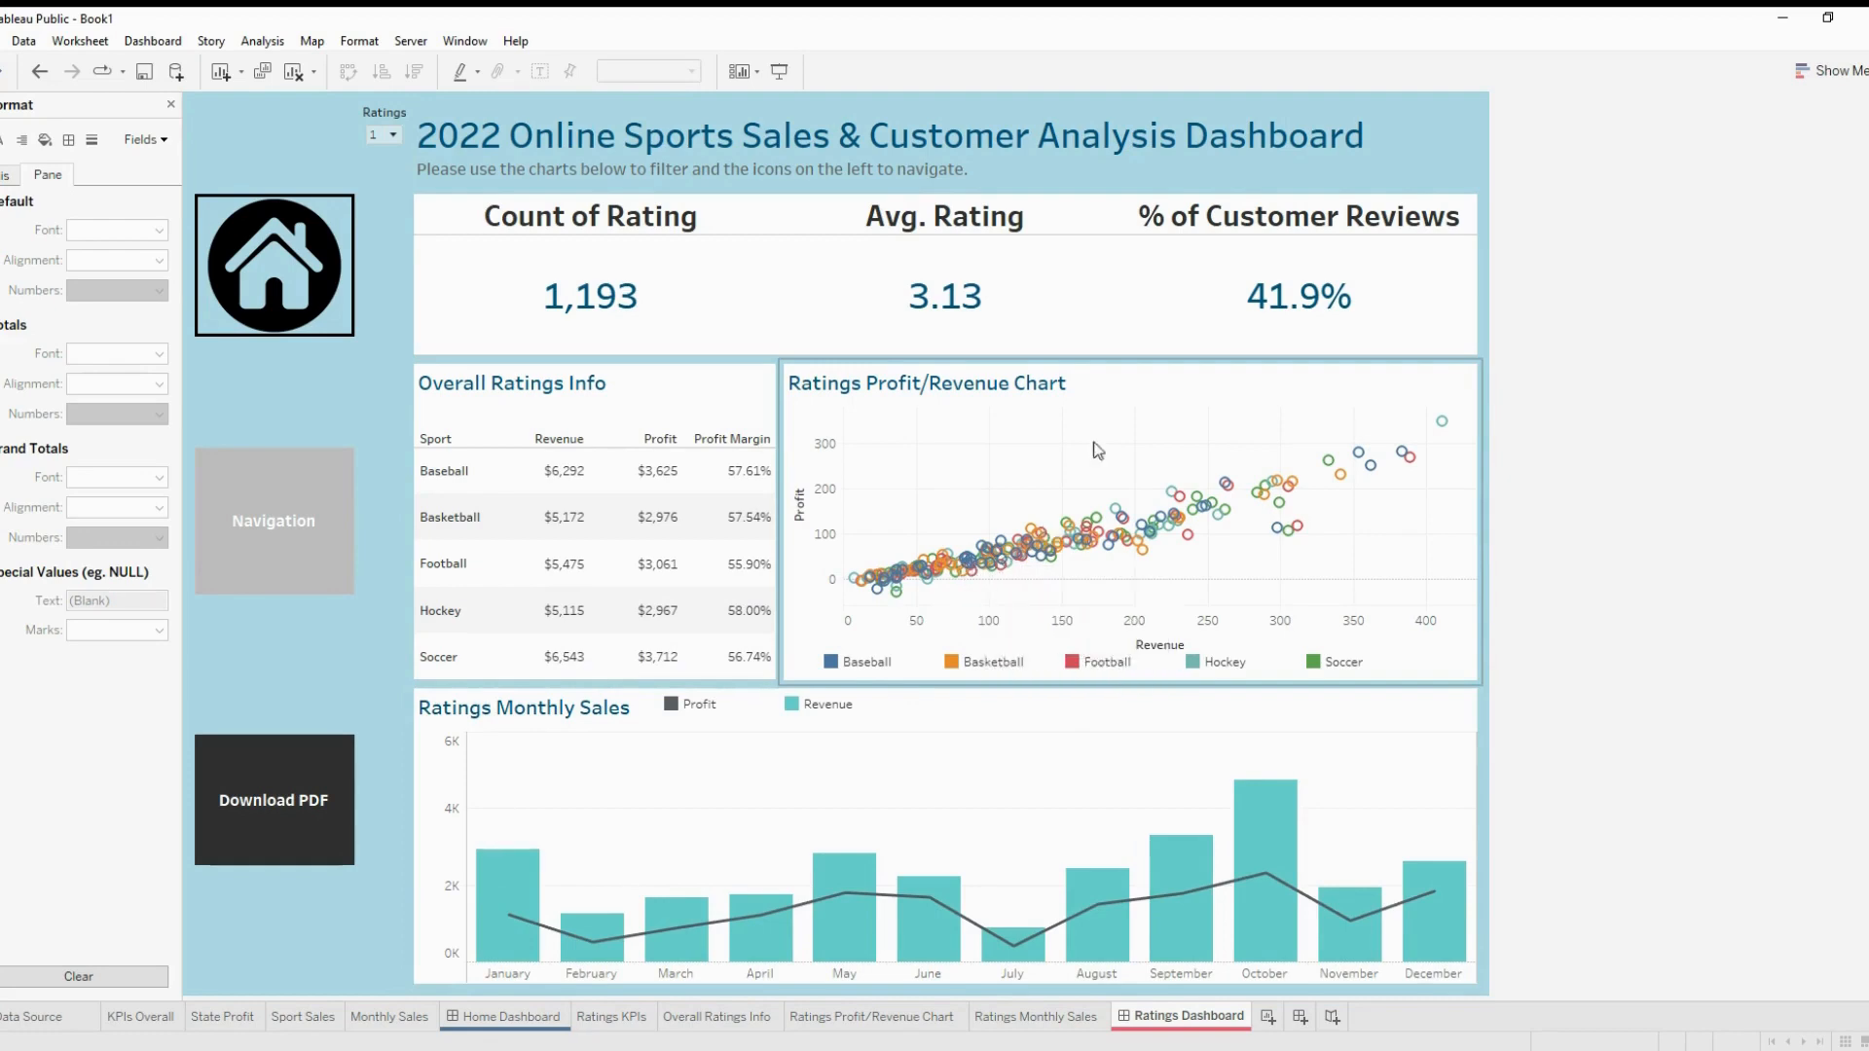
# On the Ratings Profit/Revenue Chart worksheet, edit the tooltip so that the Revenue line comes directly below Sport and above Profit
pyautogui.click(1103, 391)
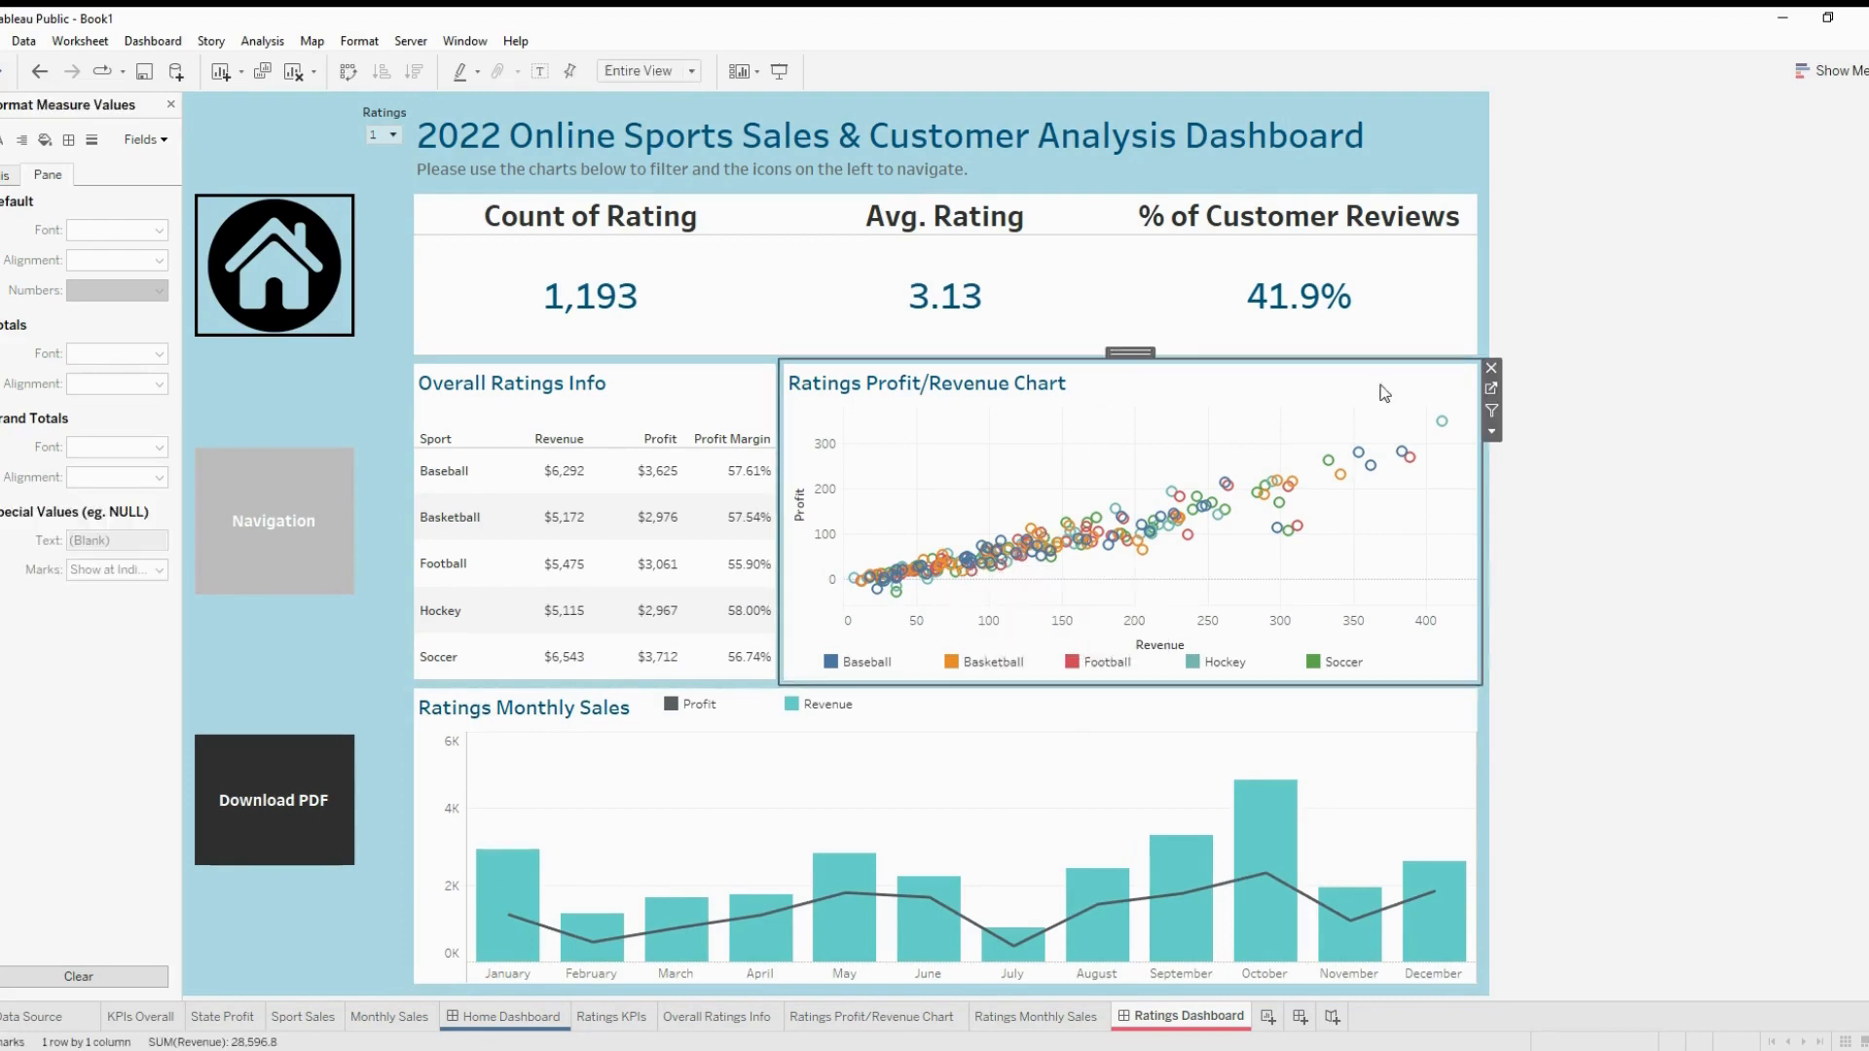
pyautogui.click(1492, 390)
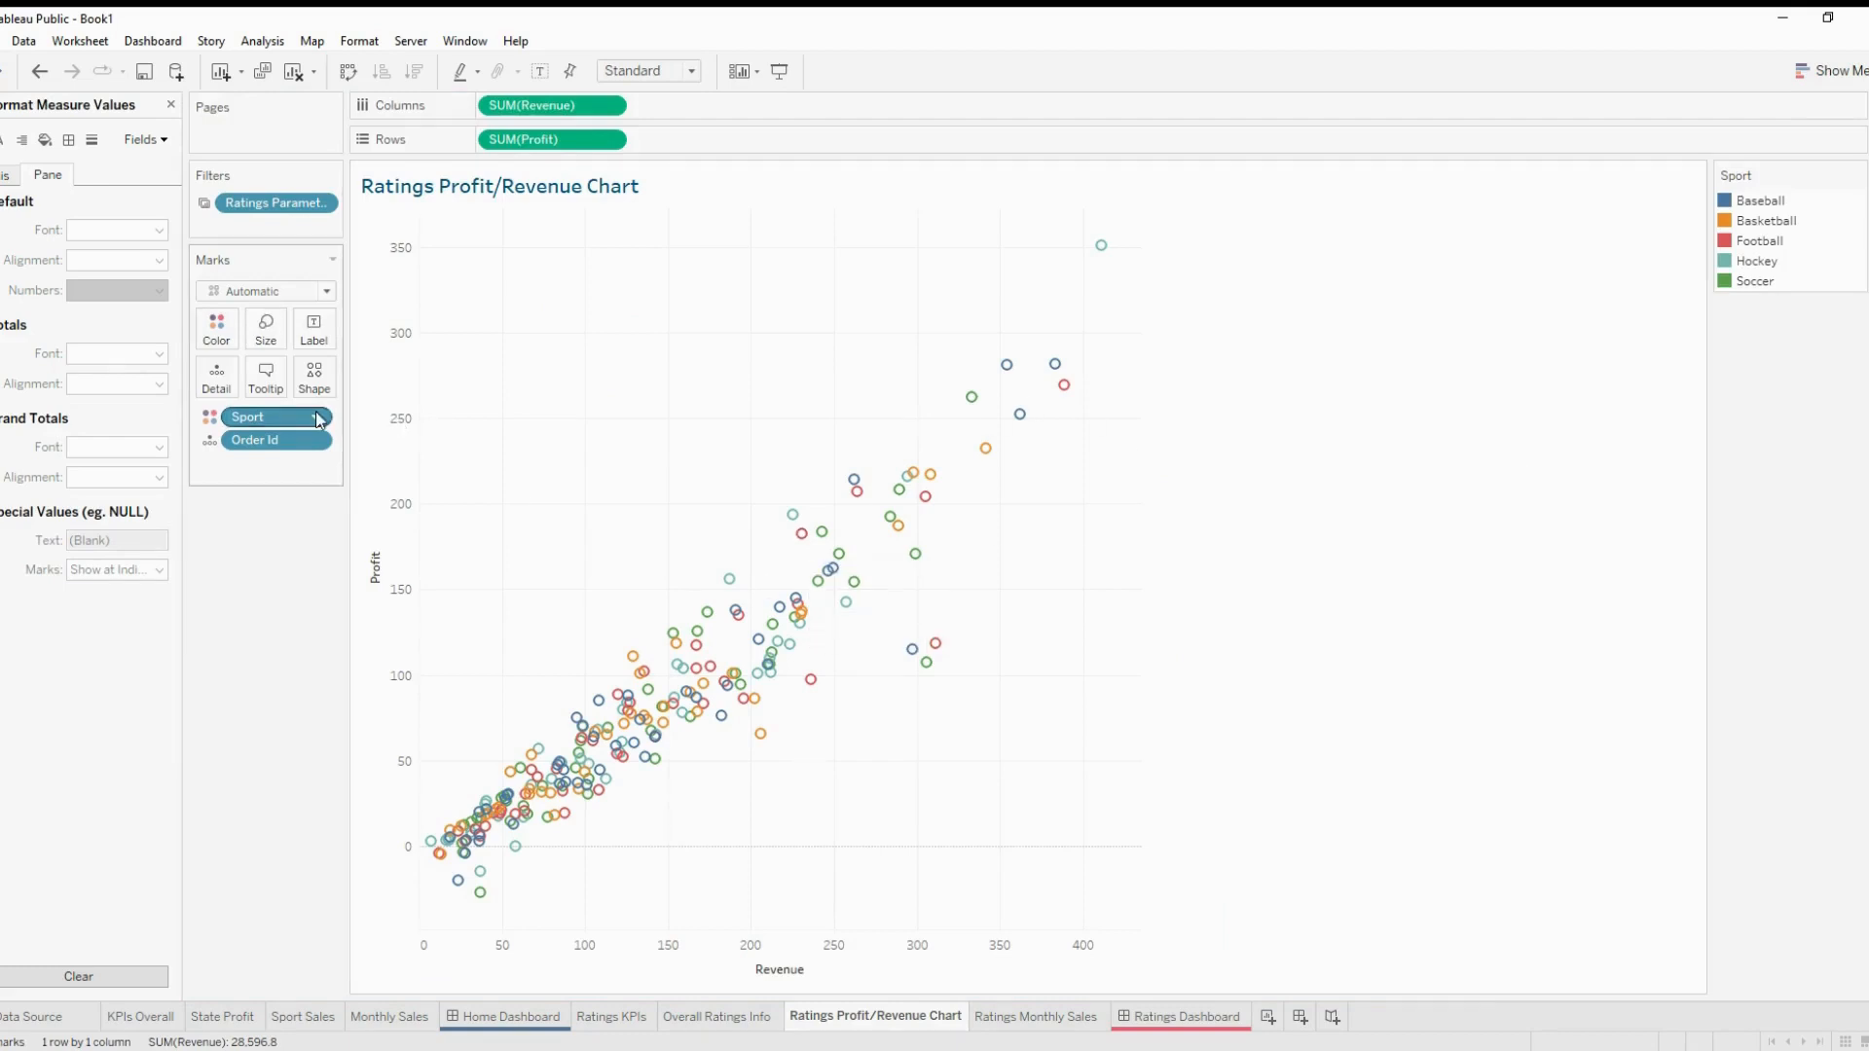
pyautogui.moveTo(745, 700)
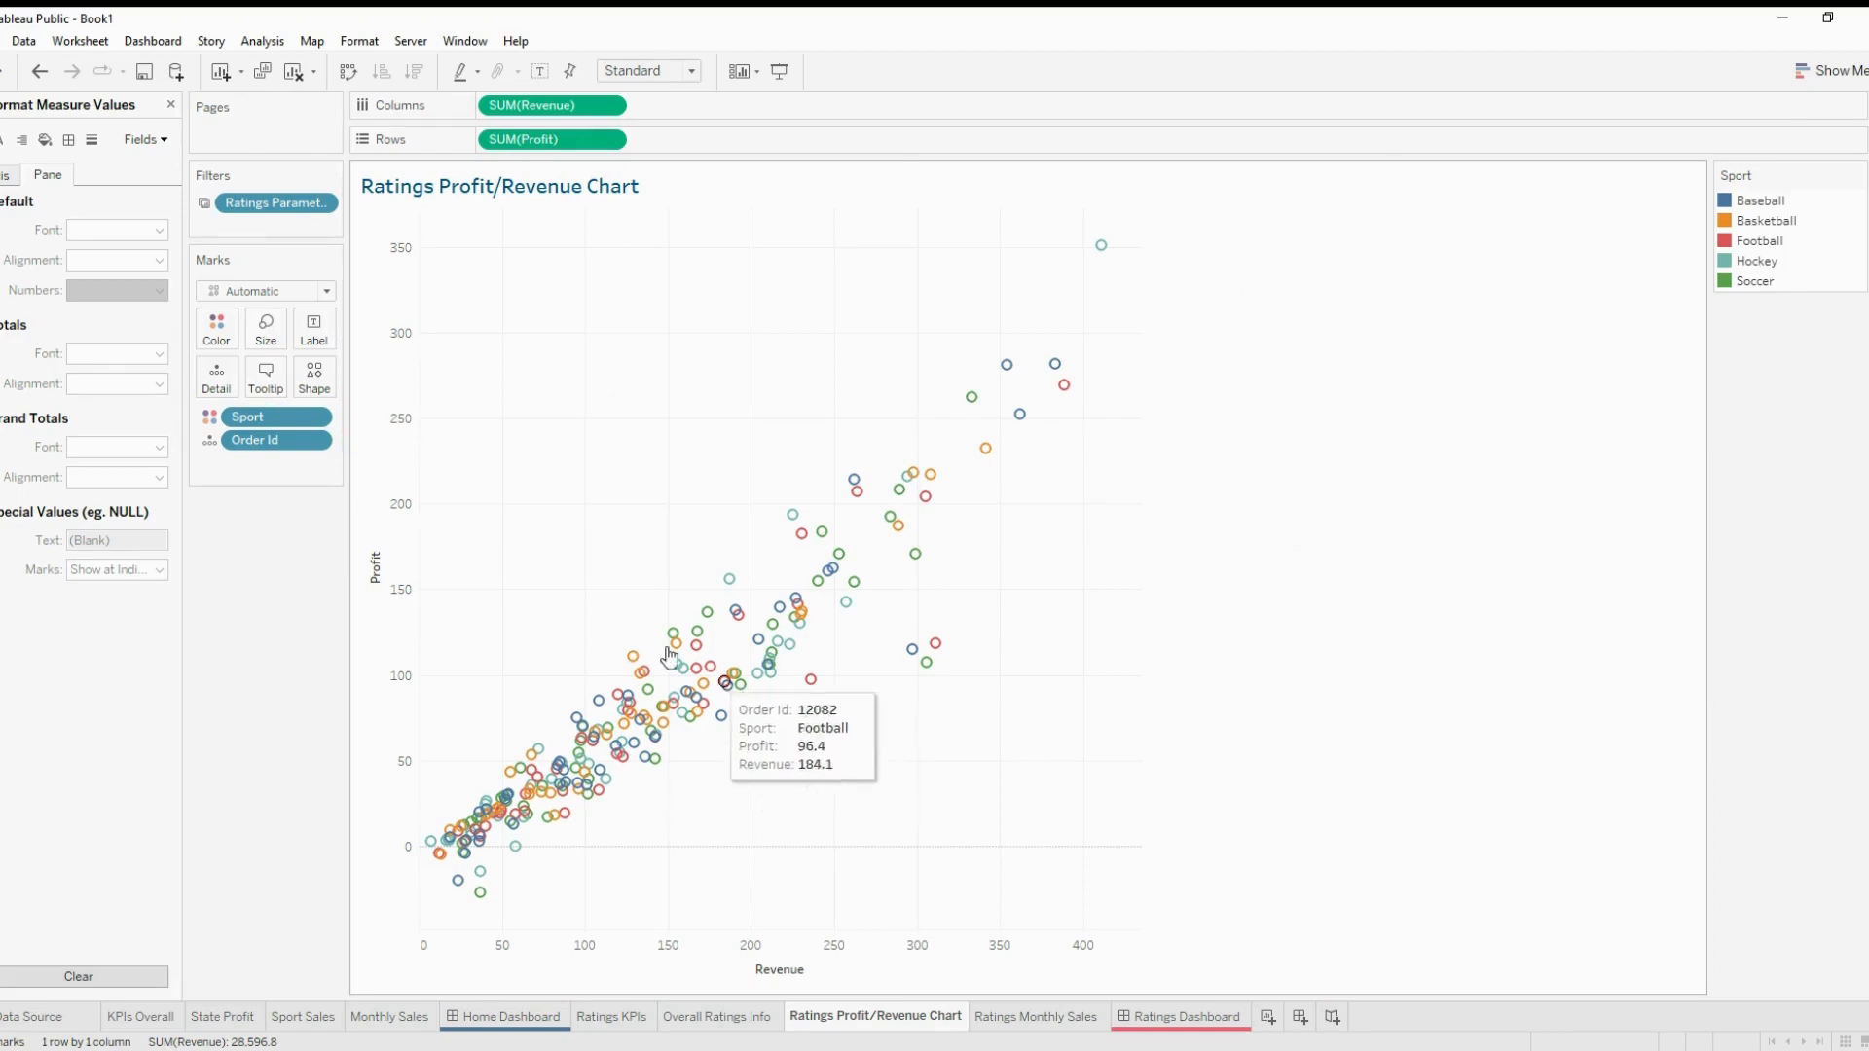
pyautogui.click(269, 380)
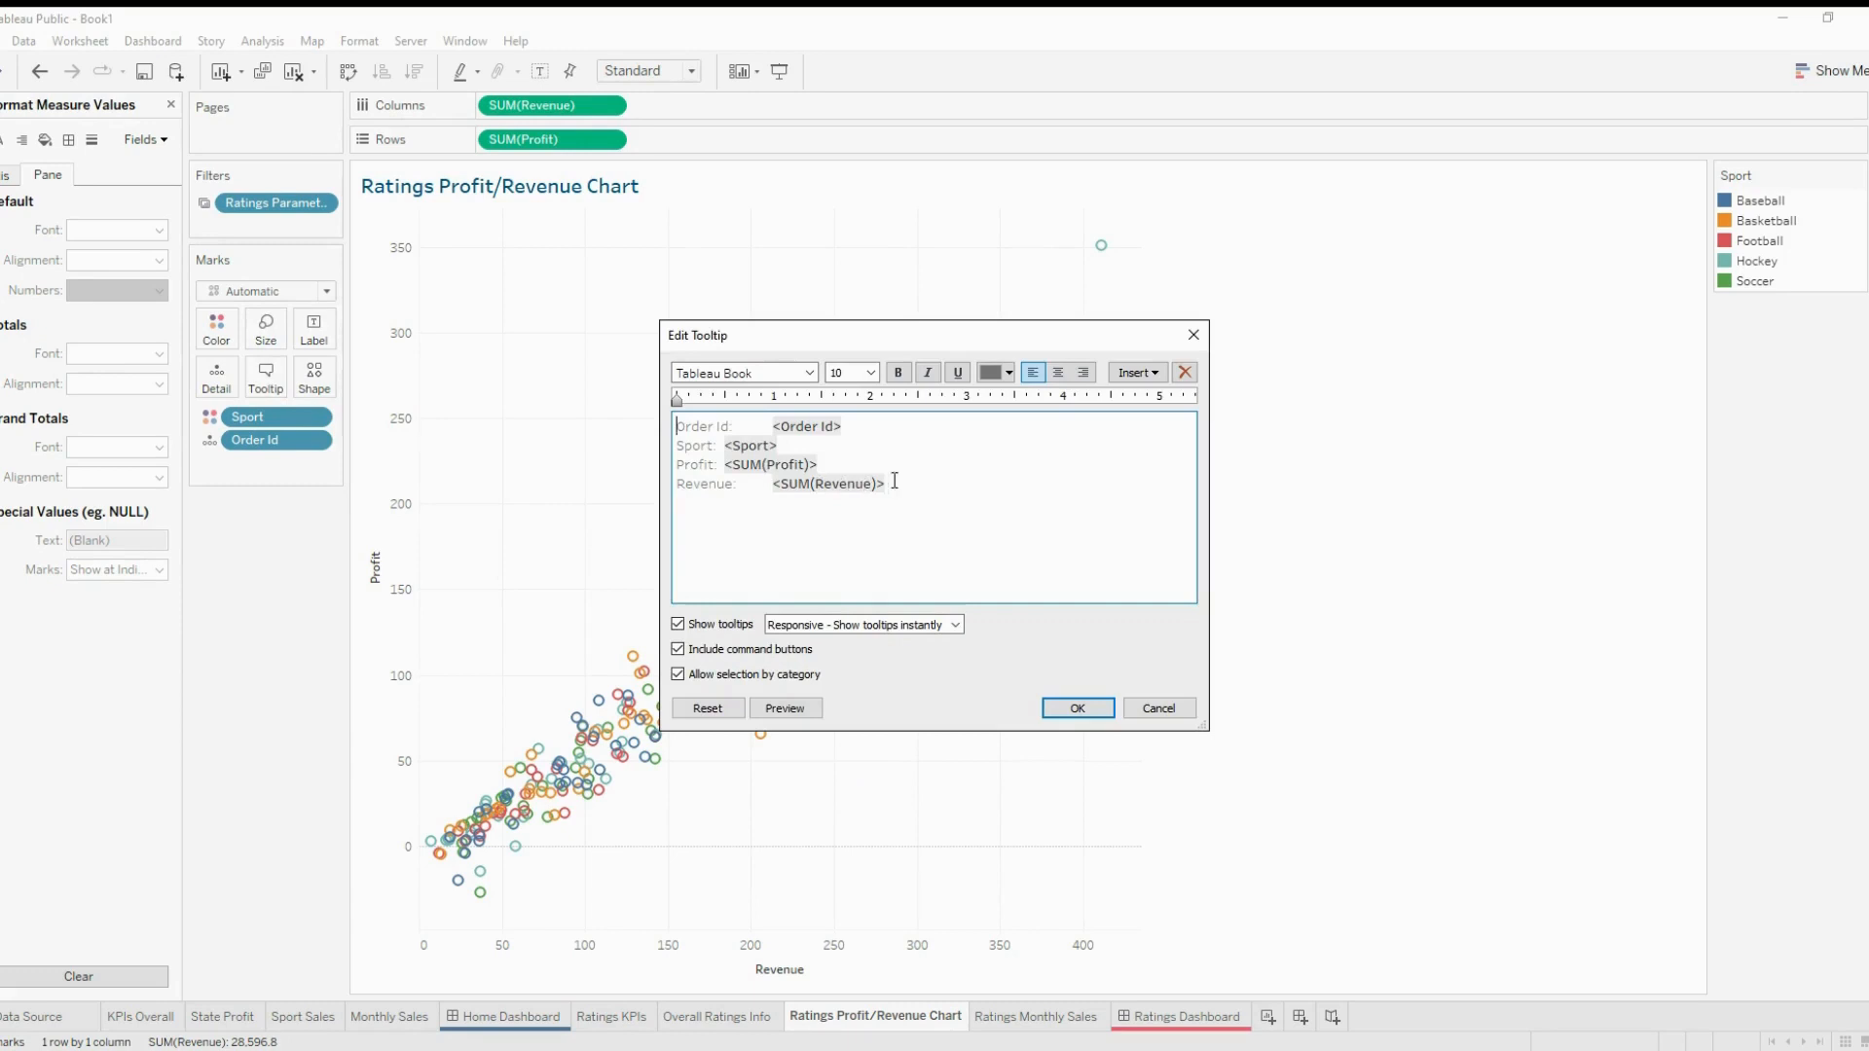
pyautogui.click(808, 446)
pyautogui.press('Return')
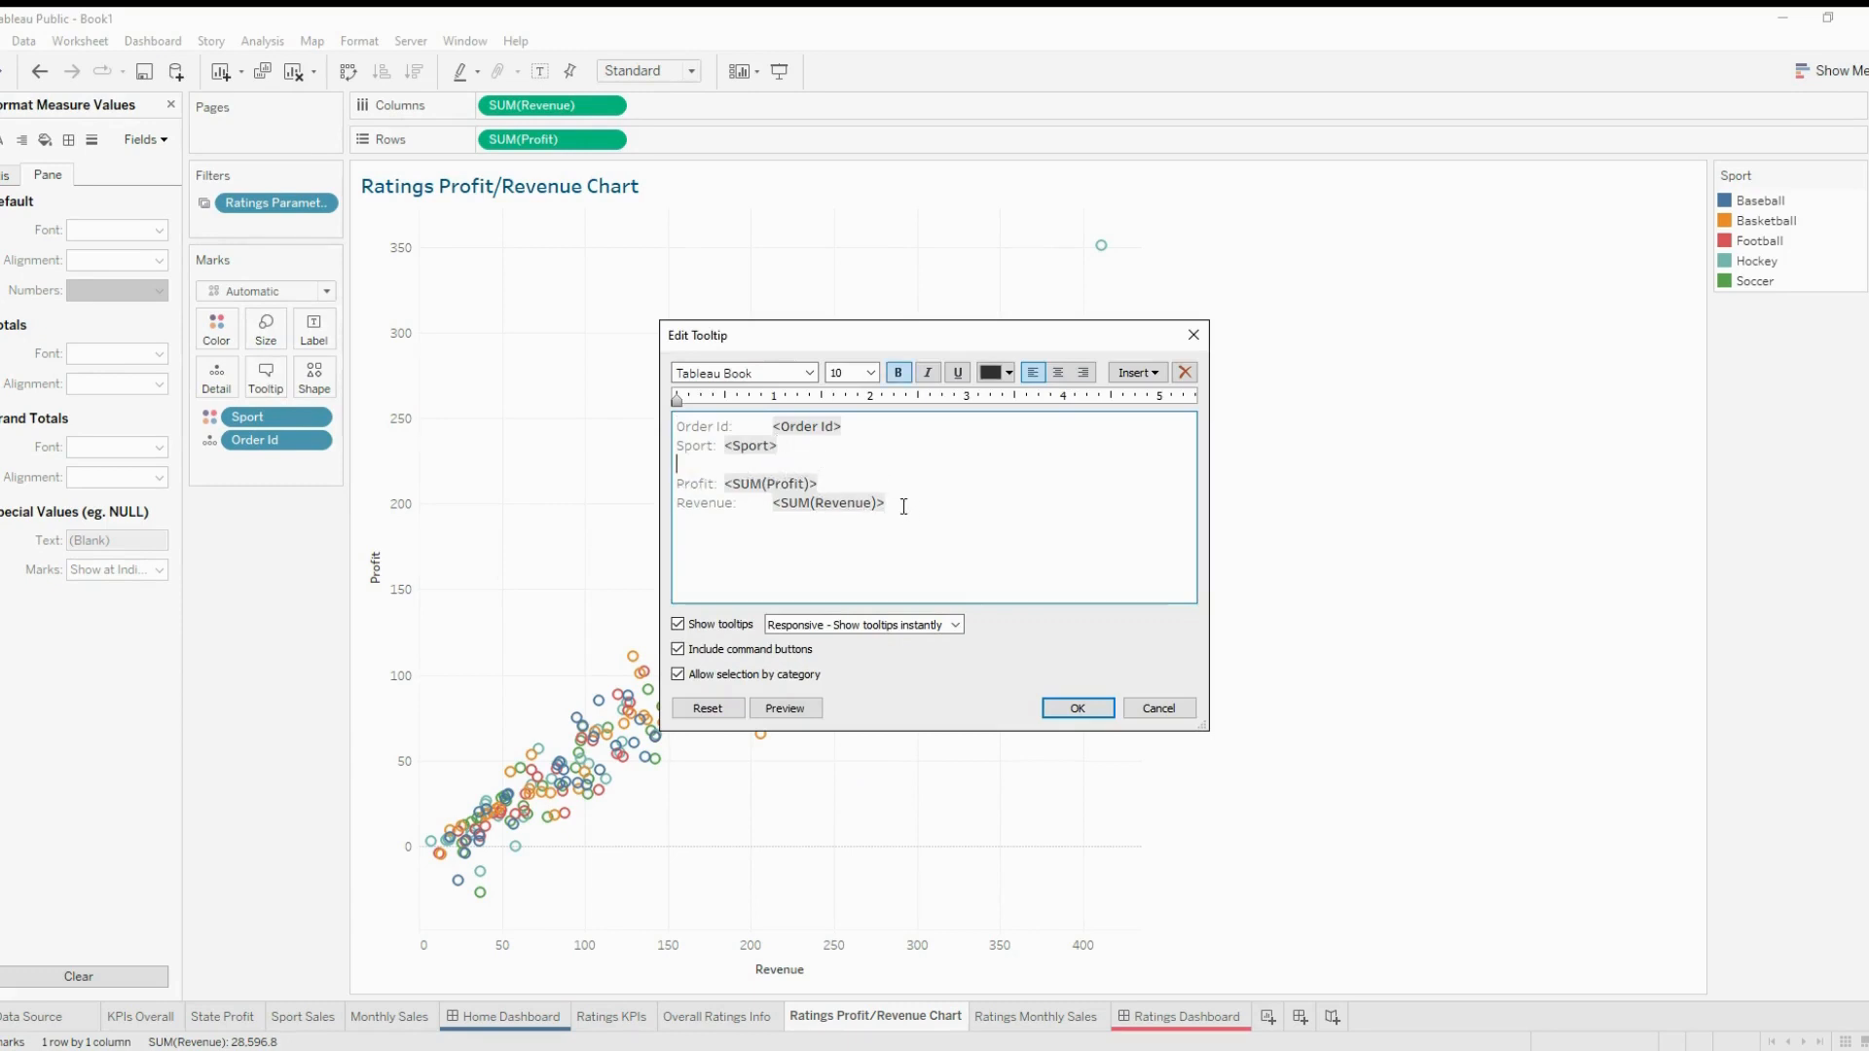
pyautogui.moveTo(903, 506); pyautogui.dragTo(630, 495)
pyautogui.hotkey('ctrl', 'c')
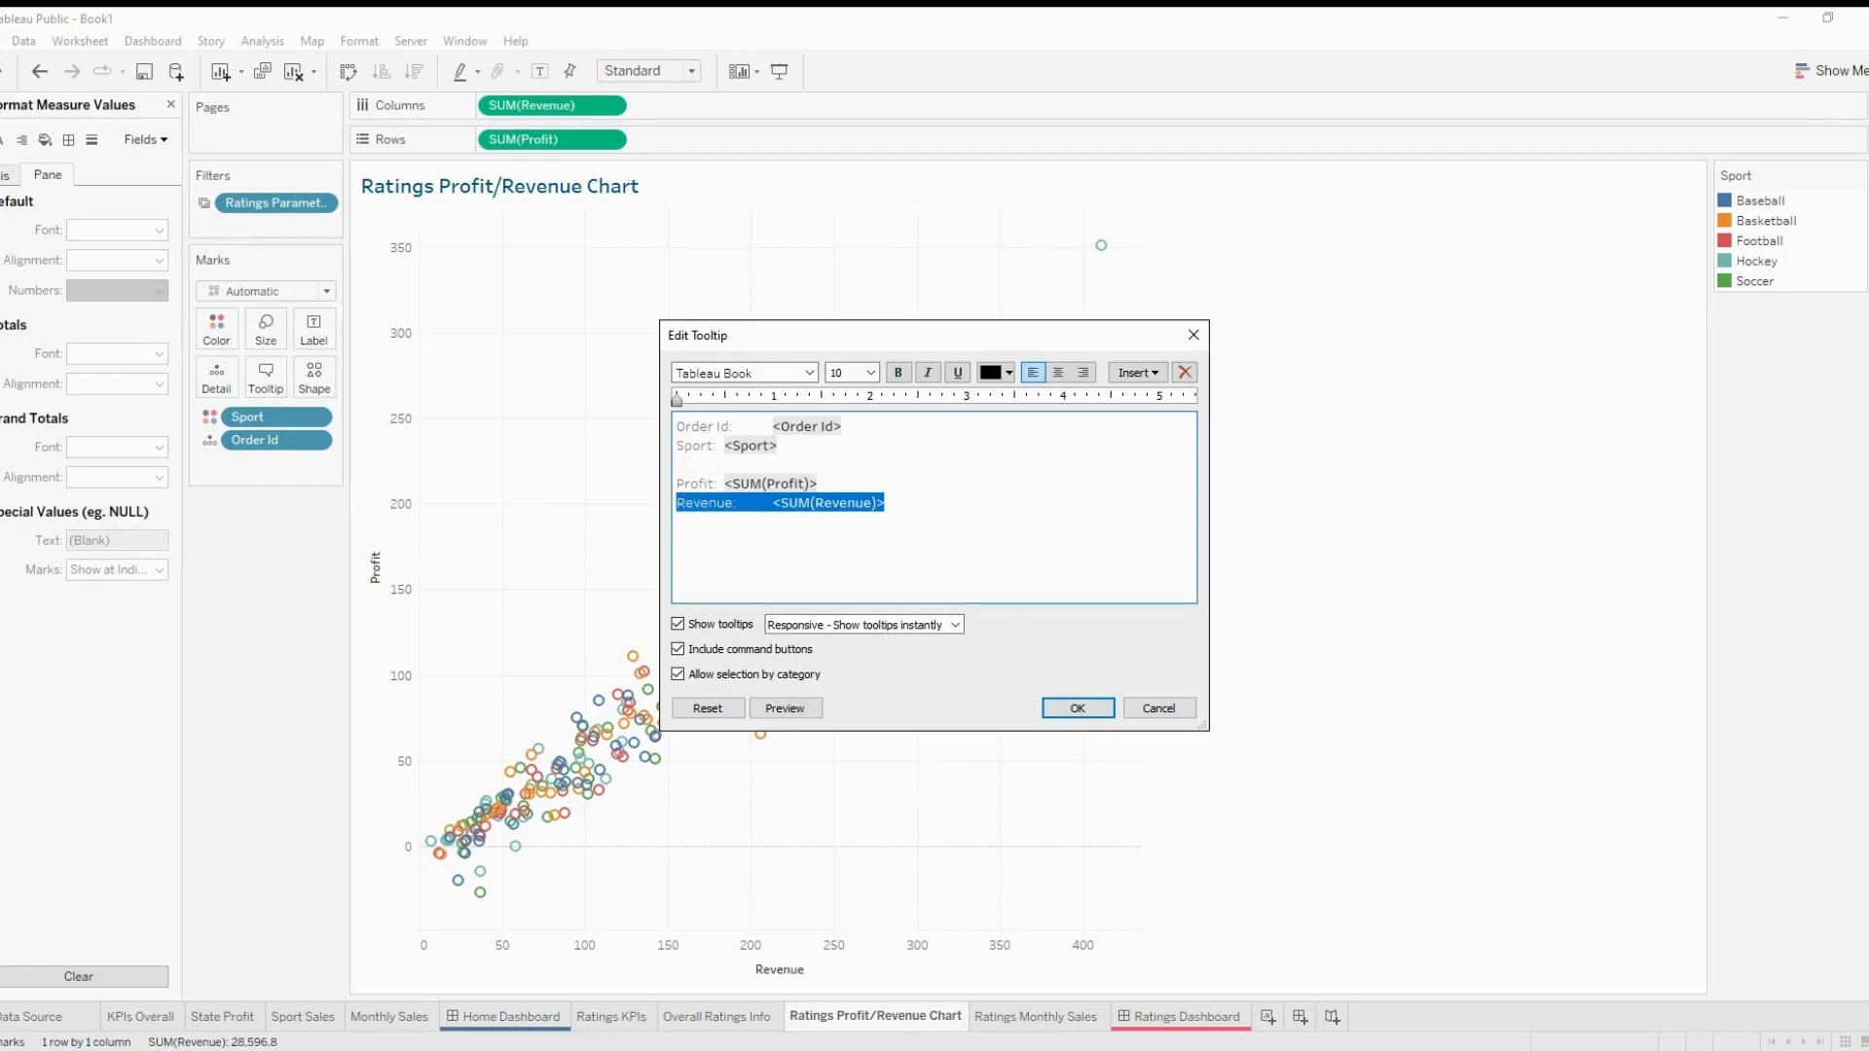
pyautogui.press('Delete')
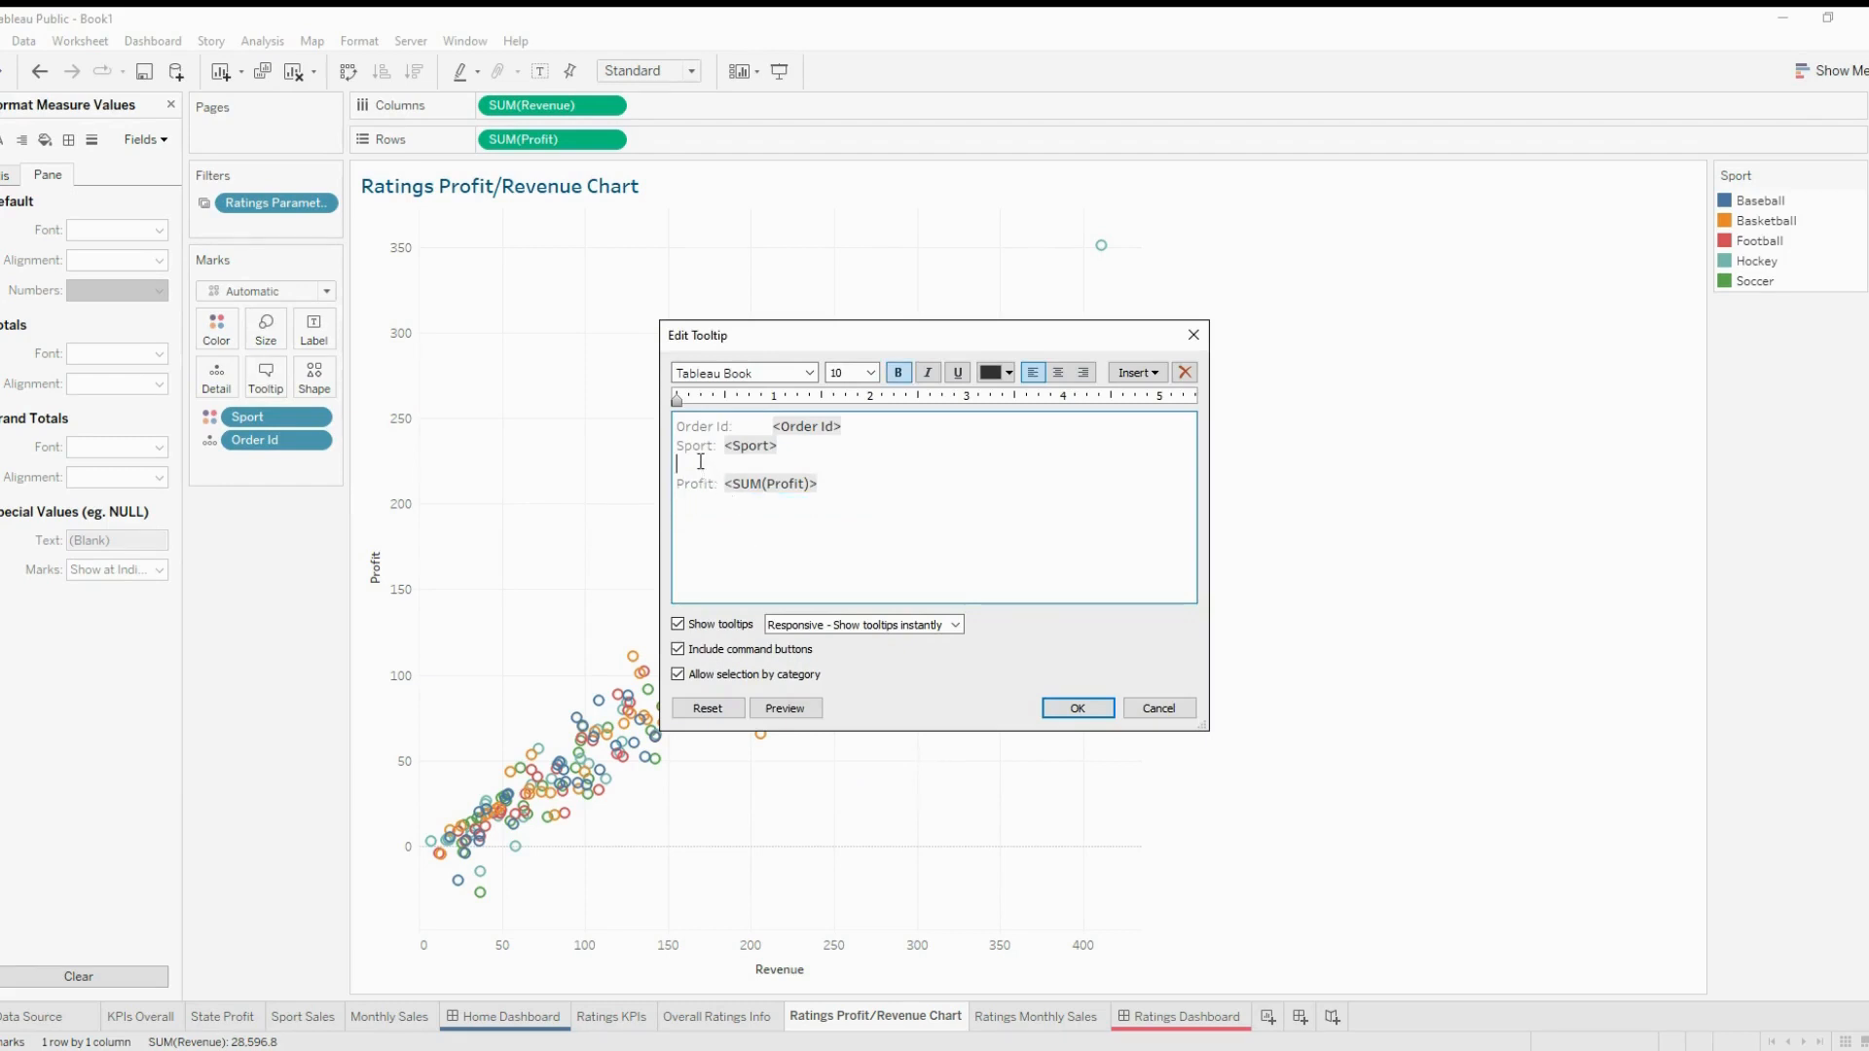
pyautogui.hotkey('ctrl', 'v')
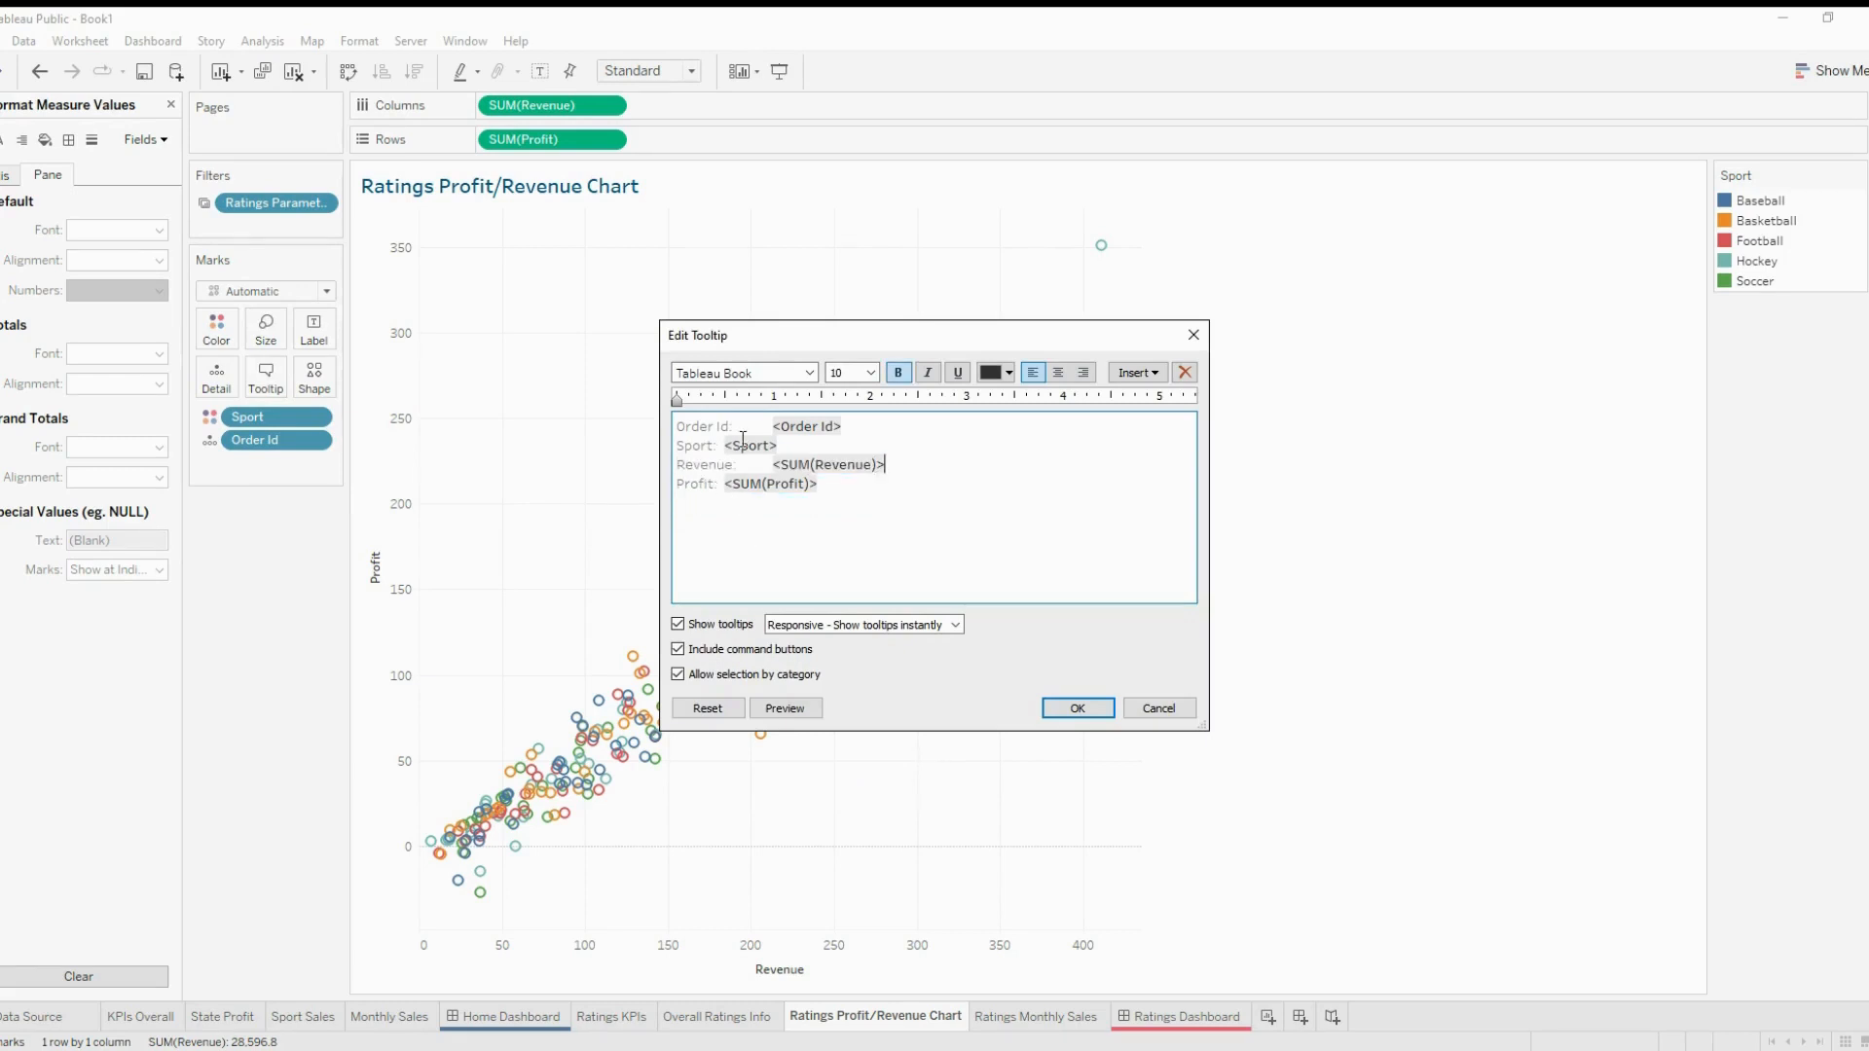
# Apply the tooltip edit and format the Revenue and Profit pane numbers as custom currency with two decimal places
pyautogui.click(1078, 707)
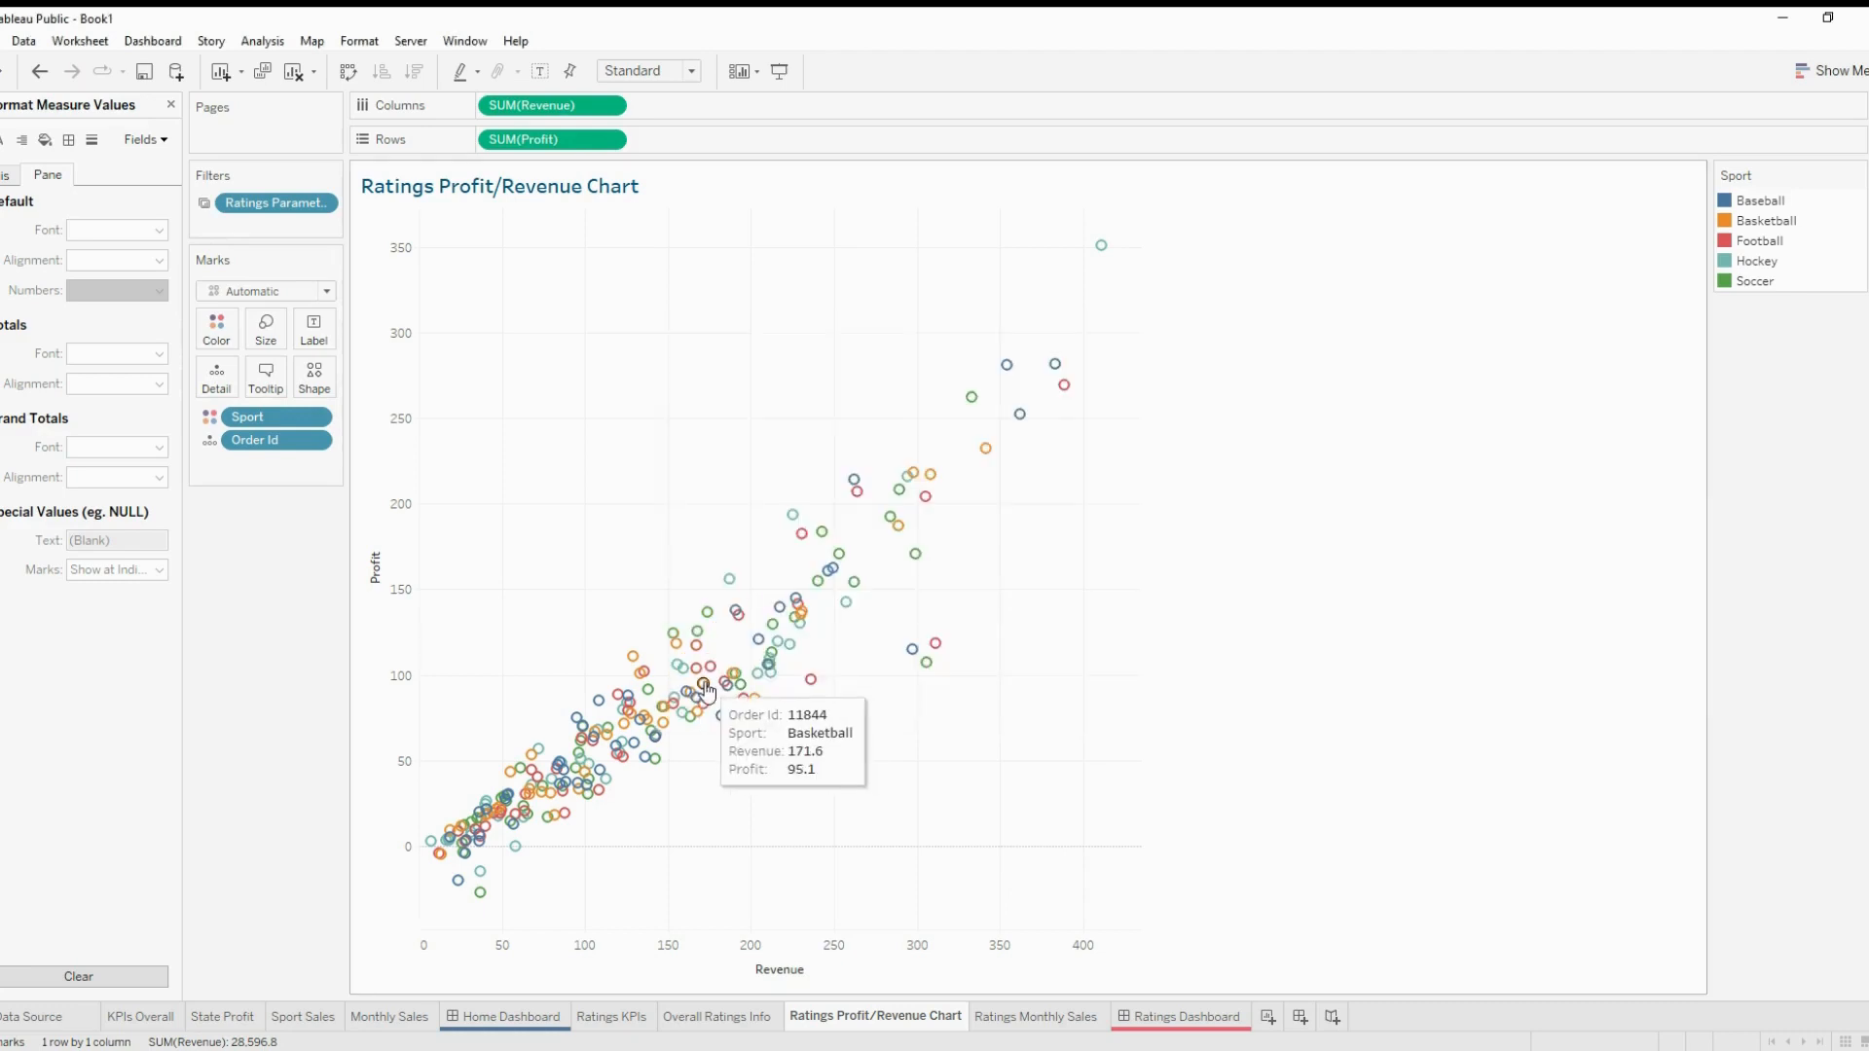
pyautogui.moveTo(638, 718)
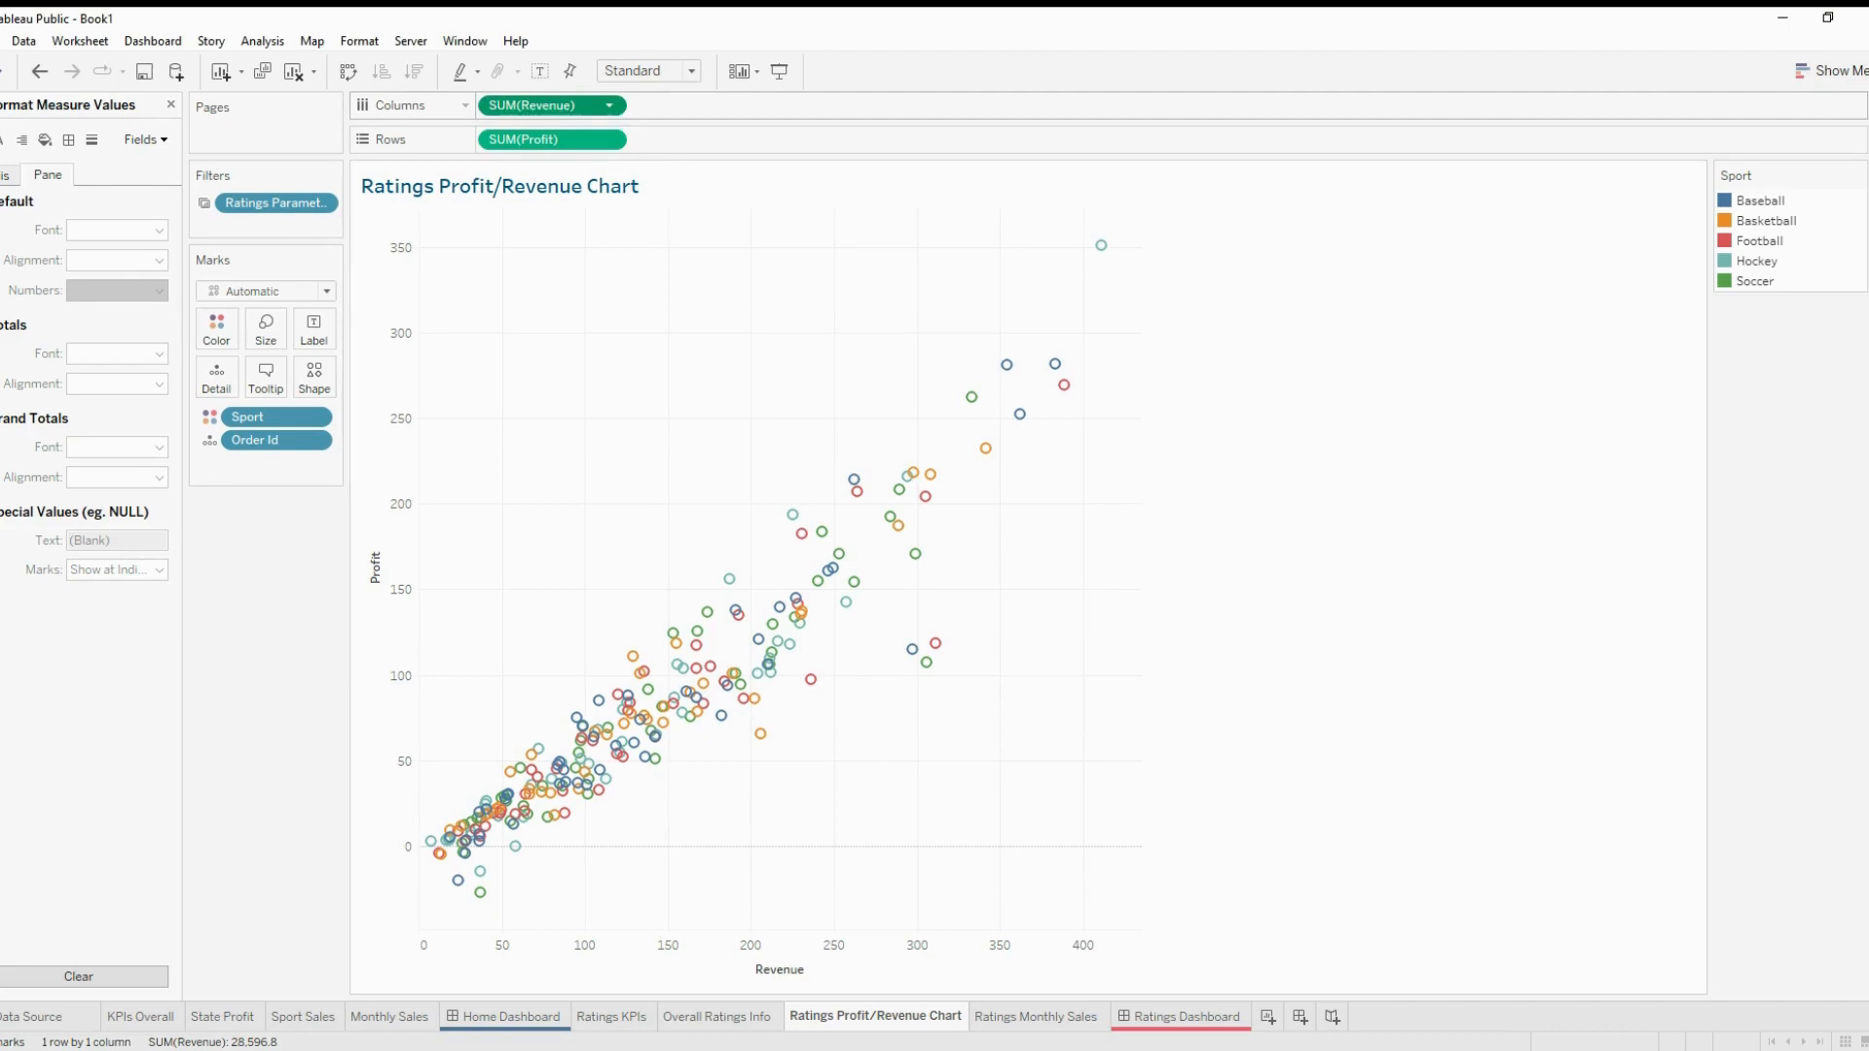
pyautogui.click(545, 105)
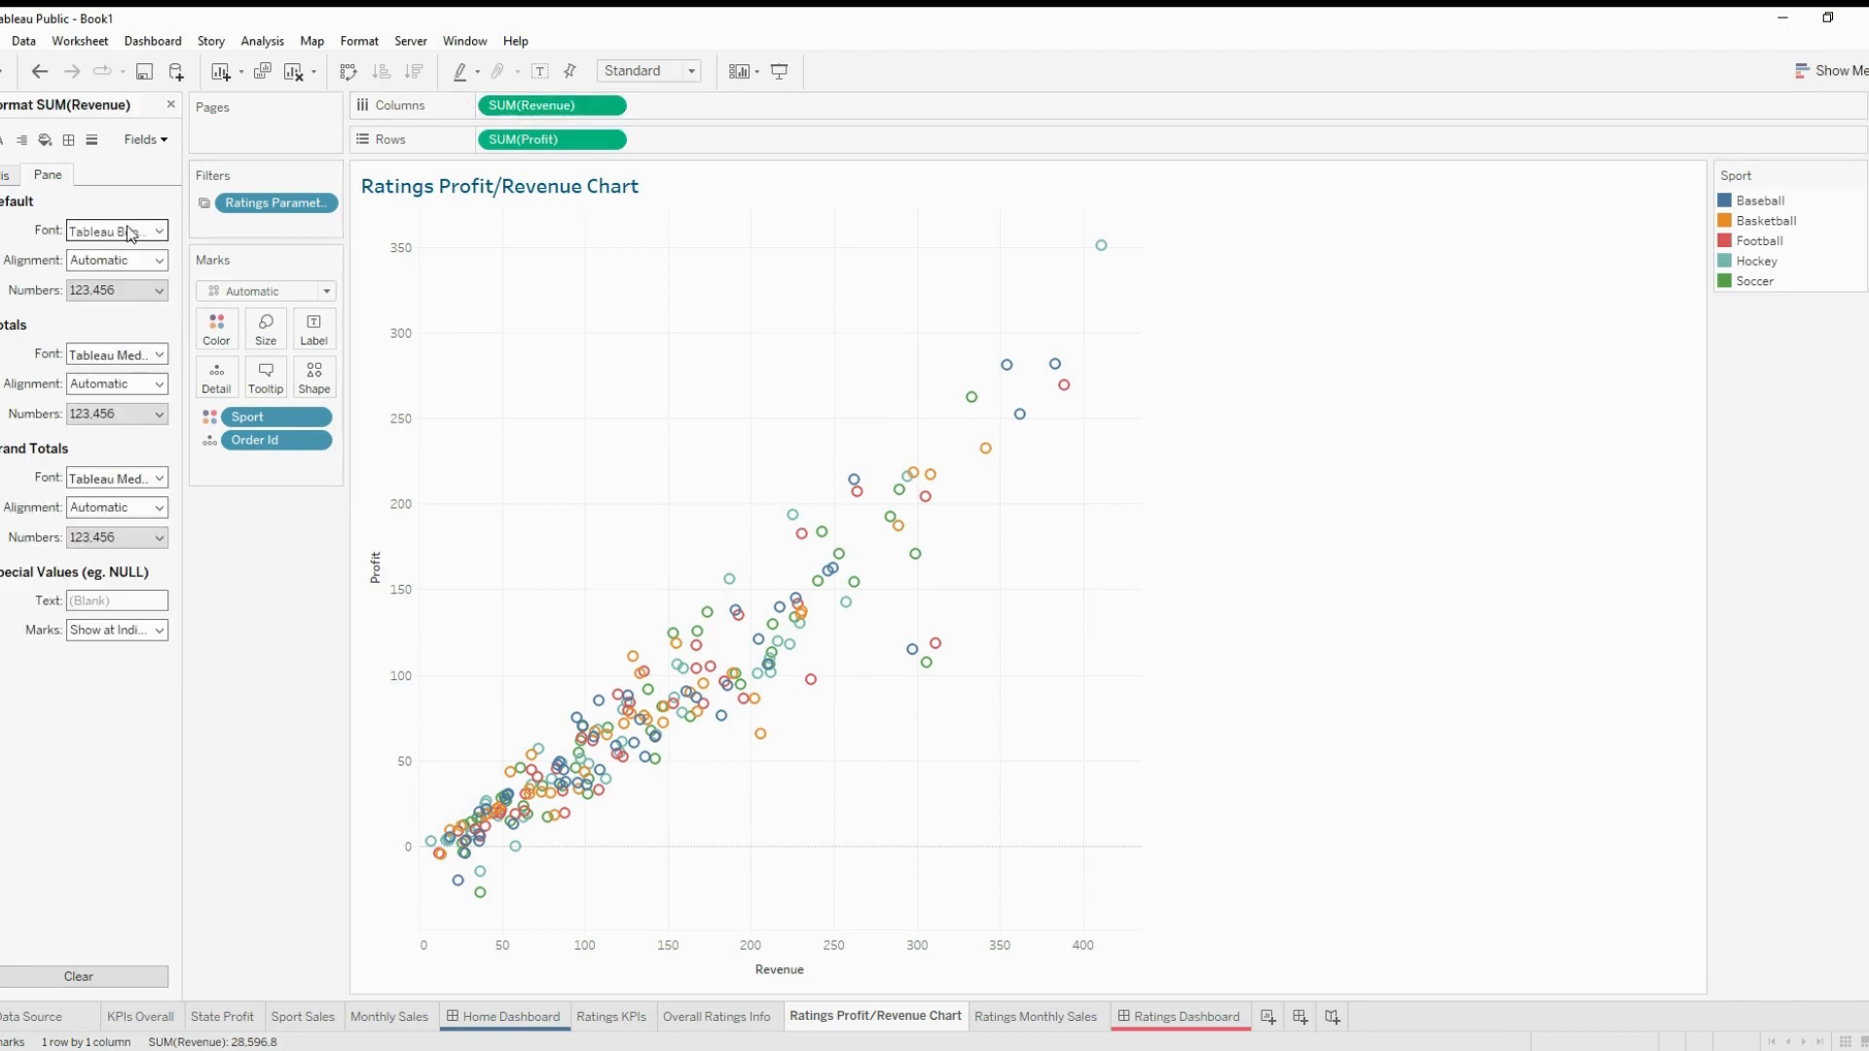
pyautogui.click(127, 290)
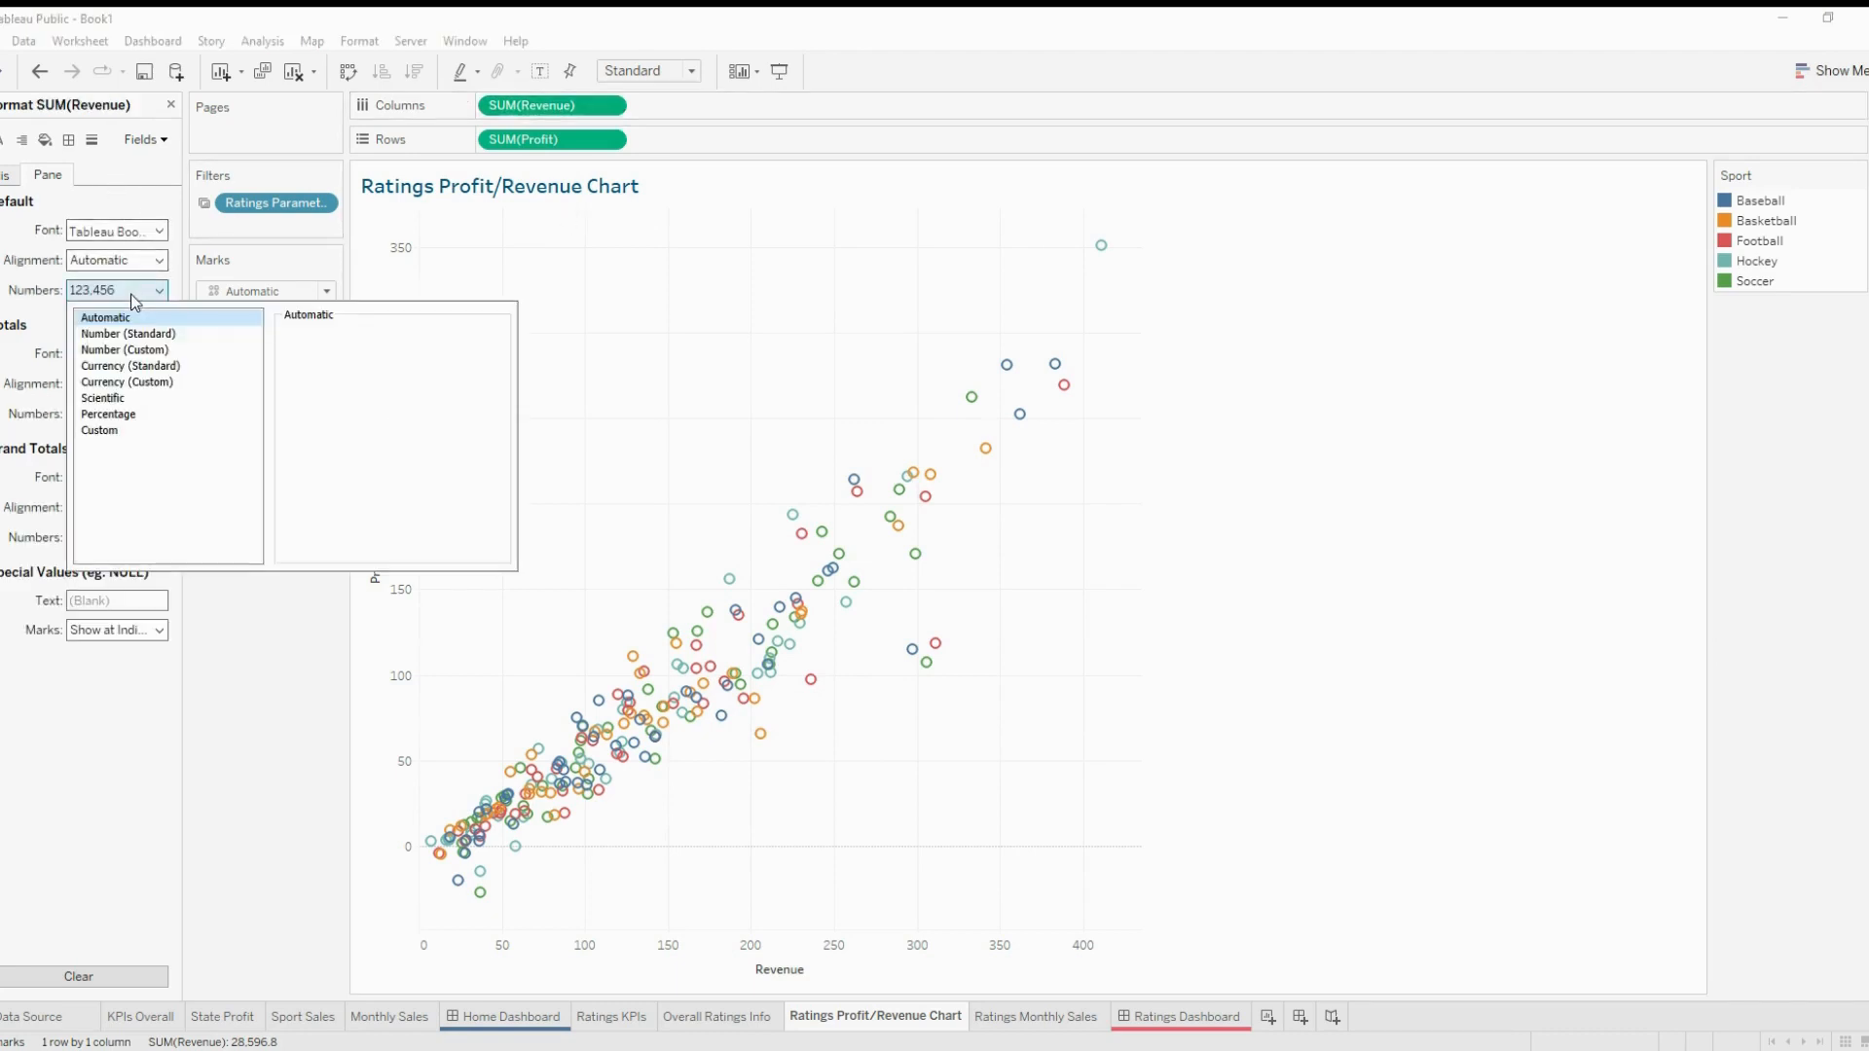
pyautogui.click(153, 382)
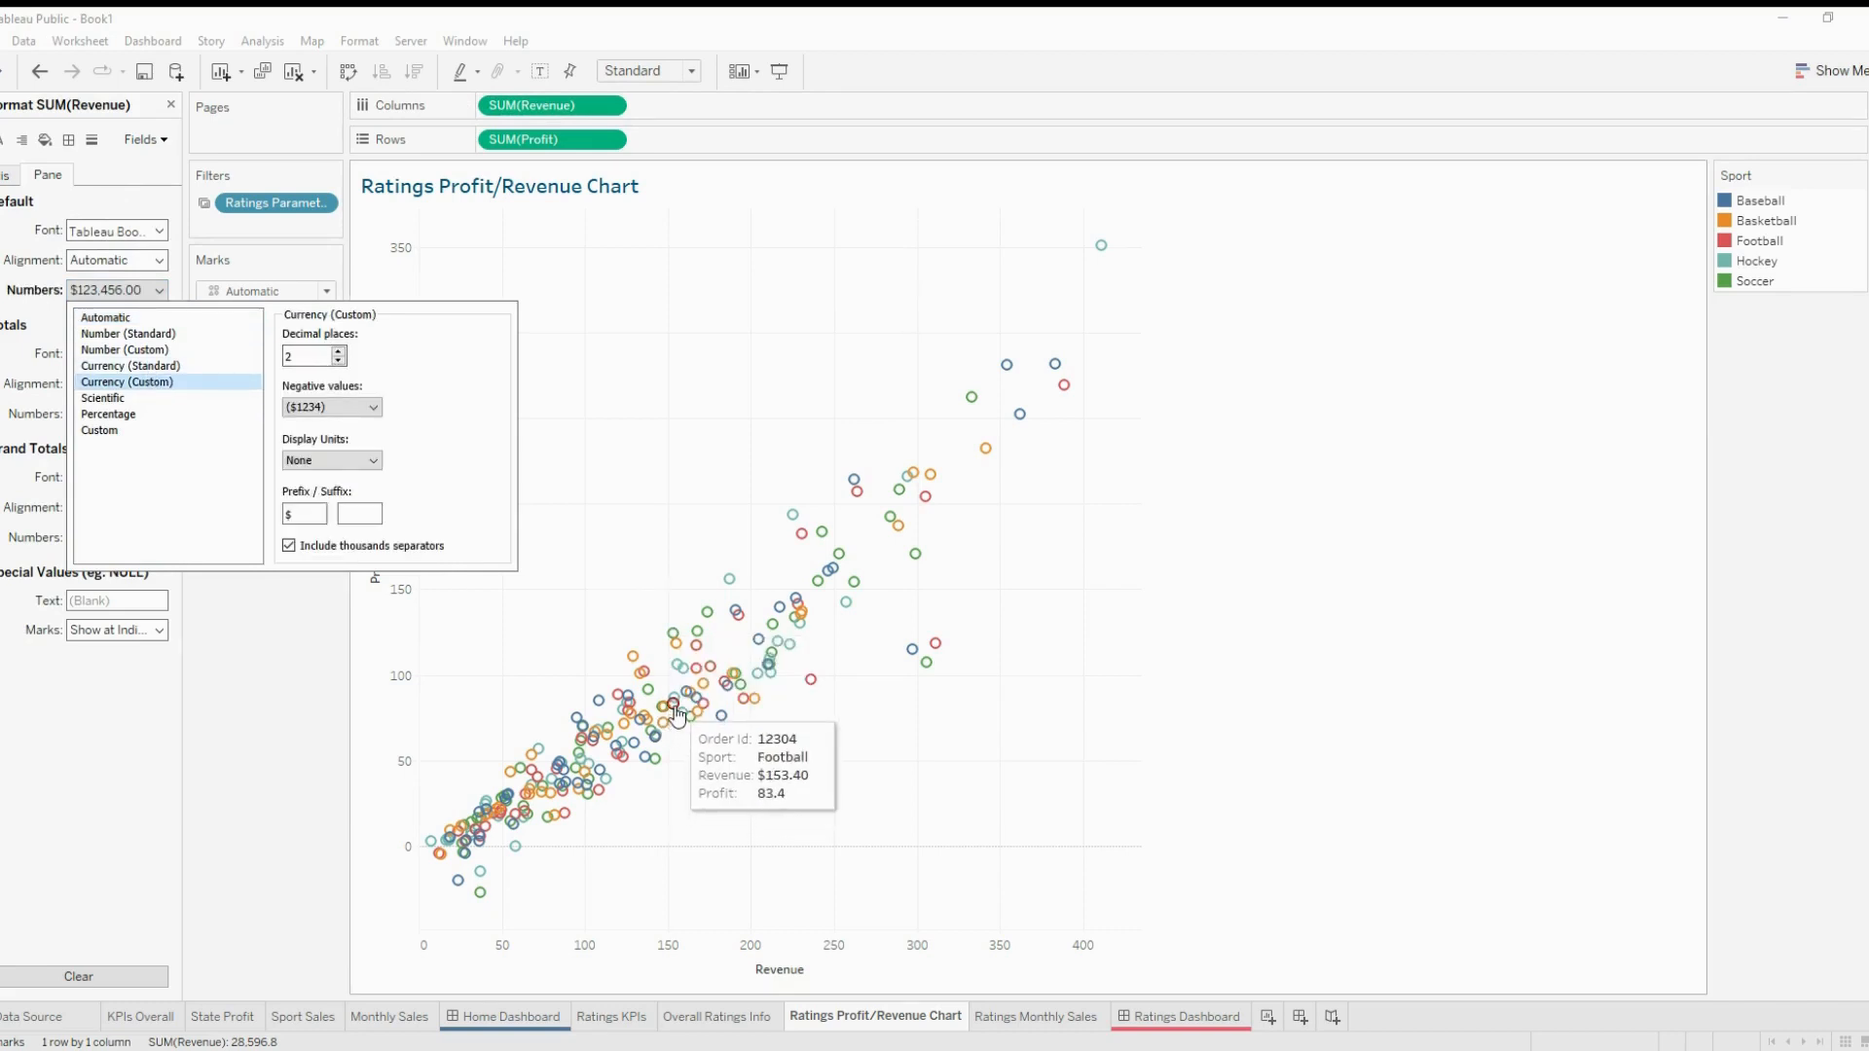
pyautogui.click(119, 697)
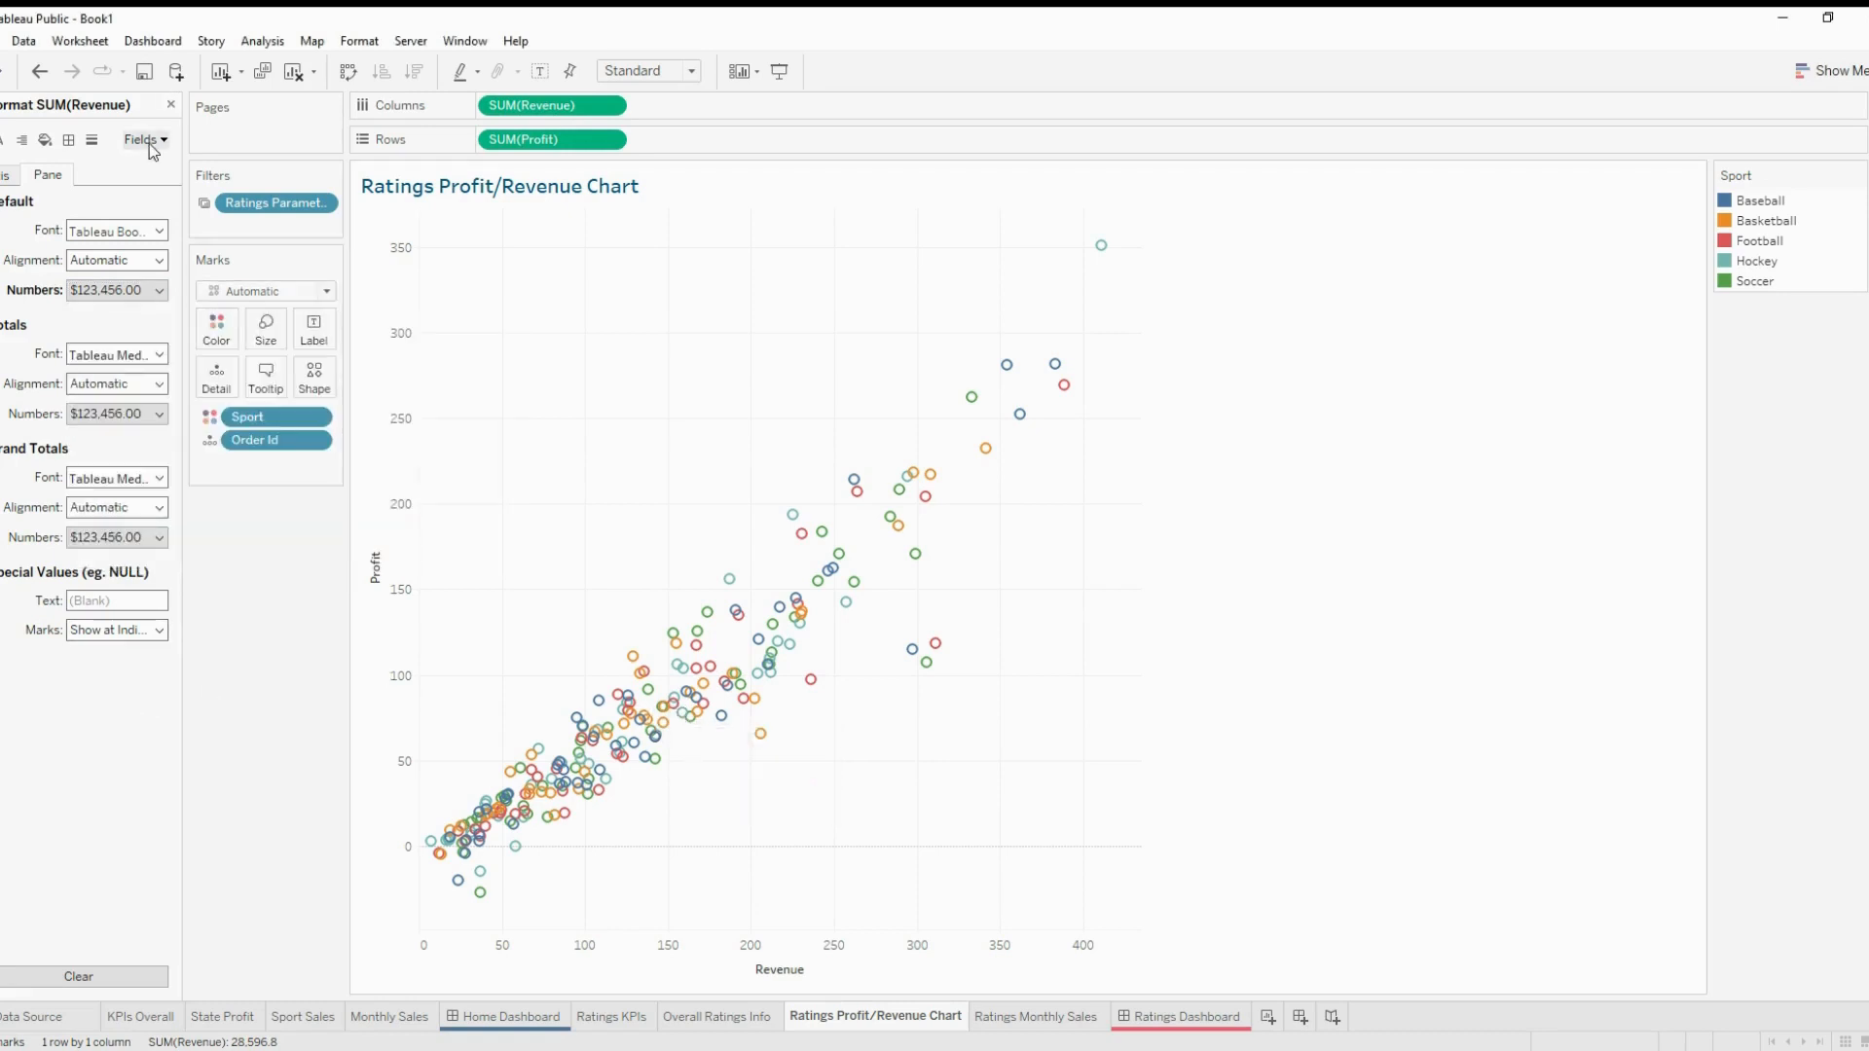
pyautogui.click(116, 290)
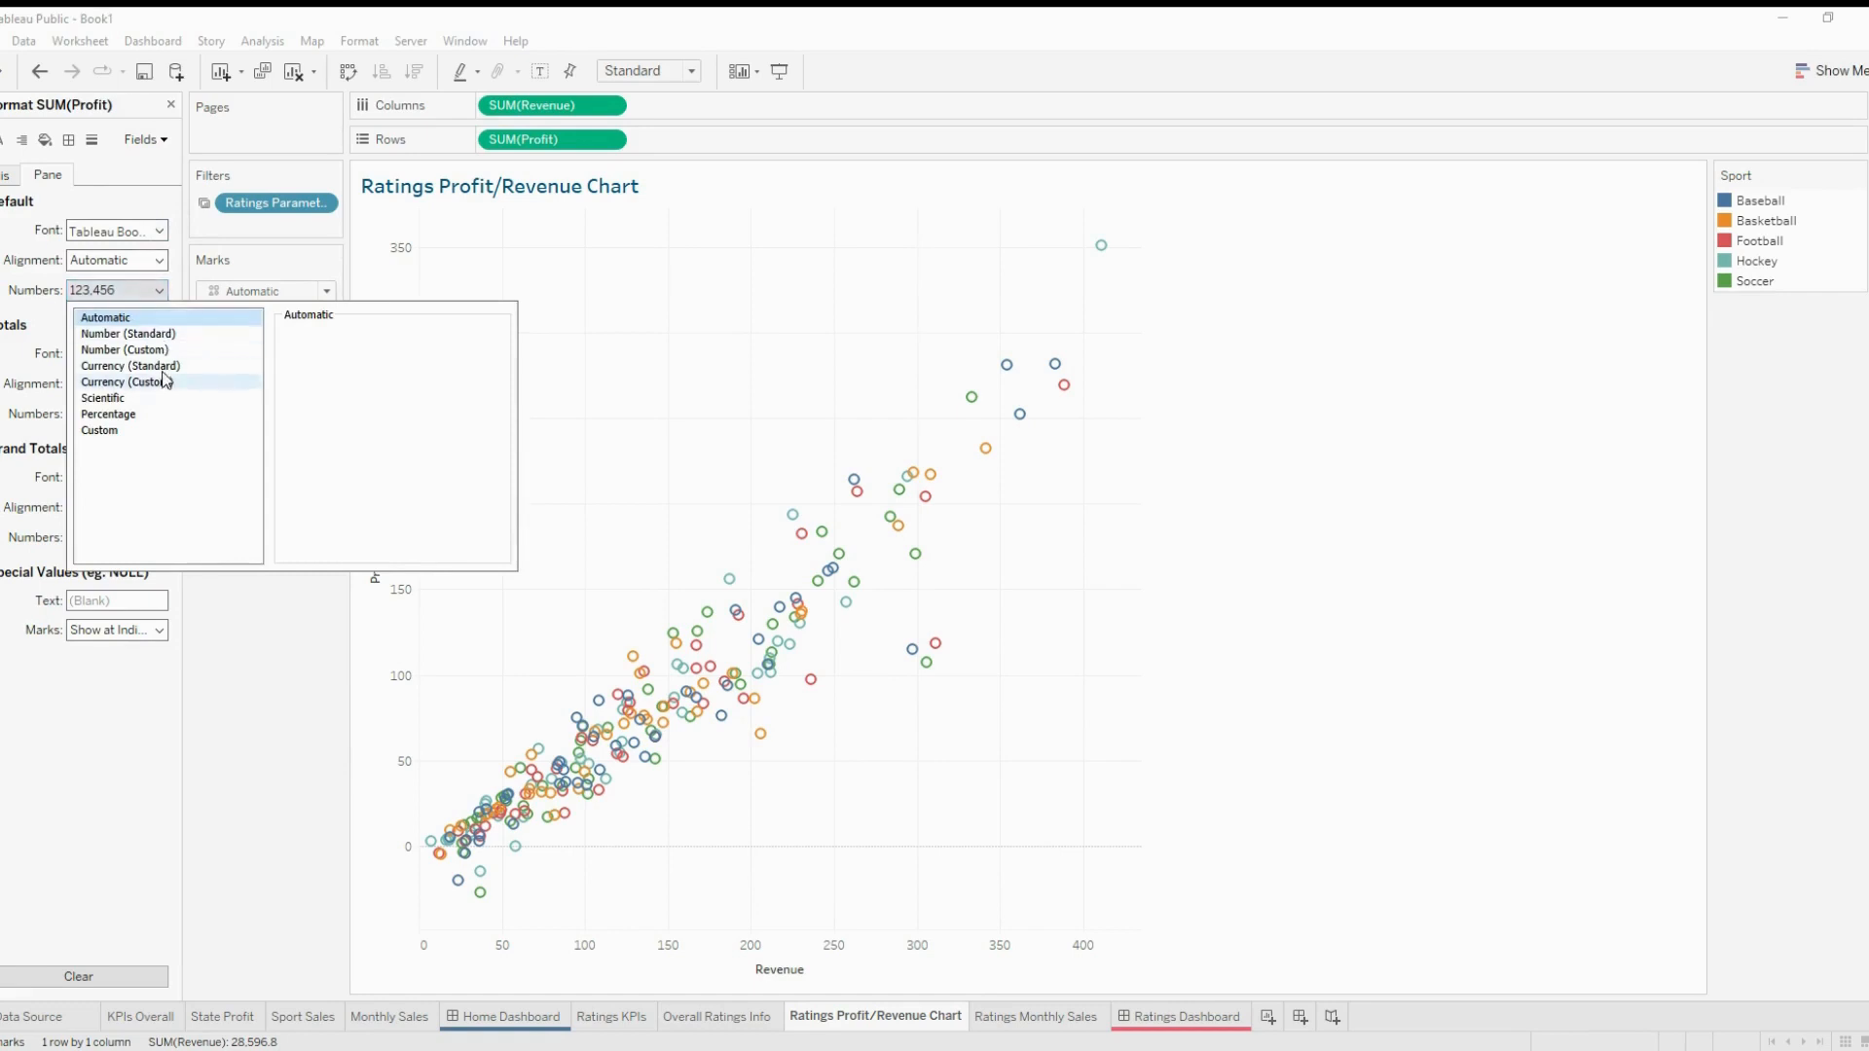
pyautogui.click(242, 739)
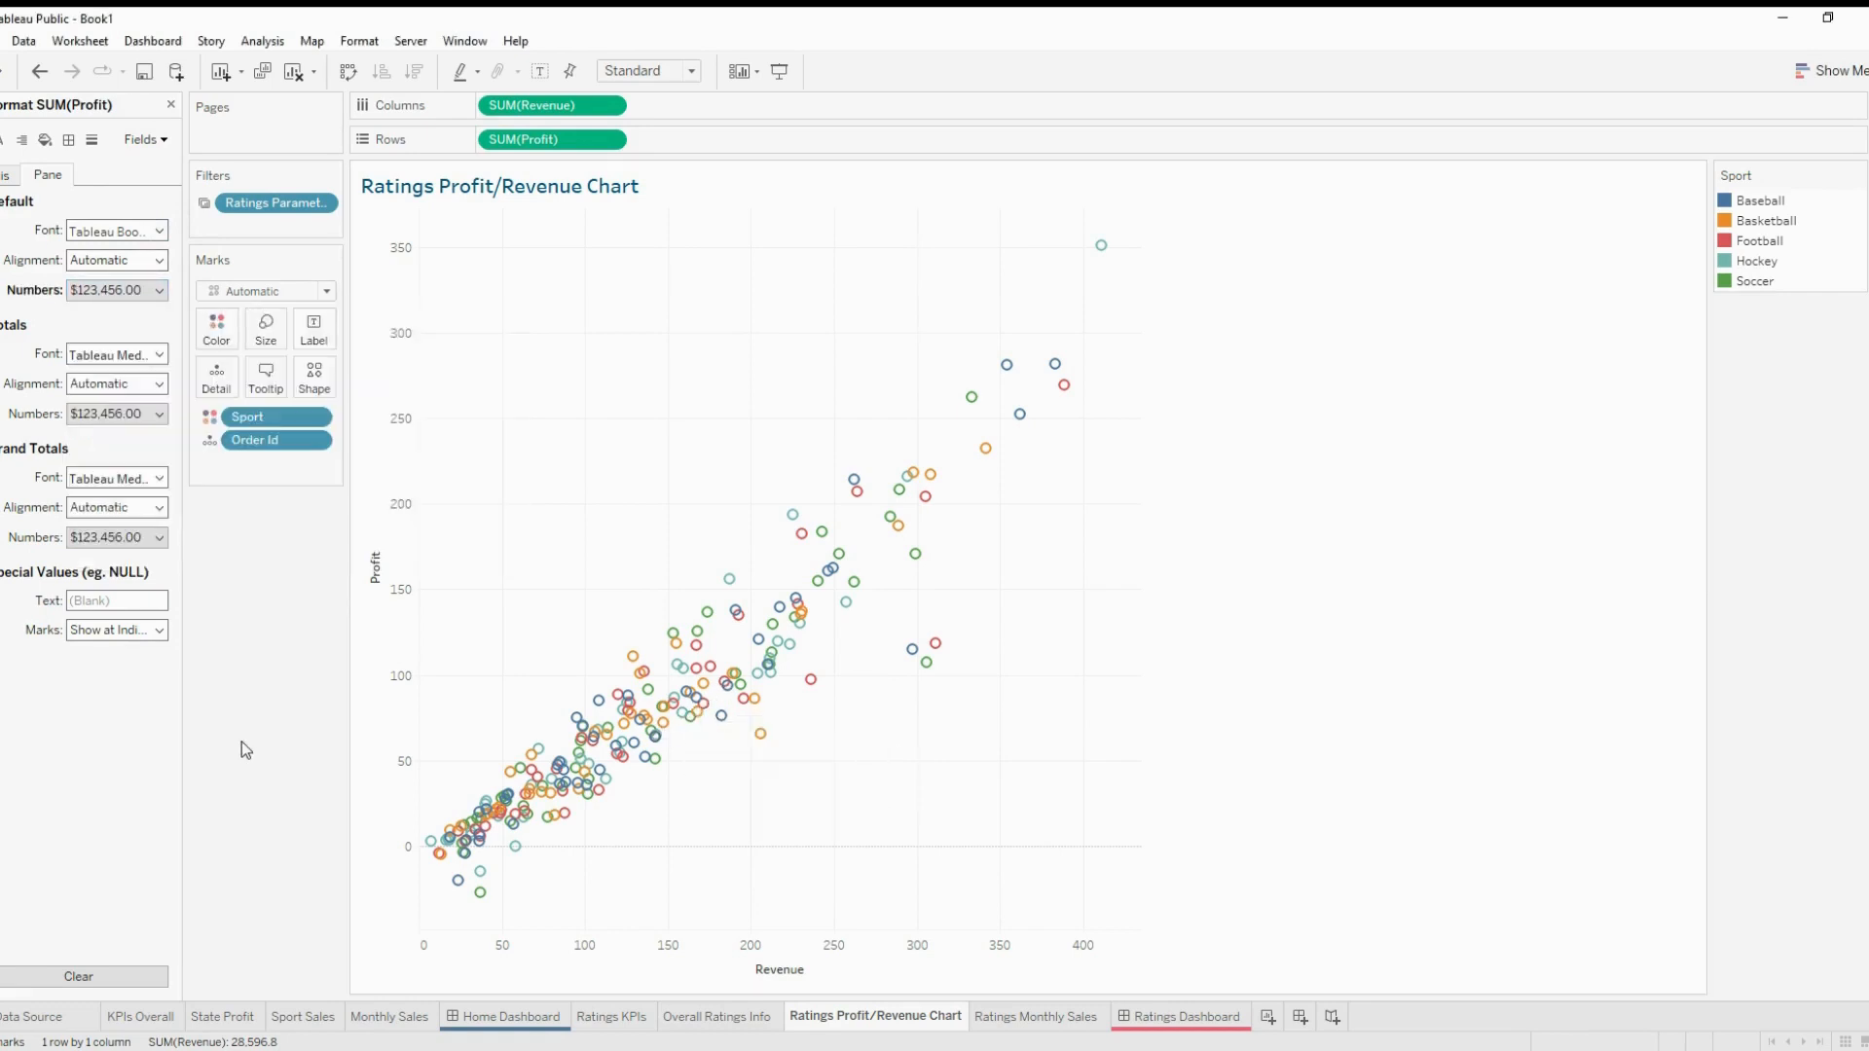
# Return to the Ratings Dashboard and close the formatting pane to bring back the dashboard layout settings
pyautogui.click(1132, 1017)
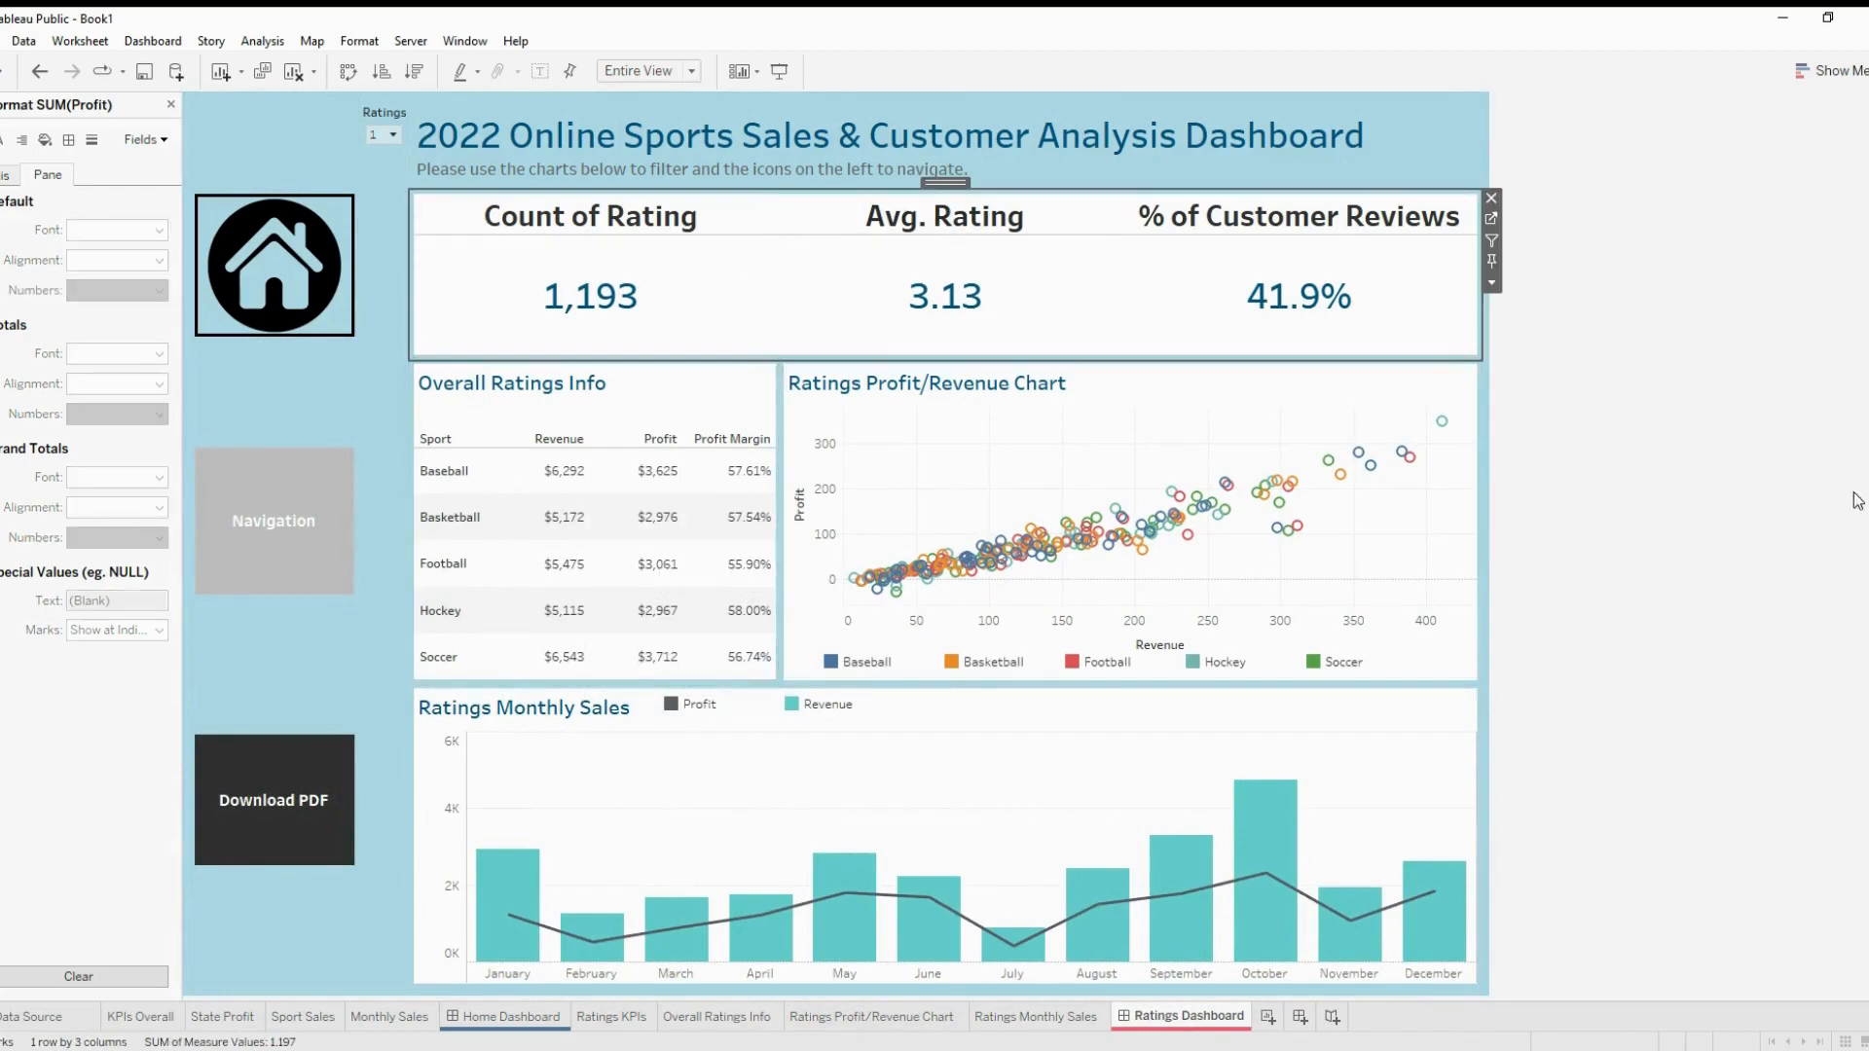
pyautogui.click(1795, 434)
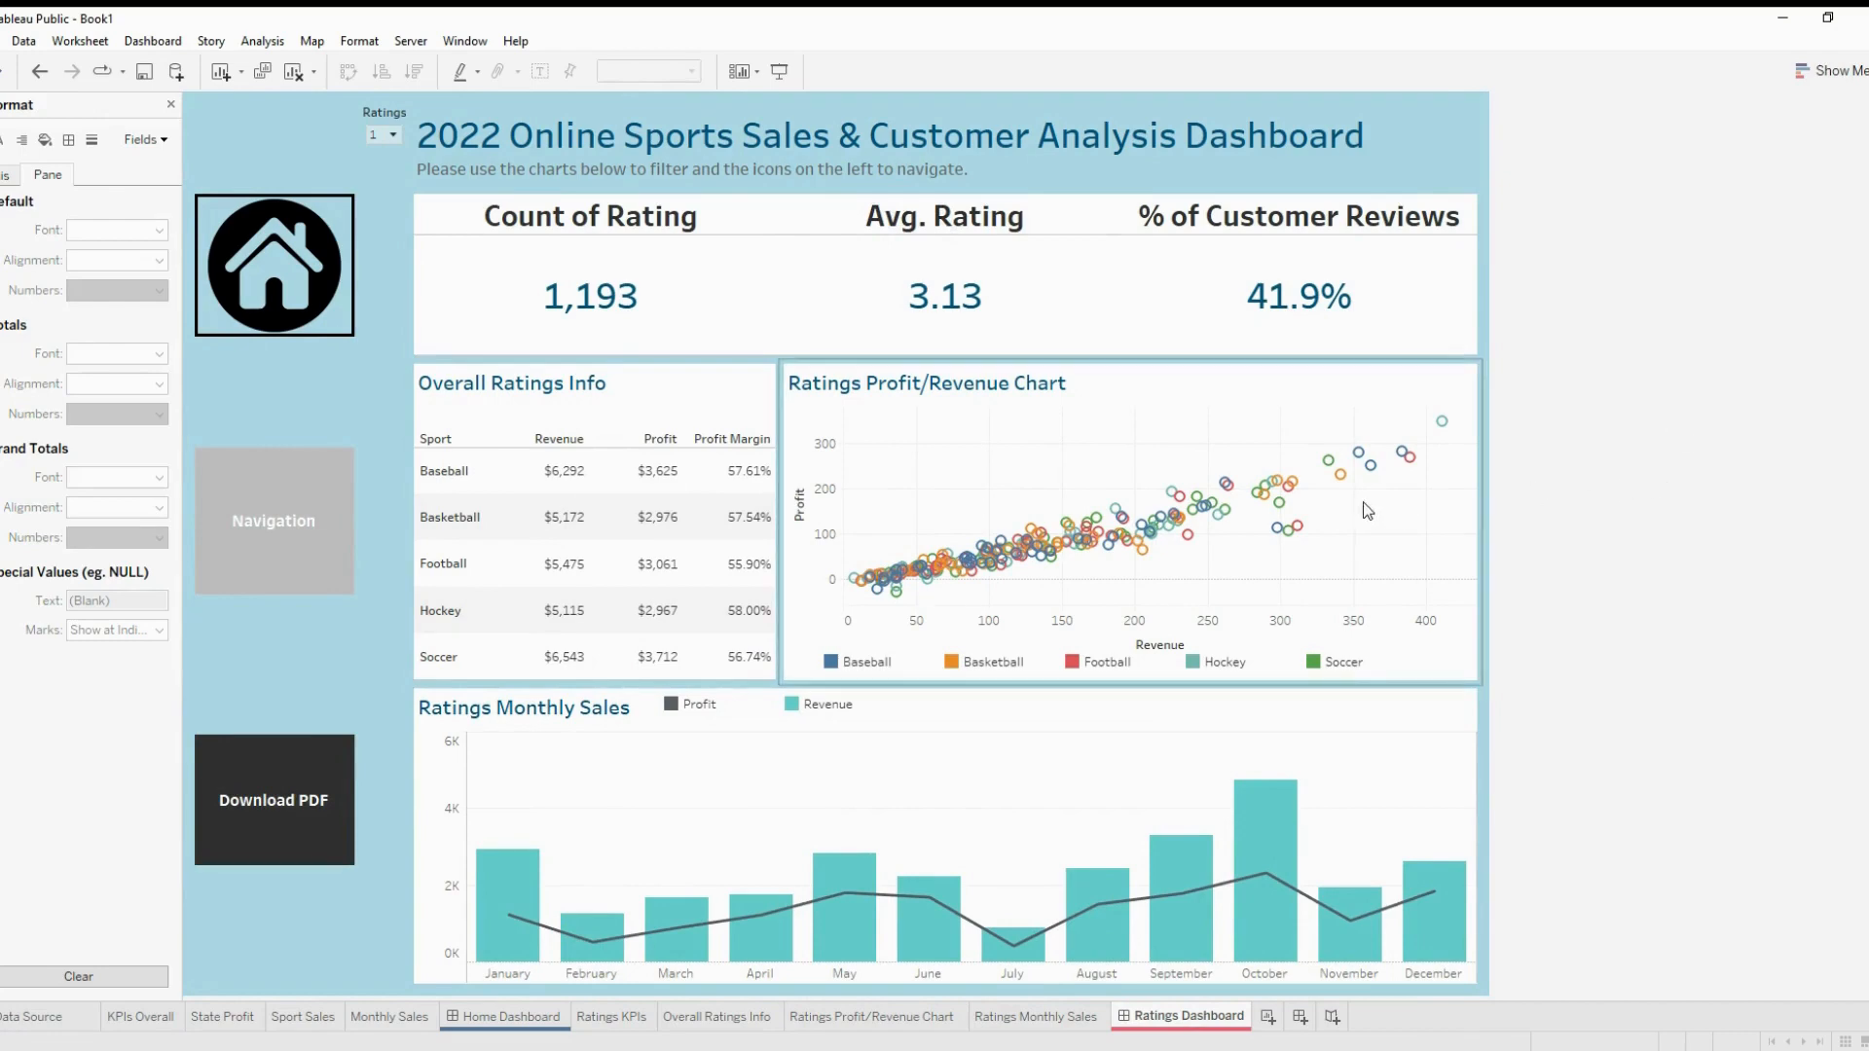
pyautogui.click(722, 399)
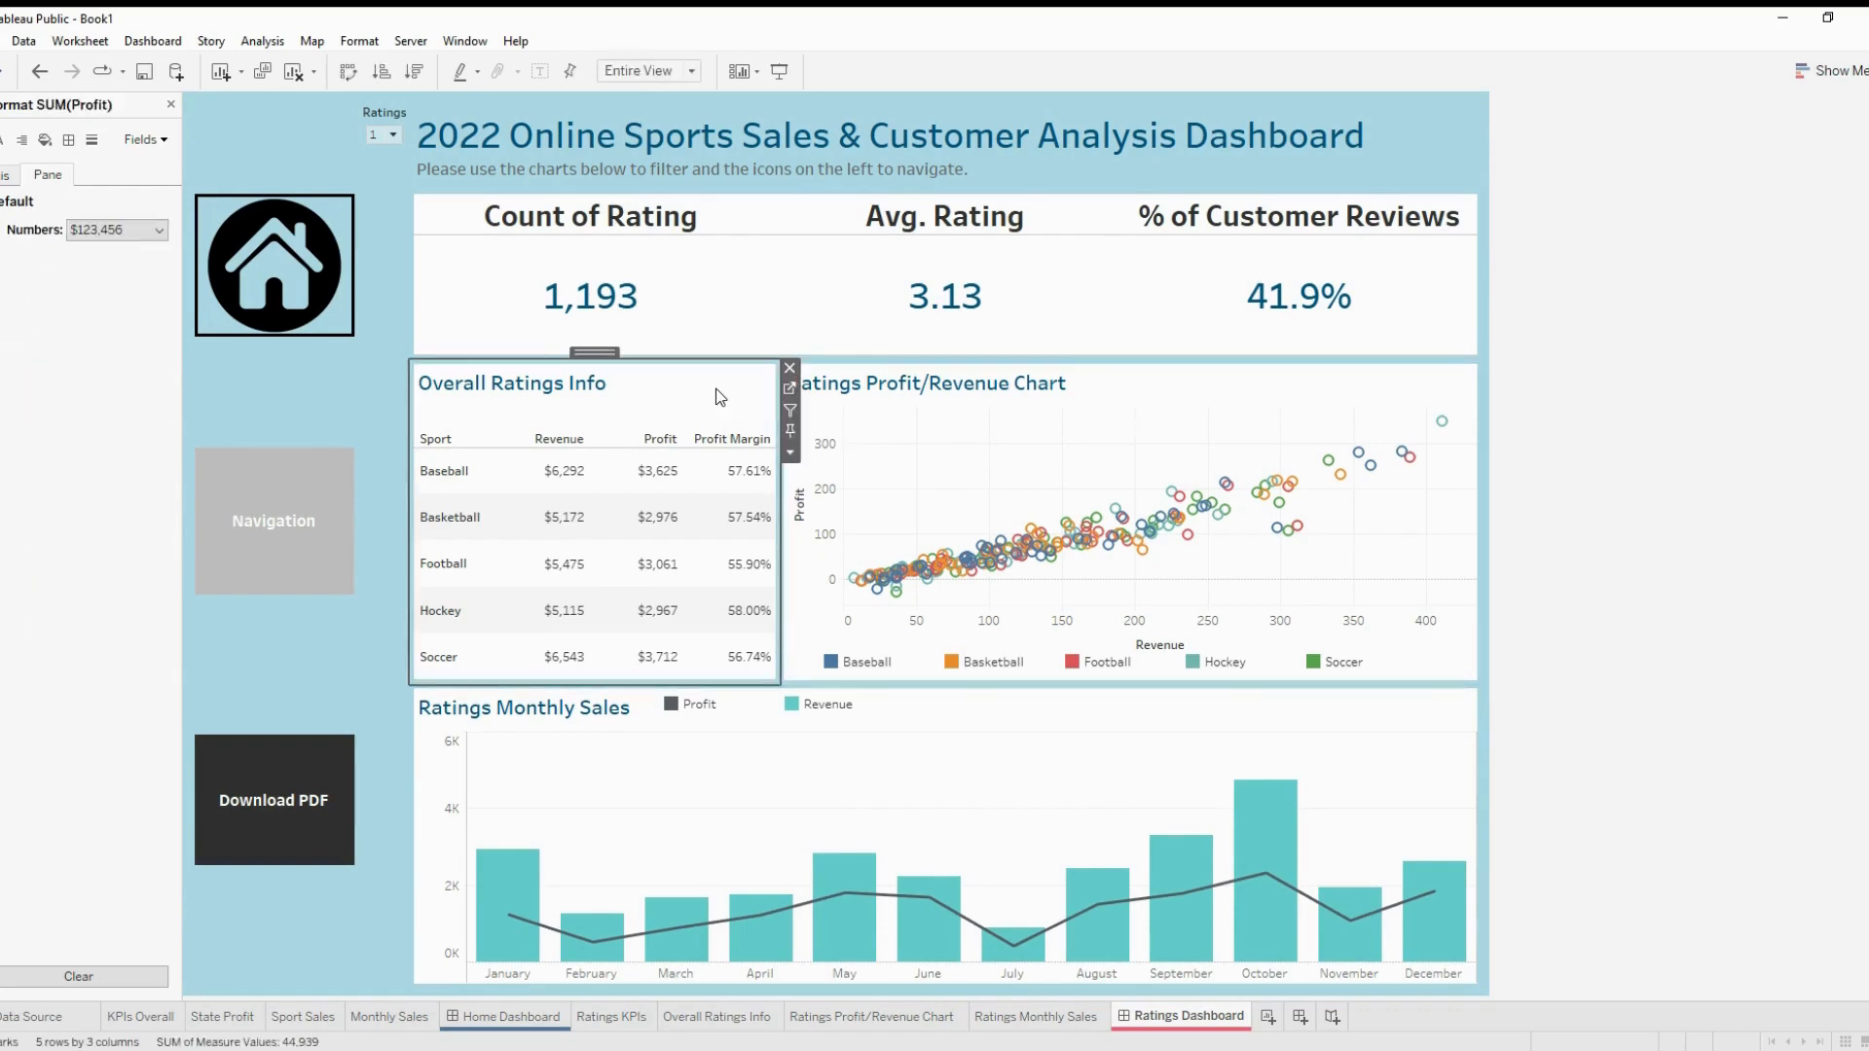
pyautogui.click(170, 104)
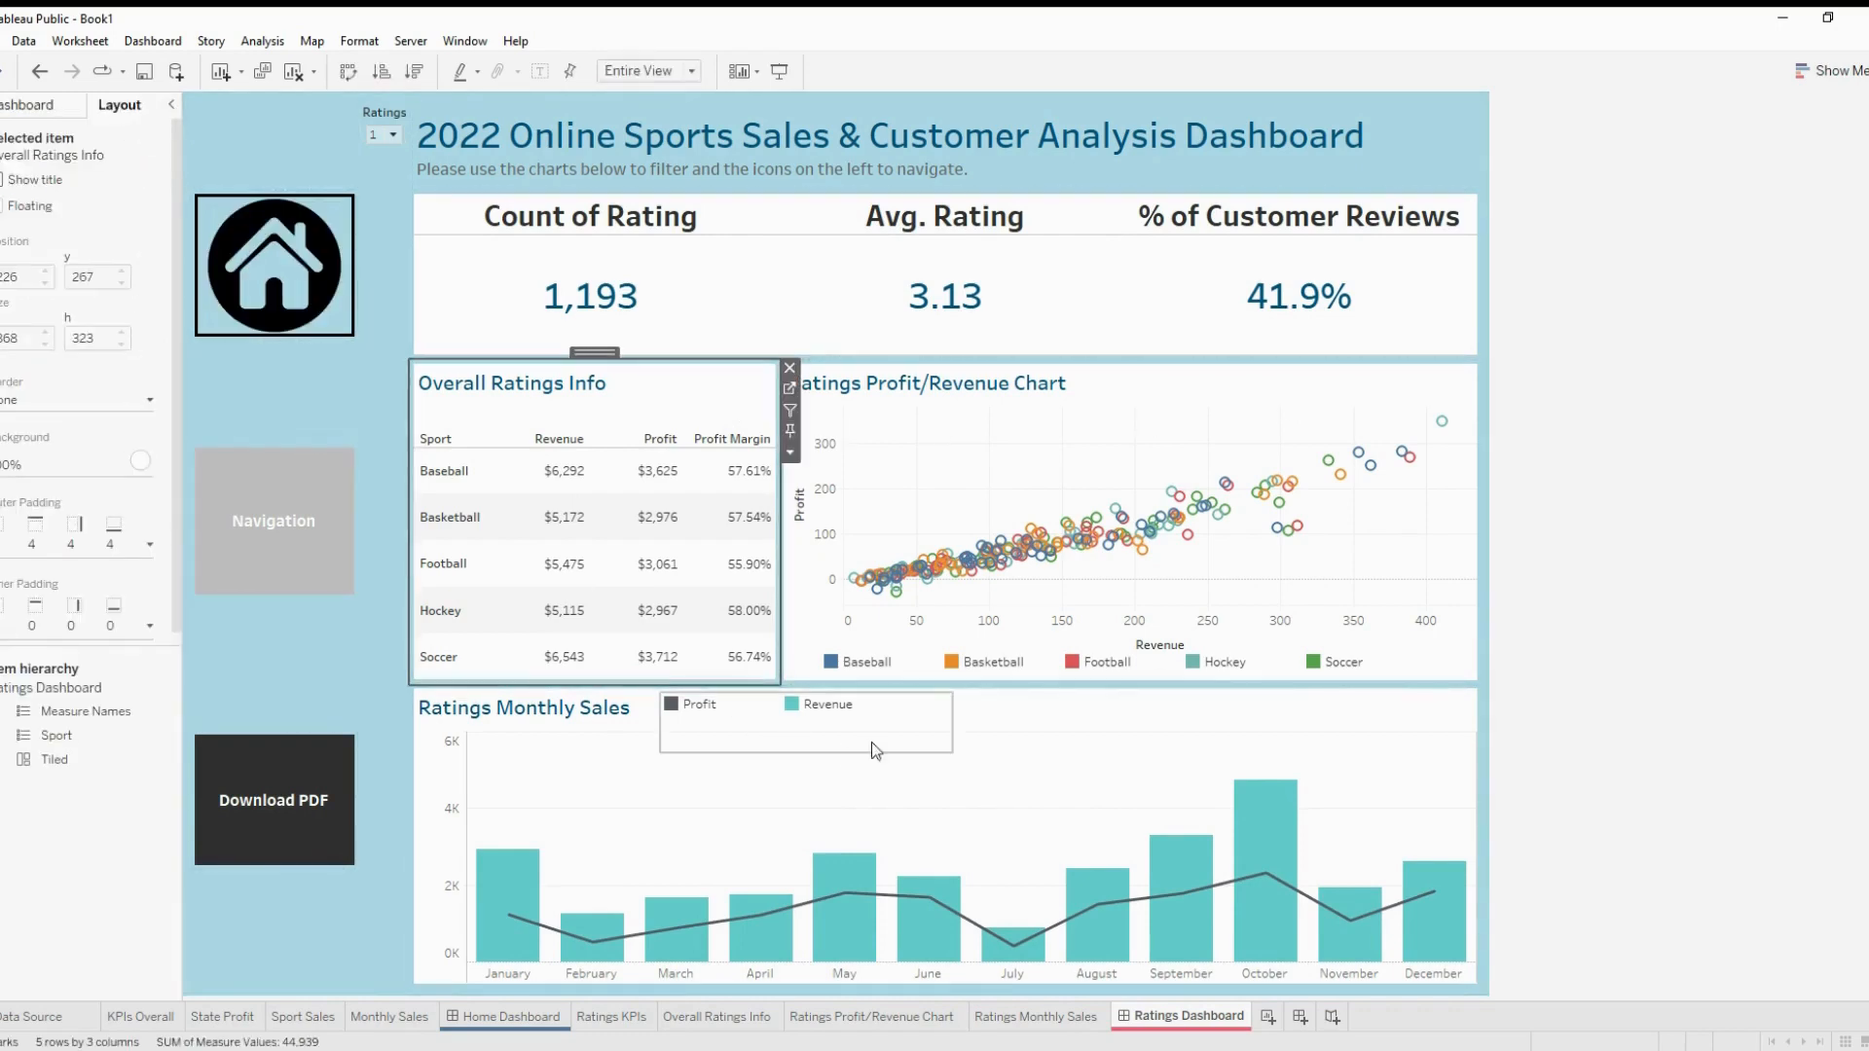
pyautogui.click(1661, 571)
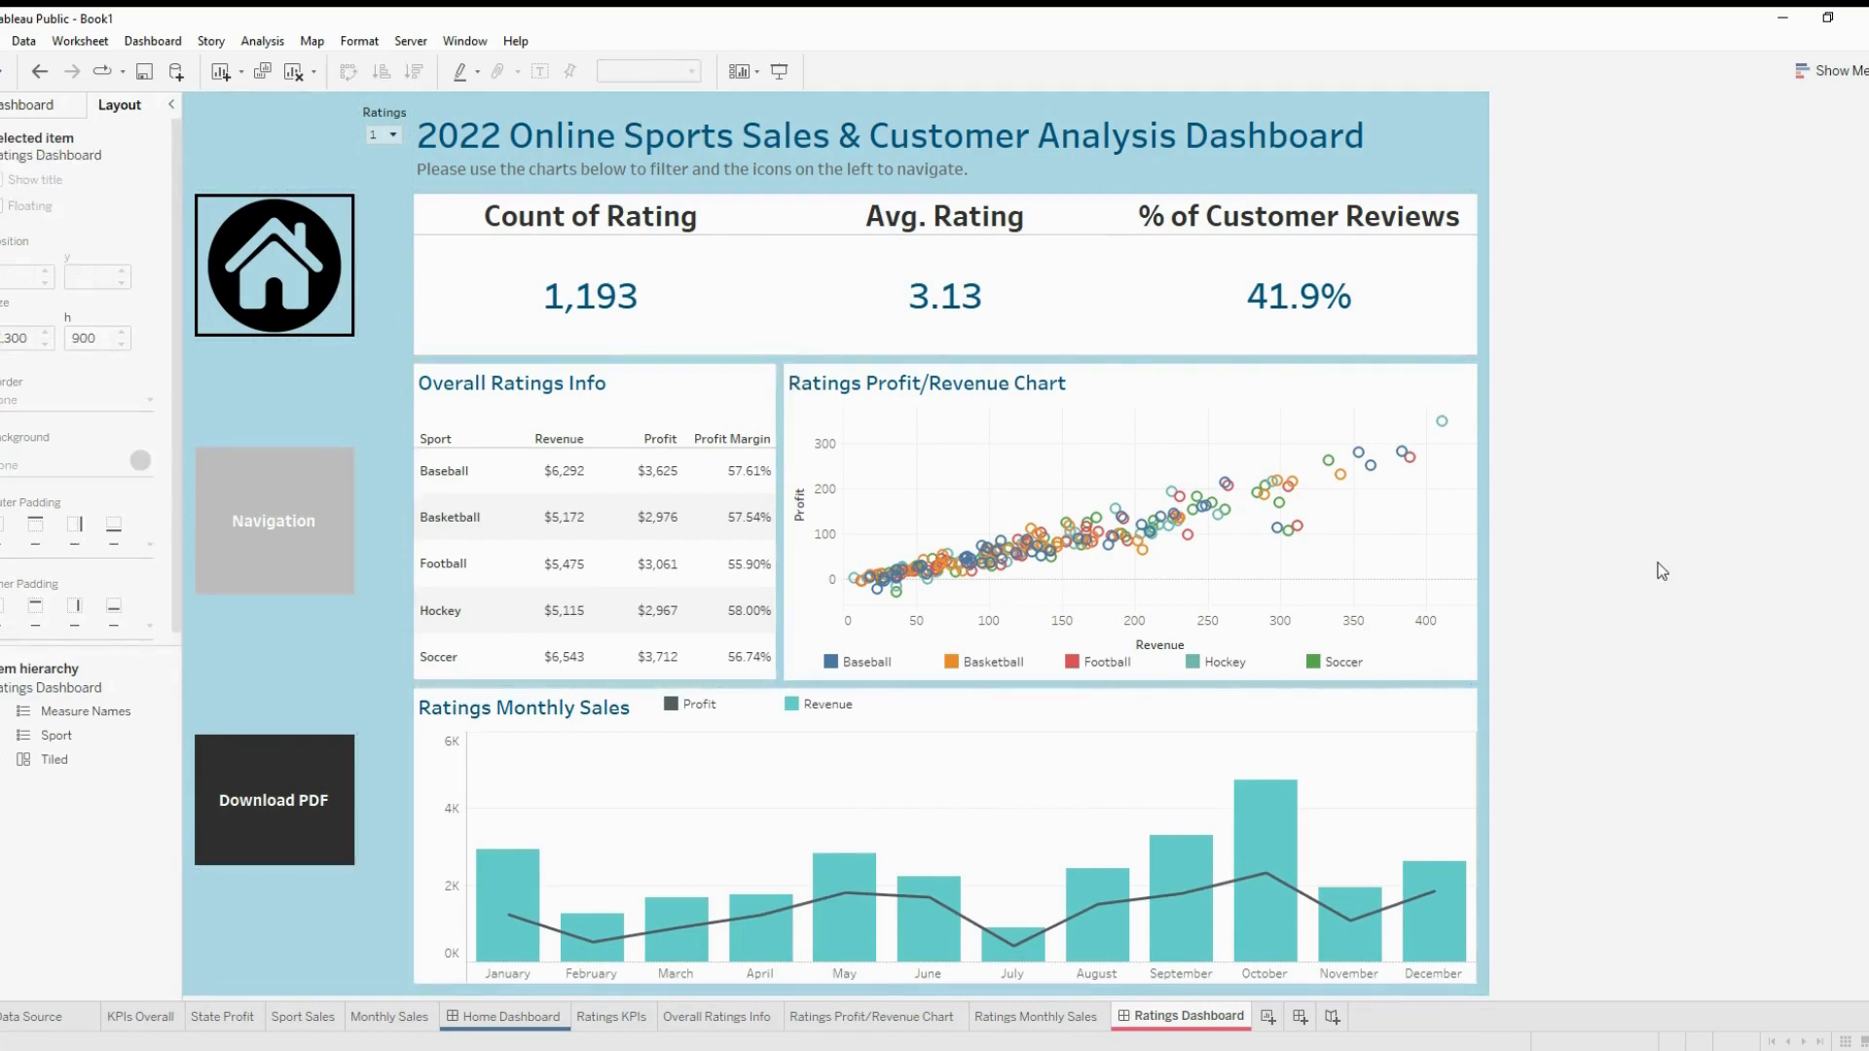
# Remove the row divider's pane border from the Ratings KPIs sheet by setting it to None
pyautogui.click(980, 718)
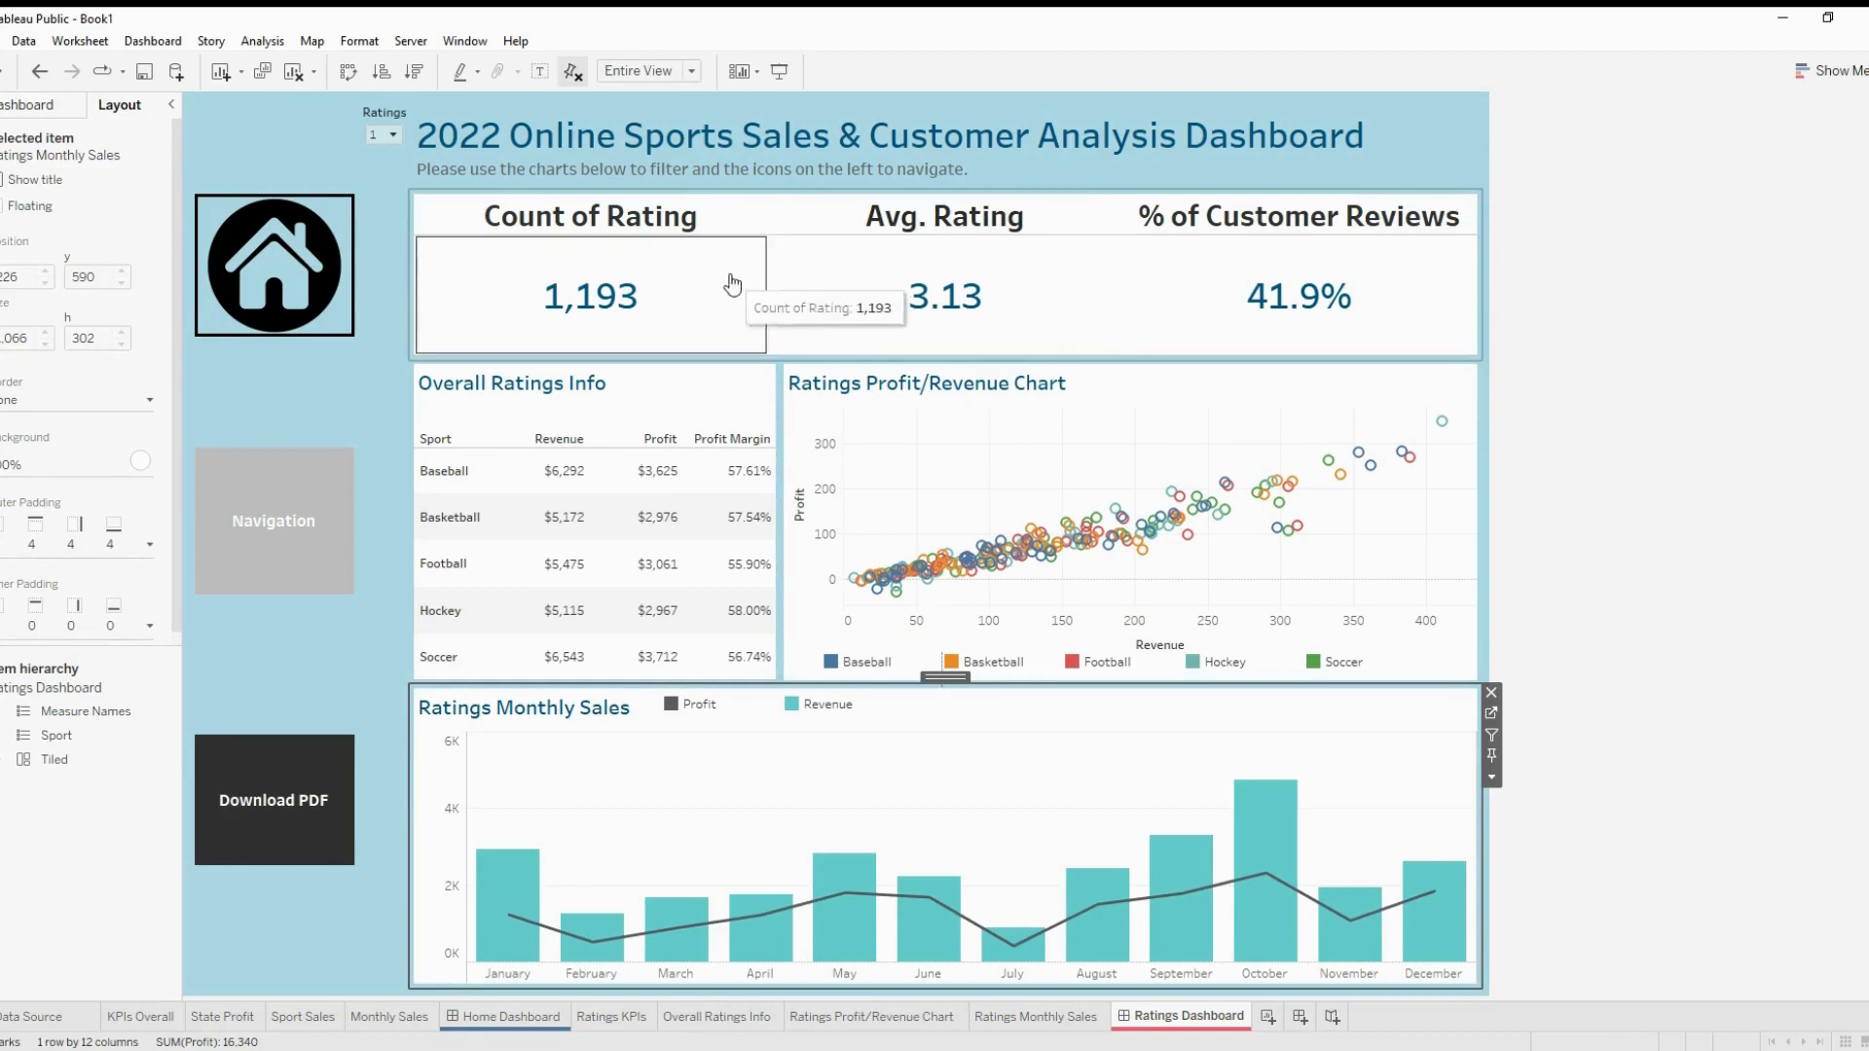
pyautogui.click(773, 196)
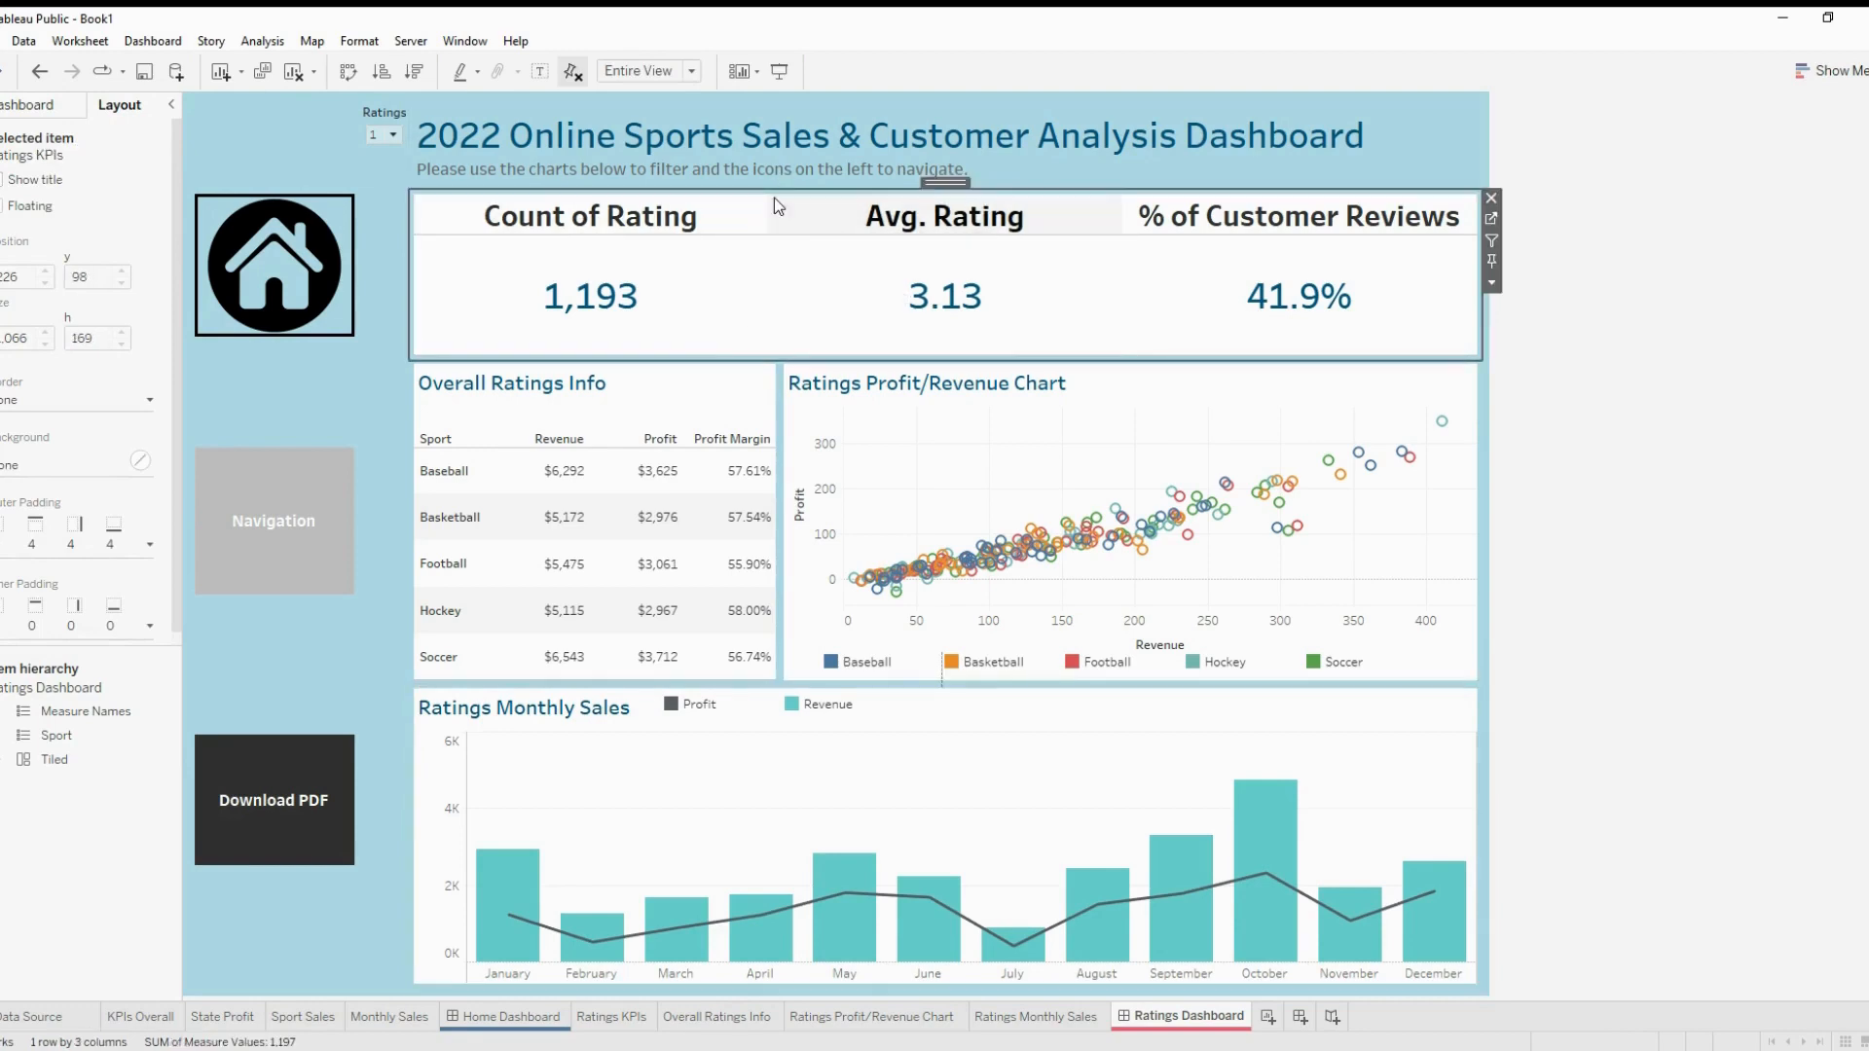
pyautogui.click(790, 214)
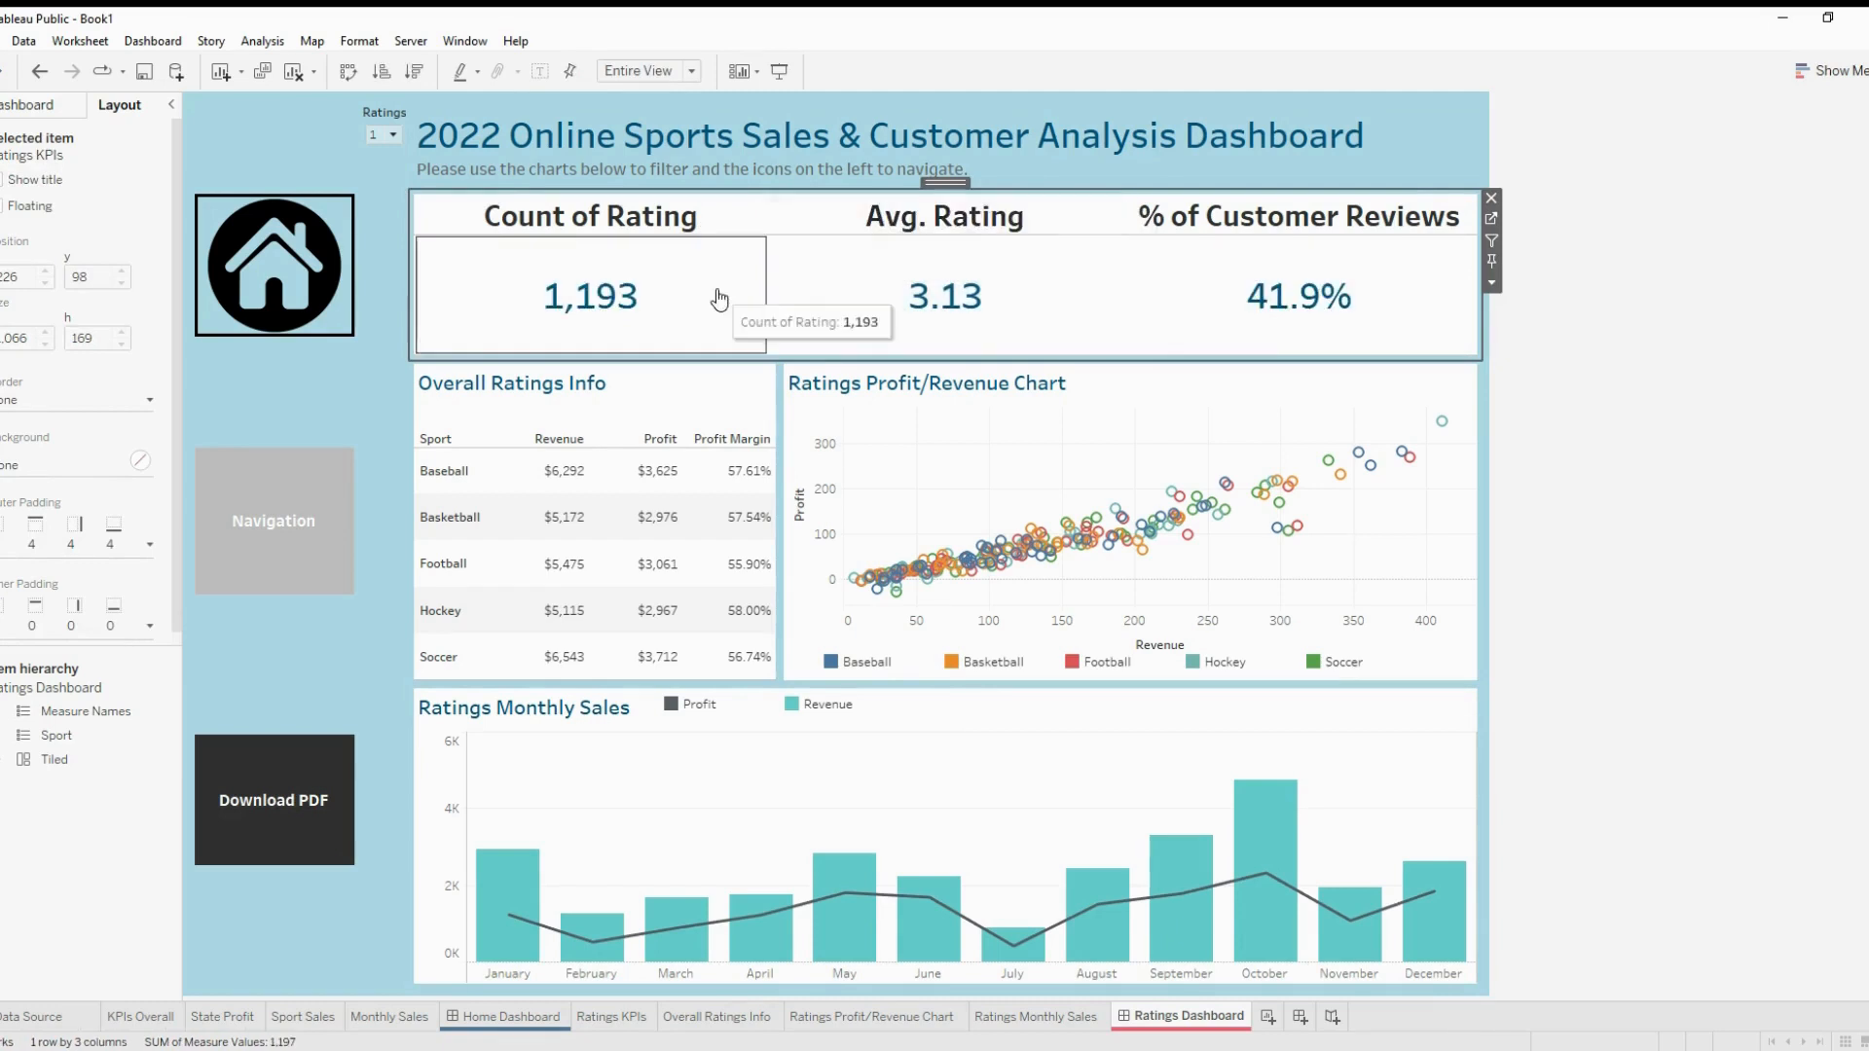
pyautogui.click(779, 282)
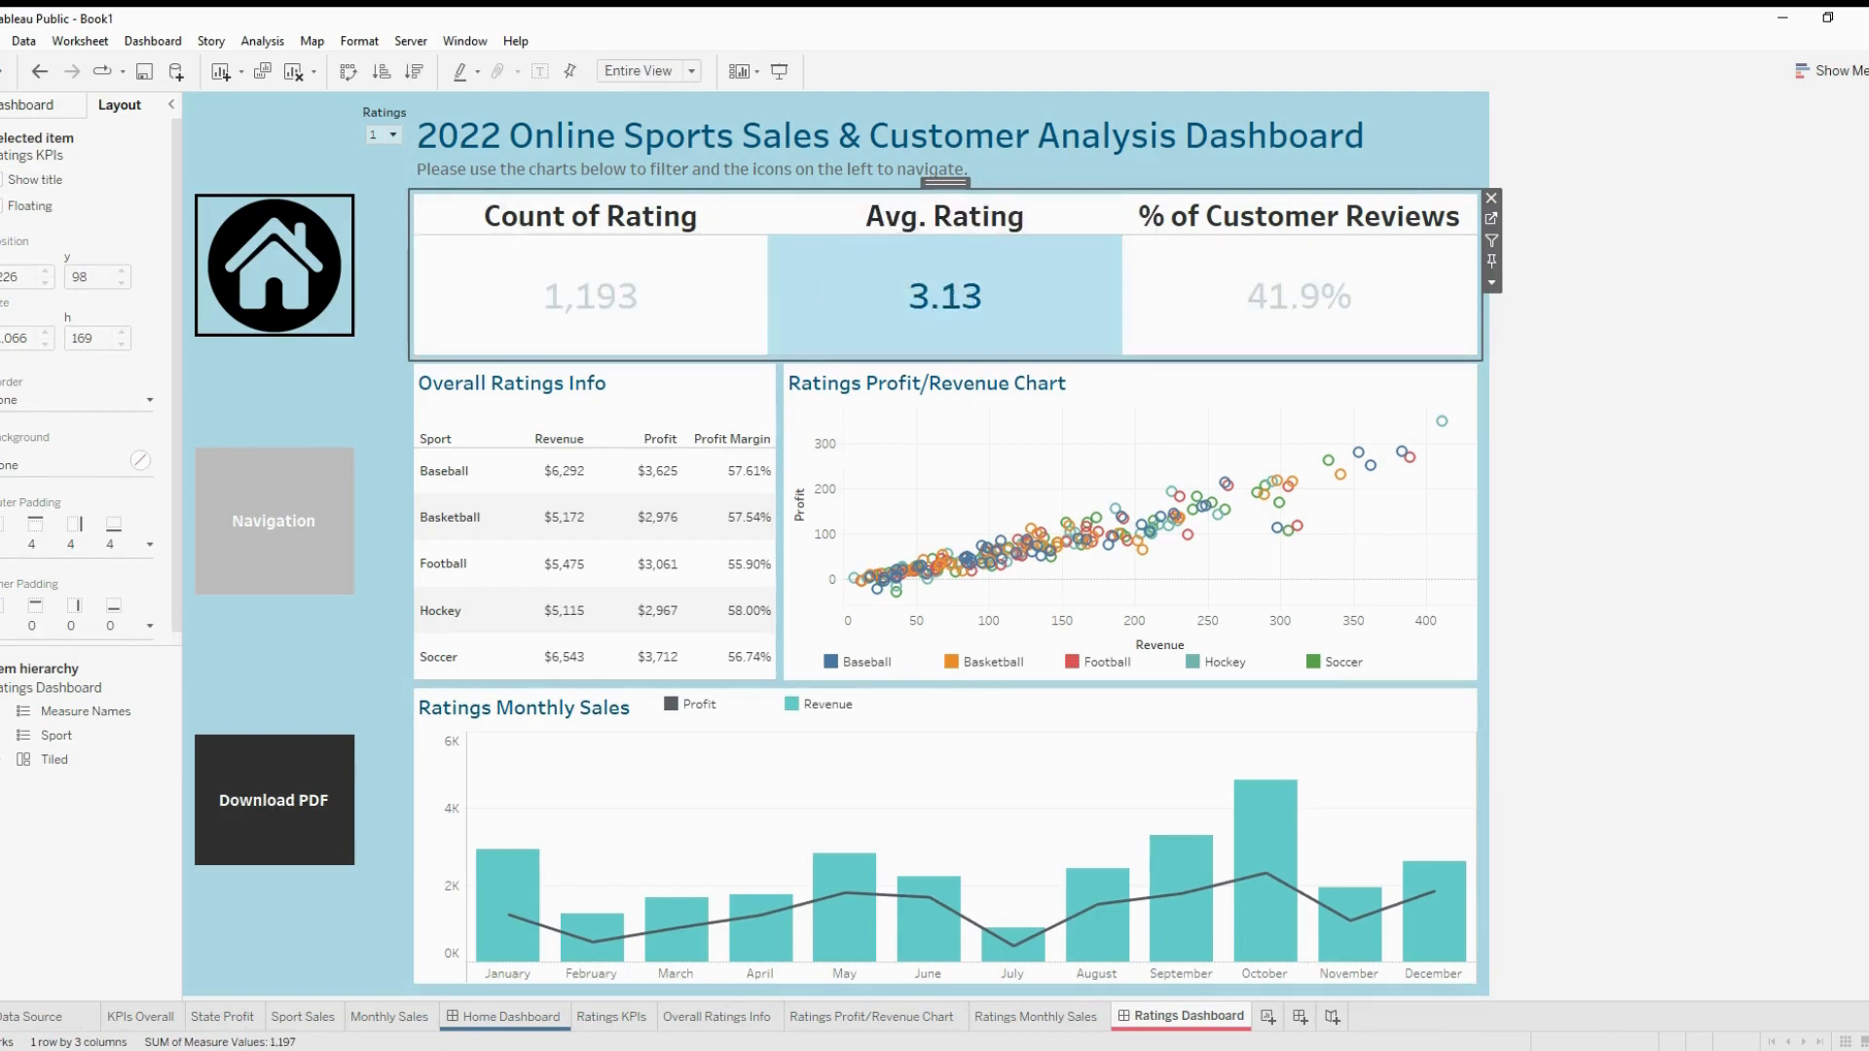
pyautogui.click(828, 382)
pyautogui.click(71, 143)
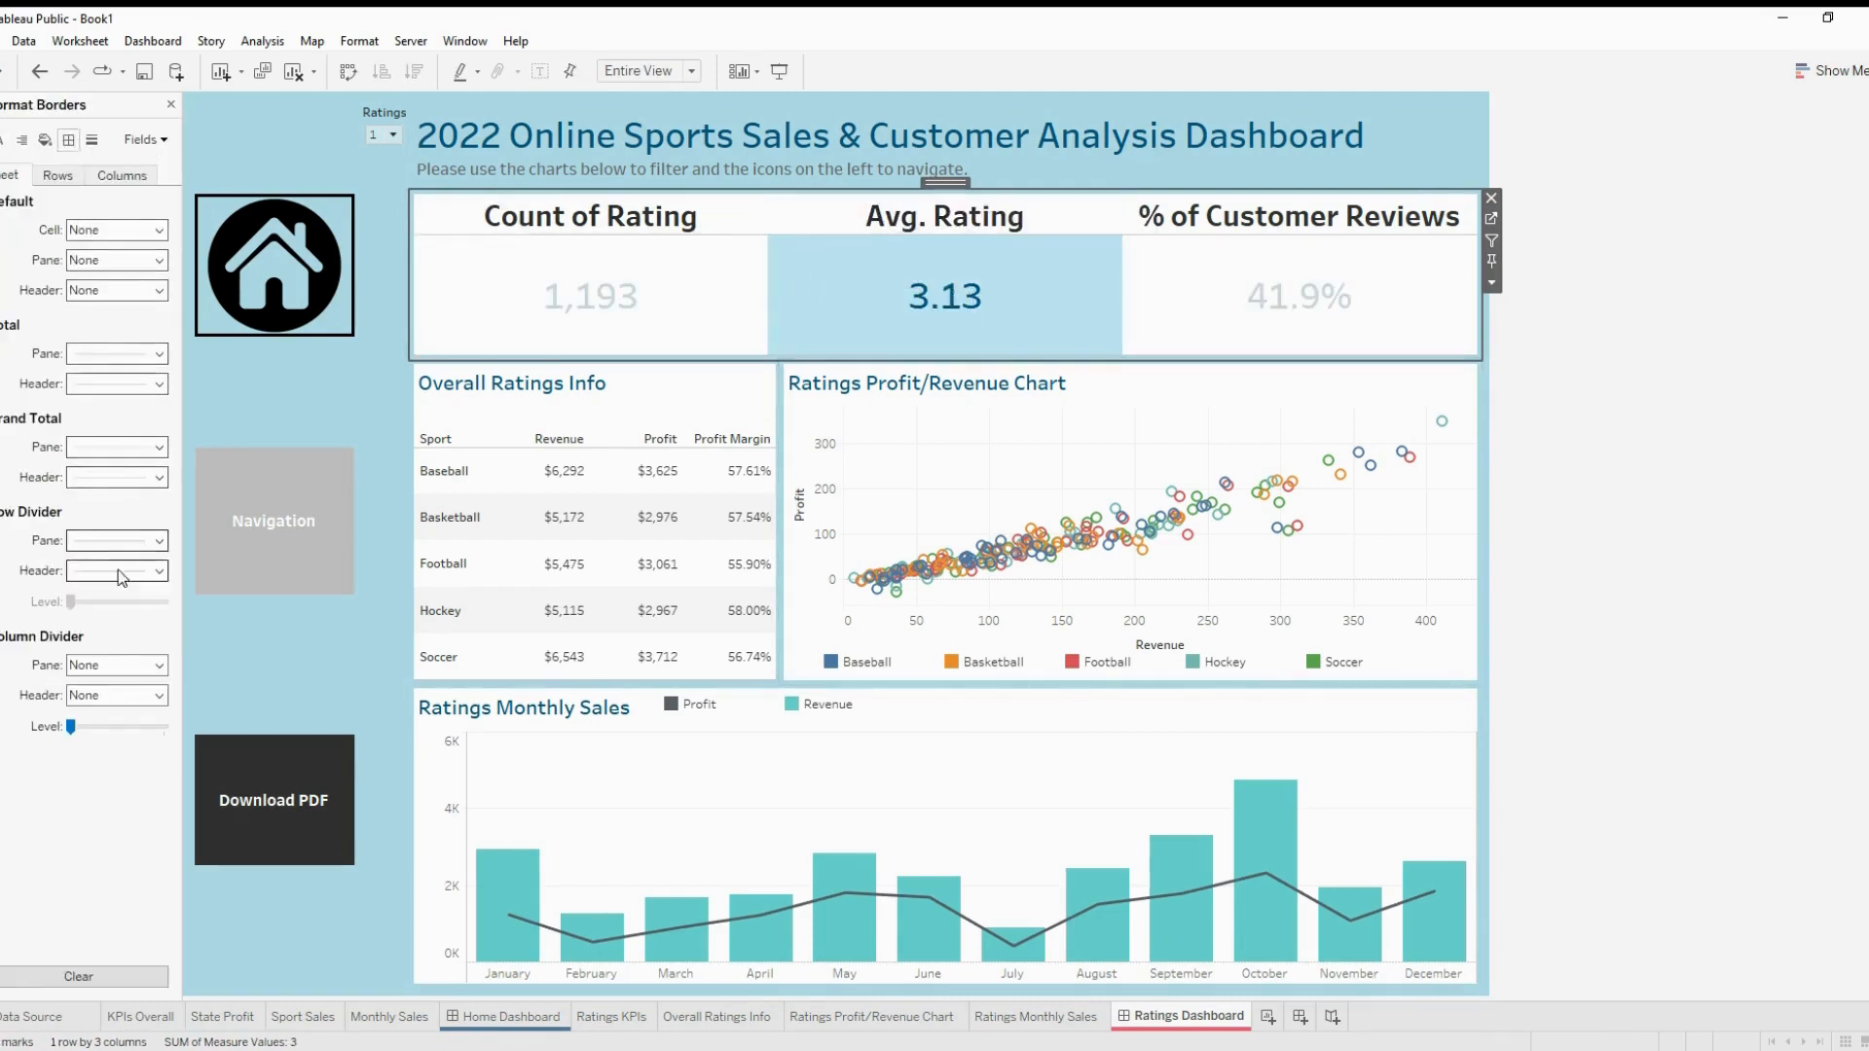
pyautogui.click(115, 540)
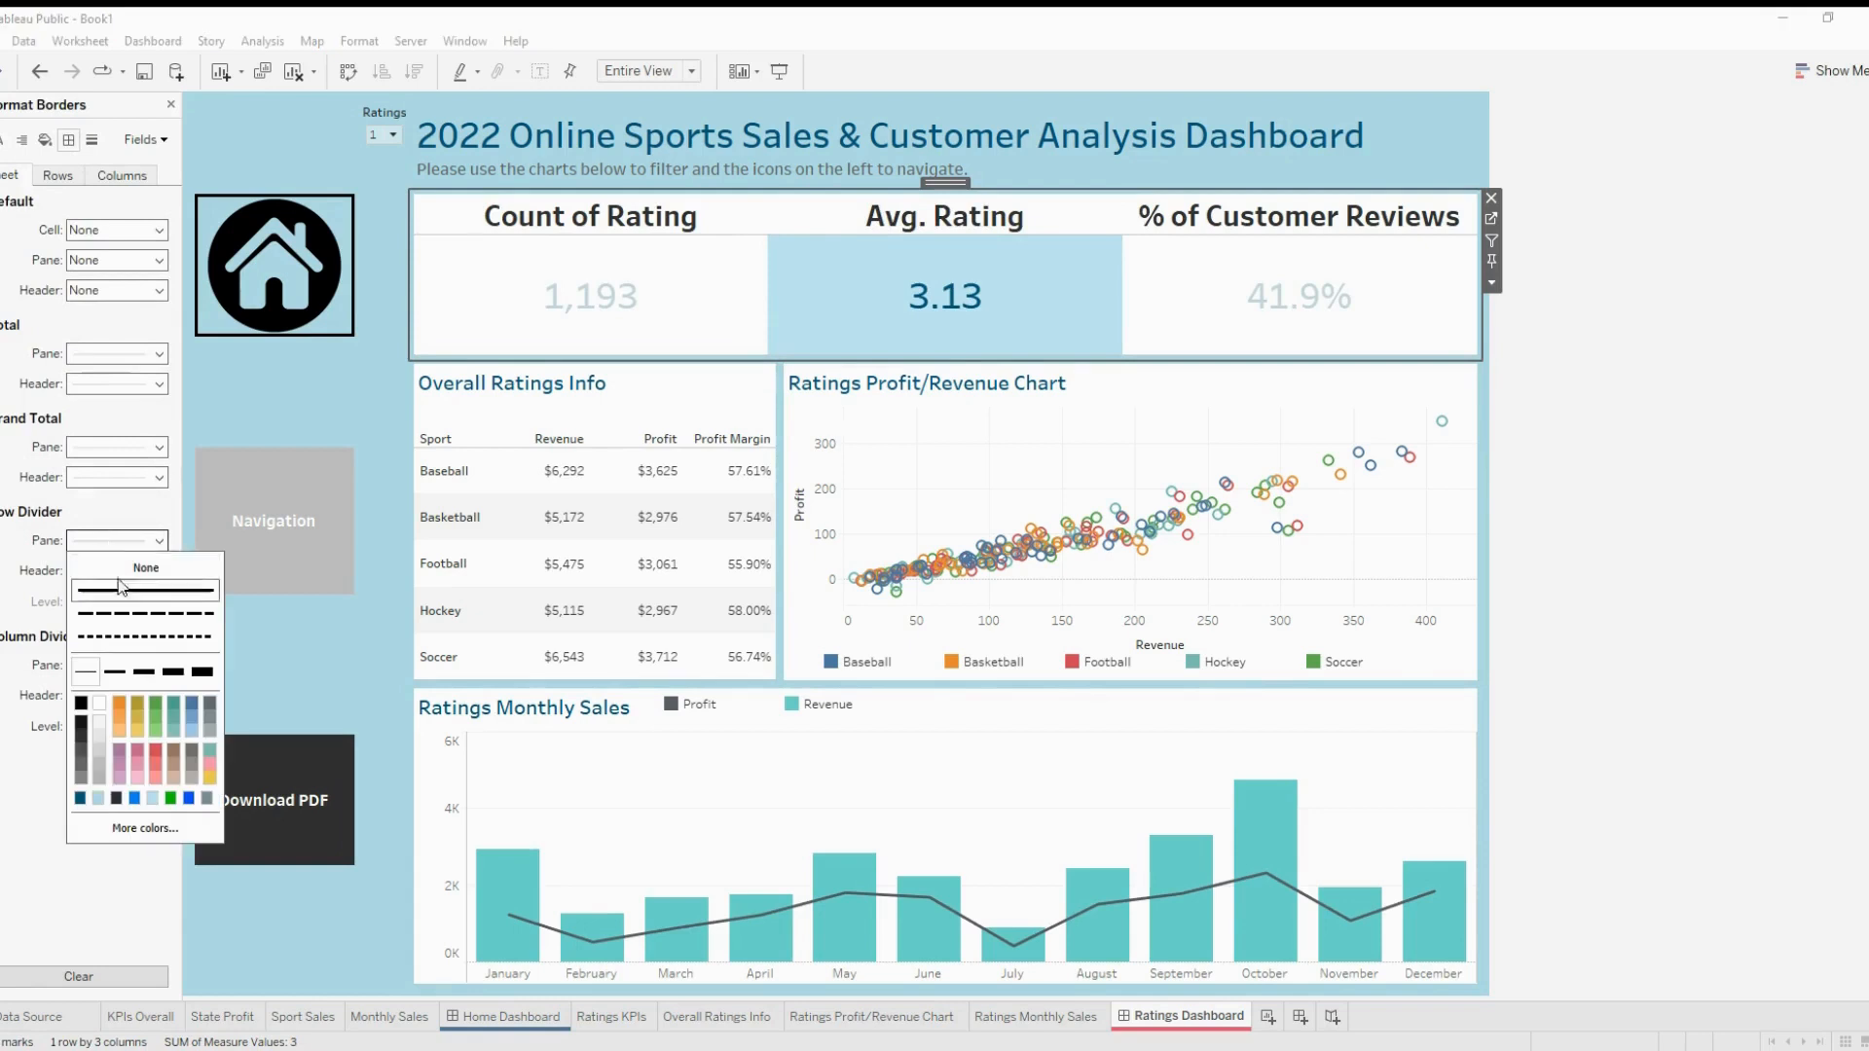
pyautogui.click(960, 227)
pyautogui.click(1735, 292)
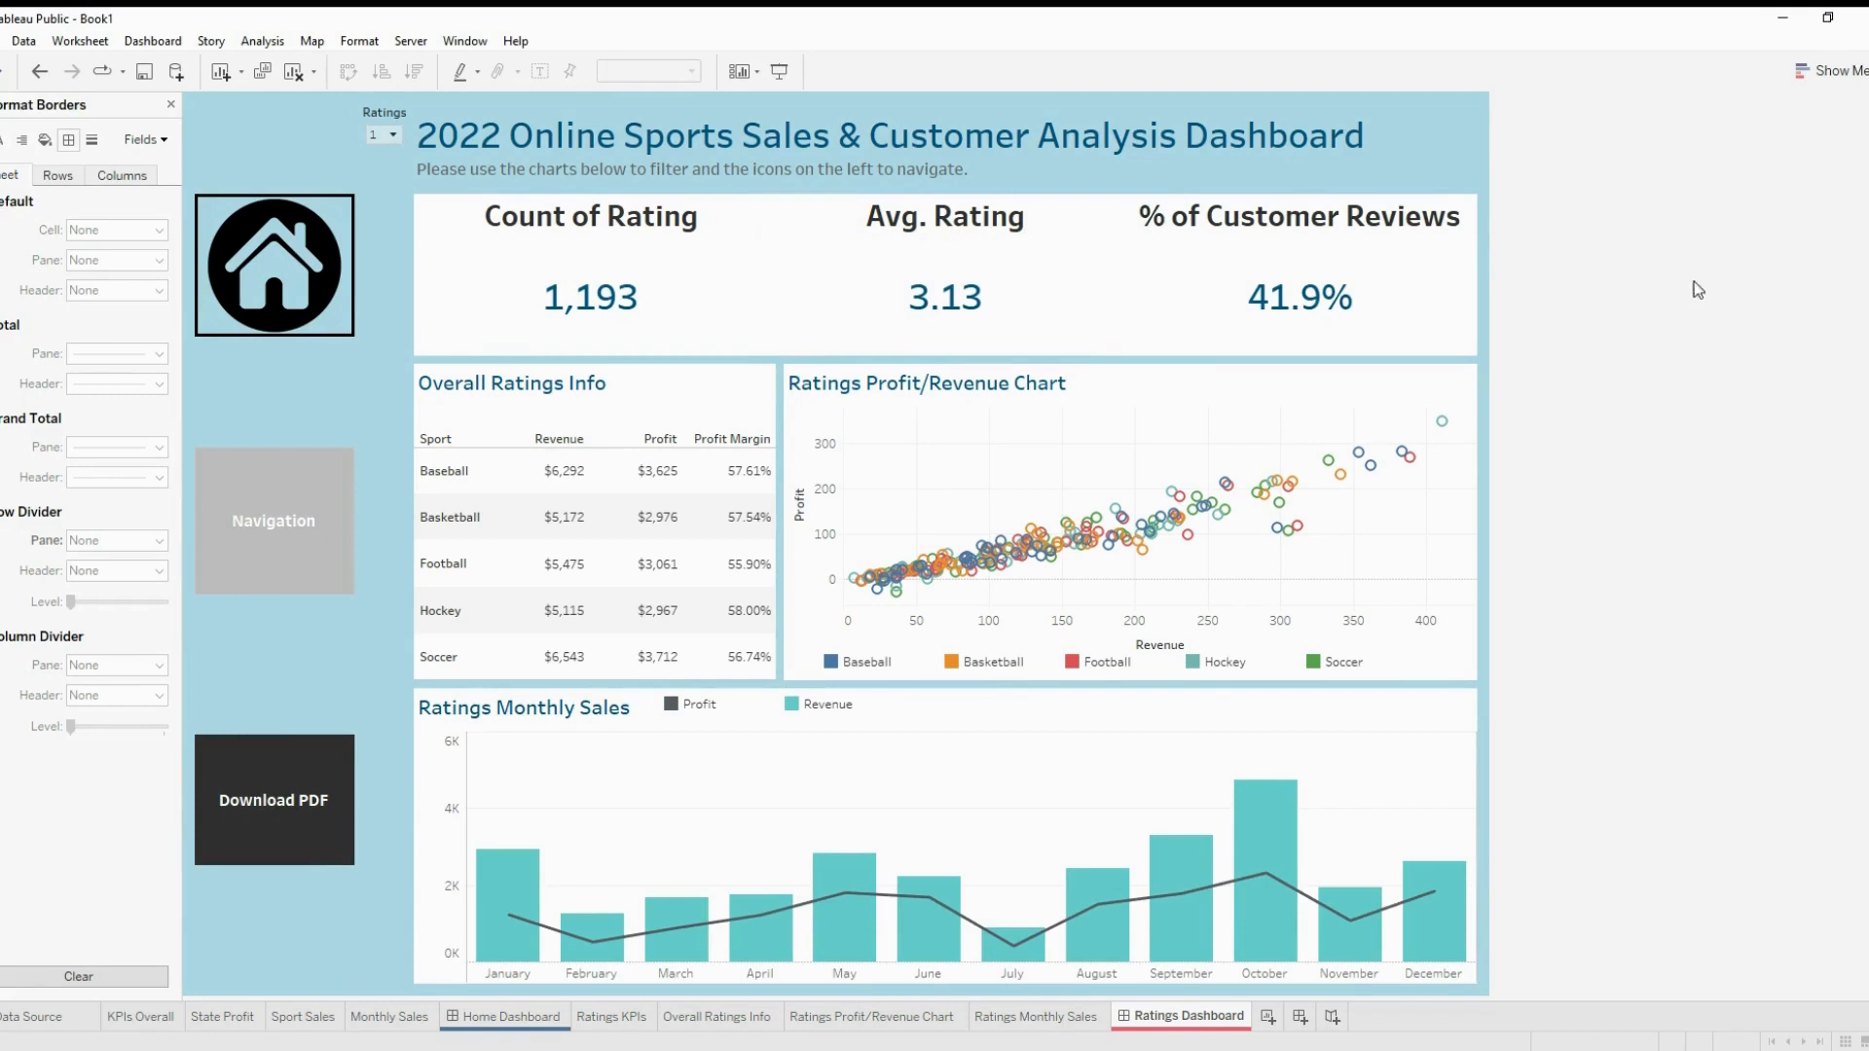
# Compare the KPI row with the Home Dashboard, returning to the Ratings Dashboard and its layout settings
pyautogui.click(504, 1017)
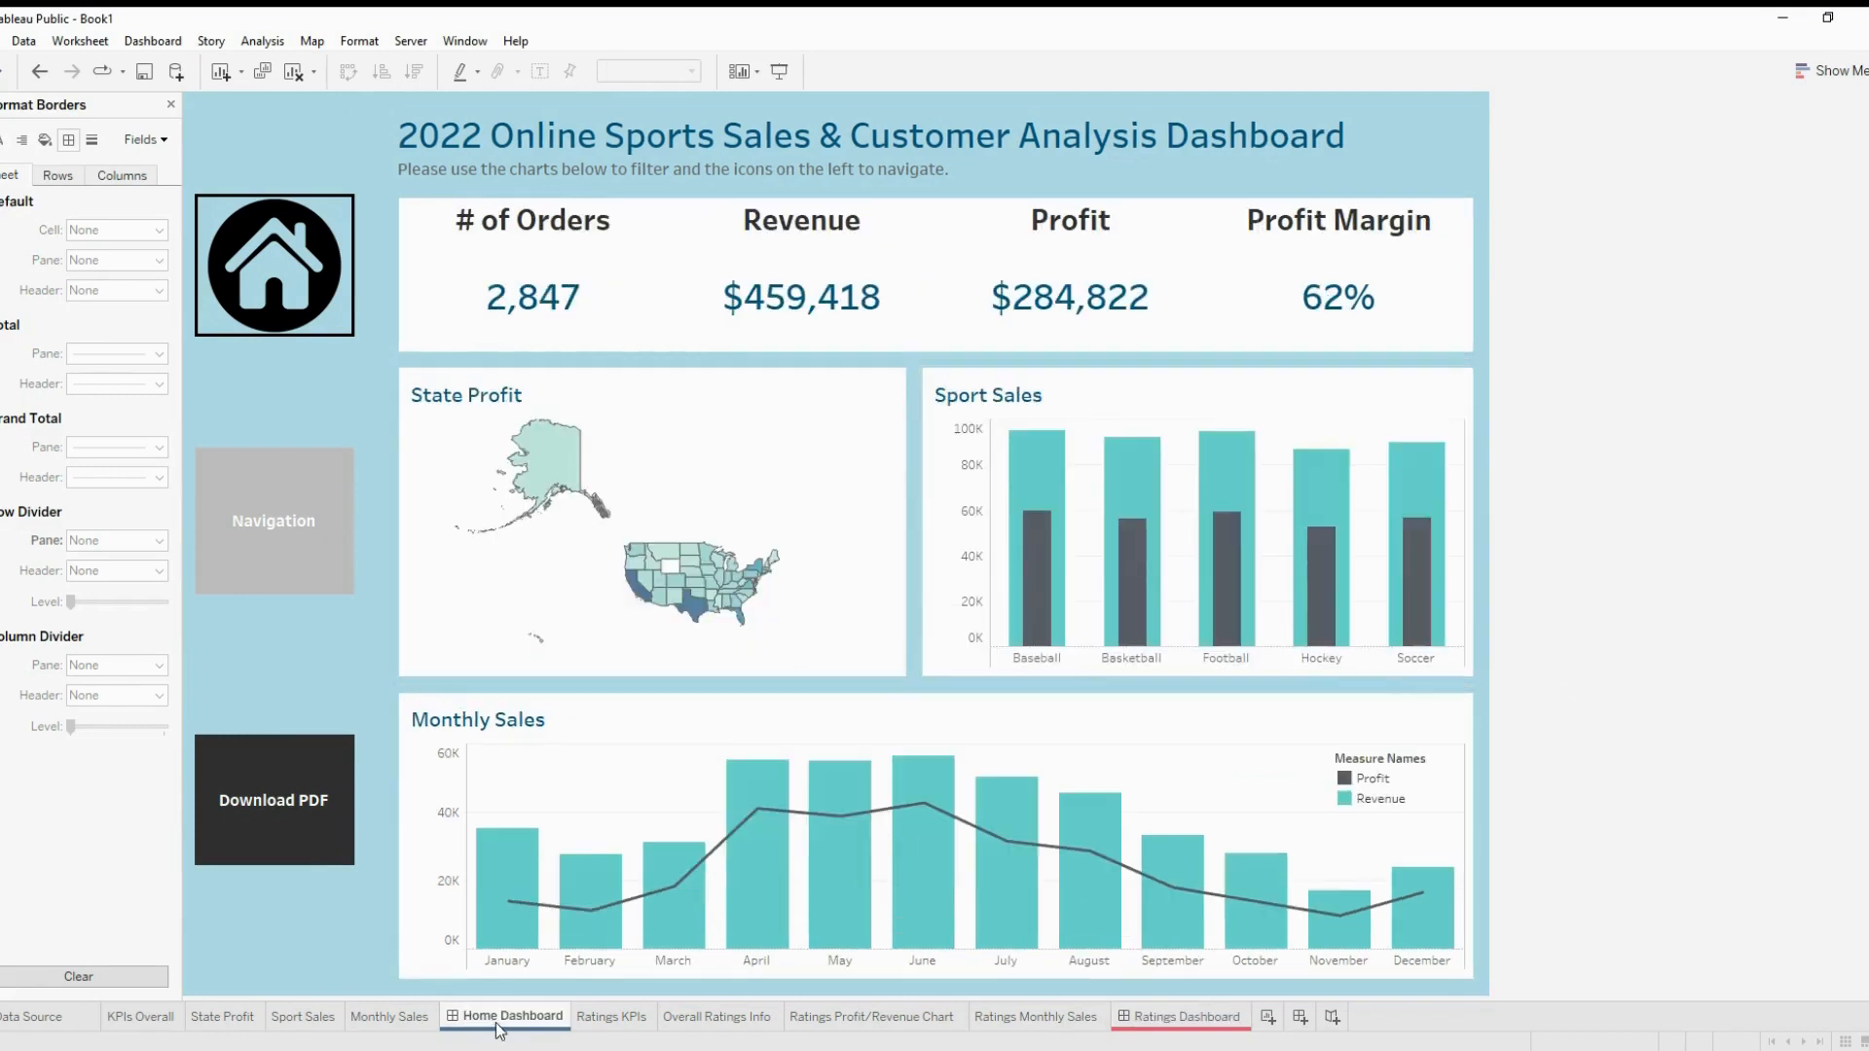
pyautogui.click(1142, 1027)
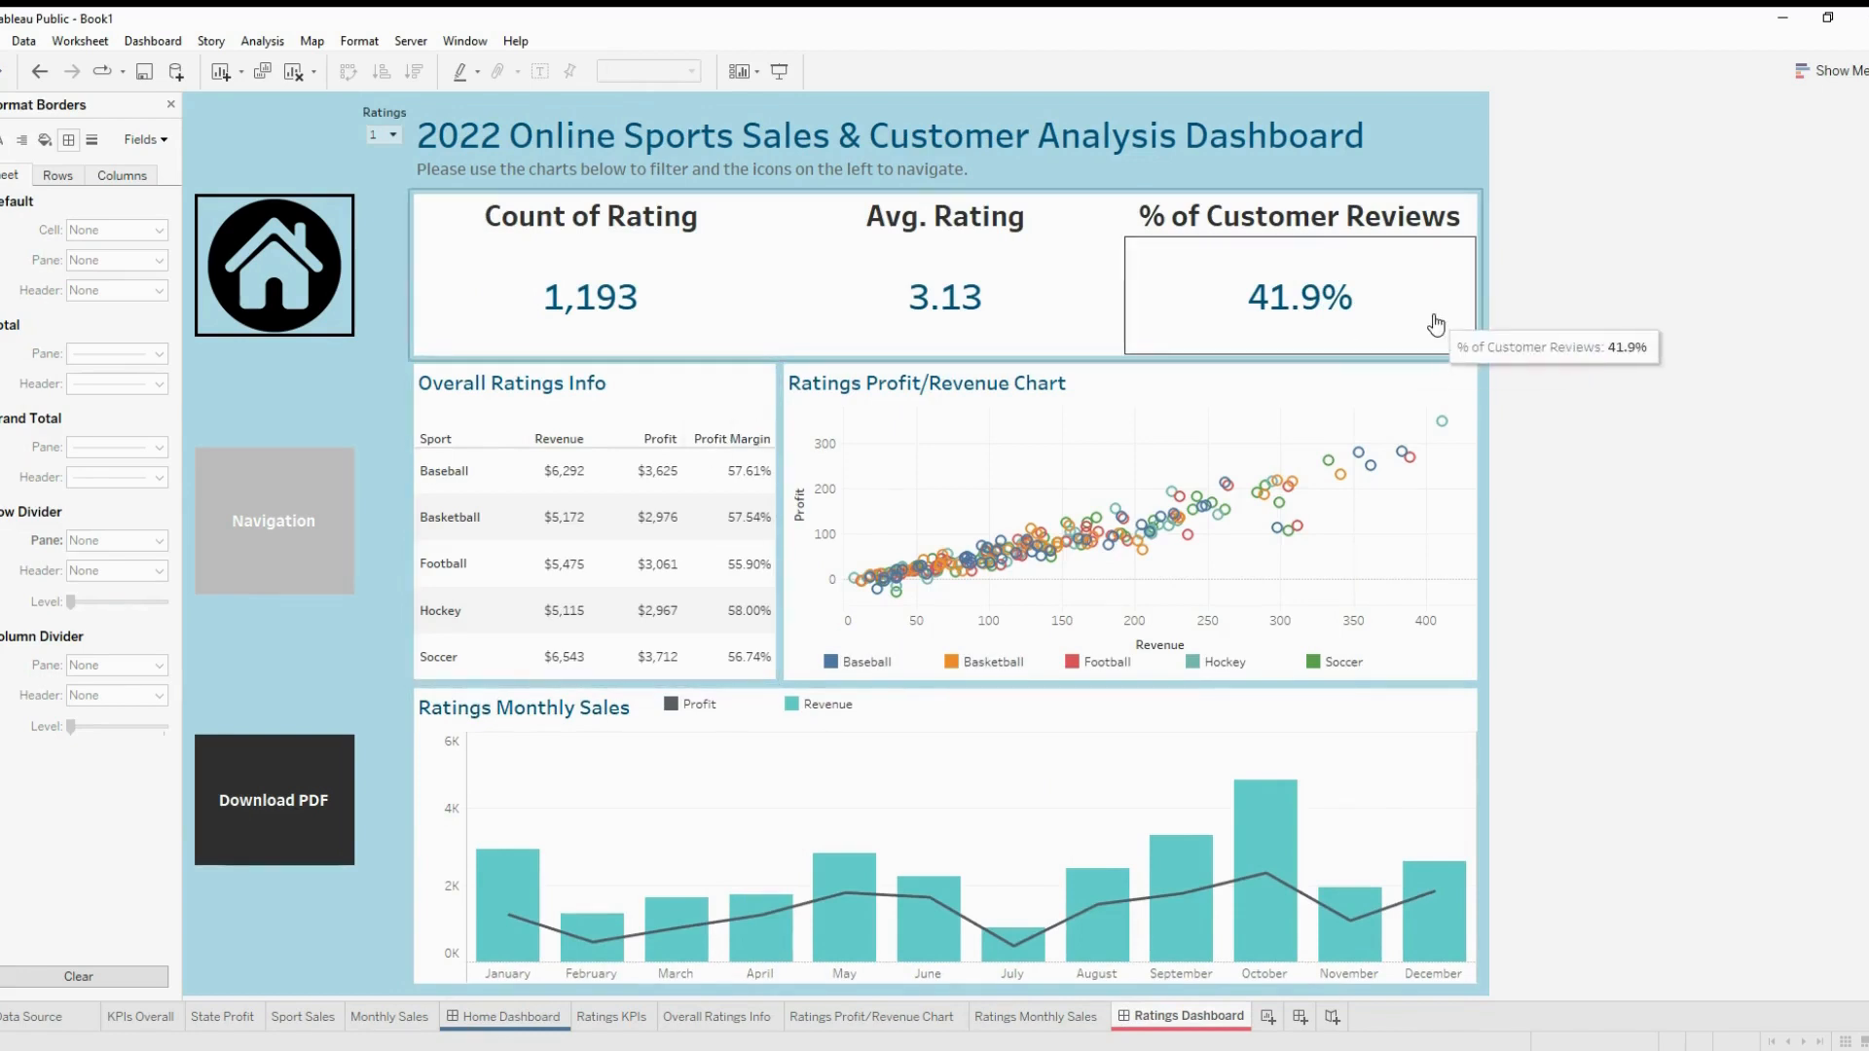
pyautogui.click(171, 104)
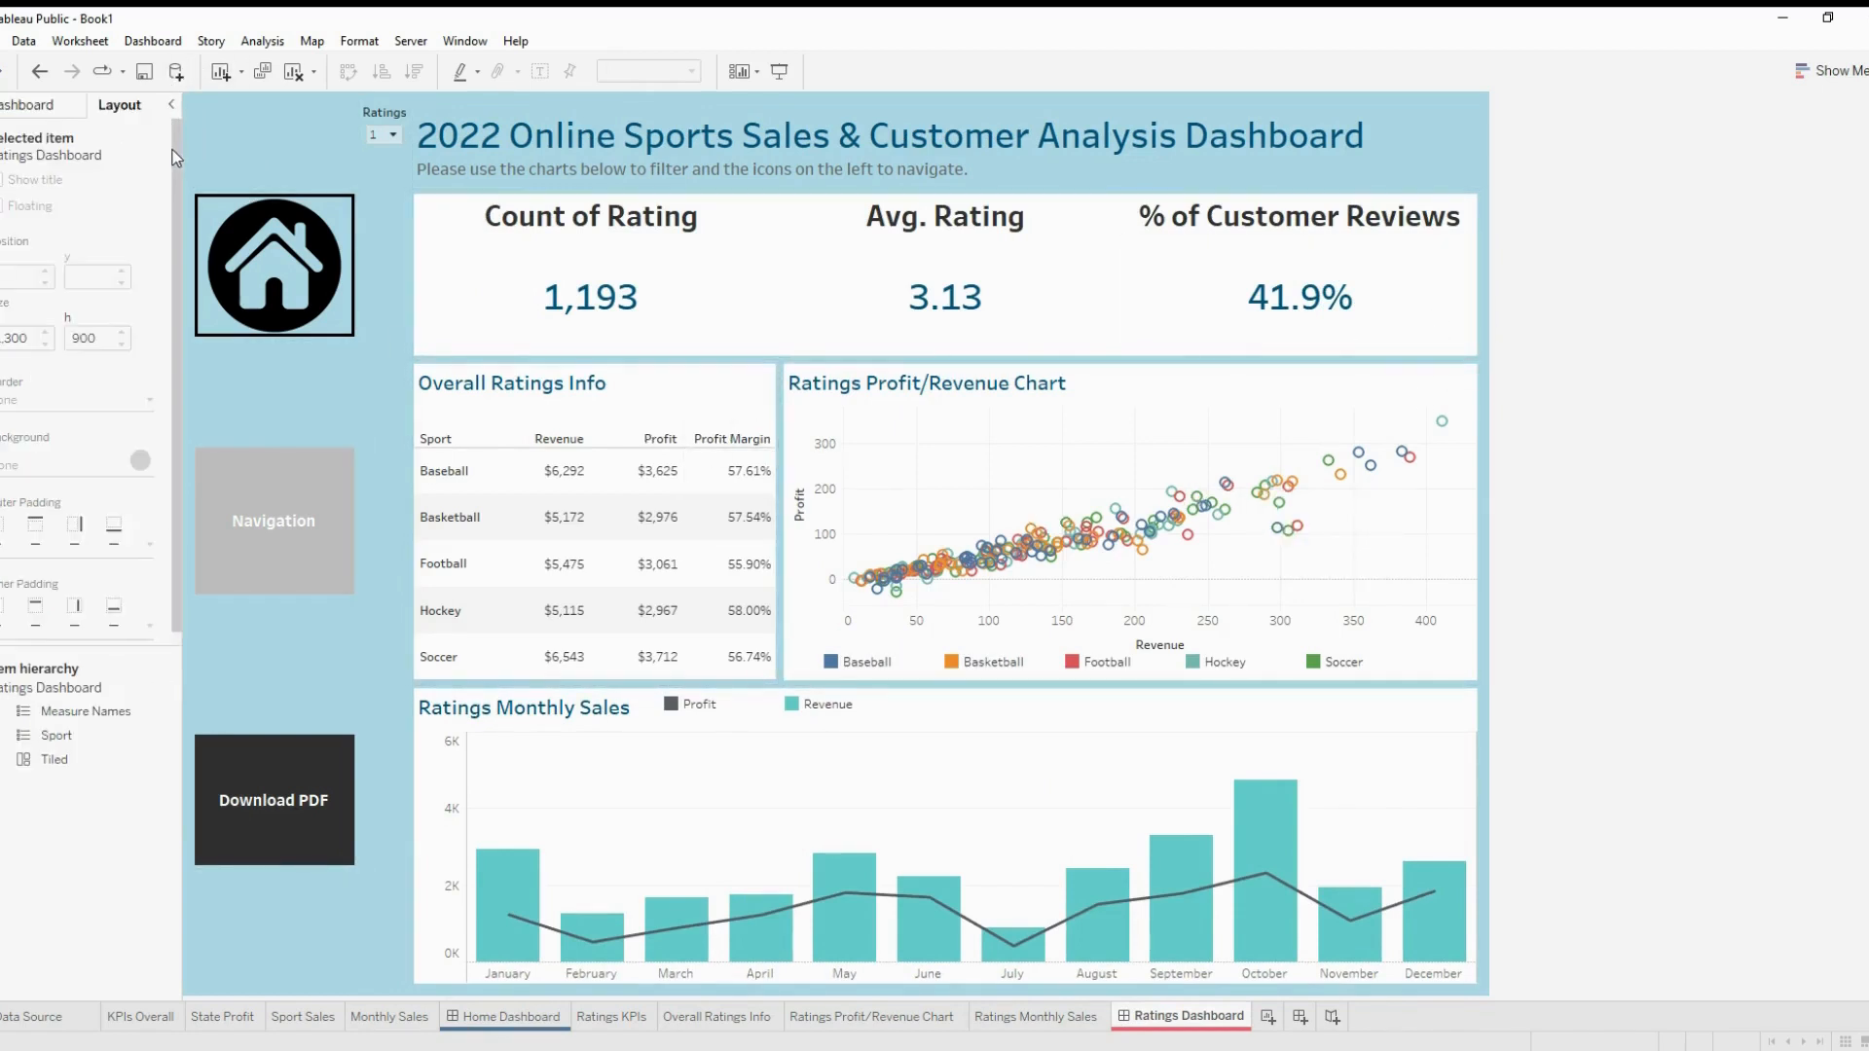
# Set the inner padding of the Overall Ratings Info sheet to 8 on all sides
pyautogui.click(646, 386)
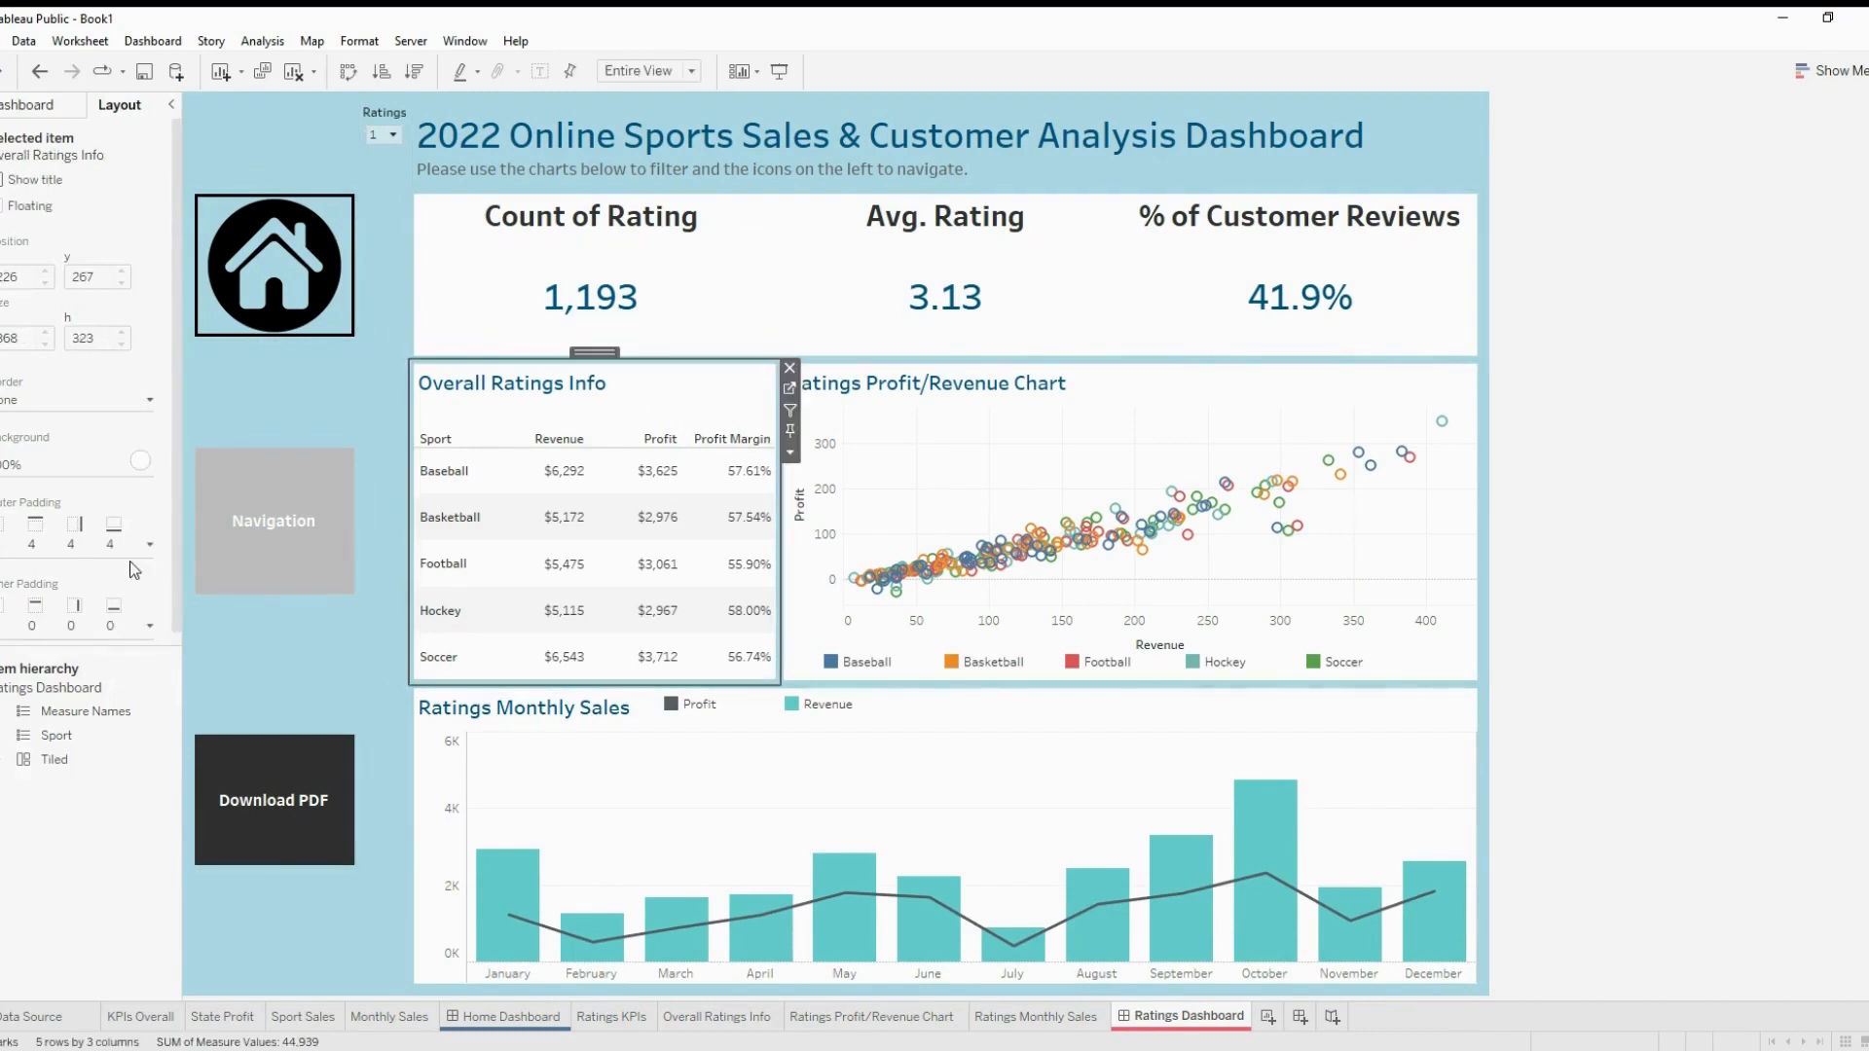
pyautogui.click(90, 628)
pyautogui.click(114, 697)
pyautogui.click(114, 696)
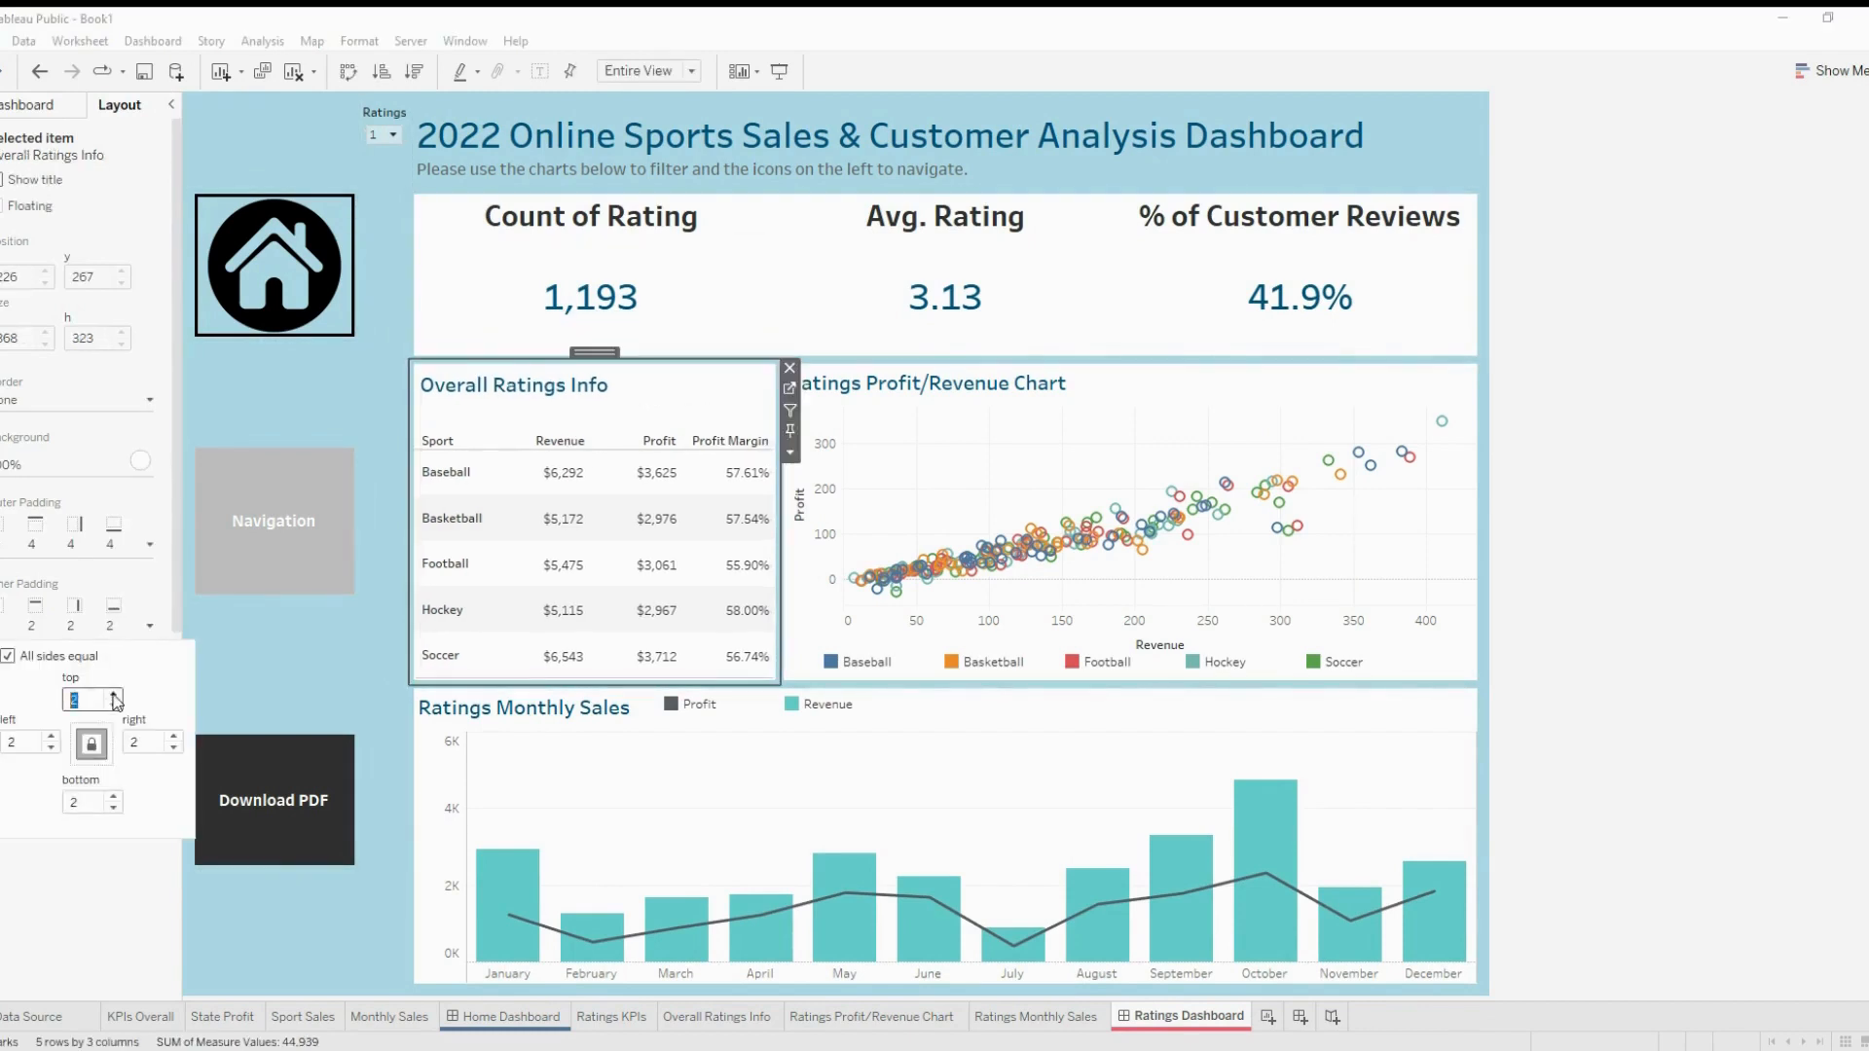
pyautogui.click(114, 697)
pyautogui.click(114, 696)
pyautogui.click(114, 696)
pyautogui.click(113, 697)
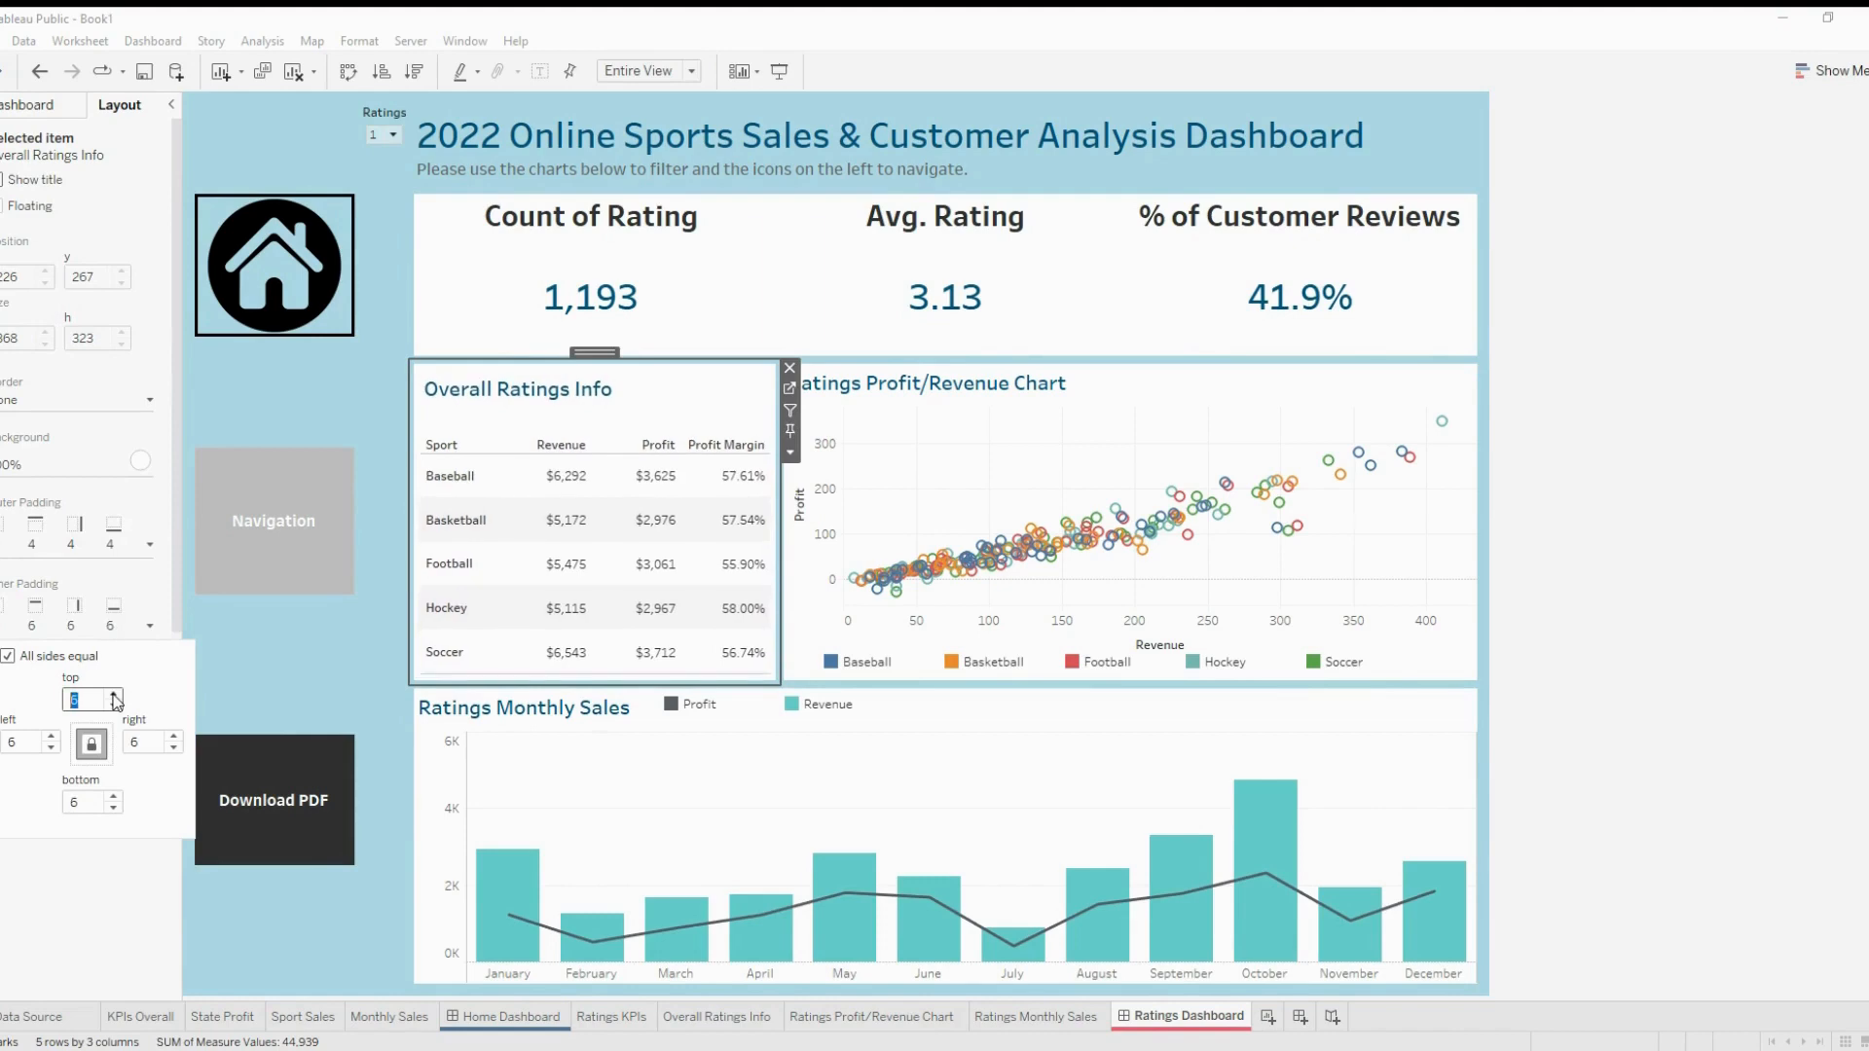
pyautogui.click(114, 697)
pyautogui.click(114, 697)
pyautogui.click(1591, 416)
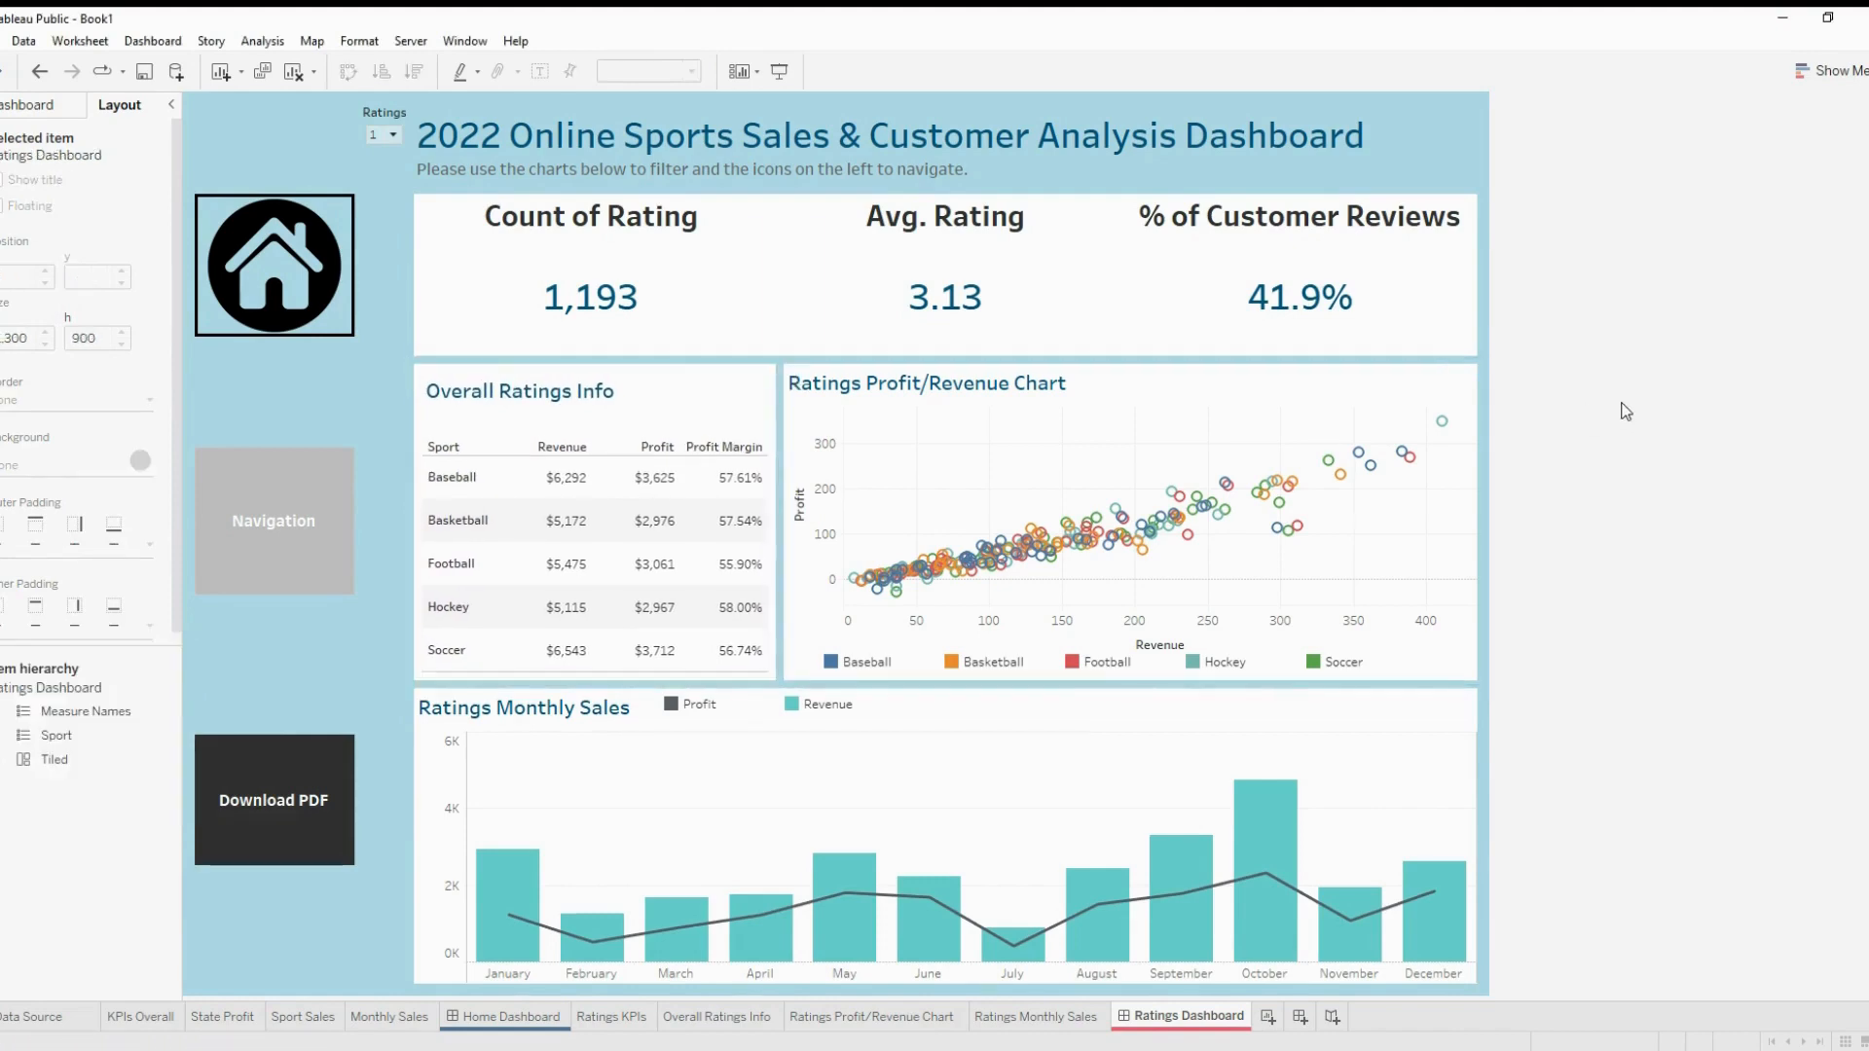
# Set the left inner padding of the Ratings Profit/Revenue Chart to 8
pyautogui.click(1309, 399)
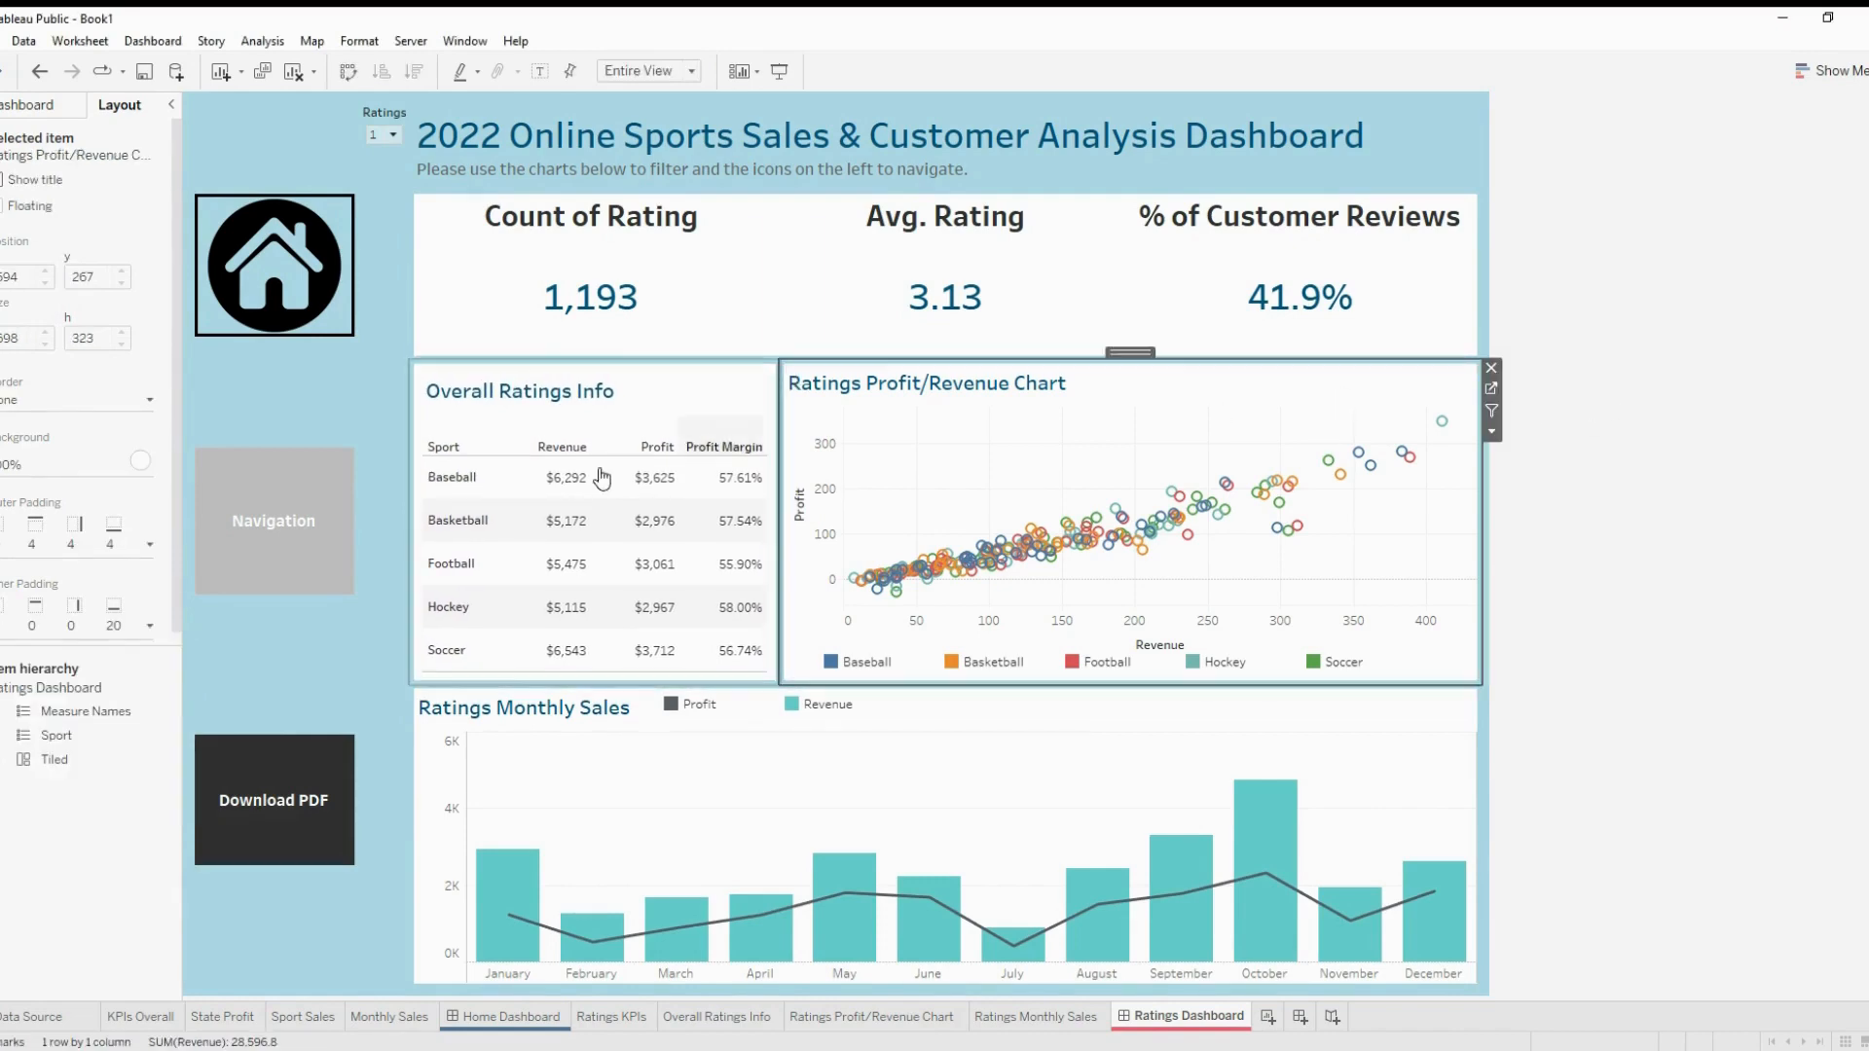
pyautogui.click(110, 628)
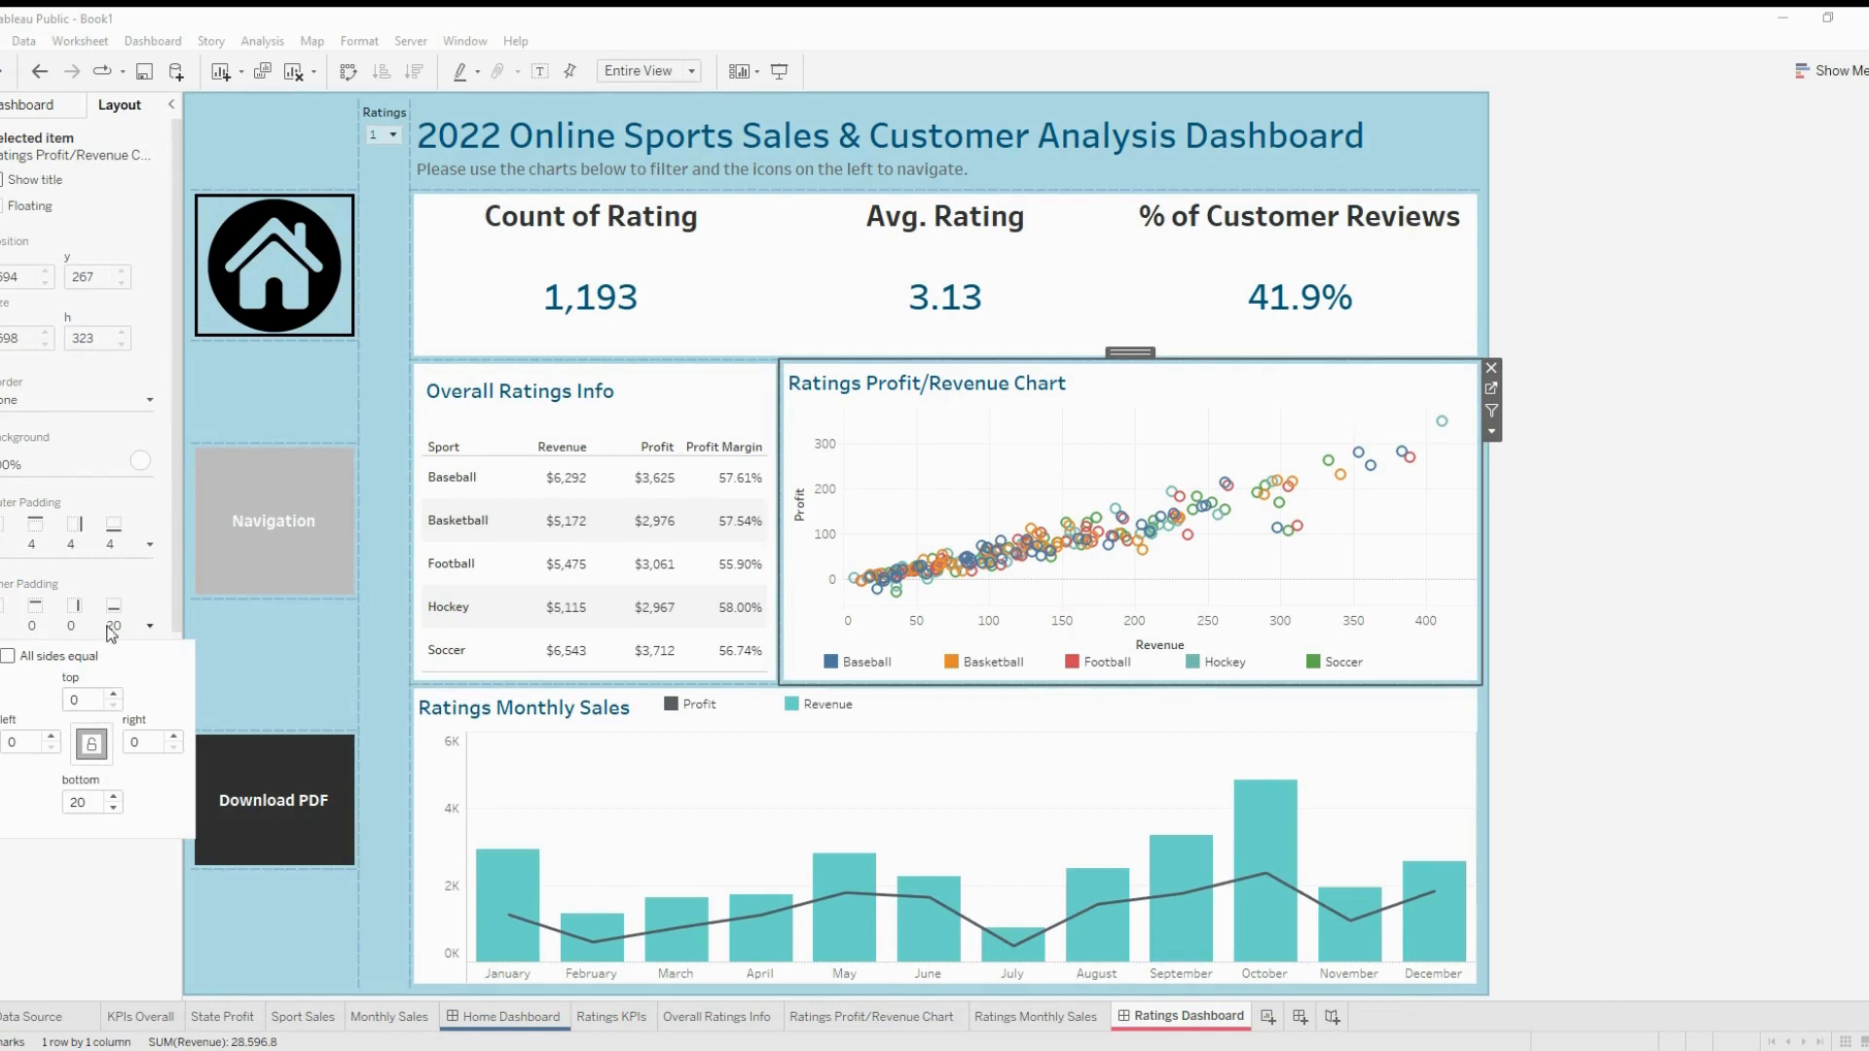
pyautogui.click(50, 735)
pyautogui.click(50, 735)
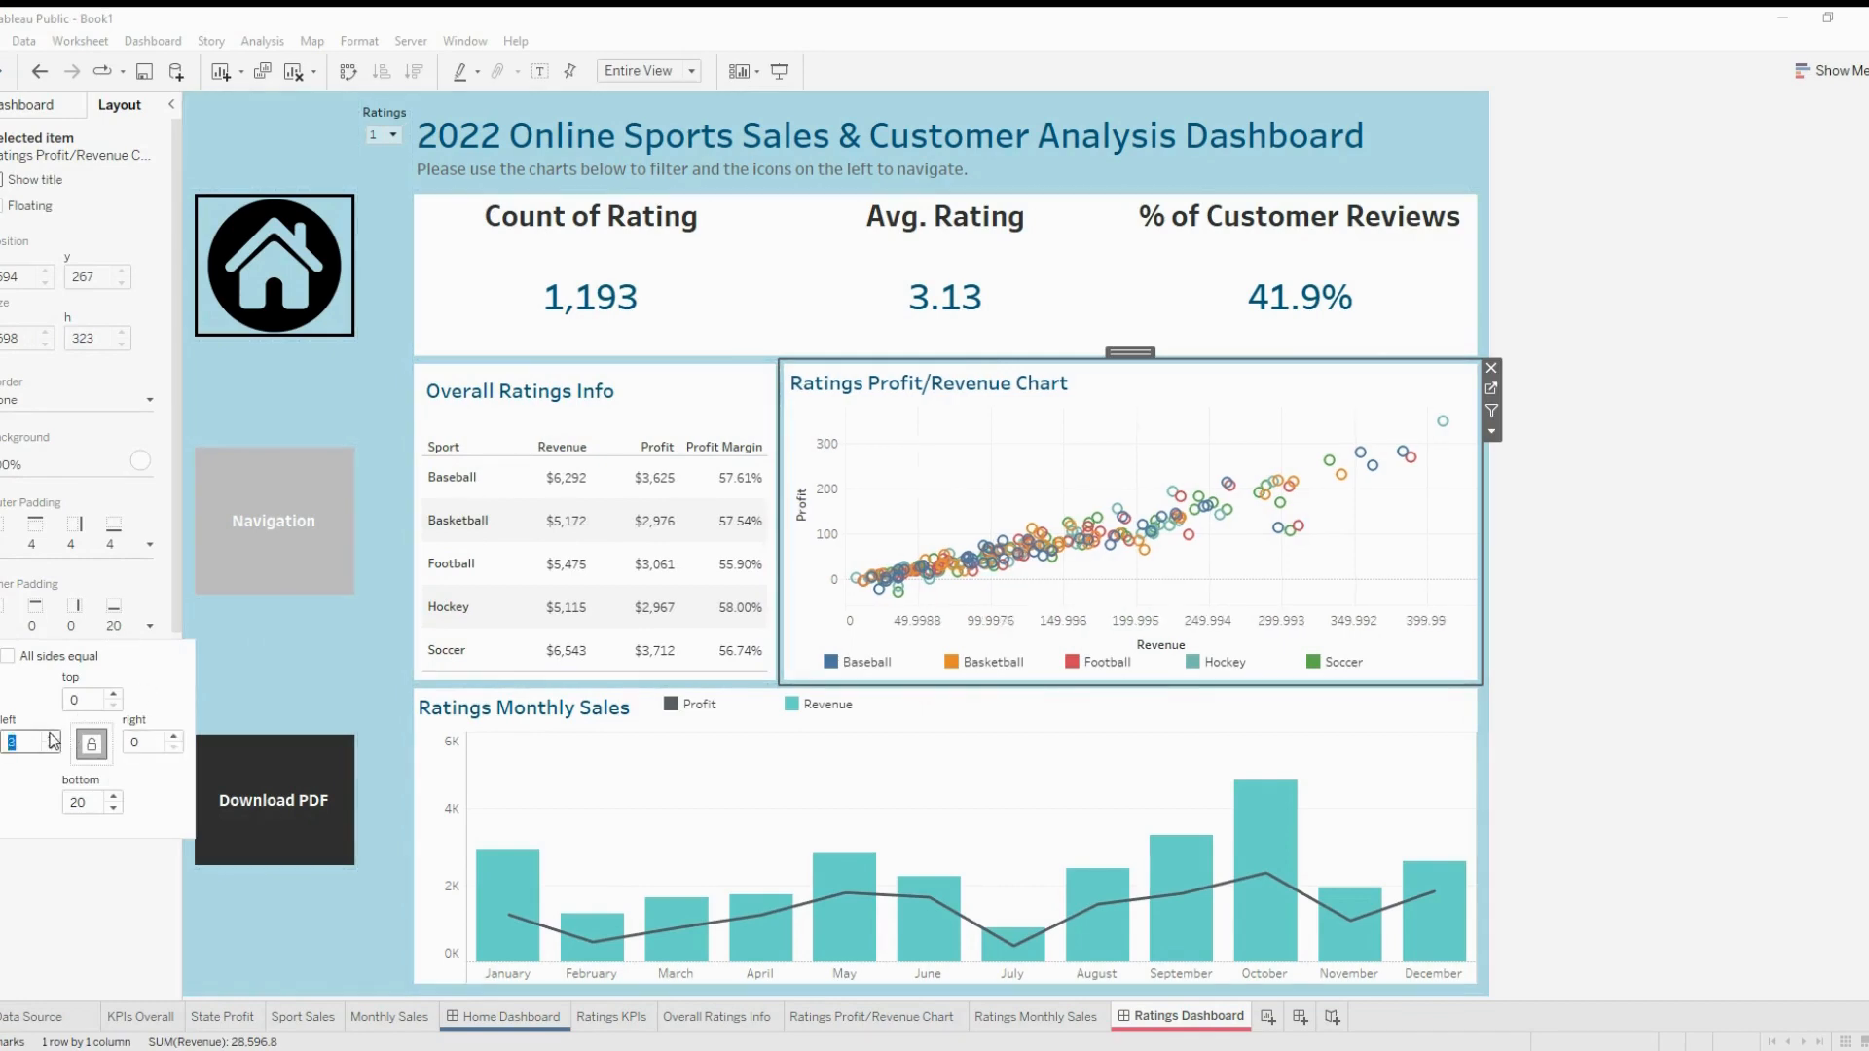
pyautogui.click(49, 735)
pyautogui.click(50, 735)
pyautogui.click(50, 735)
pyautogui.click(49, 735)
pyautogui.click(49, 735)
pyautogui.click(50, 735)
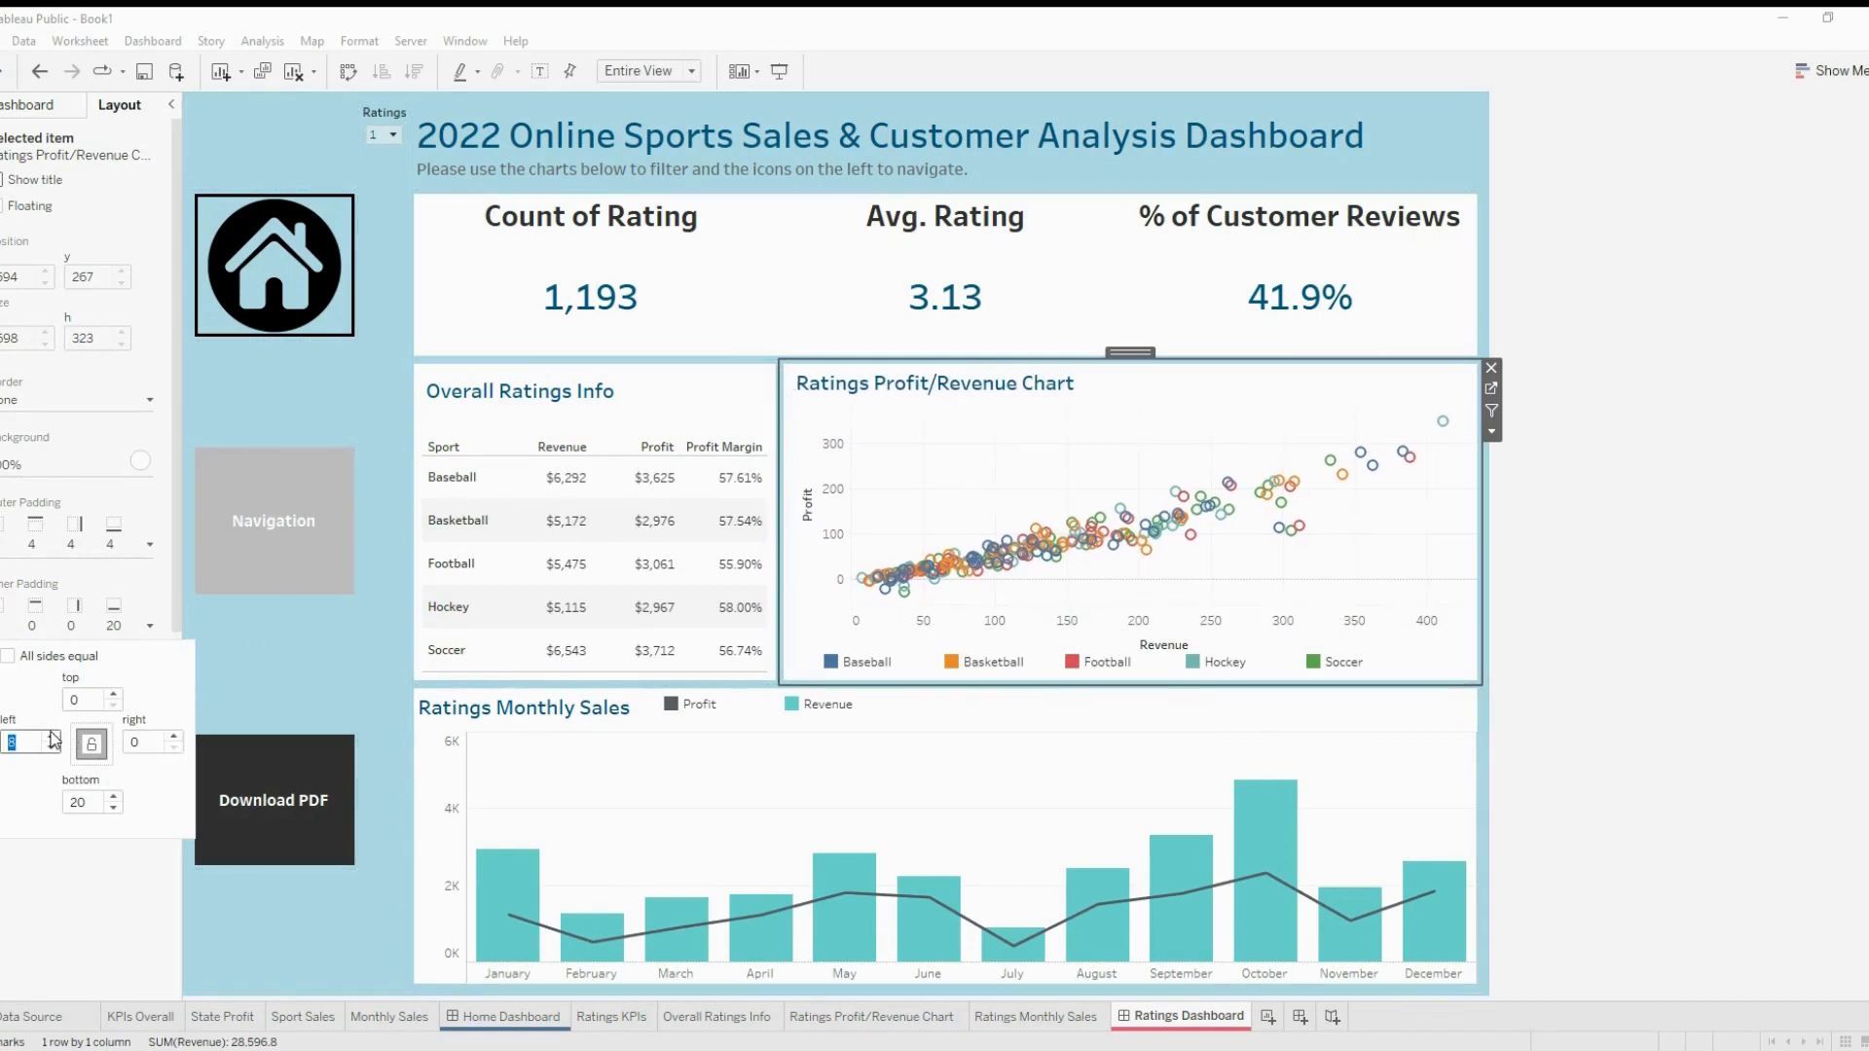
# Set the right and top inner padding of the Ratings Profit/Revenue Chart to 8
pyautogui.click(175, 737)
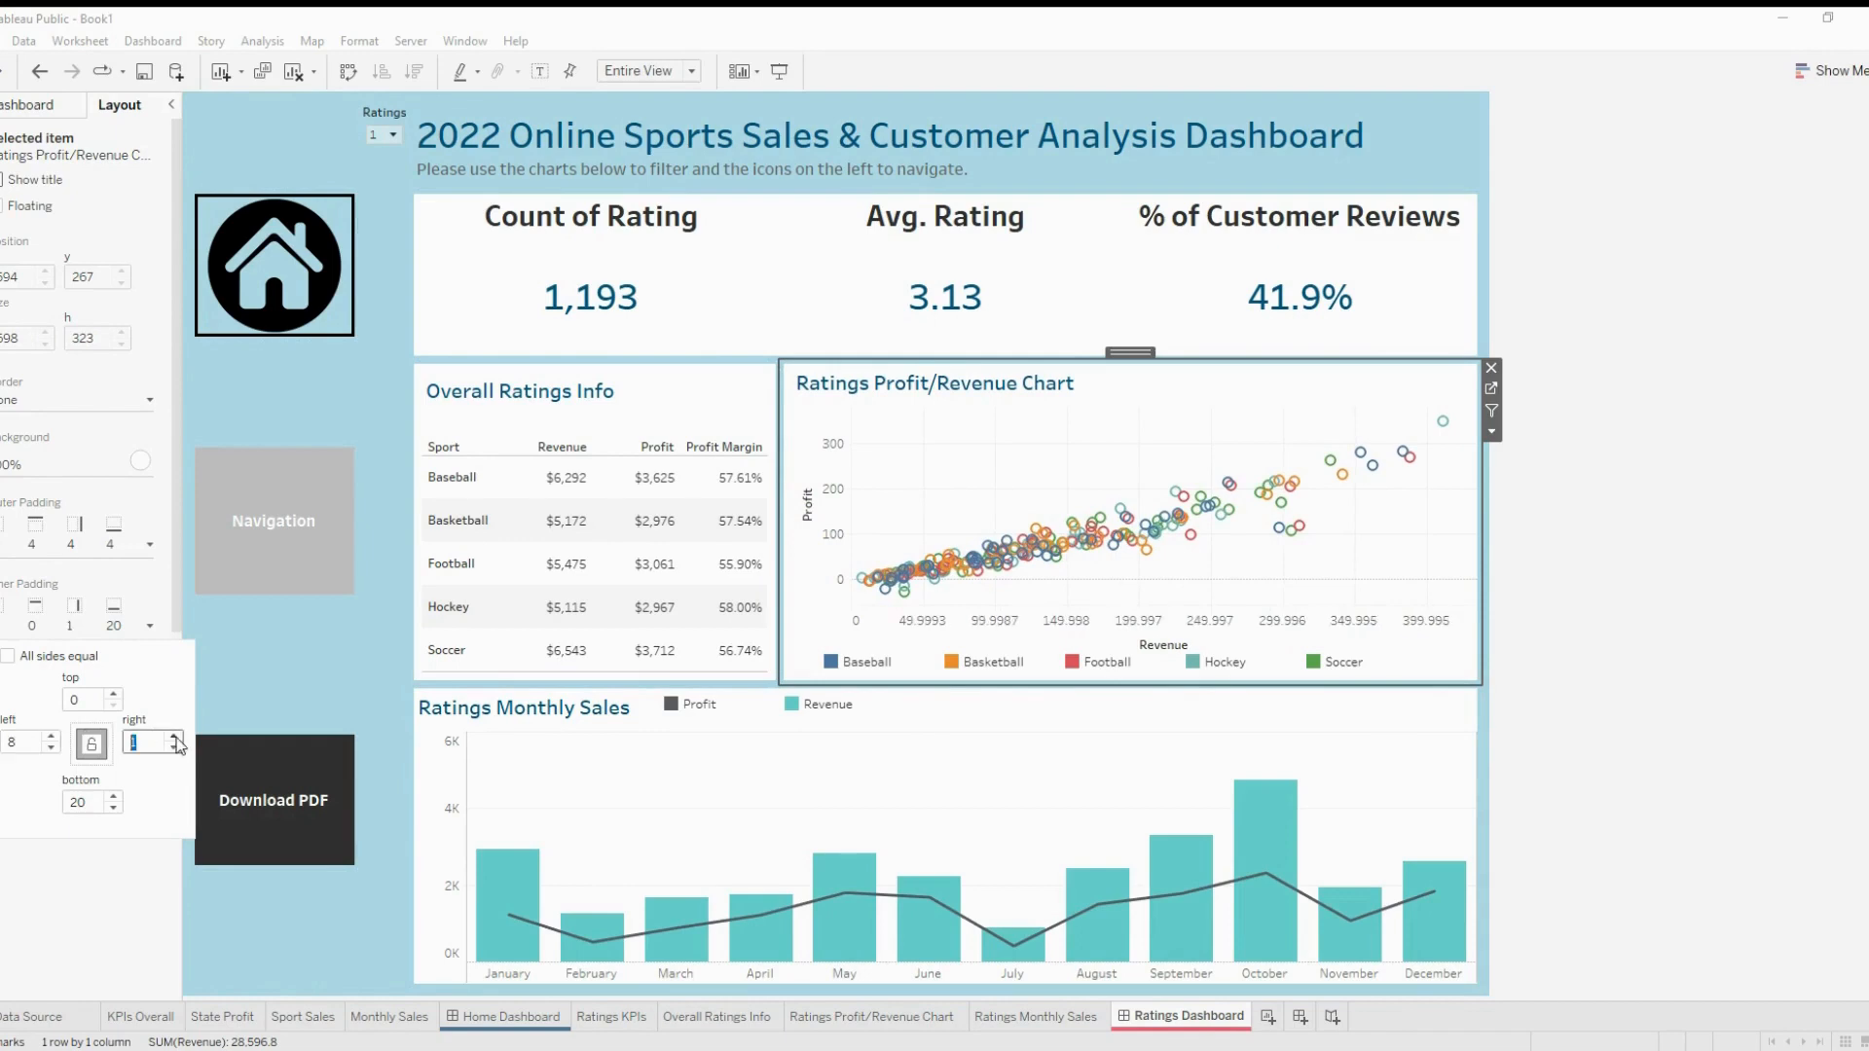
pyautogui.click(175, 737)
pyautogui.click(175, 737)
pyautogui.click(175, 737)
pyautogui.write('8')
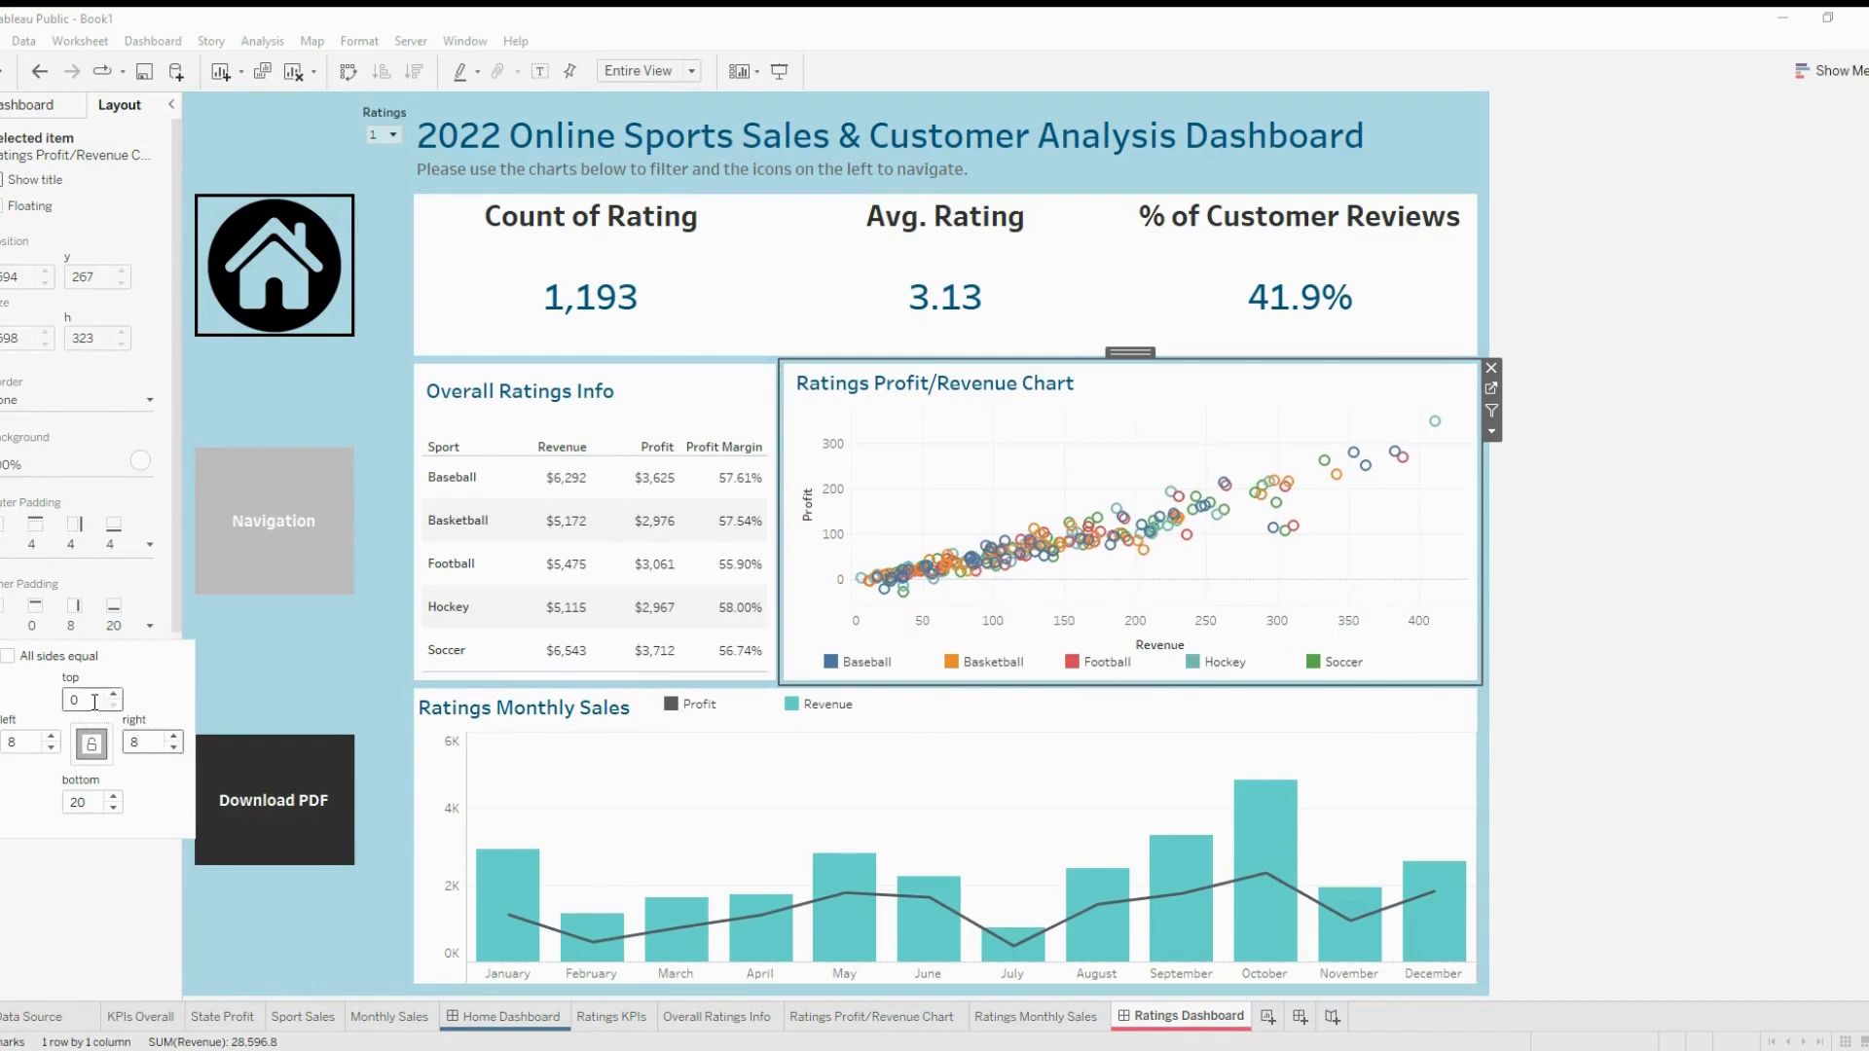
pyautogui.click(65, 703)
pyautogui.write('8')
pyautogui.press('Return')
pyautogui.click(1571, 629)
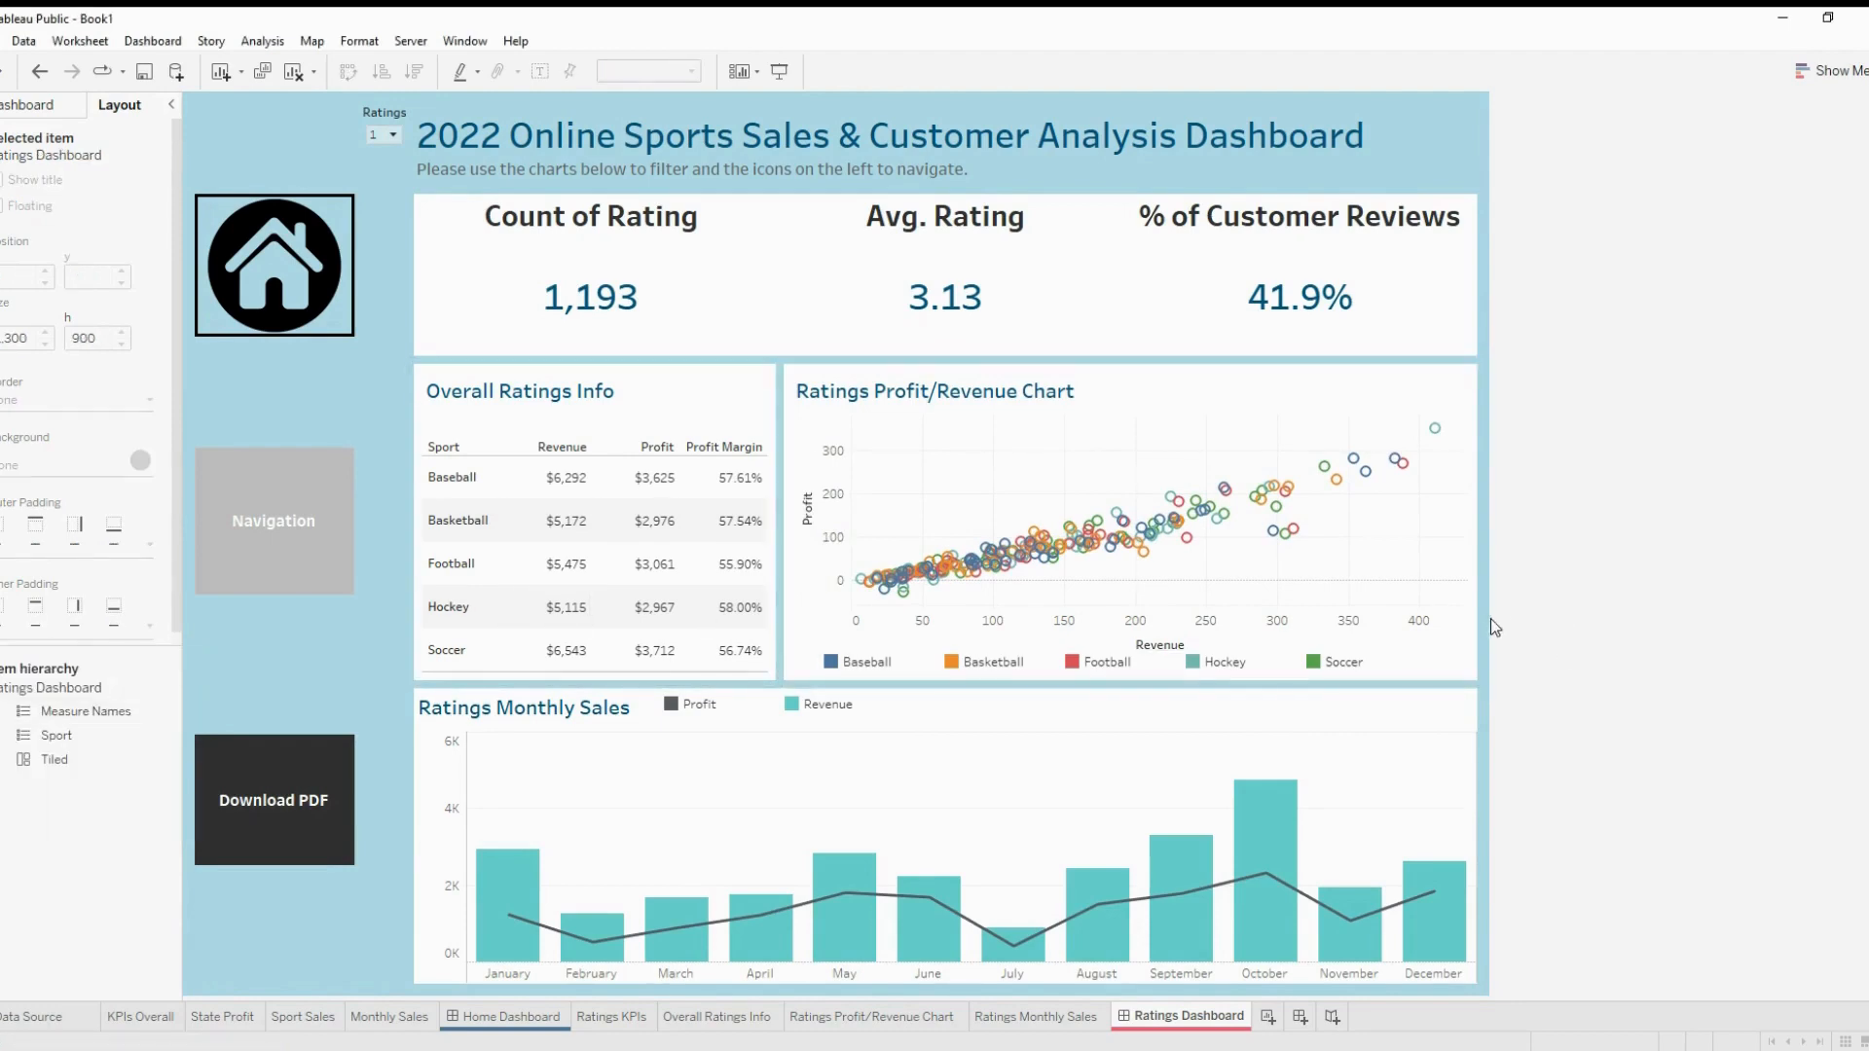
# Shift the Sport colour legend slightly to the right so it sits more centrally beneath the scatter chart
pyautogui.moveTo(1183, 668); pyautogui.dragTo(1228, 642)
pyautogui.click(1638, 527)
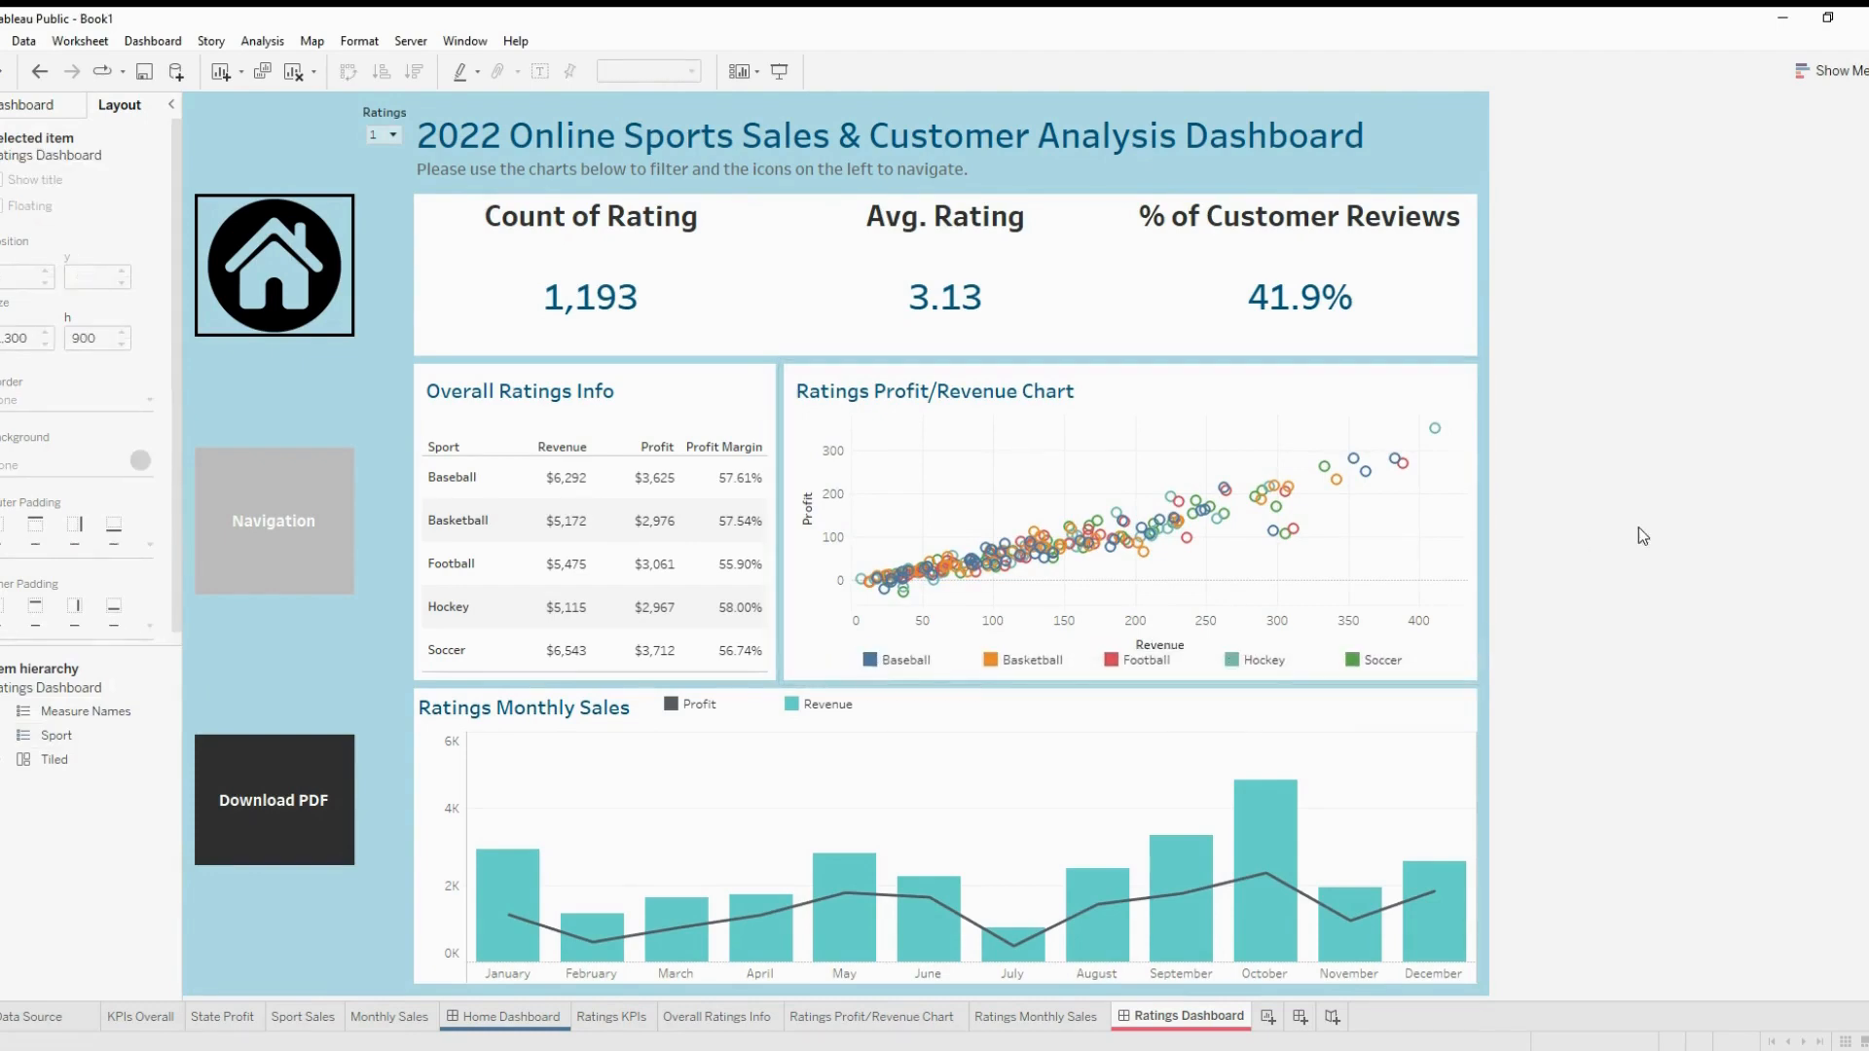
# Nudge the Sport colour legend slightly downward beneath the Ratings Profit/Revenue Chart
pyautogui.click(1225, 647)
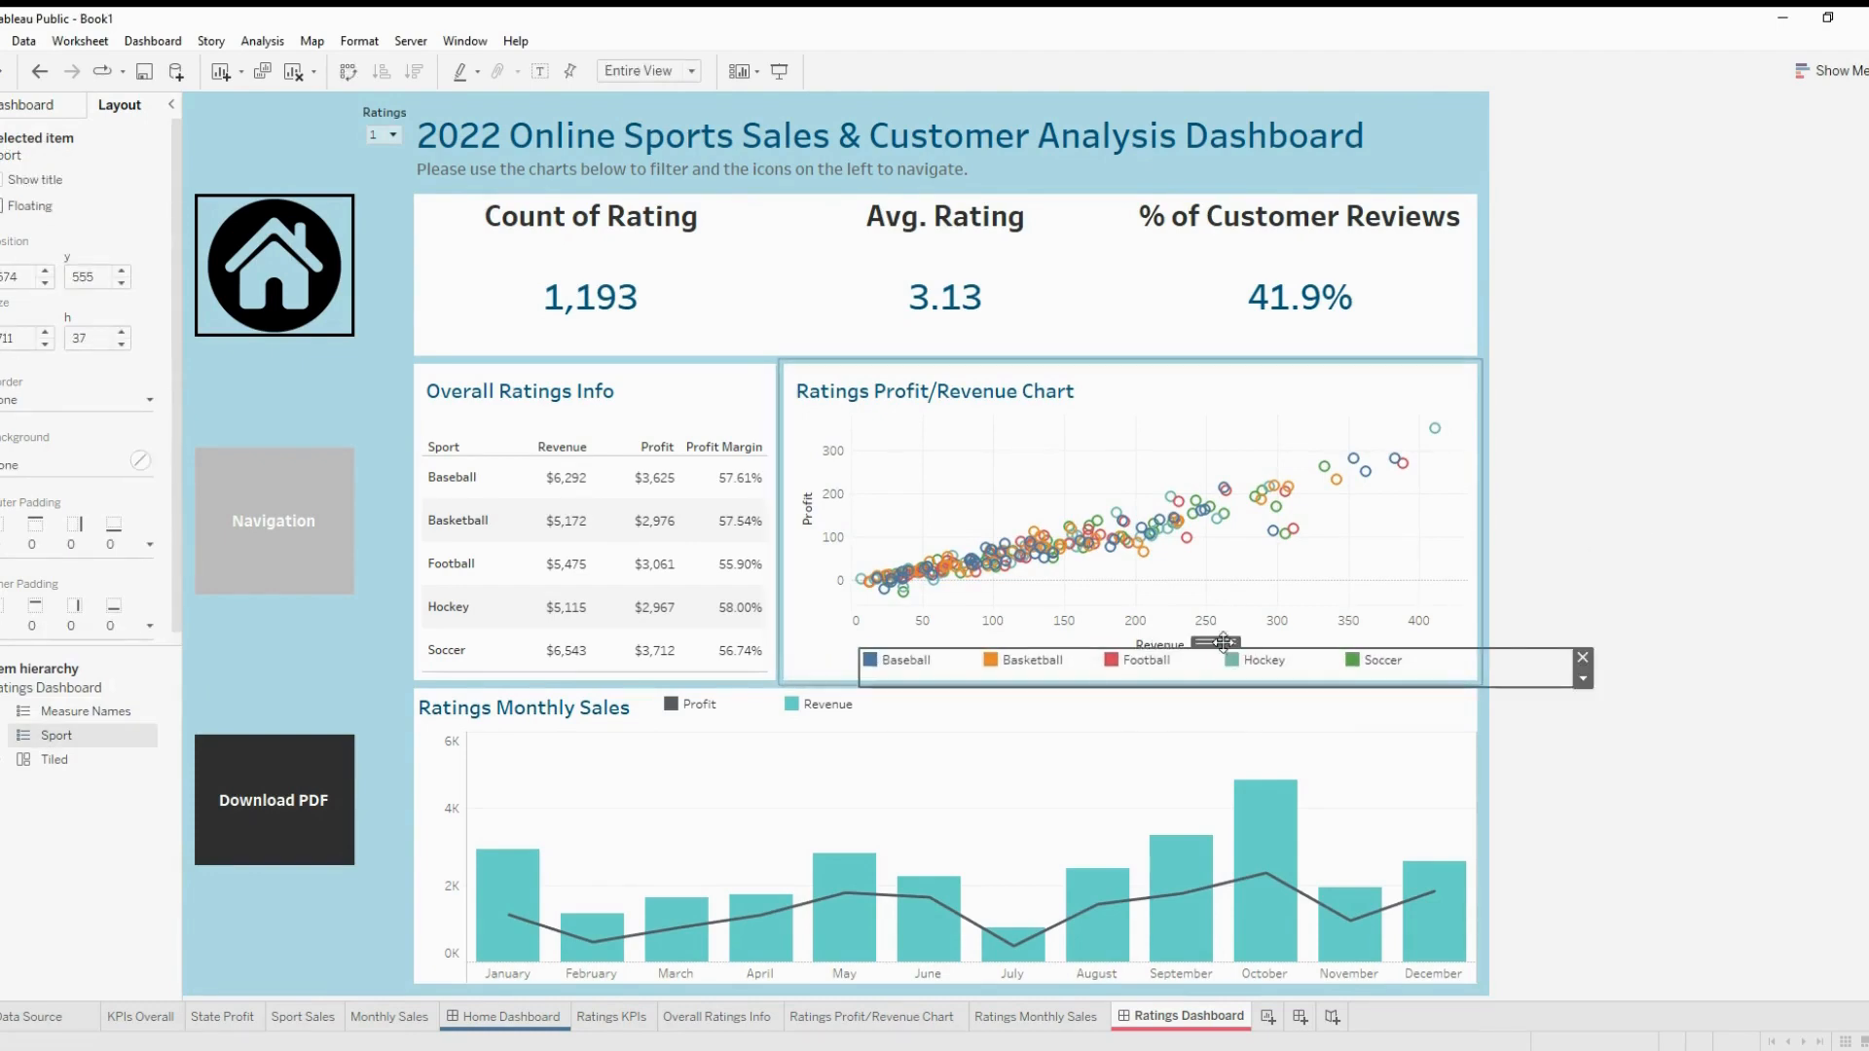
pyautogui.click(1610, 540)
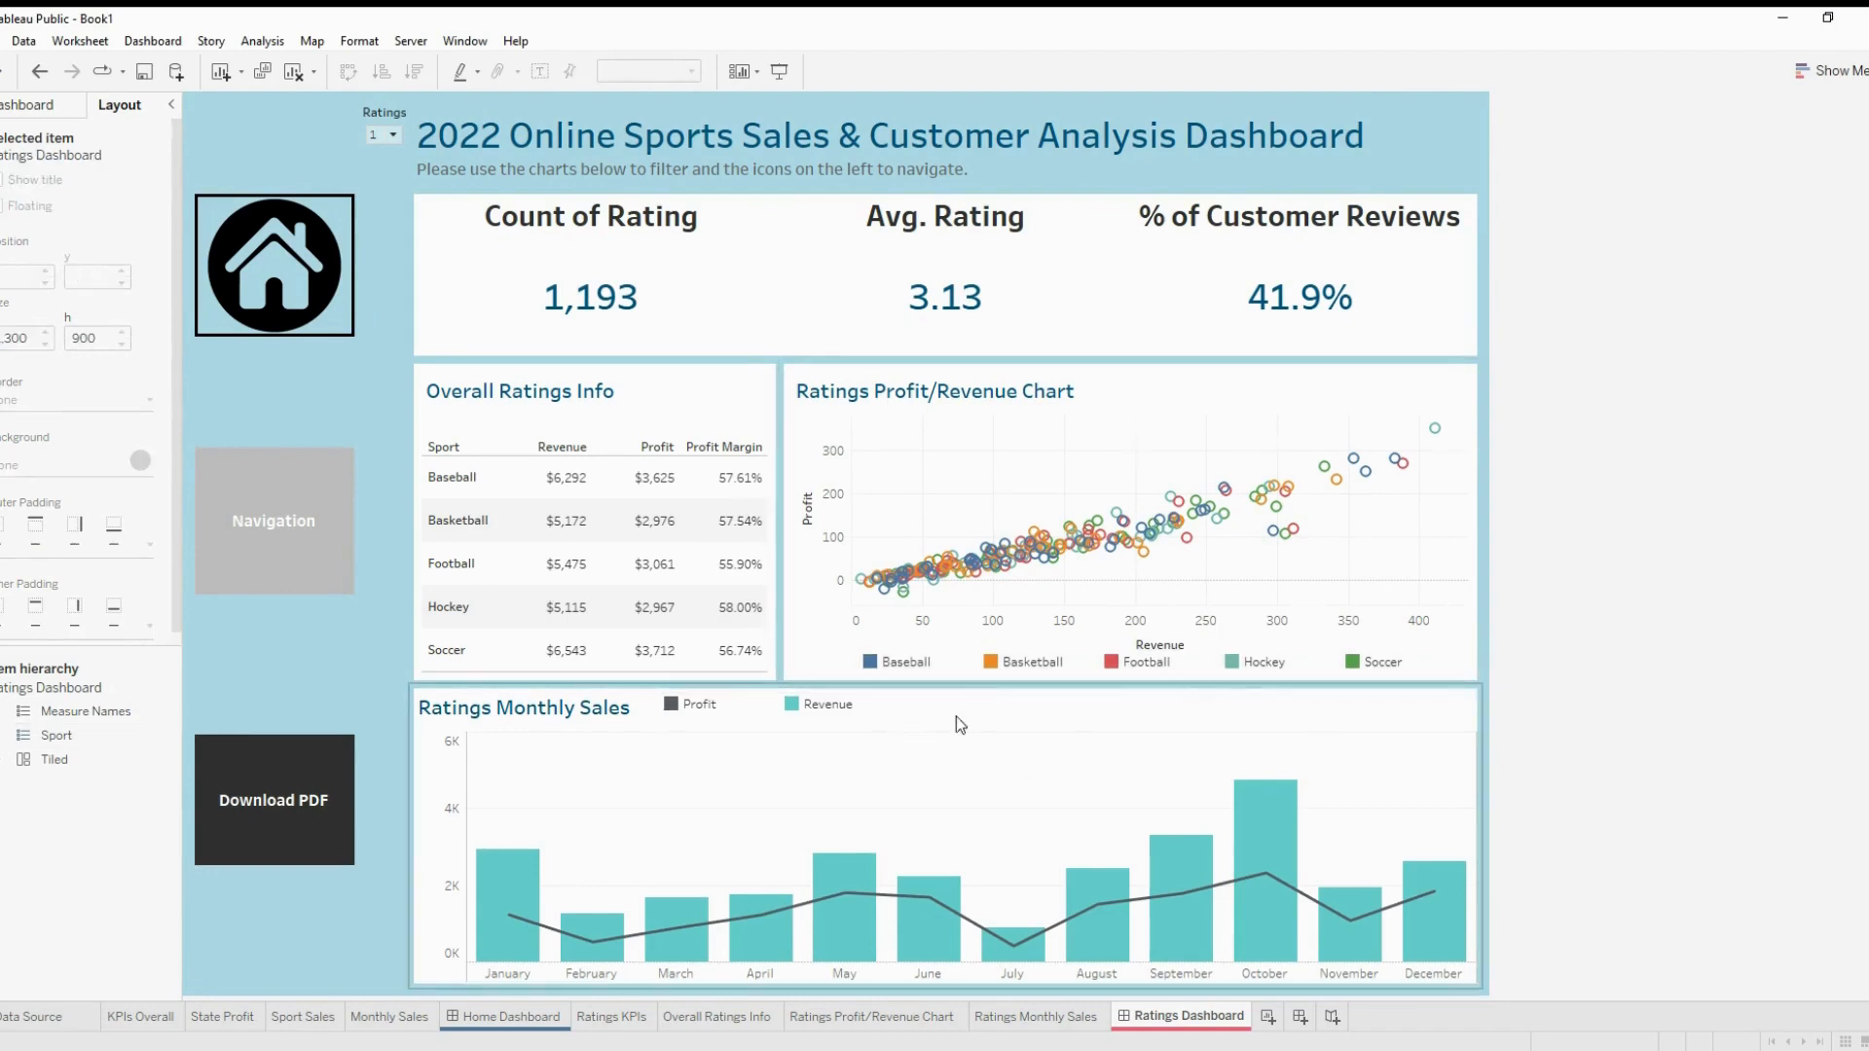
# Set the inner padding of the Ratings Monthly Sales sheet to 8 on all sides
pyautogui.click(1075, 730)
pyautogui.click(665, 387)
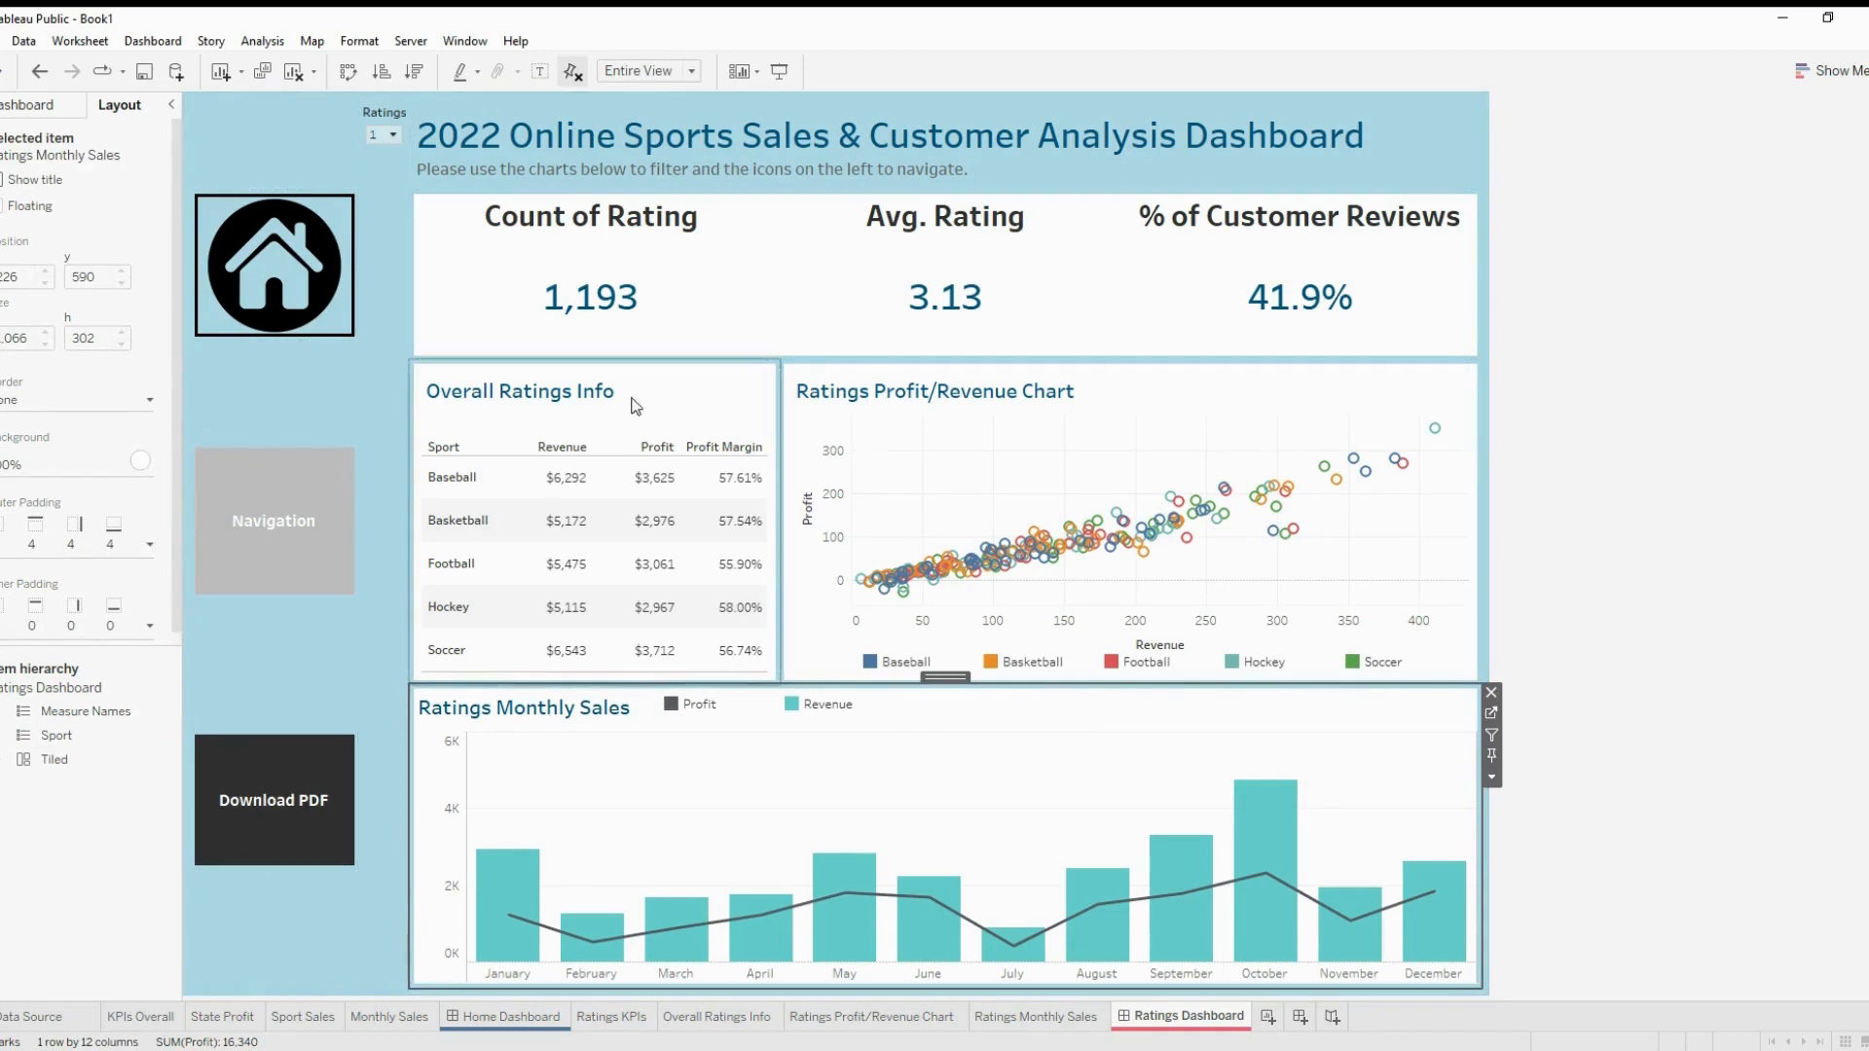
pyautogui.click(960, 714)
pyautogui.click(149, 625)
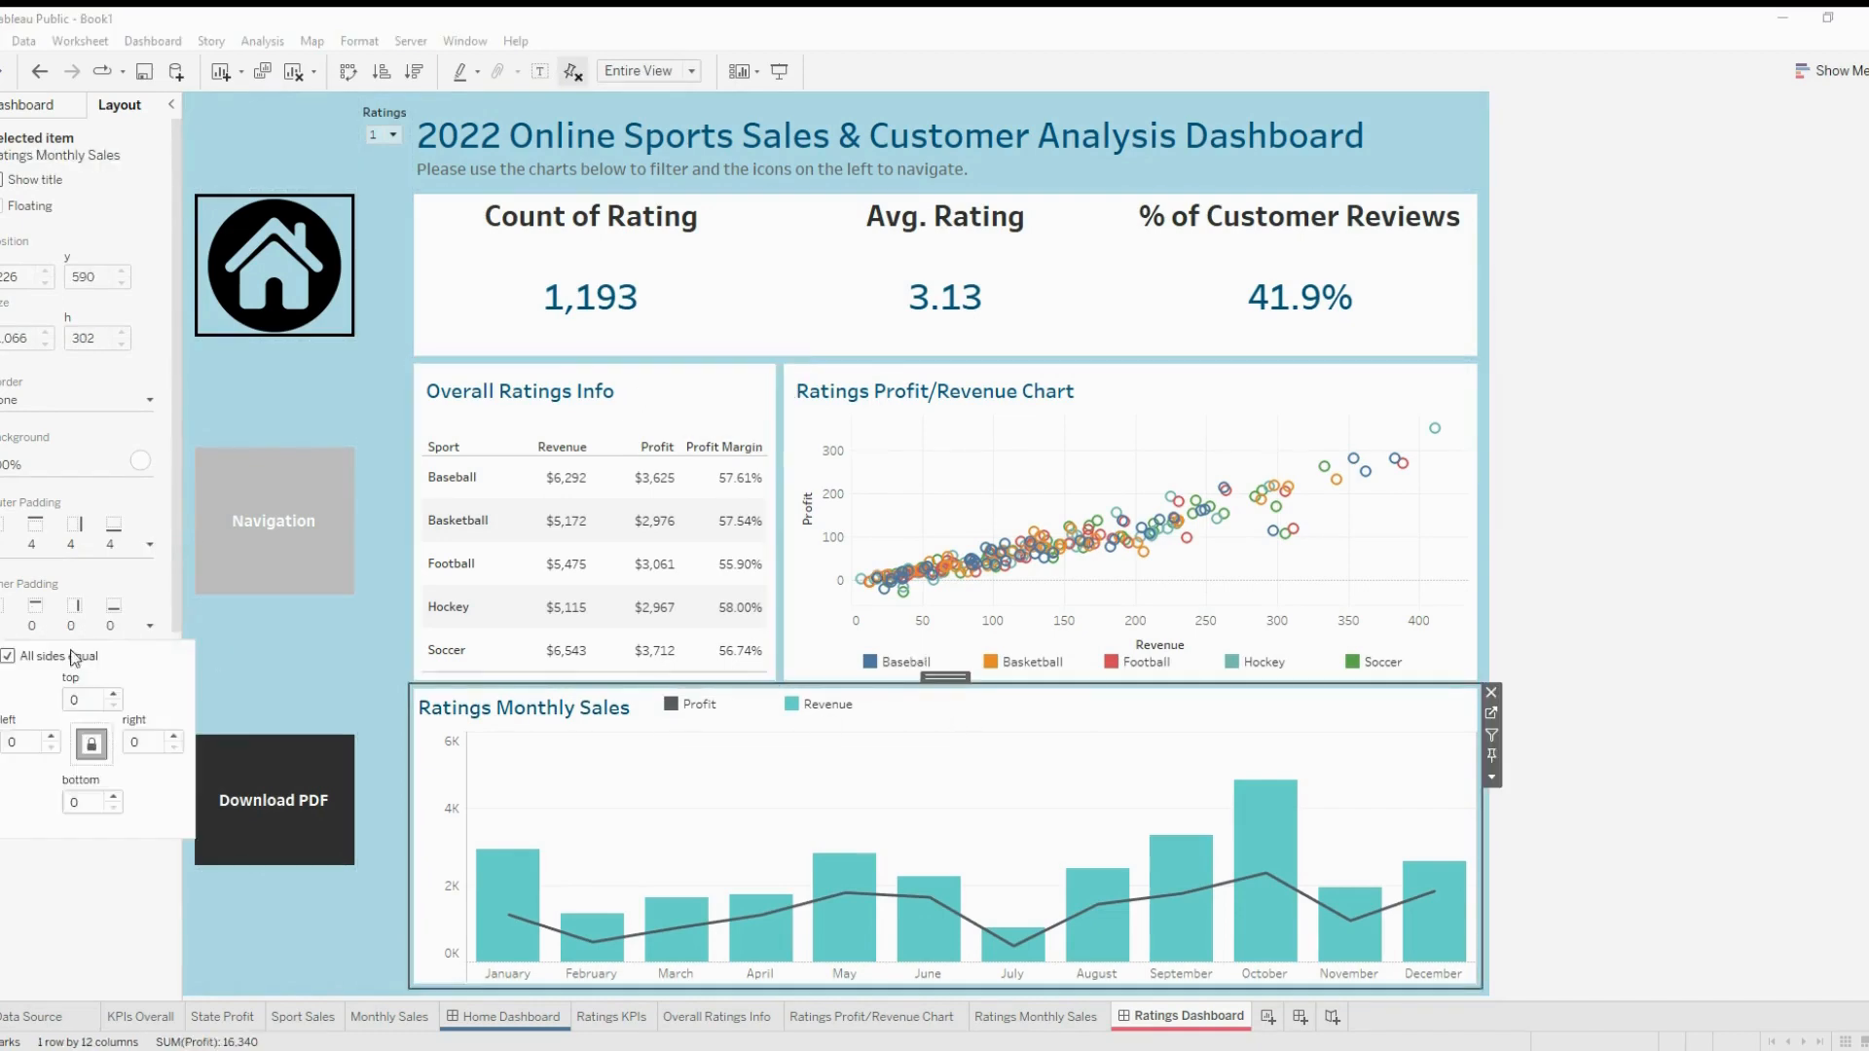
pyautogui.click(73, 699)
pyautogui.write('8')
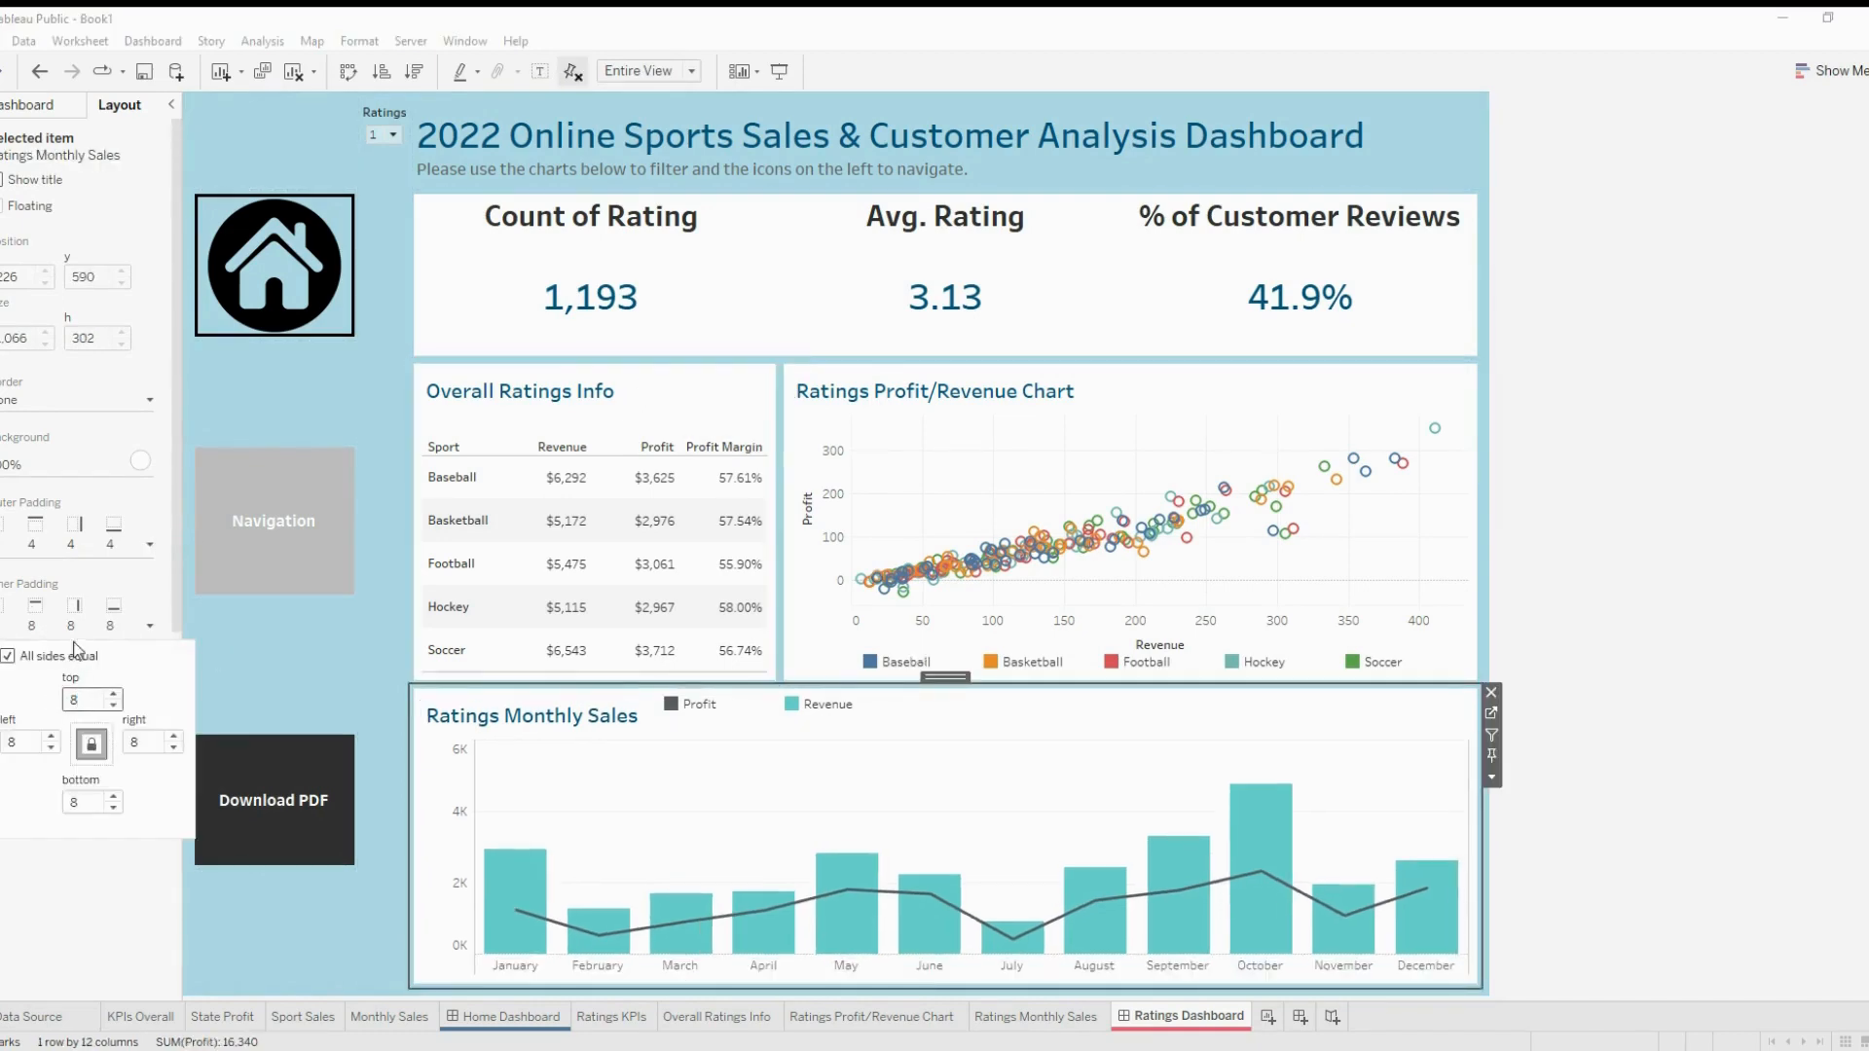
pyautogui.click(148, 626)
# Shift the Profit and Revenue legend slightly right and down to line up with the Ratings Monthly Sales title
pyautogui.click(860, 715)
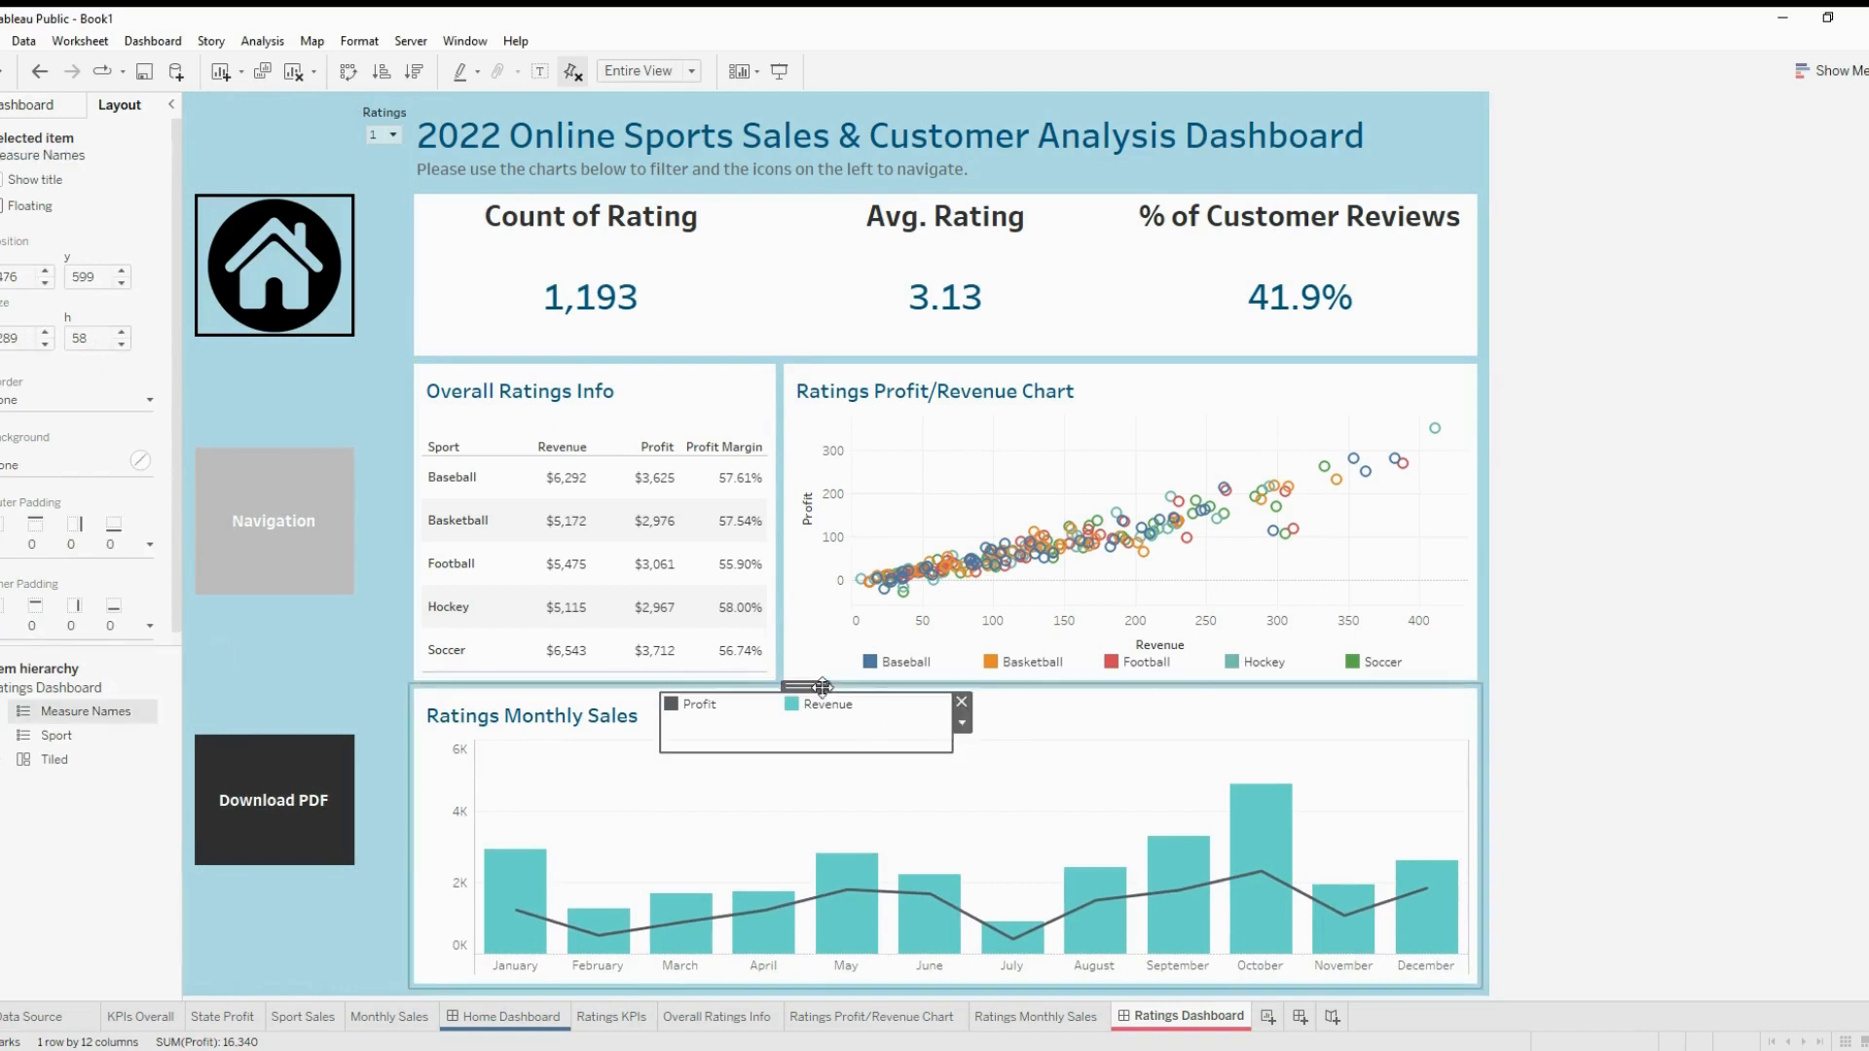
pyautogui.click(1715, 541)
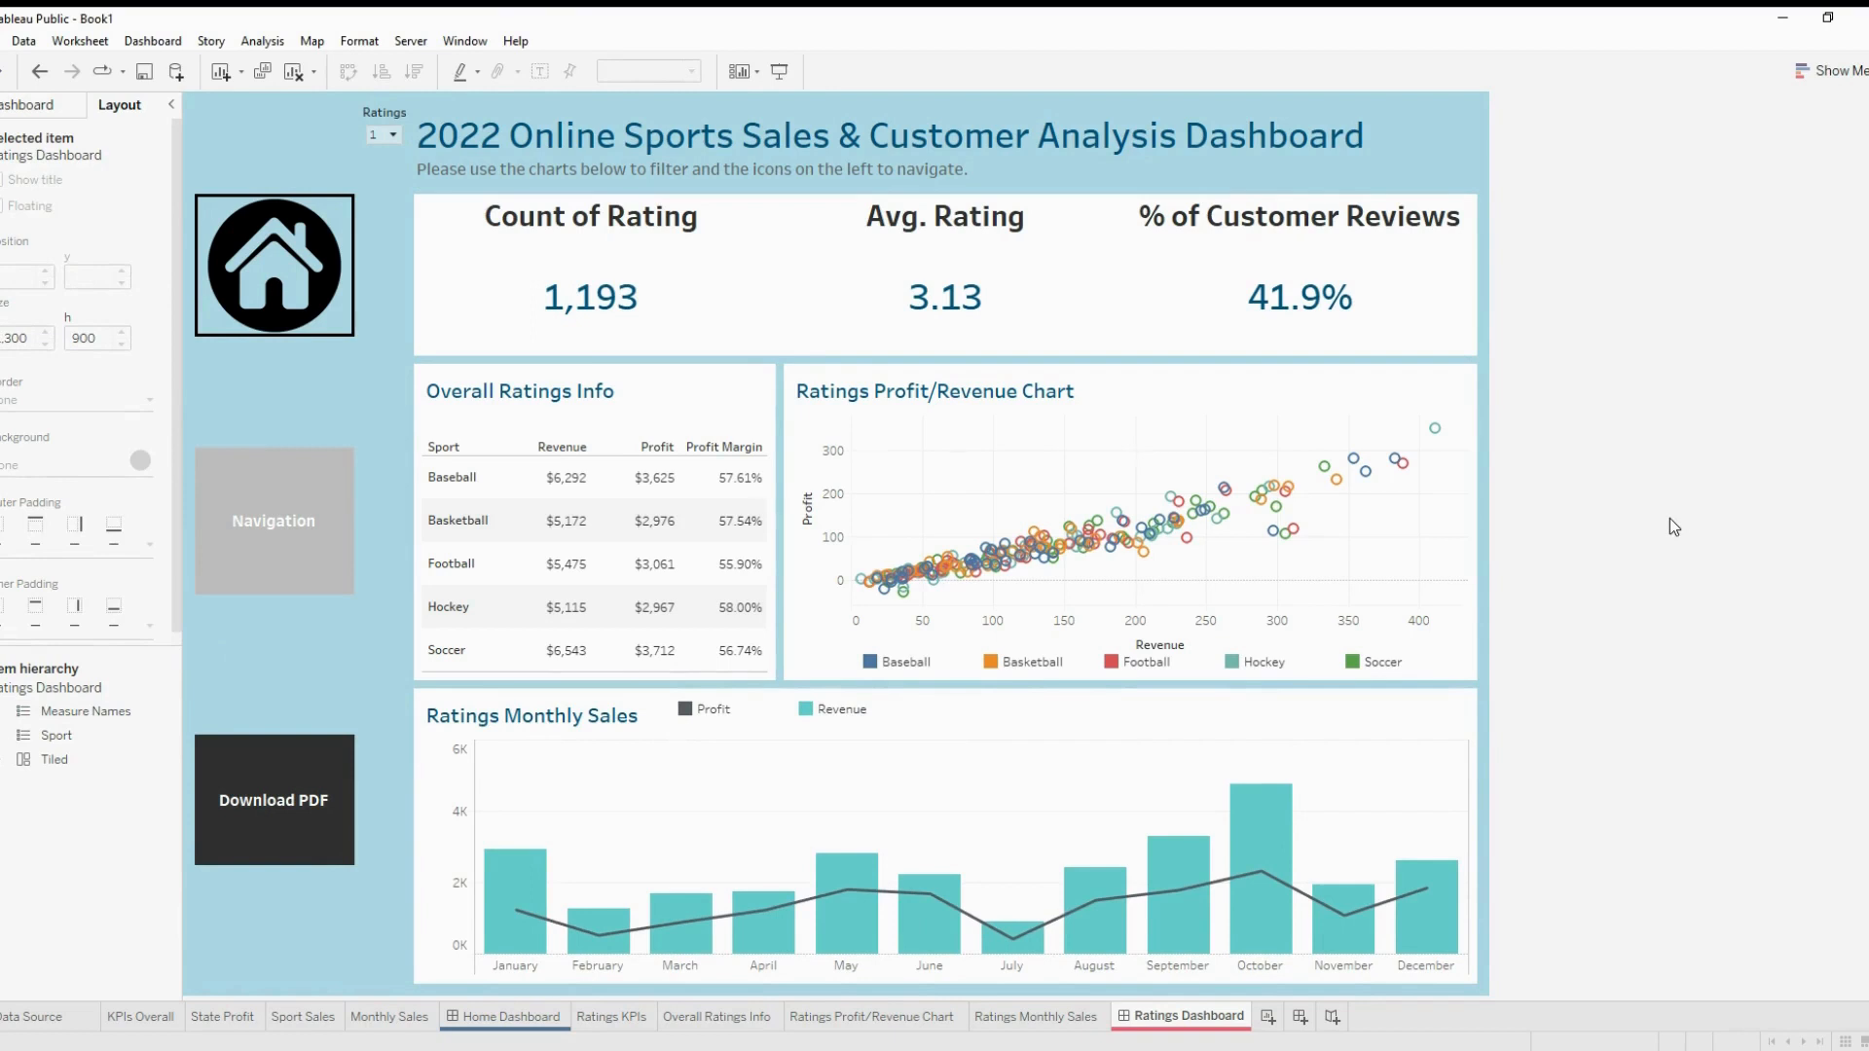
pyautogui.click(426, 200)
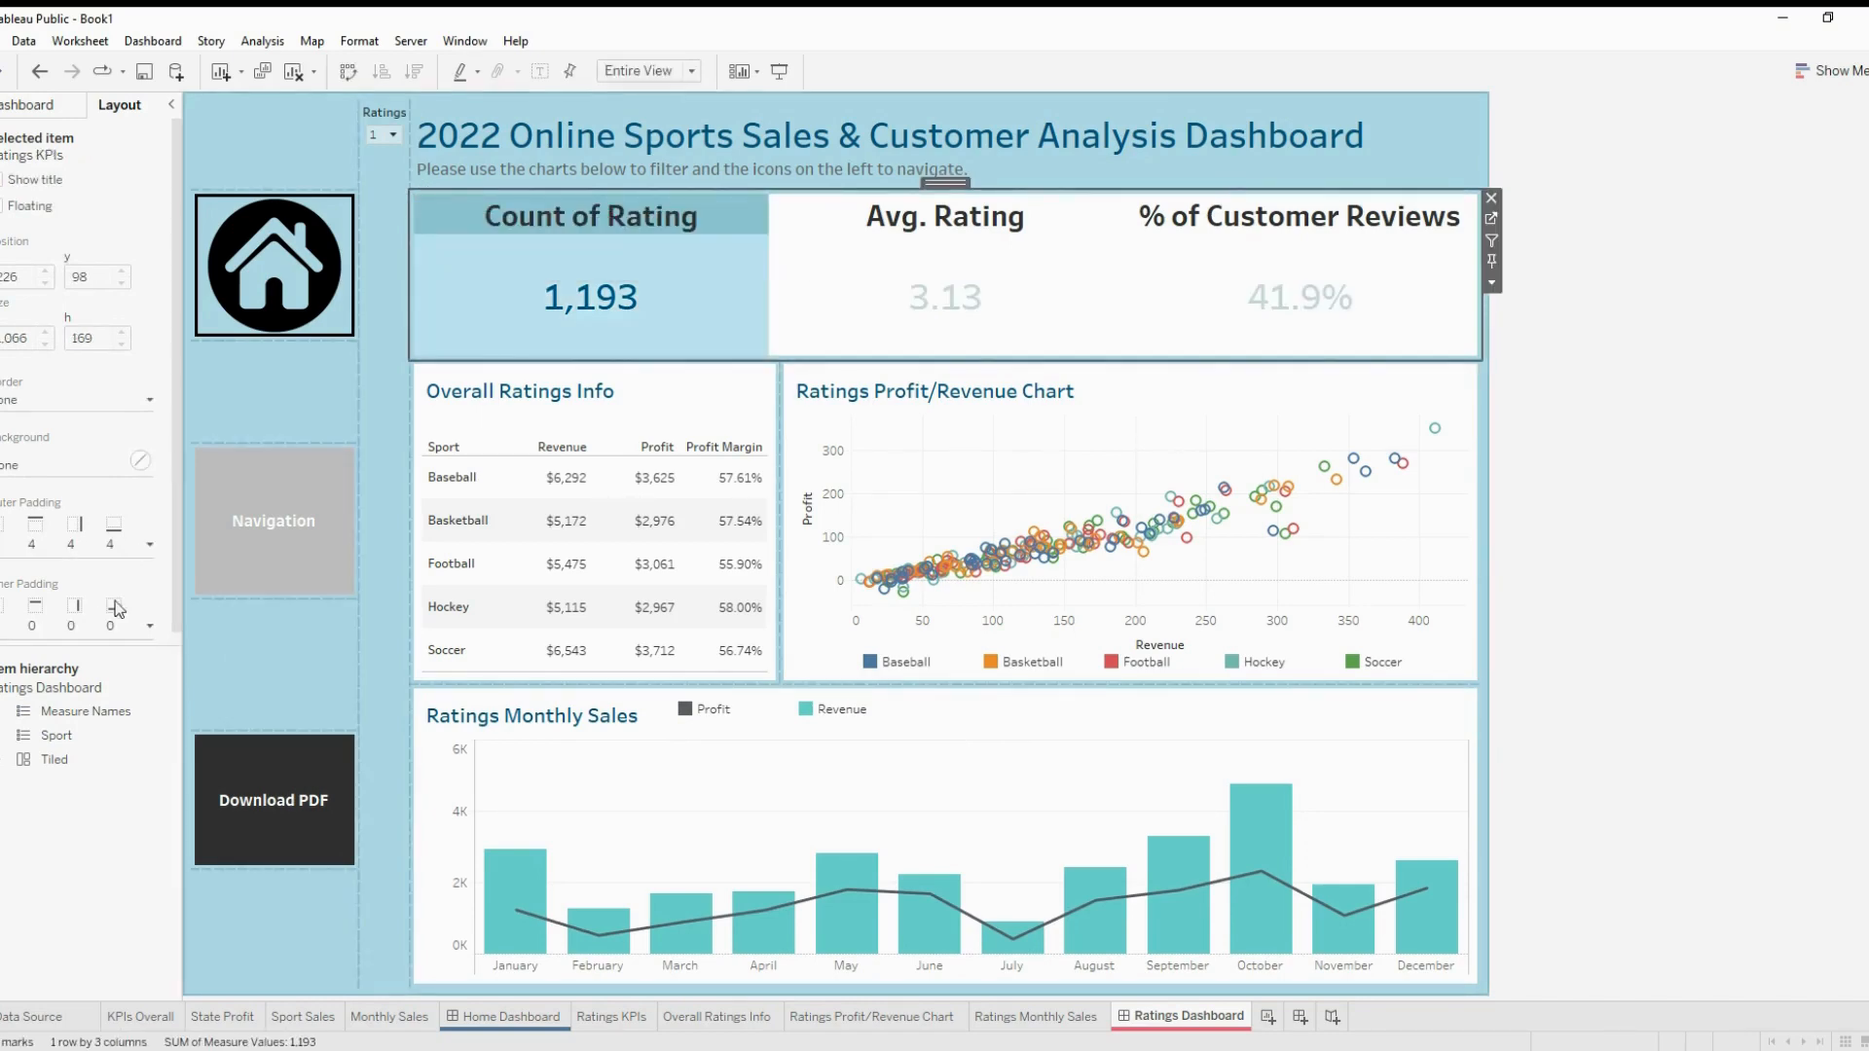
pyautogui.click(443, 224)
pyautogui.click(1664, 260)
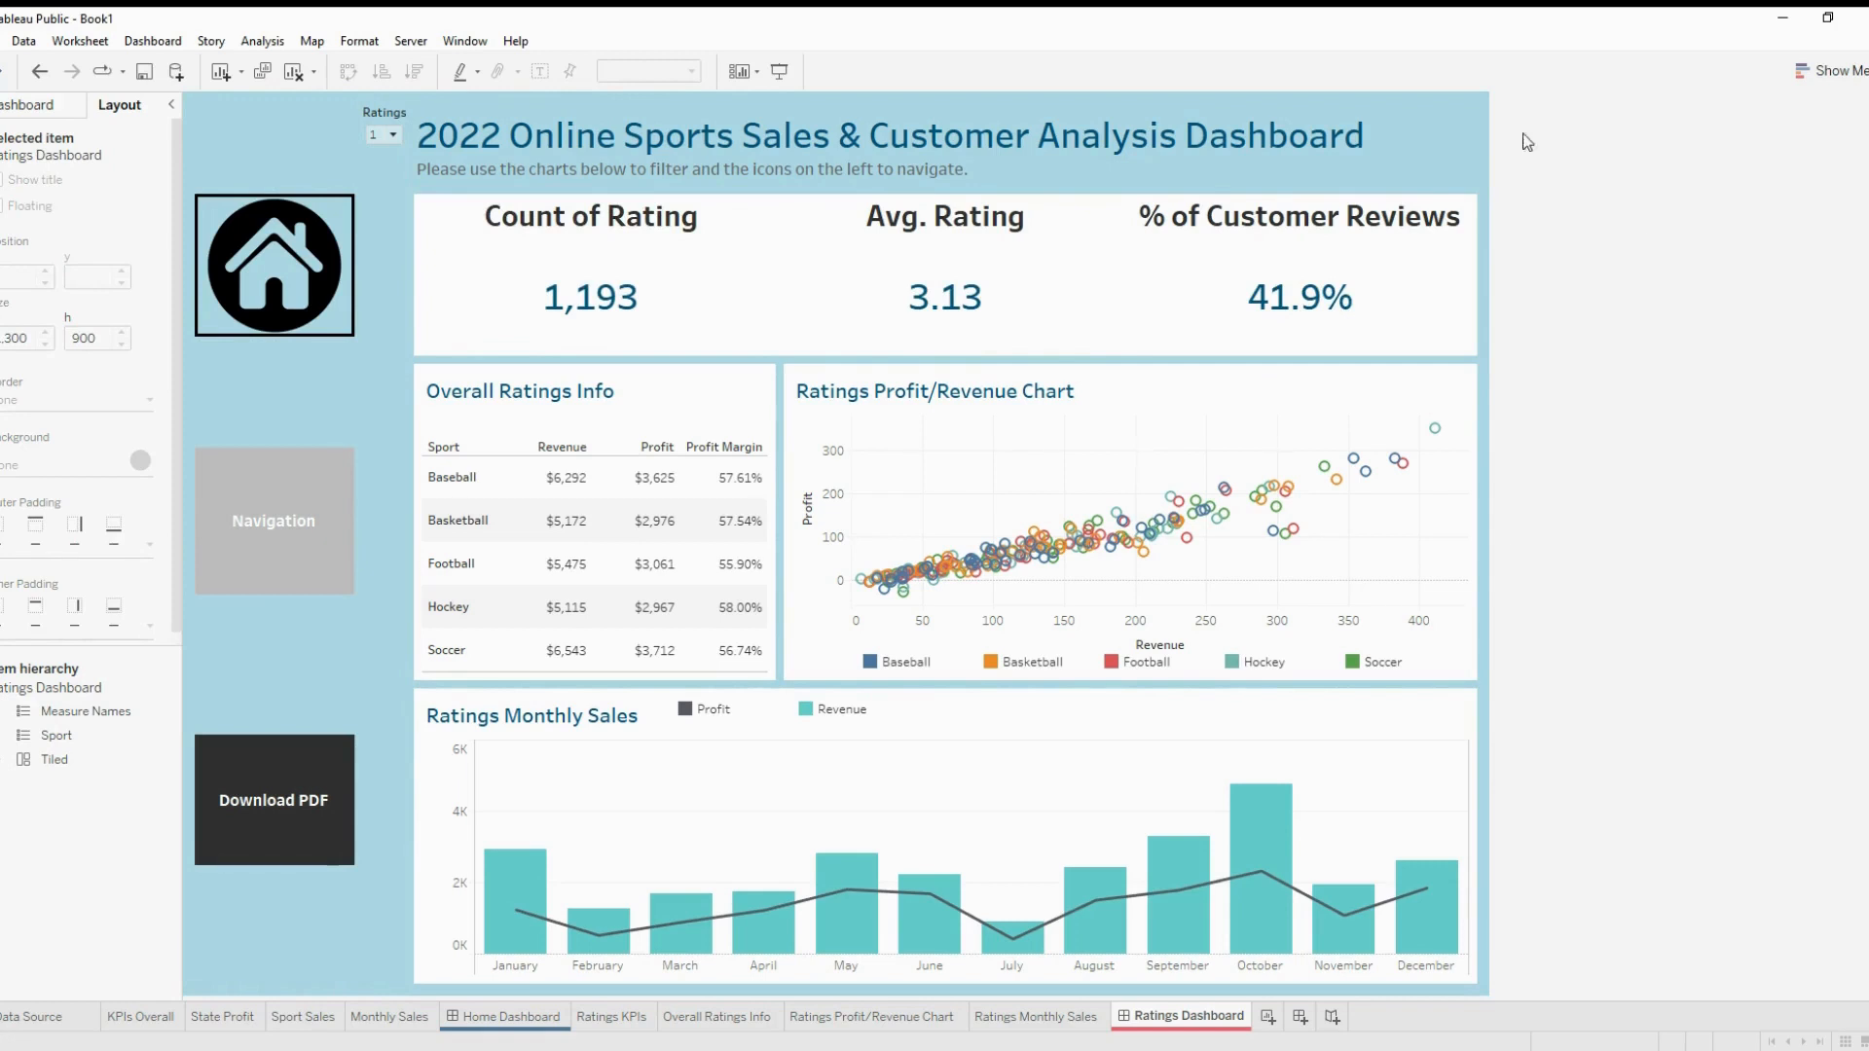
# Float the Ratings parameter control out of its column and narrow the empty column beside the navigation buttons
pyautogui.click(377, 117)
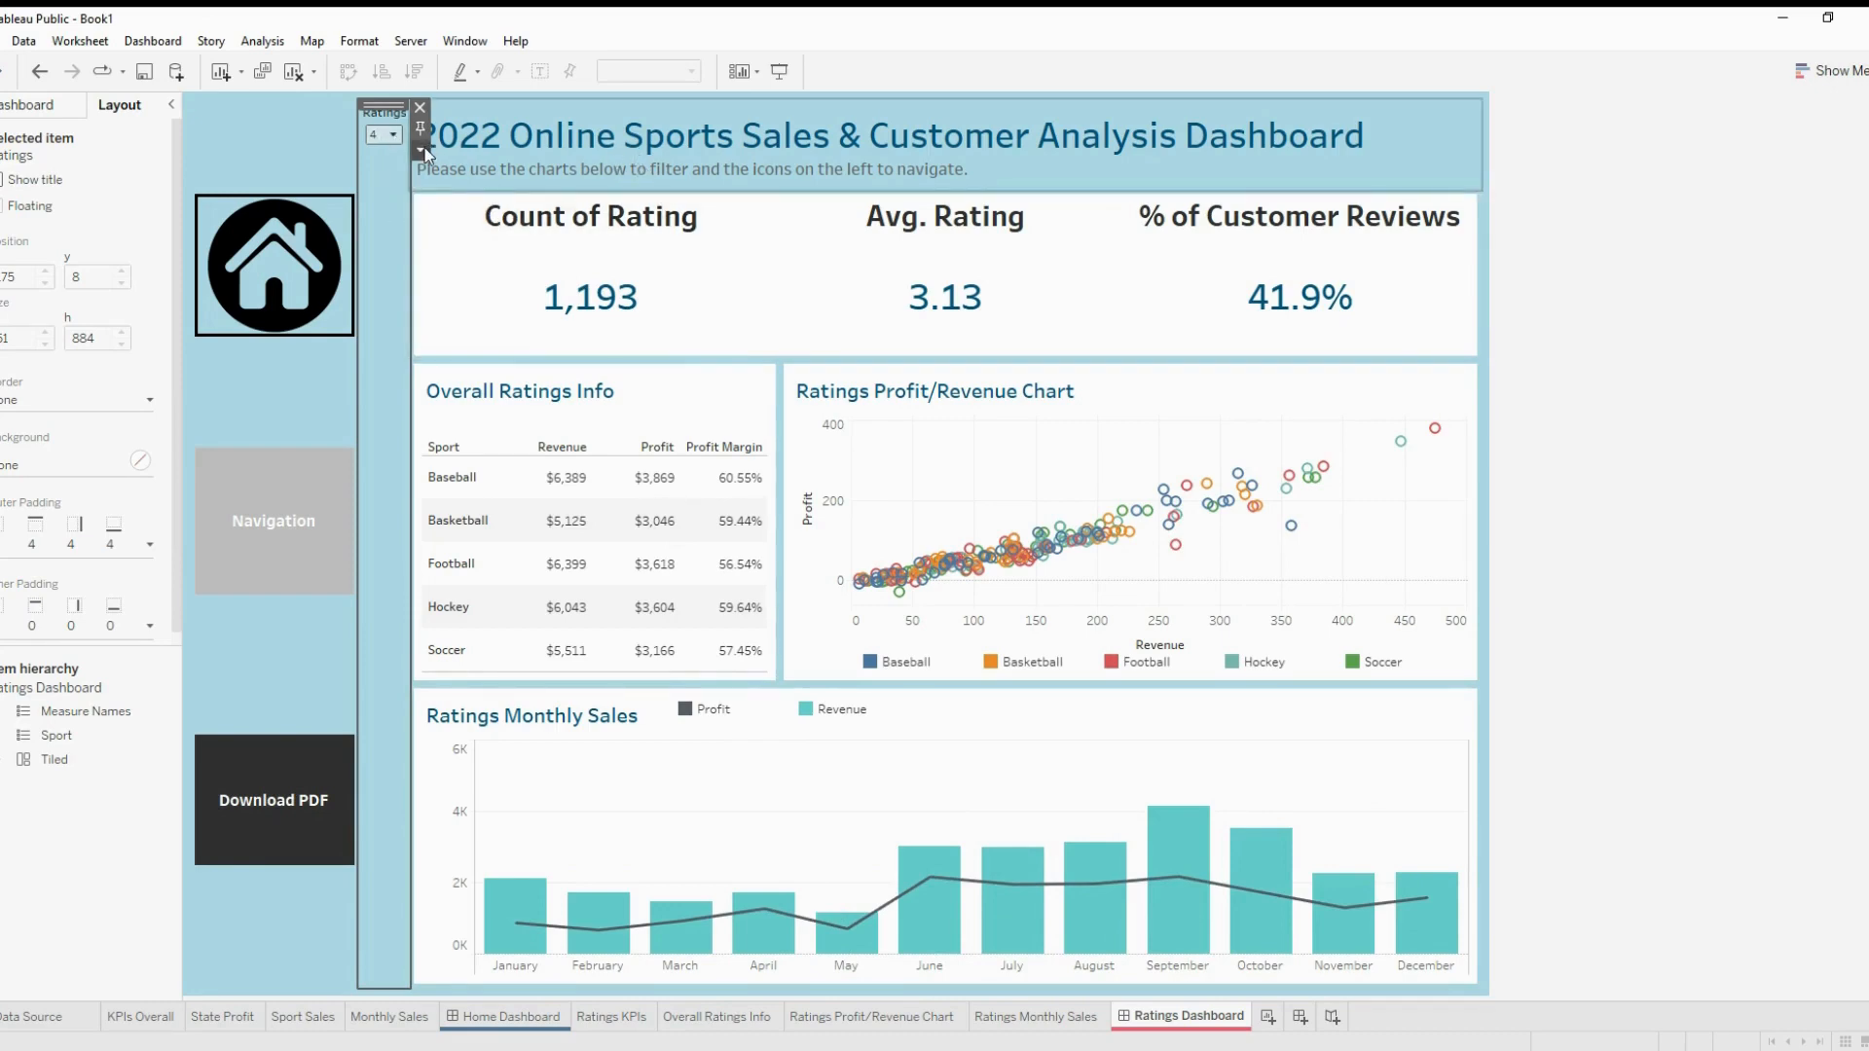
pyautogui.moveTo(385, 105); pyautogui.dragTo(726, 428)
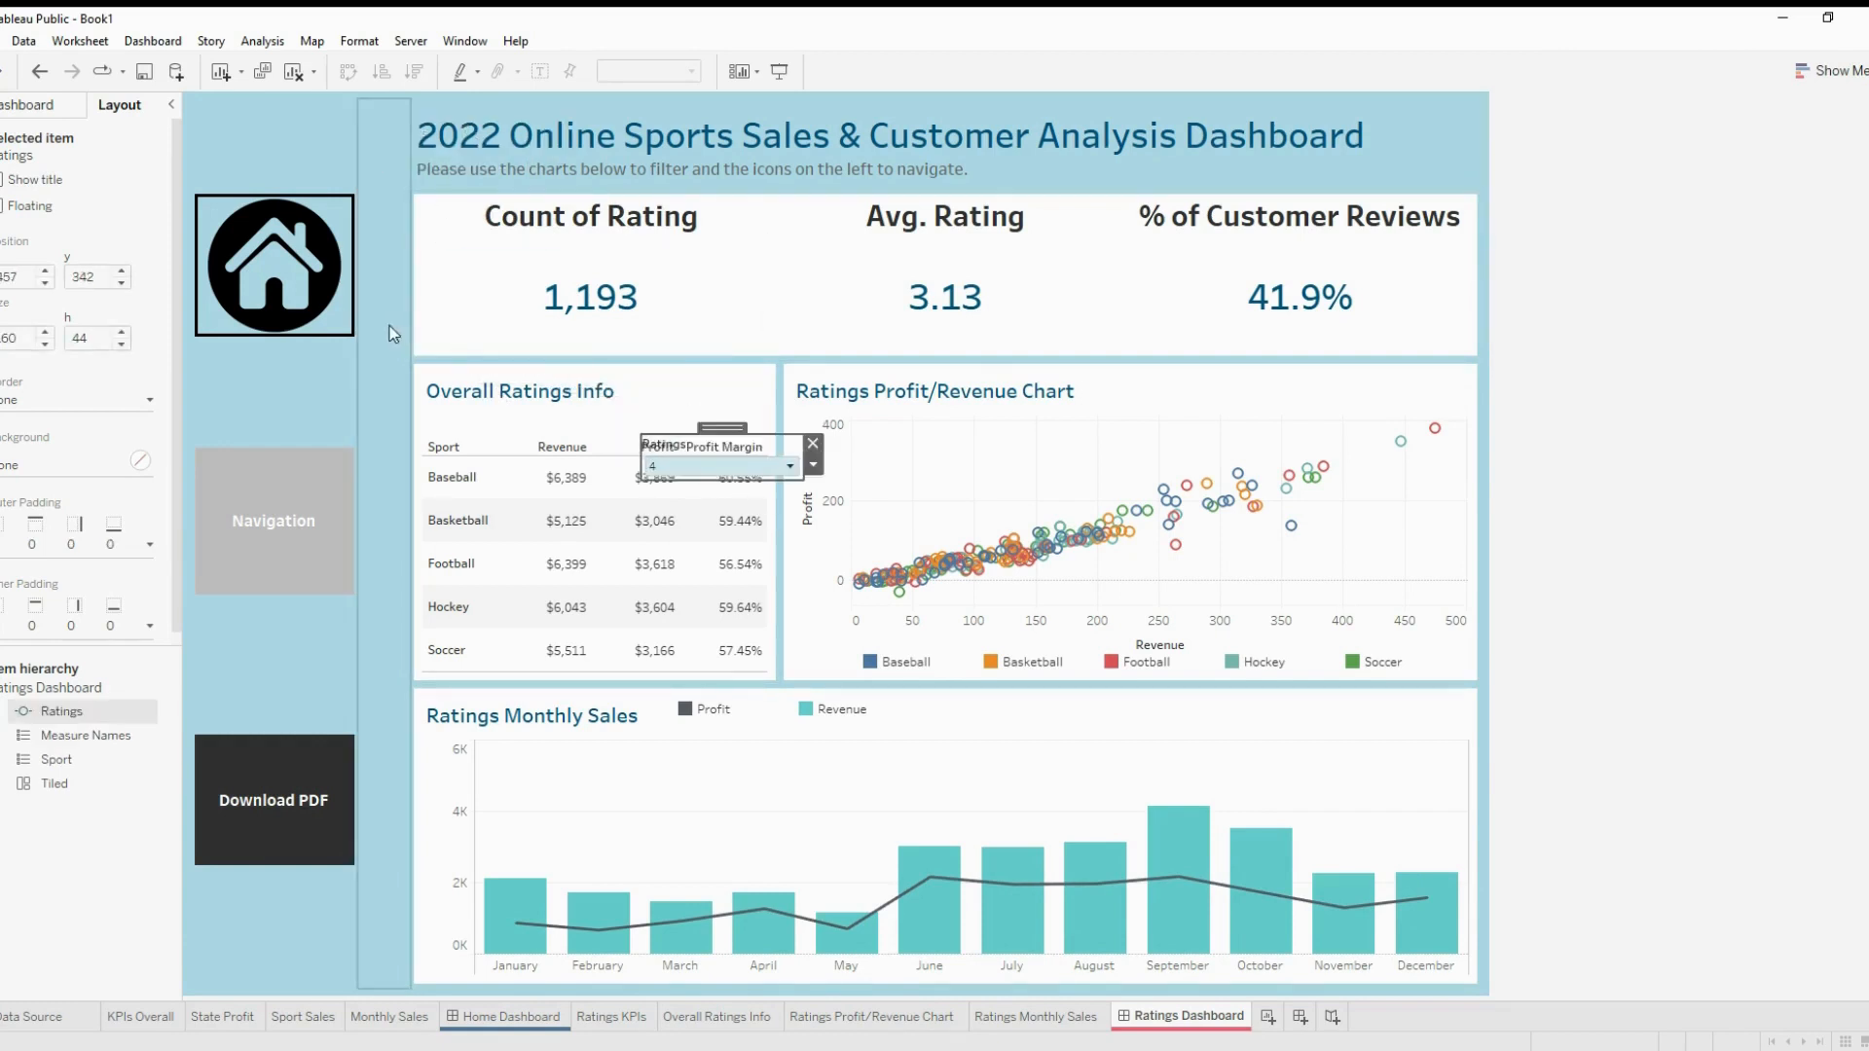
pyautogui.click(393, 331)
pyautogui.moveTo(411, 331); pyautogui.dragTo(391, 333)
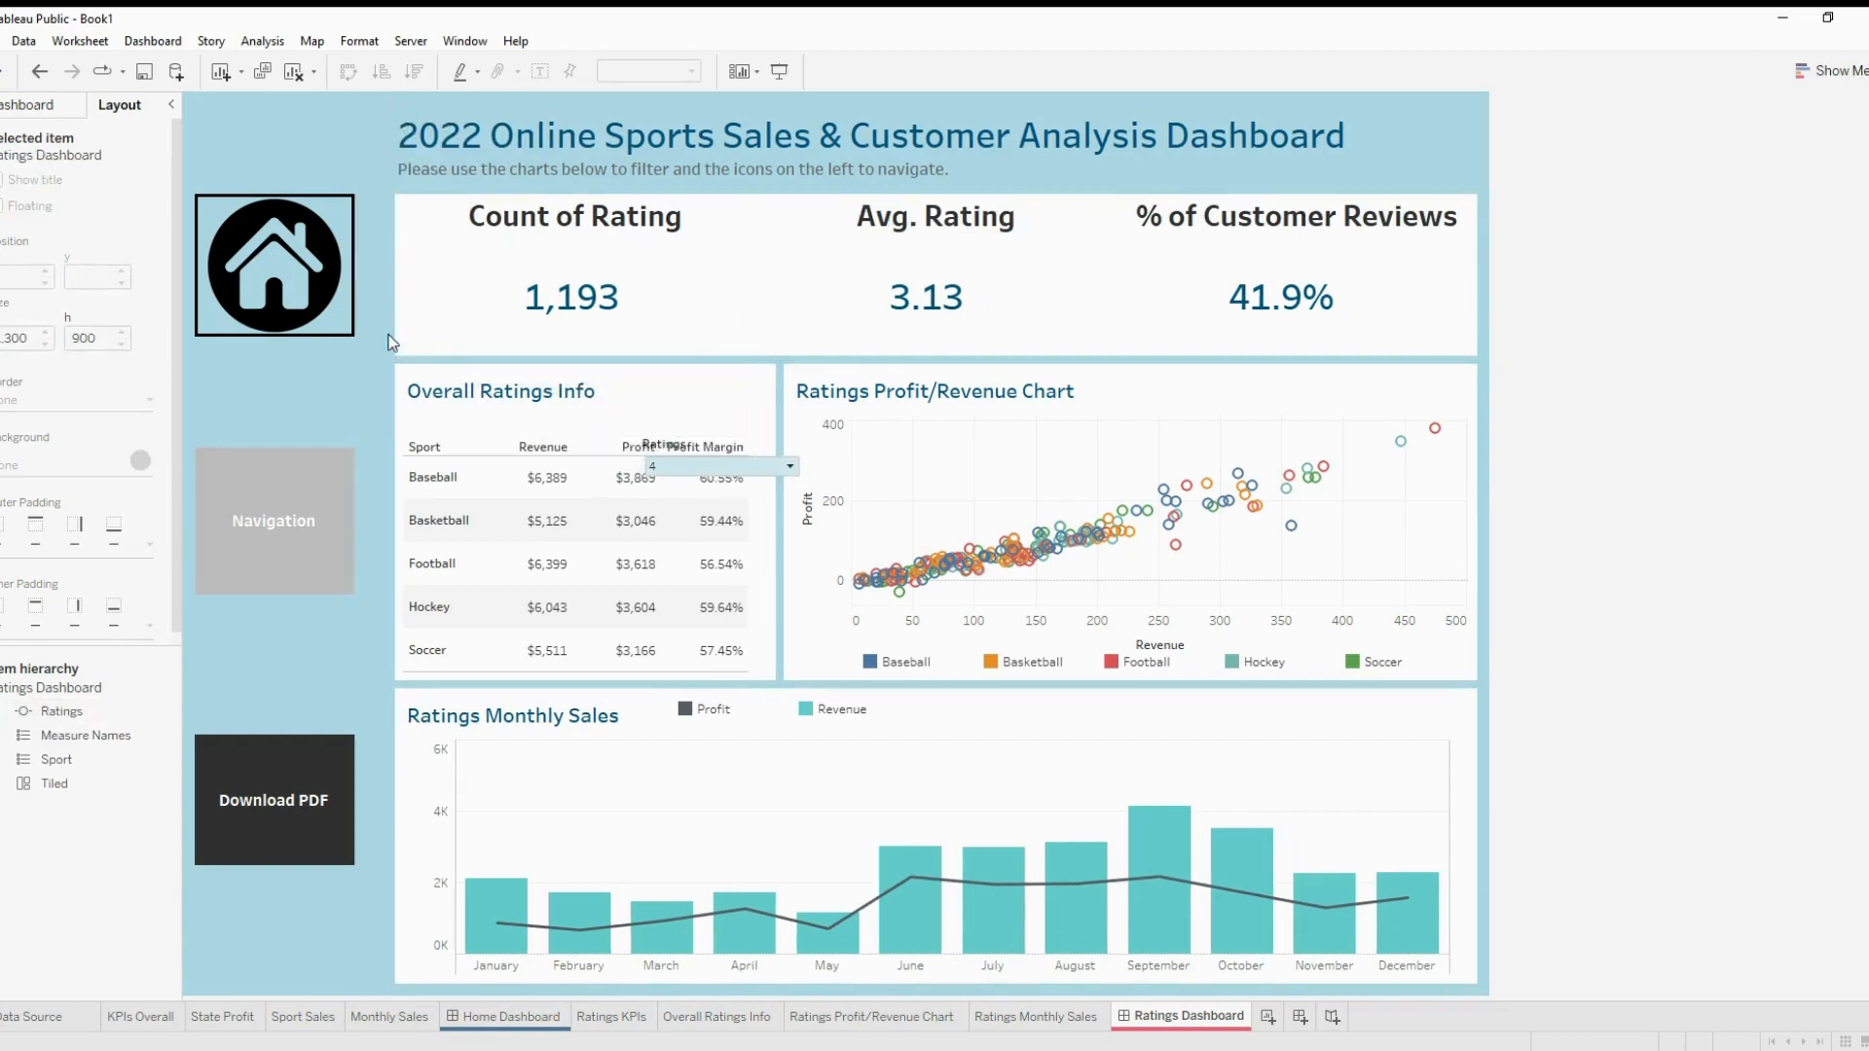
# Place the floating Ratings control beside the dashboard title, above the KPIs, and resize it to about 108 wide
pyautogui.click(712, 451)
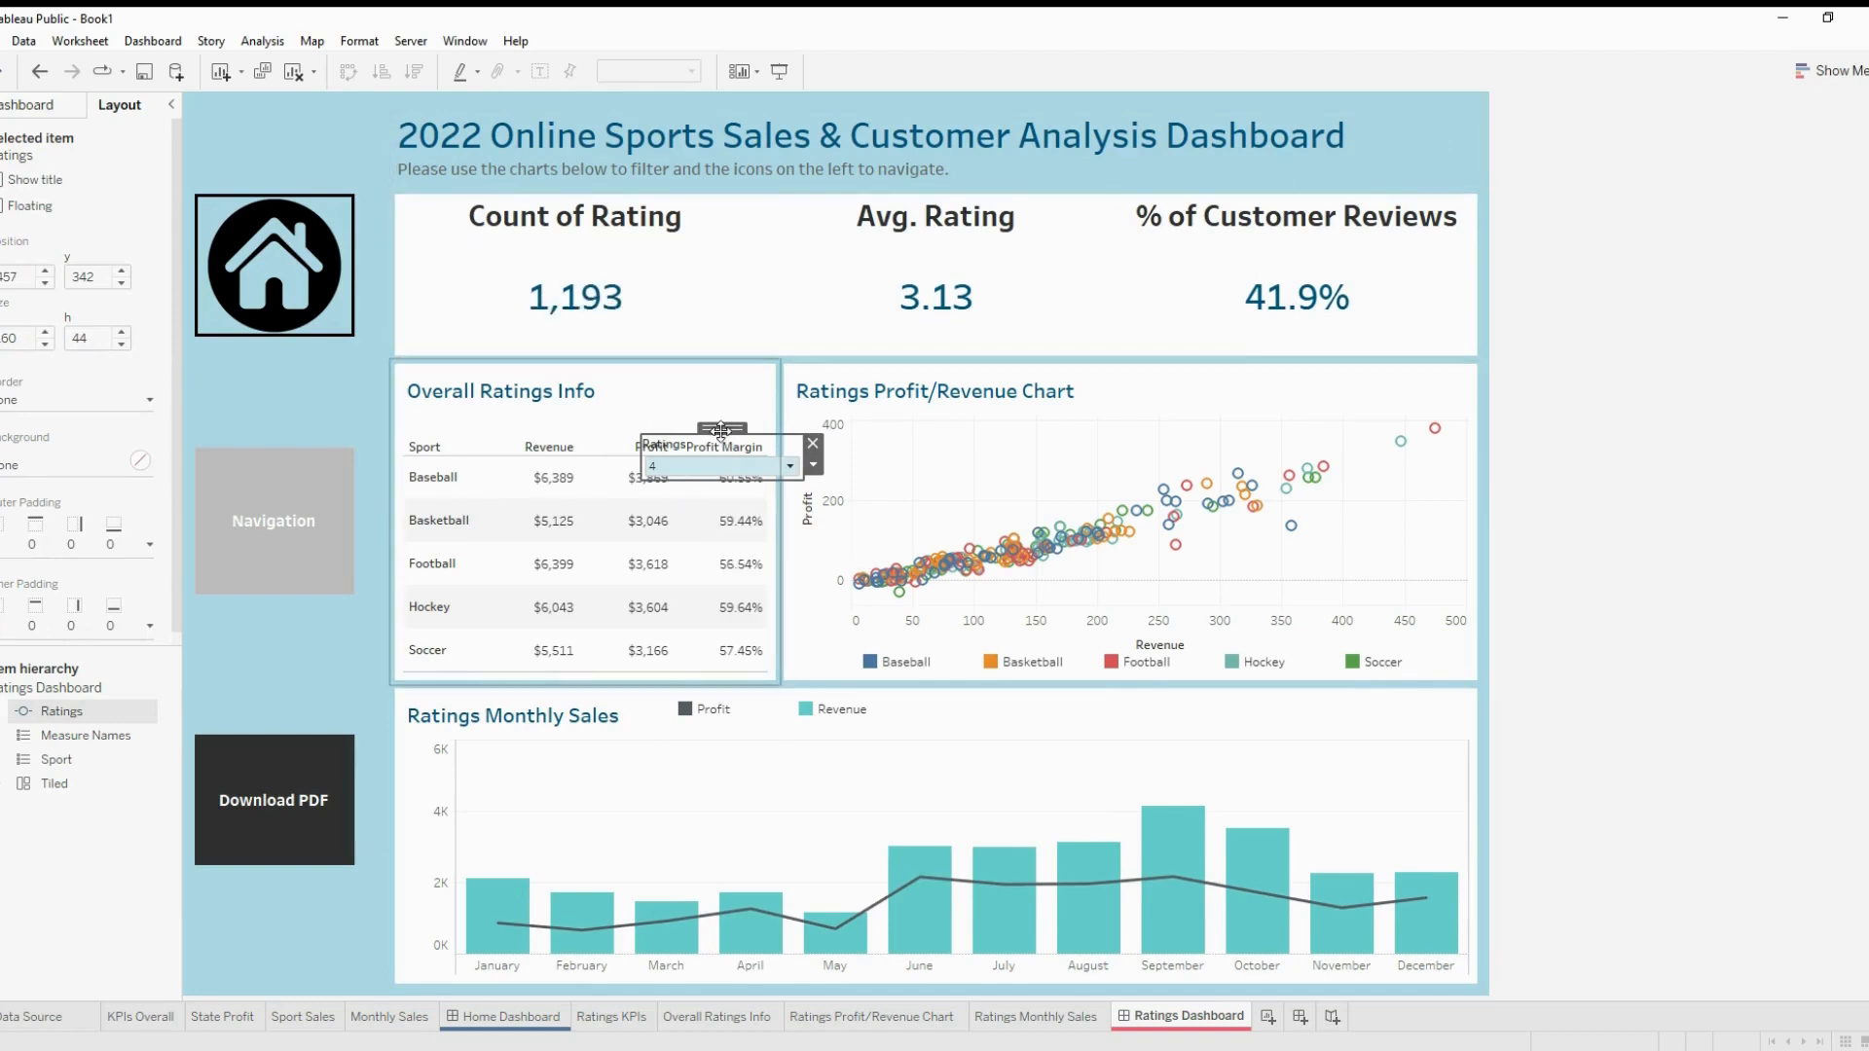
pyautogui.moveTo(720, 429); pyautogui.dragTo(1433, 127)
pyautogui.moveTo(1532, 160); pyautogui.dragTo(1434, 112)
pyautogui.click(1594, 245)
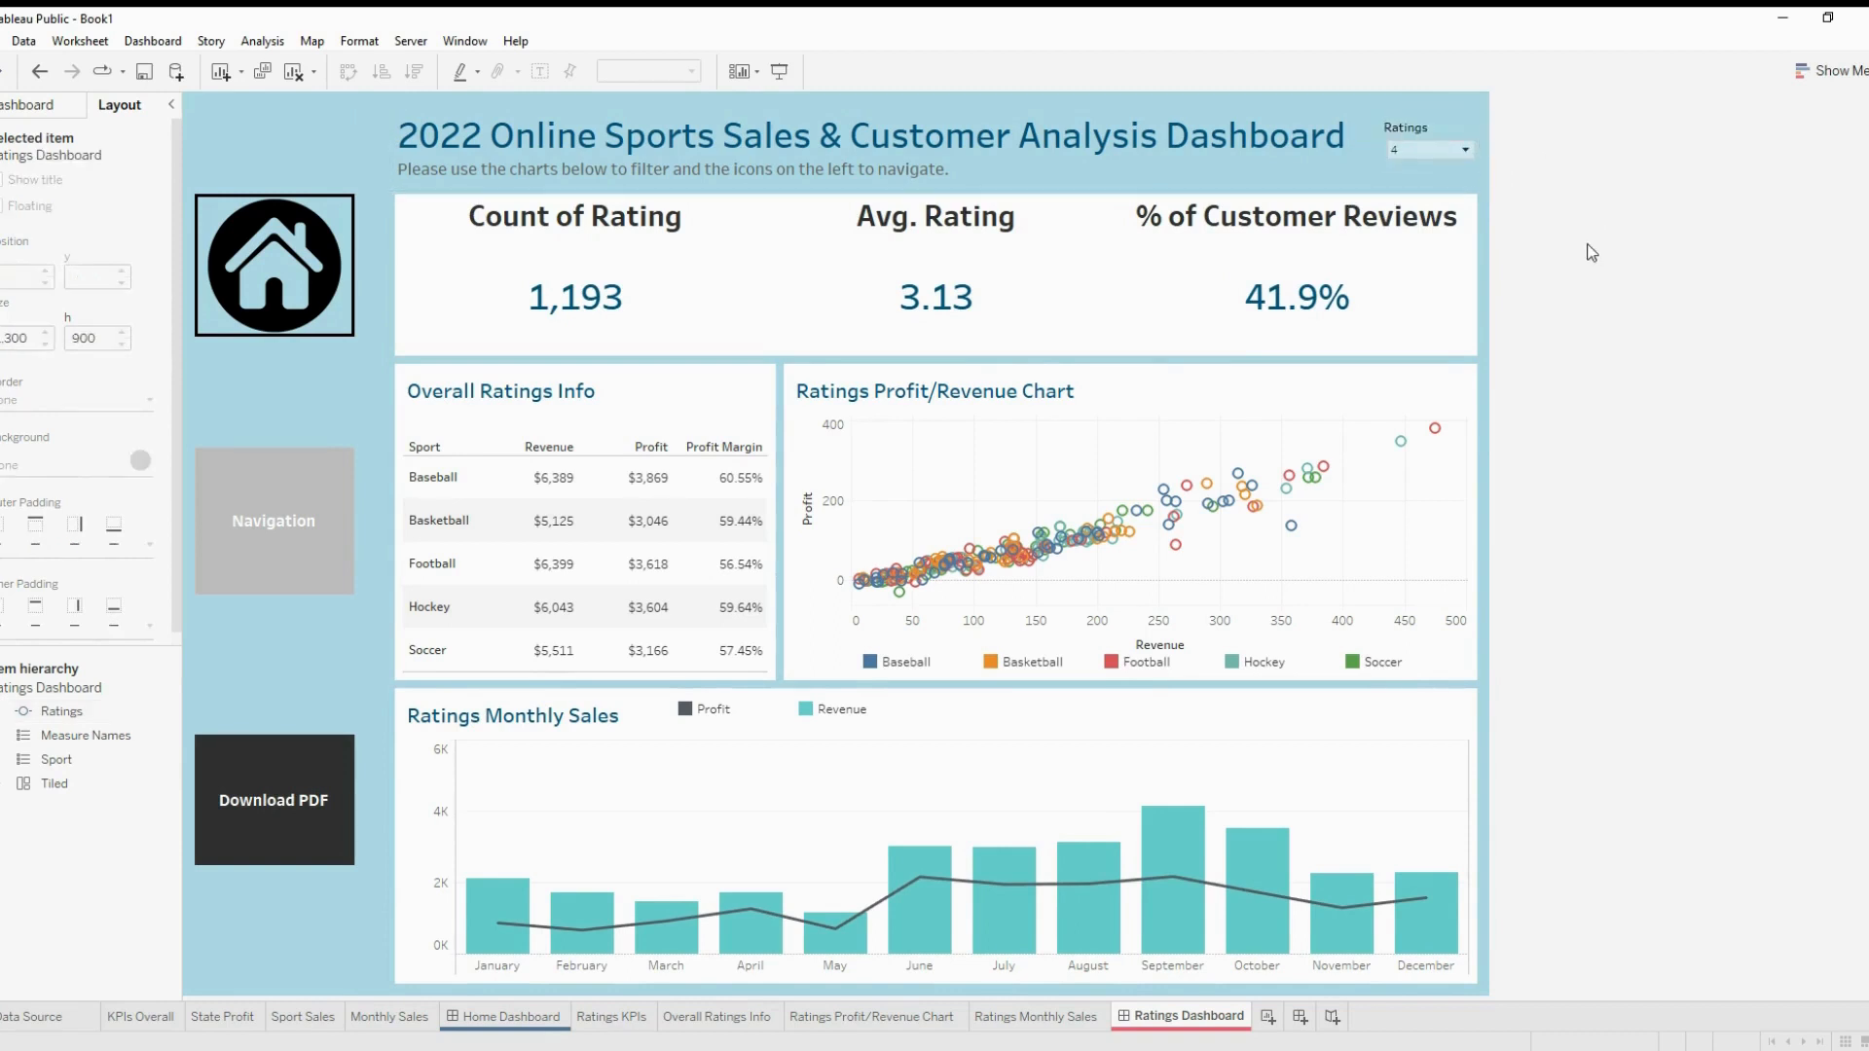
pyautogui.click(1423, 146)
pyautogui.moveTo(1383, 138); pyautogui.dragTo(1369, 140)
pyautogui.click(1673, 180)
# Centre-align the title text of the Ratings parameter control
pyautogui.doubleClick(1393, 127)
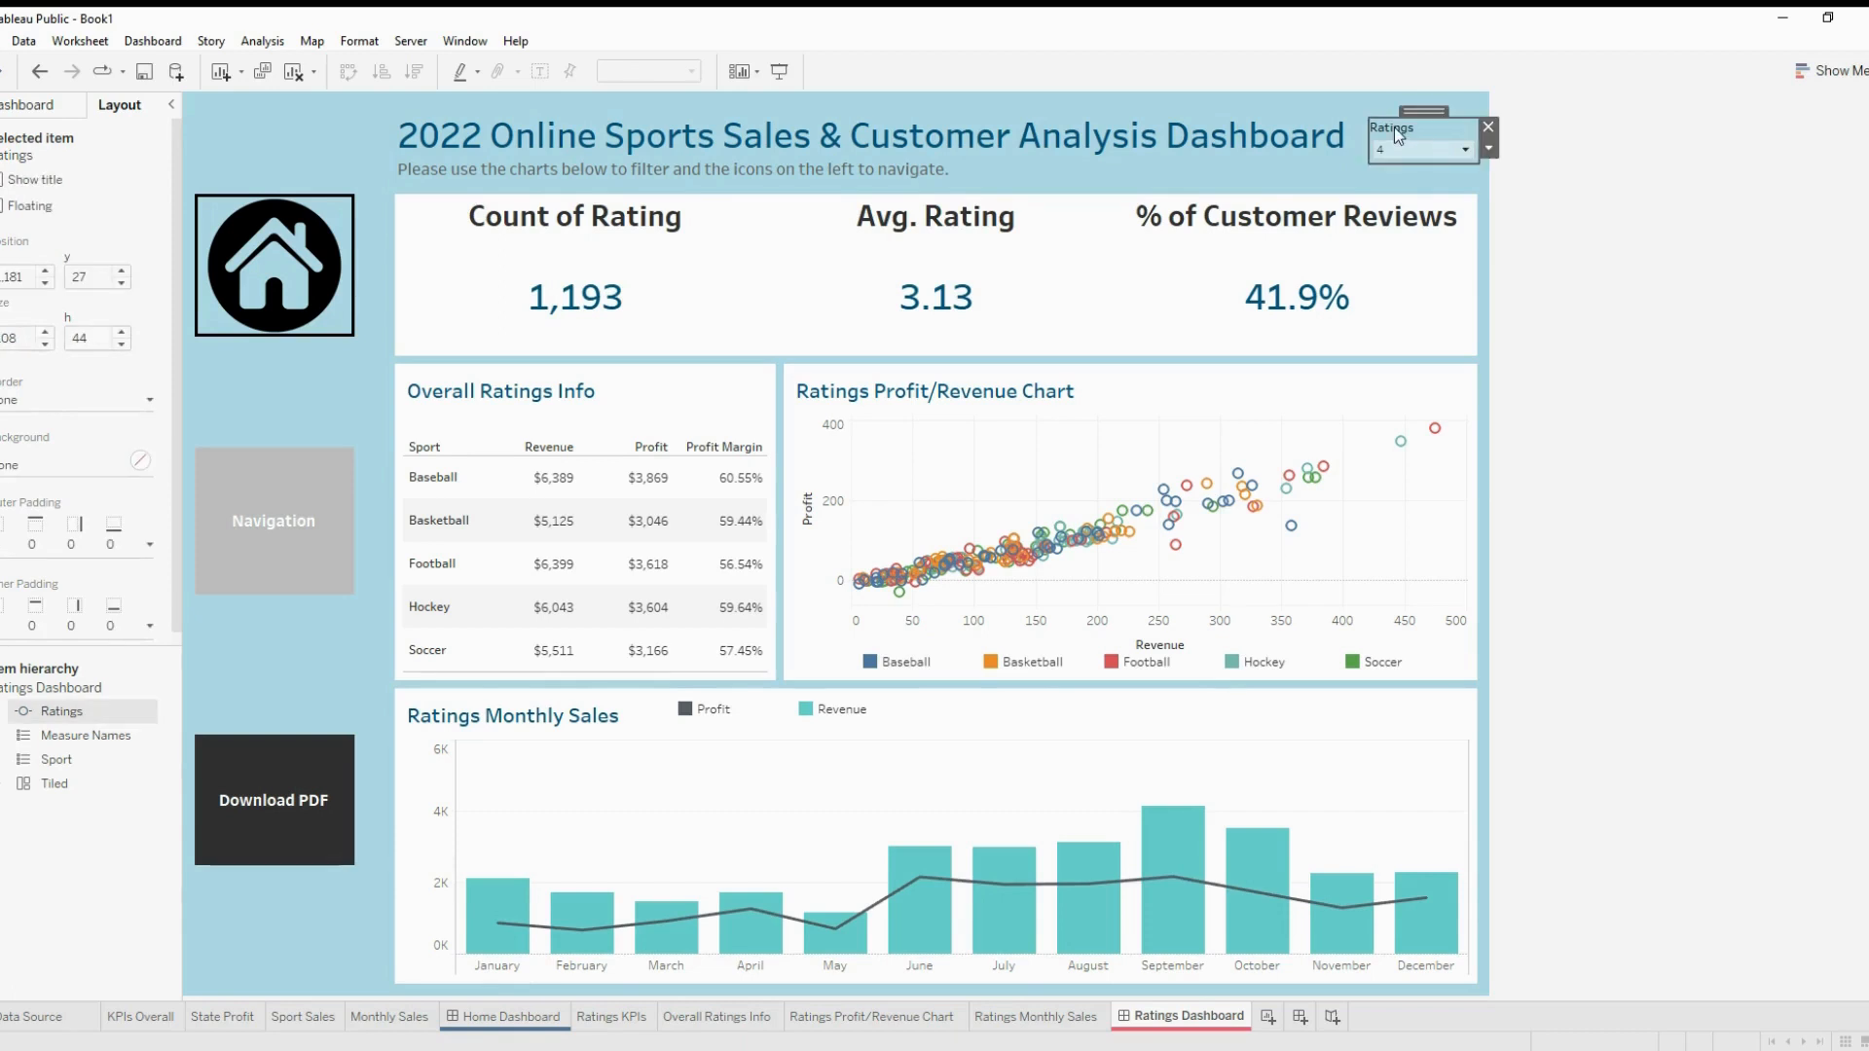
pyautogui.click(1058, 413)
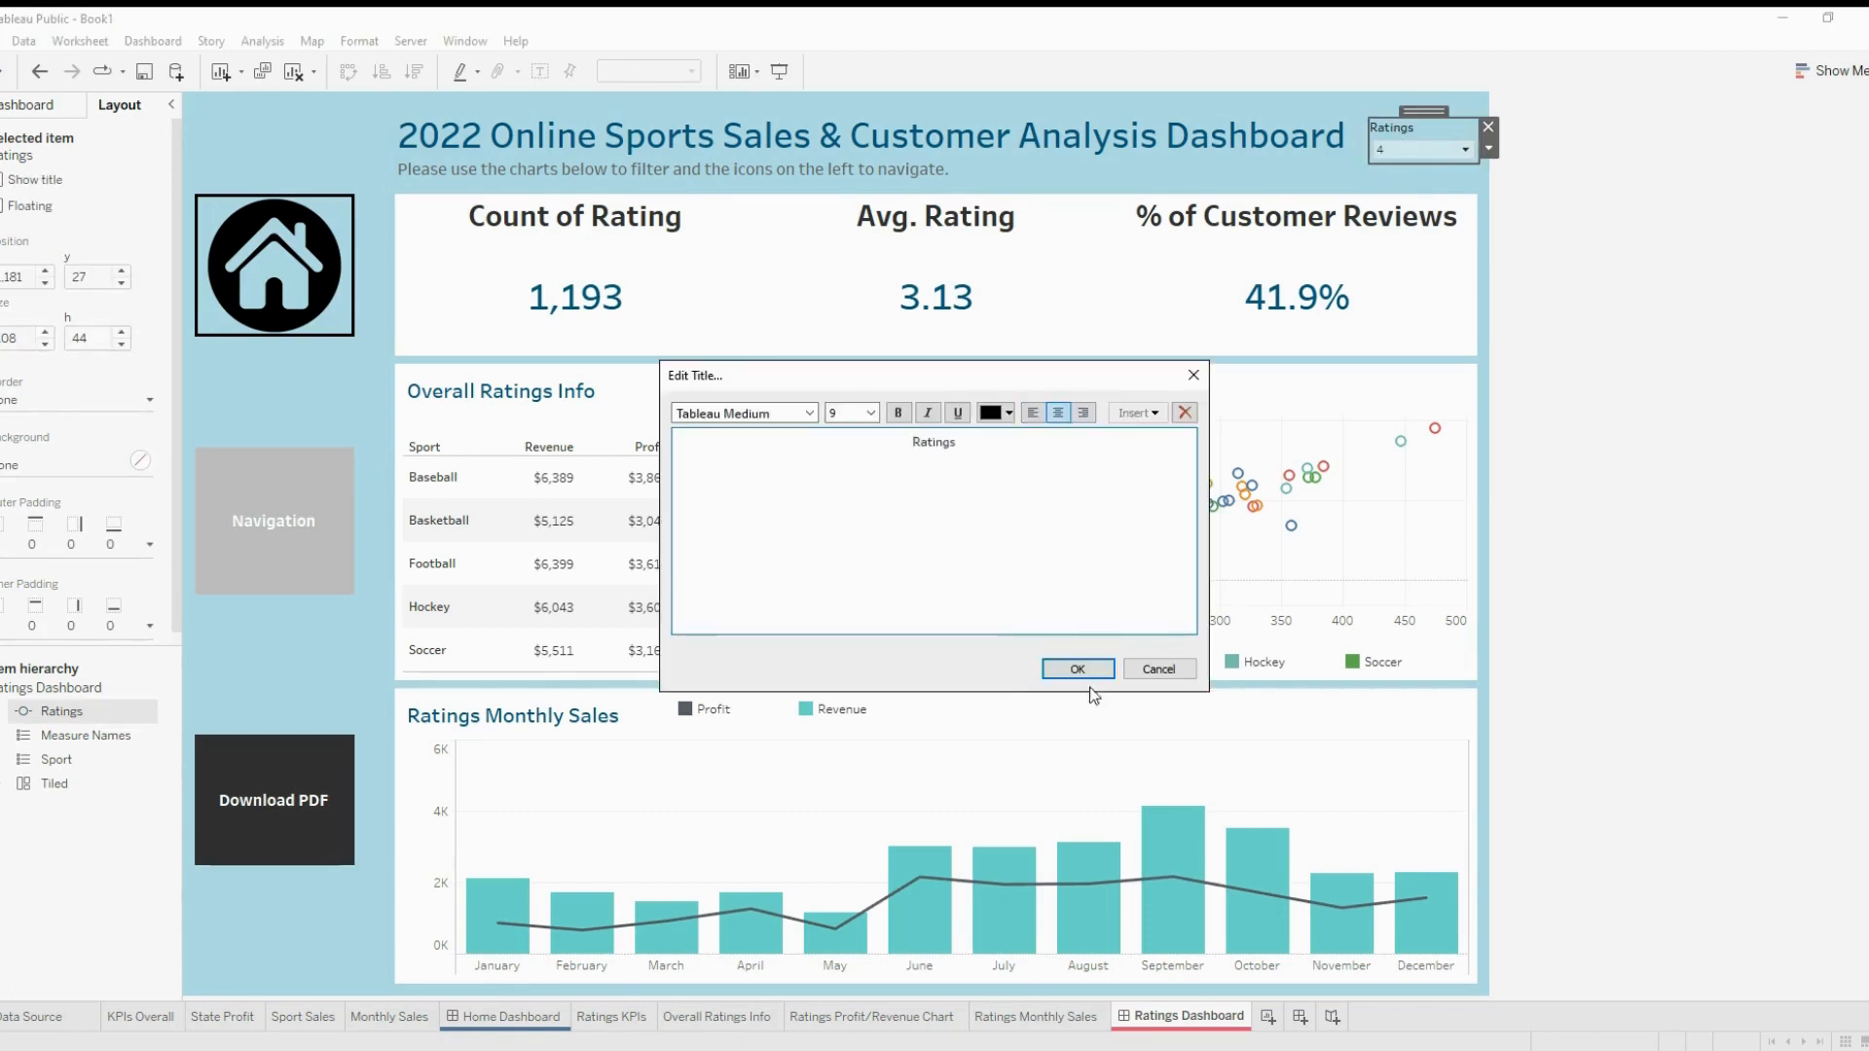
pyautogui.click(1088, 668)
pyautogui.click(1635, 317)
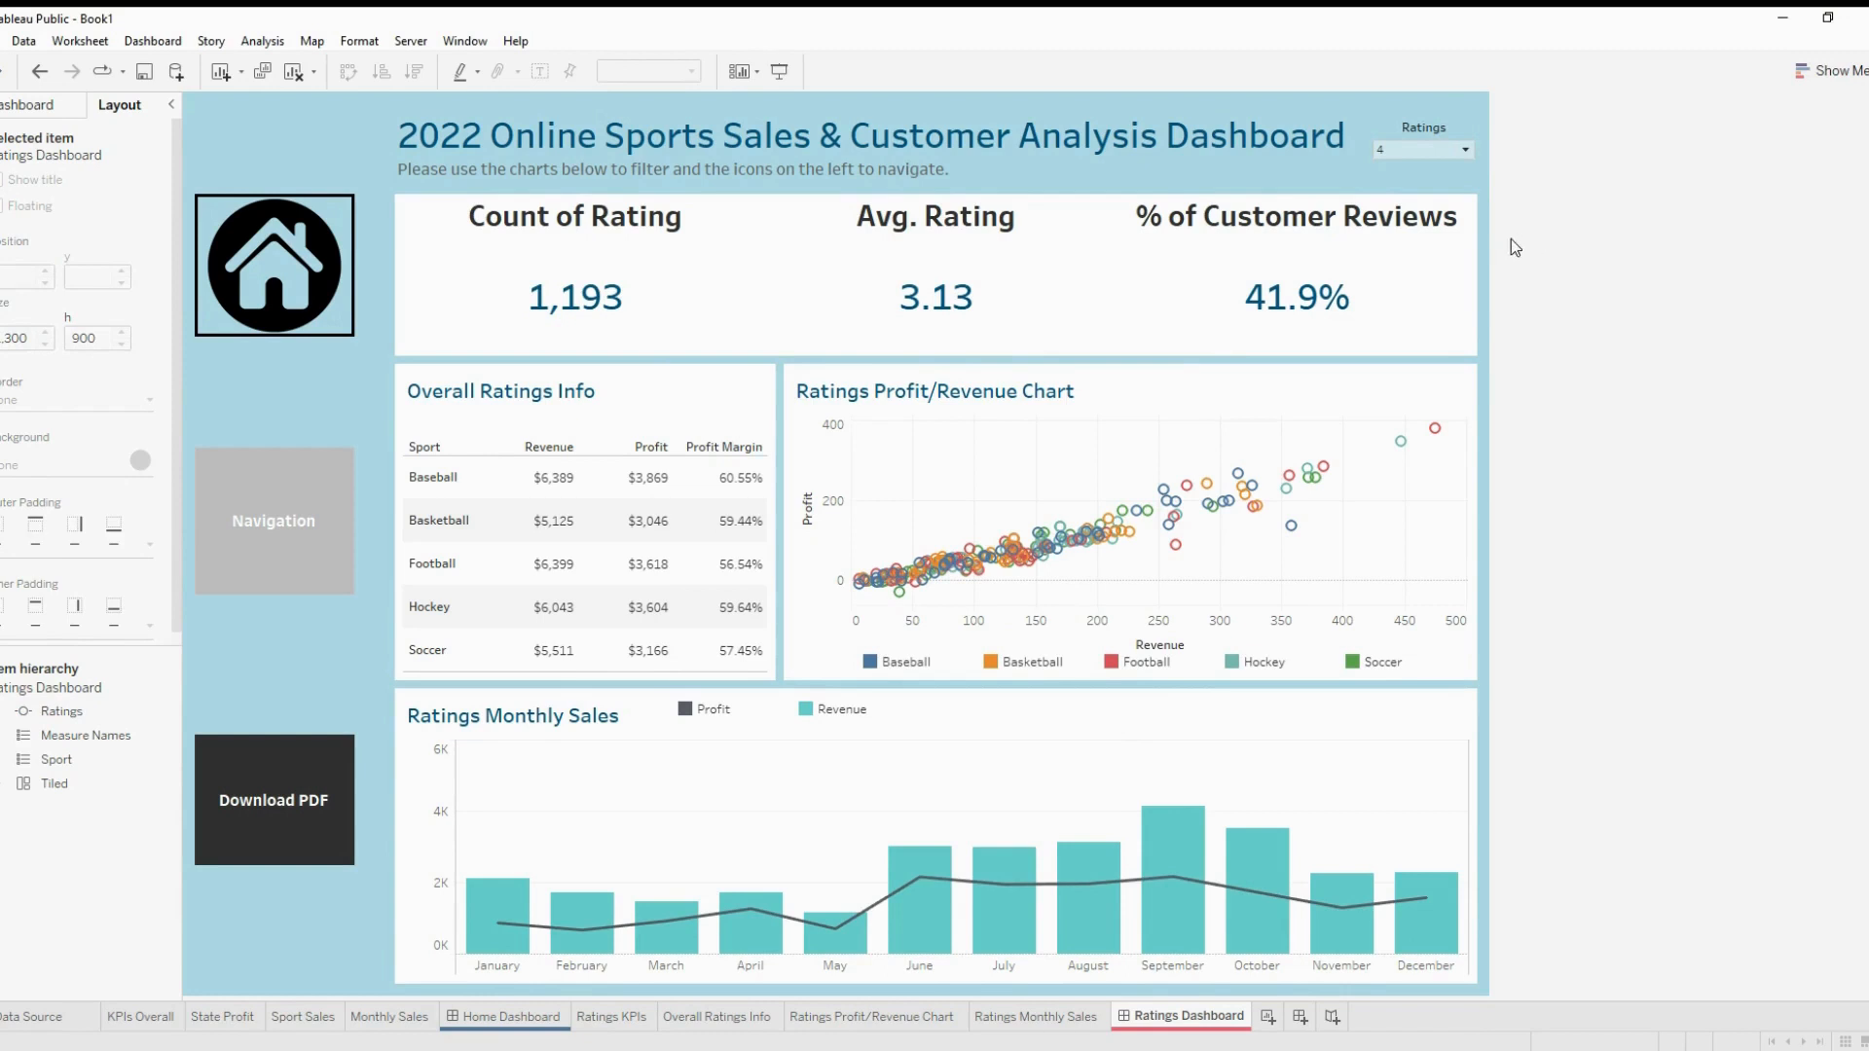
# Test the Ratings control by cycling through values such as 1, 2, 3 and 5, finishing on 1
pyautogui.click(1457, 151)
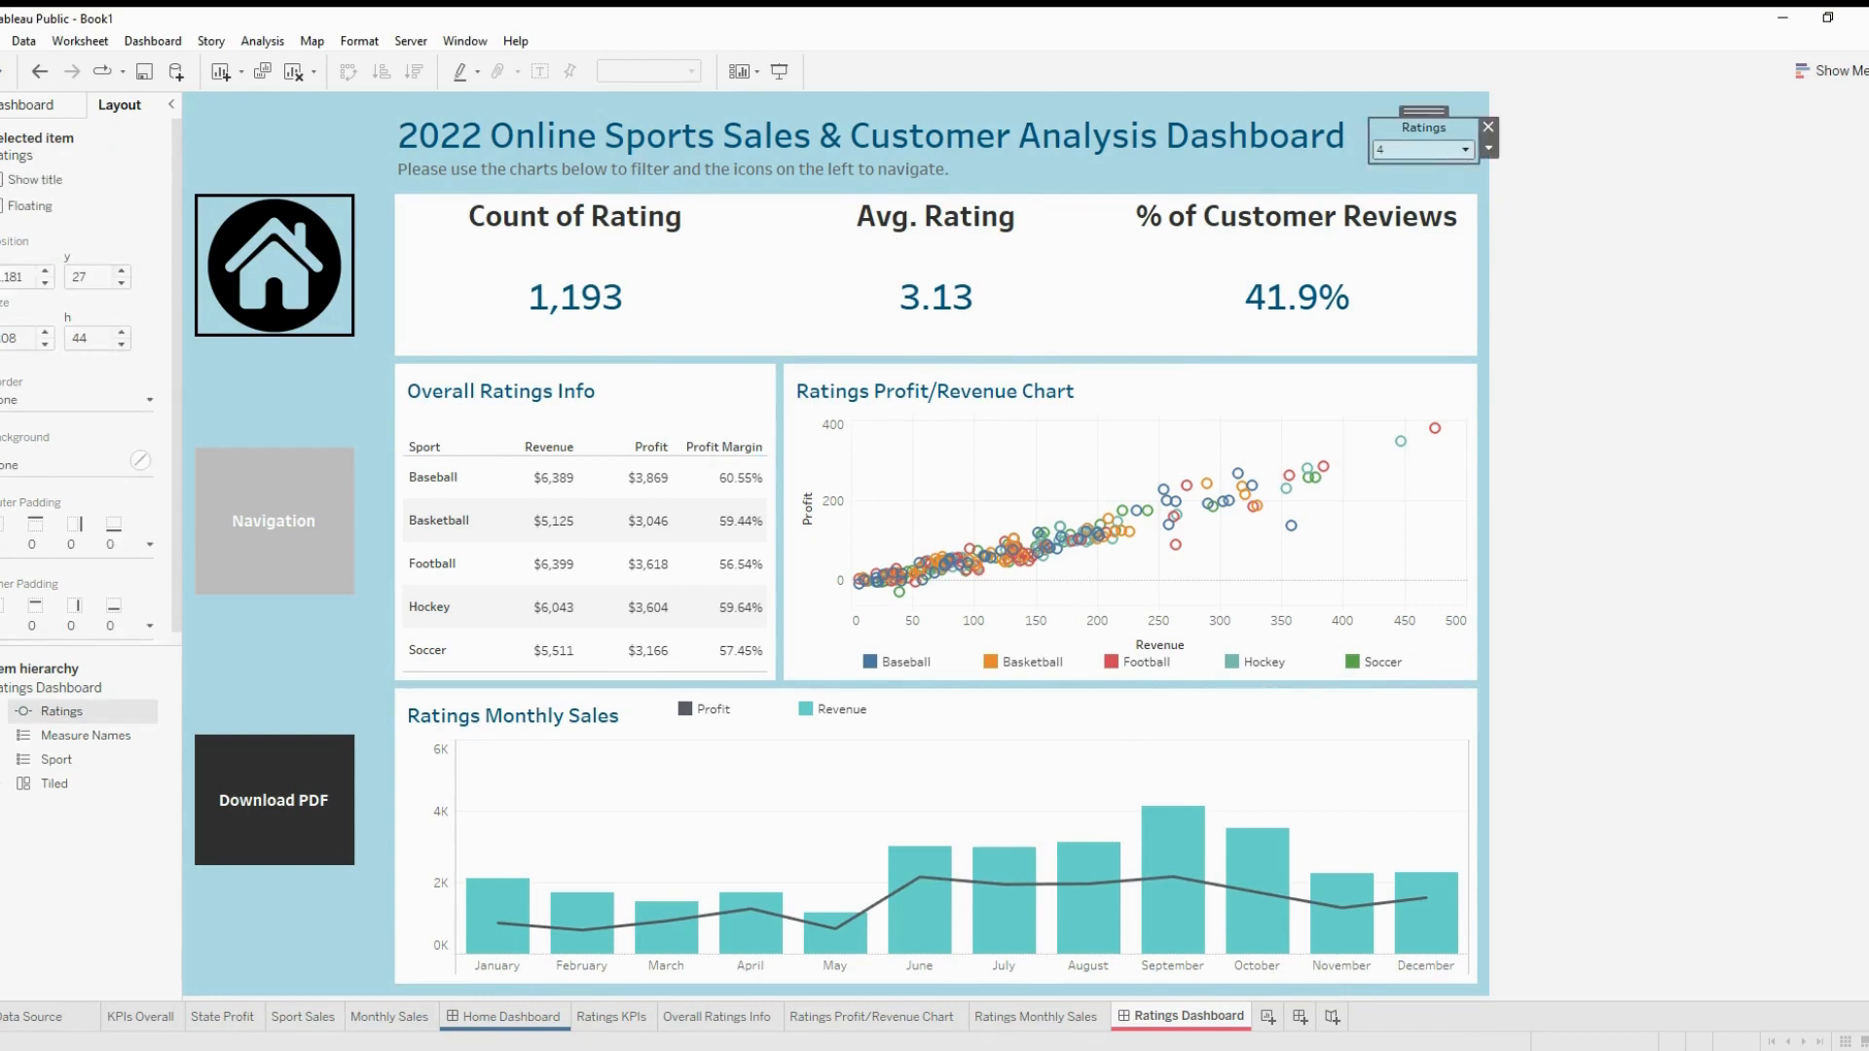
pyautogui.click(1440, 165)
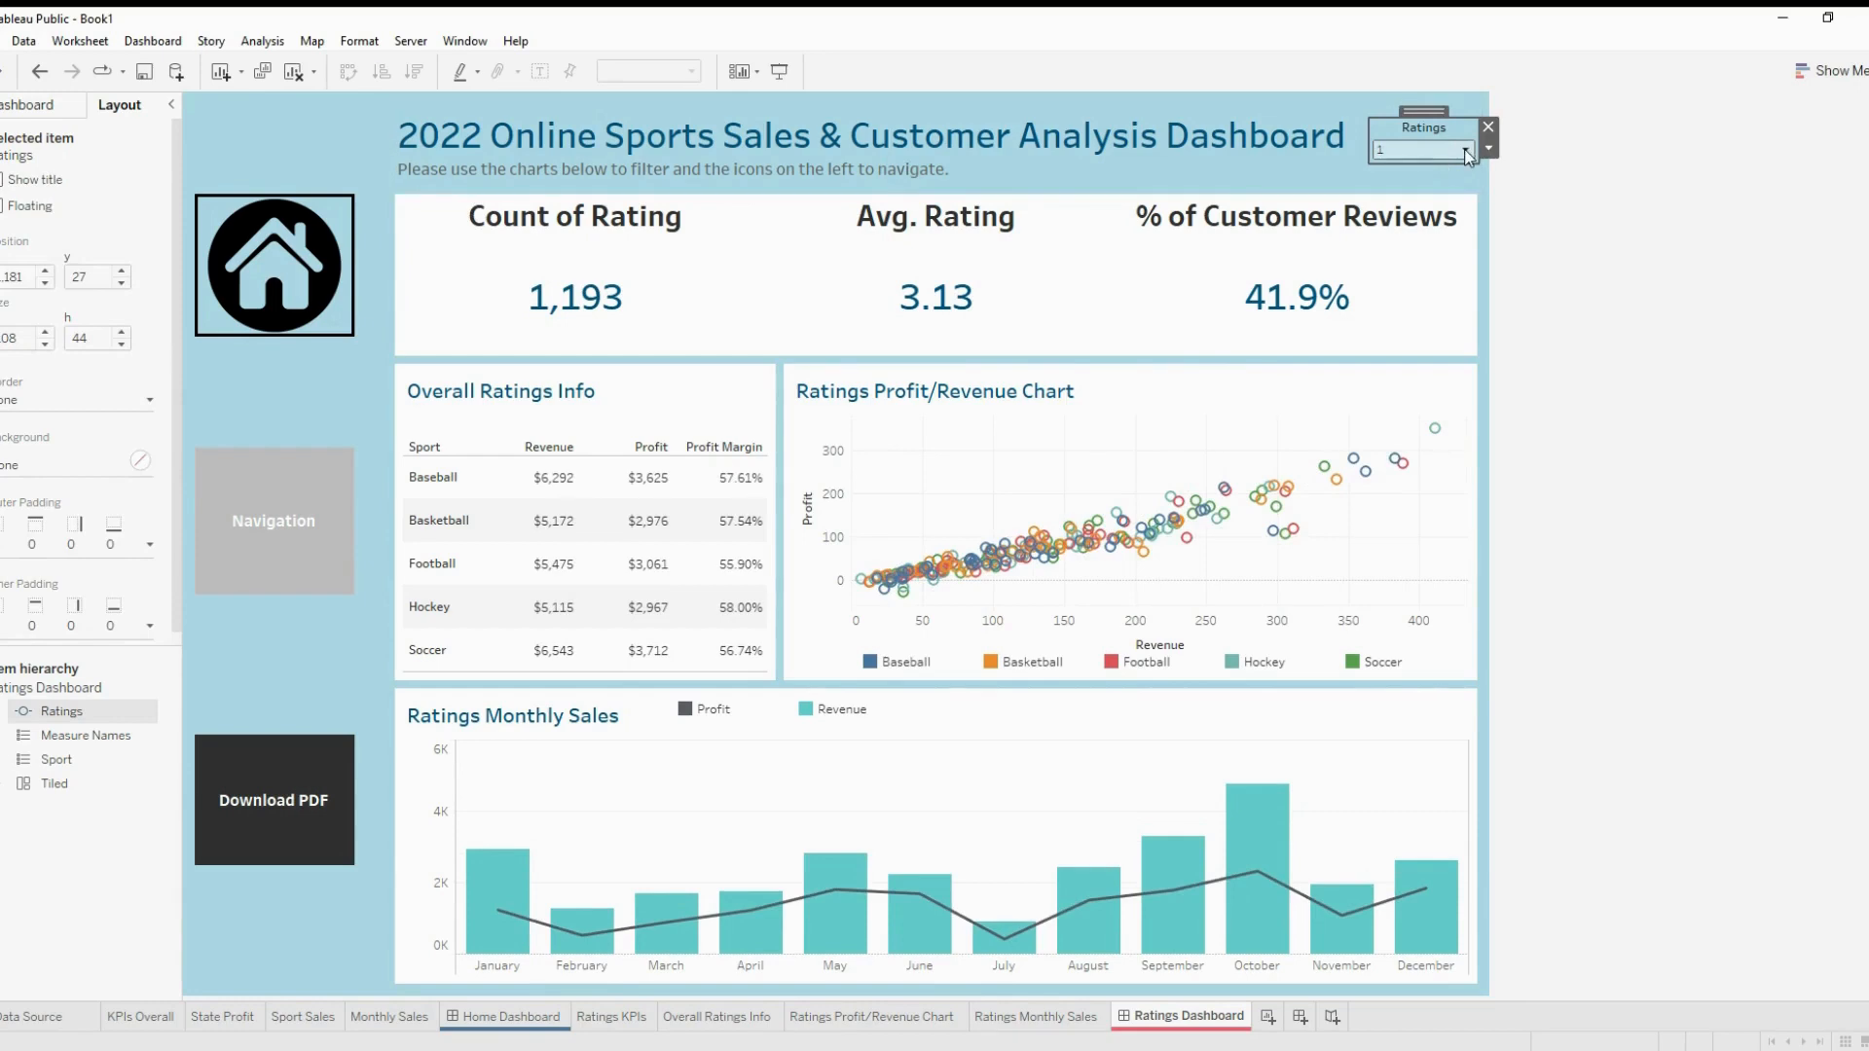
pyautogui.click(1441, 191)
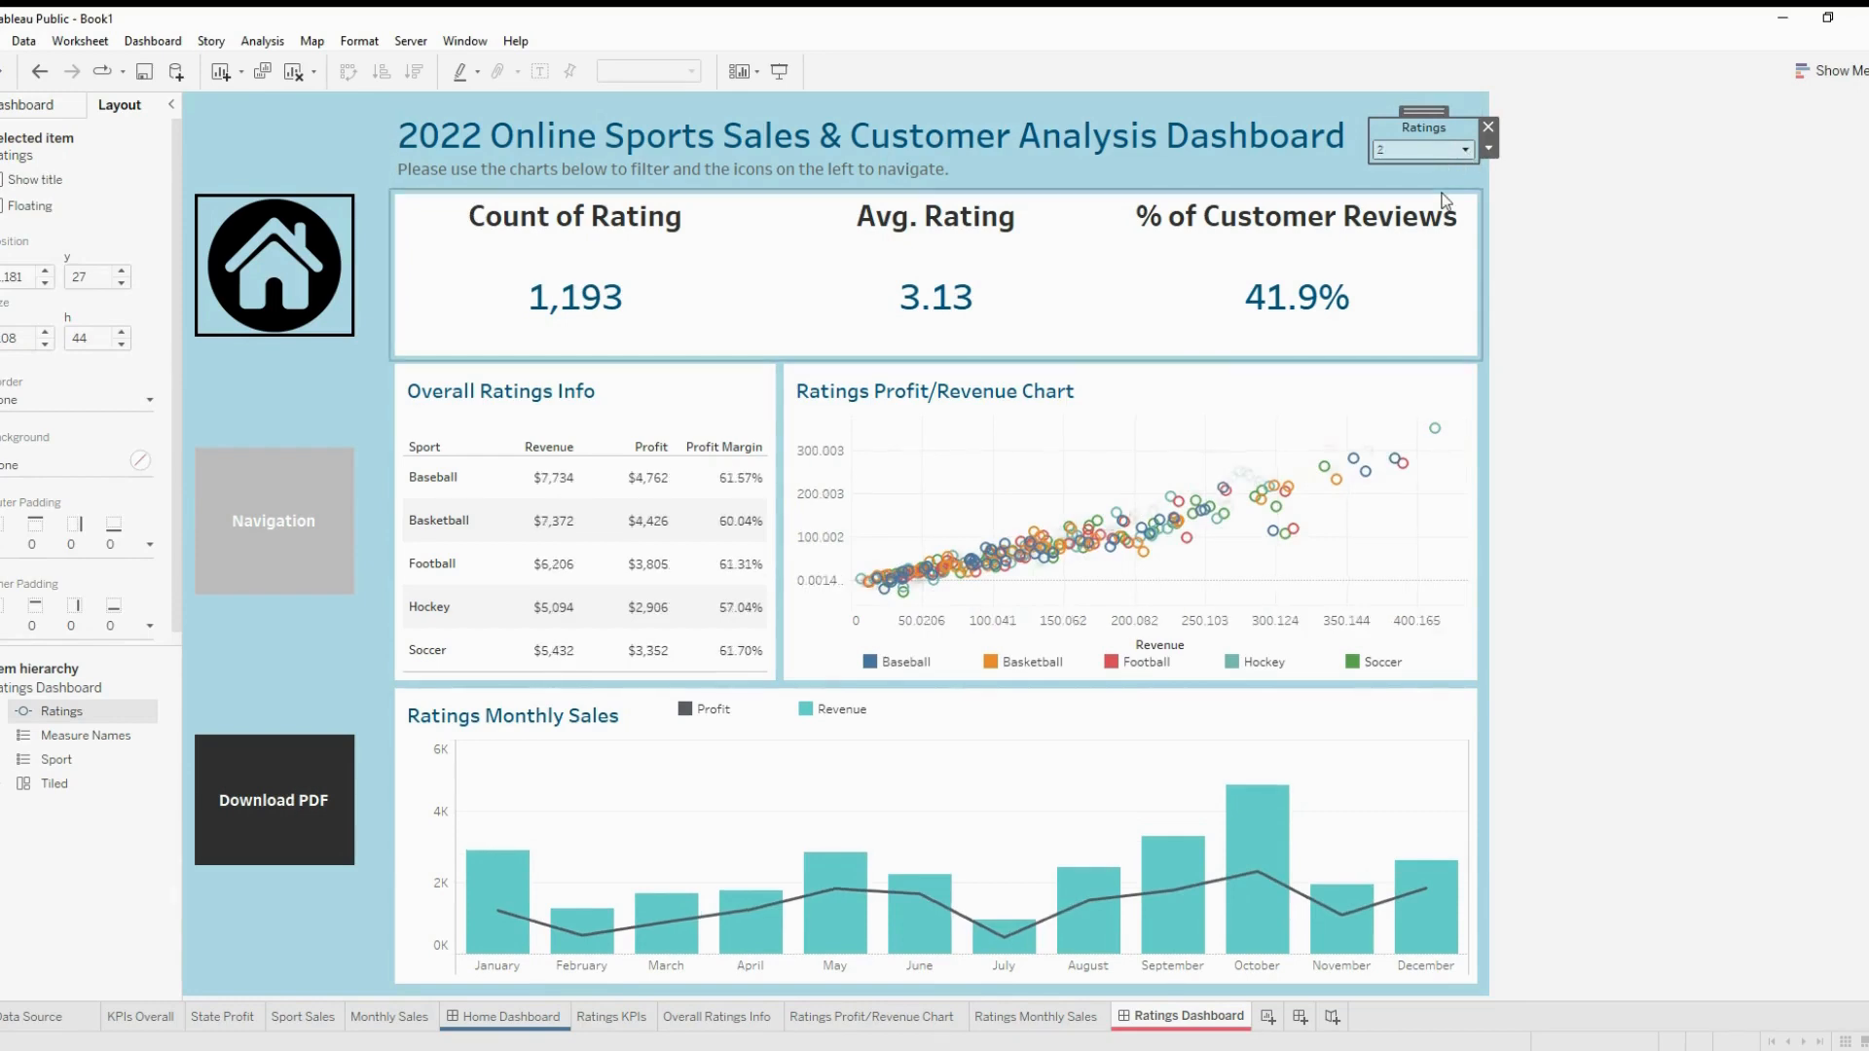
pyautogui.click(1448, 202)
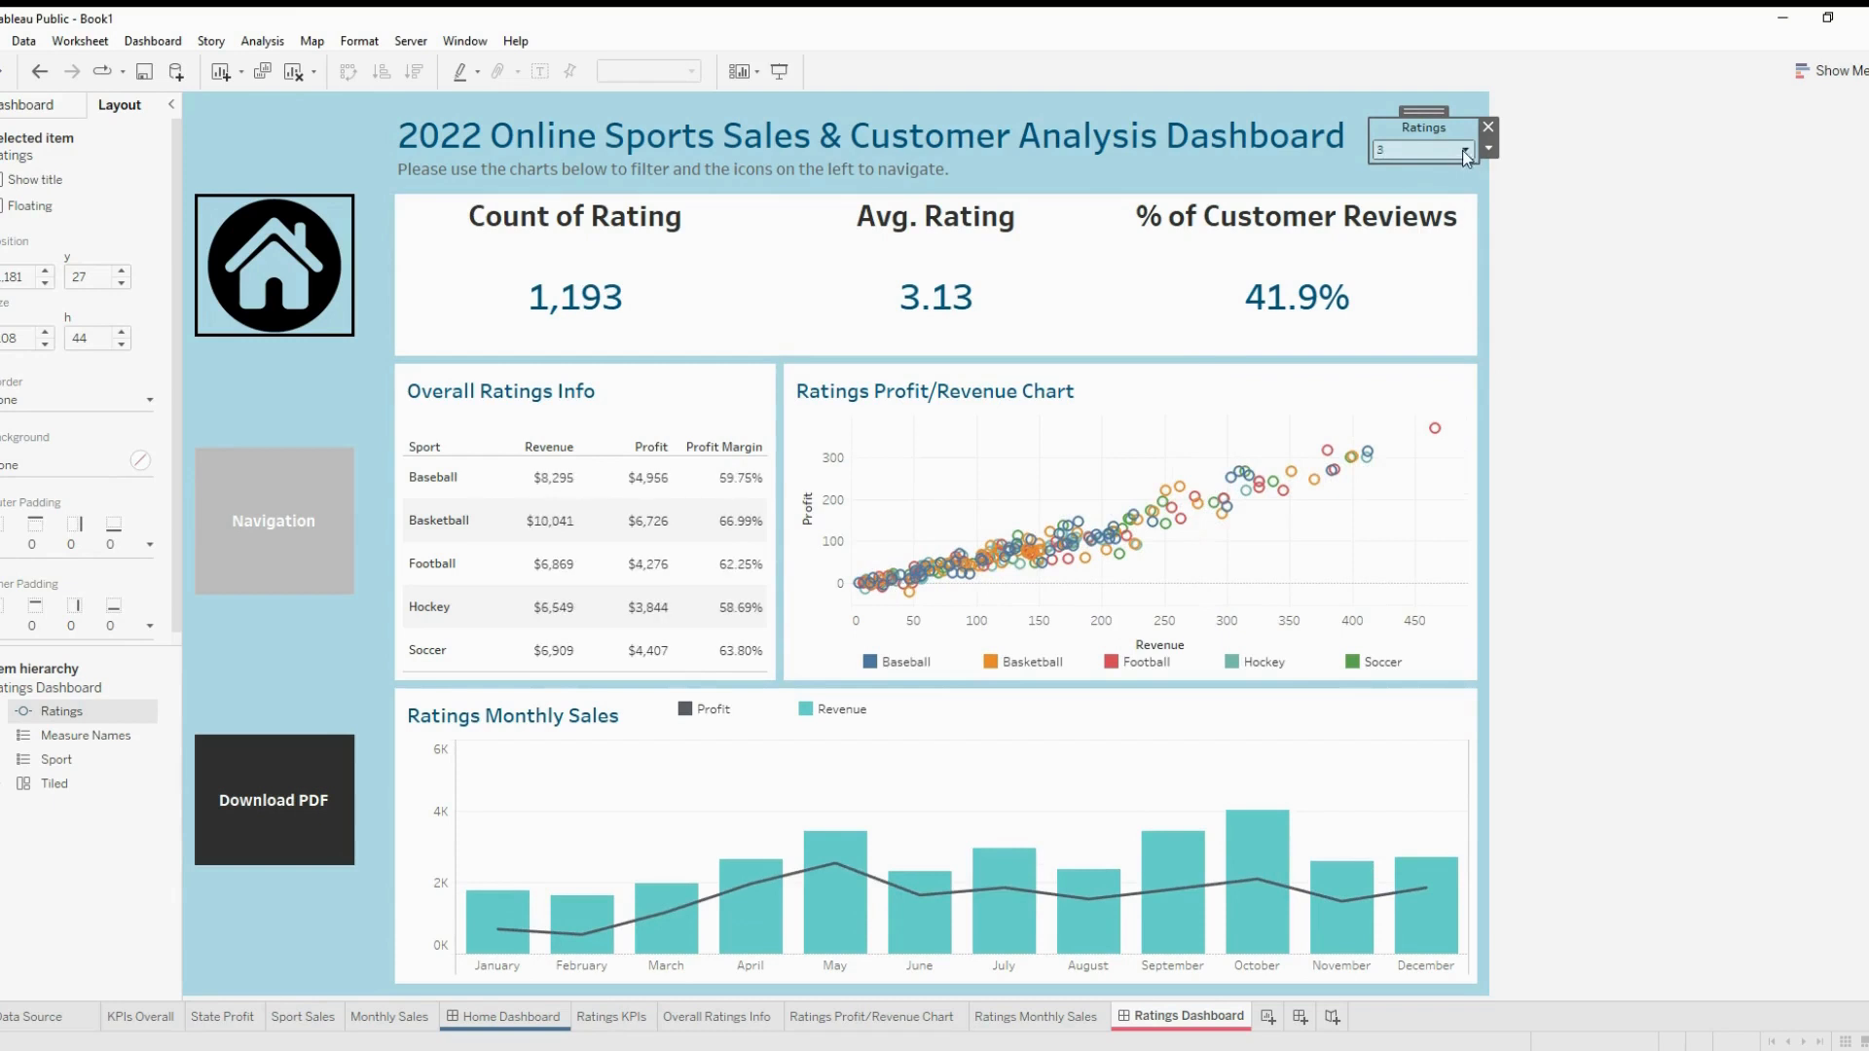
pyautogui.click(1447, 216)
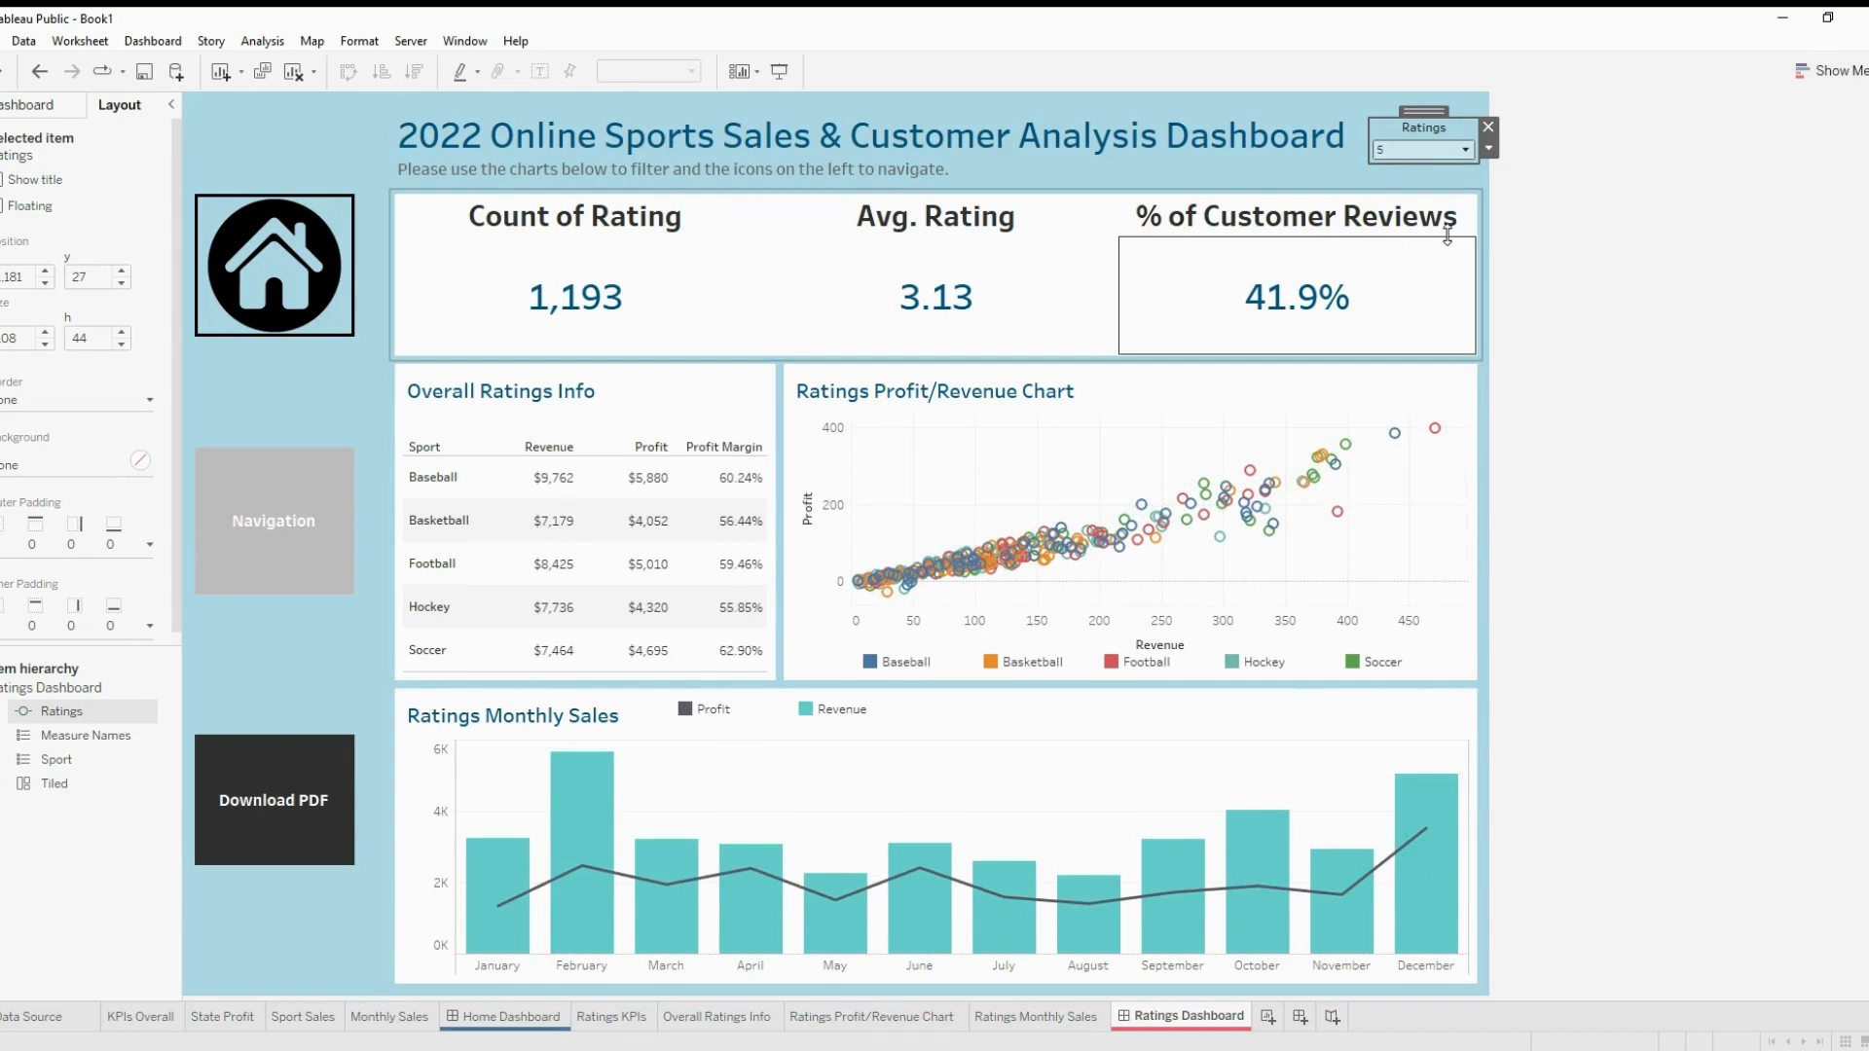
pyautogui.click(1447, 168)
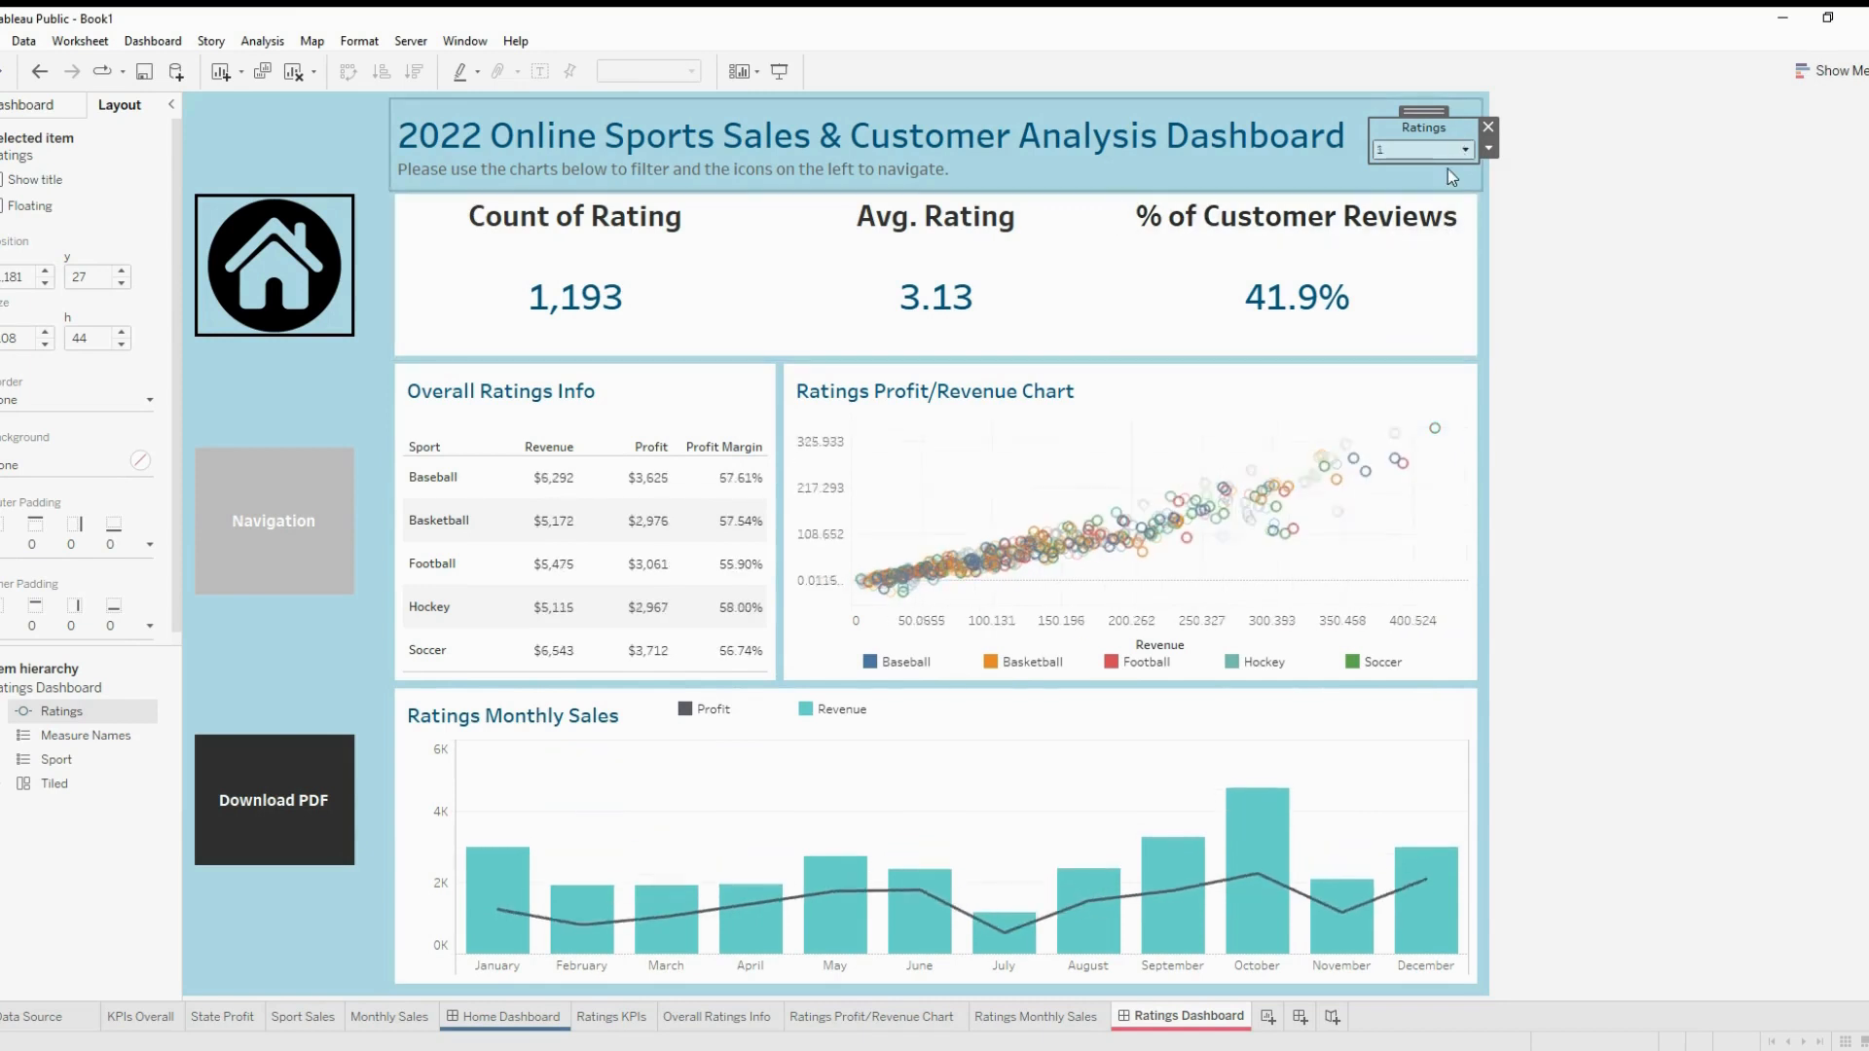
# Make the grey Navigation button an image button that navigates to Ratings Dashboard
pyautogui.click(290, 535)
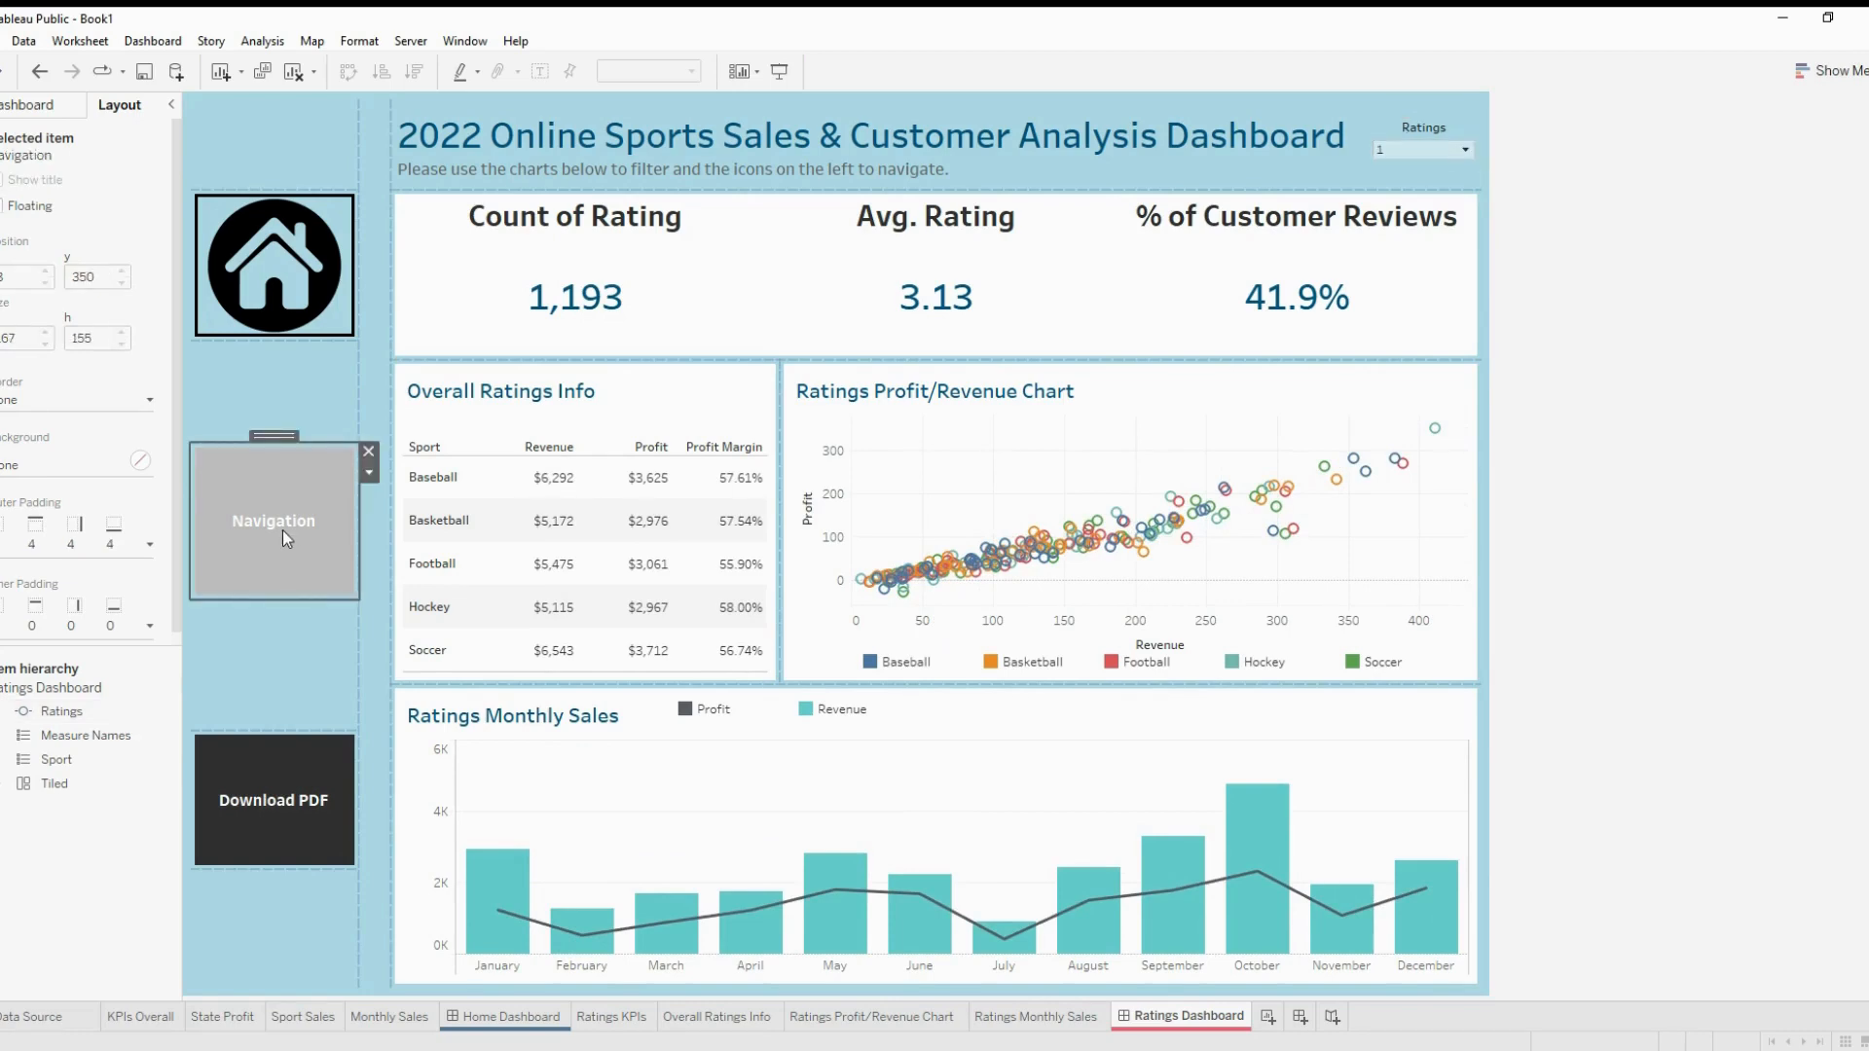
pyautogui.doubleClick(283, 531)
pyautogui.click(906, 343)
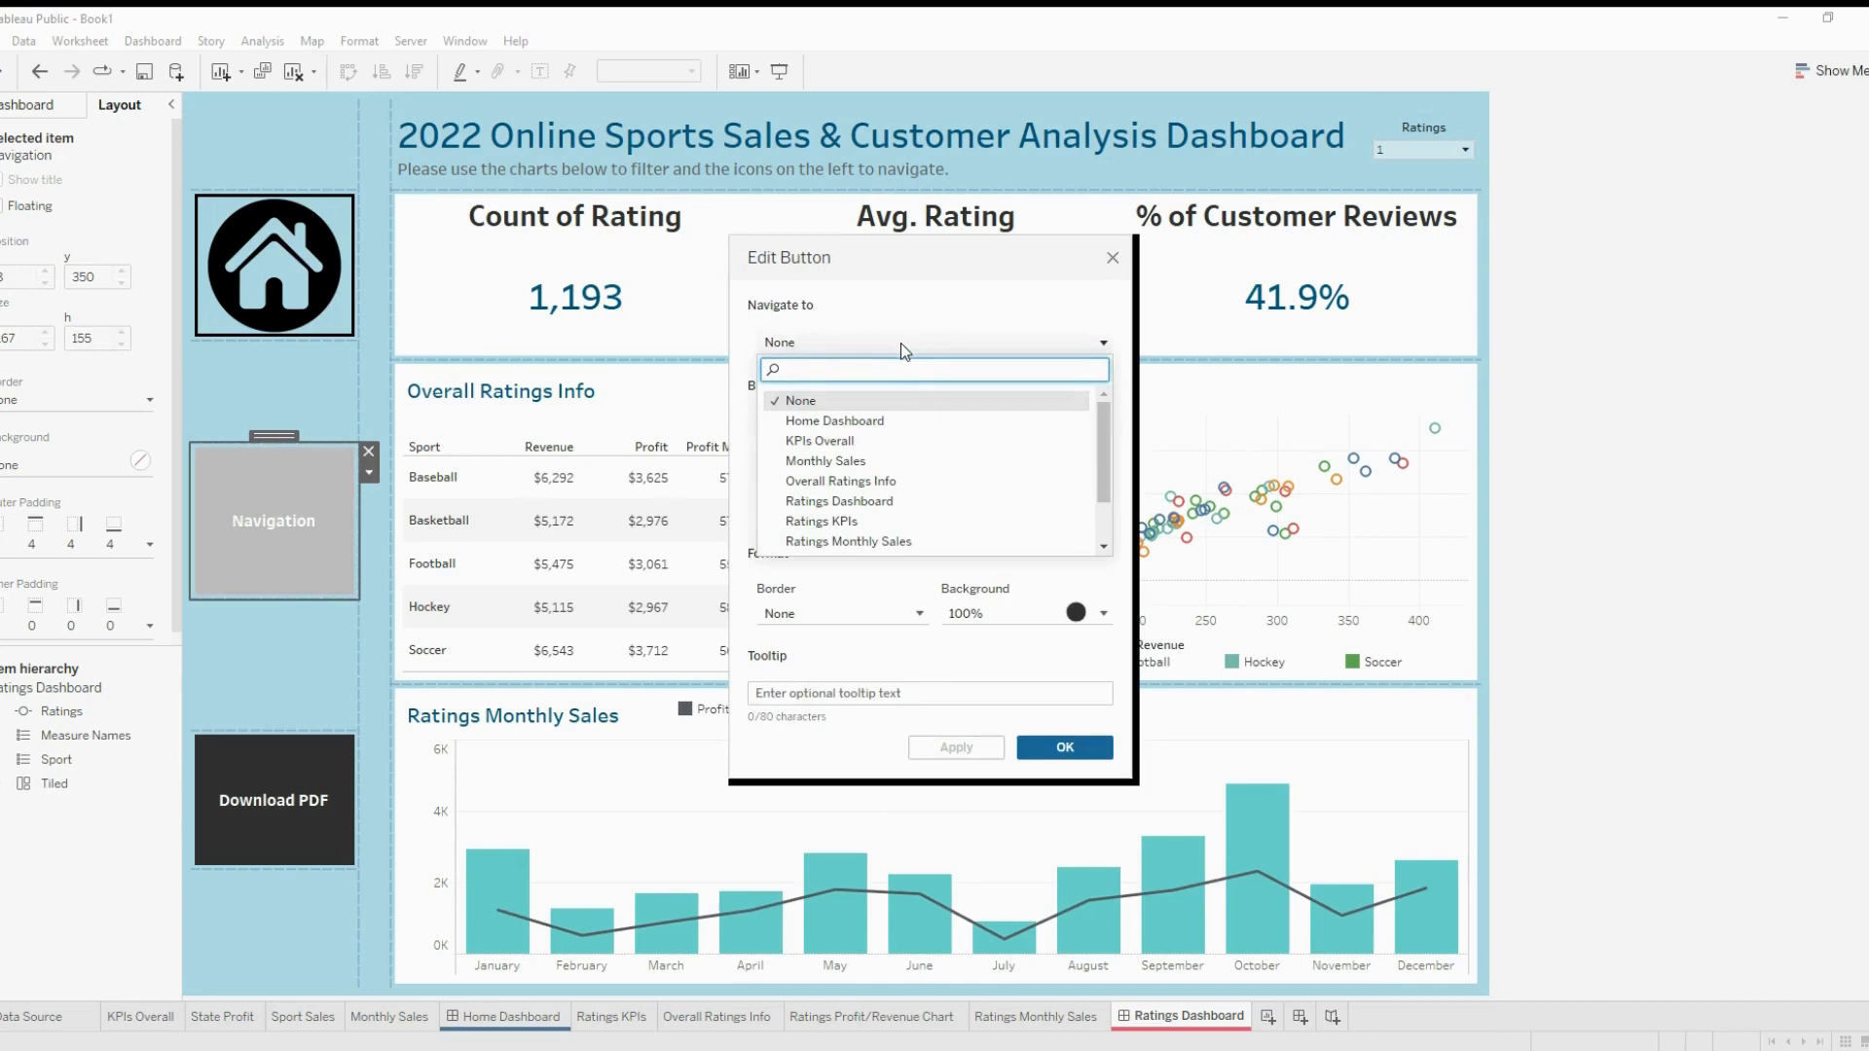
pyautogui.click(927, 504)
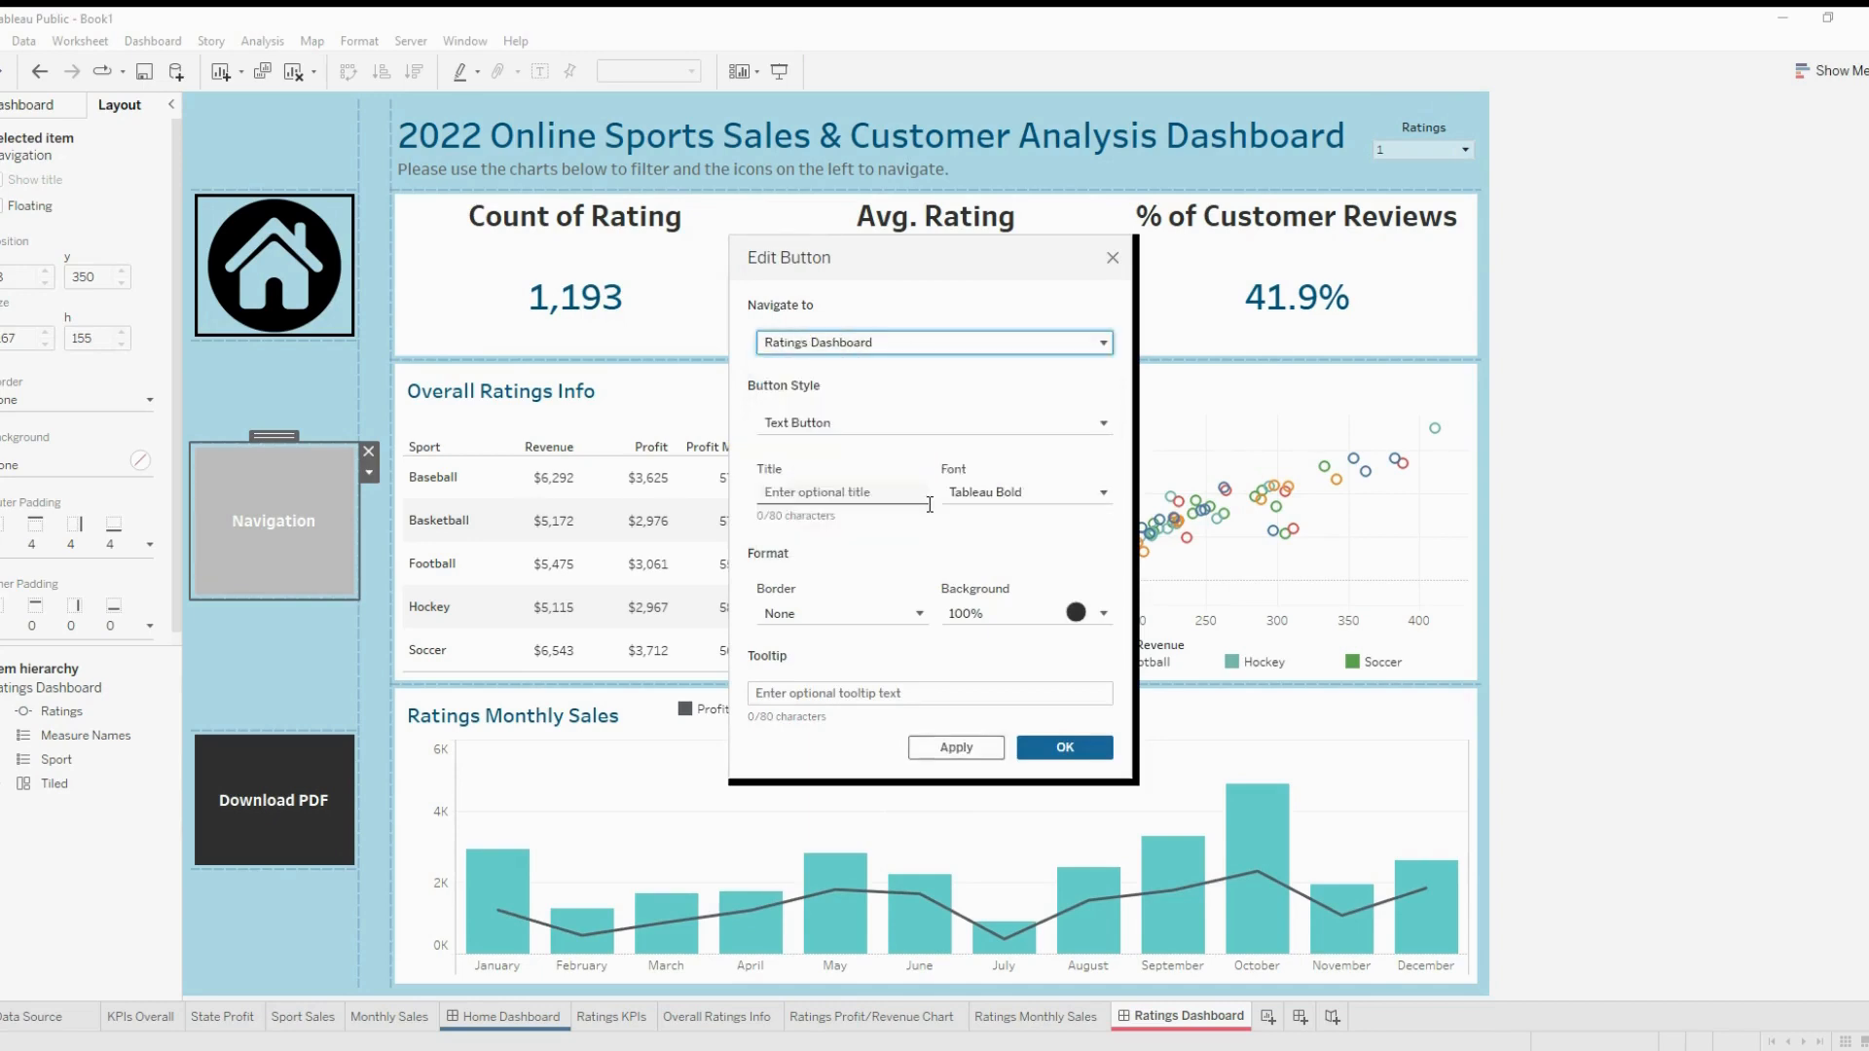
pyautogui.click(888, 426)
pyautogui.click(874, 452)
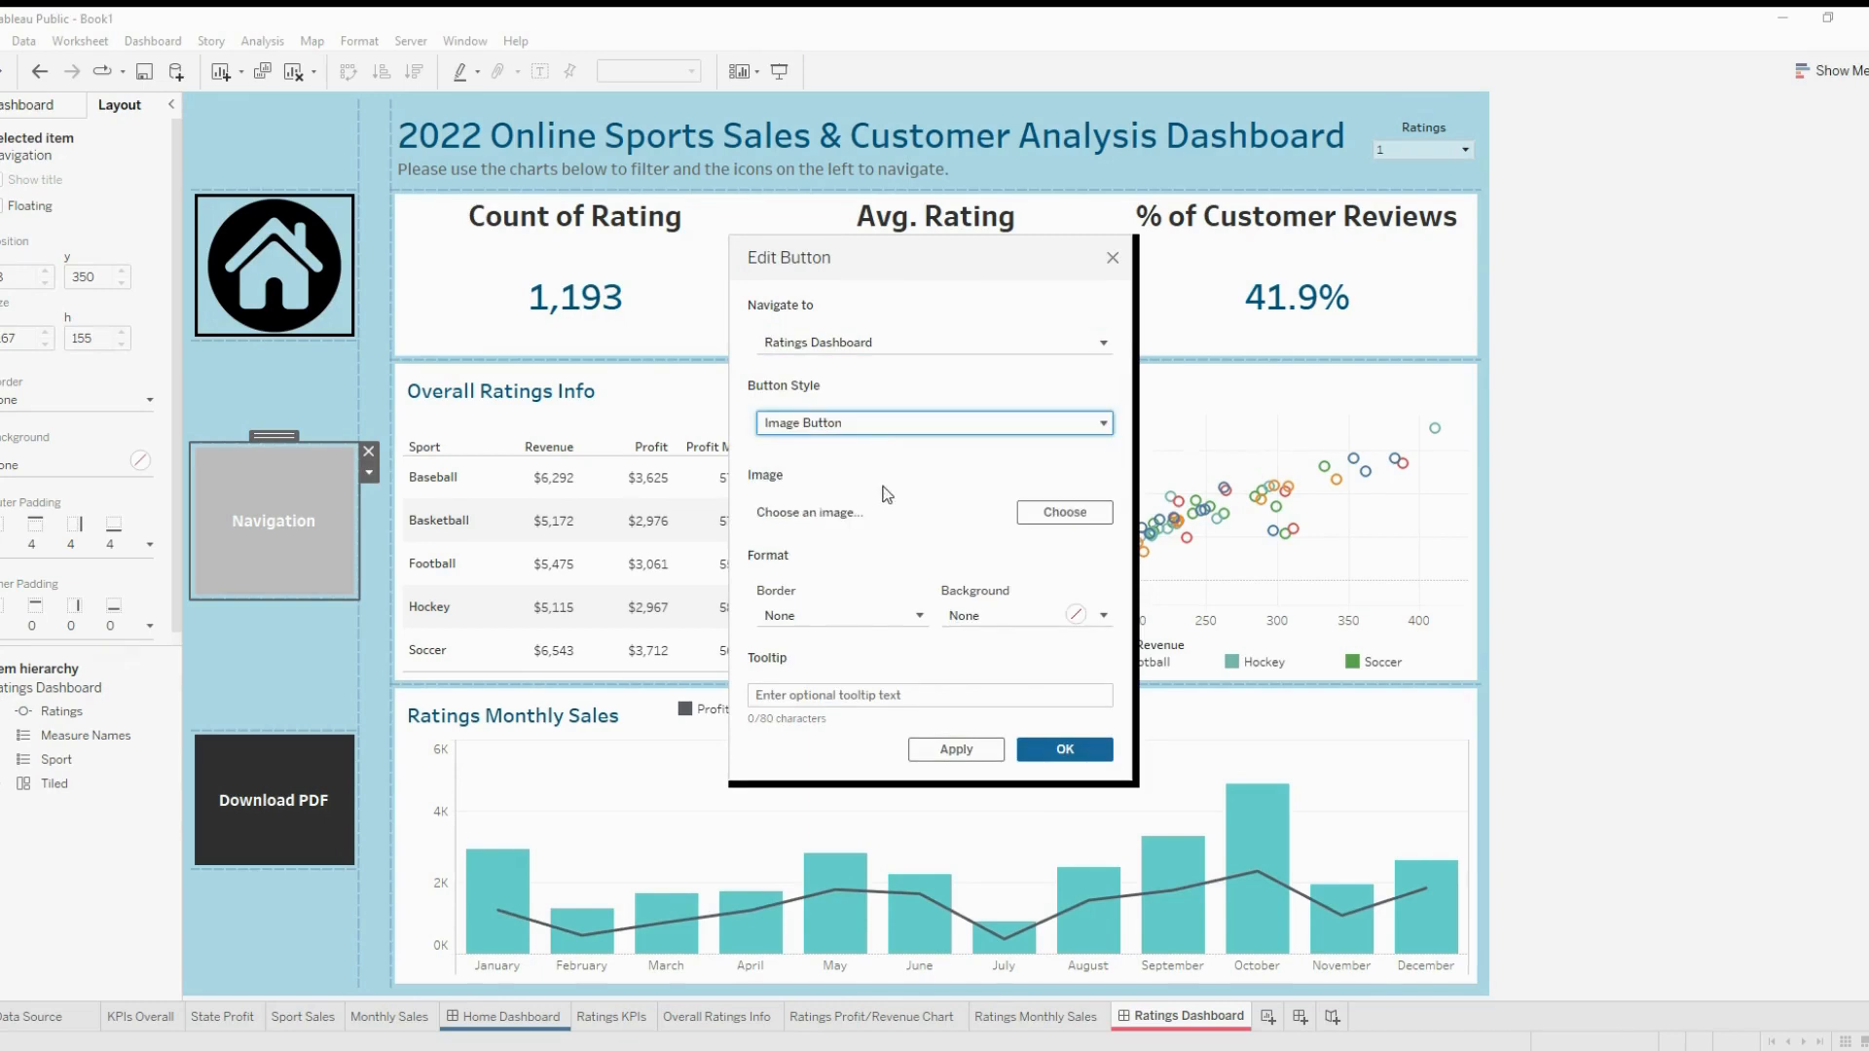
# Use Reviews.png from Downloads as the button image and give the button a solid black medium-thick border
pyautogui.click(1047, 516)
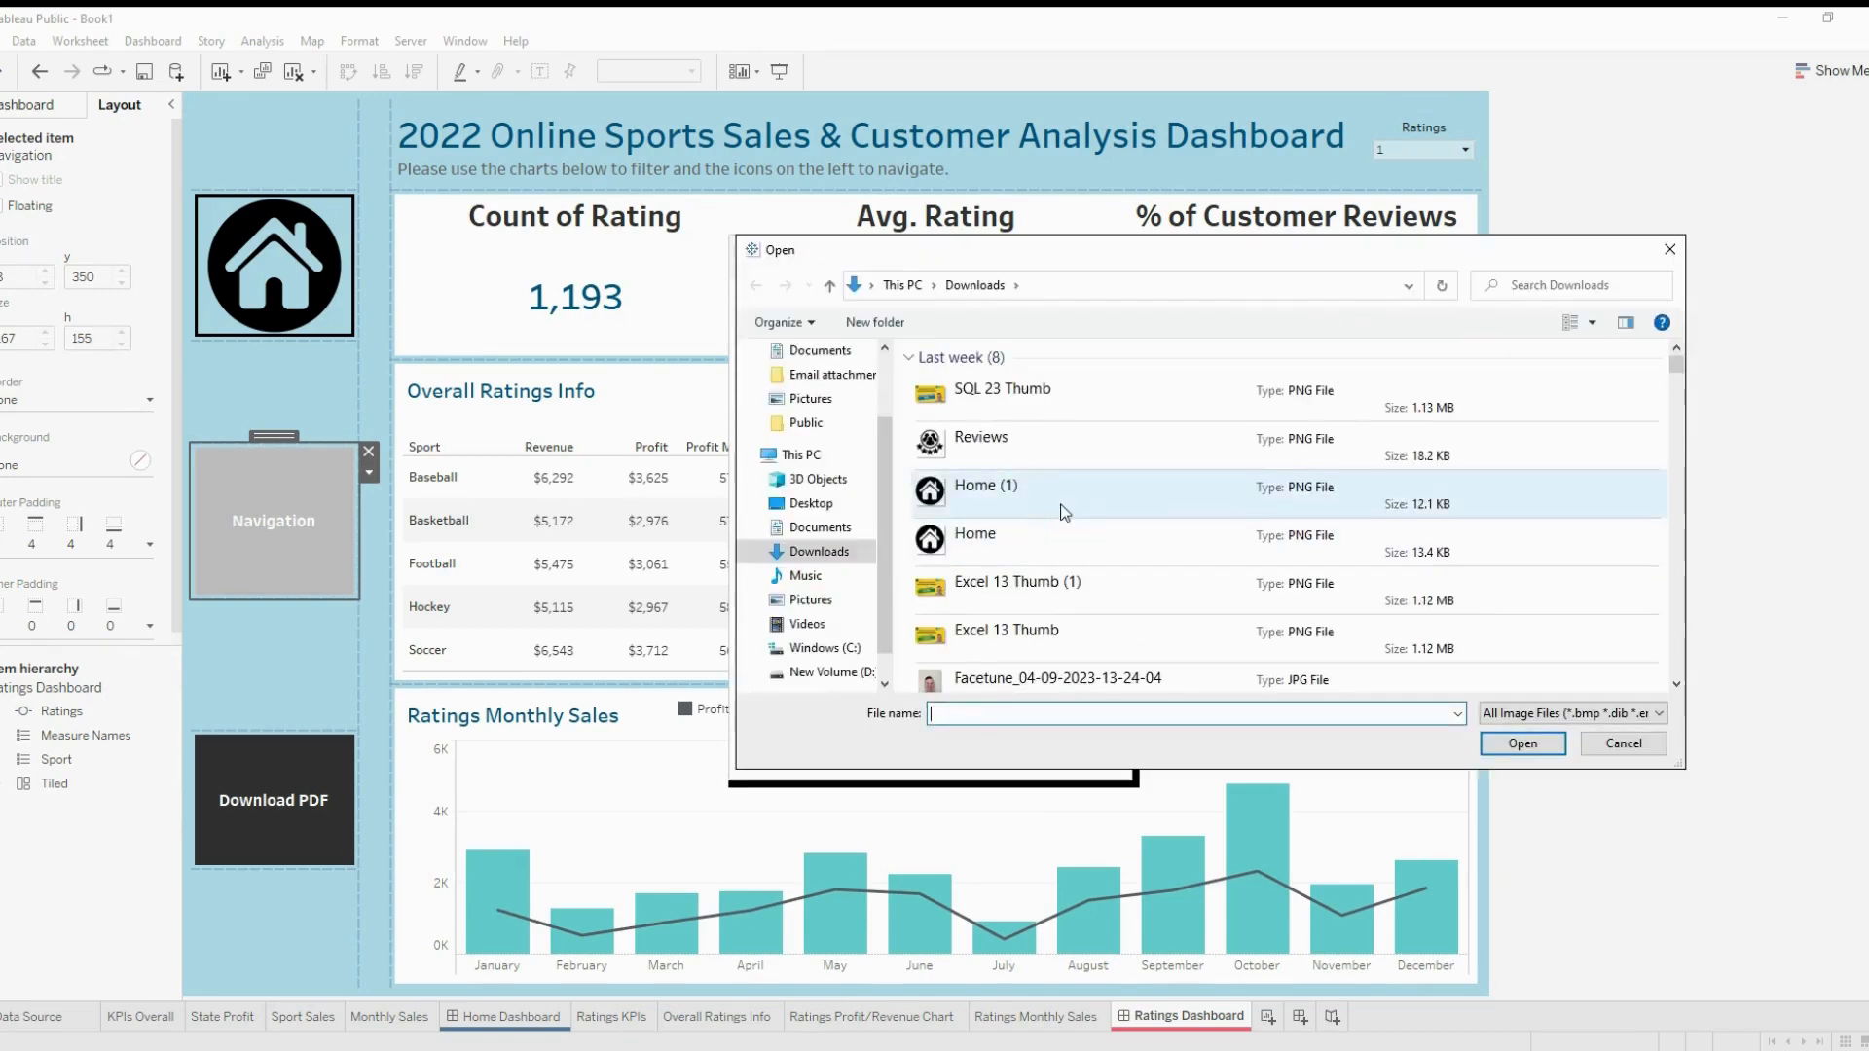
pyautogui.click(1076, 456)
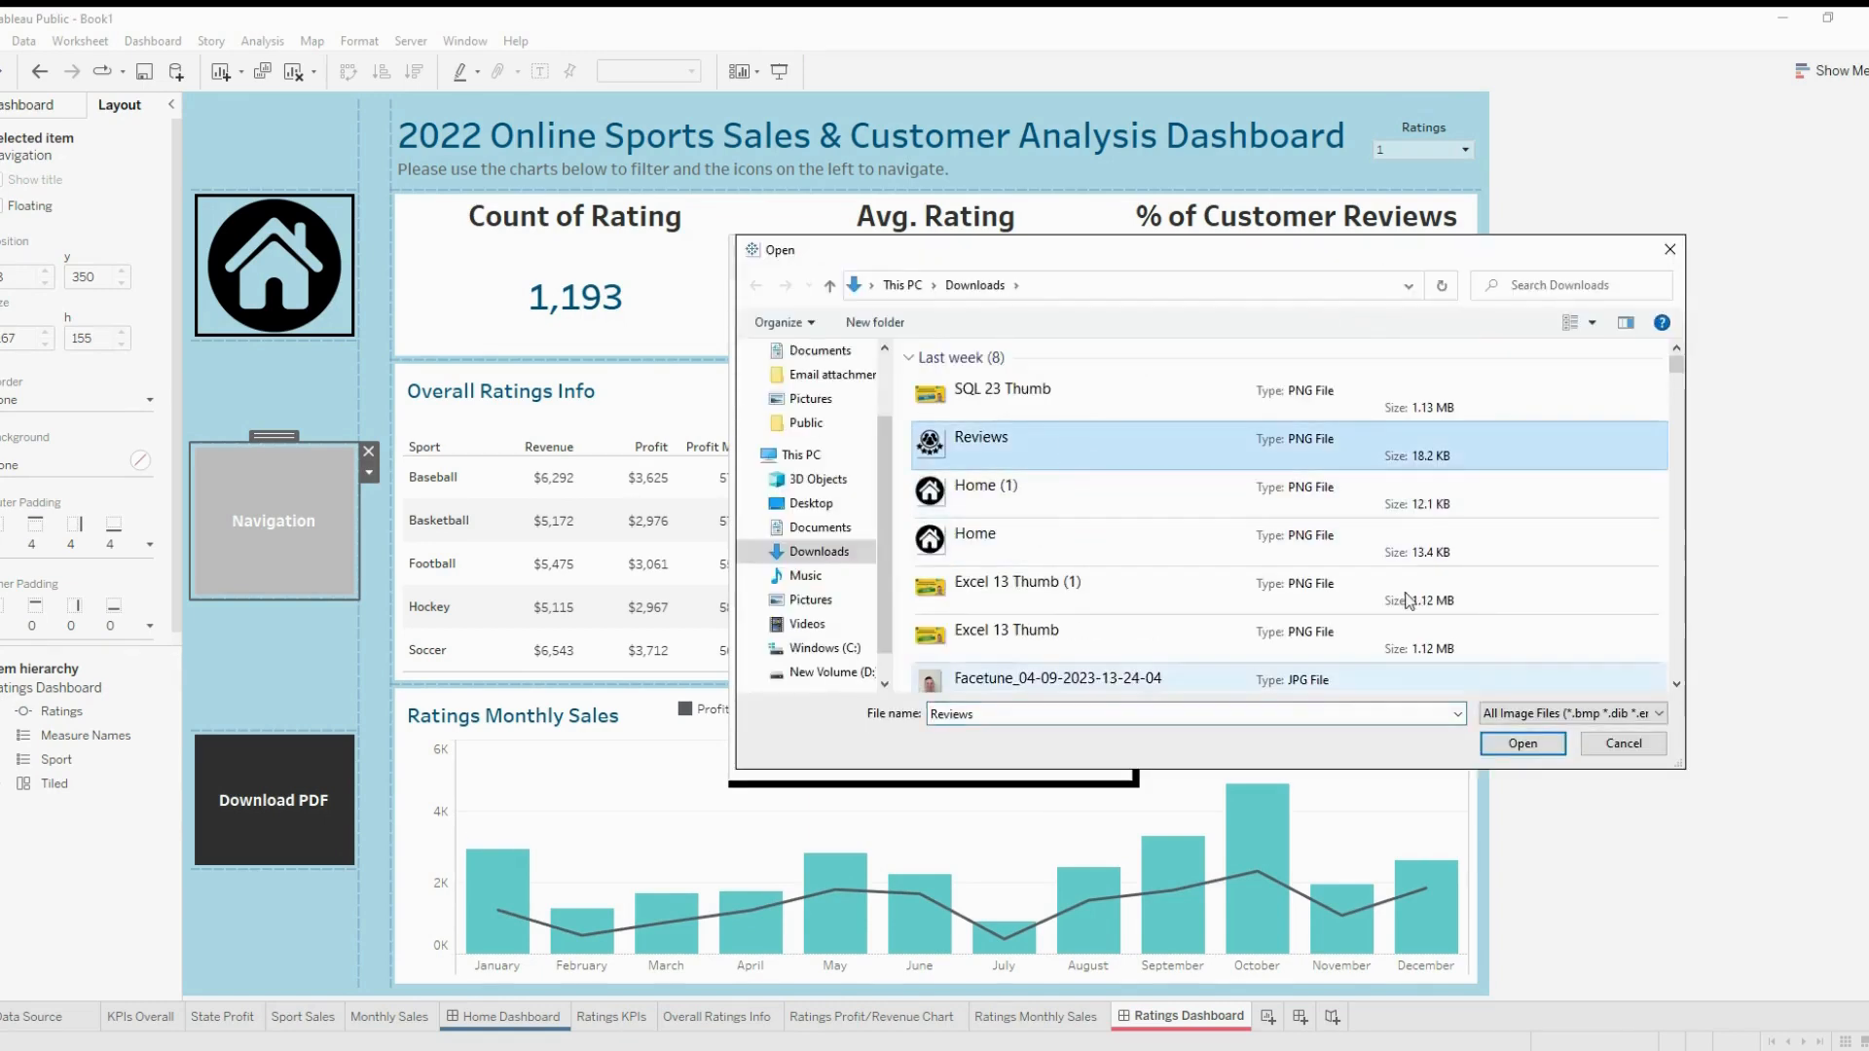
pyautogui.click(1522, 744)
pyautogui.click(866, 615)
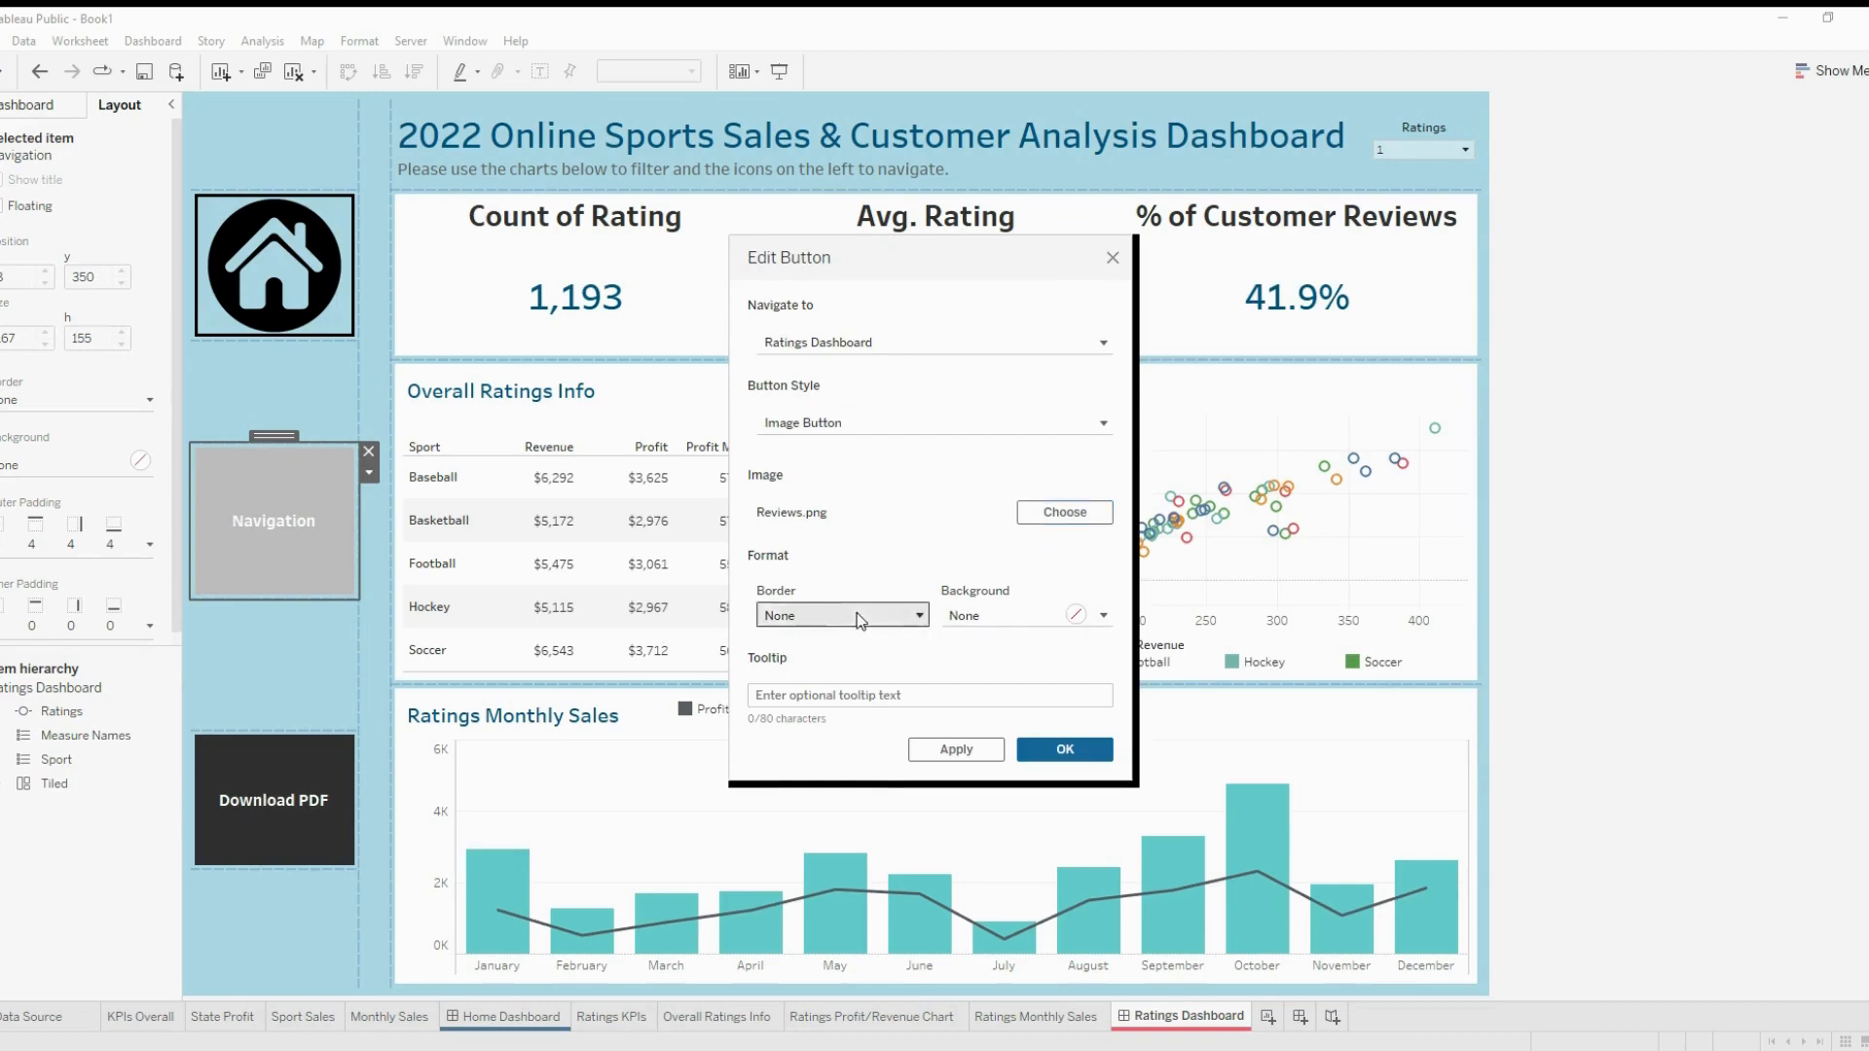
pyautogui.click(840, 771)
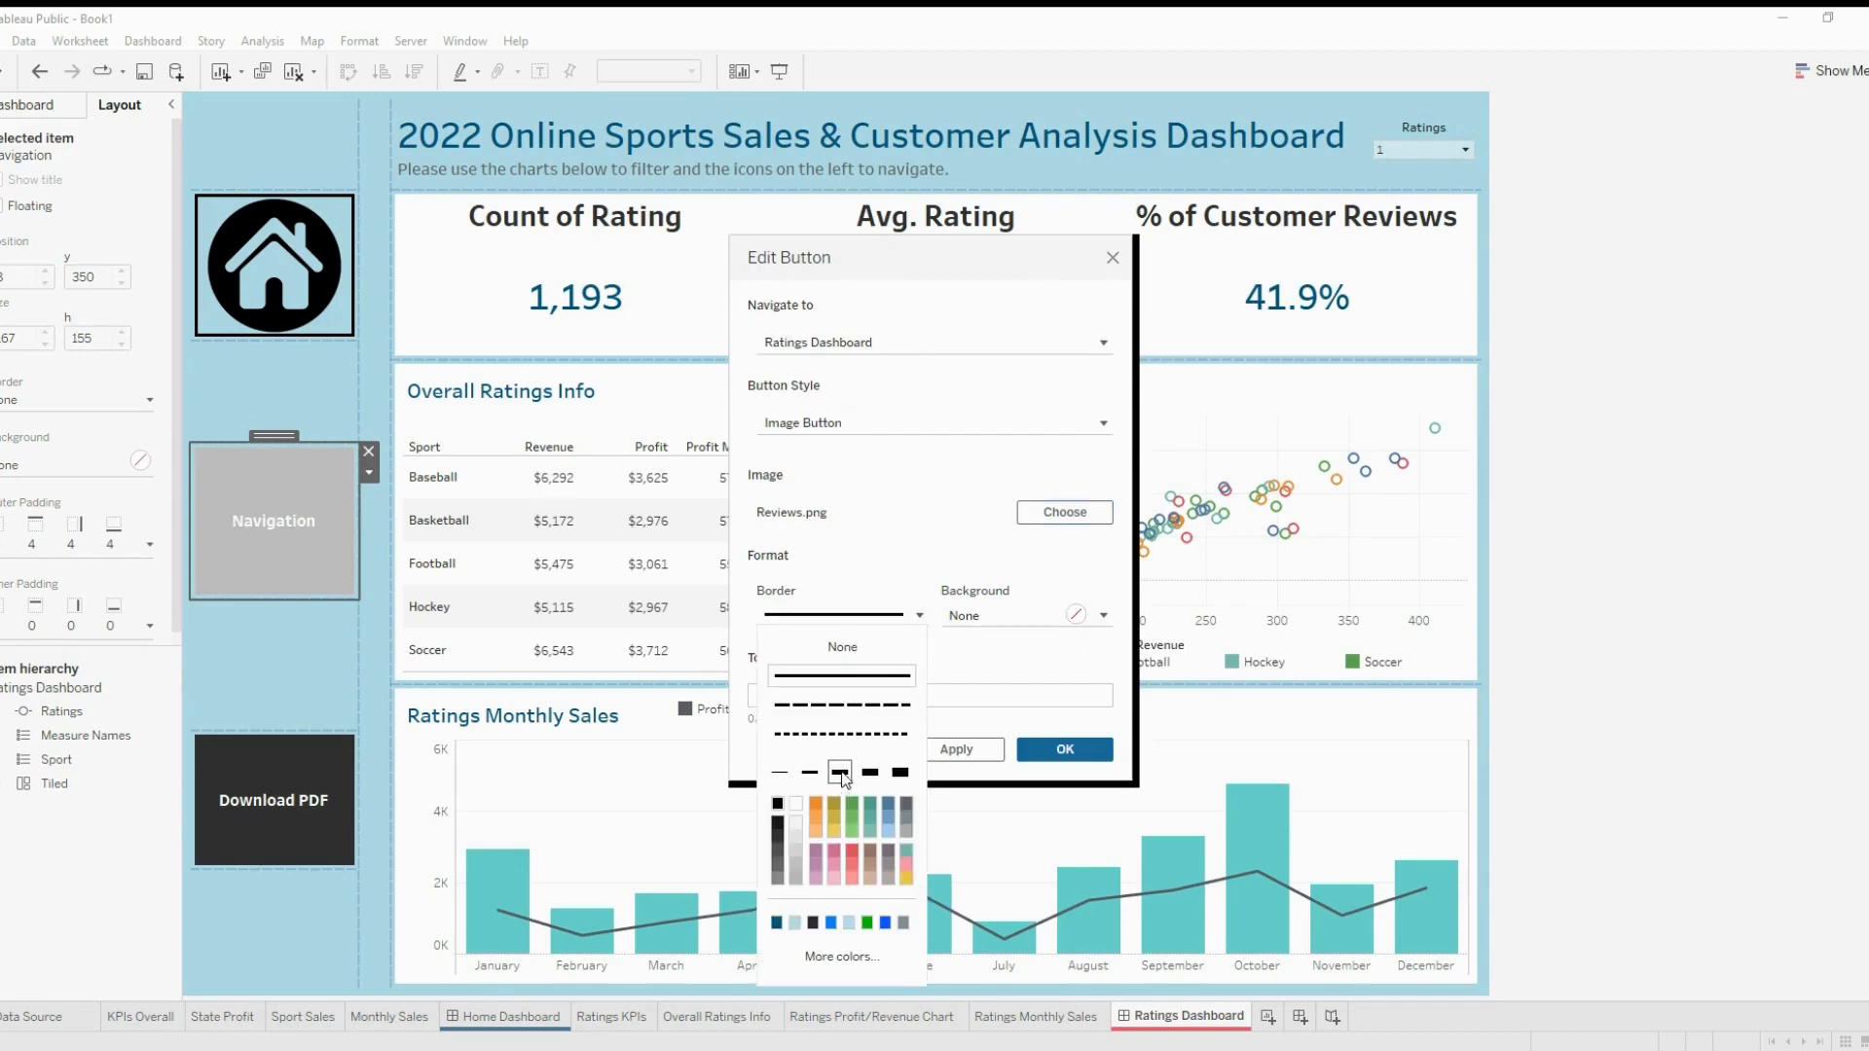
pyautogui.click(1068, 756)
pyautogui.click(1068, 757)
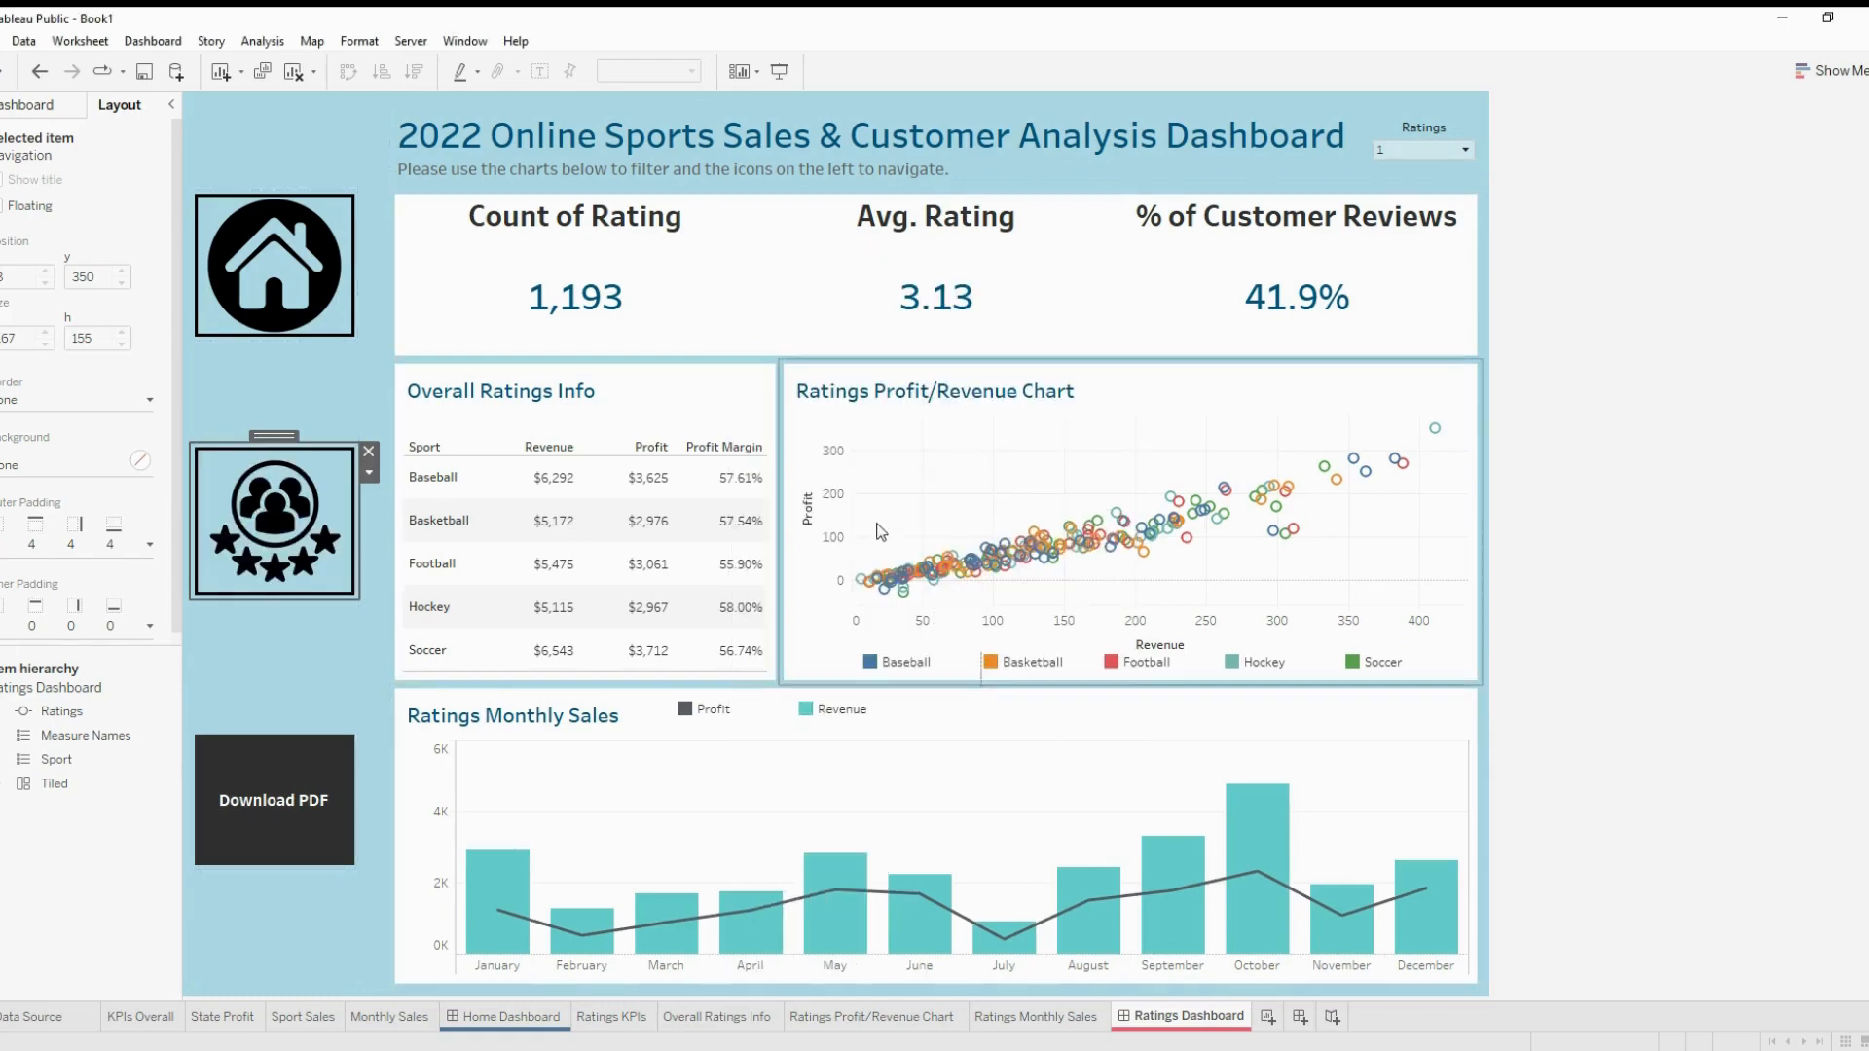
# On the Home Dashboard, make the grey Navigation button an image button that navigates to Ratings Dashboard
pyautogui.click(478, 1018)
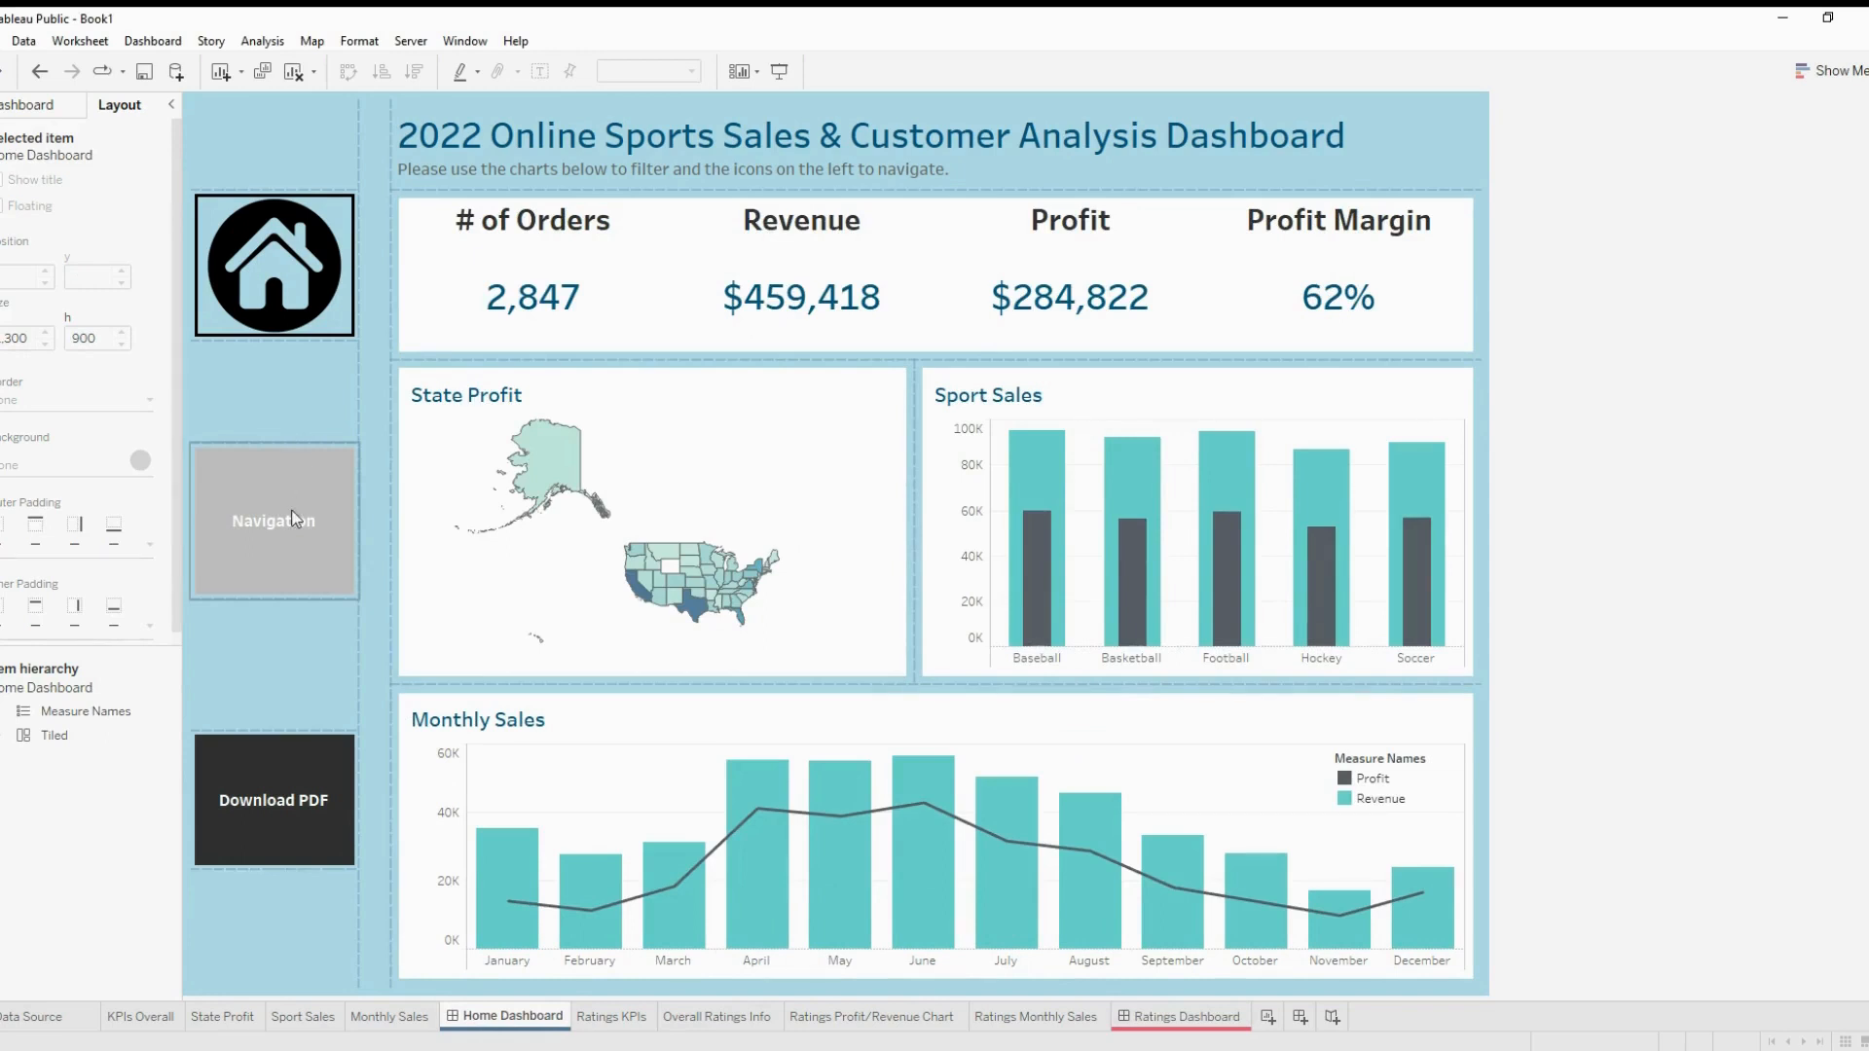
pyautogui.click(291, 513)
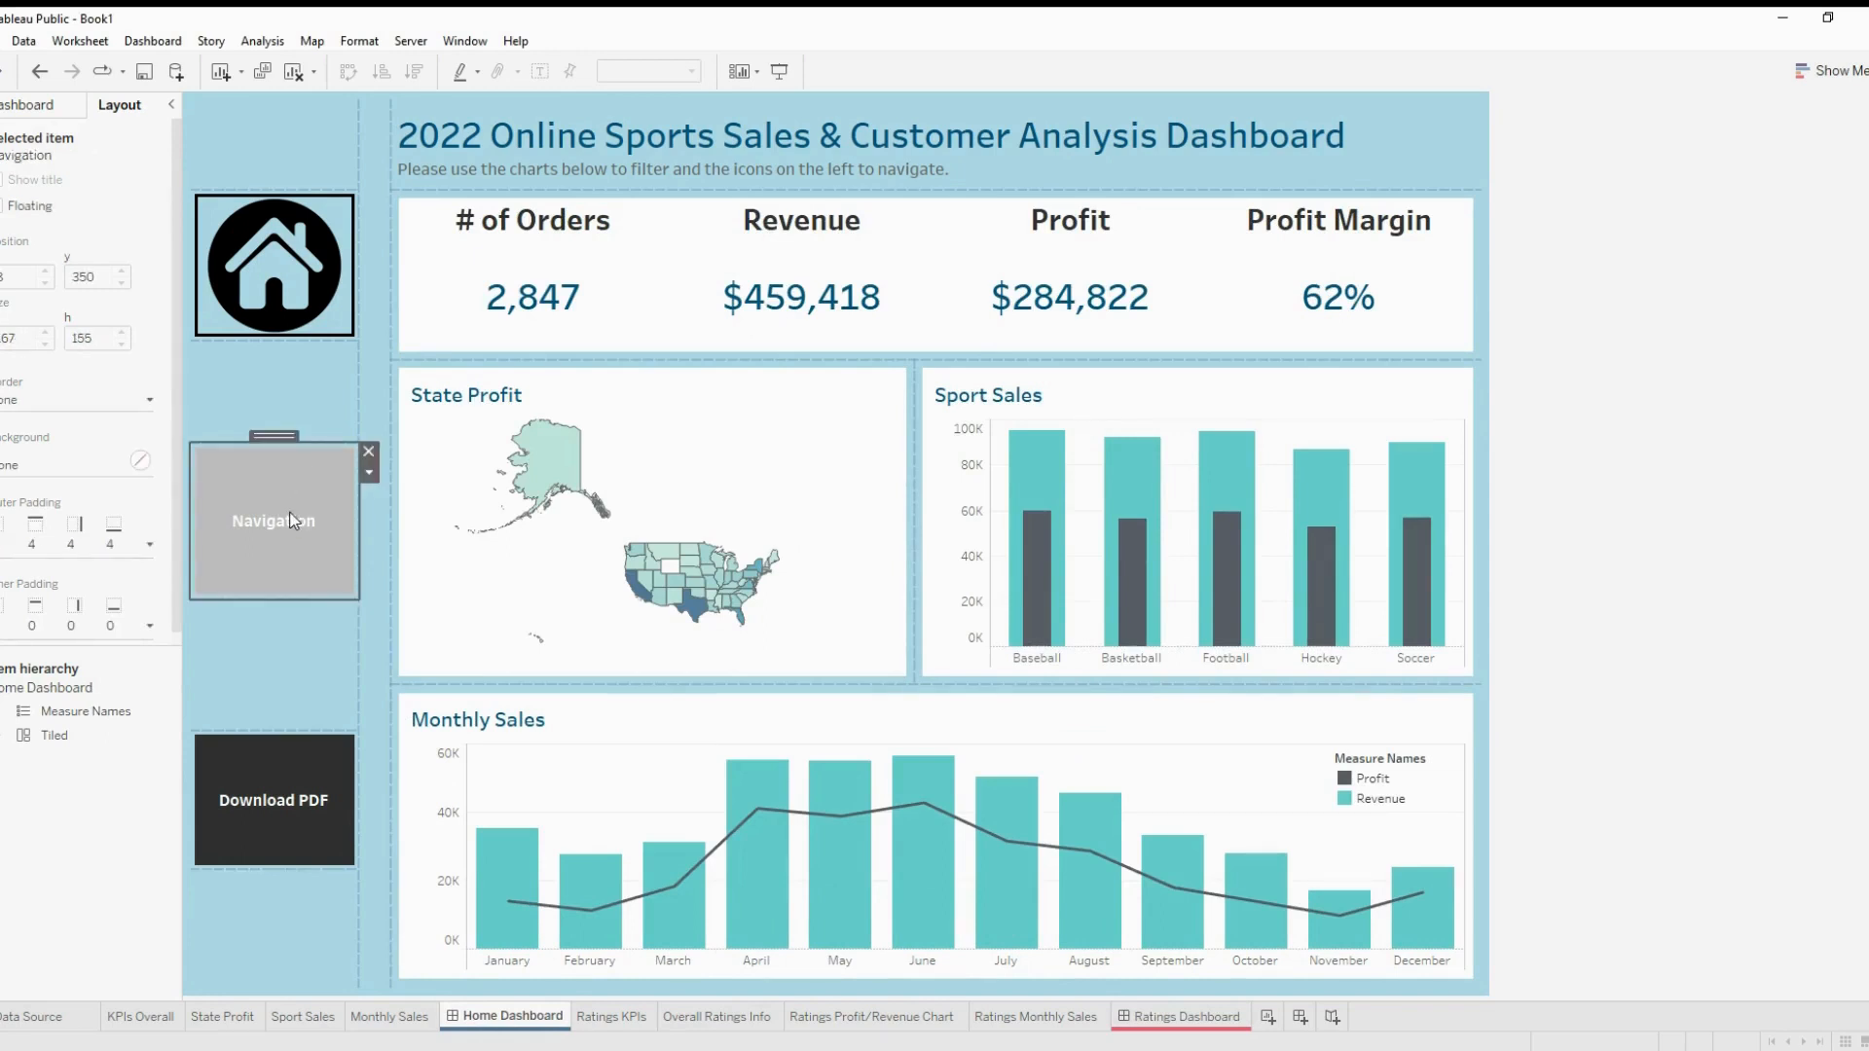
pyautogui.doubleClick(291, 519)
pyautogui.click(828, 351)
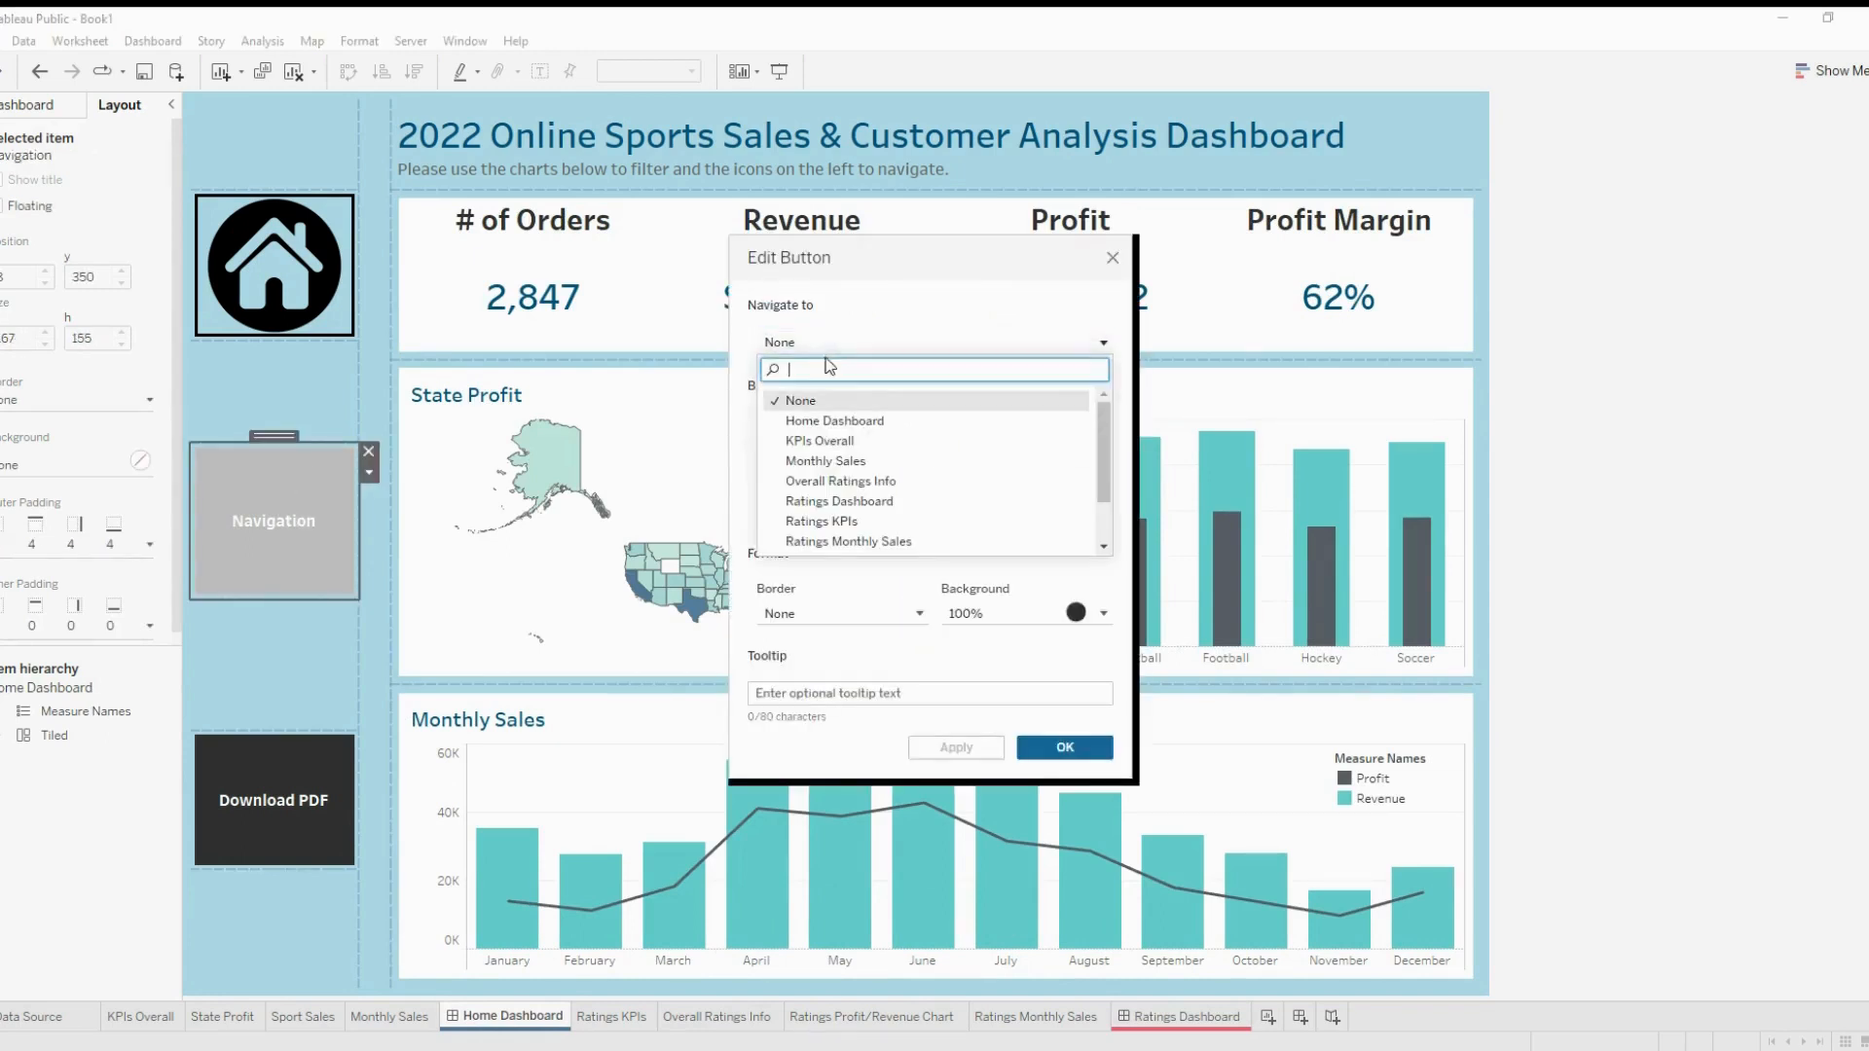
pyautogui.scroll(-1, 852, 404)
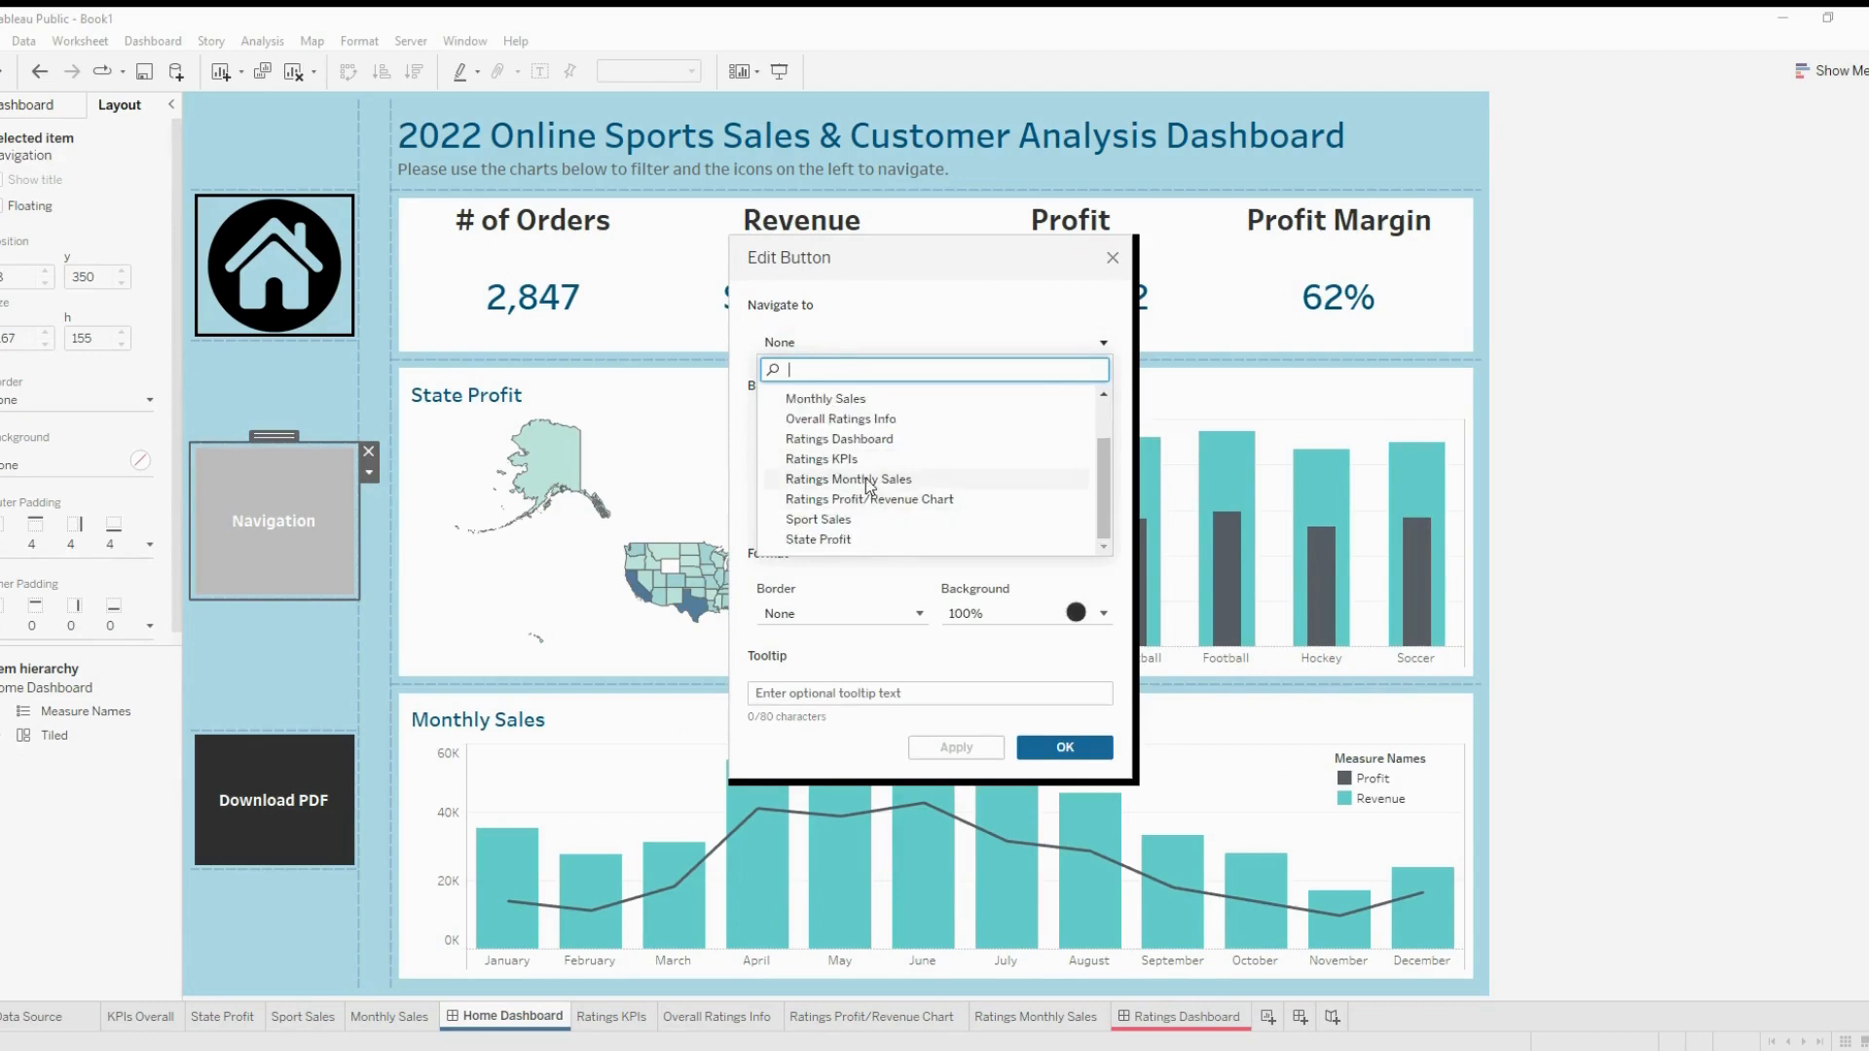
pyautogui.click(867, 445)
pyautogui.click(864, 425)
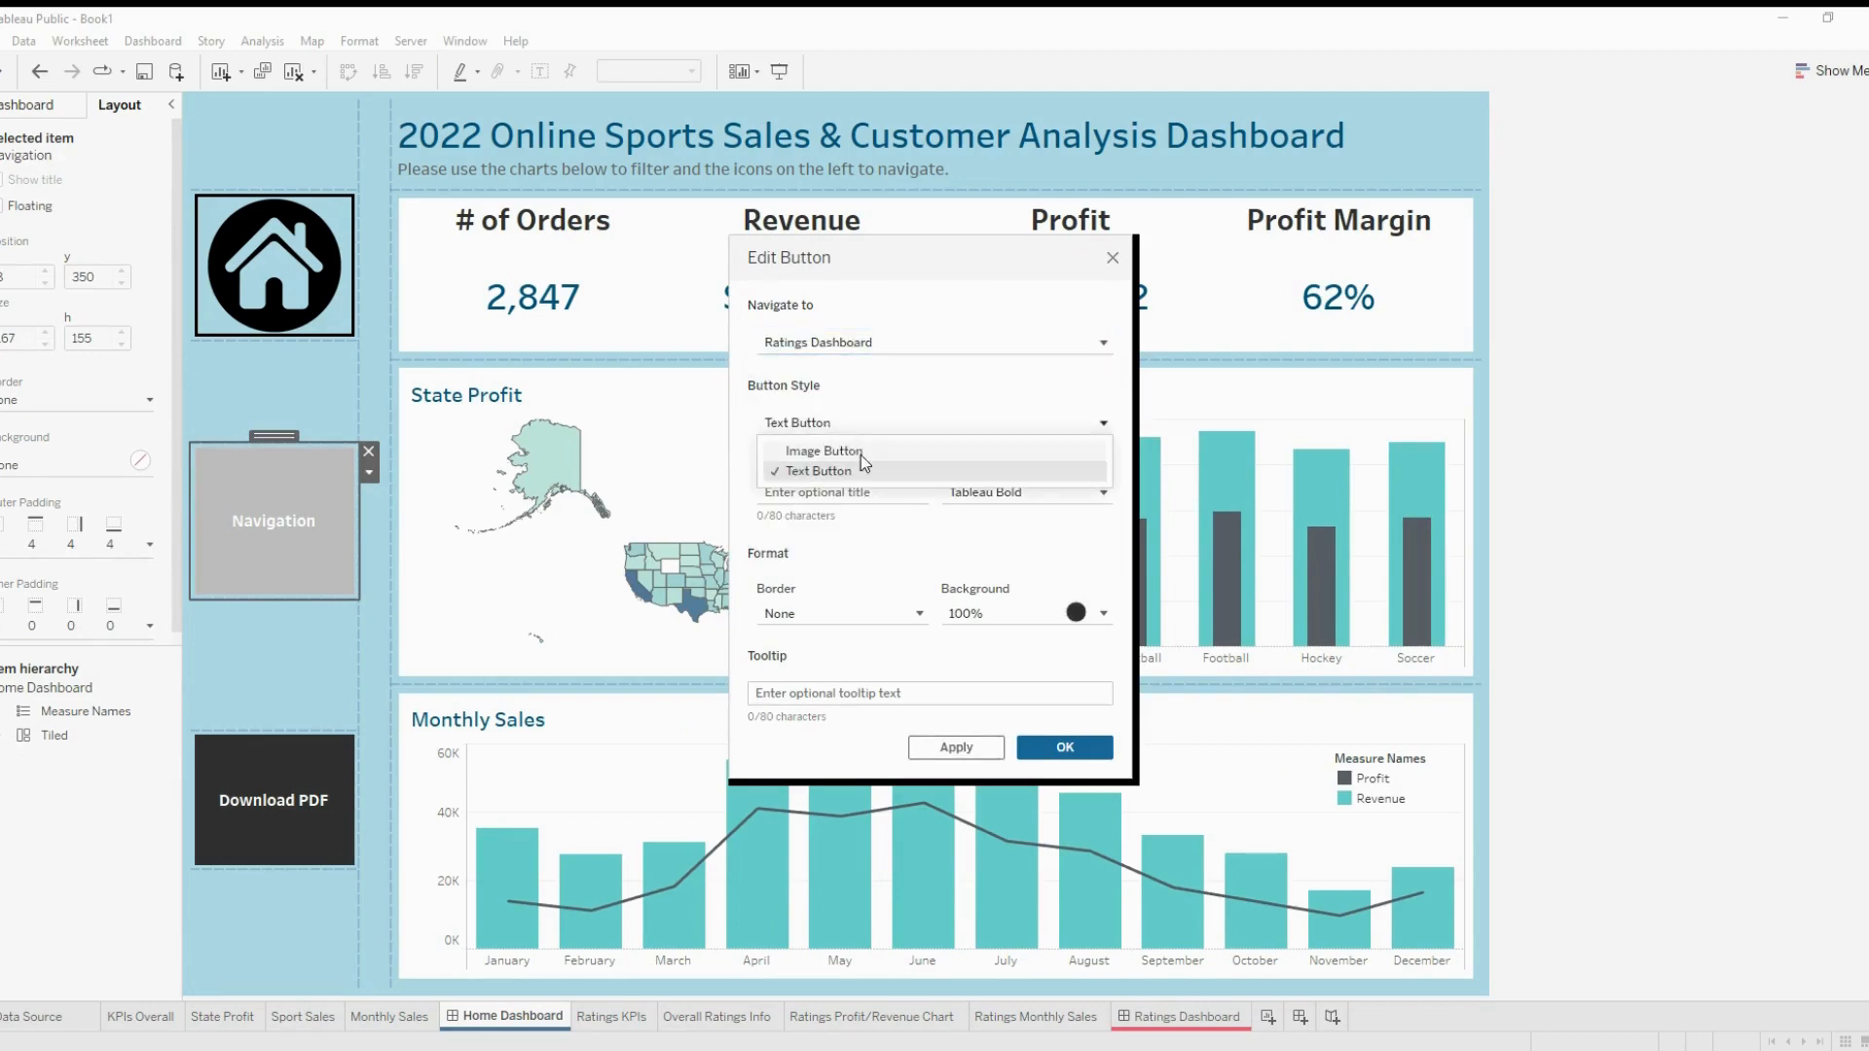
pyautogui.click(860, 454)
# Use Reviews.png from Downloads as the Home Dashboard button's image and give it a solid black medium-thick border
pyautogui.click(1065, 512)
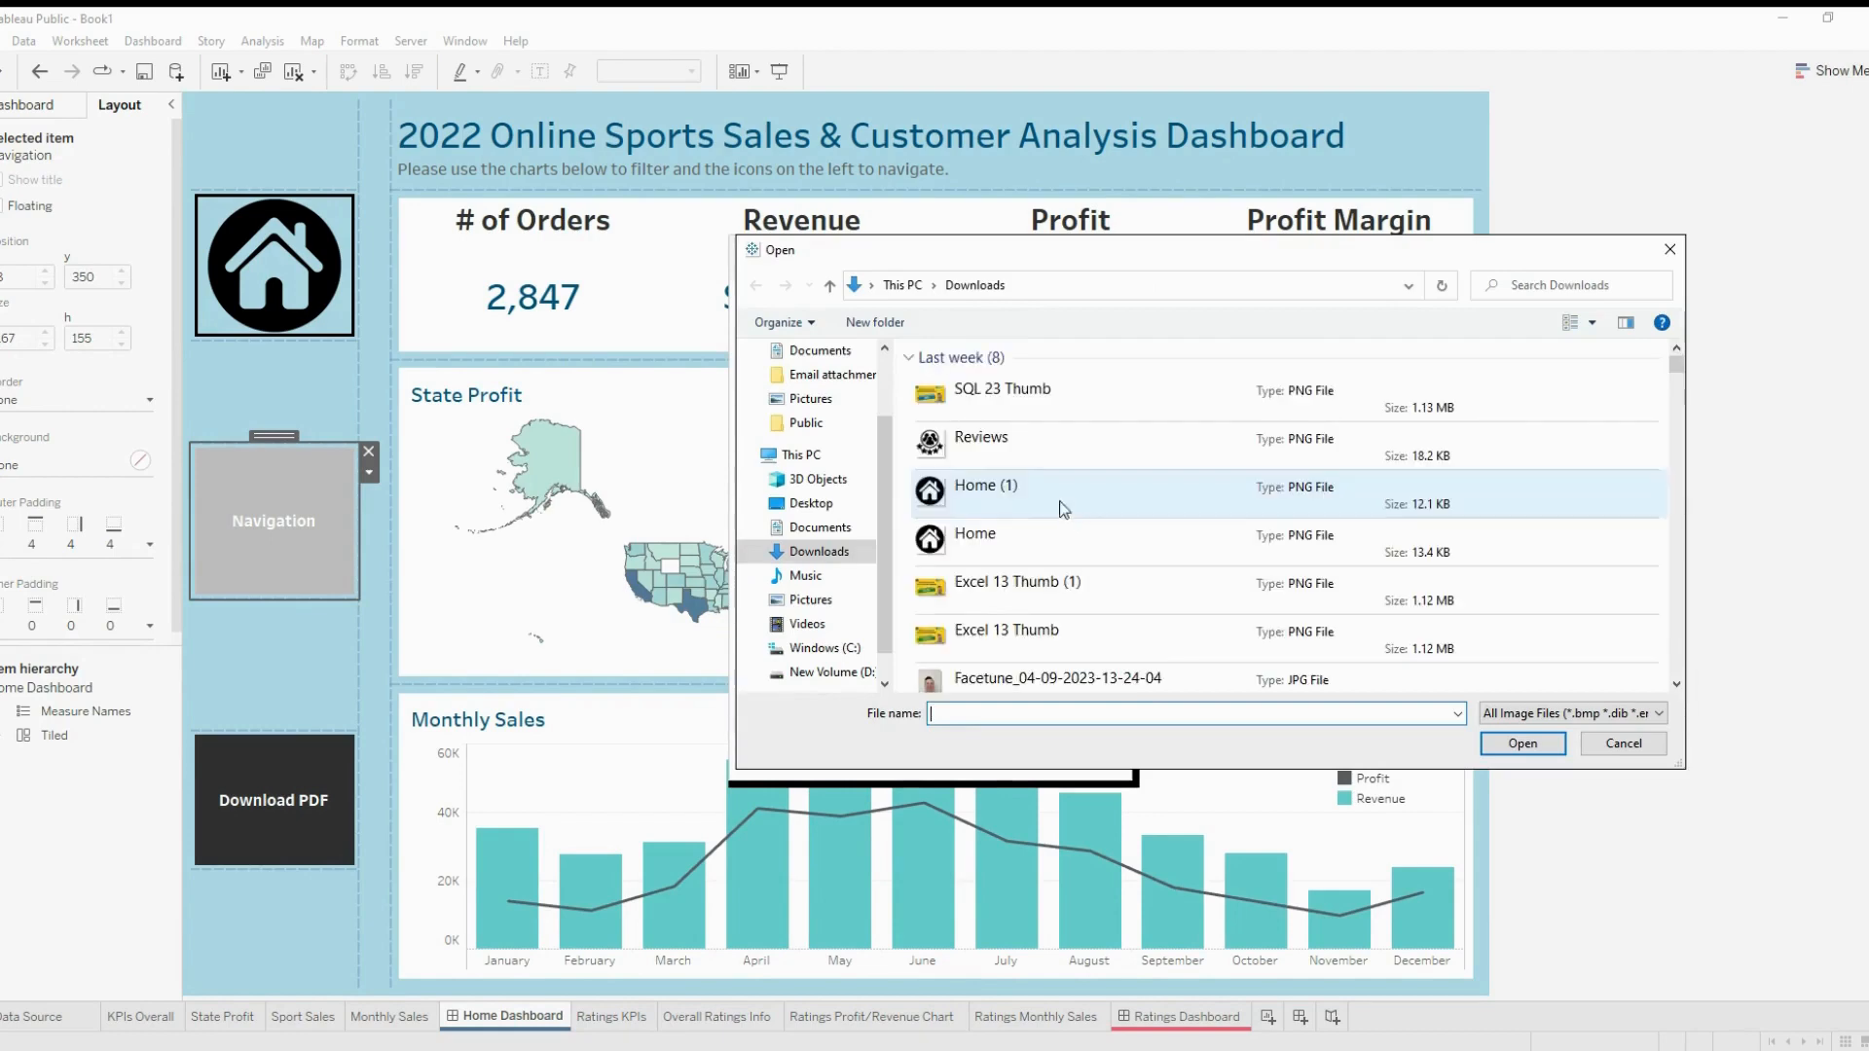
pyautogui.click(1024, 452)
pyautogui.click(1522, 742)
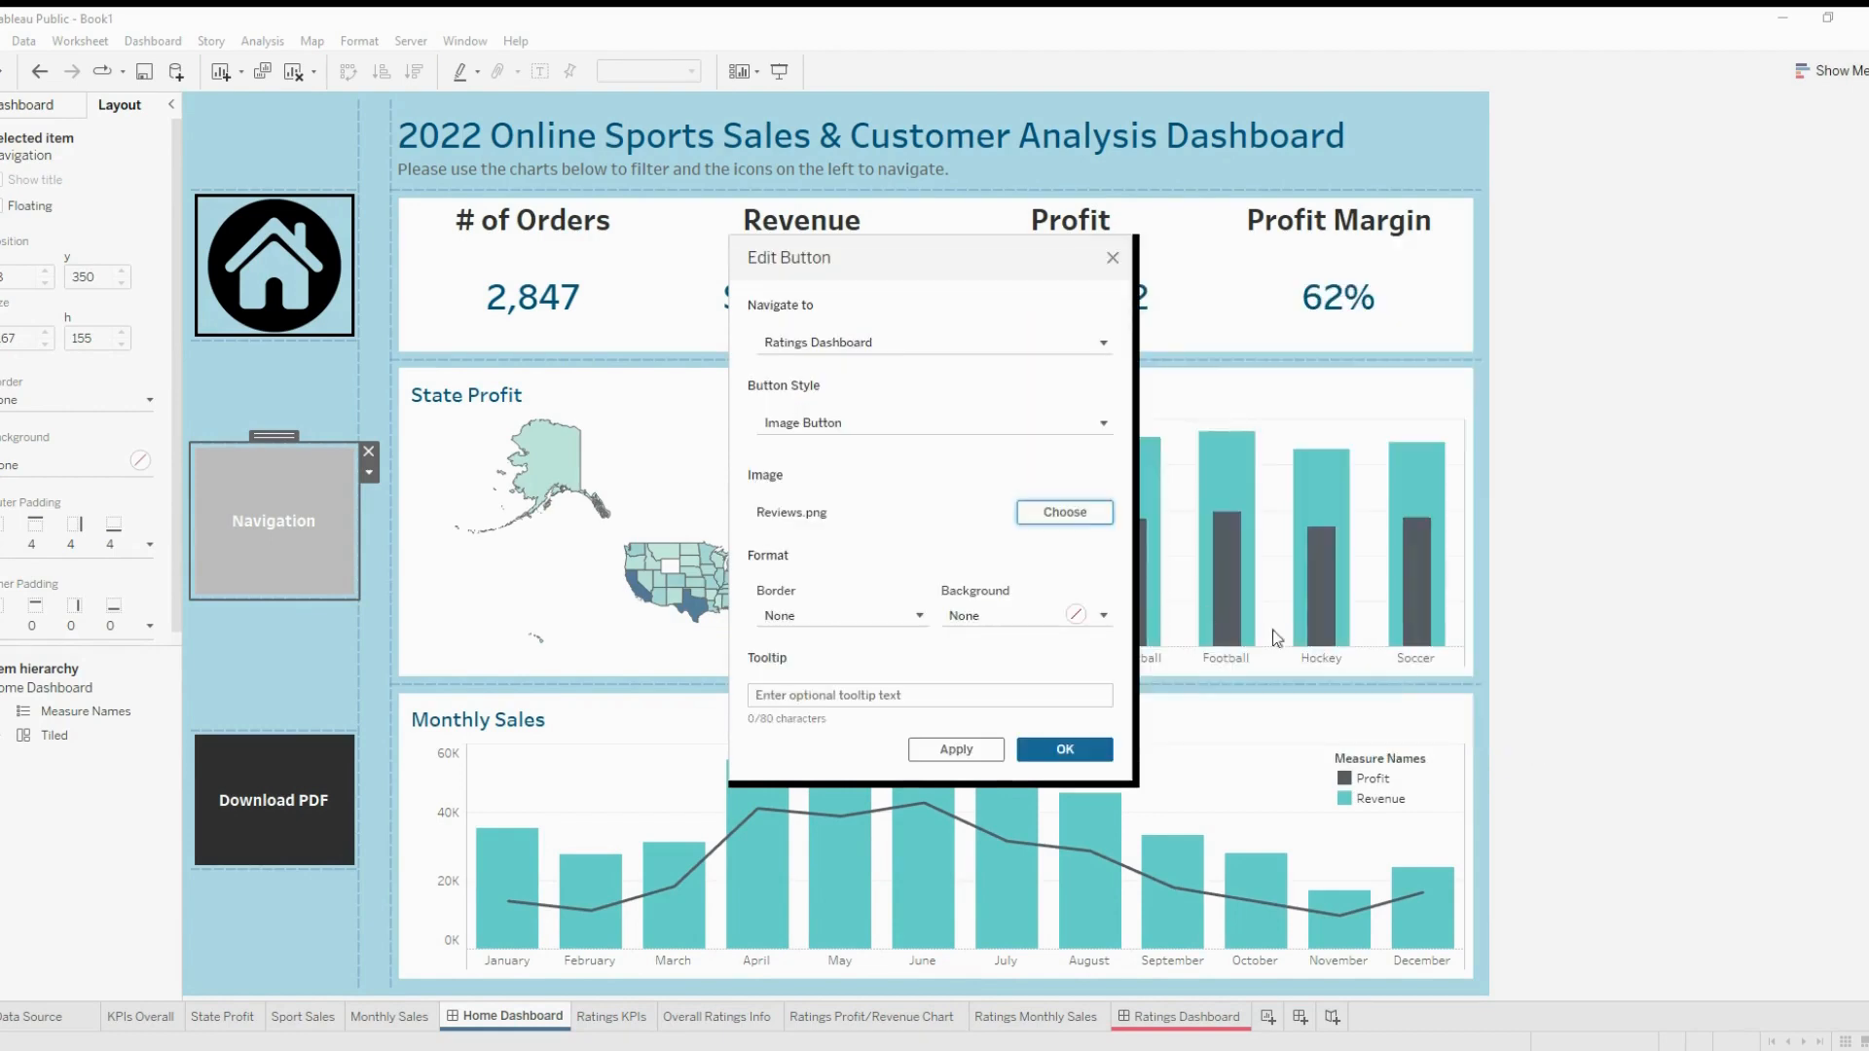
pyautogui.click(842, 615)
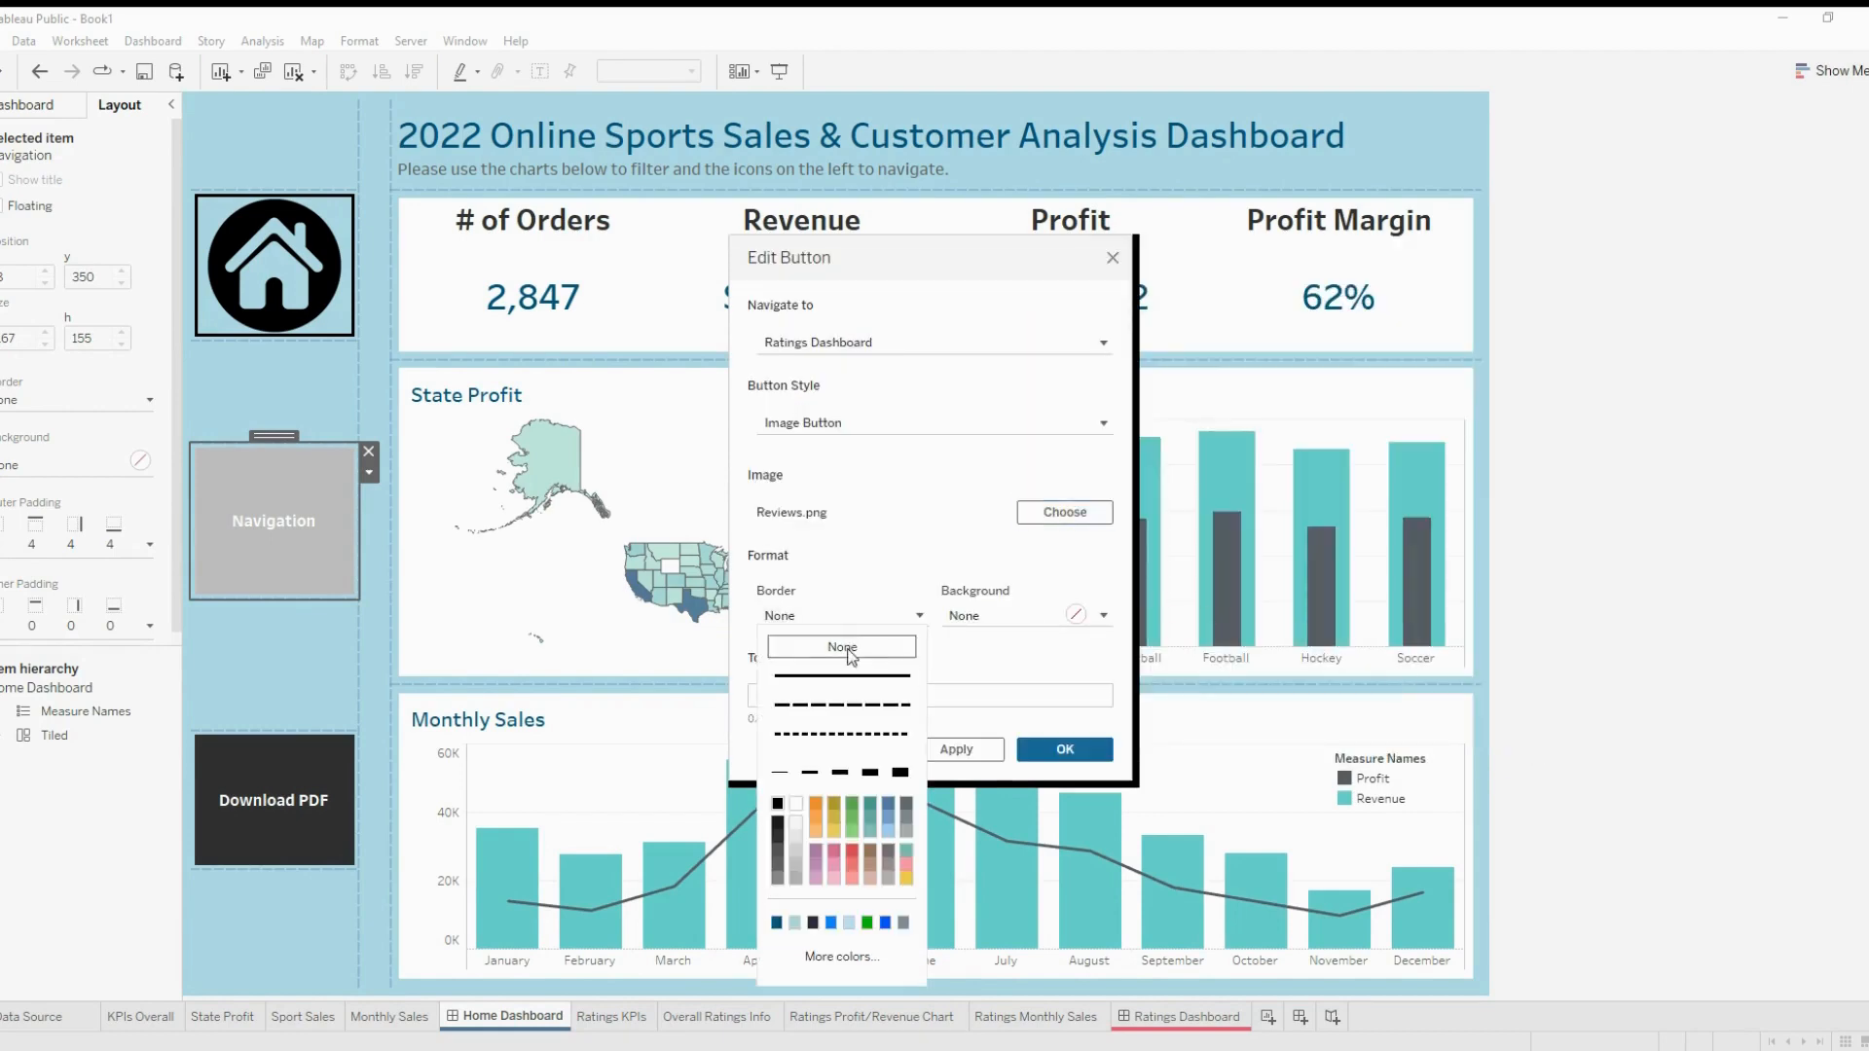
pyautogui.click(839, 772)
pyautogui.click(1065, 749)
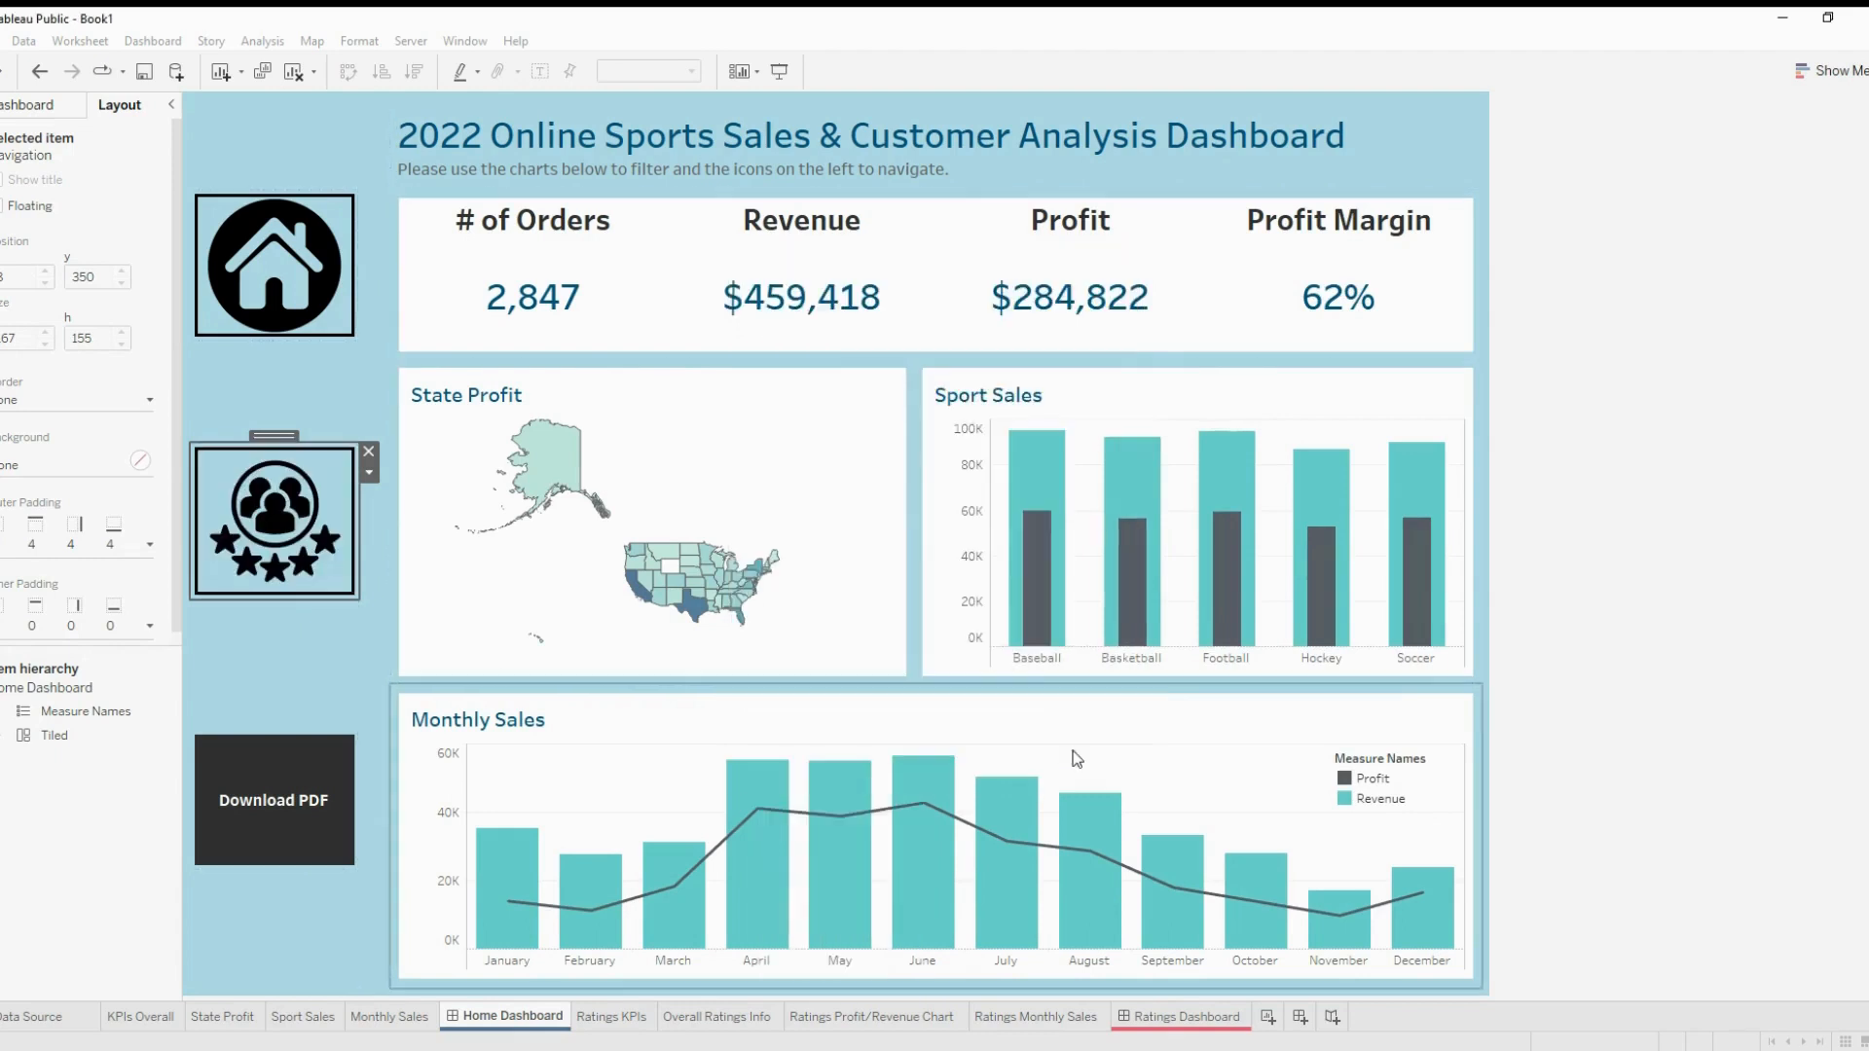
pyautogui.click(297, 403)
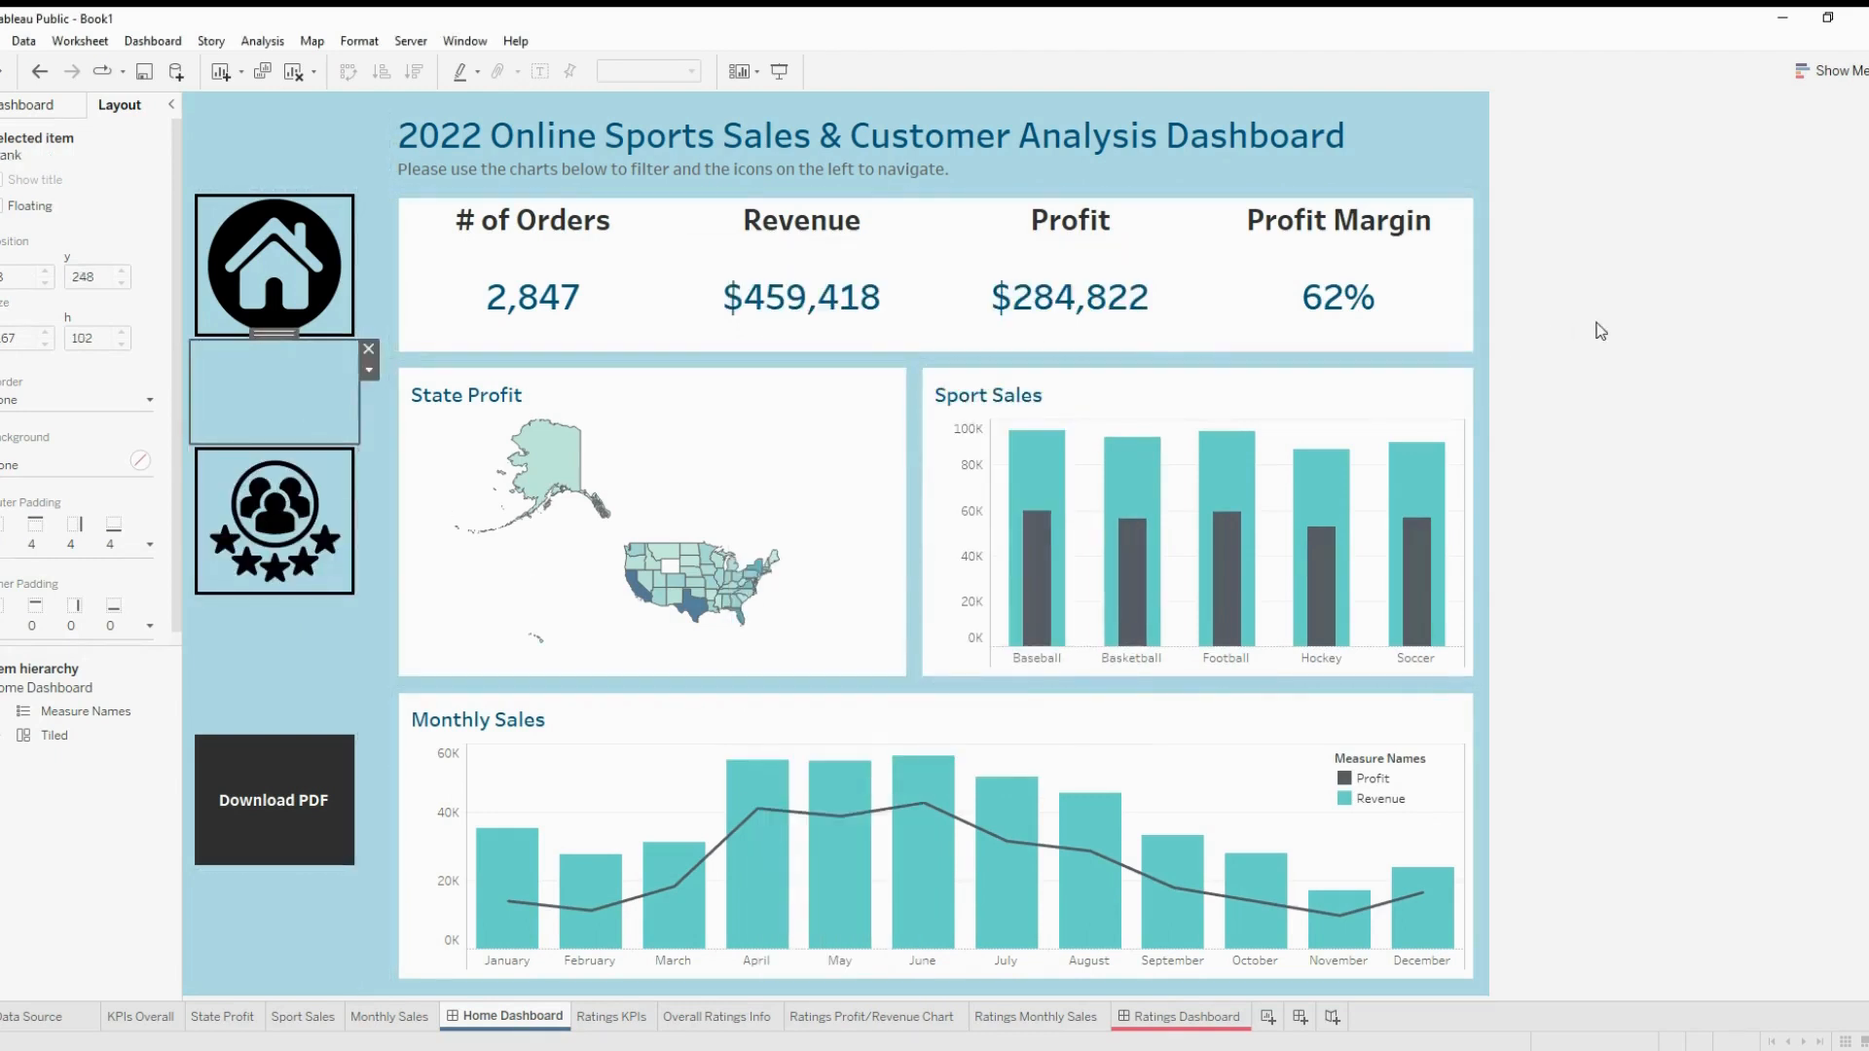
pyautogui.press('Delete')
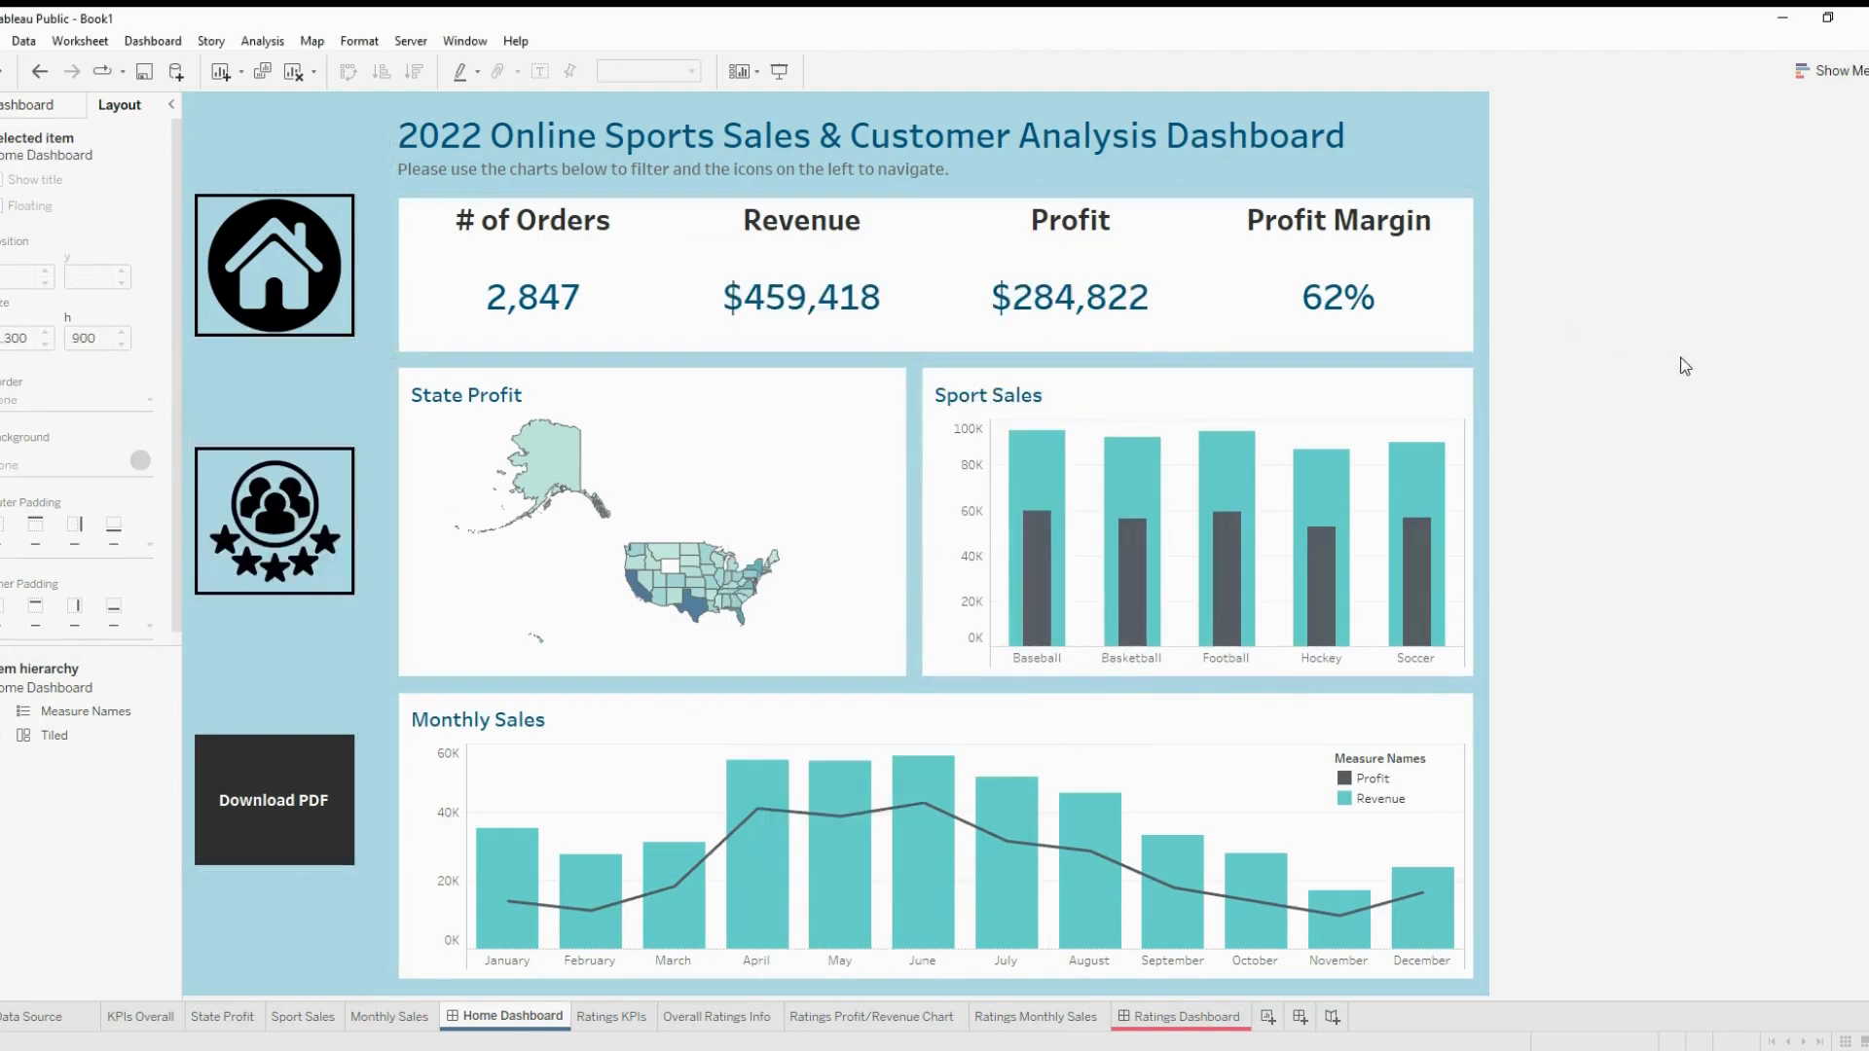
# Compare the Home and Ratings dashboards and test the house image button on the Ratings Dashboard
pyautogui.click(1189, 1020)
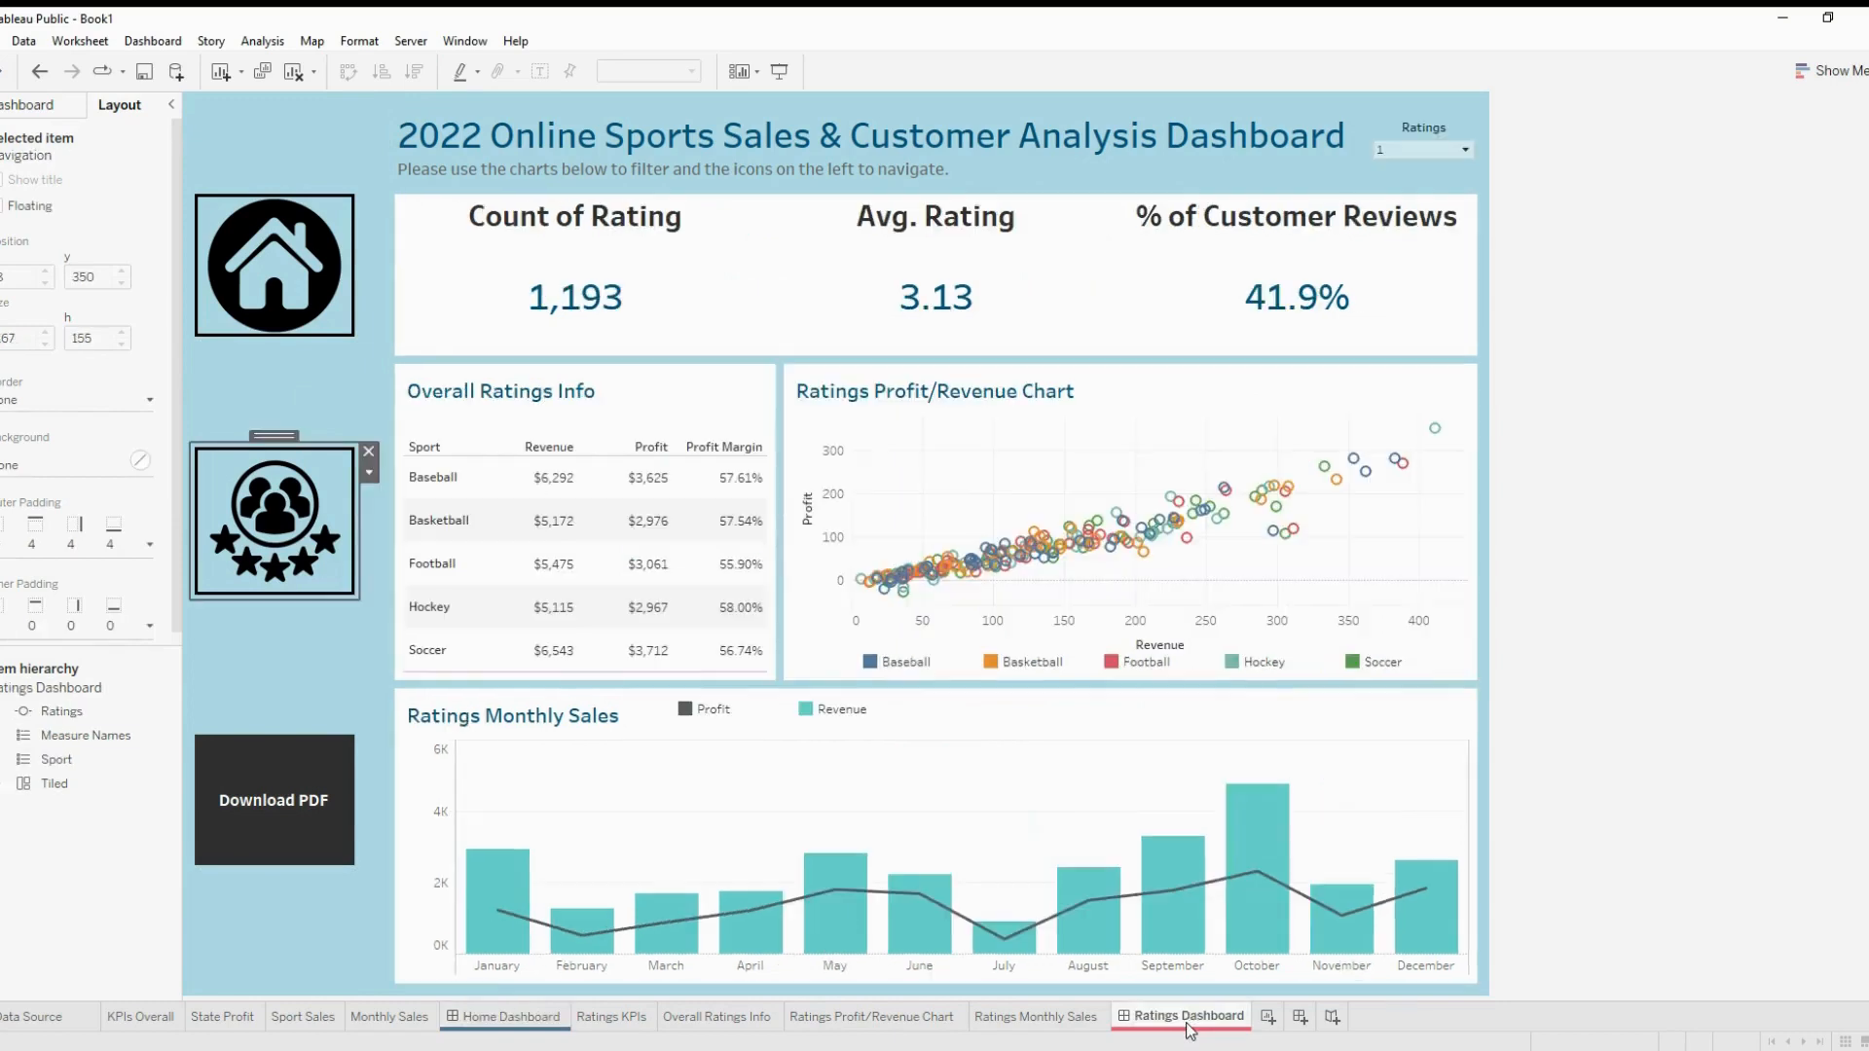
pyautogui.click(550, 1024)
pyautogui.click(1182, 1017)
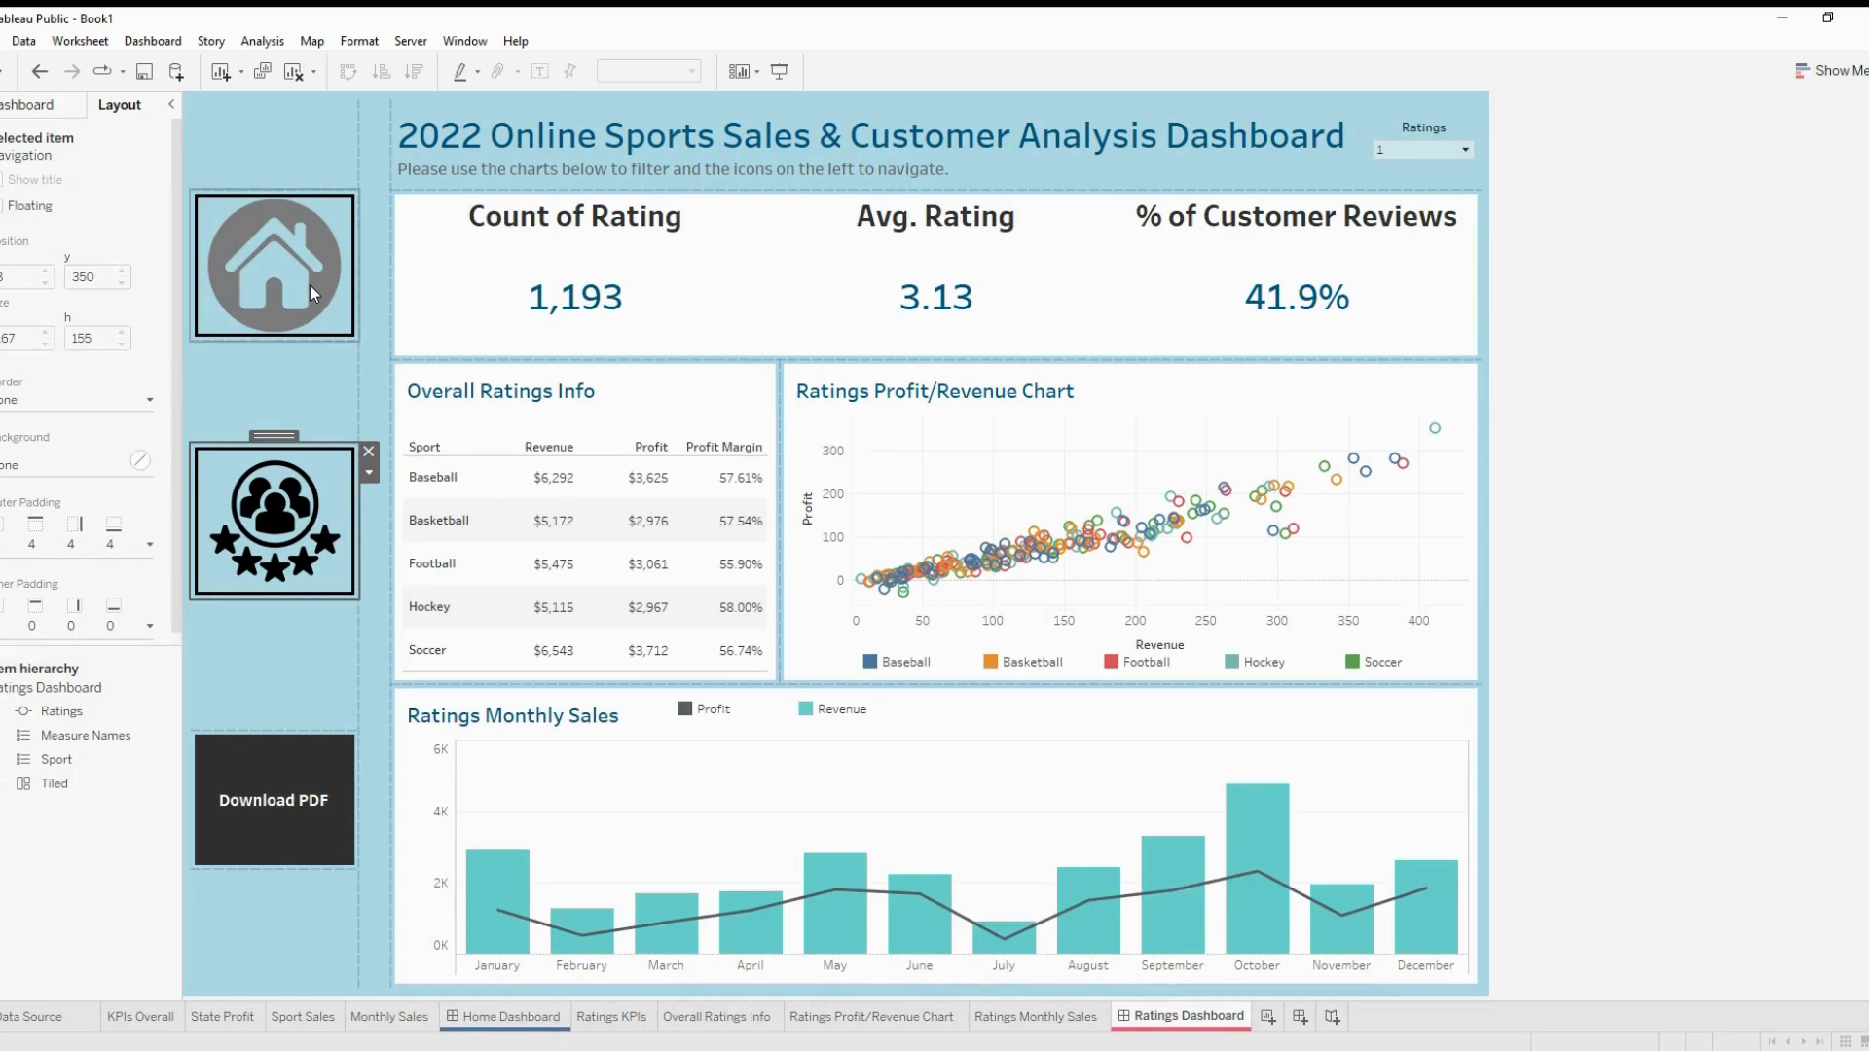
pyautogui.click(284, 326)
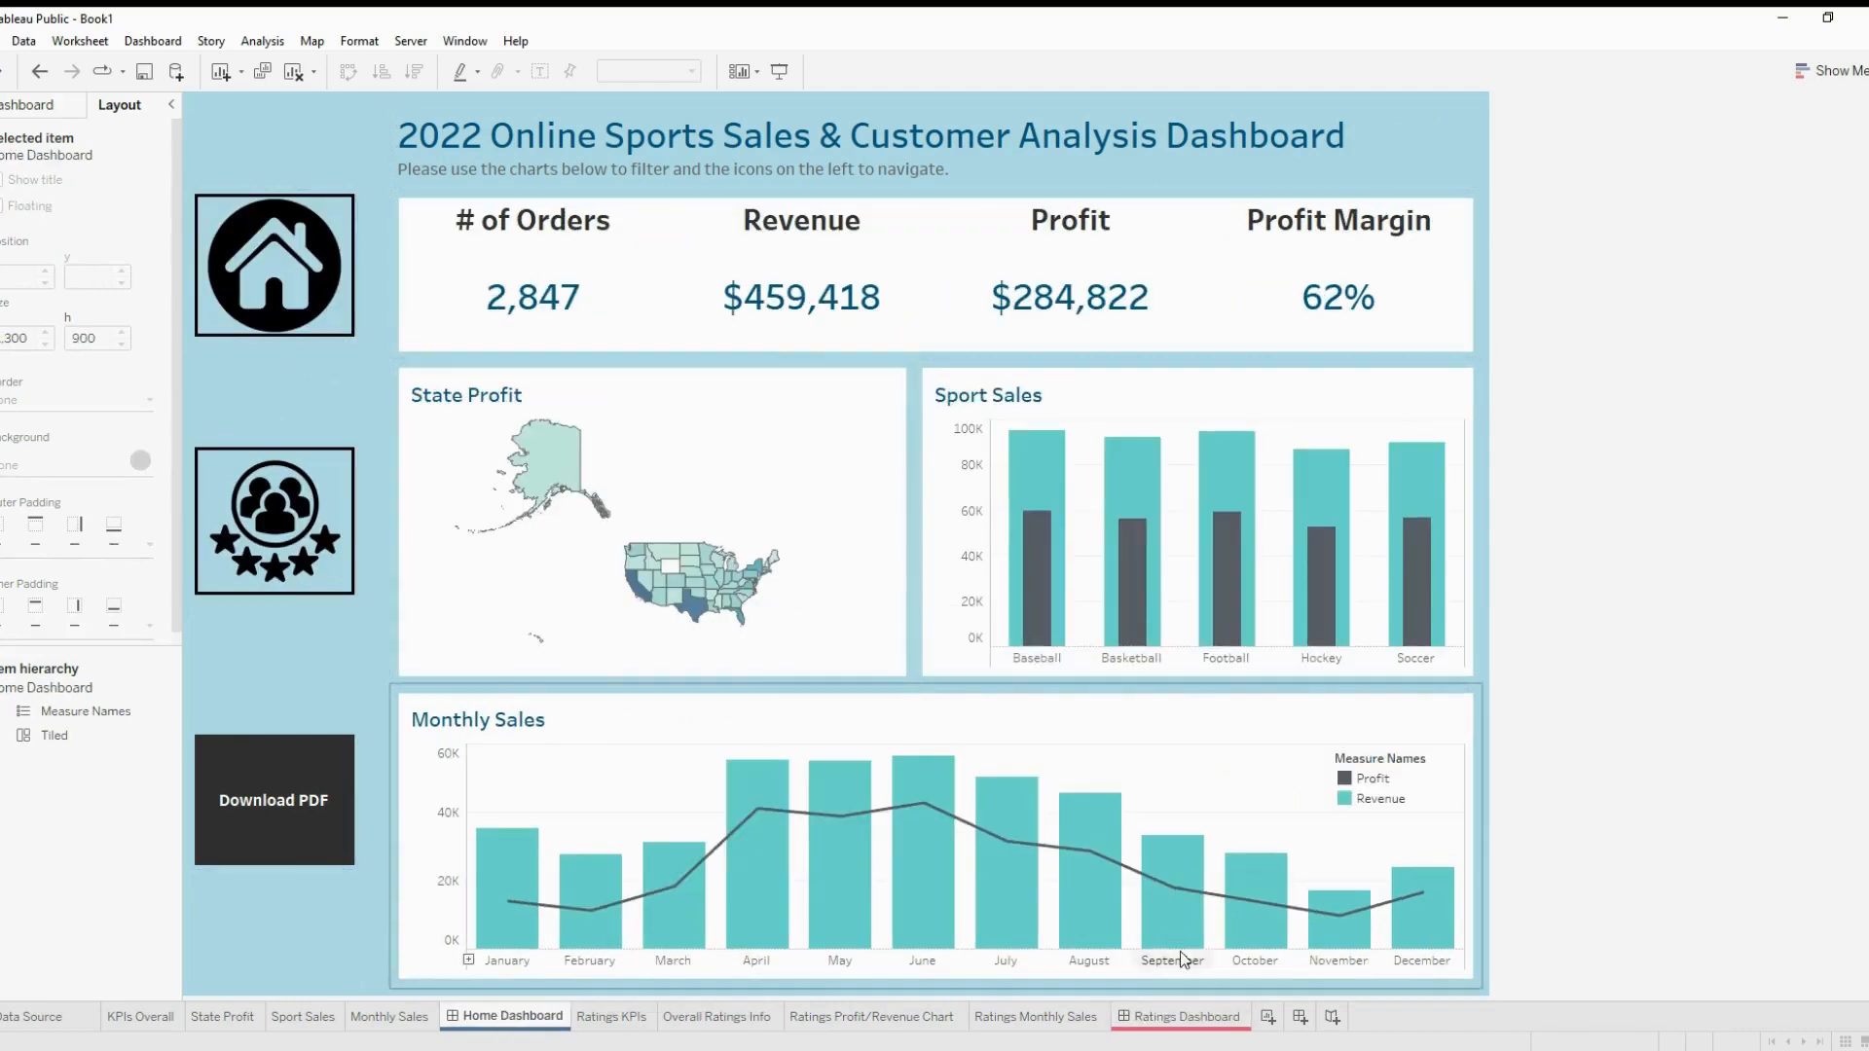
# On the Ratings Dashboard, change the Download PDF button's style to Image Button
pyautogui.click(1180, 1015)
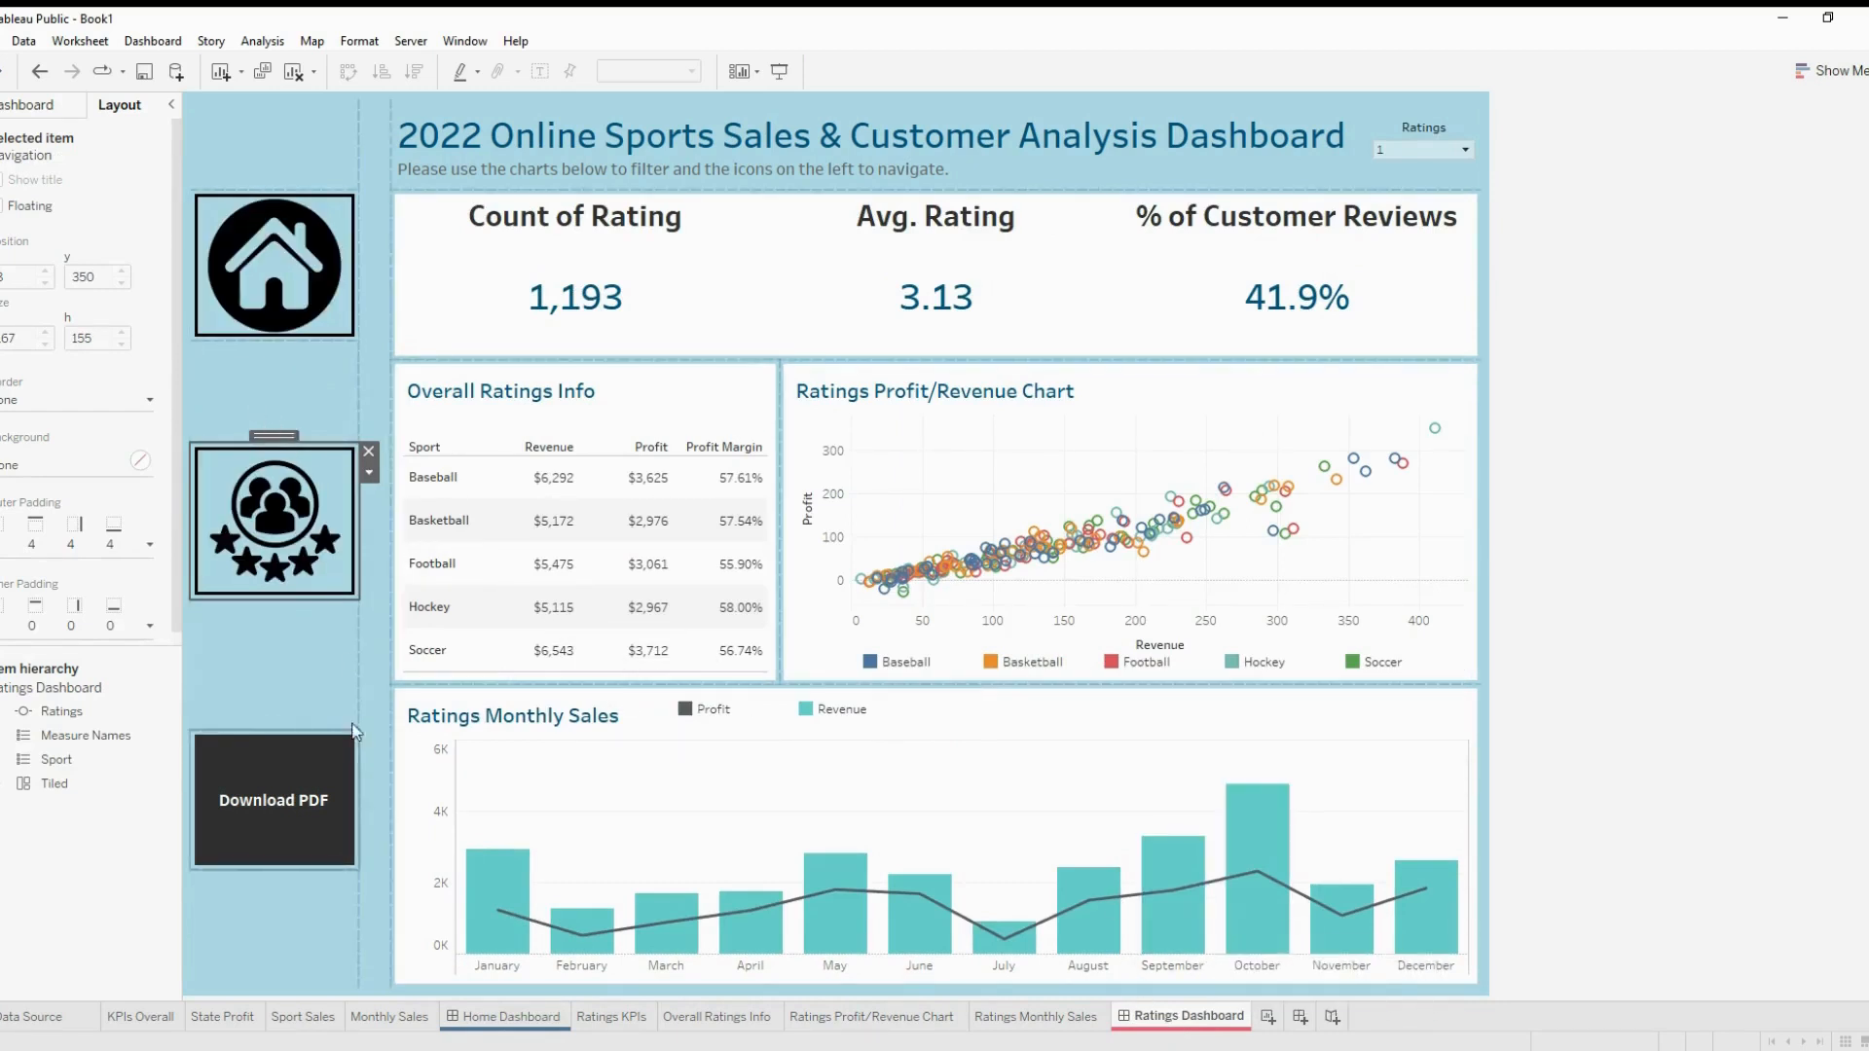
pyautogui.click(303, 797)
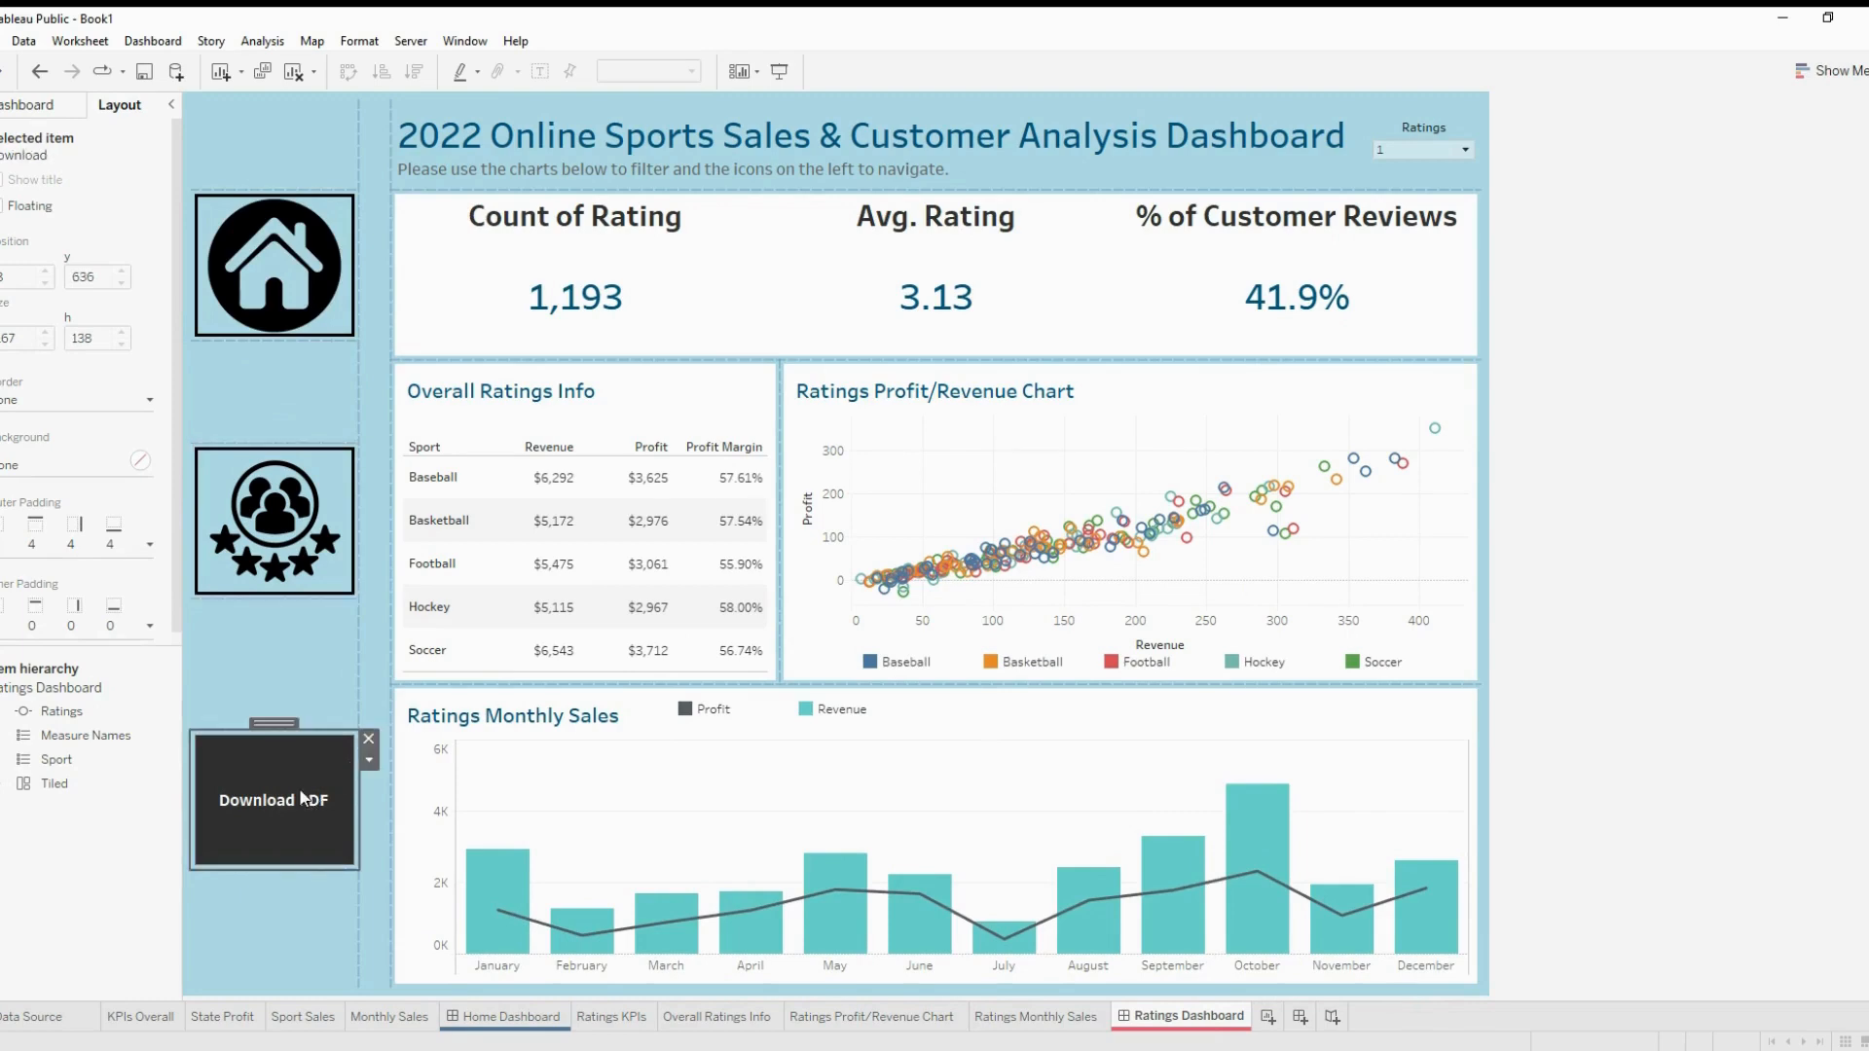
pyautogui.doubleClick(303, 797)
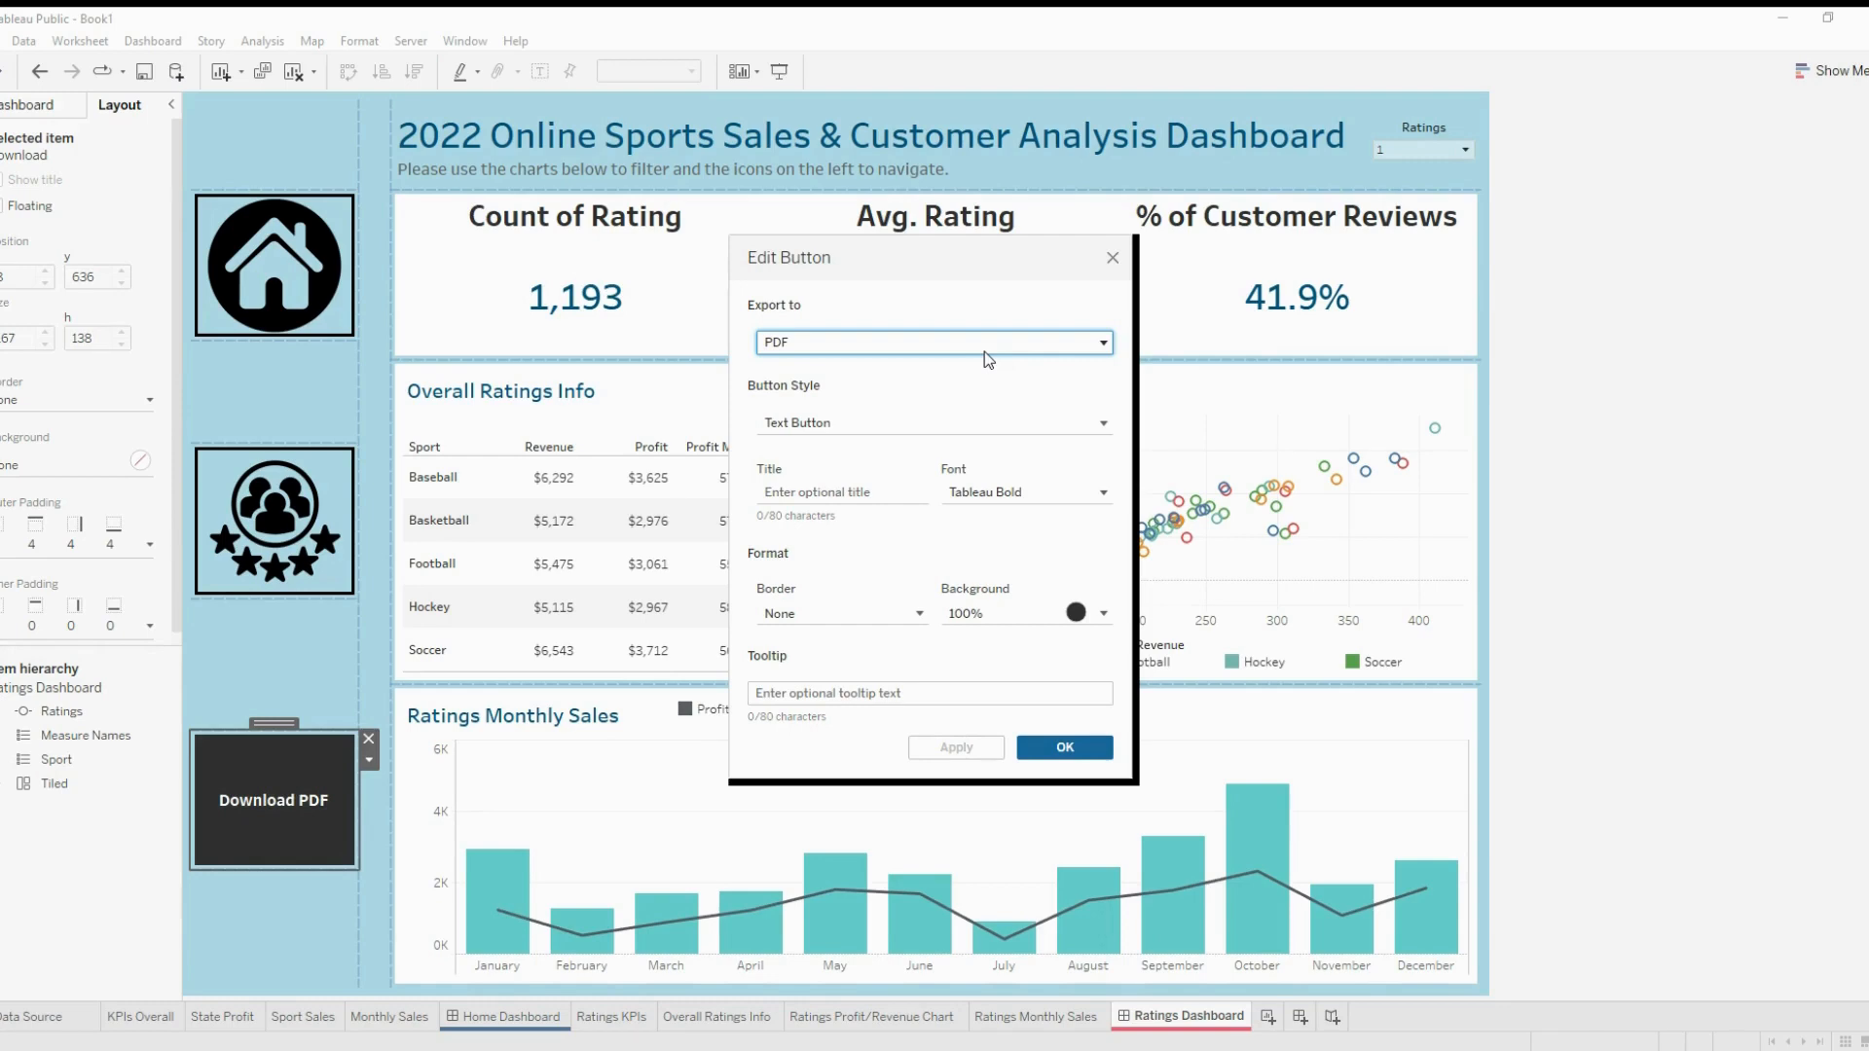
pyautogui.click(938, 425)
pyautogui.click(939, 451)
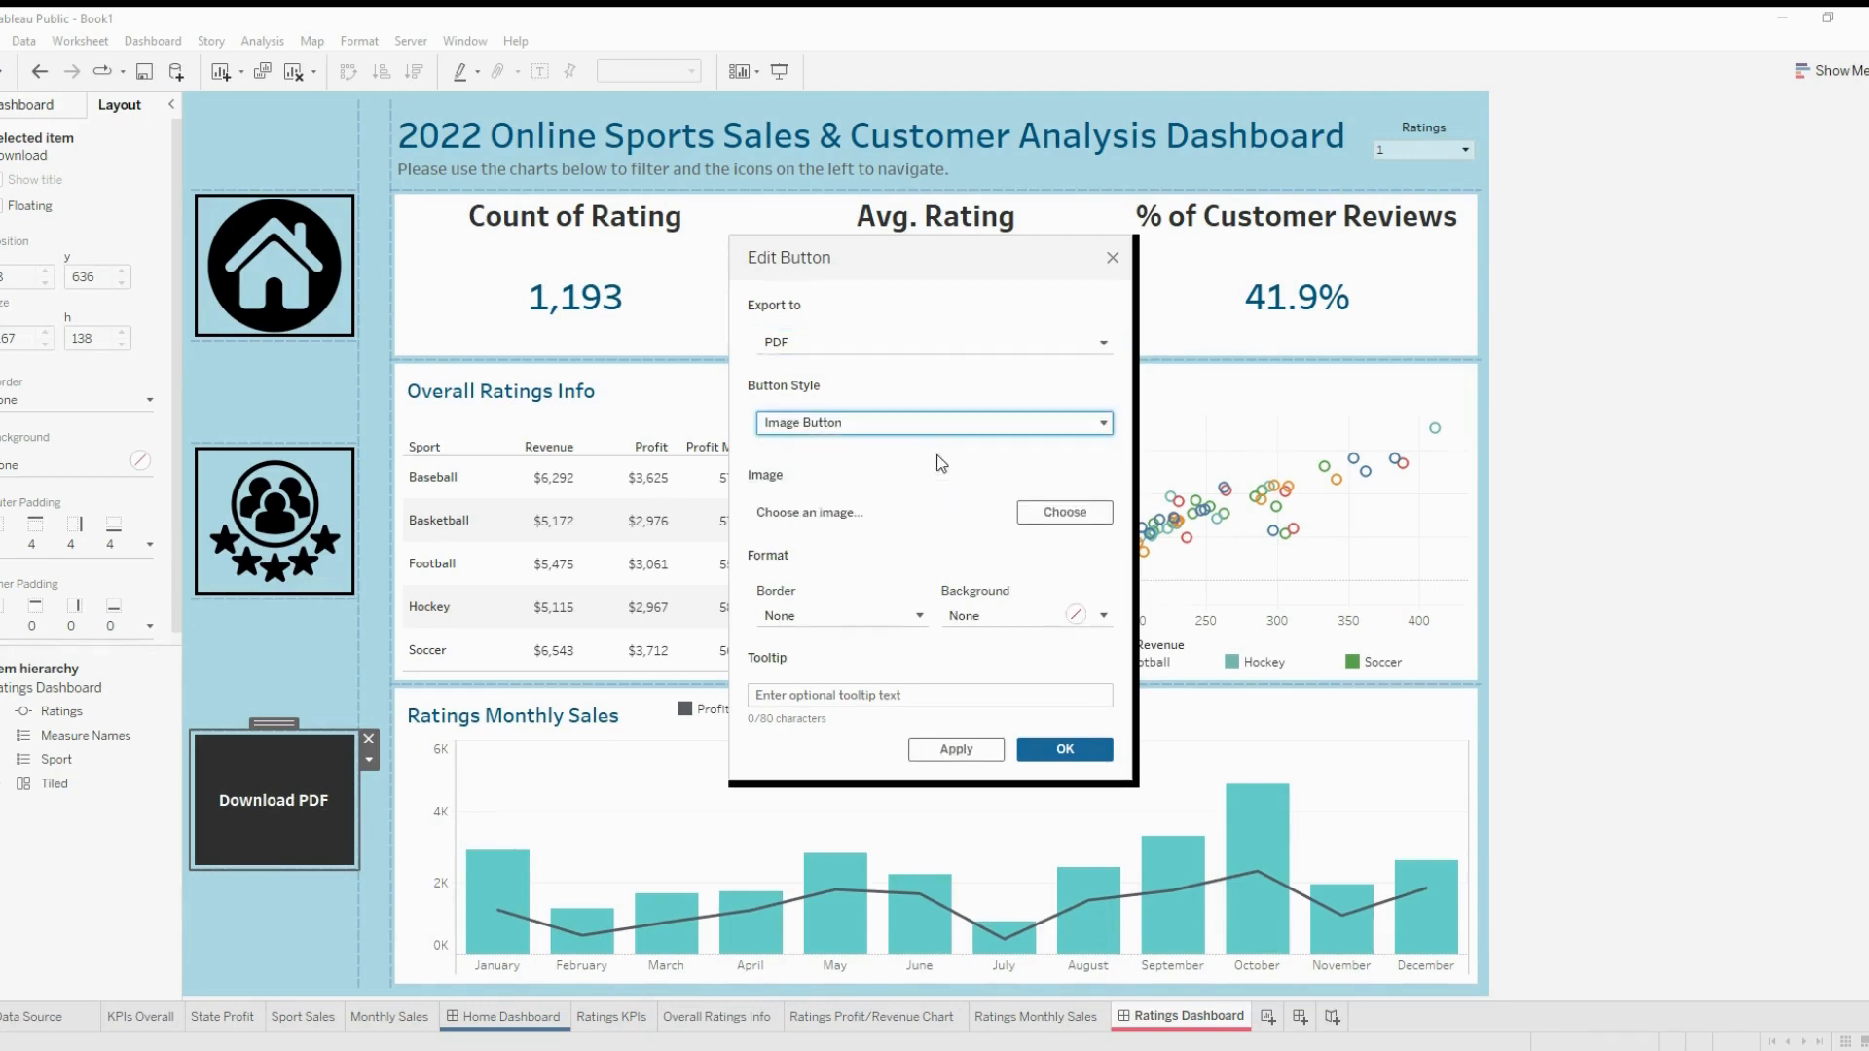
# Use export-icon-13.png from Downloads as the Ratings Dashboard's PDF button image and give it a solid black medium-thick border
pyautogui.click(1061, 514)
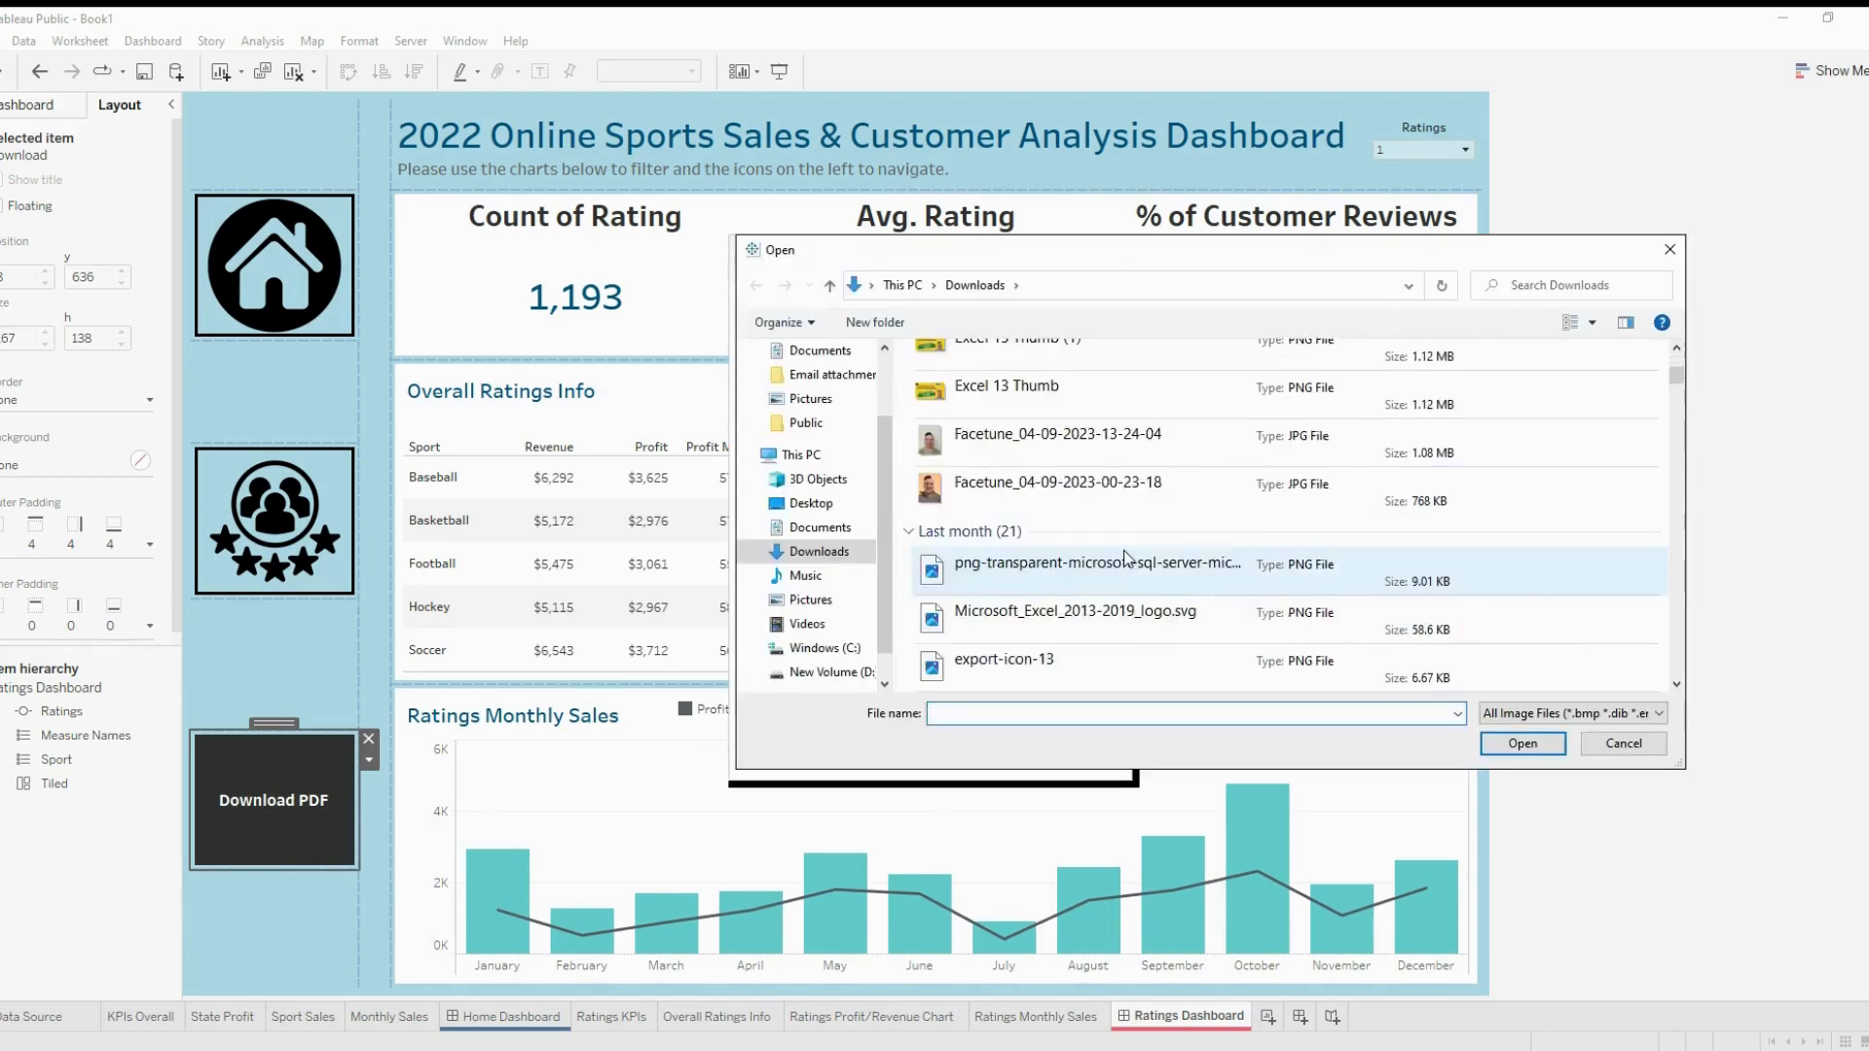
pyautogui.scroll(-2, 1126, 558)
pyautogui.scroll(1, 1079, 453)
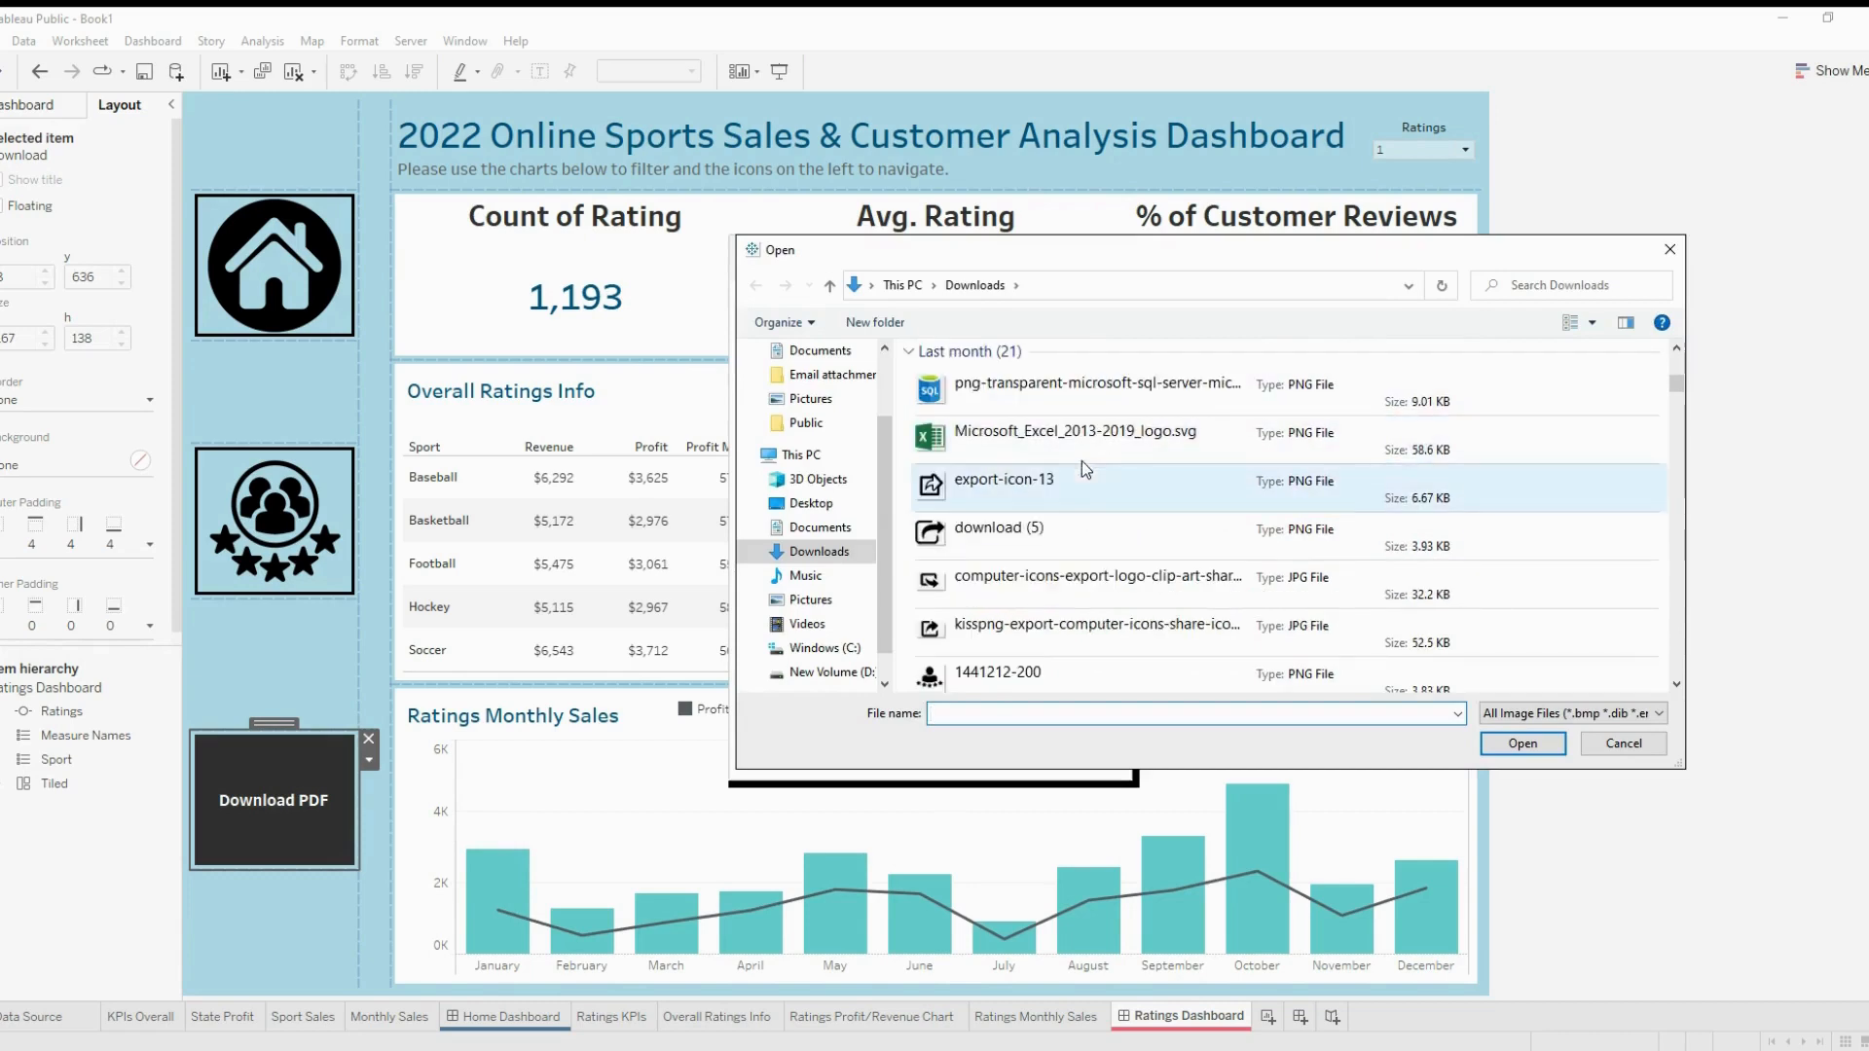
pyautogui.click(1088, 492)
pyautogui.click(1521, 743)
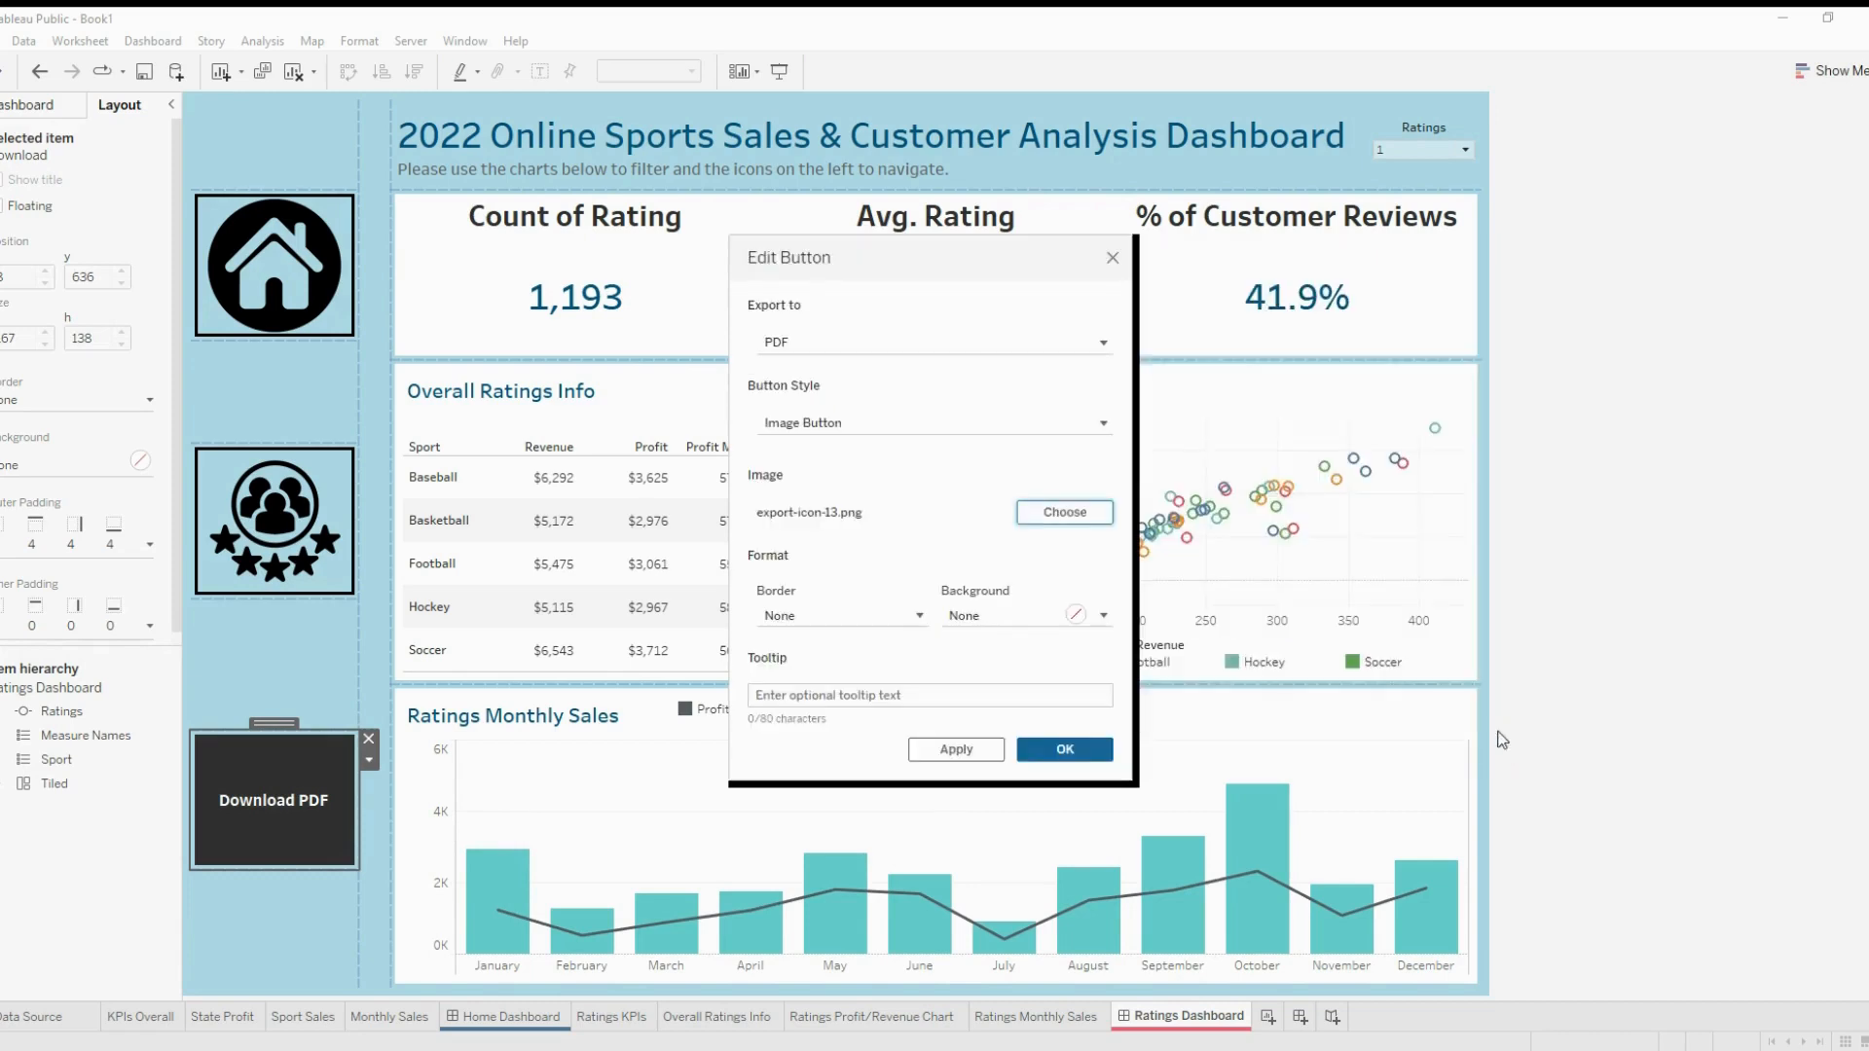
pyautogui.click(915, 613)
pyautogui.click(842, 674)
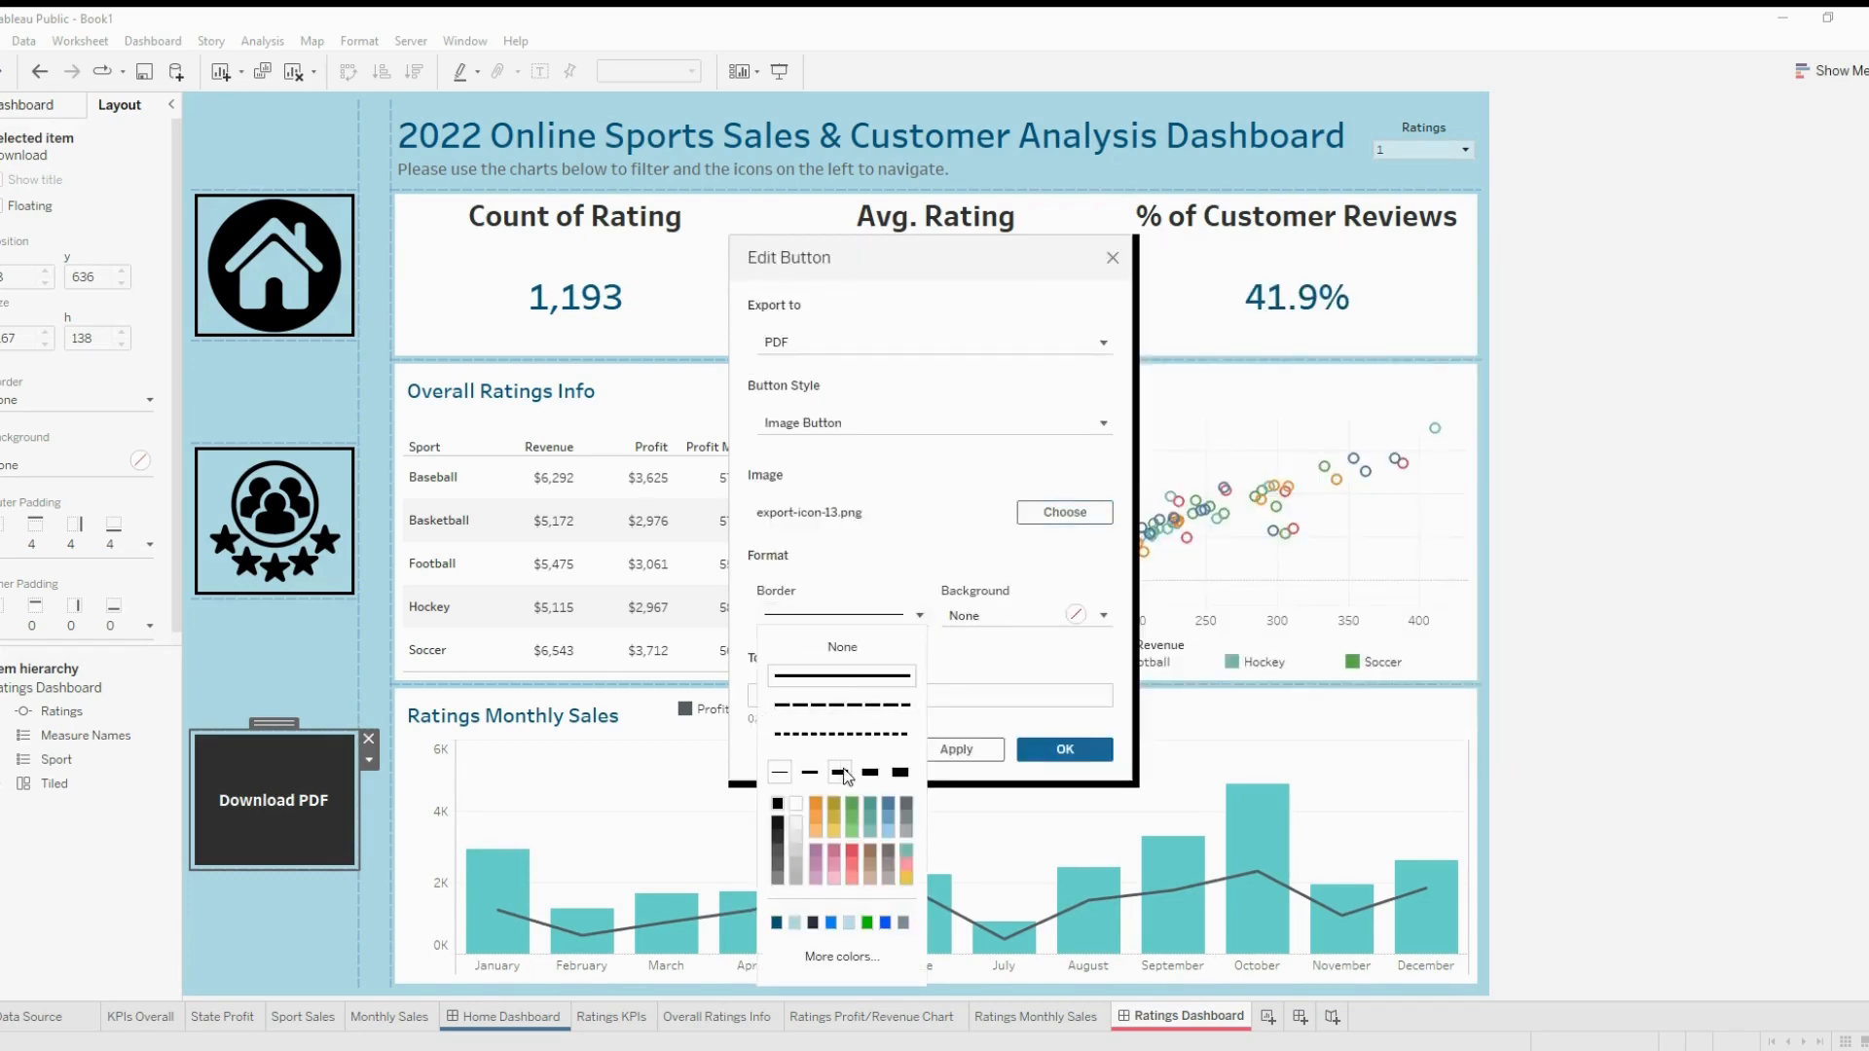
pyautogui.click(1051, 757)
pyautogui.click(367, 625)
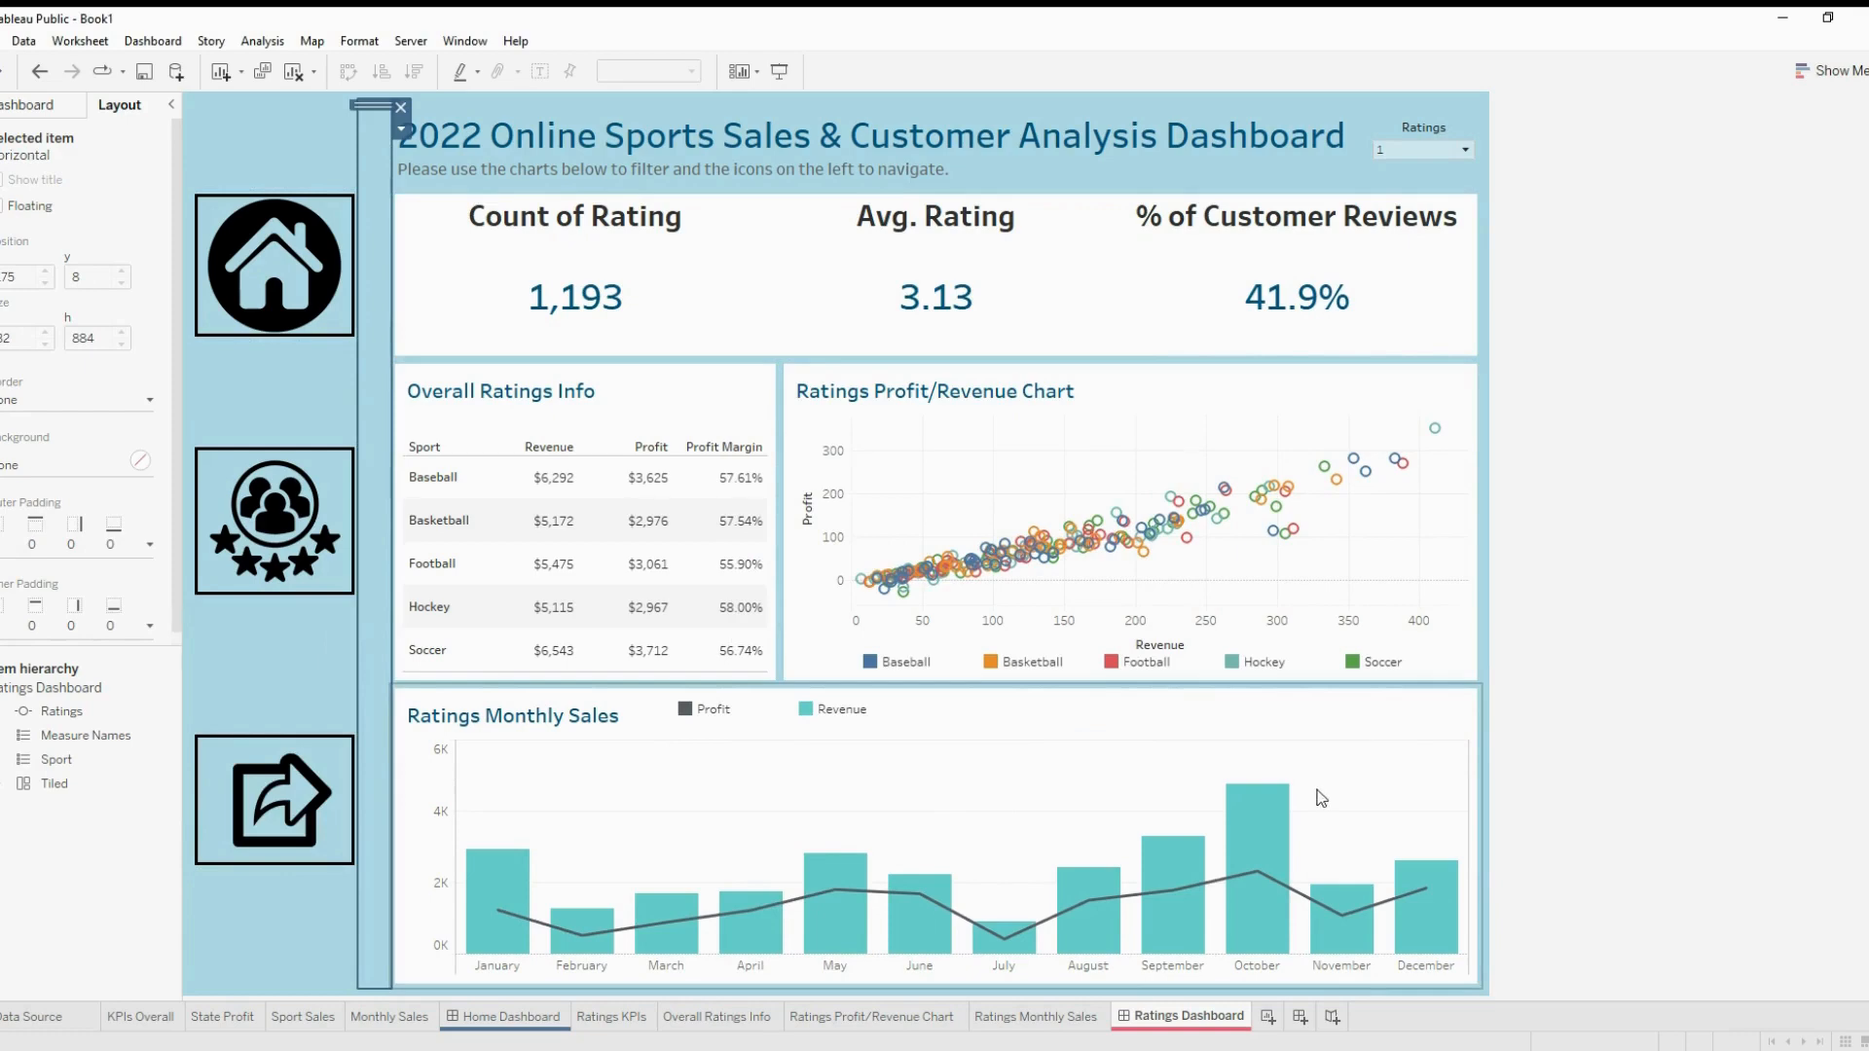
# On the Home Dashboard, change the Download PDF button's style to Image Button
pyautogui.click(525, 1017)
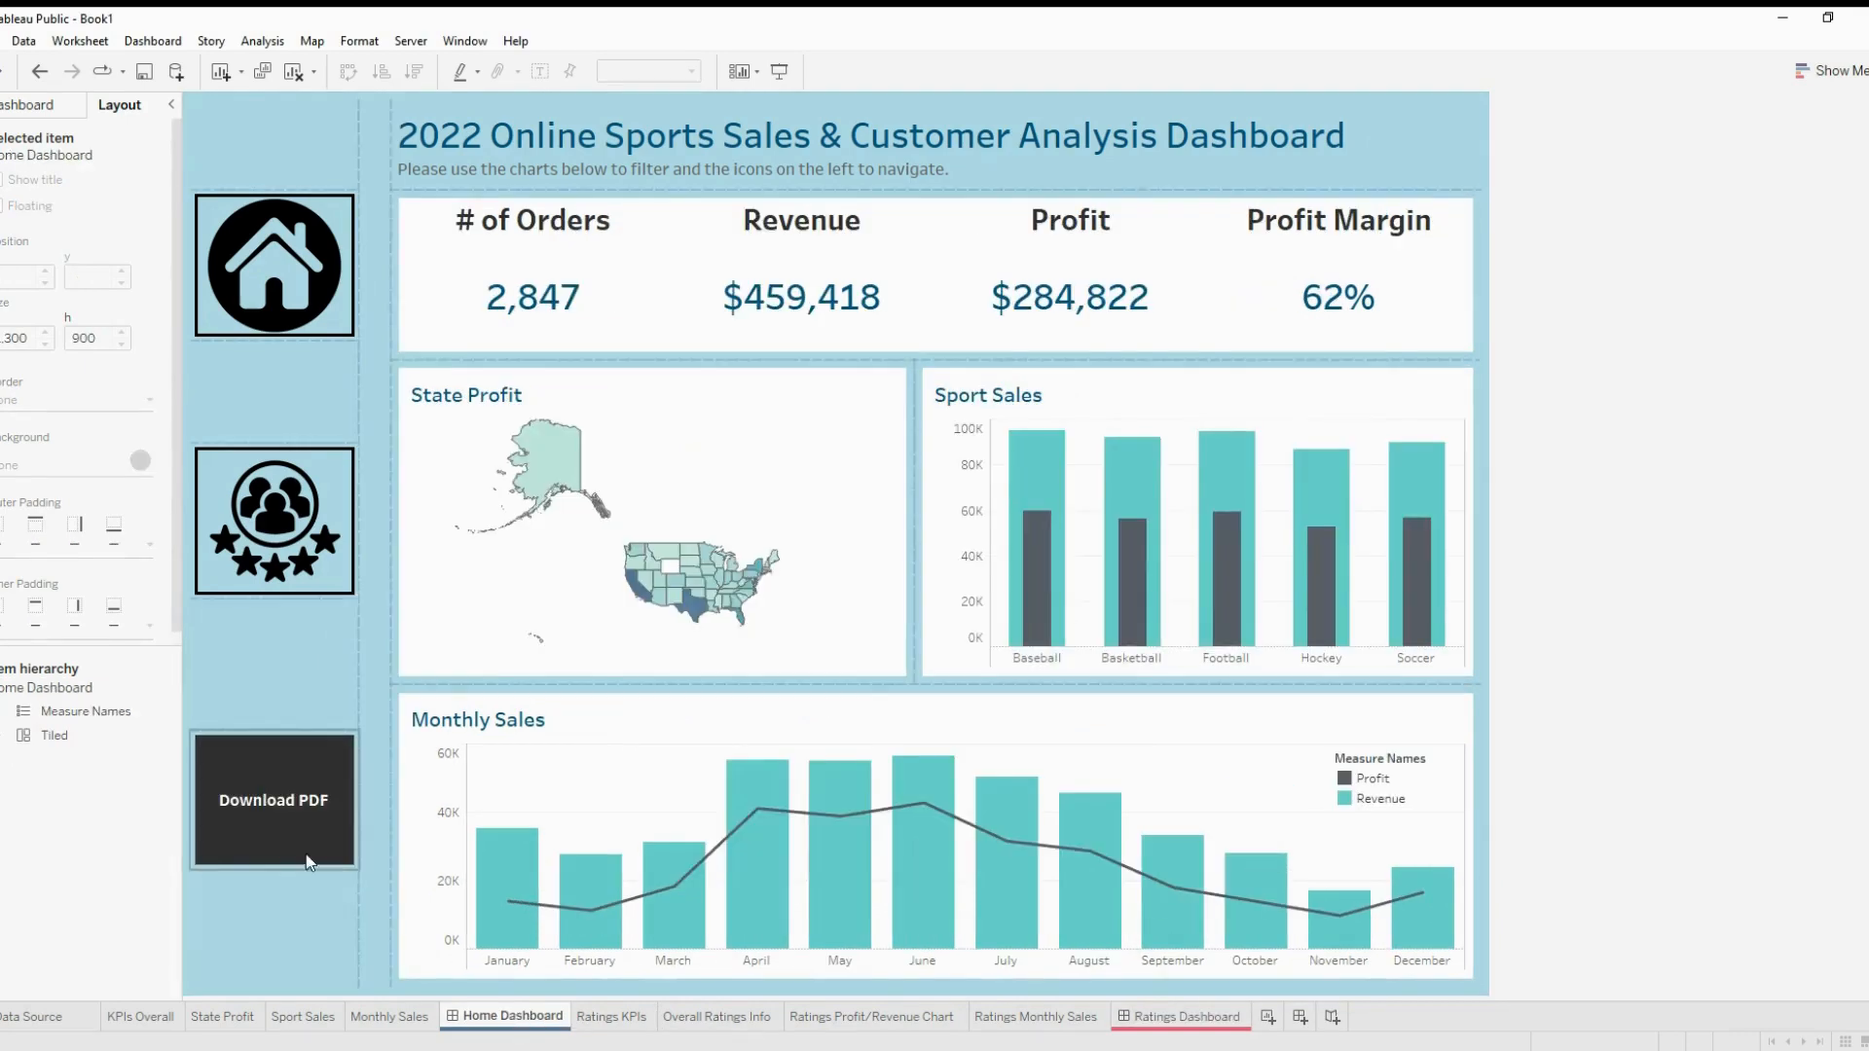
pyautogui.click(278, 814)
pyautogui.doubleClick(274, 815)
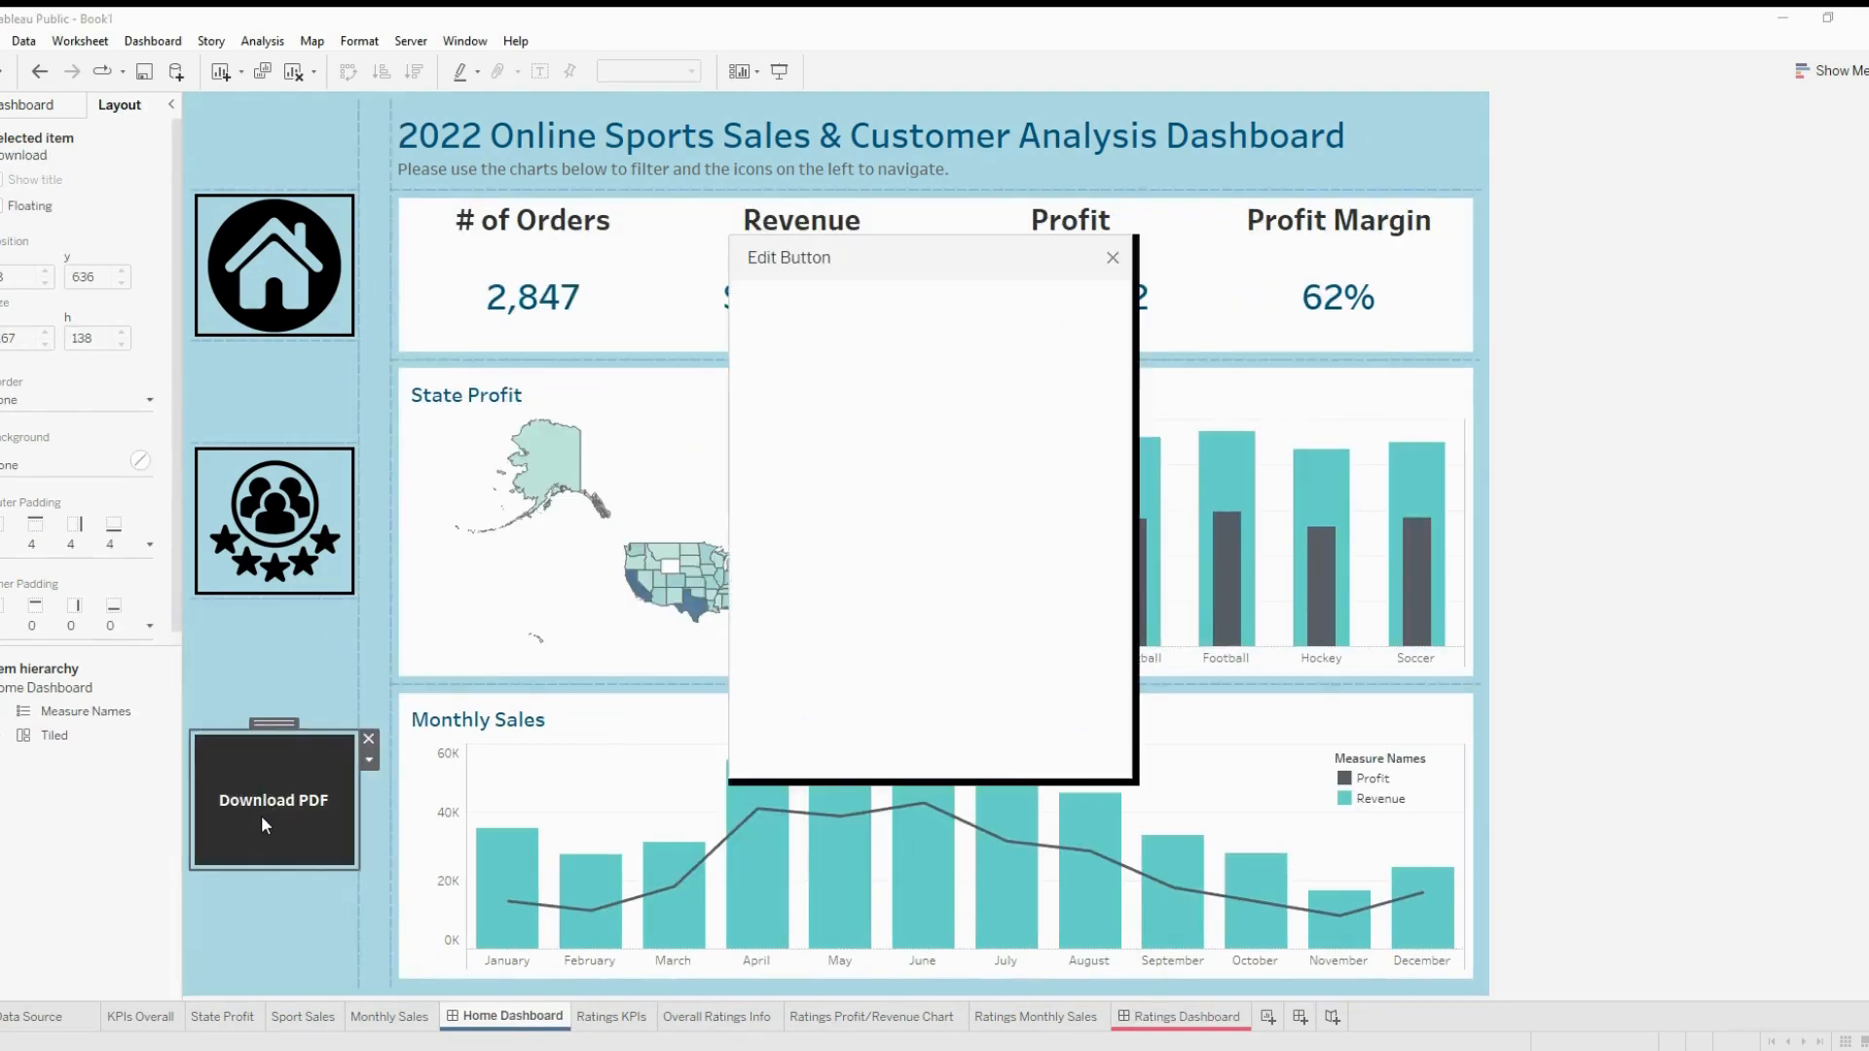
pyautogui.click(856, 422)
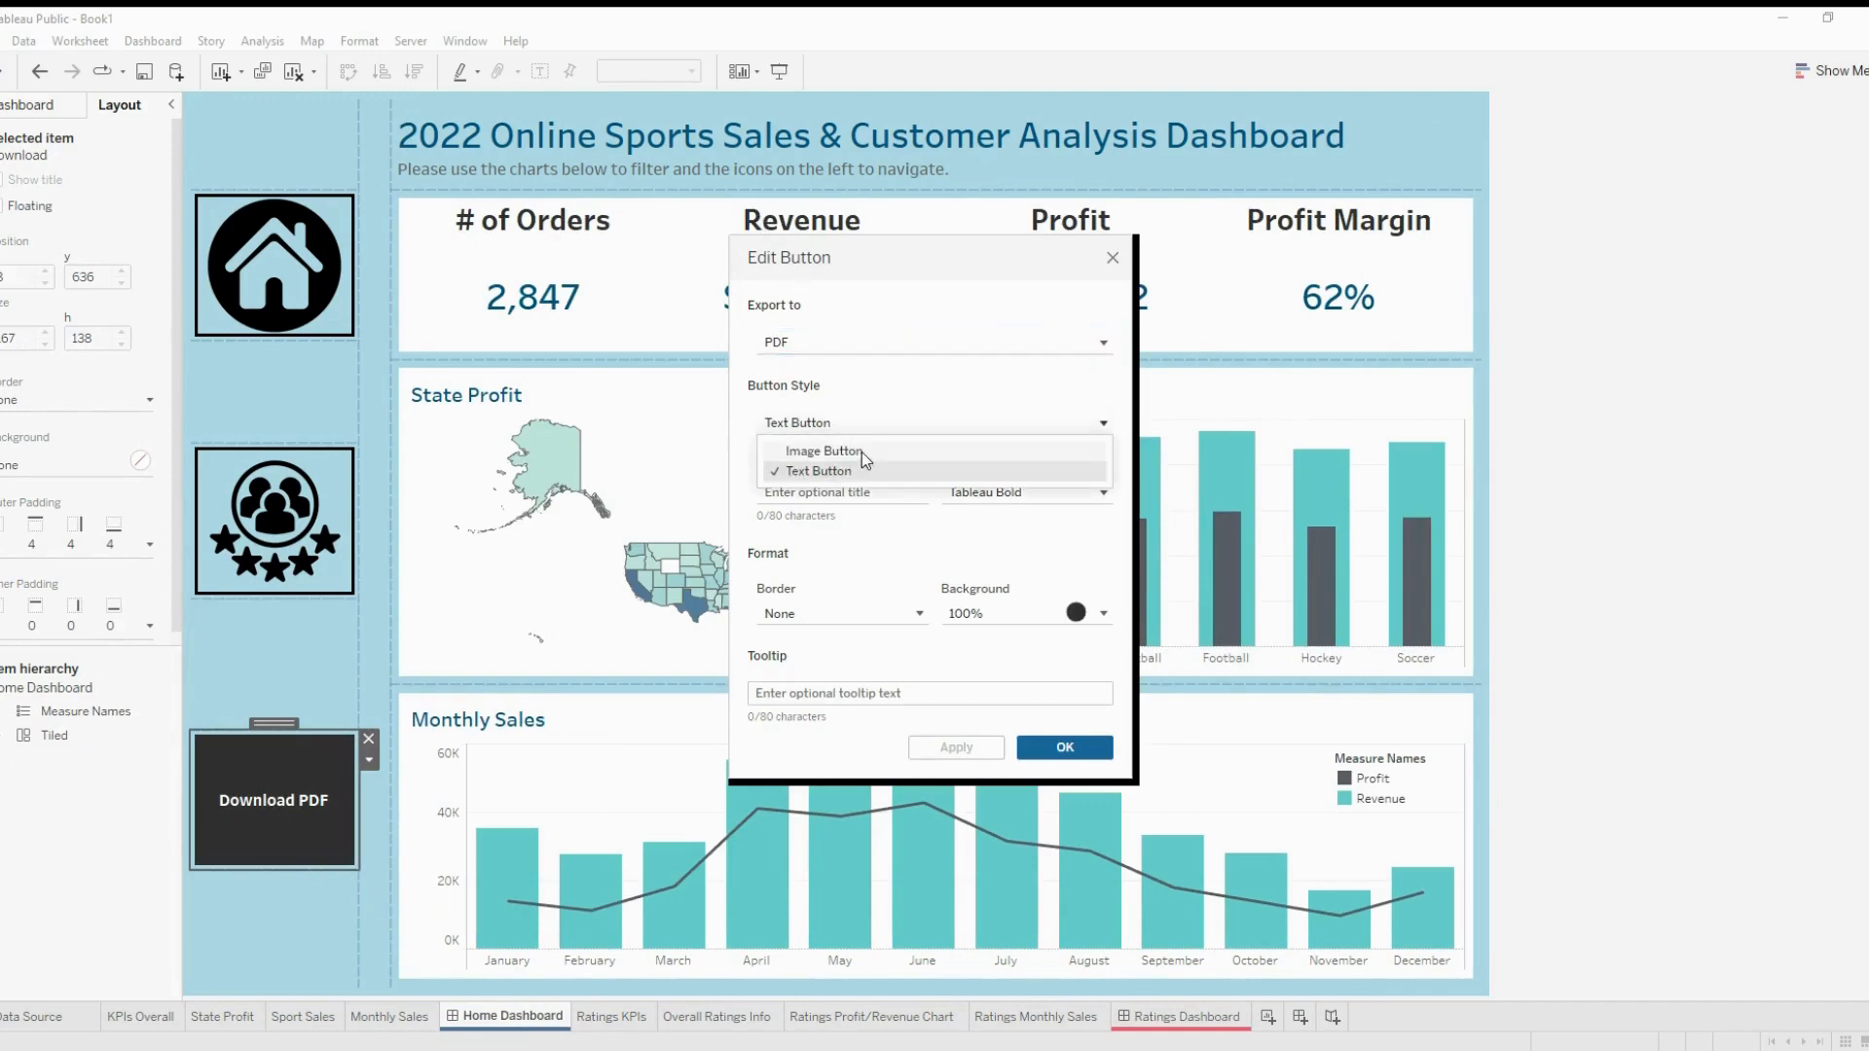
pyautogui.click(861, 452)
# Use export-icon-13.png from Downloads as the Home Dashboard's PDF button image and give it a solid black medium-thick border
pyautogui.click(1103, 514)
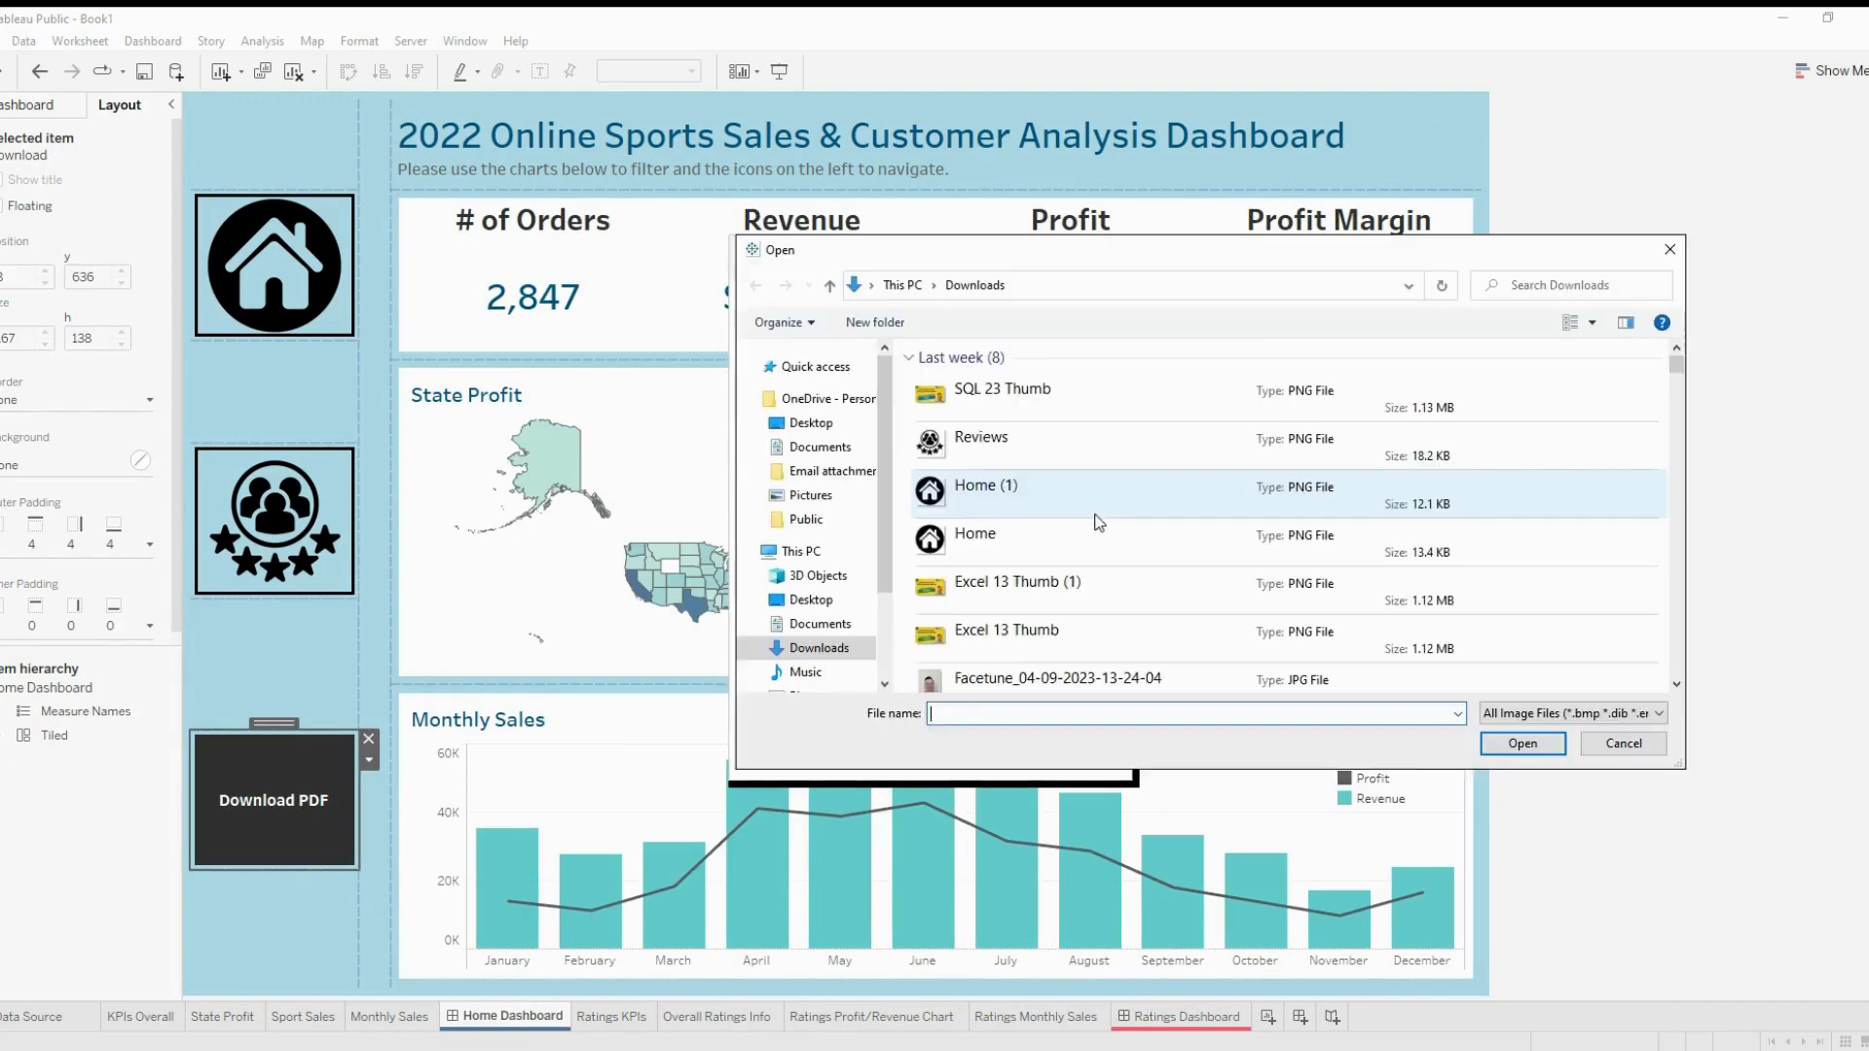
pyautogui.scroll(-5, 1085, 520)
pyautogui.scroll(1, 1067, 518)
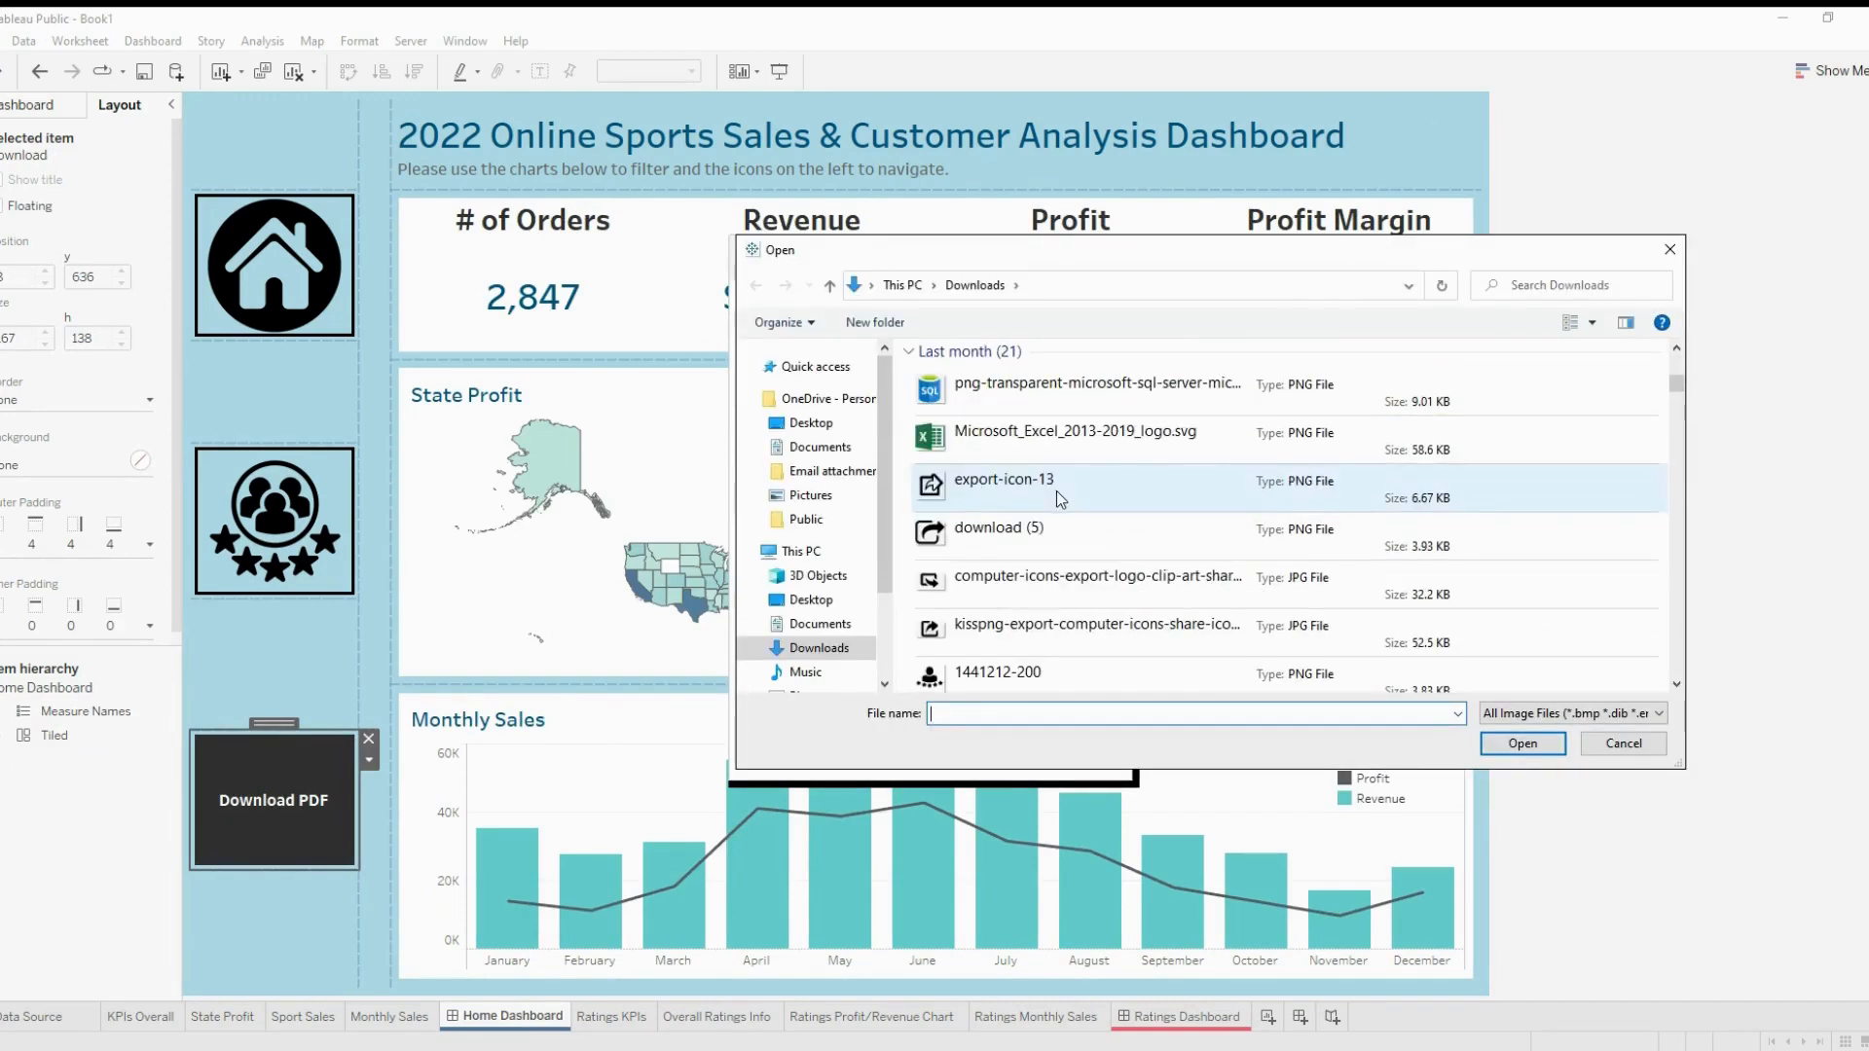
pyautogui.click(1055, 486)
pyautogui.click(1541, 745)
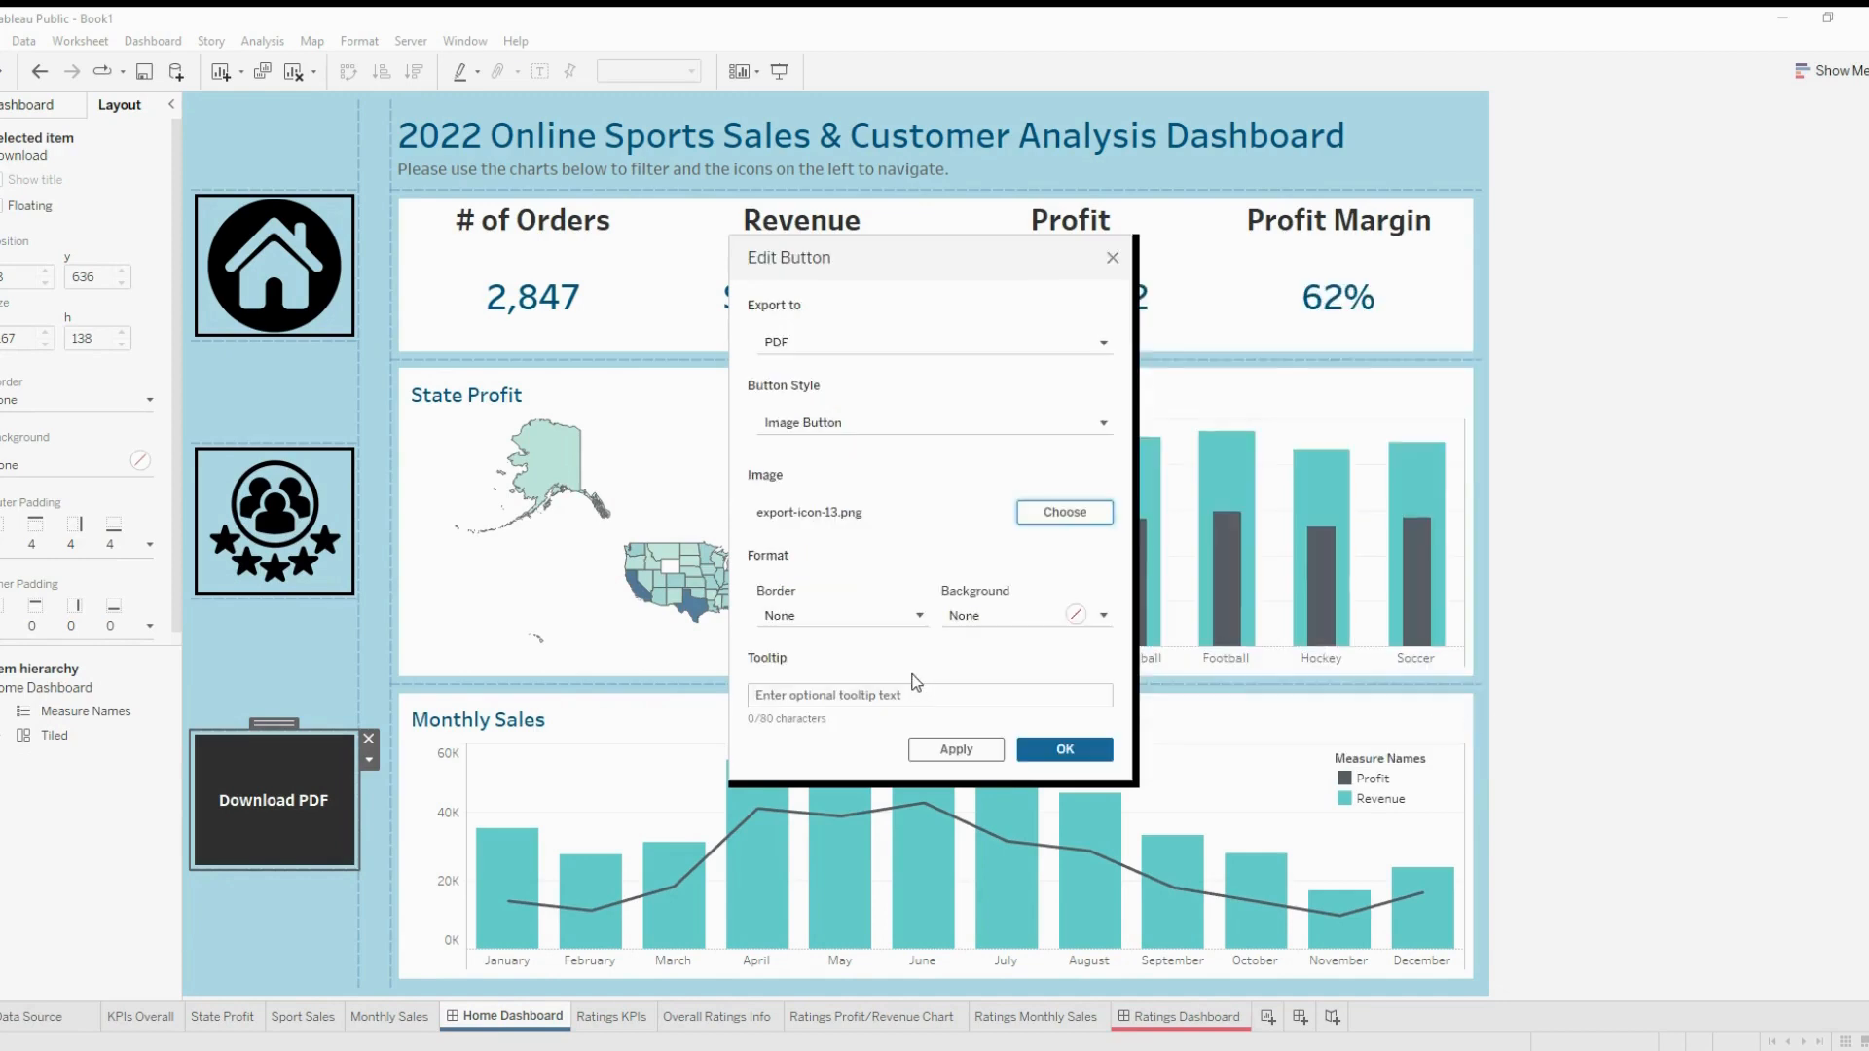
pyautogui.click(864, 617)
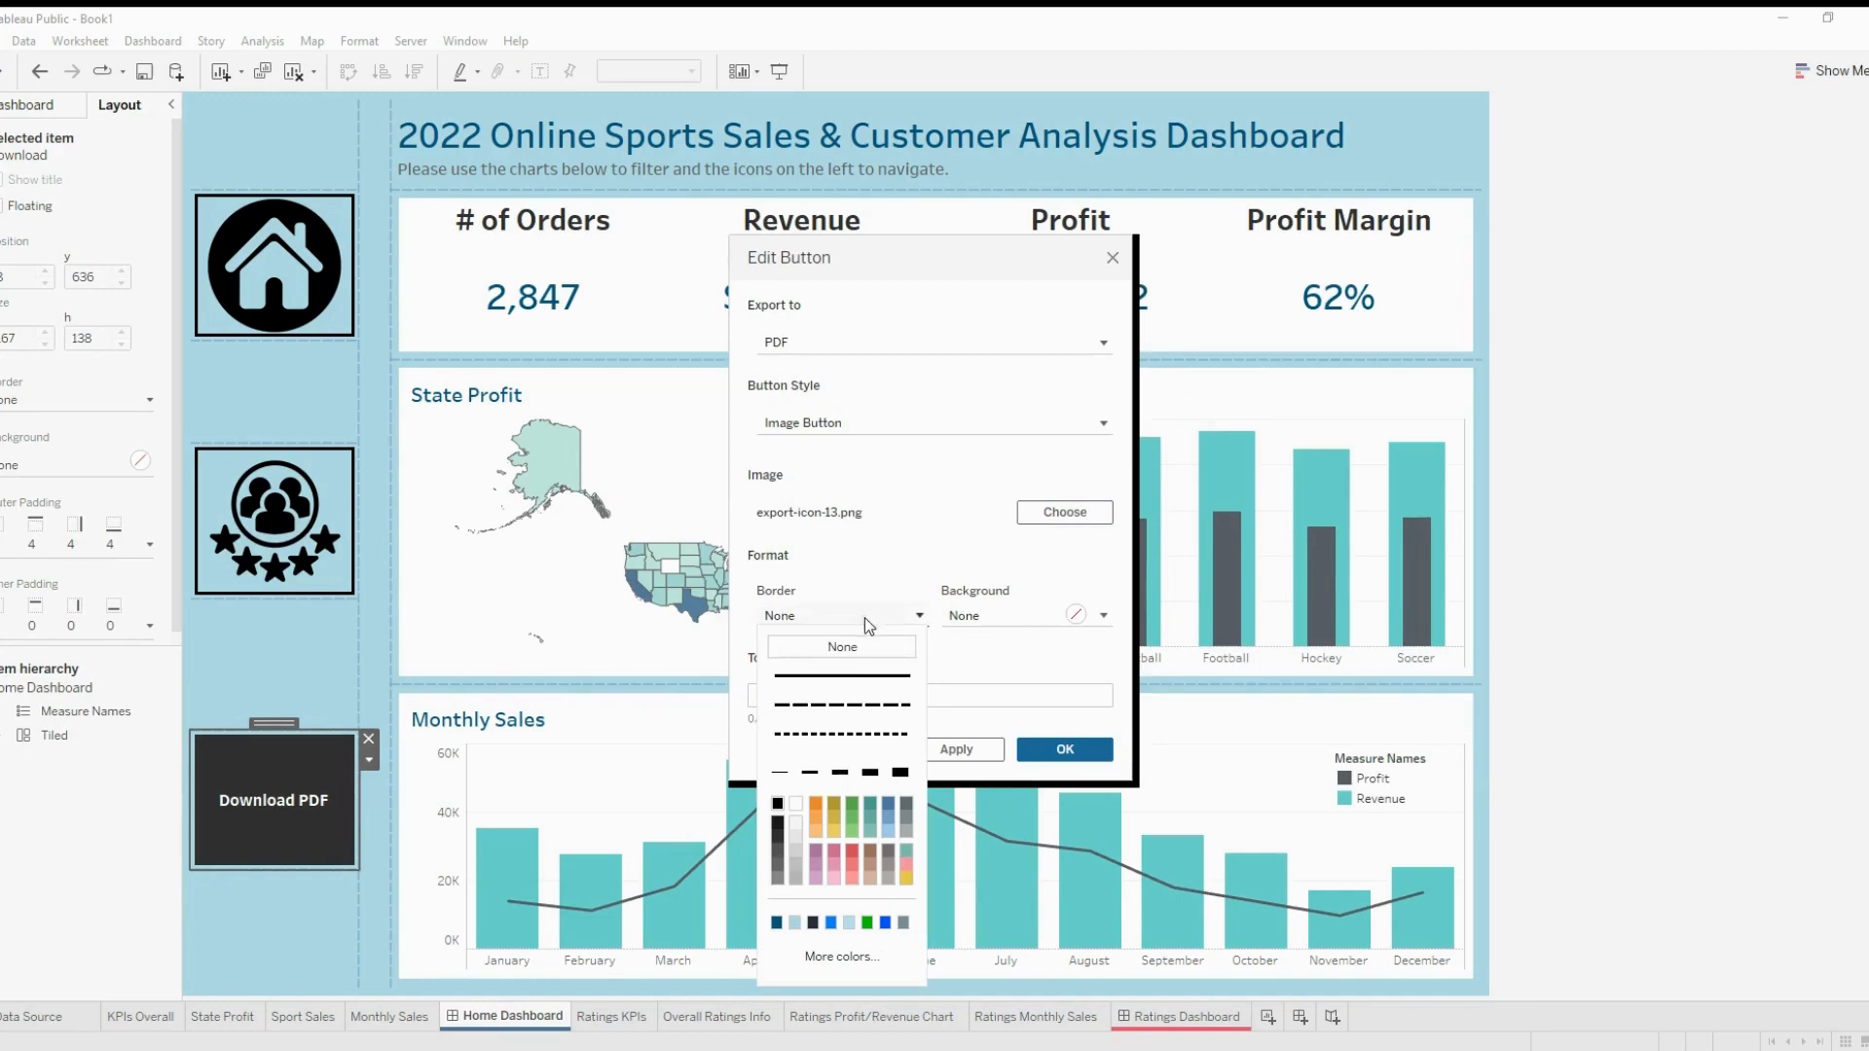
pyautogui.click(841, 675)
pyautogui.click(841, 772)
pyautogui.click(1064, 750)
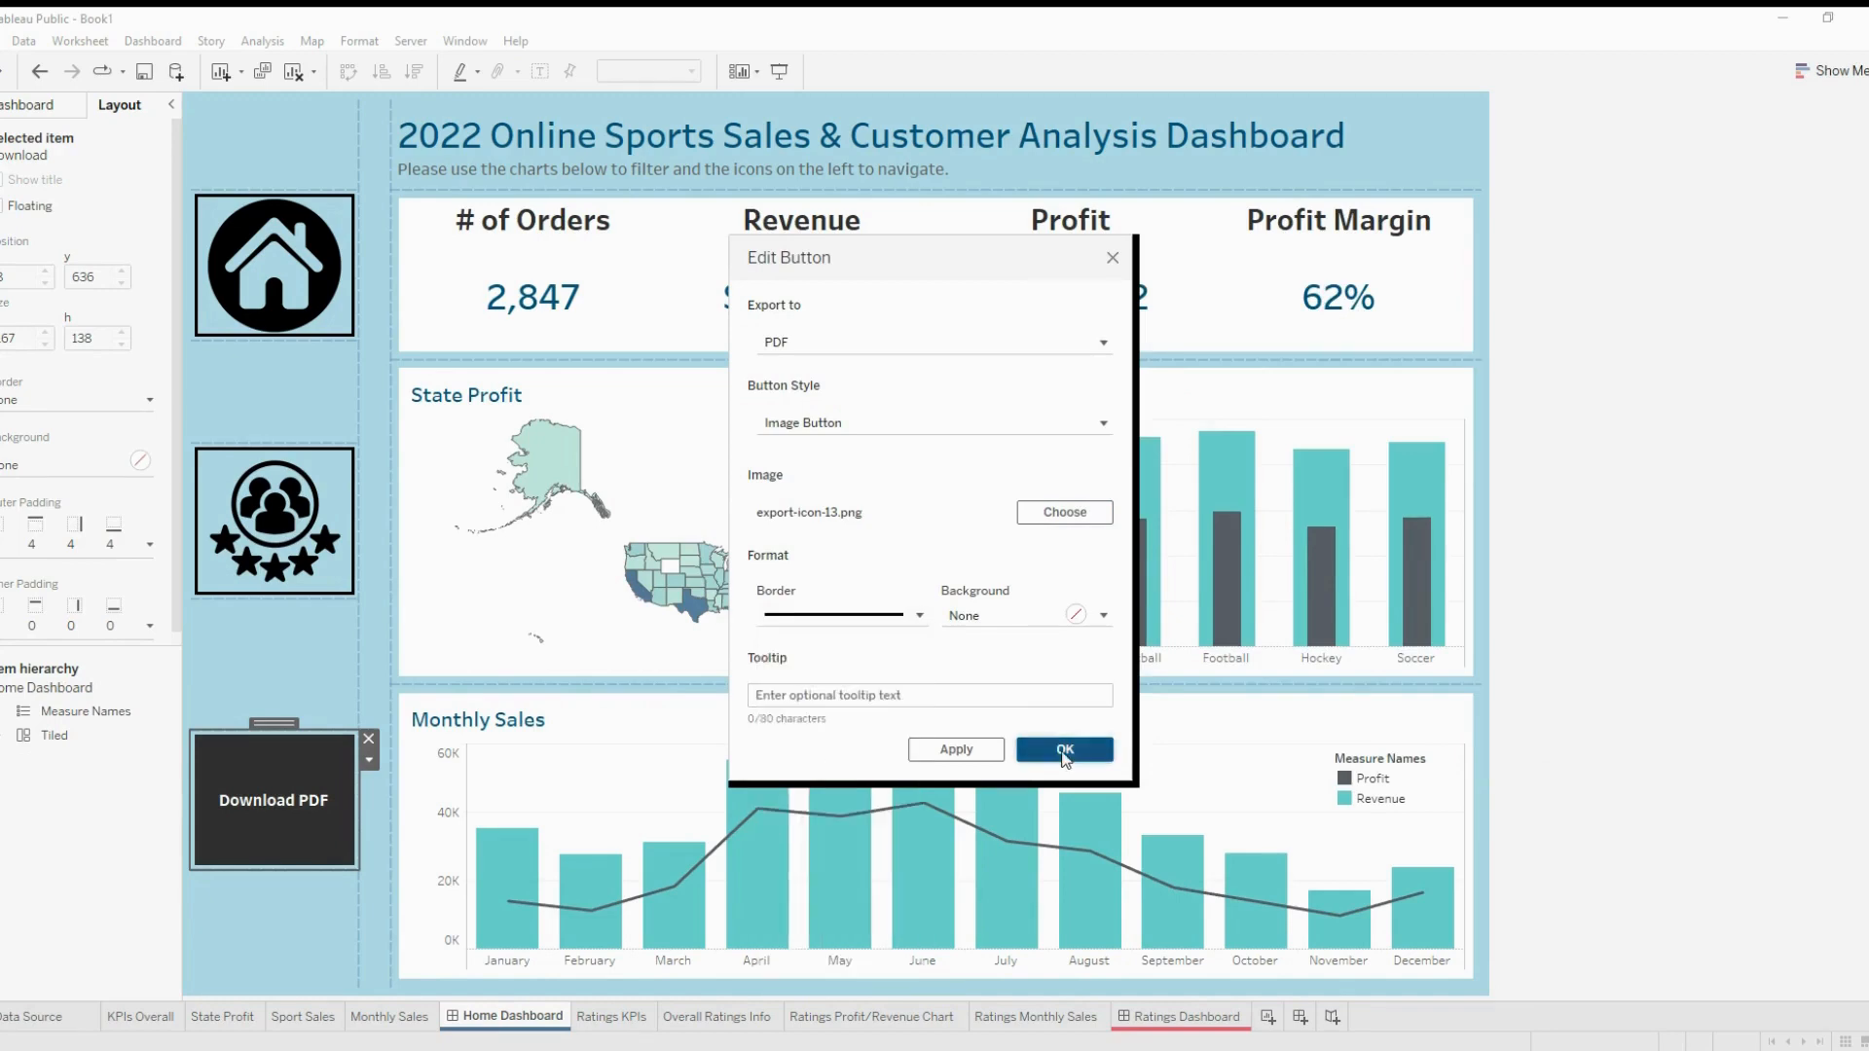
pyautogui.click(1064, 750)
# Undo the accidental narrowing of the image button column on the Home Dashboard
pyautogui.click(353, 580)
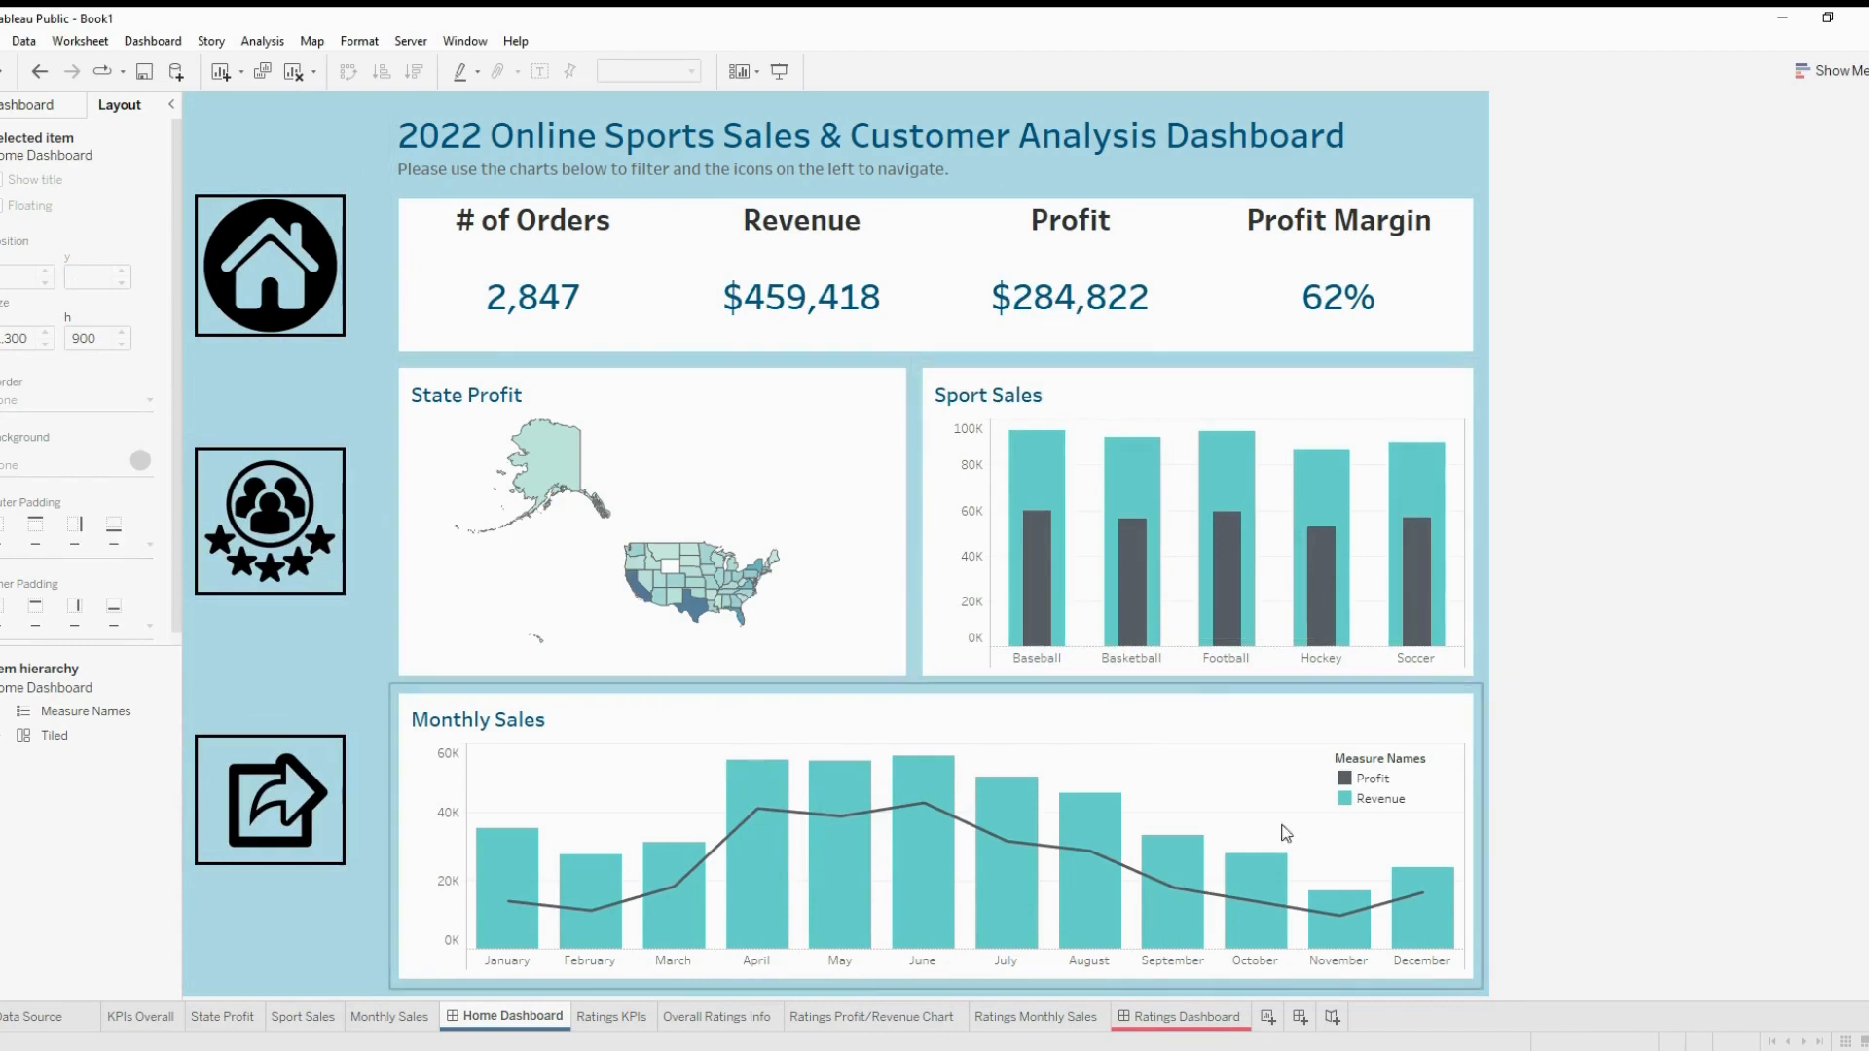
pyautogui.click(40, 74)
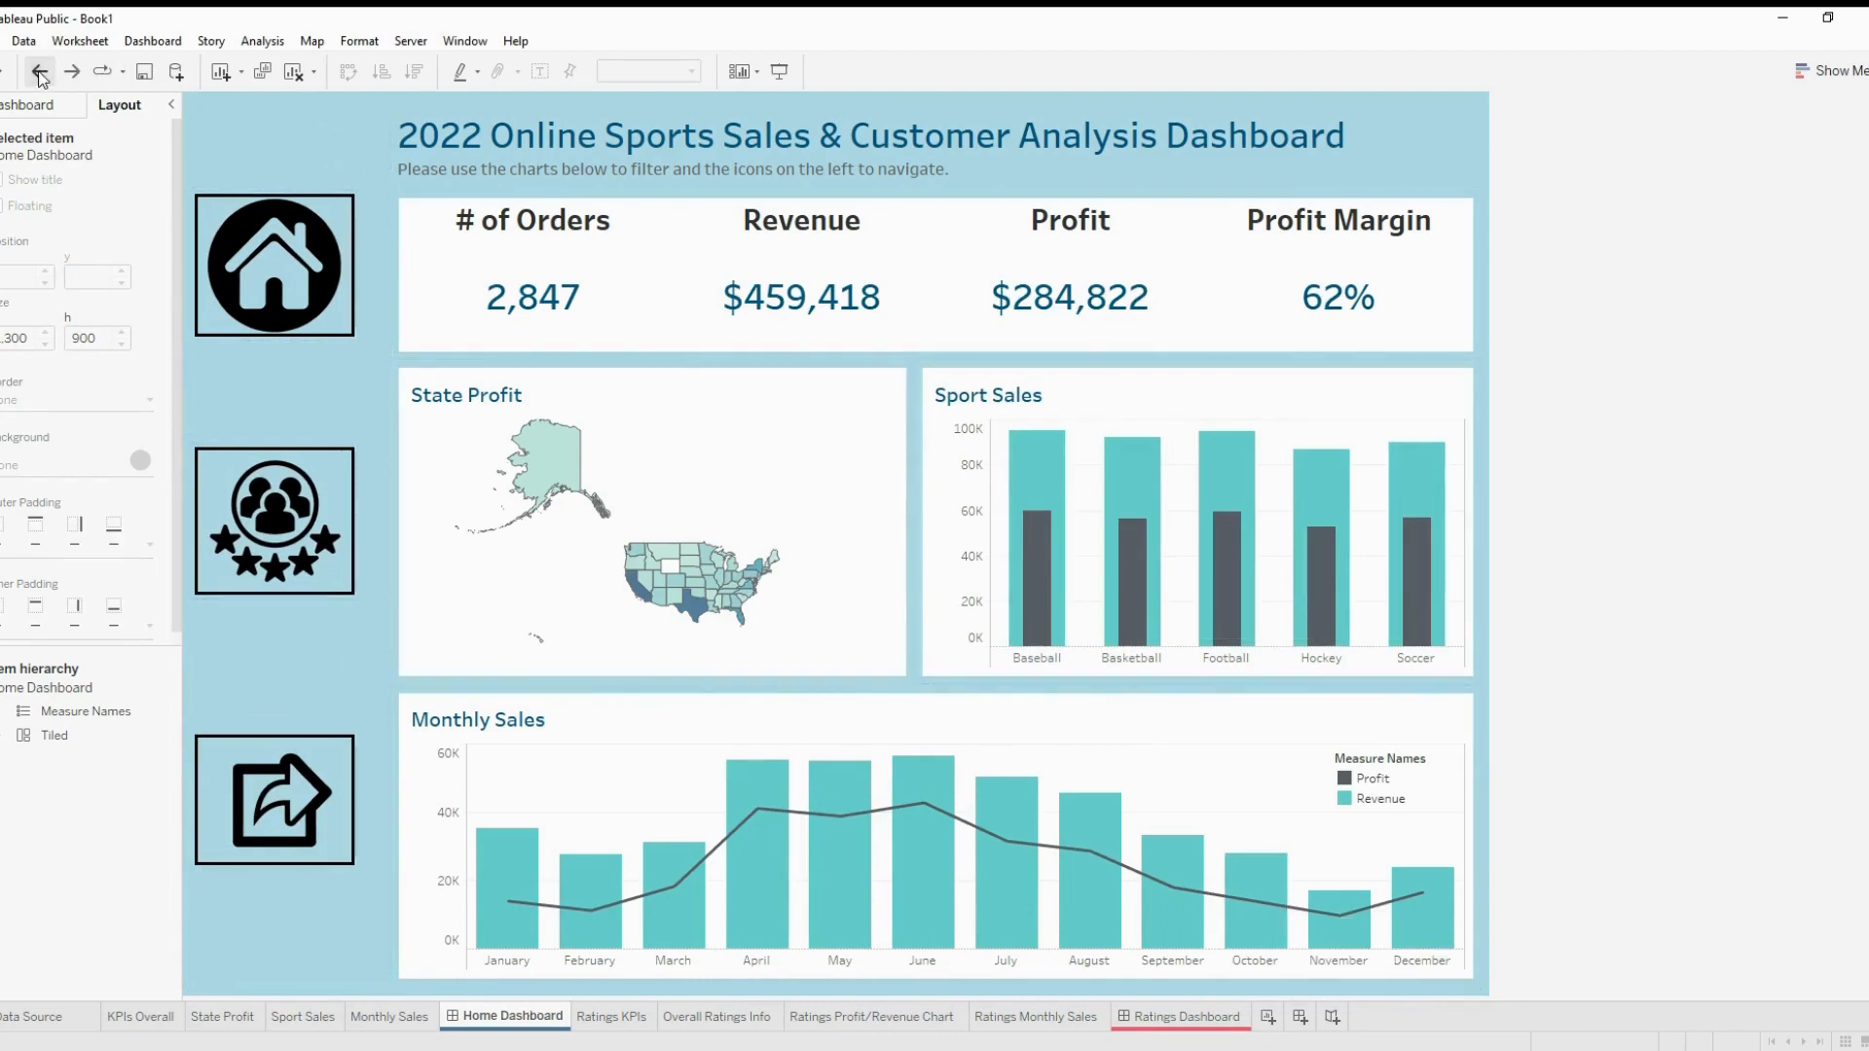
# Switch to the Ratings Dashboard and back to the Home Dashboard to compare their finished layouts
pyautogui.click(1158, 1020)
pyautogui.click(480, 1018)
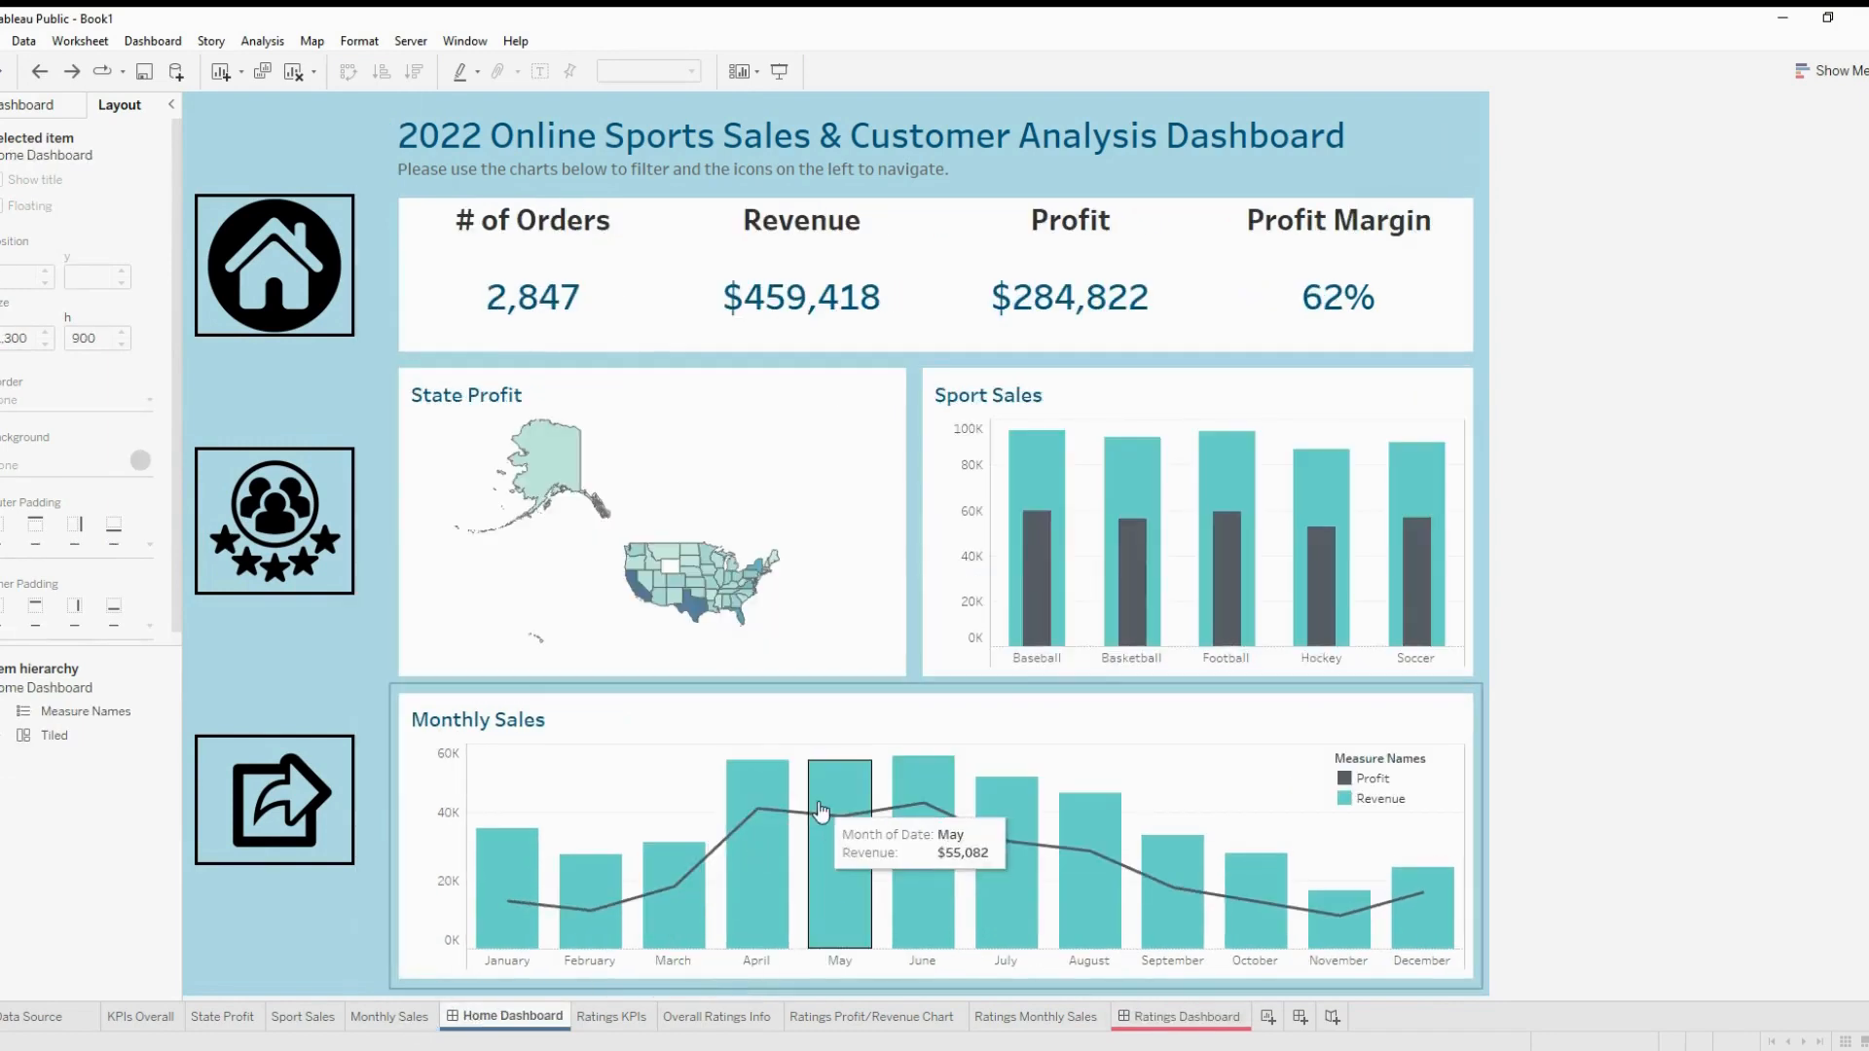
pyautogui.moveTo(968, 885)
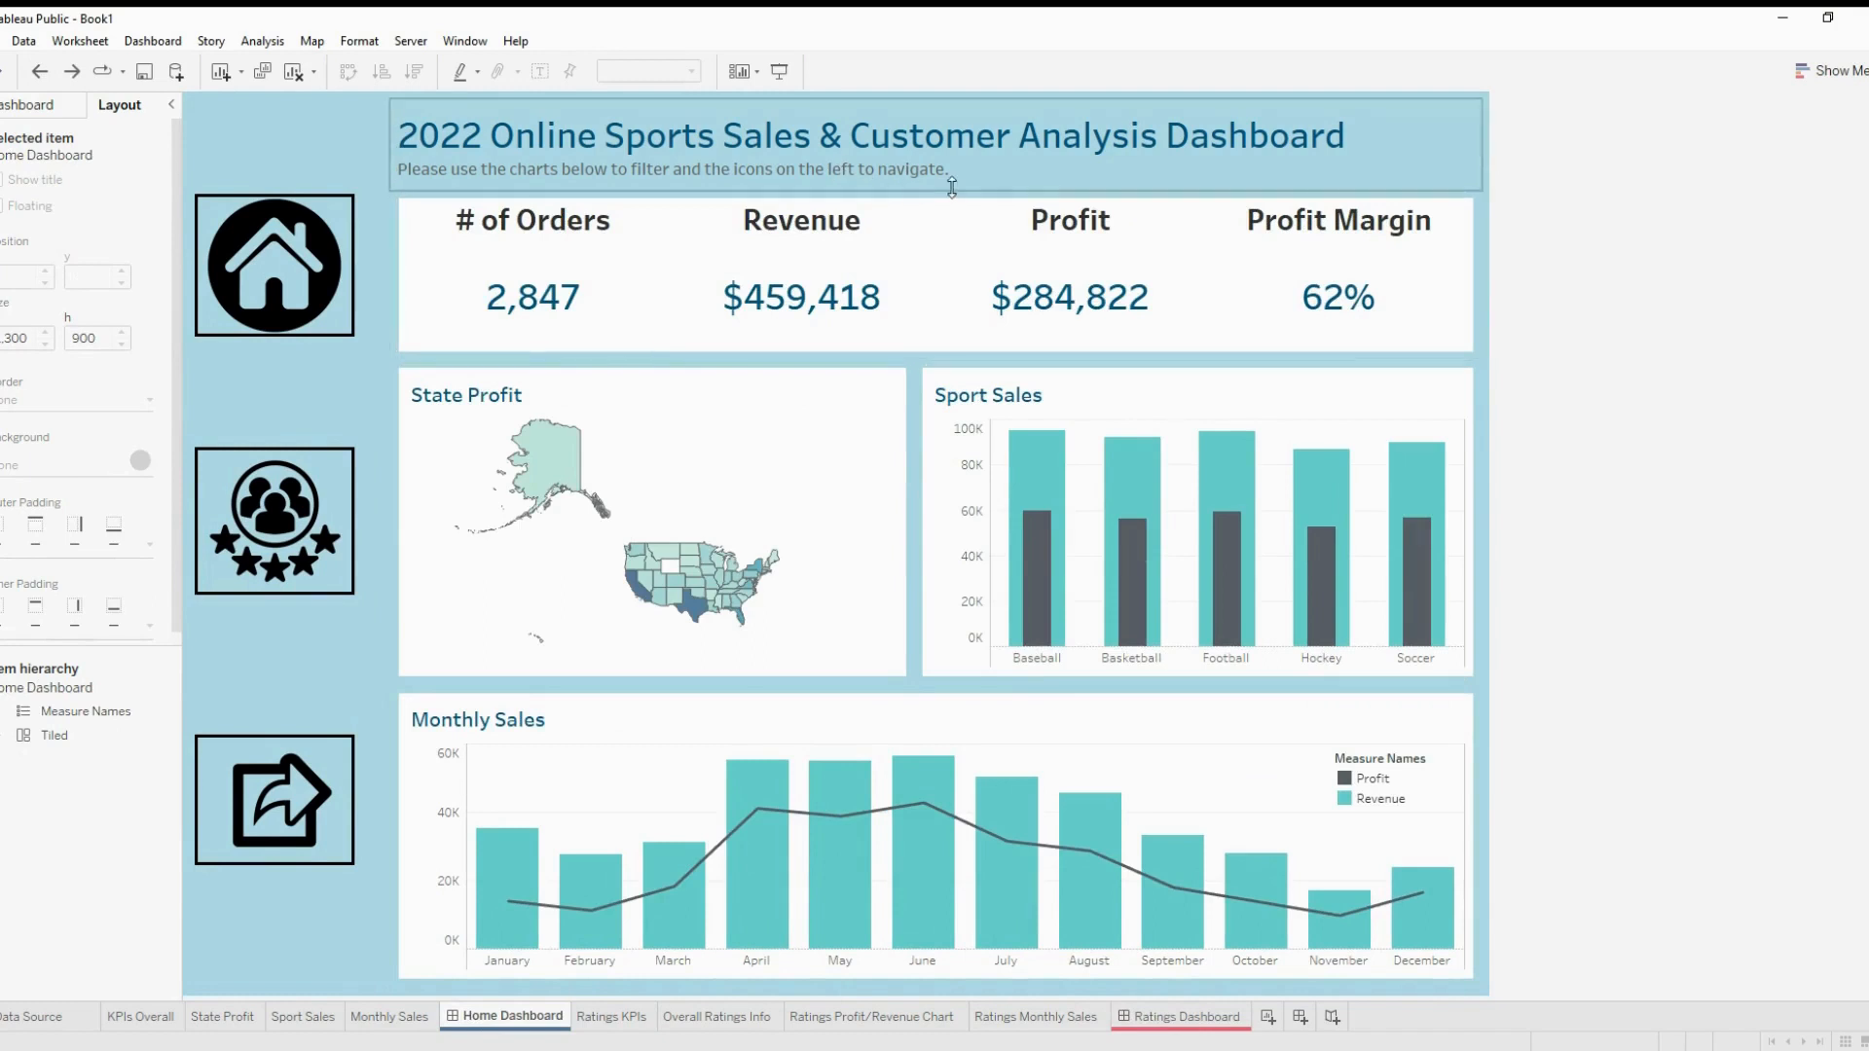
# On the Home Dashboard, give the KPIs Overall and State Profit sheets solid black medium-thick borders
pyautogui.click(406, 195)
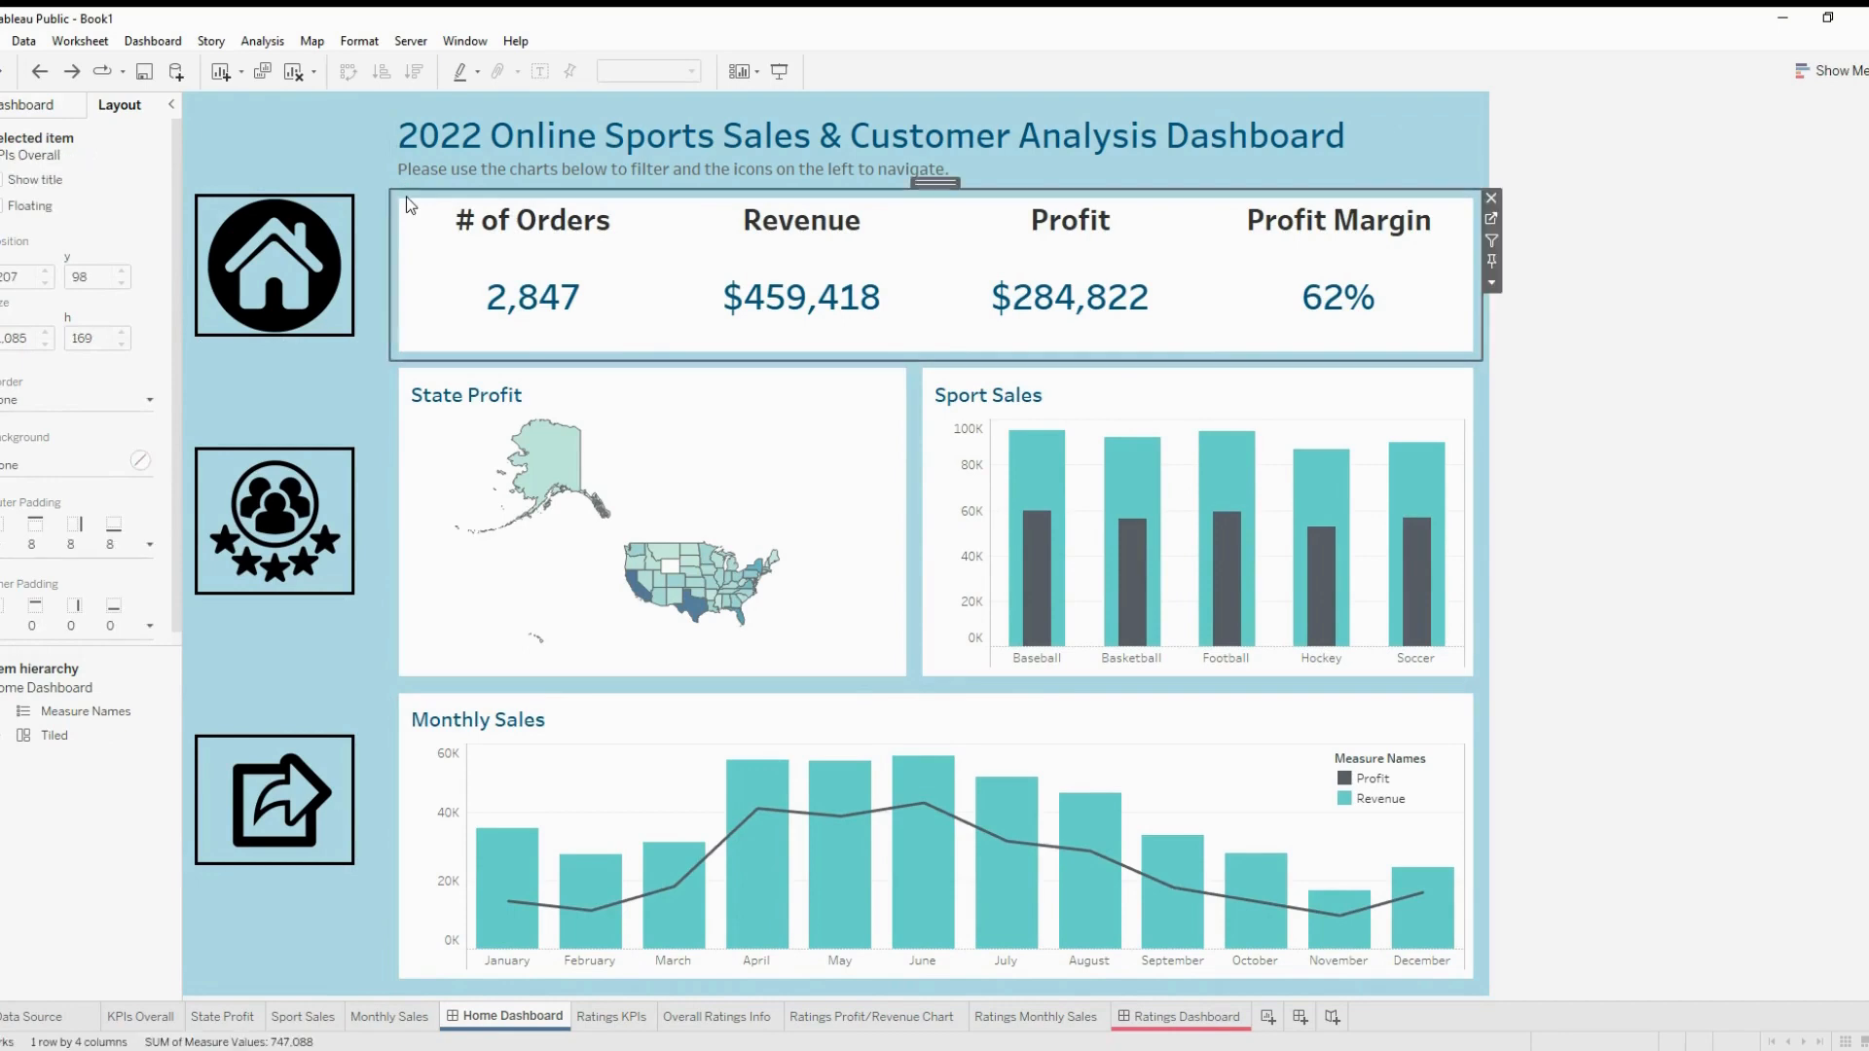
pyautogui.click(78, 400)
pyautogui.click(77, 463)
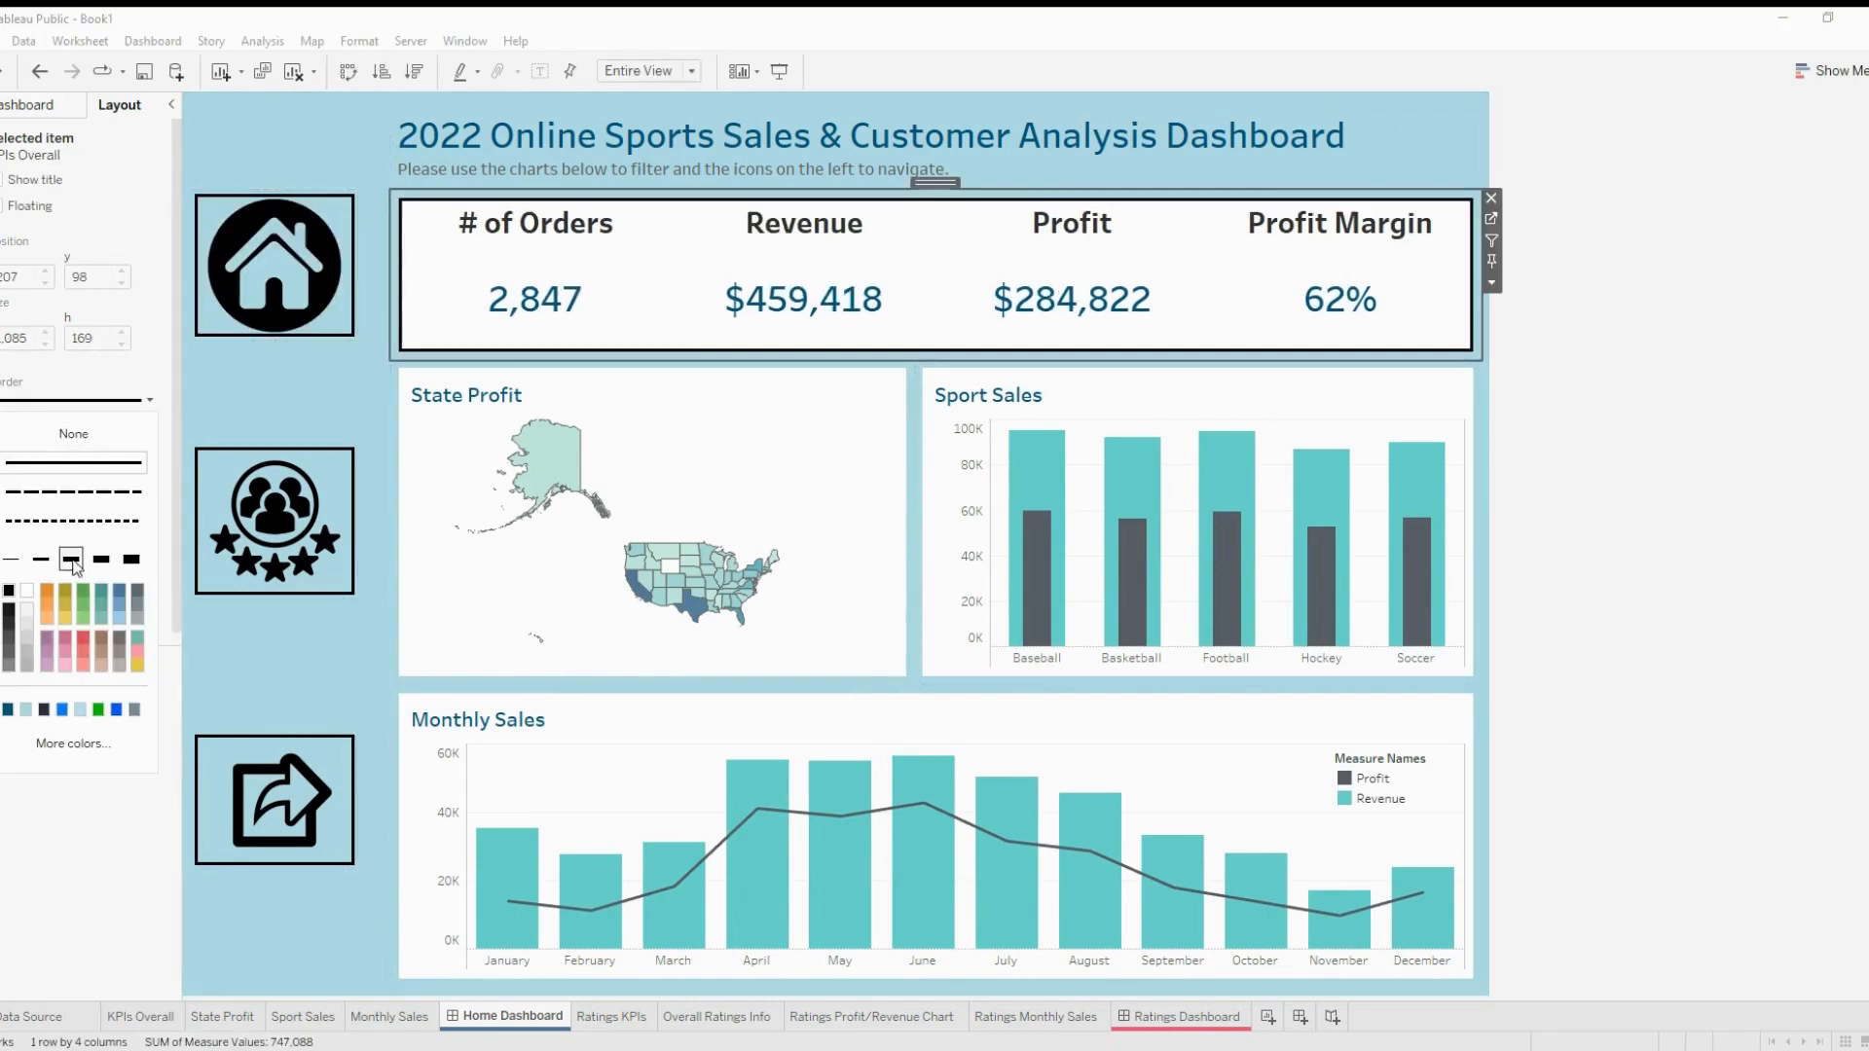
pyautogui.click(70, 559)
pyautogui.click(553, 376)
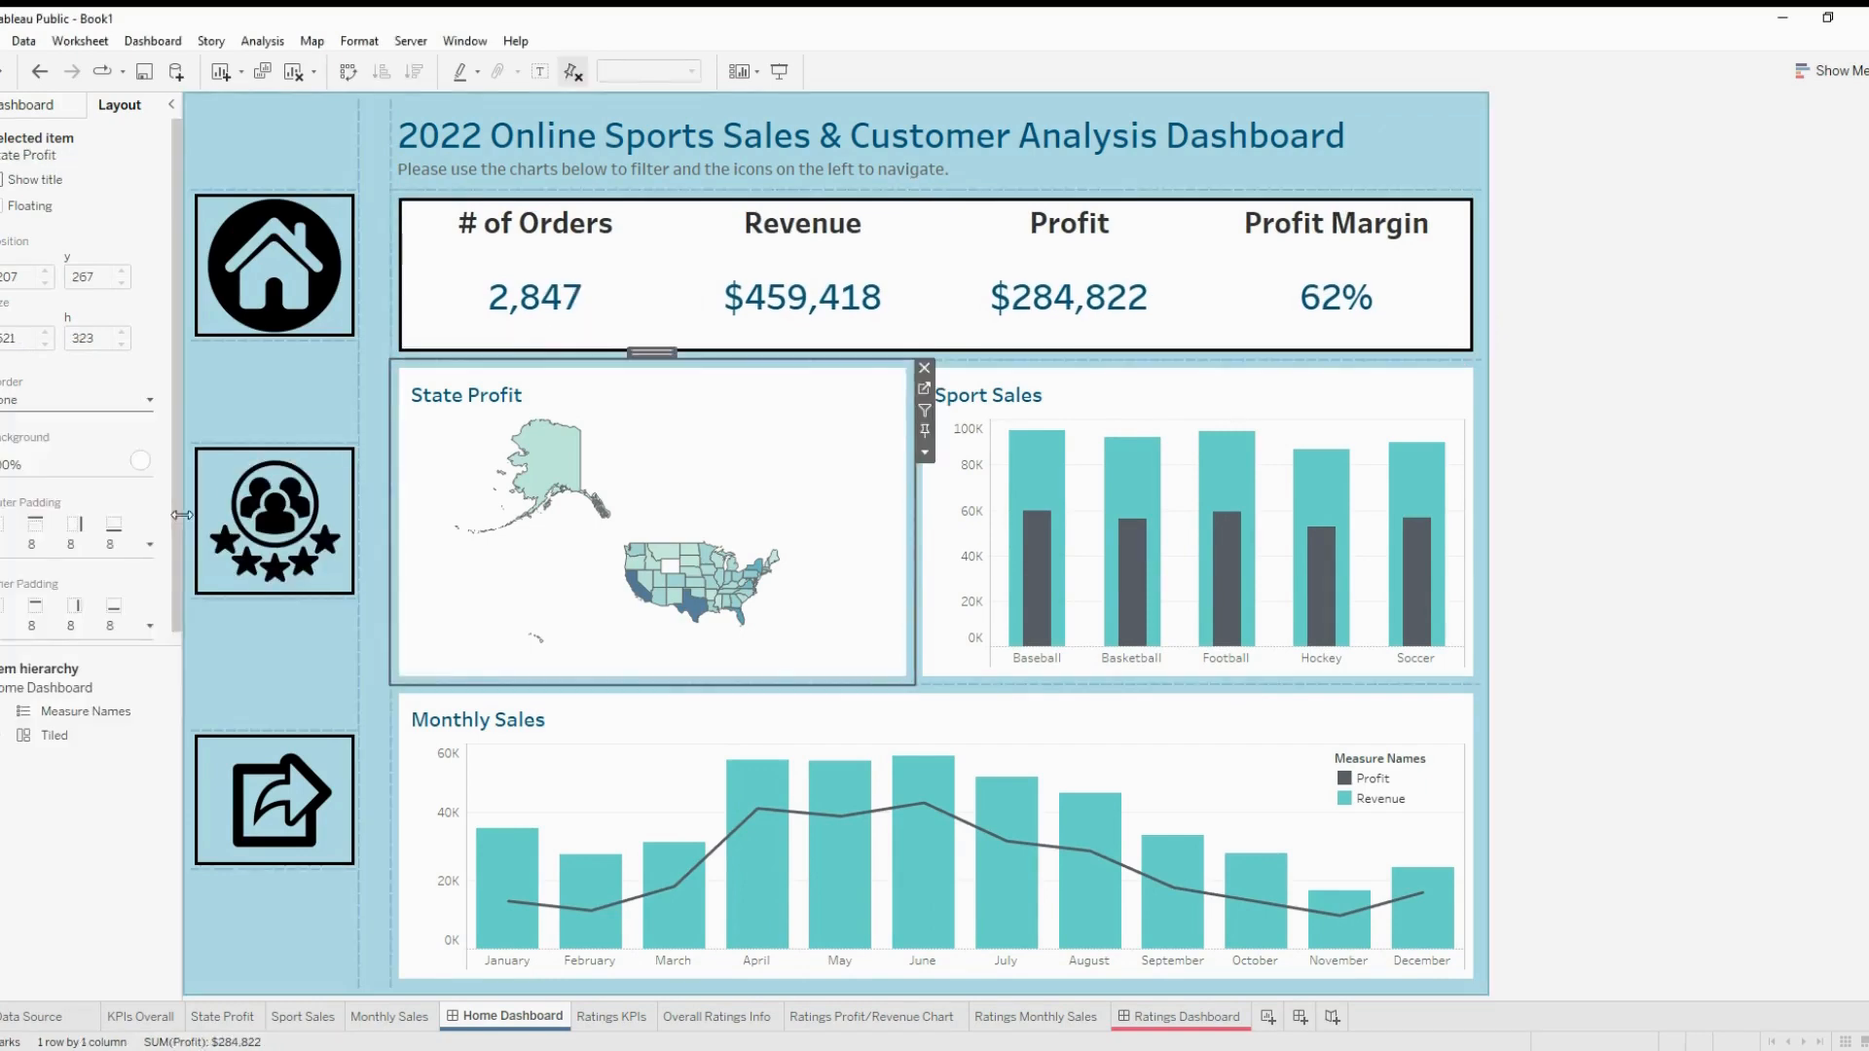
pyautogui.click(53, 405)
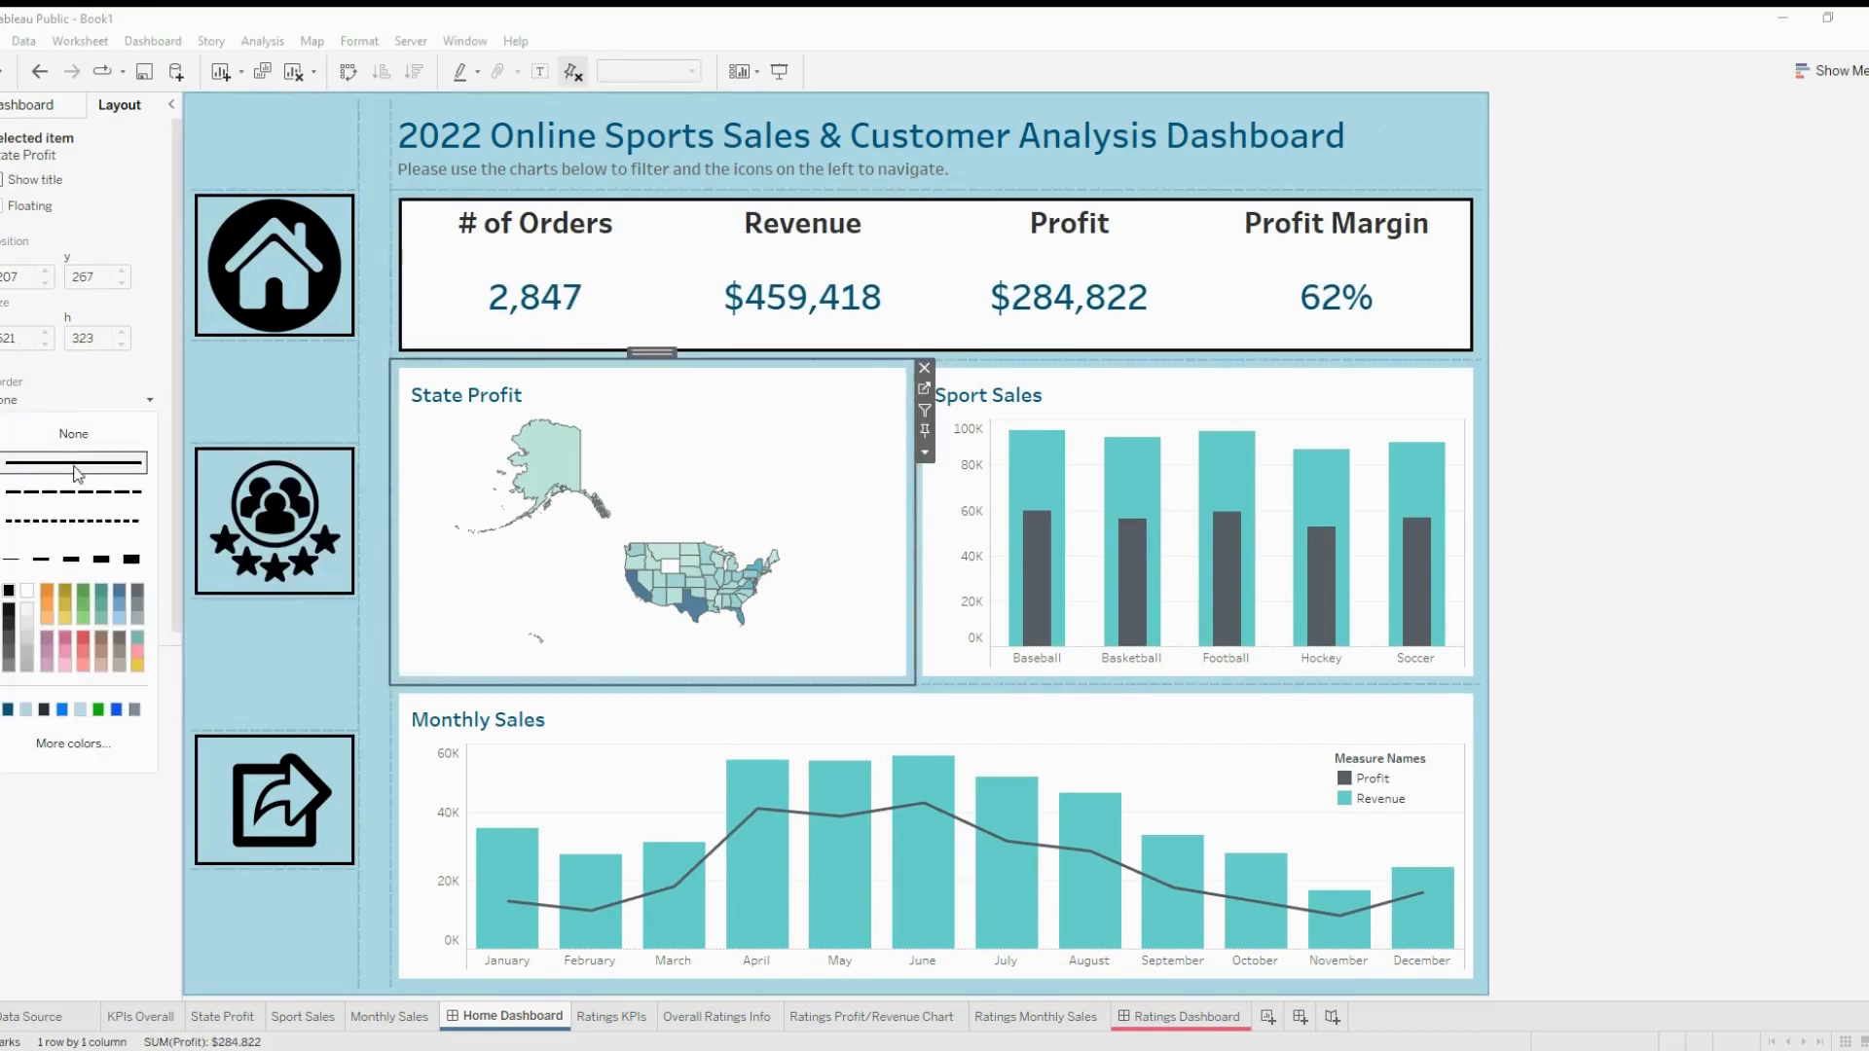
pyautogui.click(73, 463)
pyautogui.click(70, 559)
# Give the Sport Sales and Monthly Sales charts on the Home Dashboard solid black medium-thick borders
pyautogui.click(1139, 388)
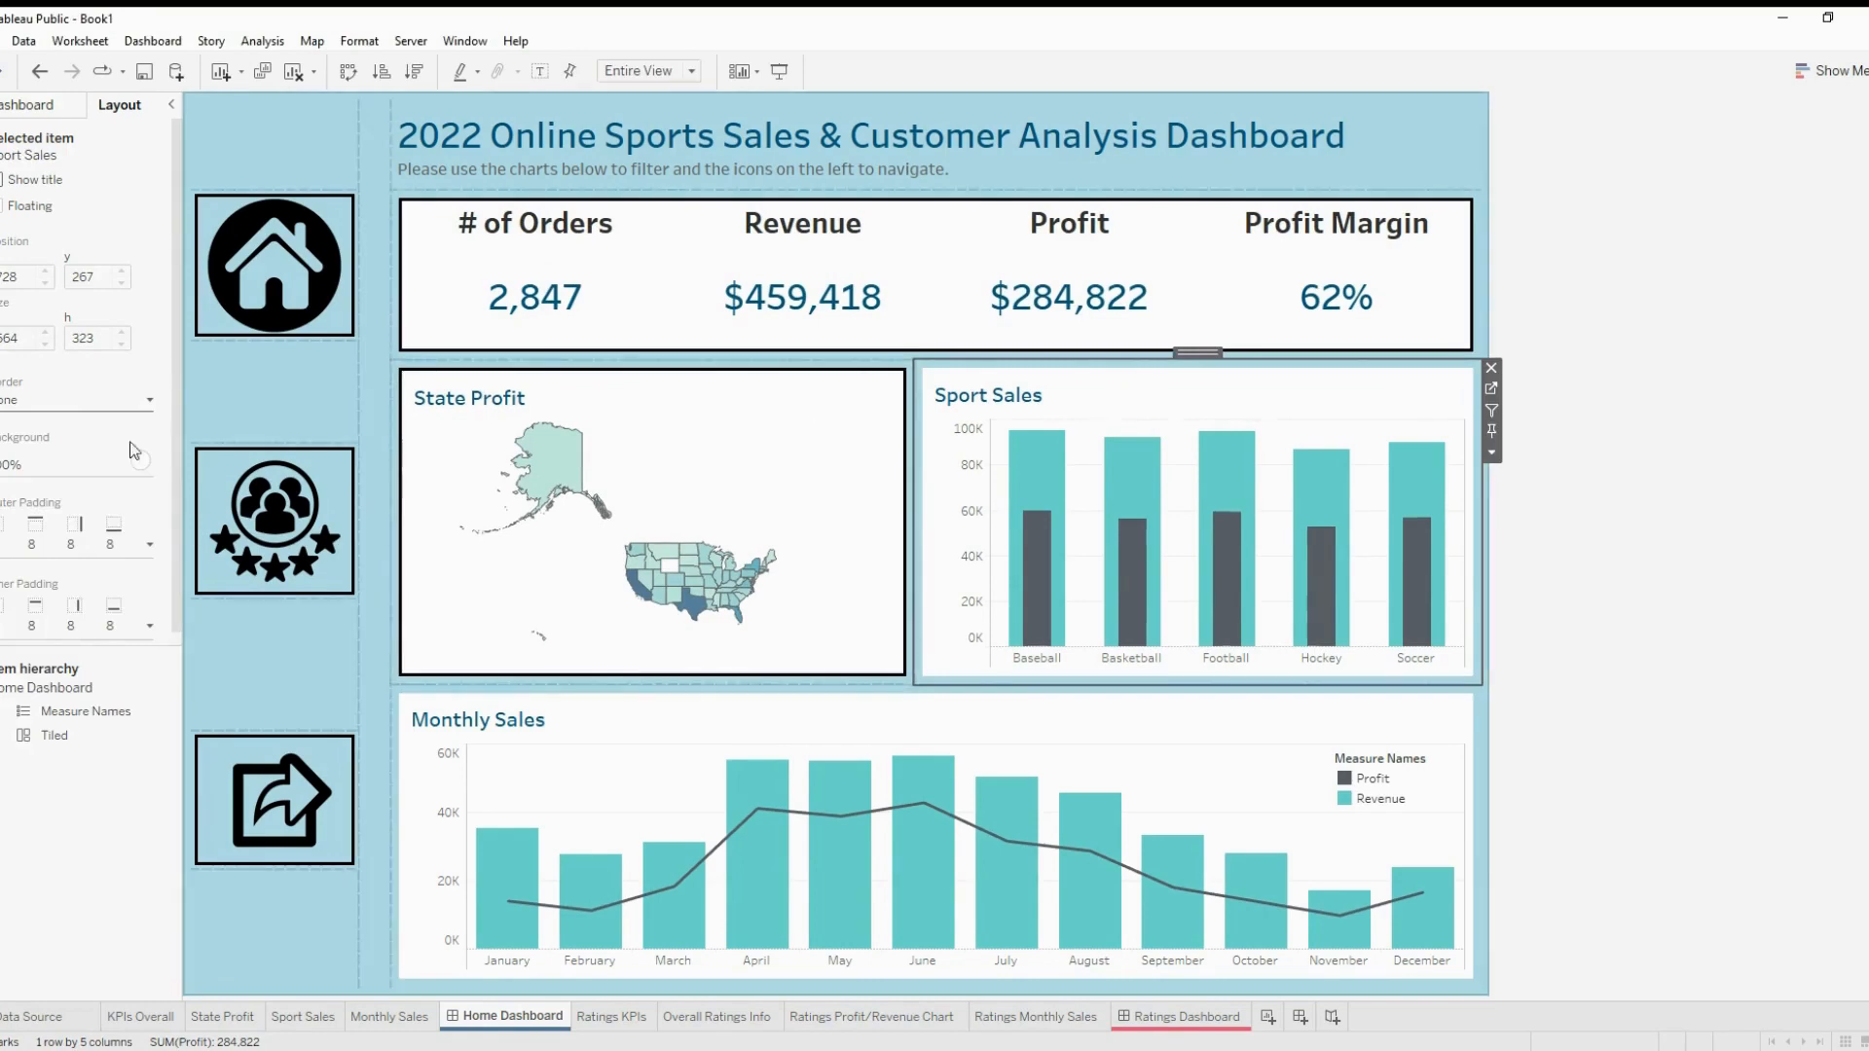
pyautogui.click(55, 406)
pyautogui.click(64, 467)
pyautogui.click(70, 558)
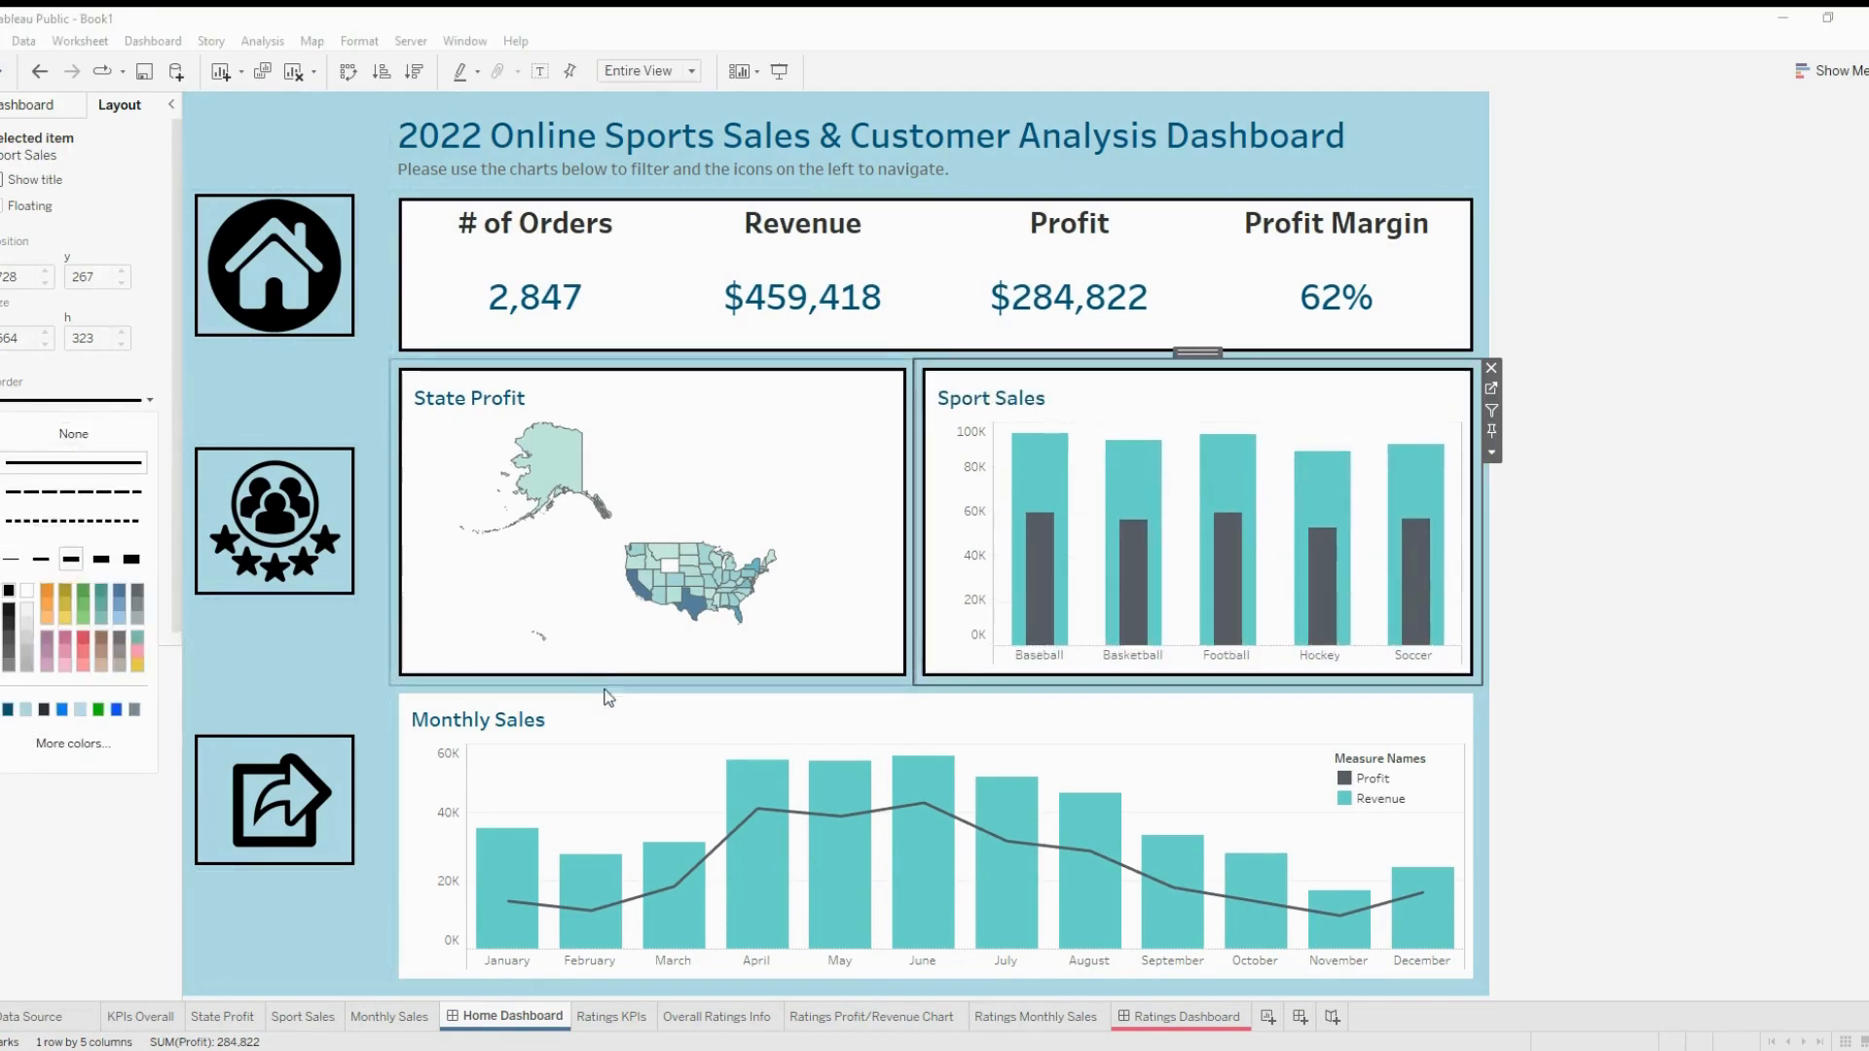
pyautogui.click(613, 708)
pyautogui.click(52, 406)
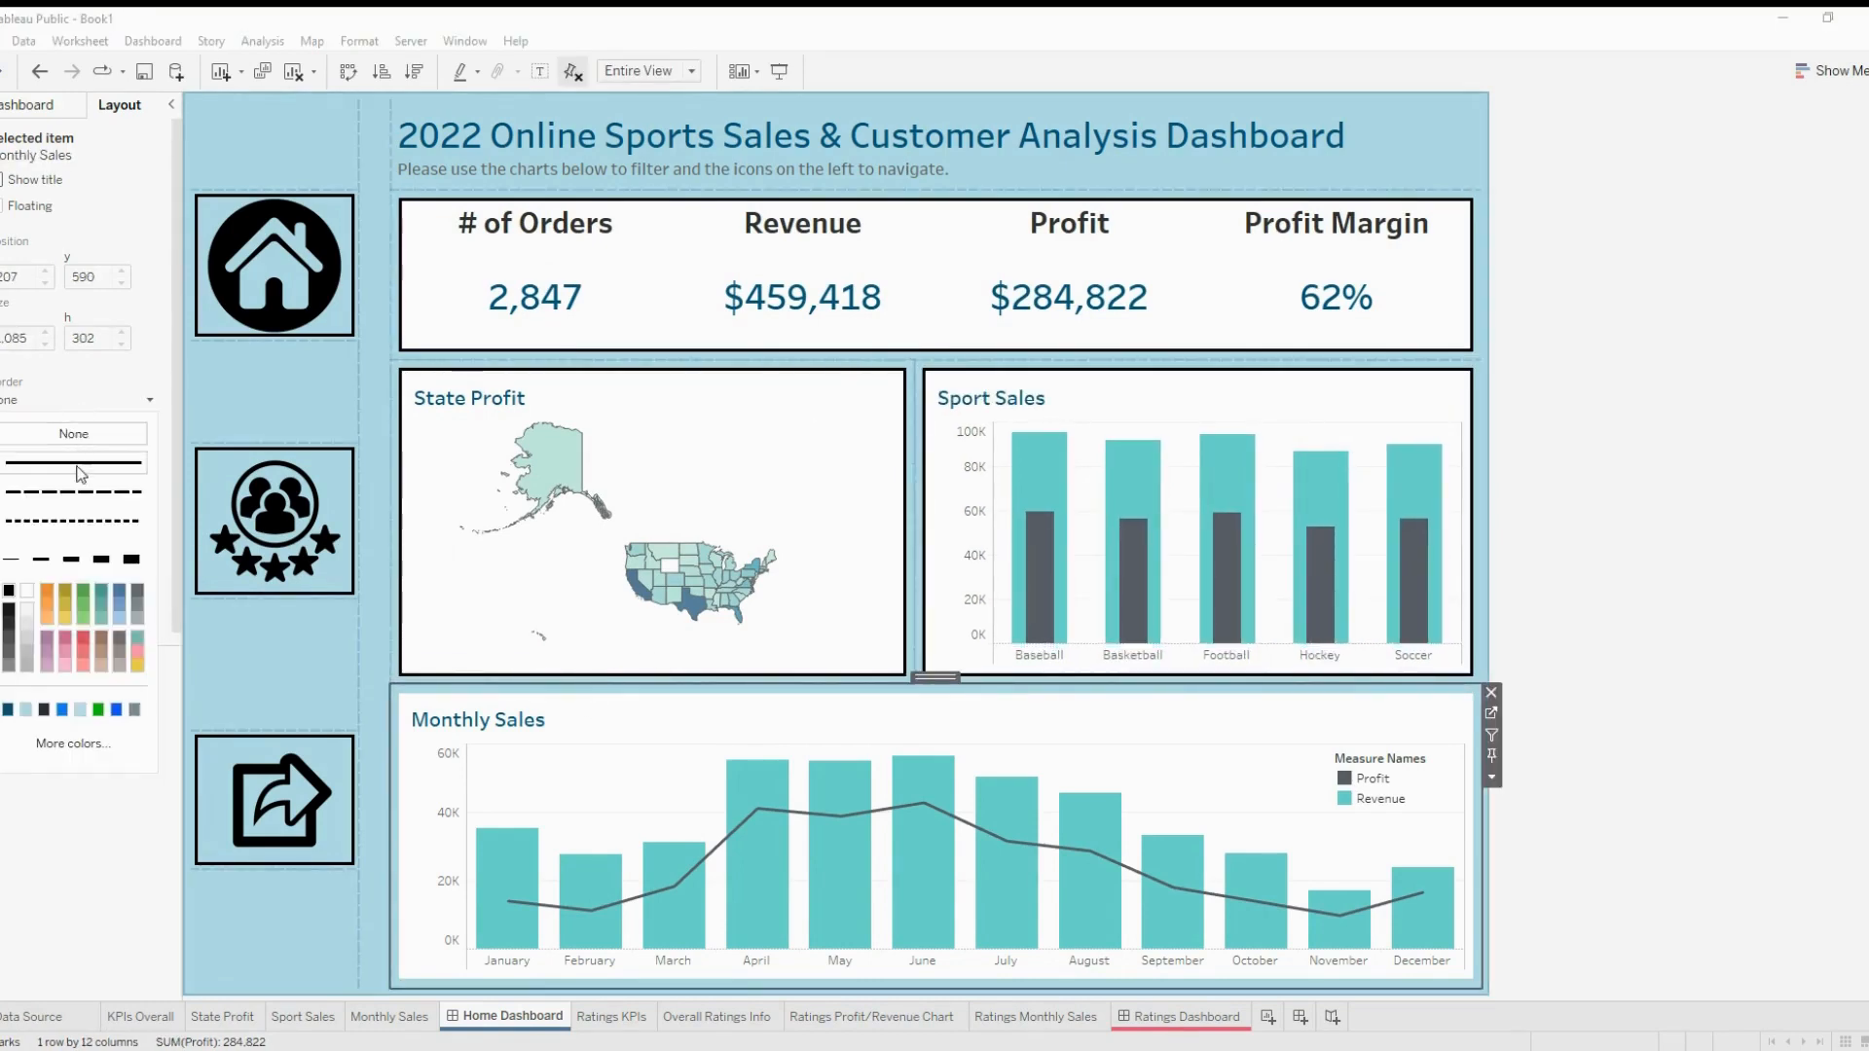
pyautogui.click(73, 463)
pyautogui.click(70, 559)
pyautogui.click(1706, 551)
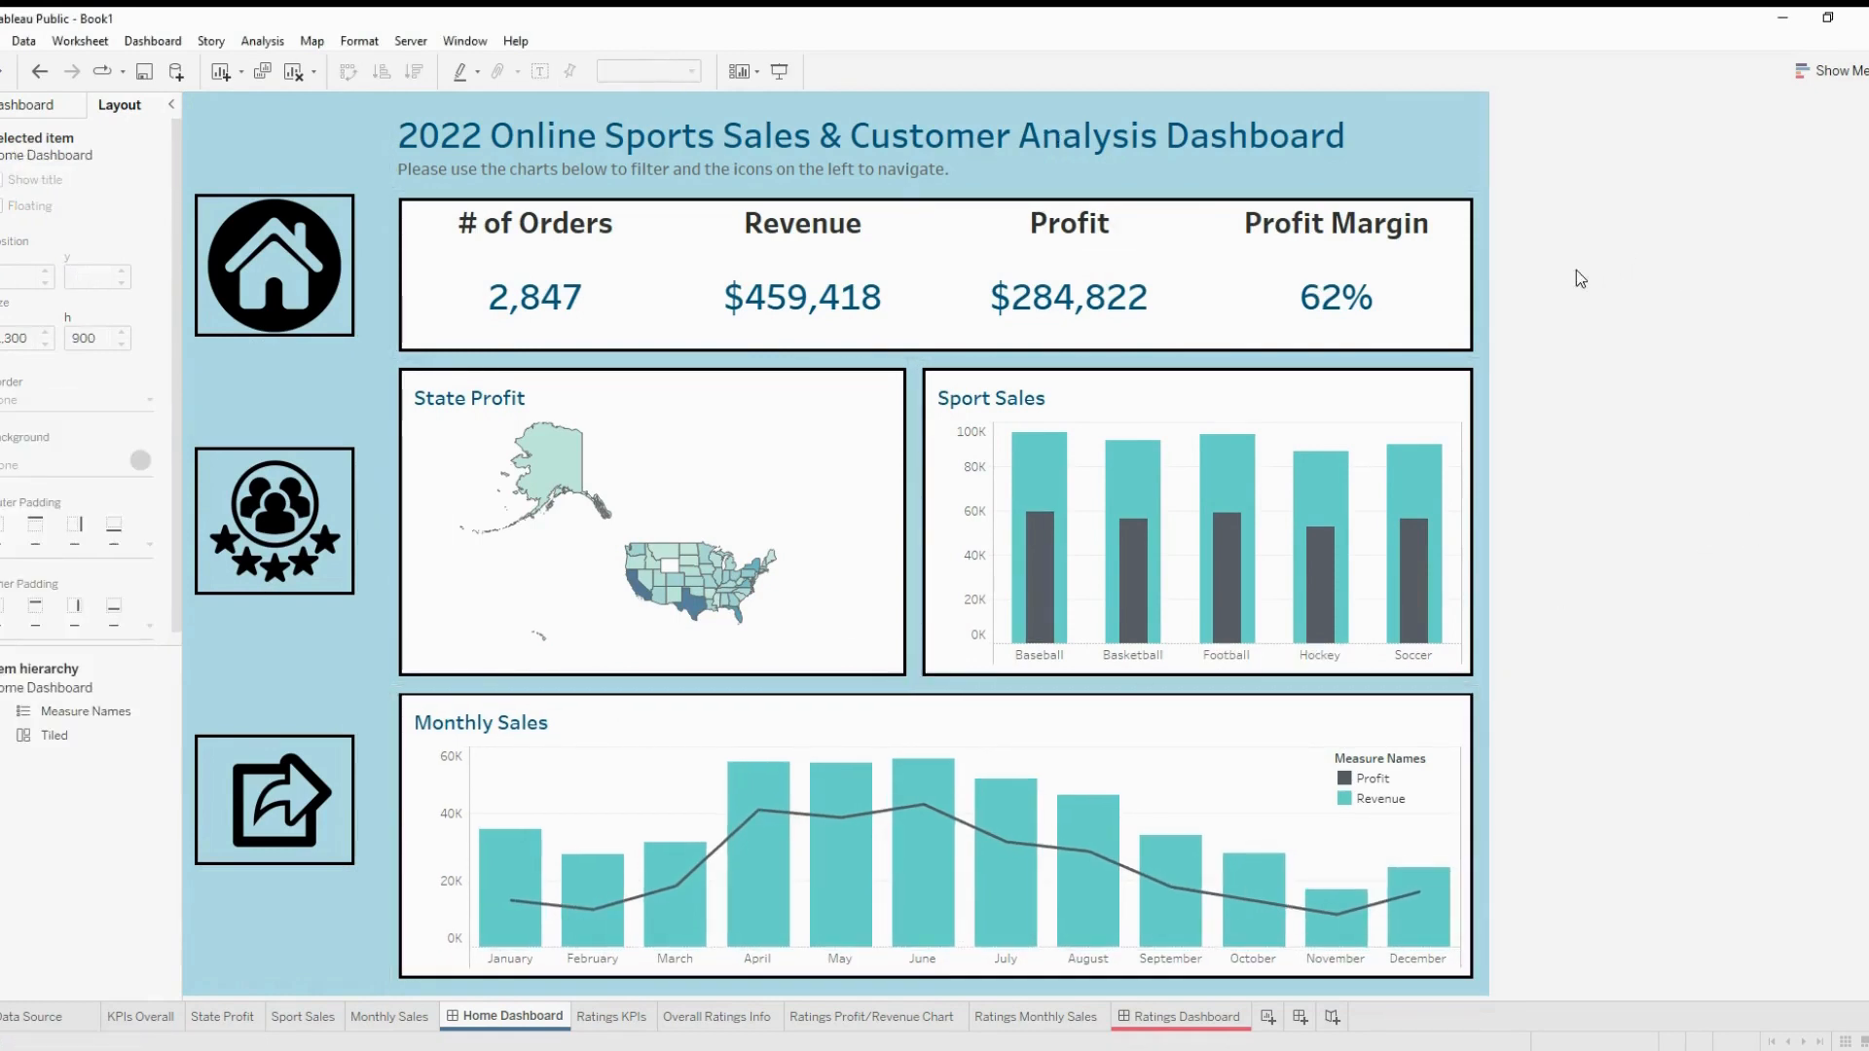
# On the Ratings Dashboard, reduce the Ratings KPIs sheet's height to about 149 and give it a solid black medium-thick border
pyautogui.click(1182, 1016)
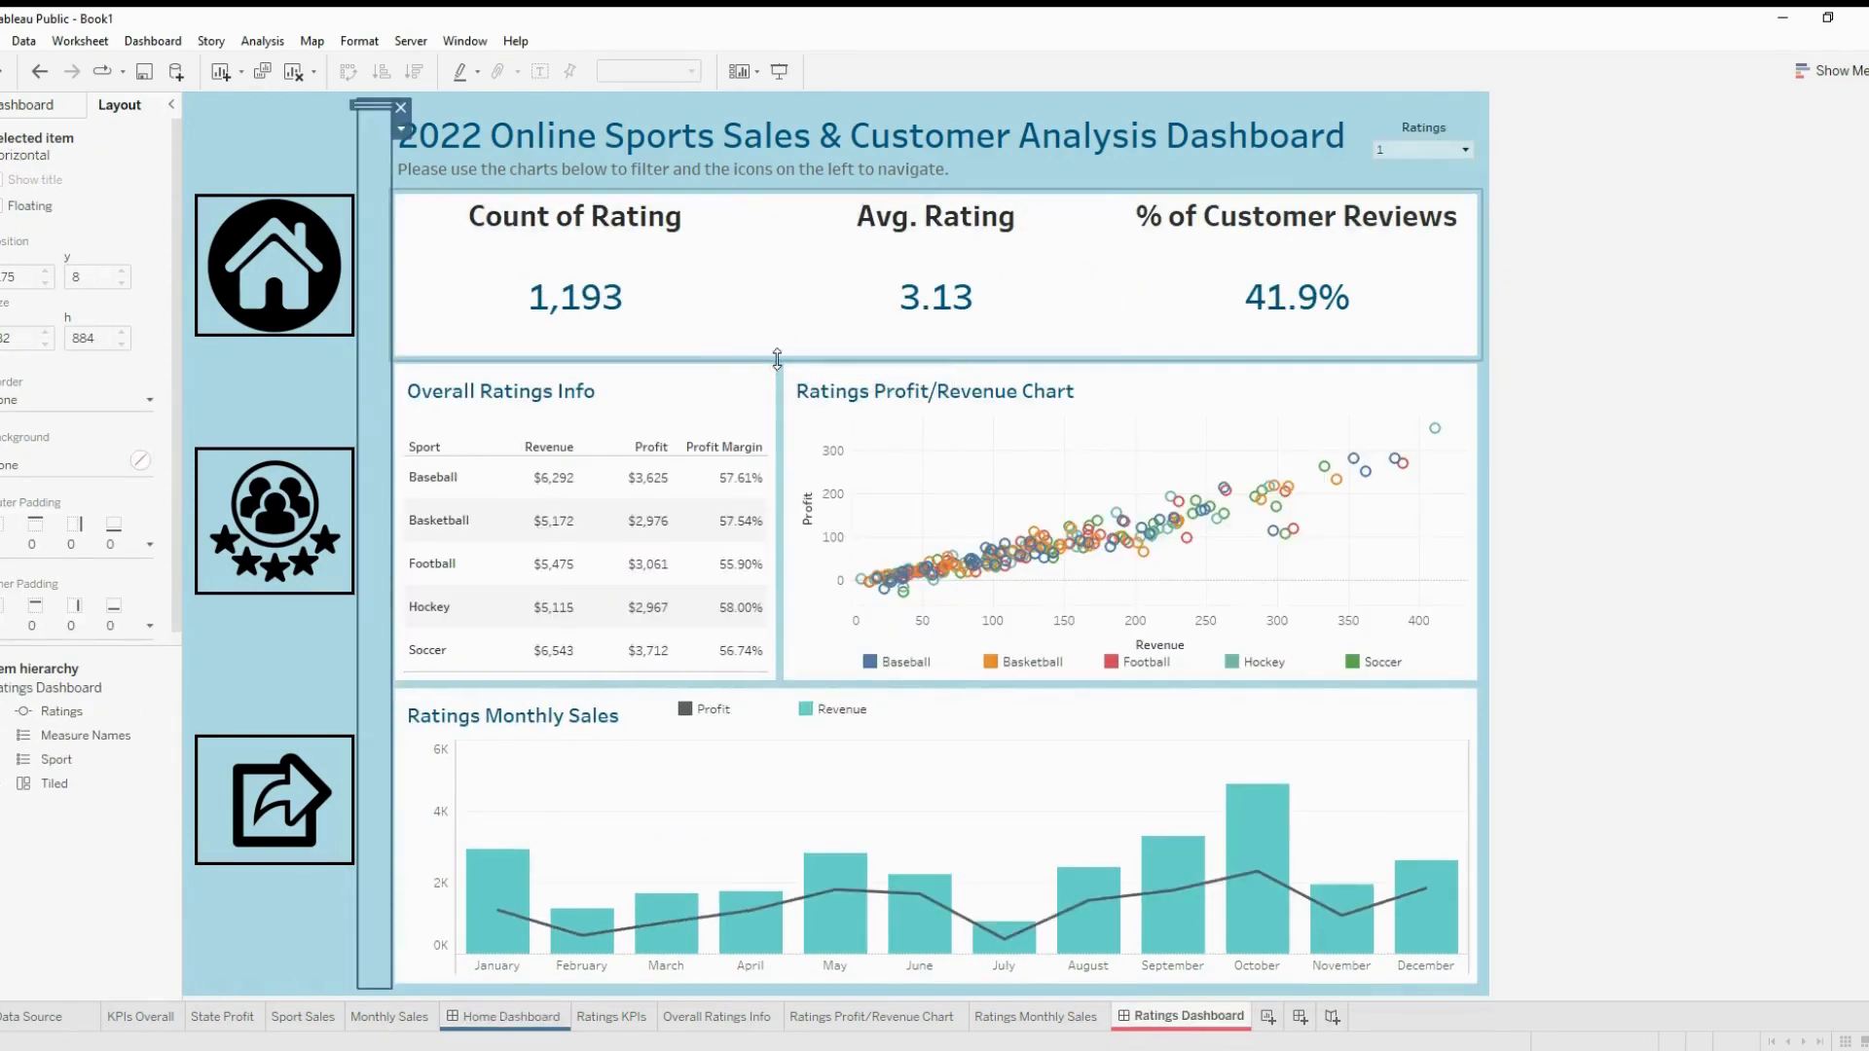
pyautogui.moveTo(777, 359); pyautogui.dragTo(775, 341)
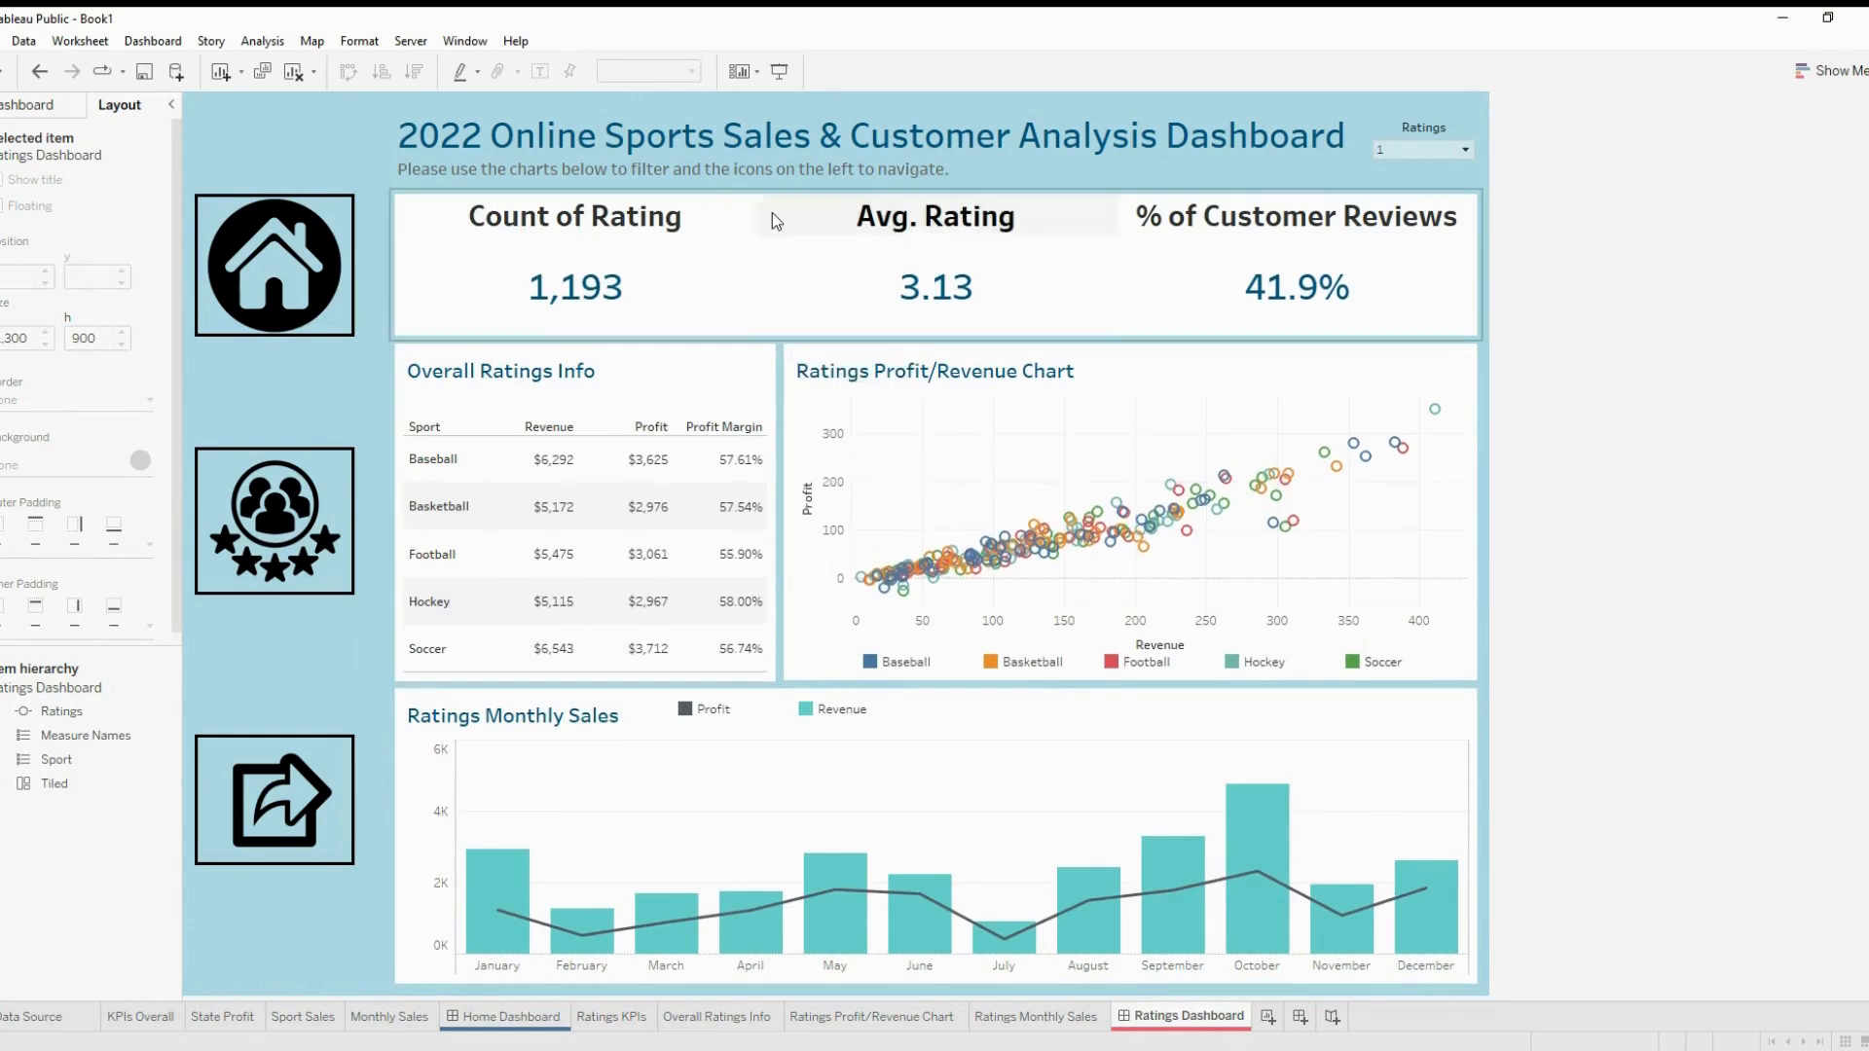
pyautogui.click(732, 205)
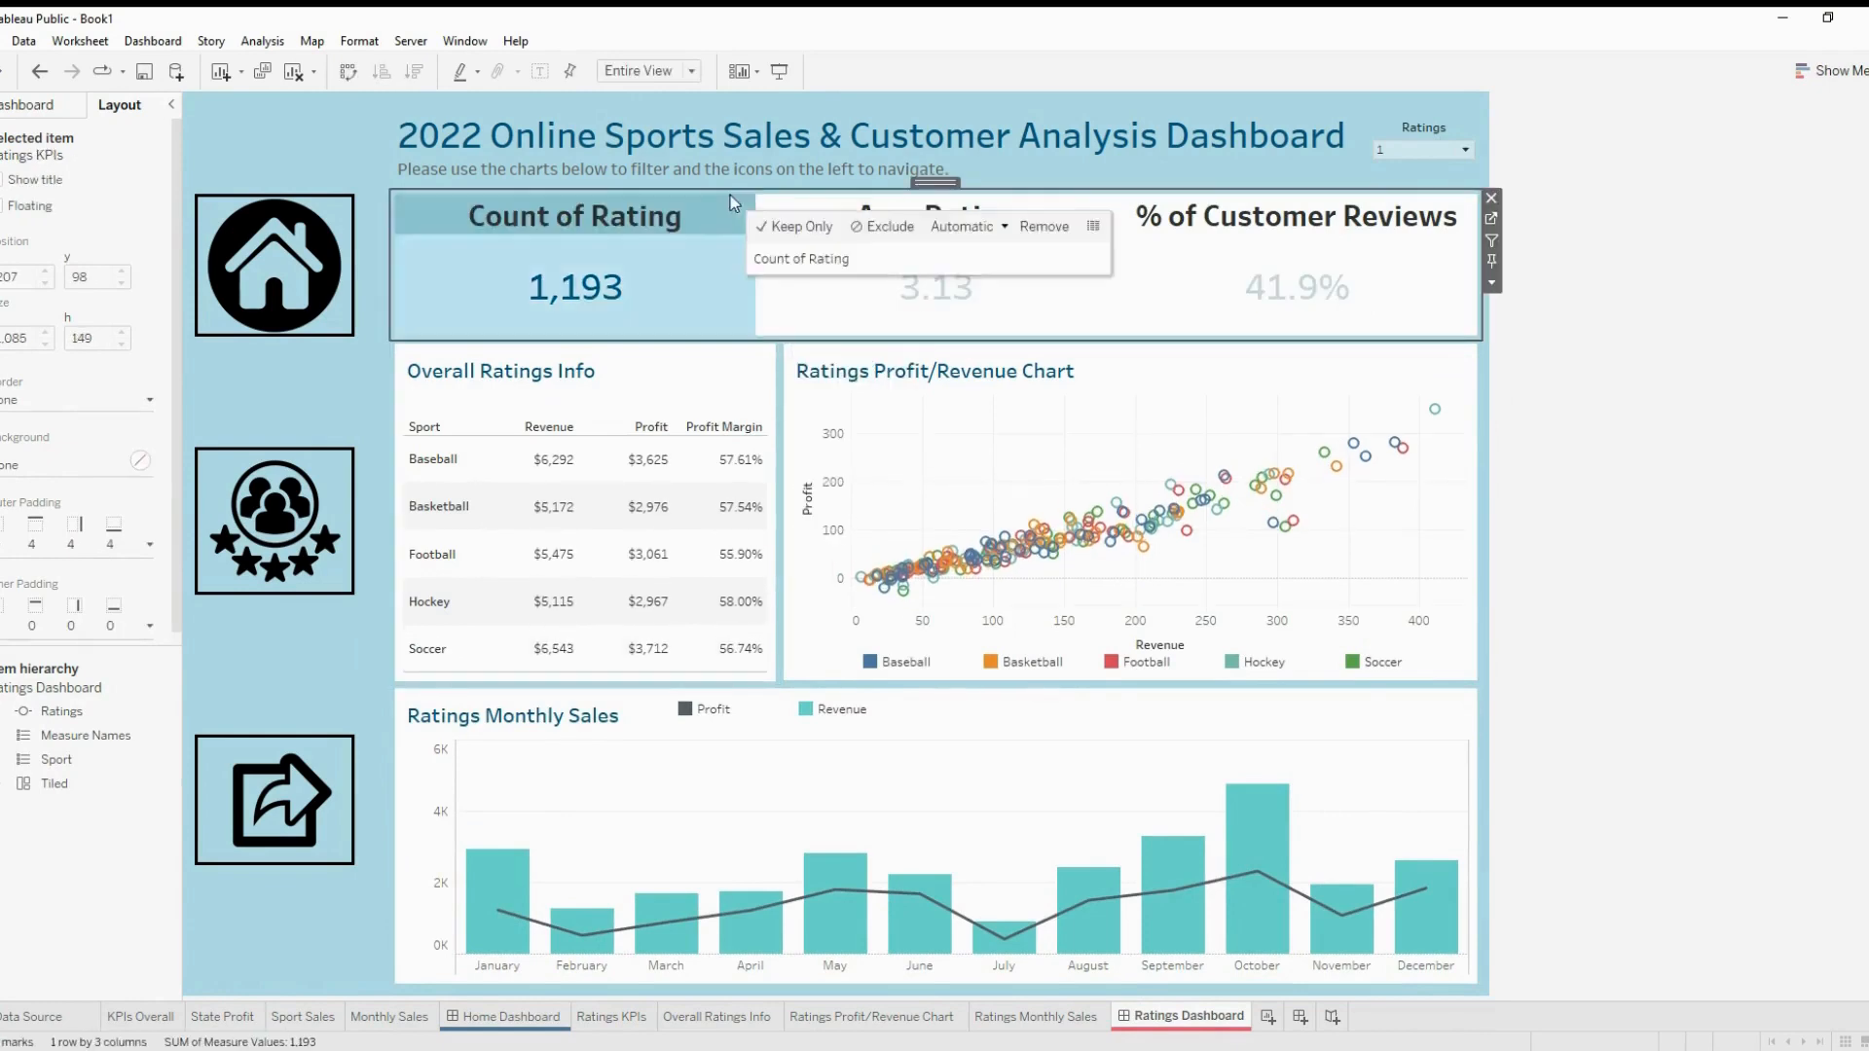
pyautogui.click(58, 400)
pyautogui.click(70, 462)
pyautogui.click(84, 559)
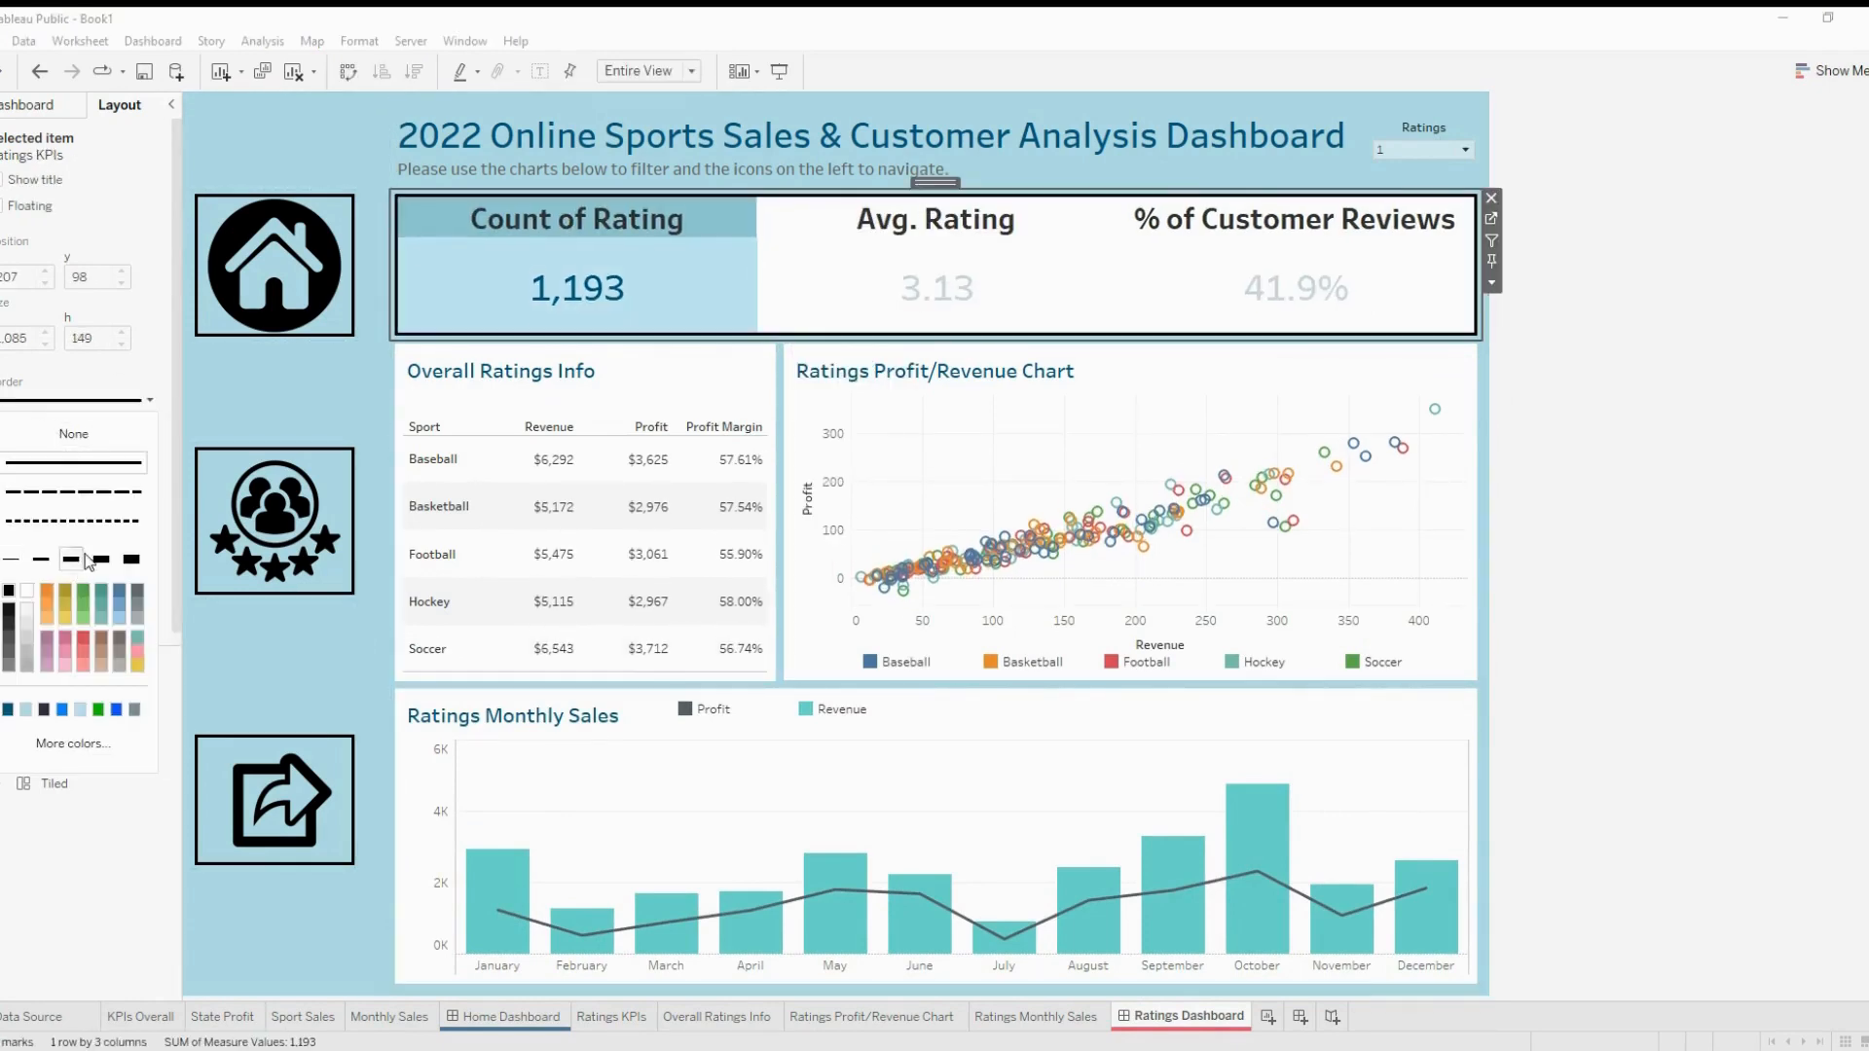
# Give the Overall Ratings Info table and the Ratings Profit/Revenue Chart solid black medium-thick borders
pyautogui.click(713, 363)
pyautogui.click(70, 400)
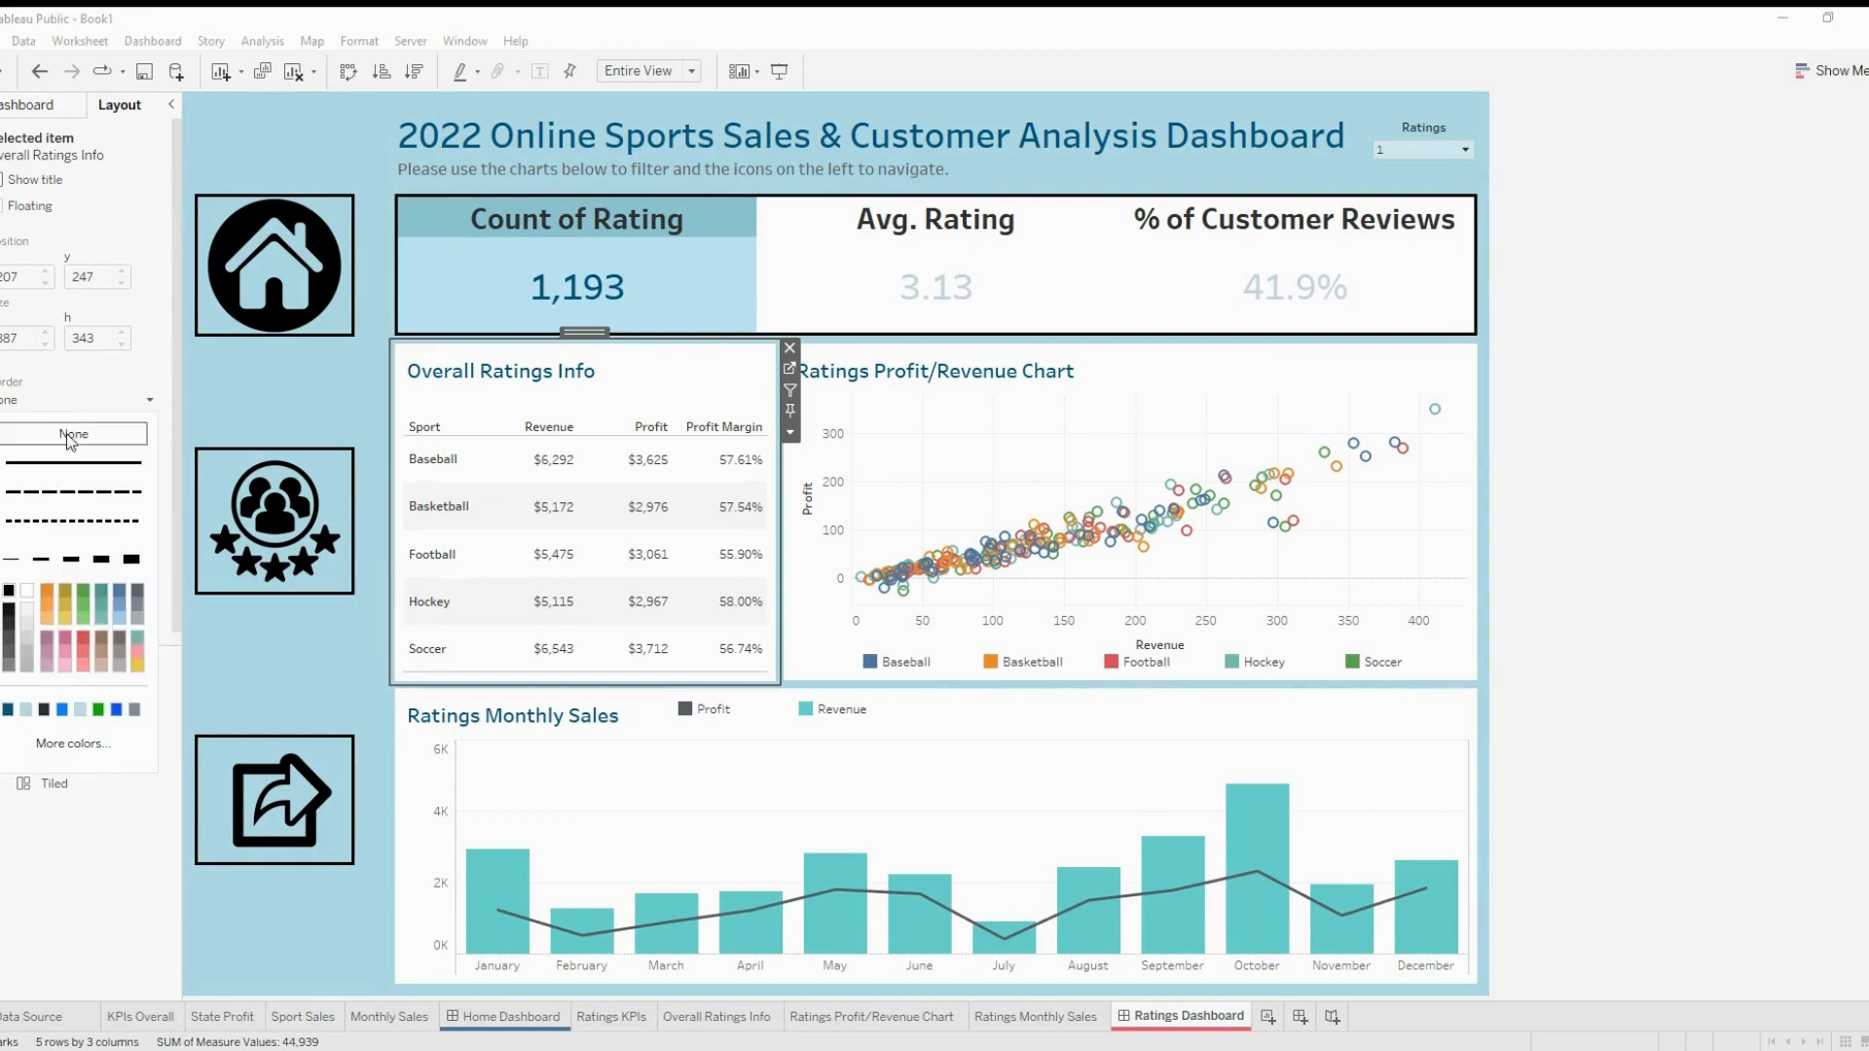
pyautogui.click(70, 559)
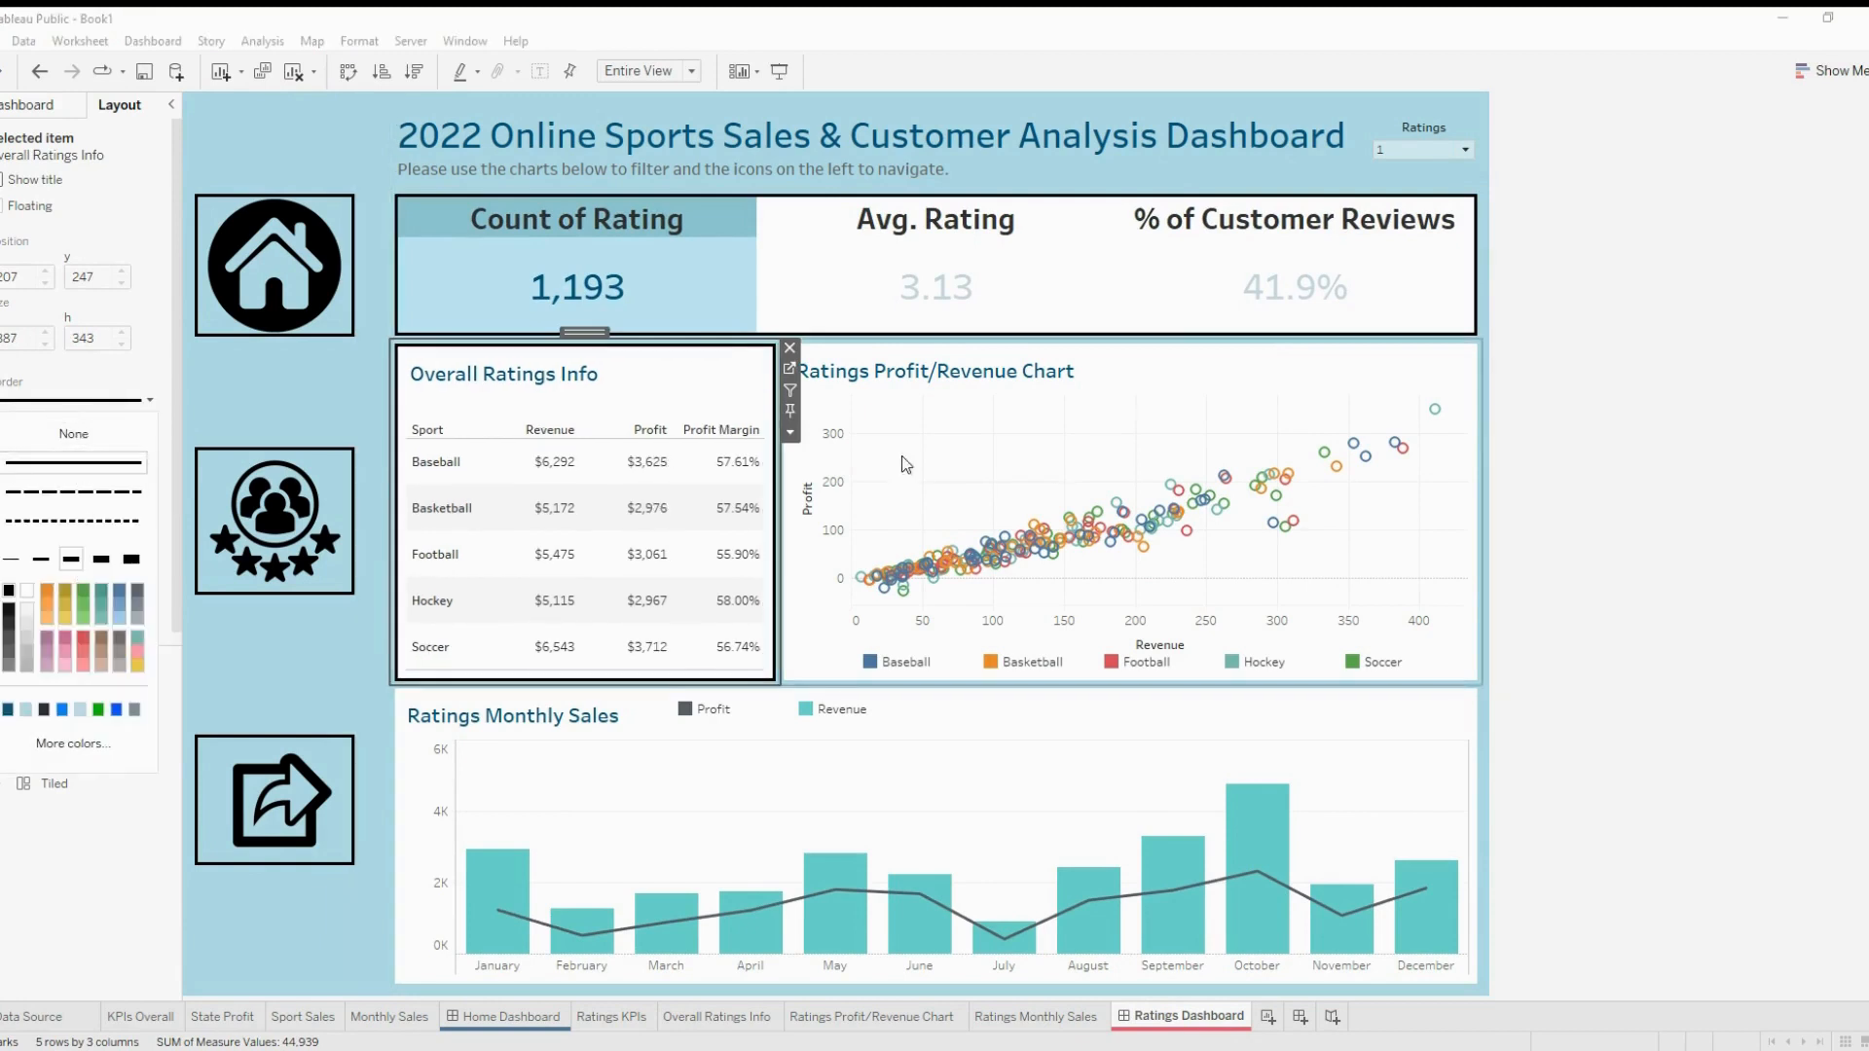
pyautogui.click(1149, 364)
pyautogui.click(122, 400)
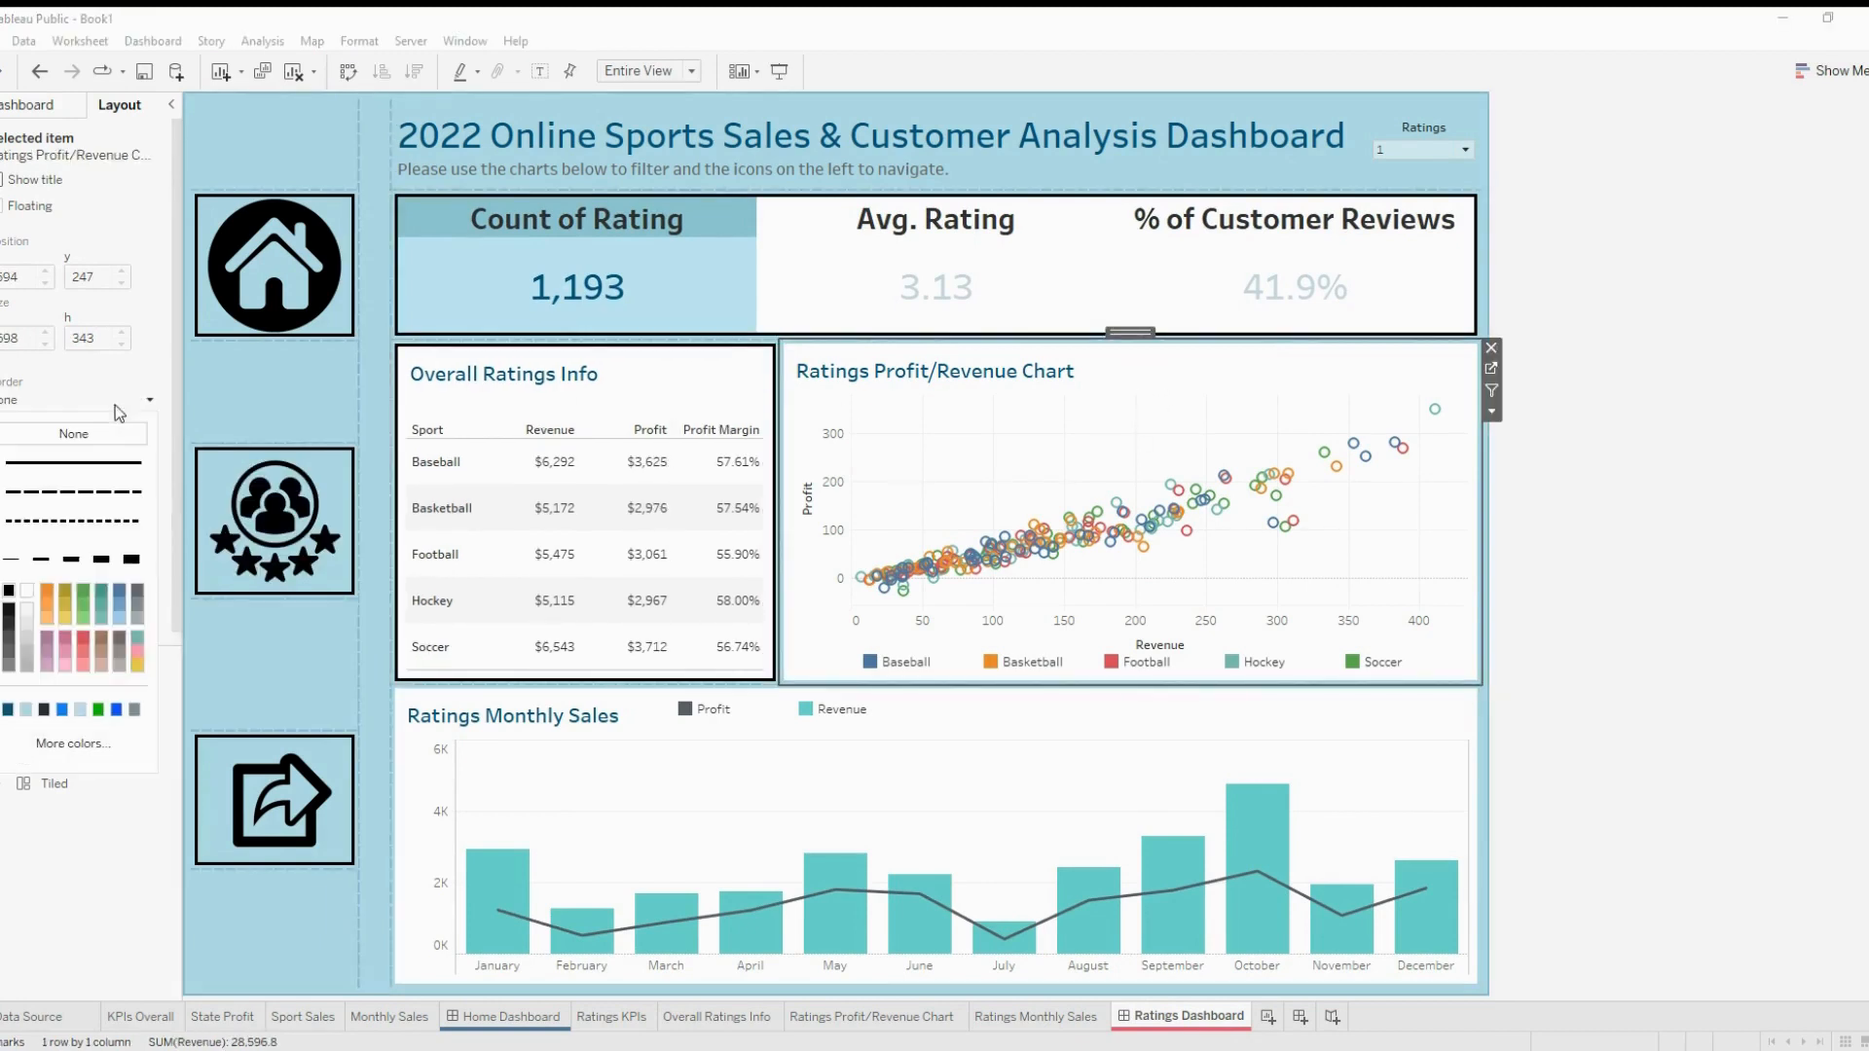
pyautogui.click(73, 462)
pyautogui.click(76, 561)
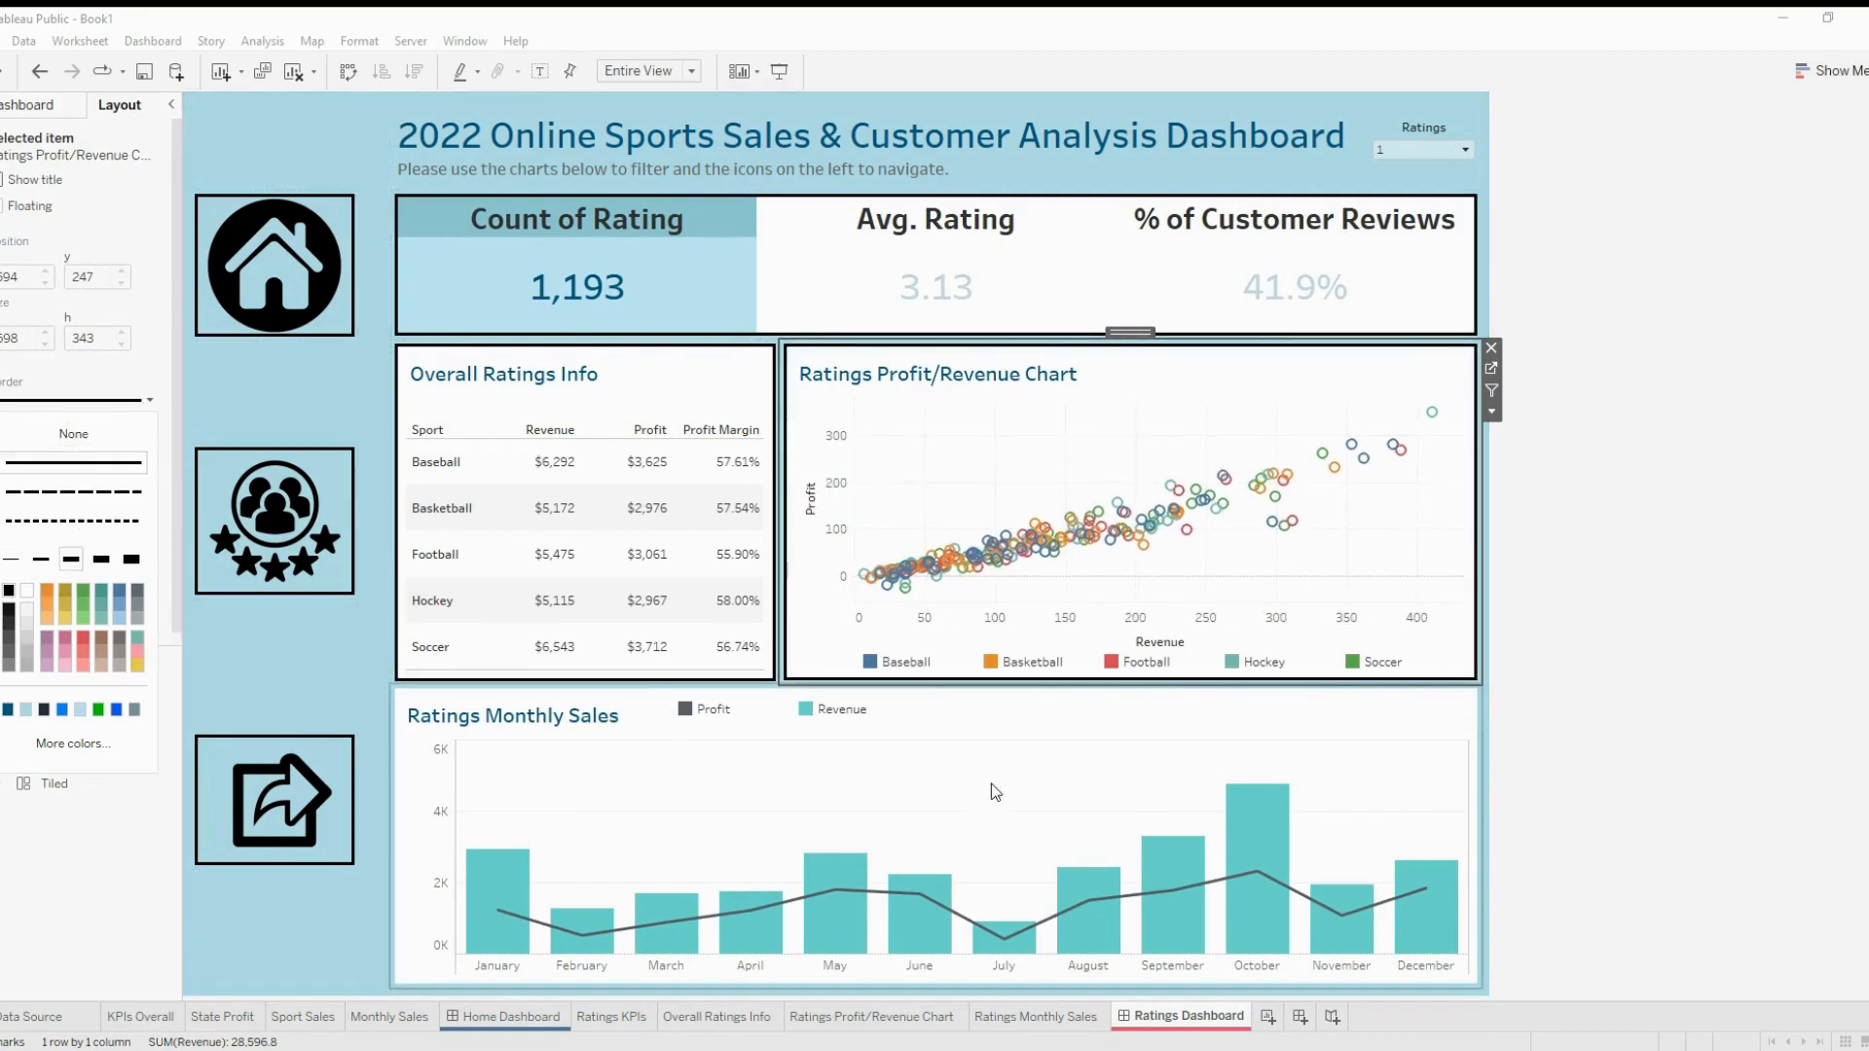
# Give the Ratings Monthly Sales chart a solid black medium-thick border
pyautogui.click(1055, 710)
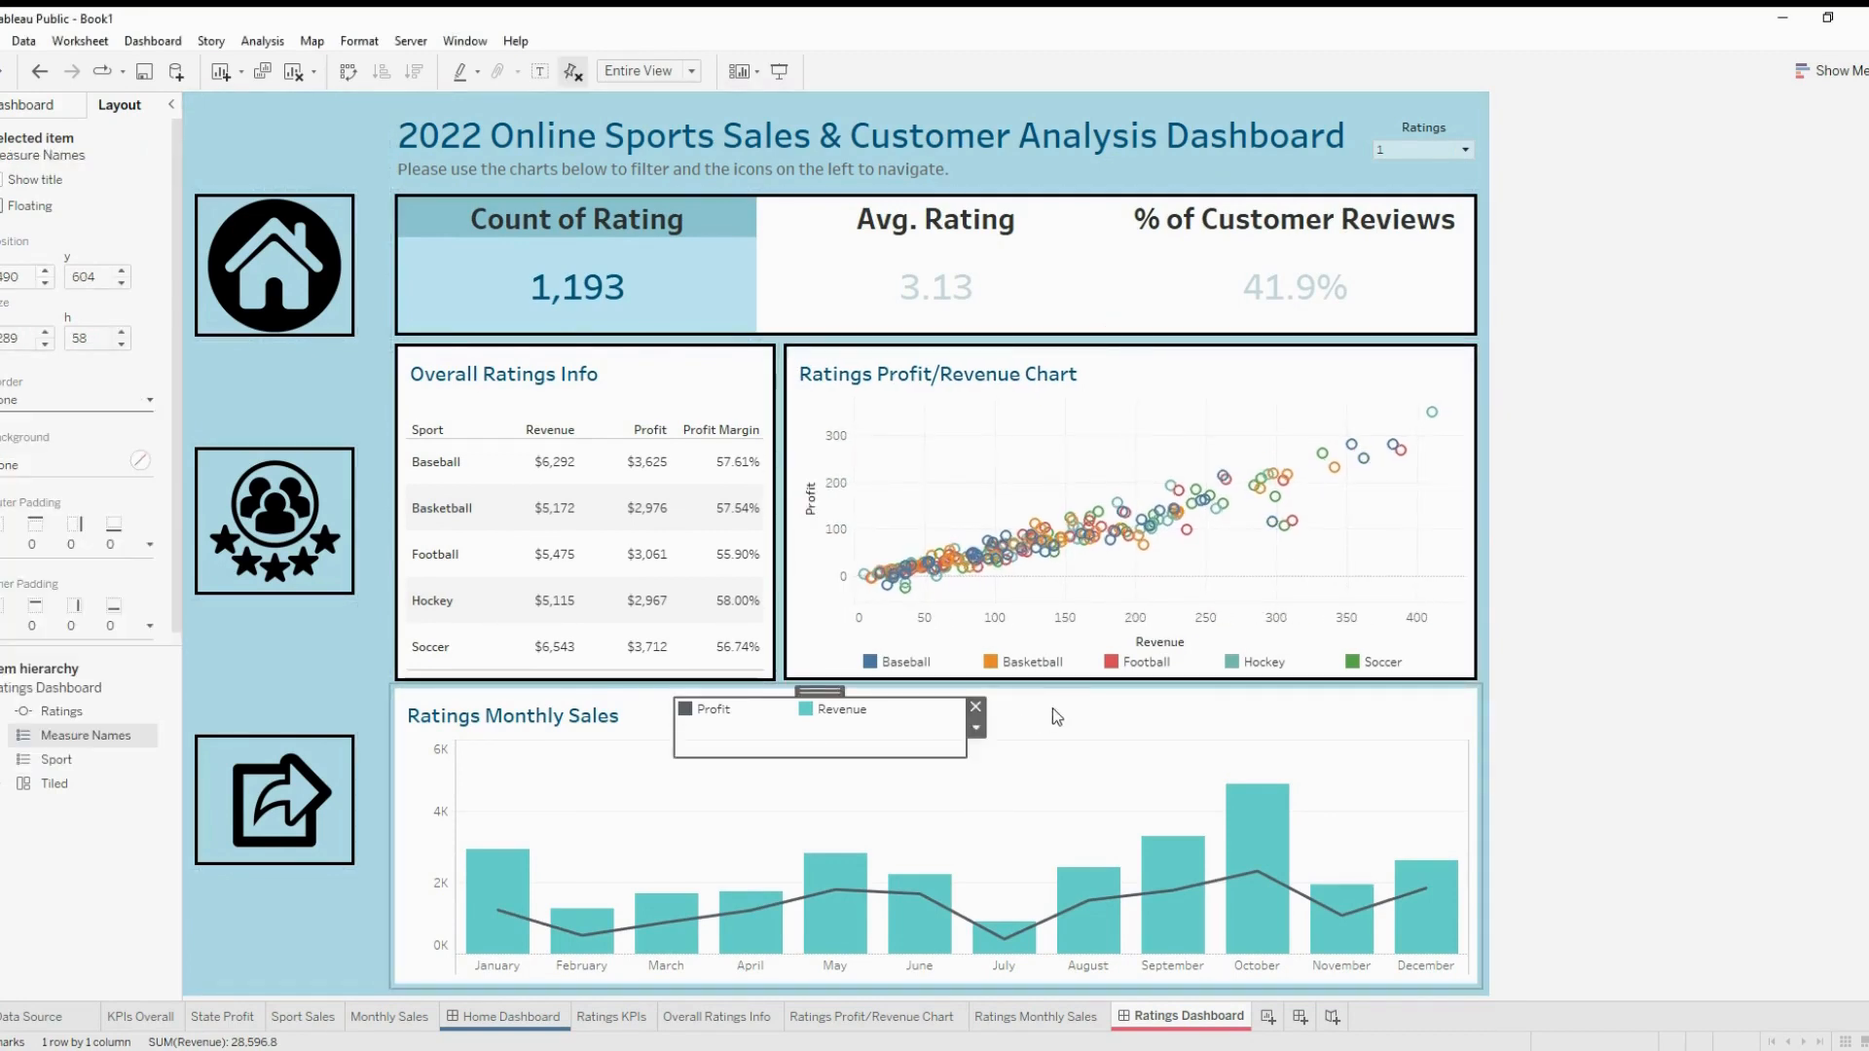
pyautogui.click(122, 400)
pyautogui.click(73, 463)
pyautogui.click(77, 558)
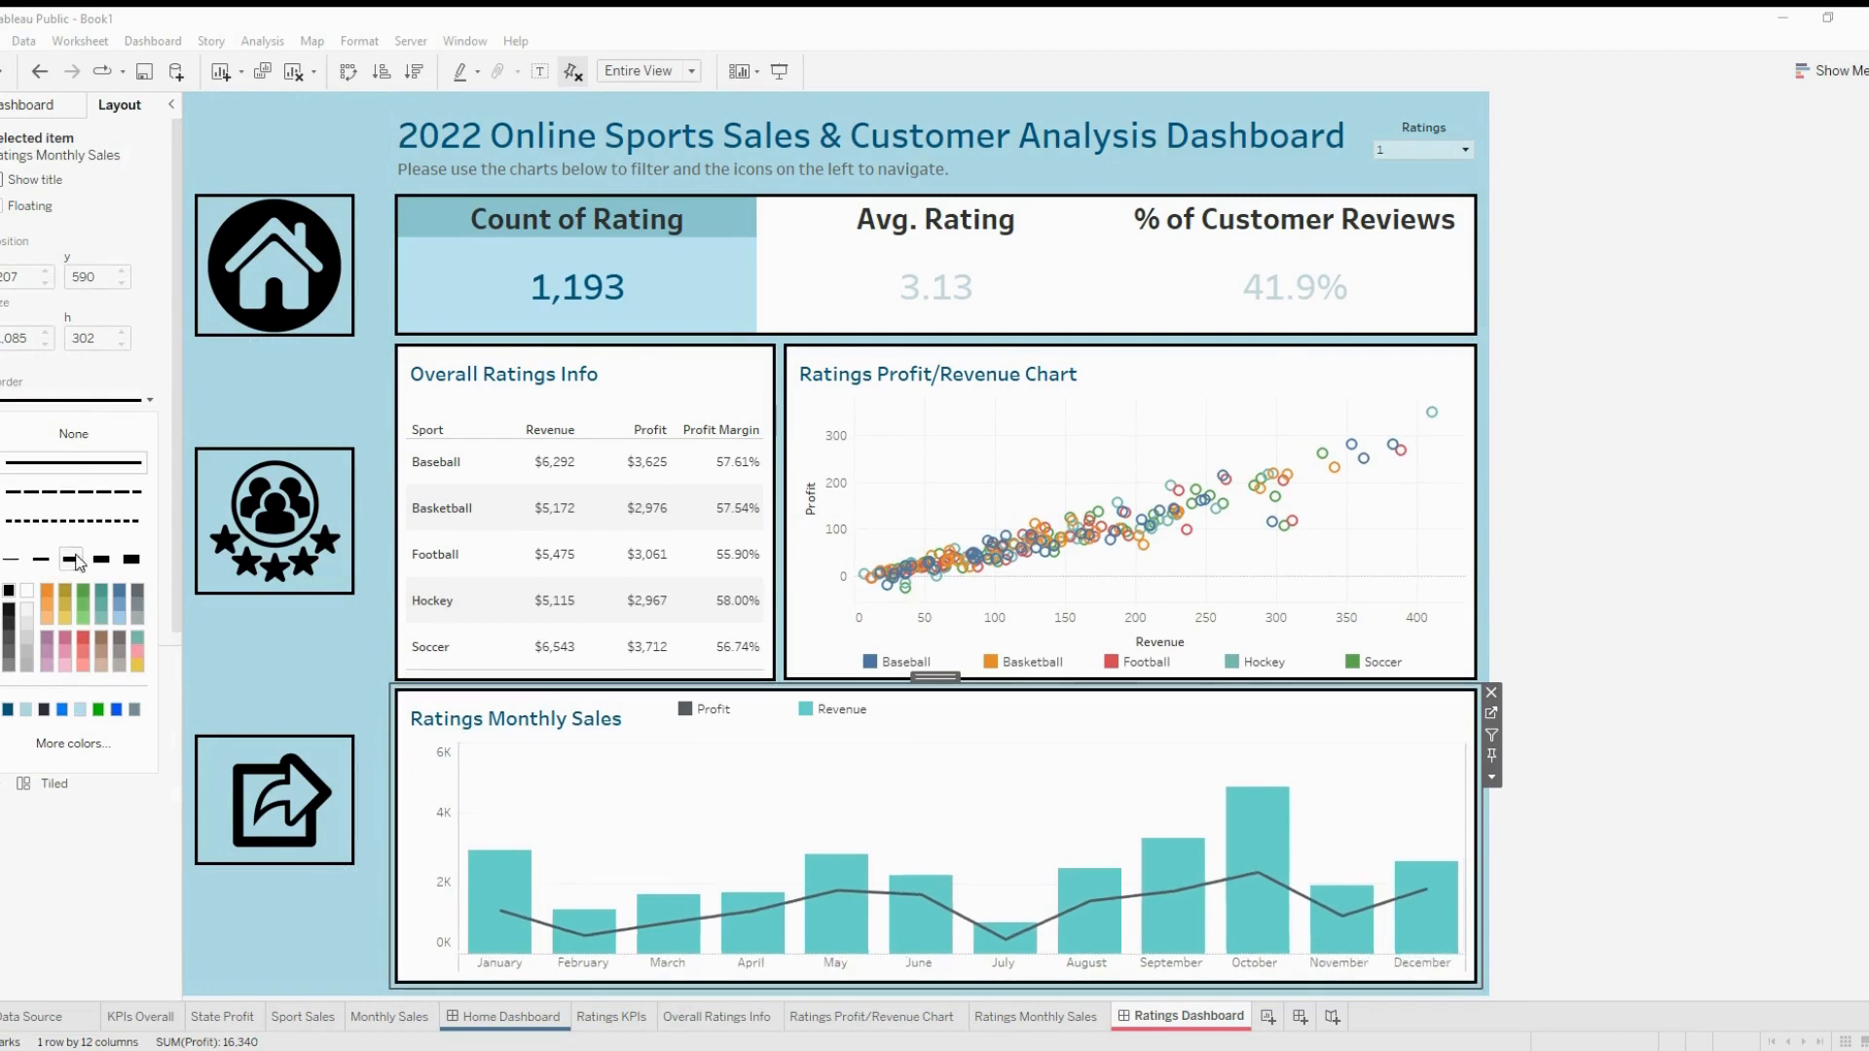
pyautogui.click(1853, 595)
# Nudge the floating Profit and Revenue legend slightly down and right, clear of the Ratings Monthly Sales chart's border
pyautogui.click(740, 706)
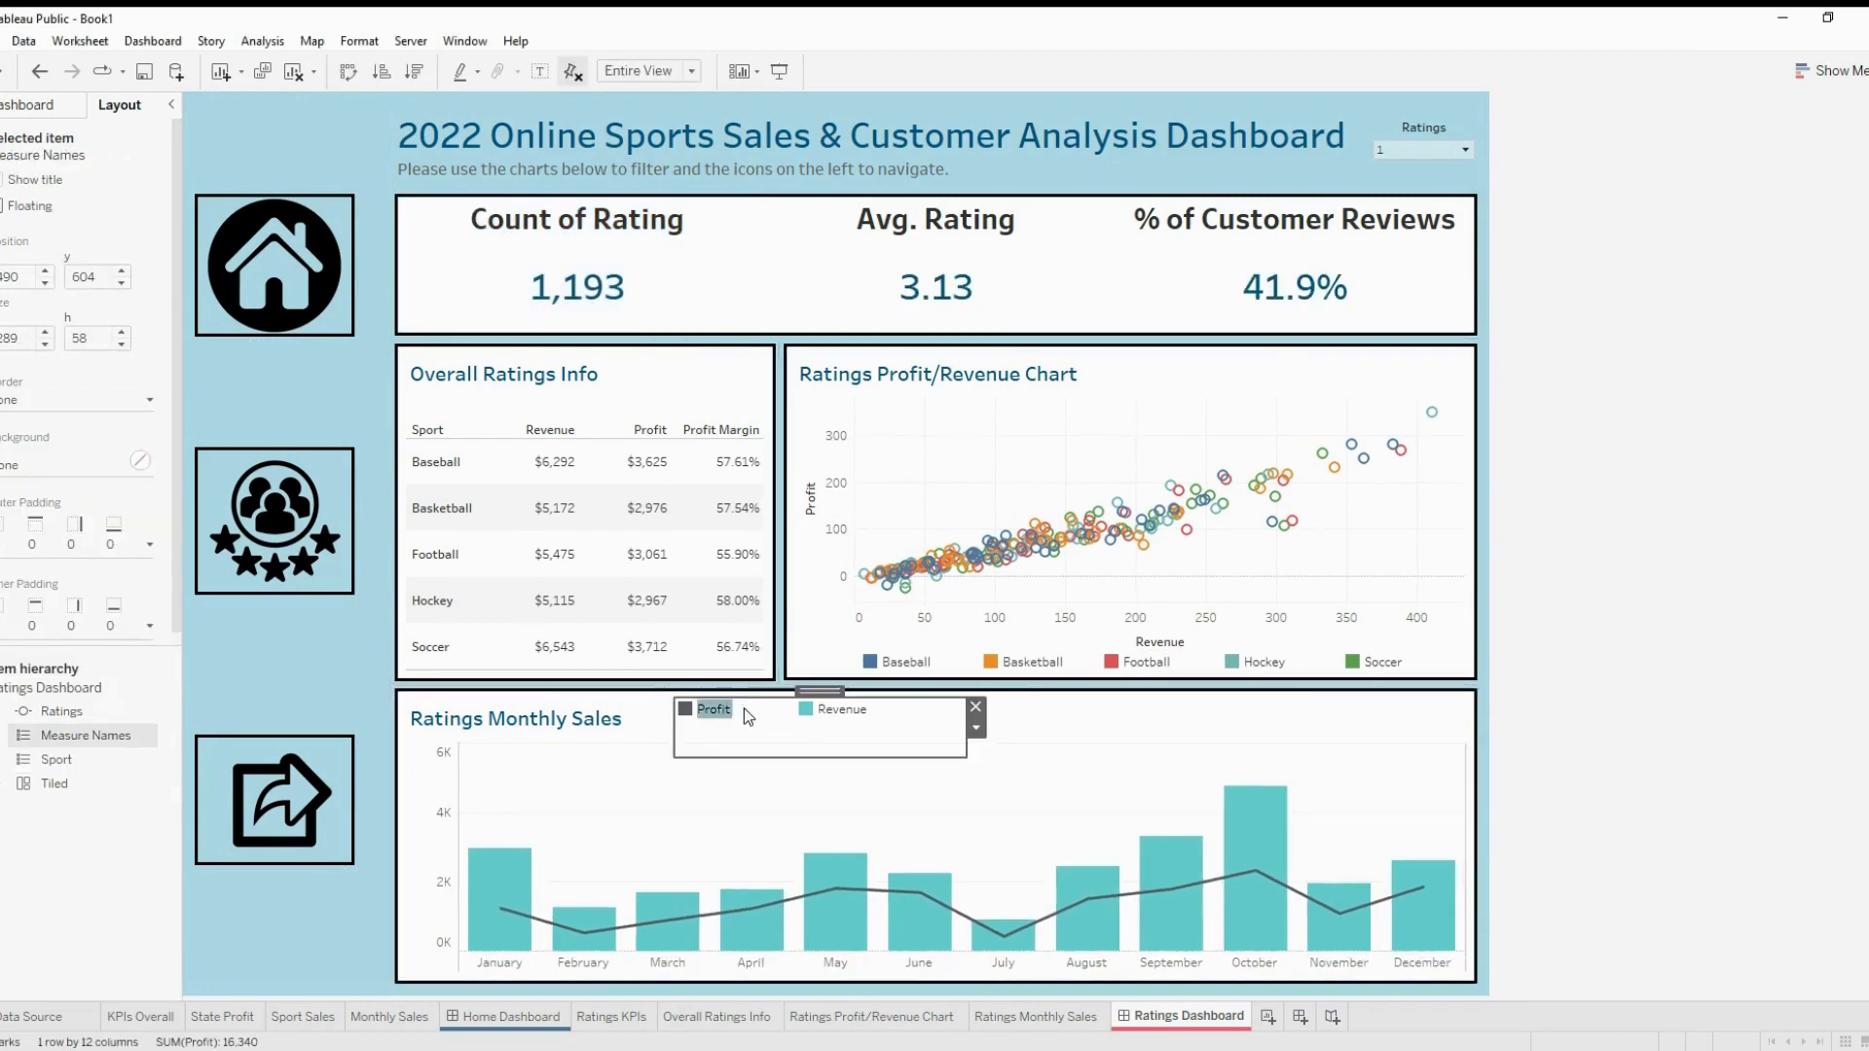
pyautogui.moveTo(829, 690); pyautogui.dragTo(838, 693)
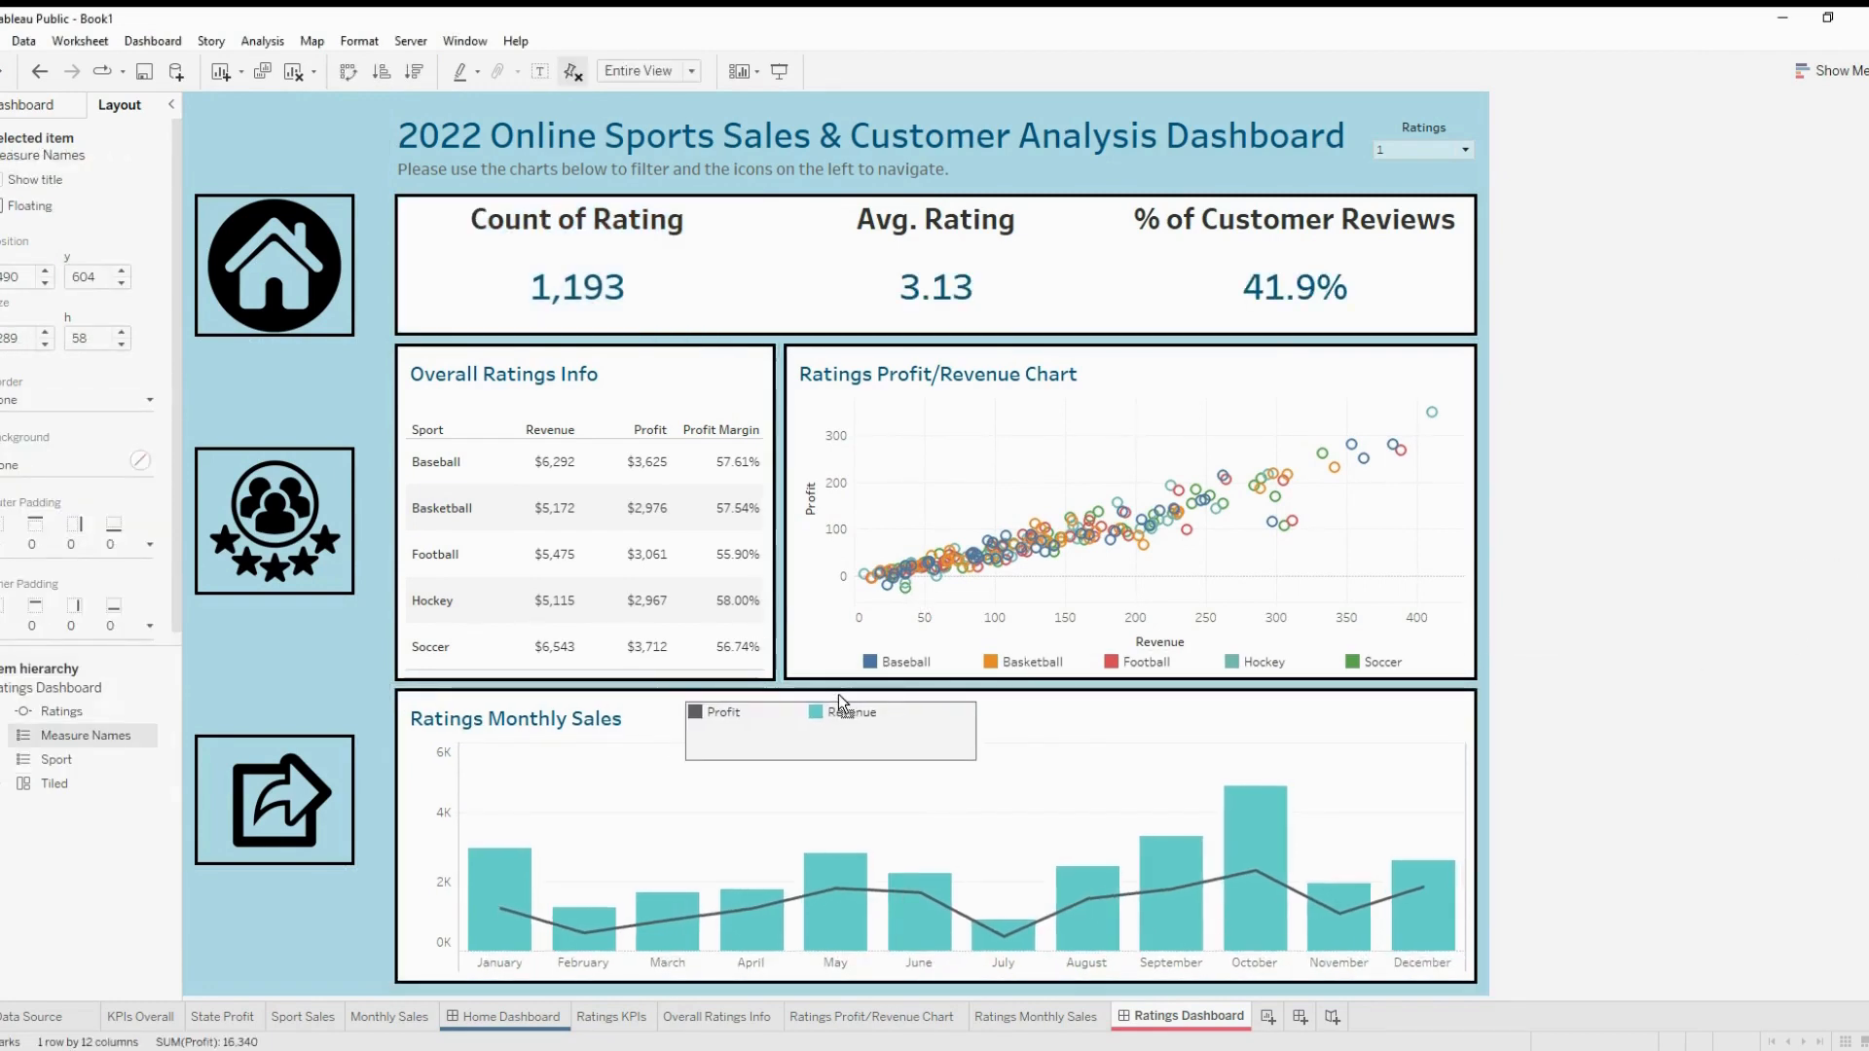
pyautogui.click(1759, 520)
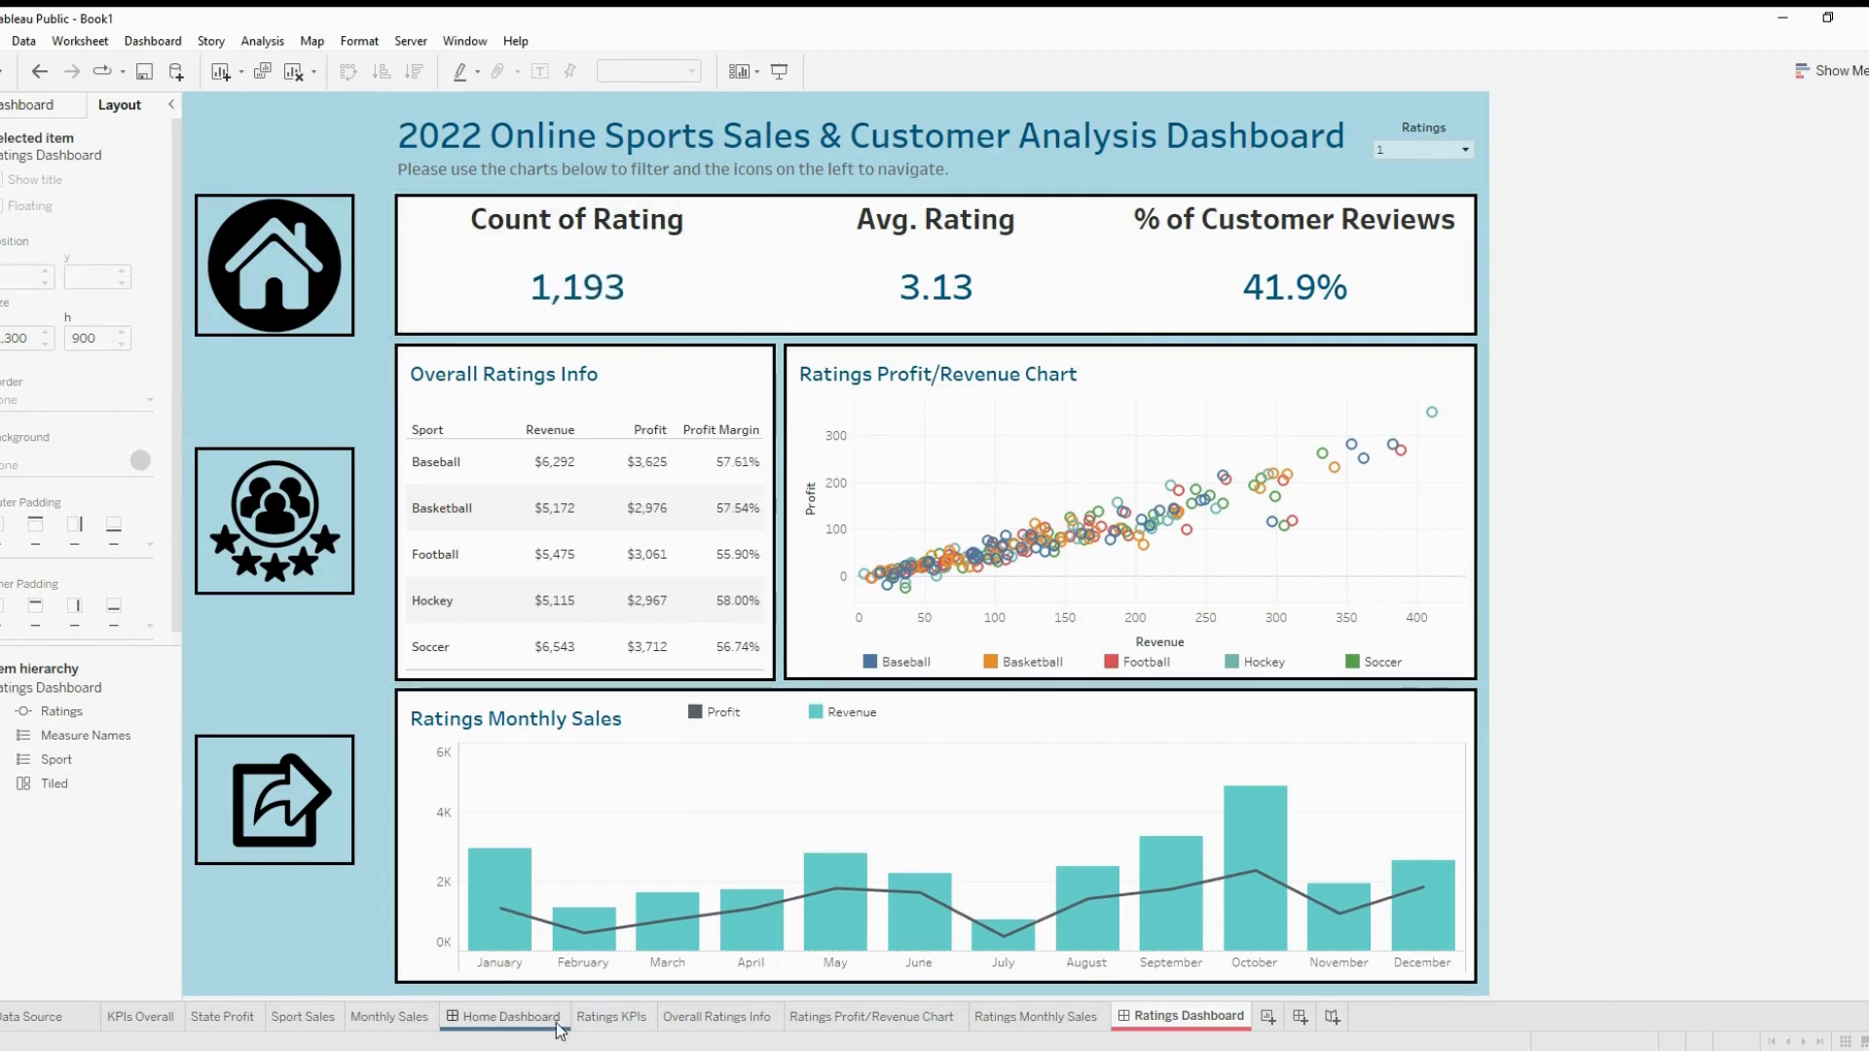
# On the Home Dashboard, shift the house image button slightly down by moving its upper and lower edges
pyautogui.click(506, 1016)
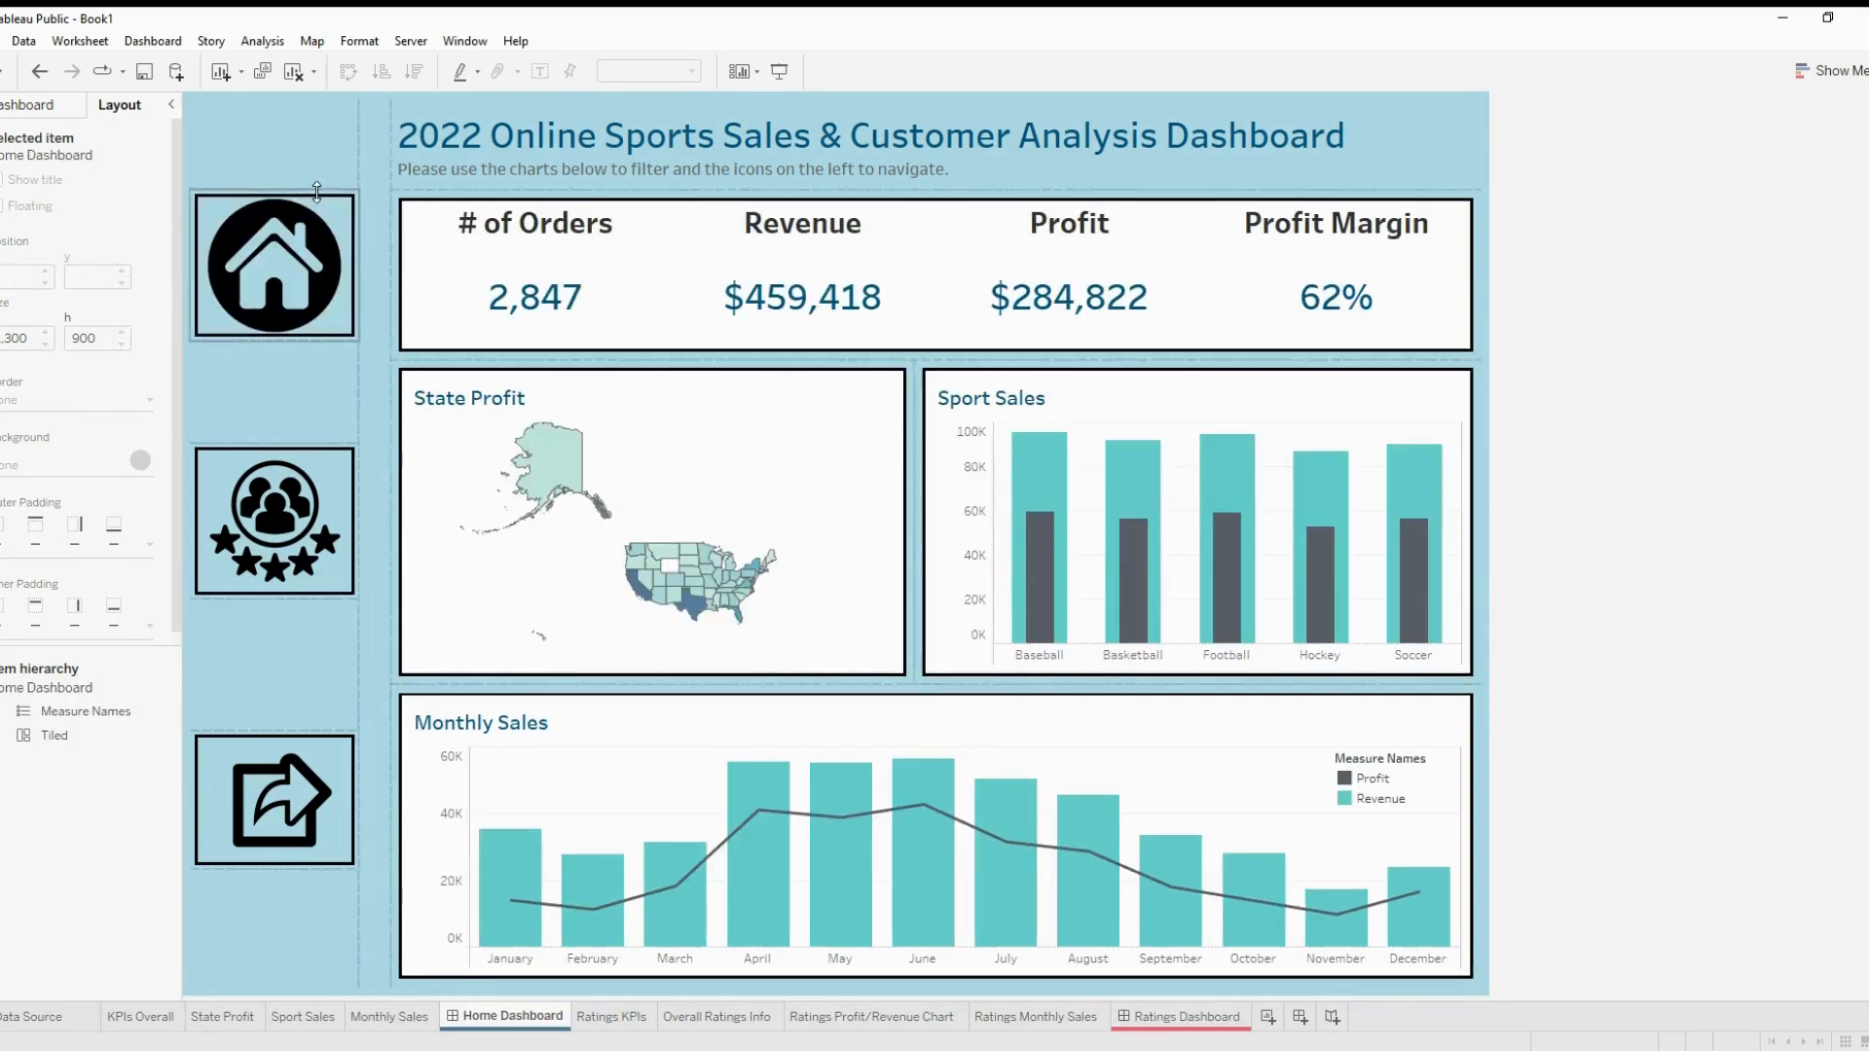
pyautogui.moveTo(317, 191); pyautogui.dragTo(316, 204)
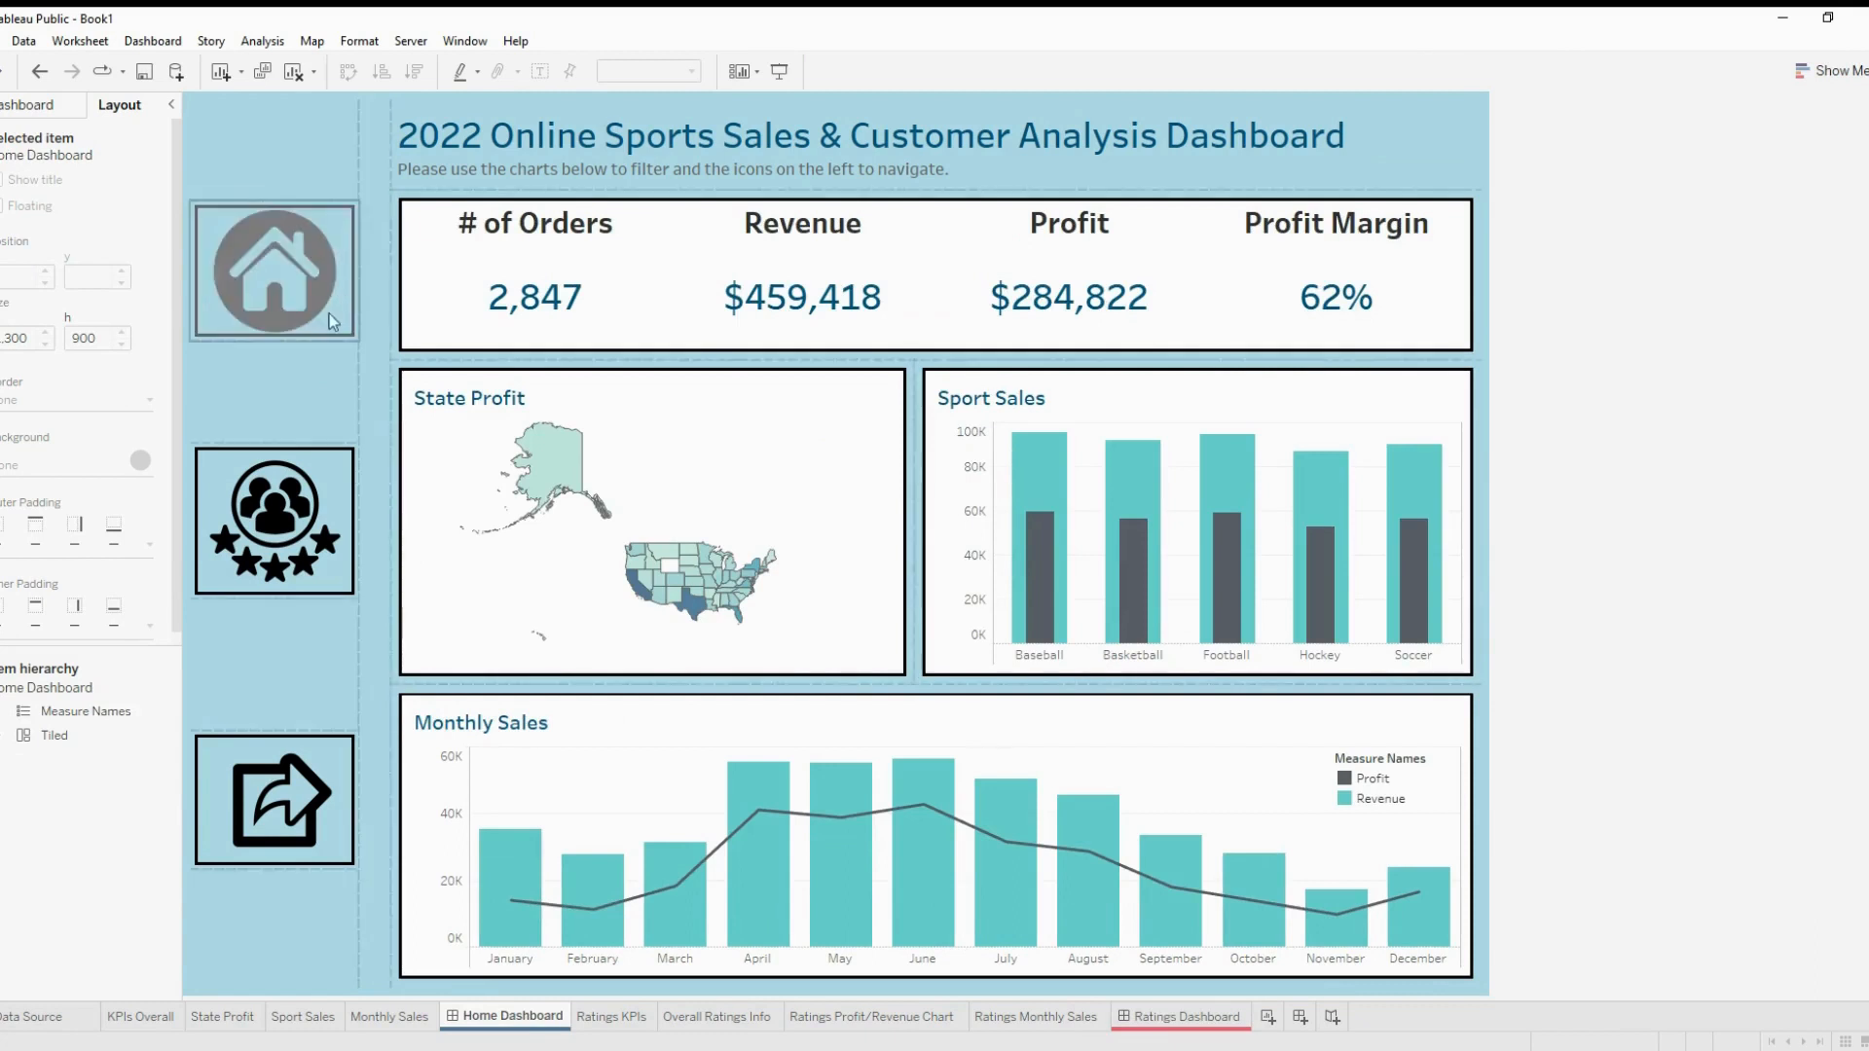
pyautogui.moveTo(316, 340); pyautogui.dragTo(313, 350)
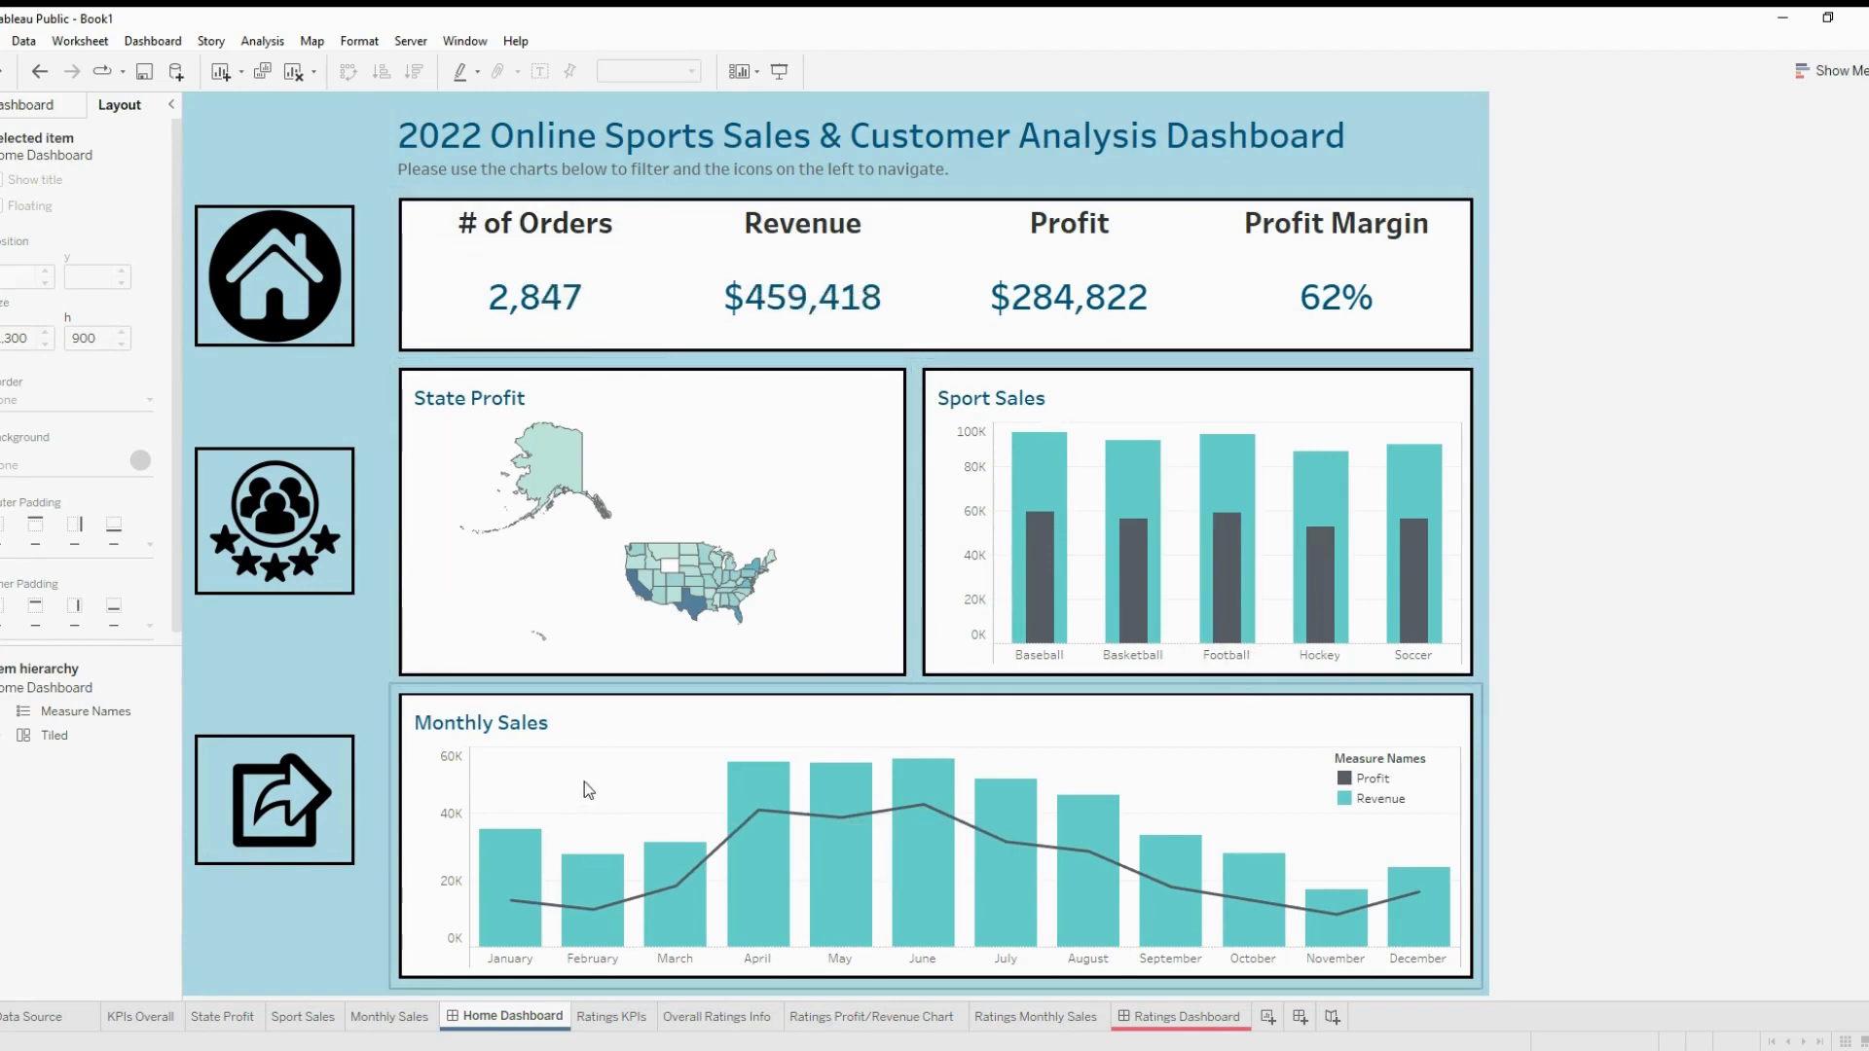
# Check the Ratings control on the Ratings Dashboard with rating 1 selected and return to the Home Dashboard
pyautogui.click(1148, 1024)
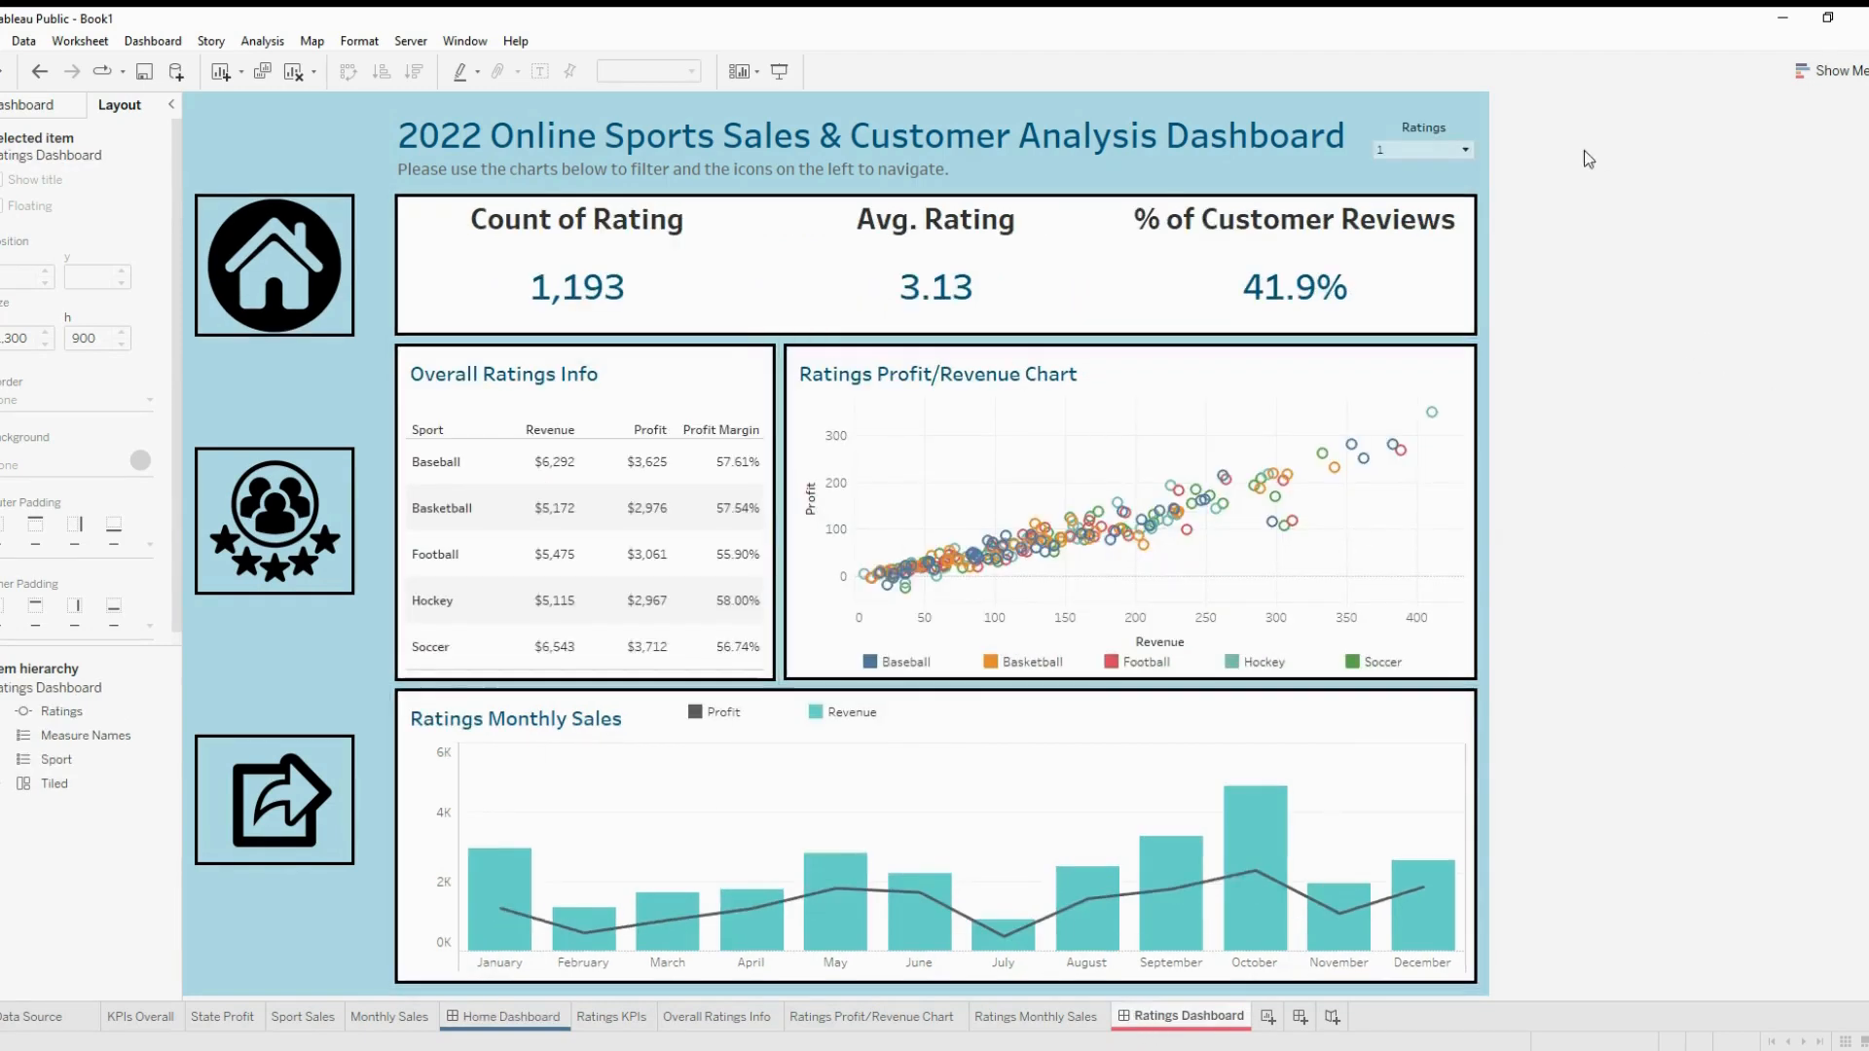
pyautogui.click(1457, 149)
pyautogui.click(1448, 179)
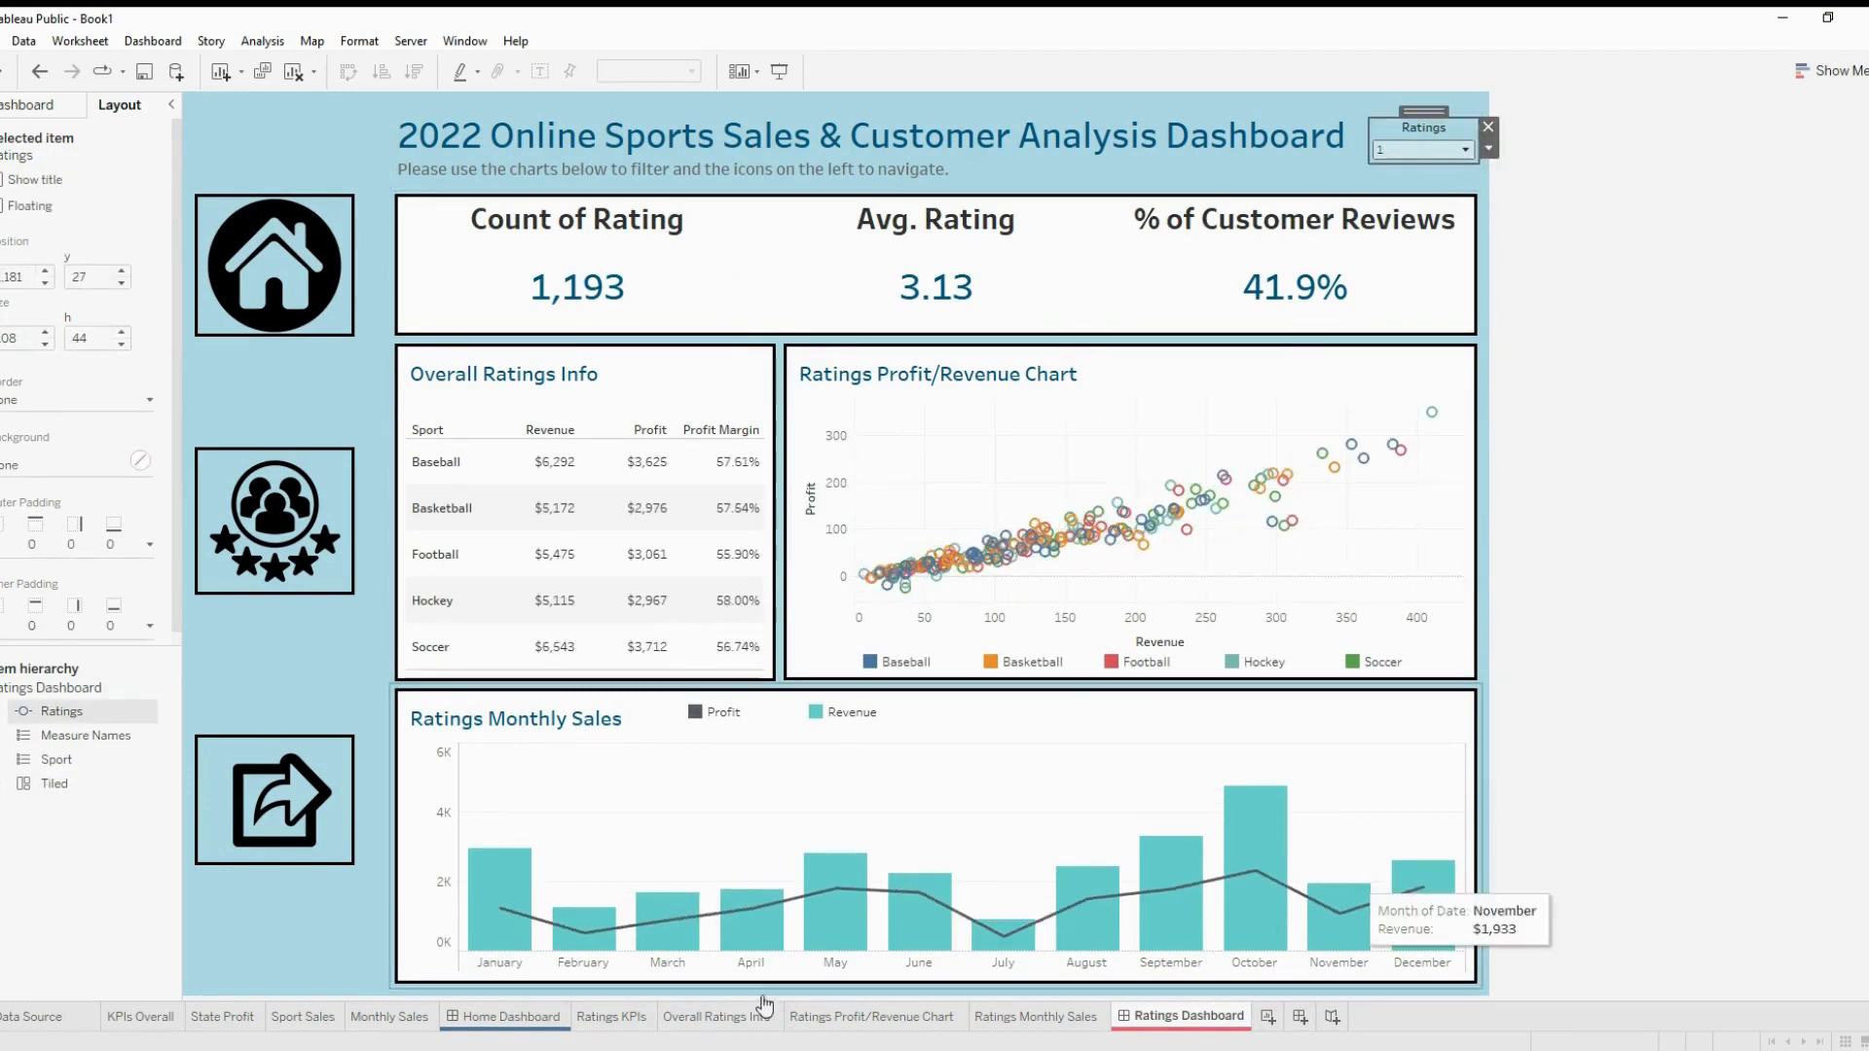
pyautogui.click(513, 1017)
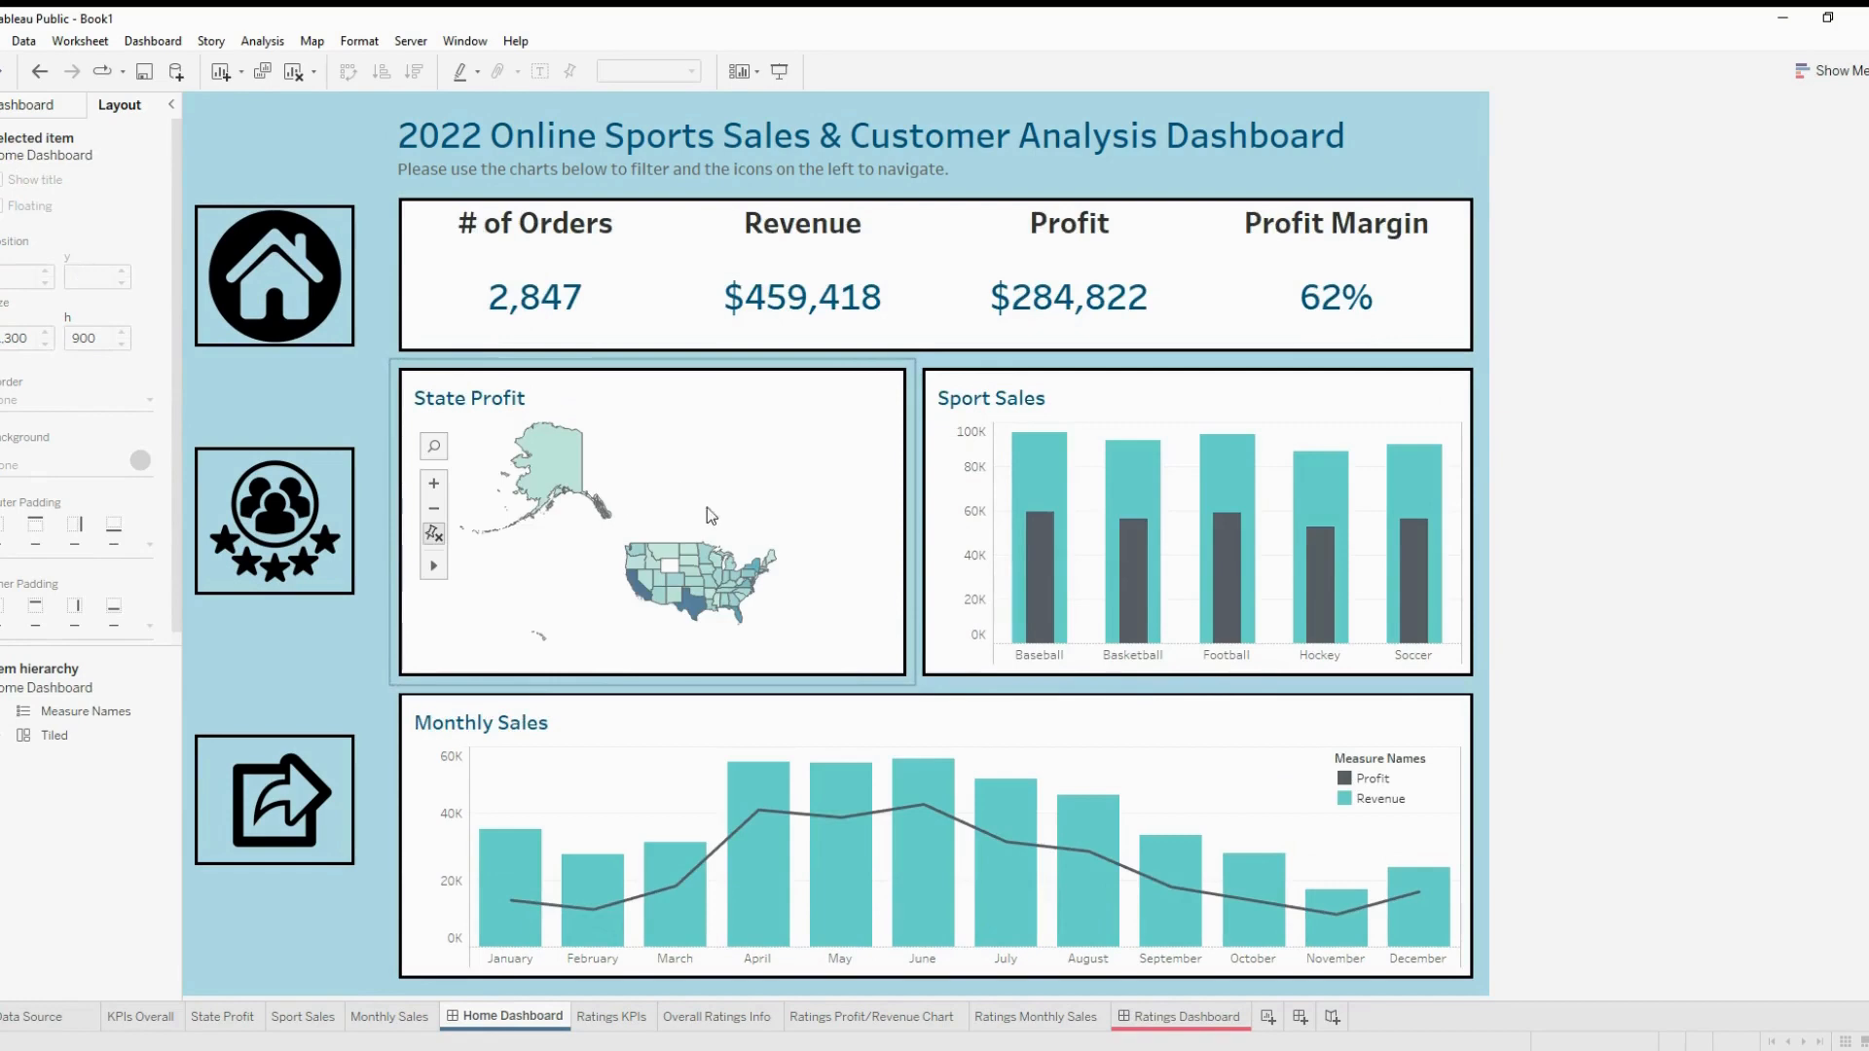
# View the source worksheet of the State Profit map and return to the Home Dashboard
pyautogui.moveTo(783, 790)
pyautogui.click(769, 405)
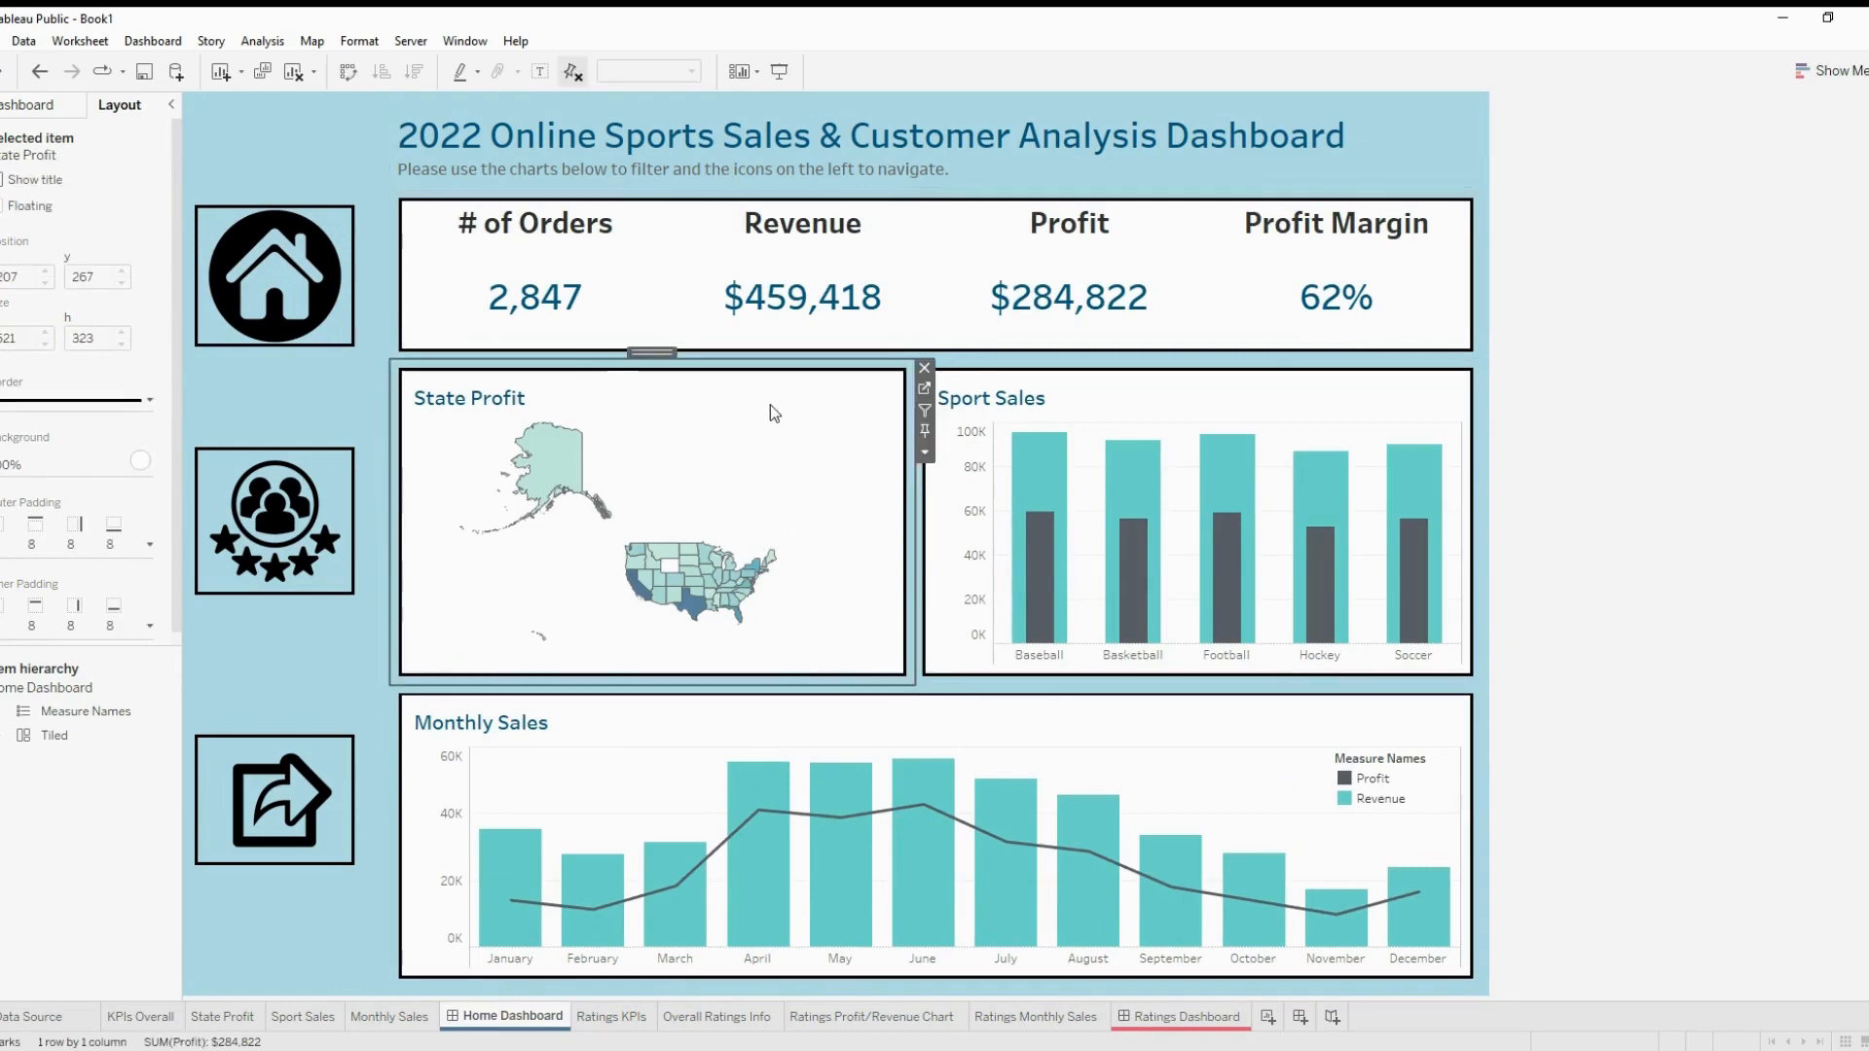
pyautogui.click(926, 388)
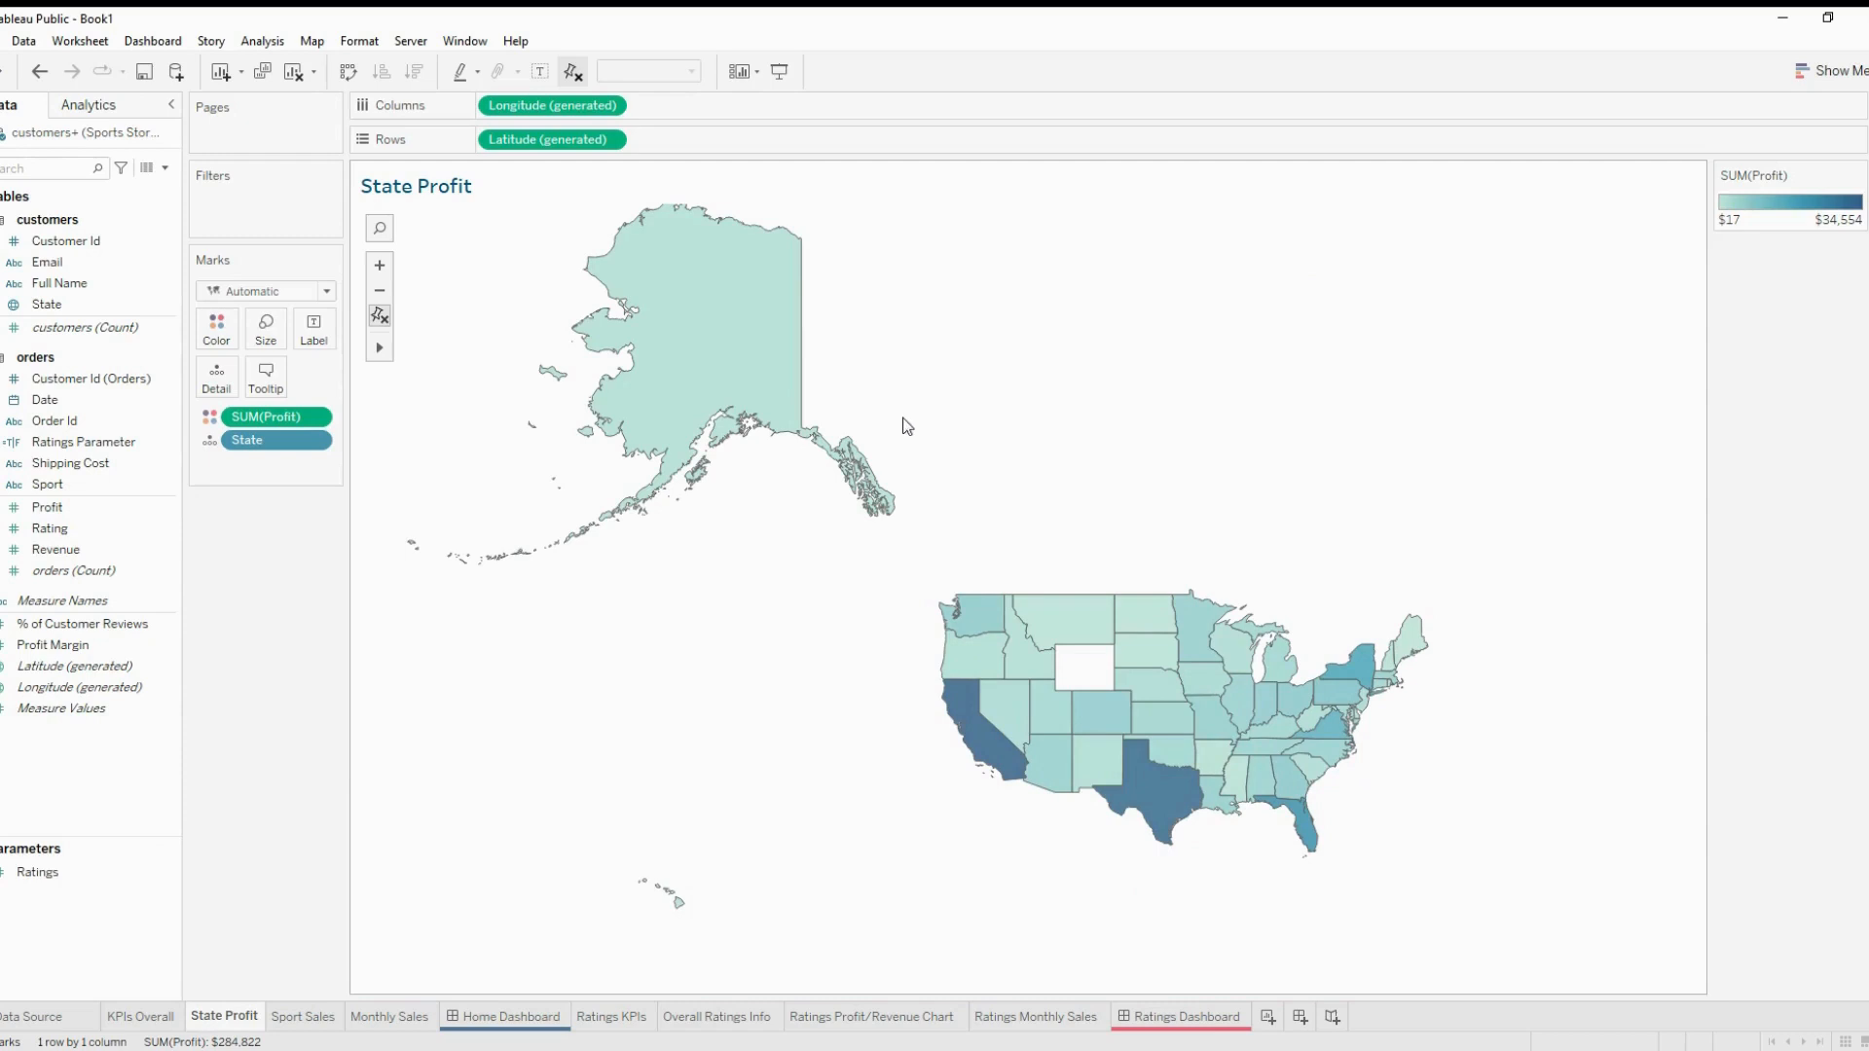
pyautogui.click(507, 1016)
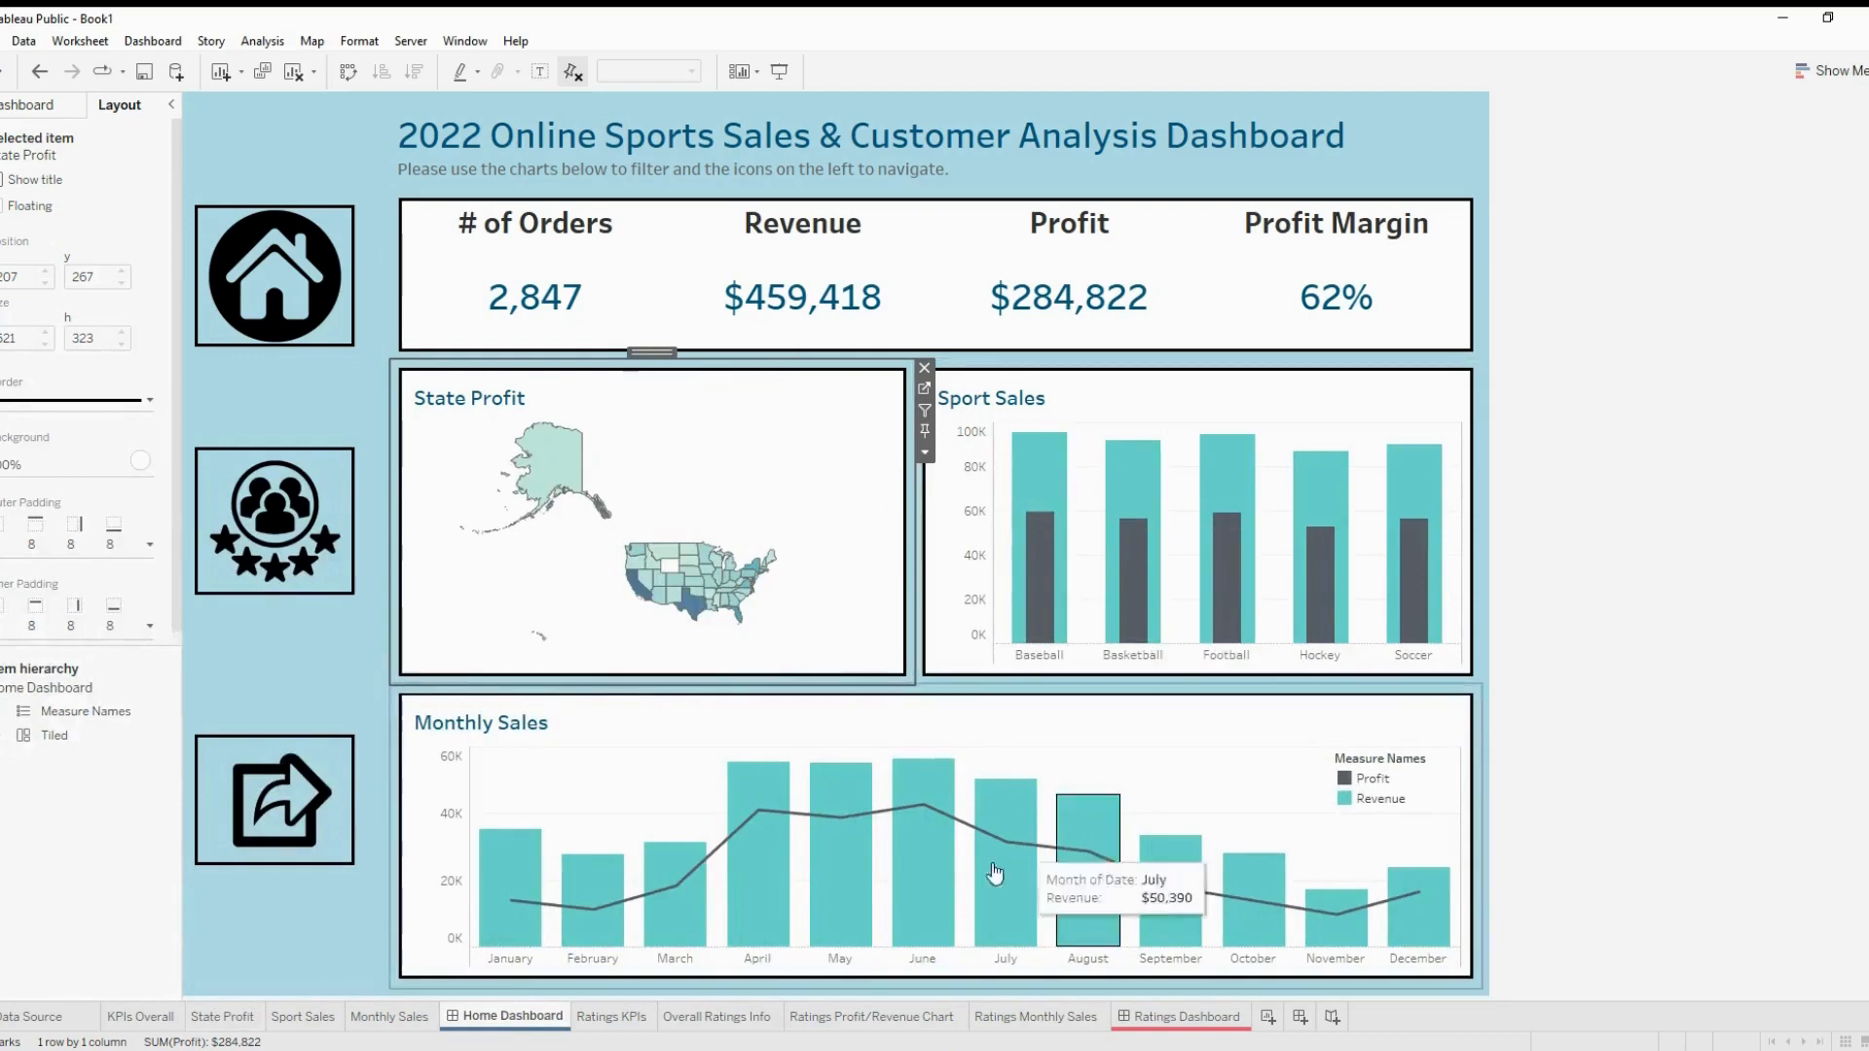
# Use the State Profit map as a filter for the Home Dashboard and test it with Texas and California
pyautogui.click(925, 410)
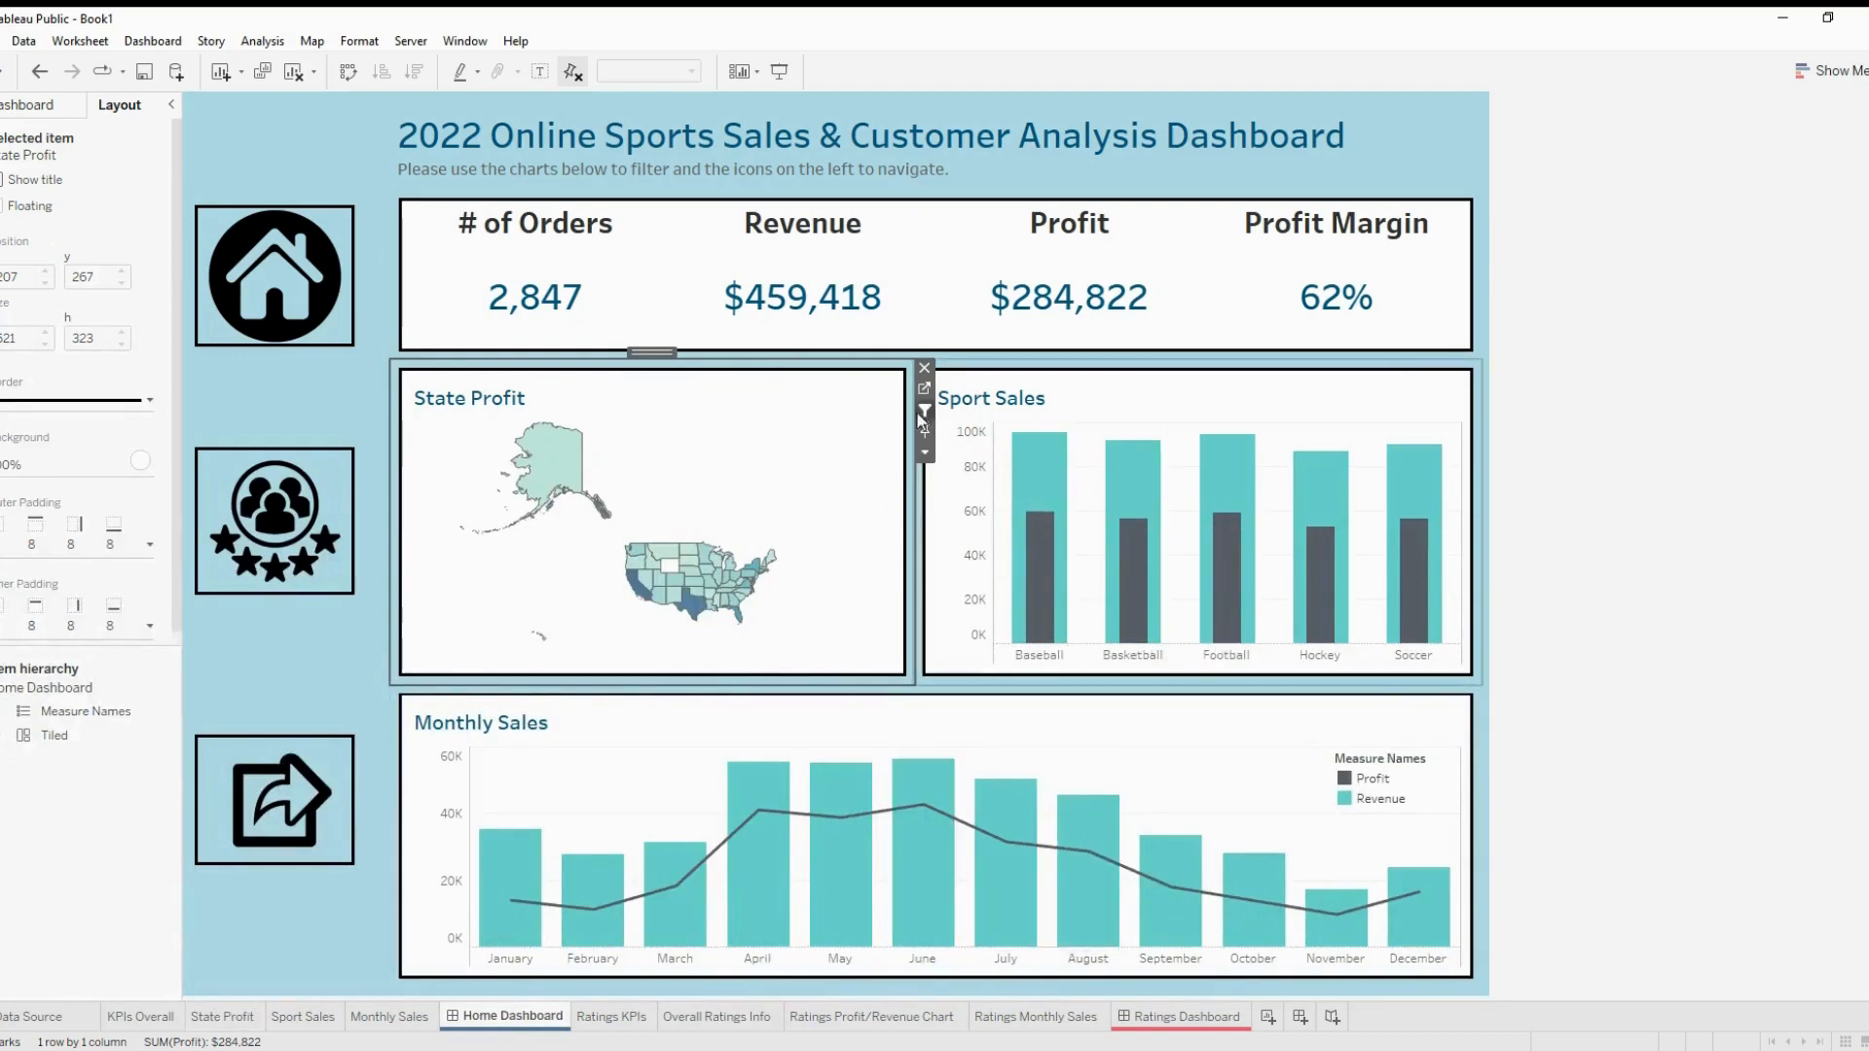
pyautogui.click(698, 605)
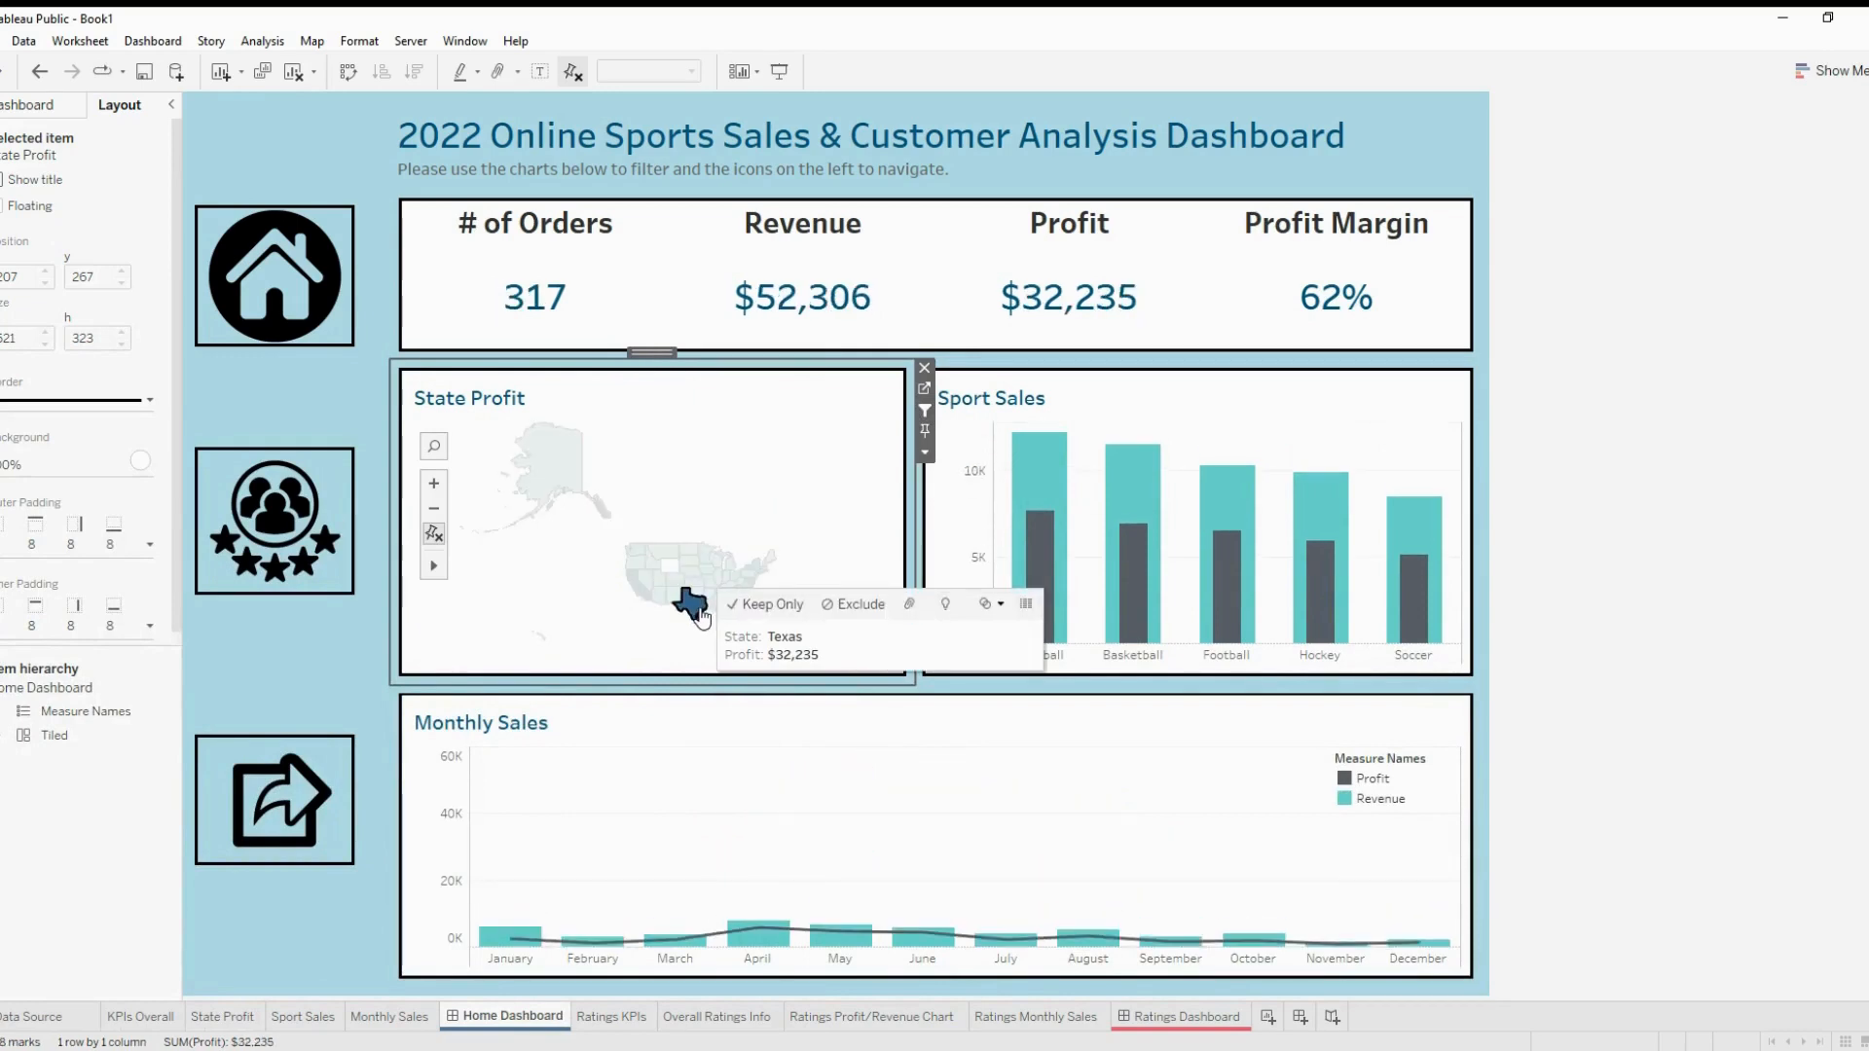
pyautogui.click(695, 609)
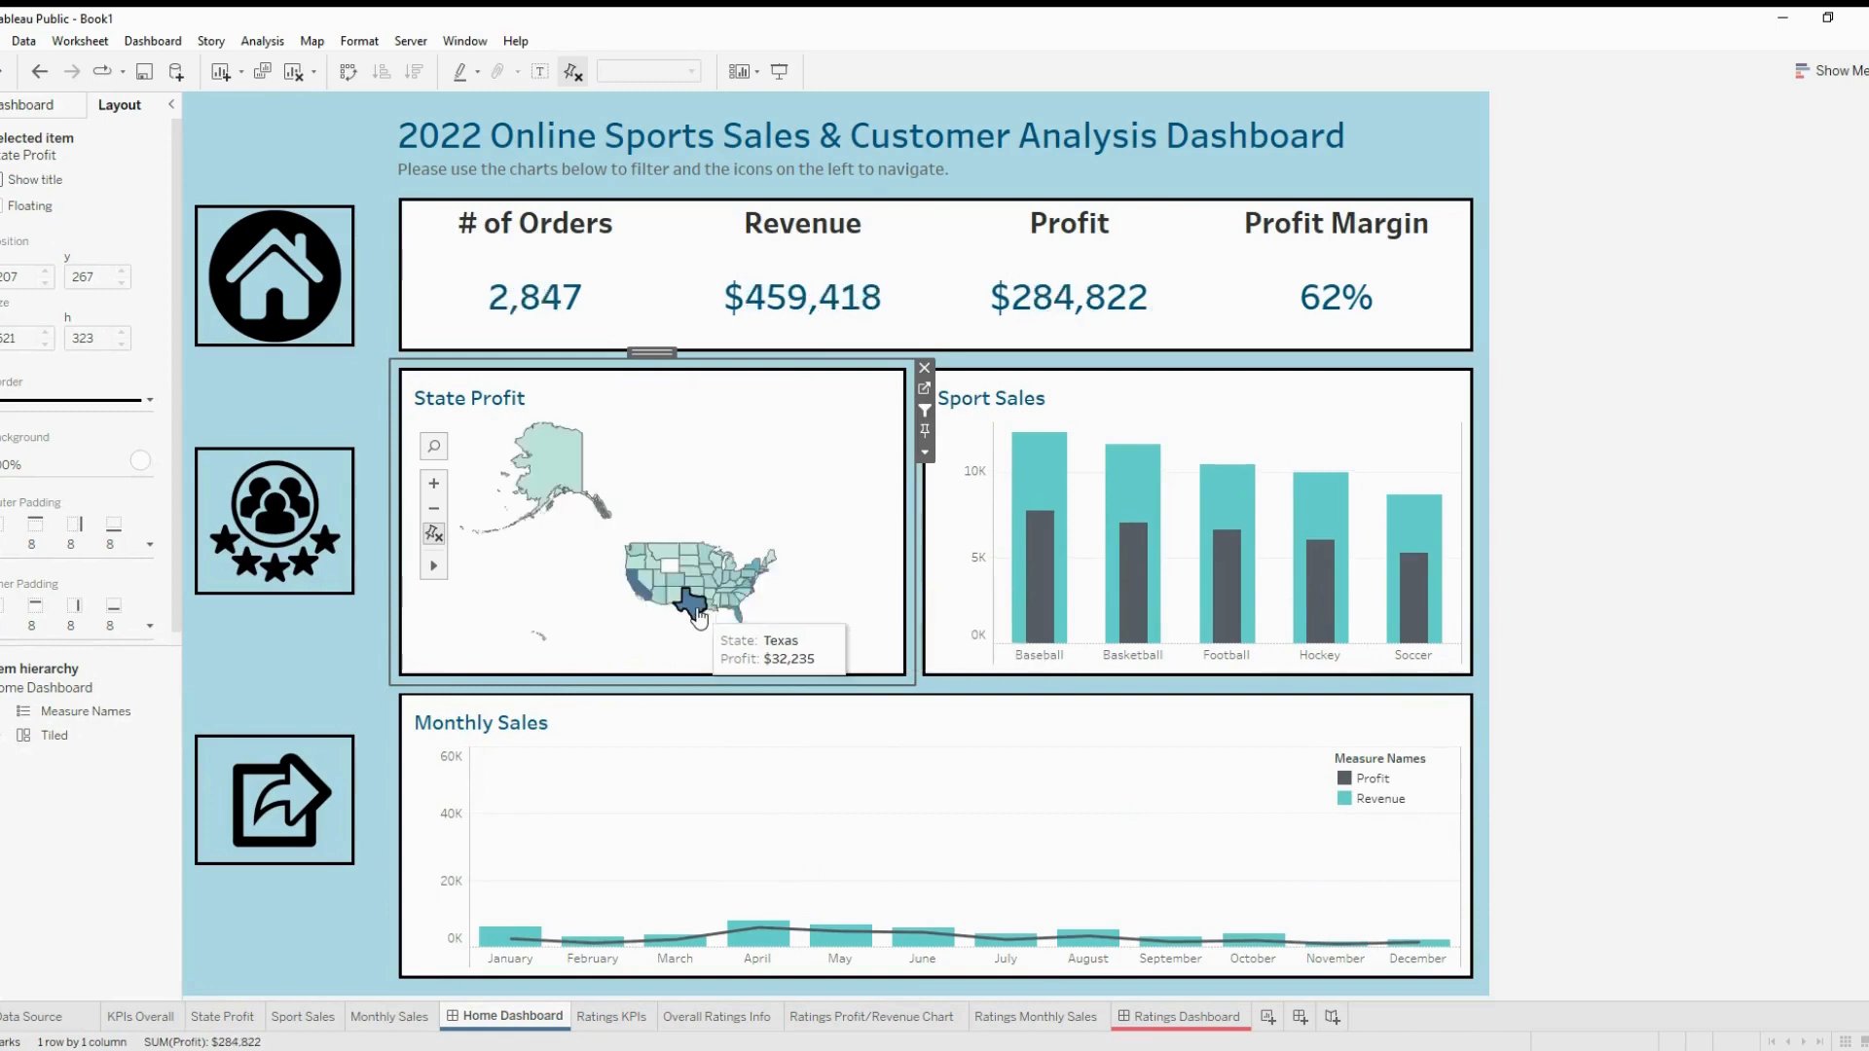
pyautogui.click(634, 584)
pyautogui.click(638, 586)
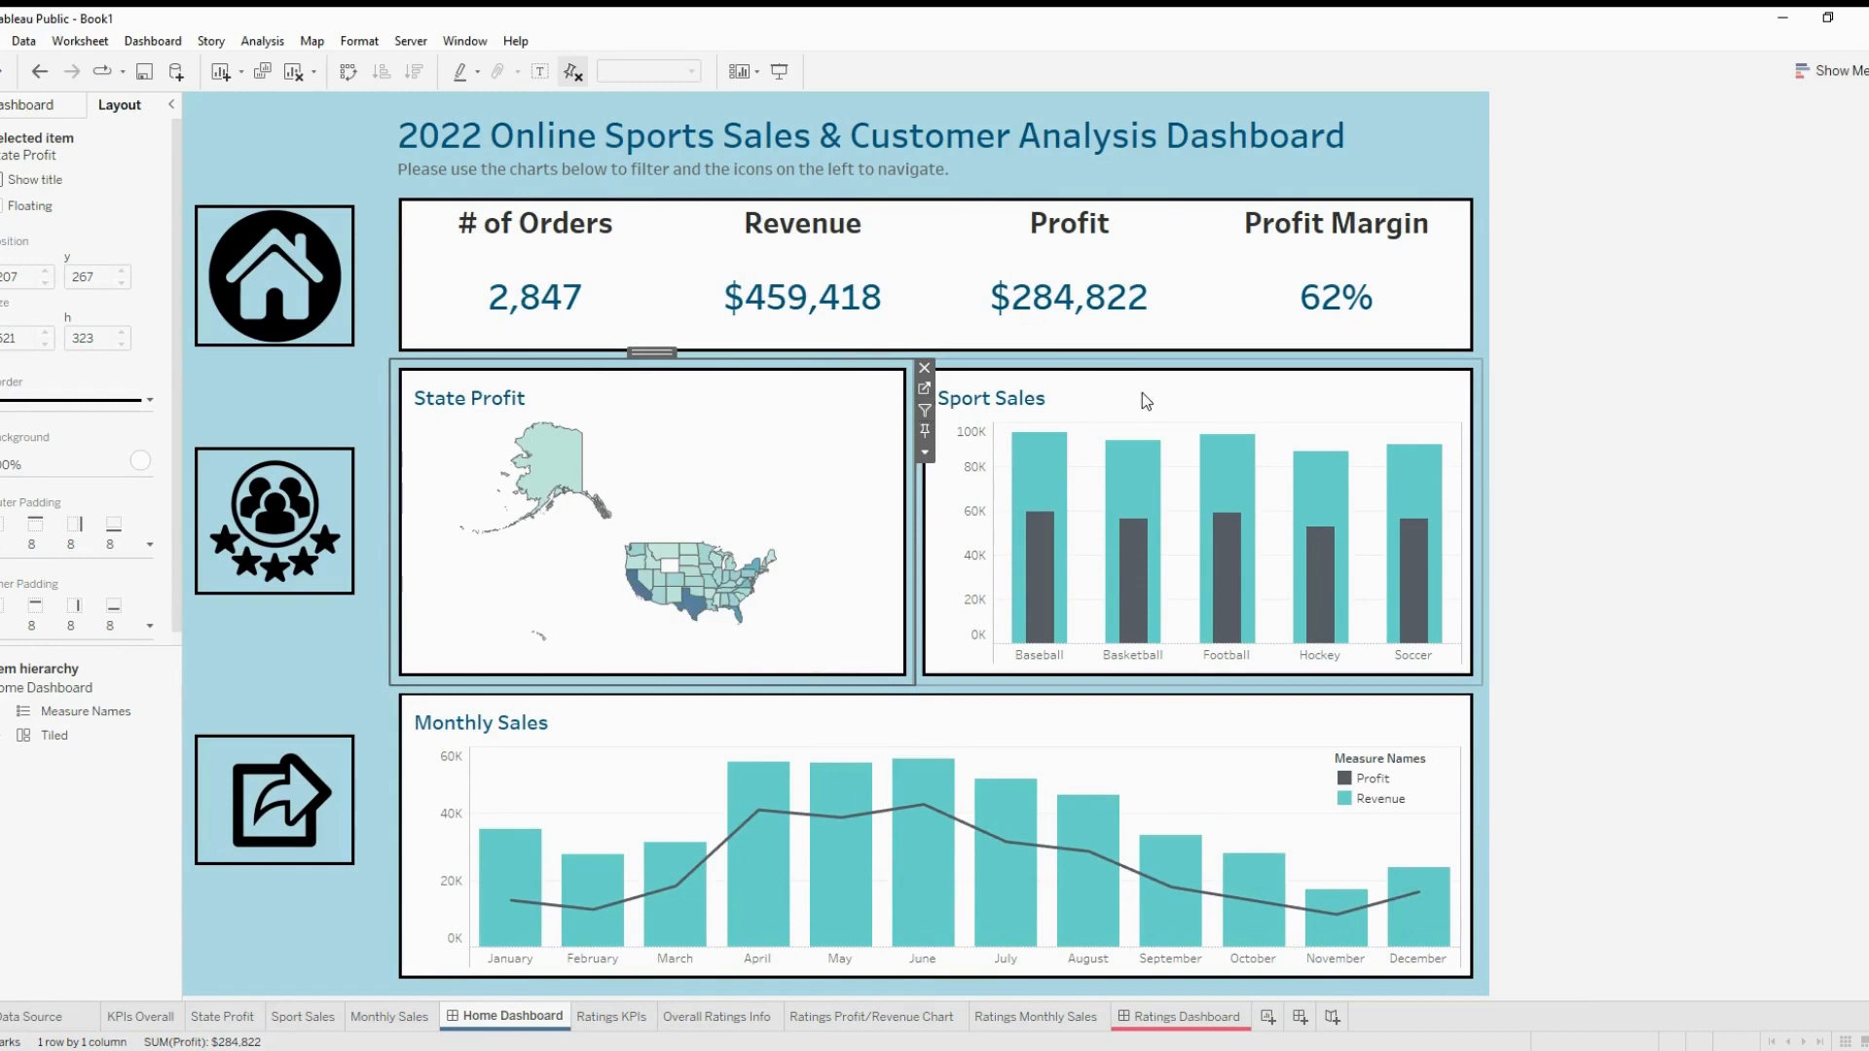
# Use the Sport Sales chart as a filter for the Home Dashboard and test it with the Basketball profit and revenue bars
pyautogui.click(1137, 397)
pyautogui.moveTo(1134, 600)
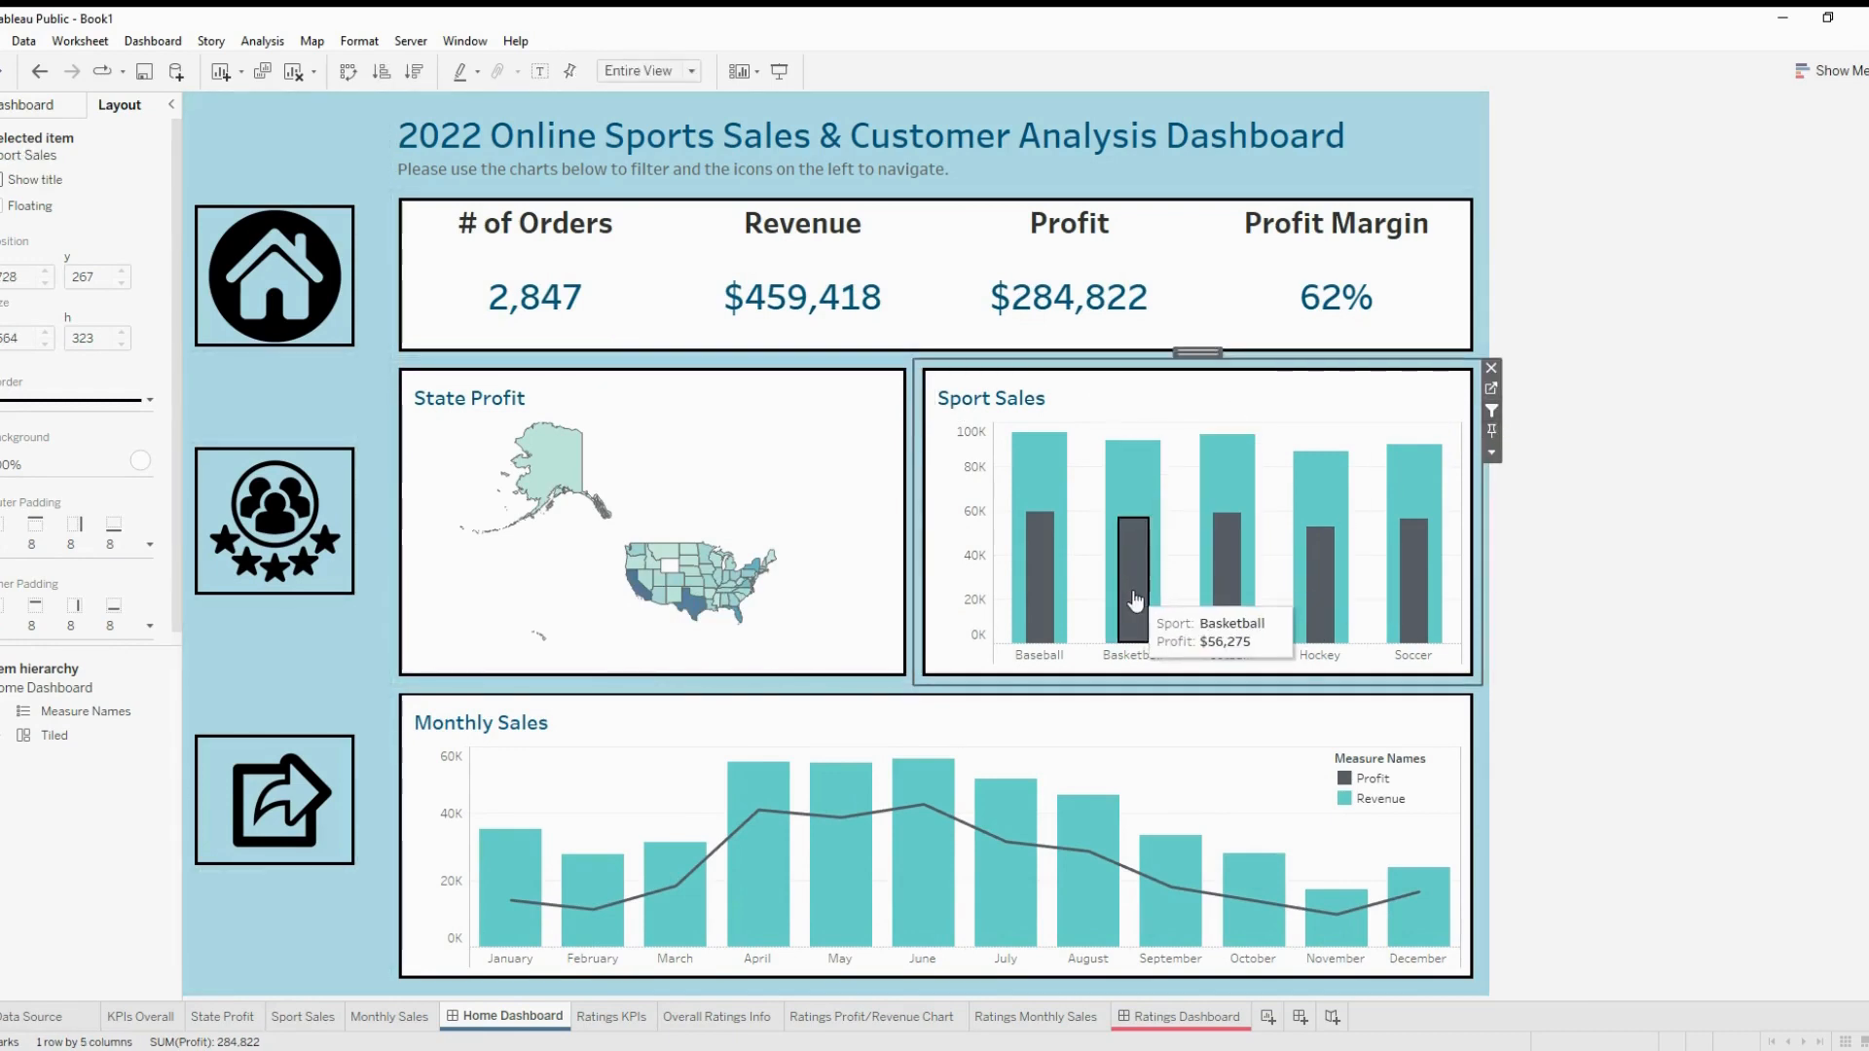
pyautogui.click(1135, 600)
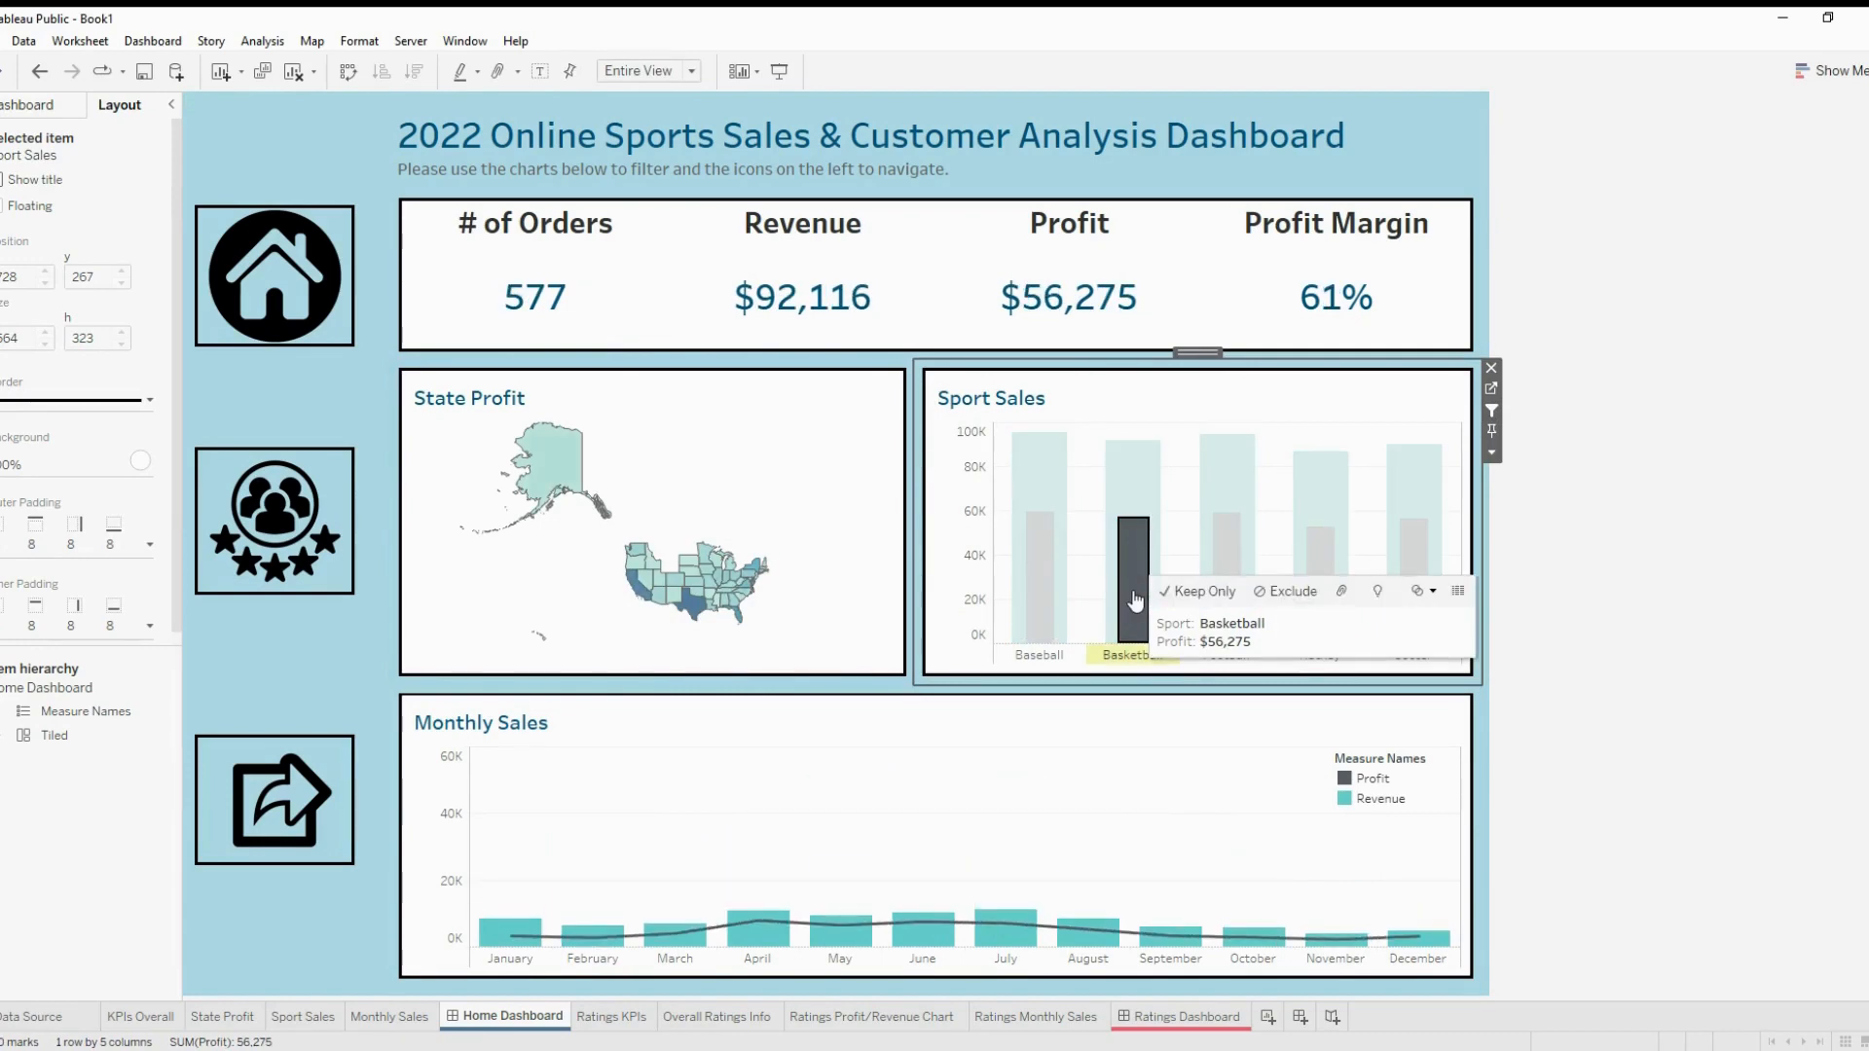
pyautogui.click(1135, 600)
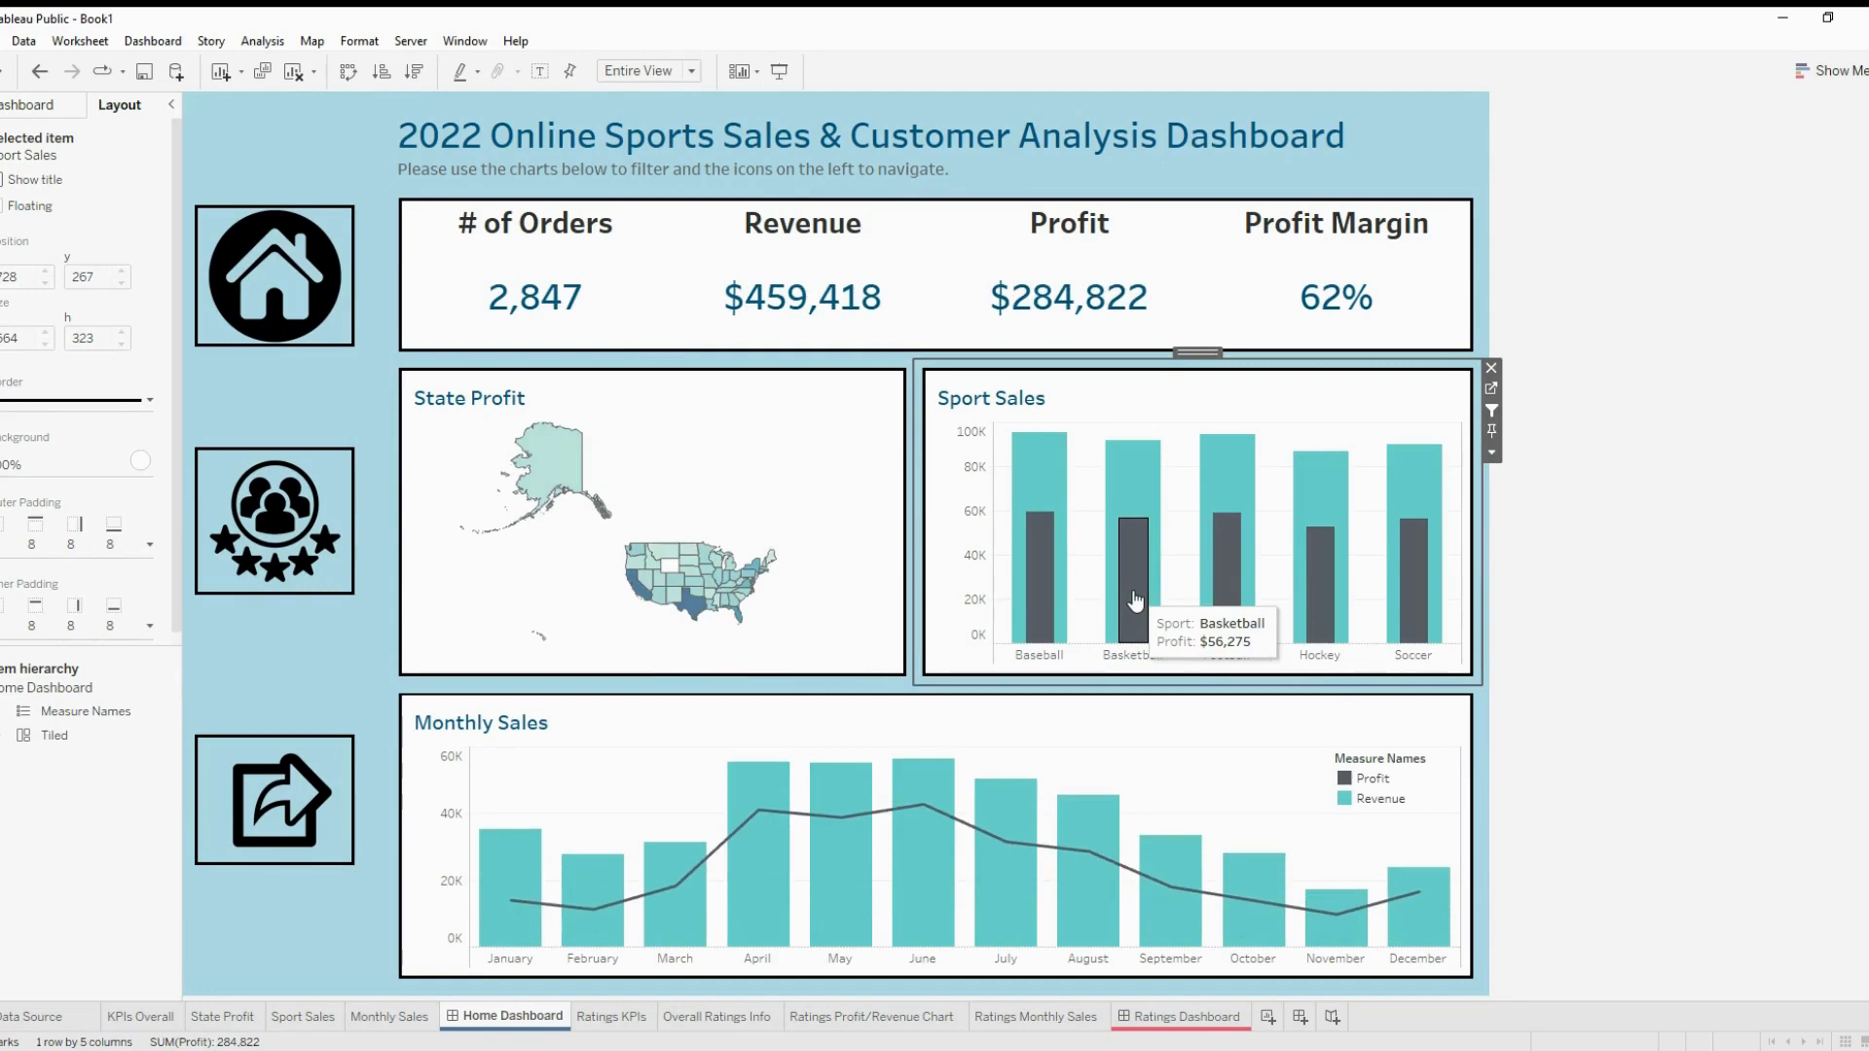
pyautogui.click(1135, 489)
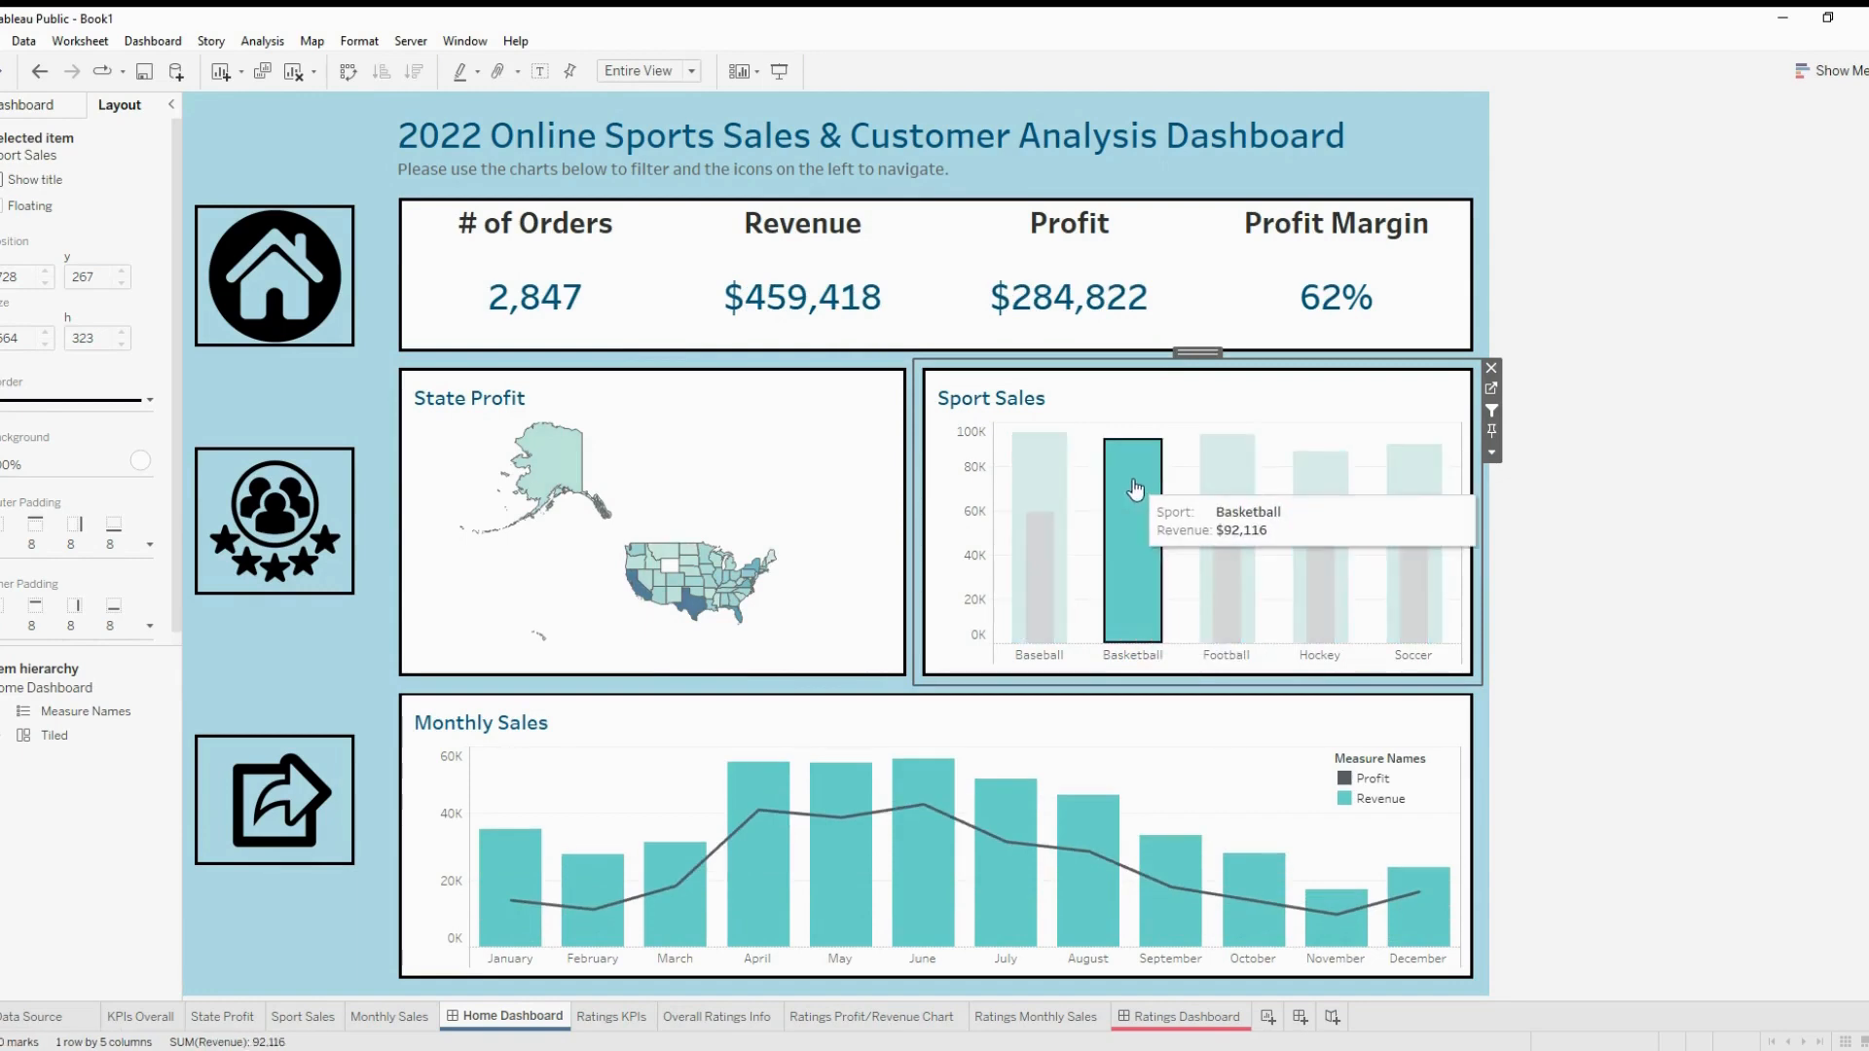
pyautogui.click(1135, 488)
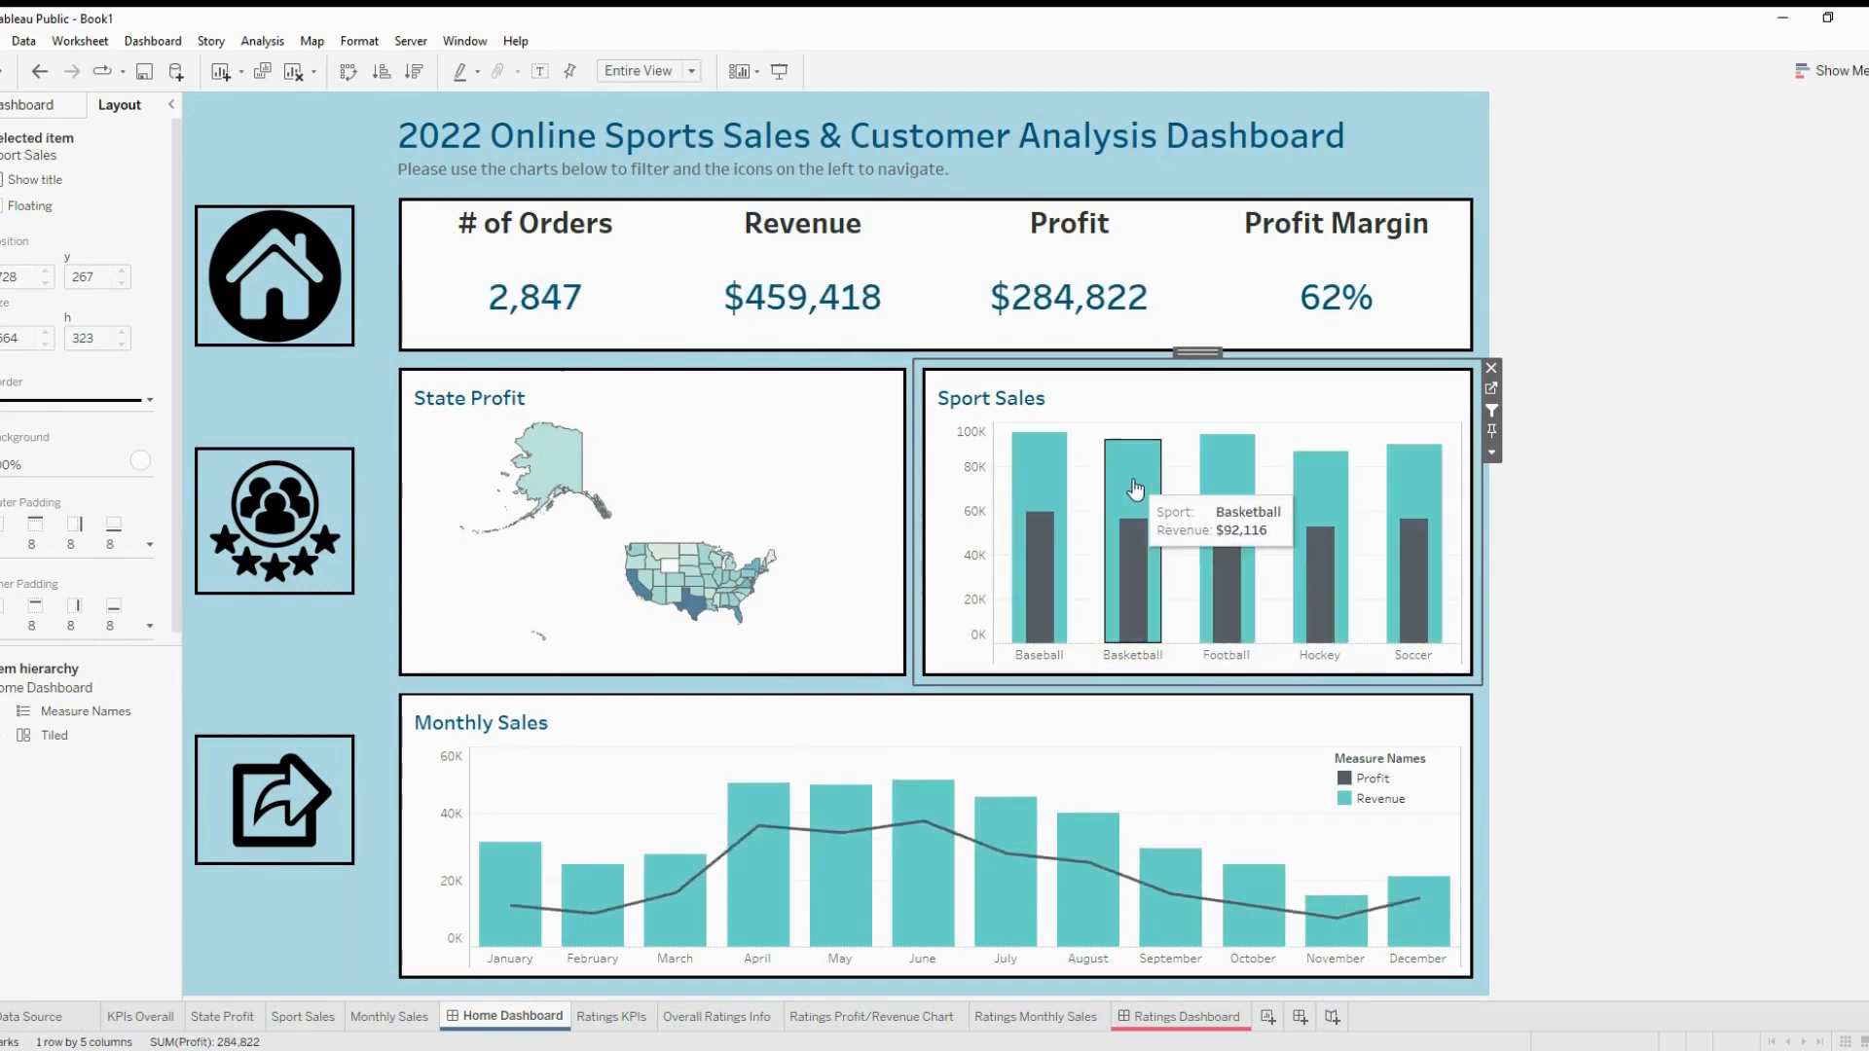
# Use the Monthly Sales chart as a filter for the Home Dashboard and test it with September, clearing the selection
pyautogui.click(1249, 745)
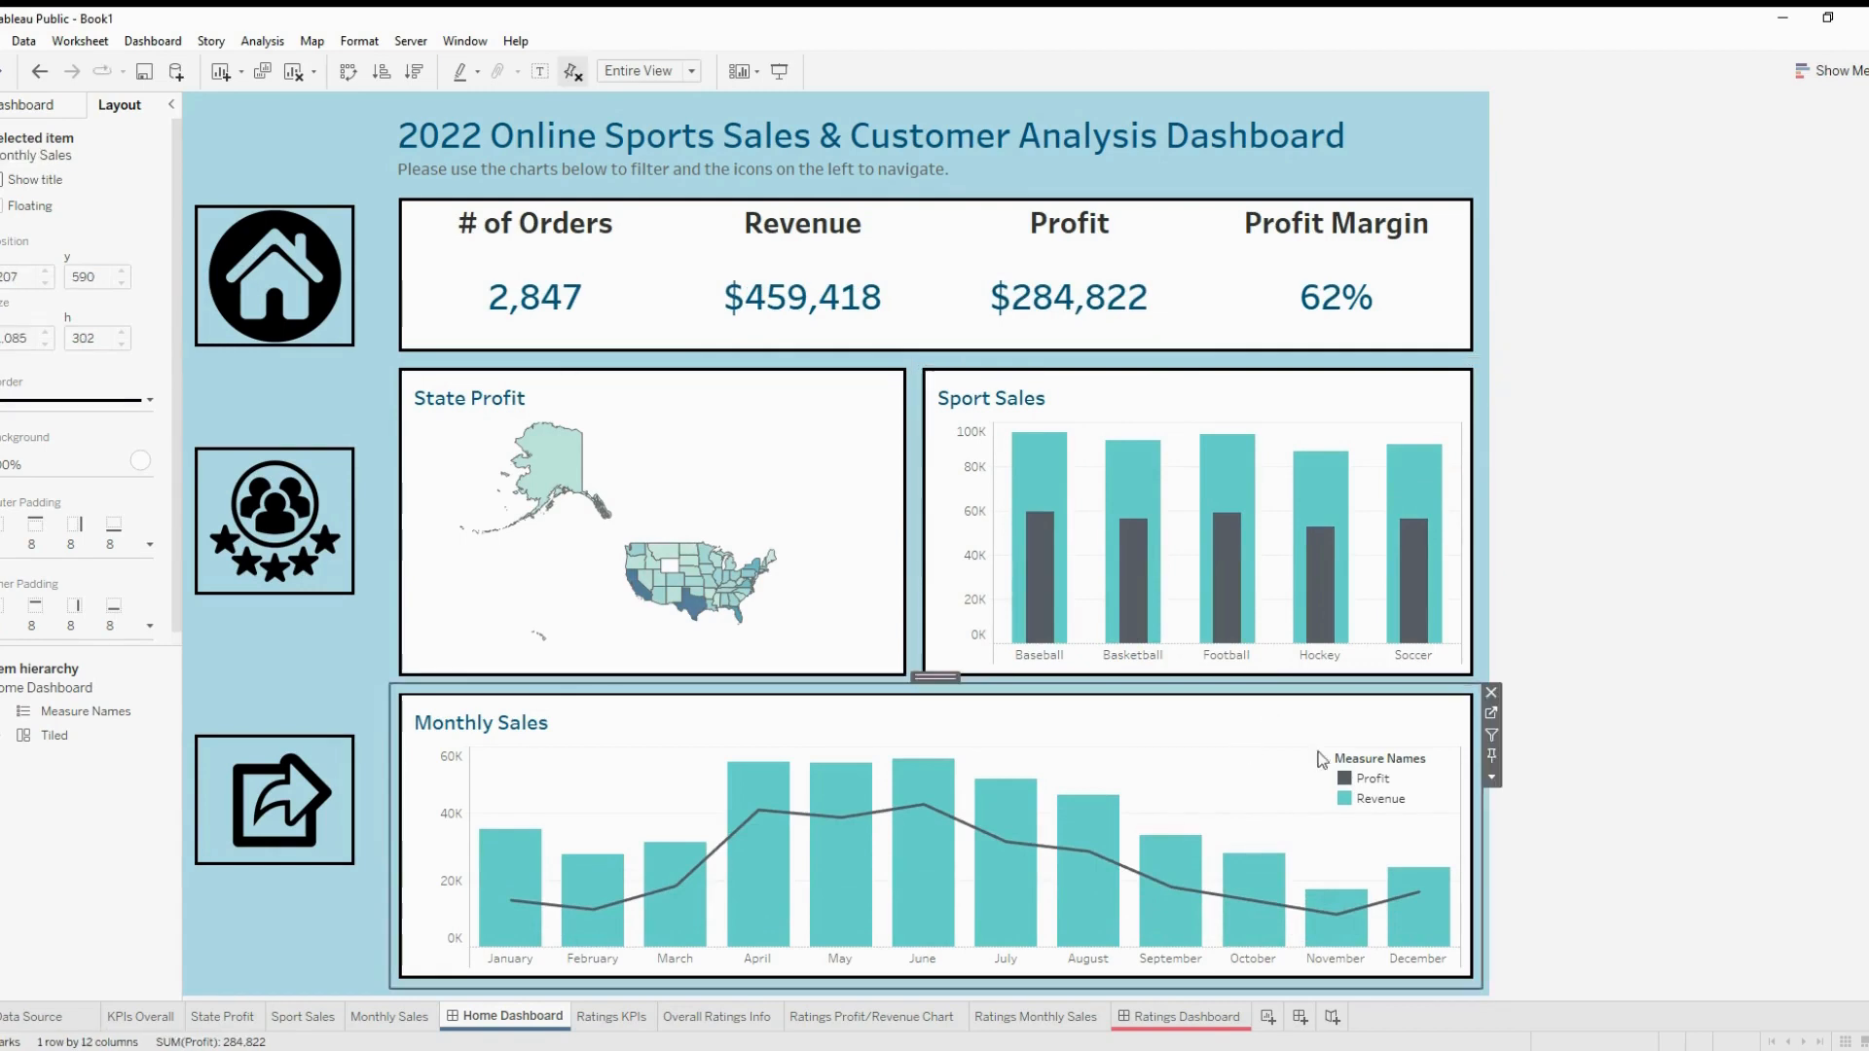
pyautogui.click(1187, 938)
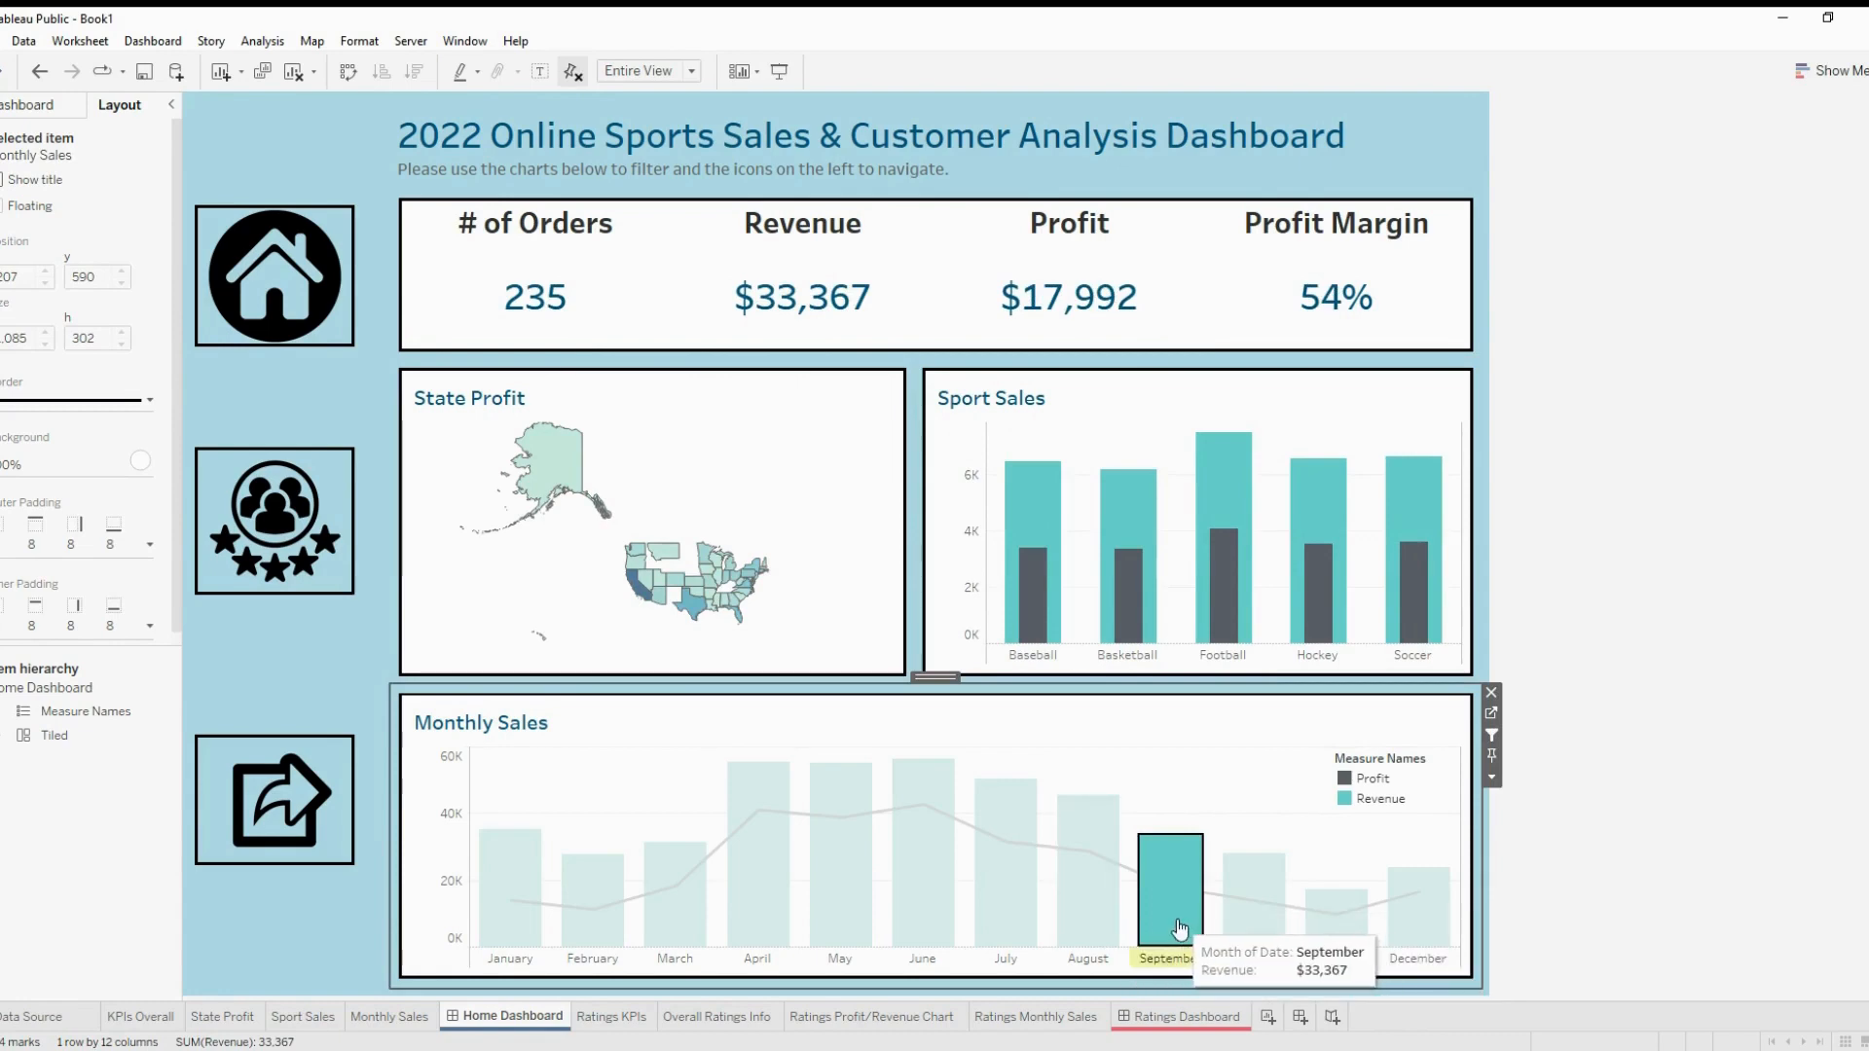
pyautogui.click(1178, 915)
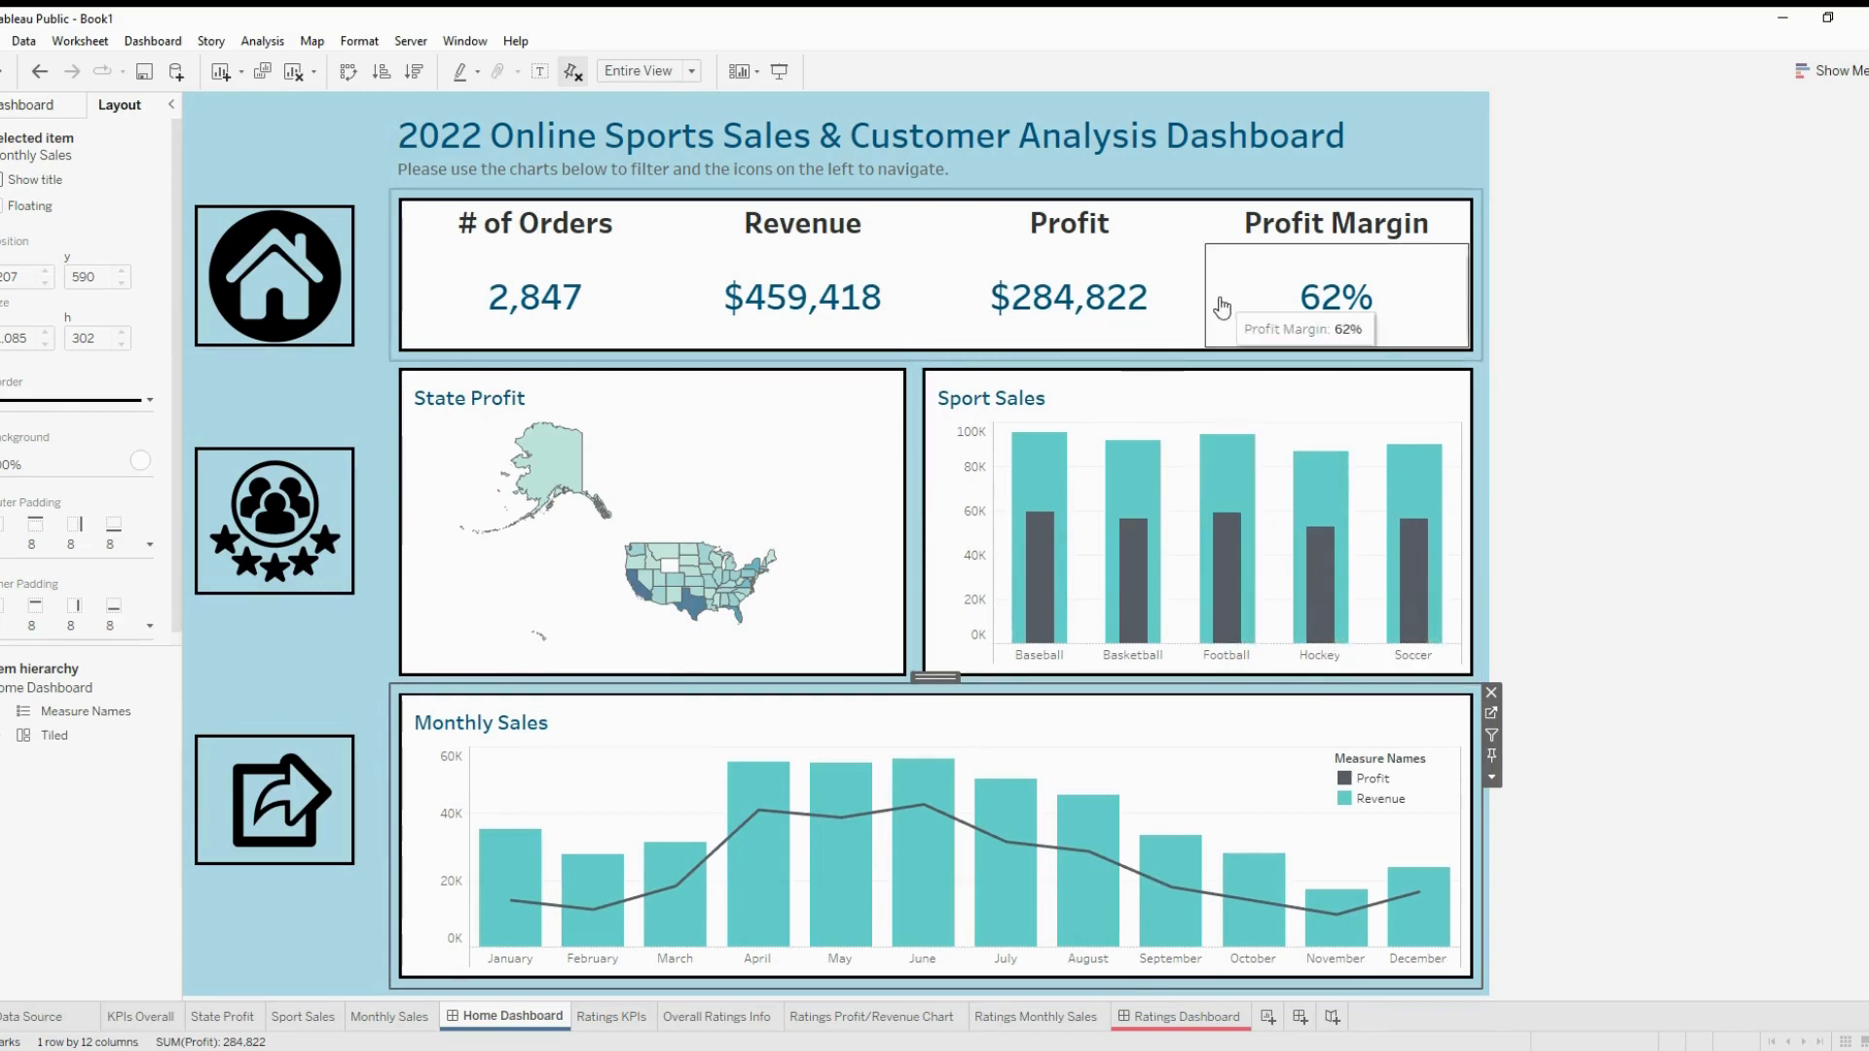
# Turn on filtering from the Sport Sales chart and check the Monthly Sales chart with Football selected
pyautogui.click(1319, 440)
pyautogui.click(1491, 409)
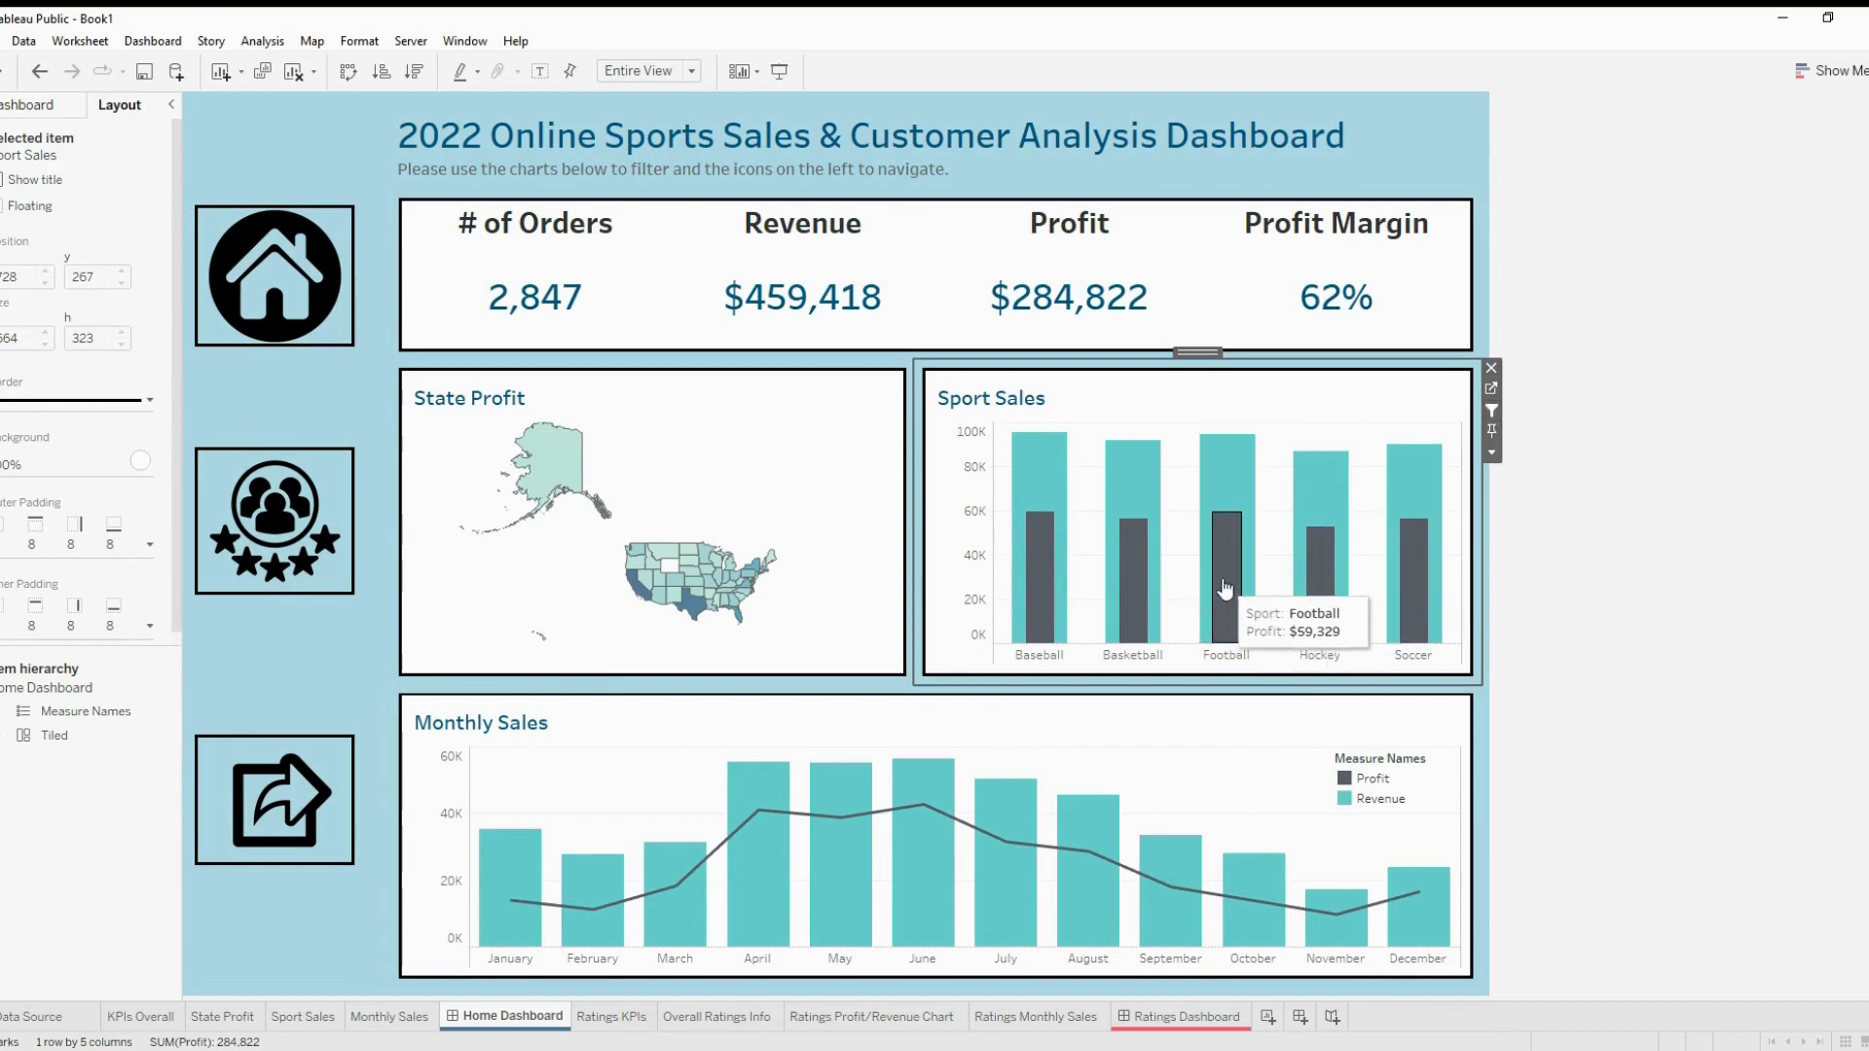
pyautogui.click(1222, 482)
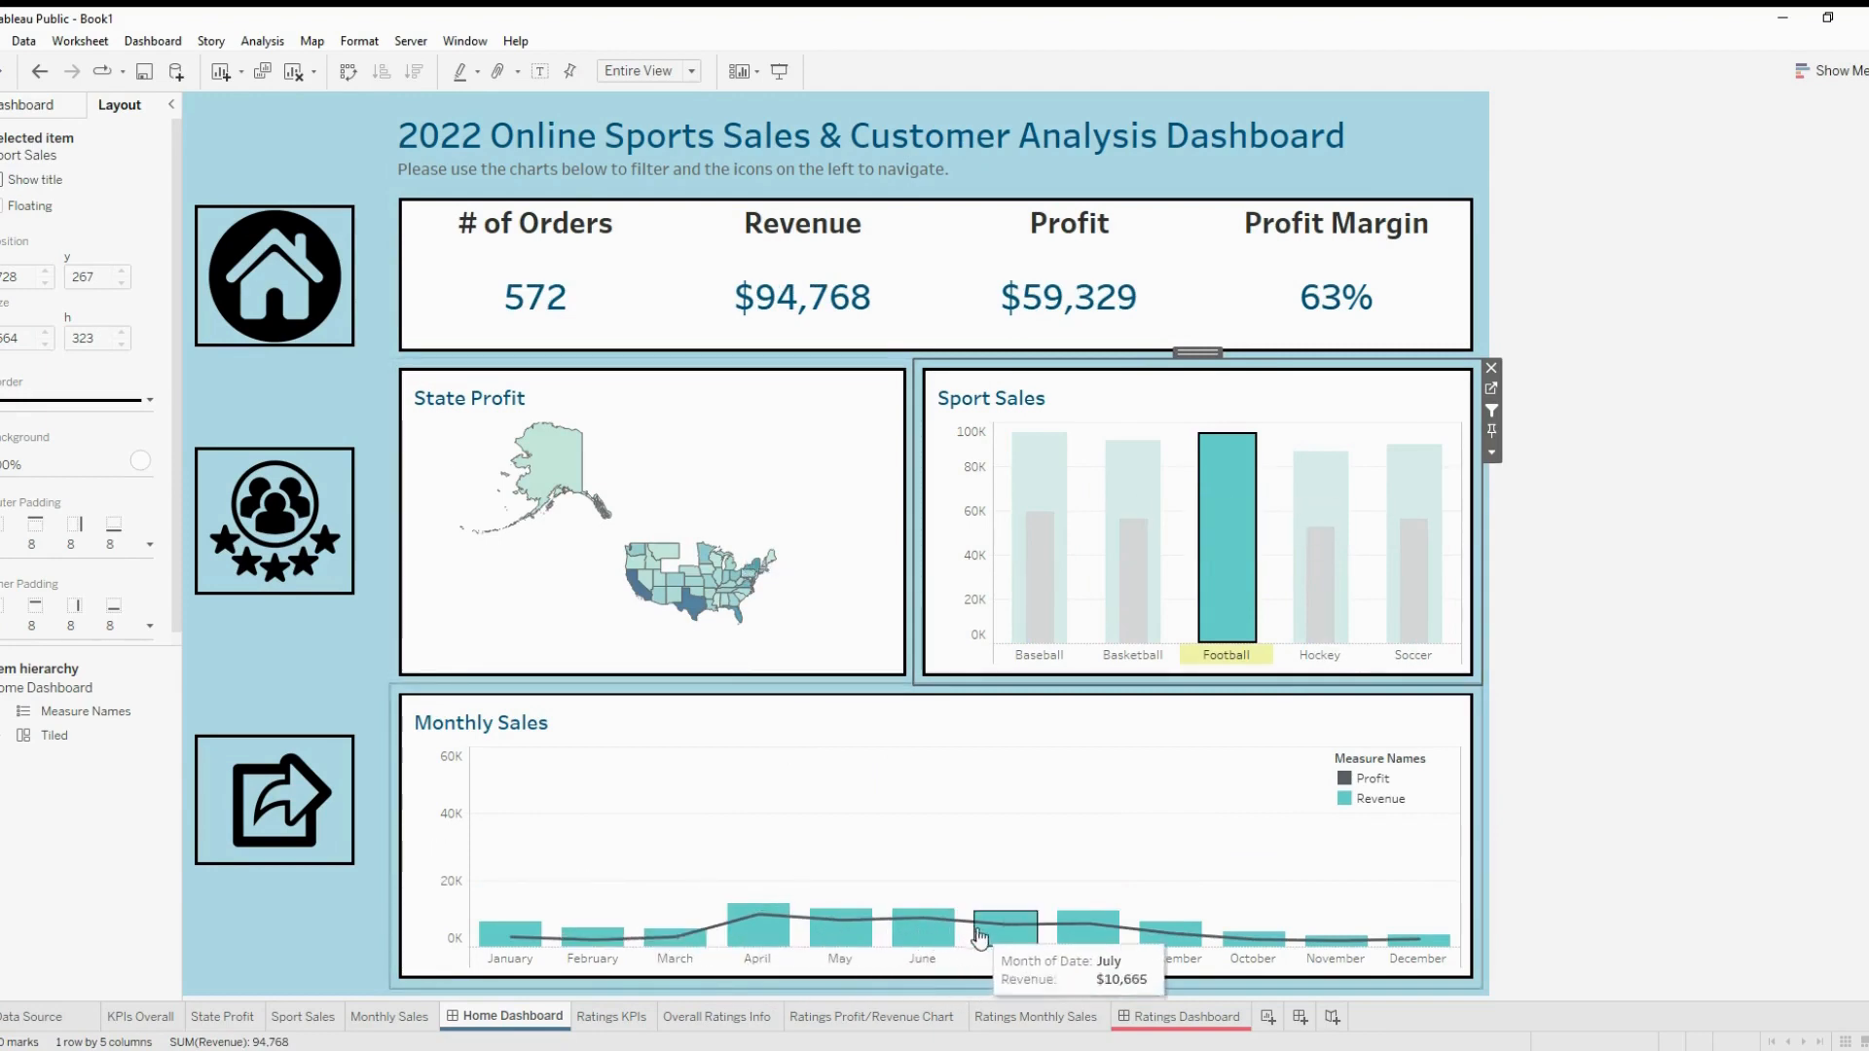
pyautogui.click(1244, 470)
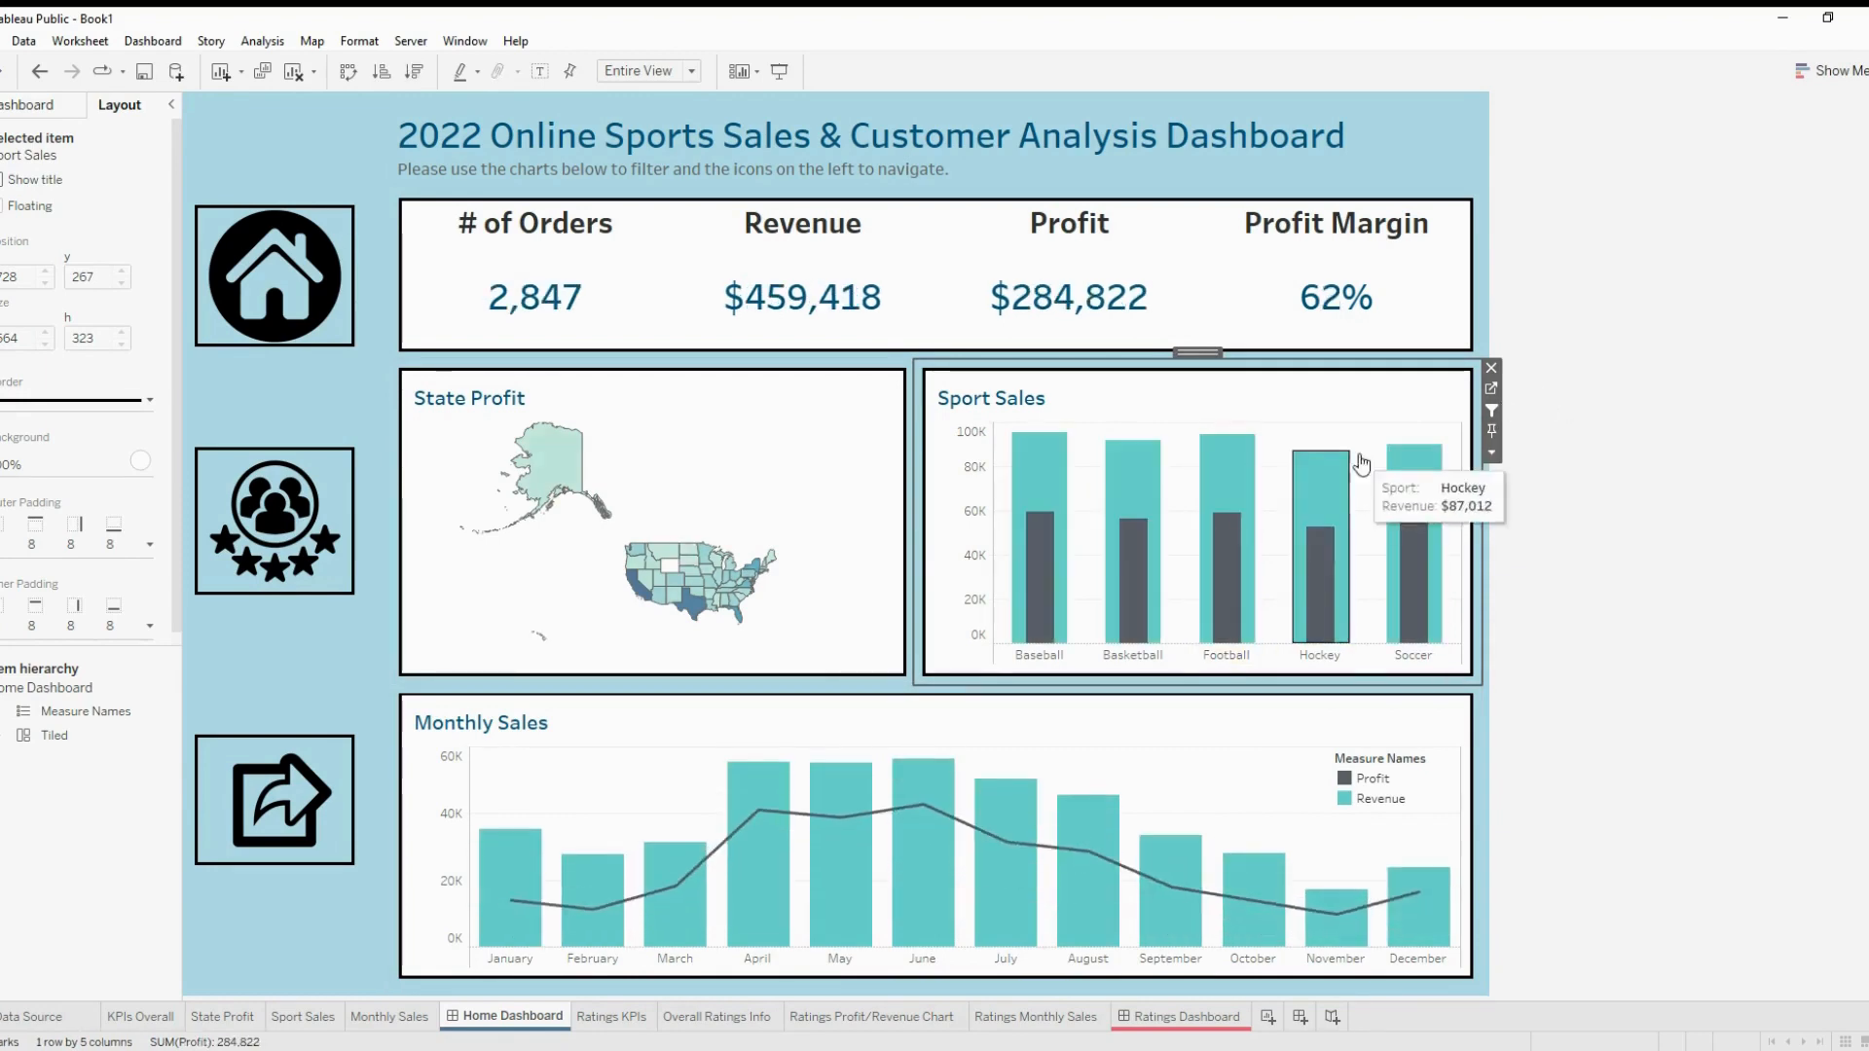
# Set the Revenue axis range of the Monthly Sales chart to Automatic instead of fixed
pyautogui.click(732, 731)
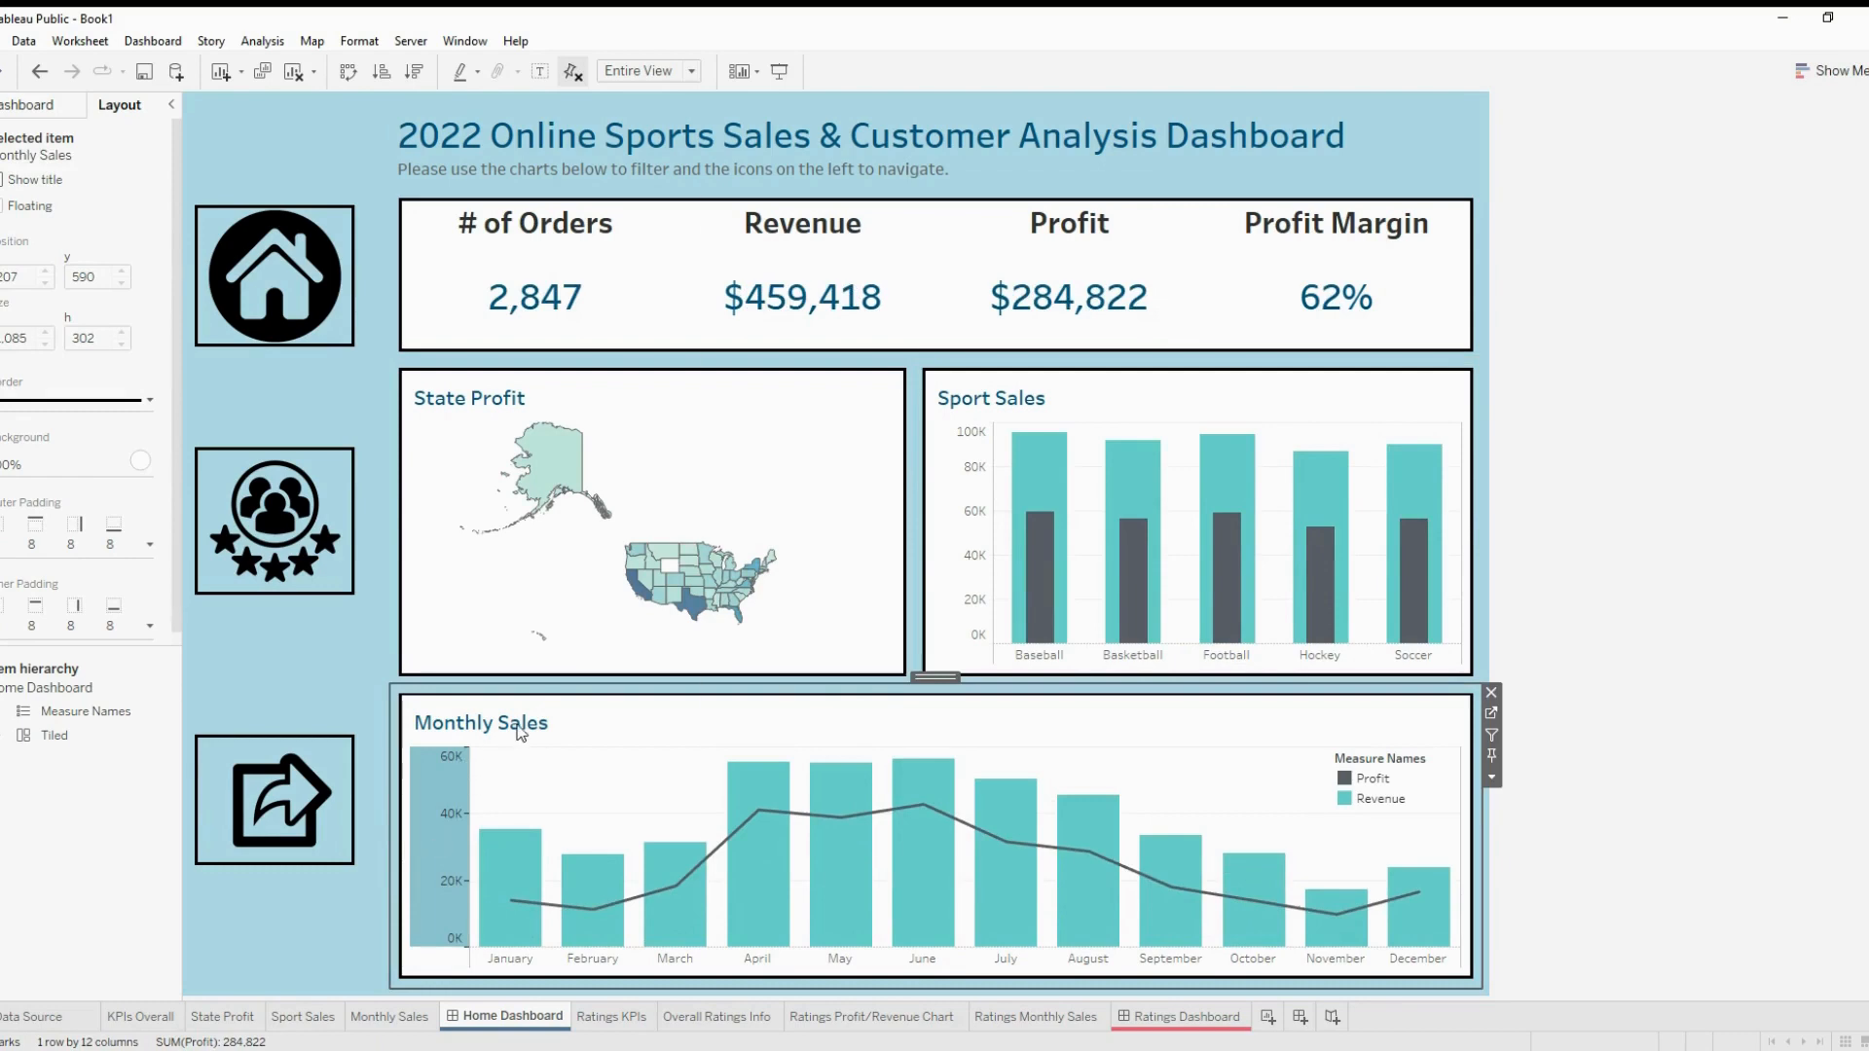
pyautogui.click(742, 323)
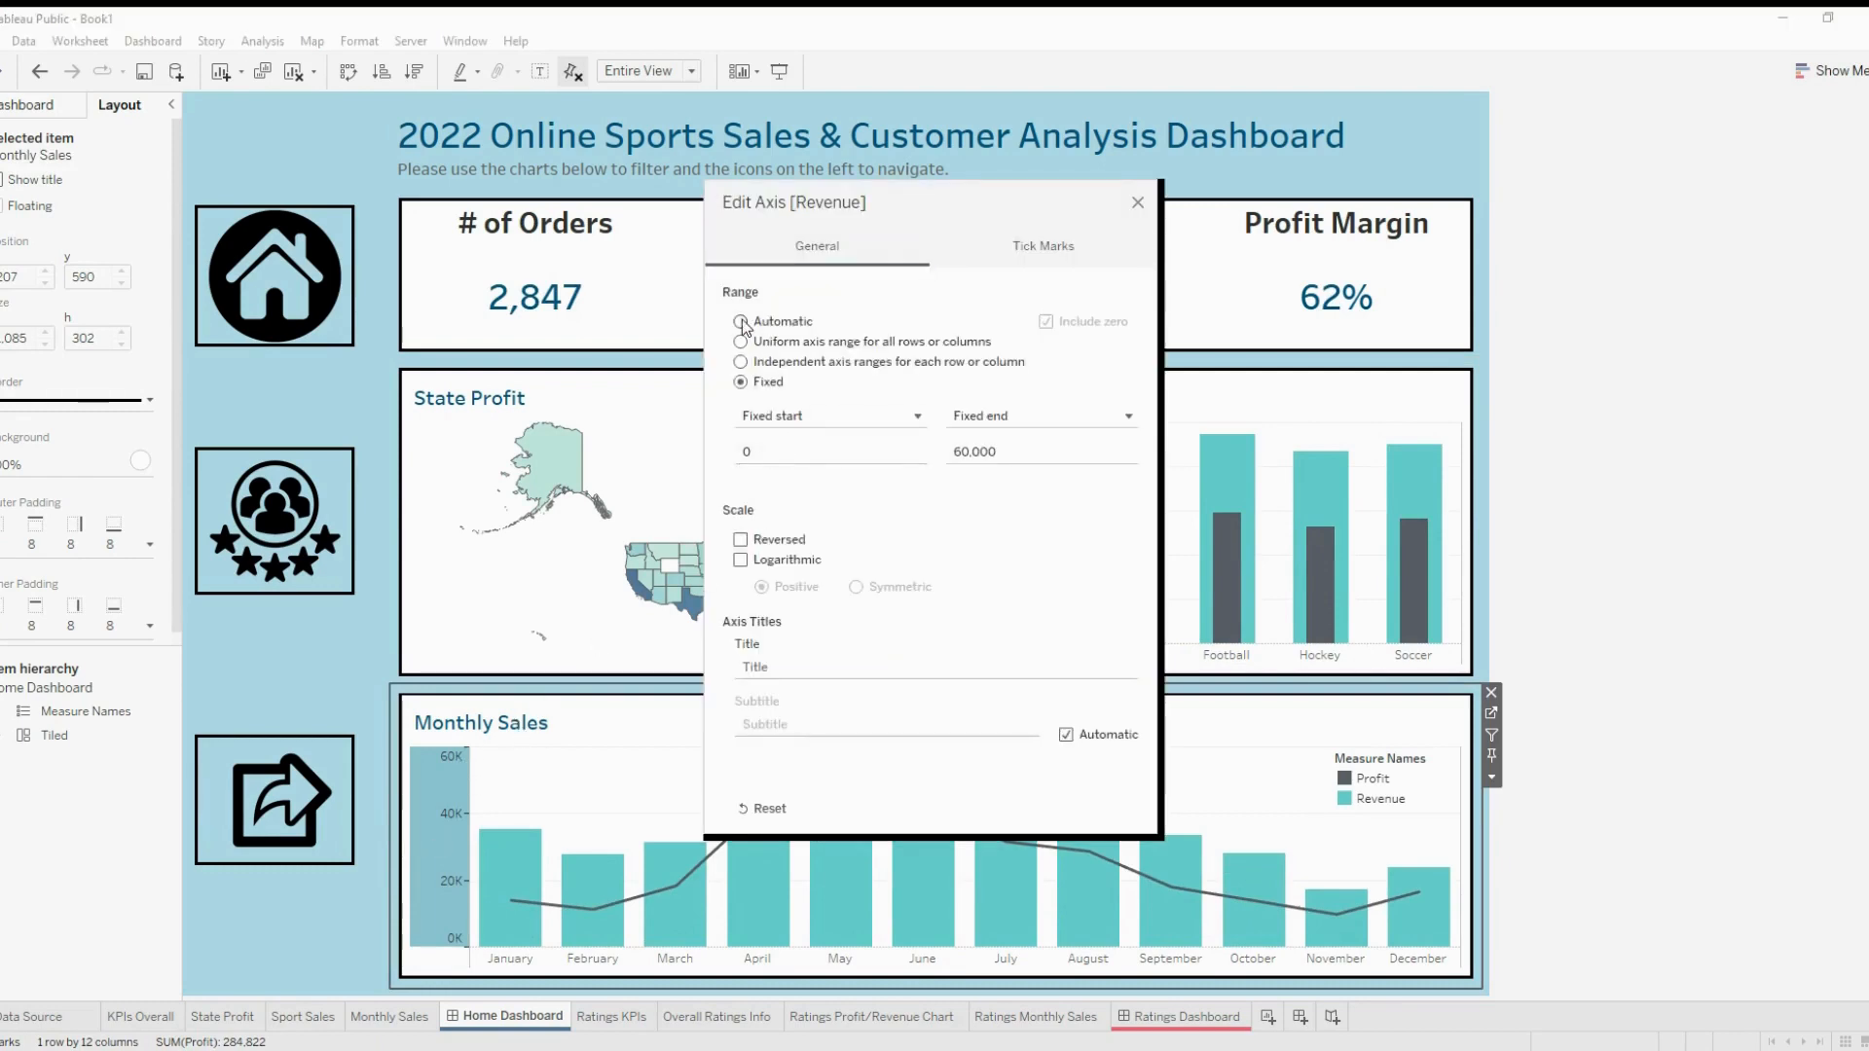
pyautogui.click(742, 322)
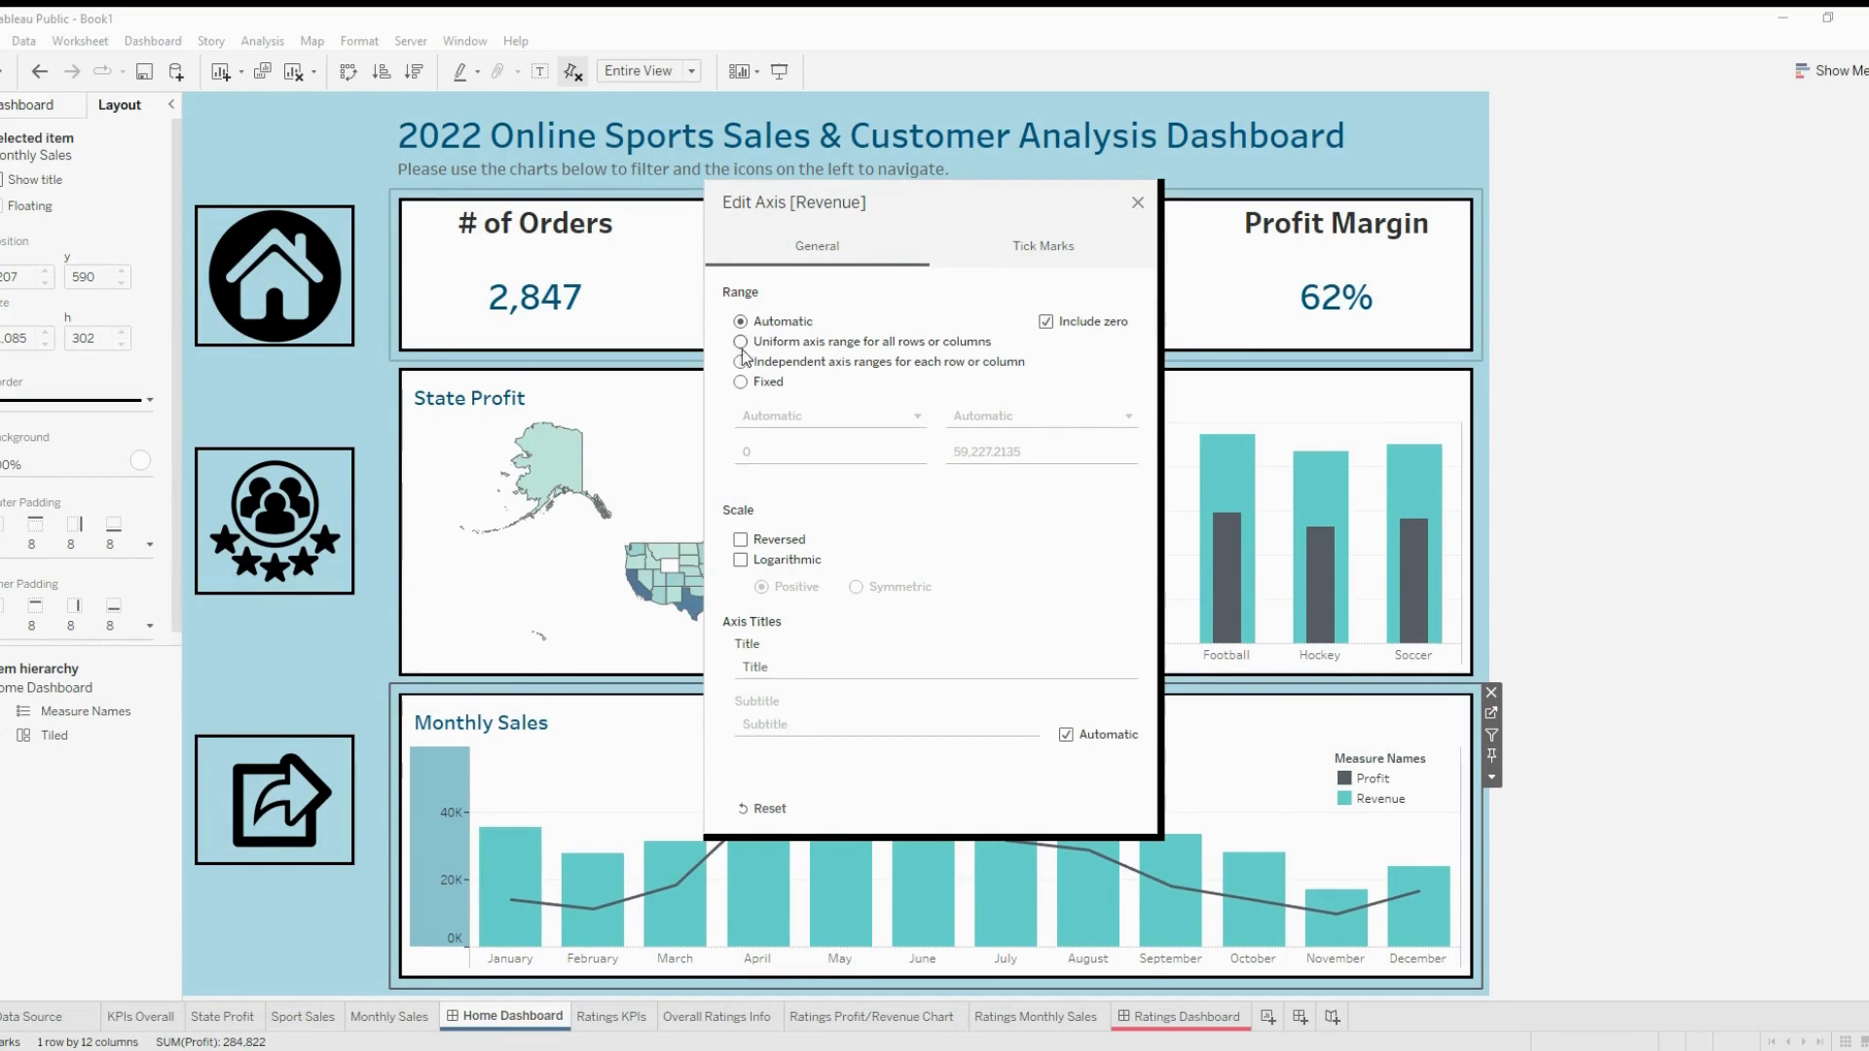
pyautogui.click(1138, 204)
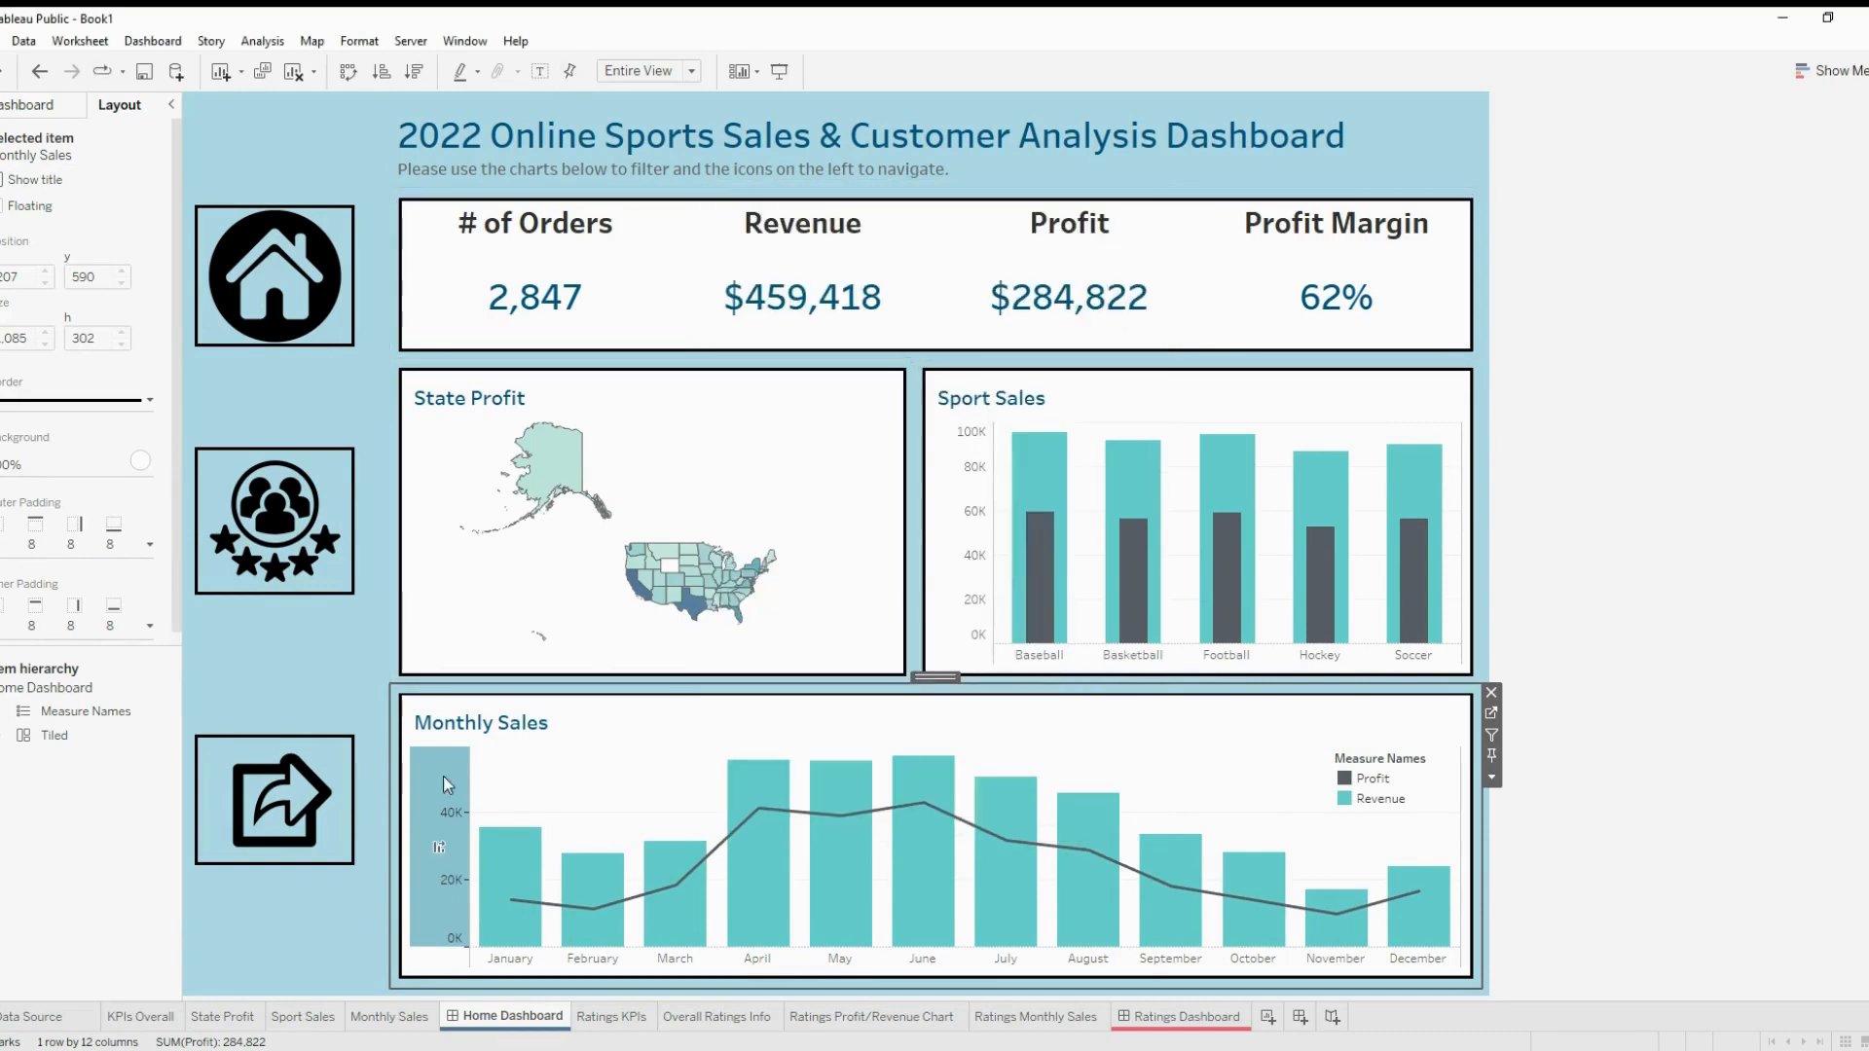
# Re-enable the Sport Sales chart as a filter and retest the Monthly Sales axis scaling with Football, clearing the selection
pyautogui.click(1293, 413)
pyautogui.click(1492, 411)
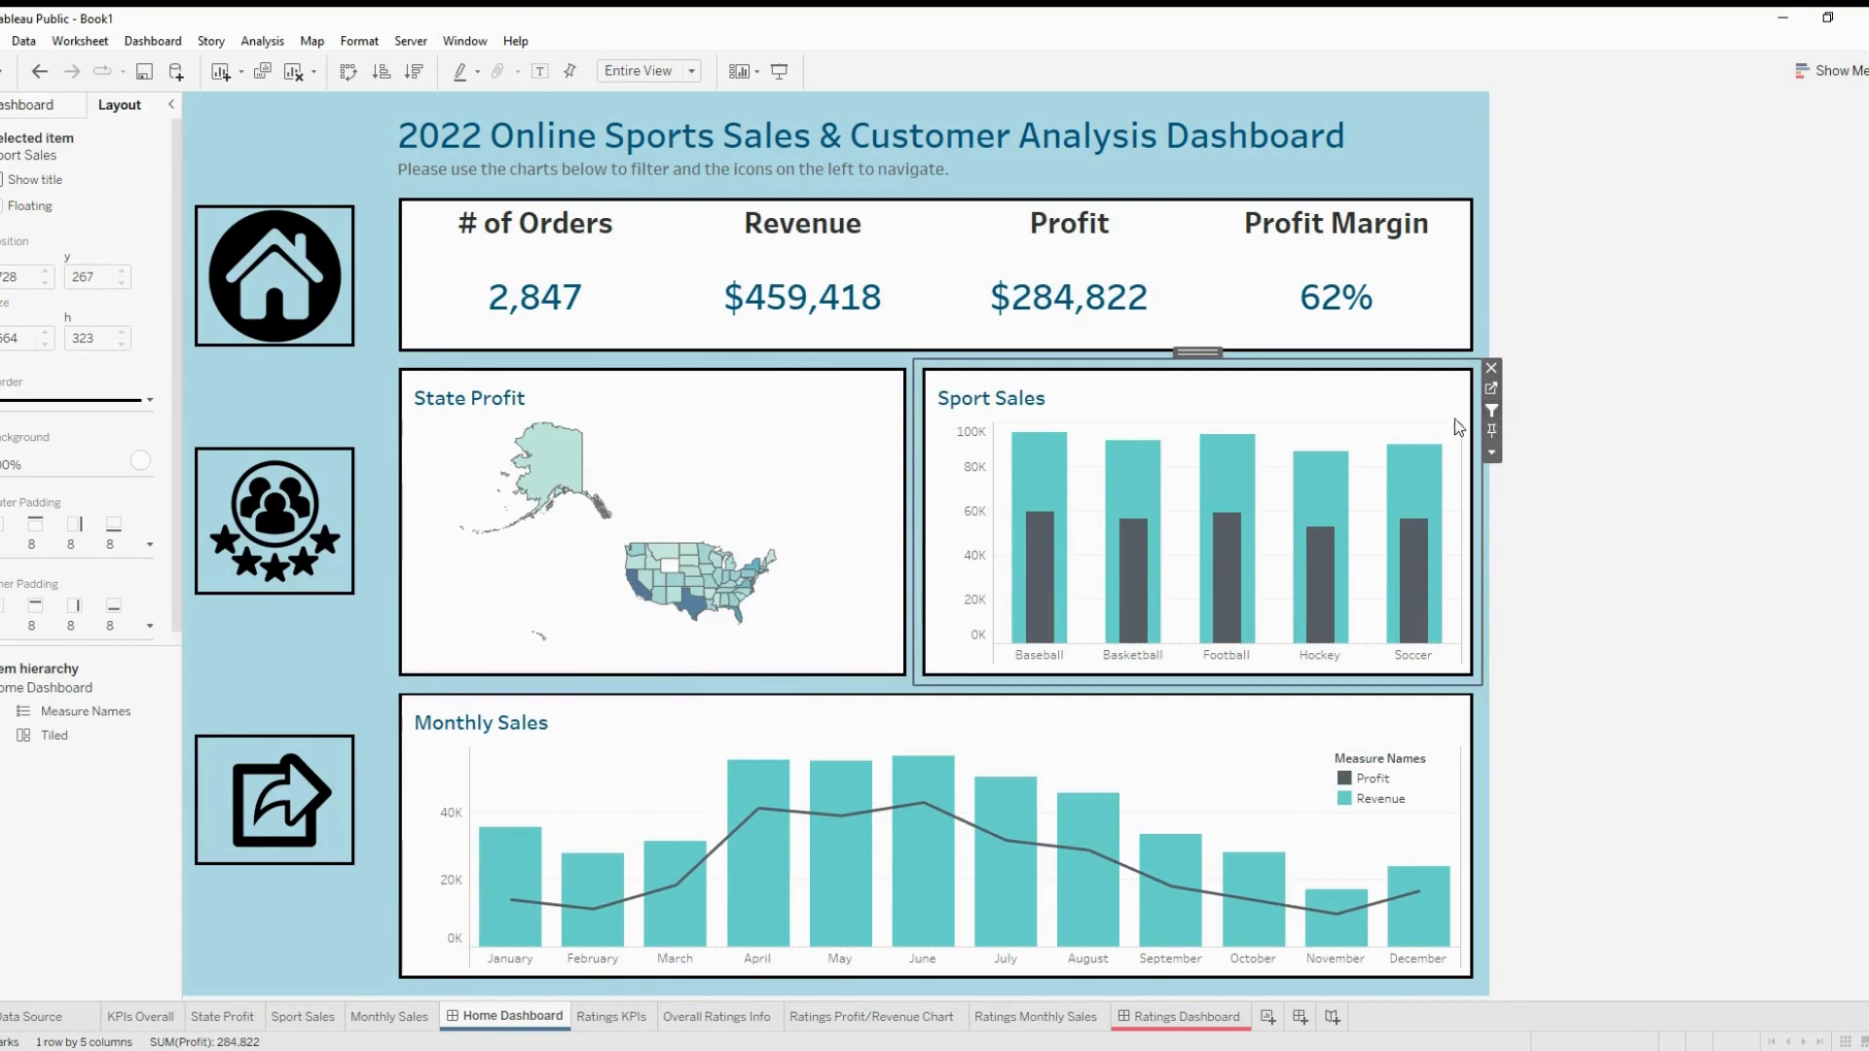
pyautogui.click(1234, 468)
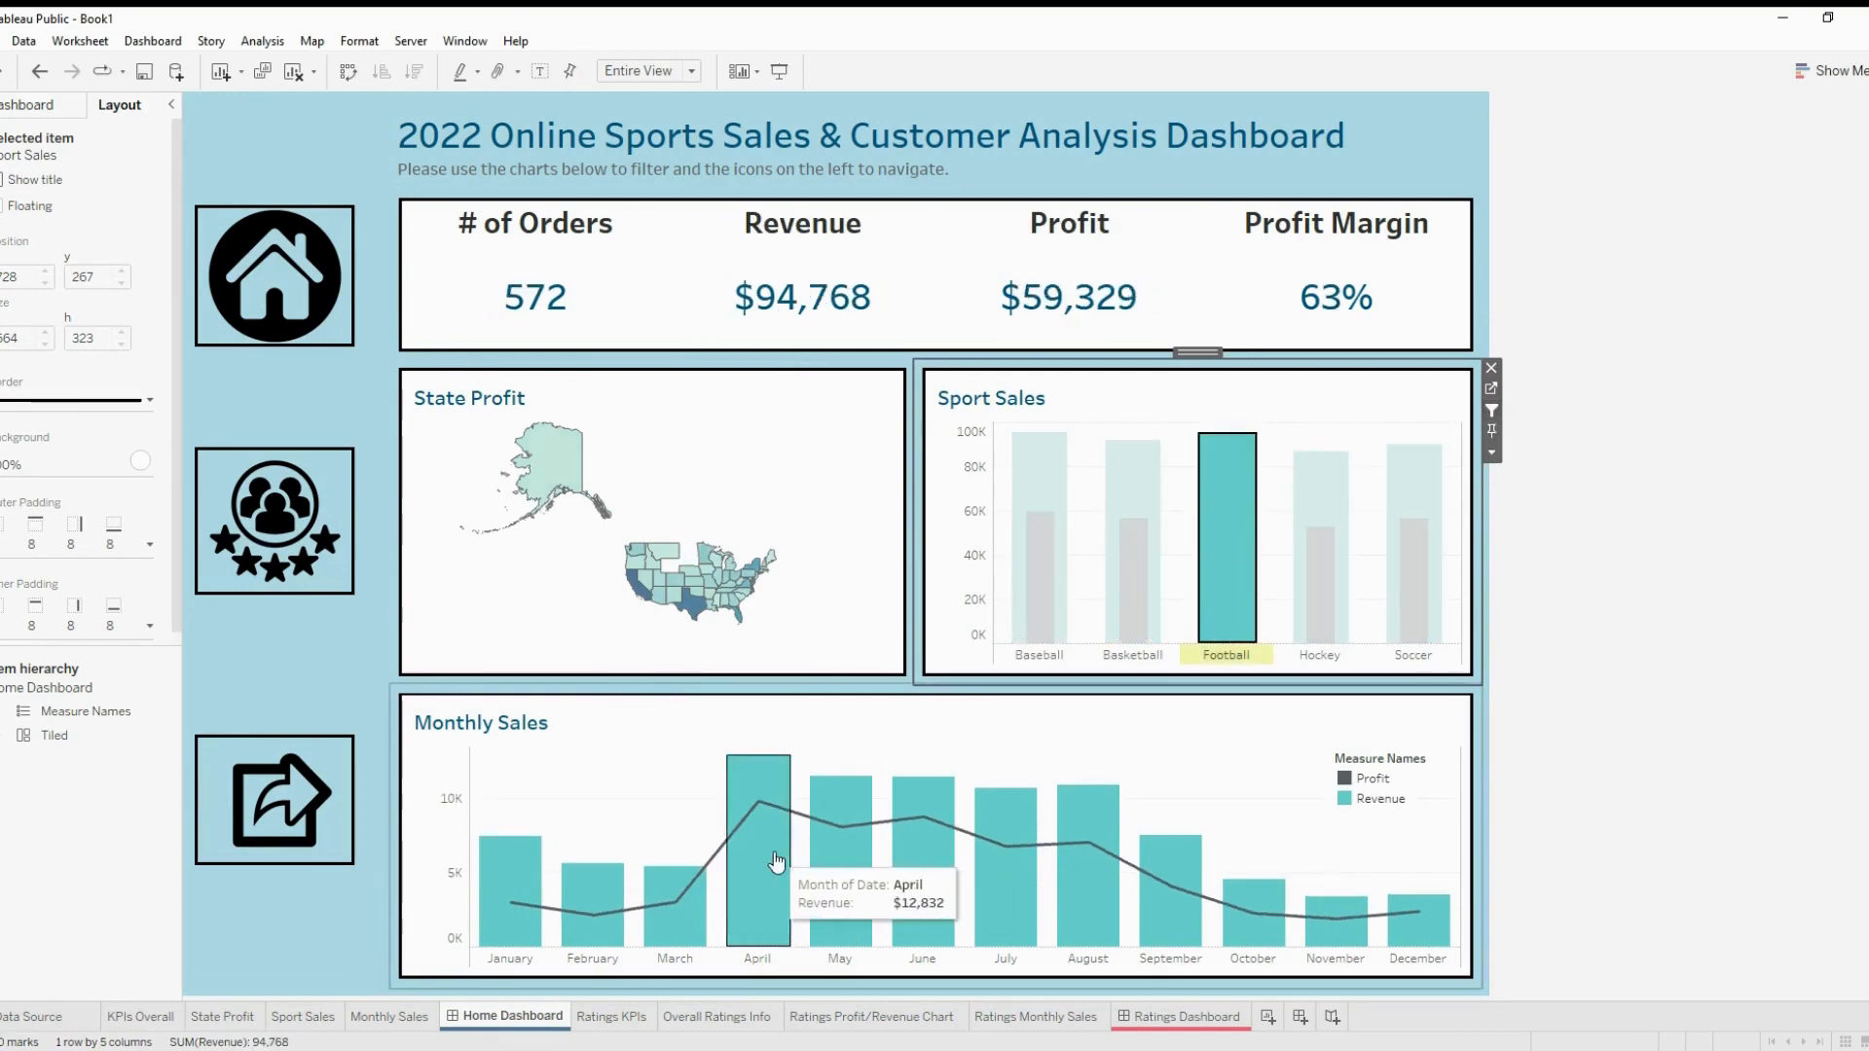
pyautogui.click(1233, 463)
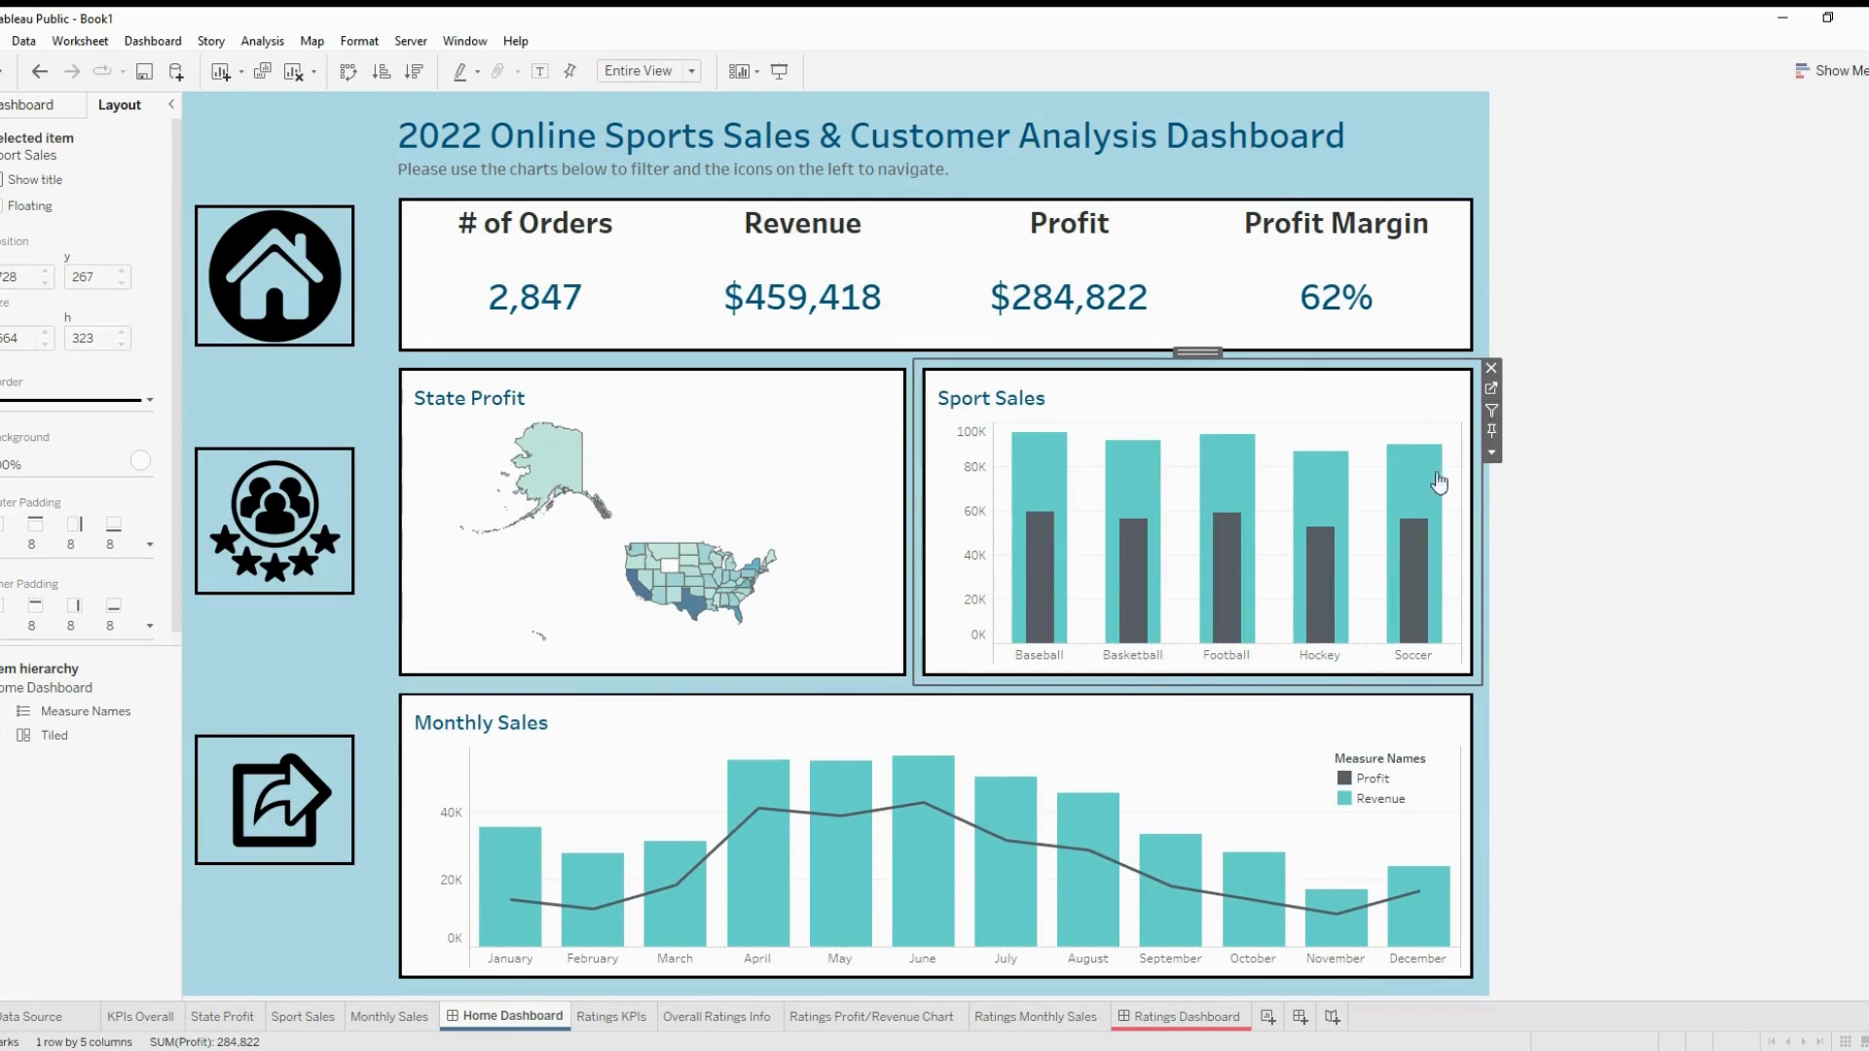
# Review the Ratings Dashboard and the Home Dashboard in turn, with no object selected, and return to the Home Dashboard
pyautogui.click(1144, 1017)
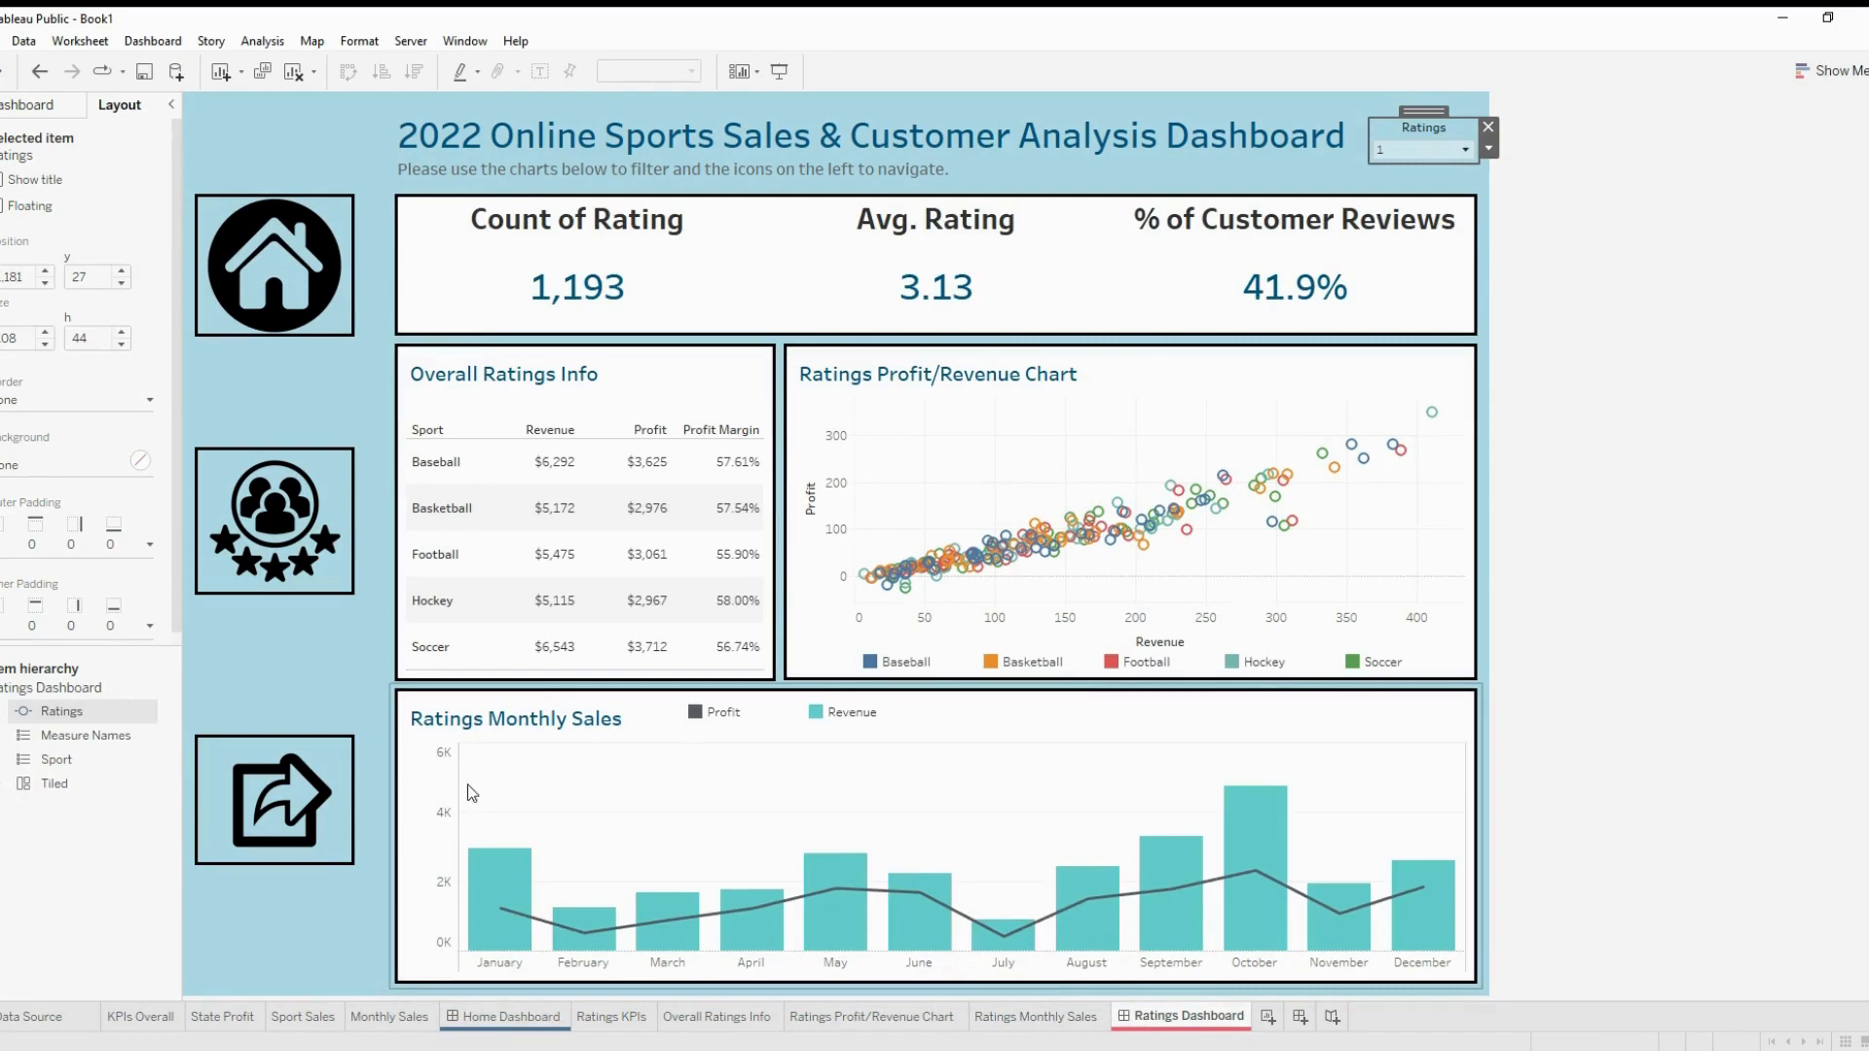
pyautogui.click(513, 1017)
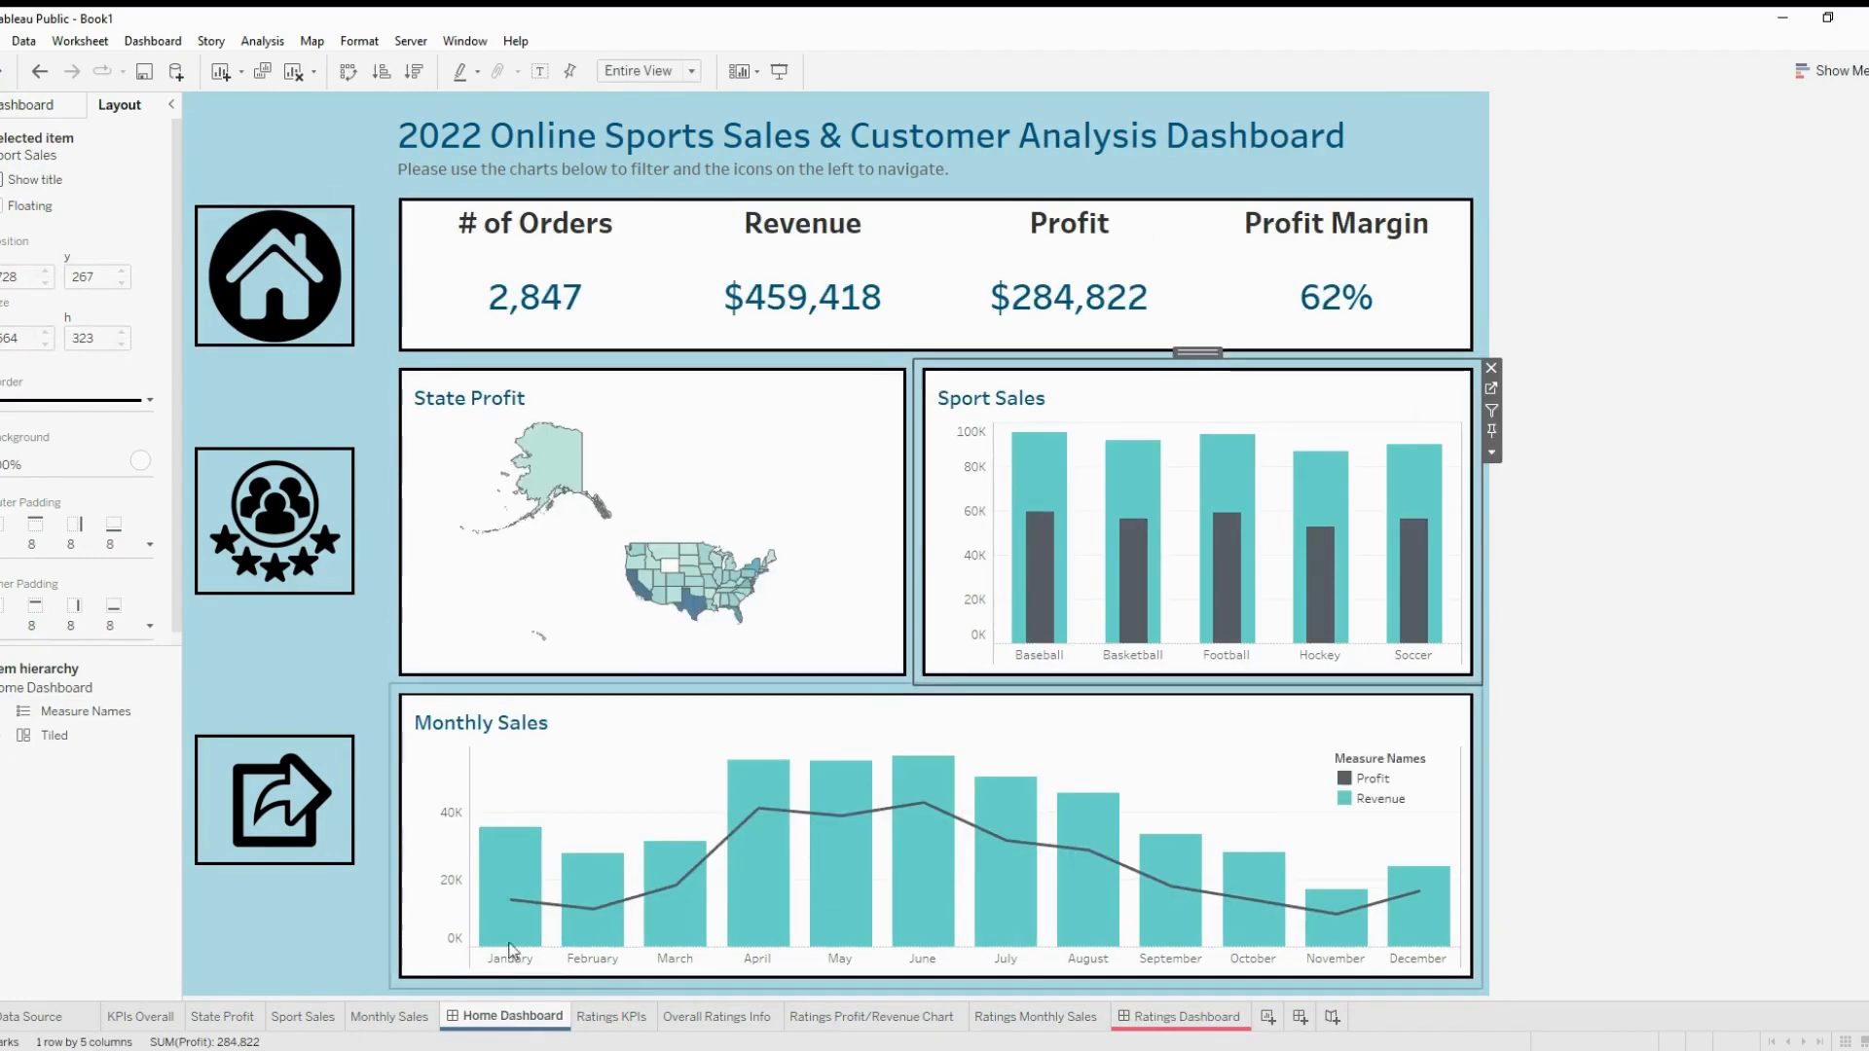
pyautogui.moveTo(737, 774)
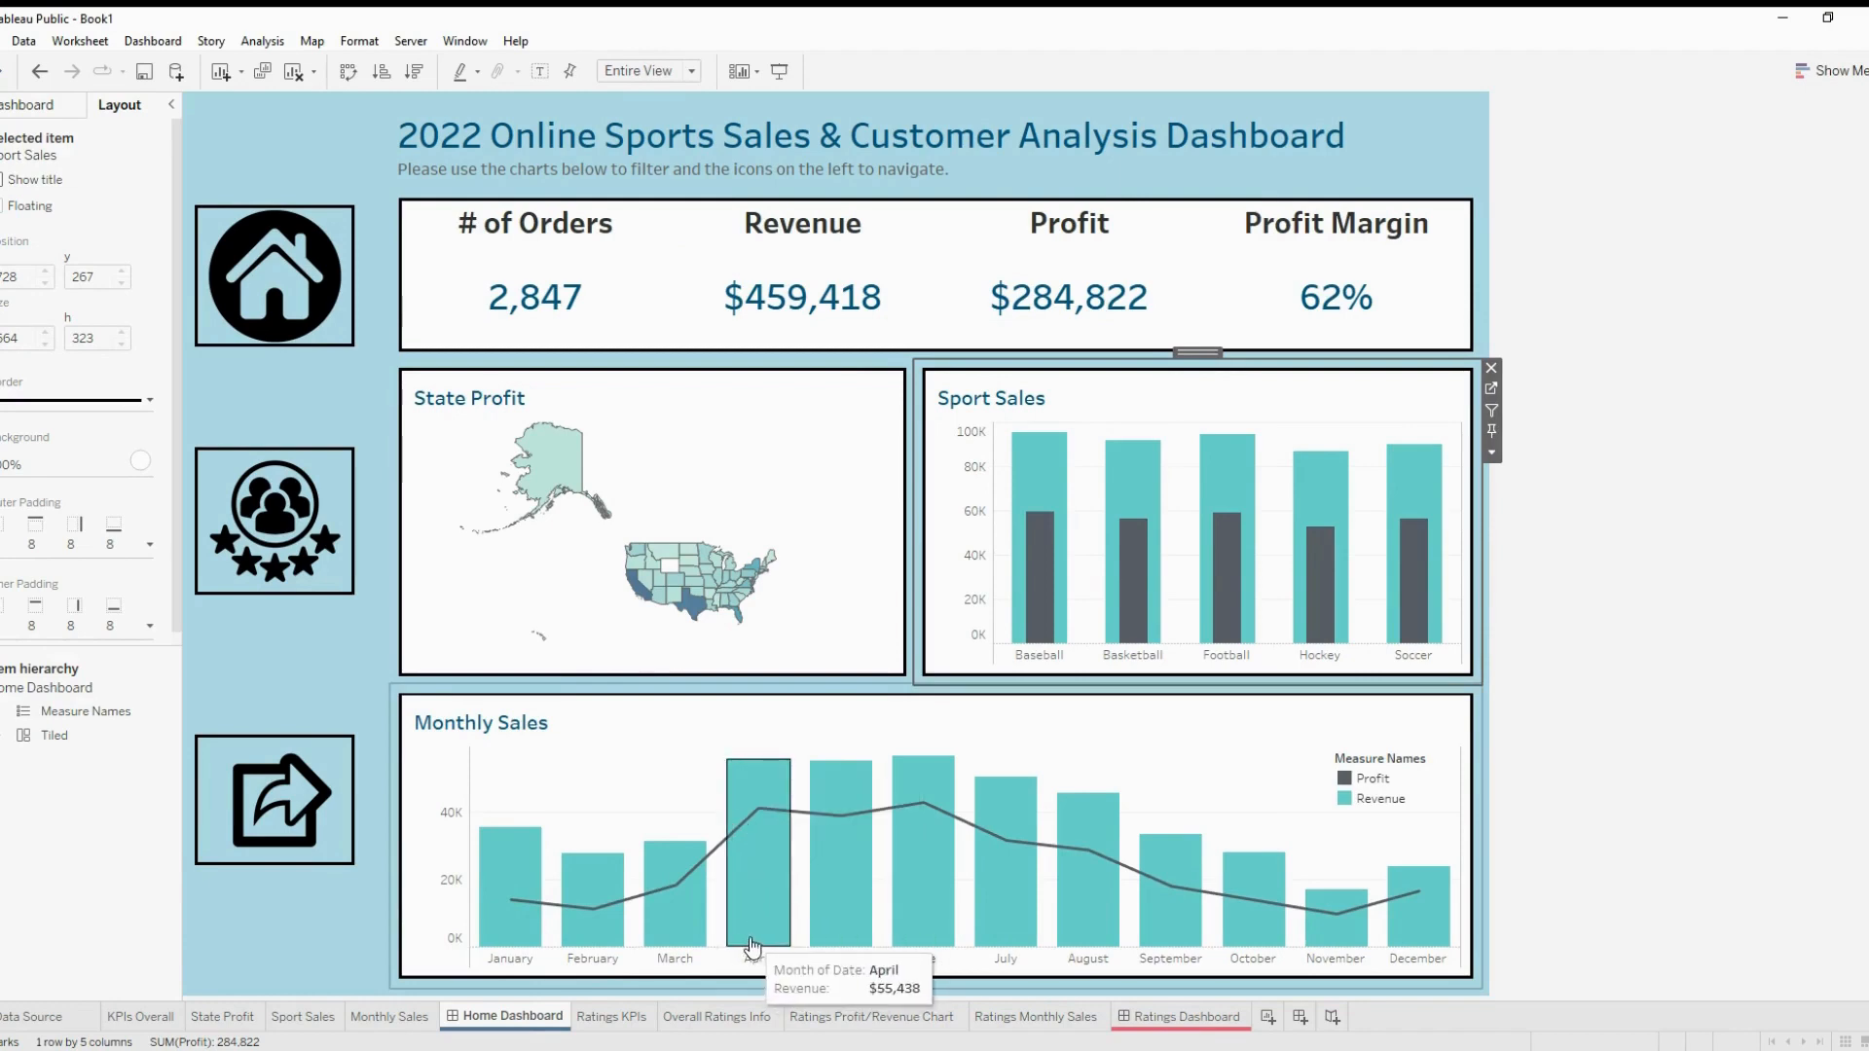
pyautogui.moveTo(684, 900)
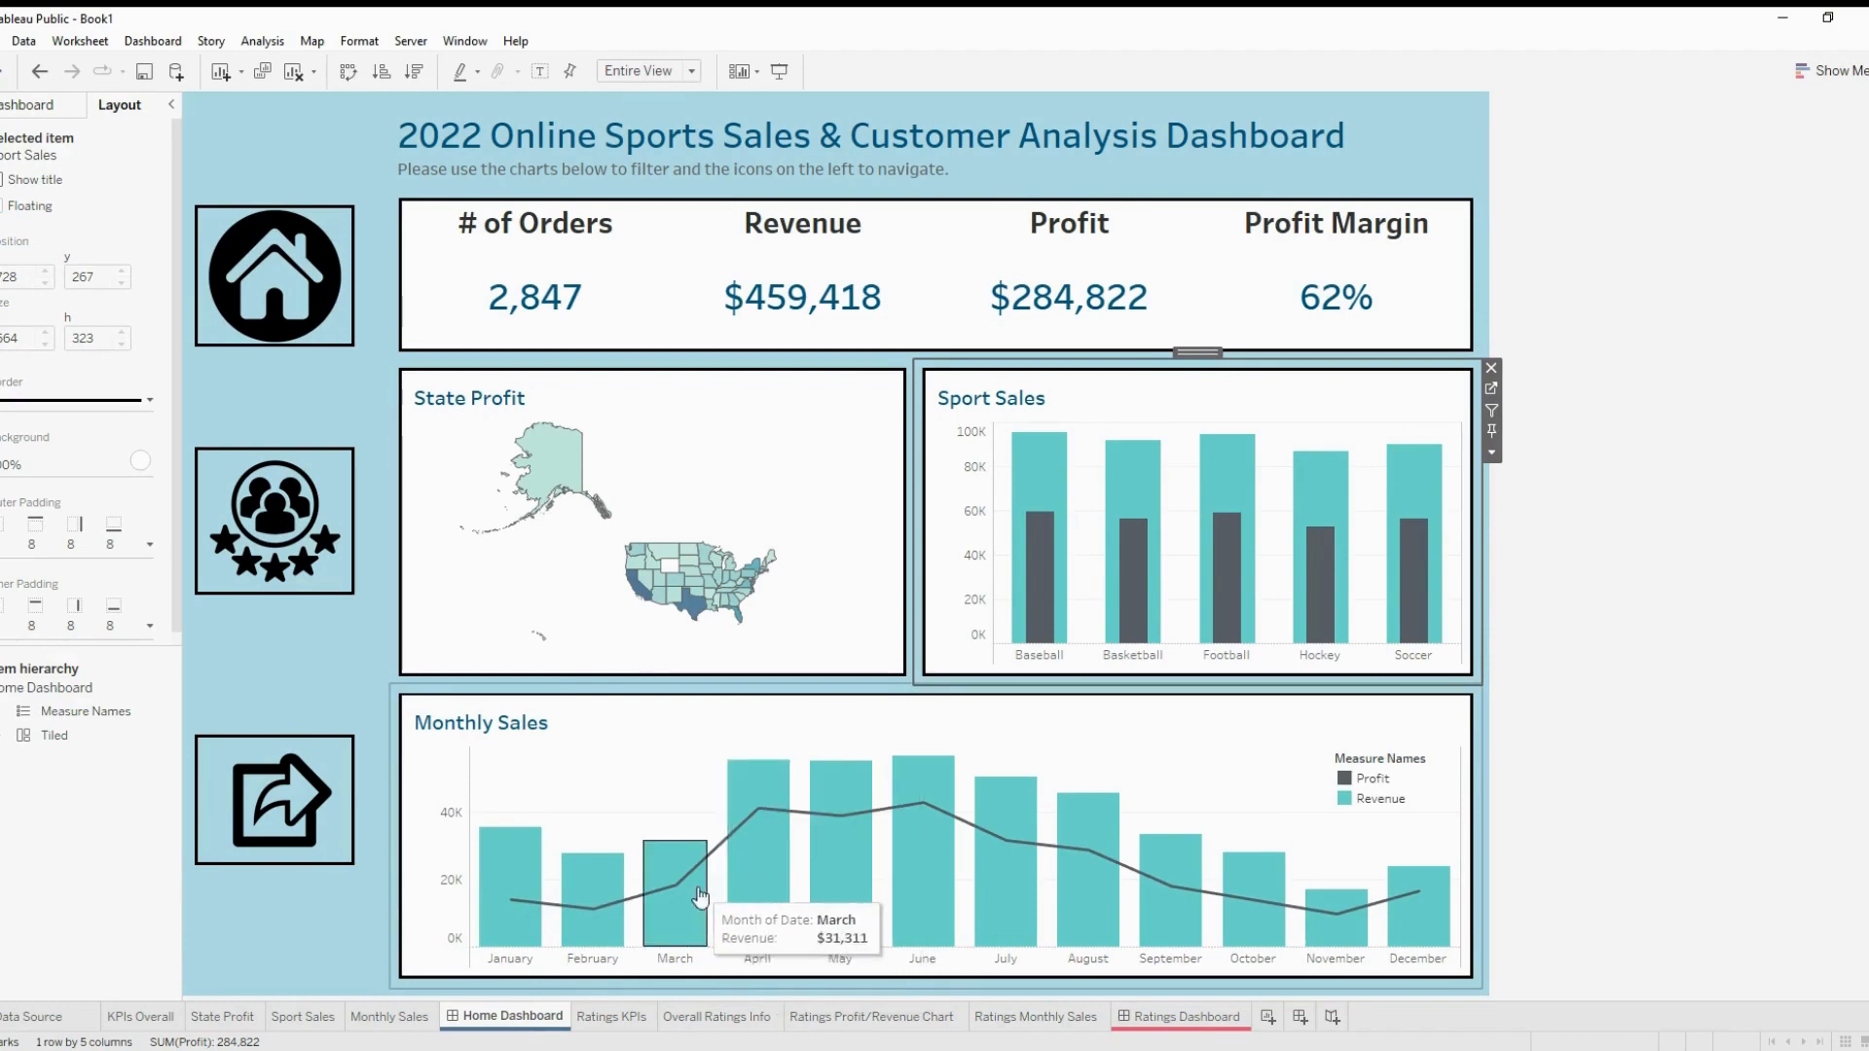
pyautogui.click(1675, 314)
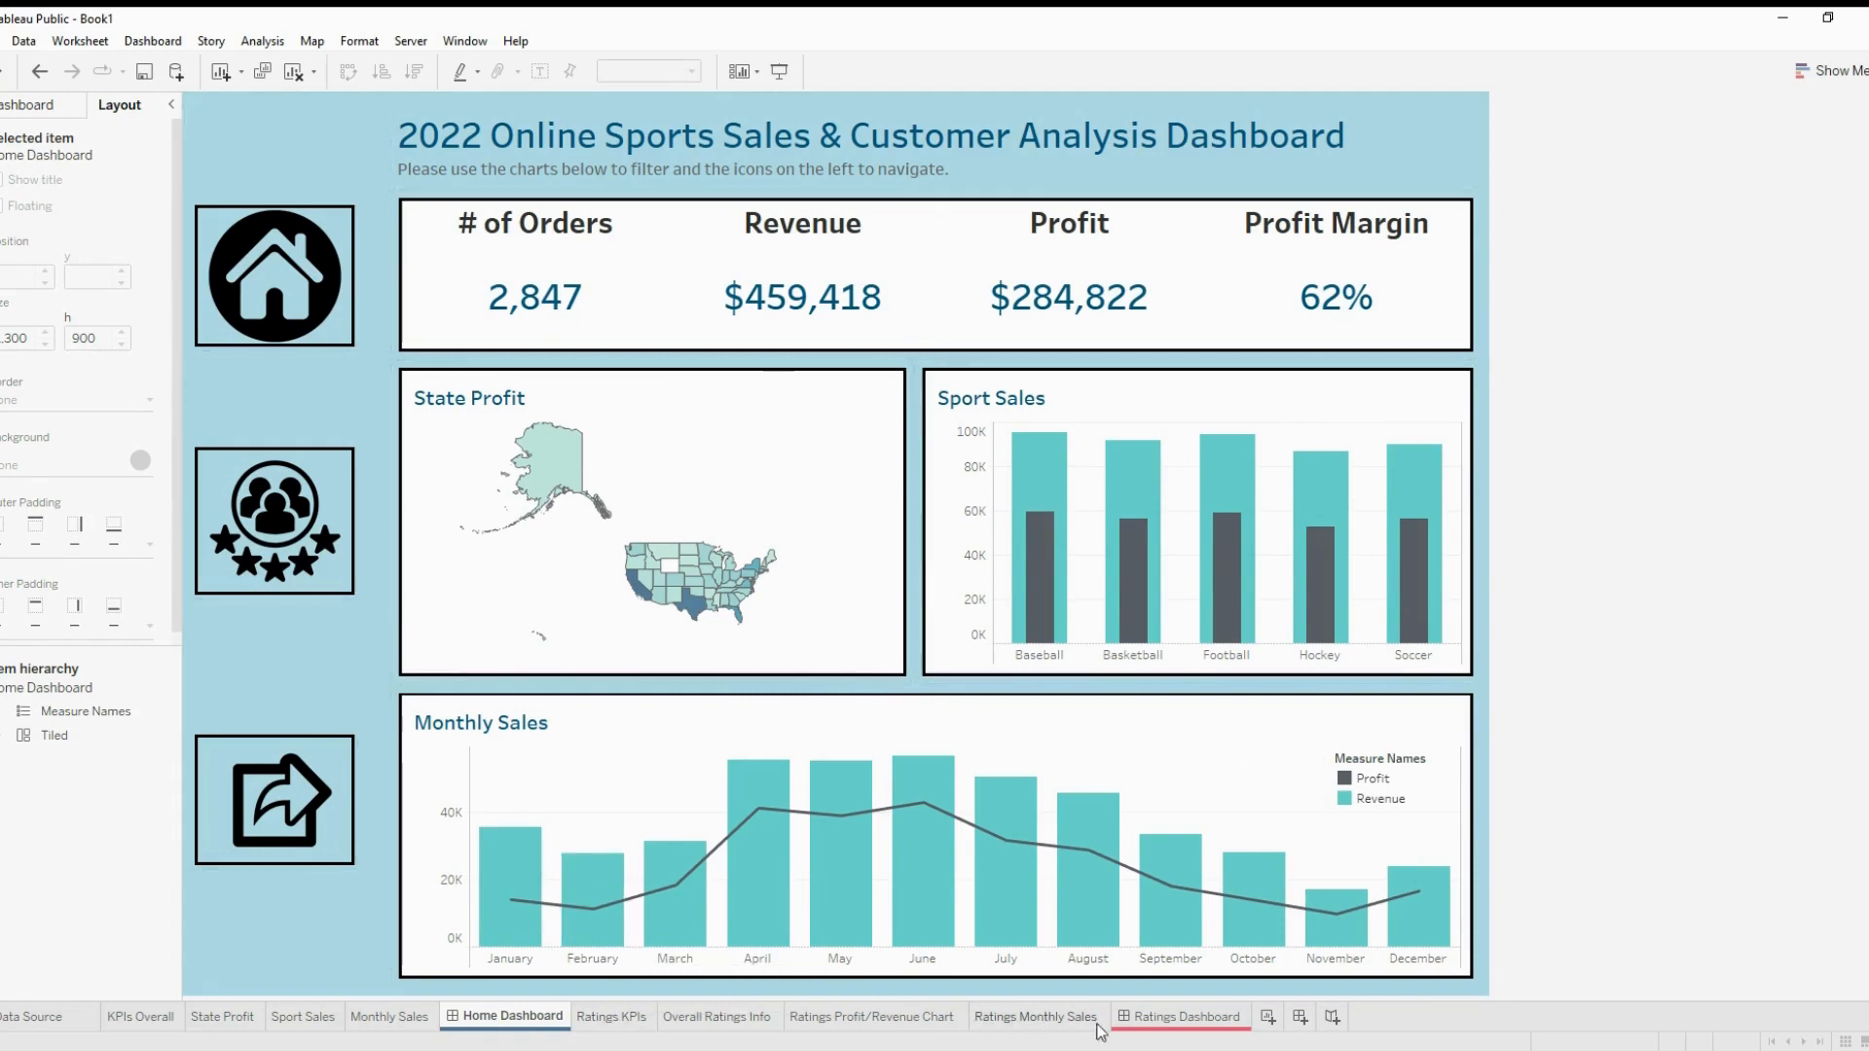
pyautogui.click(1168, 1017)
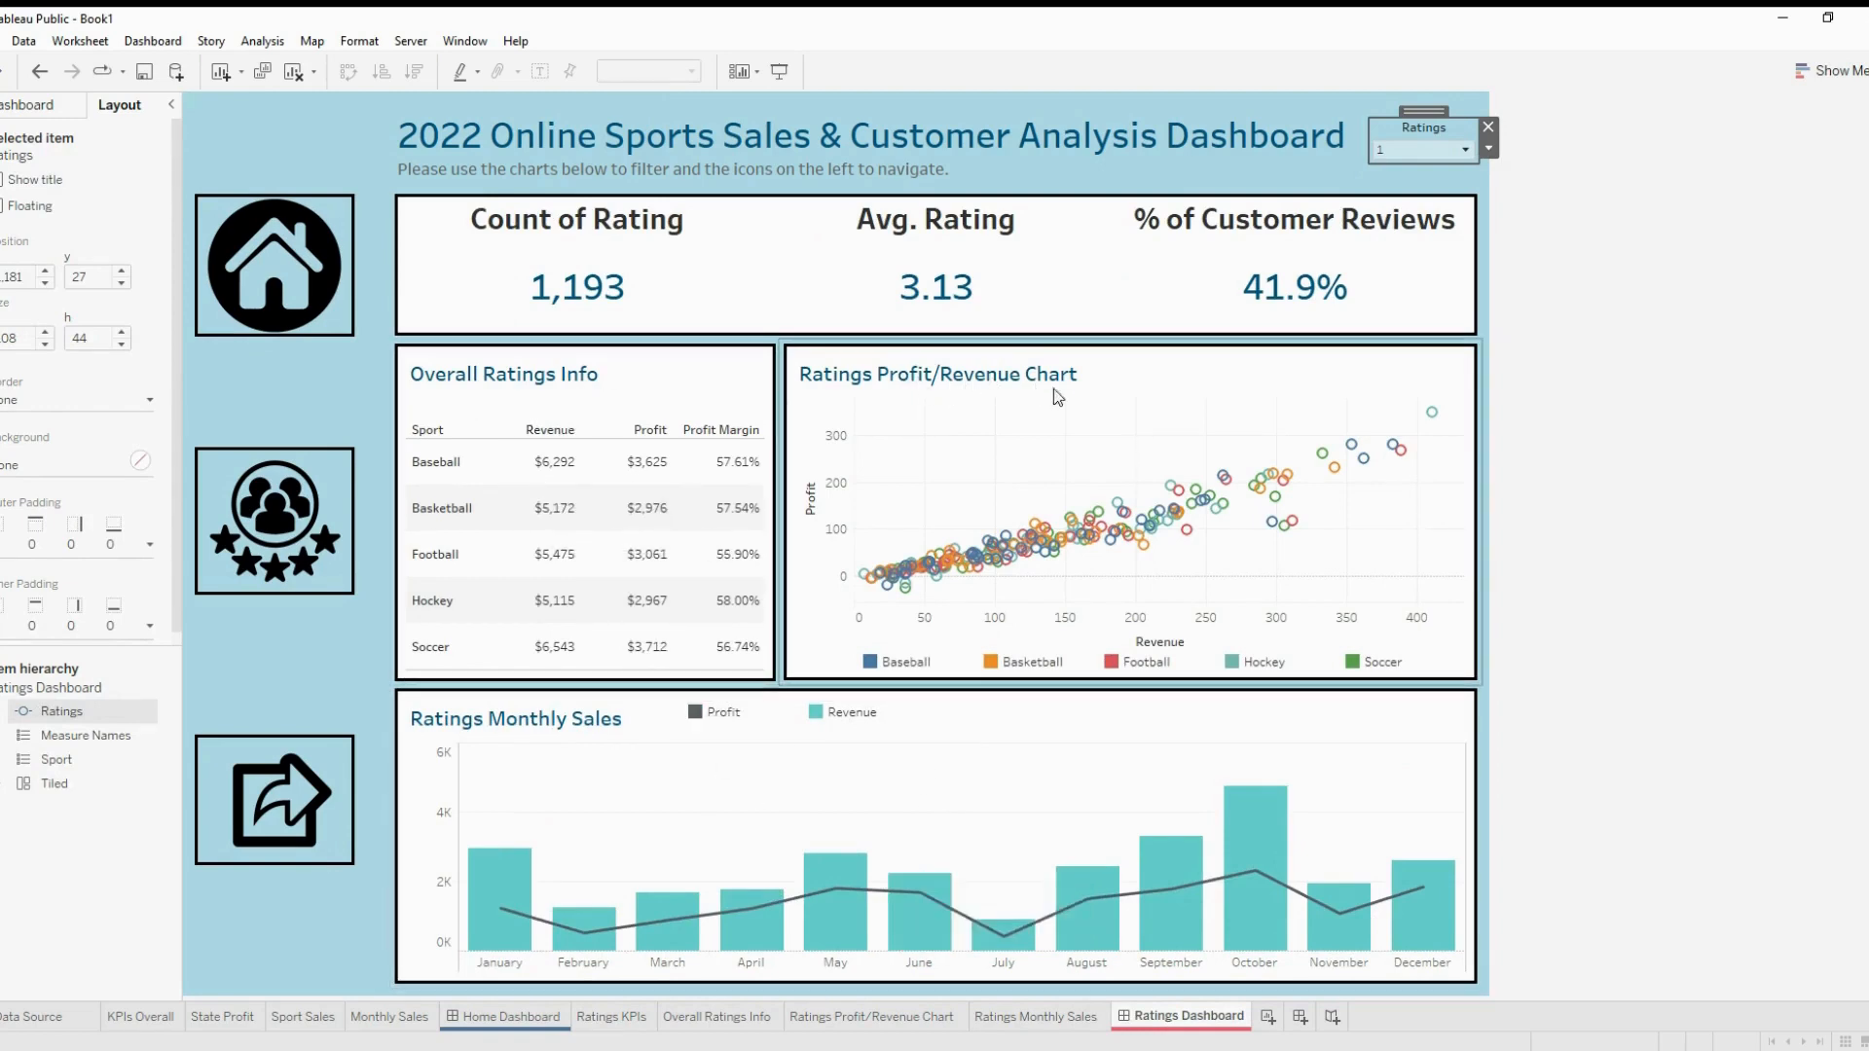
pyautogui.click(1608, 333)
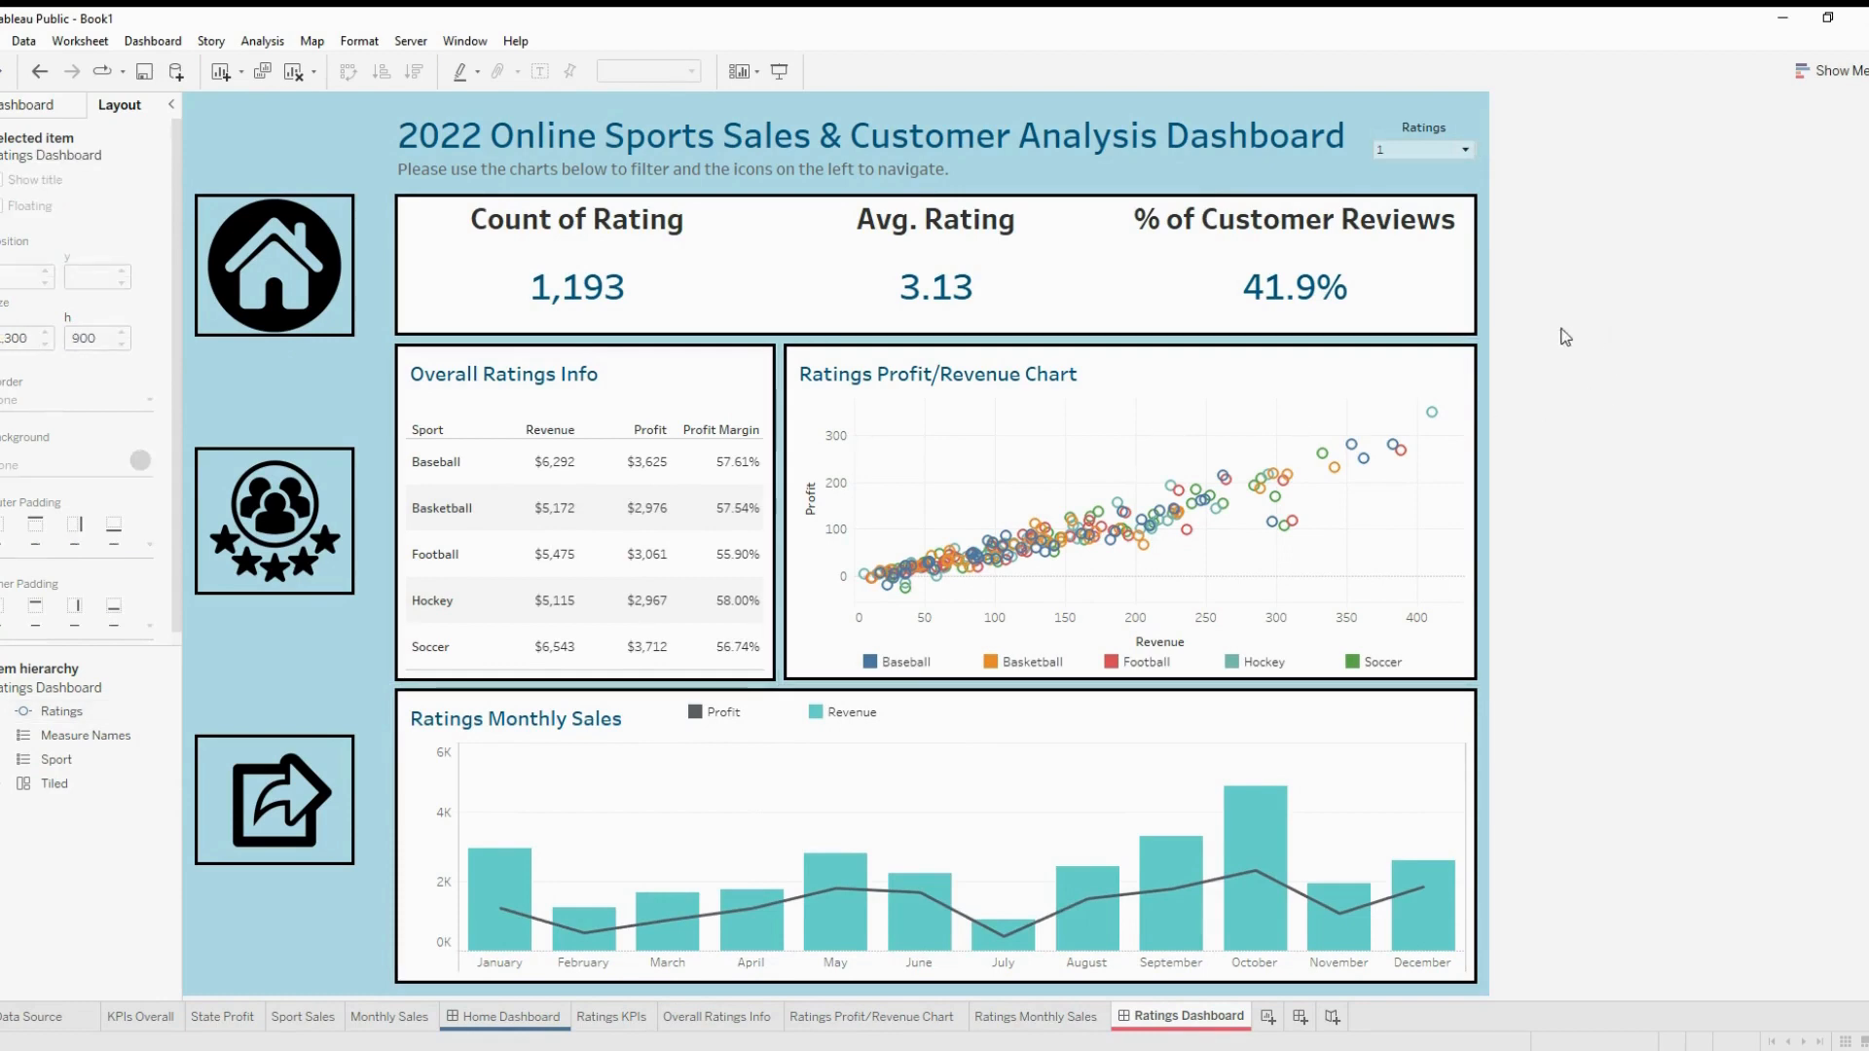
pyautogui.click(527, 1022)
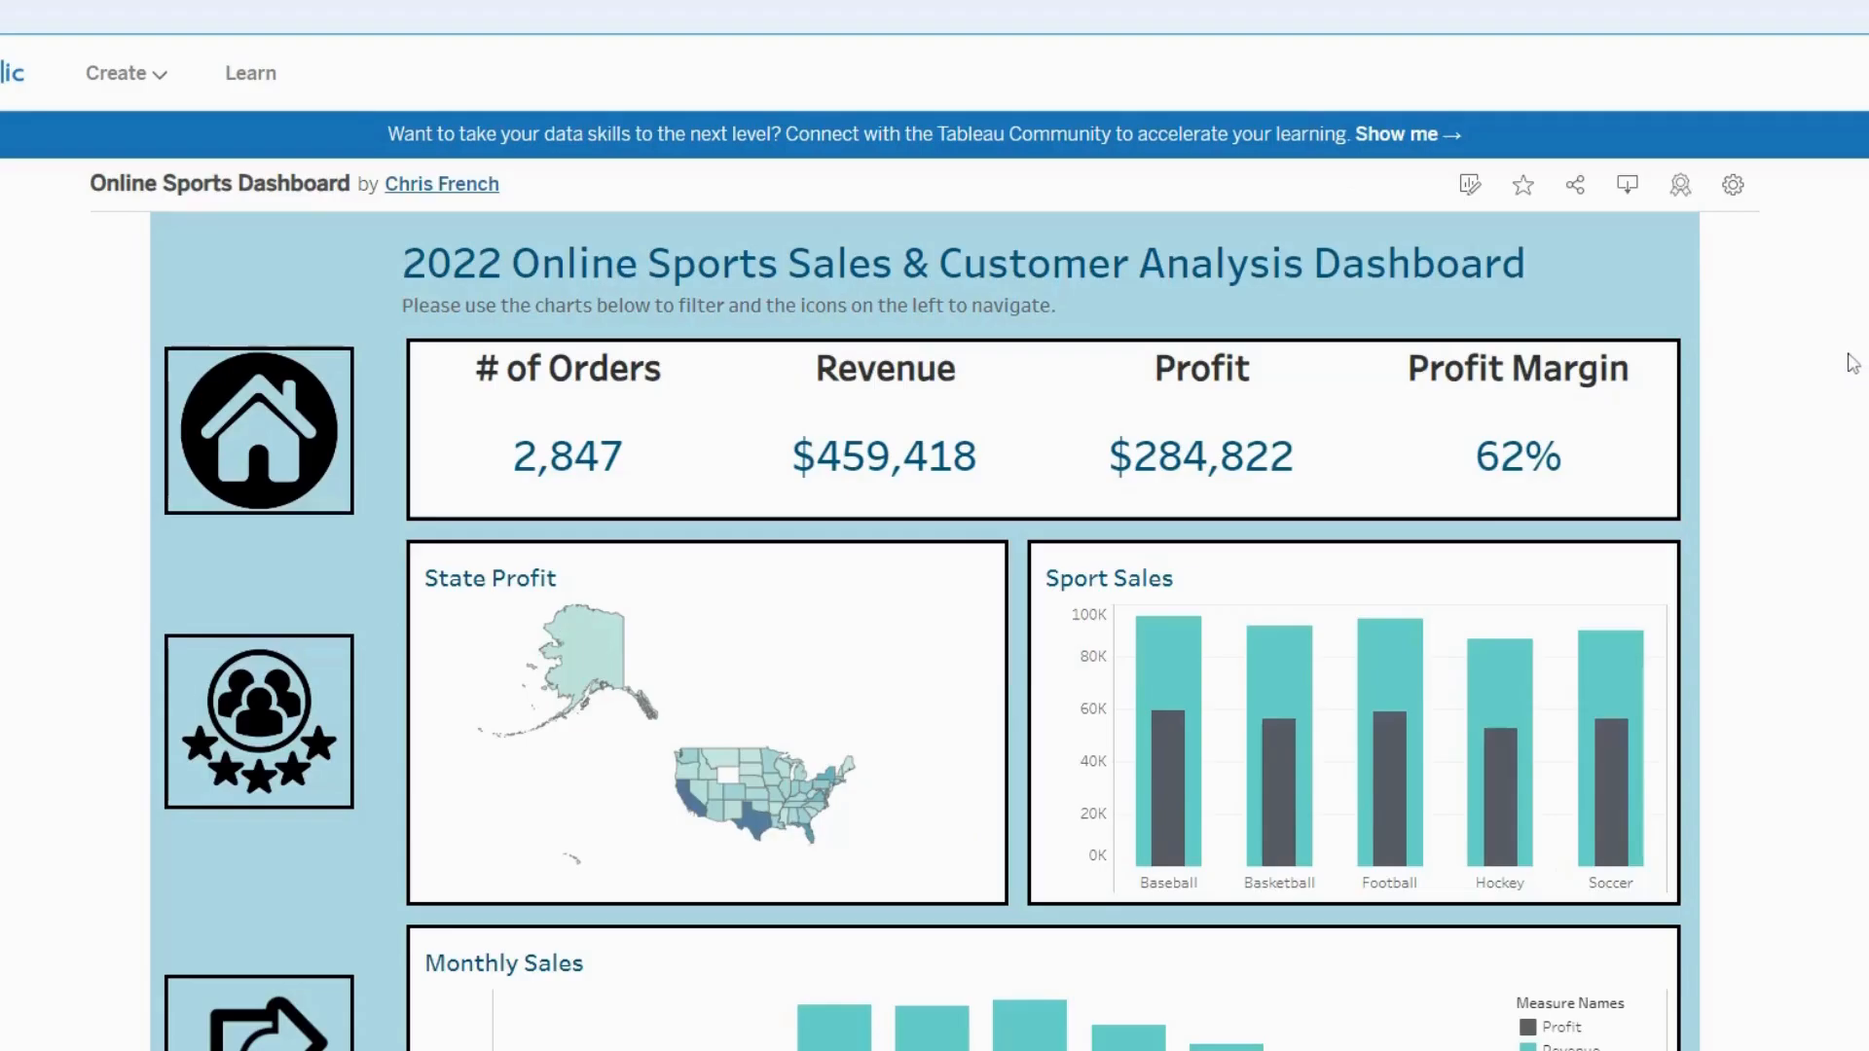
# View the published Online Sports Dashboard on the Tableau Public website and test its State Profit map filter with Alaska
pyautogui.scroll(-2, 1849, 361)
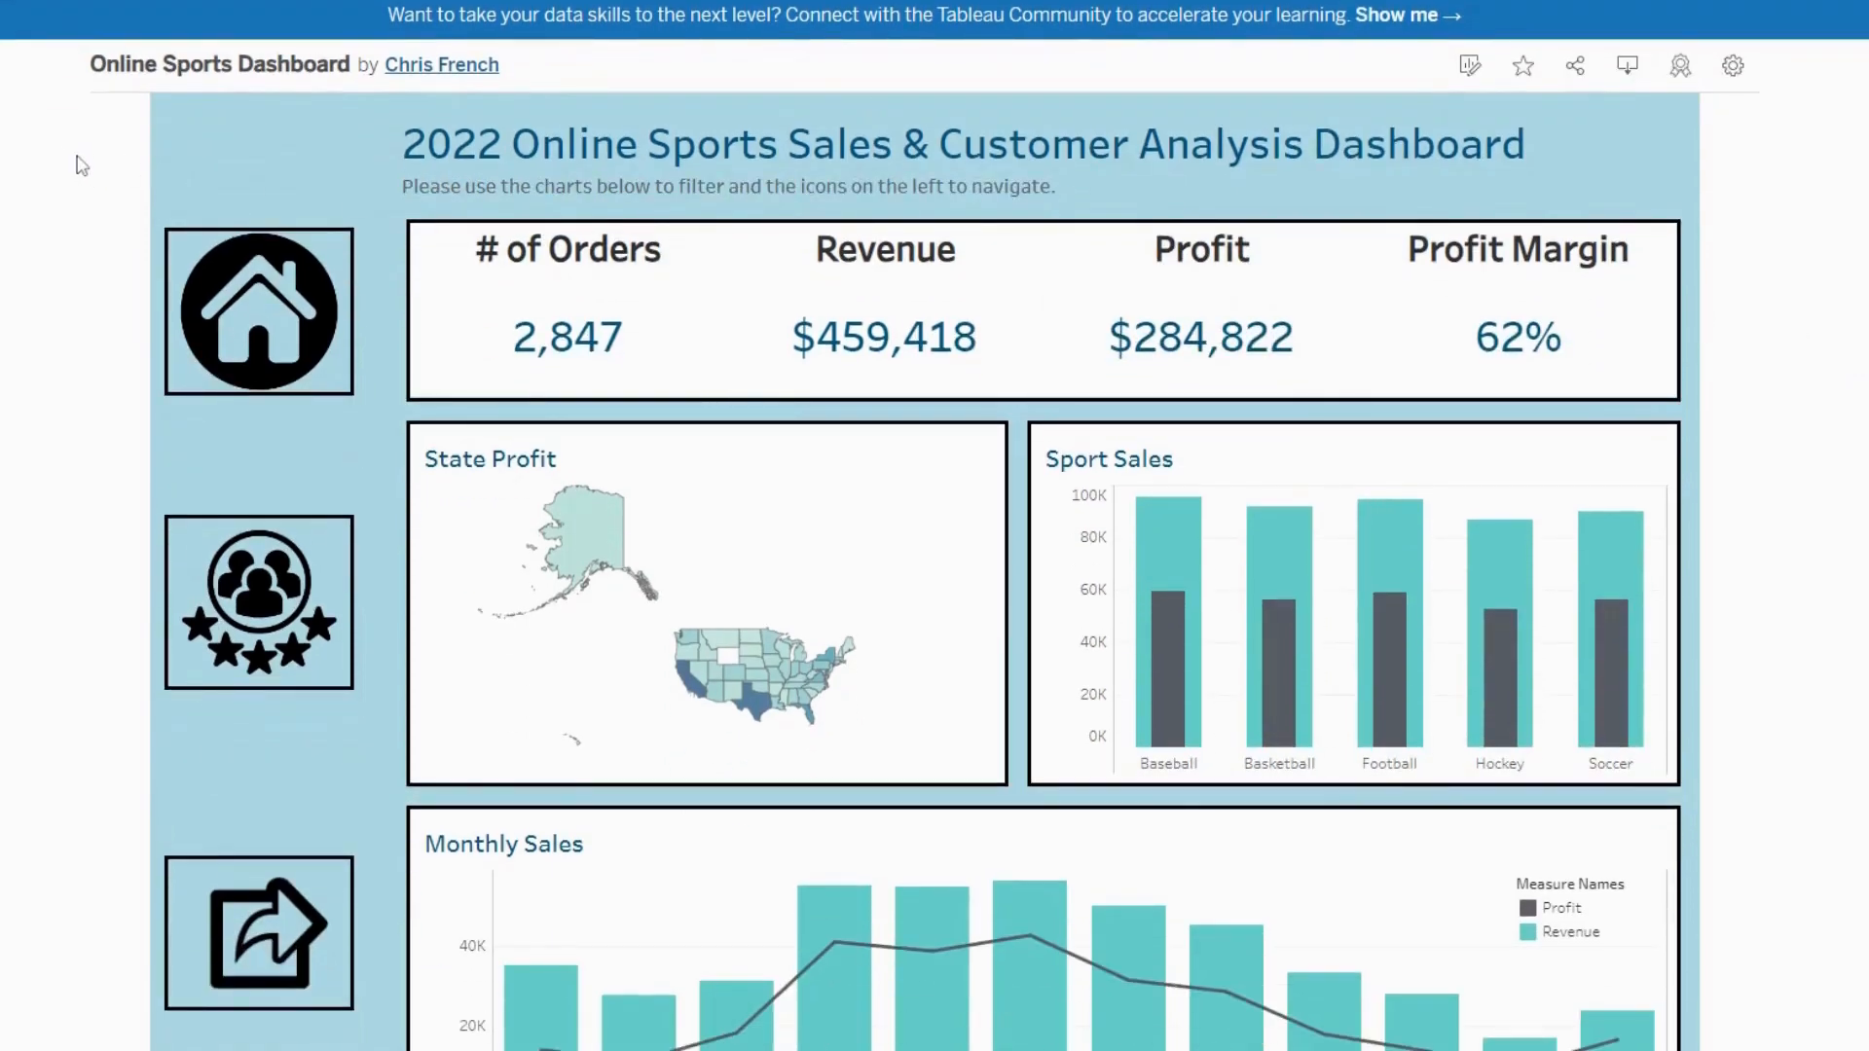
pyautogui.scroll(-4, 67, 161)
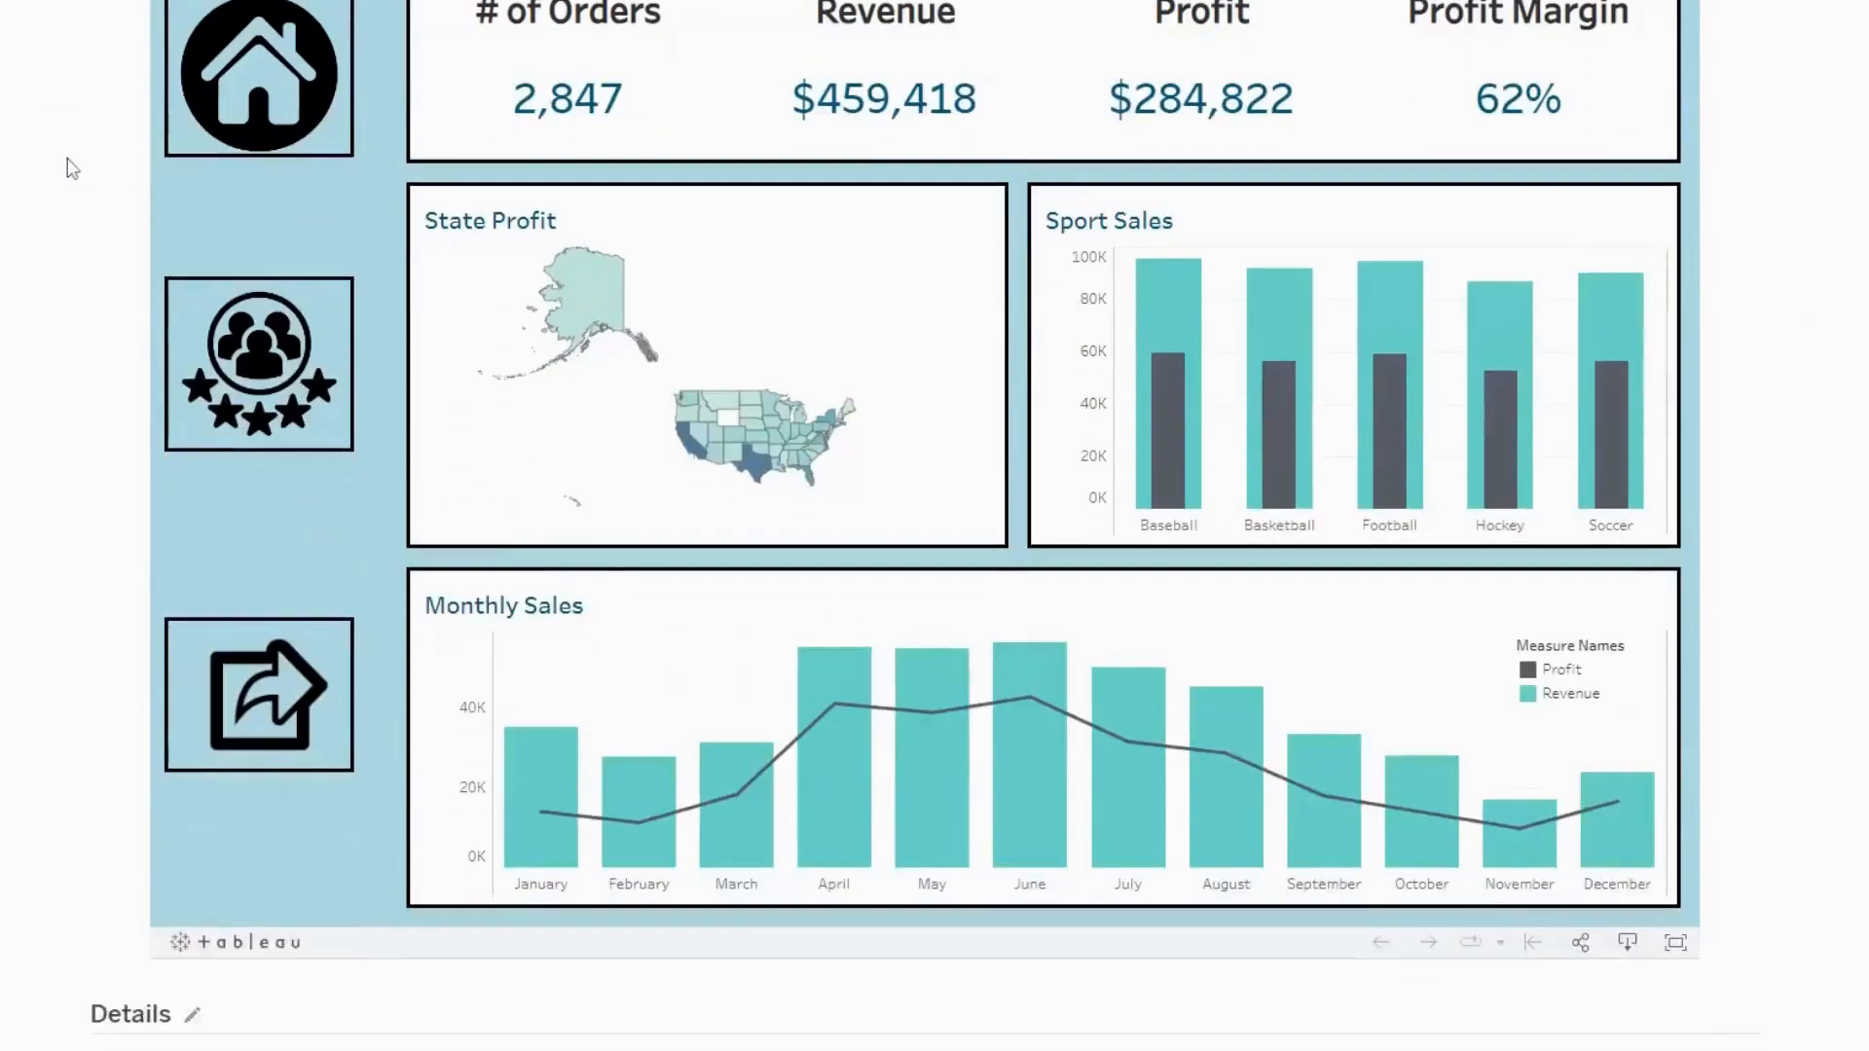
pyautogui.scroll(2, 67, 160)
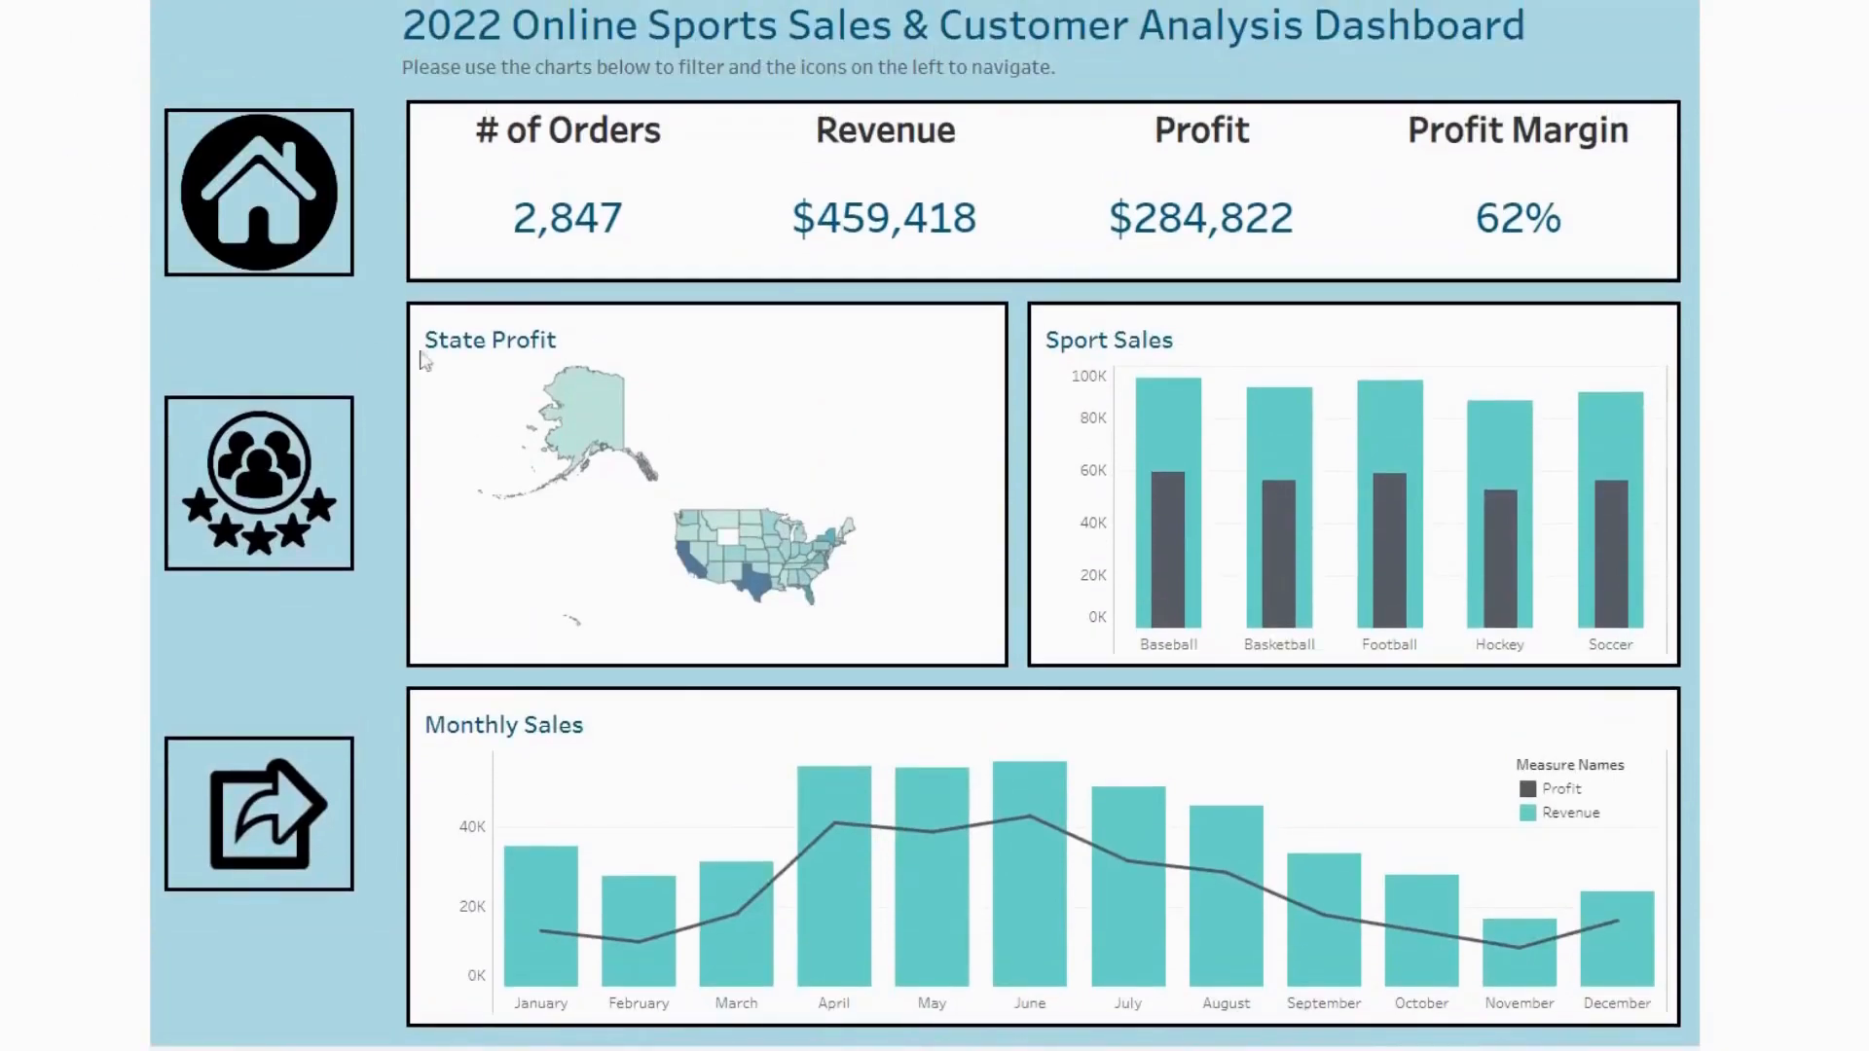
pyautogui.click(581, 410)
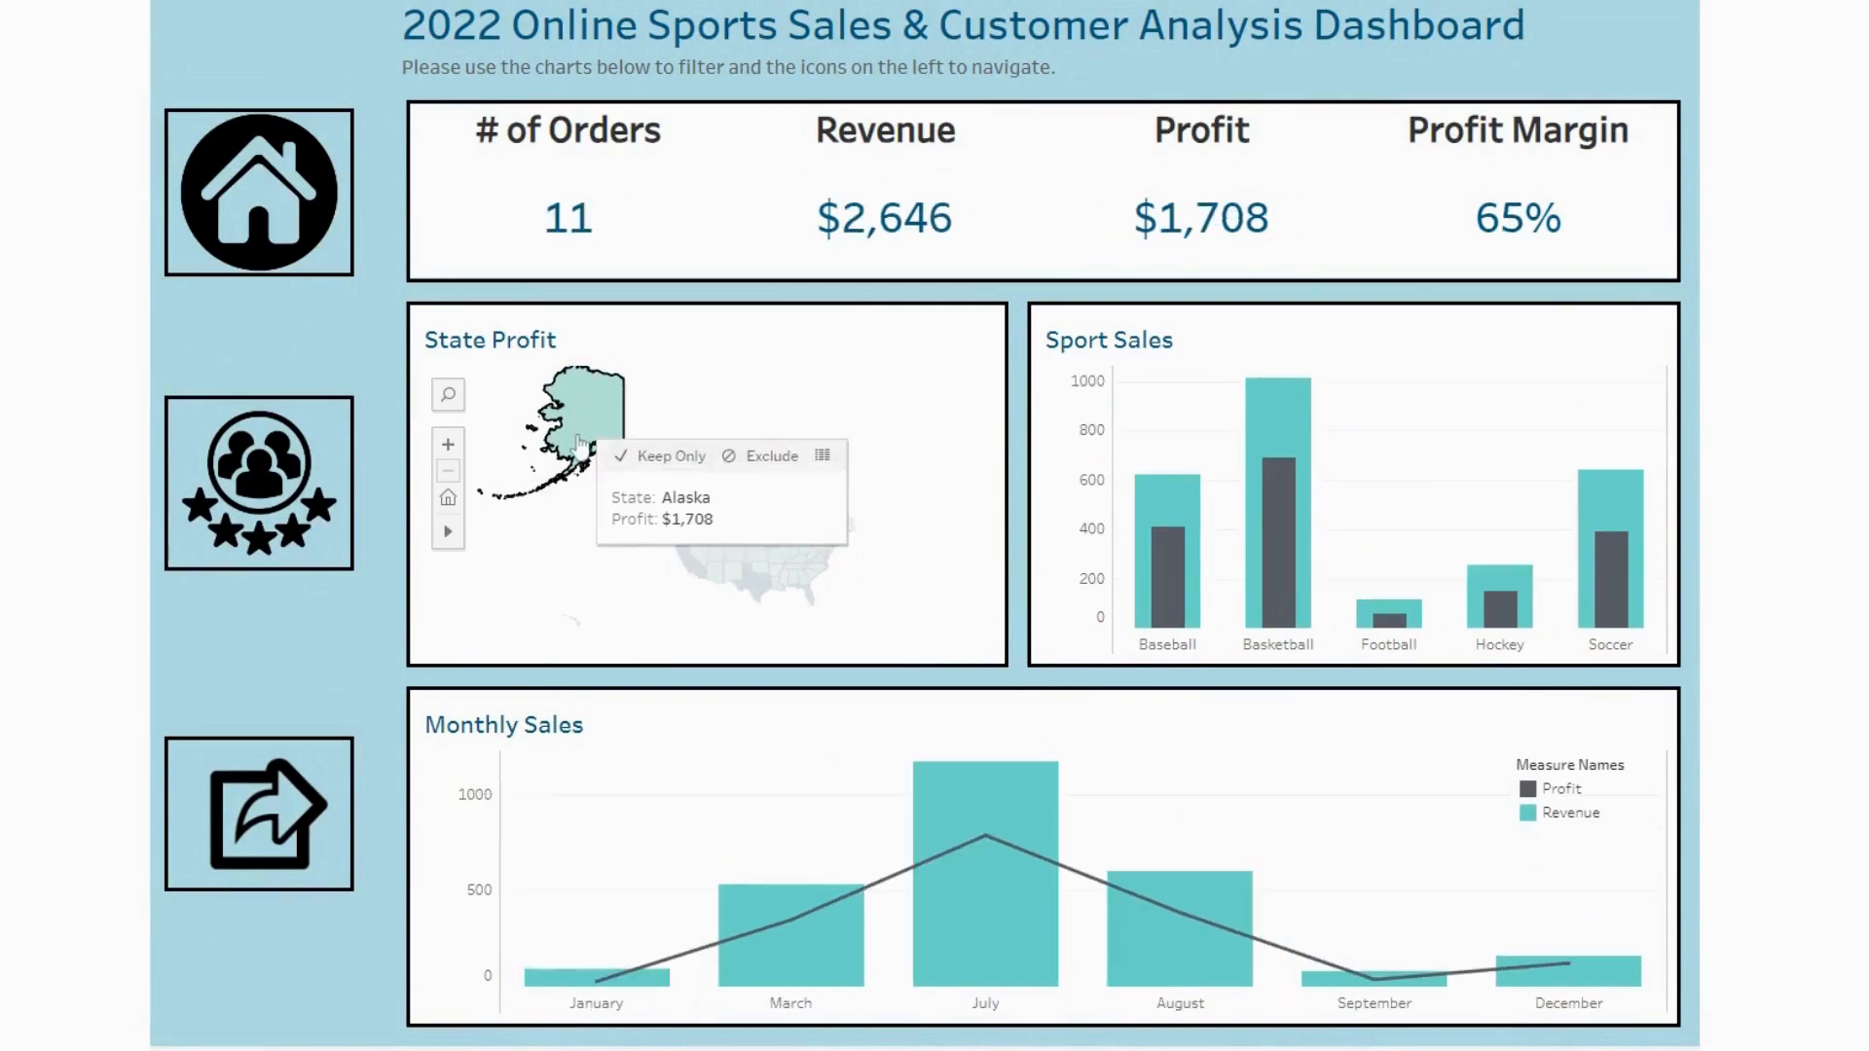
pyautogui.click(577, 426)
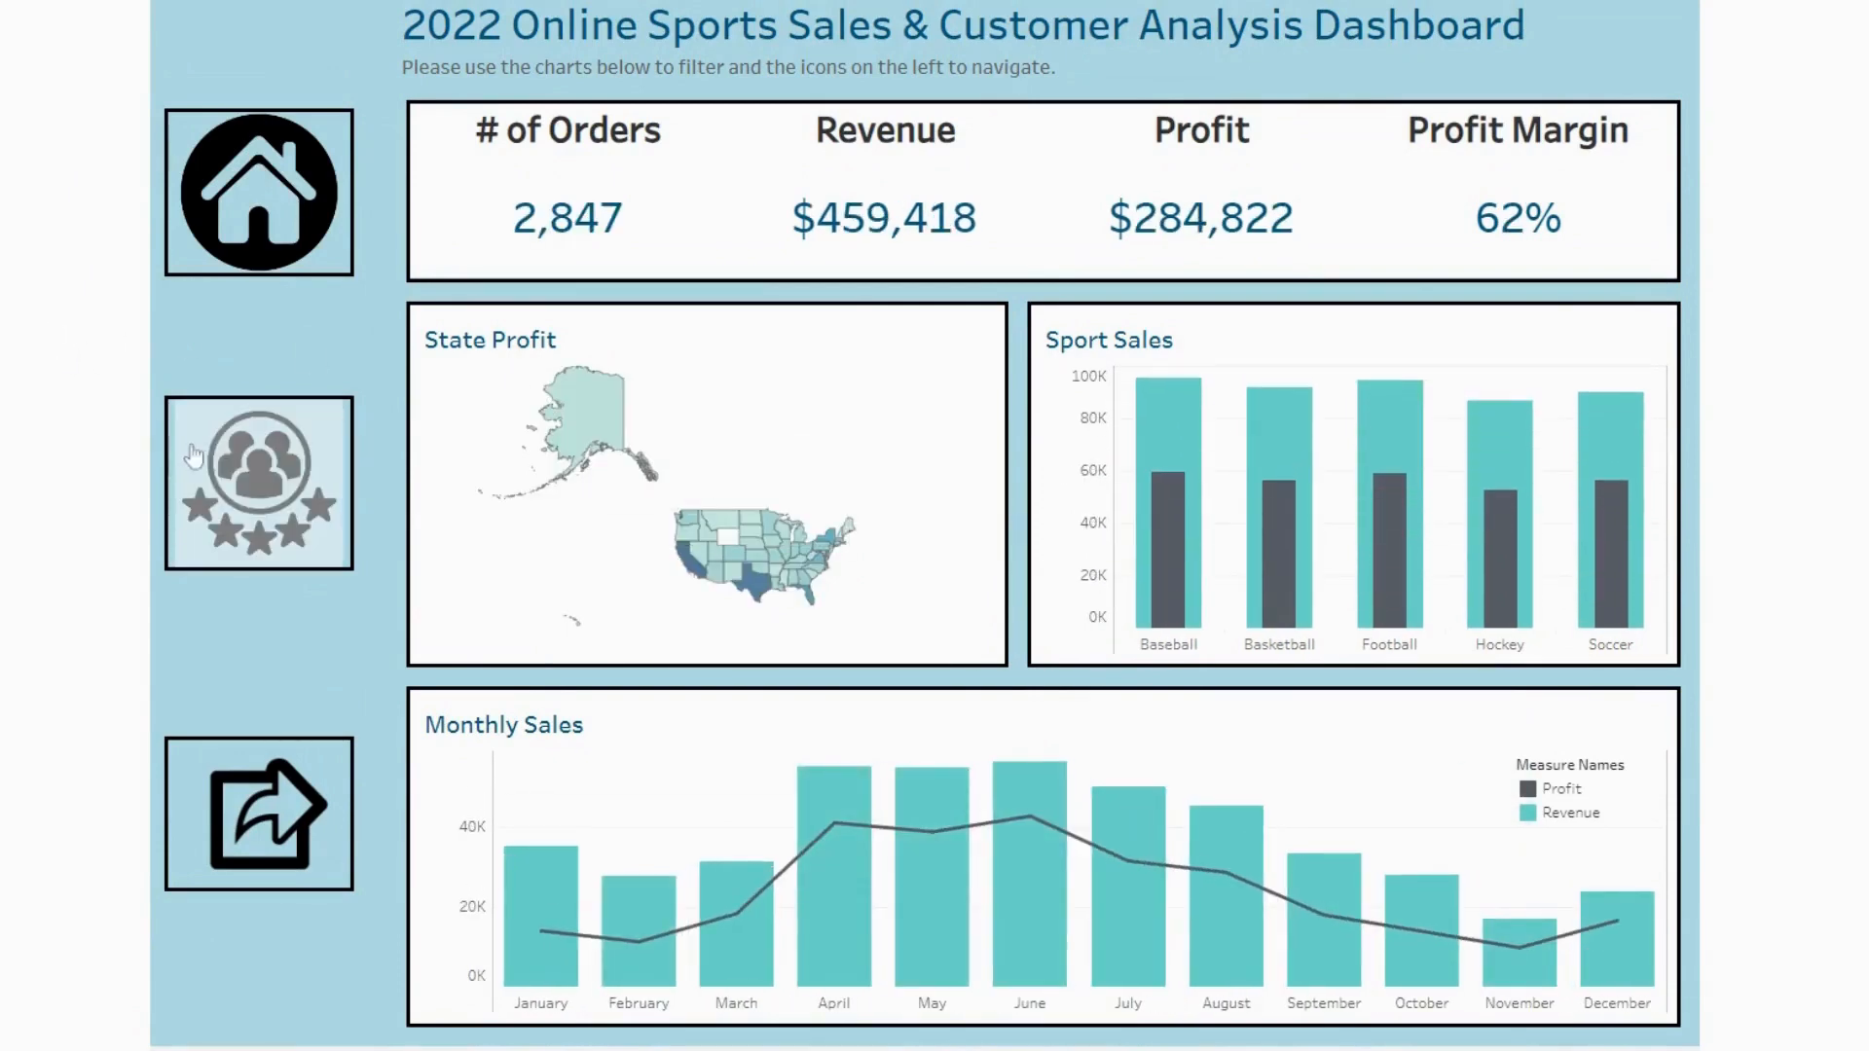
# Open the published ratings dashboard with its navigation image, test the Ratings control with 3, and set it back to 1
pyautogui.click(236, 464)
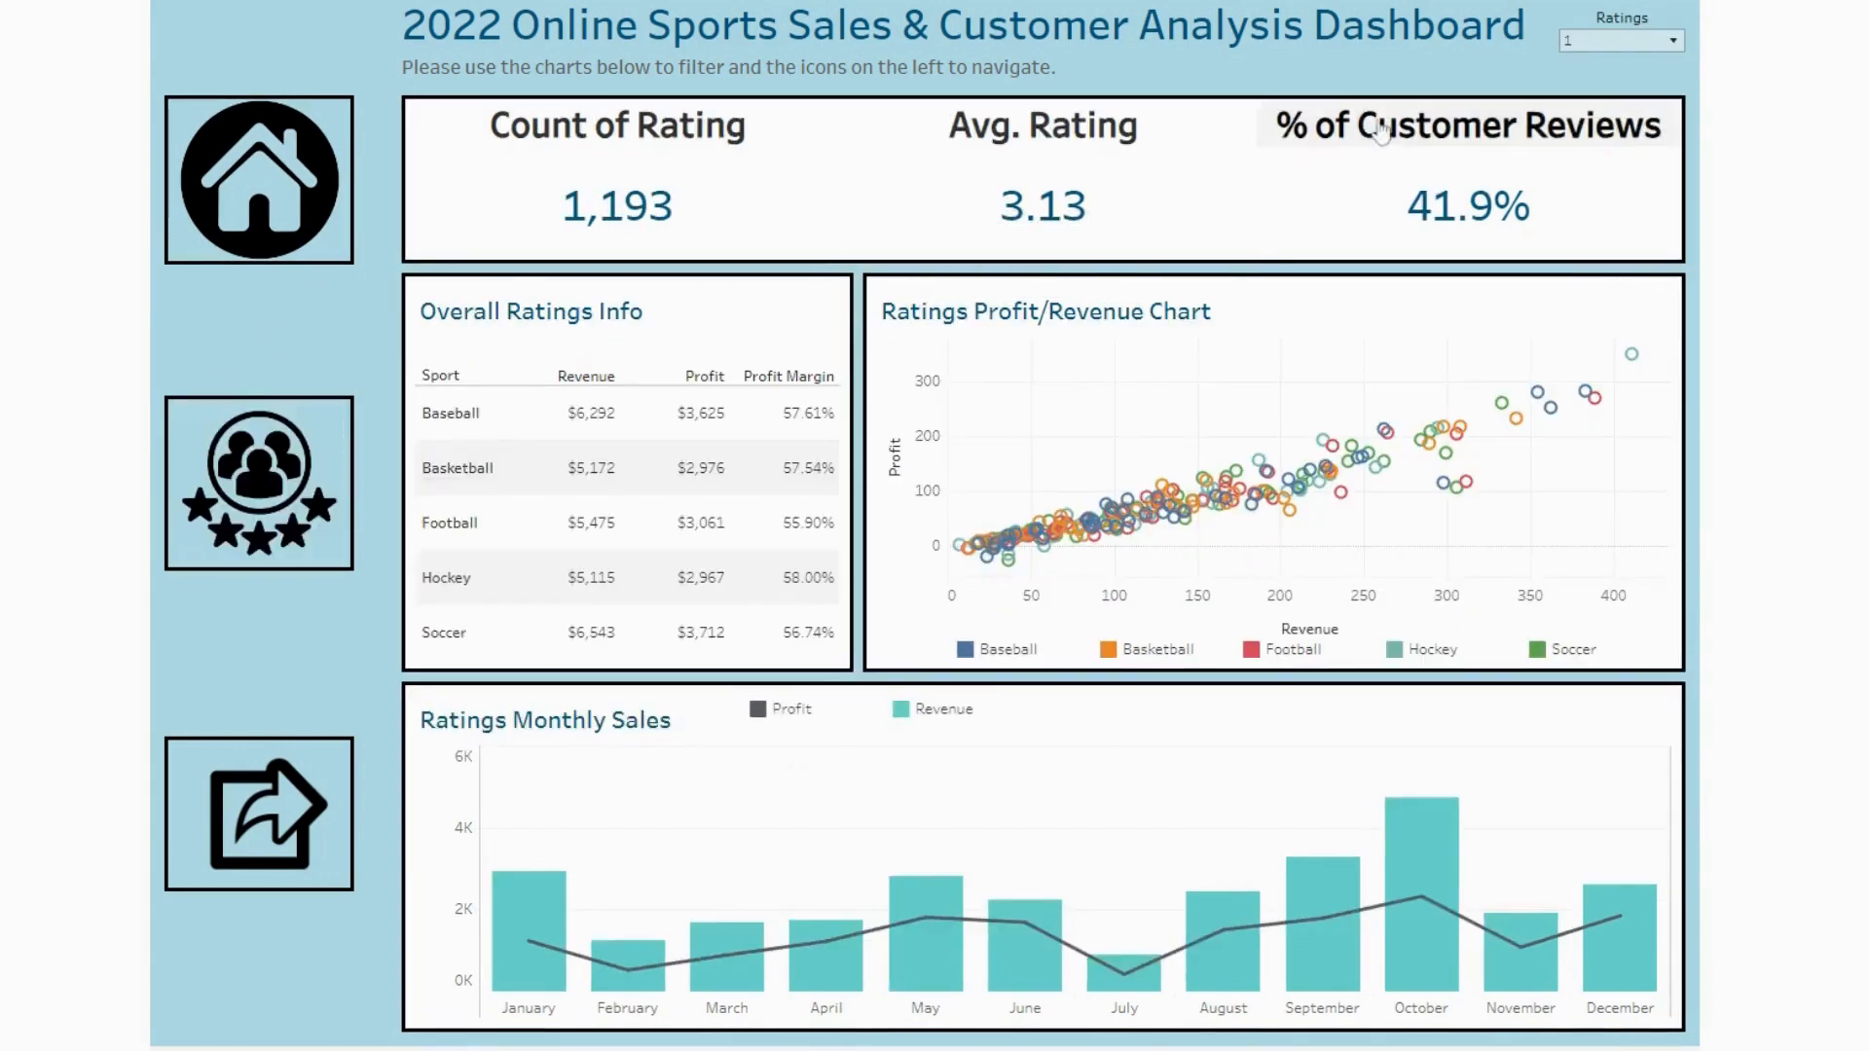
pyautogui.click(1635, 40)
pyautogui.click(1639, 122)
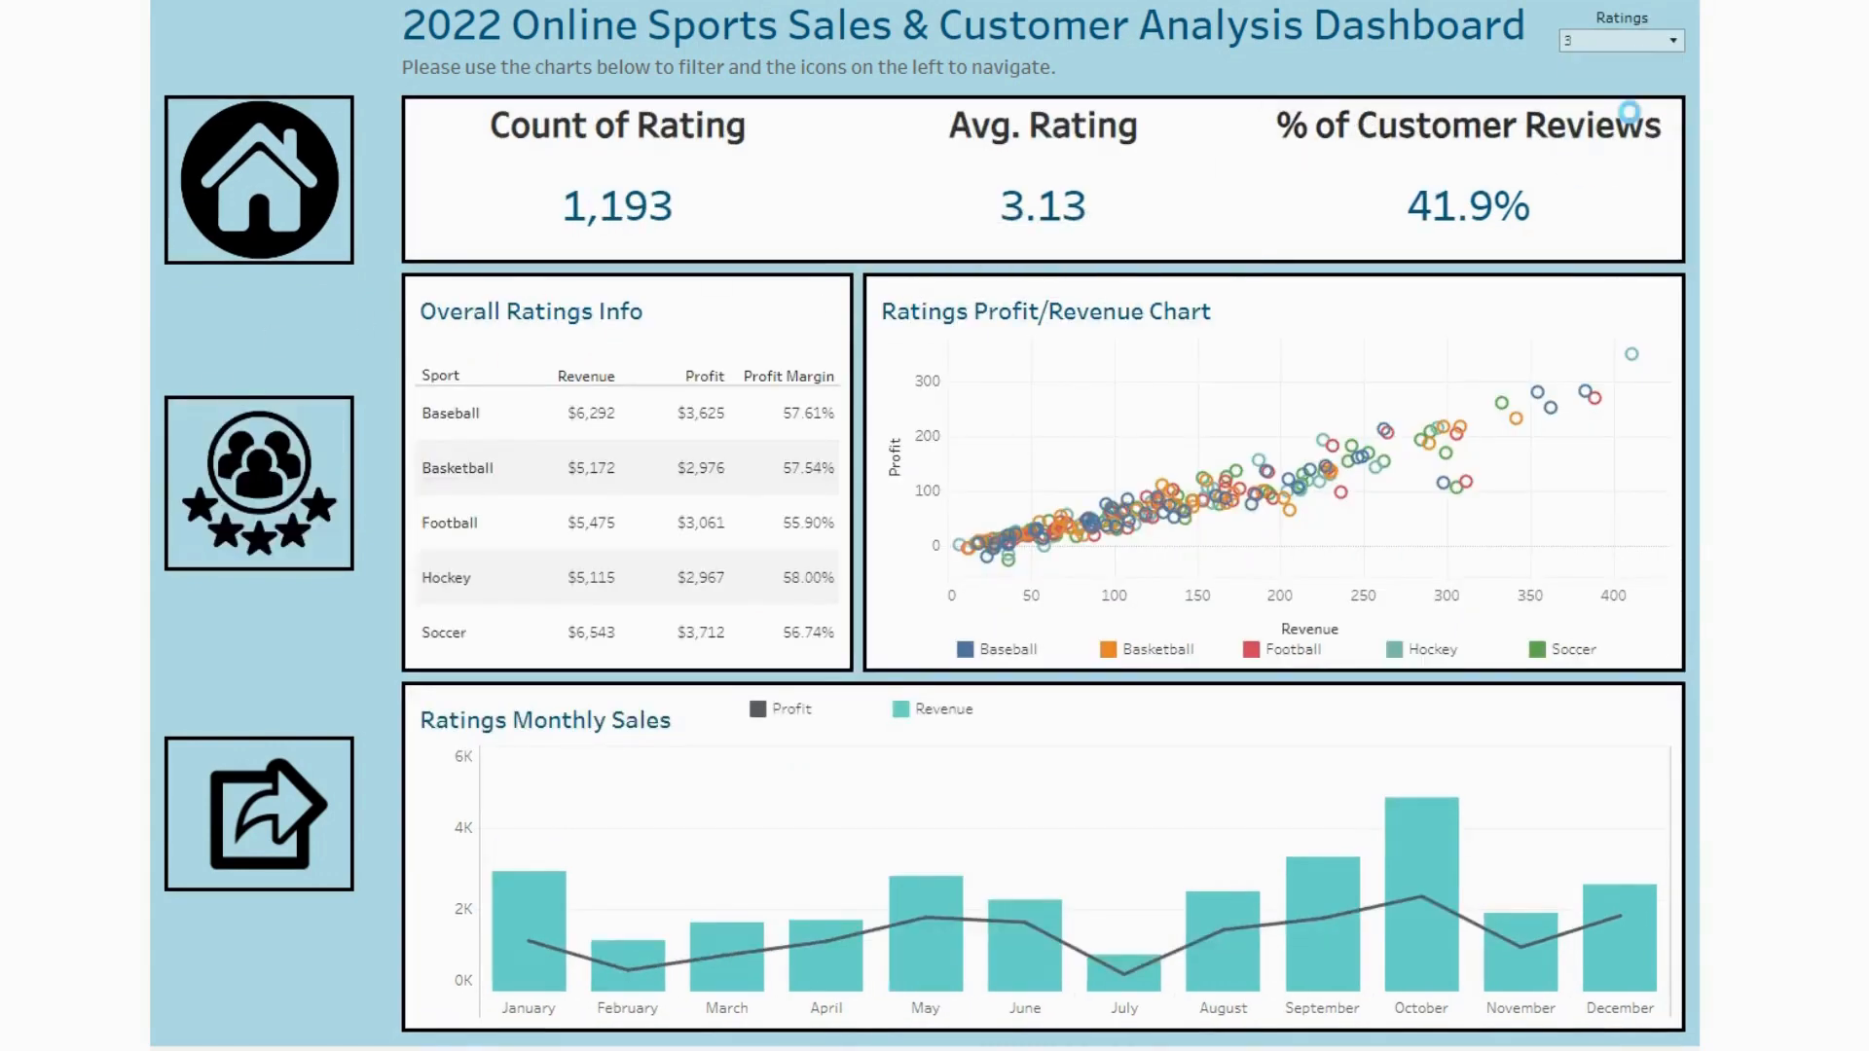
pyautogui.click(1660, 41)
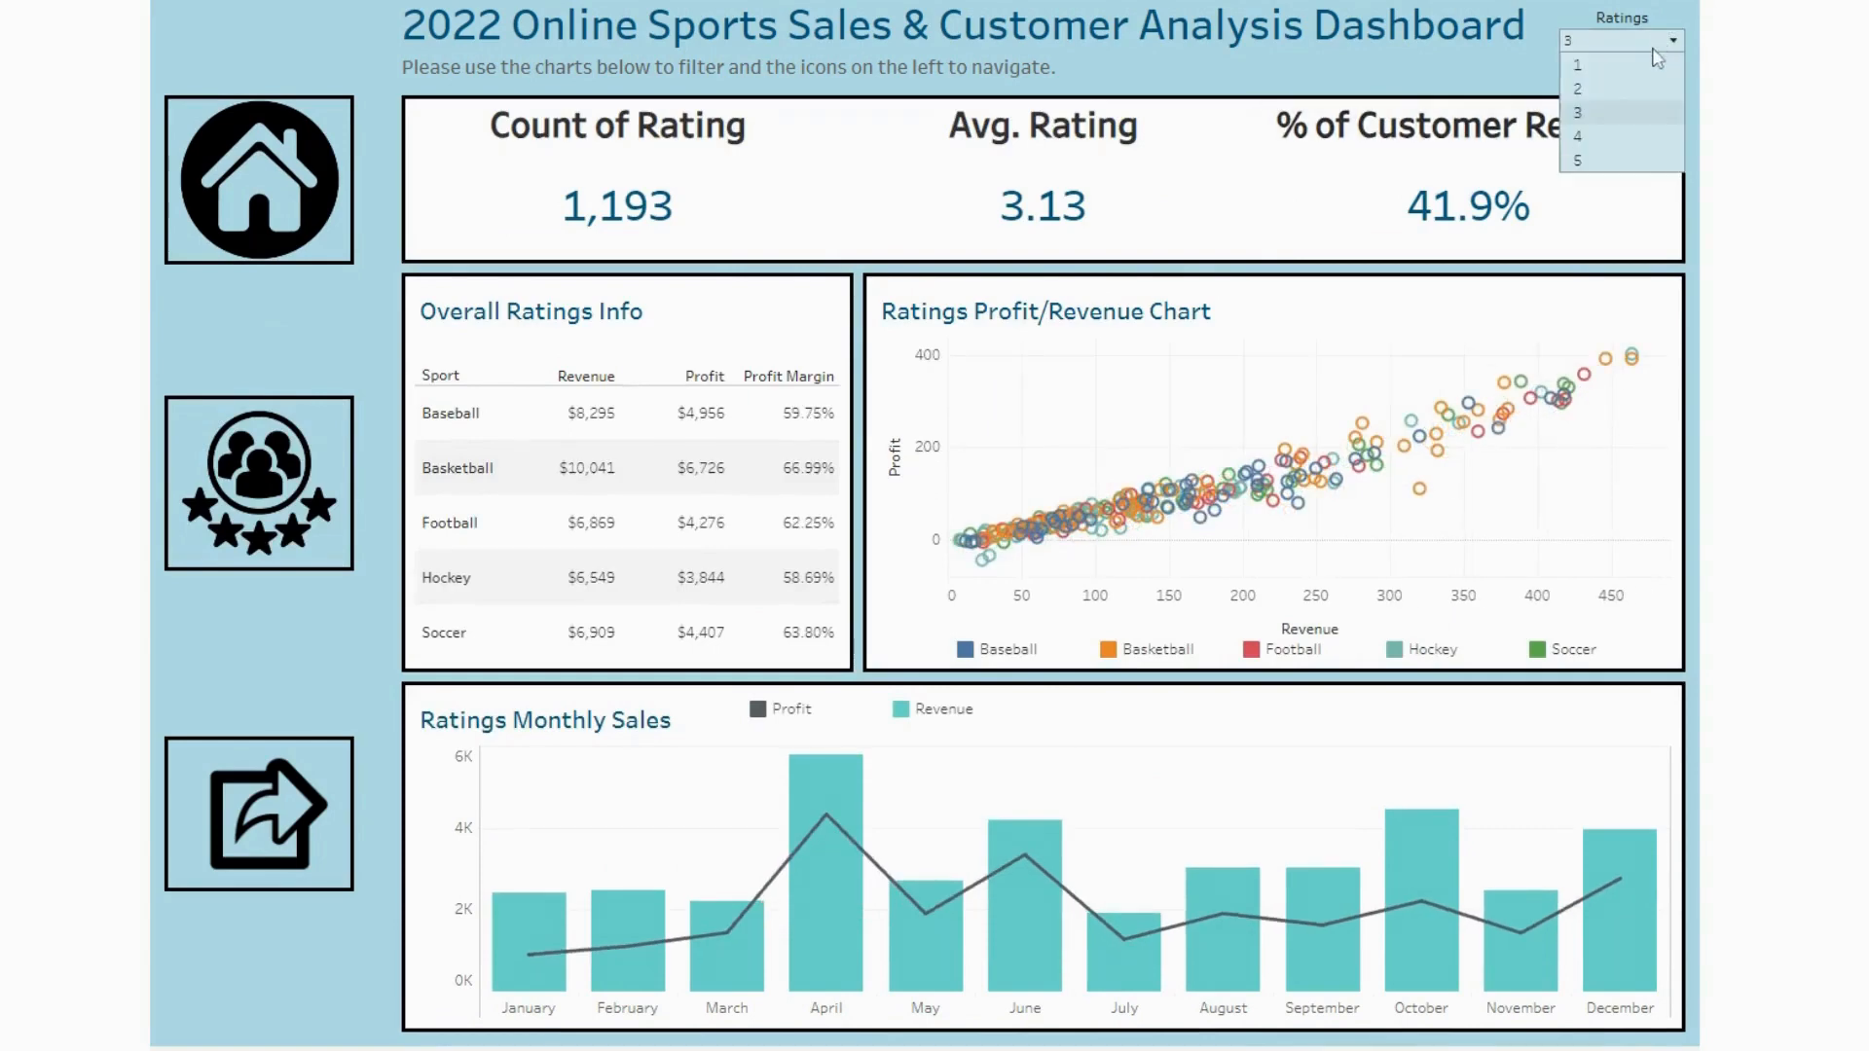
pyautogui.click(1620, 78)
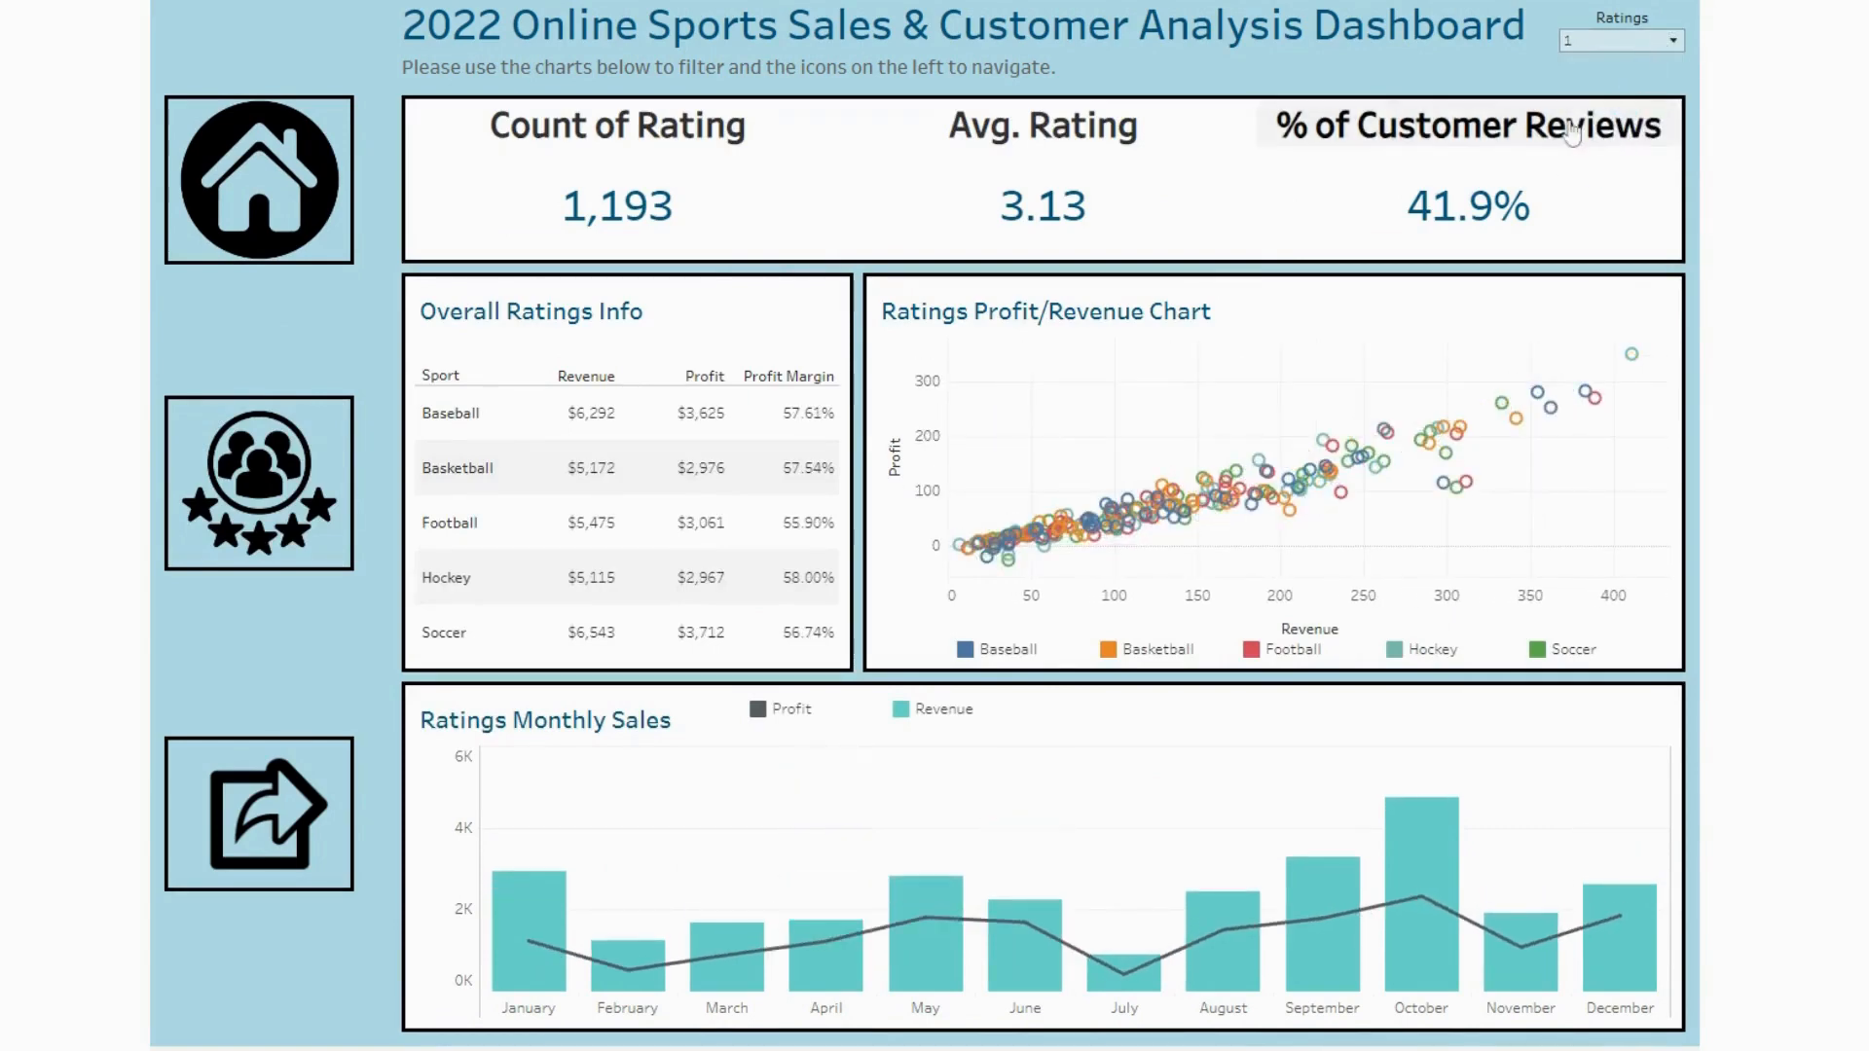
# Check the published dashboard's PDF download options without downloading and return to the home dashboard with the house image
pyautogui.click(287, 815)
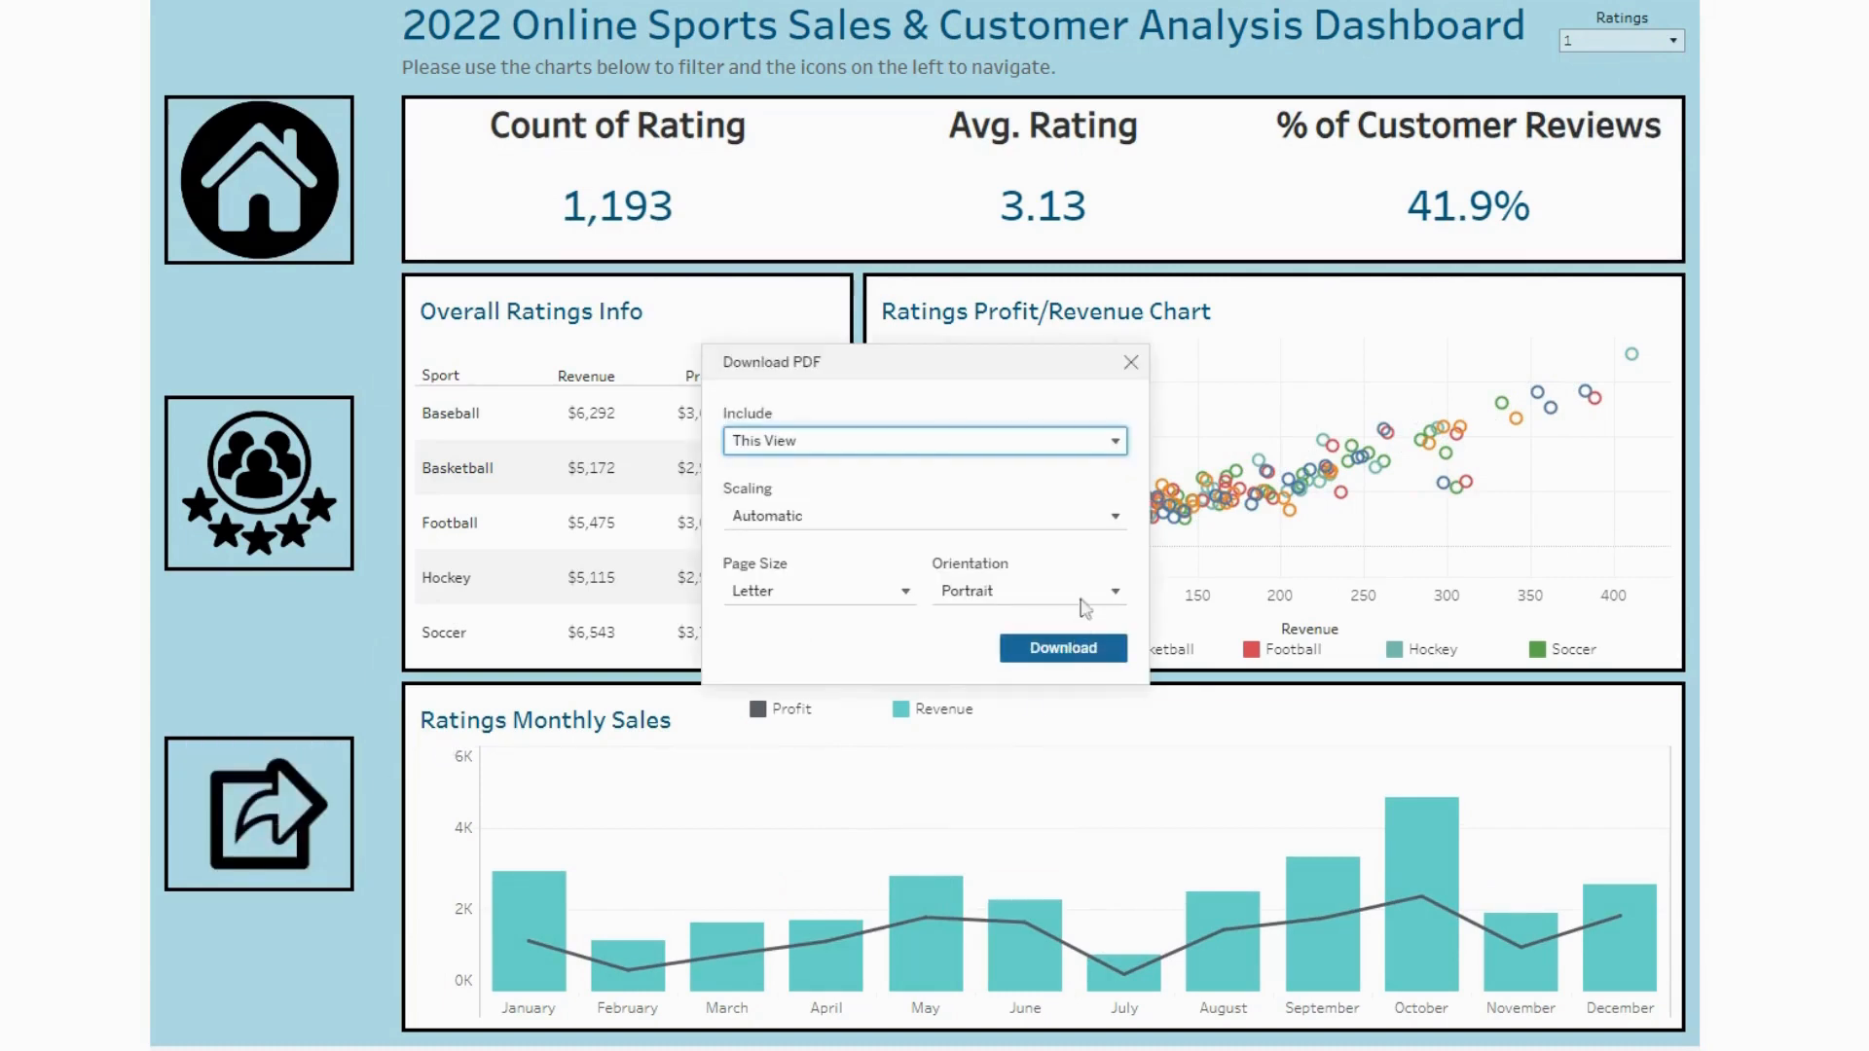
pyautogui.click(1131, 362)
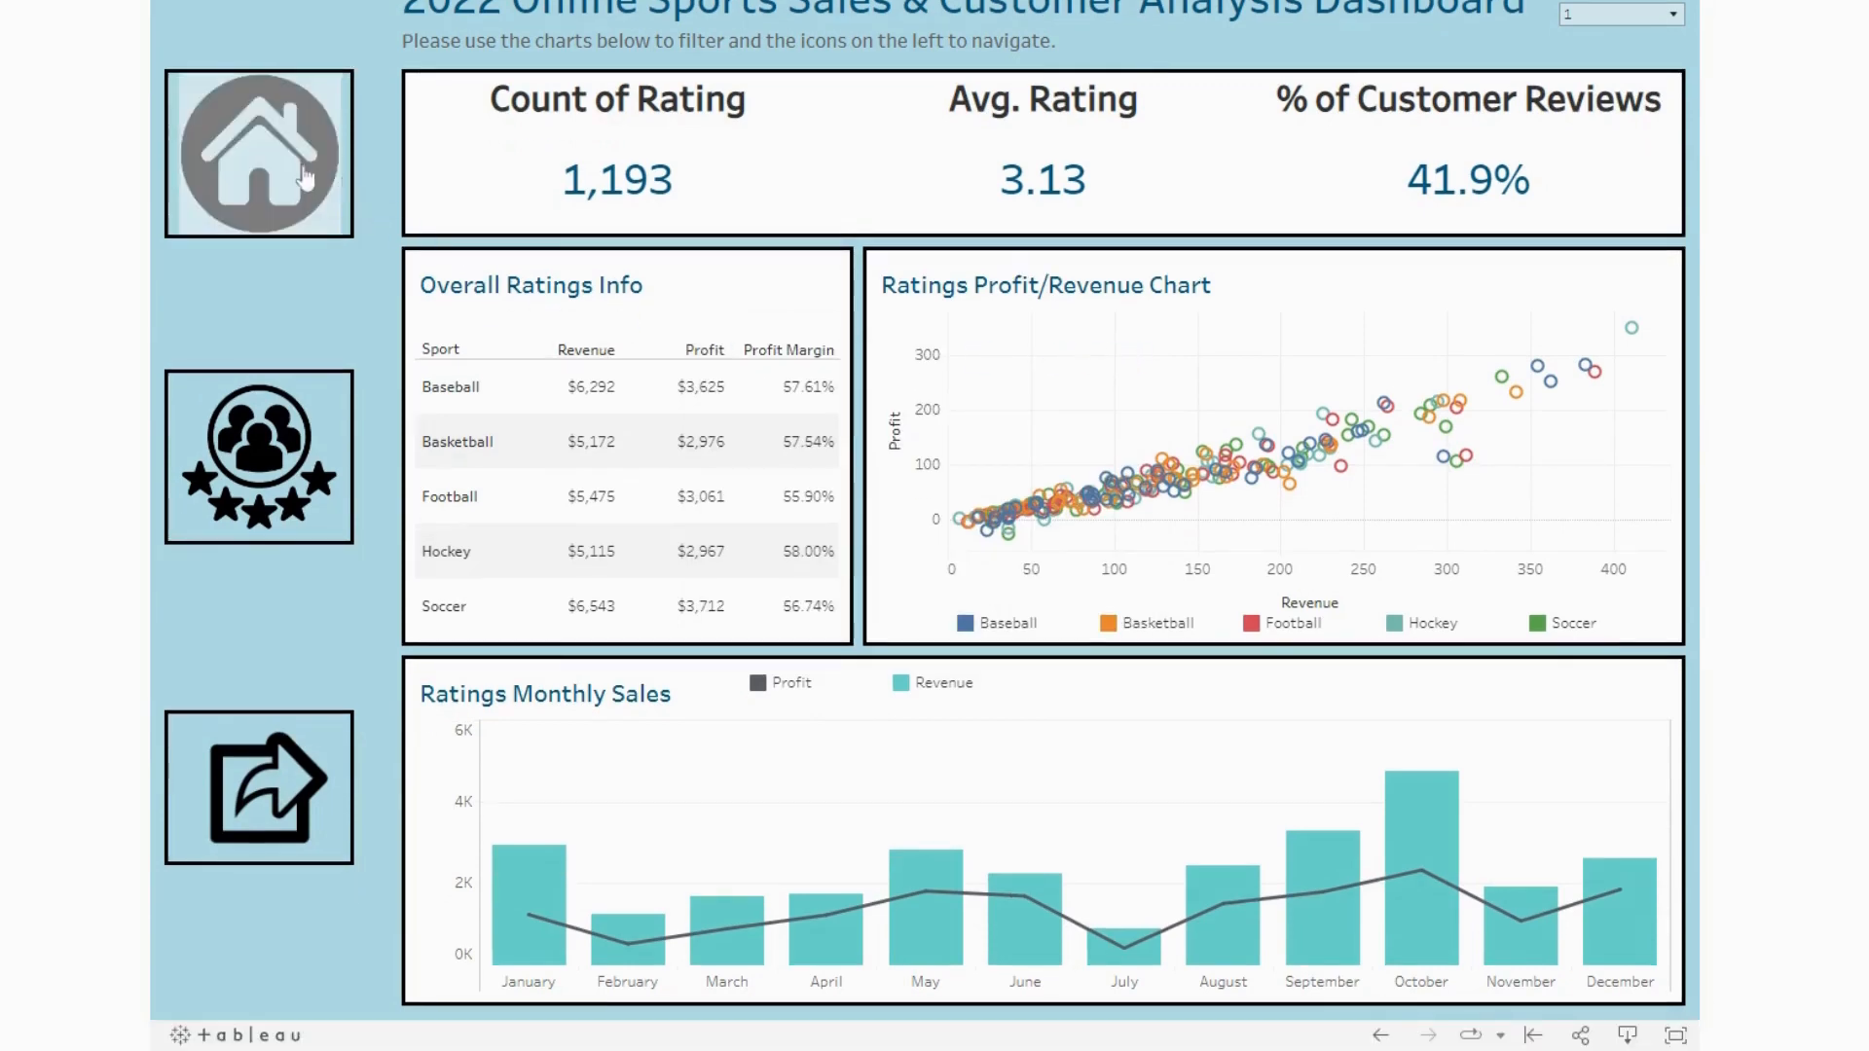
pyautogui.click(304, 180)
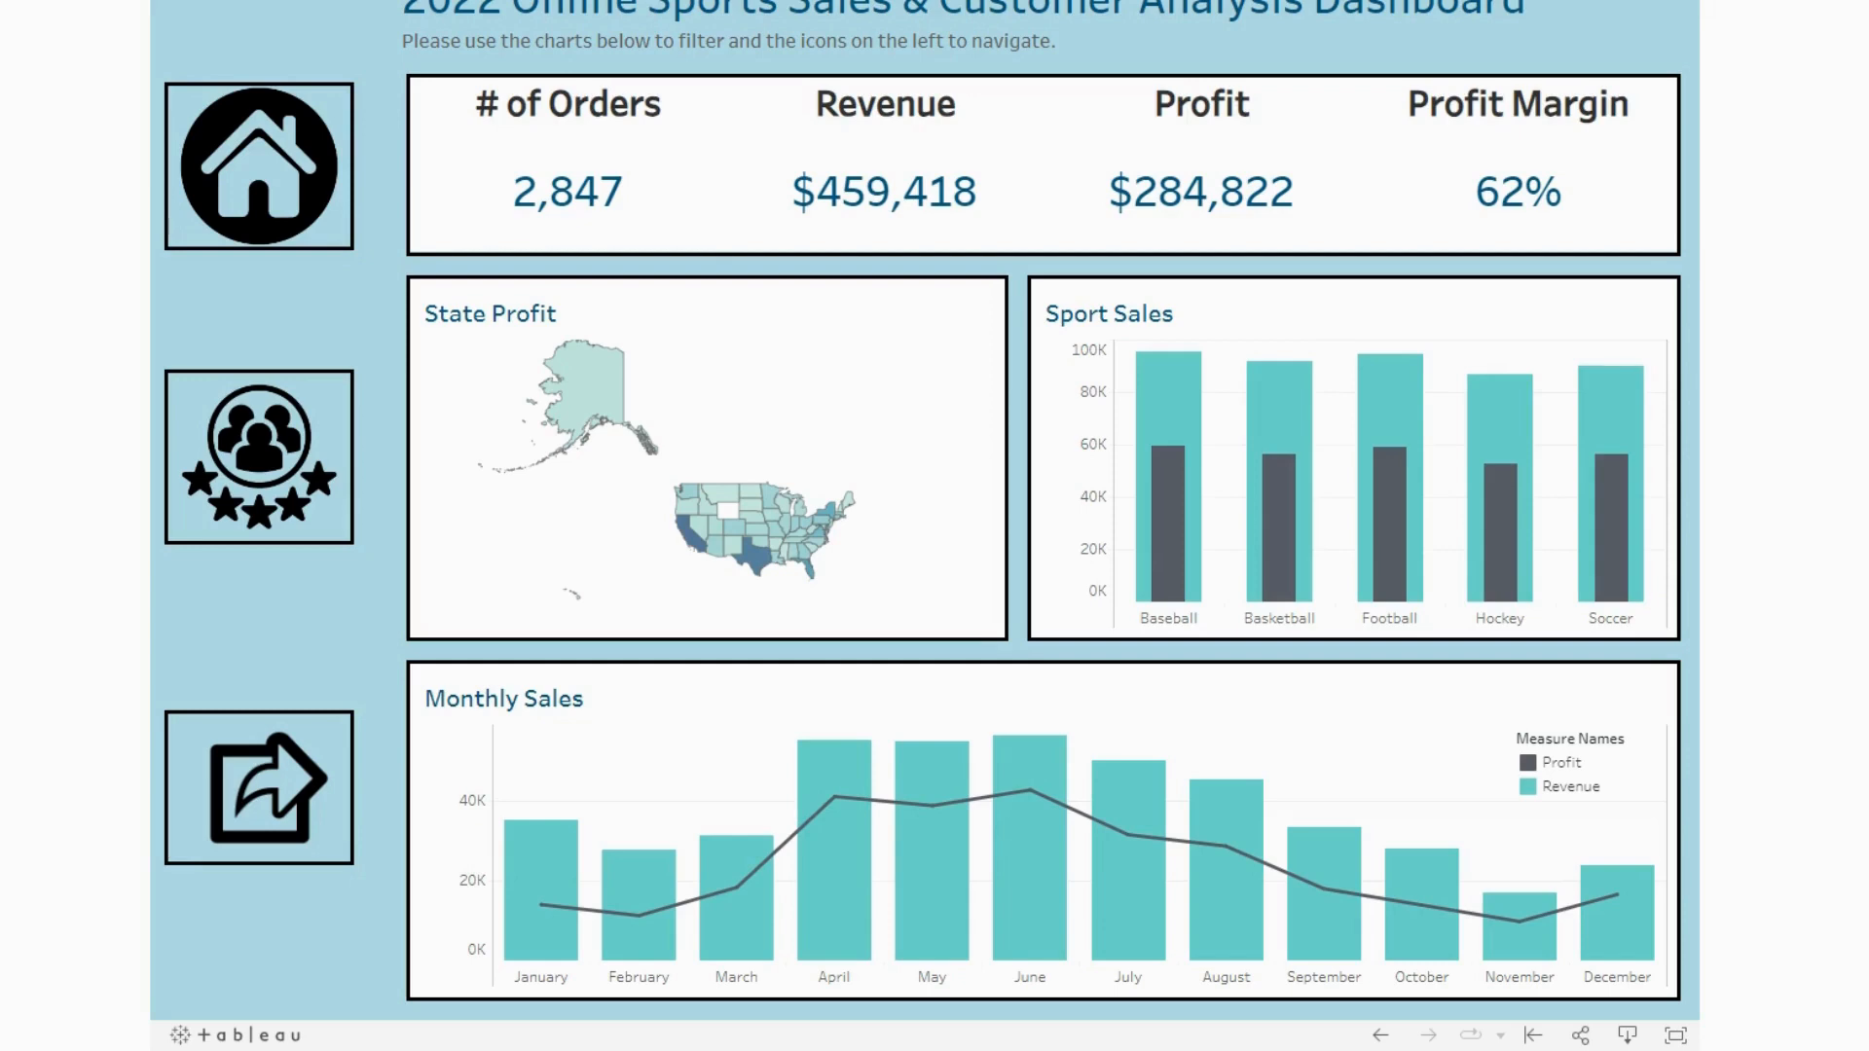
pyautogui.scroll(1, 1171, 471)
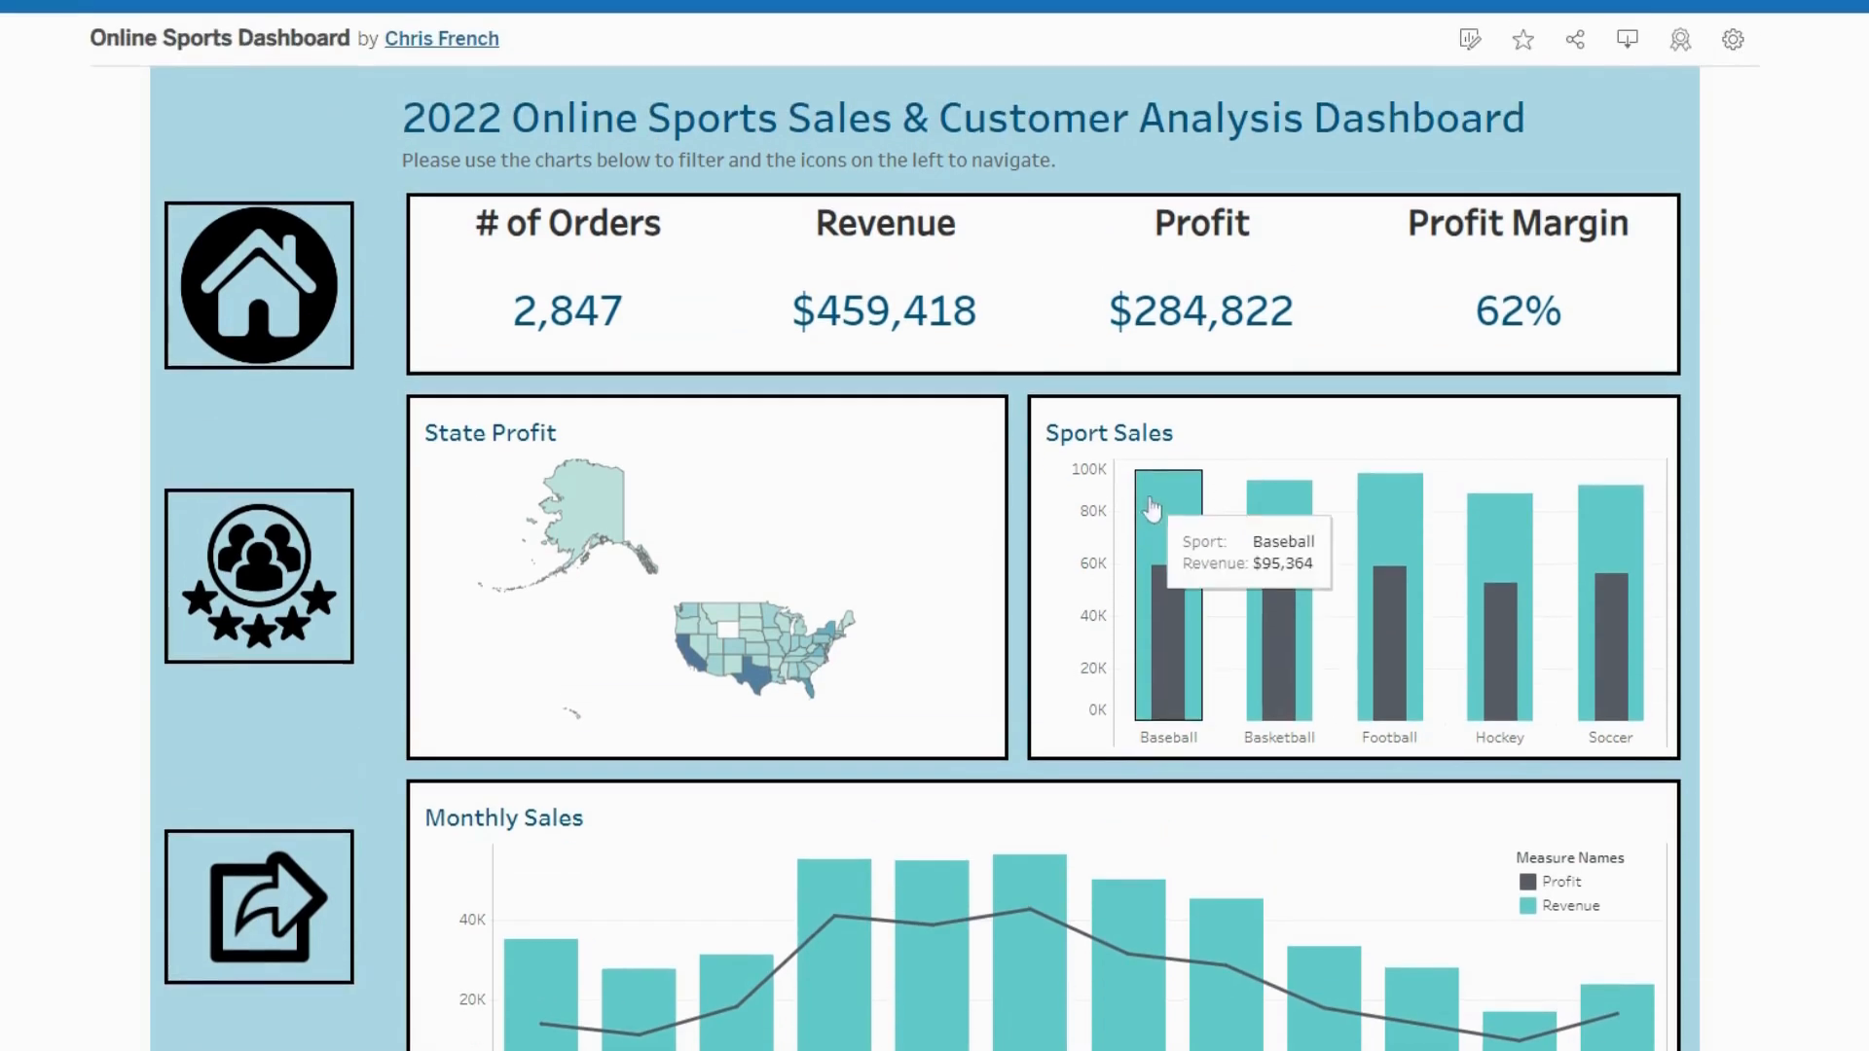